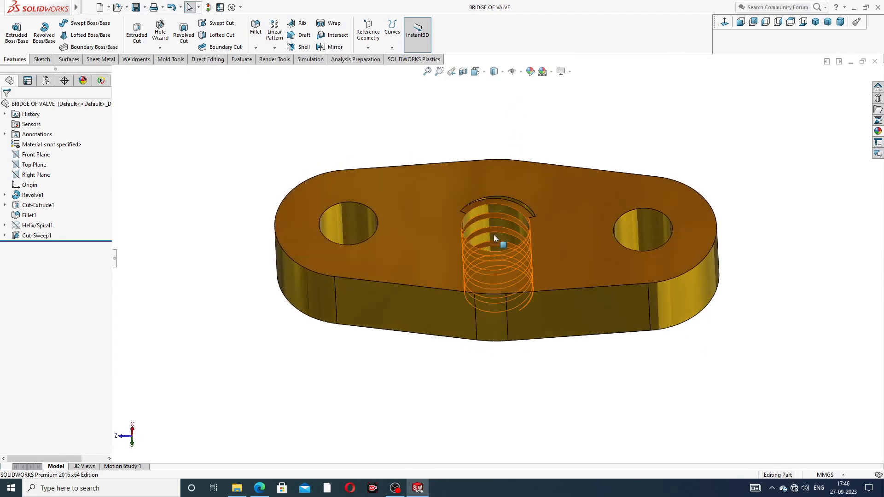
pyautogui.scroll(-3, 494, 234)
pyautogui.scroll(3, 512, 214)
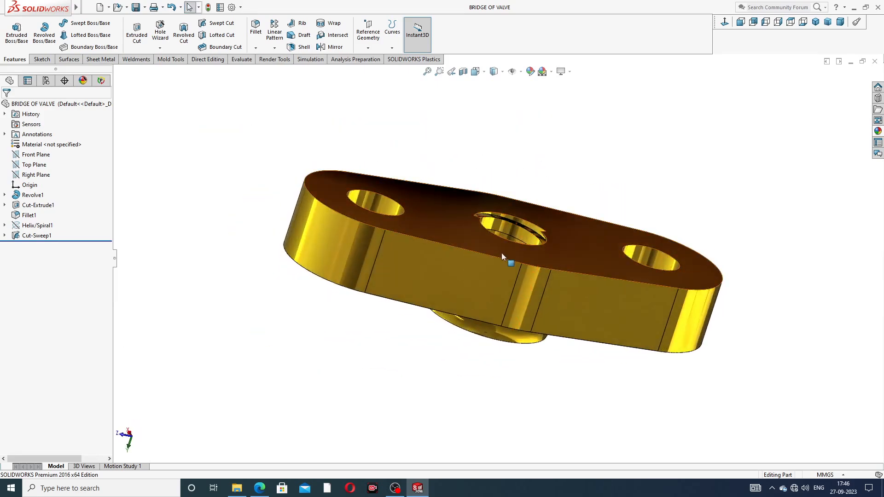
pyautogui.moveTo(546, 221); pyautogui.dragTo(524, 290, button='middle')
pyautogui.scroll(2, 543, 317)
pyautogui.scroll(-2, 543, 316)
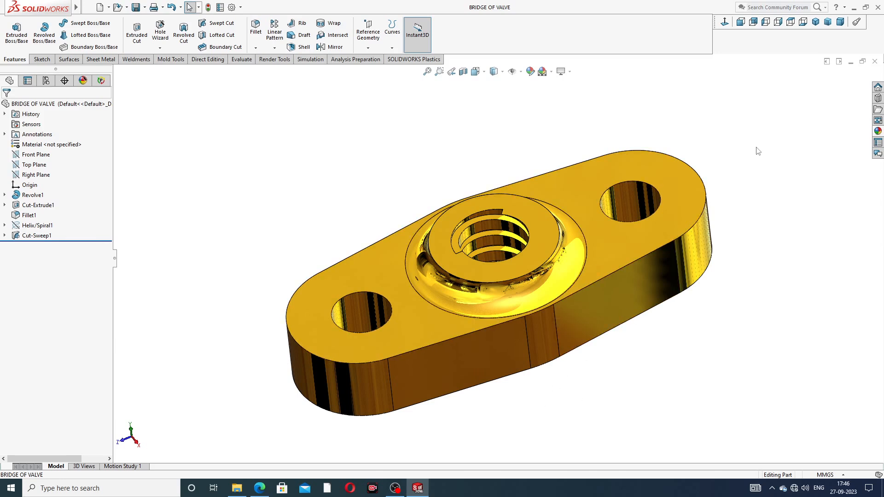
# Close the finished bridge of valve part and create a new part document with a plain white background.
pyautogui.click(875, 62)
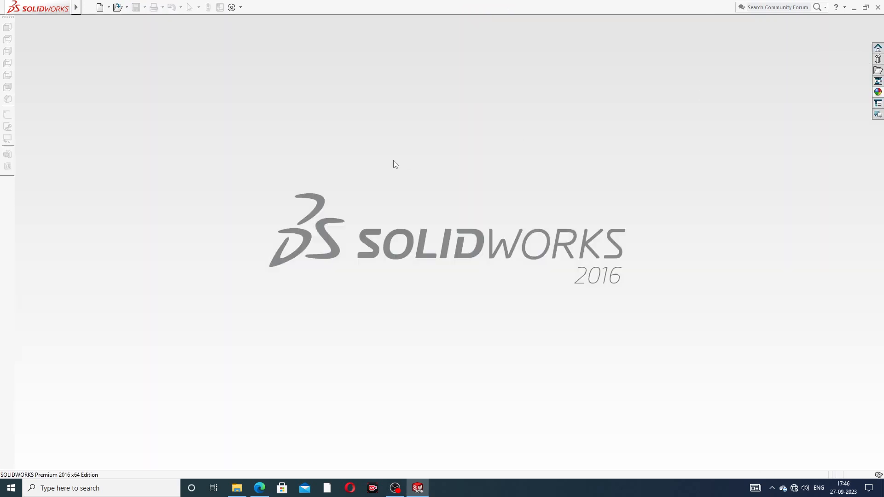
pyautogui.click(100, 7)
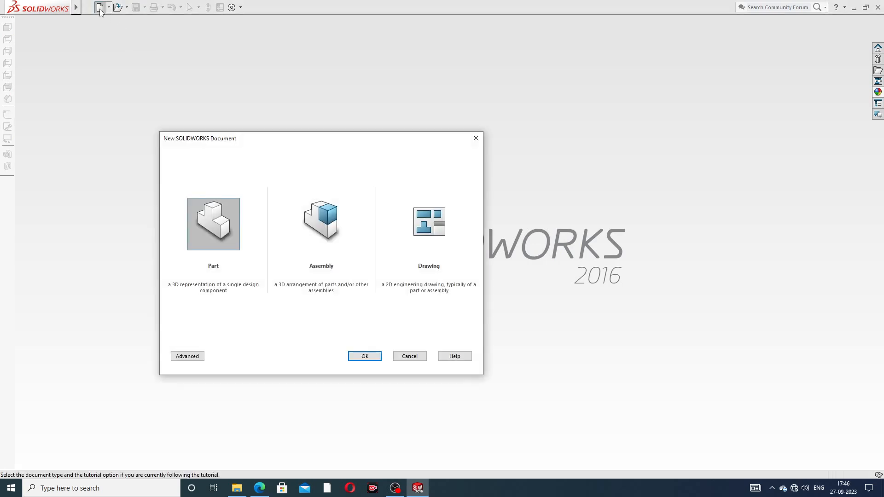
pyautogui.click(363, 355)
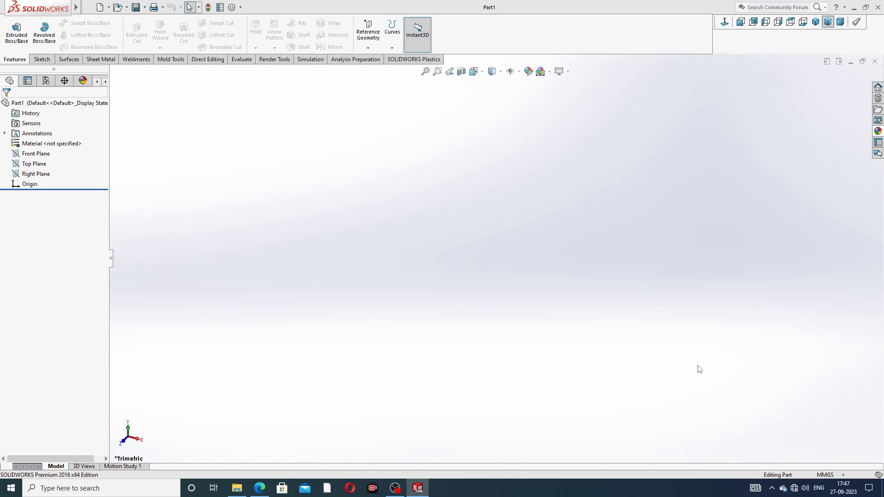
pyautogui.click(550, 72)
pyautogui.click(567, 26)
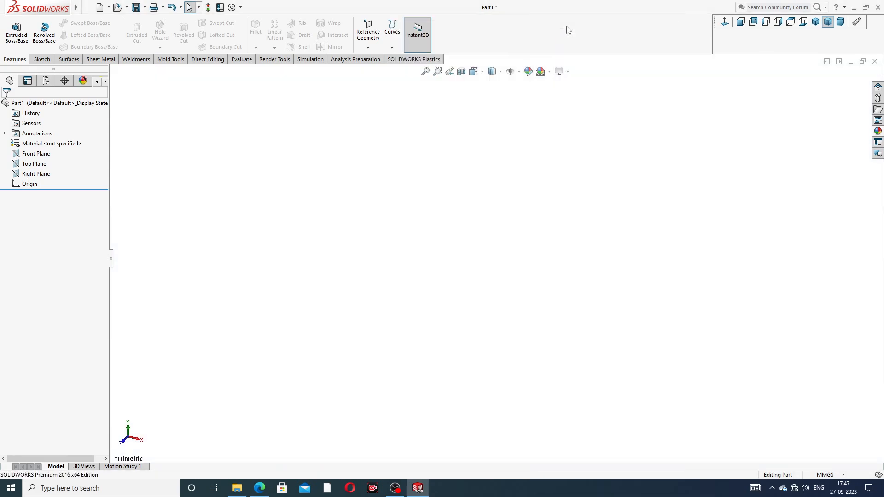
# Raise both the shaded and the wireframe image quality resolution of the document to the highest setting.
pyautogui.click(231, 8)
pyautogui.click(326, 89)
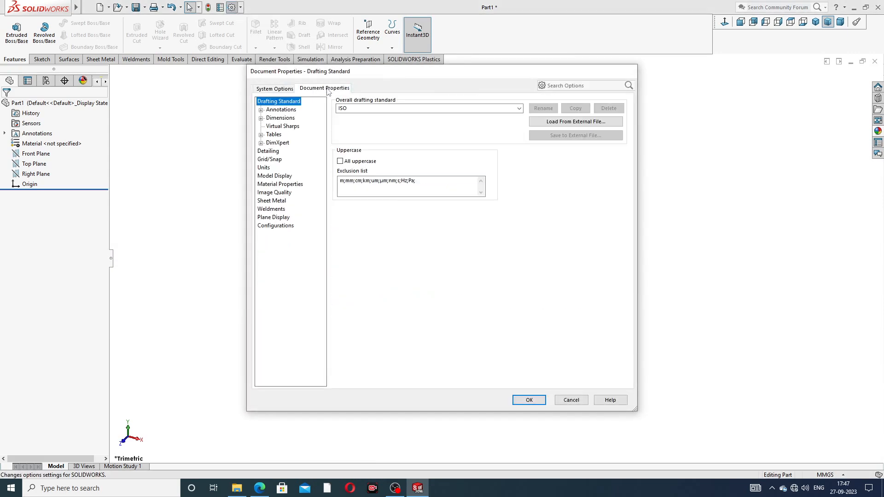
pyautogui.click(275, 192)
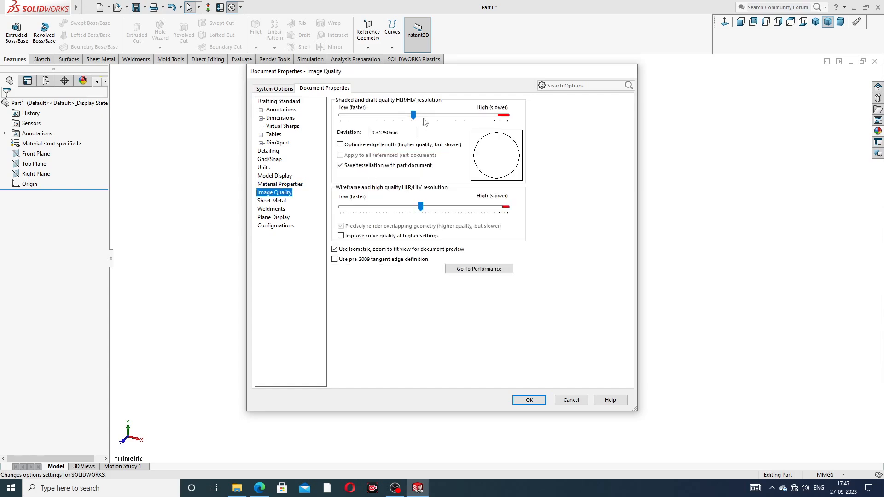
pyautogui.moveTo(413, 115); pyautogui.dragTo(509, 120)
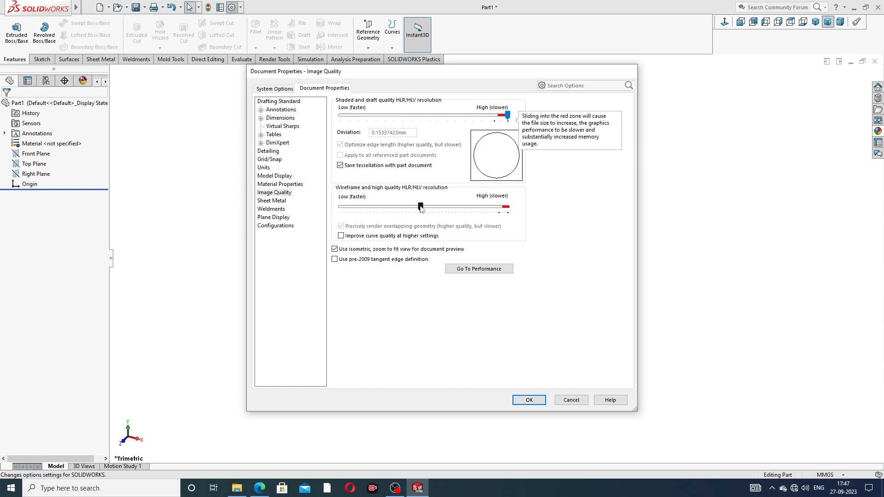
pyautogui.moveTo(420, 207); pyautogui.dragTo(508, 207)
pyautogui.click(529, 400)
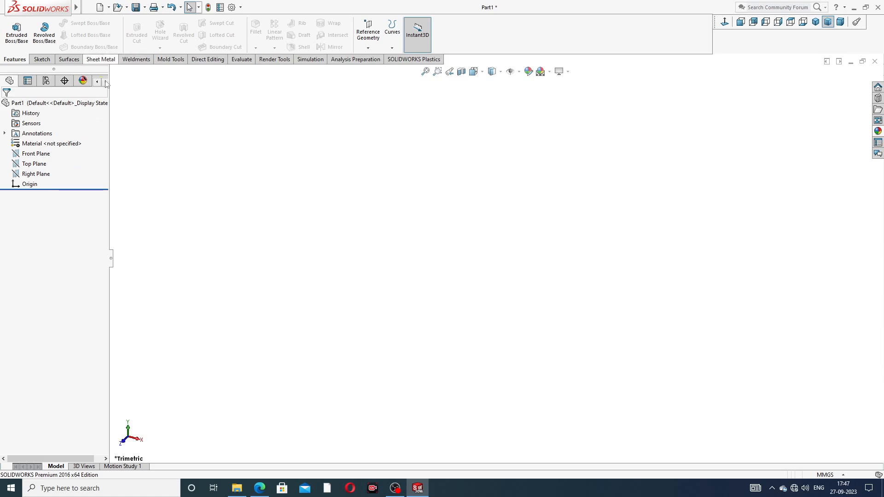
# Consult the Bridge of Valve drawing PDF in the browser, and start a sketch on the Right Plane in SOLIDWORKS.
pyautogui.click(260, 487)
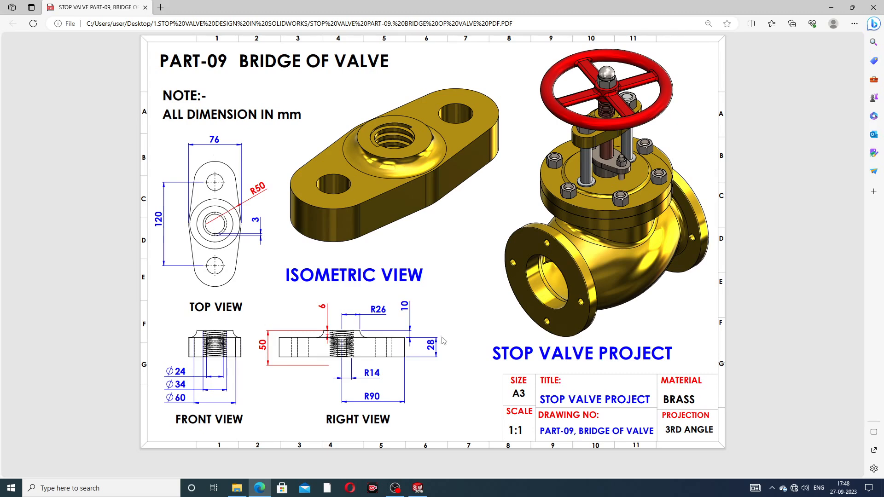
pyautogui.click(259, 488)
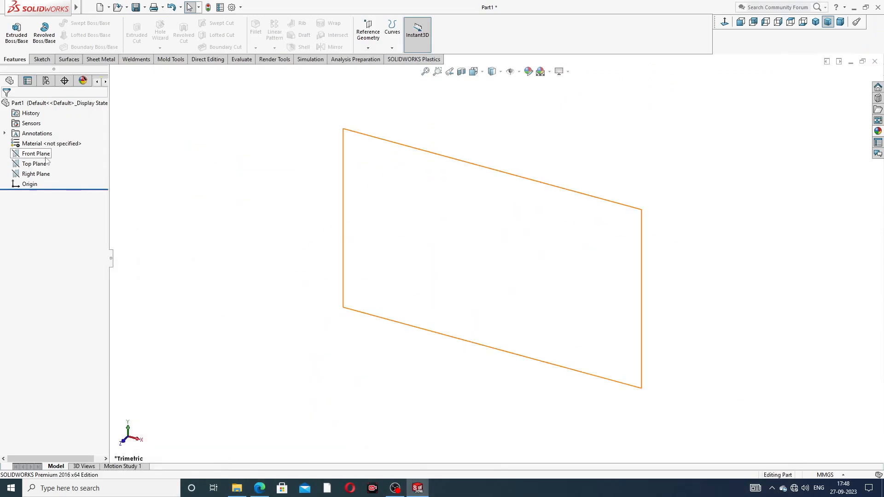
pyautogui.click(37, 174)
pyautogui.click(48, 163)
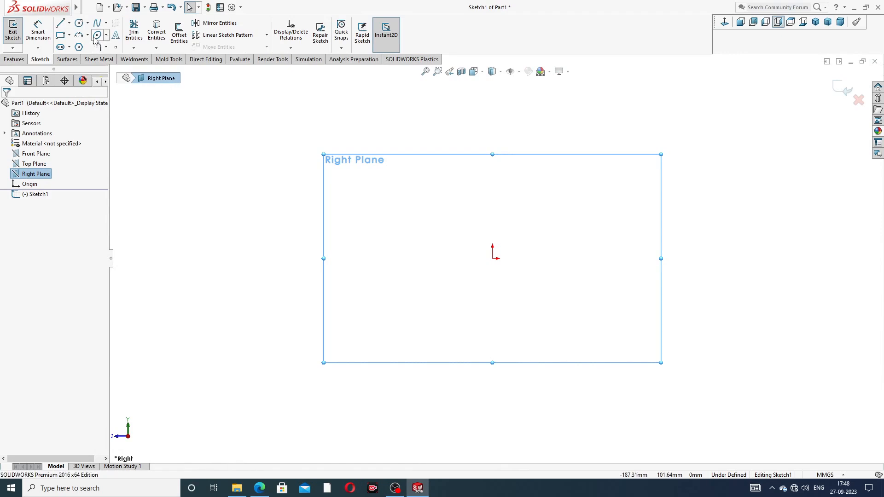
# Draw a vertical centerline through the sketch origin, extending above and below it.
pyautogui.click(70, 23)
pyautogui.click(84, 44)
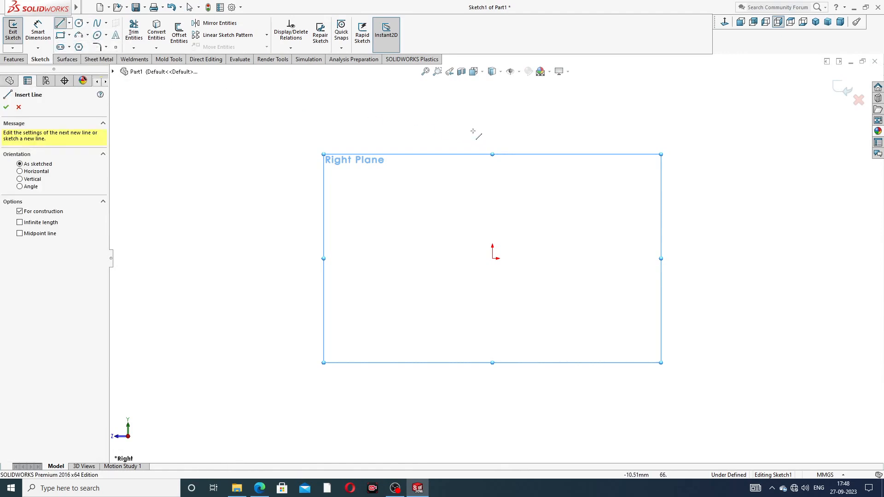
pyautogui.click(492, 134)
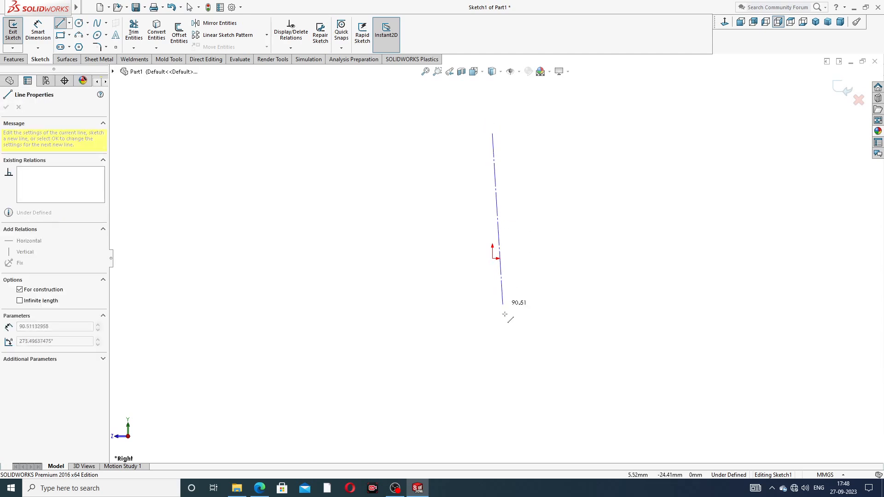
pyautogui.click(493, 358)
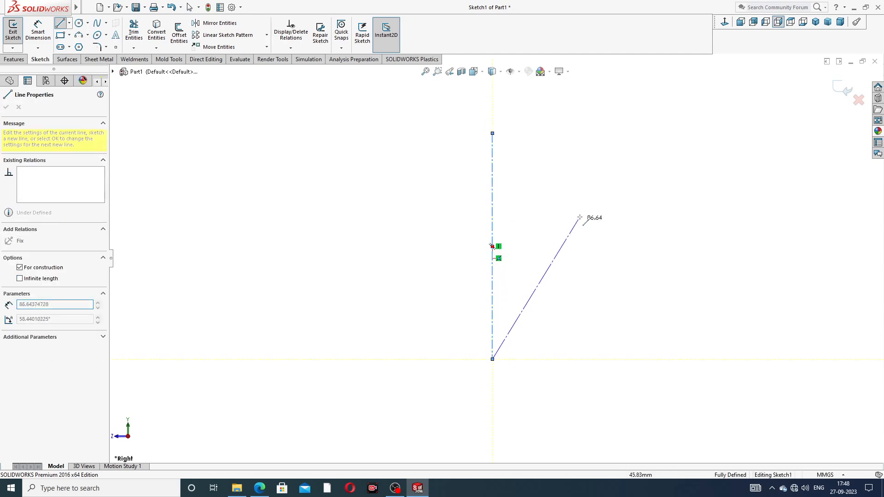
pyautogui.rightClick(581, 186)
pyautogui.click(603, 224)
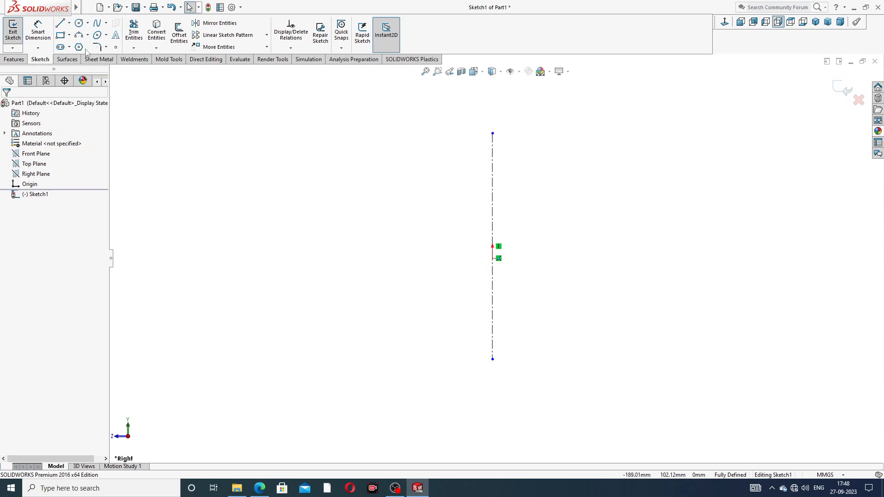
# Draw a horizontal centerline through the origin, crossing the vertical centerline and extending to both sides.
pyautogui.click(69, 23)
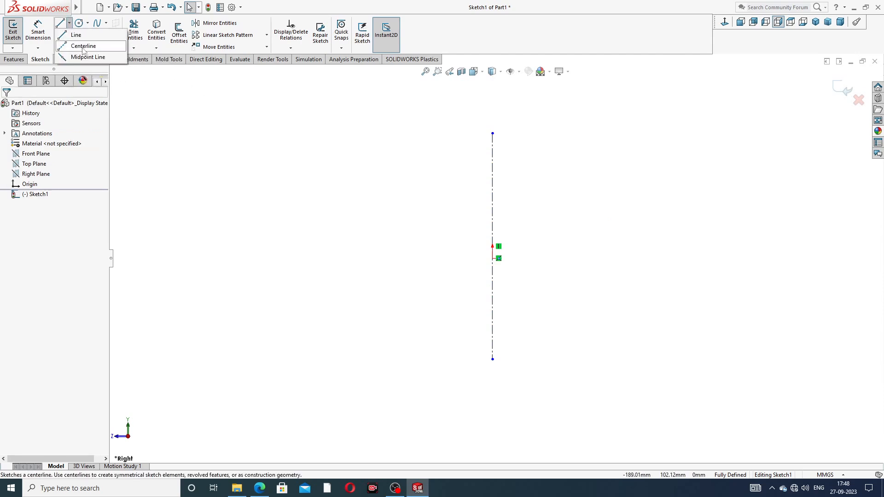
pyautogui.click(82, 46)
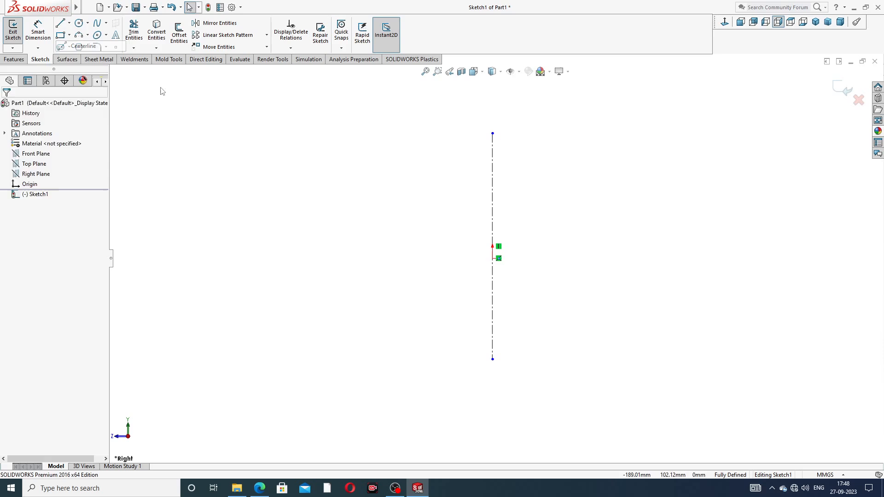
pyautogui.click(375, 258)
pyautogui.click(632, 258)
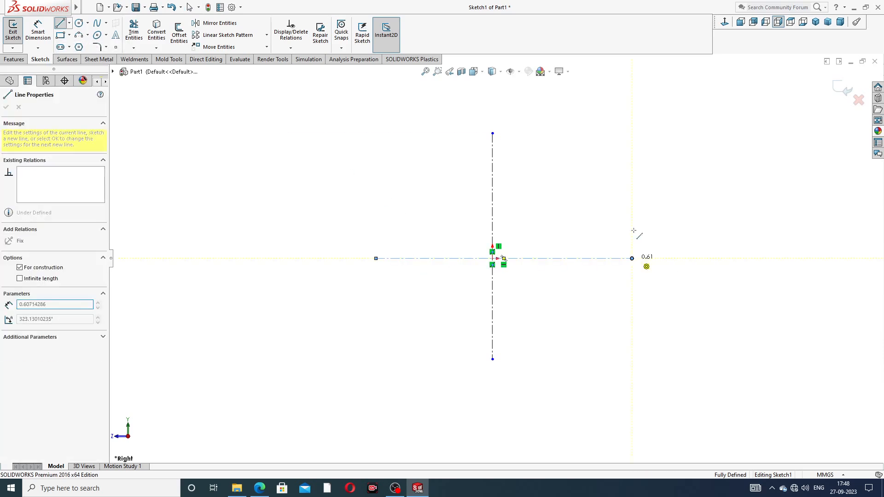
pyautogui.rightClick(639, 217)
pyautogui.click(645, 221)
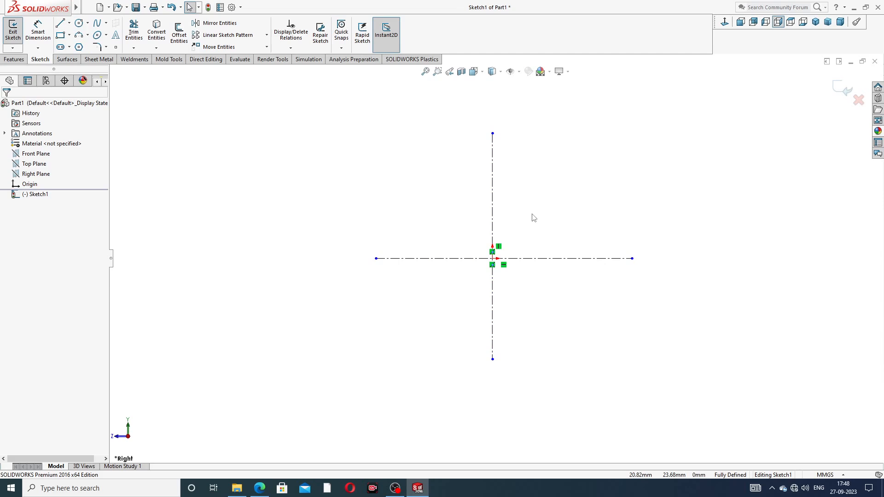
# Sketch the profile's base along the horizontal centerline, an outer side about 27 mm high, and a horizontal line back toward the vertical centerline.
pyautogui.scroll(-1, 535, 218)
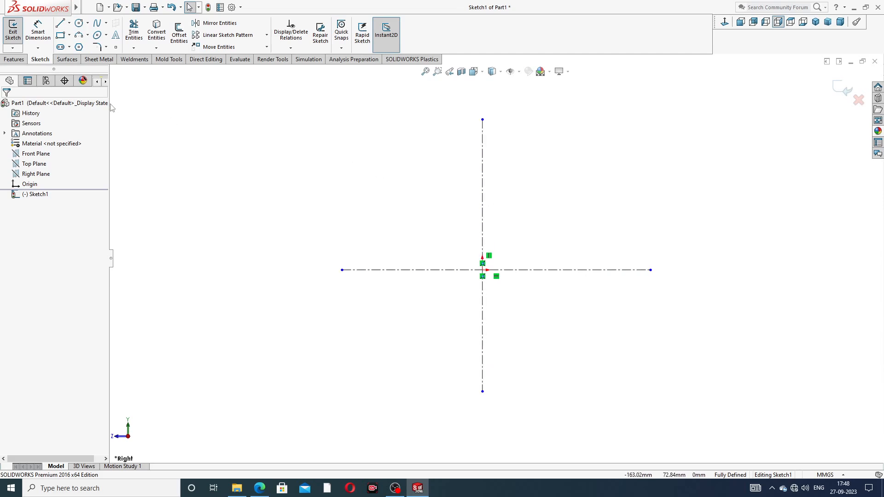
pyautogui.click(60, 23)
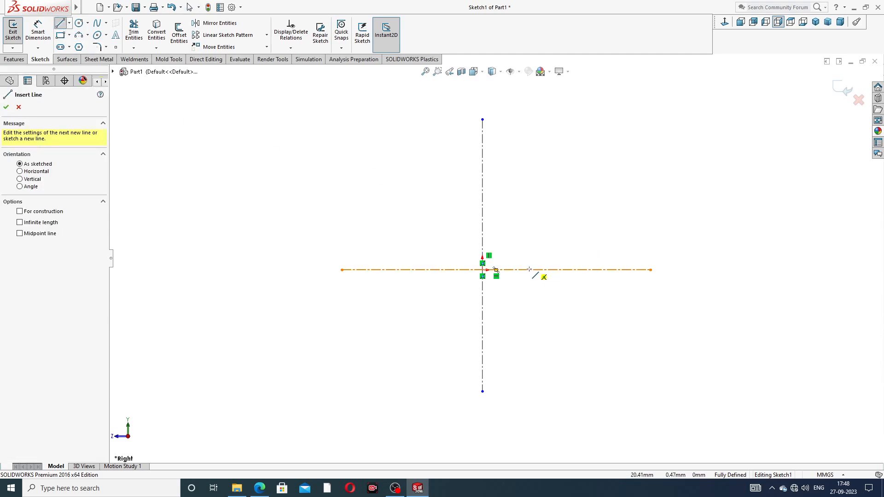
pyautogui.click(512, 270)
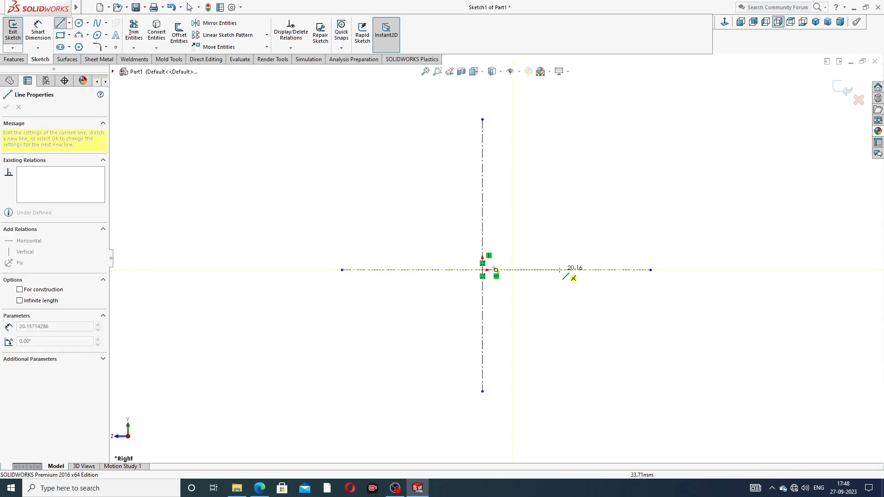
pyautogui.click(592, 270)
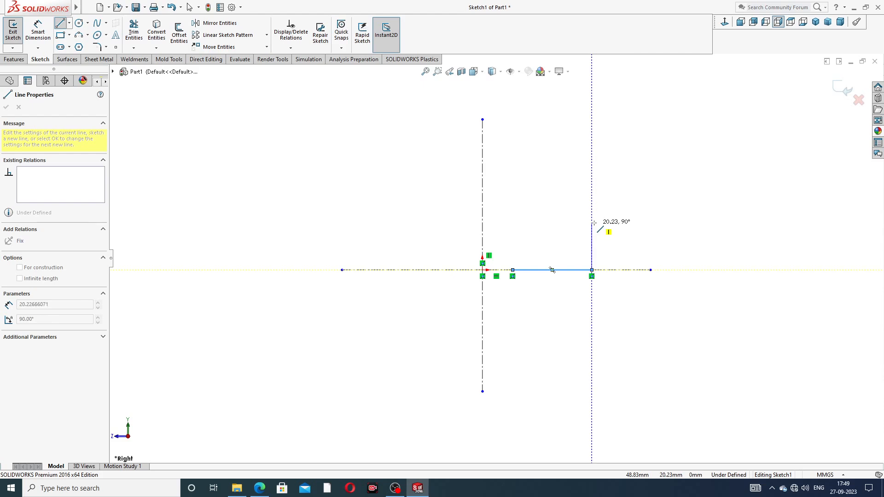
pyautogui.click(592, 209)
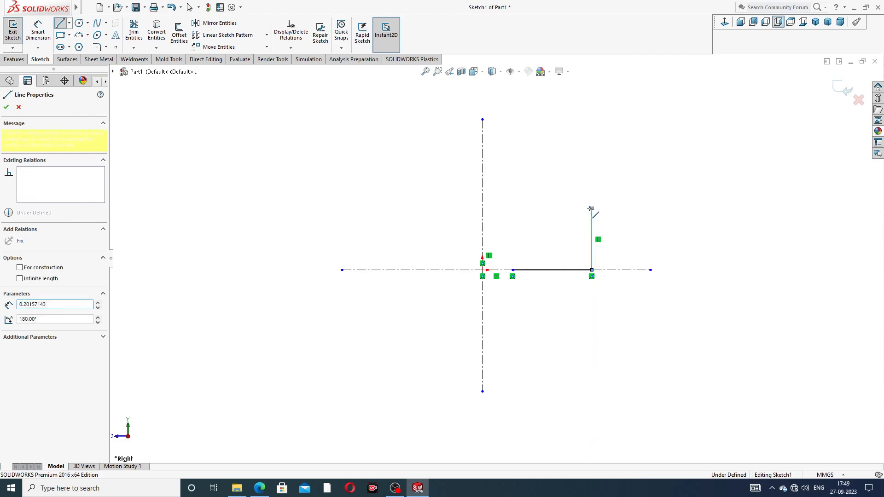
pyautogui.click(544, 209)
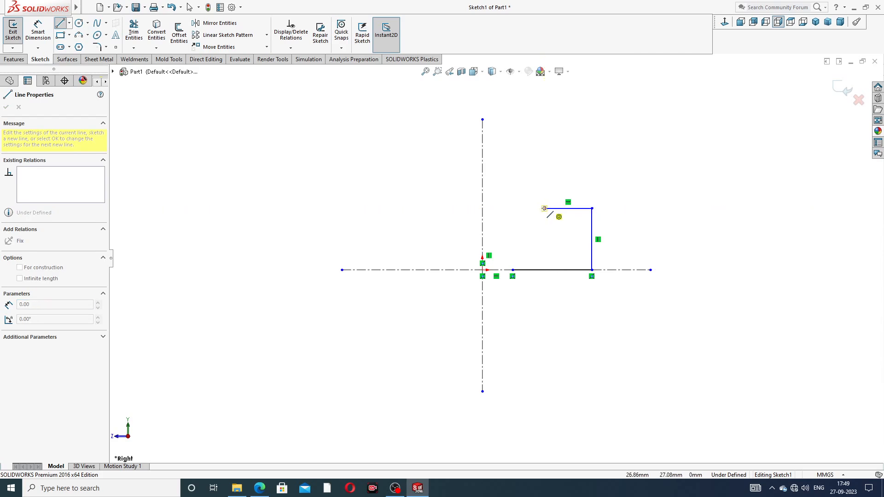
# Close the profile with a tangent 90° concave arc, a top line about 7 mm long and a vertical inner side about 34 mm high.
pyautogui.press('a')
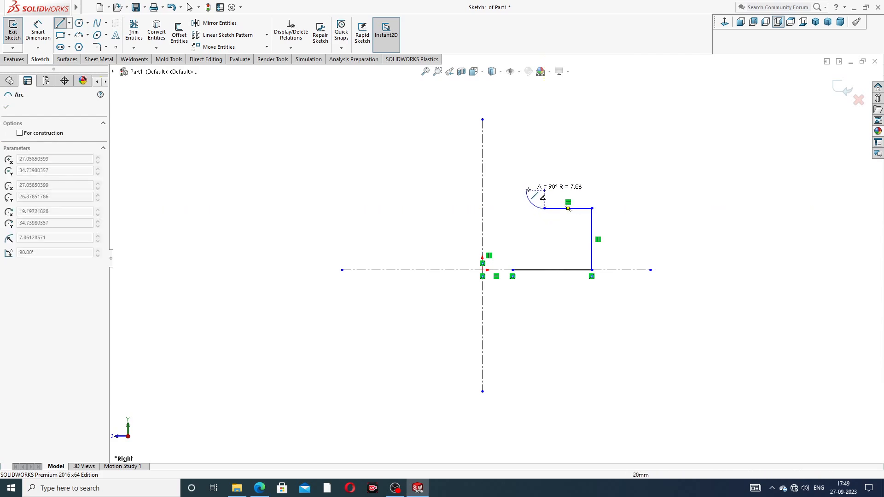
pyautogui.click(530, 193)
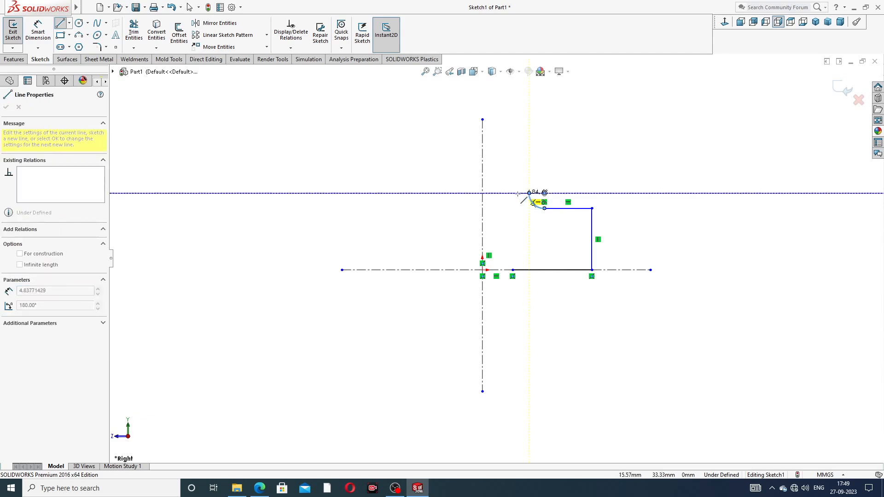
pyautogui.click(513, 193)
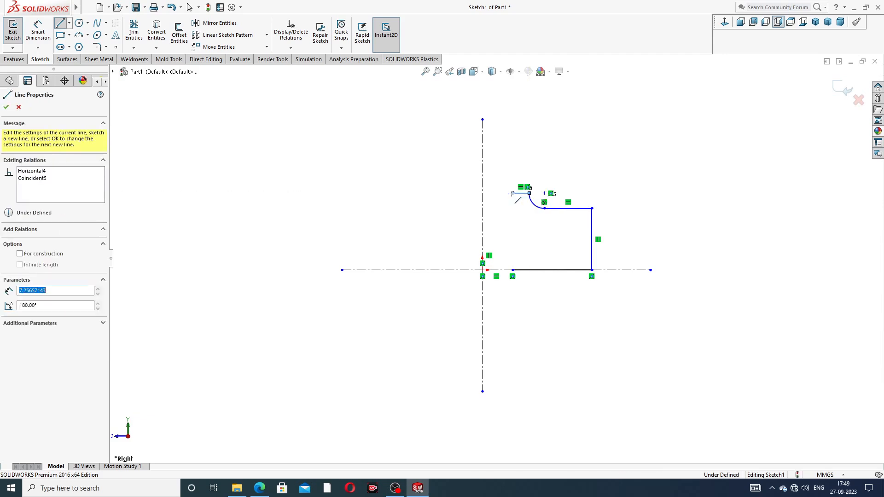
pyautogui.click(513, 270)
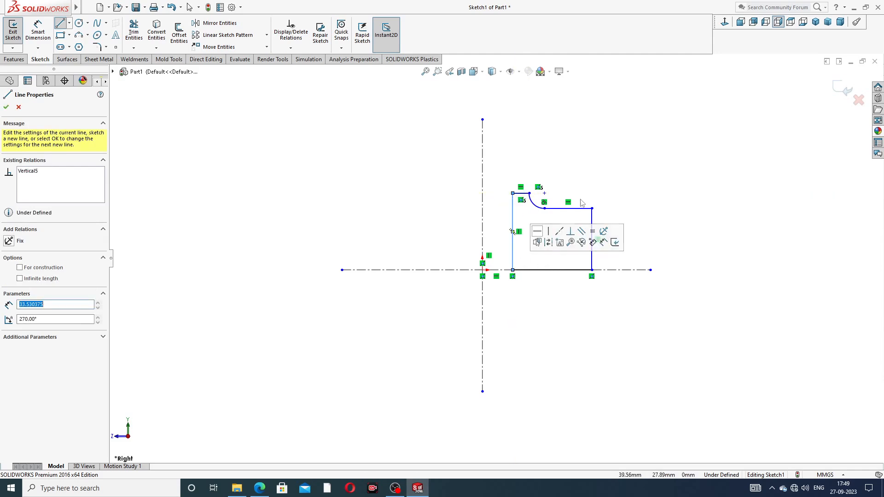
pyautogui.rightClick(604, 176)
pyautogui.click(624, 182)
# Following the drawing's R14, dimension the profile's inner vertical side 14 mm from the vertical centerline.
pyautogui.scroll(-1, 554, 227)
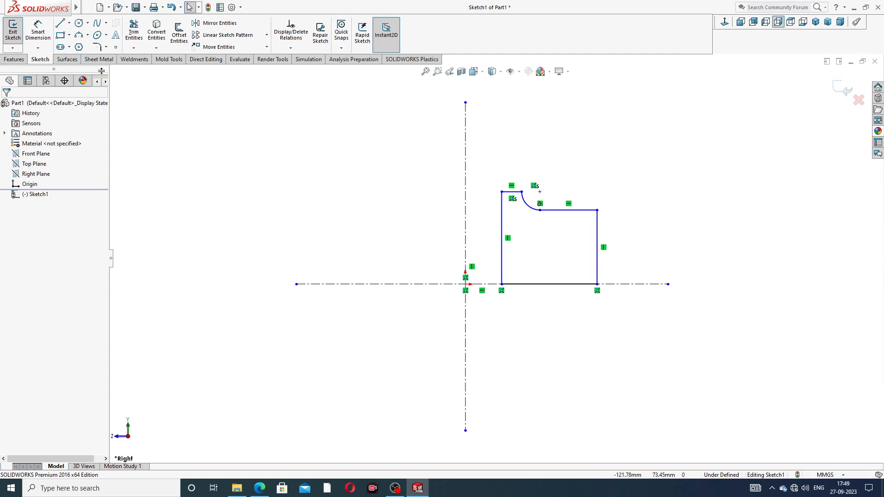
pyautogui.click(46, 39)
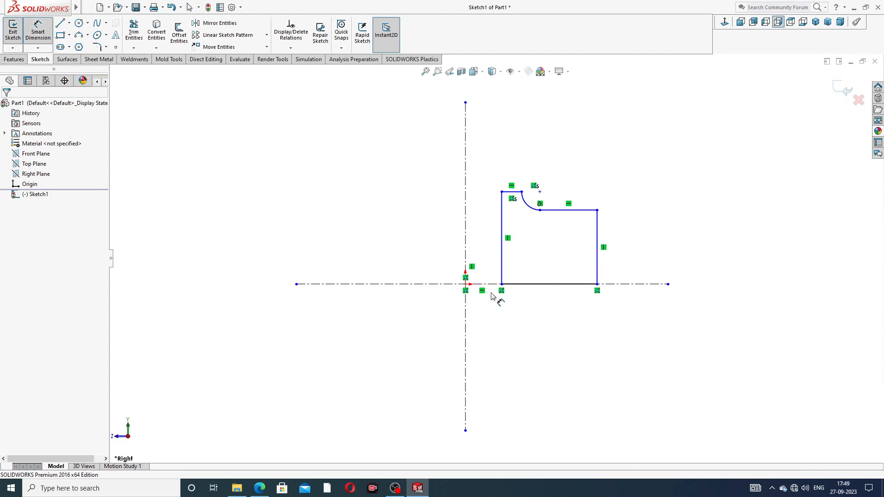
pyautogui.click(260, 488)
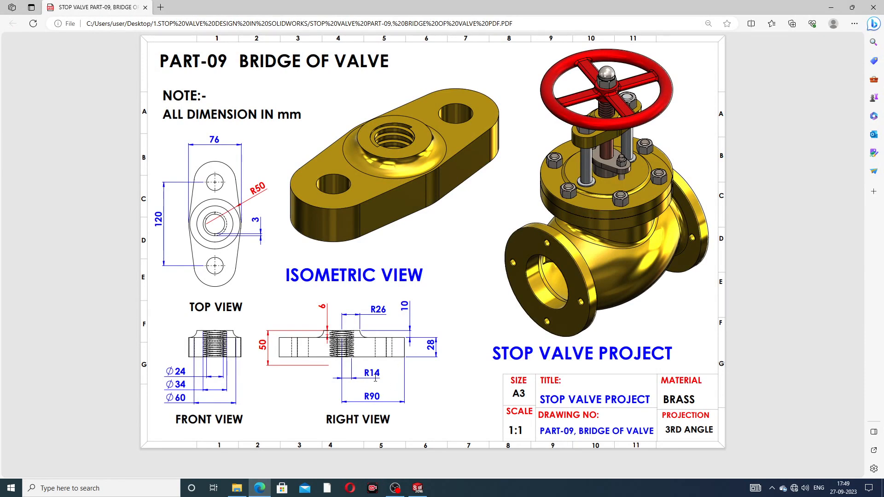
pyautogui.click(261, 488)
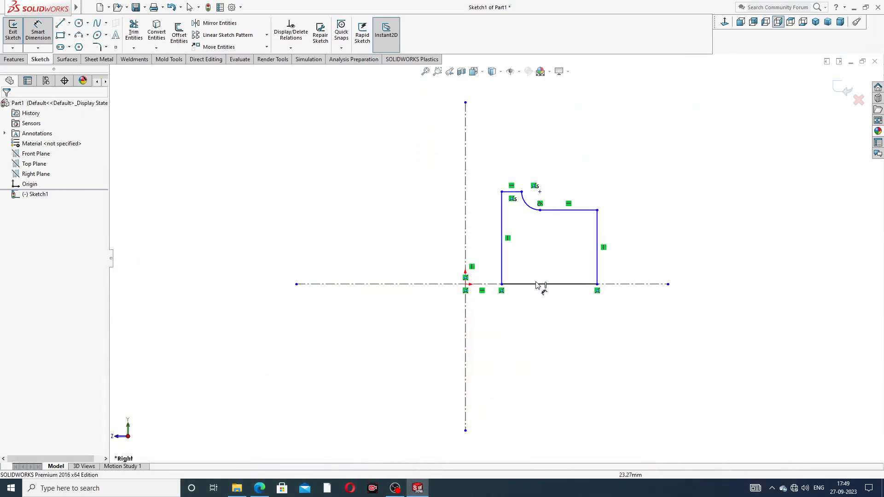
pyautogui.click(503, 268)
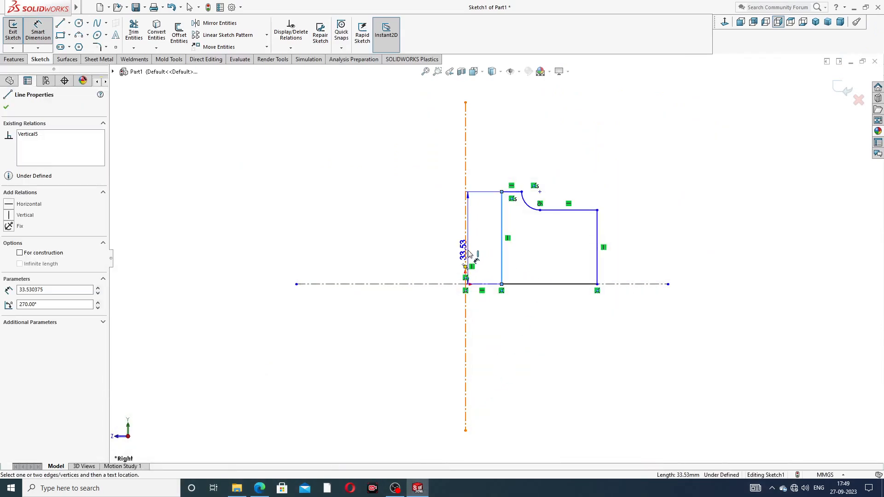
pyautogui.click(487, 313)
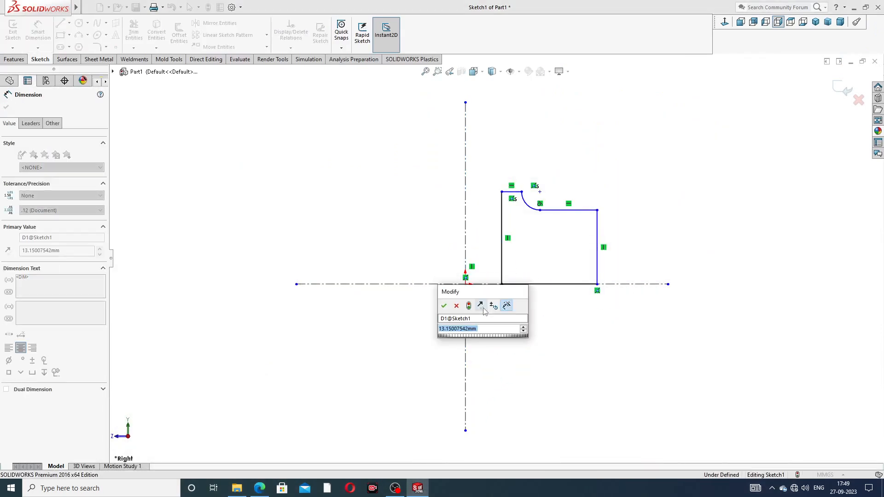
pyautogui.write('14')
pyautogui.press('Return')
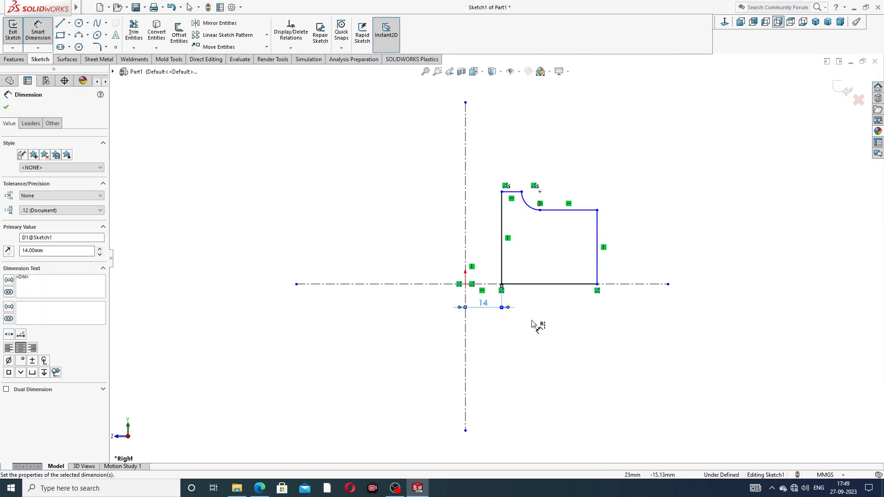
# Dimension the profile's outer vertical side 90 mm from the vertical centerline.
pyautogui.click(597, 254)
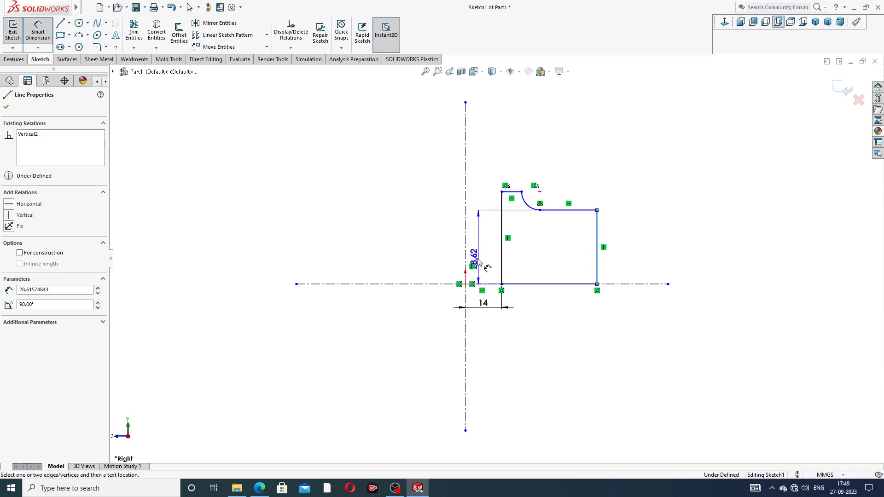
pyautogui.click(466, 255)
pyautogui.click(516, 329)
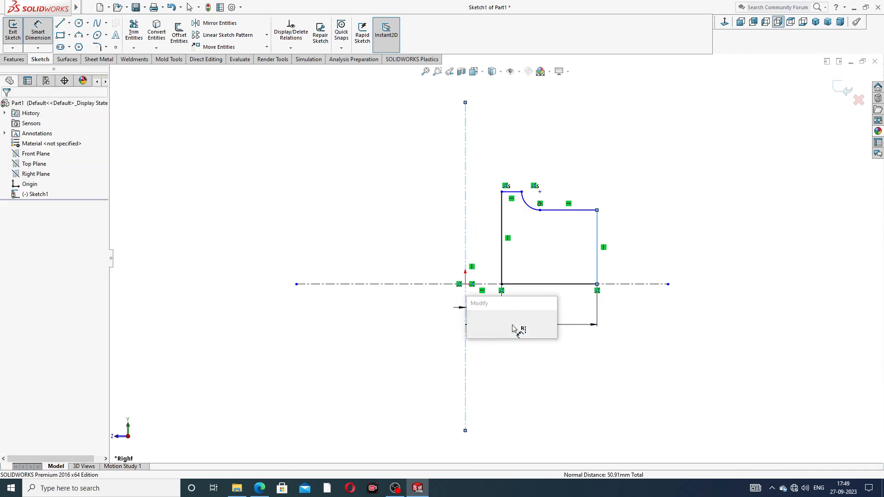
pyautogui.write('90')
pyautogui.press('Return')
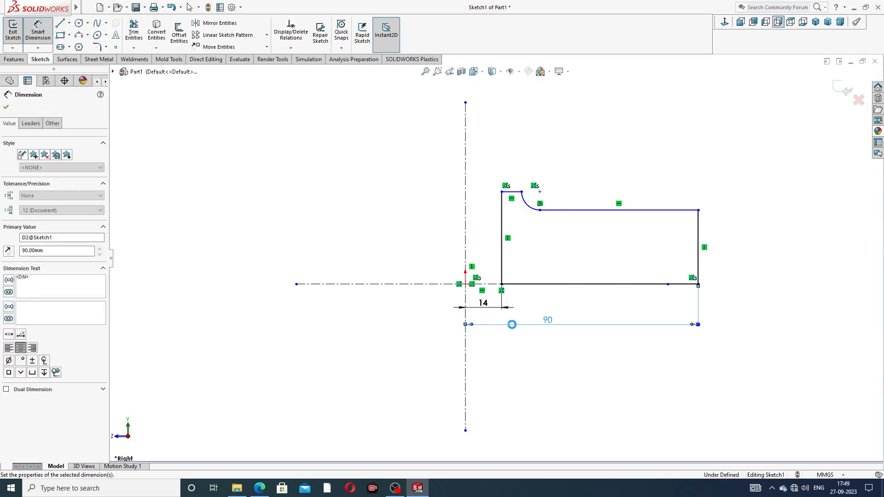
pyautogui.click(731, 201)
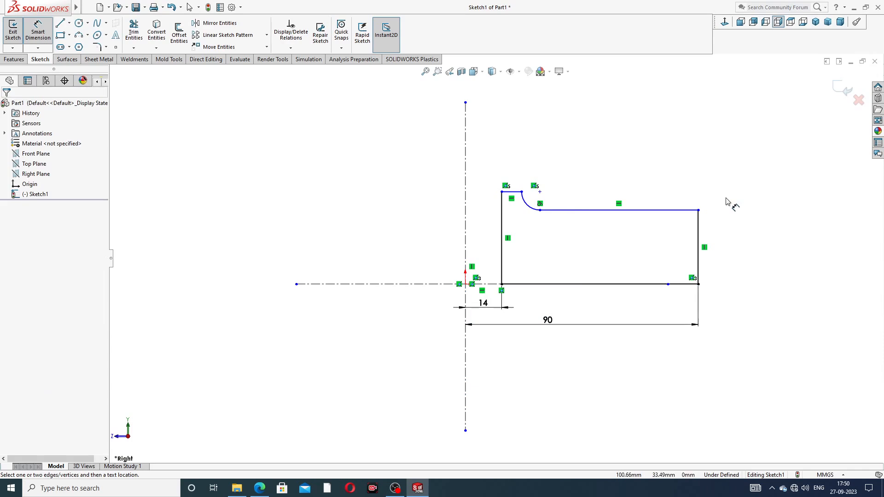
# Dimension the profile's outer vertical side to a height of 28 mm.
pyautogui.click(698, 243)
pyautogui.click(715, 243)
pyautogui.write('28')
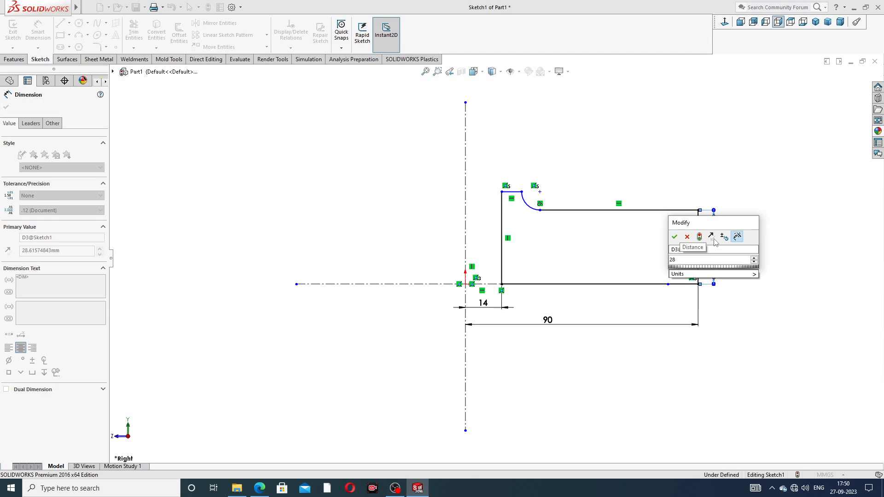
pyautogui.press('Return')
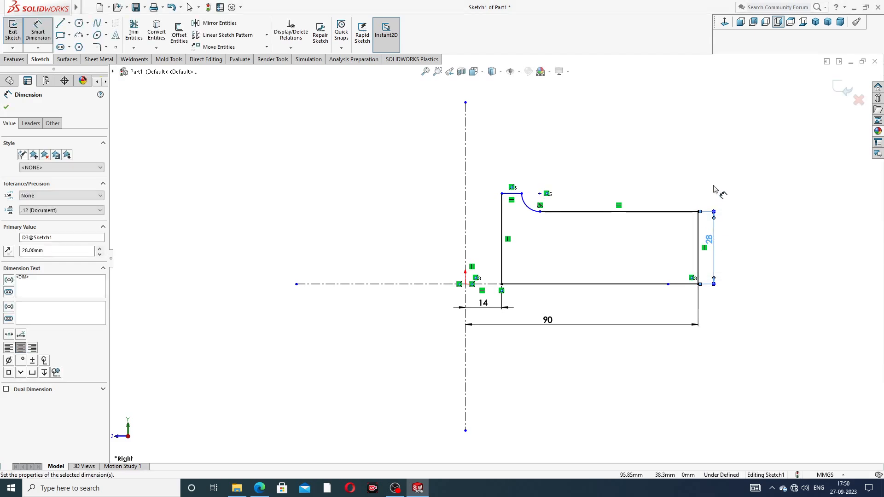
pyautogui.click(724, 191)
# Dimension the concave arc's upper endpoint 26 mm from the vertical centerline.
pyautogui.click(522, 193)
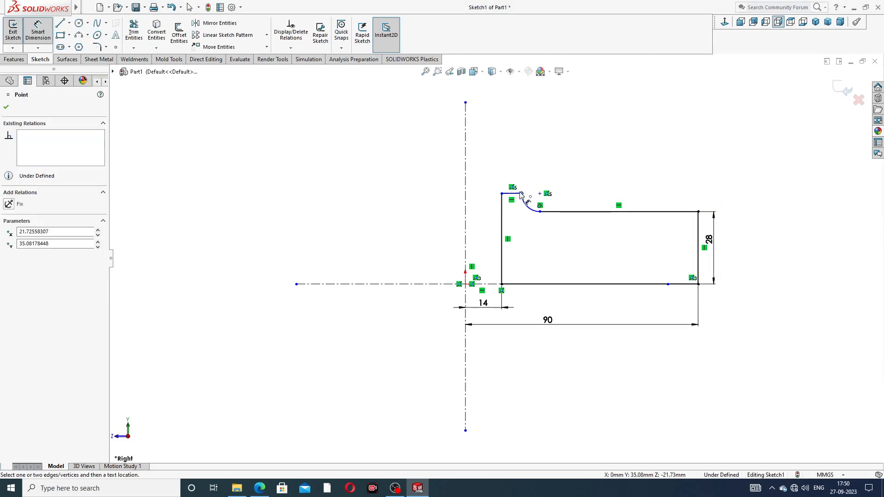
pyautogui.click(465, 192)
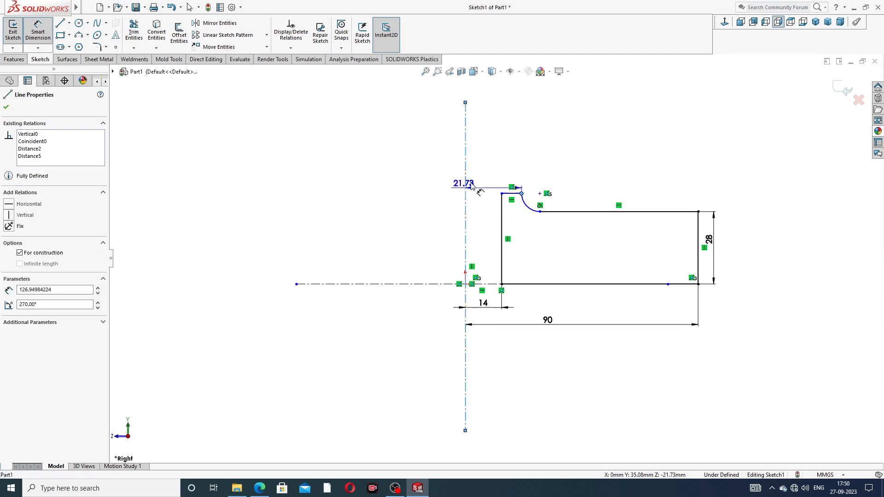
pyautogui.click(488, 159)
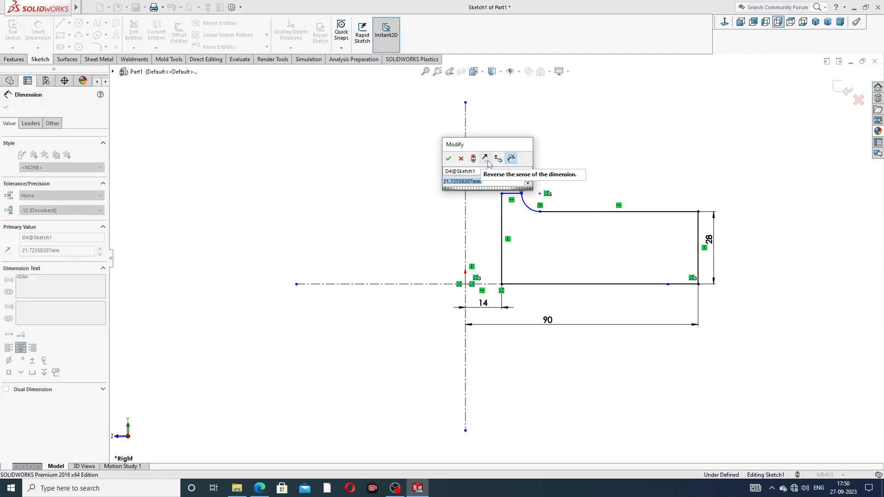
pyautogui.write('26')
pyautogui.press('Return')
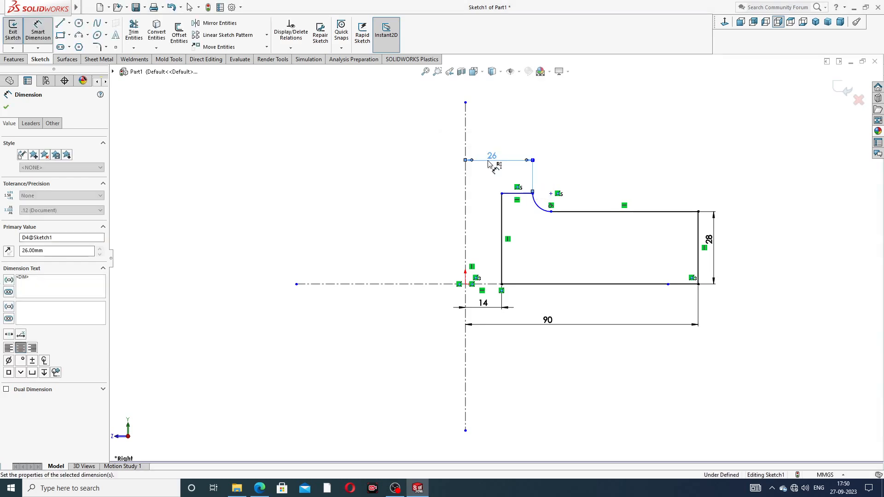
pyautogui.click(591, 152)
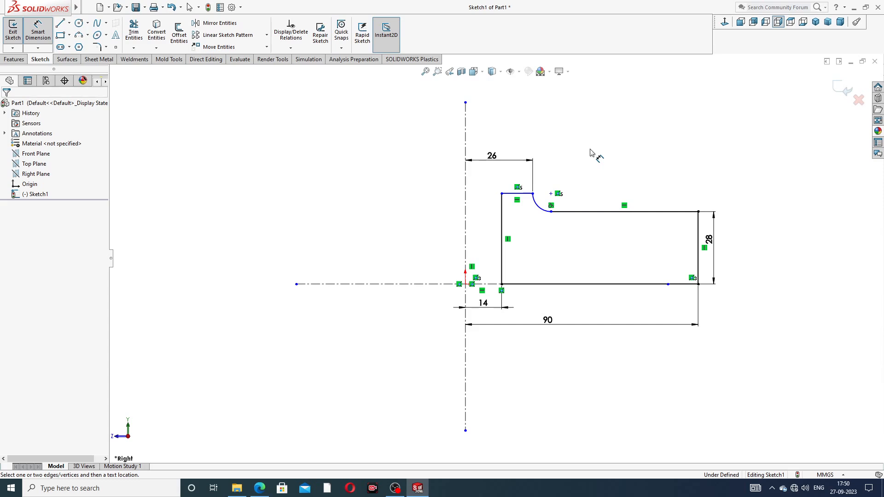
# Dimension the arc's upper endpoint 10 mm above the long horizontal line of the profile.
pyautogui.click(533, 194)
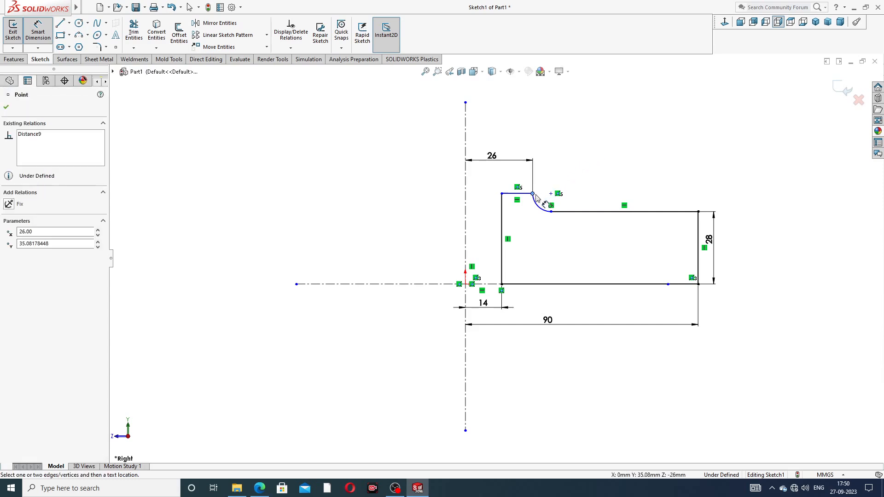
pyautogui.click(559, 212)
pyautogui.click(663, 179)
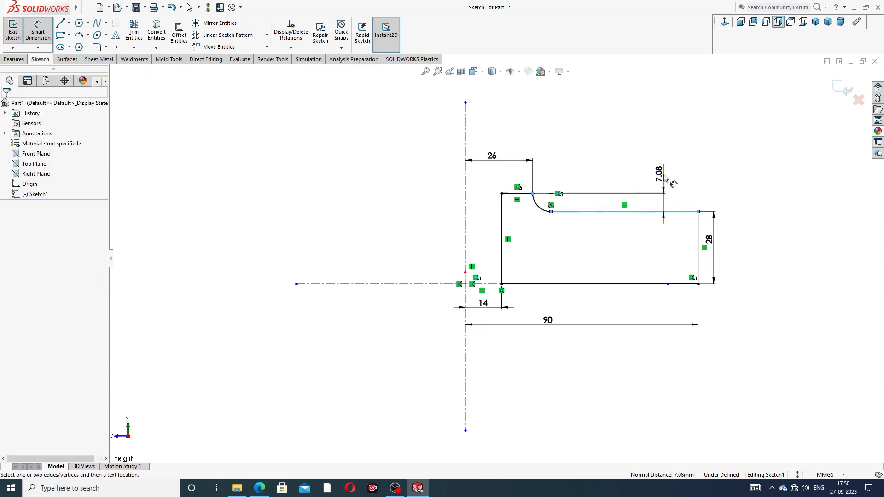
pyautogui.write('10')
pyautogui.press('Return')
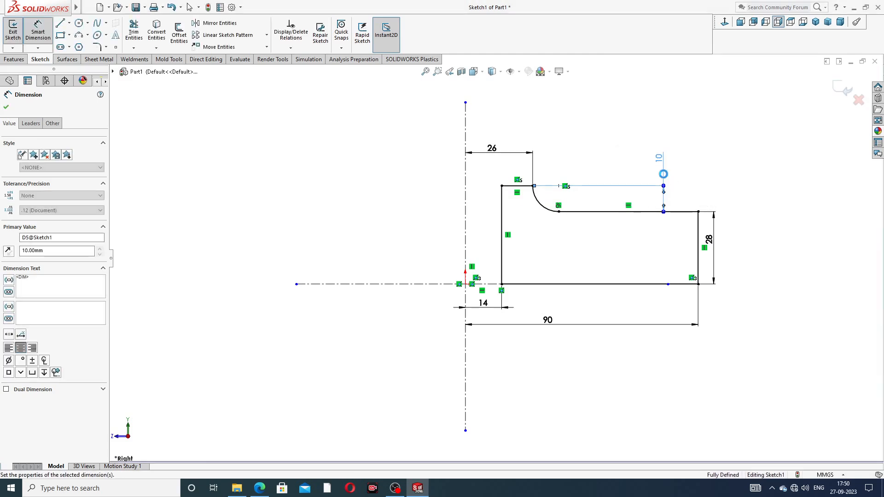
pyautogui.press('Escape')
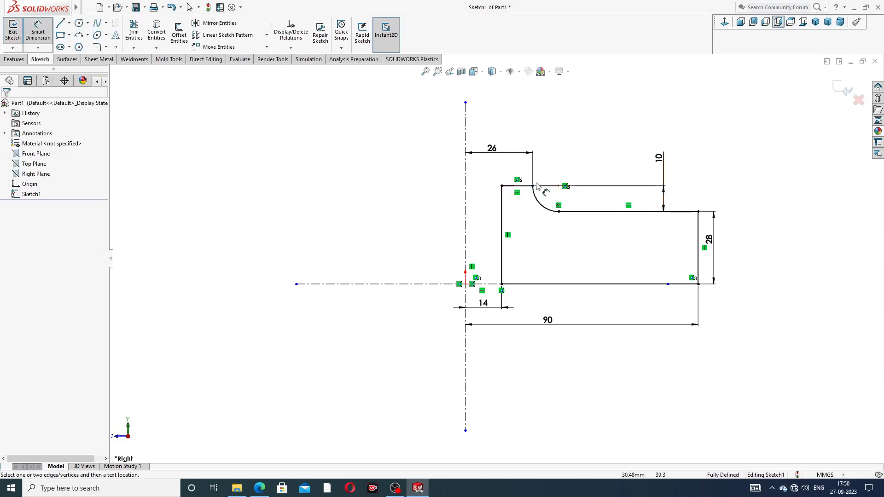
# Reposition the 26, 10 and 28 mm dimensions, moving the 26 and 28 mm ones farther from the profile.
pyautogui.moveTo(493, 154); pyautogui.dragTo(496, 146)
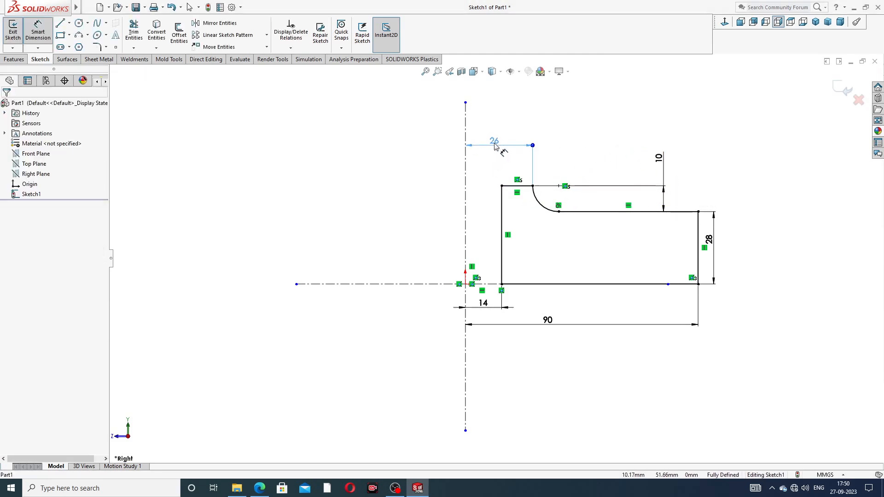
pyautogui.press('Escape')
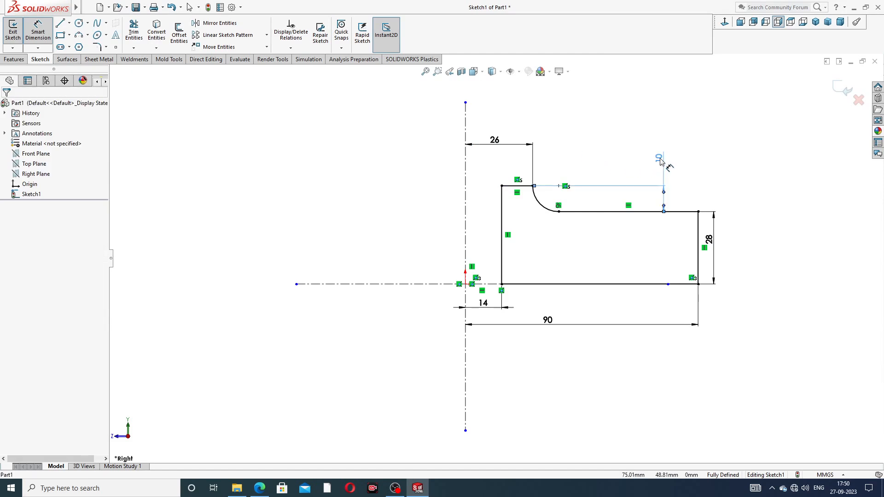
pyautogui.moveTo(659, 160); pyautogui.dragTo(652, 160)
pyautogui.press('Escape')
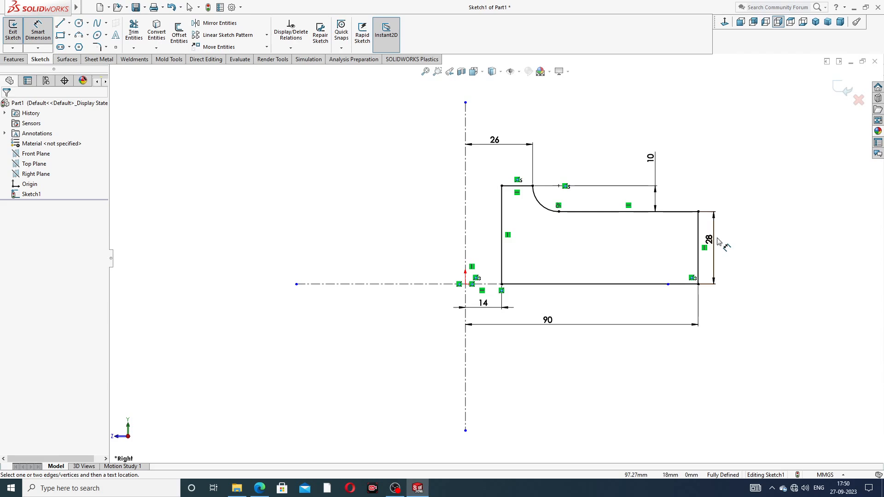
pyautogui.moveTo(714, 244); pyautogui.dragTo(726, 246)
pyautogui.press('Escape')
# Leave dimensioning and stretch the horizontal centerline's end past the profile's outer side.
pyautogui.rightClick(770, 183)
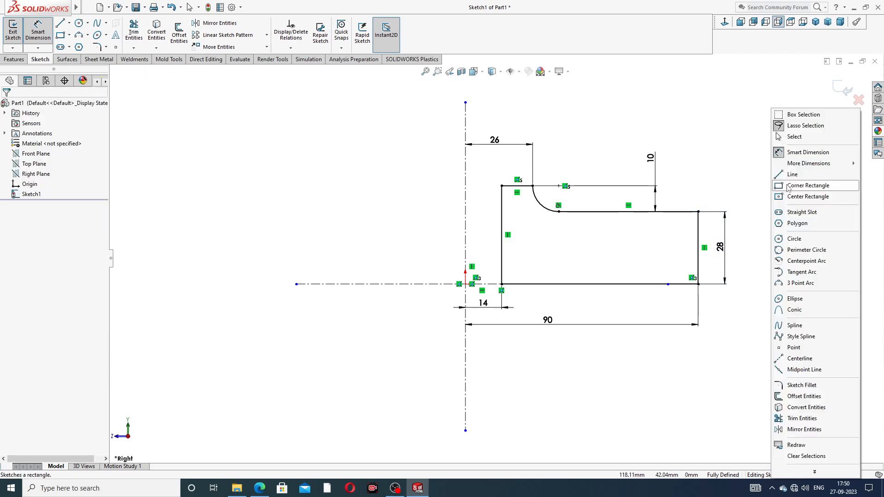
pyautogui.click(799, 143)
pyautogui.moveTo(668, 284); pyautogui.dragTo(739, 284)
pyautogui.press('Escape')
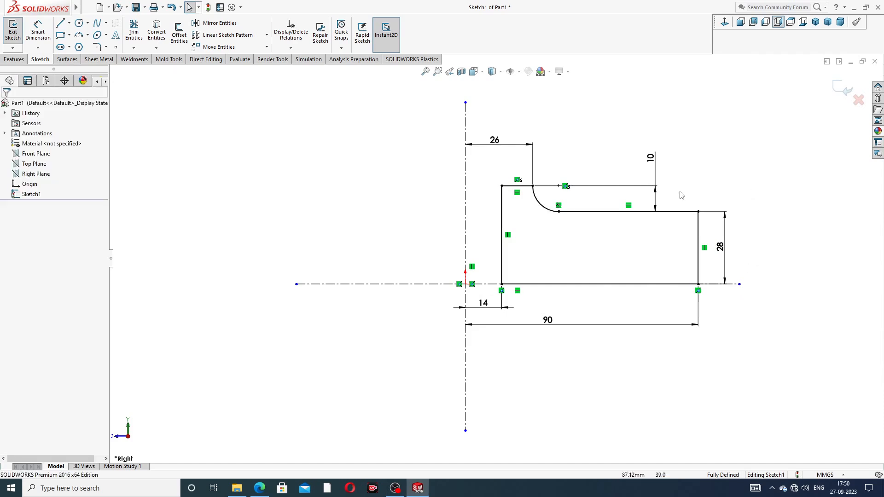
# Check the sketch against the PDF drawing and revolve the profile 360° about the vertical centerline.
pyautogui.click(261, 490)
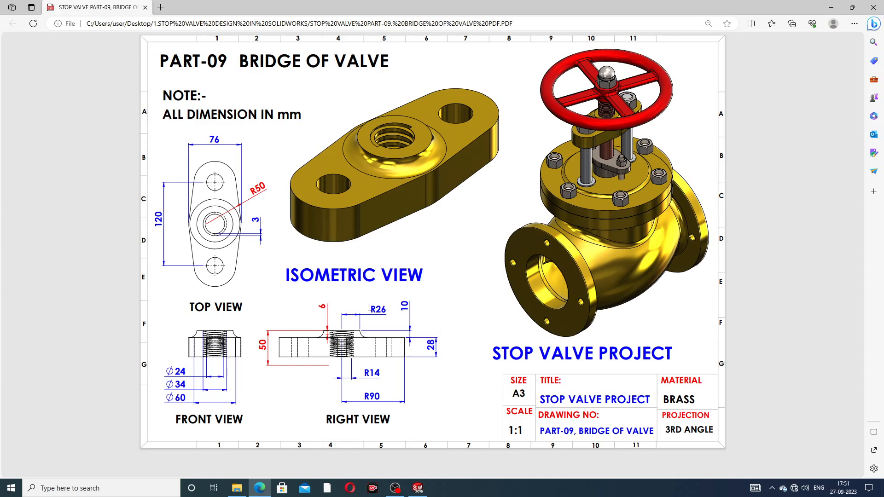
pyautogui.click(259, 488)
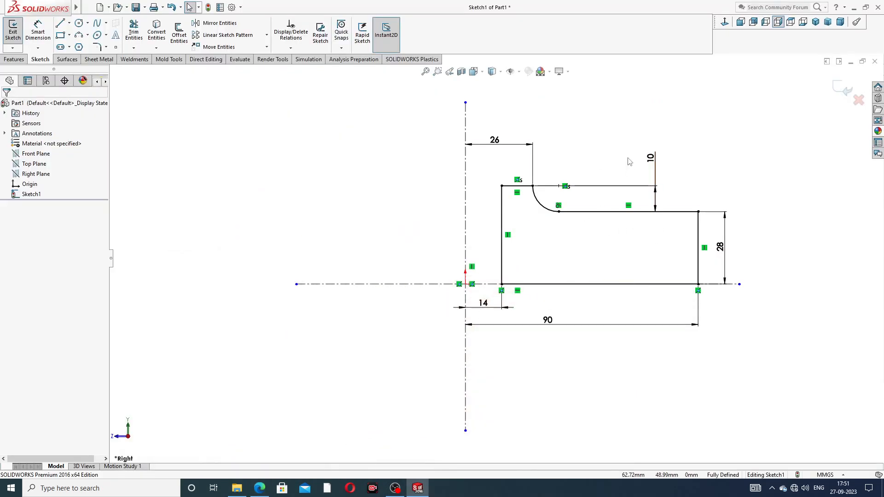
pyautogui.scroll(1, 569, 173)
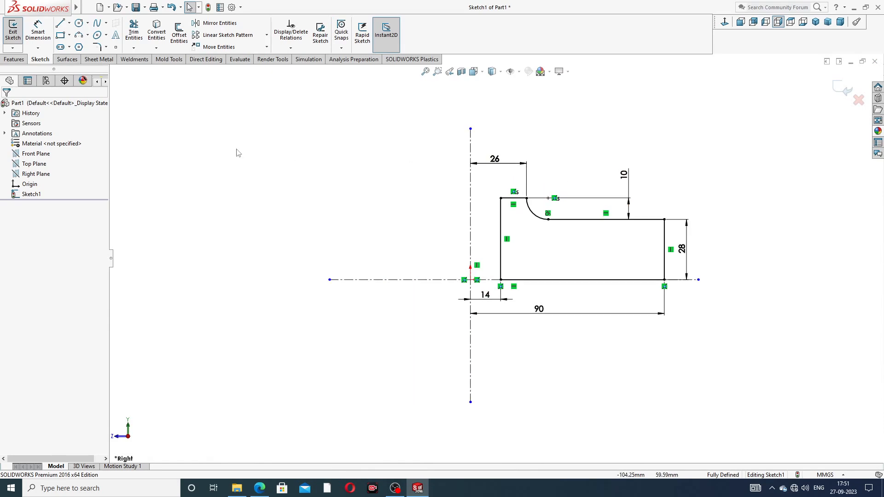
pyautogui.click(15, 59)
pyautogui.click(44, 32)
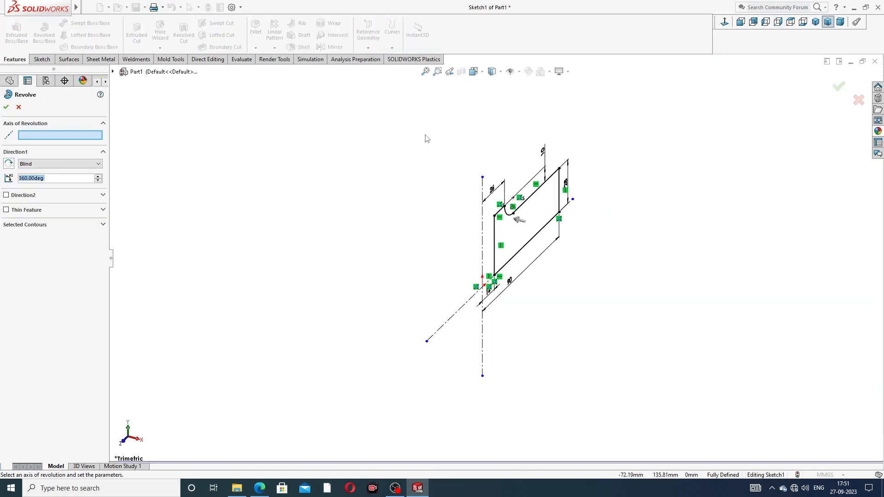
pyautogui.click(482, 228)
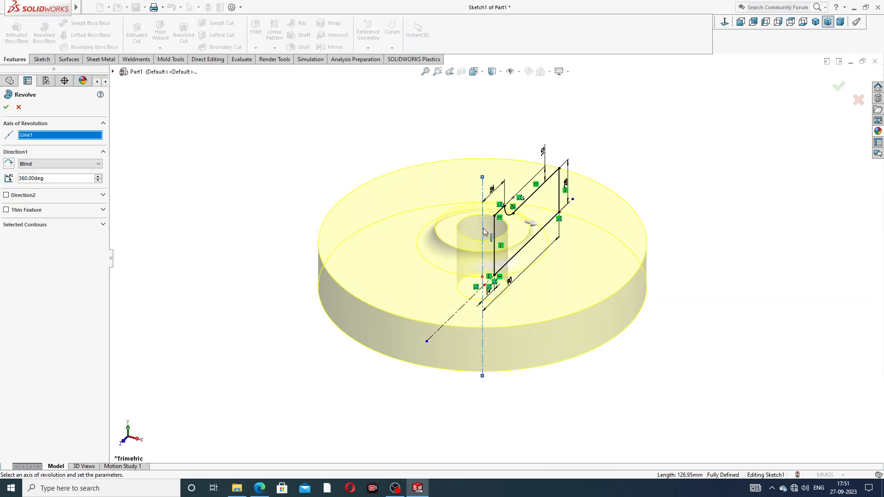
pyautogui.click(6, 107)
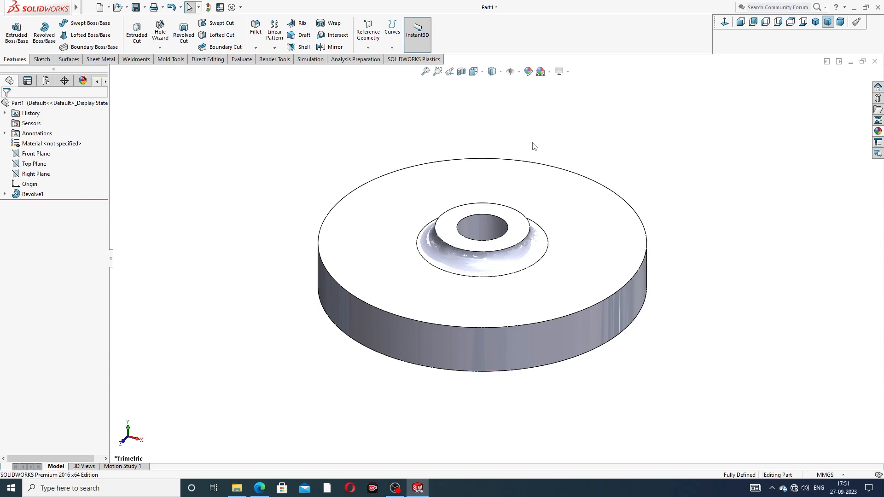
# Start a sketch on the revolved disc's flat upper ring face and check the bridge's PDF drawing.
pyautogui.moveTo(529, 231); pyautogui.dragTo(402, 232, button='middle')
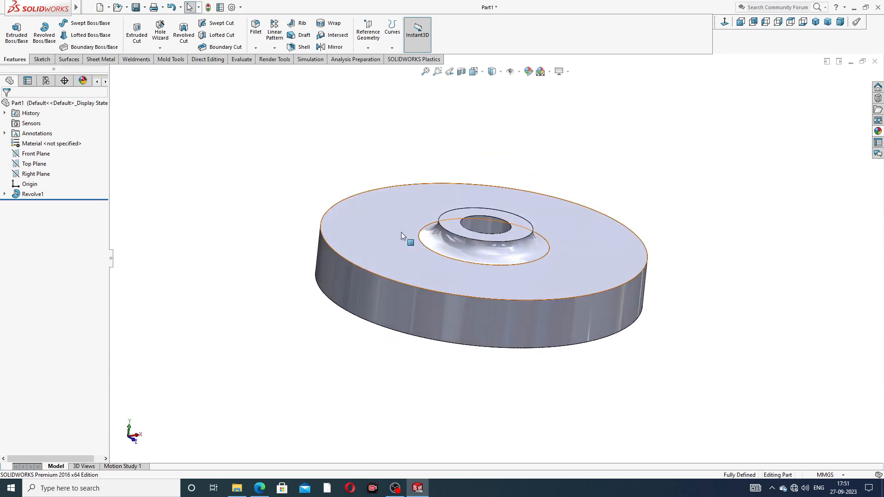
pyautogui.click(396, 240)
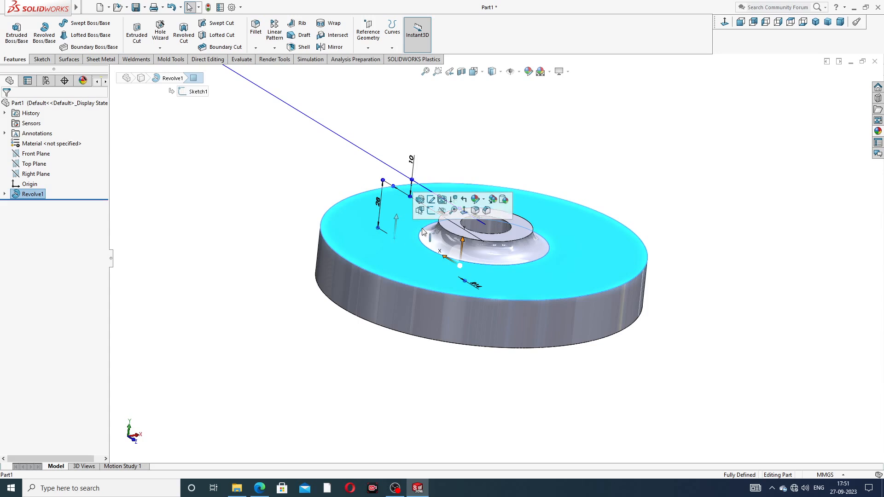
pyautogui.click(430, 210)
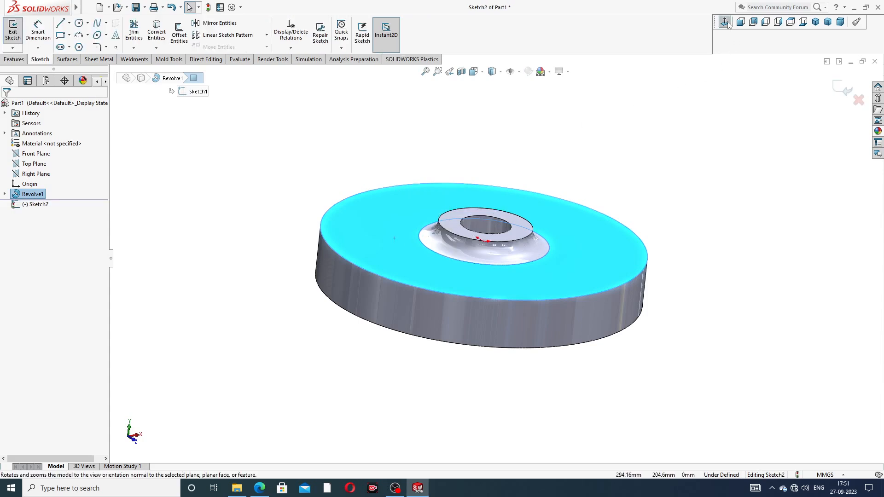
pyautogui.click(725, 23)
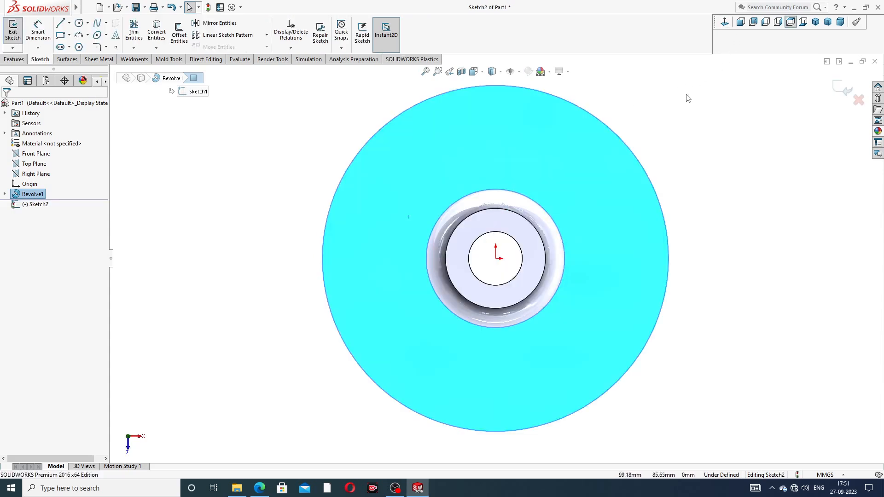
pyautogui.scroll(1, 686, 95)
pyautogui.click(260, 488)
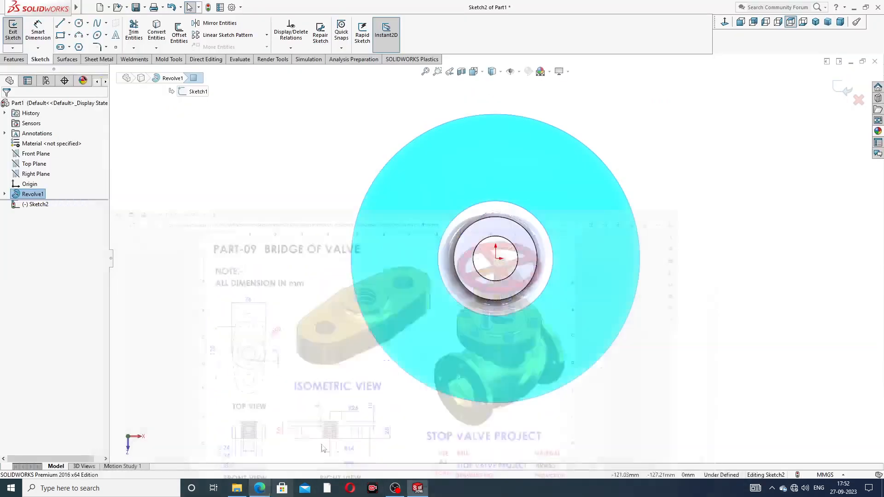
pyautogui.click(260, 488)
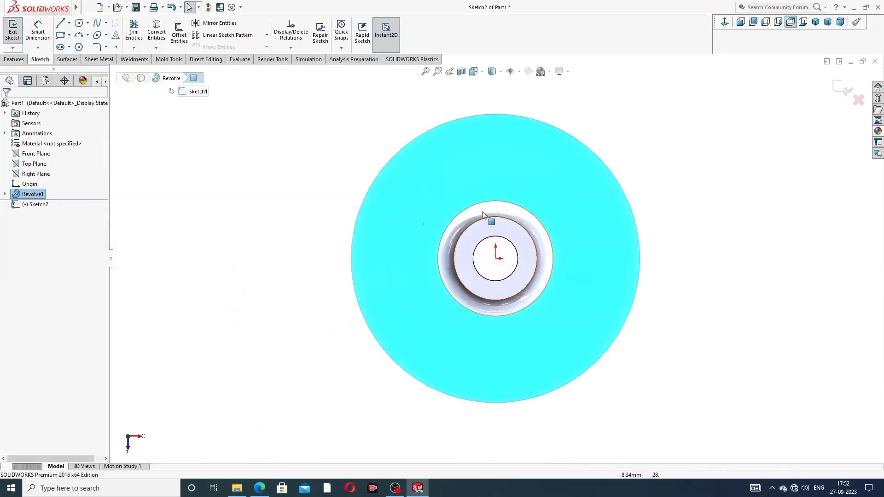
# Draw a vertical centerline through the origin, ending inside the disc's outer edge above and below the hub.
pyautogui.click(69, 23)
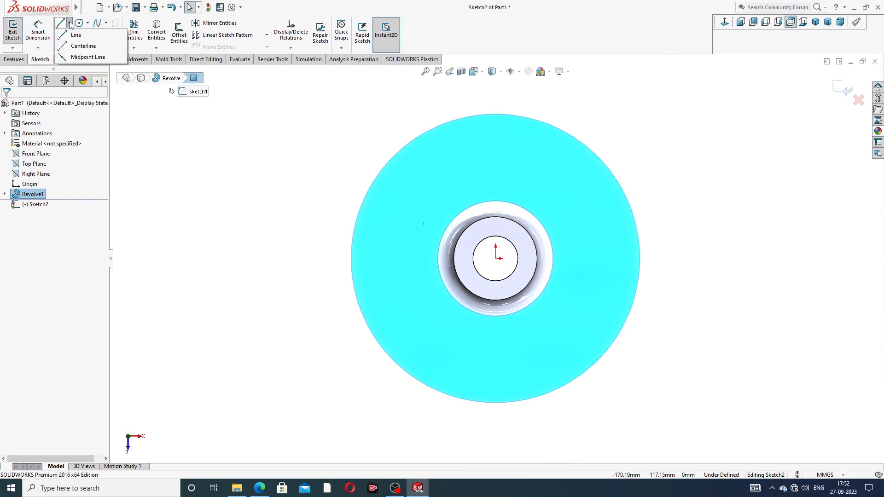
pyautogui.click(81, 45)
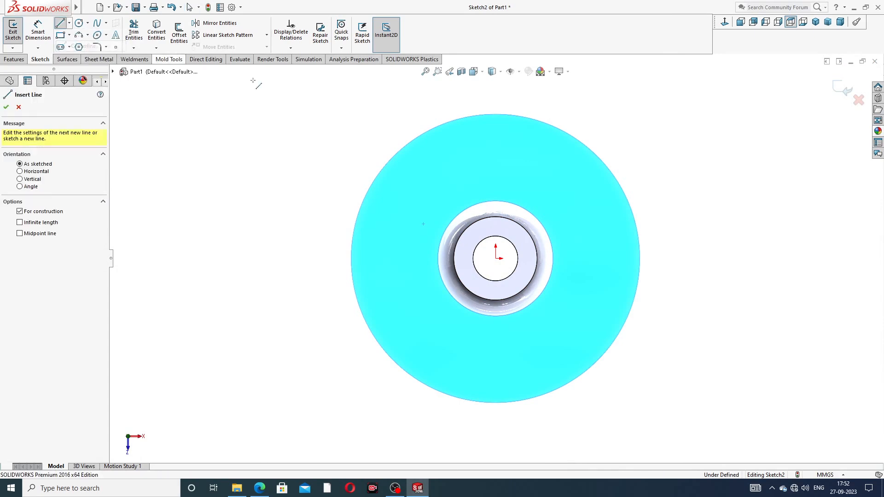
pyautogui.click(497, 138)
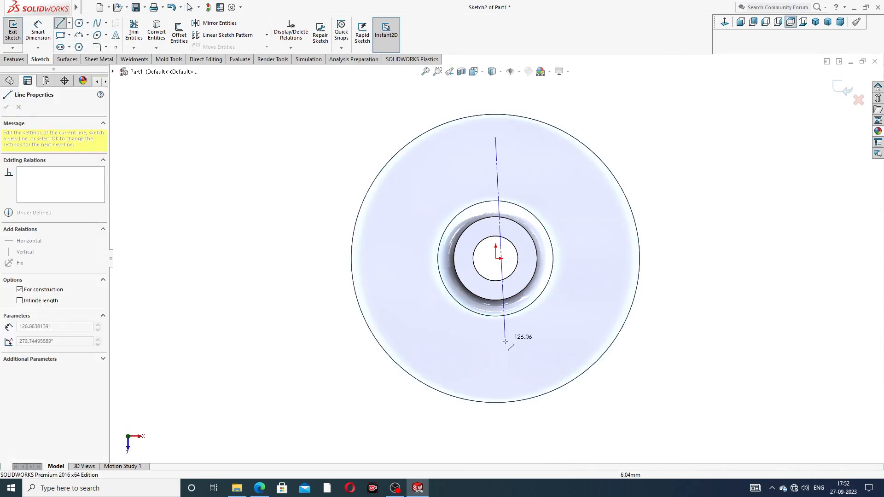
pyautogui.click(498, 369)
pyautogui.rightClick(582, 306)
pyautogui.click(597, 318)
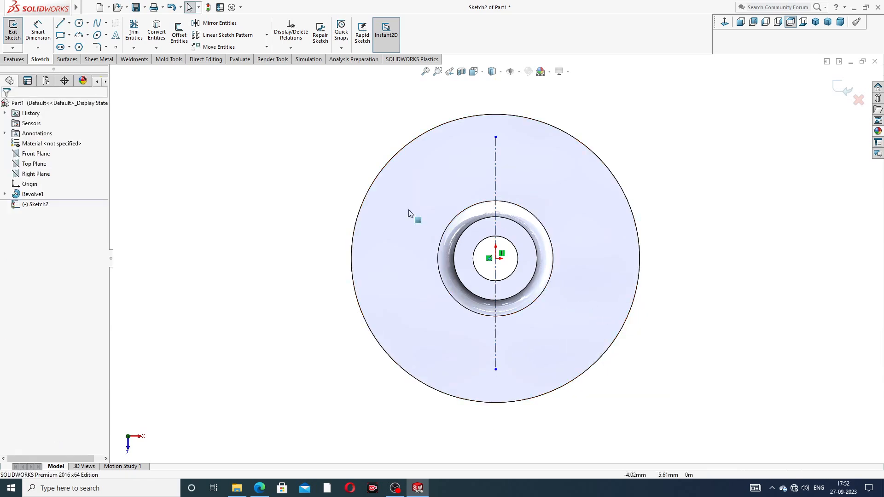
# Draw a horizontal centerline about 124 mm long through the origin, crossing the vertical centerline.
pyautogui.click(69, 23)
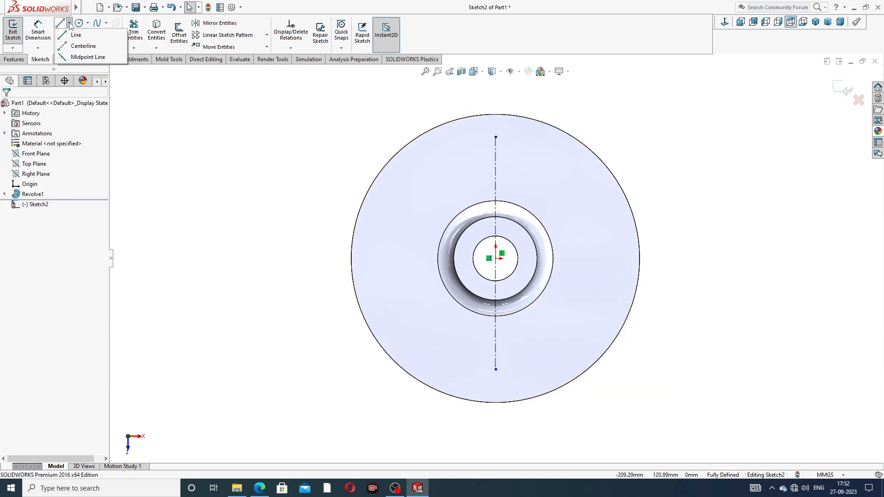
pyautogui.click(83, 47)
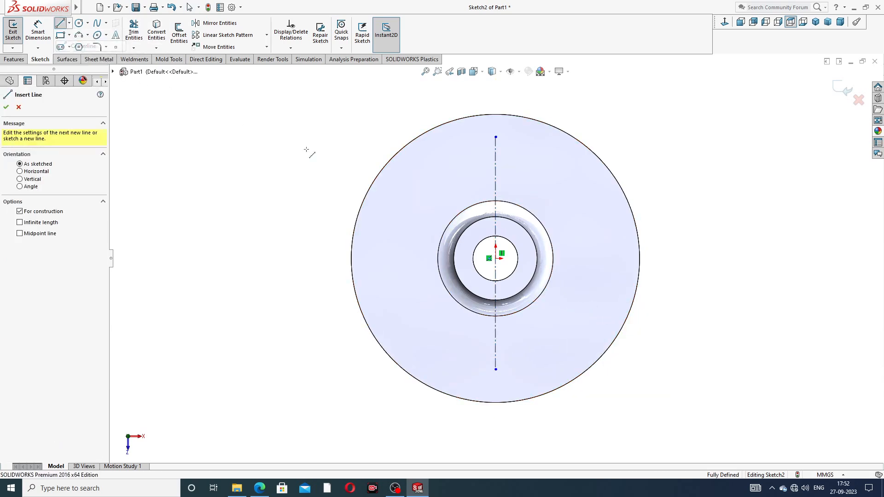
pyautogui.click(407, 260)
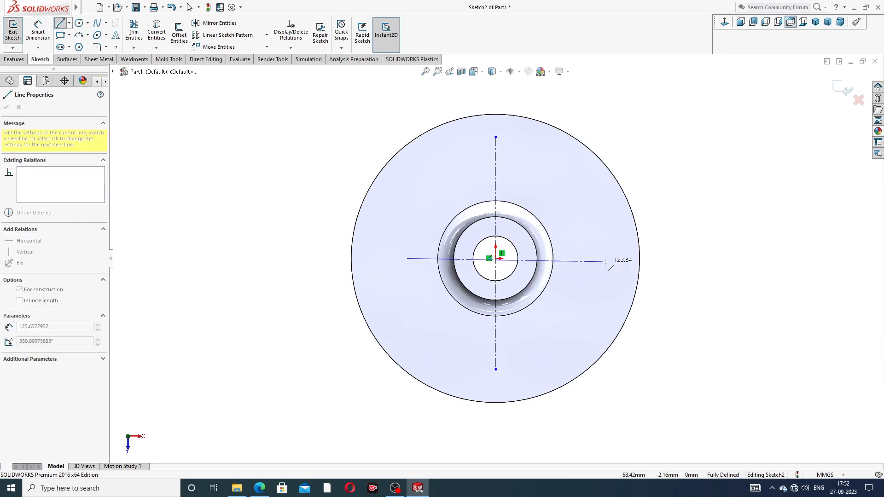
pyautogui.click(605, 260)
pyautogui.rightClick(648, 162)
pyautogui.click(666, 203)
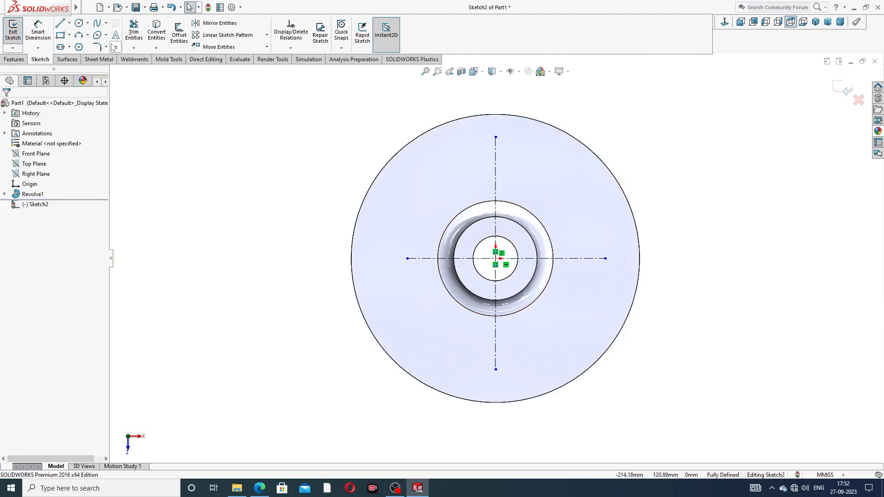
# Sketch two concentric circles, about 55 and 37 mm in diameter, on the vertical centerline about 56 mm above the origin.
pyautogui.click(79, 23)
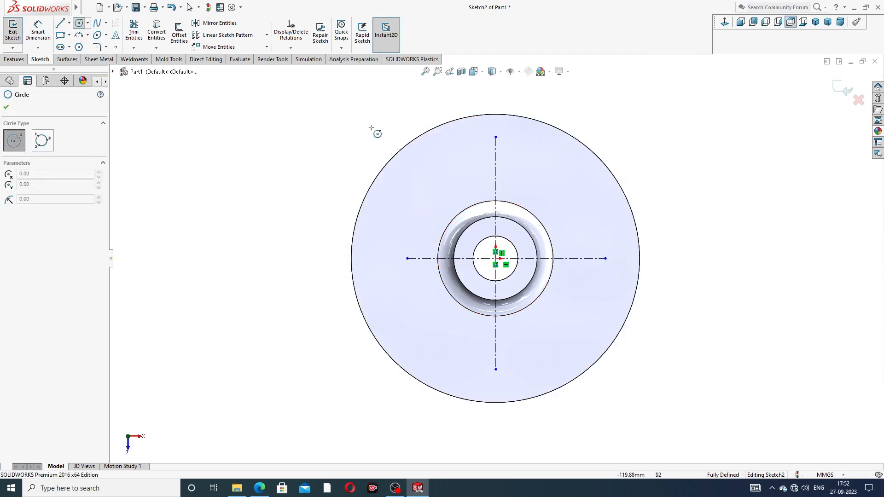
pyautogui.click(495, 167)
pyautogui.click(529, 139)
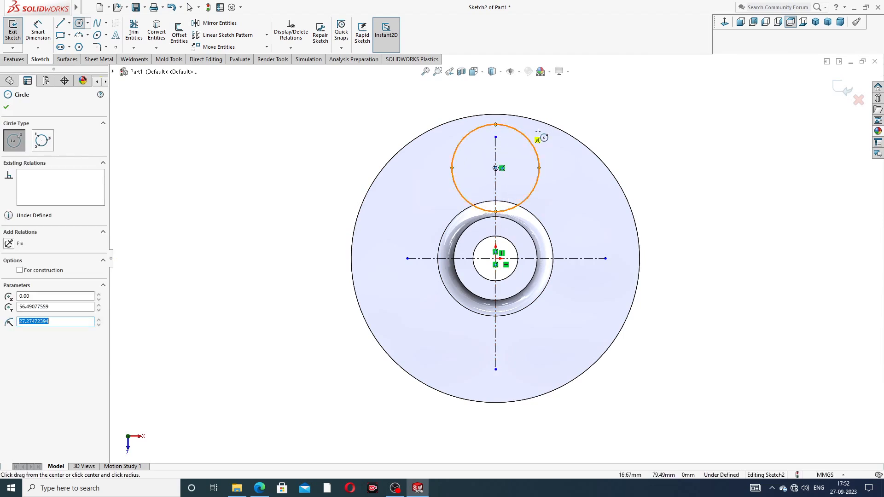
pyautogui.click(496, 168)
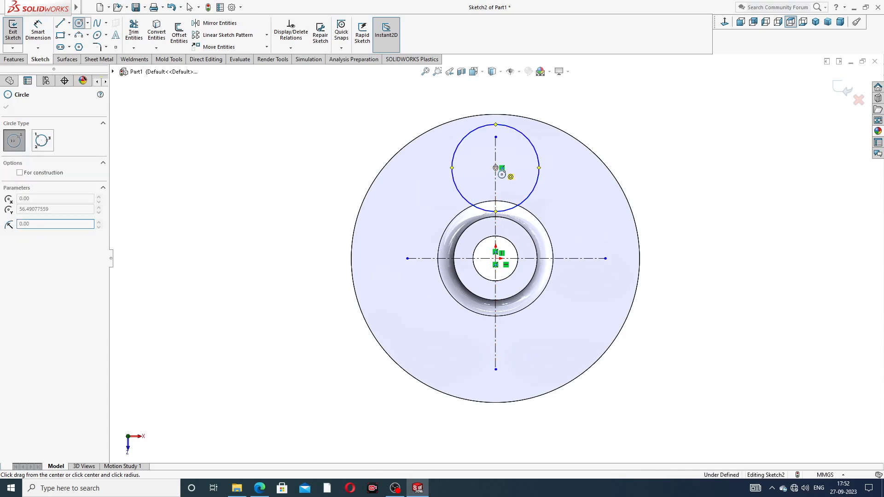
pyautogui.click(513, 145)
pyautogui.rightClick(588, 102)
pyautogui.click(611, 115)
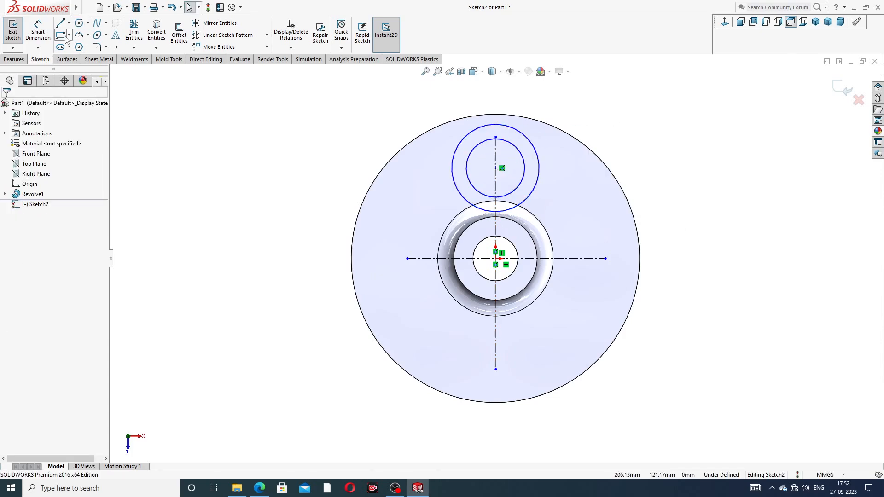
# Dimension the outer circle's diameter as 60 mm and the inner circle's as 24 mm.
pyautogui.click(38, 32)
pyautogui.click(535, 143)
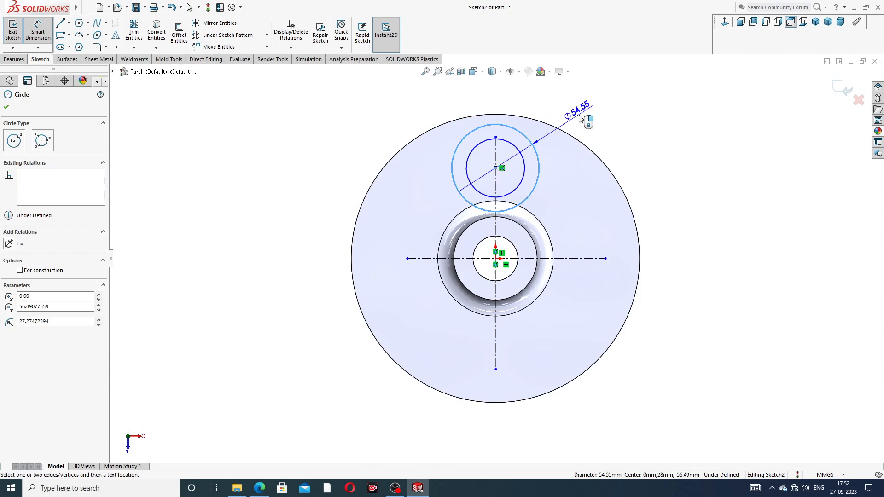
pyautogui.click(580, 117)
pyautogui.press('Return')
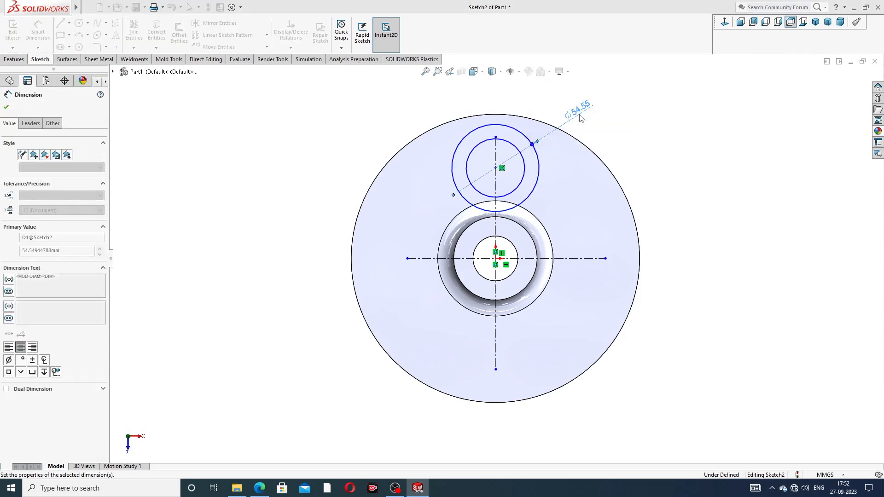
pyautogui.click(523, 159)
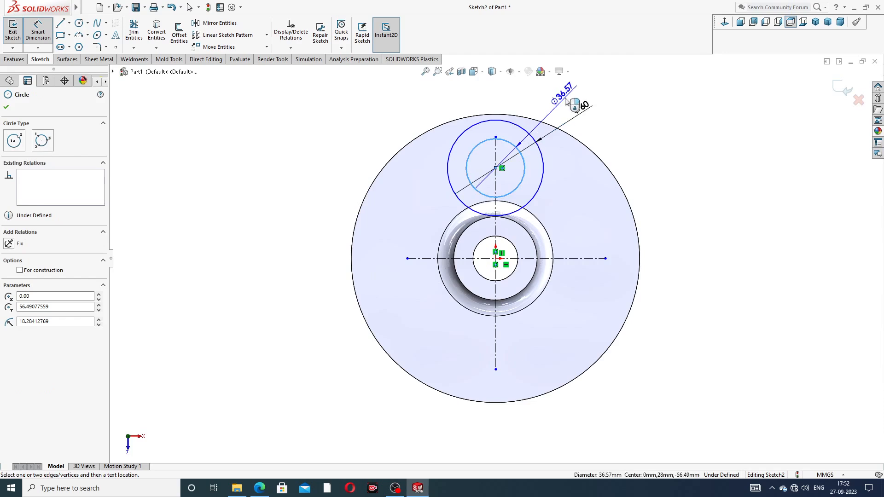
pyautogui.click(568, 101)
pyautogui.press('Return')
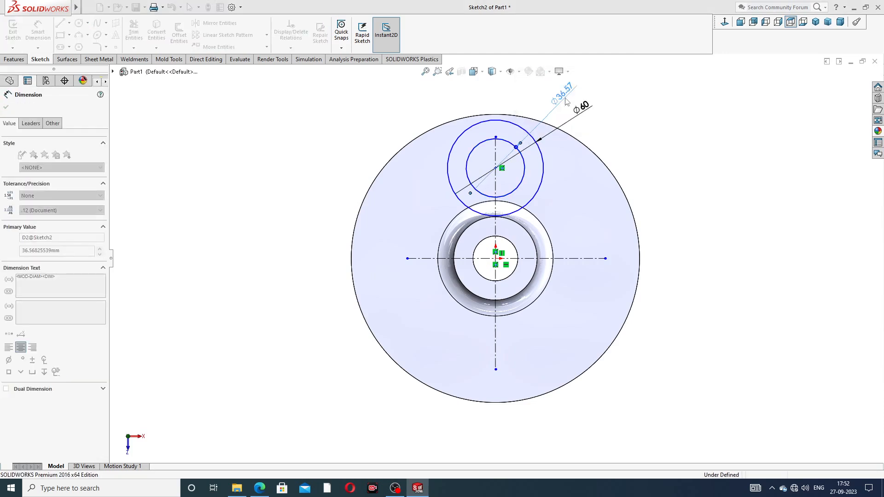
pyautogui.click(644, 133)
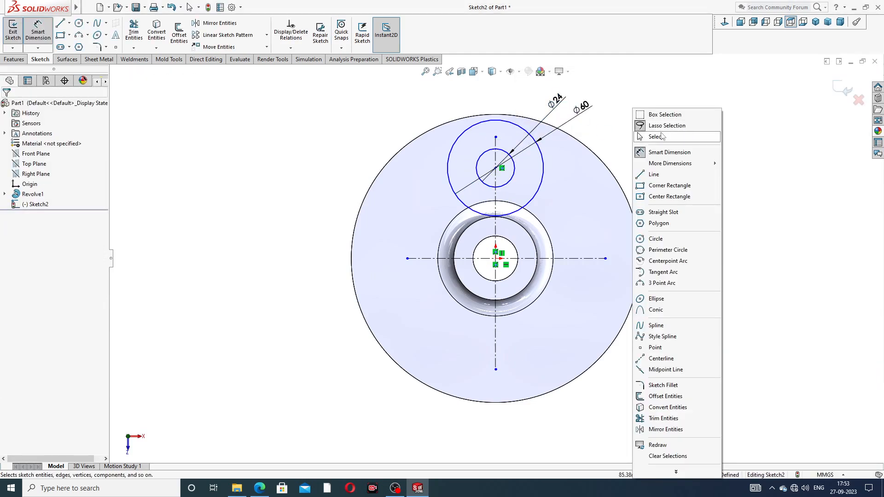
pyautogui.click(662, 137)
# Draw a line about 67 mm long, tangent to the 60 mm circle's right side, down to the horizontal centerline.
pyautogui.click(61, 23)
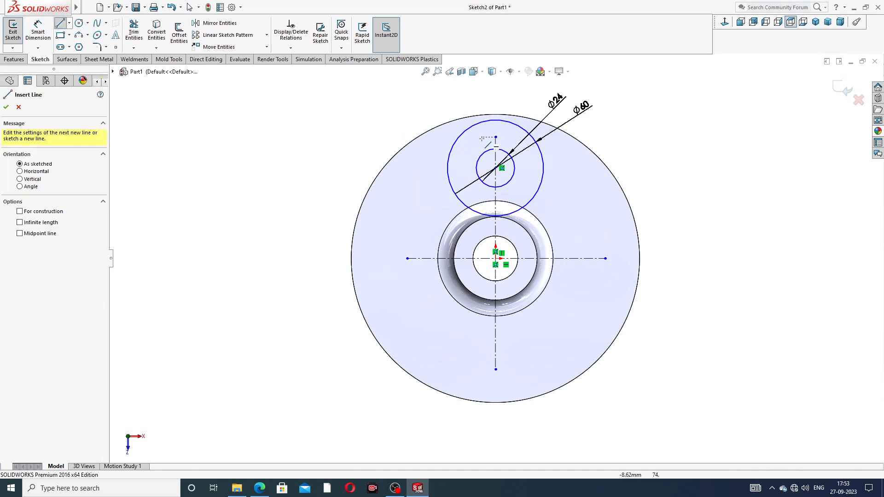
pyautogui.click(495, 167)
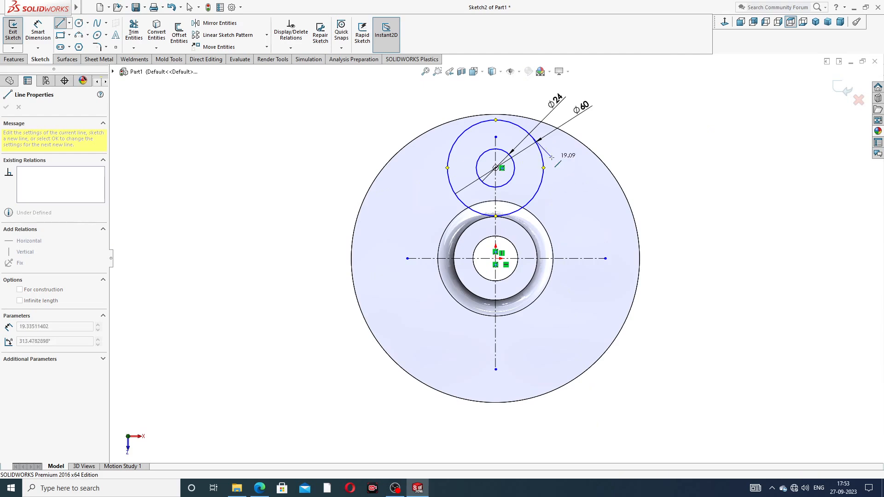
pyautogui.click(571, 258)
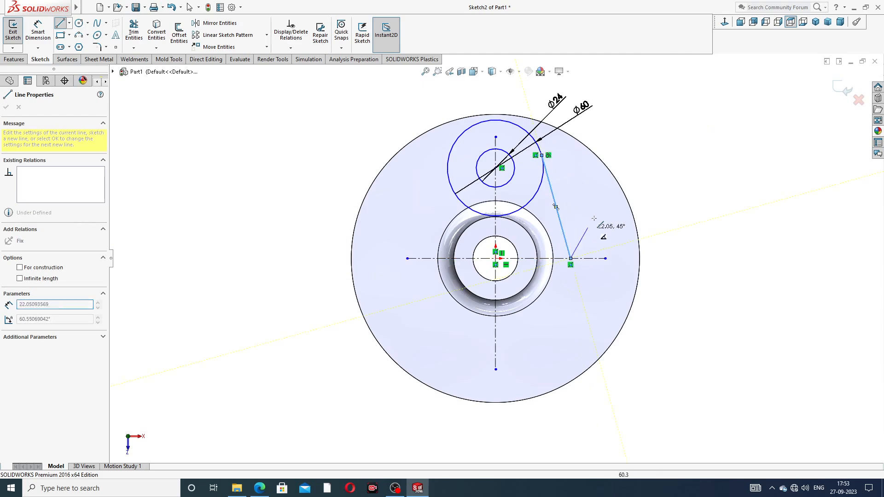
pyautogui.rightClick(601, 179)
pyautogui.click(610, 210)
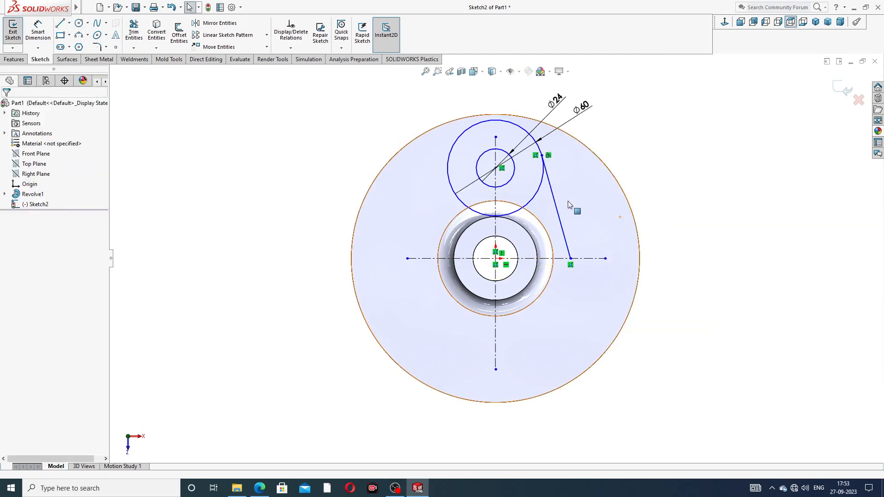
# Mirror a copy of the tangent line about the vertical centerline.
pyautogui.click(556, 198)
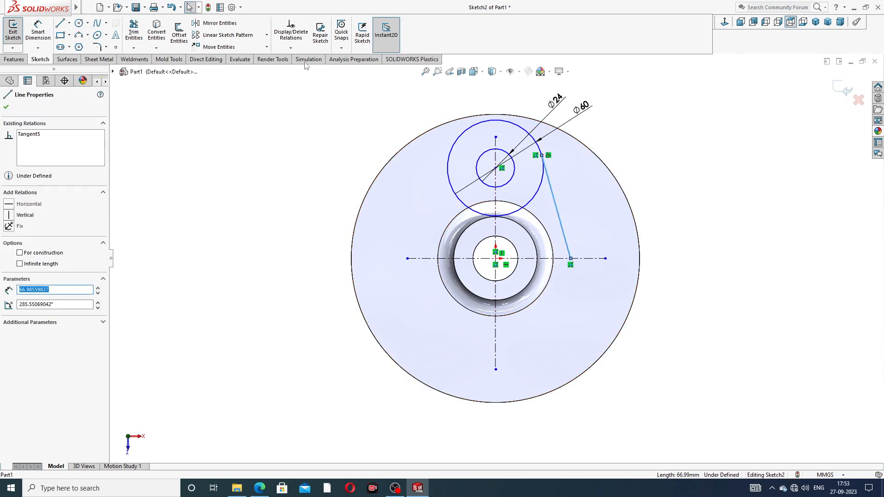
pyautogui.click(234, 25)
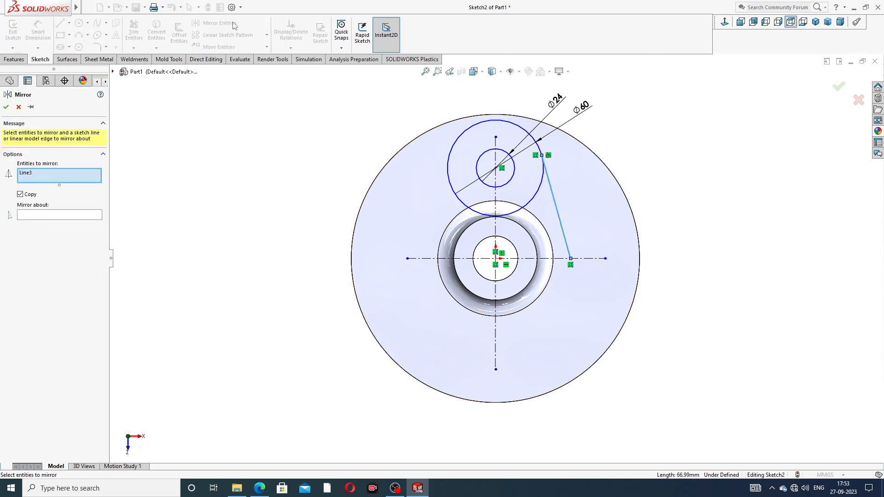
pyautogui.click(84, 215)
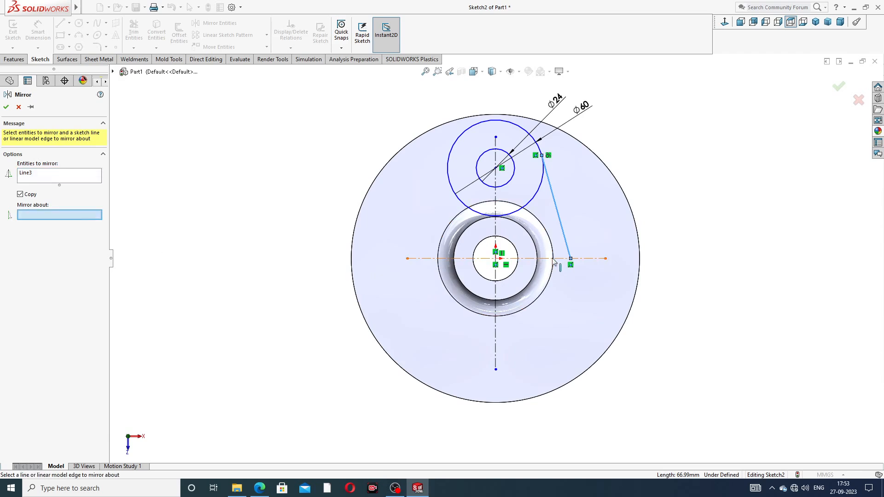
pyautogui.click(496, 228)
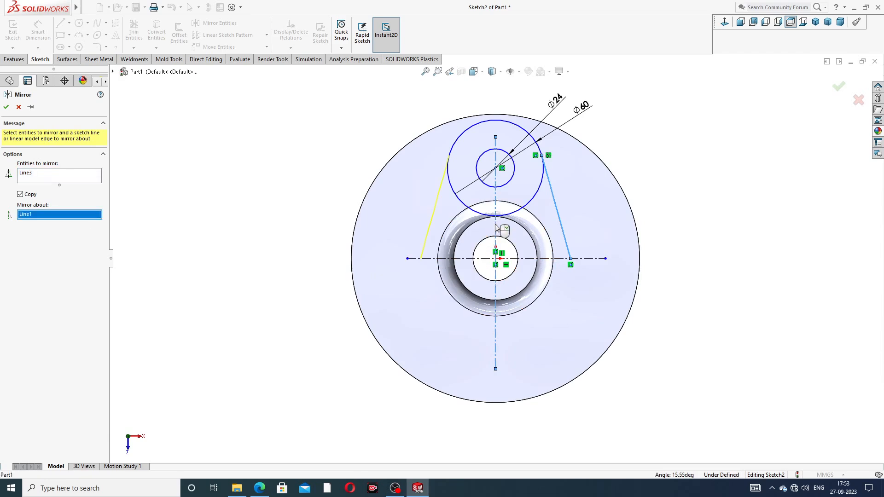
pyautogui.click(7, 107)
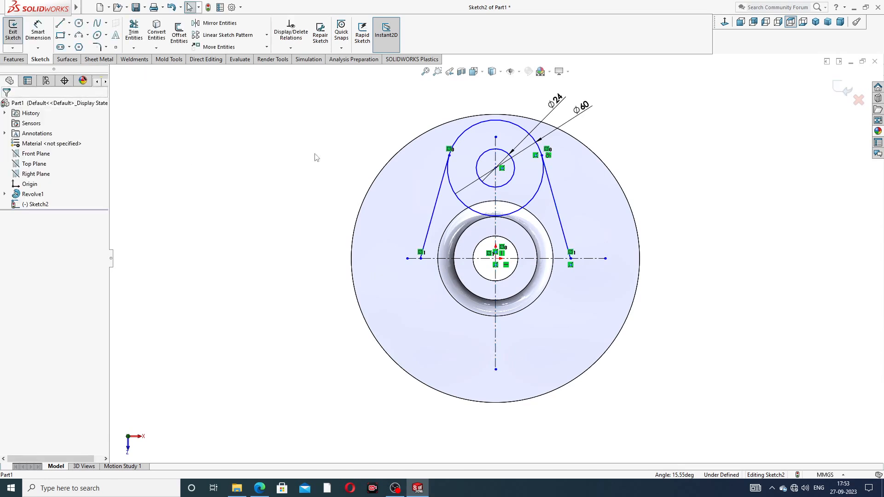
# Mirror both circles and both tangent lines about the horizontal centerline, keeping the originals.
pyautogui.click(441, 190)
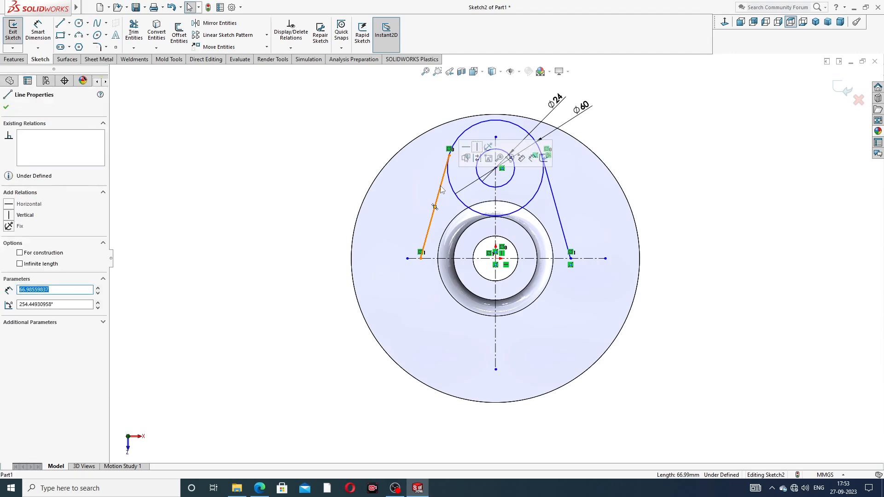
pyautogui.keyDown('ctrl'); pyautogui.click(485, 187); pyautogui.keyUp('ctrl')
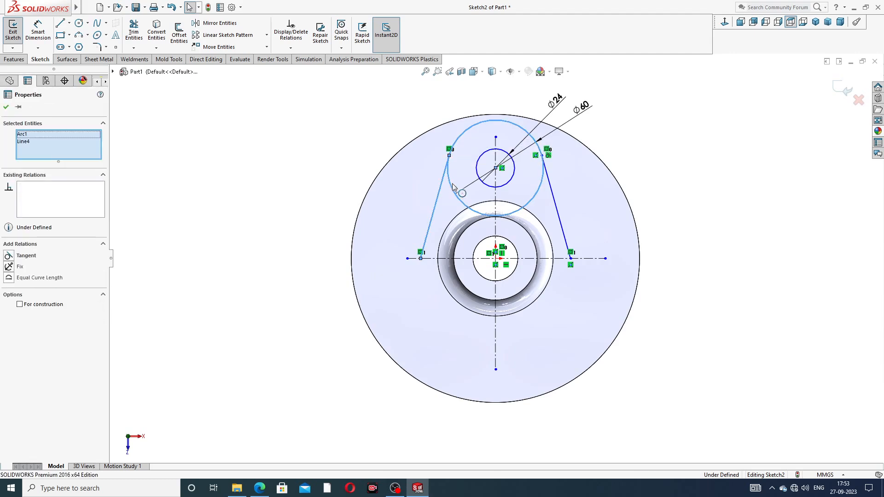
pyautogui.keyDown('ctrl'); pyautogui.click(486, 186); pyautogui.keyUp('ctrl')
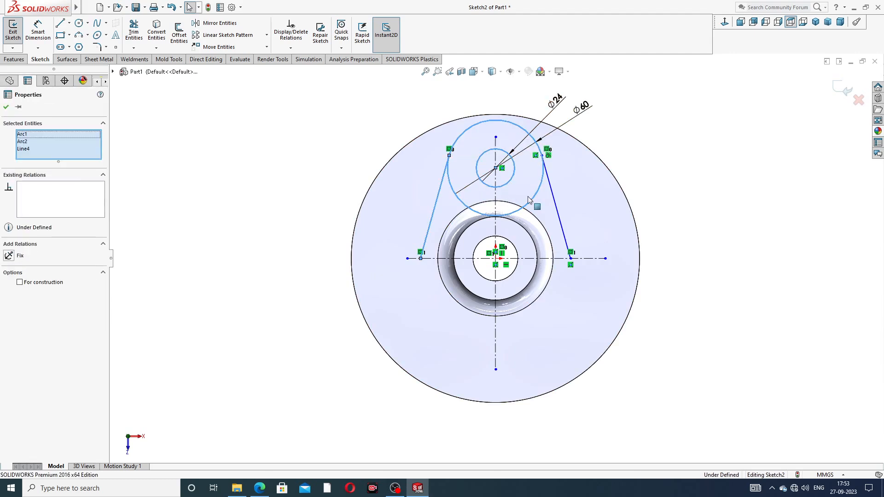
pyautogui.keyDown('ctrl'); pyautogui.click(555, 197); pyautogui.keyUp('ctrl')
pyautogui.click(224, 24)
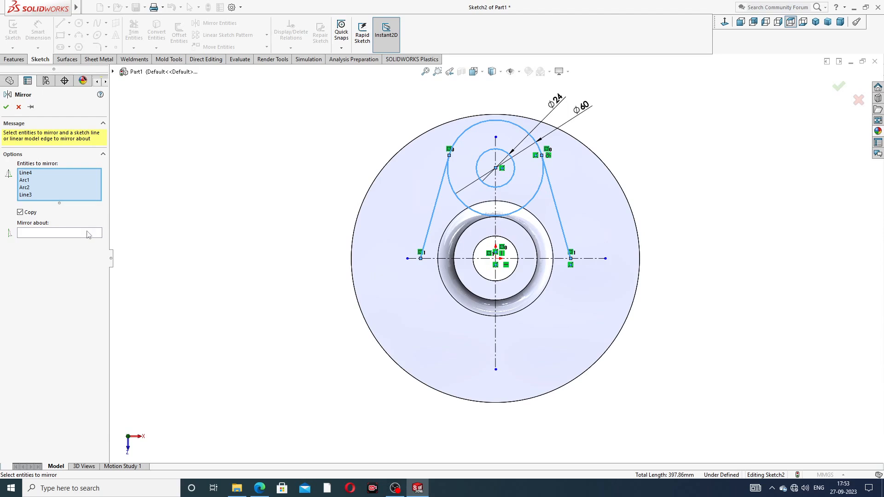
pyautogui.click(88, 233)
pyautogui.click(450, 258)
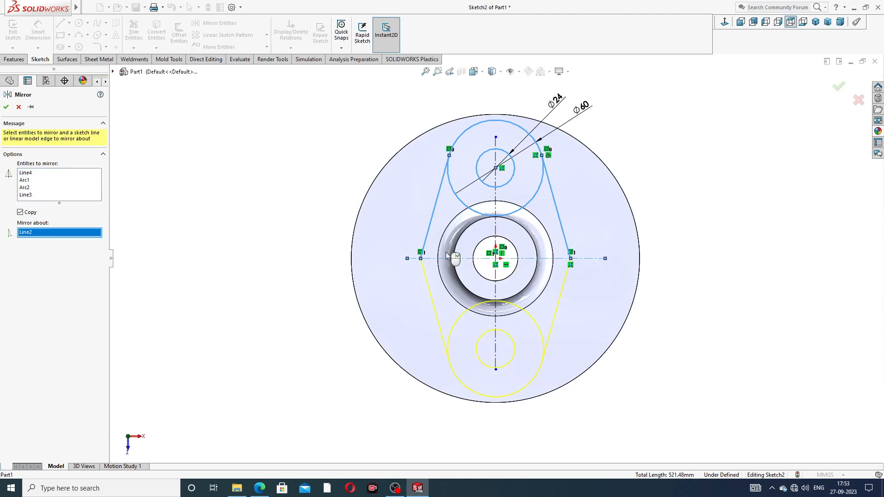
pyautogui.click(6, 108)
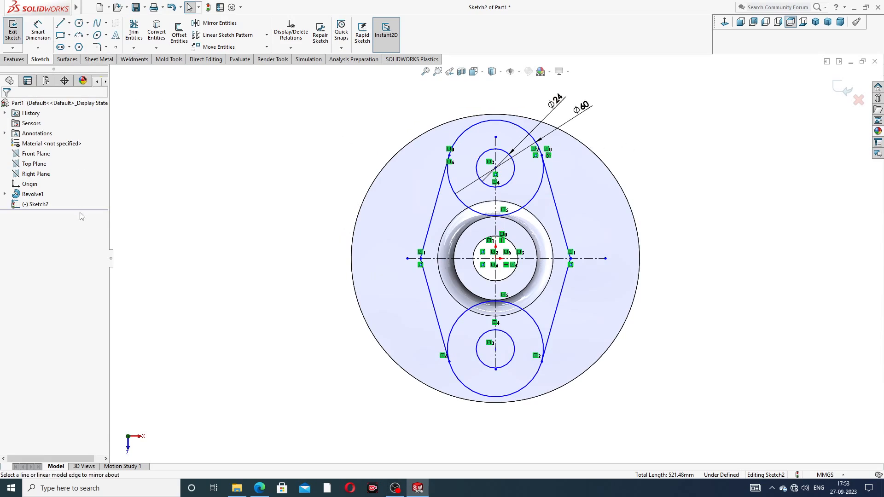
# Dimension the vertical distance between the centers of the upper and lower circles as 120 mm.
pyautogui.click(38, 32)
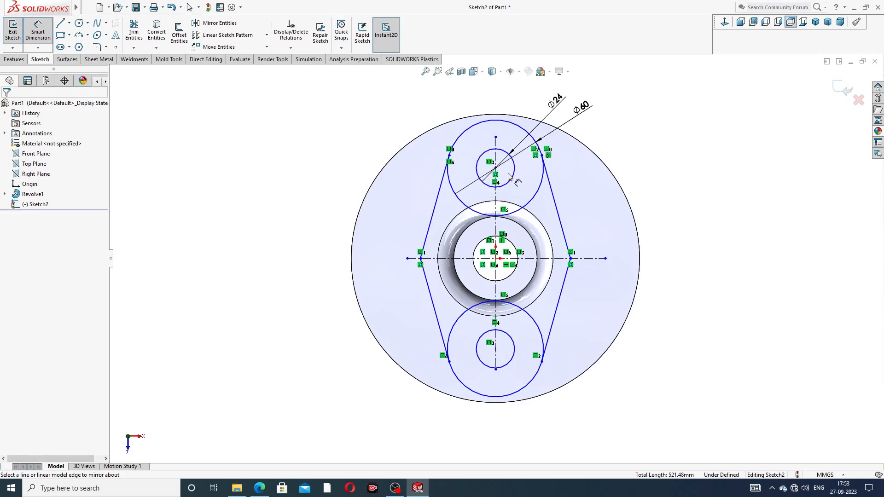
pyautogui.click(495, 168)
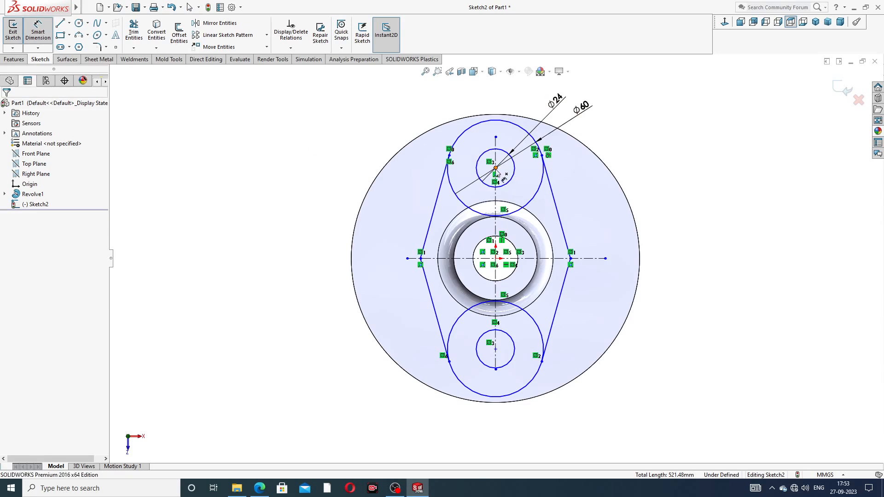
pyautogui.click(496, 350)
pyautogui.click(339, 257)
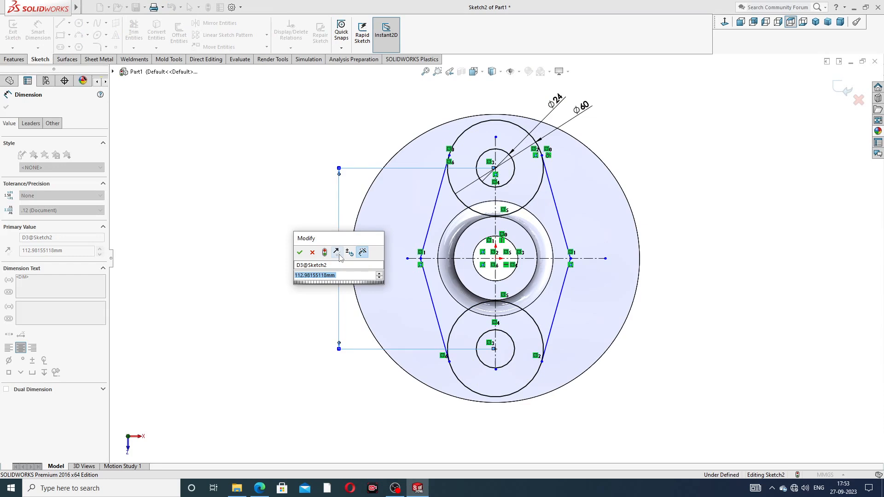
pyautogui.write('120')
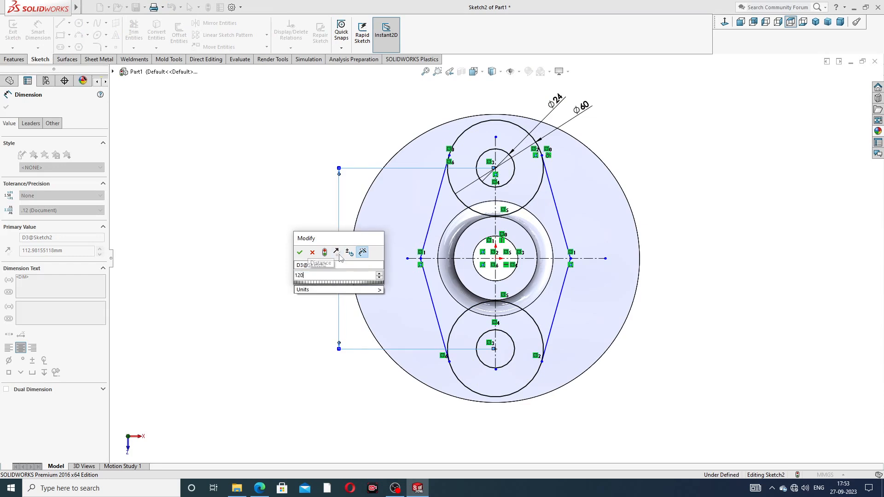
pyautogui.press('Return')
pyautogui.click(705, 156)
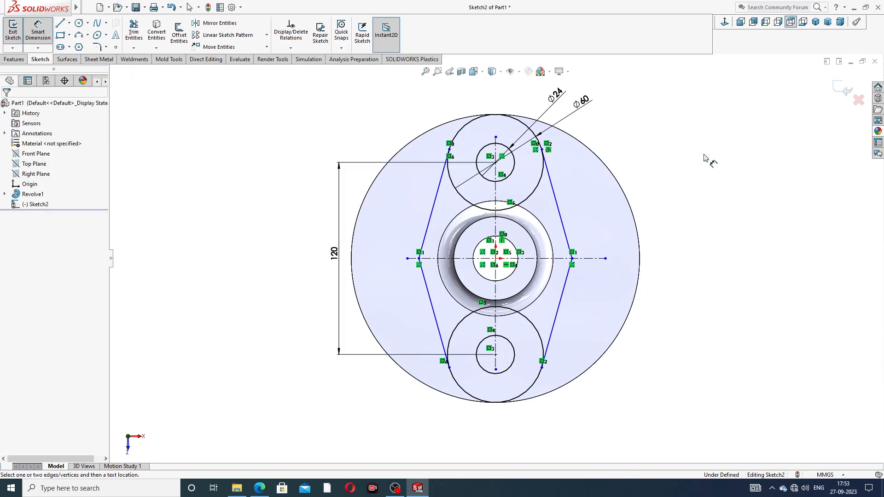
# Dimension the outline's width between the two side corner points on the horizontal centerline as 76 mm.
pyautogui.click(419, 260)
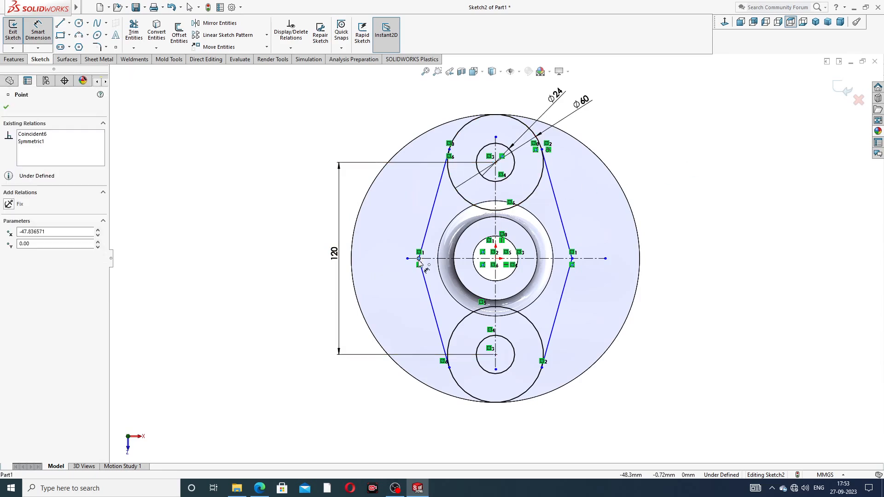
pyautogui.click(573, 259)
pyautogui.click(508, 99)
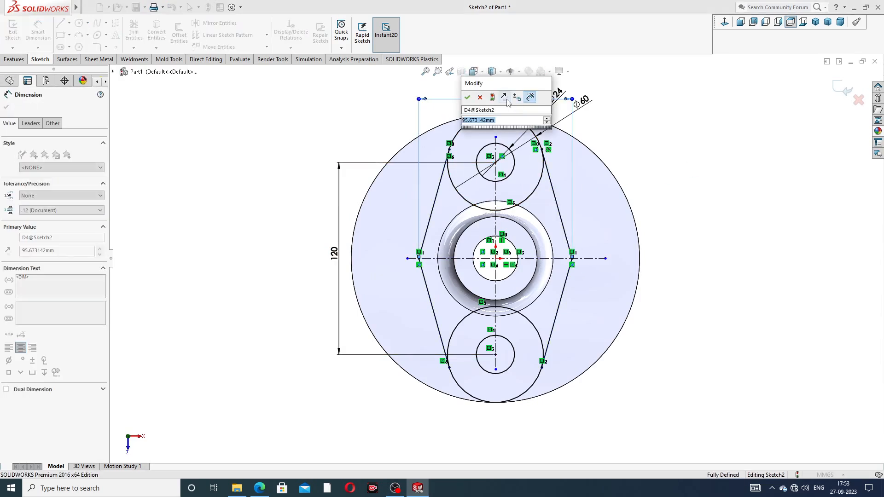
pyautogui.write('76')
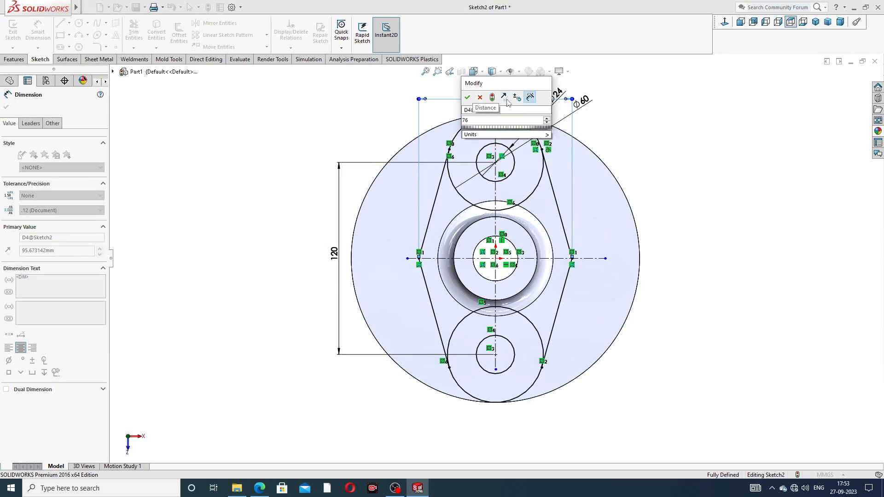
pyautogui.press('Return')
pyautogui.click(645, 158)
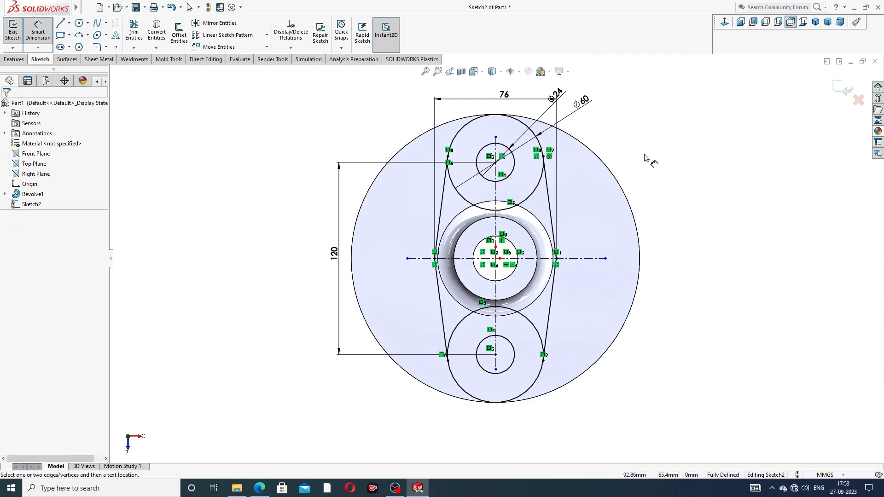
pyautogui.rightClick(670, 128)
pyautogui.click(687, 137)
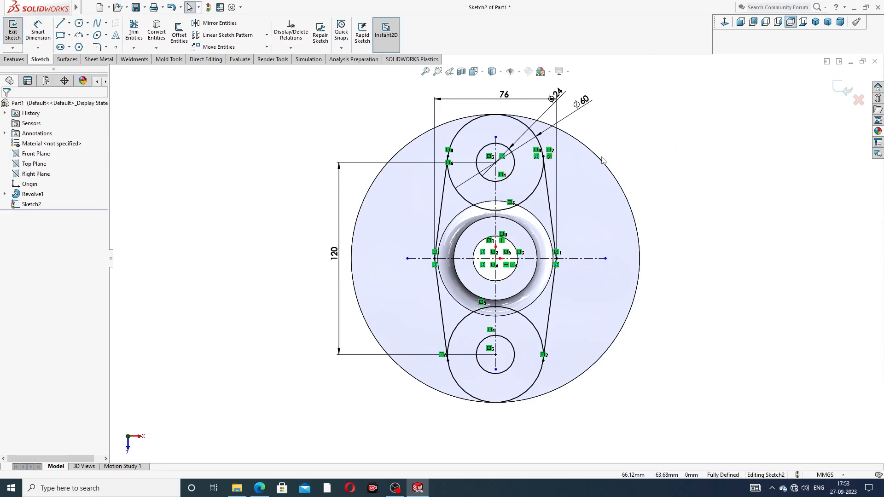
# Reposition the width, circle diameter and center-distance dimension labels farther from the sketch outline.
pyautogui.scroll(2, 601, 158)
pyautogui.scroll(-2, 557, 159)
pyautogui.moveTo(478, 138); pyautogui.dragTo(478, 127)
pyautogui.moveTo(558, 143)
pyautogui.mouseDown()
pyautogui.moveTo(576, 136)
pyautogui.moveTo(564, 128)
pyautogui.mouseUp()
pyautogui.click(639, 134)
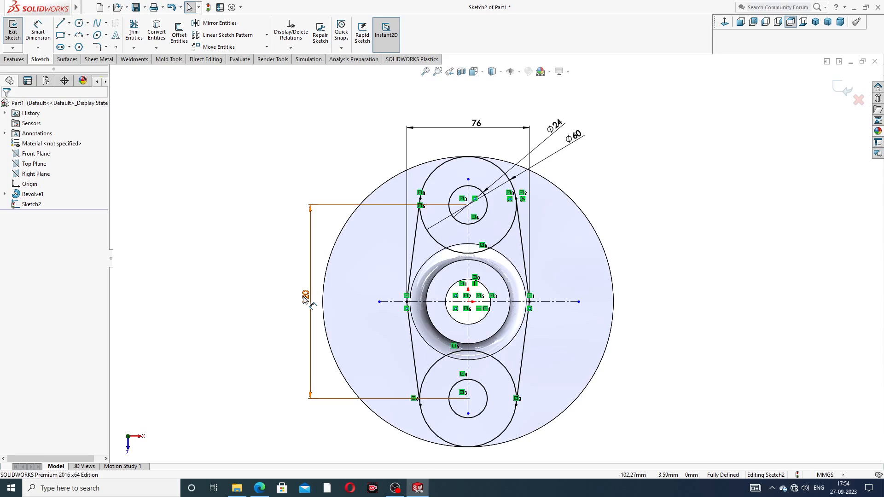
pyautogui.moveTo(305, 299); pyautogui.dragTo(299, 286)
pyautogui.click(575, 225)
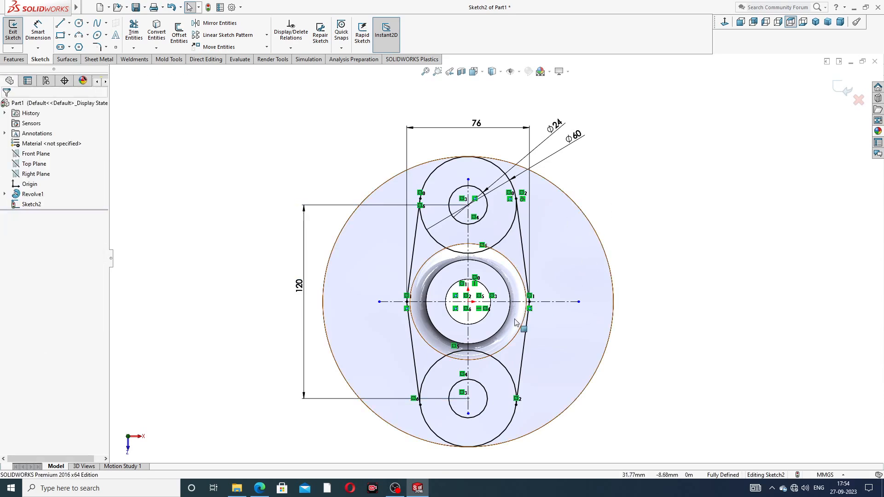
pyautogui.scroll(1, 512, 324)
pyautogui.scroll(-1, 475, 317)
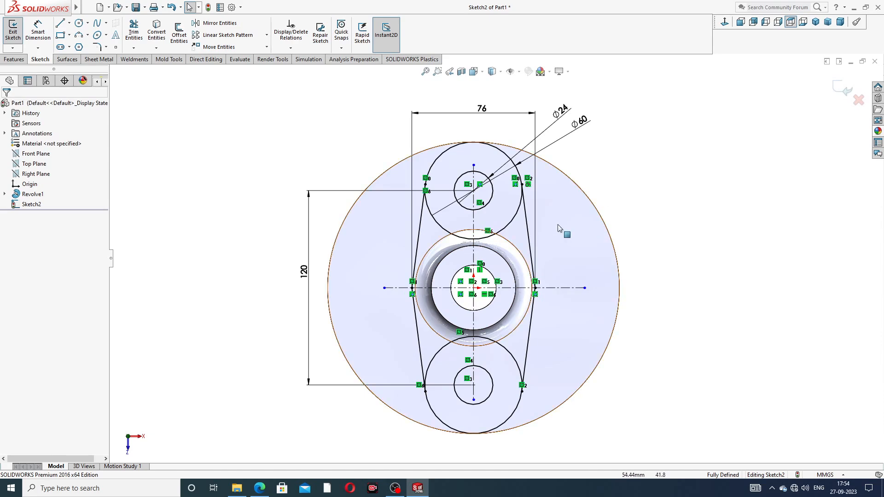
pyautogui.scroll(1, 496, 257)
pyautogui.scroll(-1, 493, 315)
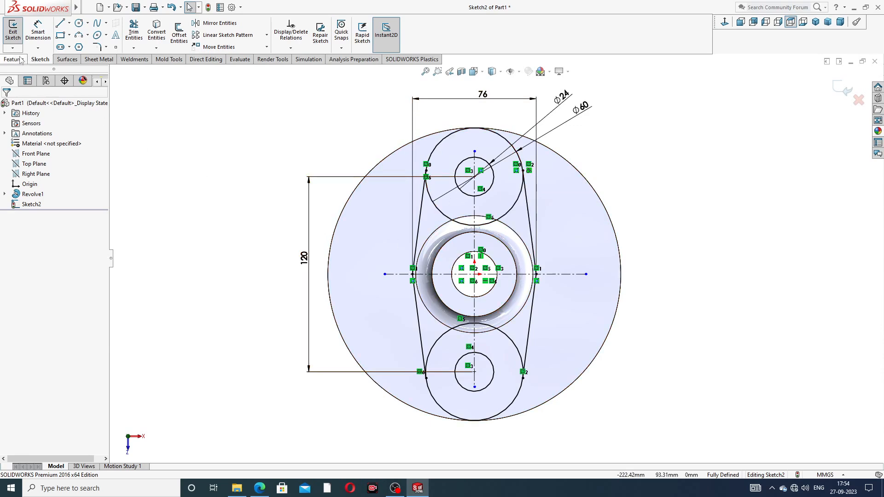
# Check the Part-09 PDF drawing and extrude-cut Through All the two regions outside the bridge outline and both 24 mm circles.
pyautogui.click(258, 490)
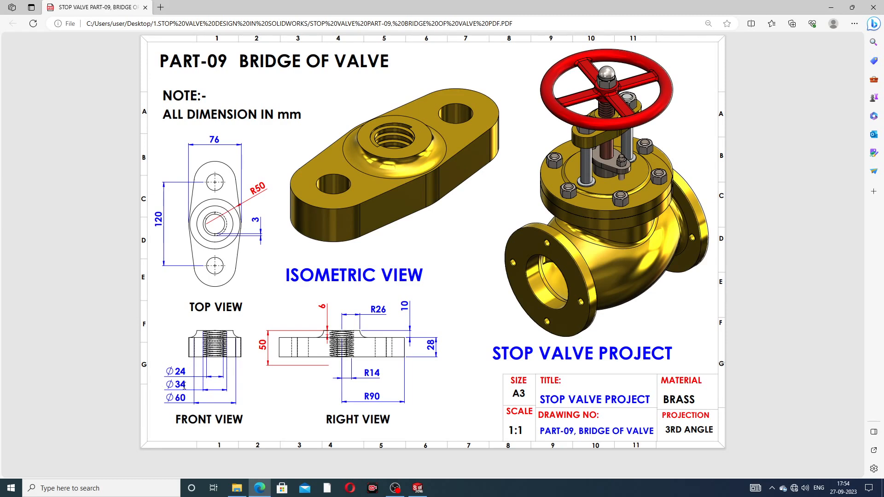
pyautogui.click(259, 488)
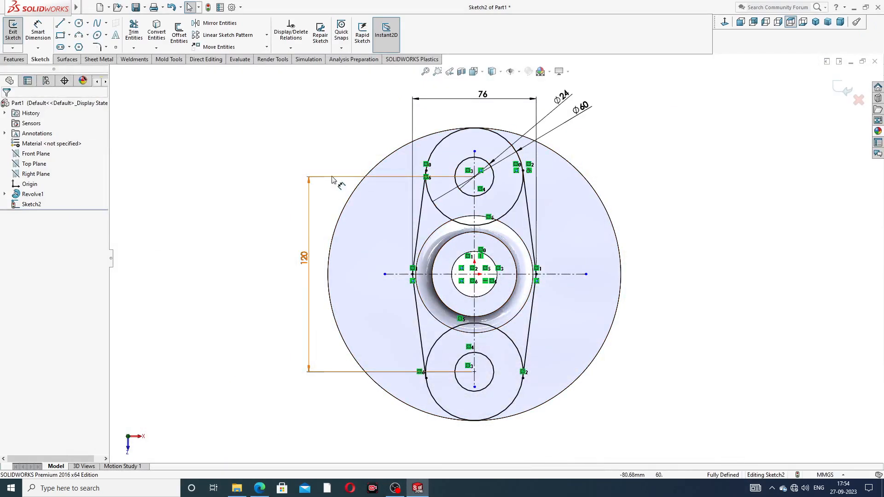
pyautogui.click(14, 59)
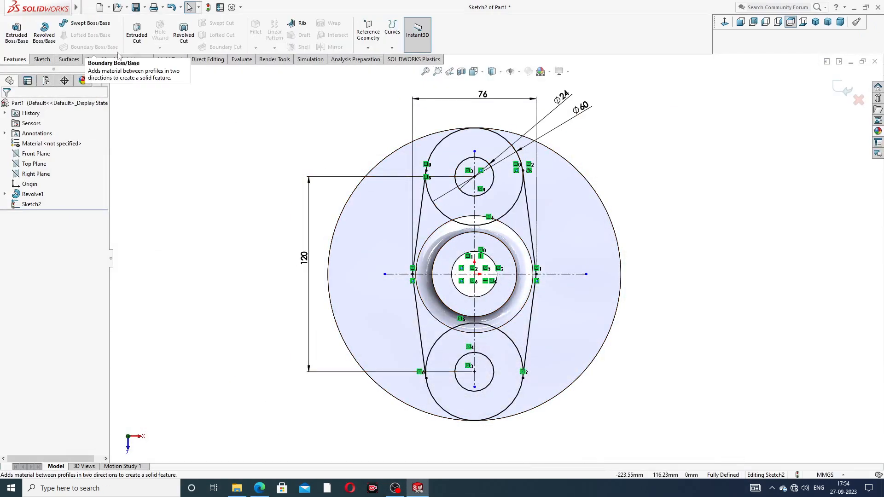
pyautogui.click(142, 42)
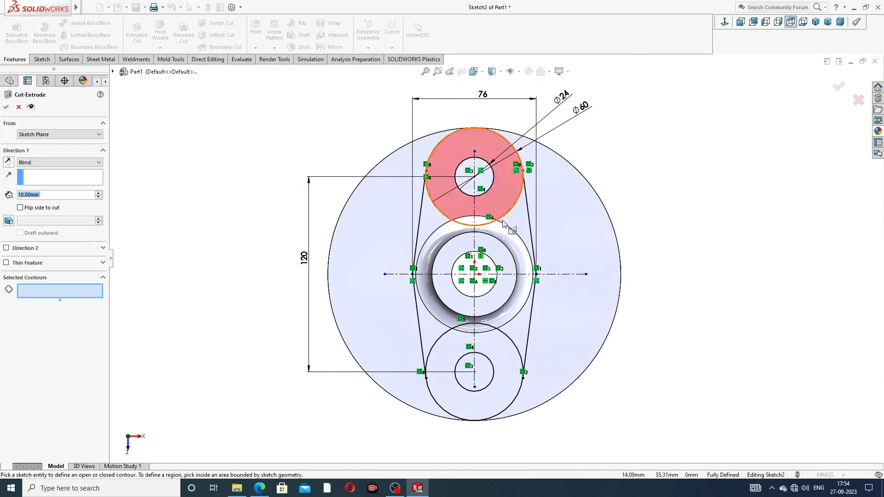
pyautogui.click(567, 224)
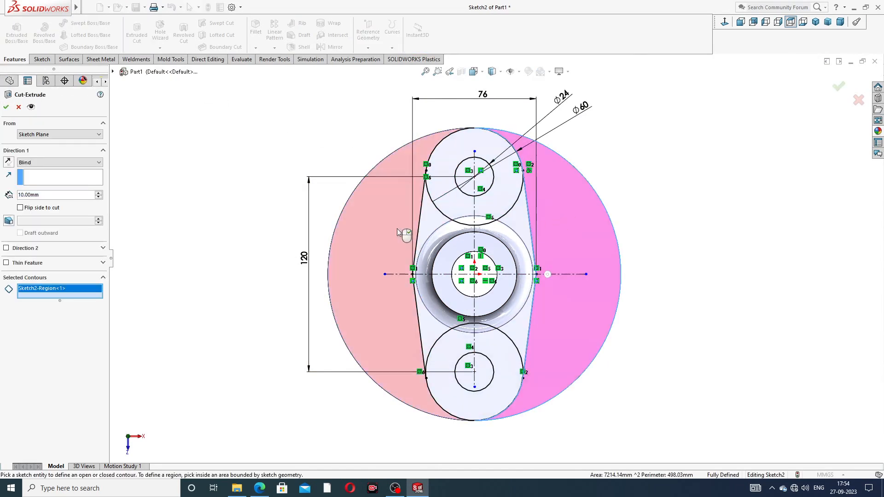
pyautogui.click(378, 232)
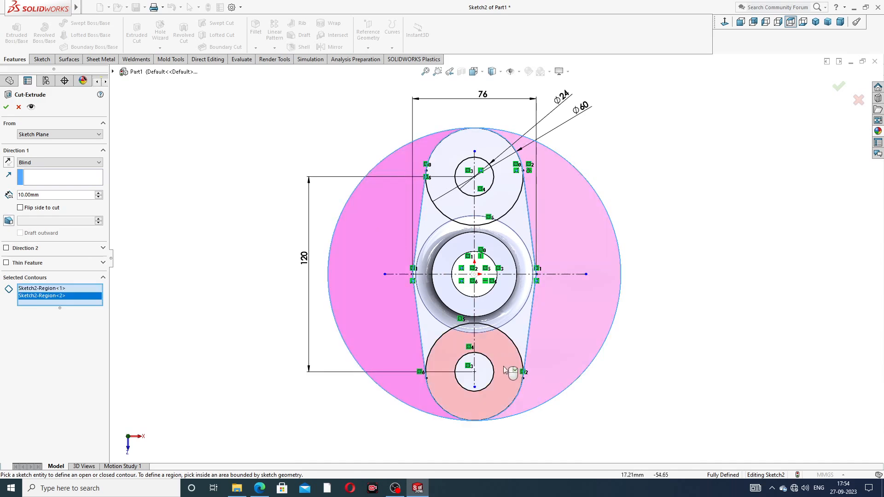
pyautogui.moveTo(569, 373); pyautogui.dragTo(559, 324, button='middle')
pyautogui.moveTo(559, 323); pyautogui.dragTo(558, 313)
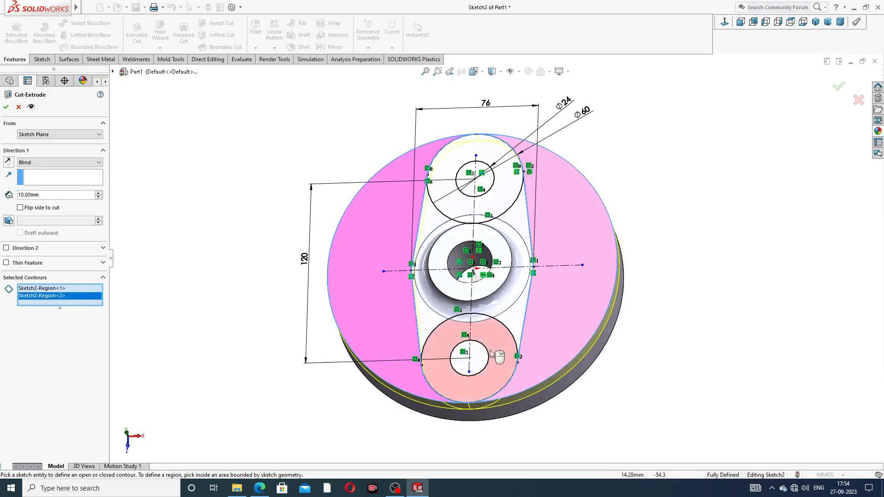
pyautogui.click(481, 352)
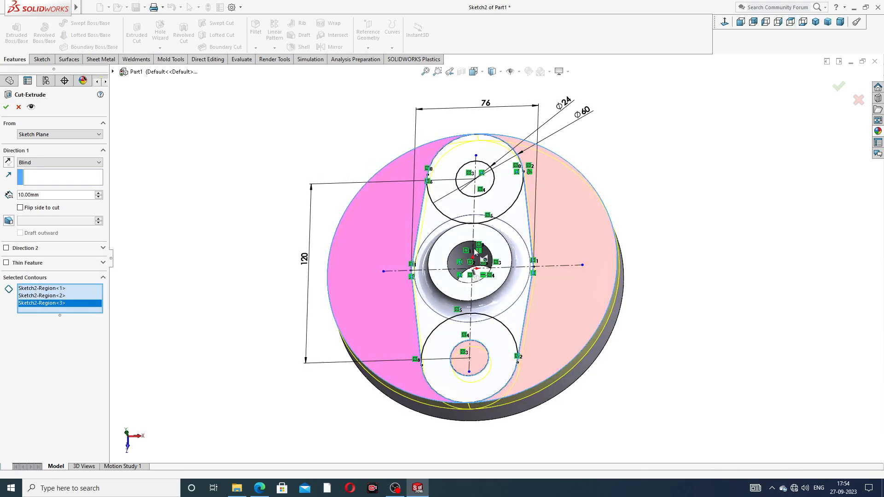
pyautogui.click(493, 193)
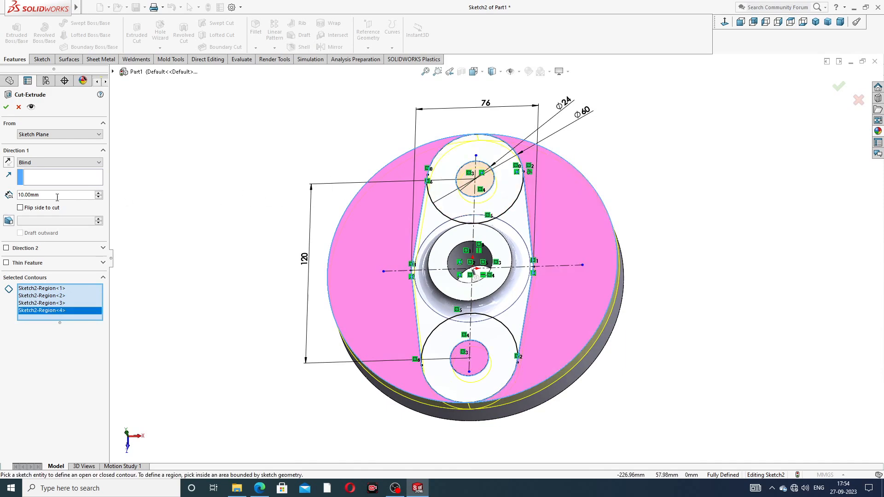
pyautogui.click(53, 164)
pyautogui.click(52, 177)
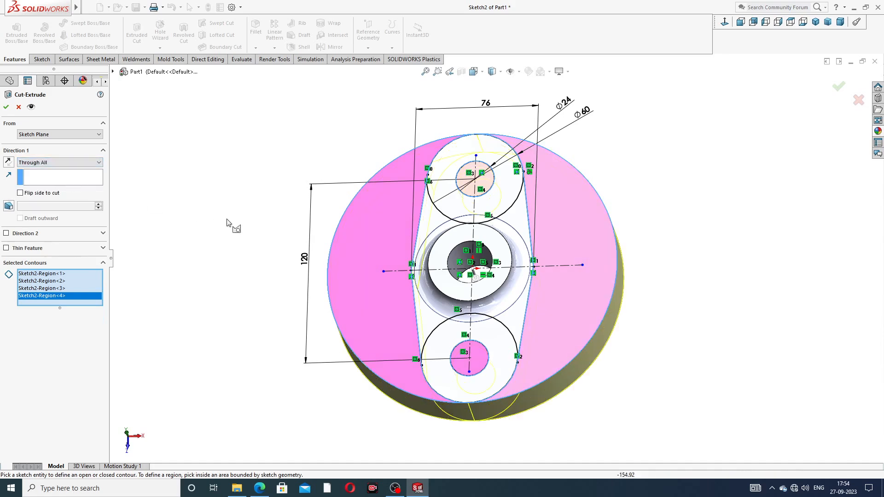
pyautogui.moveTo(228, 223); pyautogui.dragTo(233, 168, button='middle')
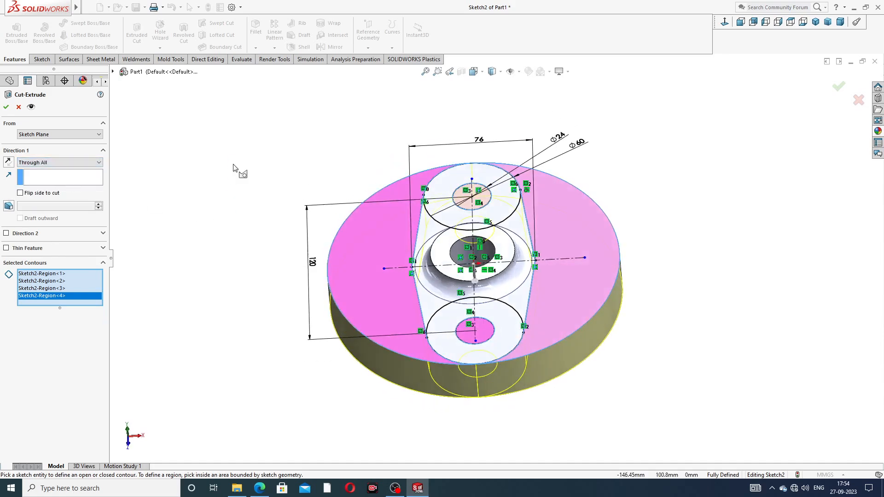
pyautogui.click(6, 107)
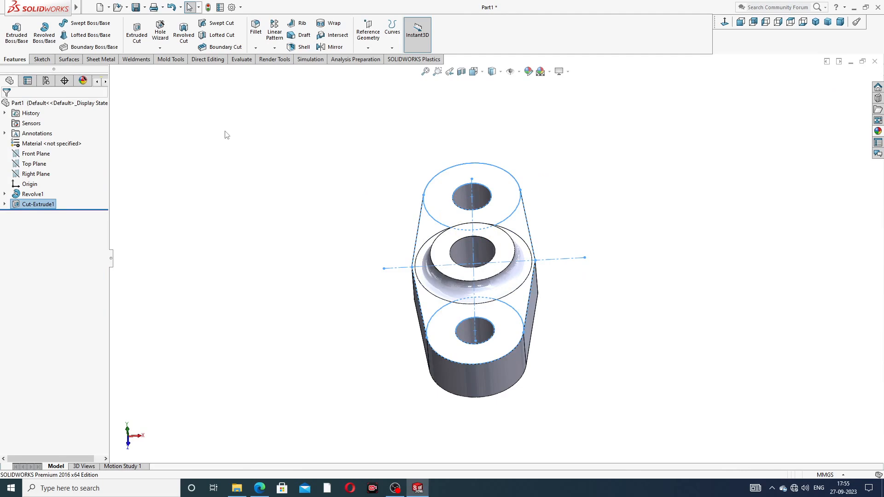
# Fillet the two vertical corner edges midway along the bridge's sides with a 50 mm radius.
pyautogui.moveTo(570, 202); pyautogui.dragTo(509, 241, button='middle')
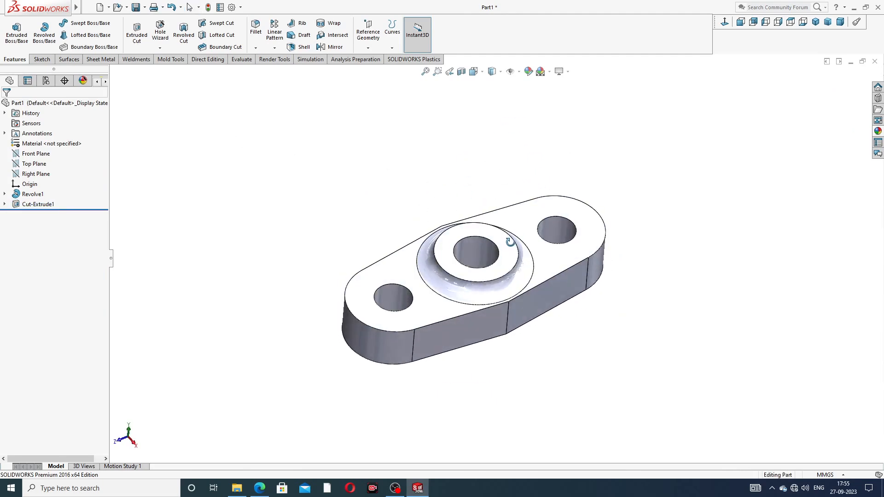
pyautogui.scroll(-2, 471, 329)
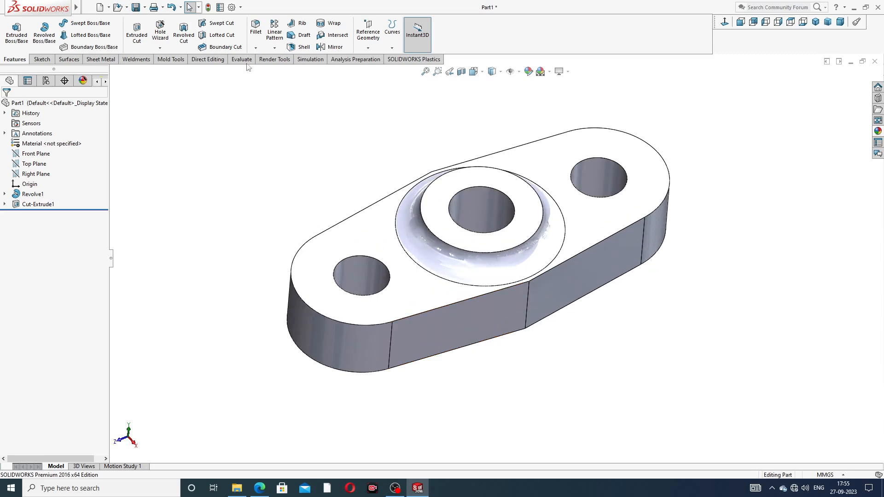
pyautogui.click(256, 48)
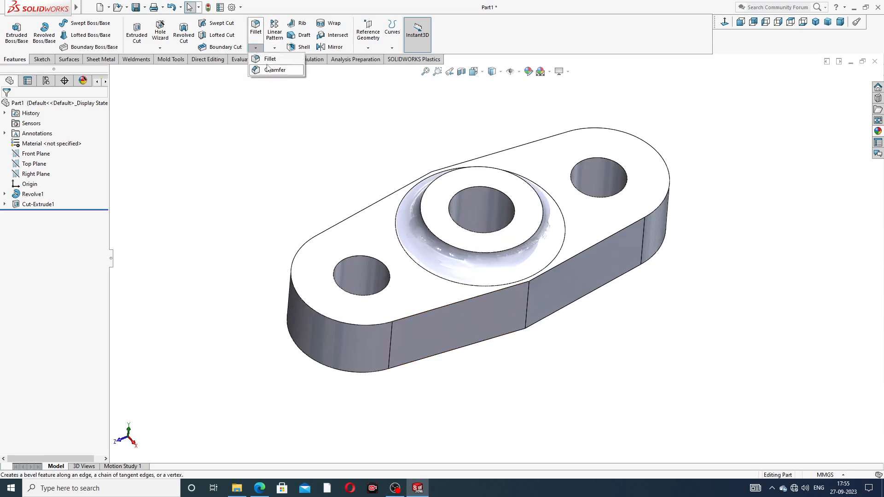
pyautogui.click(270, 59)
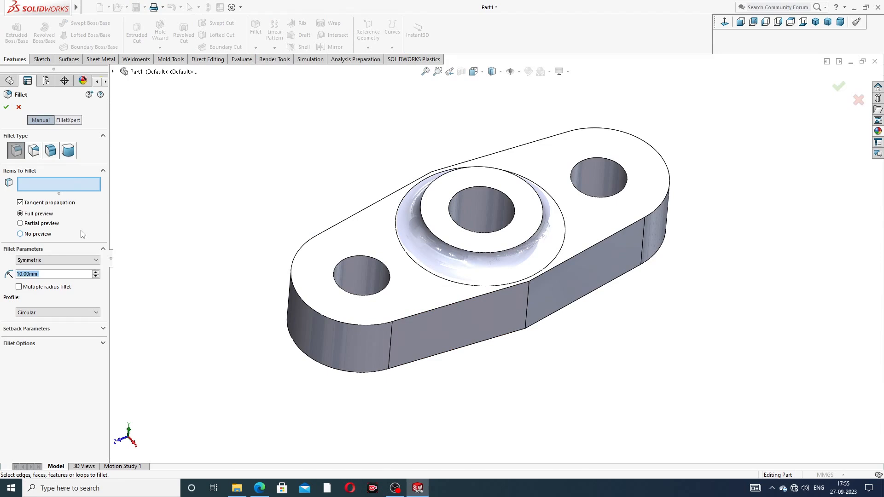
pyautogui.write('50')
pyautogui.press('Return')
pyautogui.click(528, 294)
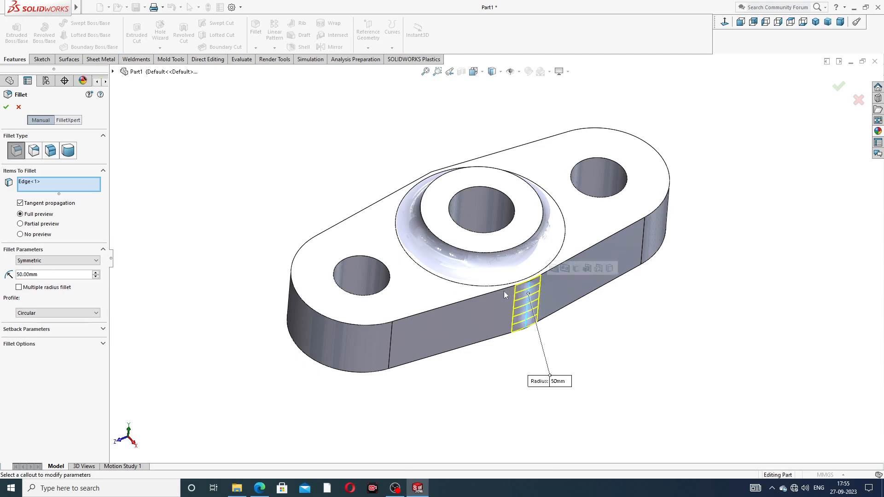
pyautogui.moveTo(504, 291); pyautogui.dragTo(438, 198, button='middle')
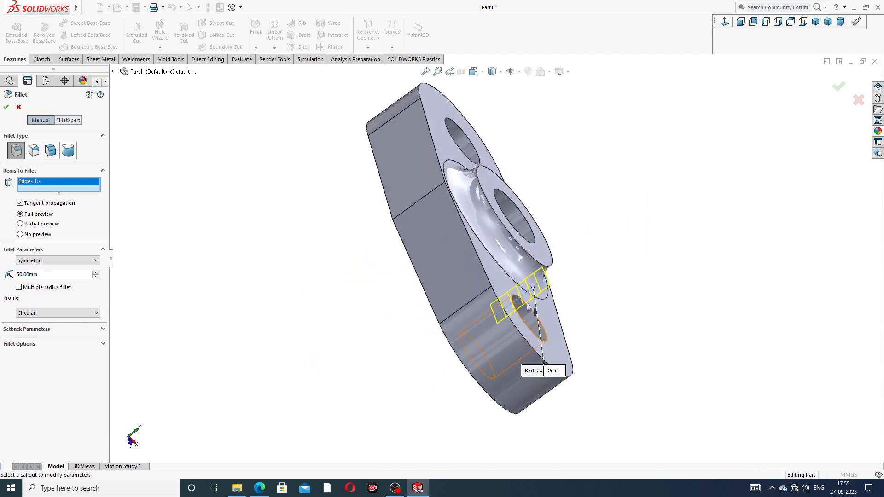
pyautogui.click(432, 196)
pyautogui.click(7, 107)
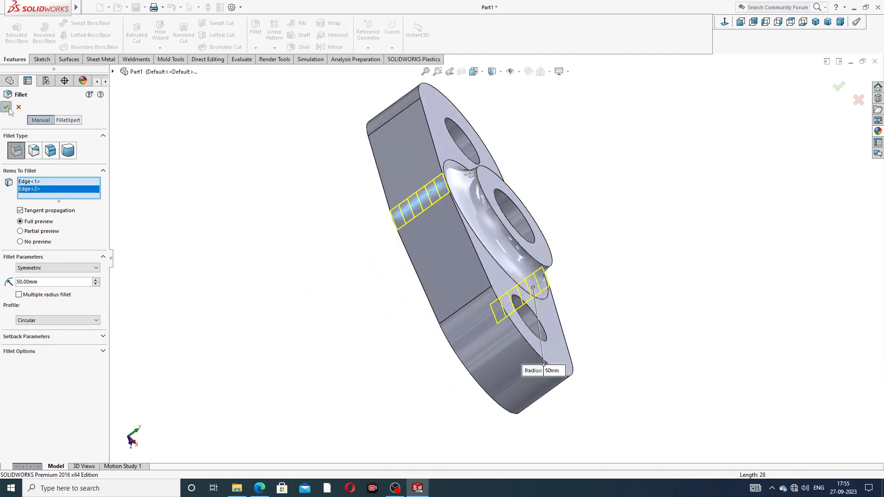
# Start a sketch on the central boss's top face and draw an origin-centered circle about 39 mm in diameter.
pyautogui.moveTo(609, 190); pyautogui.dragTo(554, 237, button='middle')
pyautogui.scroll(-1, 483, 254)
pyautogui.scroll(2, 527, 247)
pyautogui.click(517, 206)
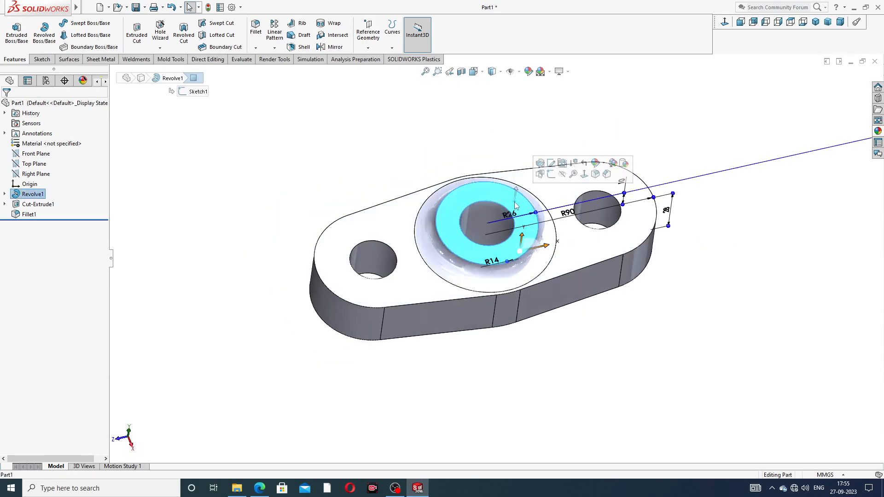
pyautogui.click(551, 174)
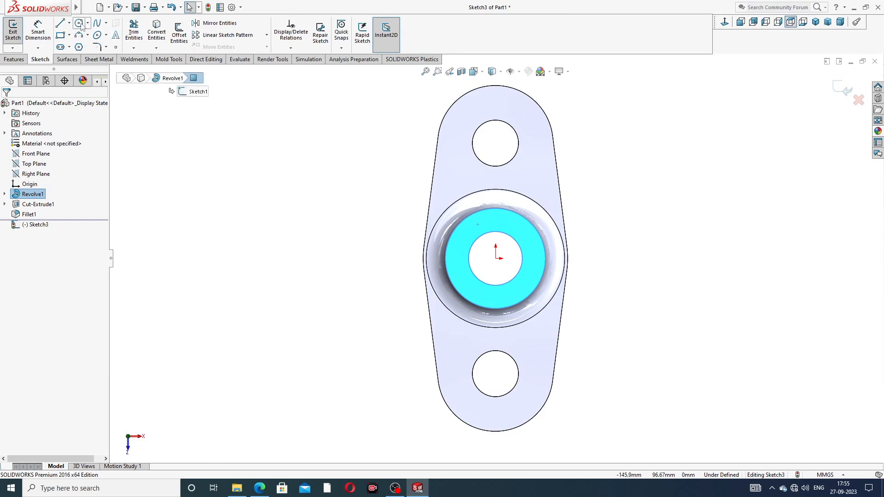
pyautogui.click(80, 23)
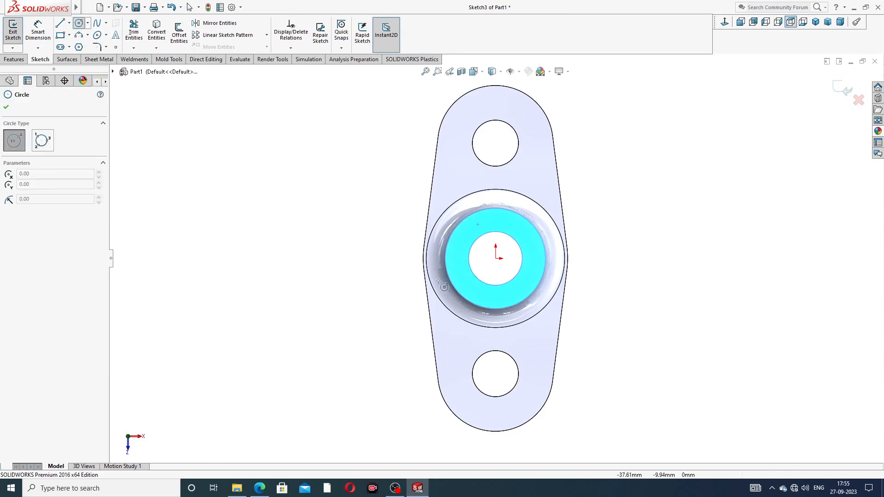
pyautogui.click(496, 259)
pyautogui.click(509, 222)
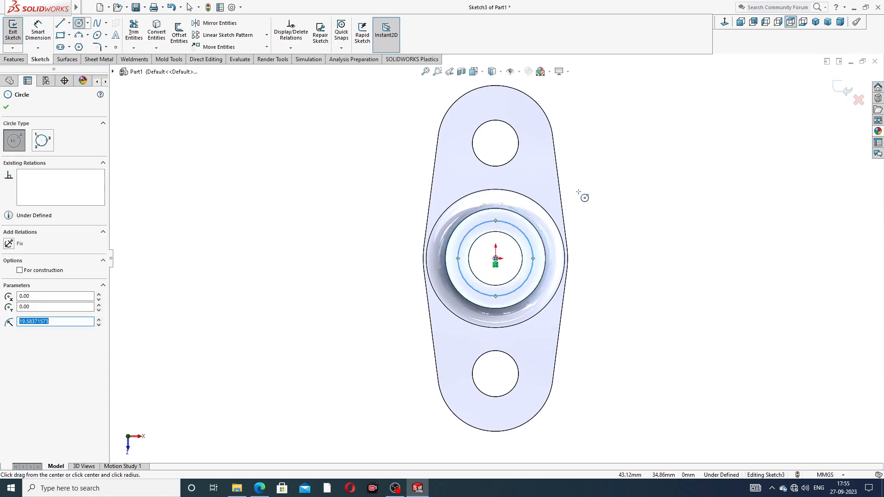
pyautogui.rightClick(617, 191)
pyautogui.click(629, 198)
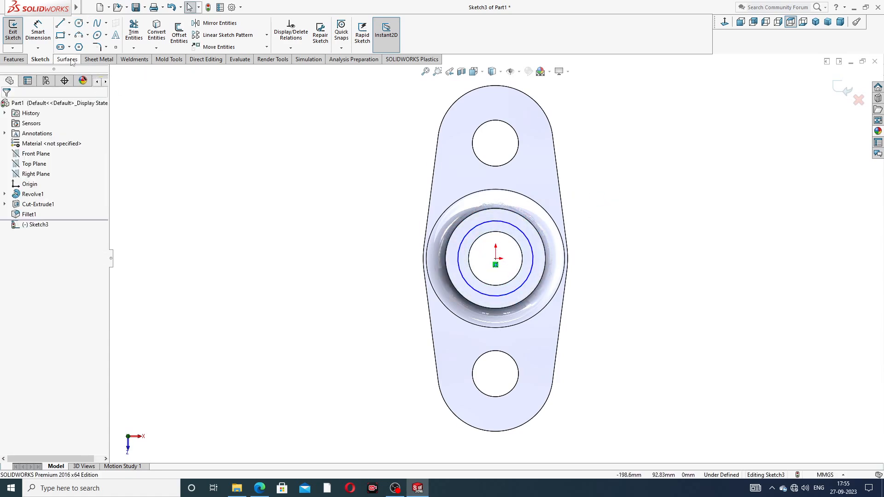
# Dimension the new circle's diameter as 34 mm and close the sketch.
pyautogui.click(38, 31)
pyautogui.click(530, 236)
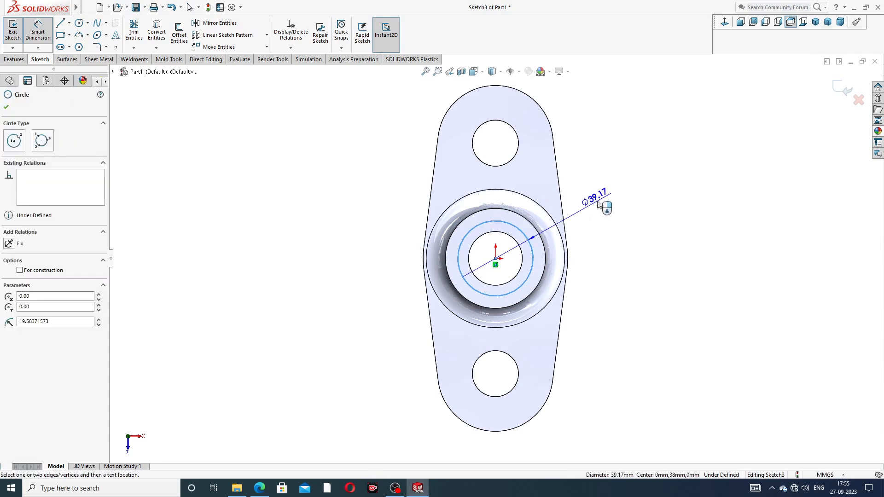
pyautogui.click(599, 204)
pyautogui.press('Return')
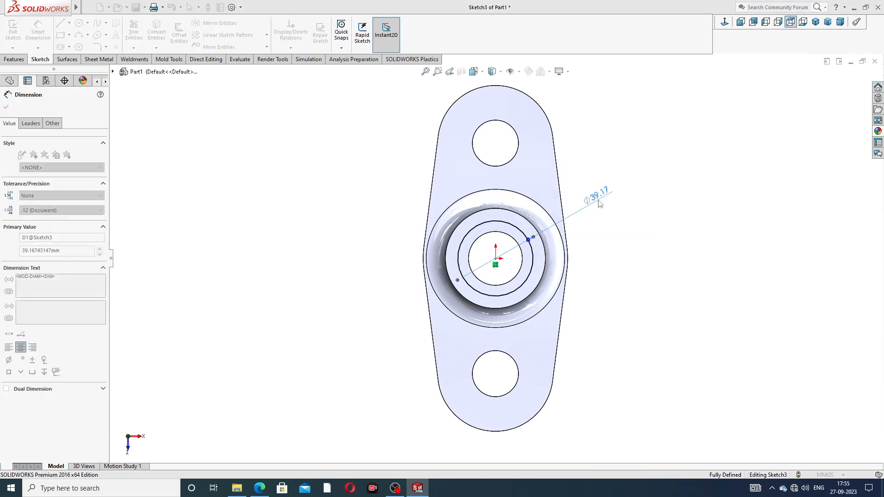
pyautogui.rightClick(635, 134)
pyautogui.click(661, 138)
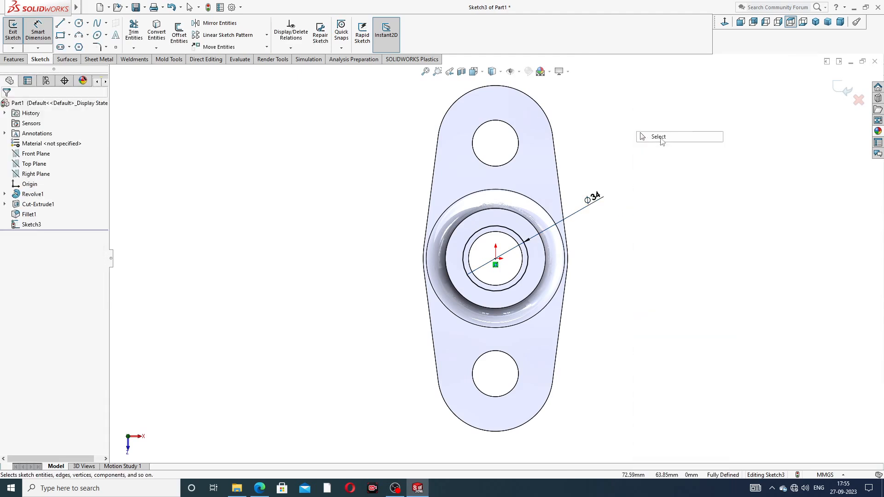
pyautogui.click(835, 89)
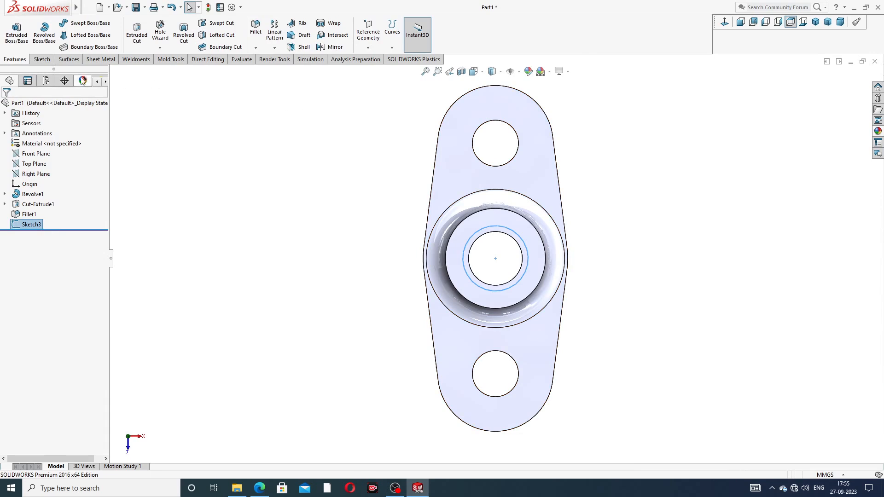
# Start a Helix/Spiral curve from the 34 mm circle and define it by Height and Pitch.
pyautogui.click(42, 60)
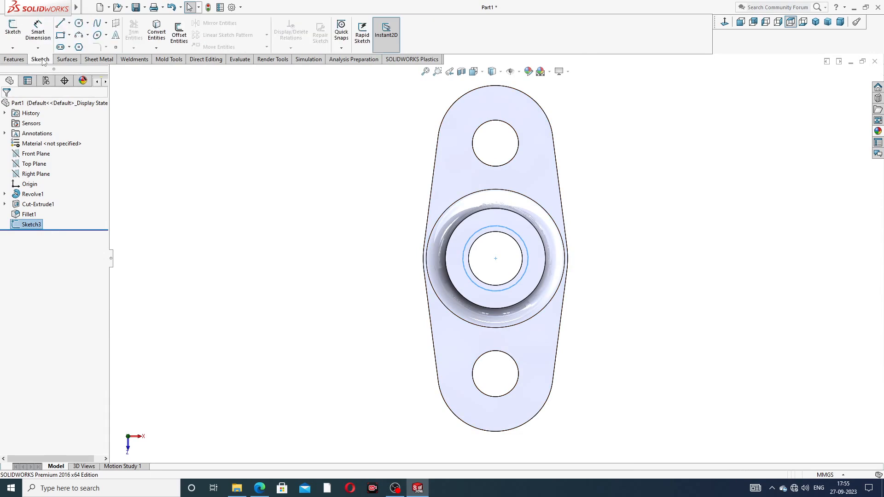
pyautogui.click(14, 59)
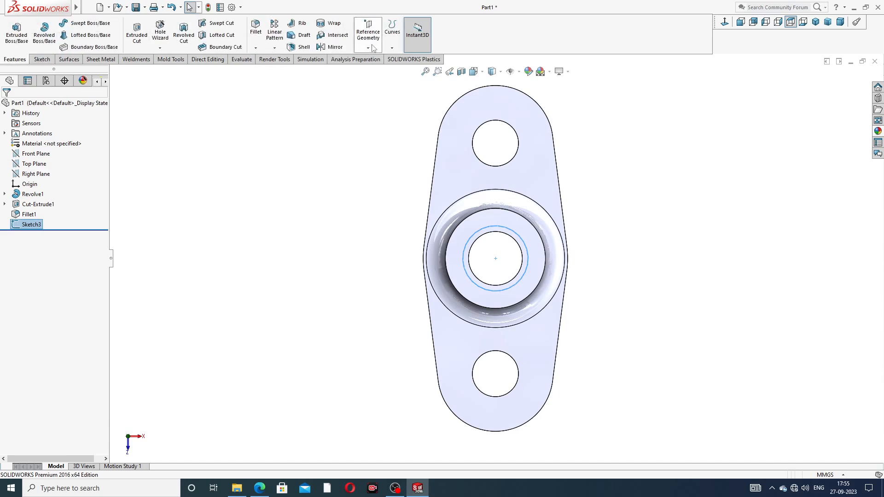
pyautogui.click(389, 50)
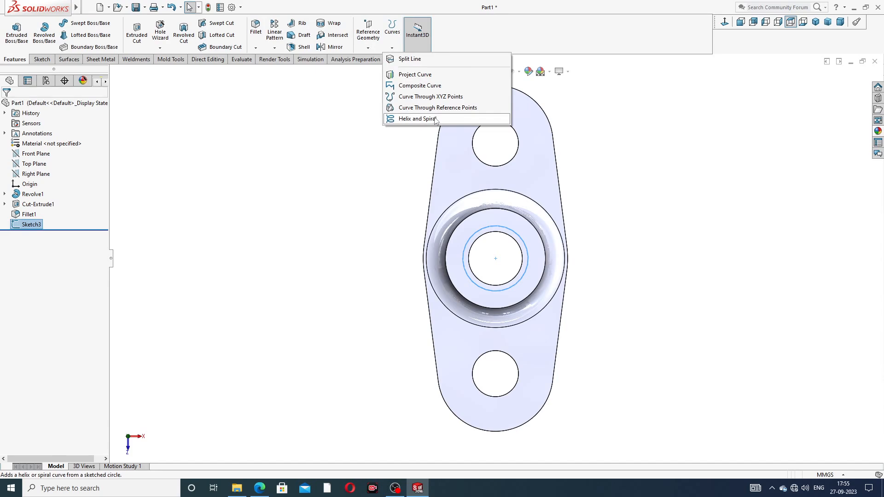
pyautogui.click(416, 119)
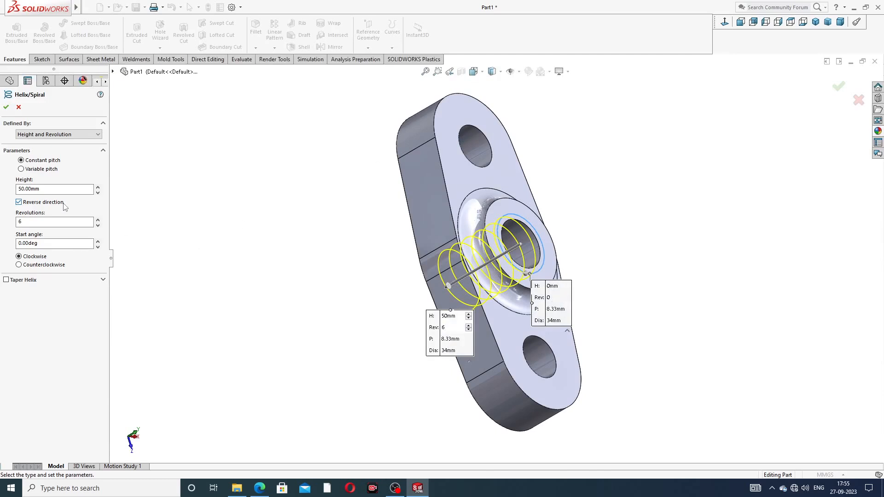
pyautogui.click(62, 134)
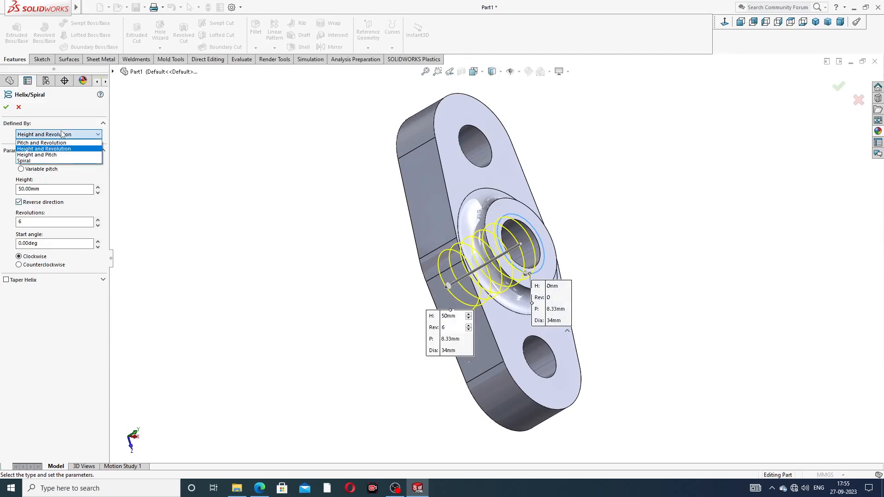
pyautogui.click(64, 155)
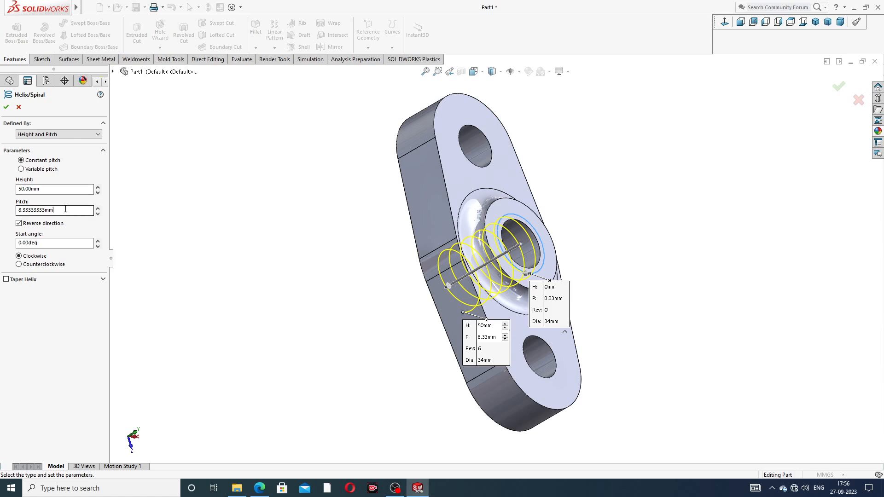
# Set the helix pitch to 6 mm and create the clockwise, reversed helix with a 50 mm height.
pyautogui.moveTo(67, 209); pyautogui.dragTo(3, 212)
pyautogui.write('6')
pyautogui.press('Return')
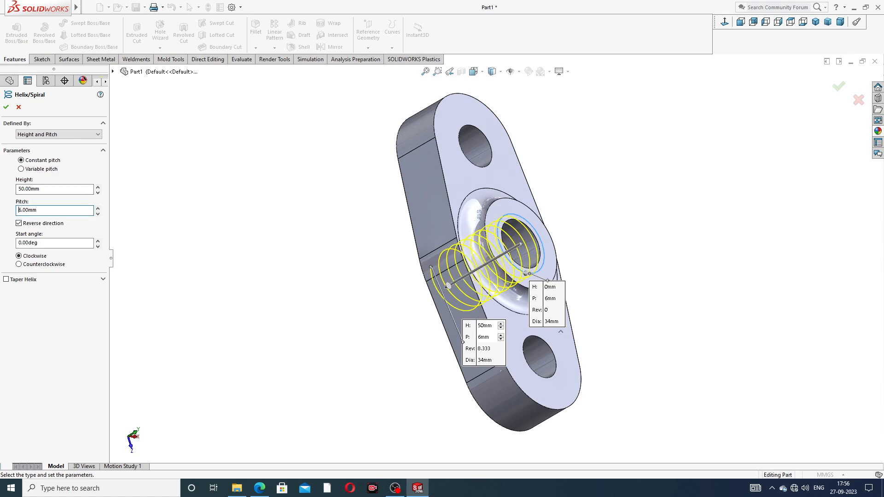
pyautogui.moveTo(199, 241)
pyautogui.mouseDown(button='middle')
pyautogui.moveTo(199, 223)
pyautogui.moveTo(206, 238)
pyautogui.mouseUp(button='middle')
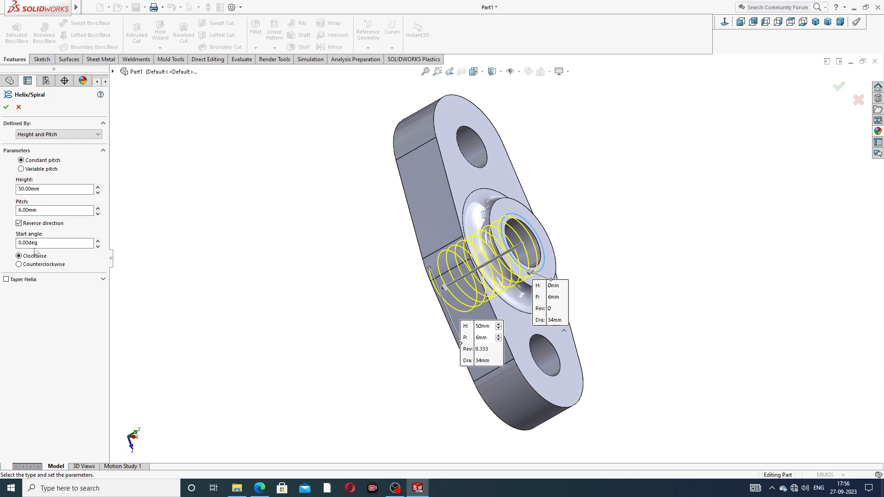
pyautogui.moveTo(366, 207)
pyautogui.mouseDown(button='middle')
pyautogui.moveTo(387, 187)
pyautogui.moveTo(369, 213)
pyautogui.mouseUp(button='middle')
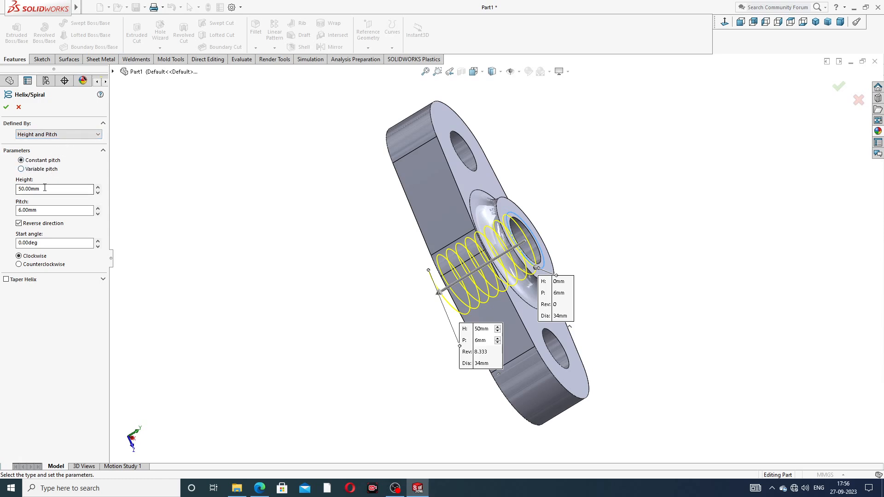
pyautogui.click(51, 213)
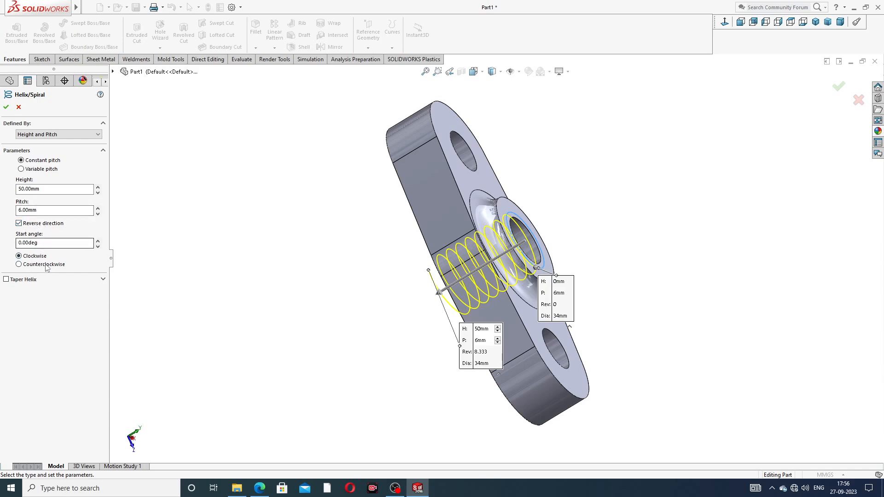
pyautogui.click(7, 107)
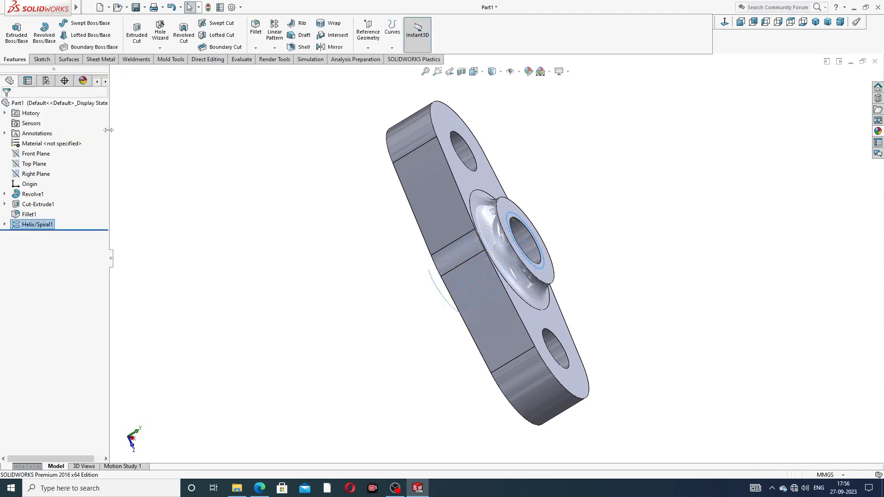
pyautogui.click(557, 189)
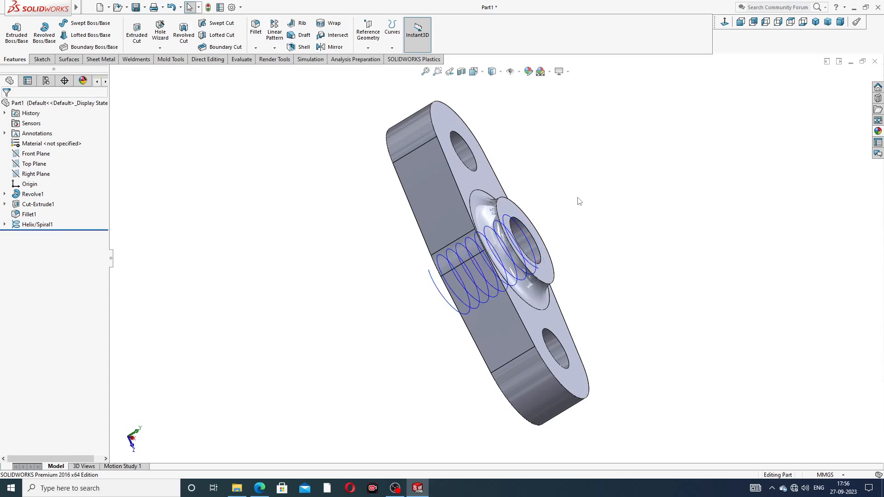
# Start a sketch on the Right Plane and draw a corner rectangle about 6.35 by 5.08 mm above the central boss.
pyautogui.moveTo(576, 200); pyautogui.dragTo(395, 129, button='middle')
pyautogui.moveTo(462, 161); pyautogui.dragTo(317, 194, button='middle')
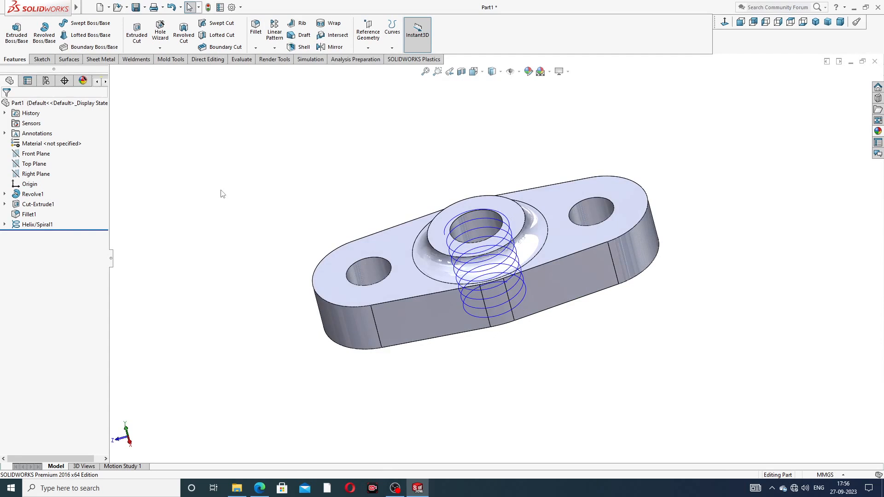
pyautogui.click(42, 175)
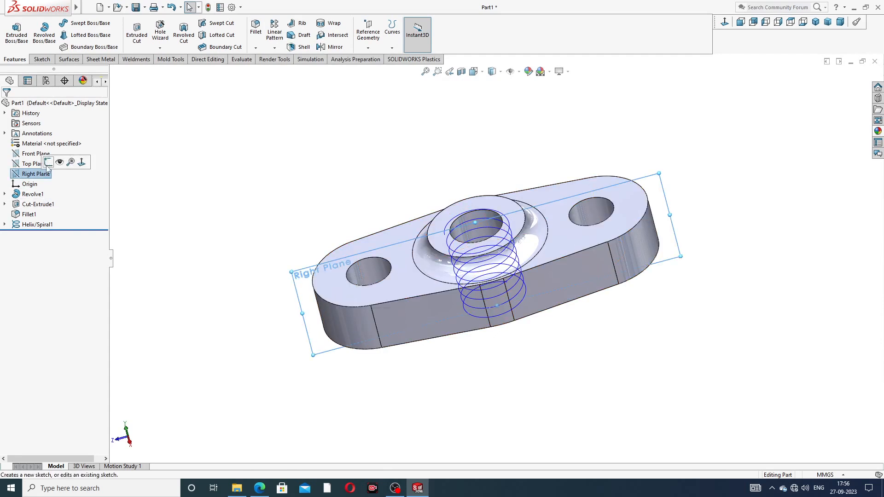
pyautogui.click(47, 161)
pyautogui.click(726, 22)
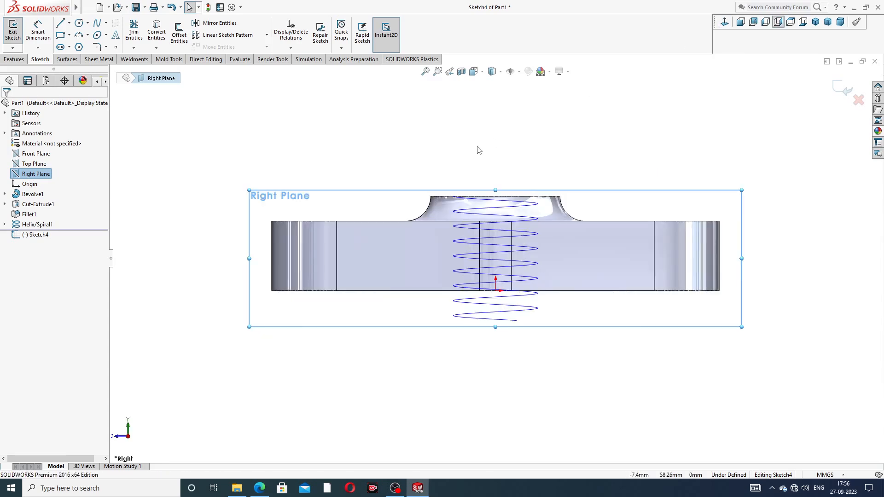
pyautogui.scroll(-3, 499, 207)
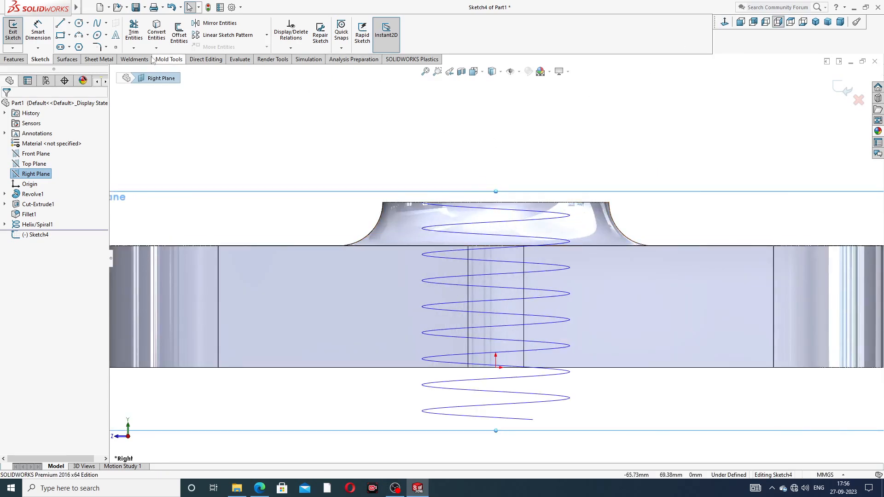
pyautogui.click(70, 36)
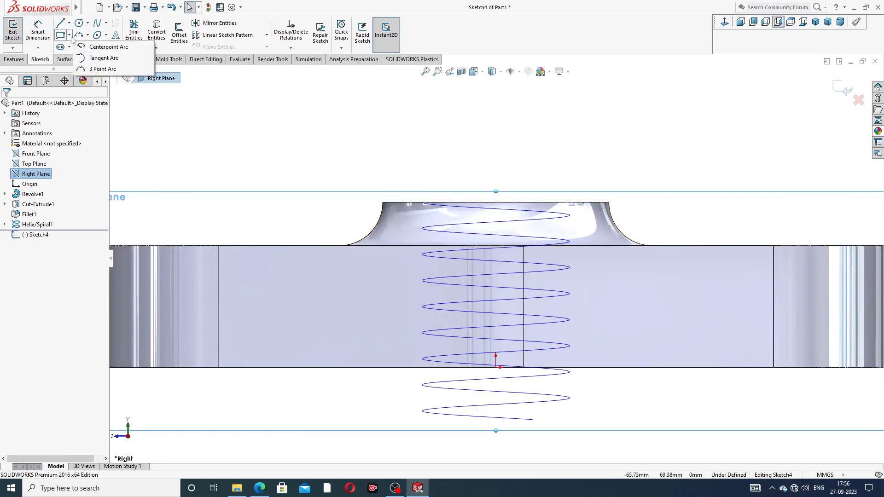
pyautogui.click(78, 48)
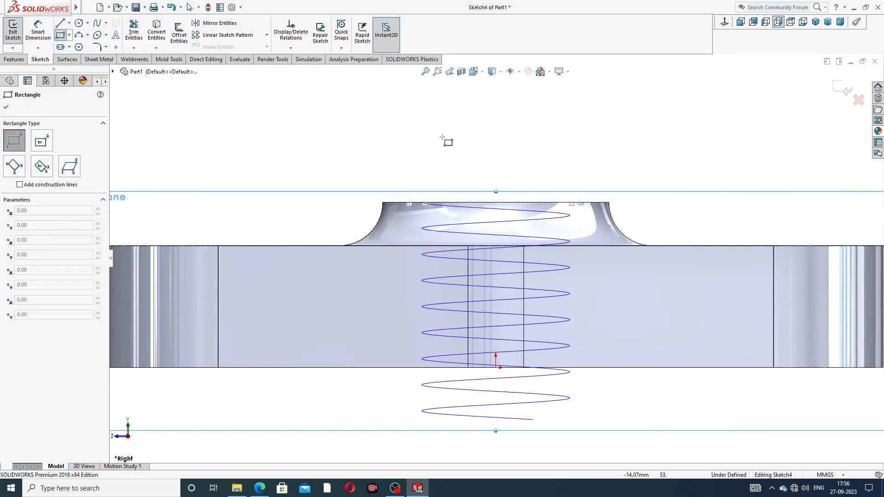
pyautogui.click(418, 158)
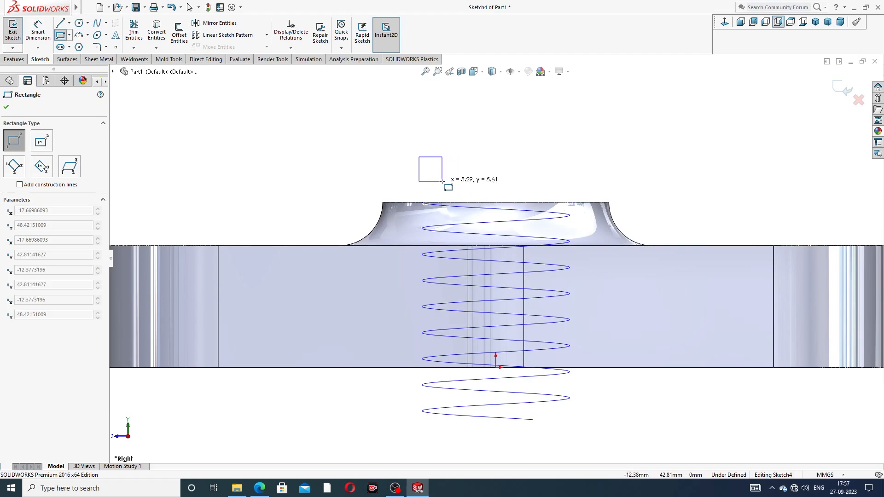
pyautogui.click(447, 179)
pyautogui.rightClick(493, 138)
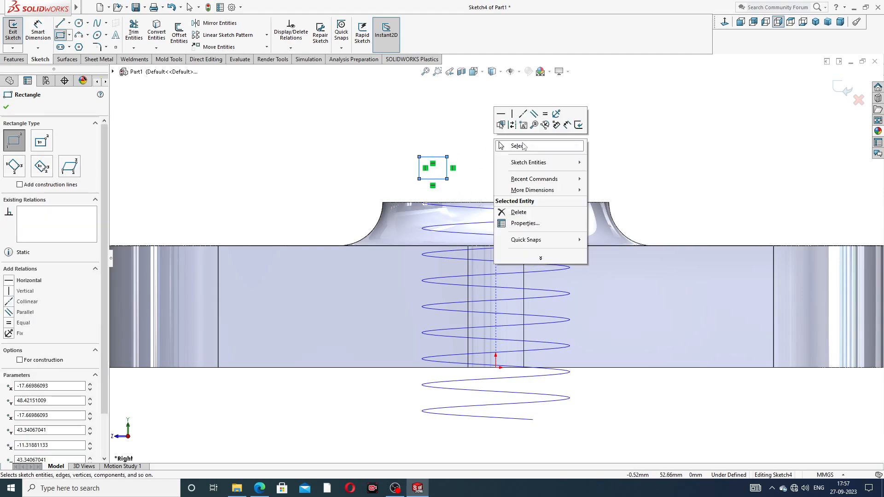
pyautogui.click(511, 145)
# Dimension the rectangle as 3 mm wide and 3 mm high and check it against the PDF drawing.
pyautogui.click(38, 32)
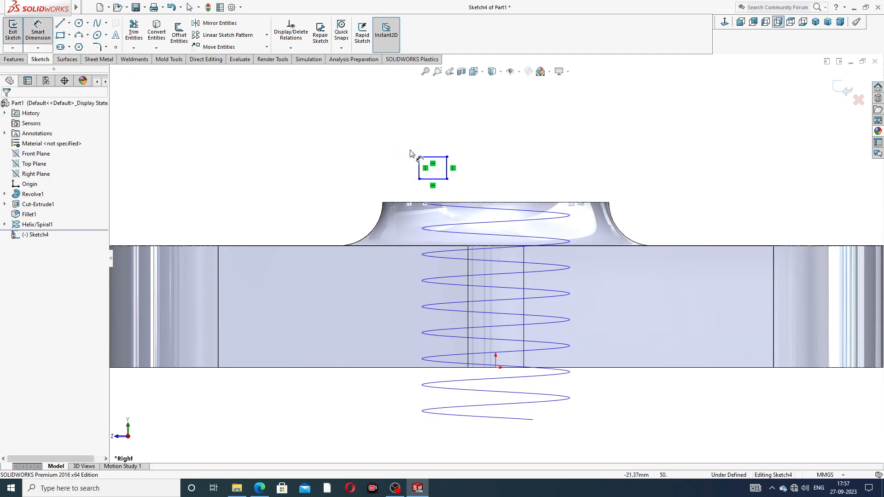
pyautogui.scroll(-2, 429, 155)
pyautogui.click(438, 158)
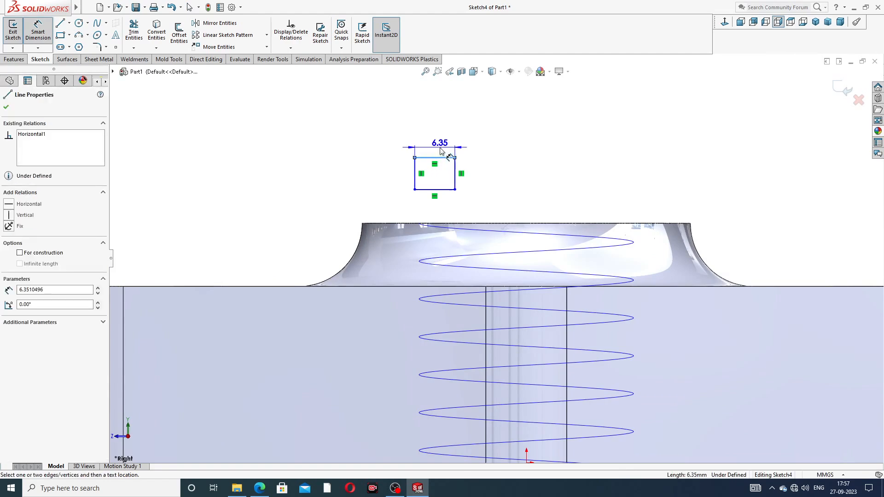
pyautogui.click(439, 143)
pyautogui.write('3')
pyautogui.press('Return')
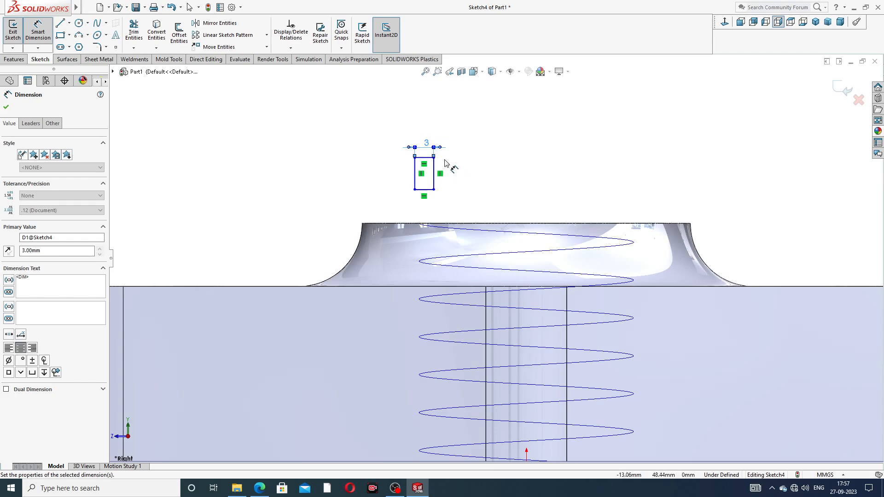
pyautogui.click(435, 171)
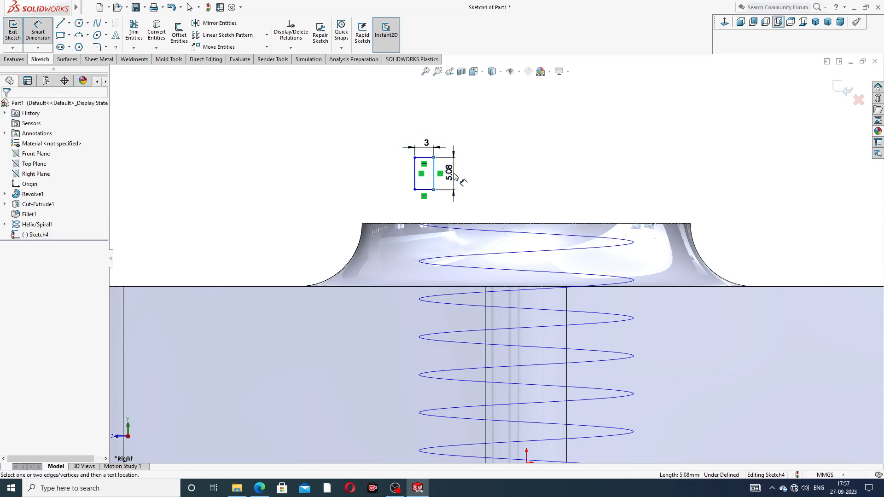
pyautogui.click(453, 175)
pyautogui.write('3')
pyautogui.press('Return')
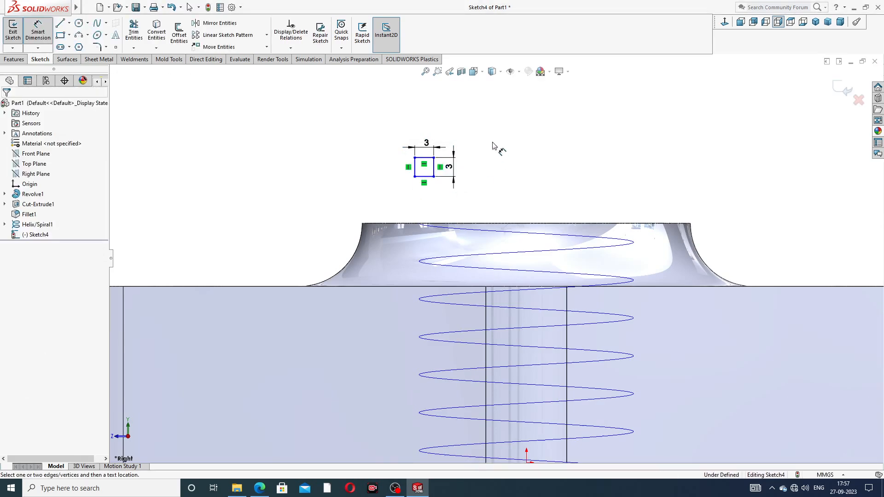
pyautogui.rightClick(498, 138)
pyautogui.click(519, 138)
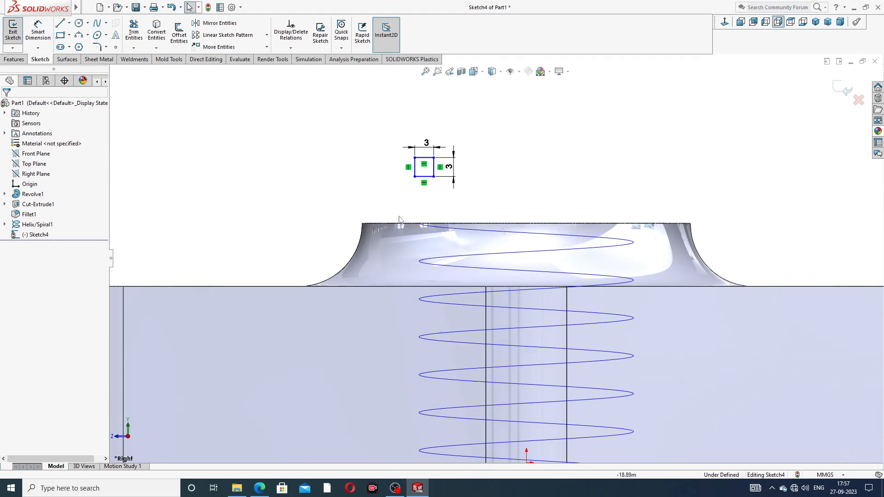
pyautogui.click(261, 489)
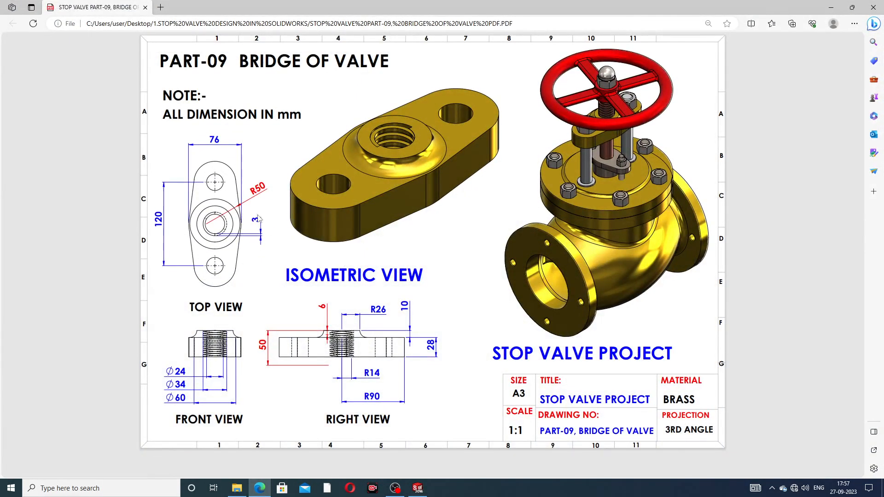
pyautogui.click(260, 489)
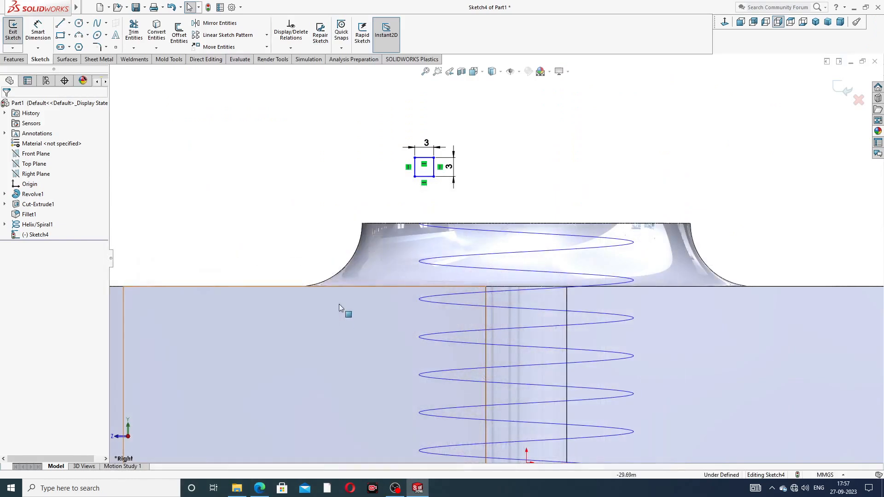
# Add a Pierce relation between the square's lower-left corner and the helix, and close the sketch.
pyautogui.scroll(-2, 359, 193)
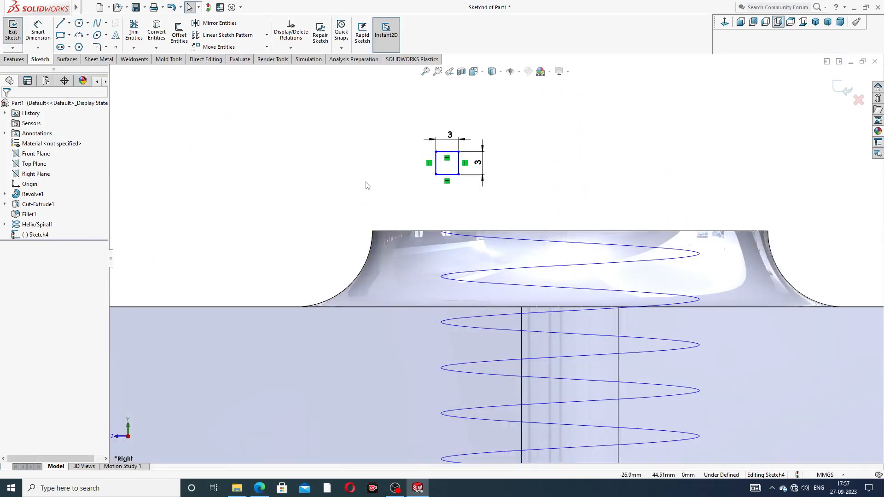
pyautogui.click(436, 175)
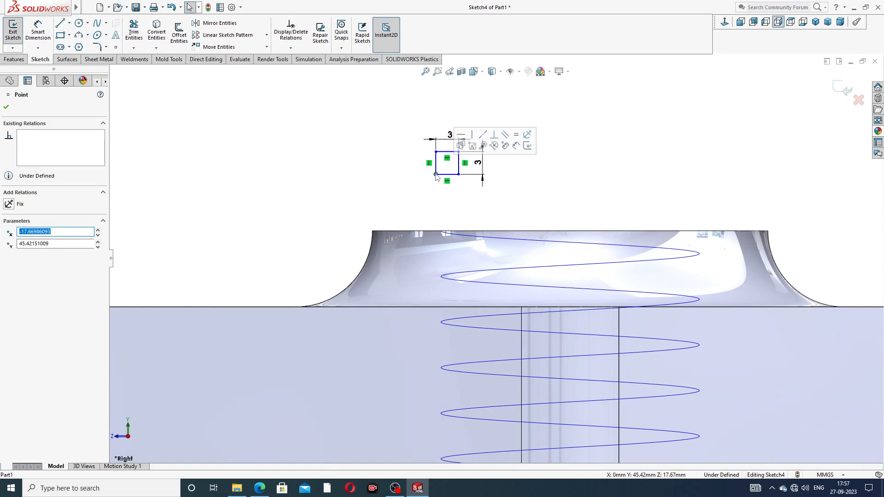
pyautogui.keyDown('ctrl'); pyautogui.click(463, 237); pyautogui.keyUp('ctrl')
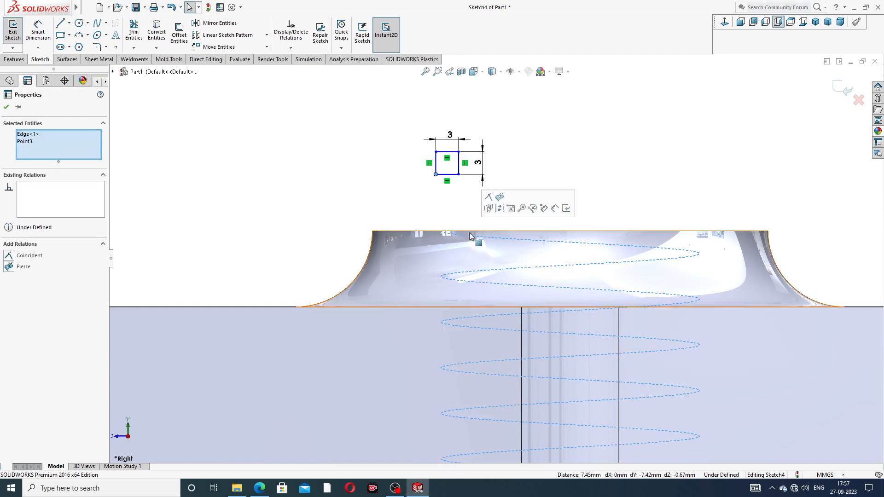
pyautogui.click(500, 197)
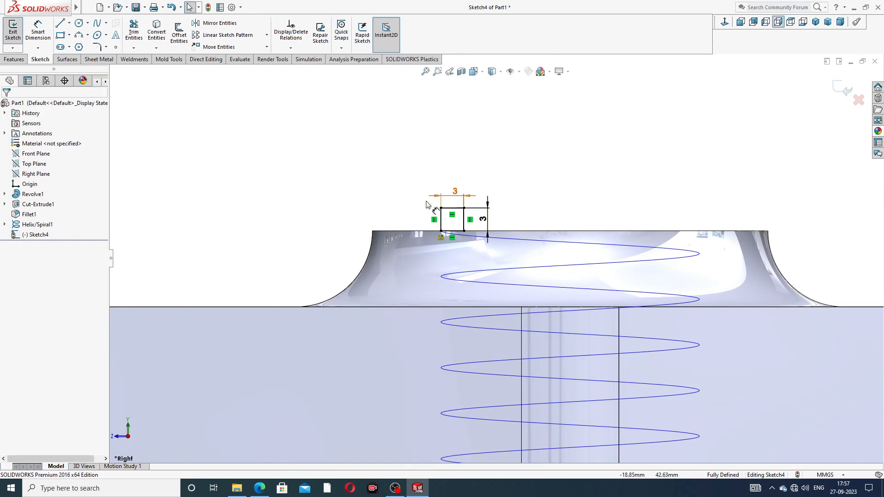
pyautogui.scroll(2, 546, 184)
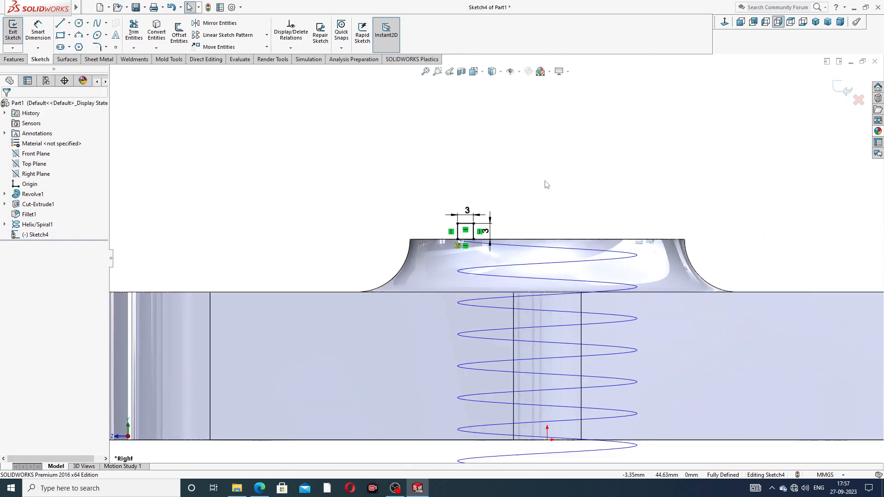
pyautogui.click(846, 90)
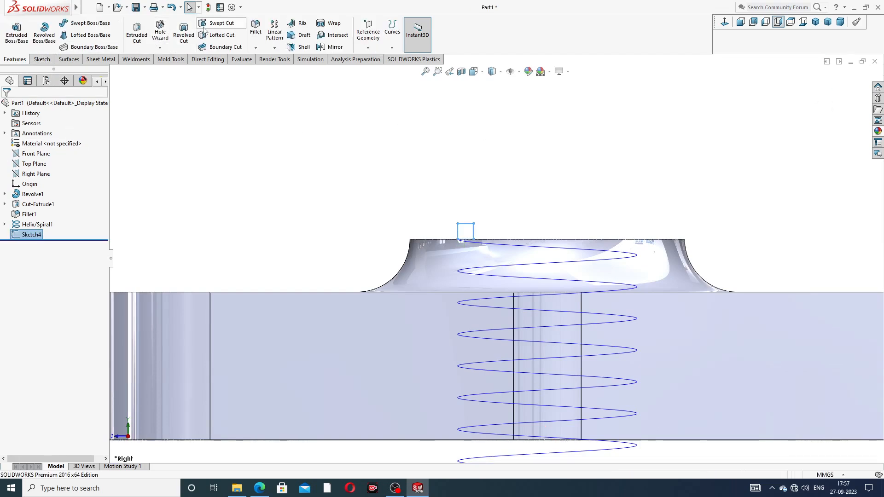
# Create a Swept Cut using the 3 mm square sketch as the profile and the helix as the path.
pyautogui.click(219, 24)
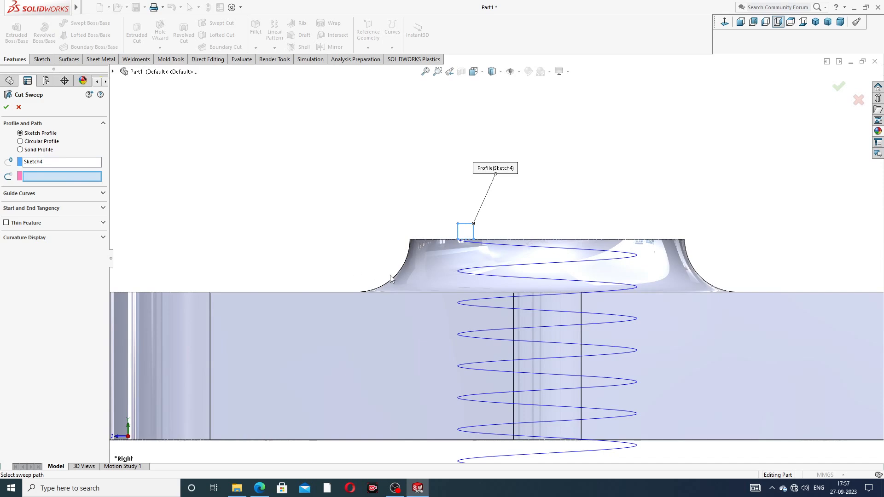
pyautogui.click(529, 251)
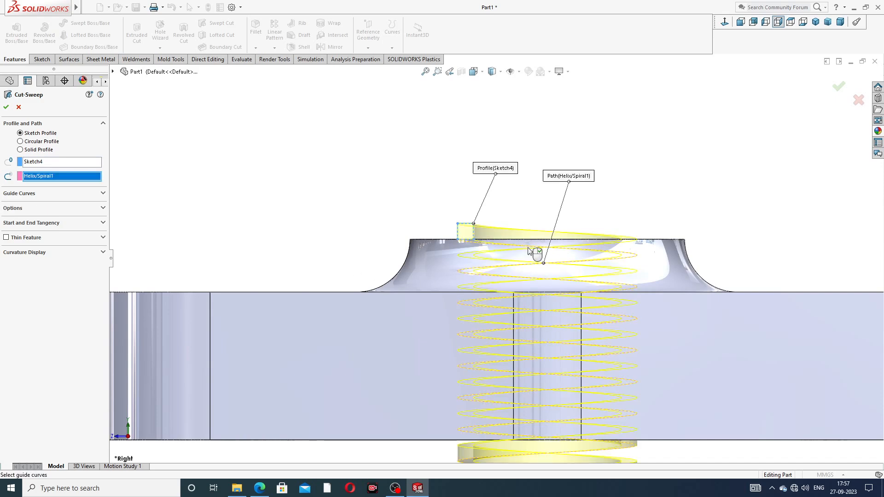
pyautogui.press('z')
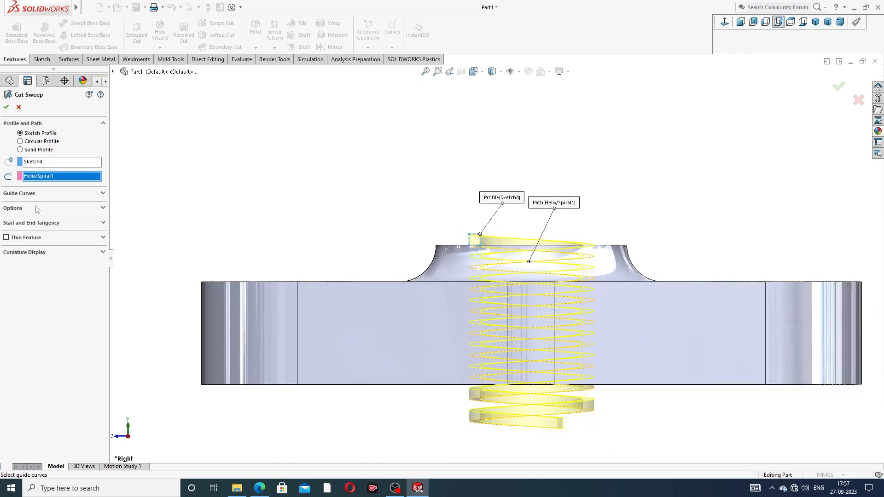
pyautogui.click(6, 108)
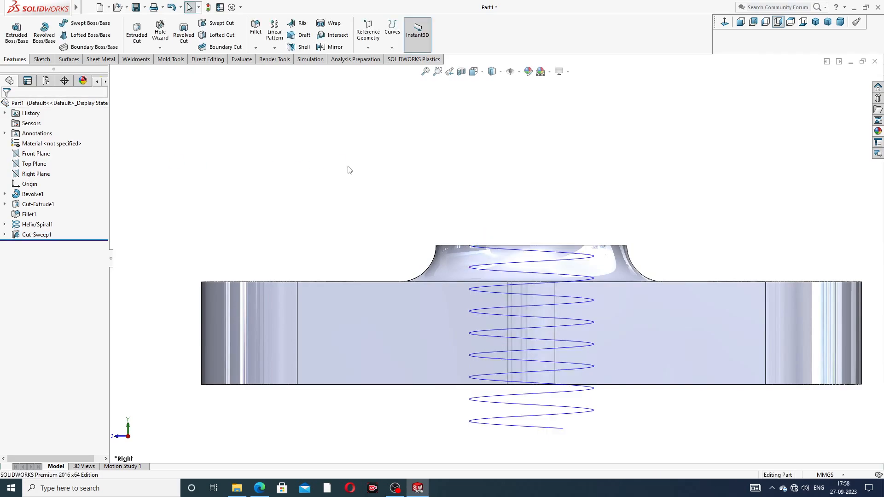
# Hide the helix curve and examine the cut thread in the central bore.
pyautogui.moveTo(510, 169); pyautogui.dragTo(469, 290, button='middle')
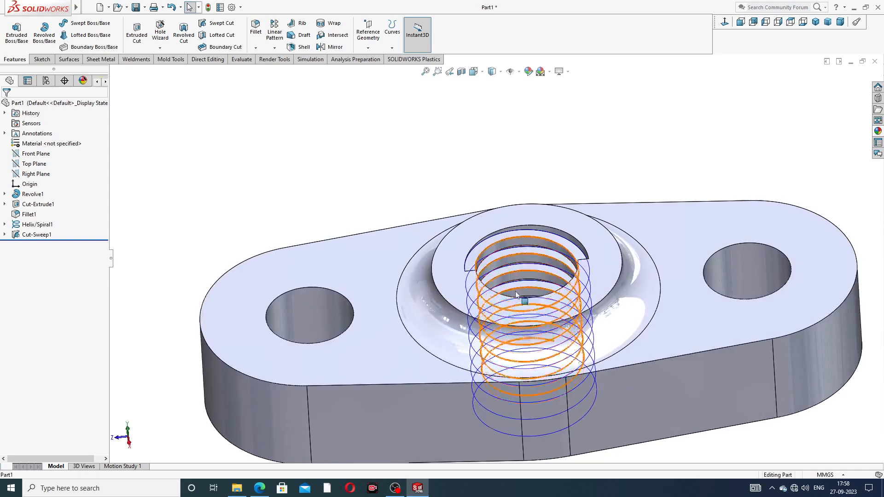
pyautogui.click(468, 299)
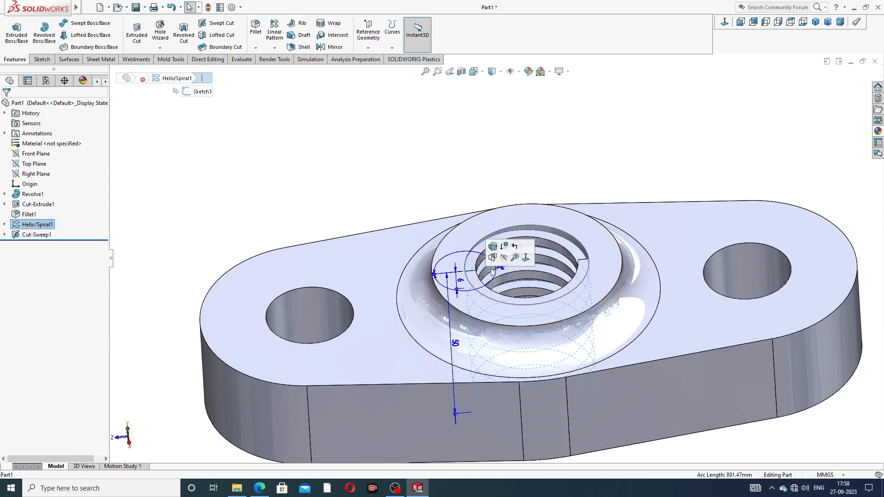
pyautogui.click(505, 257)
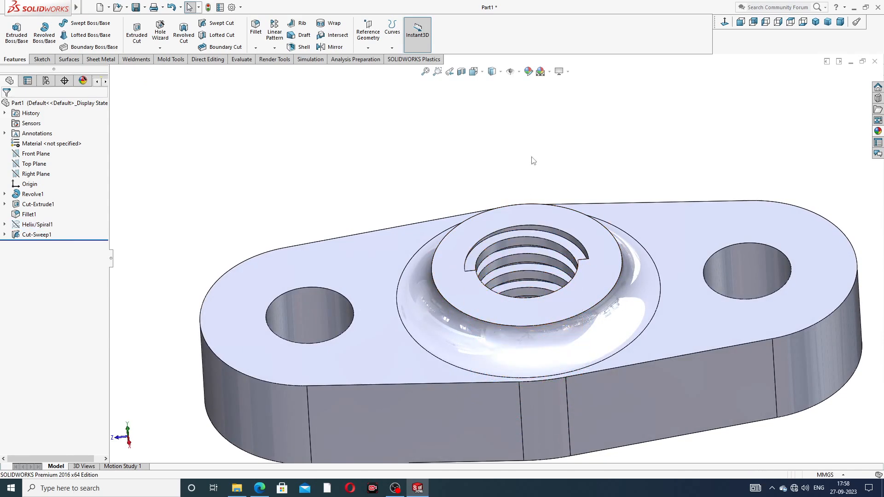
pyautogui.scroll(-1, 546, 302)
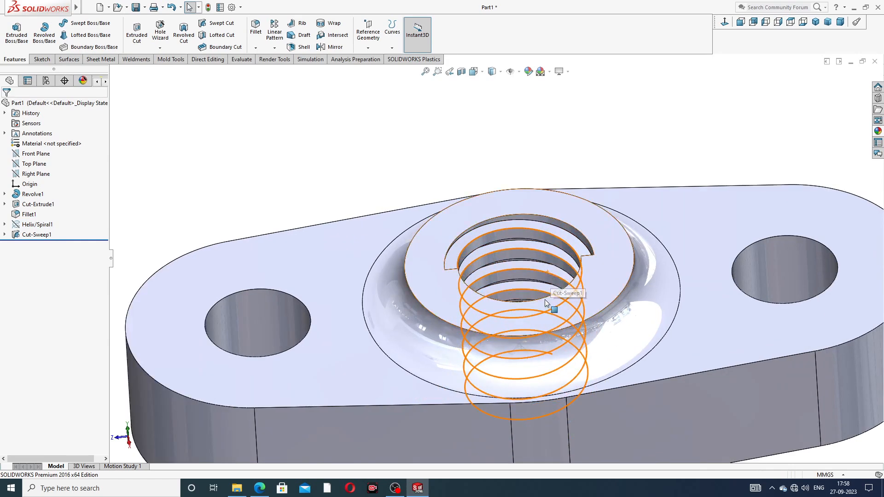
pyautogui.moveTo(547, 302); pyautogui.dragTo(803, 230, button='middle')
pyautogui.scroll(2, 780, 212)
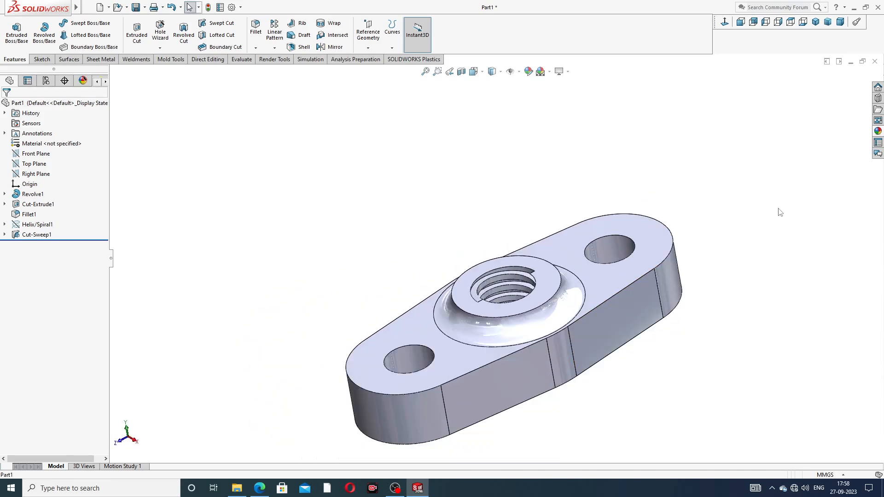
# Apply the polished brass appearance from the Metal category to the whole part.
pyautogui.click(878, 131)
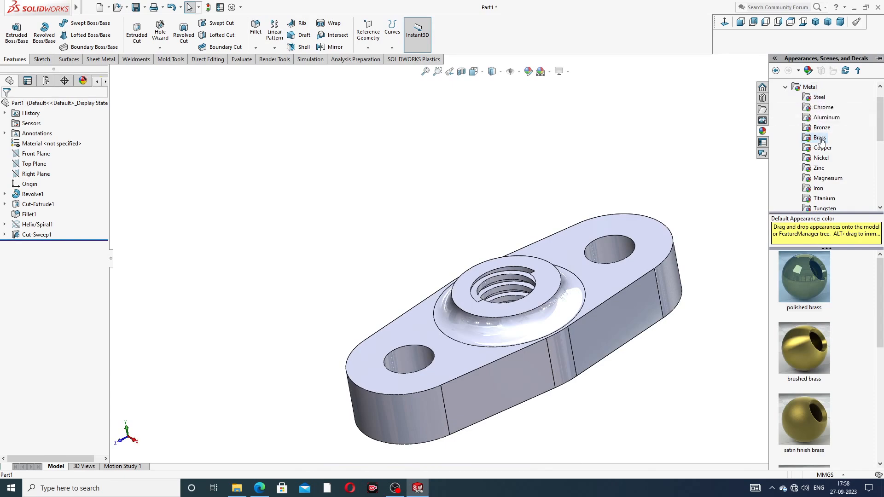
pyautogui.doubleClick(806, 275)
pyautogui.scroll(2, 569, 322)
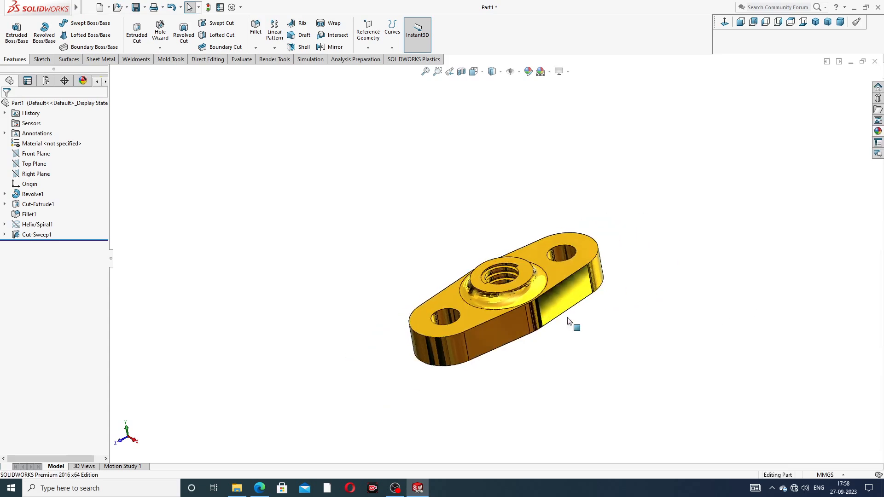
# Try to apply the polished aluminum appearance to the helical thread in the central bore.
pyautogui.moveTo(569, 321); pyautogui.dragTo(499, 290, button='middle')
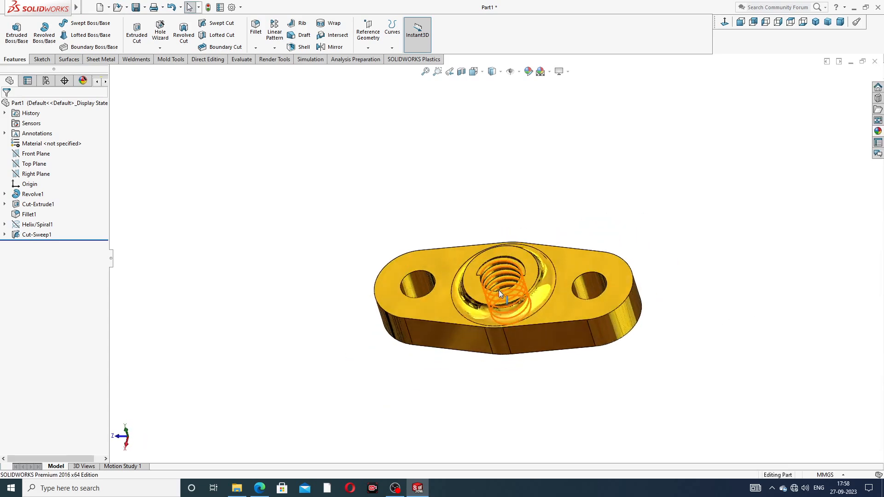
pyautogui.scroll(-2, 498, 290)
pyautogui.click(504, 271)
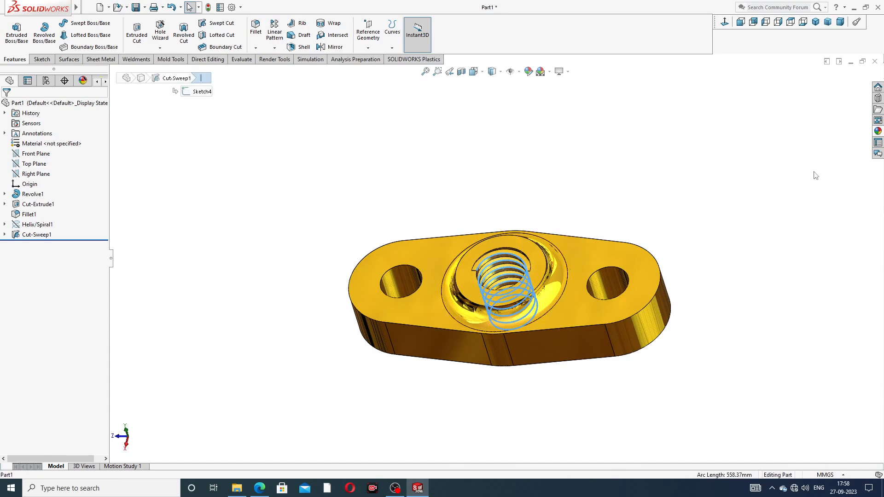
pyautogui.click(877, 133)
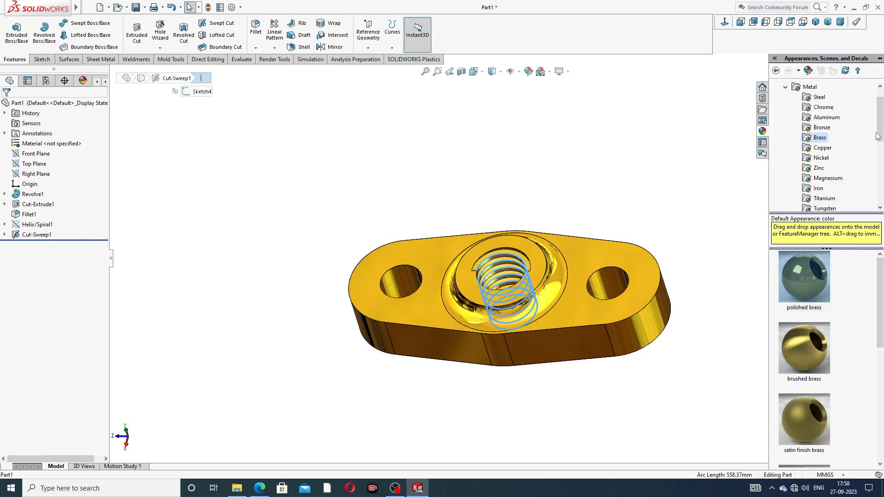
pyautogui.click(831, 118)
pyautogui.moveTo(806, 270); pyautogui.dragTo(560, 278)
pyautogui.moveTo(559, 278); pyautogui.dragTo(605, 310, button='middle')
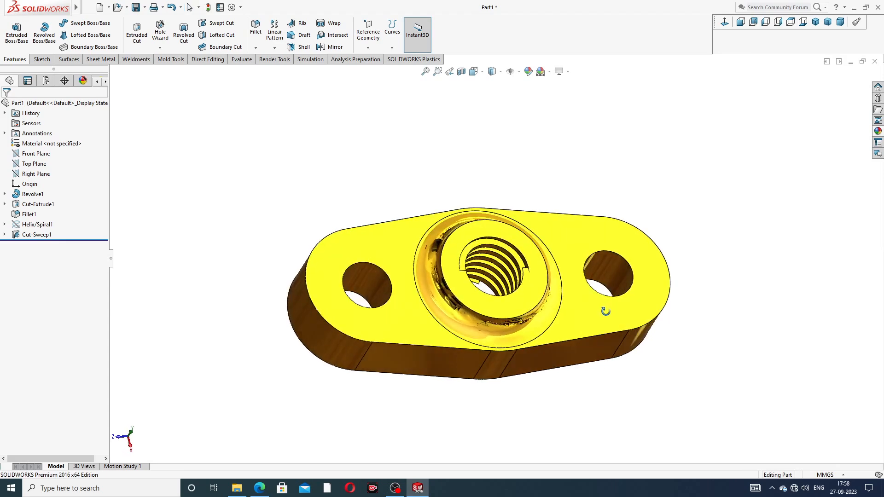
pyautogui.scroll(2, 556, 280)
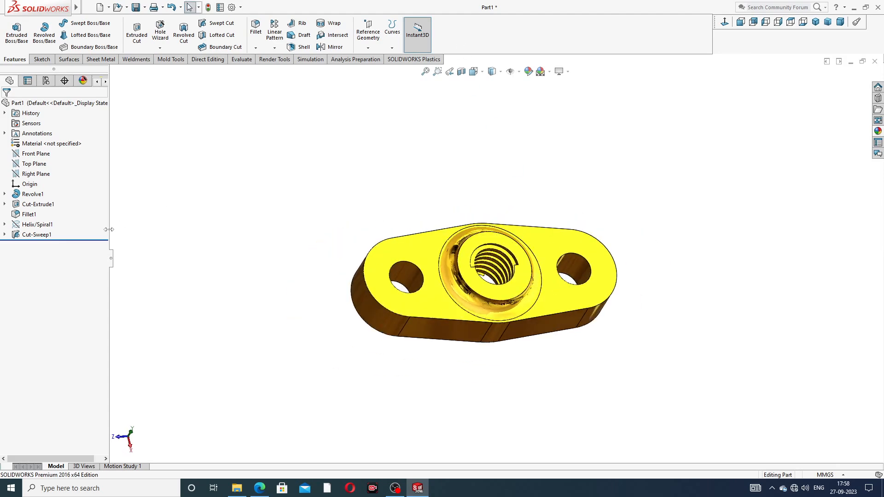
# Color the Cut-Sweep1 thread feature dark gray with RGB values 64, 64, 64.
pyautogui.click(37, 235)
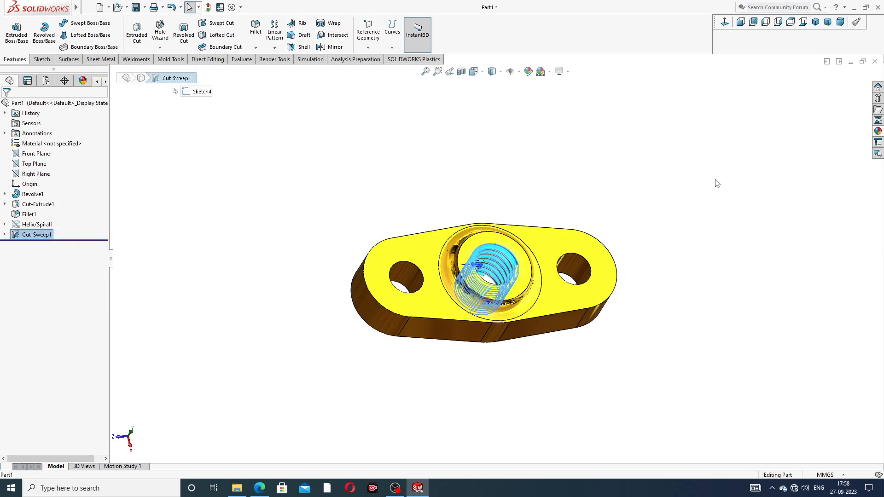
pyautogui.click(879, 131)
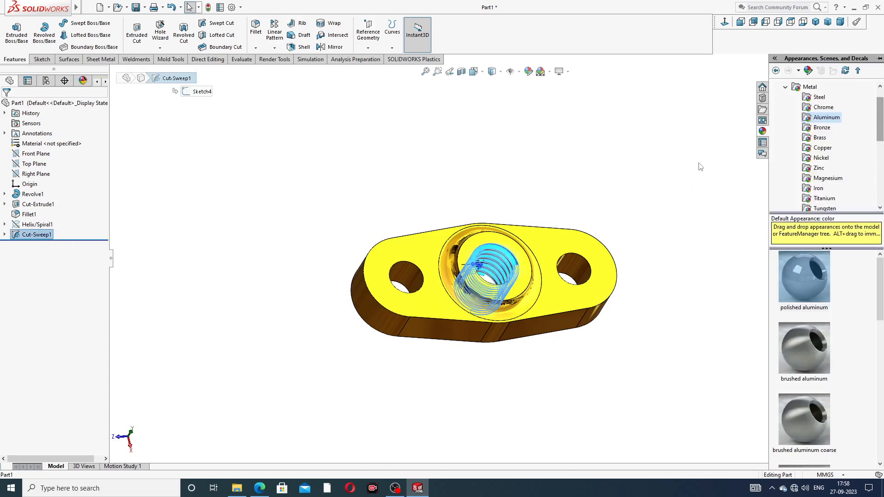
pyautogui.click(677, 164)
pyautogui.click(31, 236)
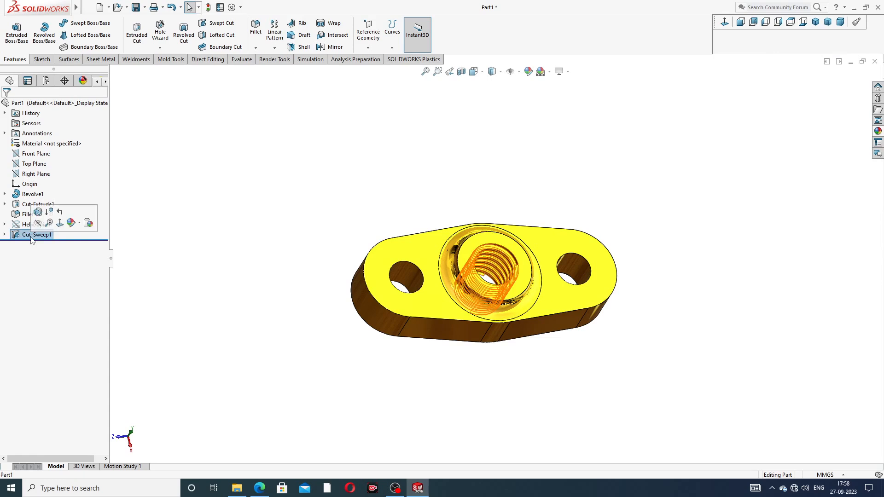
pyautogui.click(532, 74)
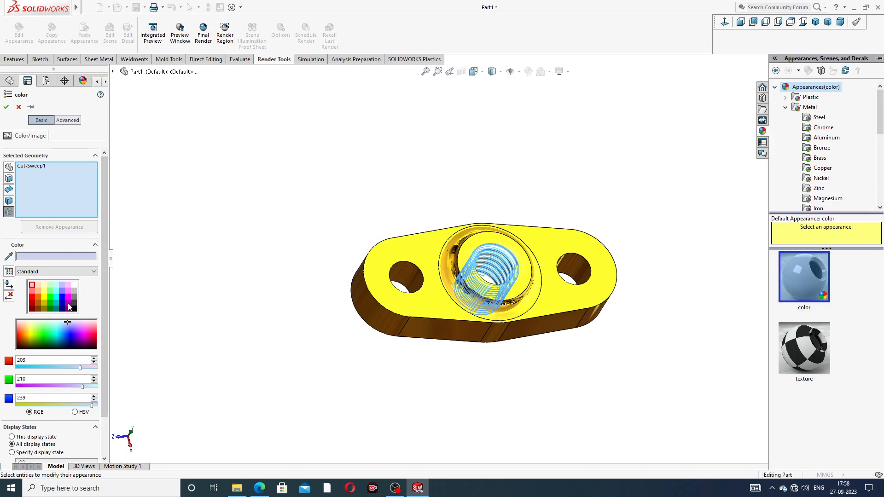
pyautogui.click(73, 306)
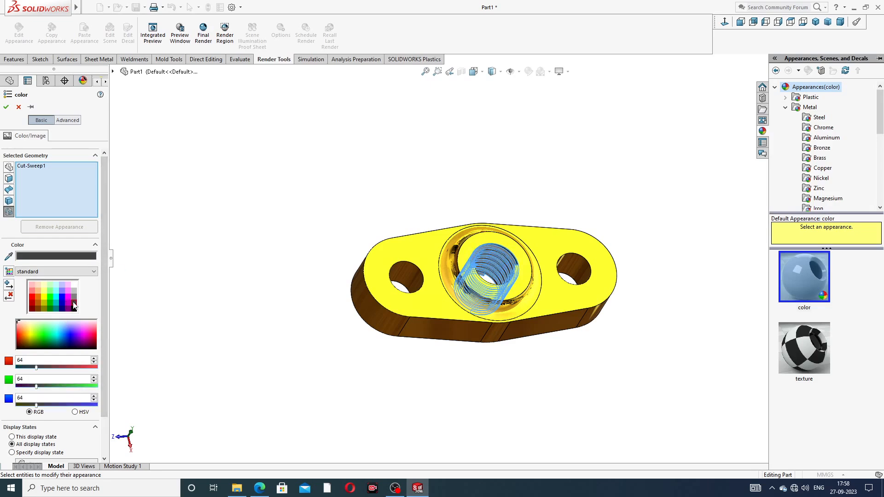
pyautogui.click(7, 107)
# Color the central bore's cylindrical face between the thread grooves dark gray, RGB 64, 64, 64.
pyautogui.moveTo(472, 173); pyautogui.dragTo(473, 286, button='middle')
pyautogui.scroll(-5, 490, 263)
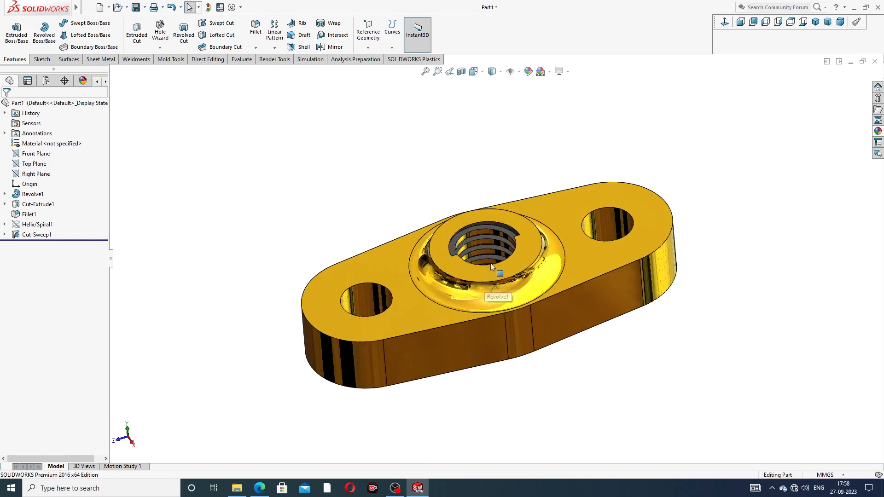
pyautogui.scroll(4, 496, 257)
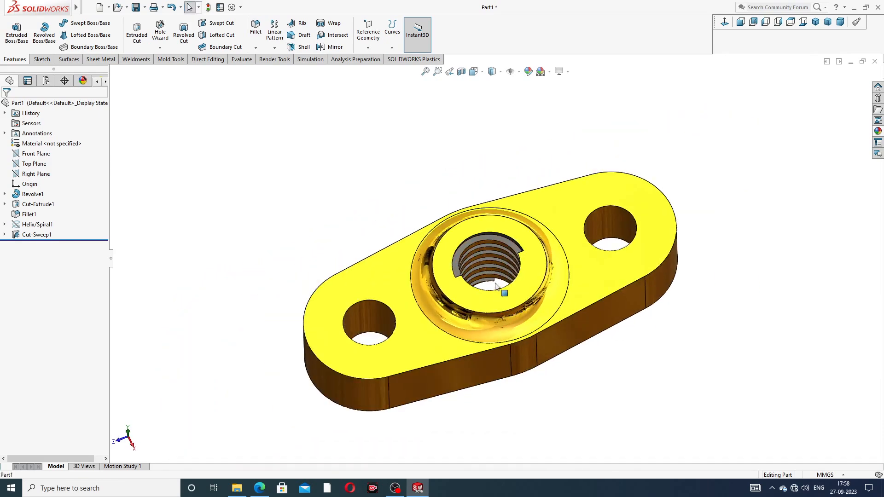
pyautogui.moveTo(458, 293); pyautogui.dragTo(467, 286, button='middle')
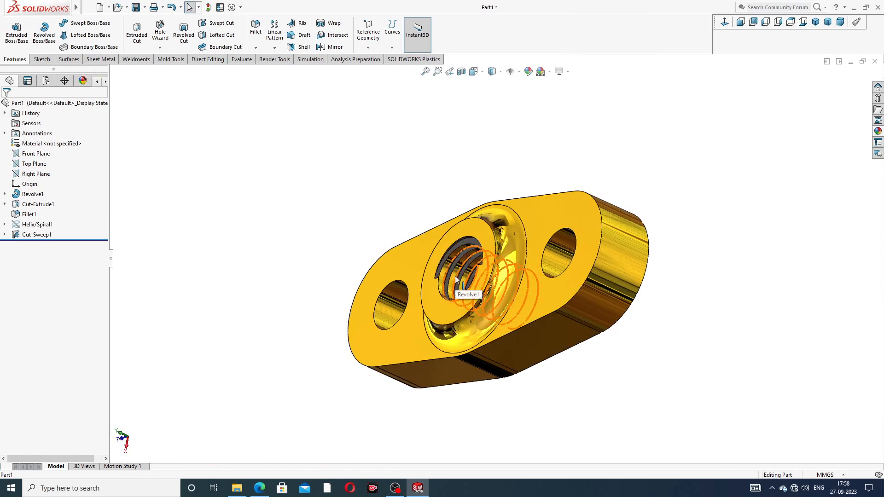
pyautogui.click(456, 276)
pyautogui.scroll(-5, 457, 278)
pyautogui.scroll(-3, 477, 267)
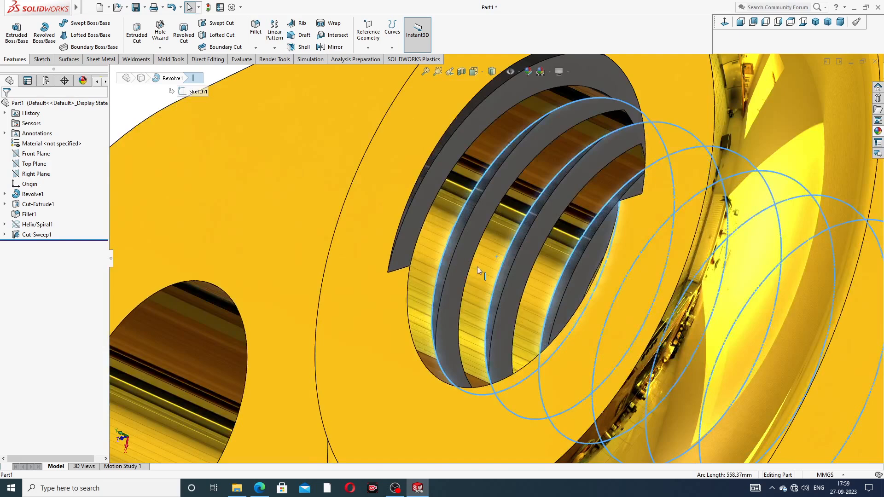
pyautogui.click(479, 264)
pyautogui.scroll(1, 479, 264)
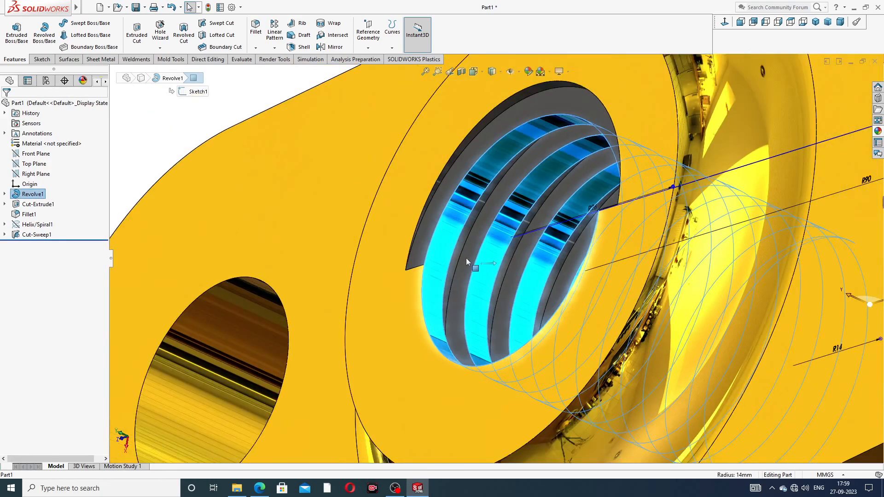
pyautogui.click(528, 73)
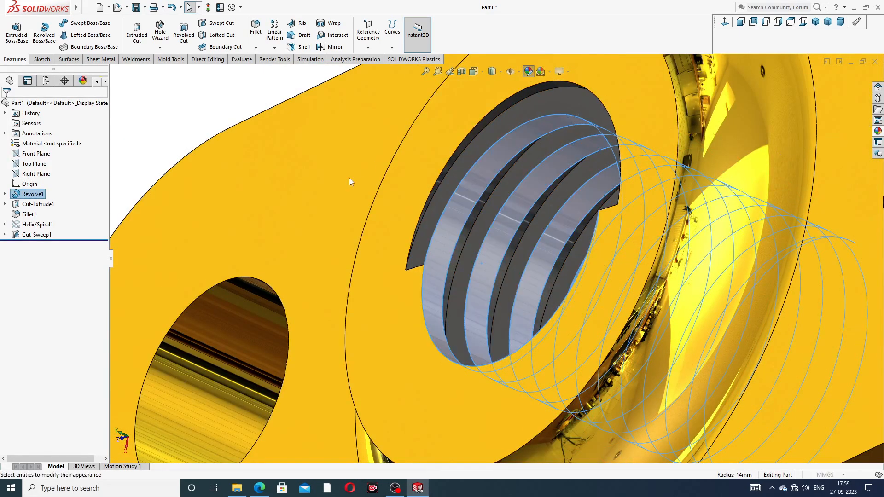
pyautogui.click(74, 305)
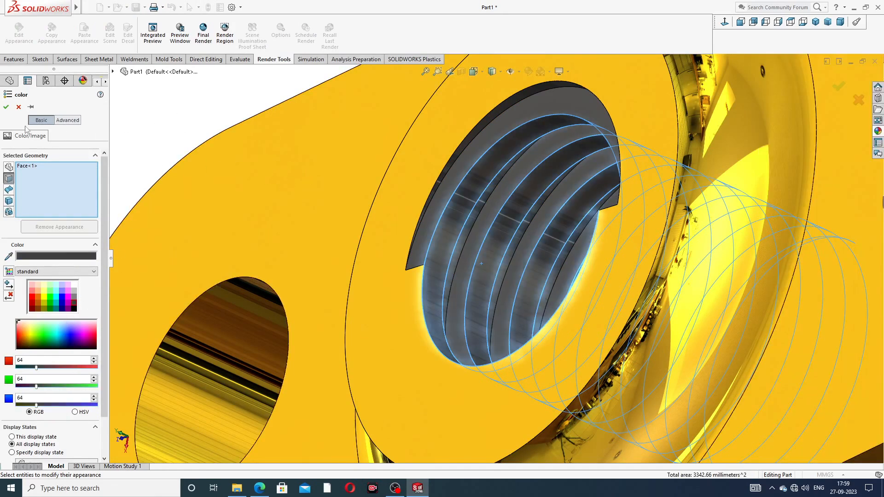
pyautogui.click(6, 107)
pyautogui.scroll(3, 318, 174)
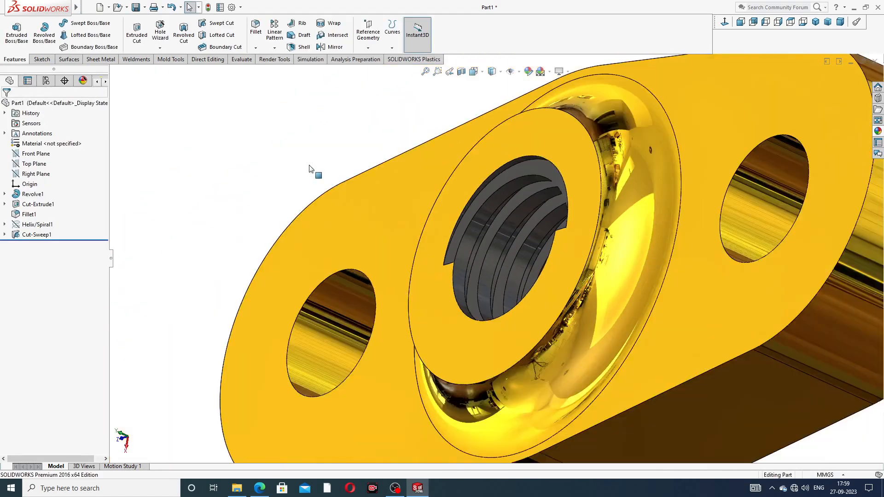
# Examine the finished bridge in isometric view and from several angles, and compare it with the Part-09 PDF drawing in the browser.
pyautogui.moveTo(336, 201); pyautogui.dragTo(704, 99, button='middle')
pyautogui.click(815, 23)
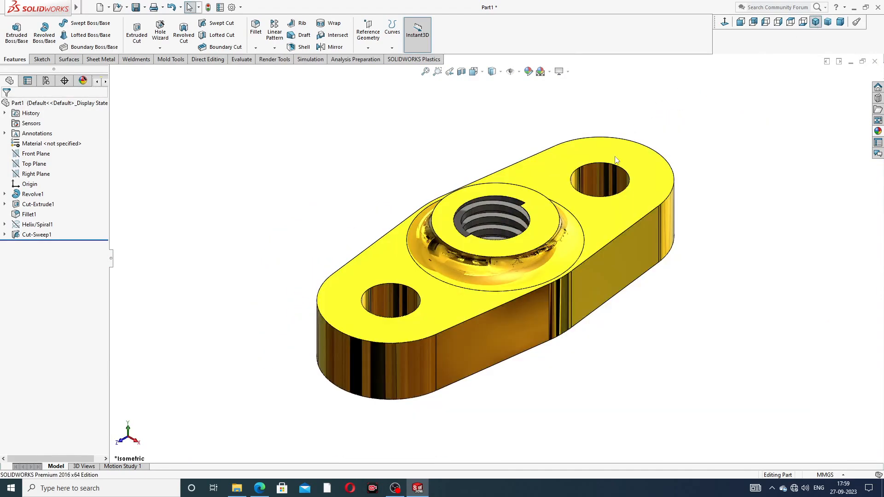
pyautogui.moveTo(615, 156); pyautogui.dragTo(519, 285, button='middle')
pyautogui.scroll(-1, 459, 264)
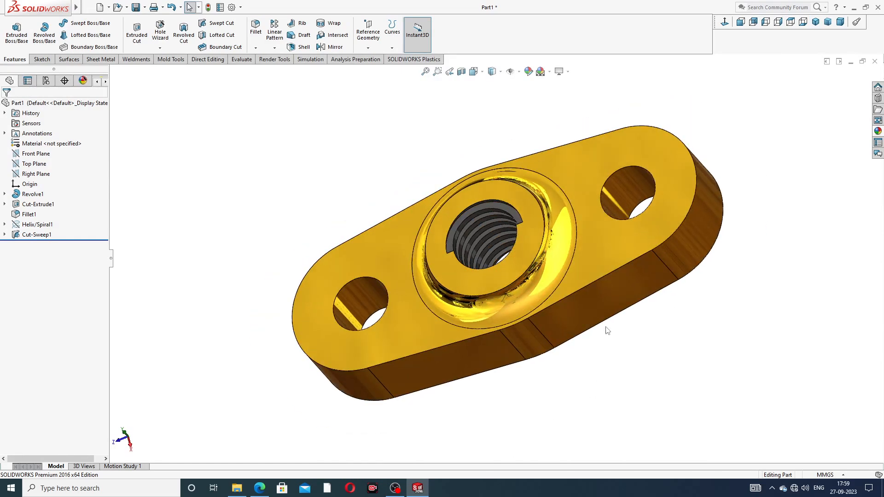
pyautogui.moveTo(606, 329); pyautogui.dragTo(639, 293, button='middle')
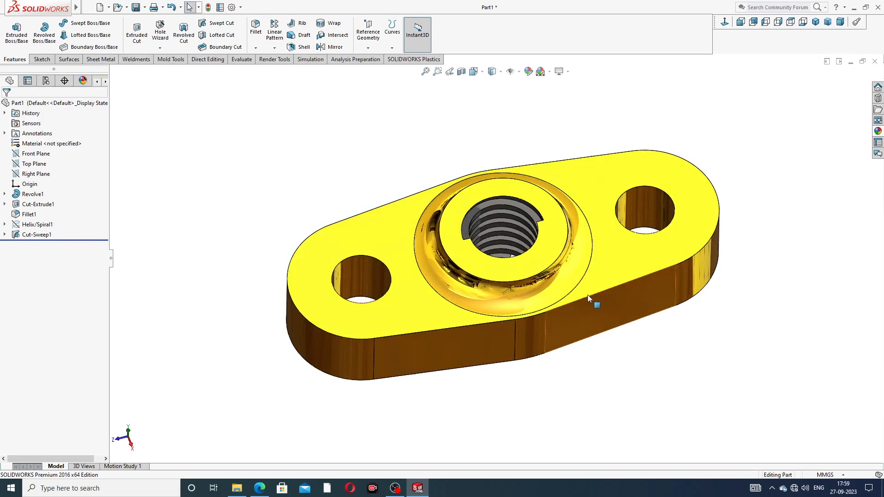
pyautogui.scroll(-2, 603, 295)
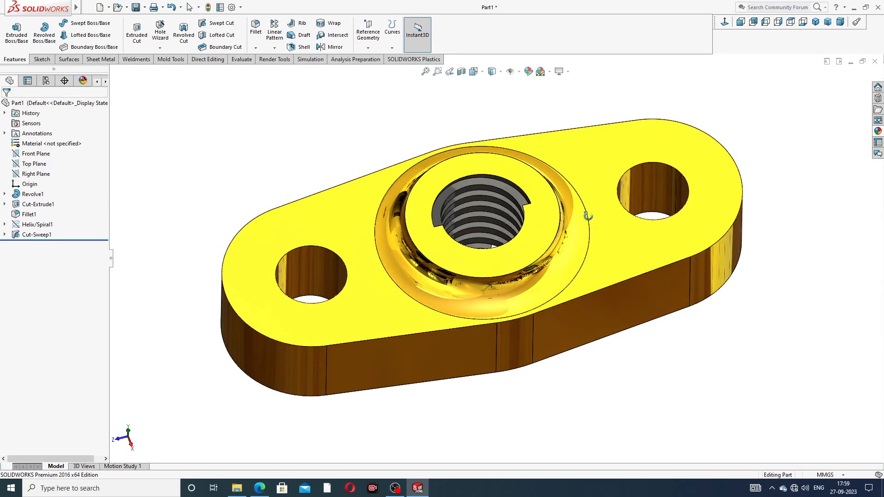
pyautogui.moveTo(587, 213); pyautogui.dragTo(617, 221, button='middle')
pyautogui.scroll(1, 561, 197)
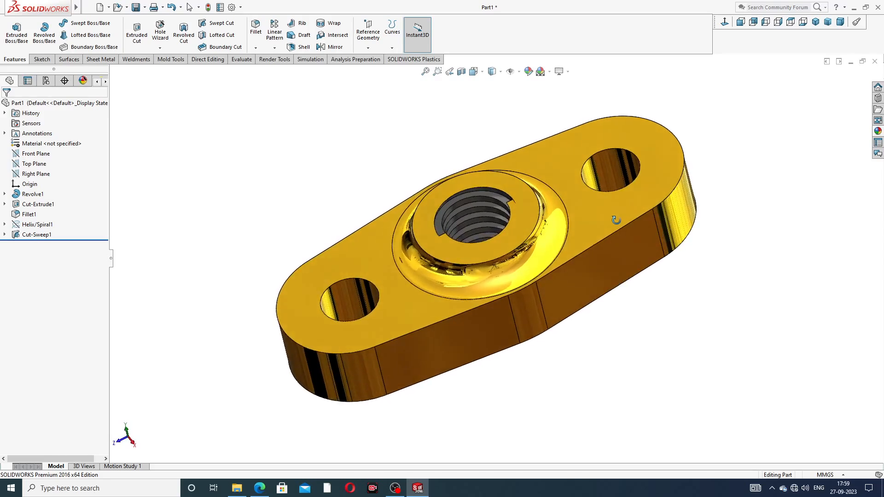
pyautogui.scroll(-2, 562, 222)
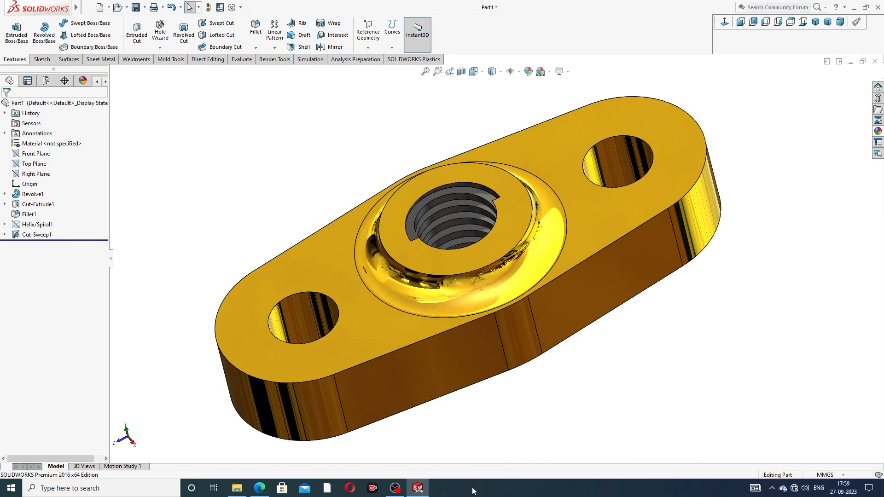
pyautogui.click(257, 491)
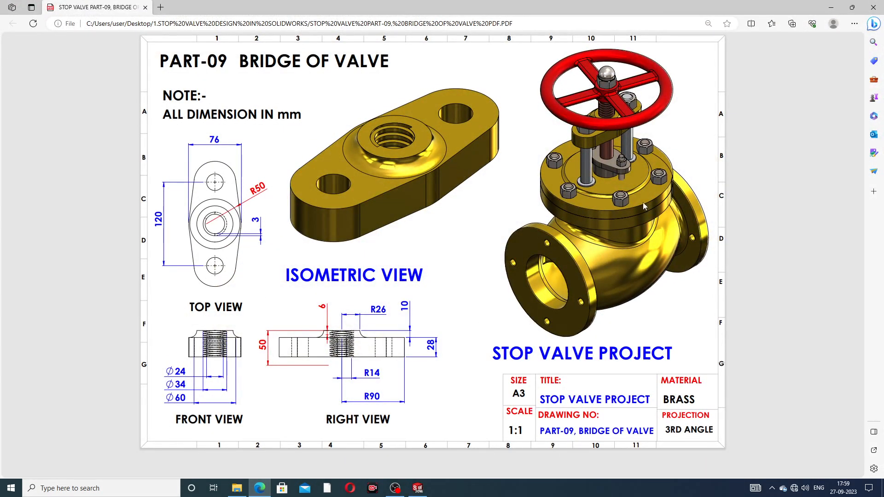
pyautogui.click(419, 489)
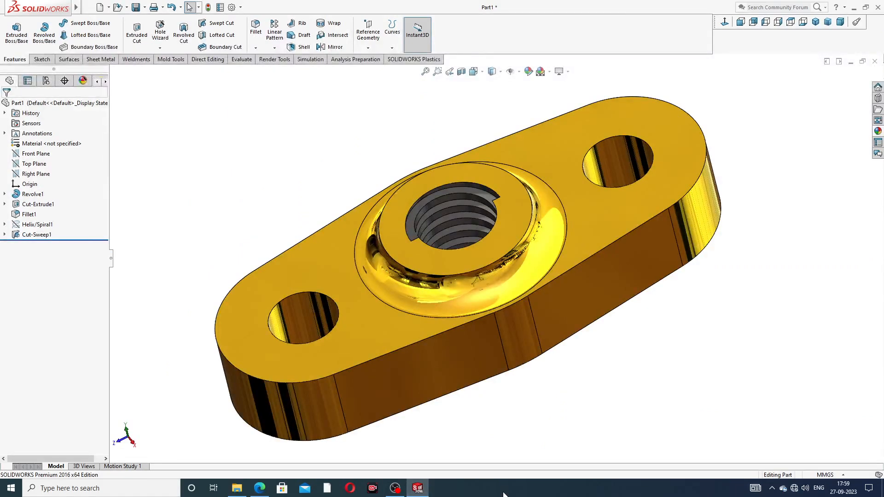
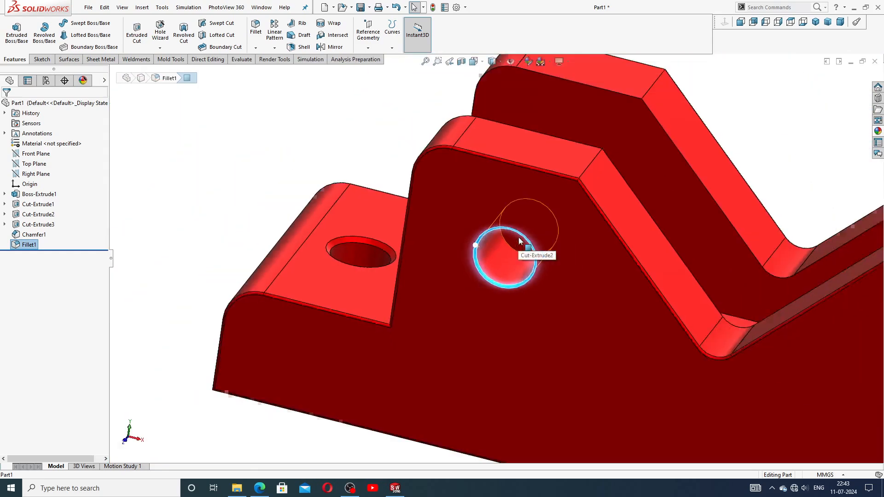
# Examine the red bracket part from several sides and in trimetric view, and close it without saving.
pyautogui.click(654, 158)
pyautogui.moveTo(645, 239); pyautogui.dragTo(620, 250, button='middle')
pyautogui.scroll(5, 677, 279)
pyautogui.moveTo(676, 277); pyautogui.dragTo(586, 402, button='middle')
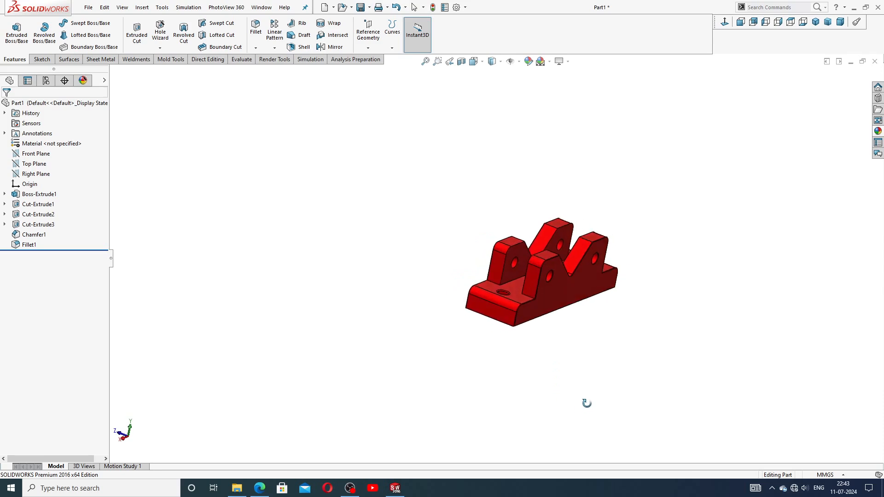
pyautogui.click(827, 22)
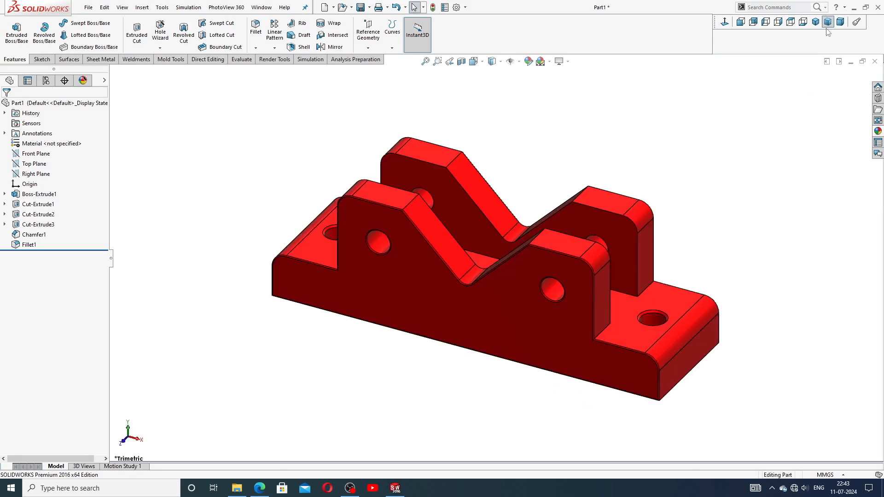
pyautogui.scroll(-1, 546, 245)
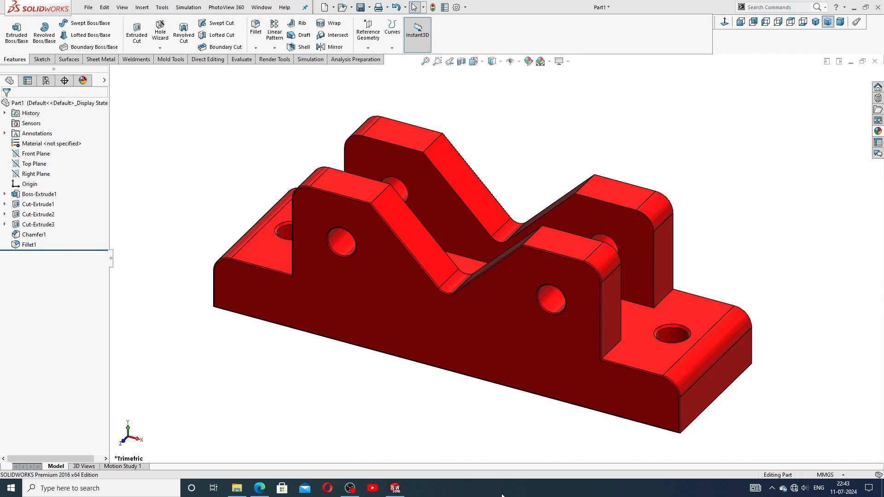
pyautogui.click(875, 61)
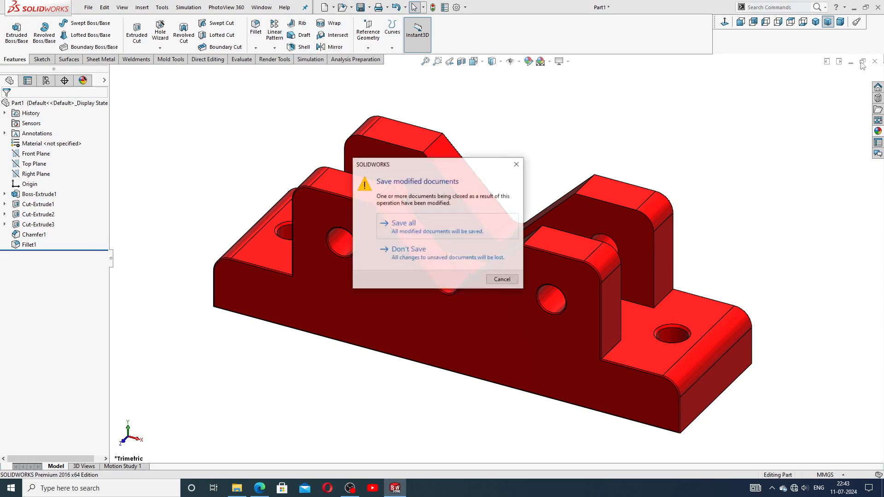
pyautogui.click(413, 252)
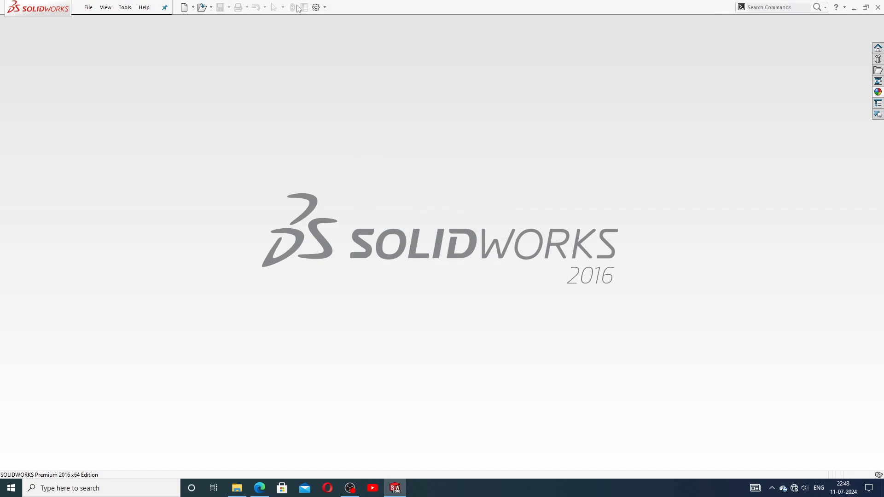
# Create a new part document and change its scene to a plain white background.
pyautogui.click(185, 8)
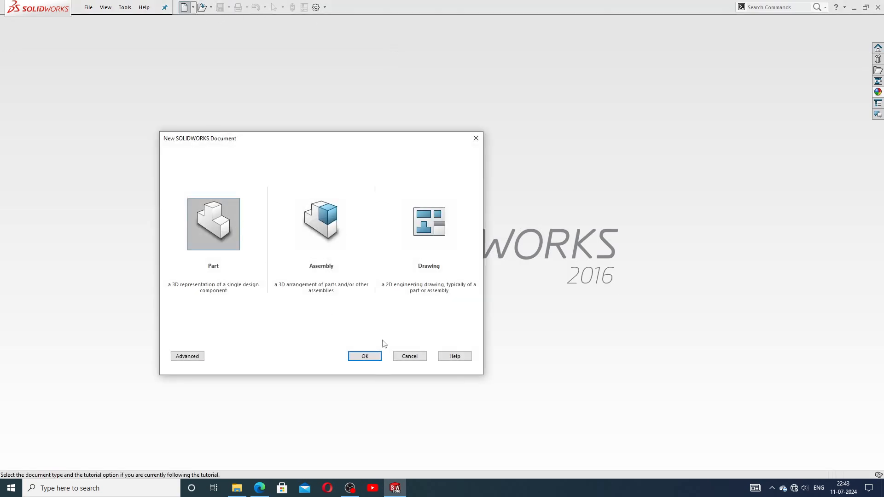
pyautogui.click(365, 356)
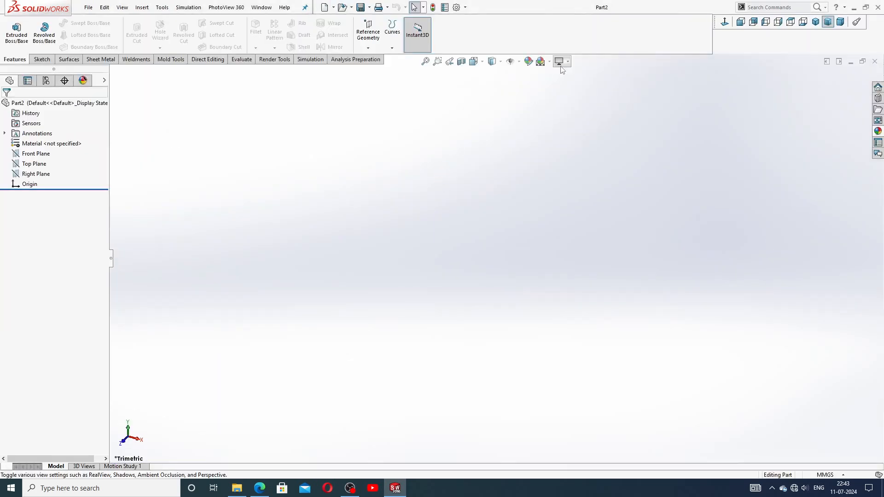
pyautogui.click(541, 62)
pyautogui.click(564, 26)
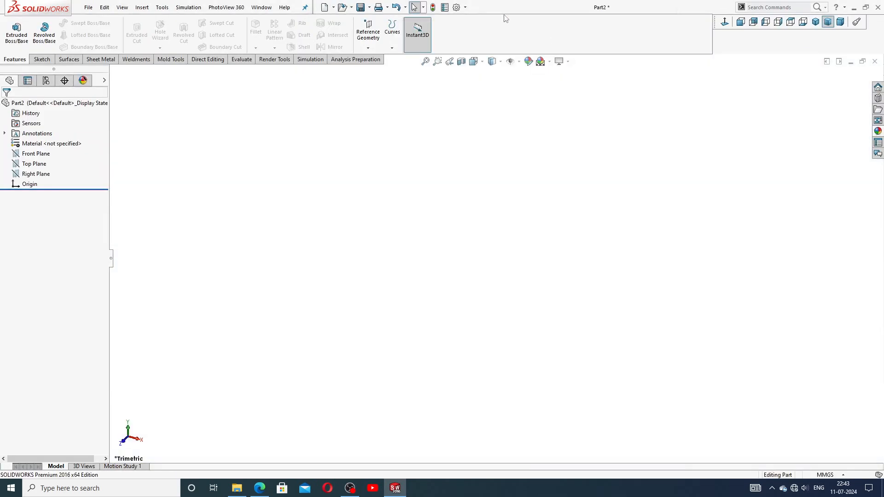
# Set both the shaded and the wireframe image quality of the document to their highest resolution.
pyautogui.click(456, 8)
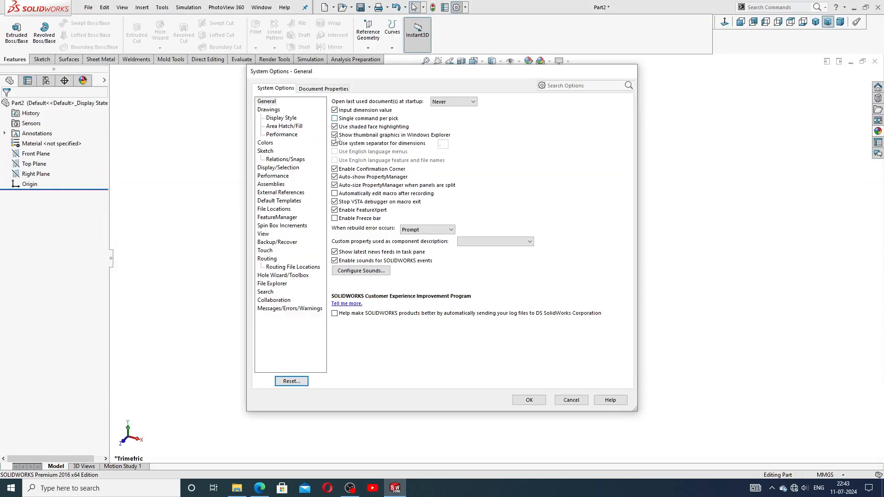
pyautogui.click(347, 90)
pyautogui.click(276, 194)
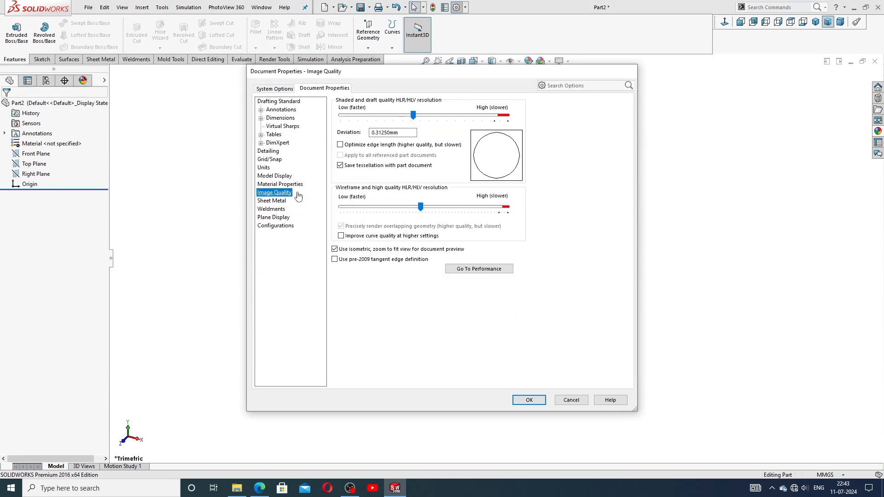
pyautogui.moveTo(414, 115); pyautogui.dragTo(507, 115)
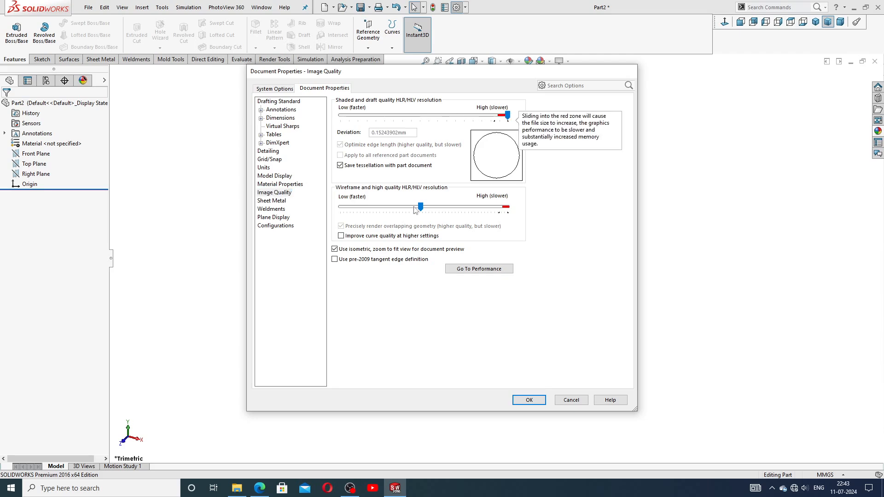
pyautogui.moveTo(420, 207); pyautogui.dragTo(534, 239)
pyautogui.click(529, 400)
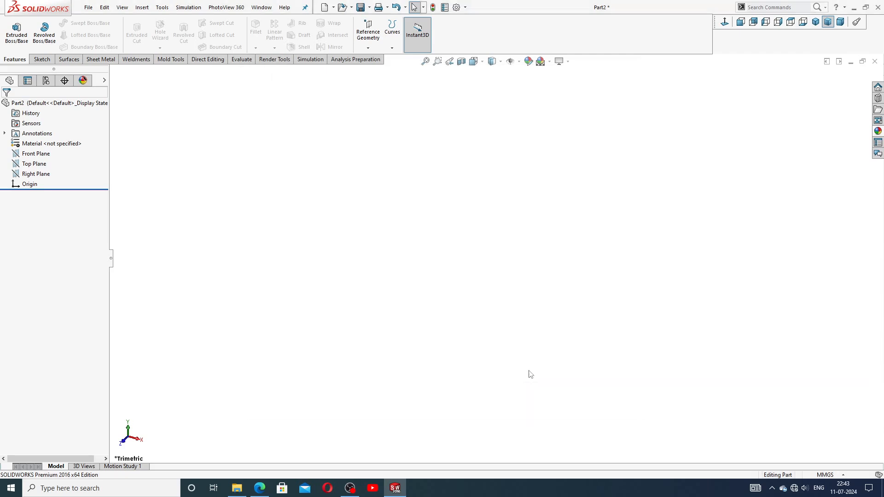
# Check the Part-10 Fixed Jaw PDF in the browser, and sketch vertical and horizontal centerlines meeting at the origin on the Front Plane.
pyautogui.click(259, 488)
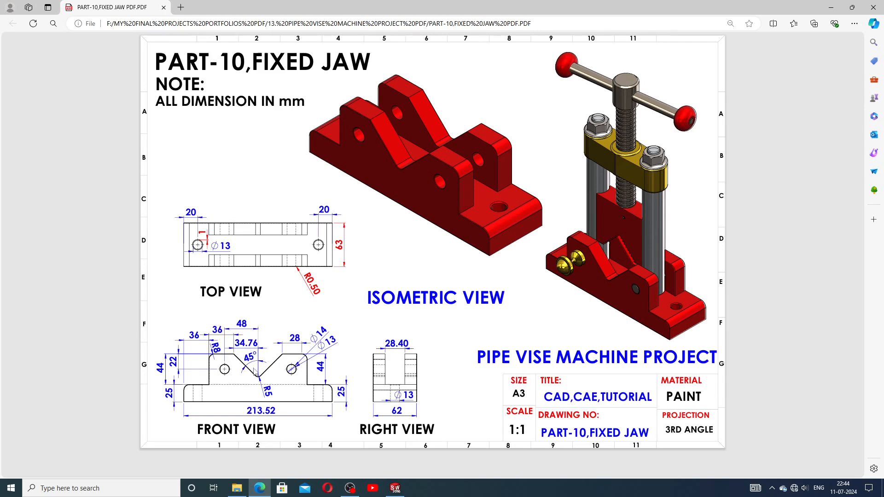
pyautogui.click(396, 485)
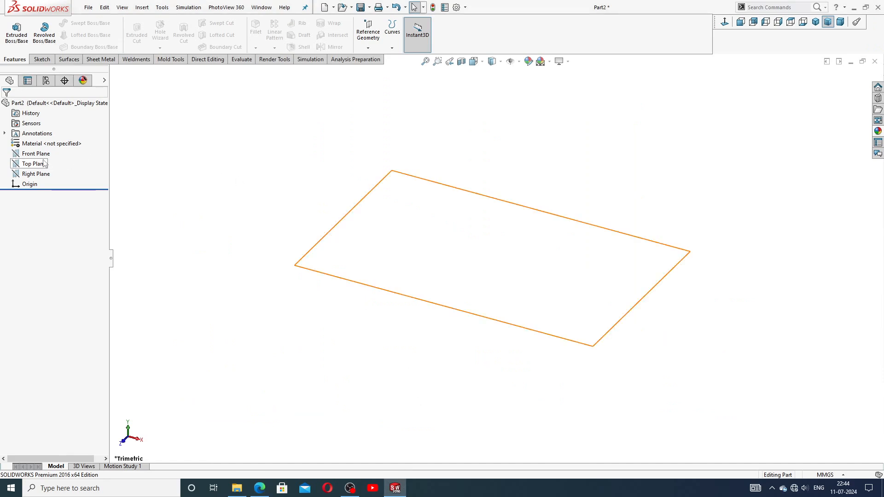
pyautogui.click(41, 157)
pyautogui.click(58, 141)
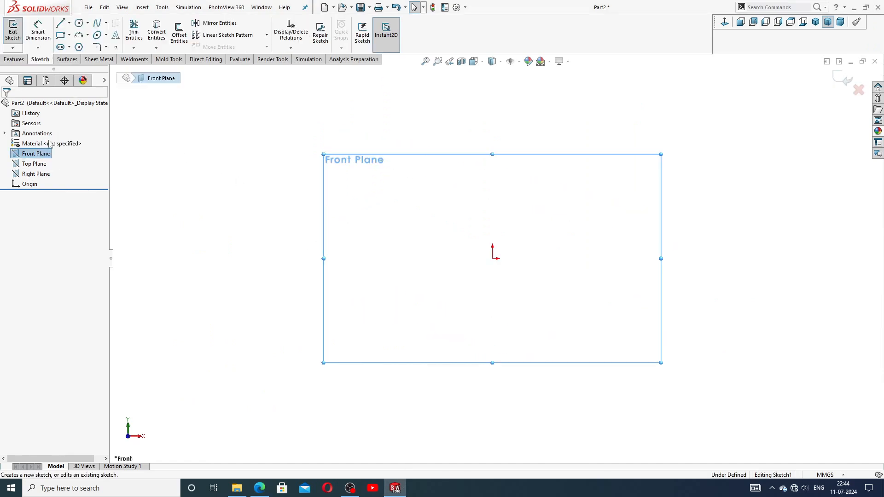
pyautogui.click(69, 23)
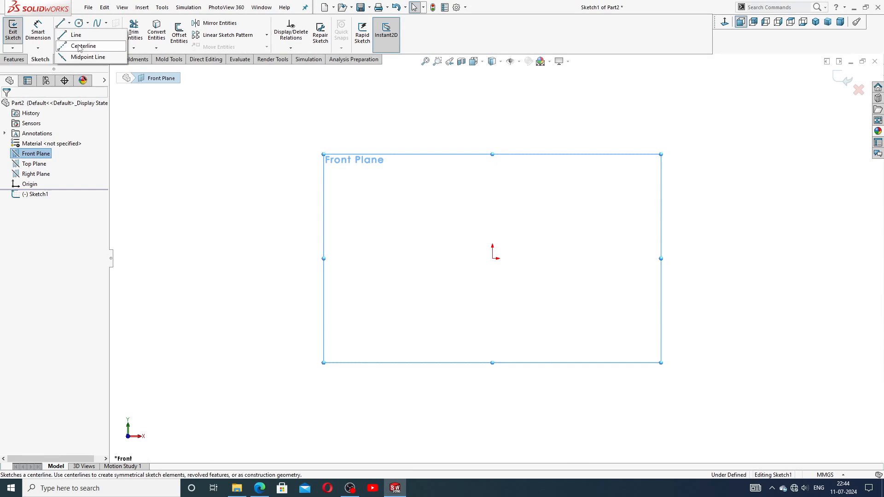
pyautogui.click(76, 43)
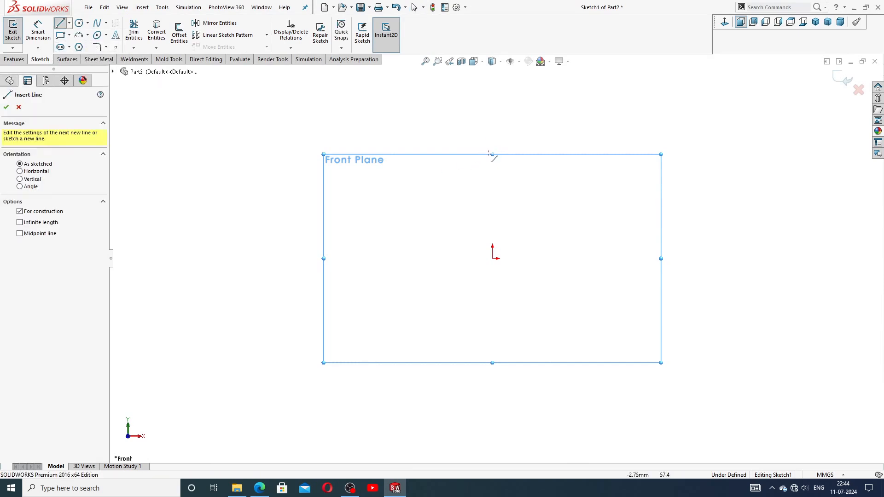
pyautogui.click(492, 134)
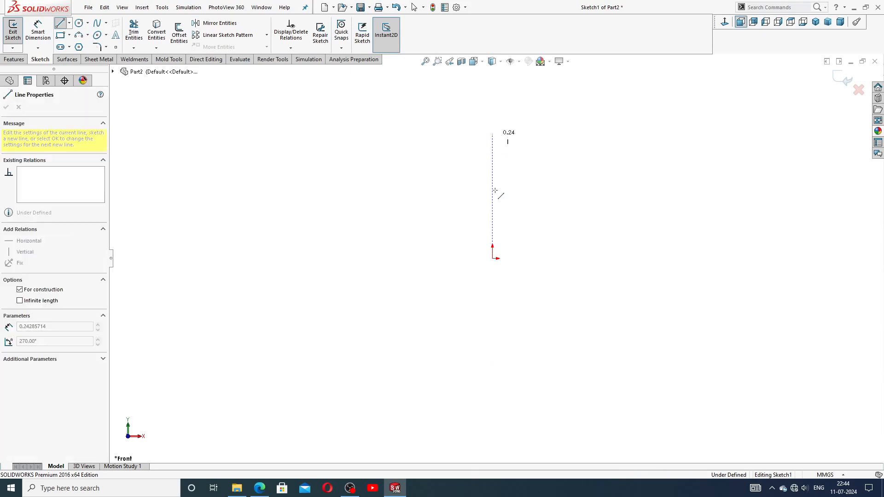
pyautogui.click(492, 258)
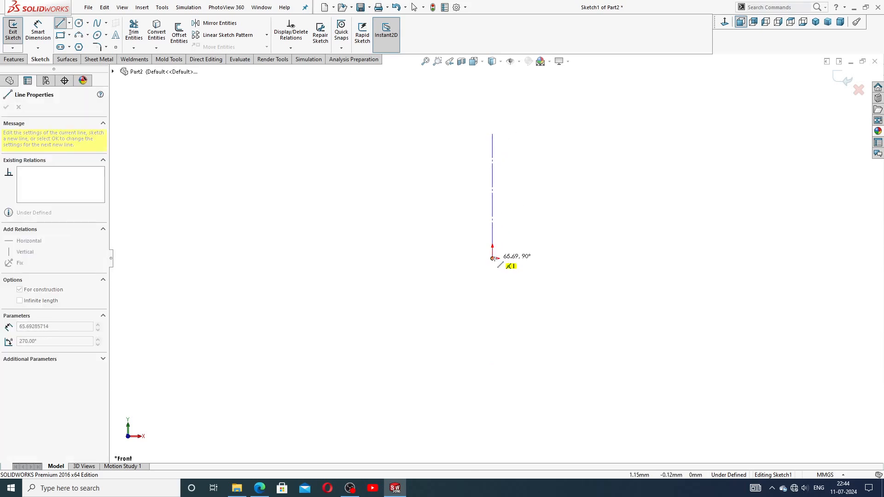
pyautogui.click(751, 258)
pyautogui.rightClick(757, 206)
pyautogui.click(782, 215)
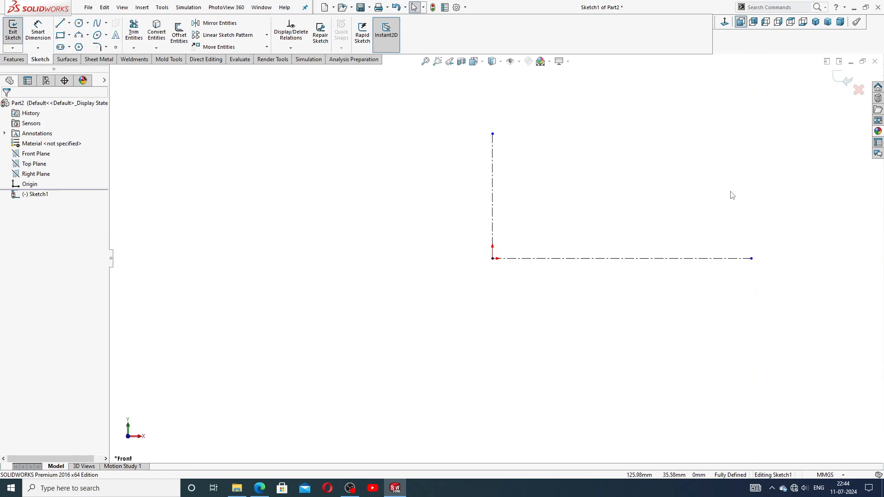
# Shorten the horizontal centerline to about 120 mm by moving its free end toward the origin.
pyautogui.press('f')
pyautogui.scroll(-1, 621, 210)
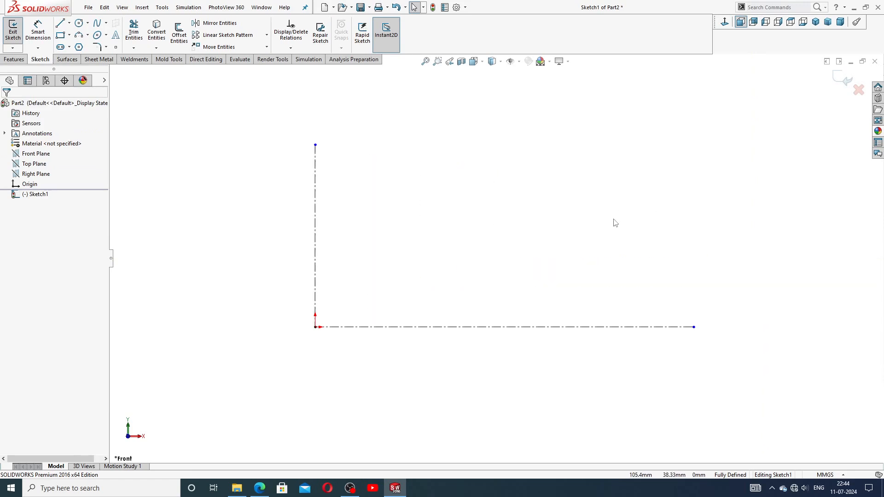
pyautogui.scroll(1, 584, 197)
pyautogui.moveTo(662, 317); pyautogui.dragTo(622, 316)
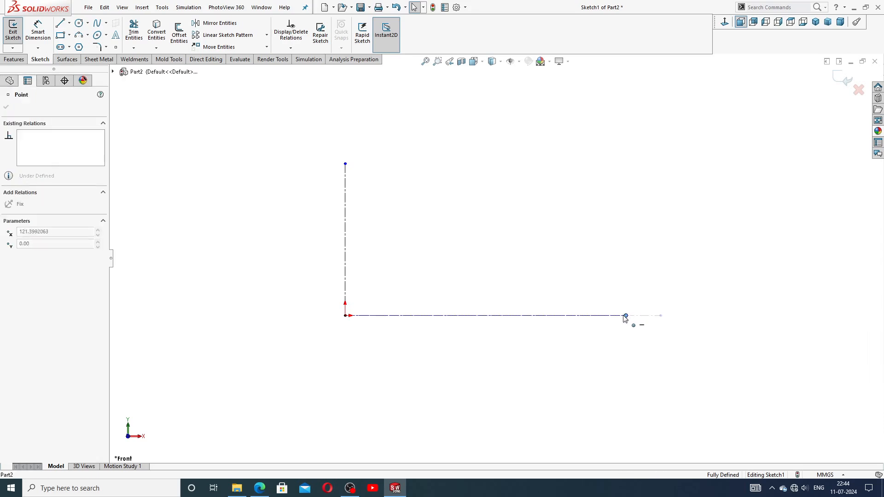
pyautogui.click(469, 238)
pyautogui.scroll(-1, 428, 273)
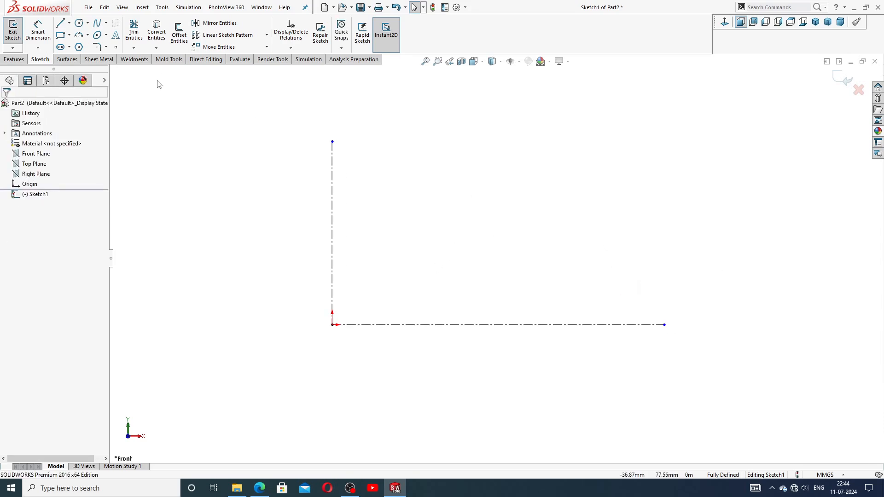
# Sketch a stepped open profile from the origin: about 43.5 mm up, 28.3 mm across, up, across, and a 40 mm line sloping down.
pyautogui.click(60, 24)
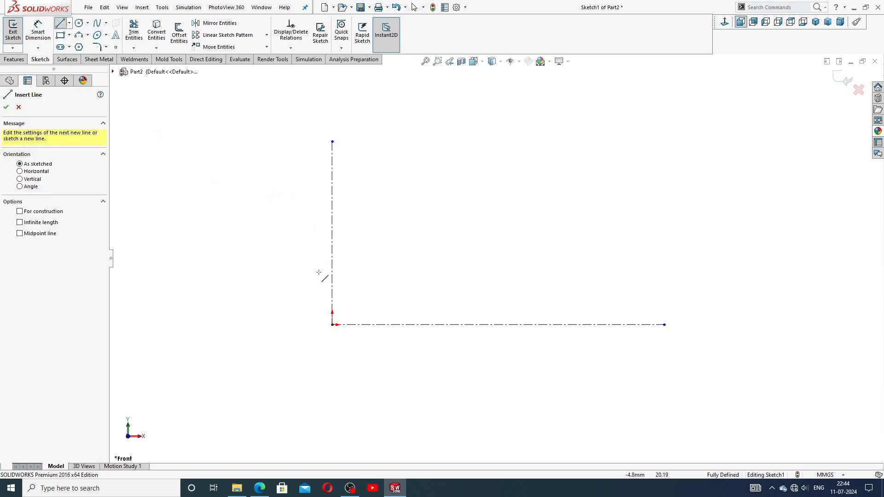
pyautogui.click(332, 324)
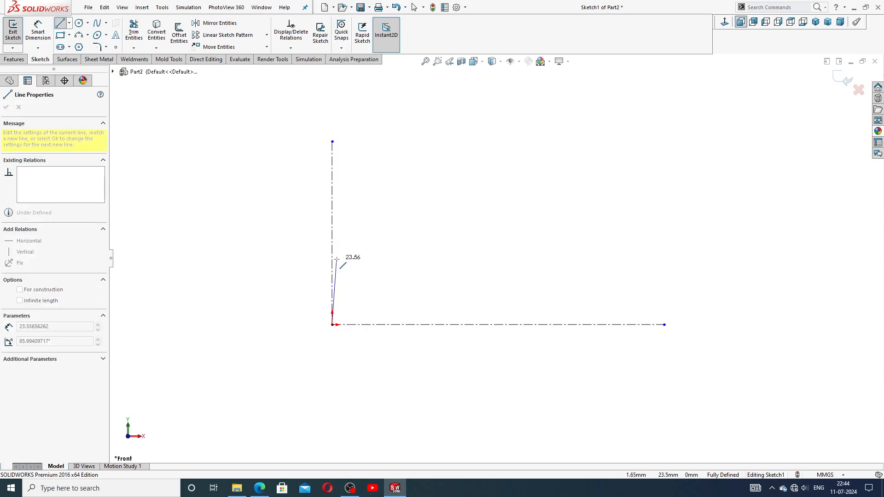
pyautogui.click(332, 203)
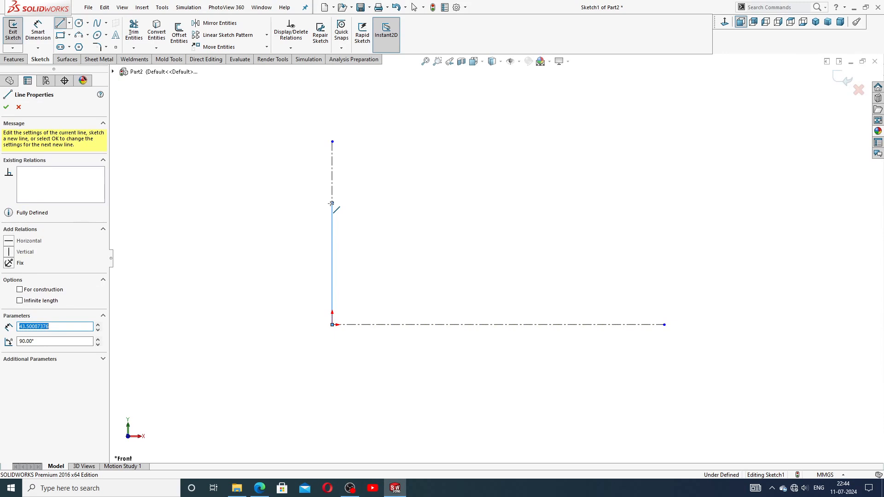
pyautogui.click(411, 203)
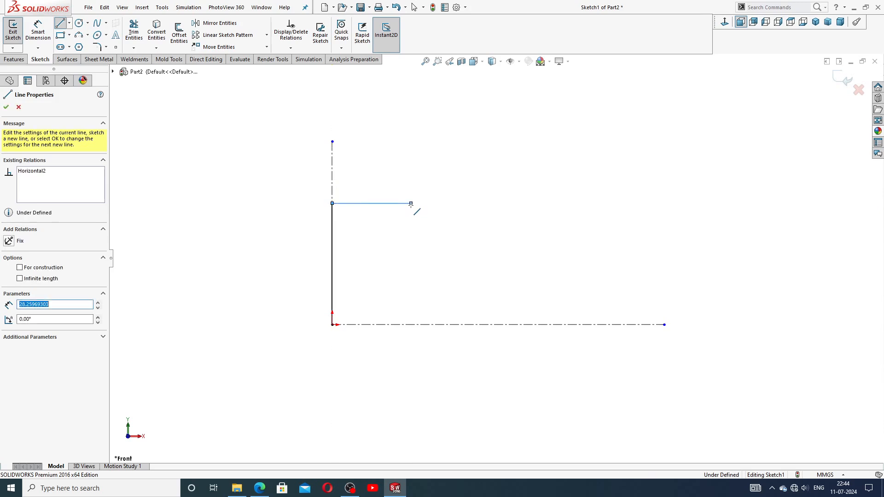
pyautogui.click(410, 131)
pyautogui.click(509, 132)
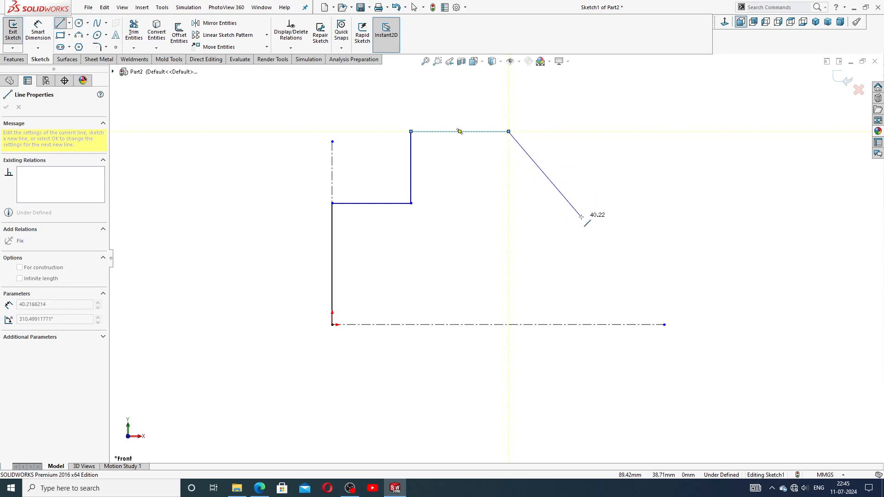
pyautogui.click(581, 216)
pyautogui.rightClick(626, 199)
pyautogui.click(648, 207)
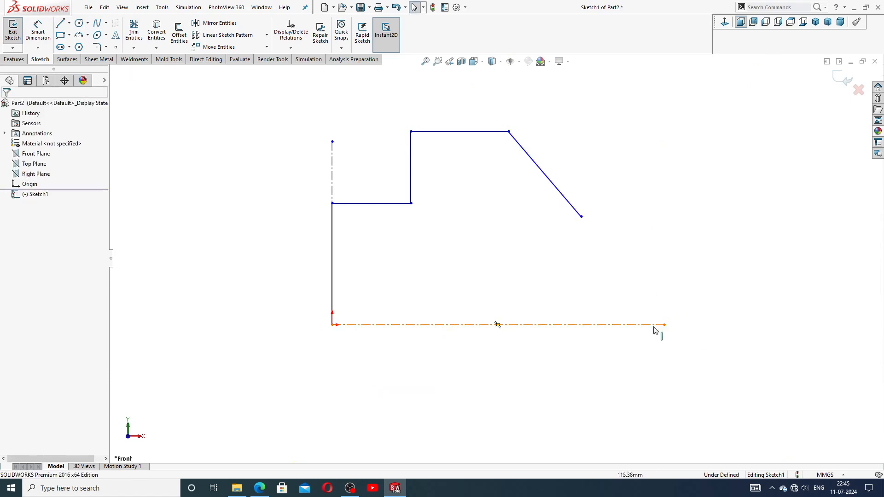
# Shorten the horizontal centerline to about 89 mm, so that it ends directly below the sloped line's lower endpoint.
pyautogui.moveTo(665, 324); pyautogui.dragTo(583, 324)
pyautogui.click(625, 212)
pyautogui.scroll(-1, 571, 201)
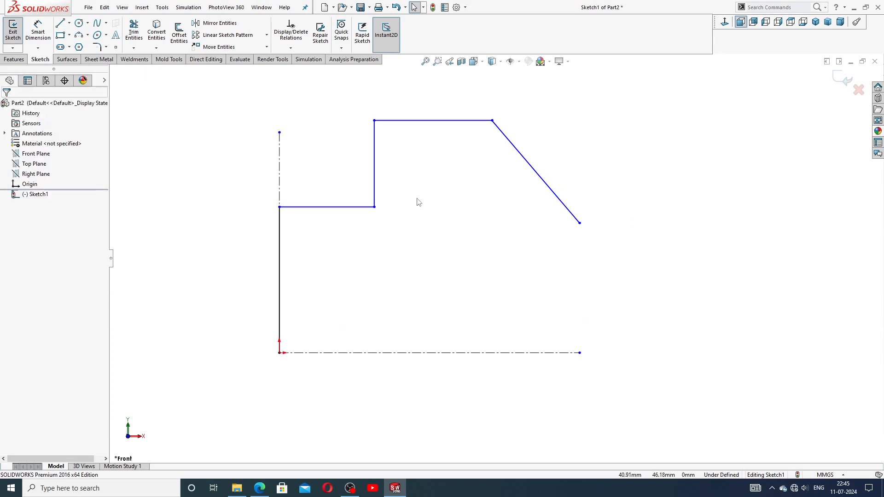
pyautogui.scroll(1, 419, 203)
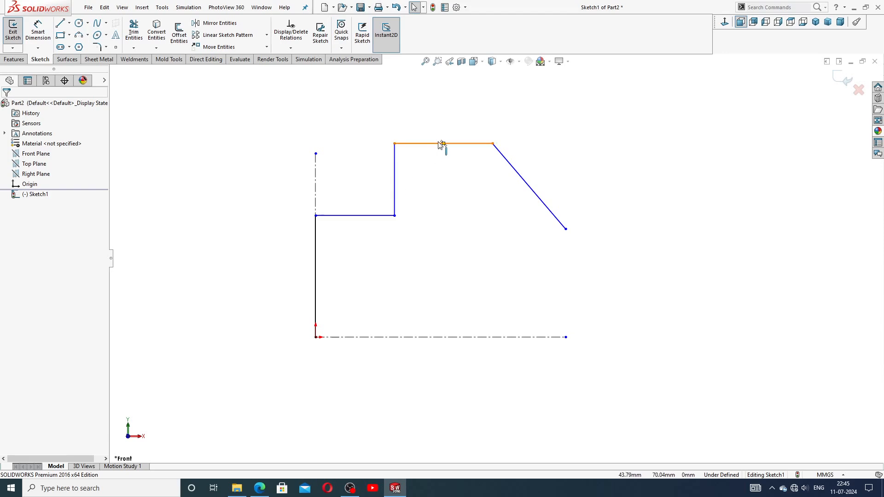
pyautogui.scroll(2, 493, 257)
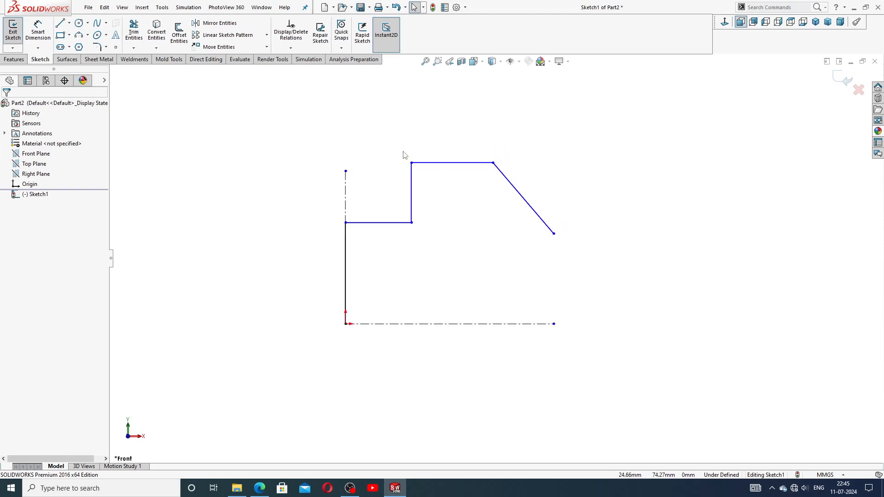
# Sketch a vertical centerline about 87 mm long from the horizontal centerline's free end up through the sloped line's lower endpoint.
pyautogui.click(69, 23)
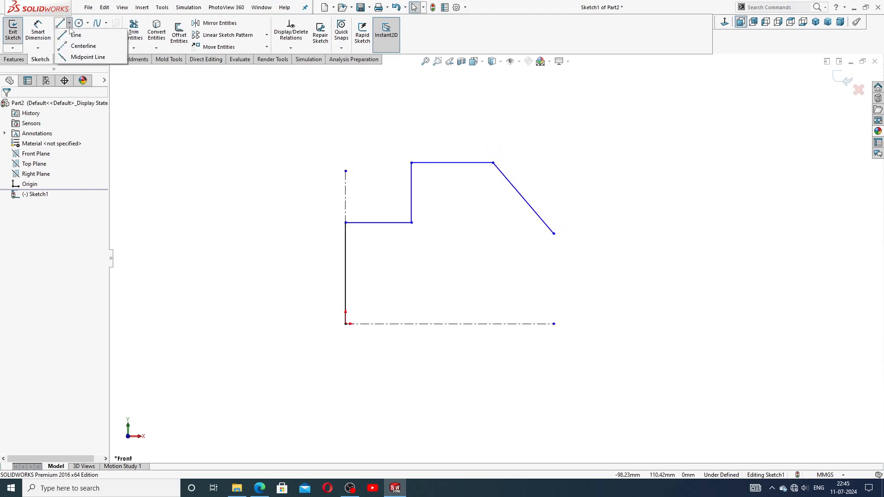
pyautogui.click(83, 46)
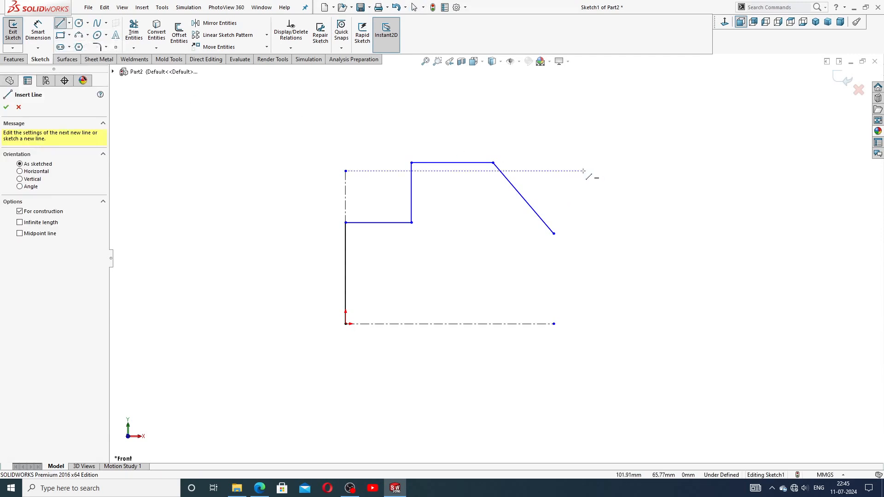
pyautogui.click(554, 324)
pyautogui.click(553, 121)
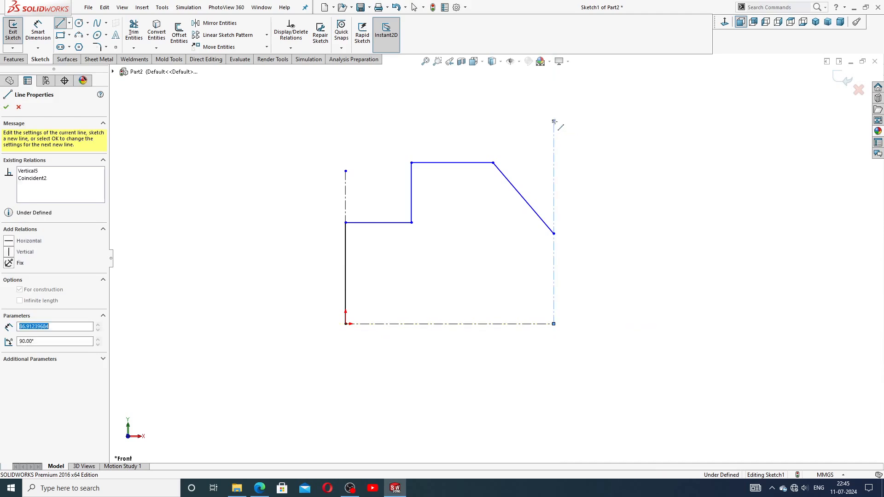
pyautogui.rightClick(584, 140)
pyautogui.click(600, 148)
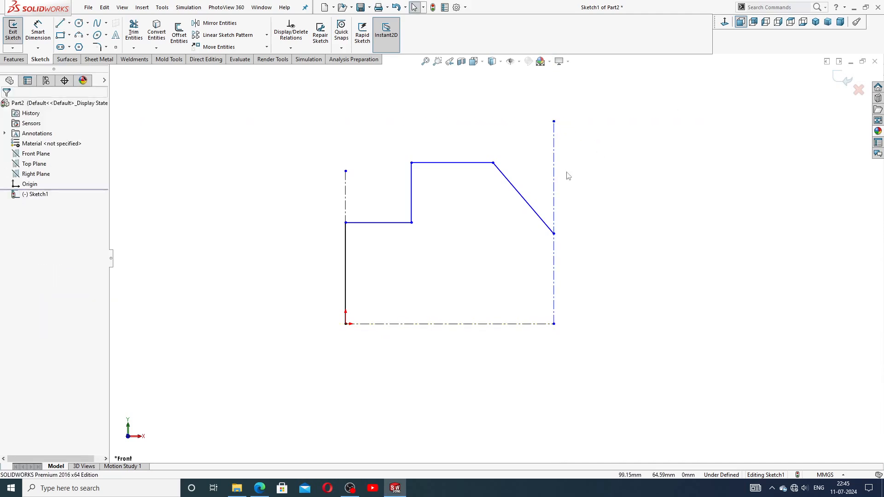
# Dimension the profile's vertical line at the origin as 25 mm and place the dimension text beside it.
pyautogui.scroll(1, 568, 176)
pyautogui.scroll(-1, 564, 176)
pyautogui.scroll(-1, 484, 199)
pyautogui.click(38, 30)
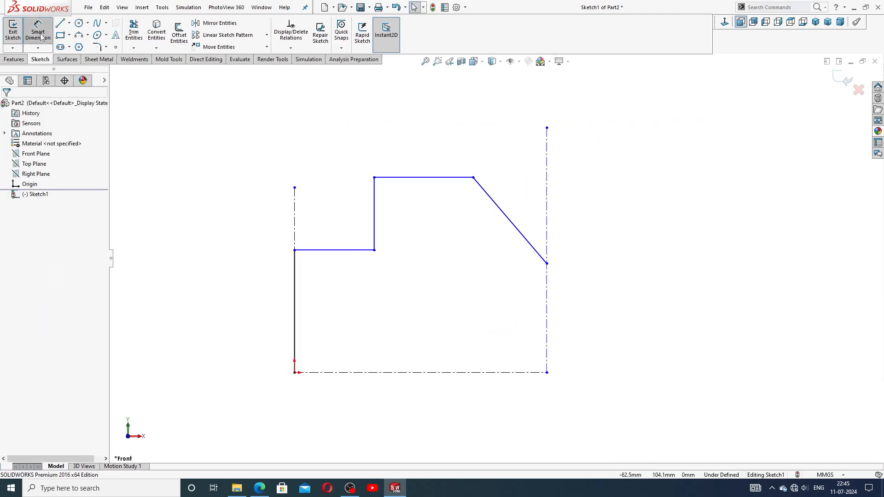
pyautogui.click(294, 283)
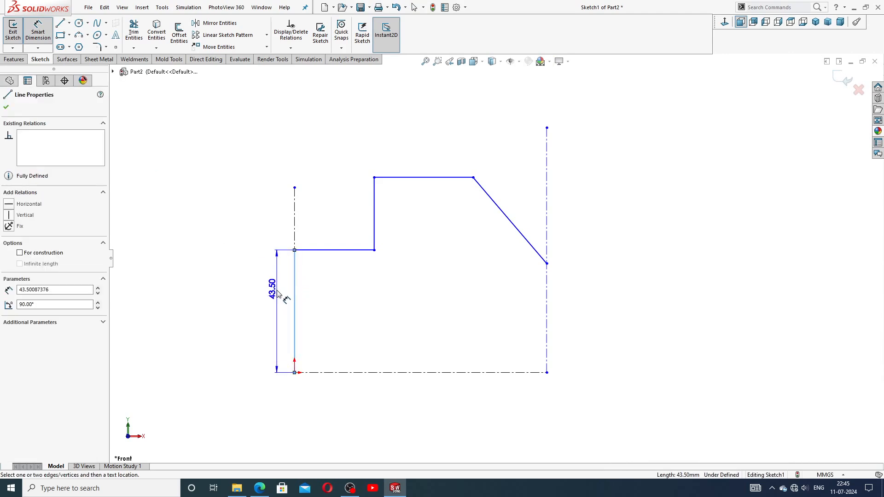
pyautogui.click(279, 299)
pyautogui.write('25')
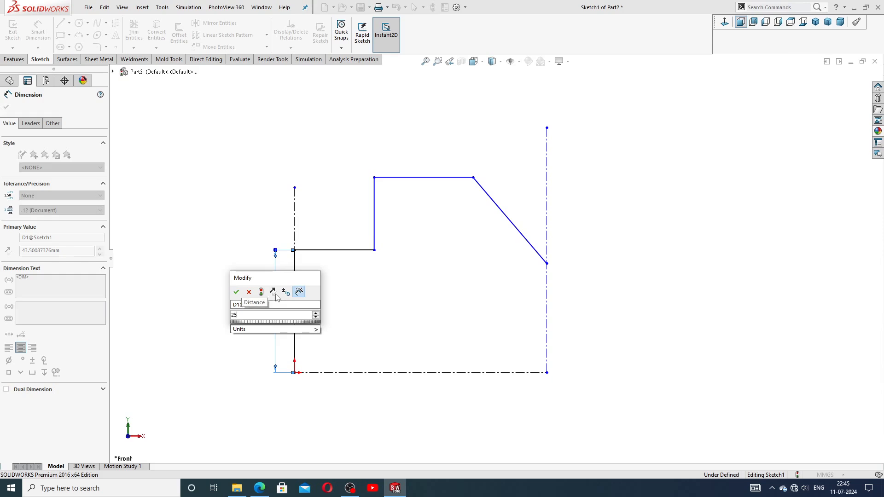
pyautogui.press('Return')
pyautogui.moveTo(271, 301); pyautogui.dragTo(271, 311)
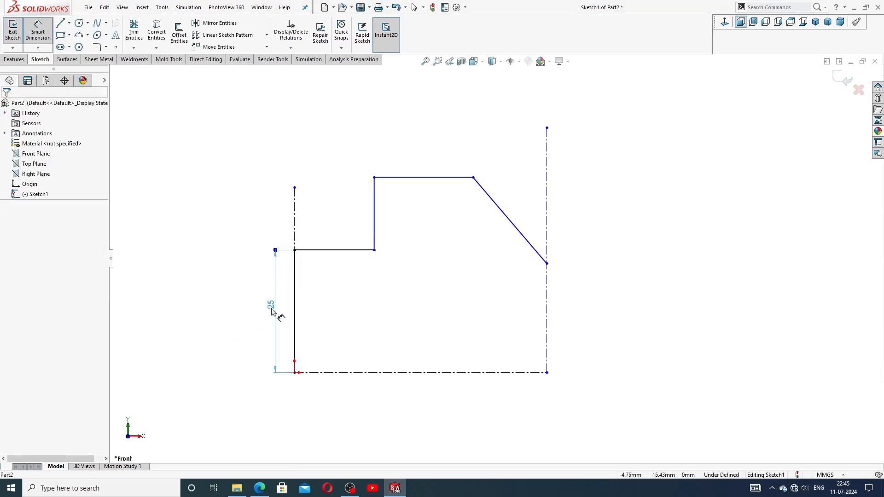
pyautogui.click(324, 300)
# Dimension the lower horizontal step line of the profile as 36 mm.
pyautogui.click(343, 253)
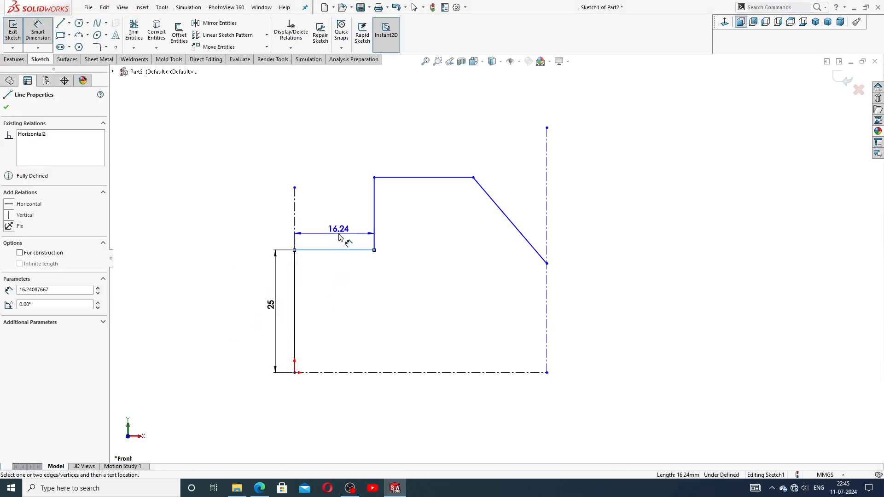
pyautogui.click(340, 237)
pyautogui.write('36')
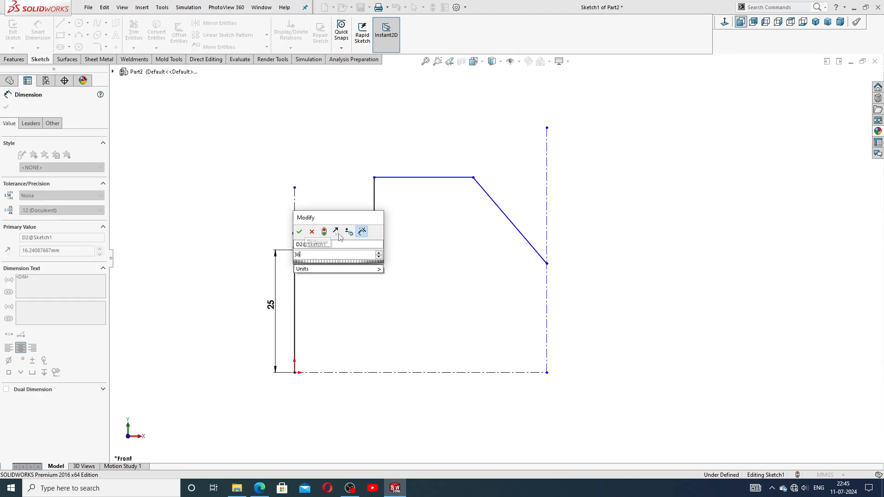
pyautogui.press('Return')
pyautogui.scroll(1, 492, 267)
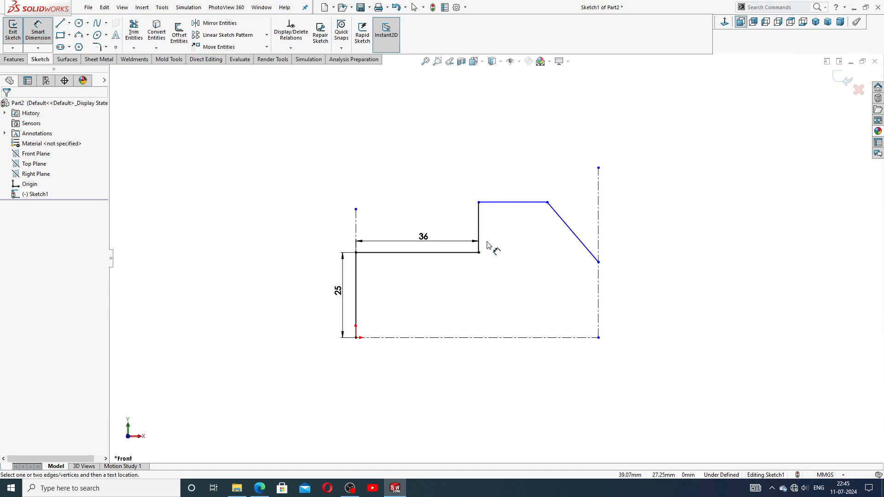
# Dimension the profile's upper vertical step line as 44 mm, placing the dimension outside the profile.
pyautogui.click(478, 214)
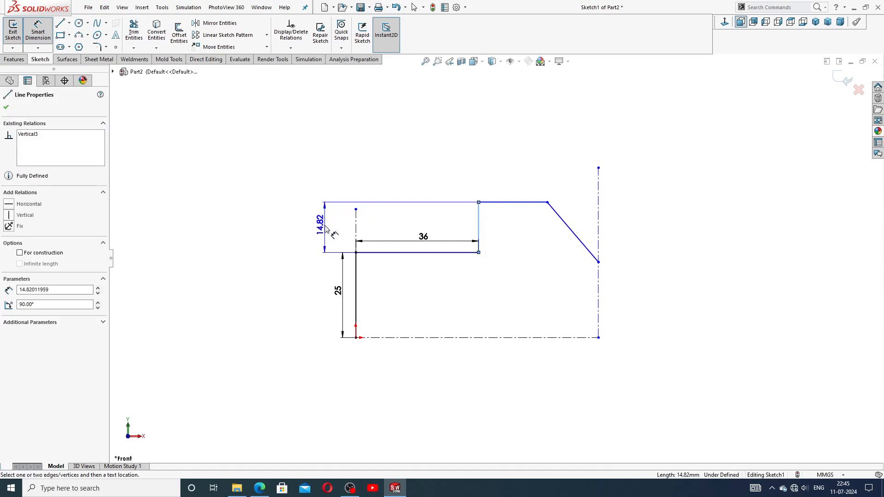
pyautogui.click(326, 229)
pyautogui.press('Return')
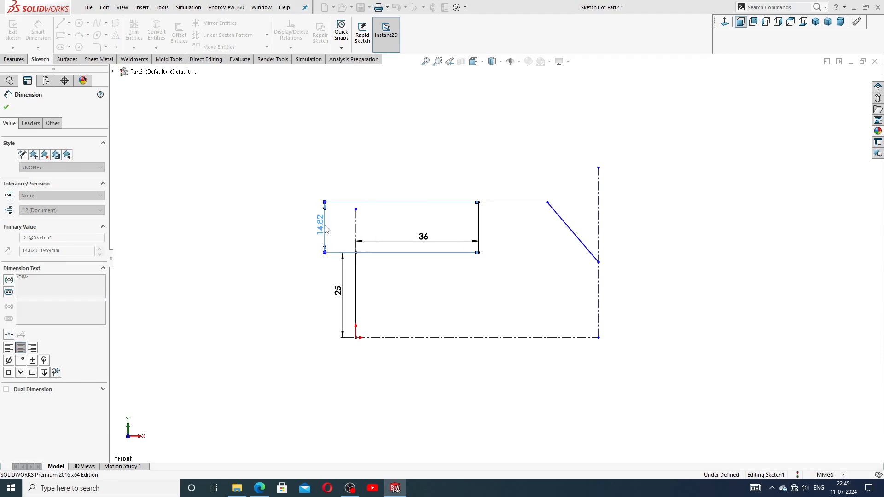
pyautogui.click(541, 204)
# Dimension the profile's top horizontal line as 36 mm, placing the dimension above it.
pyautogui.scroll(3, 535, 194)
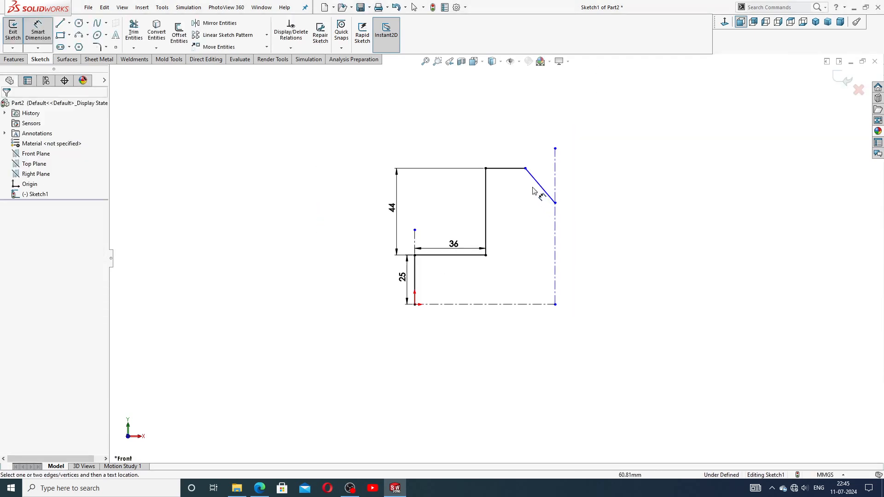
pyautogui.click(515, 169)
pyautogui.click(507, 155)
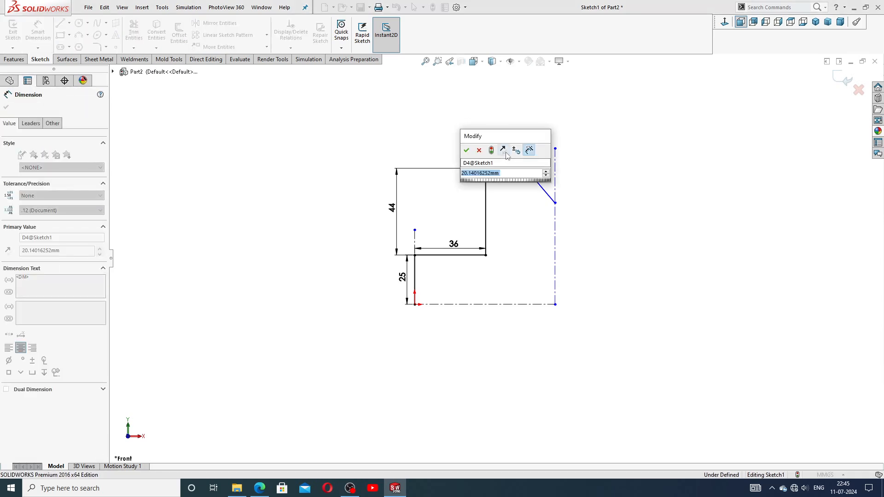
pyautogui.write('36')
pyautogui.press('Return')
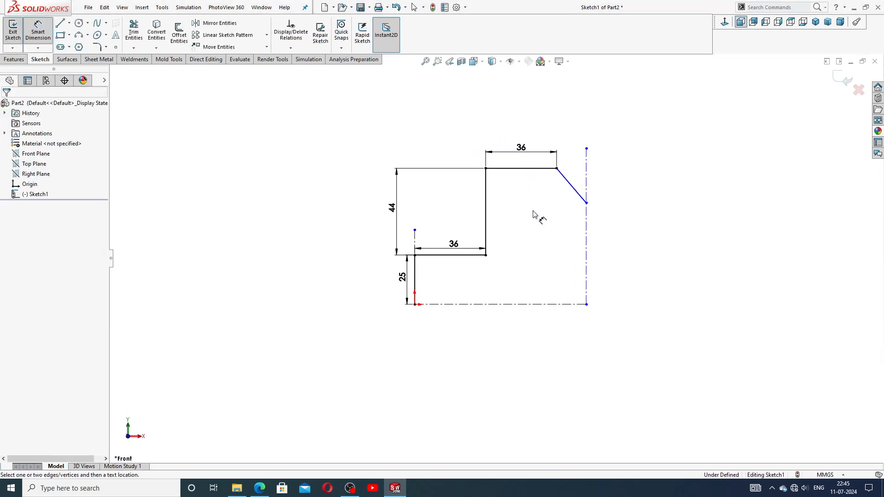
# Dimension the angle between the sloped line and the tall vertical centerline as 45°.
pyautogui.scroll(-3, 579, 206)
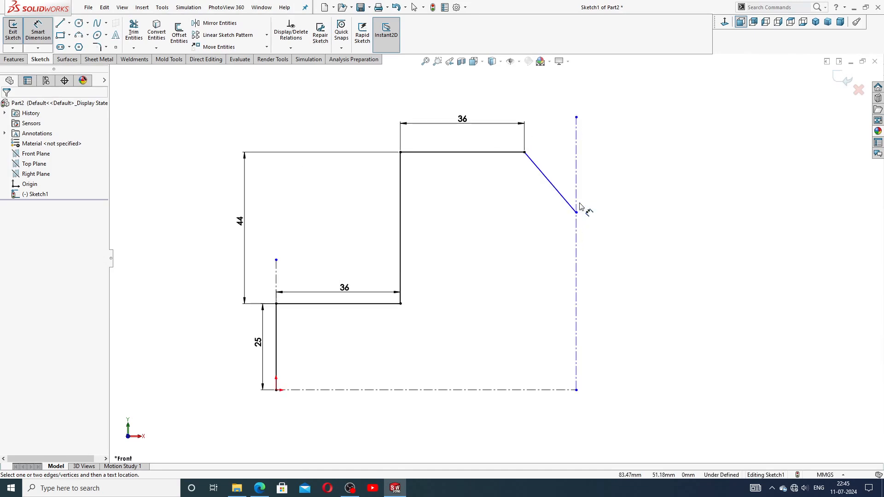
pyautogui.click(565, 199)
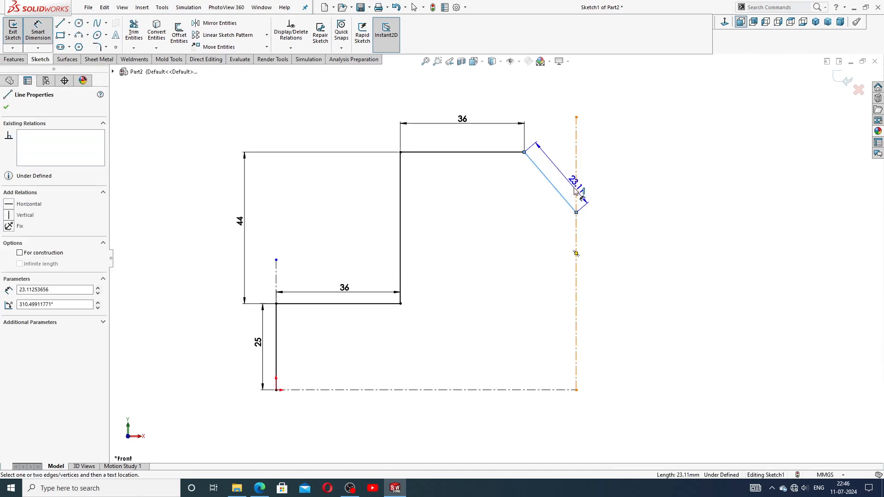
pyautogui.click(576, 189)
pyautogui.click(563, 174)
pyautogui.write('4')
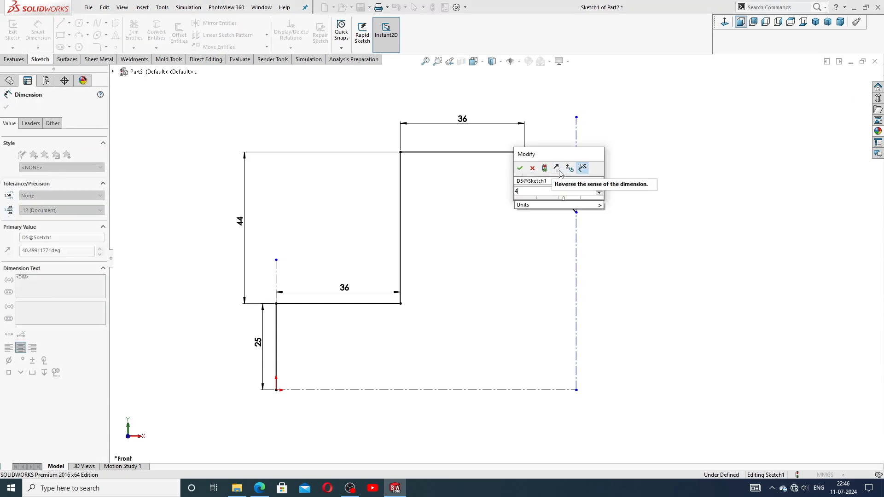
pyautogui.write('5')
pyautogui.press('Return')
# Dimension the horizontal distance from the sloped line's upper endpoint to the tall vertical centerline as 34.76 mm.
pyautogui.scroll(-3, 550, 167)
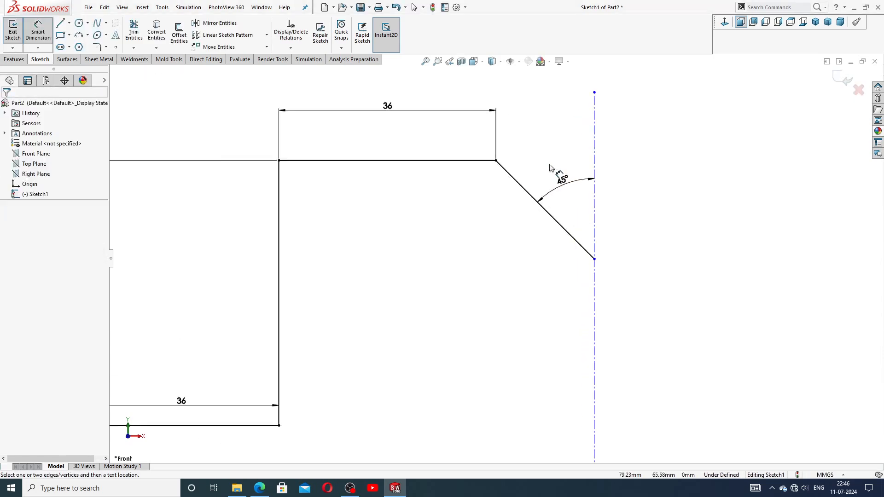
pyautogui.click(482, 164)
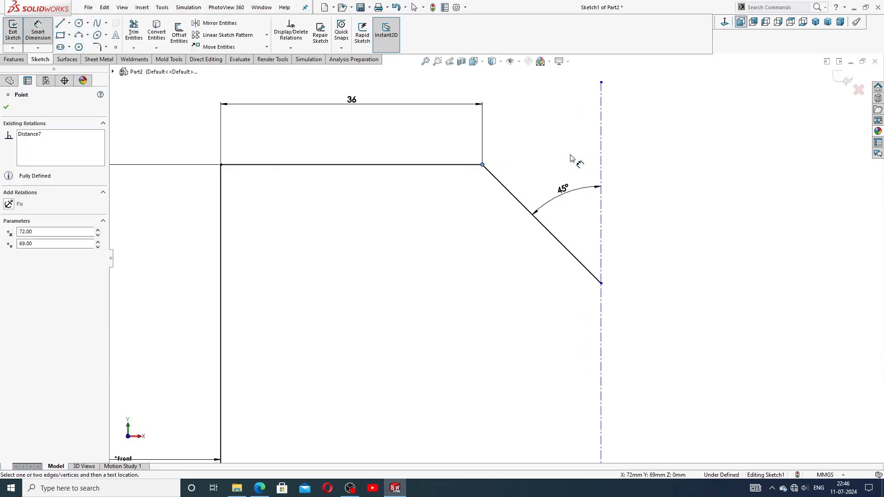
pyautogui.click(600, 165)
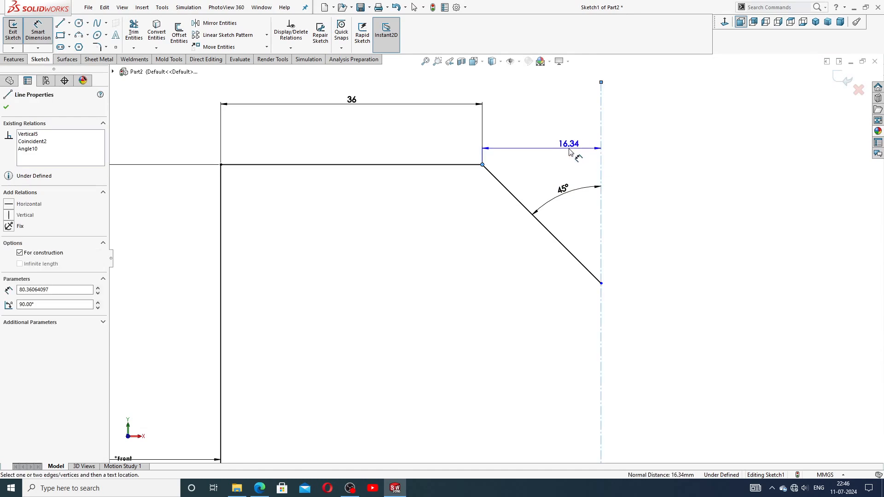
pyautogui.click(537, 152)
pyautogui.write('3')
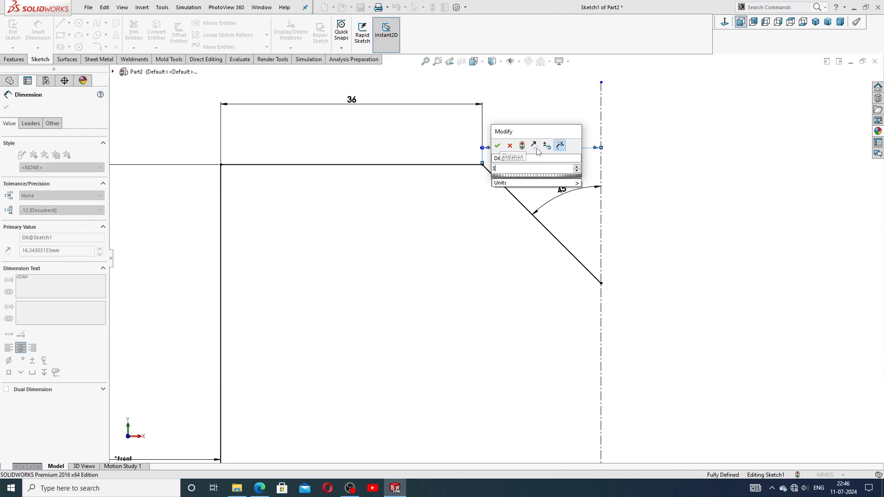
pyautogui.write('4.76')
pyautogui.press('Return')
pyautogui.click(665, 191)
# Move the 34.76 mm dimension farther above the profile.
pyautogui.scroll(3, 642, 232)
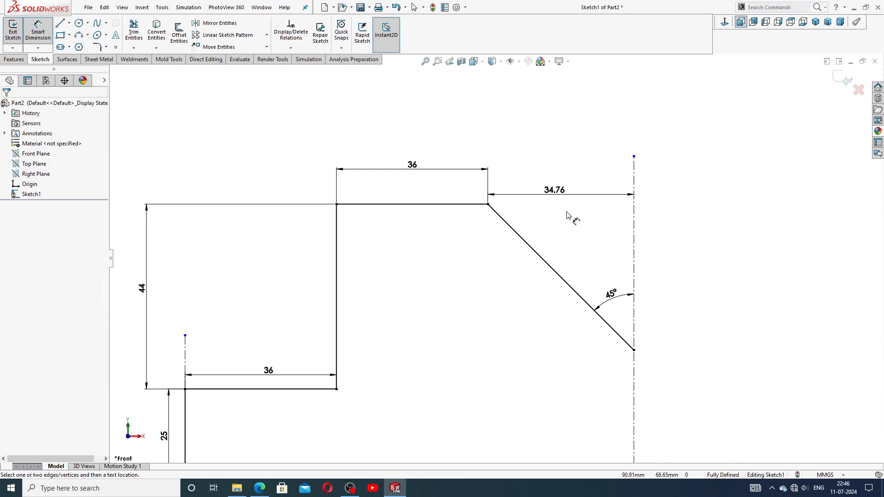
pyautogui.moveTo(558, 191)
pyautogui.mouseDown()
pyautogui.moveTo(560, 202)
pyautogui.moveTo(558, 182)
pyautogui.mouseUp()
pyautogui.click(646, 239)
pyautogui.click(531, 299)
# Move the lower step line's 36 mm dimension above the whole profile and the 25 mm dimension slightly farther outward.
pyautogui.scroll(3, 466, 357)
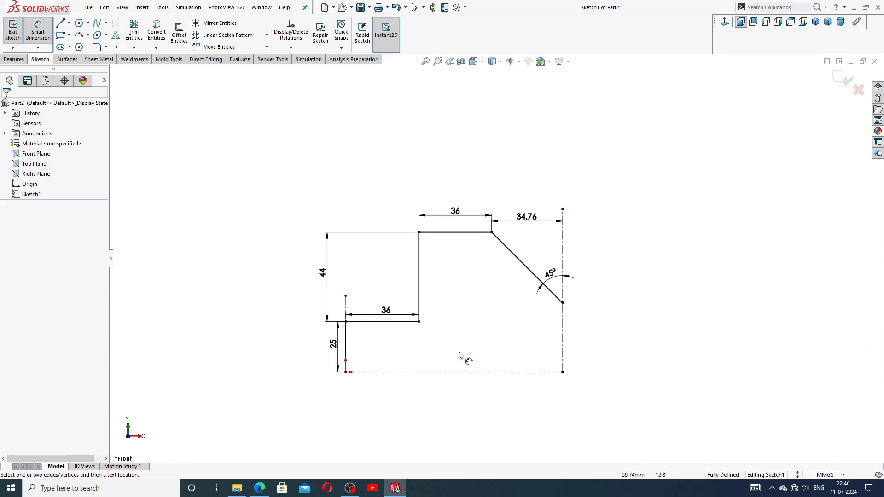
pyautogui.scroll(-1, 441, 340)
pyautogui.moveTo(374, 299); pyautogui.dragTo(375, 184)
pyautogui.click(438, 243)
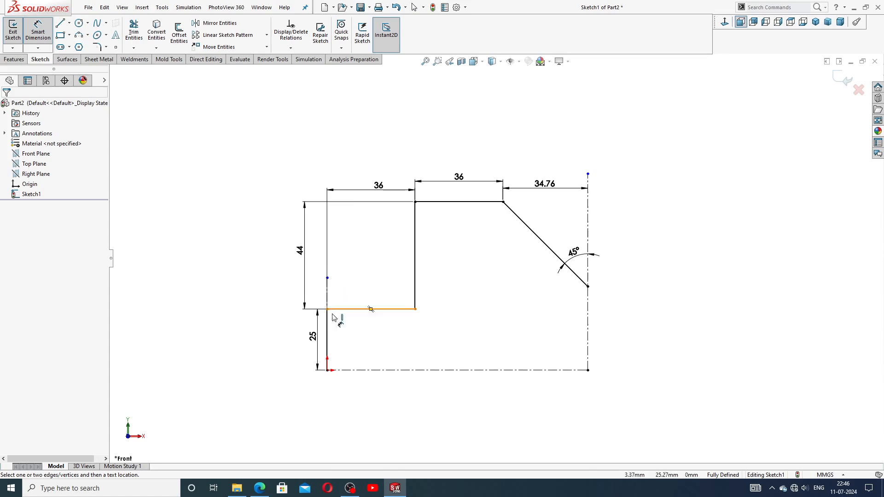
pyautogui.moveTo(316, 338); pyautogui.dragTo(314, 337)
pyautogui.click(420, 326)
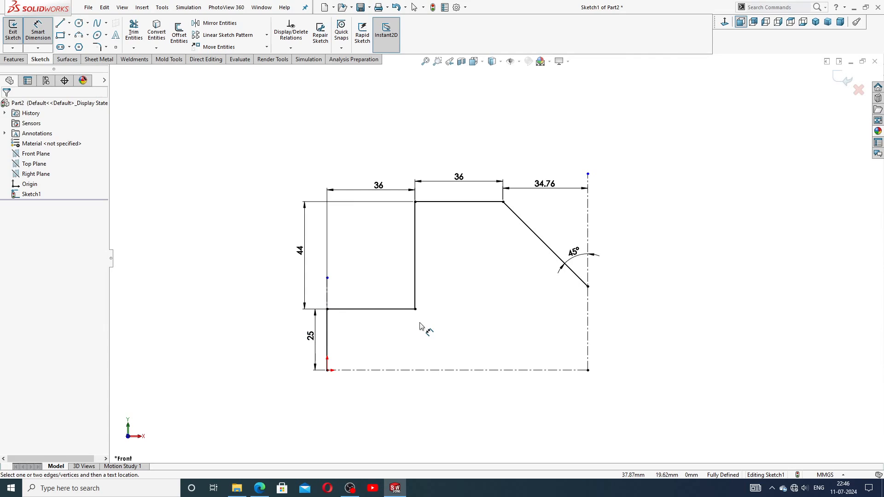
# End dimensioning and raise both 36 mm dimensions and the 34.76 mm dimension farther above the profile.
pyautogui.scroll(-2, 470, 318)
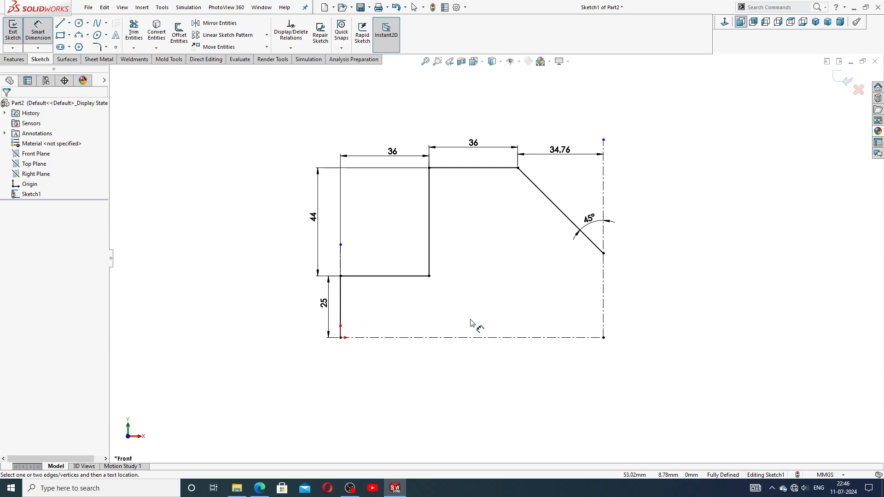
pyautogui.rightClick(649, 182)
pyautogui.click(672, 138)
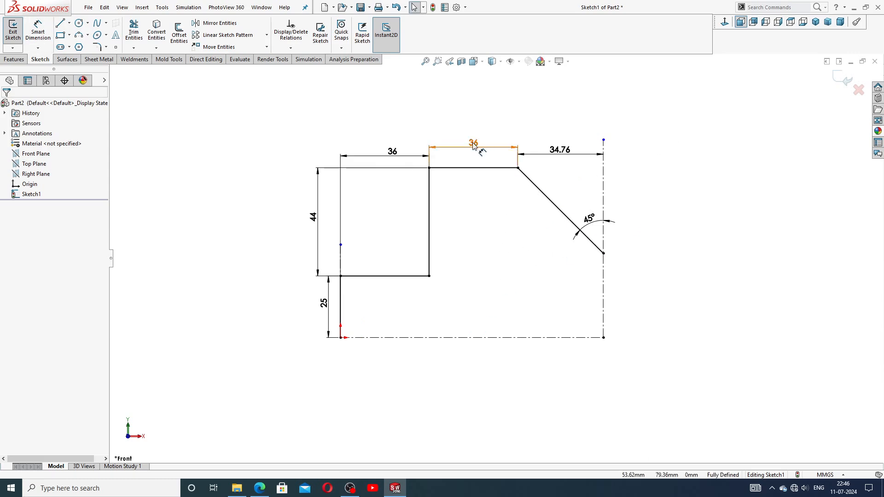
pyautogui.moveTo(488, 159); pyautogui.dragTo(488, 154)
pyautogui.moveTo(392, 157); pyautogui.dragTo(391, 147)
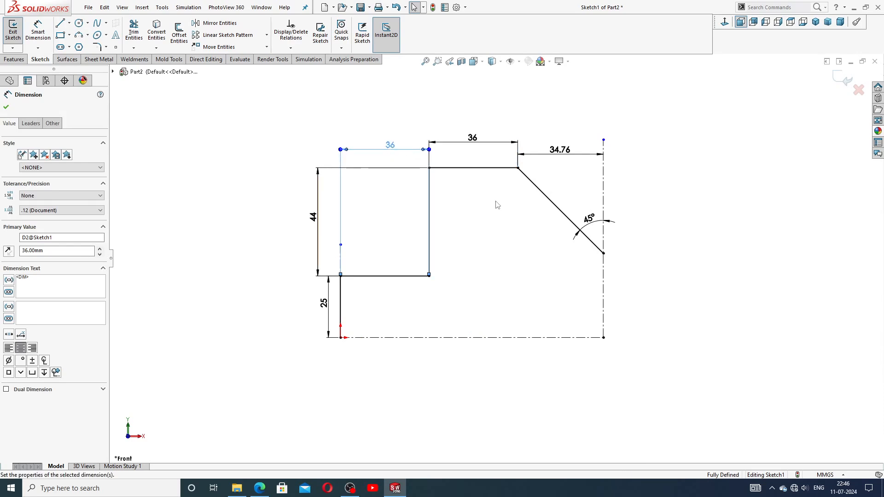
pyautogui.click(496, 203)
pyautogui.moveTo(569, 154); pyautogui.dragTo(566, 147)
pyautogui.click(634, 168)
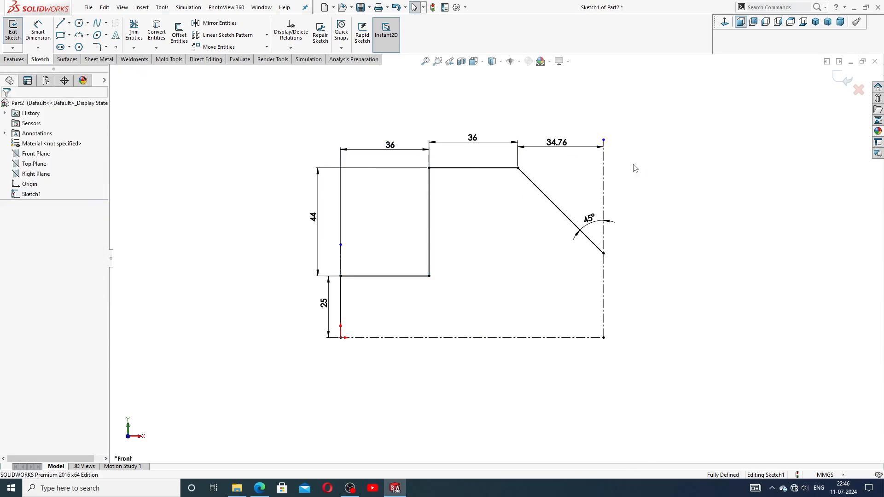
# Switch to Edge to check the front view in the PART-10, FIXED JAW drawing, and return to SolidWorks.
pyautogui.scroll(-1, 542, 169)
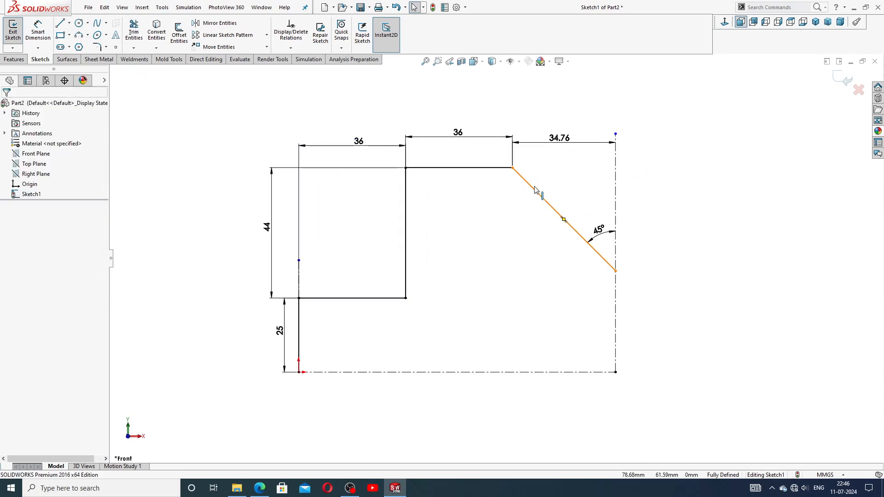
pyautogui.click(260, 488)
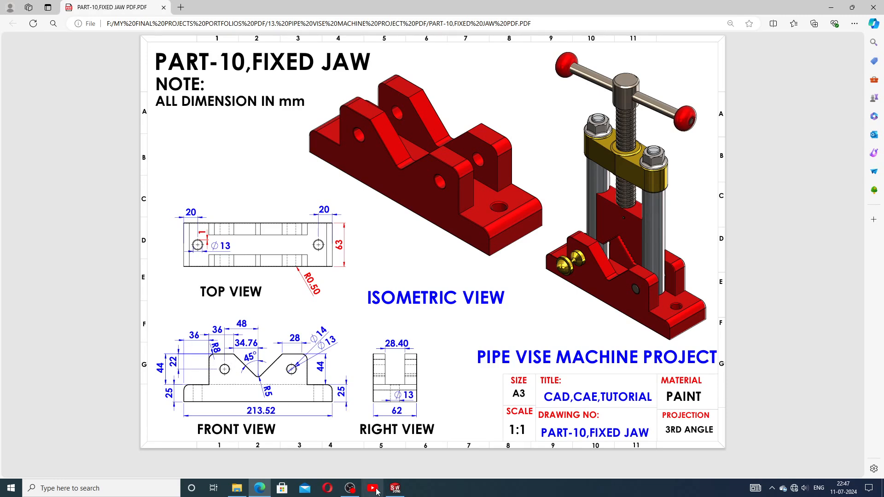
pyautogui.click(395, 488)
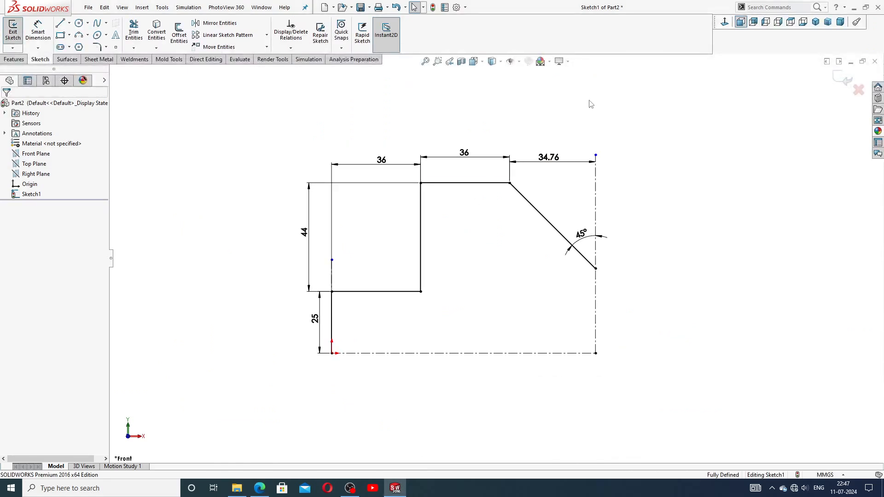
# Try to mirror the half-profile lines without picking the tall vertical centerline as the axis, and undo the mirror.
pyautogui.moveTo(592, 102)
pyautogui.mouseDown()
pyautogui.moveTo(637, 243)
pyautogui.moveTo(503, 375)
pyautogui.moveTo(318, 362)
pyautogui.moveTo(305, 217)
pyautogui.moveTo(279, 108)
pyautogui.mouseUp()
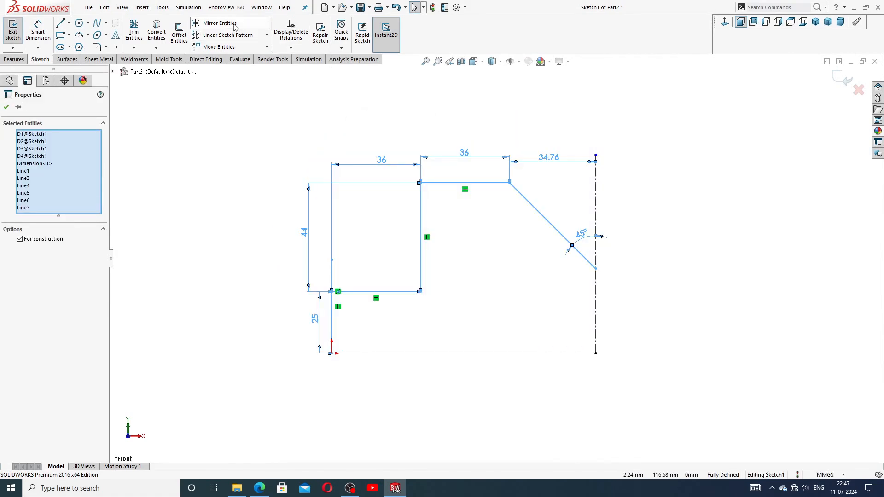
pyautogui.click(220, 23)
pyautogui.scroll(2, 309, 185)
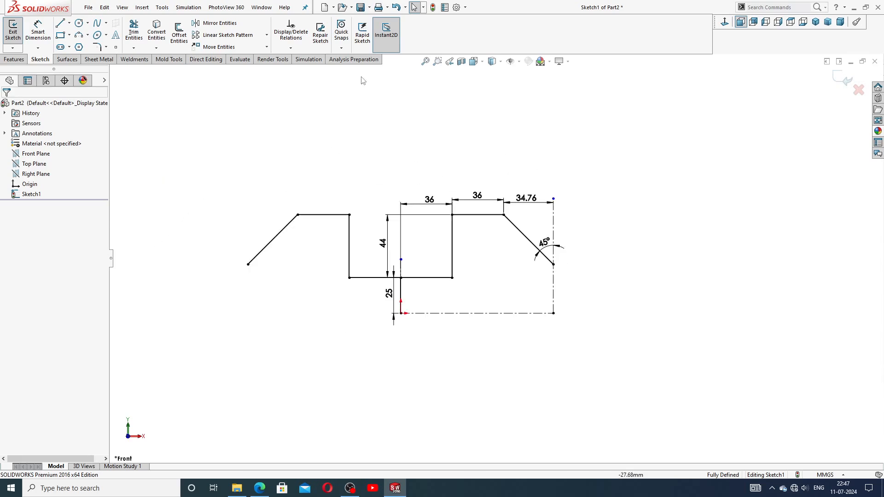
pyautogui.click(396, 7)
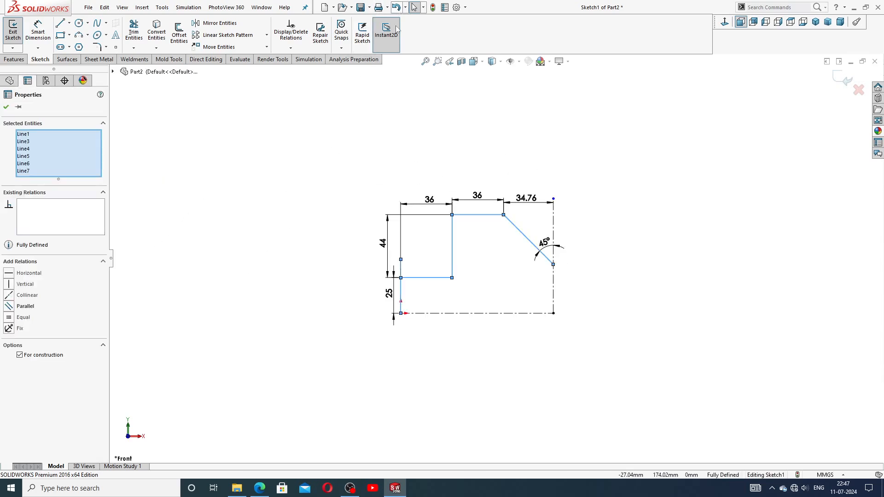
pyautogui.scroll(-1, 342, 250)
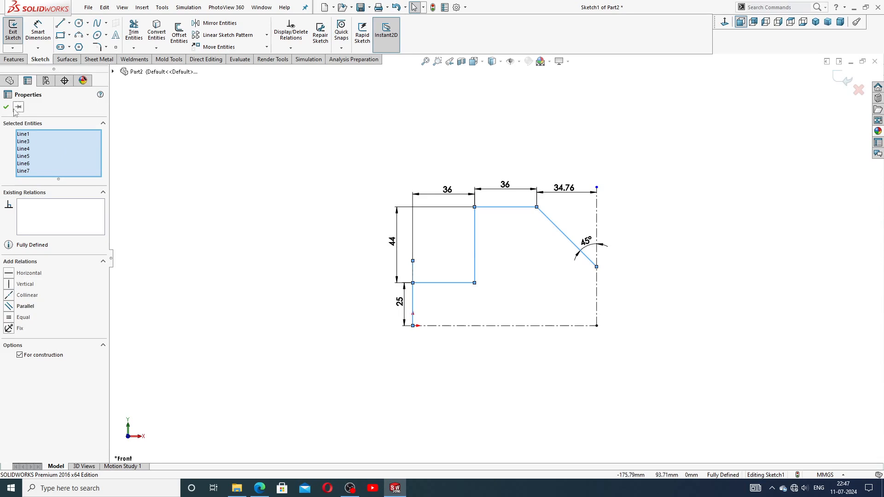
pyautogui.click(212, 131)
pyautogui.scroll(-1, 415, 281)
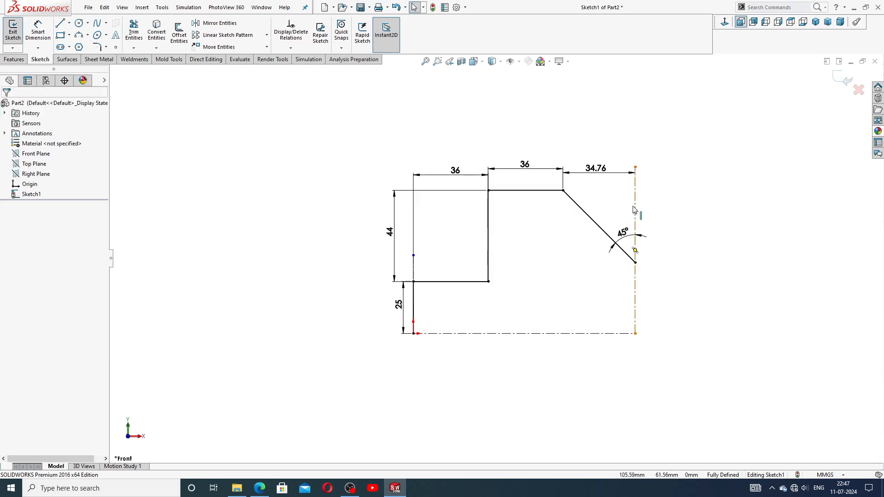
# Mirror the half-profile lines and the horizontal centerline about the tall vertical centerline at the sloped line's lower endpoint.
pyautogui.moveTo(381, 156)
pyautogui.mouseDown()
pyautogui.moveTo(368, 339)
pyautogui.moveTo(584, 357)
pyautogui.moveTo(658, 173)
pyautogui.moveTo(619, 134)
pyautogui.mouseUp()
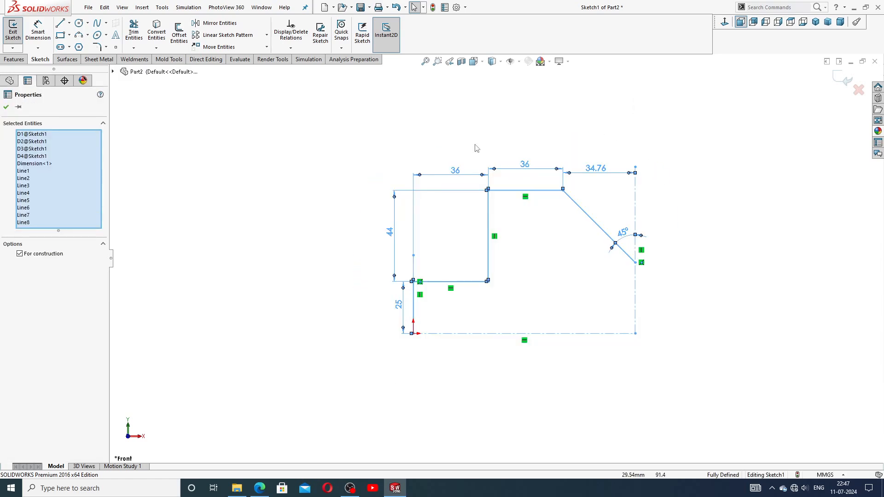
pyautogui.click(230, 25)
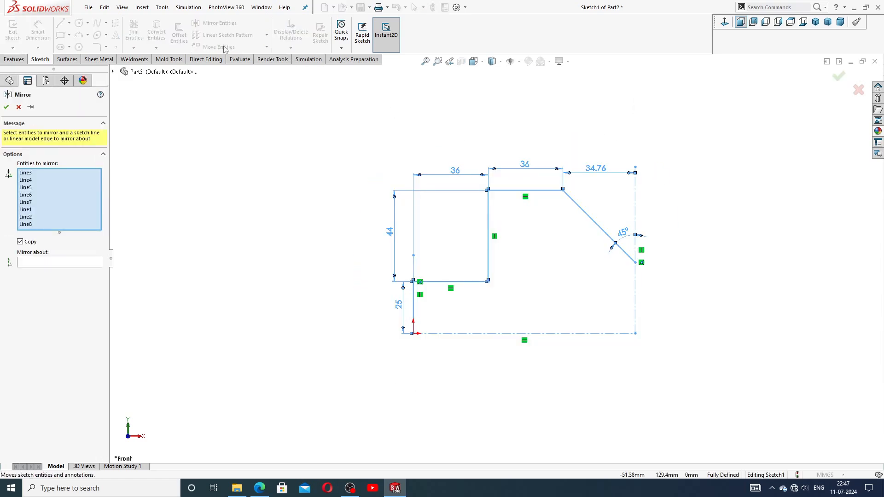
pyautogui.click(80, 263)
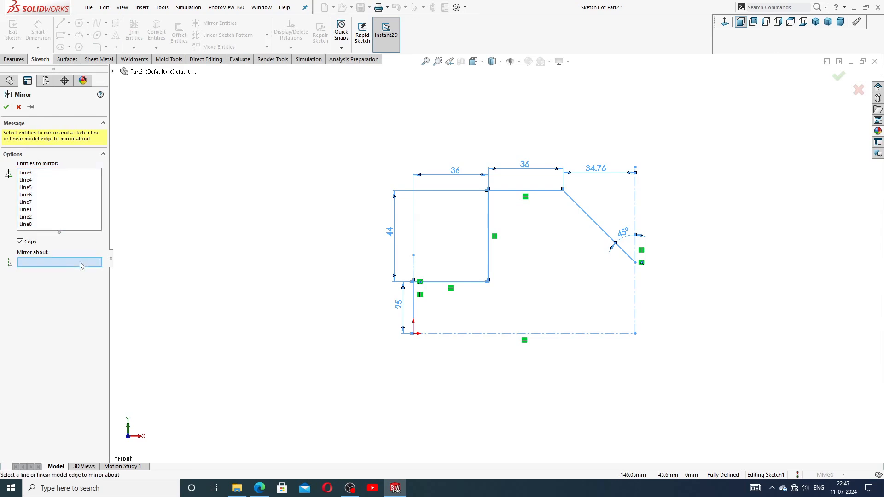
pyautogui.click(635, 280)
pyautogui.scroll(2, 671, 278)
pyautogui.scroll(-3, 671, 279)
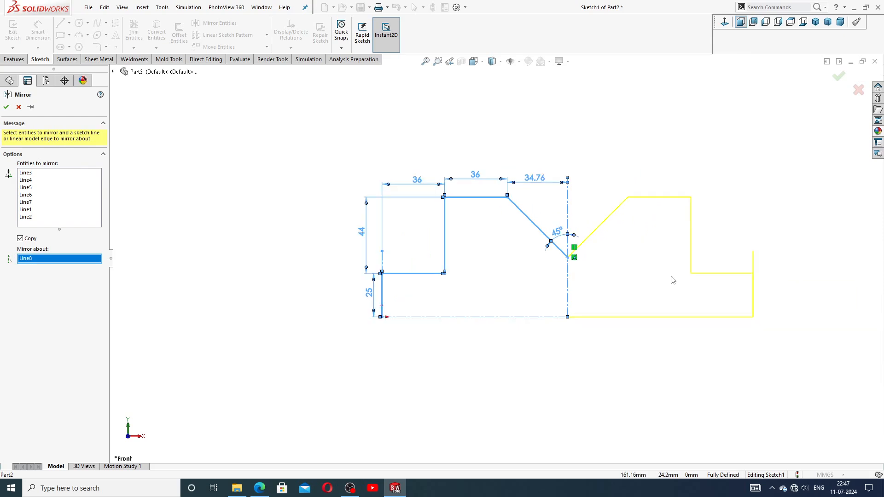
pyautogui.click(7, 107)
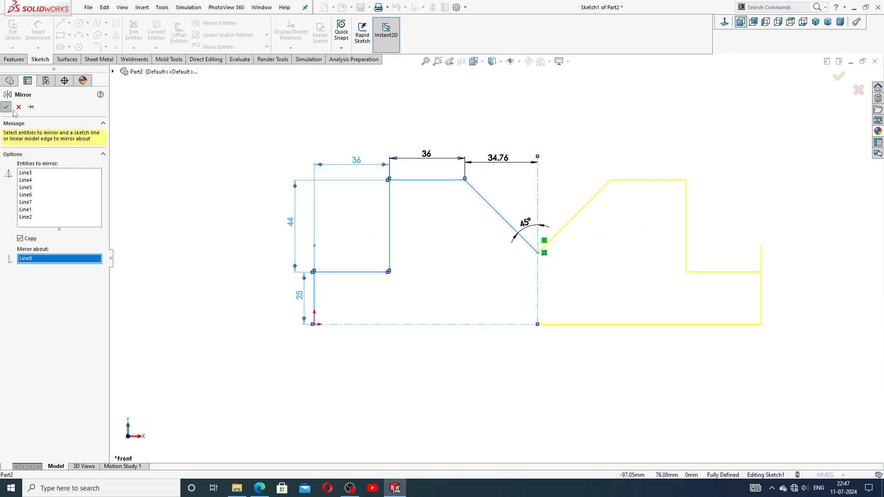
# Undo the mirroring of the half-profile about the tall vertical centerline.
pyautogui.scroll(-1, 617, 163)
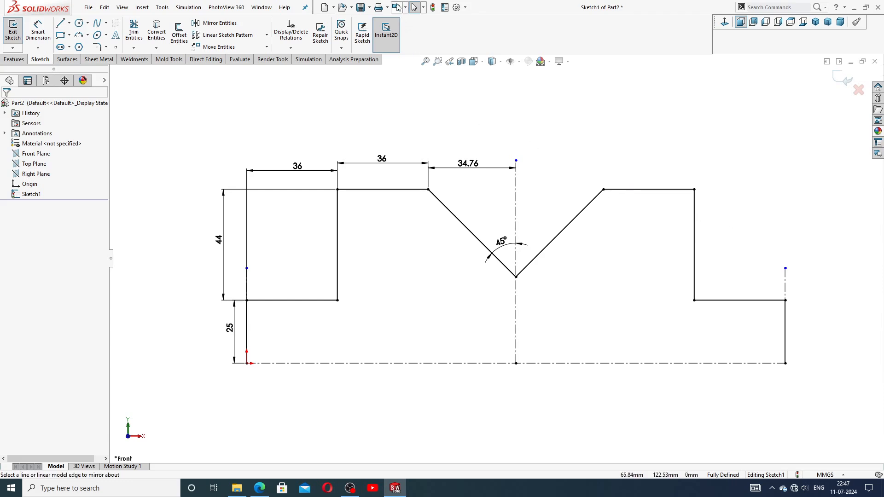
pyautogui.click(397, 8)
pyautogui.scroll(1, 400, 261)
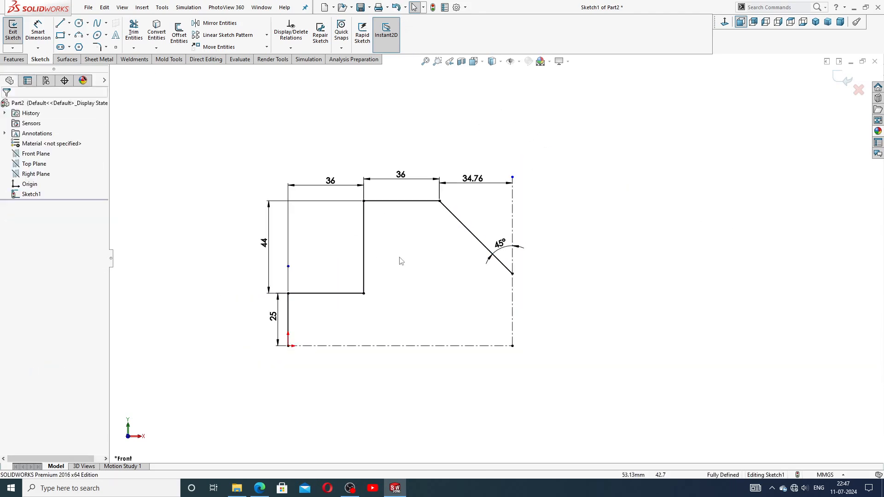
# Apply 8 mm sketch fillets to the half-profile's outer base corner and upper outer corner, checking the drawing in Edge, and reposition the radius label.
pyautogui.scroll(-1, 382, 273)
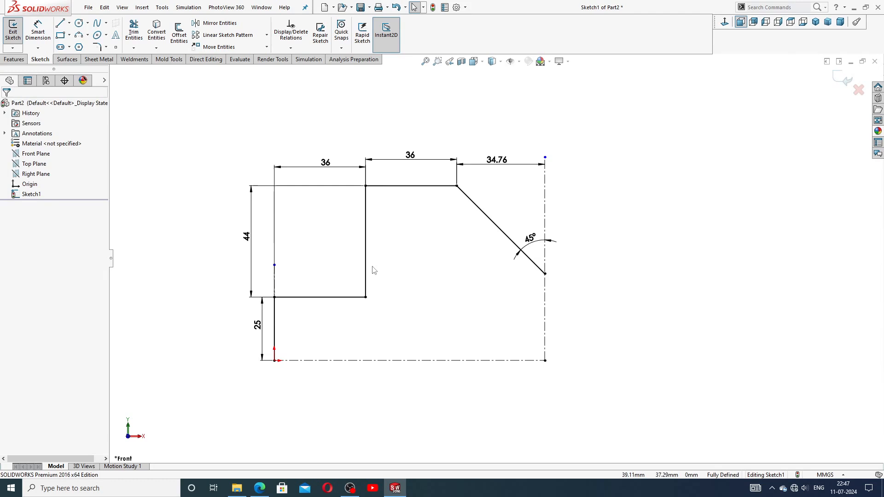
pyautogui.click(98, 47)
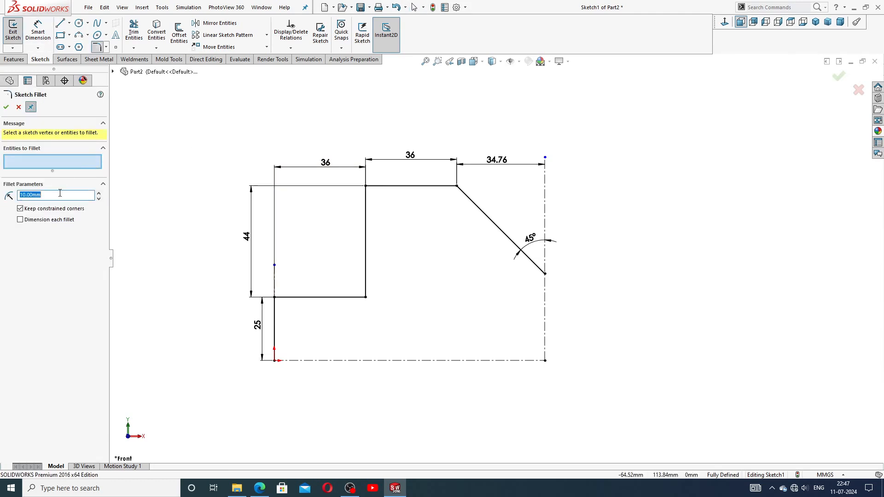
pyautogui.write('8')
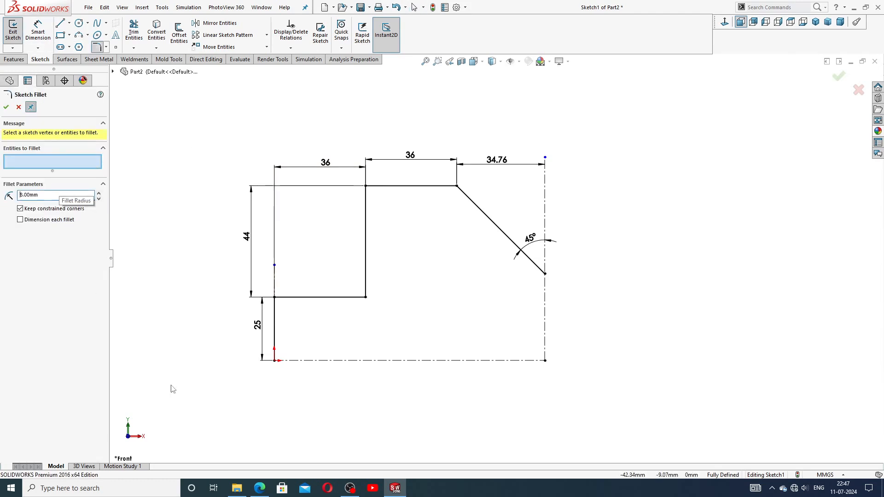
pyautogui.click(259, 488)
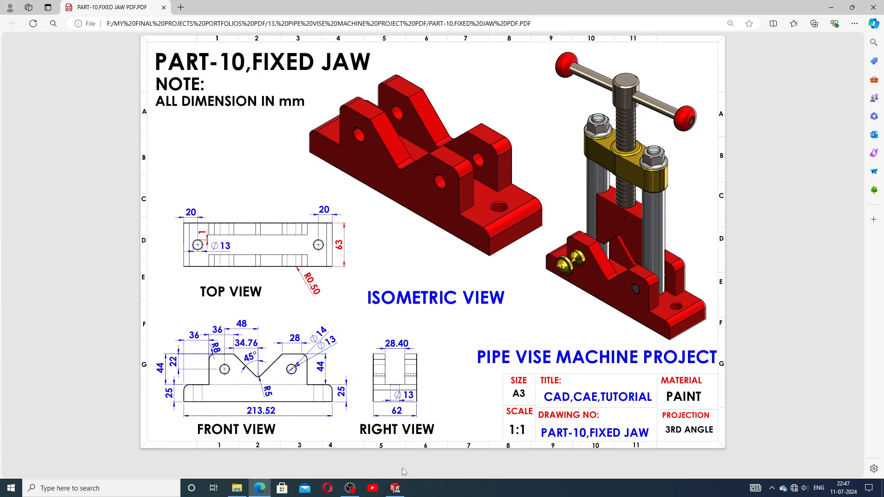
pyautogui.click(395, 489)
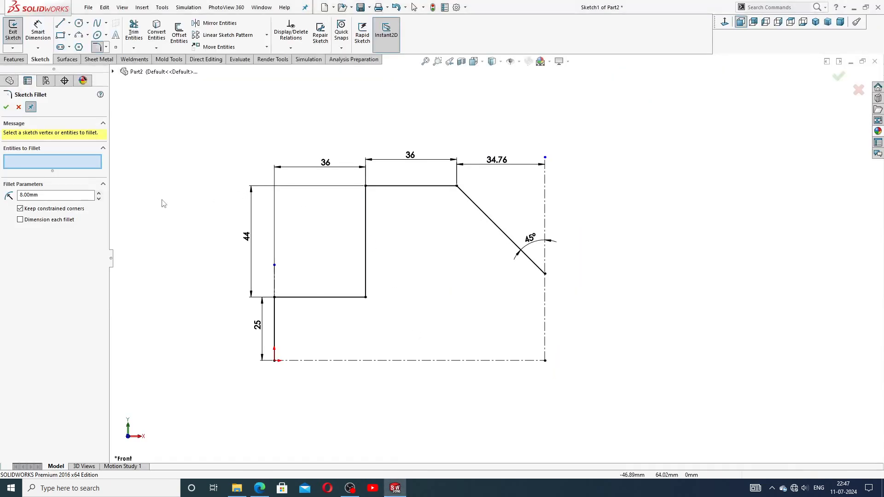
pyautogui.click(276, 299)
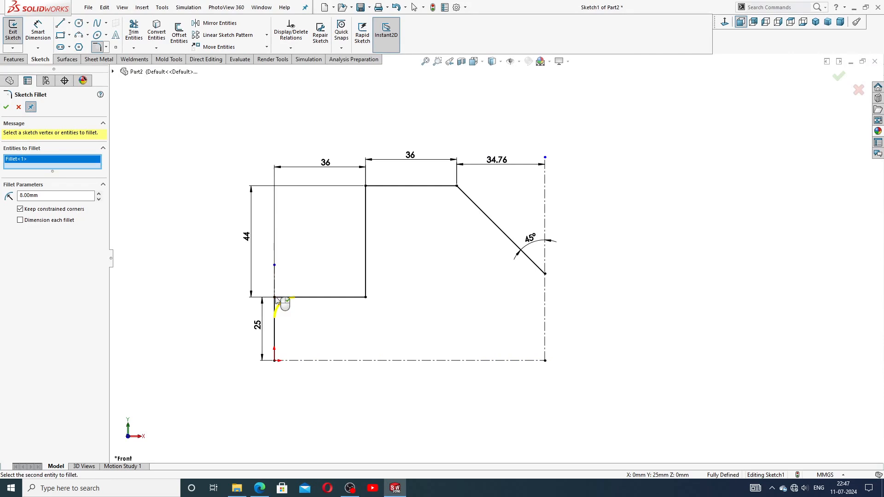
pyautogui.click(366, 187)
pyautogui.click(7, 107)
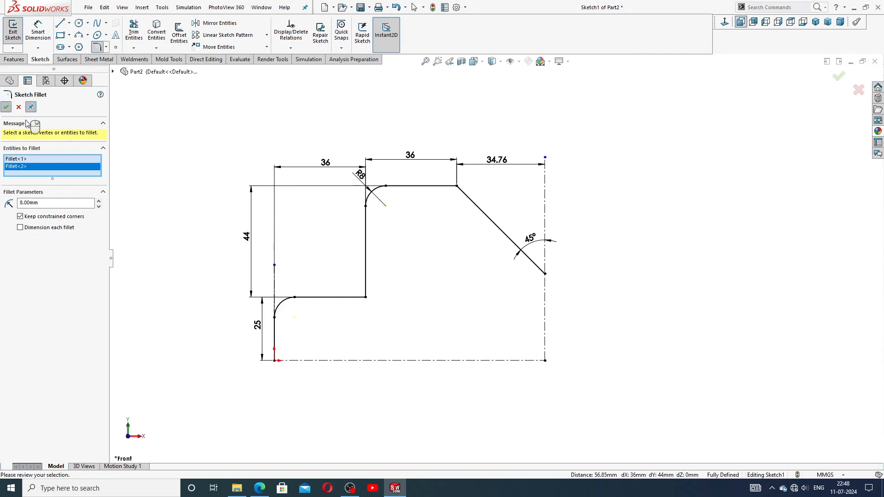
pyautogui.click(6, 107)
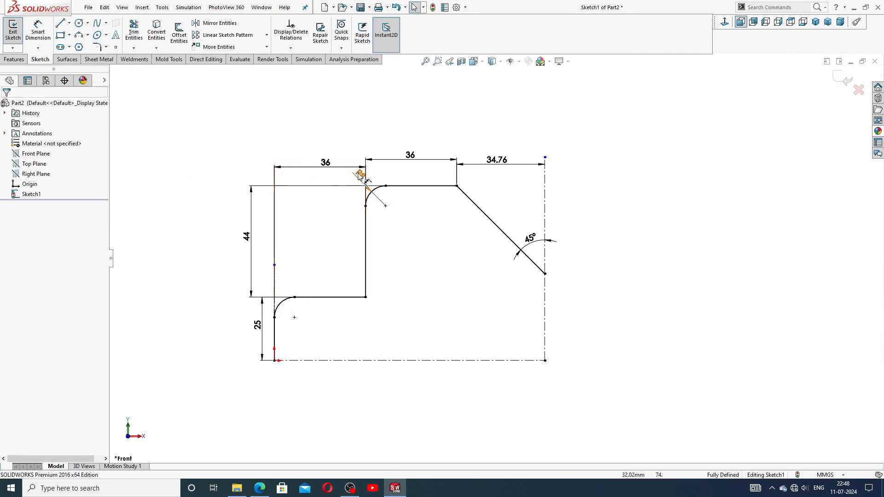
pyautogui.moveTo(361, 174); pyautogui.dragTo(351, 176)
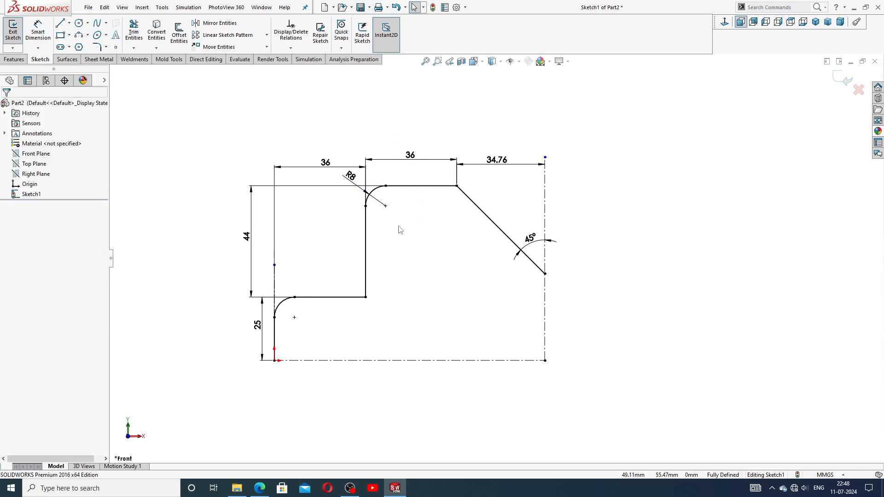
# Mirror the filleted half-profile and the horizontal centerline about the tall vertical centerline at the sloped line's lower endpoint.
pyautogui.scroll(-1, 415, 264)
pyautogui.scroll(1, 414, 260)
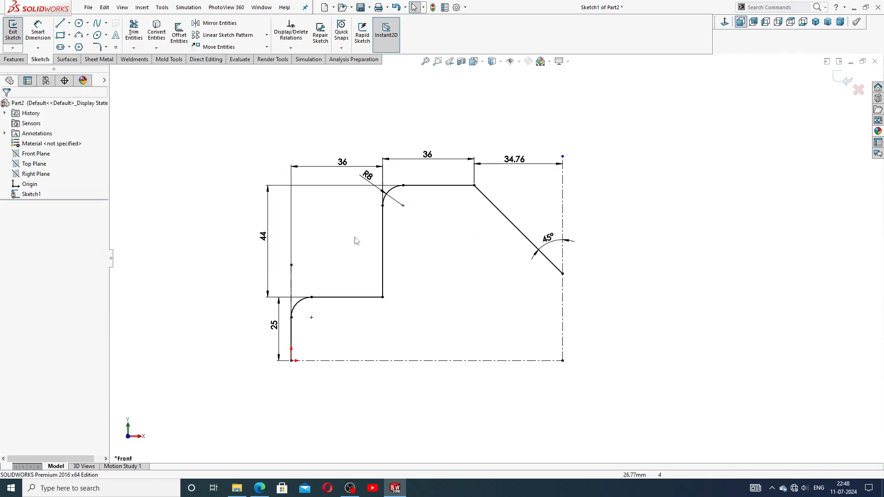
pyautogui.moveTo(239, 178)
pyautogui.mouseDown()
pyautogui.moveTo(233, 251)
pyautogui.moveTo(276, 370)
pyautogui.moveTo(535, 337)
pyautogui.moveTo(570, 180)
pyautogui.moveTo(473, 125)
pyautogui.mouseUp()
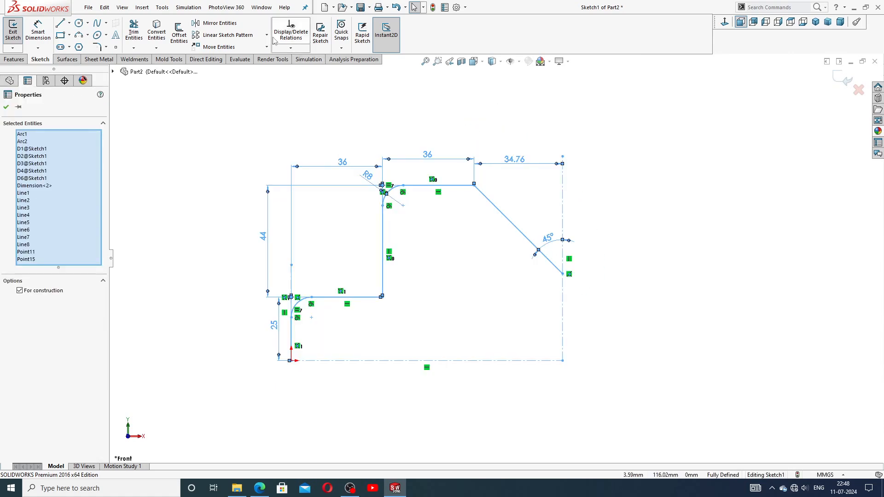
pyautogui.click(220, 23)
pyautogui.click(45, 292)
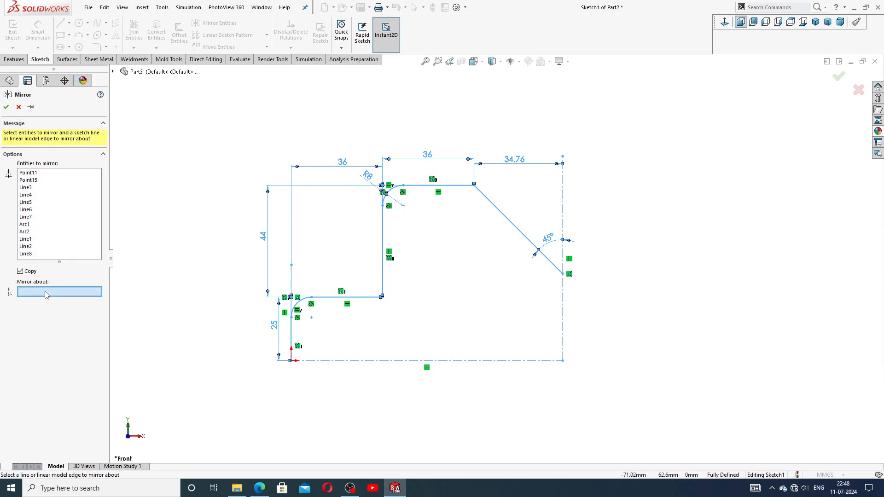
pyautogui.click(562, 296)
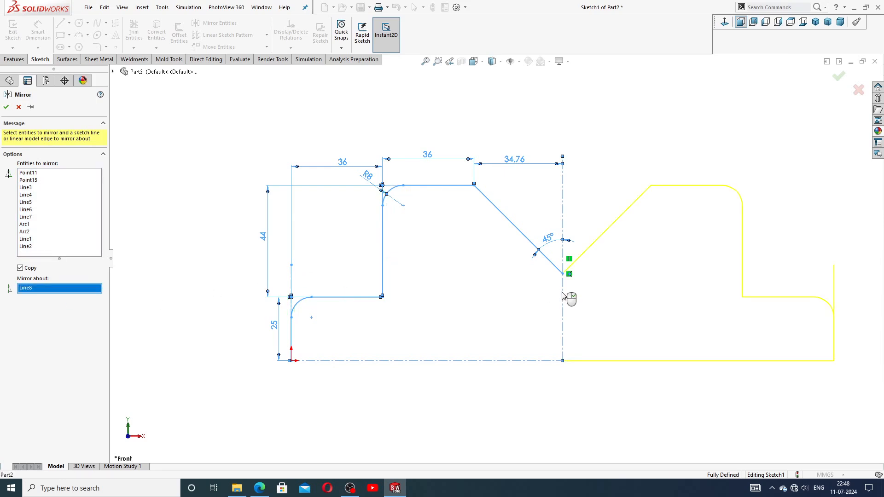
pyautogui.scroll(3, 567, 295)
pyautogui.click(6, 107)
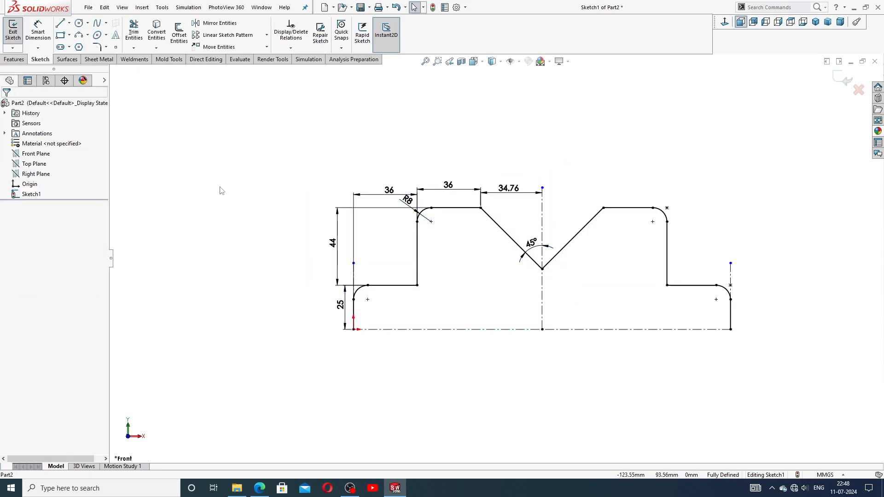
# Apply a 5 mm sketch fillet to the bottom vertex of the central V-notch and move its radius label clear of the centerline.
pyautogui.scroll(-1, 636, 315)
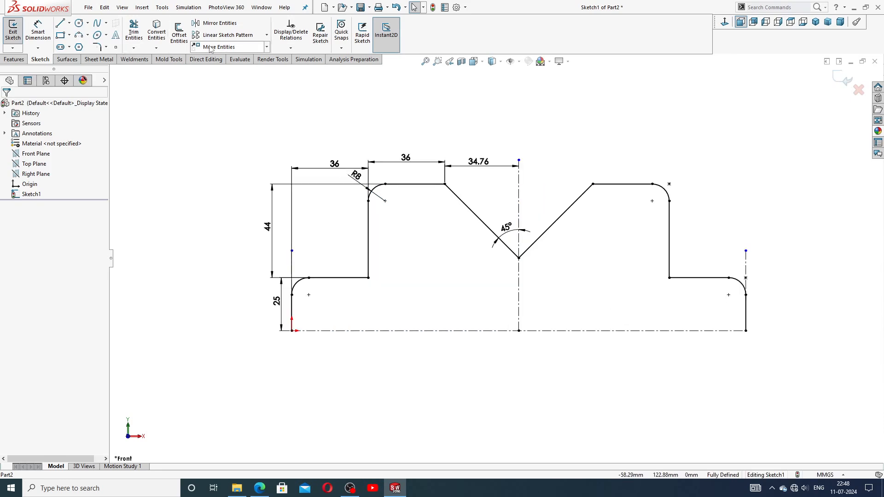
pyautogui.click(98, 46)
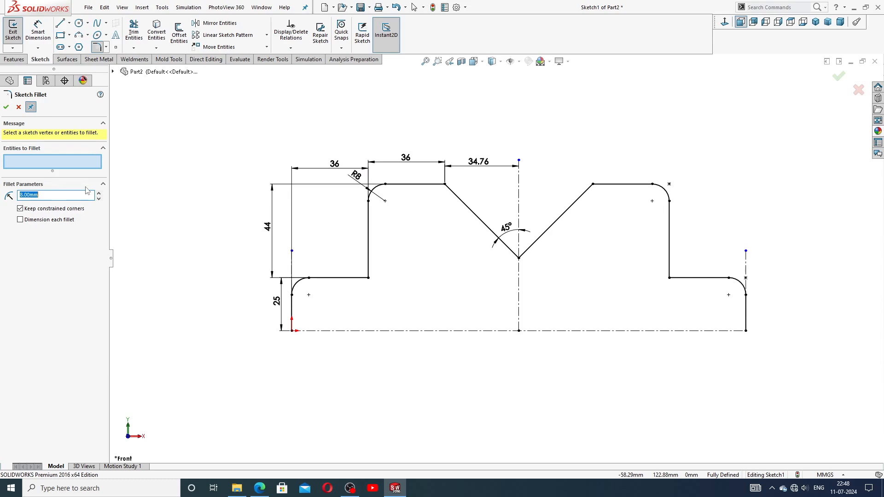
pyautogui.write('5')
pyautogui.click(519, 256)
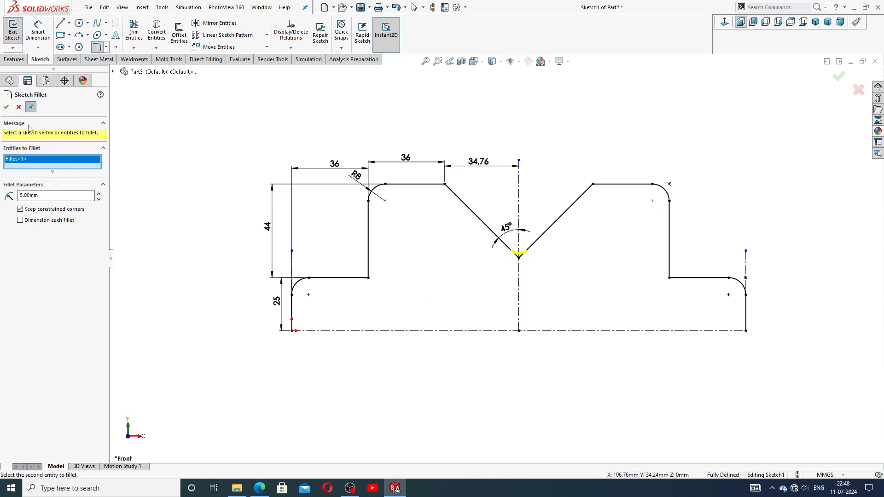
pyautogui.click(6, 108)
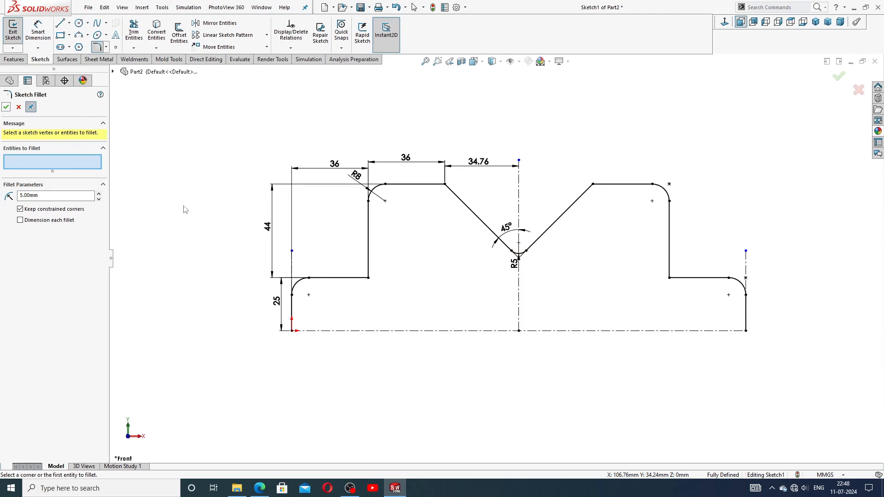
pyautogui.click(7, 109)
pyautogui.scroll(-2, 518, 297)
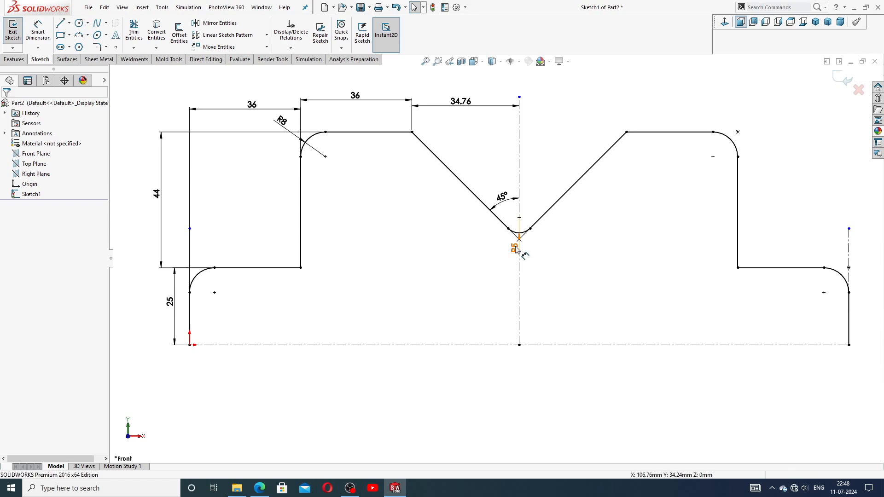
pyautogui.moveTo(516, 249); pyautogui.dragTo(500, 254)
pyautogui.scroll(3, 495, 257)
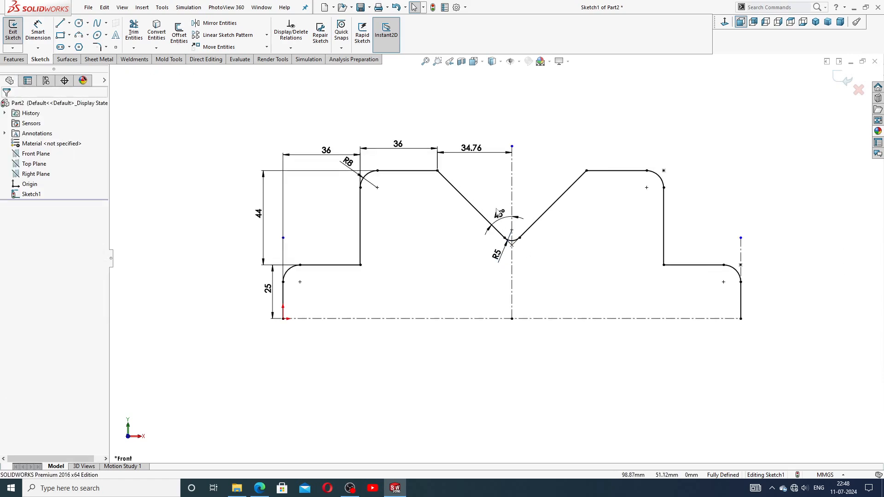
pyautogui.scroll(-2, 454, 256)
pyautogui.scroll(2, 491, 277)
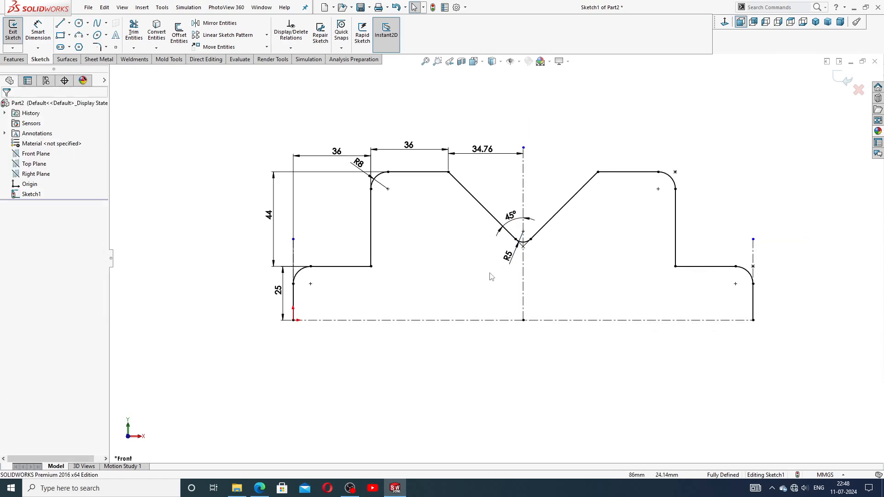
# Close the profile with a solid horizontal line along the base, from the origin to the mirrored side's lower outer corner.
pyautogui.click(65, 25)
pyautogui.click(293, 320)
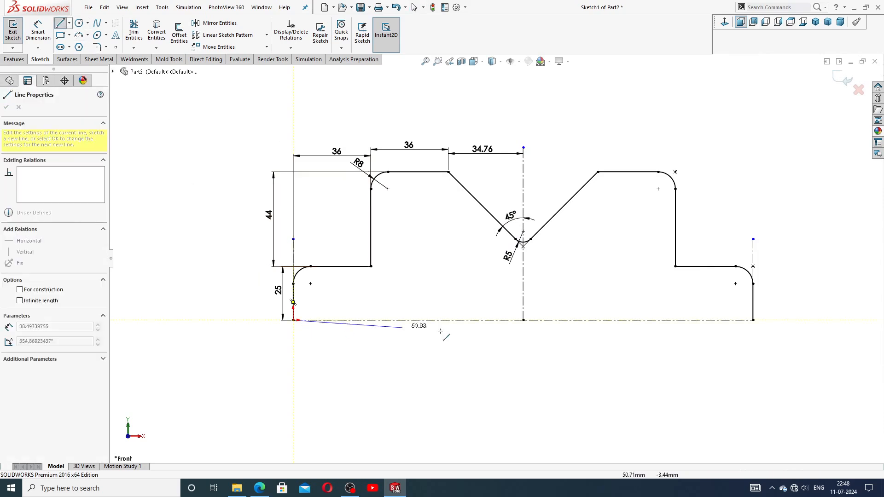
pyautogui.click(754, 319)
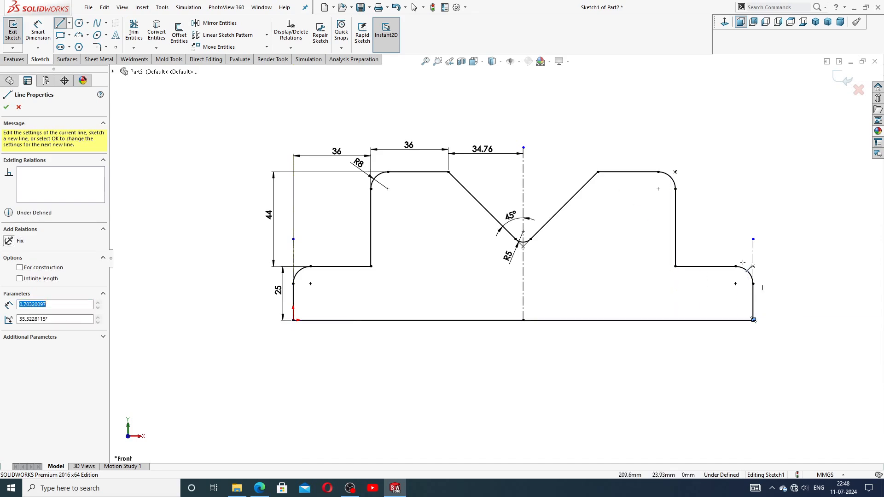
pyautogui.press('Escape')
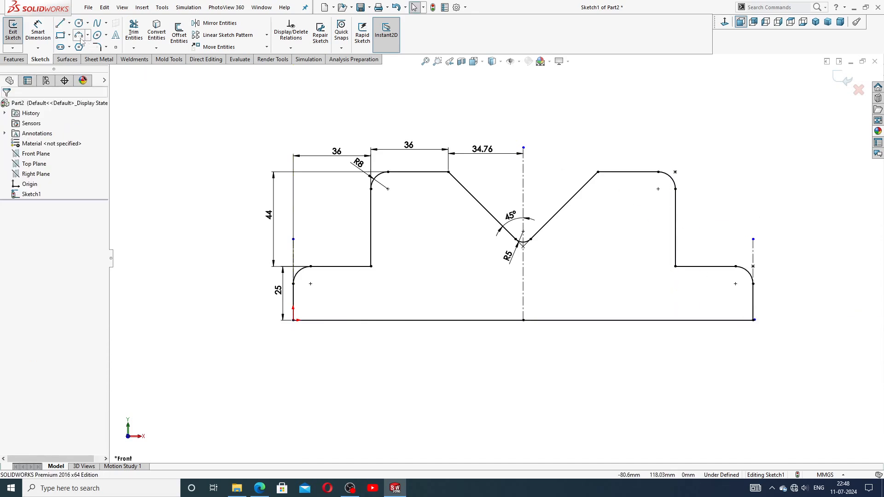
# Add a driven dimension for the full length of the base line, placed below the profile.
pyautogui.click(38, 29)
pyautogui.click(560, 320)
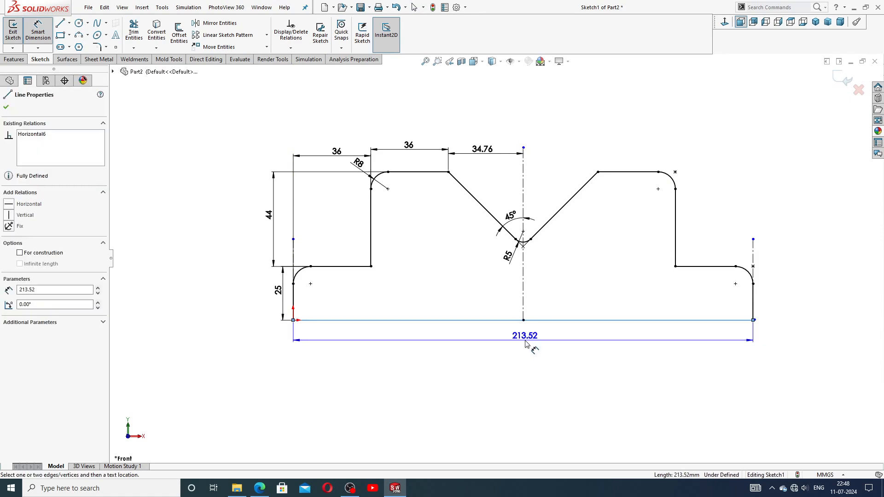
pyautogui.click(526, 344)
pyautogui.click(498, 240)
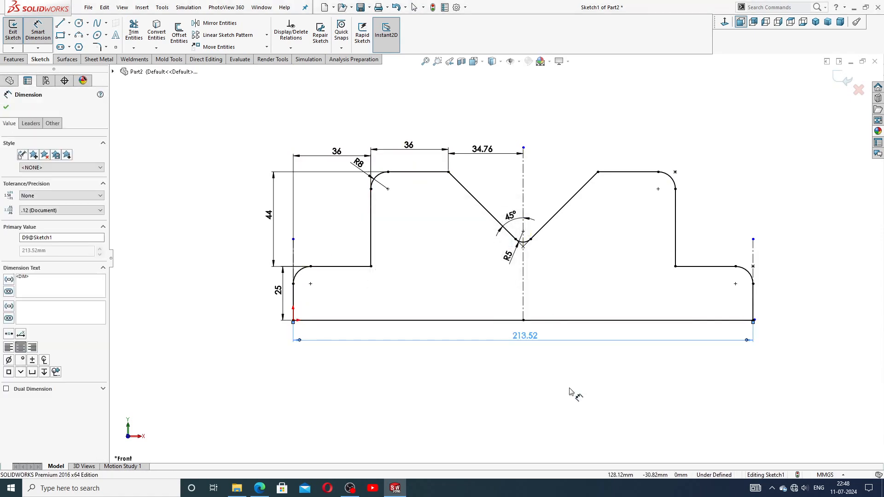
pyautogui.click(569, 391)
pyautogui.scroll(2, 542, 244)
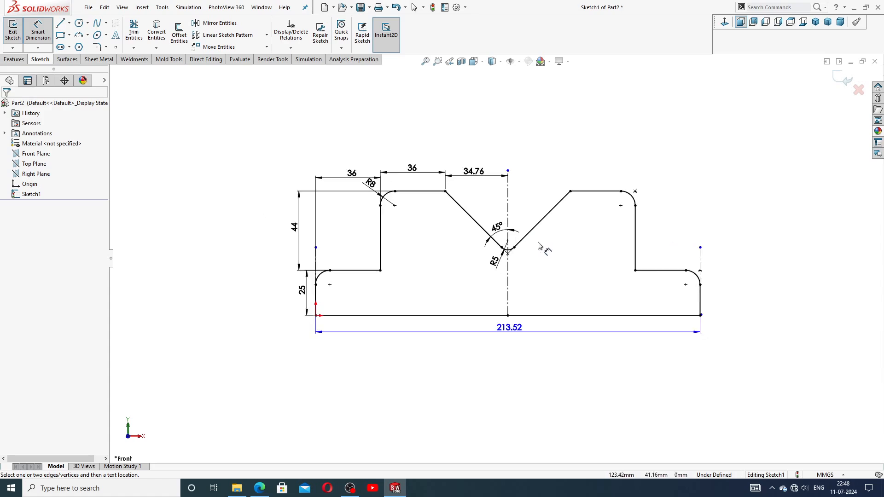
pyautogui.scroll(-1, 540, 247)
pyautogui.rightClick(635, 132)
pyautogui.click(666, 138)
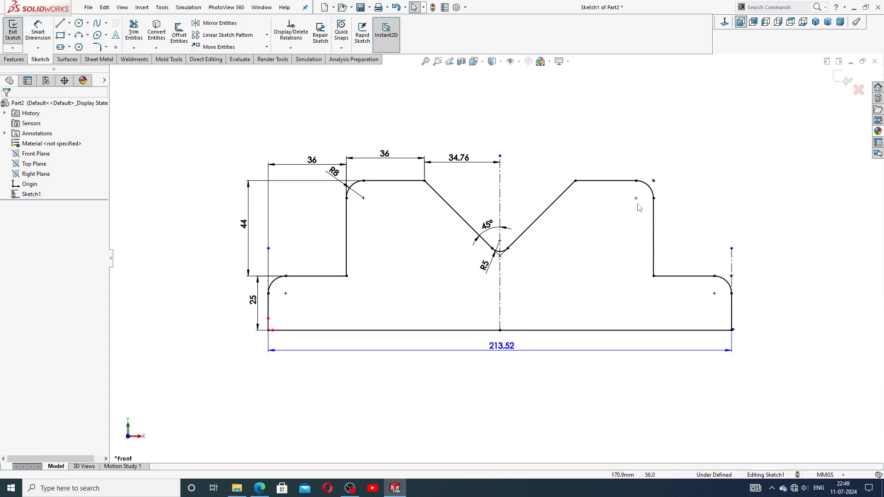
# Extrude the closed Fixed Jaw profile region 63 mm with the Mid Plane end condition, checking the depth against the part drawing.
pyautogui.click(260, 488)
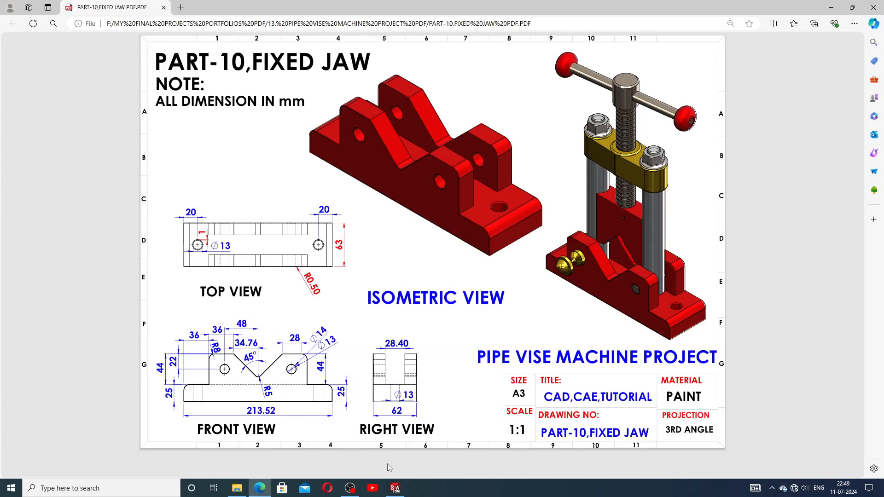
pyautogui.click(396, 488)
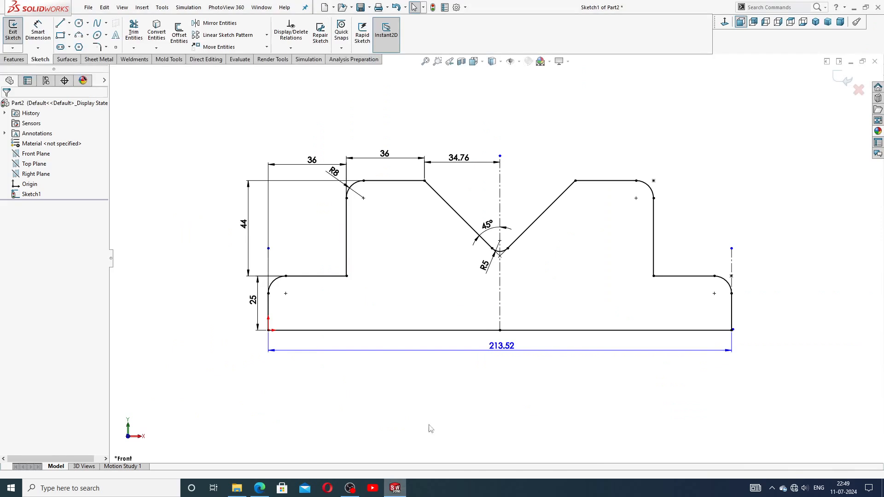
pyautogui.click(14, 59)
pyautogui.click(17, 32)
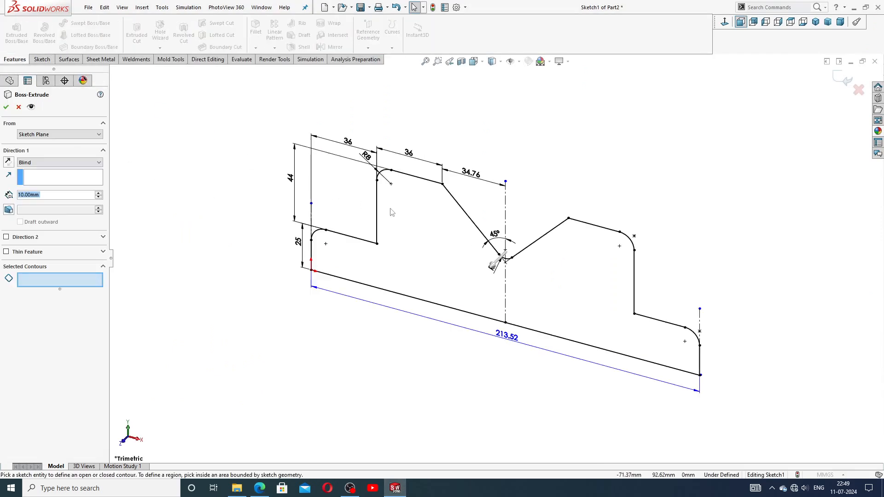
pyautogui.click(459, 255)
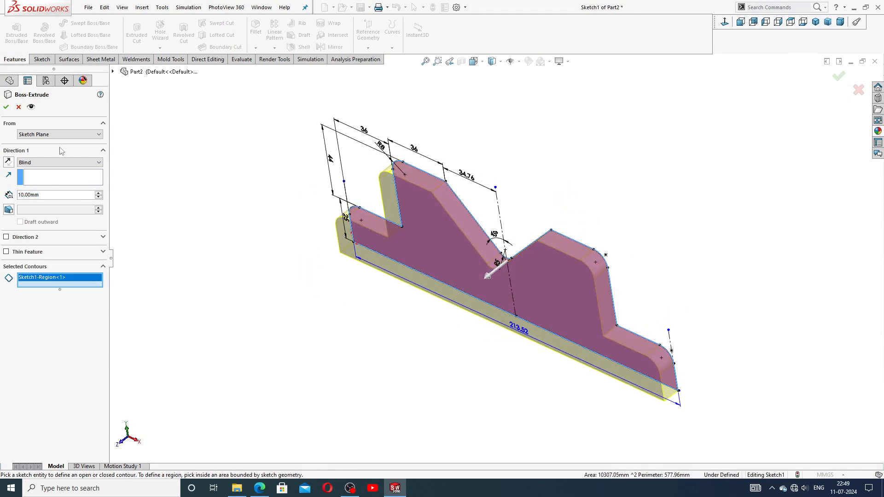
pyautogui.click(54, 160)
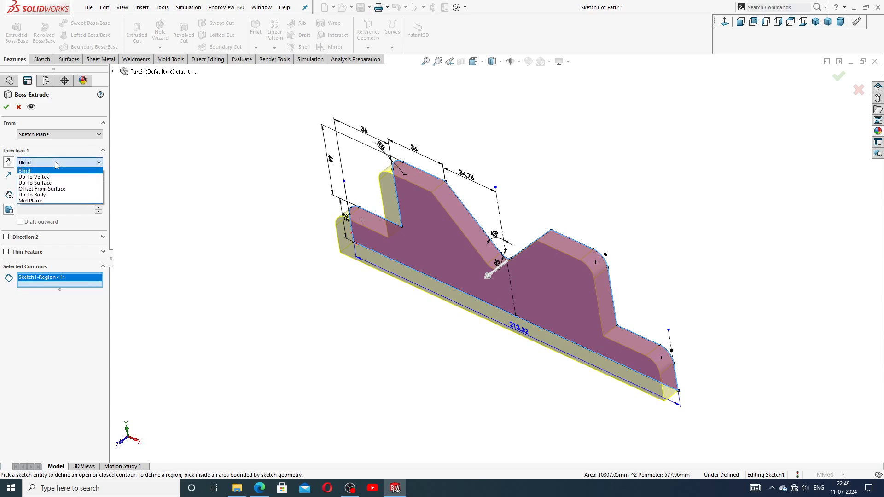
pyautogui.click(51, 203)
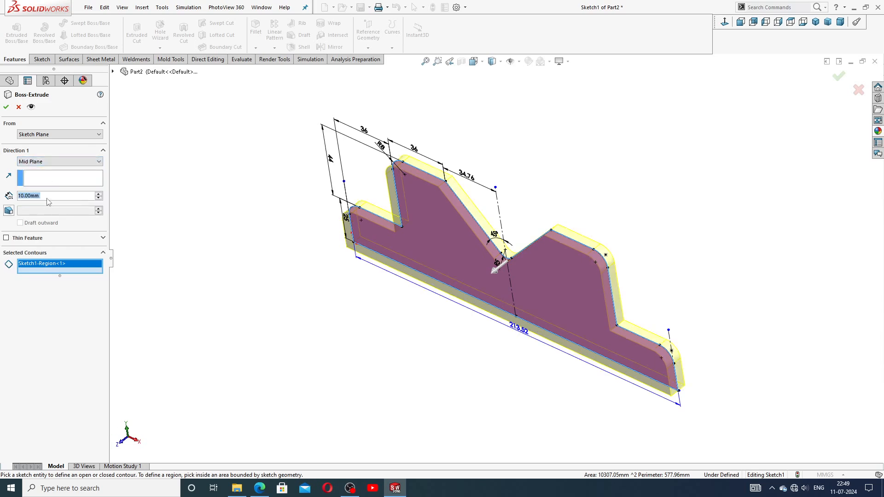
pyautogui.click(260, 488)
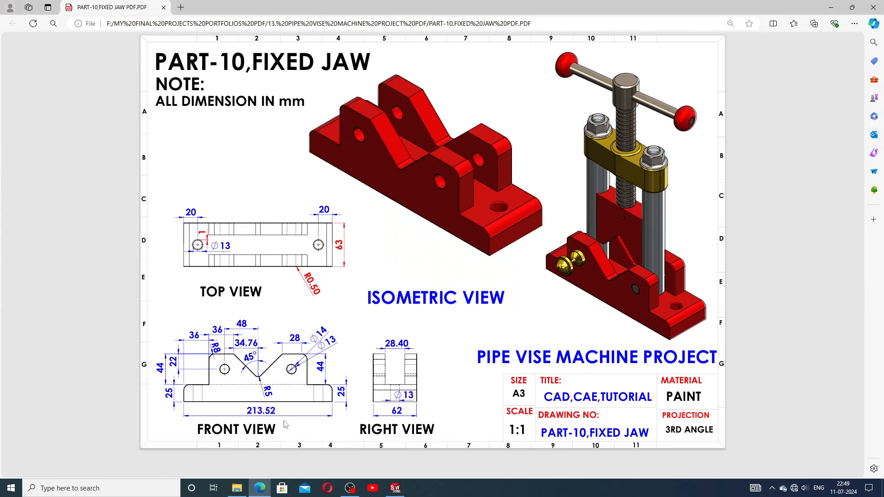
pyautogui.click(261, 489)
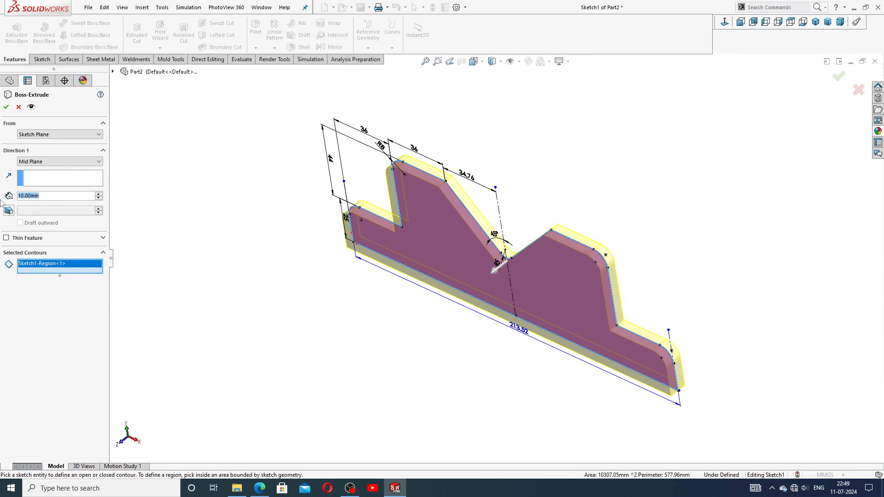
pyautogui.write('63')
pyautogui.press('Return')
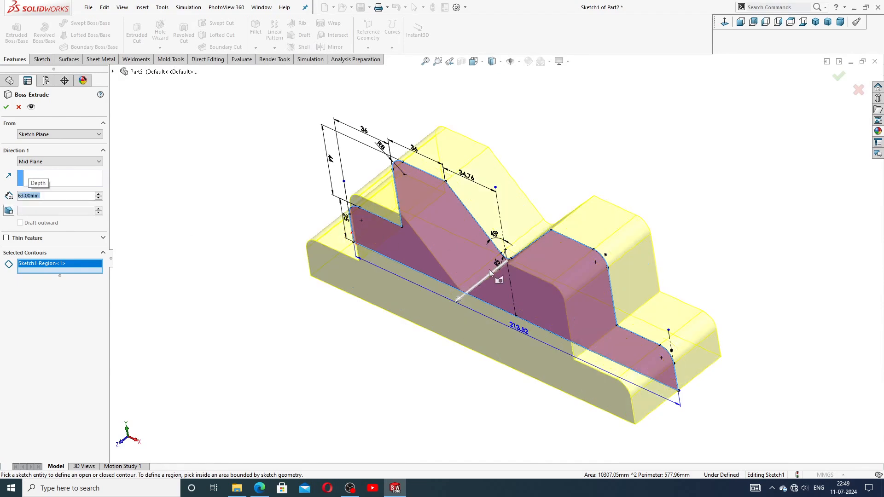
pyautogui.moveTo(489, 273); pyautogui.dragTo(490, 249, button='middle')
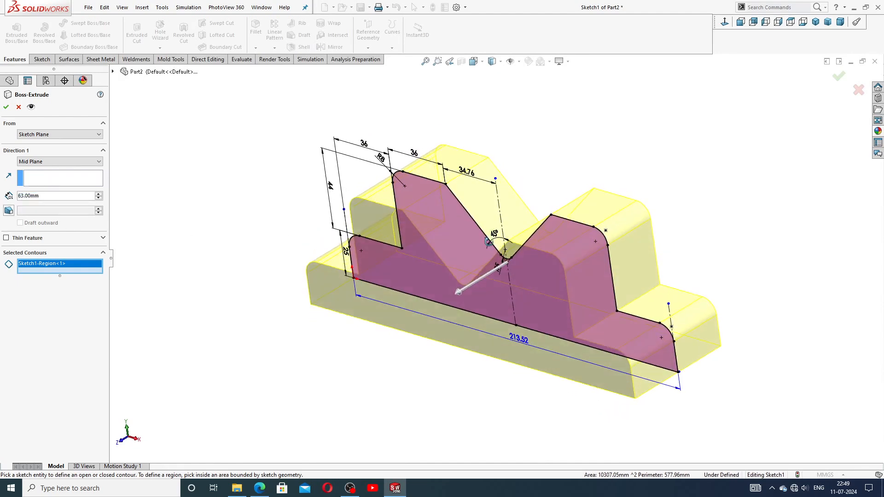
pyautogui.click(6, 107)
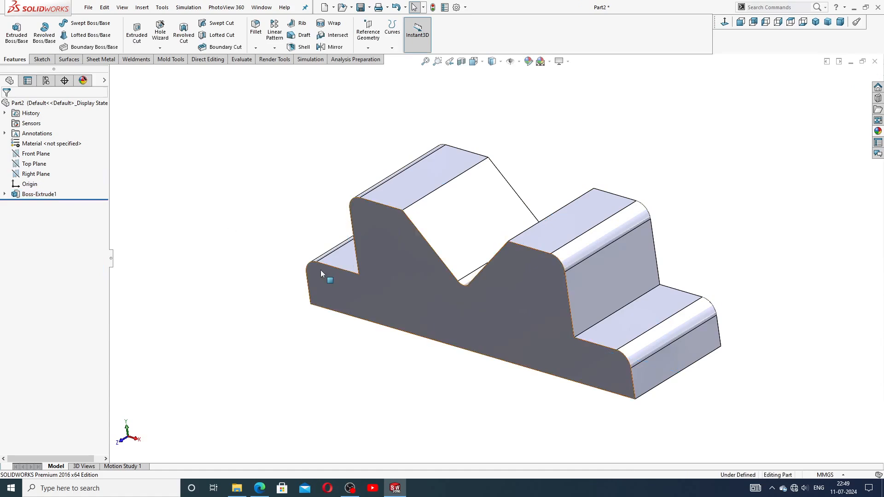
# Apply the candy apple red painted appearance to the whole extruded jaw body.
pyautogui.moveTo(322, 269); pyautogui.dragTo(340, 255, button='middle')
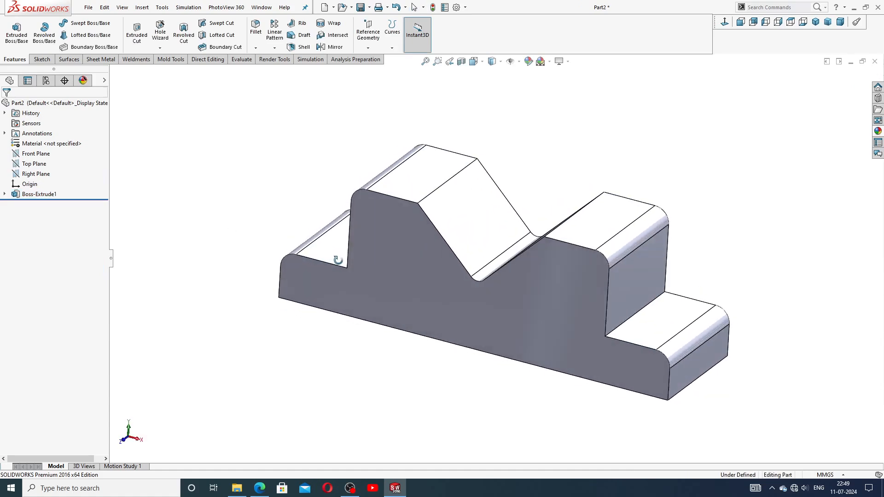
pyautogui.scroll(-1, 427, 247)
pyautogui.scroll(2, 523, 202)
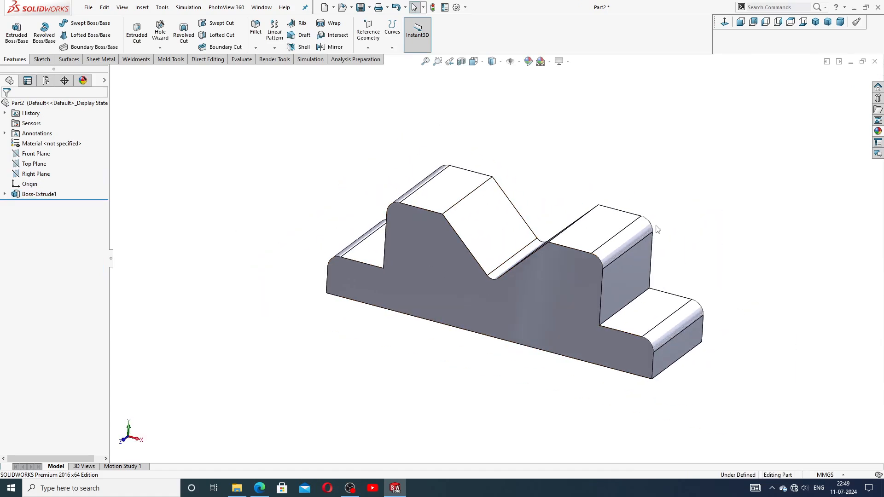
pyautogui.click(878, 131)
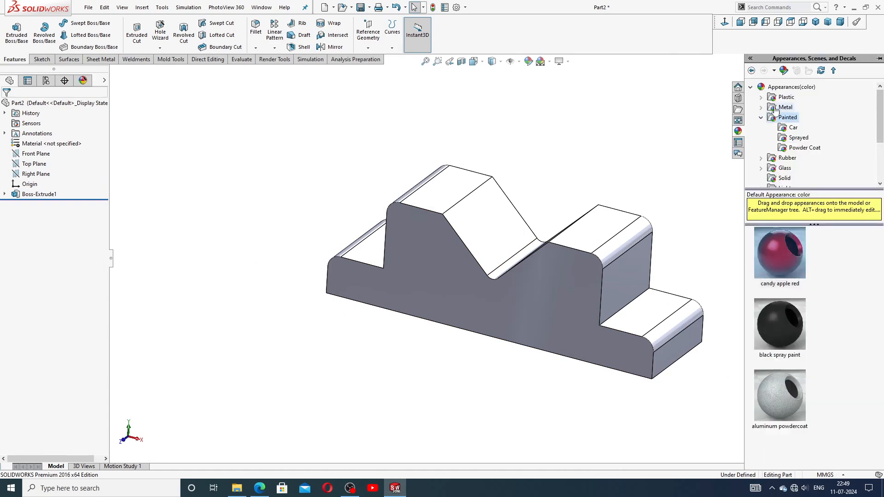
pyautogui.click(751, 87)
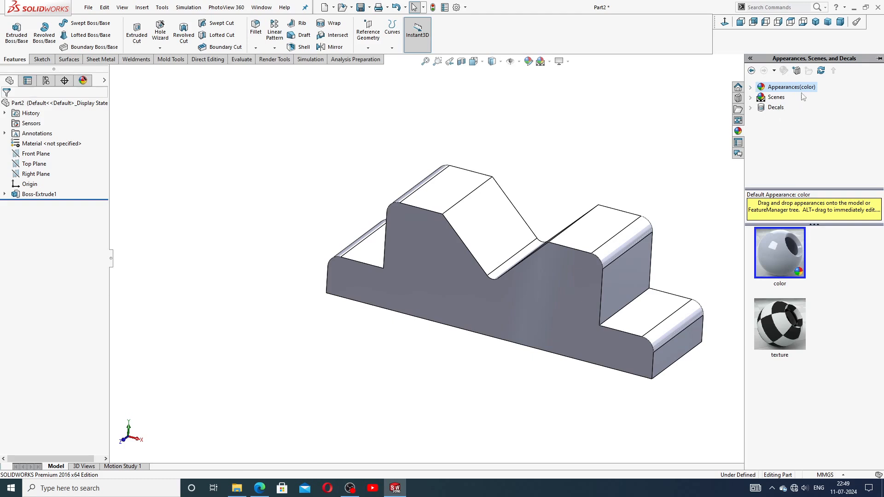
pyautogui.click(751, 87)
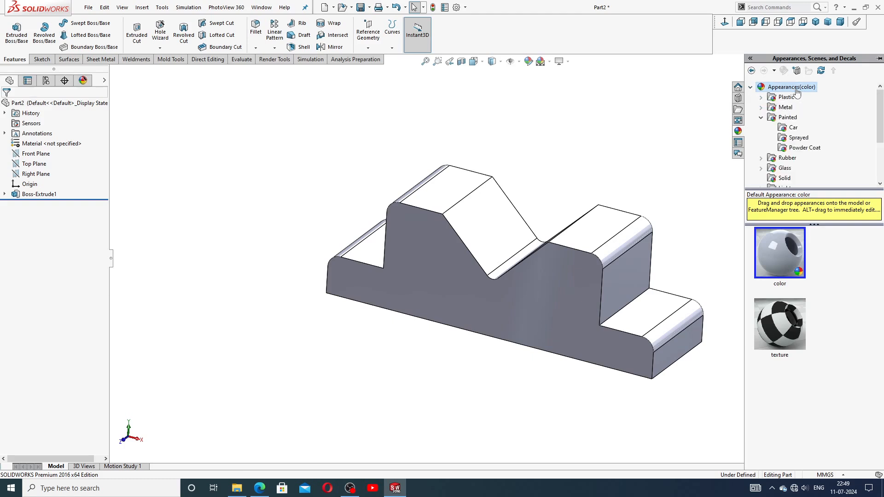
pyautogui.doubleClick(785, 118)
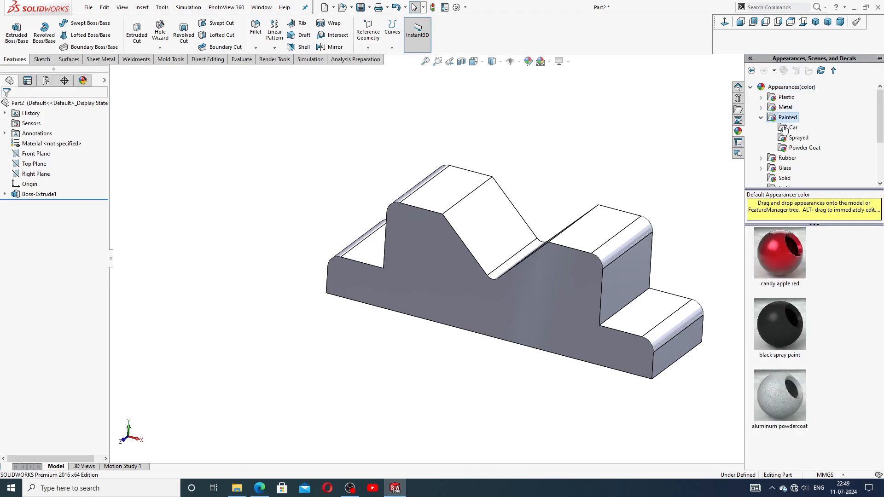
pyautogui.doubleClick(786, 255)
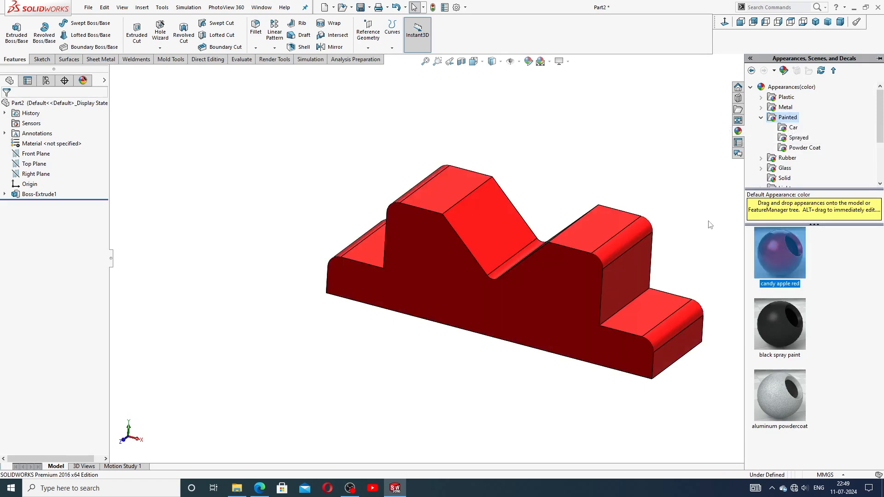
# Consult the Fixed Jaw drawing and open a sketch on the raised block's flat vertical end face above the right-hand base step.
pyautogui.moveTo(668, 205); pyautogui.dragTo(582, 248, button='middle')
pyautogui.scroll(-2, 582, 249)
pyautogui.scroll(2, 671, 232)
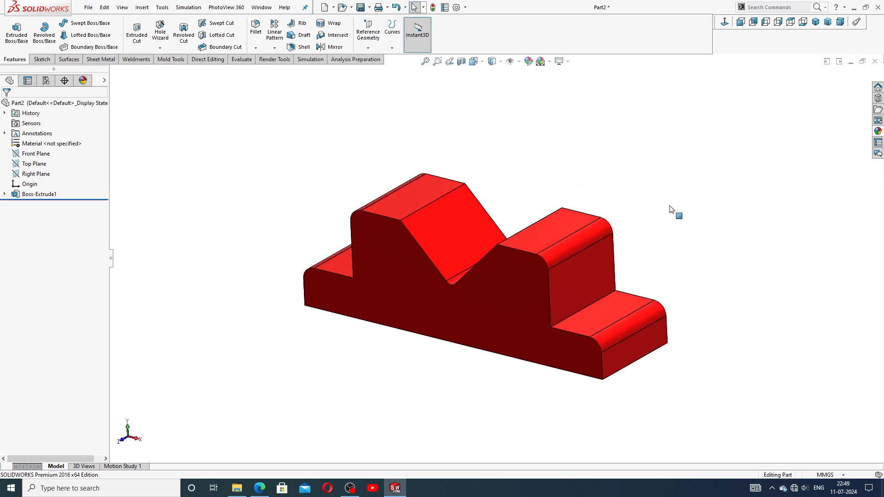
pyautogui.click(815, 21)
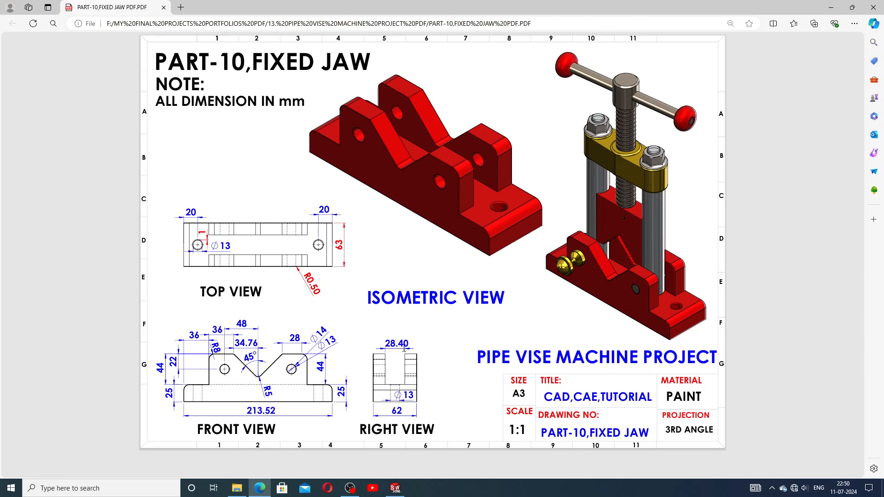
pyautogui.click(395, 488)
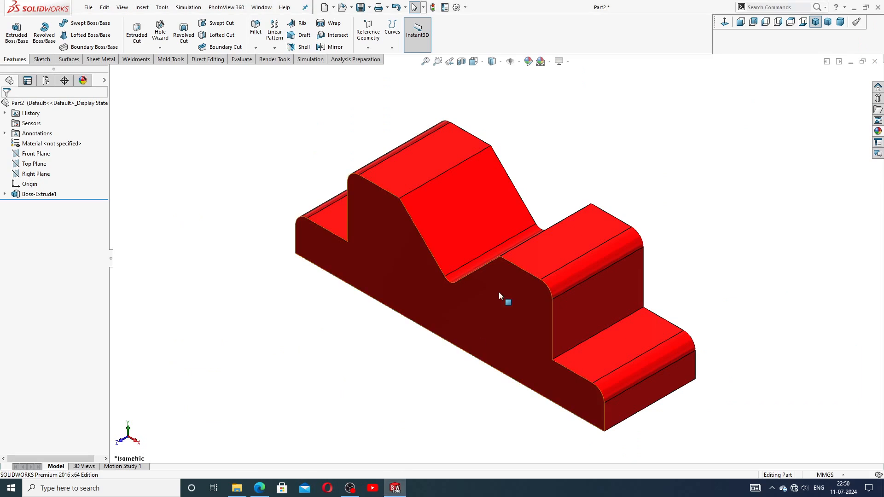
pyautogui.click(609, 300)
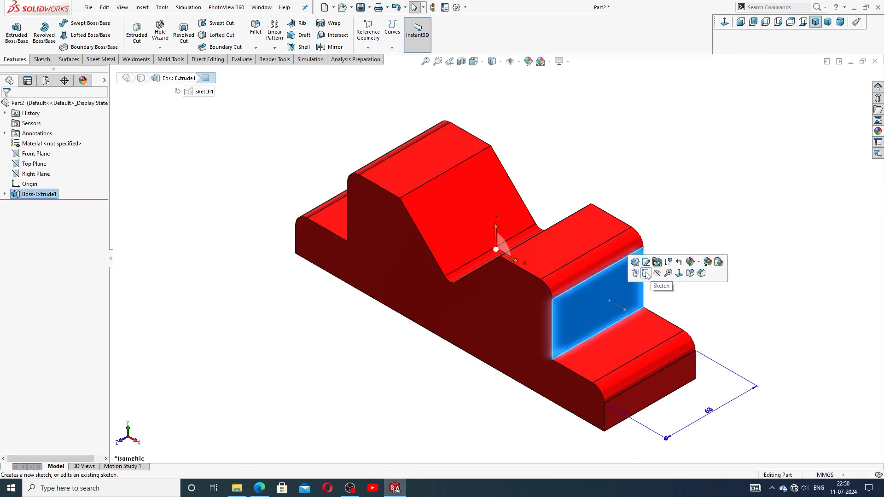
pyautogui.click(646, 274)
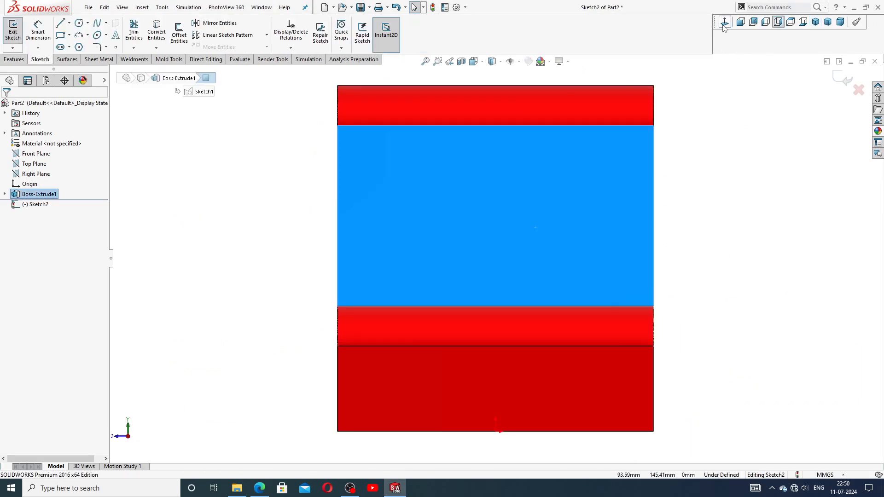
# Sketch a corner rectangle about 39 mm wide and 44 mm high, from the face's lower edge up to the body's top edge.
pyautogui.click(69, 35)
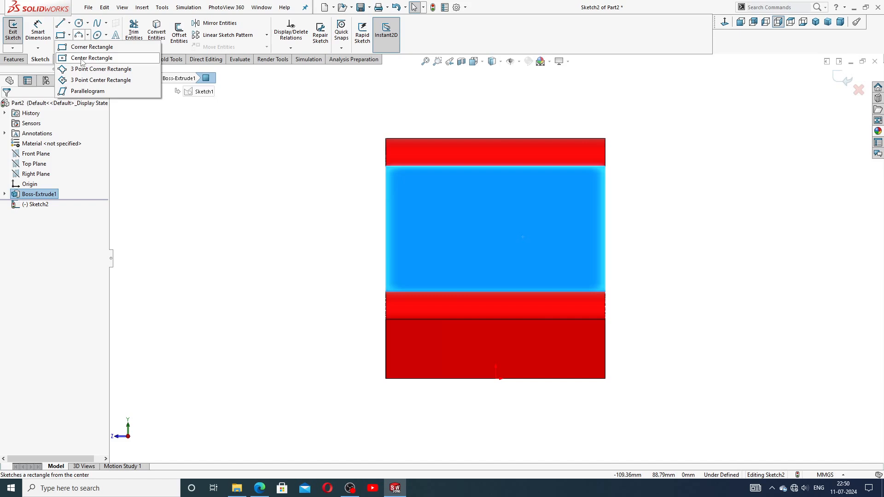
pyautogui.click(85, 47)
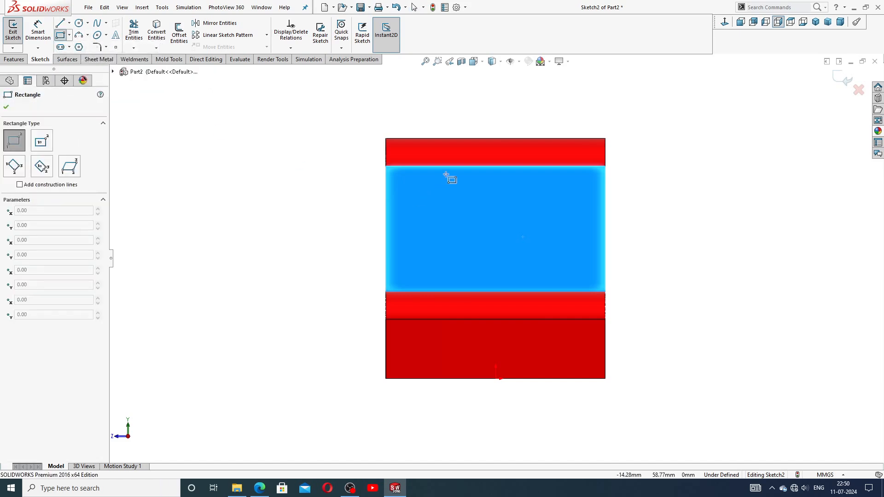
pyautogui.click(425, 290)
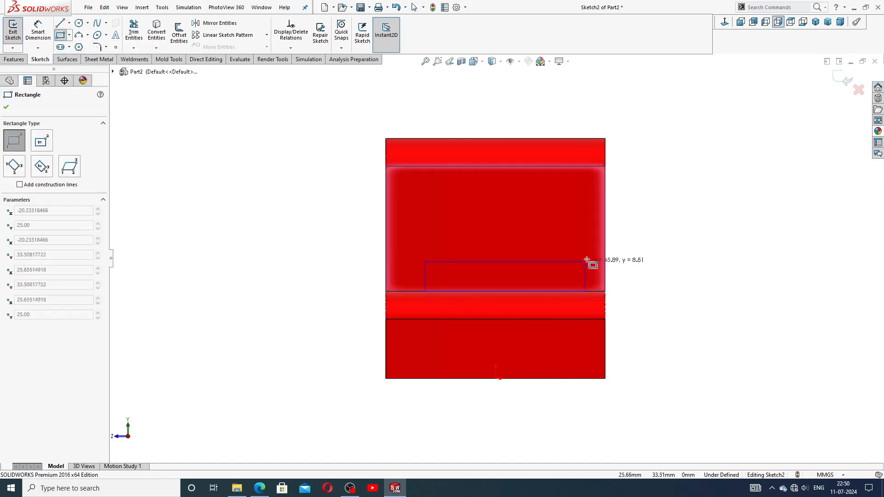
pyautogui.click(560, 138)
pyautogui.rightClick(631, 105)
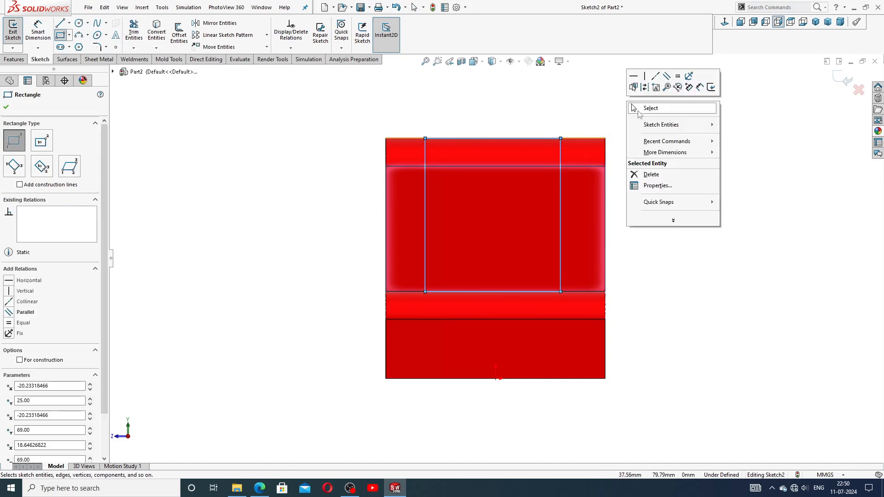
pyautogui.click(633, 107)
# Start a construction centerline in the rectangle sketch on the vertical end face.
pyautogui.press('f')
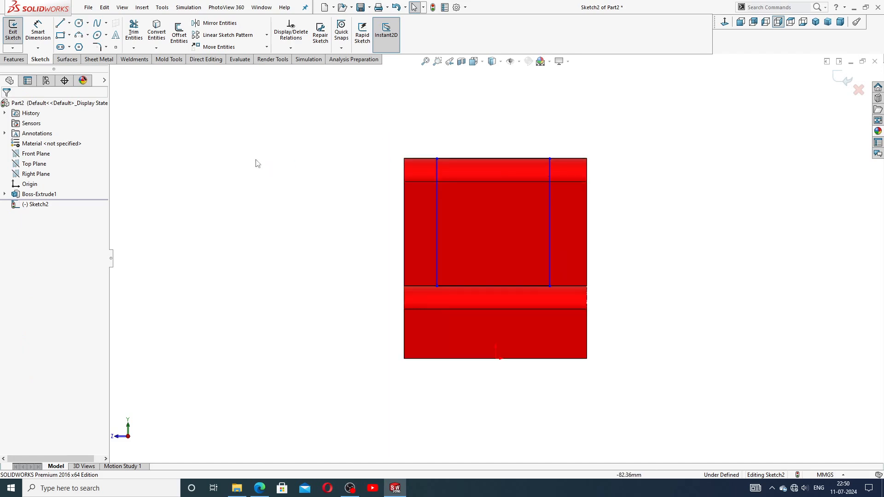
pyautogui.scroll(-1, 390, 189)
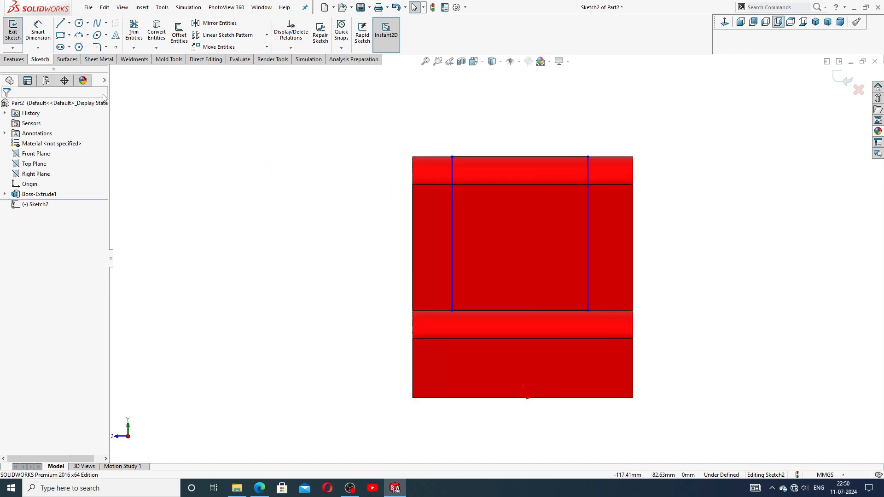
pyautogui.click(69, 23)
pyautogui.click(83, 43)
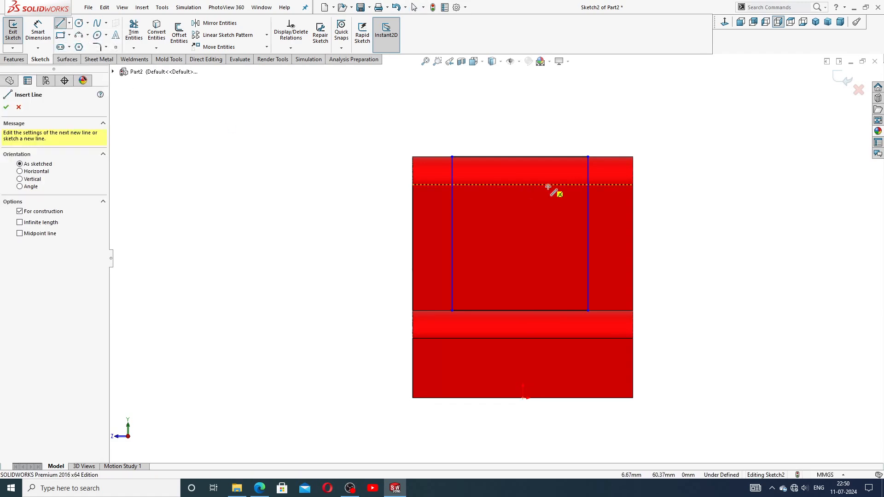
# Draw two diagonal construction lines joining the opposite corners of the sketched rectangle.
pyautogui.click(451, 157)
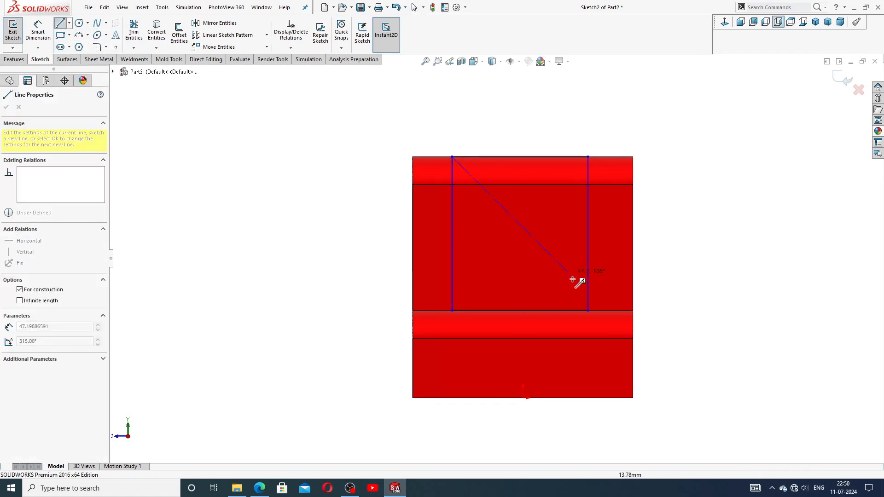
pyautogui.click(587, 310)
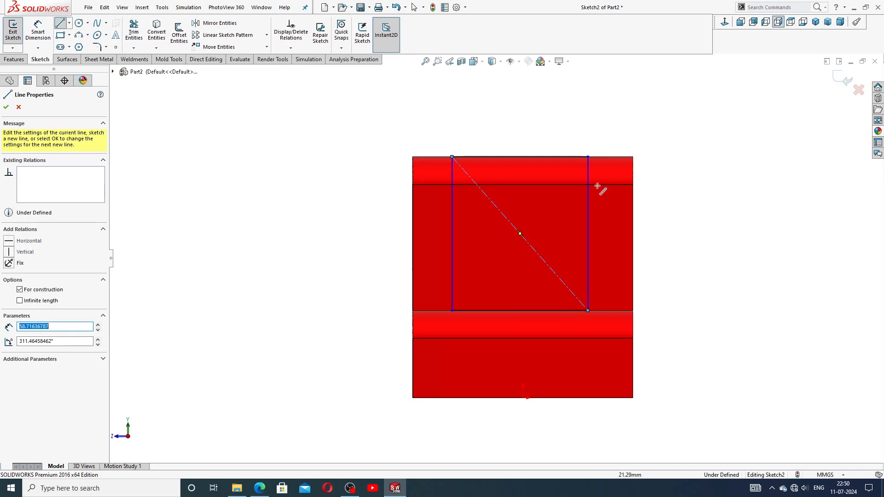
pyautogui.click(587, 157)
pyautogui.click(452, 310)
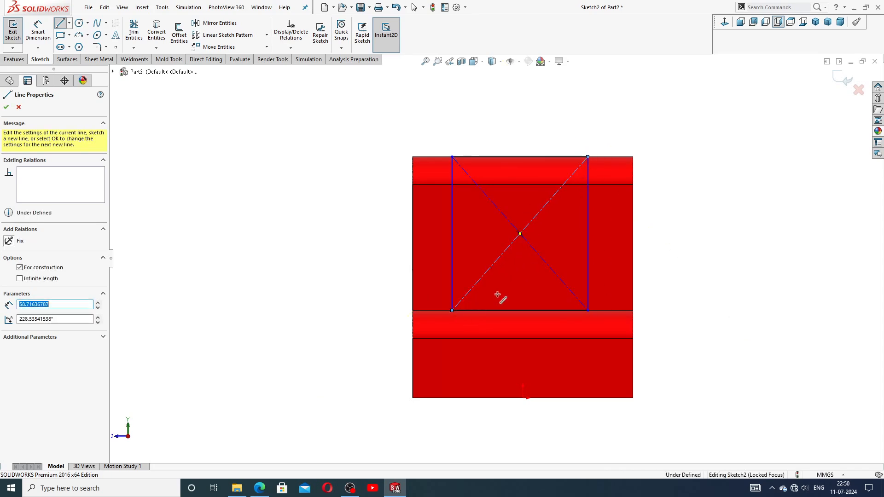
pyautogui.rightClick(507, 290)
pyautogui.click(529, 295)
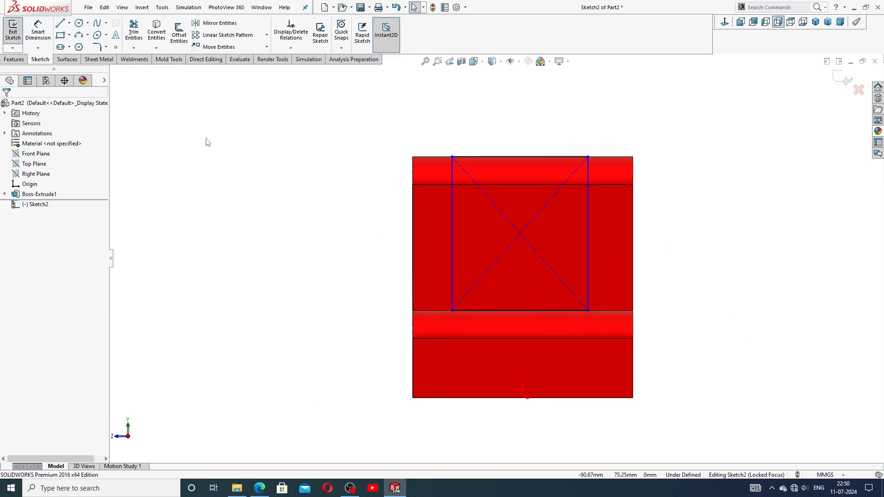
# Draw a centerline from the origin to the crossing point of the diagonals and make it vertical.
pyautogui.click(68, 23)
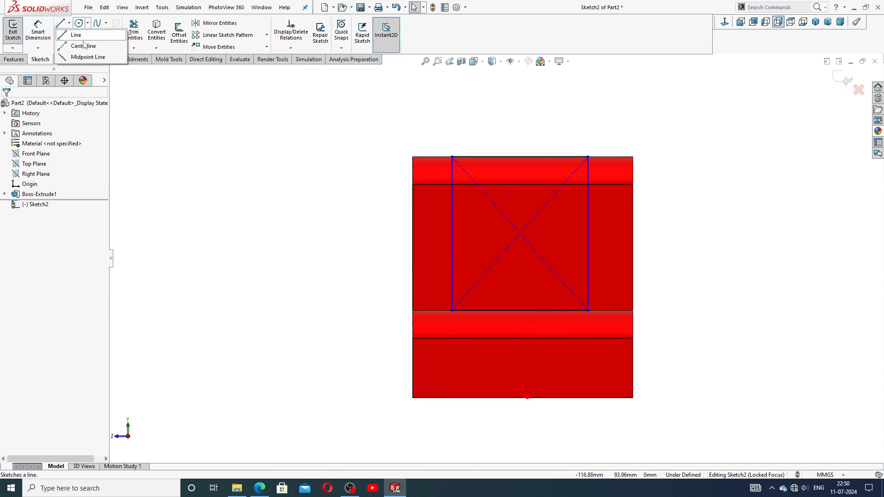
pyautogui.click(523, 399)
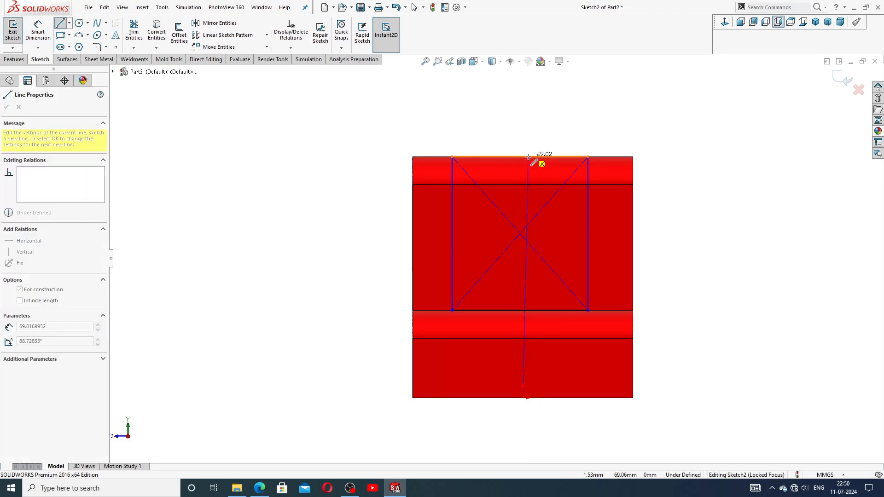
pyautogui.click(520, 234)
pyautogui.rightClick(562, 239)
pyautogui.click(562, 242)
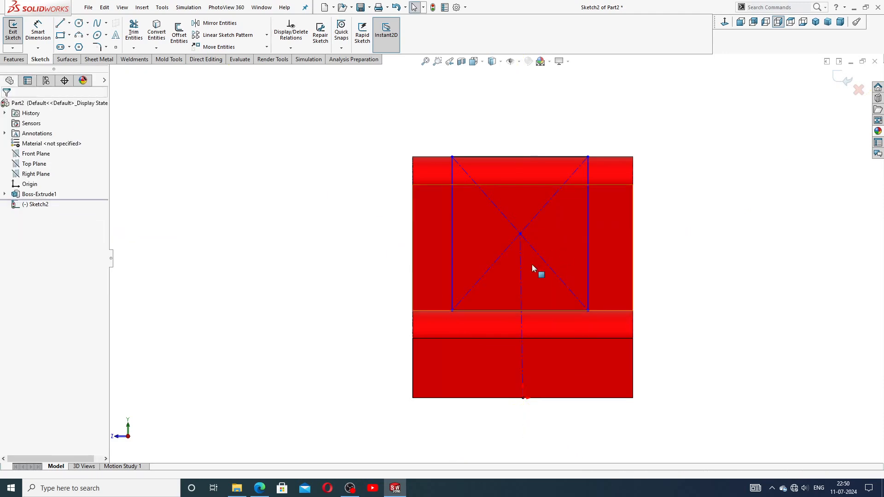
pyautogui.click(521, 267)
pyautogui.click(556, 229)
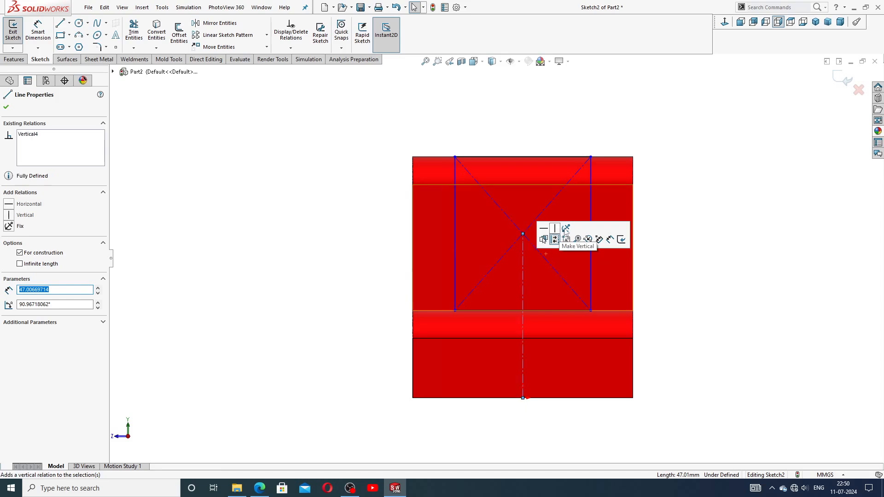
pyautogui.click(682, 220)
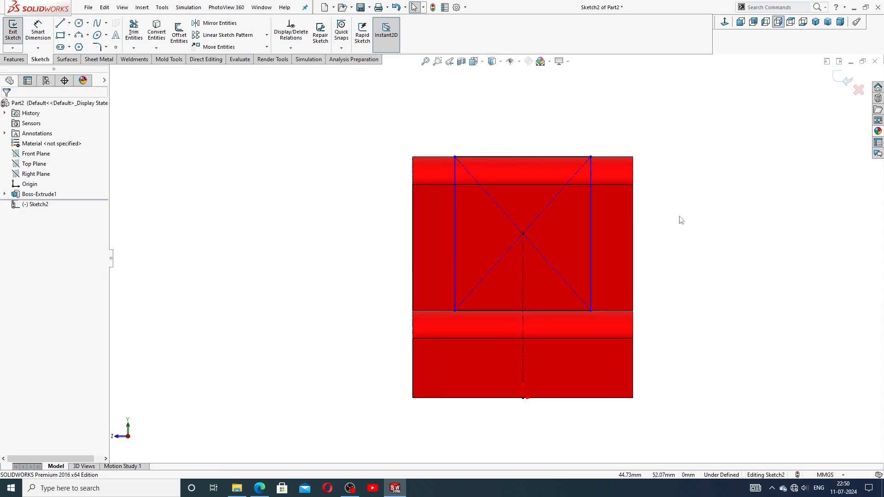
# Check the slot width in the fixed jaw drawing PDF and dimension the rectangle's top edge to 28.4 mm.
pyautogui.click(38, 31)
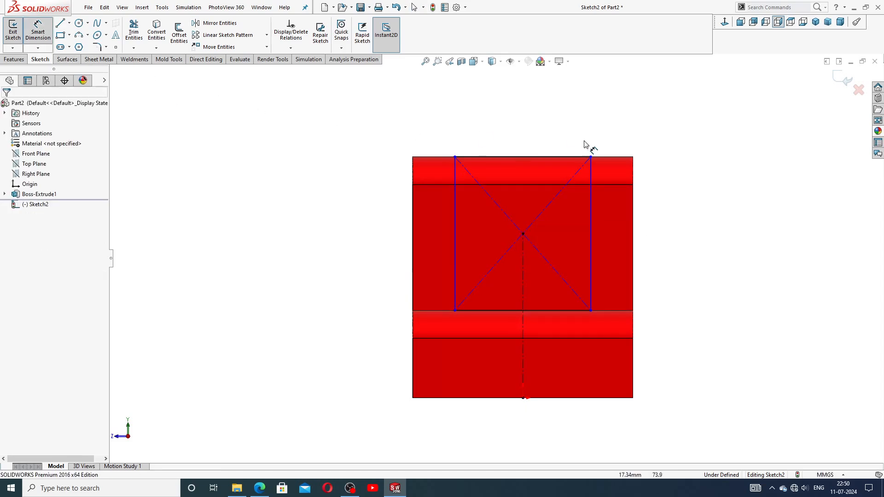
pyautogui.click(260, 489)
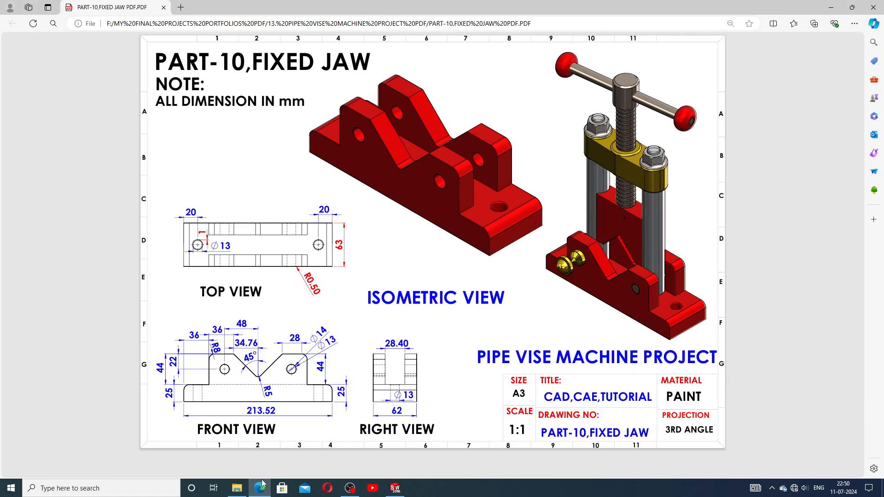
pyautogui.click(260, 487)
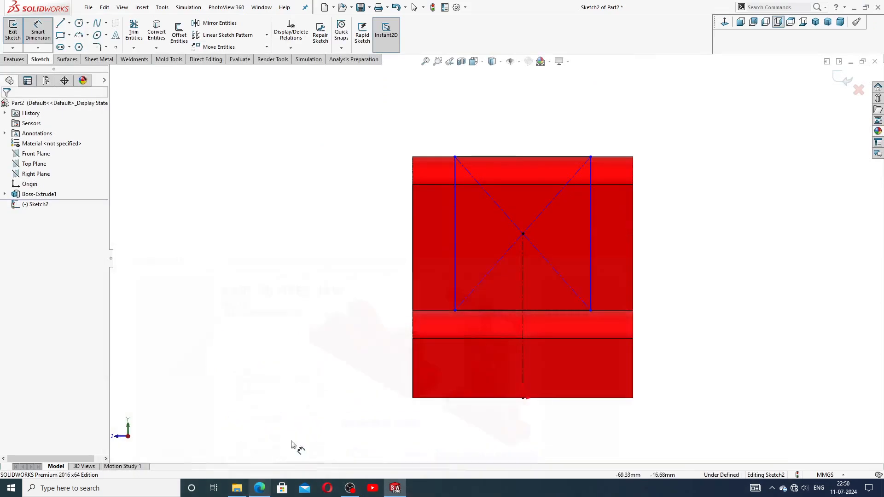
pyautogui.click(539, 156)
pyautogui.click(532, 138)
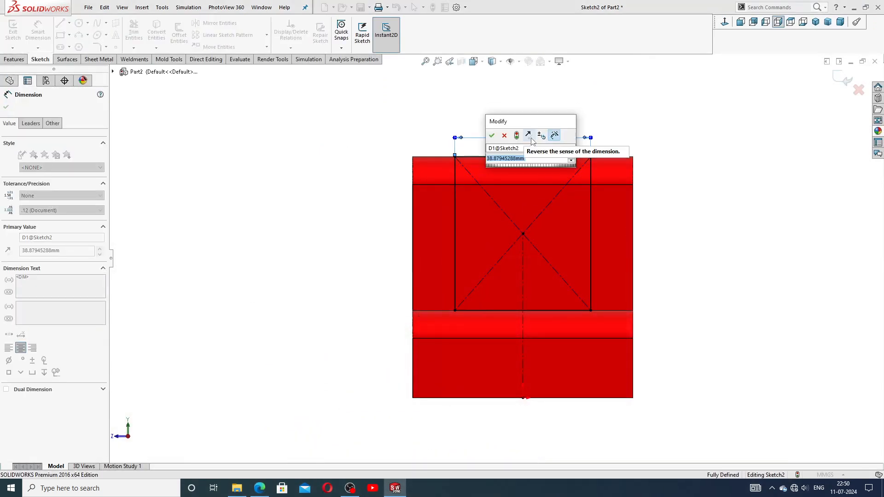
pyautogui.write('28.4')
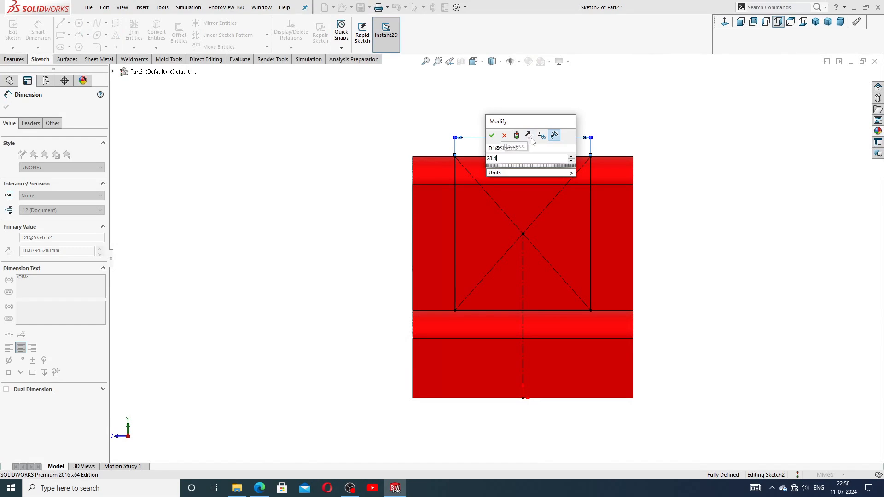
pyautogui.press('Return')
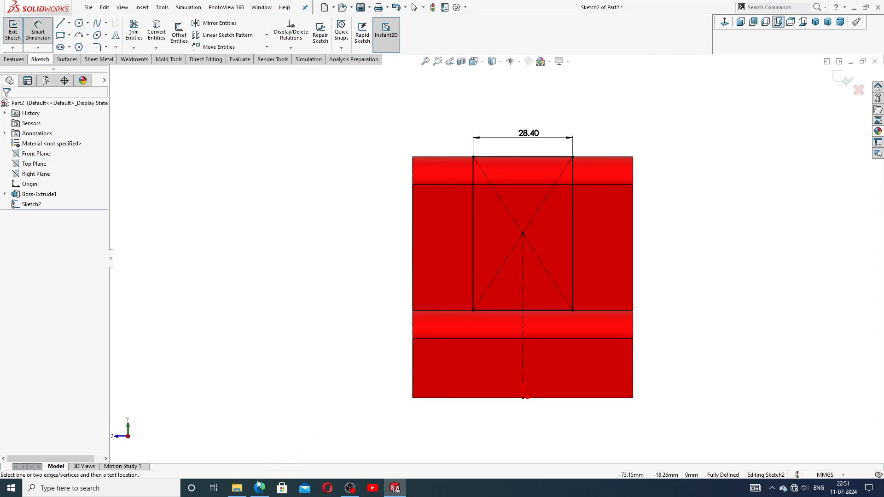
# Recheck the slot in the fixed jaw drawing PDF and move the rectangle's width dimension closer to its top edge.
pyautogui.click(259, 487)
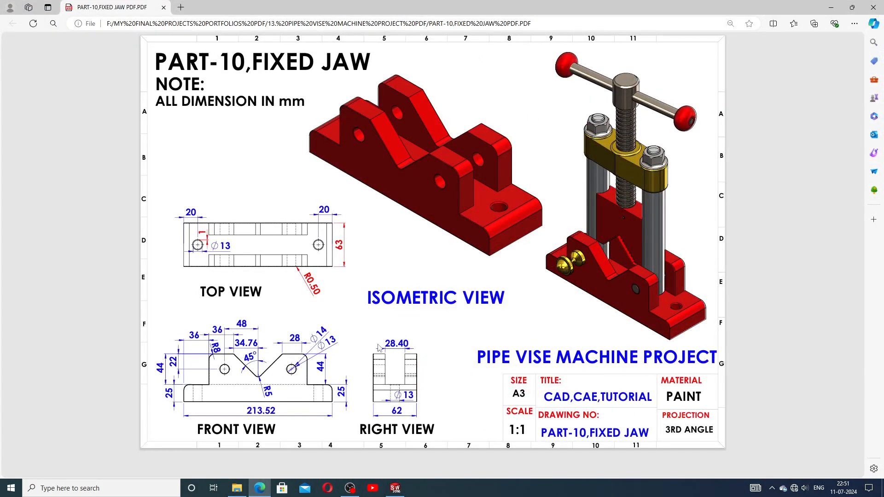
pyautogui.click(395, 488)
pyautogui.click(533, 141)
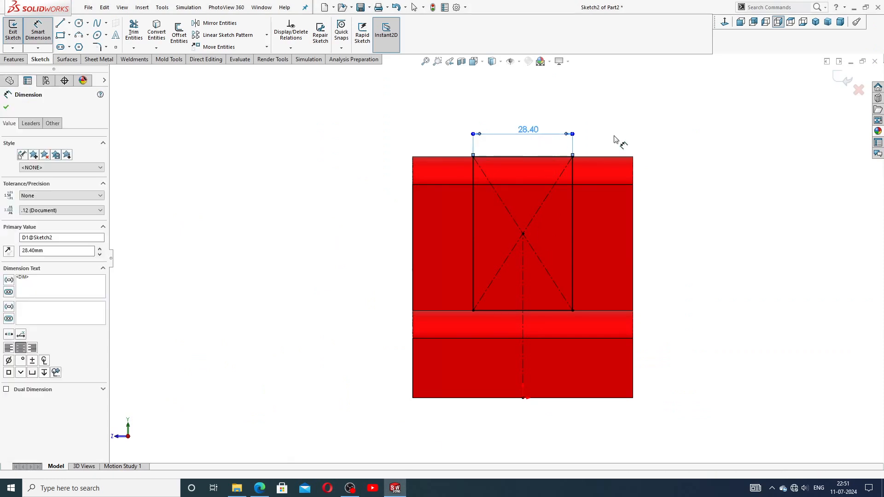
pyautogui.click(618, 142)
pyautogui.rightClick(623, 126)
pyautogui.click(647, 137)
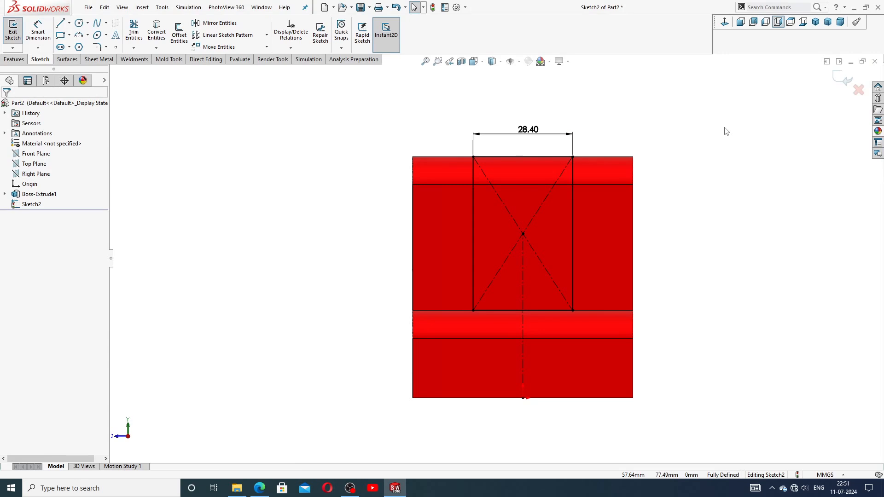
# Cut the rectangle through the whole jaw with an Extruded Cut set to Through All.
pyautogui.click(13, 59)
pyautogui.click(137, 32)
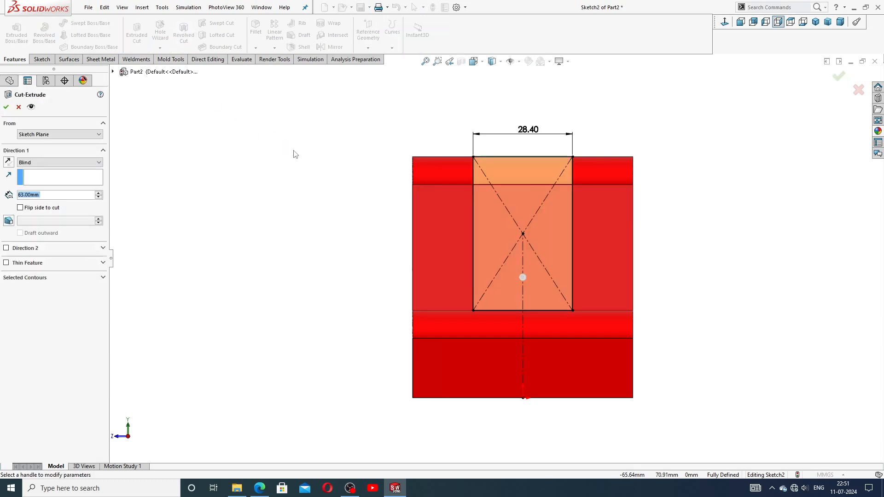
pyautogui.click(55, 164)
pyautogui.click(53, 178)
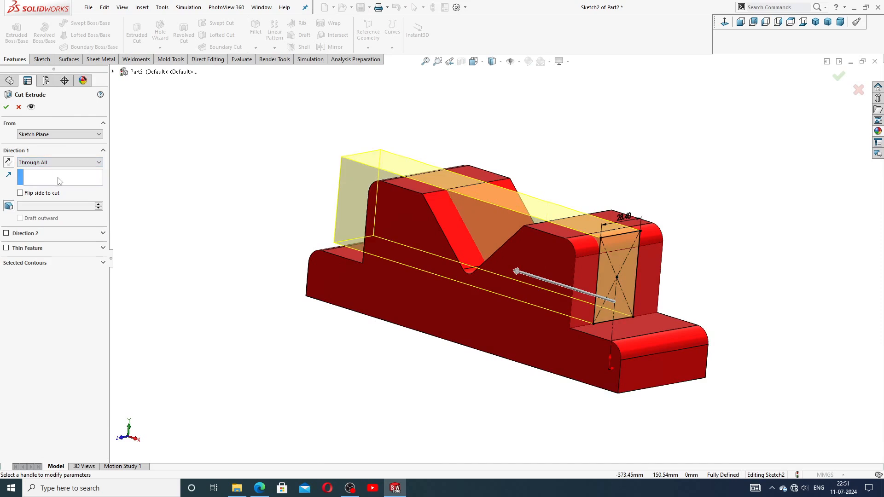
pyautogui.moveTo(170, 177); pyautogui.dragTo(178, 219, button='middle')
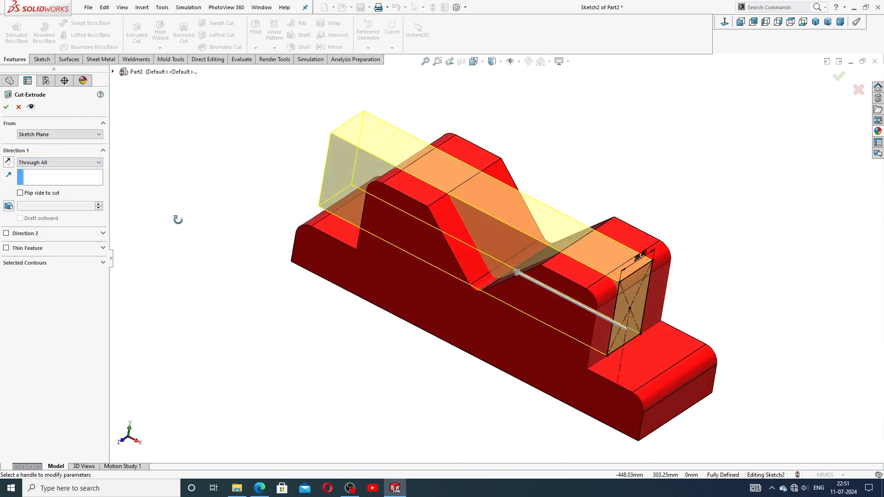
pyautogui.click(6, 108)
pyautogui.moveTo(287, 190)
pyautogui.mouseDown(button='middle')
pyautogui.moveTo(320, 255)
pyautogui.moveTo(243, 150)
pyautogui.moveTo(220, 190)
pyautogui.moveTo(211, 166)
pyautogui.moveTo(205, 183)
pyautogui.moveTo(290, 158)
pyautogui.moveTo(288, 172)
pyautogui.mouseUp(button='middle')
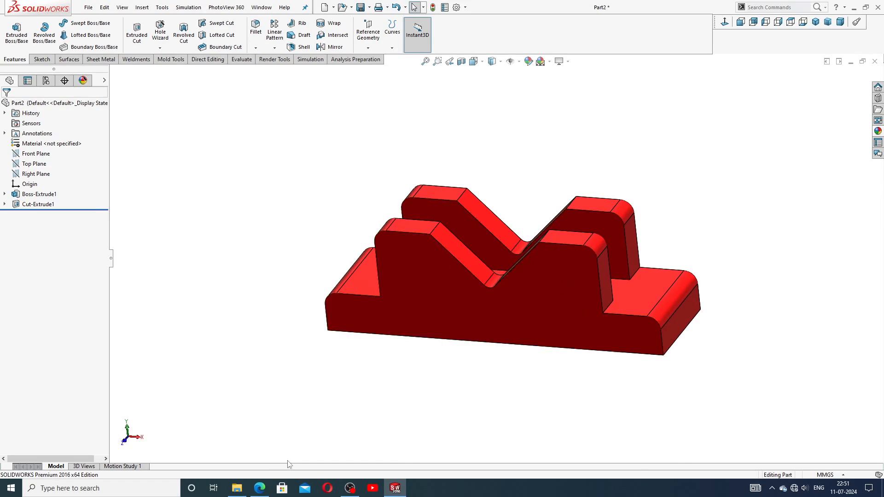
# Consult the fixed jaw drawing PDF, and start a sketch on the jaw's front profile face, viewed normal to it.
pyautogui.click(259, 488)
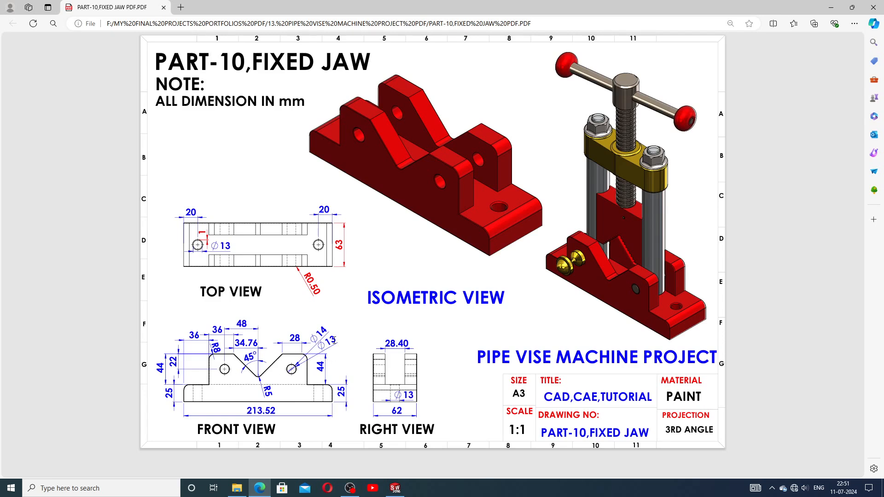
pyautogui.click(398, 489)
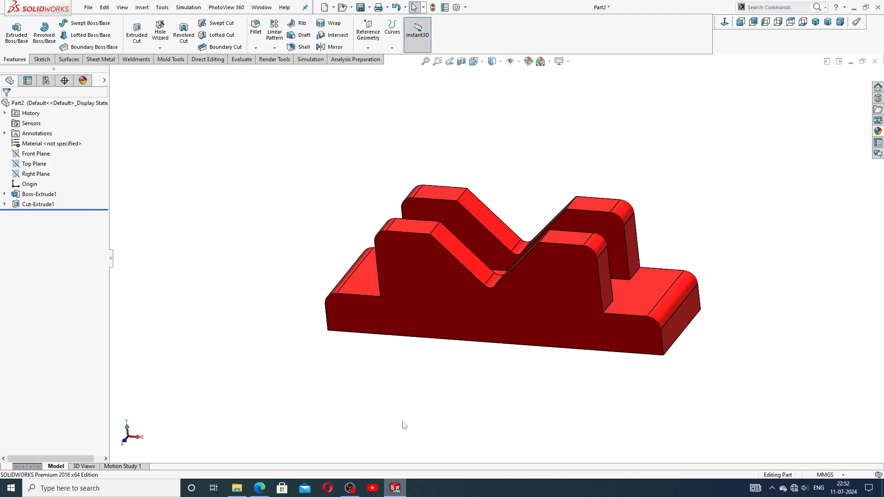
pyautogui.click(427, 267)
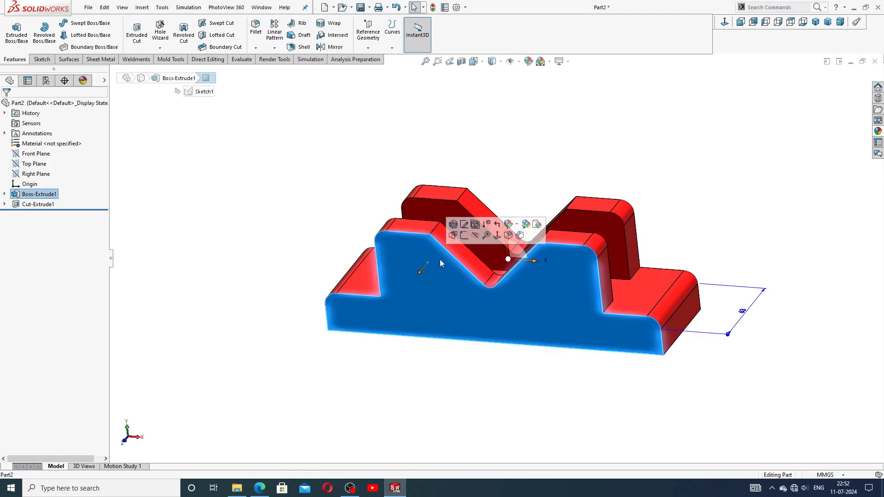
pyautogui.click(465, 251)
pyautogui.click(729, 25)
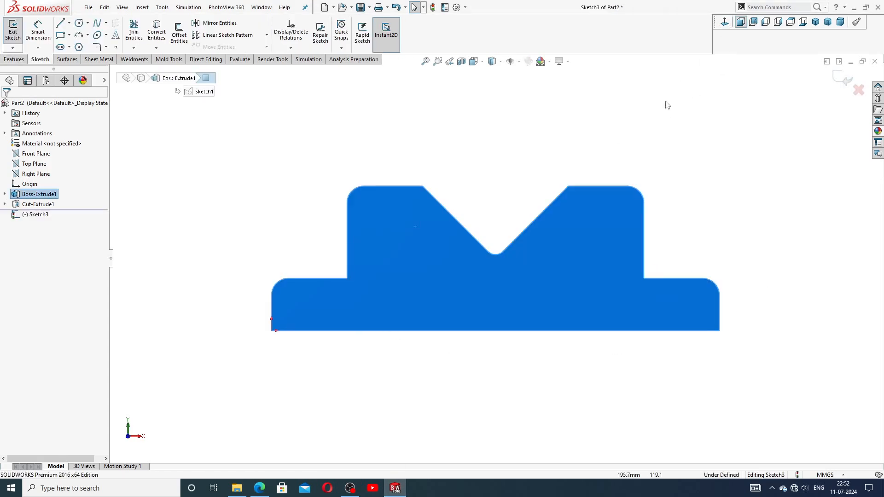
# Sketch a circle of about 8.3 mm radius on the left upright of the front face.
pyautogui.click(80, 23)
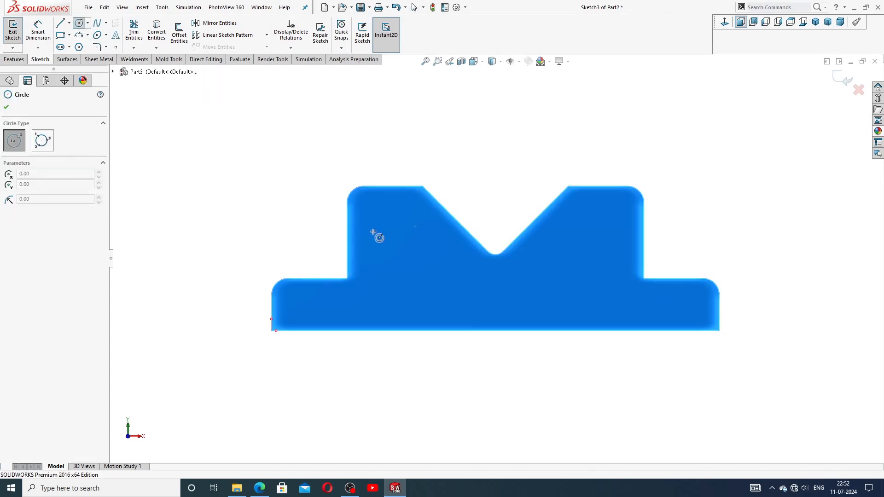
pyautogui.click(392, 229)
pyautogui.click(400, 213)
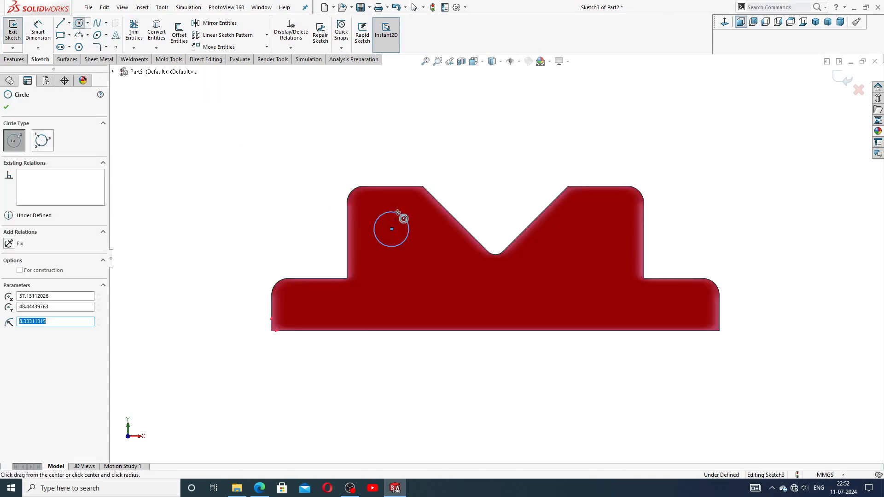
pyautogui.rightClick(455, 168)
pyautogui.press('Escape')
pyautogui.press('Escape')
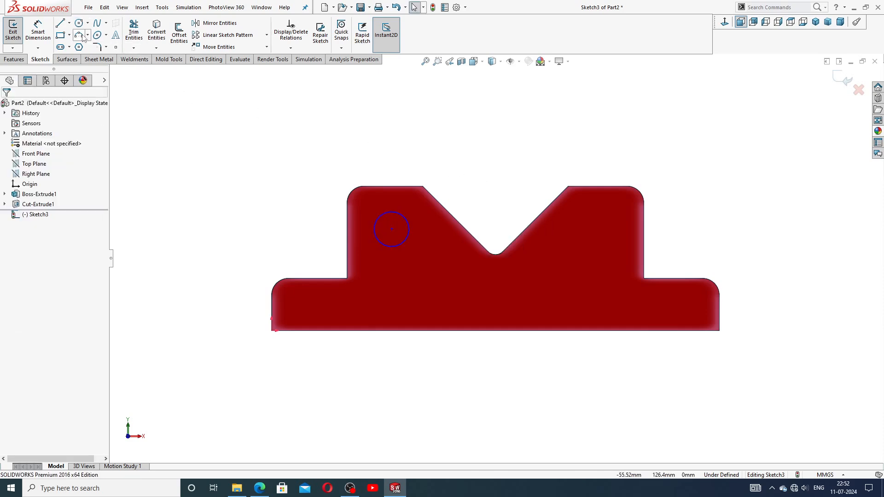
# Draw a vertical centerline about 95 mm long upward from the midpoint of the jaw's bottom edge.
pyautogui.click(69, 23)
pyautogui.click(83, 46)
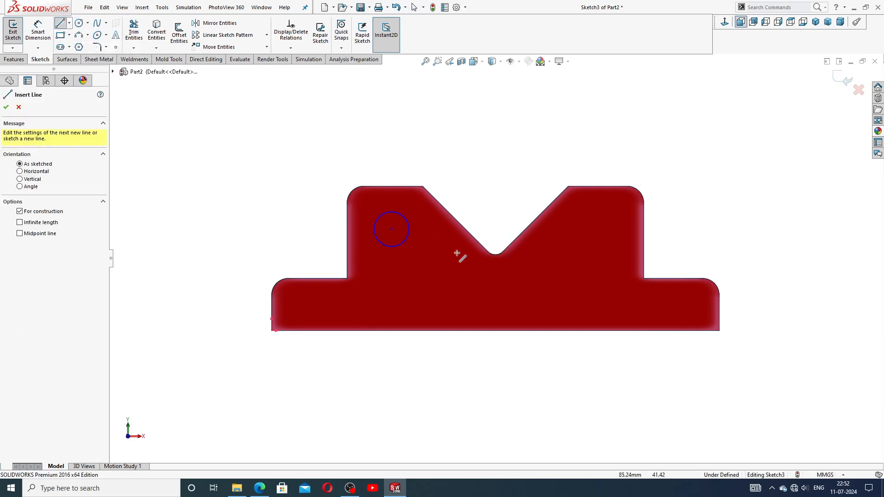
pyautogui.click(495, 330)
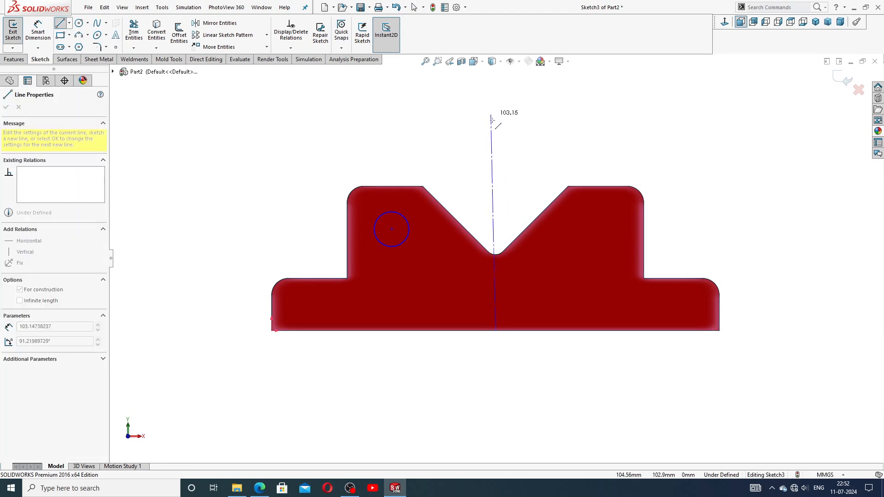
pyautogui.click(495, 131)
pyautogui.rightClick(520, 141)
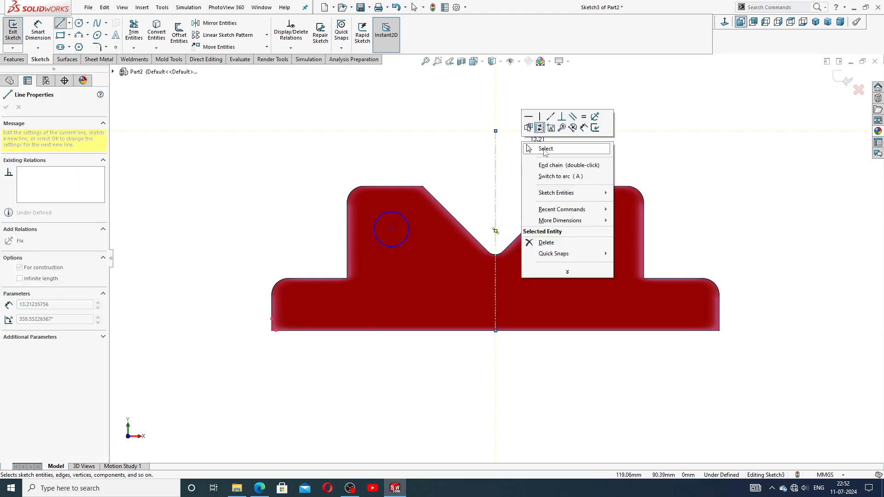
pyautogui.click(540, 150)
pyautogui.click(496, 143)
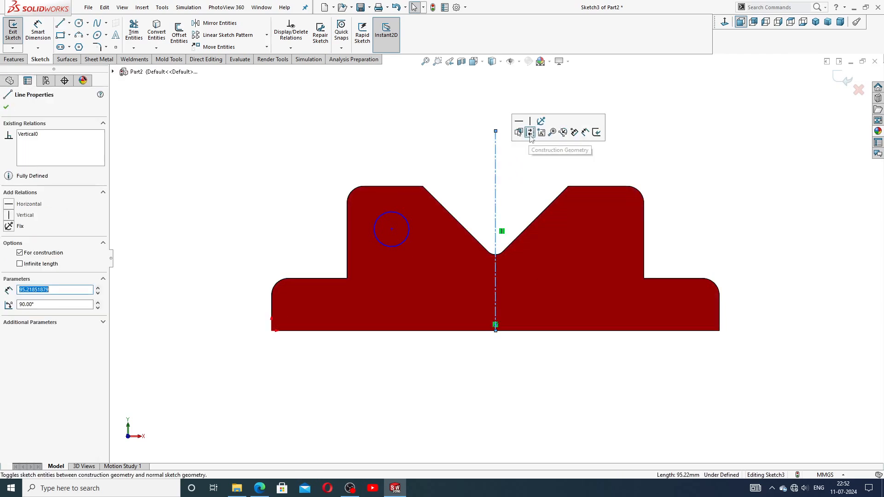
pyautogui.click(186, 160)
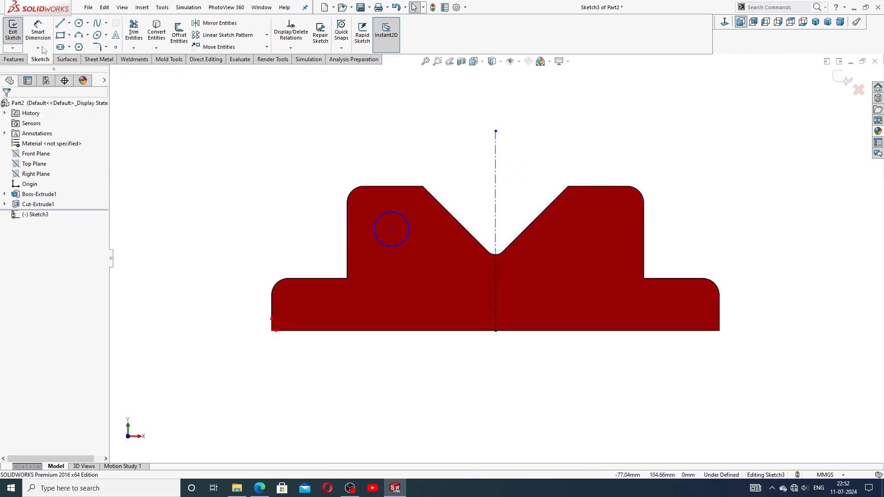
# Dimension the circle's center 48 mm from the vertical centerline.
pyautogui.click(38, 33)
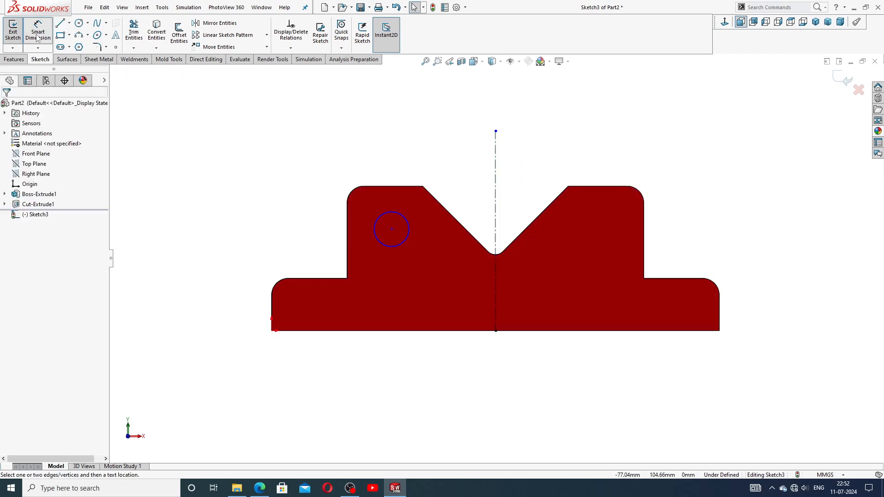
pyautogui.click(391, 228)
pyautogui.click(496, 221)
pyautogui.click(462, 169)
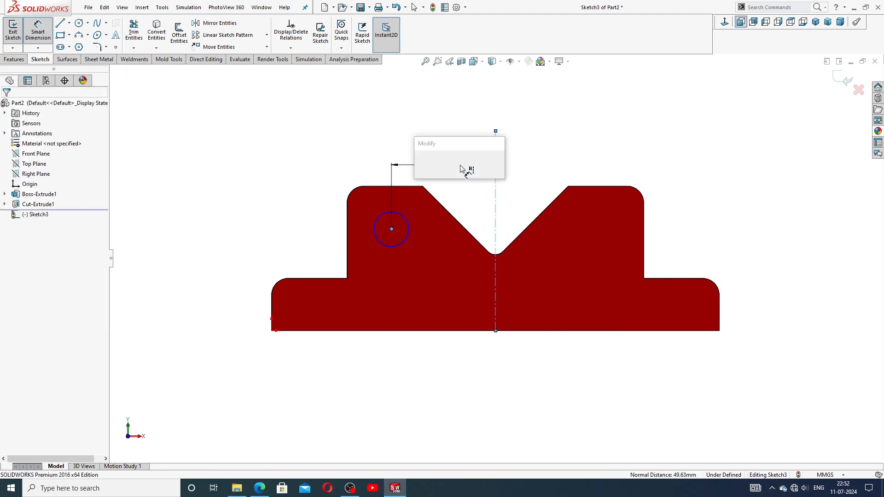
pyautogui.write('48')
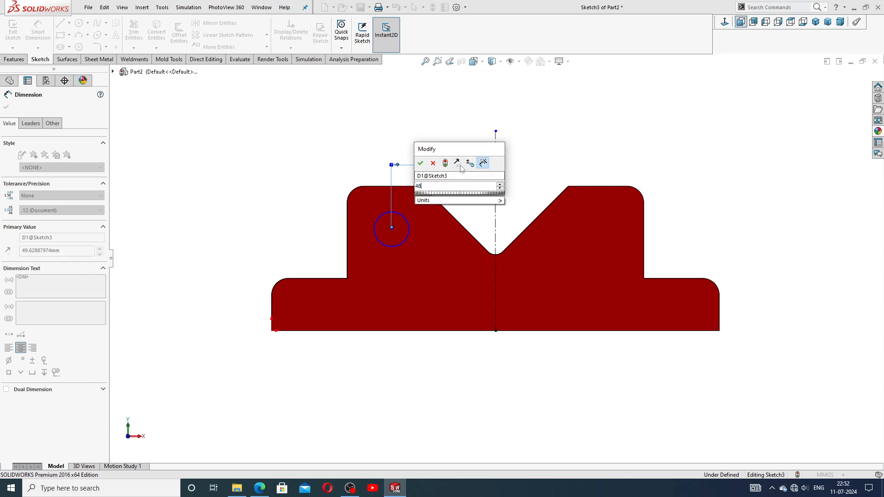
pyautogui.press('Return')
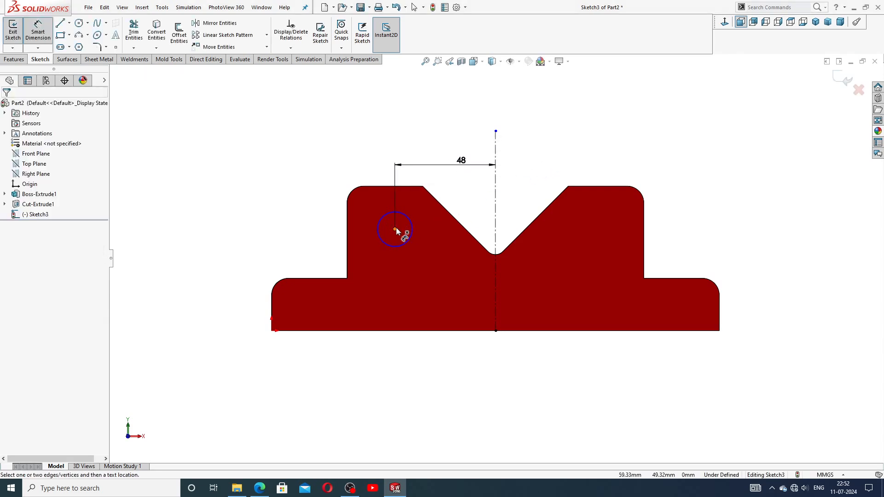
# Set the circle's diameter to 13 mm.
pyautogui.click(398, 212)
pyautogui.click(325, 228)
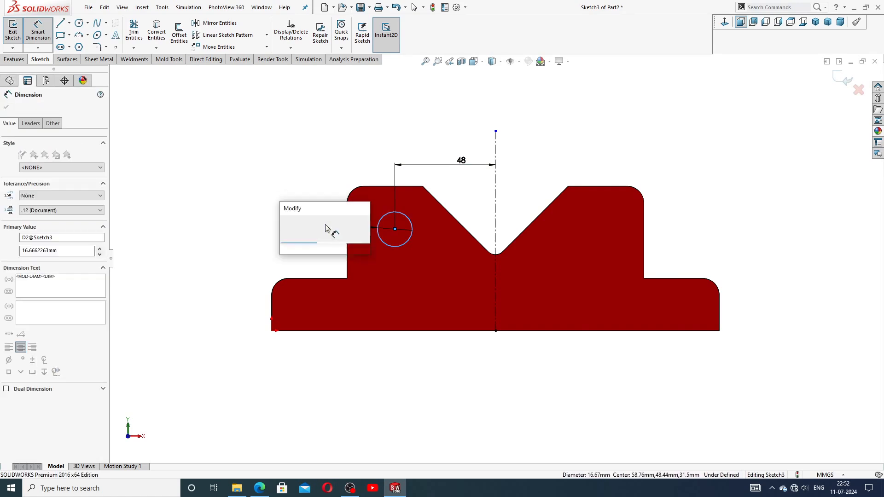
pyautogui.write('13')
pyautogui.press('Return')
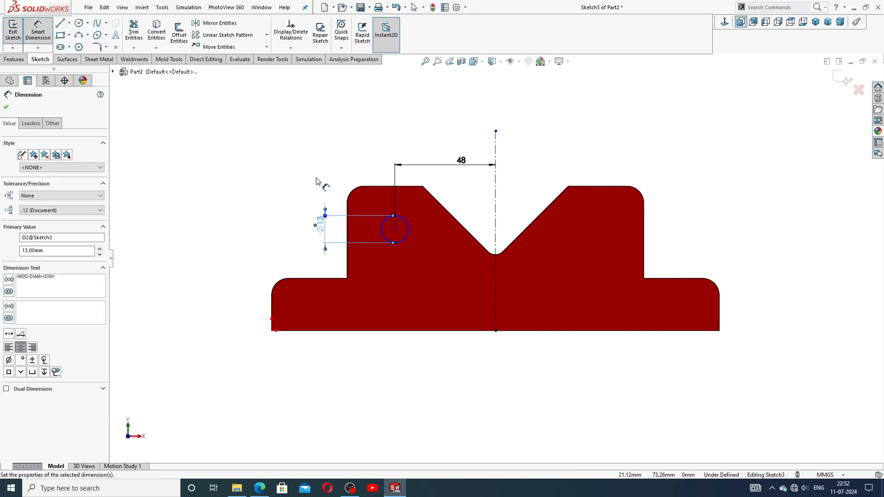
pyautogui.click(316, 178)
pyautogui.moveTo(321, 220); pyautogui.dragTo(323, 230)
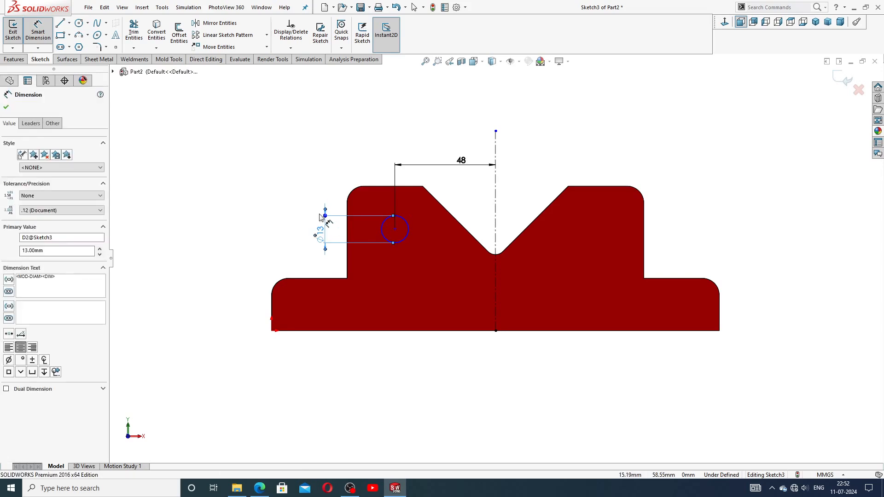
# Dimension the circle's center 22 mm below the top edge of the jaw's left upright.
pyautogui.click(395, 228)
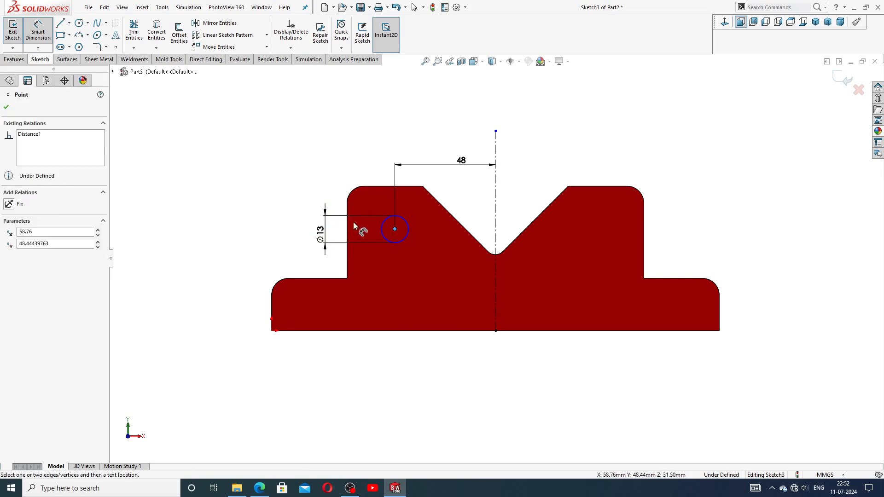
pyautogui.click(382, 186)
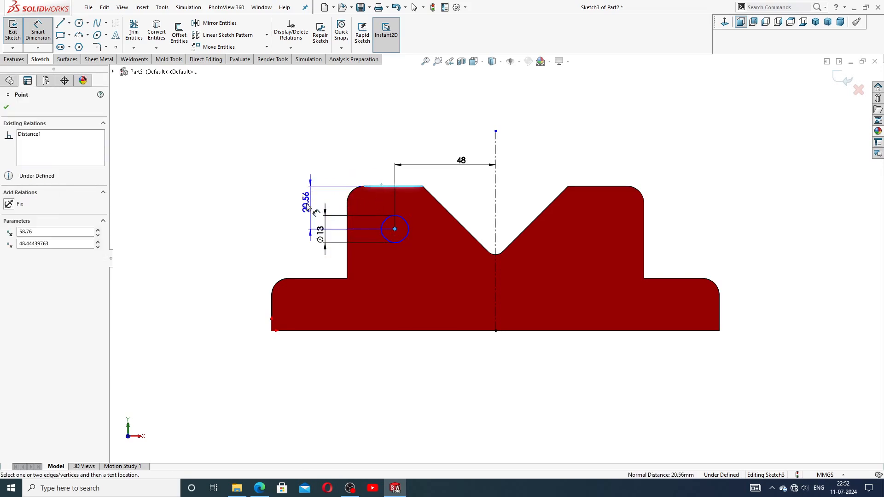
pyautogui.click(298, 202)
pyautogui.write('22')
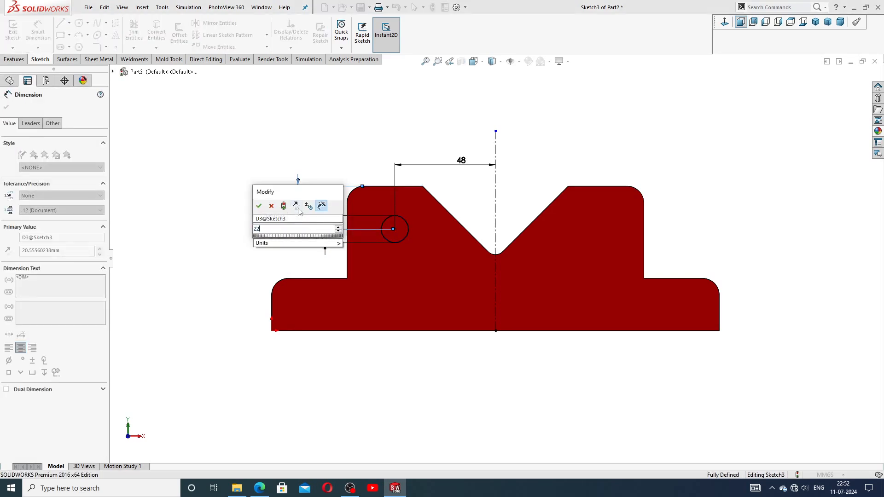
pyautogui.press('Return')
pyautogui.click(325, 167)
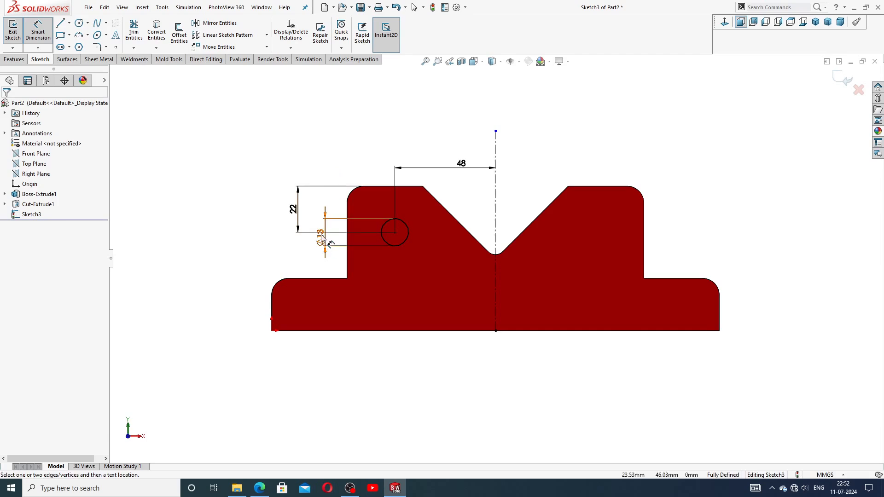
# Reposition the 13 mm diameter dimension to the circle's right and bring the 22 mm dimension closer to the left upright.
pyautogui.moveTo(321, 236); pyautogui.dragTo(423, 230)
pyautogui.click(473, 203)
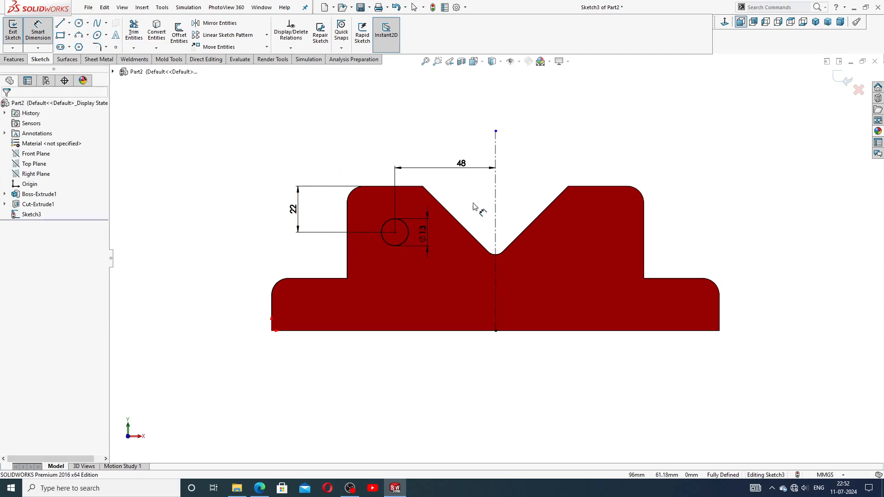
pyautogui.moveTo(293, 210); pyautogui.dragTo(326, 211)
pyautogui.click(473, 199)
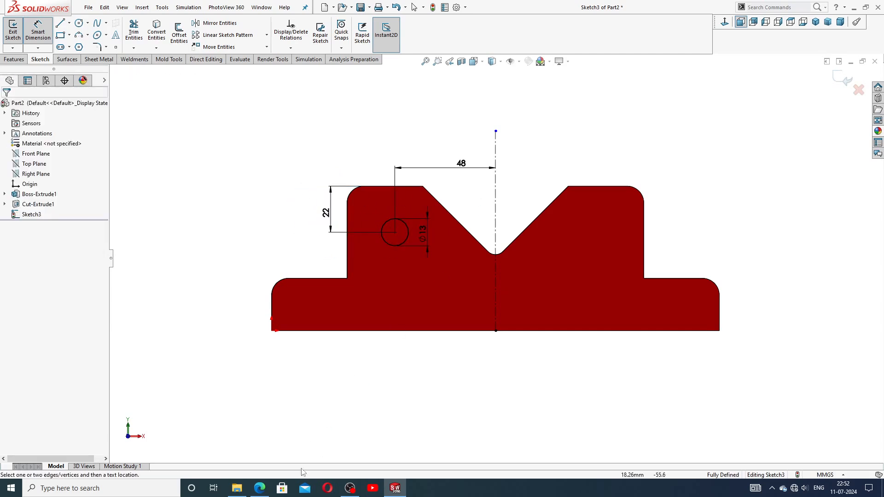
# Consult the fixed jaw drawing PDF, and mirror the 13 mm circle about the vertical centerline in the SolidWorks sketch.
pyautogui.click(260, 488)
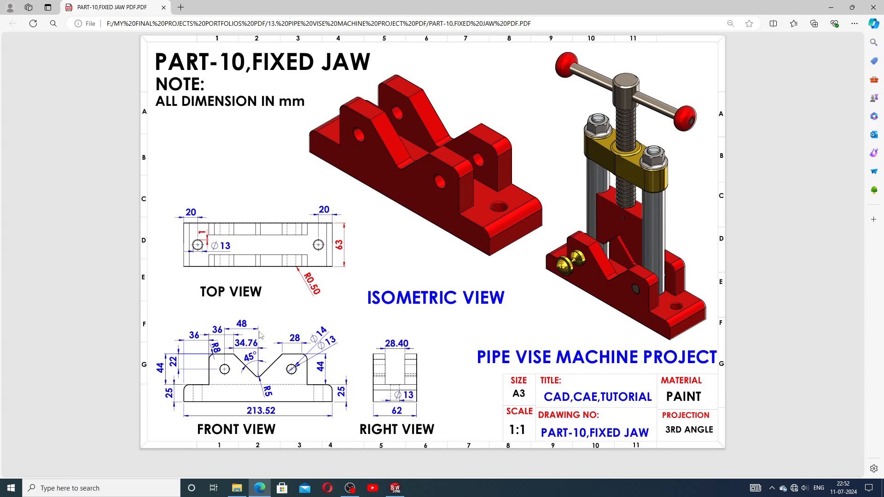
pyautogui.click(395, 488)
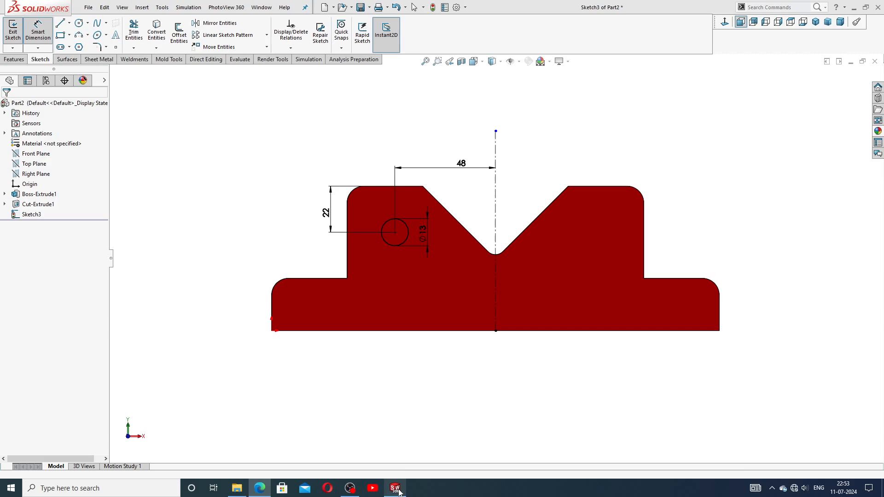
pyautogui.rightClick(548, 144)
pyautogui.click(559, 137)
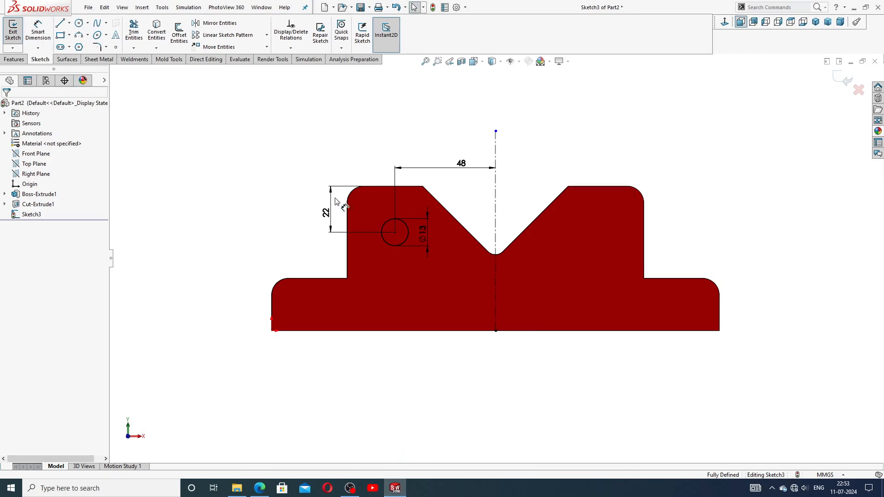
pyautogui.click(401, 223)
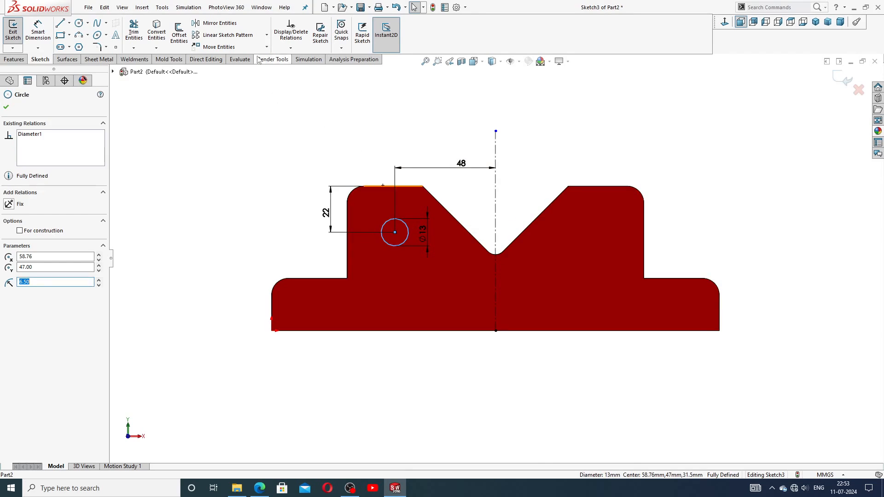
pyautogui.click(219, 23)
pyautogui.click(80, 215)
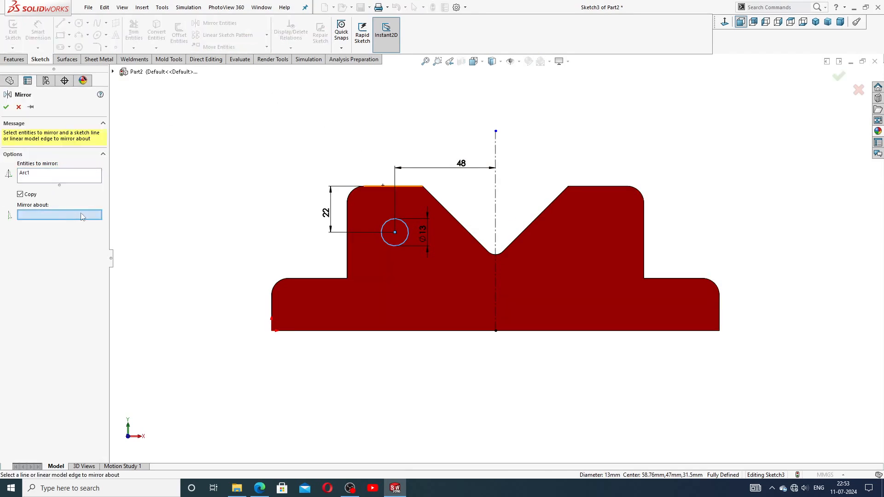
pyautogui.click(495, 198)
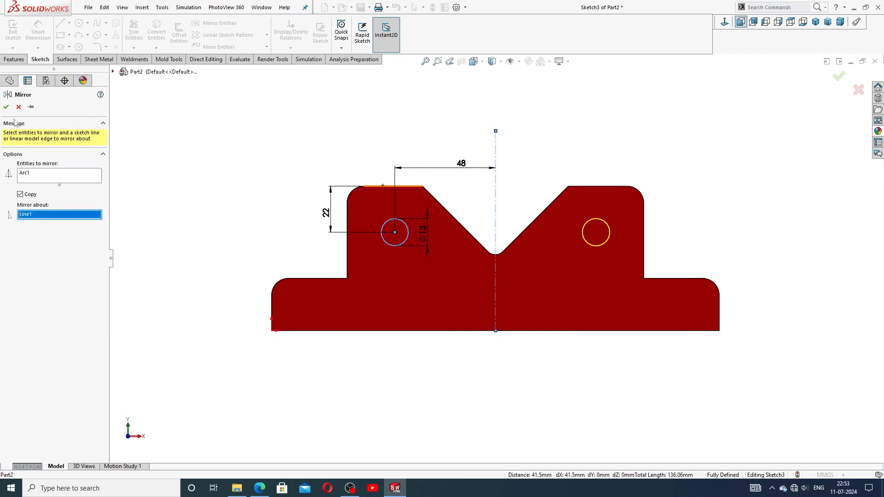
pyautogui.press('Return')
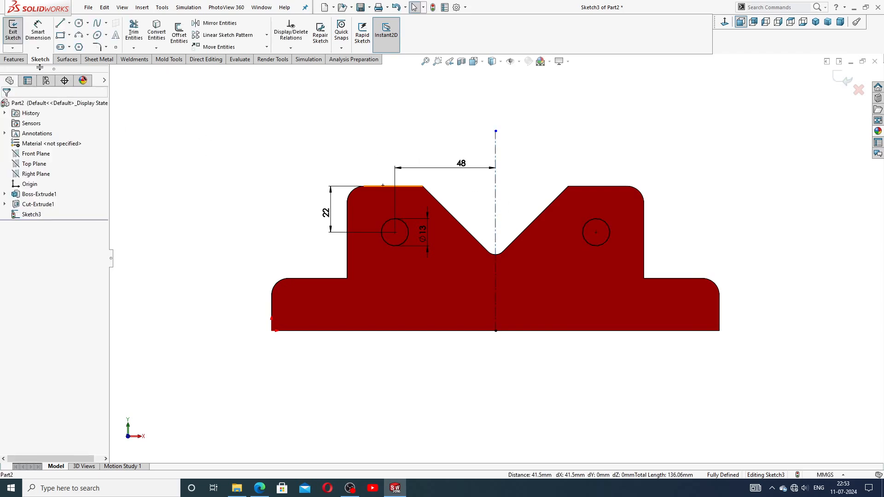
# Cut both circles through the jaw with an Extruded Cut set to Through All.
pyautogui.click(13, 59)
pyautogui.click(136, 40)
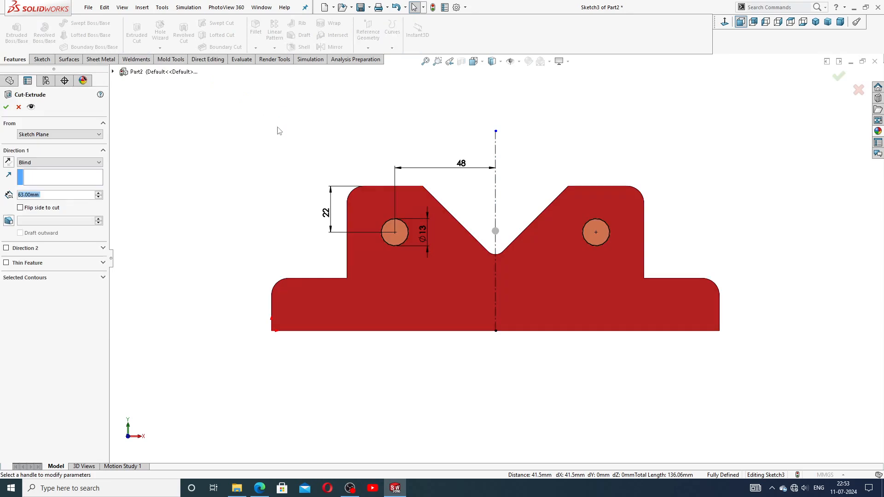
pyautogui.click(51, 164)
pyautogui.click(49, 178)
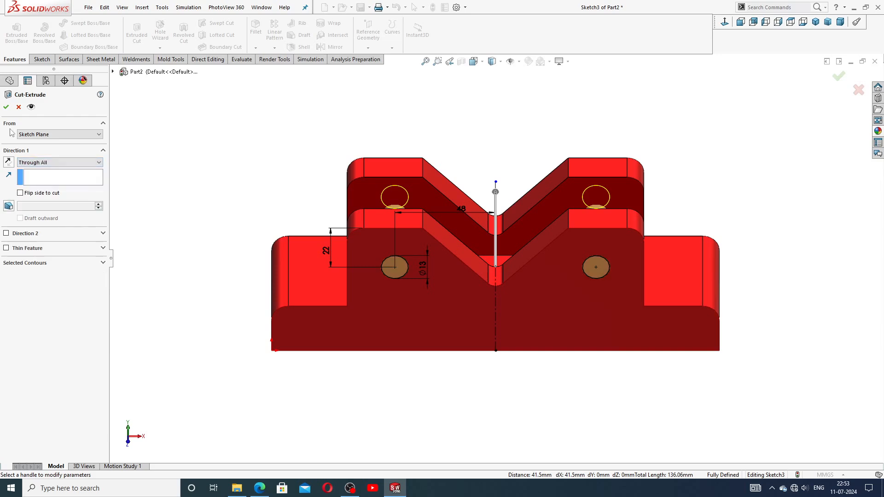
pyautogui.click(6, 107)
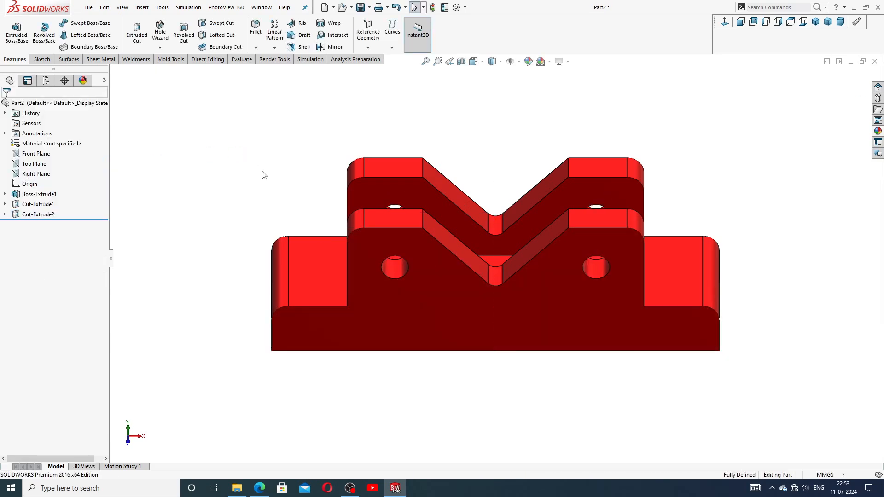
pyautogui.moveTo(526, 276); pyautogui.dragTo(491, 219, button='middle')
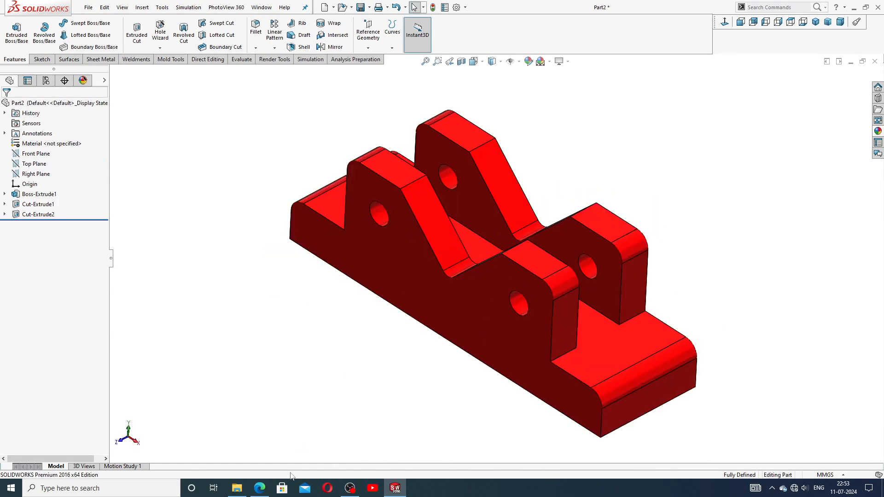
# Consult the fixed jaw drawing PDF, and start a SolidWorks sketch on the base's upper face, viewed normal to it.
pyautogui.click(259, 489)
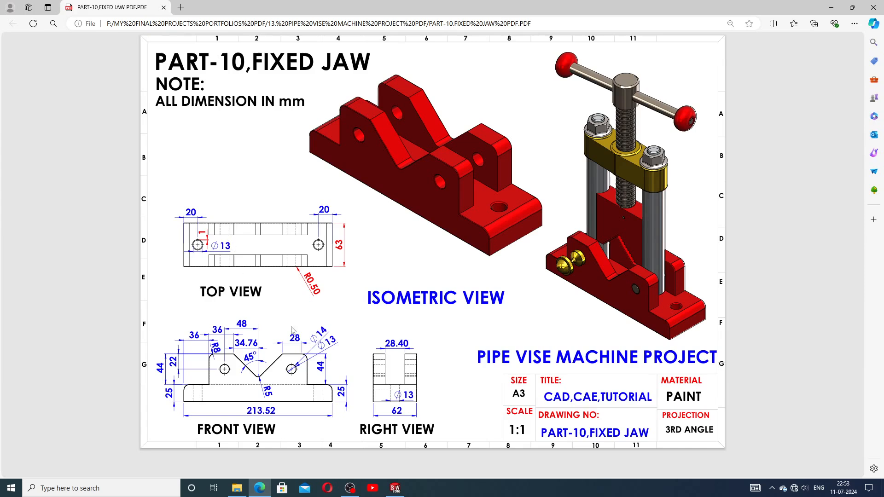
pyautogui.click(395, 488)
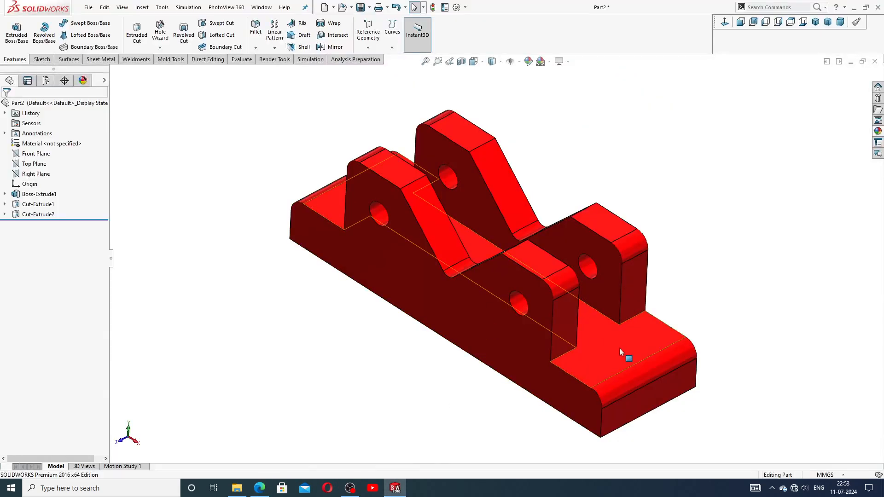
pyautogui.click(620, 348)
pyautogui.click(656, 321)
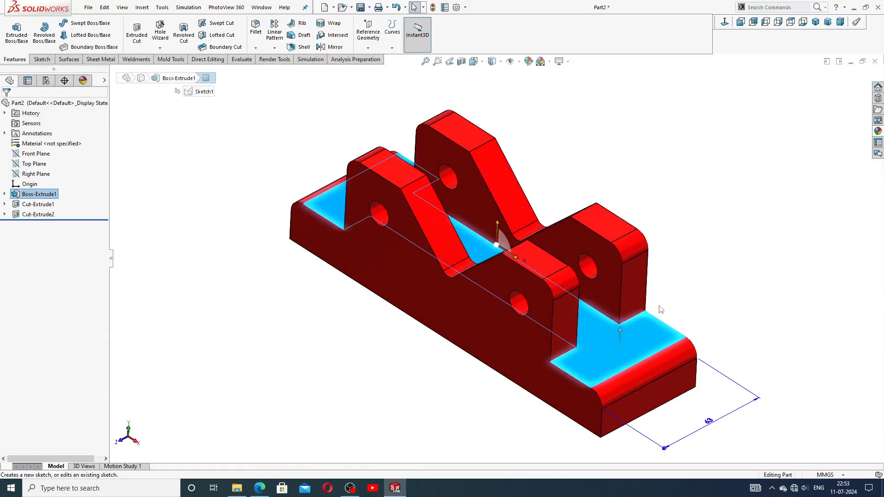
pyautogui.click(724, 22)
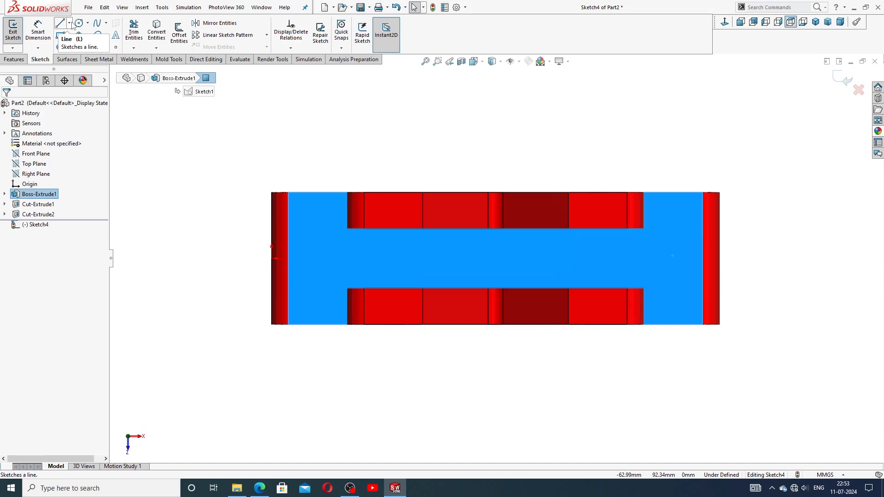
# Sketch circles of about 7.4 mm radius on the base's left end and about 8.6 mm on its right end, centers level with the origin.
pyautogui.click(79, 23)
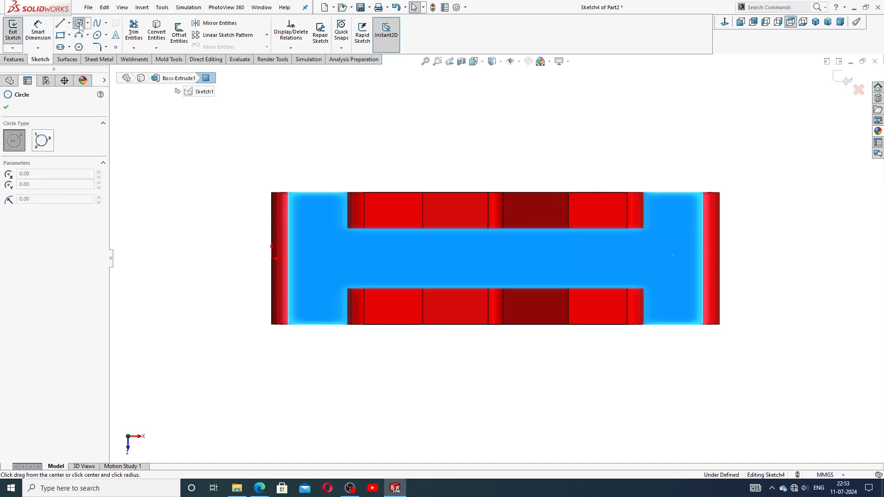
pyautogui.click(322, 258)
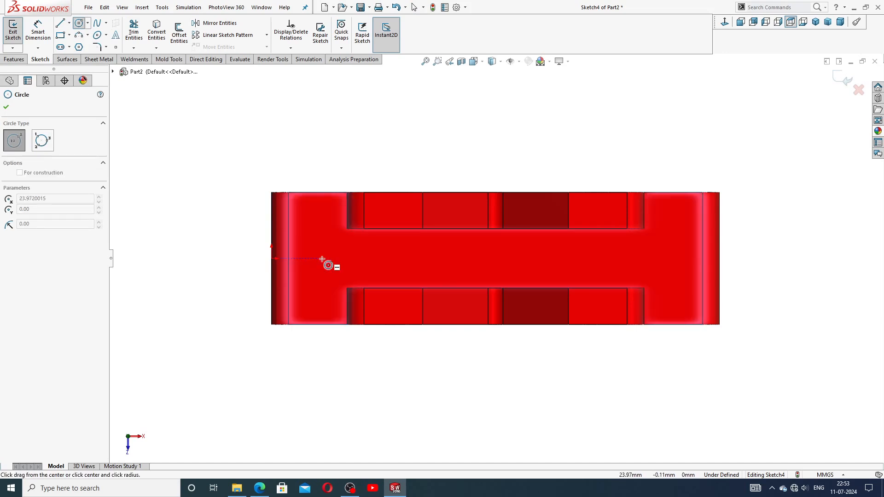
pyautogui.click(329, 244)
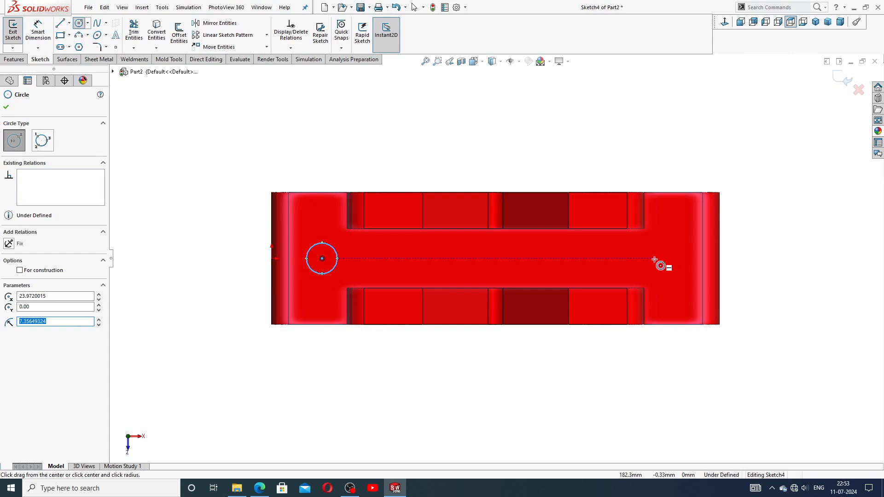
pyautogui.click(657, 258)
pyautogui.click(663, 241)
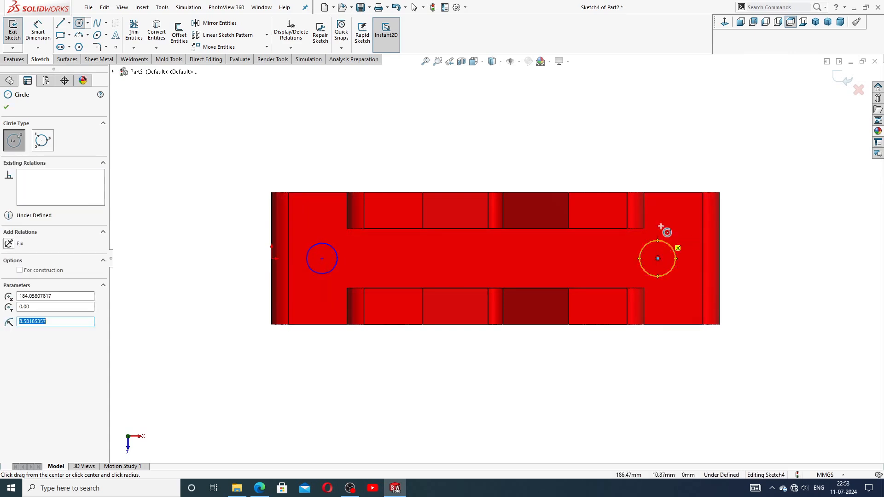
pyautogui.rightClick(665, 178)
pyautogui.click(676, 182)
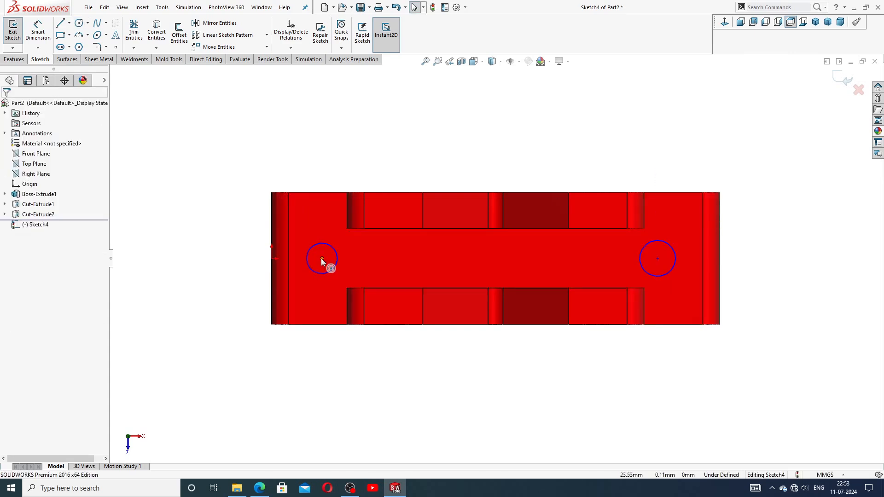
# Add a horizontal relation between the origin and the centers of both circles.
pyautogui.click(272, 259)
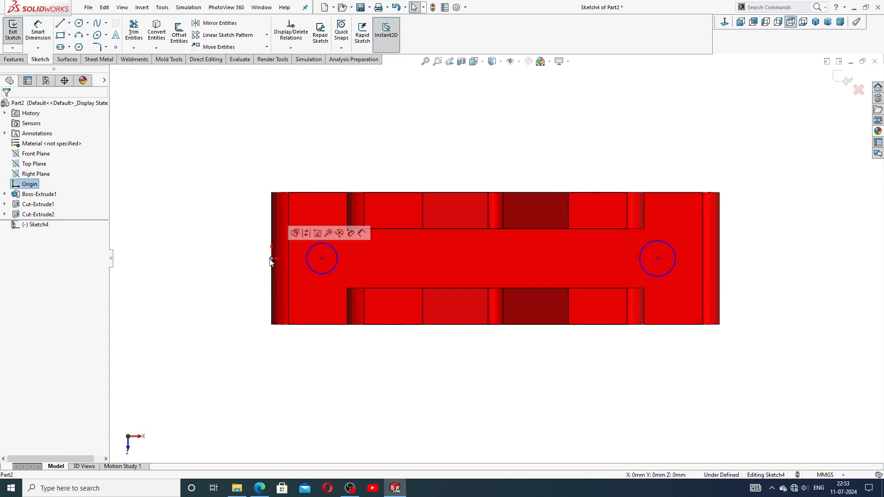
pyautogui.keyDown('ctrl'); pyautogui.click(322, 258); pyautogui.keyUp('ctrl')
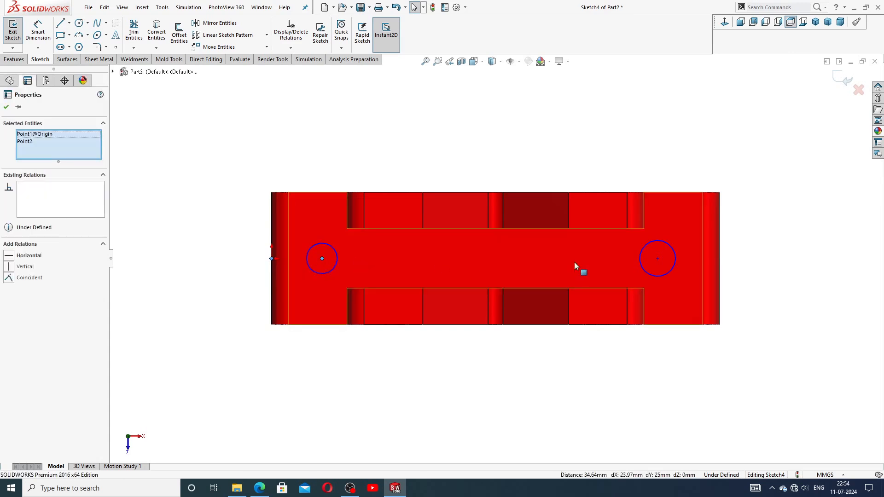
pyautogui.keyDown('ctrl'); pyautogui.click(658, 258); pyautogui.keyUp('ctrl')
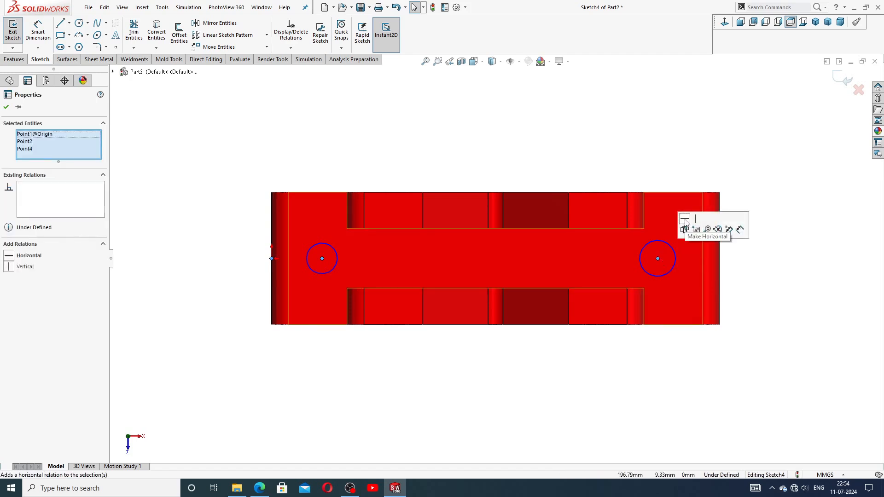
pyautogui.click(684, 220)
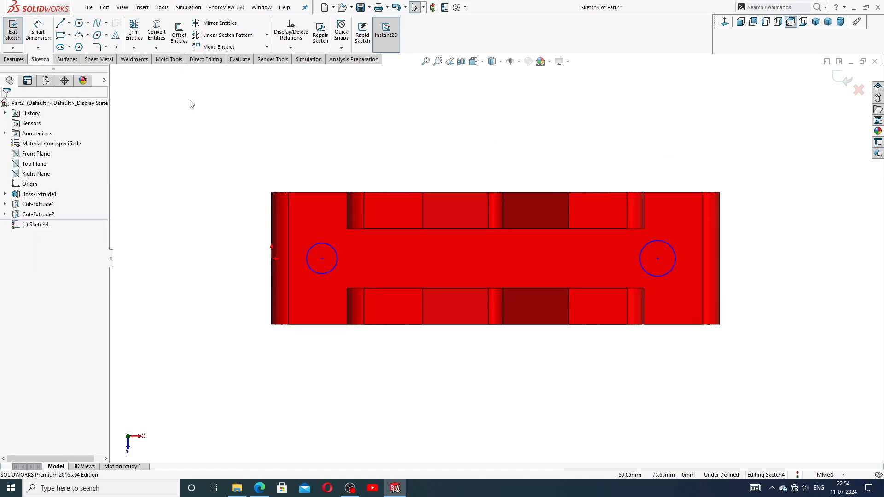
# Dimension the left circle's center 20 mm horizontally from the origin.
pyautogui.click(38, 32)
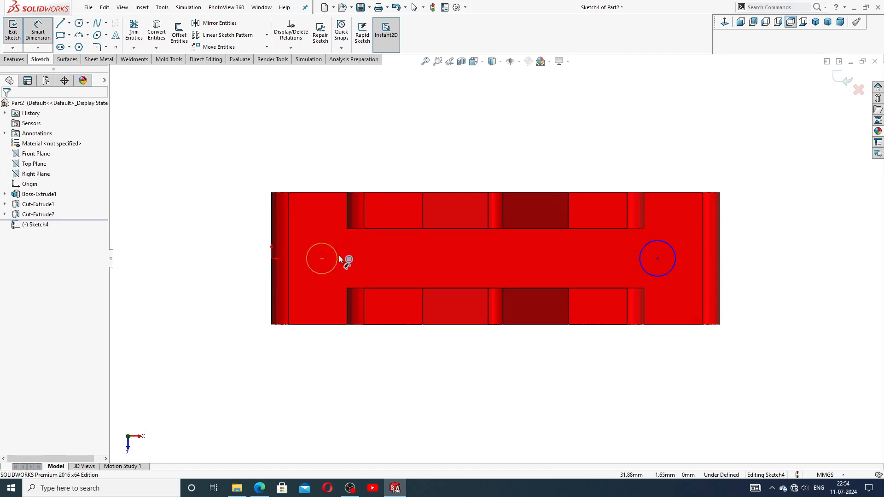
pyautogui.click(322, 259)
pyautogui.click(272, 259)
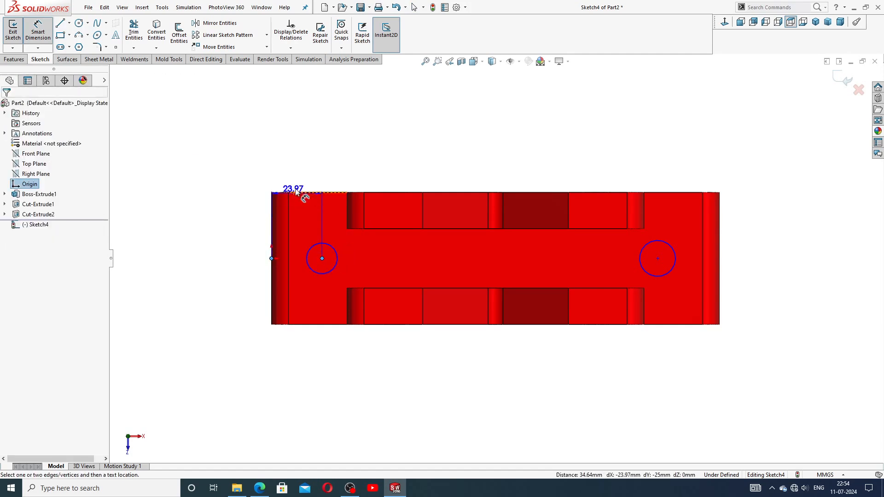
pyautogui.click(299, 182)
pyautogui.write('20')
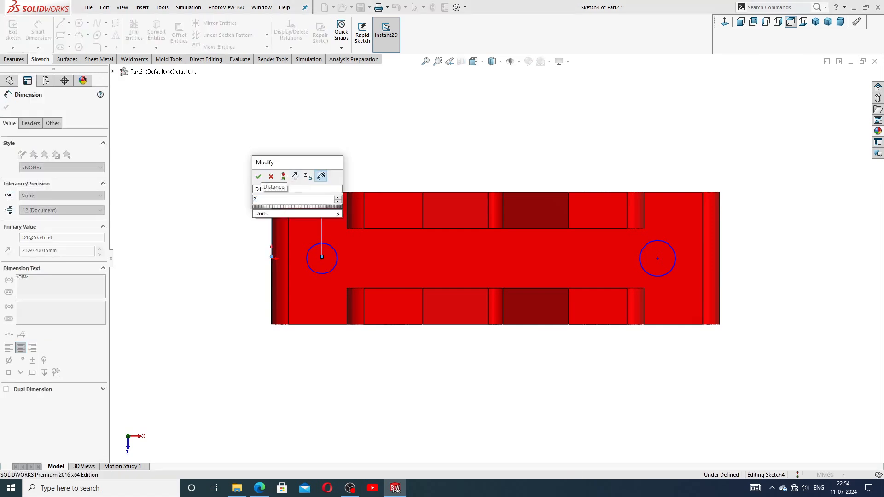
pyautogui.press('Return')
pyautogui.click(354, 173)
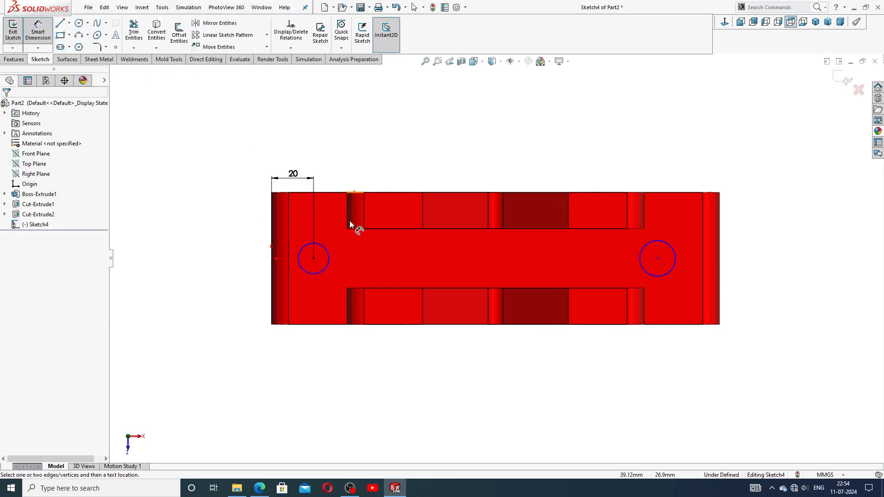
# Set the left circle's diameter to 13 mm with Smart Dimension, and return to selection mode.
pyautogui.click(322, 249)
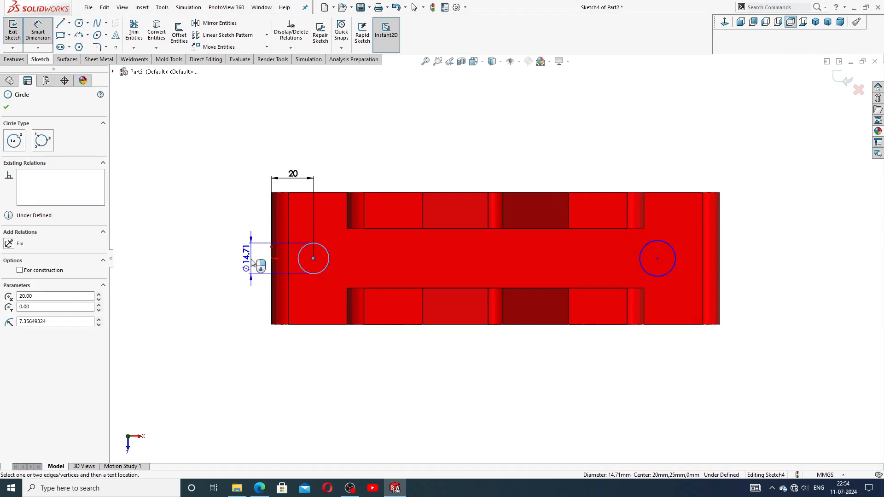
pyautogui.click(253, 262)
pyautogui.write('13')
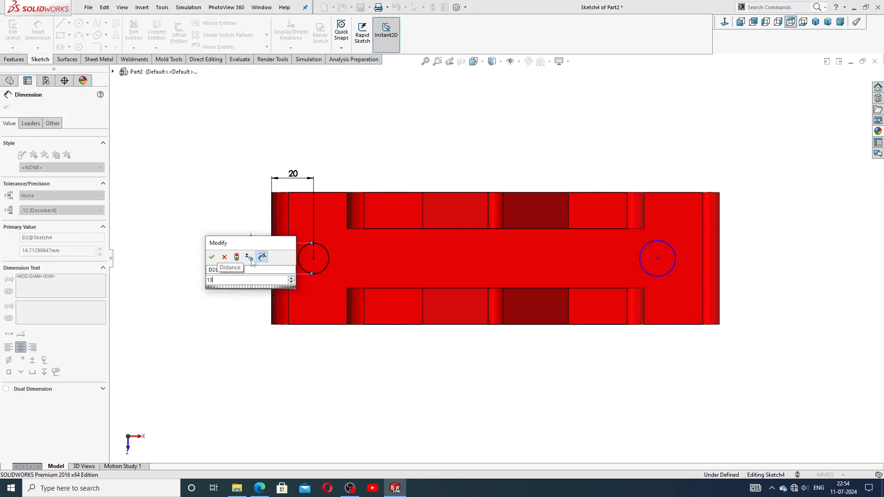
pyautogui.click(214, 257)
pyautogui.click(349, 170)
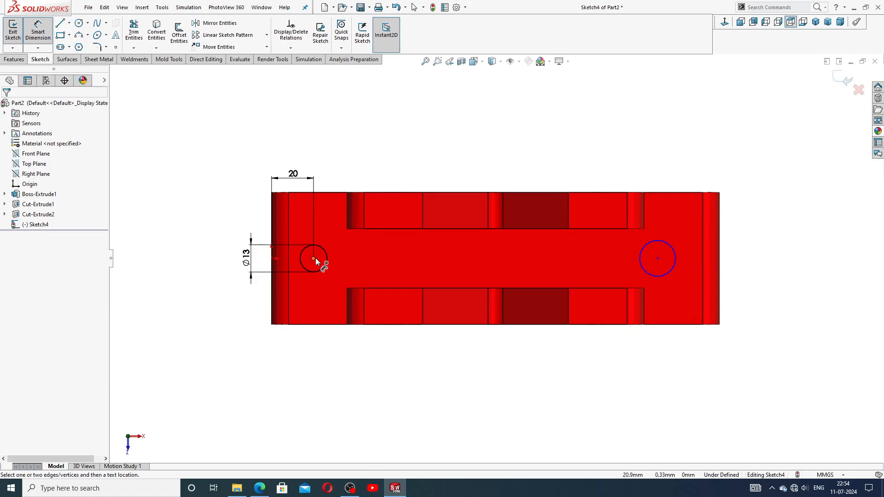
pyautogui.rightClick(359, 161)
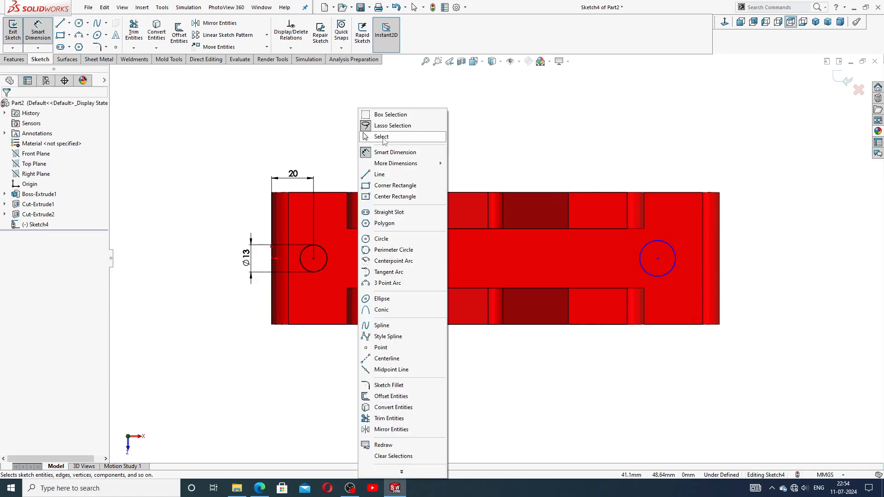
pyautogui.click(382, 137)
# Make the right circle equal in size to the left circle with an Equal relation.
pyautogui.click(319, 248)
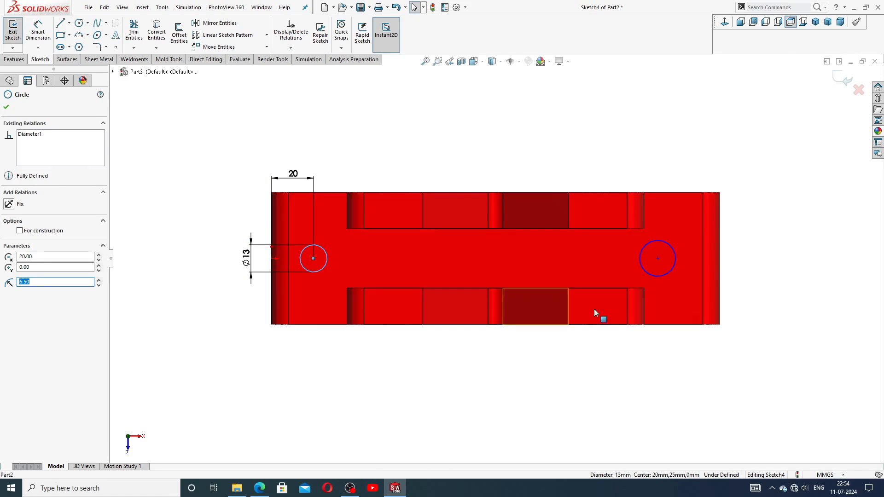
pyautogui.keyDown('ctrl'); pyautogui.click(670, 247); pyautogui.keyUp('ctrl')
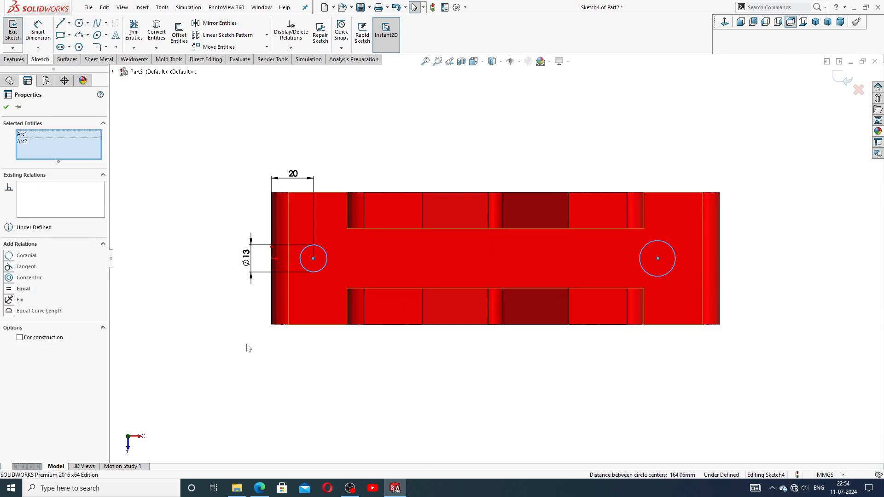
pyautogui.click(21, 290)
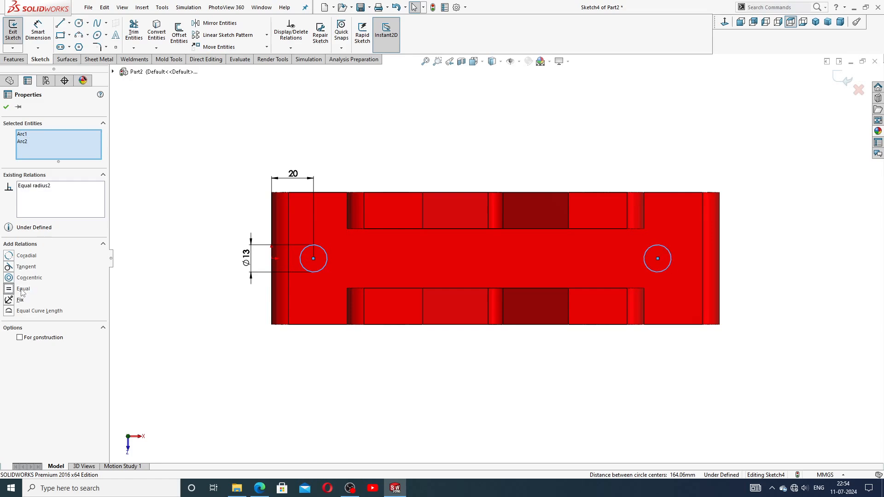
pyautogui.click(187, 313)
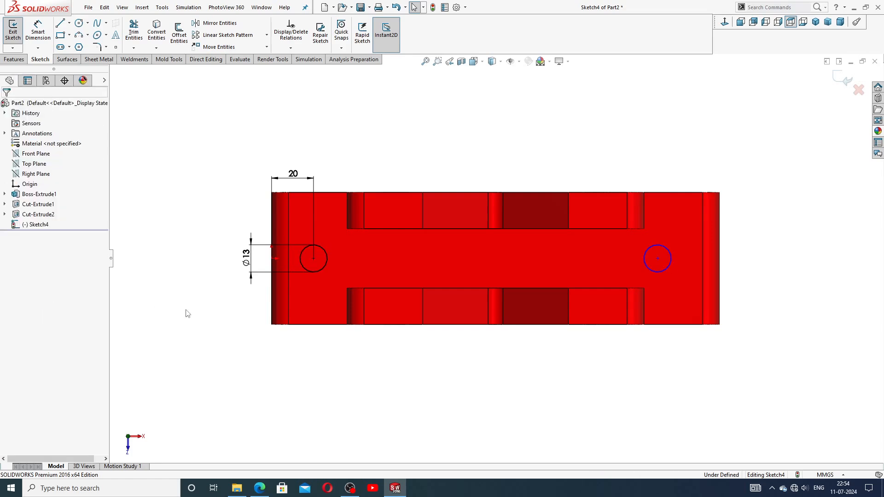
# Dimension the right circle's center 20 mm from the base's right end edge, and return to selection mode.
pyautogui.click(38, 35)
pyautogui.click(658, 259)
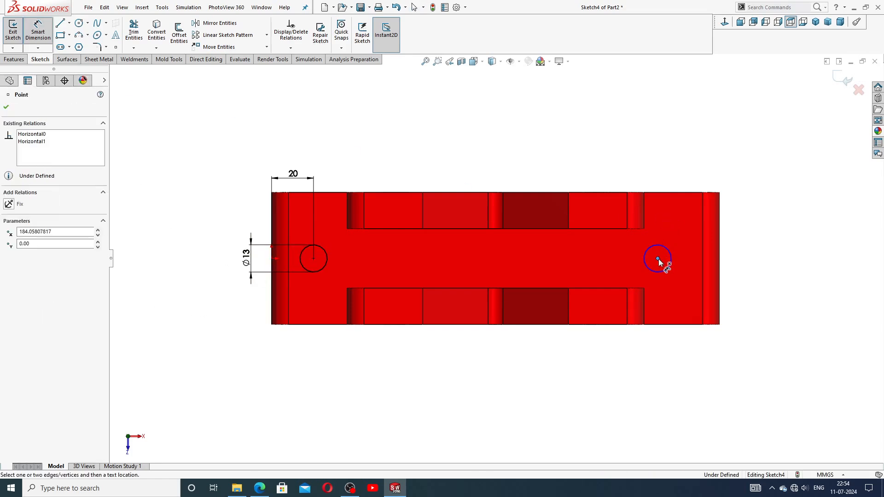
pyautogui.click(720, 260)
pyautogui.click(683, 177)
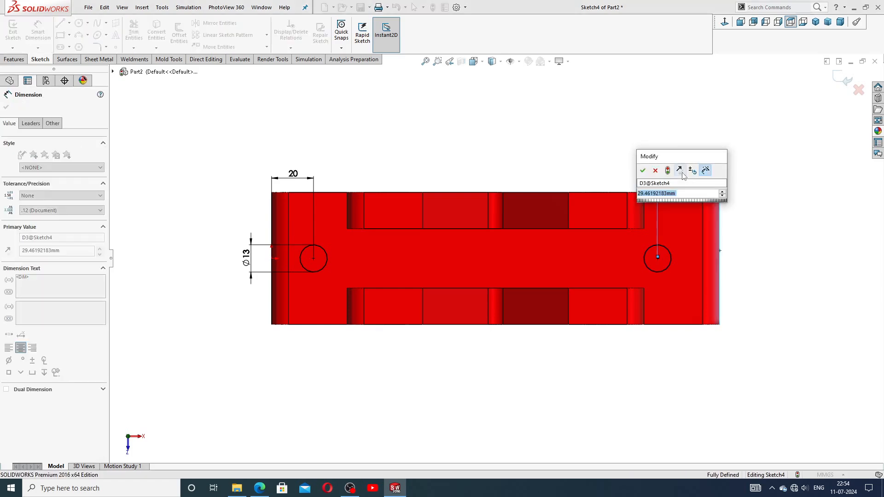
pyautogui.press('Return')
pyautogui.click(743, 141)
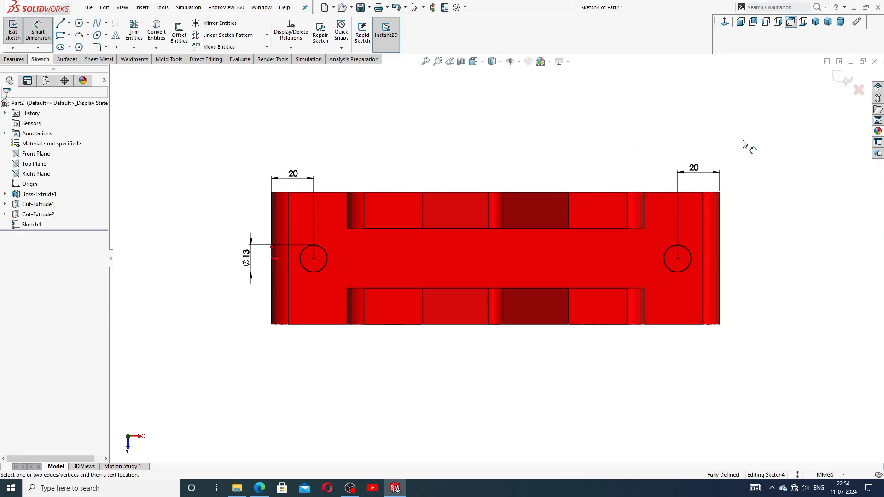
pyautogui.rightClick(700, 109)
pyautogui.click(723, 137)
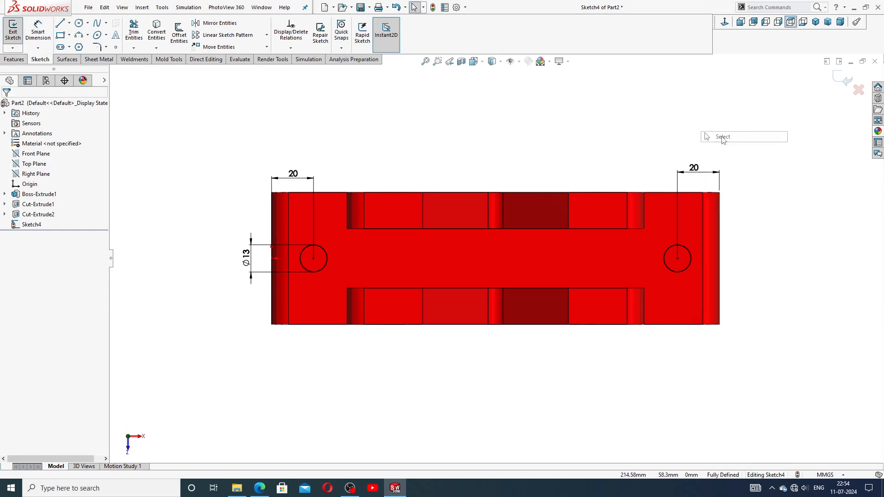
# Reposition the right 20 mm dimension slightly, and move the 13 mm diameter dimension to the right side of the left circle.
pyautogui.moveTo(695, 170); pyautogui.dragTo(701, 173)
pyautogui.click(739, 169)
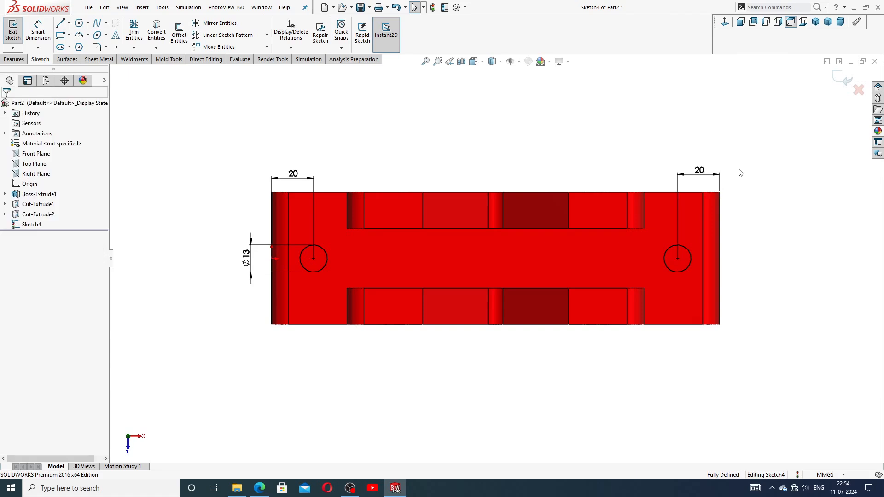
pyautogui.scroll(-1, 676, 257)
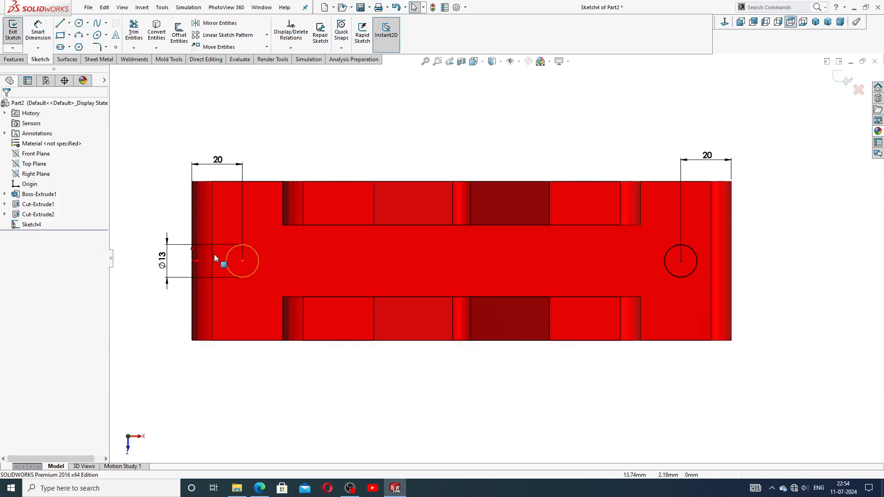
pyautogui.moveTo(164, 258); pyautogui.dragTo(272, 258)
pyautogui.click(321, 160)
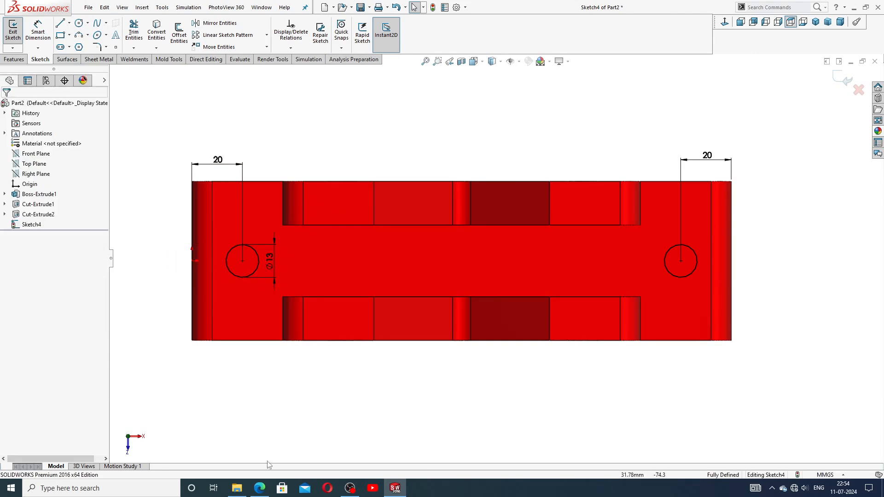
# Consult the fixed jaw drawing PDF, and cut both circles through the base in SolidWorks with an Extruded Cut set to Through All.
pyautogui.click(259, 489)
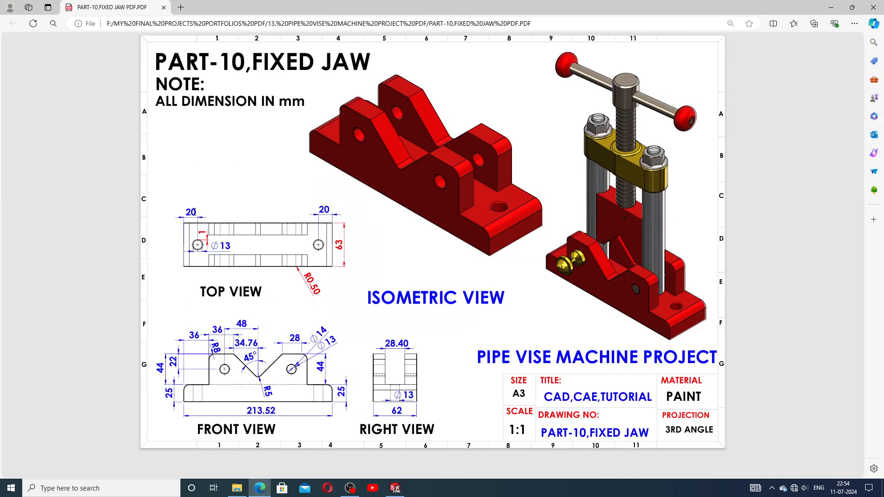
pyautogui.click(395, 488)
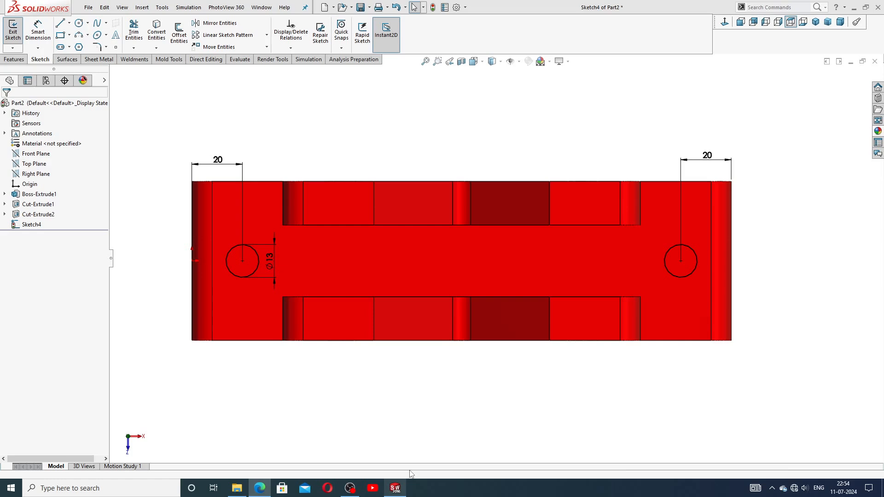
pyautogui.click(22, 60)
pyautogui.click(137, 34)
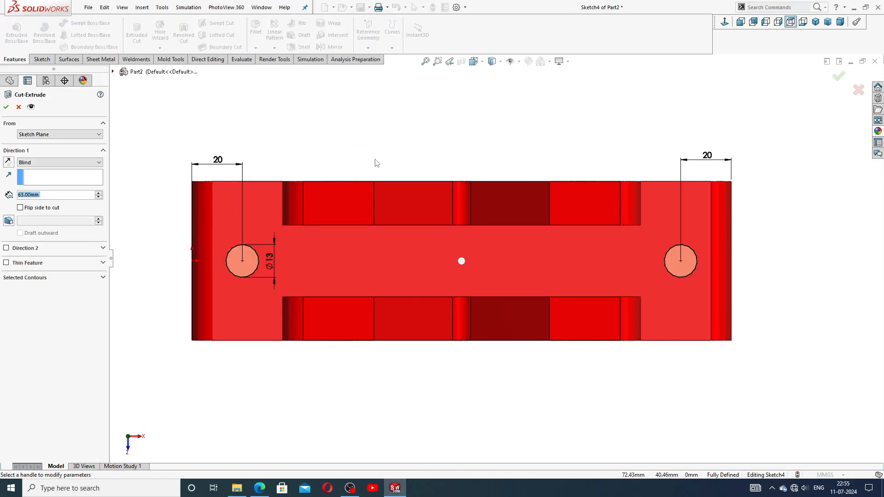
pyautogui.click(55, 162)
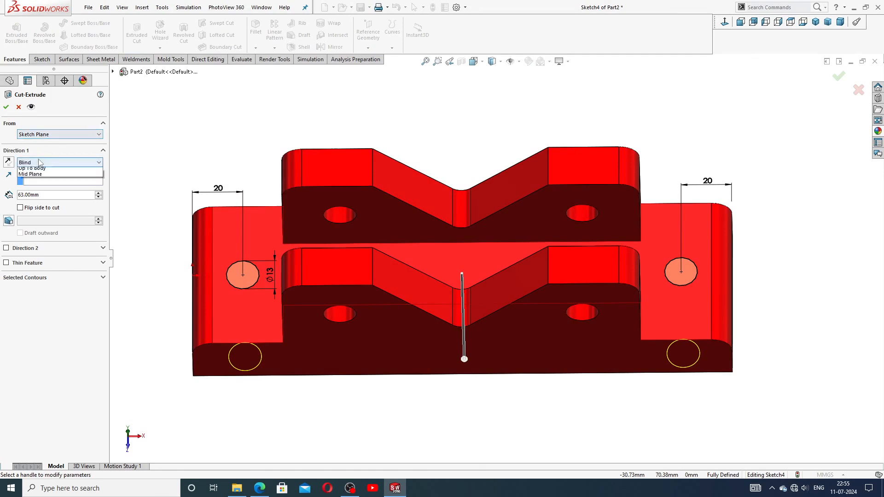
pyautogui.click(37, 177)
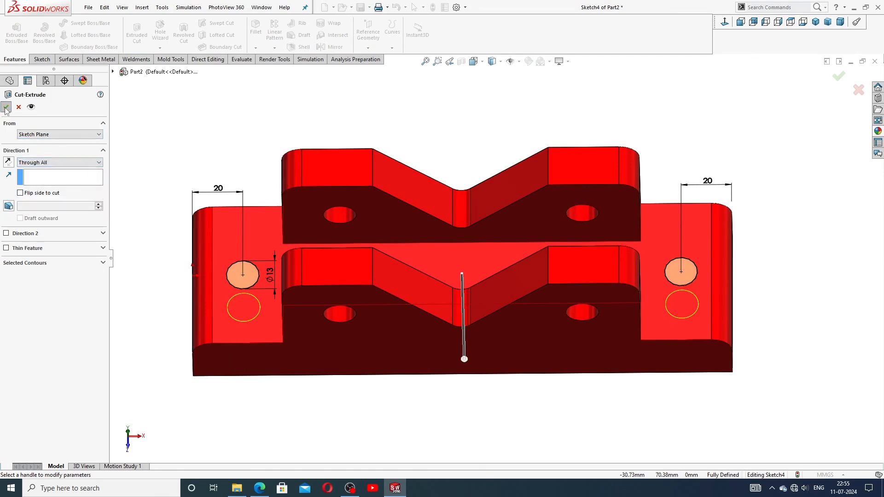
pyautogui.click(6, 108)
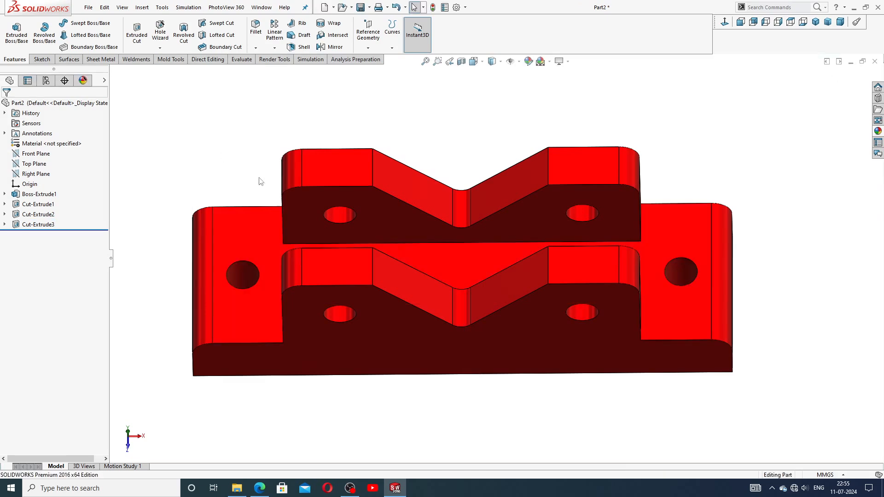
# Set up a 0.5 mm fillet on the jaw's outer front and rear faces.
pyautogui.moveTo(259, 181); pyautogui.dragTo(299, 90, button='middle')
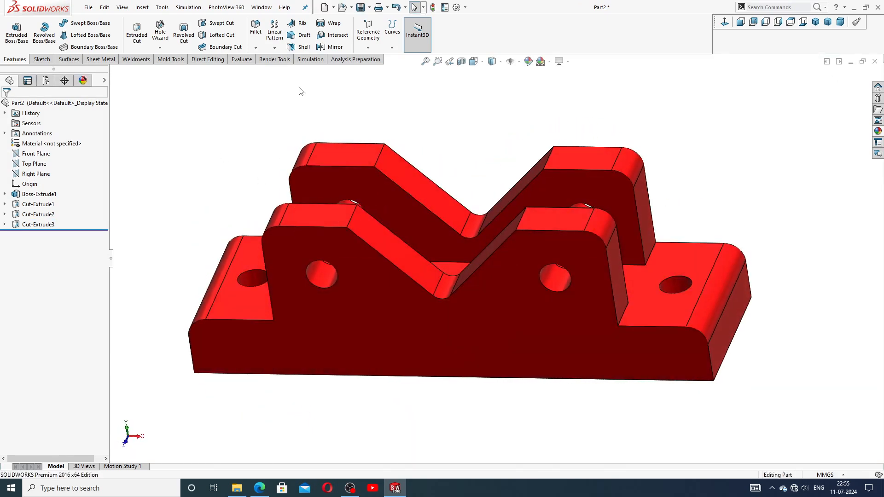
pyautogui.click(256, 26)
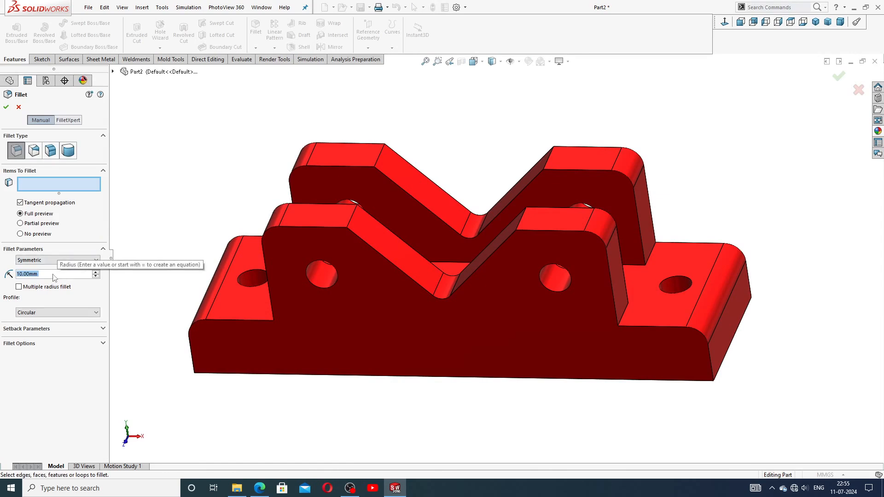
pyautogui.write('0.5')
pyautogui.press('Return')
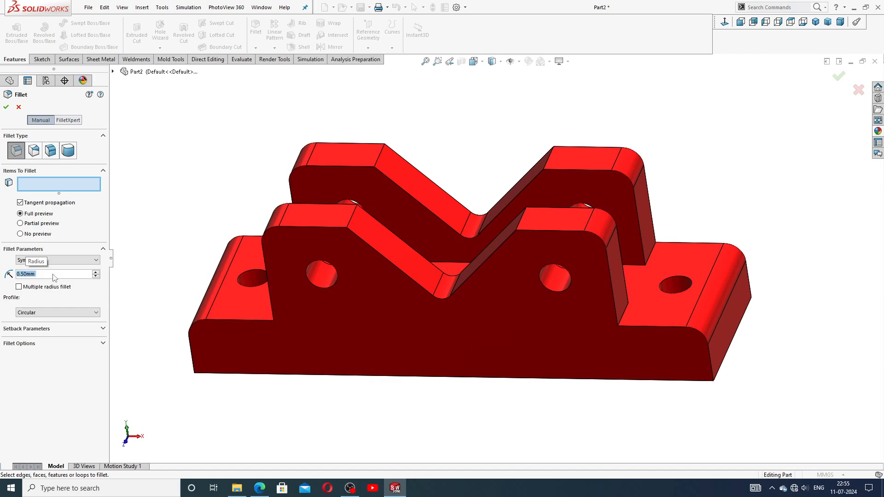
pyautogui.click(394, 306)
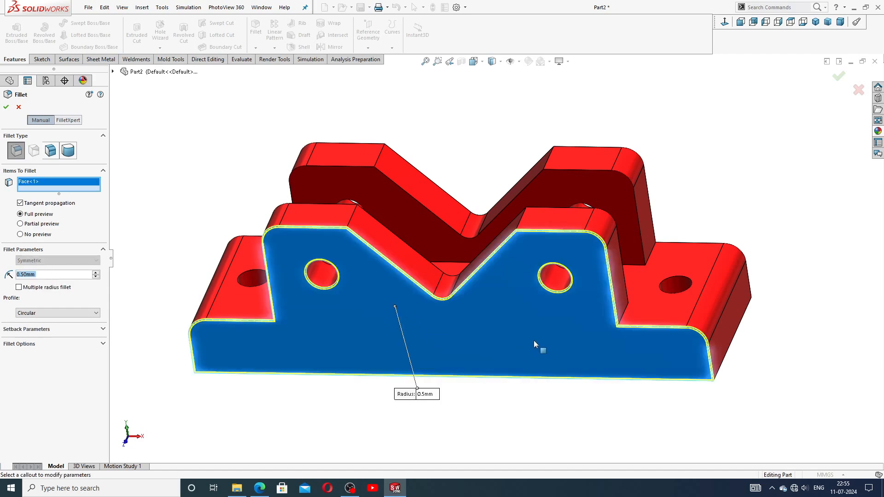
pyautogui.moveTo(534, 343); pyautogui.dragTo(450, 380, button='middle')
pyautogui.click(504, 275)
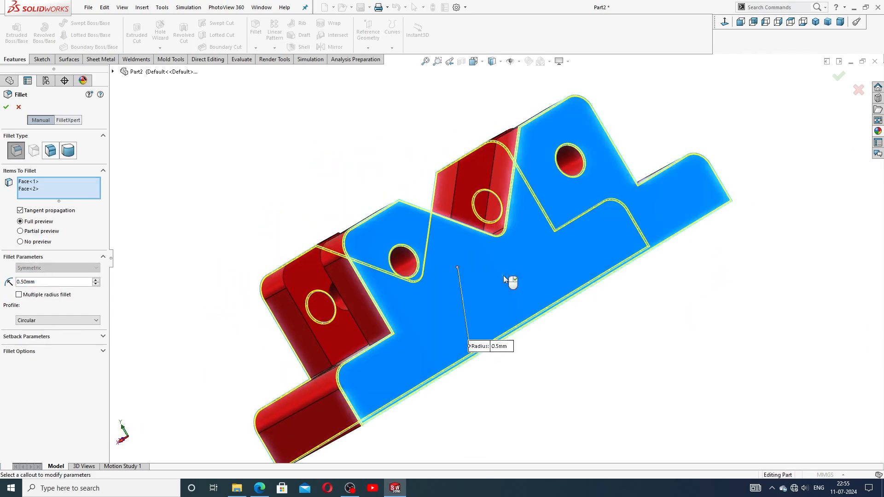
pyautogui.hotkey('ctrl', '7')
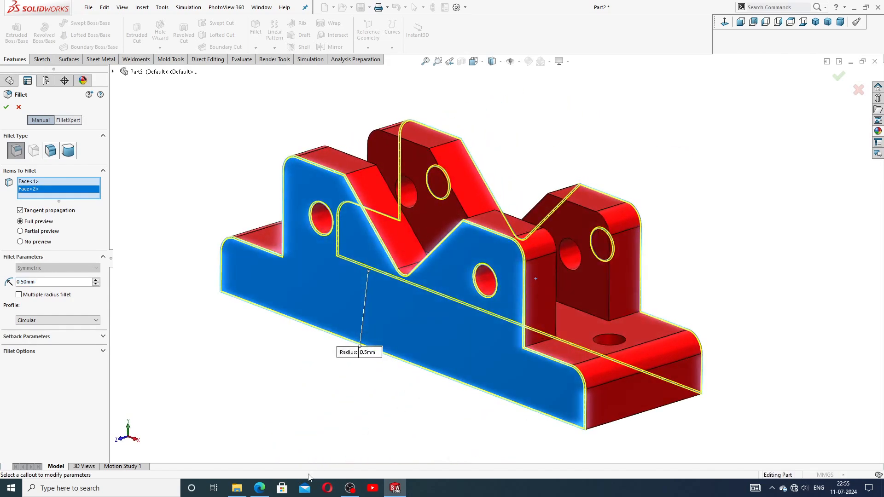
# Check the fixed jaw drawing PDF, apply the face fillet in SolidWorks, and inspect the rounded edge on the front wall.
pyautogui.click(259, 489)
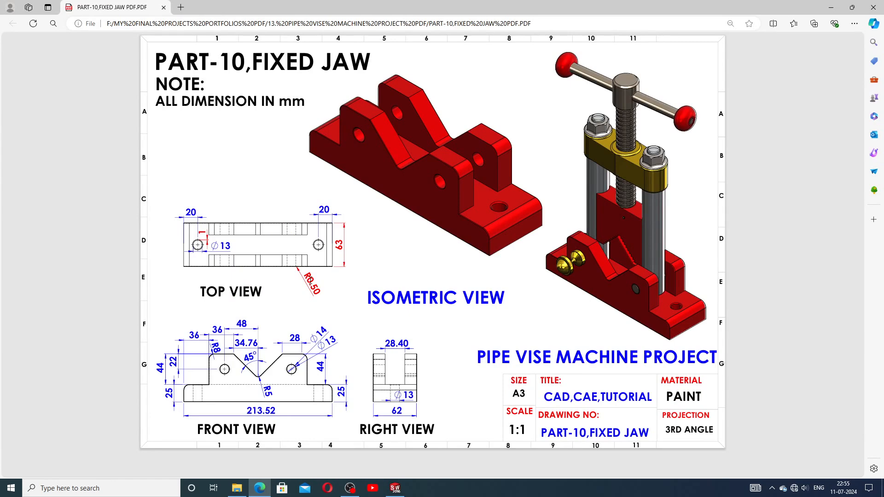
pyautogui.click(396, 488)
pyautogui.scroll(-3, 472, 318)
pyautogui.moveTo(472, 368)
pyautogui.mouseDown(button='middle')
pyautogui.moveTo(456, 345)
pyautogui.moveTo(466, 357)
pyautogui.mouseUp(button='middle')
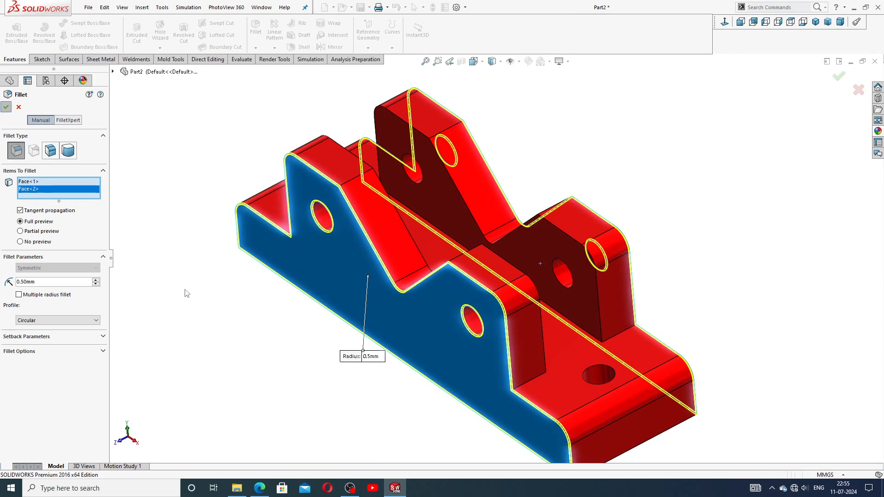
pyautogui.click(231, 344)
pyautogui.moveTo(249, 352); pyautogui.dragTo(276, 302, button='middle')
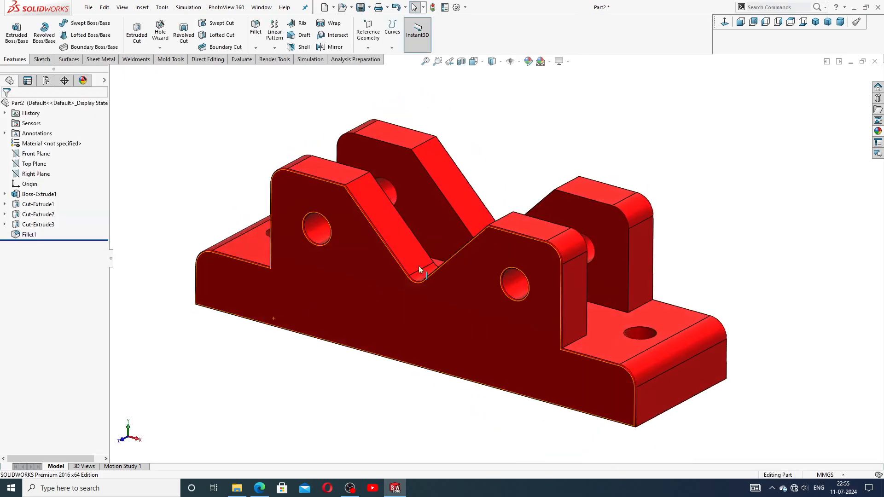
pyautogui.scroll(-5, 537, 231)
pyautogui.click(562, 219)
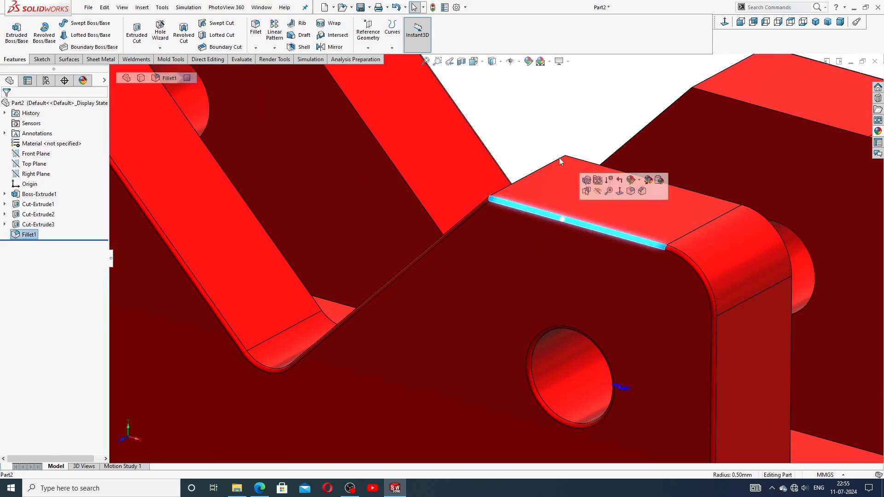
pyautogui.press('Escape')
pyautogui.scroll(6, 573, 228)
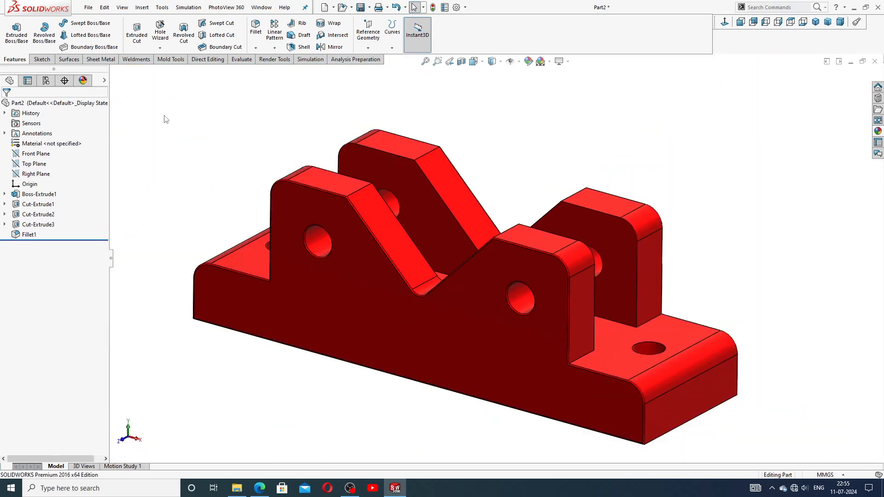
# Chamfer the top edges of both vertical base holes with a 1 mm distance and a 45-degree angle.
pyautogui.click(256, 48)
pyautogui.click(272, 71)
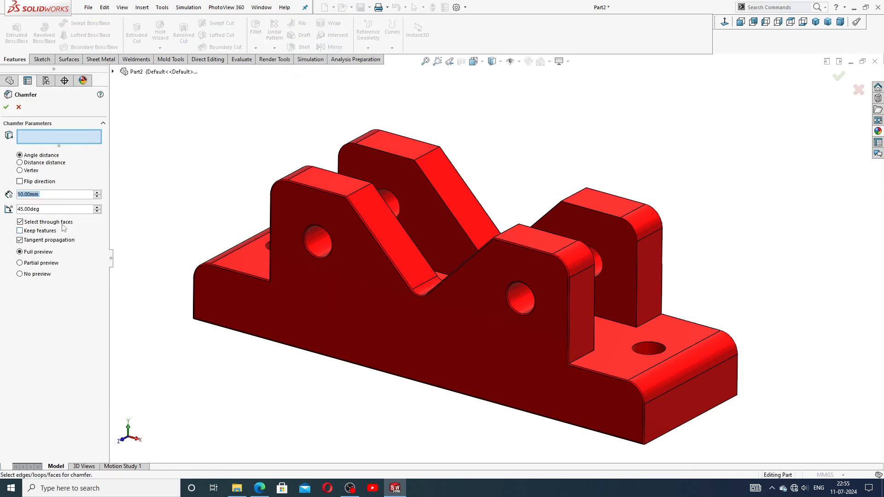
pyautogui.write('1')
pyautogui.press('Return')
pyautogui.click(647, 342)
pyautogui.moveTo(284, 270); pyautogui.dragTo(262, 230, button='middle')
pyautogui.click(262, 230)
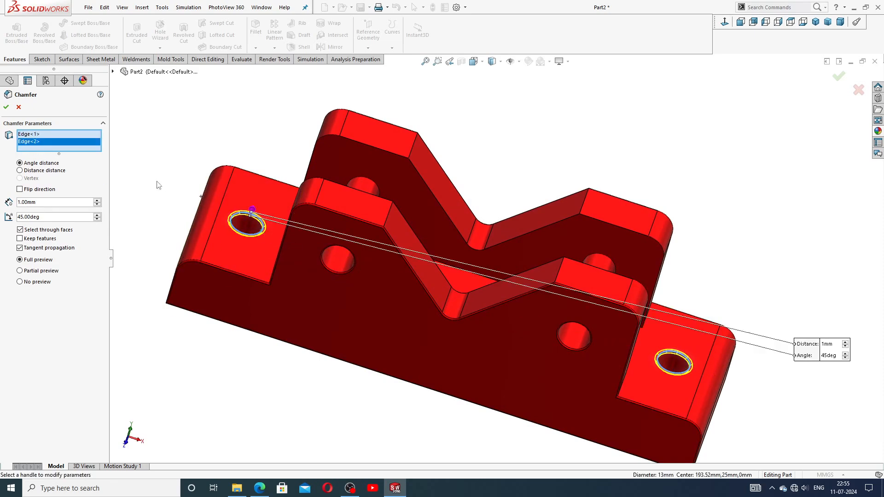
pyautogui.click(6, 107)
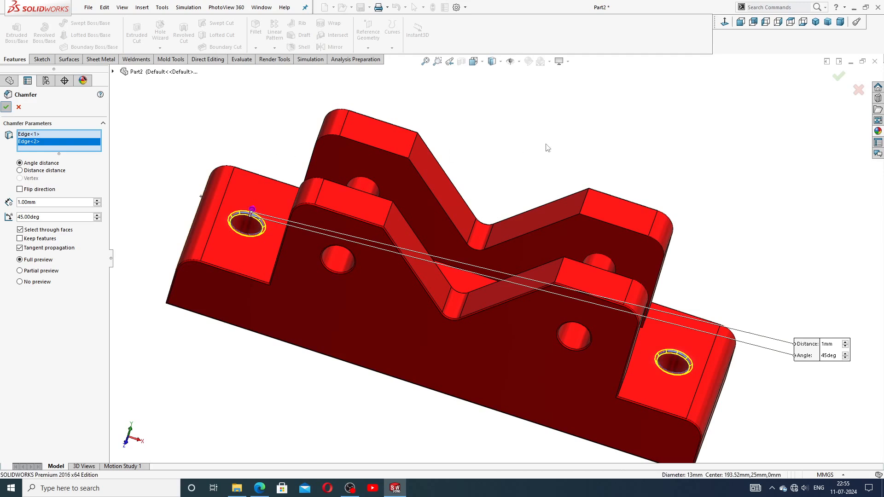
pyautogui.click(538, 163)
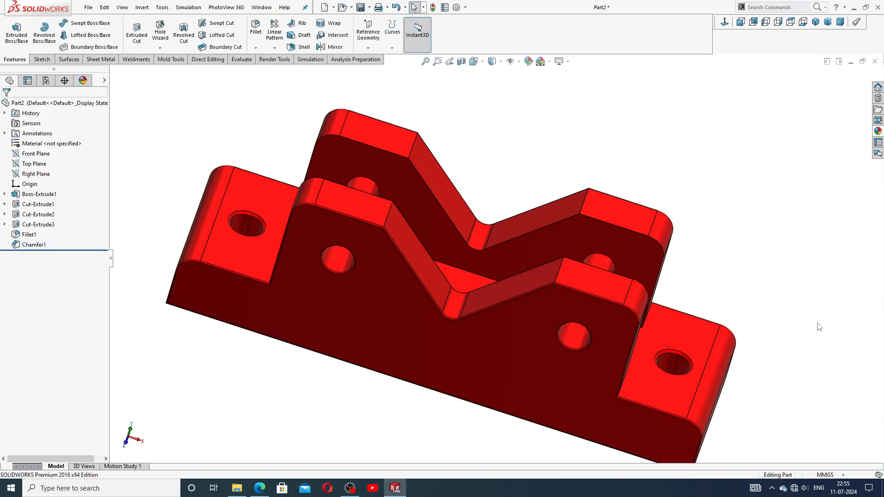
# Inspect the chamfer on the right base hole up close, and return to viewing the whole jaw.
pyautogui.moveTo(735, 324); pyautogui.dragTo(706, 329, button='middle')
pyautogui.scroll(-5, 705, 338)
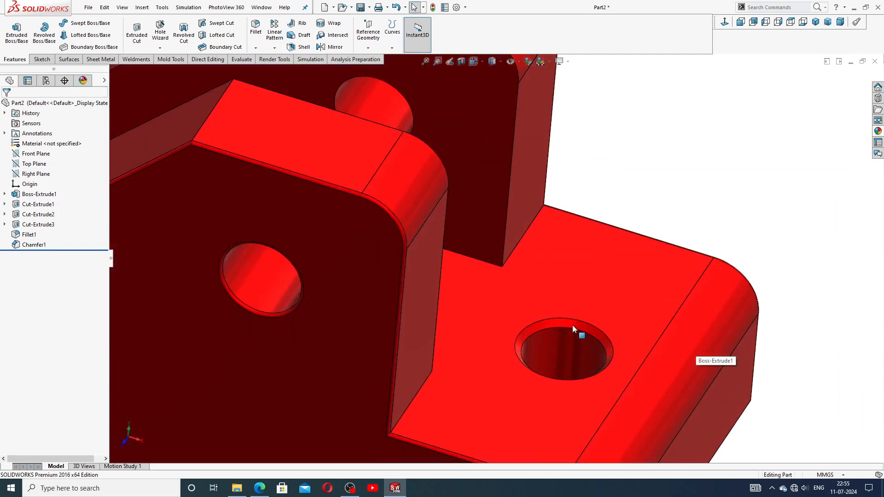
pyautogui.click(573, 325)
pyautogui.click(631, 195)
pyautogui.scroll(3, 501, 282)
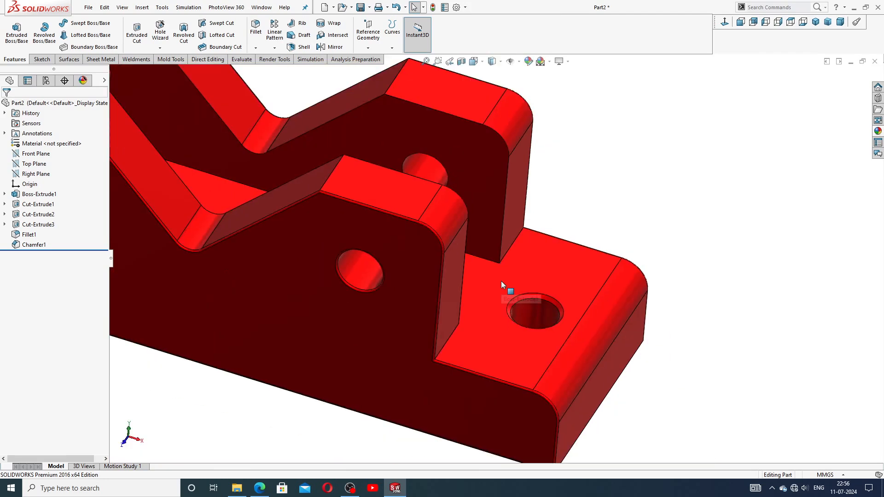
pyautogui.scroll(5, 500, 281)
pyautogui.scroll(-1, 295, 202)
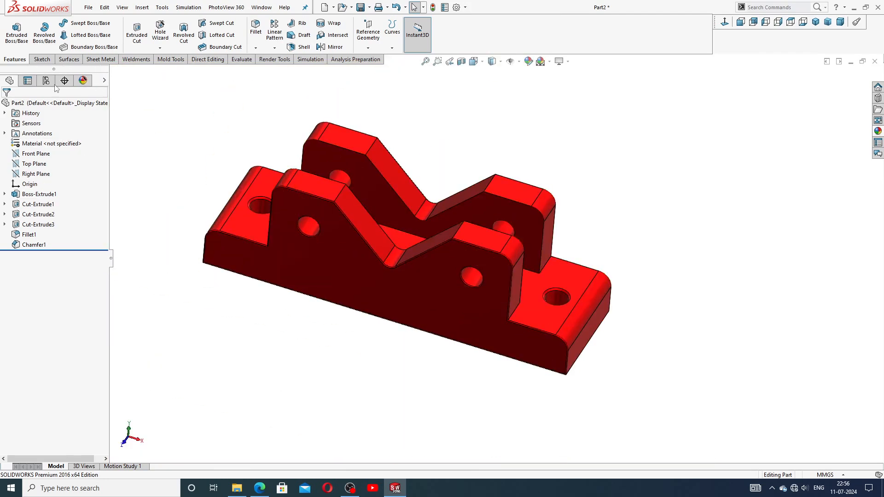
# Compare the fixed jaw model in its isometric and trimetric views in SolidWorks with the drawing PDF.
pyautogui.click(259, 488)
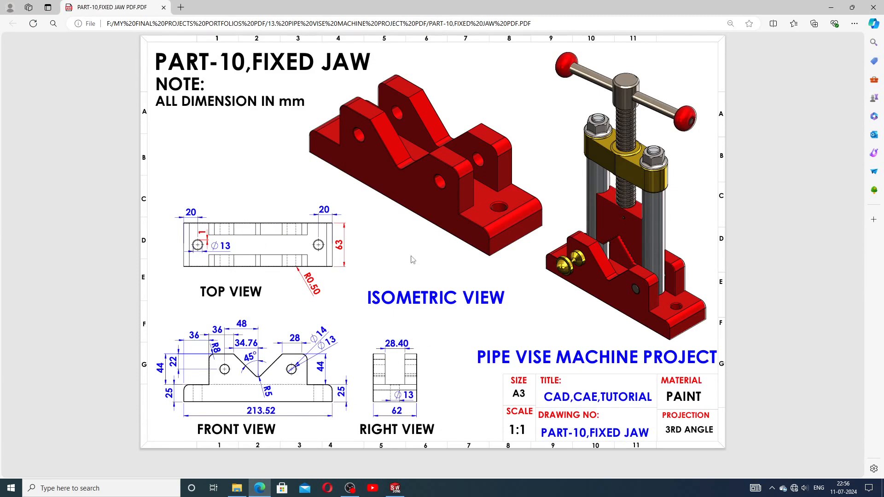
pyautogui.click(397, 488)
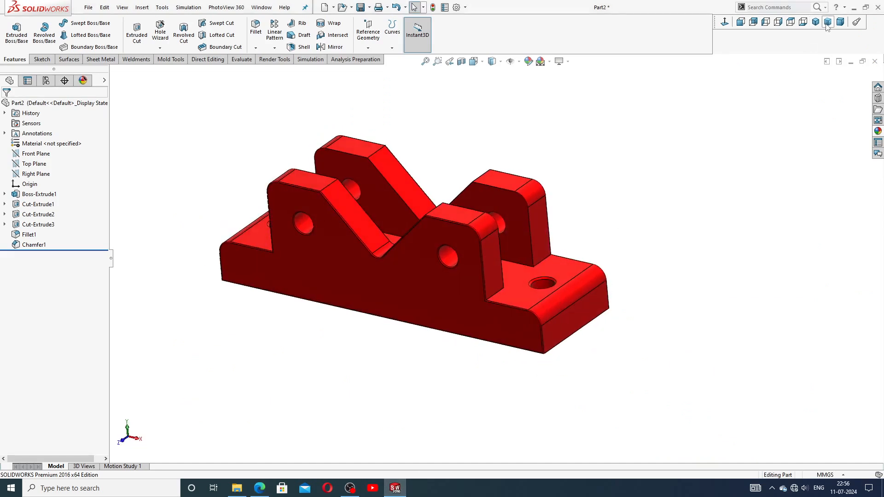
pyautogui.click(827, 23)
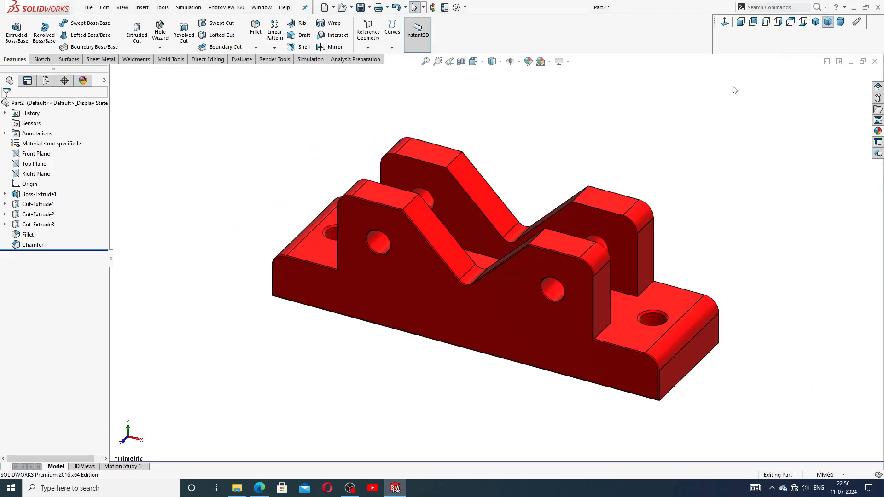
pyautogui.click(815, 24)
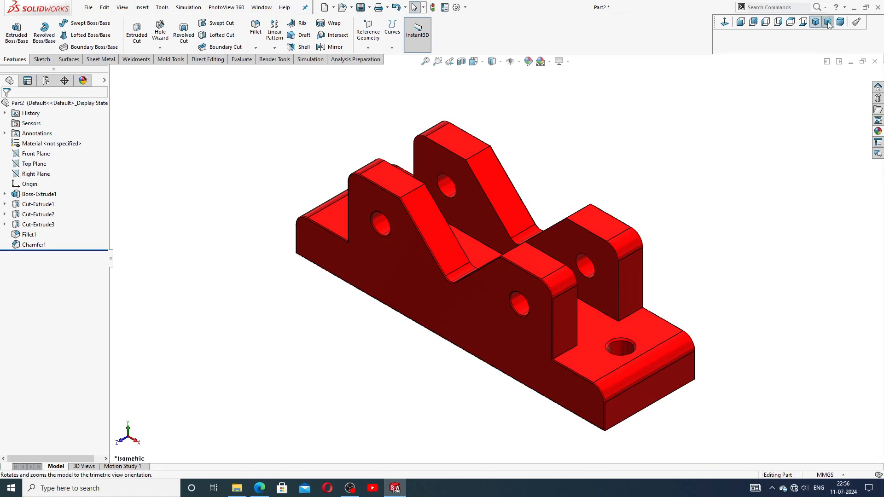
pyautogui.click(828, 23)
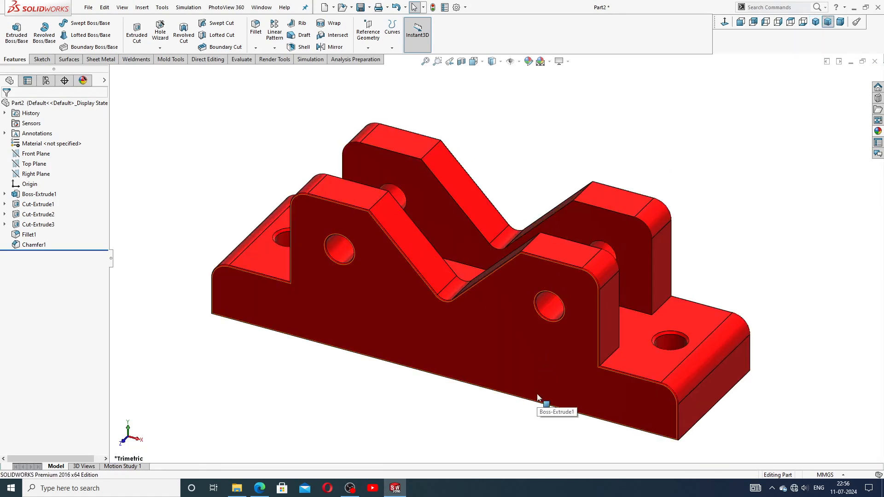
pyautogui.scroll(-1, 537, 394)
pyautogui.scroll(1, 540, 384)
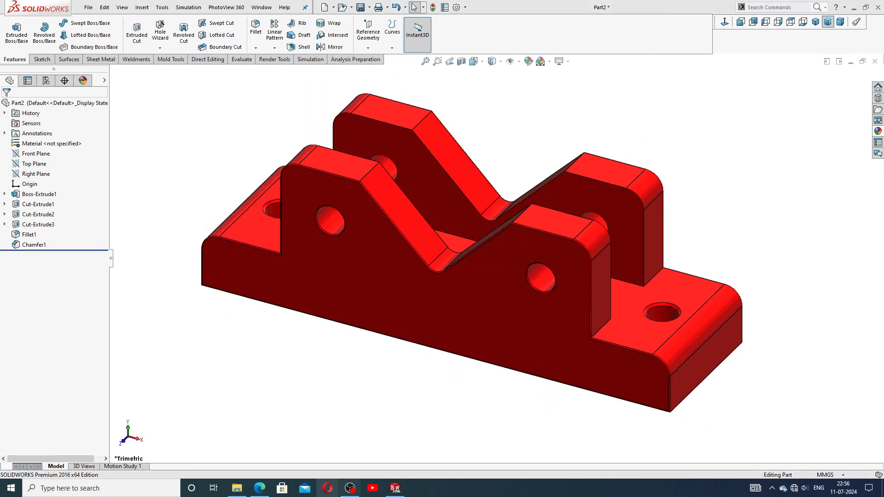
pyautogui.click(259, 488)
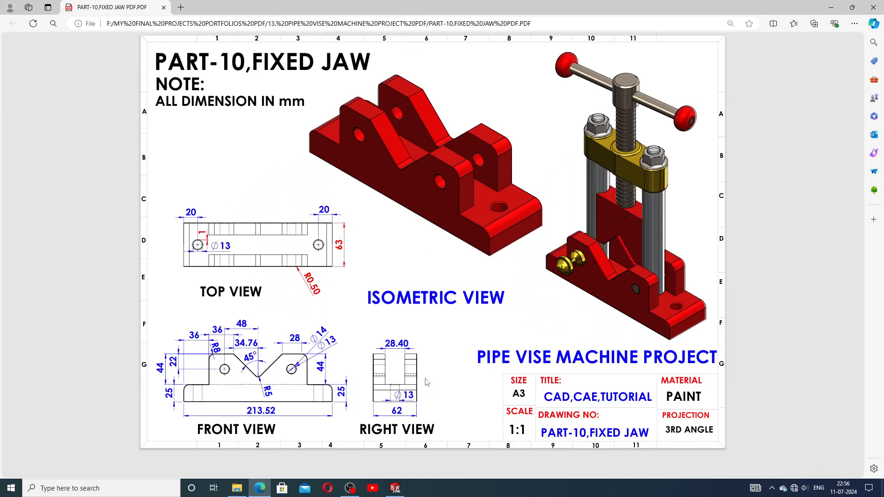
pyautogui.click(404, 489)
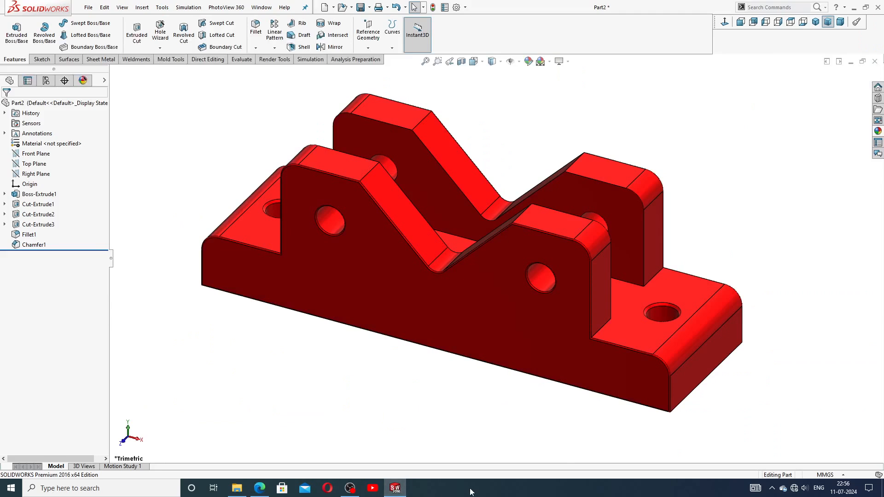
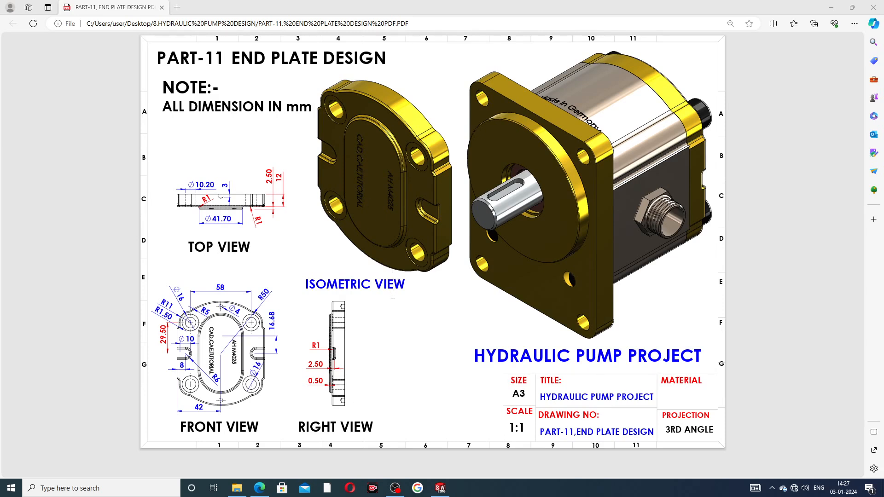
# Switch from the end plate drawing PDF to SolidWorks, and examine the end plate's holes, side slots, raised pad and lettering from several angles.
pyautogui.click(440, 488)
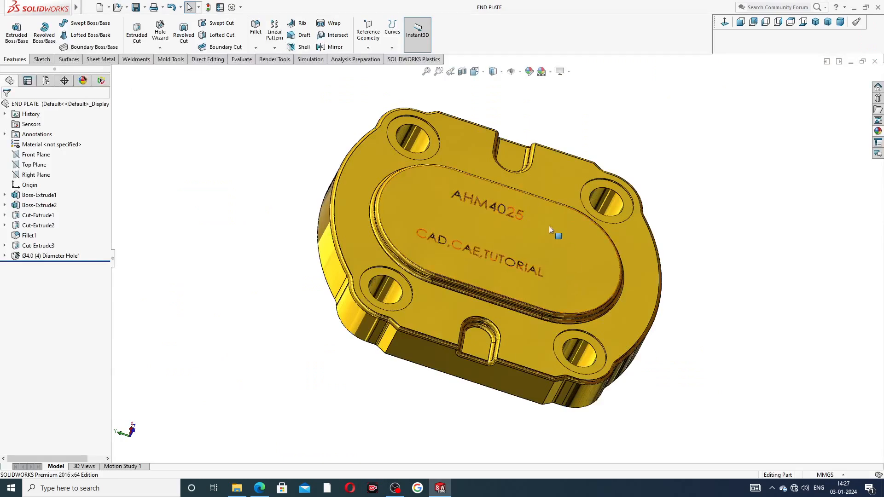
pyautogui.moveTo(559, 283); pyautogui.dragTo(539, 250, button='middle')
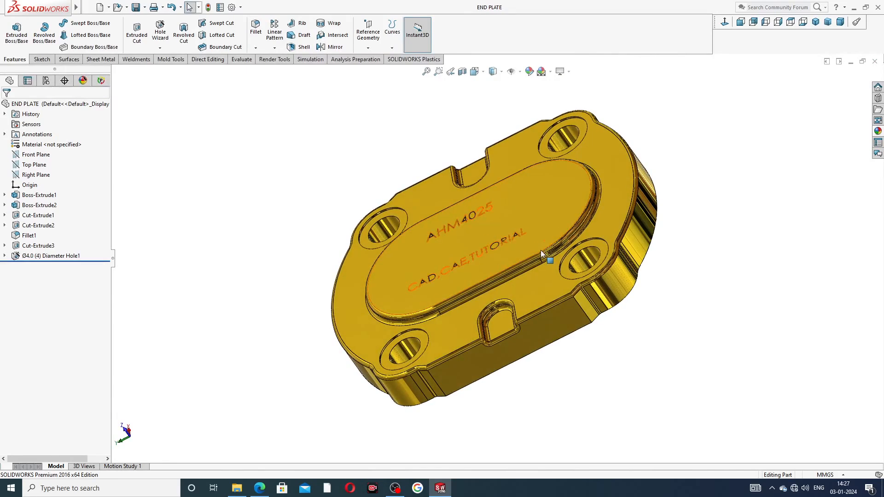
pyautogui.scroll(-2, 633, 215)
pyautogui.moveTo(635, 216); pyautogui.dragTo(630, 116, button='middle')
pyautogui.moveTo(626, 156); pyautogui.dragTo(646, 178, button='middle')
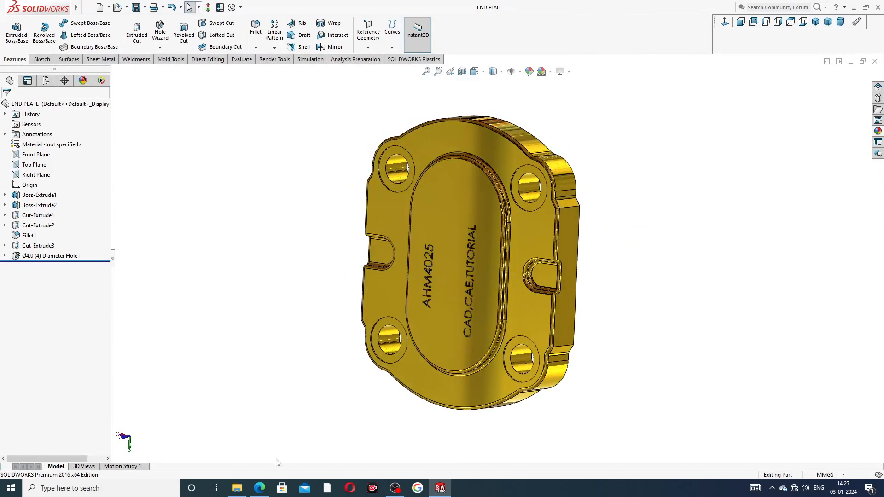
pyautogui.click(724, 22)
pyautogui.moveTo(555, 177); pyautogui.dragTo(533, 329, button='middle')
pyautogui.scroll(-1, 529, 286)
pyautogui.scroll(-1, 535, 280)
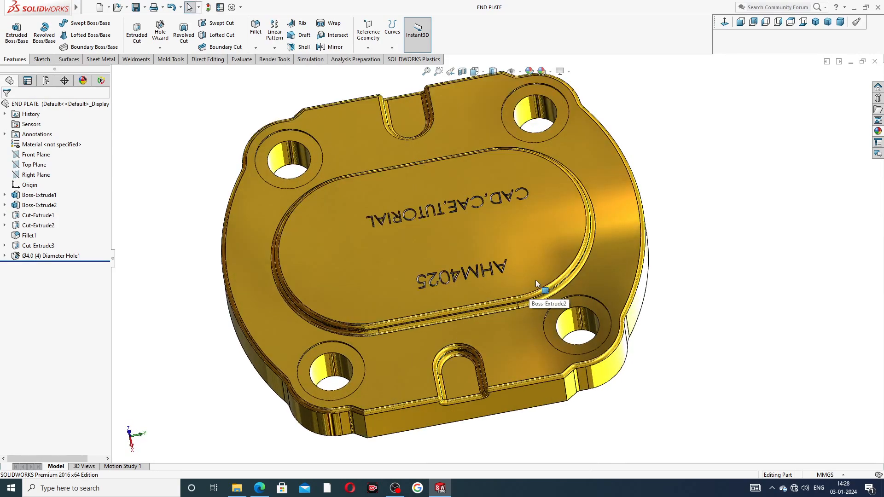
pyautogui.scroll(2, 548, 258)
pyautogui.moveTo(548, 259); pyautogui.dragTo(419, 288, button='middle')
pyautogui.scroll(-3, 419, 287)
pyautogui.moveTo(449, 257); pyautogui.dragTo(455, 222, button='middle')
pyautogui.scroll(1, 455, 221)
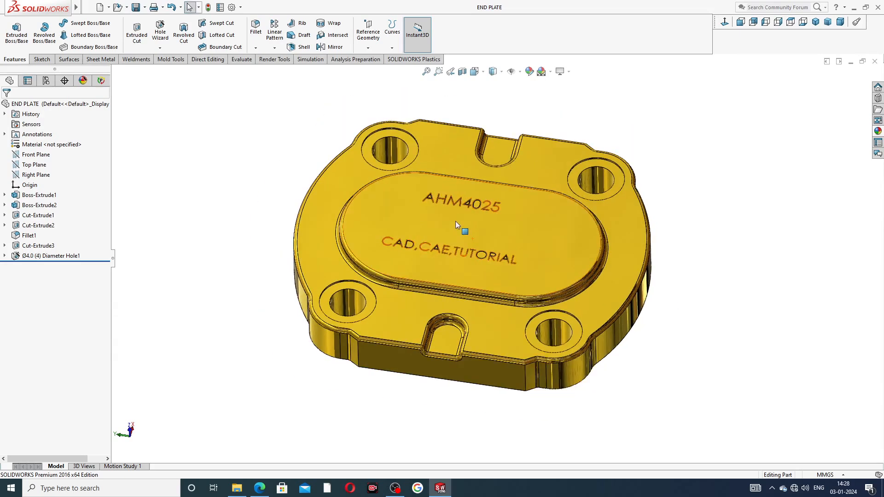
pyautogui.scroll(-1, 455, 222)
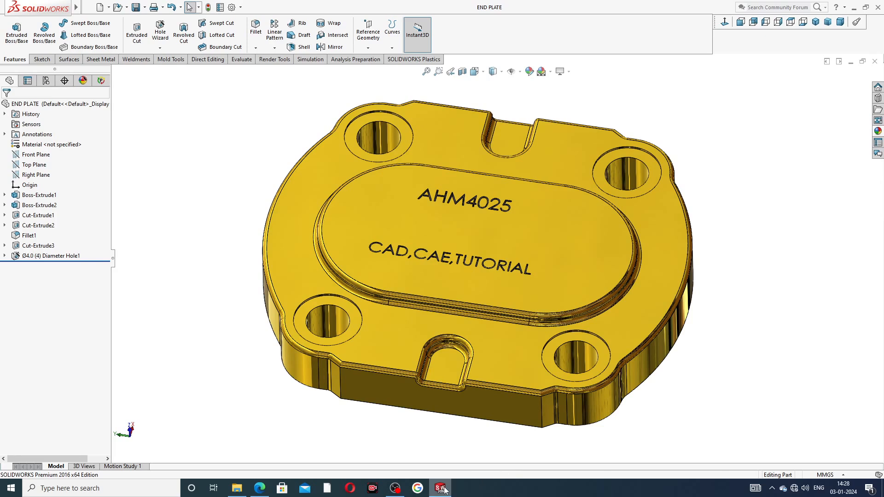
# Close the reference end plate model and create a new part document.
pyautogui.click(875, 61)
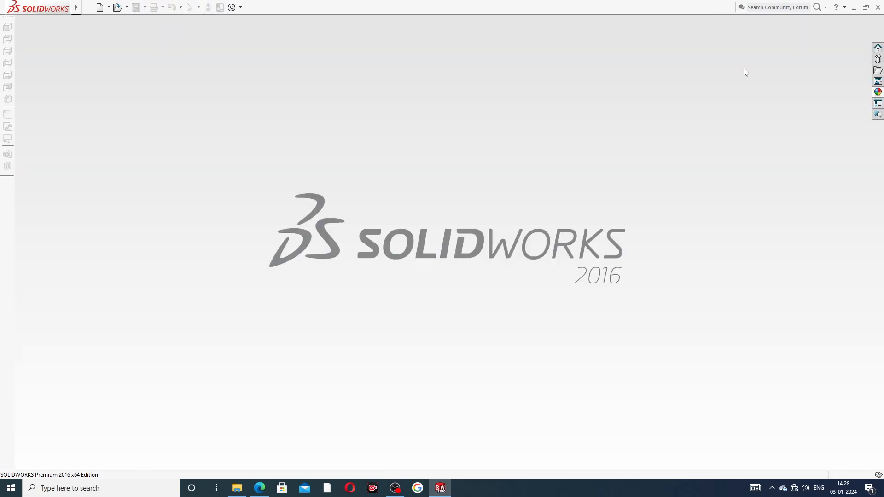
pyautogui.click(99, 7)
pyautogui.click(362, 355)
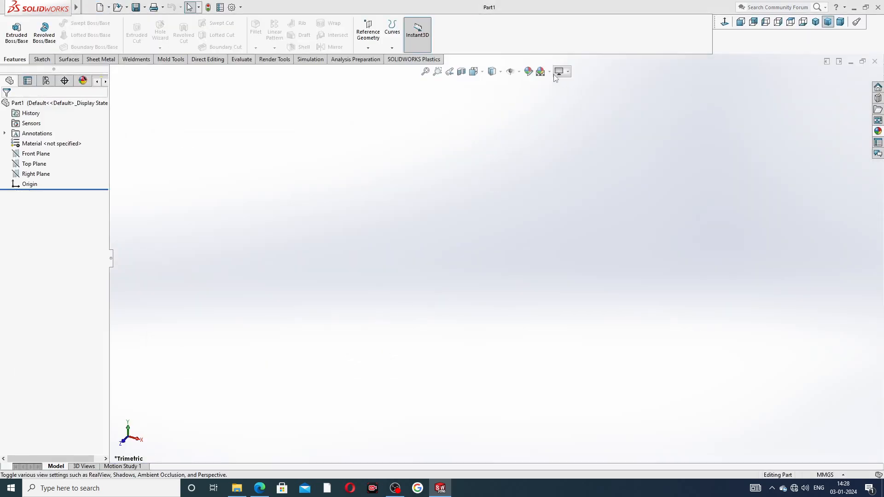
# Apply the Plain White scene and raise both the shaded and wireframe image quality resolutions to their highest settings.
pyautogui.click(551, 72)
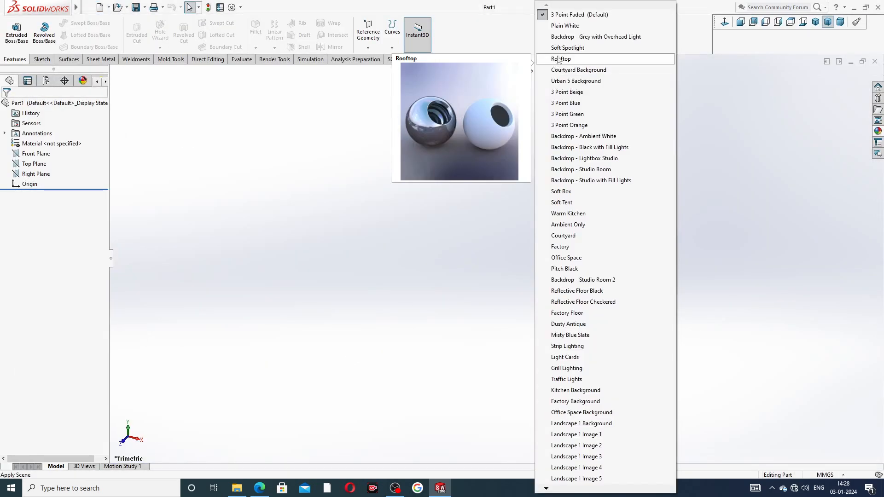
pyautogui.click(561, 27)
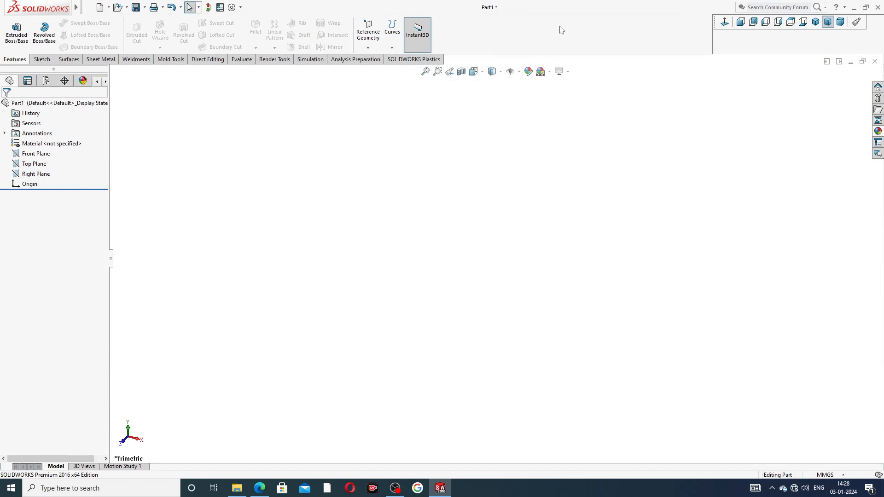
pyautogui.click(234, 8)
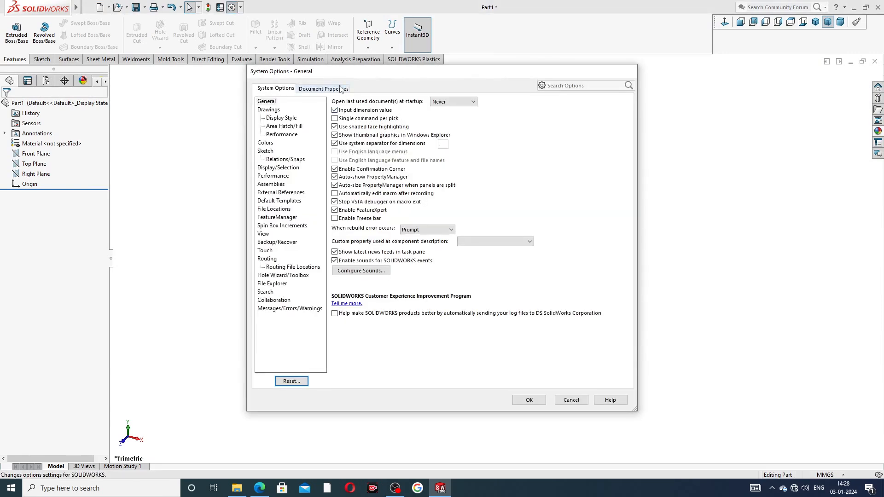
pyautogui.click(340, 88)
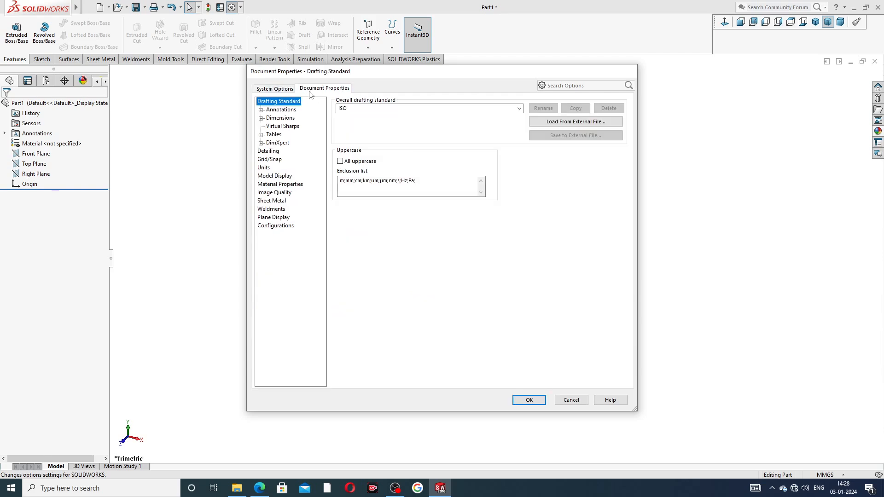
pyautogui.click(281, 192)
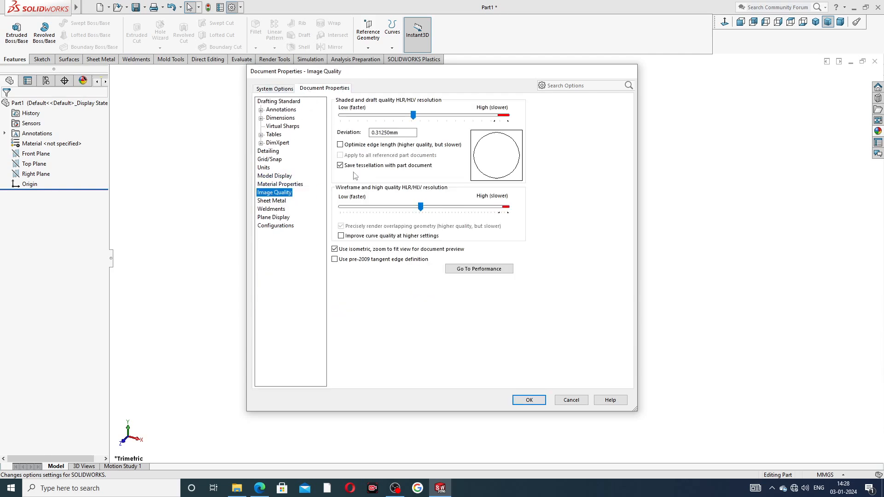
pyautogui.moveTo(413, 115); pyautogui.dragTo(508, 116)
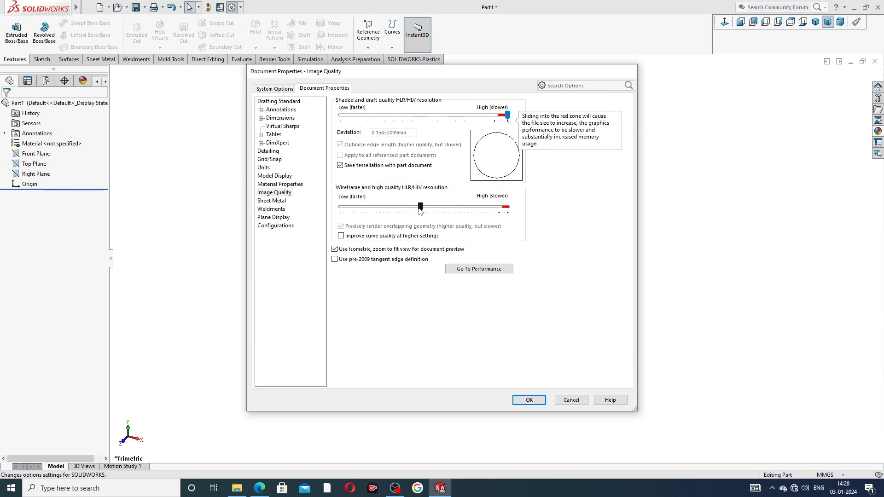
pyautogui.moveTo(420, 208); pyautogui.dragTo(508, 208)
pyautogui.click(529, 399)
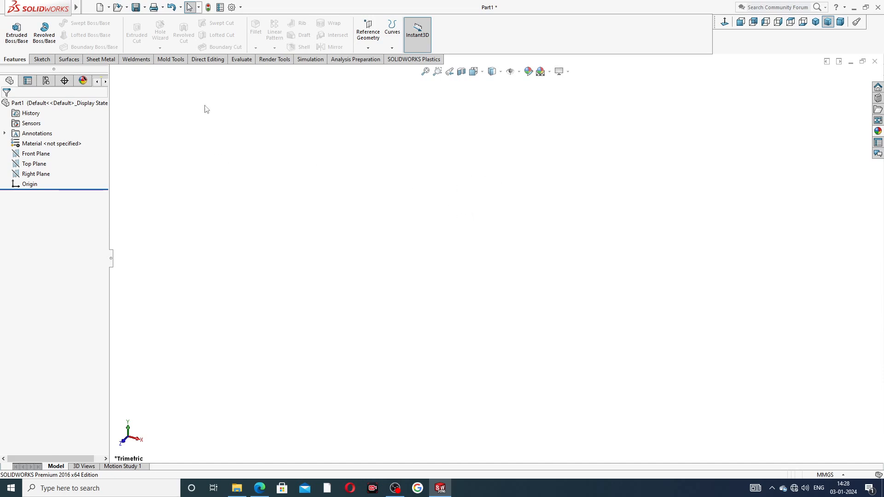
# Check the end plate drawing PDF, and on the Front Plane sketch a vertical centerline about 74 mm long and a shorter horizontal one leftward, both from the origin.
pyautogui.click(261, 488)
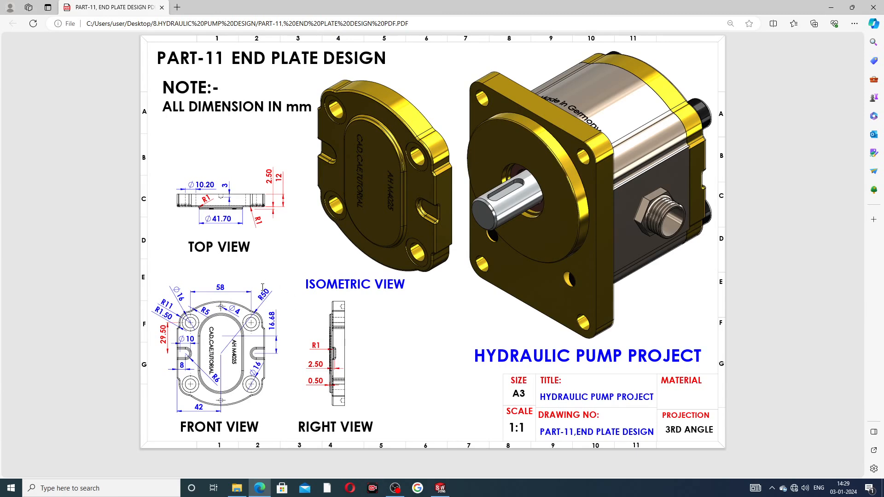
pyautogui.click(259, 488)
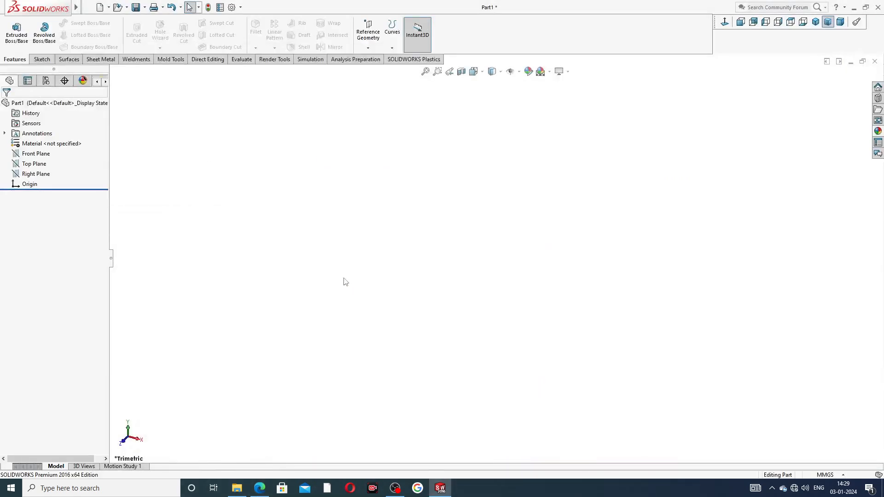
pyautogui.click(36, 154)
pyautogui.click(28, 143)
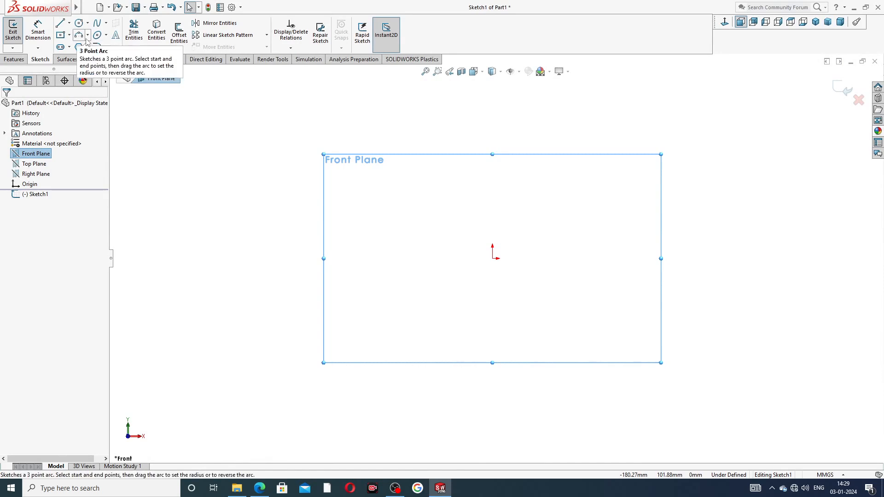
pyautogui.click(69, 23)
pyautogui.click(82, 45)
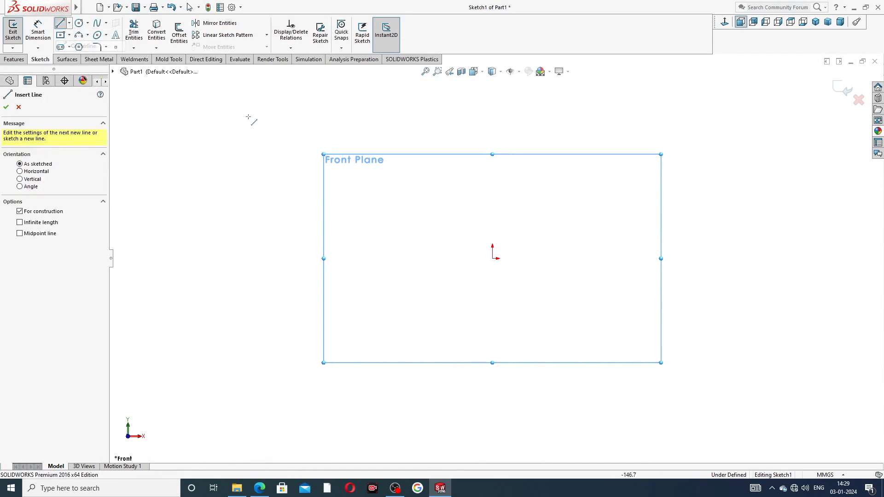
pyautogui.click(493, 118)
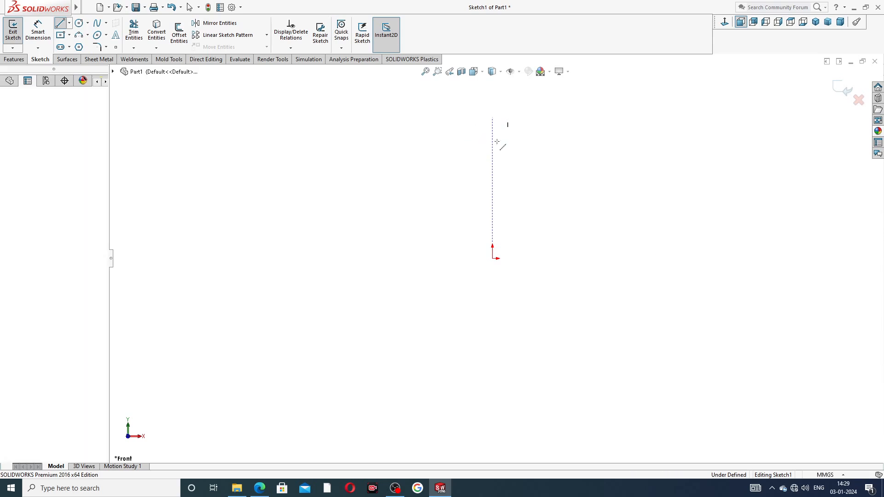
pyautogui.click(493, 258)
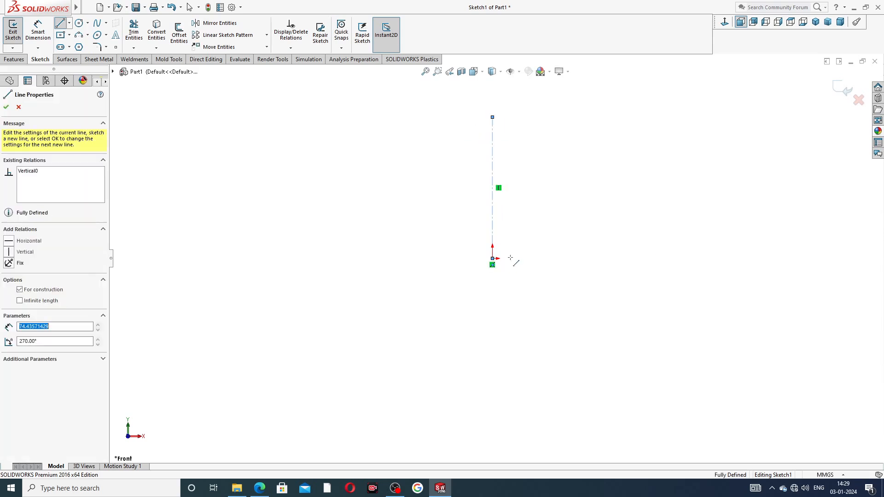
pyautogui.click(381, 258)
pyautogui.rightClick(405, 198)
pyautogui.click(425, 233)
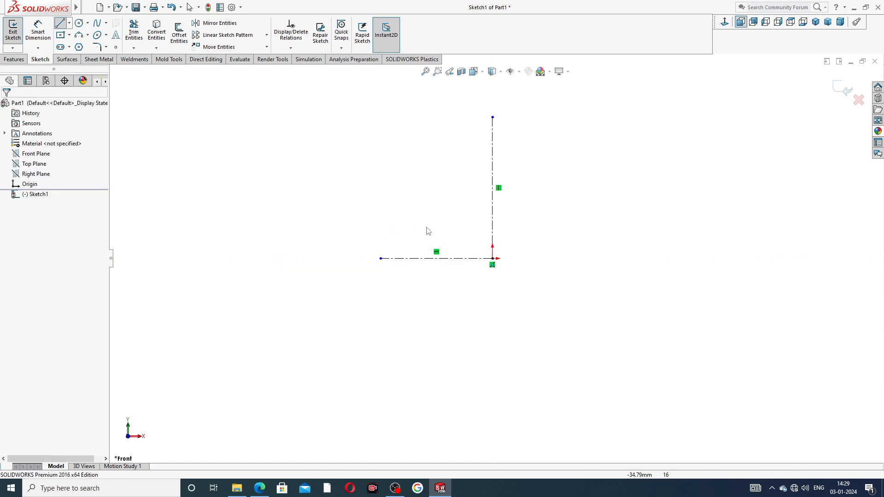
pyautogui.click(87, 35)
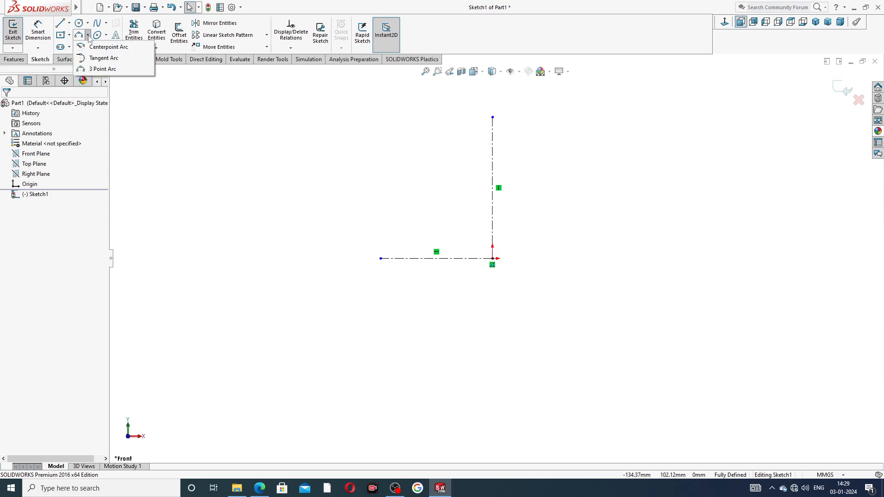
pyautogui.click(98, 58)
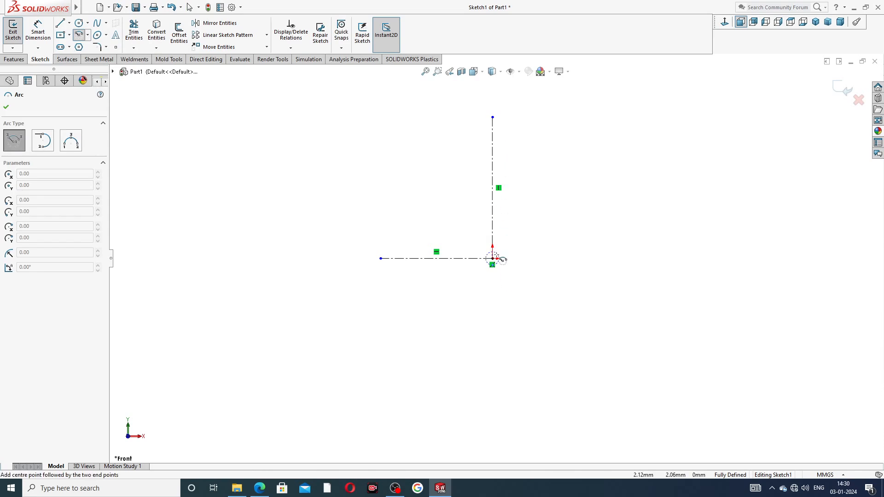
pyautogui.rightClick(546, 150)
pyautogui.click(562, 158)
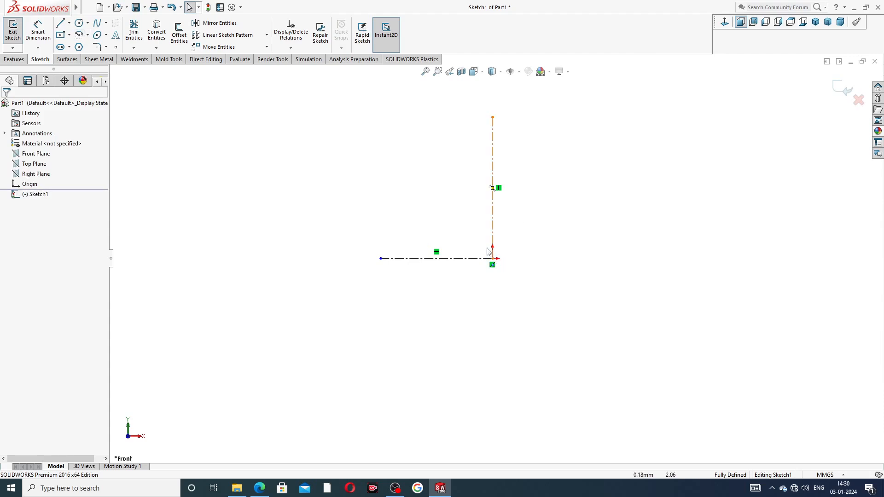
# Sketch a centerpoint arc about the origin, above the vertical centerline, with a radius of about 114 mm and a span of about 48°.
pyautogui.click(80, 36)
pyautogui.click(493, 259)
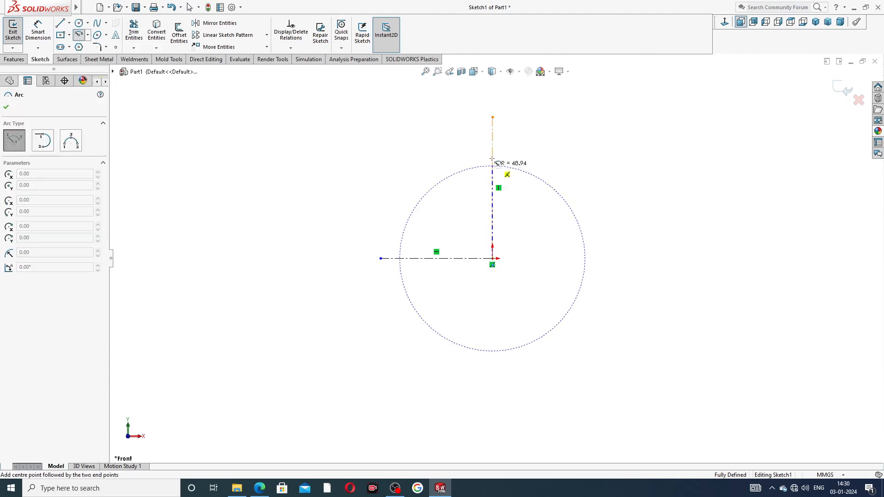
pyautogui.press('z')
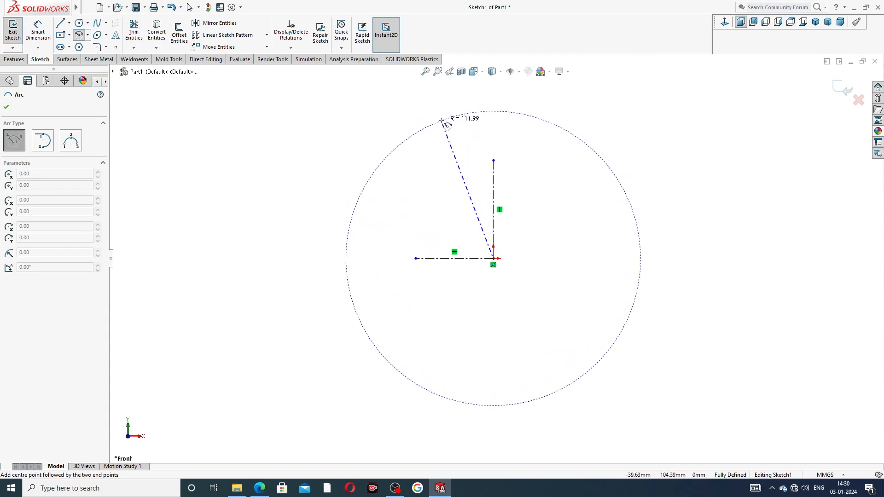
pyautogui.click(440, 120)
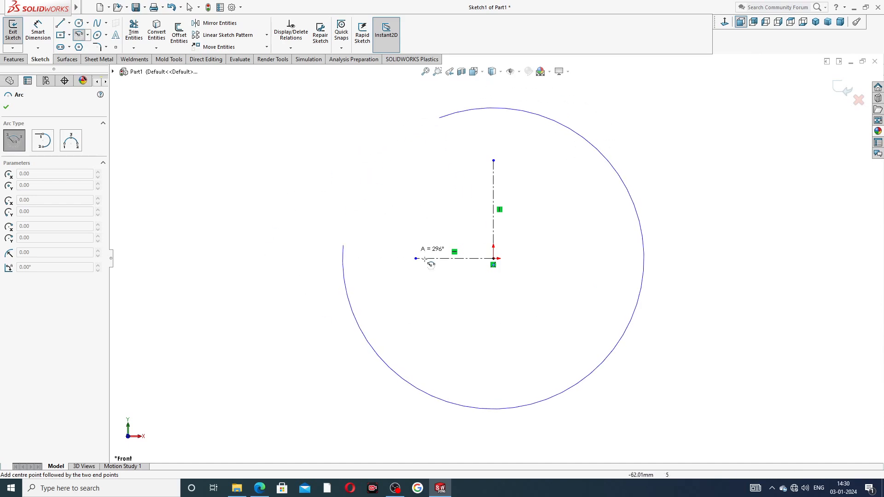
pyautogui.click(558, 133)
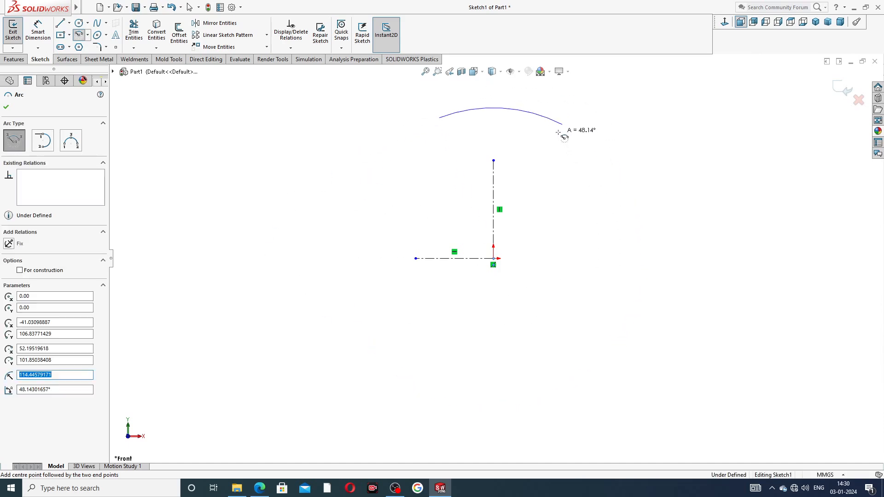
pyautogui.rightClick(605, 110)
pyautogui.click(624, 114)
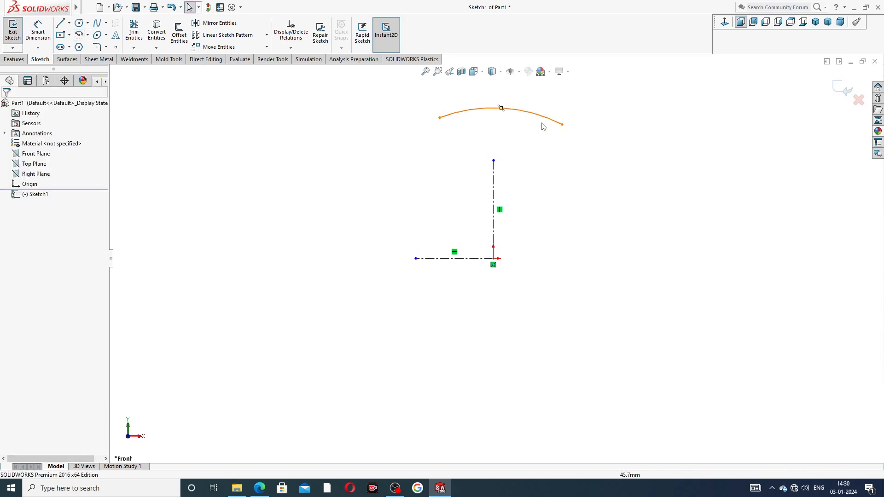
# Add a Horizontal relation between the two endpoints of the arc.
pyautogui.click(439, 118)
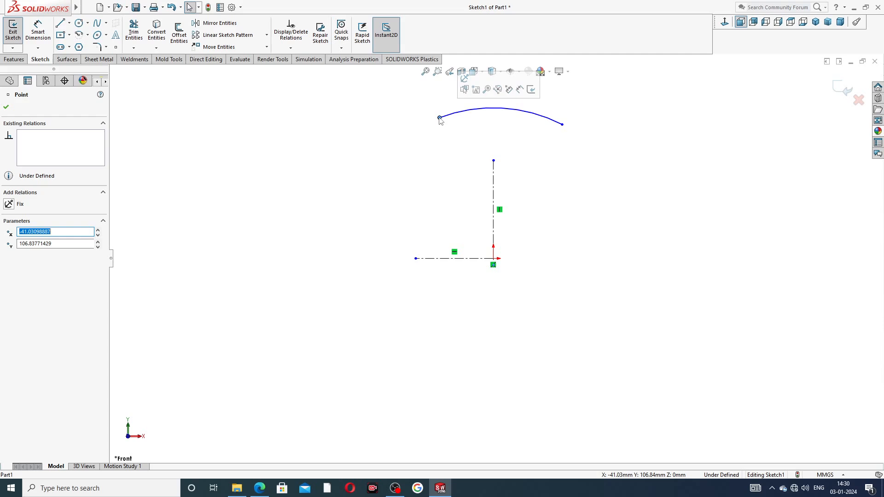
pyautogui.click(562, 125)
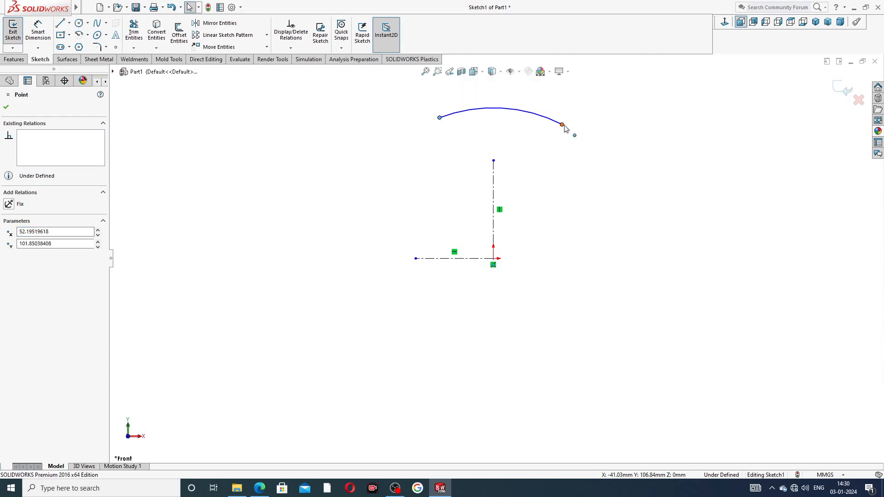
pyautogui.click(617, 88)
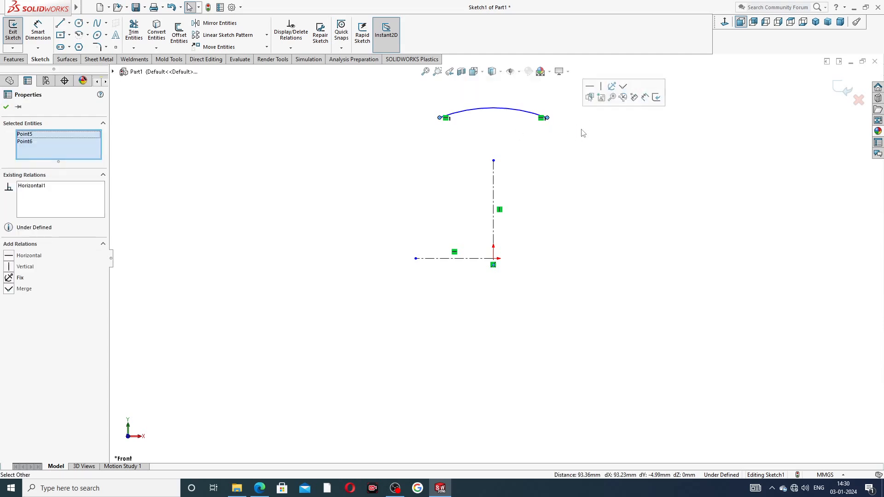
pyautogui.click(580, 140)
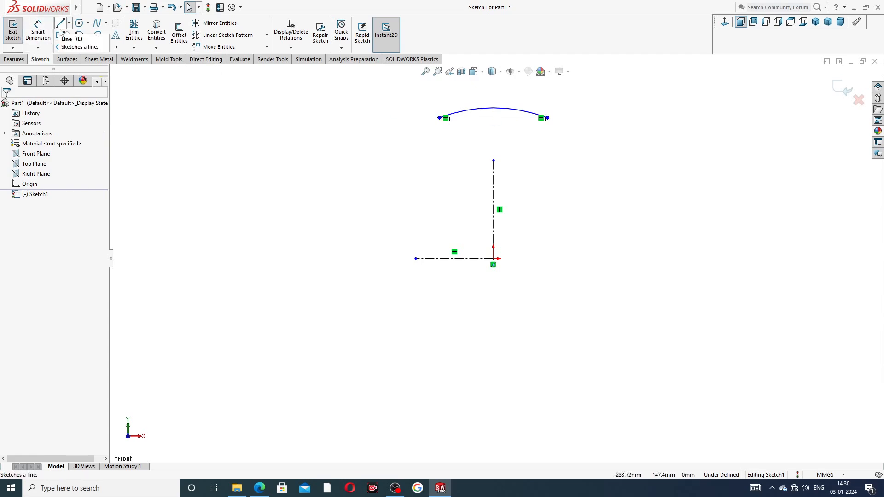
# Dimension the arc's radius as 50 mm.
pyautogui.click(38, 30)
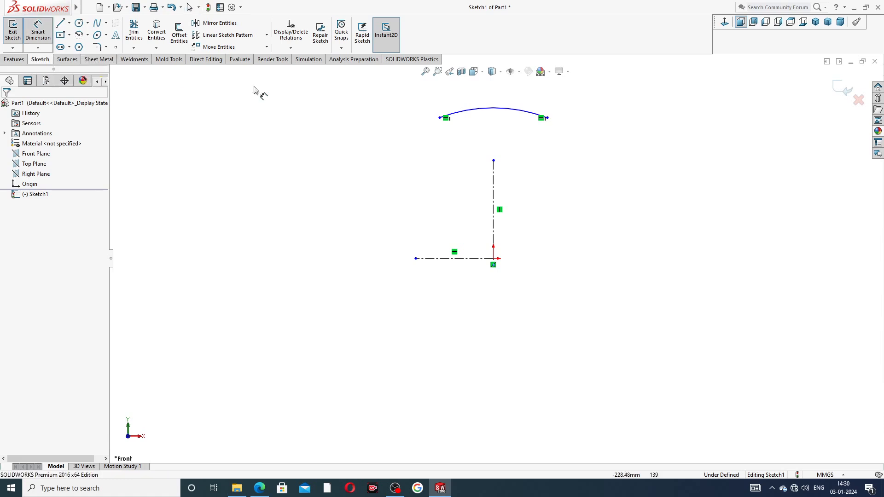
pyautogui.click(471, 116)
pyautogui.click(467, 99)
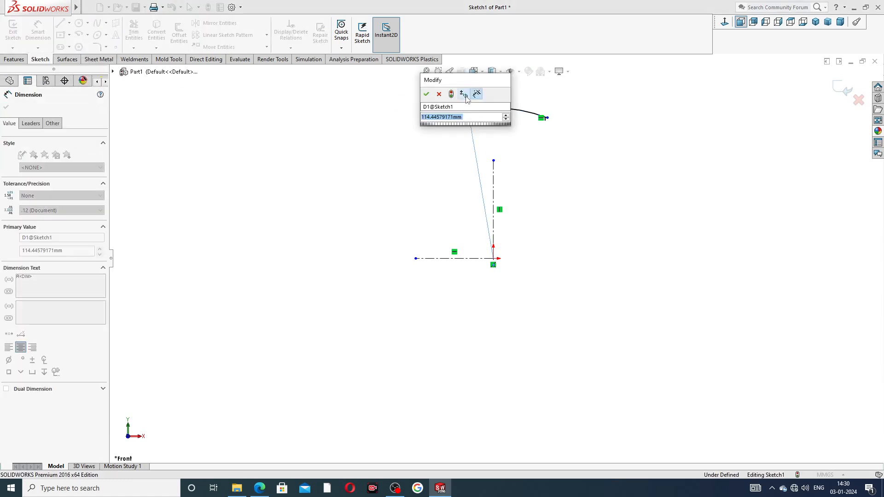
pyautogui.write('5')
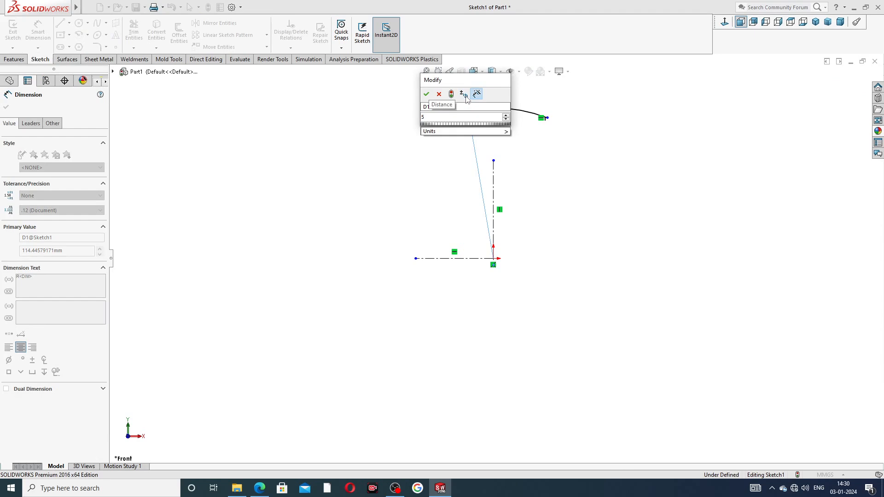
pyautogui.write('0')
pyautogui.press('Return')
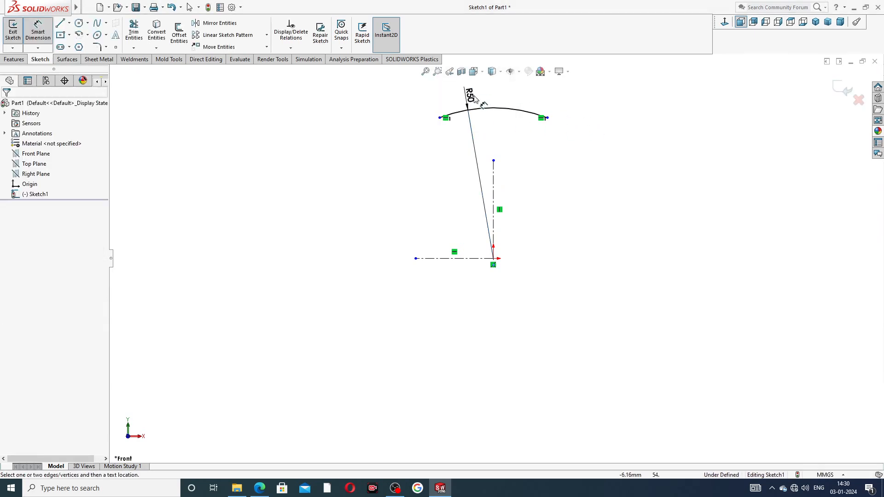
pyautogui.click(470, 95)
pyautogui.rightClick(568, 107)
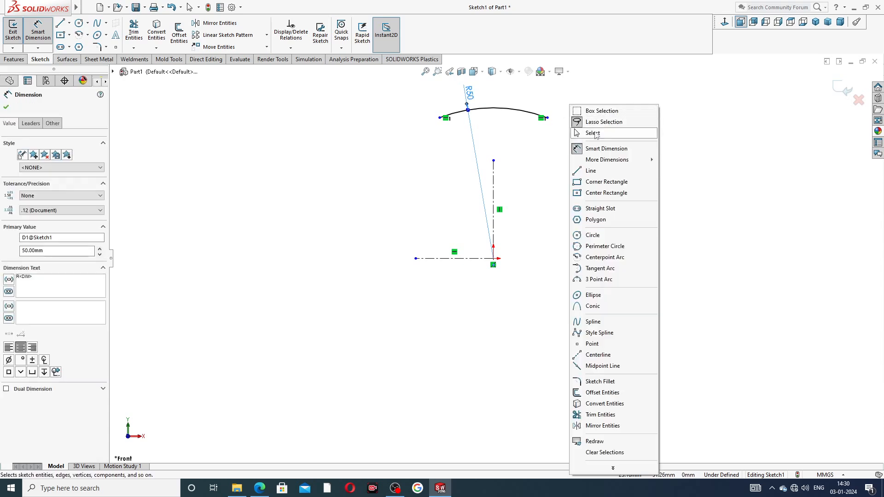
pyautogui.click(594, 133)
# Resize the vertical centerline to about 47 mm, placing its upper endpoint level with the arc's endpoints.
pyautogui.click(505, 110)
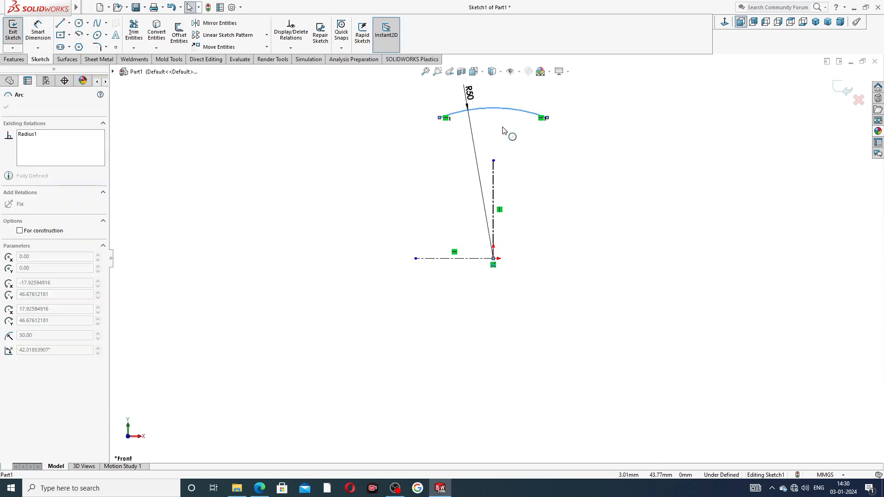
pyautogui.click(601, 119)
pyautogui.scroll(1, 500, 168)
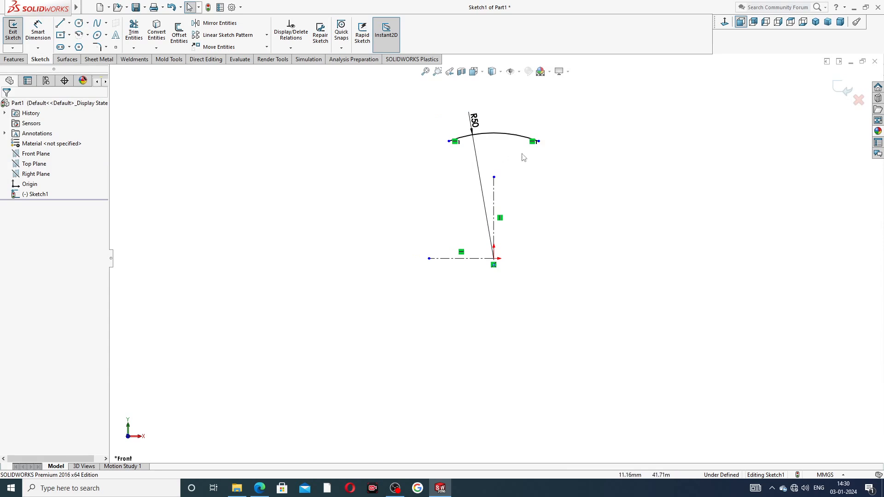
pyautogui.moveTo(494, 179); pyautogui.dragTo(489, 144)
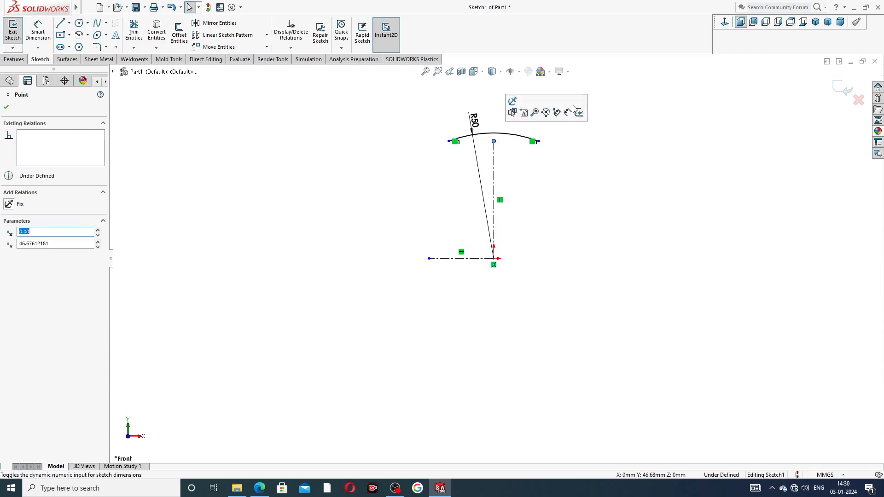
pyautogui.click(606, 135)
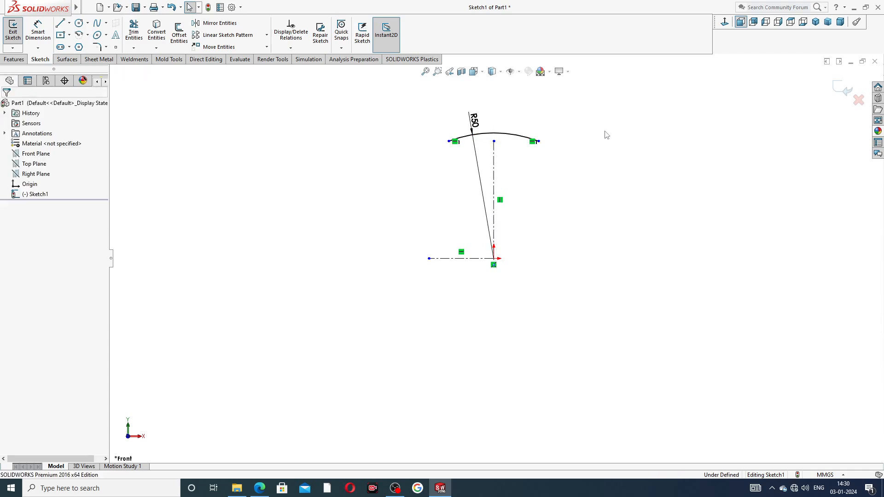
# Sketch a circle with a radius of about 4.6 mm just below the left endpoint of the R50 arc.
pyautogui.click(78, 23)
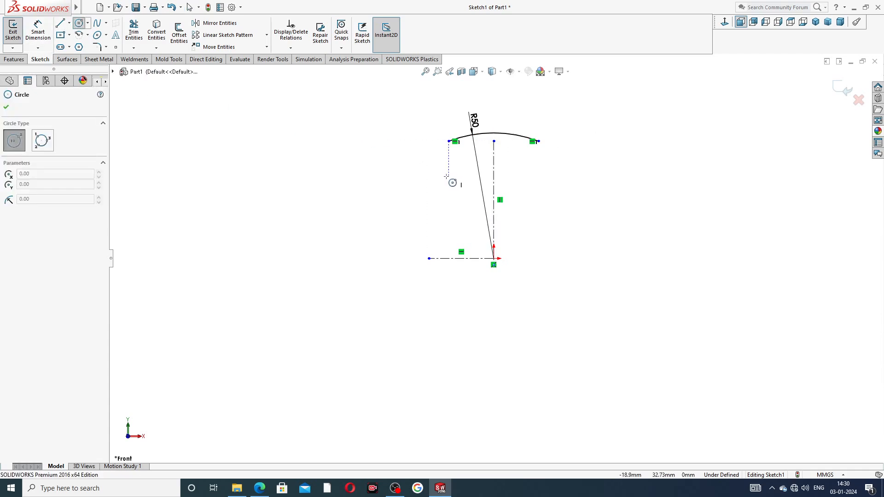
pyautogui.click(448, 161)
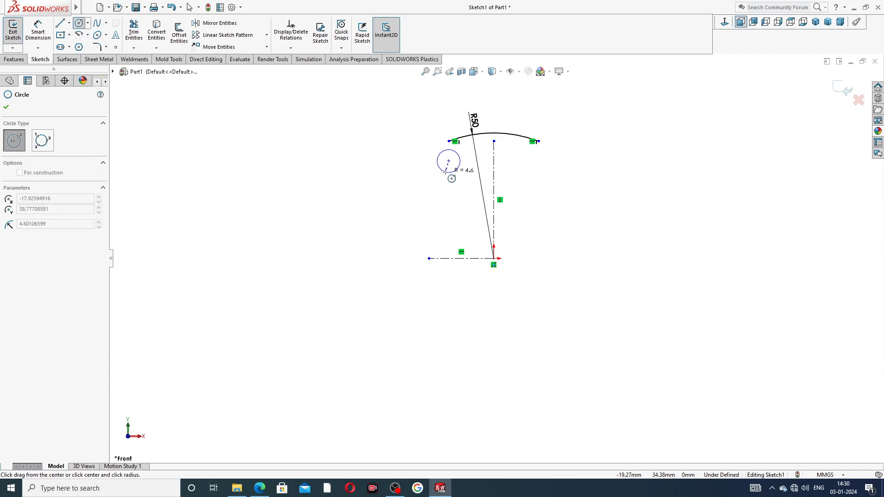
pyautogui.click(454, 169)
pyautogui.rightClick(418, 132)
pyautogui.click(441, 138)
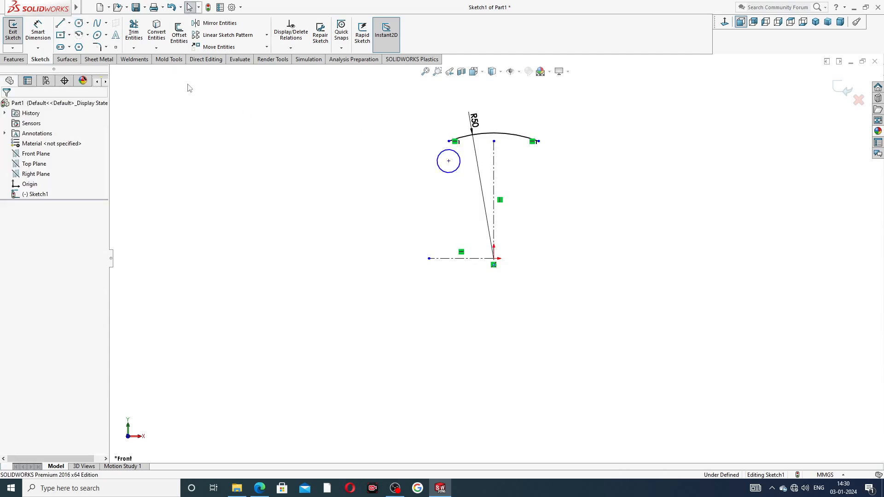
# Check the hole size in the PDF drawing and dimension the circle's diameter as 10.2 mm.
pyautogui.click(38, 30)
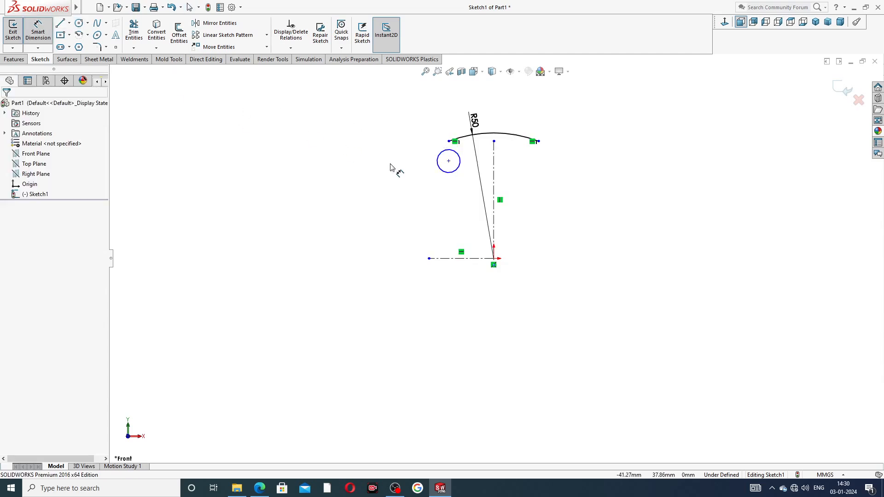
pyautogui.click(259, 488)
pyautogui.moveTo(260, 488); pyautogui.dragTo(238, 293)
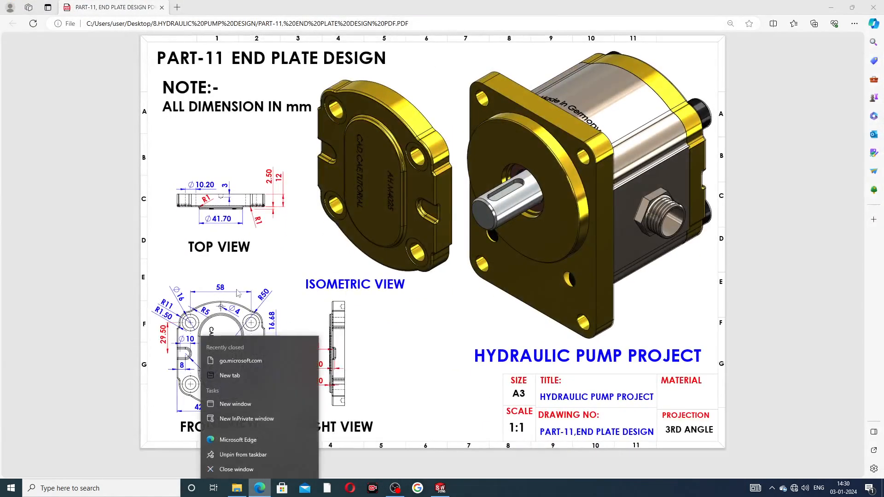
pyautogui.click(282, 277)
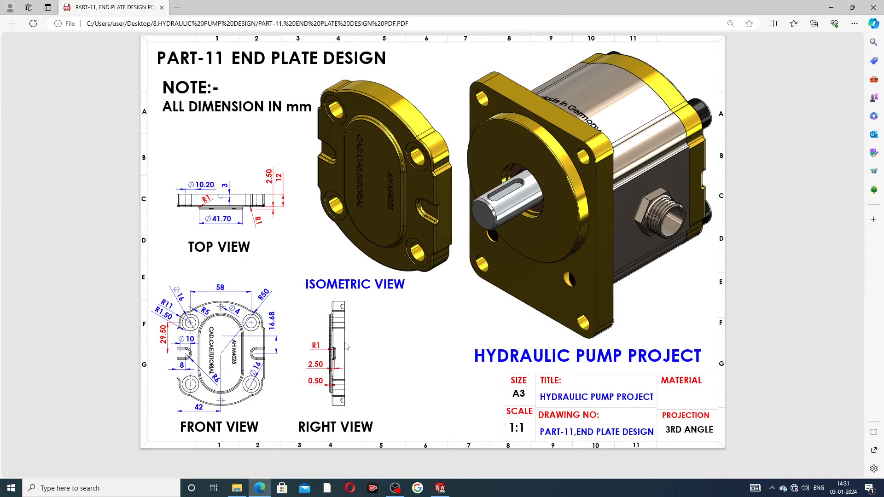
pyautogui.click(264, 488)
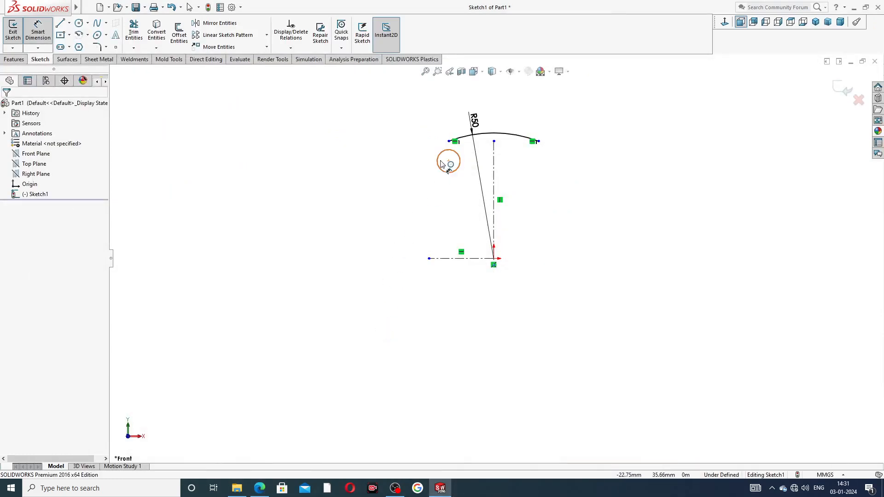
pyautogui.click(439, 159)
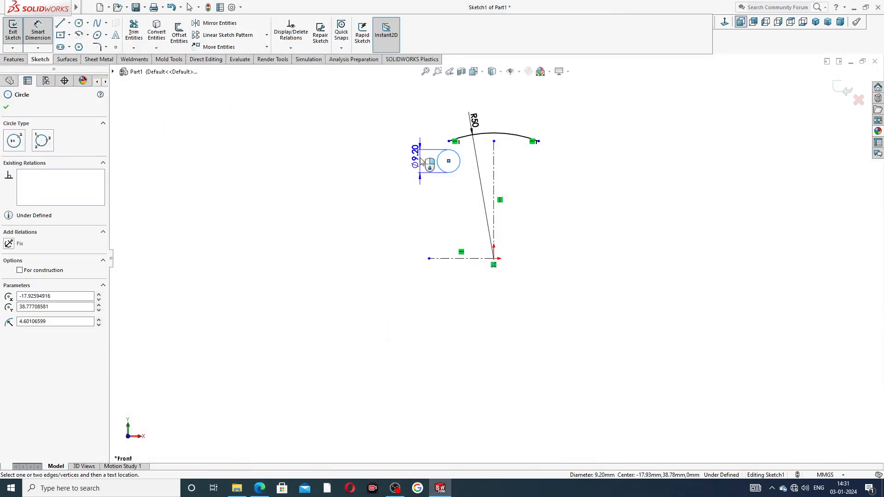
pyautogui.click(420, 161)
pyautogui.write('1')
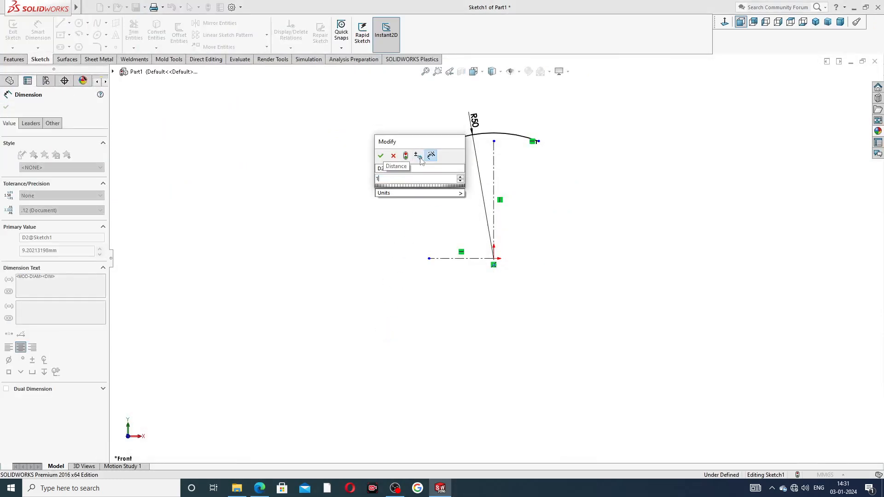
pyautogui.write('0.2')
pyautogui.press('Return')
pyautogui.click(539, 179)
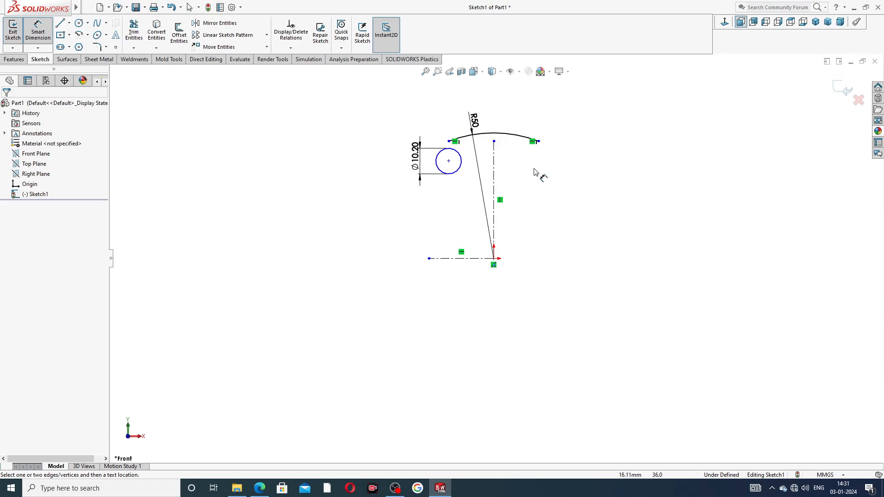
pyautogui.rightClick(518, 111)
pyautogui.click(541, 137)
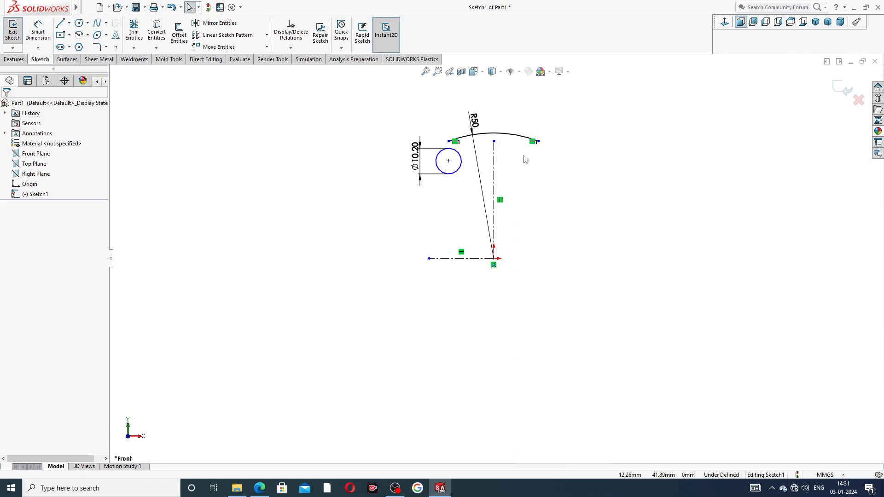
# Dimension the vertical distance from the circle's center to the horizontal centerline as 29.5 mm.
pyautogui.click(38, 31)
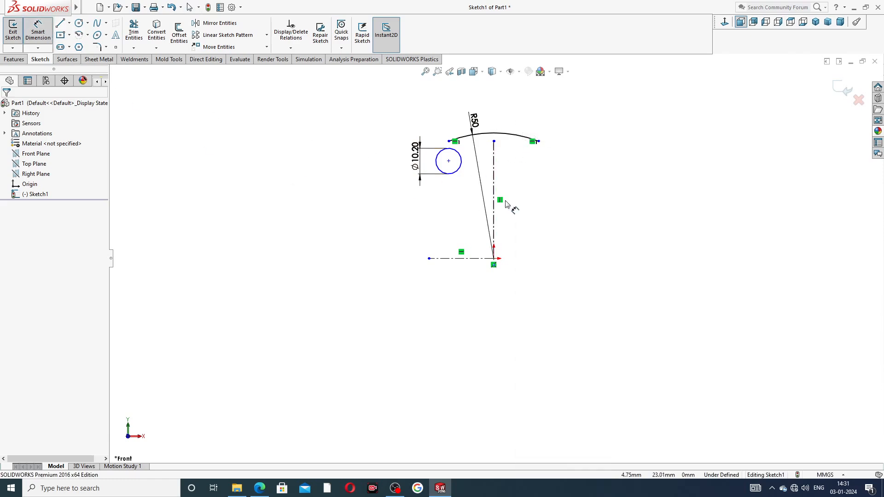
pyautogui.click(450, 162)
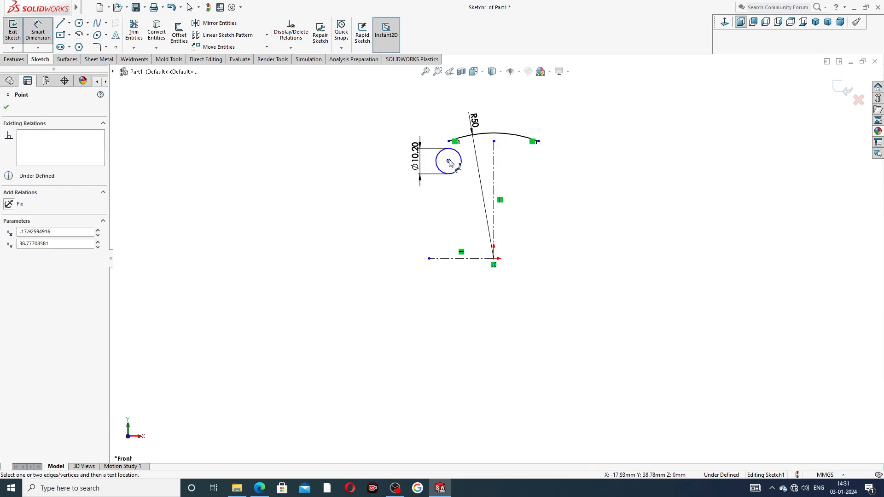
pyautogui.click(468, 260)
pyautogui.click(392, 211)
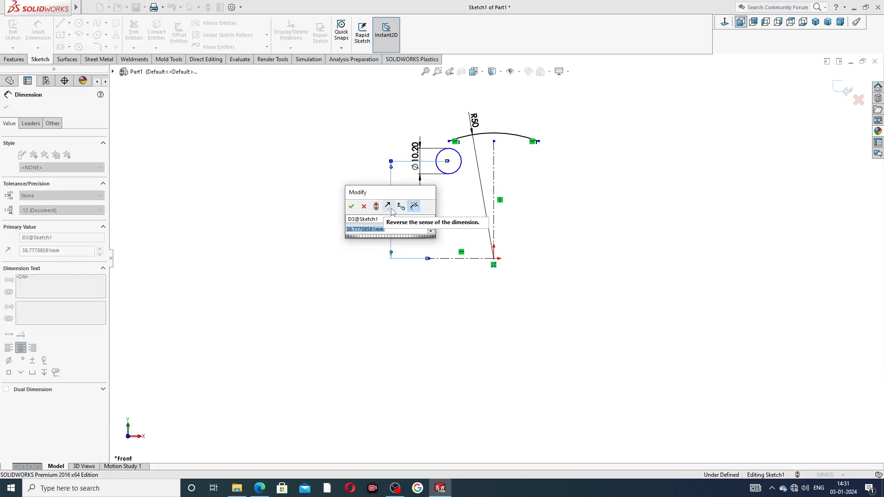
pyautogui.write('2')
pyautogui.write('8.5')
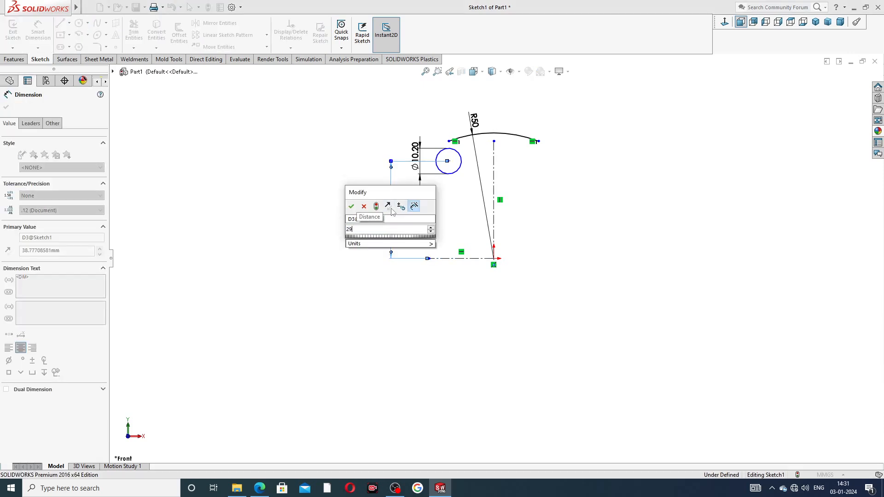
pyautogui.press('Return')
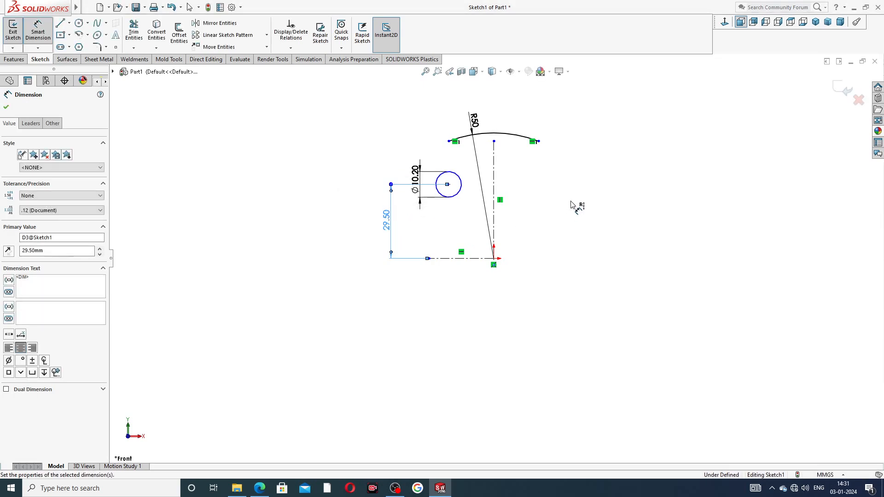
pyautogui.rightClick(586, 144)
pyautogui.click(609, 140)
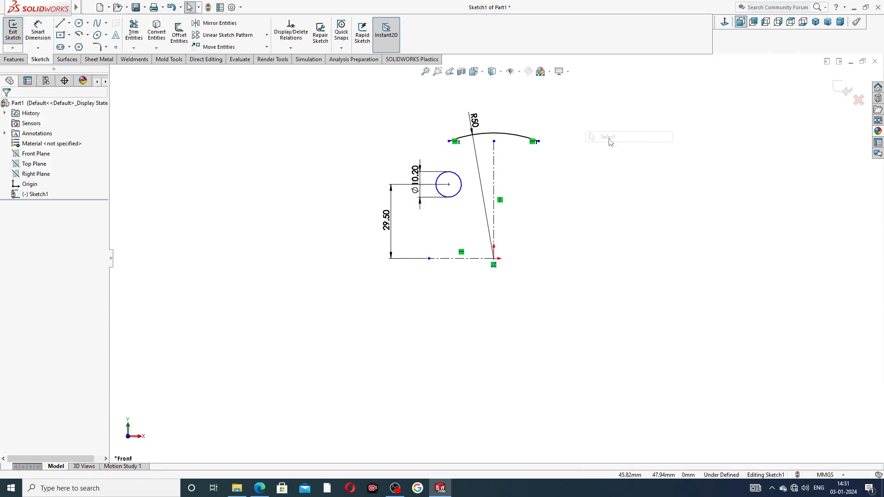
# Reposition the arc's radius dimension and the circle's diameter dimension farther away from the sketch geometry.
pyautogui.moveTo(476, 121); pyautogui.dragTo(474, 113)
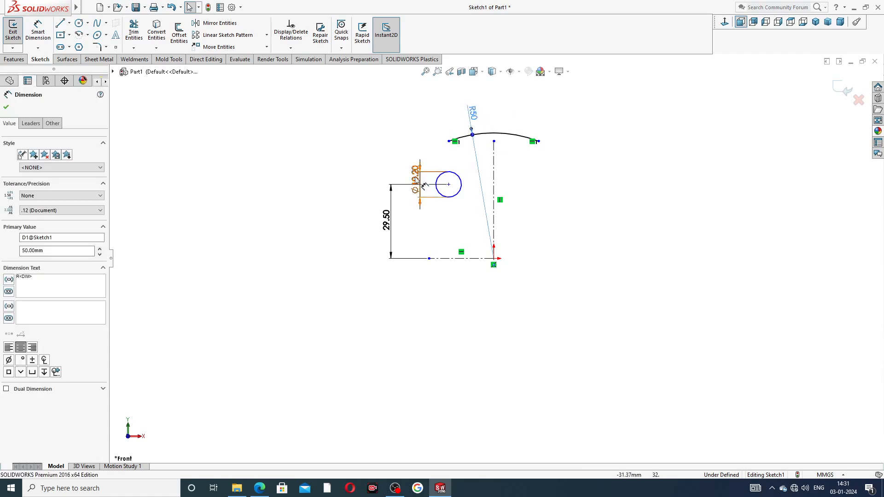
pyautogui.moveTo(416, 171); pyautogui.dragTo(400, 155)
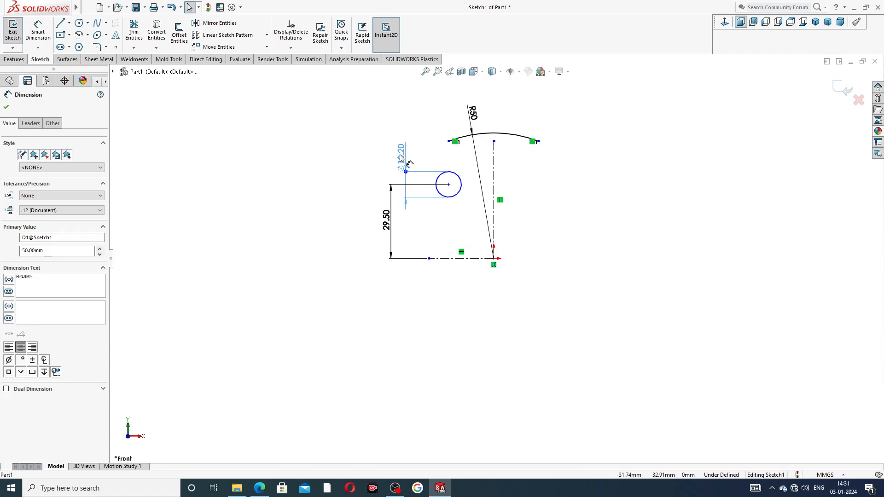
pyautogui.click(378, 348)
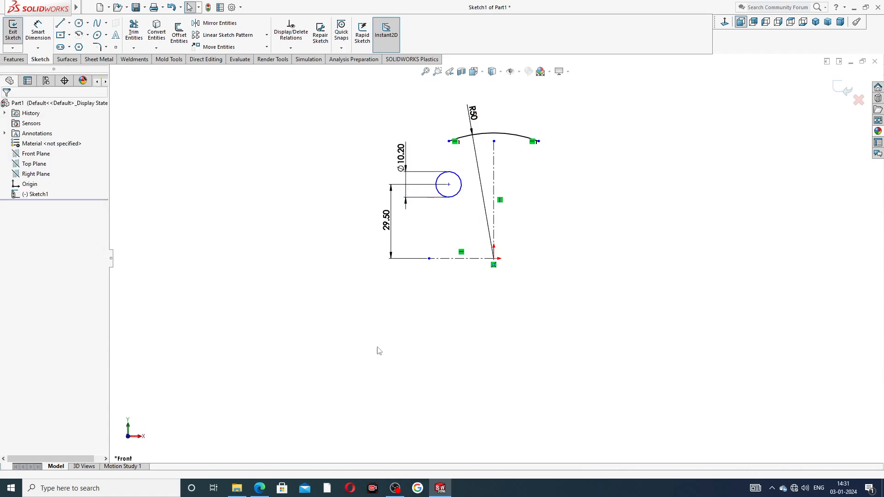
# Consult the front view in the PDF drawing and mirror the circle about the vertical centerline, keeping the original.
pyautogui.click(260, 488)
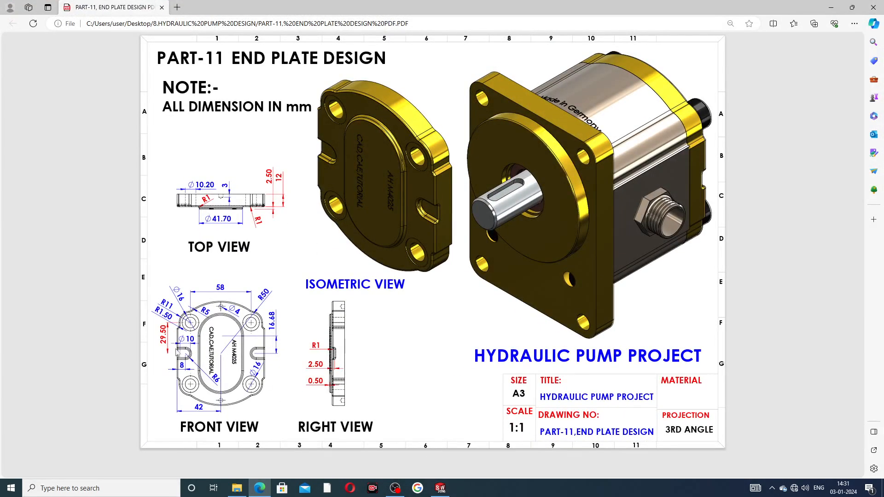
pyautogui.click(259, 488)
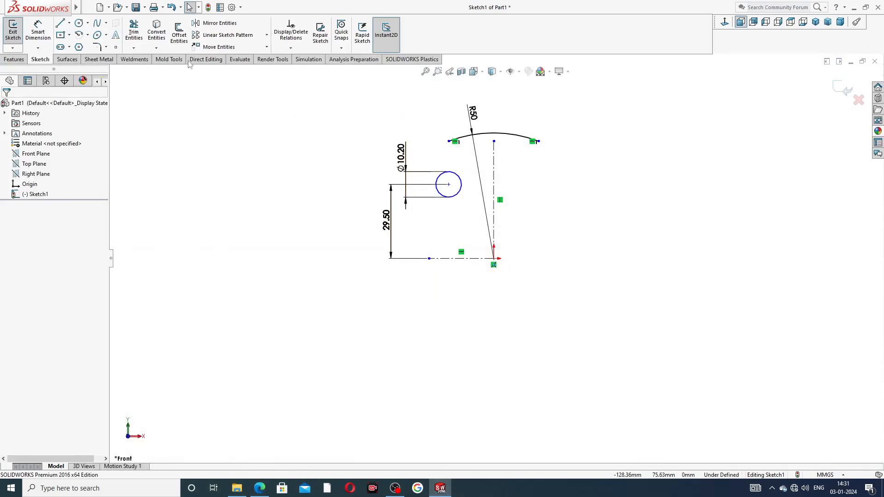
pyautogui.click(220, 23)
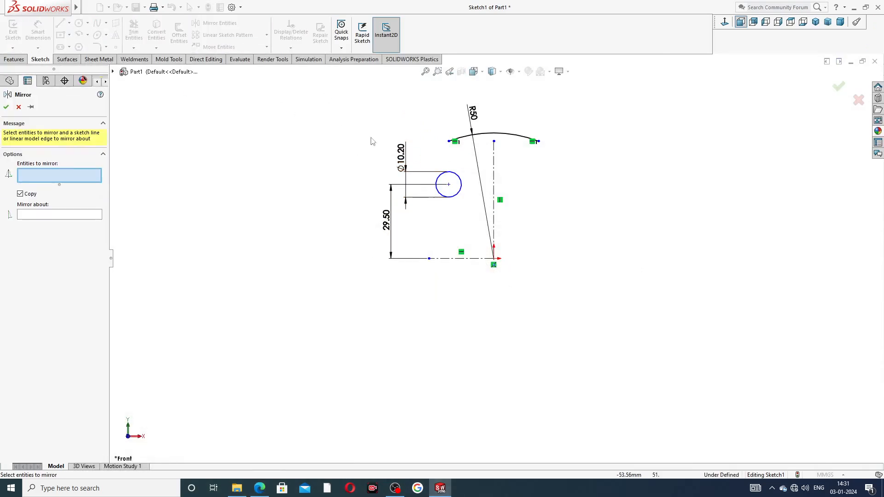
pyautogui.click(456, 176)
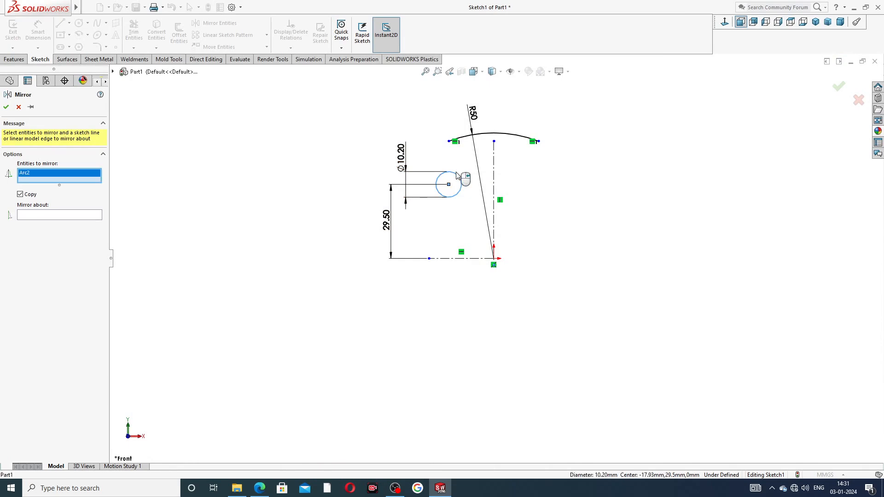
pyautogui.click(71, 216)
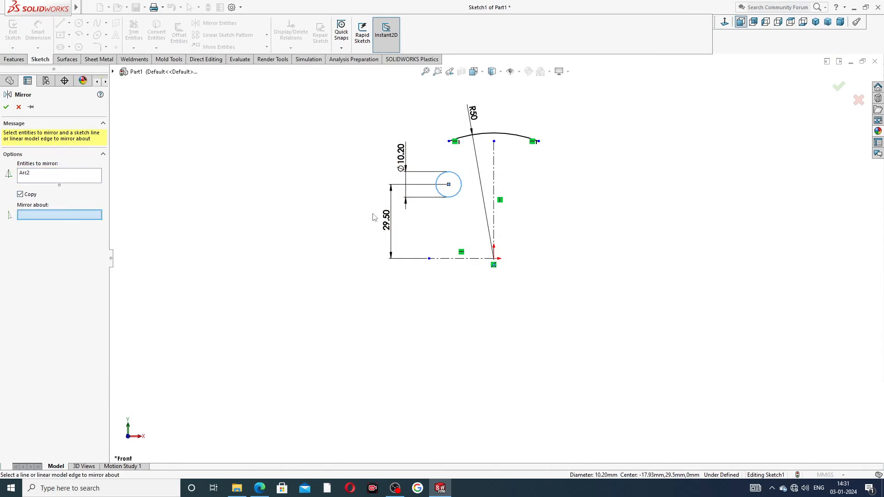
pyautogui.click(493, 168)
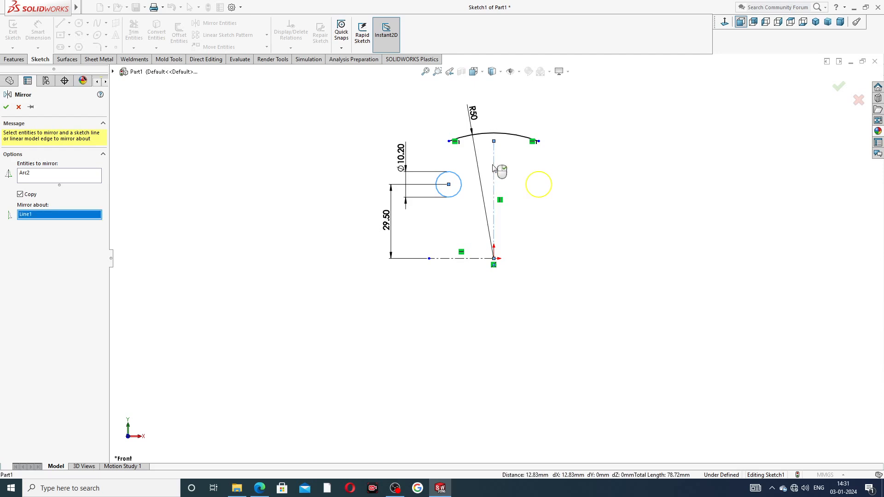
pyautogui.click(6, 107)
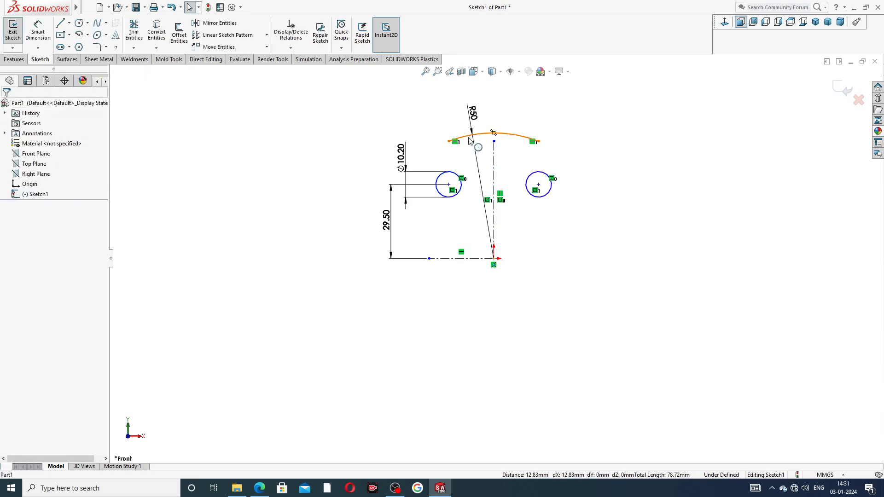
# Dimension the horizontal distance between the centers of the two circles as 58 mm.
pyautogui.click(37, 31)
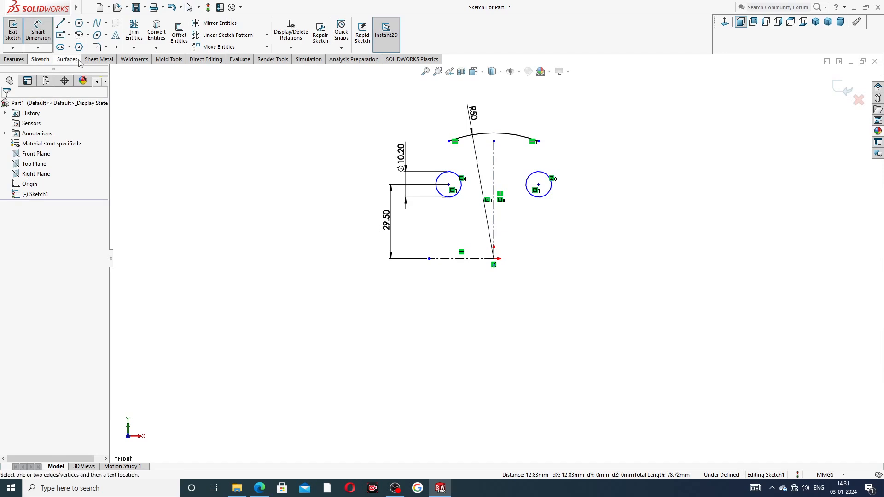
pyautogui.click(448, 185)
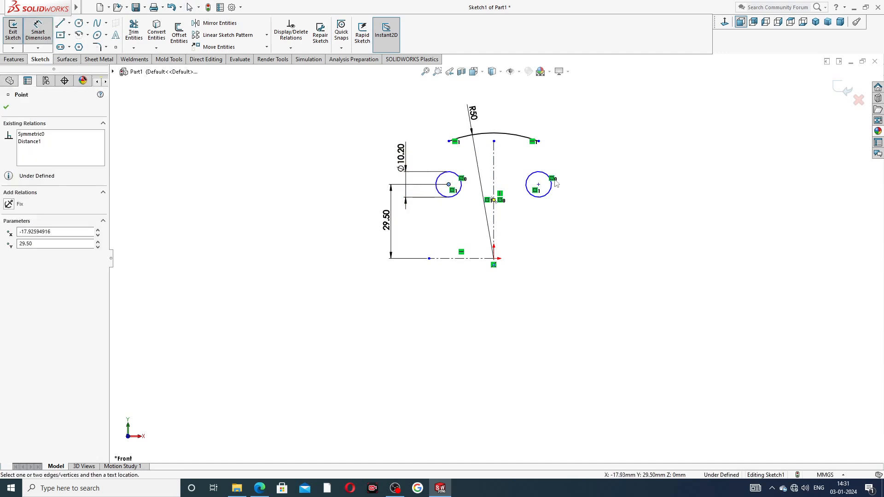
pyautogui.click(538, 185)
pyautogui.click(497, 116)
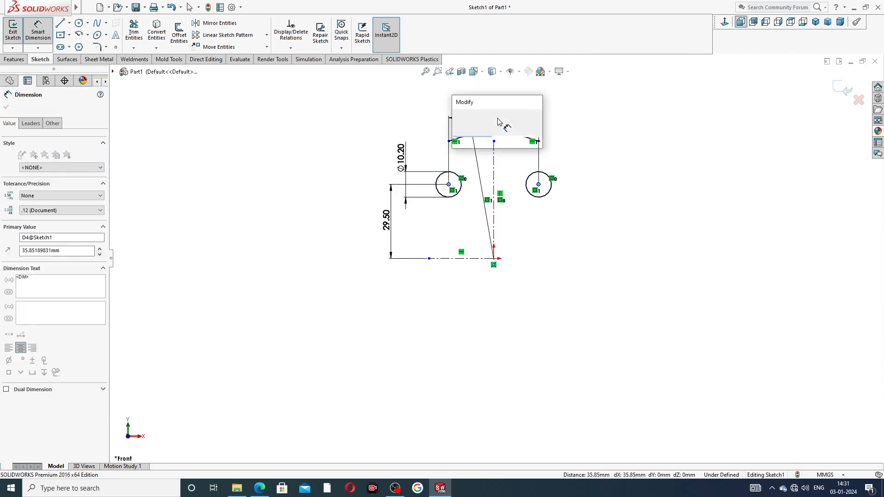
pyautogui.write('58')
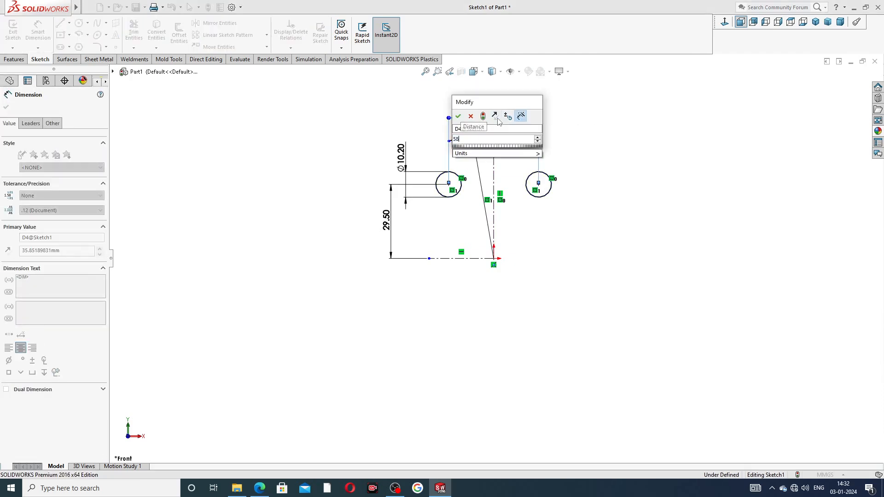
pyautogui.press('Return')
pyautogui.click(589, 145)
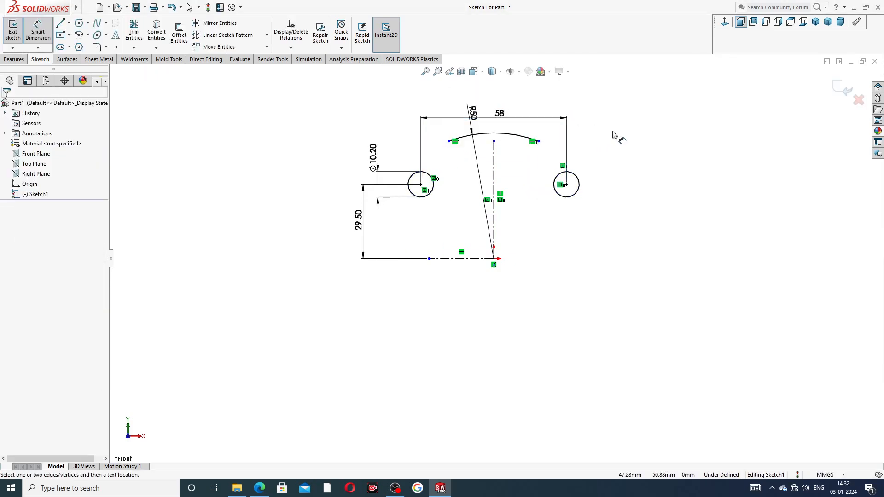
pyautogui.rightClick(617, 111)
pyautogui.click(639, 137)
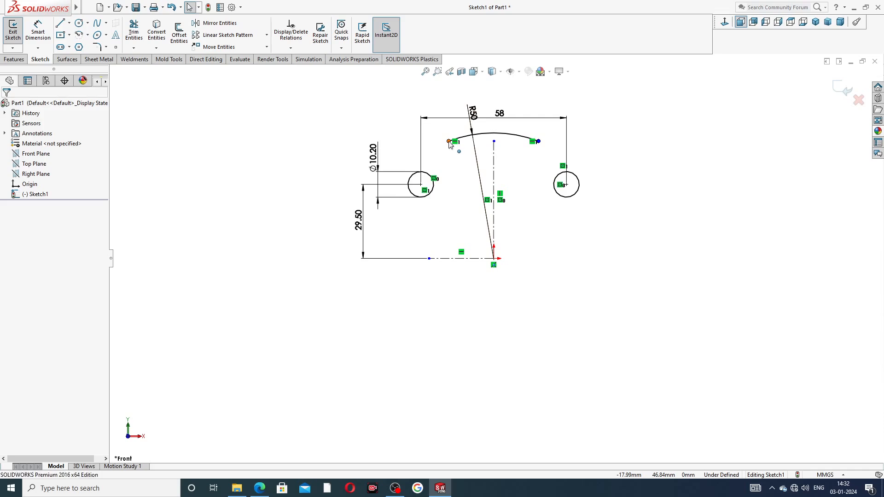
# Extend the R50 arc on both sides until its endpoints lie directly above the two circle centers.
pyautogui.moveTo(450, 143); pyautogui.dragTo(418, 149)
pyautogui.click(600, 159)
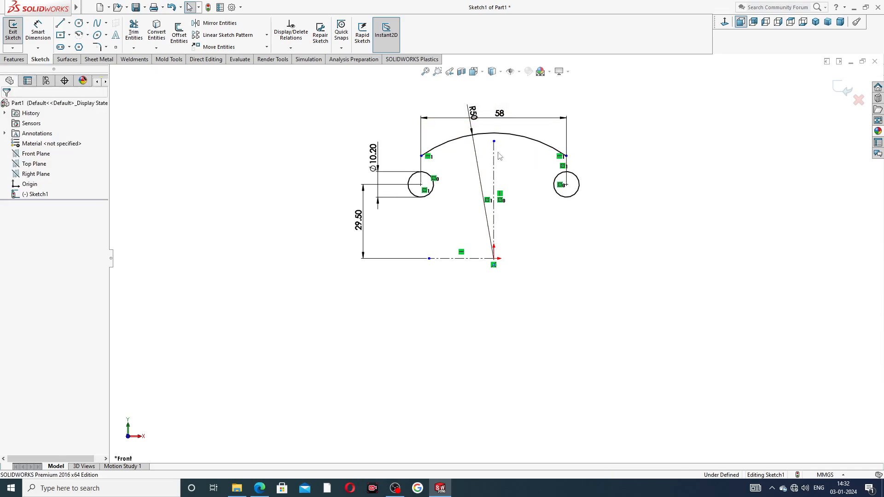
pyautogui.scroll(-1, 446, 172)
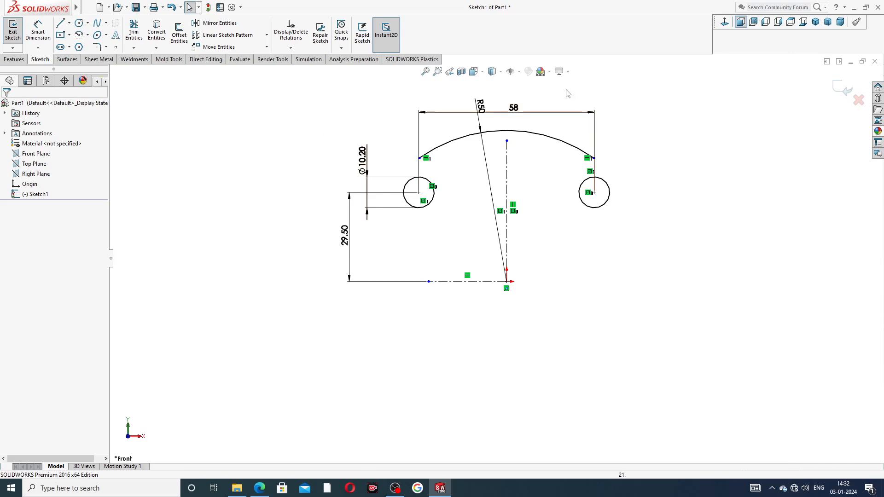
# Spread the R50 and 58 mm dimensions clear of each other above the arc and consult the PDF drawing's front view.
pyautogui.moveTo(517, 106); pyautogui.dragTo(447, 93)
pyautogui.click(481, 106)
pyautogui.click(660, 123)
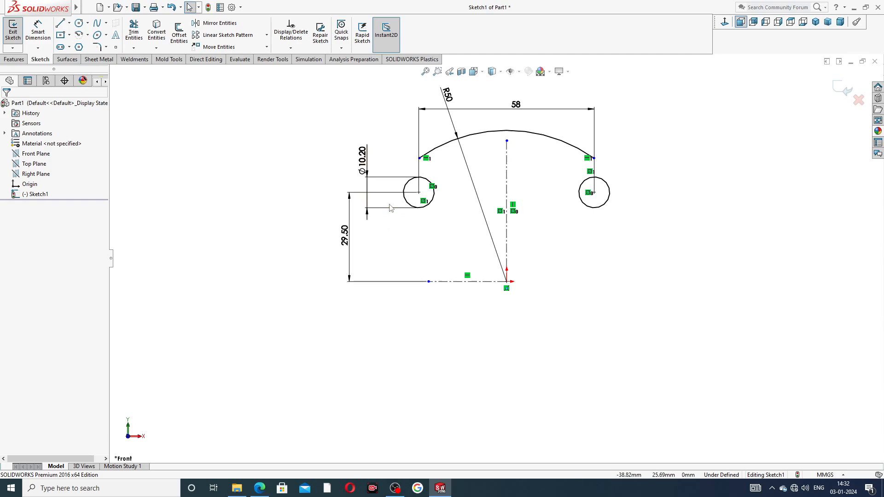
pyautogui.click(260, 492)
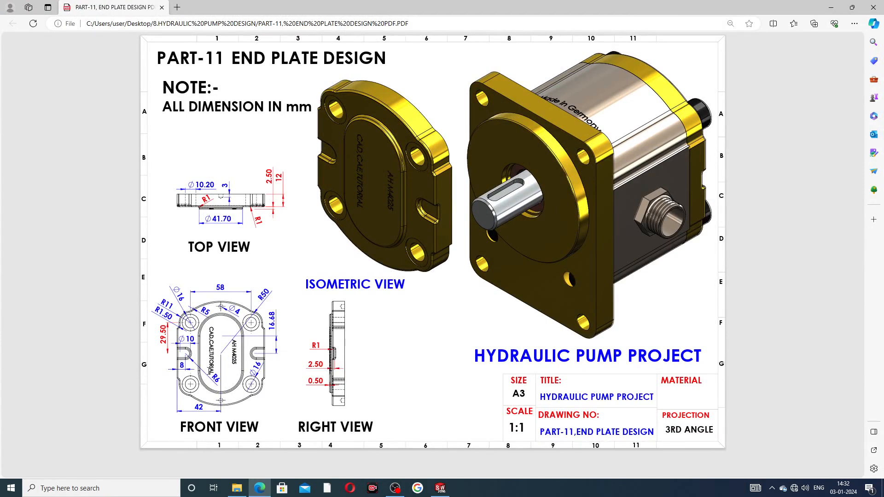
pyautogui.click(259, 488)
pyautogui.click(60, 24)
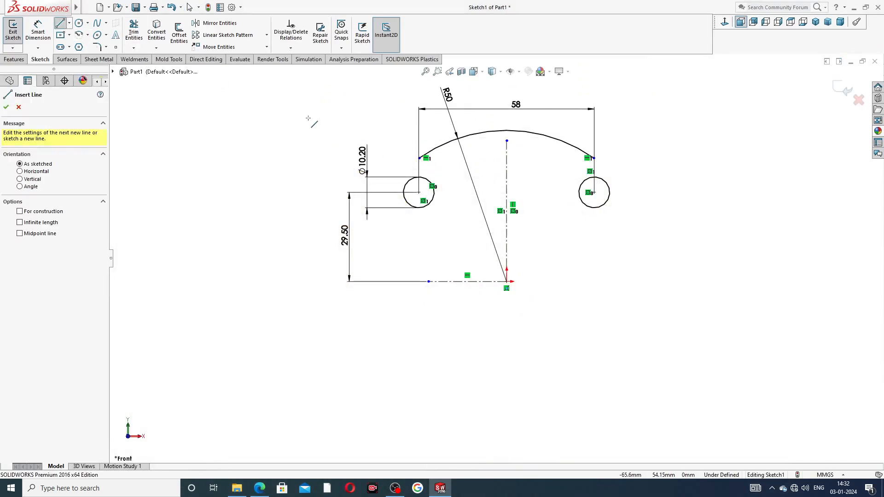
pyautogui.rightClick(308, 119)
pyautogui.click(322, 123)
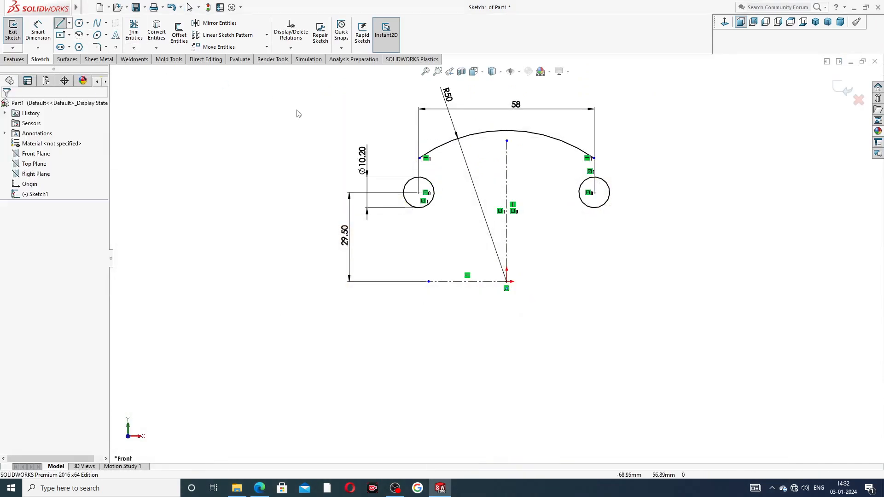
# Sketch a three-point arc of about 14.6 mm radius from the R50 arc's left endpoint, curving down outside the left circle.
pyautogui.click(88, 36)
pyautogui.click(106, 67)
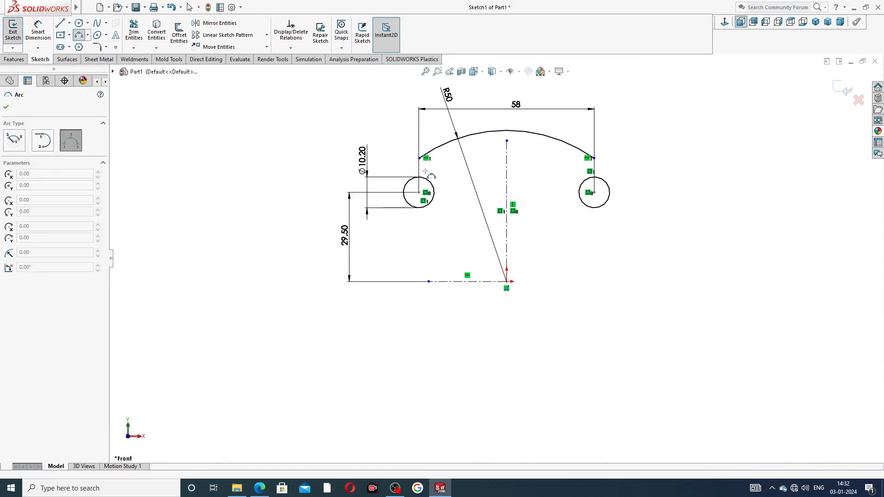
pyautogui.scroll(-3, 424, 171)
pyautogui.click(428, 164)
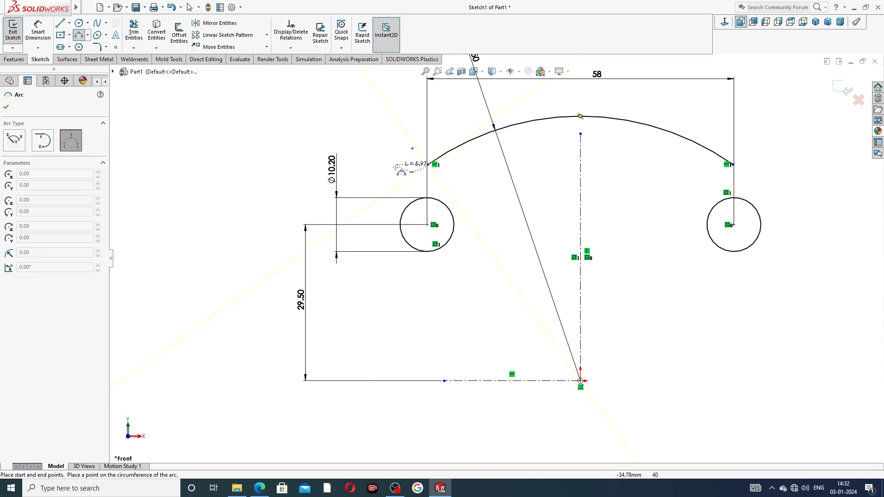
pyautogui.click(360, 217)
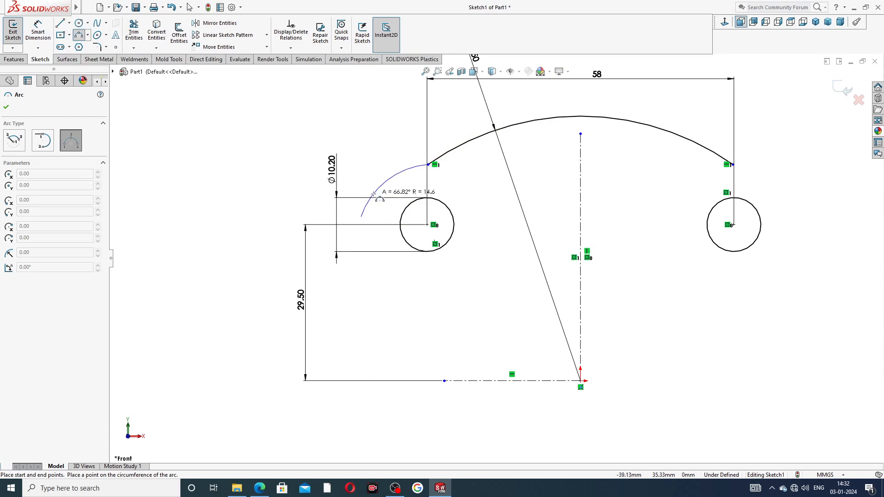
pyautogui.click(374, 194)
pyautogui.rightClick(489, 152)
pyautogui.click(502, 188)
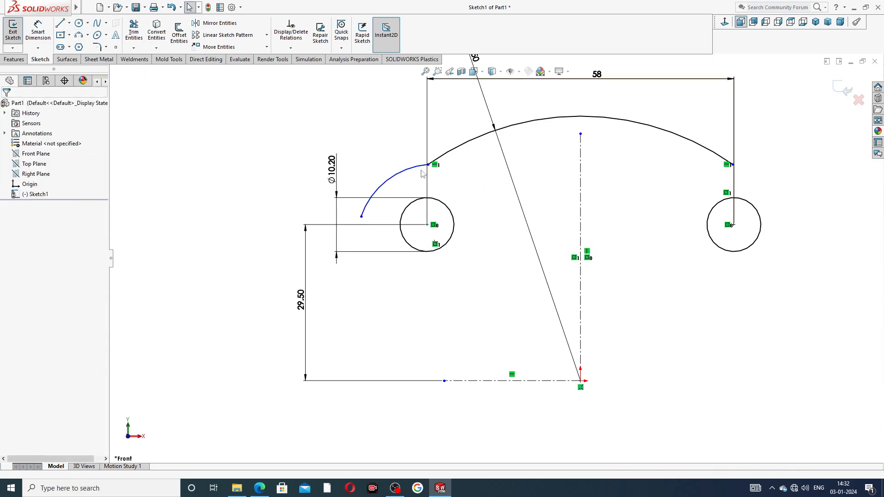
# Merge the new arc's center point with the left circle's center.
pyautogui.scroll(-5, 442, 253)
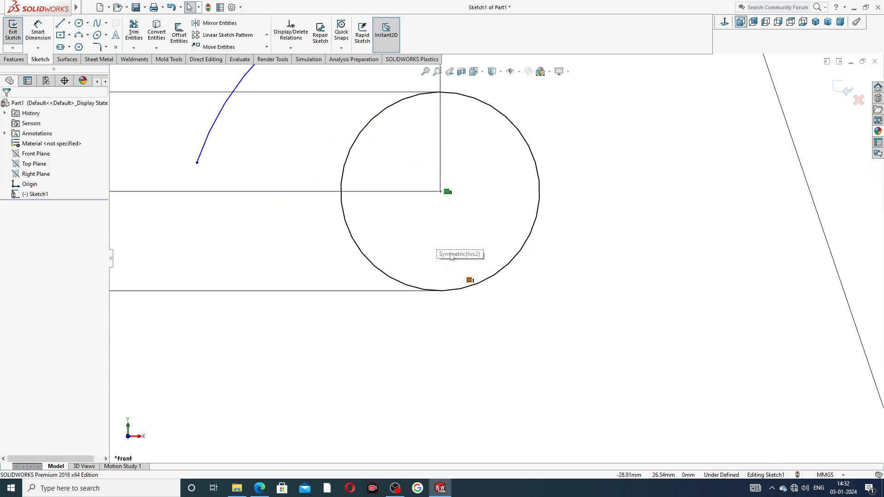
pyautogui.click(467, 254)
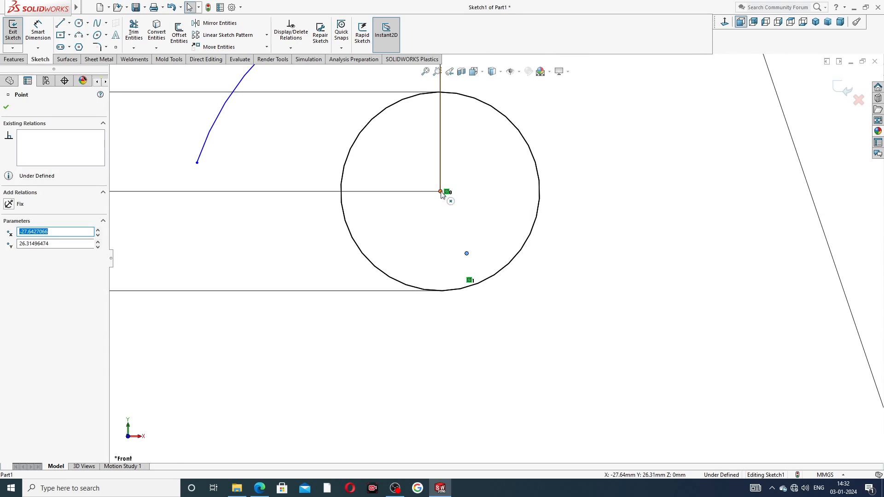
pyautogui.keyDown('ctrl'); pyautogui.click(441, 192); pyautogui.keyUp('ctrl')
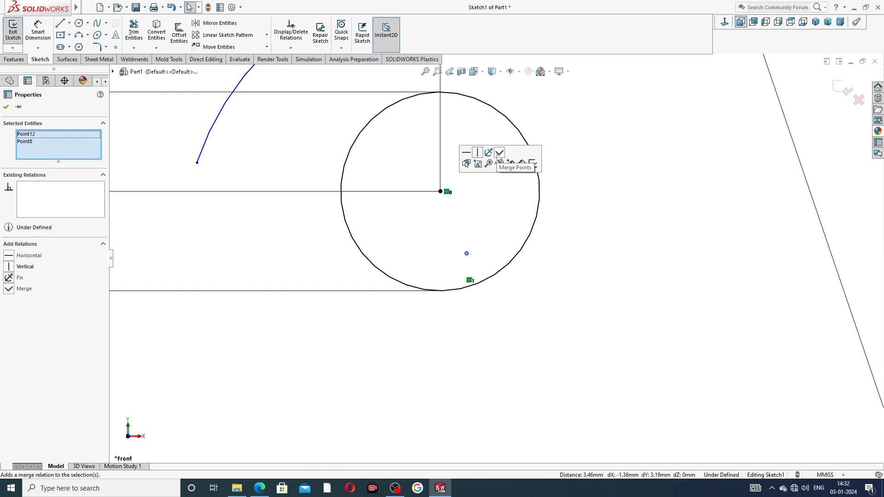
pyautogui.click(498, 154)
pyautogui.click(592, 133)
pyautogui.scroll(4, 591, 128)
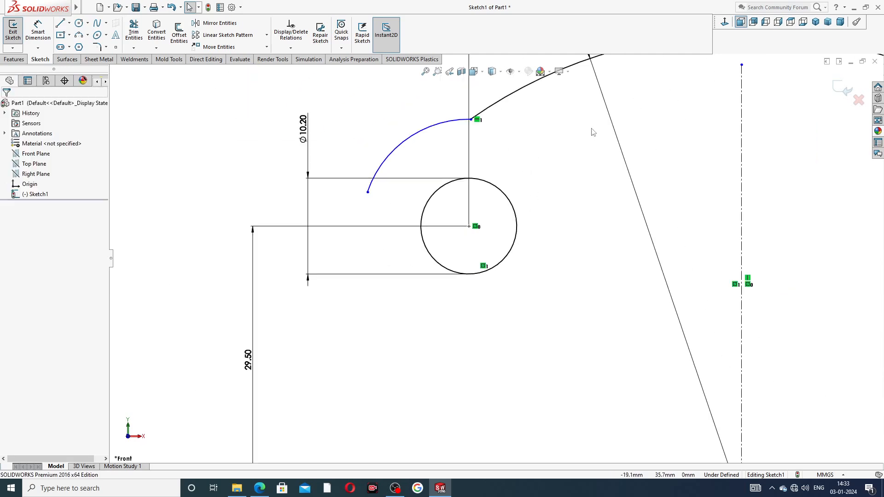
# Dimension the corner arc around the left circle with a radius of 11 mm.
pyautogui.scroll(3, 495, 258)
pyautogui.click(38, 32)
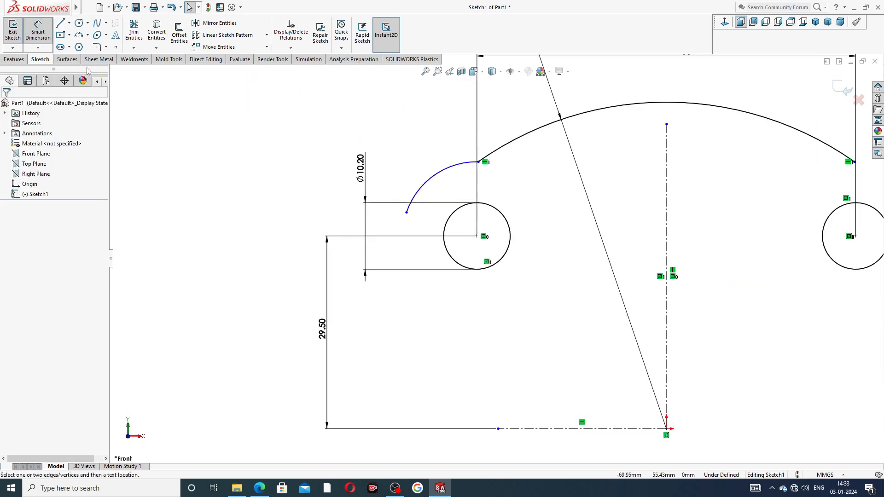
pyautogui.click(438, 173)
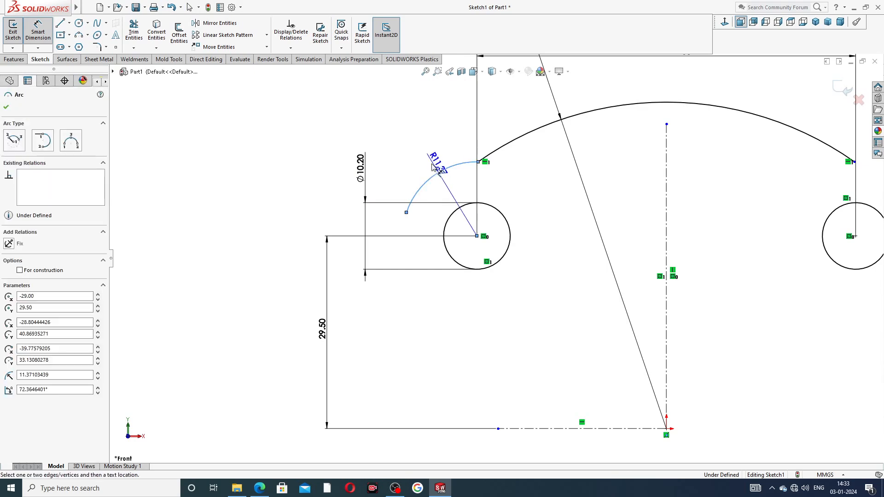
pyautogui.click(431, 166)
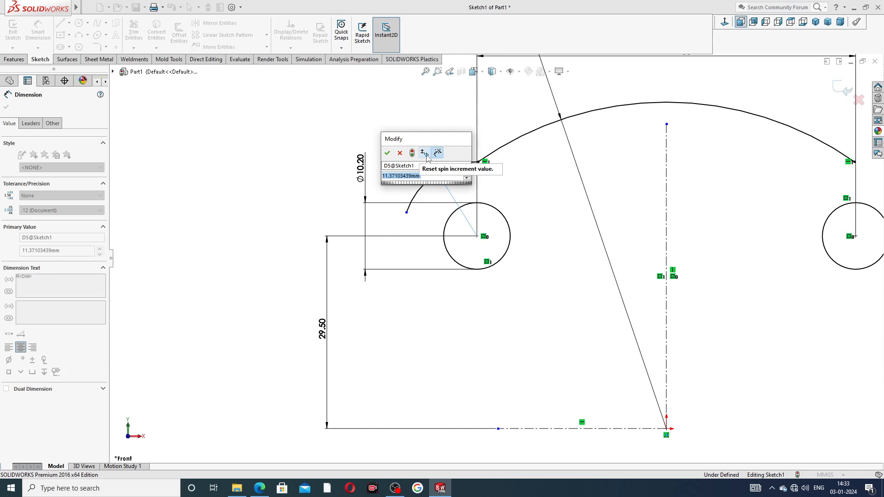
pyautogui.write('11')
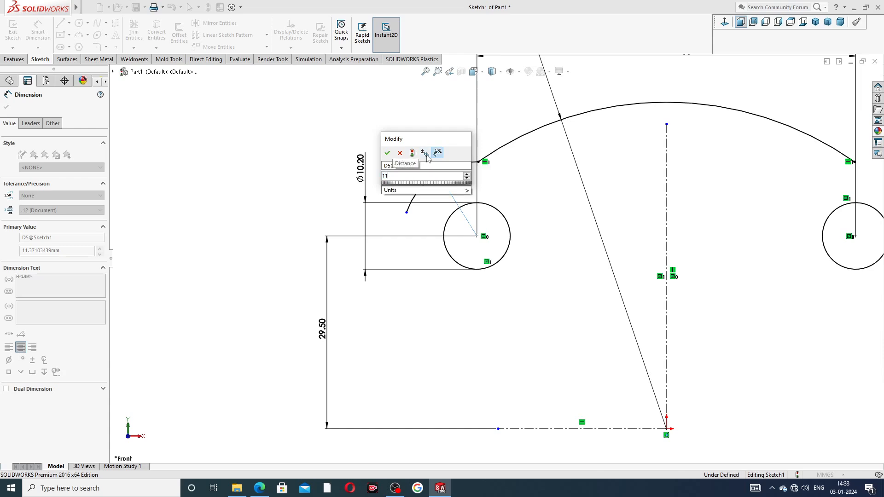
pyautogui.press('Return')
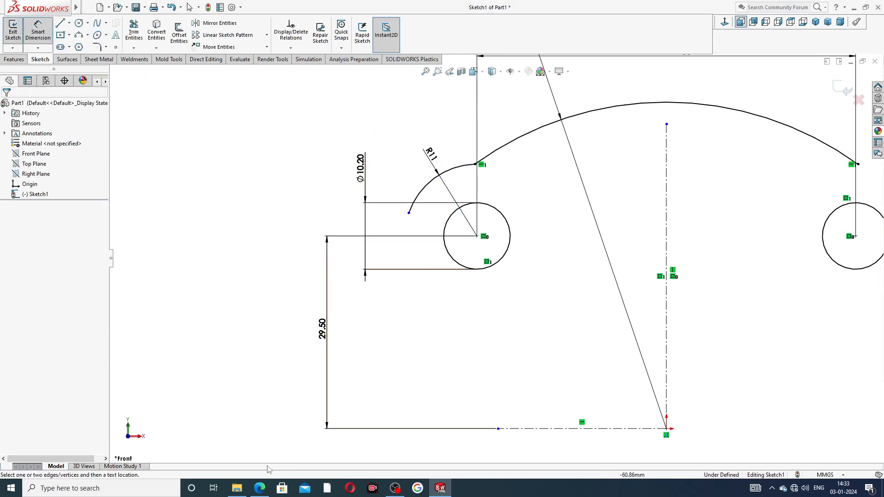
# Consult the front view in the PDF drawing and extend the R11 arc's free endpoint down to the level of the circle's center.
pyautogui.click(260, 488)
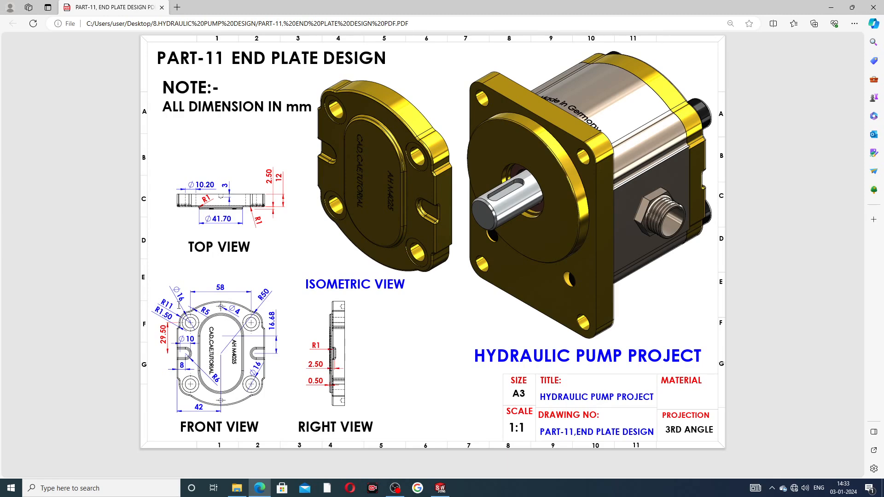
pyautogui.click(260, 489)
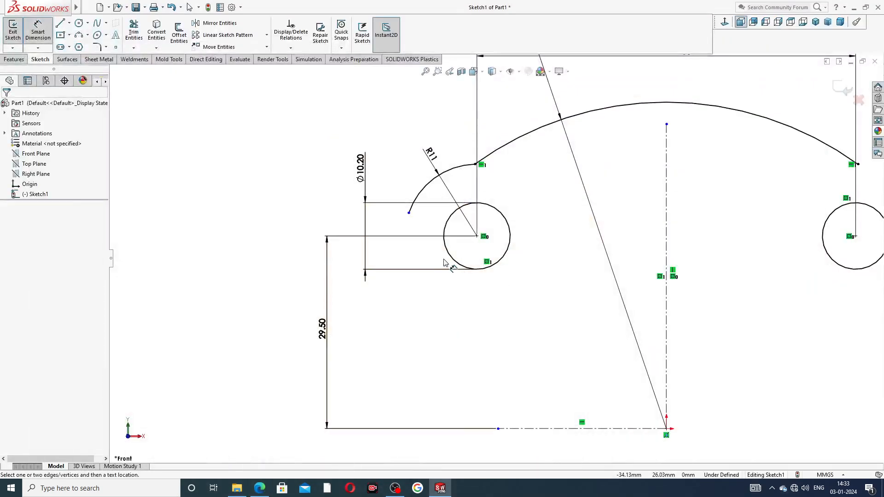
pyautogui.rightClick(327, 175)
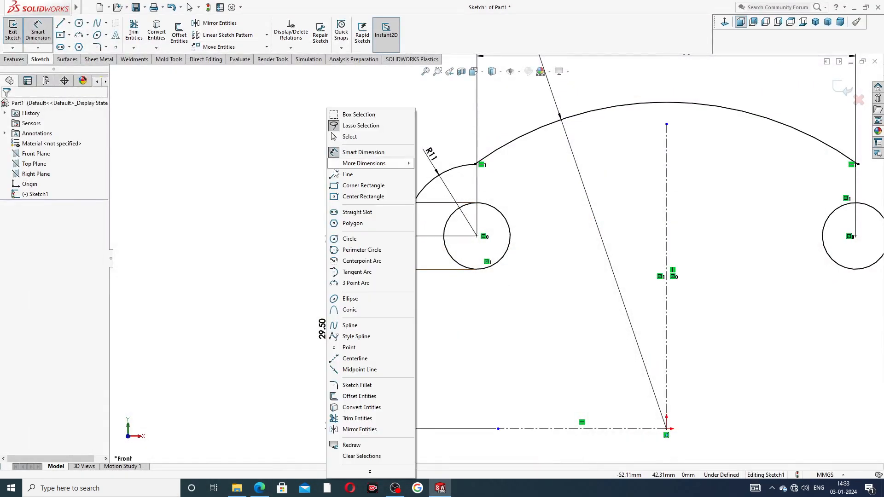
pyautogui.click(359, 136)
pyautogui.moveTo(410, 214); pyautogui.dragTo(410, 236)
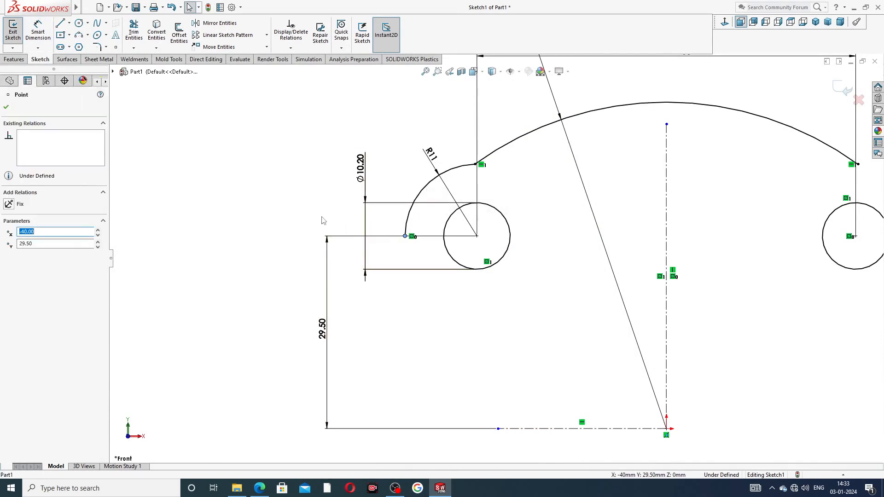
# Add a horizontal relation between the R11 arc's lower endpoint and the left circle's center.
pyautogui.click(403, 249)
pyautogui.click(406, 236)
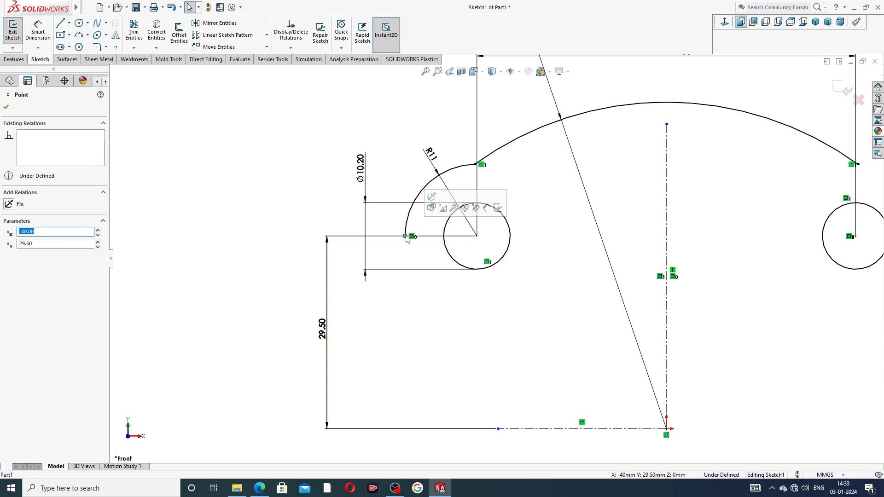
pyautogui.keyDown('ctrl'); pyautogui.click(476, 236); pyautogui.keyUp('ctrl')
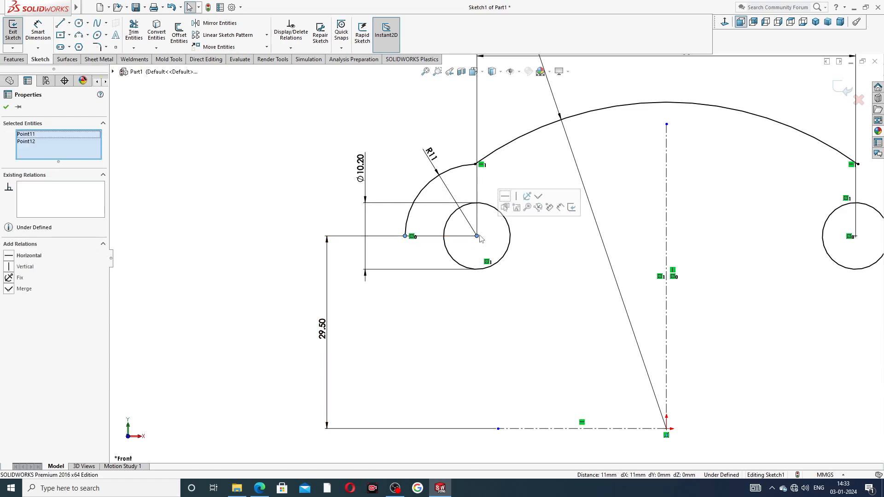
pyautogui.click(505, 197)
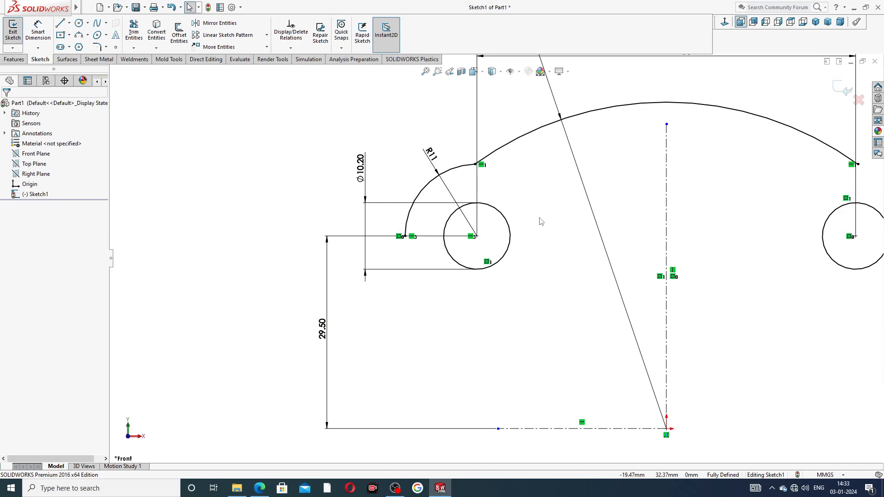
# Draw connected lines from the R11 arc's lower endpoint: about 1.2 mm vertical, a short outward slant, and about 26.6 mm vertical down to the horizontal centerline's level.
pyautogui.scroll(2, 507, 207)
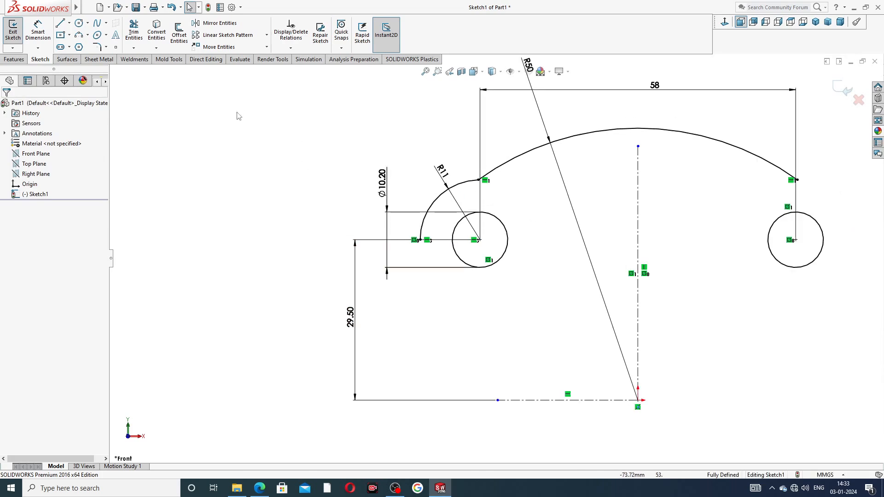
pyautogui.click(60, 23)
pyautogui.scroll(-3, 428, 276)
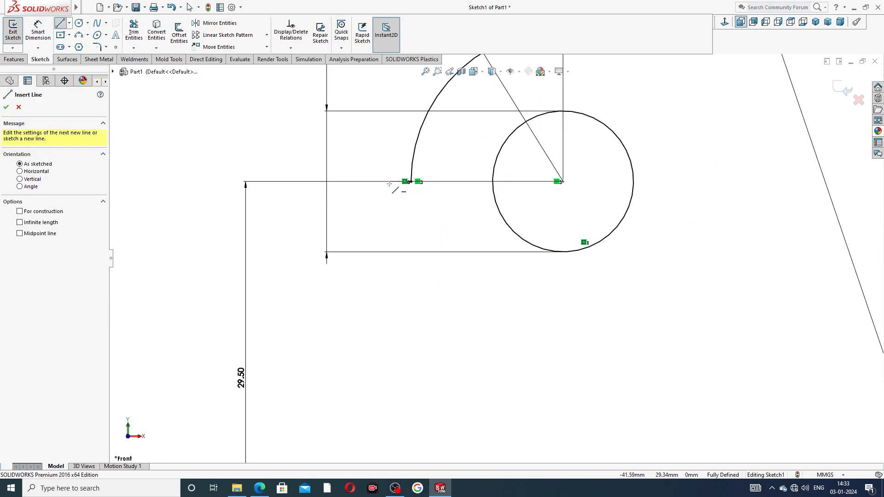
pyautogui.click(411, 182)
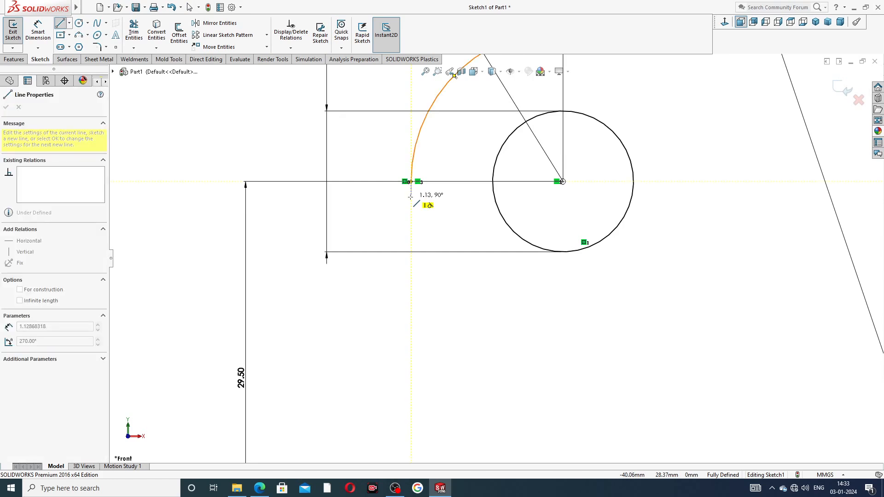
pyautogui.click(412, 198)
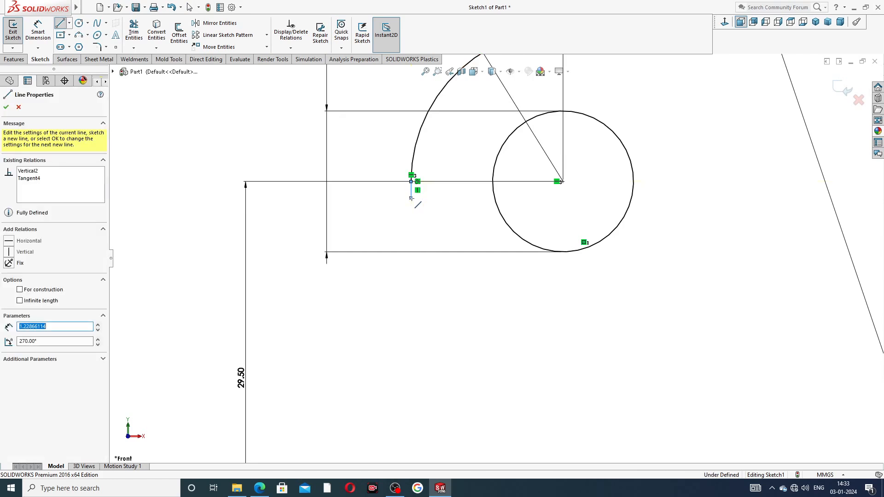
pyautogui.click(398, 222)
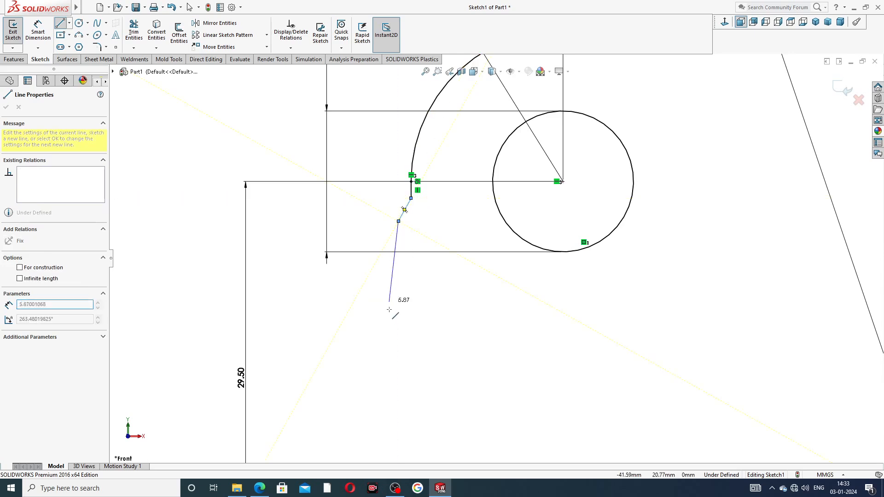
pyautogui.scroll(3, 401, 321)
pyautogui.scroll(1, 401, 321)
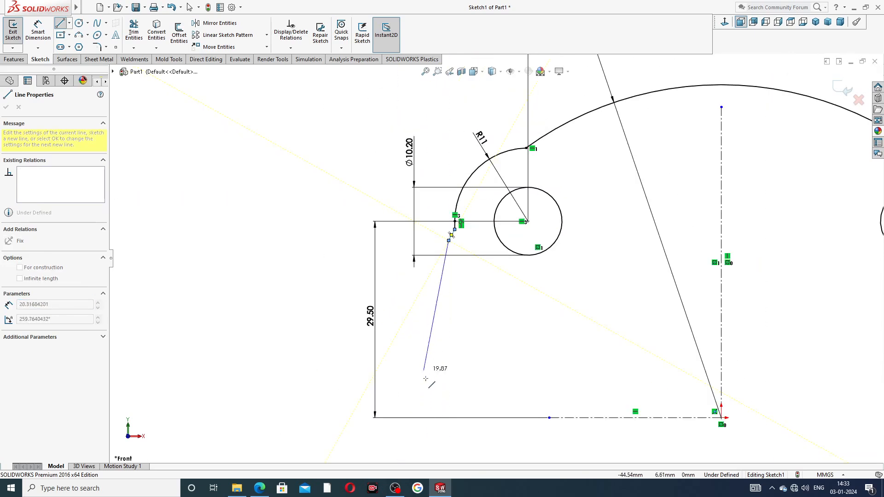
pyautogui.click(448, 418)
pyautogui.rightClick(476, 369)
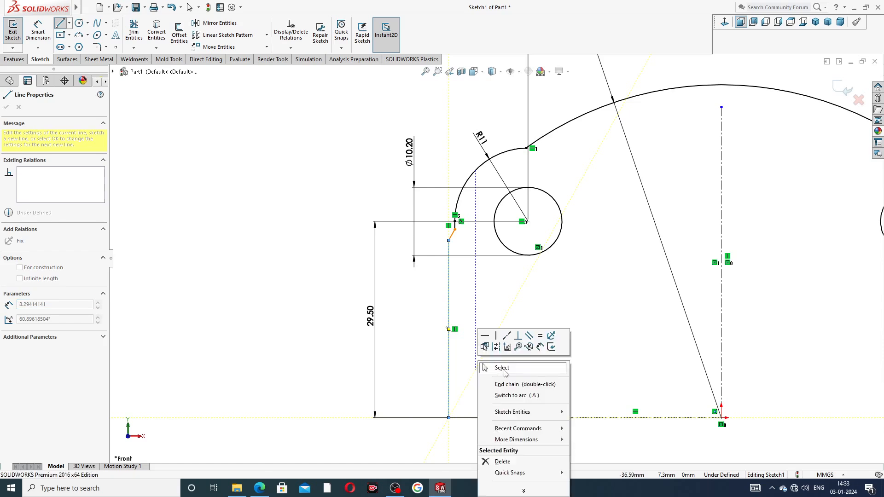
pyautogui.click(503, 370)
# Dimension the horizontal distance between the left vertical line and the vertical centerline as 42 mm.
pyautogui.scroll(-2, 527, 329)
pyautogui.scroll(3, 621, 284)
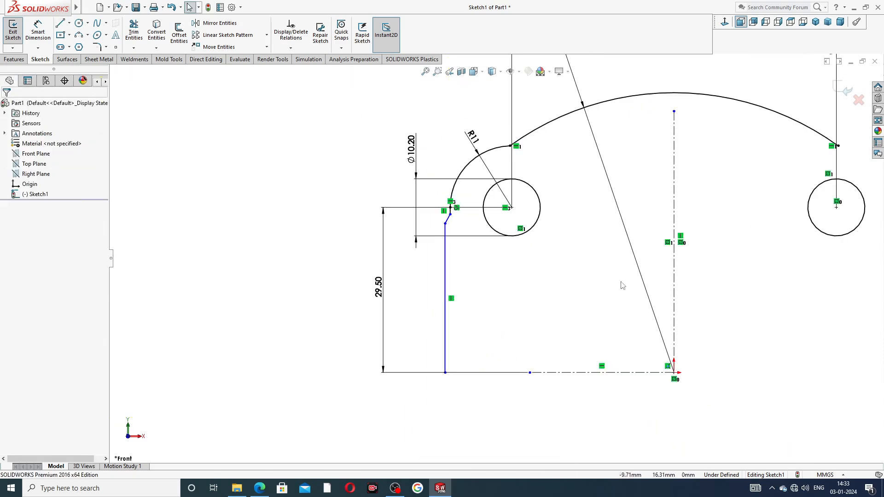
pyautogui.scroll(-3, 470, 186)
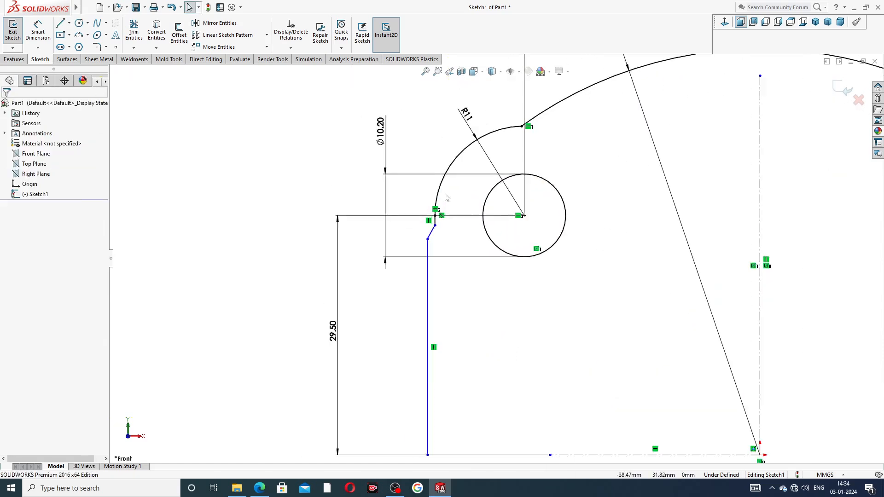
pyautogui.click(38, 30)
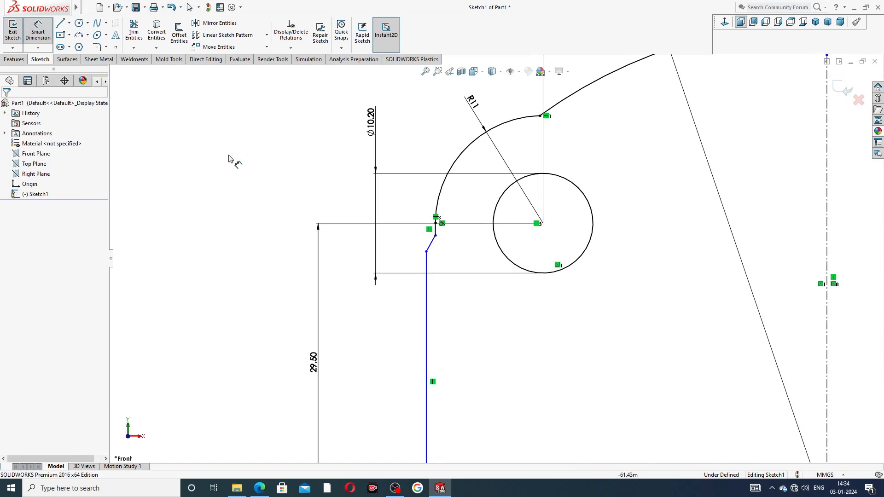
pyautogui.scroll(2, 513, 291)
pyautogui.click(456, 375)
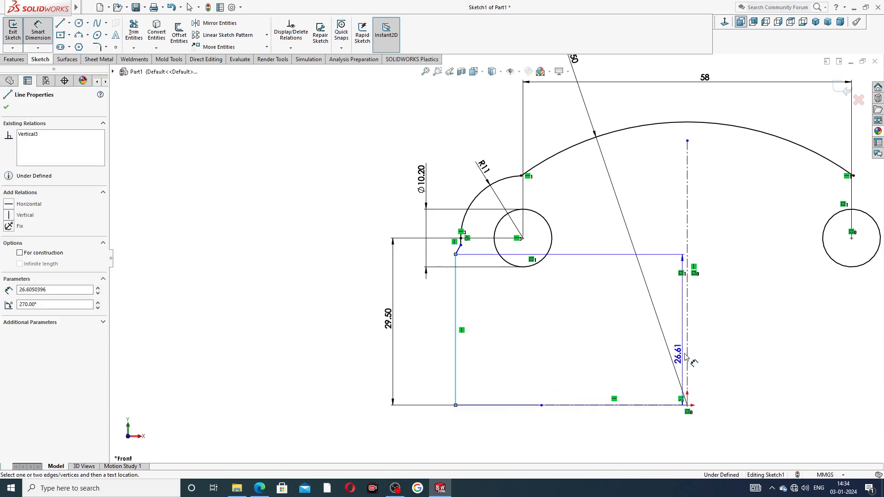
pyautogui.click(687, 354)
pyautogui.click(615, 429)
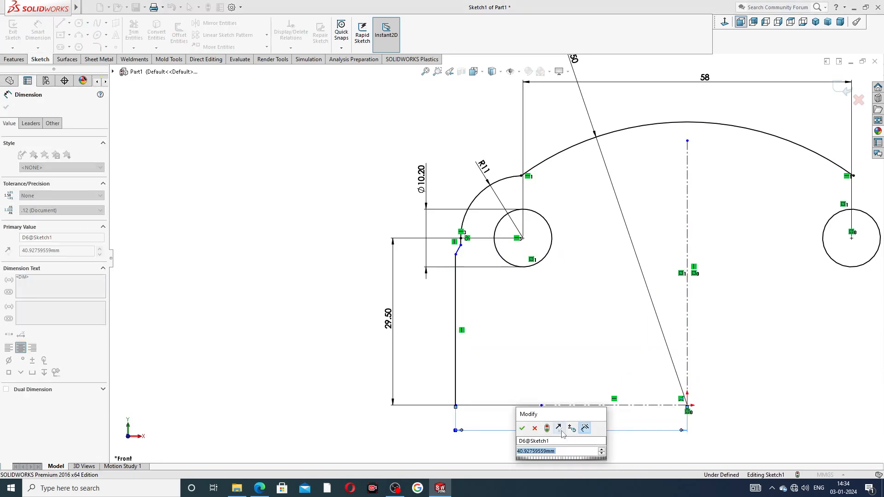
pyautogui.write('42')
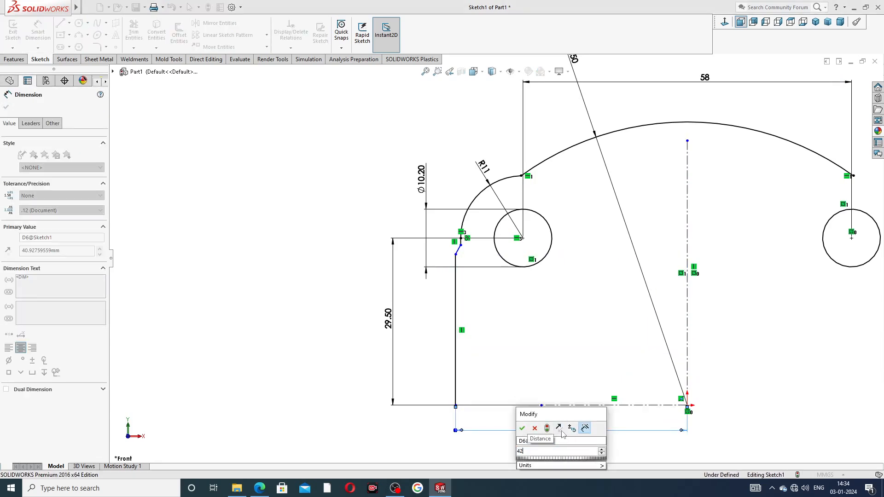
pyautogui.press('Return')
pyautogui.scroll(3, 606, 358)
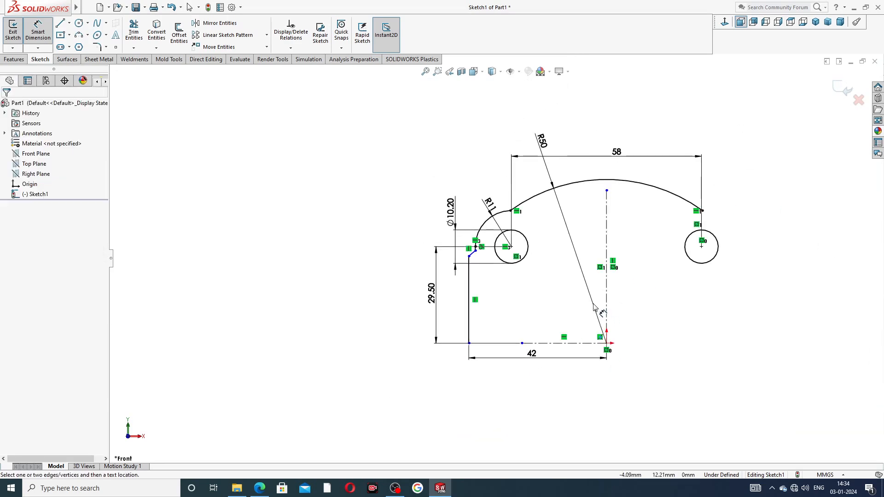
pyautogui.scroll(-3, 547, 237)
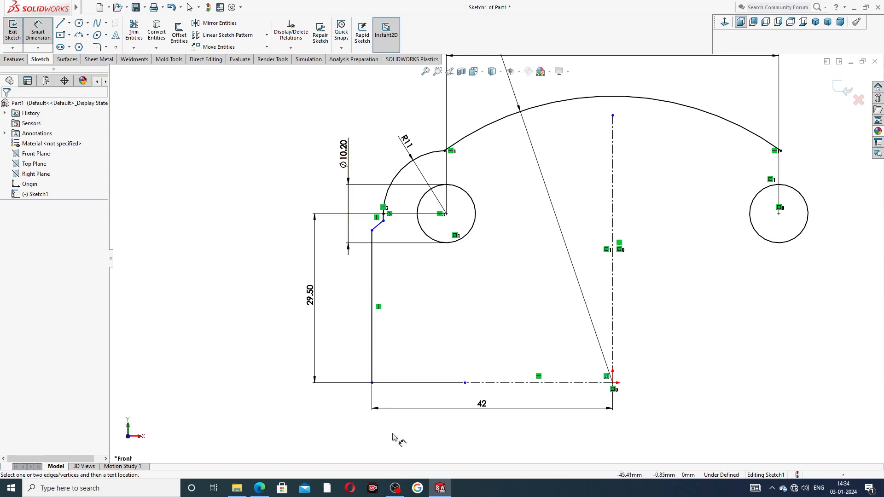
# Consult the front view in the PDF drawing and lower the slanted line's bottom endpoint to about 25.3 mm above the origin.
pyautogui.click(261, 489)
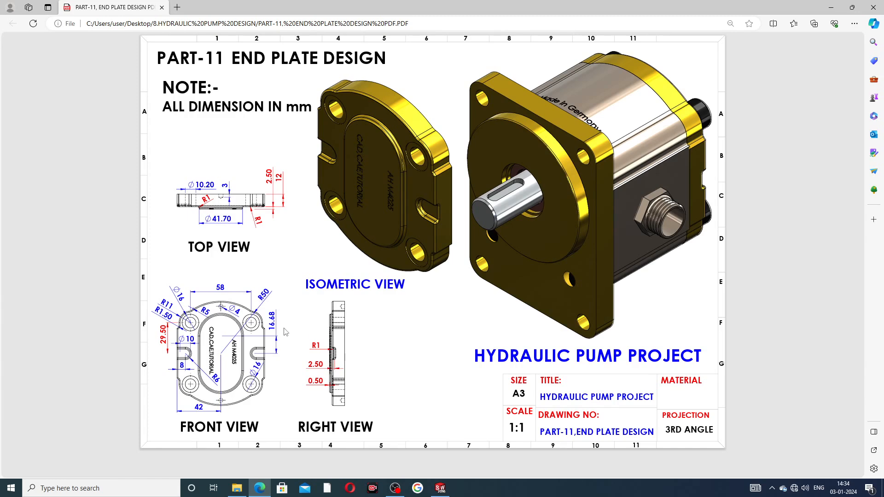
pyautogui.click(258, 482)
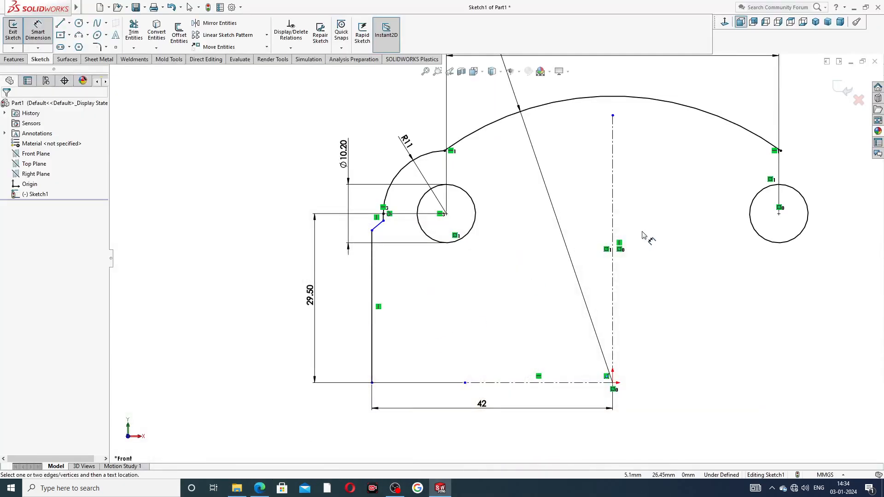
pyautogui.scroll(1, 644, 235)
pyautogui.scroll(1, 640, 234)
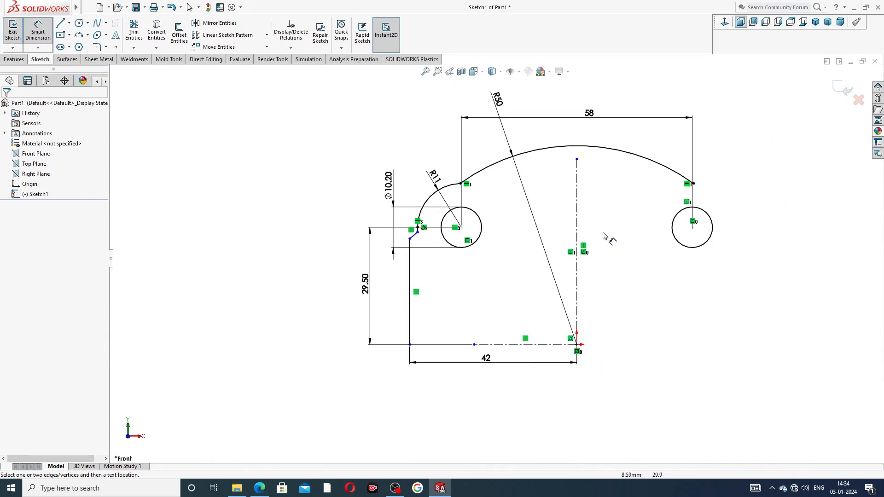
pyautogui.click(259, 488)
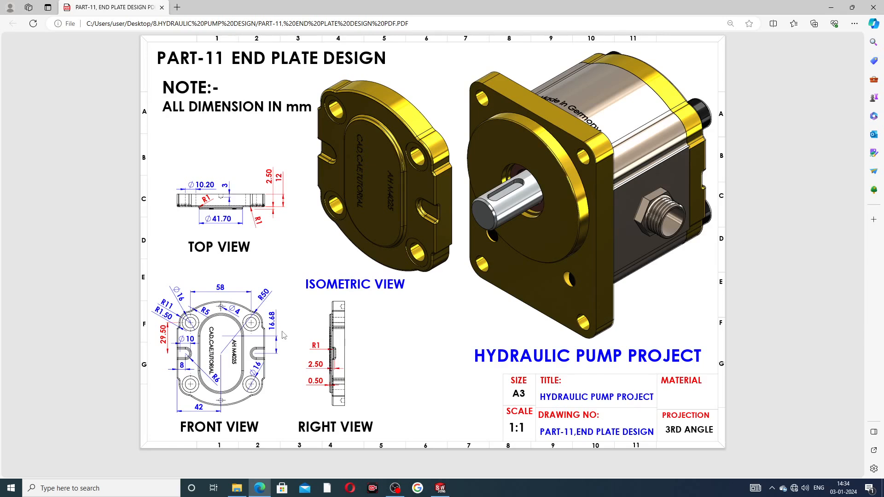
pyautogui.click(259, 488)
pyautogui.scroll(-1, 473, 230)
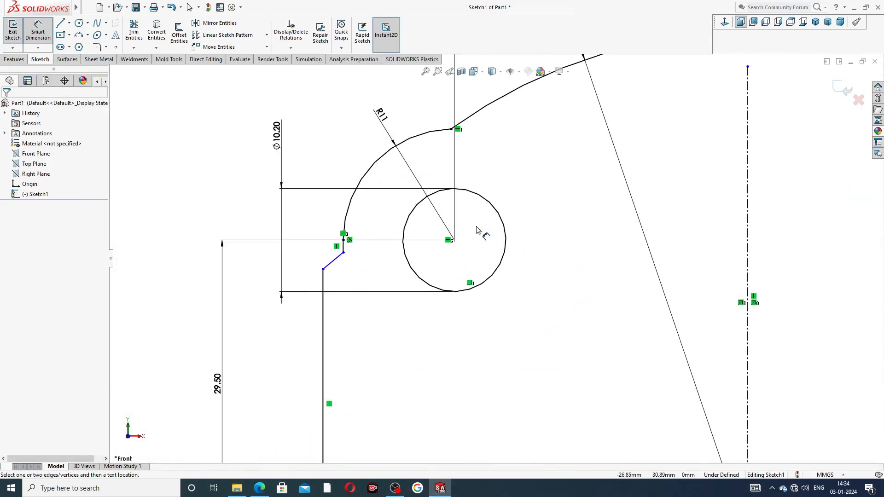
pyautogui.scroll(-5, 466, 183)
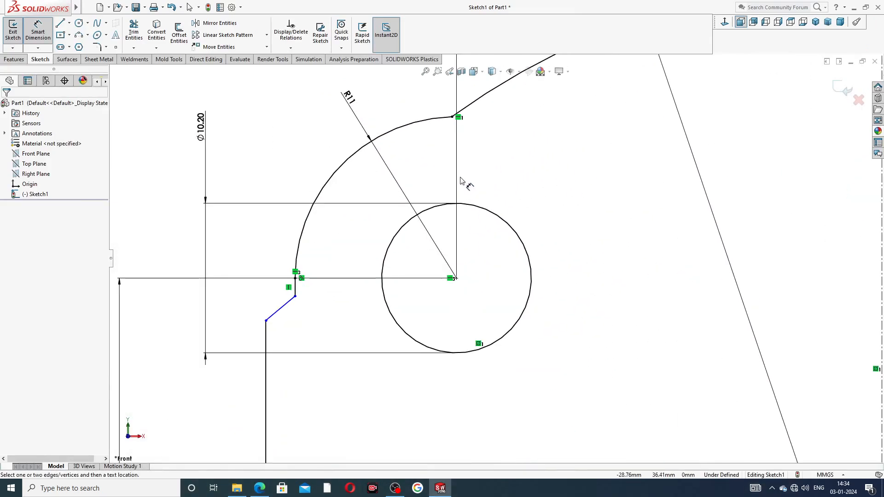
pyautogui.rightClick(251, 154)
pyautogui.click(274, 136)
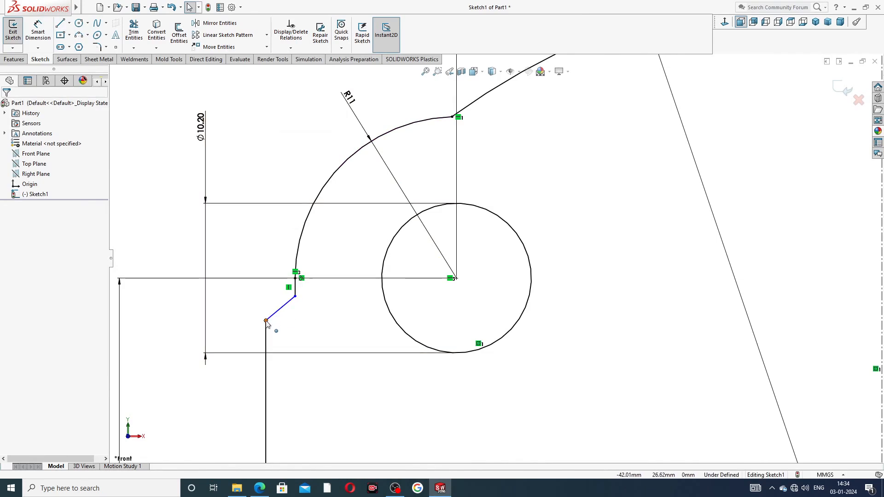
pyautogui.moveTo(266, 320); pyautogui.dragTo(284, 341)
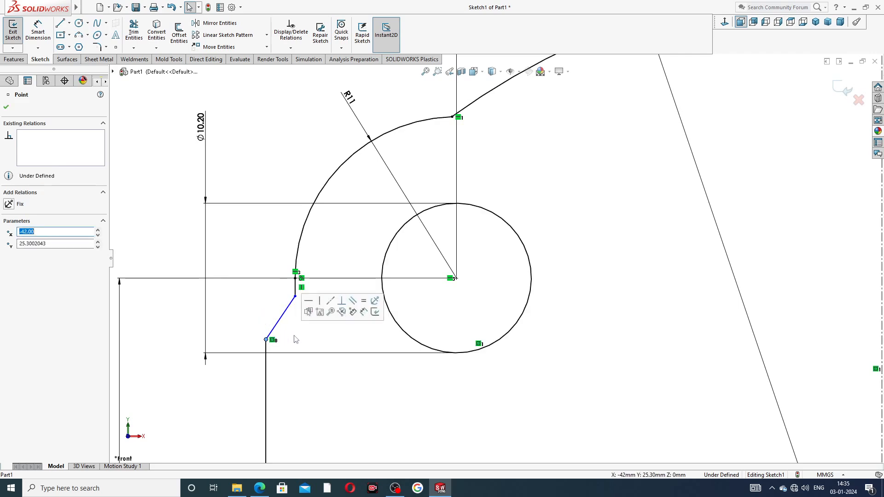
pyautogui.click(303, 326)
# Add a 1.50 mm sketch fillet at the corner between the short vertical line and the slanted line.
pyautogui.scroll(2, 305, 320)
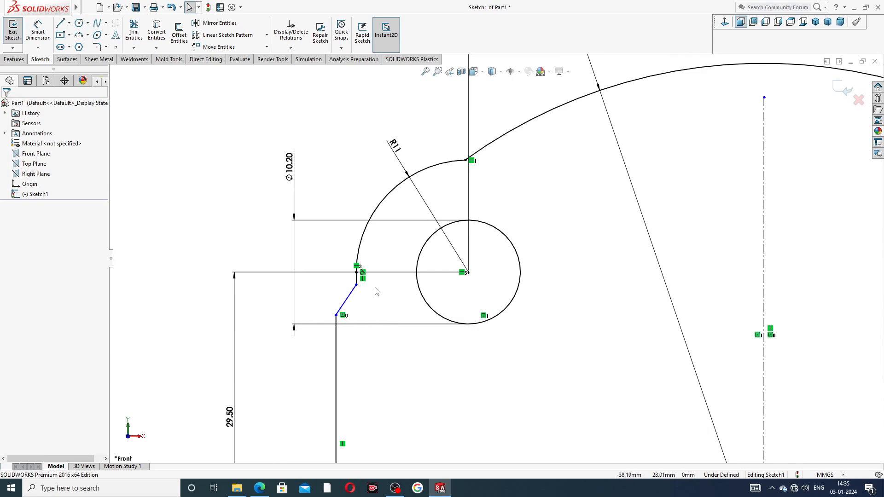
pyautogui.click(107, 48)
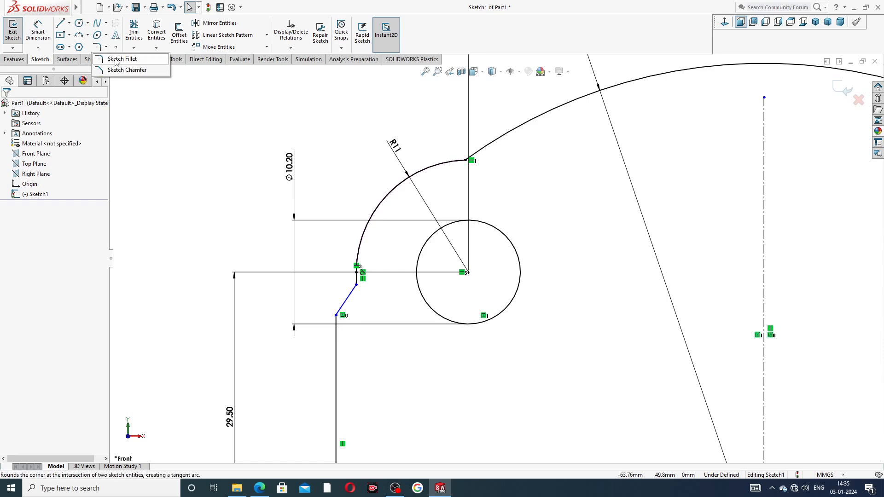
pyautogui.click(120, 57)
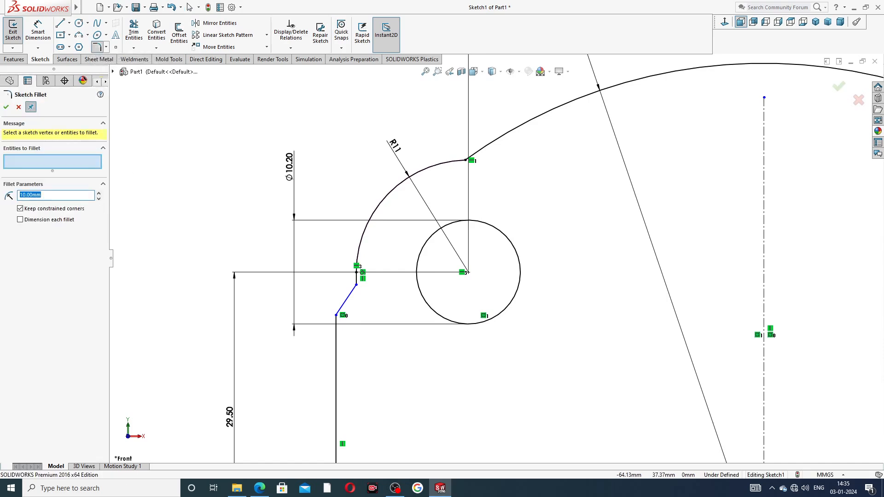
pyautogui.write('1')
pyautogui.click(357, 285)
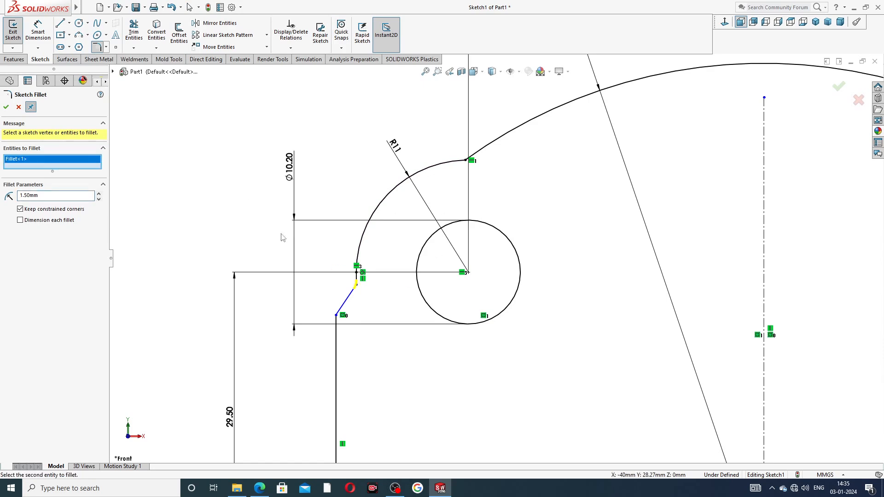
pyautogui.click(6, 108)
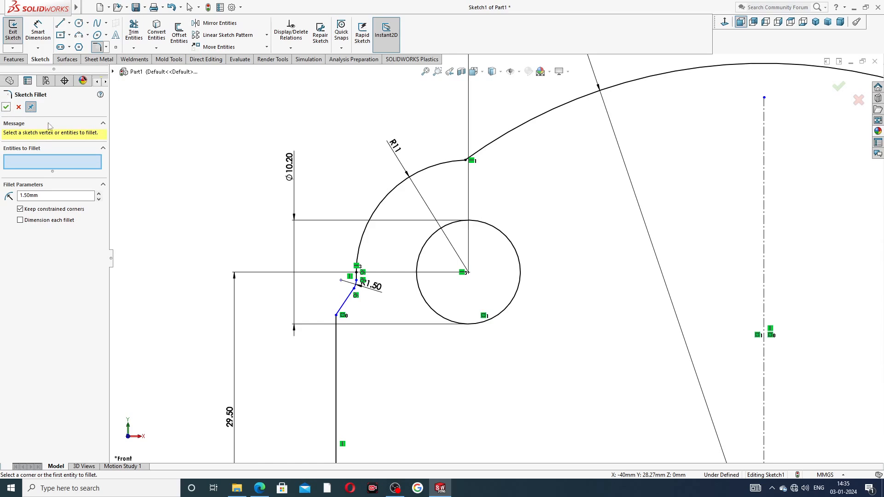
# Add a 5 mm sketch fillet where the R11 corner arc meets the R50 arc.
pyautogui.moveTo(43, 195); pyautogui.dragTo(2, 198)
pyautogui.write('5')
pyautogui.click(467, 162)
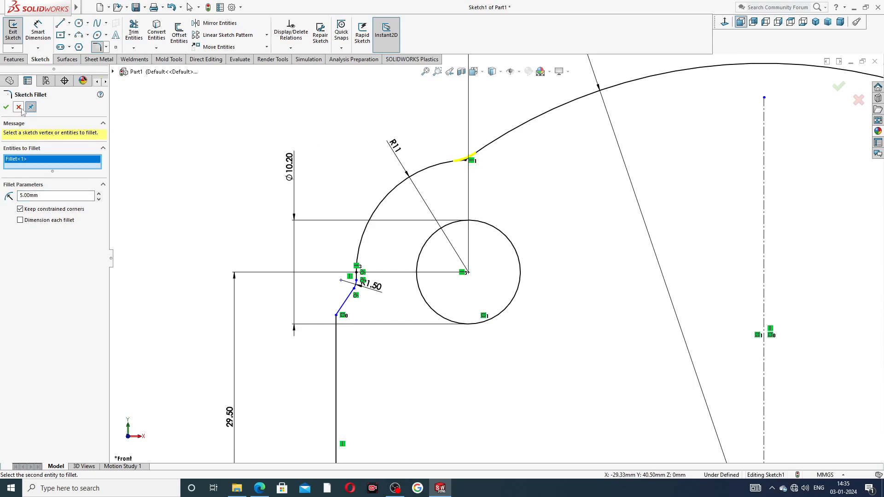
pyautogui.click(6, 108)
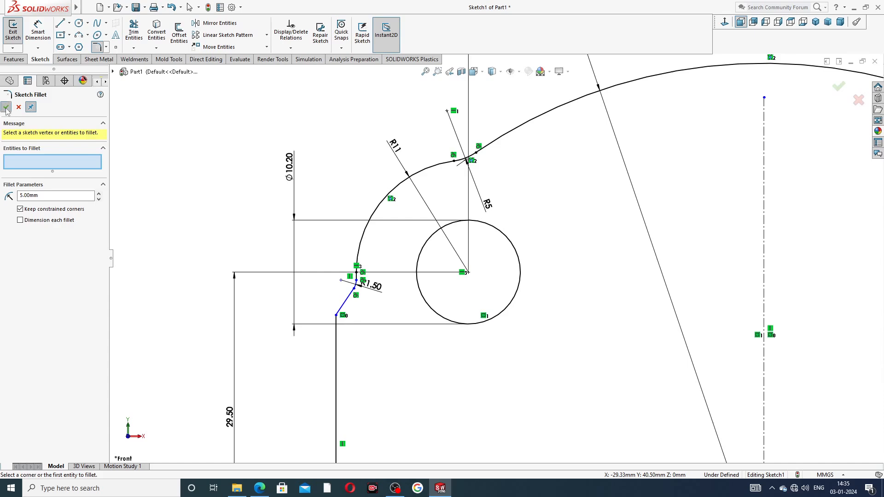
pyautogui.click(6, 108)
# Reposition the R5 and R1.50 fillet dimension labels so they sit clear of the nearby geometry.
pyautogui.moveTo(487, 203); pyautogui.dragTo(483, 188)
pyautogui.moveTo(382, 284); pyautogui.dragTo(389, 289)
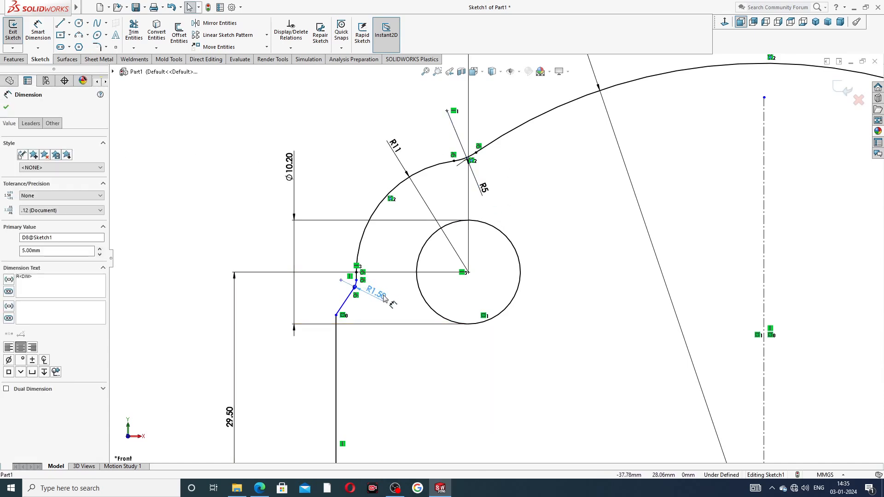
pyautogui.click(340, 245)
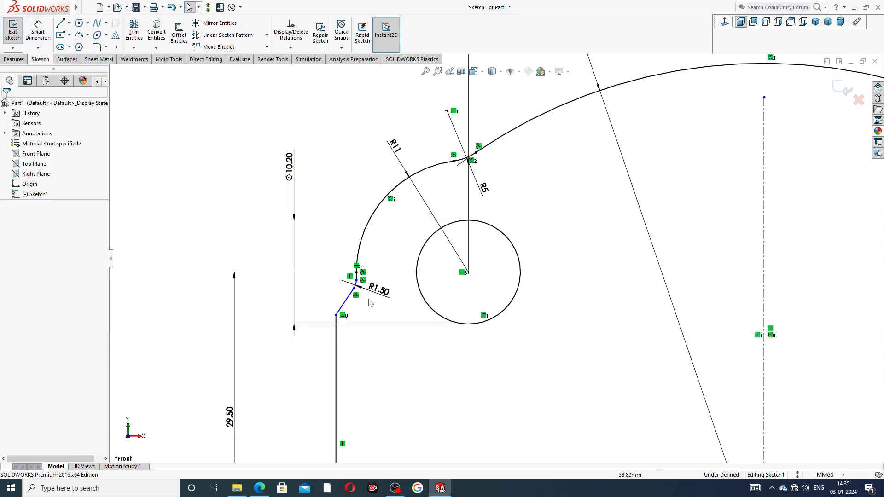
pyautogui.scroll(3, 563, 233)
pyautogui.scroll(3, 490, 188)
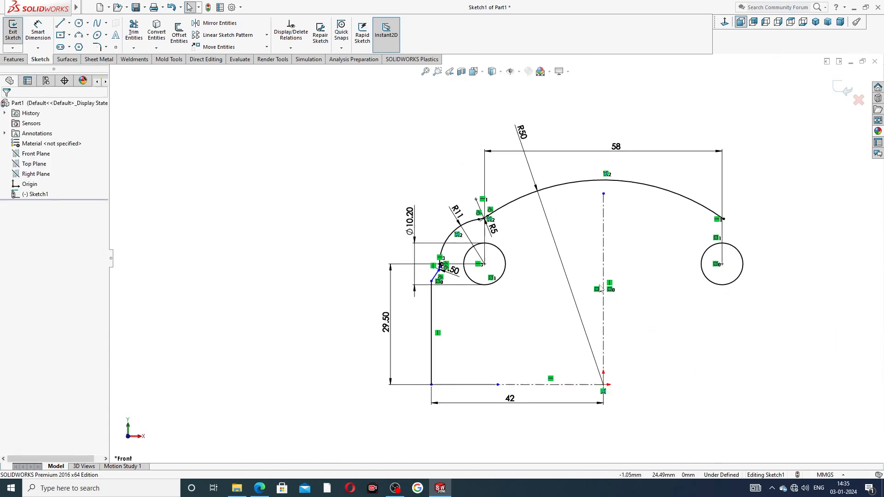
pyautogui.scroll(-4, 545, 209)
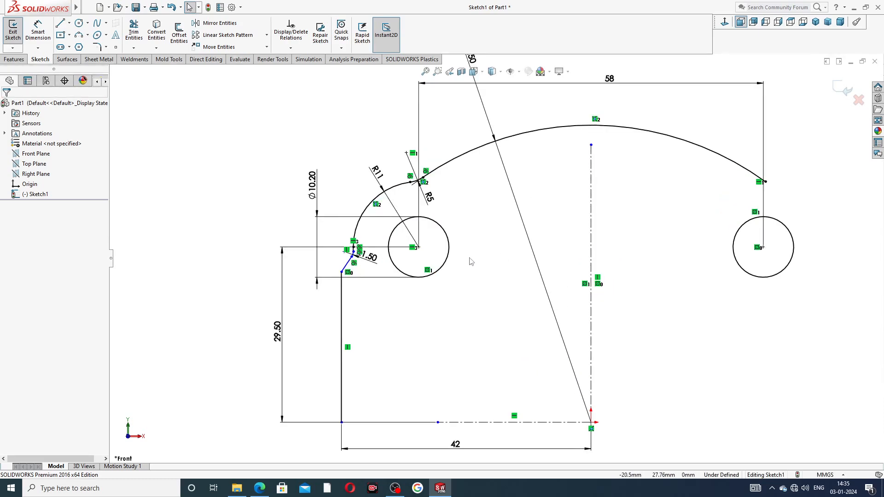
# Check the front view of the end plate in the PDF drawing and return to the sketch.
pyautogui.click(265, 488)
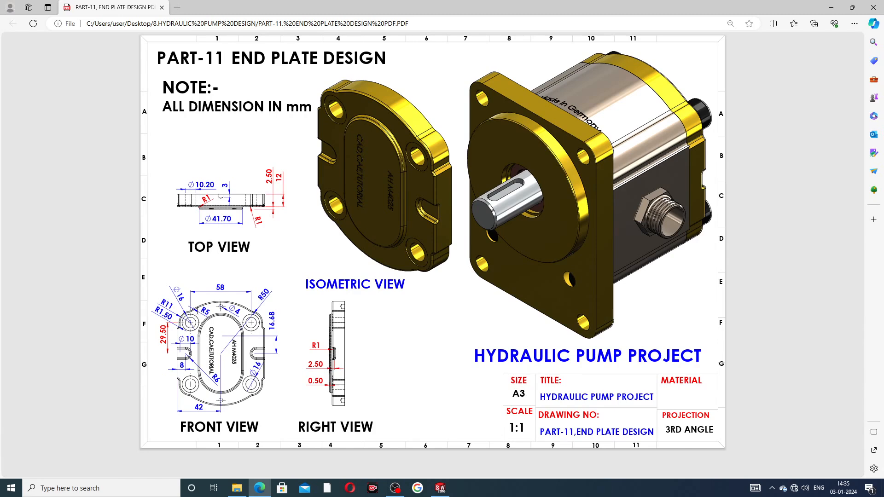
pyautogui.click(265, 486)
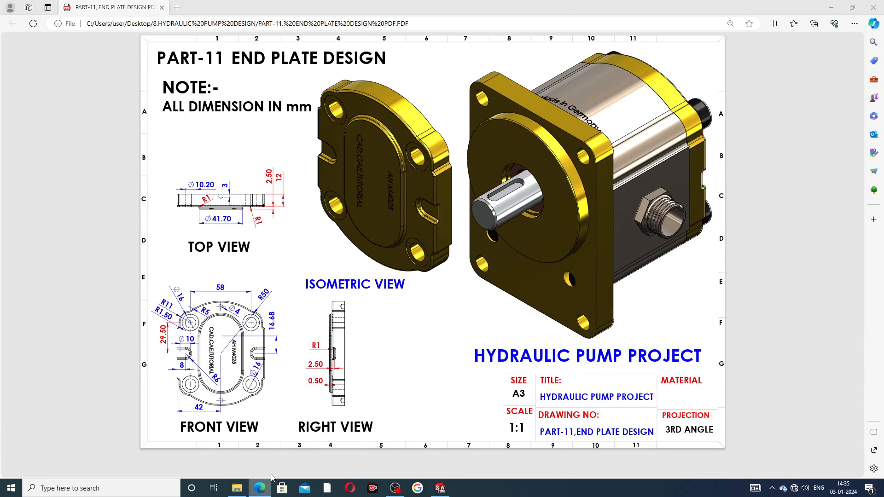
pyautogui.scroll(3, 520, 173)
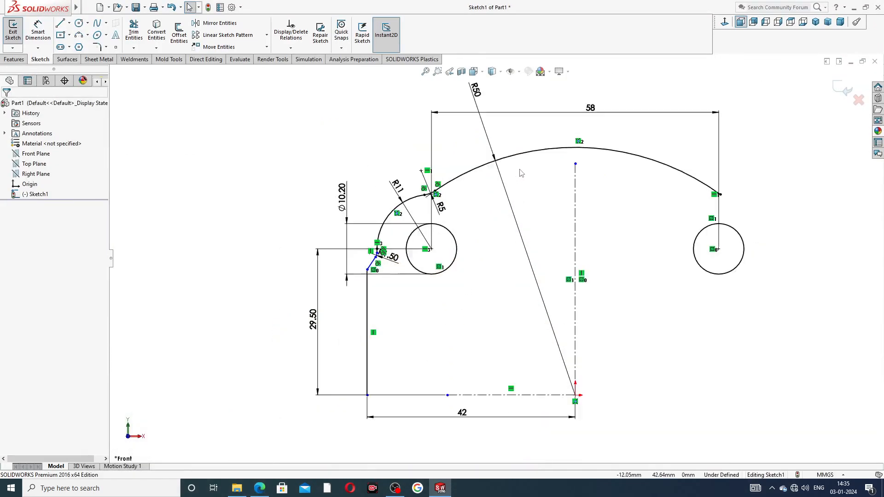
# Mirror the left R5, R11 and R1.50 arcs, the short vertical, slanted and long vertical lines about the vertical centerline.
pyautogui.click(220, 23)
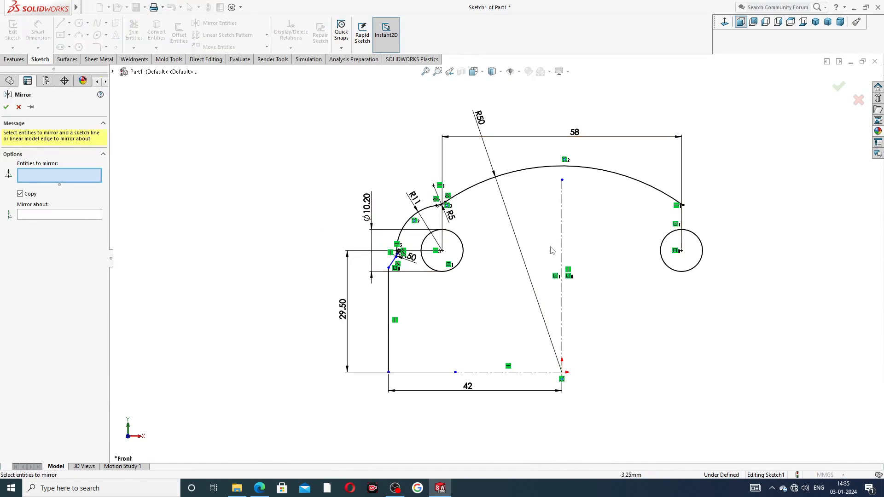
pyautogui.scroll(-5, 483, 288)
pyautogui.scroll(2, 407, 147)
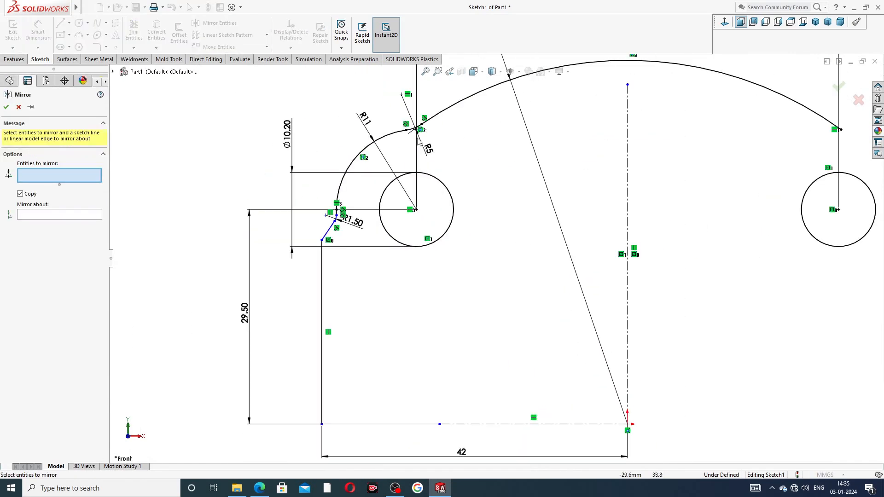
pyautogui.click(410, 132)
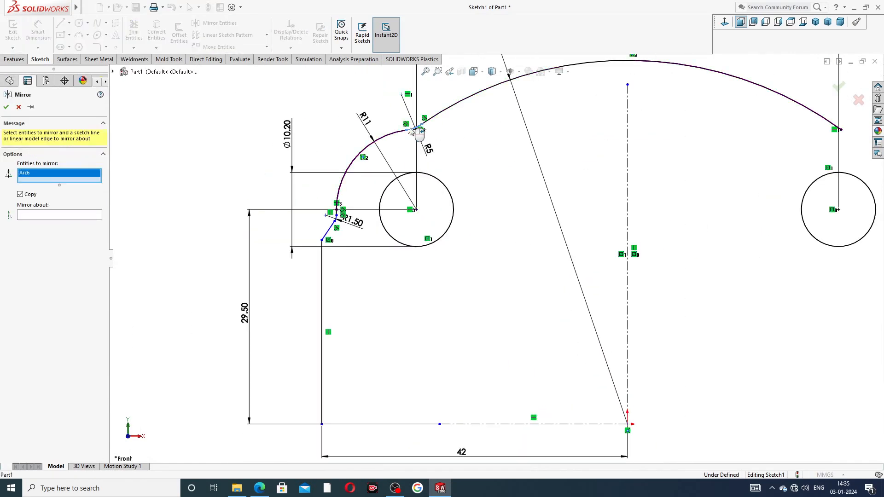
pyautogui.click(395, 134)
pyautogui.scroll(-5, 308, 202)
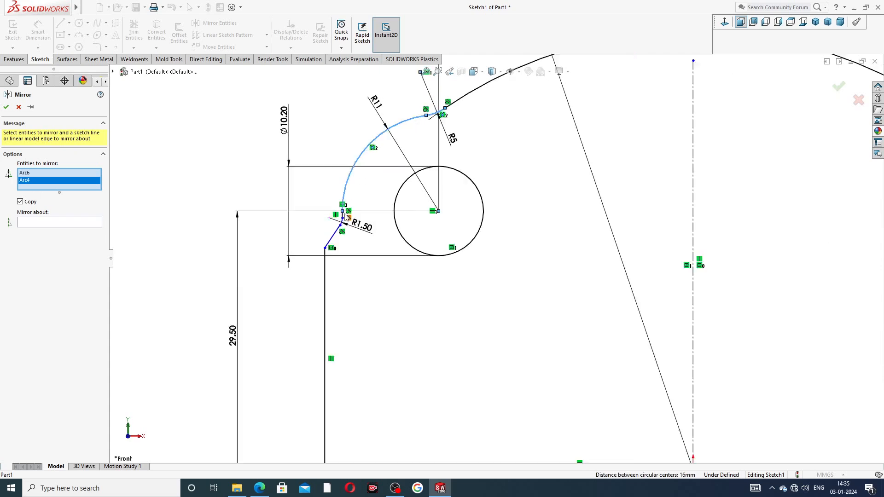
pyautogui.click(394, 234)
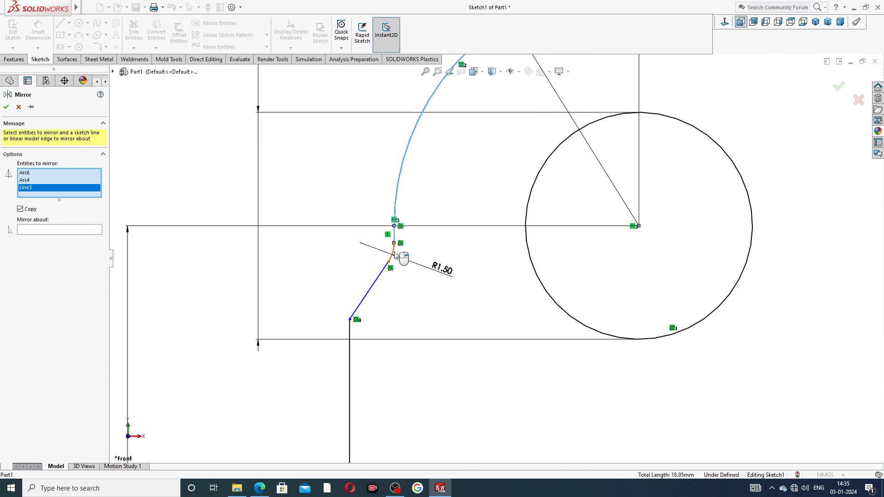
pyautogui.click(393, 252)
pyautogui.click(371, 288)
pyautogui.click(351, 359)
pyautogui.scroll(5, 405, 324)
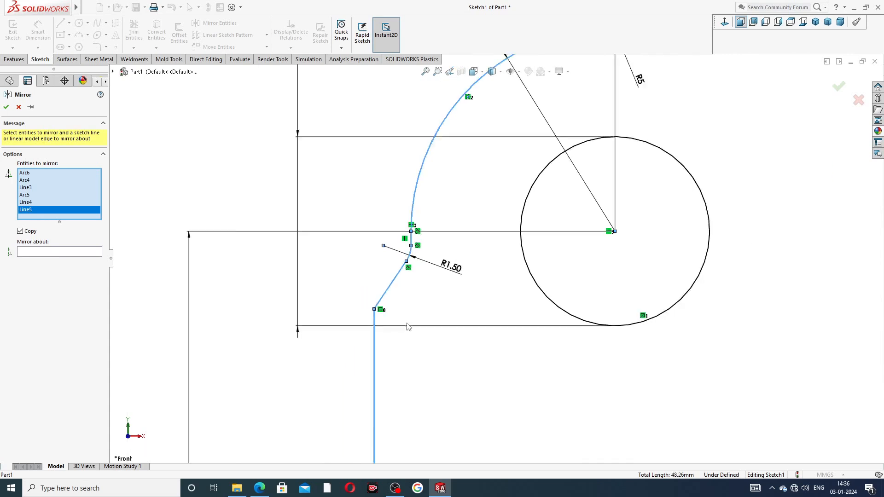
pyautogui.scroll(3, 561, 231)
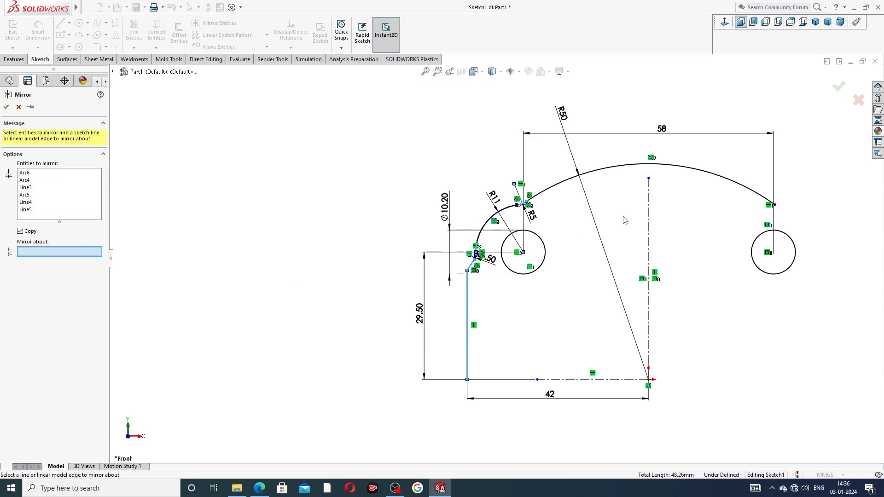
pyautogui.click(649, 205)
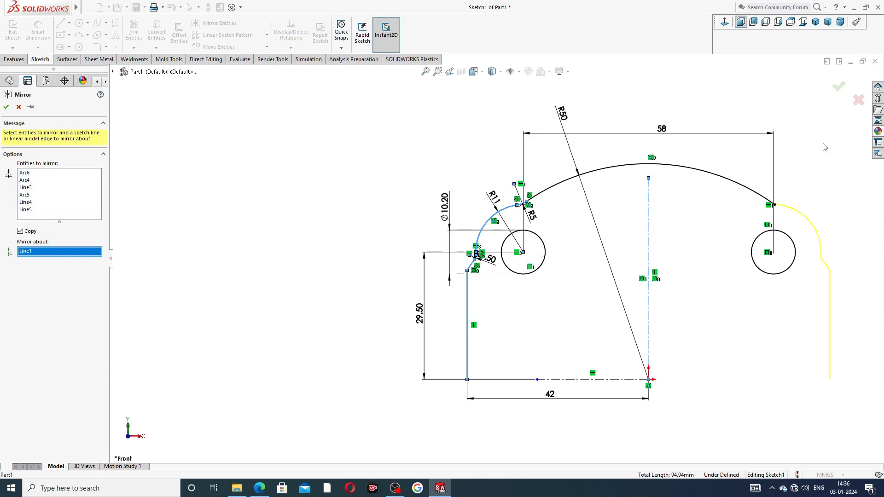
pyautogui.click(838, 89)
# Trim the overhanging end of the R50 arc where it runs past the mirrored fillet on the right, using Trim to closest.
pyautogui.scroll(5, 852, 258)
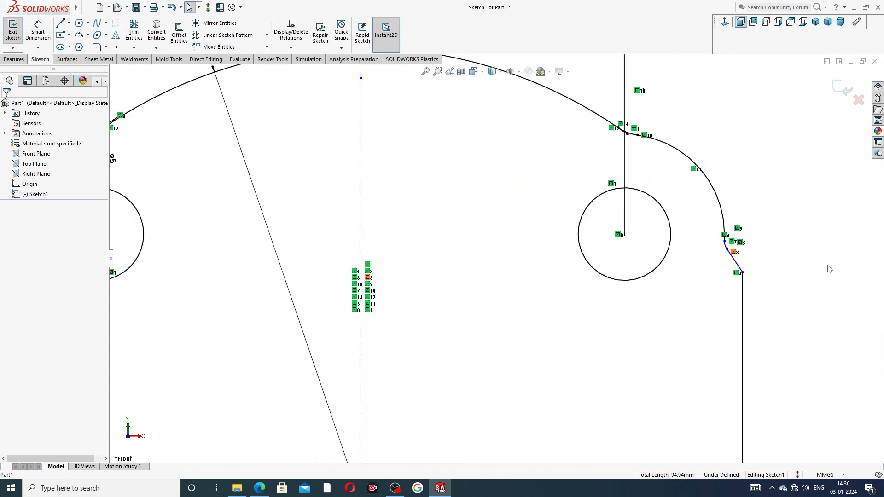
pyautogui.scroll(-3, 511, 244)
pyautogui.scroll(6, 468, 202)
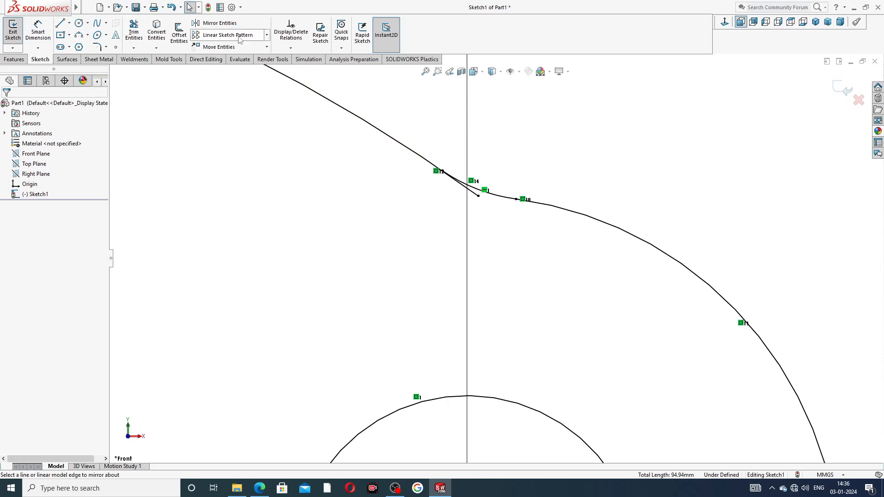
pyautogui.click(134, 31)
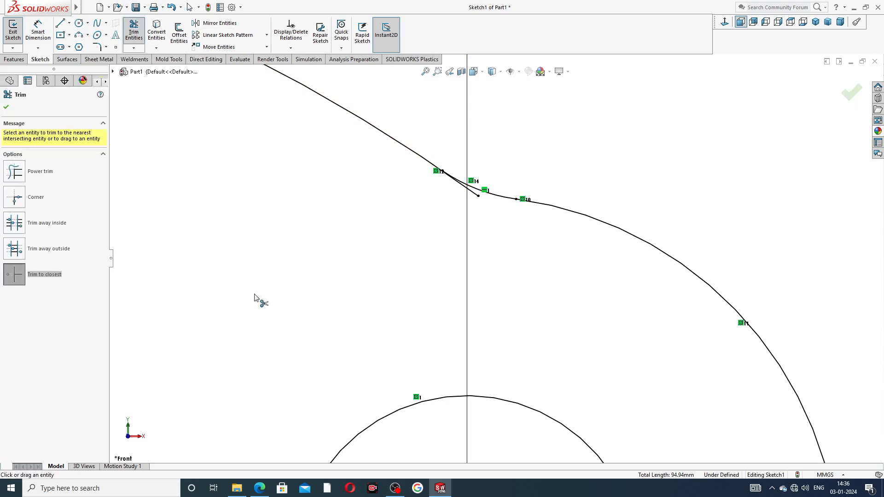
pyautogui.click(474, 195)
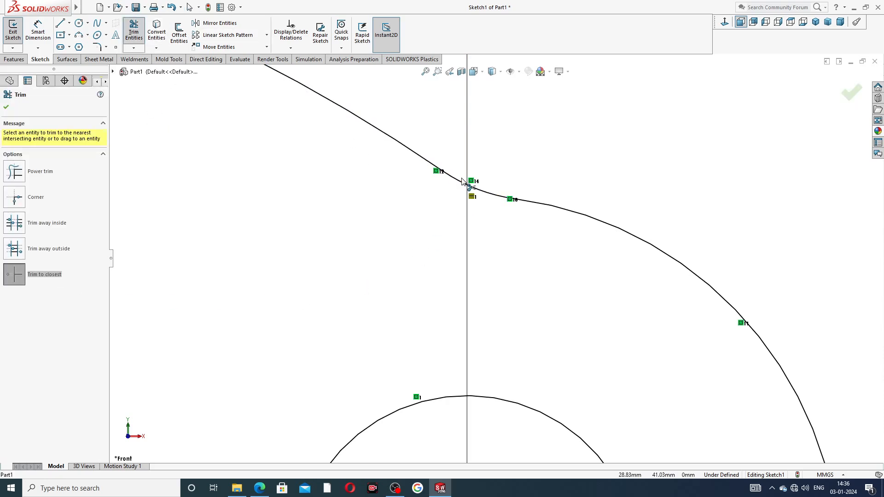
pyautogui.press('z')
pyautogui.click(855, 93)
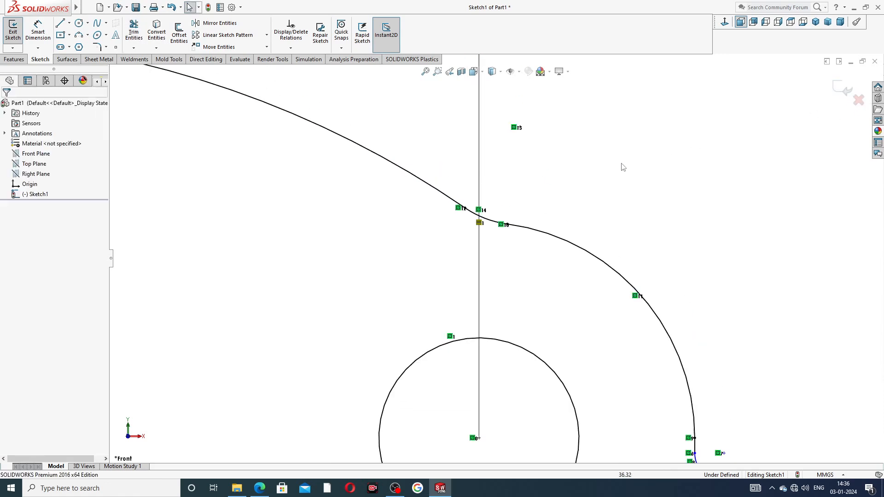
pyautogui.press('z')
pyautogui.scroll(-4, 576, 332)
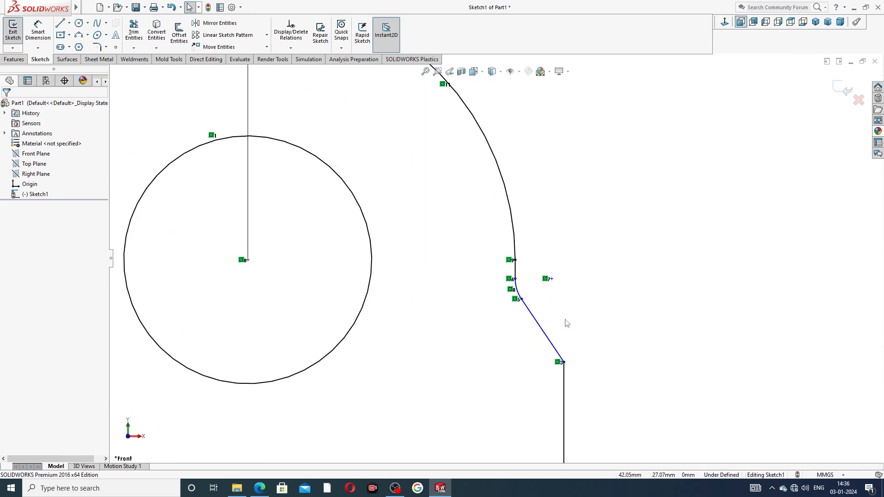
pyautogui.scroll(5, 474, 296)
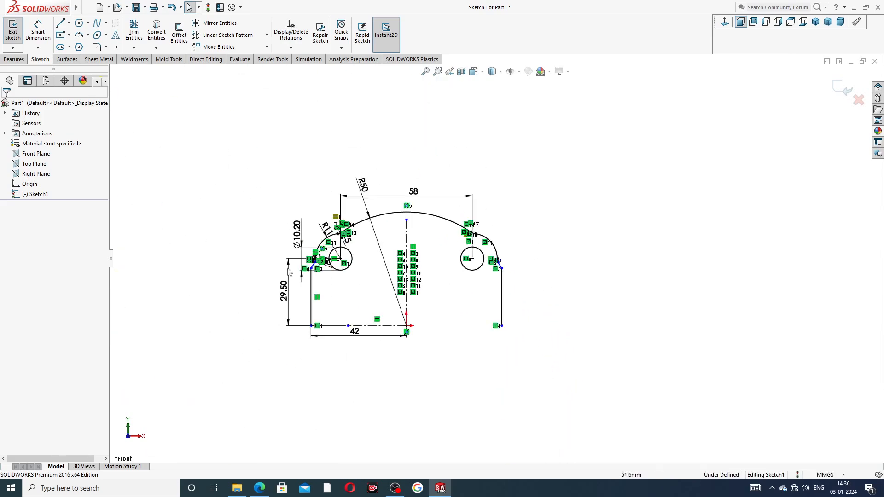
pyautogui.scroll(-2, 351, 312)
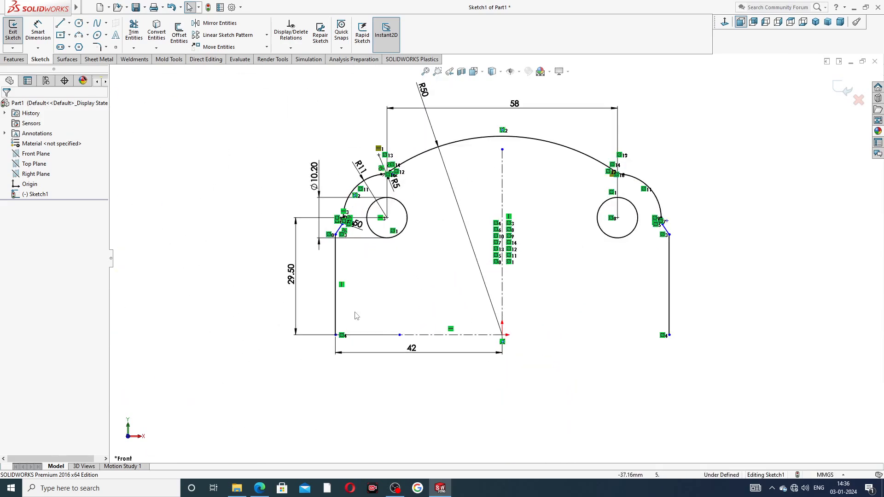
pyautogui.click(216, 23)
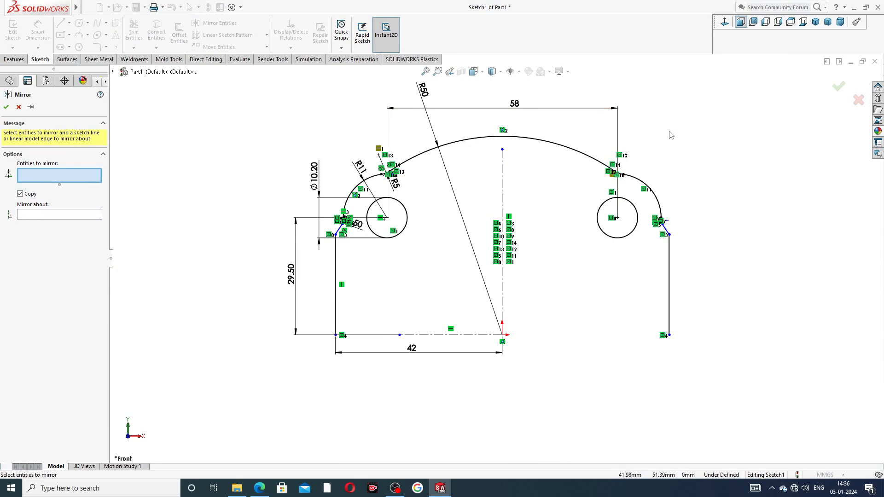
pyautogui.moveTo(516, 136)
pyautogui.mouseDown()
pyautogui.moveTo(395, 141)
pyautogui.moveTo(359, 151)
pyautogui.moveTo(329, 198)
pyautogui.moveTo(328, 226)
pyautogui.moveTo(288, 163)
pyautogui.mouseUp()
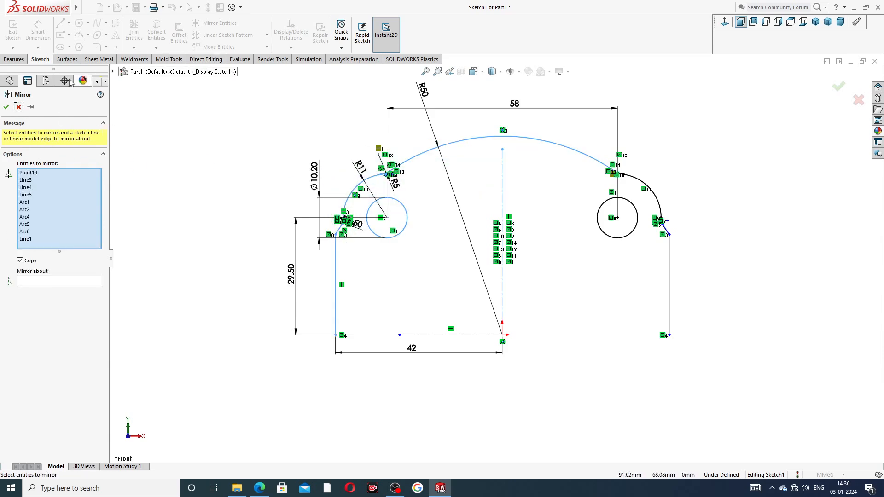
pyautogui.click(19, 107)
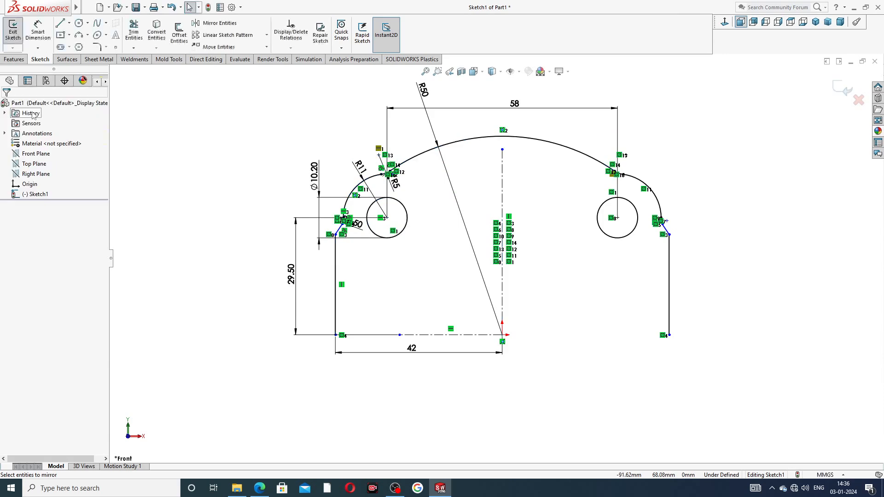
# Mirror the whole upper half of the outline, including both holes and the vertical centerline, about the horizontal centerline.
pyautogui.click(215, 24)
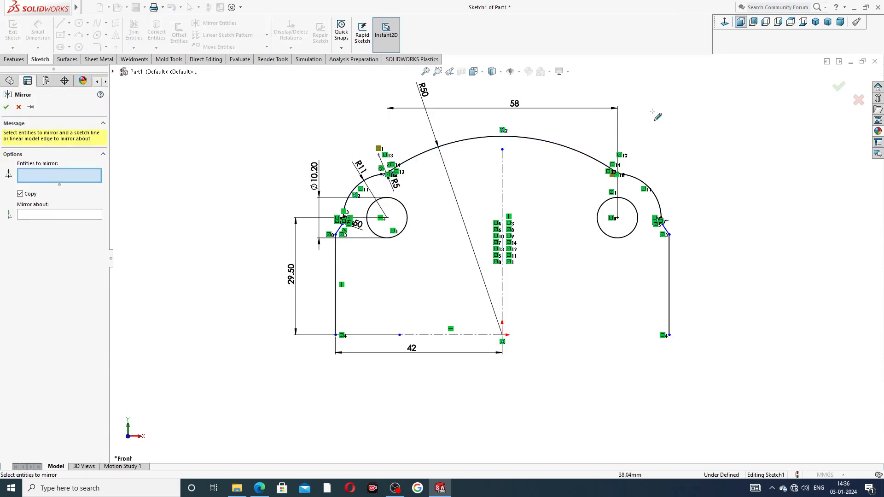
pyautogui.moveTo(653, 110)
pyautogui.mouseDown()
pyautogui.moveTo(400, 115)
pyautogui.moveTo(307, 184)
pyautogui.moveTo(336, 267)
pyautogui.moveTo(483, 290)
pyautogui.moveTo(654, 277)
pyautogui.moveTo(720, 258)
pyautogui.moveTo(713, 240)
pyautogui.mouseUp()
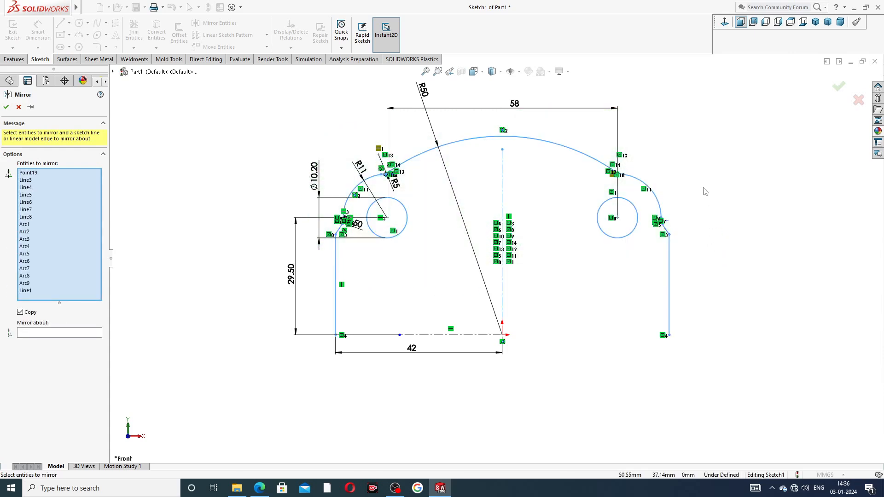
pyautogui.click(83, 332)
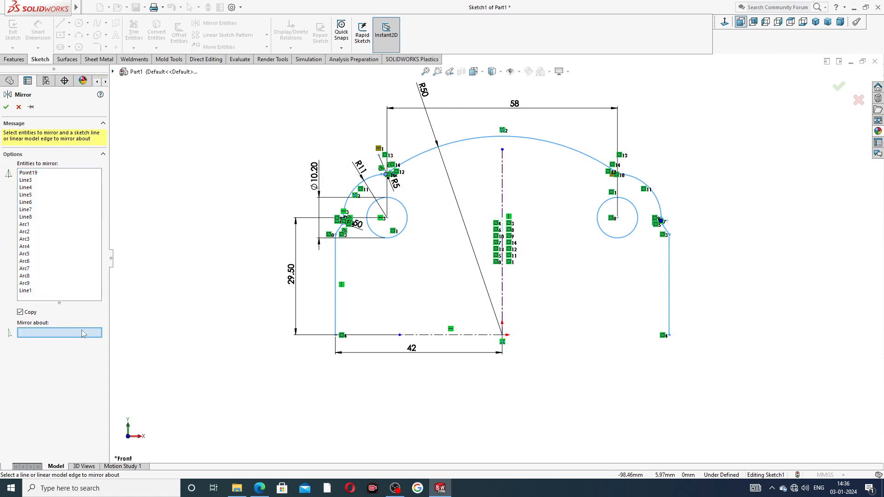
pyautogui.click(471, 336)
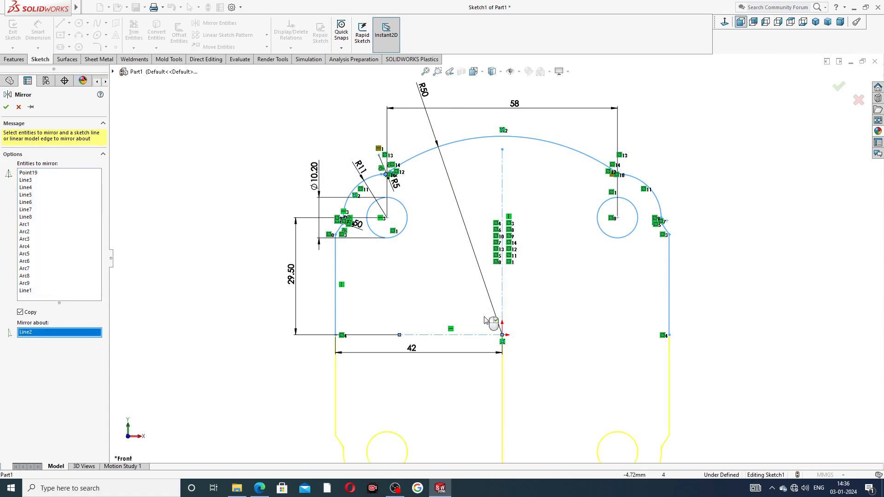
pyautogui.press('f')
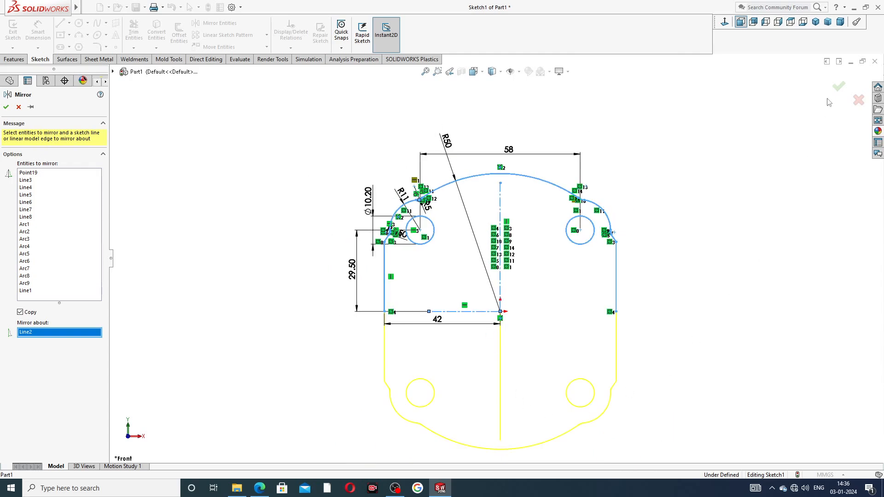
pyautogui.press('Return')
# Examine the original and mirrored corners around the full plate outline for clean connections between the lines and arcs.
pyautogui.scroll(-6, 586, 317)
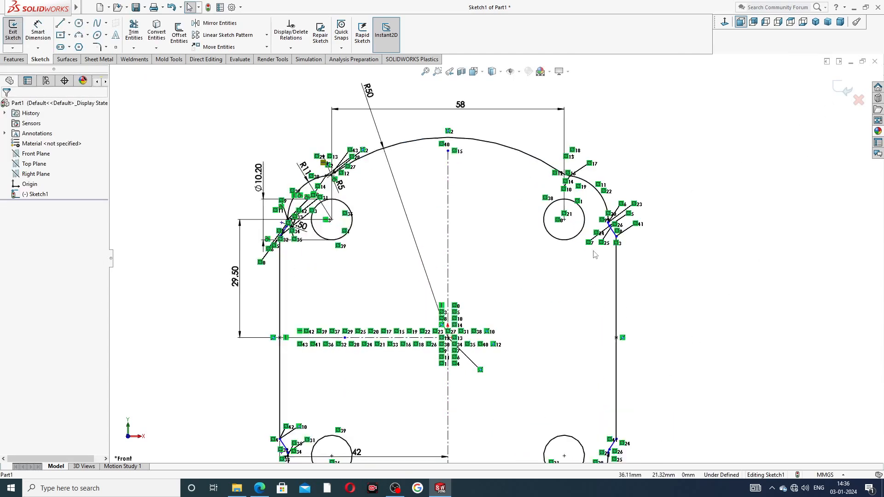
pyautogui.scroll(8, 617, 288)
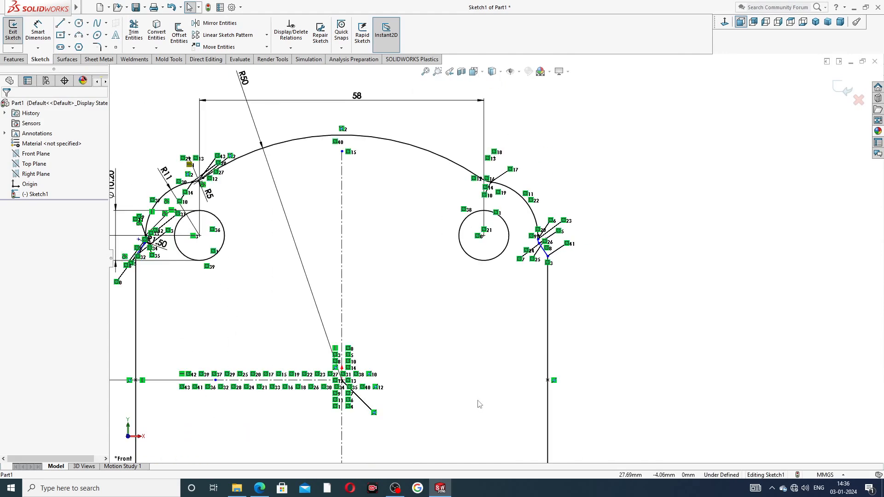
pyautogui.scroll(-10, 583, 308)
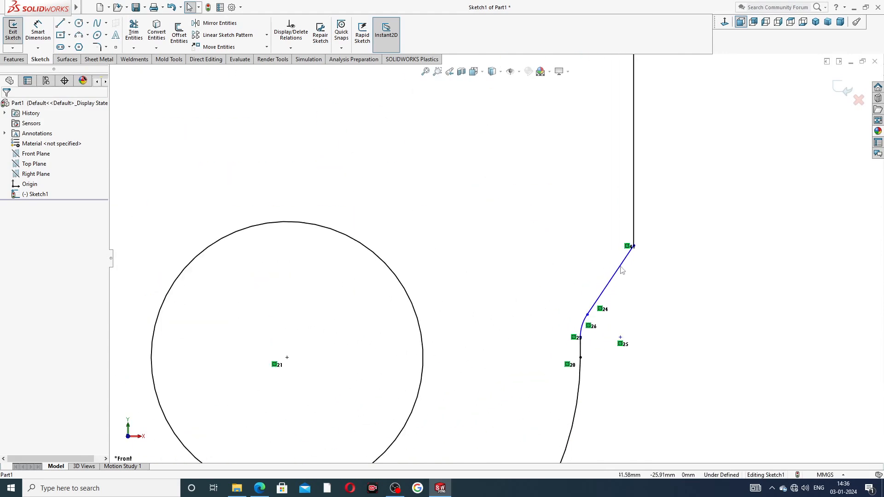
pyautogui.scroll(3, 585, 322)
pyautogui.scroll(3, 488, 314)
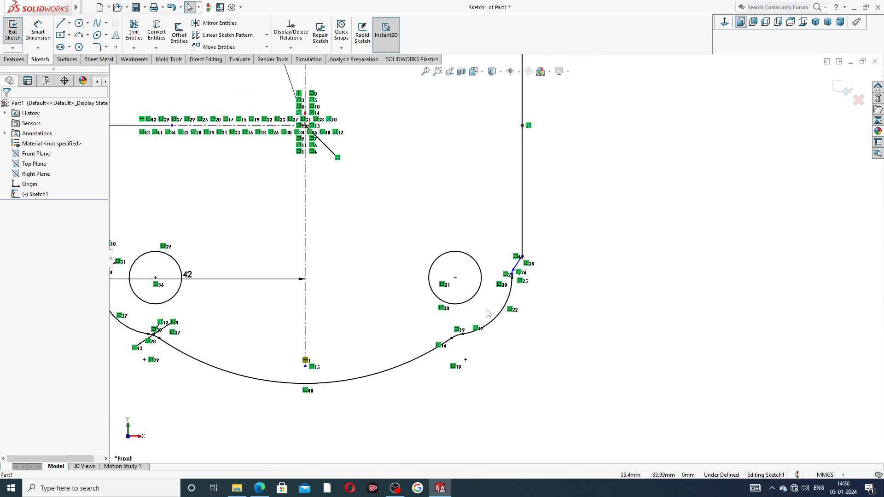
pyautogui.scroll(3, 301, 309)
pyautogui.scroll(-8, 322, 286)
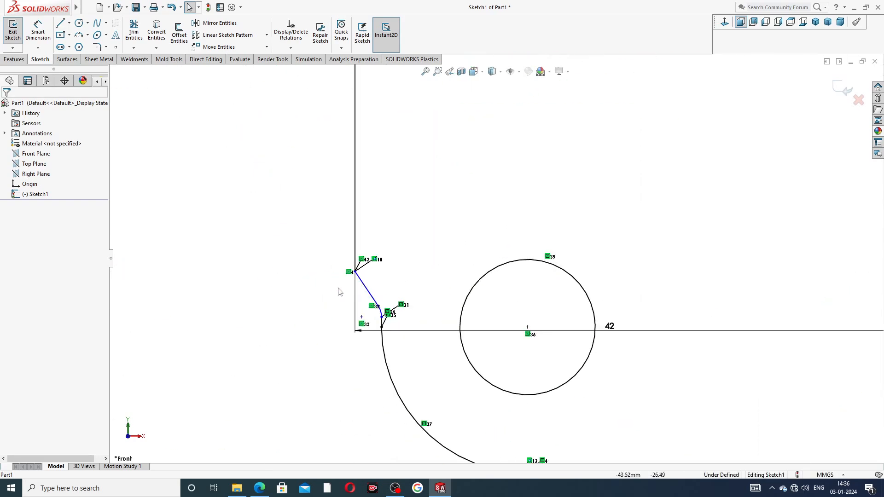
pyautogui.scroll(4, 440, 311)
pyautogui.scroll(2, 497, 225)
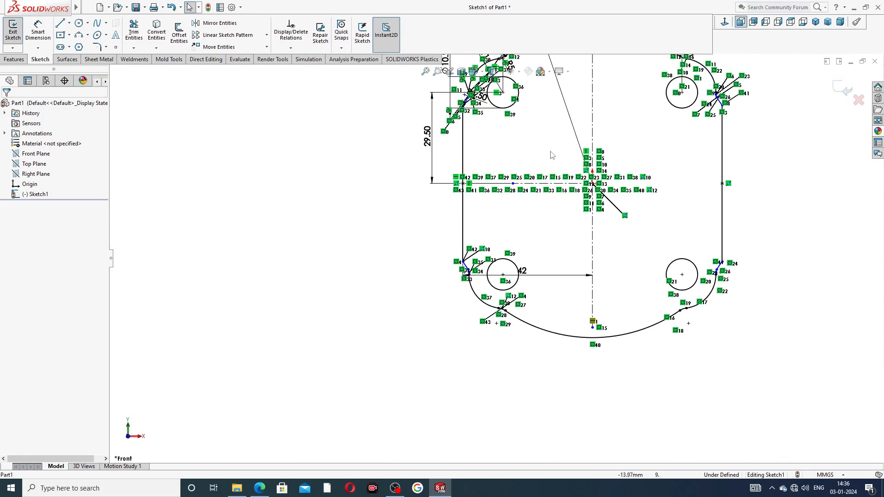
pyautogui.scroll(3, 554, 151)
pyautogui.scroll(-3, 569, 164)
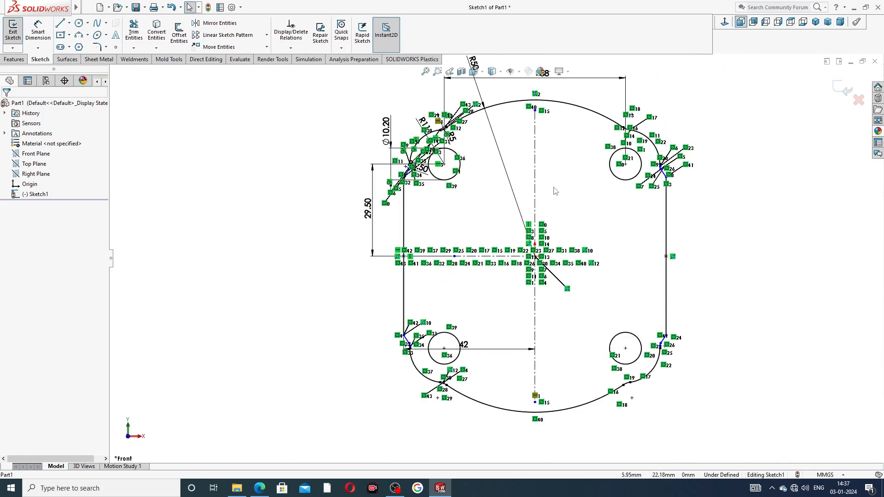
pyautogui.scroll(2, 555, 190)
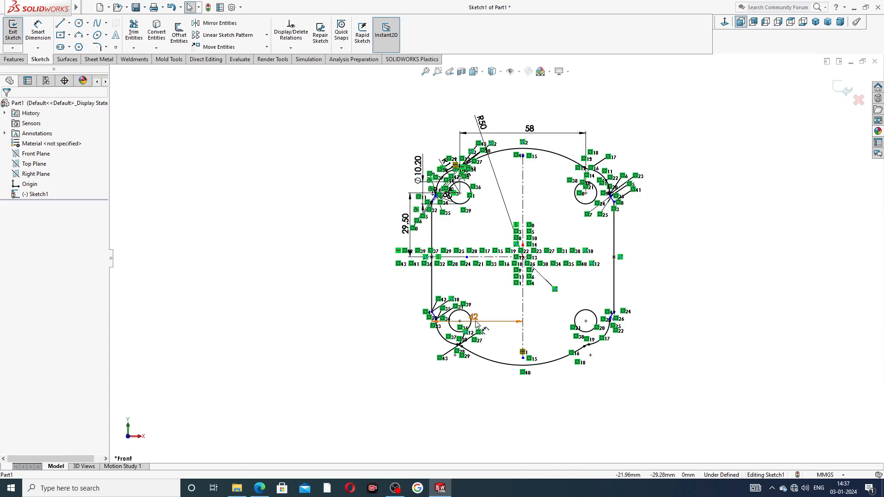
# Reposition the 42 mm half-width dimension so it sits below the plate outline, clear of the lower hole.
pyautogui.moveTo(477, 321); pyautogui.dragTo(484, 377)
pyautogui.click(695, 258)
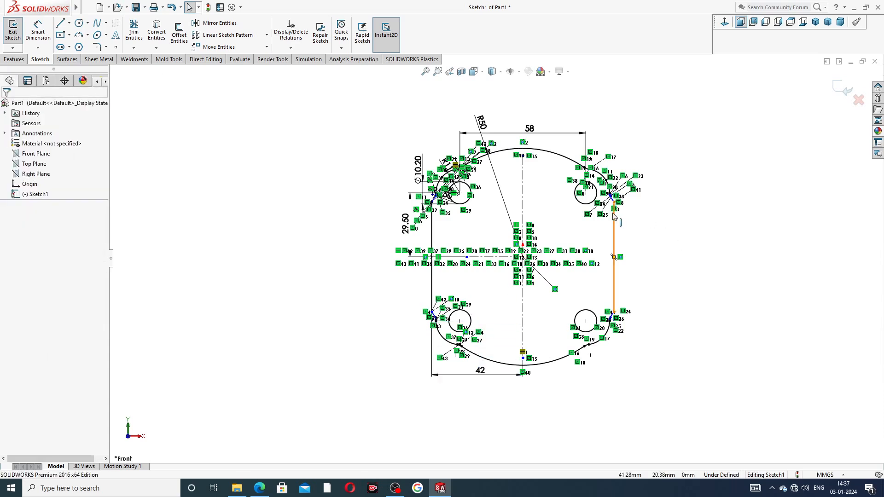
pyautogui.scroll(2, 594, 211)
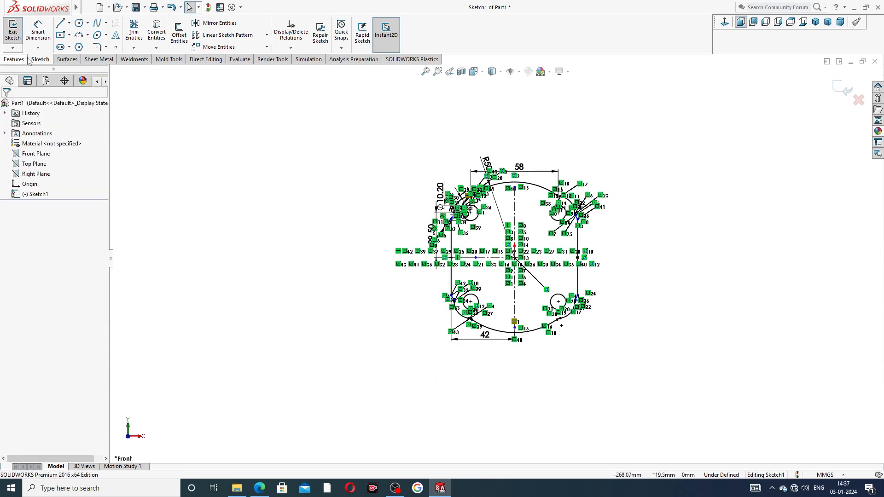
# Extrude the plate outline sketch to a blind depth of 12 mm, checking the thickness in the end plate PDF drawing.
pyautogui.click(14, 59)
pyautogui.click(17, 32)
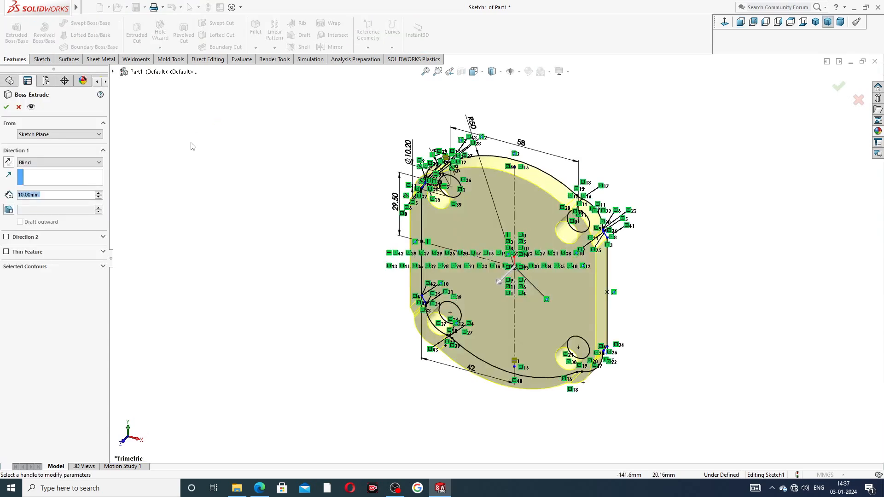
pyautogui.click(259, 489)
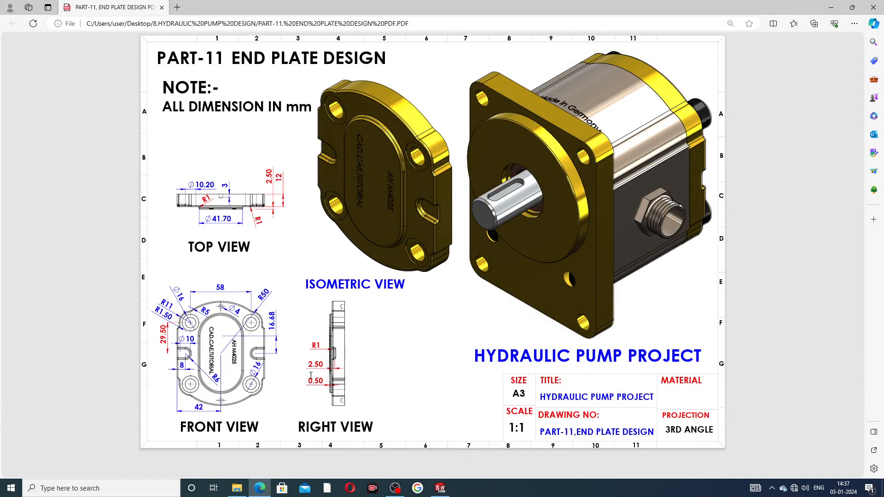
pyautogui.click(259, 488)
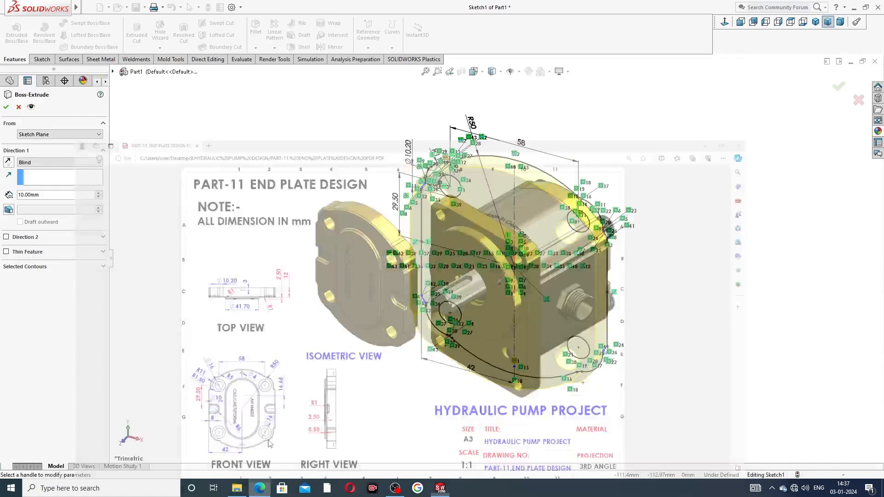
pyautogui.moveTo(43, 197); pyautogui.dragTo(13, 193)
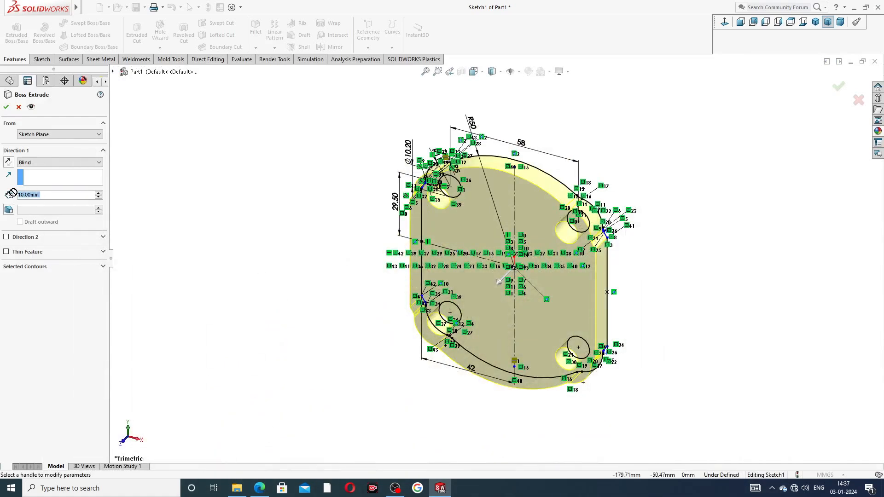
pyautogui.write('12')
pyautogui.press('Return')
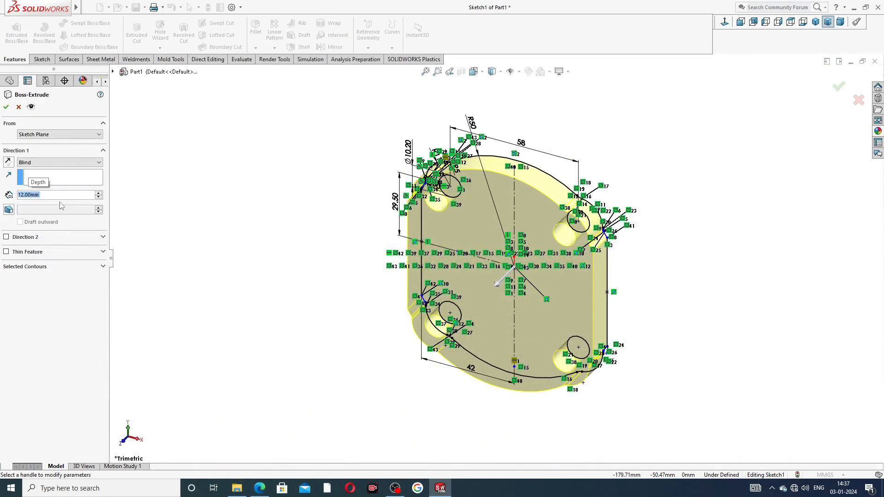
pyautogui.click(6, 107)
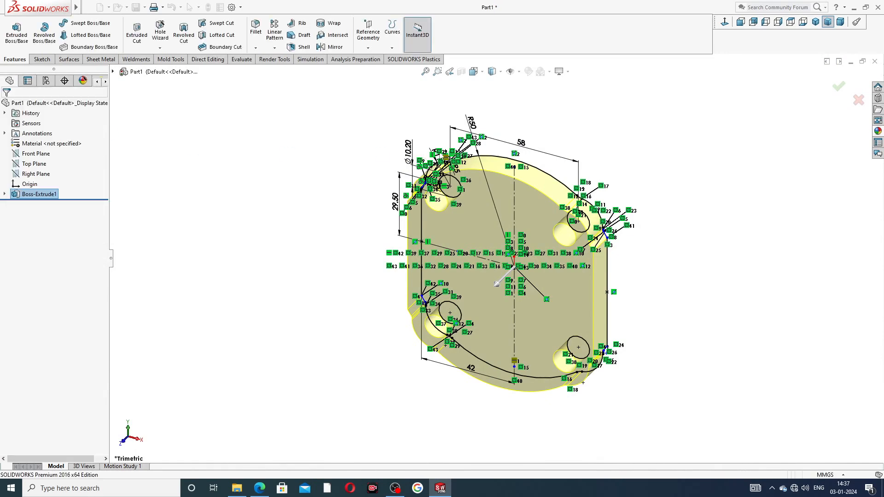
# Start a sketch on the plate's front face and draw a vertical centerline about 38 mm up and a horizontal one rightward from the origin.
pyautogui.moveTo(658, 256); pyautogui.dragTo(647, 235, button='middle')
pyautogui.click(527, 253)
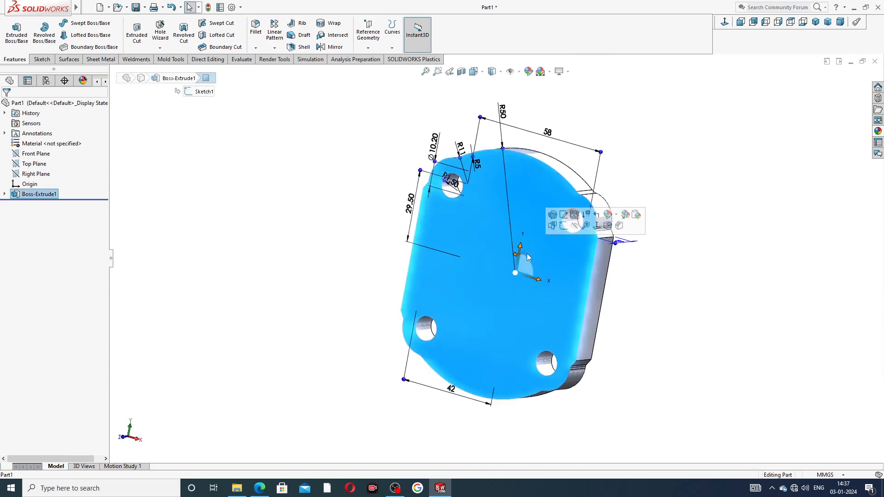
pyautogui.click(569, 225)
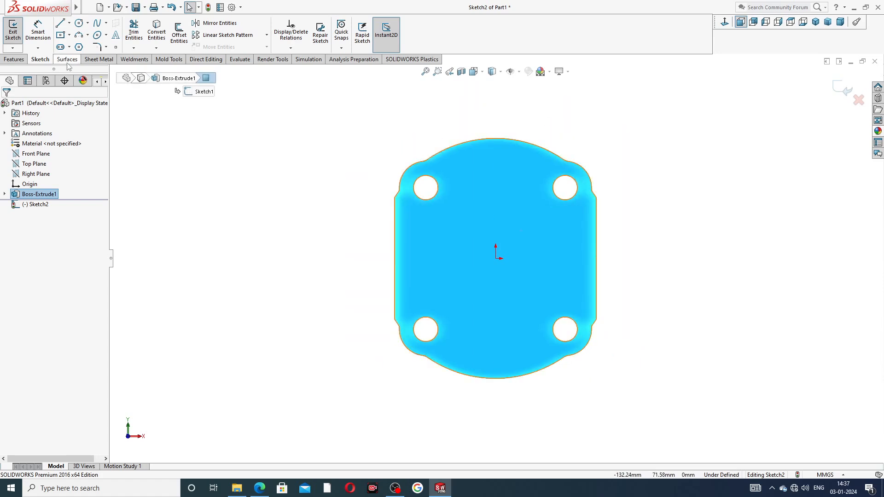
pyautogui.click(69, 23)
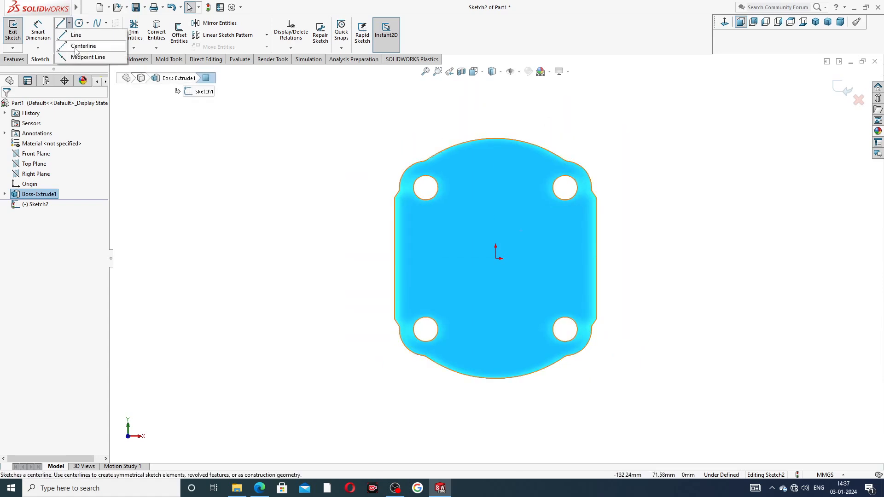
pyautogui.click(77, 44)
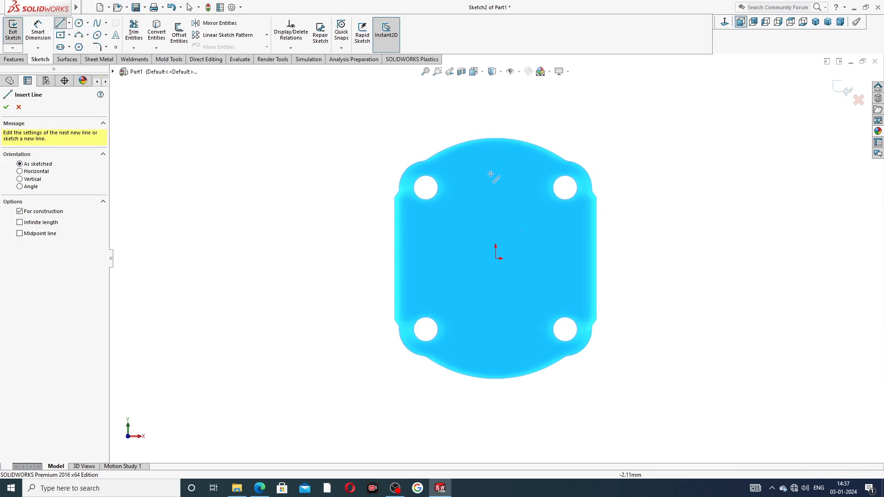
pyautogui.click(496, 256)
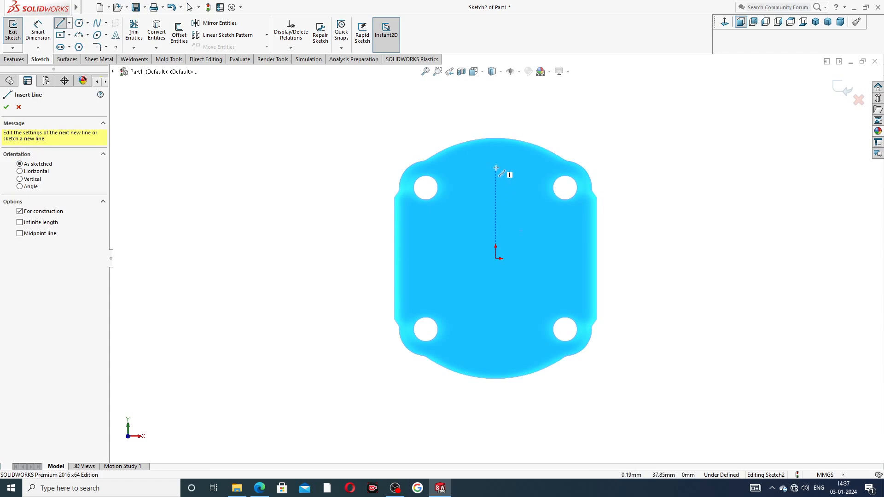
pyautogui.click(496, 168)
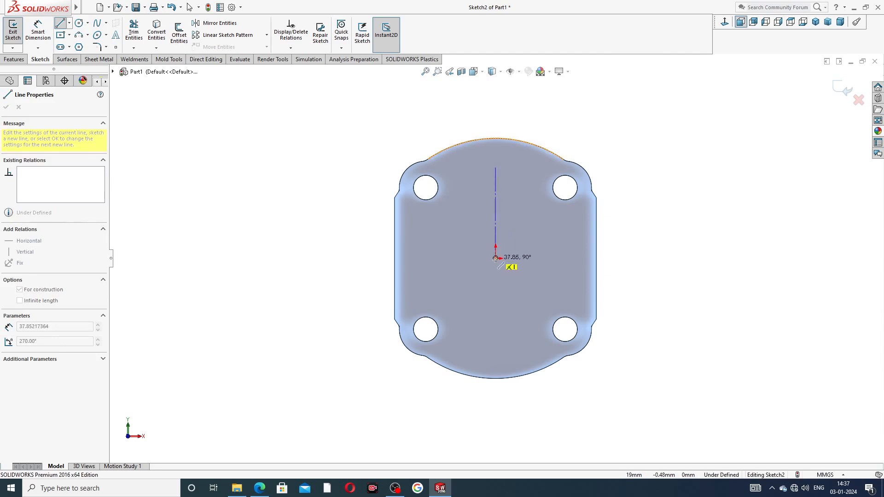
pyautogui.click(572, 259)
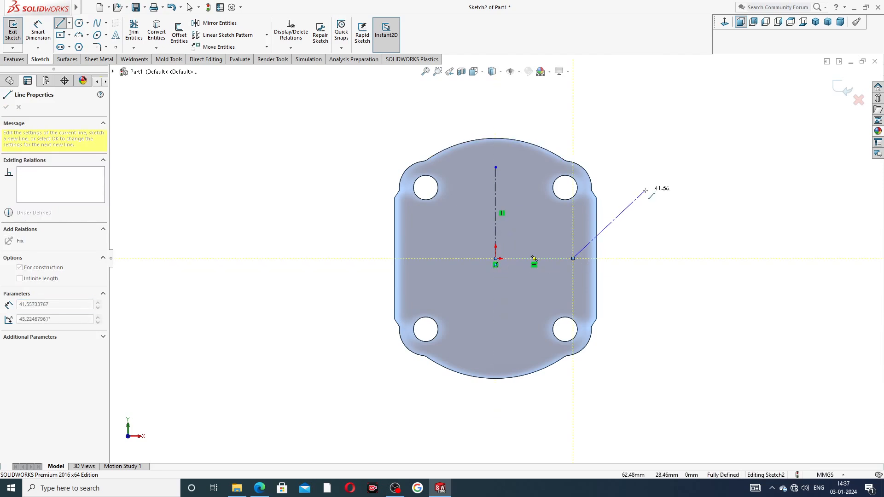
pyautogui.rightClick(676, 193)
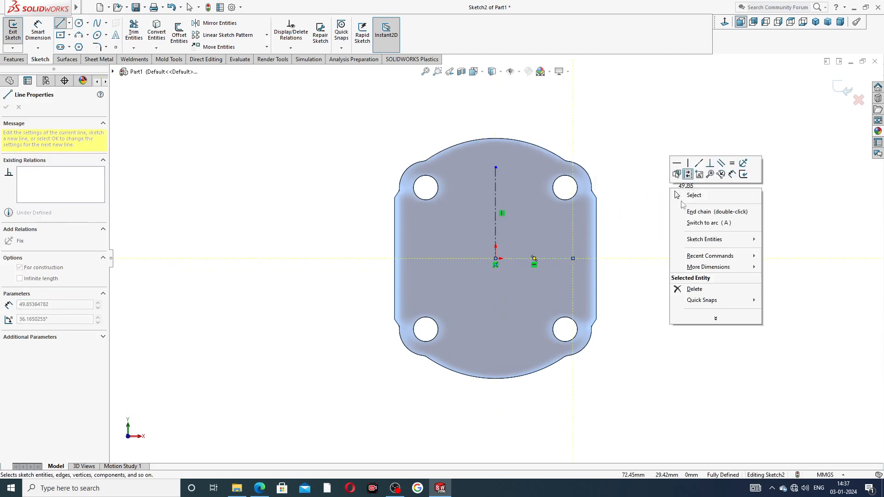
pyautogui.click(676, 195)
pyautogui.scroll(-2, 567, 217)
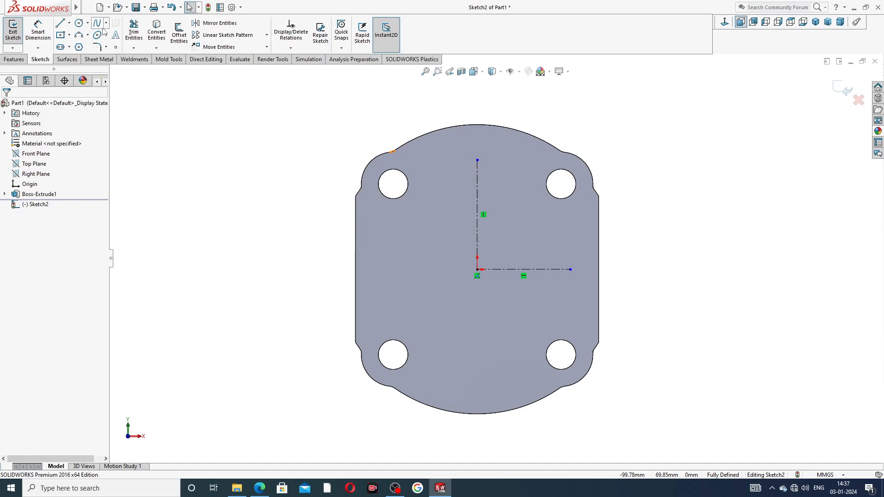
# Sketch a circle of about 23.5 mm radius centered on the vertical centerline, about 21 mm above the origin.
pyautogui.click(79, 24)
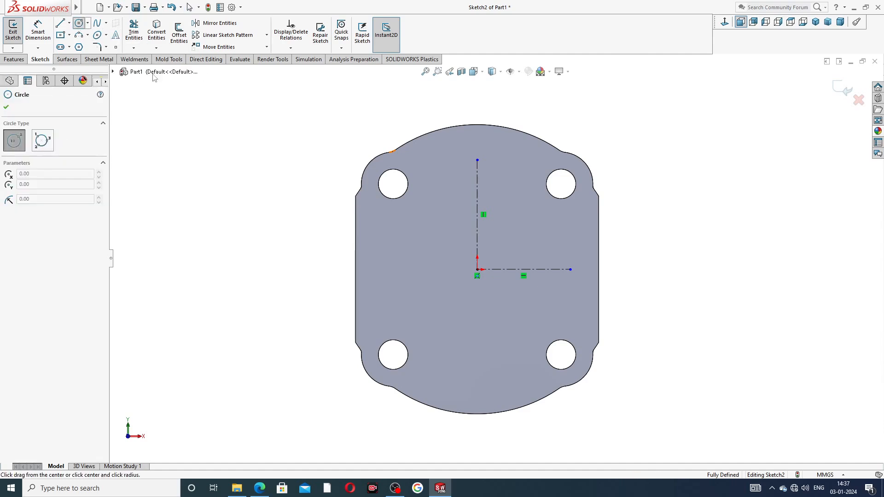
pyautogui.click(477, 209)
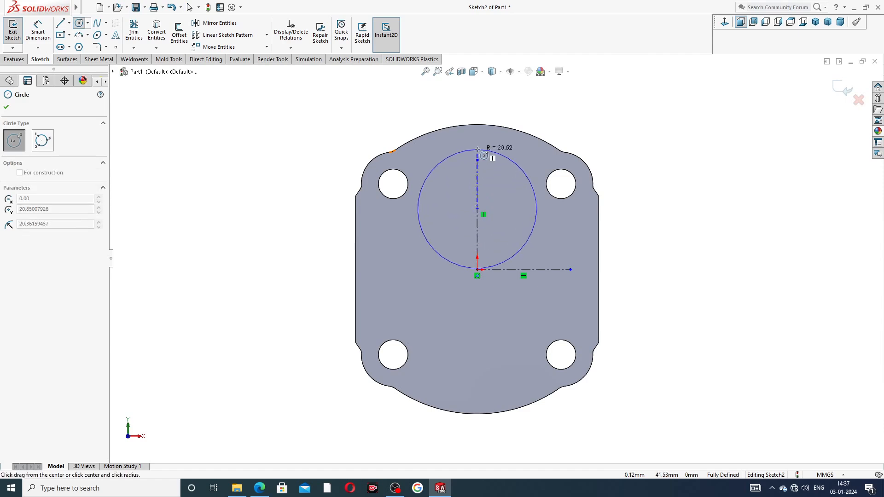
pyautogui.click(463, 143)
pyautogui.rightClick(563, 122)
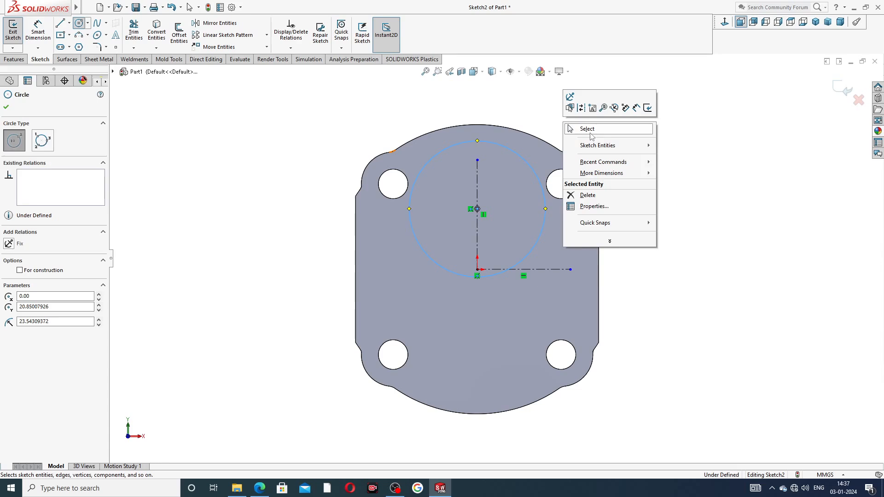
pyautogui.click(591, 133)
# Dimension the circle's diameter and set it to 41.7 mm.
pyautogui.click(38, 32)
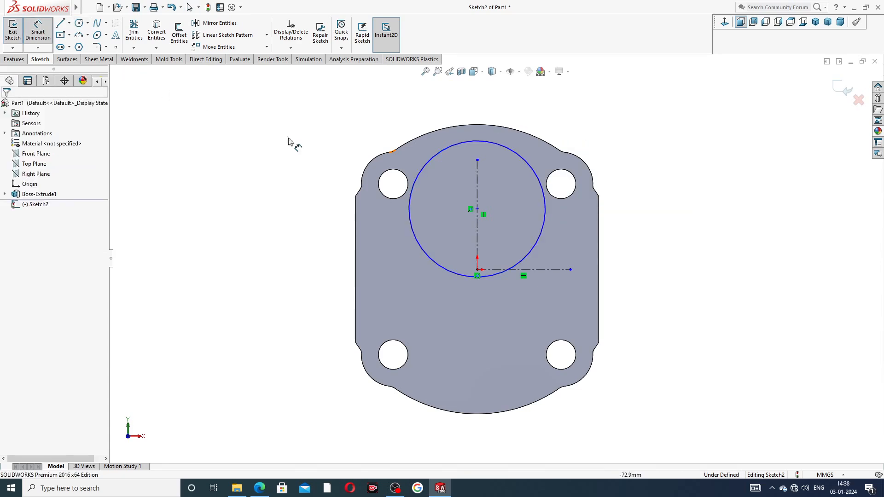
pyautogui.click(526, 160)
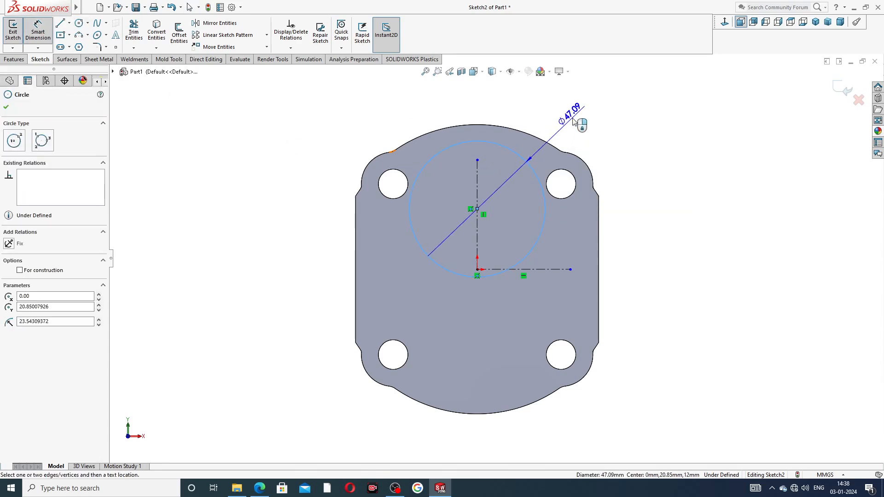
pyautogui.click(574, 121)
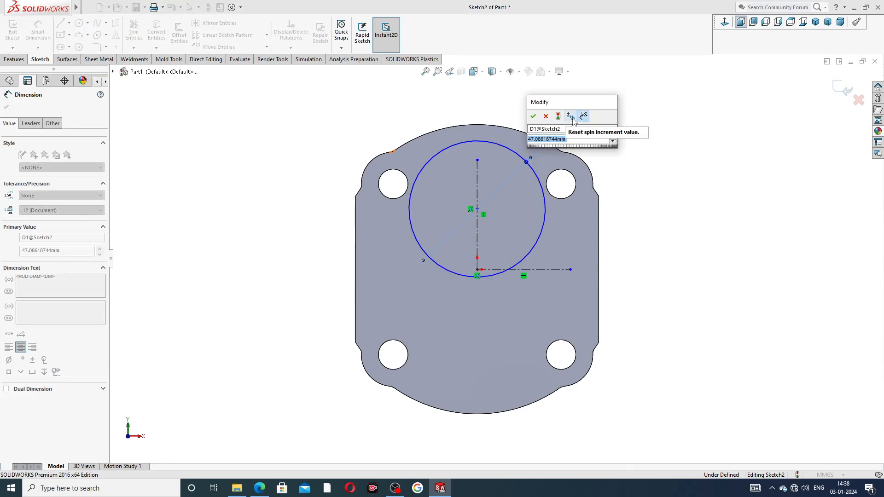
pyautogui.write('41.')
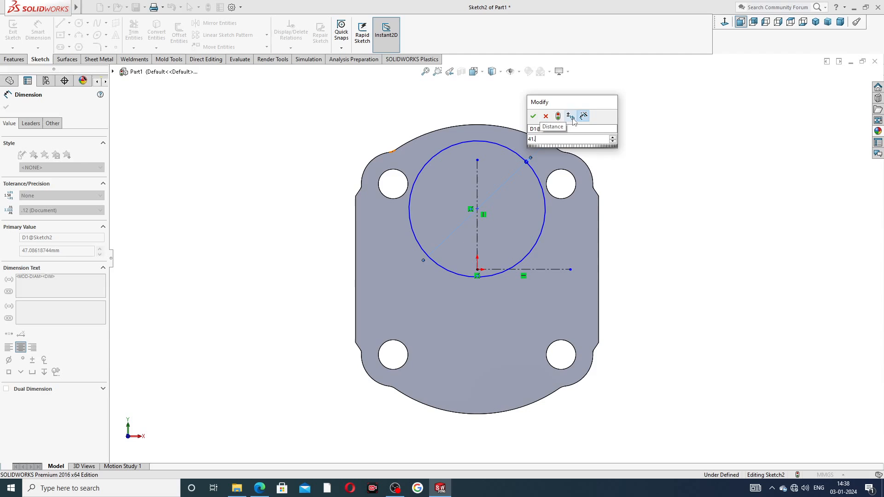
pyautogui.write('7')
pyautogui.press('Return')
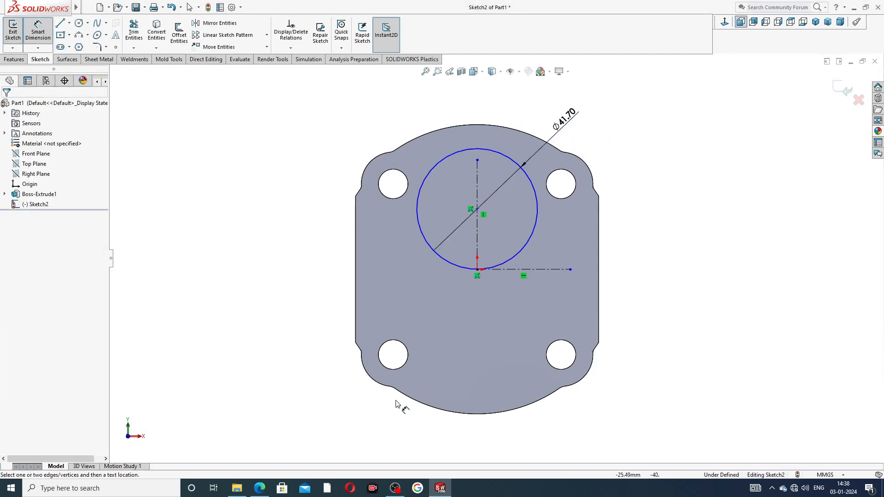
# Dimension the vertical distance from the origin to the circle's center and set it to 16.68 mm.
pyautogui.click(477, 209)
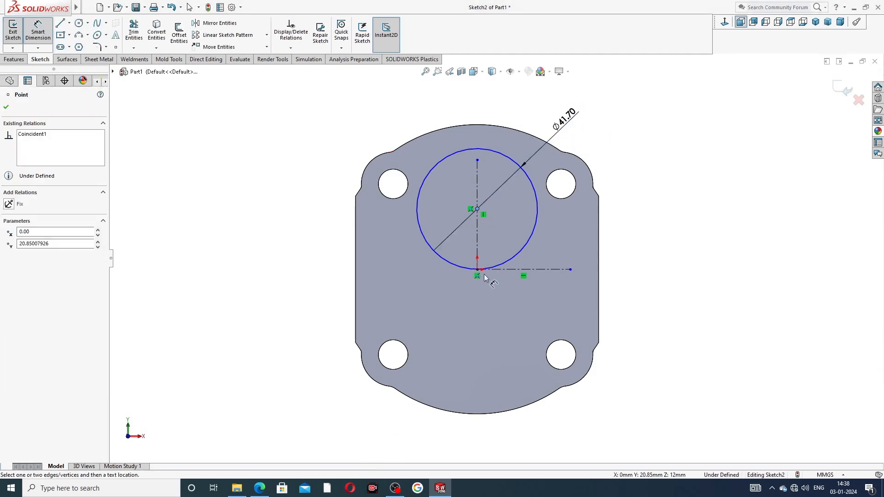
pyautogui.click(477, 269)
pyautogui.click(619, 239)
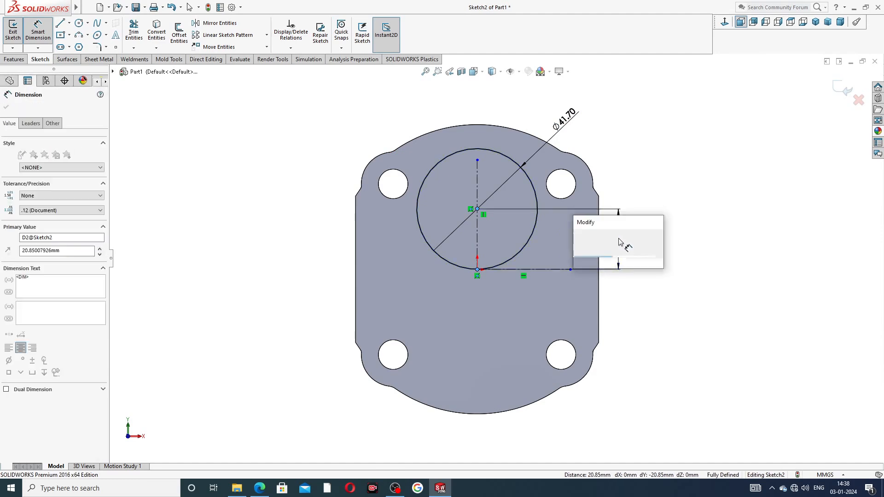
pyautogui.write('16.')
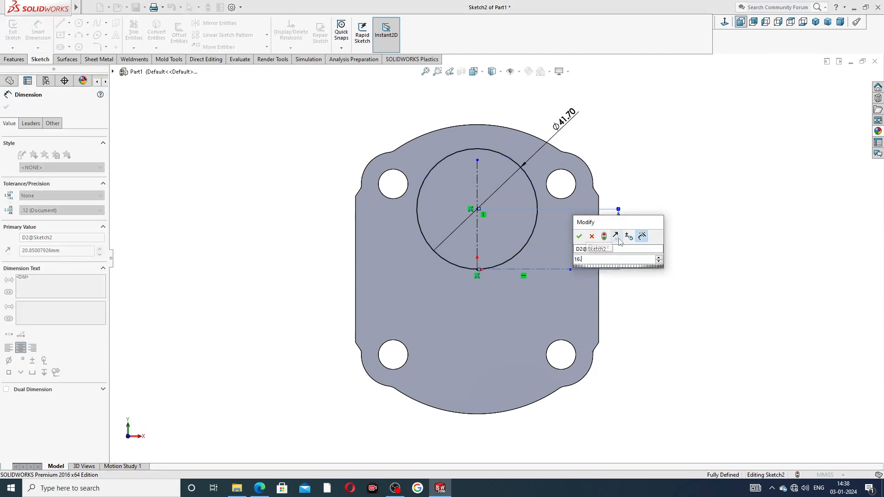
pyautogui.write('68')
pyautogui.press('Return')
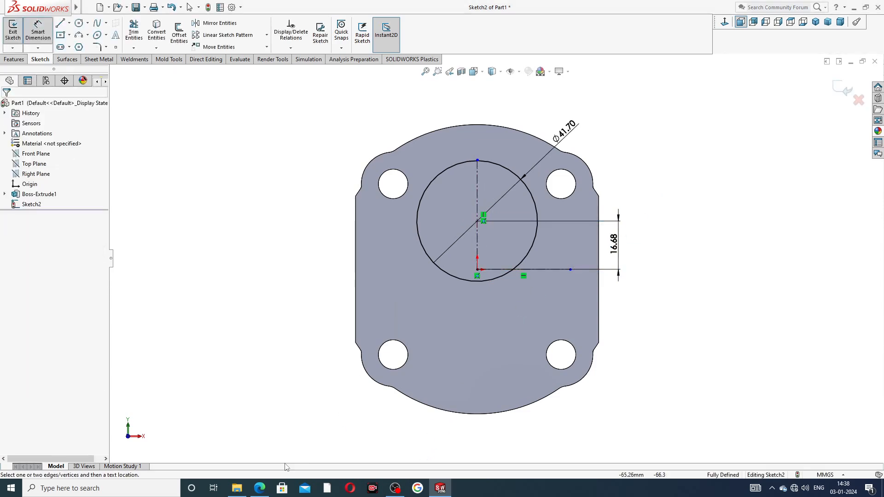
# Check the boss shape in the PDF drawing and mirror the 41.7 mm circle about the horizontal centerline as a copy.
pyautogui.click(259, 488)
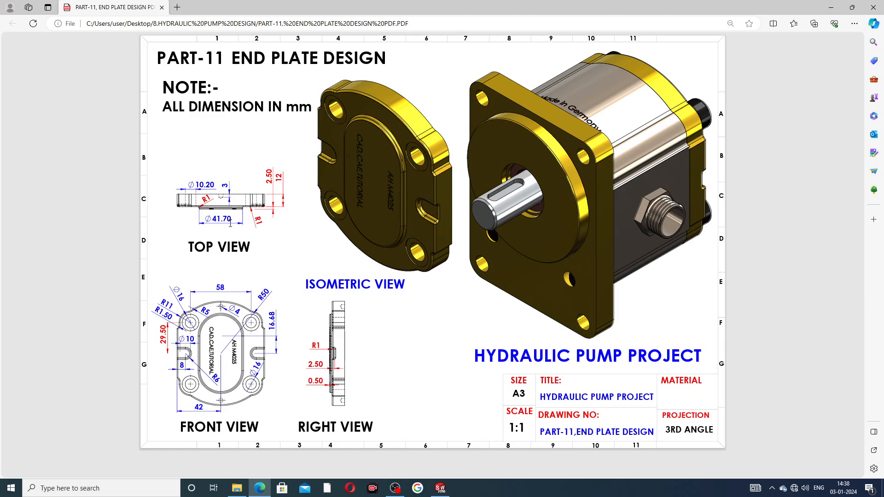
pyautogui.click(260, 488)
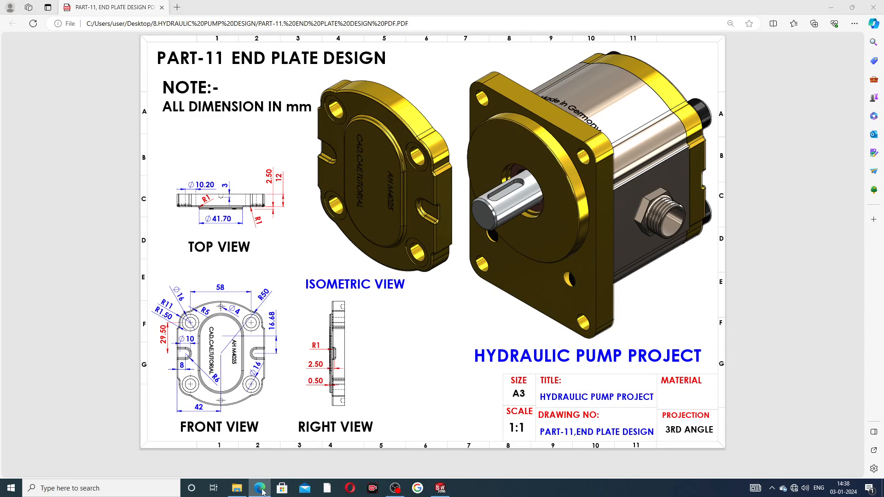
pyautogui.rightClick(609, 129)
pyautogui.click(628, 138)
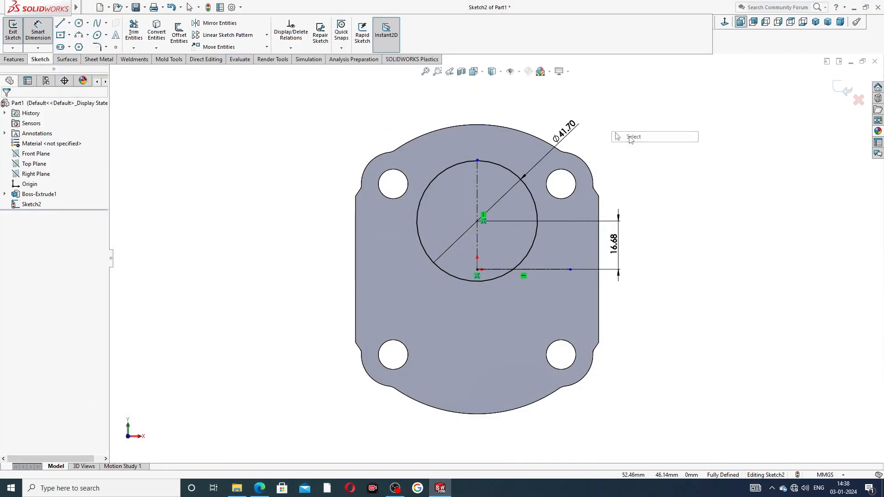
pyautogui.click(237, 27)
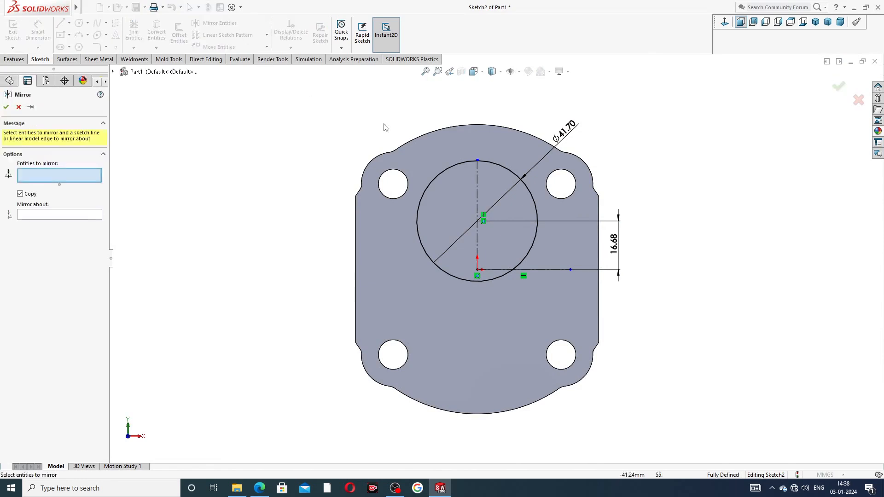
pyautogui.click(481, 163)
pyautogui.click(80, 216)
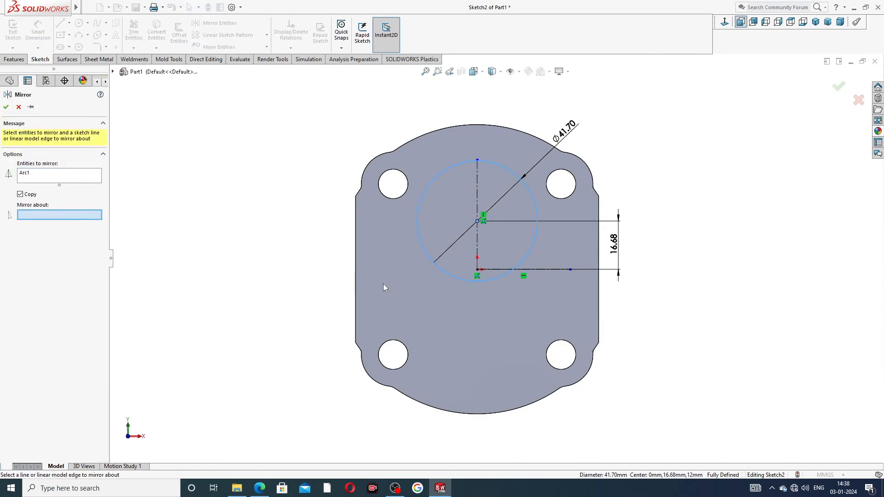
pyautogui.click(501, 270)
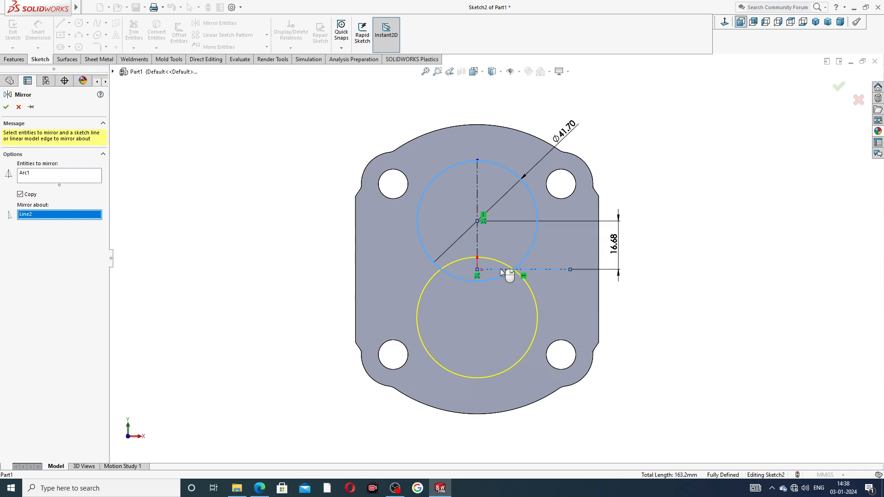
pyautogui.click(7, 108)
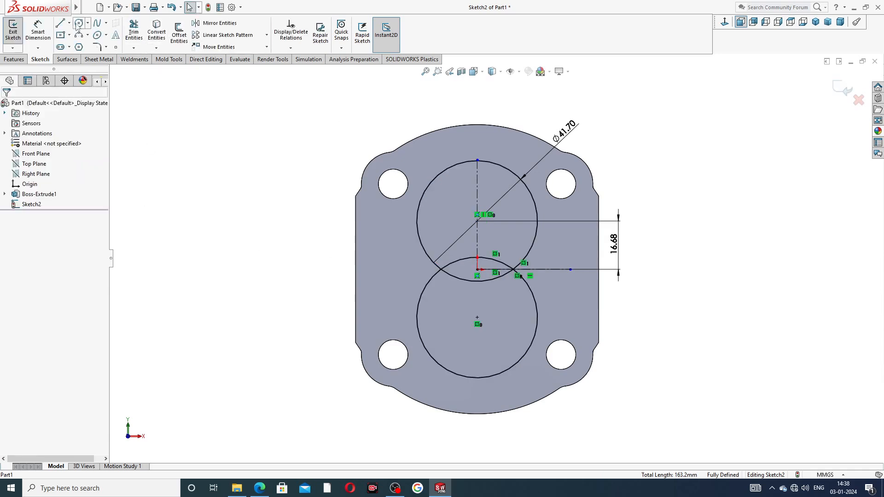
# Draw a vertical line joining the leftmost points of the upper and lower circles.
pyautogui.click(69, 23)
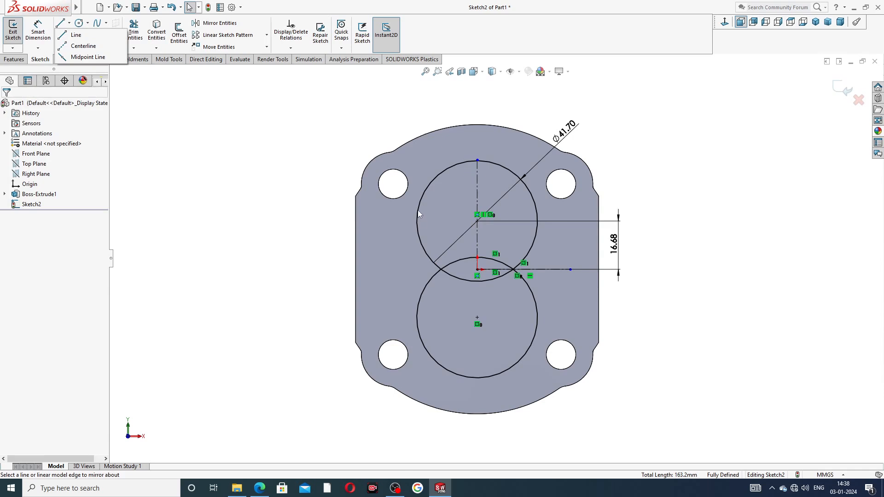
pyautogui.click(74, 36)
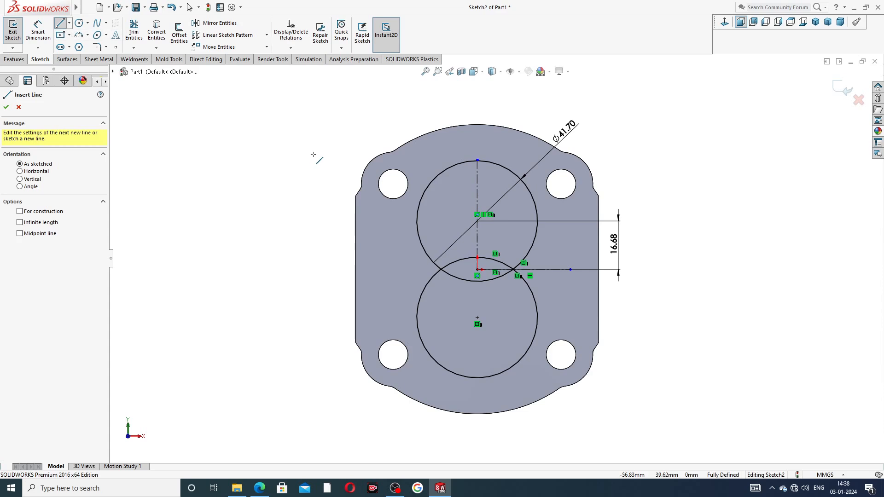
pyautogui.click(416, 222)
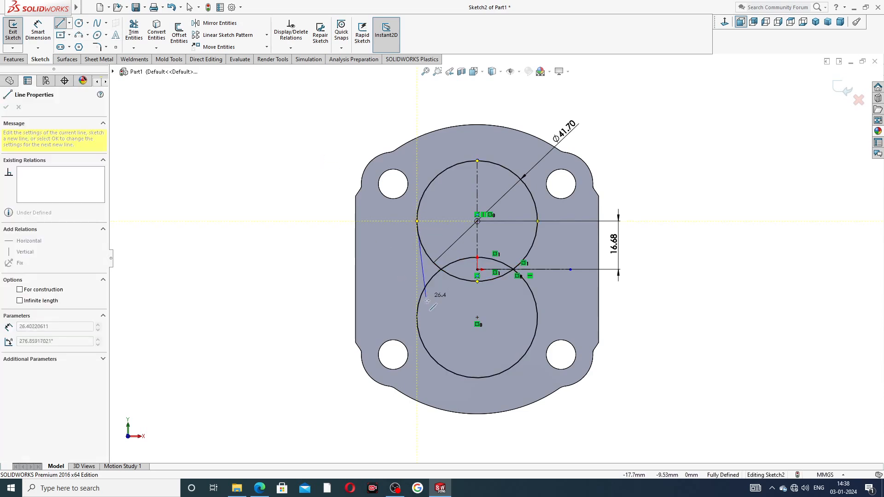
pyautogui.click(416, 318)
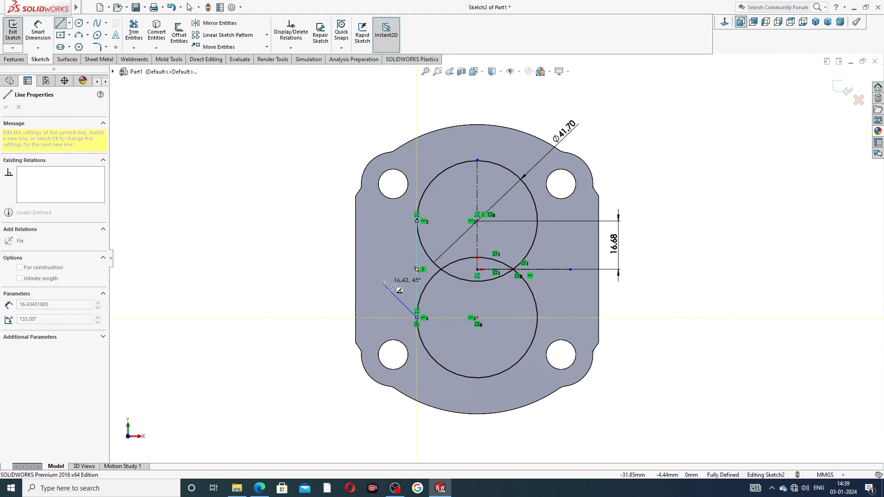
pyautogui.rightClick(383, 279)
pyautogui.click(406, 290)
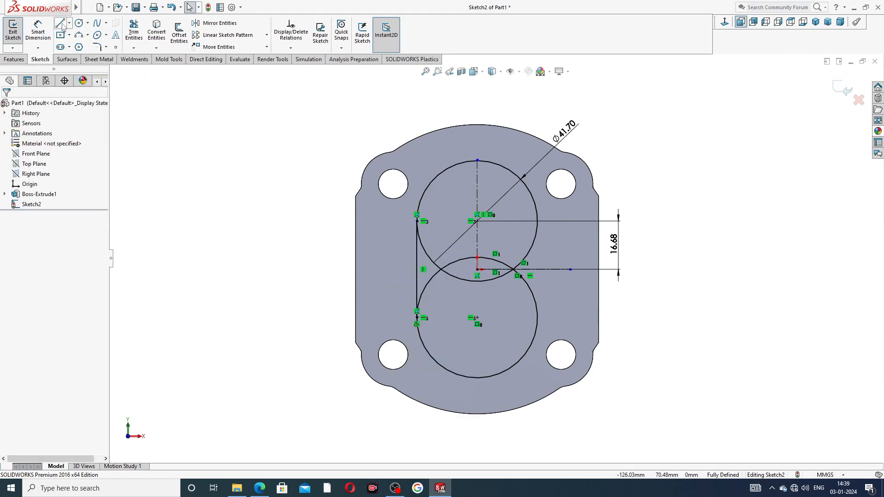
# Draw a matching vertical line joining the rightmost points of the two circles.
pyautogui.click(60, 23)
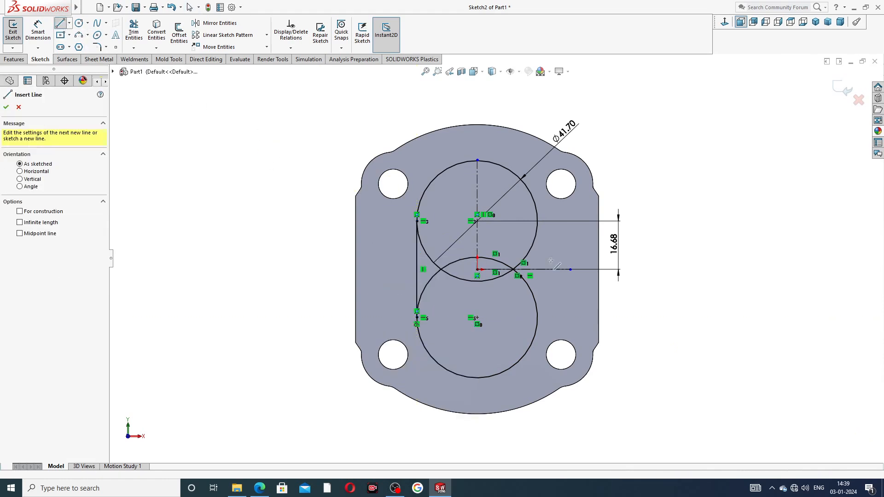
pyautogui.click(537, 221)
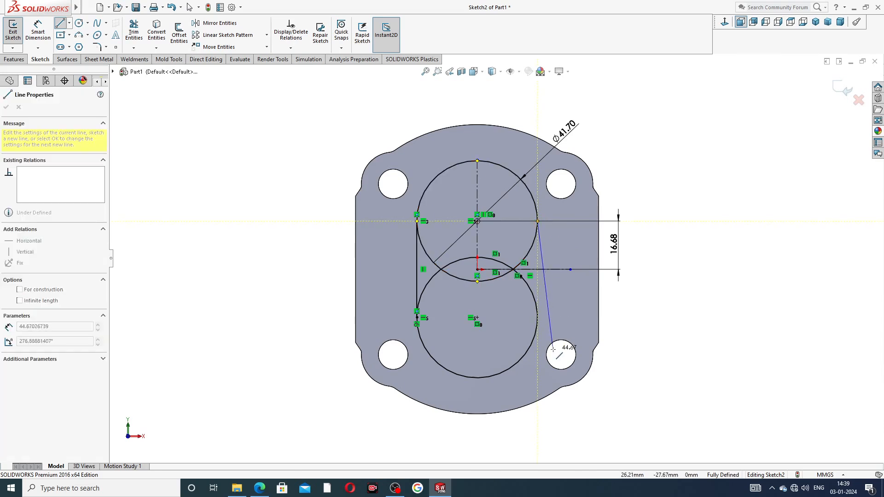
pyautogui.click(537, 317)
pyautogui.rightClick(678, 256)
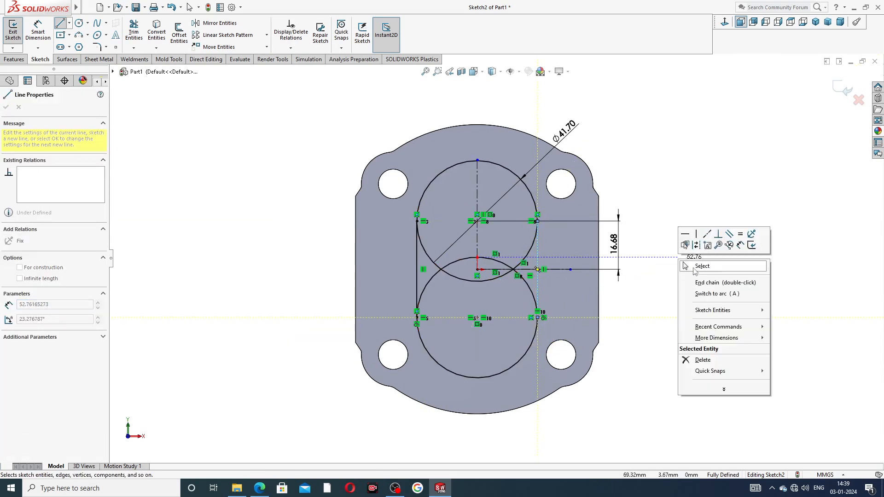
pyautogui.click(688, 264)
# Power-trim the inner arcs of both circles between the two vertical lines, leaving a single closed oblong outline.
pyautogui.scroll(-2, 525, 281)
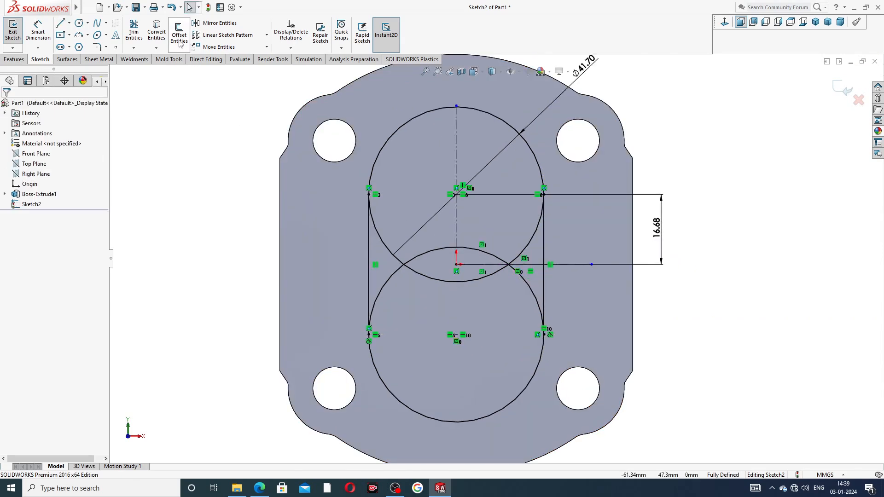
pyautogui.click(134, 33)
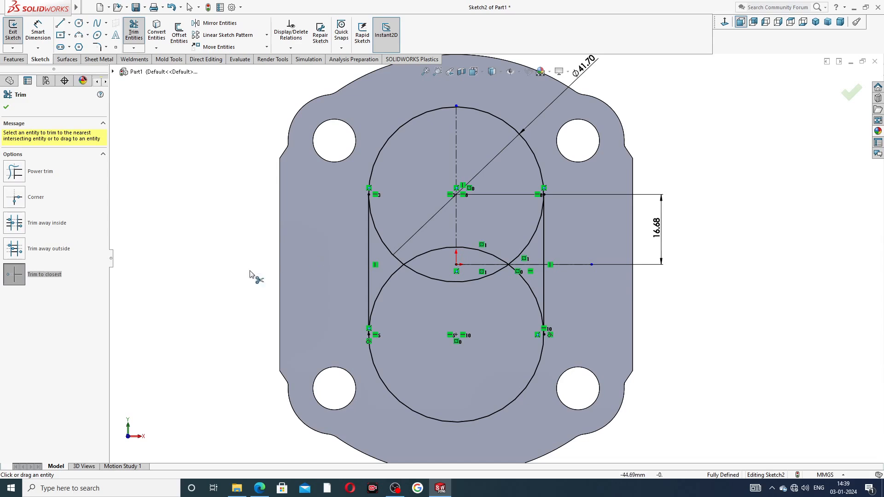
pyautogui.click(55, 172)
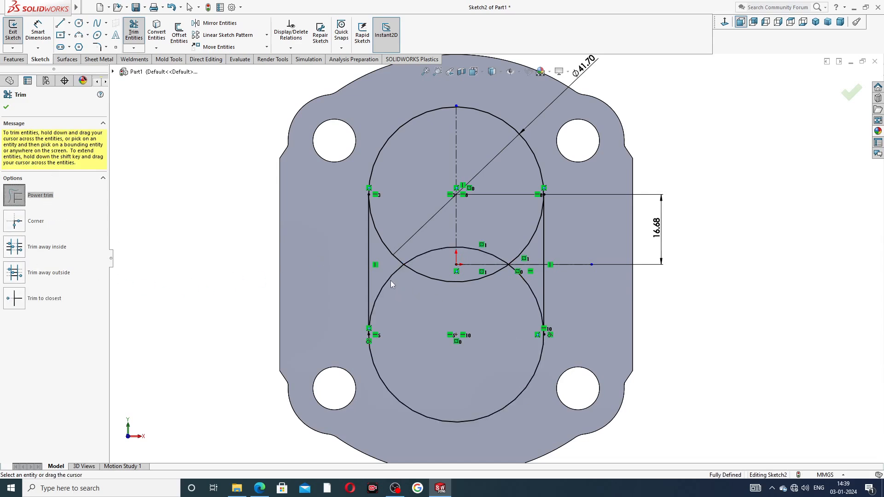
pyautogui.moveTo(390, 281)
pyautogui.mouseDown()
pyautogui.moveTo(392, 245)
pyautogui.moveTo(407, 263)
pyautogui.mouseUp()
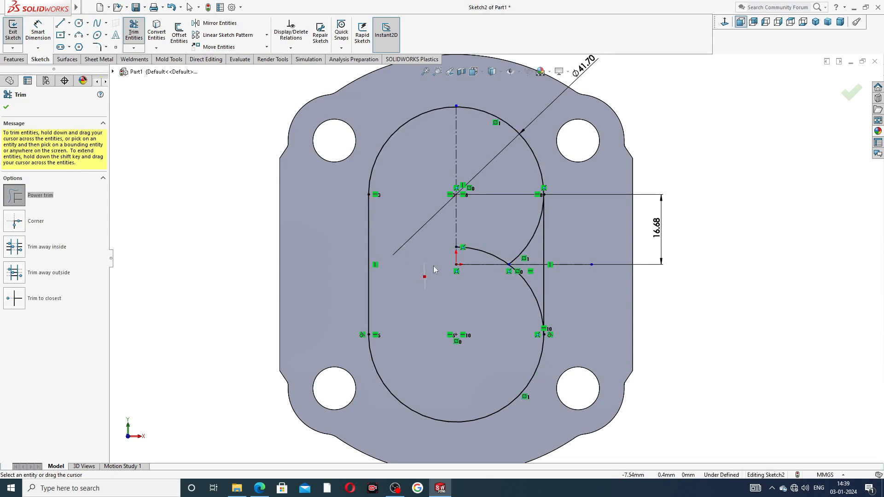
pyautogui.moveTo(492, 264)
pyautogui.mouseDown()
pyautogui.moveTo(543, 205)
pyautogui.moveTo(520, 282)
pyautogui.moveTo(545, 208)
pyautogui.mouseUp()
pyautogui.scroll(-5, 543, 341)
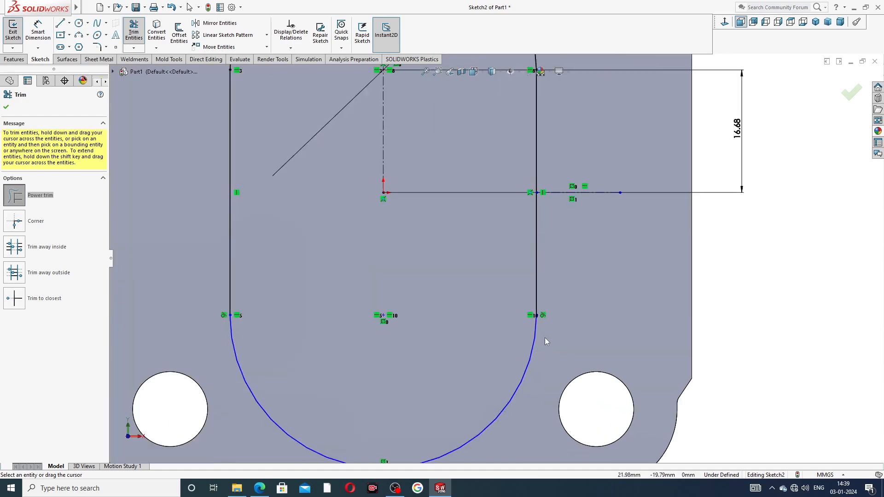
pyautogui.scroll(-2, 540, 297)
pyautogui.scroll(10, 468, 244)
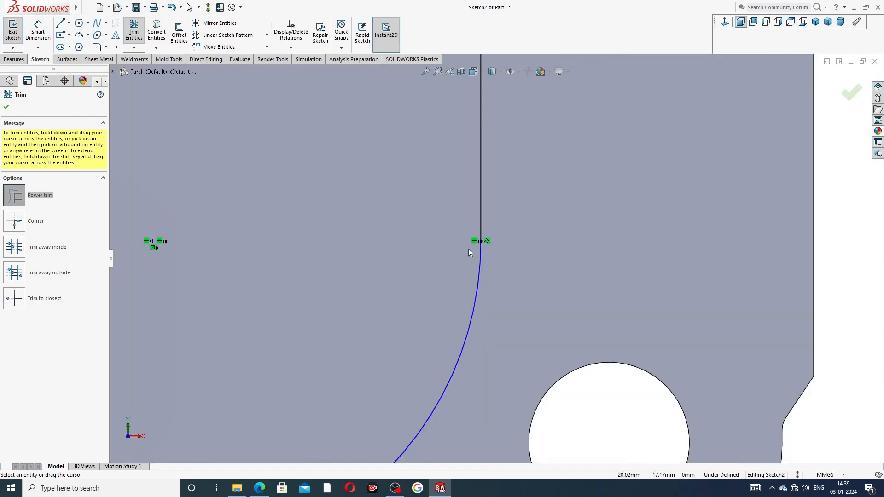
pyautogui.scroll(4, 447, 206)
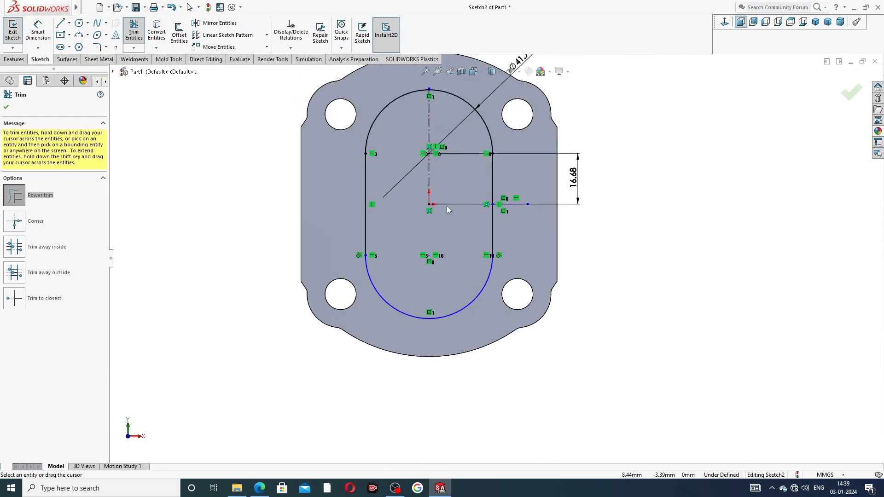
pyautogui.click(6, 107)
# Extrude the oblong profile 2.5 mm outward from the plate's front face as a merged boss, checking the depth against the PDF drawing.
pyautogui.click(15, 59)
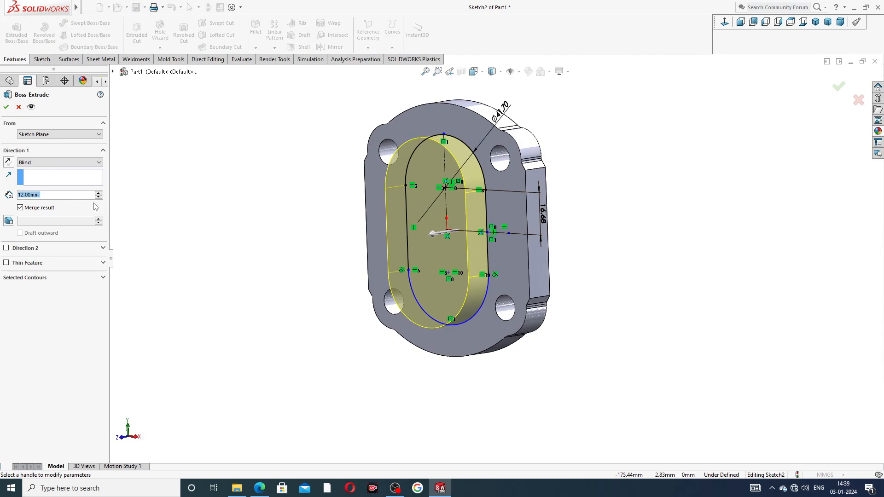
pyautogui.write('2.5')
pyautogui.press('Return')
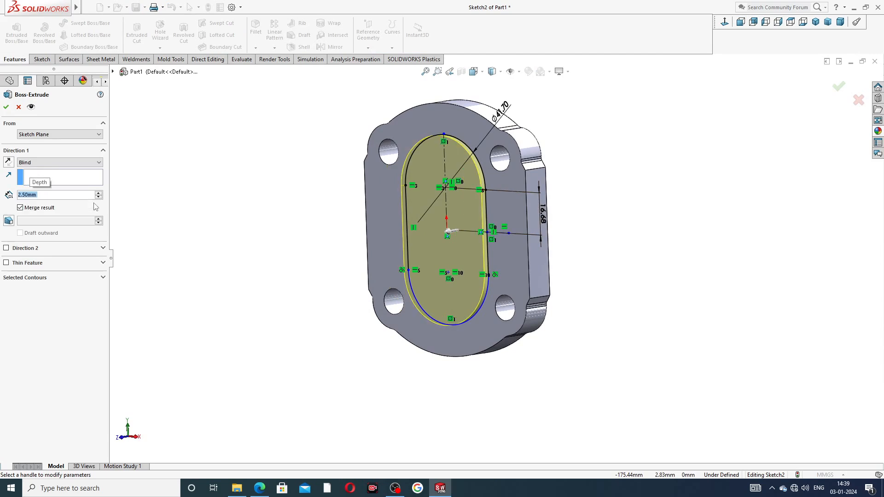
pyautogui.click(260, 488)
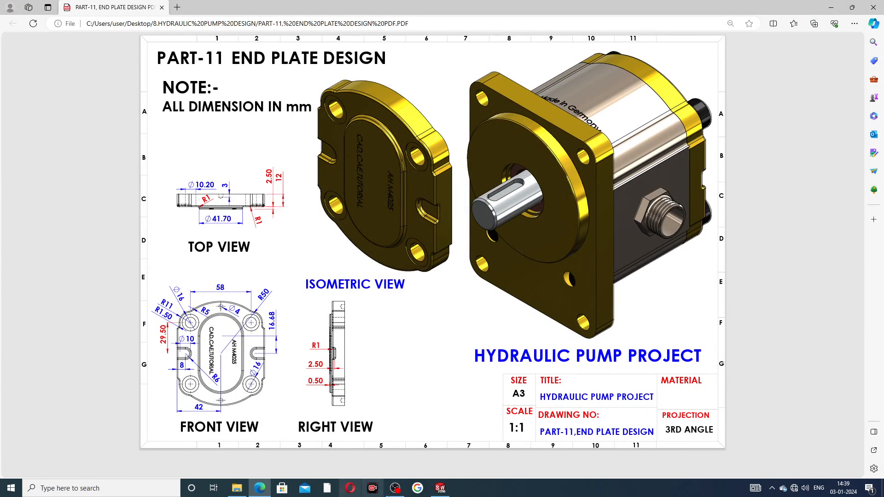
pyautogui.click(440, 488)
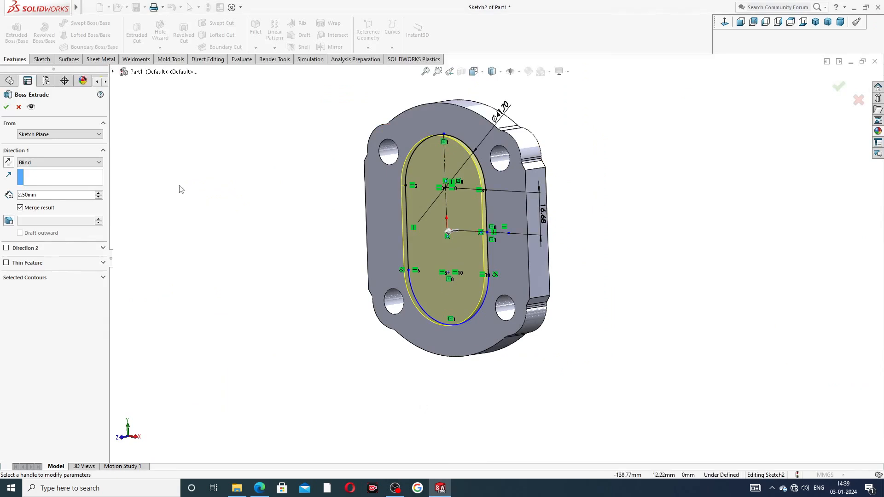
pyautogui.click(5, 108)
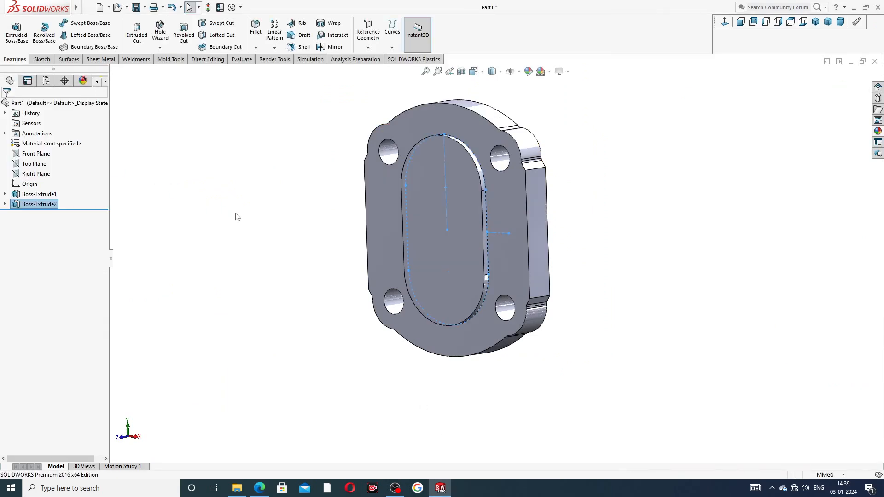
# Select the plate's front face around the oblong boss and try to orient the view normal to it.
pyautogui.moveTo(524, 188)
pyautogui.mouseDown(button='middle')
pyautogui.moveTo(594, 190)
pyautogui.moveTo(557, 185)
pyautogui.moveTo(520, 202)
pyautogui.mouseUp(button='middle')
pyautogui.click(520, 203)
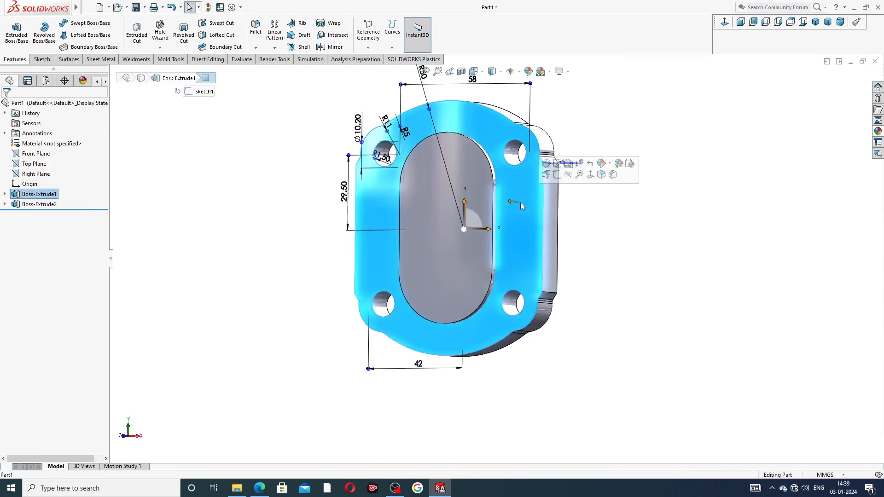
pyautogui.click(722, 27)
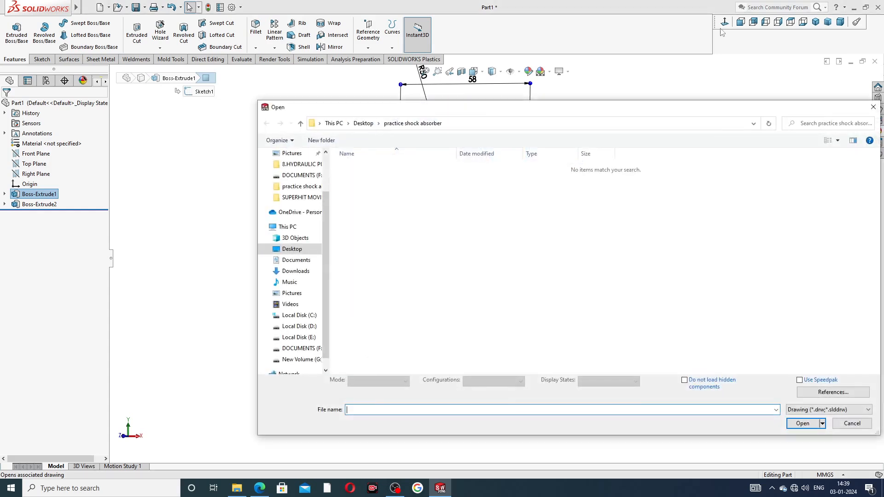
# Dismiss the file Open dialog and start a new sketch on the front face of the plate's outer flange.
pyautogui.click(873, 107)
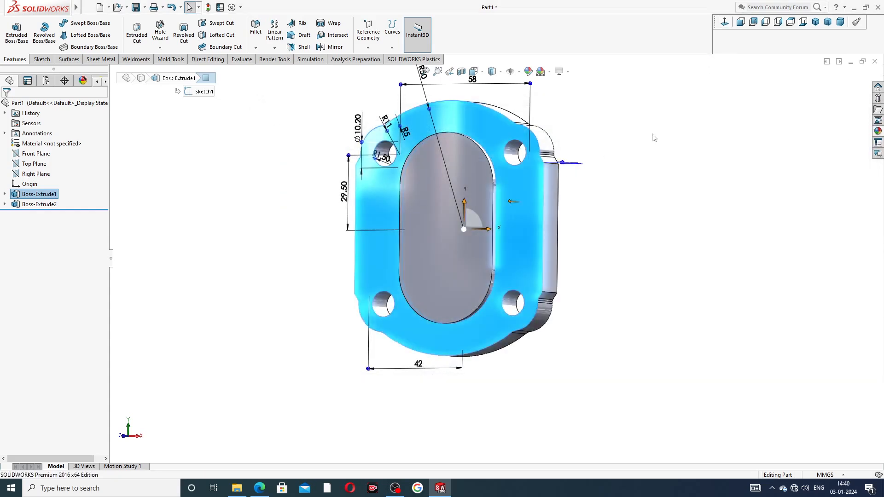
pyautogui.click(523, 201)
pyautogui.click(562, 176)
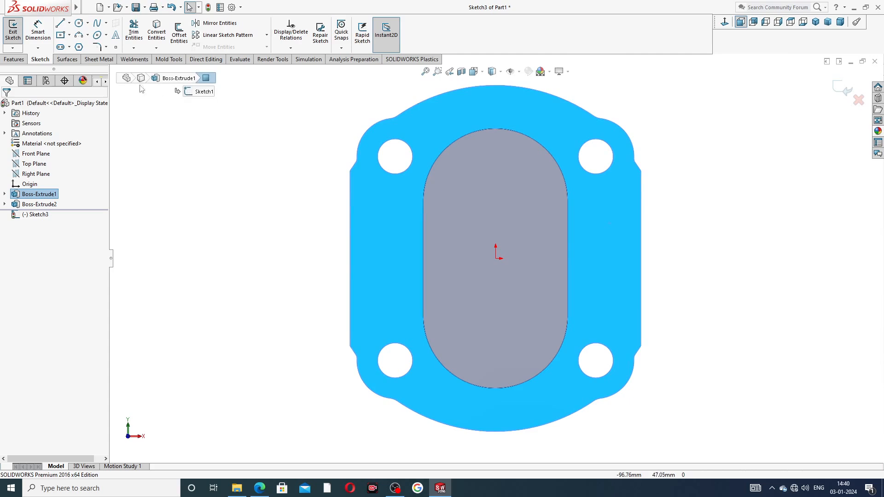
# Draw a horizontal centerline through the origin between the midpoints of the plate's left and right straight edges.
pyautogui.click(70, 23)
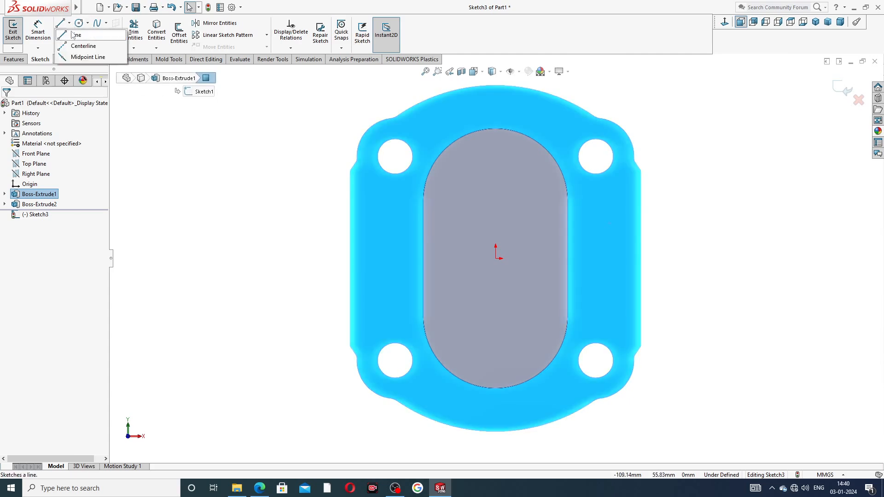
pyautogui.click(85, 45)
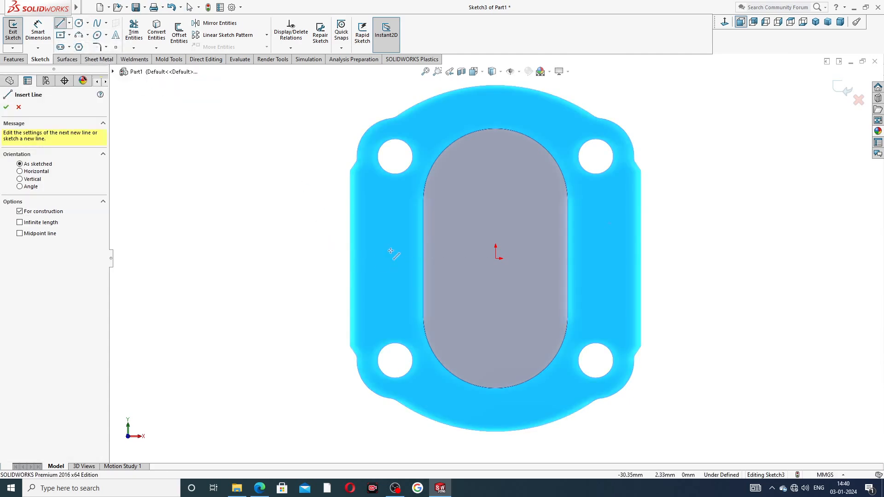
pyautogui.click(350, 258)
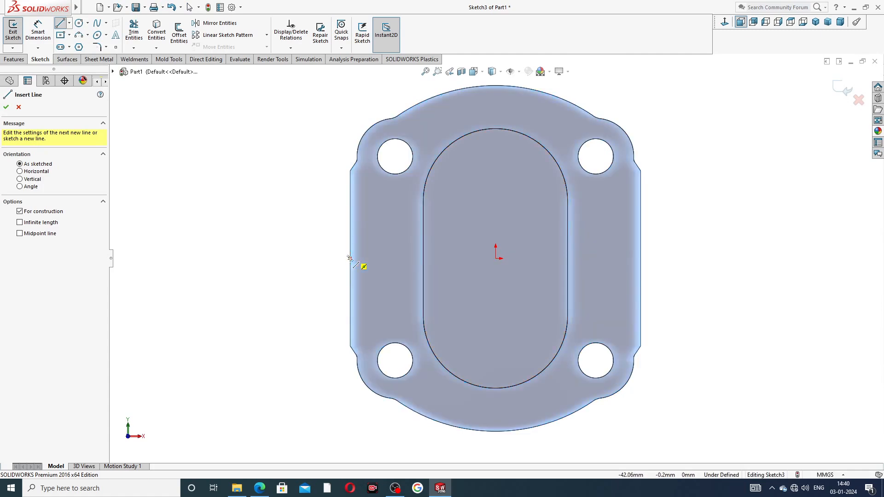
pyautogui.click(641, 259)
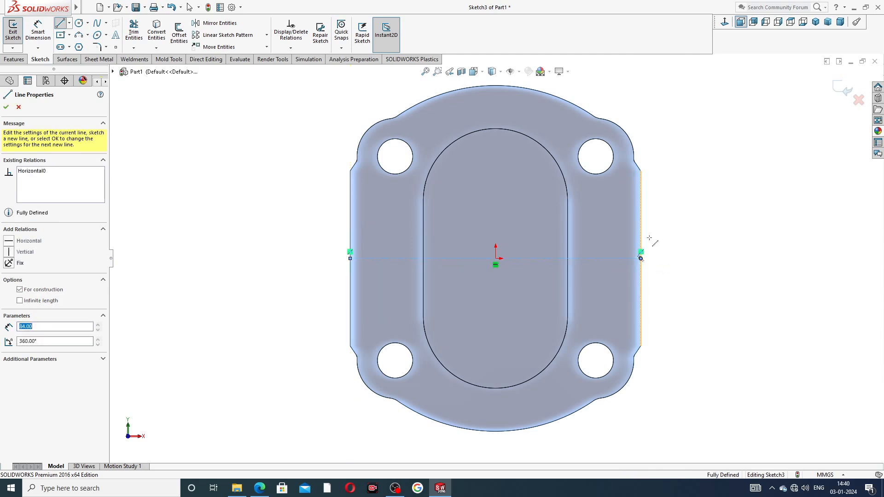
pyautogui.rightClick(684, 198)
pyautogui.click(699, 200)
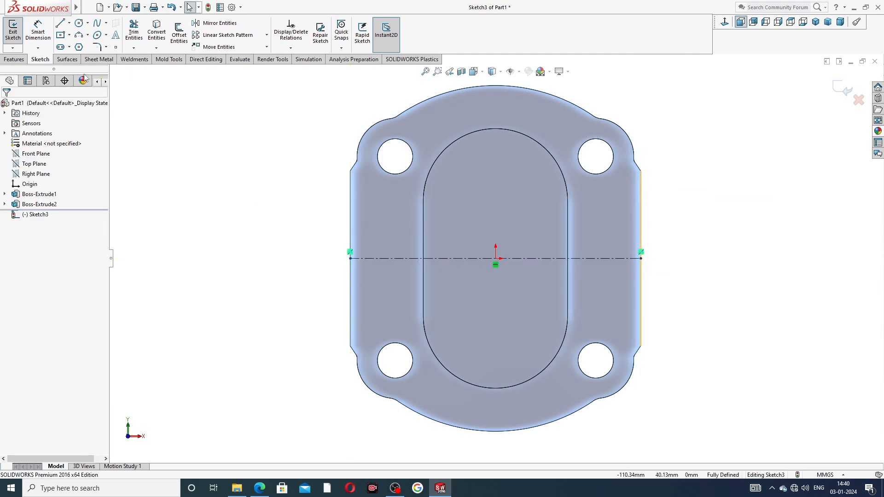
# Sketch a circle about 8 mm in diameter, centred on the centerline near the plate's left edge.
pyautogui.click(79, 23)
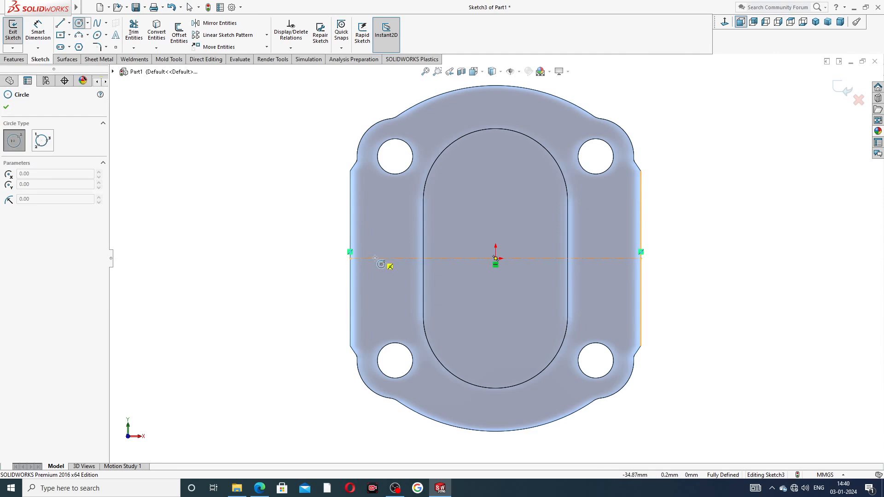
pyautogui.moveTo(376, 258); pyautogui.dragTo(386, 268)
pyautogui.rightClick(319, 216)
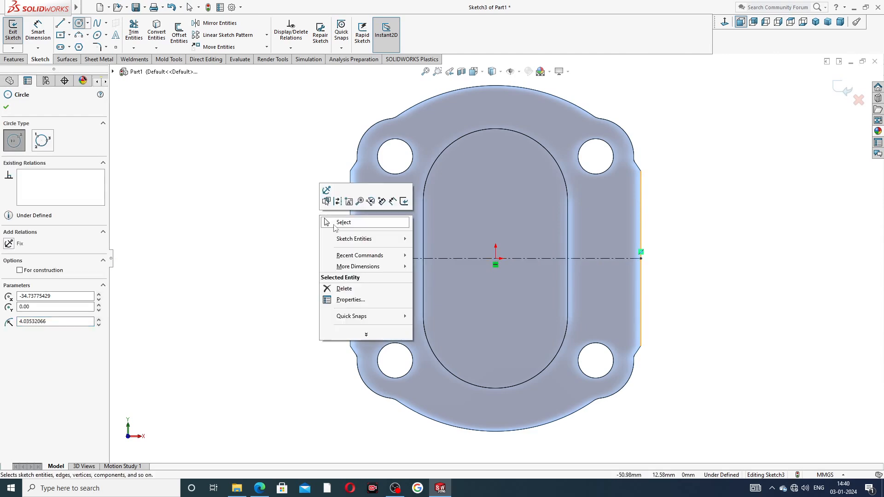
pyautogui.click(338, 226)
# Dimension the circle's diameter as 10 mm.
pyautogui.click(38, 31)
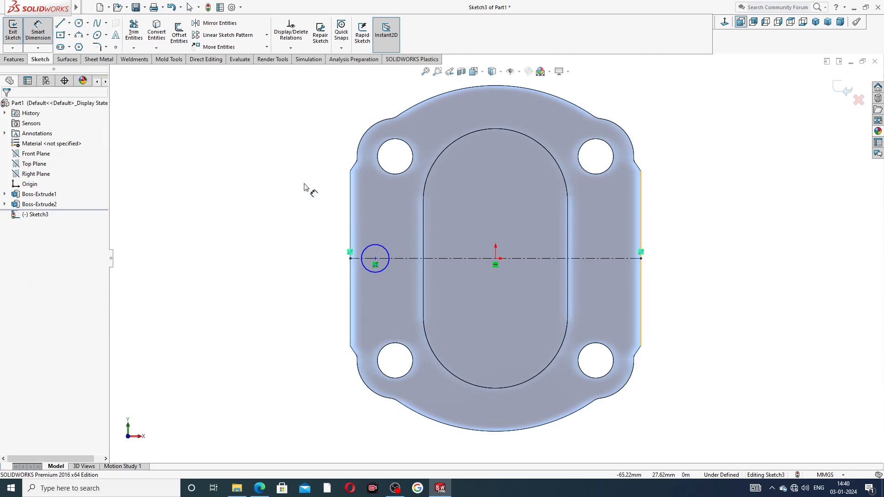
pyautogui.click(369, 250)
pyautogui.click(395, 238)
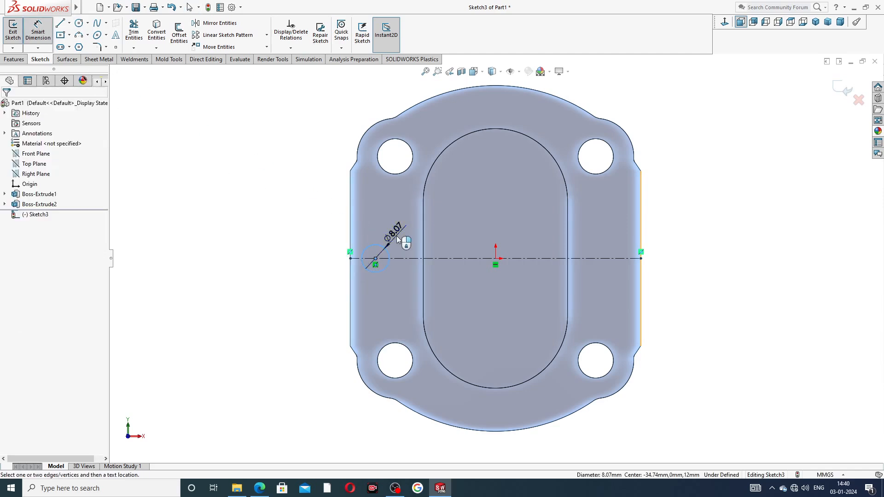
pyautogui.write('10')
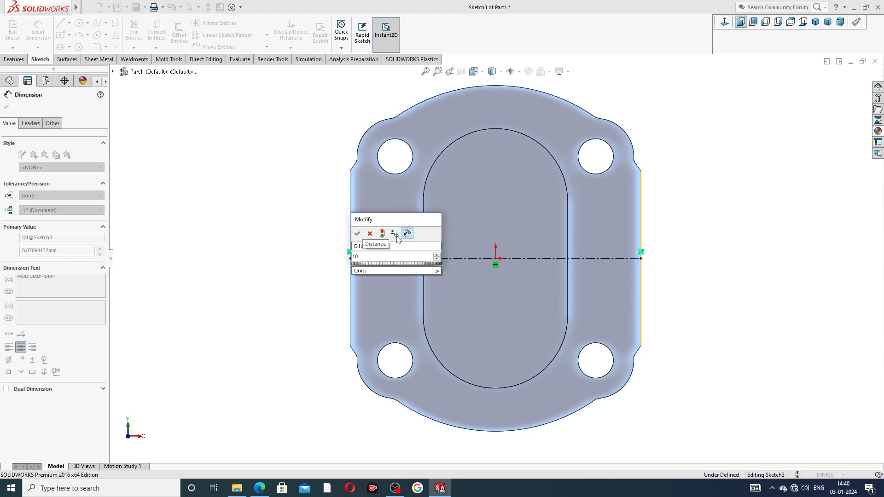
pyautogui.press('Return')
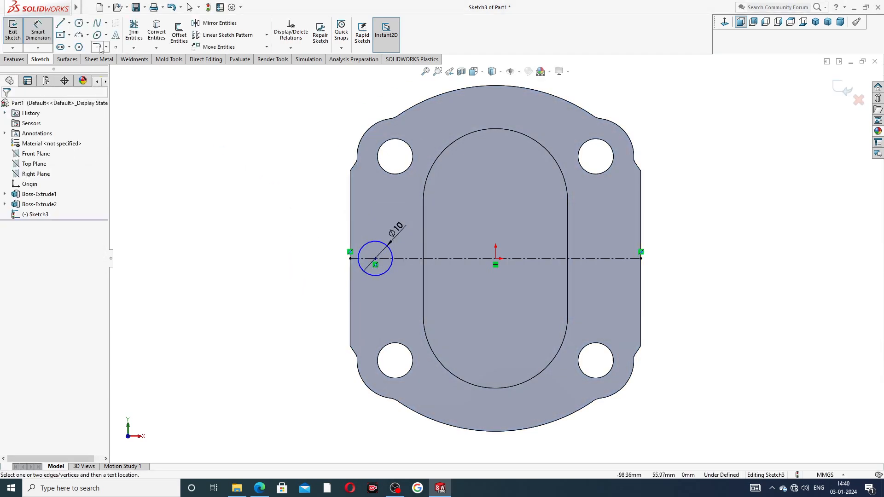
pyautogui.rightClick(199, 133)
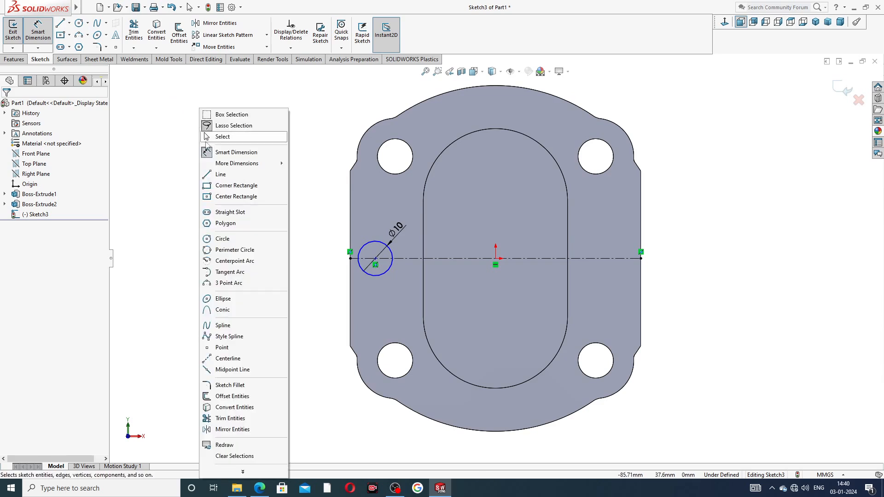
pyautogui.click(214, 137)
# Sketch three connected lines from the circle's top point about 18 mm out past the plate's left edge, down, and back to its bottom point.
pyautogui.click(60, 24)
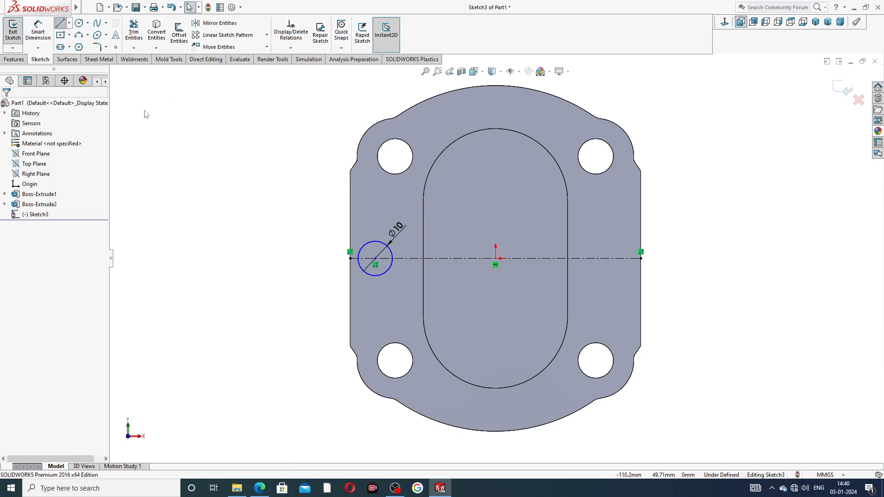
pyautogui.click(376, 240)
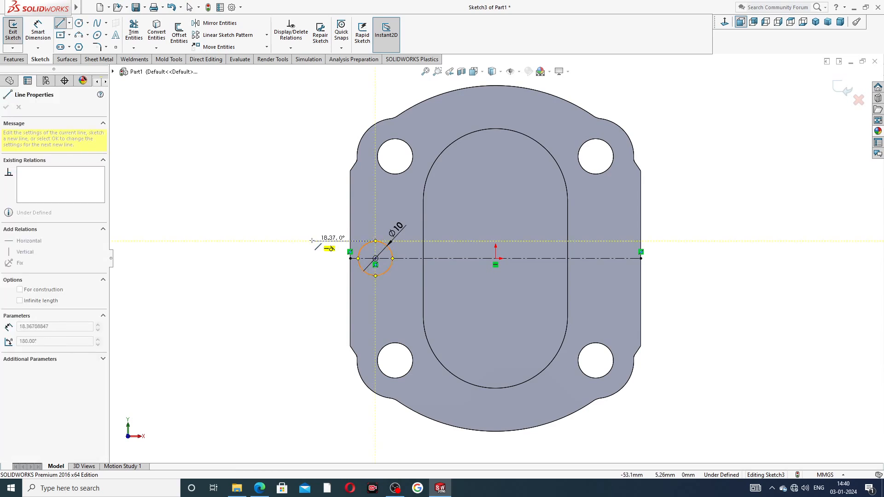
pyautogui.click(313, 240)
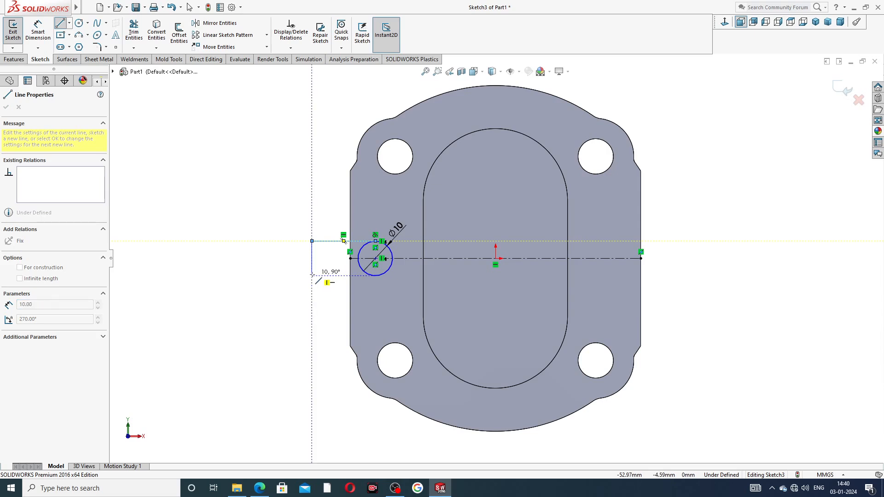
pyautogui.click(312, 276)
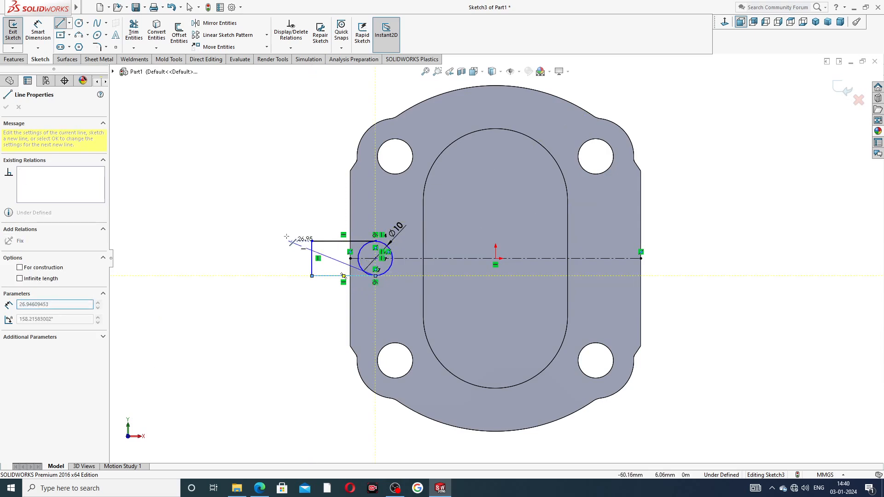
pyautogui.rightClick(307, 244)
pyautogui.click(319, 243)
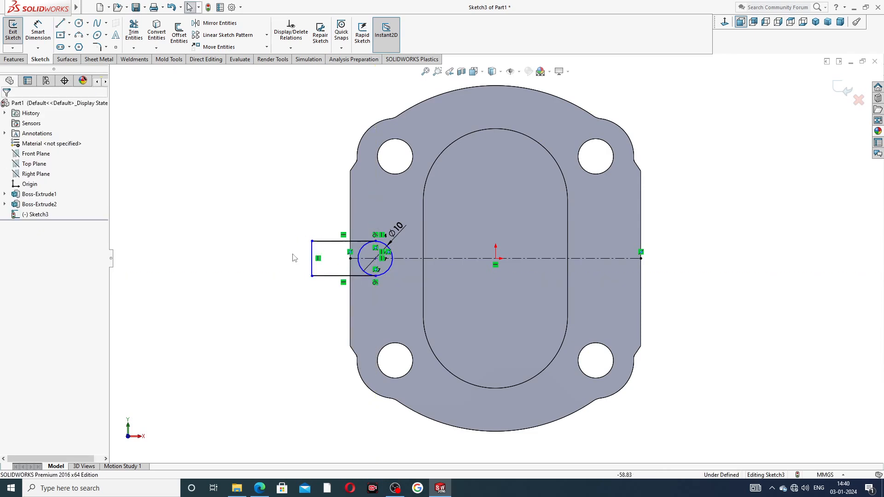
# Move the vertical end line of the slot profile closer to the plate's left edge, keeping it outside the plate.
pyautogui.scroll(-3, 368, 244)
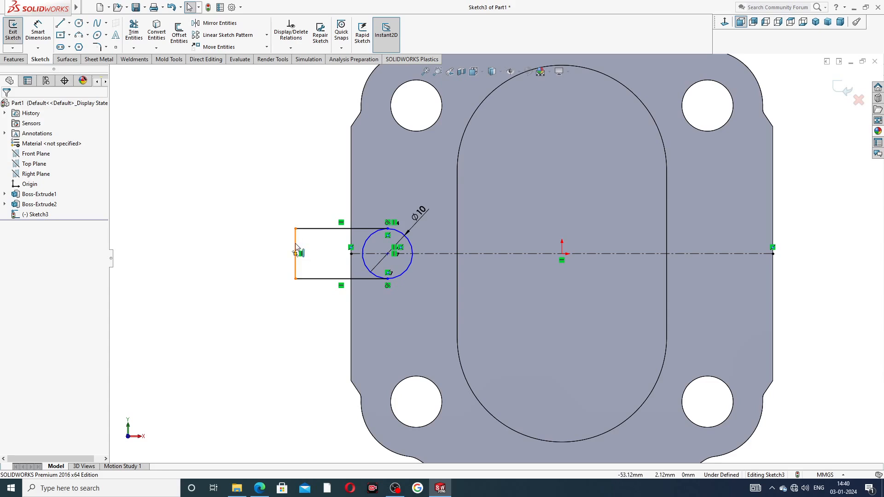
pyautogui.moveTo(296, 249); pyautogui.dragTo(317, 247)
pyautogui.click(277, 233)
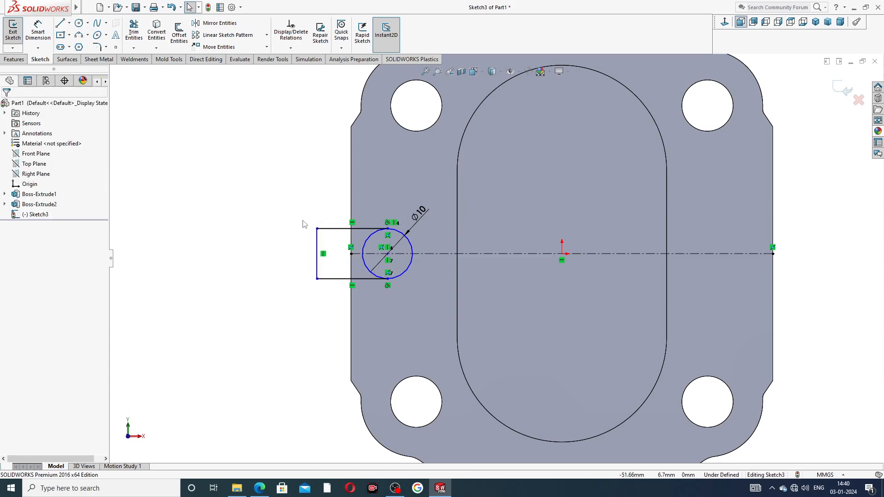
# Switch to the end plate PDF drawing in Microsoft Edge to check the side slot's dimensions, and return to the SOLIDWORKS sketch.
pyautogui.click(259, 488)
pyautogui.rightClick(260, 488)
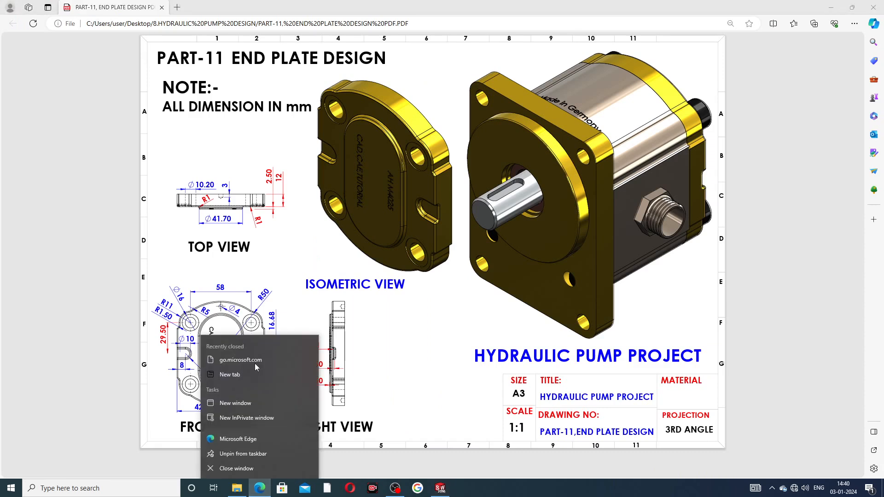
pyautogui.click(411, 346)
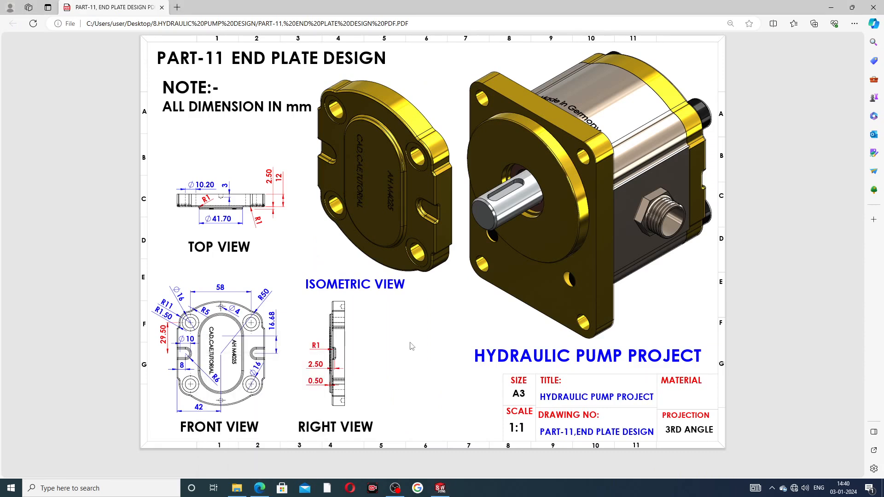
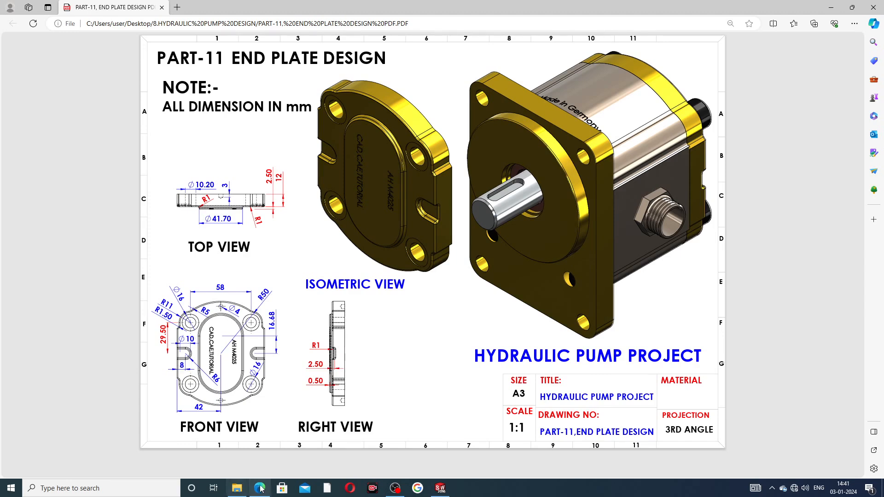
pyautogui.click(440, 489)
pyautogui.rightClick(440, 488)
pyautogui.click(166, 122)
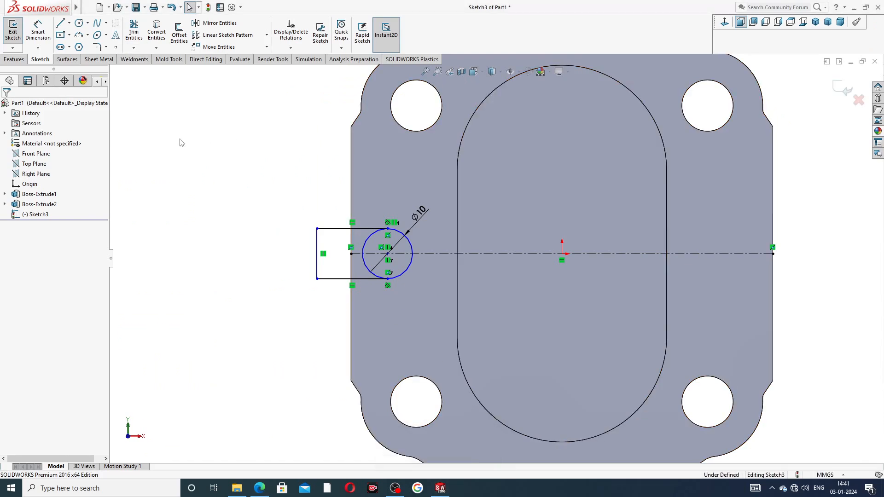
# Dimension the distance from the circle's centre to the plate's left edge as 8 mm.
pyautogui.click(46, 32)
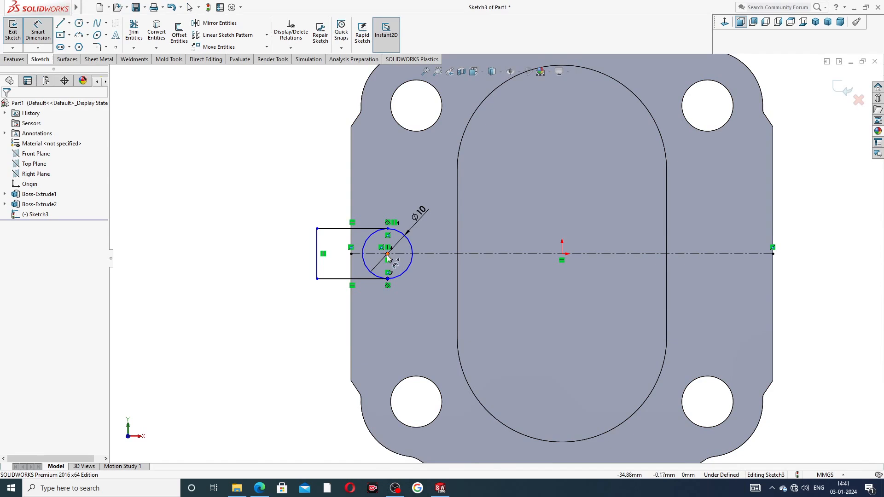
pyautogui.click(387, 256)
pyautogui.click(352, 299)
pyautogui.click(369, 297)
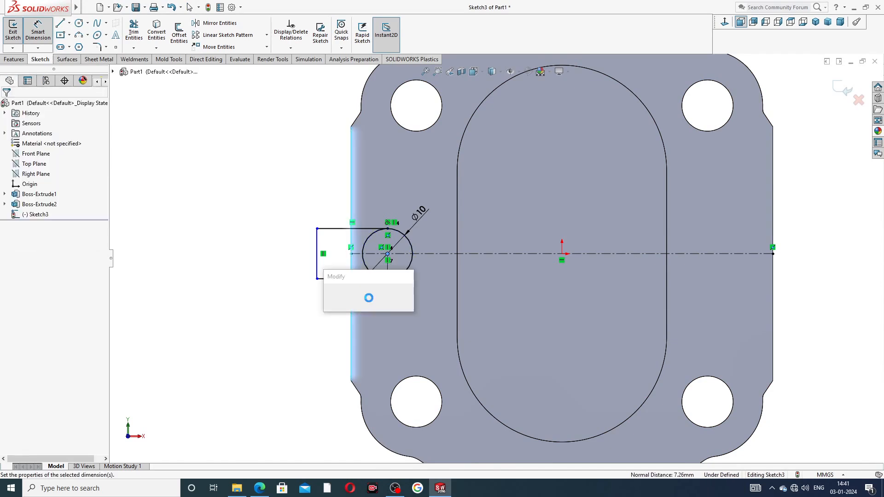
pyautogui.write('8')
pyautogui.press('Return')
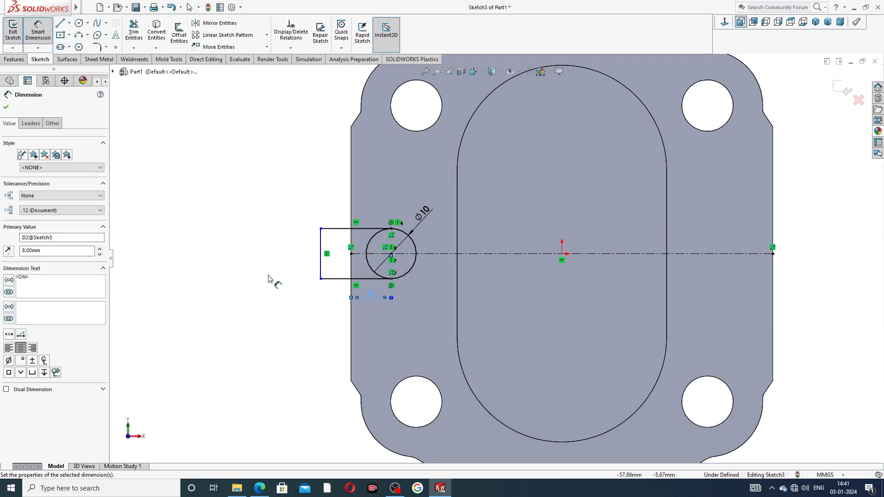
pyautogui.press('Escape')
pyautogui.rightClick(253, 187)
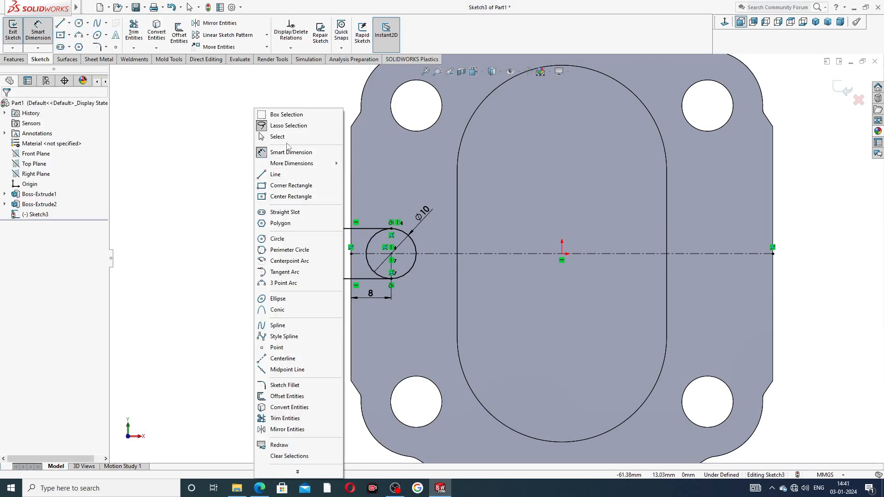
pyautogui.click(278, 137)
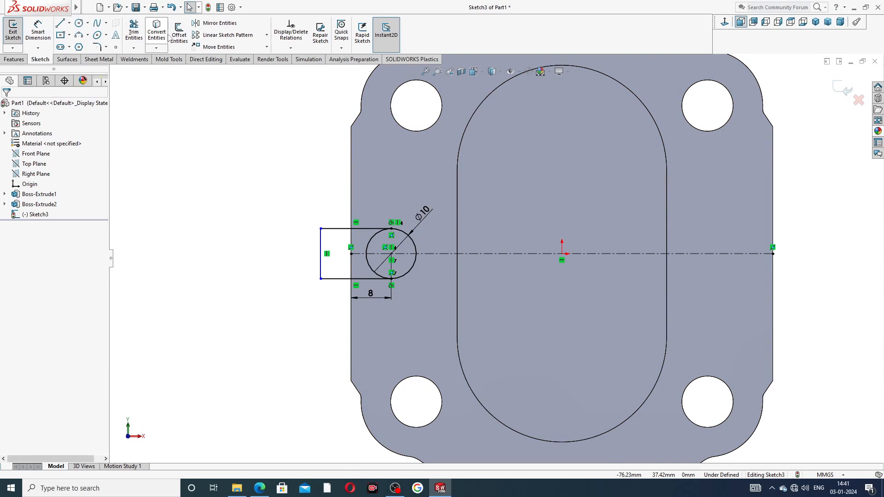
# Trim away the circle's left half inside the slot profile with Trim to closest, leaving a rounded slot end.
pyautogui.click(133, 31)
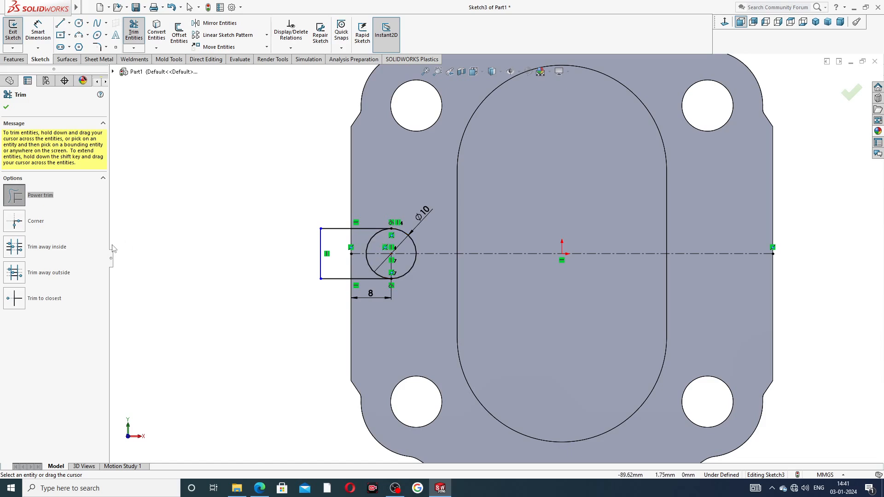
pyautogui.click(46, 300)
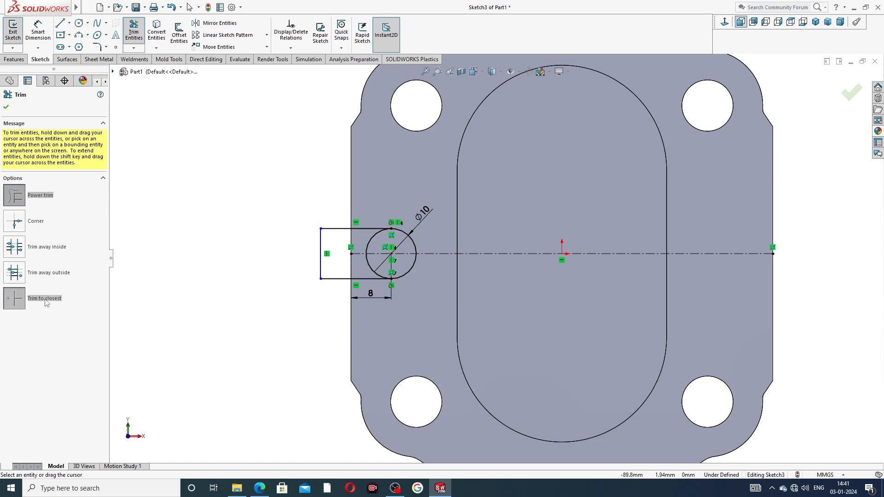
pyautogui.click(366, 264)
pyautogui.click(373, 237)
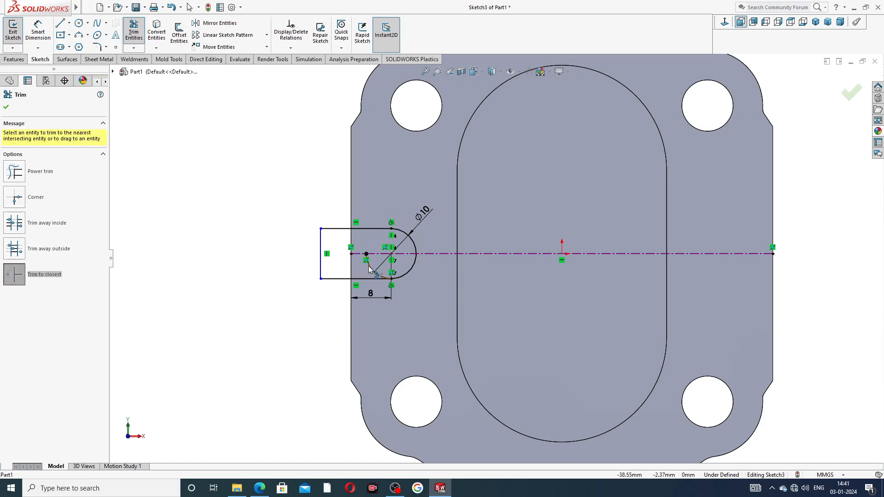
pyautogui.scroll(-3, 396, 265)
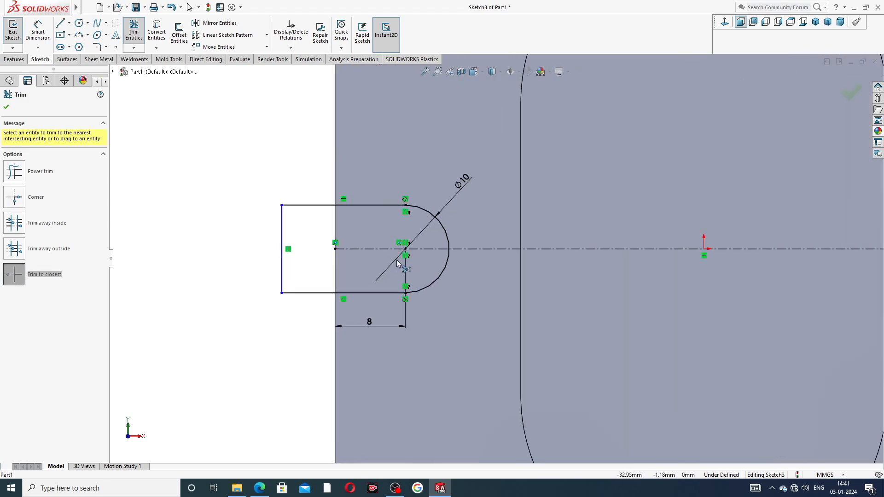
pyautogui.rightClick(270, 165)
pyautogui.click(292, 136)
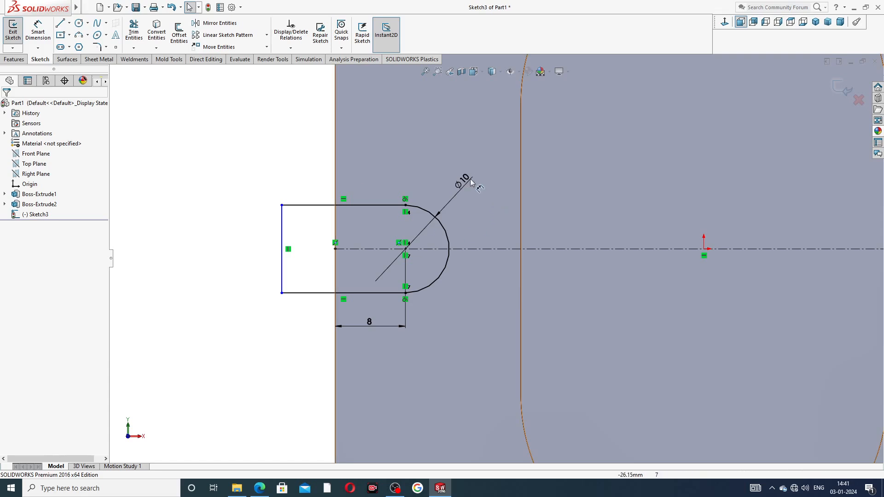
# Move the Ø10 dimension label closer to the slot's rounded end and leave the dimensioning command.
pyautogui.click(459, 195)
pyautogui.press('Escape')
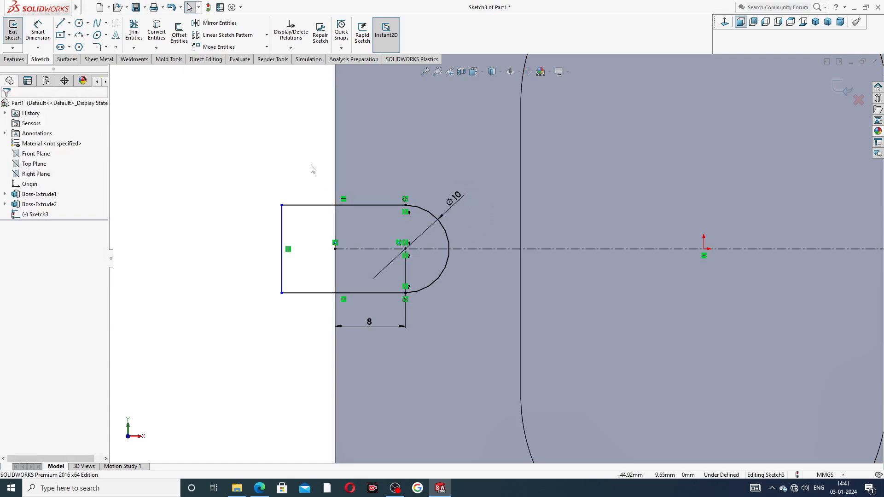
pyautogui.scroll(3, 398, 350)
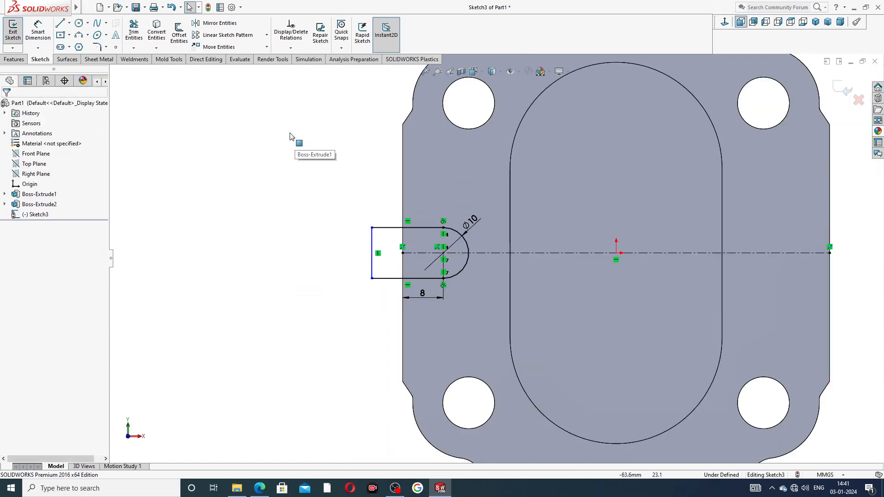
pyautogui.rightClick(256, 108)
pyautogui.click(209, 121)
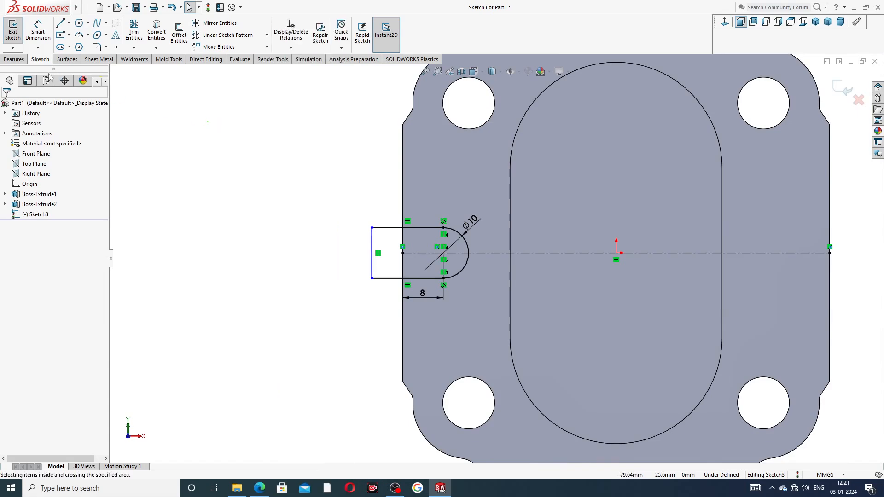
# Exit the slot profile sketch and dock the floating CommandManager back in place.
pyautogui.moveTo(20, 62); pyautogui.dragTo(82, 48)
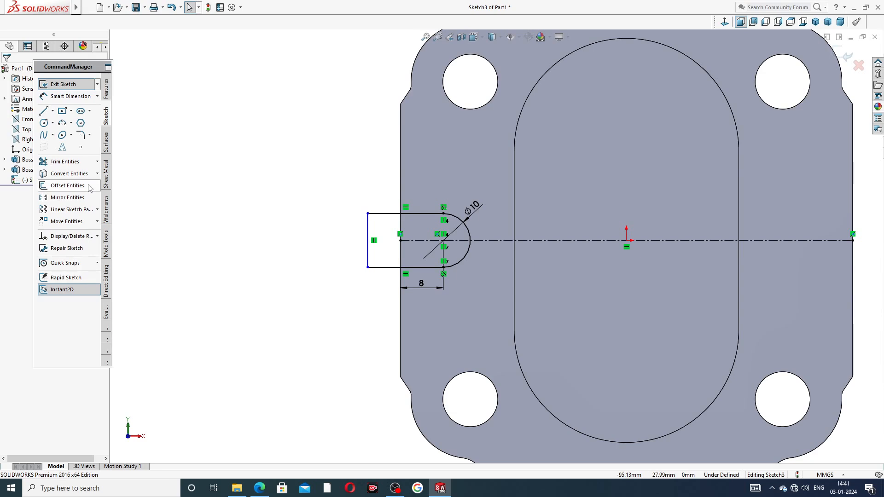
pyautogui.click(70, 84)
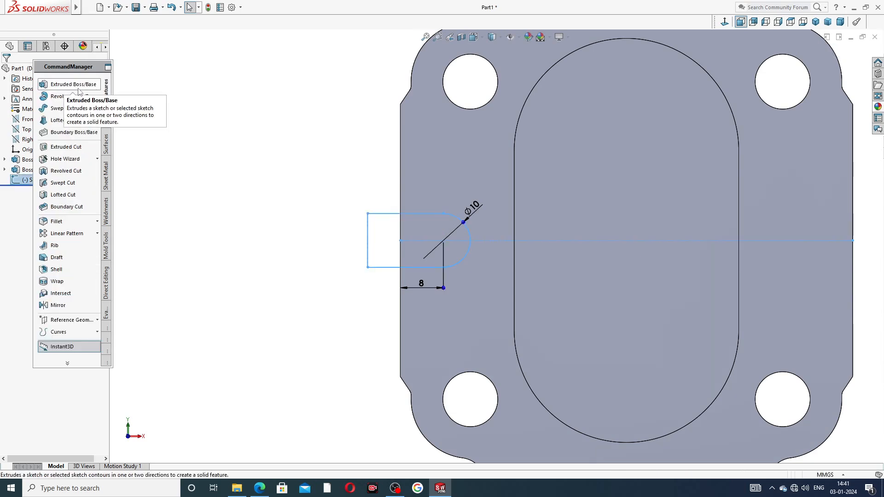
pyautogui.click(108, 68)
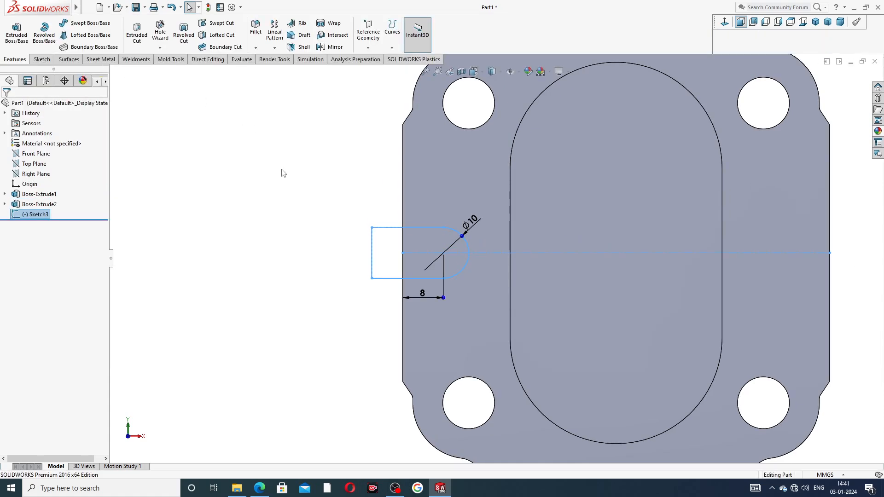
# Cut the slot profile into the plate's front face with a blind Extruded Cut 2.50 mm deep.
pyautogui.scroll(2, 401, 167)
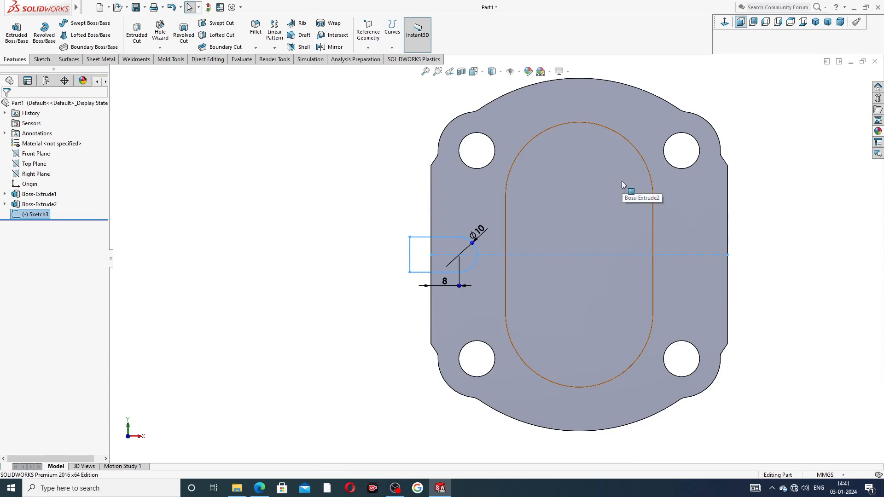
pyautogui.scroll(2, 620, 195)
pyautogui.scroll(-2, 597, 256)
pyautogui.click(781, 184)
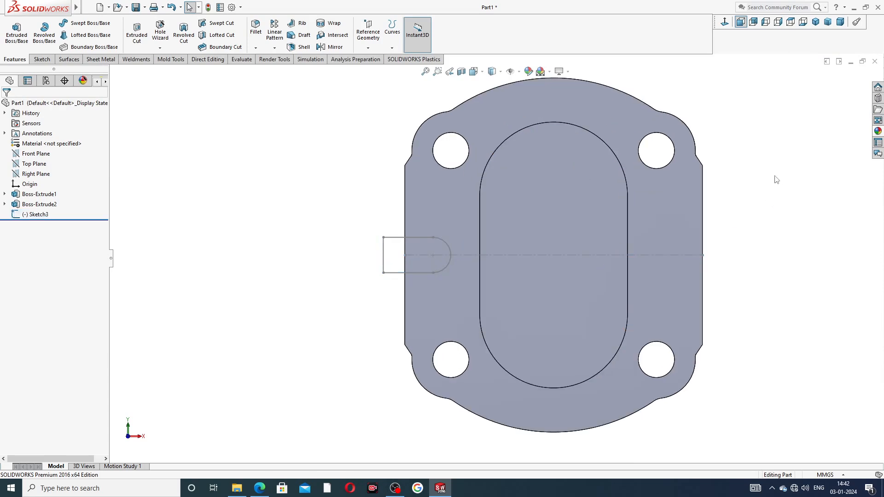
pyautogui.click(46, 216)
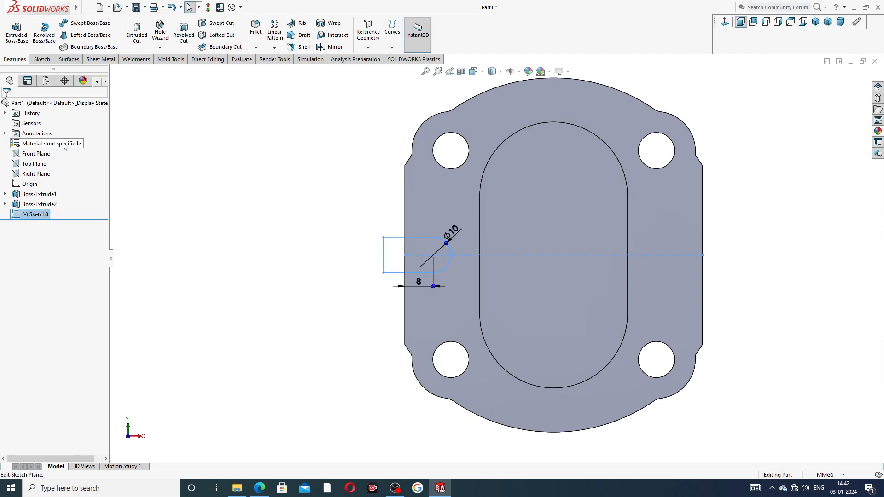
pyautogui.click(137, 33)
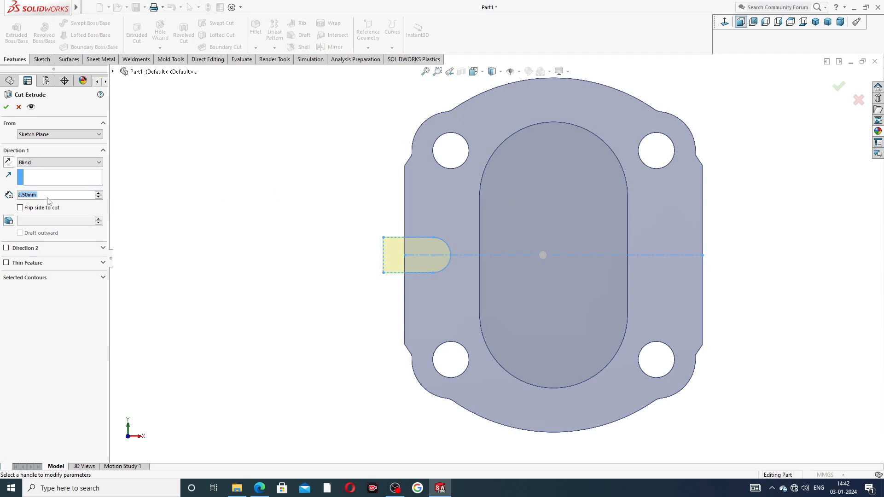
pyautogui.click(6, 108)
pyautogui.click(266, 197)
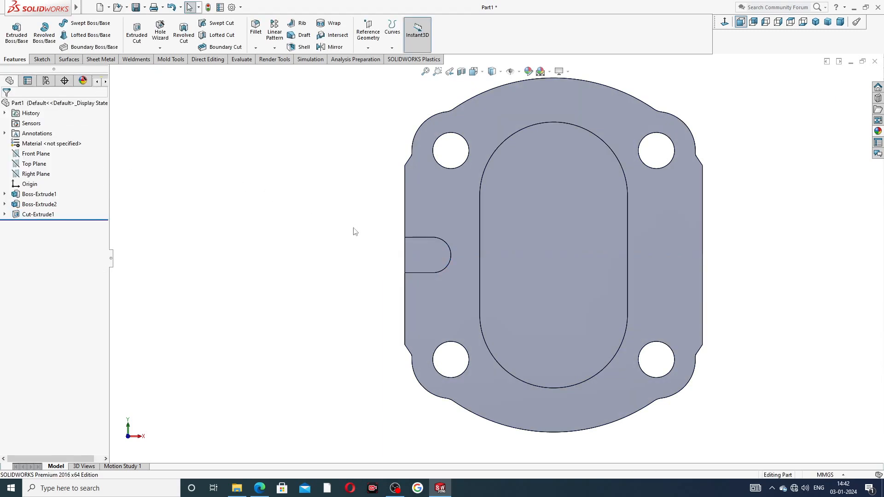
# Start a new sketch on the plate's front face, on the area between the side slot and the raised centre.
pyautogui.moveTo(355, 230)
pyautogui.mouseDown(button='middle')
pyautogui.moveTo(421, 198)
pyautogui.moveTo(406, 219)
pyautogui.moveTo(366, 227)
pyautogui.moveTo(375, 238)
pyautogui.mouseUp(button='middle')
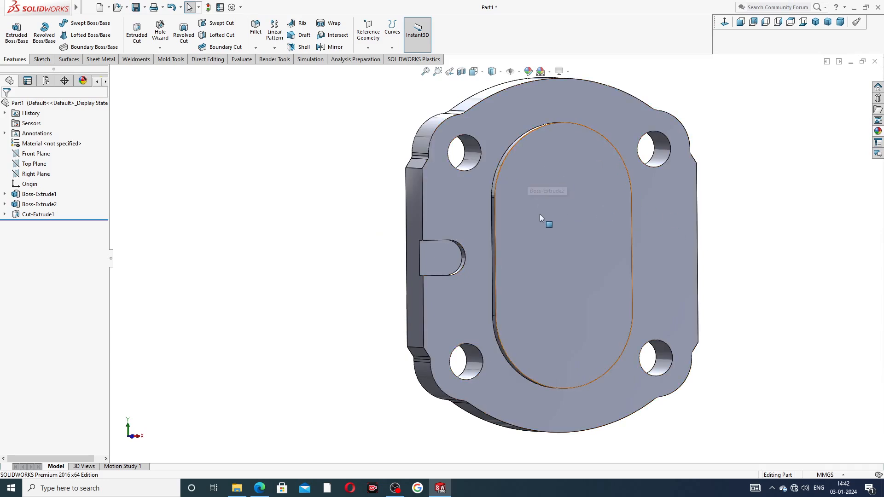
pyautogui.click(540, 234)
pyautogui.press('Escape')
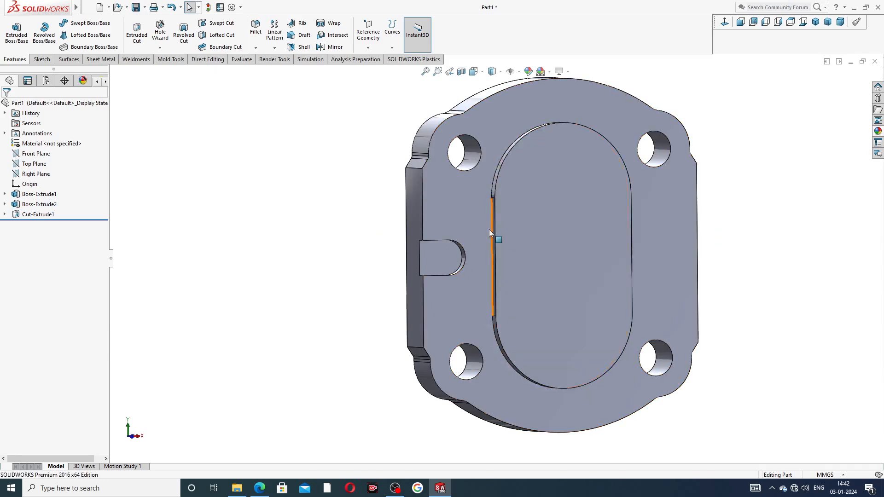
pyautogui.click(468, 213)
pyautogui.click(506, 183)
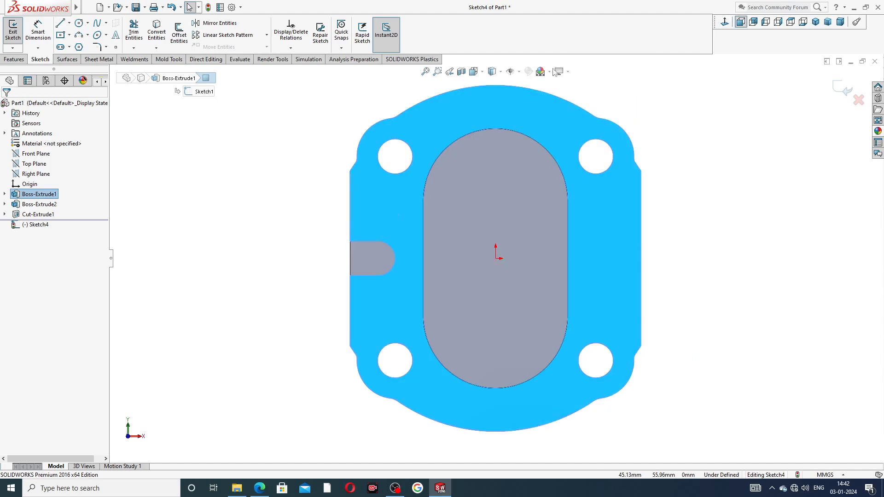
# Draw a vertical Midpoint Line above the origin and stretch its lower end to about 10.85 mm below the origin.
pyautogui.click(69, 22)
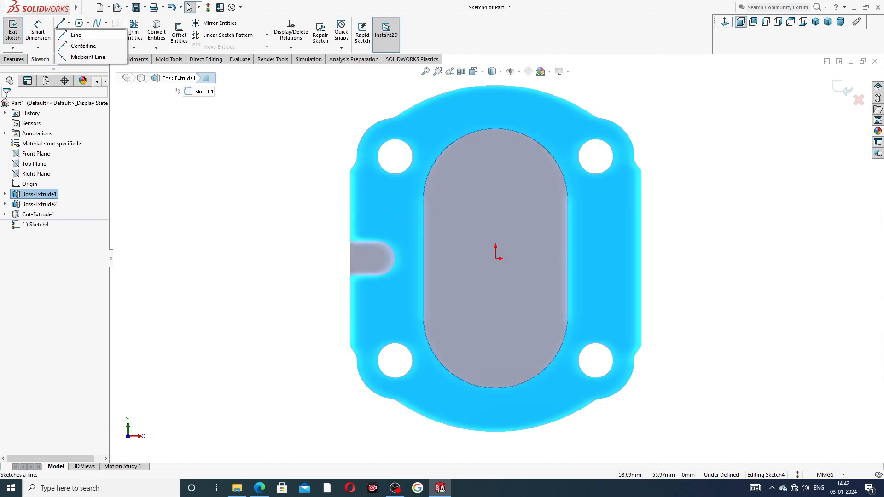
pyautogui.click(88, 57)
pyautogui.click(495, 258)
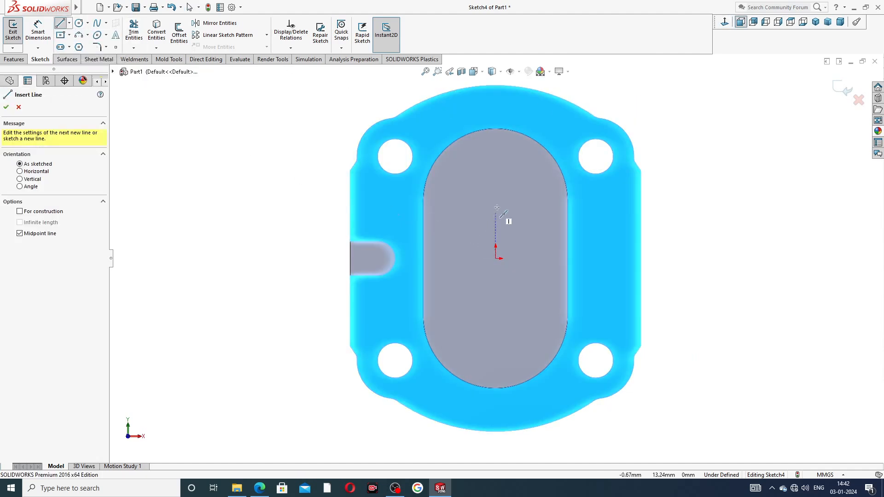
pyautogui.click(496, 198)
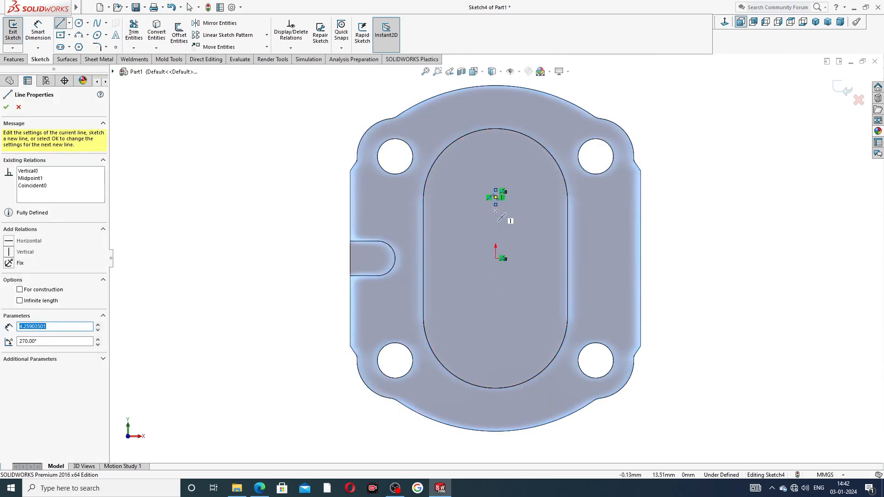
pyautogui.rightClick(595, 216)
pyautogui.click(619, 227)
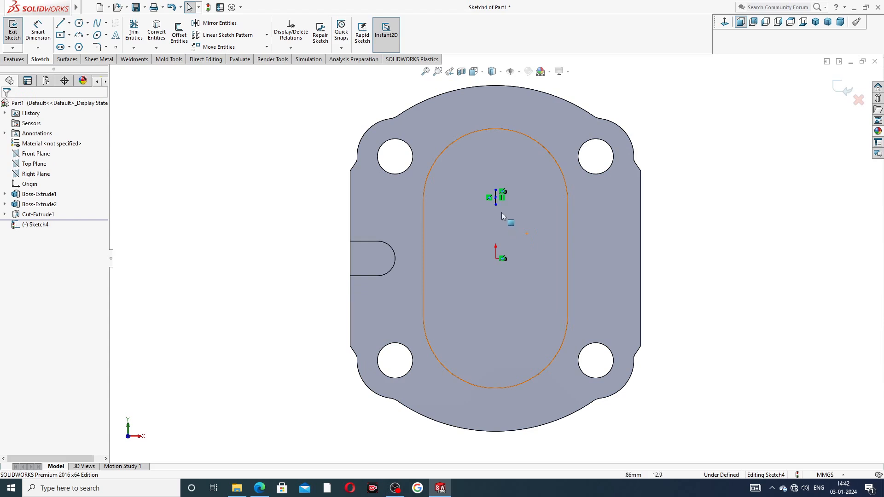
pyautogui.moveTo(495, 204); pyautogui.dragTo(508, 296)
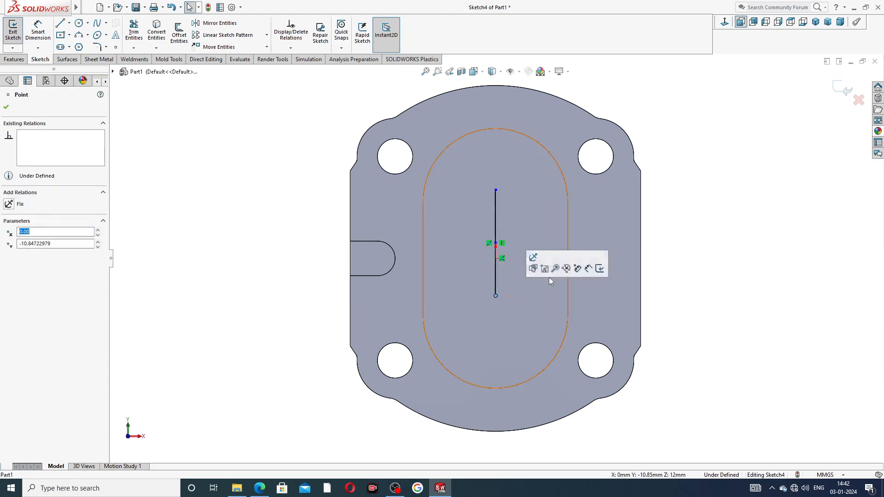
pyautogui.click(718, 199)
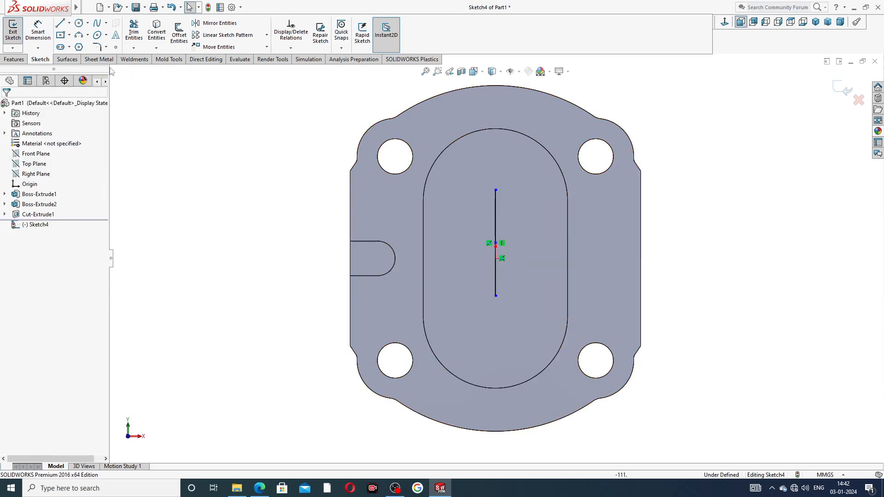
pyautogui.click(217, 23)
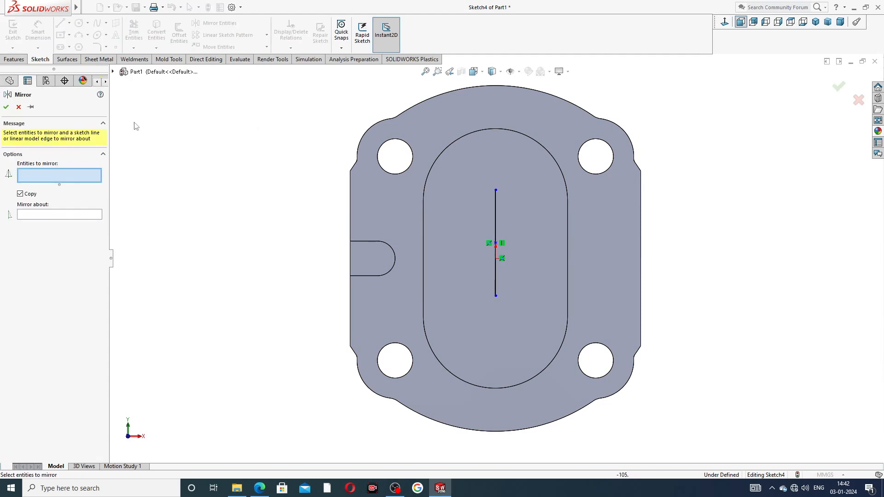
pyautogui.click(113, 71)
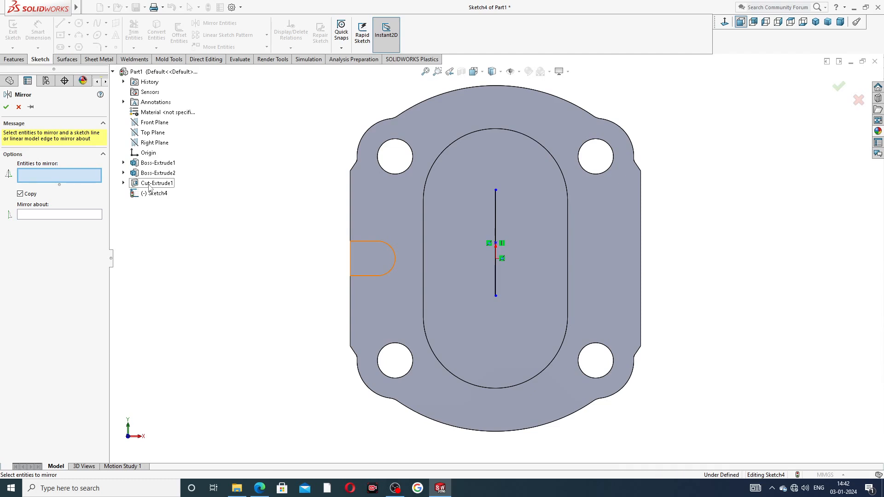
pyautogui.click(19, 107)
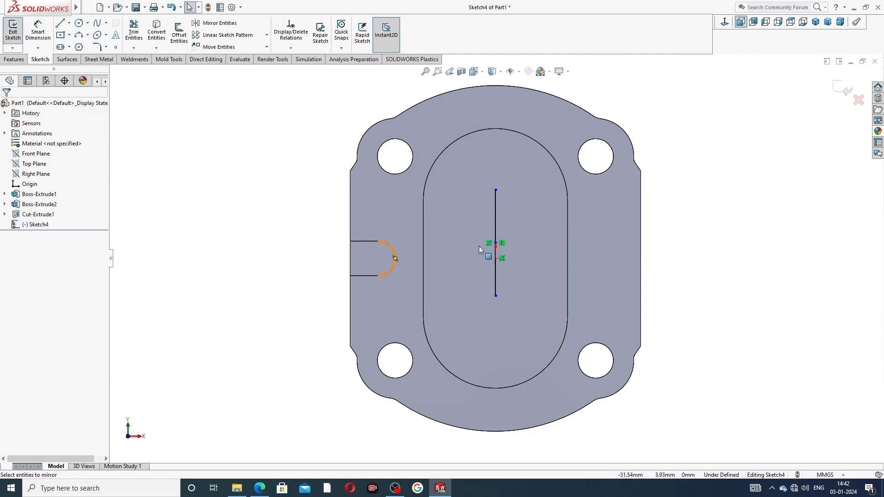
# Convert the vertical line to construction geometry and try to mirror the side slot within this sketch using Mirror Entities.
pyautogui.click(497, 210)
pyautogui.press('Escape')
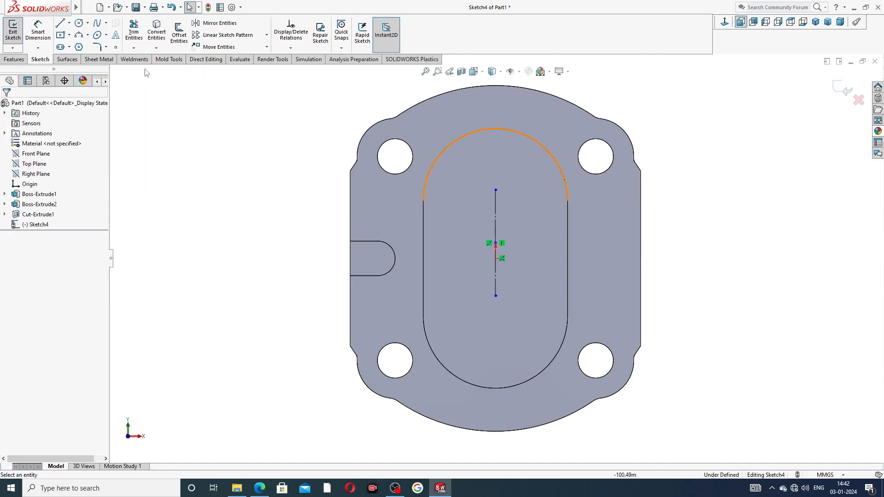
pyautogui.click(215, 24)
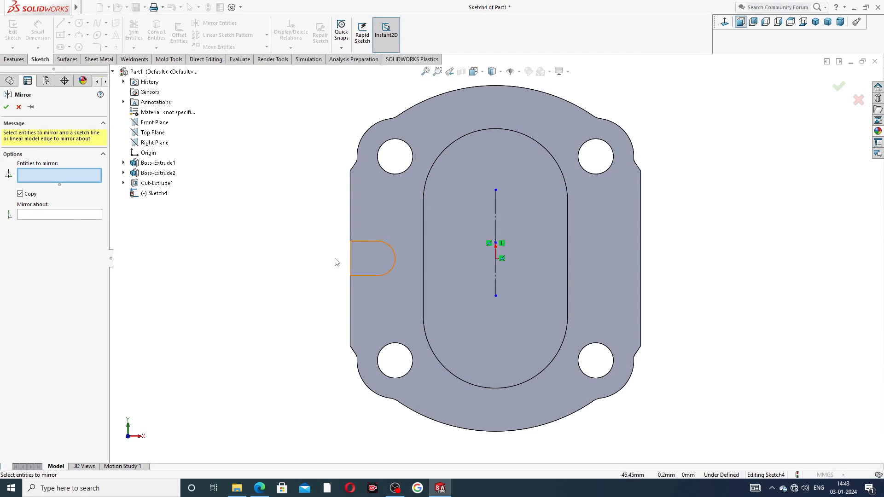
pyautogui.moveTo(336, 262); pyautogui.dragTo(372, 270, button='middle')
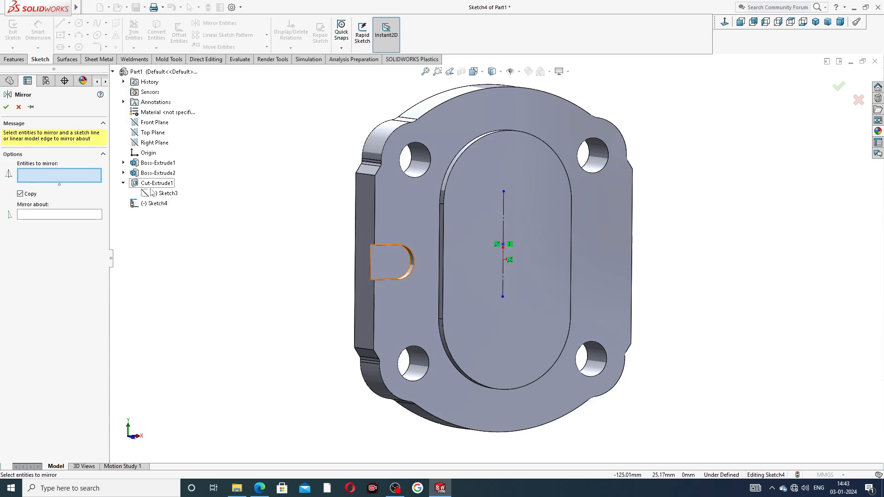
pyautogui.click(152, 183)
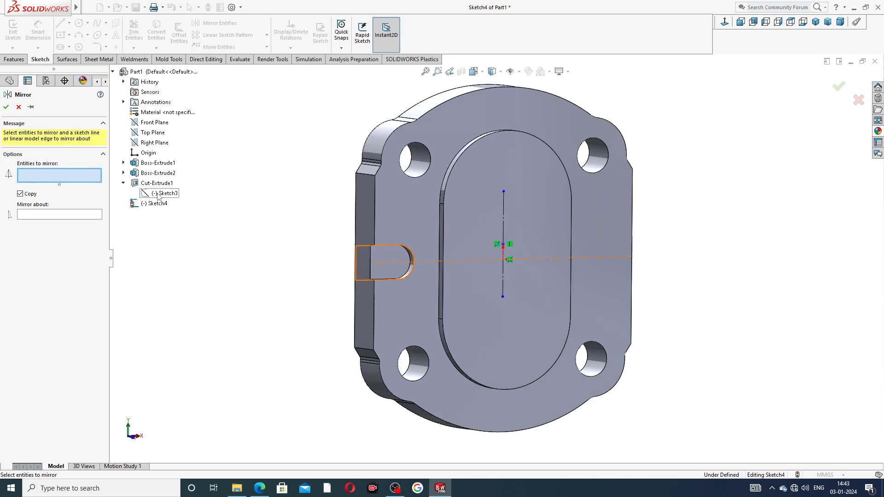
pyautogui.click(17, 109)
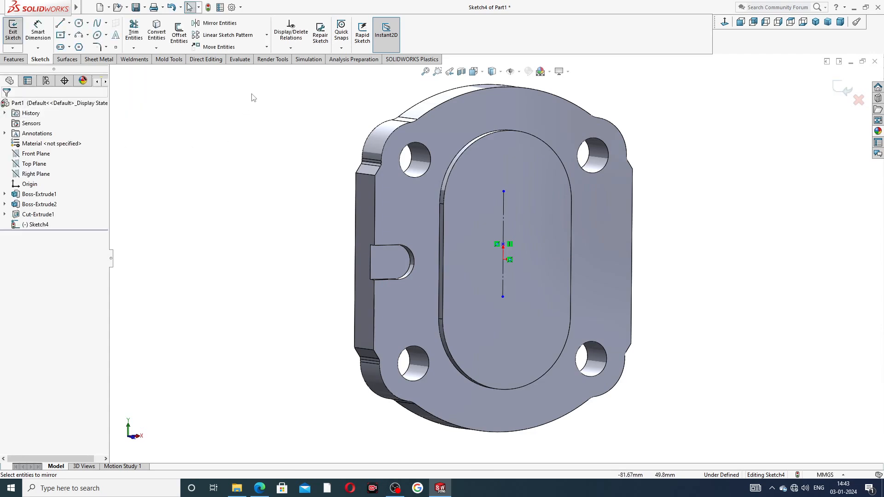
# Exit the sketch containing the vertical centreline and delete that sketch from the part.
pyautogui.click(838, 90)
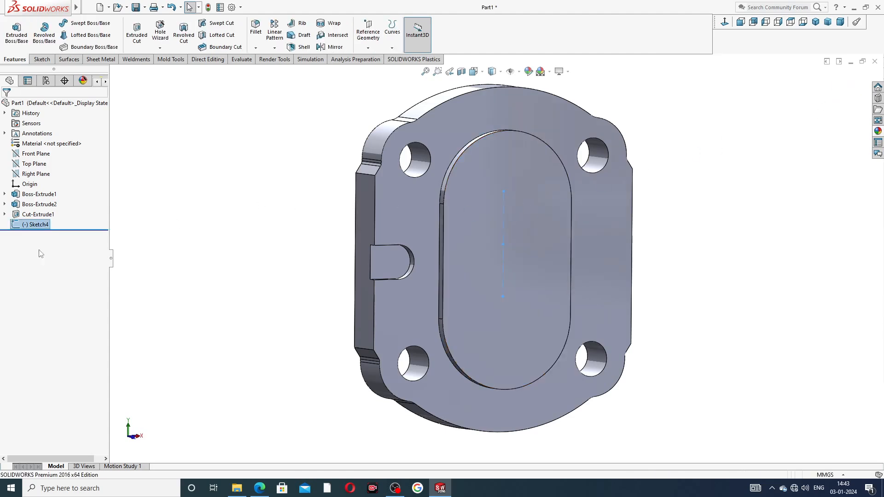
pyautogui.rightClick(36, 226)
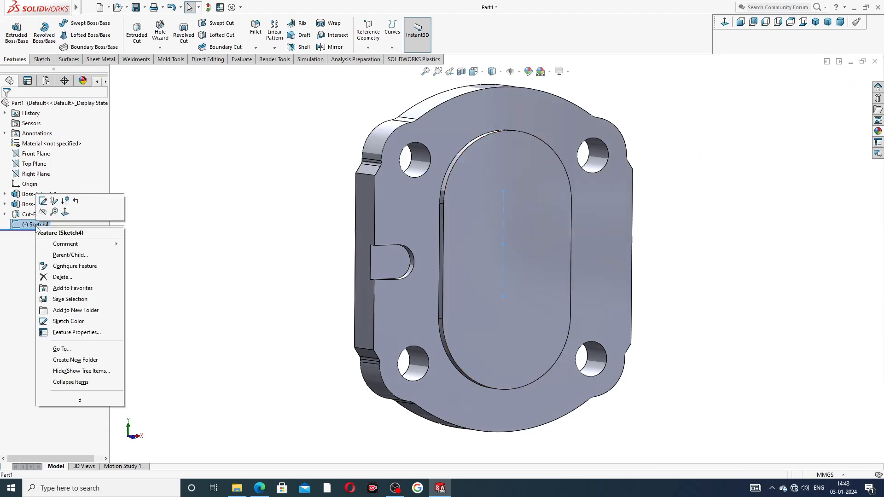
pyautogui.click(69, 282)
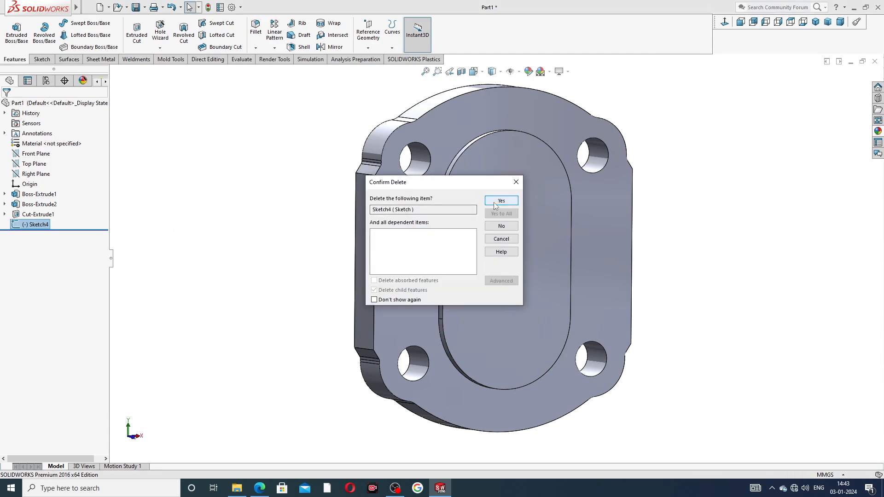
pyautogui.click(500, 201)
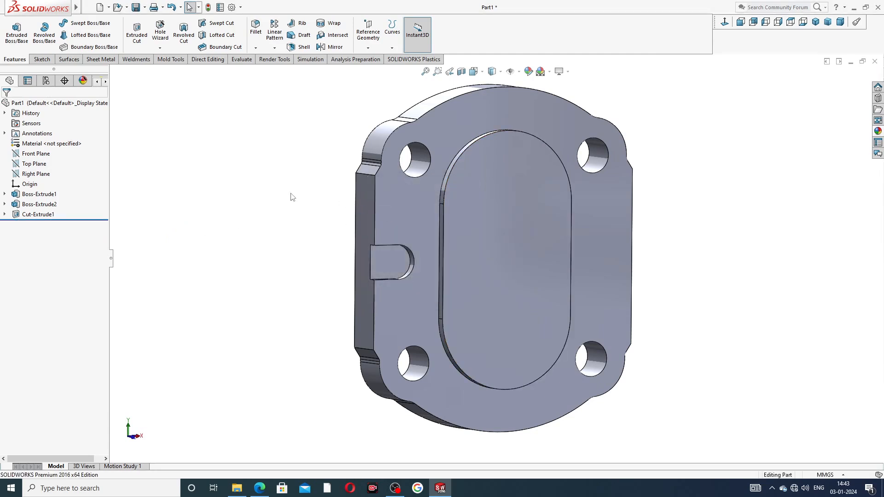
# Reopen the side slot cut's profile sketch for editing.
pyautogui.click(50, 215)
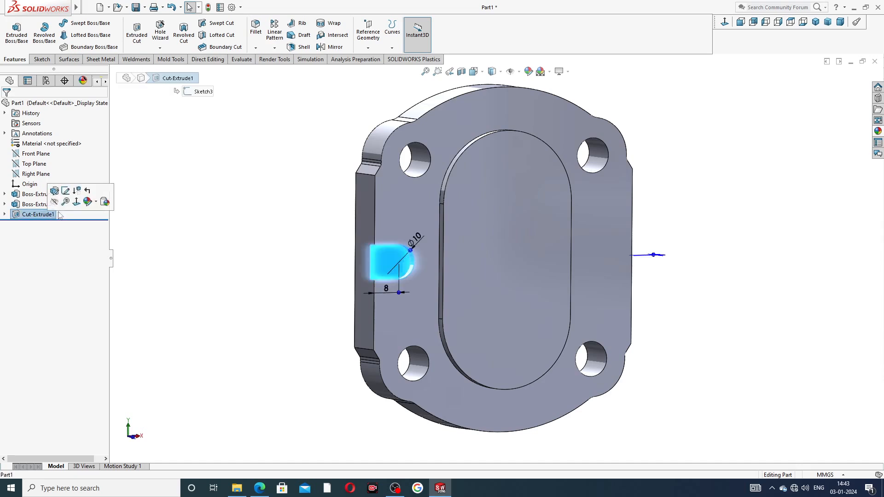
pyautogui.click(98, 234)
pyautogui.click(4, 215)
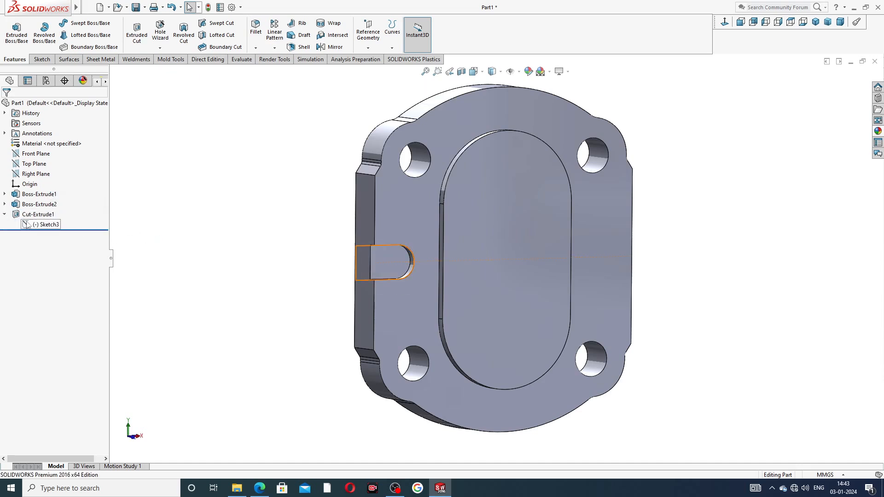
pyautogui.click(45, 225)
pyautogui.click(49, 198)
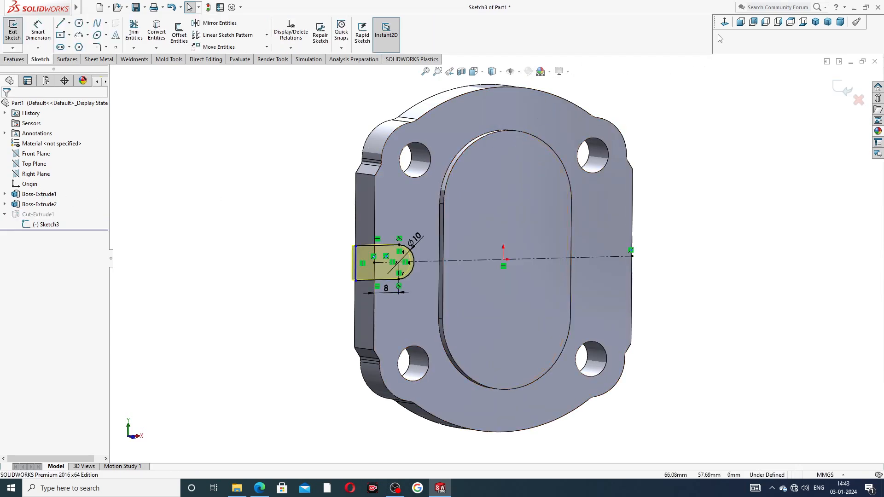
# Draw a vertical centreline through the origin in the side slot's sketch, running from above to below the origin.
pyautogui.click(726, 24)
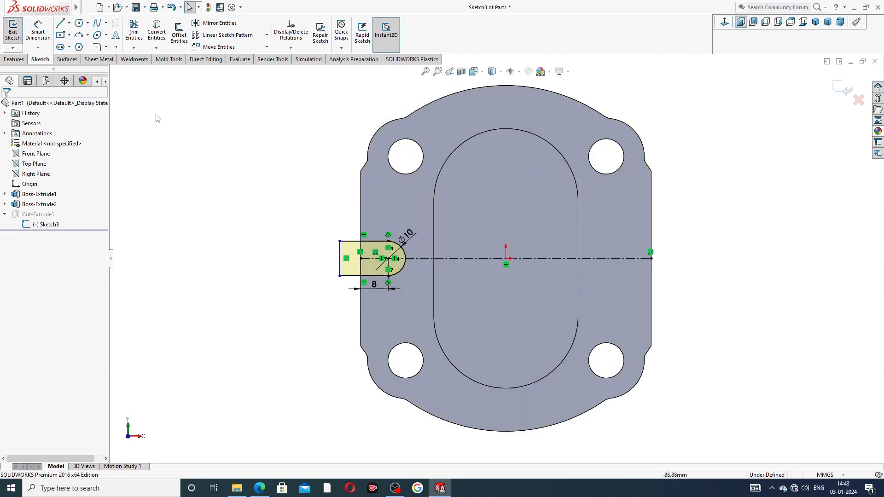
pyautogui.click(69, 23)
pyautogui.click(83, 44)
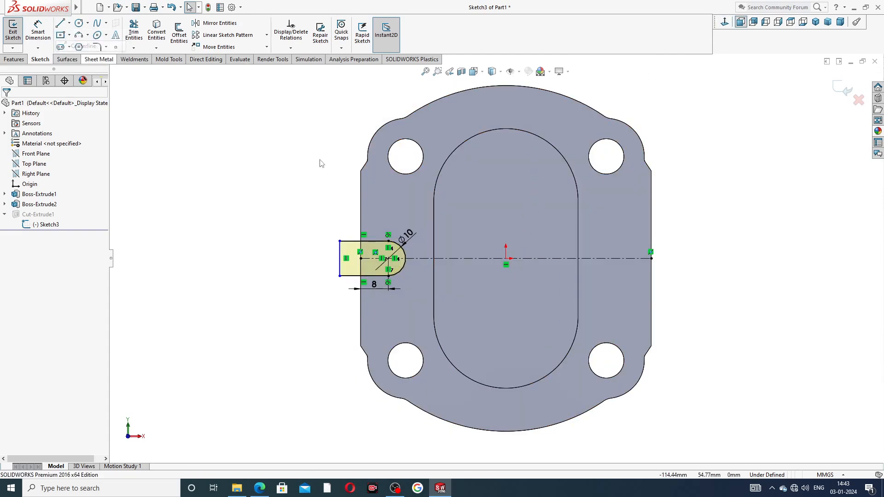
pyautogui.click(506, 197)
pyautogui.click(506, 302)
pyautogui.rightClick(539, 241)
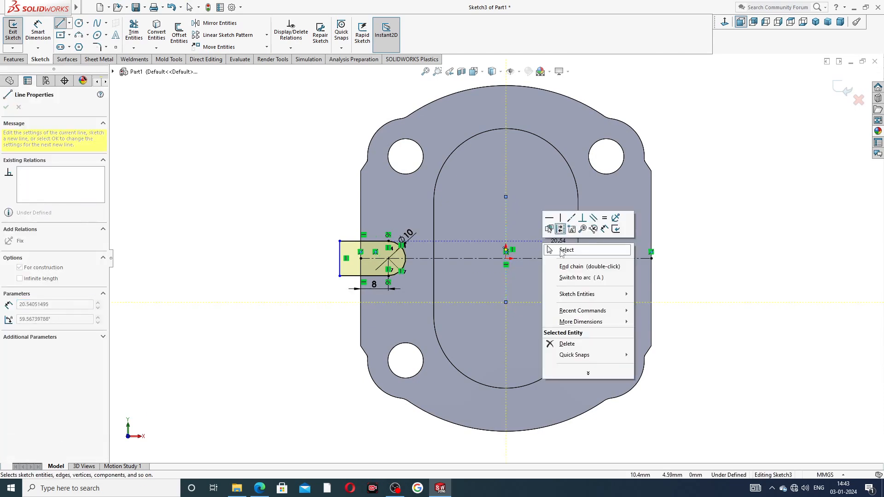
pyautogui.click(562, 251)
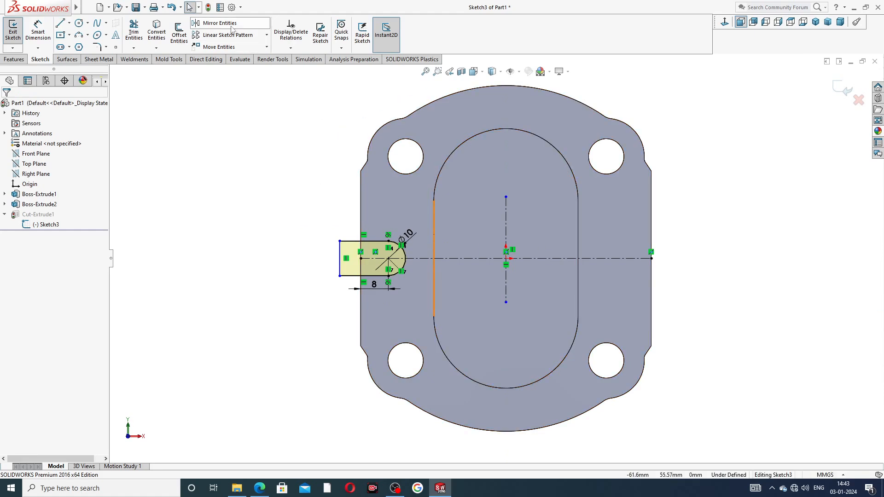
# Mirror the side slot's end arc and three straight lines about the vertical centreline, keeping the original.
pyautogui.click(216, 23)
pyautogui.scroll(-2, 353, 265)
pyautogui.scroll(-1, 382, 271)
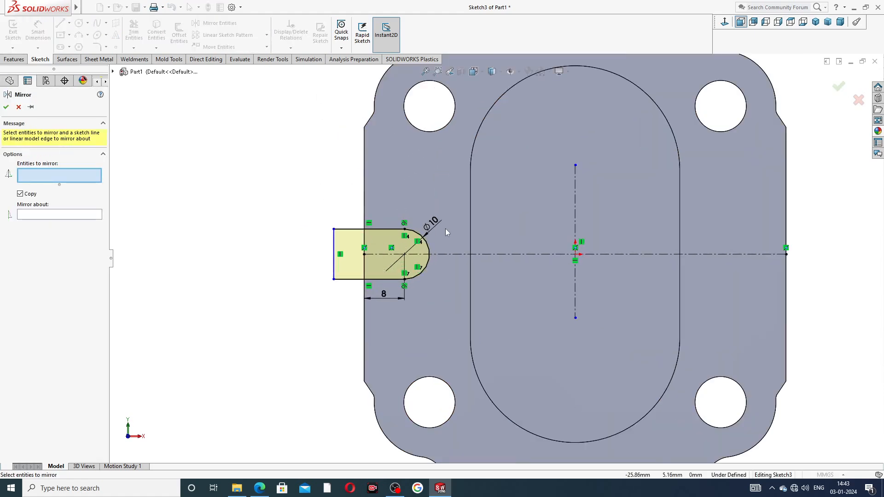
pyautogui.click(415, 230)
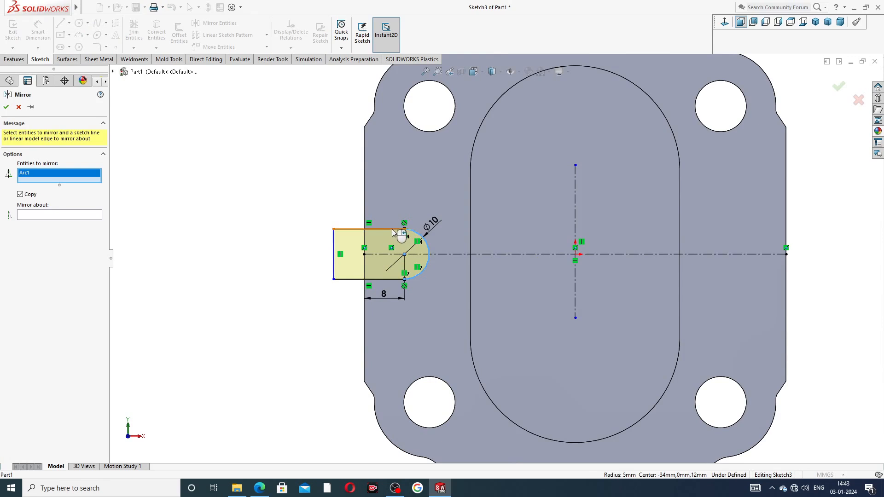
pyautogui.click(392, 230)
pyautogui.click(336, 270)
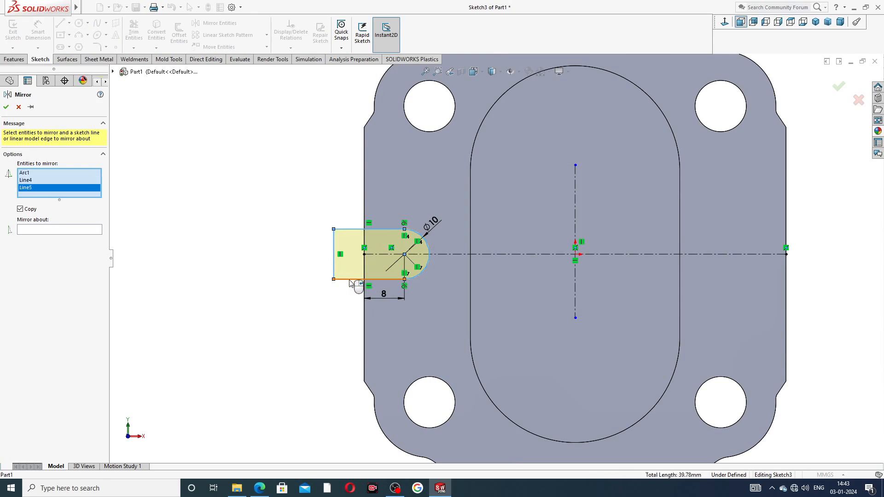
pyautogui.click(384, 280)
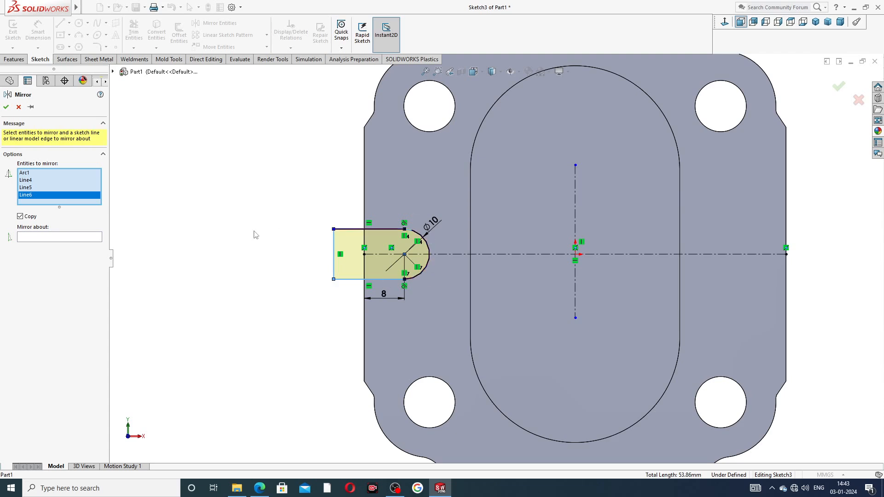
pyautogui.click(98, 237)
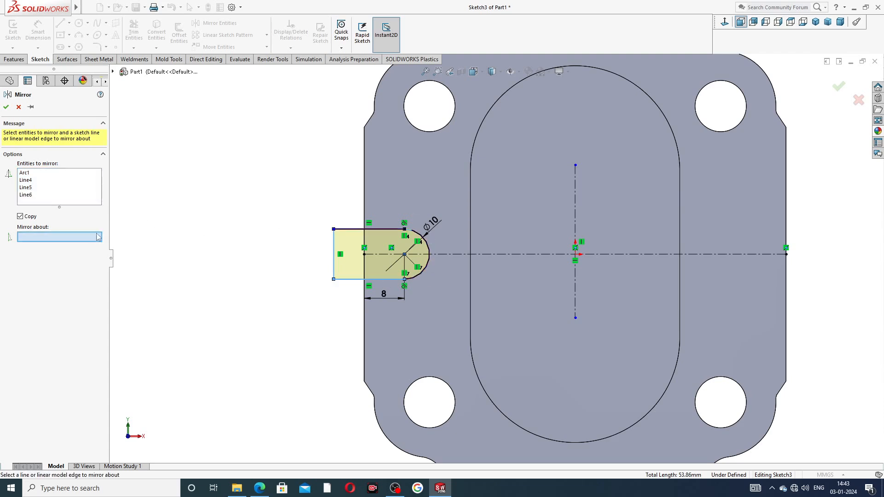
pyautogui.click(575, 180)
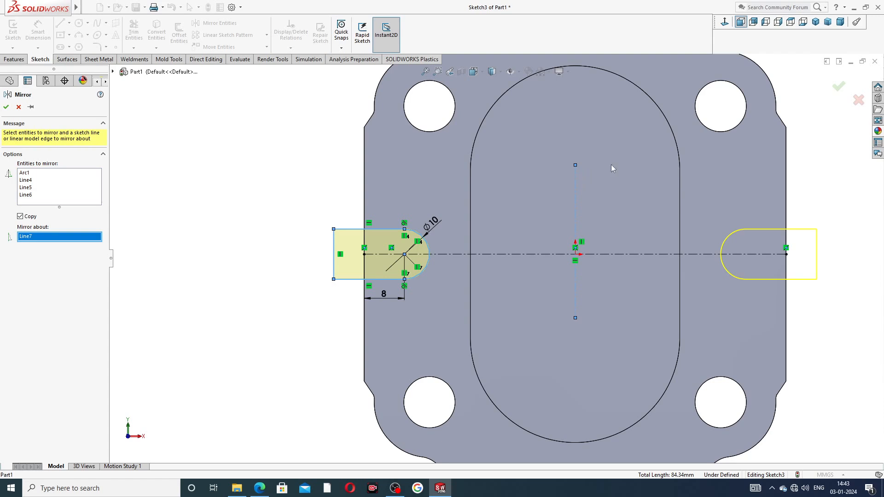
pyautogui.click(839, 86)
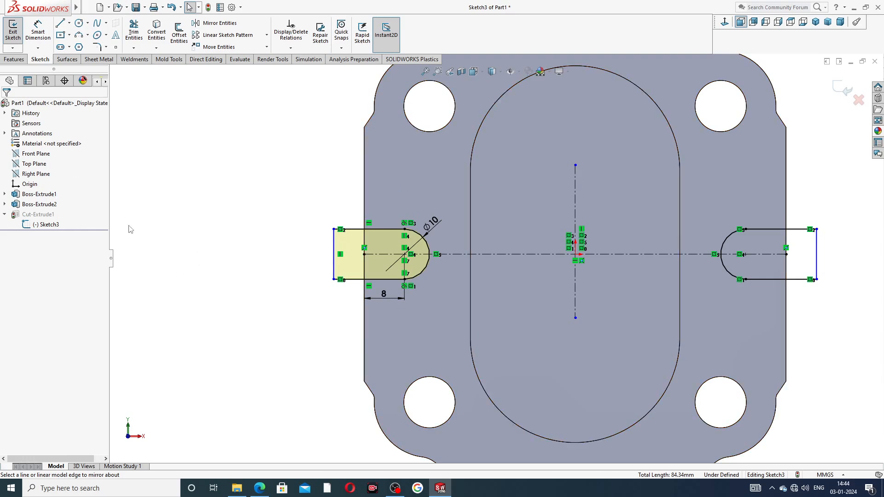
# Exit the slot sketch to rebuild the cut with slots on both sides, and inspect the part at an angle.
pyautogui.click(836, 89)
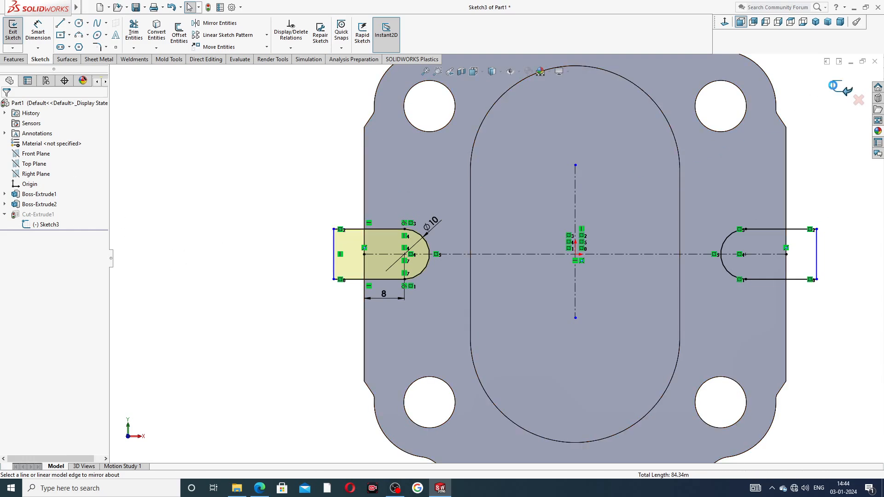
pyautogui.moveTo(785, 198); pyautogui.dragTo(807, 189, button='middle')
pyautogui.scroll(3, 792, 212)
pyautogui.moveTo(713, 242); pyautogui.dragTo(777, 230, button='middle')
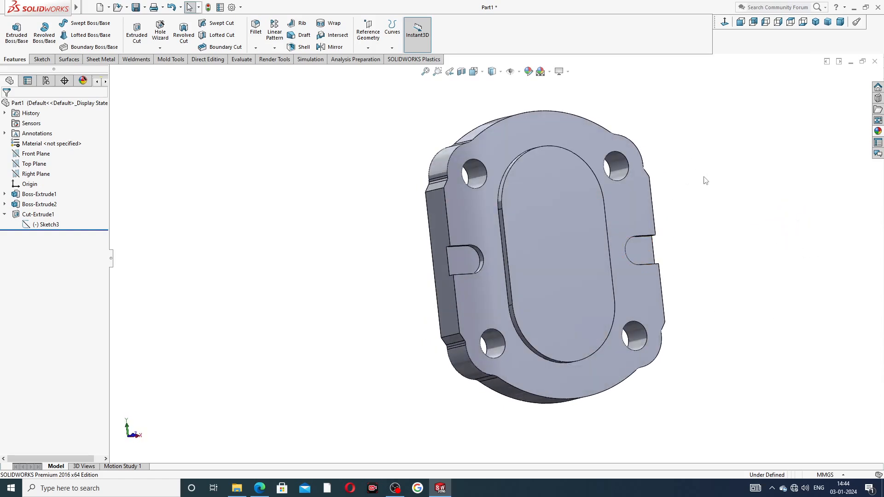
# Start a new sketch on the plate's front face around the raised oval and view it face-on.
pyautogui.moveTo(705, 180)
pyautogui.mouseDown(button='middle')
pyautogui.moveTo(700, 138)
pyautogui.moveTo(722, 103)
pyautogui.moveTo(616, 174)
pyautogui.moveTo(639, 146)
pyautogui.mouseUp(button='middle')
pyautogui.click(610, 144)
pyautogui.click(645, 118)
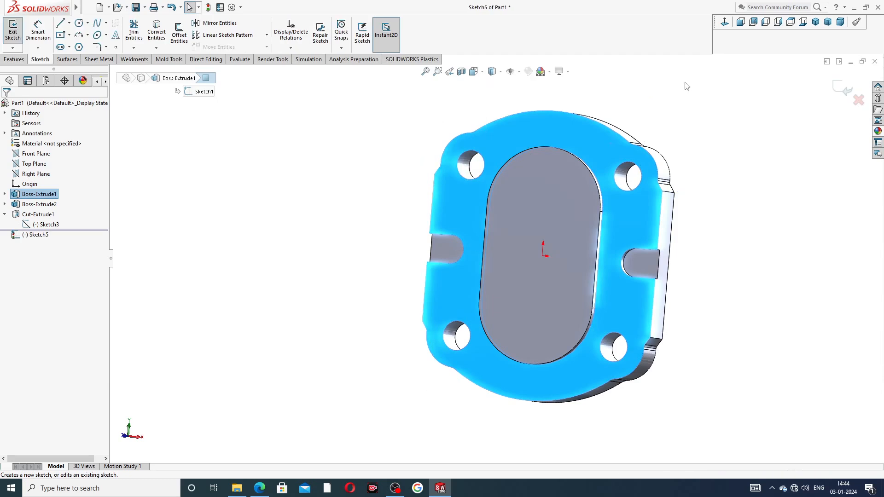
pyautogui.click(725, 21)
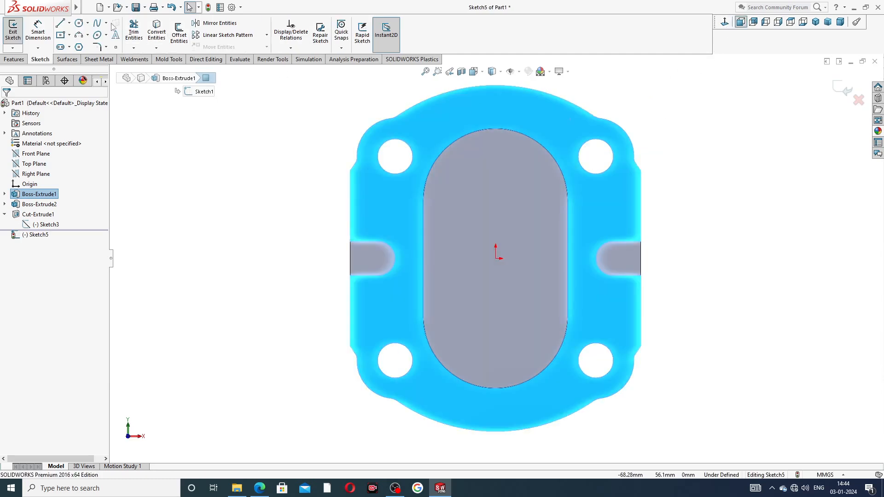
# Sketch circles concentric with the two upper corner holes, about 8.4 mm radius on the left and 7.3 mm on the right.
pyautogui.click(79, 23)
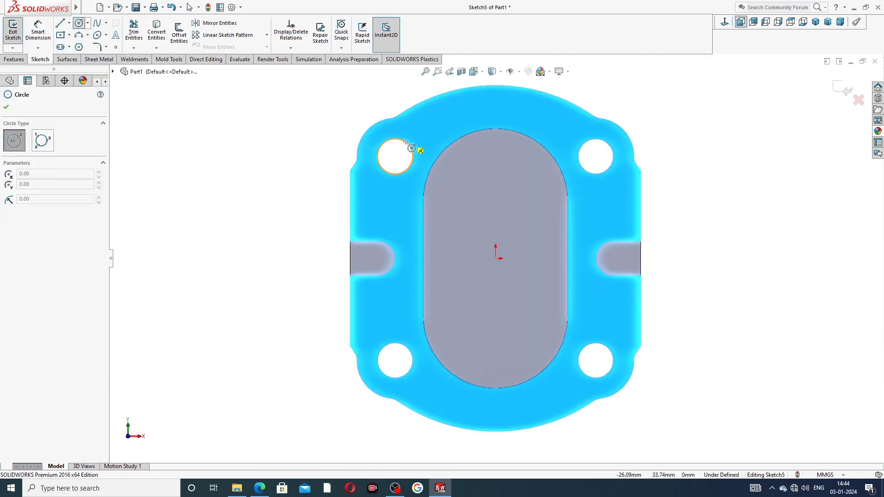
pyautogui.click(395, 156)
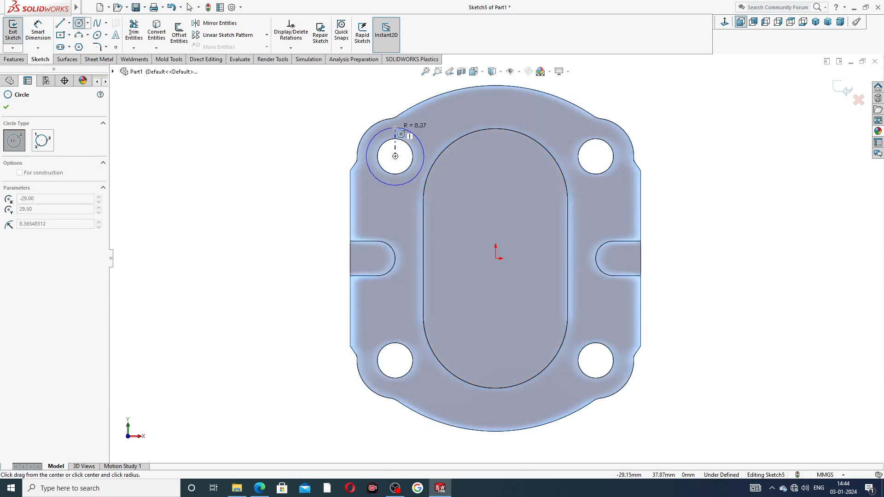
pyautogui.click(395, 128)
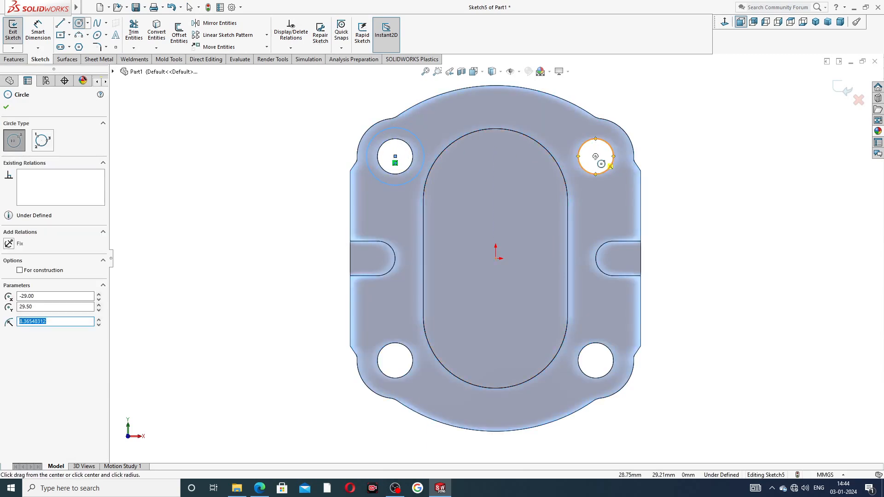
pyautogui.click(595, 156)
pyautogui.click(604, 132)
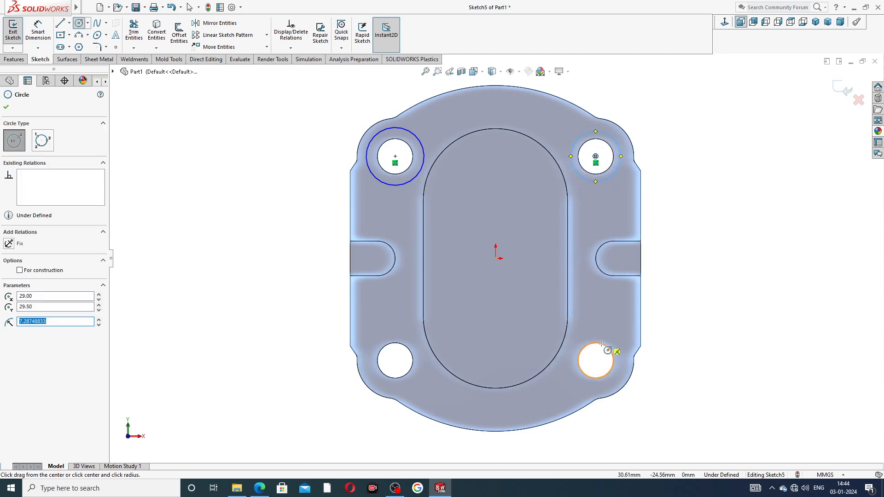
# Sketch circles concentric with the two lower corner holes, about 7.6 mm radius on the right one and slightly smaller on the left.
pyautogui.click(595, 360)
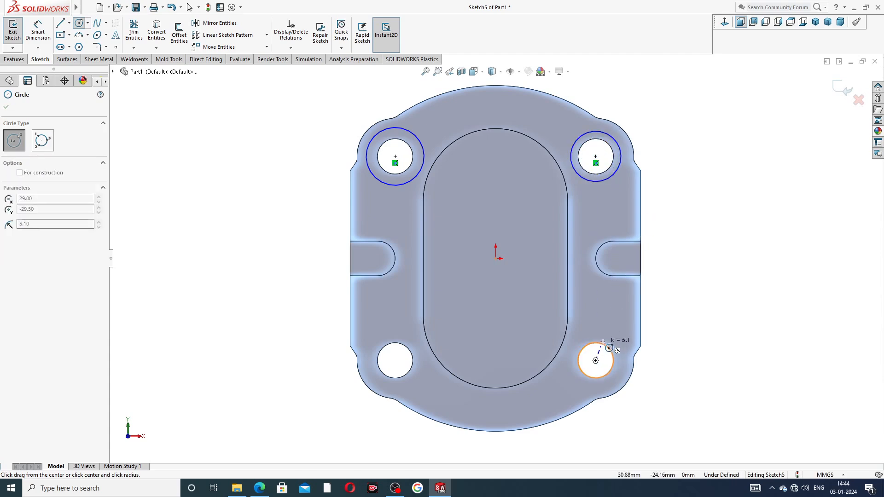
pyautogui.click(604, 336)
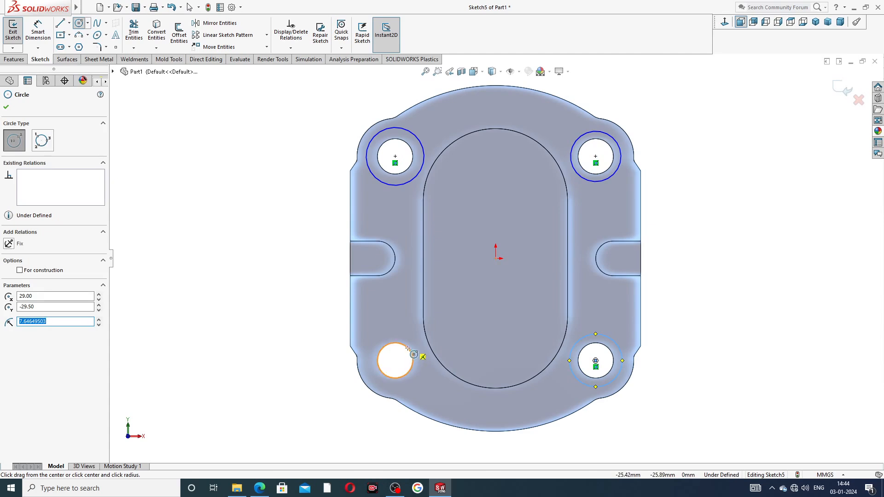
pyautogui.click(395, 361)
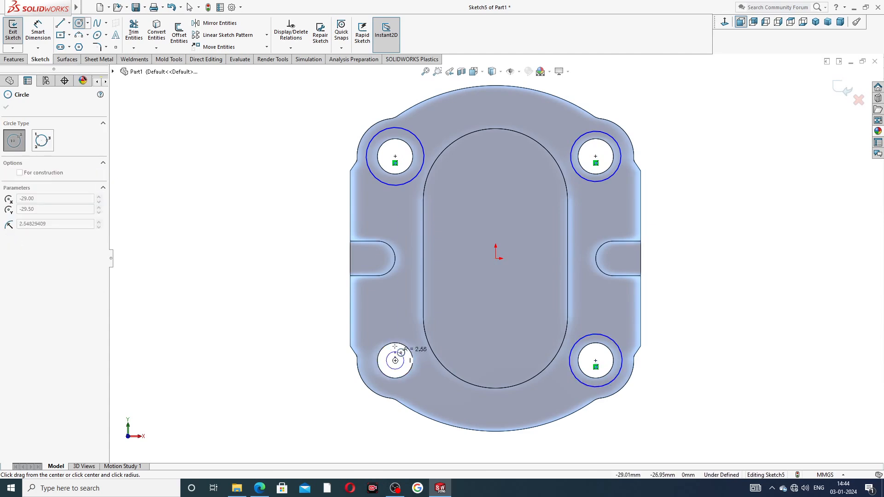
pyautogui.click(406, 337)
pyautogui.rightClick(257, 247)
pyautogui.click(279, 253)
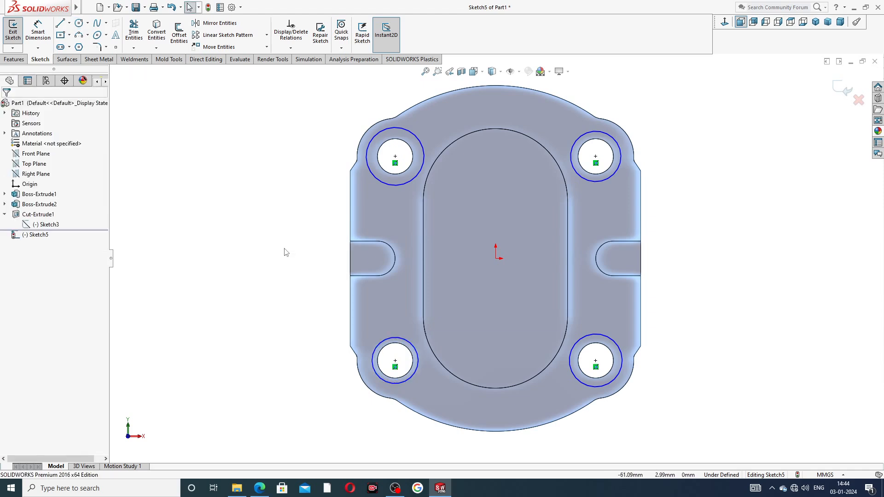
# Dimension the upper-left circle's diameter as 16 mm and check it against the end plate PDF drawing.
pyautogui.click(38, 33)
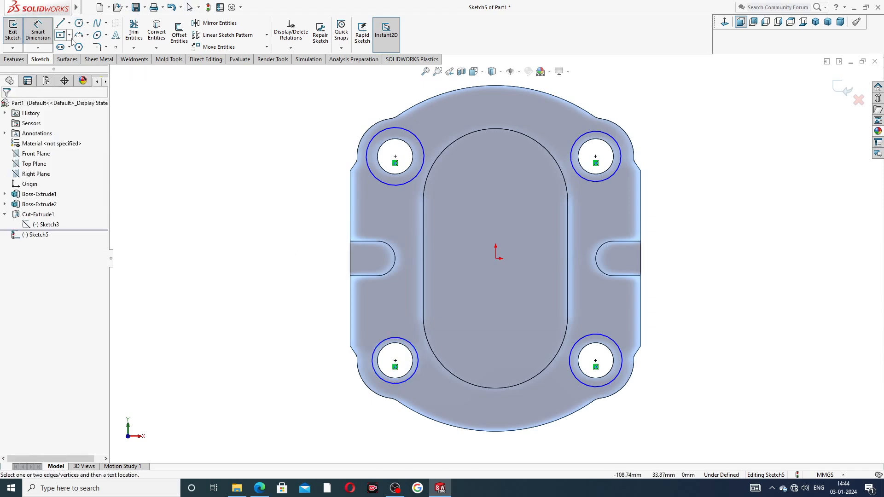
pyautogui.click(374, 136)
pyautogui.click(352, 121)
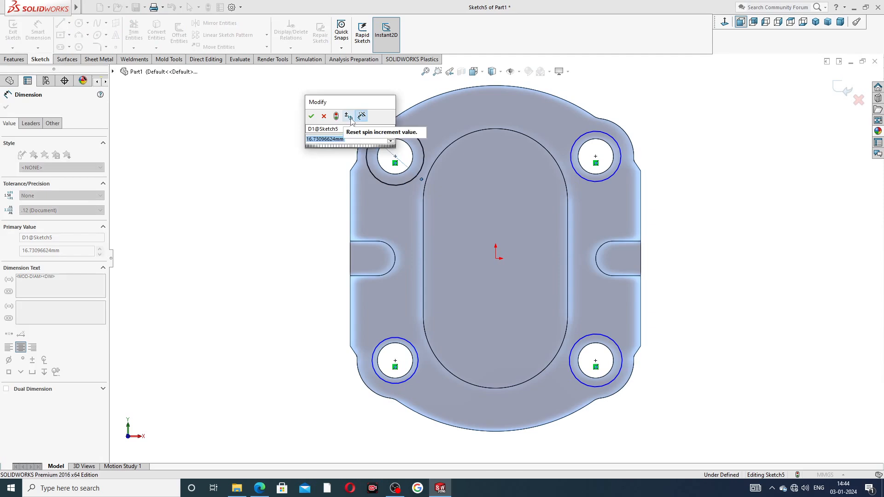
pyautogui.write('16')
pyautogui.press('Return')
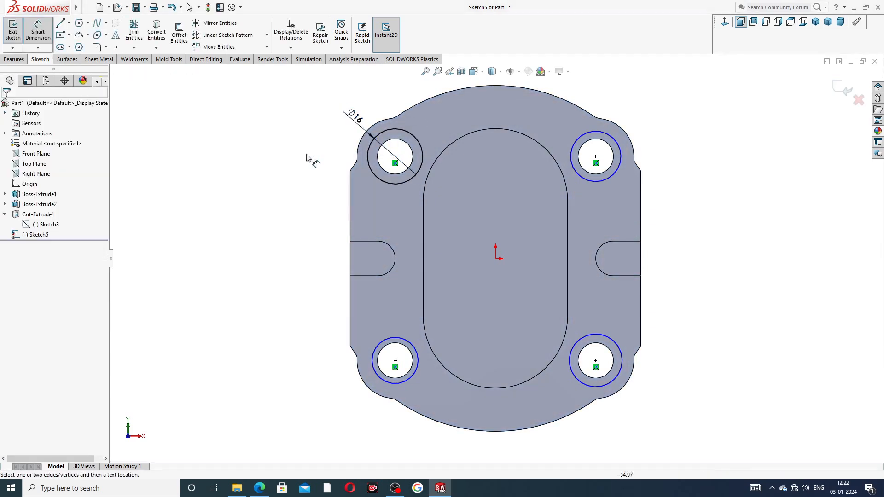
pyautogui.click(259, 489)
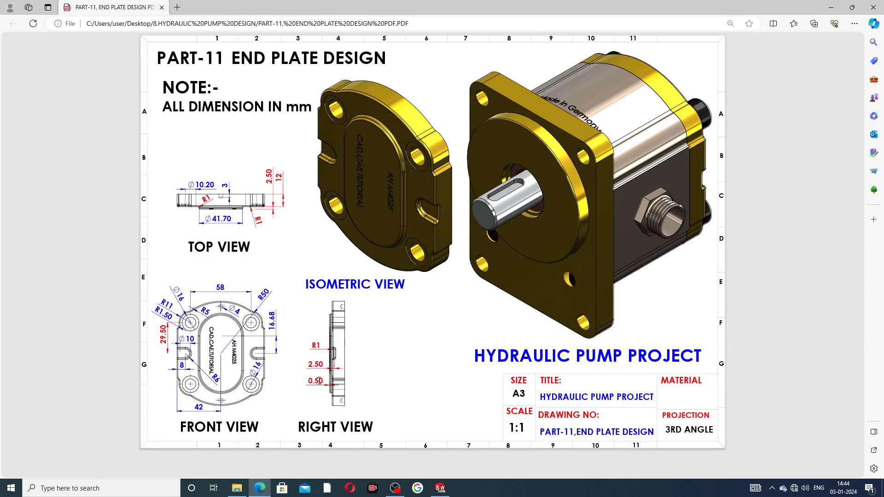
pyautogui.click(440, 489)
pyautogui.rightClick(229, 195)
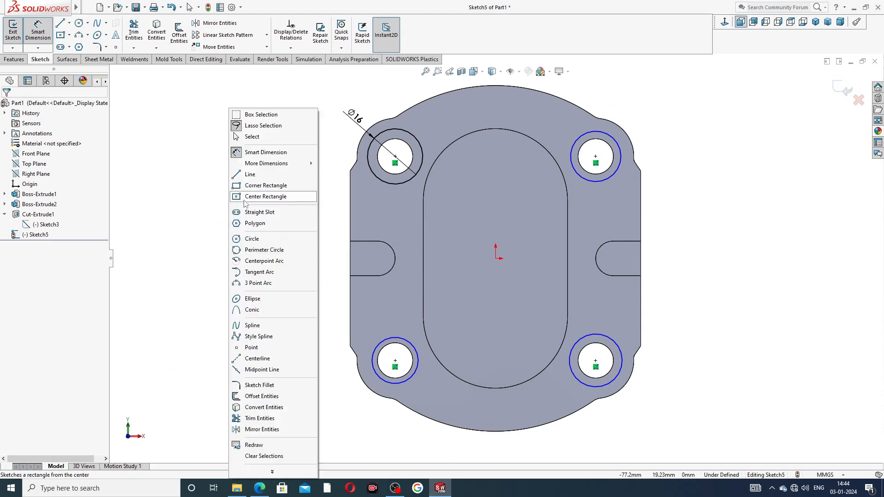
pyautogui.click(252, 136)
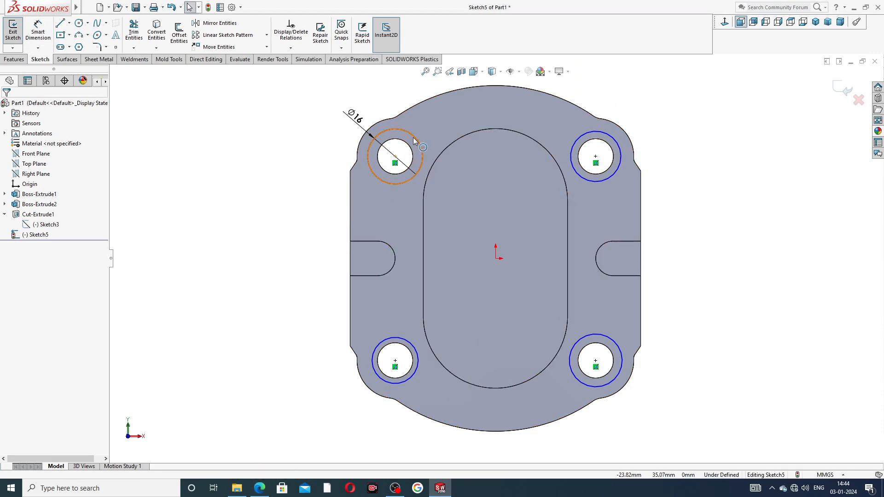
# Make all four corner-hole circles equal in size with an Equal relation.
pyautogui.click(414, 136)
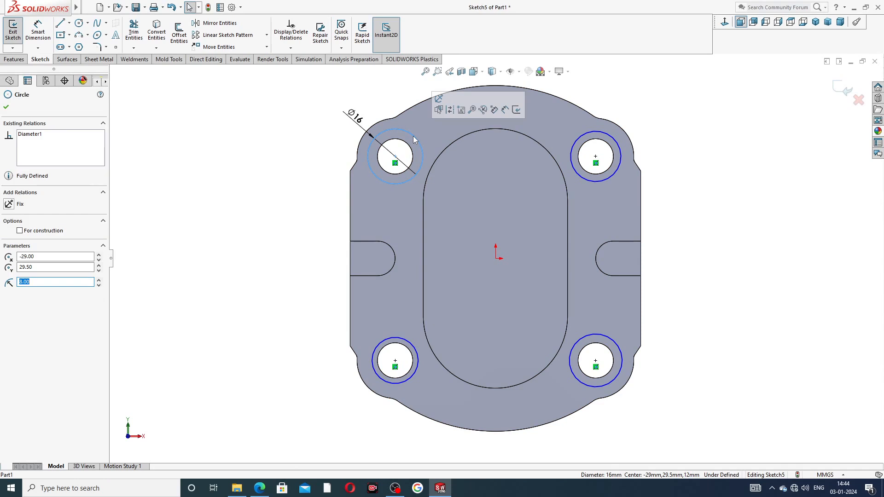
pyautogui.keyDown('ctrl'); pyautogui.click(590, 135); pyautogui.keyUp('ctrl')
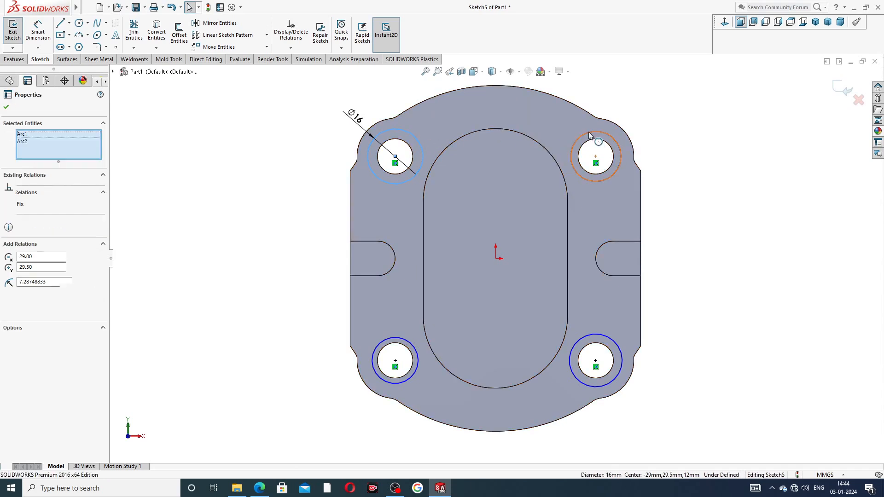
pyautogui.keyDown('ctrl'); pyautogui.click(606, 339); pyautogui.keyUp('ctrl')
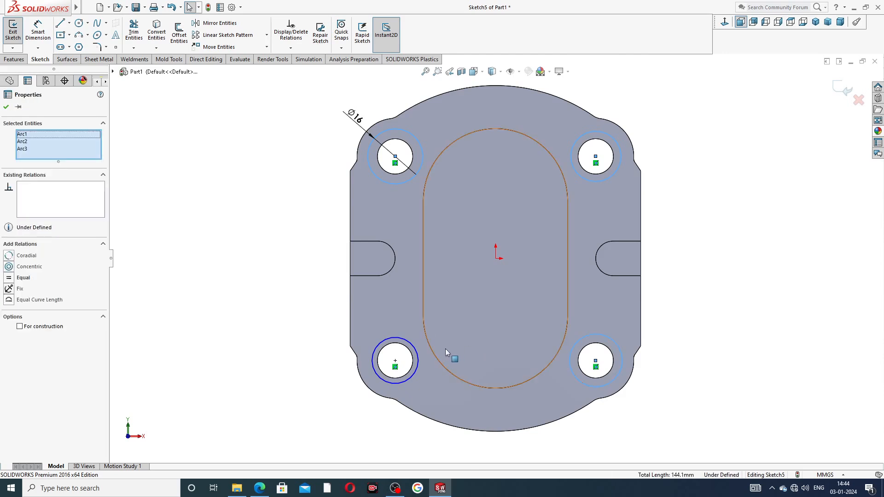
pyautogui.keyDown('ctrl'); pyautogui.click(414, 353); pyautogui.keyUp('ctrl')
pyautogui.click(462, 309)
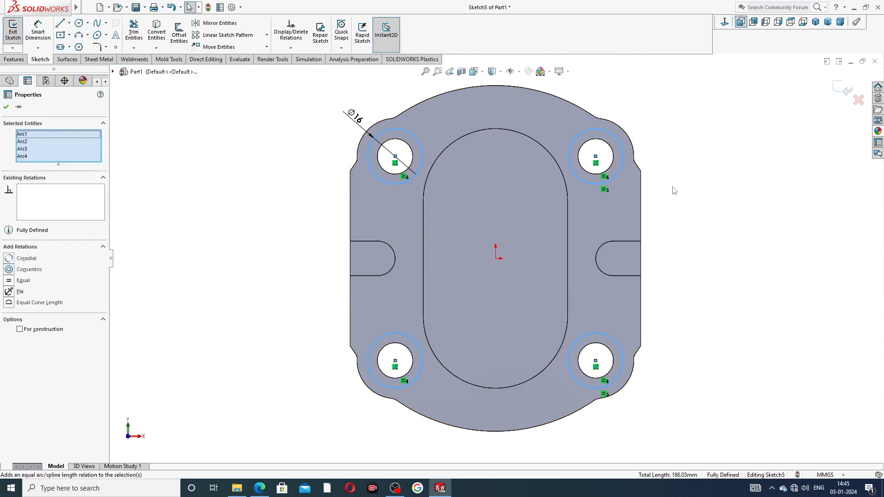
pyautogui.click(673, 178)
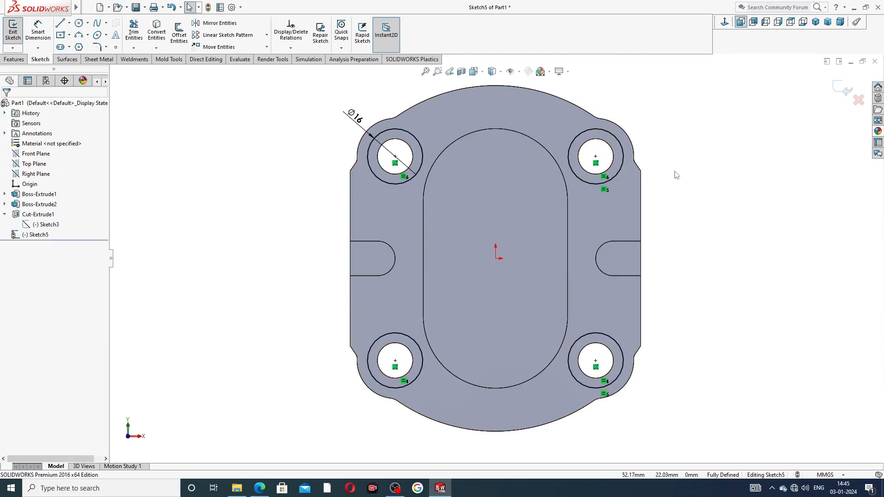
# Cut-extrude the four 16 mm corner-hole circles as blind counterbores 0.5 mm deep.
pyautogui.click(14, 59)
pyautogui.click(137, 33)
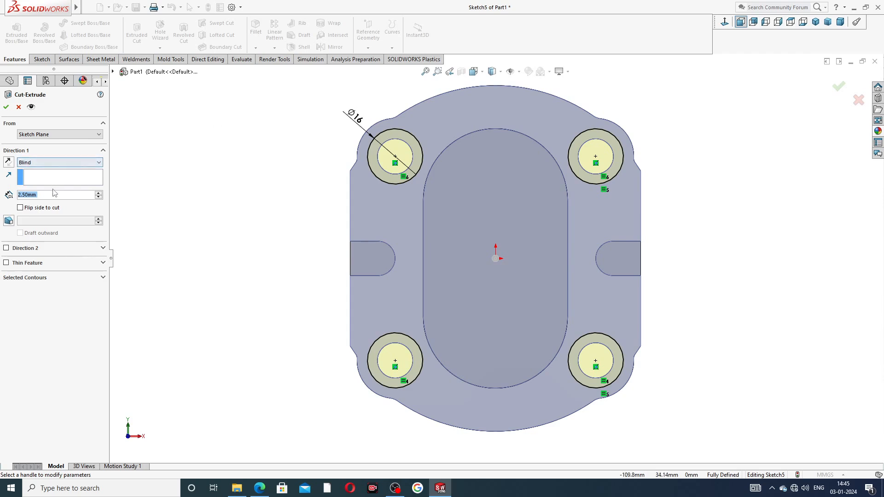
pyautogui.press('BackSpace')
pyautogui.write('.')
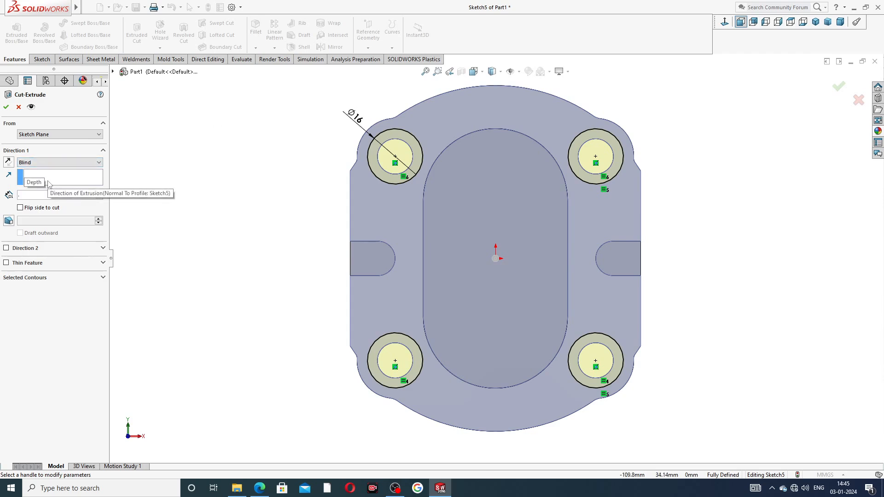
pyautogui.write('5')
pyautogui.press('Return')
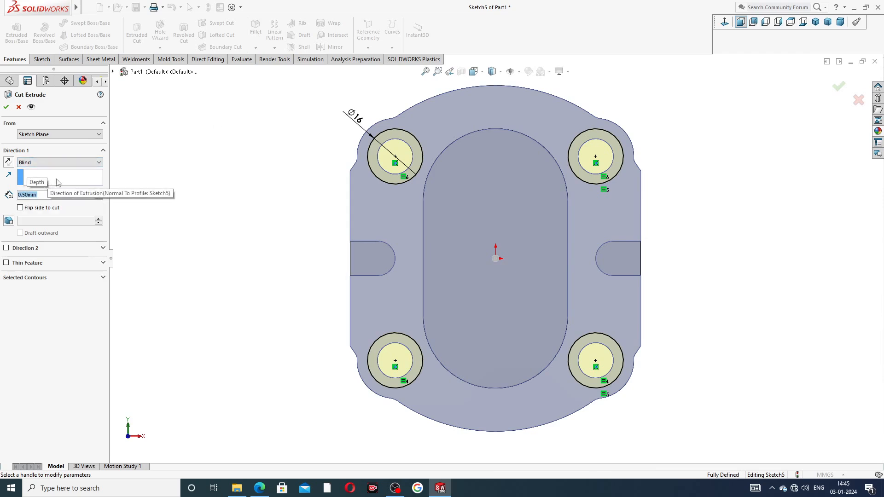
pyautogui.click(6, 107)
pyautogui.moveTo(273, 148); pyautogui.dragTo(300, 148)
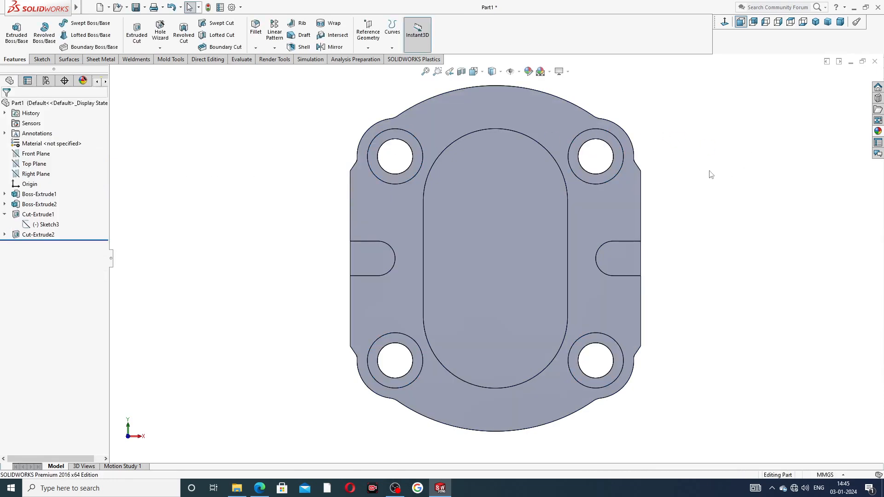
# Start a fillet with 1 mm radius and select all edges along the outer perimeter of the plate's front face.
pyautogui.moveTo(711, 174); pyautogui.dragTo(638, 188, button='middle')
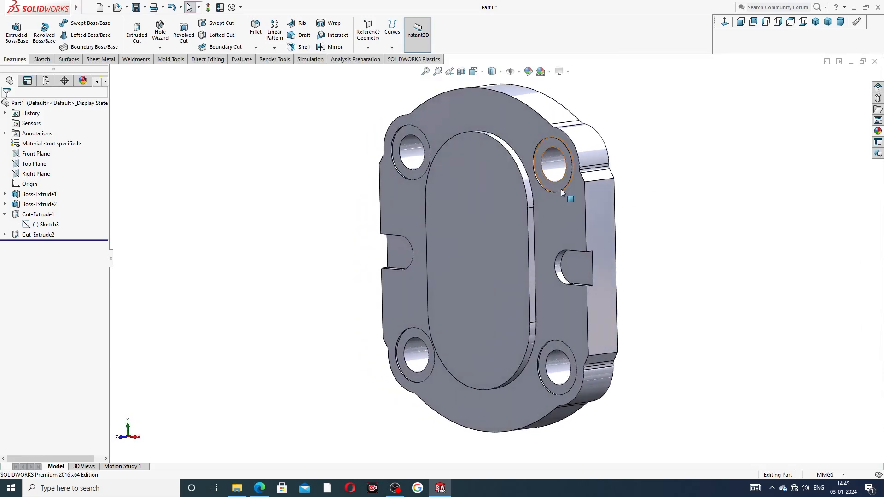
pyautogui.click(256, 48)
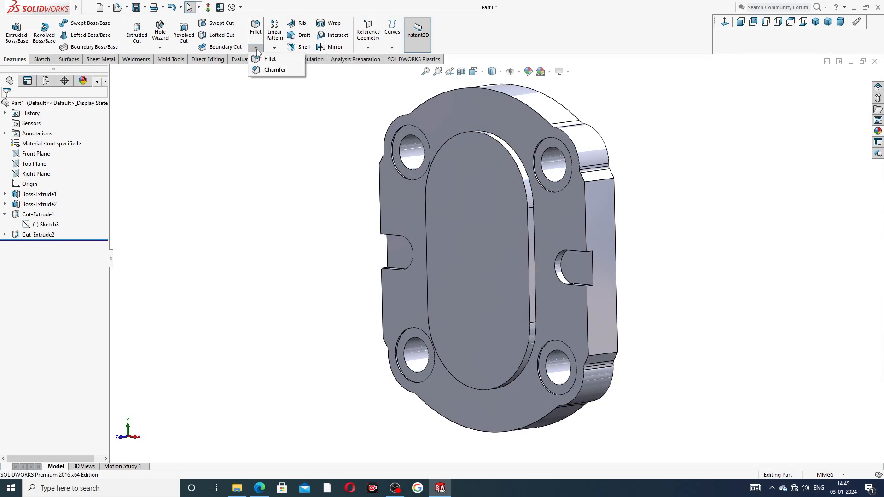
pyautogui.click(267, 61)
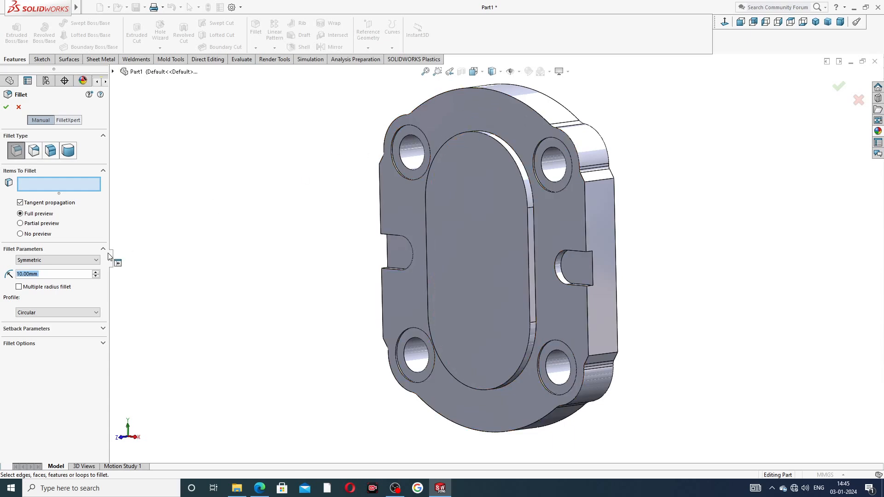
pyautogui.write('1')
pyautogui.press('Return')
pyautogui.click(512, 101)
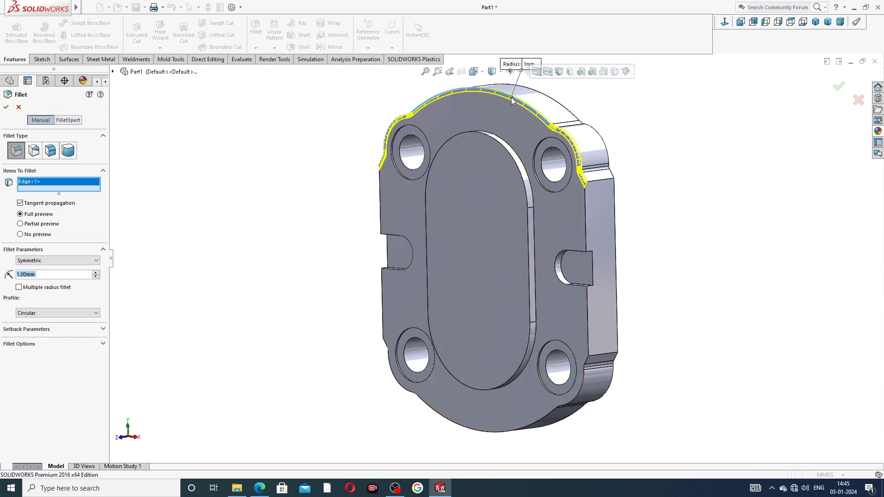
pyautogui.click(587, 230)
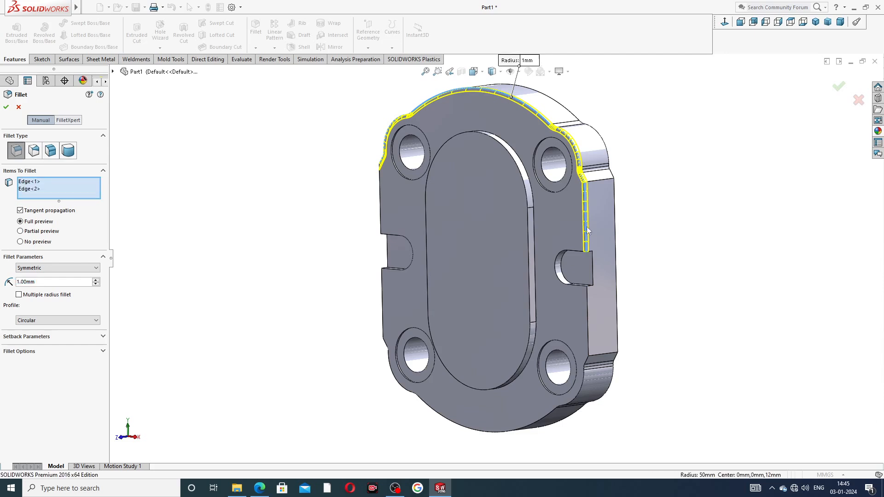
pyautogui.click(587, 308)
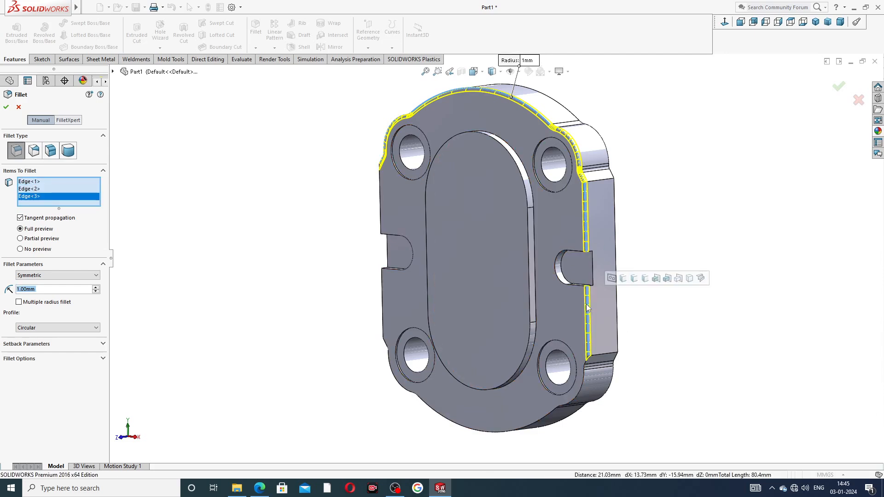
pyautogui.click(546, 419)
pyautogui.click(383, 299)
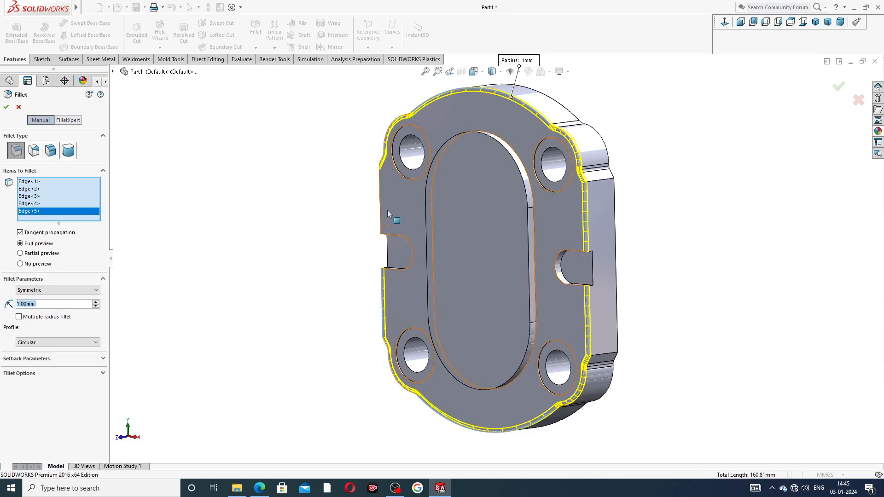
pyautogui.click(381, 207)
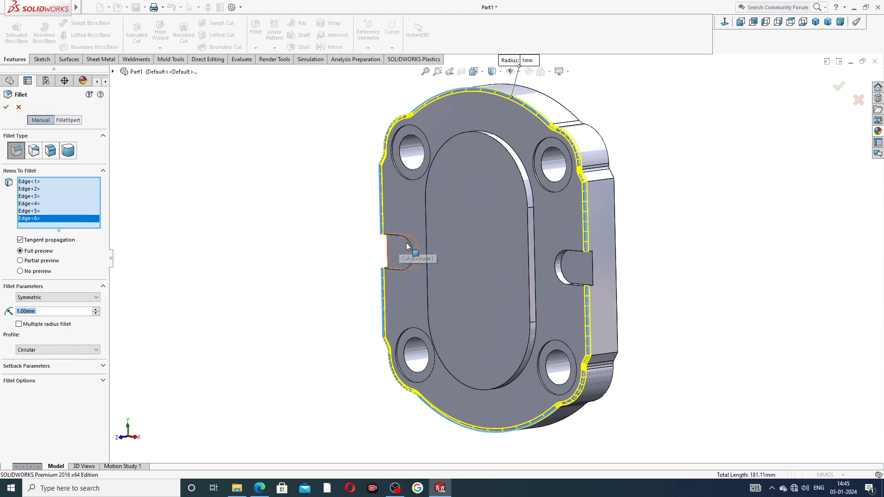
# Add the upper rim edges and floor faces of both side slots to the 1 mm fillet.
pyautogui.moveTo(426, 258); pyautogui.dragTo(405, 249, button='middle')
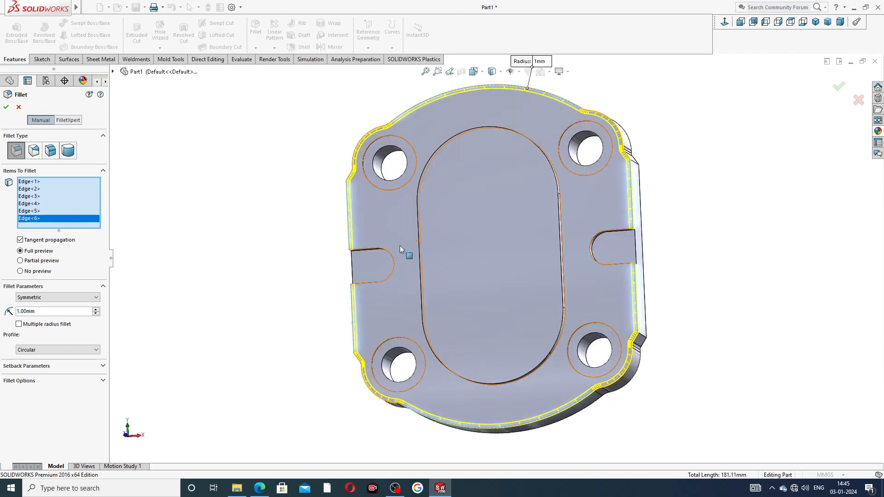
pyautogui.click(392, 259)
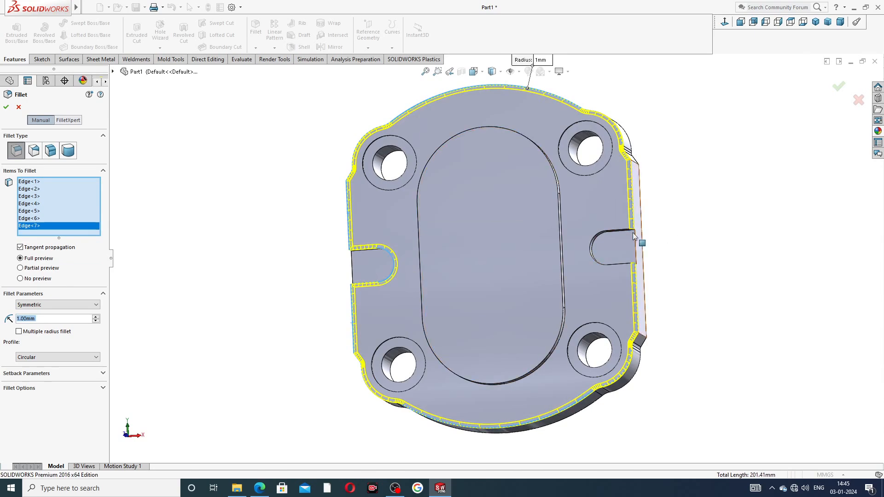
pyautogui.click(594, 249)
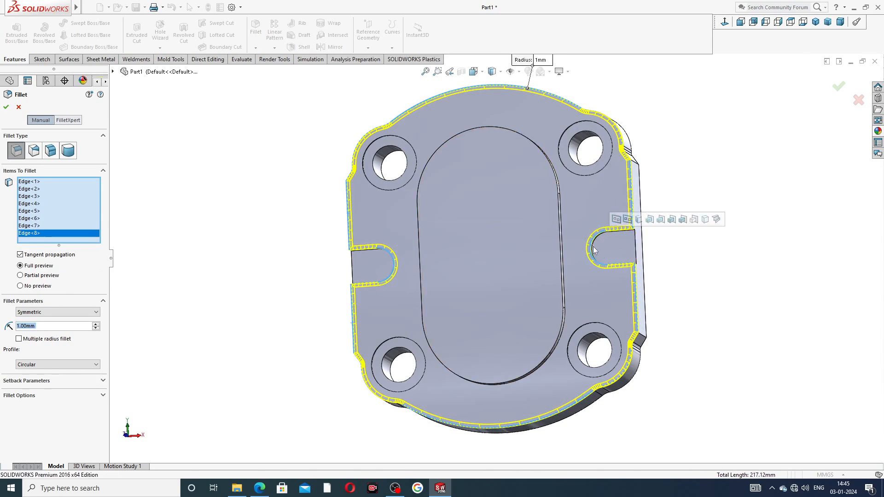
pyautogui.click(627, 250)
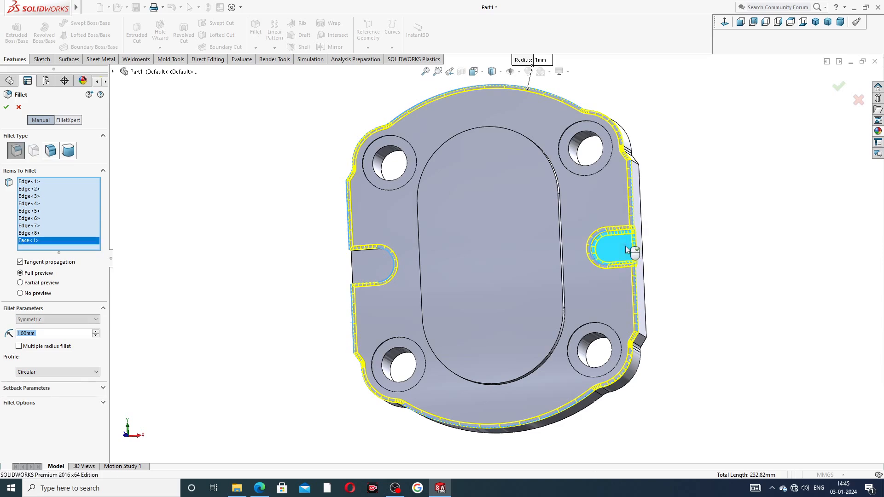
pyautogui.click(358, 263)
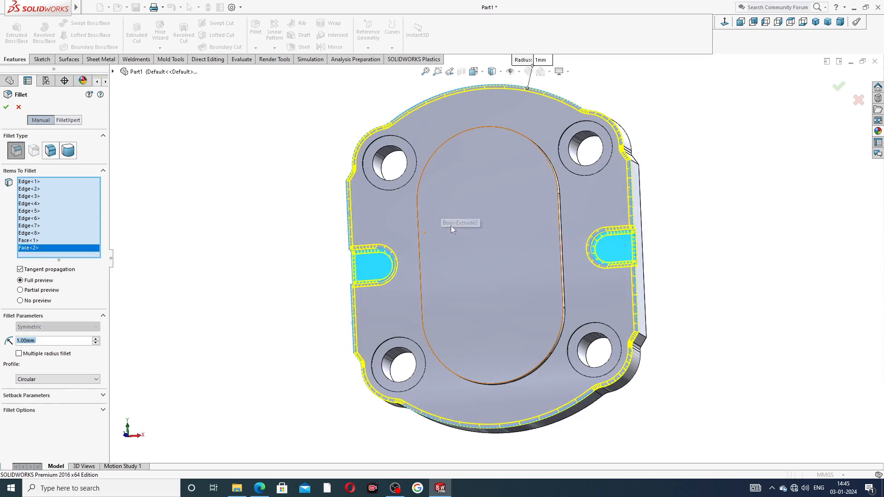
# Add the upper and base edges of the raised oblong boss to the selection and complete the 1 mm fillet.
pyautogui.moveTo(452, 225); pyautogui.dragTo(437, 225, button='middle')
pyautogui.click(429, 224)
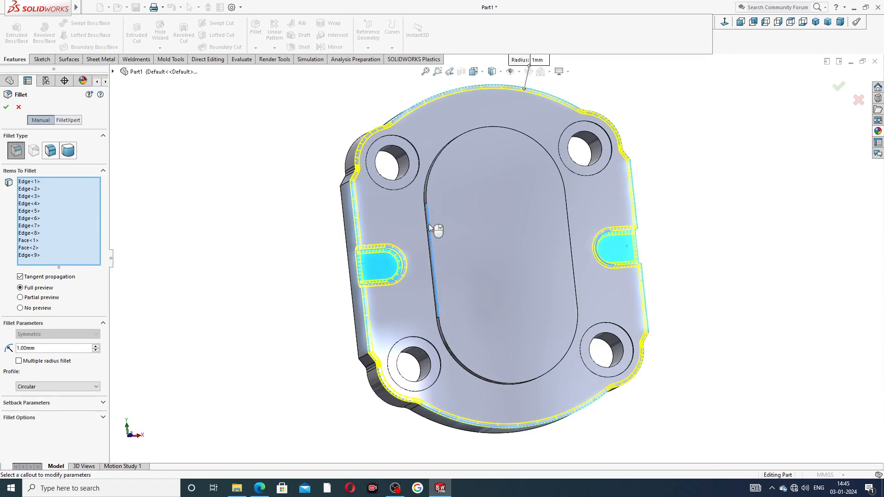
pyautogui.scroll(-6, 430, 226)
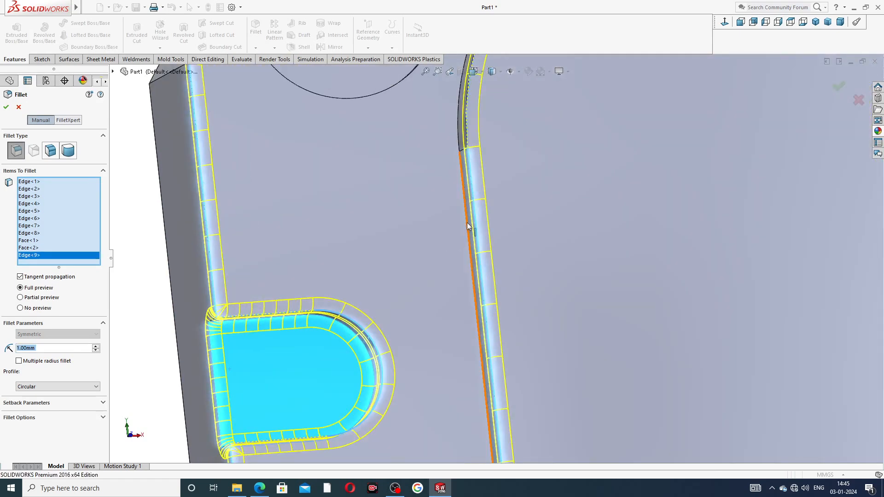
pyautogui.click(466, 222)
pyautogui.scroll(8, 551, 206)
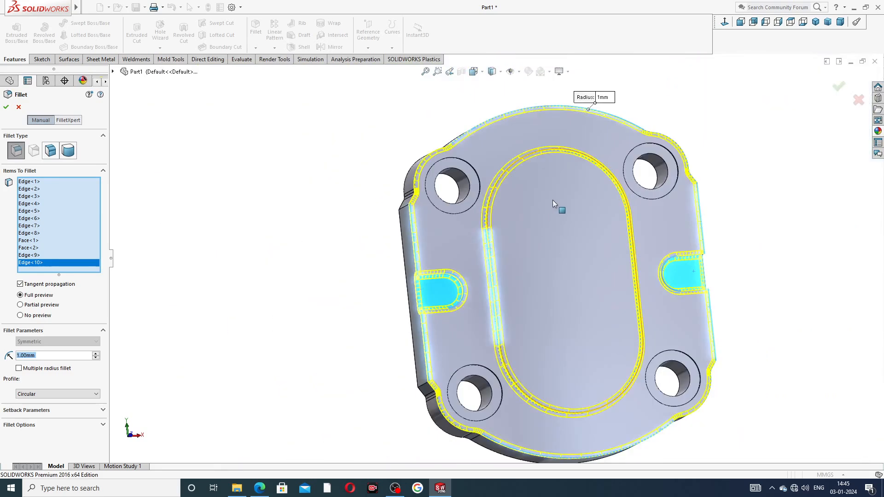
pyautogui.moveTo(553, 200)
pyautogui.mouseDown(button='middle')
pyautogui.moveTo(594, 202)
pyautogui.moveTo(563, 202)
pyautogui.mouseUp(button='middle')
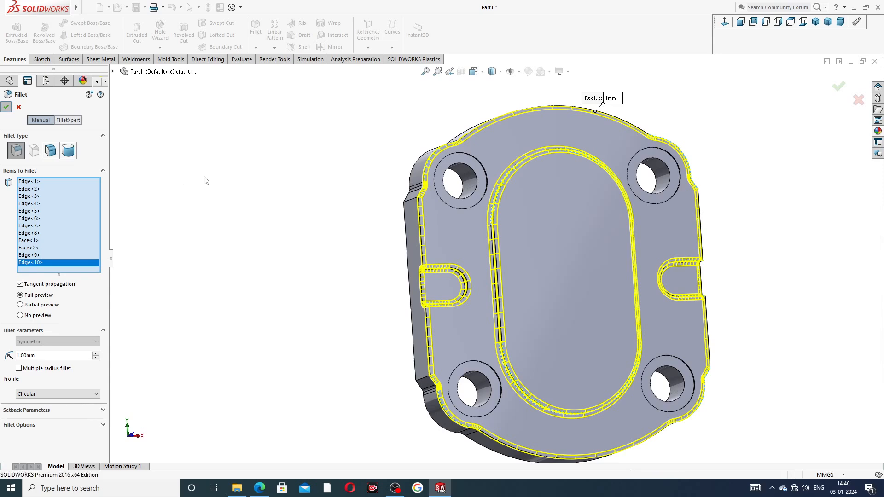
pyautogui.press('Return')
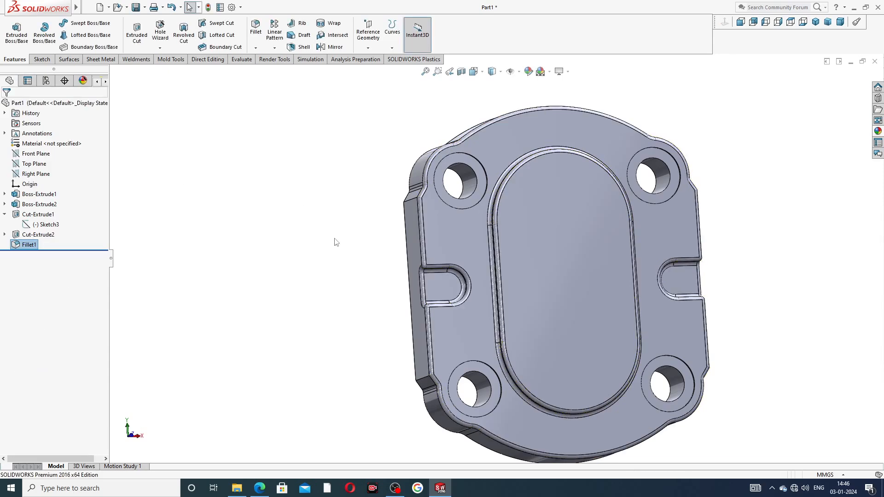
# Open a new sketch on the flat front face of the raised oblong boss and view it face-on.
pyautogui.moveTo(336, 243); pyautogui.dragTo(274, 235, button='middle')
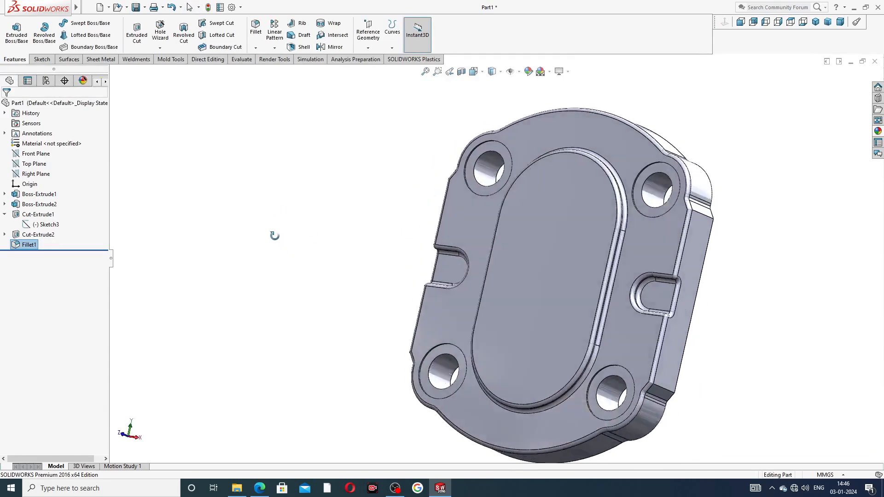
pyautogui.scroll(3, 492, 225)
pyautogui.moveTo(491, 225); pyautogui.dragTo(513, 258, button='middle')
pyautogui.scroll(-2, 515, 258)
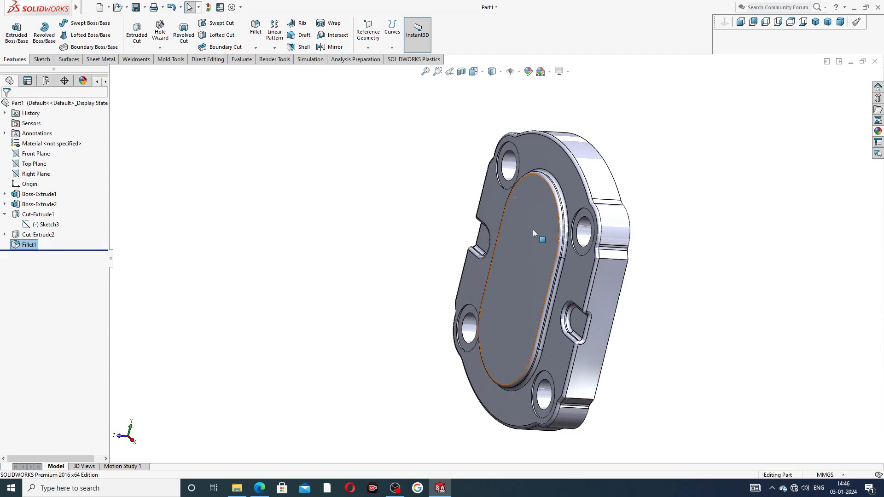
pyautogui.click(532, 232)
pyautogui.click(573, 192)
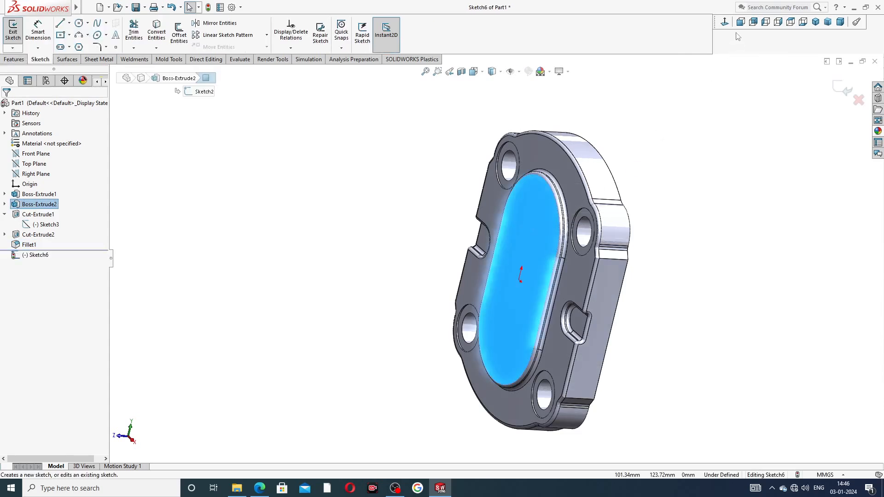
pyautogui.click(725, 21)
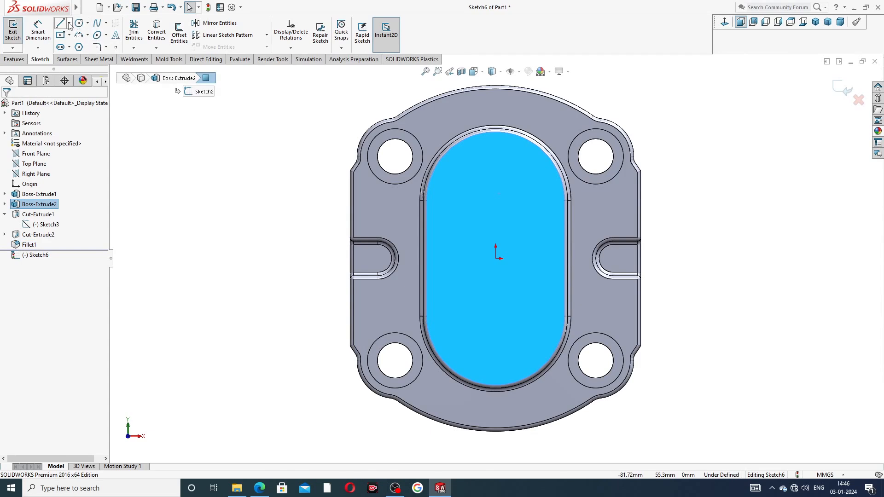
# Sketch a vertical centerline on the boss face about 8.4 mm right of the origin, starting about 20 mm above it.
pyautogui.click(69, 25)
pyautogui.click(83, 46)
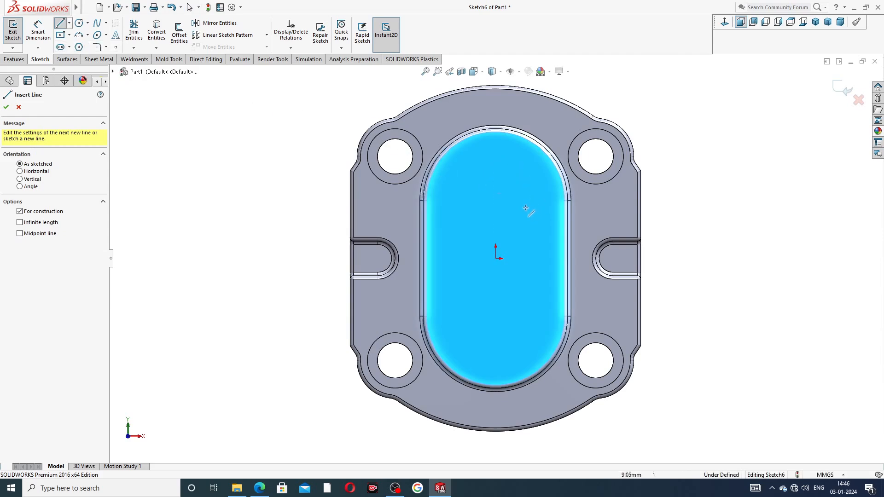
pyautogui.click(525, 188)
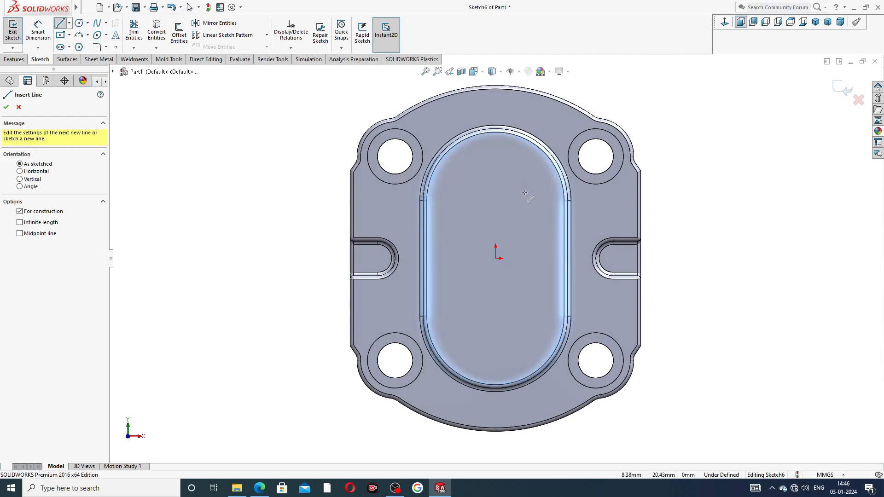
pyautogui.click(524, 311)
pyautogui.rightClick(484, 213)
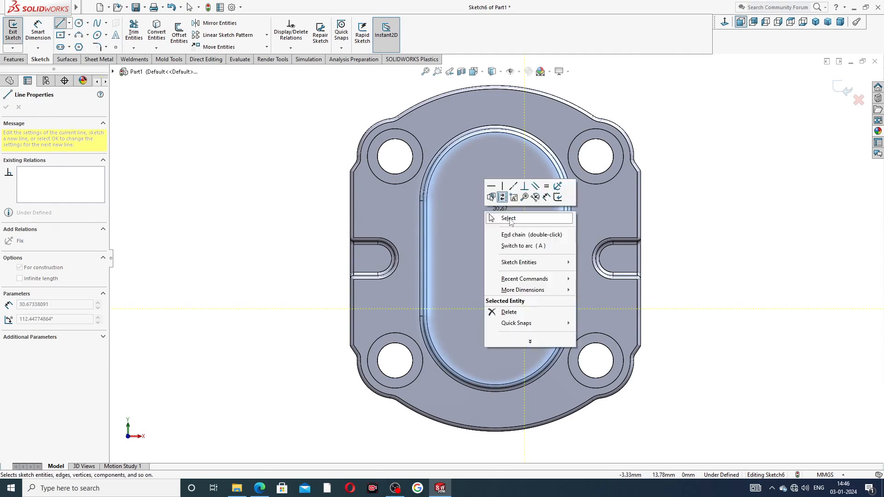
pyautogui.click(509, 218)
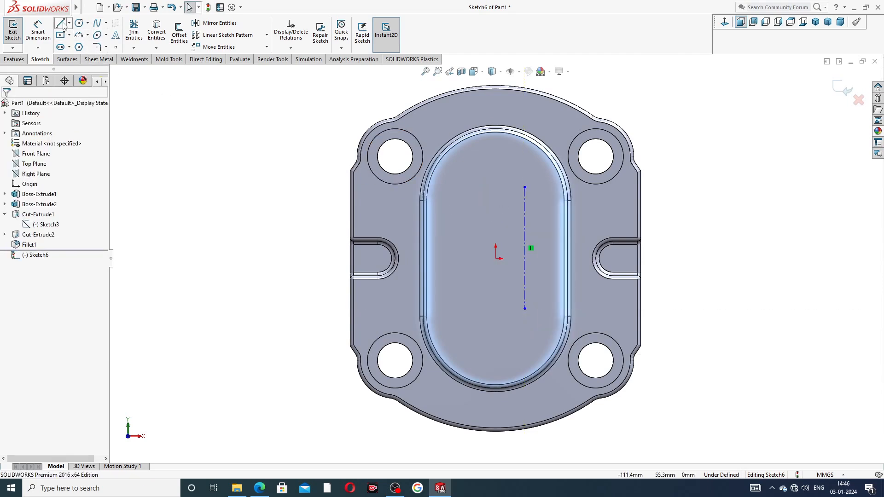
# Sketch a second vertical centerline about 5.6 mm left of the origin, stretched from about 25.4 mm above to 23.5 mm below it.
pyautogui.click(69, 23)
pyautogui.click(83, 43)
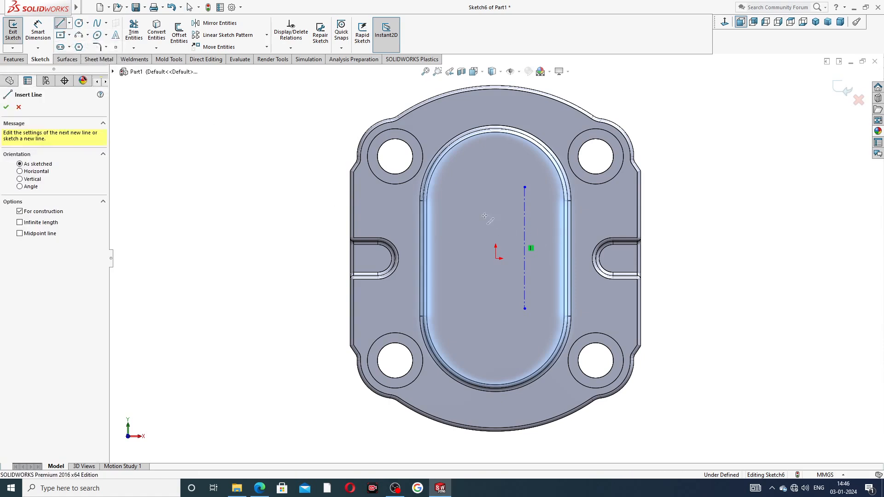
pyautogui.moveTo(474, 187); pyautogui.dragTo(474, 198)
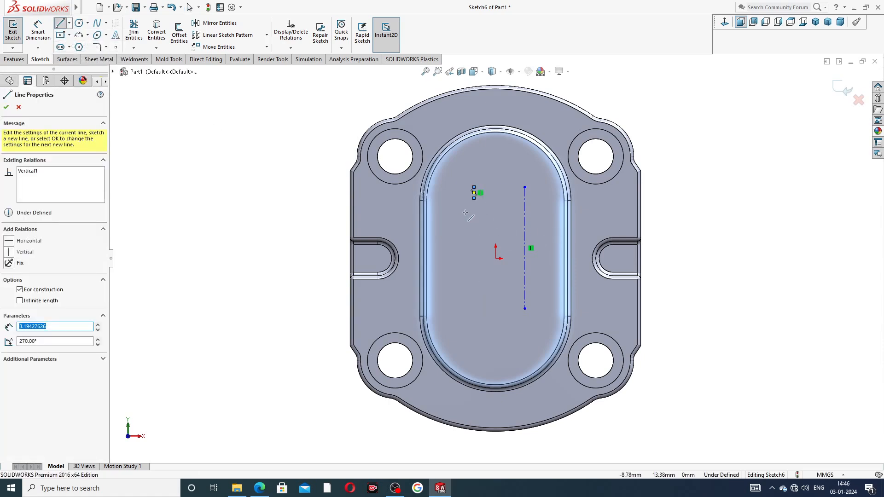
pyautogui.rightClick(735, 144)
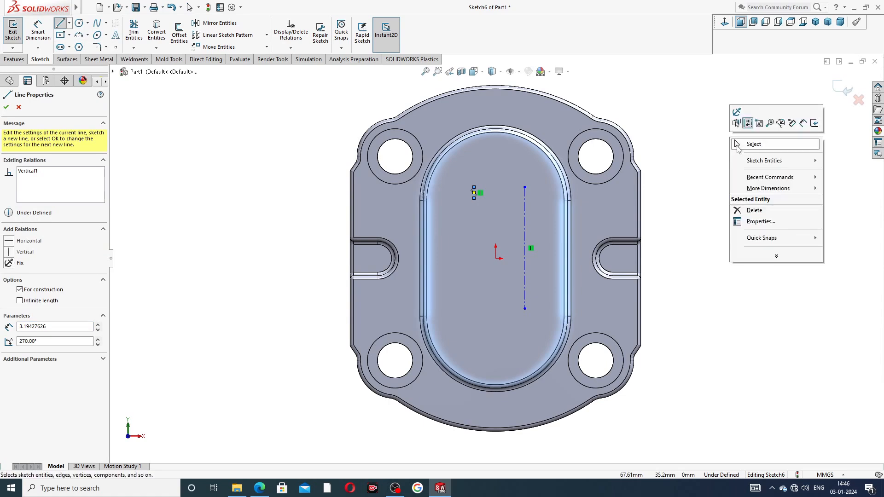
pyautogui.click(754, 144)
pyautogui.moveTo(473, 198); pyautogui.dragTo(477, 339)
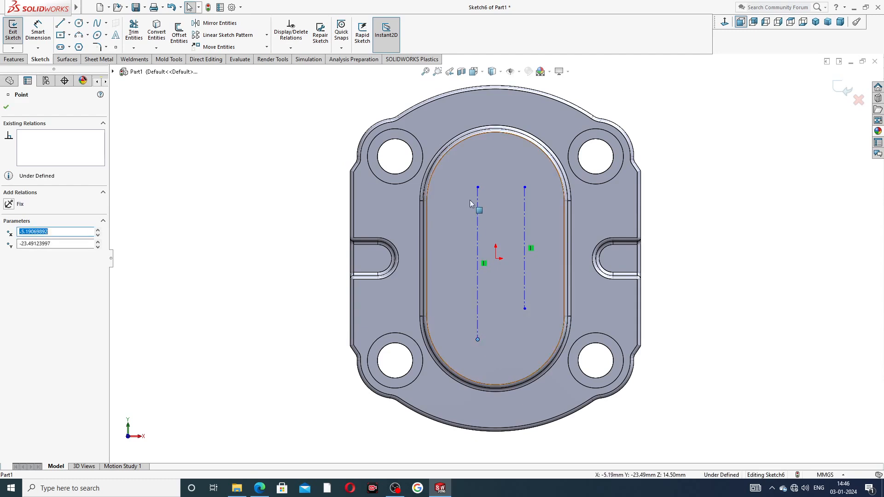
pyautogui.moveTo(477, 189); pyautogui.dragTo(476, 170)
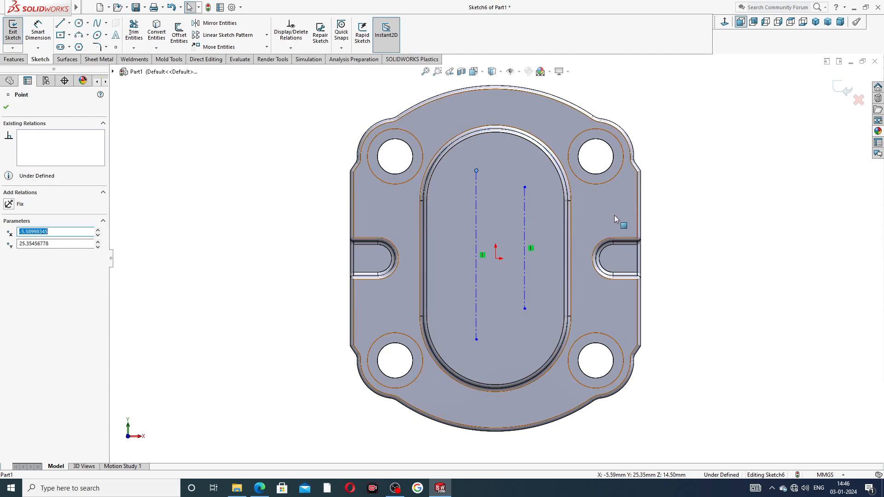
# Check the lettering in the end plate PDF drawing and add the sketch text AHM4025 along the shorter centerline right of the origin.
pyautogui.click(694, 182)
pyautogui.click(524, 221)
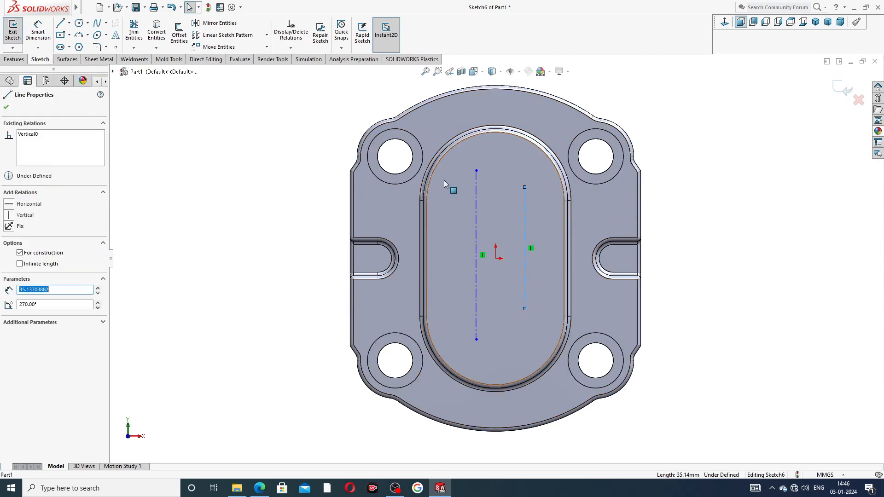
pyautogui.click(115, 36)
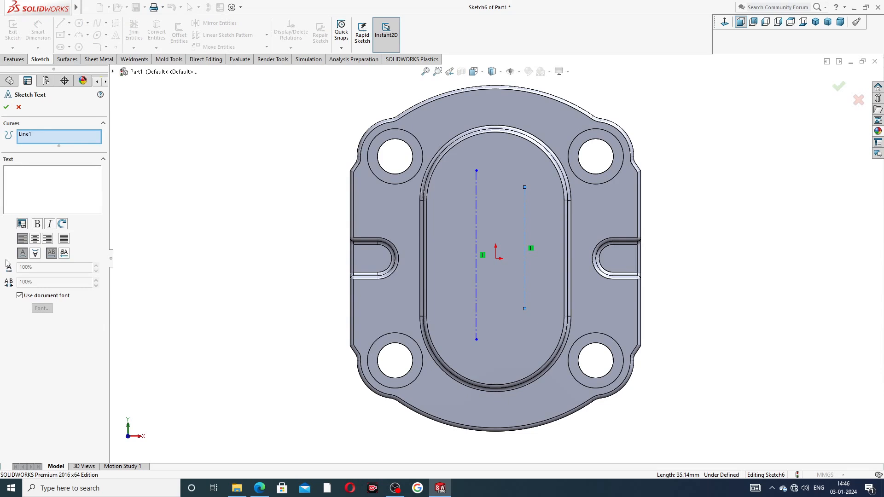
pyautogui.click(260, 488)
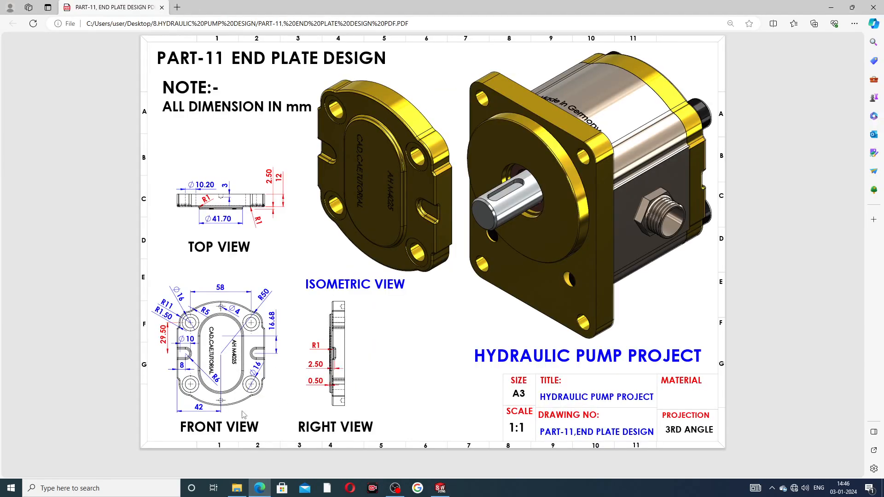
pyautogui.hotkey('alt', 'Tab')
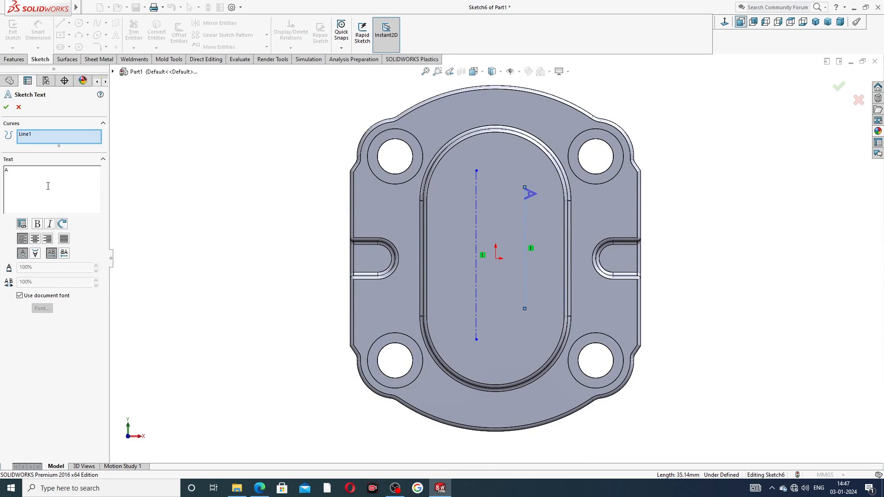
pyautogui.write('M4025')
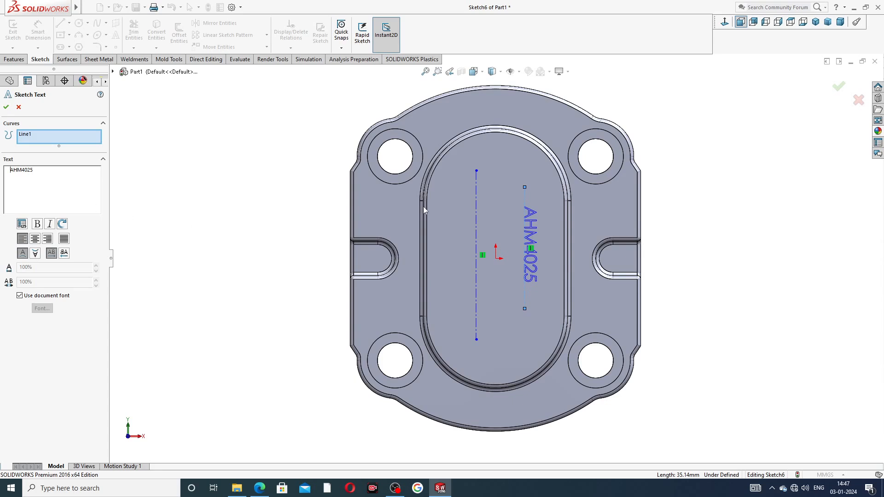
pyautogui.click(6, 109)
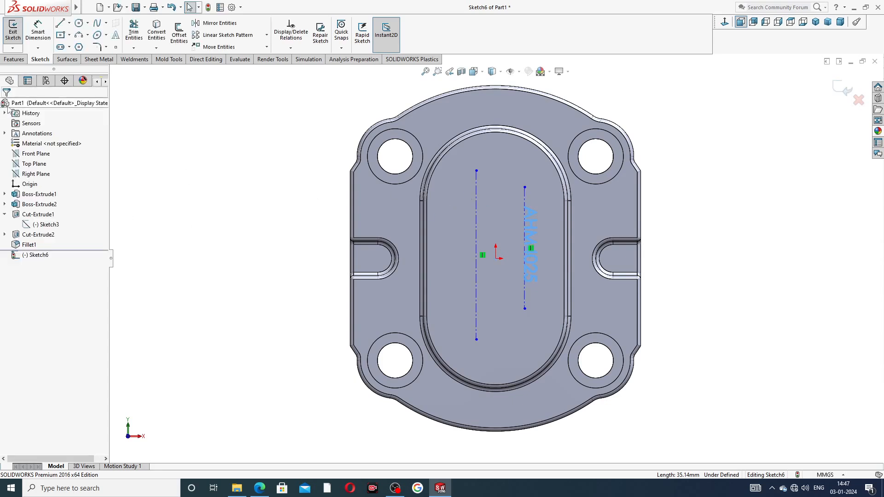
# Add the sketch text CAD,CAE,TUTORIAL along the longer vertical centerline left of the origin.
pyautogui.click(476, 186)
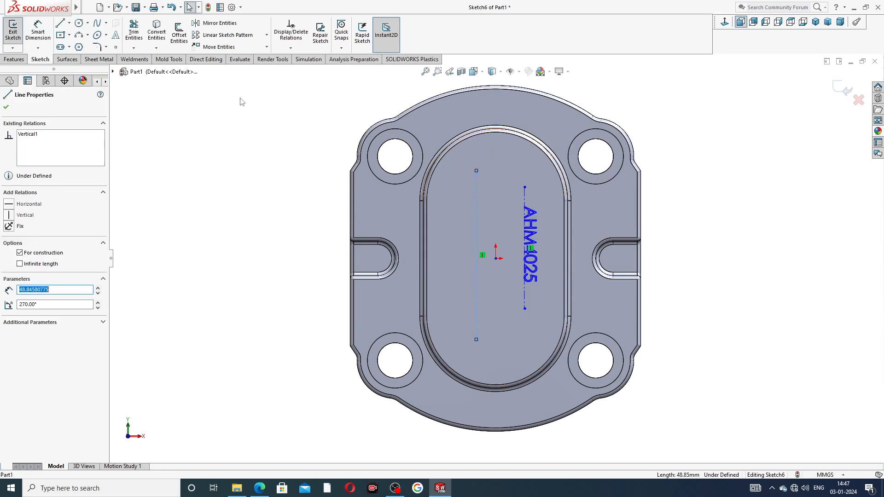
pyautogui.click(116, 35)
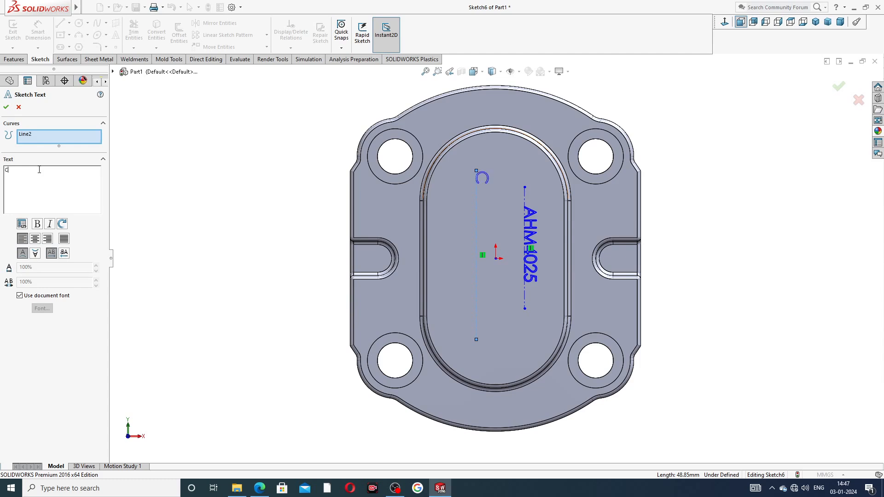
pyautogui.write('CAD,CAE,TUTORIAL')
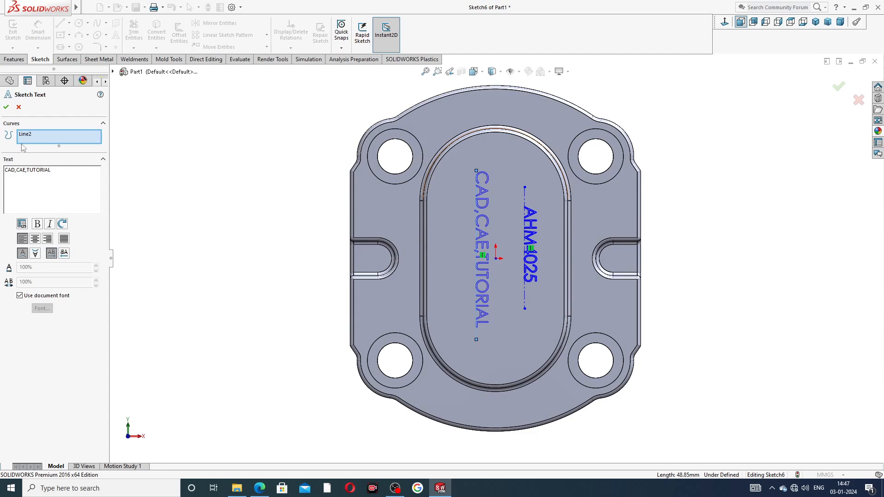
pyautogui.click(6, 108)
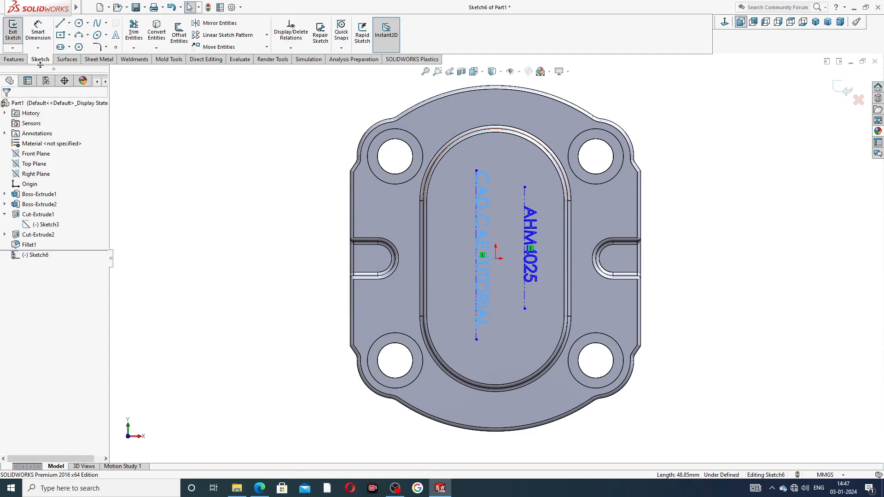
# Engrave both sketch texts into the oblong boss with a blind Extruded Cut 2 mm deep.
pyautogui.click(14, 59)
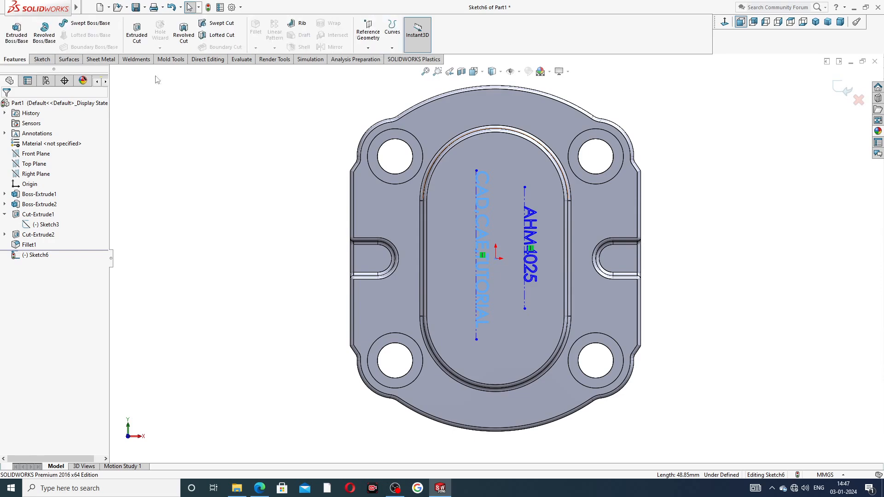
pyautogui.click(137, 32)
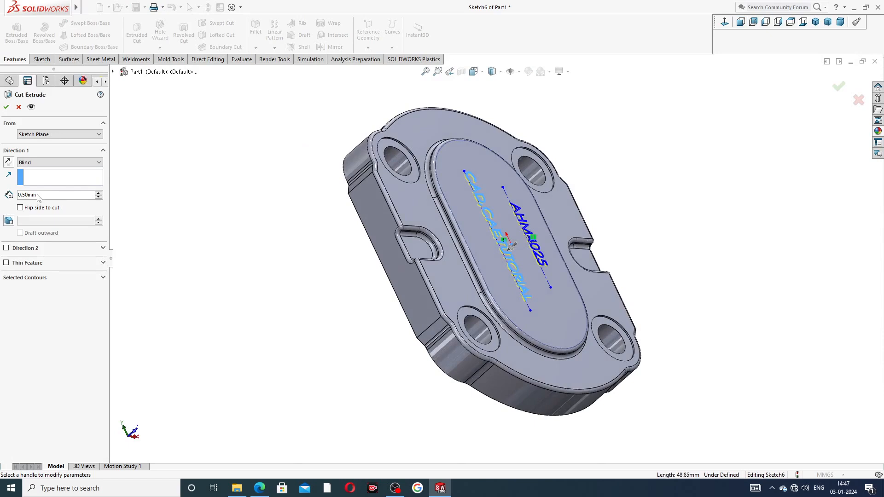
pyautogui.write('2')
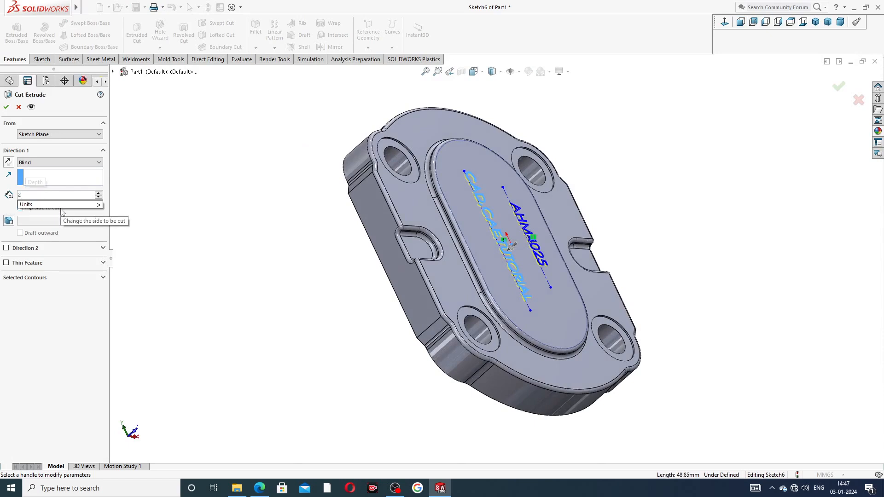
pyautogui.press('Return')
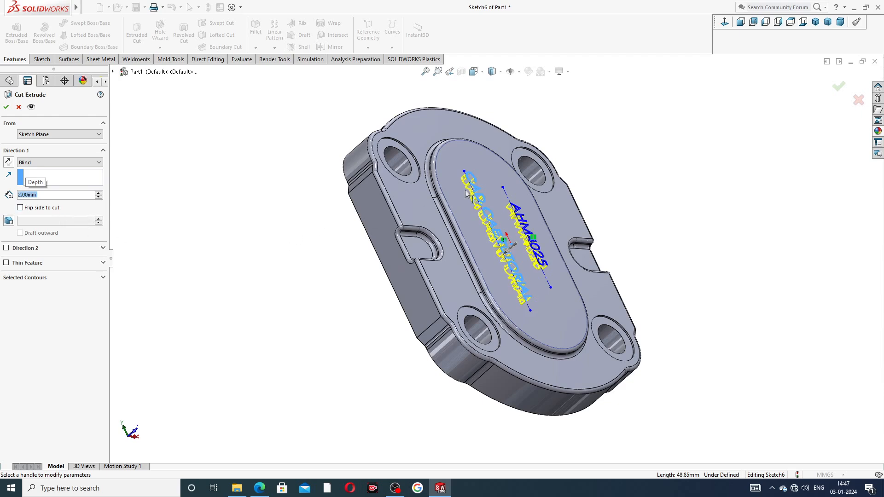
pyautogui.click(6, 107)
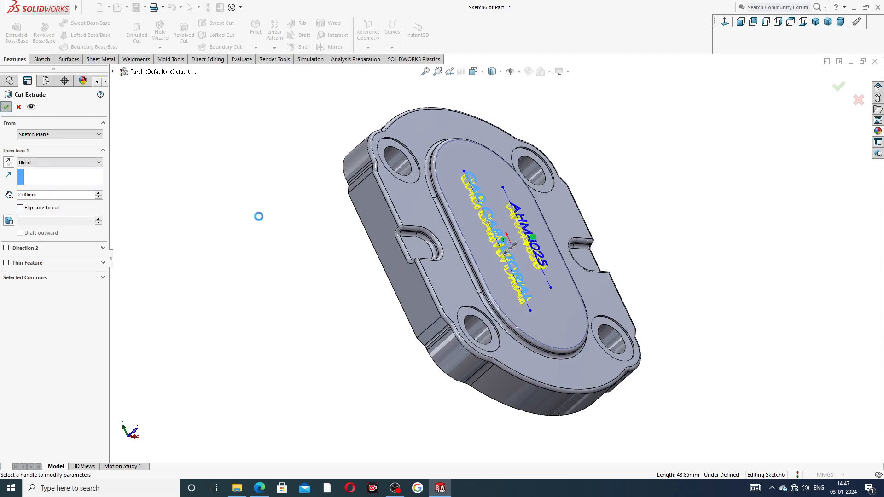
pyautogui.click(271, 222)
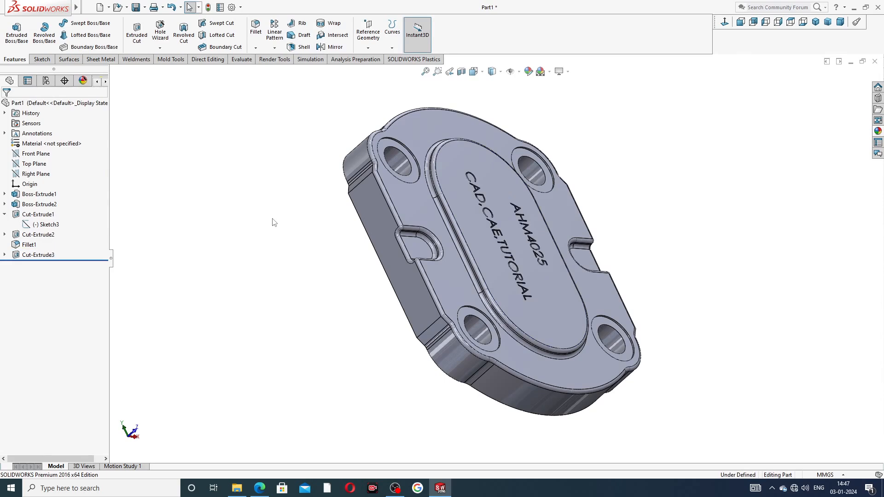
# Apply a black color appearance to the engraved text cut feature.
pyautogui.moveTo(315, 215); pyautogui.dragTo(259, 241, button='middle')
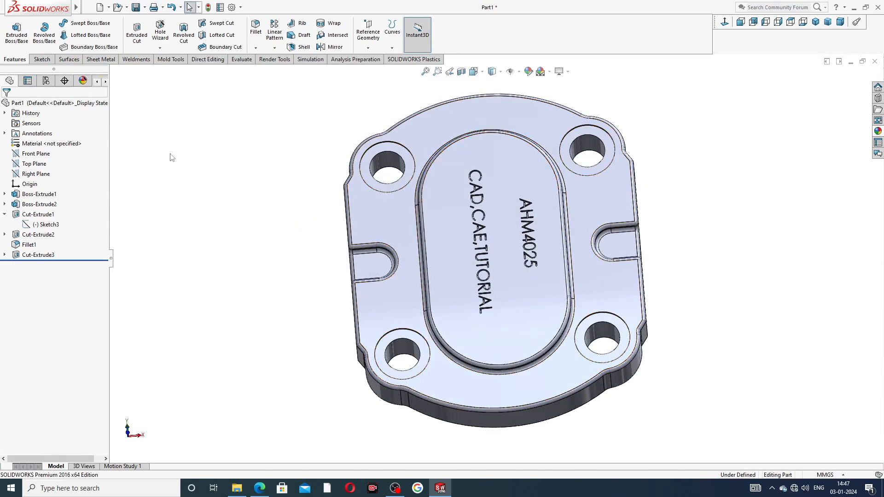
pyautogui.click(38, 255)
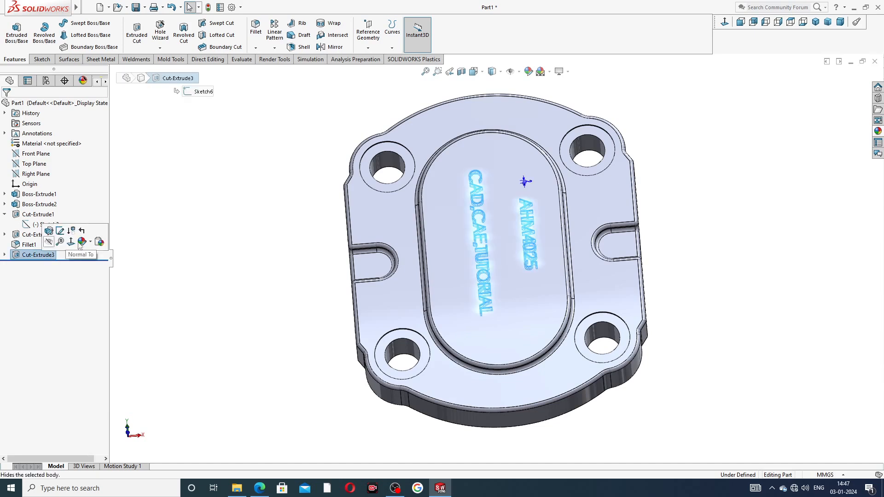
pyautogui.click(530, 72)
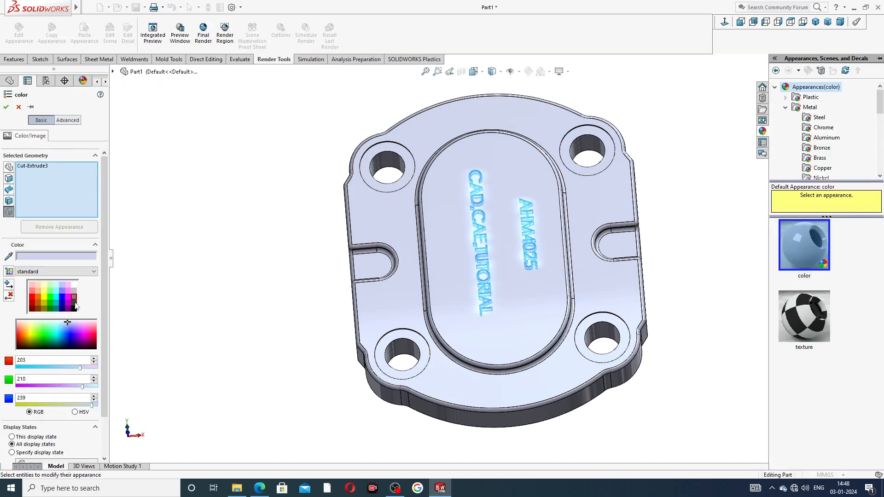
pyautogui.click(75, 303)
pyautogui.click(74, 308)
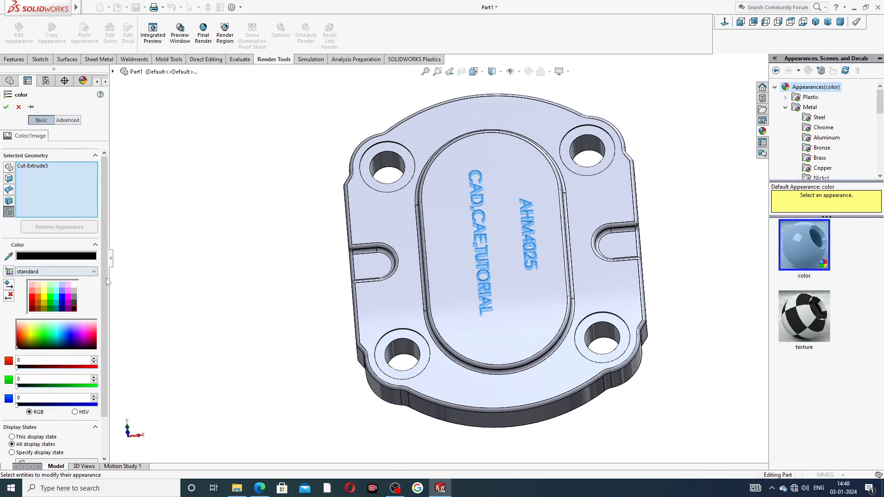
pyautogui.click(6, 107)
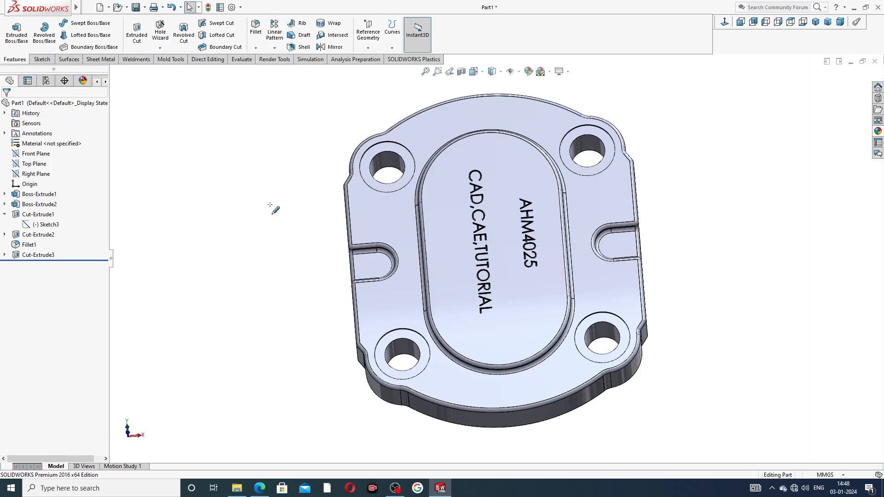
# Start a Hole Wizard hole on the plate's flat back face, using an ISO drill size of Ø4.0 and a blind depth of 3 mm.
pyautogui.moveTo(303, 251); pyautogui.dragTo(348, 212, button='middle')
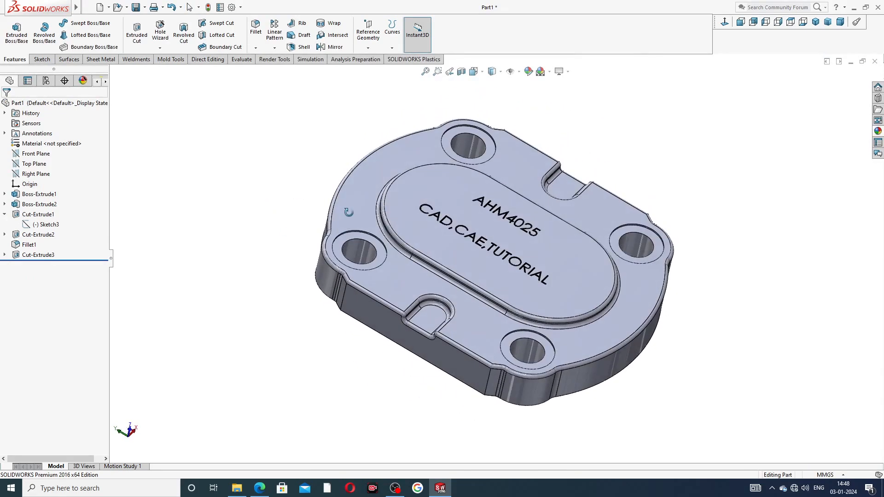
pyautogui.moveTo(349, 265)
pyautogui.mouseDown(button='middle')
pyautogui.moveTo(596, 153)
pyautogui.moveTo(433, 284)
pyautogui.moveTo(407, 272)
pyautogui.mouseUp(button='middle')
pyautogui.click(525, 216)
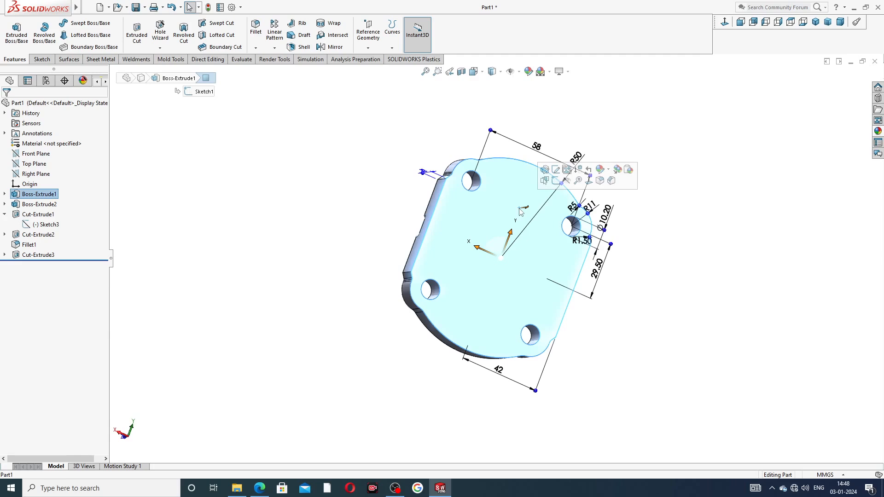
pyautogui.click(753, 21)
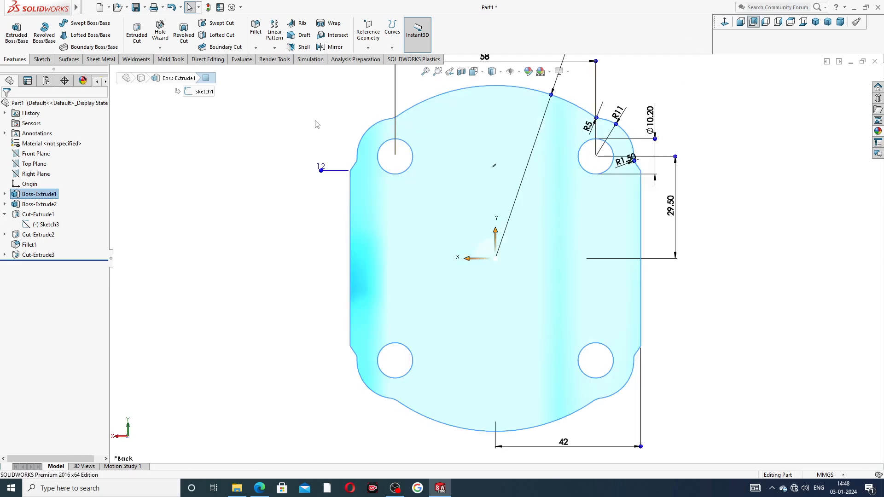
pyautogui.click(160, 31)
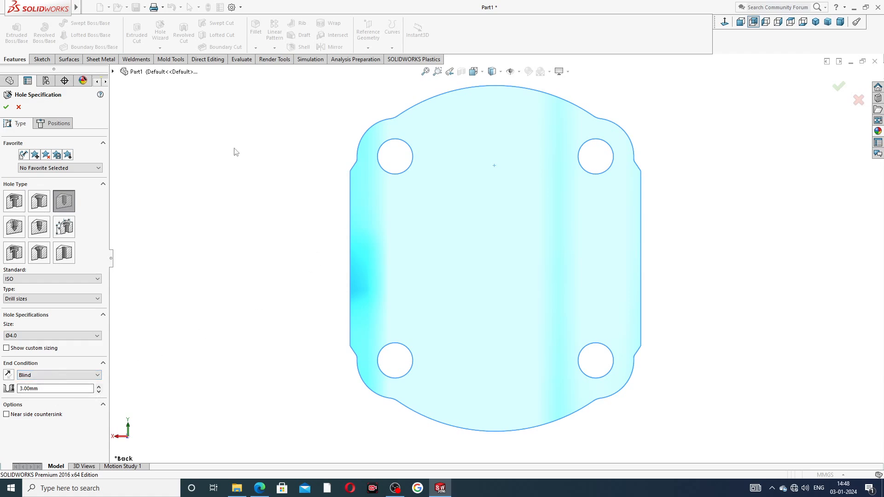
# Place two hole positions vertically in line with the origin, one about 43 mm above it and one near the plate's lower edge.
pyautogui.click(59, 124)
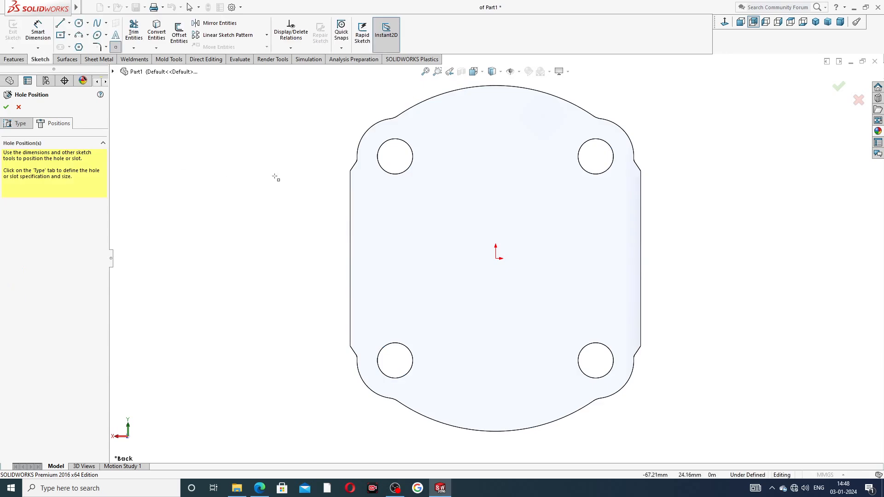
pyautogui.click(496, 109)
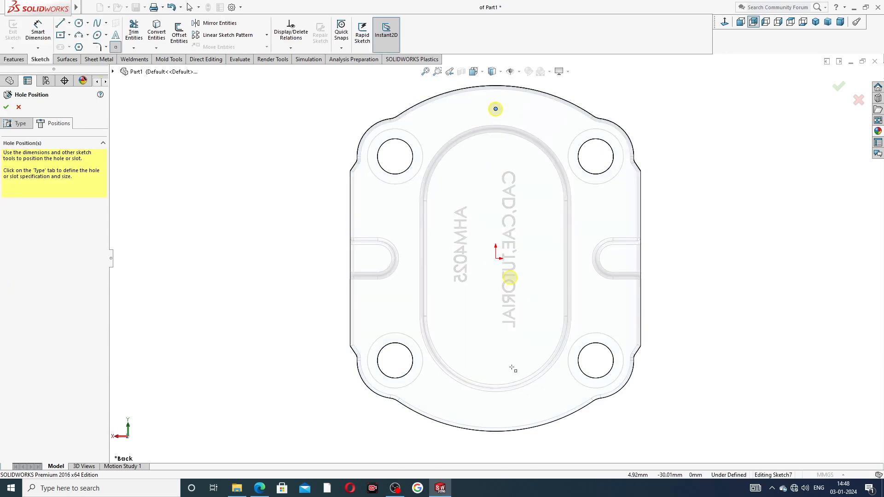
pyautogui.click(496, 412)
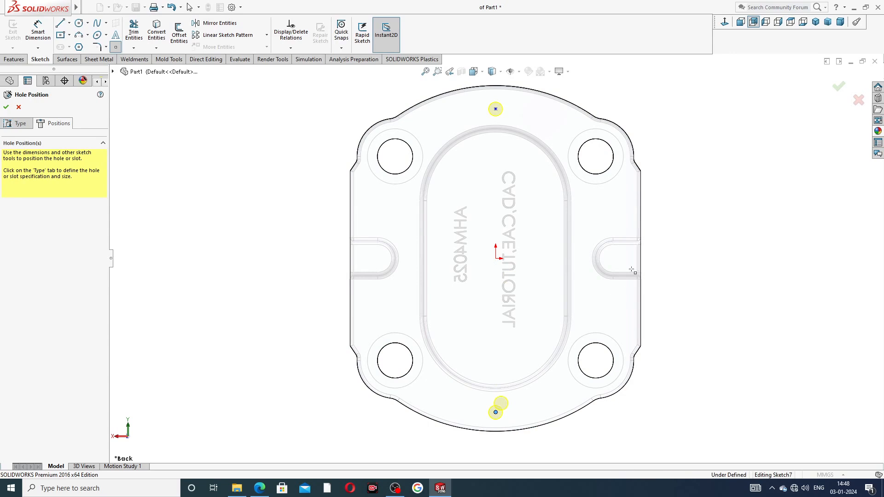
pyautogui.rightClick(699, 174)
pyautogui.click(717, 204)
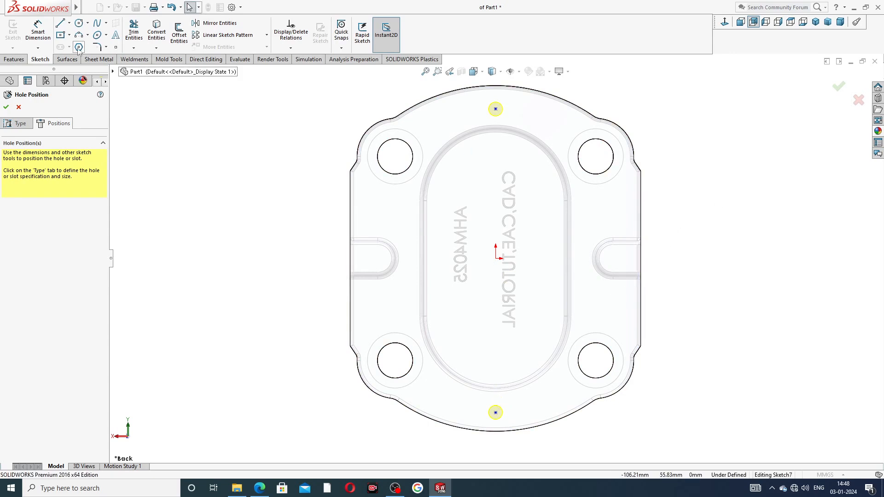
# Dimension the upper hole position 45 mm above the origin.
pyautogui.click(37, 31)
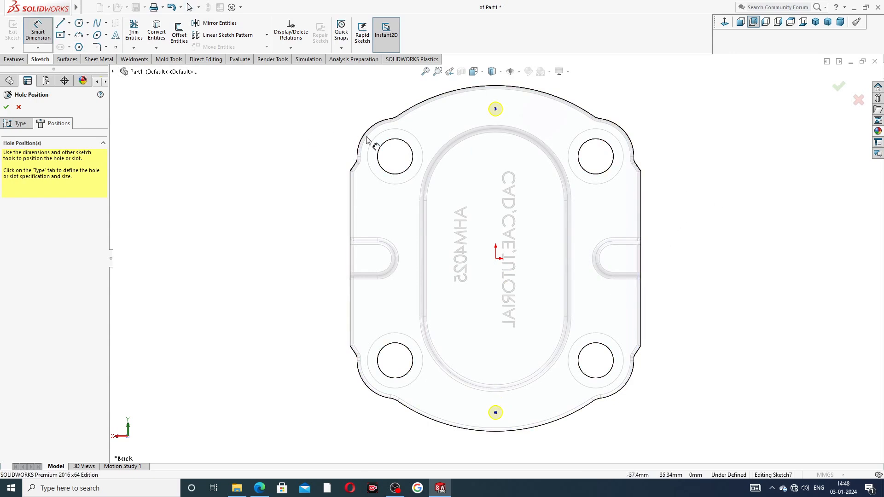
pyautogui.click(495, 109)
pyautogui.click(496, 258)
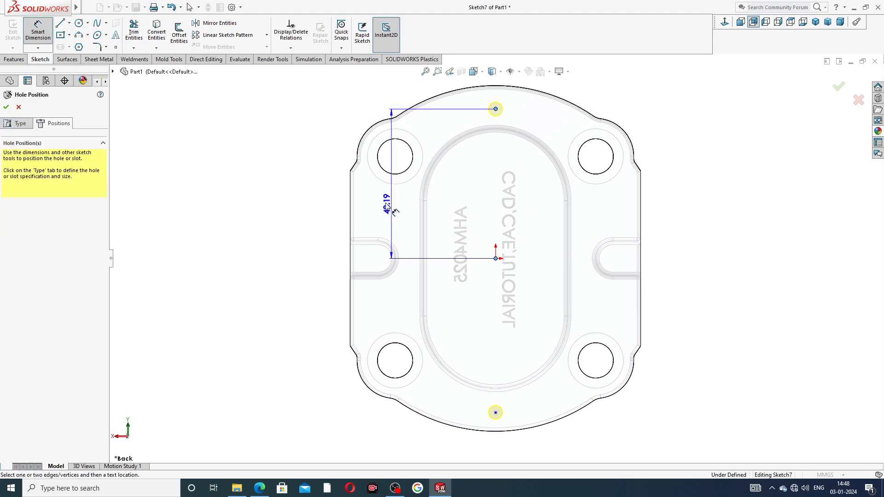
pyautogui.click(332, 192)
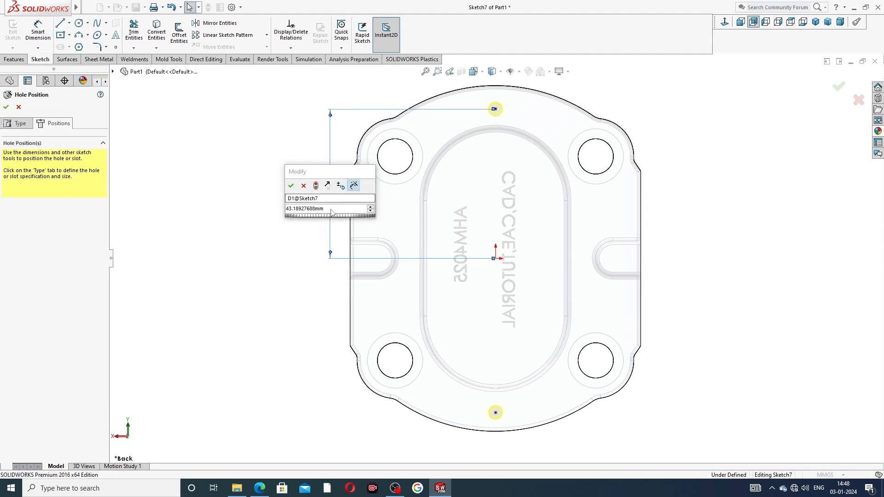
pyautogui.write('45')
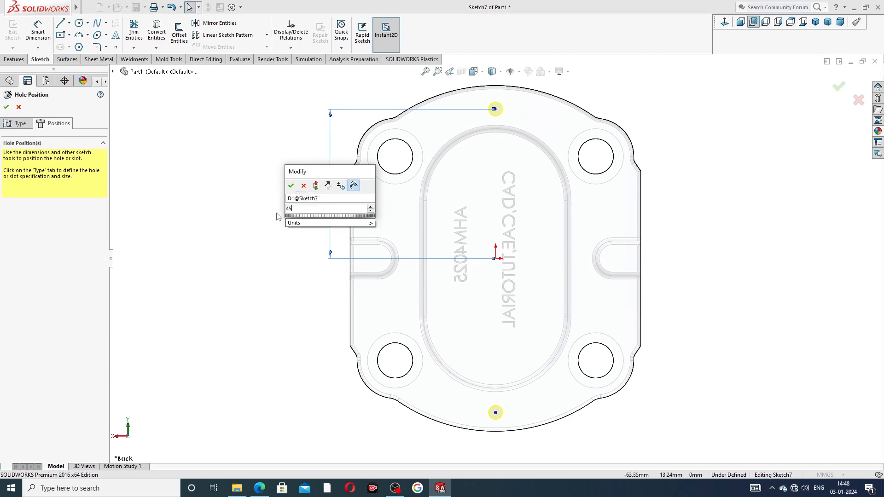
pyautogui.press('Return')
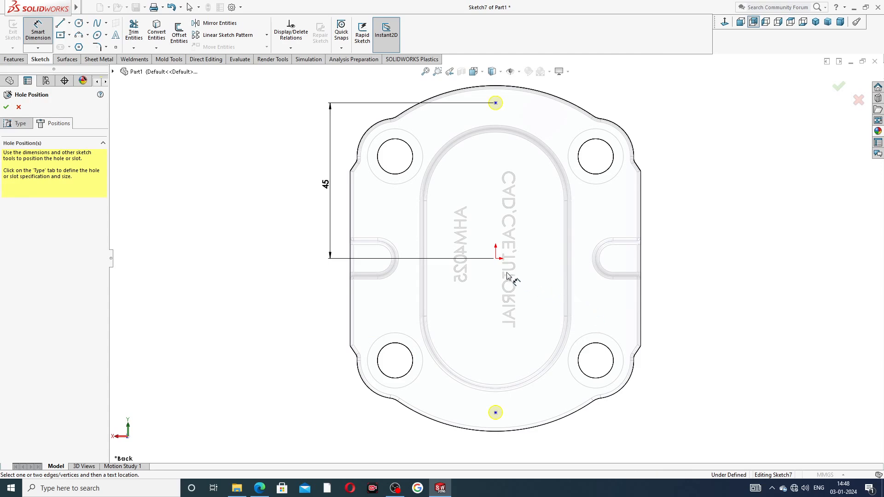
# Dimension the lower hole position 45 mm below the origin and complete the two-hole feature.
pyautogui.click(496, 258)
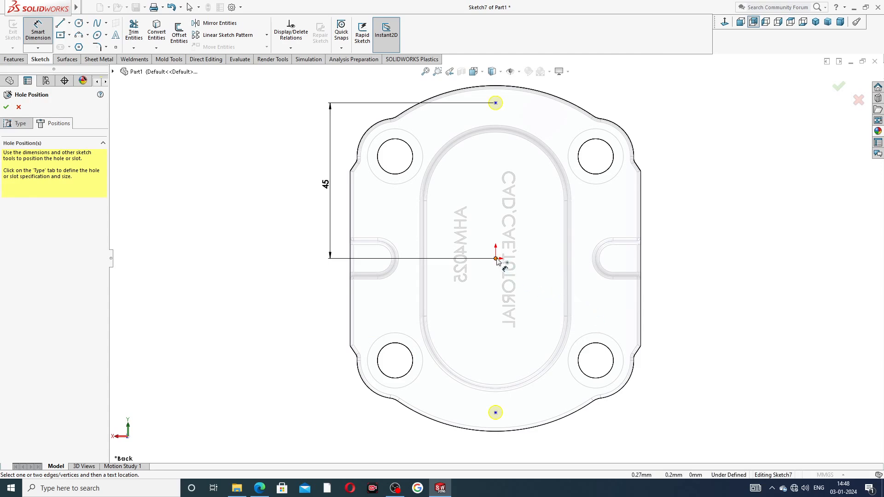
pyautogui.click(496, 414)
pyautogui.click(335, 340)
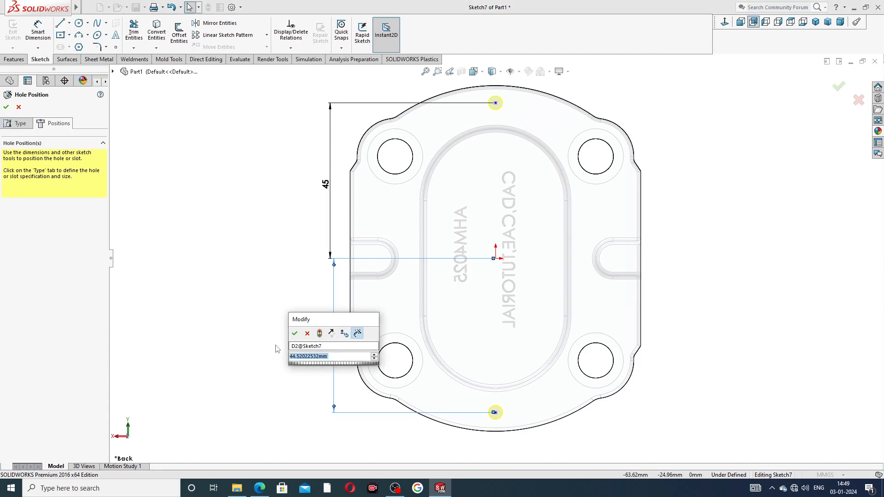
pyautogui.write('45')
pyautogui.press('Return')
pyautogui.click(271, 332)
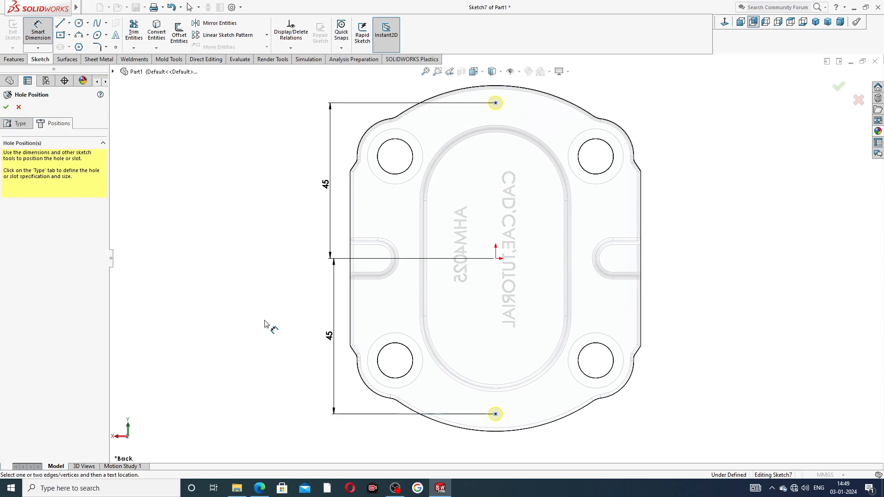
pyautogui.rightClick(709, 172)
pyautogui.click(724, 159)
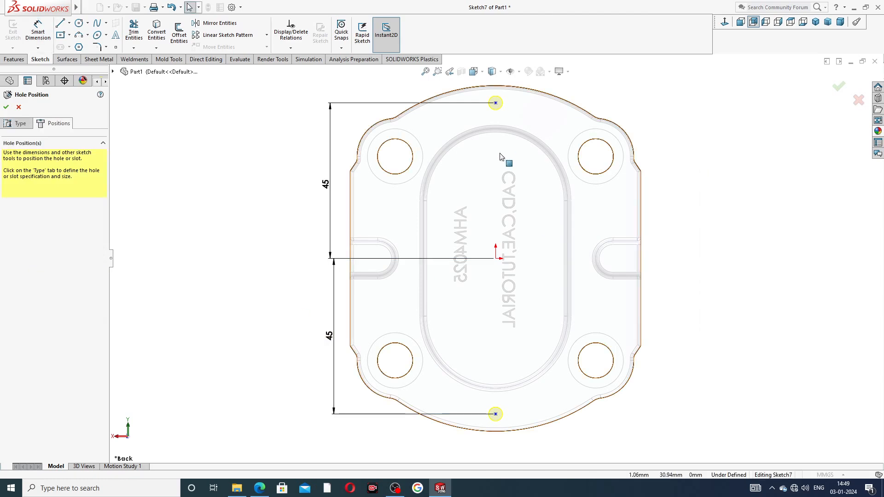
pyautogui.click(6, 106)
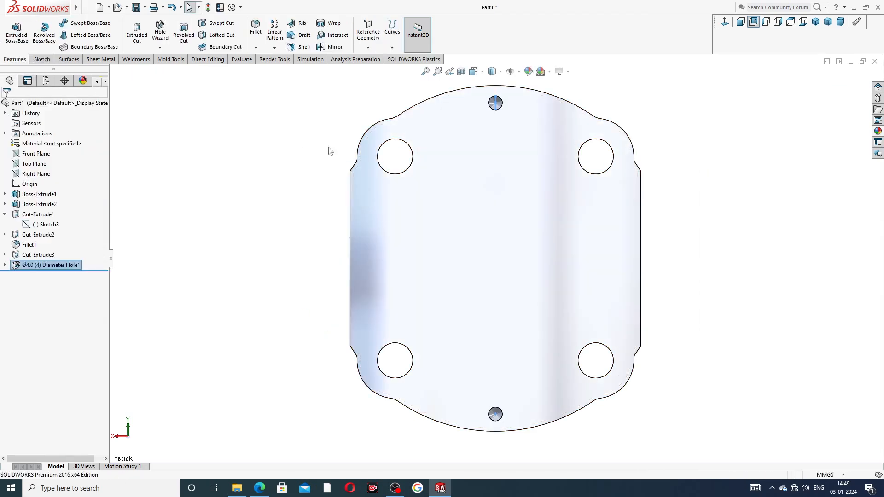
# Apply the polished brass metal appearance to the end plate and compare the model with the drawing PDF.
pyautogui.moveTo(632, 152); pyautogui.dragTo(701, 133, button='middle')
pyautogui.moveTo(631, 181); pyautogui.dragTo(442, 184, button='middle')
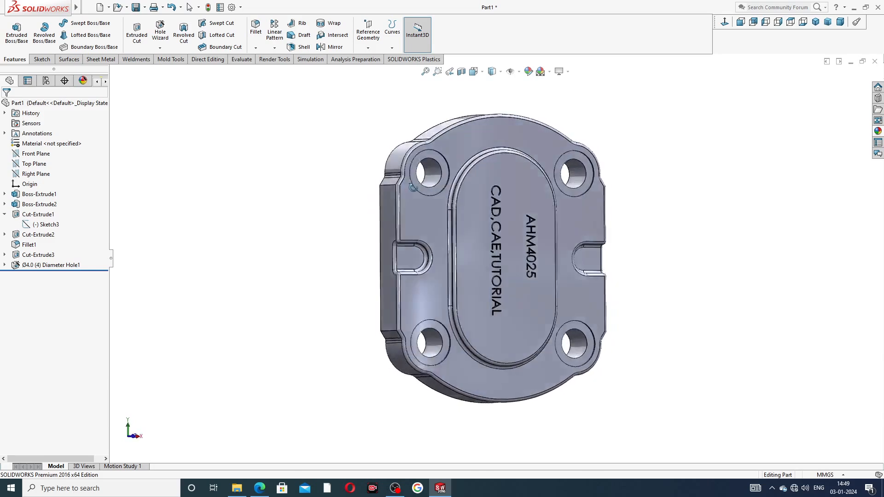
pyautogui.click(878, 131)
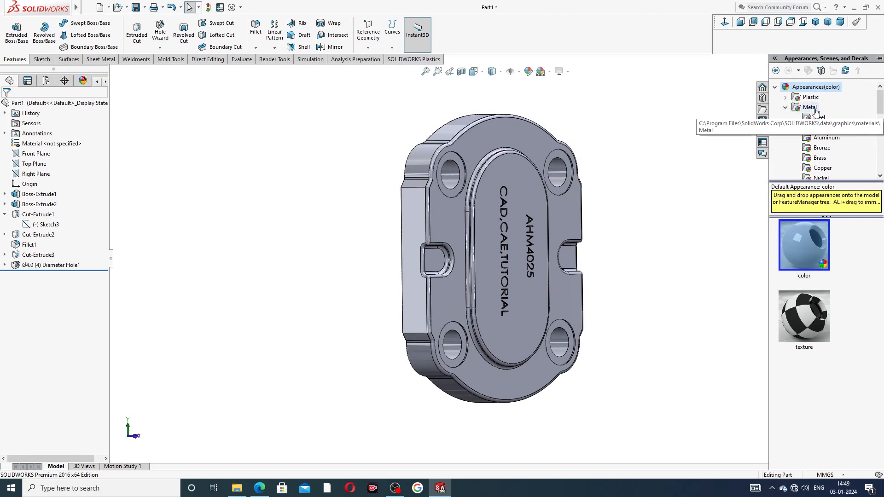
pyautogui.scroll(-1, 822, 164)
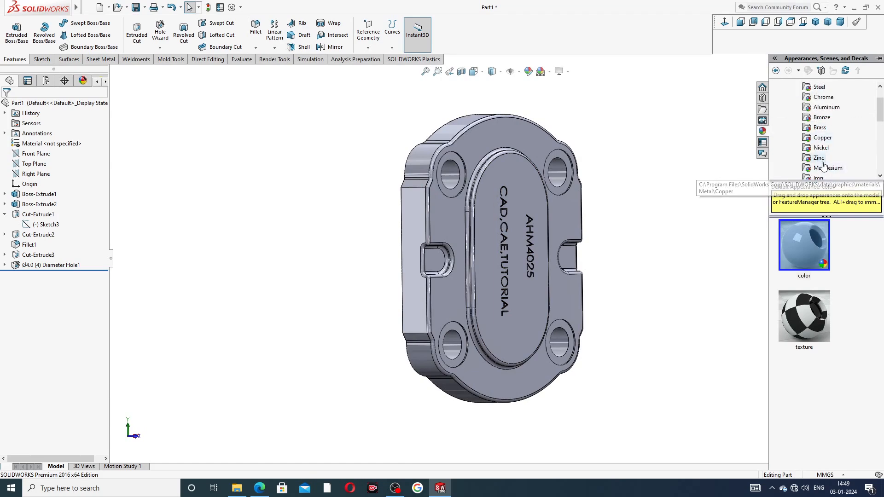
pyautogui.click(823, 129)
pyautogui.doubleClick(817, 236)
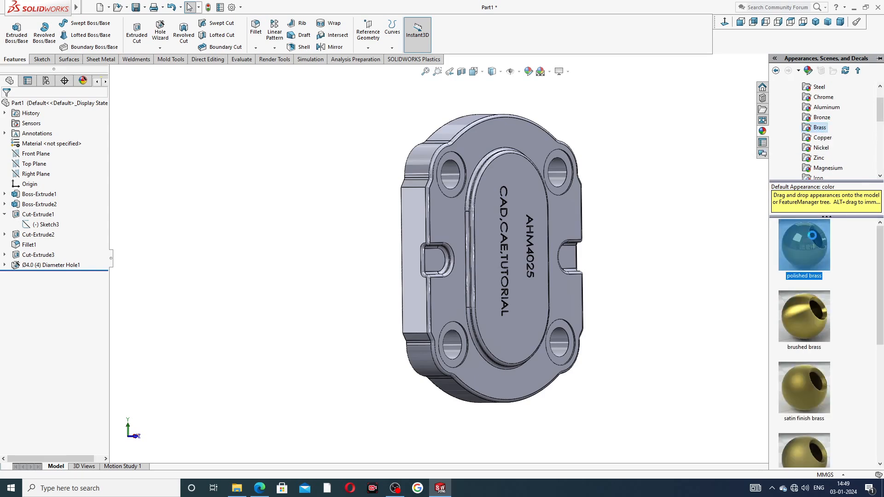
pyautogui.moveTo(605, 203); pyautogui.dragTo(504, 309, button='middle')
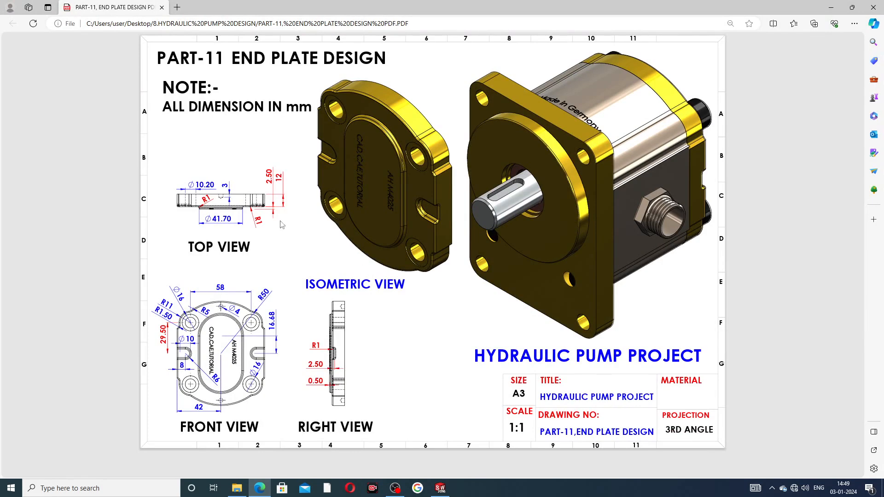
pyautogui.click(440, 488)
pyautogui.moveTo(592, 192); pyautogui.dragTo(543, 249, button='middle')
pyautogui.scroll(-2, 543, 249)
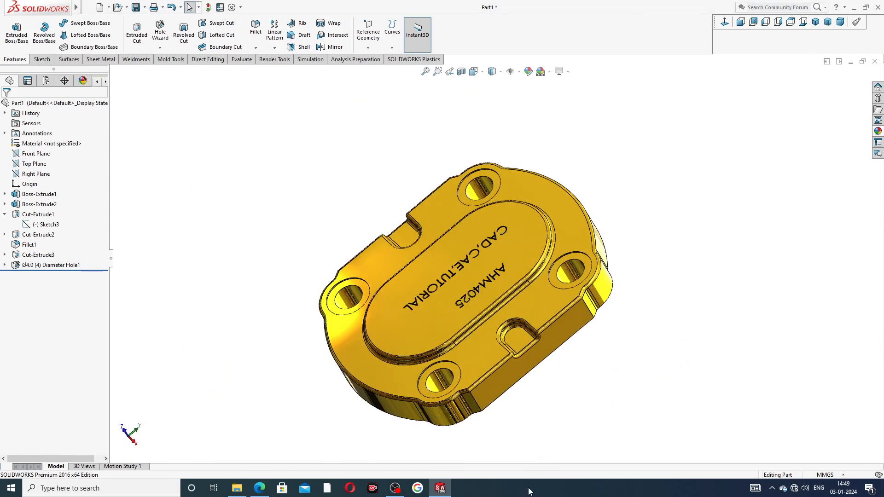
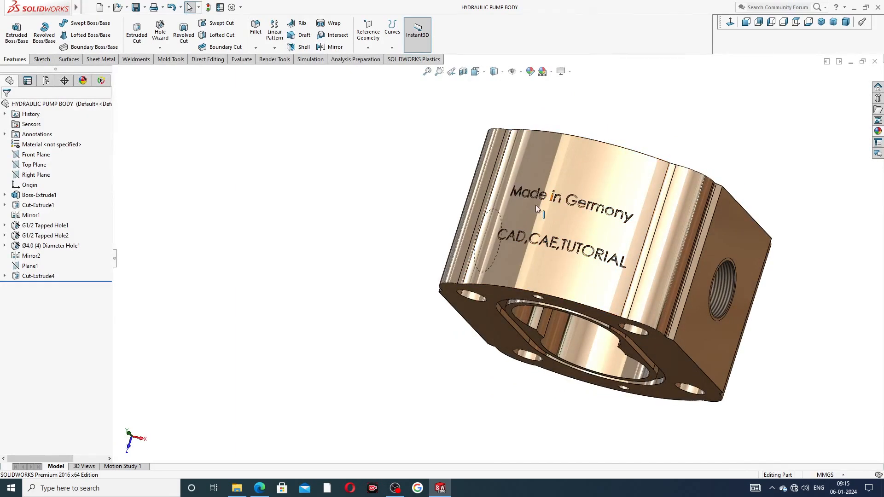
# Examine the hydraulic pump body's engraved lettering, tapped ports and bores from several sides, ending in an isometric view.
pyautogui.moveTo(647, 244); pyautogui.dragTo(518, 264, button='middle')
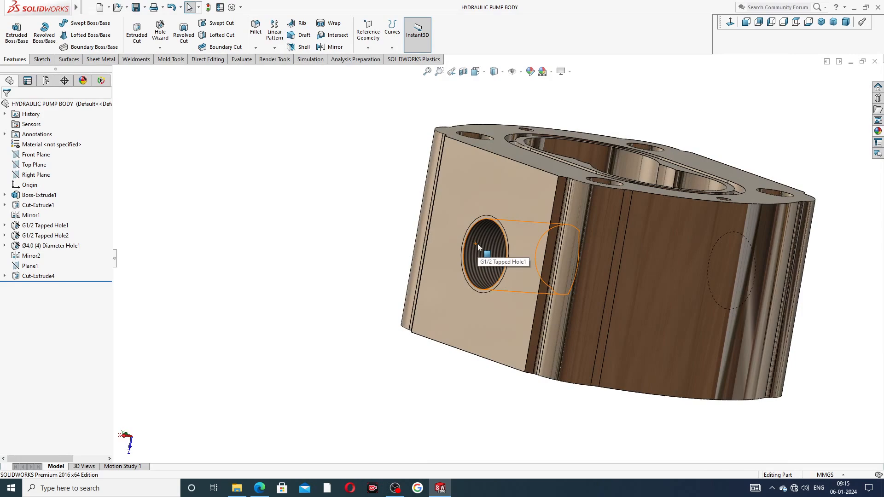
pyautogui.moveTo(477, 244); pyautogui.dragTo(674, 151, button='middle')
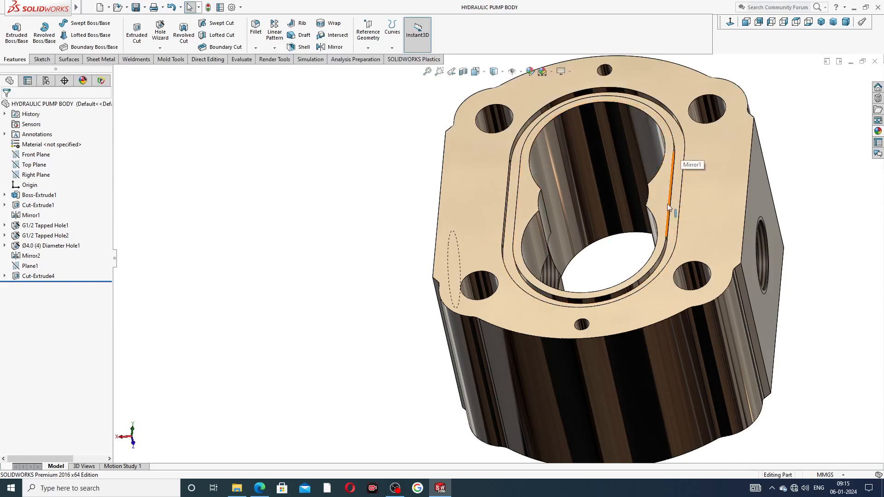
pyautogui.moveTo(698, 203); pyautogui.dragTo(541, 131, button='middle')
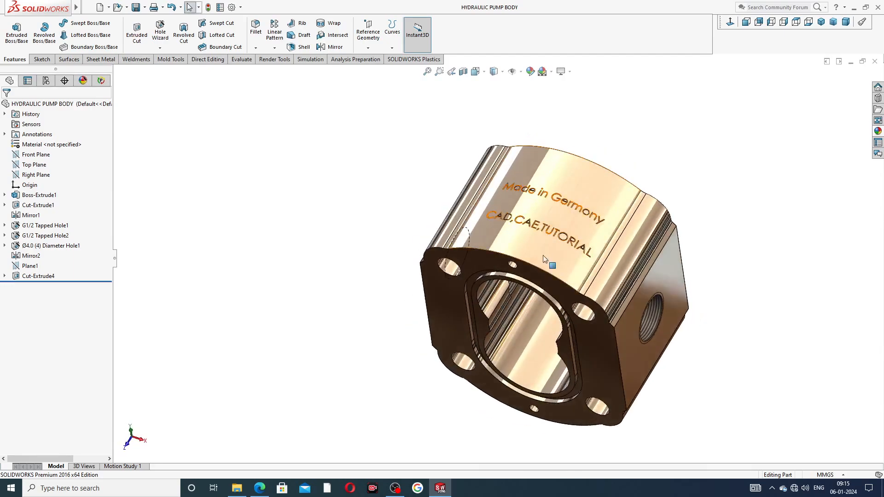
pyautogui.scroll(-2, 546, 258)
pyautogui.moveTo(609, 325); pyautogui.dragTo(534, 421, button='middle')
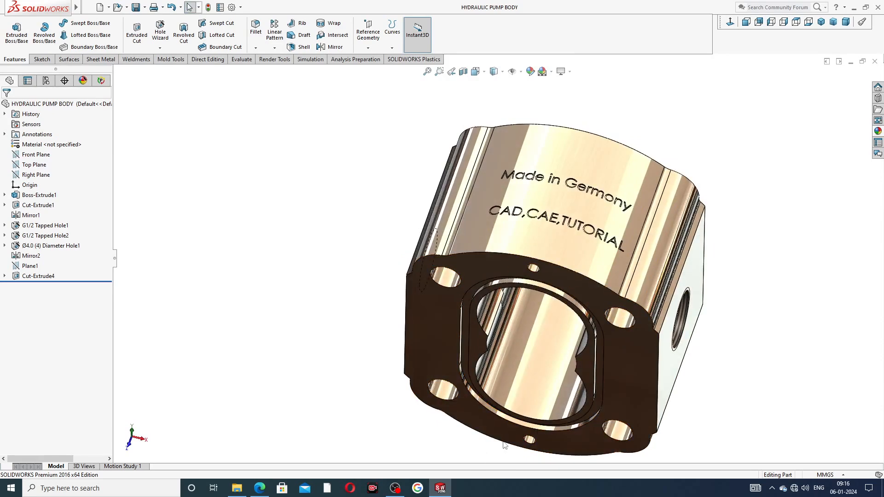
pyautogui.click(822, 22)
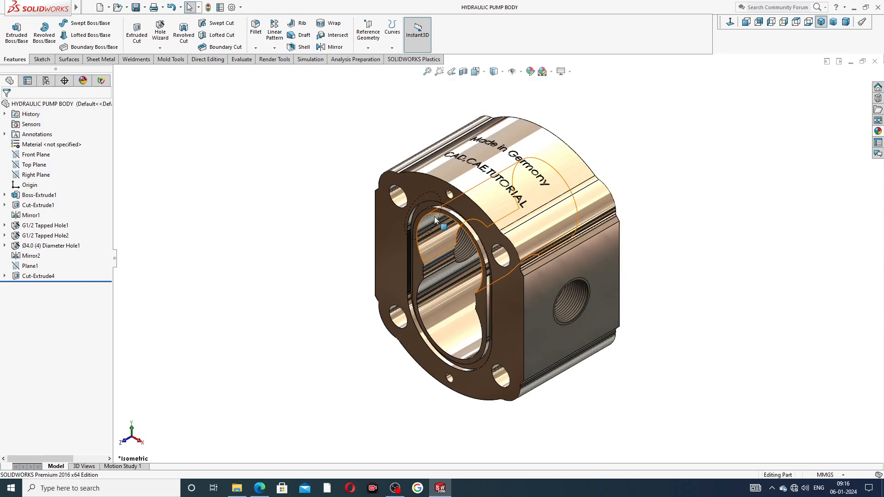
pyautogui.scroll(-2, 665, 183)
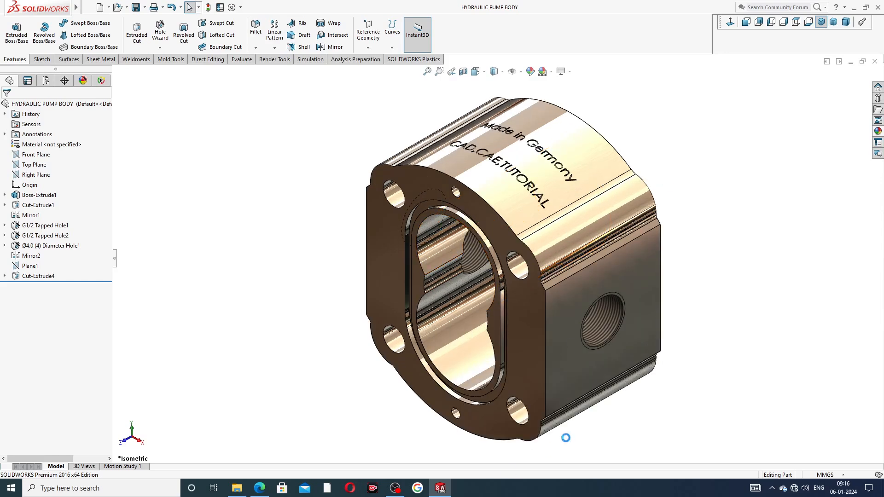
# Close the hydraulic pump body and create a new part document.
pyautogui.click(875, 61)
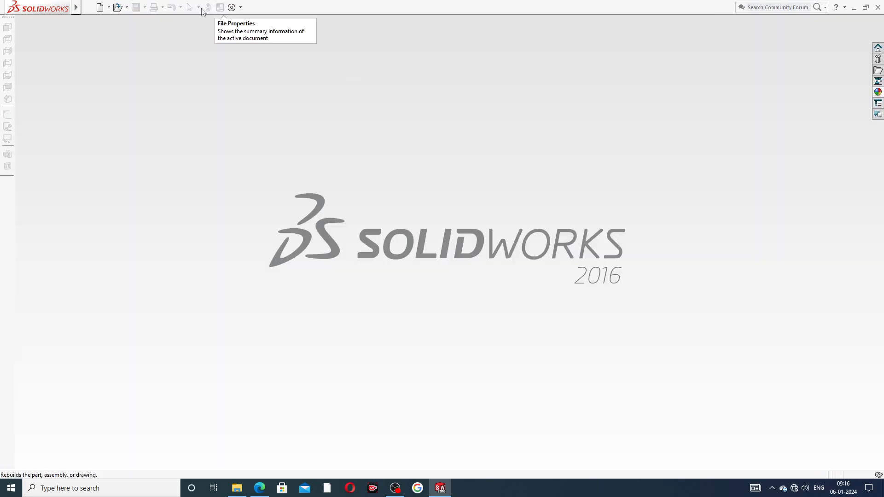
pyautogui.click(101, 10)
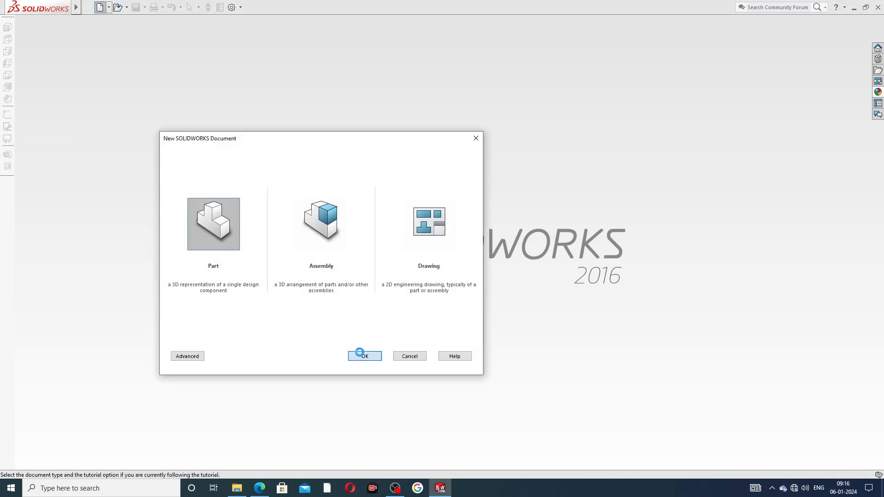
pyautogui.click(360, 356)
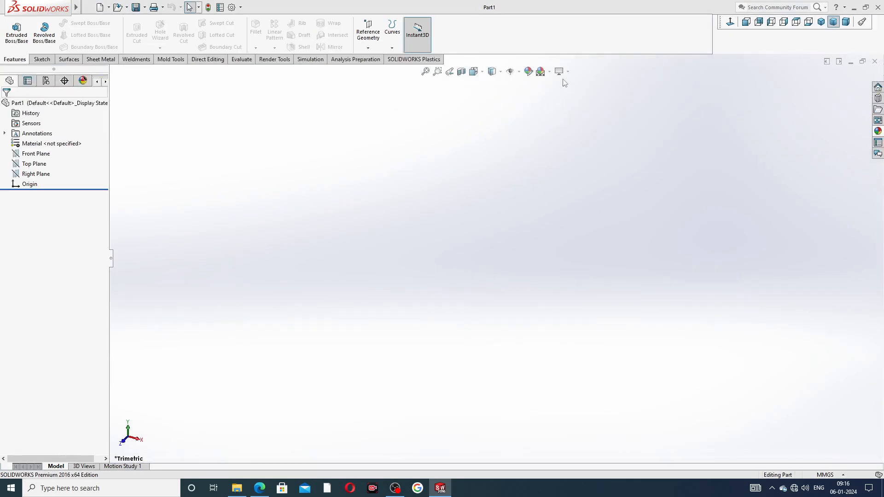
# Set the new part's scene to Plain White and raise both its shaded and wireframe image quality to the highest level.
pyautogui.click(550, 72)
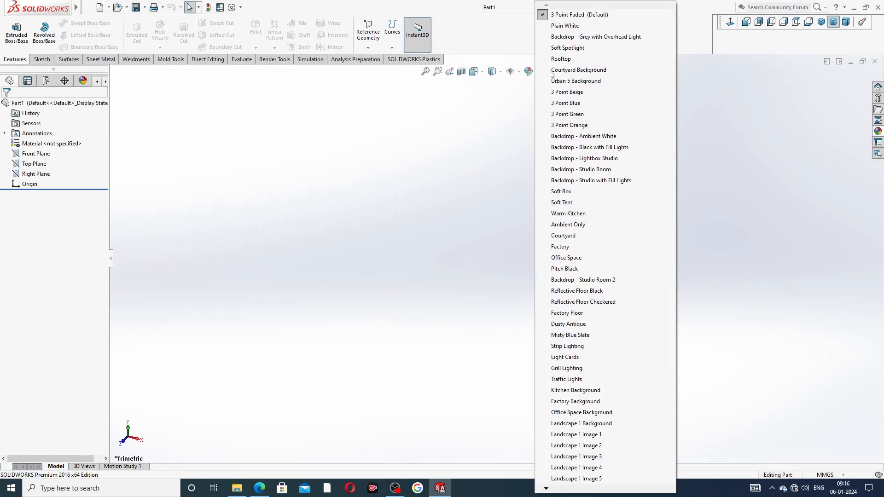
pyautogui.click(567, 37)
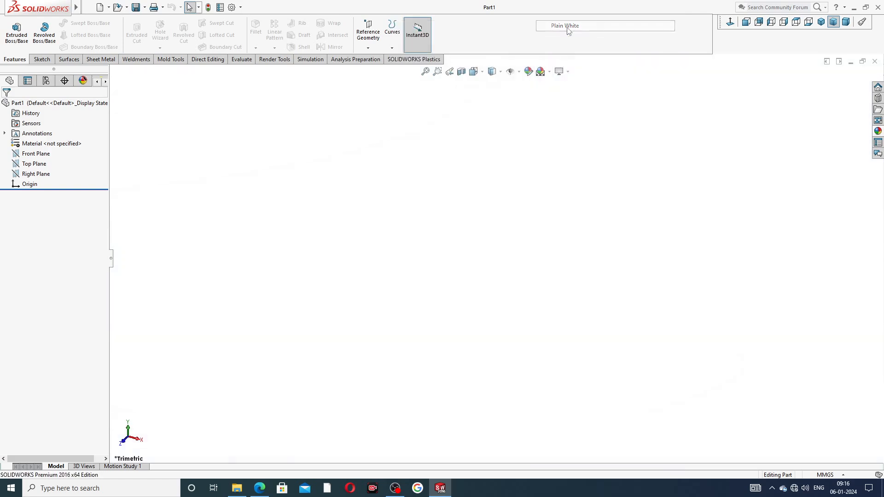
pyautogui.click(231, 8)
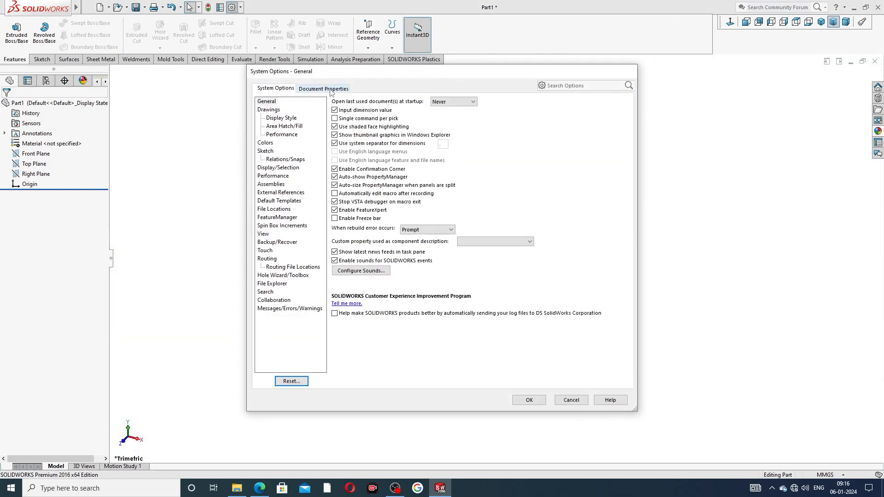
pyautogui.click(330, 89)
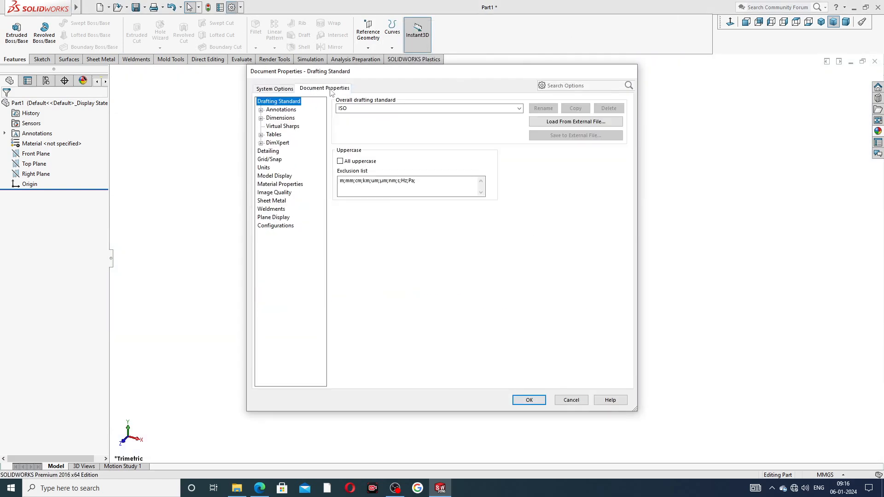
pyautogui.click(275, 195)
pyautogui.moveTo(413, 115); pyautogui.dragTo(508, 115)
pyautogui.moveTo(420, 208); pyautogui.dragTo(517, 215)
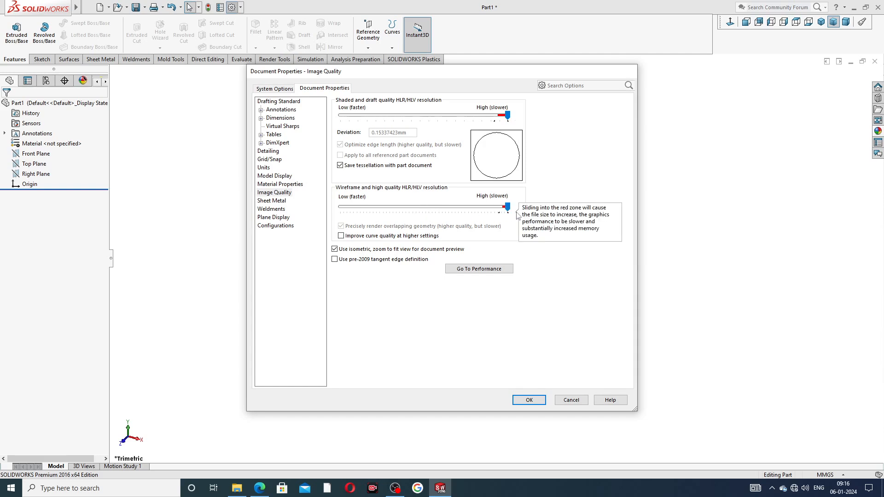
pyautogui.click(529, 400)
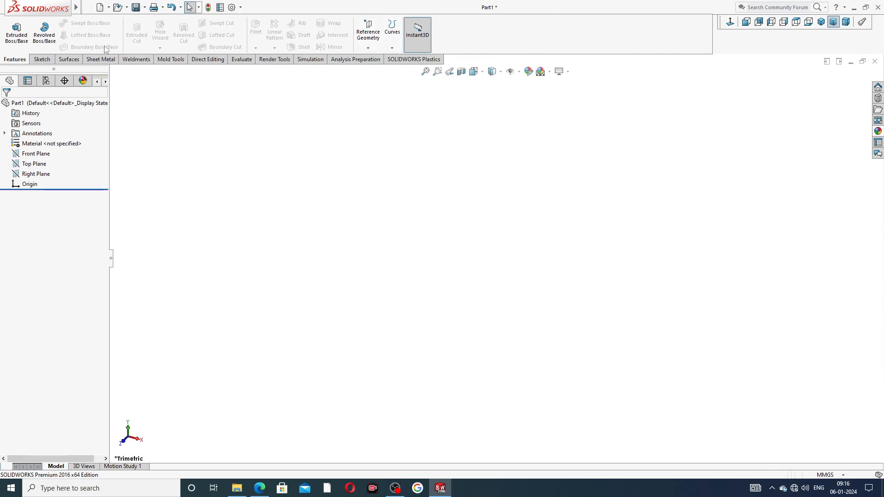
# Sketch on the Front Plane a vertical centerline about 80 mm up from the origin and a horizontal centerline extending left from it.
pyautogui.click(259, 488)
pyautogui.click(43, 155)
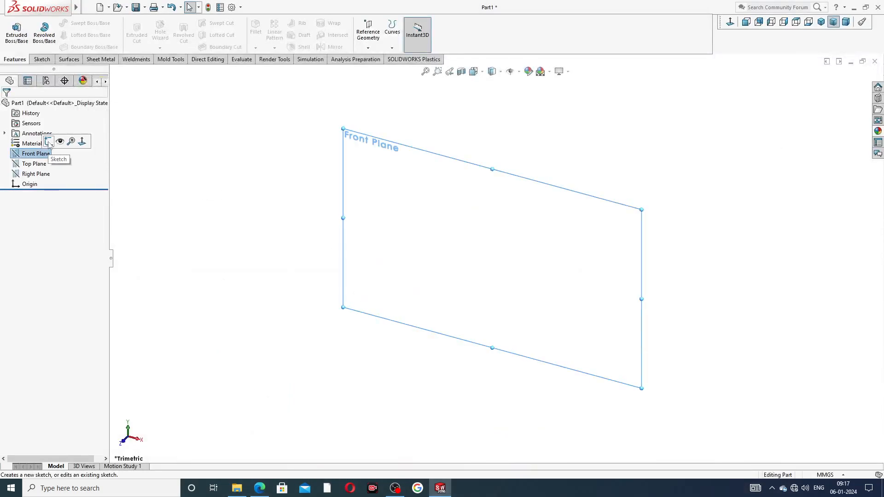
pyautogui.click(51, 146)
pyautogui.click(69, 23)
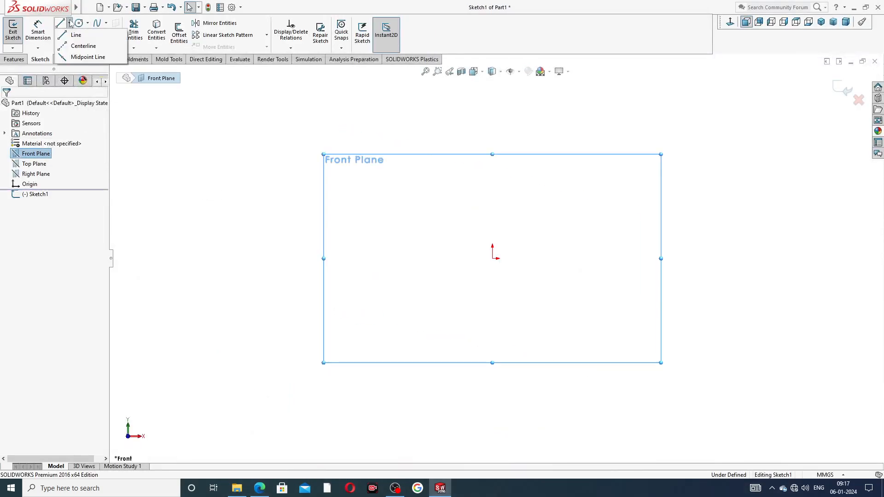
pyautogui.click(82, 47)
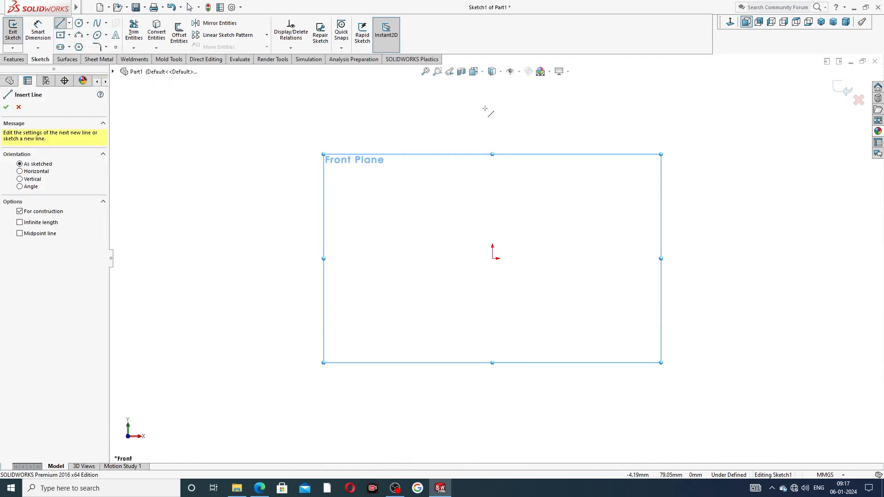
pyautogui.click(492, 258)
pyautogui.click(493, 108)
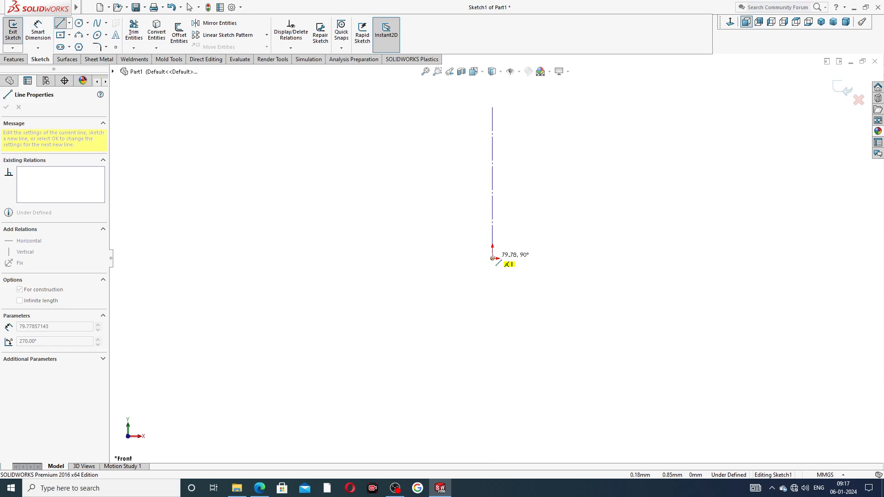
pyautogui.click(492, 258)
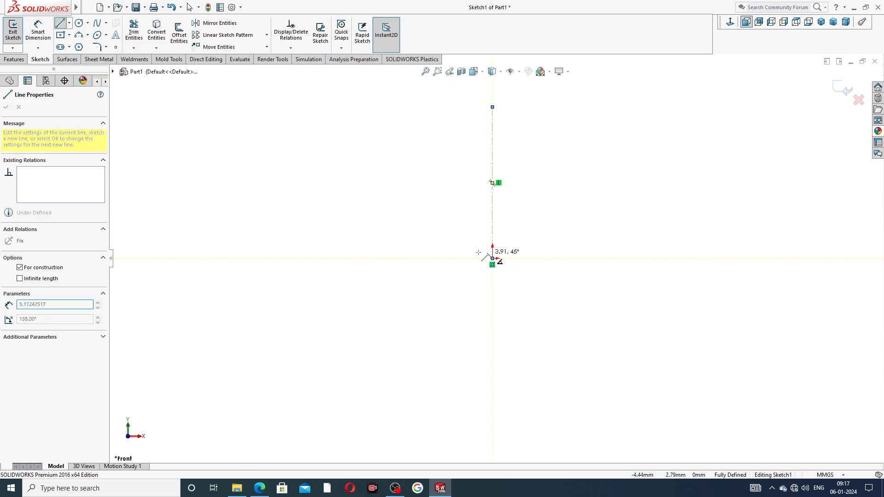
pyautogui.click(351, 258)
pyautogui.rightClick(387, 214)
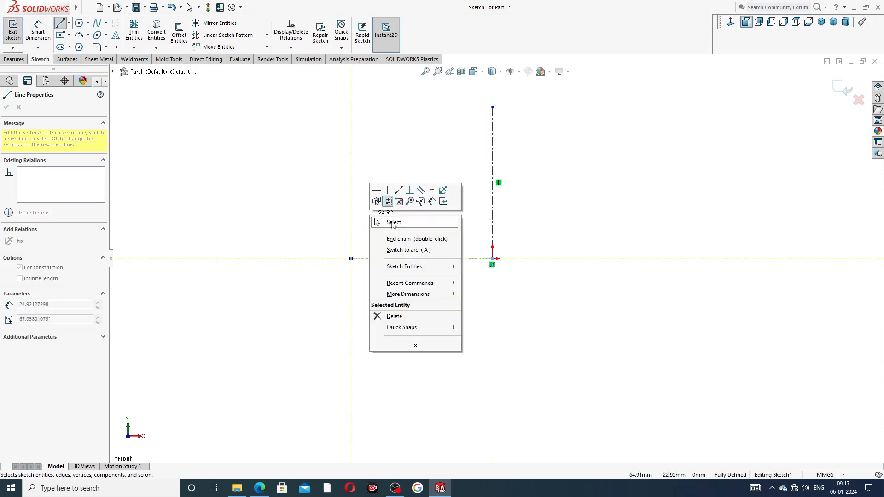
pyautogui.click(393, 225)
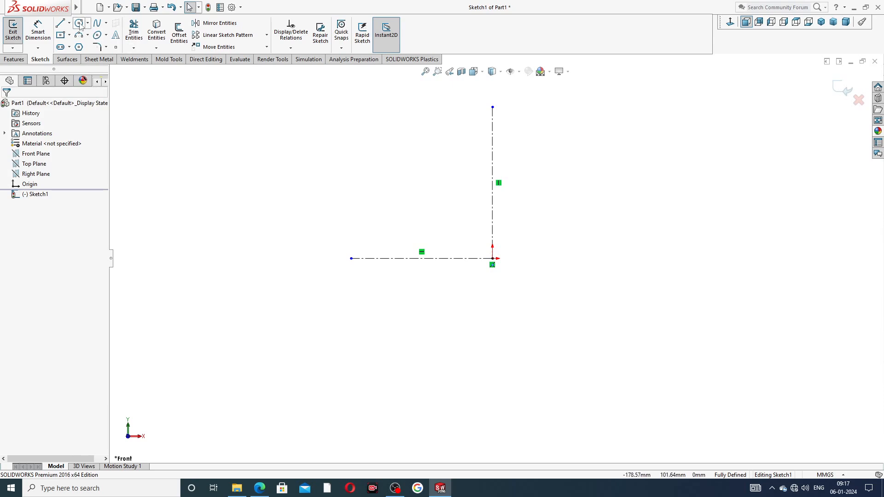
# Sketch a circle of about 34 mm radius centred on the vertical centerline, about 37 mm above the origin.
pyautogui.click(79, 23)
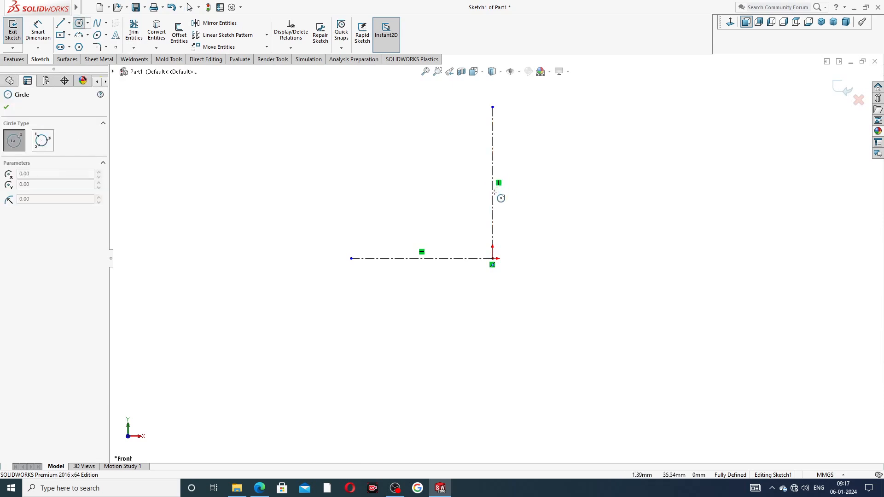
pyautogui.click(492, 188)
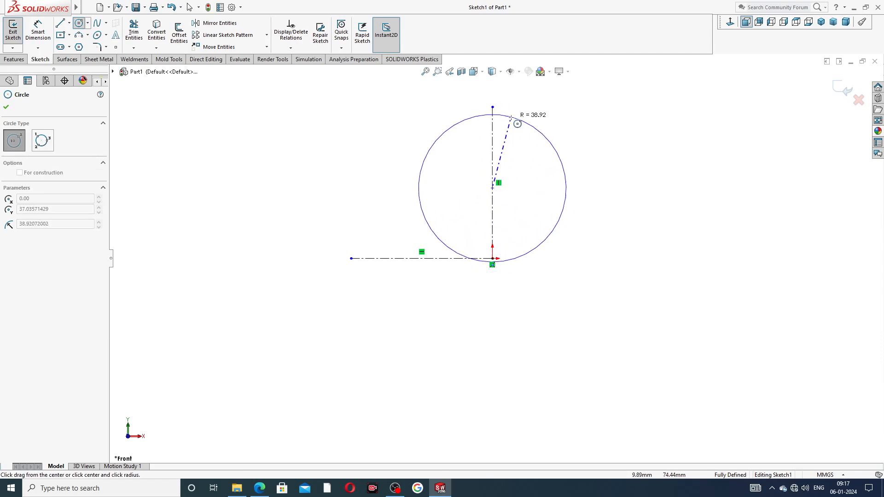
pyautogui.click(511, 126)
pyautogui.rightClick(546, 124)
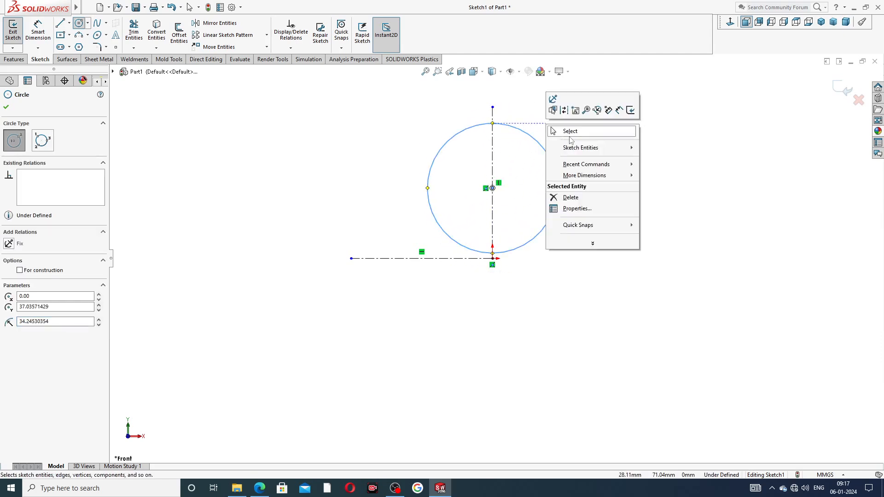
pyautogui.click(570, 132)
# Dimension the circle's diameter as 37 mm.
pyautogui.click(38, 32)
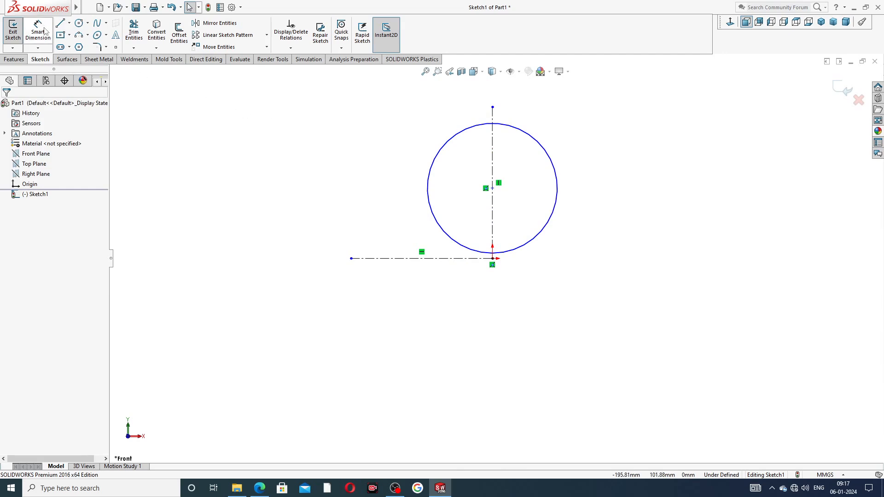
pyautogui.click(530, 138)
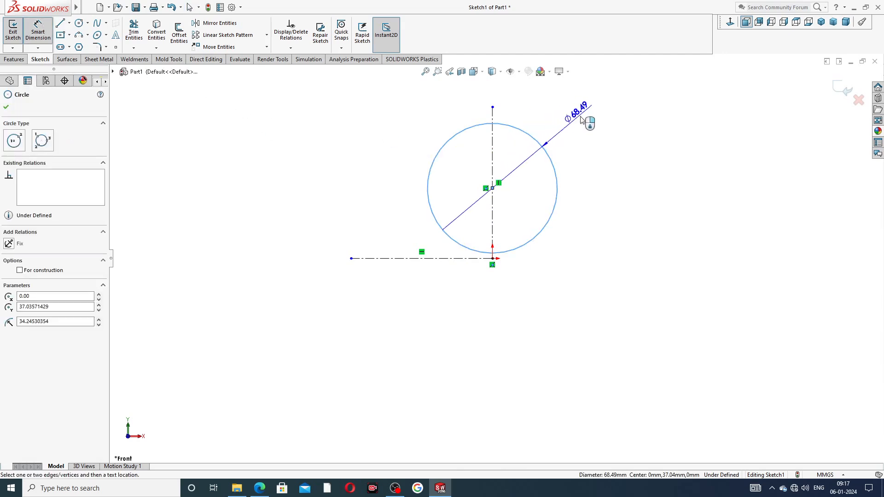
pyautogui.click(585, 121)
pyautogui.write('3')
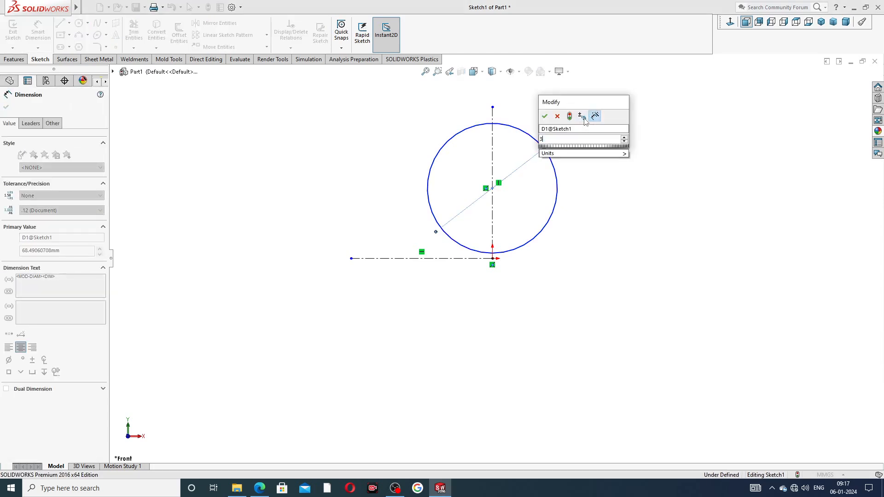
pyautogui.write('7')
pyautogui.press('Return')
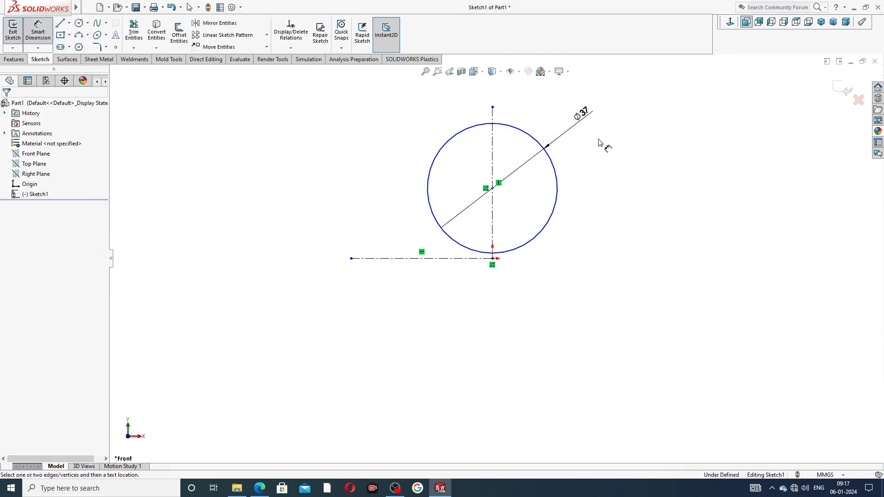
# Dimension the vertical distance between the circle's centre and the origin as 15.2319 mm.
pyautogui.click(493, 189)
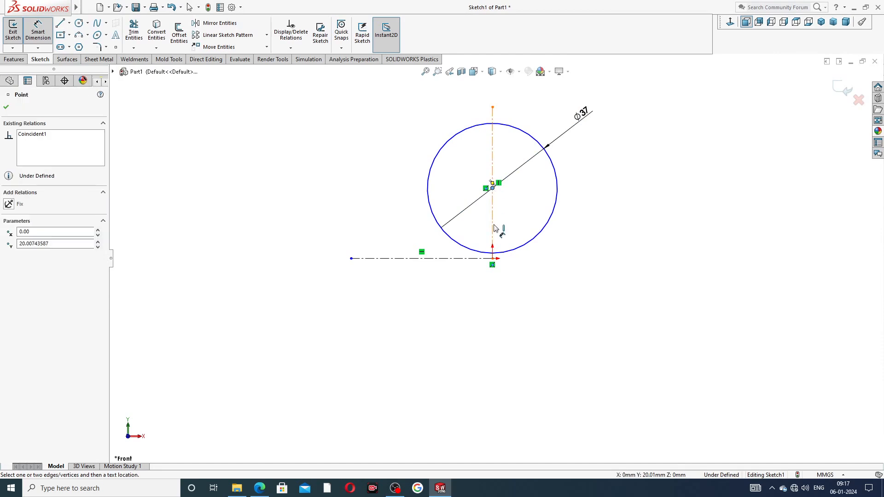
pyautogui.click(493, 258)
pyautogui.click(581, 230)
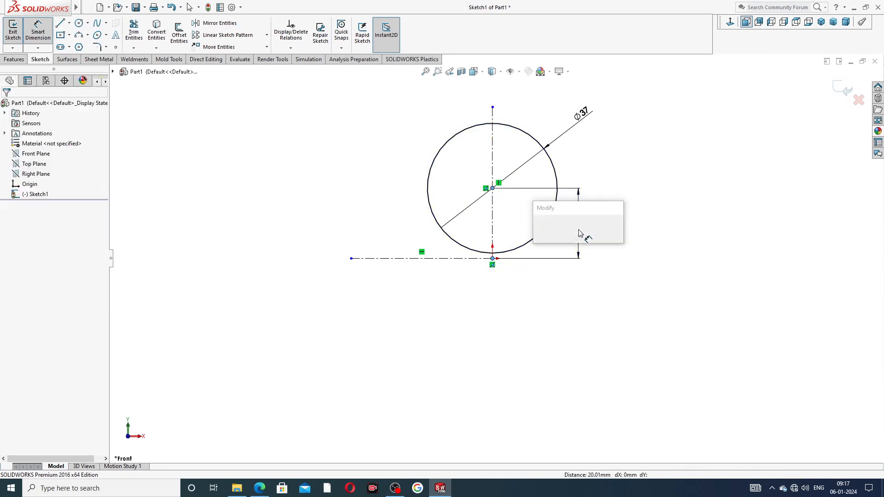
pyautogui.write('15')
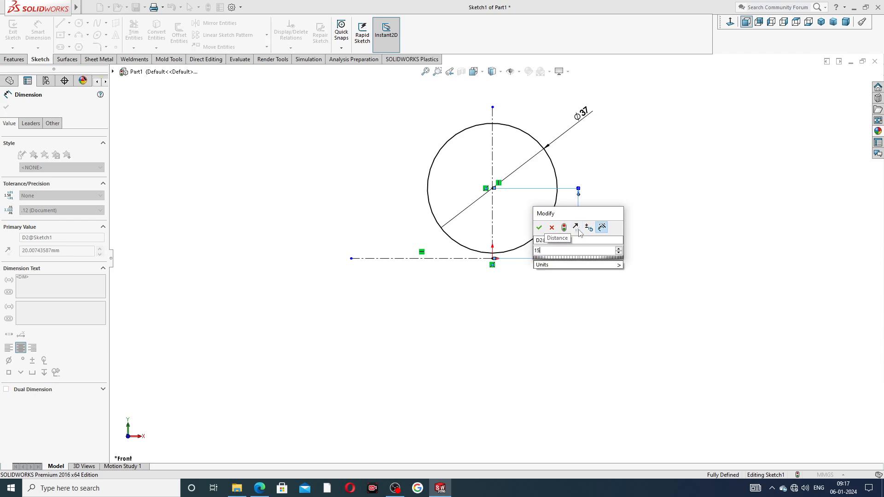
pyautogui.write('.2319')
pyautogui.press('Return')
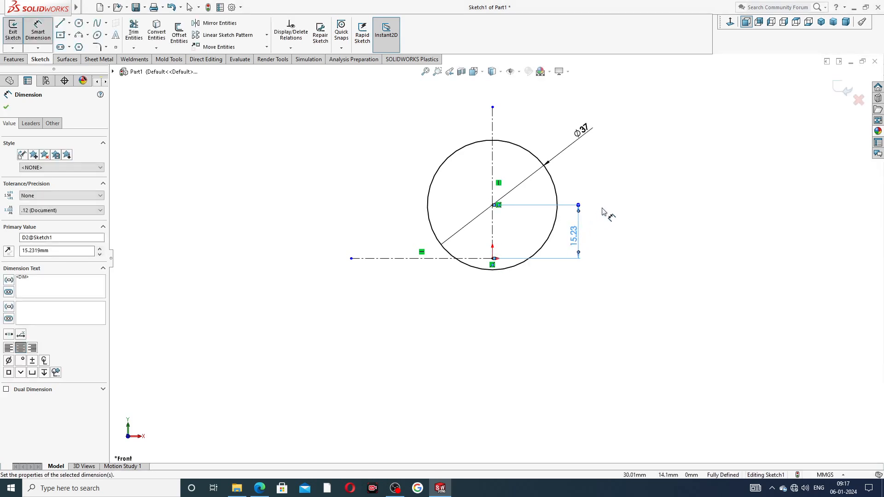
pyautogui.scroll(-2, 512, 234)
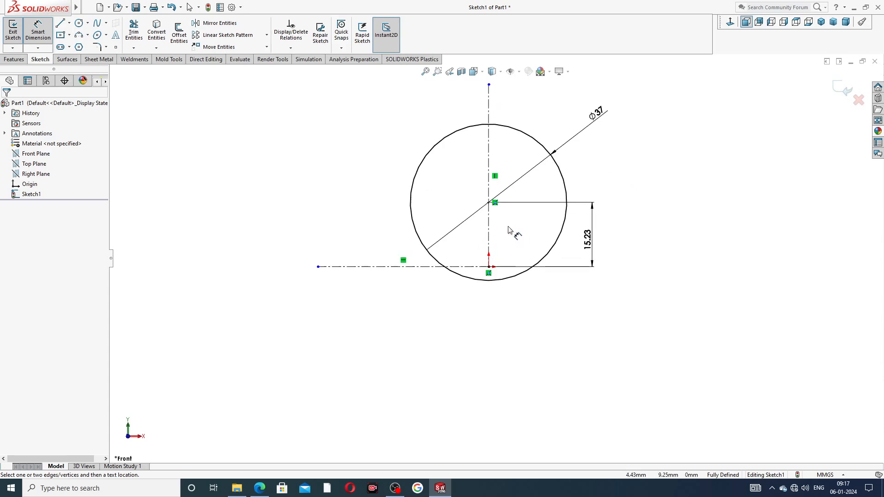
pyautogui.rightClick(256, 145)
pyautogui.click(275, 152)
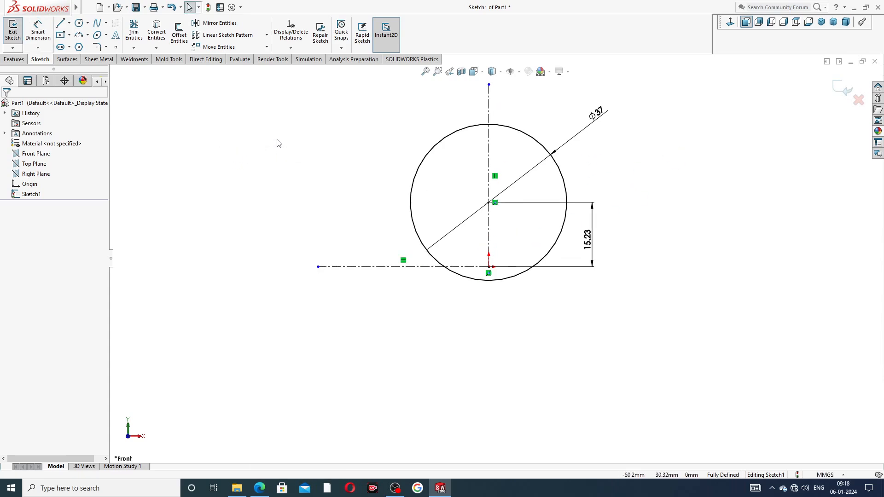
pyautogui.rightClick(278, 143)
pyautogui.click(247, 119)
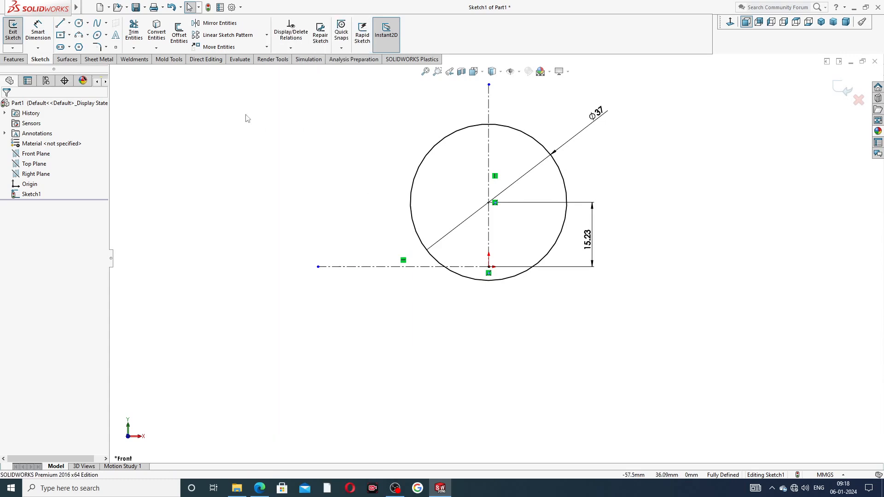
pyautogui.click(79, 22)
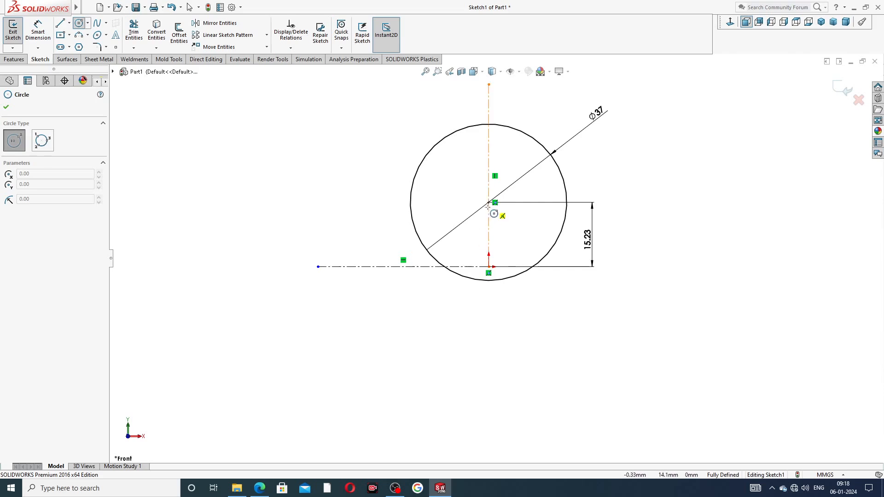
pyautogui.click(488, 203)
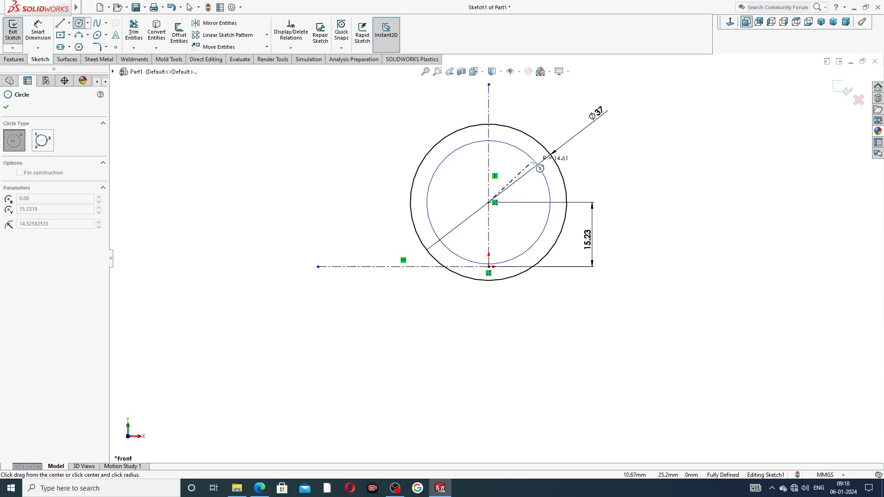
pyautogui.press('Escape')
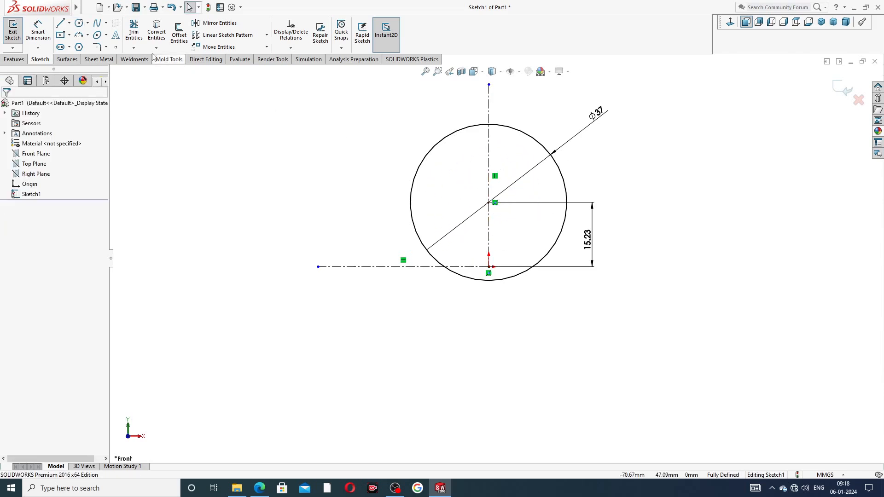
# Sketch a second circle of about 14 mm radius centred on the origin.
pyautogui.click(80, 23)
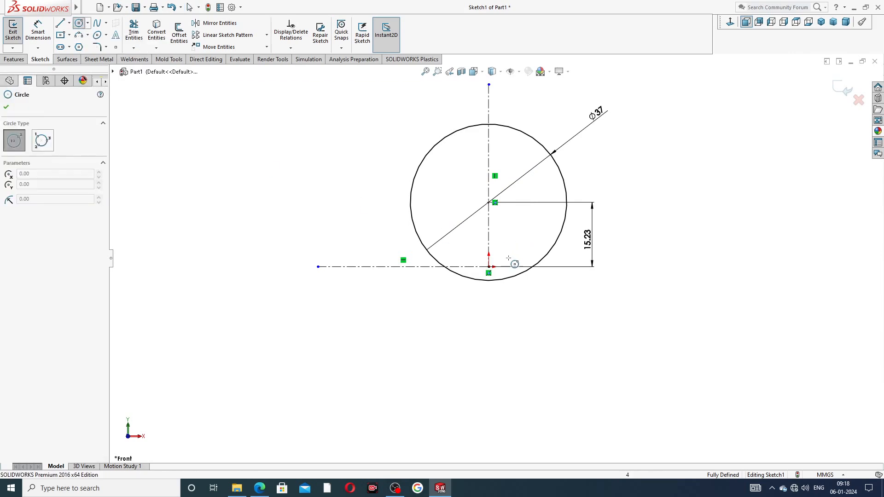
pyautogui.click(489, 268)
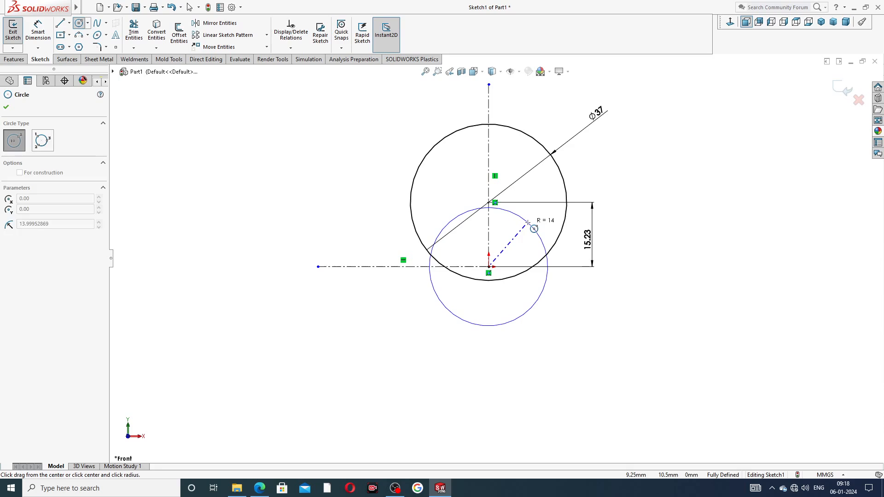
pyautogui.click(530, 226)
pyautogui.rightClick(635, 171)
pyautogui.click(659, 177)
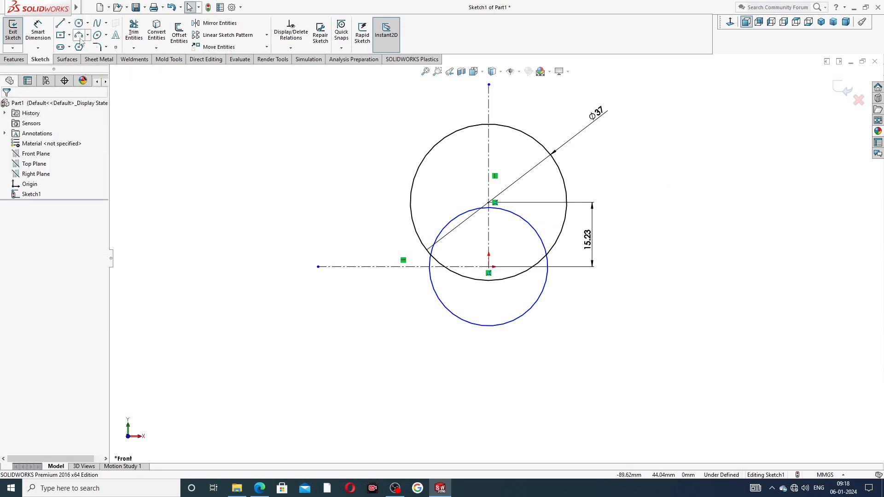
# Dimension the origin-centred circle's diameter as 30 mm.
pyautogui.click(538, 230)
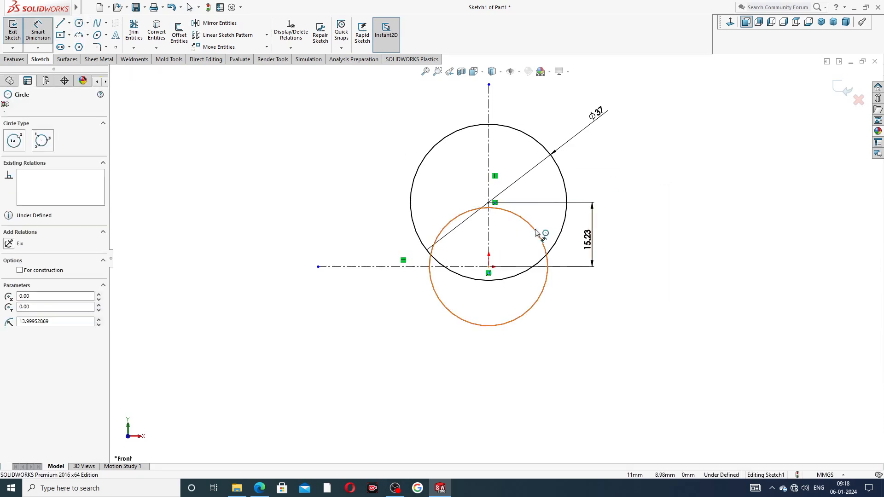
pyautogui.click(622, 262)
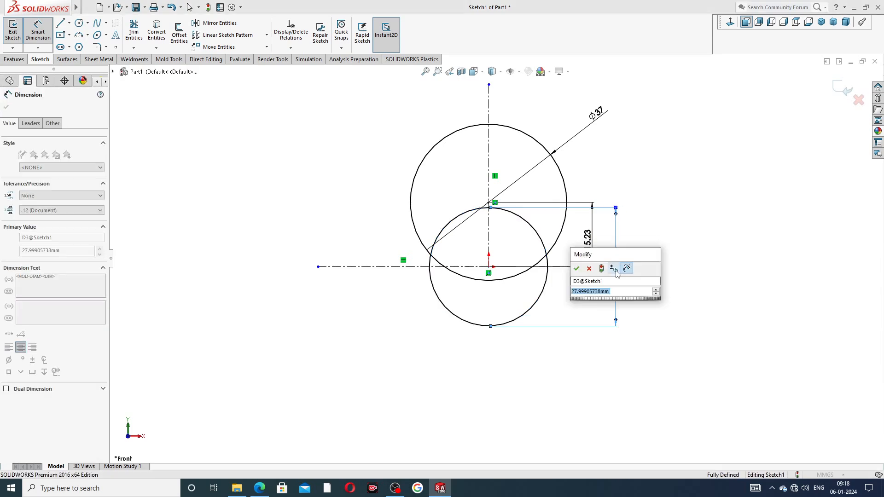
pyautogui.write('30')
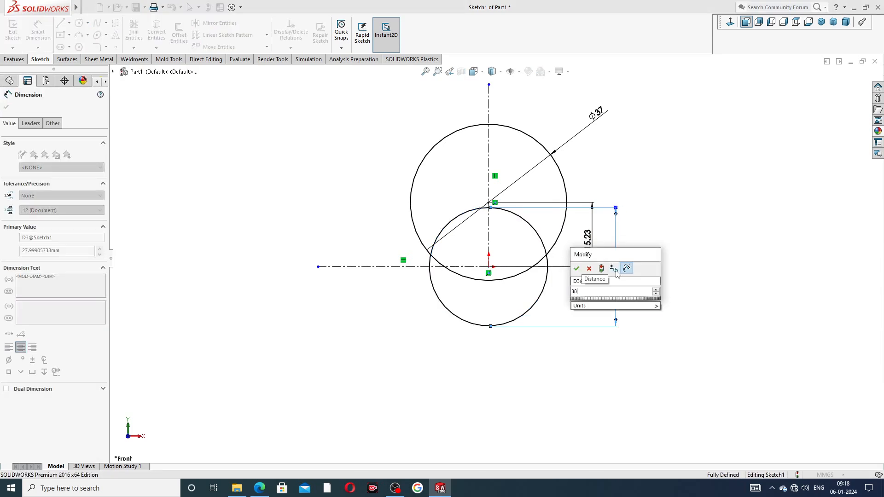
pyautogui.press('Return')
pyautogui.click(662, 207)
pyautogui.rightClick(654, 163)
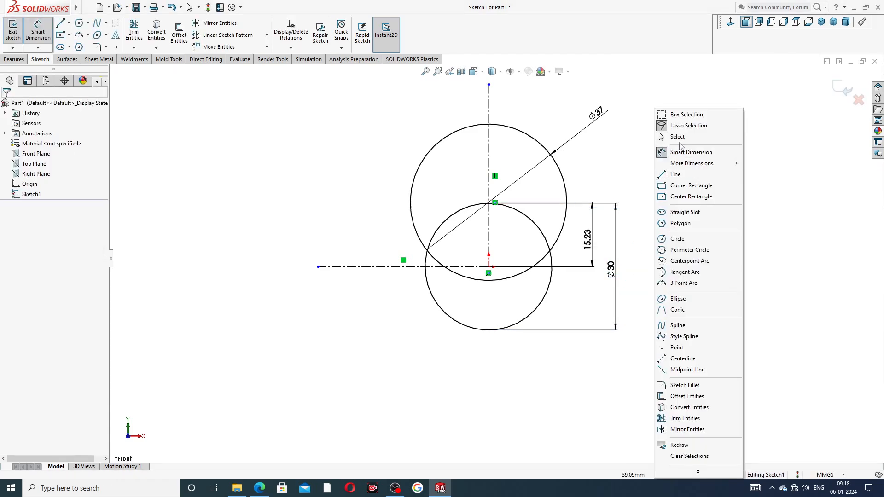
pyautogui.click(679, 137)
# Mirror the 37 mm circle about the horizontal centerline, keeping the original.
pyautogui.click(219, 23)
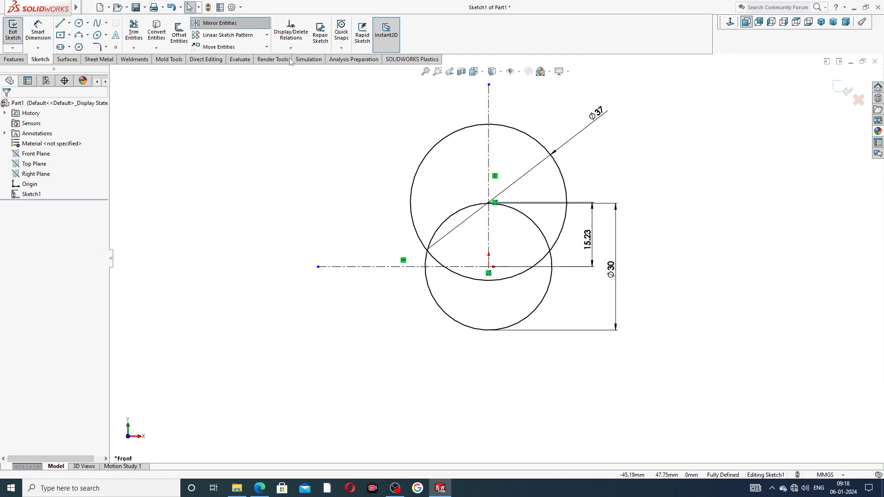
pyautogui.click(515, 132)
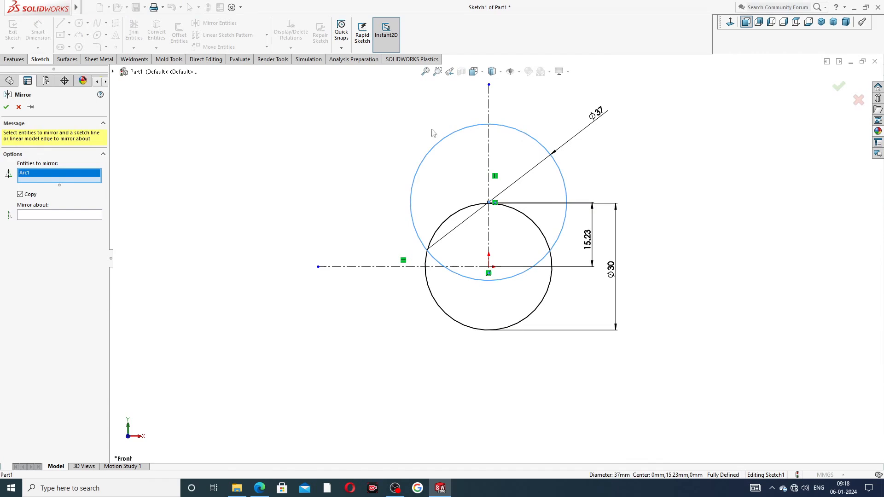
pyautogui.click(59, 215)
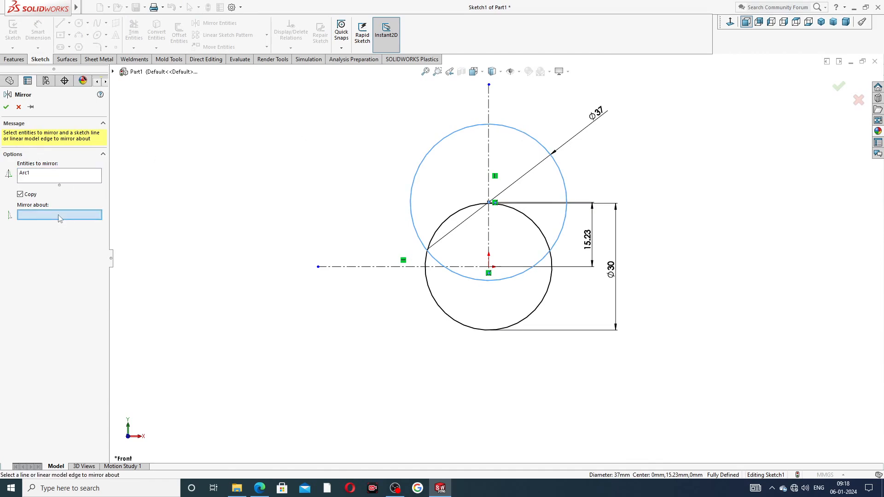
pyautogui.click(444, 266)
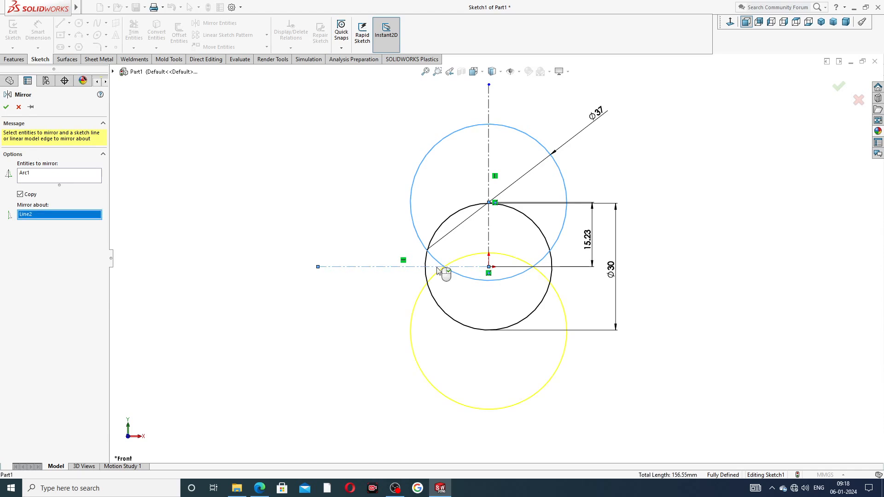
pyautogui.click(6, 107)
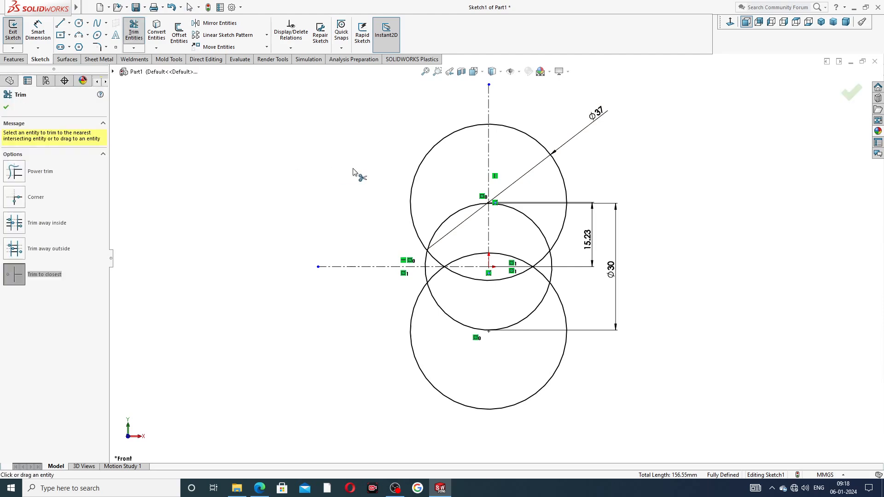
# Trim the overlapping inner arcs of the three circles to the closest intersection, leaving one closed figure-eight outline with short 30 mm diameter waist arcs.
pyautogui.click(477, 328)
pyautogui.click(483, 282)
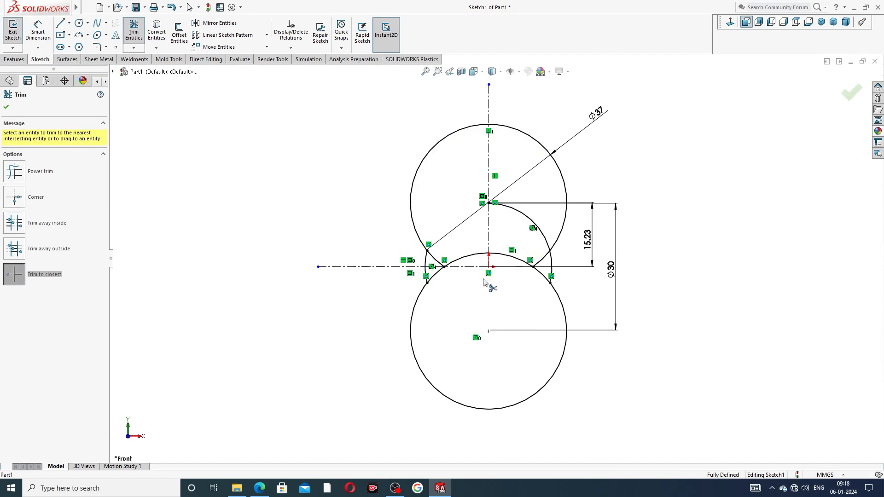
pyautogui.click(478, 259)
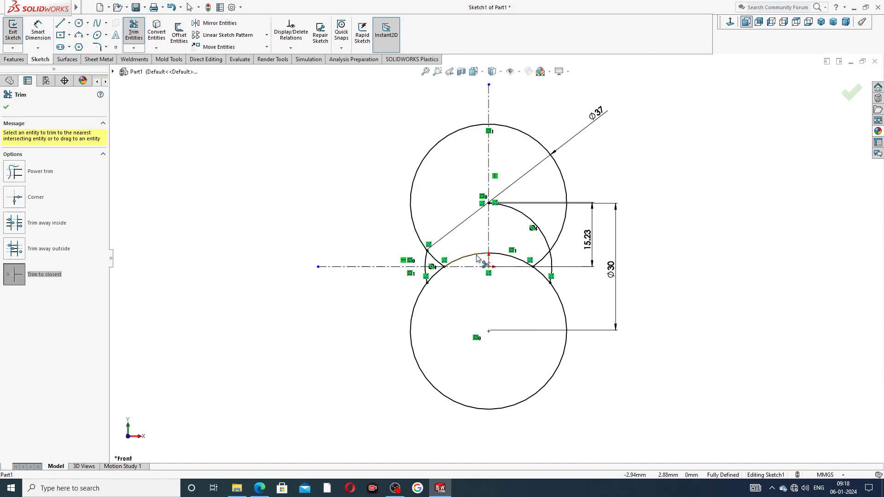
pyautogui.click(530, 260)
pyautogui.click(537, 255)
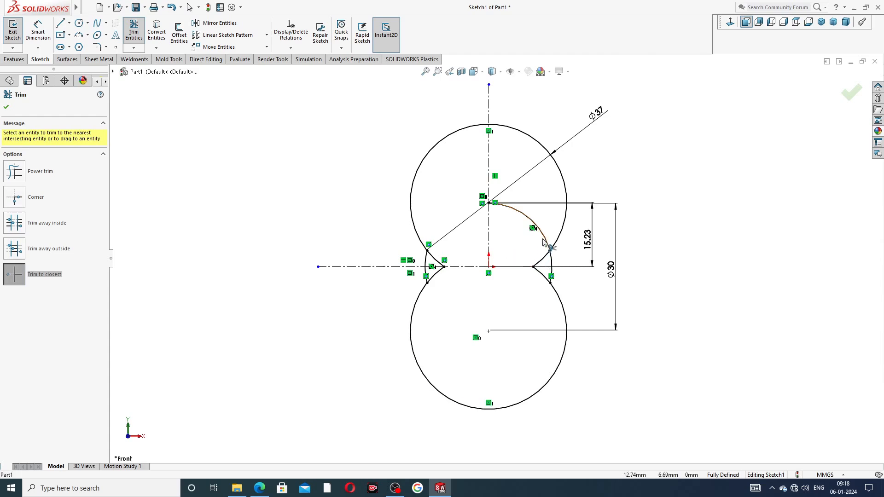
pyautogui.click(541, 261)
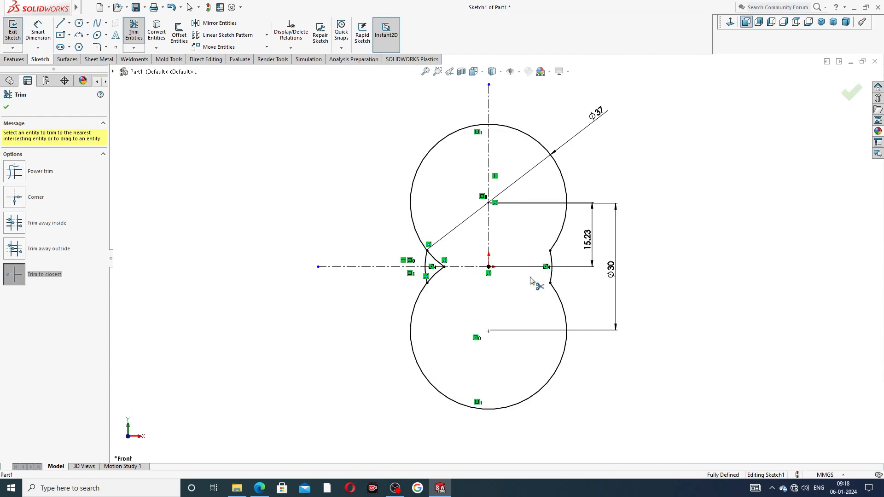
pyautogui.click(540, 273)
pyautogui.click(438, 275)
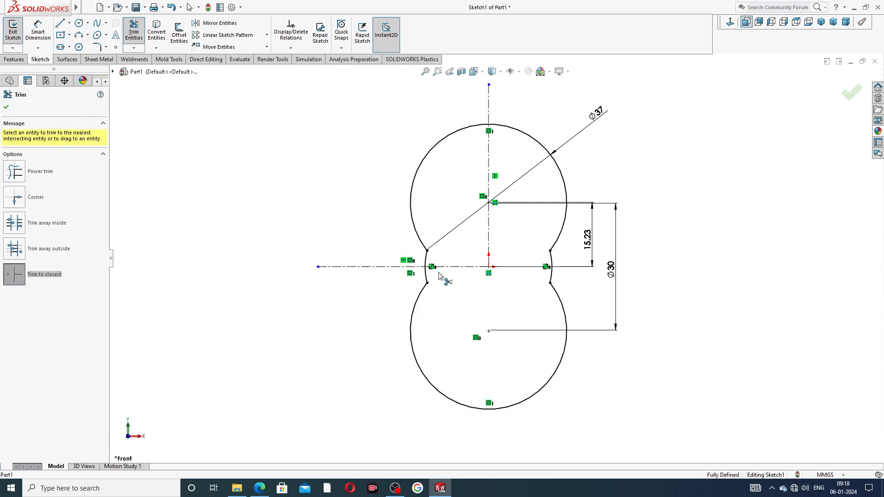
pyautogui.rightClick(656, 131)
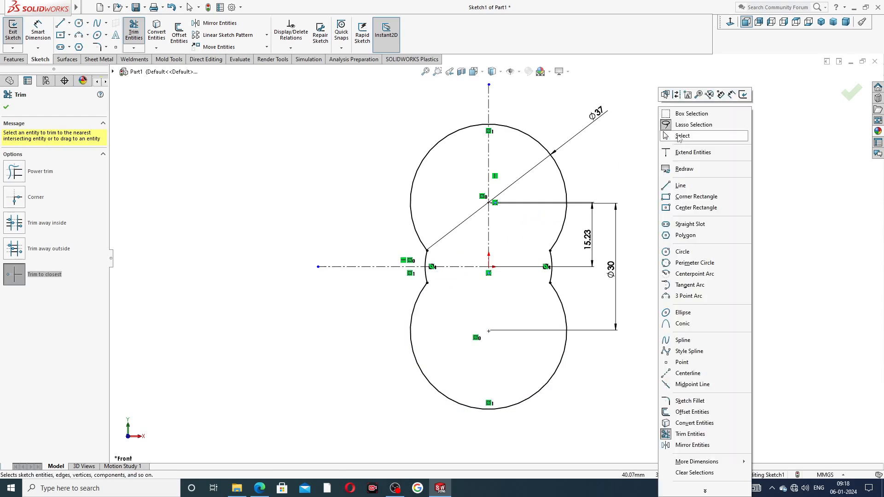
# Move the 37 mm diameter, 15.23 mm and 30 mm diameter dimensions closer to the figure-eight outline.
pyautogui.click(679, 135)
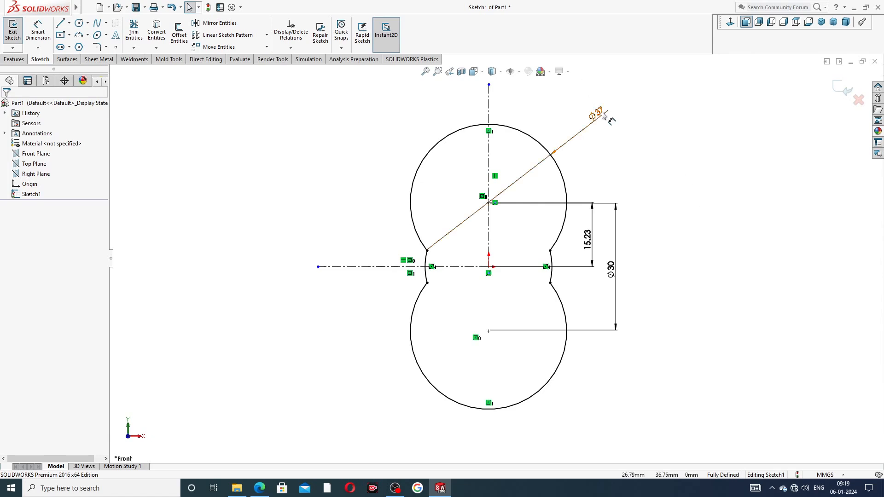
pyautogui.moveTo(603, 115); pyautogui.dragTo(560, 111)
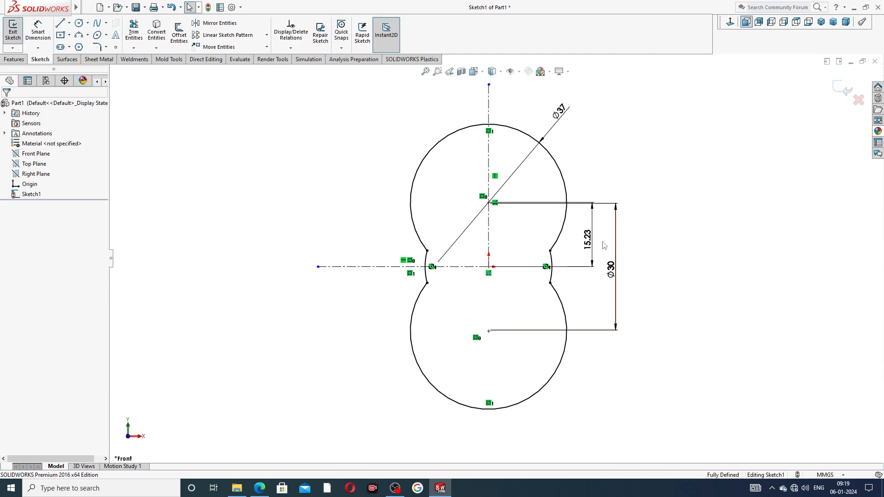
pyautogui.moveTo(593, 244); pyautogui.dragTo(584, 244)
pyautogui.moveTo(611, 274); pyautogui.dragTo(606, 272)
pyautogui.rightClick(617, 138)
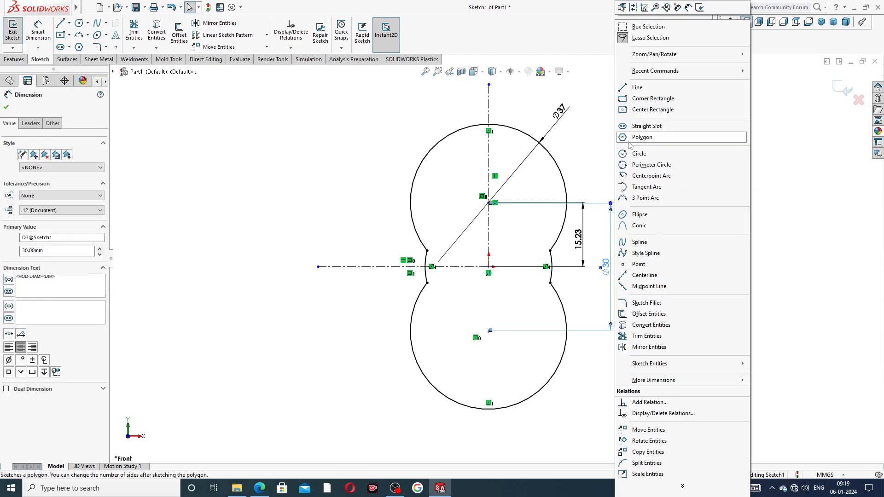
pyautogui.click(781, 154)
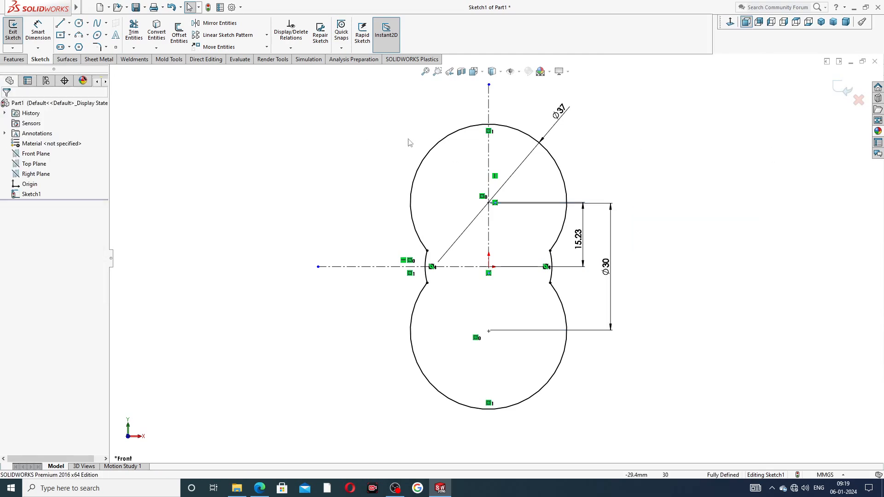
pyautogui.scroll(3, 519, 157)
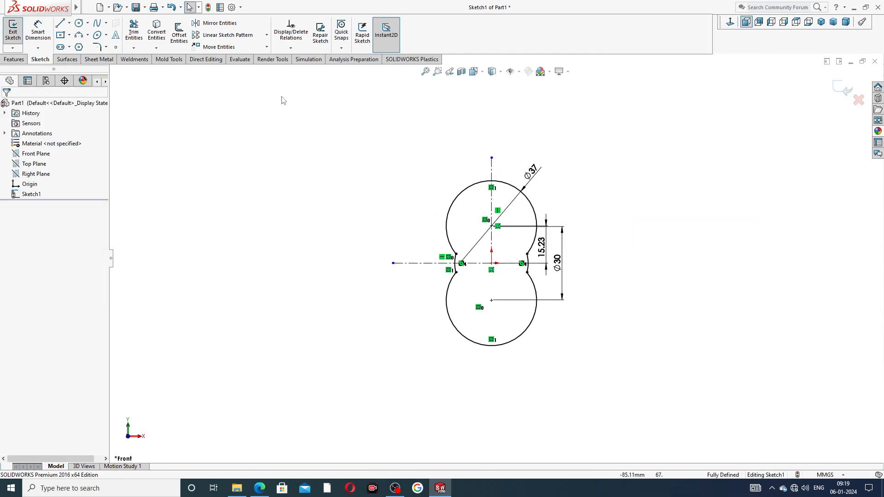
# Consult the PART-12 hydraulic body PDF drawing, and sketch an origin-centred arc of about 63 mm radius above the figure-eight outline.
pyautogui.click(88, 36)
pyautogui.click(259, 489)
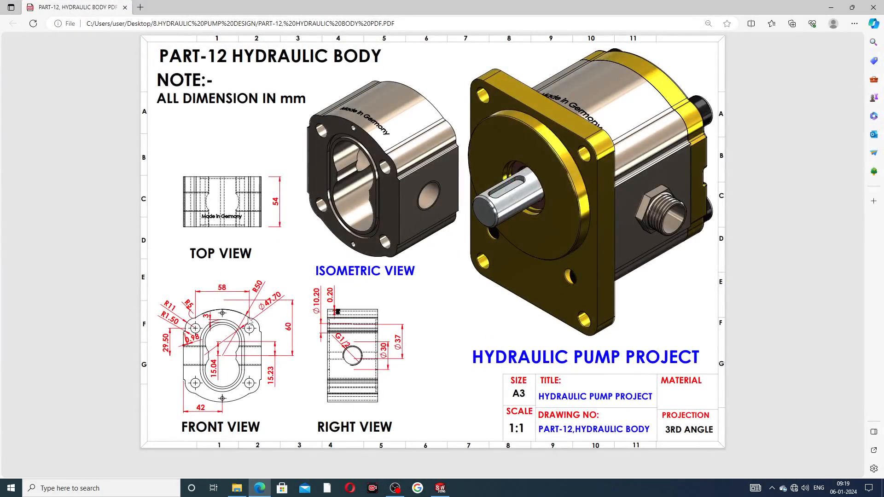
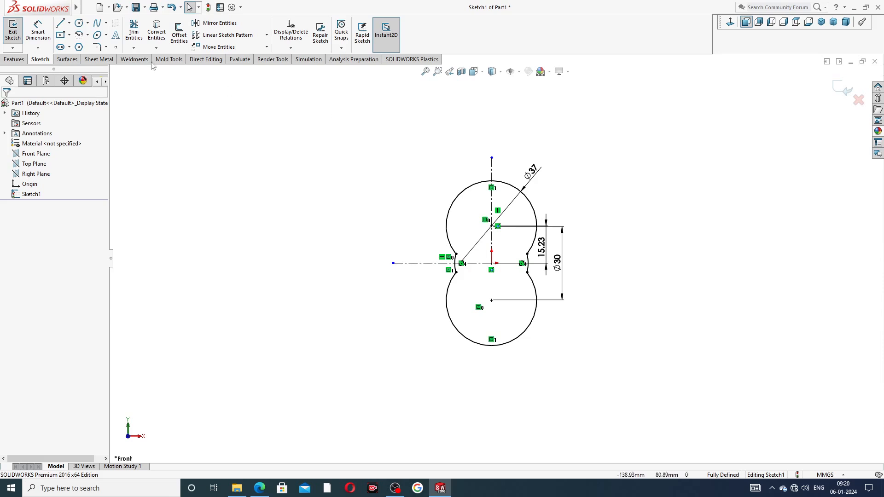
pyautogui.click(83, 35)
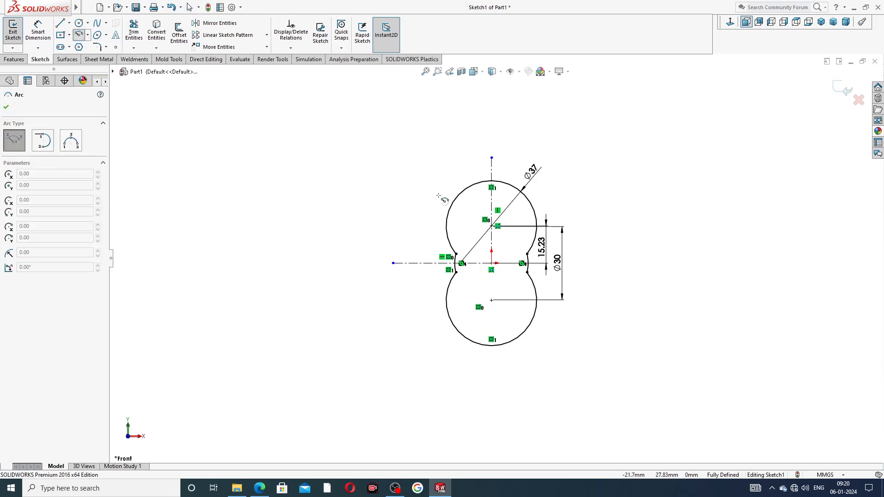
pyautogui.click(491, 269)
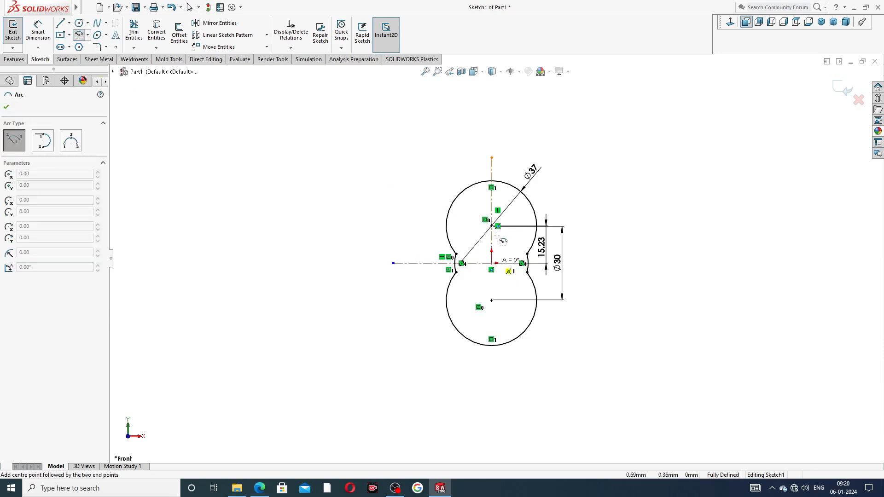
pyautogui.click(431, 122)
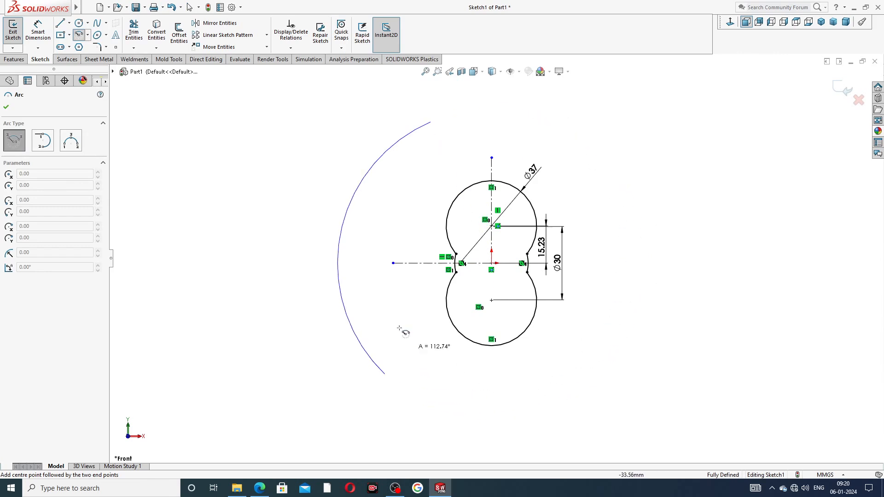
pyautogui.click(559, 127)
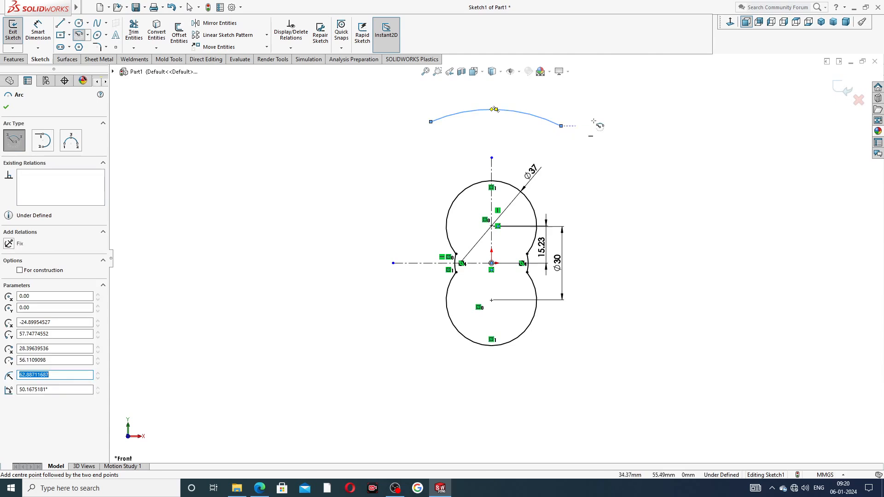
pyautogui.rightClick(650, 121)
pyautogui.click(652, 124)
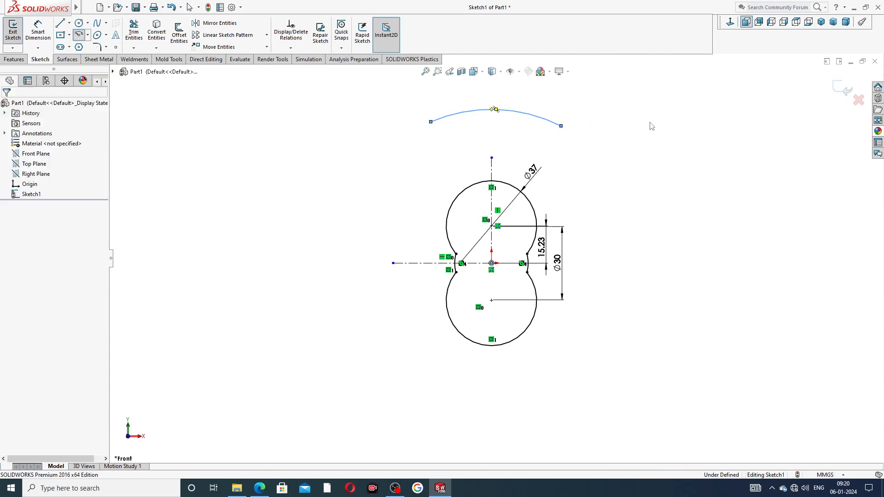
# Add a horizontal relation between the two endpoints of the arc above the figure-eight outline.
pyautogui.click(432, 124)
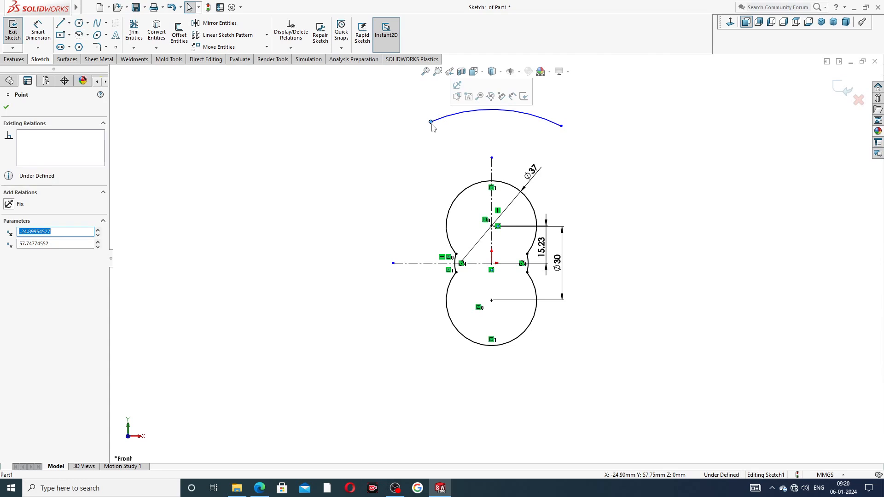
pyautogui.keyDown('ctrl'); pyautogui.click(562, 127); pyautogui.keyUp('ctrl')
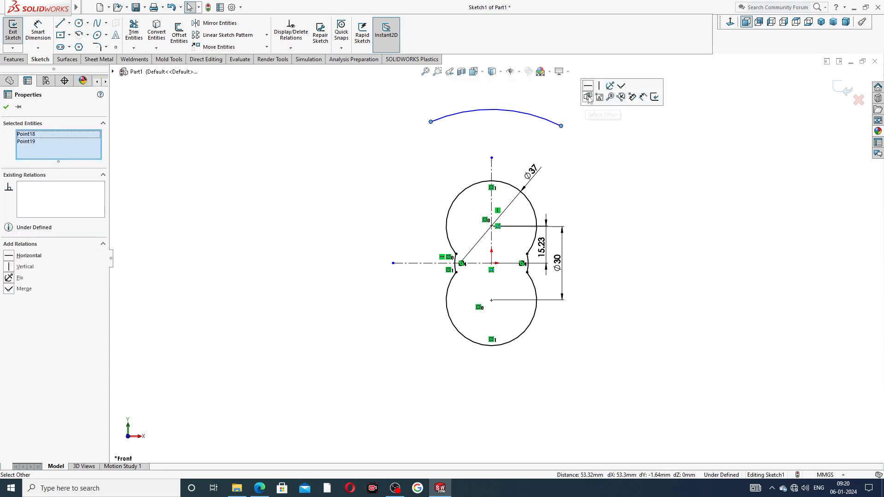
pyautogui.click(588, 85)
pyautogui.click(531, 131)
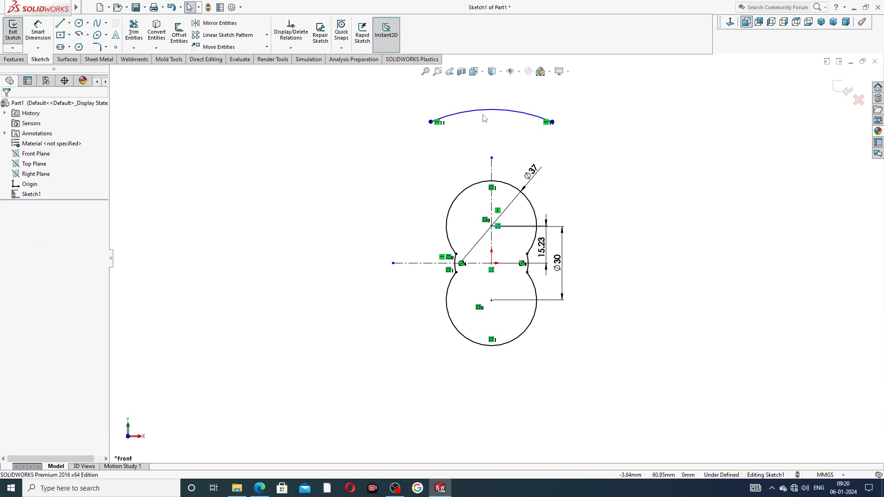
# Dimension the radius of the arc above the figure-eight outline as 50 mm.
pyautogui.click(38, 31)
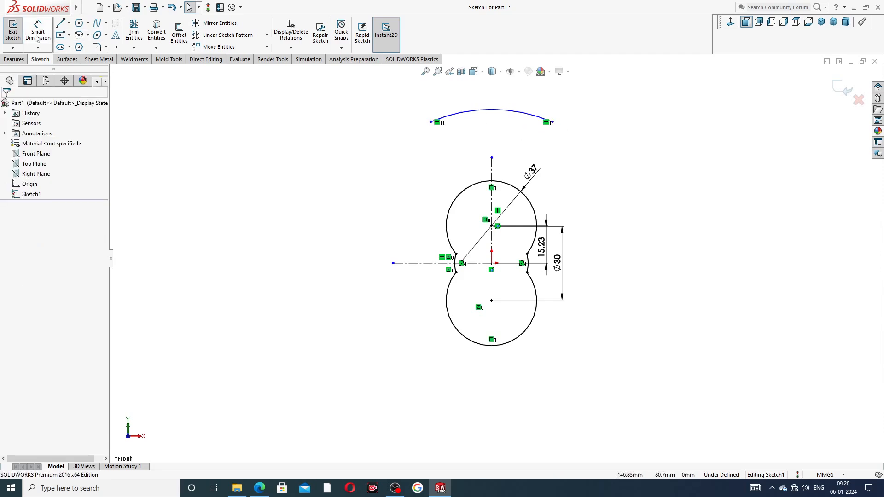
pyautogui.click(484, 110)
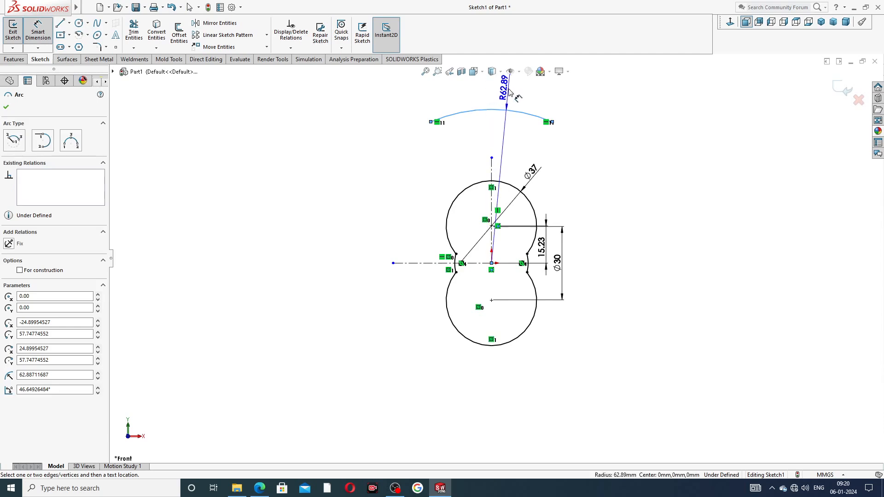
pyautogui.click(512, 97)
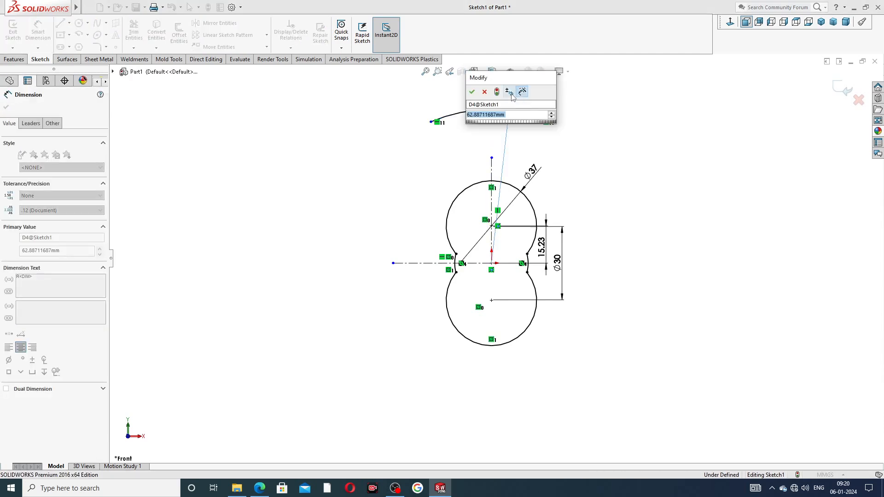
pyautogui.write('50')
pyautogui.press('Return')
pyautogui.click(539, 113)
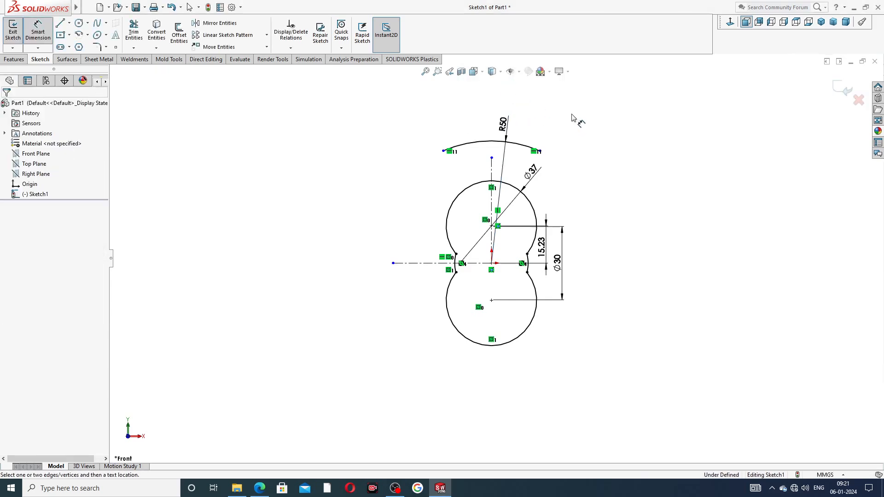
pyautogui.rightClick(565, 108)
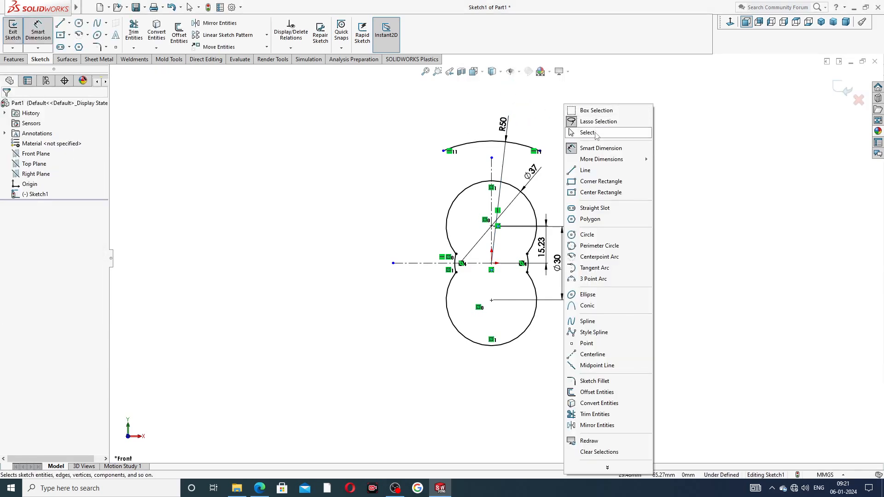
pyautogui.click(595, 132)
# Sketch a circle of about 3.6 mm radius directly below the left end of the 50 mm arc.
pyautogui.scroll(-2, 504, 152)
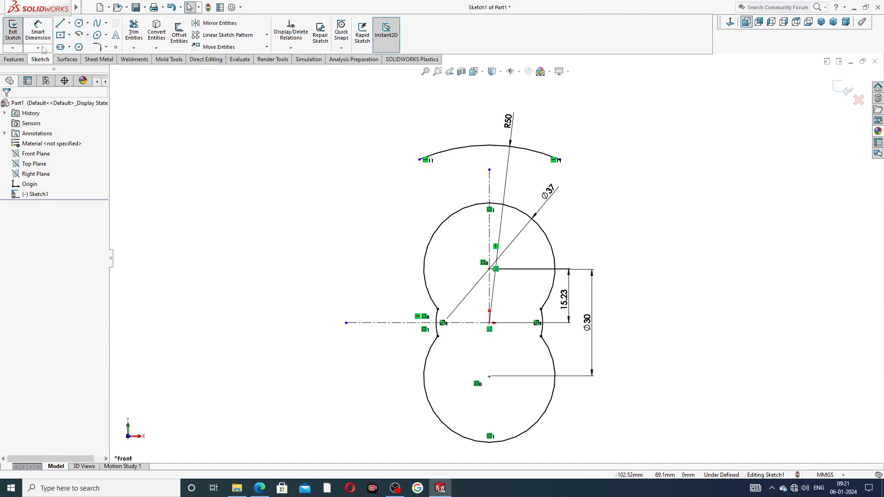
pyautogui.click(78, 22)
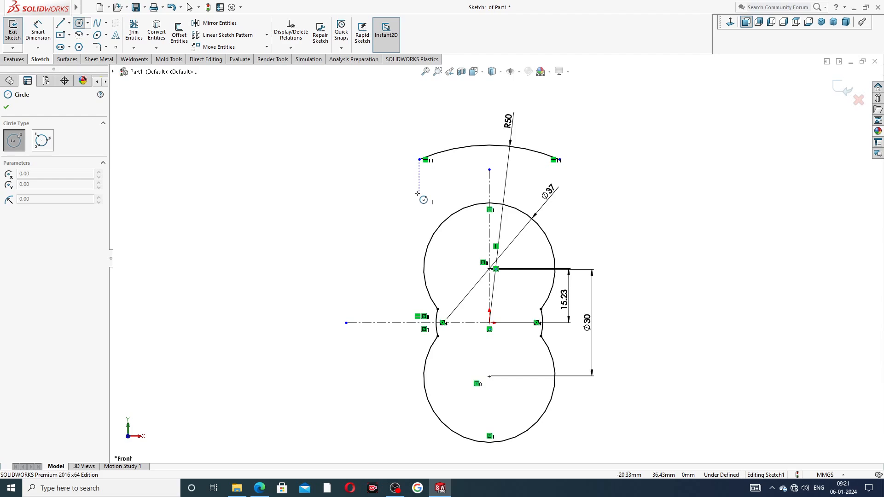
pyautogui.moveTo(419, 194); pyautogui.dragTo(431, 193)
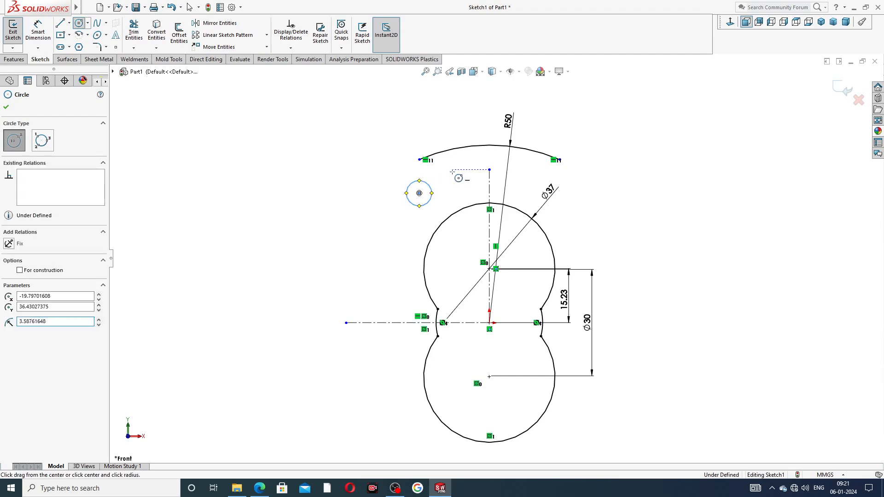
pyautogui.rightClick(452, 172)
pyautogui.click(470, 178)
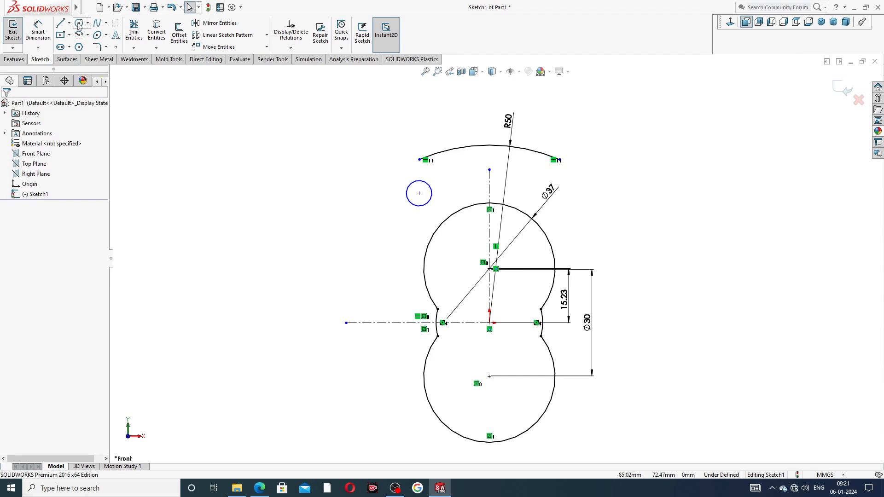
# Sketch a circle of about 2 mm radius directly below the right end of the 50 mm arc.
pyautogui.click(69, 35)
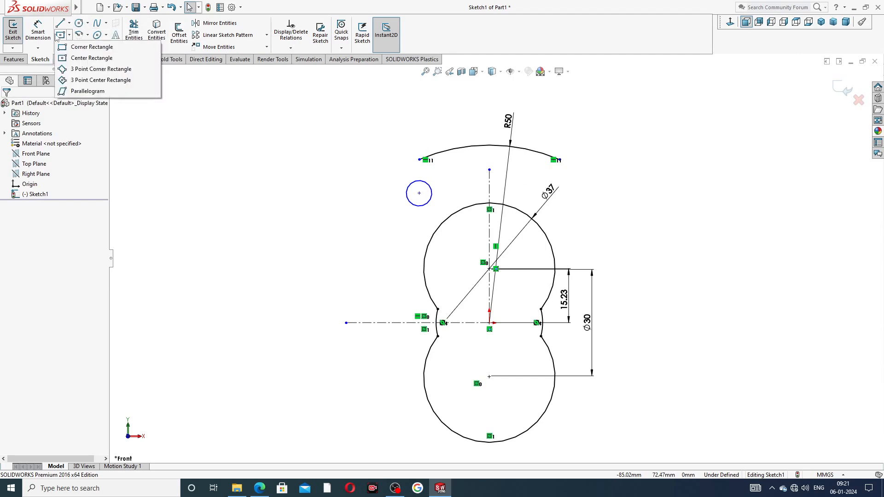
pyautogui.click(79, 23)
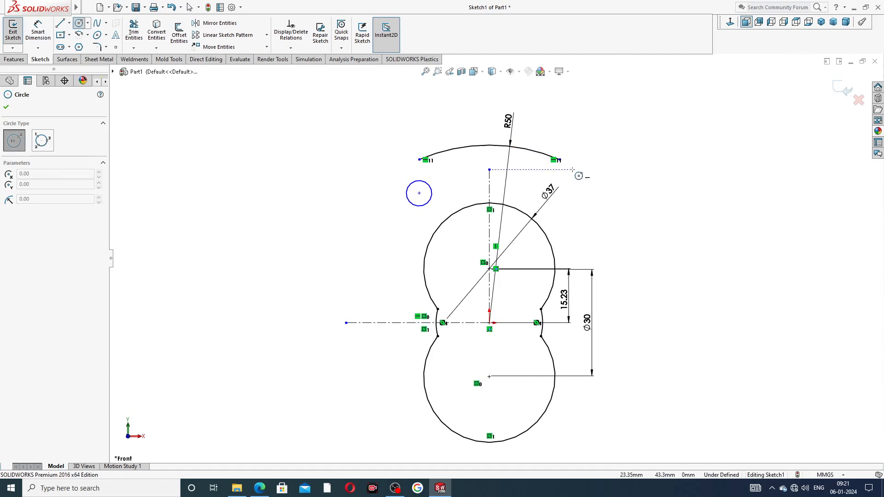
pyautogui.scroll(-4, 573, 170)
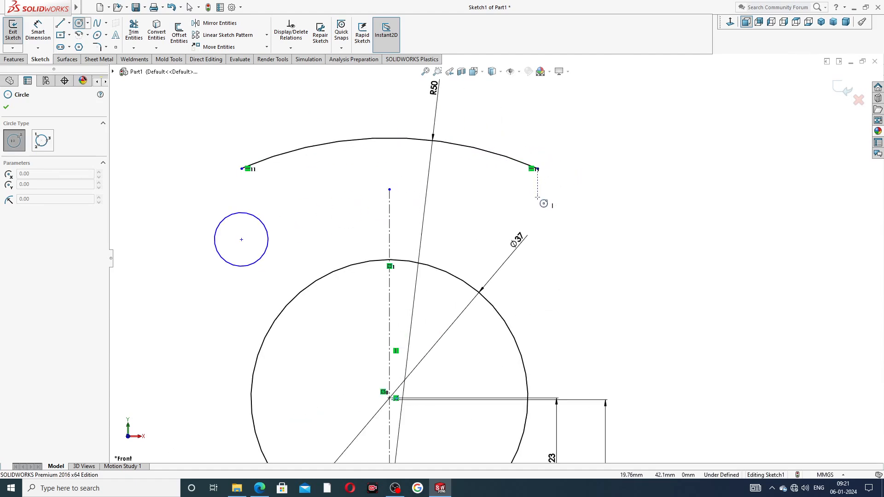
pyautogui.click(538, 198)
pyautogui.click(548, 186)
pyautogui.rightClick(602, 117)
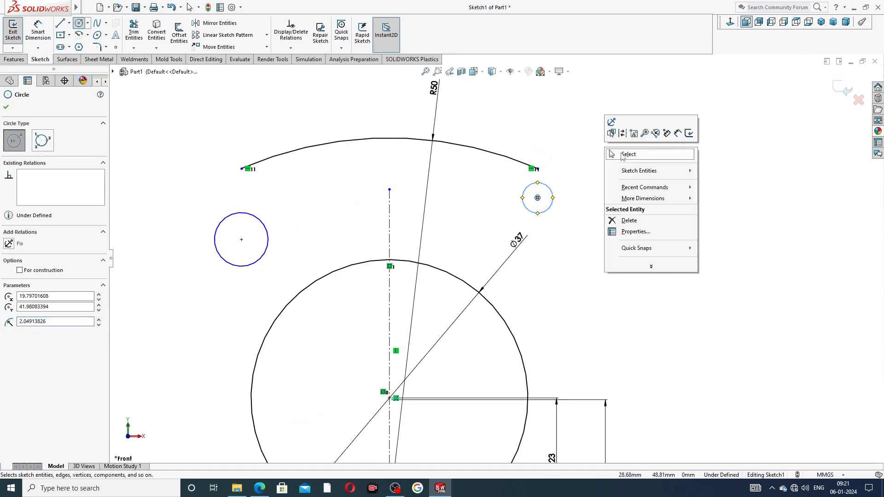
pyautogui.click(626, 156)
# Make the two small circles below the arc equal in size and align their centres horizontally.
pyautogui.click(264, 223)
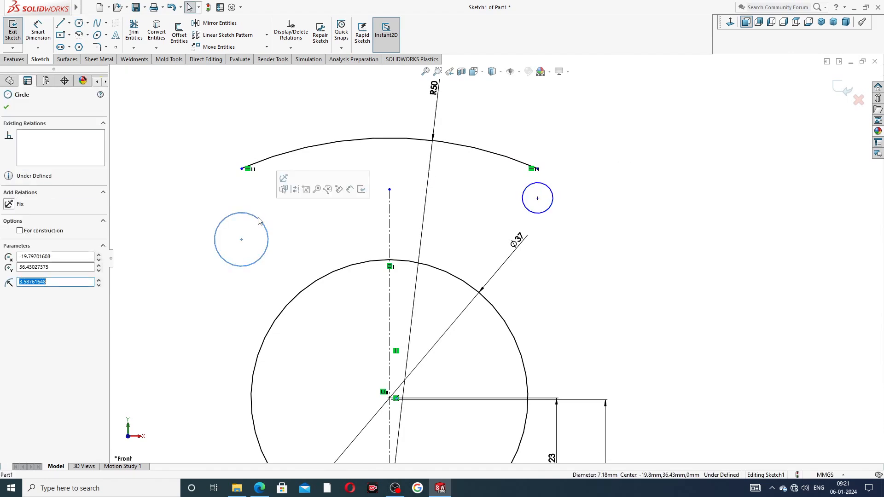
pyautogui.keyDown('ctrl'); pyautogui.click(554, 206); pyautogui.keyUp('ctrl')
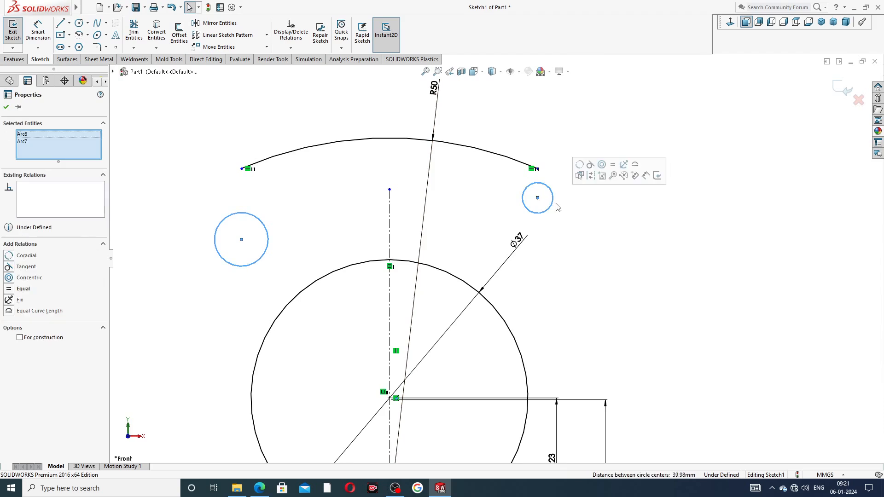
pyautogui.click(613, 165)
pyautogui.click(461, 195)
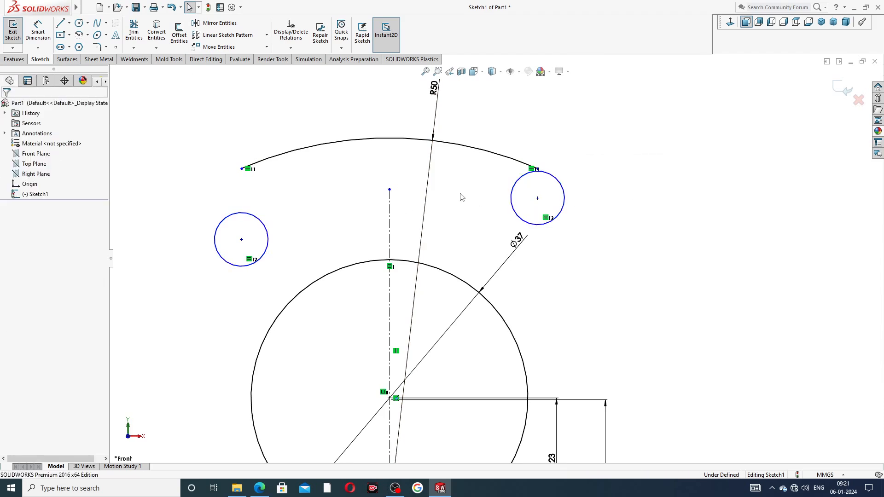
pyautogui.click(241, 240)
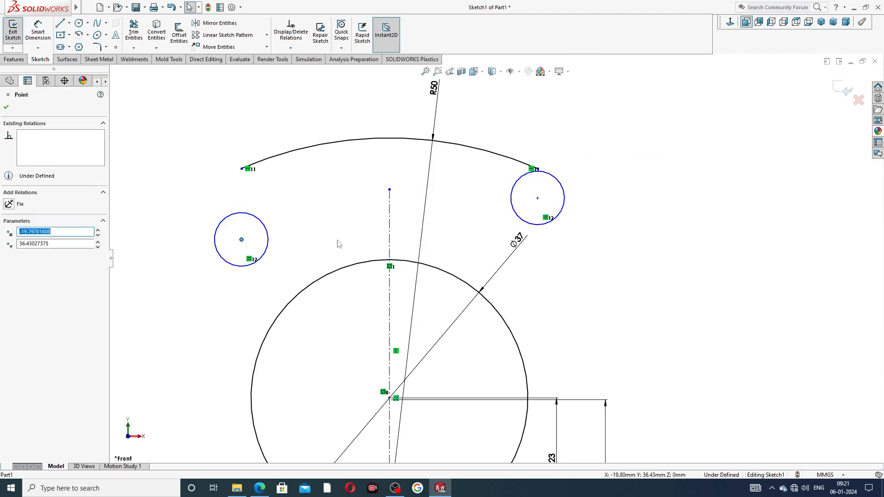
pyautogui.keyDown('ctrl'); pyautogui.click(537, 199); pyautogui.keyUp('ctrl')
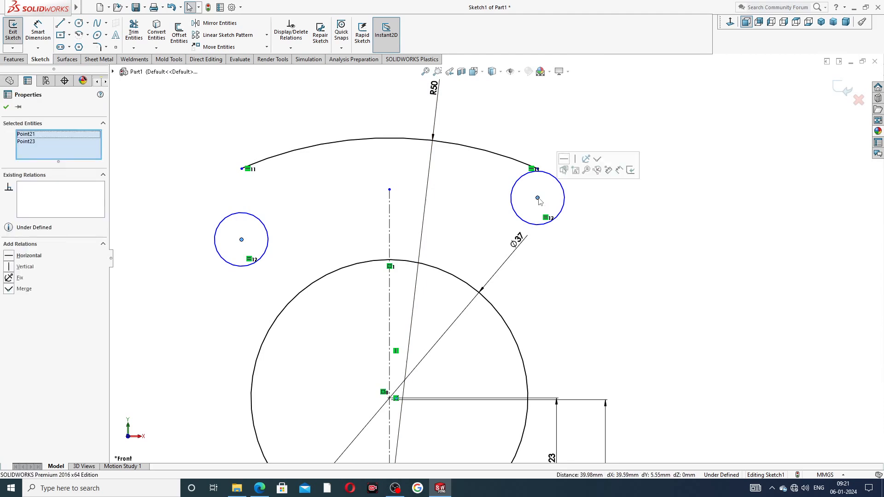
pyautogui.click(564, 158)
pyautogui.click(562, 124)
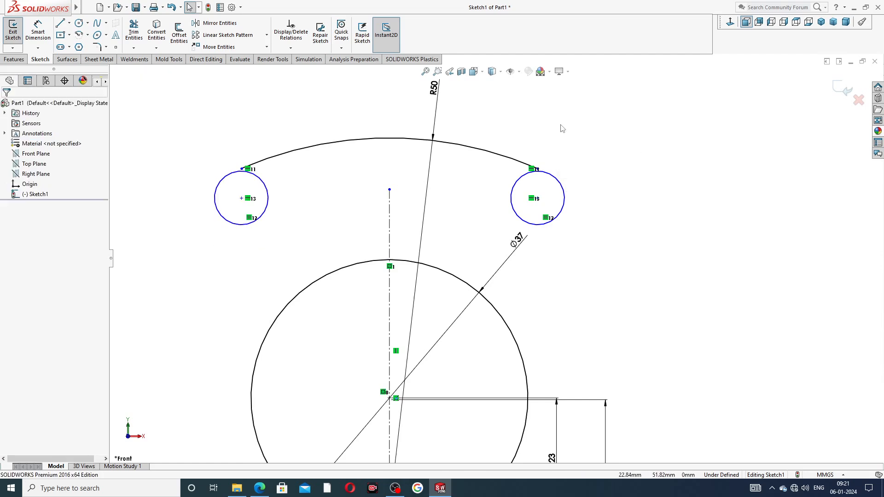
# Dimension the diameter of the small circle below the arc's left end as 10.2 mm.
pyautogui.click(38, 30)
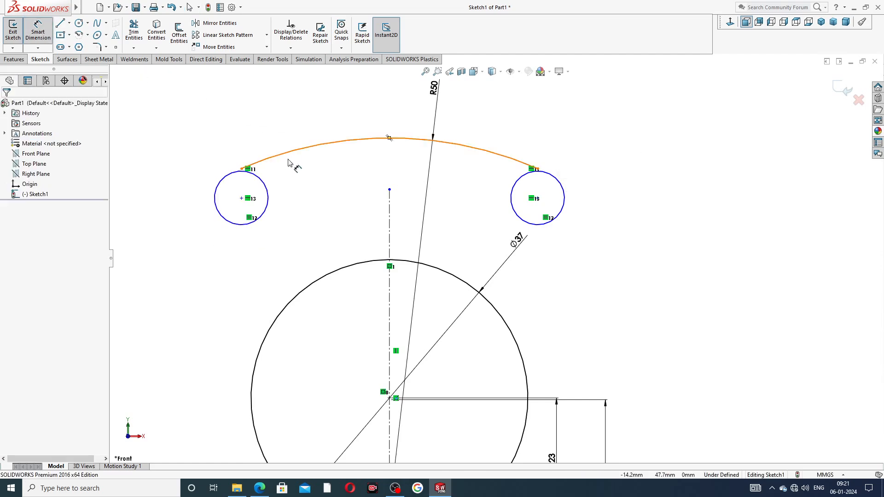
pyautogui.click(240, 173)
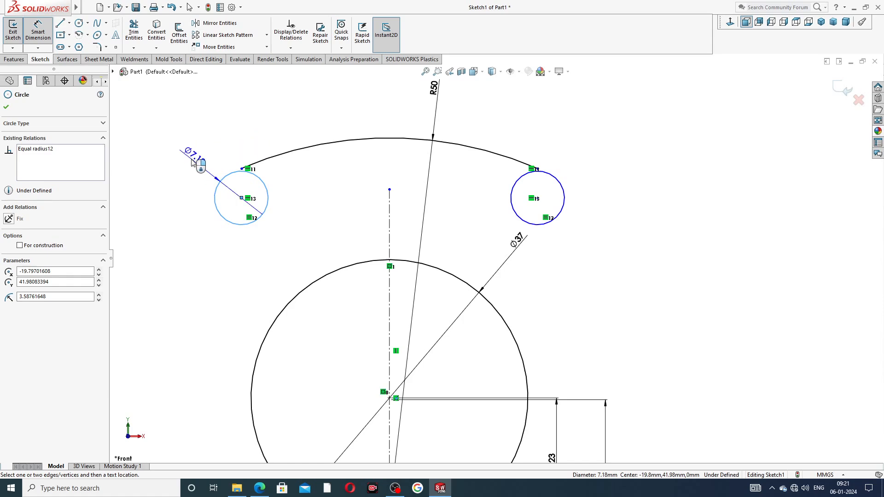
pyautogui.click(191, 158)
pyautogui.write('1')
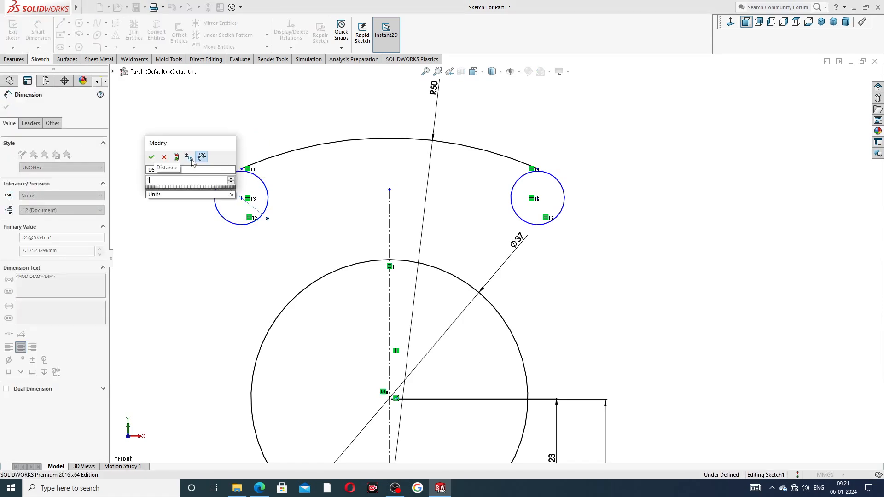
pyautogui.write('0.2')
pyautogui.press('Return')
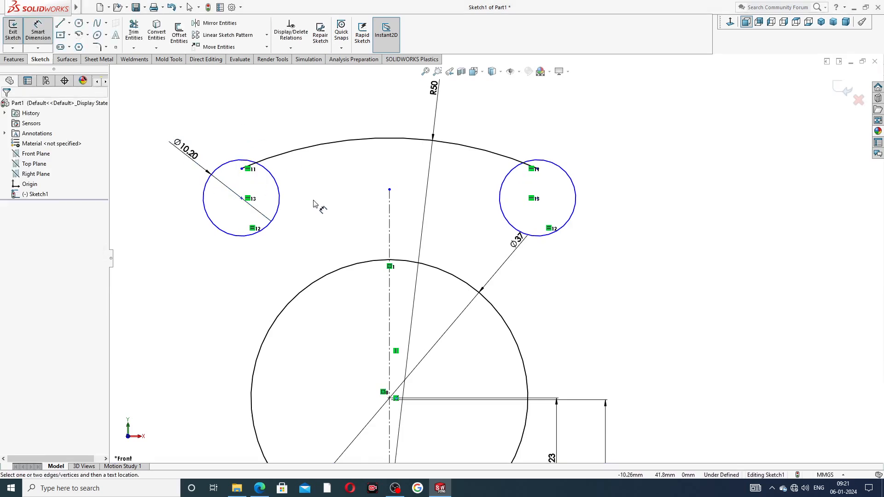
# Dimension the left small circle's centre 29.5 mm above the horizontal centreline.
pyautogui.scroll(3, 349, 237)
pyautogui.click(348, 224)
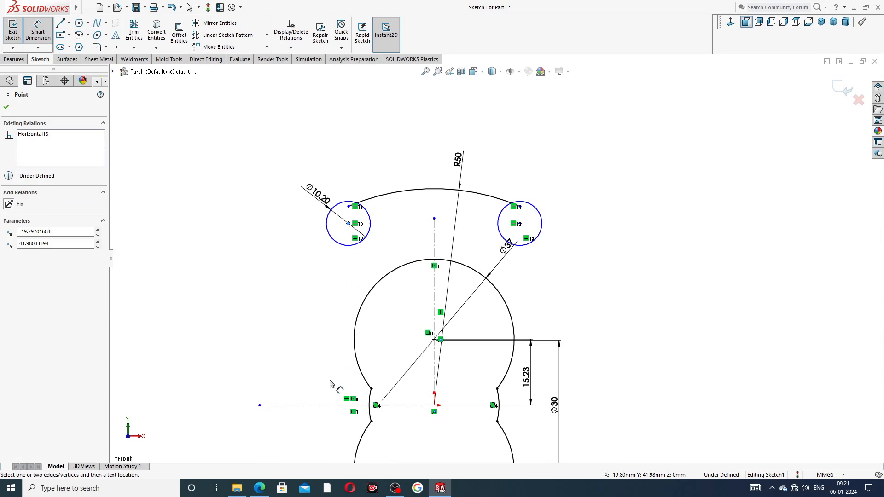
pyautogui.click(323, 406)
pyautogui.click(281, 308)
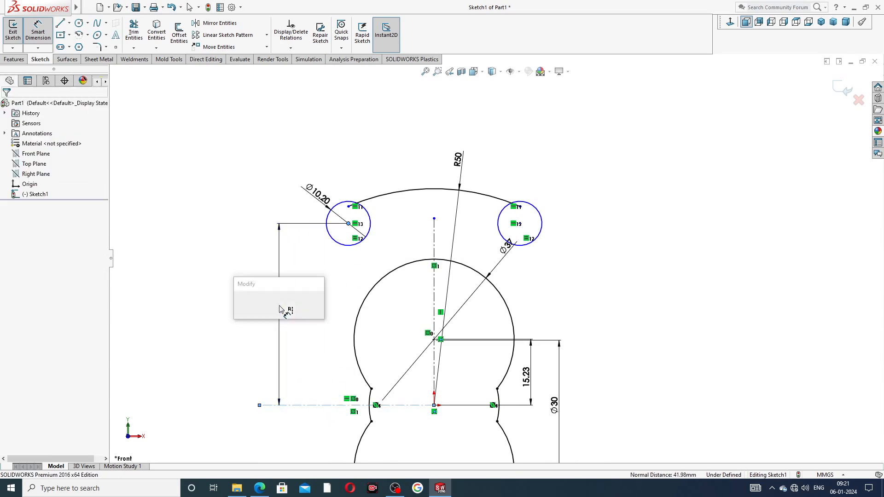
pyautogui.write('29.5')
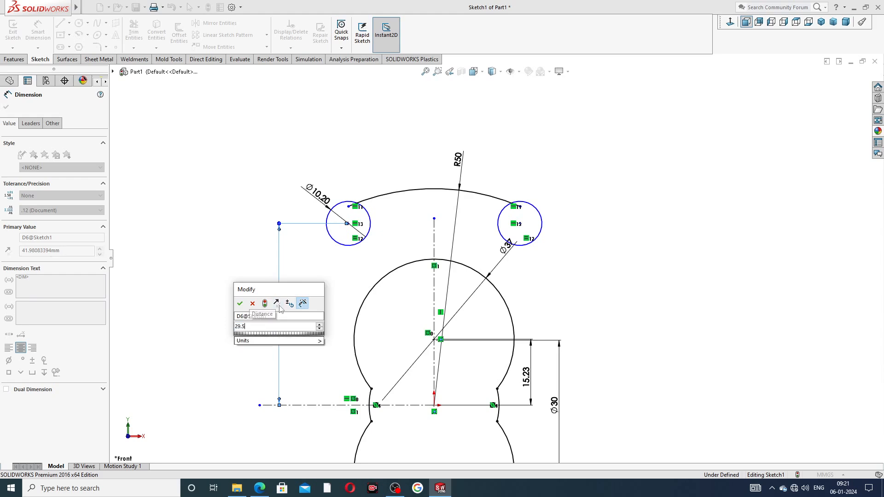
pyautogui.press('Return')
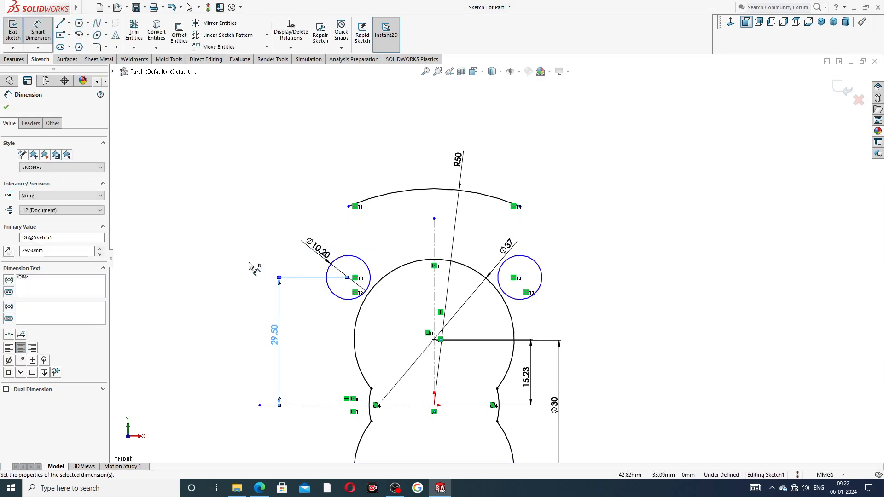
pyautogui.click(249, 263)
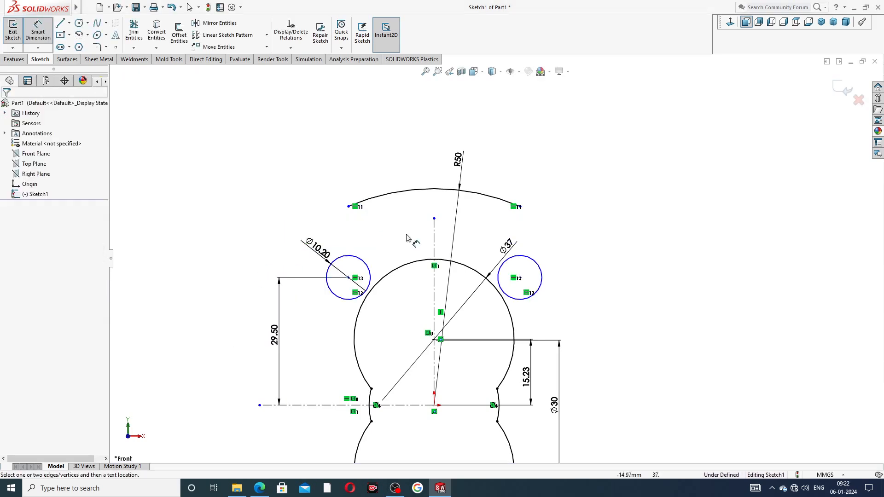
# Dimension the horizontal distance between the centres of the two small circles as 58 mm.
pyautogui.click(349, 278)
pyautogui.click(520, 278)
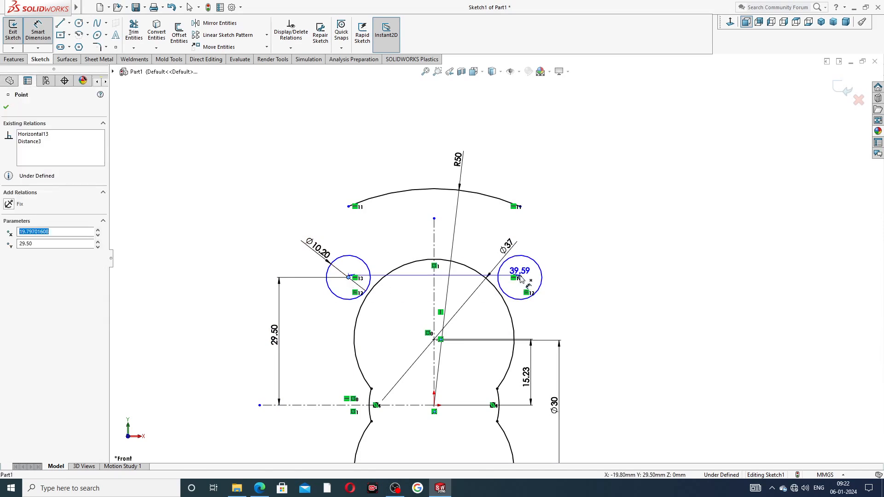
pyautogui.click(447, 186)
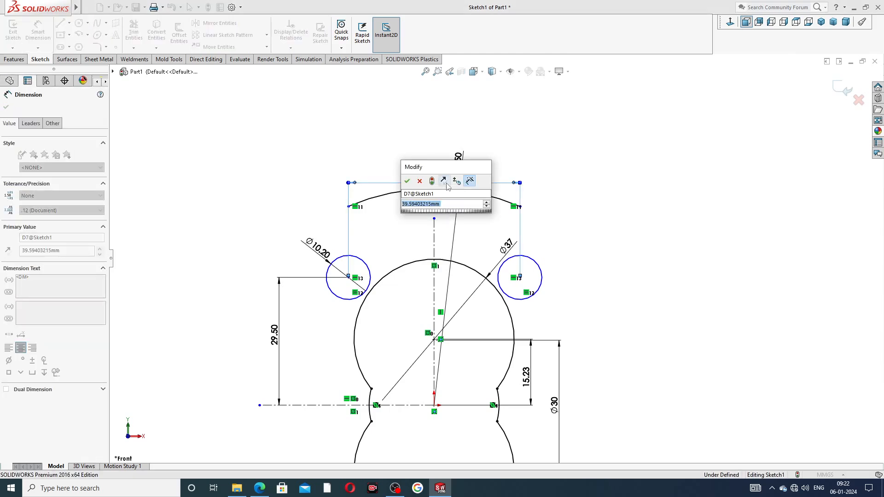
pyautogui.write('58')
pyautogui.press('Return')
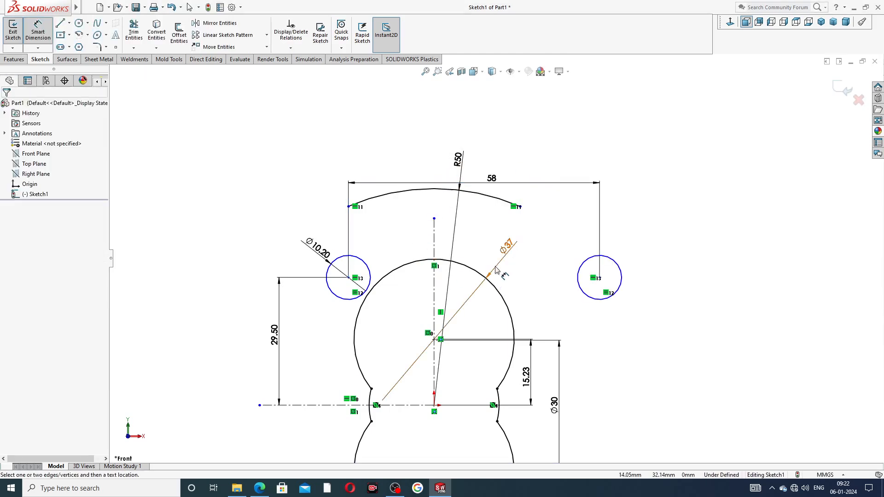
# Dimension the left small circle's centre 29 mm from the vertical centreline and finish dimensioning.
pyautogui.scroll(3, 495, 258)
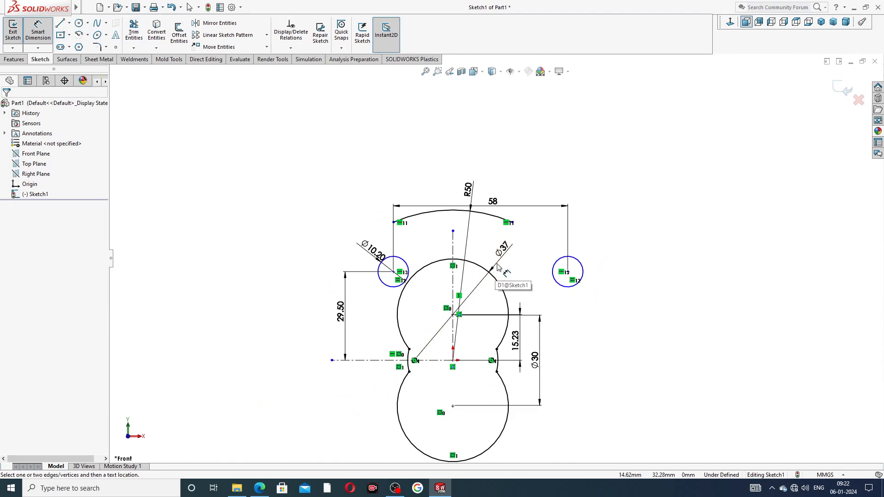
pyautogui.click(394, 272)
pyautogui.click(453, 274)
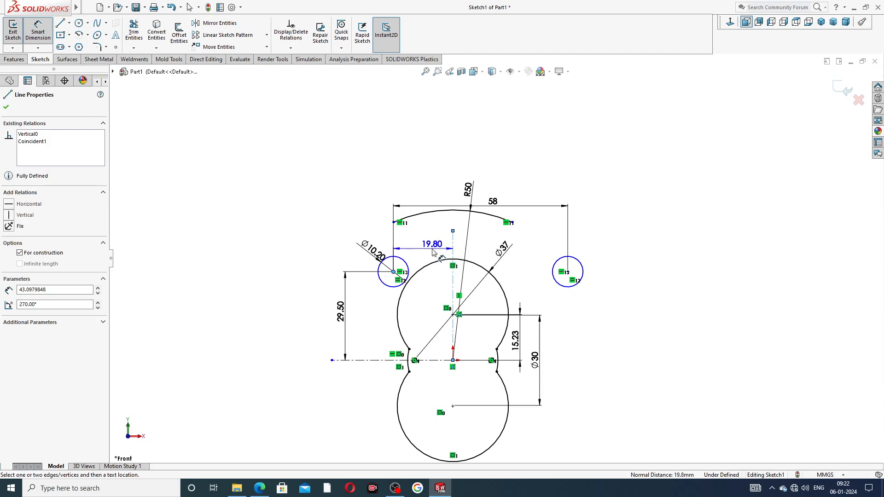
pyautogui.click(432, 246)
pyautogui.write('29')
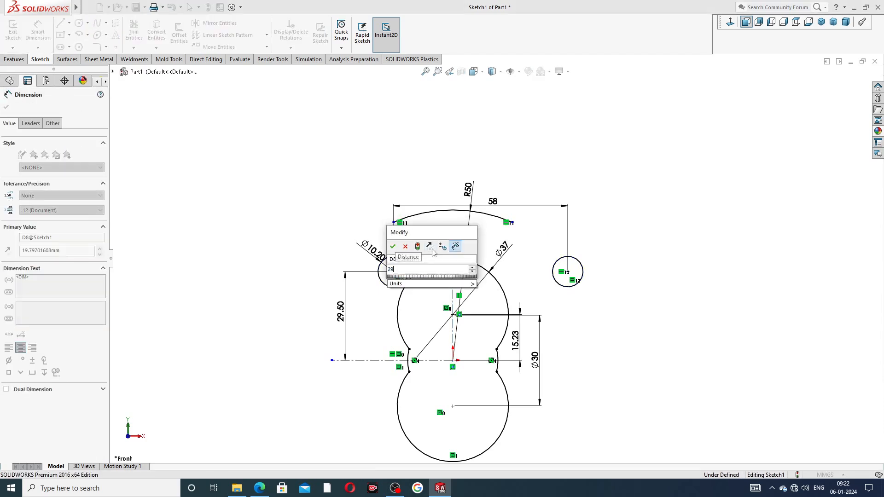
pyautogui.press('Return')
pyautogui.click(637, 212)
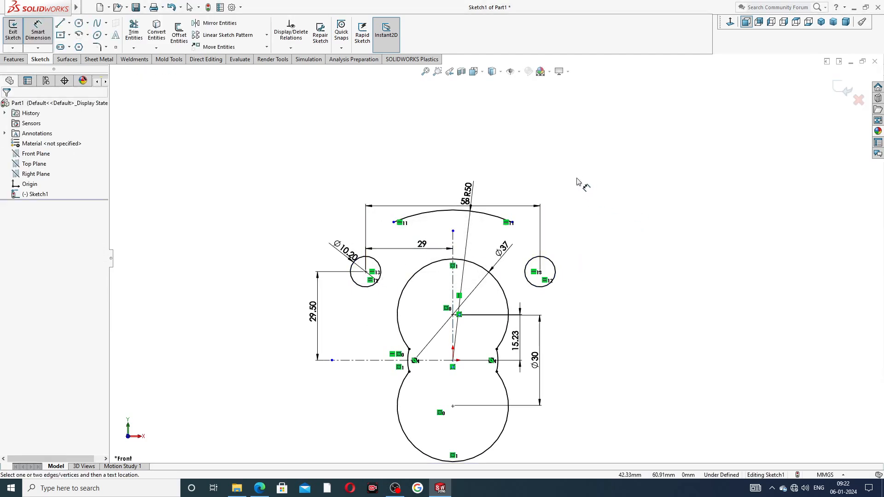
pyautogui.rightClick(529, 170)
pyautogui.click(560, 143)
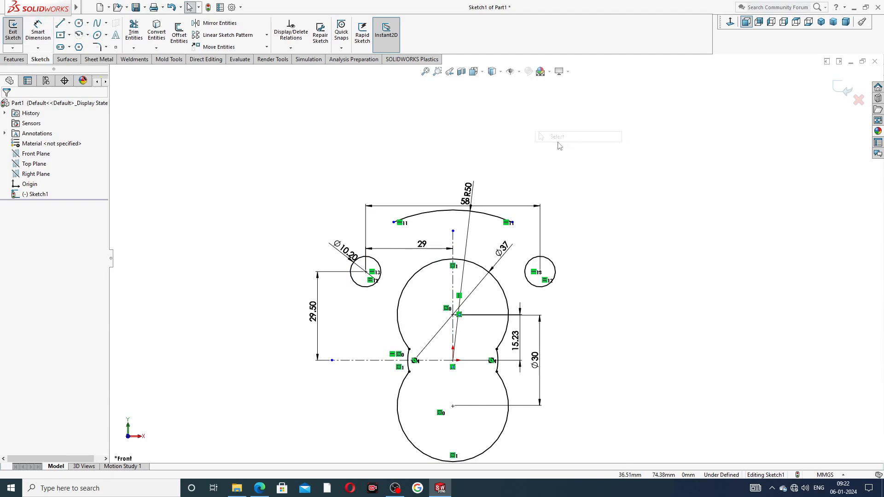
# Stretch the 50 mm radius arc outward until its ends lie directly above the two small circles' centres.
pyautogui.click(429, 215)
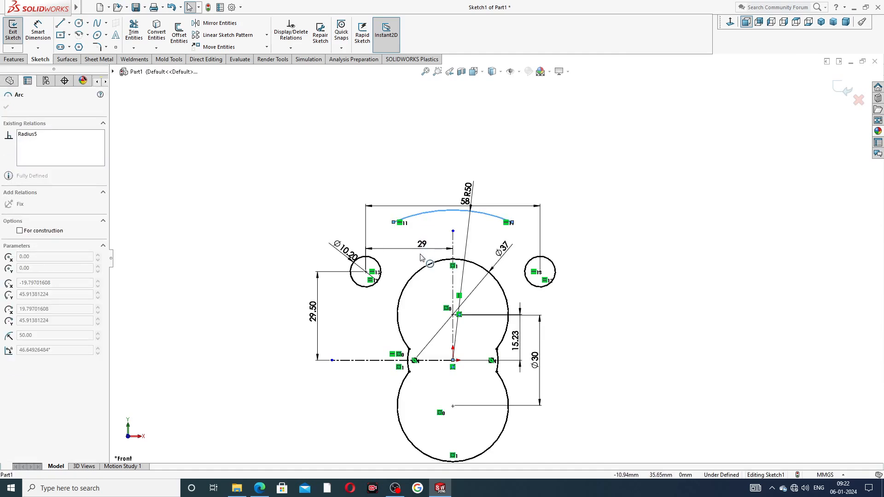
pyautogui.moveTo(417, 265); pyautogui.dragTo(446, 240)
pyautogui.click(418, 177)
pyautogui.click(424, 175)
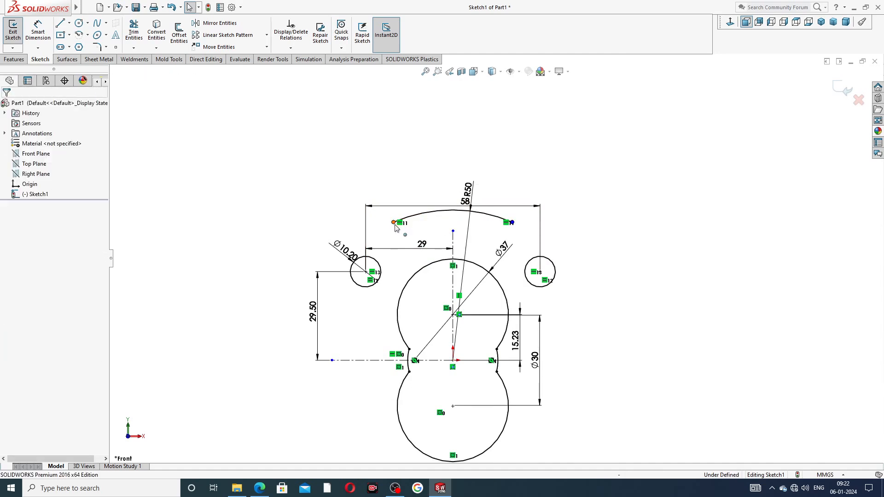
pyautogui.moveTo(396, 223); pyautogui.dragTo(376, 257)
pyautogui.click(384, 180)
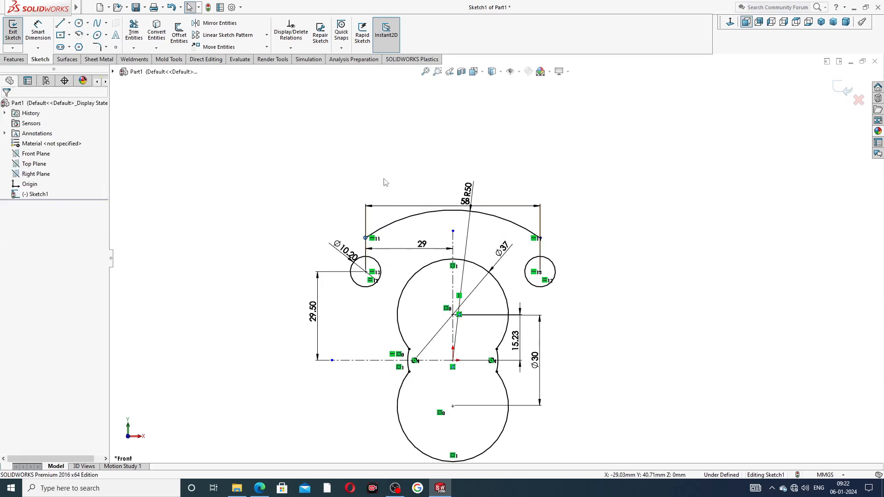
# Replace the left small circle's slanted diameter dimension with a vertical linear-style 10.2 mm diameter dimension beside the circle.
pyautogui.scroll(-3, 330, 279)
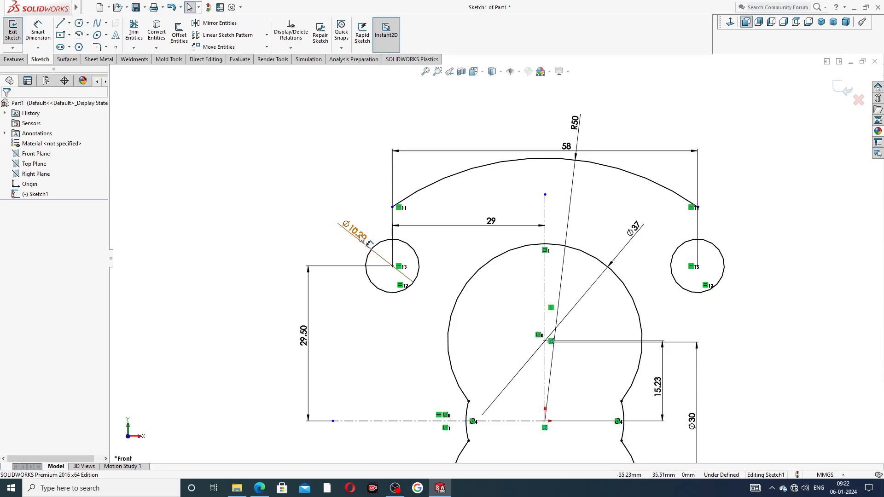
pyautogui.click(378, 258)
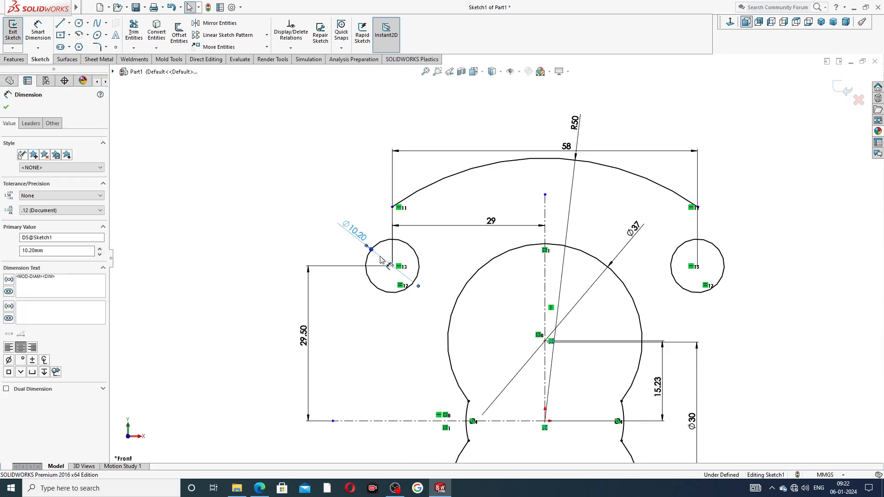
pyautogui.press('Delete')
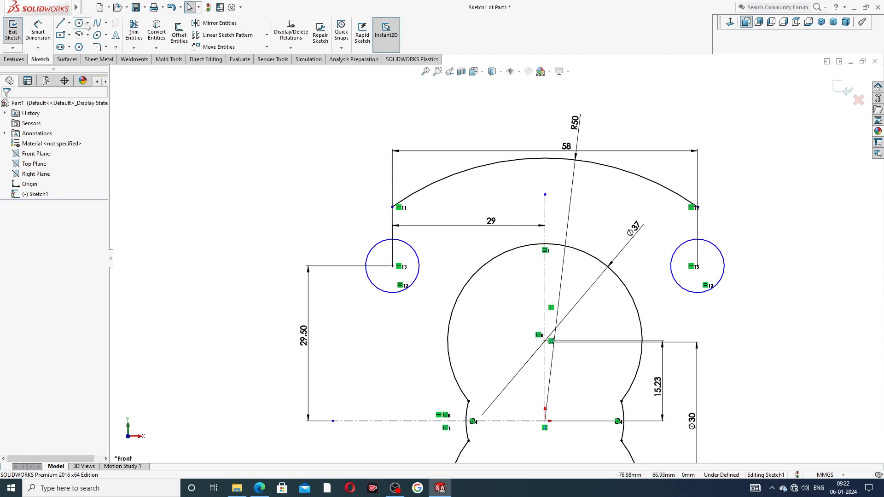
pyautogui.click(37, 30)
pyautogui.click(373, 253)
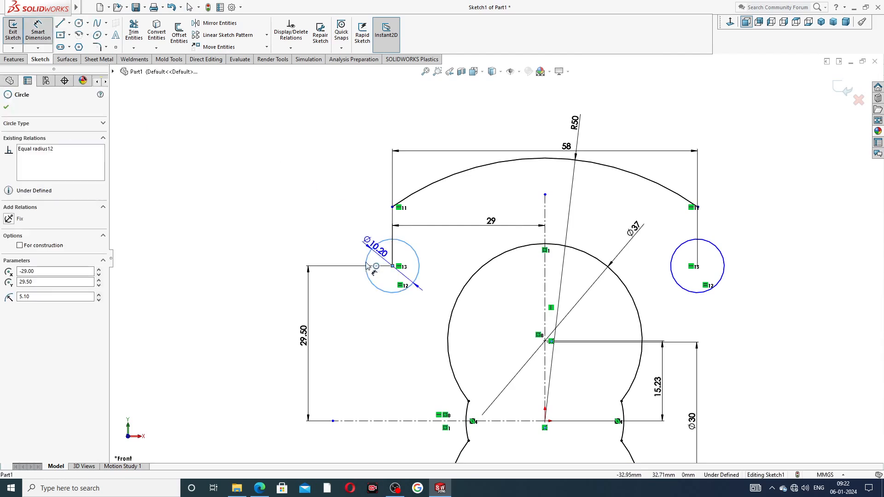
pyautogui.click(329, 257)
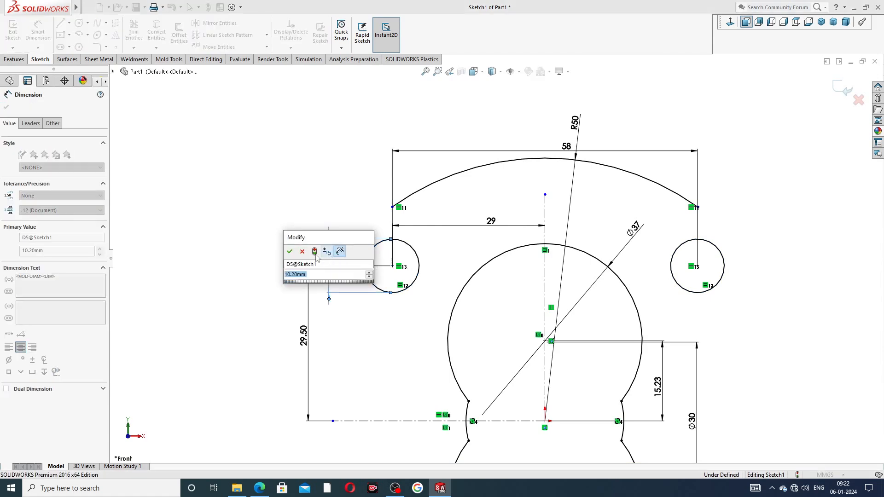
pyautogui.click(290, 251)
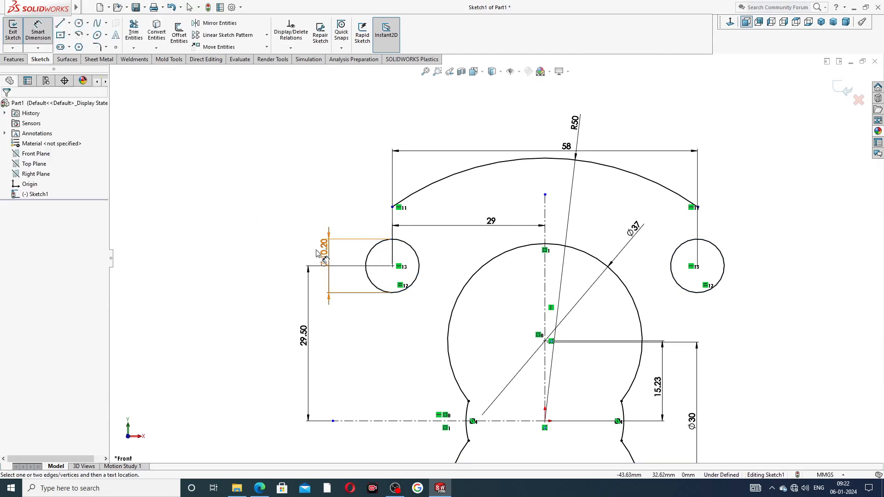
pyautogui.moveTo(320, 249); pyautogui.dragTo(320, 254)
pyautogui.click(264, 234)
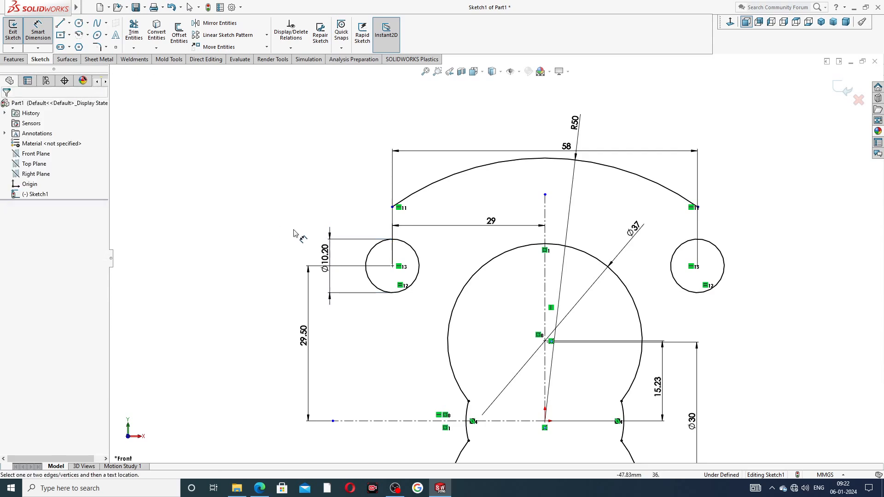
# Reposition the 29.5 mm height, R50 arc and 58 mm spacing dimensions so that their labels are clear of other geometry.
pyautogui.moveTo(300, 339); pyautogui.dragTo(291, 339)
pyautogui.click(220, 260)
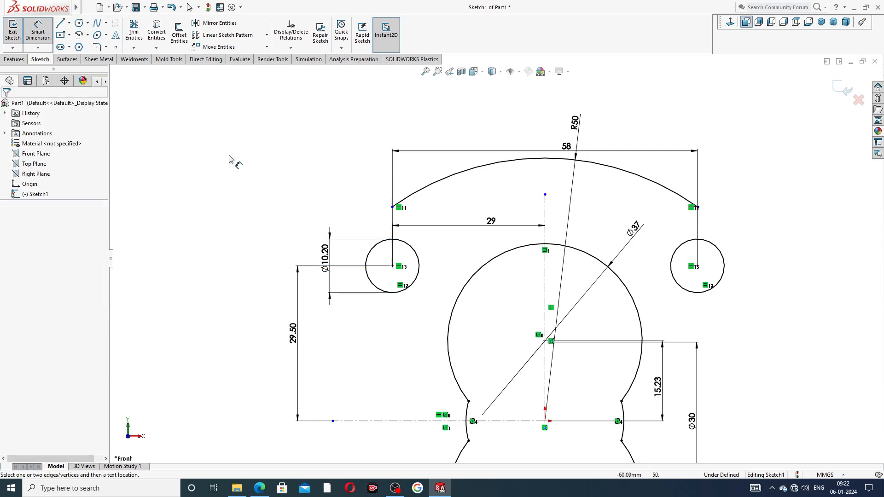
pyautogui.rightClick(229, 157)
pyautogui.click(253, 137)
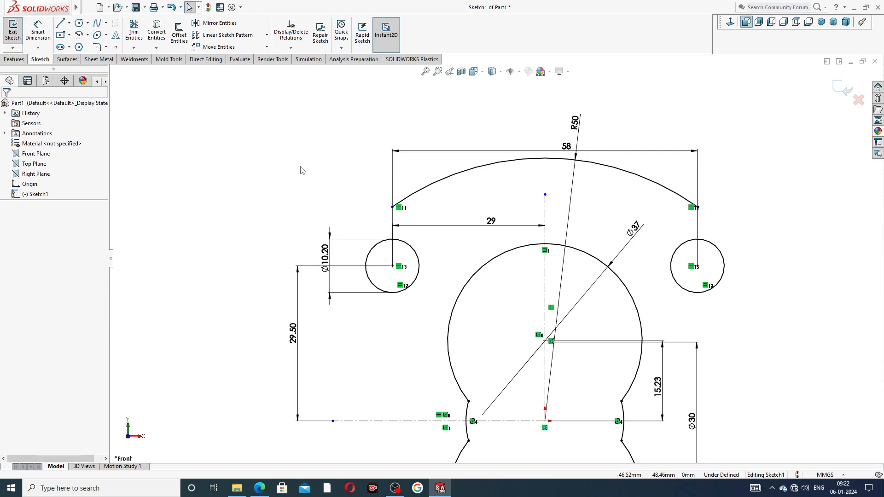
pyautogui.moveTo(576, 122); pyautogui.dragTo(615, 99)
pyautogui.click(571, 148)
pyautogui.moveTo(558, 130); pyautogui.dragTo(554, 131)
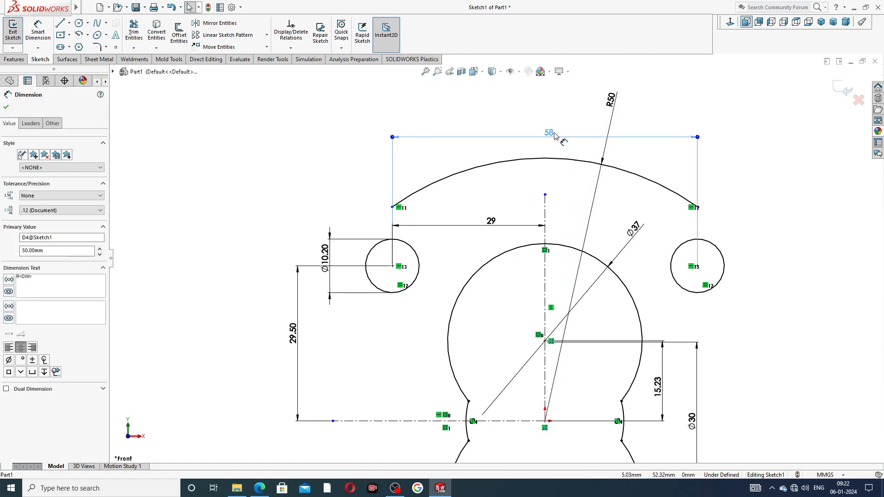
pyautogui.click(735, 156)
pyautogui.scroll(3, 741, 164)
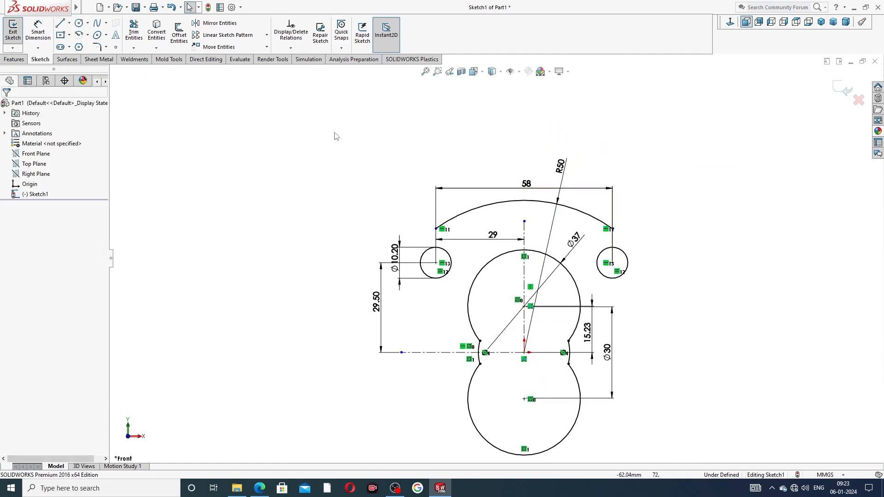
# Draw a three-point arc about 15.5 mm in radius from the 50 mm arc's left end, curving down outside the left small circle.
pyautogui.click(106, 35)
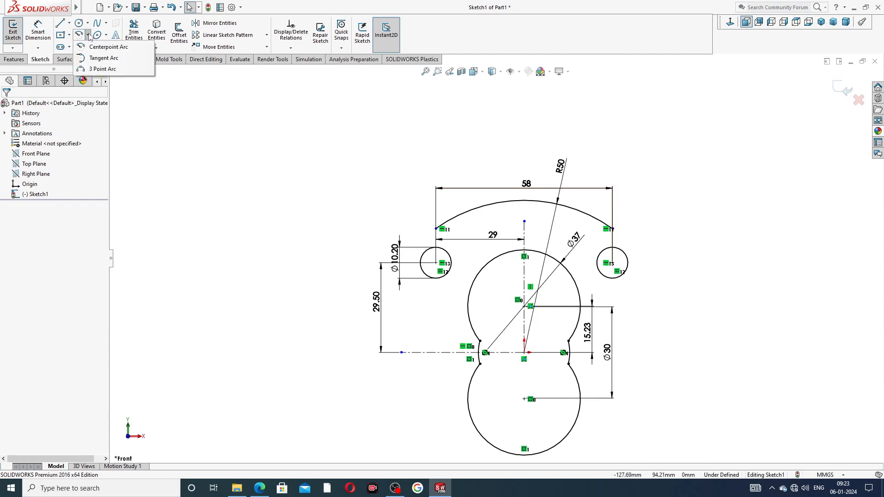
pyautogui.click(99, 69)
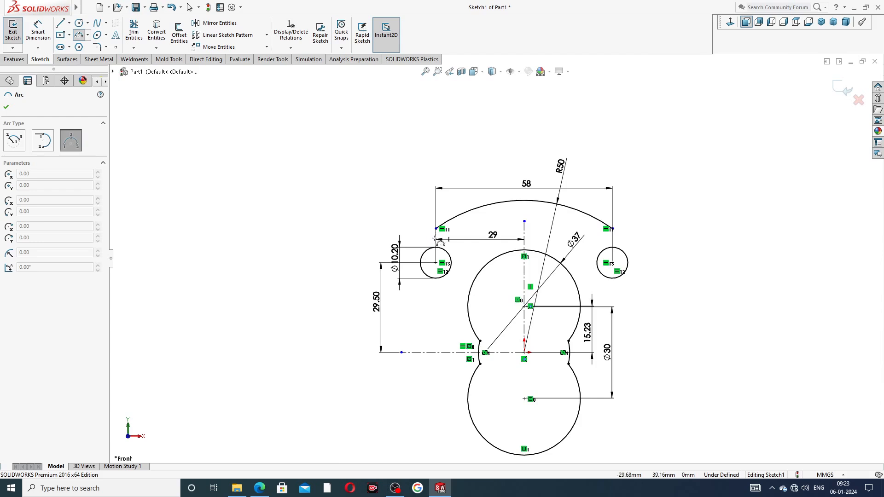
pyautogui.scroll(-4, 435, 238)
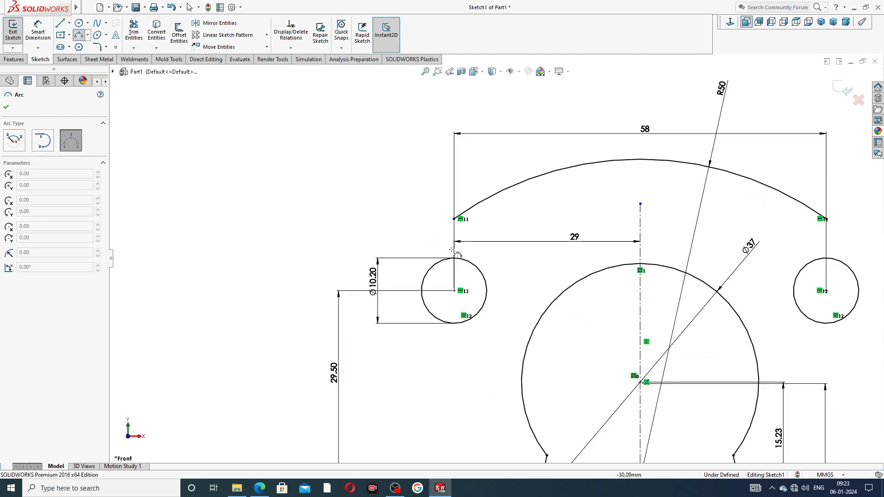
pyautogui.click(454, 219)
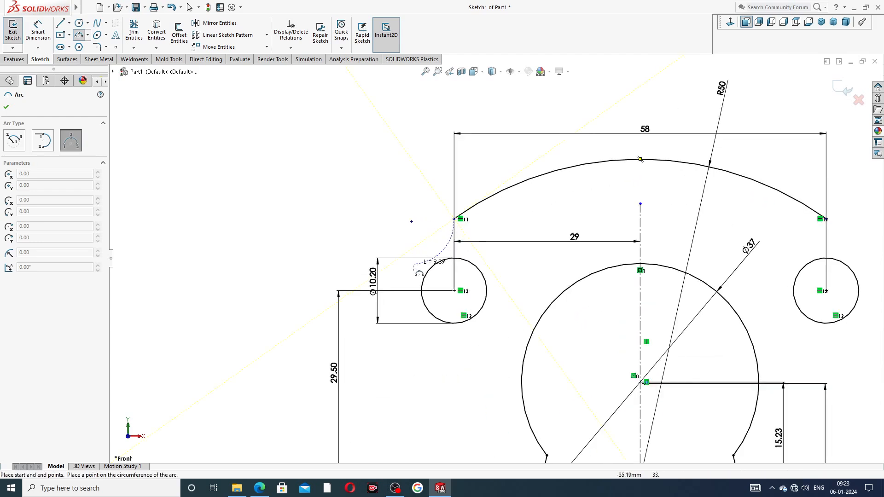
pyautogui.click(384, 290)
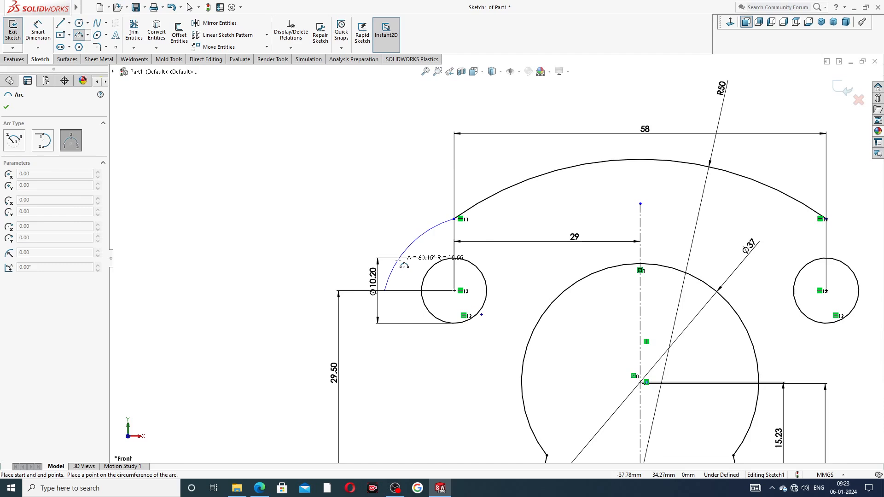
pyautogui.click(398, 260)
pyautogui.rightClick(400, 221)
pyautogui.click(415, 219)
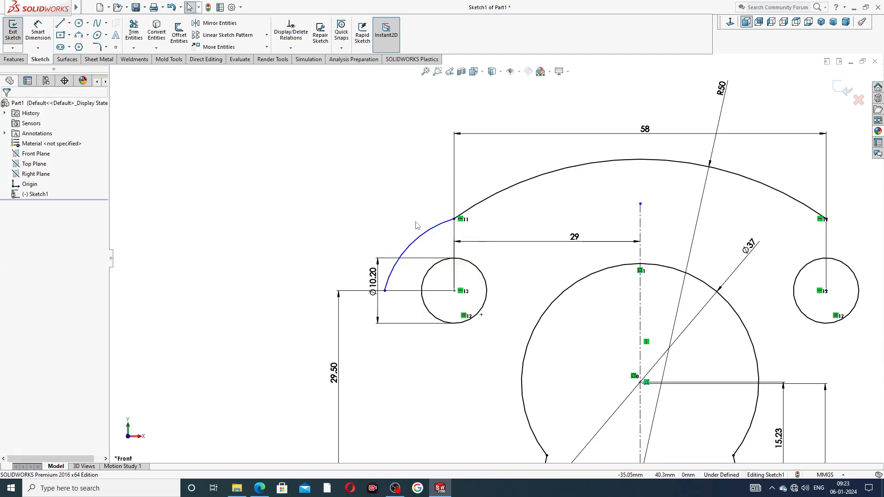
# Merge the new arc's centre point with the left small circle's centre.
pyautogui.click(481, 317)
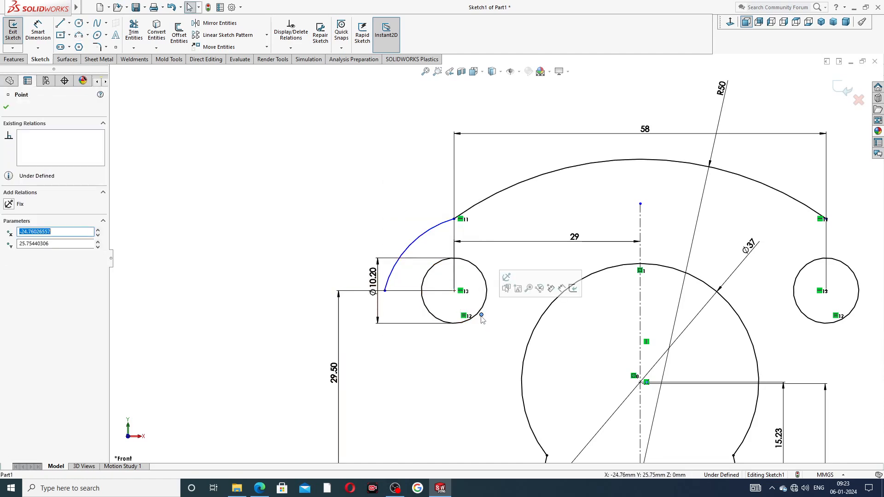
pyautogui.keyDown('ctrl'); pyautogui.click(455, 291); pyautogui.keyUp('ctrl')
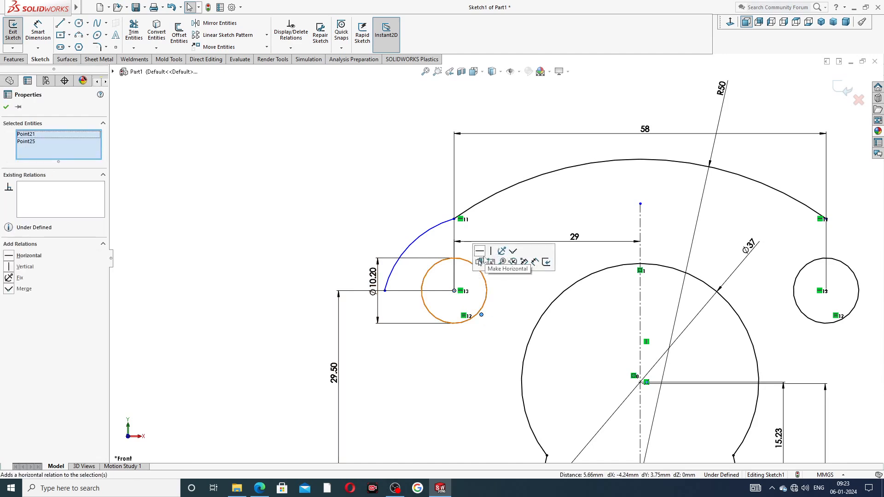
pyautogui.click(513, 252)
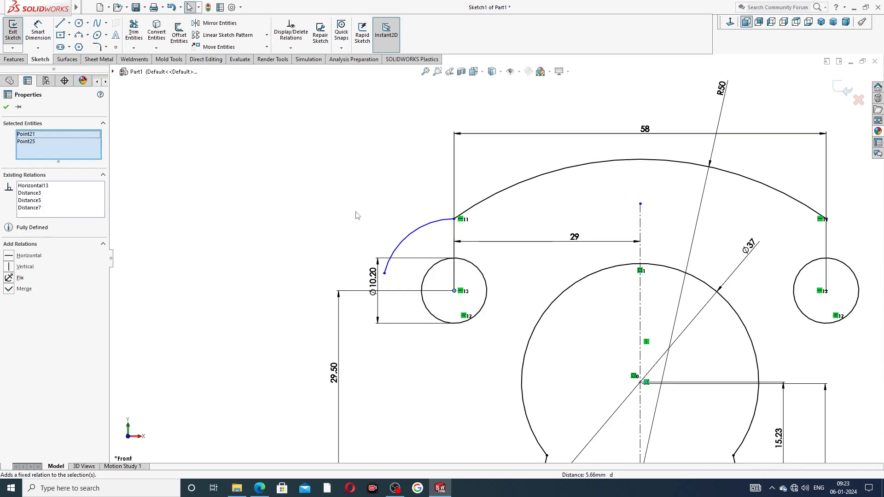
# Dimension the arc around the left small circle with a radius of 11 mm and finish dimensioning.
pyautogui.click(37, 31)
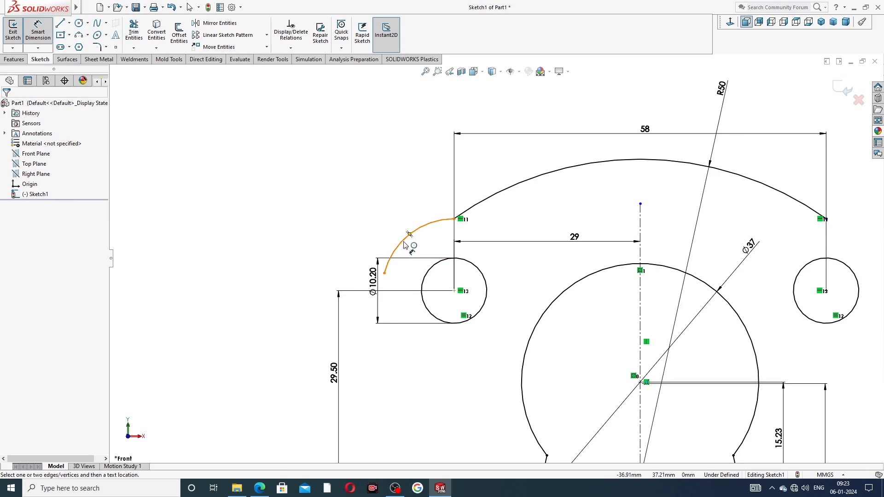
pyautogui.click(400, 245)
pyautogui.click(387, 214)
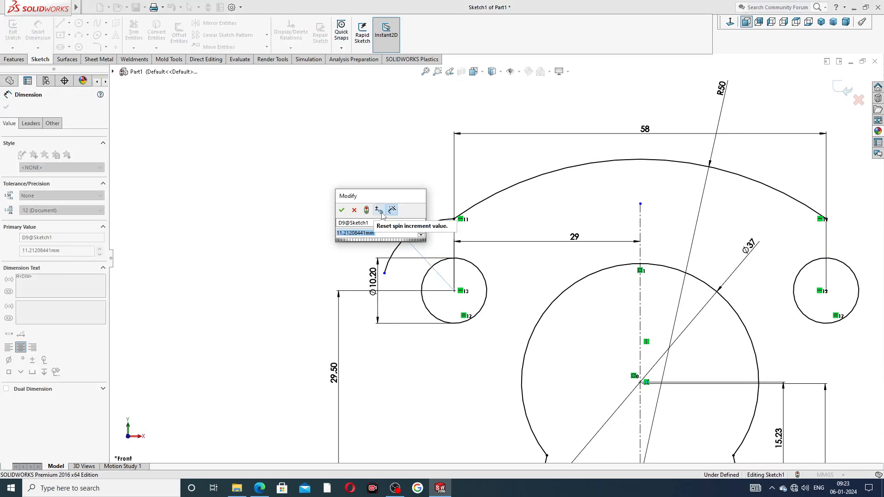
pyautogui.write('11')
pyautogui.press('Return')
pyautogui.click(314, 200)
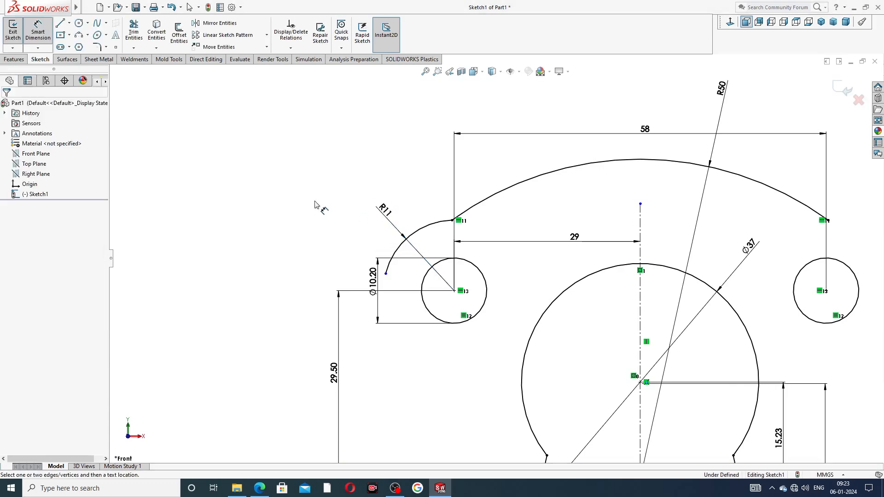
pyautogui.rightClick(307, 144)
pyautogui.click(328, 136)
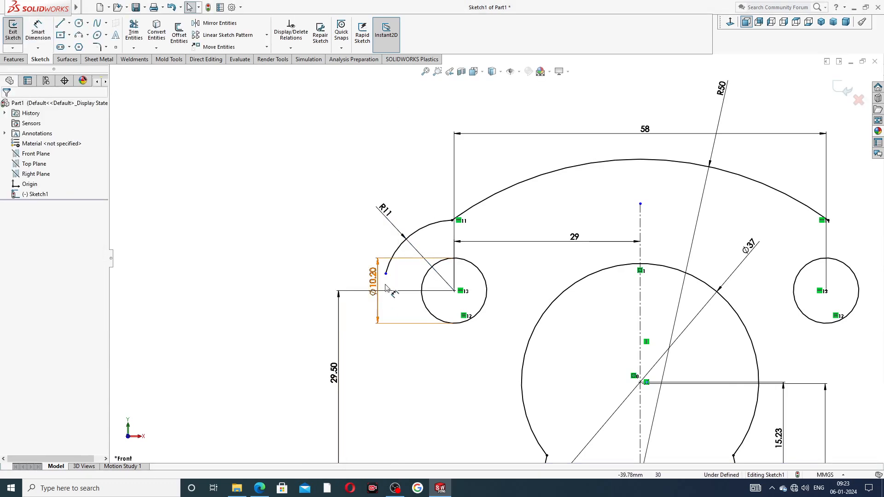
# Bring the 11 mm arc's lower end level with the left small circle's centre and add a Horizontal relation between the two points.
pyautogui.moveTo(378, 280)
pyautogui.mouseDown()
pyautogui.moveTo(363, 277)
pyautogui.moveTo(385, 283)
pyautogui.moveTo(386, 292)
pyautogui.mouseUp()
pyautogui.click(322, 273)
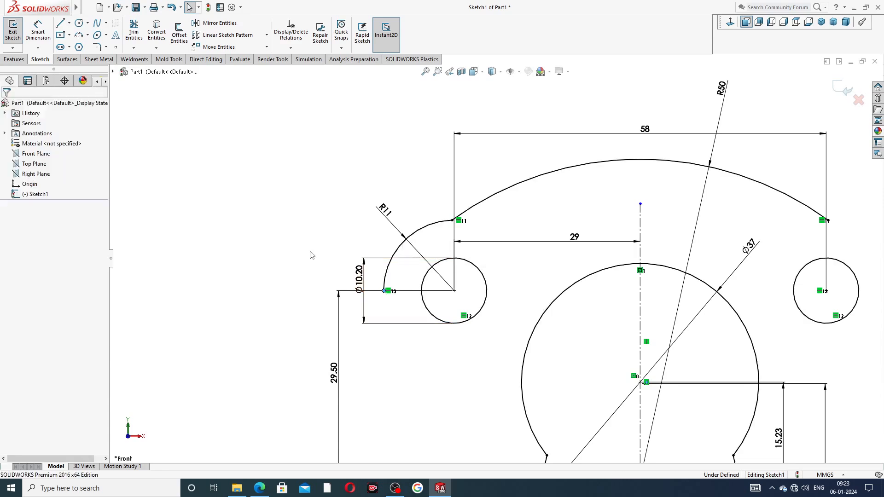
pyautogui.click(385, 292)
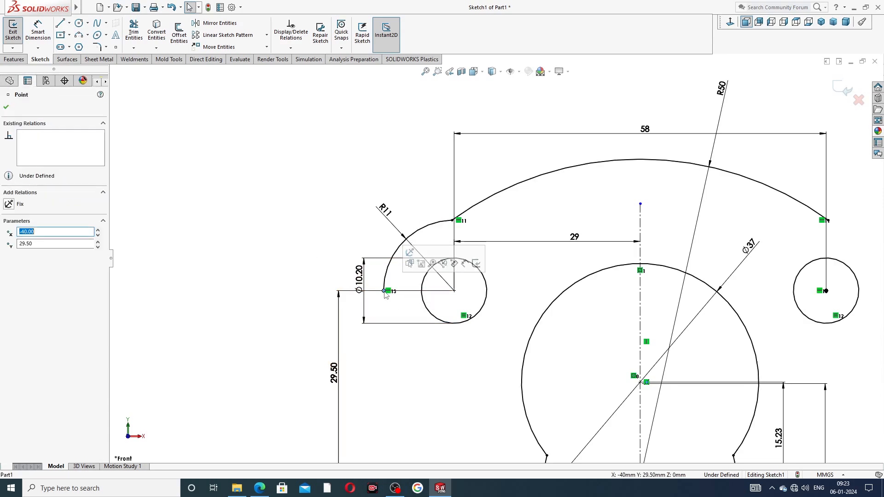
pyautogui.keyDown('ctrl'); pyautogui.click(455, 291); pyautogui.keyUp('ctrl')
pyautogui.click(483, 253)
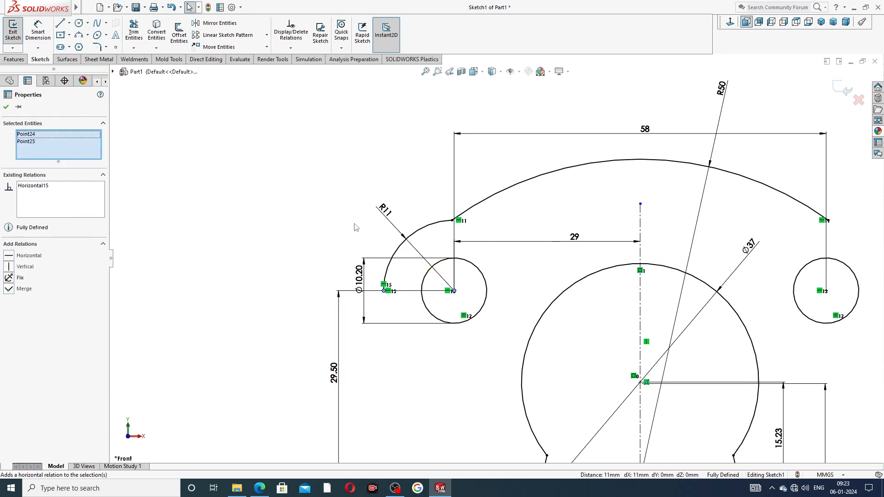
pyautogui.press('Escape')
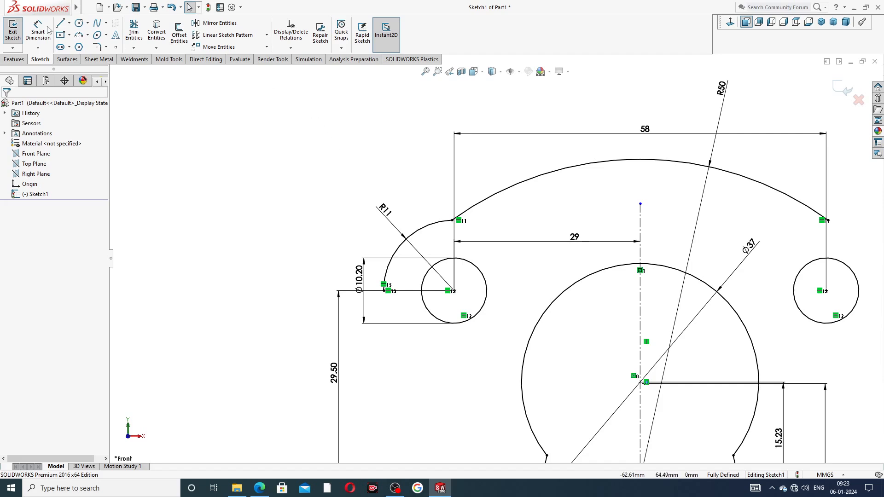
# Draw a vertical line about 2.3 mm long downward from the 11 mm arc's lower end.
pyautogui.click(61, 24)
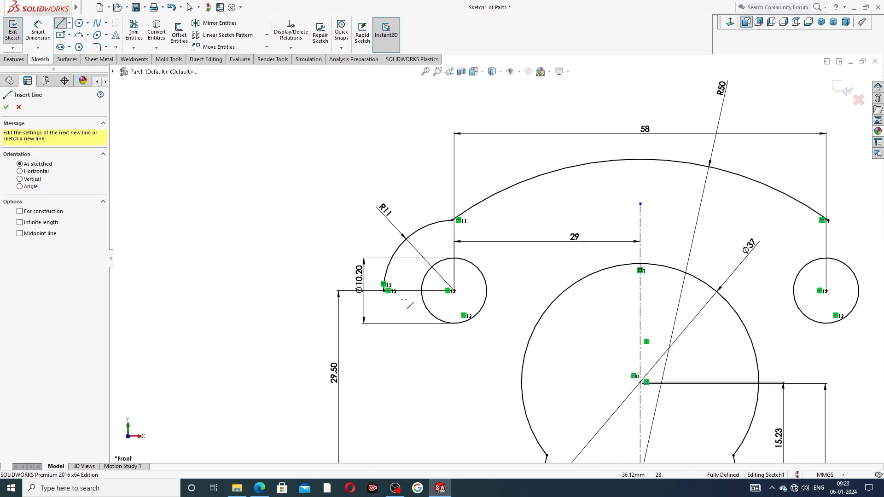
pyautogui.click(383, 291)
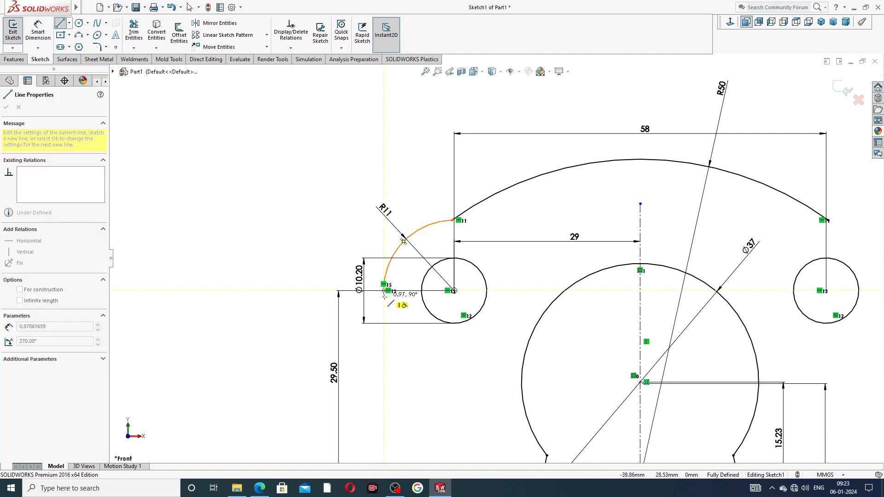
pyautogui.click(384, 306)
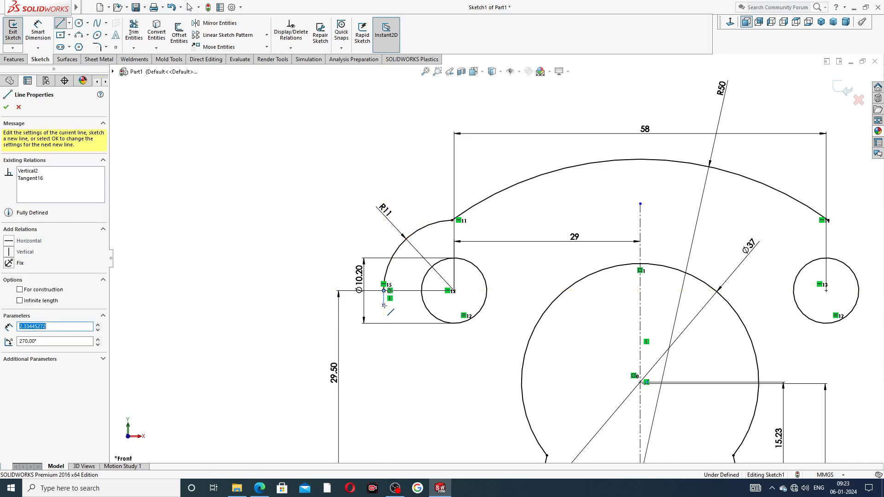
pyautogui.click(384, 328)
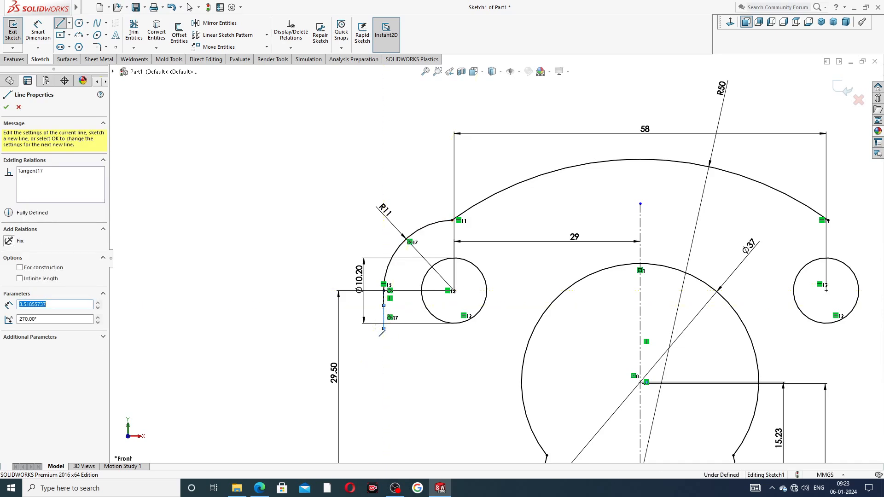
pyautogui.scroll(3, 430, 323)
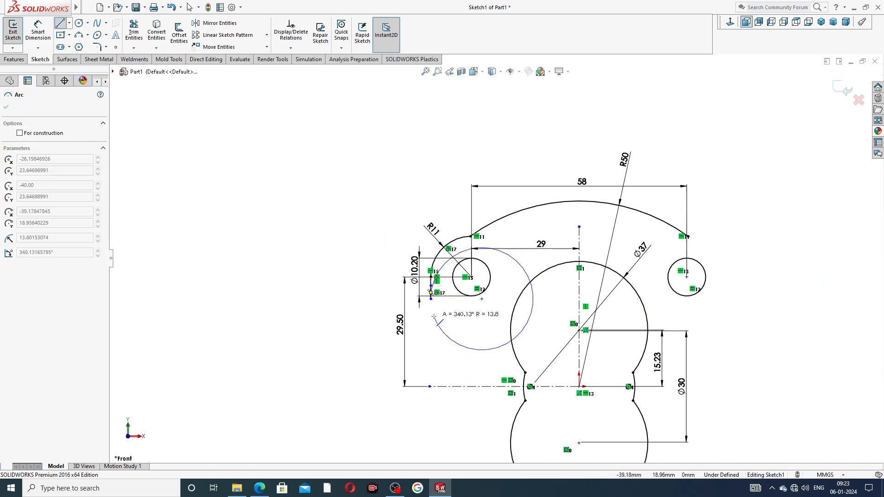
pyautogui.scroll(-3, 432, 319)
pyautogui.rightClick(397, 192)
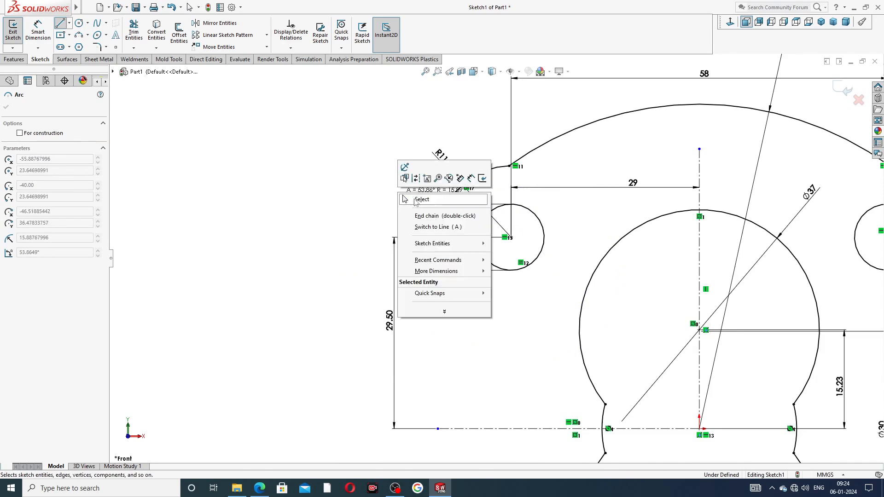
pyautogui.click(411, 200)
pyautogui.click(439, 265)
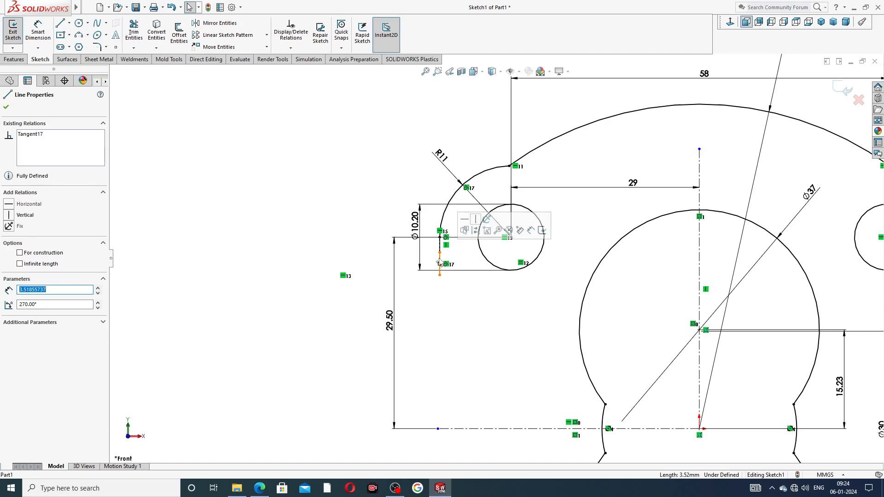
pyautogui.press('Delete')
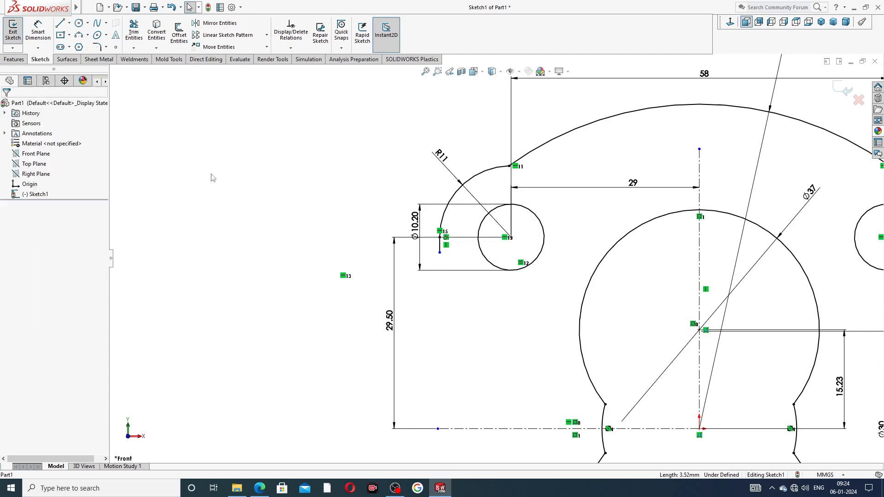
# Continue the left outline with a short line slanting outward and a vertical line about 25 mm long down to the horizontal centreline's height.
pyautogui.click(60, 24)
pyautogui.scroll(-2, 458, 263)
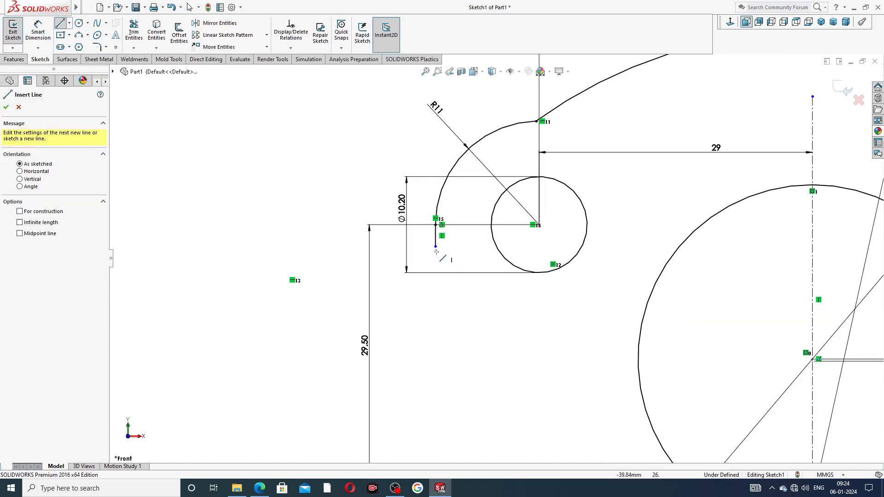
pyautogui.click(435, 246)
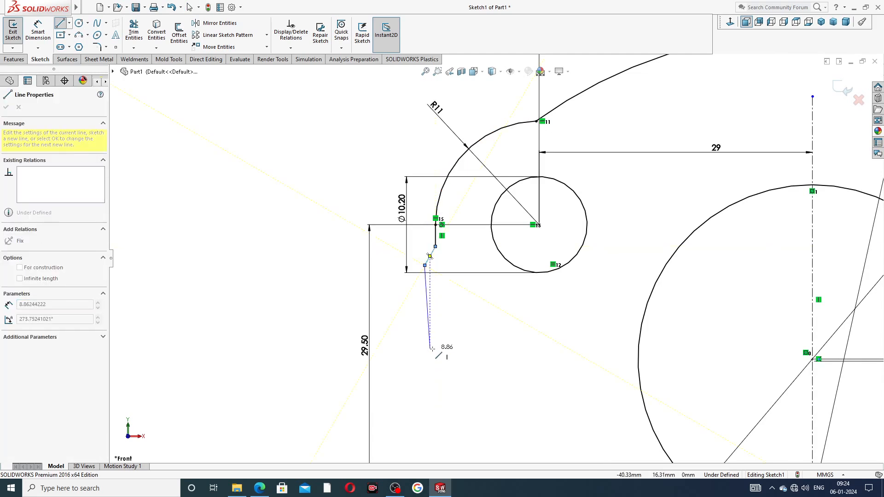
pyautogui.scroll(3, 495, 258)
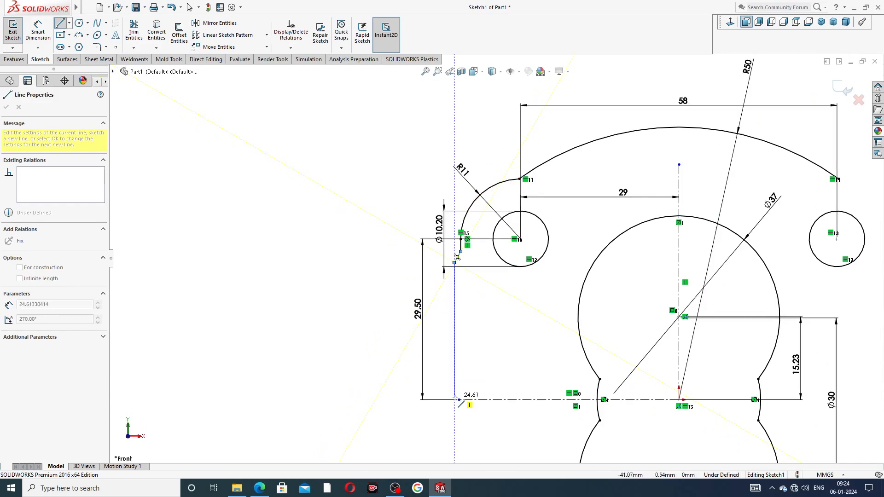
pyautogui.click(455, 399)
pyautogui.rightClick(481, 362)
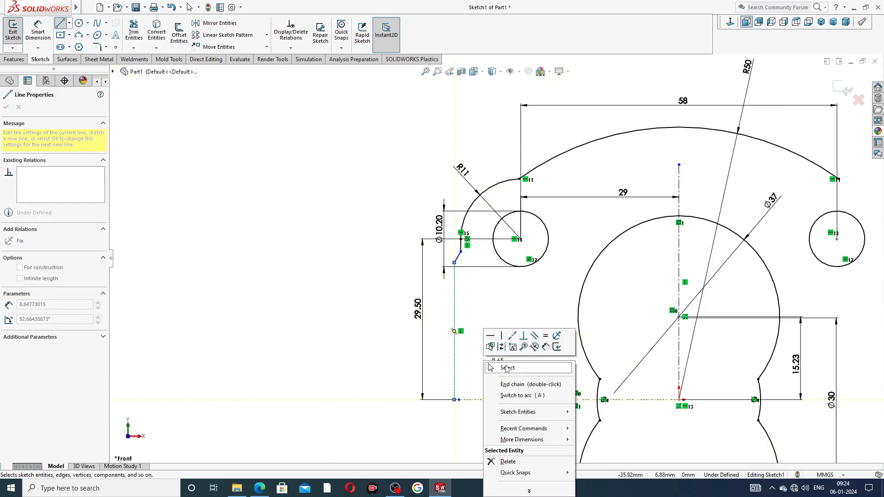
pyautogui.click(507, 367)
# Shorten the vertical line below the 11 mm arc and lower the slanted line's outer end to about 24.8 mm above the horizontal centreline.
pyautogui.scroll(-2, 514, 318)
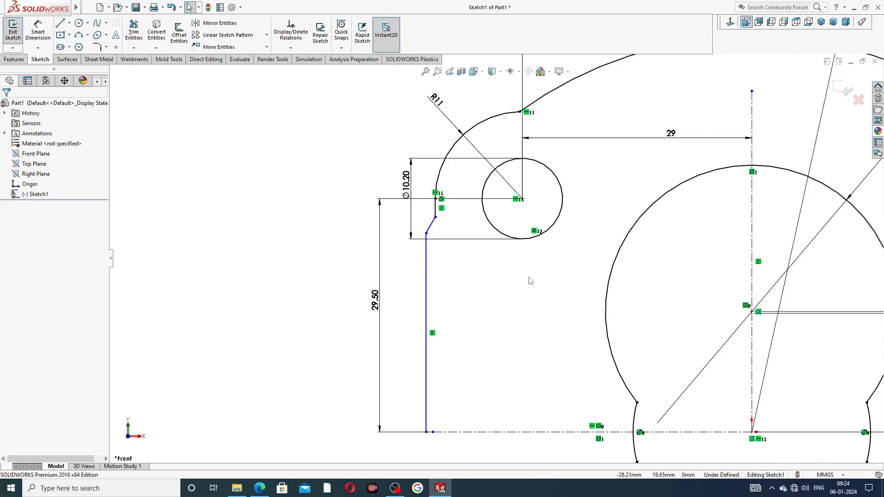
pyautogui.scroll(1, 531, 281)
pyautogui.scroll(-6, 483, 263)
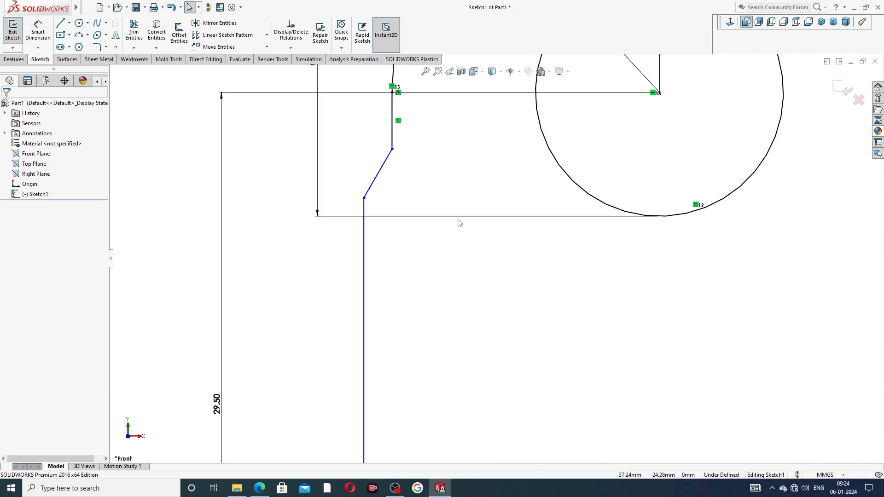
pyautogui.scroll(2, 399, 172)
pyautogui.moveTo(424, 184); pyautogui.dragTo(424, 168)
pyautogui.click(446, 253)
pyautogui.scroll(3, 454, 250)
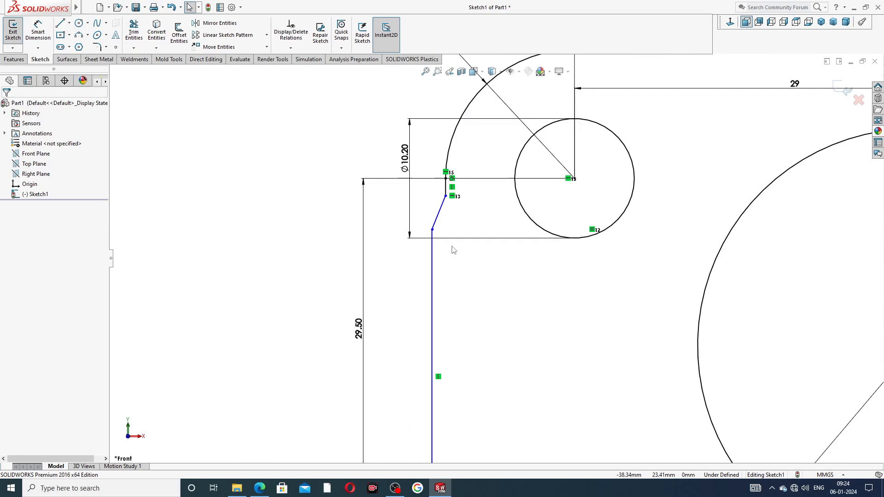
pyautogui.scroll(-4, 440, 237)
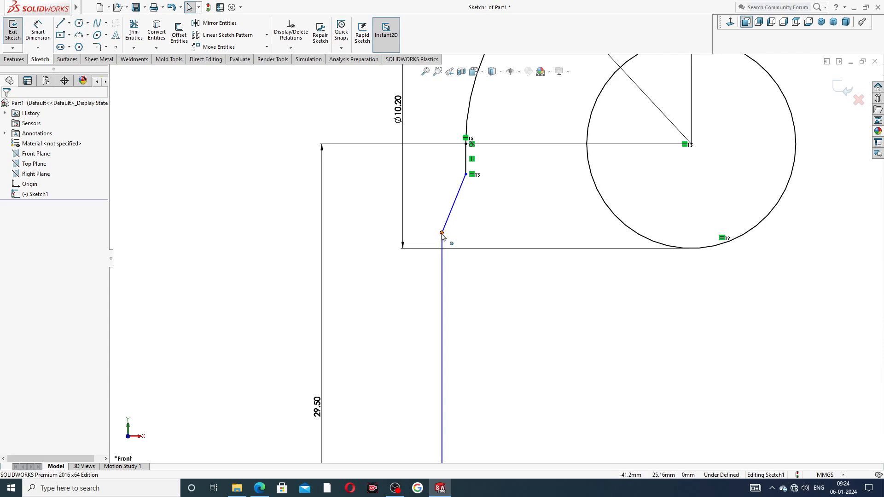
pyautogui.moveTo(442, 234); pyautogui.dragTo(444, 242)
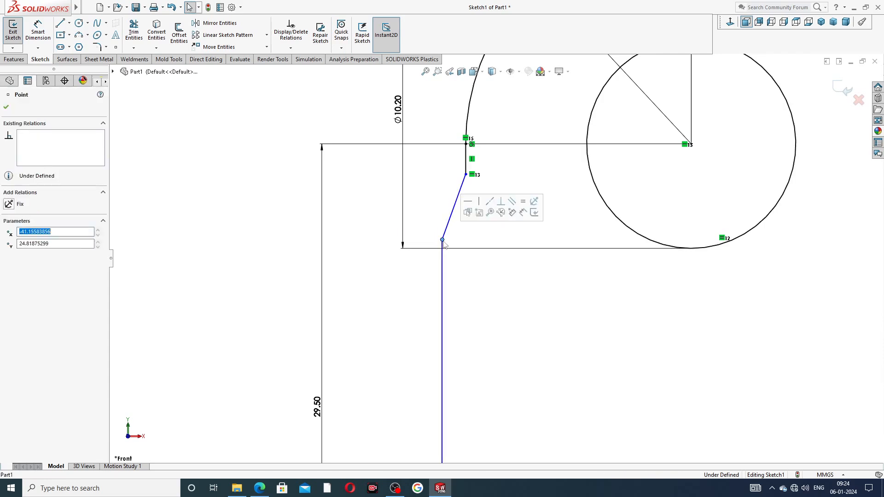
pyautogui.click(521, 247)
pyautogui.scroll(4, 528, 218)
pyautogui.scroll(3, 486, 162)
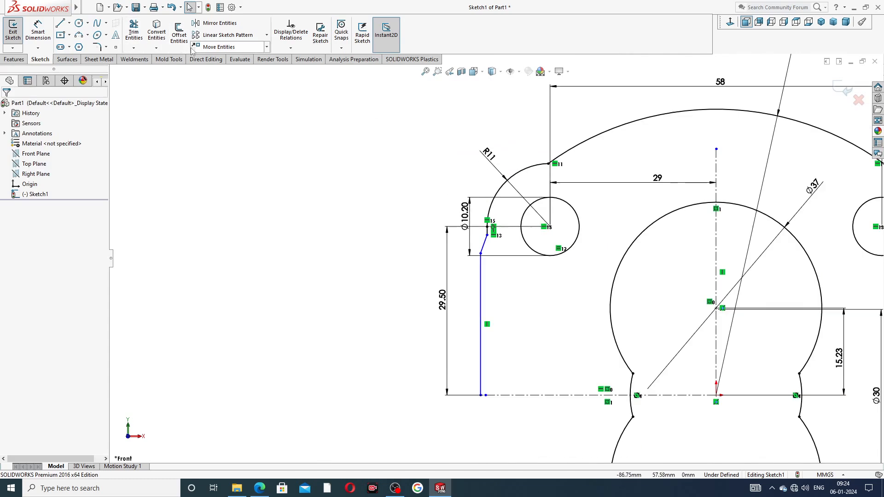
# Round the corner between the 11 mm arc and the large top arc with a 5 mm sketch fillet.
pyautogui.click(105, 47)
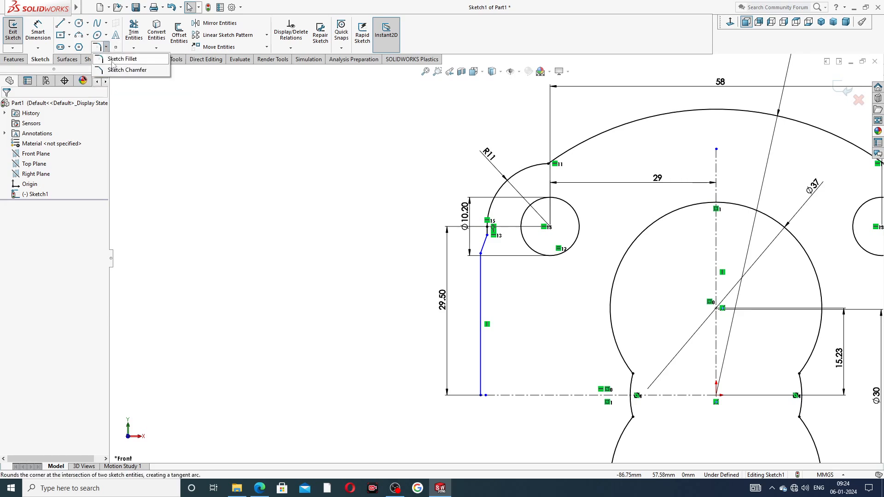
pyautogui.click(120, 59)
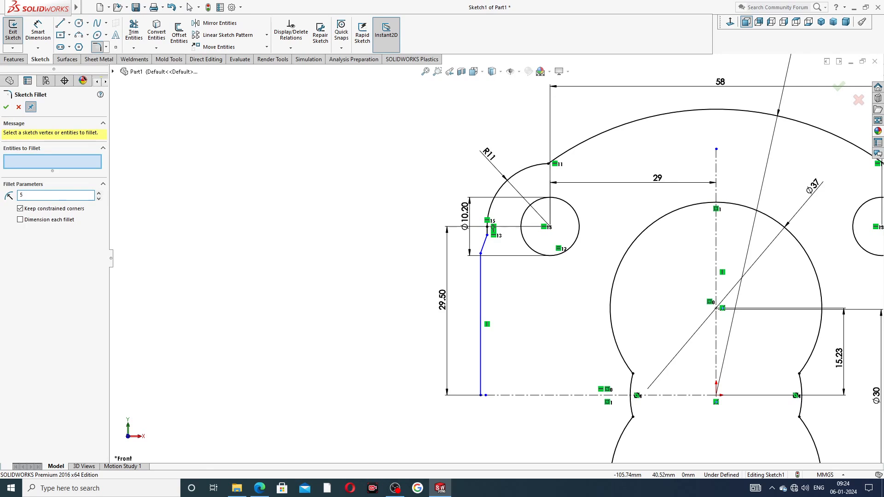
pyautogui.click(548, 164)
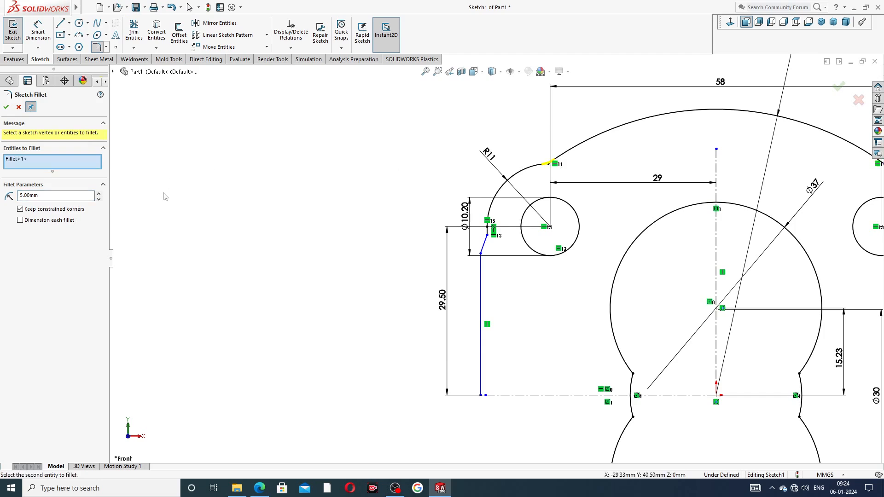
pyautogui.click(6, 106)
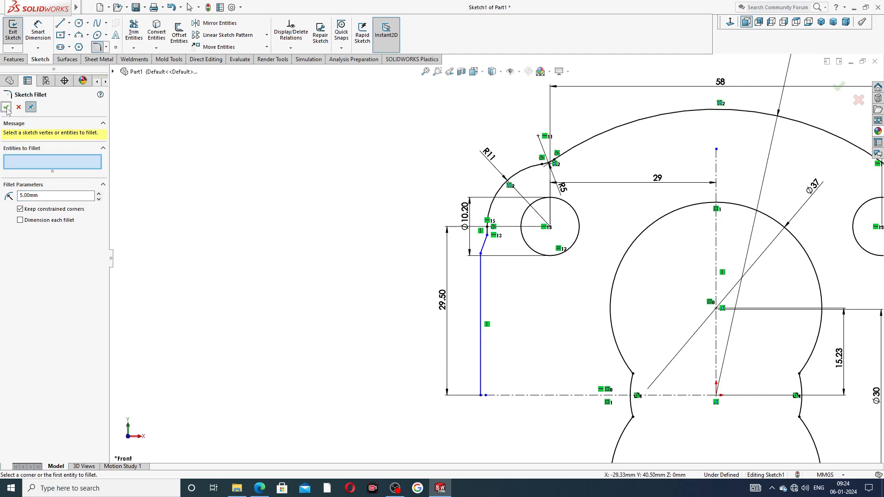
# Add a 1.5 mm sketch fillet between the short vertical line and the slanted line, and shift its radius dimension slightly outward.
pyautogui.doubleClick(46, 193)
pyautogui.scroll(-5, 494, 244)
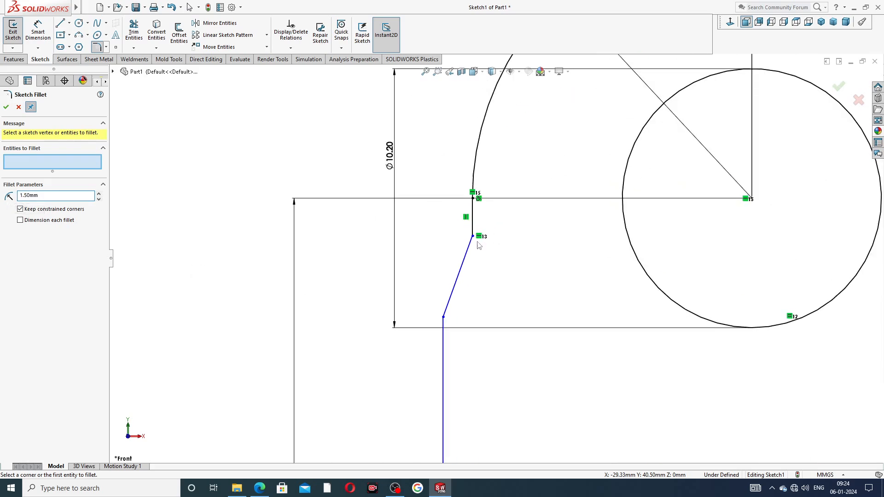
pyautogui.click(473, 236)
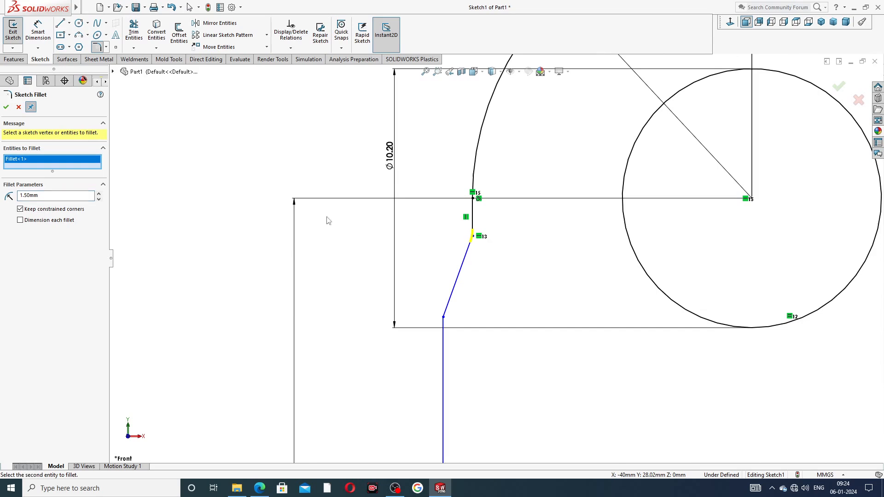
pyautogui.click(6, 109)
pyautogui.click(6, 108)
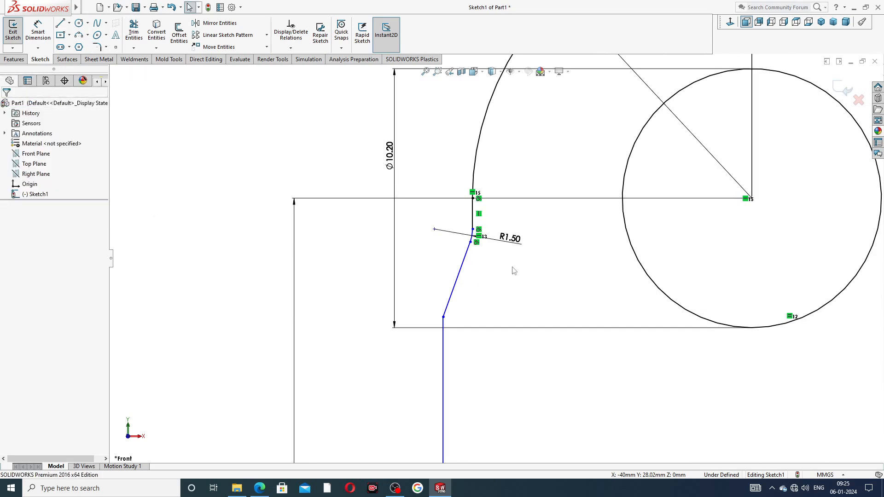
pyautogui.moveTo(511, 239)
pyautogui.mouseDown()
pyautogui.moveTo(514, 251)
pyautogui.moveTo(517, 243)
pyautogui.mouseUp()
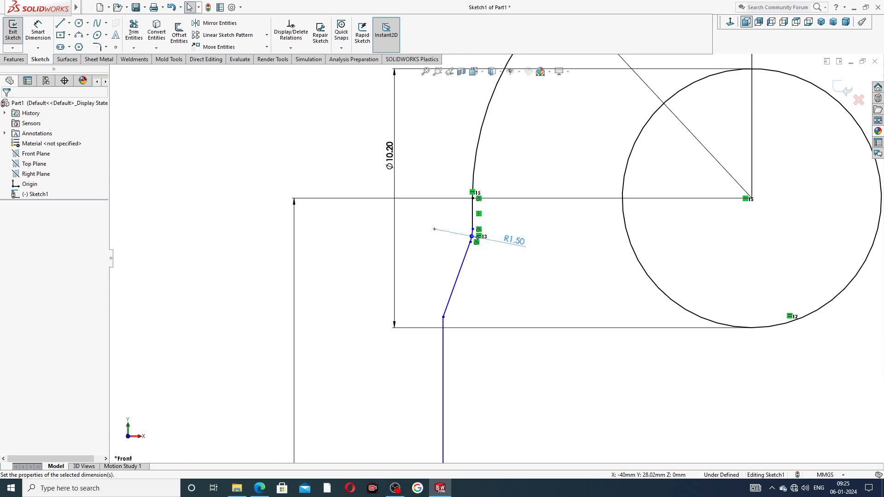
pyautogui.click(545, 216)
pyautogui.scroll(4, 551, 180)
pyautogui.scroll(3, 552, 185)
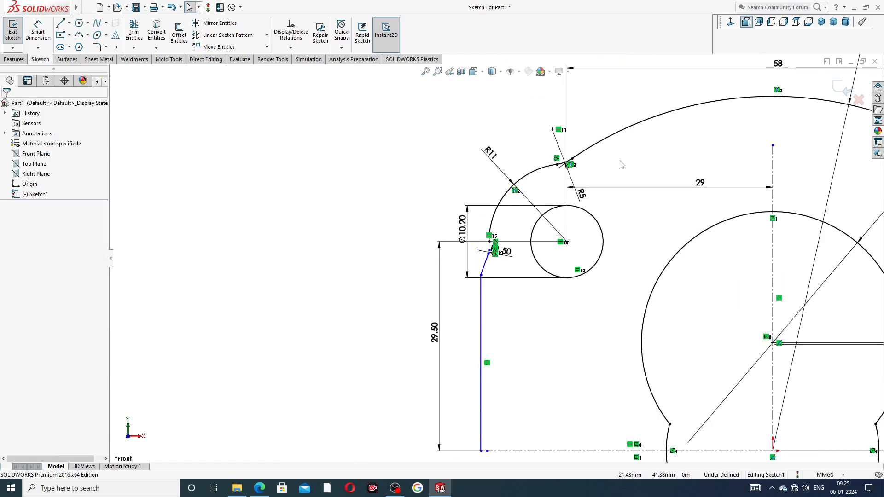
# Dimension the distance from the outline's left vertical line to the vertical centreline as 42 mm.
pyautogui.moveTo(553, 184); pyautogui.dragTo(596, 207)
pyautogui.click(628, 166)
pyautogui.scroll(6, 628, 166)
pyautogui.scroll(-3, 626, 333)
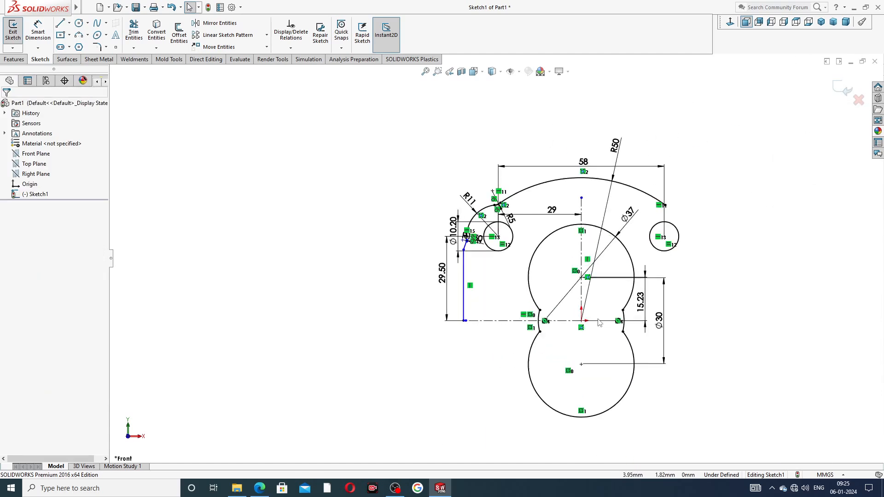
pyautogui.click(38, 31)
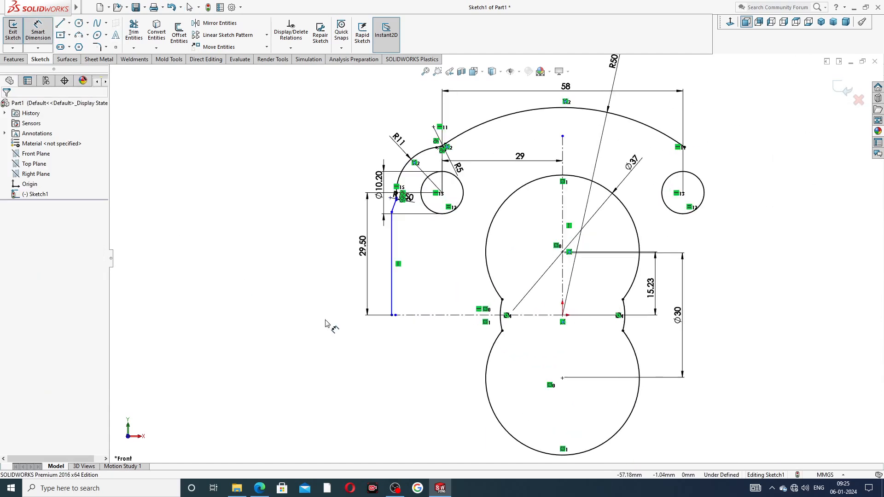
pyautogui.click(391, 284)
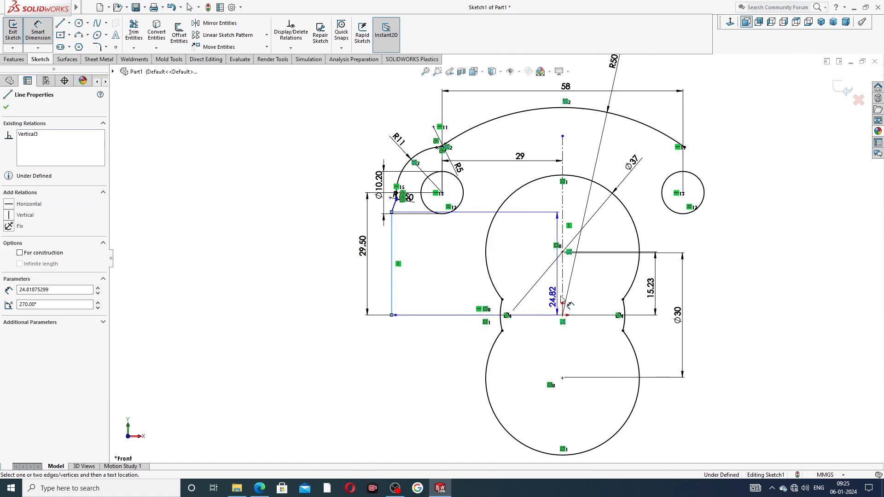
pyautogui.click(563, 285)
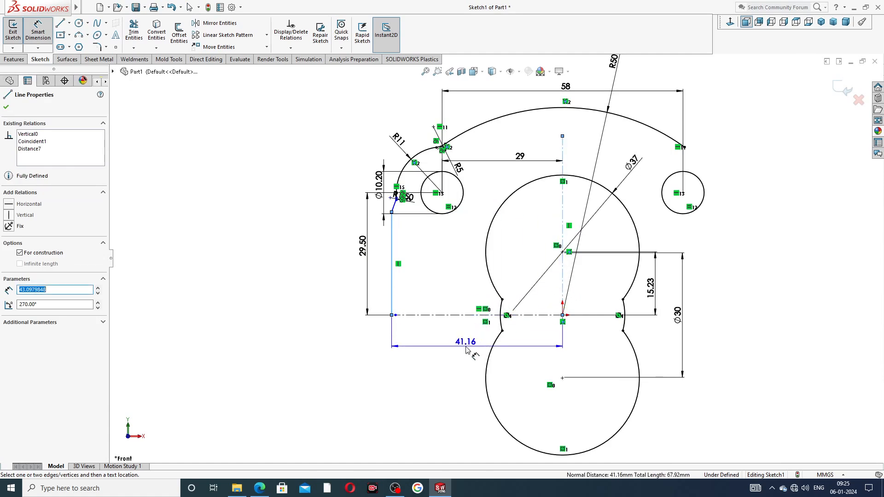
pyautogui.click(467, 346)
pyautogui.write('42')
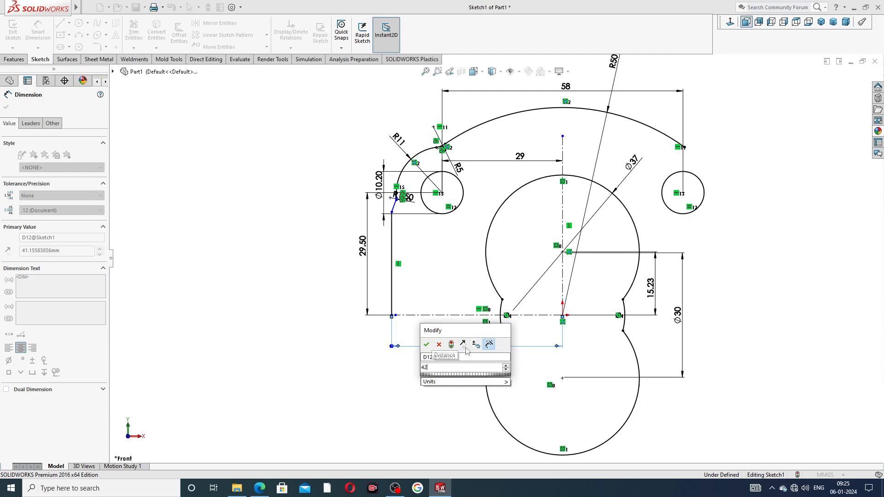
pyautogui.press('Return')
pyautogui.click(755, 216)
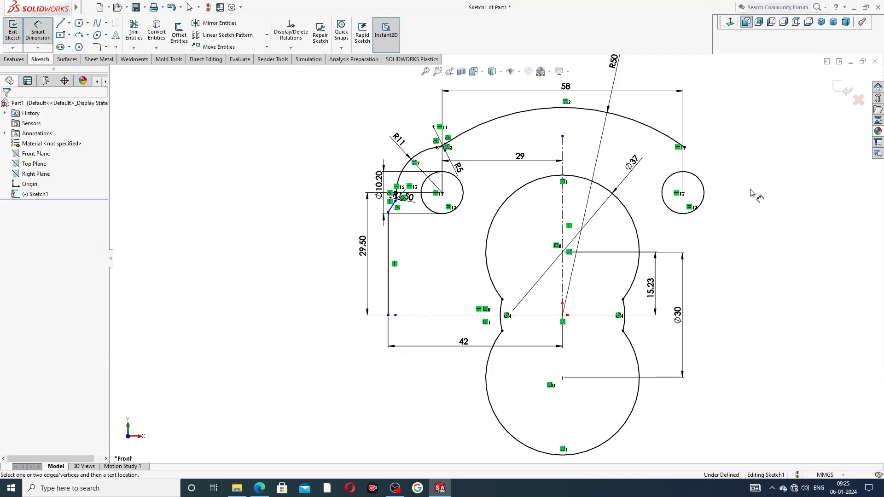
pyautogui.scroll(-2, 537, 207)
pyautogui.scroll(2, 495, 258)
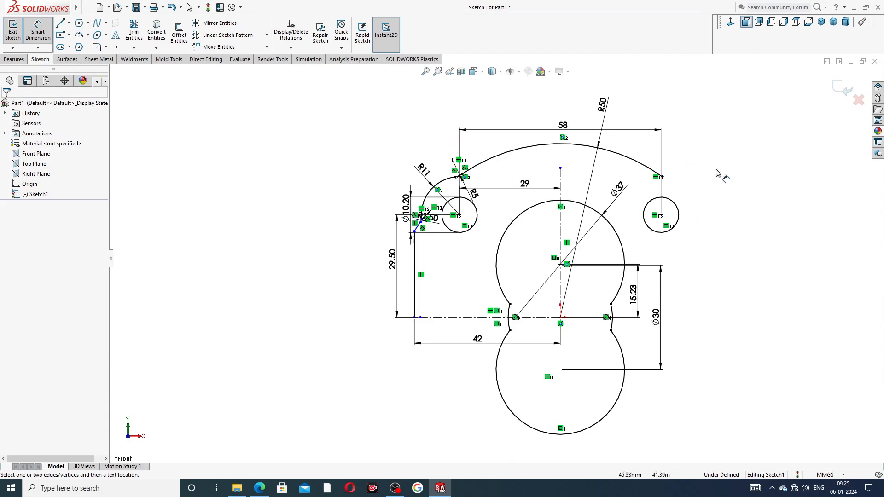
pyautogui.rightClick(718, 172)
pyautogui.click(739, 137)
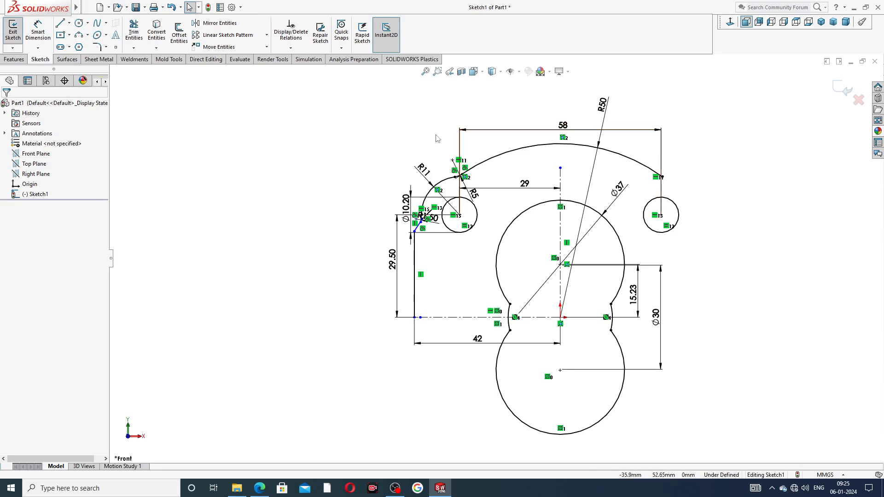
# Reposition the R11, R5 and 29 mm dimensions around the upper-left lobe so their labels are spaced apart.
pyautogui.moveTo(423, 170); pyautogui.dragTo(418, 159)
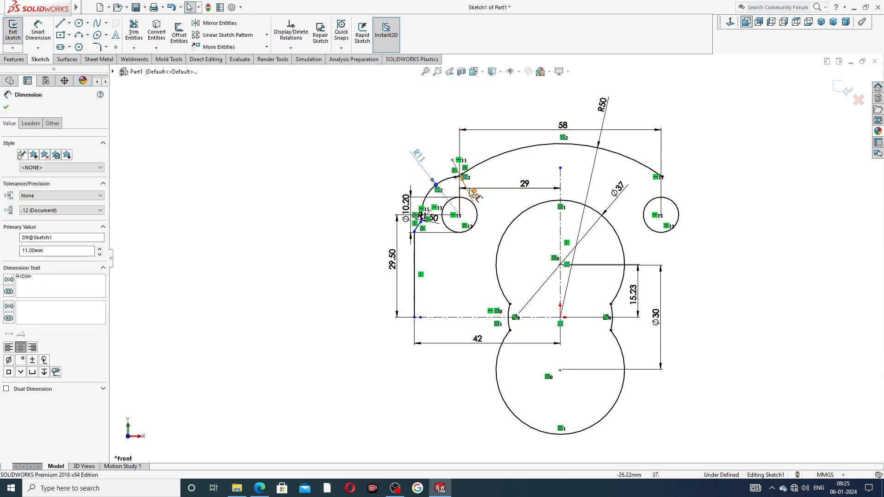
pyautogui.moveTo(473, 193); pyautogui.dragTo(522, 184)
pyautogui.click(368, 147)
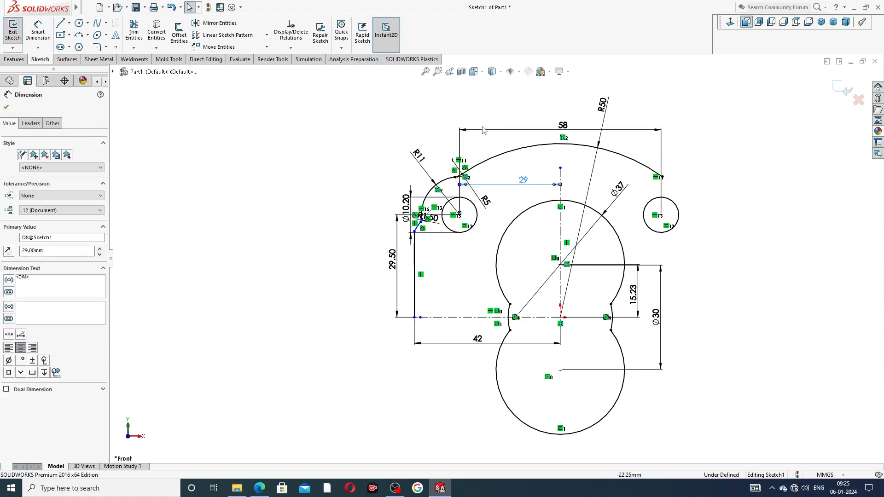
pyautogui.click(425, 127)
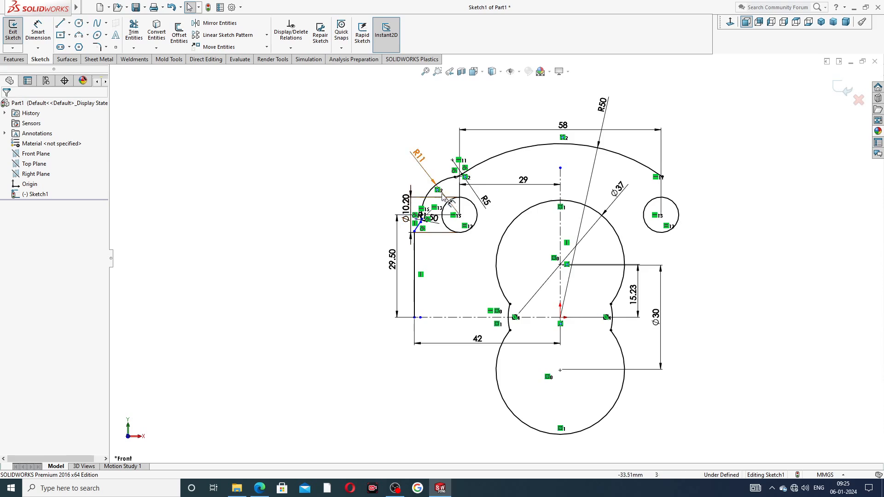
# Mirror the left outline's R5, R11 and R1.50 arcs and its three connecting lines about the vertical centreline, keeping the originals.
pyautogui.click(236, 24)
pyautogui.scroll(-2, 534, 167)
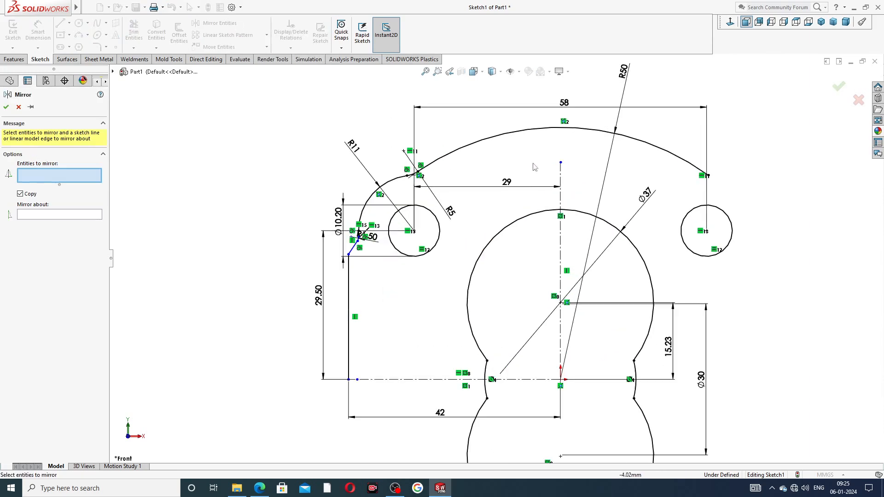
pyautogui.scroll(-3, 422, 156)
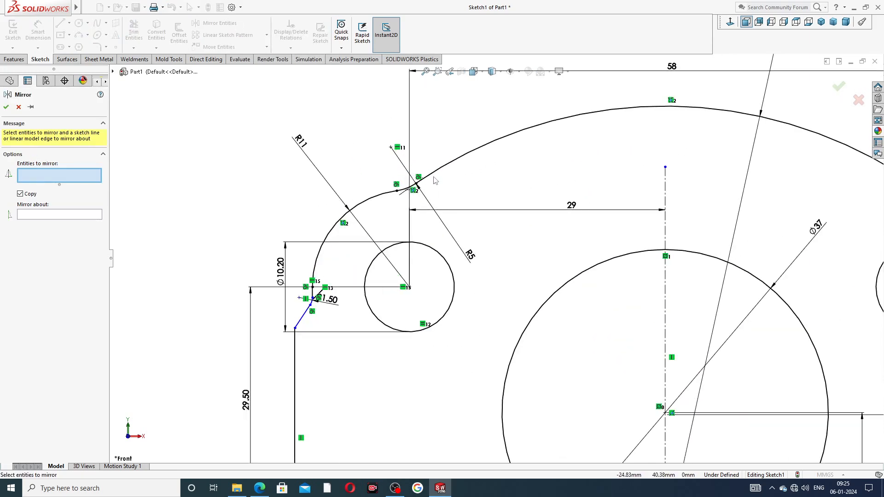
pyautogui.click(413, 188)
pyautogui.click(389, 195)
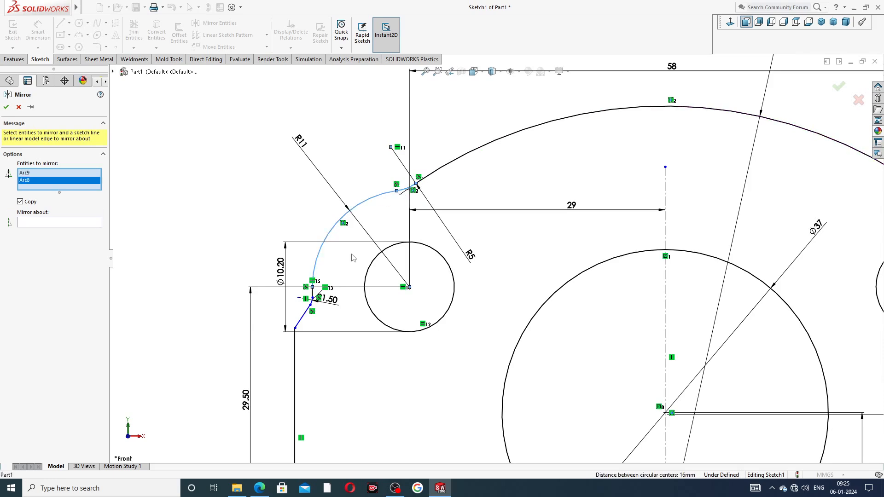
pyautogui.scroll(-2, 324, 297)
pyautogui.click(336, 282)
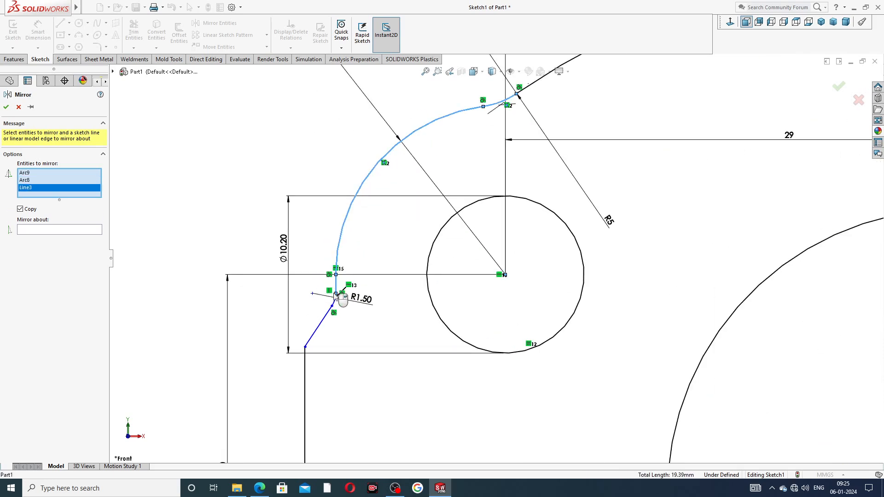
pyautogui.scroll(-2, 340, 296)
pyautogui.click(354, 301)
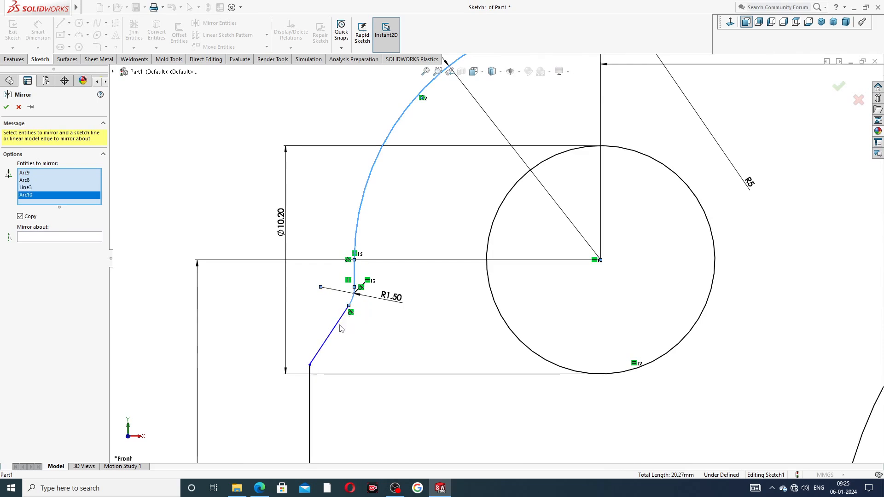
pyautogui.click(337, 331)
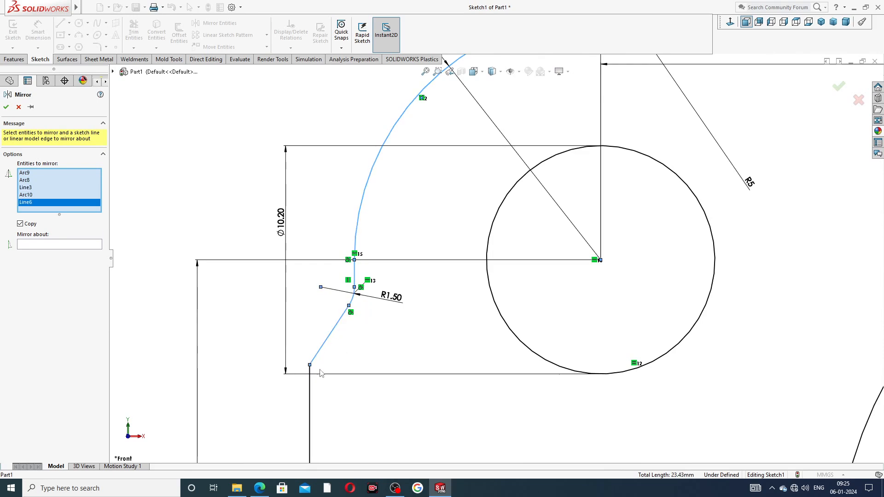
pyautogui.click(311, 391)
pyautogui.scroll(3, 468, 317)
pyautogui.scroll(2, 467, 317)
pyautogui.scroll(-1, 608, 298)
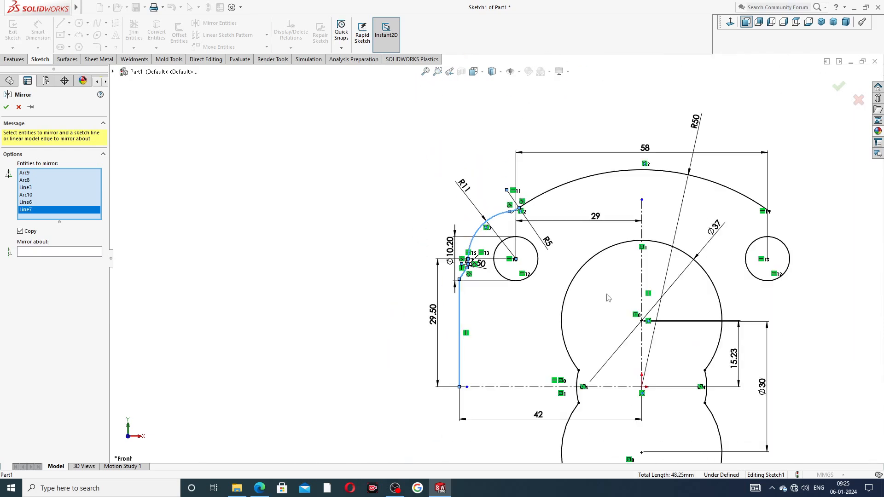
pyautogui.click(54, 252)
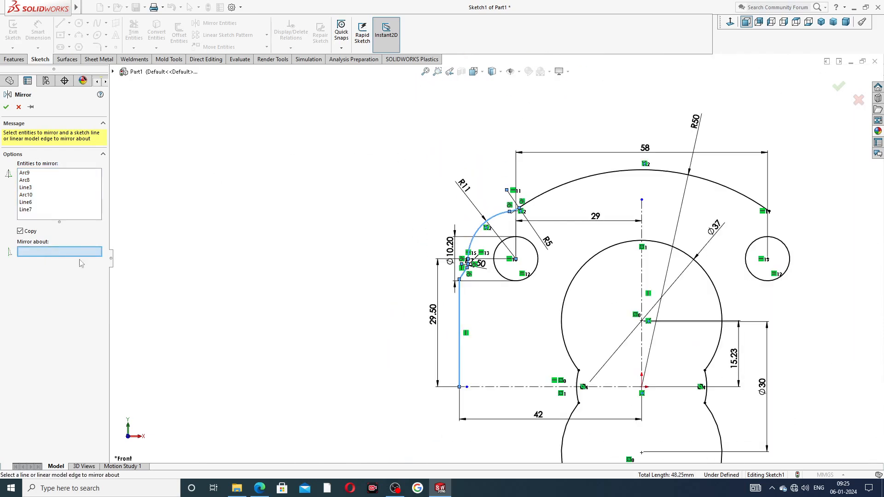
pyautogui.click(643, 232)
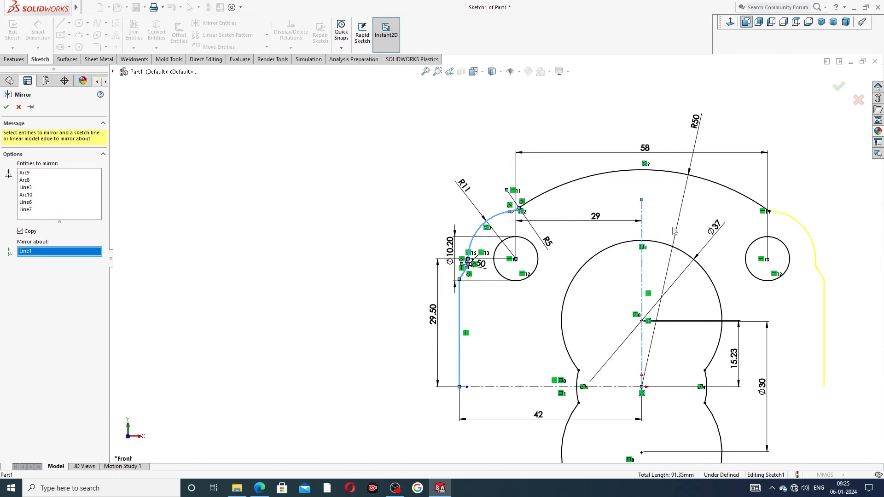
pyautogui.scroll(-3, 757, 223)
pyautogui.click(839, 90)
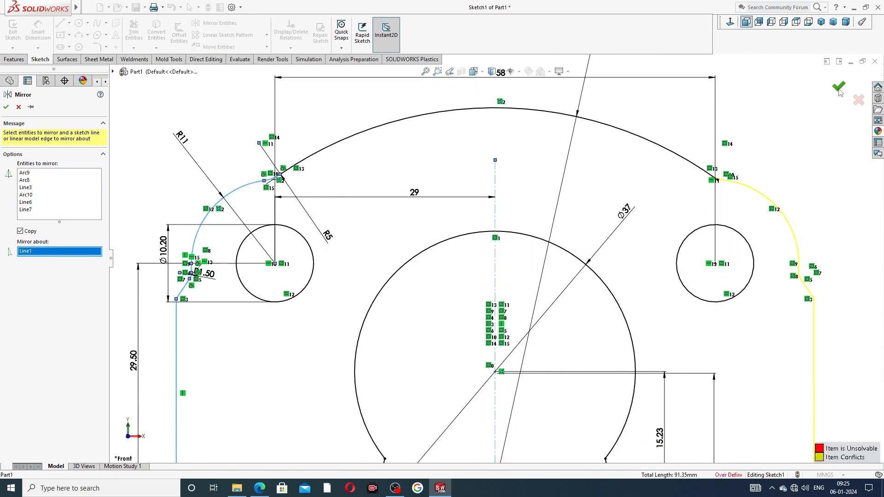
# Delete the redundant 29 mm dimension between the left hole and the vertical centreline.
pyautogui.scroll(3, 779, 158)
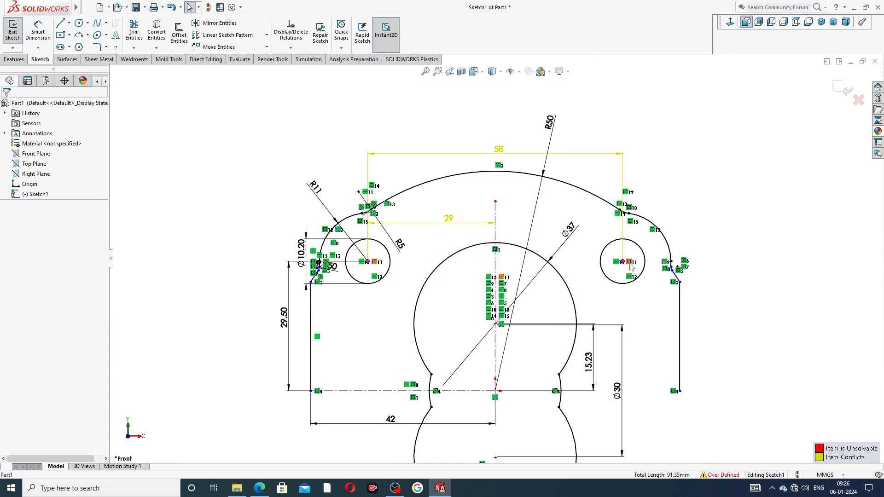
pyautogui.click(469, 225)
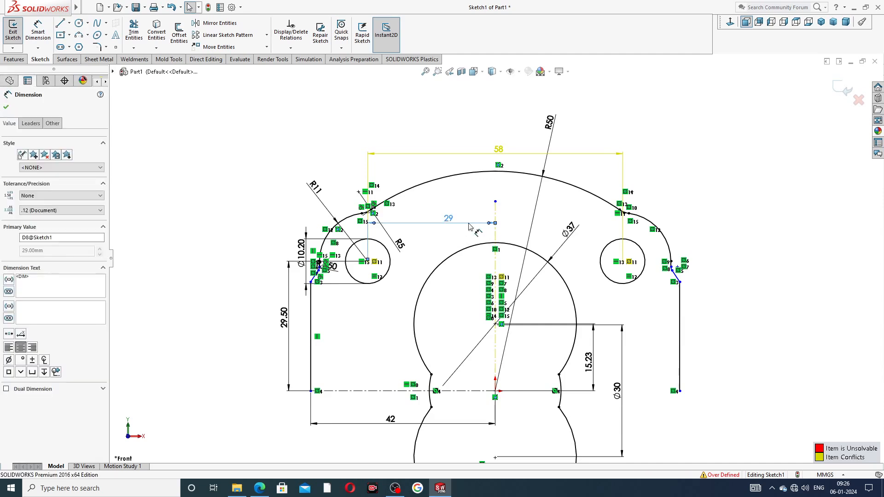
pyautogui.press('Delete')
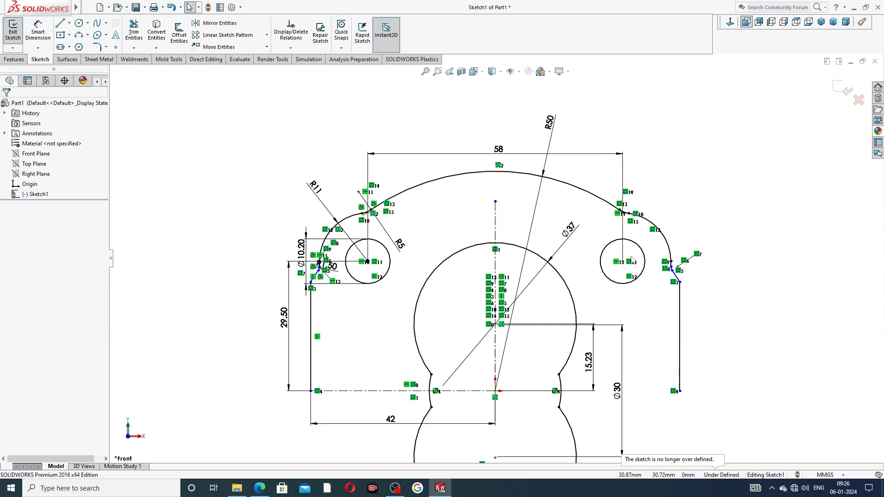
# Trim the leftover end of the R50 arc beyond the mirrored fillet at the upper-right lobe.
pyautogui.scroll(-5, 629, 281)
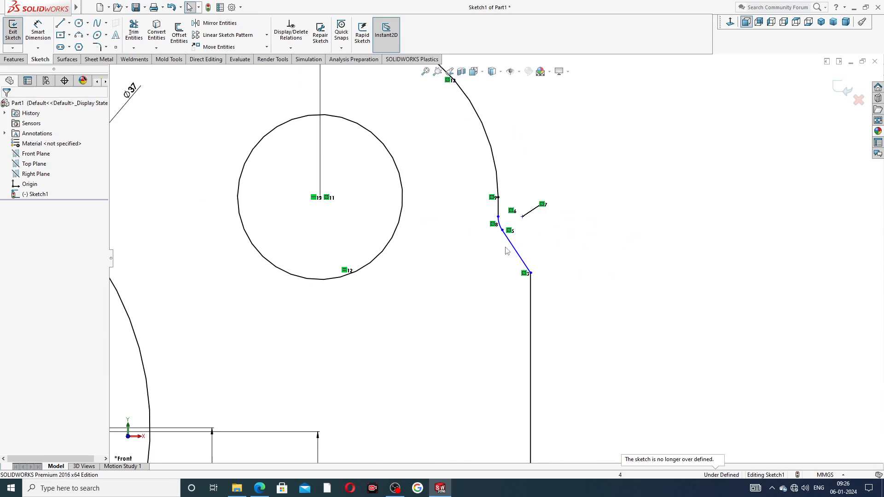
pyautogui.scroll(4, 481, 210)
pyautogui.scroll(-8, 435, 172)
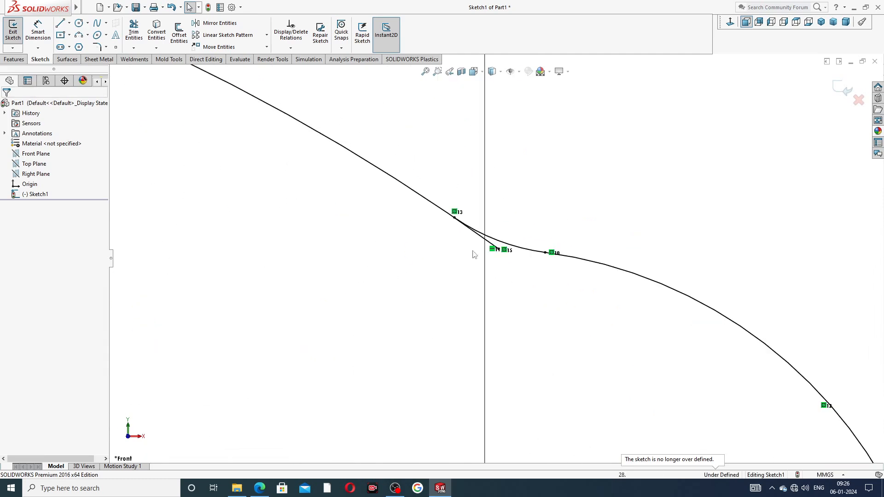
pyautogui.click(136, 33)
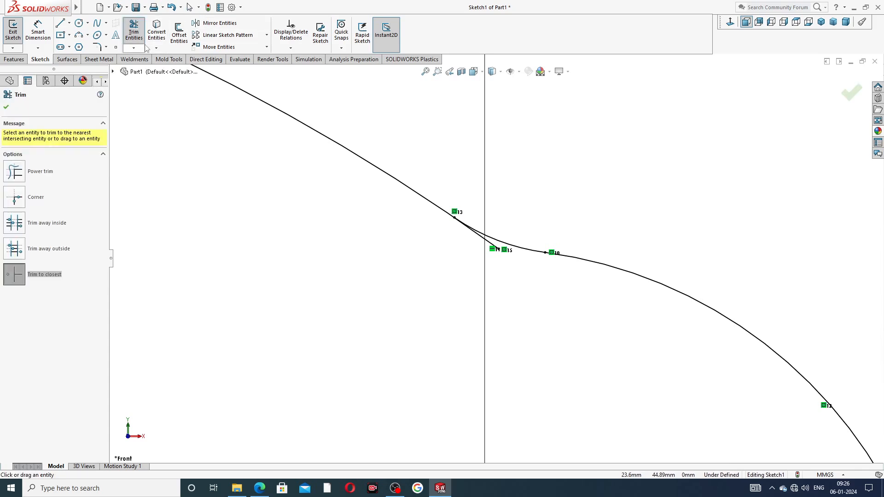
pyautogui.click(490, 244)
pyautogui.scroll(5, 562, 221)
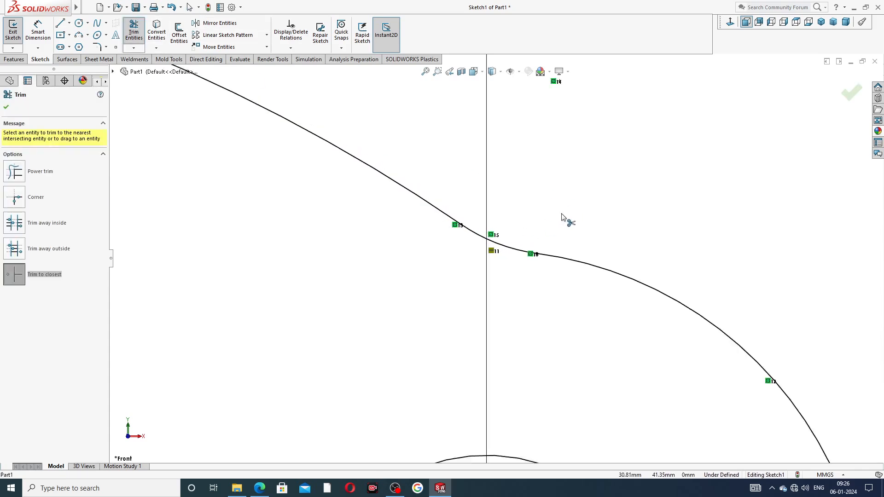
pyautogui.click(858, 92)
pyautogui.scroll(5, 520, 203)
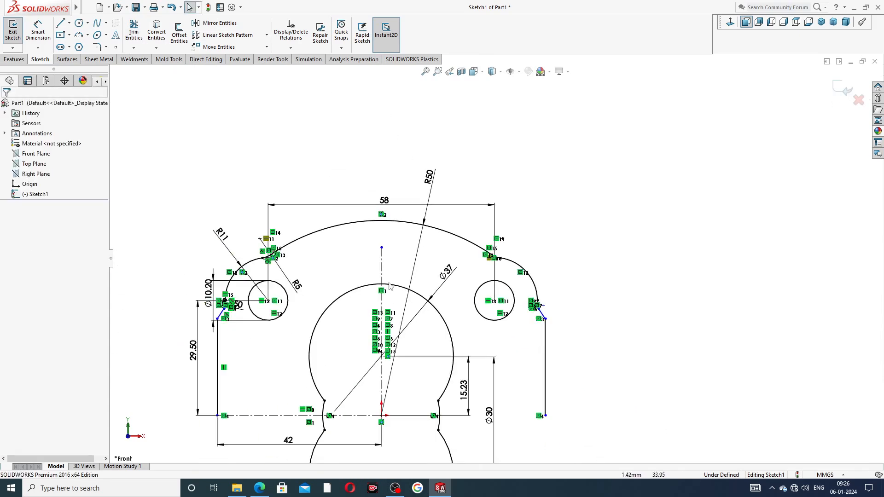
pyautogui.scroll(-2, 338, 300)
pyautogui.scroll(3, 355, 337)
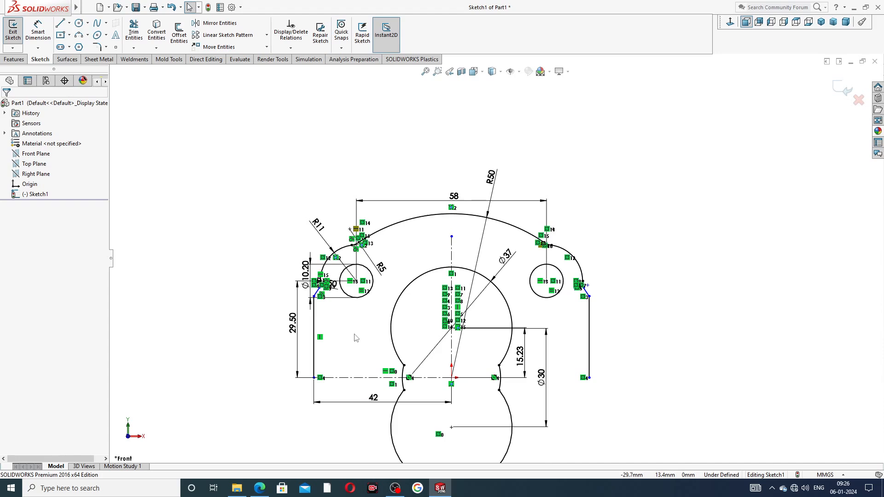
pyautogui.scroll(-2, 357, 343)
pyautogui.scroll(-1, 384, 365)
pyautogui.scroll(2, 465, 347)
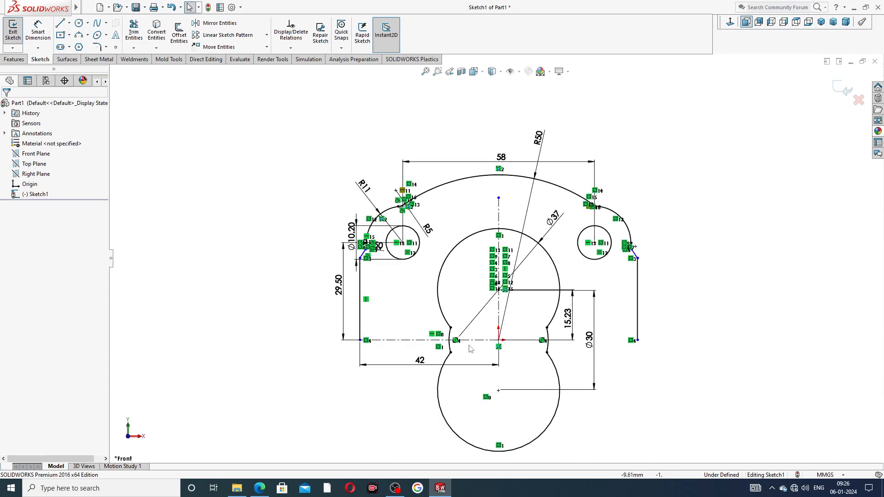
pyautogui.scroll(-1, 449, 321)
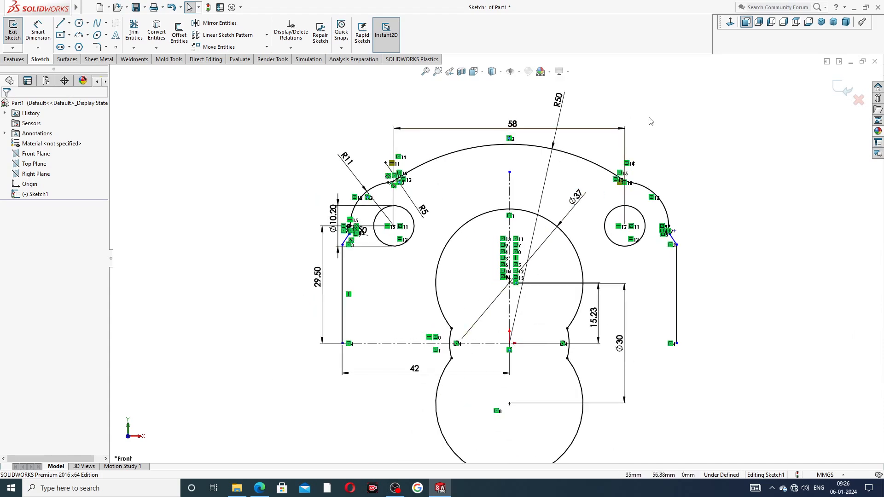
pyautogui.click(232, 23)
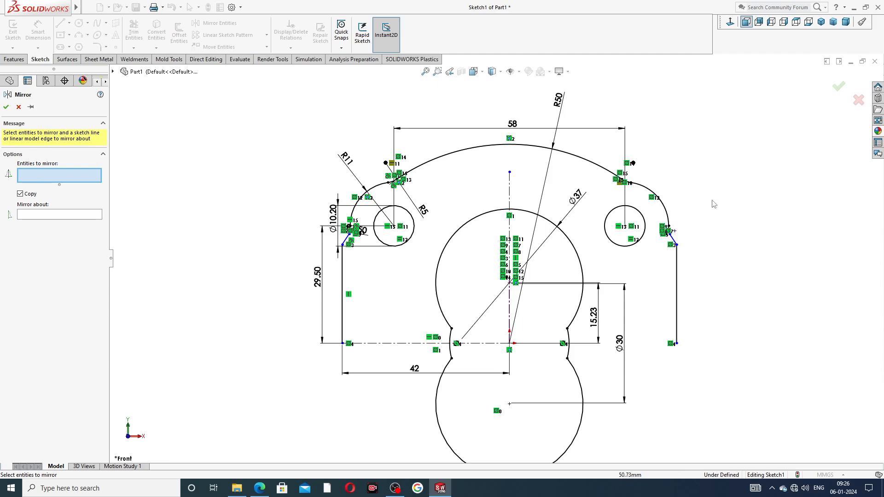
pyautogui.moveTo(711, 142)
pyautogui.mouseDown()
pyautogui.moveTo(711, 305)
pyautogui.moveTo(582, 240)
pyautogui.moveTo(598, 147)
pyautogui.mouseUp()
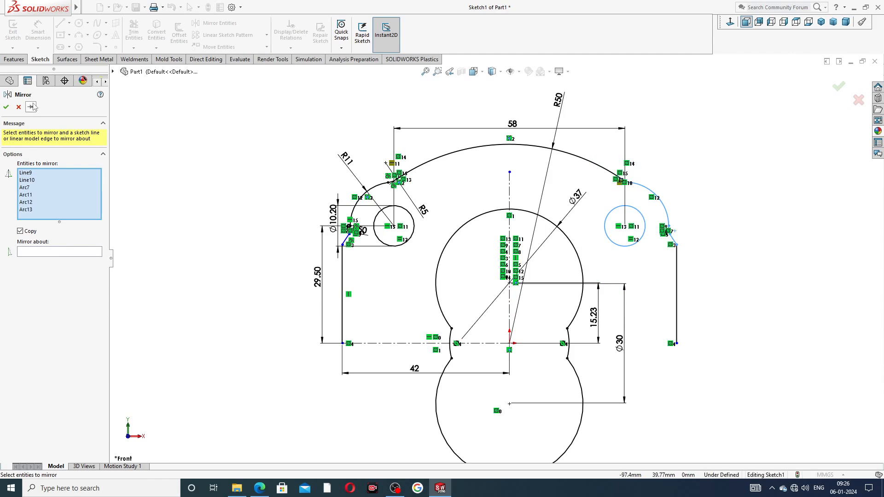
pyautogui.click(18, 107)
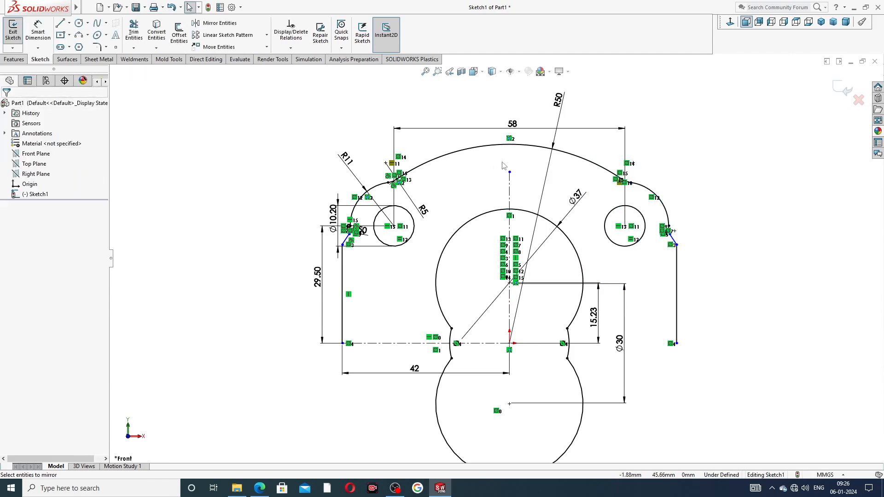
# Mirror the upper outline with its R50 arc, both side lobes, side lines and both corner holes about the horizontal centreline, keeping the originals.
pyautogui.click(232, 25)
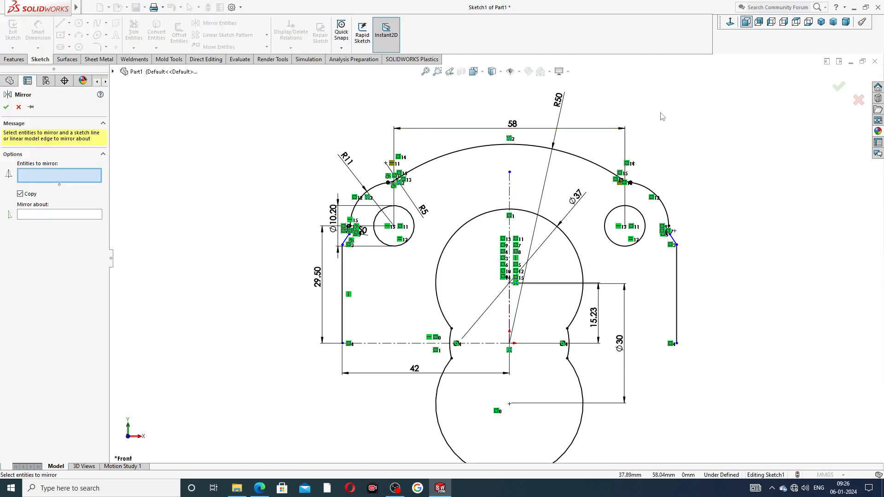
pyautogui.moveTo(659, 109)
pyautogui.mouseDown()
pyautogui.moveTo(613, 191)
pyautogui.moveTo(604, 230)
pyautogui.moveTo(653, 257)
pyautogui.moveTo(705, 258)
pyautogui.mouseUp()
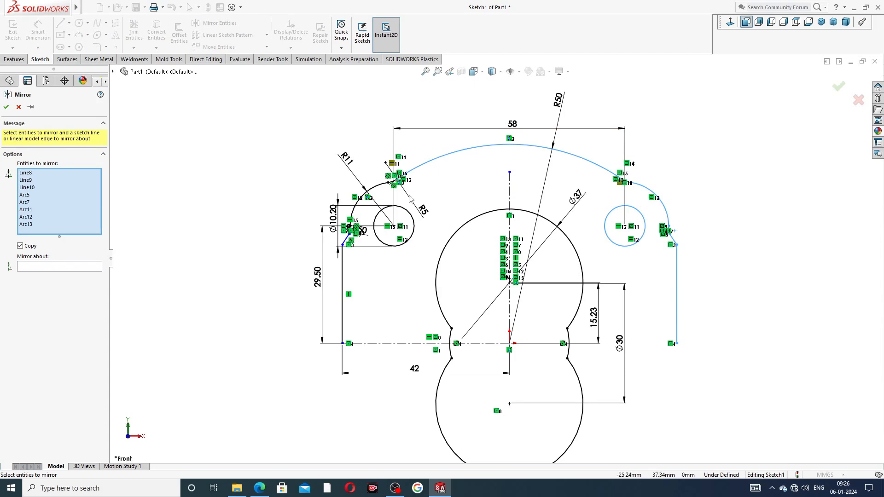
pyautogui.scroll(-5, 409, 198)
pyautogui.click(404, 191)
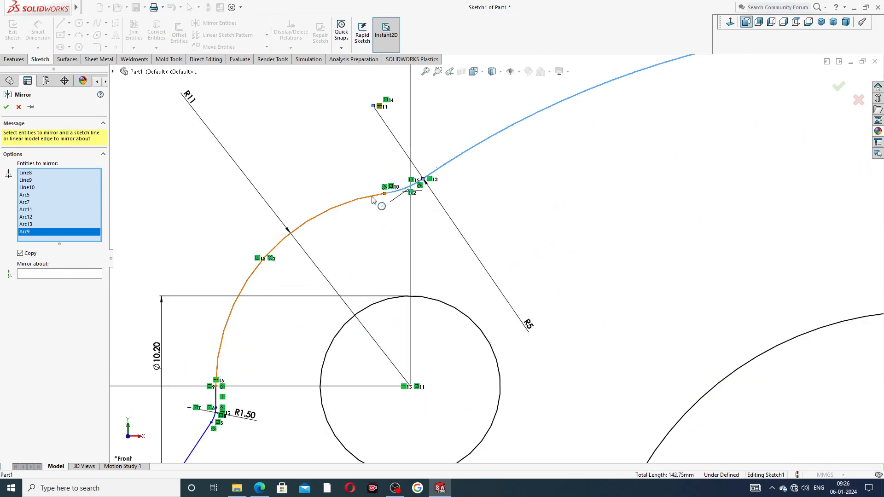
pyautogui.click(372, 197)
pyautogui.scroll(-2, 241, 391)
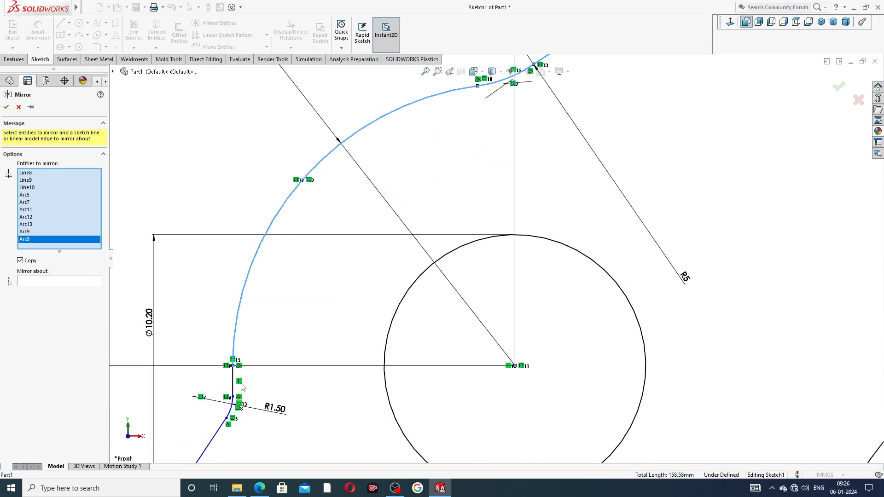
pyautogui.click(234, 381)
pyautogui.scroll(5, 280, 387)
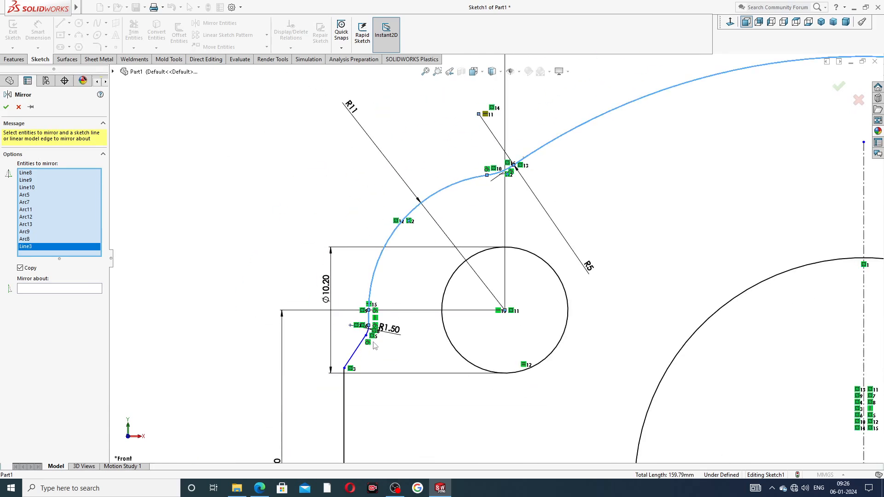
pyautogui.scroll(-5, 377, 342)
pyautogui.click(396, 307)
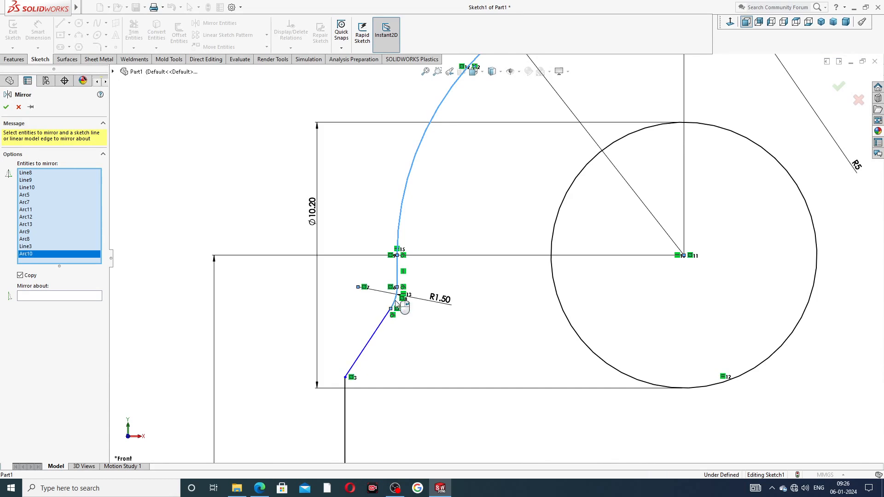
pyautogui.click(383, 323)
pyautogui.click(346, 404)
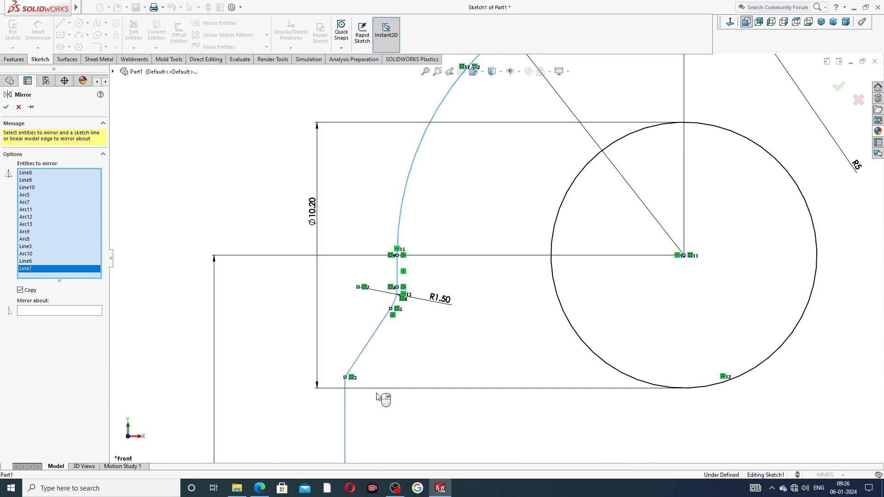
pyautogui.click(553, 311)
pyautogui.scroll(10, 632, 286)
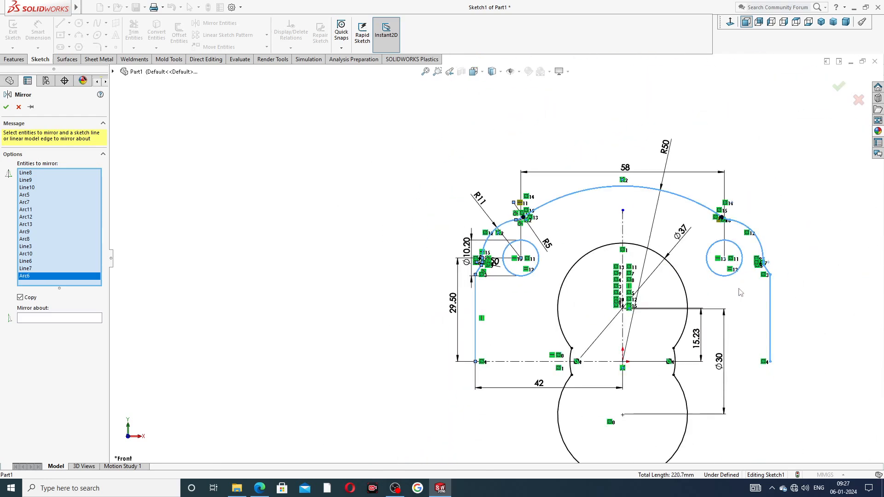
pyautogui.scroll(-4, 740, 292)
pyautogui.scroll(4, 654, 303)
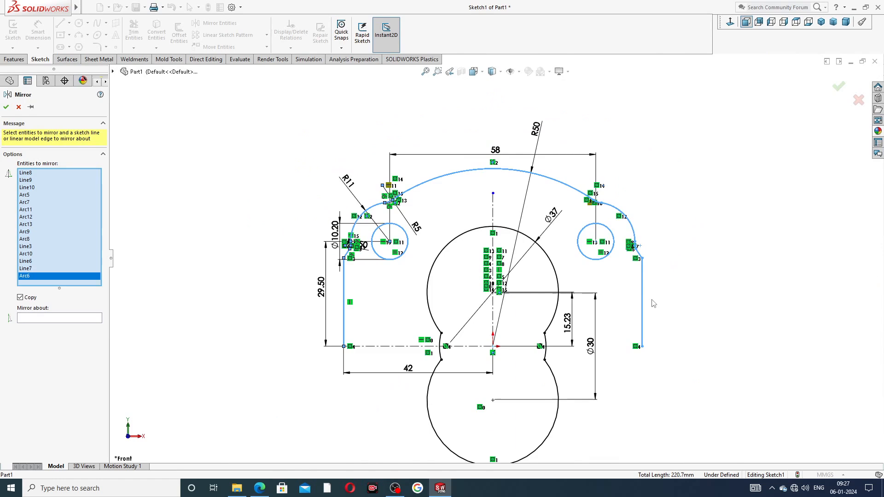
pyautogui.click(86, 318)
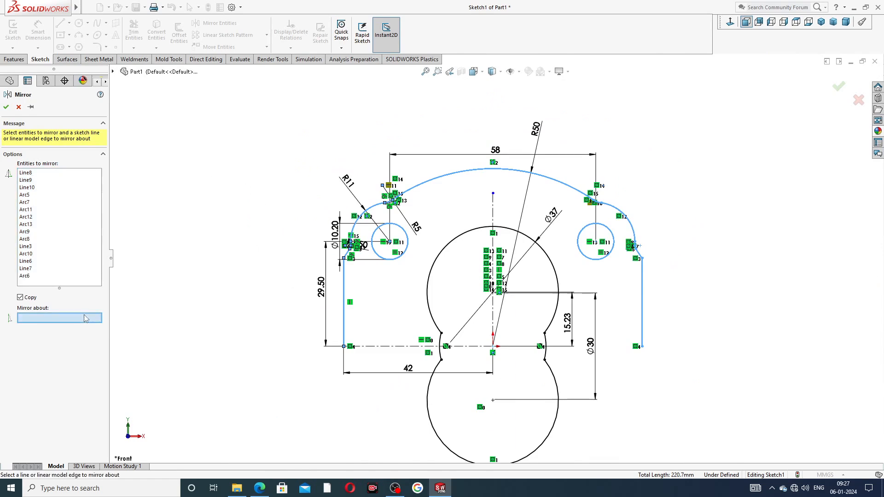
pyautogui.click(395, 346)
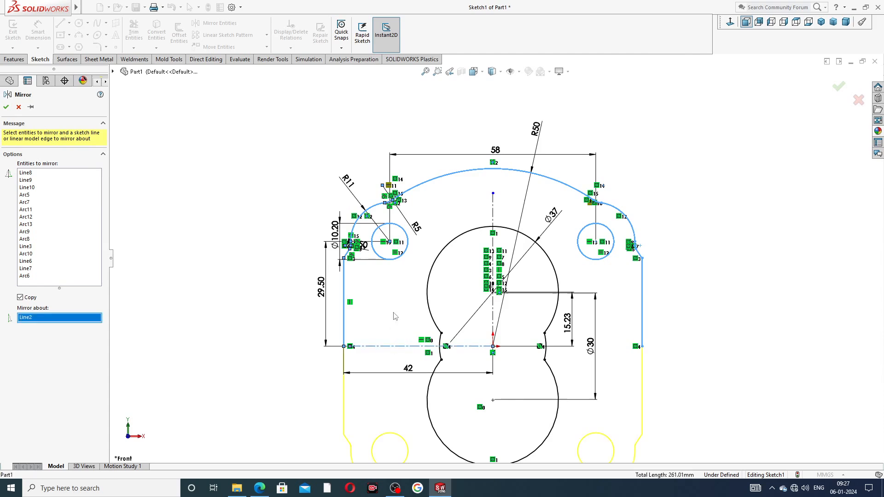
pyautogui.scroll(5, 442, 364)
pyautogui.scroll(-4, 449, 365)
pyautogui.scroll(-4, 447, 361)
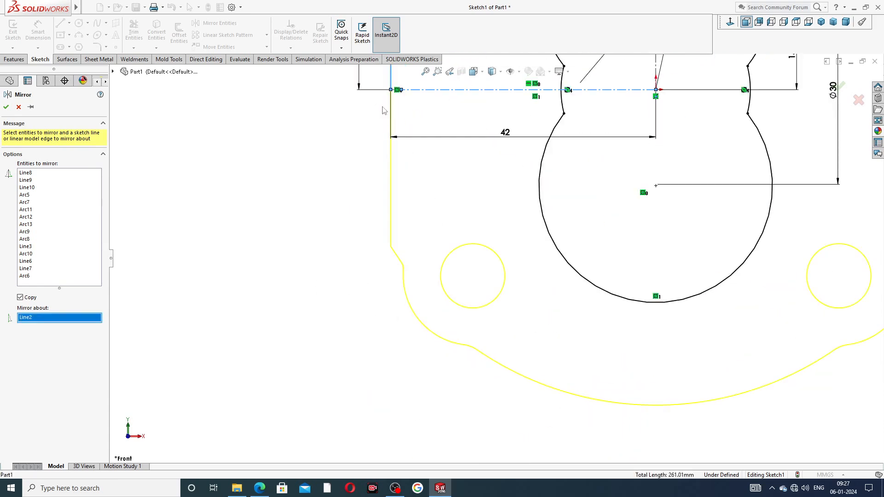
pyautogui.scroll(3, 788, 281)
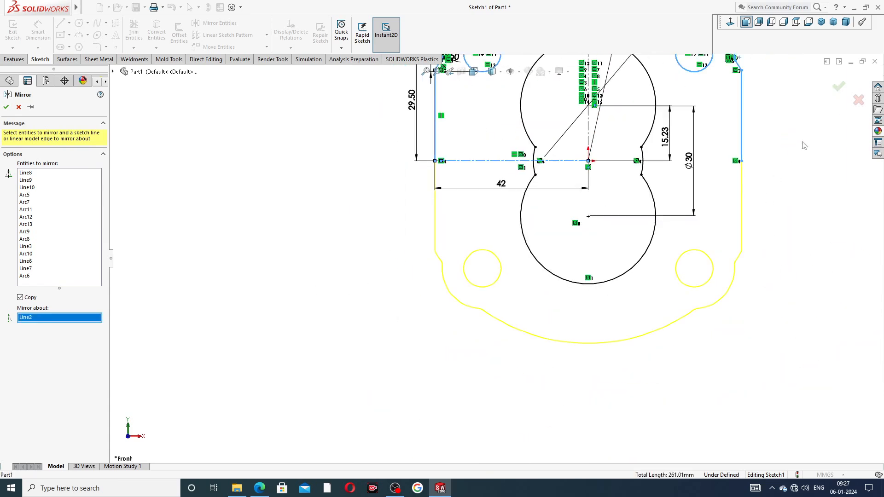
pyautogui.click(838, 88)
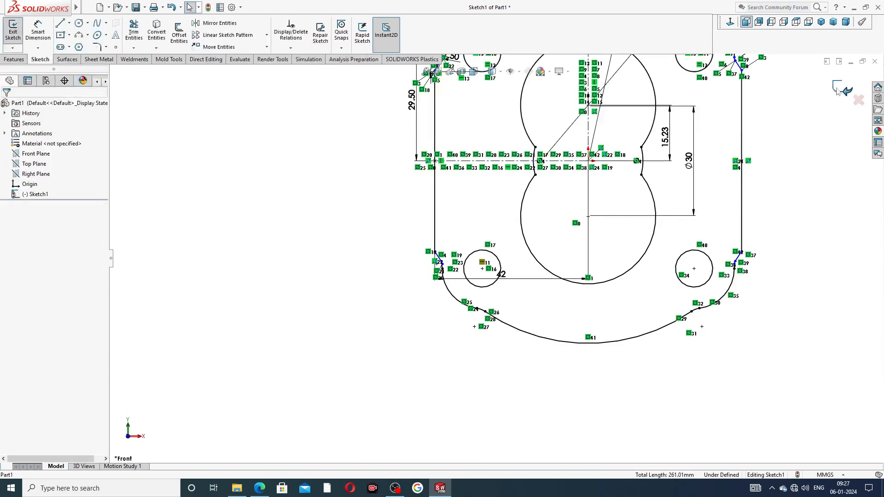
# Examine the mirrored lower outline, its fillets and corner holes, and the overall closed profile of the sketch.
pyautogui.scroll(-3, 734, 265)
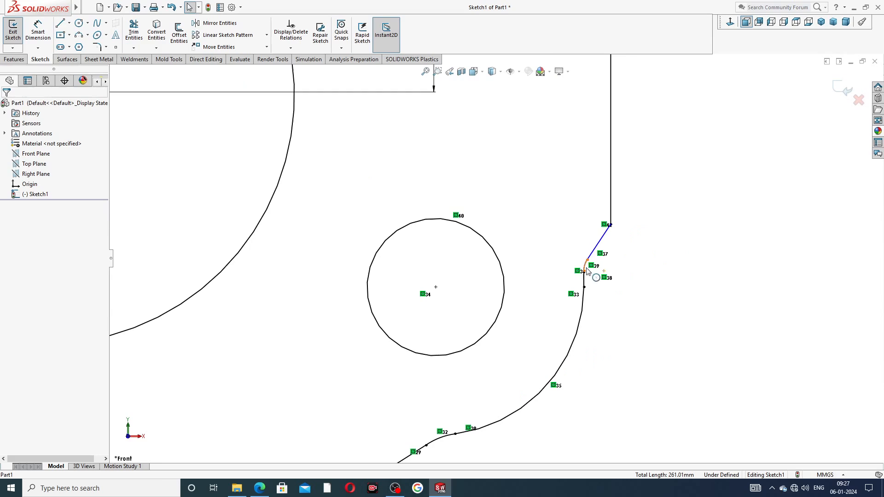
pyautogui.scroll(5, 563, 302)
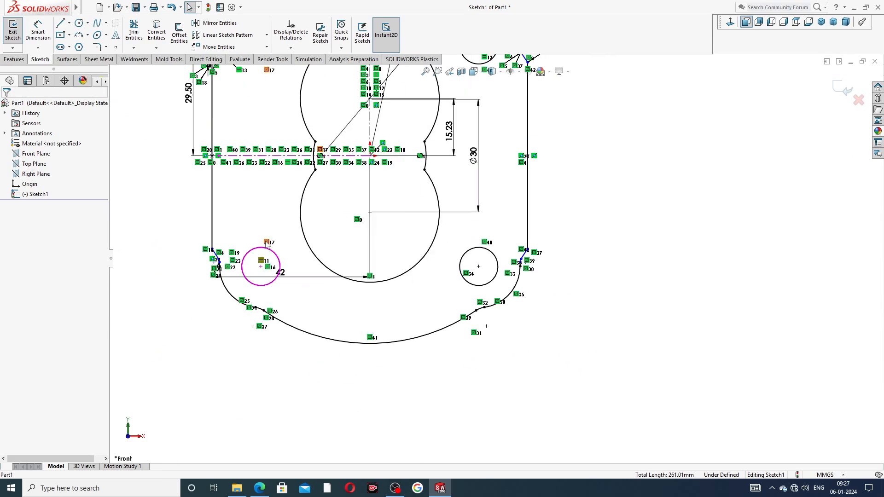
pyautogui.scroll(-4, 269, 258)
pyautogui.scroll(3, 368, 230)
pyautogui.scroll(3, 387, 211)
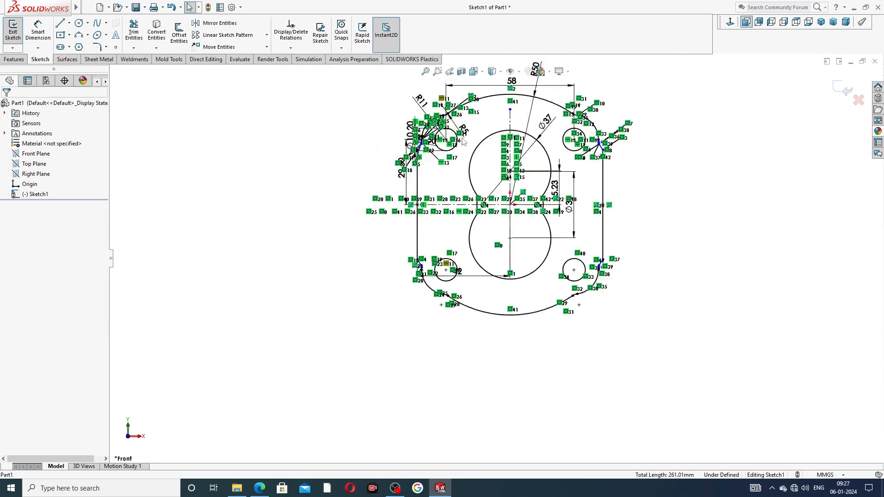
pyautogui.scroll(-2, 533, 191)
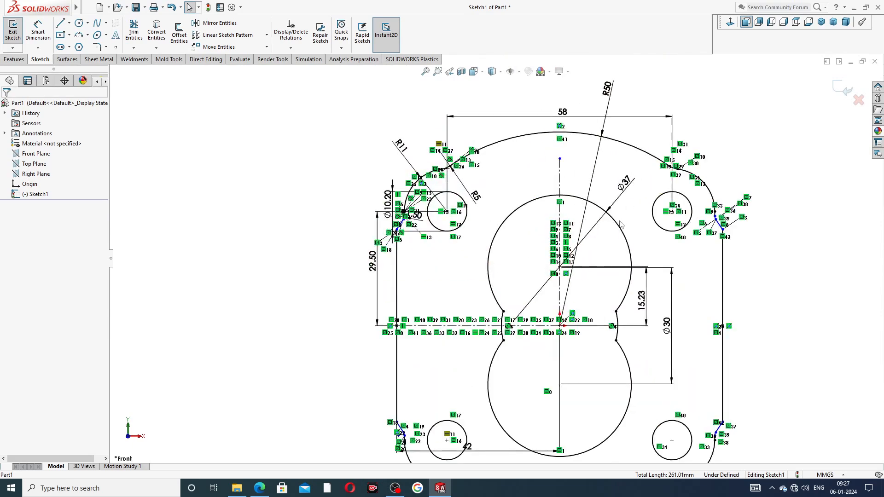
pyautogui.scroll(3, 553, 276)
pyautogui.scroll(-1, 568, 344)
pyautogui.scroll(-1, 569, 344)
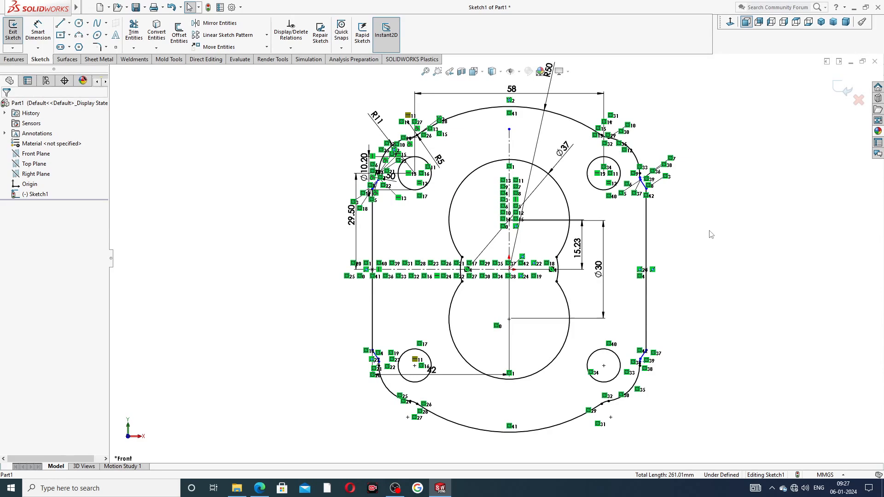
pyautogui.scroll(2, 635, 228)
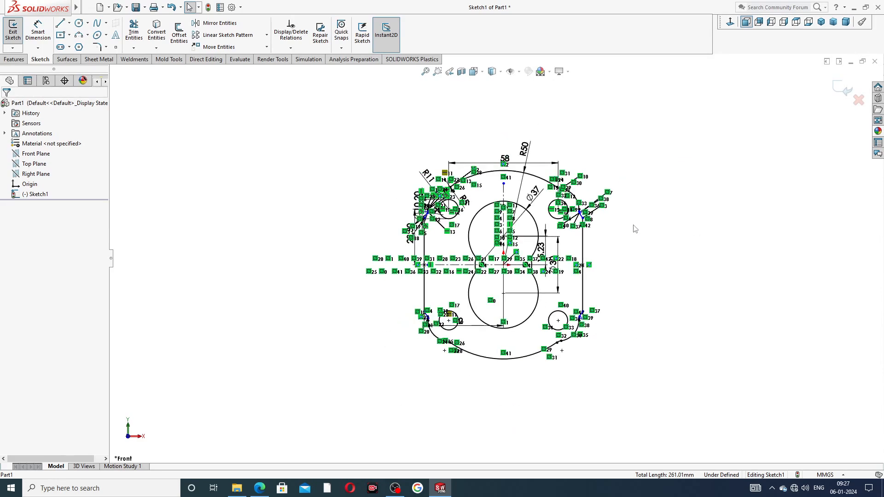
pyautogui.scroll(-1, 479, 203)
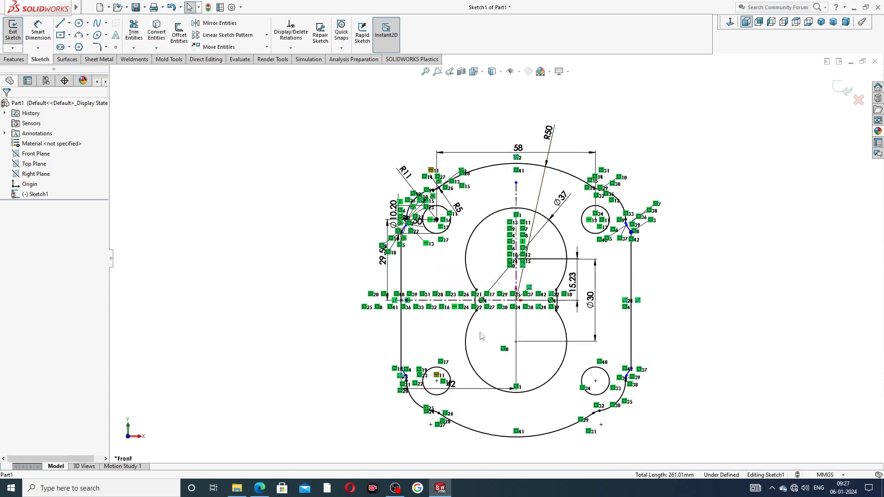
pyautogui.scroll(1, 468, 379)
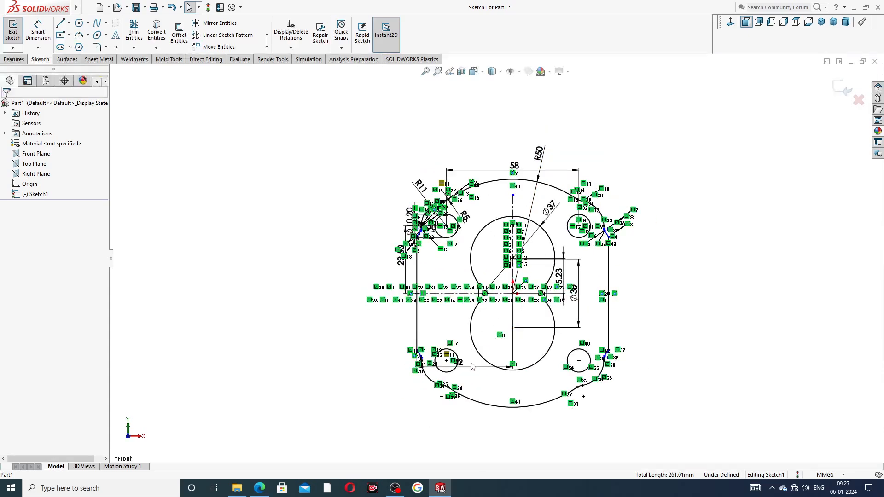
pyautogui.scroll(-1, 471, 367)
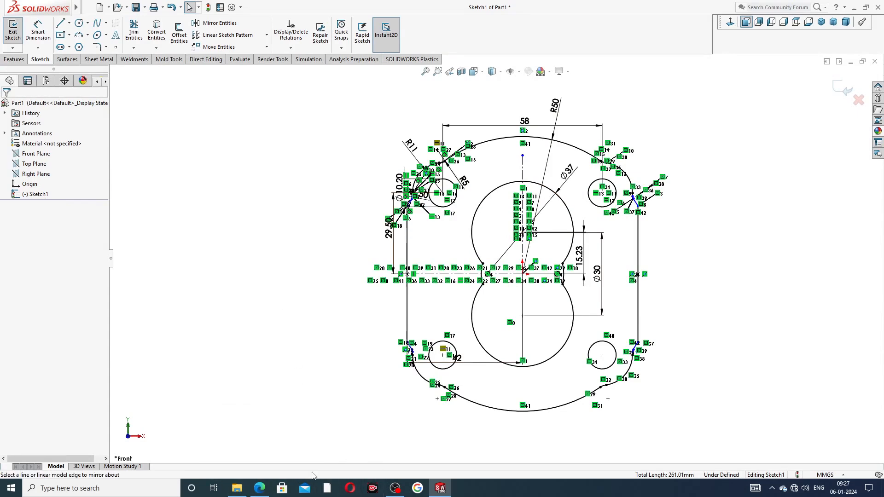
# Switch to the PART-12 hydraulic body PDF in Edge to look up the body depth in the top view, and return to SOLIDWORKS.
pyautogui.click(260, 488)
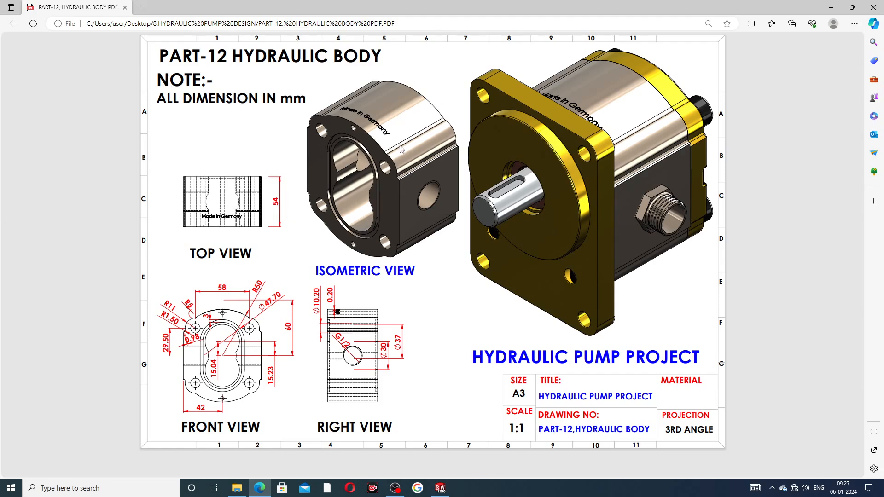
pyautogui.moveTo(440, 487)
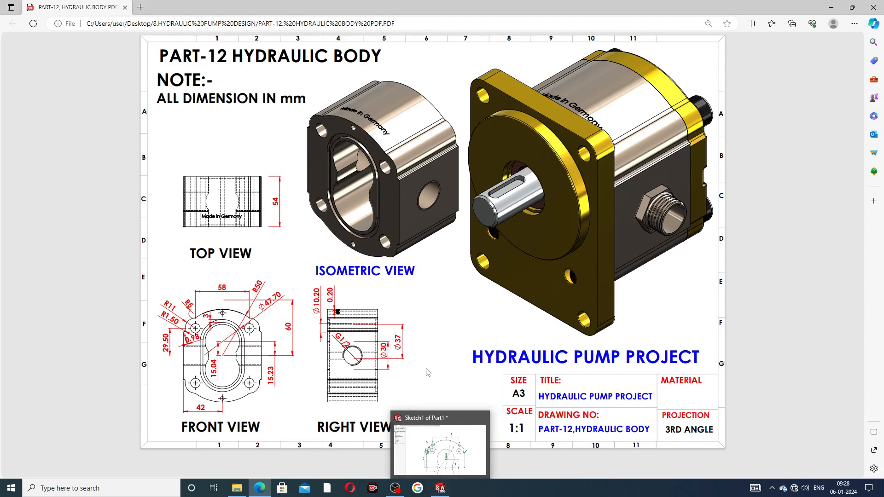
pyautogui.click(441, 488)
# Extrude the plate profile as a boss using the Mid Plane end condition with a depth of 54 mm.
pyautogui.click(14, 59)
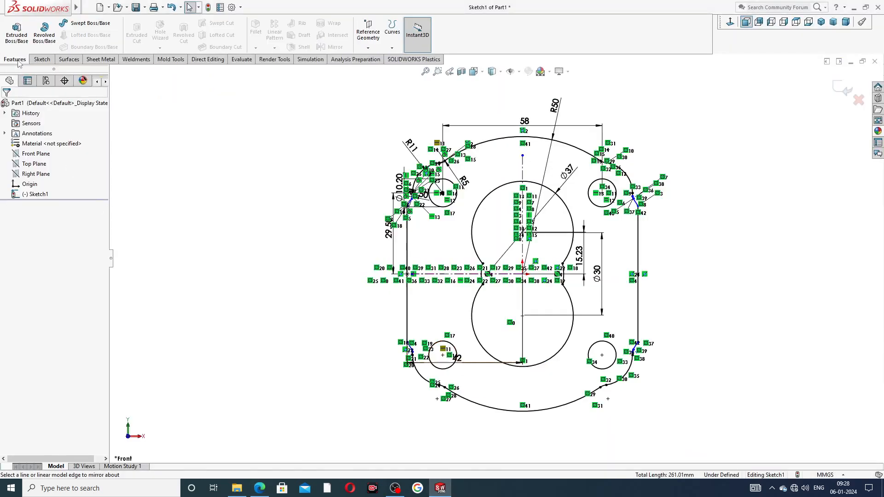
pyautogui.click(19, 35)
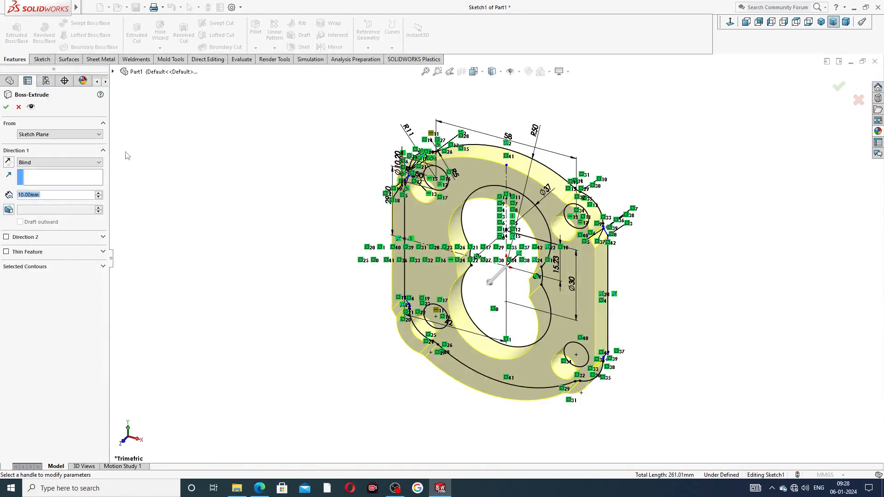
pyautogui.click(68, 165)
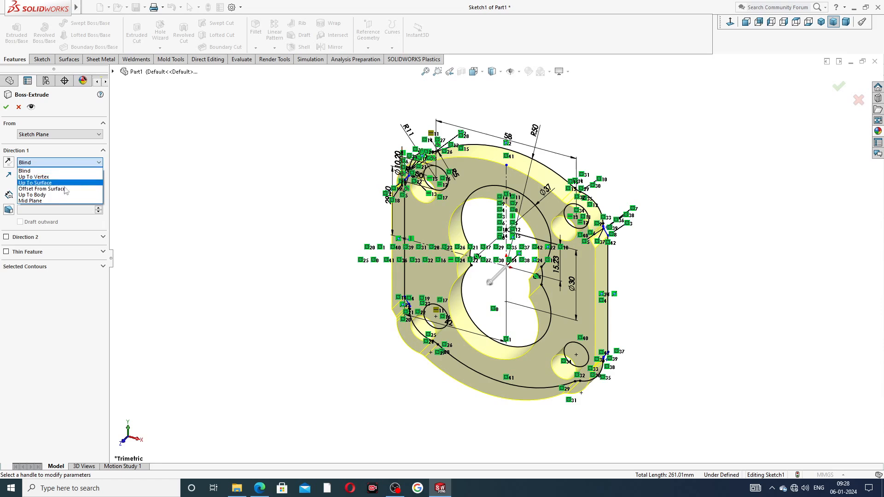
pyautogui.click(62, 201)
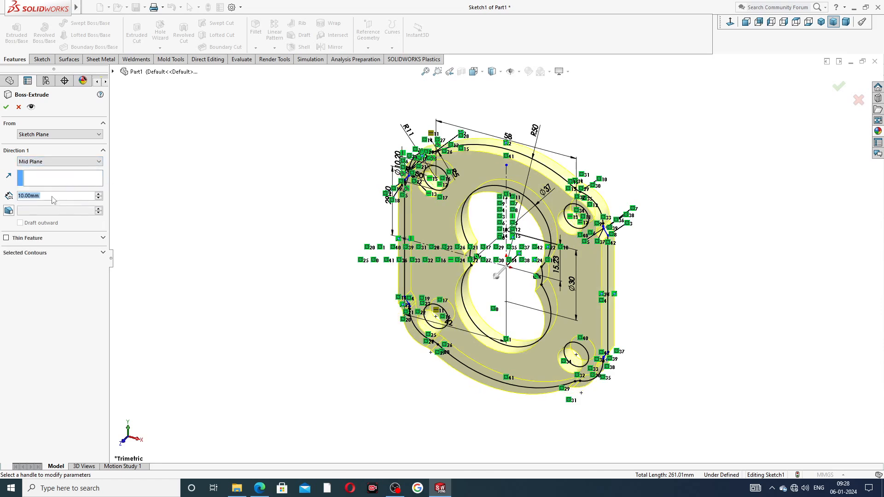
pyautogui.write('54')
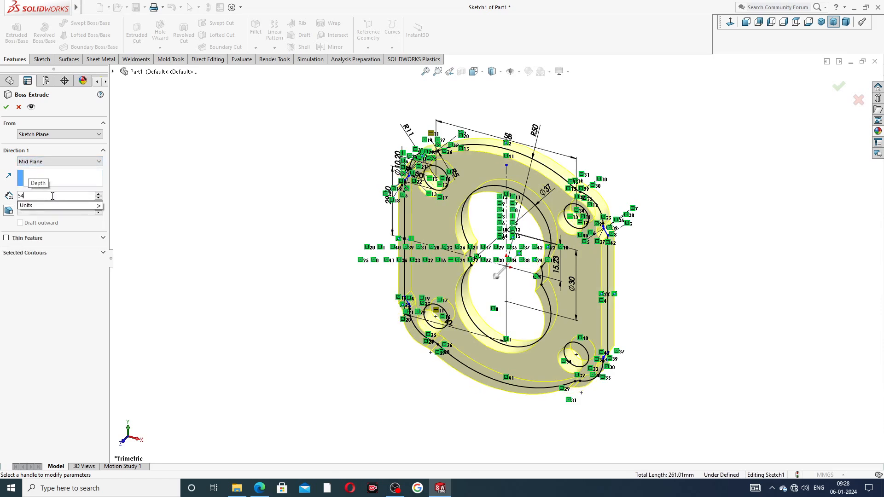
pyautogui.press('Return')
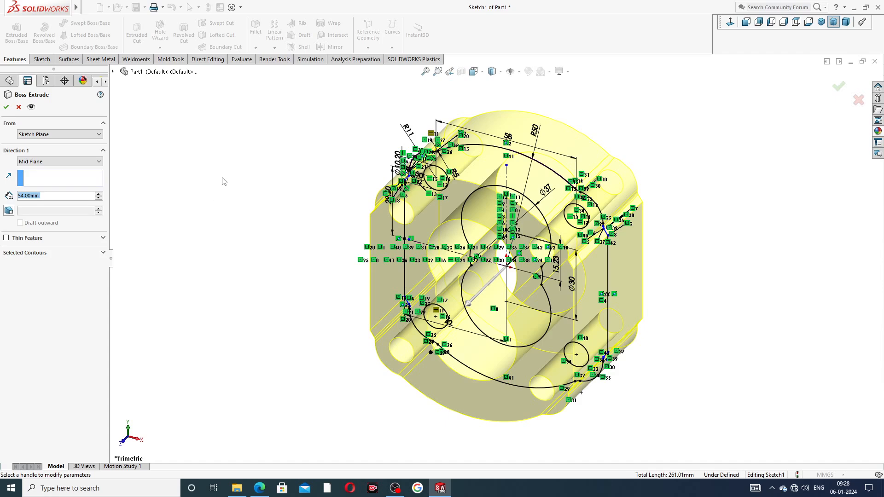
pyautogui.moveTo(687, 234)
pyautogui.mouseDown(button='middle')
pyautogui.moveTo(655, 209)
pyautogui.moveTo(679, 227)
pyautogui.mouseUp(button='middle')
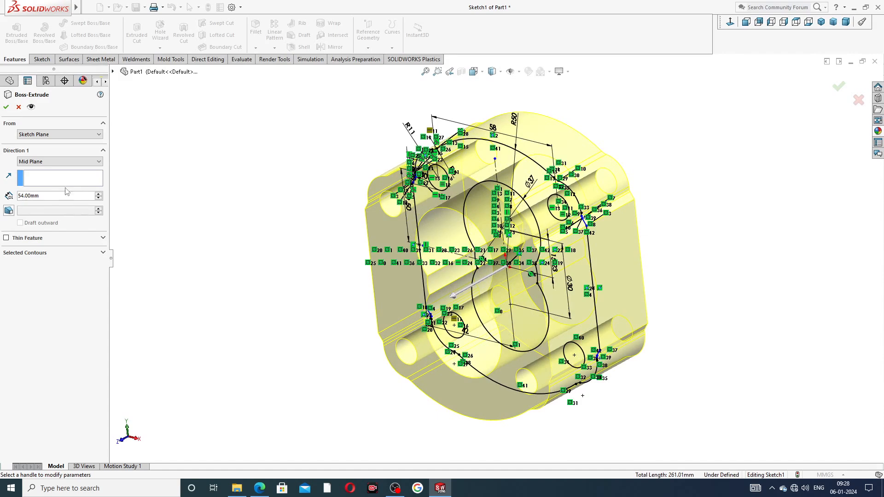
pyautogui.click(6, 108)
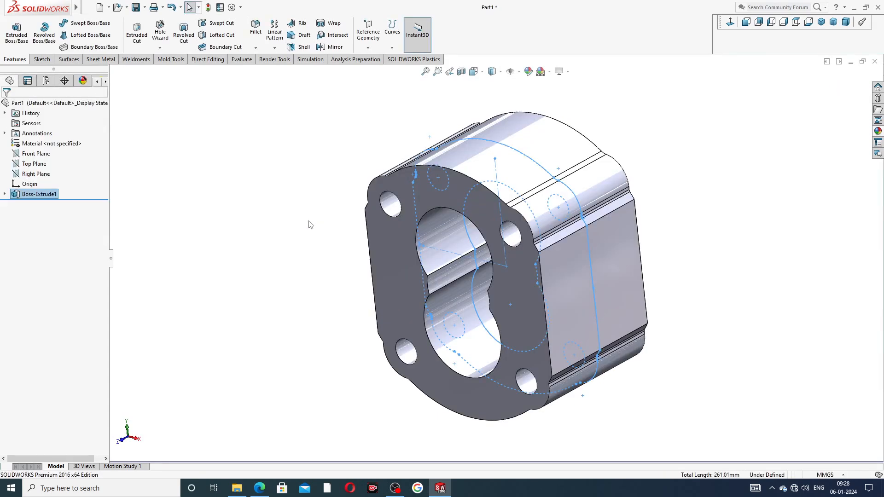
pyautogui.moveTo(613, 142); pyautogui.dragTo(651, 179, button='middle')
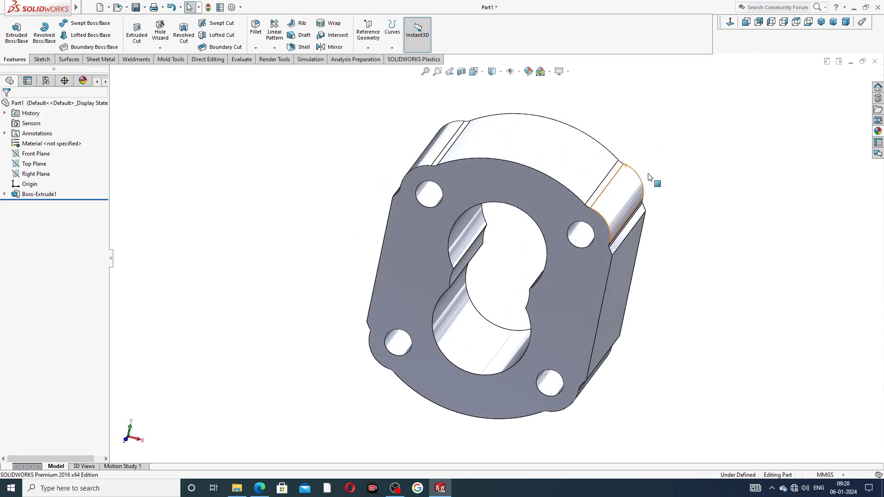
pyautogui.scroll(2, 593, 209)
pyautogui.moveTo(589, 219); pyautogui.dragTo(552, 217, button='middle')
pyautogui.scroll(-3, 525, 233)
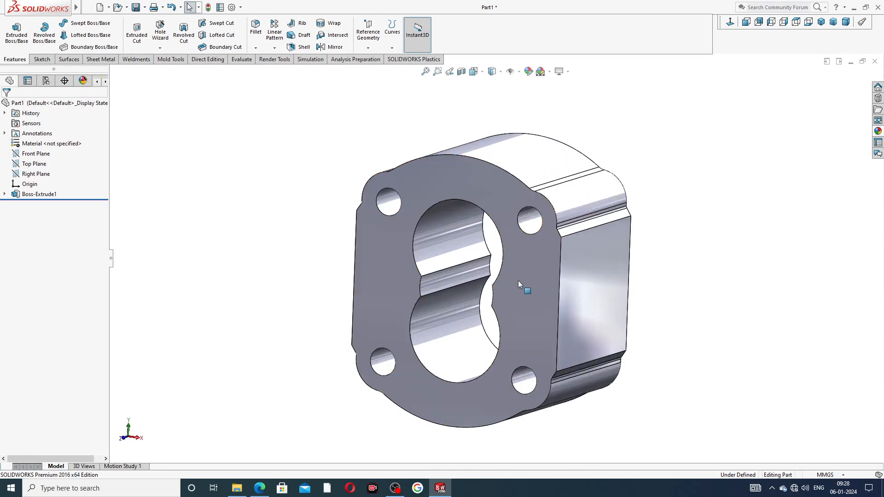
# Check the PART-12 hydraulic body PDF in Edge, return to SOLIDWORKS and start a sketch on the body's front face, viewed normal to it.
pyautogui.click(259, 488)
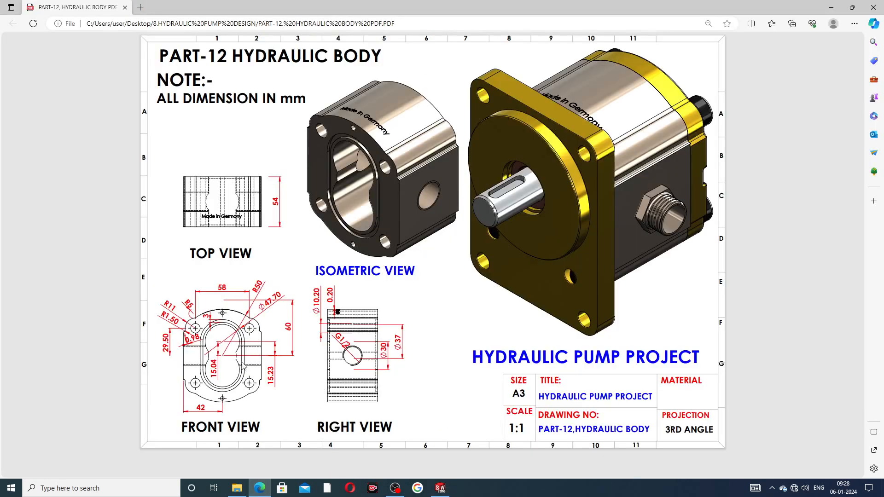
pyautogui.click(261, 489)
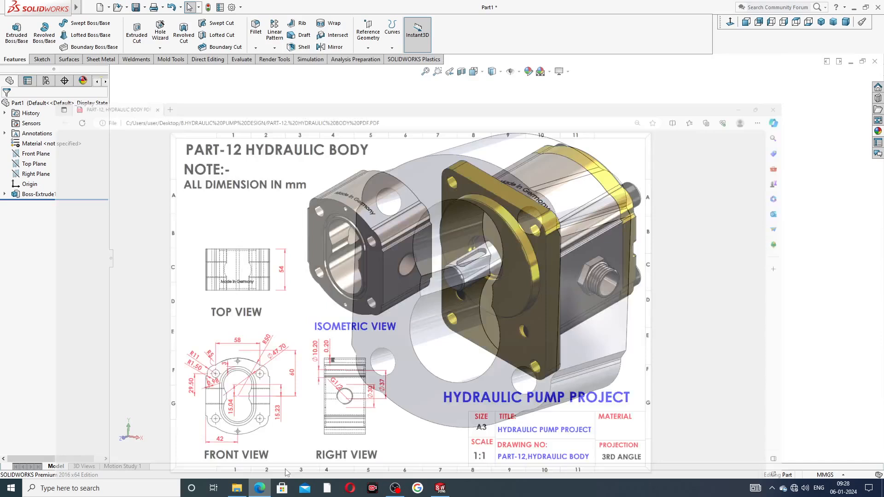
pyautogui.click(447, 181)
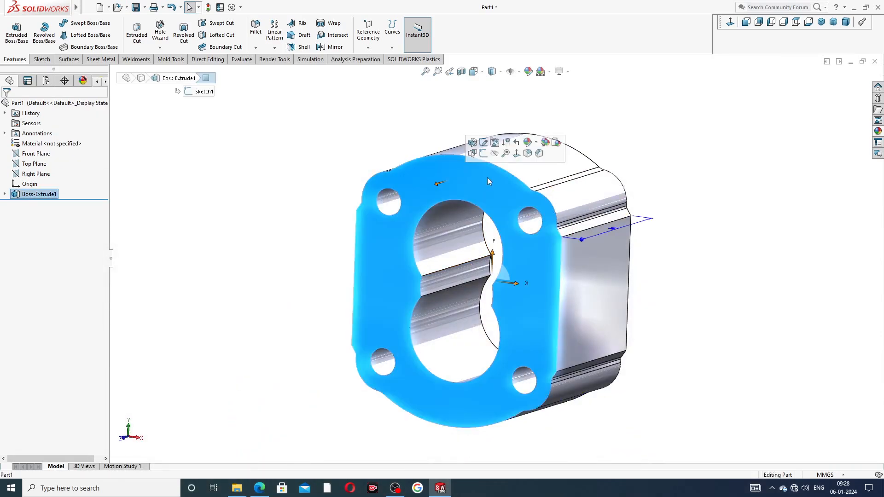
pyautogui.click(489, 156)
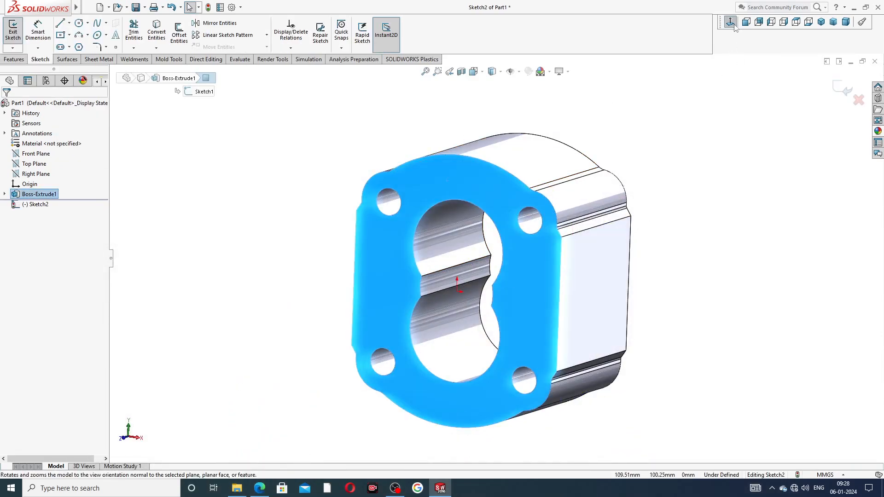
pyautogui.click(730, 22)
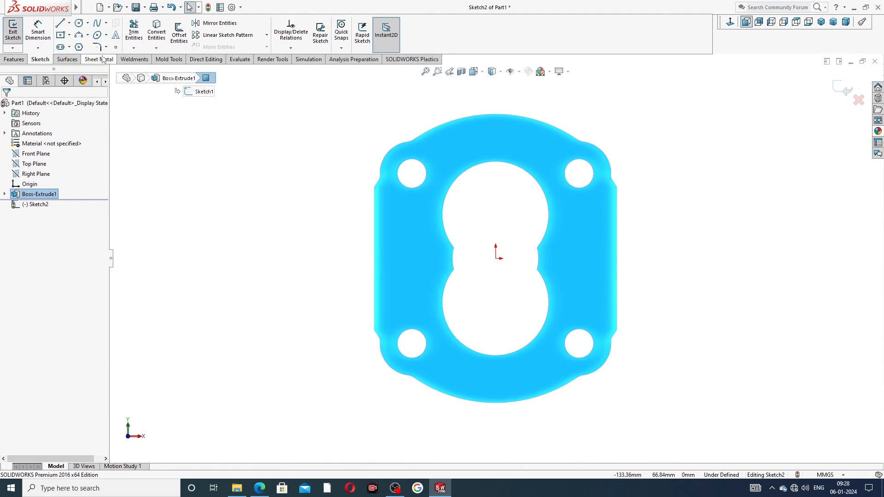
pyautogui.click(69, 23)
pyautogui.click(82, 46)
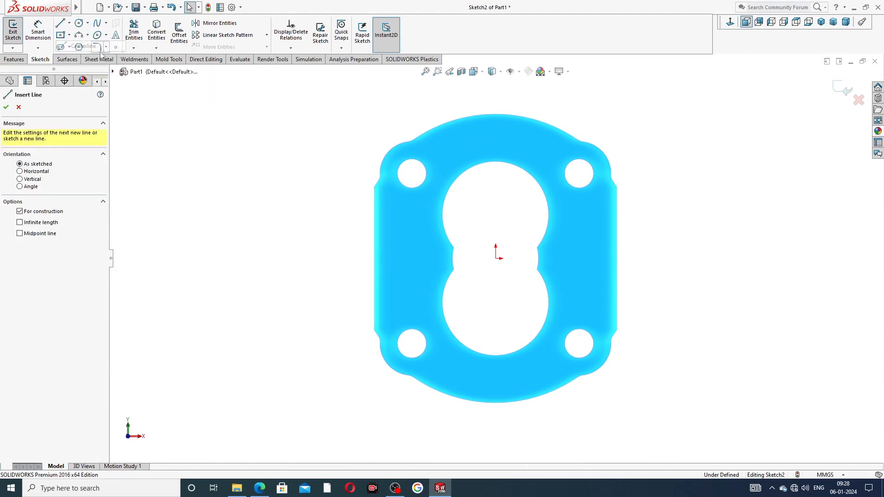
pyautogui.click(496, 259)
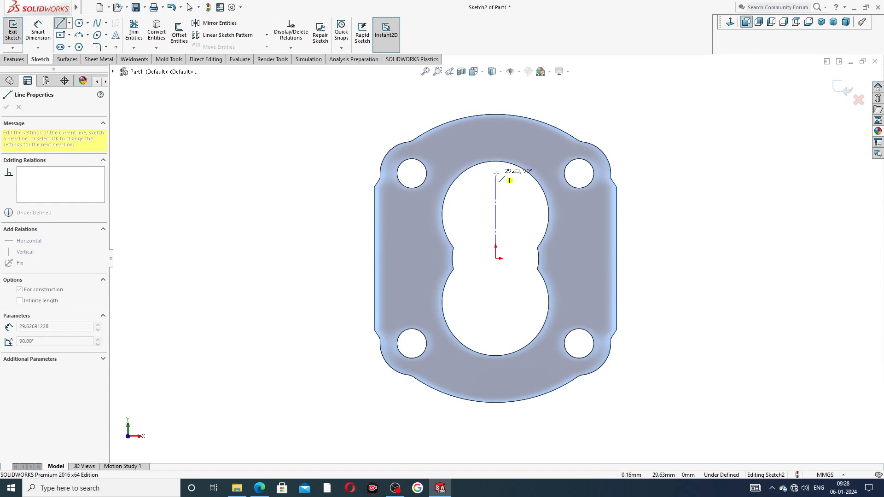
pyautogui.press('Escape')
pyautogui.press('Escape')
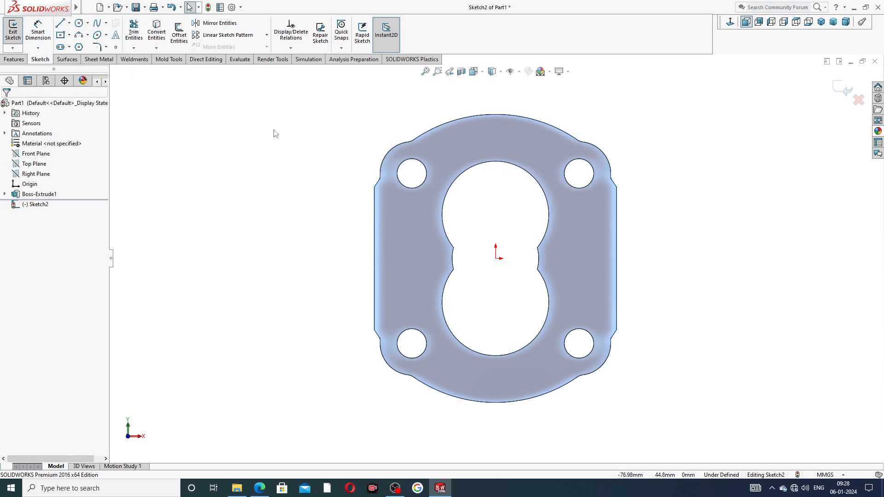
# Draw a vertical centreline about 30 mm long down to the origin and a horizontal centreline of about 30 mm extending right from it.
pyautogui.click(70, 23)
pyautogui.click(76, 43)
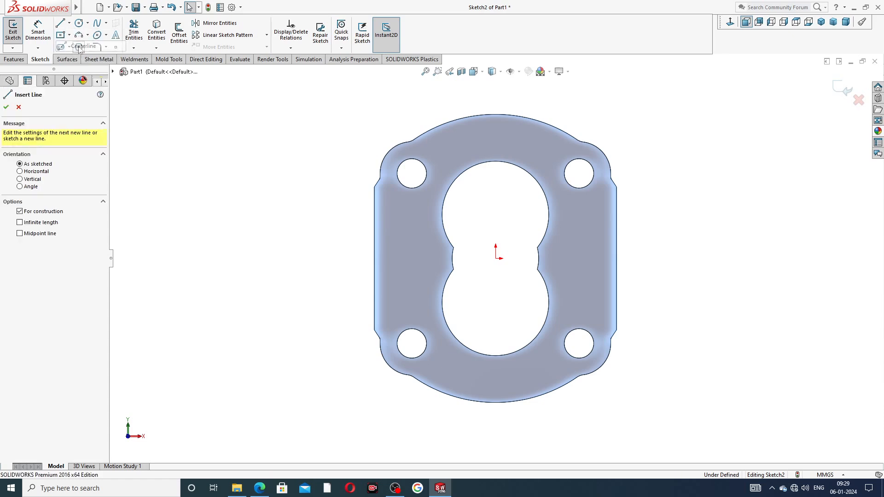
pyautogui.click(495, 174)
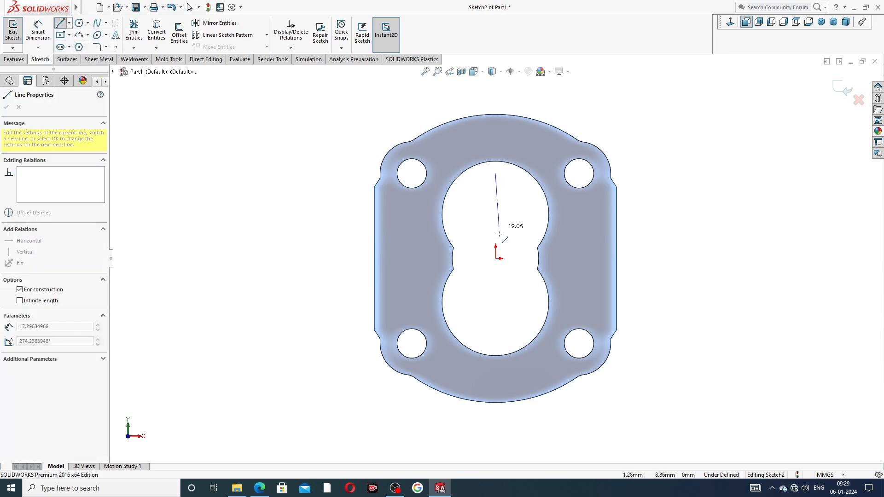
pyautogui.click(496, 261)
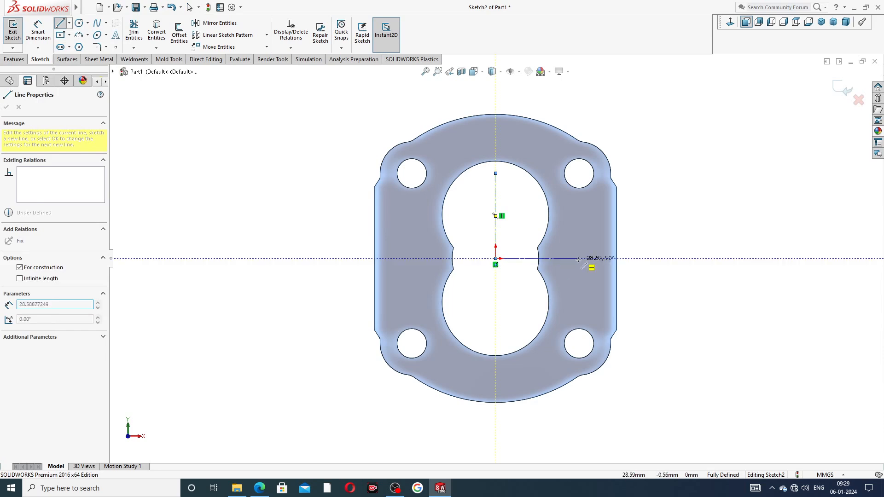
pyautogui.click(538, 259)
pyautogui.rightClick(677, 199)
pyautogui.click(700, 206)
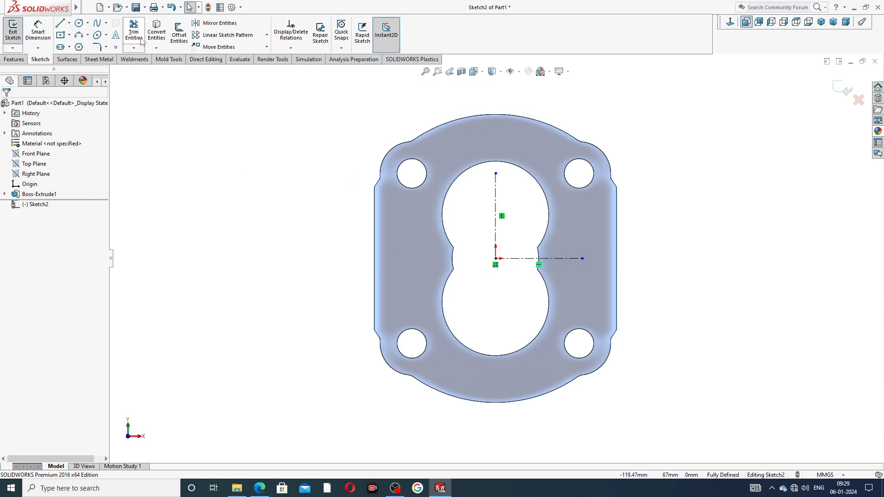
# Sketch a circle with a radius of about 20.57 mm centred on the vertical centreline, around the upper bore.
pyautogui.click(79, 23)
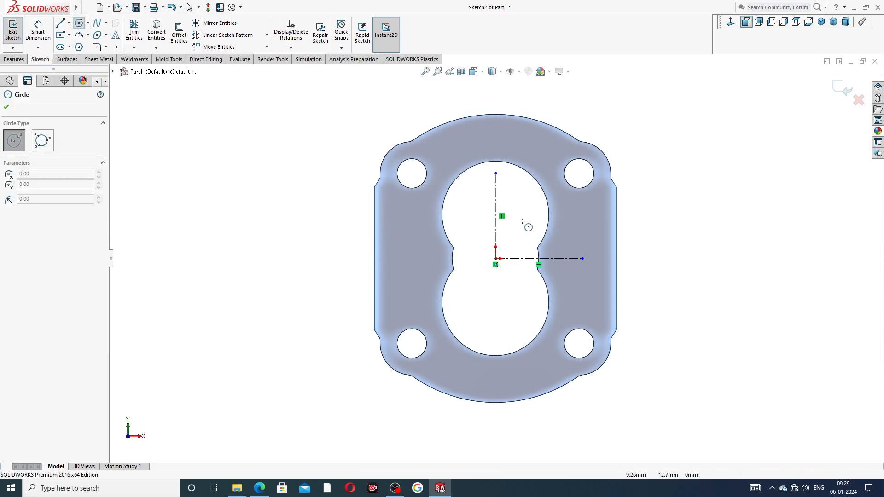
pyautogui.click(495, 204)
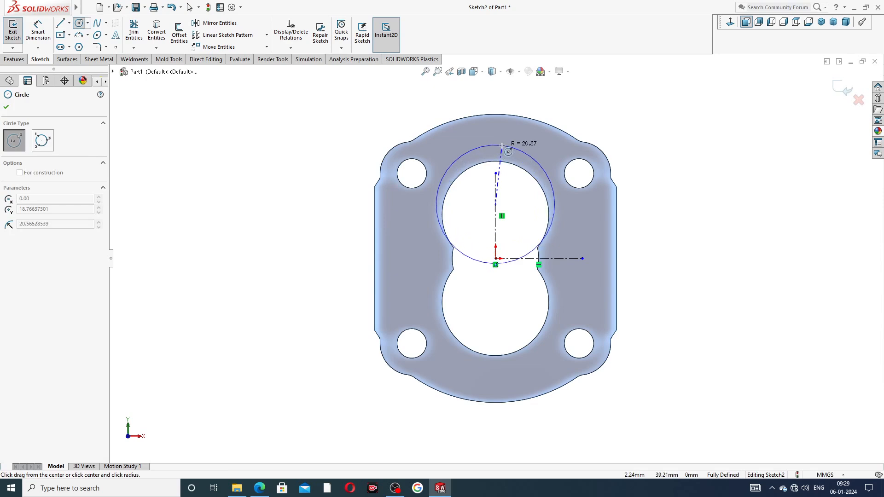
pyautogui.click(502, 145)
pyautogui.rightClick(599, 128)
pyautogui.click(615, 130)
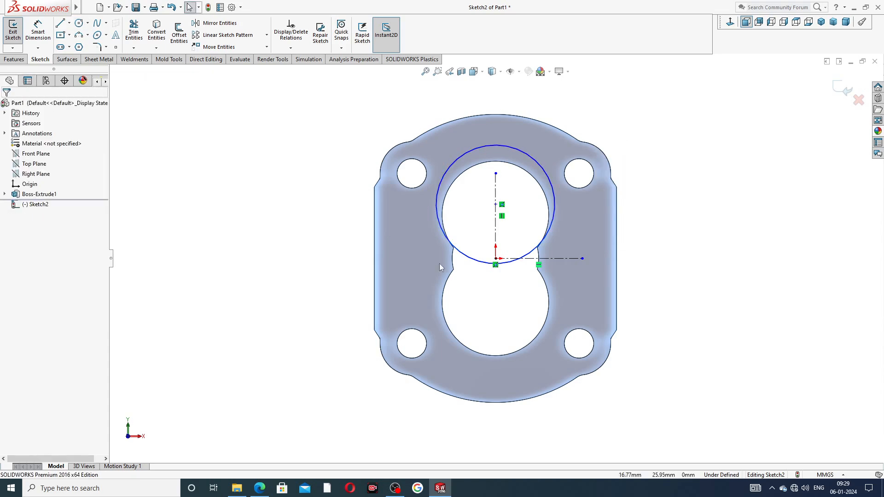
# Look up the groove diameter in the PART-12 PDF in Edge, return to SOLIDWORKS and dimension the circle's diameter as 47.70 mm.
pyautogui.click(260, 488)
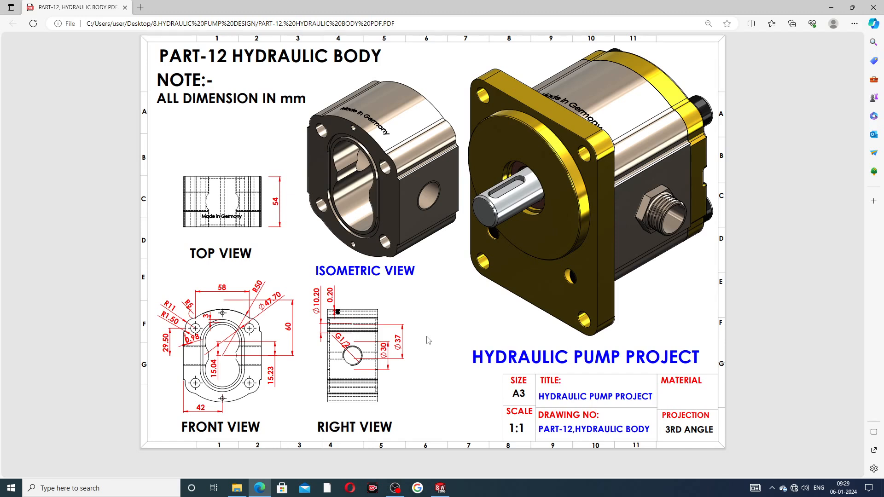
pyautogui.click(440, 488)
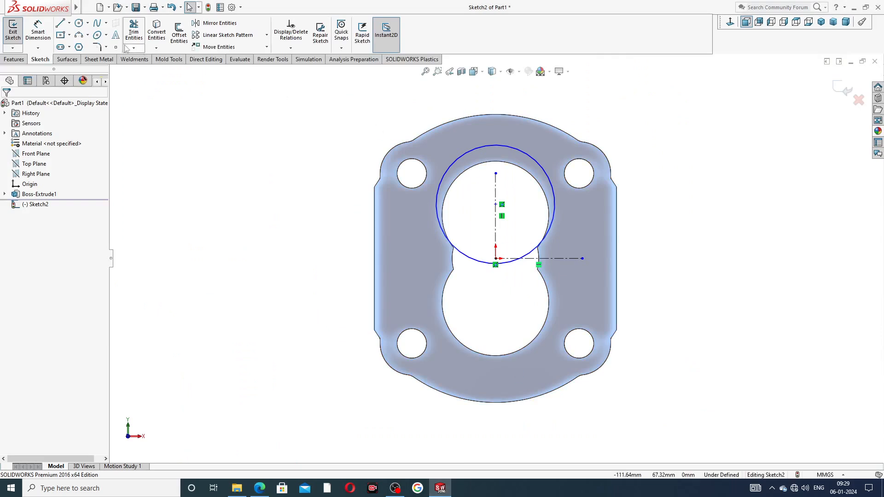
pyautogui.click(40, 31)
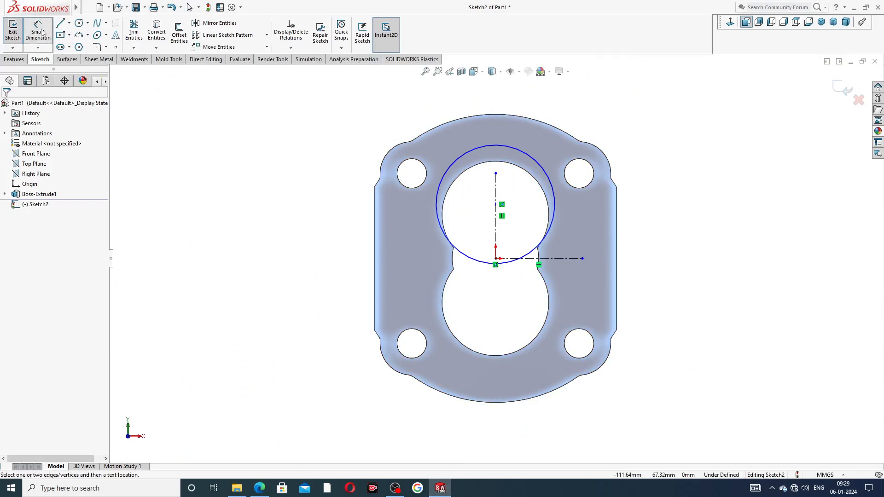
pyautogui.click(481, 145)
pyautogui.click(559, 105)
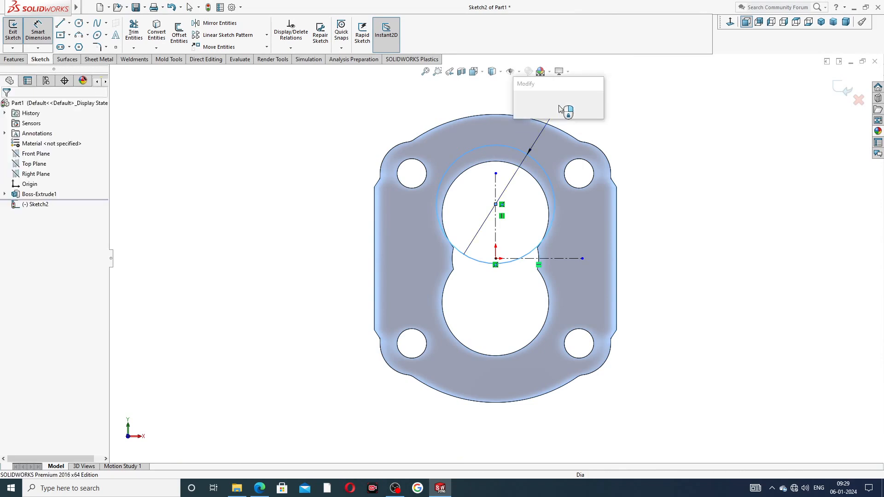
pyautogui.write('4')
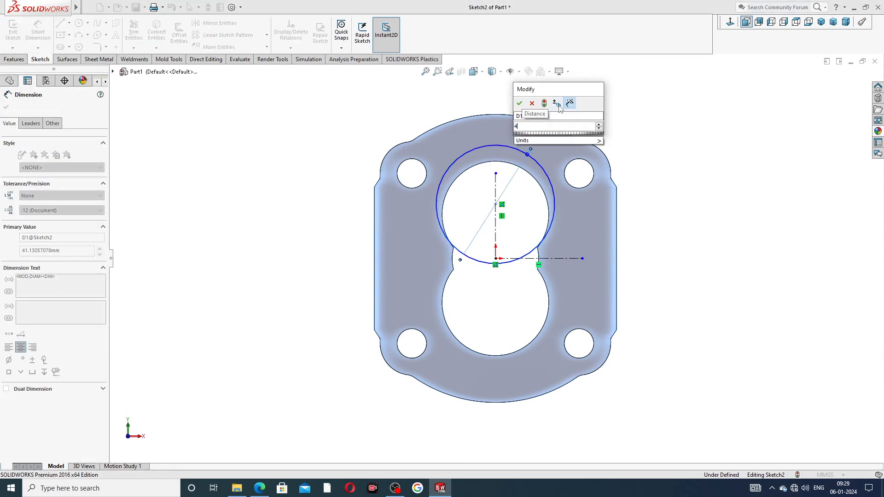
pyautogui.write('7.7')
pyautogui.press('Return')
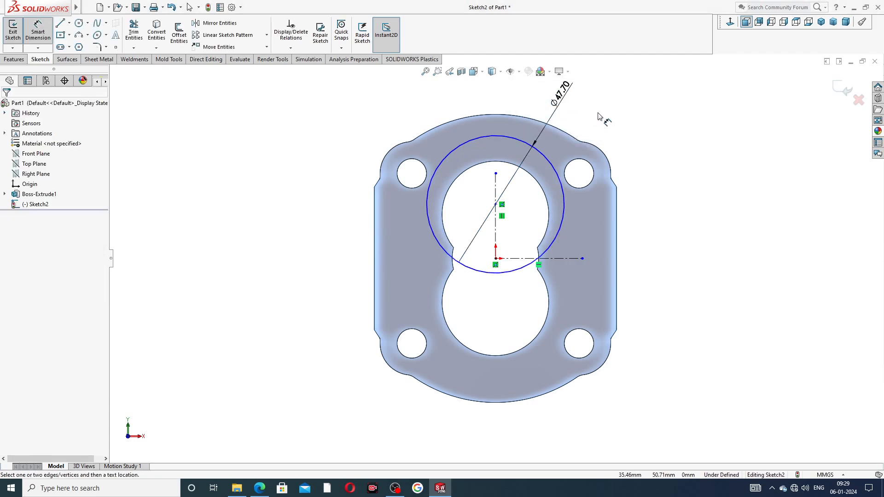
# Dimension the vertical distance from the circle's centre to the origin as 15.04 mm.
pyautogui.click(496, 204)
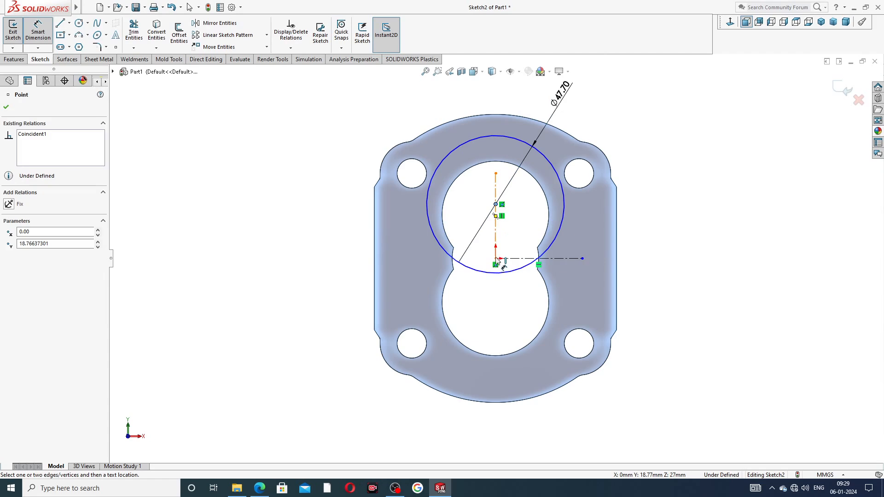
pyautogui.click(496, 259)
pyautogui.click(414, 239)
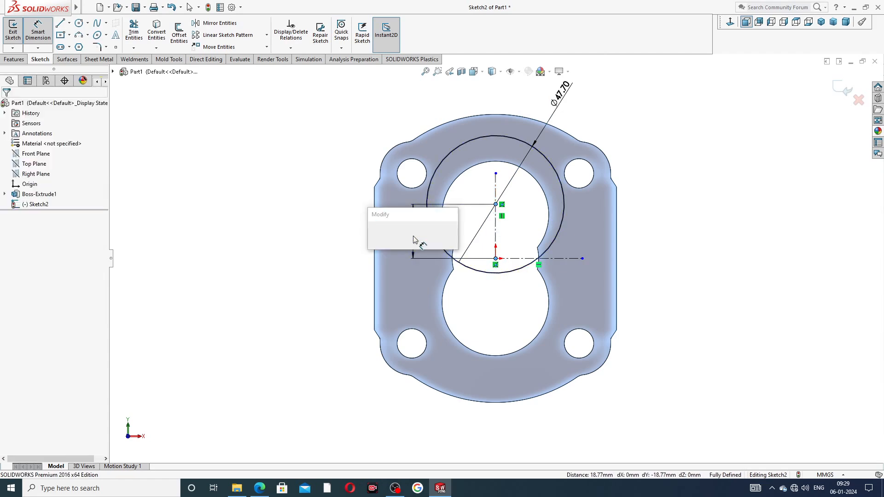
pyautogui.write('15.')
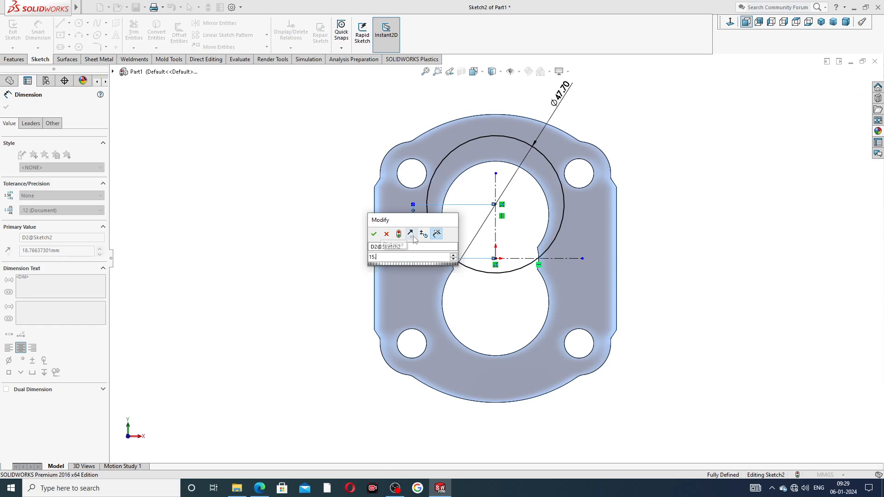
pyautogui.write('04')
pyautogui.press('Return')
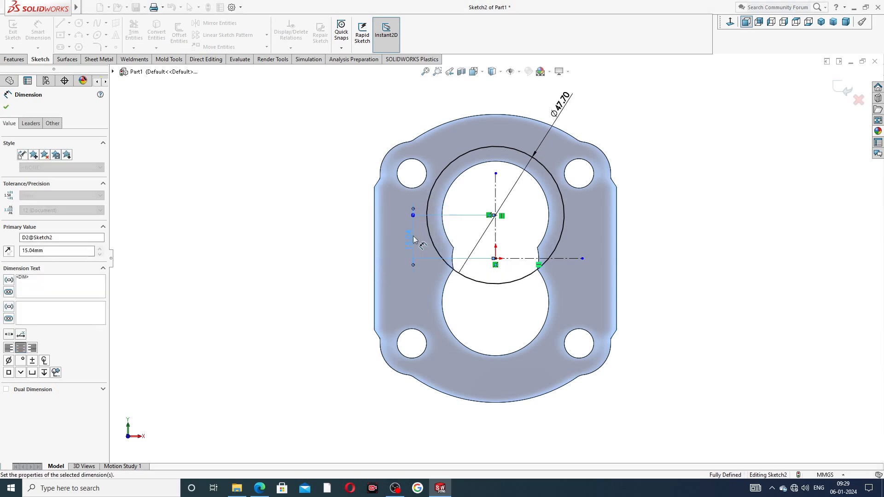
pyautogui.click(779, 161)
pyautogui.rightClick(670, 132)
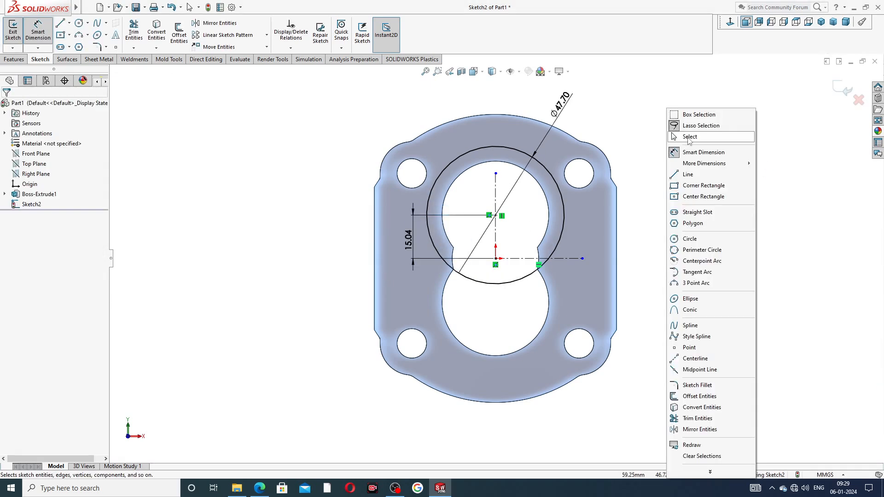
pyautogui.click(686, 139)
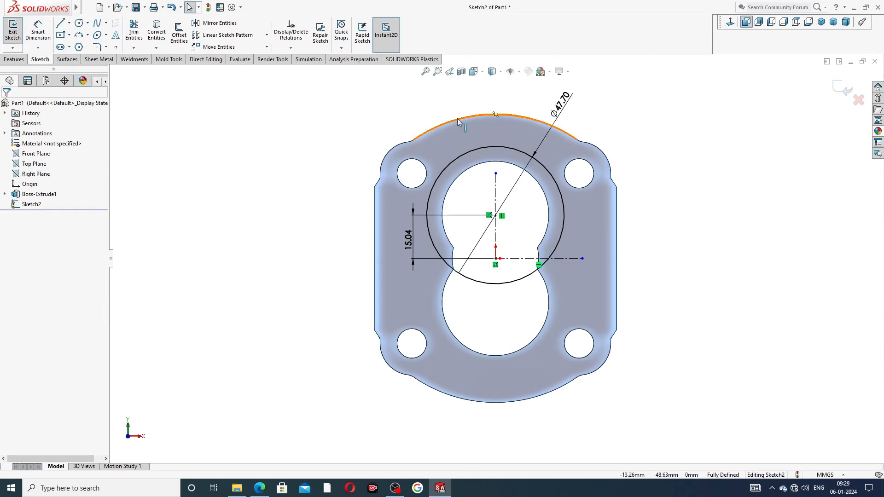
# Mirror the 47.70 mm circle about the horizontal centreline, keeping the original.
pyautogui.click(226, 24)
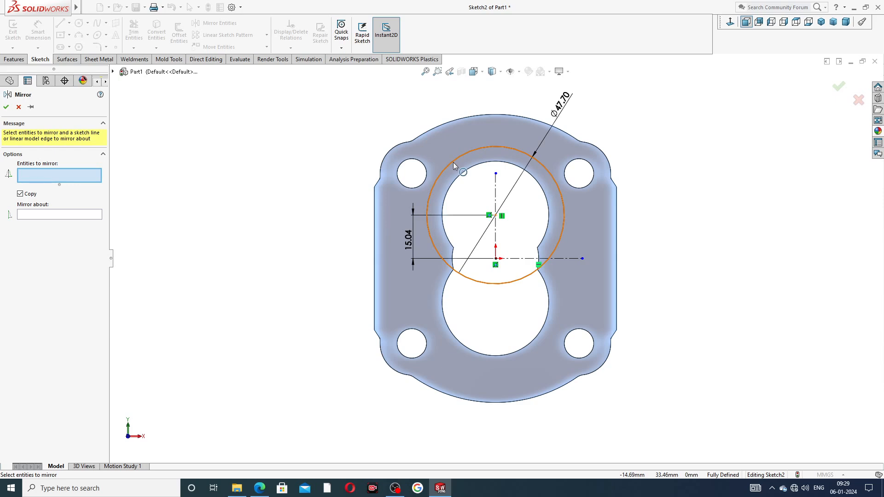
pyautogui.click(453, 162)
pyautogui.click(81, 215)
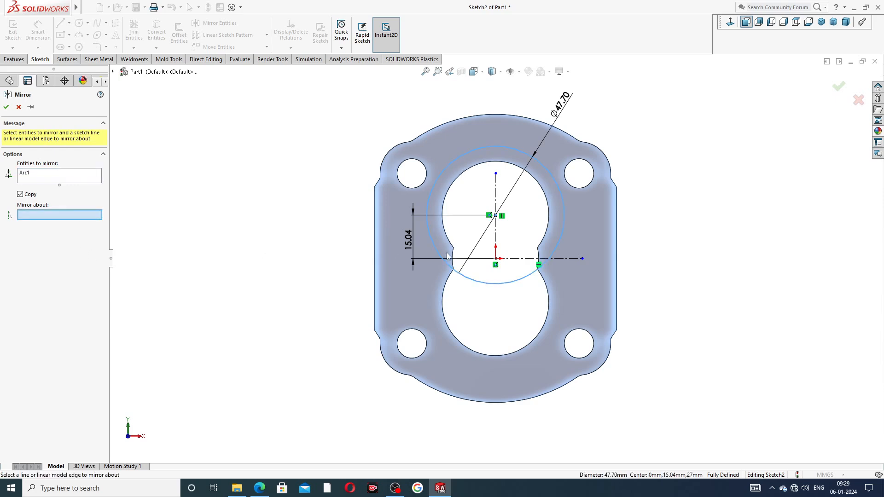
pyautogui.click(507, 260)
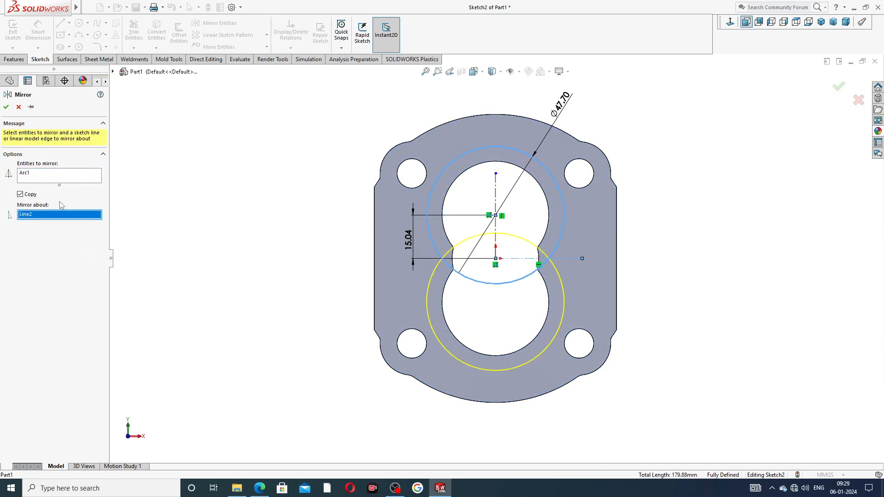
pyautogui.click(6, 108)
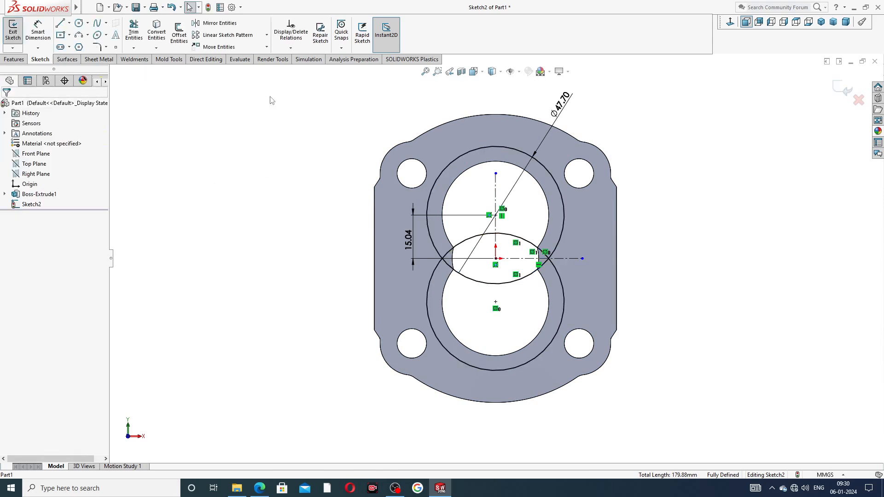
# Sketch two vertical lines about 30.08 mm long, tangentially joining the outer left and outer right sides of the two 47.70 mm circles.
pyautogui.click(60, 23)
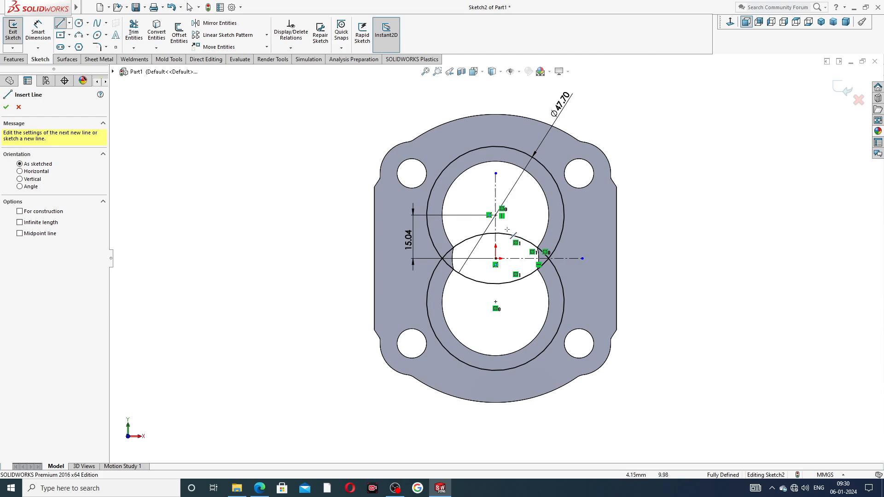
pyautogui.click(427, 215)
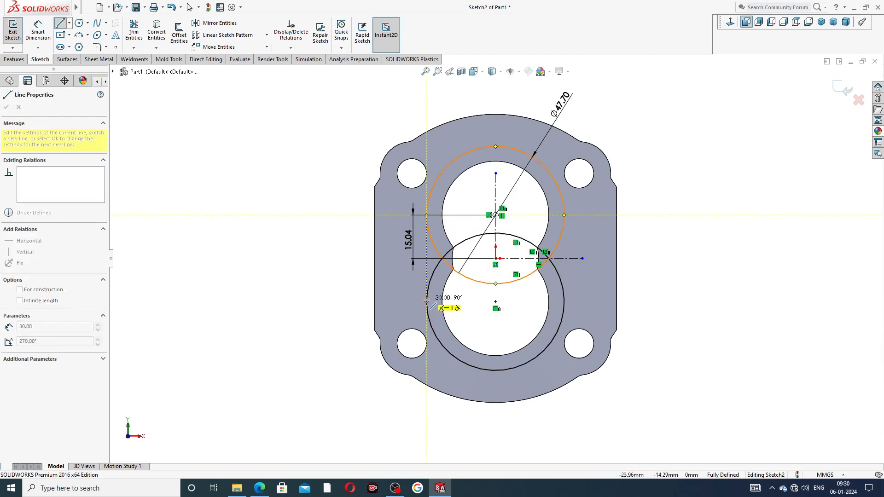
pyautogui.rightClick(374, 286)
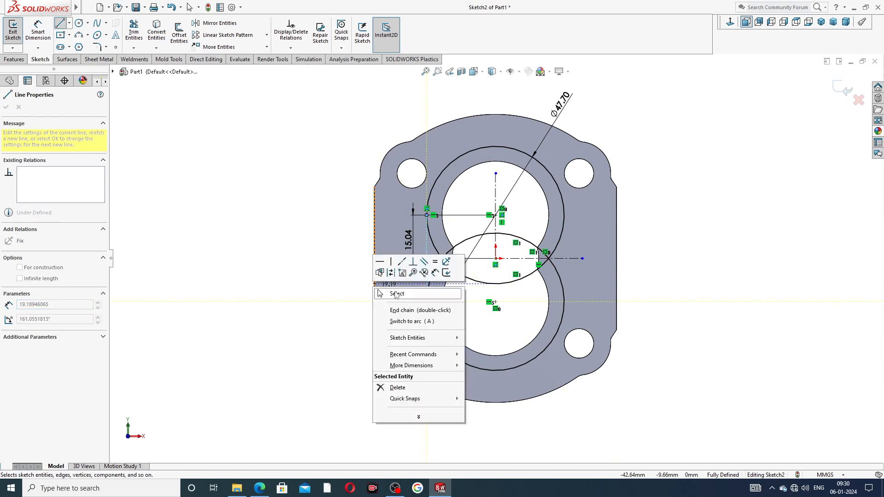
pyautogui.click(396, 293)
pyautogui.click(60, 23)
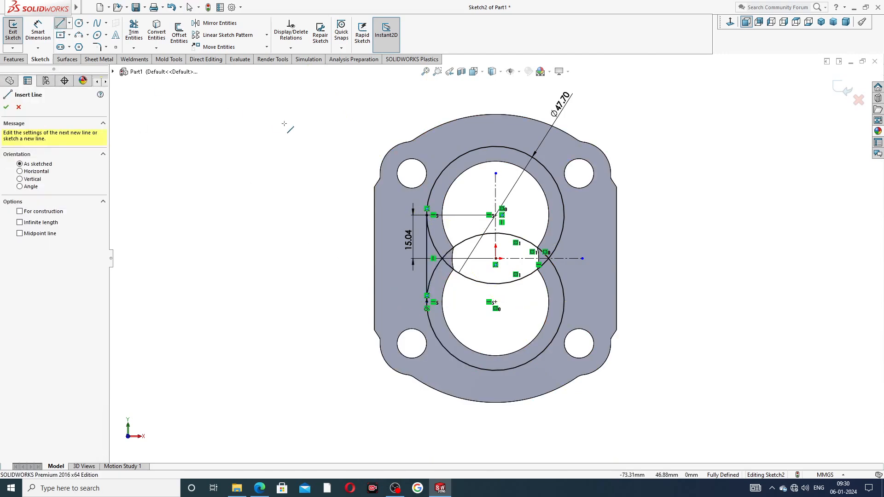
pyautogui.click(565, 215)
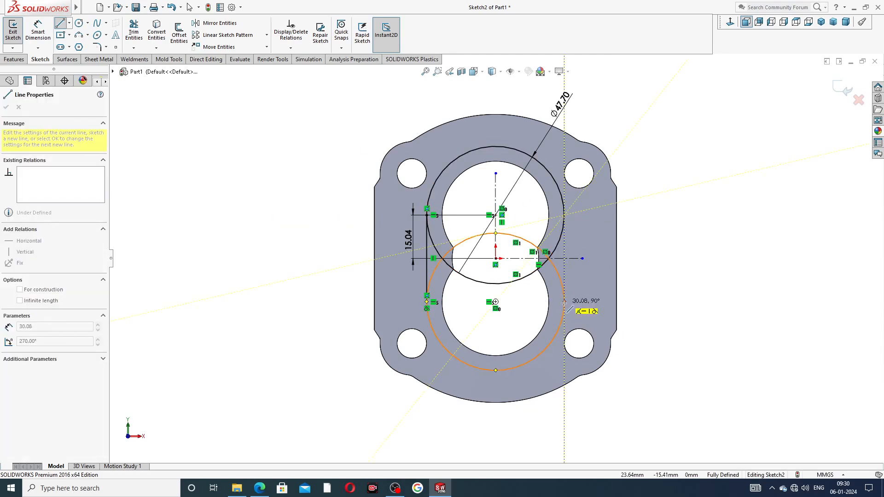
pyautogui.click(564, 302)
pyautogui.rightClick(660, 230)
pyautogui.click(668, 244)
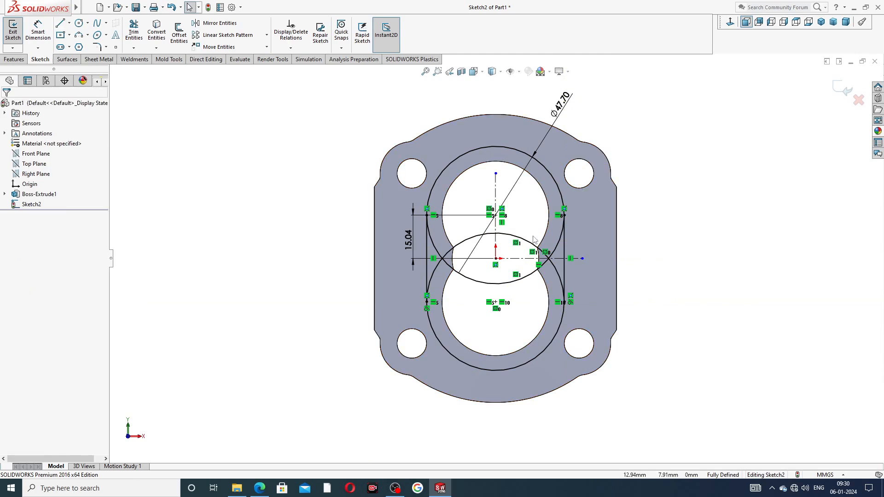
# Trim away the overlapping inner arcs of both circles, leaving a single closed rounded outline around the bores.
pyautogui.click(133, 31)
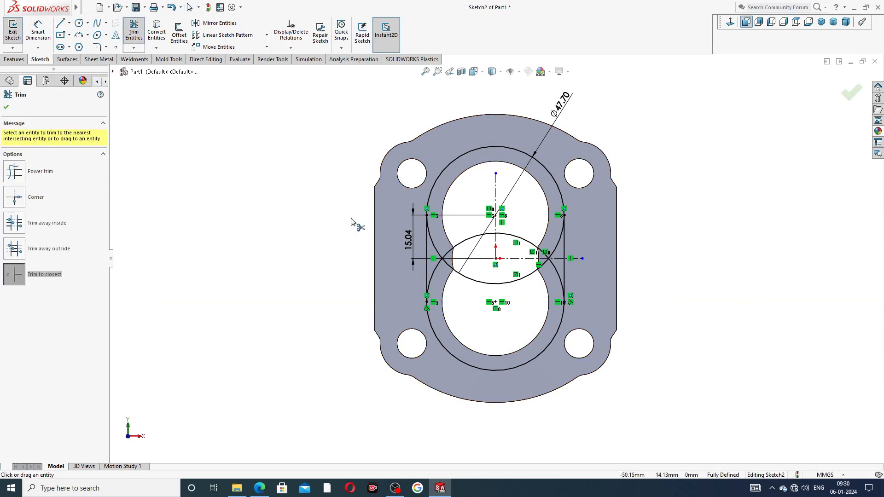
pyautogui.scroll(-3, 524, 261)
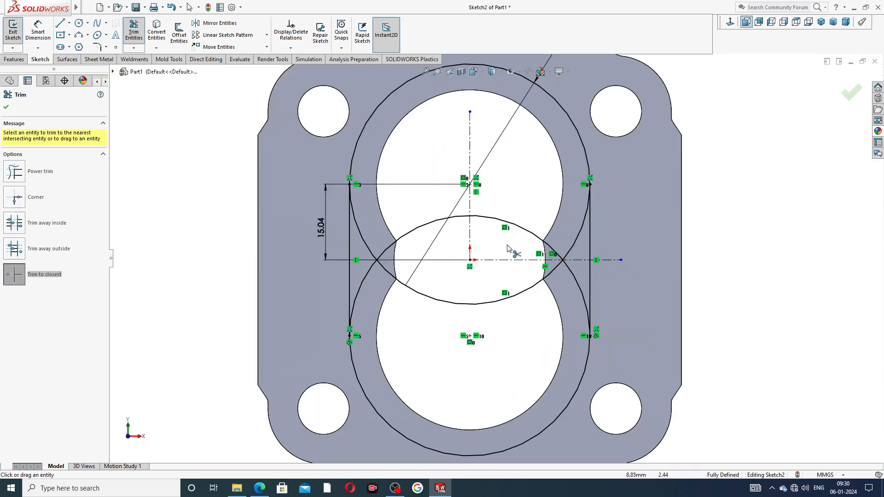
pyautogui.click(412, 235)
pyautogui.click(440, 301)
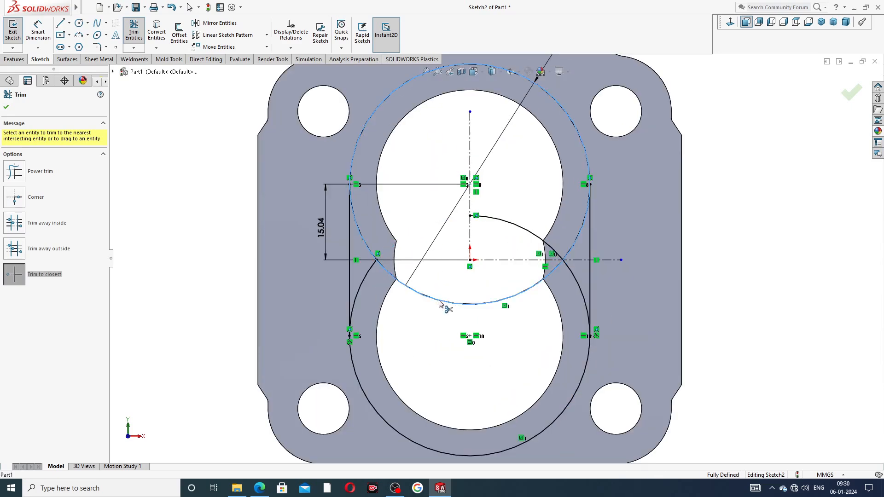
pyautogui.click(377, 249)
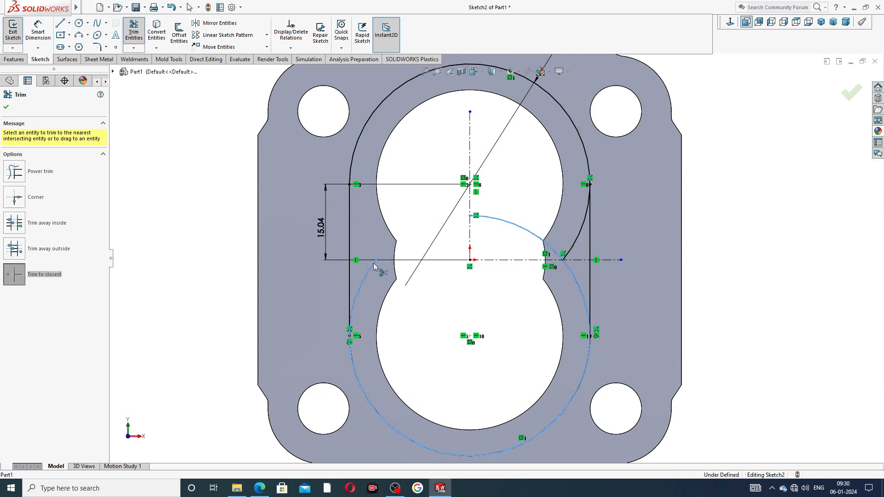
pyautogui.click(537, 234)
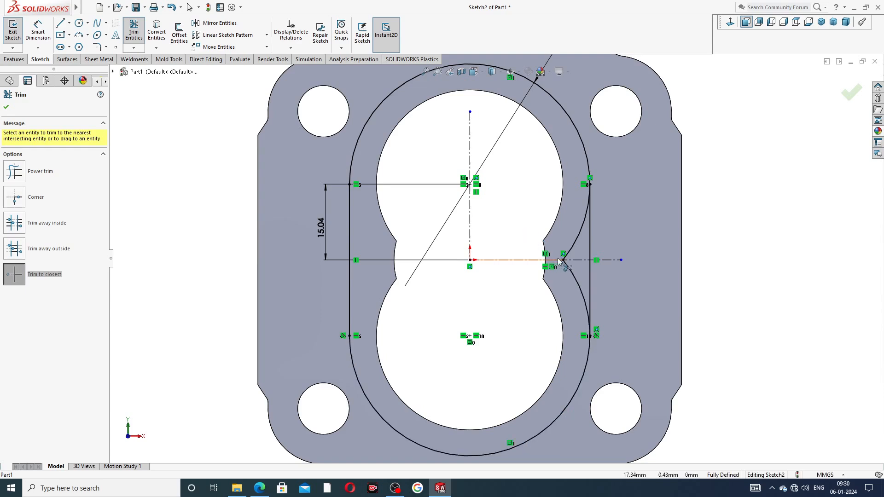
pyautogui.click(569, 249)
pyautogui.click(574, 274)
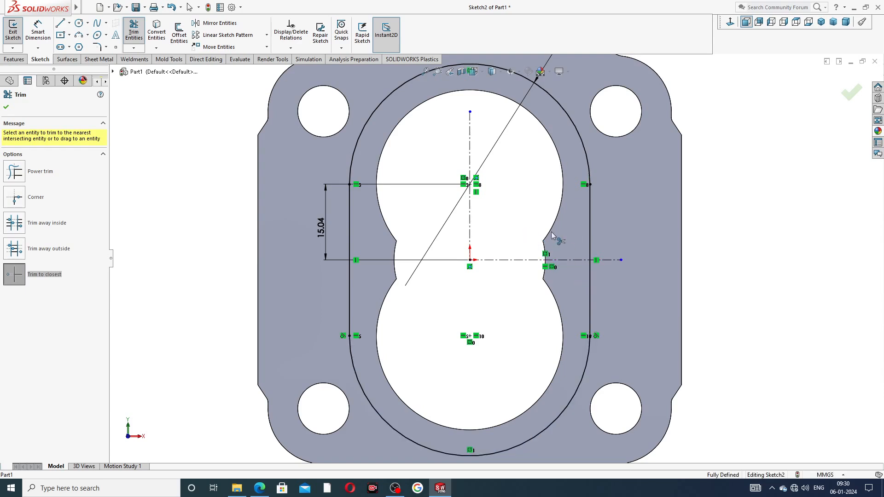
pyautogui.scroll(3, 517, 204)
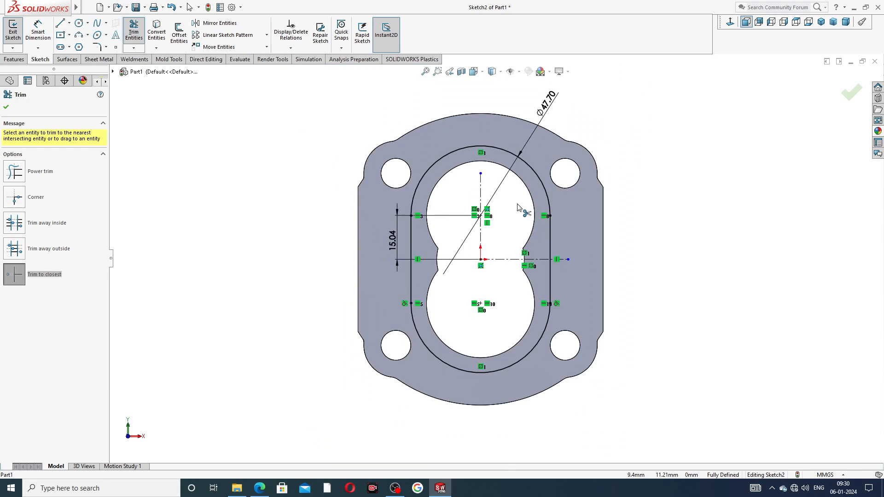
pyautogui.click(6, 108)
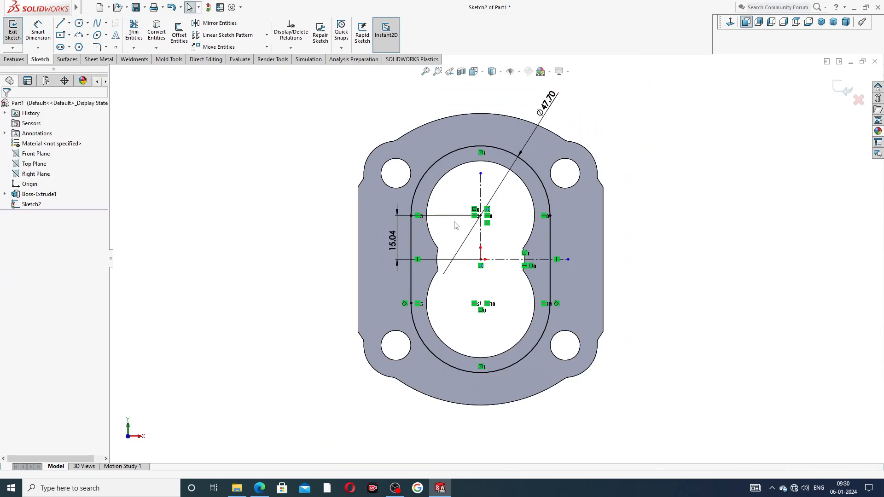
# Reposition the 47.70 mm diameter and 15.04 mm distance dimensions farther away from the rounded outline.
pyautogui.scroll(-1, 416, 221)
pyautogui.moveTo(576, 88); pyautogui.dragTo(611, 101)
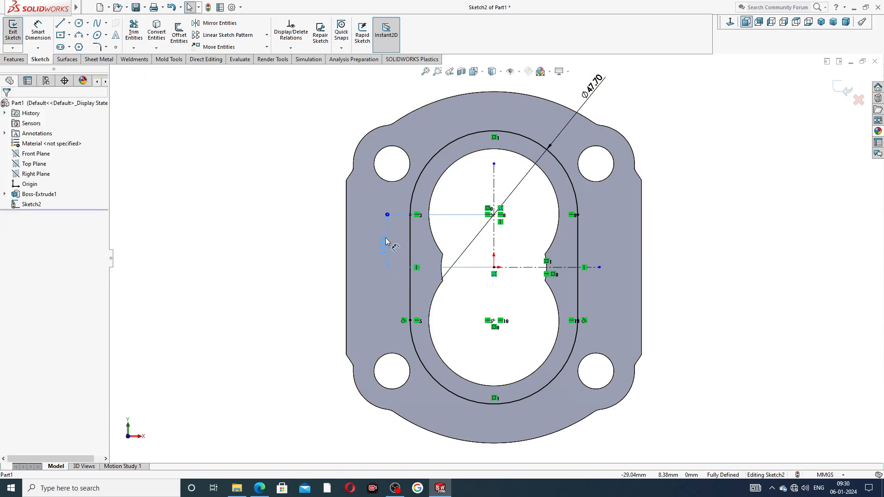
pyautogui.moveTo(389, 244); pyautogui.dragTo(382, 243)
pyautogui.click(305, 364)
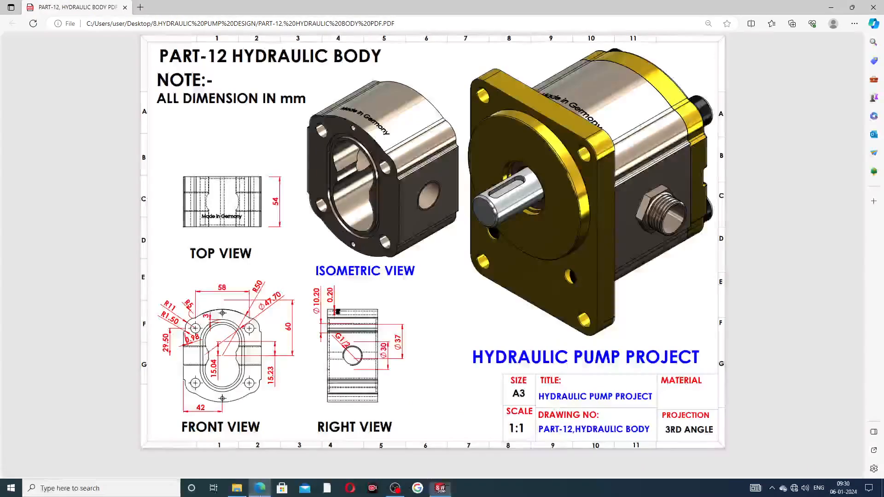
# Look up the groove width in the PART-12 PDF in Edge, return to SOLIDWORKS and offset the rounded outline 3 mm inward with a dimension.
pyautogui.hotkey('alt', 'Tab')
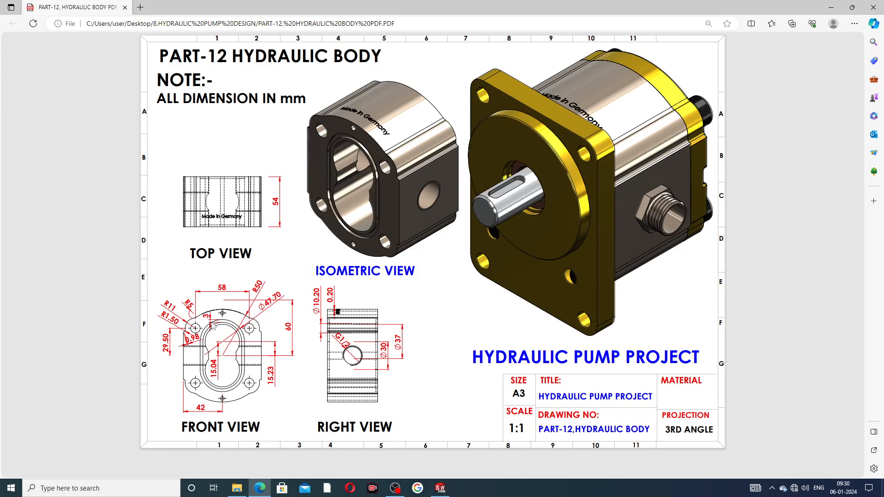
pyautogui.click(259, 488)
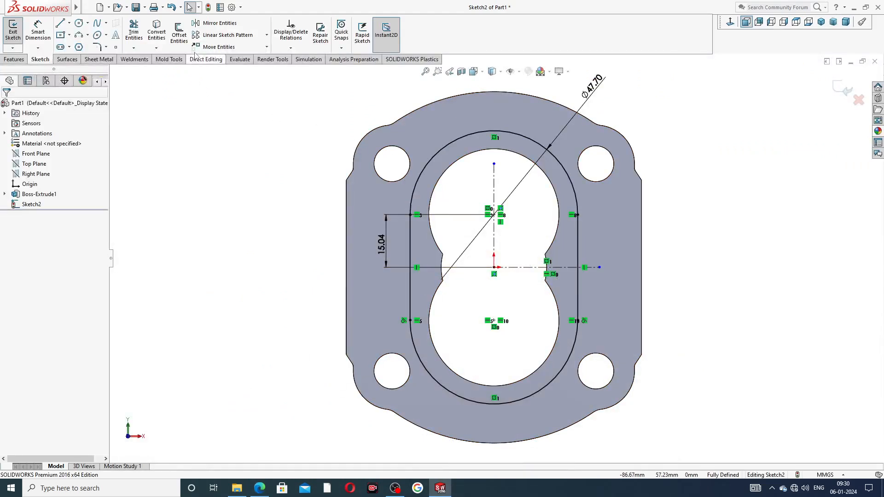
pyautogui.click(181, 35)
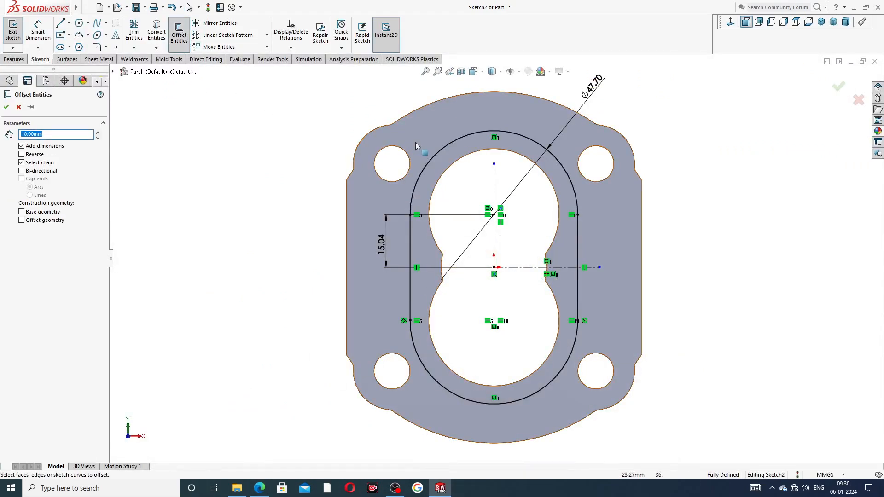
pyautogui.click(442, 148)
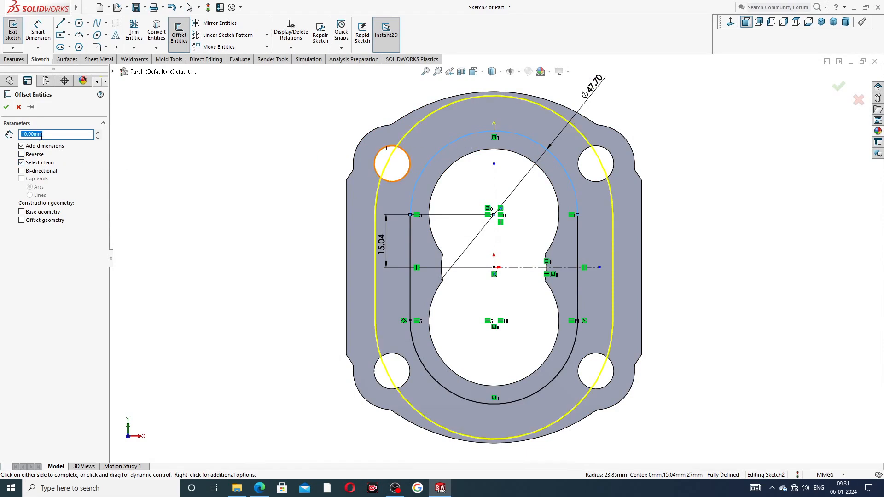
pyautogui.write('3')
pyautogui.press('Return')
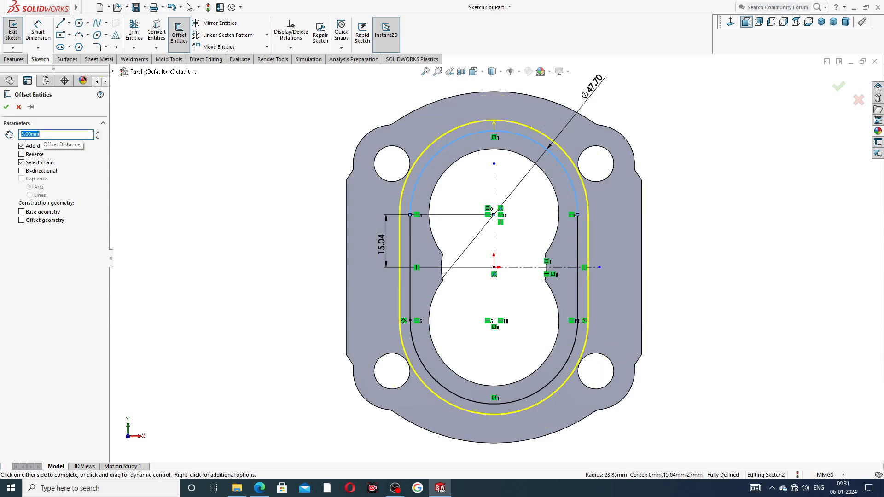
pyautogui.click(38, 155)
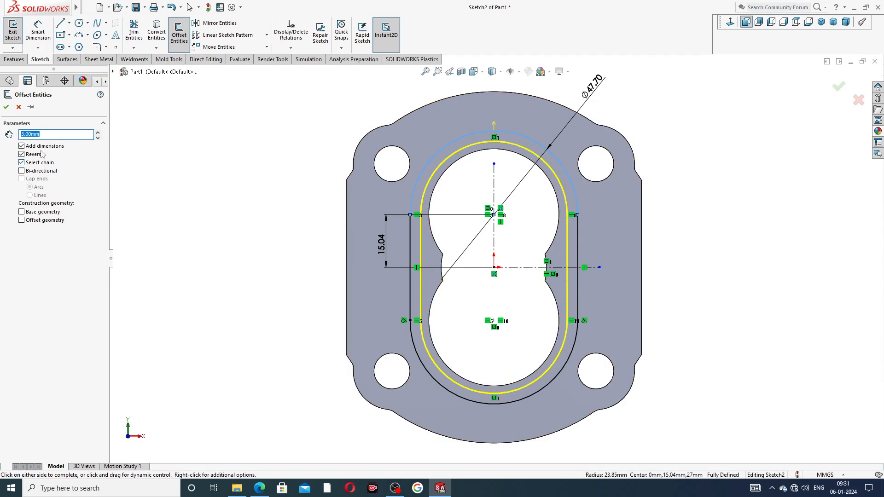
pyautogui.click(6, 107)
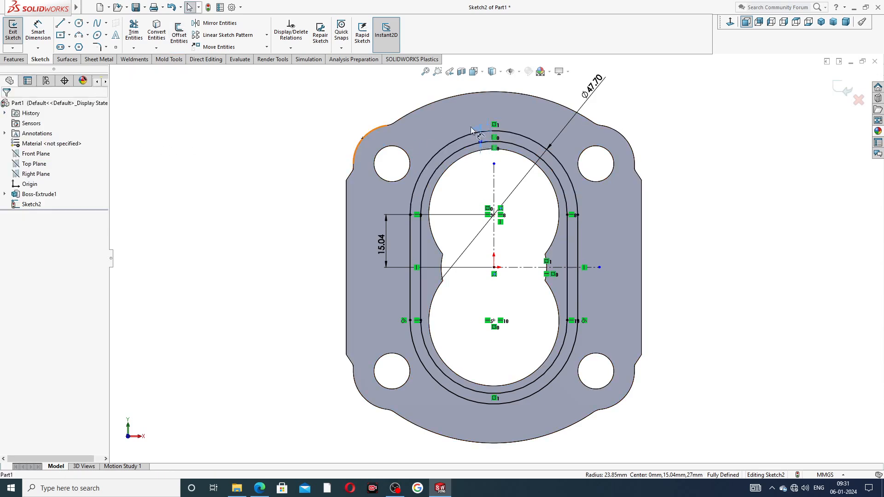
pyautogui.moveTo(456, 118); pyautogui.dragTo(454, 121)
pyautogui.click(706, 138)
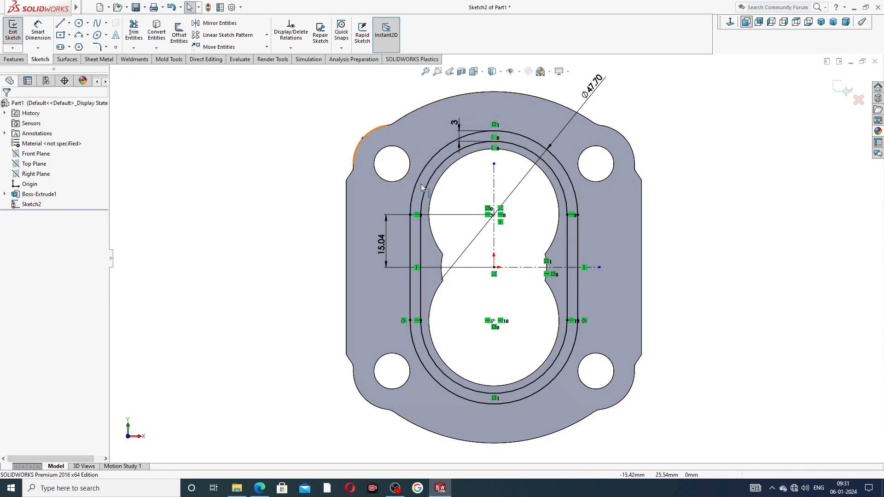
# Check the PART-12 PDF in Edge, return to SOLIDWORKS and cut-extrude the groove profile as a Blind cut 2 mm deep.
pyautogui.click(260, 488)
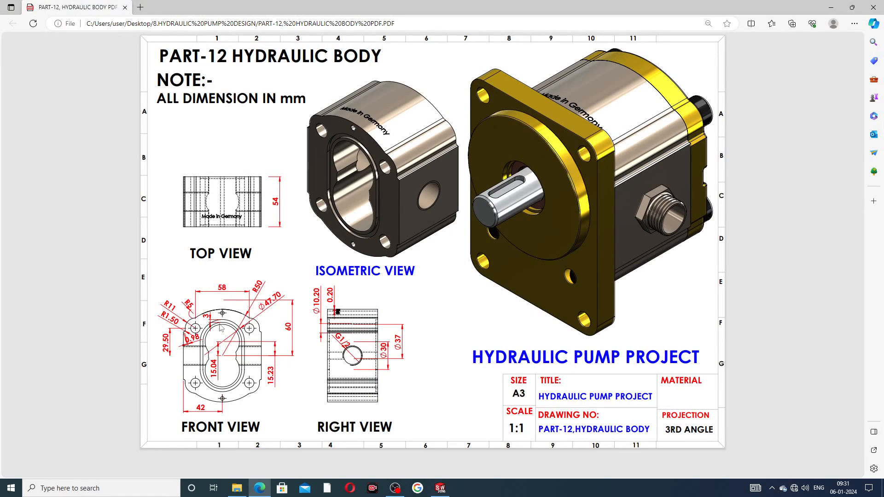
pyautogui.click(261, 489)
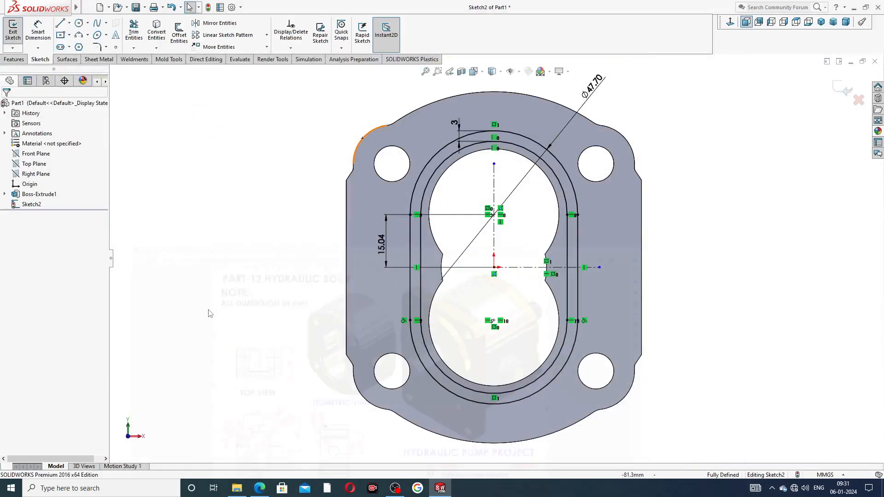
pyautogui.click(16, 59)
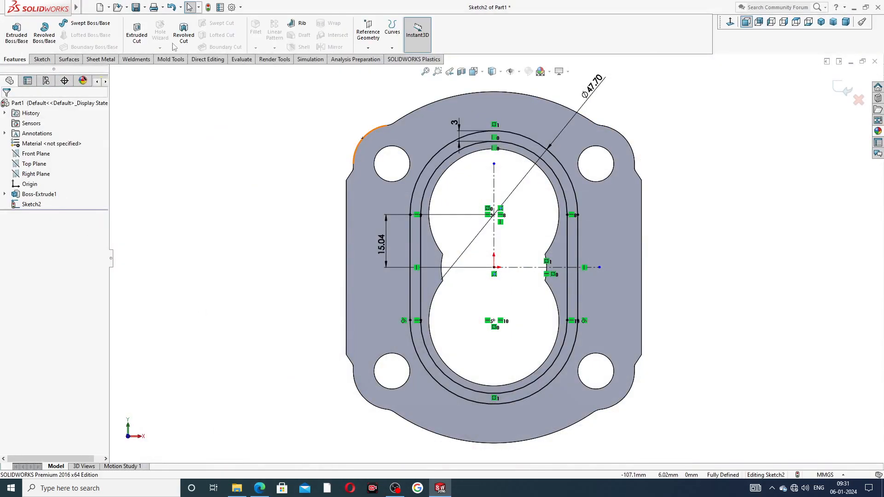
pyautogui.click(136, 40)
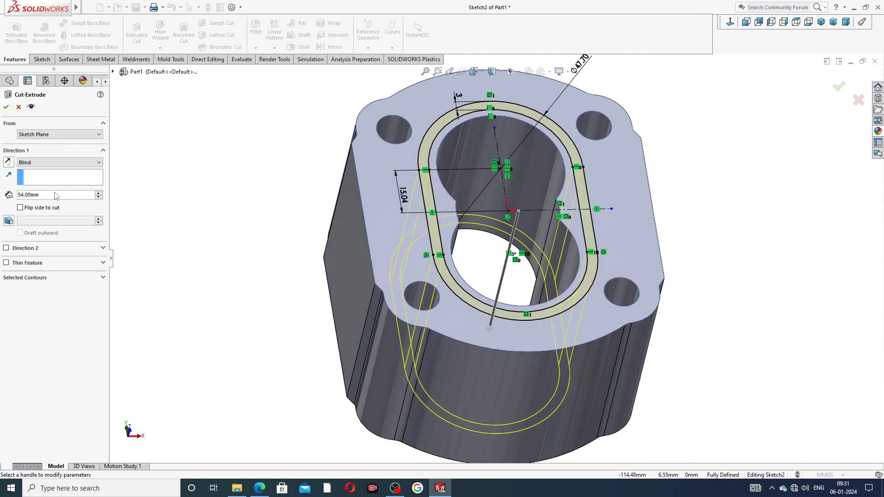
pyautogui.click(17, 195)
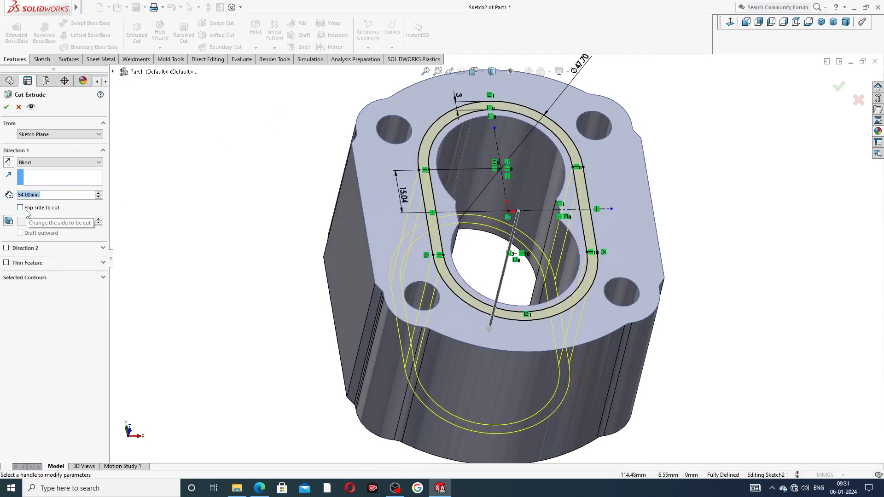
pyautogui.write('2')
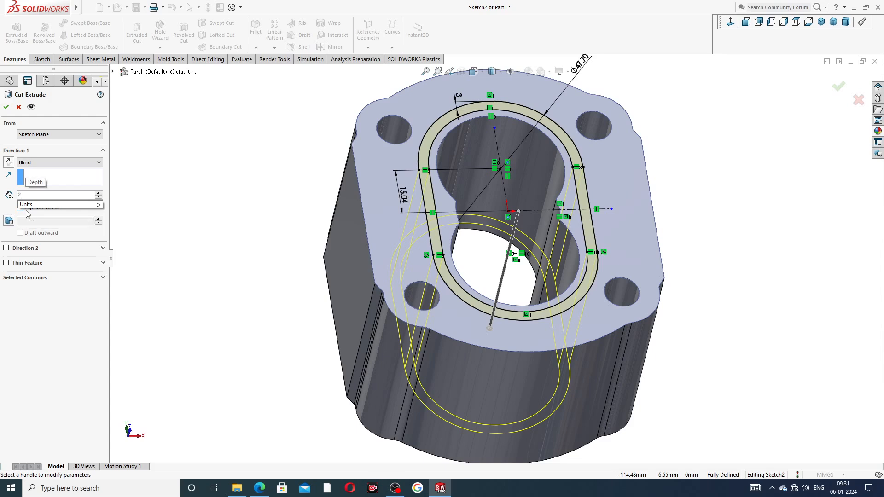
pyautogui.press('Return')
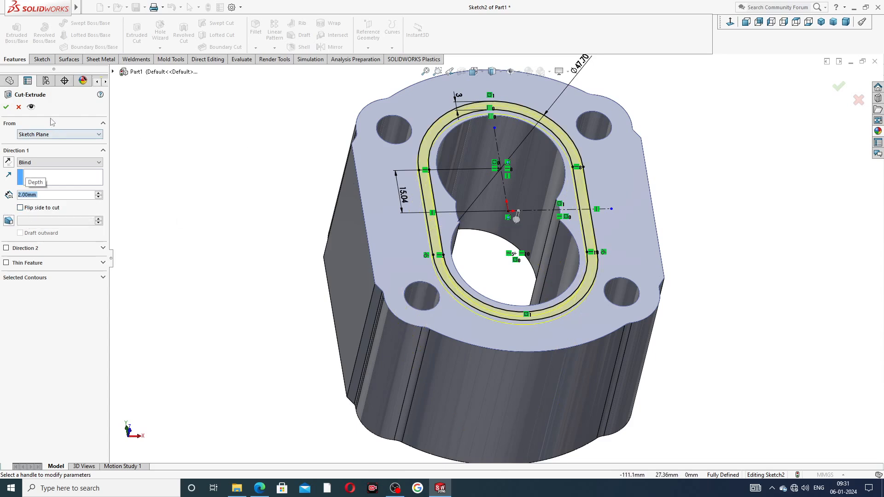
pyautogui.click(6, 107)
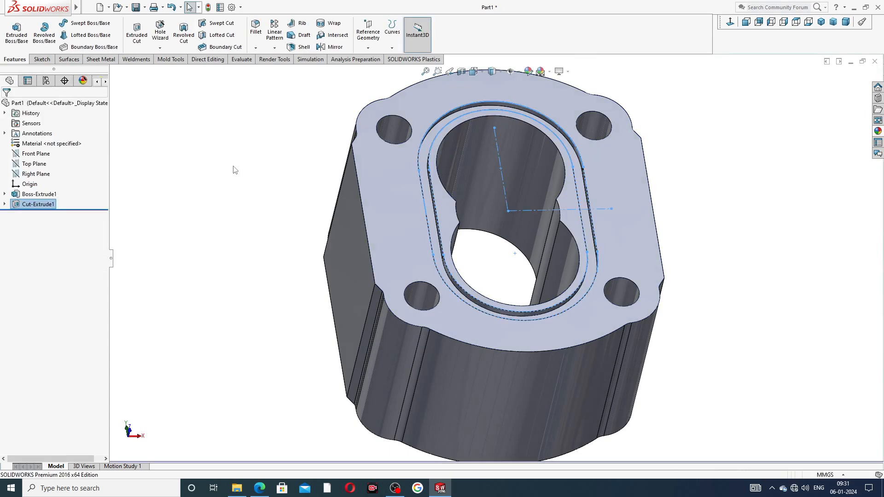
pyautogui.click(235, 170)
# Examine the cut groove around the bores on the front face from several angles.
pyautogui.scroll(-1, 655, 159)
pyautogui.moveTo(656, 159); pyautogui.dragTo(566, 193, button='middle')
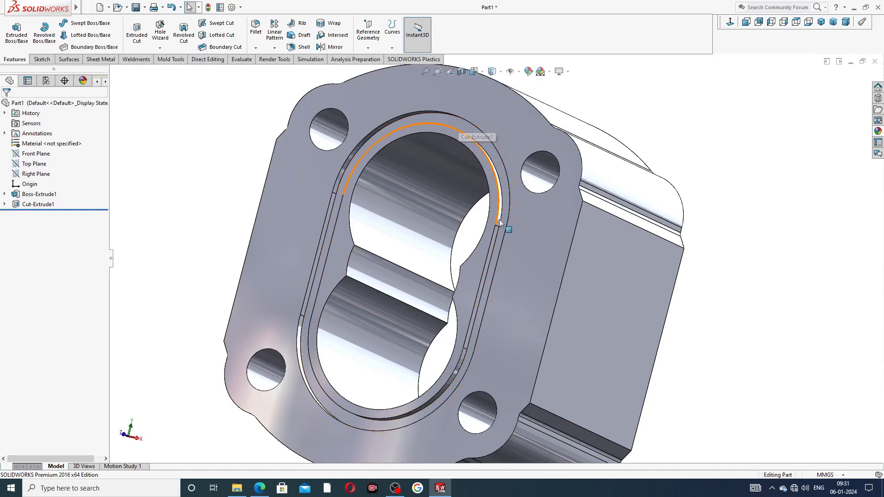
pyautogui.moveTo(389, 272); pyautogui.dragTo(374, 250, button='middle')
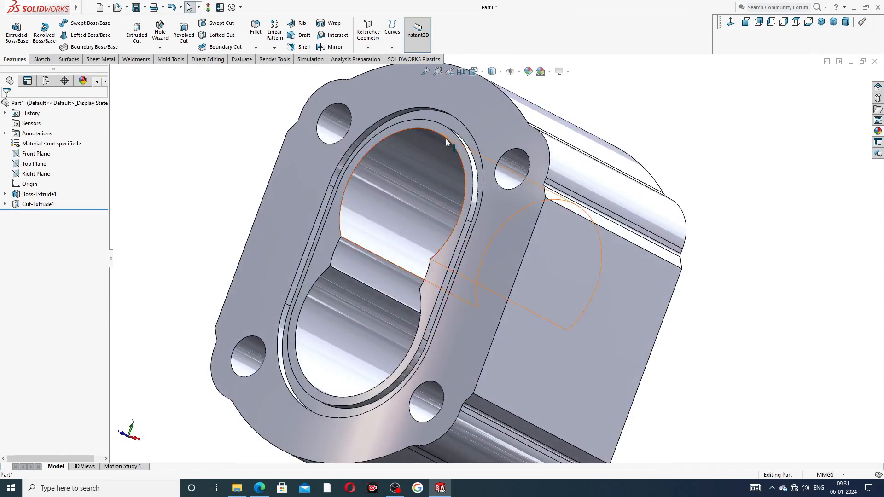
pyautogui.moveTo(413, 324); pyautogui.dragTo(437, 312, button='middle')
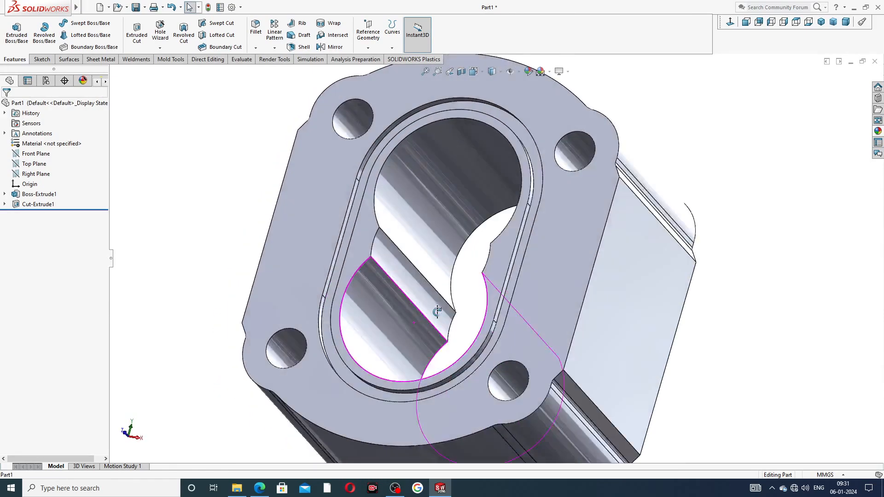
# Mirror the Cut-Extrude1 seal groove about the Front Plane onto the opposite face of the pump body.
pyautogui.press('f')
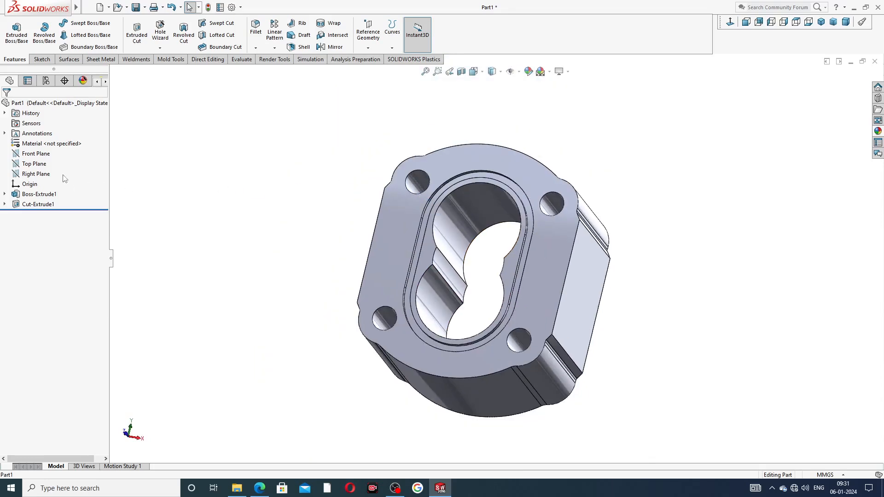
pyautogui.click(45, 155)
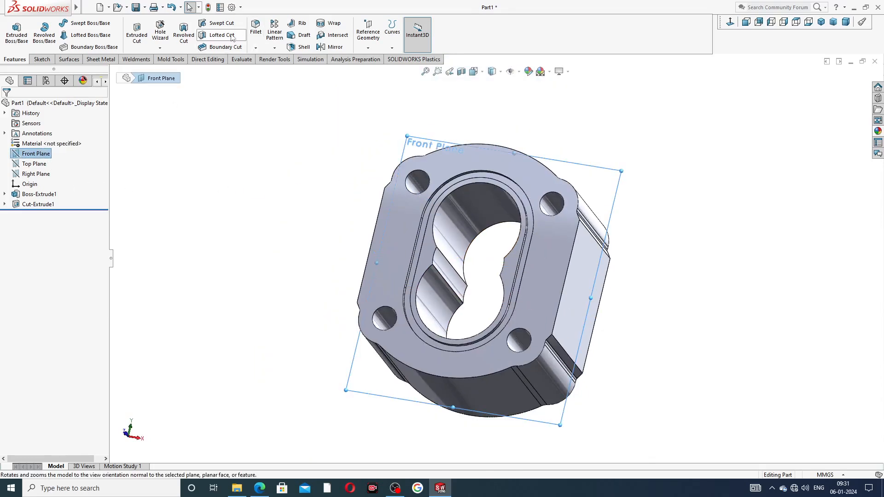
pyautogui.click(335, 47)
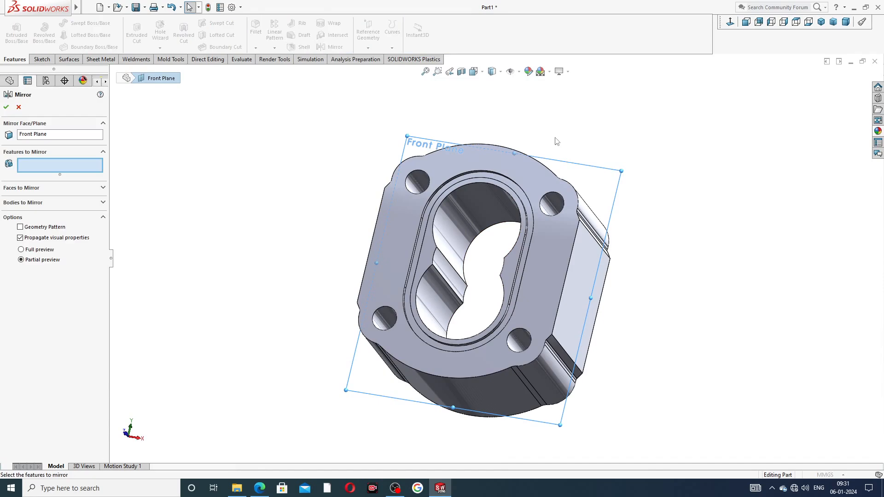
pyautogui.moveTo(563, 133); pyautogui.dragTo(352, 147, button='middle')
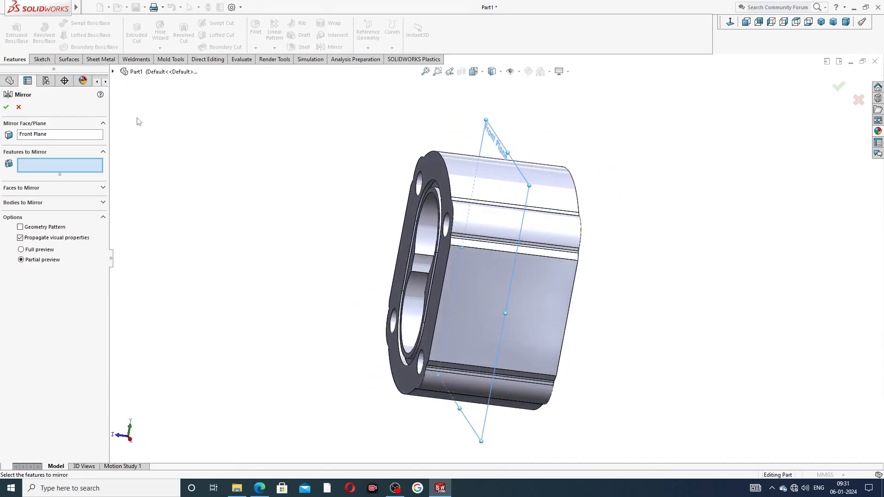
pyautogui.click(114, 72)
pyautogui.click(157, 173)
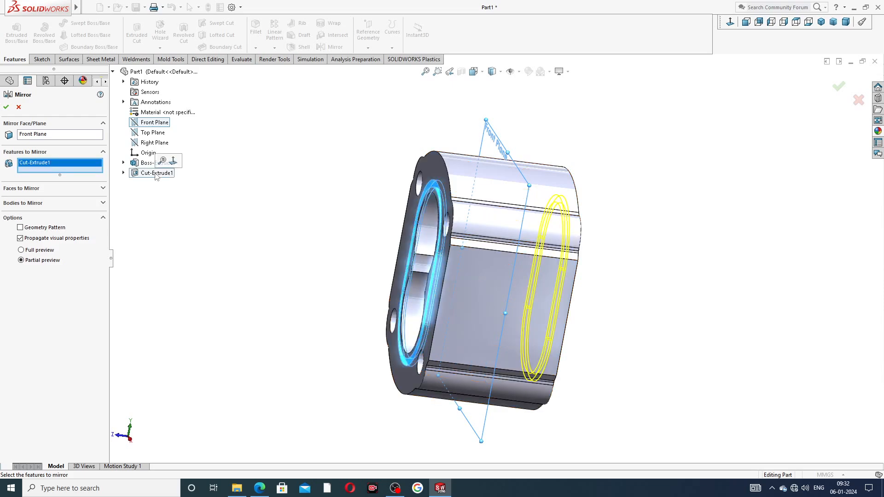
pyautogui.moveTo(319, 203); pyautogui.dragTo(262, 187, button='middle')
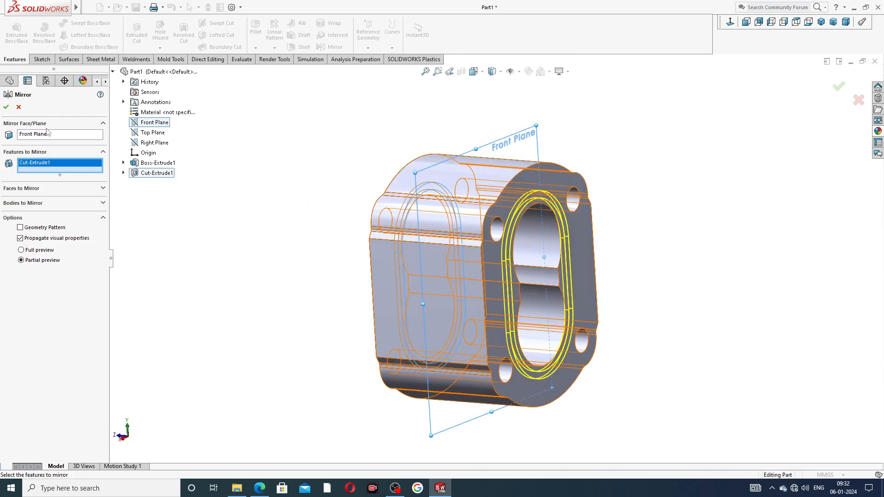
pyautogui.click(6, 106)
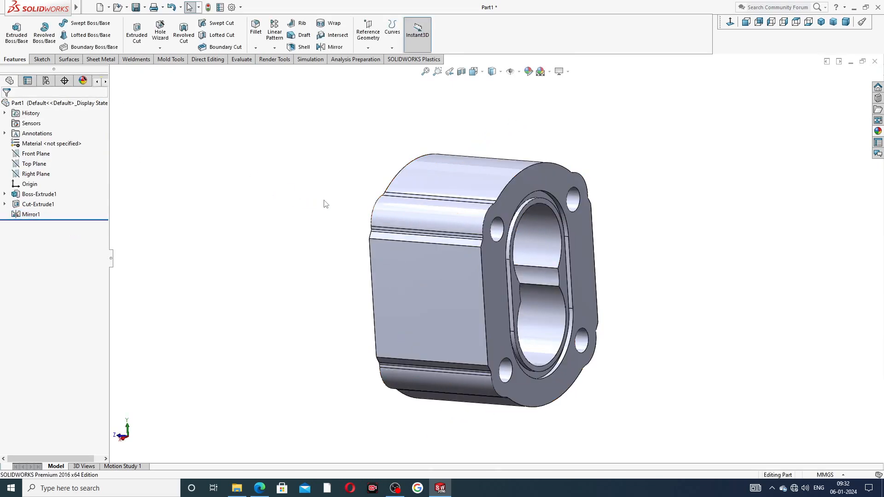
# Check the grooves on both faces, select the front face, view it straight on and start the Hole Wizard.
pyautogui.moveTo(326, 199)
pyautogui.mouseDown(button='middle')
pyautogui.moveTo(355, 163)
pyautogui.moveTo(289, 141)
pyautogui.moveTo(332, 180)
pyautogui.moveTo(373, 189)
pyautogui.moveTo(336, 200)
pyautogui.mouseUp(button='middle')
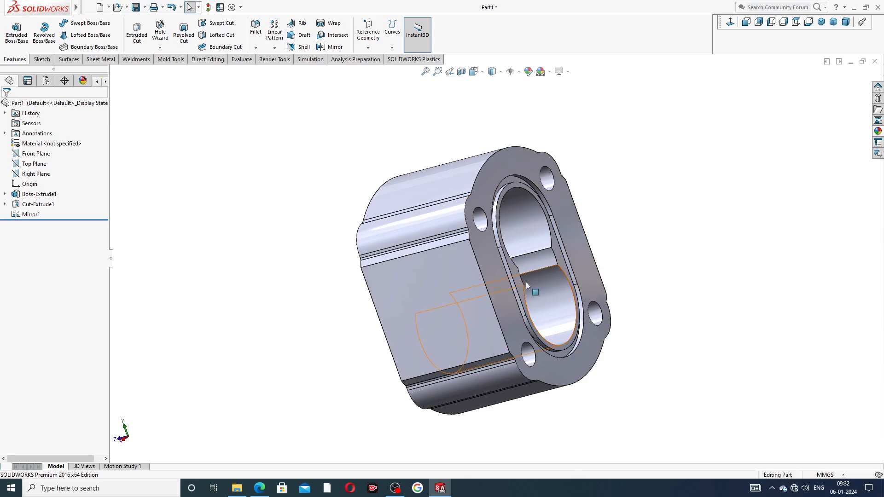
pyautogui.moveTo(515, 230); pyautogui.dragTo(563, 228, button='middle')
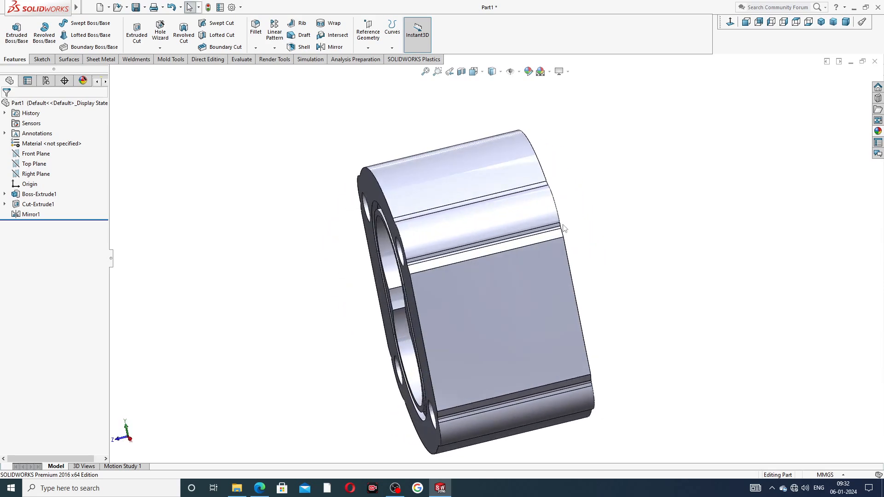
pyautogui.moveTo(326, 219); pyautogui.dragTo(395, 132, button='middle')
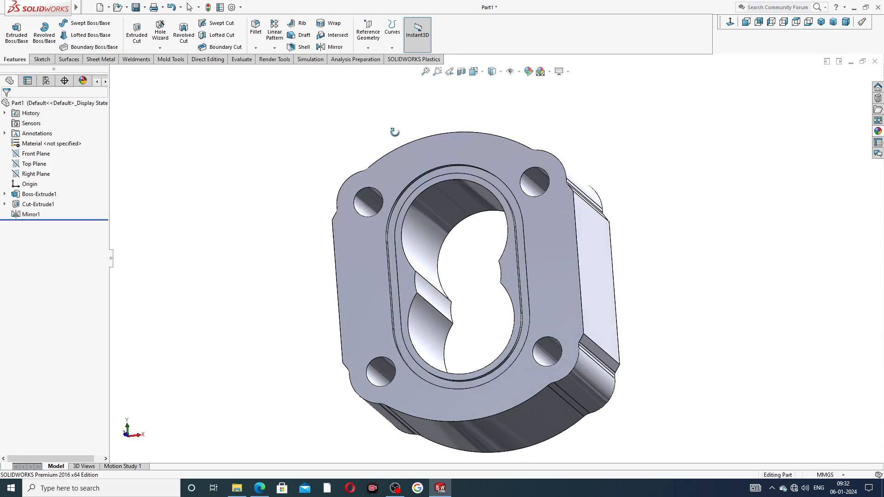
pyautogui.scroll(3, 434, 168)
pyautogui.moveTo(454, 184); pyautogui.dragTo(478, 281, button='middle')
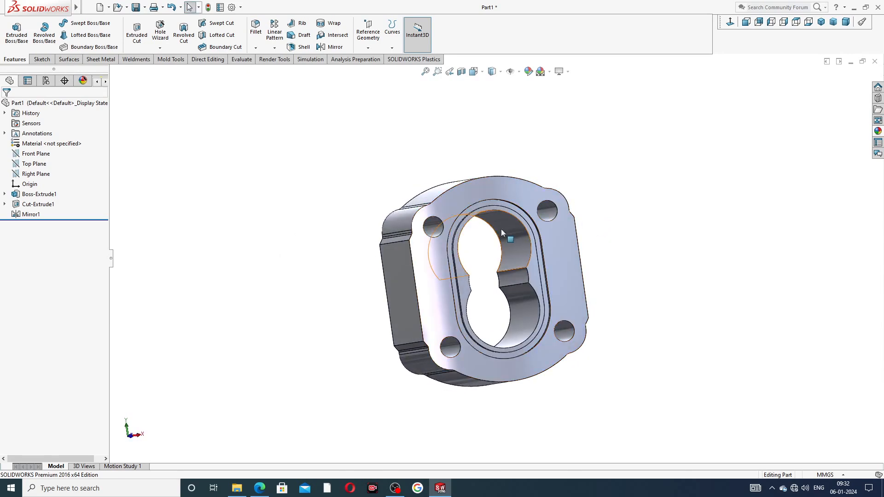
pyautogui.click(500, 187)
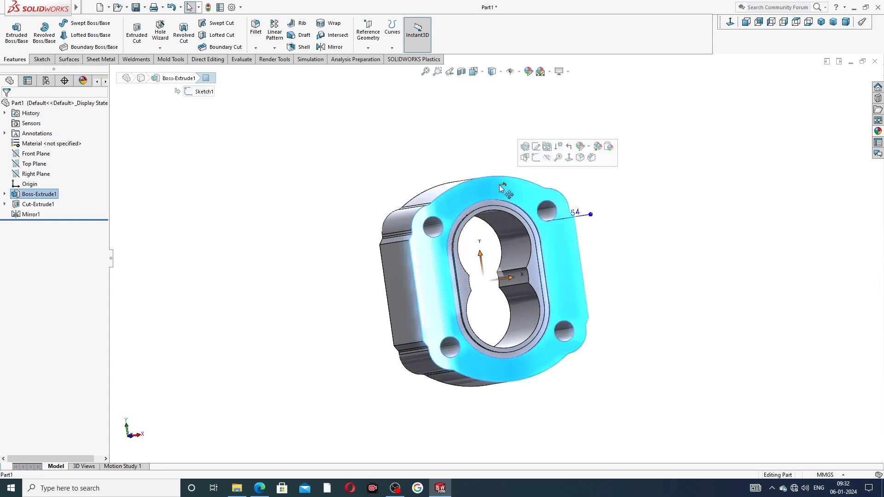
pyautogui.click(731, 22)
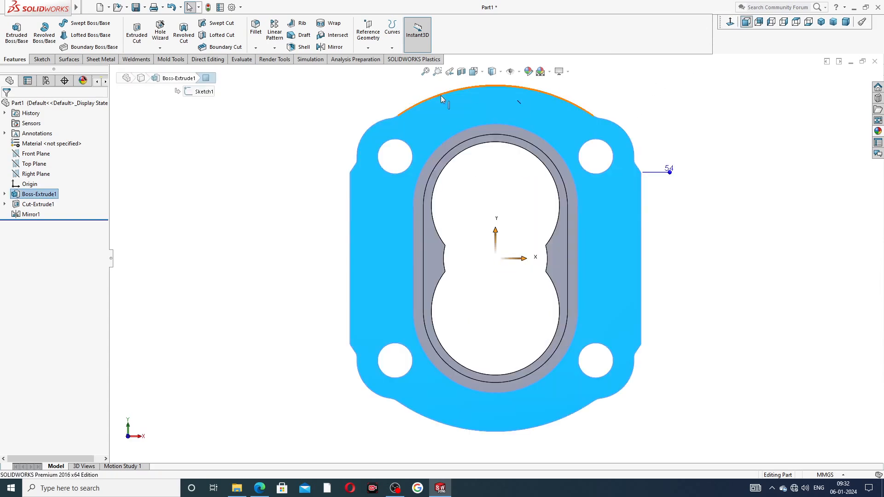
pyautogui.click(164, 41)
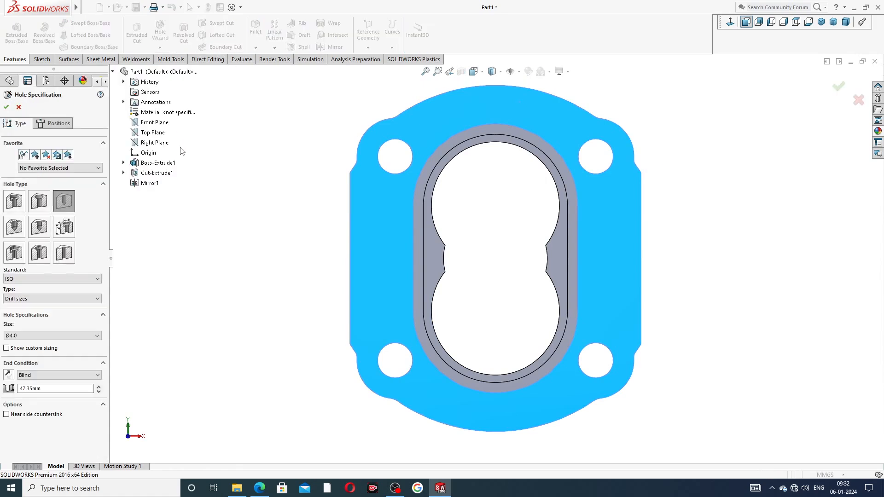
pyautogui.click(13, 227)
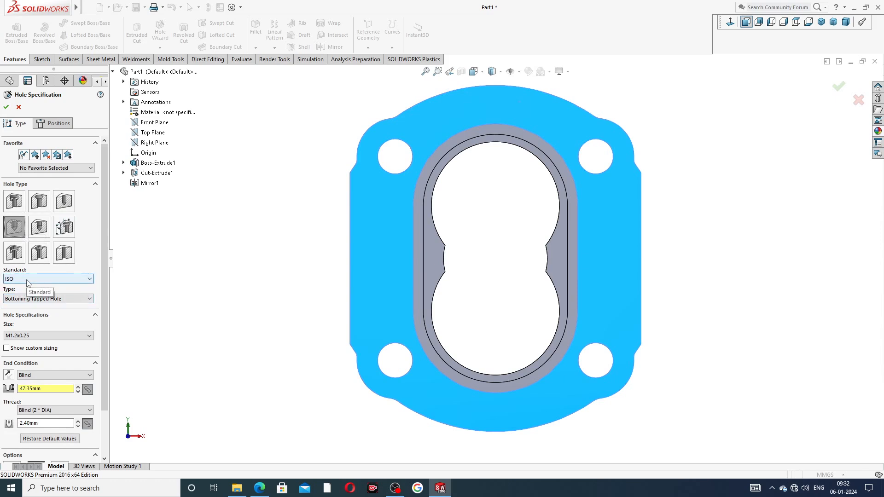
pyautogui.click(62, 301)
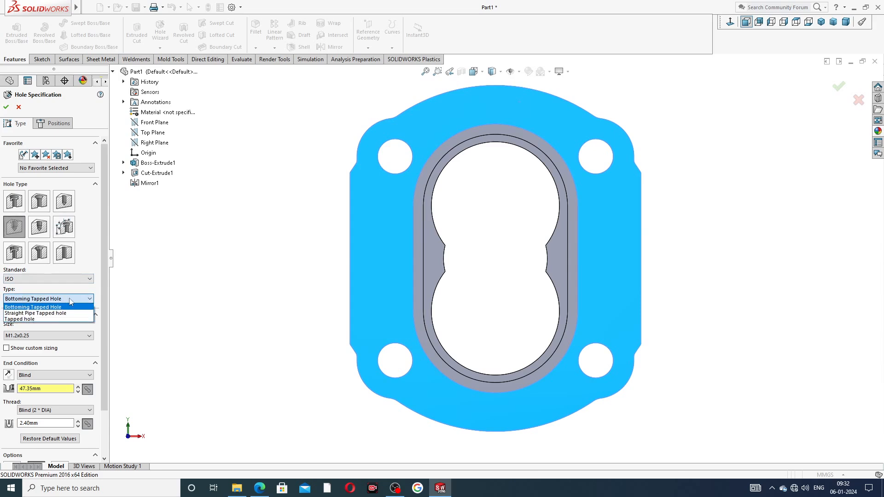
pyautogui.click(71, 302)
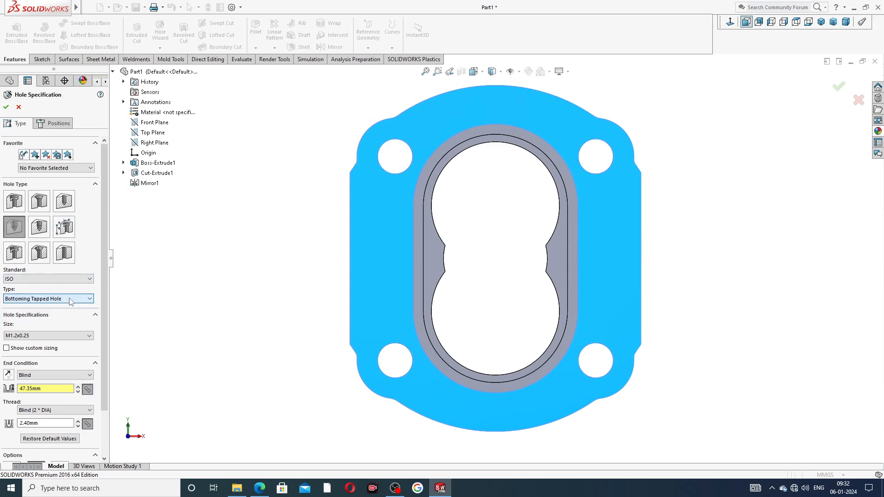
pyautogui.click(49, 340)
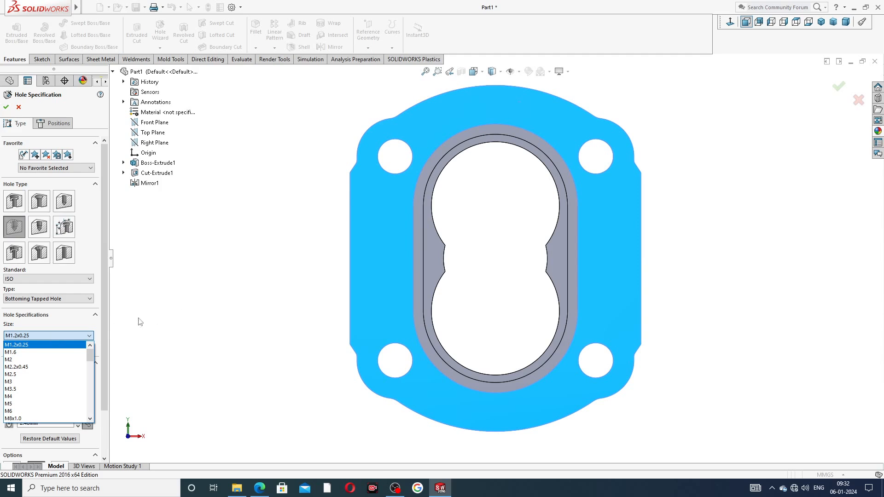
pyautogui.click(109, 328)
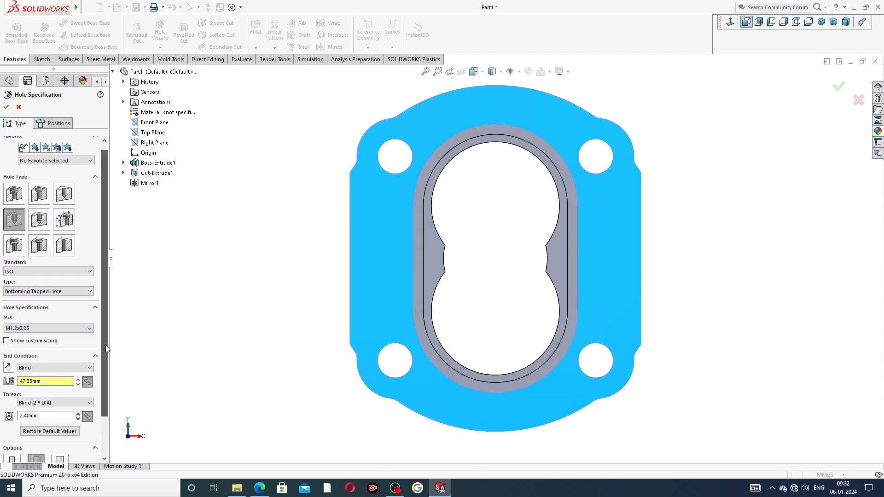
pyautogui.moveTo(105, 345); pyautogui.dragTo(111, 389)
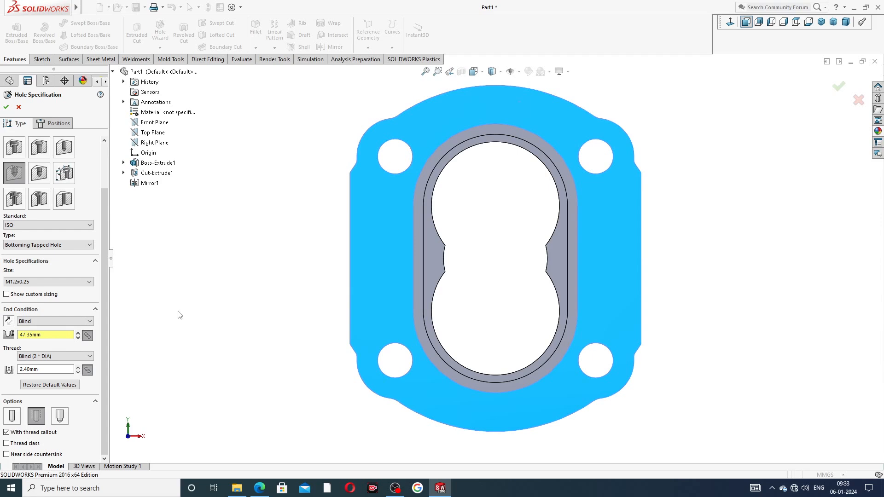
# Define the hole as a plain ISO hole of type Drill sizes with size Ø4.0.
pyautogui.click(63, 147)
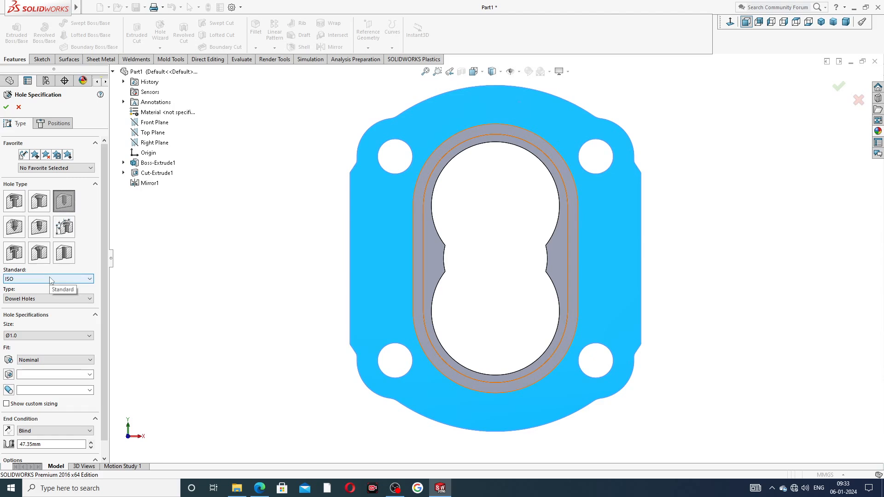
pyautogui.click(39, 304)
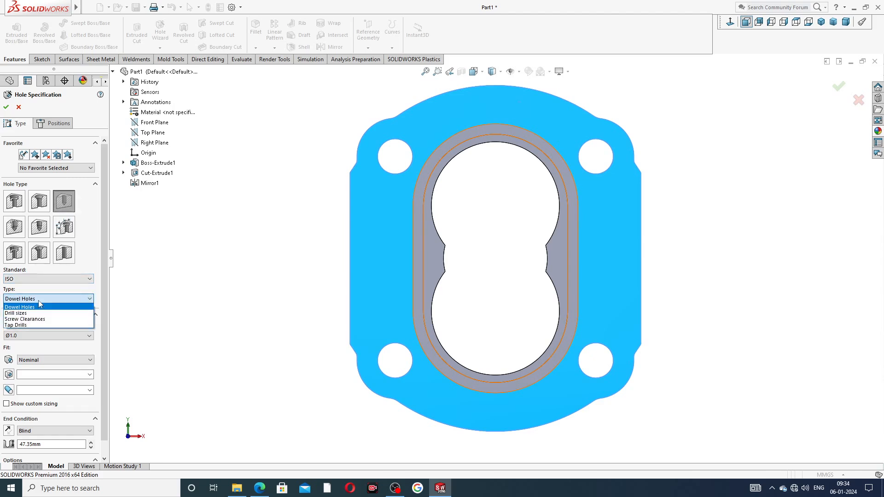
pyautogui.click(20, 312)
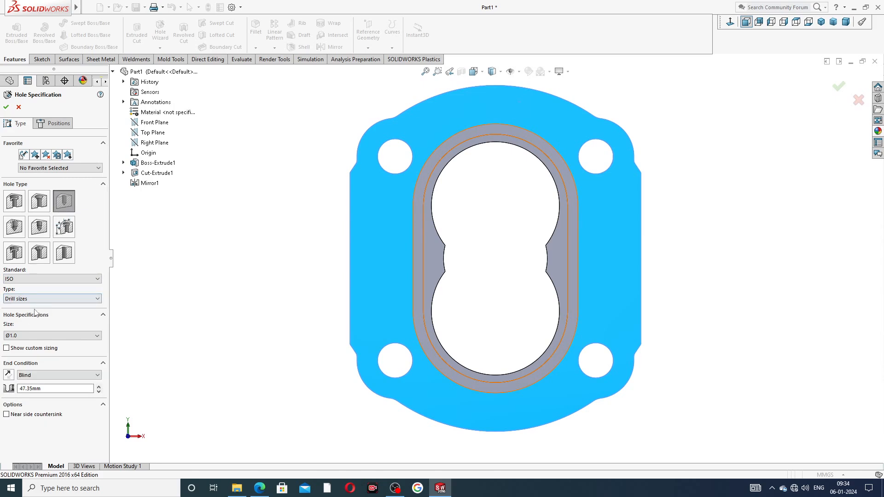
pyautogui.click(33, 338)
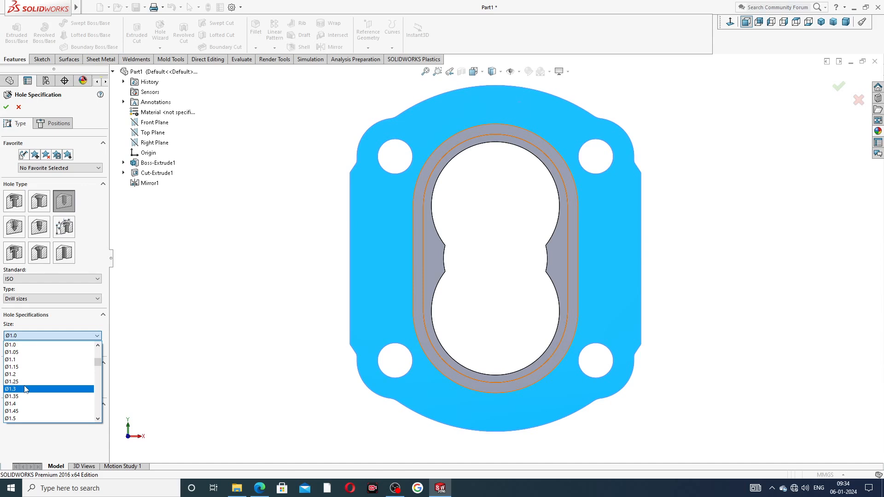
pyautogui.scroll(-7, 45, 387)
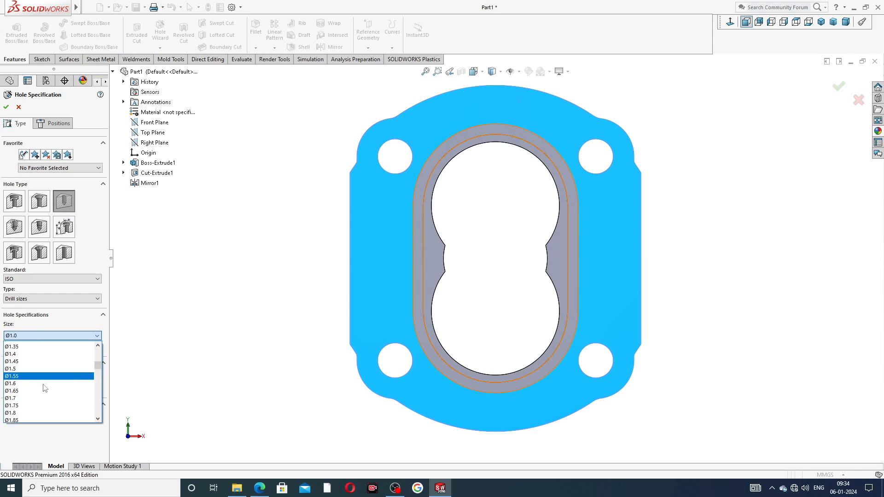
pyautogui.scroll(-6, 45, 383)
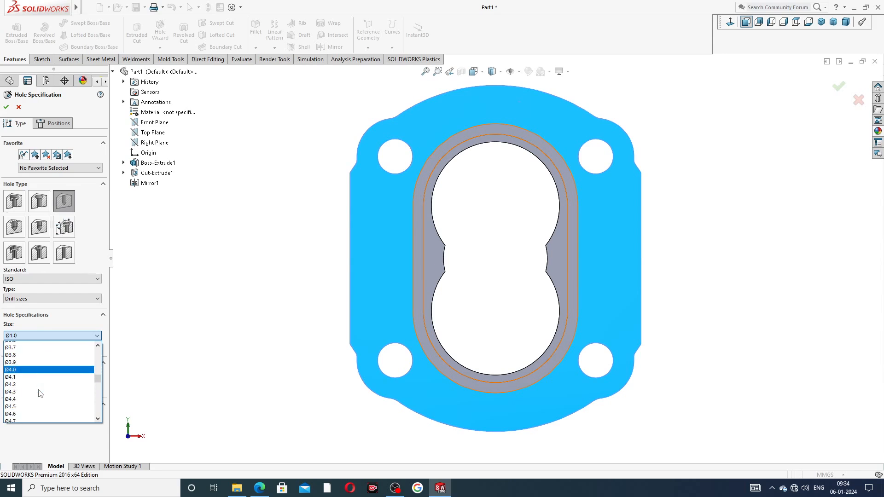
pyautogui.scroll(3, 36, 364)
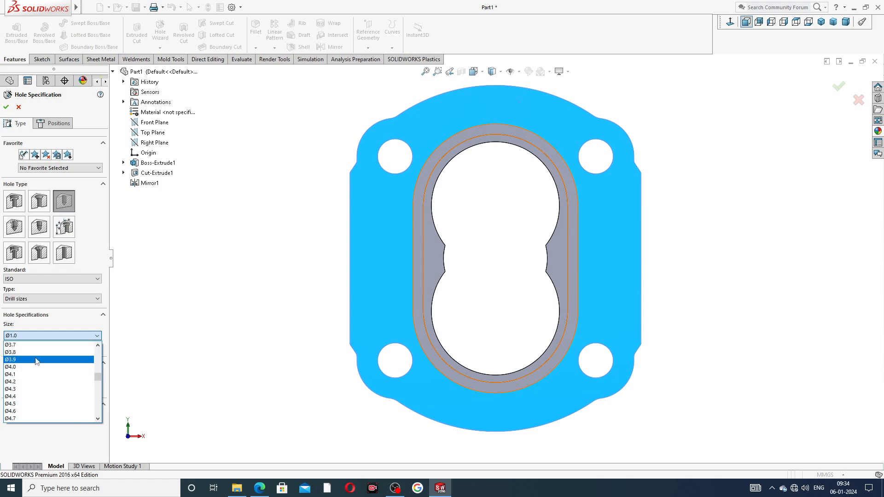
pyautogui.click(29, 369)
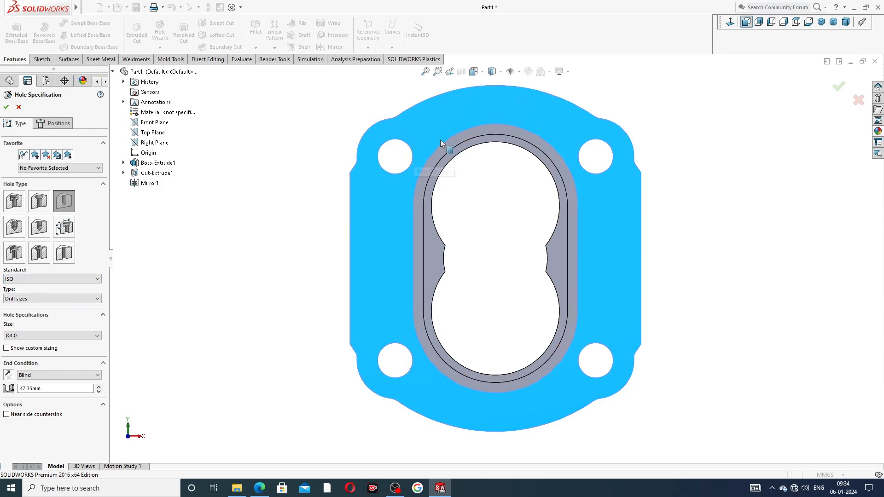
# Place two hole points on the front face's vertical centreline, about 44 mm above and about 45 mm below the origin.
pyautogui.click(53, 123)
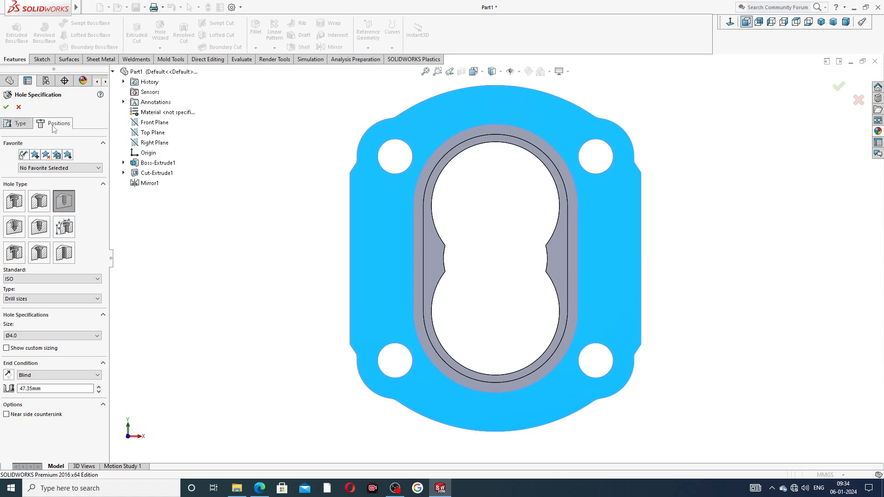
pyautogui.click(495, 105)
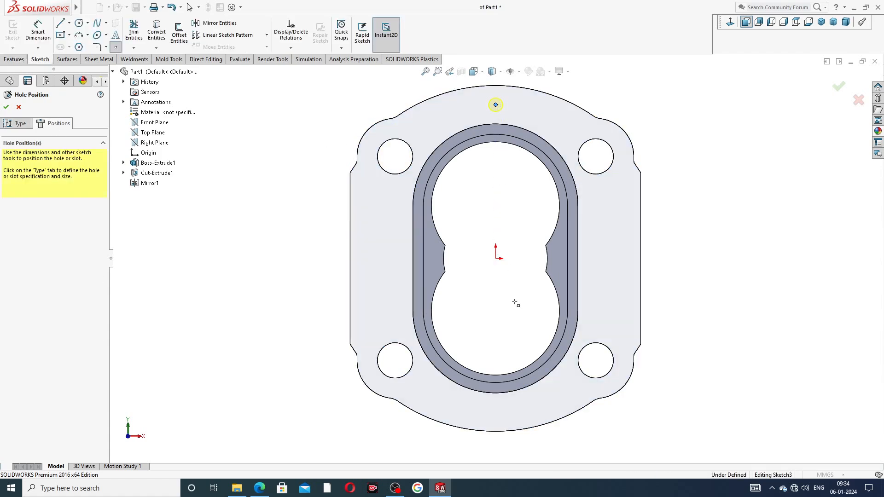
pyautogui.click(495, 413)
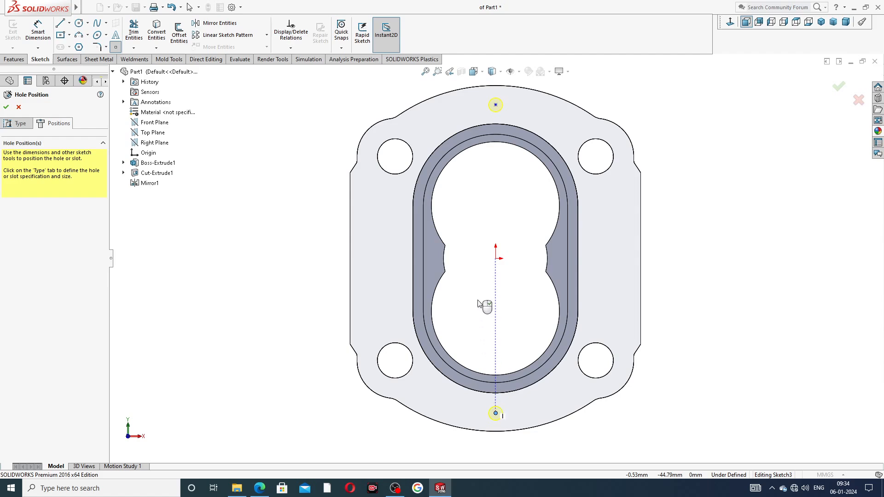
pyautogui.rightClick(258, 183)
pyautogui.click(266, 185)
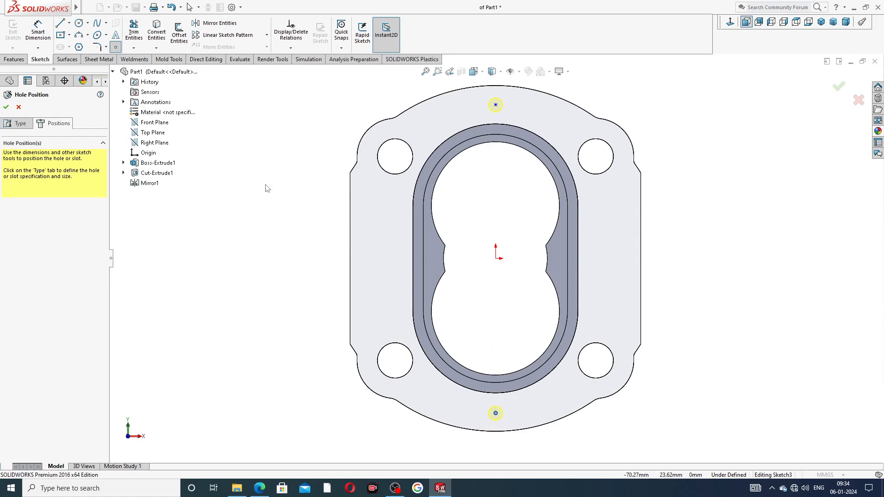
# Dimension the upper hole point's vertical distance from the origin and set it to 45 mm.
pyautogui.click(17, 59)
pyautogui.click(42, 60)
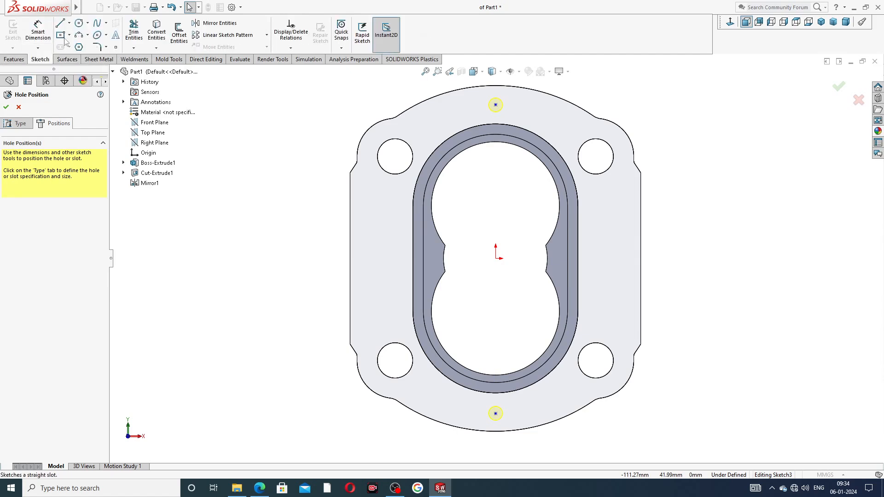
pyautogui.click(38, 32)
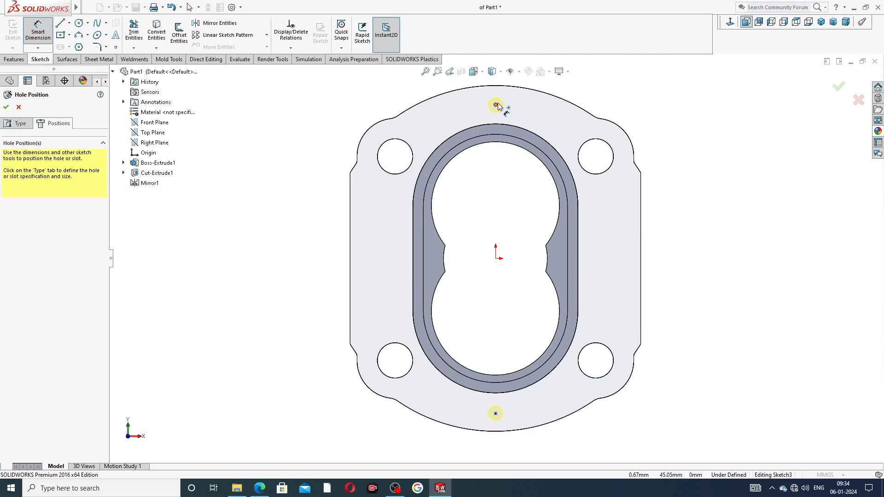
pyautogui.click(494, 106)
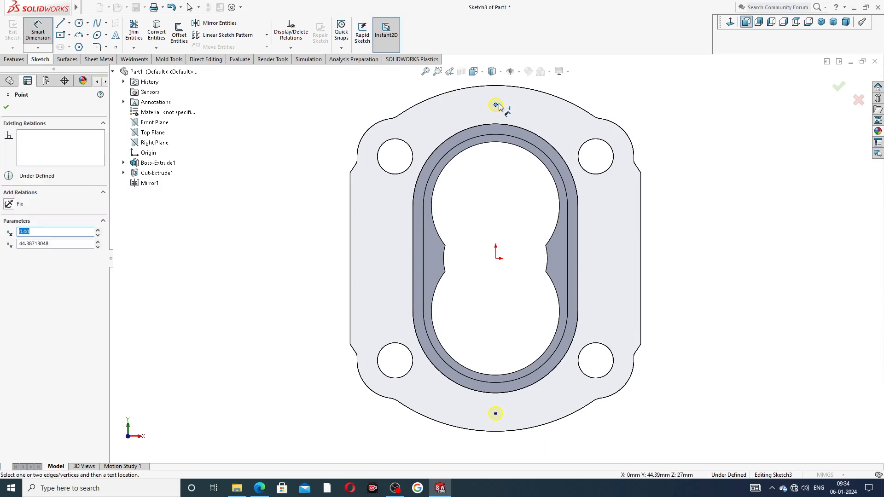
pyautogui.click(495, 259)
pyautogui.click(339, 183)
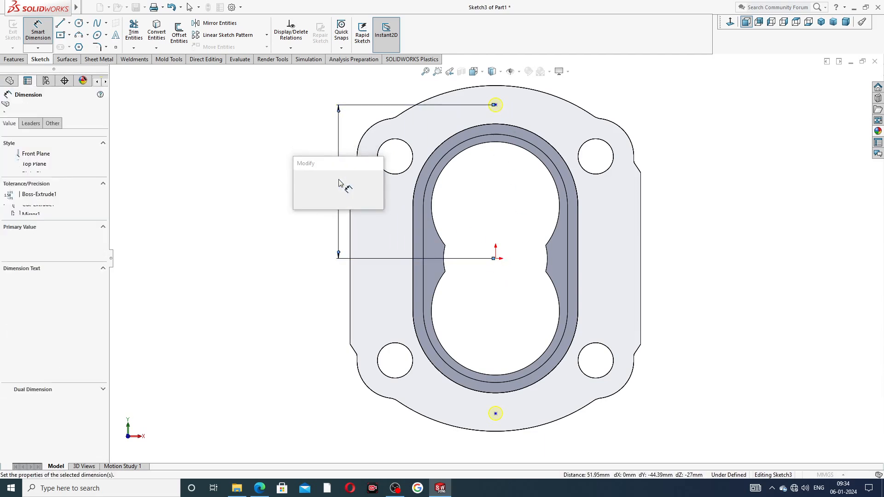
pyautogui.press('Return')
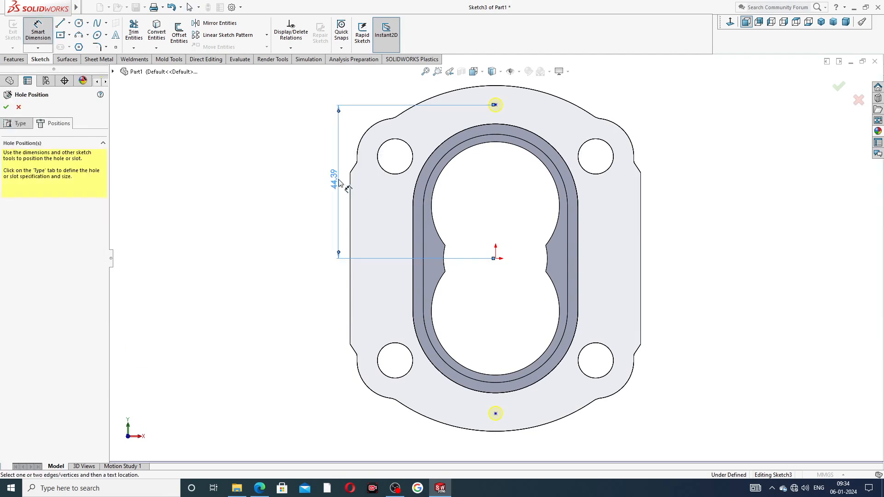
pyautogui.doubleClick(337, 182)
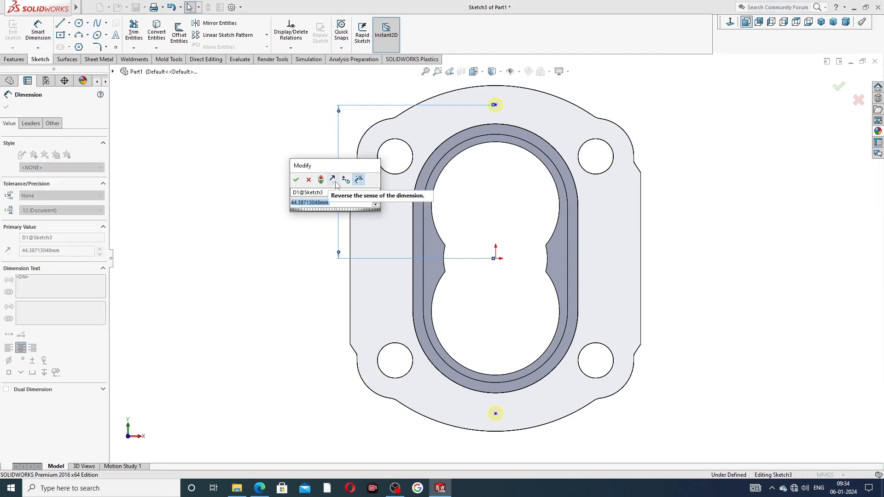
pyautogui.write('45')
pyautogui.press('Return')
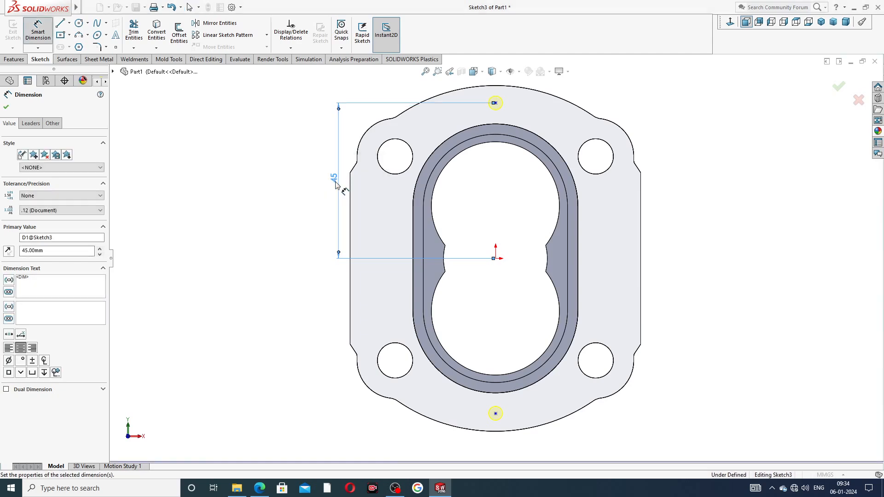
pyautogui.click(494, 258)
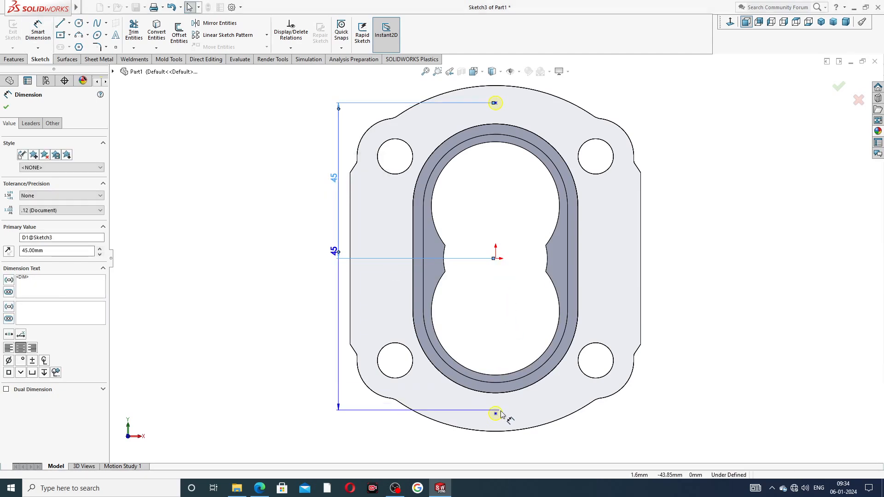
pyautogui.click(495, 413)
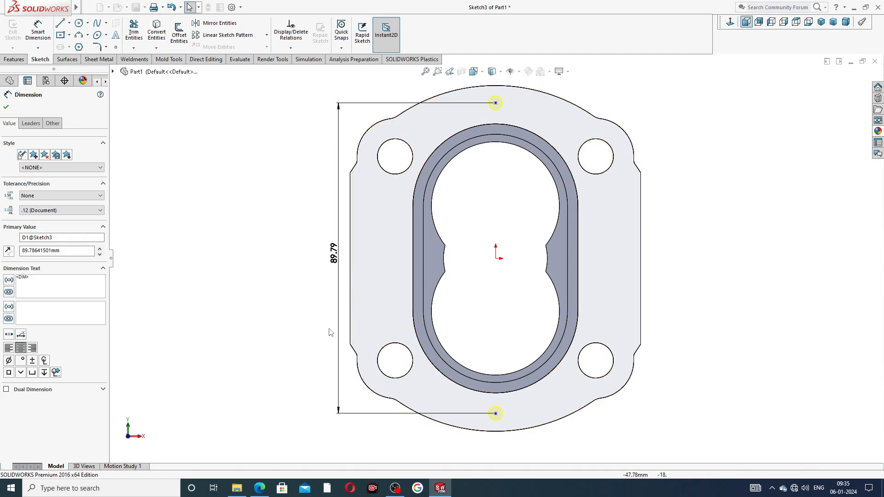
pyautogui.moveTo(496, 414); pyautogui.dragTo(496, 259)
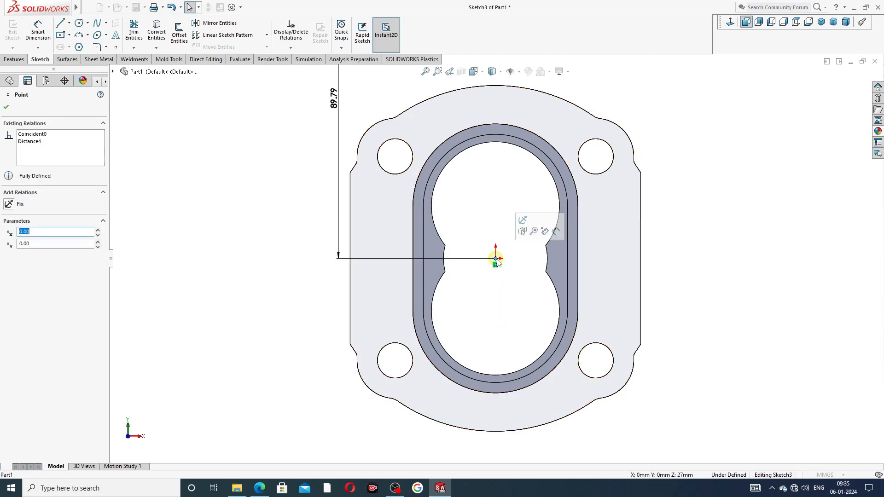
pyautogui.scroll(3, 625, 224)
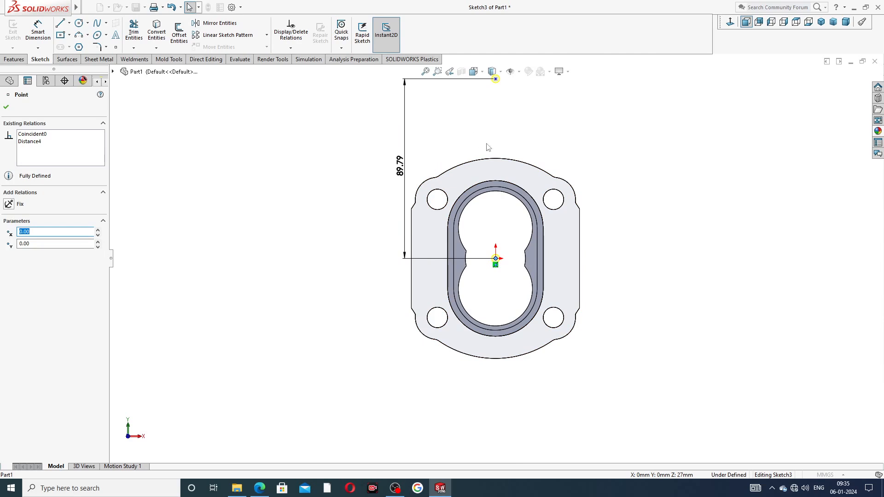
pyautogui.hotkey('ctrl', 'z')
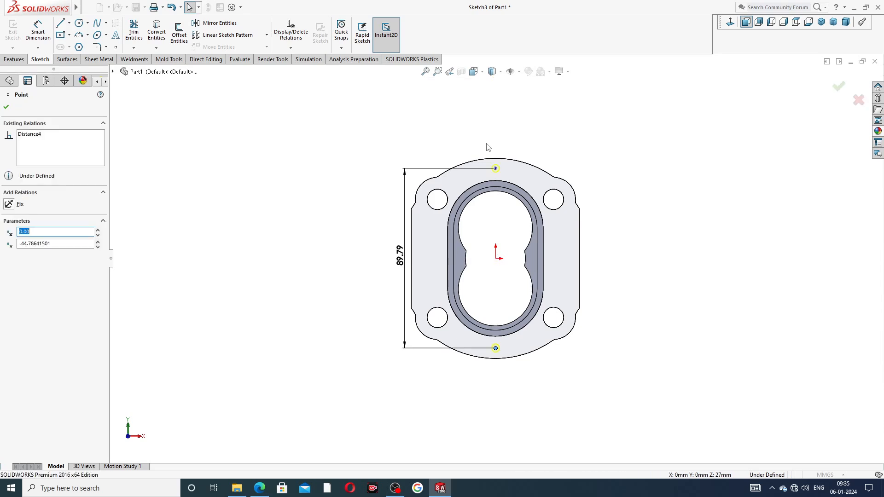
pyautogui.hotkey('ctrl', 'z')
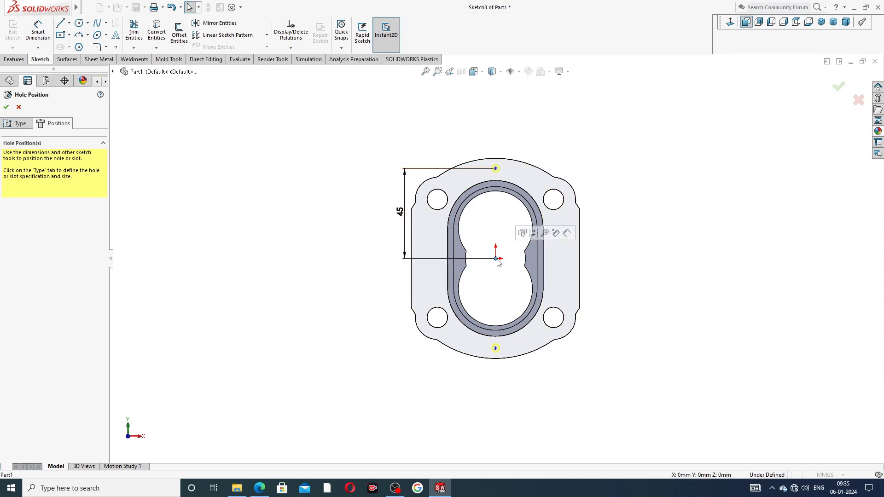
# Dimension the lower hole point's vertical distance from the origin and set it to 45 mm.
pyautogui.click(496, 348)
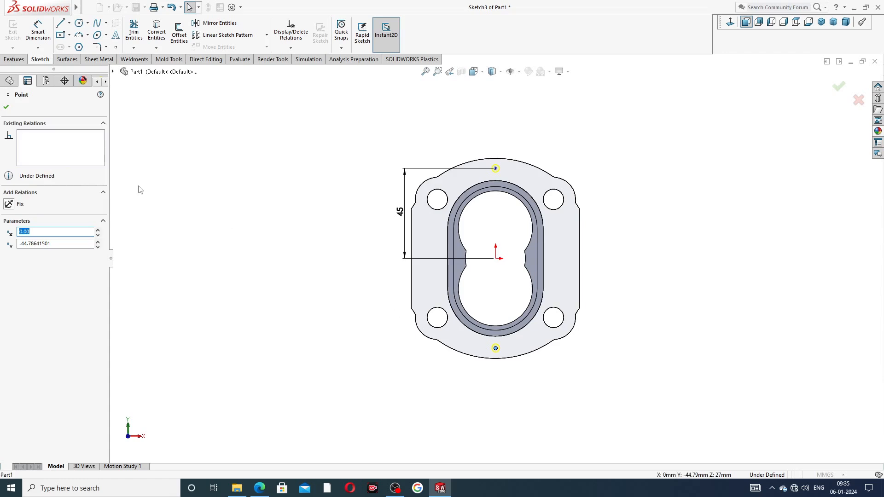
pyautogui.click(163, 178)
pyautogui.click(40, 23)
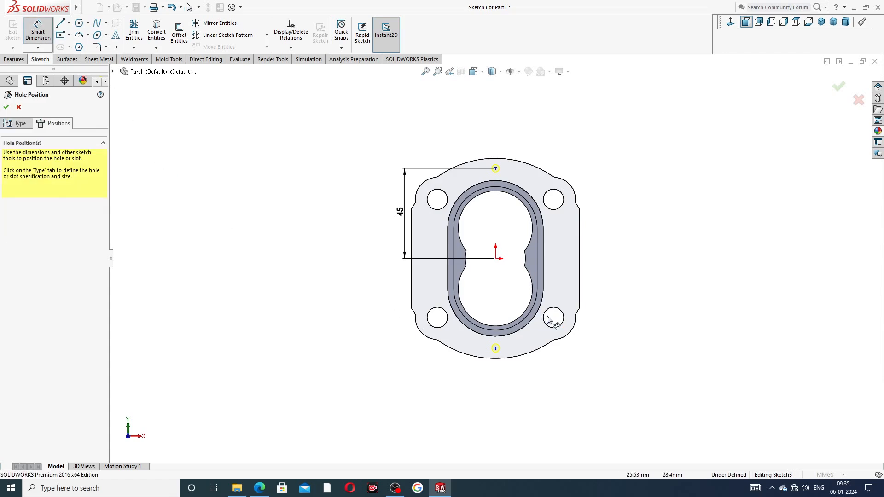
pyautogui.click(495, 259)
pyautogui.click(495, 350)
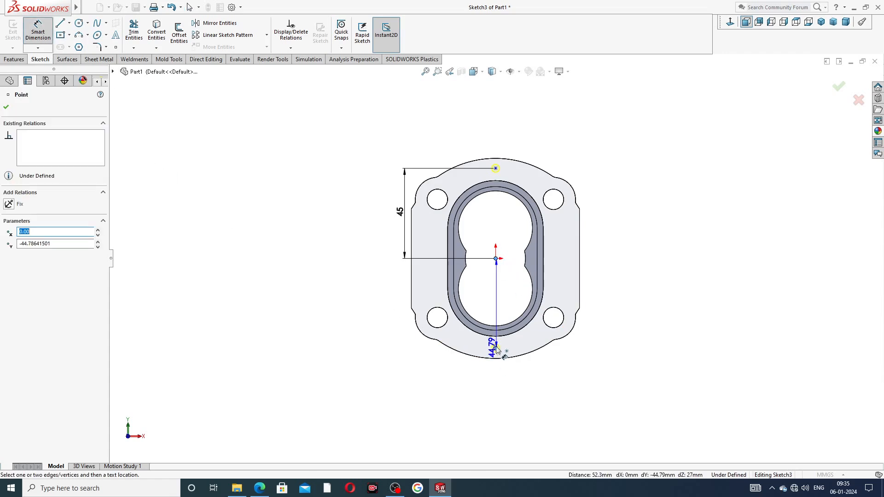
pyautogui.click(407, 313)
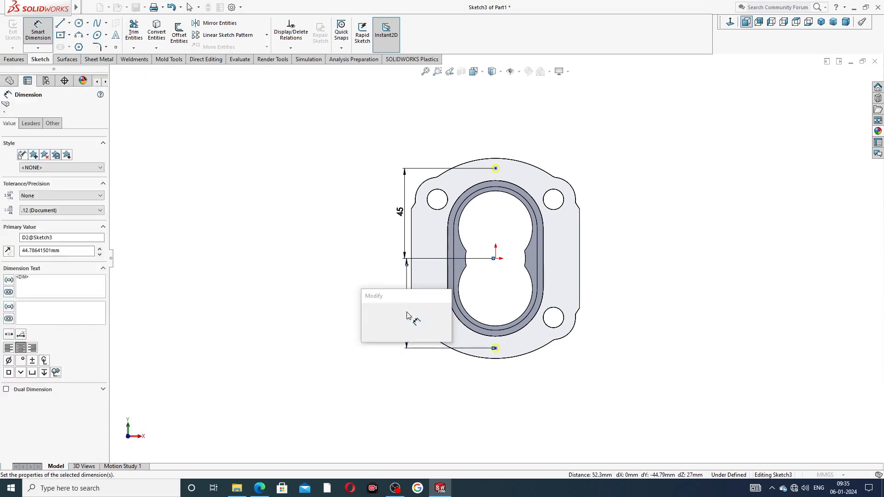
pyautogui.write('45')
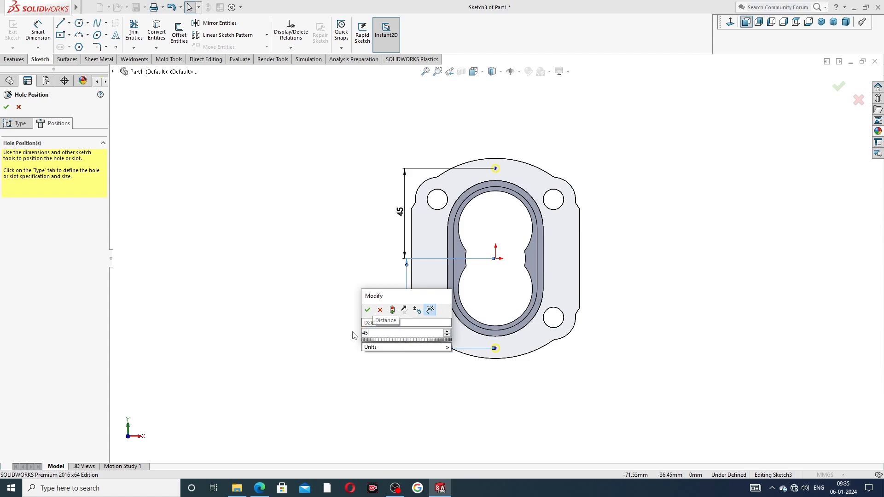
pyautogui.press('Return')
pyautogui.click(355, 331)
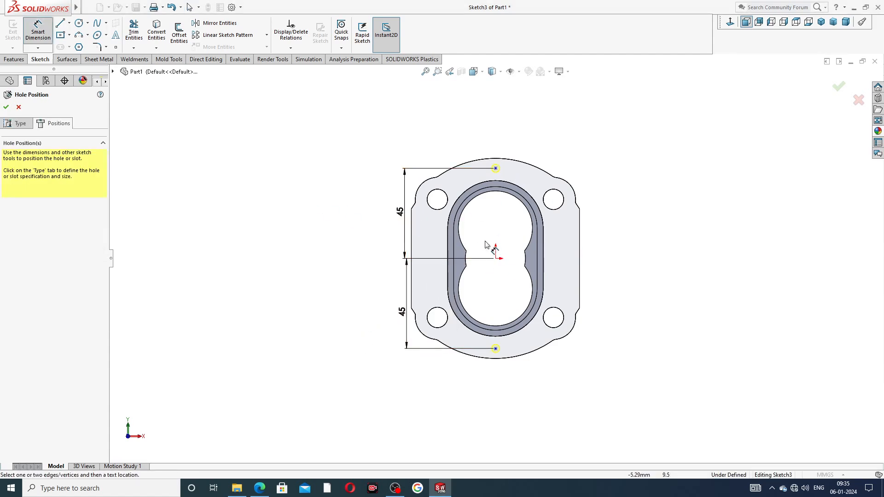
# Leave dimensioning and accept the hole positions to cut the two Ø4.0 holes in the front face.
pyautogui.scroll(-1, 489, 244)
pyautogui.rightClick(258, 192)
pyautogui.click(280, 159)
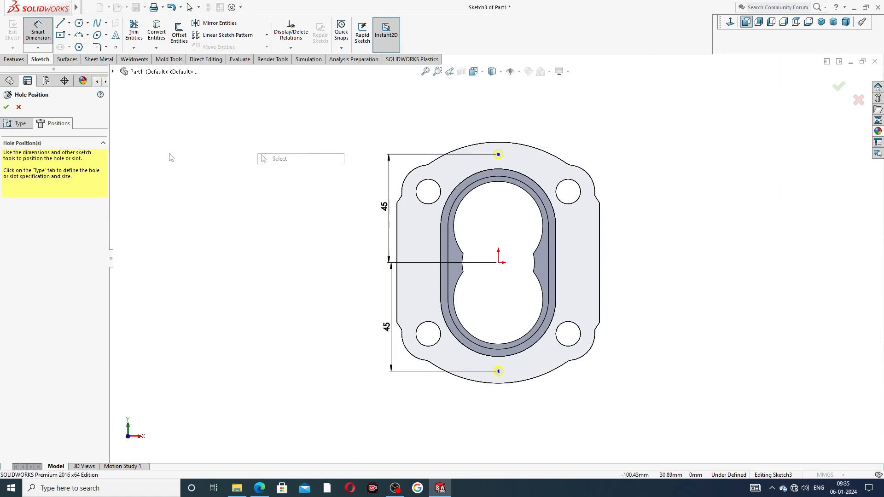
pyautogui.click(6, 107)
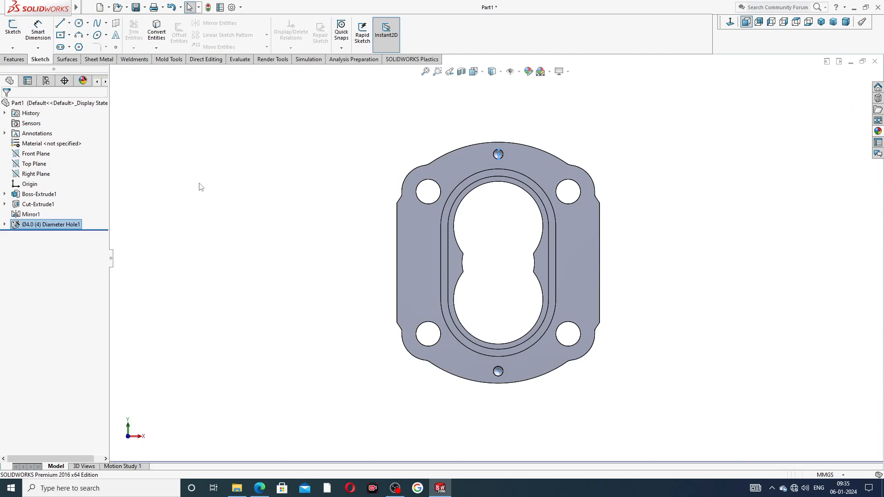
# Mirror the Ø4.0 hole feature about the Front Plane onto the opposite face of the pump body.
pyautogui.moveTo(570, 116)
pyautogui.mouseDown(button='middle')
pyautogui.moveTo(578, 186)
pyautogui.moveTo(654, 155)
pyautogui.moveTo(623, 182)
pyautogui.moveTo(648, 189)
pyautogui.mouseUp(button='middle')
pyautogui.press('f')
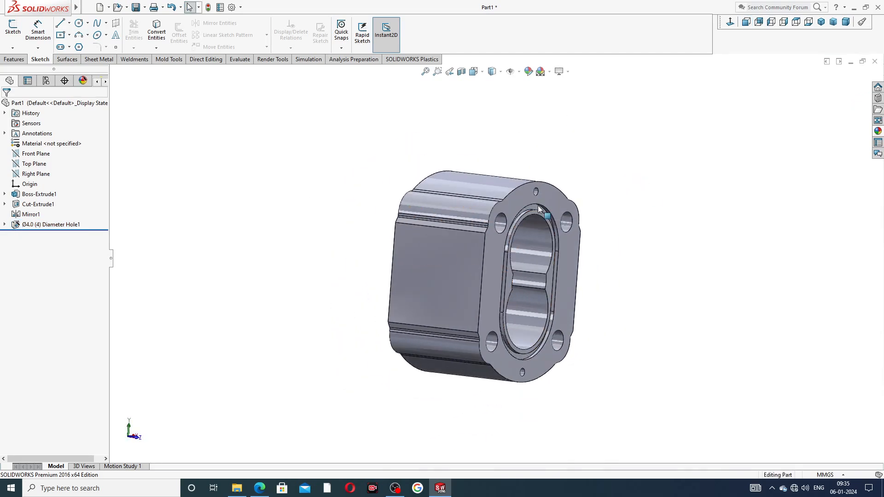
pyautogui.click(40, 154)
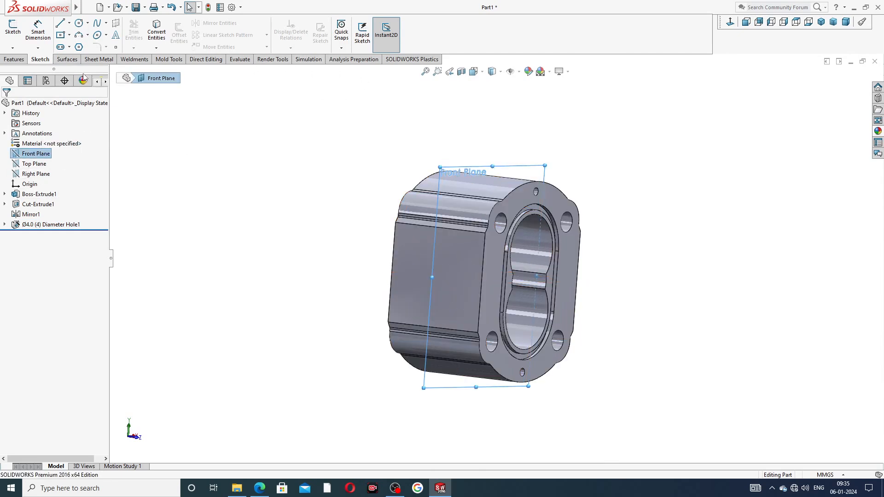
pyautogui.click(22, 61)
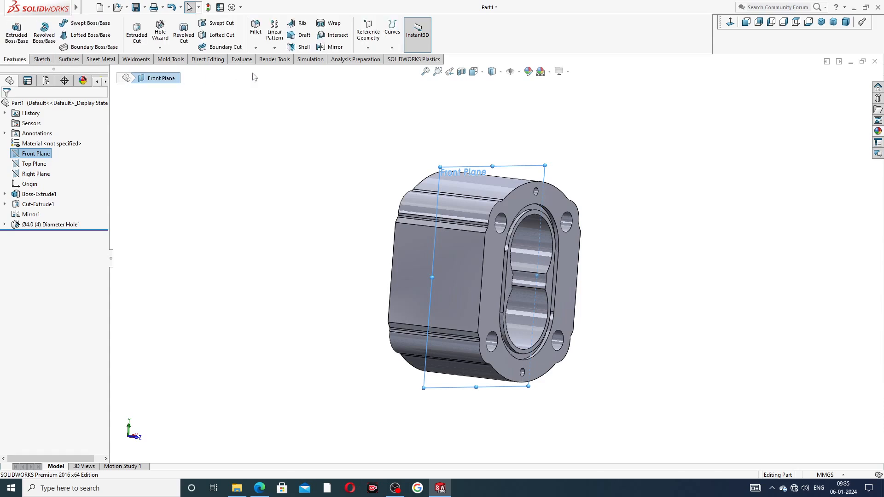
pyautogui.click(329, 47)
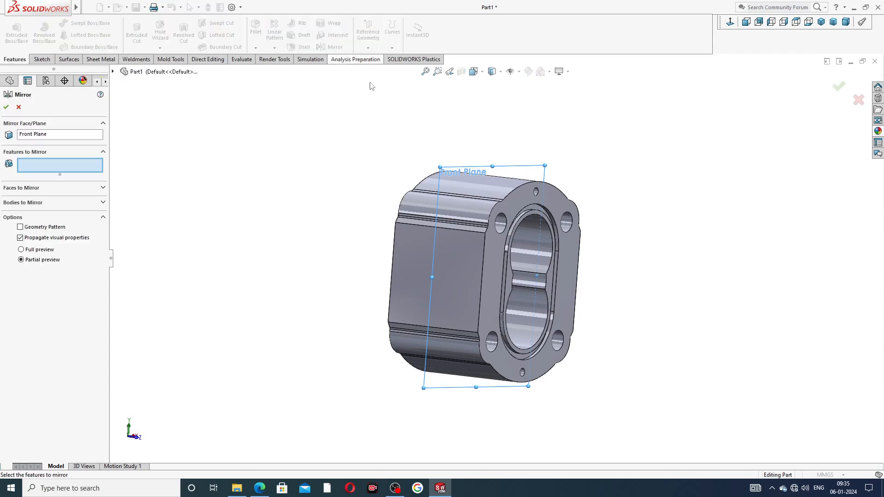
pyautogui.click(112, 71)
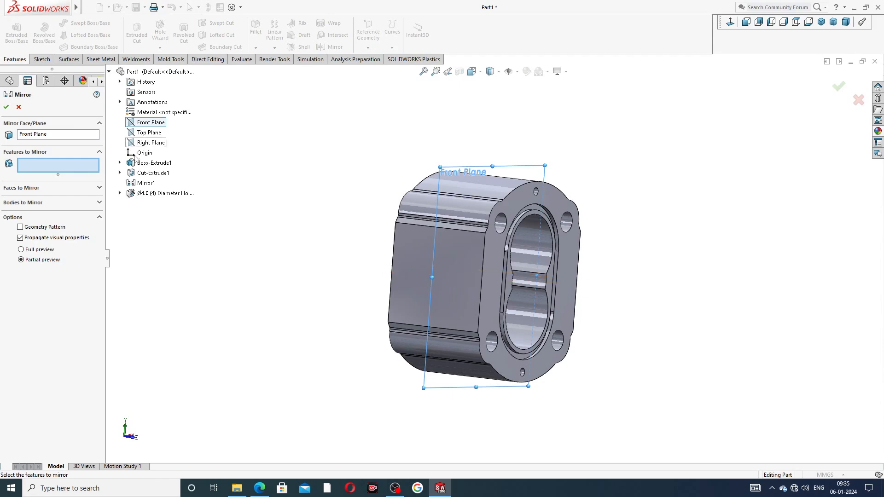
pyautogui.click(156, 193)
pyautogui.moveTo(345, 223); pyautogui.dragTo(390, 232, button='middle')
pyautogui.click(6, 107)
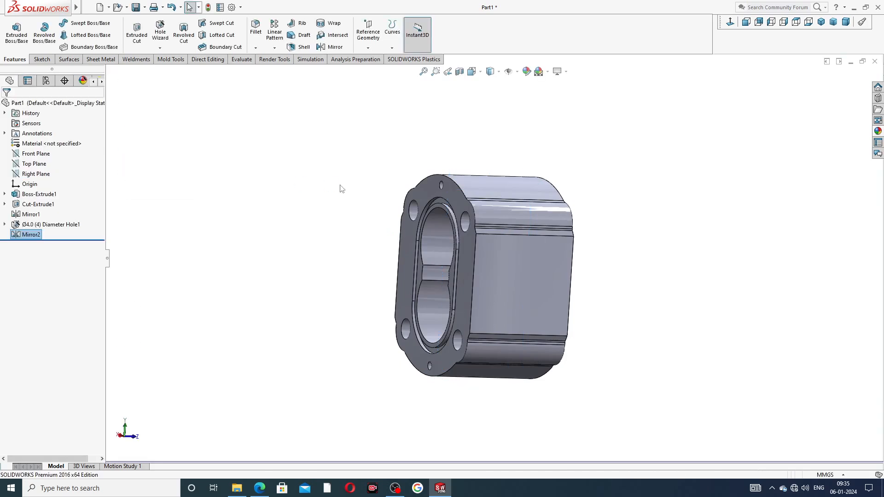
# Select the flat side face of the pump body, view it straight on and start the Hole Wizard.
pyautogui.scroll(-3, 438, 242)
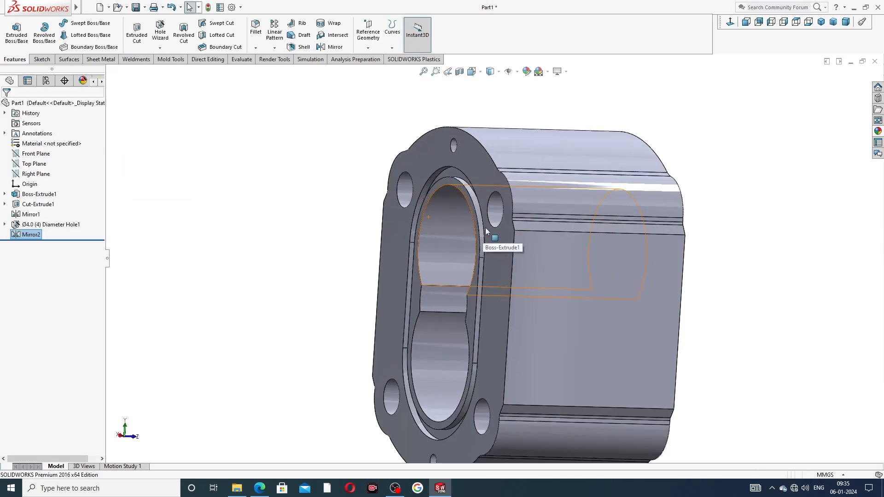
pyautogui.scroll(4, 479, 233)
pyautogui.moveTo(545, 209)
pyautogui.mouseDown(button='middle')
pyautogui.moveTo(607, 212)
pyautogui.moveTo(434, 211)
pyautogui.moveTo(535, 222)
pyautogui.mouseUp(button='middle')
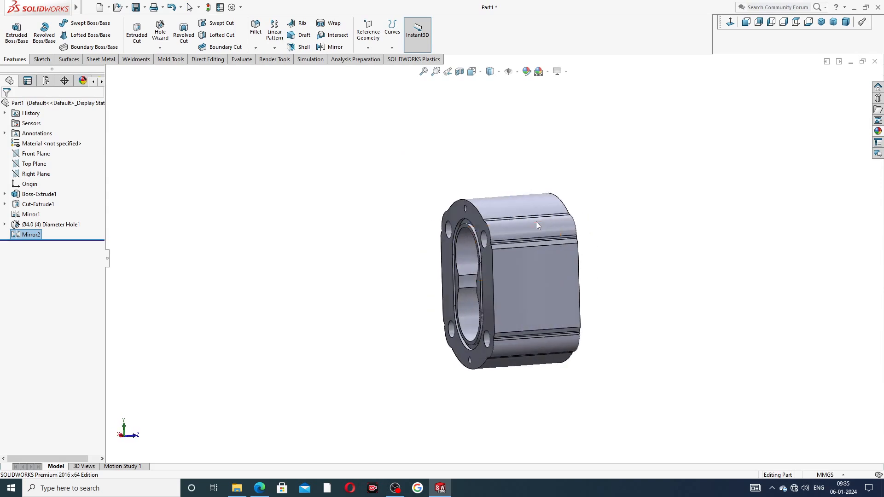
pyautogui.click(540, 283)
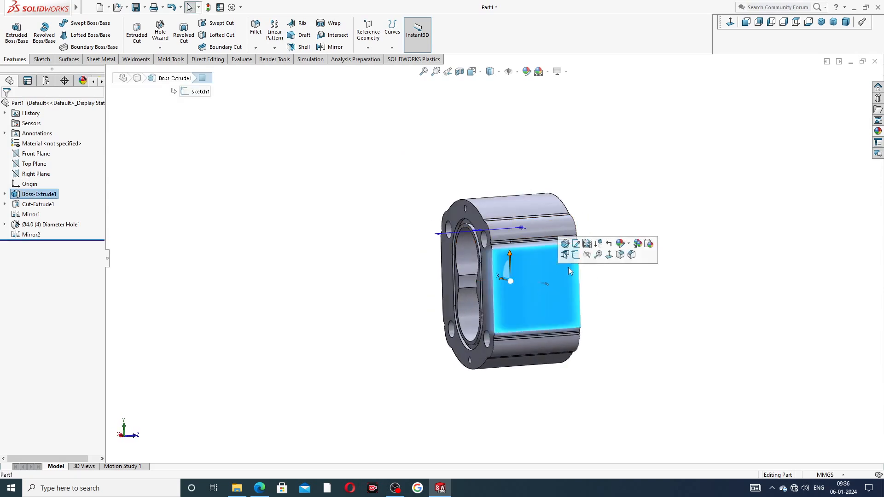
pyautogui.click(730, 24)
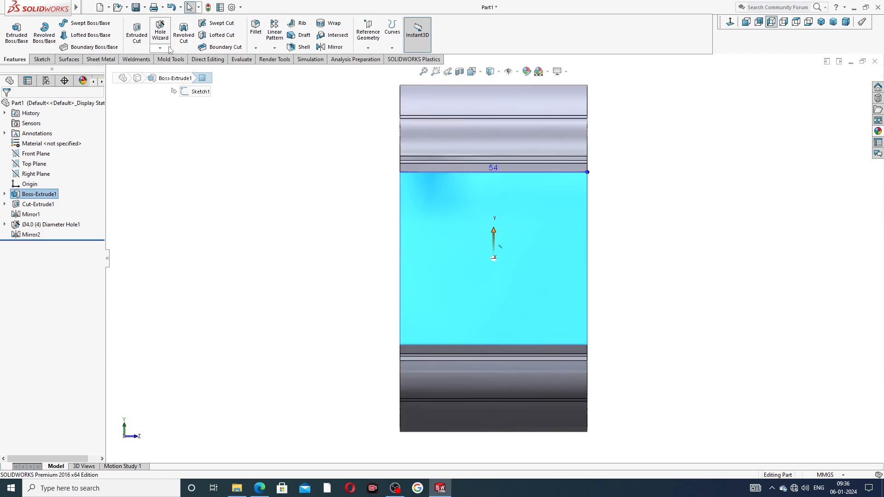
pyautogui.click(160, 32)
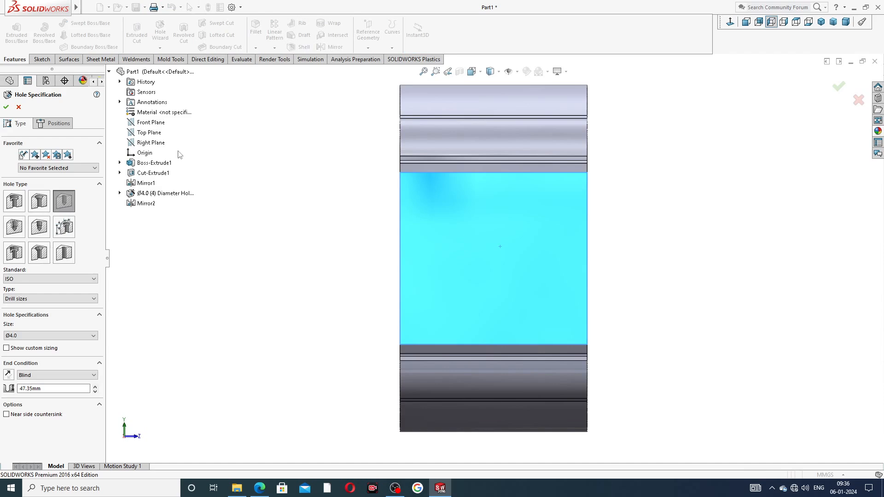
# Define the side-face hole as an ISO Straight Pipe Tapped hole.
pyautogui.click(14, 230)
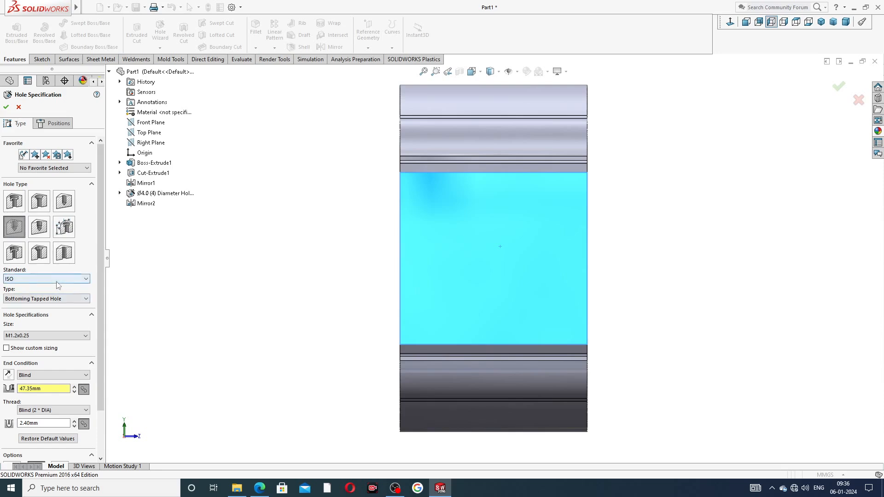
pyautogui.click(44, 336)
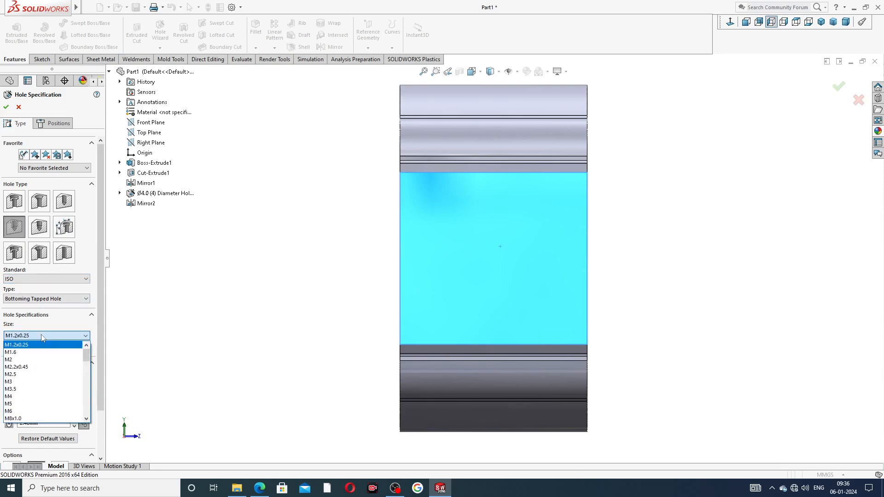
pyautogui.click(43, 337)
pyautogui.click(40, 300)
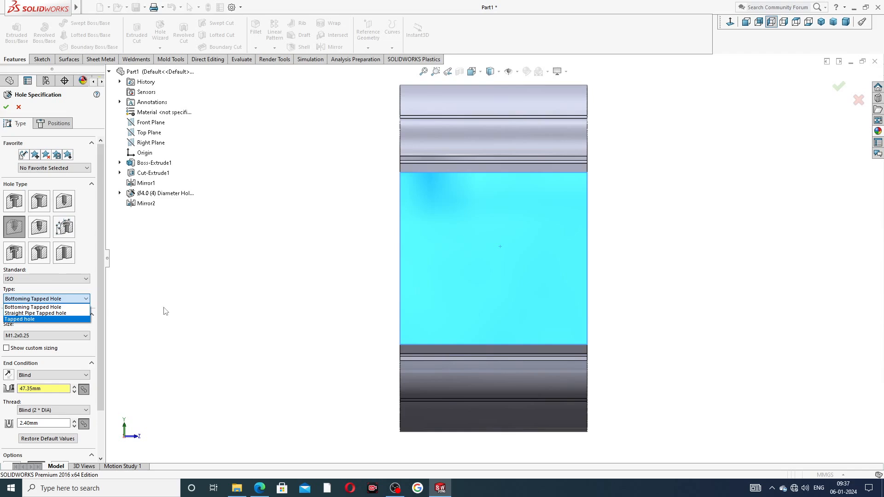
pyautogui.click(48, 281)
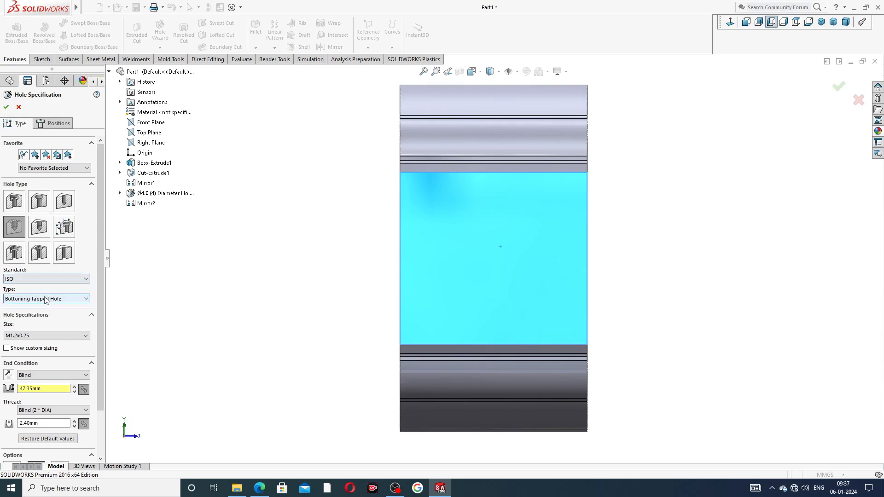
pyautogui.click(46, 299)
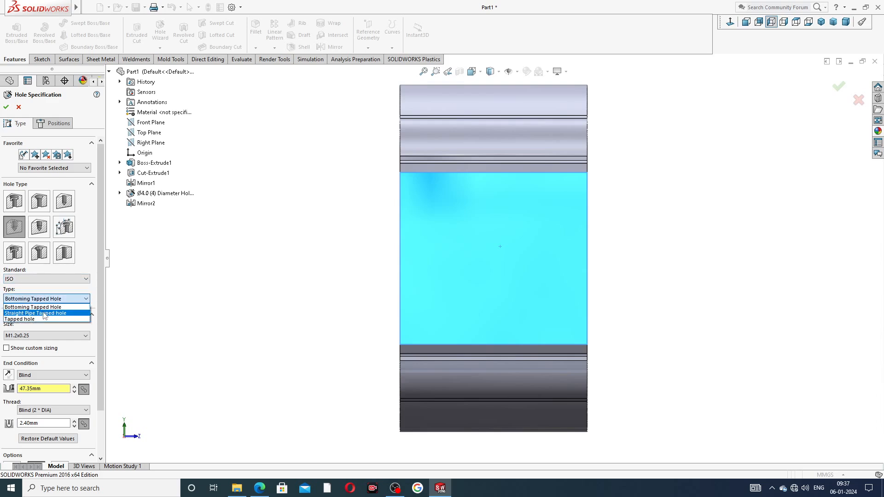
pyautogui.click(60, 315)
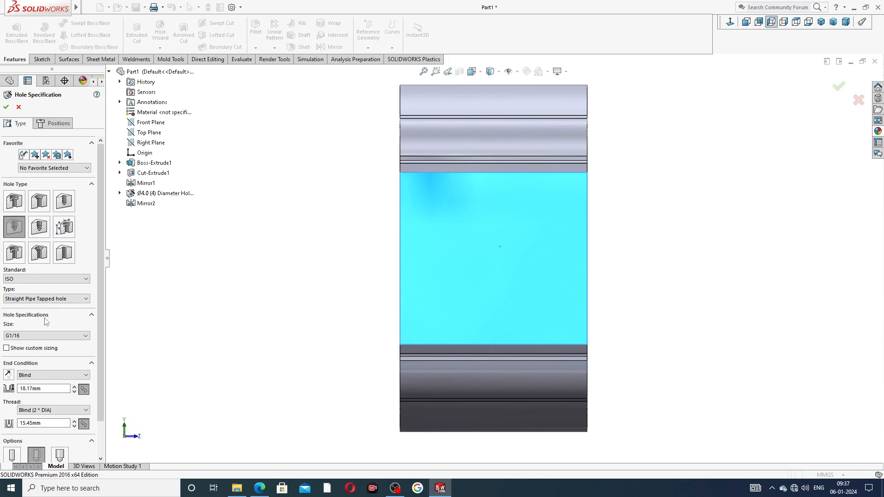
# Set the pipe tapped hole's size to G1/2.
pyautogui.click(44, 336)
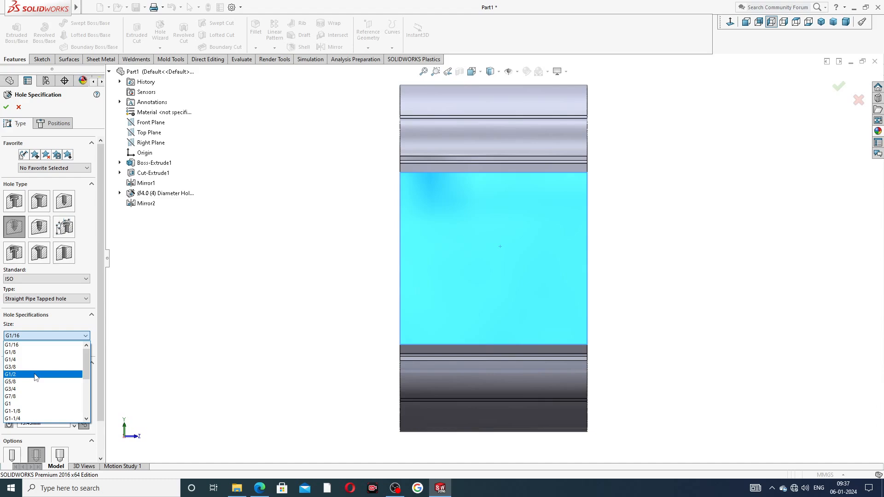
pyautogui.scroll(-5, 40, 358)
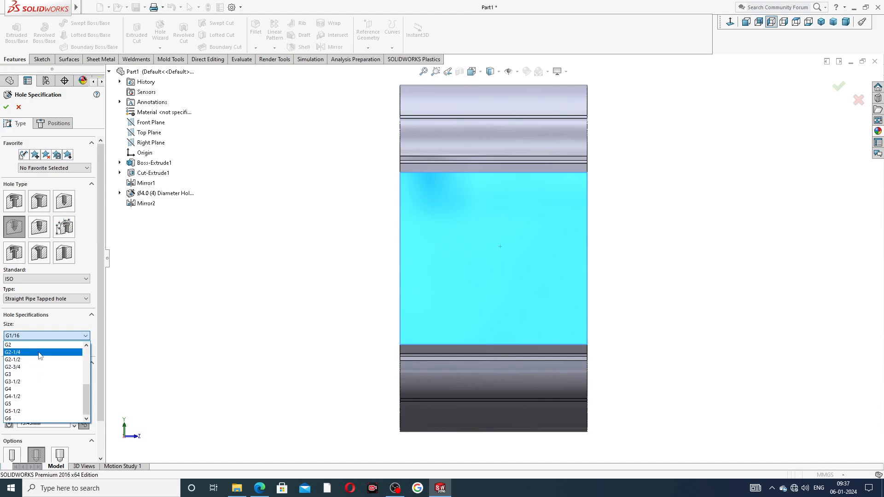
pyautogui.scroll(5, 40, 355)
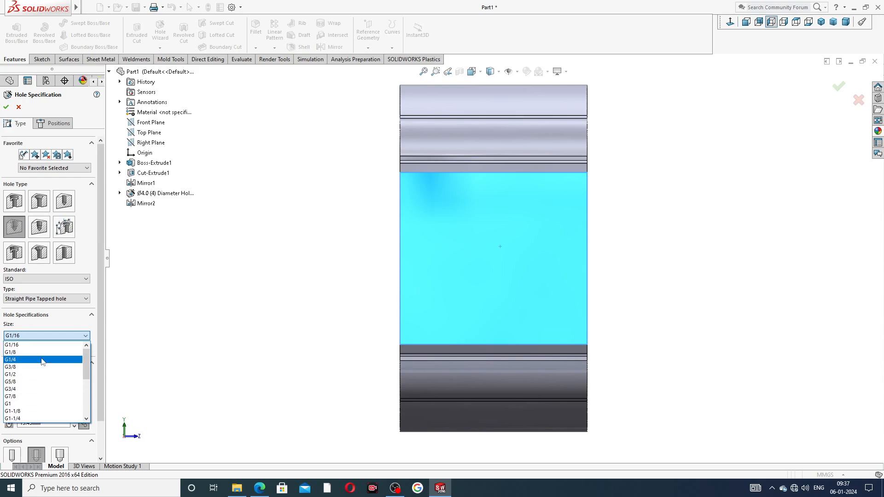
pyautogui.click(37, 375)
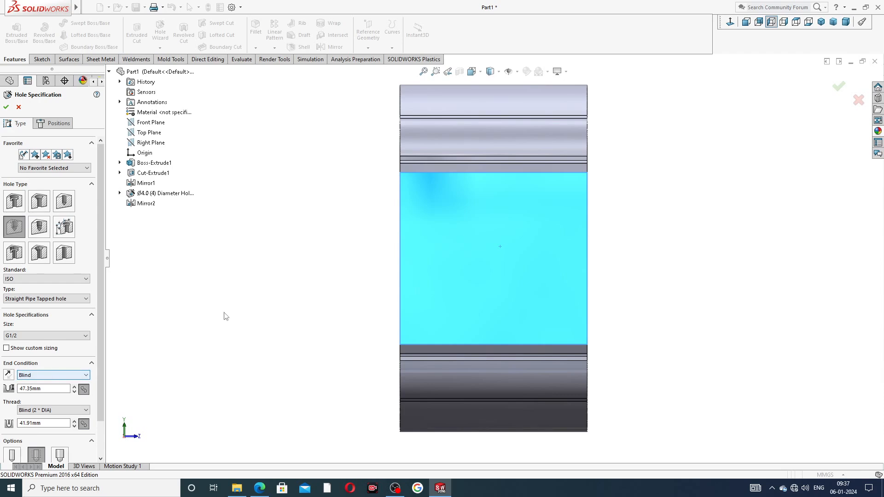
# Position the G1/2 tapped hole on the origin of the side face and accept the feature.
pyautogui.click(65, 124)
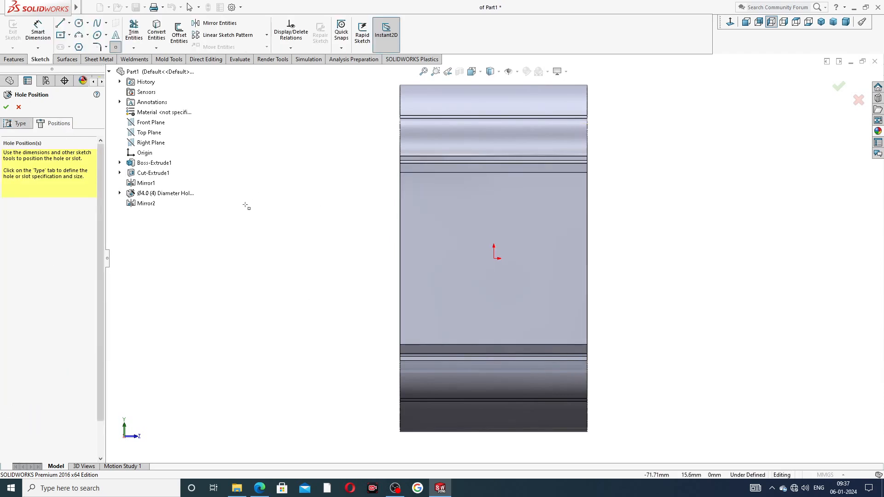
pyautogui.click(494, 259)
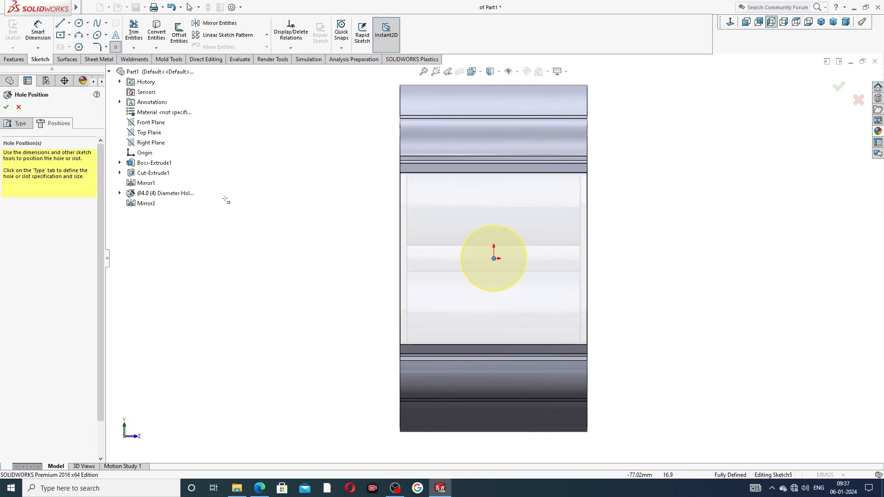
pyautogui.rightClick(291, 158)
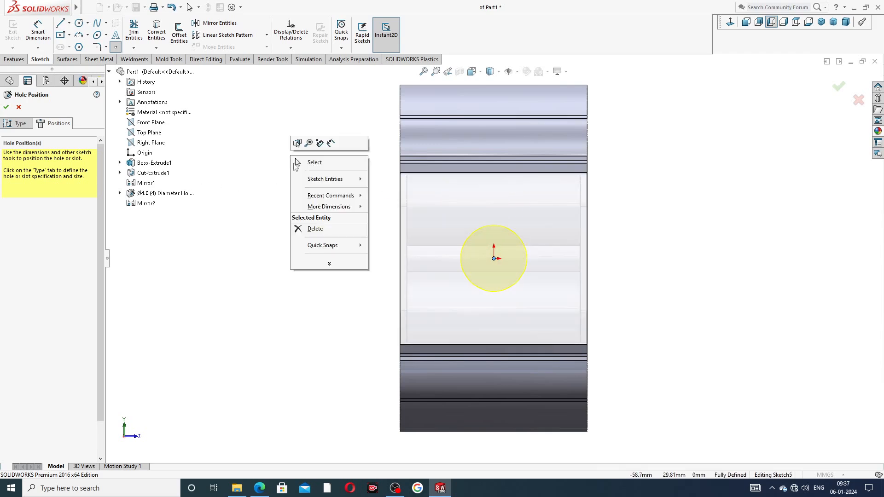
pyautogui.click(311, 164)
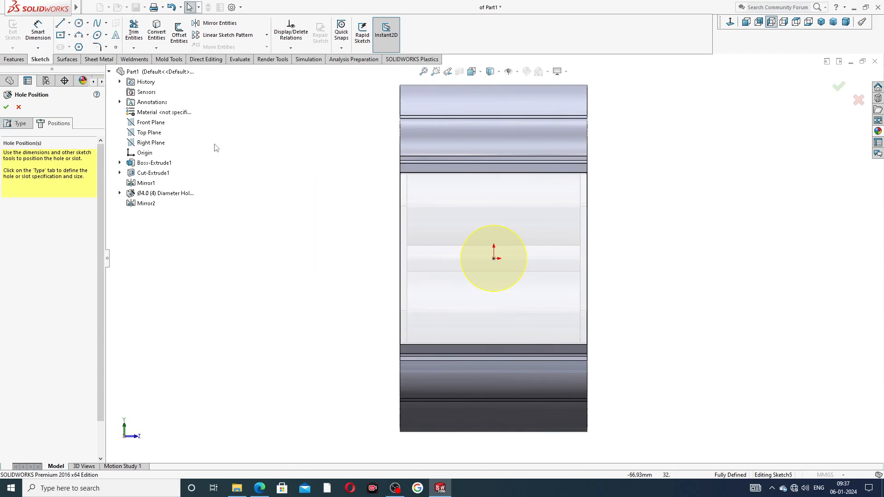
pyautogui.click(7, 107)
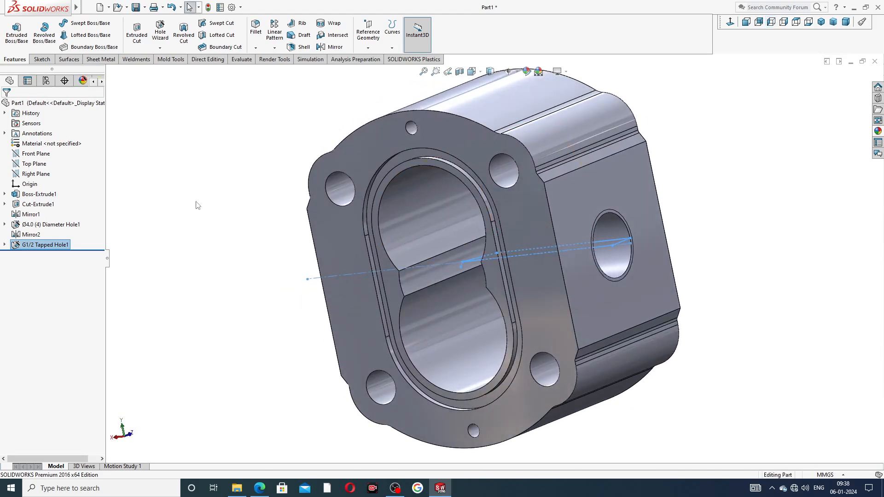
pyautogui.click(231, 198)
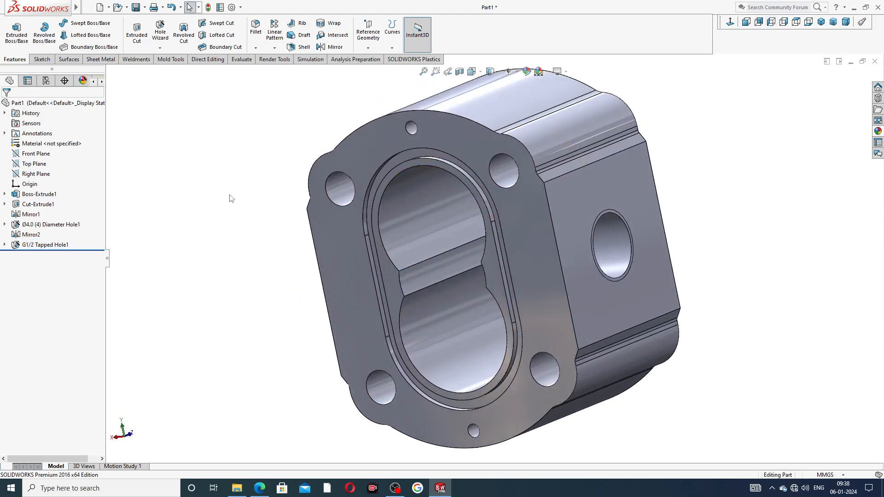
pyautogui.click(39, 155)
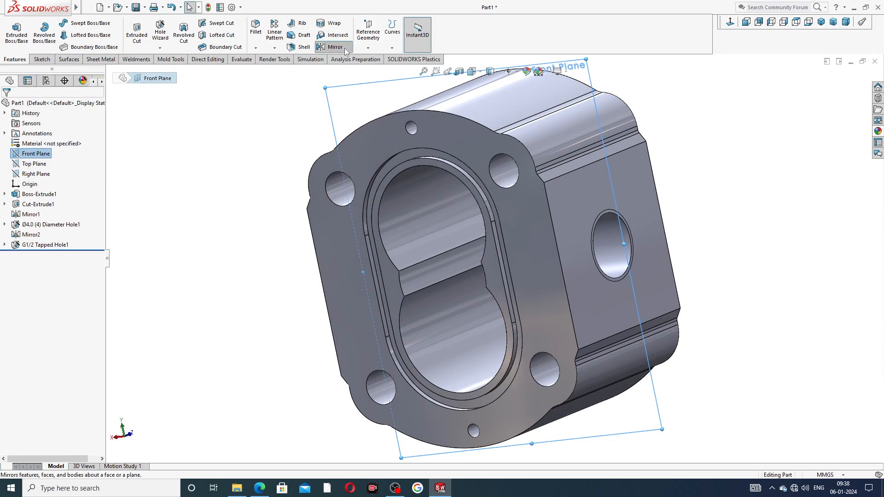
pyautogui.click(331, 47)
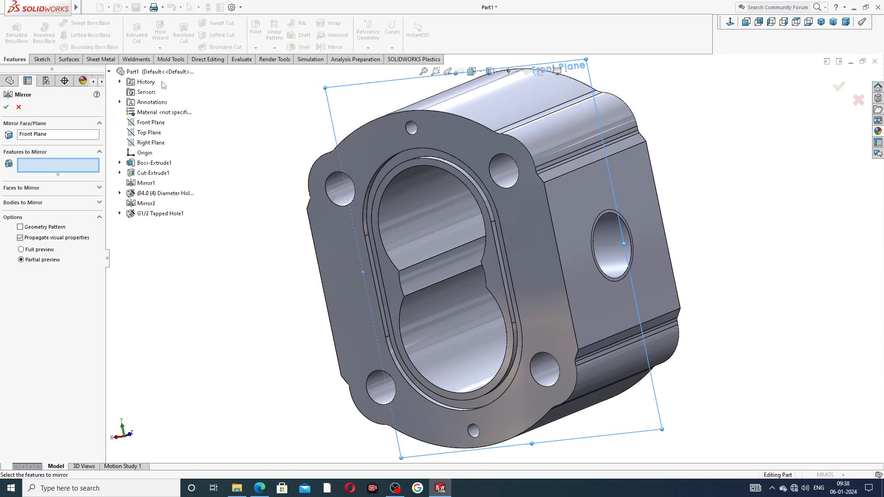
pyautogui.click(159, 214)
pyautogui.moveTo(251, 258); pyautogui.dragTo(498, 280, button='middle')
pyautogui.moveTo(343, 210); pyautogui.dragTo(336, 206, button='middle')
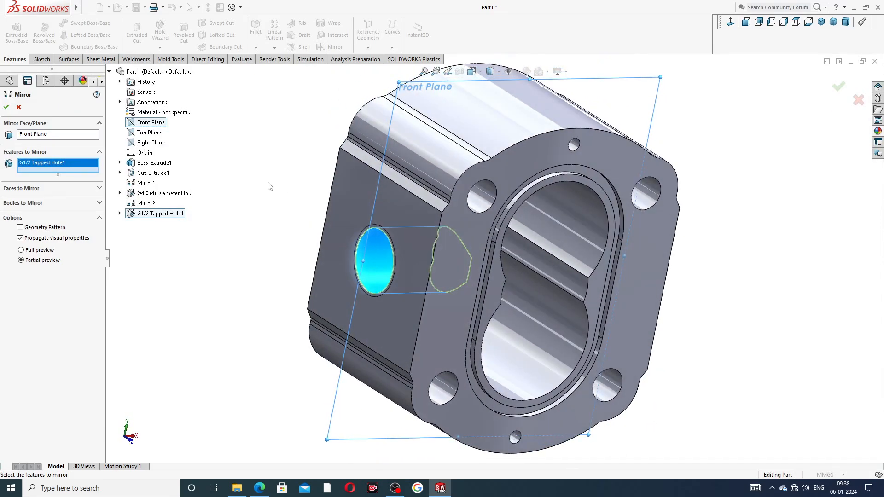
pyautogui.click(18, 108)
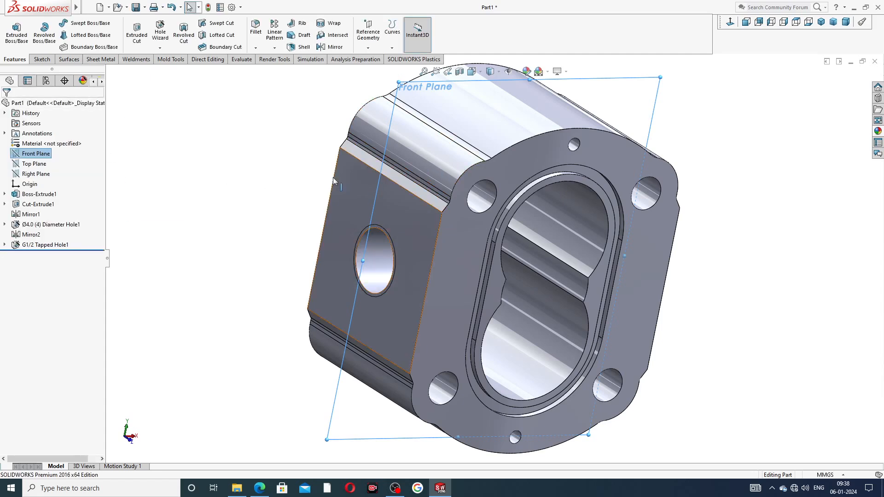
# Mirror the G1/2 tapped hole about the Right Plane onto the opposite side of the pump body.
pyautogui.scroll(-2, 435, 210)
pyautogui.moveTo(435, 210)
pyautogui.mouseDown(button='middle')
pyautogui.moveTo(503, 194)
pyautogui.moveTo(515, 206)
pyautogui.moveTo(394, 204)
pyautogui.moveTo(443, 206)
pyautogui.mouseUp(button='middle')
pyautogui.scroll(4, 515, 205)
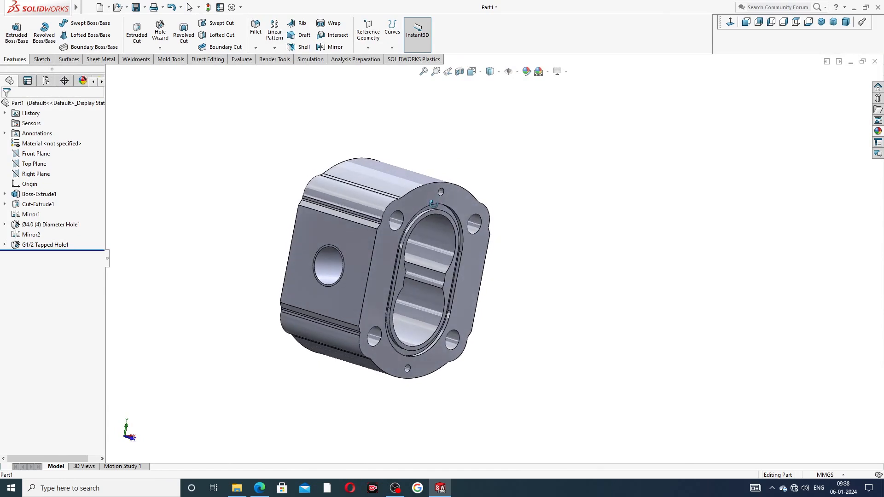
pyautogui.click(46, 174)
pyautogui.moveTo(216, 213); pyautogui.dragTo(187, 213, button='middle')
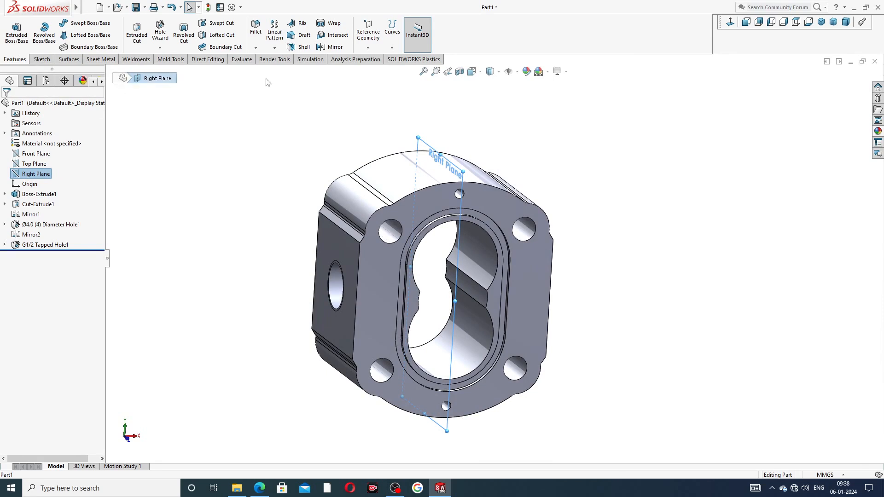
pyautogui.click(329, 47)
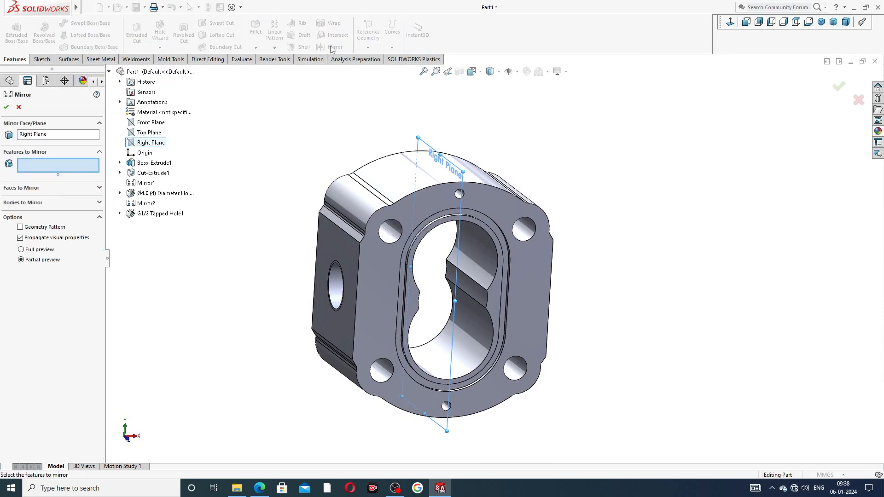
pyautogui.click(154, 213)
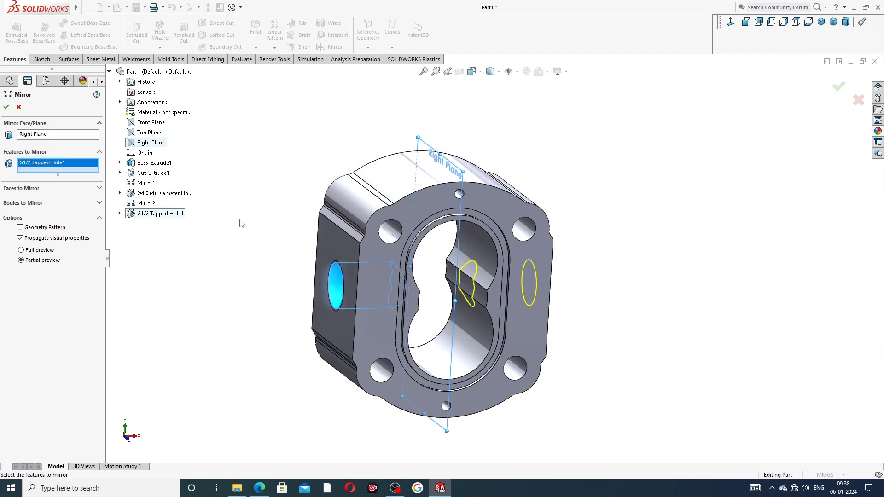
pyautogui.moveTo(221, 219); pyautogui.dragTo(178, 233, button='middle')
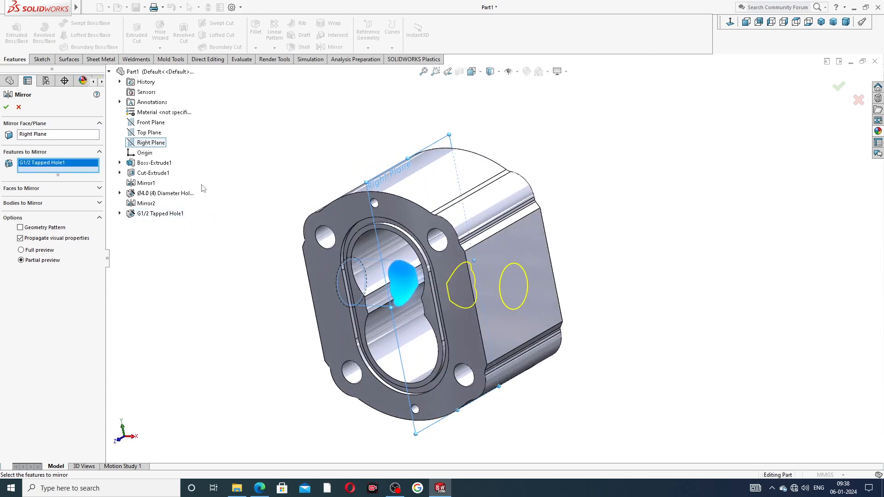
pyautogui.click(7, 107)
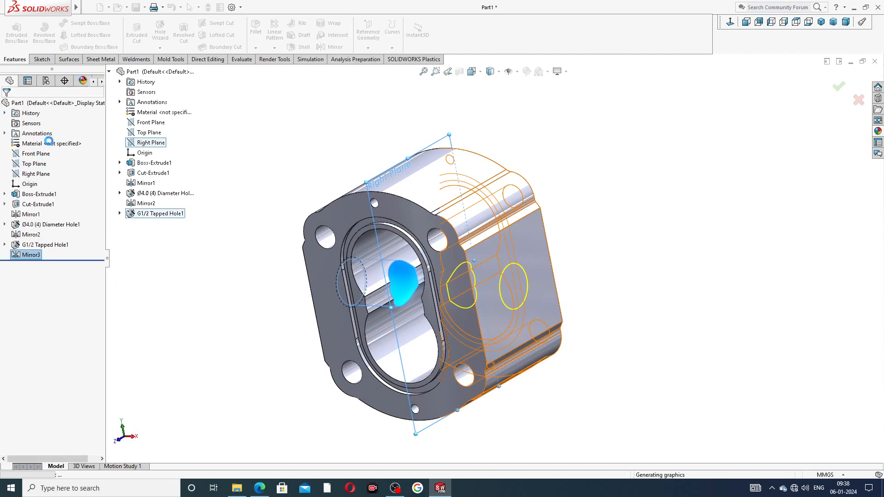
# Enable shaded cosmetic threads in the document's detailing properties and accept the settings.
pyautogui.moveTo(618, 291); pyautogui.dragTo(691, 207, button='middle')
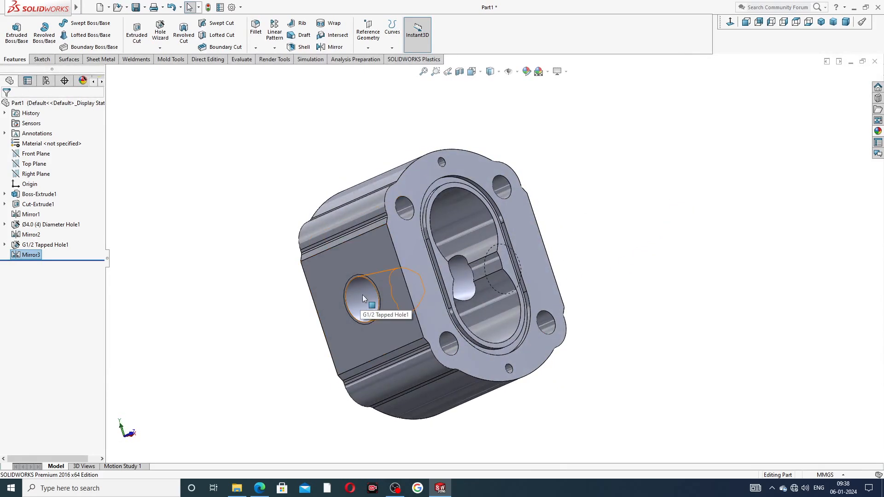
pyautogui.click(232, 7)
pyautogui.click(311, 89)
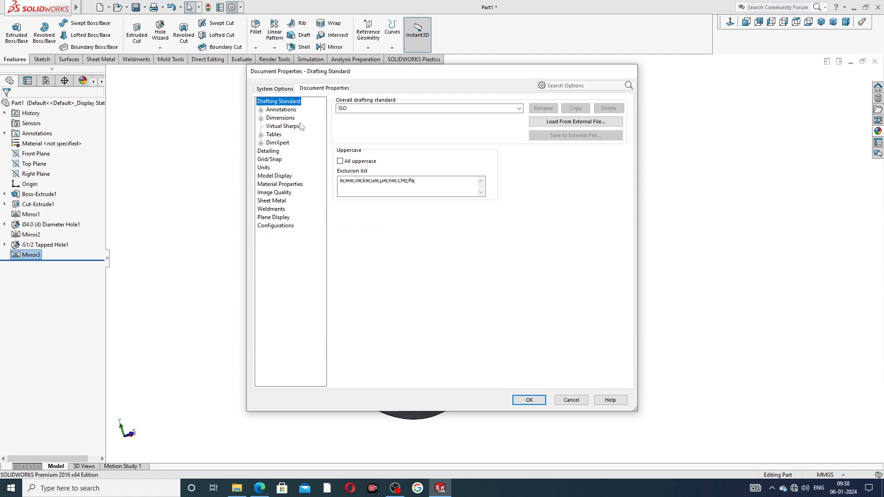
pyautogui.click(274, 152)
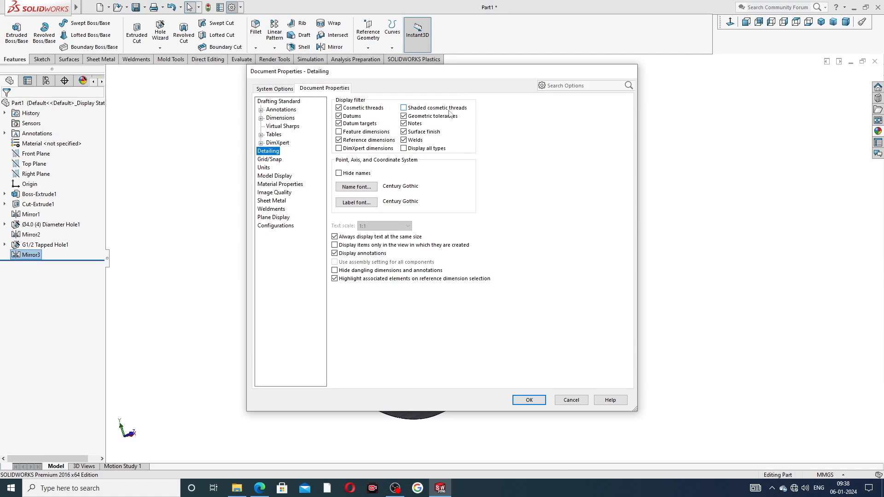
pyautogui.click(404, 108)
pyautogui.click(529, 399)
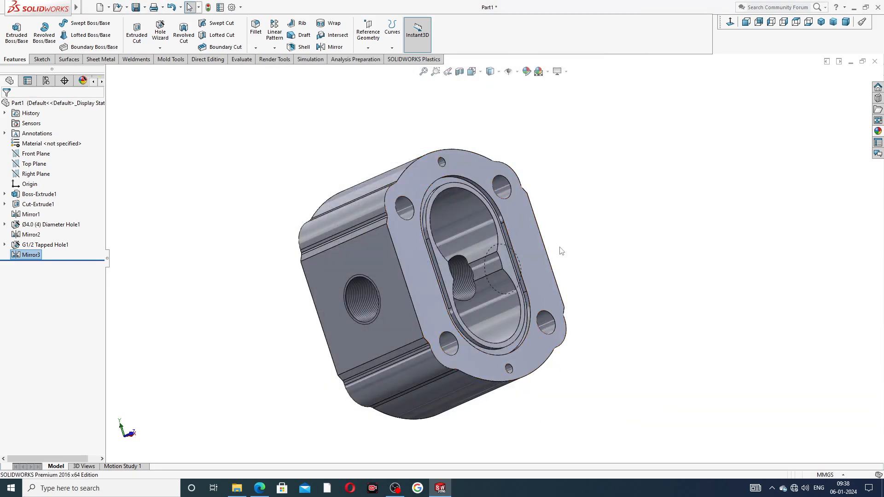
# Examine the threads of both side holes up close and review the whole pump body, including its isometric view.
pyautogui.click(375, 299)
pyautogui.scroll(-4, 381, 316)
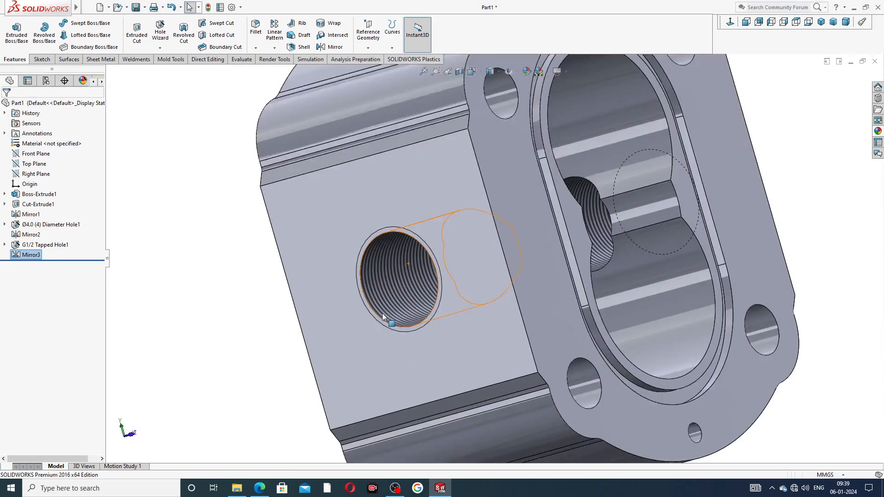
pyautogui.scroll(-5, 383, 317)
pyautogui.scroll(10, 468, 262)
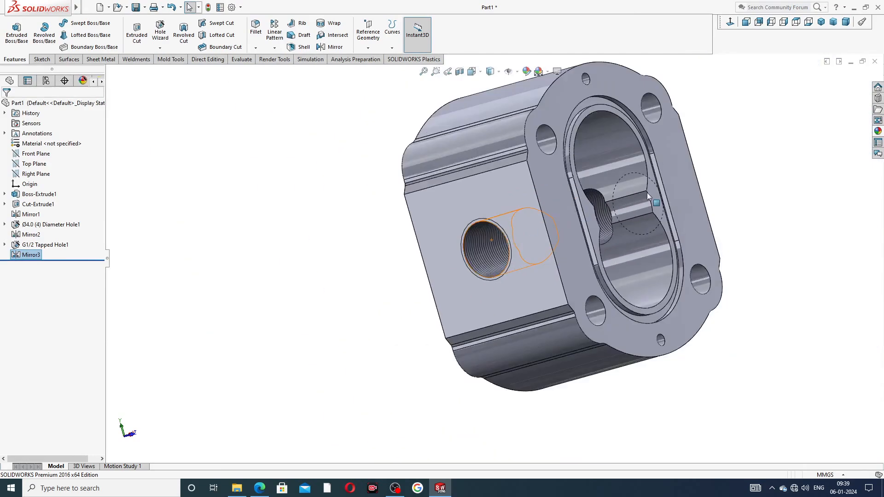
pyautogui.moveTo(648, 193); pyautogui.dragTo(562, 251, button='middle')
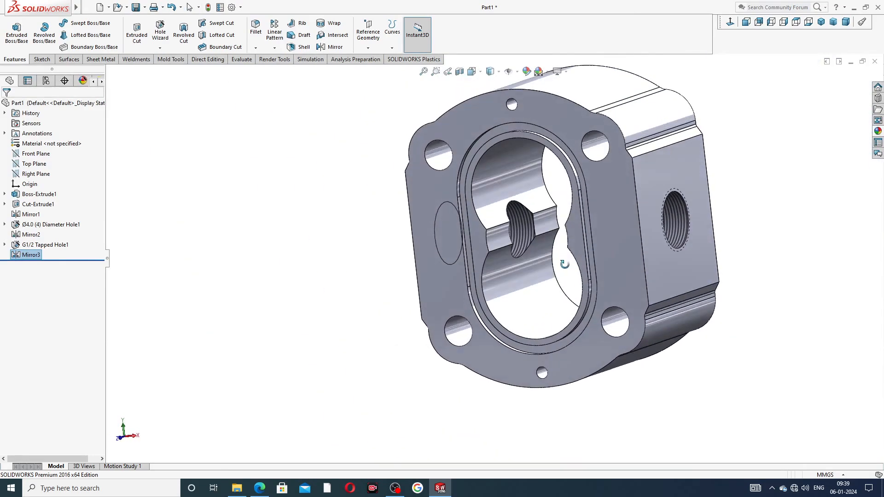
pyautogui.click(821, 22)
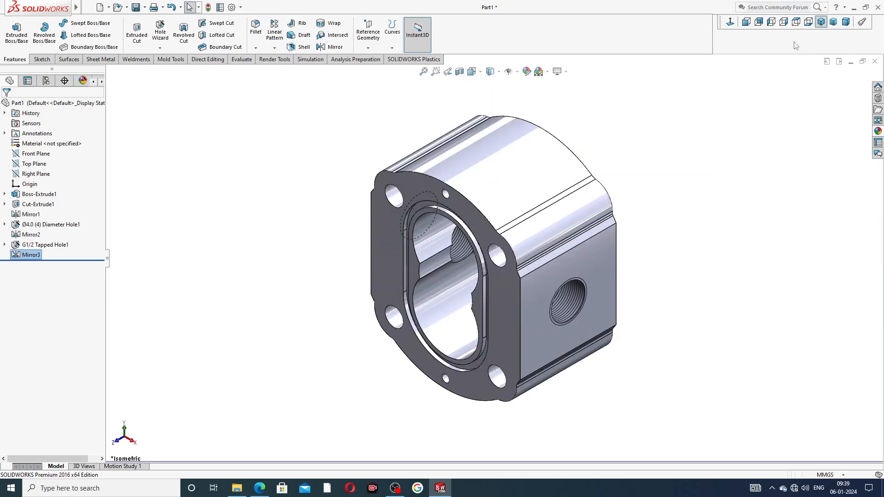
pyautogui.moveTo(632, 179); pyautogui.dragTo(641, 287, button='middle')
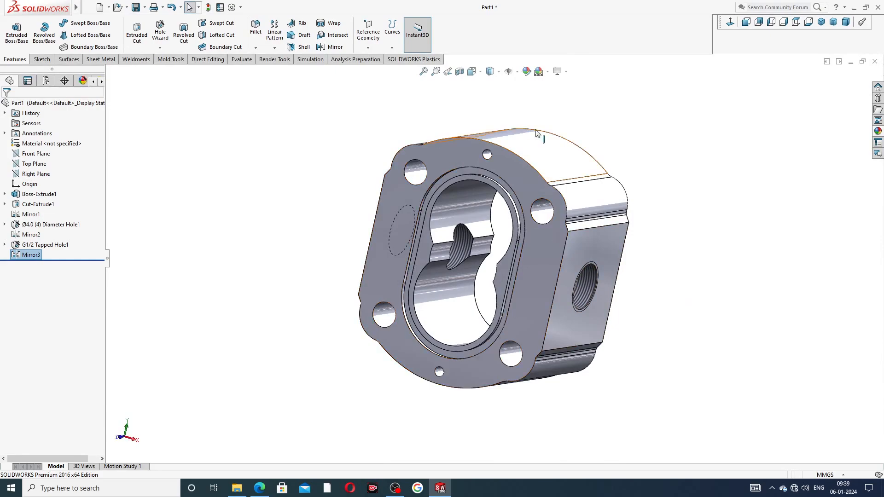
# Create a reference plane offset 60 mm above the Top Plane, over the pump body.
pyautogui.moveTo(539, 138); pyautogui.dragTo(508, 142, button='middle')
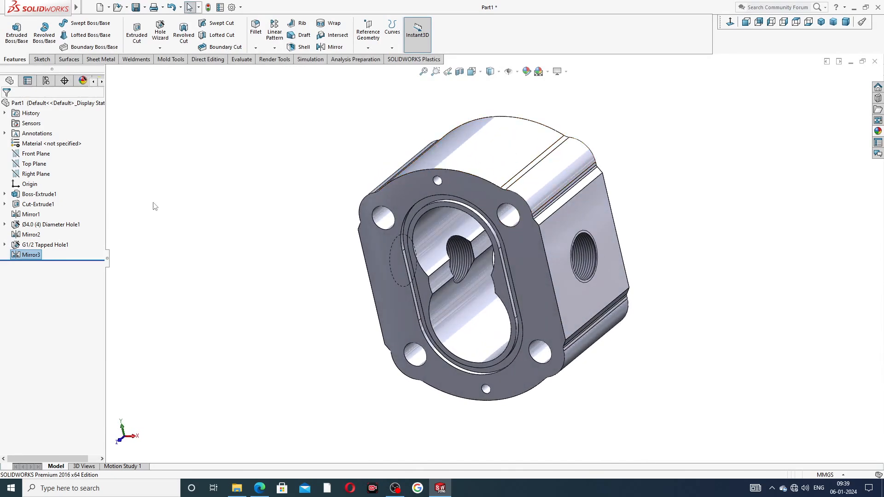
pyautogui.click(190, 205)
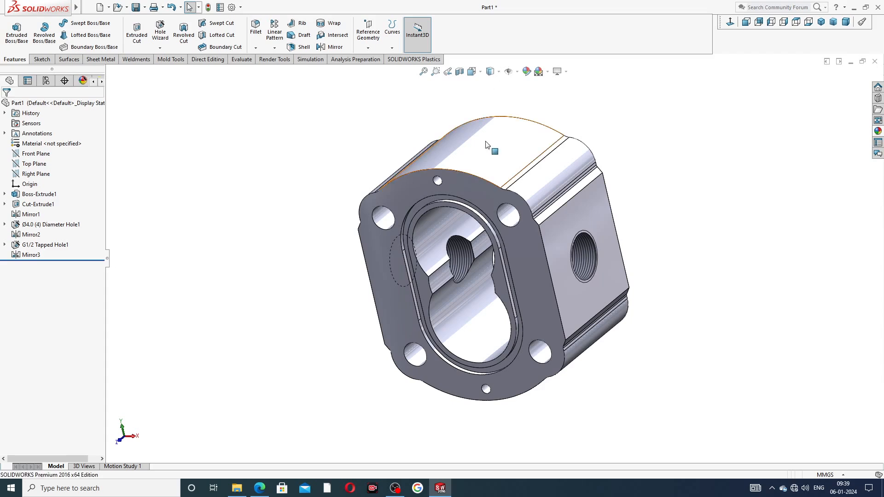
pyautogui.moveTo(491, 147); pyautogui.dragTo(510, 156, button='middle')
pyautogui.scroll(-2, 510, 156)
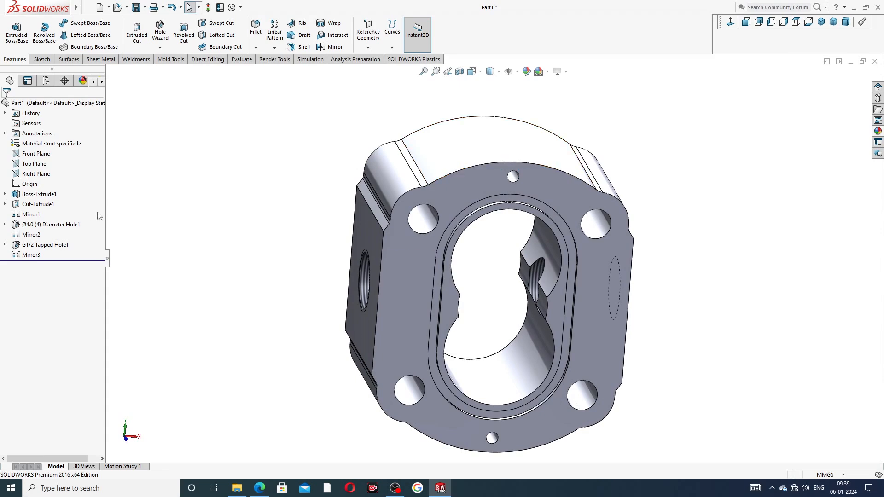
pyautogui.click(43, 166)
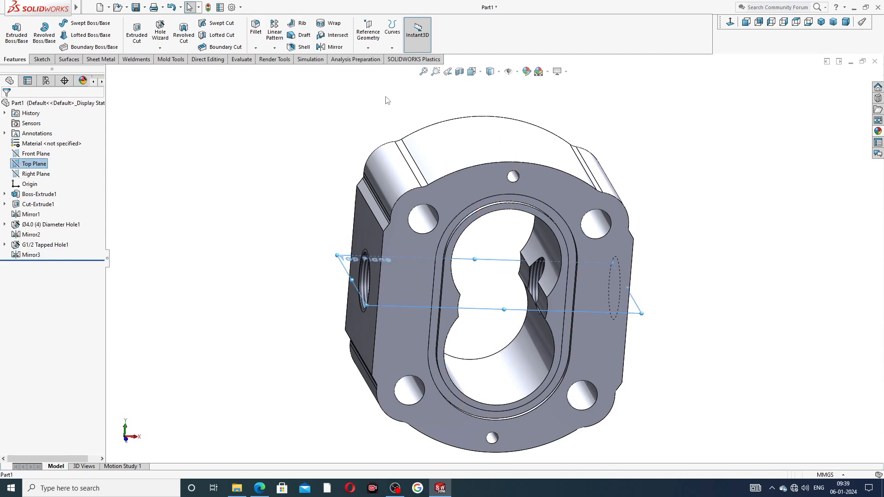
pyautogui.click(370, 46)
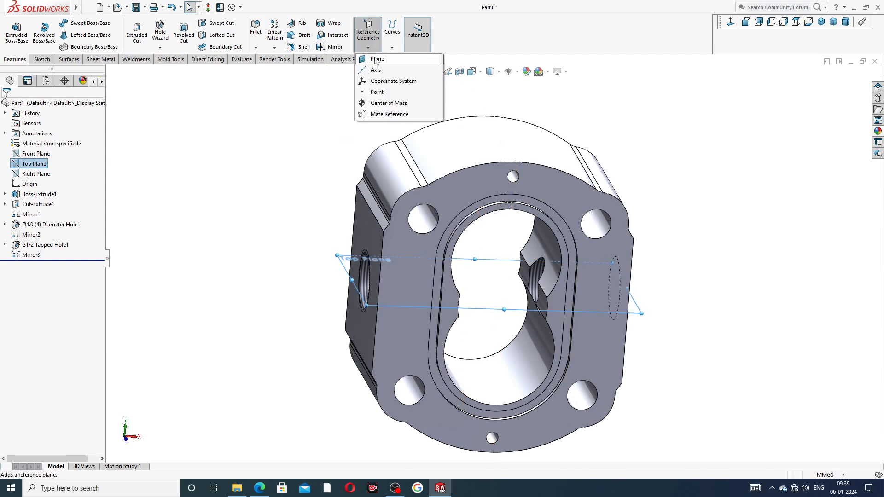
pyautogui.click(376, 59)
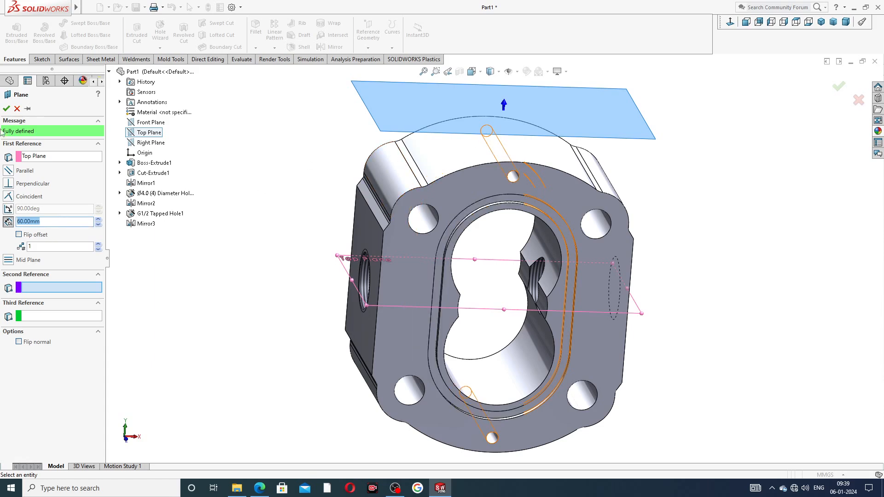
pyautogui.click(7, 108)
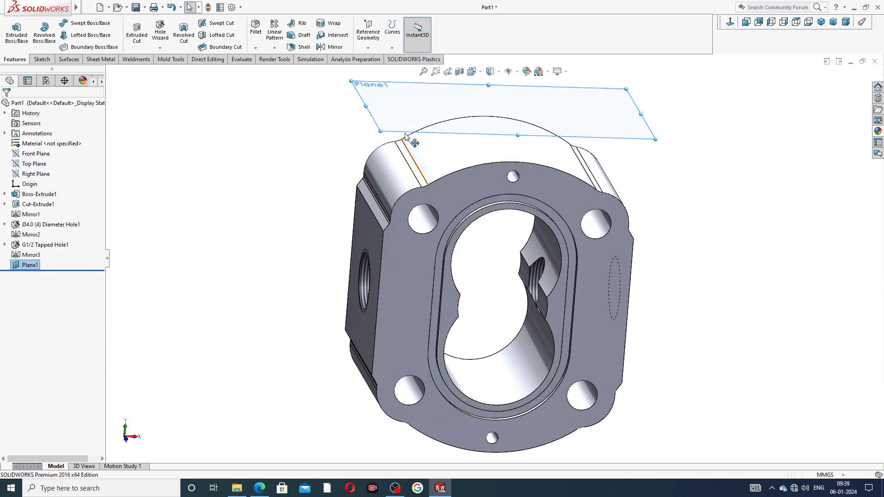
# Start a sketch on the new offset plane and draw a vertical centerline about 37 mm long ending on the body's front edge.
pyautogui.click(589, 136)
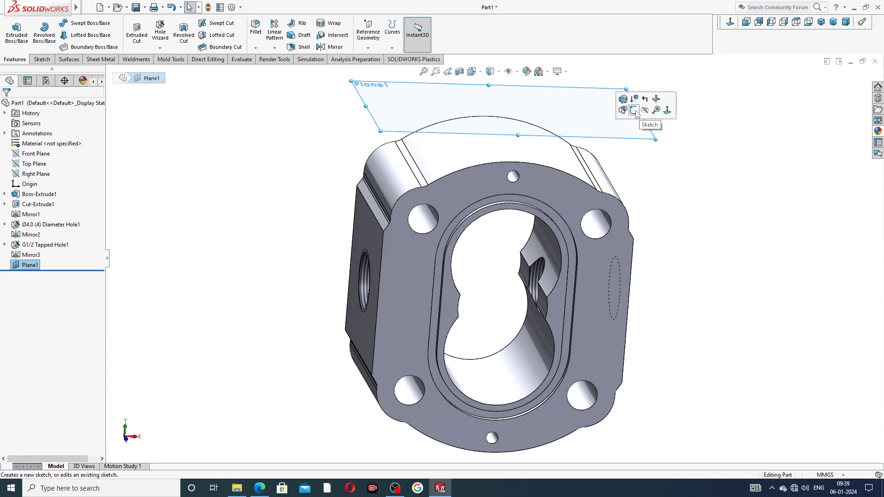
pyautogui.click(630, 109)
pyautogui.click(731, 22)
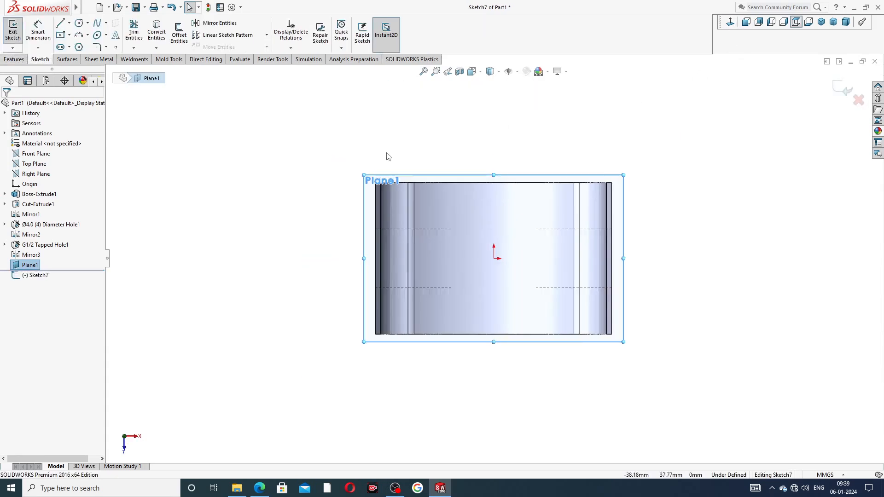
pyautogui.click(69, 23)
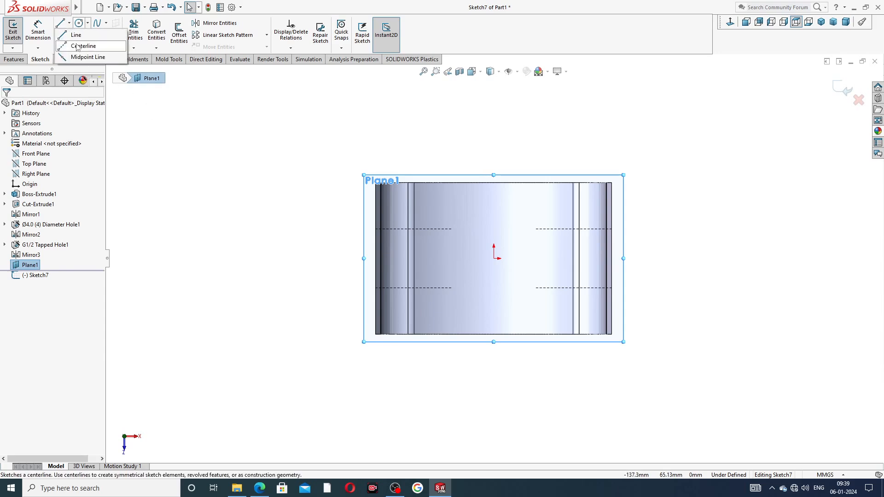
pyautogui.click(80, 43)
pyautogui.scroll(-3, 448, 275)
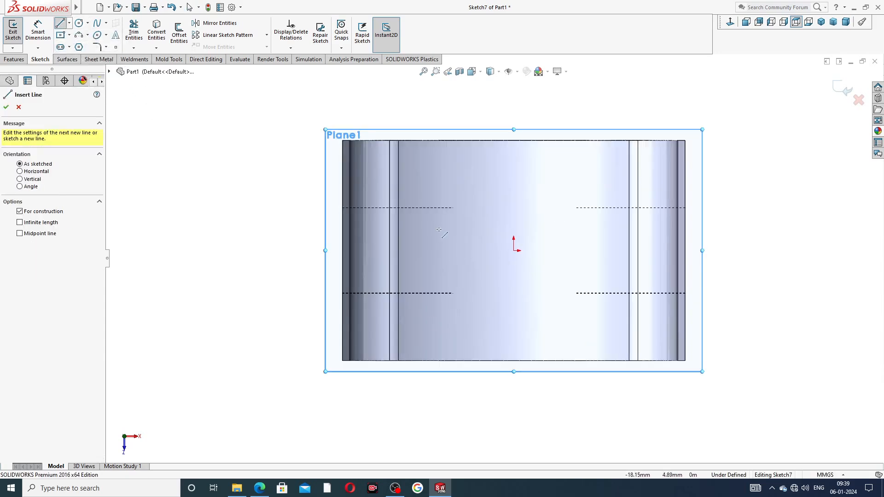
pyautogui.click(410, 208)
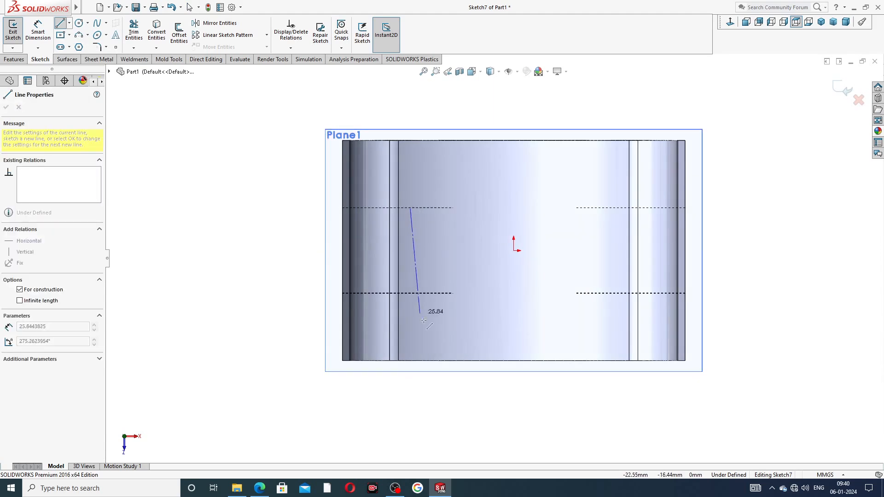
pyautogui.click(410, 361)
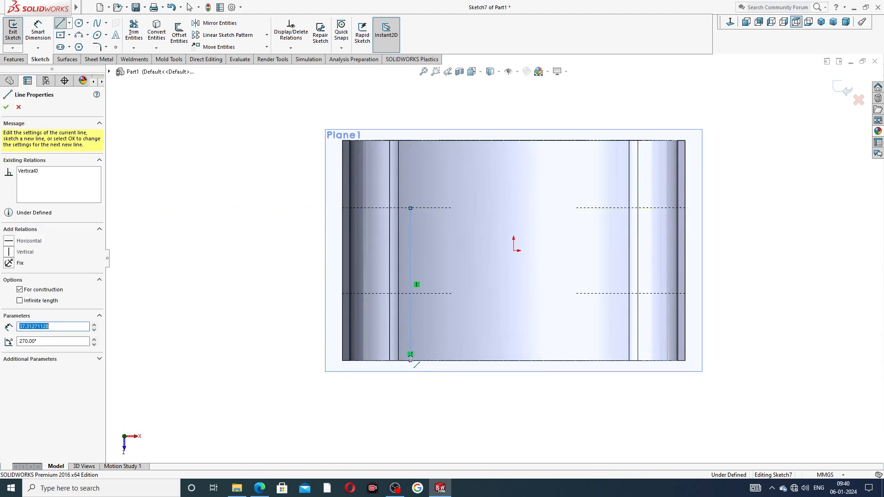
pyautogui.rightClick(410, 358)
pyautogui.click(456, 346)
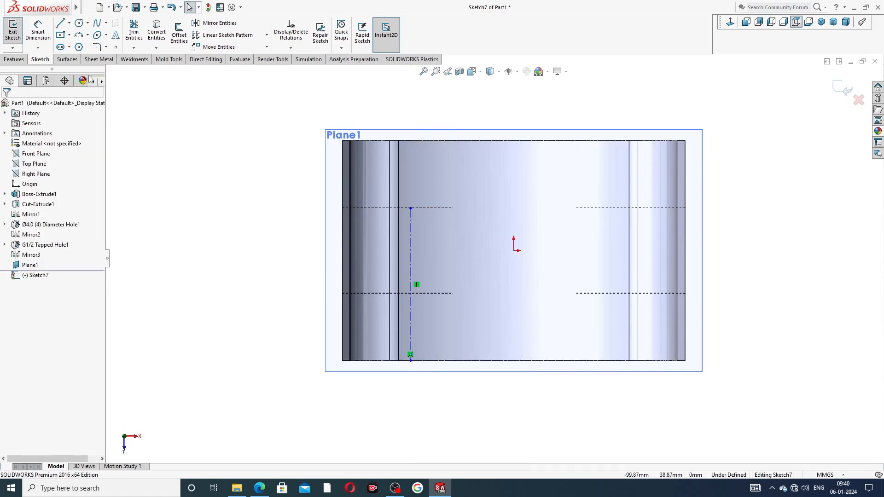
# Draw a horizontal centerline about 51 mm long from the lower part of the vertical centerline.
pyautogui.click(69, 23)
pyautogui.click(79, 44)
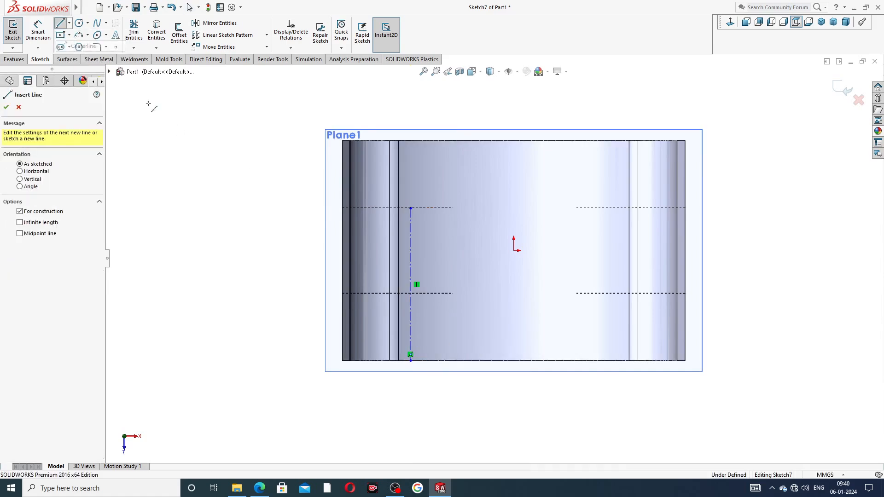
pyautogui.click(410, 307)
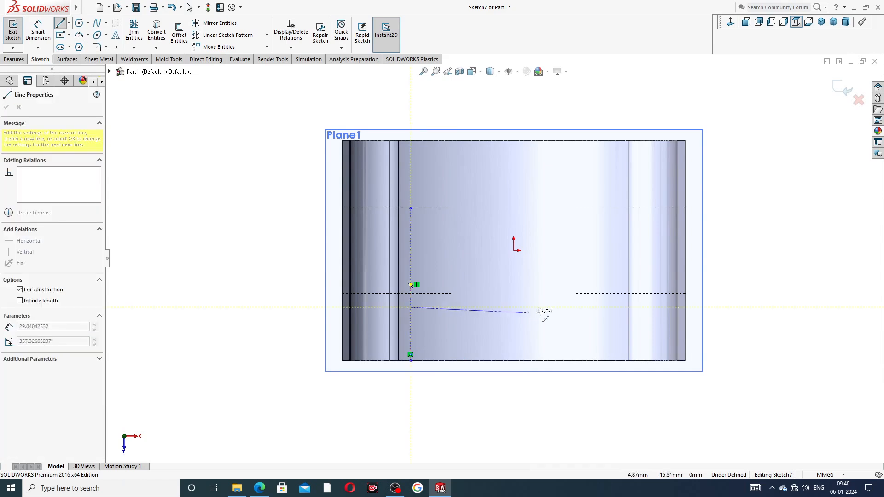
pyautogui.click(618, 307)
pyautogui.rightClick(595, 256)
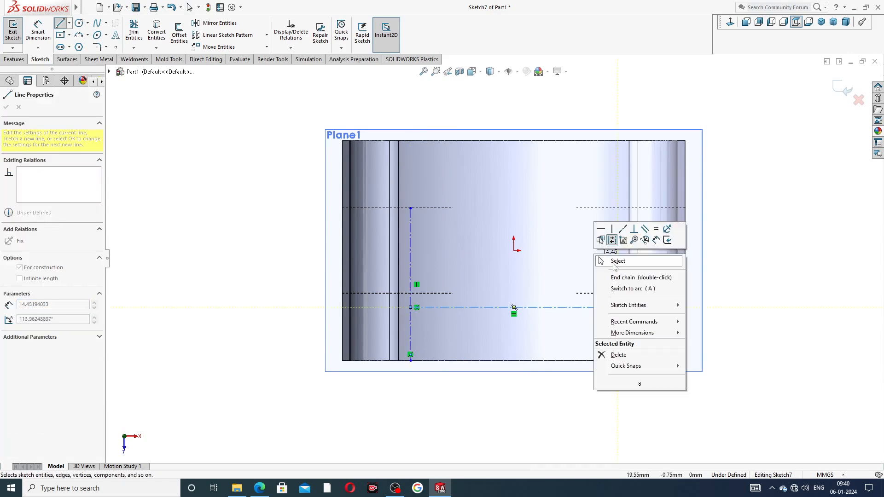
pyautogui.click(616, 261)
# Draw a second horizontal centerline about 49 mm long from near the upper end of the vertical centerline.
pyautogui.click(69, 23)
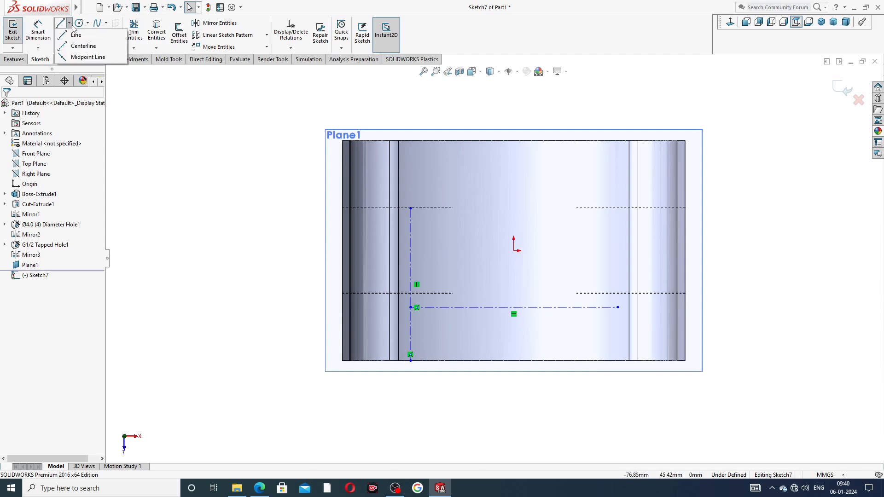
pyautogui.click(76, 45)
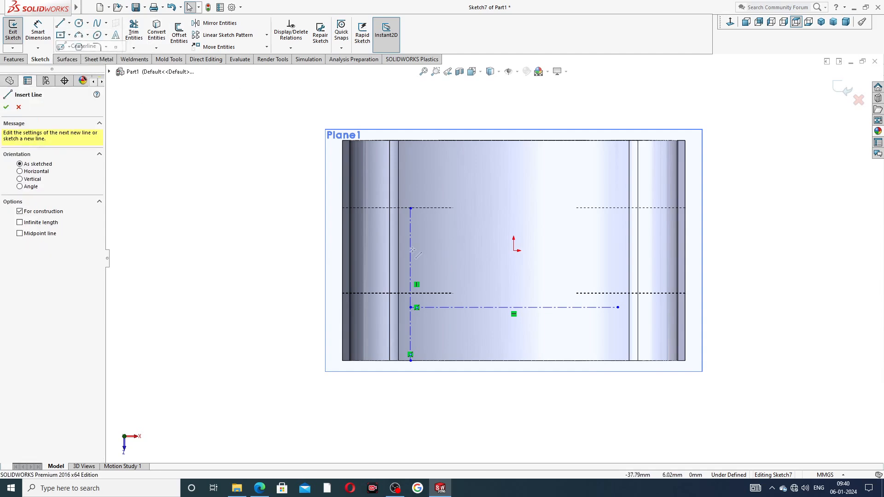
pyautogui.click(411, 223)
pyautogui.click(610, 223)
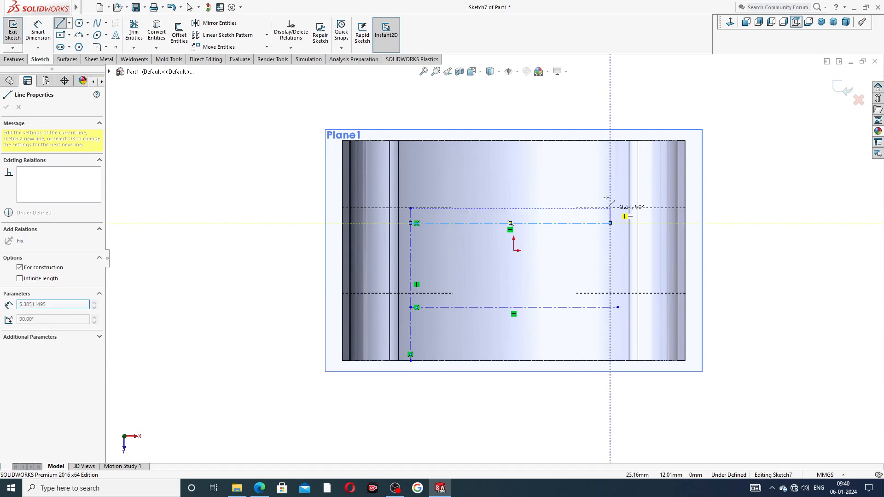
pyautogui.rightClick(611, 199)
pyautogui.click(633, 203)
# Move the upper horizontal centerline to the vertical one's top end and add the sketch text "Made in Germony" along it with a leading space.
pyautogui.click(455, 222)
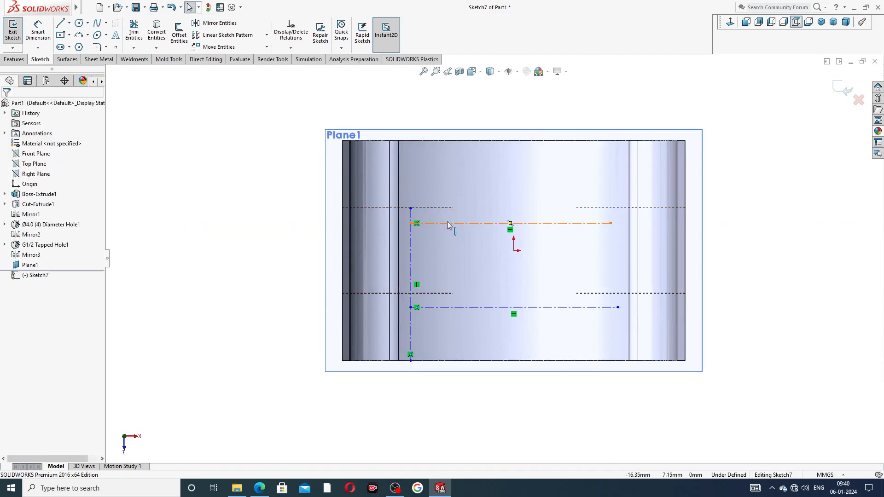
pyautogui.click(117, 35)
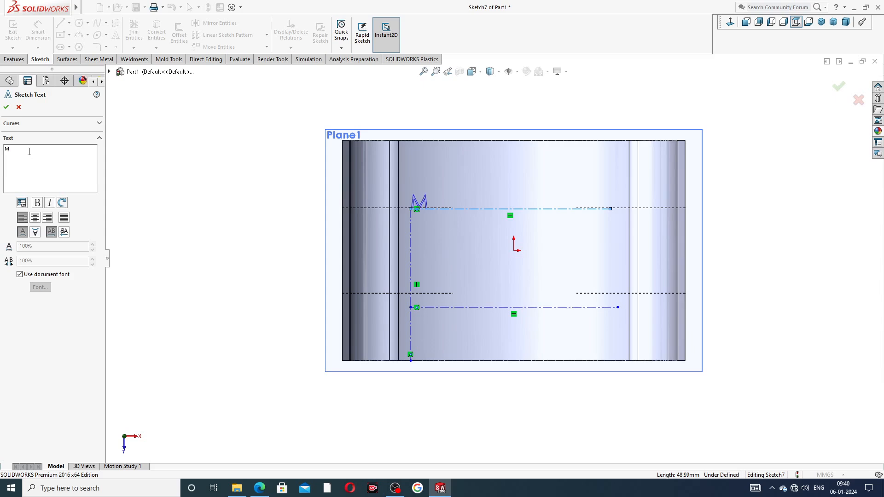
pyautogui.write('ag')
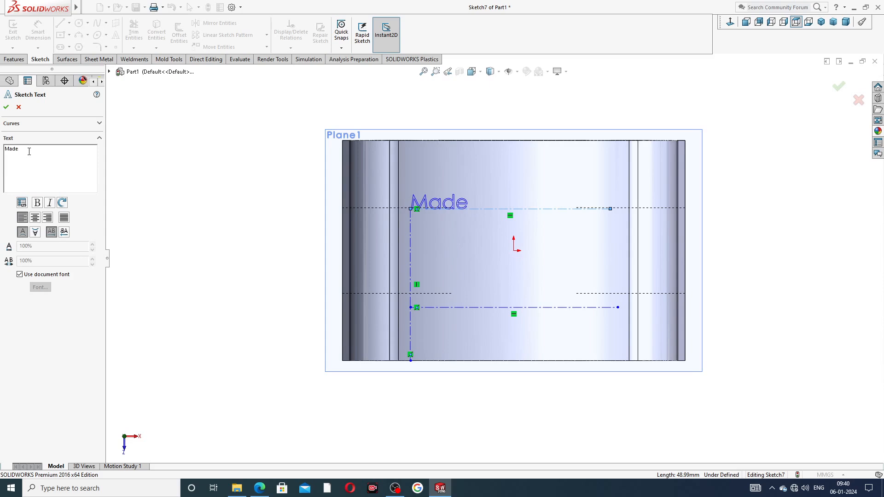
pyautogui.write('n Germo')
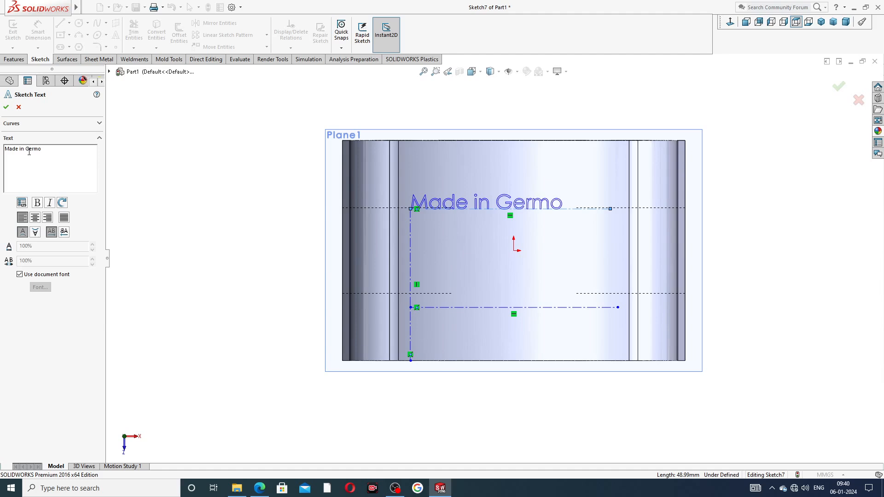
pyautogui.write('ny')
pyautogui.press('Home')
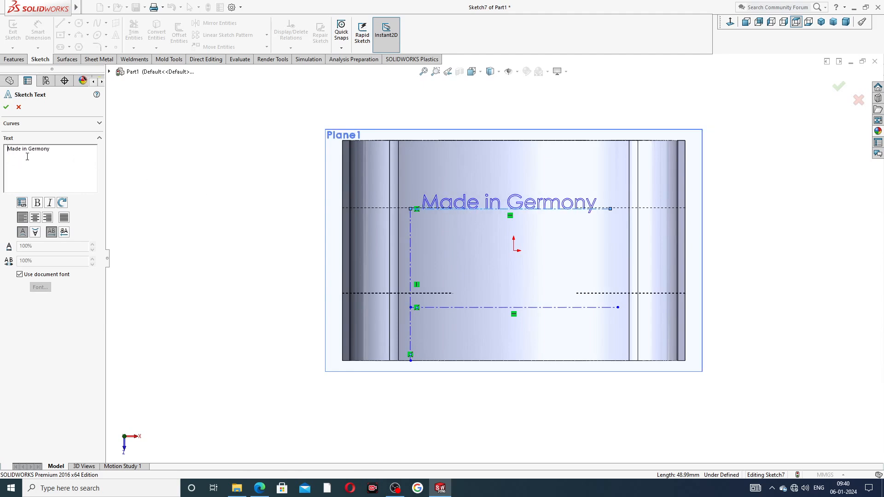
pyautogui.click(6, 107)
# Add the sketch text "CAD,CAE,TUTORIAL" with a leading space along the lower horizontal centerline.
pyautogui.click(463, 307)
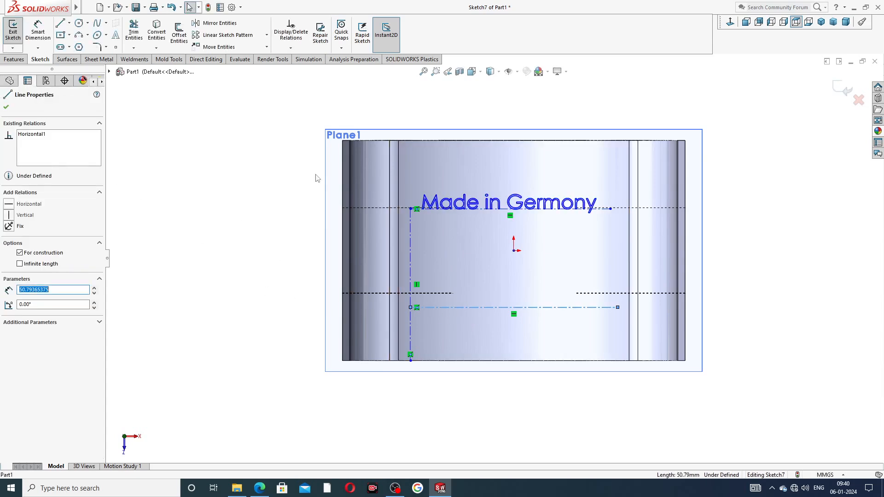
pyautogui.click(116, 36)
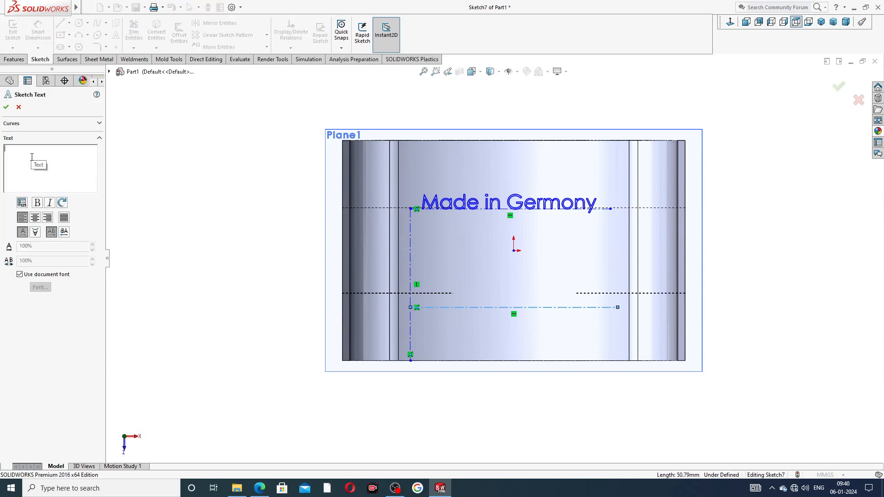
pyautogui.write('CAD,CA')
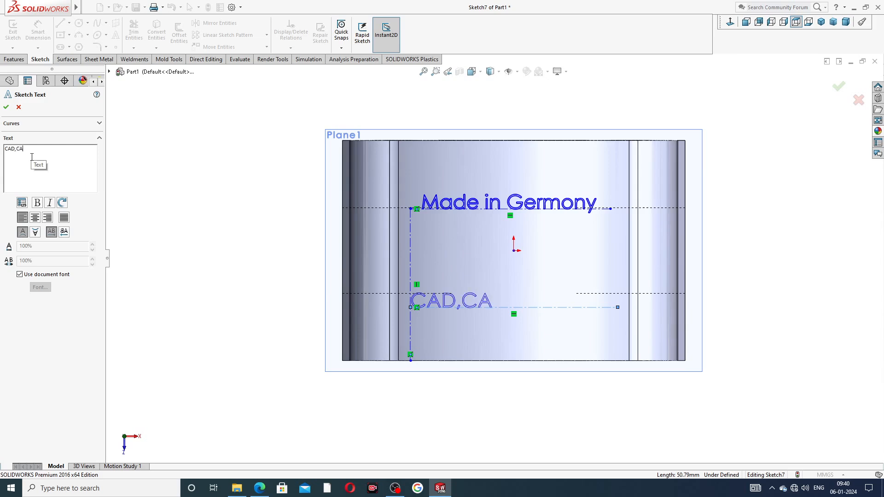
pyautogui.write('E,TUTORI')
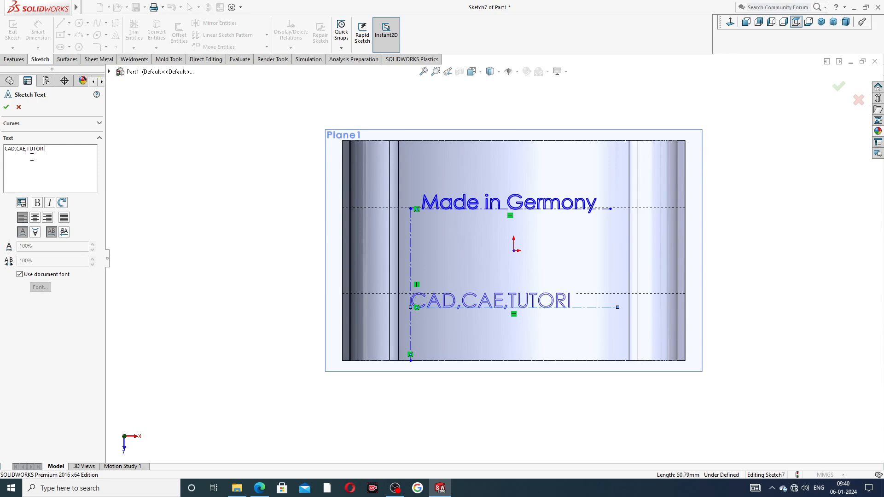
pyautogui.write('AL')
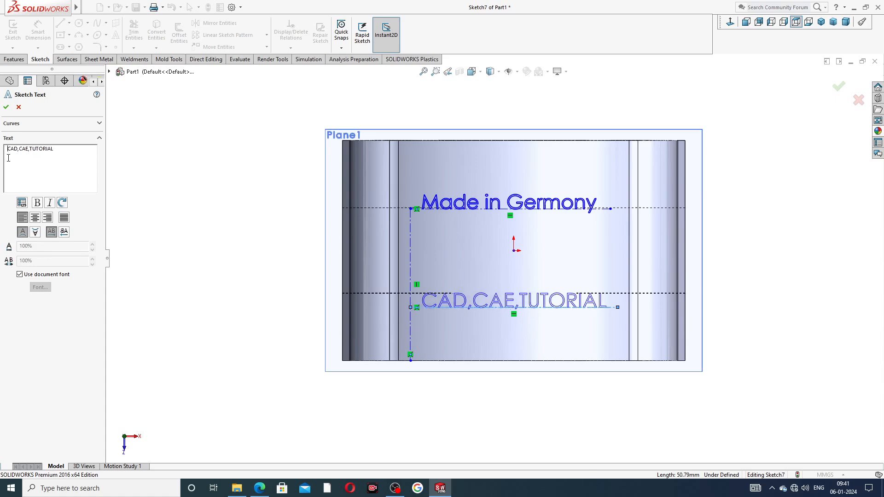
pyautogui.click(6, 107)
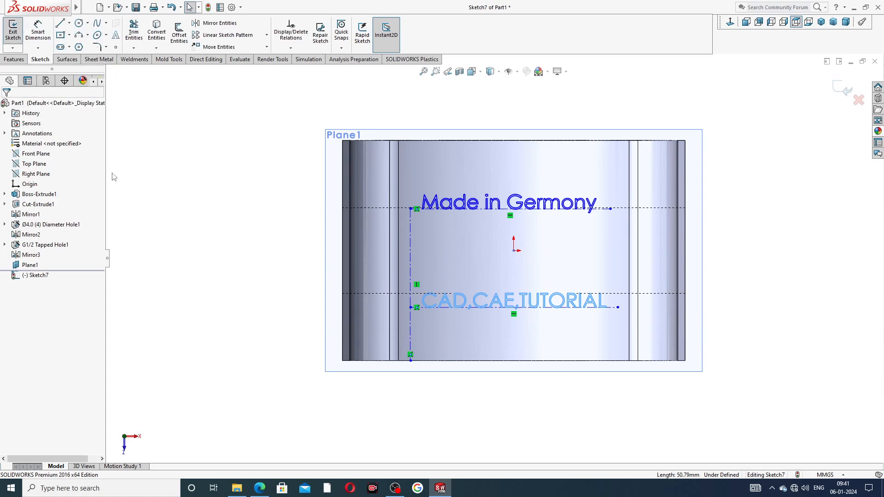
pyautogui.click(252, 212)
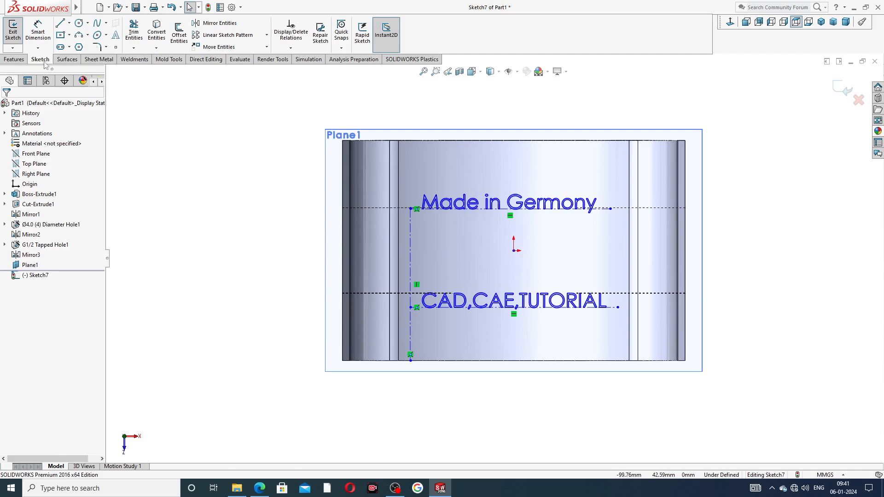
# Start an extruded cut of the text sketch with the Offset From Surface end condition, referencing the body's curved top face.
pyautogui.click(14, 60)
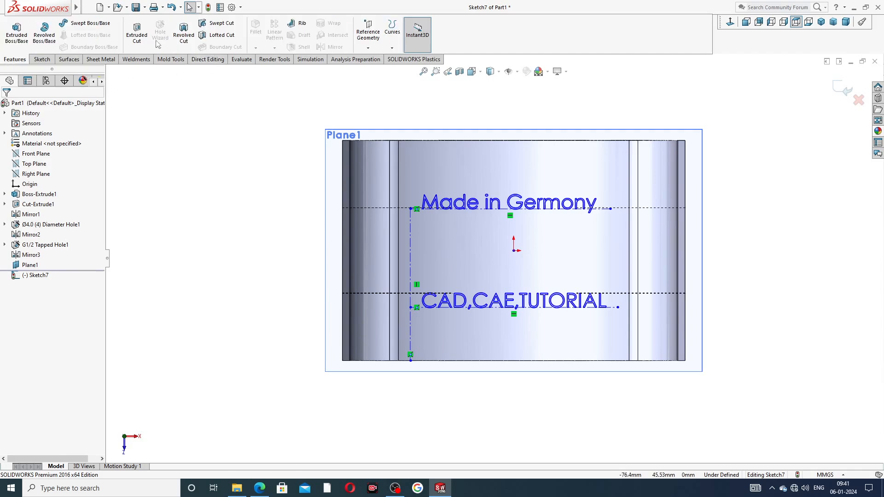
pyautogui.click(138, 37)
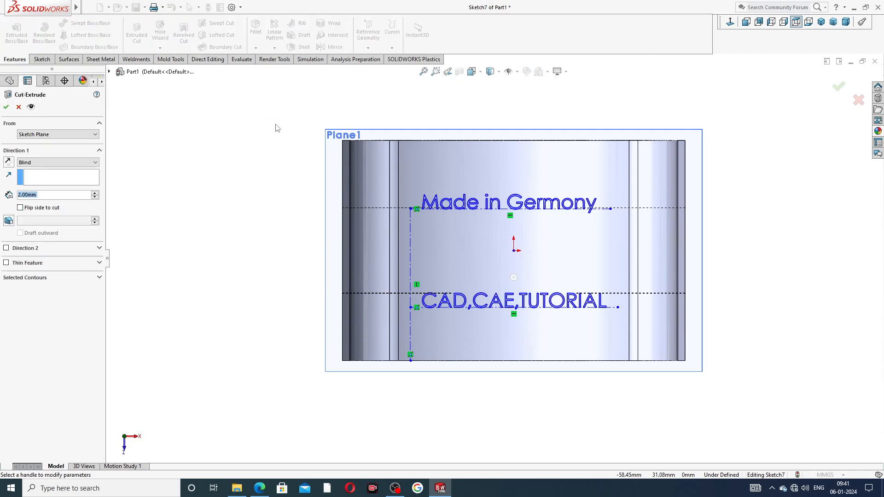
pyautogui.click(57, 163)
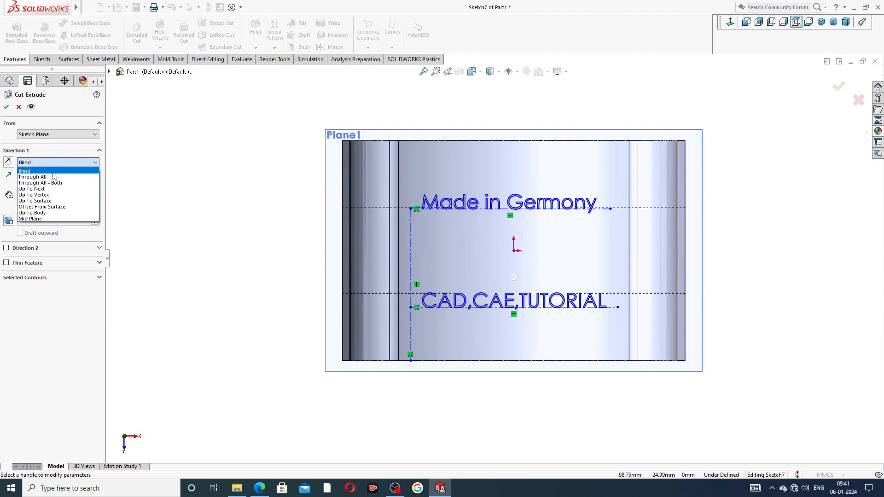
pyautogui.click(49, 208)
pyautogui.moveTo(217, 243)
pyautogui.mouseDown(button='middle')
pyautogui.moveTo(236, 109)
pyautogui.moveTo(243, 148)
pyautogui.mouseUp(button='middle')
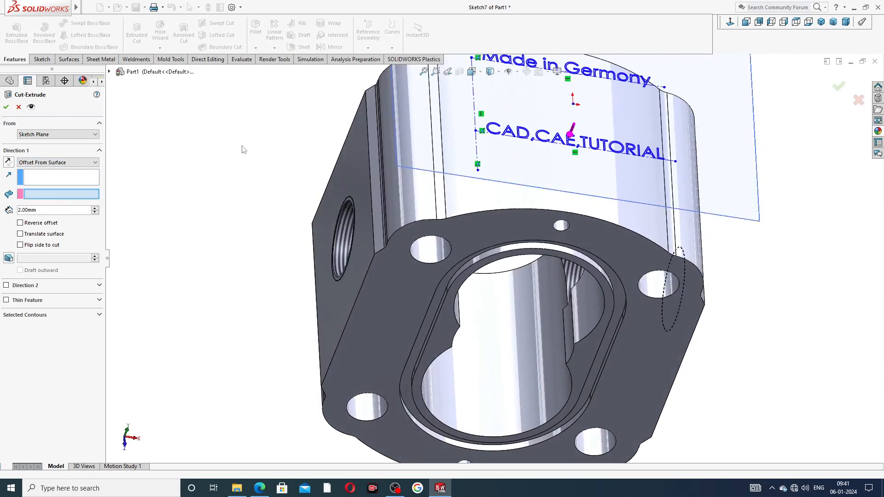
pyautogui.click(459, 194)
pyautogui.scroll(3, 460, 195)
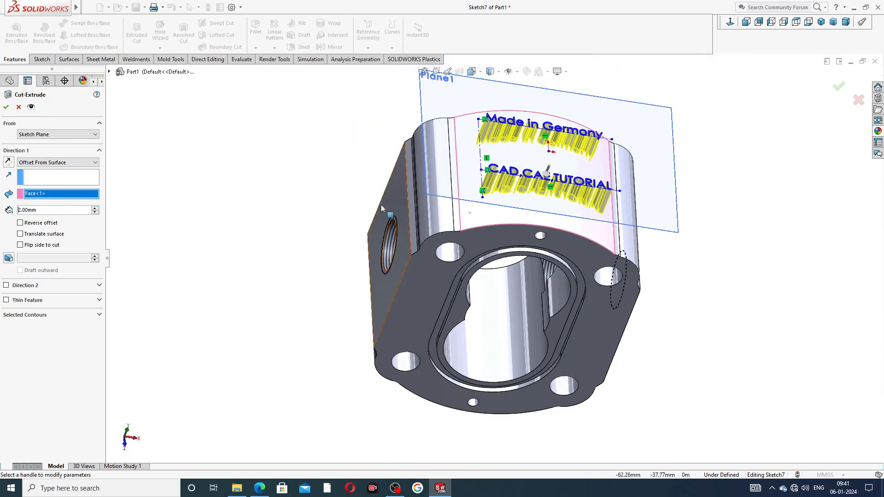
# Set the cut's surface offset to 0.4 mm with Reverse offset enabled and complete the engraving.
pyautogui.doubleClick(44, 210)
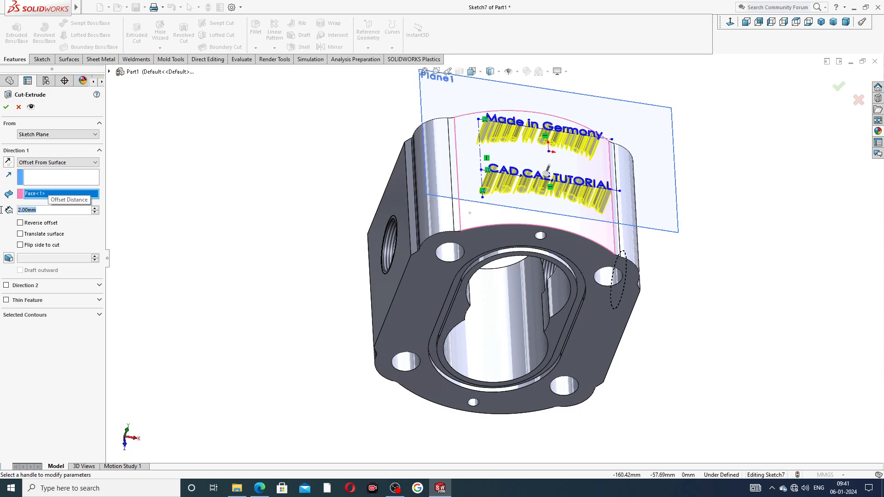
pyautogui.write('.4')
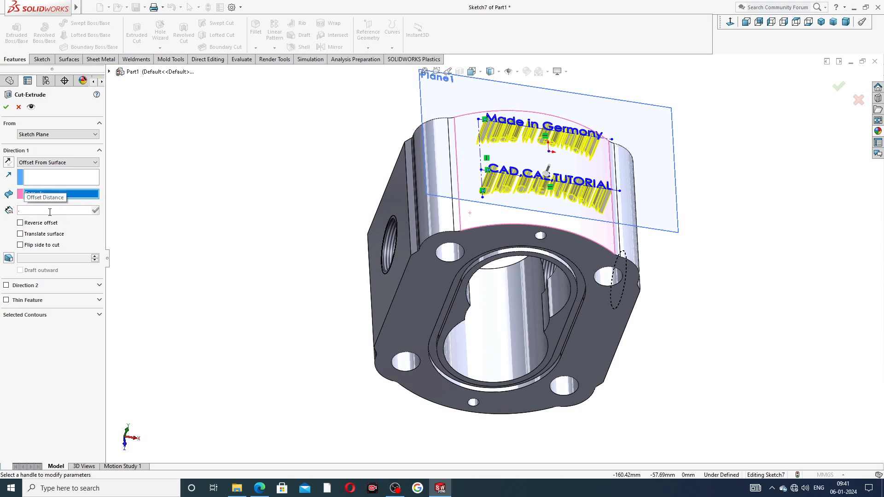
pyautogui.press('Return')
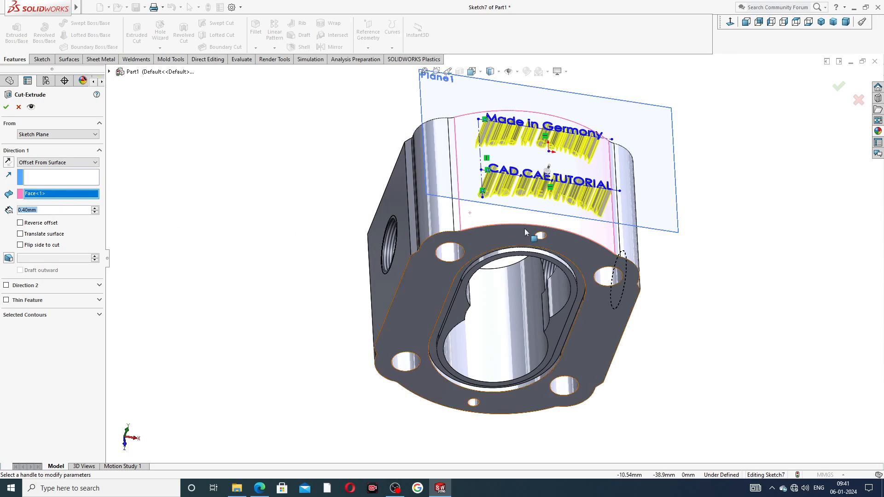
pyautogui.moveTo(665, 254)
pyautogui.mouseDown(button='middle')
pyautogui.moveTo(661, 205)
pyautogui.moveTo(691, 147)
pyautogui.moveTo(688, 164)
pyautogui.mouseUp(button='middle')
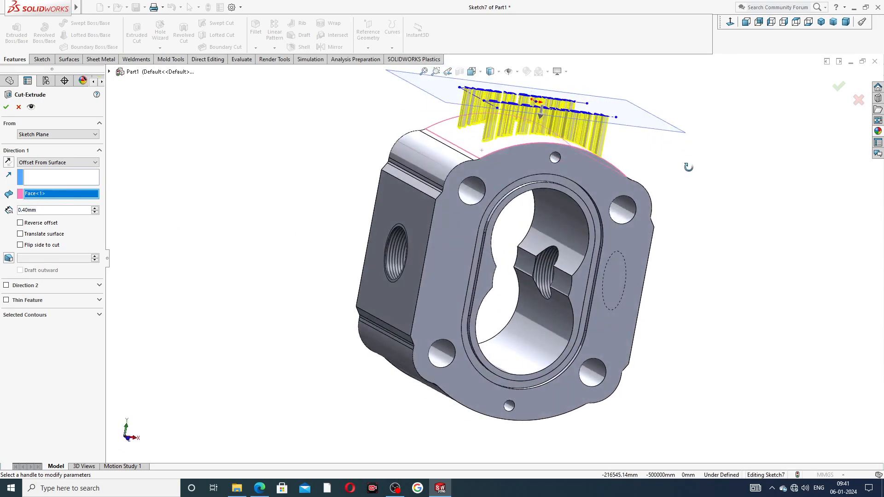
pyautogui.click(40, 225)
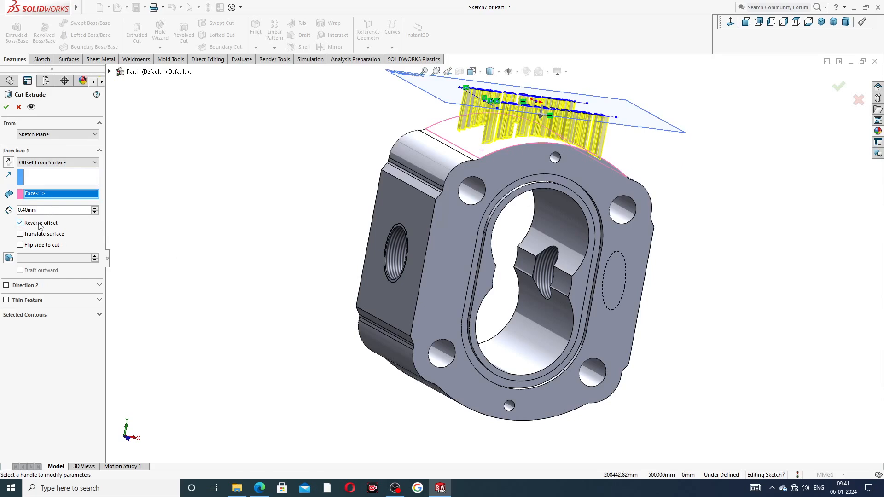
pyautogui.click(6, 107)
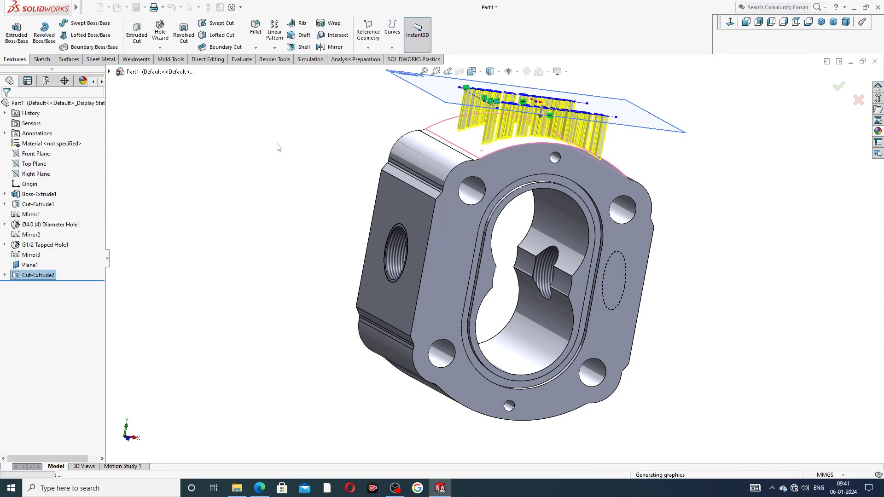
# Hide the reference plane above the engraved surface.
pyautogui.click(709, 118)
pyautogui.moveTo(709, 118); pyautogui.dragTo(681, 224, button='middle')
pyautogui.click(634, 174)
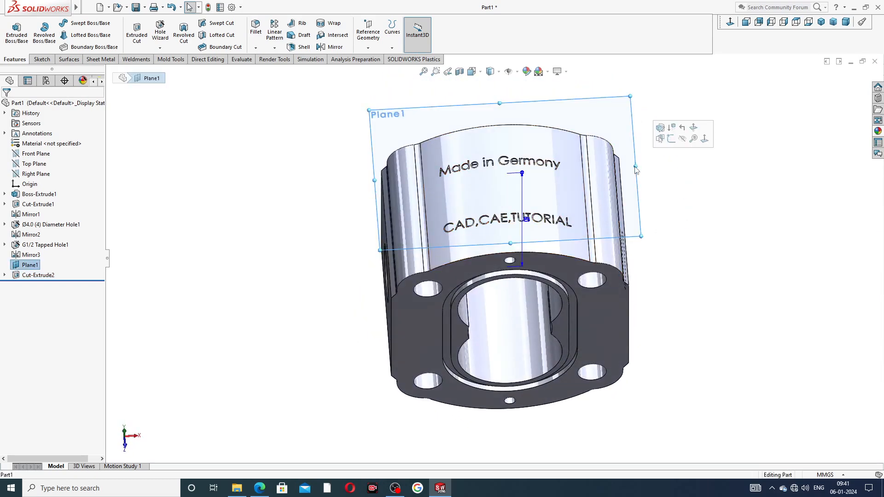
pyautogui.click(683, 139)
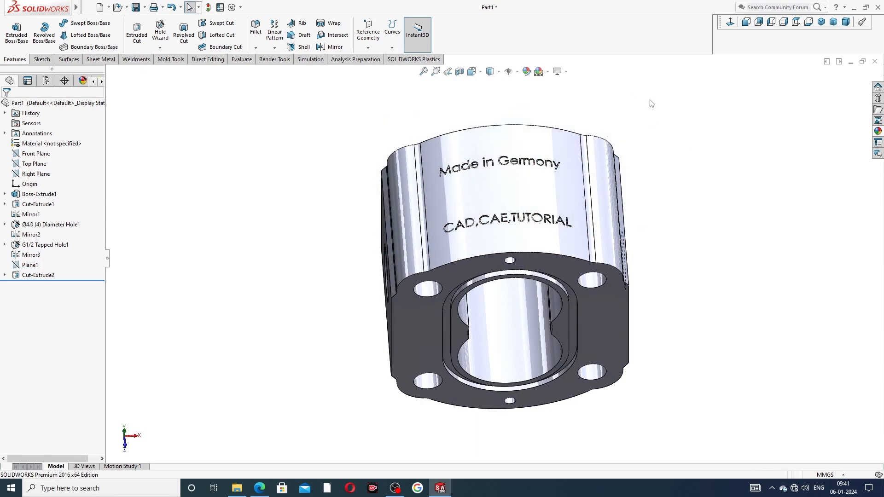
# Apply the polished nickel metal appearance to the whole pump body.
pyautogui.scroll(-2, 466, 209)
pyautogui.scroll(3, 579, 185)
pyautogui.moveTo(578, 185); pyautogui.dragTo(621, 182, button='middle')
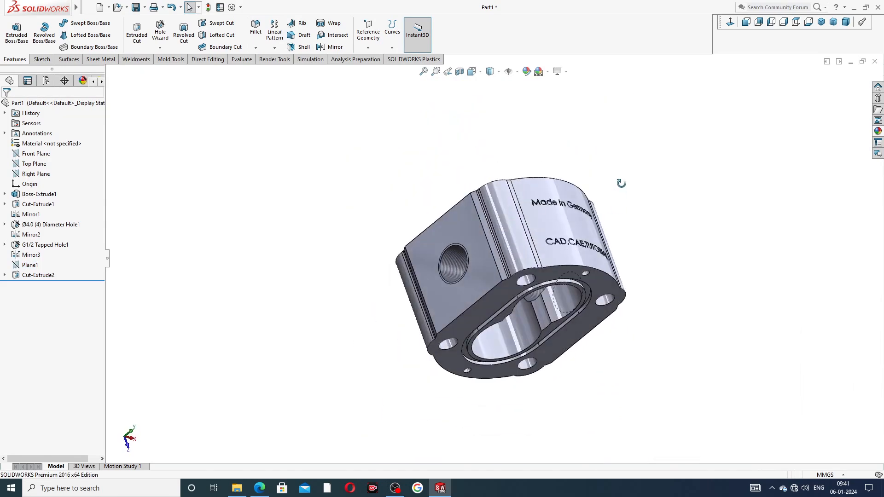
pyautogui.click(878, 131)
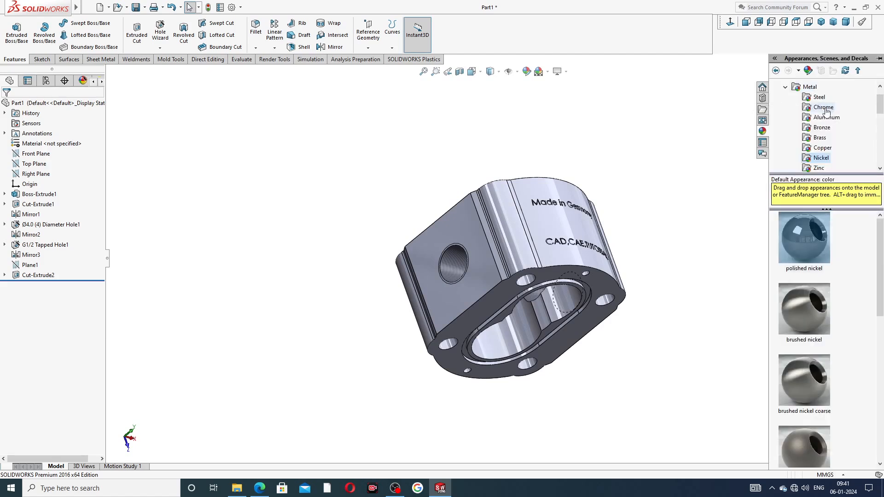
pyautogui.scroll(1, 818, 99)
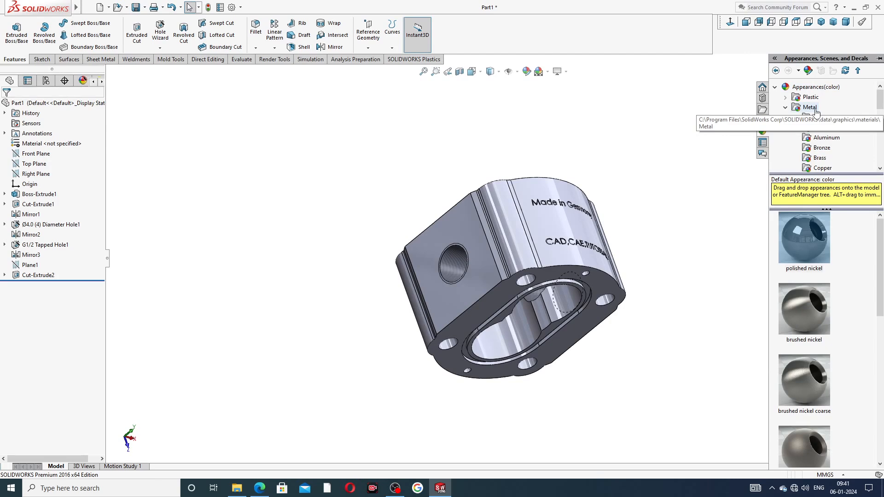
pyautogui.scroll(-1, 833, 149)
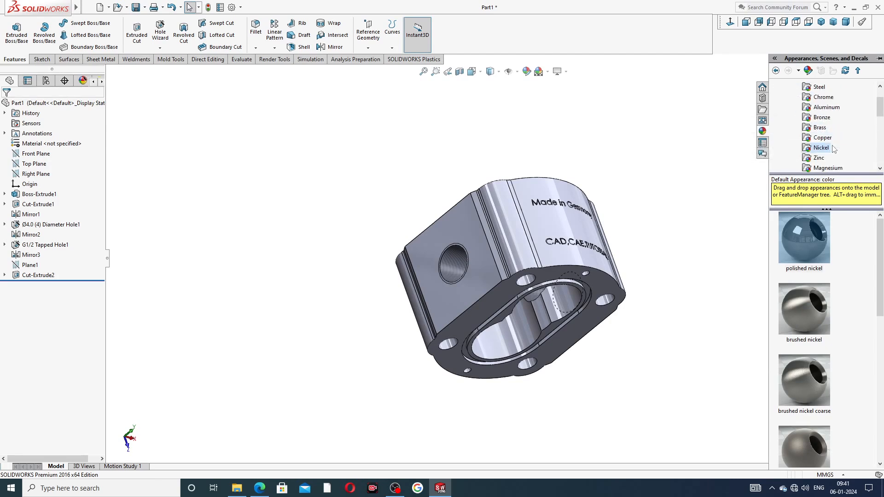
pyautogui.doubleClick(810, 233)
# Inspect the finished pump body's engraving, bores, groove and threaded ports from several sides and in isometric view.
pyautogui.moveTo(617, 287); pyautogui.dragTo(654, 198, button='middle')
pyautogui.click(821, 22)
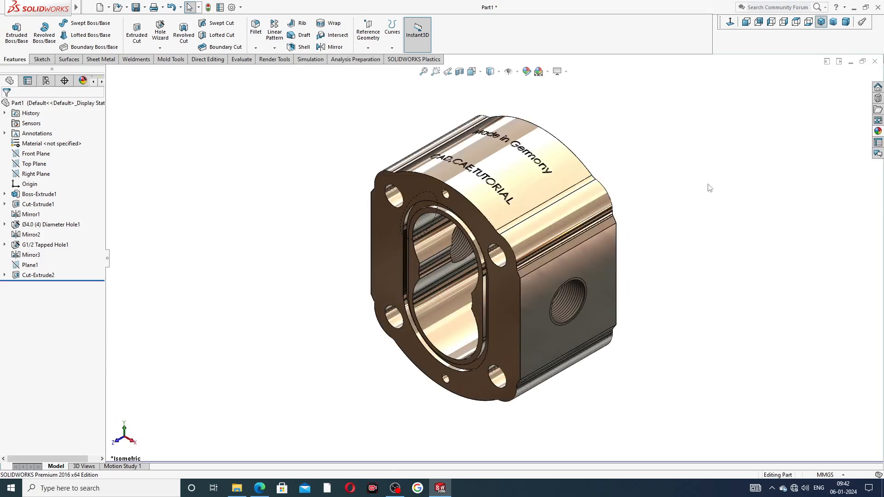
pyautogui.scroll(-3, 472, 217)
pyautogui.scroll(4, 496, 212)
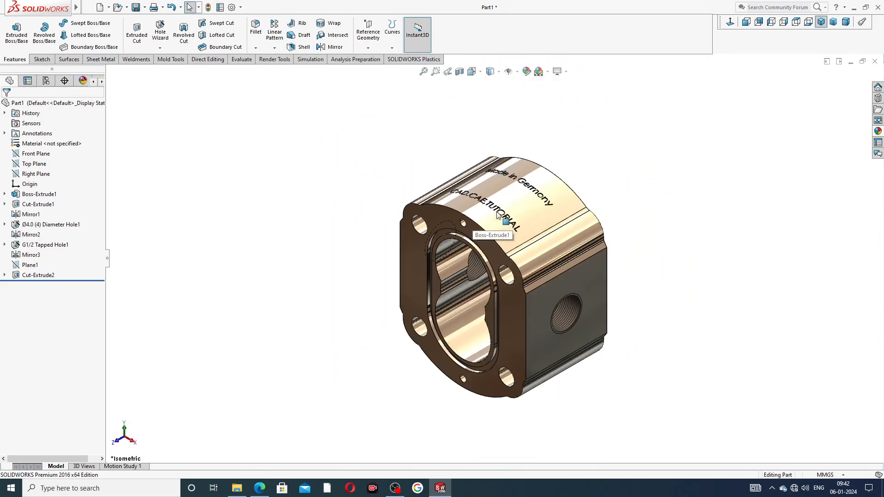
pyautogui.moveTo(498, 215); pyautogui.dragTo(501, 249, button='middle')
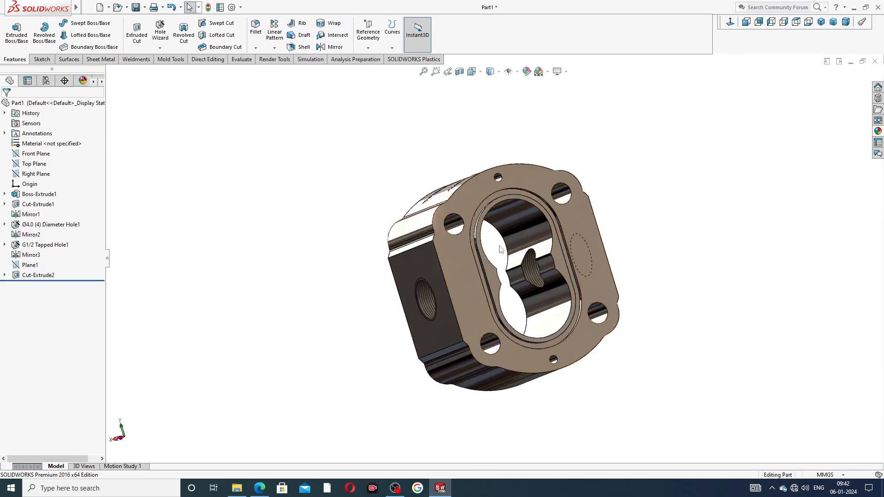
pyautogui.moveTo(636, 228); pyautogui.dragTo(755, 235, button='middle')
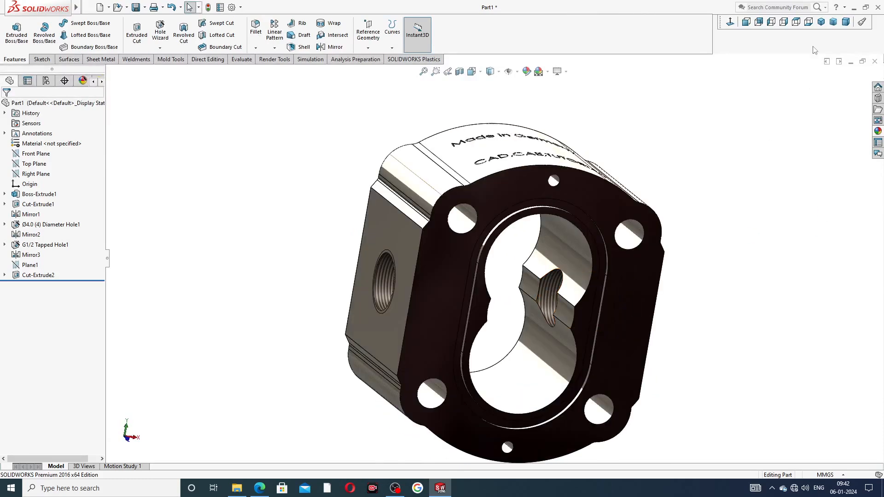
pyautogui.click(821, 22)
pyautogui.scroll(-1, 539, 414)
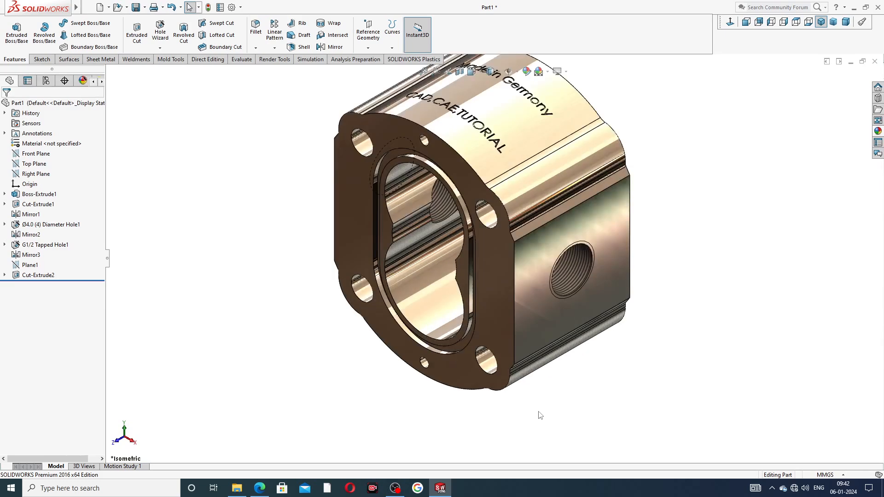
pyautogui.scroll(2, 571, 162)
pyautogui.scroll(-2, 523, 165)
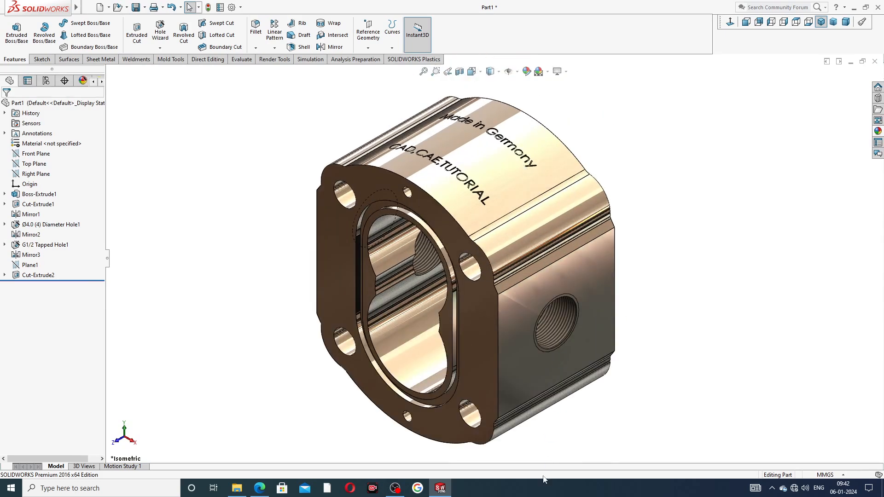
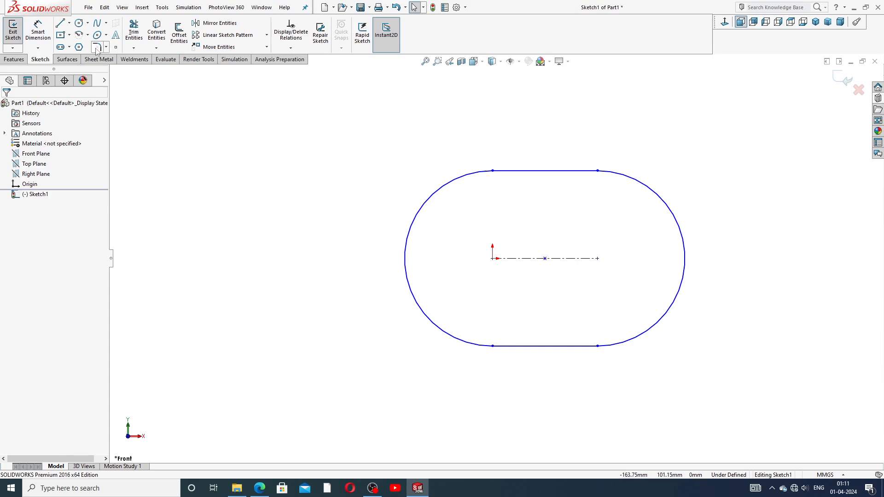
# Dimension the slot's centre-to-centre distance as 89.69 mm in the new part's sketch.
pyautogui.click(38, 31)
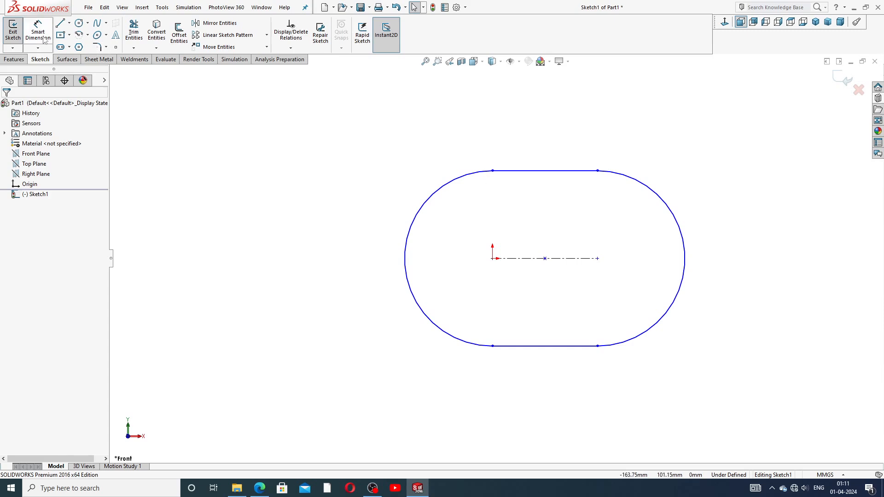
pyautogui.click(539, 261)
pyautogui.click(544, 158)
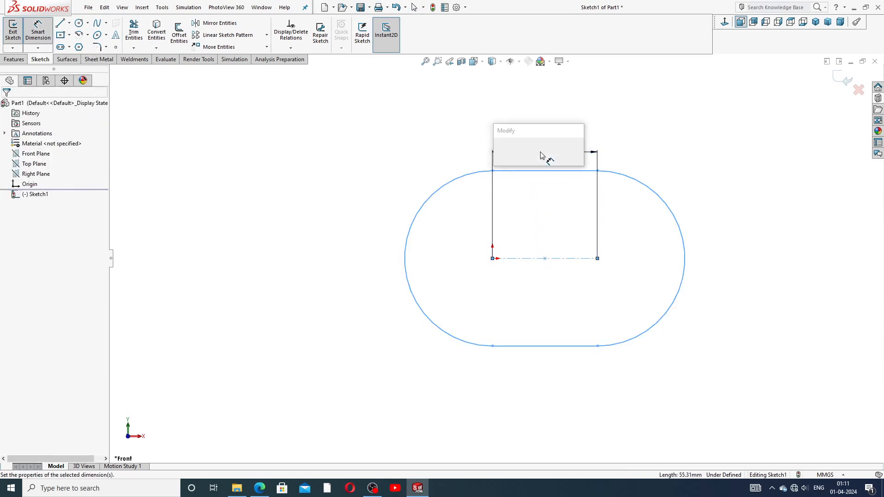
pyautogui.write('89.69')
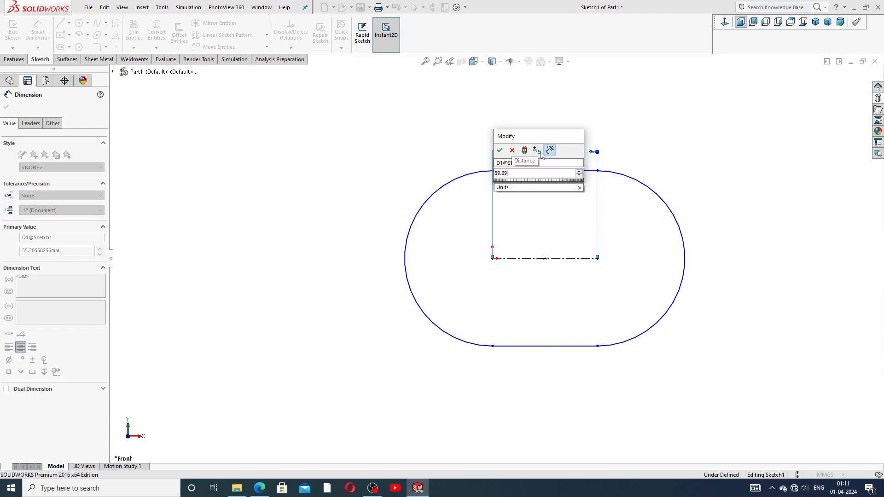
pyautogui.press('Return')
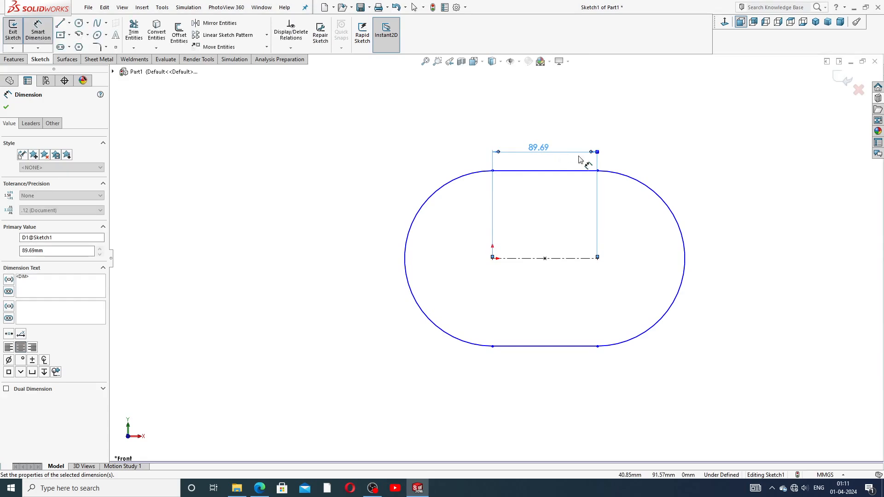
# Dimension the slot's end arc with a 96 mm radius and place the centre-distance dimension clear above the slot.
pyautogui.click(406, 256)
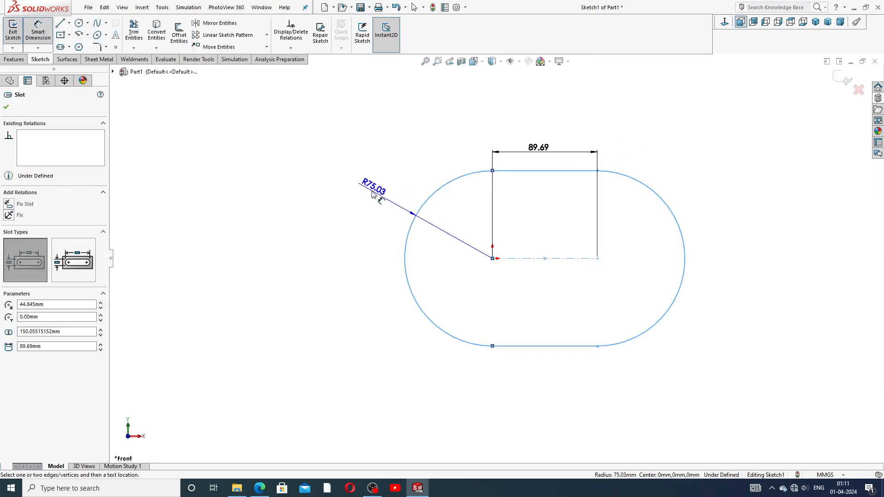
pyautogui.click(373, 196)
pyautogui.write('9')
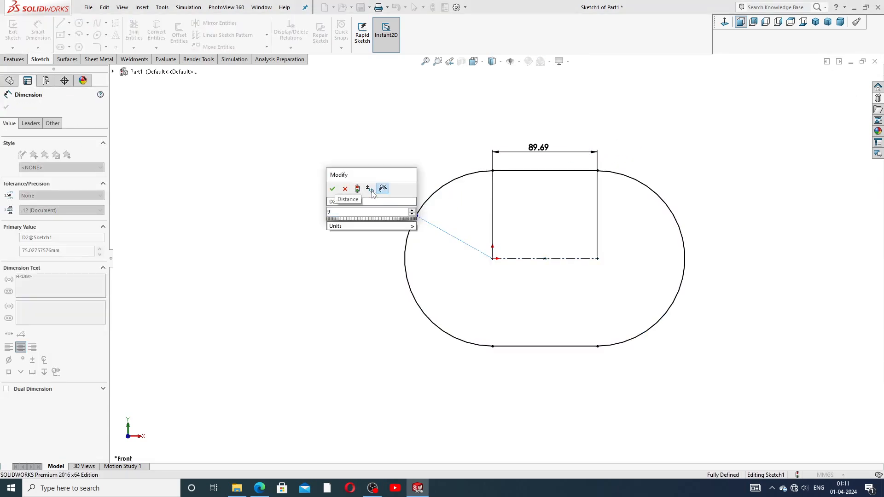
pyautogui.write('6')
pyautogui.press('Return')
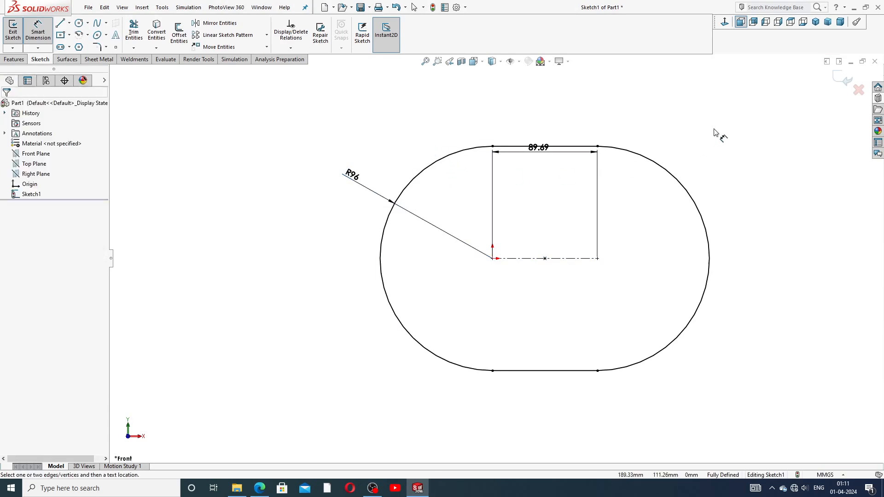
pyautogui.moveTo(545, 152); pyautogui.dragTo(548, 126)
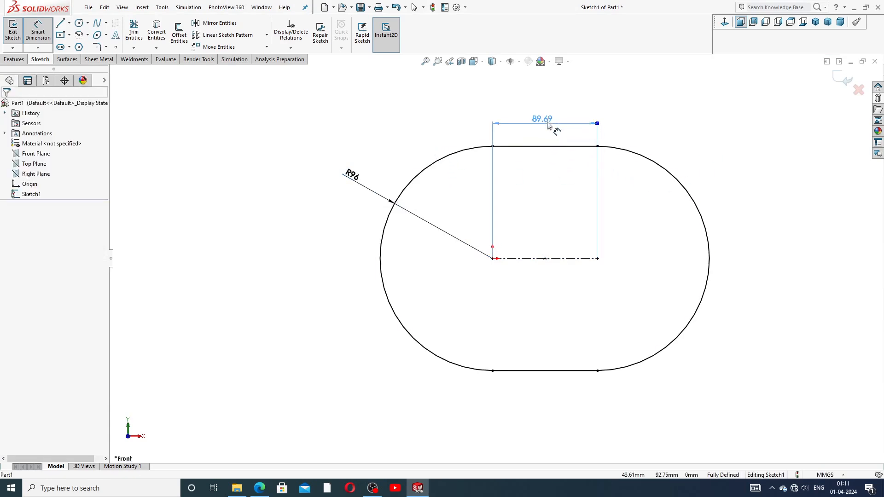
pyautogui.rightClick(657, 134)
pyautogui.click(673, 114)
# Check the PART-04 housing drawing in the browser and extrude the slot profile blind by 10 mm.
pyautogui.scroll(2, 666, 175)
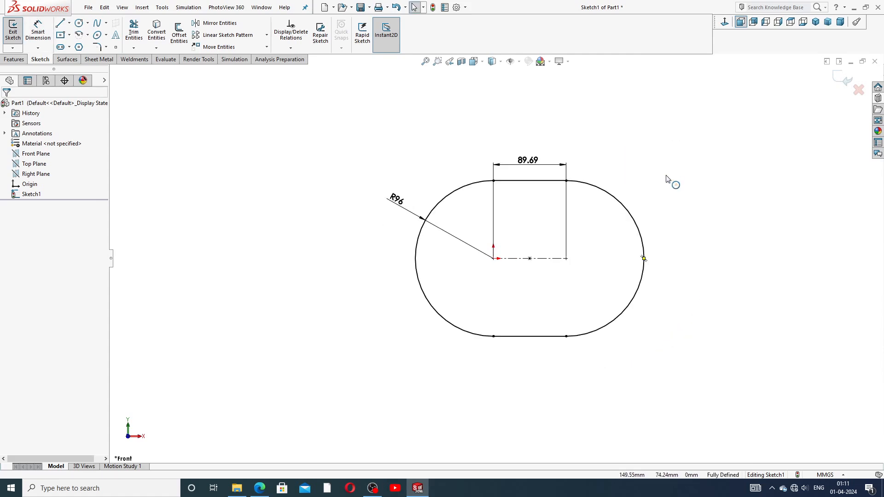
pyautogui.scroll(-2, 613, 228)
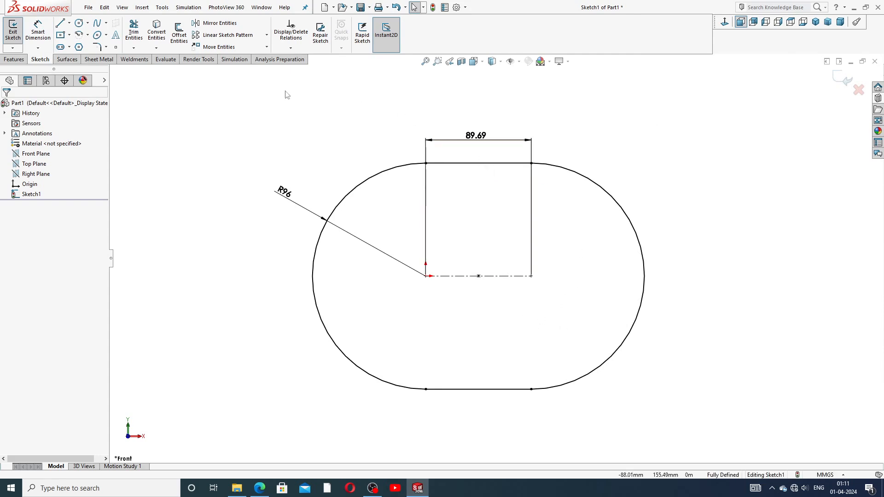
pyautogui.click(14, 59)
pyautogui.click(19, 37)
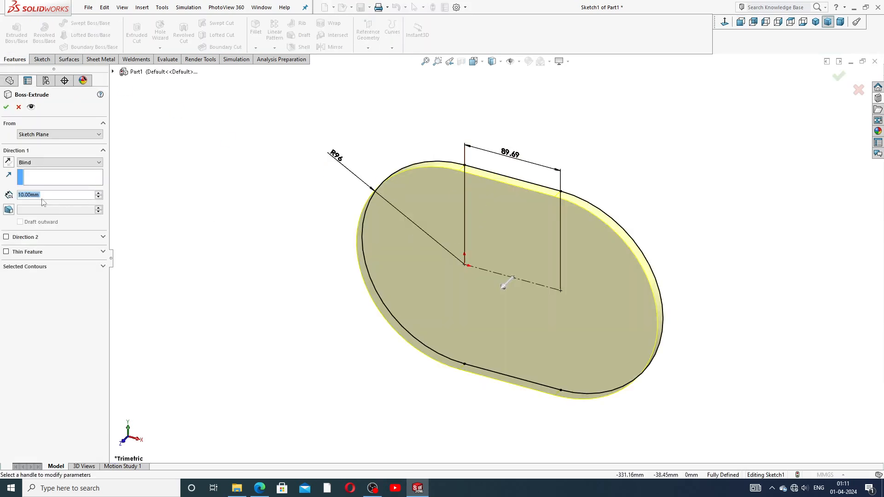
pyautogui.click(260, 488)
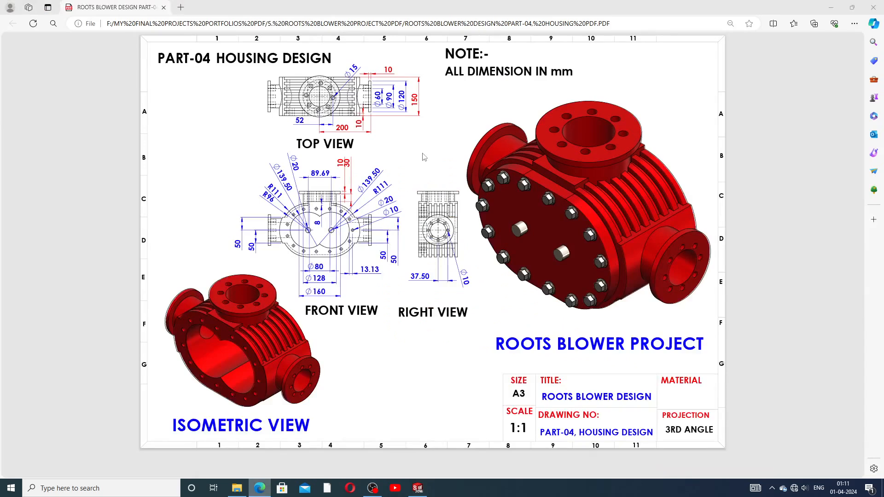
pyautogui.click(353, 365)
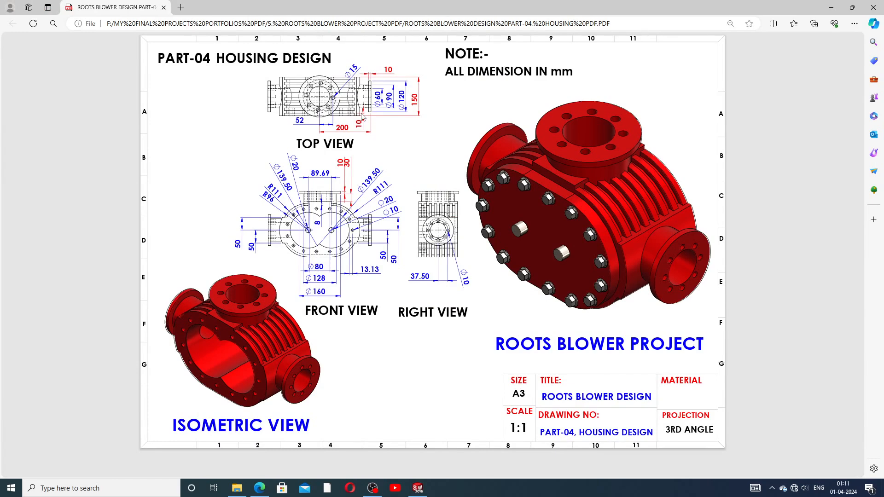
pyautogui.click(418, 488)
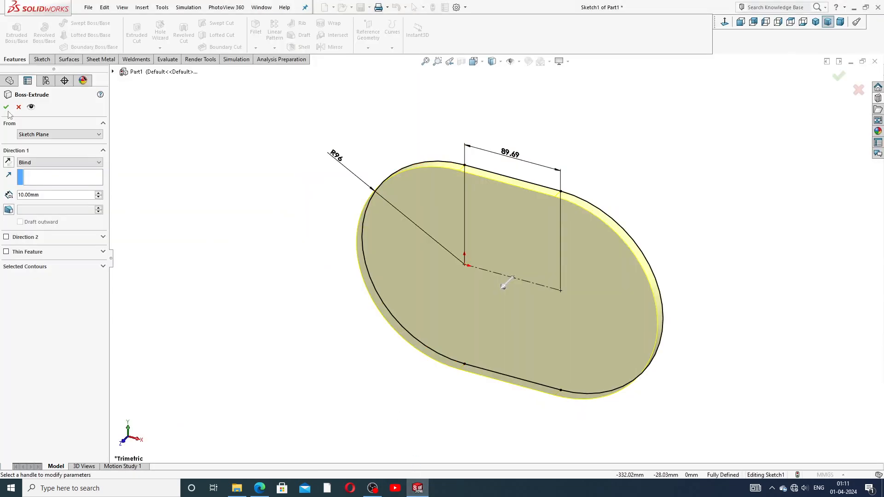
pyautogui.click(6, 107)
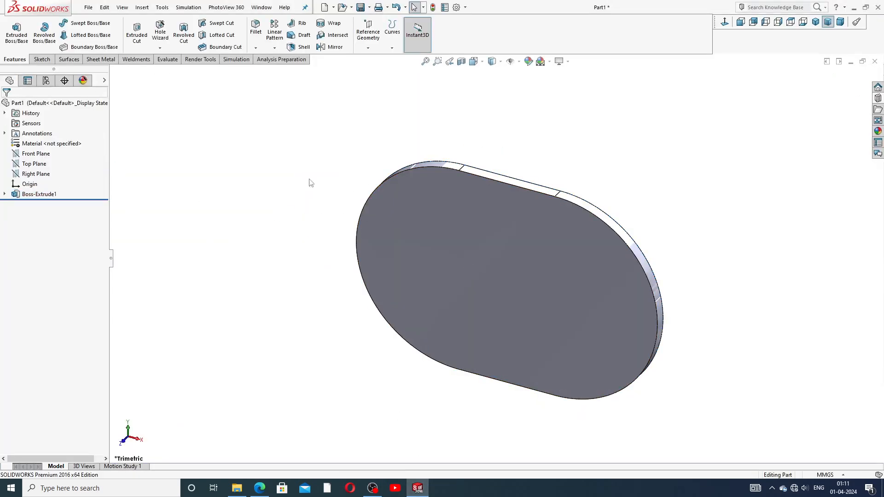
# On the Front Plane, sketch circles of about 16 mm and 17 mm radius centred on the plate's left and right arc centres.
pyautogui.click(46, 155)
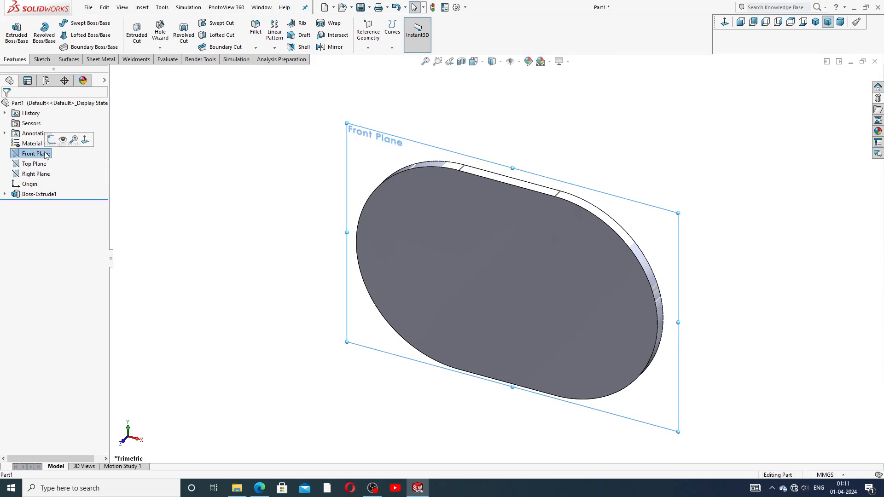
pyautogui.click(51, 139)
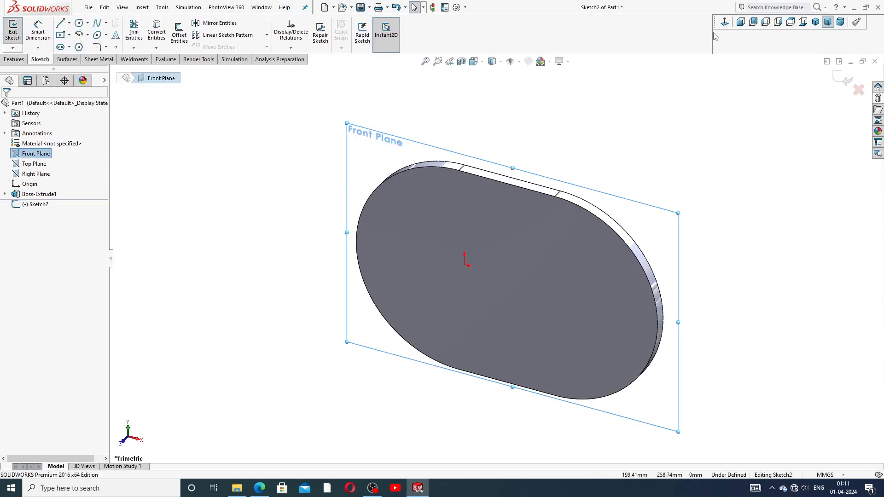
pyautogui.click(724, 22)
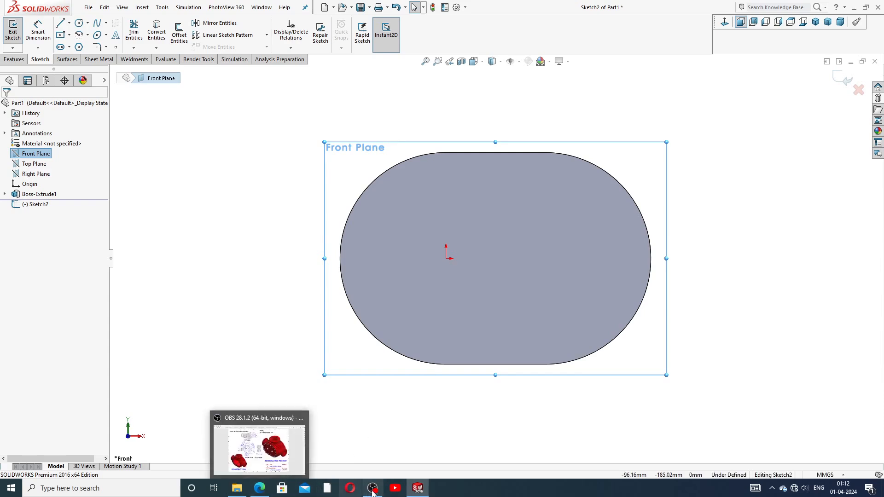
pyautogui.click(418, 374)
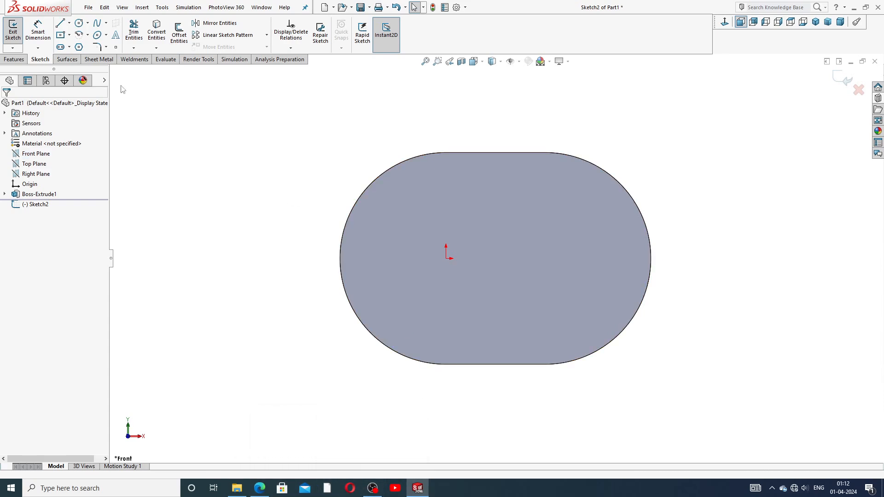
pyautogui.click(79, 23)
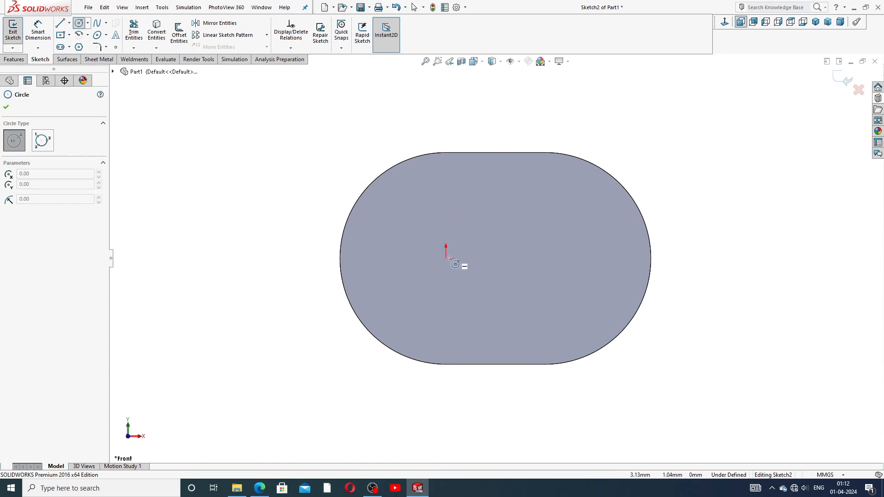
pyautogui.click(445, 258)
pyautogui.click(454, 243)
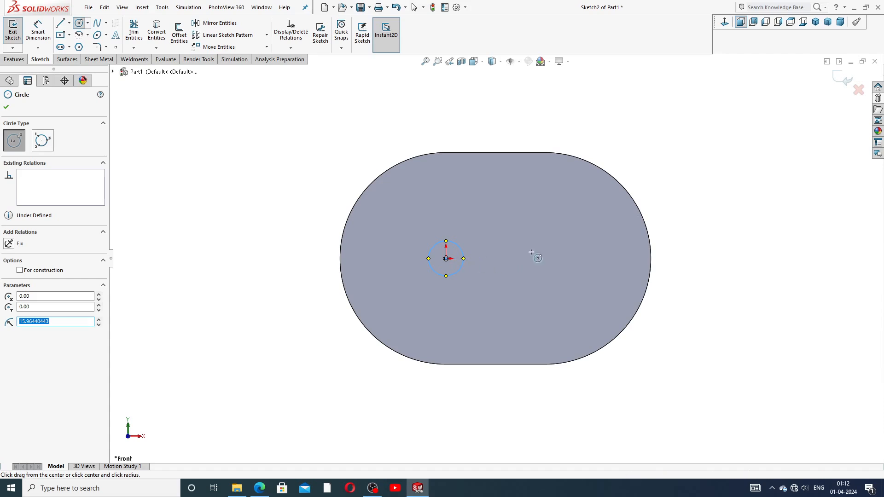
pyautogui.moveTo(640, 210)
pyautogui.click(545, 258)
pyautogui.click(559, 244)
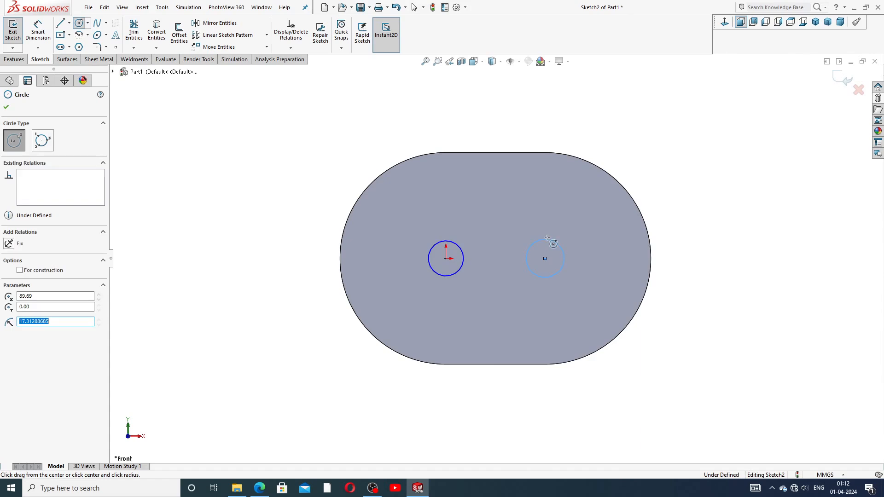
pyautogui.rightClick(654, 192)
pyautogui.click(681, 202)
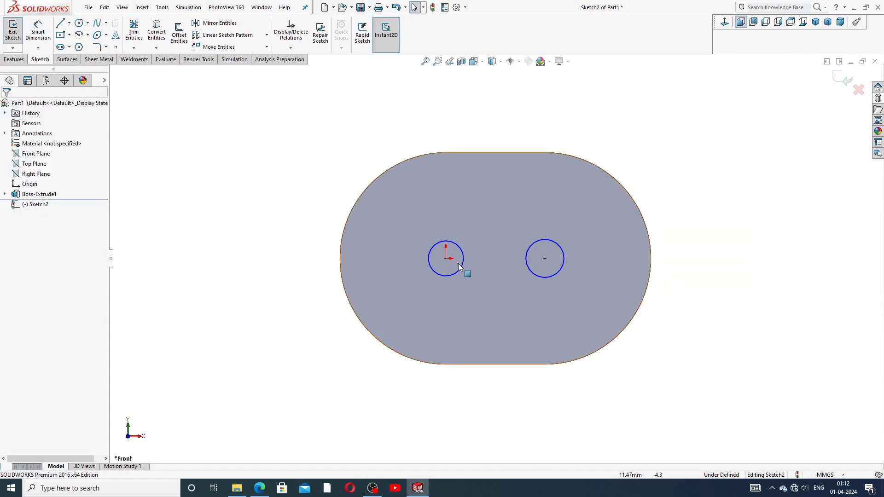
# Make the two small sketch circles equal in size.
pyautogui.click(463, 250)
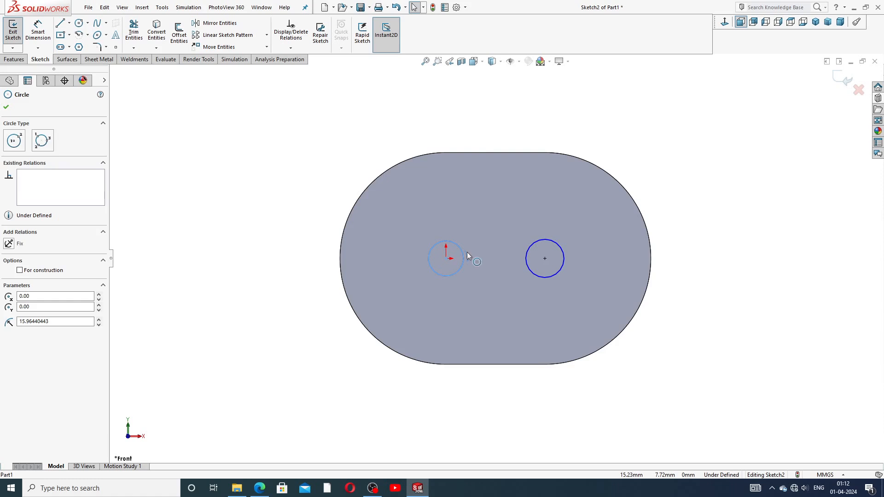
pyautogui.keyDown('ctrl'); pyautogui.click(543, 240); pyautogui.keyUp('ctrl')
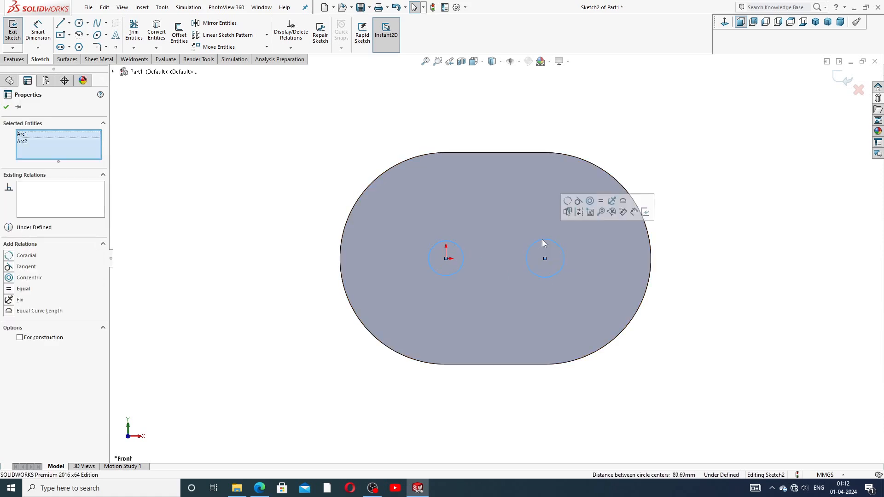
pyautogui.click(601, 201)
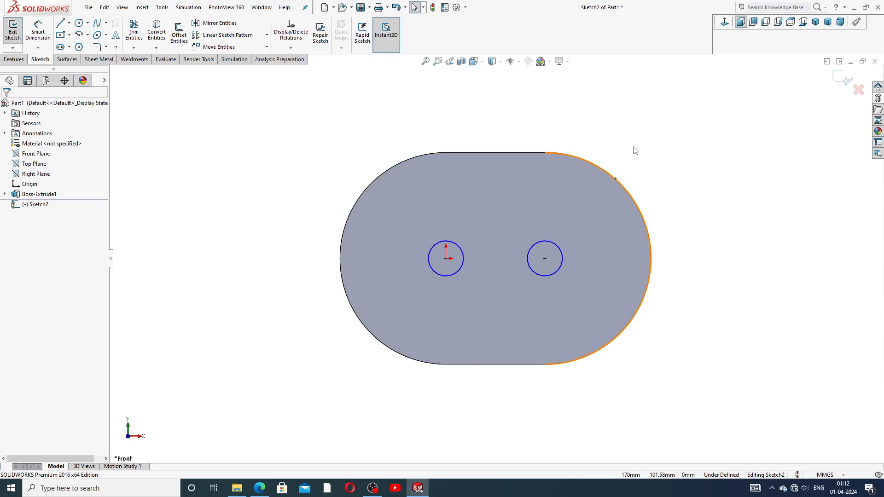
# Dimension the origin-centred small circle with a 20 mm diameter and place the dimension to the circle's upper left.
pyautogui.click(42, 35)
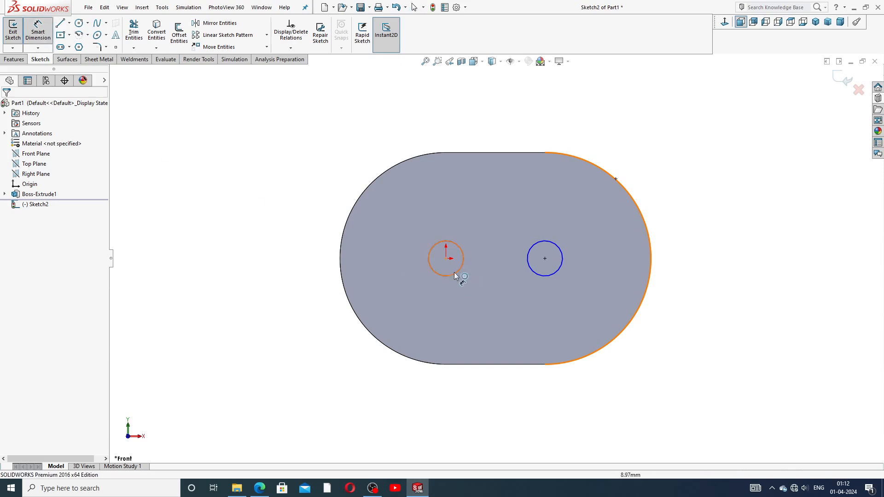
pyautogui.click(446, 240)
pyautogui.click(438, 221)
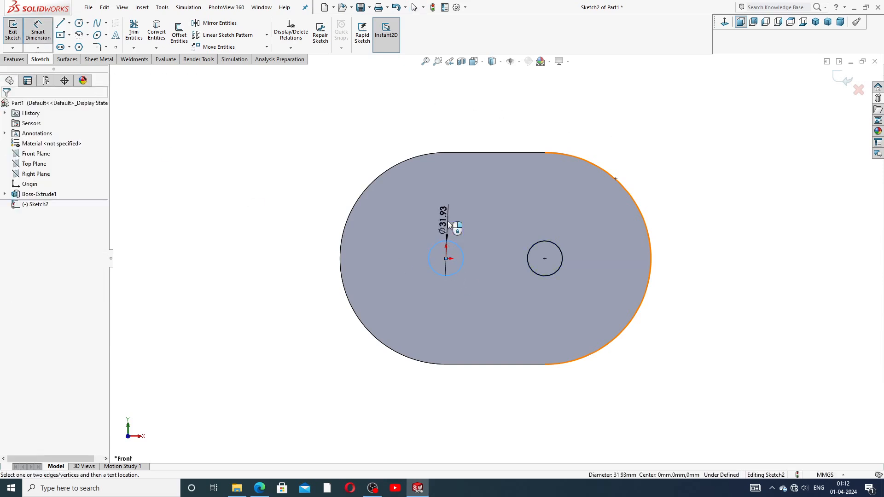
pyautogui.write('20')
pyautogui.press('Return')
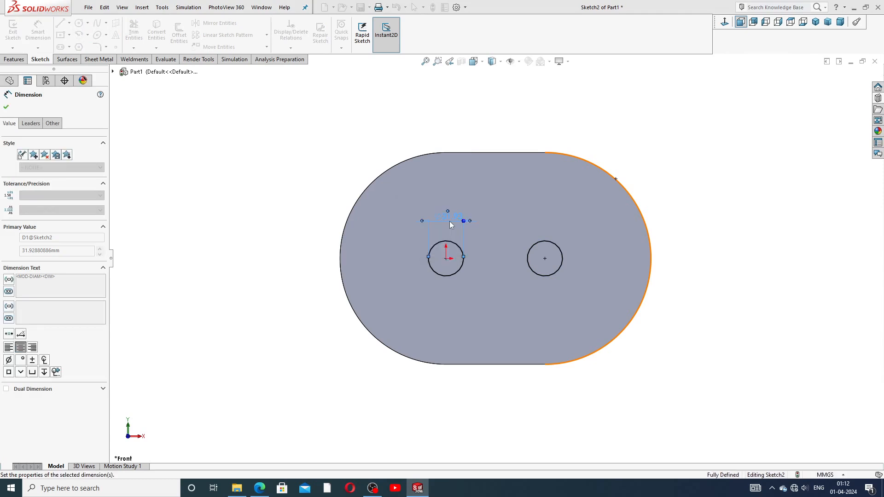
pyautogui.click(724, 180)
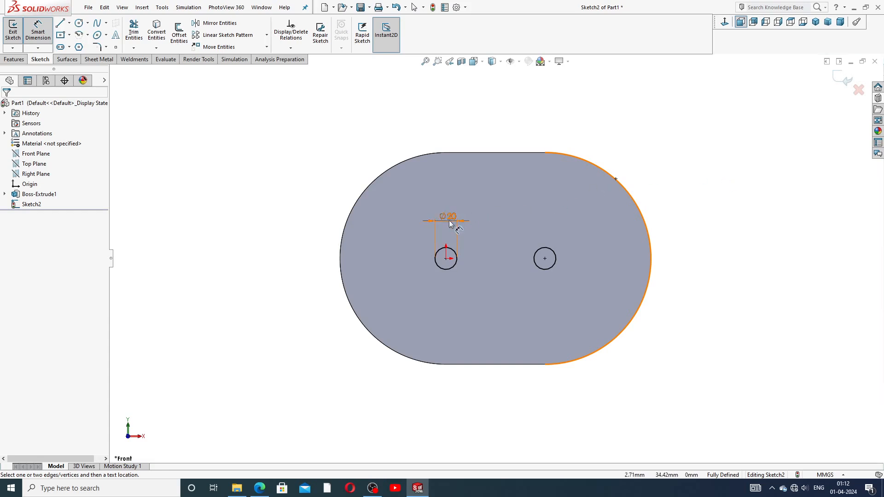
pyautogui.moveTo(448, 217)
pyautogui.mouseDown()
pyautogui.moveTo(427, 232)
pyautogui.moveTo(412, 230)
pyautogui.mouseUp()
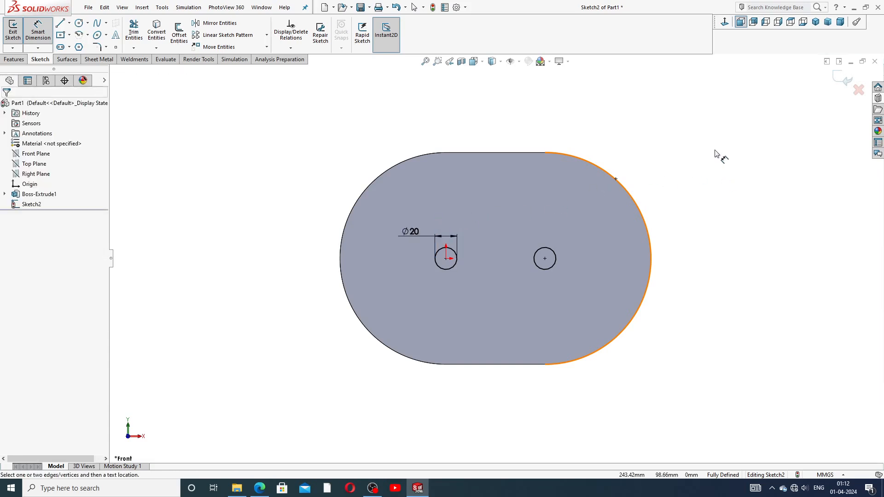
pyautogui.rightClick(724, 159)
pyautogui.click(739, 137)
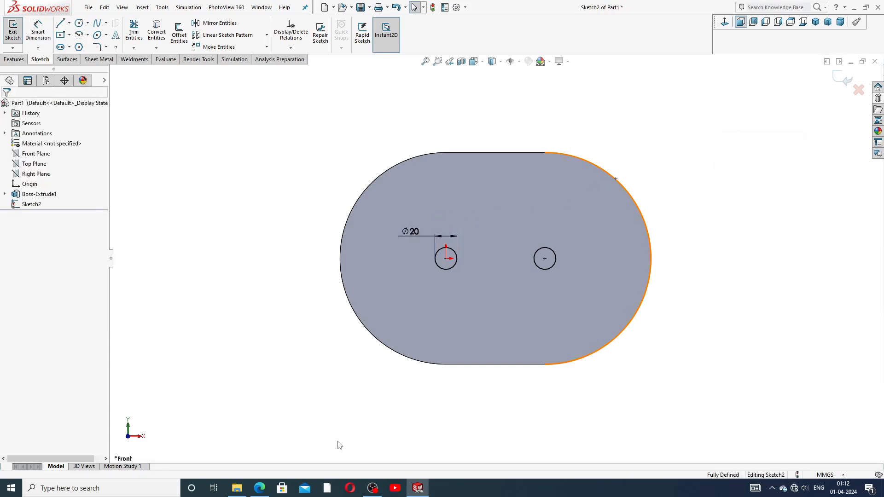
# Check the housing drawing in the browser and sketch large circles of about 65 mm and 62 mm radius concentric with the left and right small circles.
pyautogui.click(259, 488)
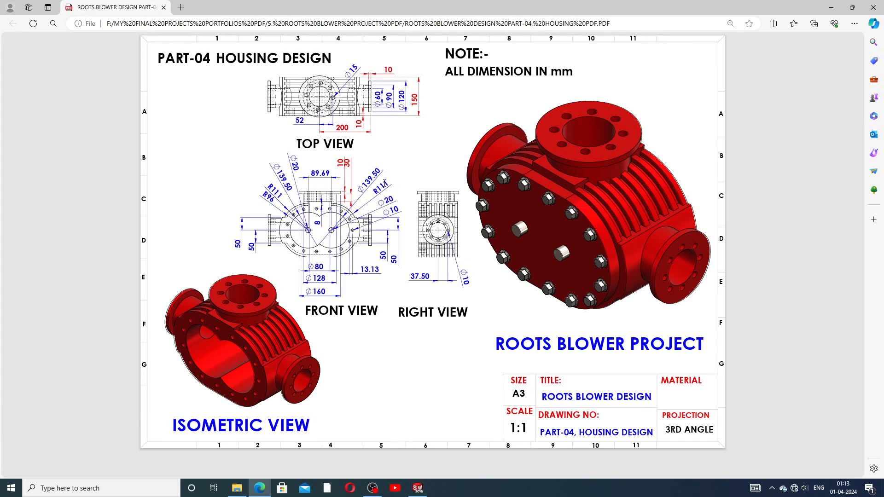
pyautogui.click(418, 489)
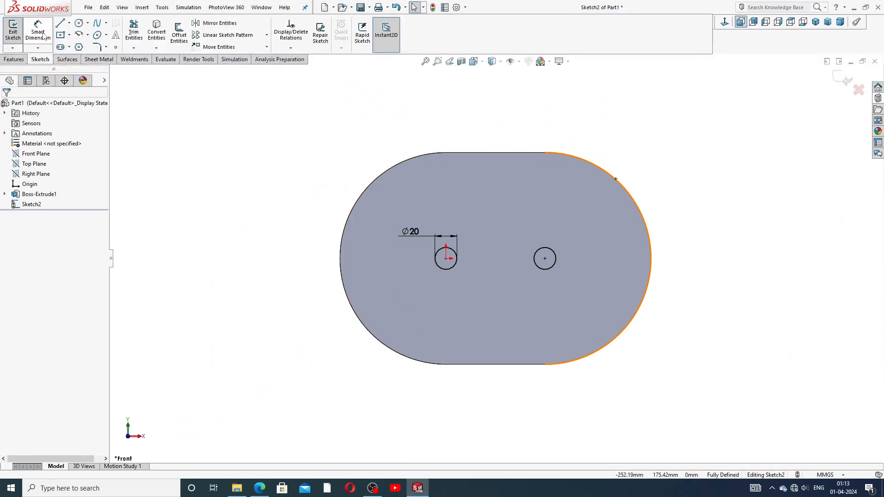
pyautogui.click(79, 23)
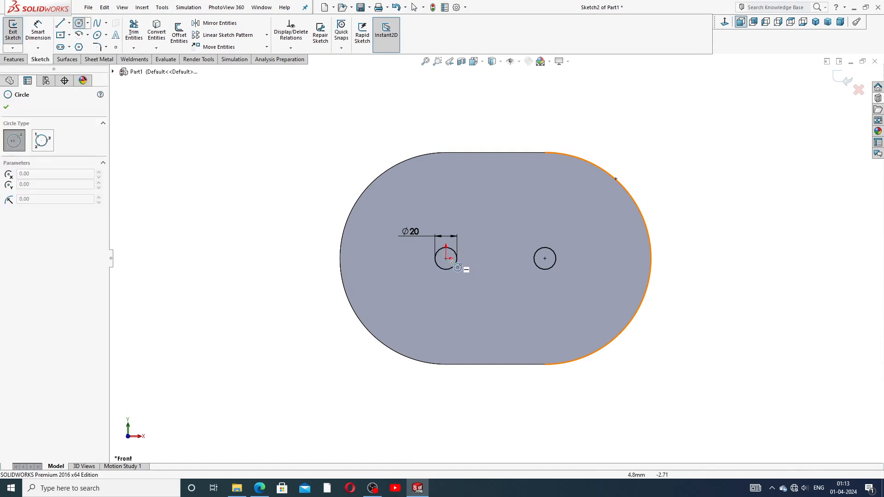
pyautogui.moveTo(446, 258)
pyautogui.mouseDown()
pyautogui.moveTo(456, 251)
pyautogui.moveTo(462, 189)
pyautogui.mouseUp()
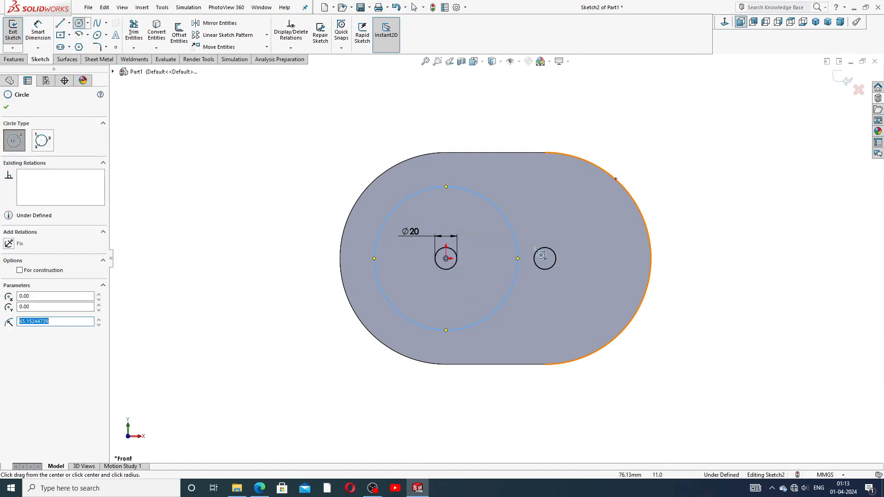
pyautogui.moveTo(545, 258)
pyautogui.mouseDown()
pyautogui.moveTo(560, 267)
pyautogui.moveTo(569, 192)
pyautogui.mouseUp()
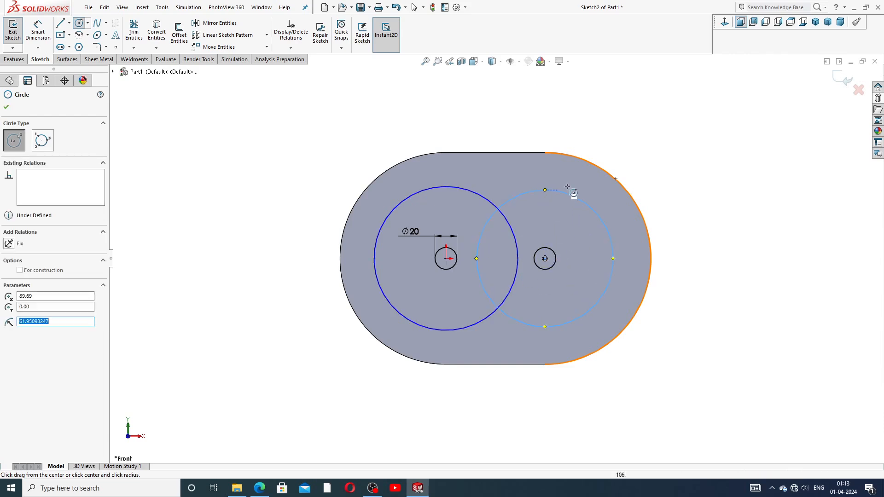
pyautogui.rightClick(641, 163)
pyautogui.click(658, 170)
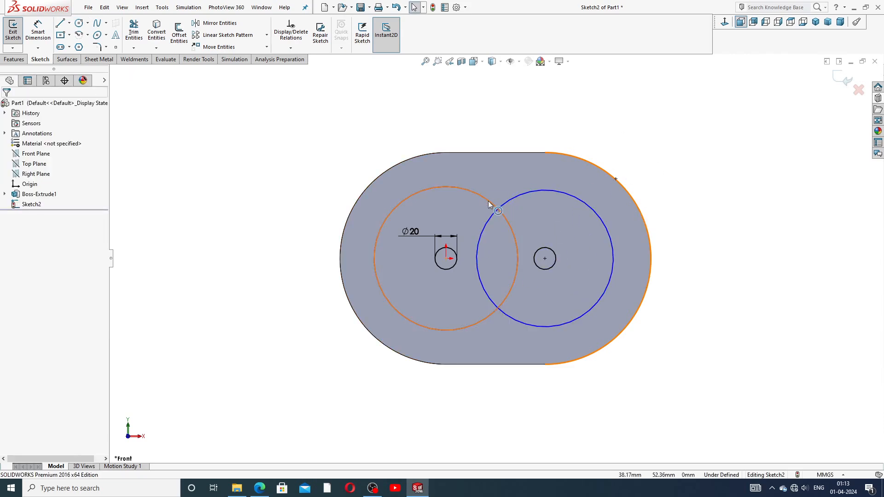
# Make the two large overlapping circles equal in size.
pyautogui.click(489, 205)
pyautogui.keyDown('ctrl'); pyautogui.click(531, 192); pyautogui.keyUp('ctrl')
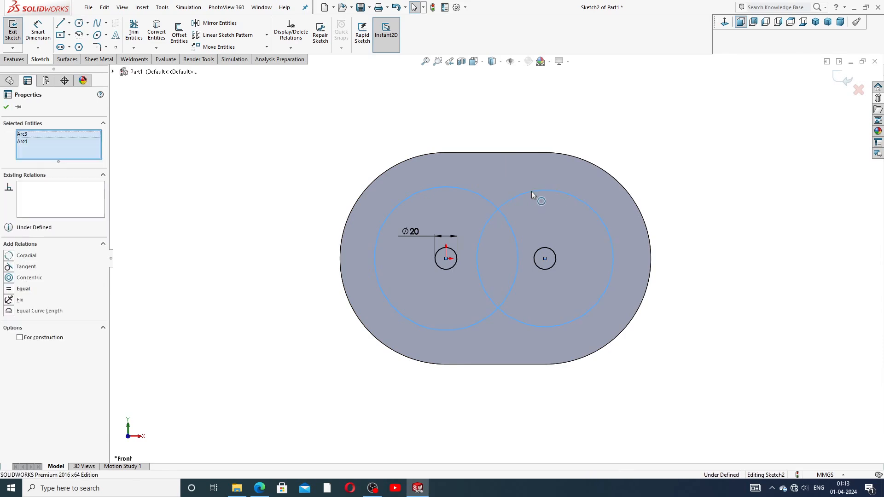
pyautogui.click(590, 154)
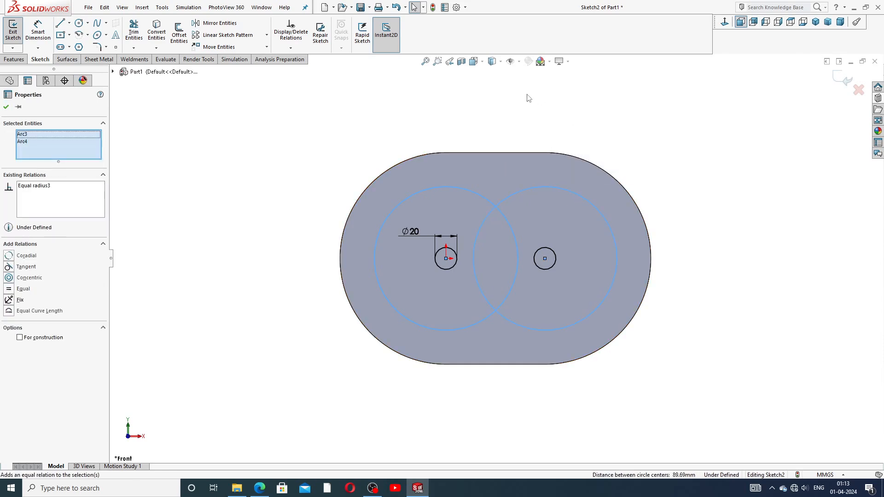
pyautogui.click(199, 138)
# Dimension the large circle around the origin with a 139.5 mm diameter, placing the dimension to its upper left.
pyautogui.click(38, 32)
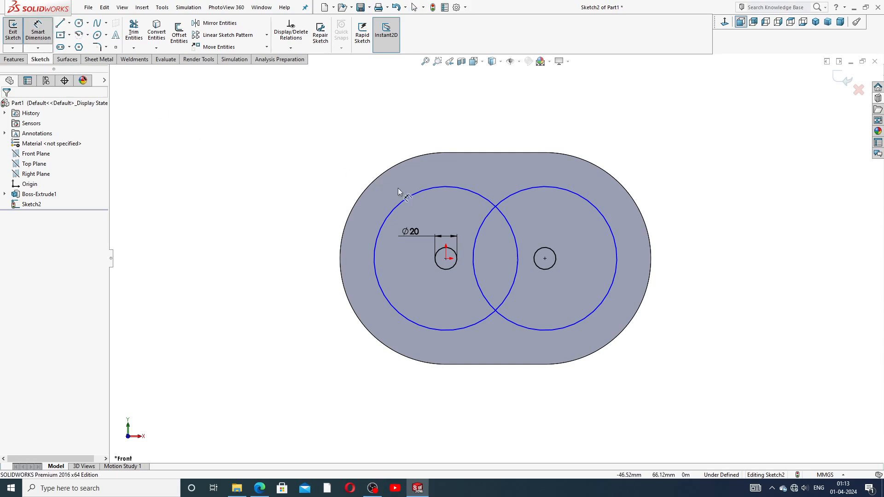
pyautogui.click(414, 193)
pyautogui.click(346, 166)
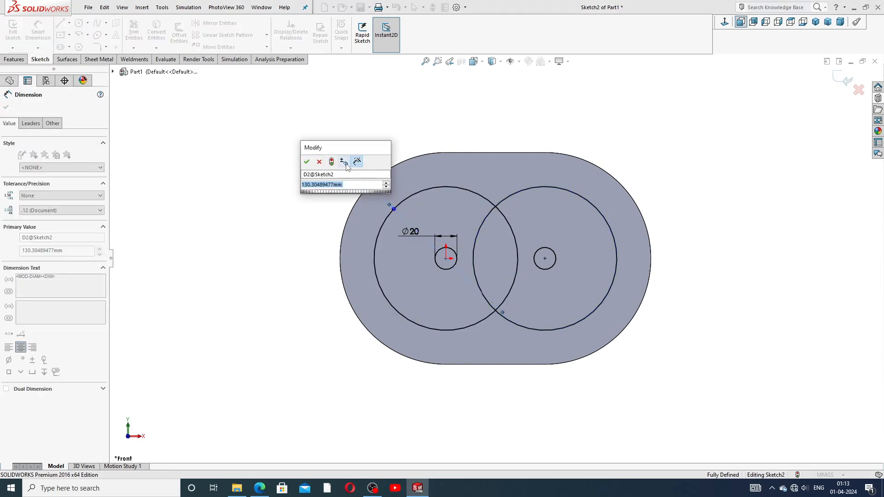
pyautogui.write('1')
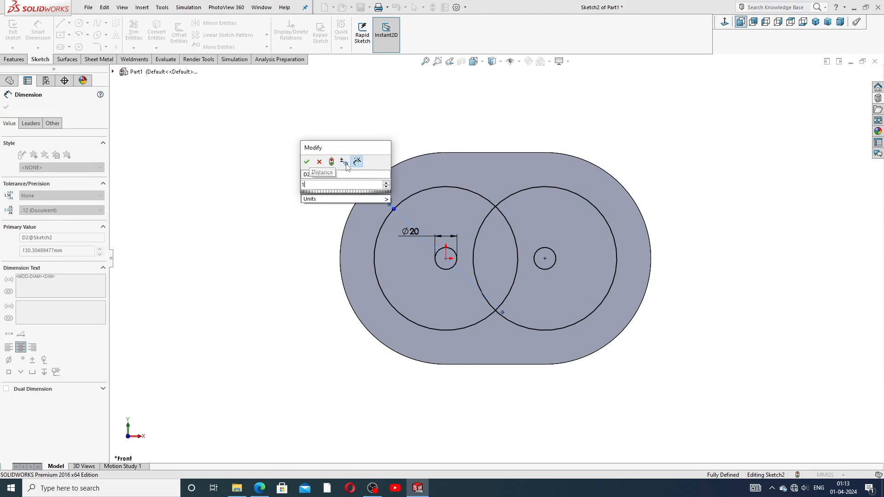
pyautogui.write('39.5')
pyautogui.press('Return')
pyautogui.click(526, 132)
pyautogui.rightClick(531, 132)
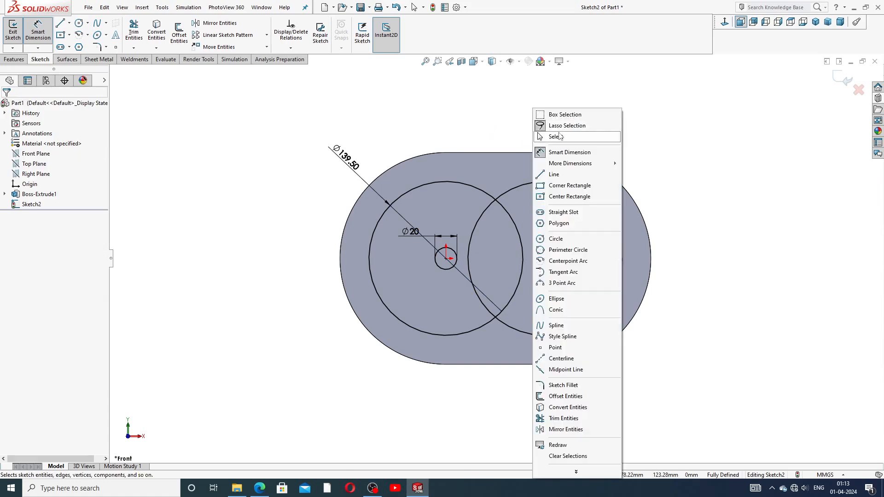
pyautogui.click(556, 137)
# Trim the two inner arcs where the large circles overlap, leaving a single two-lobed bore outline.
pyautogui.click(134, 37)
pyautogui.scroll(-2, 546, 258)
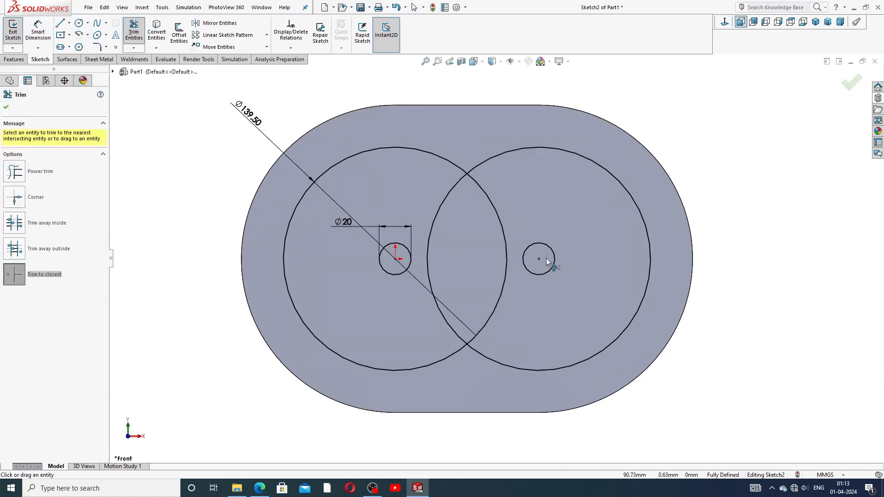
pyautogui.click(485, 199)
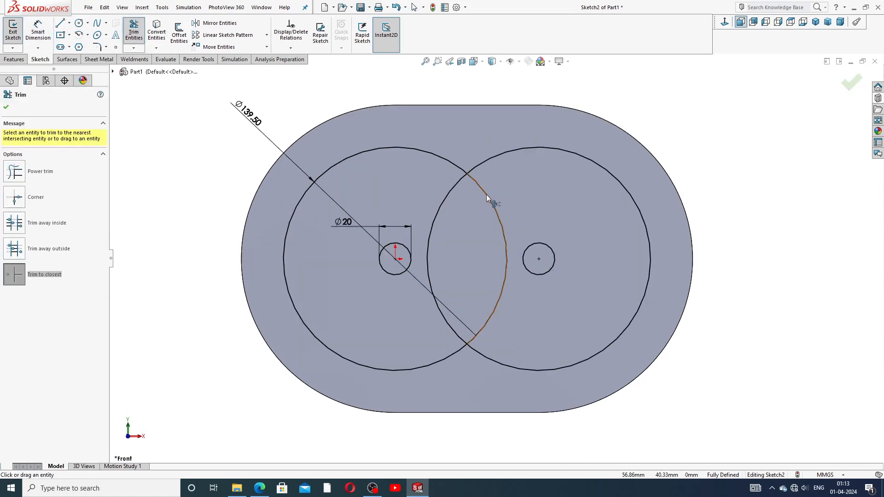
pyautogui.click(458, 193)
pyautogui.rightClick(748, 137)
pyautogui.click(756, 136)
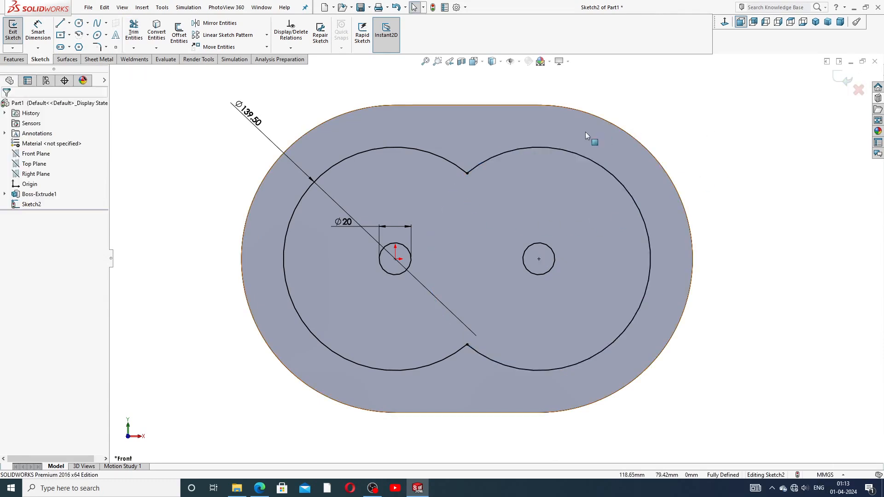
pyautogui.click(14, 59)
pyautogui.click(17, 41)
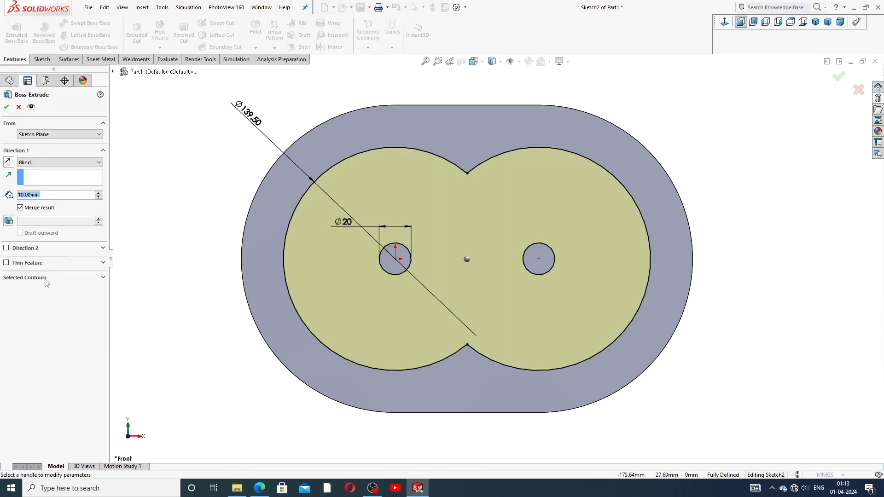
pyautogui.click(46, 278)
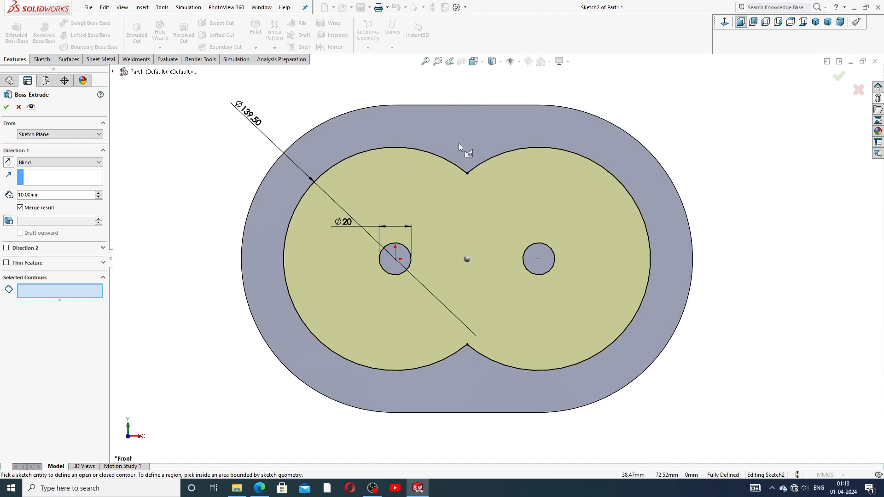
pyautogui.moveTo(474, 154); pyautogui.dragTo(448, 173, button='middle')
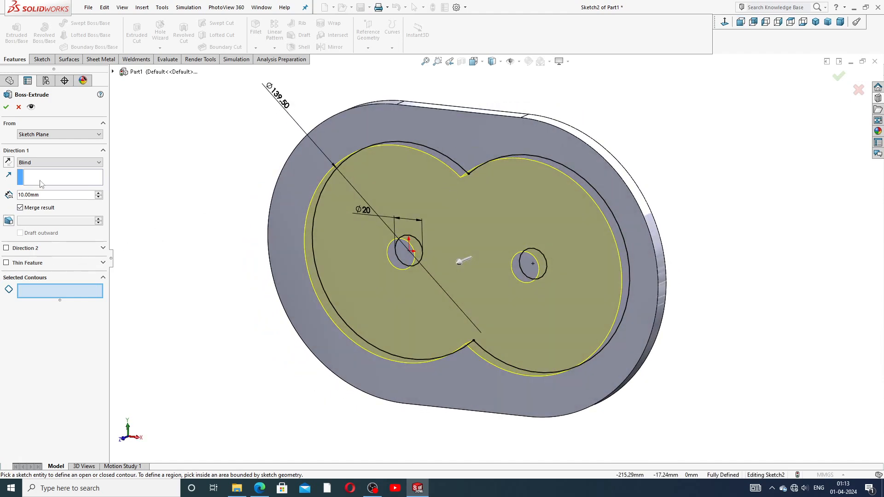
pyautogui.click(44, 295)
pyautogui.click(19, 107)
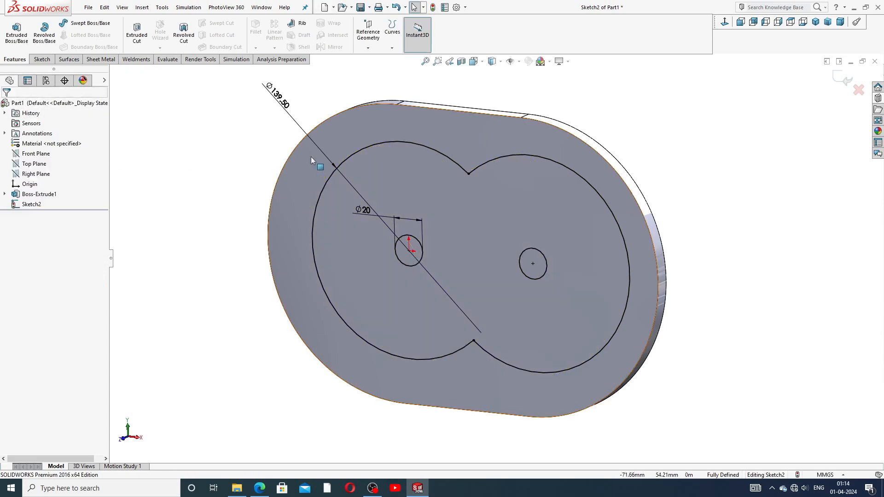
# Check the housing drawing in the browser and convert the plate face's complete outer edge loop into sketch entities.
pyautogui.click(740, 21)
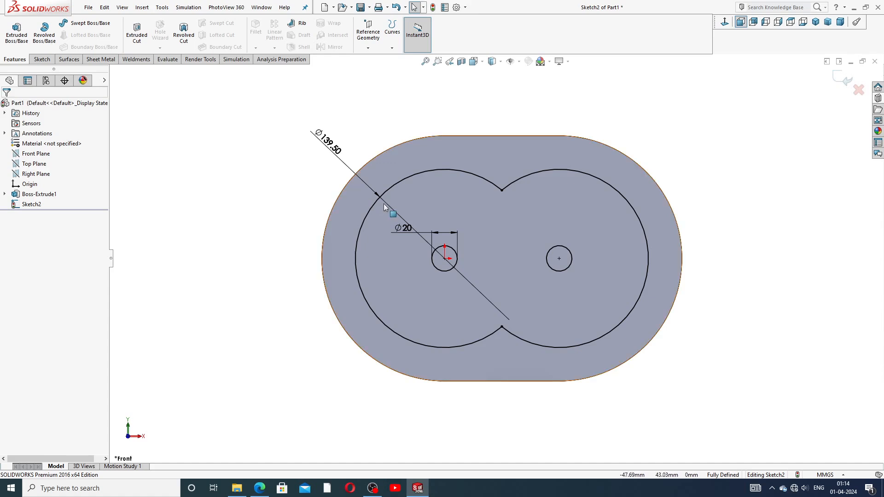
pyautogui.click(259, 489)
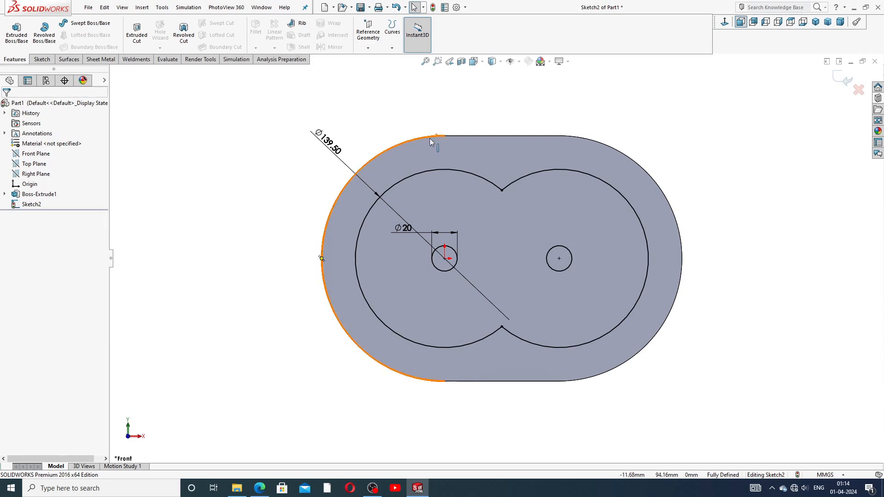
pyautogui.click(429, 137)
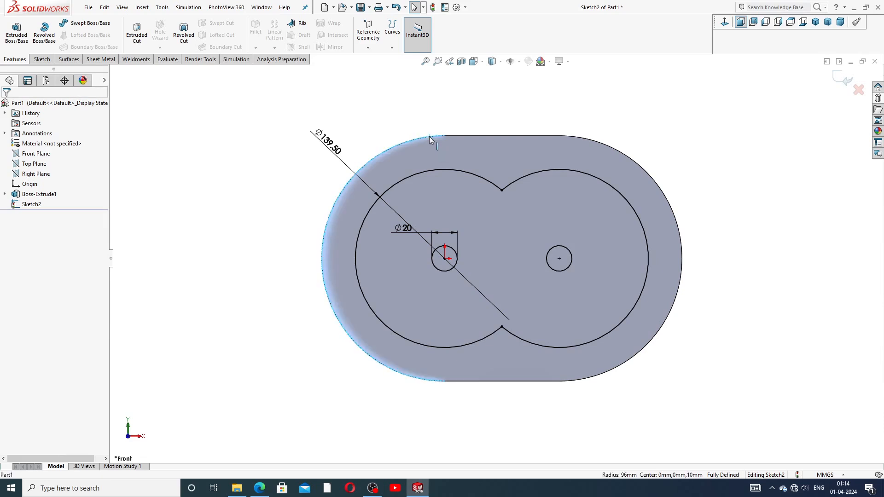
pyautogui.rightClick(429, 136)
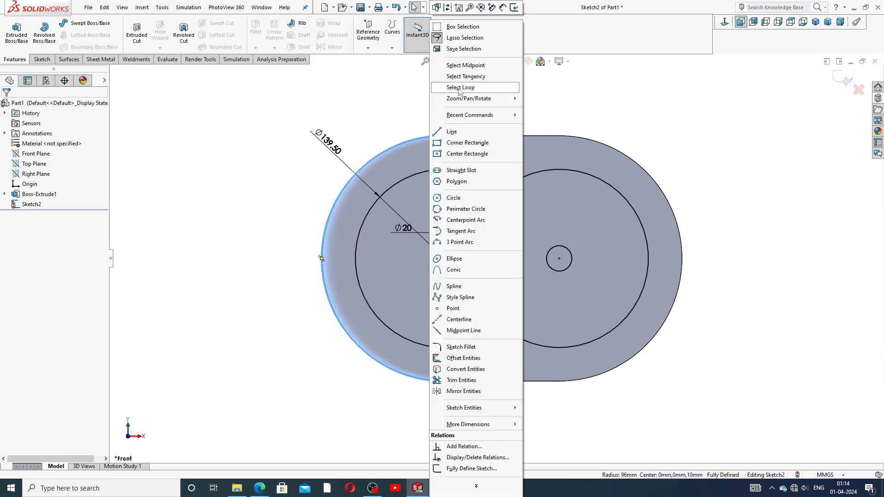
pyautogui.click(460, 91)
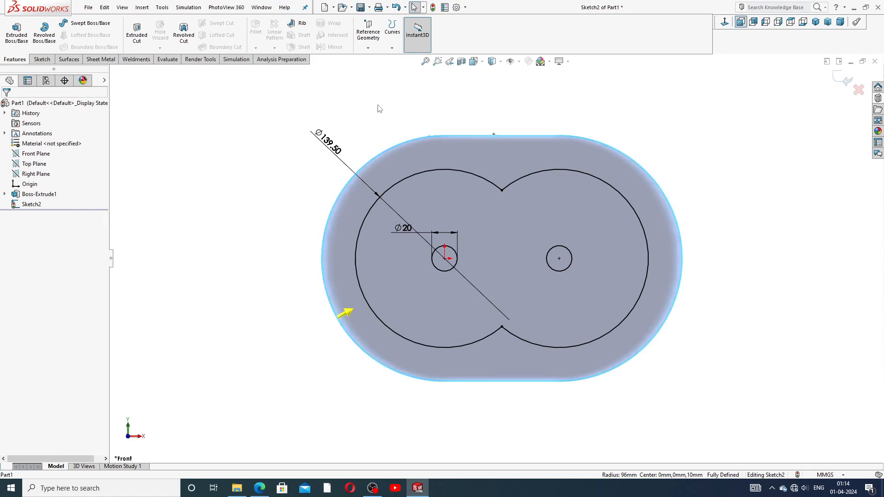
pyautogui.click(41, 60)
pyautogui.click(157, 35)
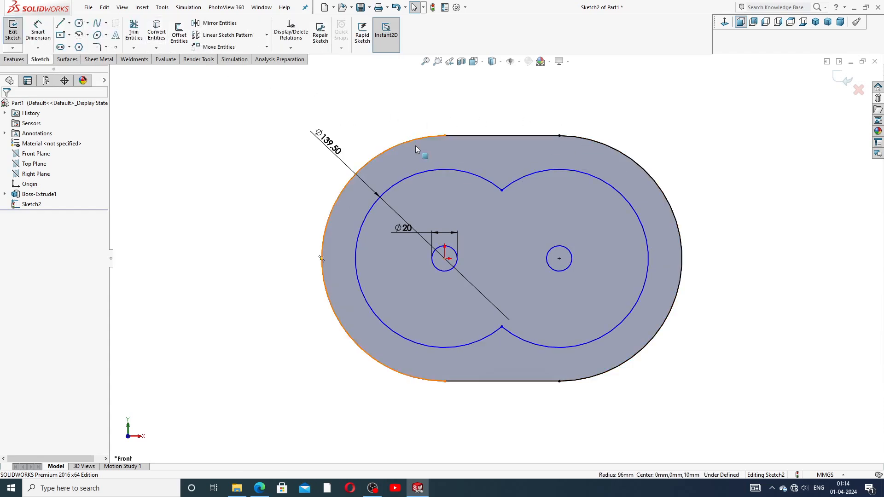
# Start a boss extrude using only the ring region between the outer slot outline and the two-lobed bore outline.
pyautogui.scroll(3, 474, 184)
pyautogui.scroll(-4, 512, 225)
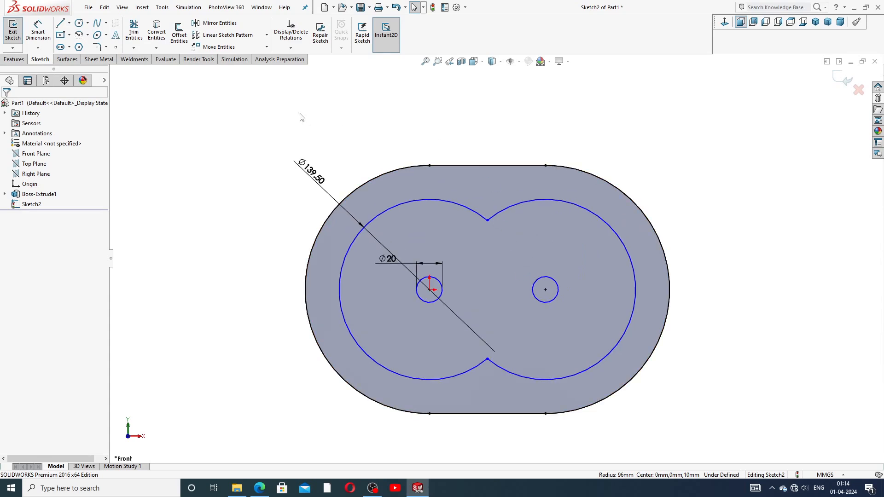
pyautogui.click(14, 59)
pyautogui.click(17, 33)
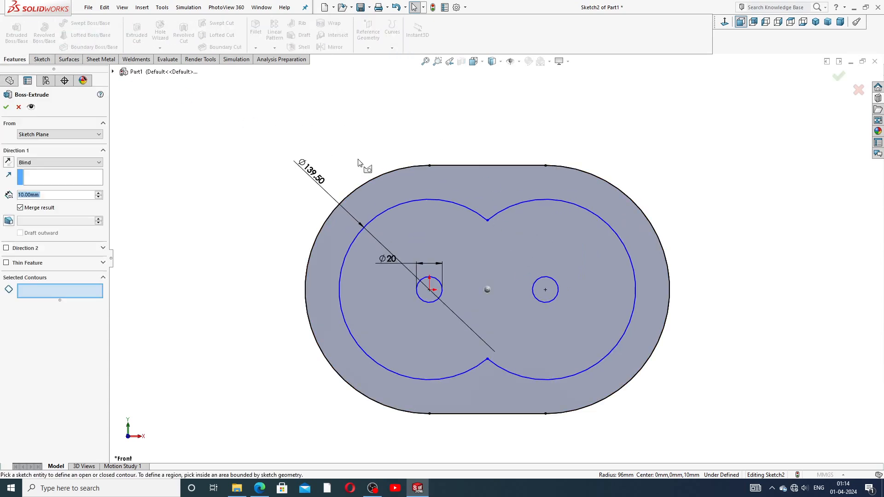
pyautogui.click(458, 188)
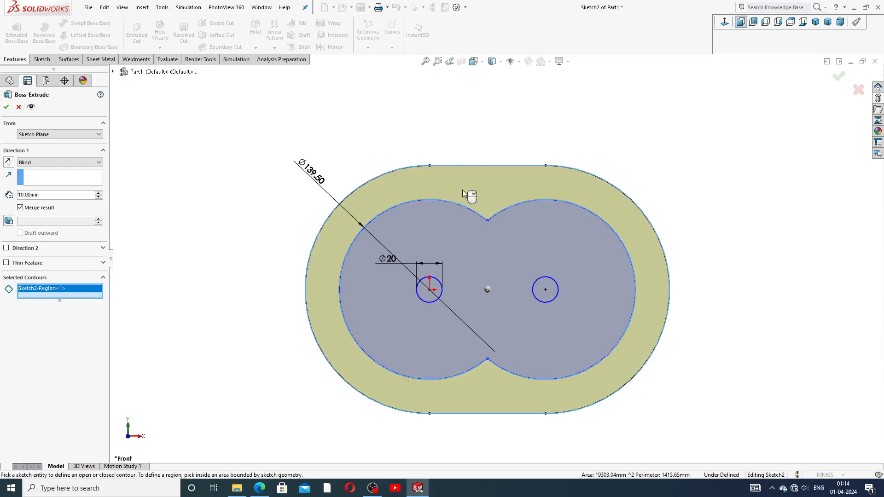
pyautogui.moveTo(581, 223); pyautogui.dragTo(525, 263, button='middle')
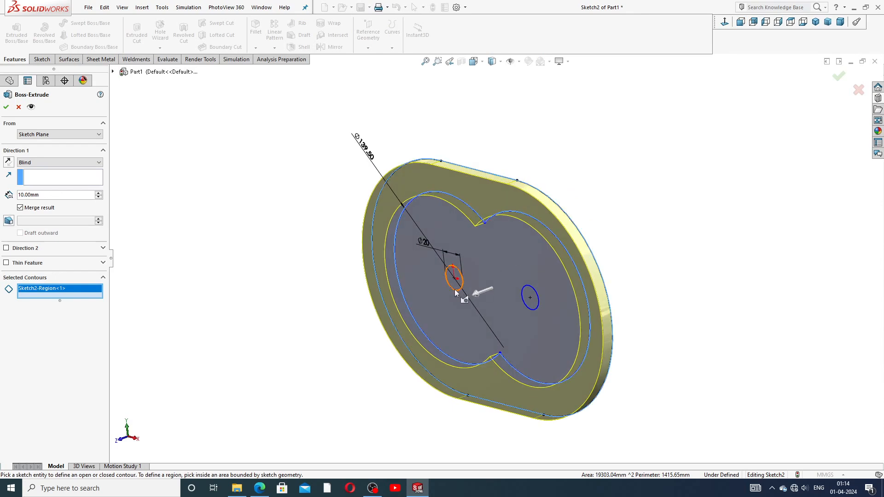
# Extrude the selected housing wall region 150 mm as a blind boss merged with the base plate, checking the depth against the housing drawing.
pyautogui.moveTo(455, 290); pyautogui.dragTo(474, 295, button='middle')
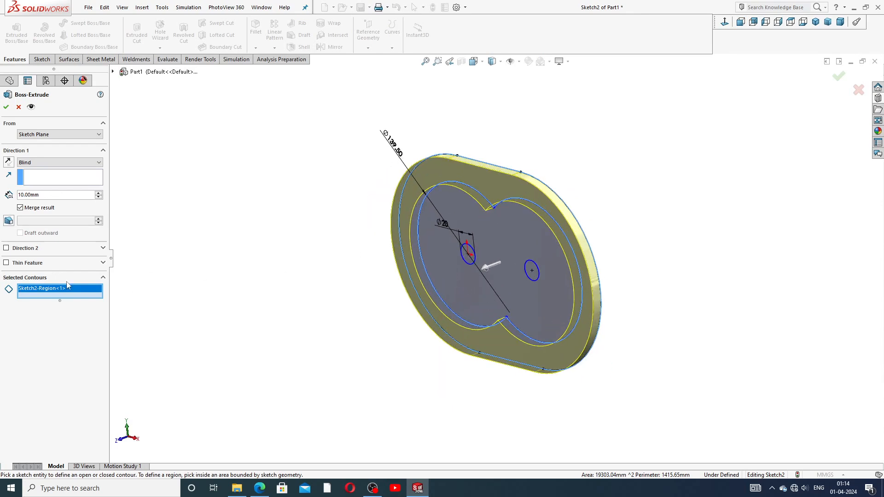
pyautogui.moveTo(40, 197); pyautogui.dragTo(16, 198)
pyautogui.write('150')
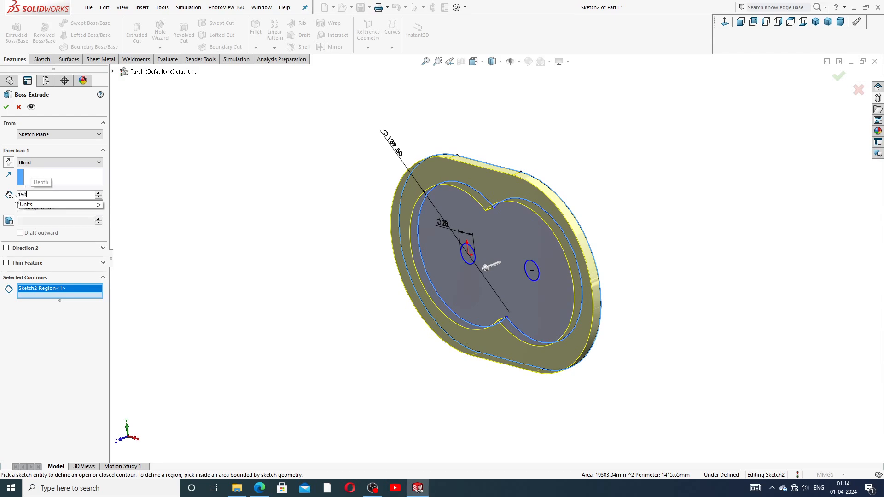
pyautogui.press('Return')
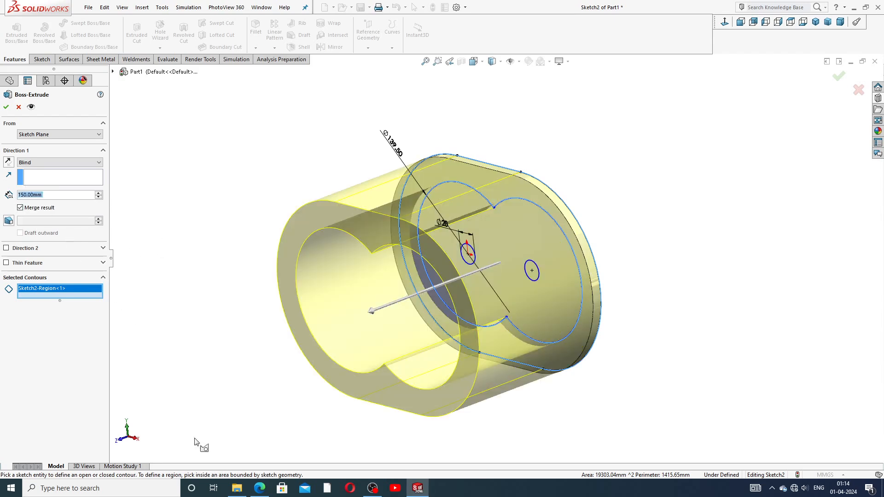
pyautogui.click(260, 488)
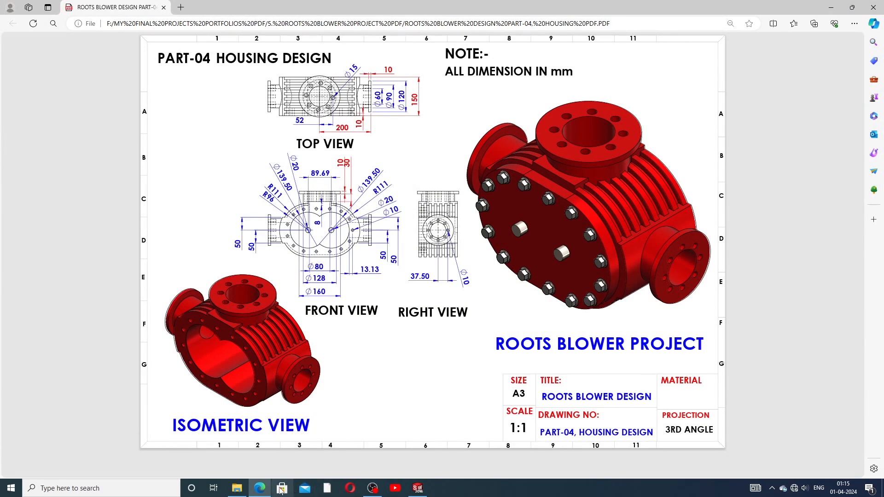
pyautogui.click(260, 489)
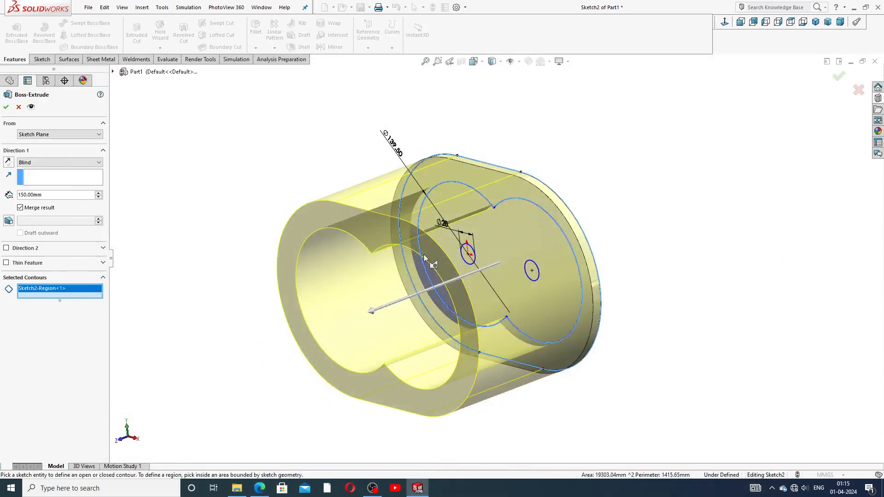
pyautogui.moveTo(446, 255); pyautogui.dragTo(472, 273, button='middle')
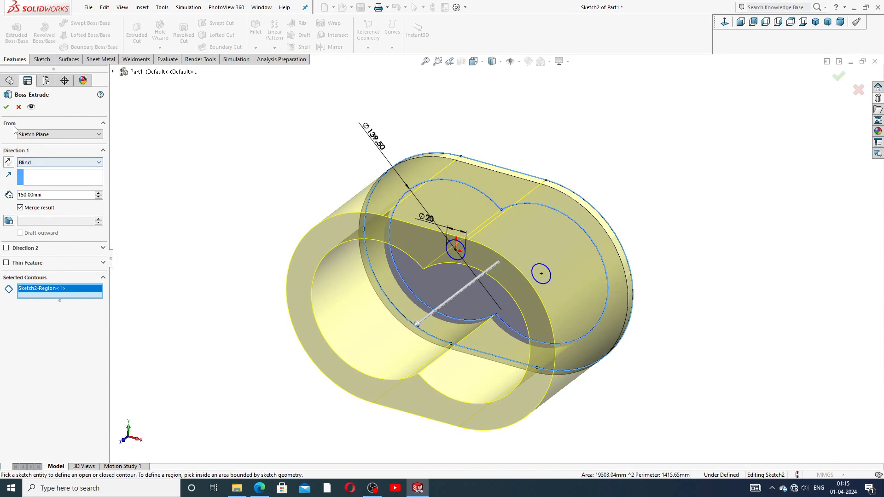
pyautogui.click(7, 108)
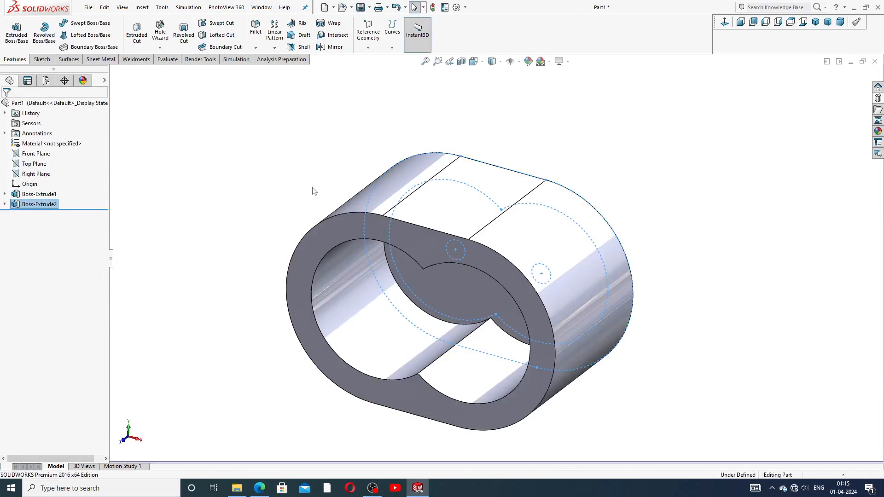
# Cut the two small shaft-hole circles of the wall's sketch Through All in the reversed direction.
pyautogui.moveTo(500, 264); pyautogui.dragTo(494, 211, button='middle')
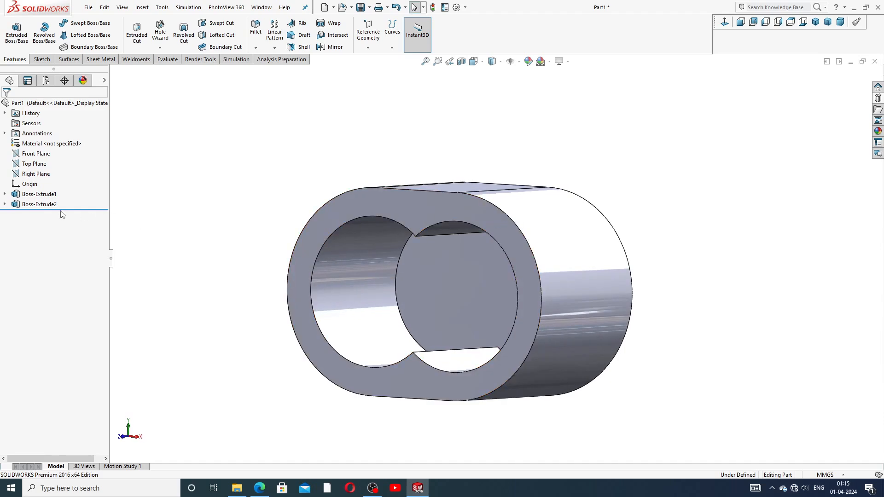
pyautogui.click(5, 204)
pyautogui.click(46, 214)
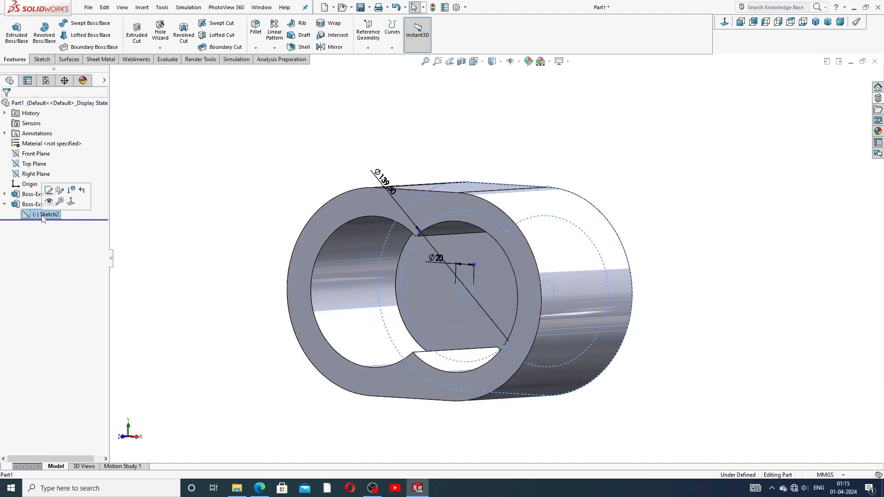
pyautogui.click(137, 32)
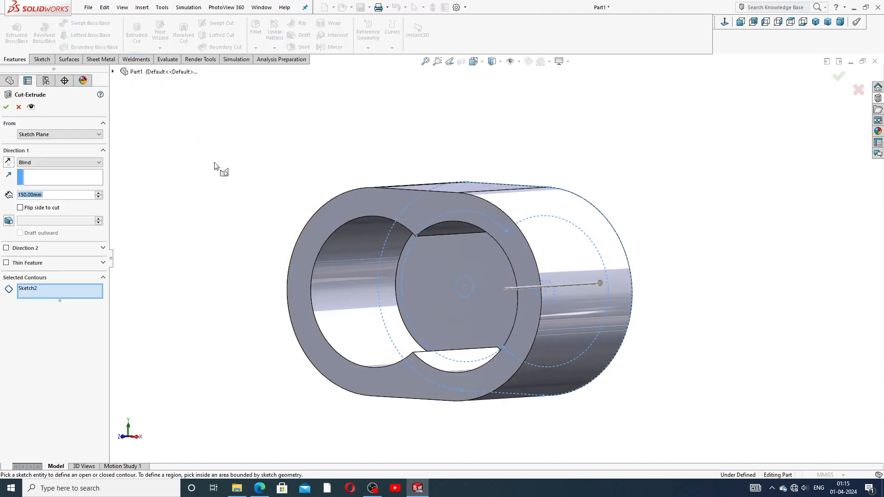
pyautogui.click(9, 162)
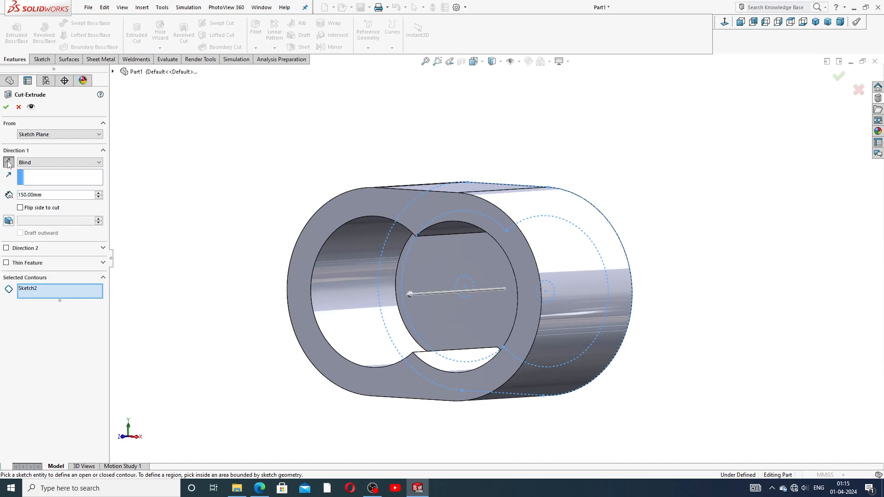
pyautogui.click(46, 162)
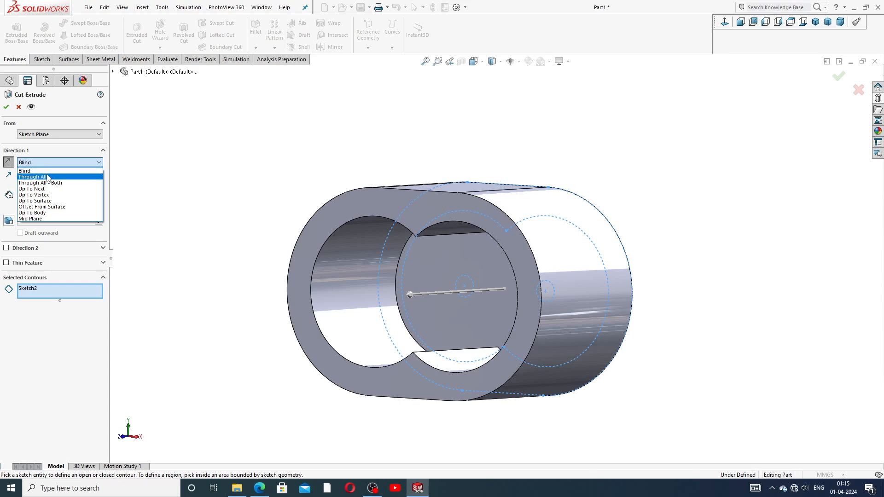
pyautogui.click(49, 175)
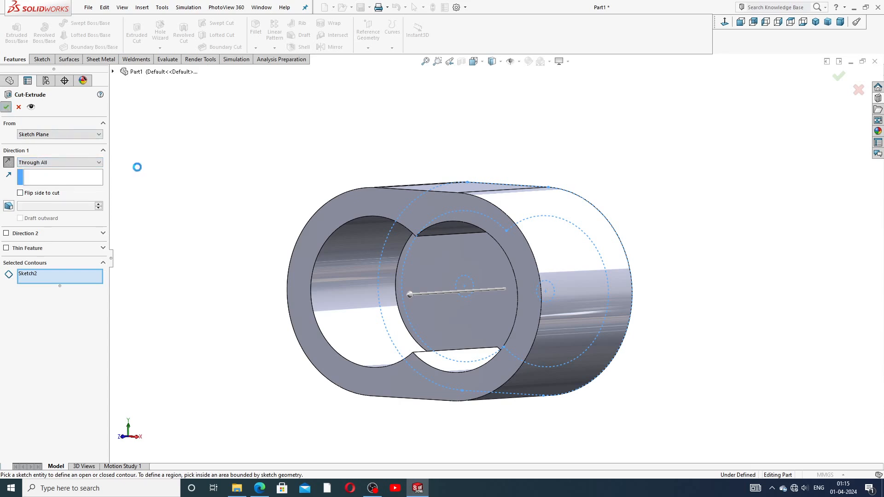
pyautogui.click(512, 193)
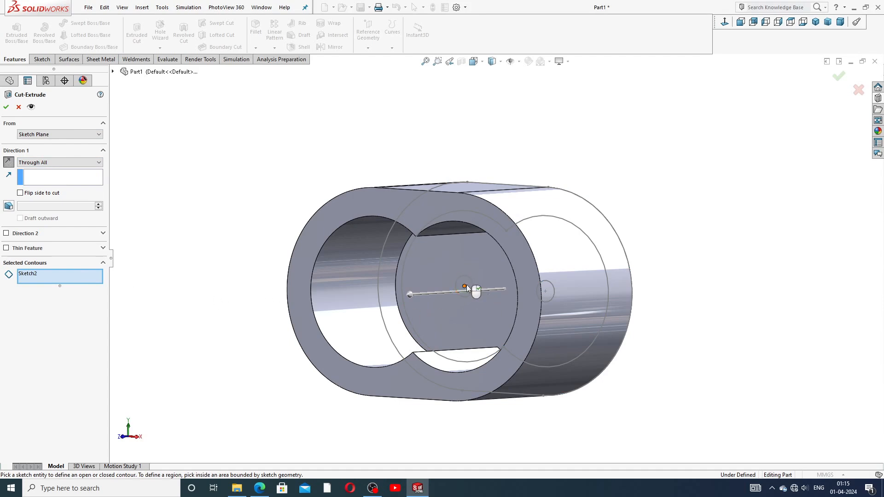
pyautogui.moveTo(473, 286); pyautogui.dragTo(486, 298, button='middle')
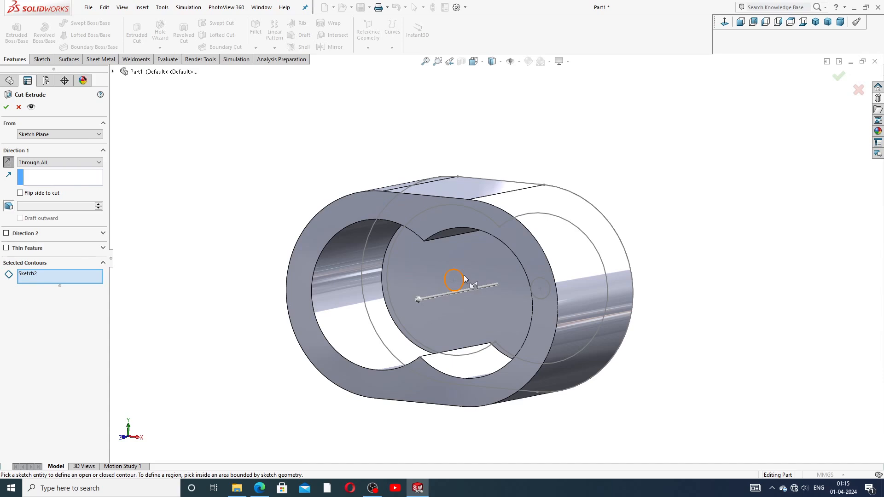
pyautogui.click(463, 275)
pyautogui.click(540, 281)
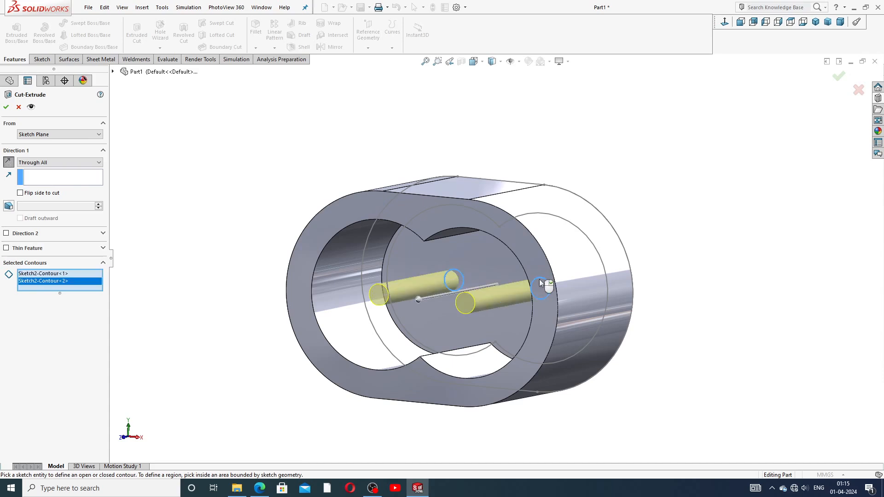
pyautogui.click(6, 107)
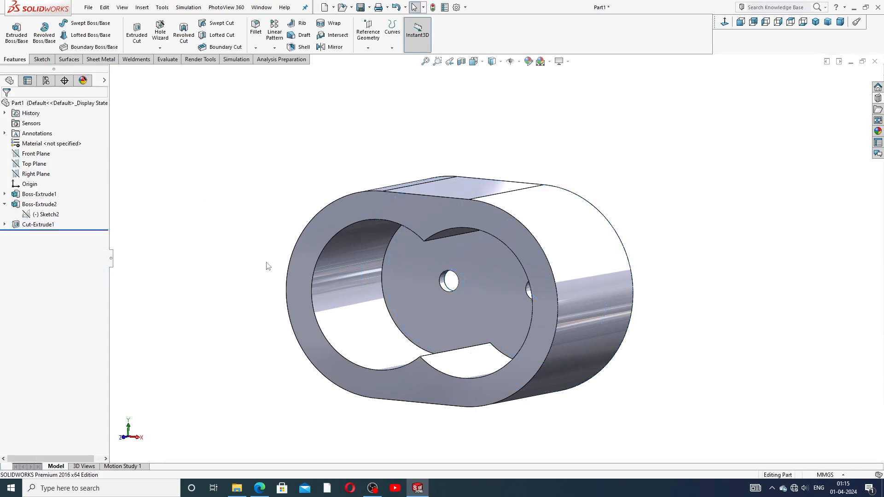
# Start a sketch on the rim face at the housing's open end and consult the housing drawing.
pyautogui.moveTo(281, 270); pyautogui.dragTo(482, 222, button='middle')
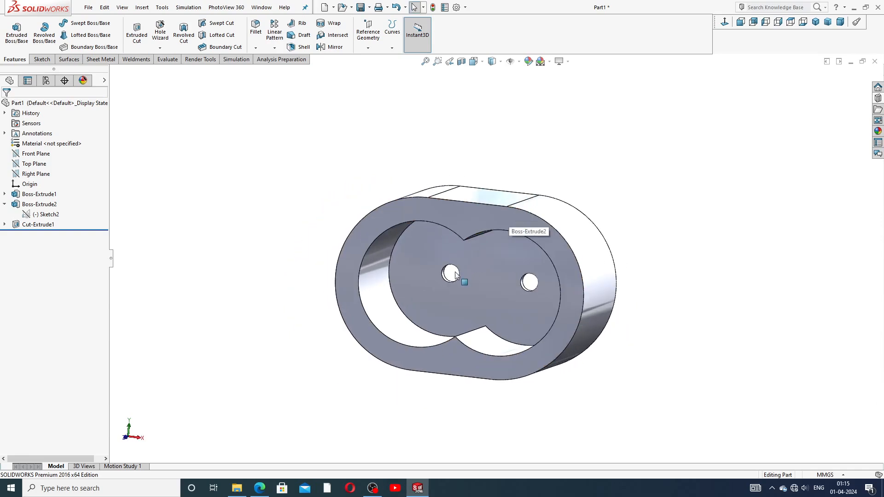
pyautogui.click(483, 216)
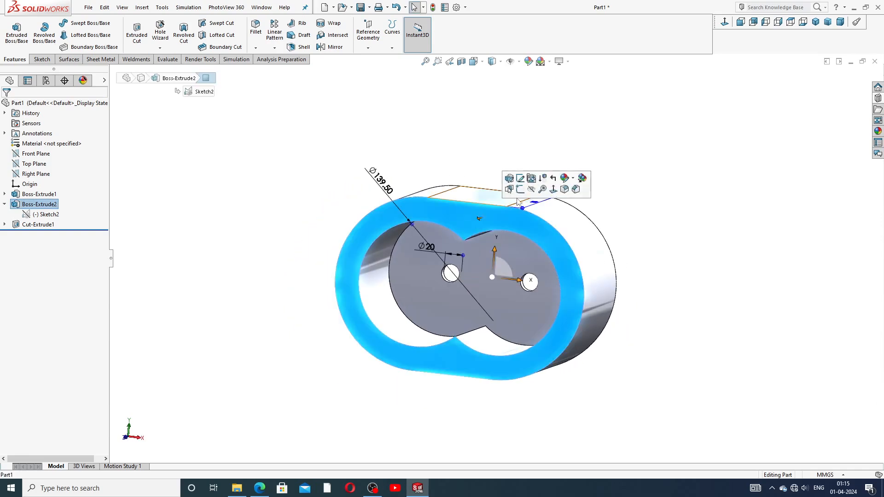
pyautogui.click(480, 218)
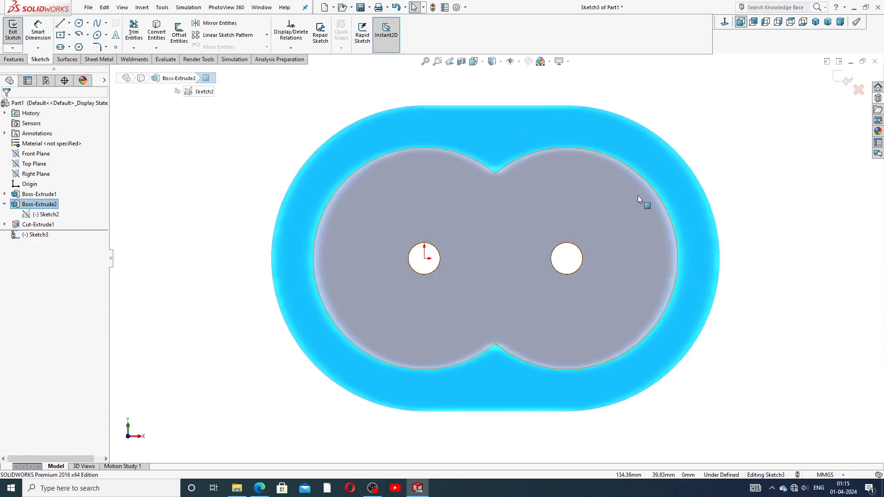
pyautogui.click(253, 491)
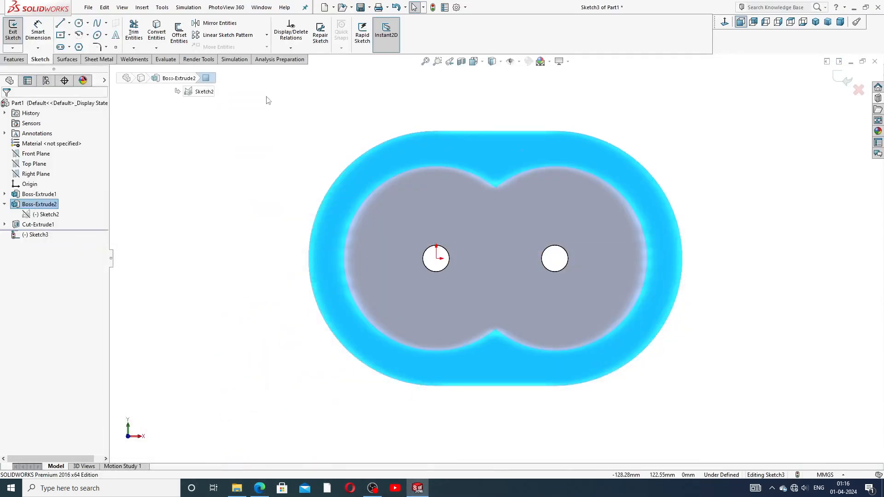
# Sketch a straight slot about 225 mm wide around the housing, with its end centres on the two shaft holes.
pyautogui.click(69, 47)
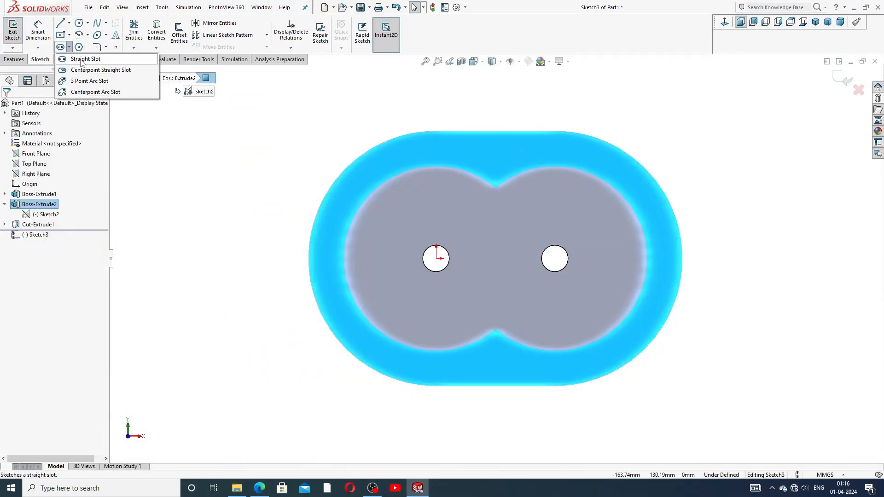
pyautogui.click(81, 59)
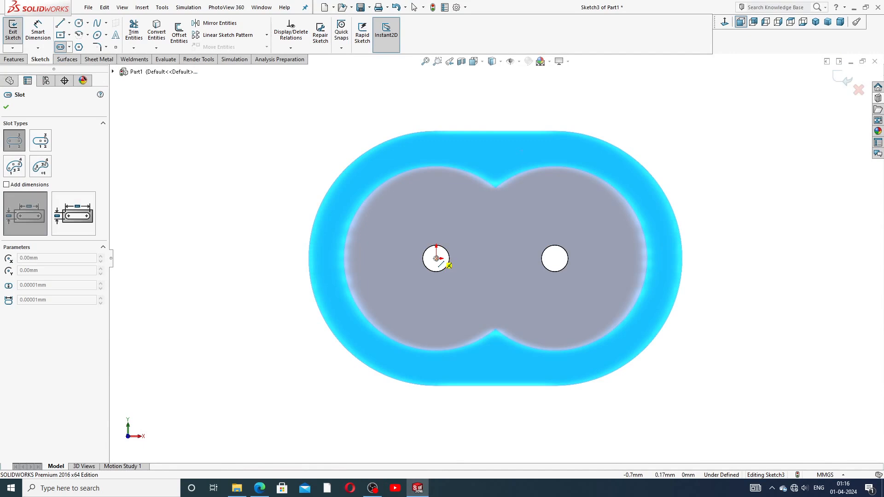
pyautogui.click(436, 258)
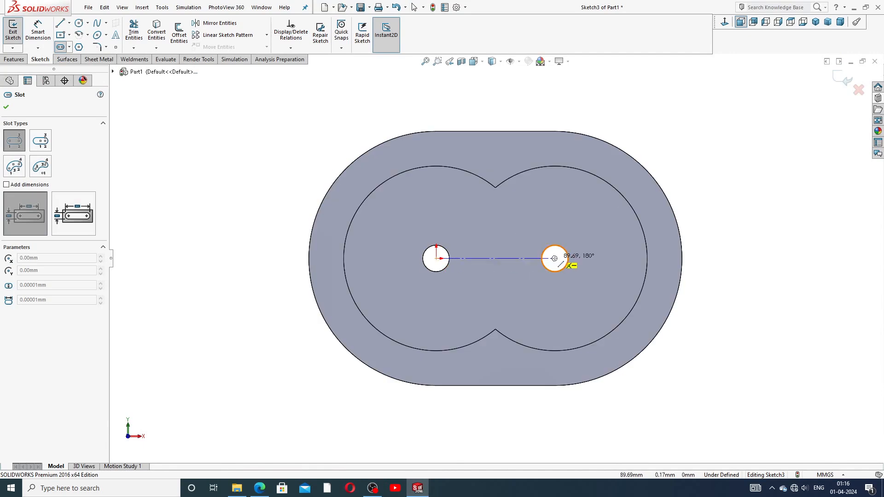
pyautogui.click(555, 258)
pyautogui.click(552, 110)
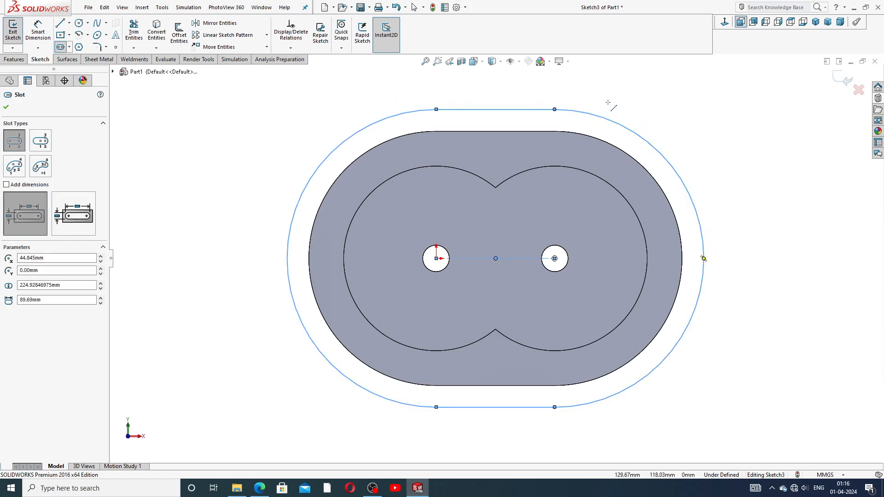
pyautogui.rightClick(607, 102)
pyautogui.click(630, 111)
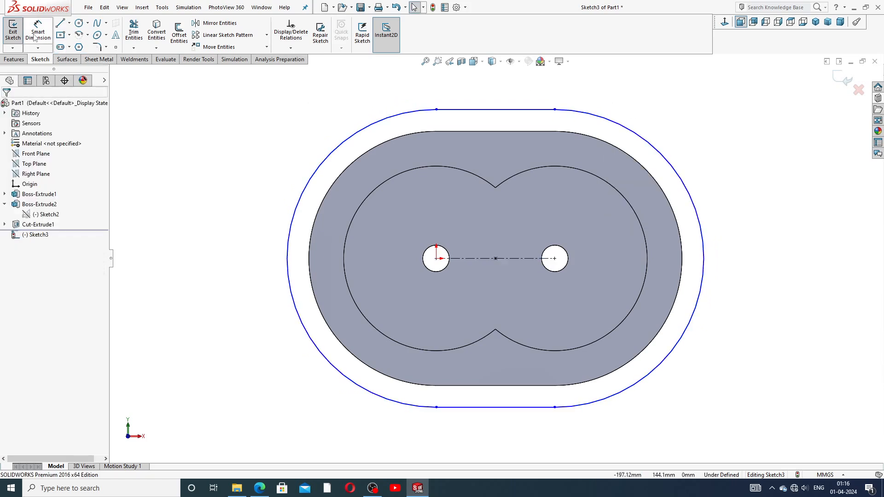
# Dimension the slot's end arc to a radius of 111 mm.
pyautogui.click(35, 37)
pyautogui.click(414, 113)
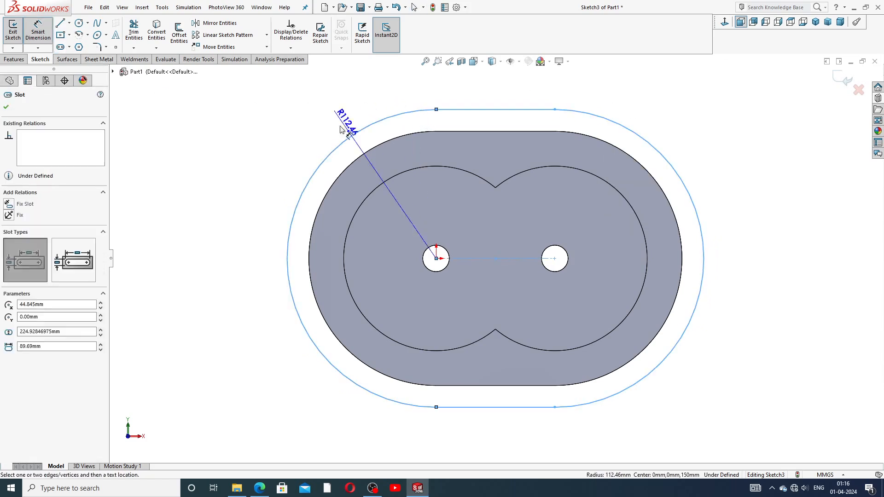
pyautogui.click(295, 132)
pyautogui.write('111')
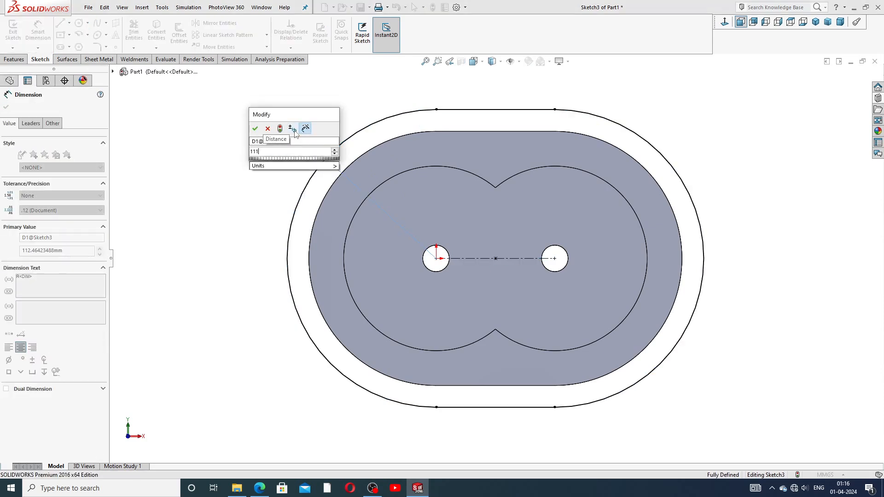
pyautogui.press('Return')
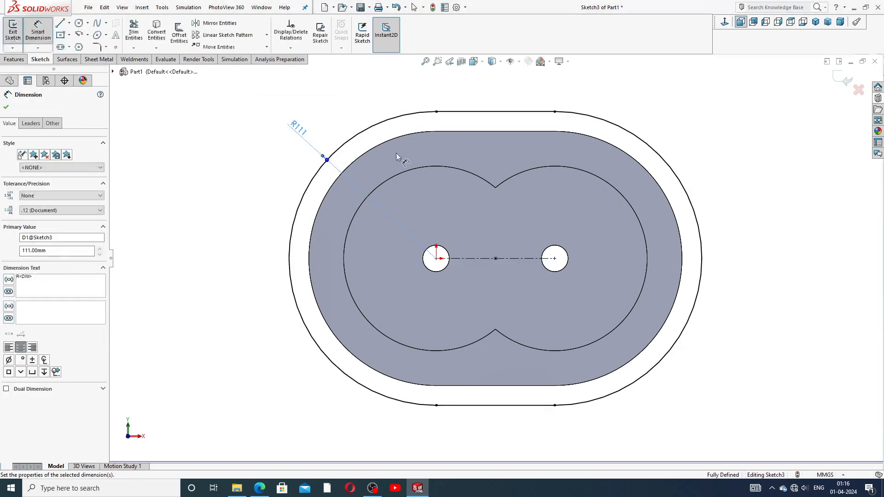
pyautogui.rightClick(661, 114)
pyautogui.click(681, 134)
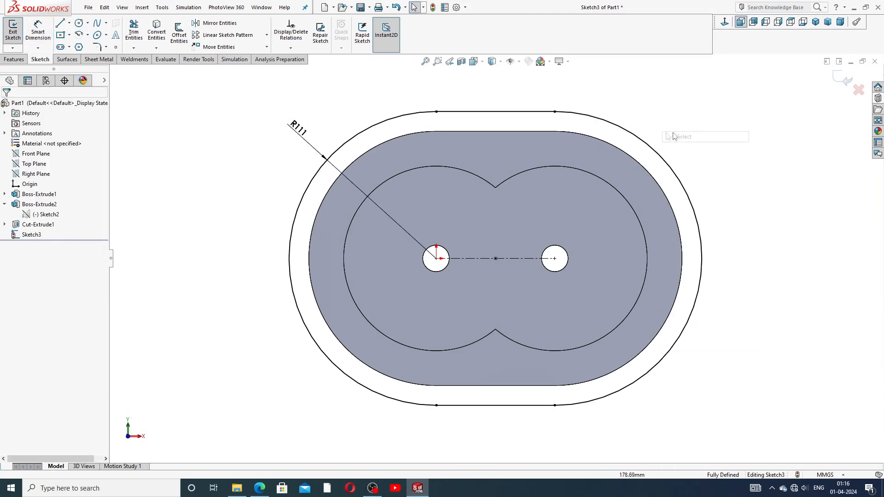
# Convert the complete outer edge loop of the housing rim into sketch entities inside the slot.
pyautogui.click(611, 146)
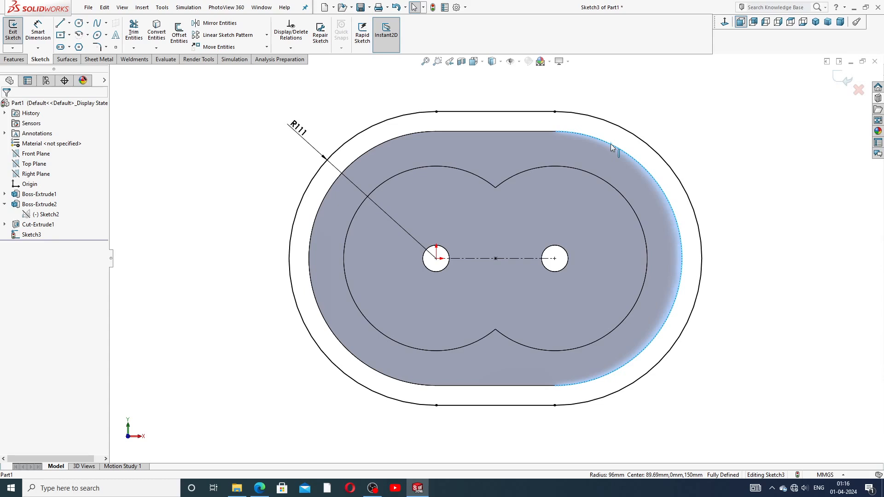
pyautogui.rightClick(611, 147)
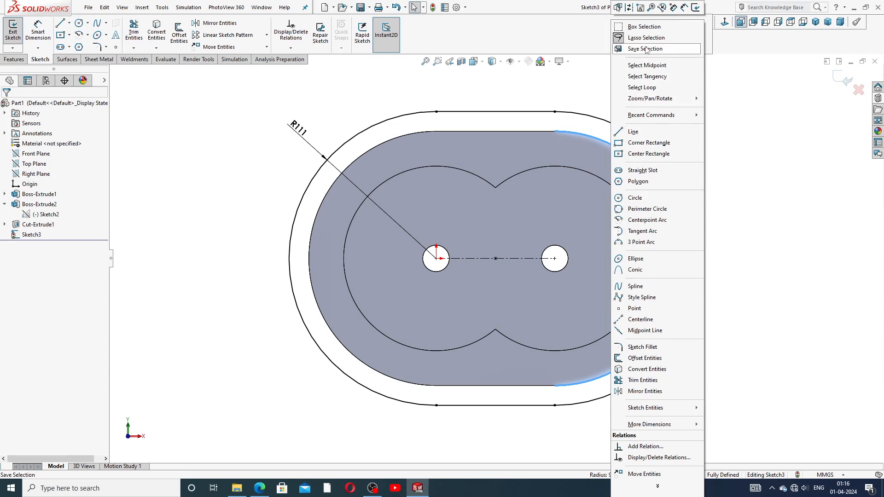
pyautogui.click(648, 87)
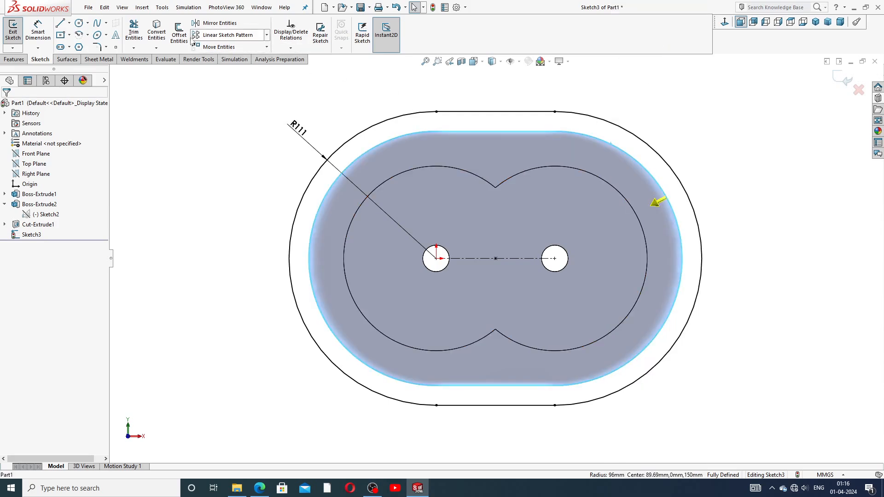
pyautogui.click(157, 33)
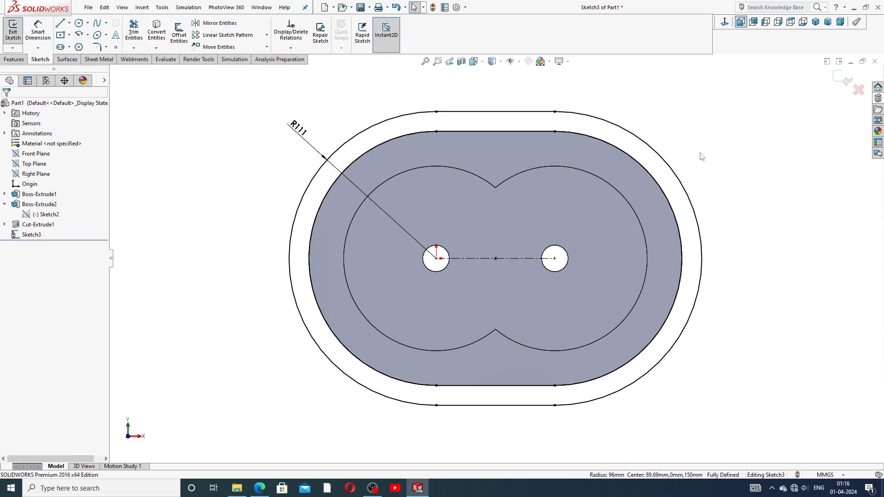
pyautogui.scroll(-2, 702, 157)
pyautogui.scroll(2, 496, 258)
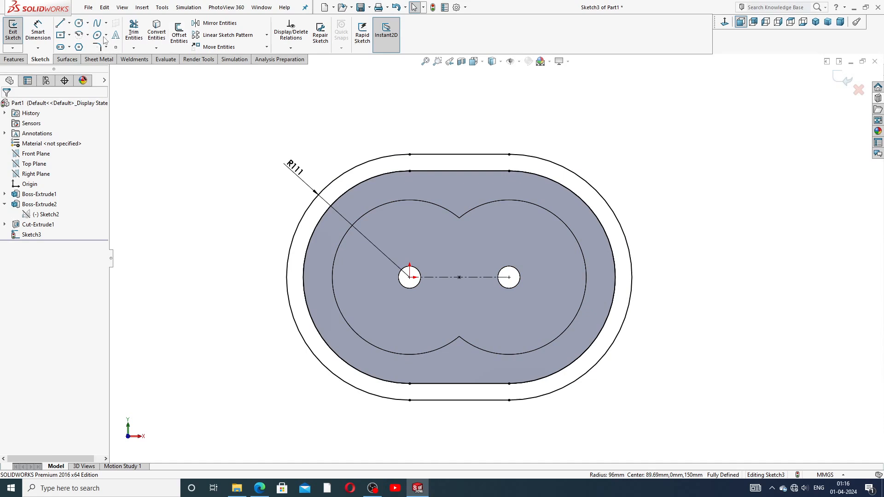
# Draw a vertical centerline from the midpoint of the outer slot's upper line to the midpoint of the rim profile's lower line.
pyautogui.click(69, 23)
pyautogui.click(83, 41)
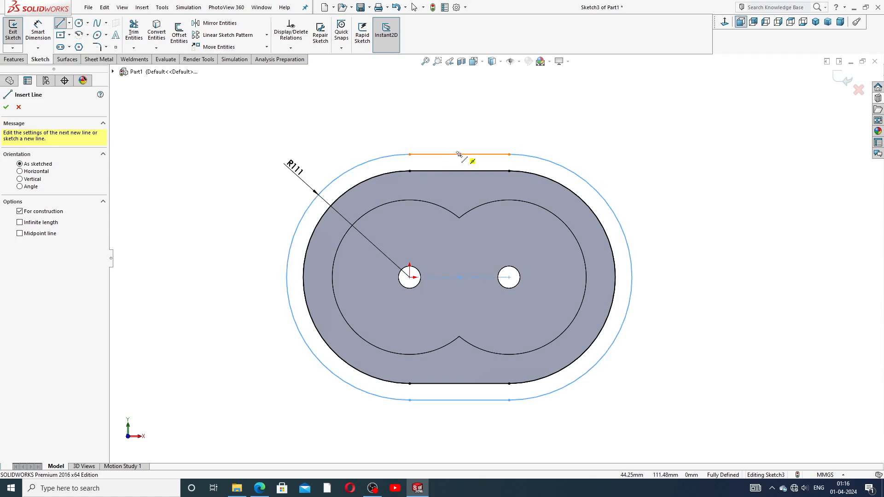
pyautogui.click(459, 154)
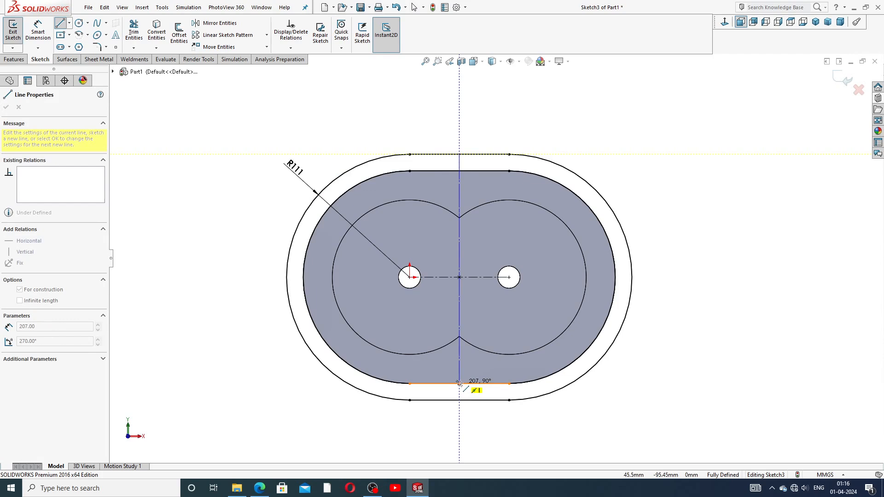
pyautogui.doubleClick(459, 383)
pyautogui.click(459, 269)
pyautogui.rightClick(503, 328)
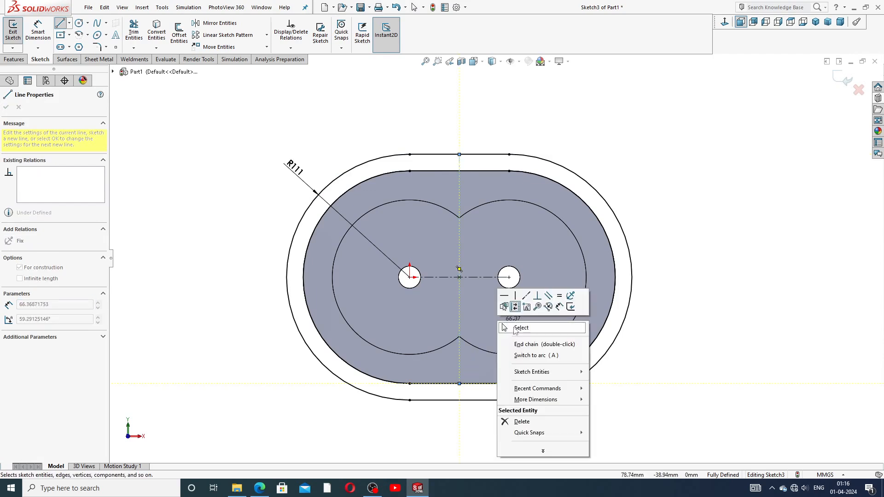
pyautogui.click(516, 328)
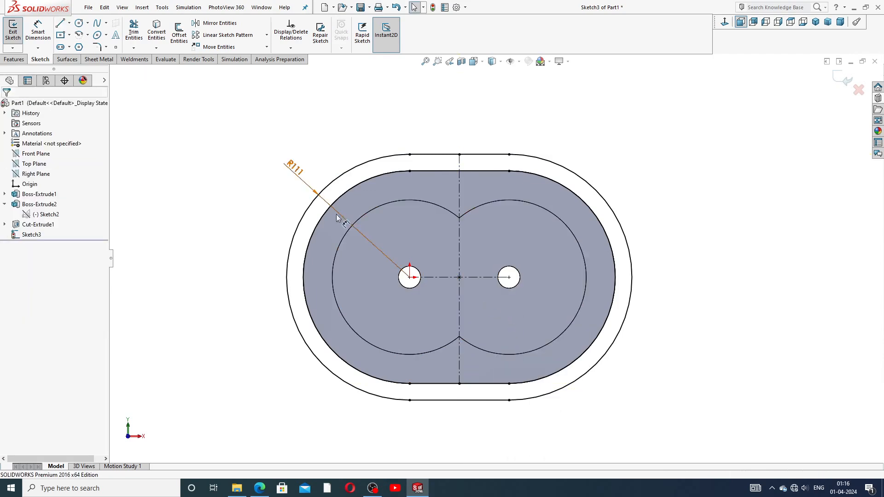
# Draw a horizontal centerline from the right-hand shaft hole's centre to the midpoint of the rim profile's right arc.
pyautogui.click(69, 24)
pyautogui.click(81, 37)
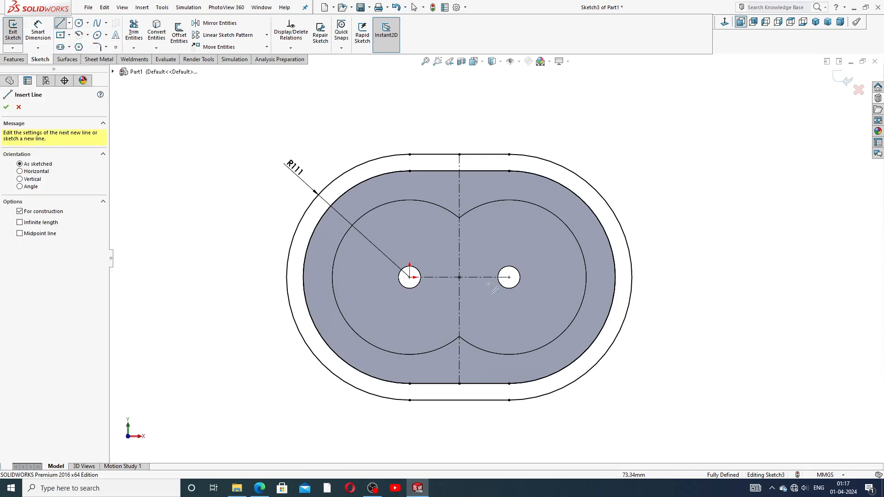
pyautogui.click(509, 277)
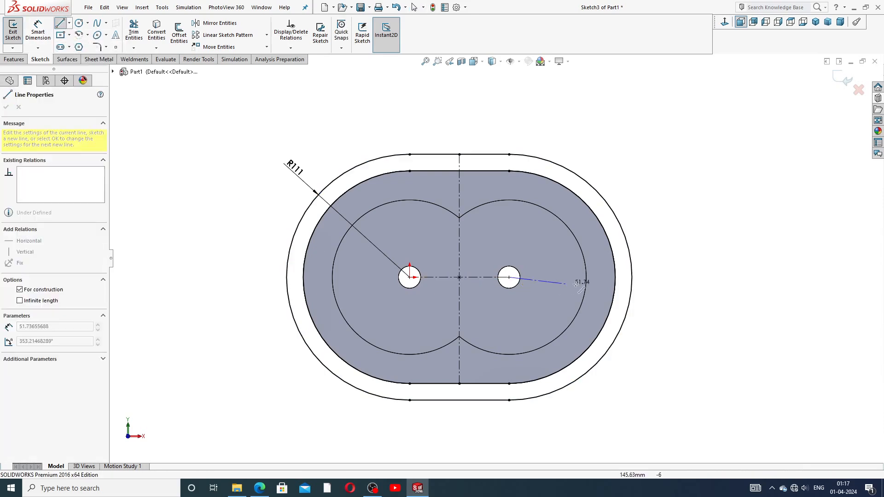
pyautogui.click(616, 277)
pyautogui.rightClick(641, 242)
pyautogui.click(662, 251)
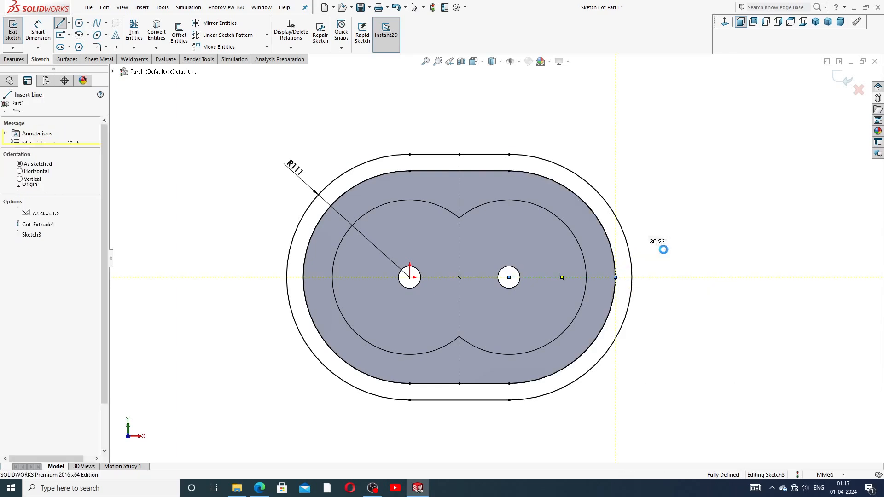
# Extend the horizontal centerline's outer end to the outer slot's right arc.
pyautogui.click(616, 278)
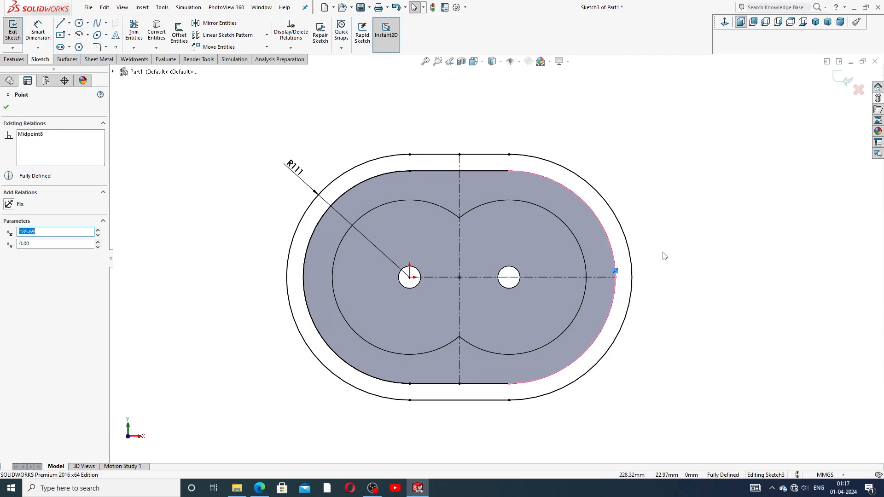
pyautogui.click(616, 278)
pyautogui.moveTo(616, 279); pyautogui.dragTo(633, 280)
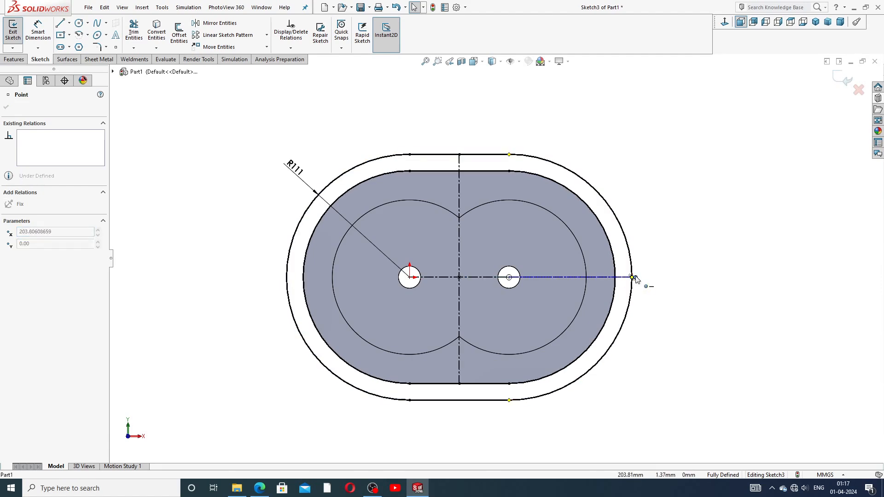
pyautogui.click(648, 194)
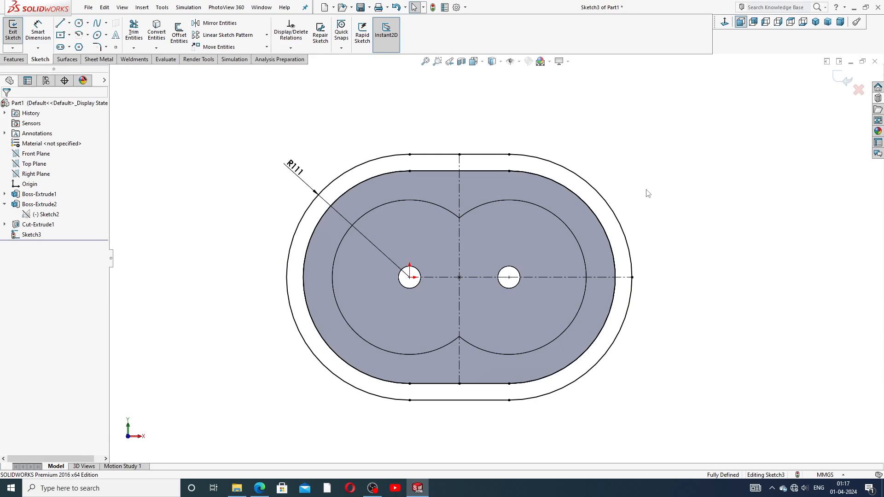
# Sketch a horizontal line about 43 mm long crossing both right-hand arcs above the horizontal centerline.
pyautogui.click(60, 23)
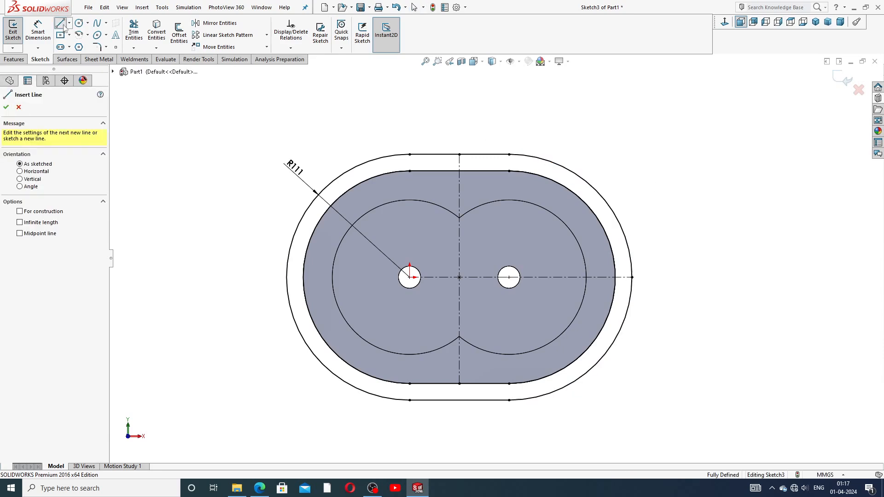
pyautogui.click(593, 232)
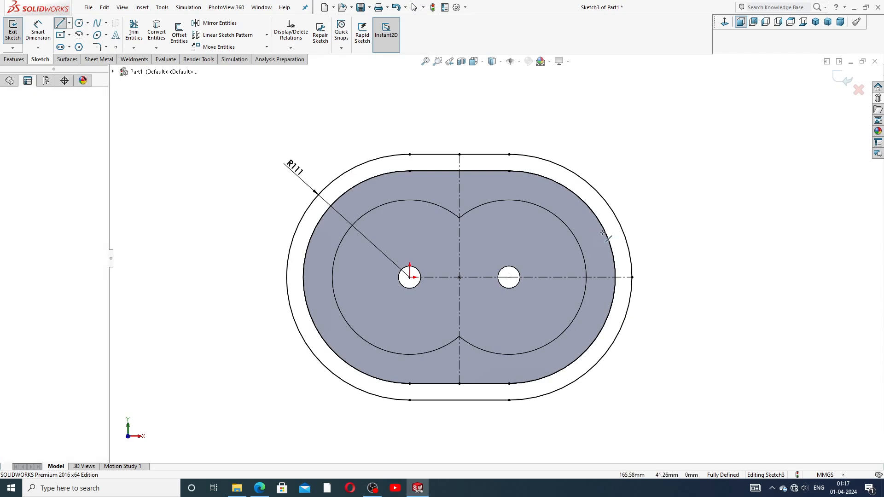
pyautogui.rightClick(641, 230)
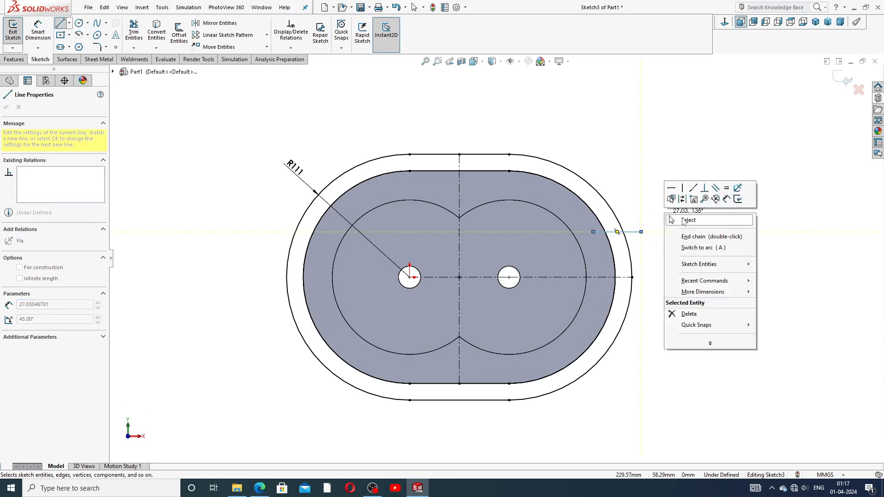
pyautogui.click(684, 222)
pyautogui.click(633, 233)
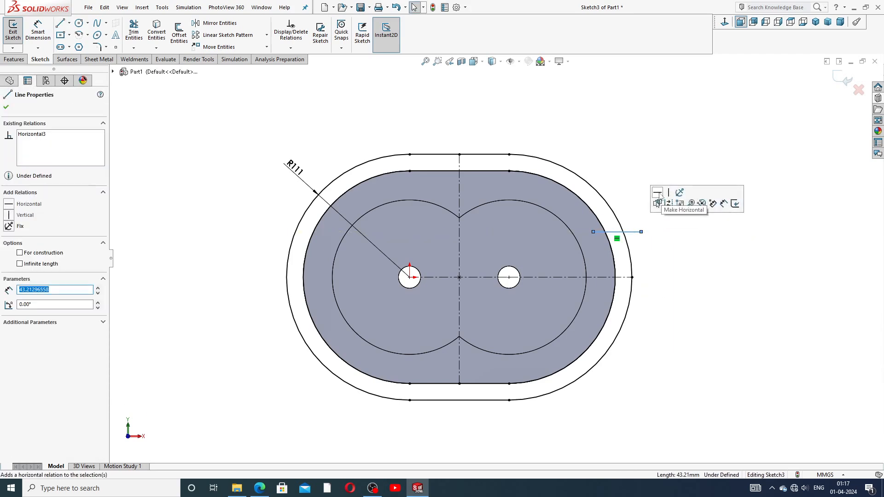
pyautogui.click(684, 258)
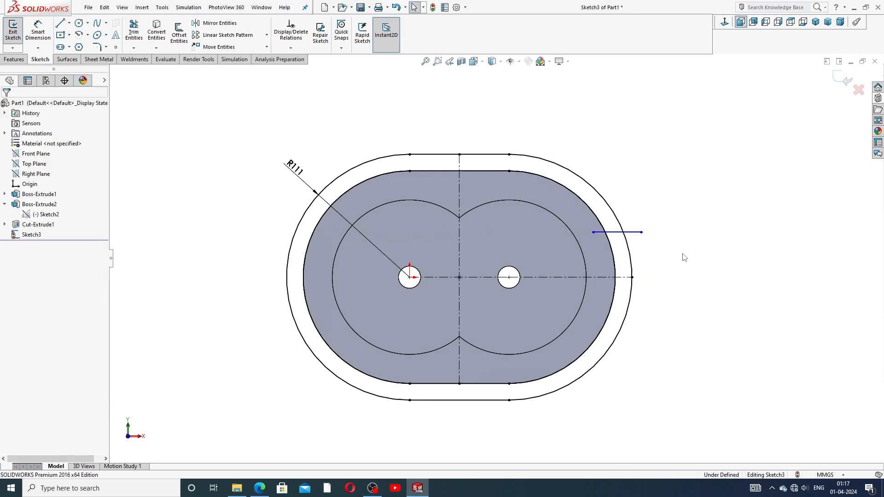
# Mirror the short horizontal line about the horizontal centerline, keeping the original.
pyautogui.click(636, 233)
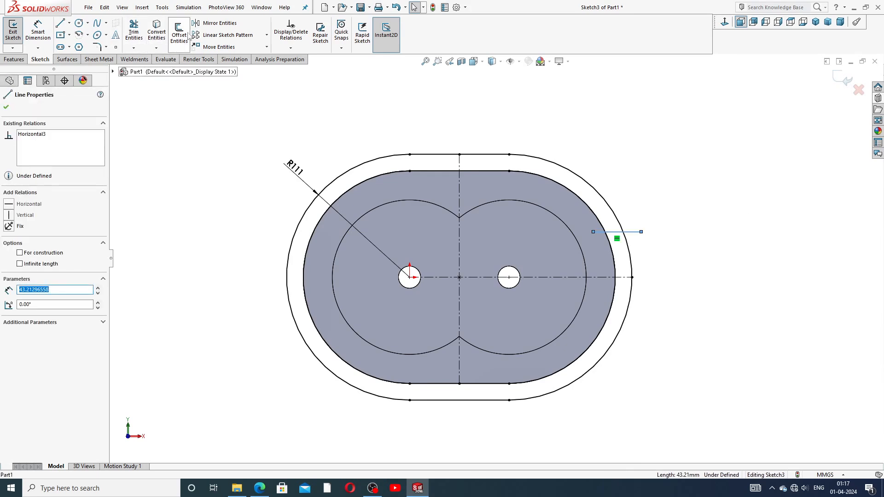
pyautogui.click(215, 23)
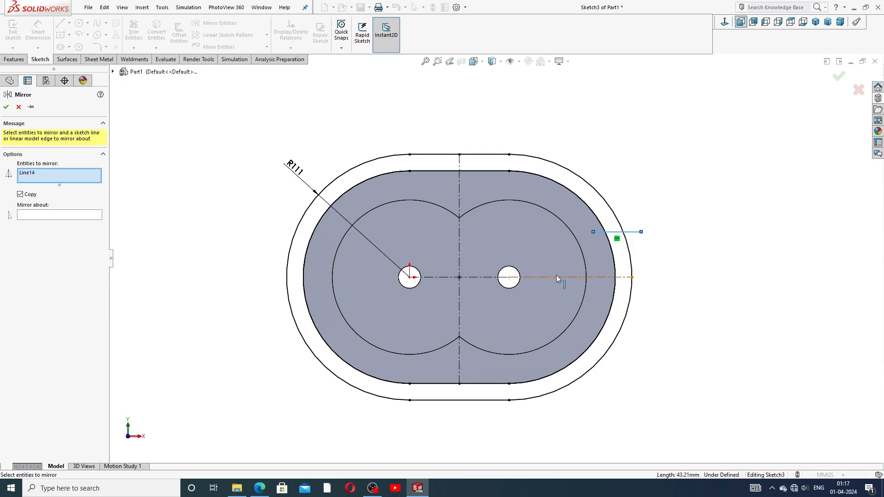
pyautogui.click(59, 215)
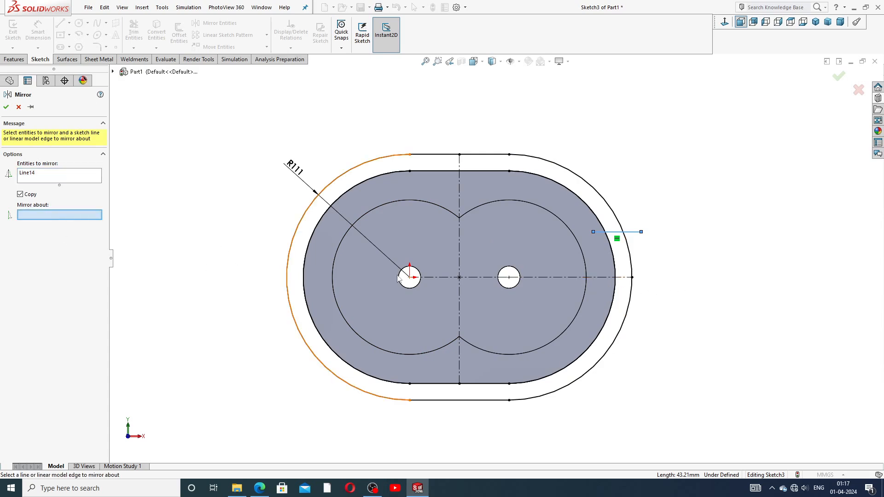
pyautogui.click(576, 277)
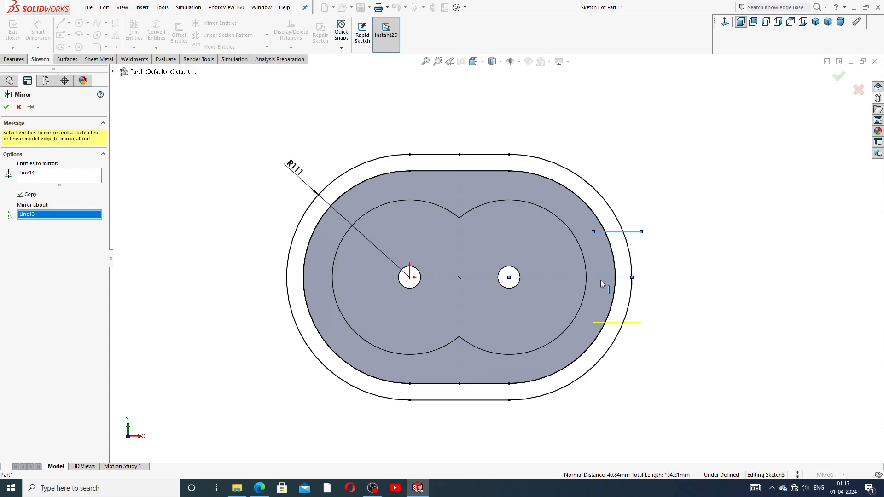
pyautogui.click(6, 107)
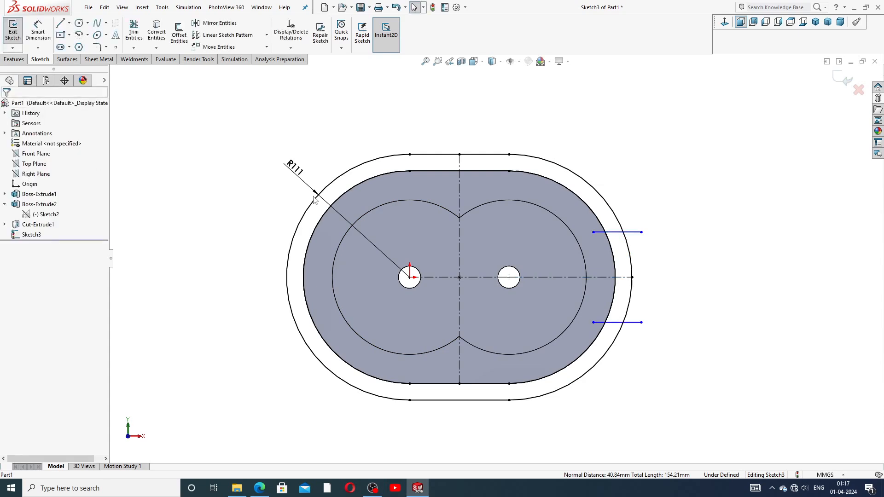
# Mirror both right-hand horizontal lines about the vertical centerline, keeping the originals.
pyautogui.click(634, 232)
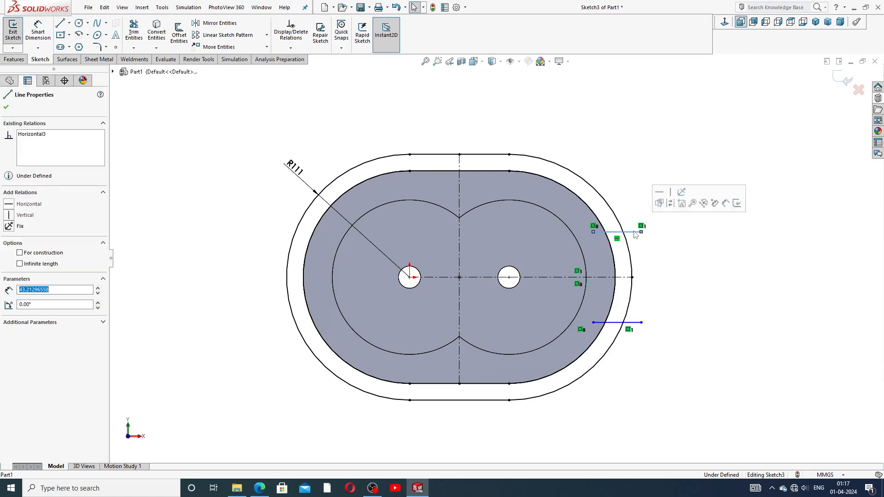
pyautogui.keyDown('ctrl'); pyautogui.click(635, 323); pyautogui.keyUp('ctrl')
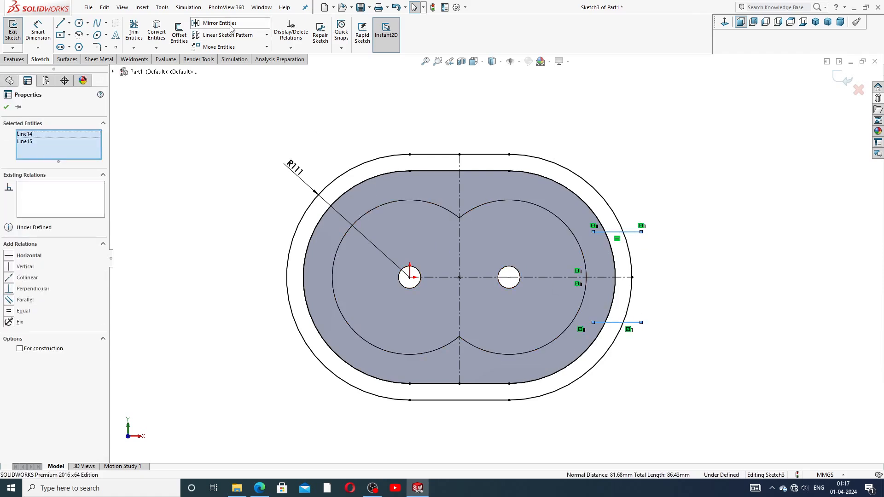
pyautogui.click(220, 23)
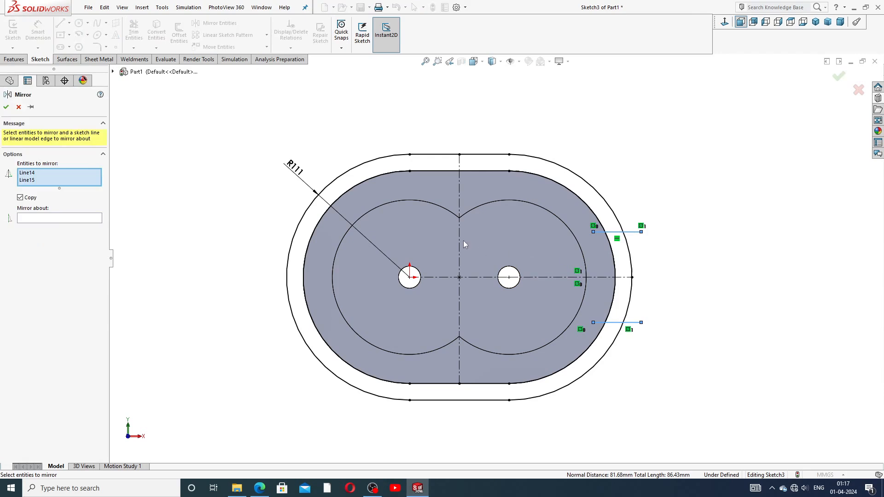
pyautogui.click(100, 219)
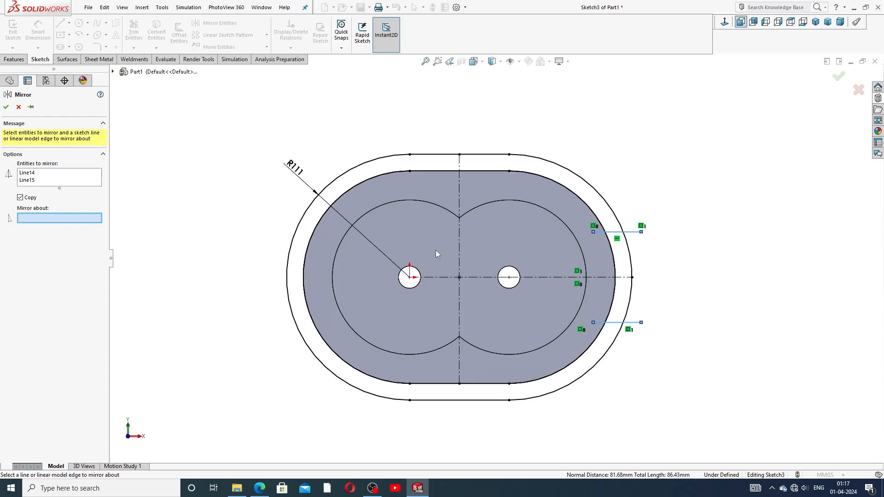
pyautogui.click(462, 233)
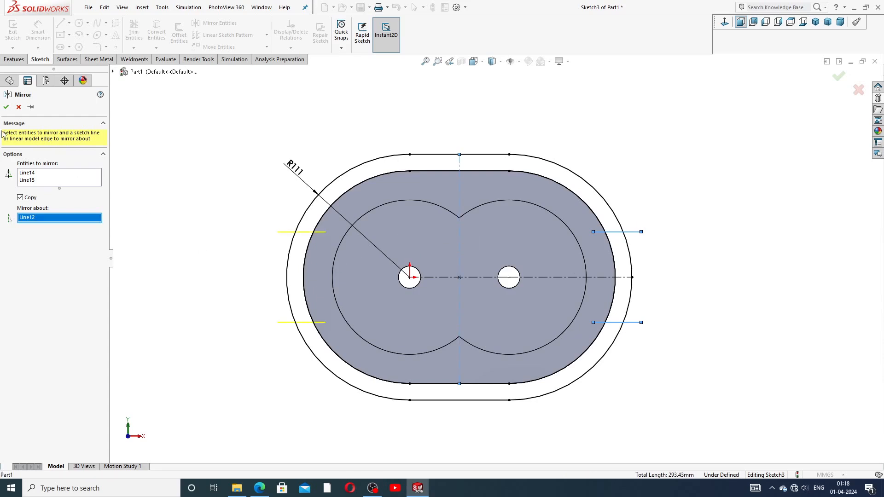
pyautogui.click(6, 107)
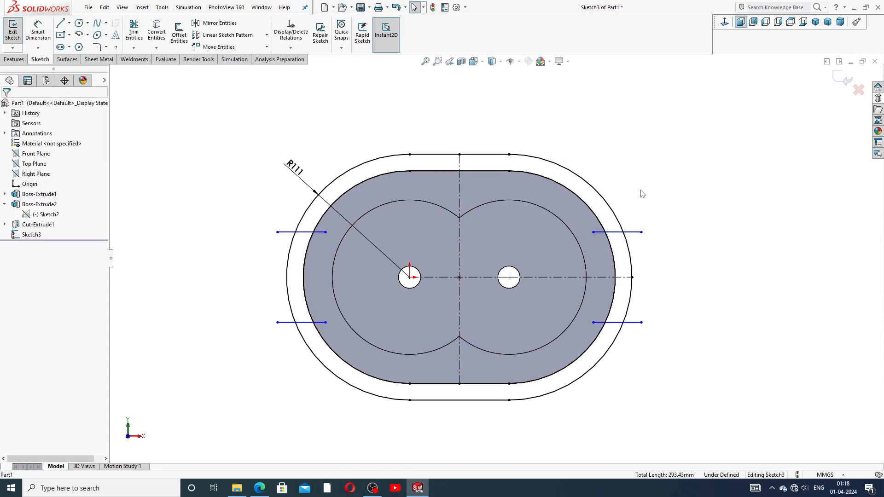
# Trim the overhanging ends of all four short horizontal lines so they only span between the rim profile and the outer slot.
pyautogui.click(134, 31)
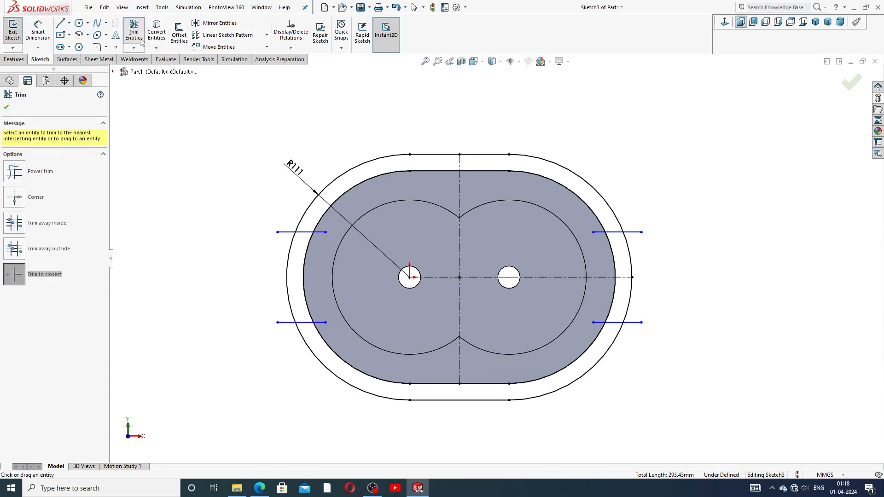
pyautogui.scroll(-1, 576, 289)
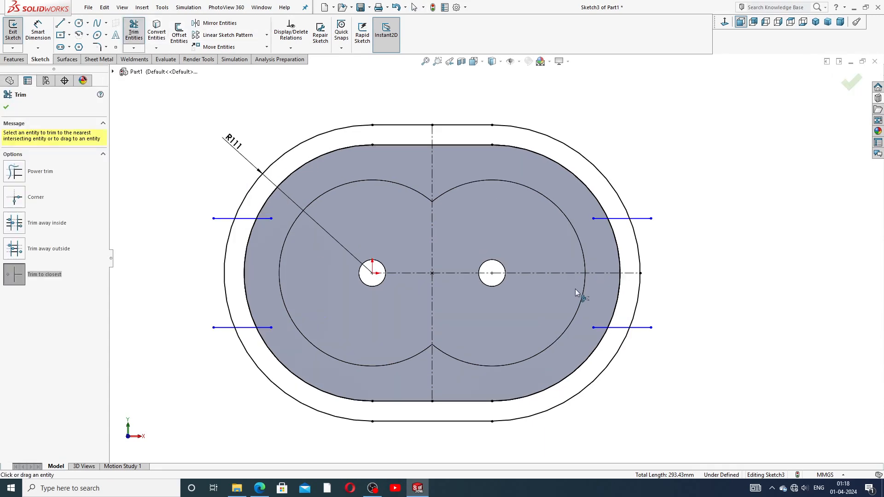
pyautogui.click(600, 219)
pyautogui.click(599, 328)
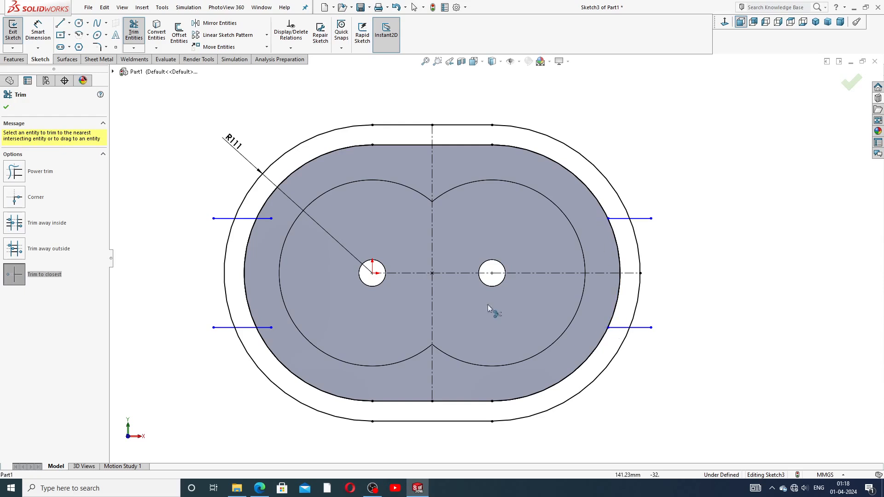
pyautogui.click(266, 219)
pyautogui.click(266, 329)
pyautogui.click(218, 328)
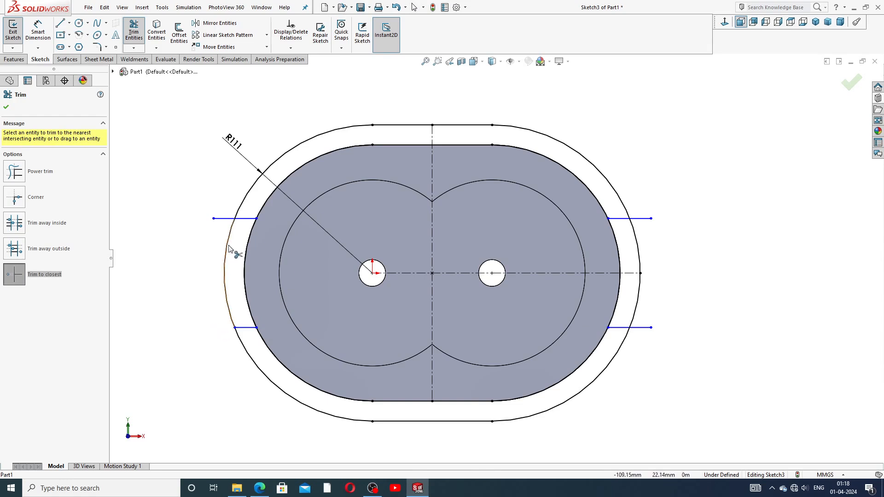
pyautogui.click(221, 219)
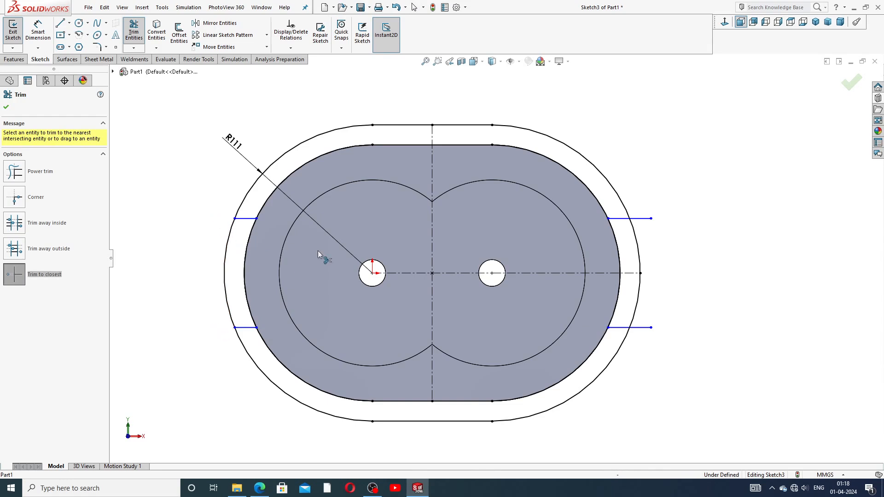
pyautogui.click(645, 218)
pyautogui.click(644, 328)
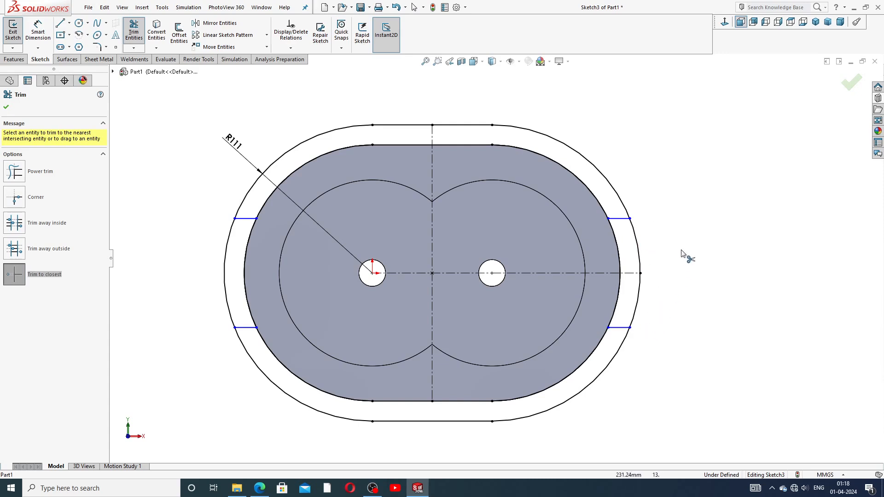
pyautogui.rightClick(689, 207)
pyautogui.click(714, 135)
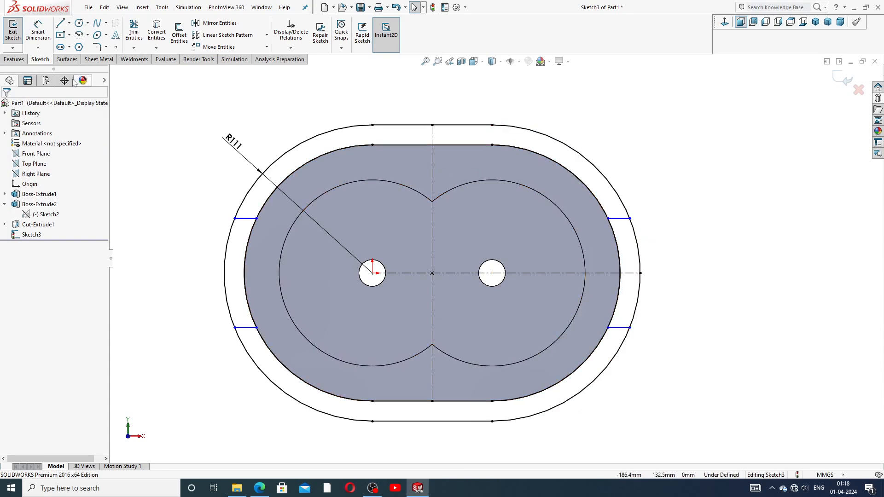
# Dimension the upper right short horizontal line 50 mm above the horizontal centerline.
pyautogui.click(38, 31)
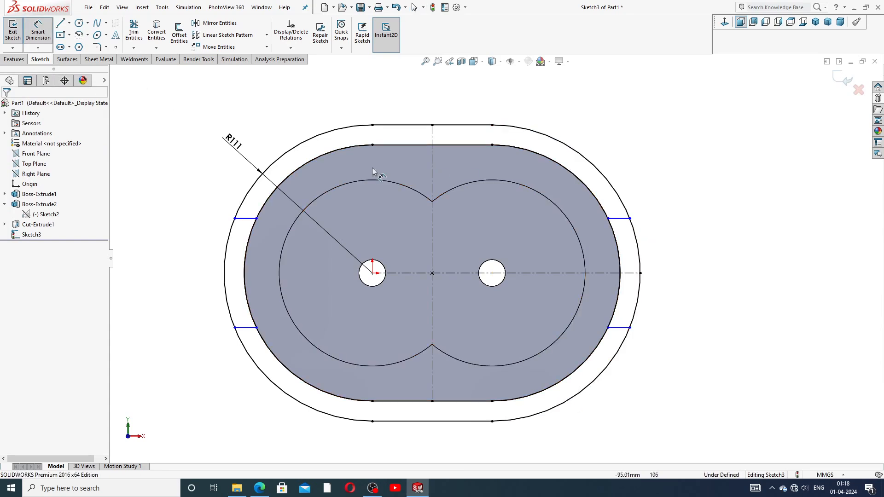
pyautogui.click(625, 219)
pyautogui.click(628, 273)
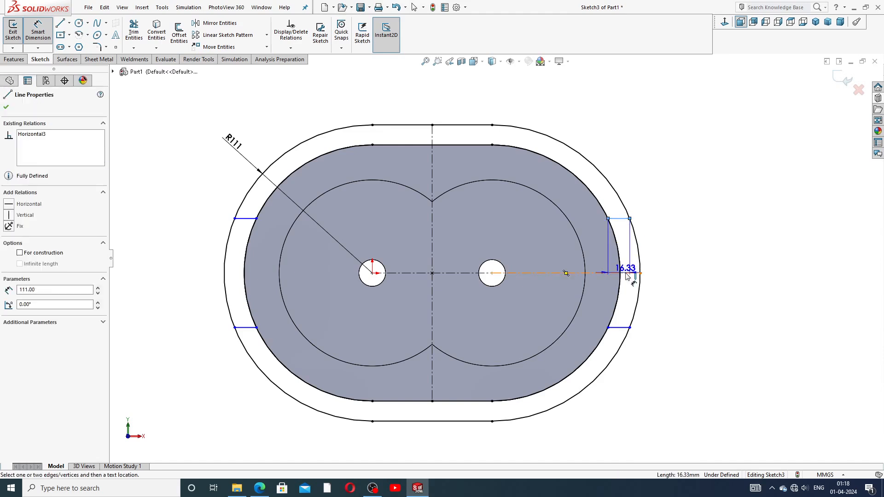
pyautogui.click(657, 251)
pyautogui.write('50')
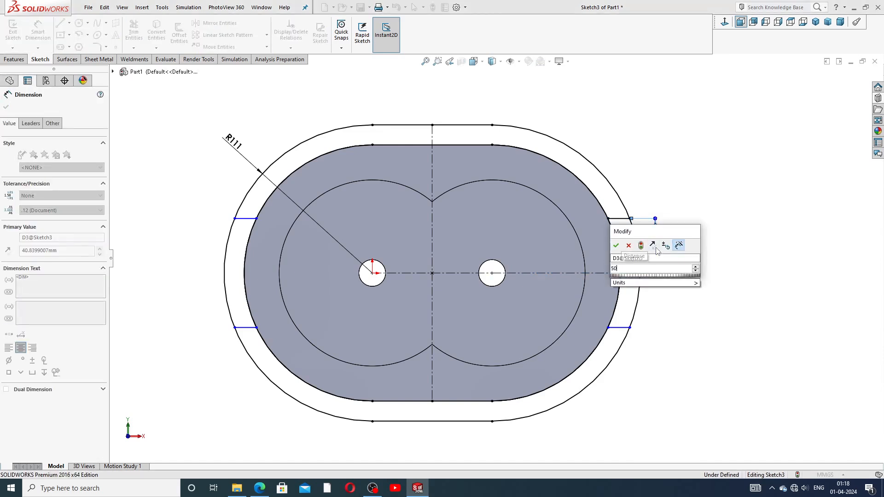
pyautogui.press('Return')
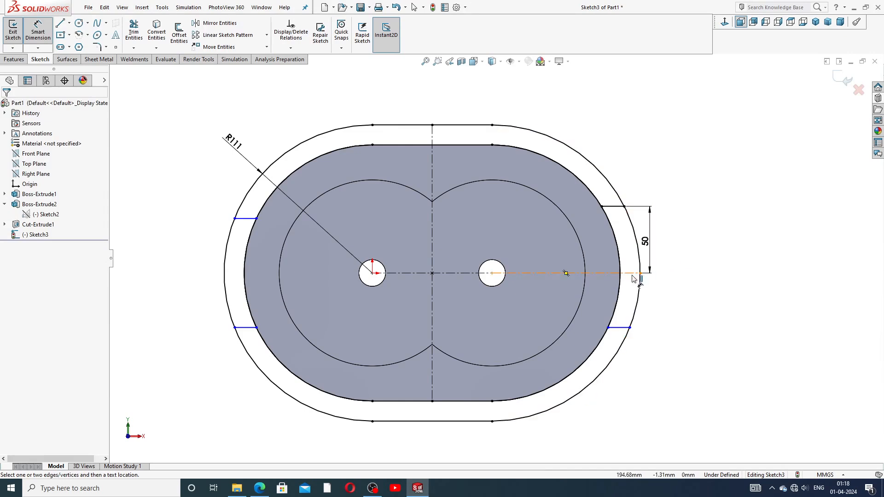
# Dimension the lower right short horizontal line 50 mm below the horizontal centerline.
pyautogui.click(631, 273)
pyautogui.click(621, 327)
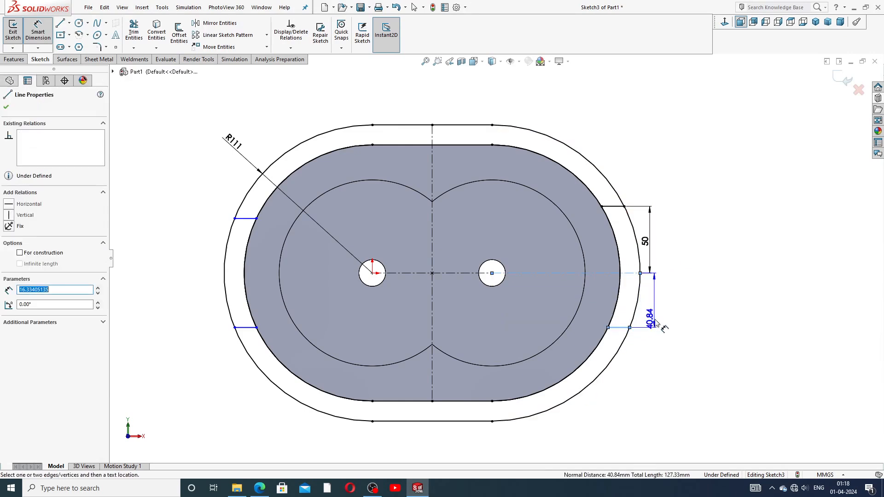
pyautogui.click(659, 312)
pyautogui.write('50')
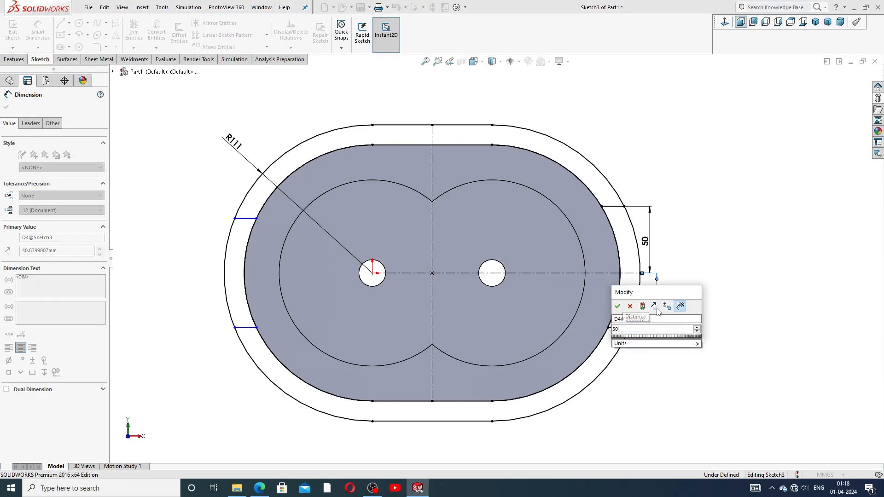
pyautogui.press('Return')
pyautogui.press('Escape')
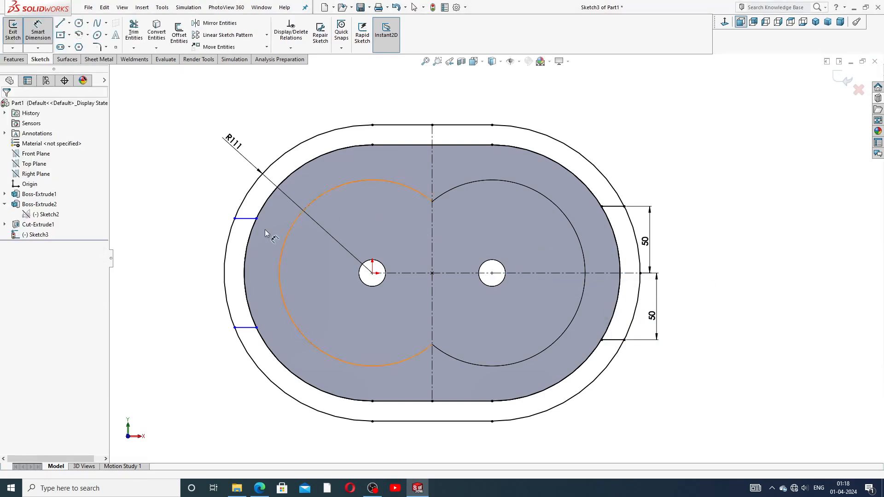
# Dimension the upper left short horizontal line 50 mm above the slot's center axis.
pyautogui.click(244, 219)
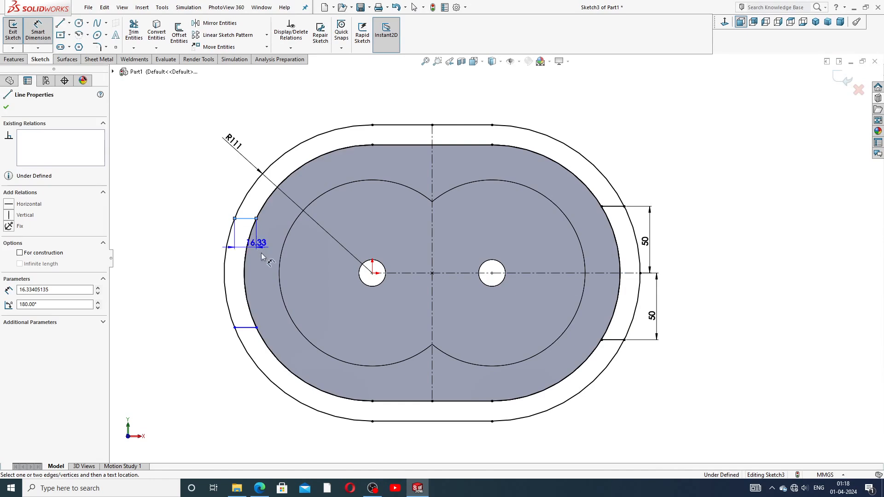
pyautogui.click(372, 273)
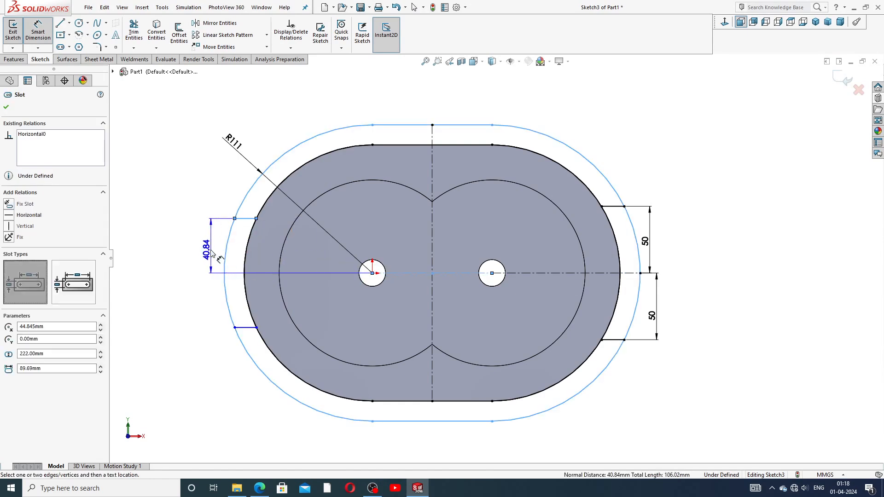
pyautogui.click(207, 251)
pyautogui.write('50')
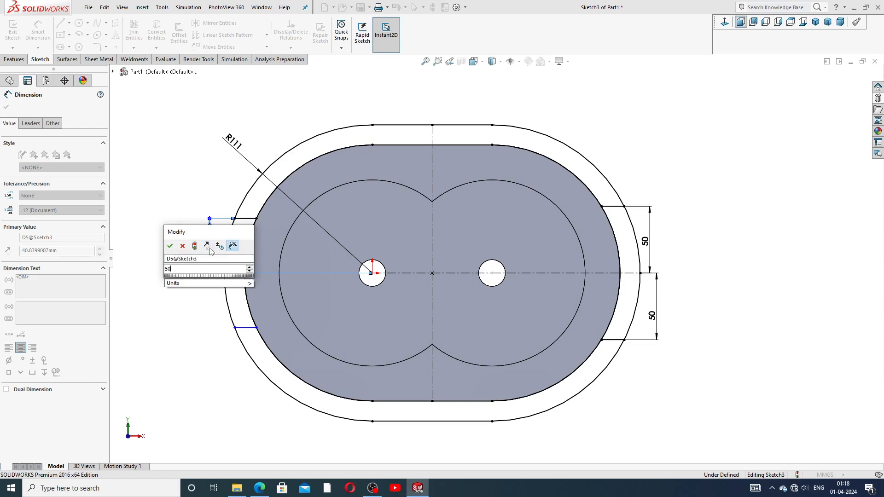
pyautogui.press('Return')
pyautogui.press('Escape')
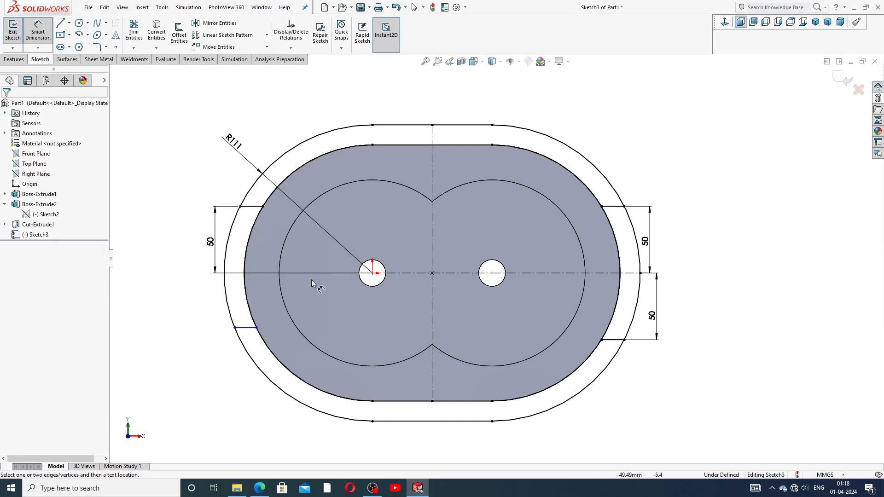
# Dimension the lower left short horizontal line 50 mm below the slot's center axis.
pyautogui.click(399, 274)
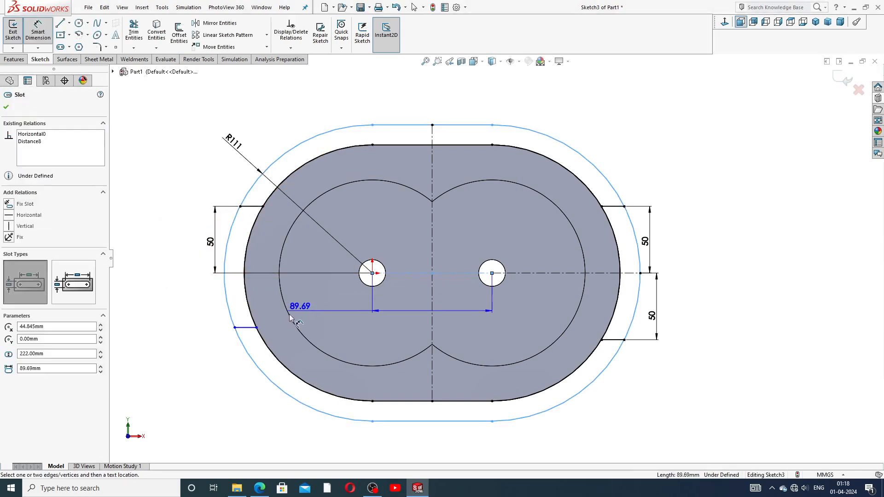
pyautogui.click(245, 327)
pyautogui.click(205, 308)
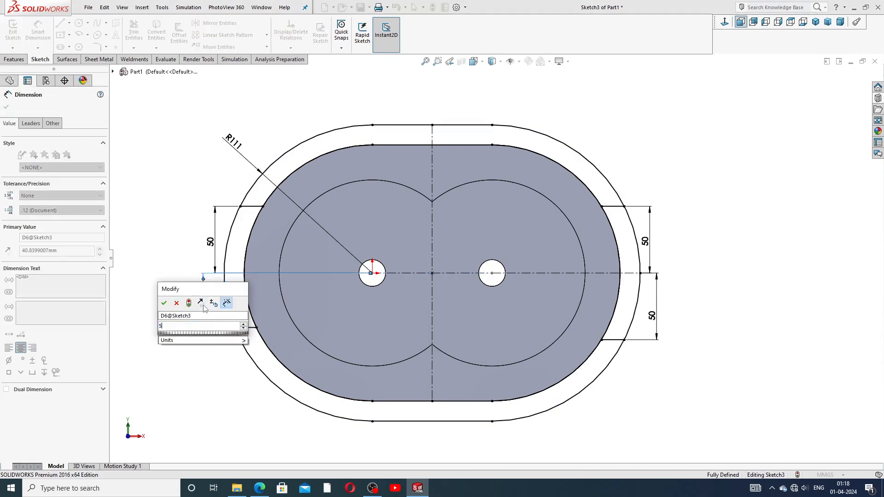
pyautogui.write('50')
pyautogui.press('Return')
pyautogui.press('Escape')
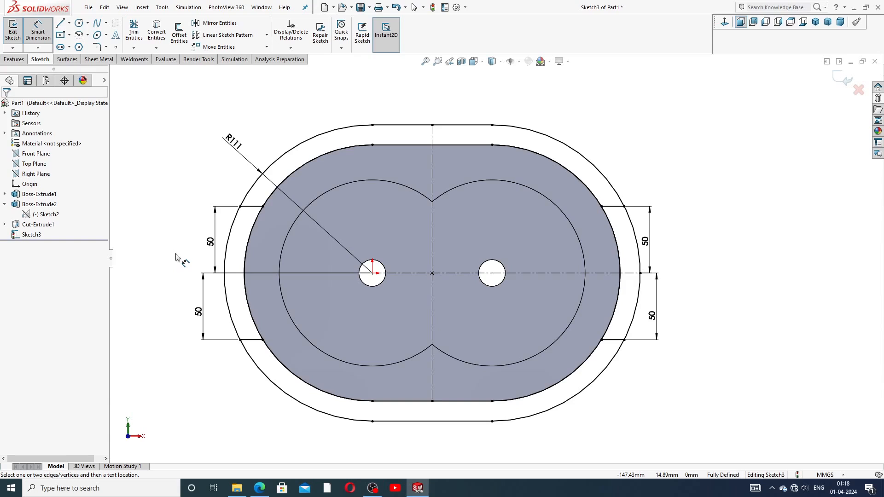
# Move the two upper 50 mm dimensions outward to line up with the lower ones and finish dimensioning.
pyautogui.moveTo(648, 241); pyautogui.dragTo(658, 244)
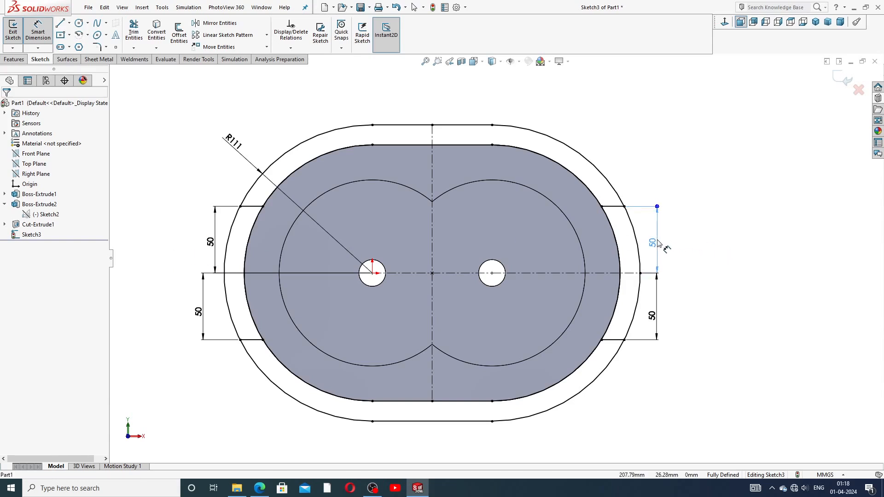
pyautogui.moveTo(211, 242); pyautogui.dragTo(202, 242)
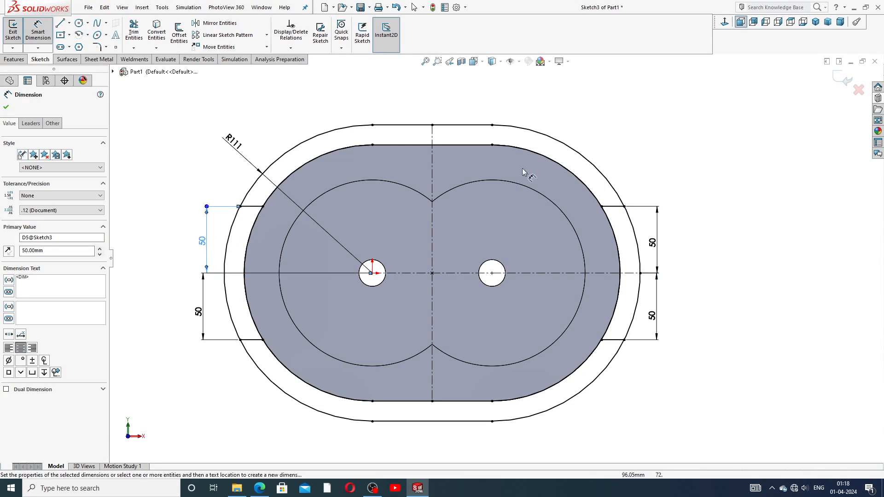
pyautogui.rightClick(665, 121)
pyautogui.click(688, 138)
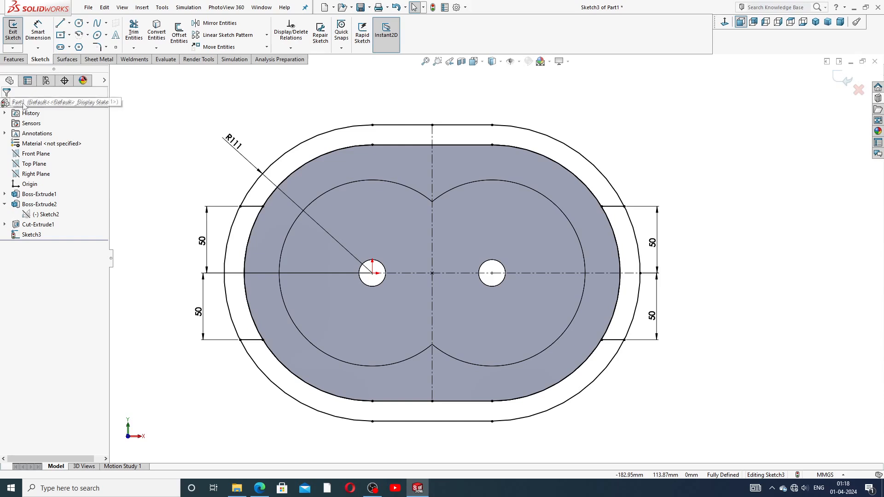
# Trim away the outer slot's bottom line and both lower arc portions below the short horizontal lines, accepting deletion of the affected relations.
pyautogui.click(134, 33)
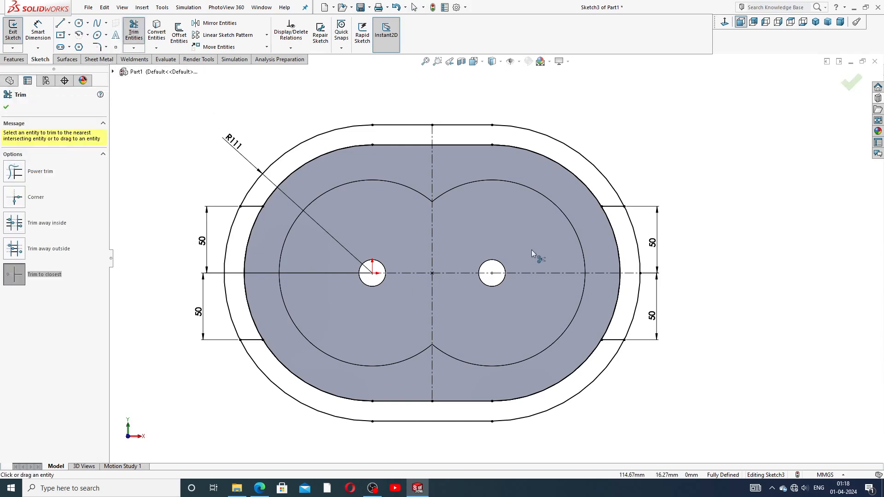
pyautogui.scroll(1, 553, 333)
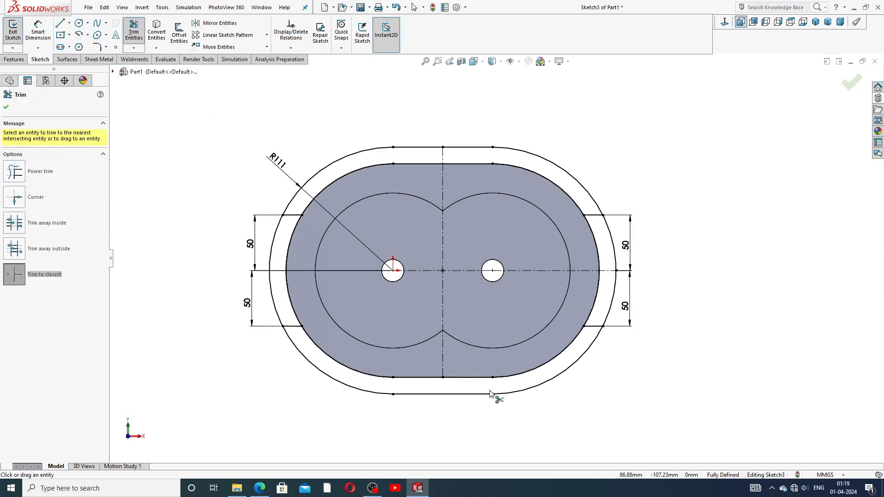
pyautogui.click(467, 395)
pyautogui.click(461, 244)
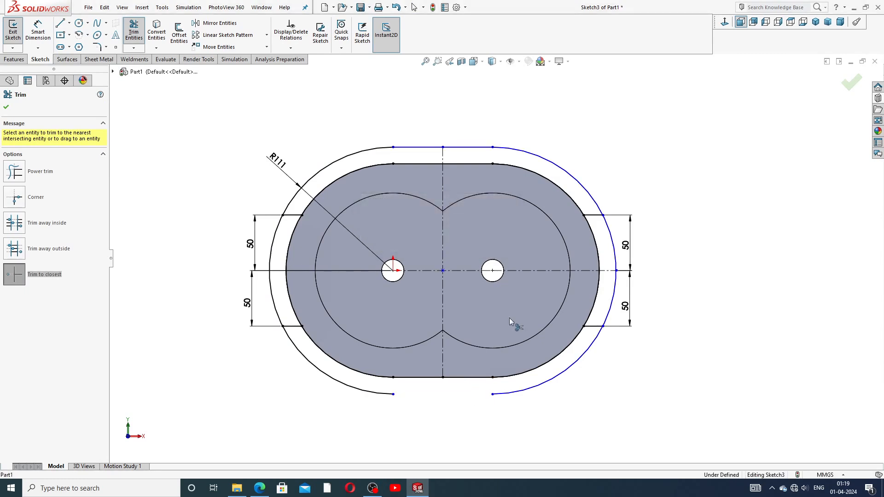
pyautogui.click(531, 388)
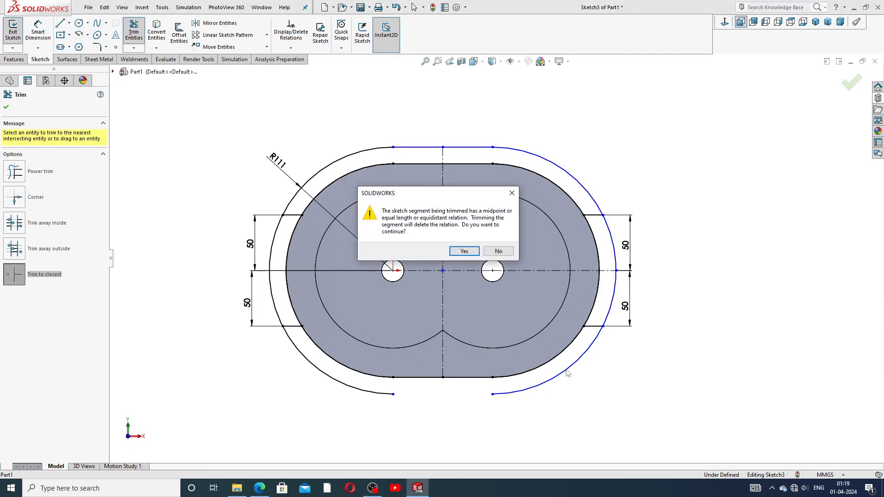
pyautogui.click(473, 253)
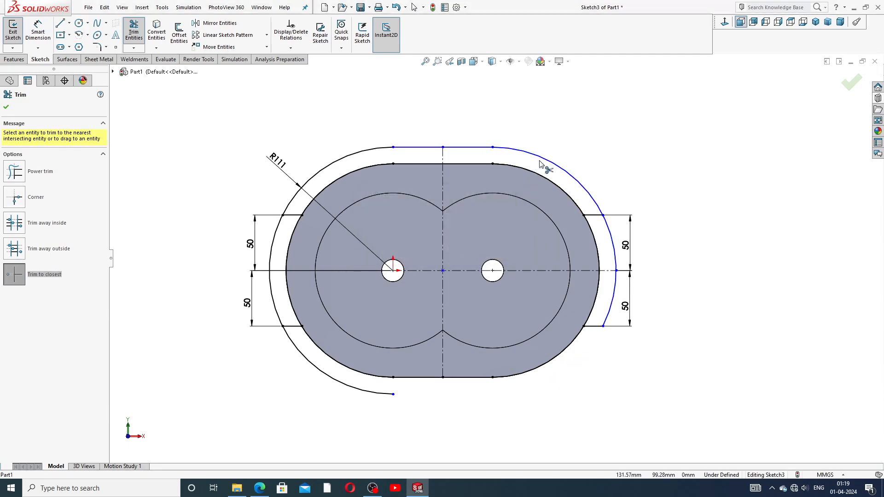
pyautogui.click(375, 391)
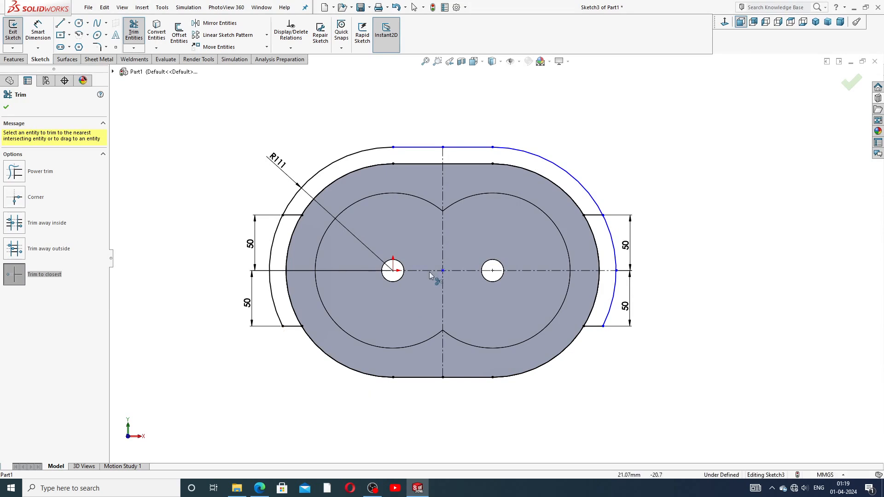
pyautogui.rightClick(538, 130)
pyautogui.click(571, 117)
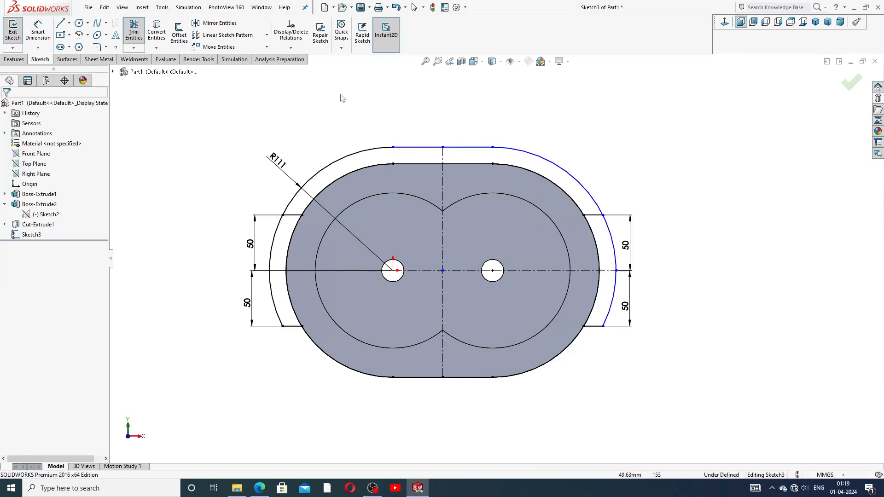
# Sketch two 15 mm vertical lines connecting the ends of the outer slot's top line to the housing rim's top edge.
pyautogui.click(60, 23)
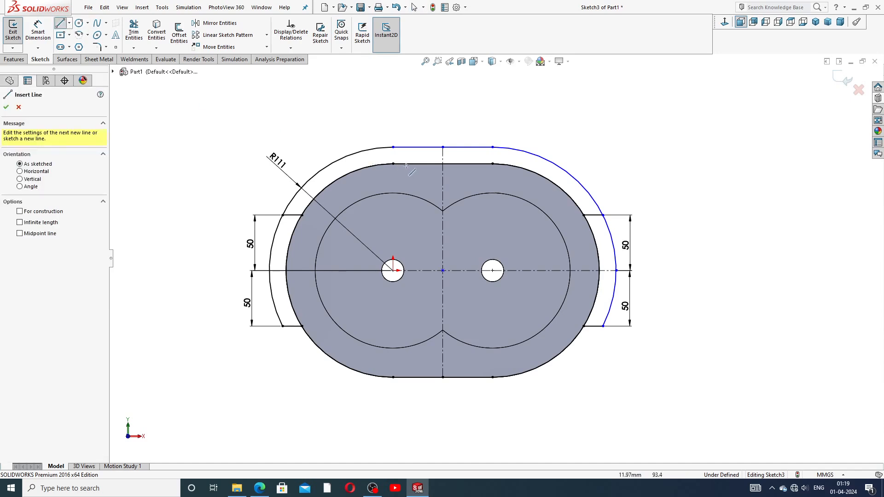
pyautogui.click(393, 147)
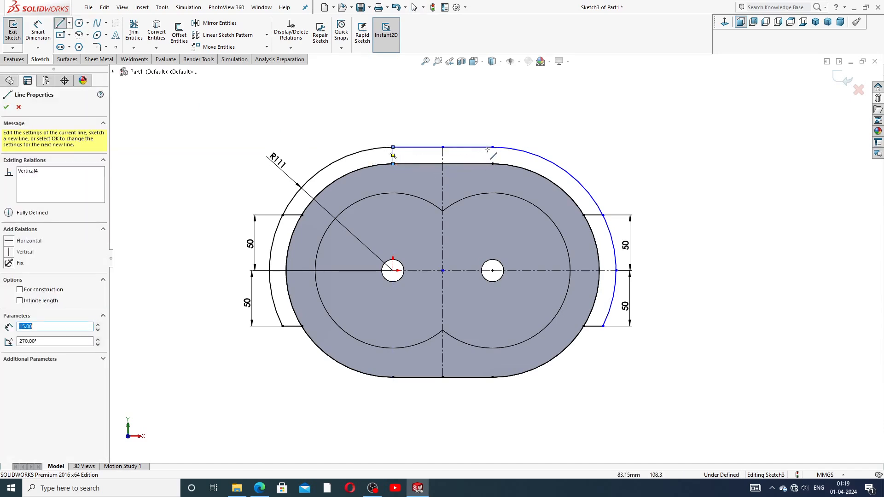
pyautogui.doubleClick(392, 163)
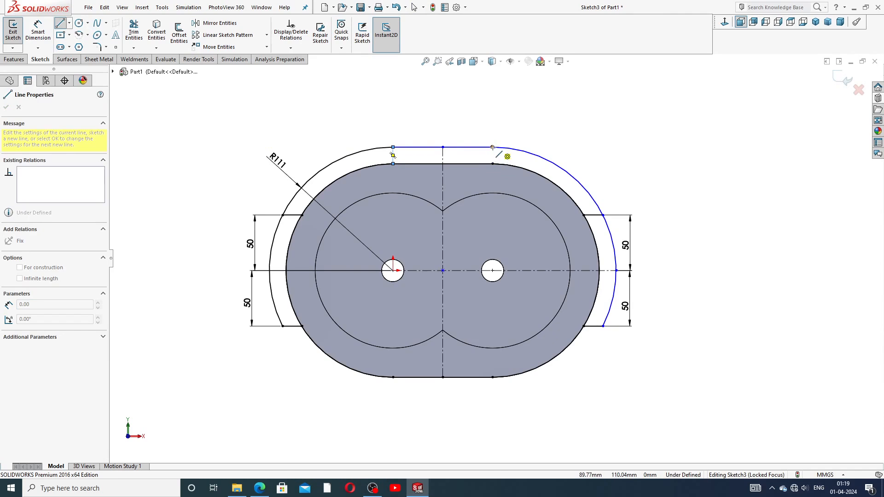
pyautogui.click(492, 164)
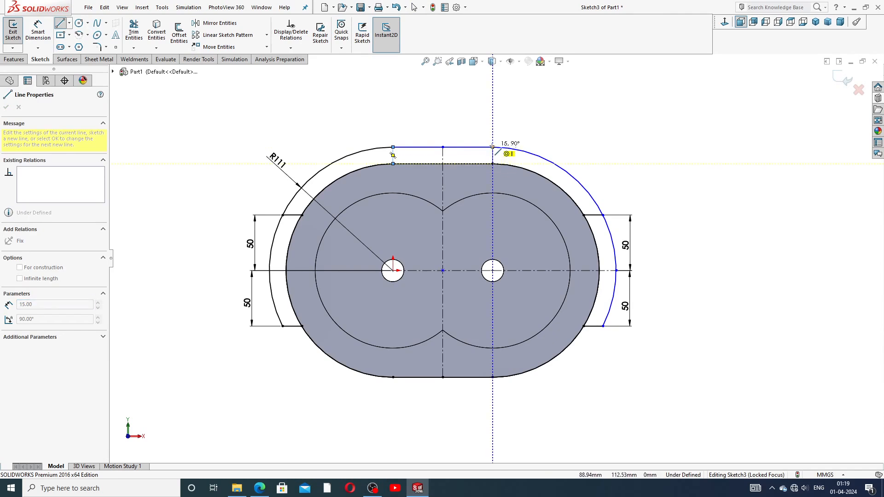
pyautogui.click(493, 147)
pyautogui.rightClick(535, 104)
pyautogui.click(554, 142)
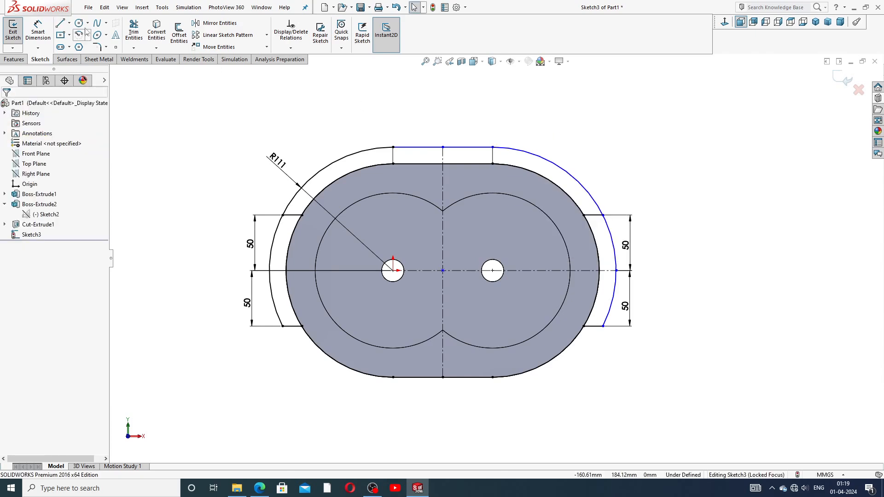
pyautogui.click(38, 31)
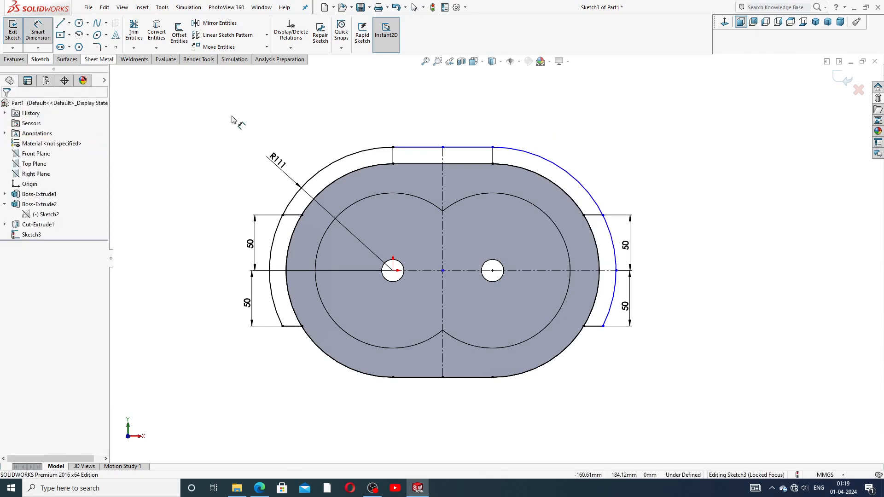
pyautogui.click(572, 176)
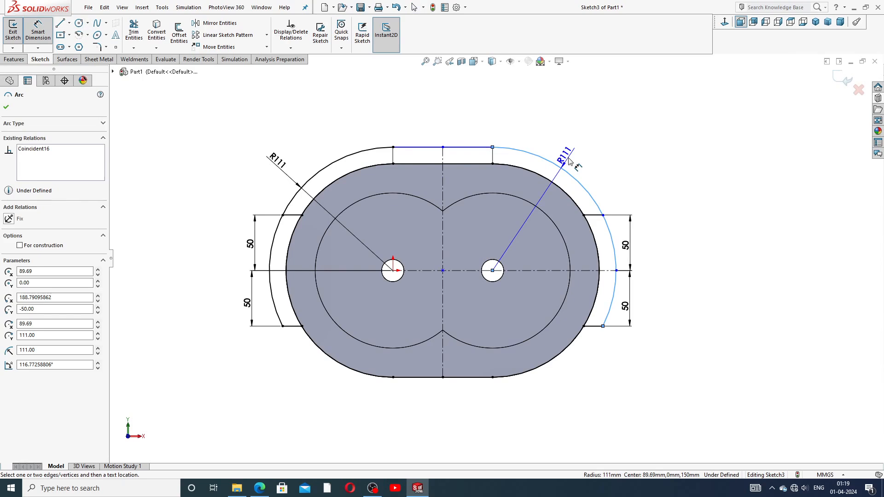
pyautogui.press('Escape')
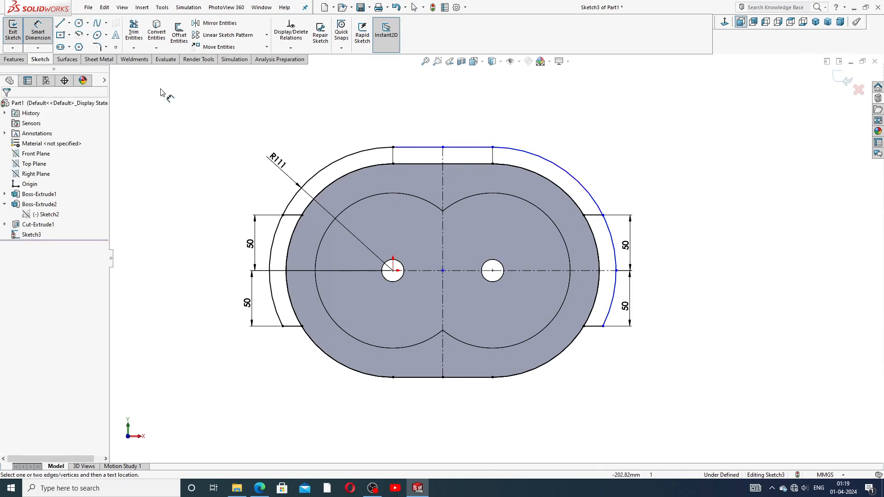
pyautogui.click(38, 32)
# Trim away both upper outer arc portions between the top flange segment and the side flange segments.
pyautogui.click(133, 33)
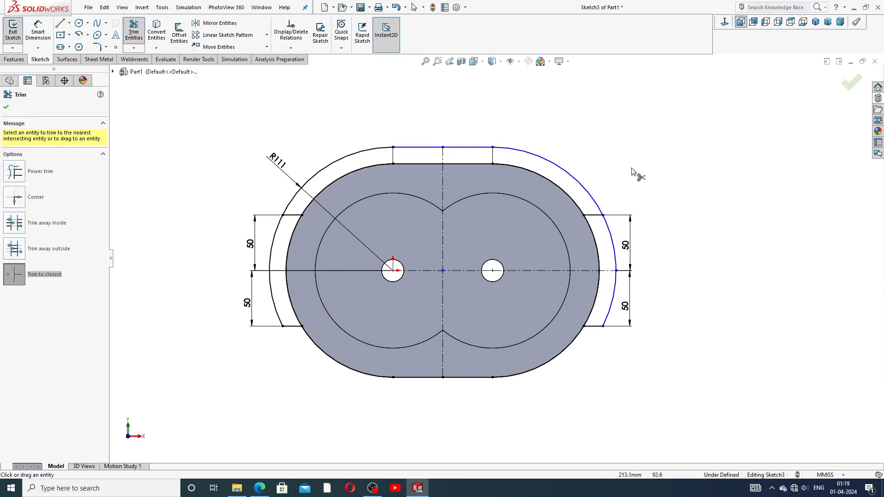
pyautogui.click(581, 184)
pyautogui.click(361, 152)
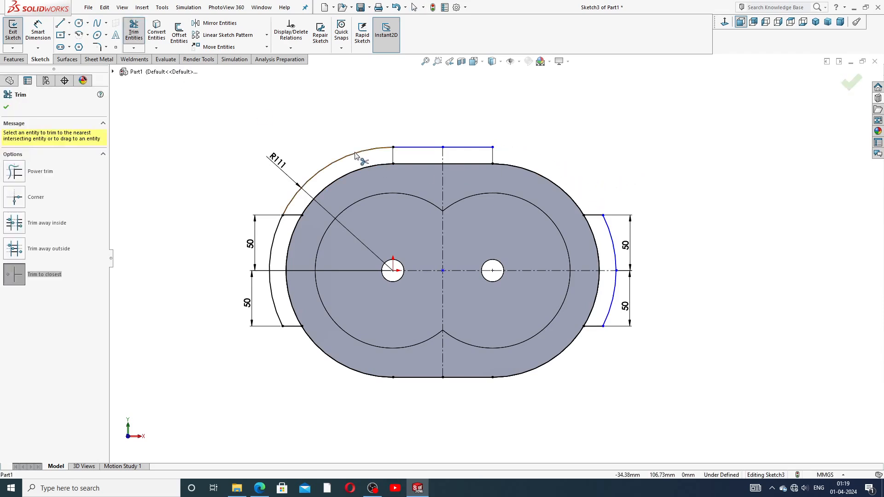
pyautogui.rightClick(630, 130)
pyautogui.click(665, 140)
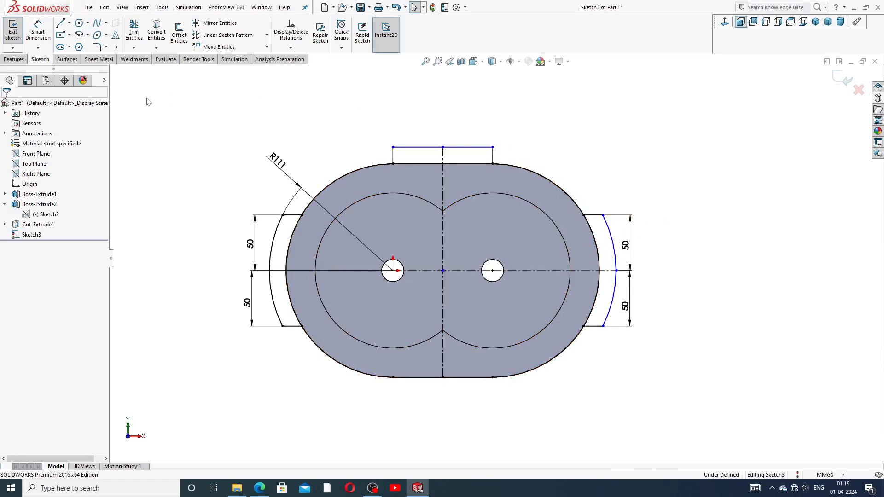
# Extrude the top and both side flange regions through all, reversed back along the housing body, with merged result.
pyautogui.click(13, 59)
pyautogui.click(17, 32)
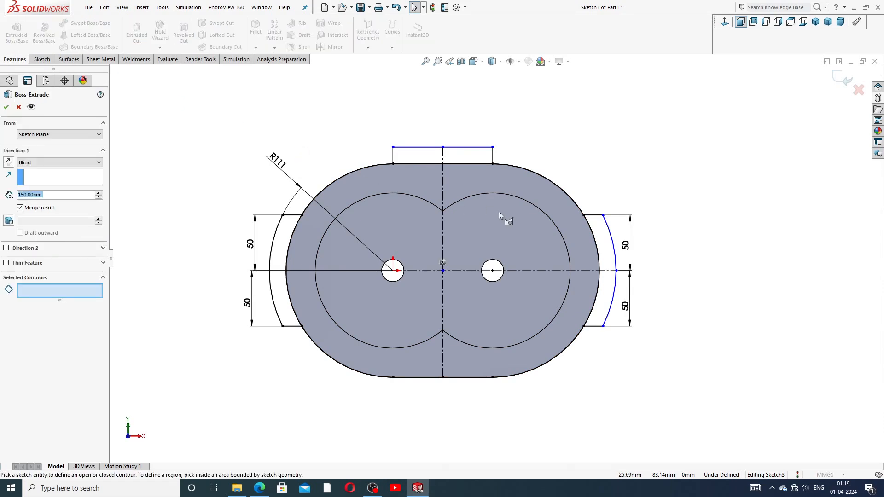
pyautogui.click(482, 153)
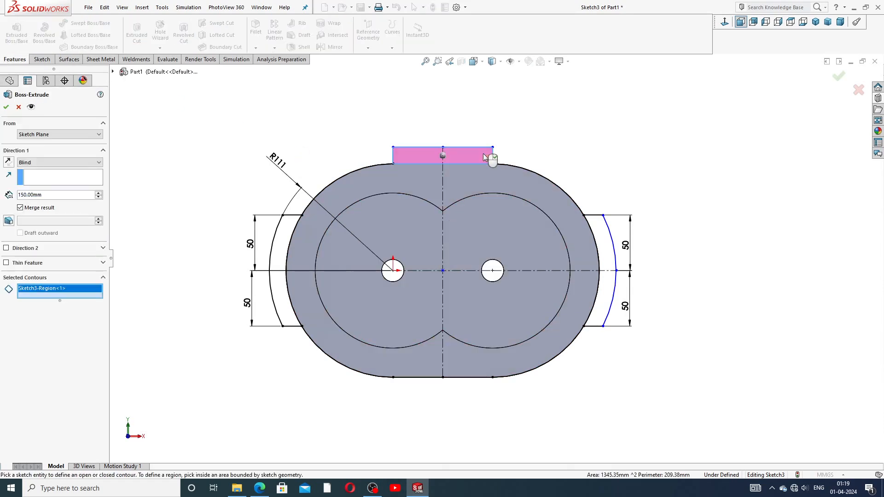
pyautogui.click(283, 224)
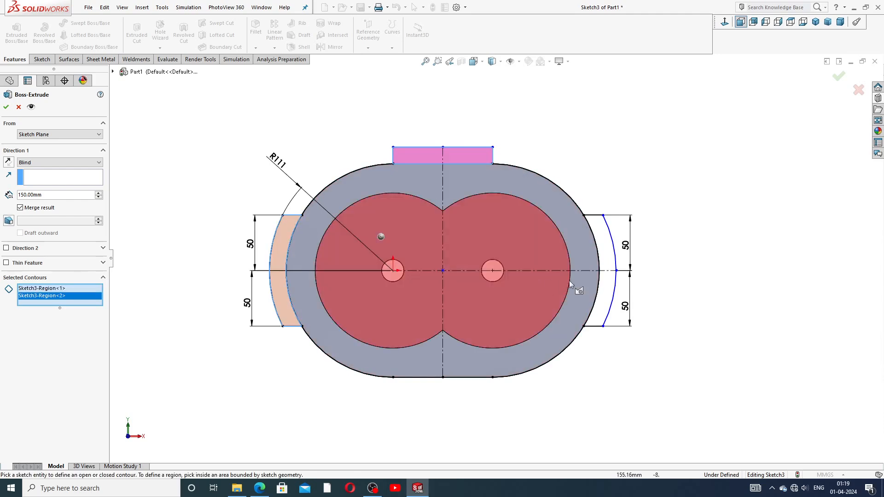
pyautogui.click(608, 251)
pyautogui.moveTo(598, 175); pyautogui.dragTo(560, 229, button='middle')
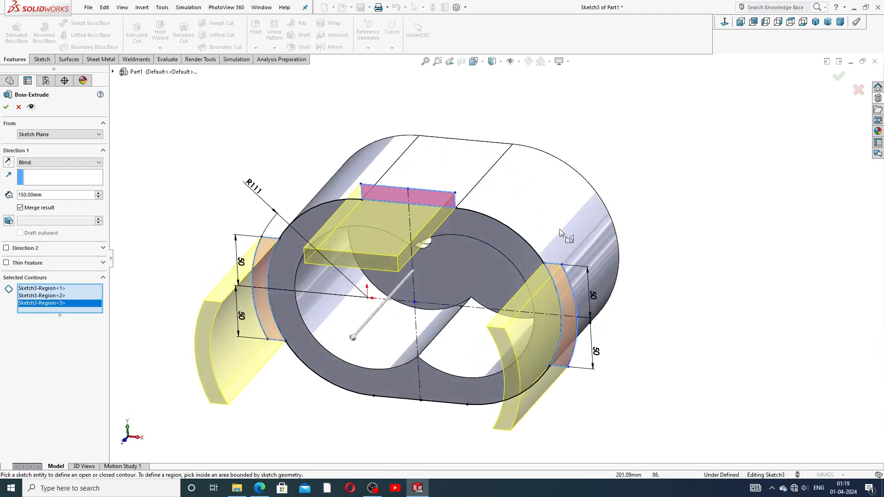
pyautogui.click(8, 162)
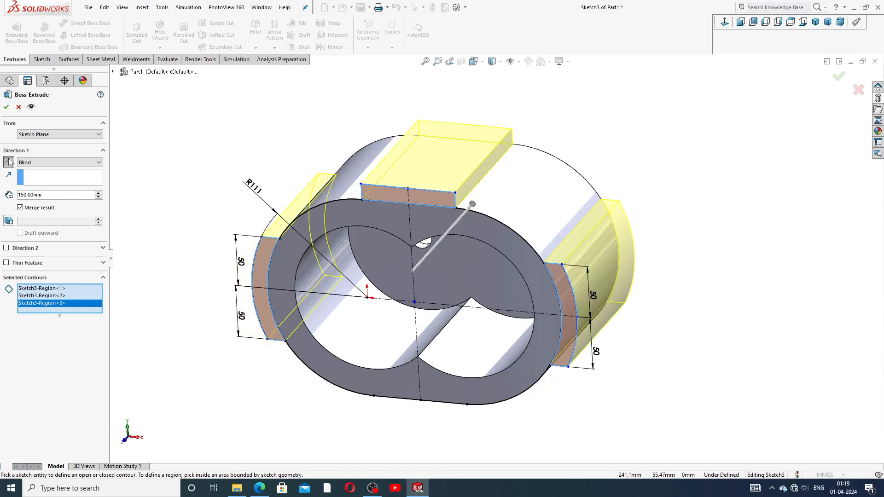
pyautogui.click(38, 165)
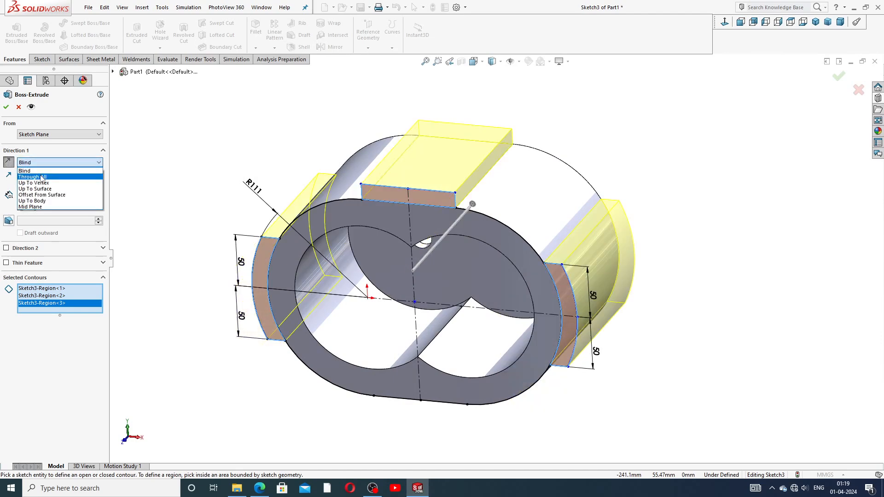
pyautogui.click(41, 178)
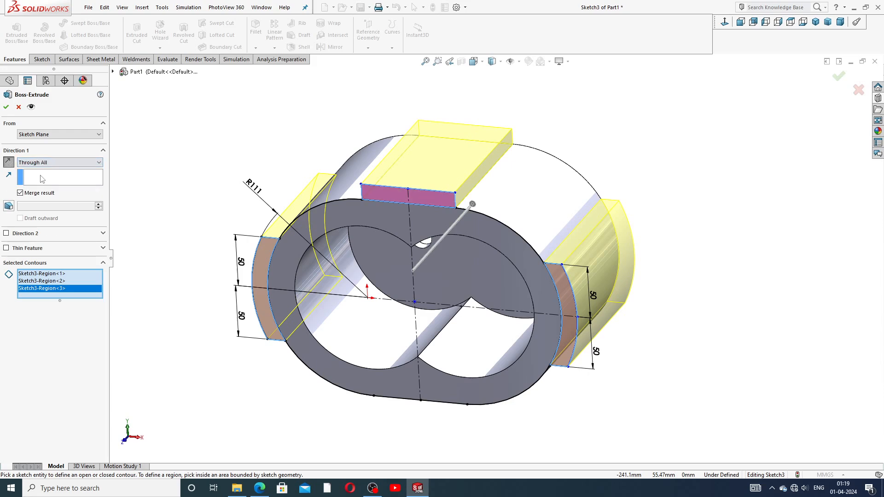
pyautogui.click(6, 108)
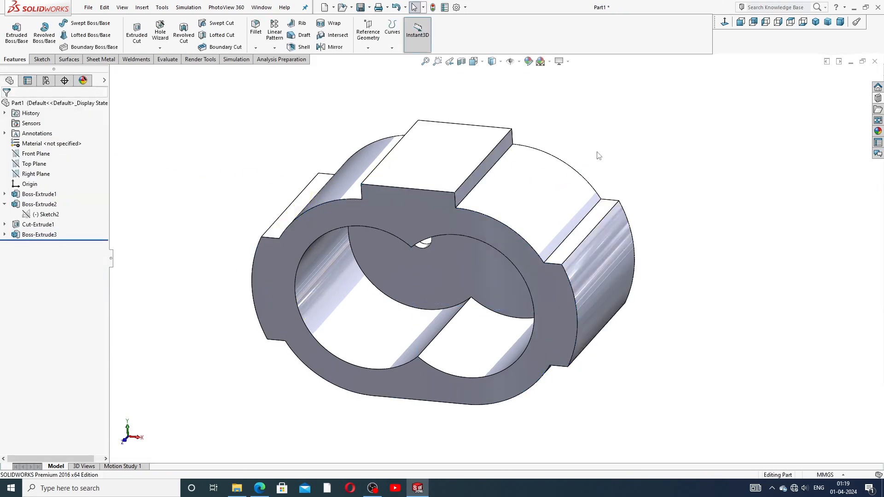
# Inspect the extruded flange segments from several angles and consult the Part-04 housing PDF drawing for the next feature's dimensions.
pyautogui.moveTo(627, 173); pyautogui.dragTo(617, 207, button='middle')
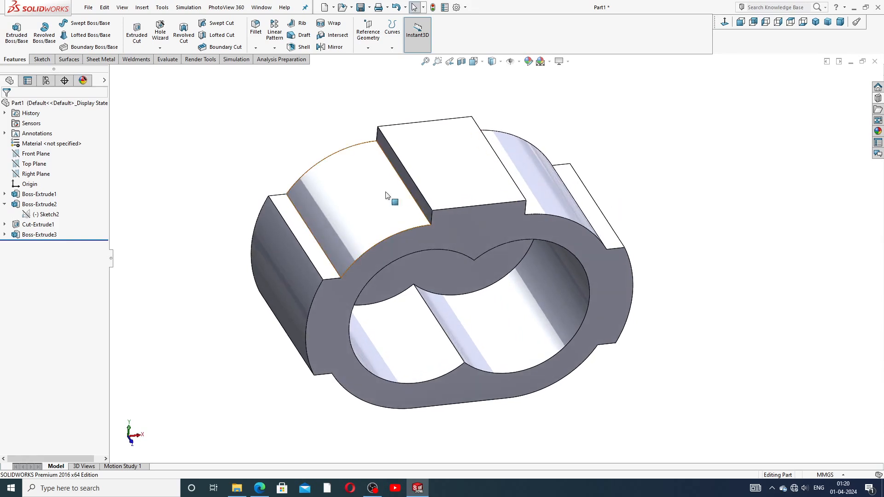
pyautogui.click(4, 204)
pyautogui.click(39, 224)
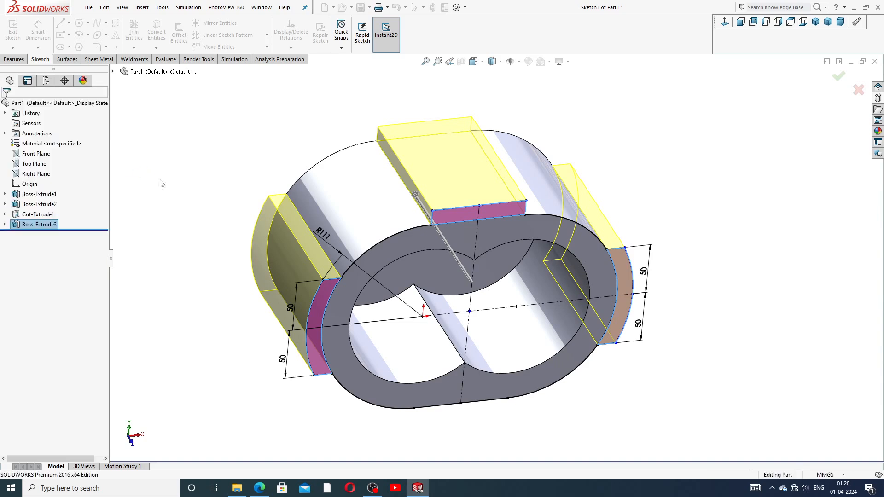
pyautogui.moveTo(307, 239)
pyautogui.mouseDown(button='middle')
pyautogui.moveTo(279, 186)
pyautogui.moveTo(311, 245)
pyautogui.mouseUp(button='middle')
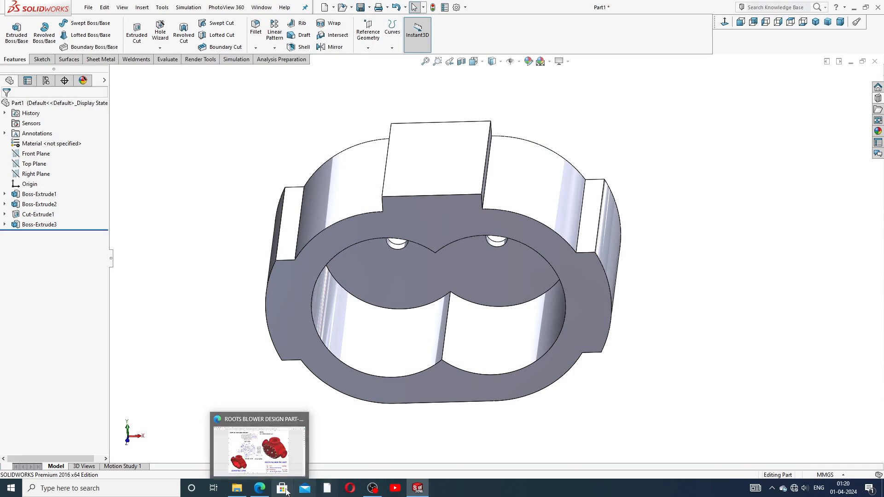
pyautogui.click(260, 488)
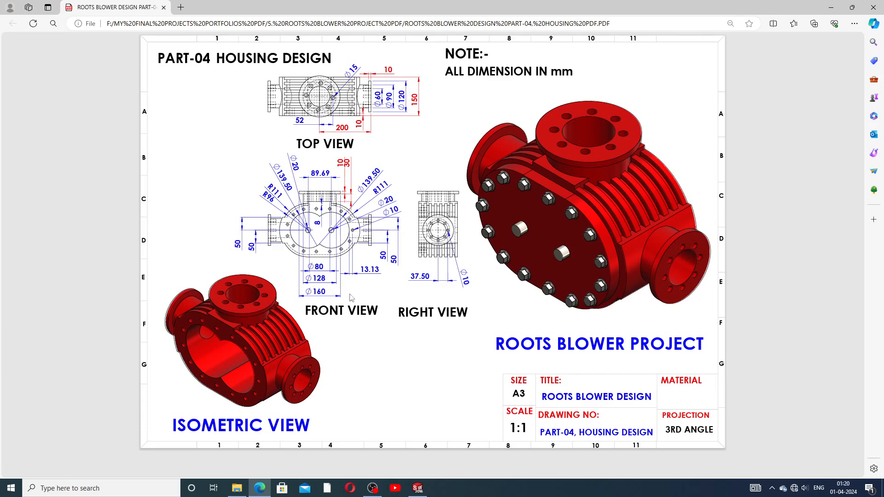
pyautogui.click(418, 488)
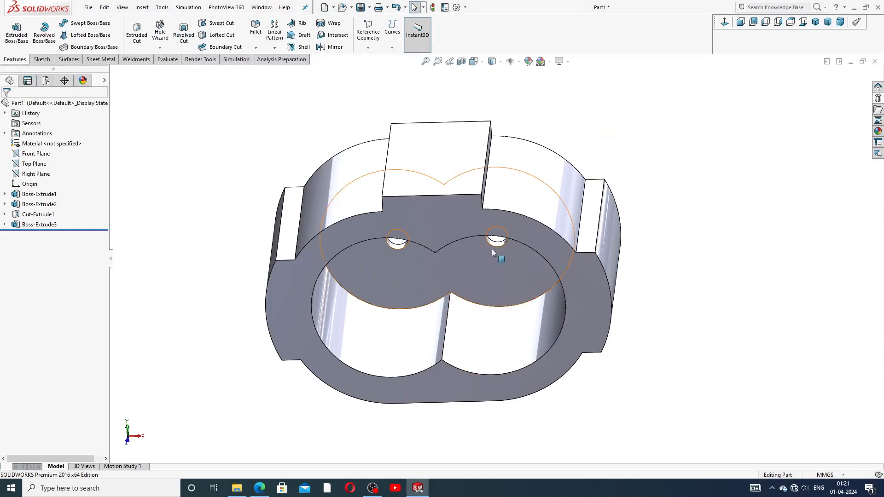
# Start a new sketch on the housing's front rim face.
pyautogui.click(458, 217)
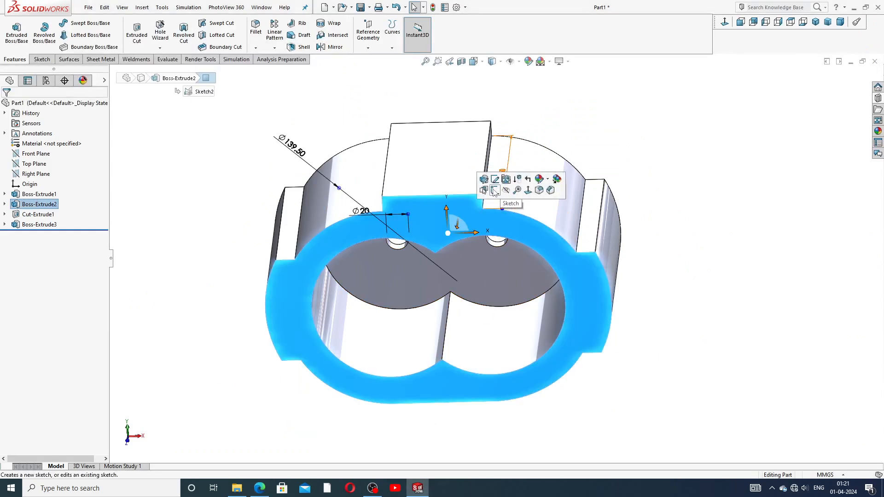
pyautogui.click(494, 190)
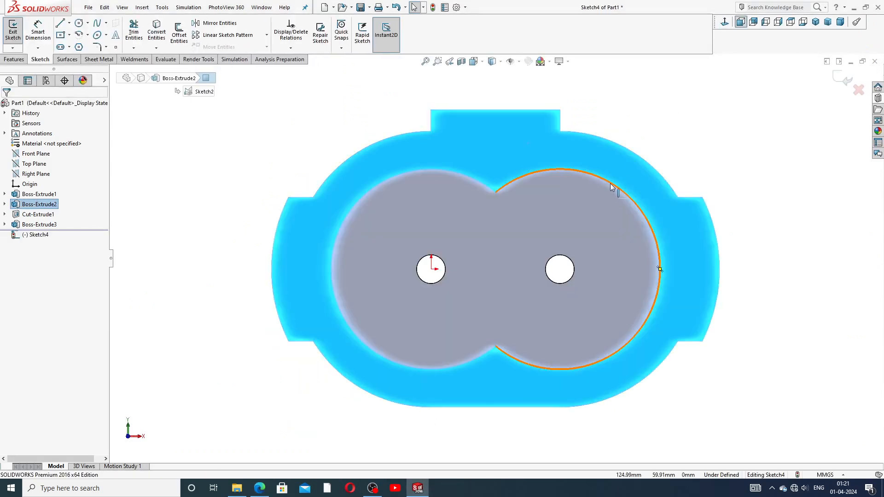
pyautogui.click(69, 23)
pyautogui.click(86, 46)
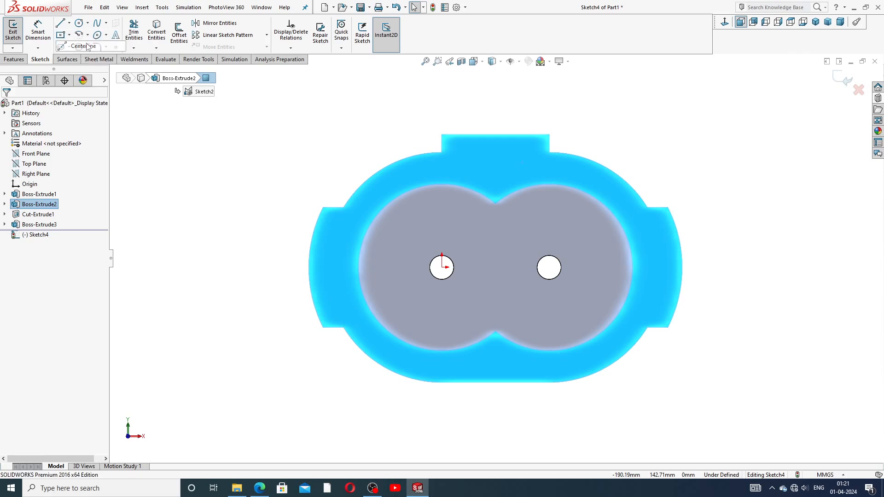
pyautogui.scroll(-1, 617, 250)
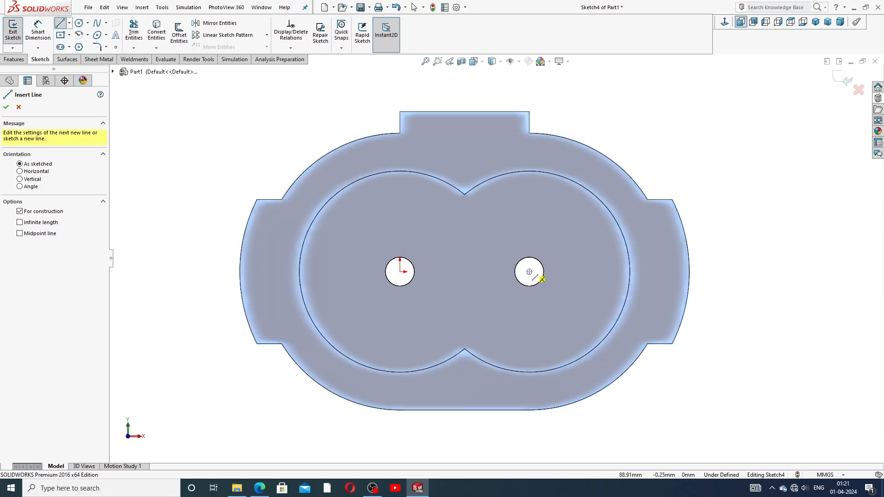
pyautogui.click(529, 271)
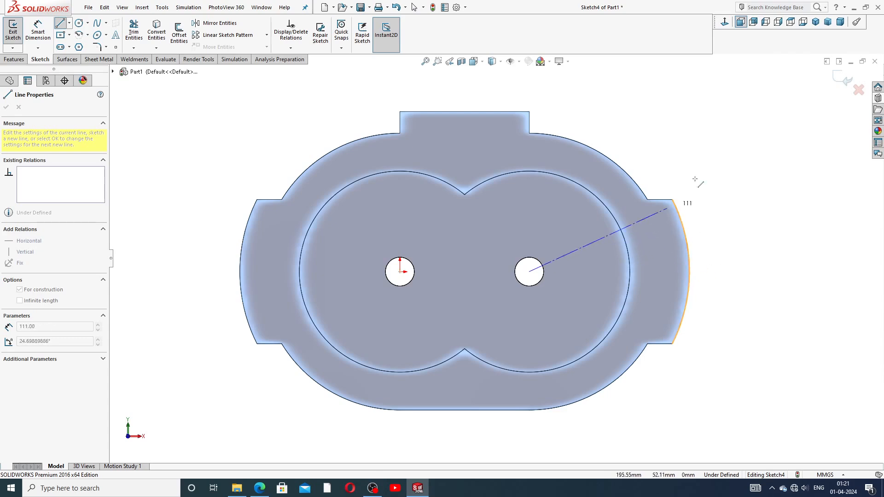
pyautogui.rightClick(702, 164)
pyautogui.click(722, 174)
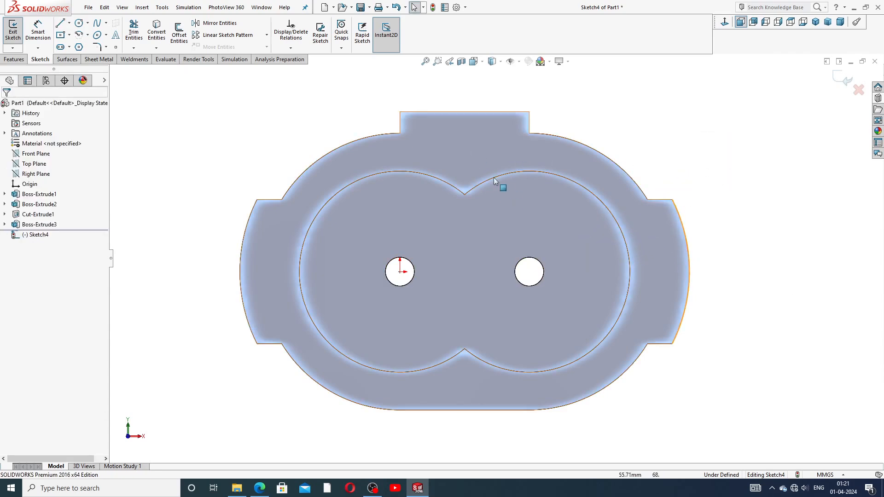
pyautogui.scroll(2, 645, 130)
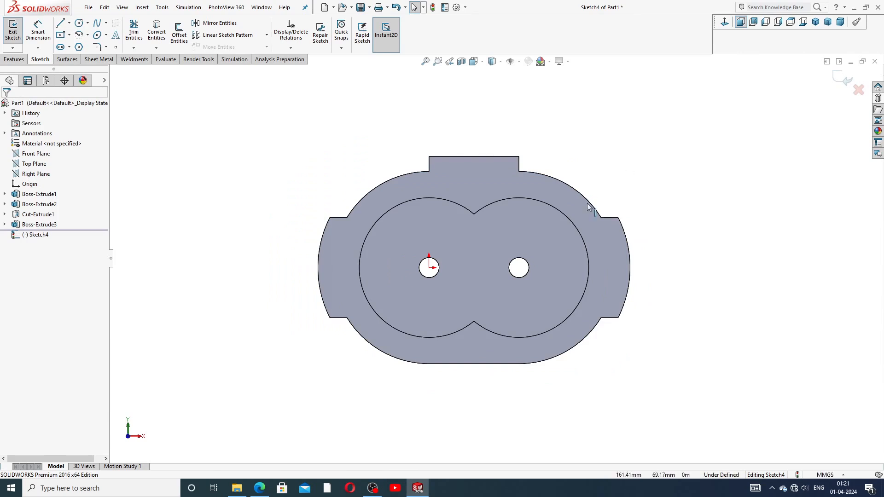
pyautogui.click(543, 173)
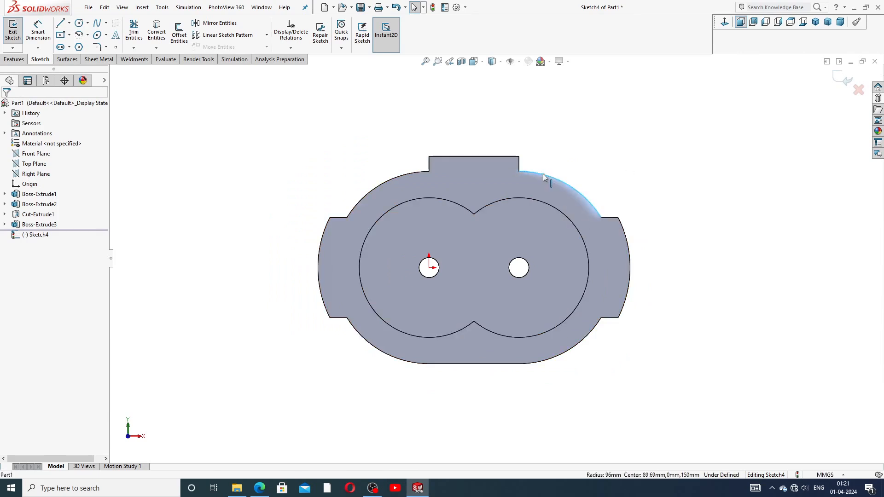
pyautogui.click(341, 171)
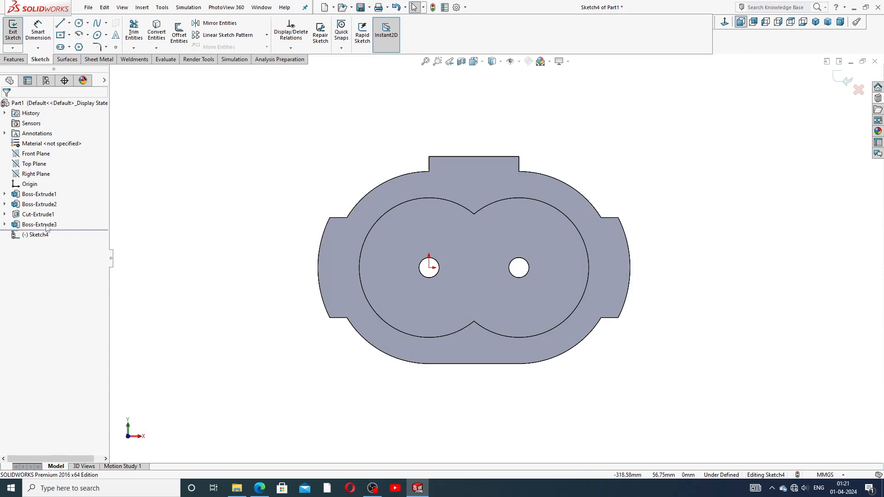
# Show Sketch2 of Boss-Extrude2 so its rim profile can serve as a reference.
pyautogui.click(4, 204)
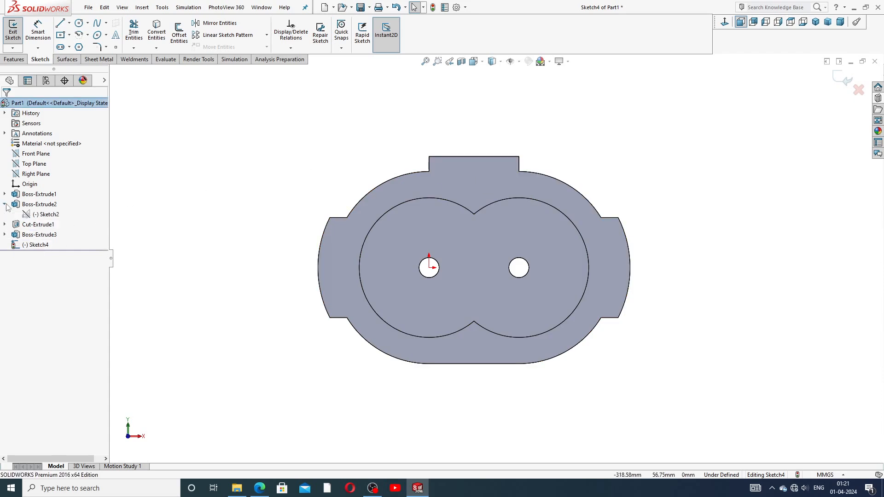
pyautogui.click(44, 215)
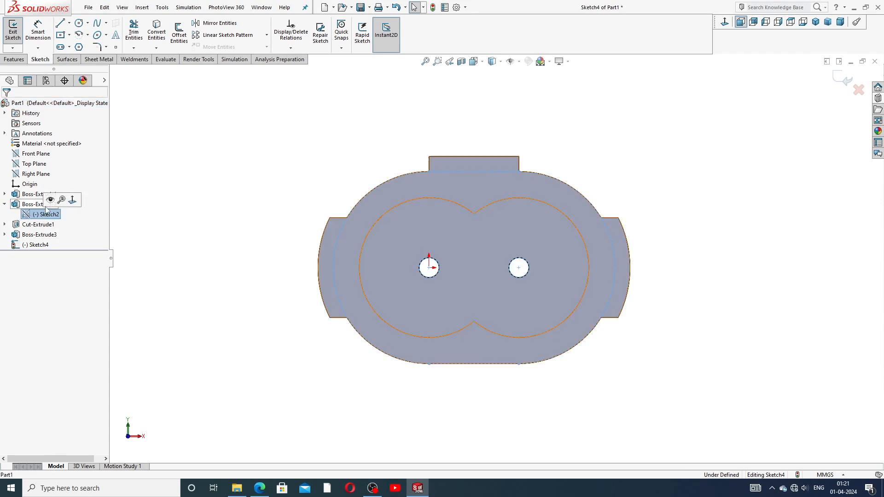
pyautogui.click(52, 200)
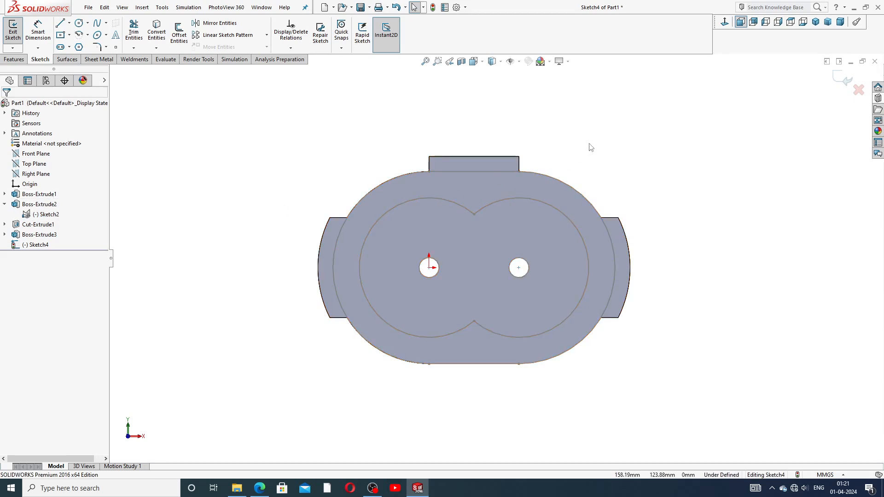
# Sketch a 96 mm horizontal centerline from the right shaft hole's centre to the shown rim arc.
pyautogui.scroll(-2, 605, 225)
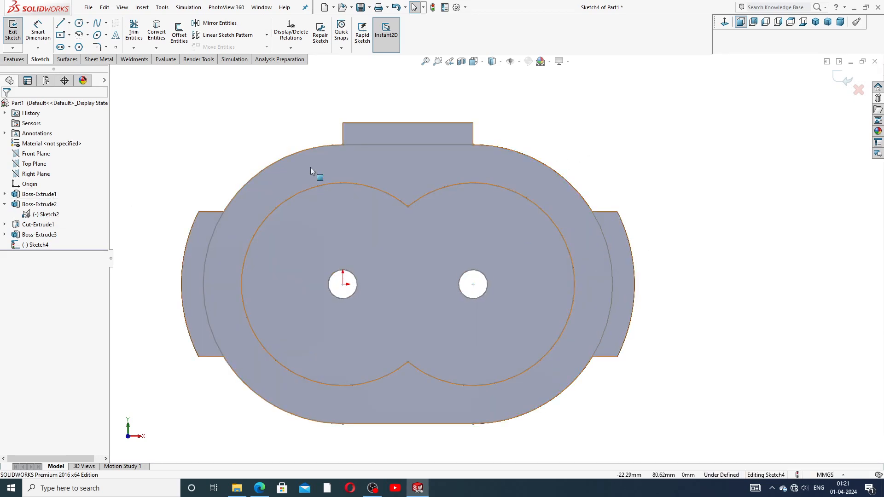
pyautogui.click(69, 22)
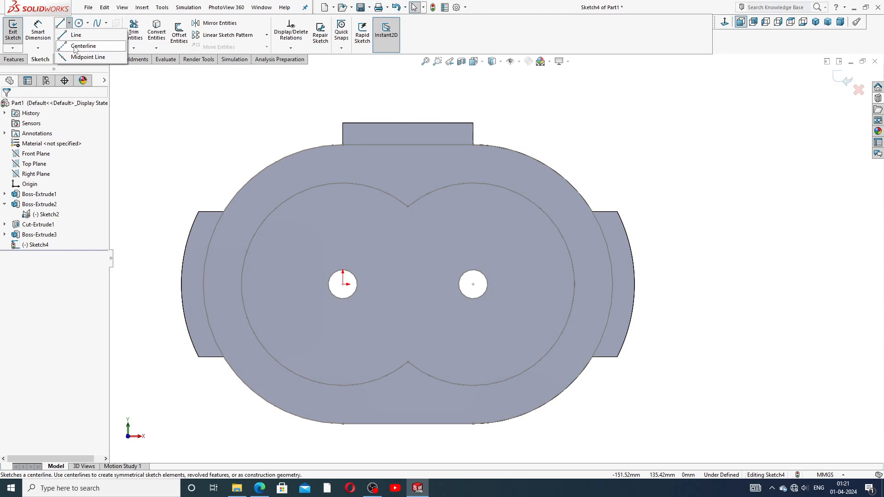
pyautogui.click(75, 46)
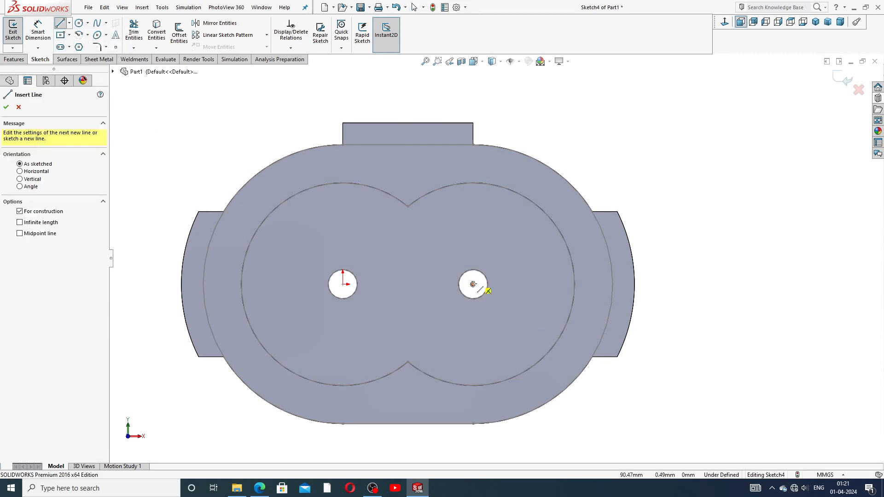
pyautogui.click(473, 284)
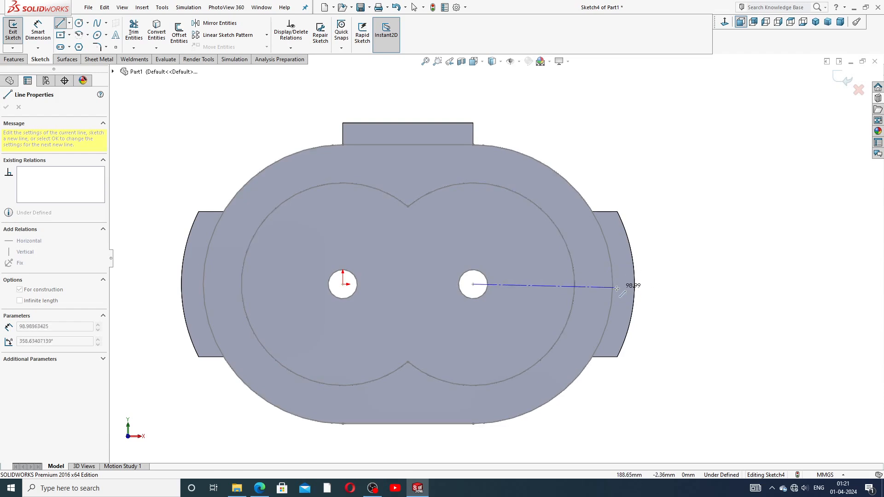
pyautogui.click(613, 285)
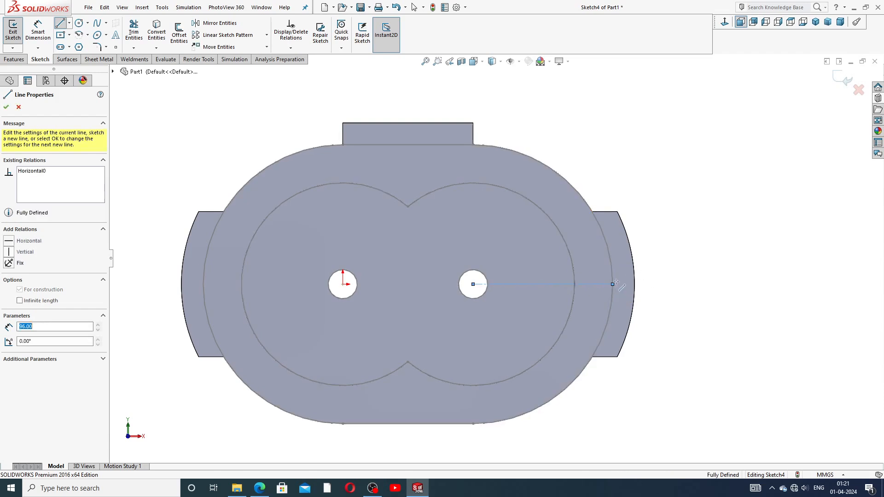
pyautogui.rightClick(661, 258)
pyautogui.click(686, 266)
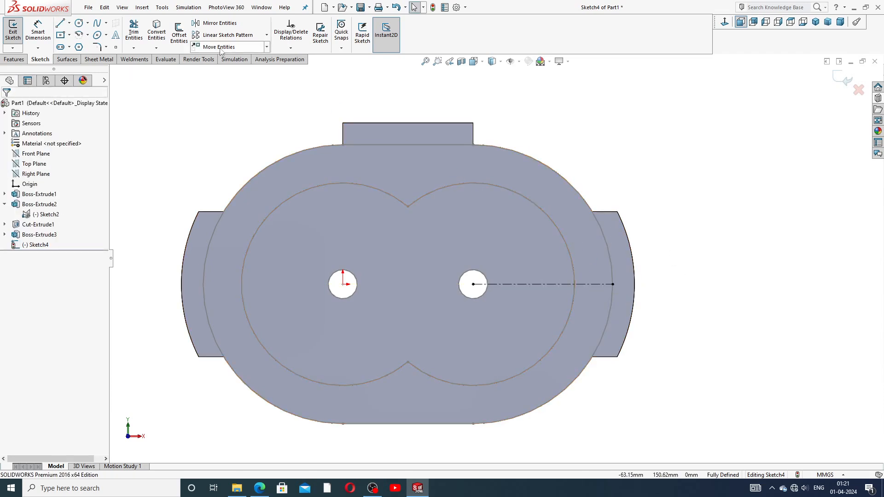
# Sketch a circle of about 6.3 mm radius centred on the centerline, between the inner bore edge and the outer rim arc.
pyautogui.click(79, 23)
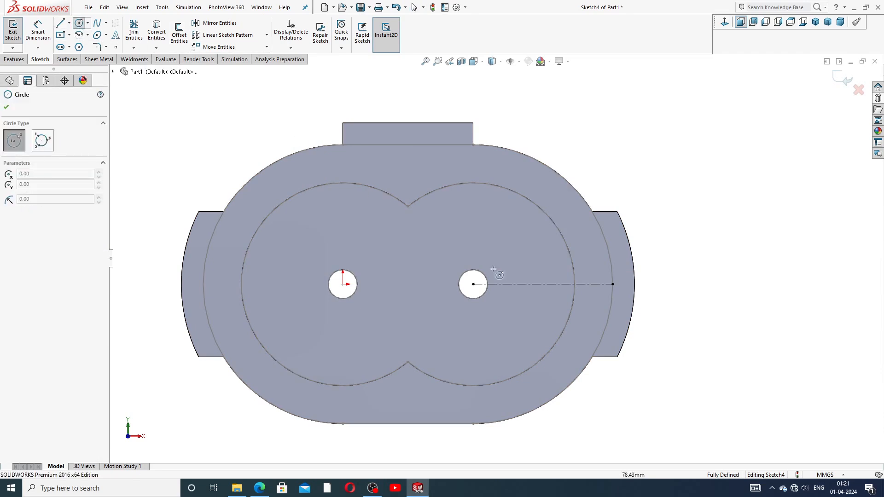
pyautogui.scroll(-4, 584, 290)
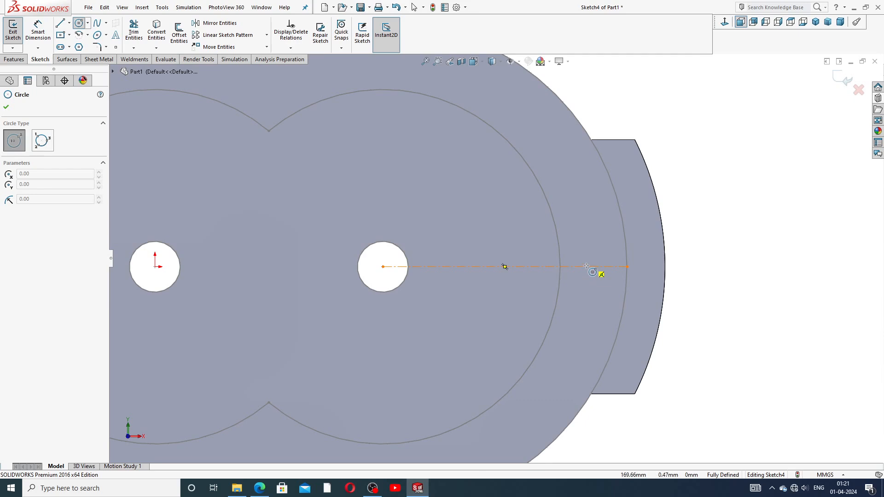
pyautogui.click(593, 267)
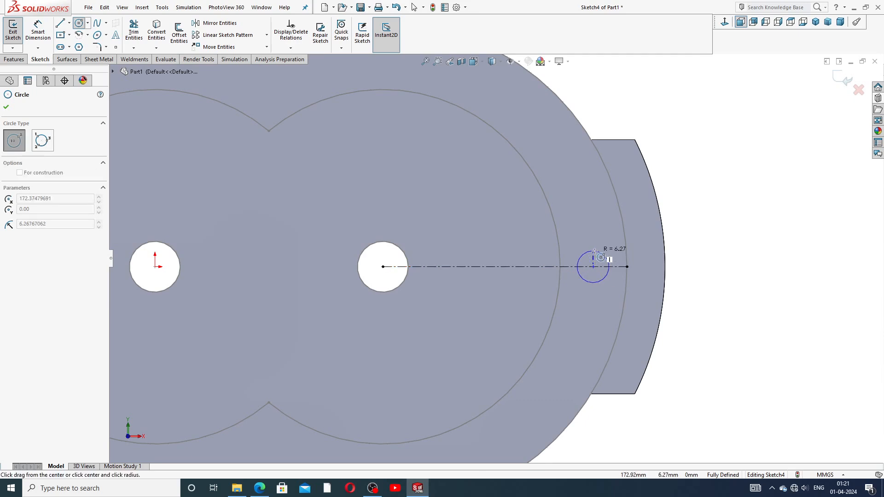
pyautogui.click(609, 266)
pyautogui.rightClick(606, 242)
pyautogui.click(617, 252)
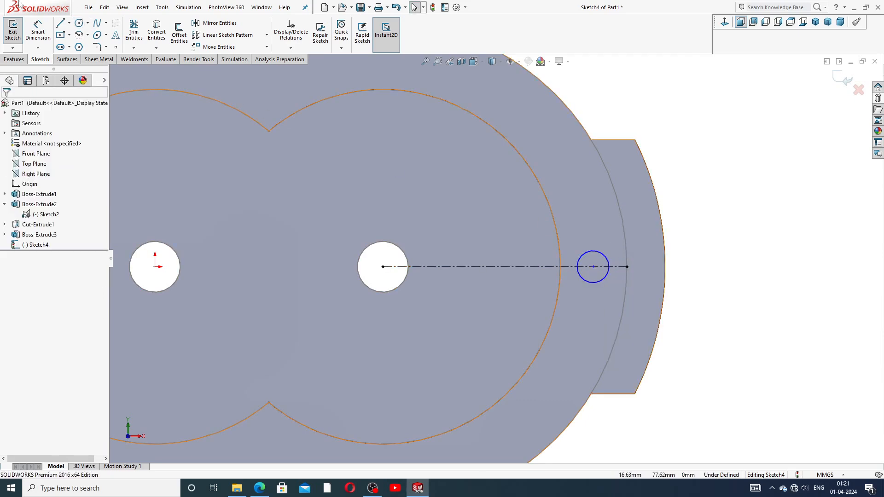
pyautogui.click(37, 32)
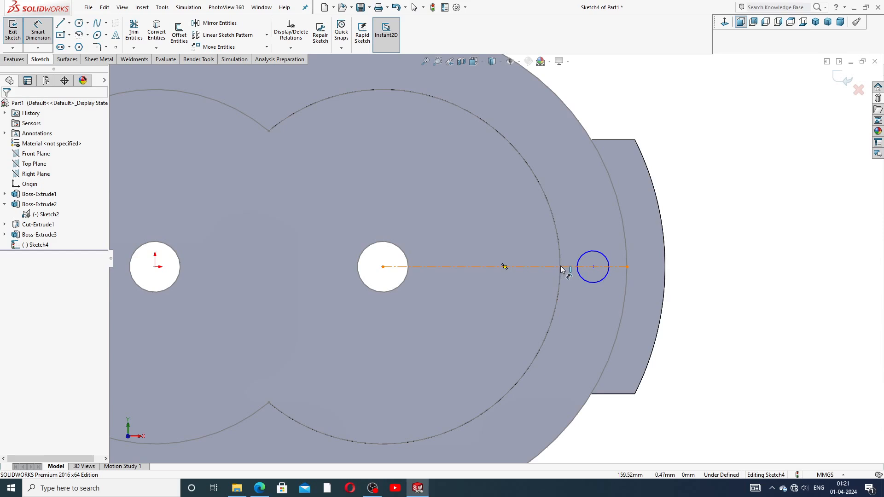
pyautogui.rightClick(719, 201)
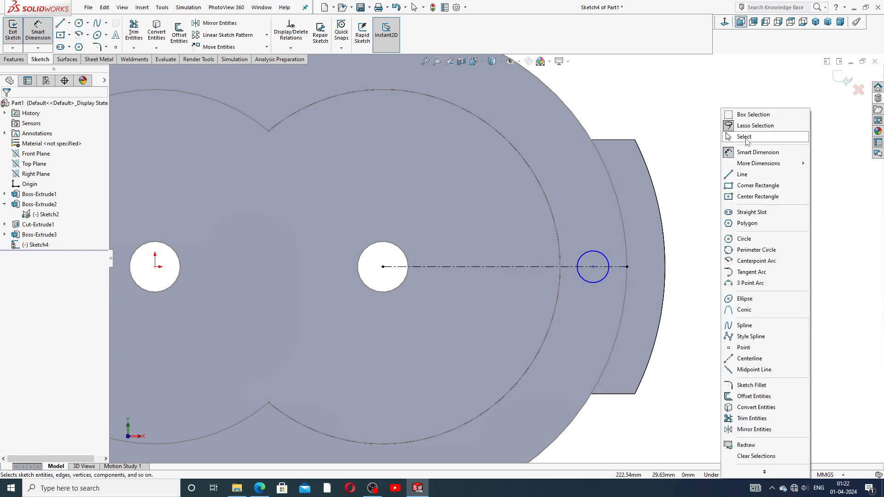
pyautogui.click(746, 141)
# Convert the right lobe's inner bore arc into an entity of the current sketch.
pyautogui.scroll(4, 558, 235)
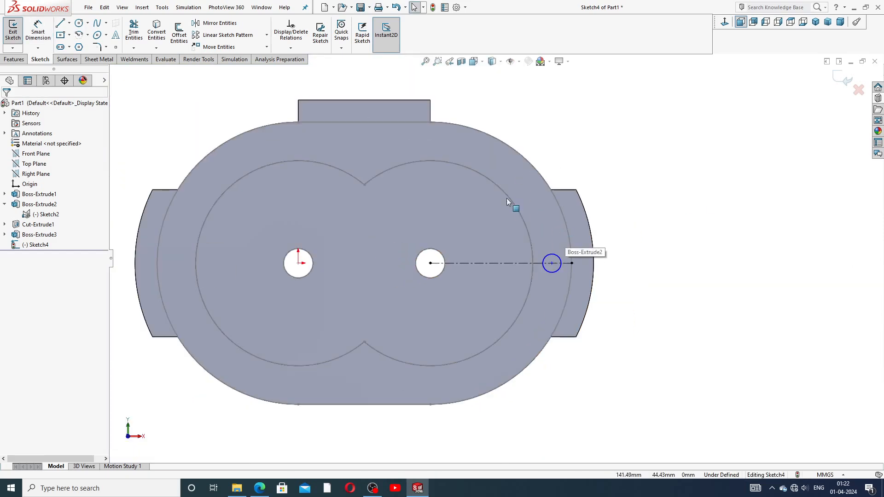
pyautogui.click(510, 197)
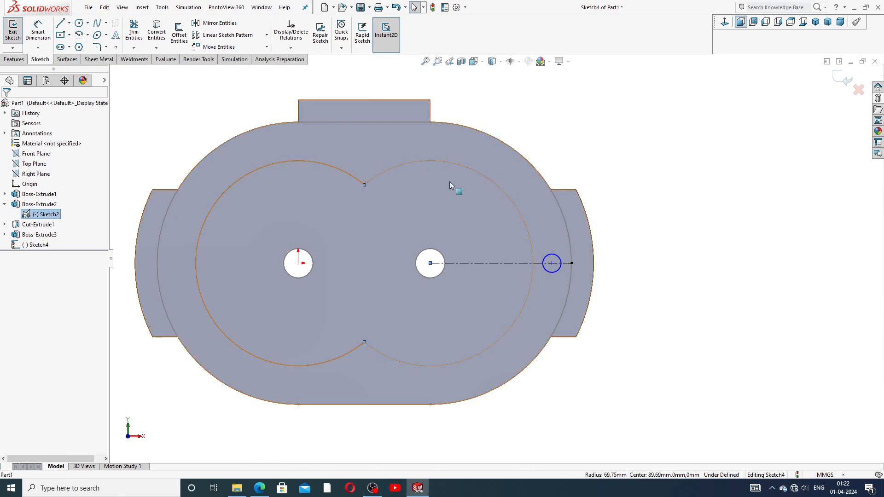
pyautogui.click(511, 204)
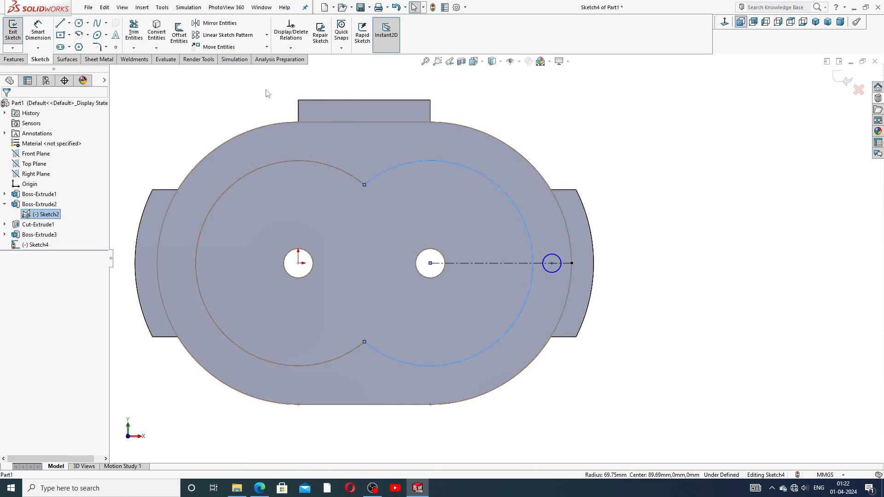
pyautogui.click(158, 35)
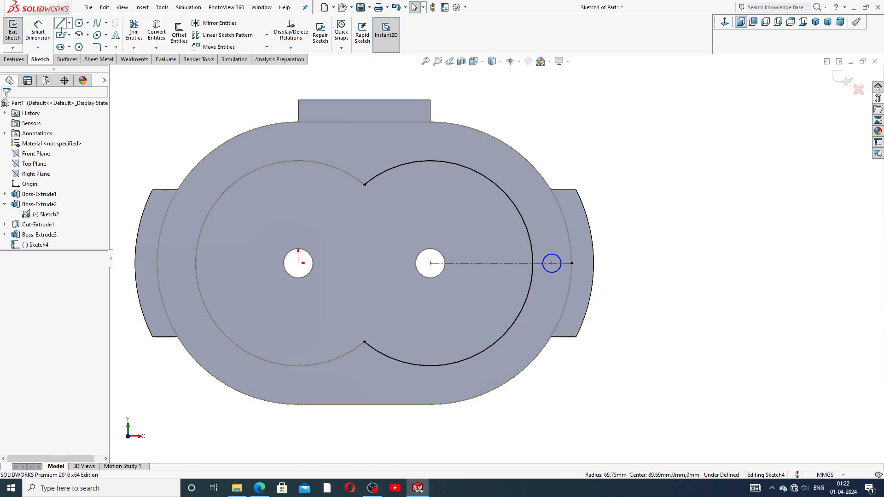
# Dimension the distance from the converted bore arc's midpoint to the small circle's centre as 13.13 mm, placed below the centerline.
pyautogui.click(38, 30)
pyautogui.scroll(-2, 548, 316)
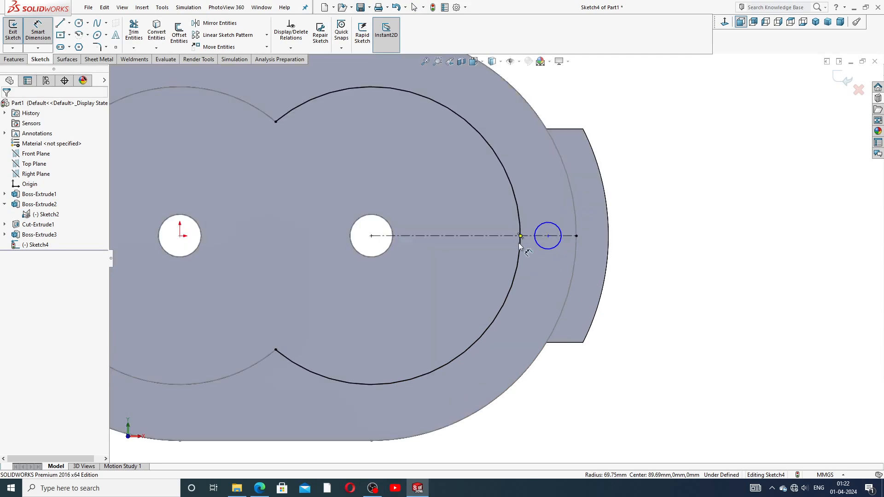
pyautogui.click(521, 237)
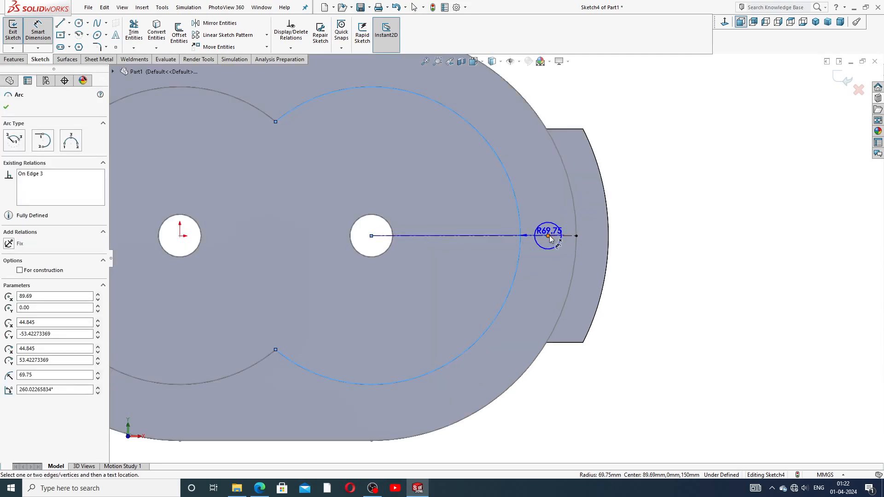
pyautogui.click(548, 235)
pyautogui.press('Escape')
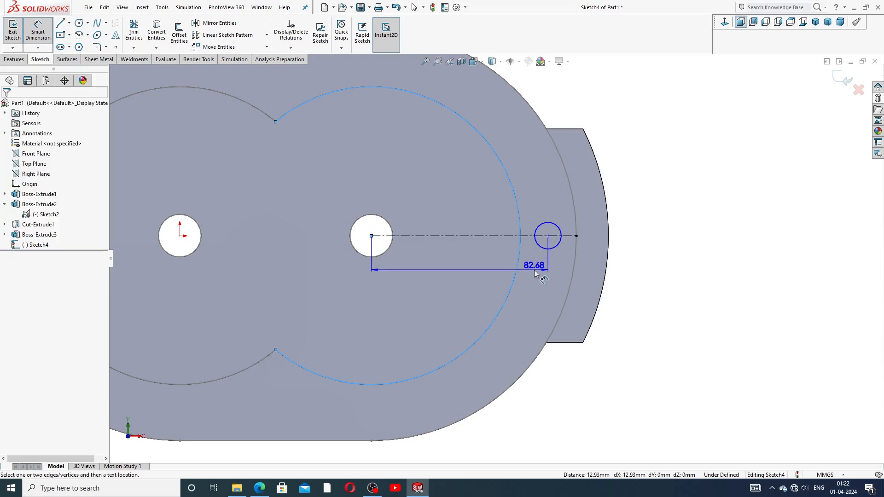
pyautogui.click(521, 238)
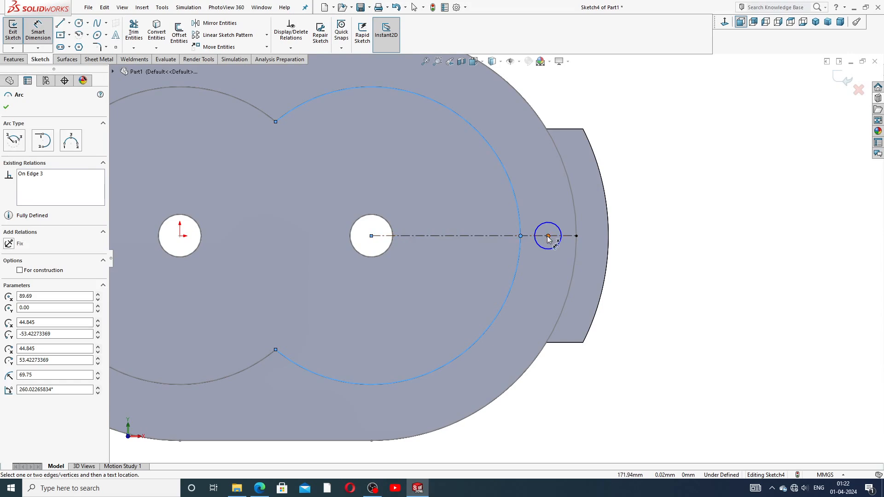
pyautogui.click(547, 237)
pyautogui.click(532, 266)
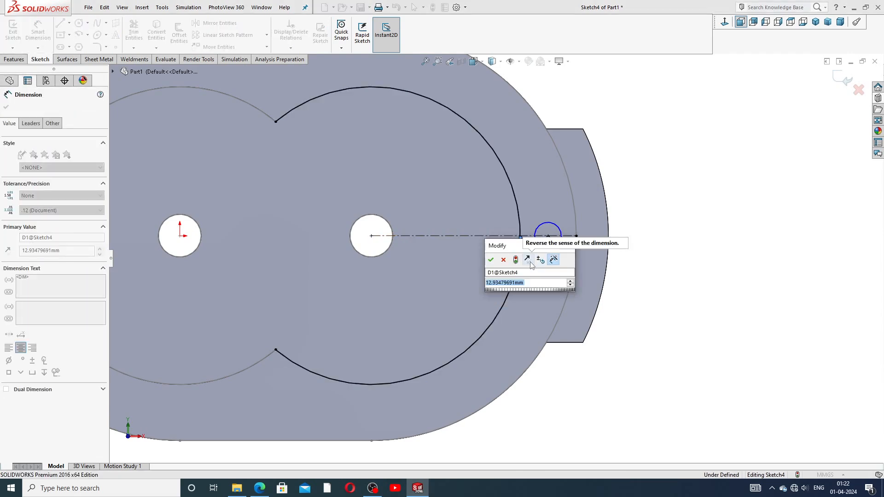
pyautogui.write('13.13')
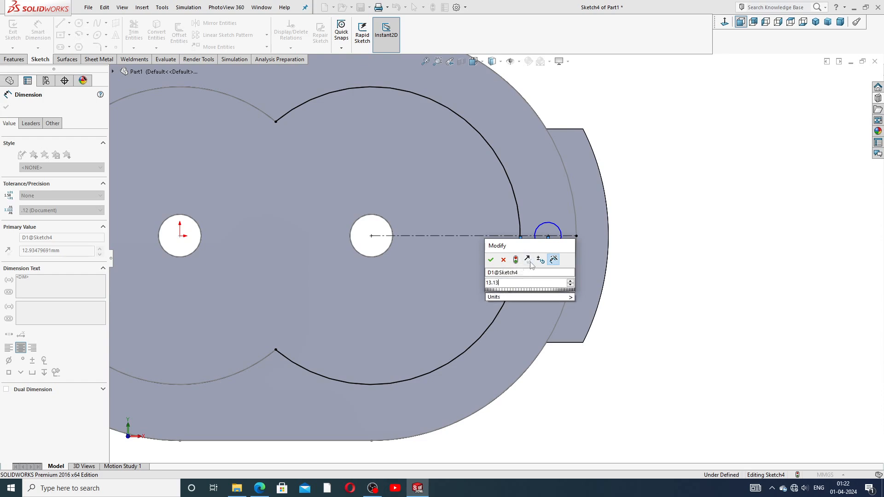
pyautogui.press('Return')
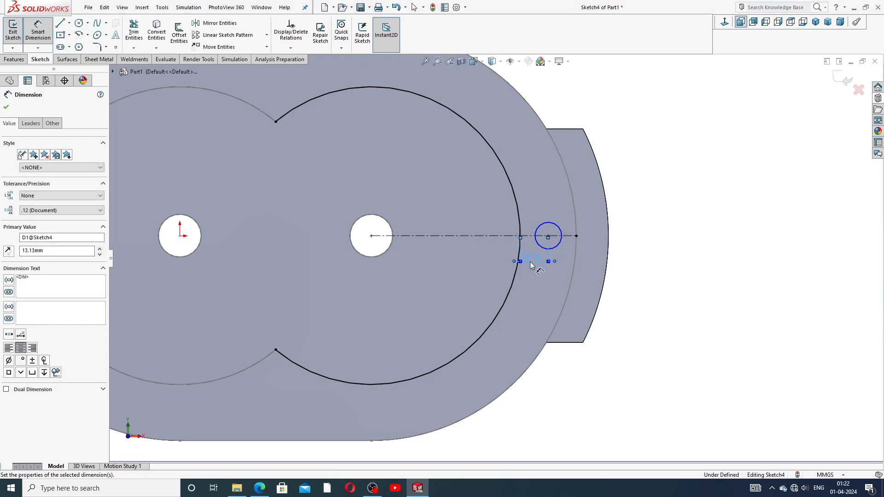
pyautogui.moveTo(530, 266); pyautogui.dragTo(536, 272)
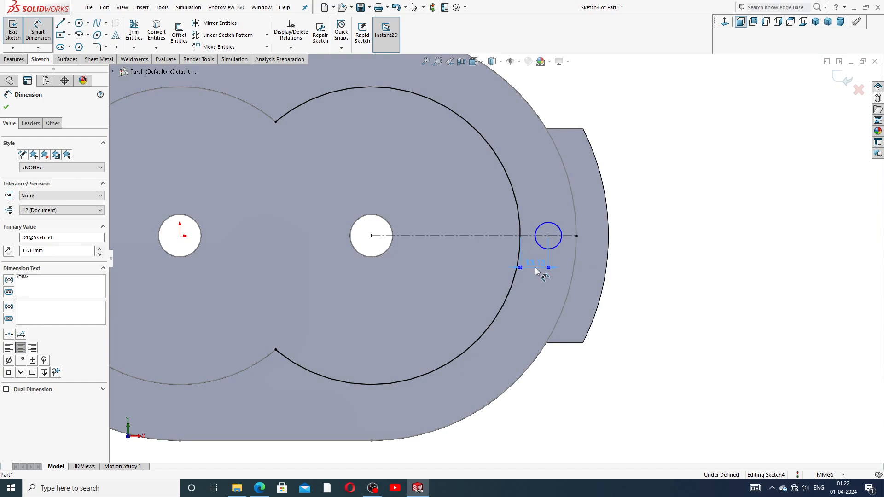
pyautogui.click(652, 244)
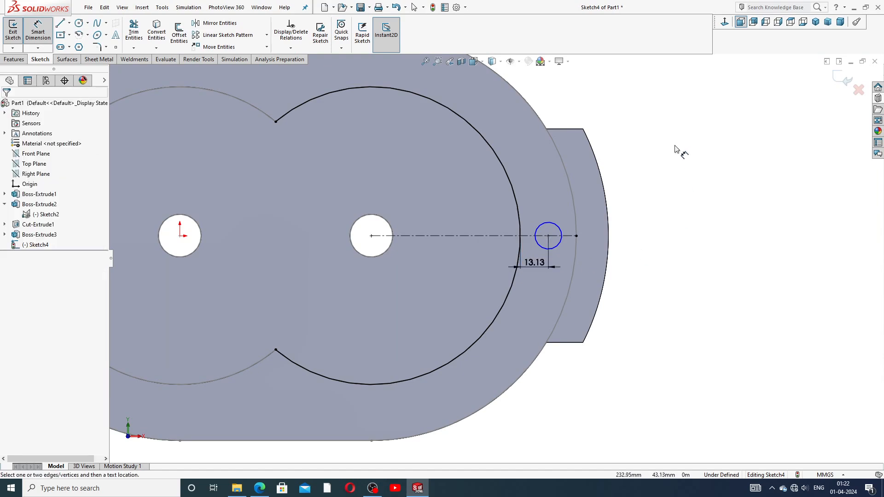
# Set the small circle's diameter to 10 mm and place the dimension just above the circle.
pyautogui.click(560, 229)
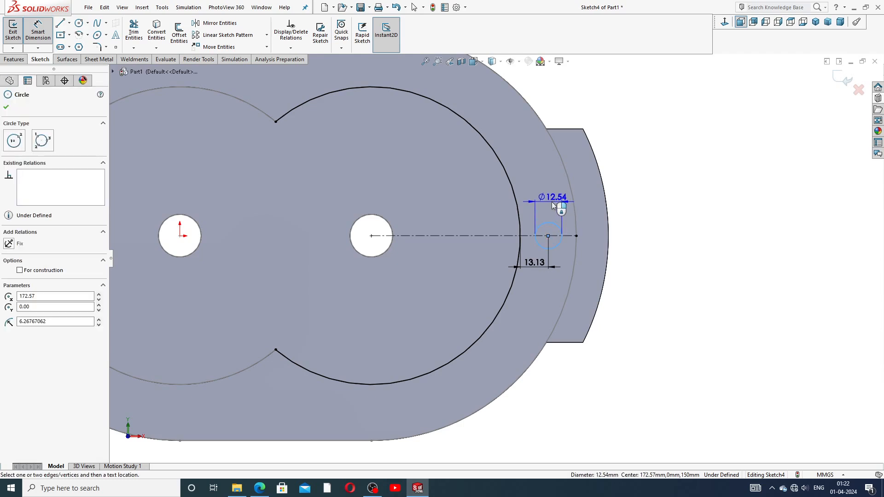
pyautogui.click(552, 206)
pyautogui.write('10')
pyautogui.press('Return')
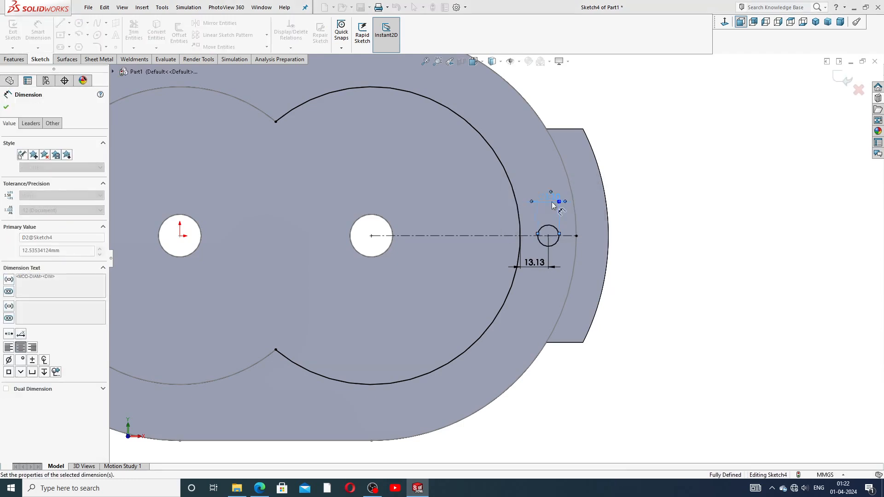
pyautogui.click(554, 197)
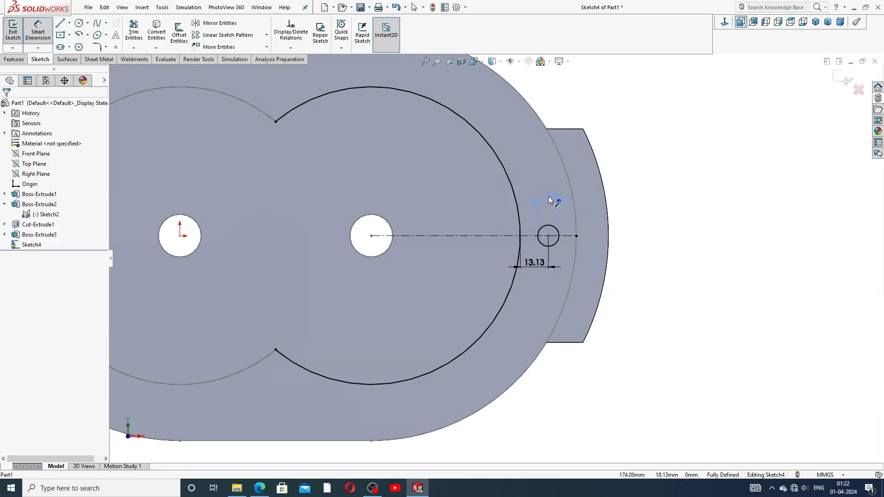
pyautogui.click(668, 180)
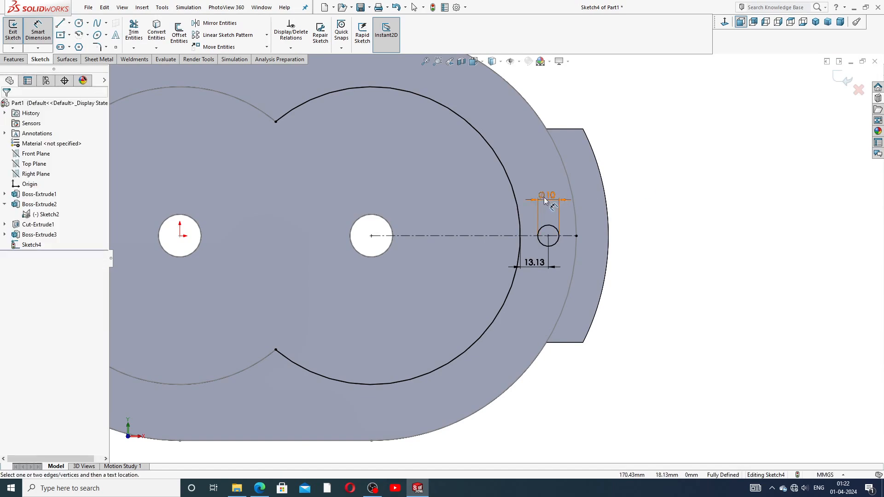
pyautogui.moveTo(546, 198); pyautogui.dragTo(547, 203)
pyautogui.rightClick(659, 174)
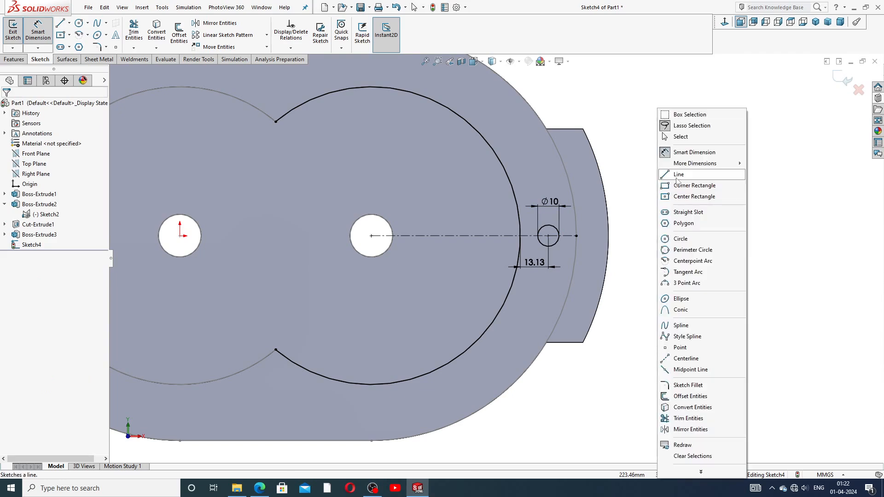
pyautogui.click(680, 137)
pyautogui.click(555, 201)
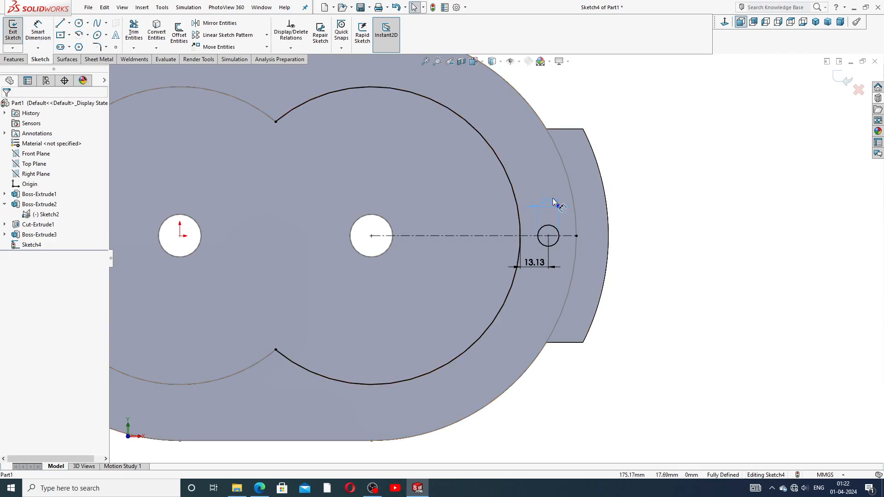
pyautogui.click(679, 180)
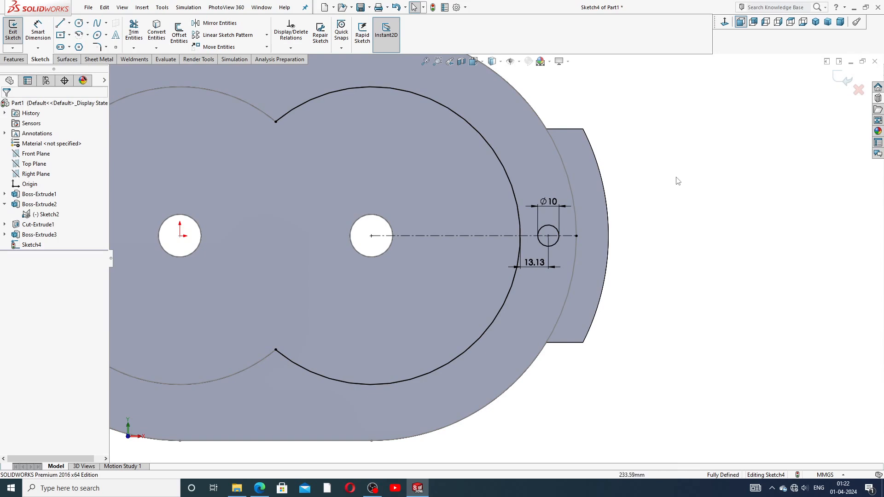
# Change the converted bore arc to construction geometry.
pyautogui.scroll(2, 574, 205)
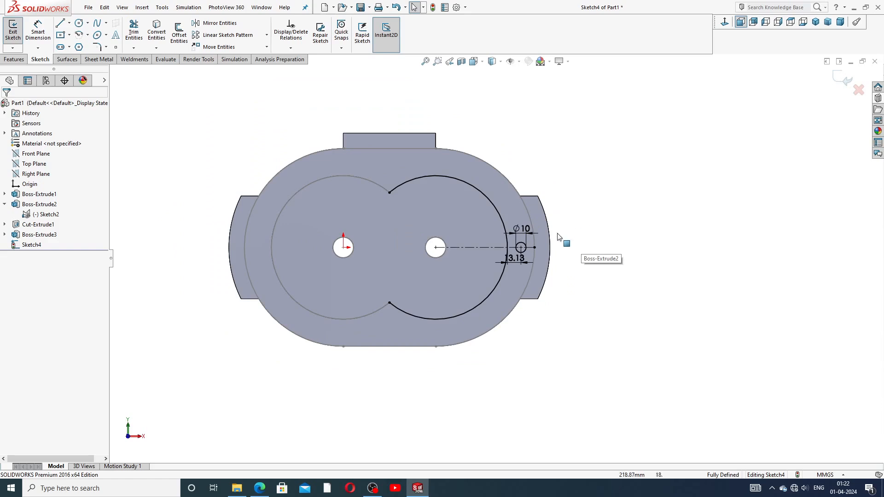
pyautogui.click(493, 204)
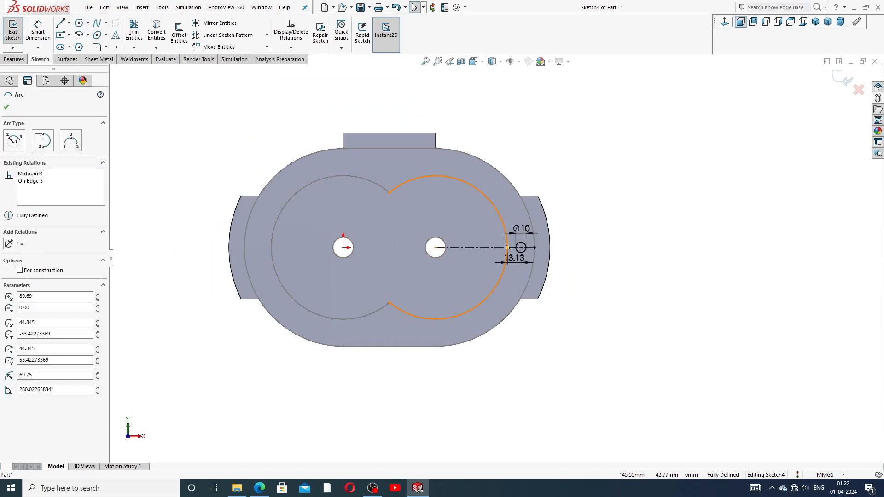
pyautogui.click(586, 209)
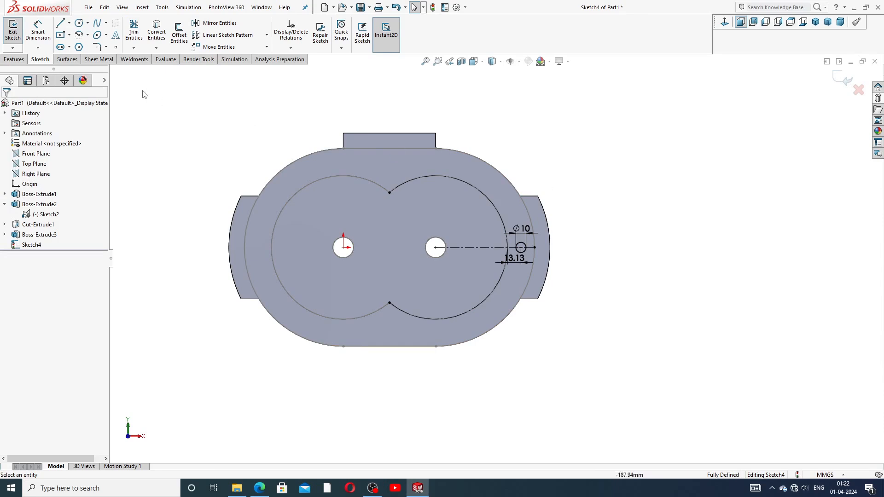
# Cut-extrude the 10 mm circle into the rim as a blind hole 30 mm deep.
pyautogui.click(14, 60)
pyautogui.click(137, 31)
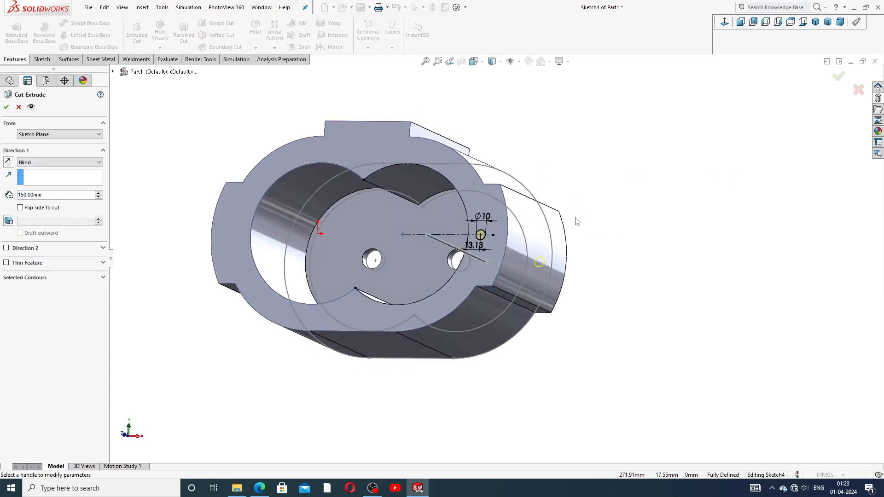
pyautogui.doubleClick(26, 196)
pyautogui.write('30')
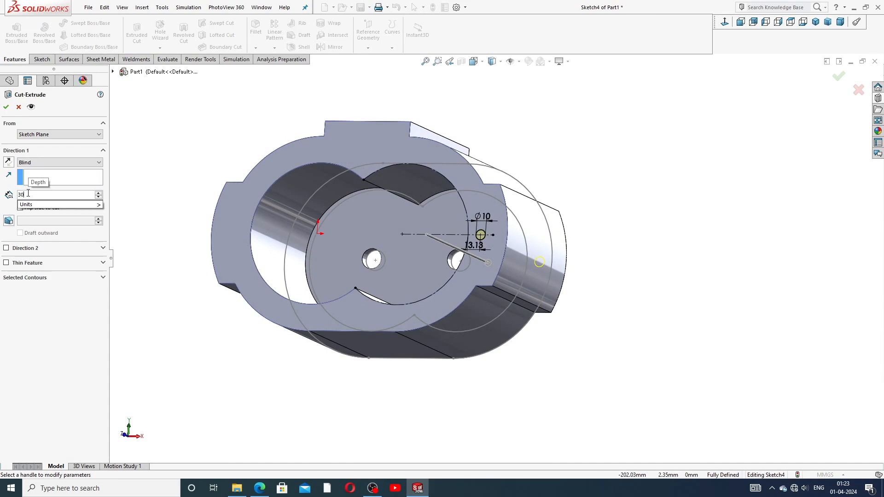
pyautogui.press('Return')
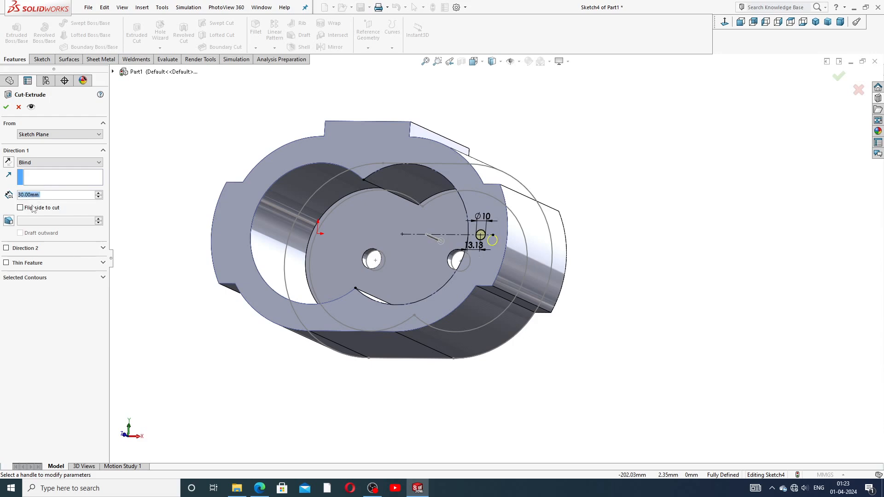
pyautogui.click(6, 107)
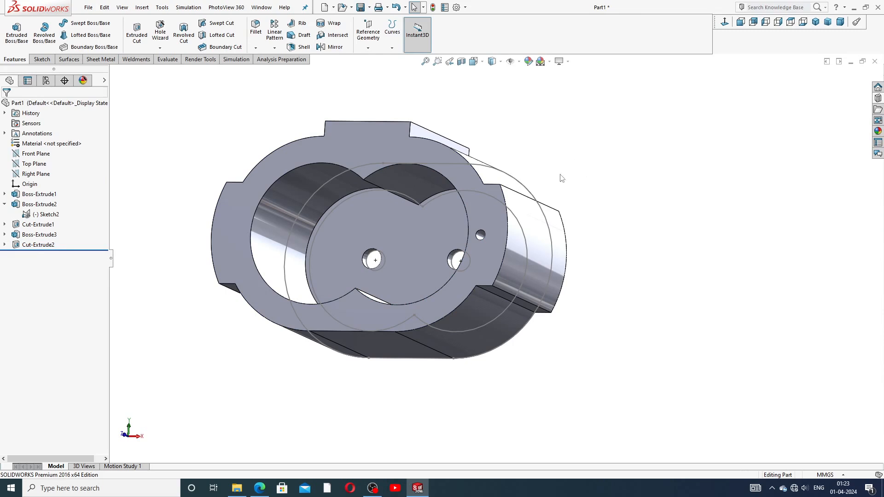
# Edit the bolt hole's cut feature and set its blind depth to 40 mm.
pyautogui.moveTo(558, 186); pyautogui.dragTo(572, 201, button='middle')
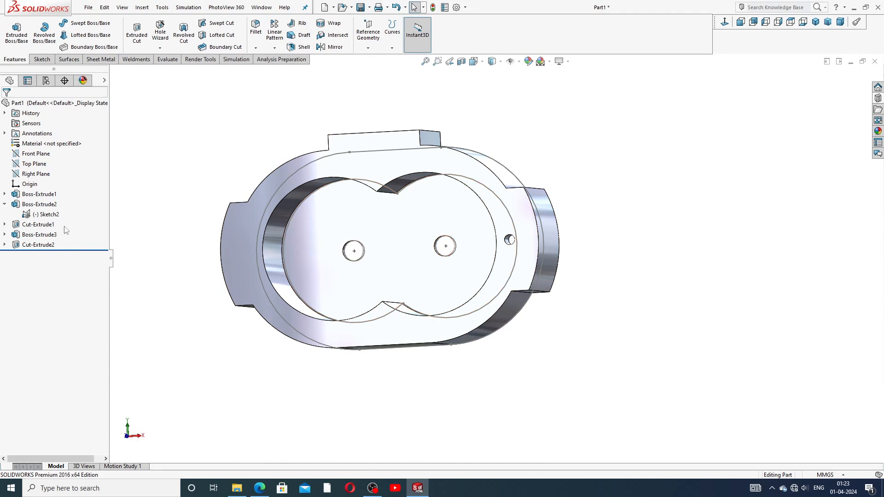
pyautogui.click(35, 246)
pyautogui.click(44, 225)
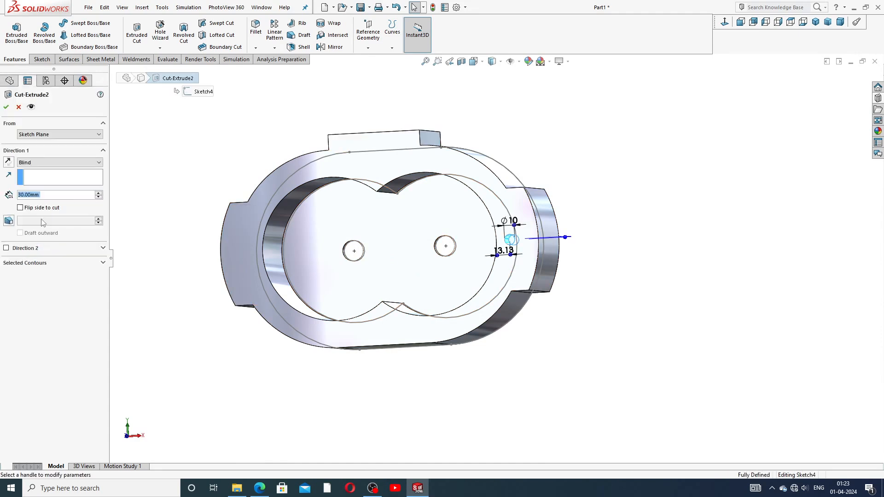
pyautogui.write('40')
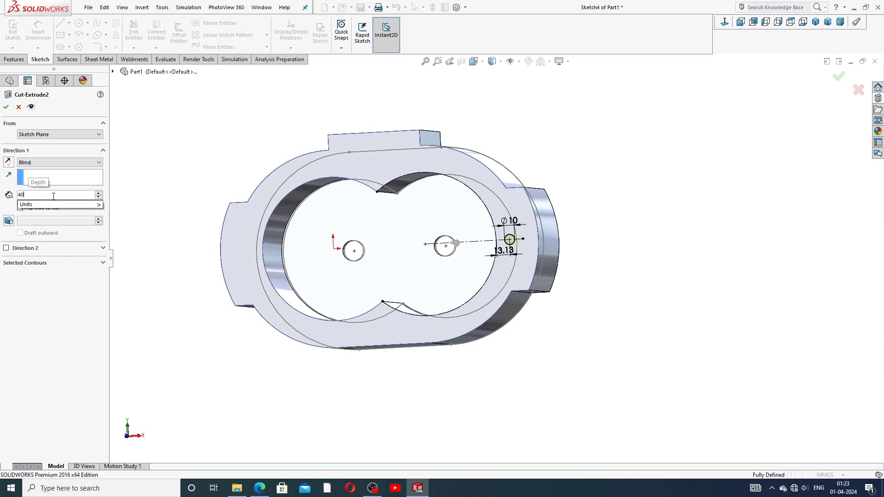
pyautogui.press('Return')
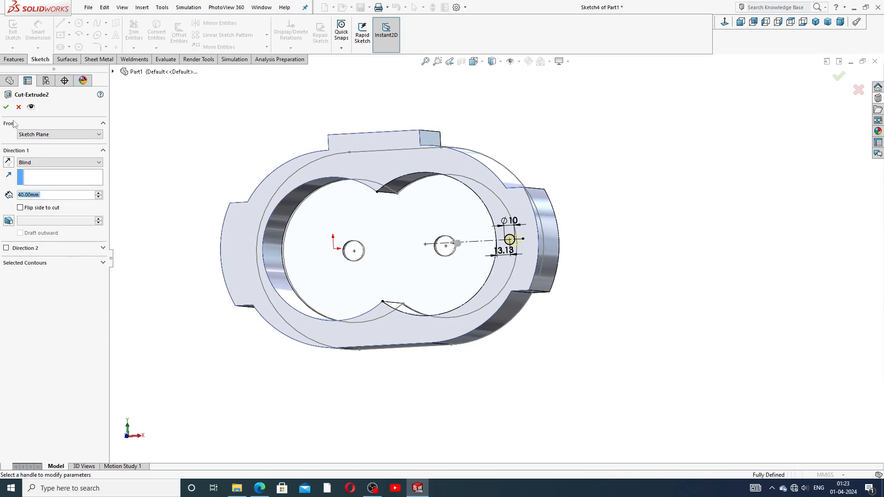
pyautogui.click(6, 106)
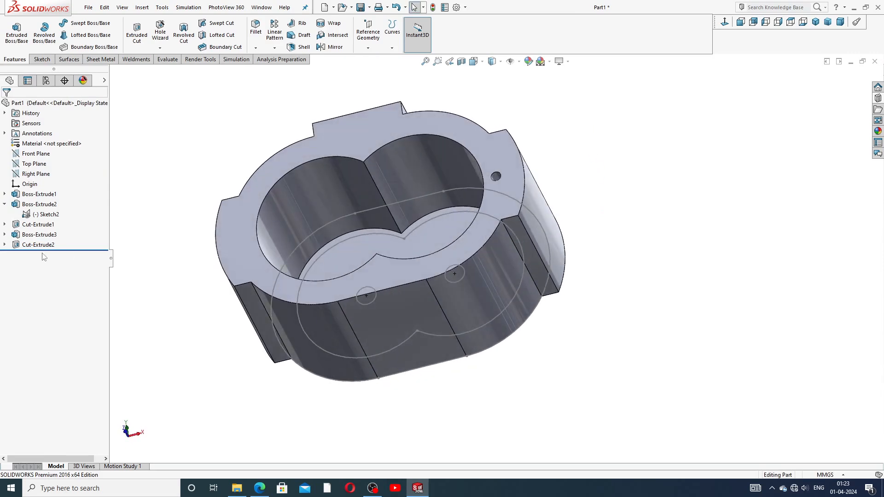
# Hide the sketch belonging to the second boss extrusion.
pyautogui.click(46, 215)
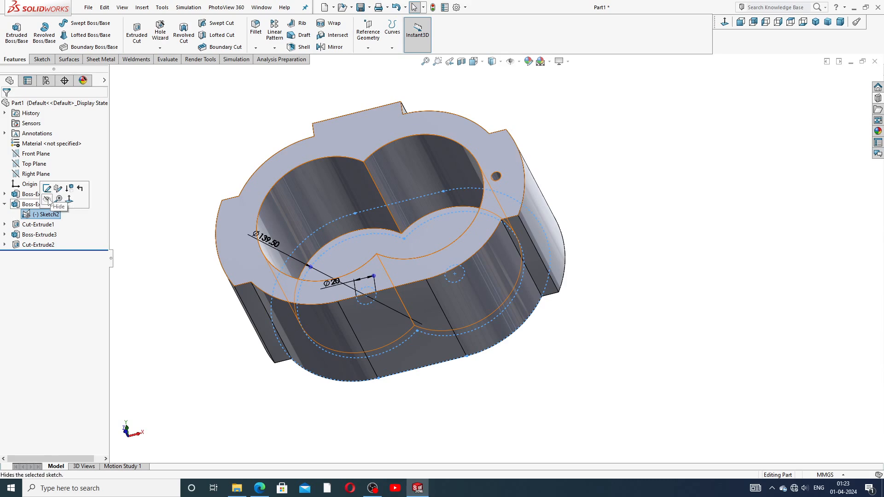
pyautogui.click(48, 200)
pyautogui.moveTo(593, 151)
pyautogui.mouseDown(button='middle')
pyautogui.moveTo(602, 229)
pyautogui.moveTo(421, 200)
pyautogui.moveTo(448, 131)
pyautogui.moveTo(435, 229)
pyautogui.moveTo(538, 261)
pyautogui.mouseUp(button='middle')
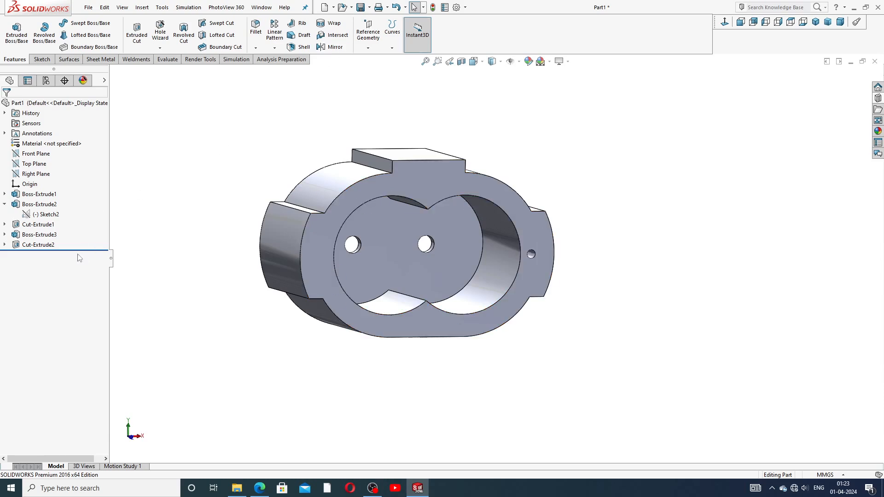
pyautogui.click(5, 204)
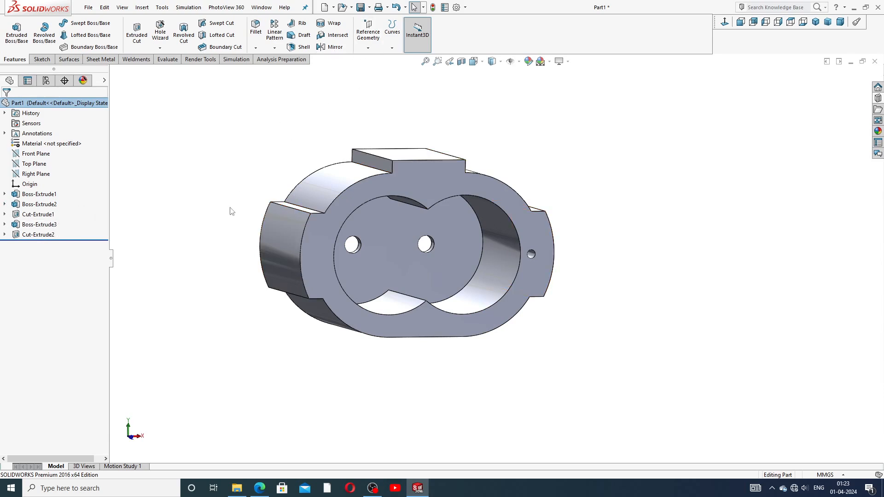
pyautogui.moveTo(231, 211)
pyautogui.mouseDown(button='middle')
pyautogui.moveTo(195, 189)
pyautogui.moveTo(178, 217)
pyautogui.mouseUp(button='middle')
pyautogui.click(6, 195)
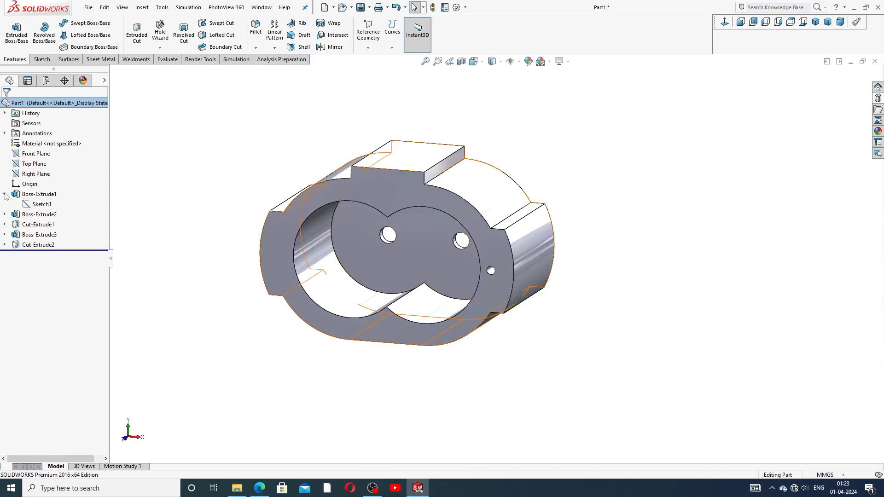
pyautogui.click(41, 205)
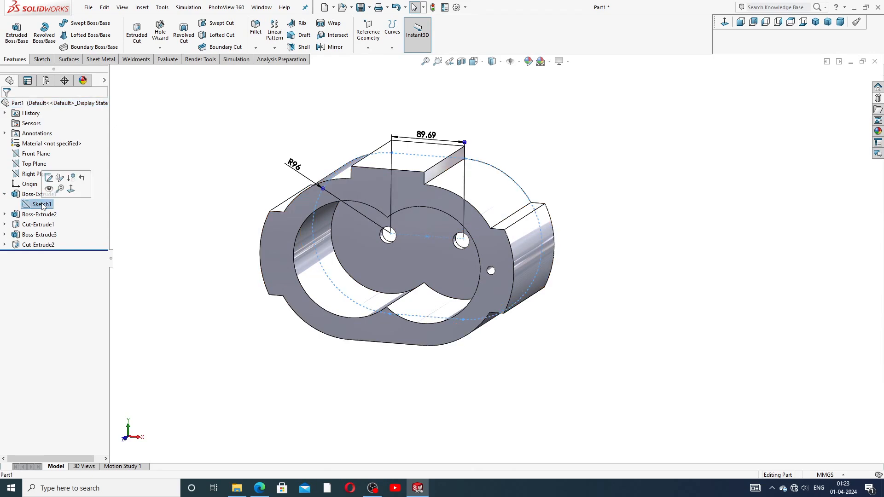
pyautogui.click(332, 47)
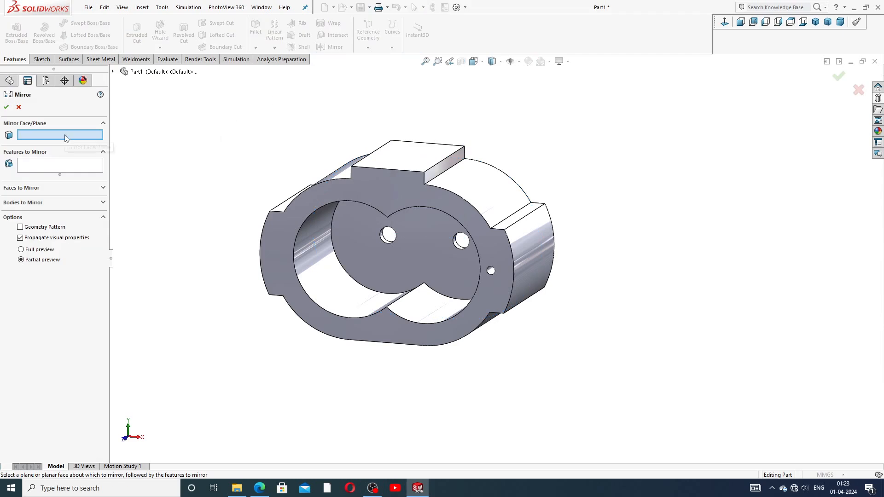
pyautogui.click(113, 72)
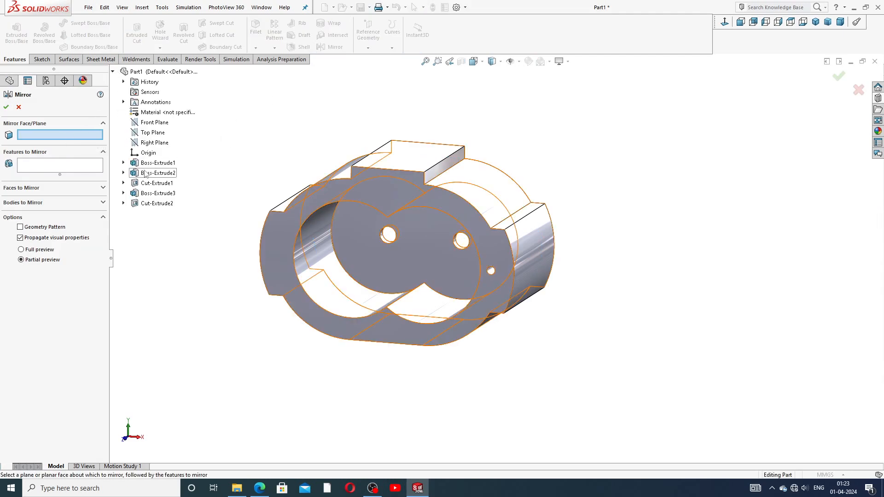
pyautogui.click(123, 164)
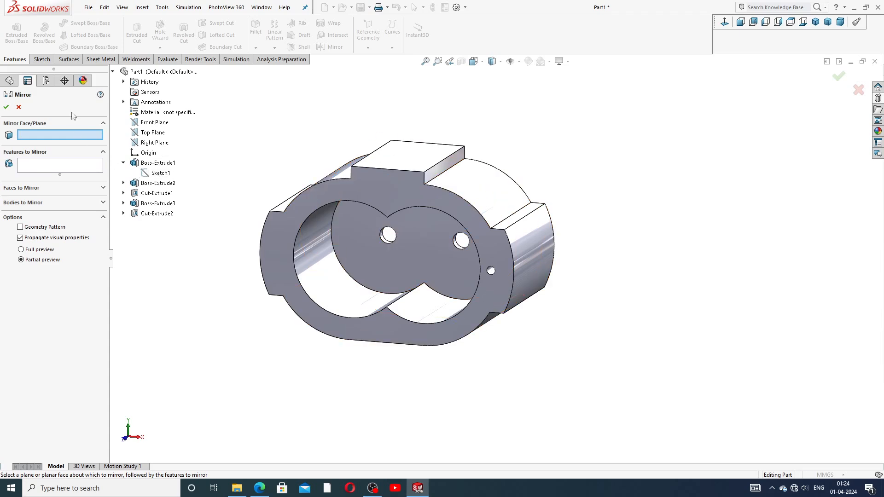
pyautogui.click(18, 107)
pyautogui.click(226, 120)
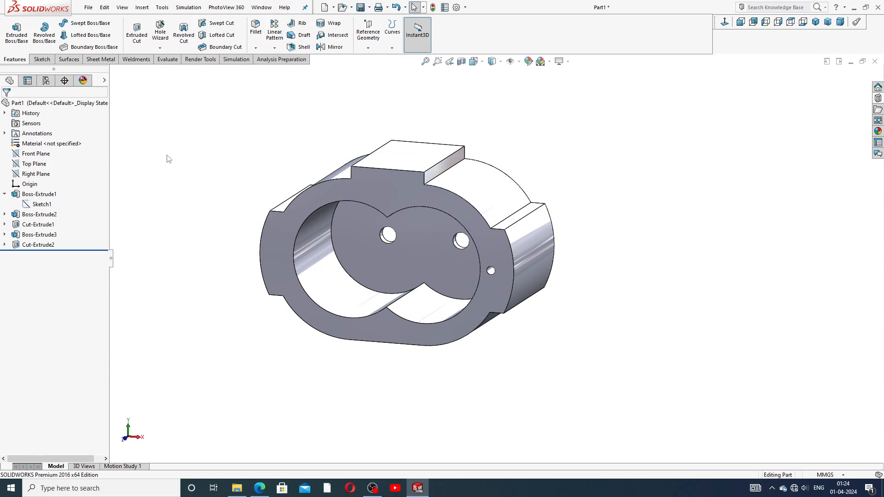
pyautogui.click(5, 193)
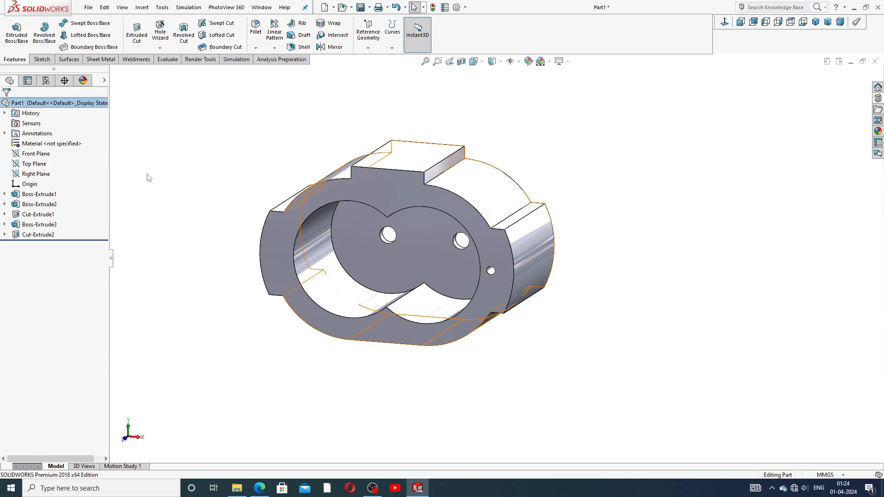
pyautogui.click(332, 47)
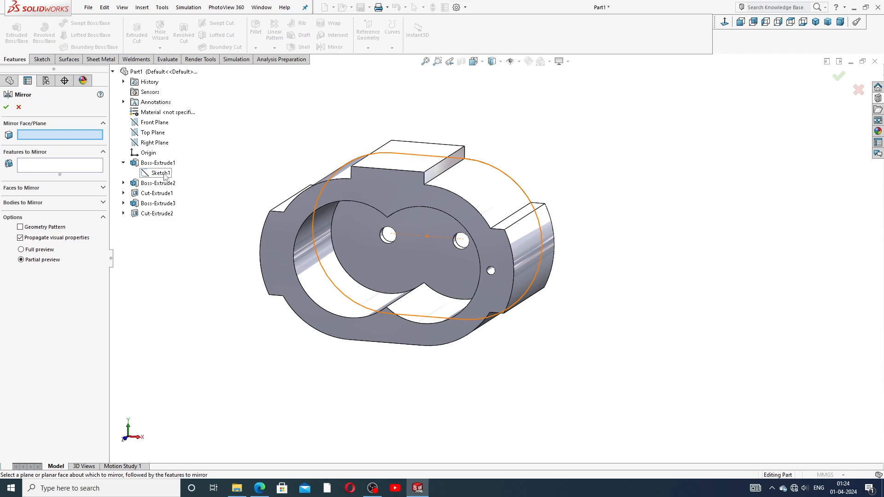
pyautogui.moveTo(404, 222); pyautogui.dragTo(393, 223, button='middle')
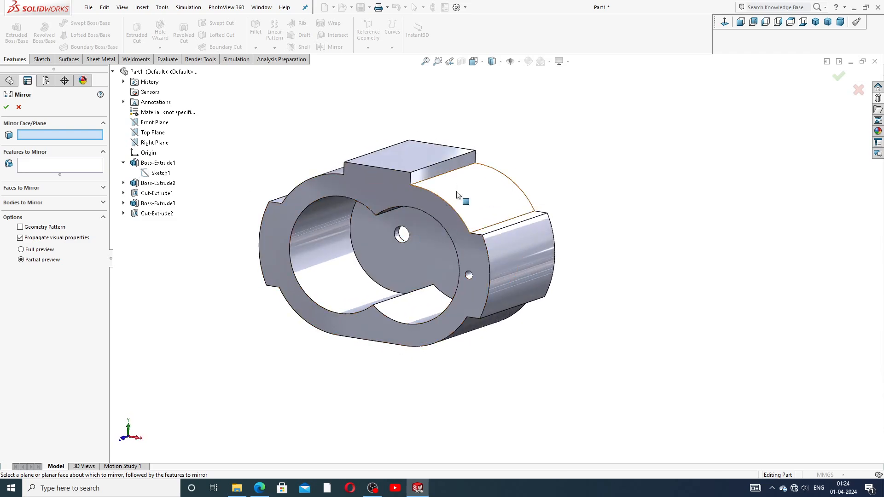
pyautogui.moveTo(469, 243); pyautogui.dragTo(497, 265, button='middle')
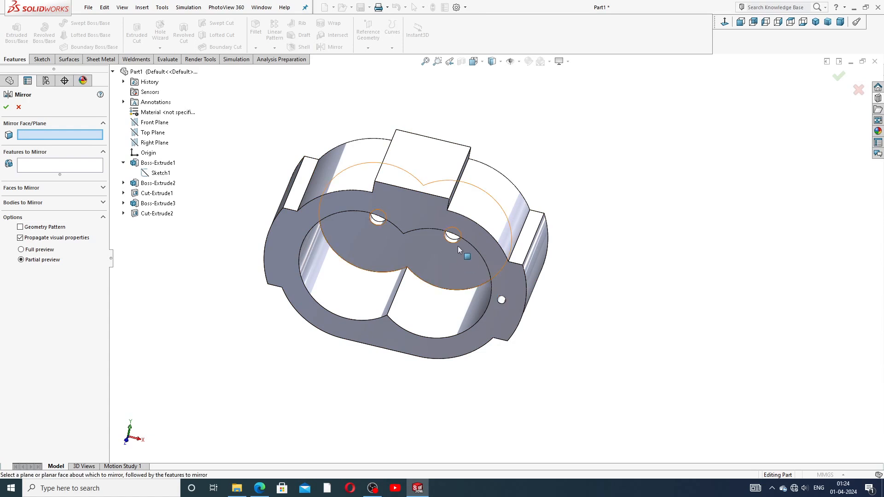
pyautogui.moveTo(451, 261); pyautogui.dragTo(431, 258, button='middle')
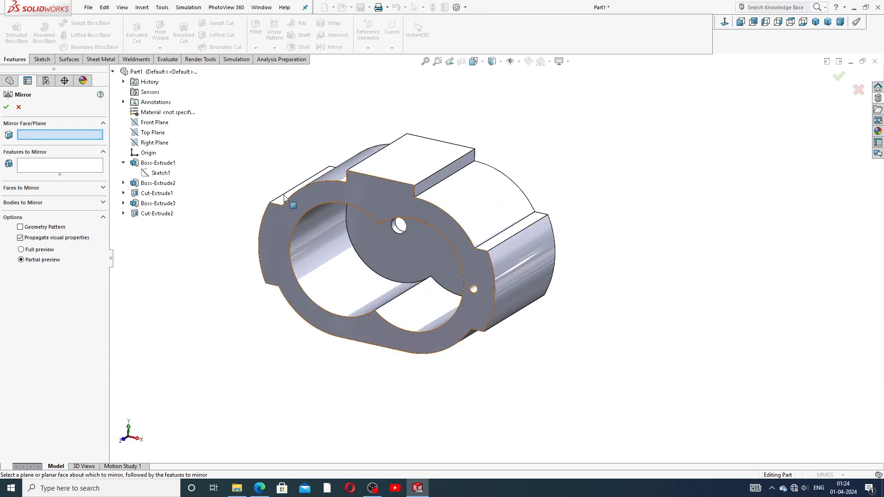
pyautogui.click(370, 201)
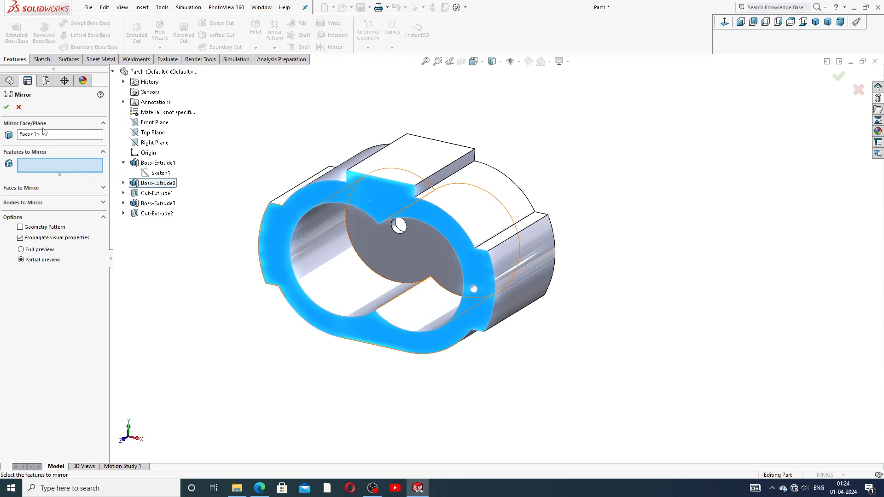
pyautogui.click(103, 123)
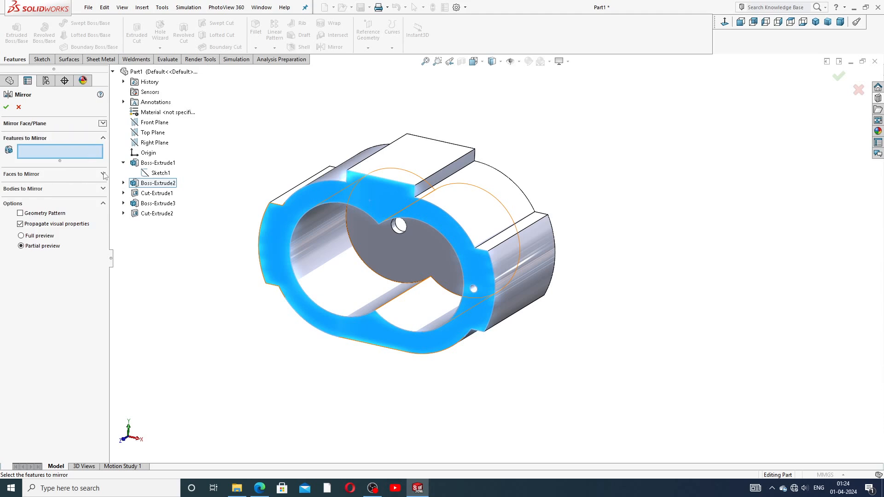
pyautogui.click(19, 107)
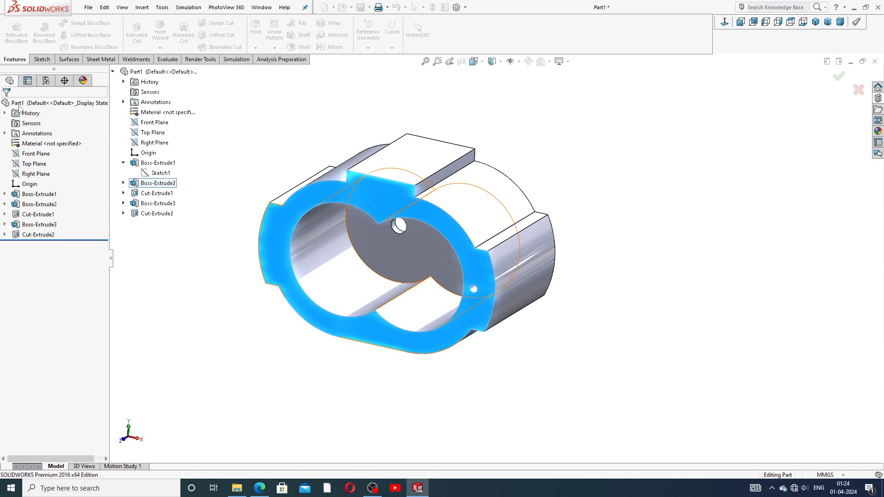
# Create a curve driven pattern of the rim bolt hole along Sketch1 with 15 equally spaced instances, using offset curve and align to seed.
pyautogui.moveTo(375, 236); pyautogui.dragTo(408, 273, button='middle')
pyautogui.scroll(-3, 408, 272)
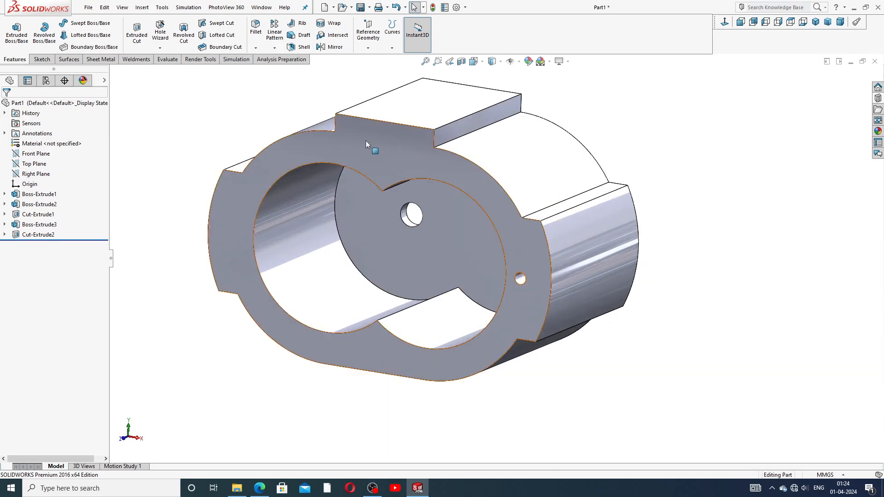
pyautogui.press('f')
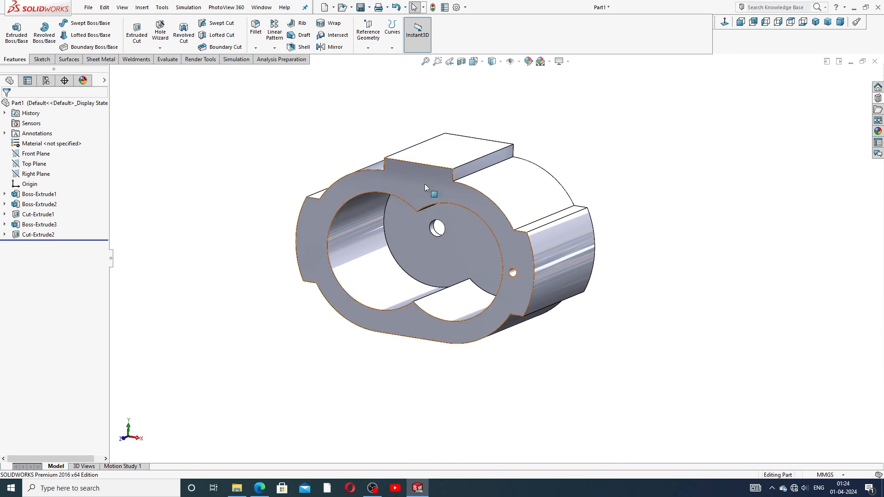
pyautogui.scroll(-2, 419, 202)
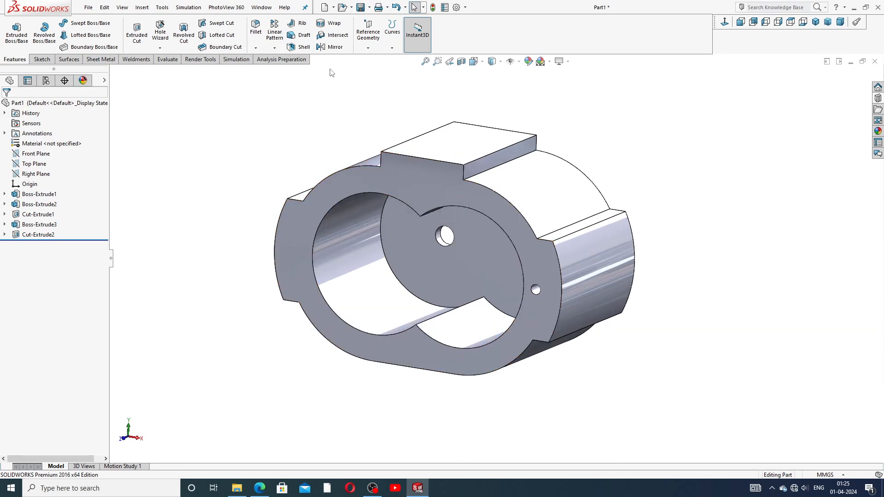
pyautogui.click(274, 48)
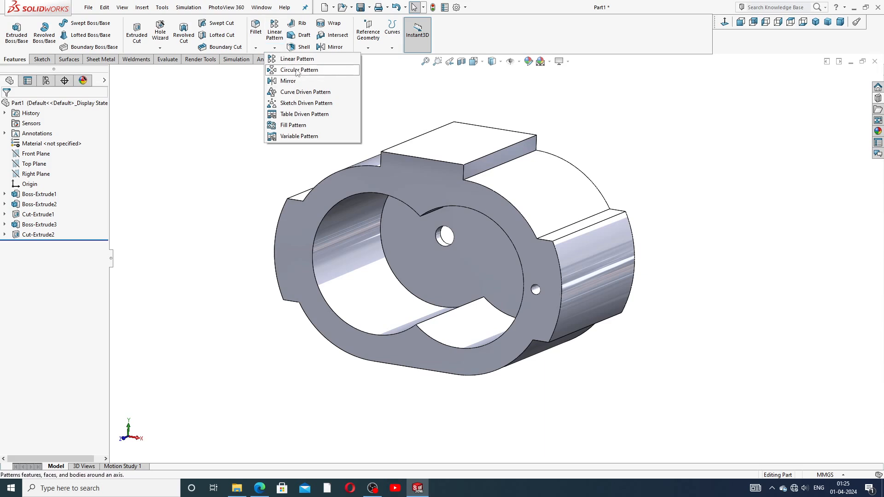
pyautogui.click(319, 94)
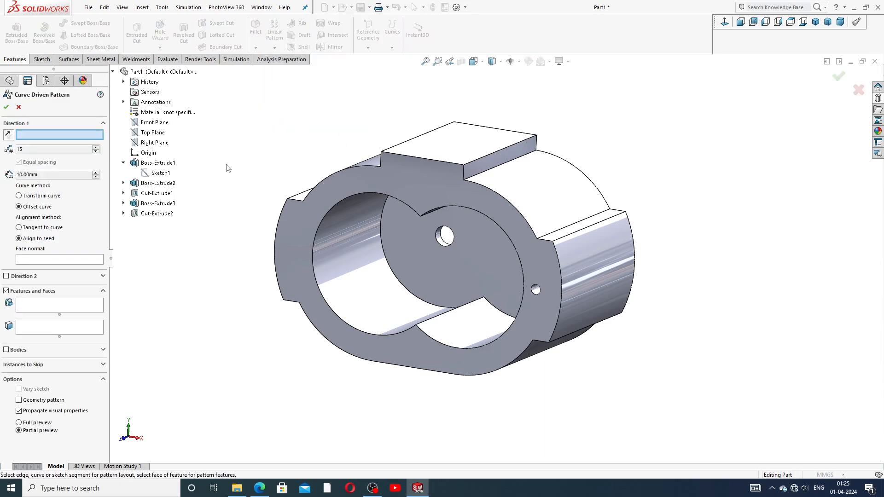
pyautogui.click(161, 173)
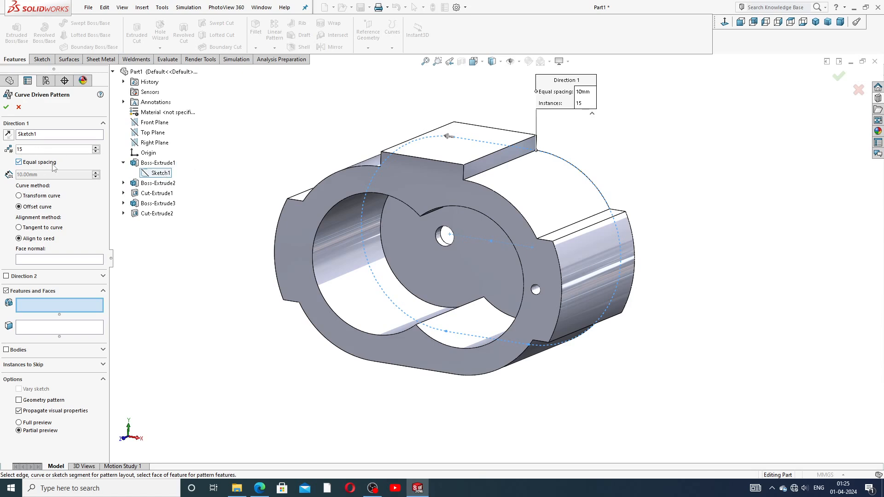
pyautogui.click(535, 290)
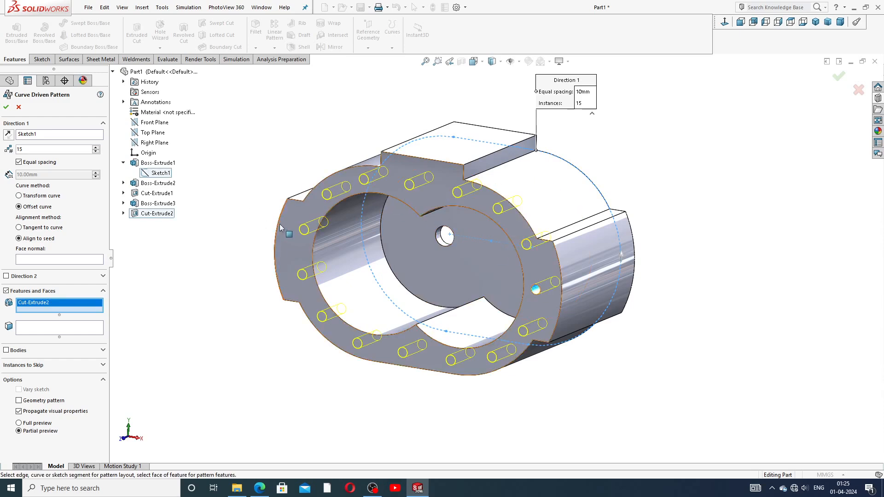
pyautogui.moveTo(258, 216); pyautogui.dragTo(292, 250, button='middle')
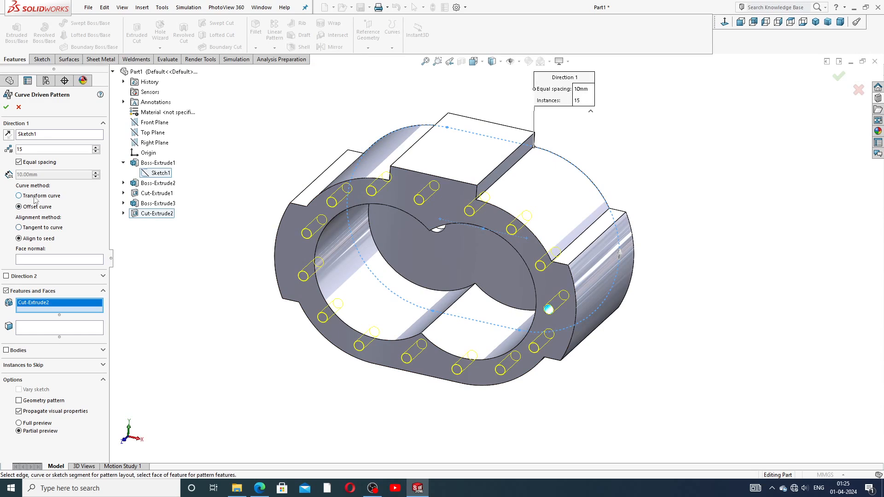
pyautogui.click(19, 196)
pyautogui.moveTo(248, 201); pyautogui.dragTo(263, 180, button='middle')
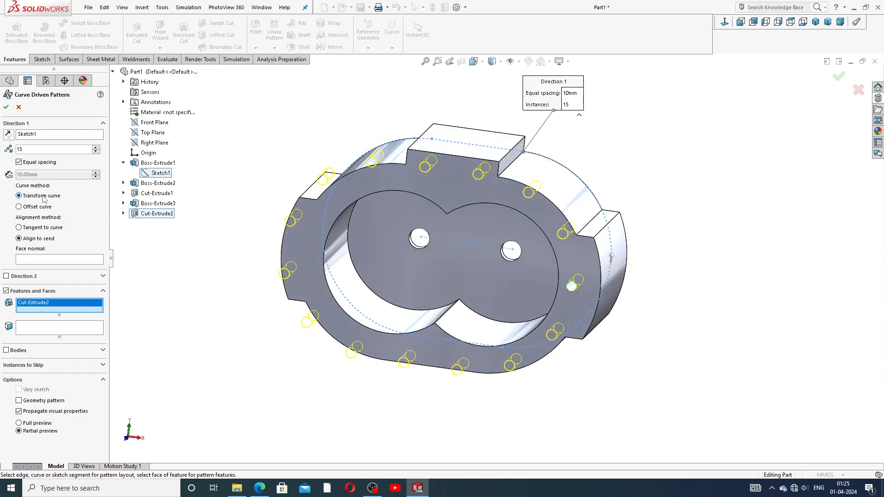
pyautogui.click(19, 206)
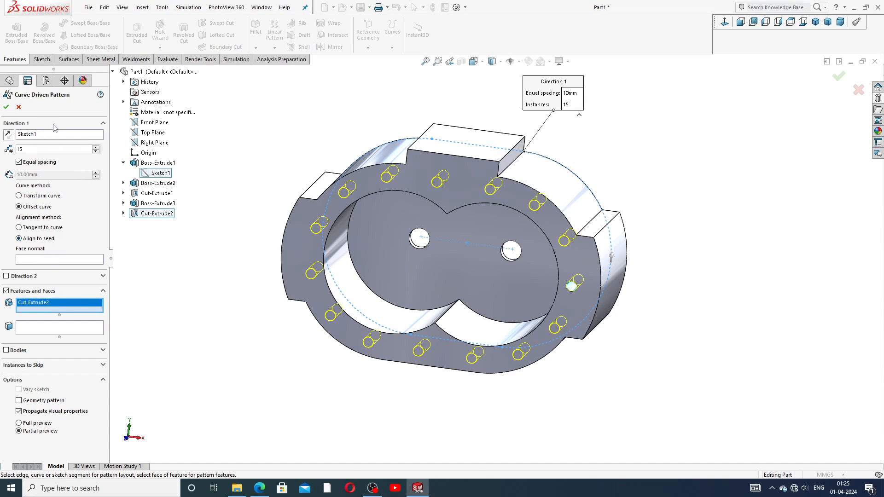
pyautogui.click(6, 107)
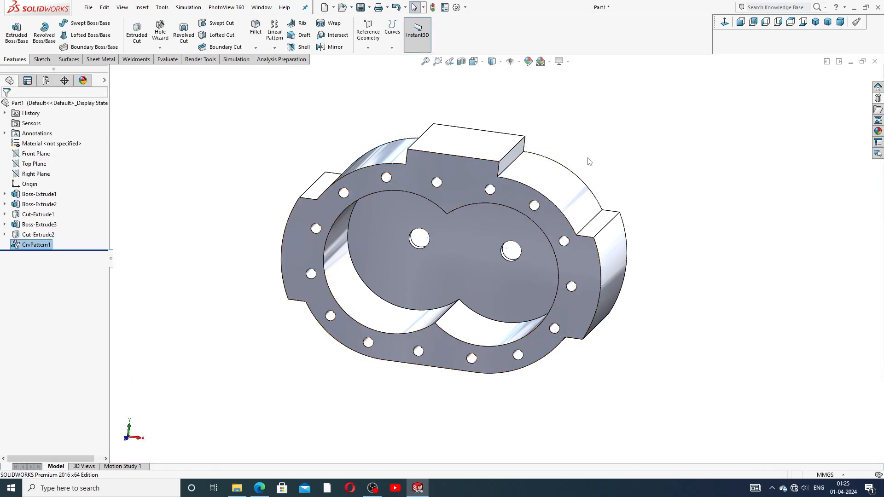
# Start a sketch on the flat outer face of the housing's top pad and draw a diagonal centerline between its opposite corners.
pyautogui.moveTo(608, 177); pyautogui.dragTo(515, 183, button='middle')
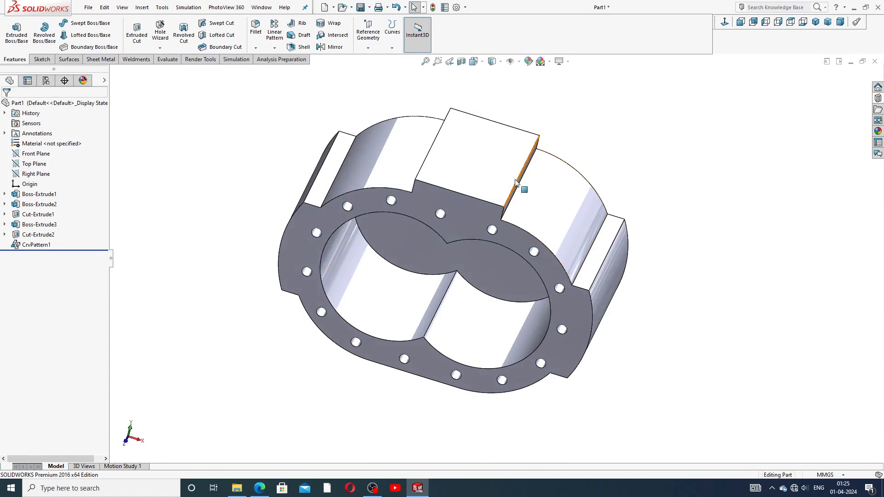
pyautogui.click(487, 165)
pyautogui.click(521, 135)
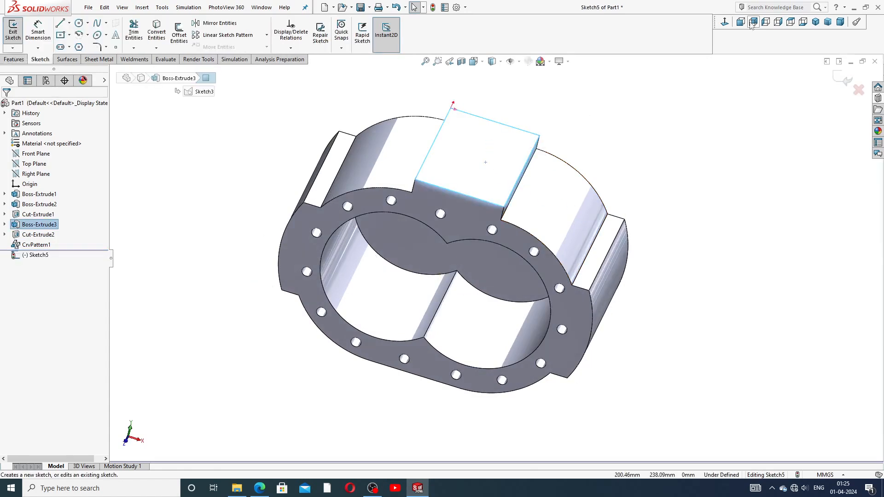
pyautogui.click(791, 22)
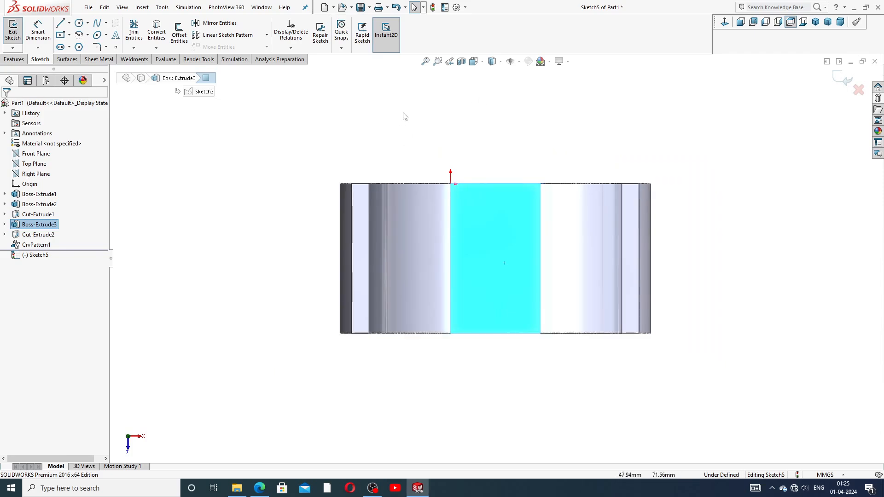
pyautogui.click(69, 22)
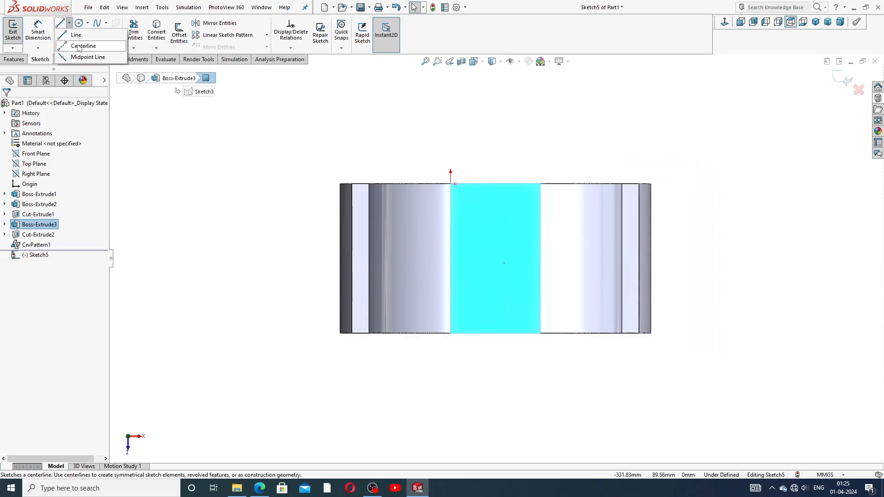
pyautogui.click(78, 46)
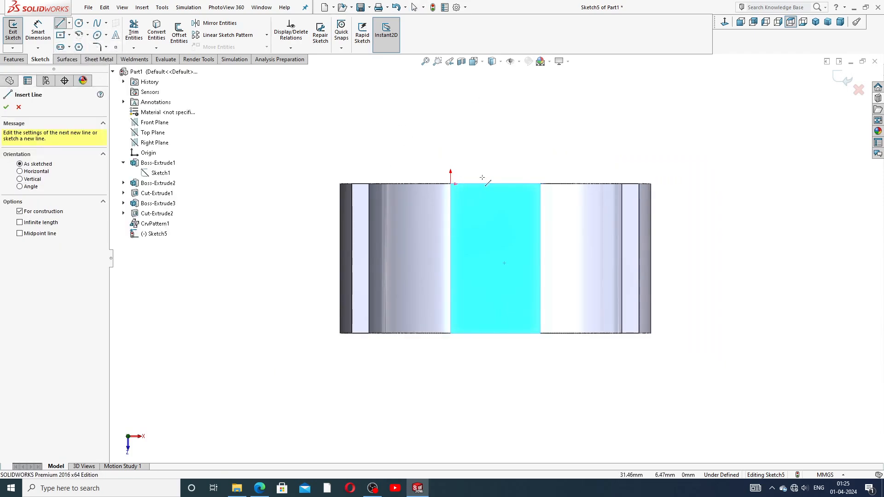
pyautogui.click(540, 184)
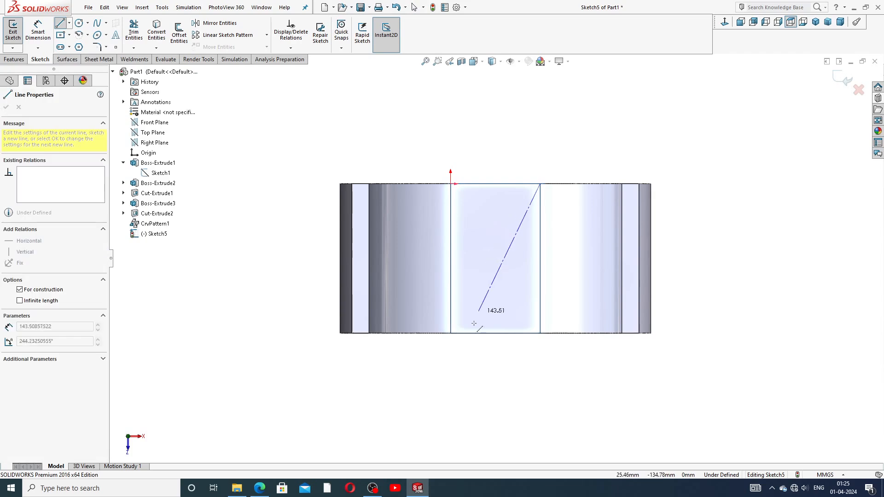
pyautogui.click(451, 333)
pyautogui.rightClick(499, 291)
pyautogui.click(518, 300)
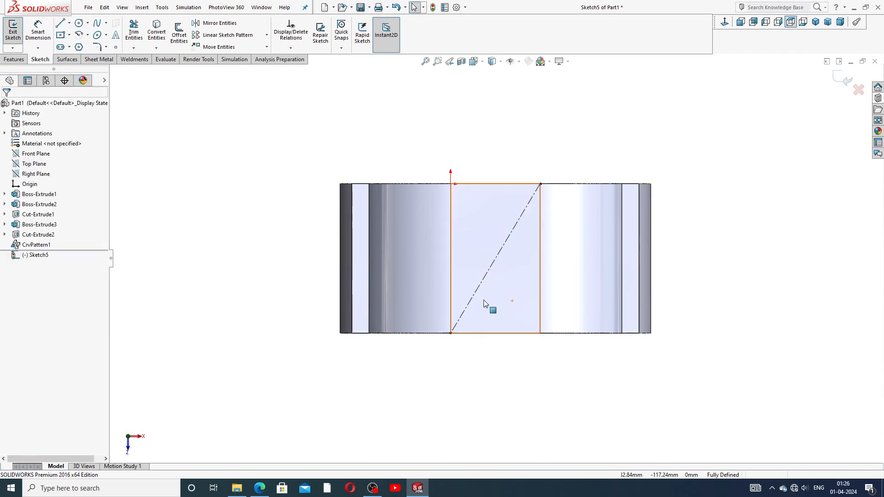
# Consult the housing PDF drawing, and sketch two concentric circles, about 84 mm and 46 mm in diameter, at the diagonal centerline's midpoint.
pyautogui.scroll(-3, 484, 304)
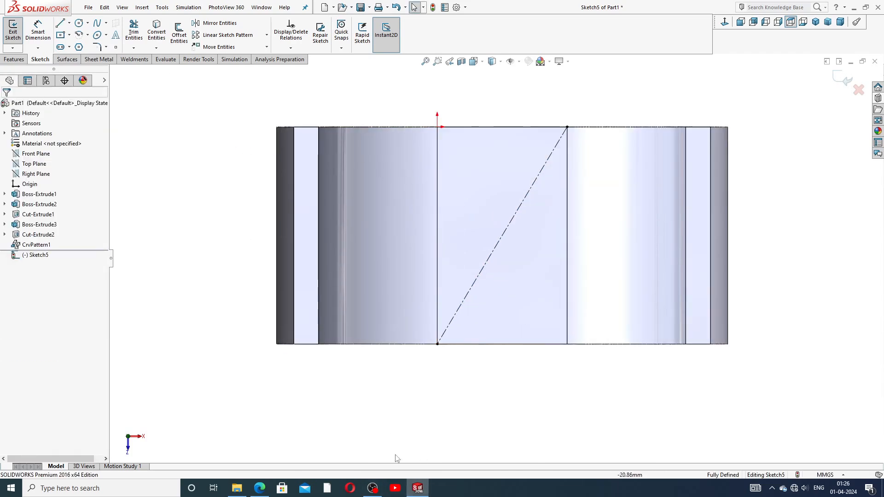
pyautogui.click(261, 489)
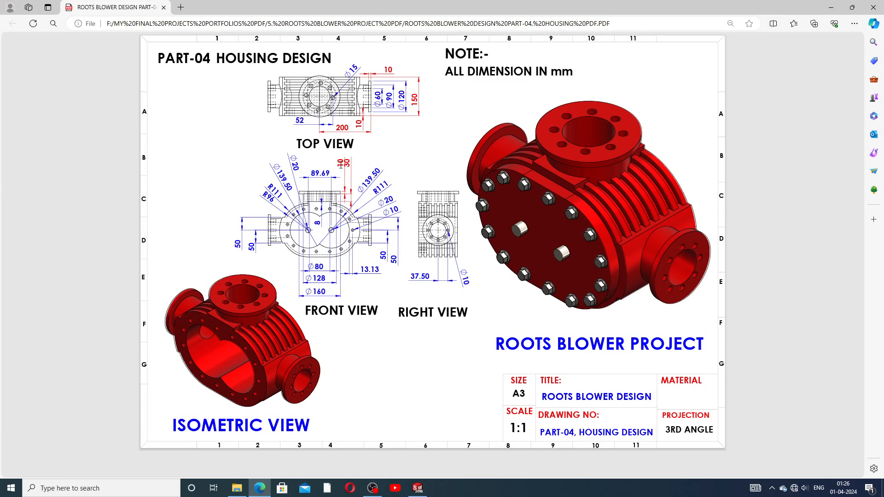
pyautogui.click(418, 488)
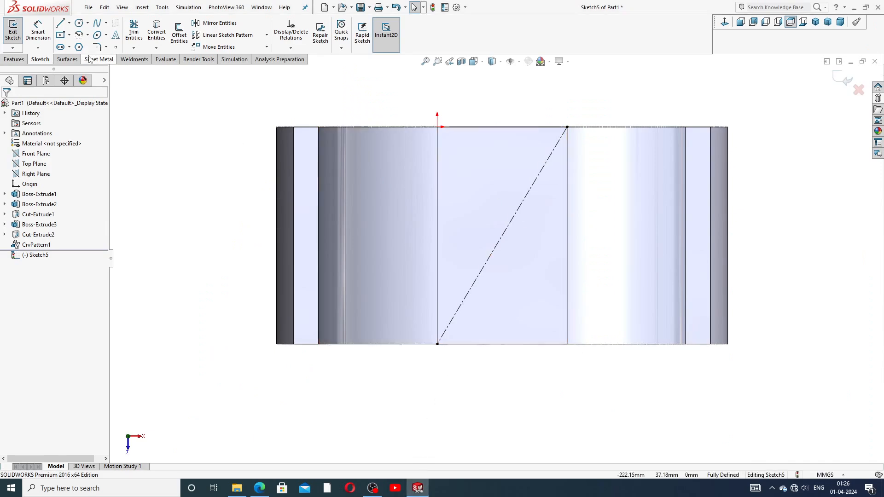
pyautogui.click(79, 23)
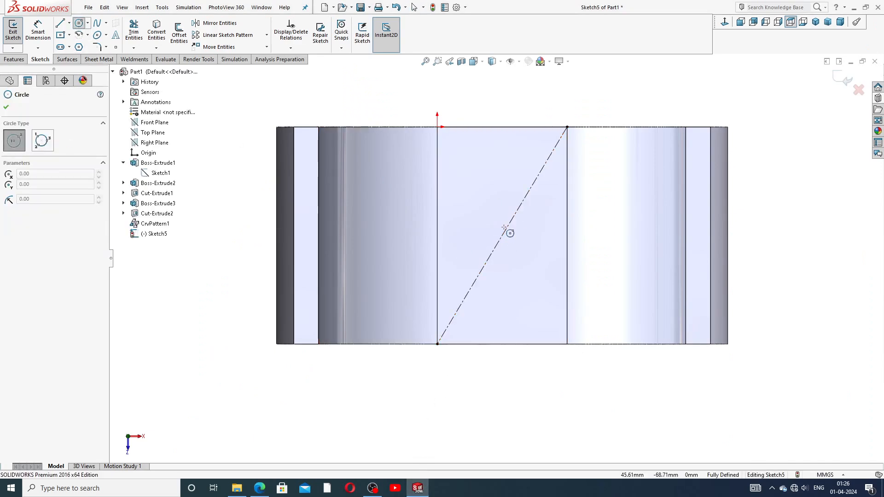
pyautogui.moveTo(502, 235); pyautogui.dragTo(503, 175)
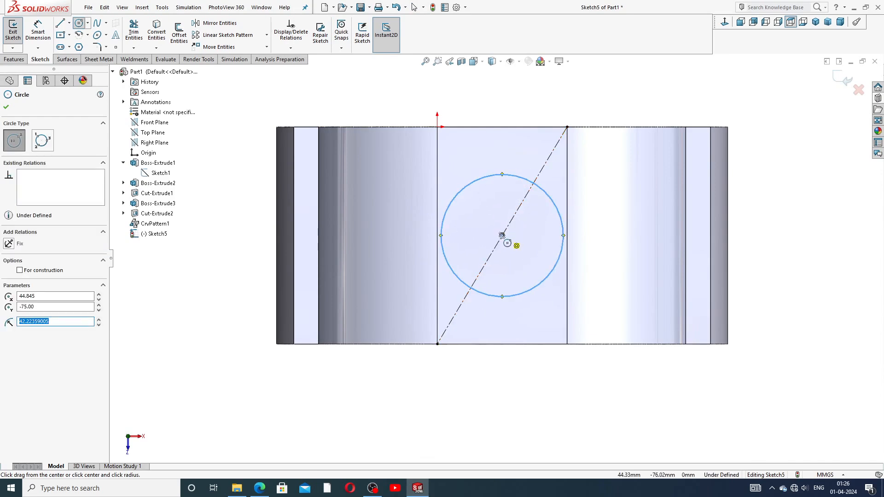
pyautogui.moveTo(502, 235); pyautogui.dragTo(518, 211)
pyautogui.rightClick(576, 129)
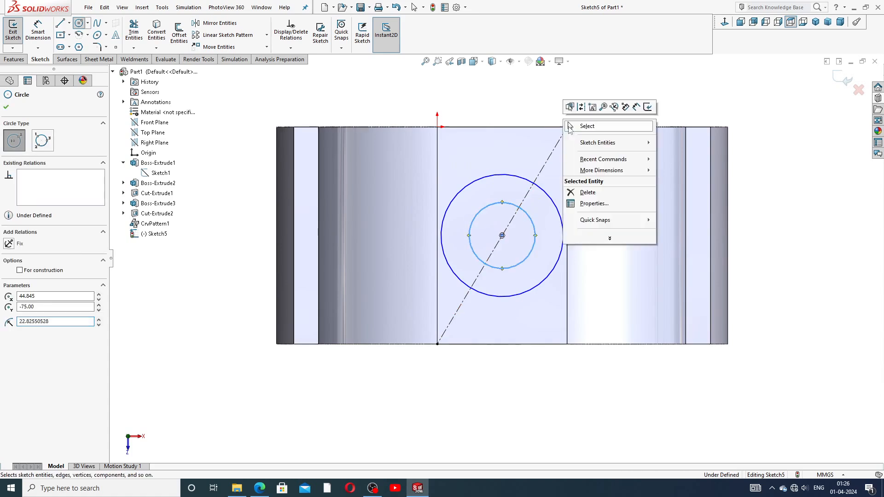
pyautogui.click(584, 127)
# Dimension the inner circle's diameter as 80 mm and the outer circle's as 128 mm.
pyautogui.click(38, 31)
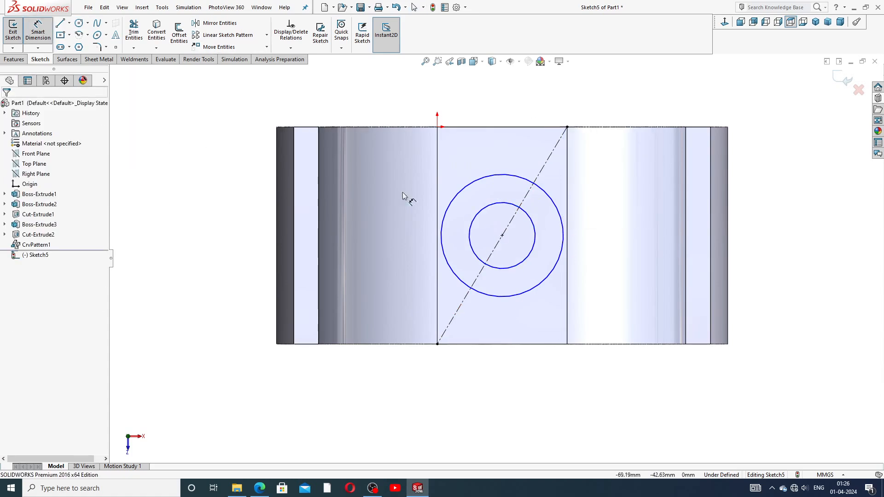
pyautogui.click(499, 206)
pyautogui.click(571, 109)
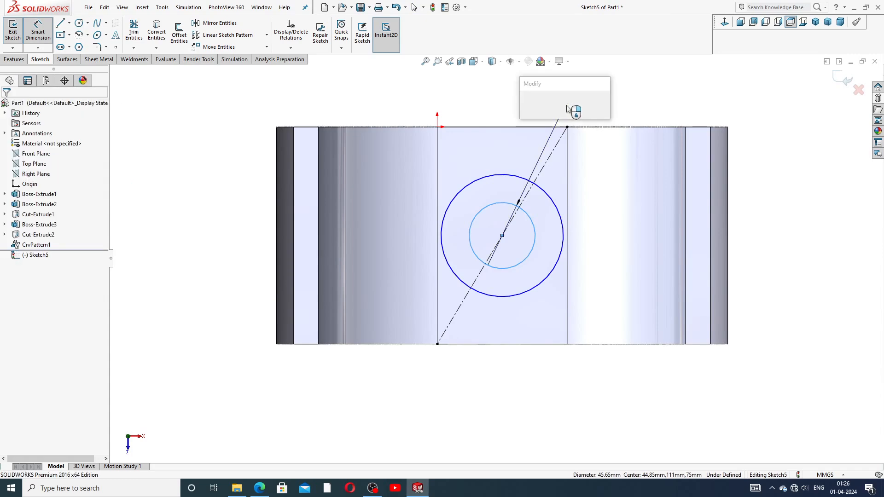
pyautogui.write('80')
pyautogui.press('Return')
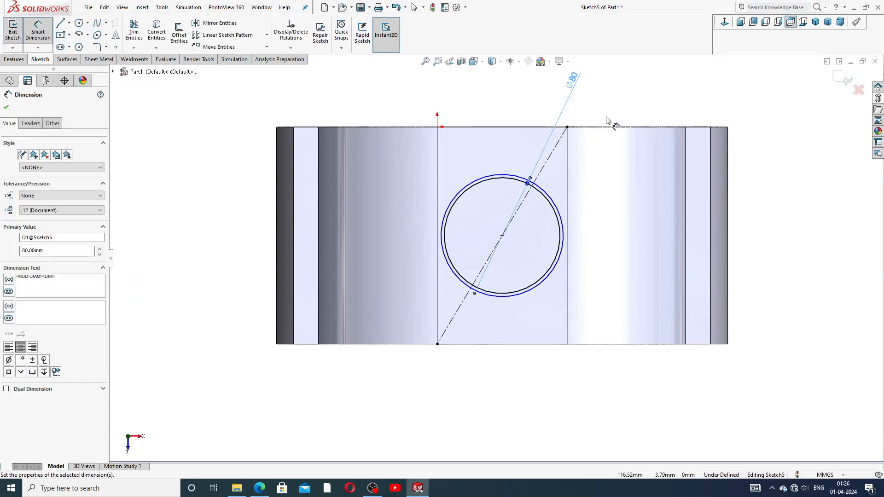
pyautogui.click(516, 182)
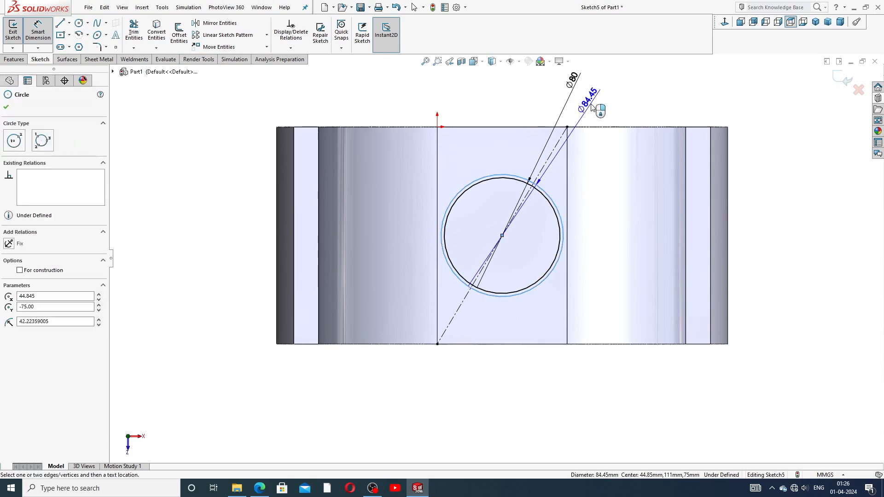
pyautogui.click(595, 107)
pyautogui.write('128')
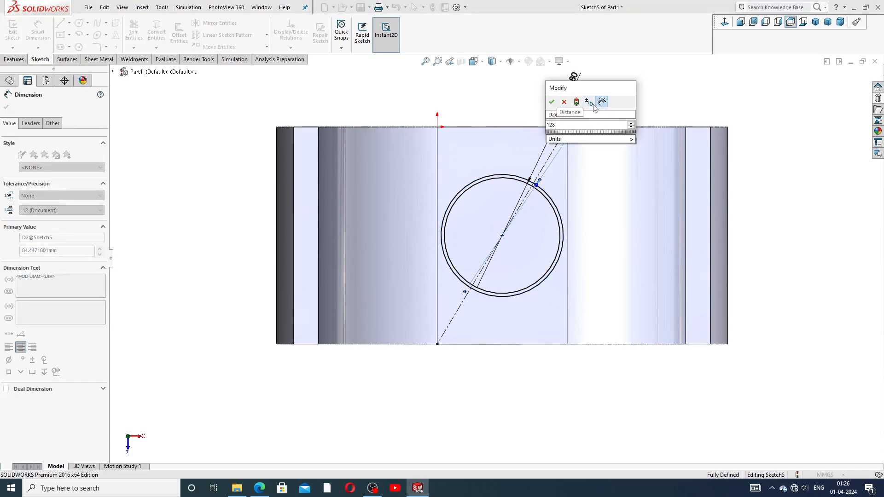
pyautogui.press('Return')
pyautogui.click(607, 115)
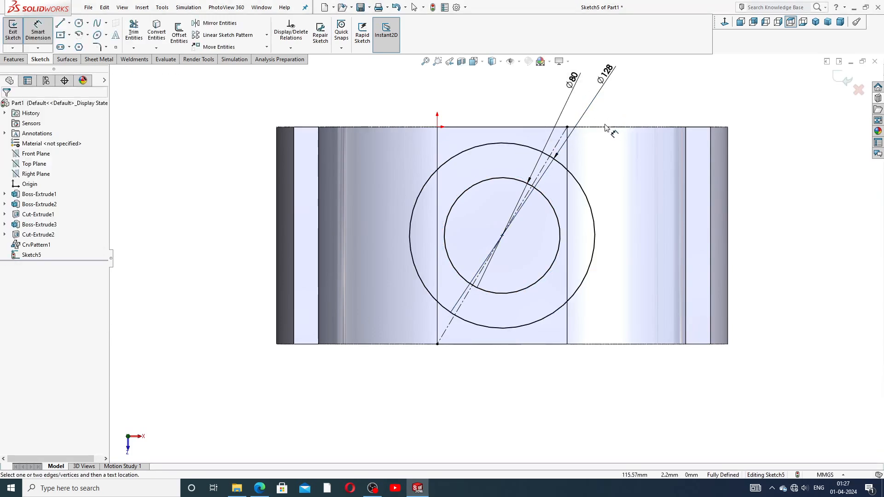
pyautogui.scroll(2, 605, 124)
pyautogui.moveTo(548, 133)
pyautogui.mouseDown()
pyautogui.moveTo(529, 125)
pyautogui.moveTo(544, 127)
pyautogui.mouseUp()
pyautogui.rightClick(587, 134)
pyautogui.click(606, 138)
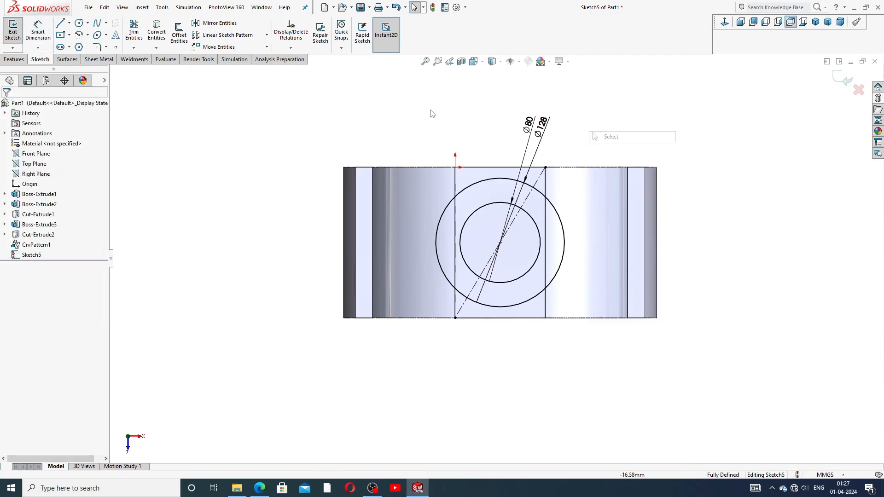
# Extrude the ring profile as a merged boss, 30 mm blind outward and Up To Next in the second direction toward the housing.
pyautogui.click(23, 59)
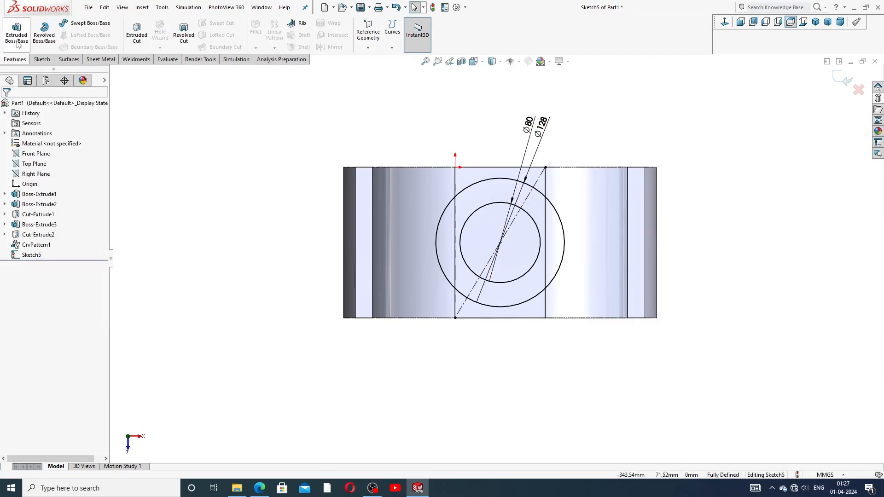
pyautogui.click(17, 42)
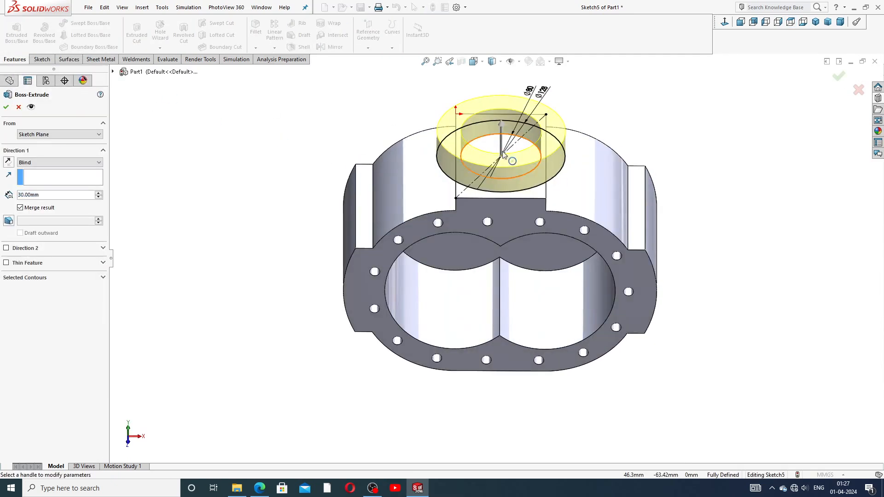
pyautogui.scroll(4, 503, 155)
pyautogui.scroll(-2, 517, 182)
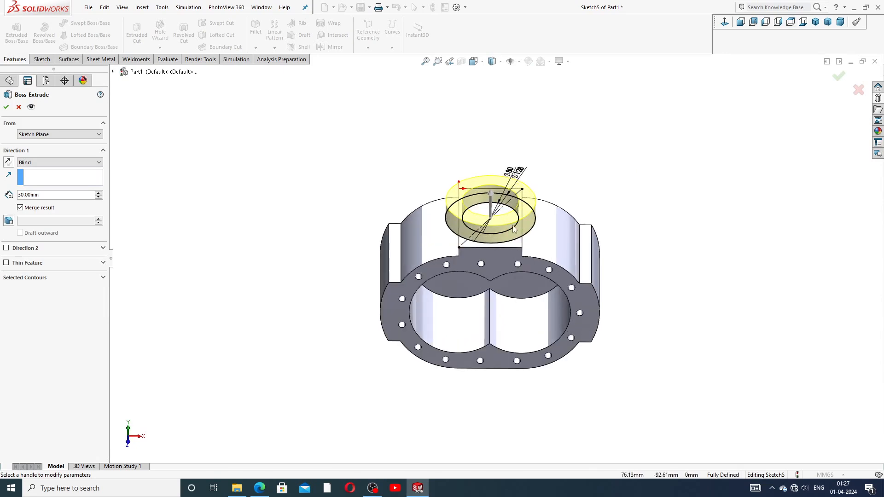
pyautogui.scroll(-3, 514, 229)
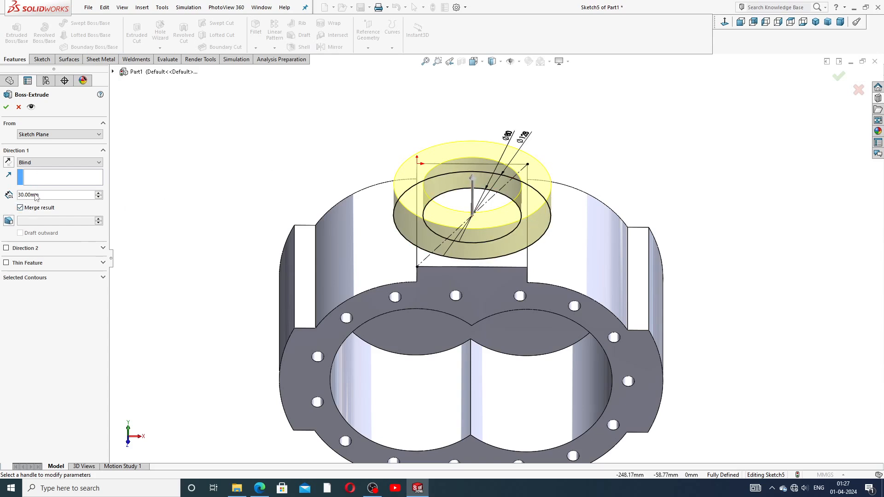
pyautogui.click(6, 249)
pyautogui.click(58, 260)
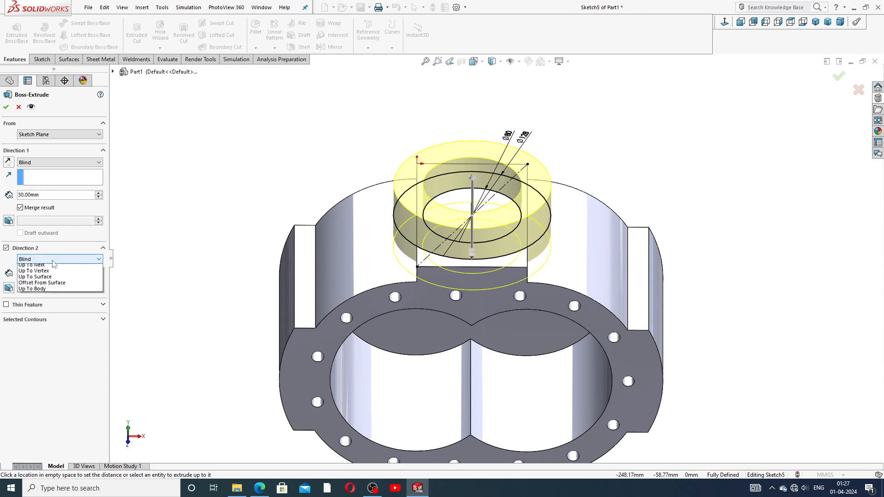
pyautogui.click(45, 280)
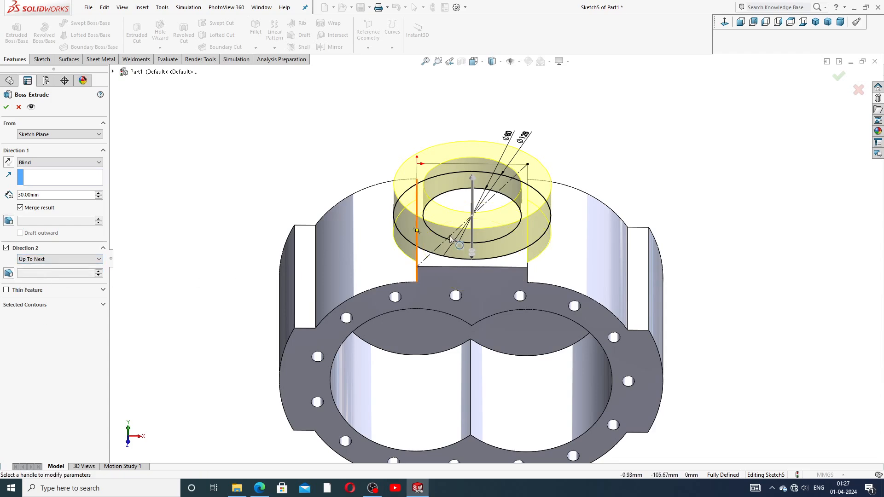
pyautogui.moveTo(472, 252); pyautogui.dragTo(469, 225, button='middle')
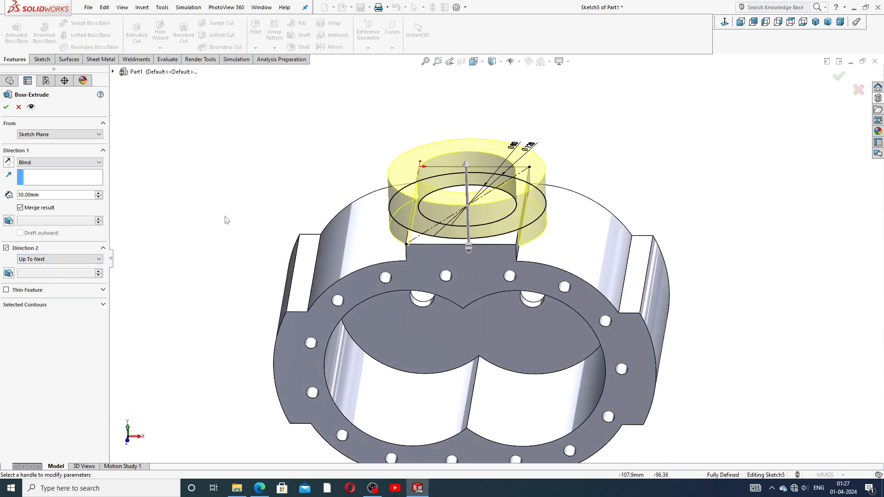
pyautogui.click(6, 107)
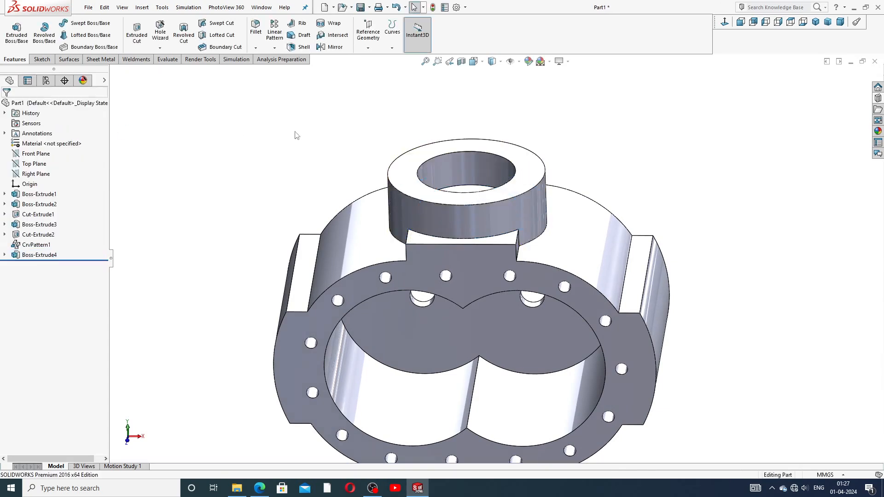
# Reuse the ring boss's sketch to cut both halves of the inner 80 mm circle Up To Next into the housing cavity.
pyautogui.moveTo(326, 142)
pyautogui.mouseDown(button='middle')
pyautogui.moveTo(274, 144)
pyautogui.moveTo(327, 154)
pyautogui.moveTo(349, 198)
pyautogui.moveTo(296, 178)
pyautogui.moveTo(374, 197)
pyautogui.moveTo(446, 199)
pyautogui.moveTo(419, 212)
pyautogui.mouseUp(button='middle')
pyautogui.click(4, 255)
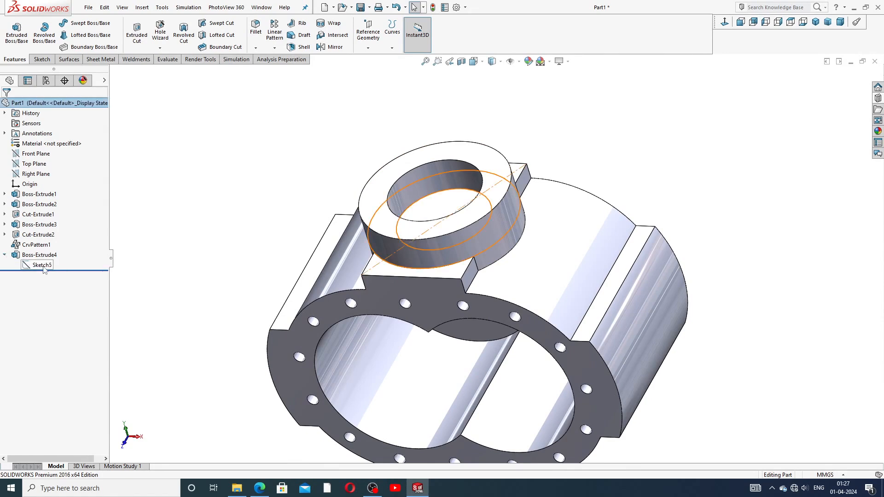
pyautogui.click(43, 266)
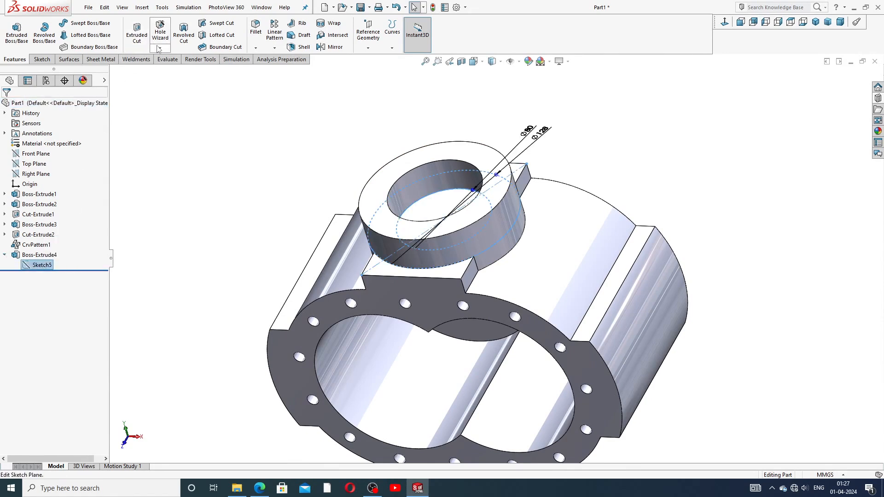
pyautogui.click(137, 32)
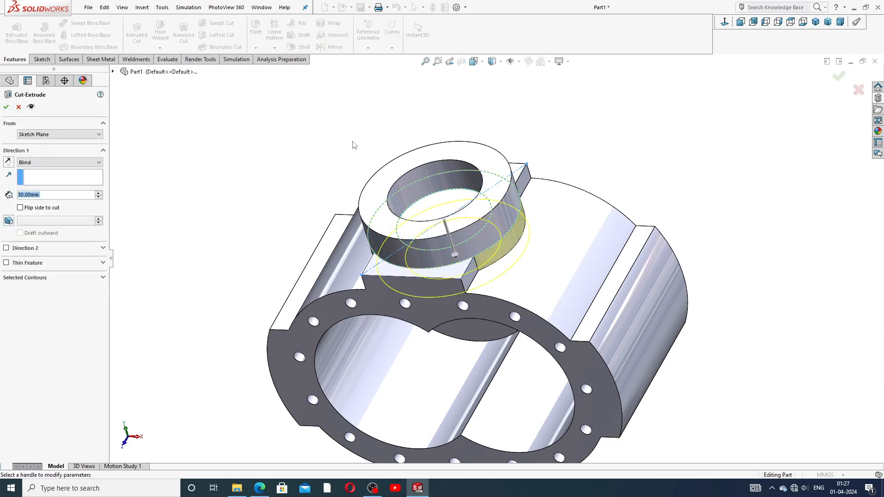
pyautogui.moveTo(354, 145); pyautogui.dragTo(436, 224, button='middle')
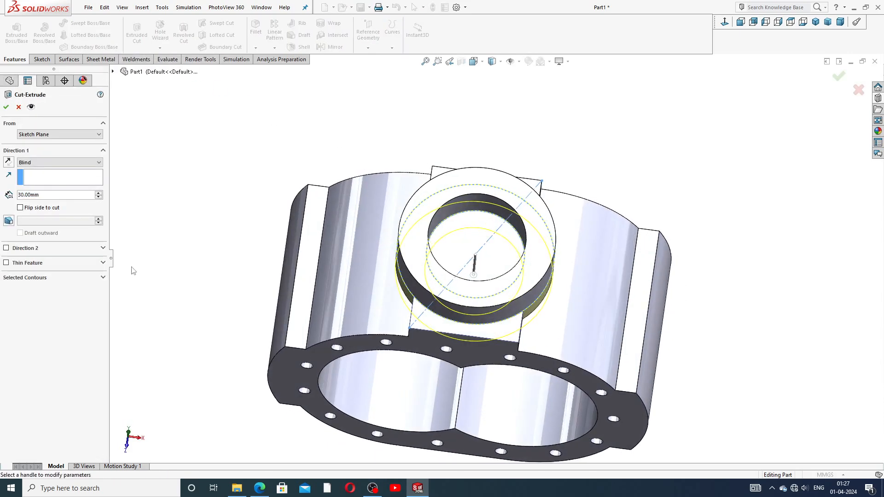
pyautogui.click(57, 279)
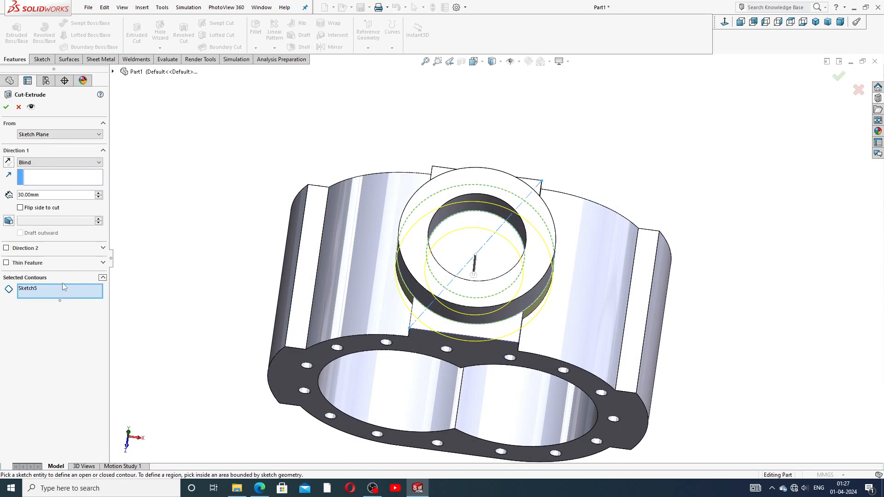
pyautogui.click(443, 248)
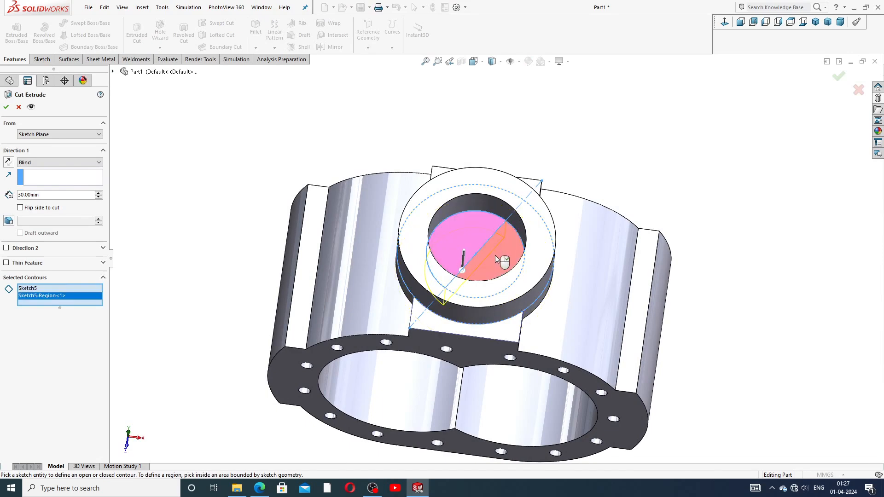
pyautogui.click(495, 255)
pyautogui.moveTo(353, 293)
pyautogui.mouseDown(button='middle')
pyautogui.moveTo(322, 194)
pyautogui.moveTo(321, 150)
pyautogui.mouseUp(button='middle')
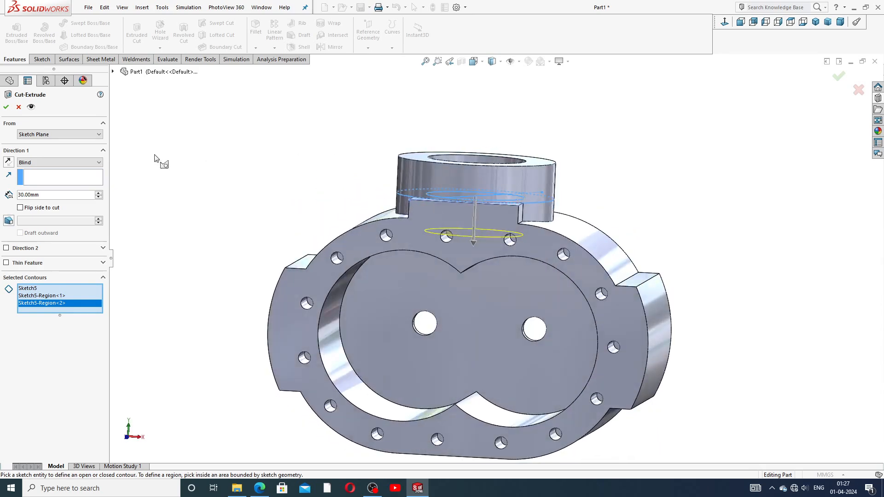
pyautogui.click(40, 163)
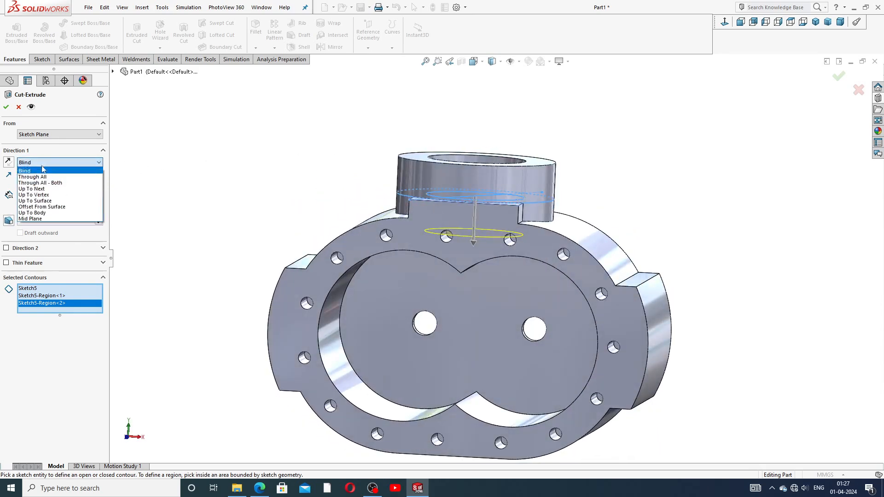
pyautogui.click(47, 191)
pyautogui.moveTo(286, 234); pyautogui.dragTo(277, 178, button='middle')
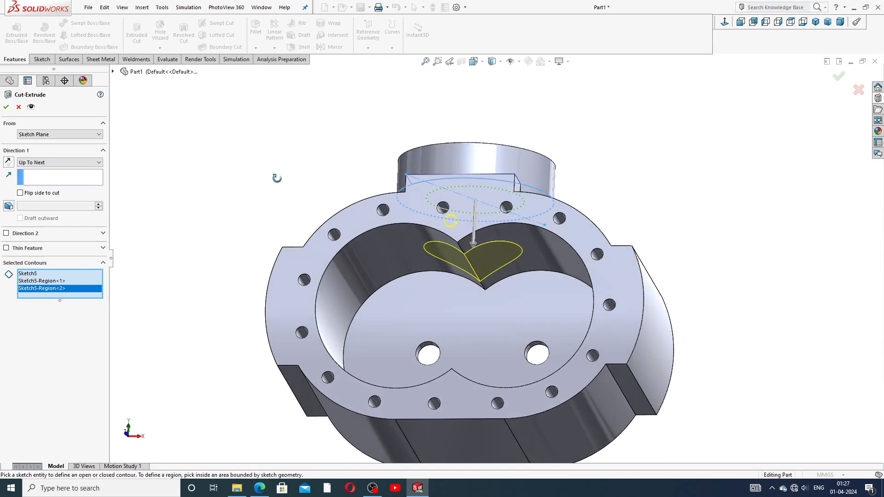
pyautogui.click(5, 108)
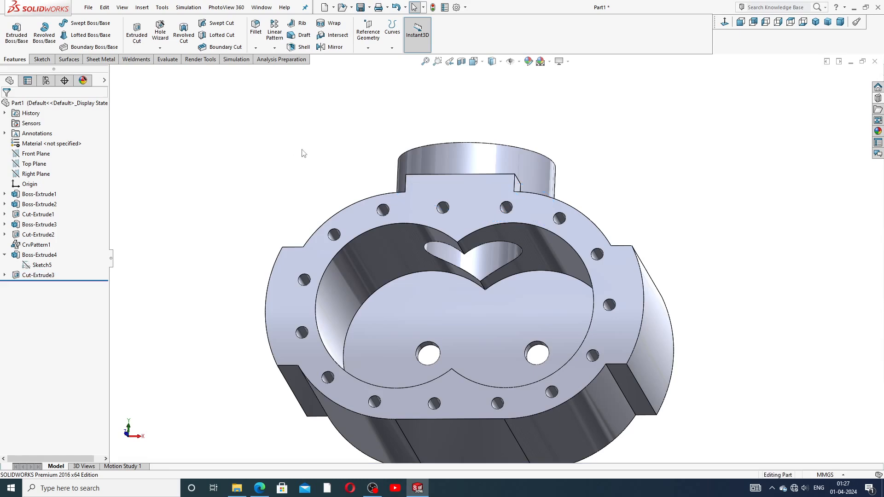
# Start a sketch on the top annular face of the ring boss and view it face-on.
pyautogui.moveTo(302, 150); pyautogui.dragTo(307, 330, button='middle')
pyautogui.scroll(5, 449, 277)
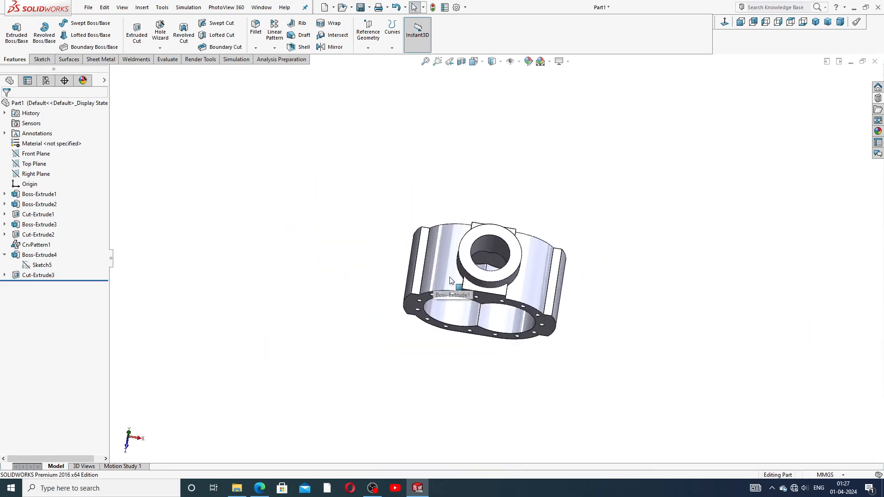
pyautogui.moveTo(450, 280); pyautogui.dragTo(507, 242, button='middle')
pyautogui.click(512, 239)
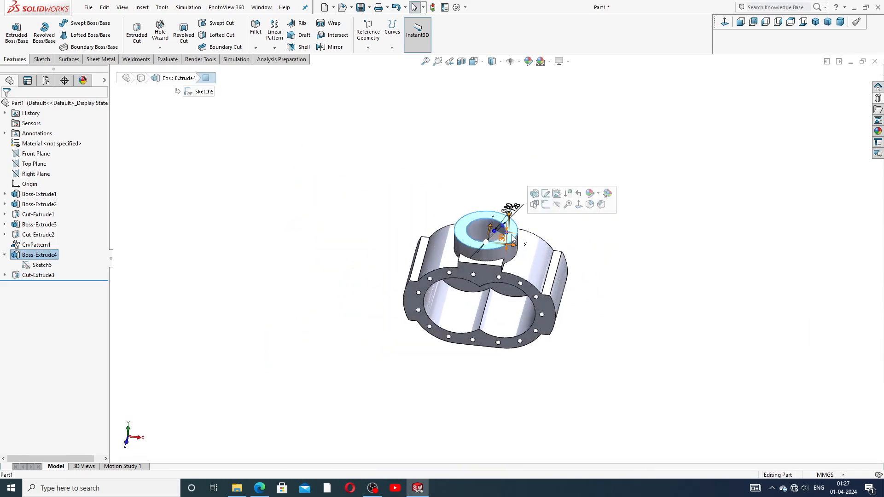
pyautogui.click(567, 193)
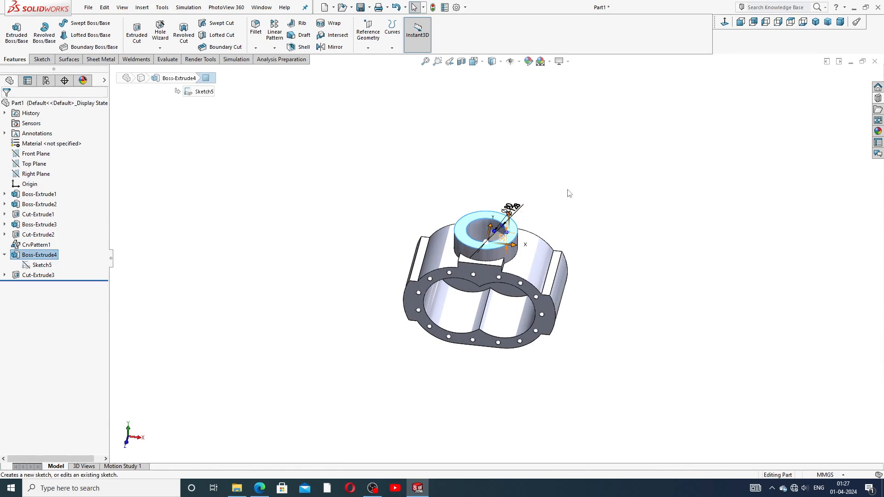
pyautogui.click(725, 23)
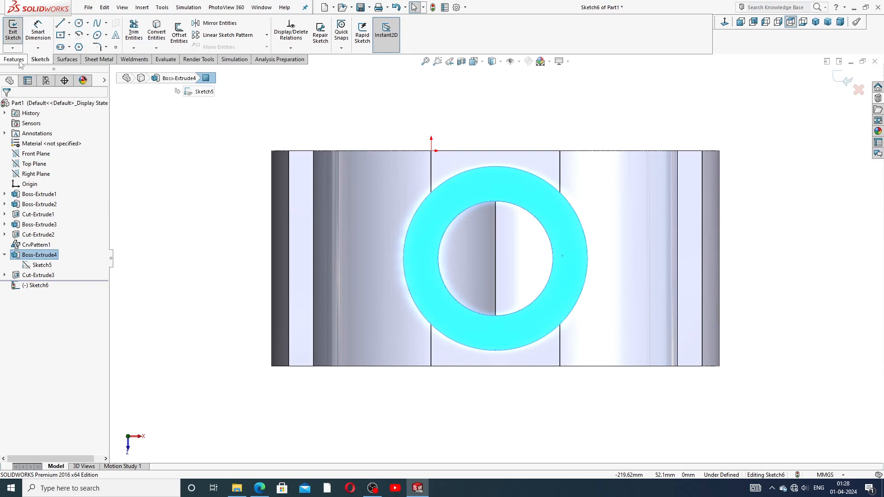
# Sketch a circle of about 82.5 mm radius centred on the bore of the ring boss.
pyautogui.click(79, 23)
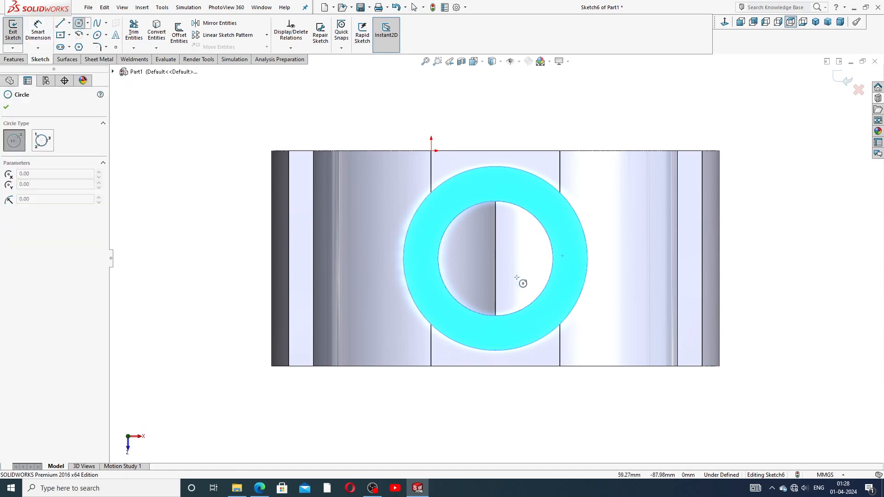
pyautogui.click(495, 258)
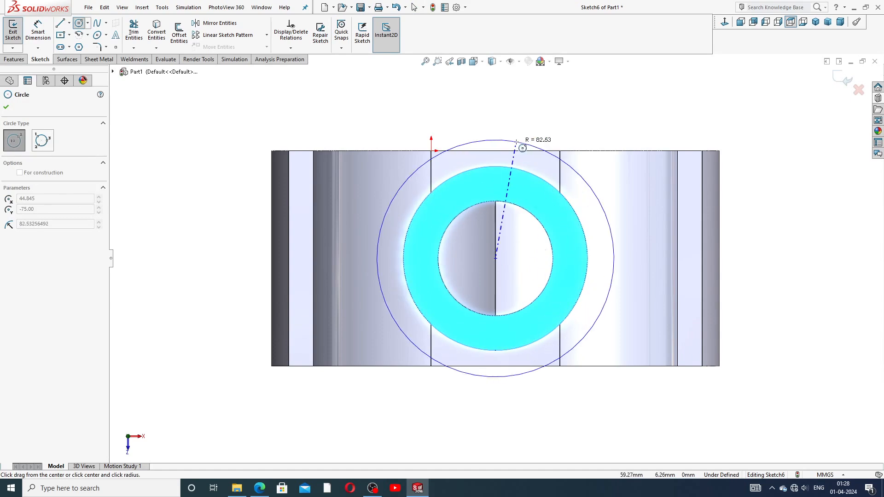
pyautogui.click(517, 143)
pyautogui.rightClick(561, 132)
pyautogui.click(571, 135)
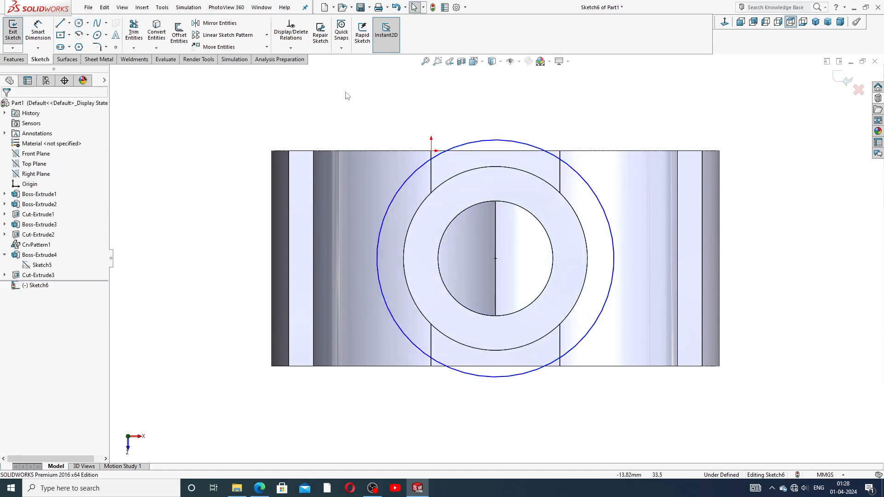
# Set the new circle's diameter to 160 mm and convert the 80 mm bore edge into the sketch.
pyautogui.click(38, 32)
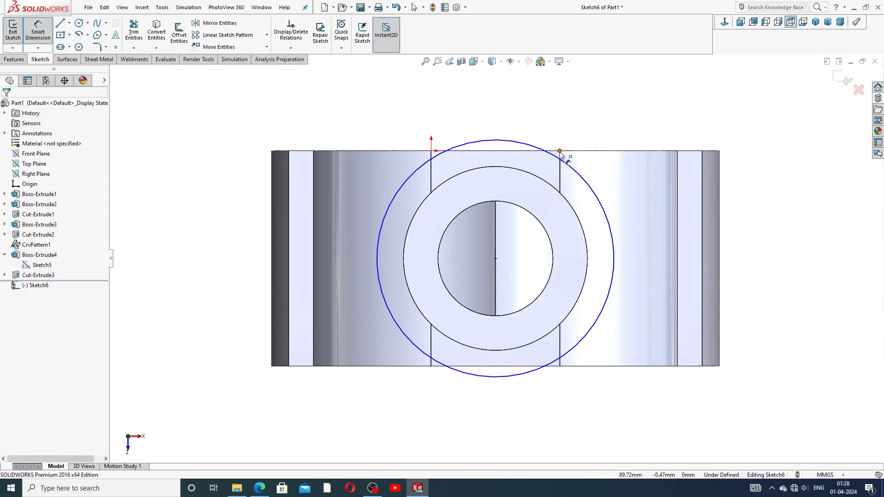
pyautogui.click(572, 166)
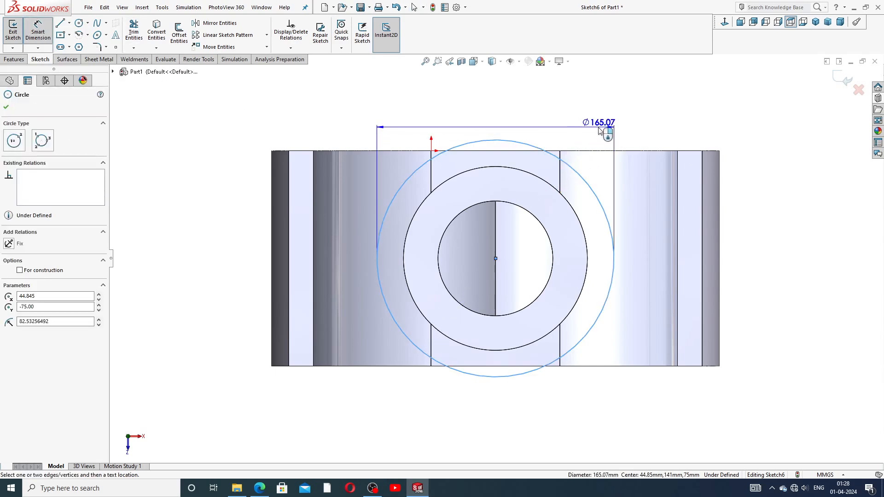
pyautogui.click(620, 122)
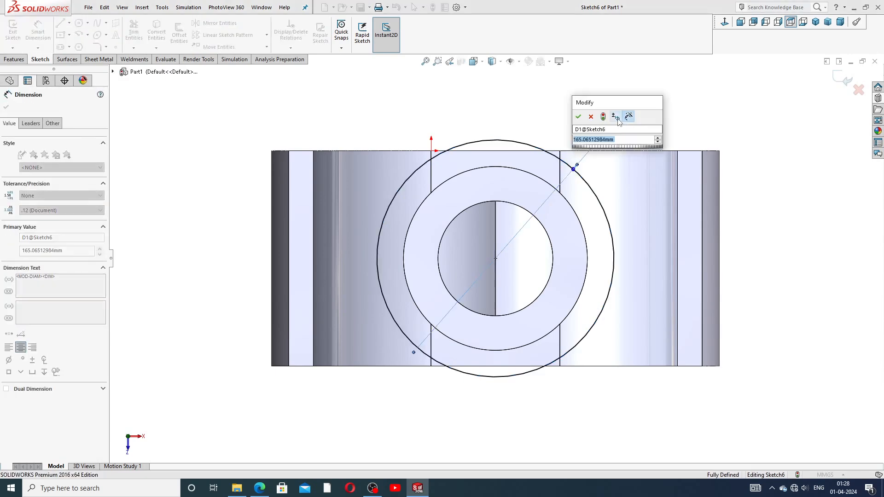
pyautogui.write('160')
pyautogui.press('Return')
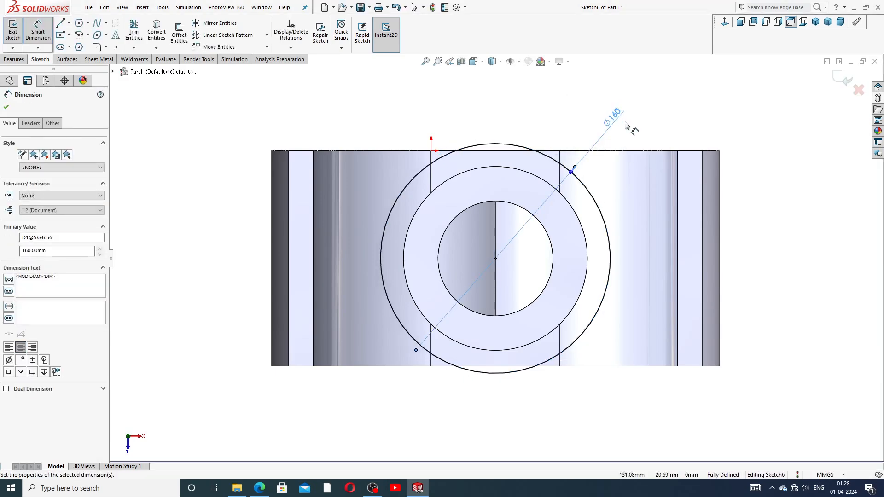
pyautogui.rightClick(630, 119)
pyautogui.click(656, 125)
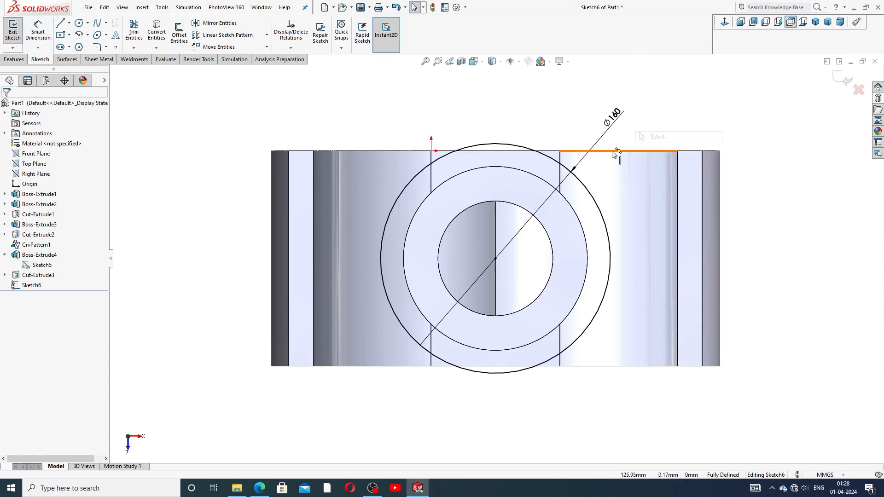
pyautogui.click(517, 205)
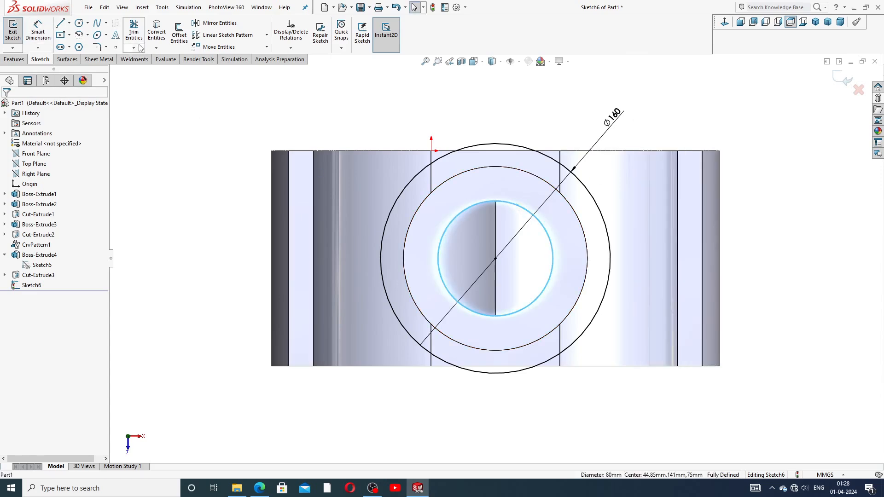
pyautogui.click(157, 33)
# Extrude the flange ring profile 10 mm blind outward from the ring boss, merged with the housing.
pyautogui.scroll(3, 731, 224)
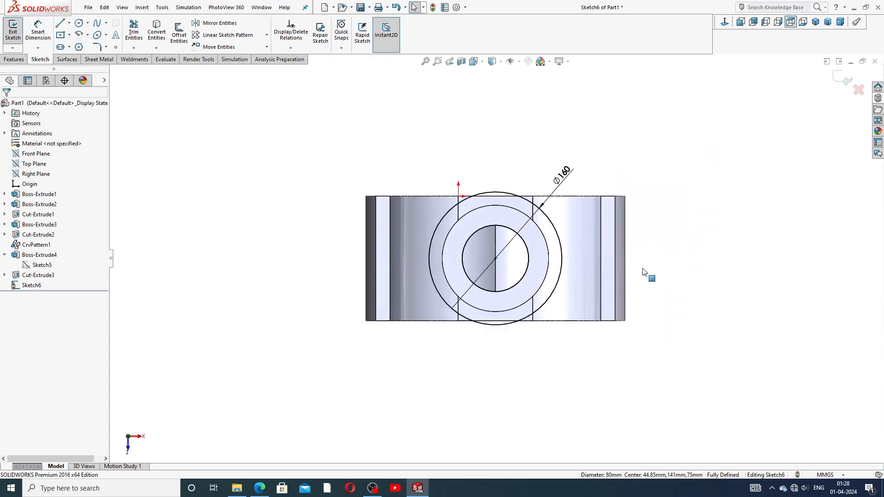
pyautogui.moveTo(643, 272); pyautogui.dragTo(608, 184, button='middle')
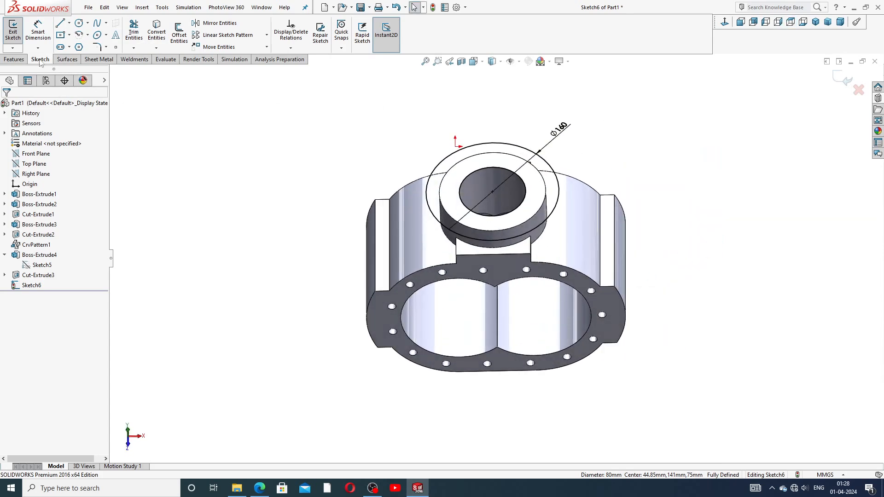
pyautogui.click(14, 59)
pyautogui.click(17, 32)
pyautogui.moveTo(358, 217); pyautogui.dragTo(384, 161, button='middle')
pyautogui.scroll(-1, 568, 123)
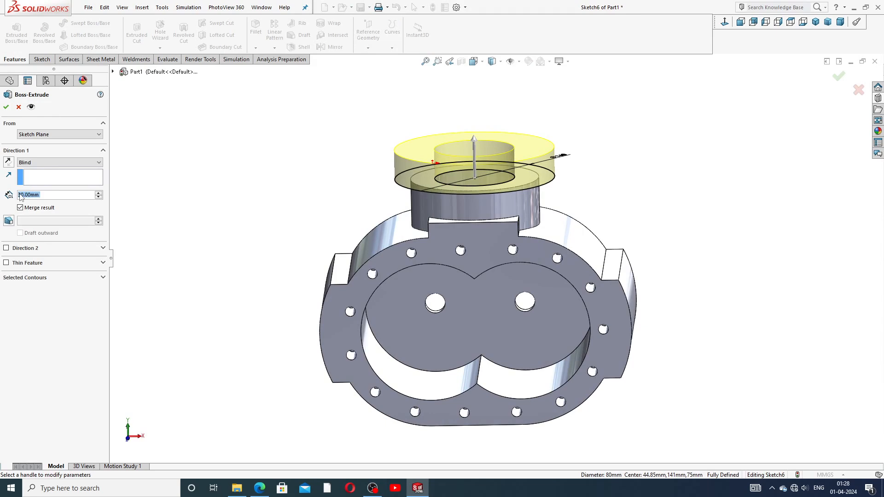
pyautogui.write('10')
pyautogui.press('Return')
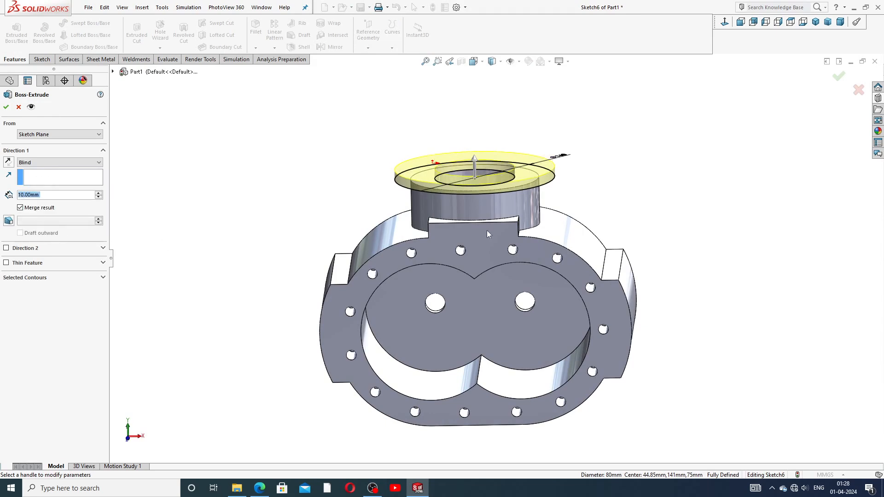
pyautogui.click(6, 108)
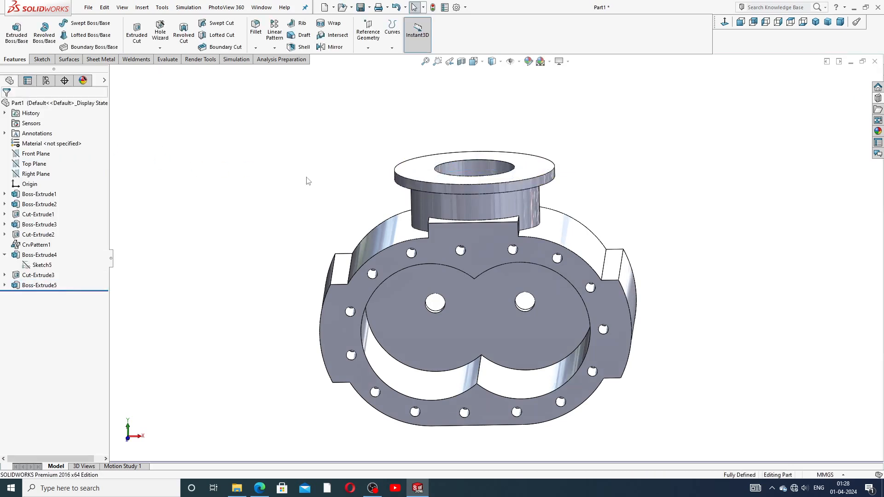
# Start a sketch on the top annular face of the new flange and view it face-on.
pyautogui.moveTo(306, 179)
pyautogui.mouseDown(button='middle')
pyautogui.moveTo(300, 133)
pyautogui.moveTo(297, 194)
pyautogui.mouseUp(button='middle')
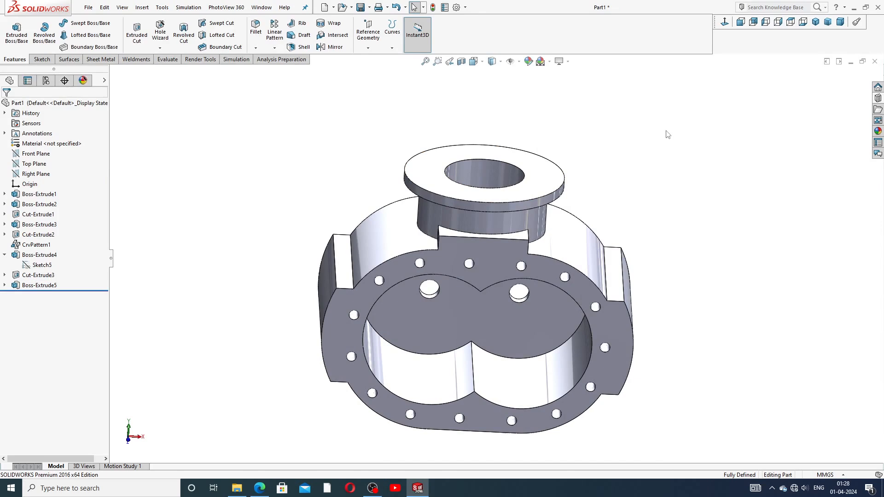
pyautogui.moveTo(652, 128); pyautogui.dragTo(649, 203, button='middle')
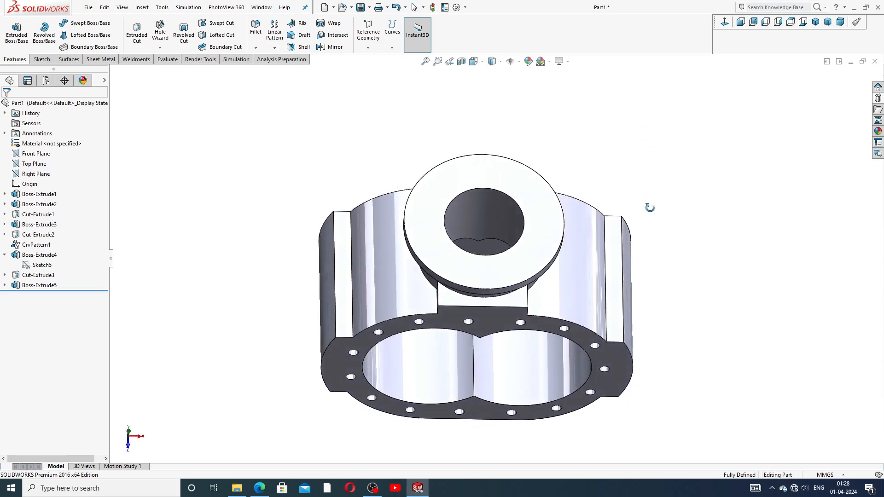
pyautogui.click(555, 221)
pyautogui.click(586, 186)
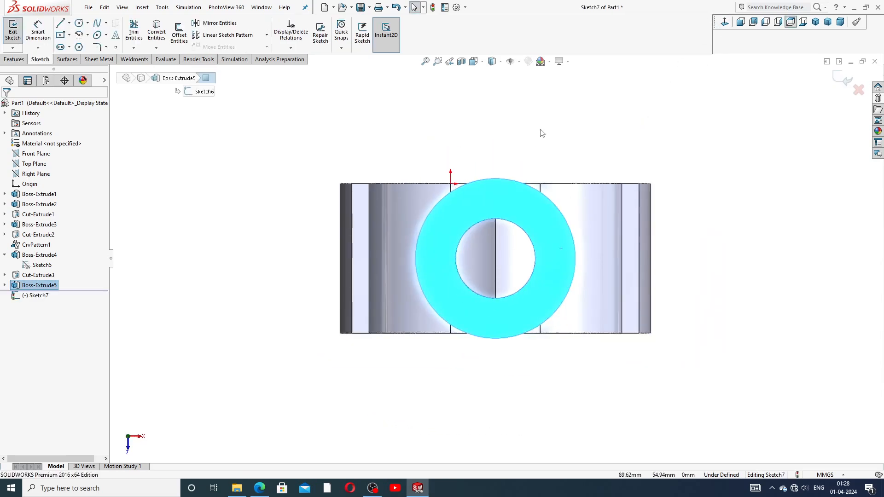
# Check the flange holes in the housing PDF drawing and sketch a circle about 20 mm in diameter on the flange, level with the bore centre.
pyautogui.click(259, 488)
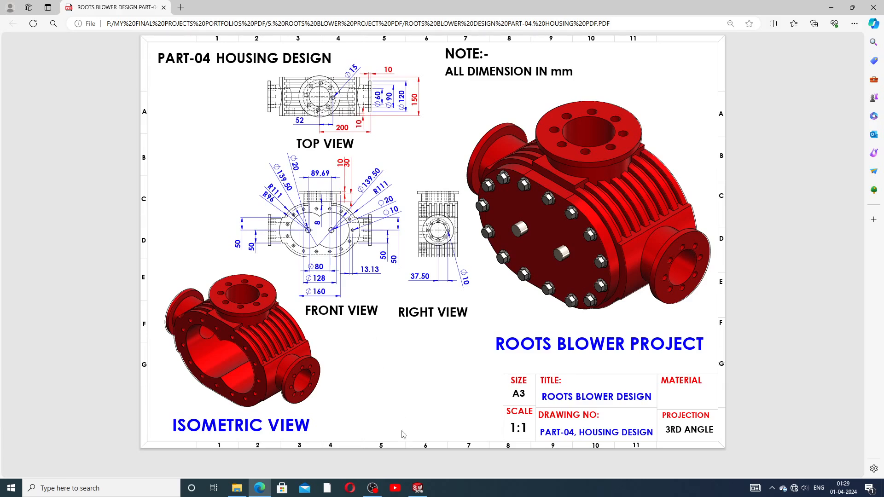
pyautogui.click(418, 488)
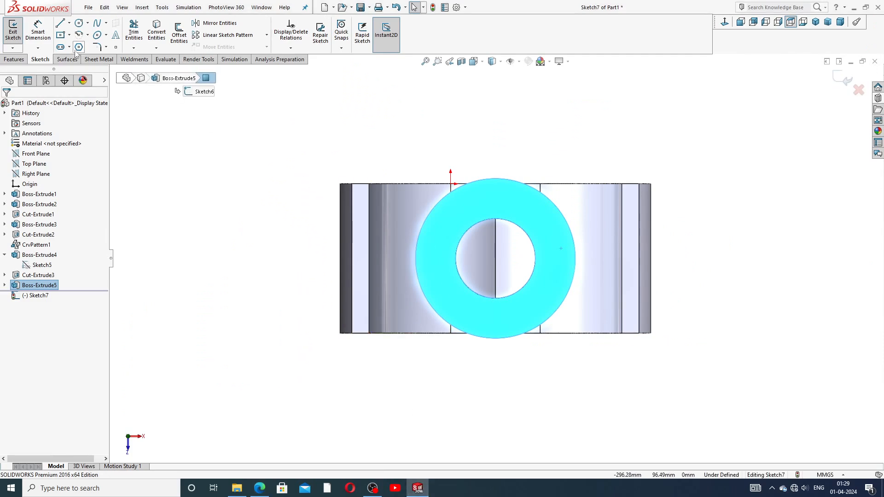
pyautogui.click(77, 23)
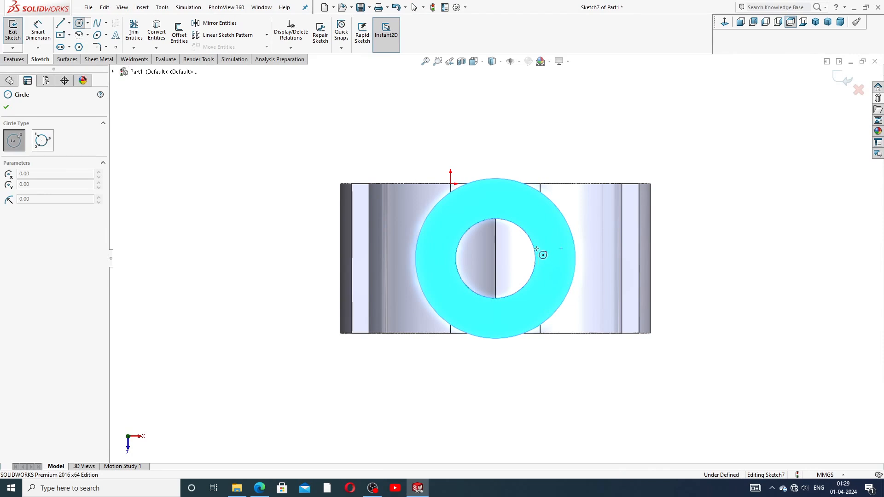
pyautogui.click(495, 258)
pyautogui.click(556, 259)
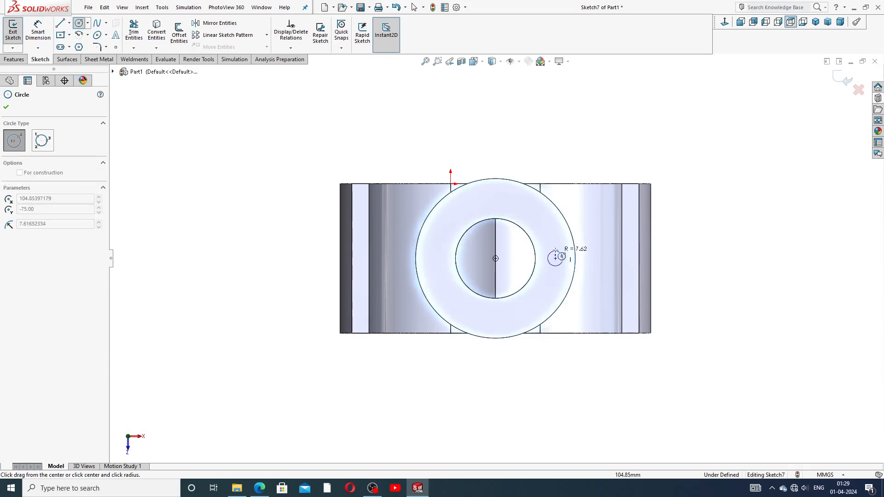
pyautogui.click(565, 258)
pyautogui.rightClick(602, 234)
pyautogui.click(622, 239)
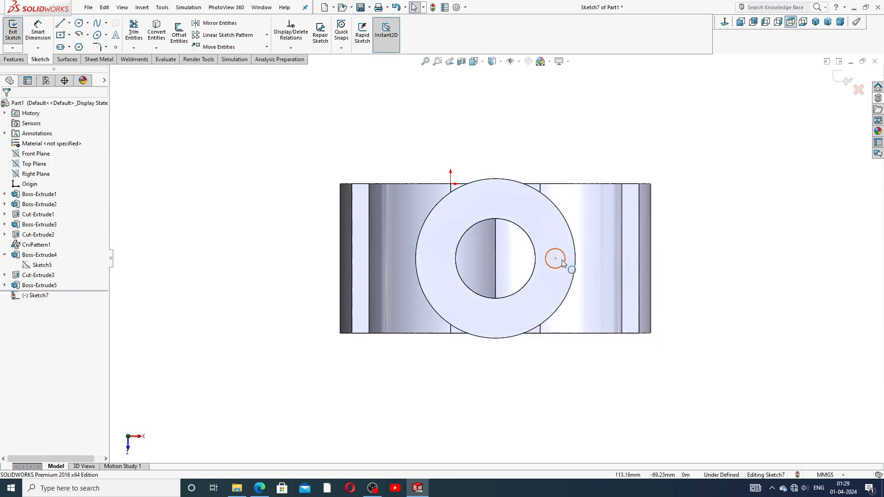
# Set the small flange hole circle's diameter to 15 mm.
pyautogui.scroll(-3, 564, 292)
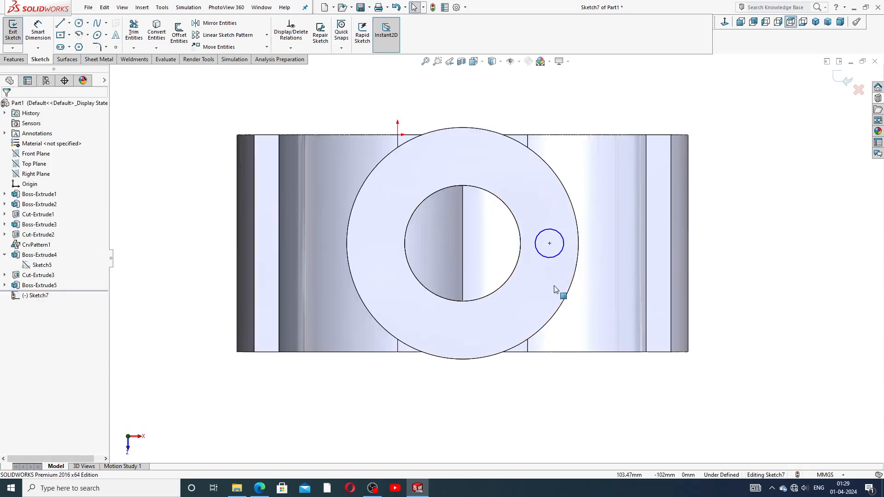
pyautogui.click(37, 32)
pyautogui.click(561, 235)
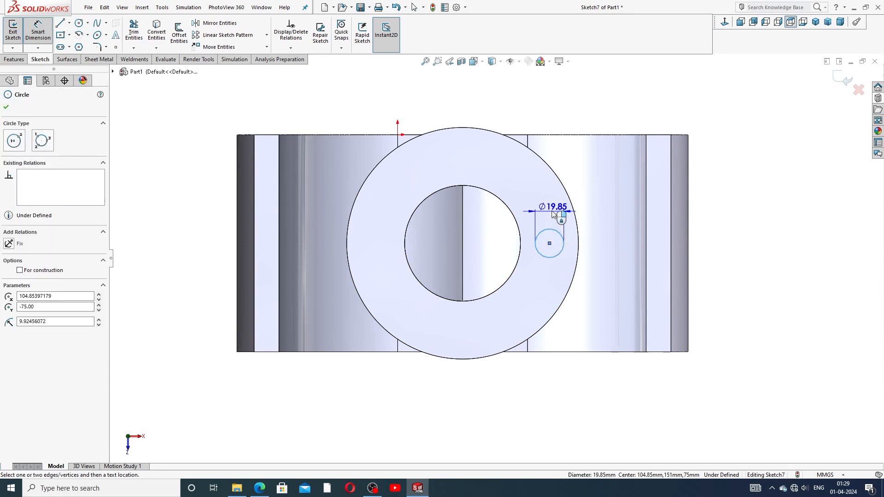
pyautogui.click(584, 198)
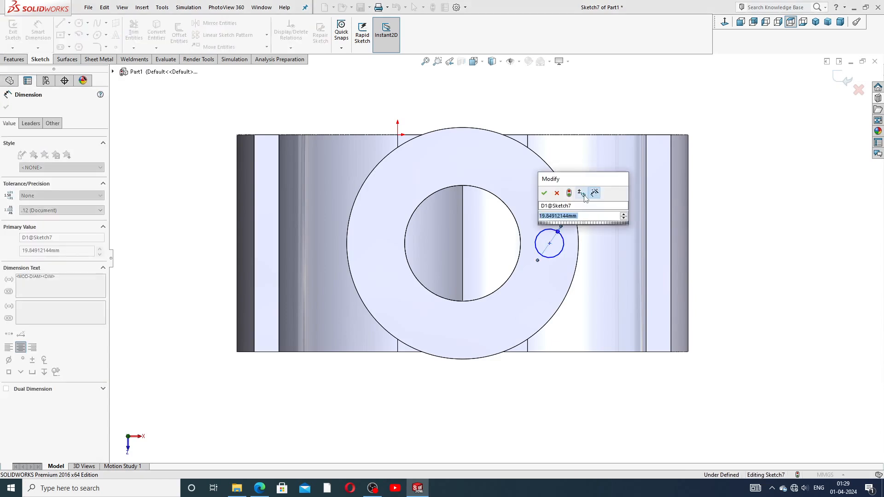
pyautogui.write('15')
pyautogui.press('Return')
pyautogui.click(689, 191)
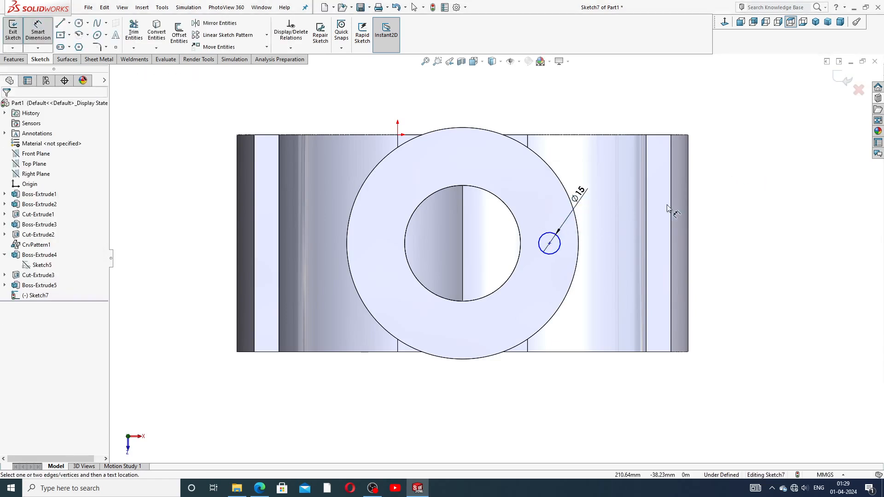
# Dimension the horizontal distance from the small circle's centre to the bore centre as 52 mm.
pyautogui.click(550, 243)
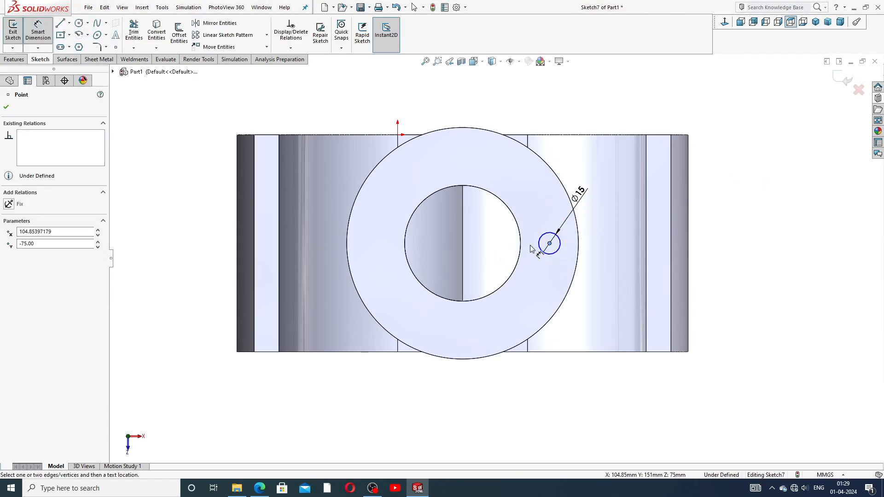
pyautogui.click(520, 243)
pyautogui.click(503, 316)
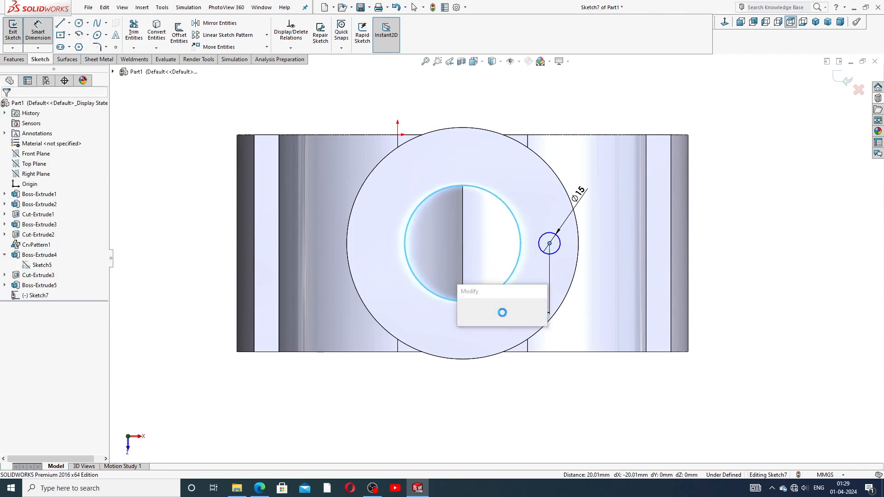
pyautogui.write('52')
pyautogui.press('Return')
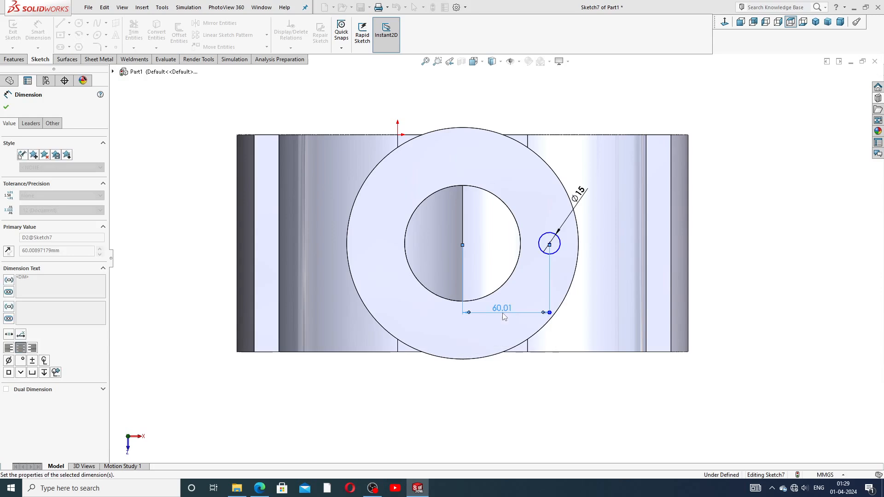
pyautogui.rightClick(739, 184)
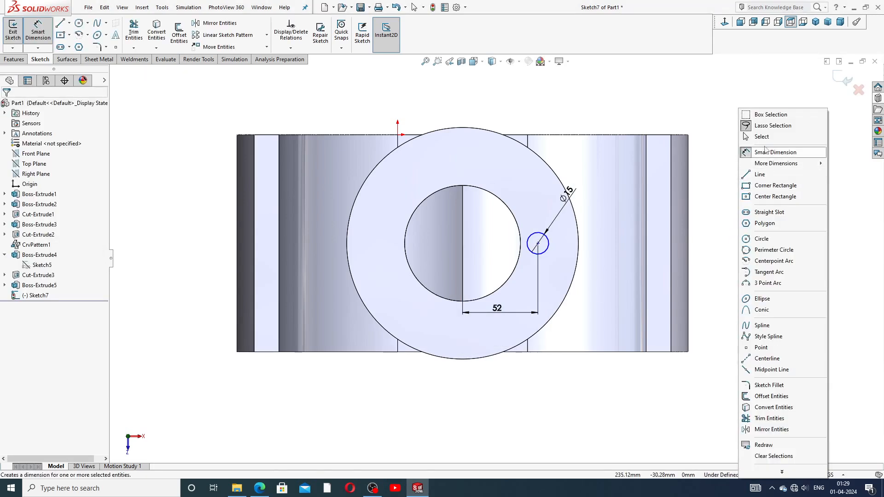
pyautogui.click(762, 137)
# Draw a horizontal construction centerline from the small circle's centre to the bore centre.
pyautogui.click(538, 244)
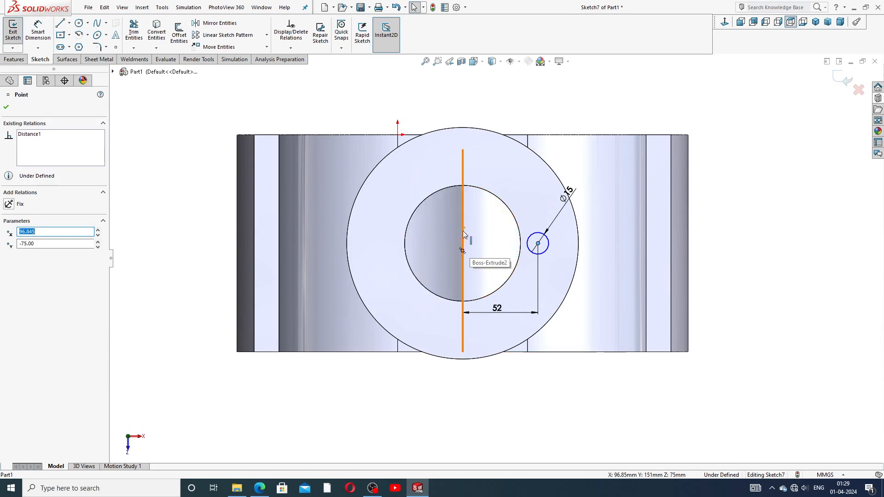
pyautogui.click(736, 203)
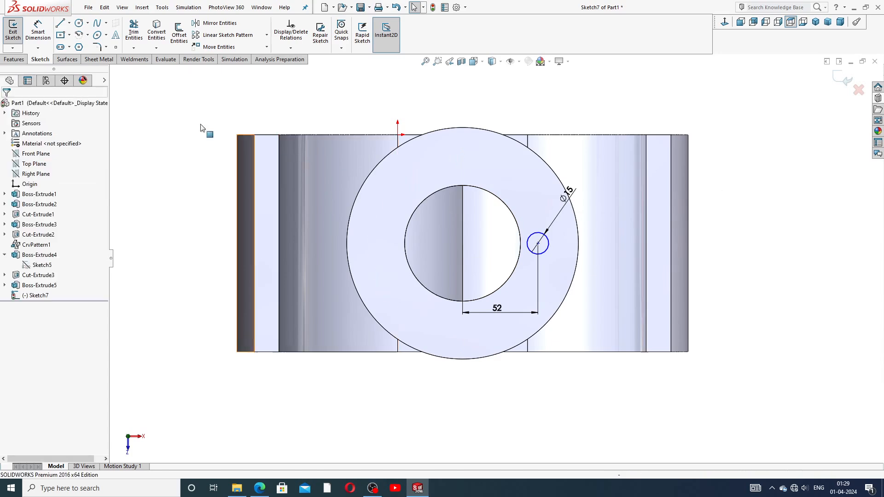
pyautogui.click(69, 23)
pyautogui.click(82, 43)
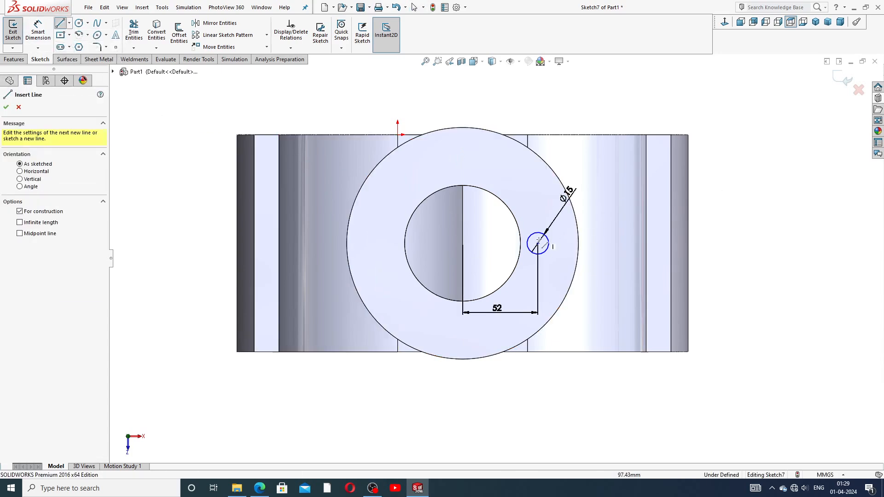
pyautogui.click(537, 243)
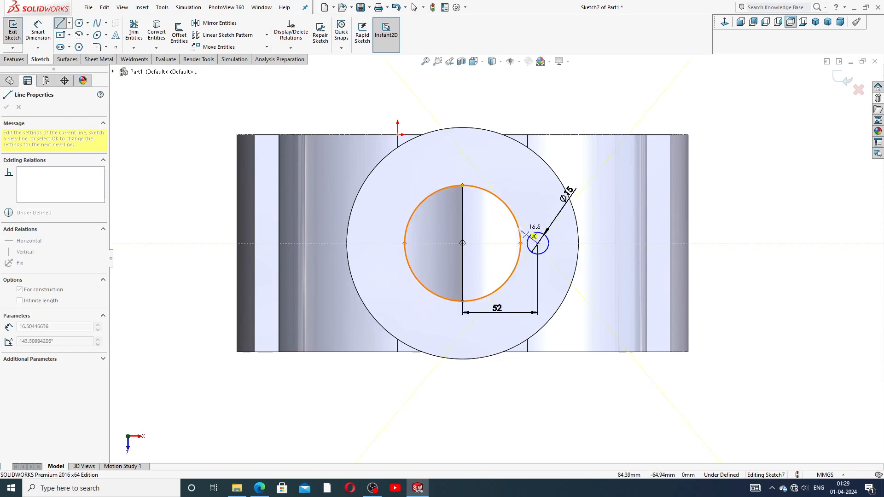
pyautogui.click(462, 243)
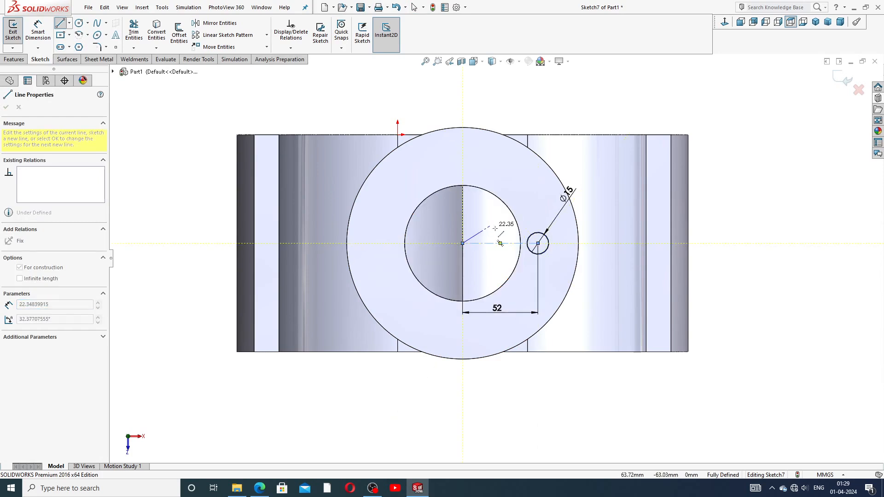
# Finish the construction centerline and reposition the 52 mm and 15 mm dimension labels clear of the hole sketch.
pyautogui.rightClick(500, 244)
pyautogui.click(507, 234)
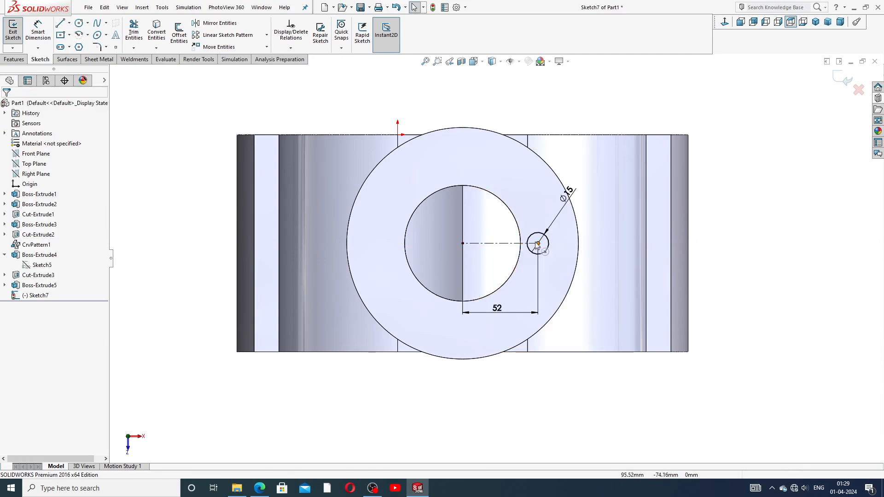
pyautogui.click(483, 244)
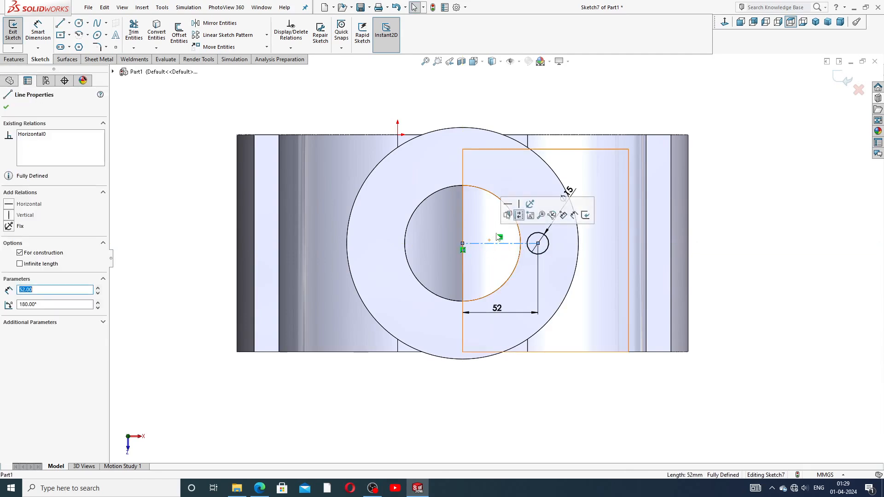
pyautogui.click(731, 215)
pyautogui.moveTo(496, 310); pyautogui.dragTo(497, 317)
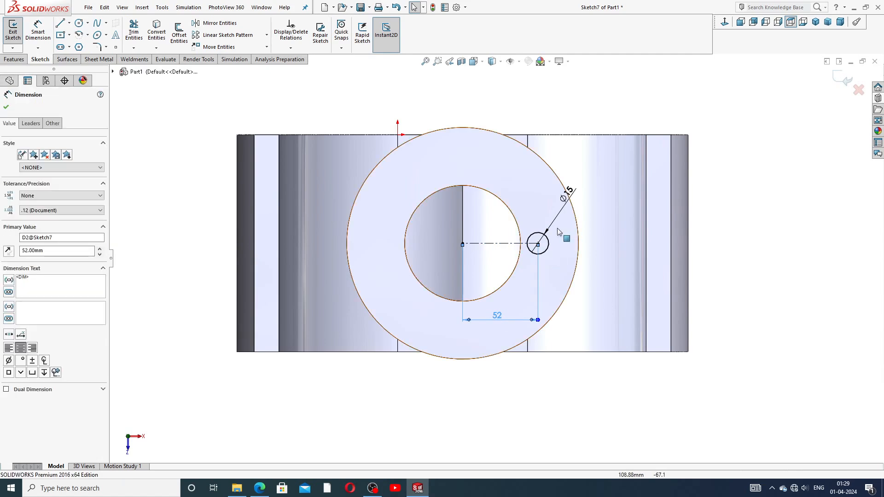
pyautogui.moveTo(567, 194)
pyautogui.mouseDown()
pyautogui.moveTo(540, 205)
pyautogui.moveTo(554, 203)
pyautogui.mouseUp()
pyautogui.click(708, 215)
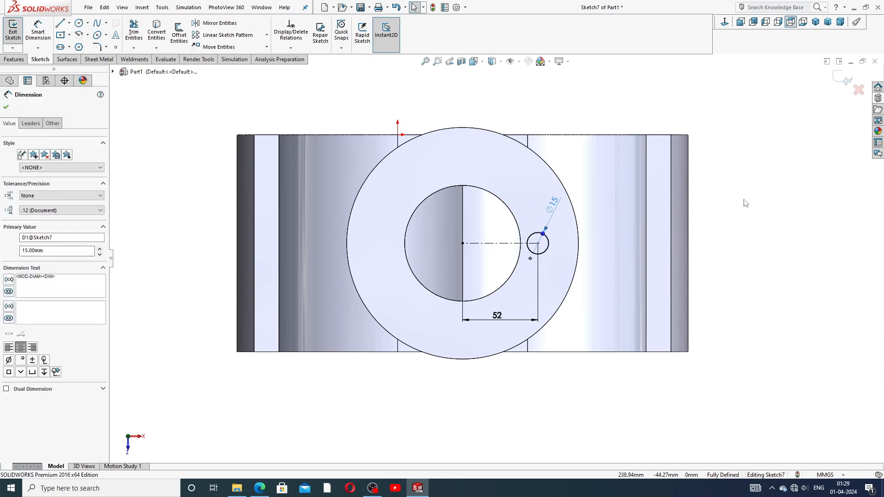
pyautogui.click(746, 203)
pyautogui.press('f')
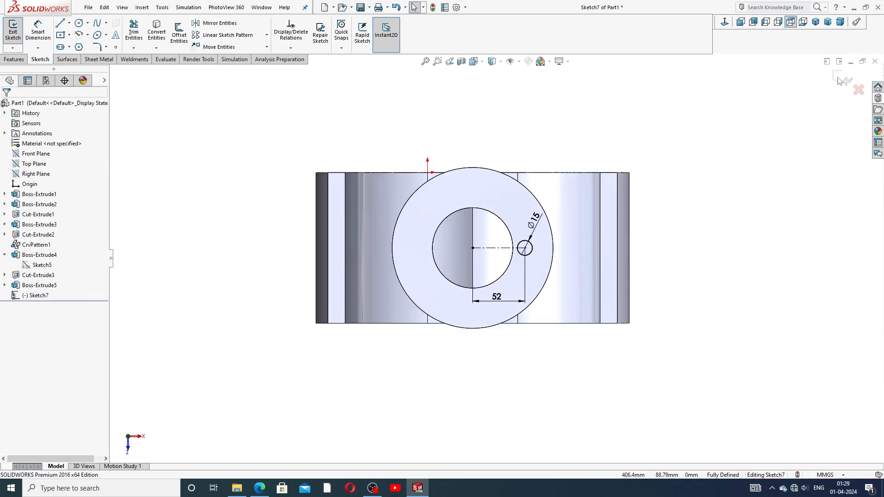
# Cut the 15 mm circle down through the top port's flange as a blind extruded cut 40 mm deep.
pyautogui.click(75, 59)
pyautogui.click(14, 59)
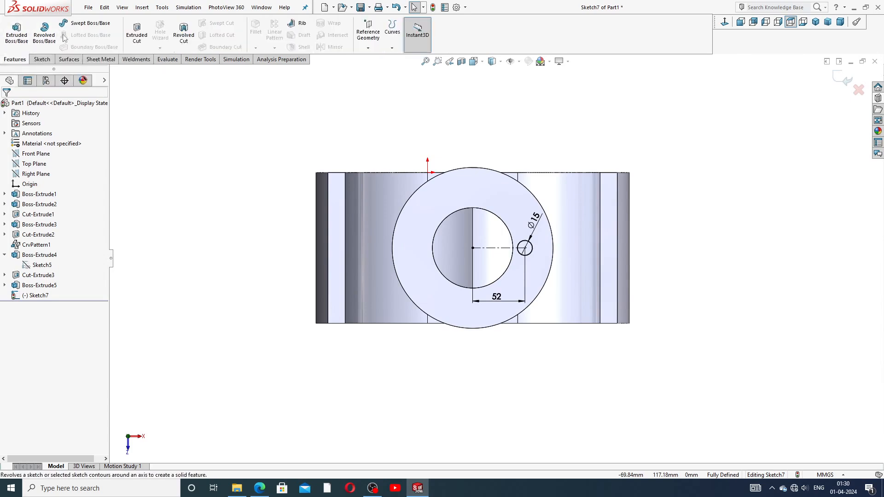
pyautogui.click(137, 35)
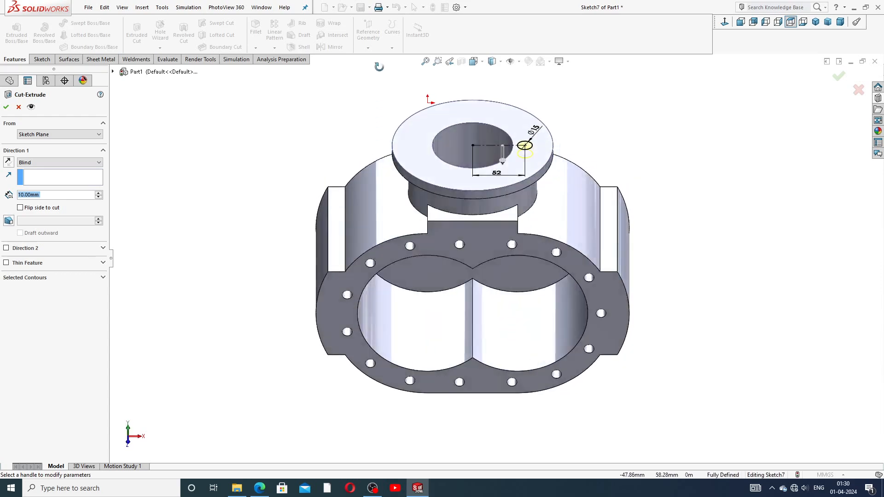
pyautogui.scroll(3, 394, 113)
pyautogui.scroll(-2, 278, 237)
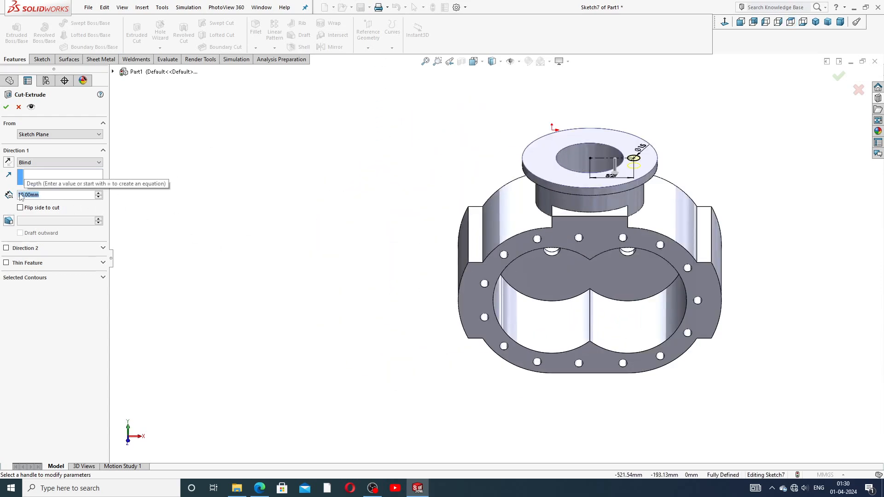
pyautogui.write('40')
pyautogui.press('Return')
pyautogui.moveTo(659, 242); pyautogui.dragTo(691, 193, button='middle')
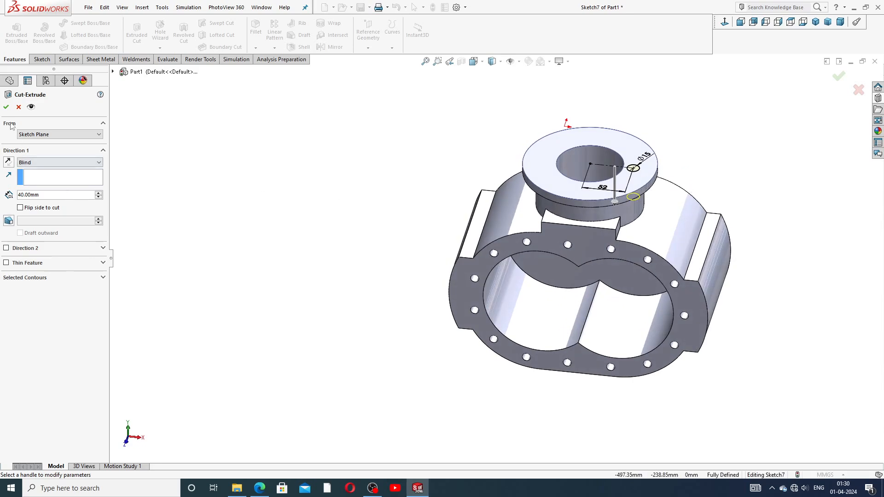
pyautogui.click(6, 107)
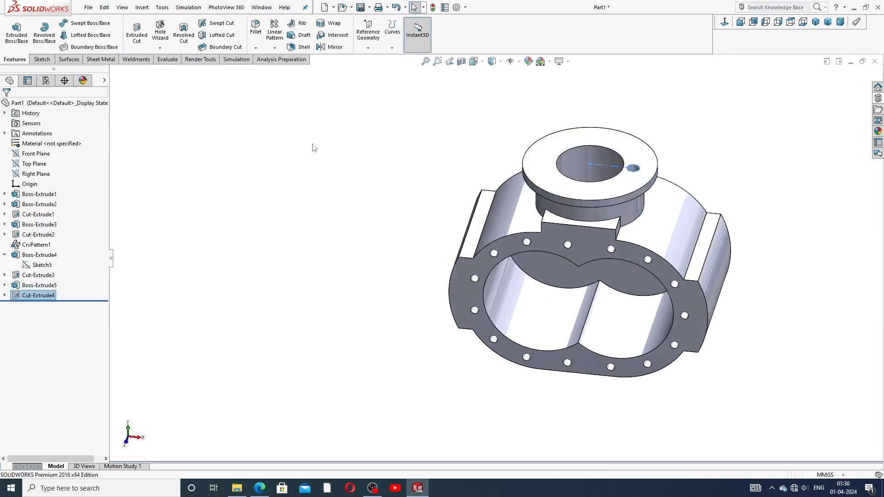
# Circular-pattern the flange hole about the flange's outer cylindrical face with 8 equally spaced instances over 360°.
pyautogui.moveTo(436, 126); pyautogui.dragTo(428, 162, button='middle')
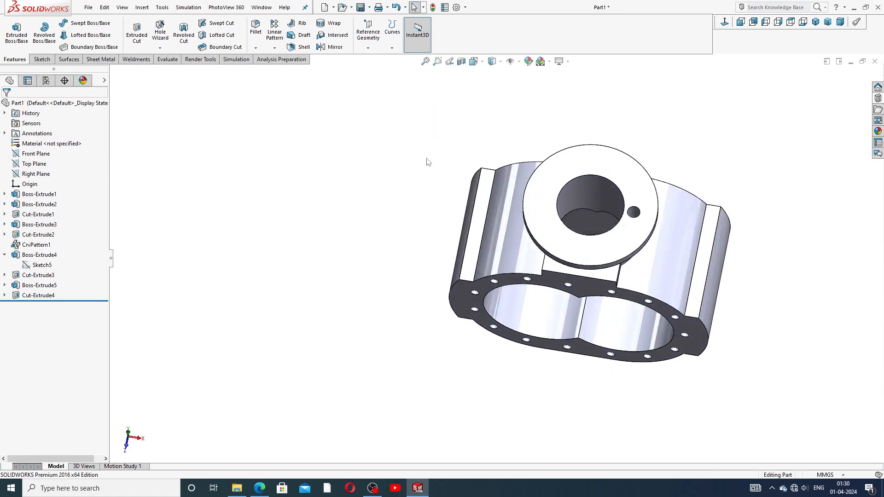
pyautogui.click(274, 48)
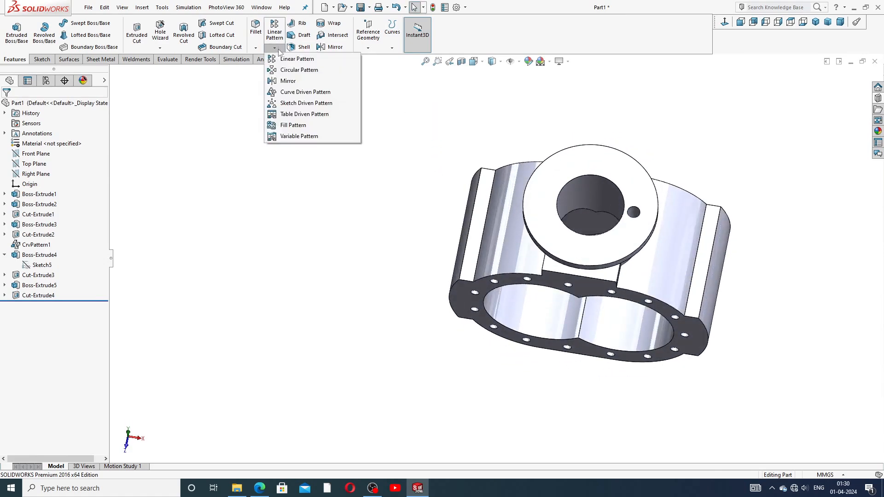
pyautogui.click(297, 69)
pyautogui.scroll(-2, 645, 253)
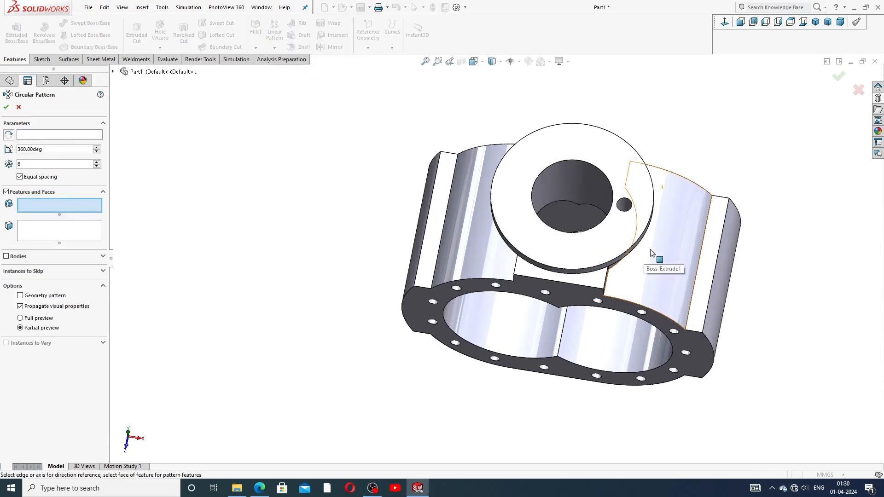
pyautogui.moveTo(650, 252); pyautogui.dragTo(640, 207, button='middle')
pyautogui.click(65, 135)
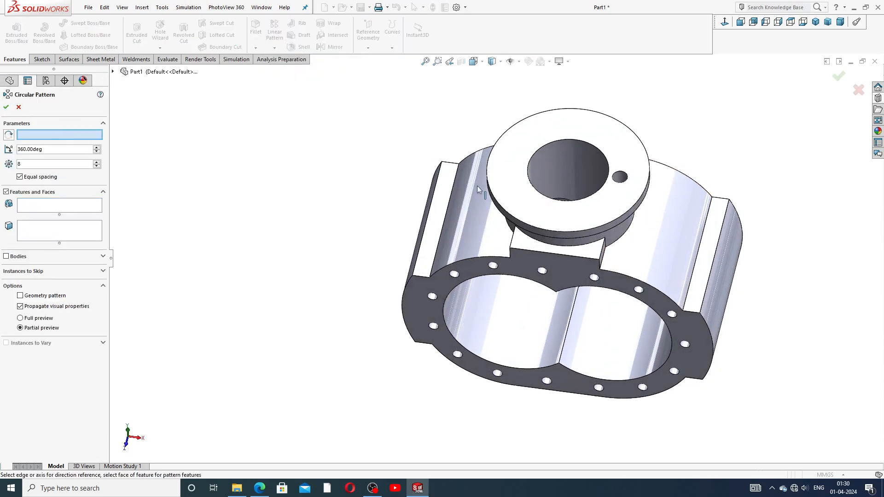
pyautogui.moveTo(590, 240); pyautogui.dragTo(589, 198, button='middle')
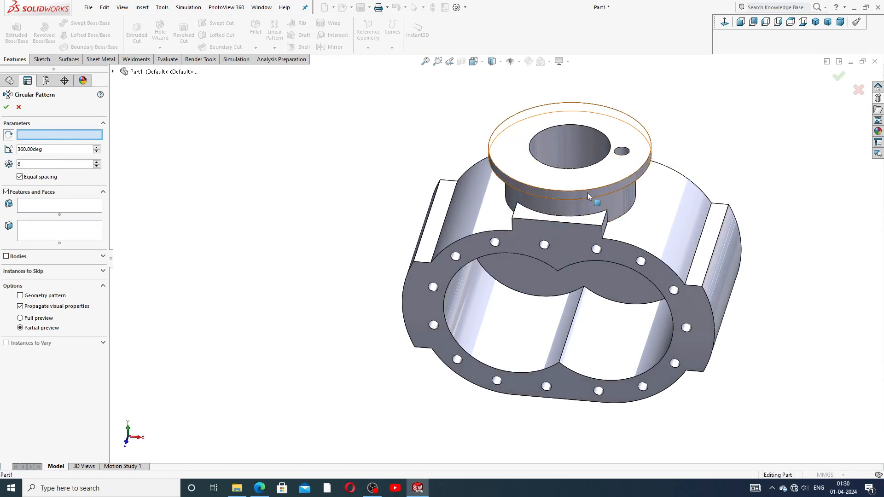
pyautogui.click(590, 193)
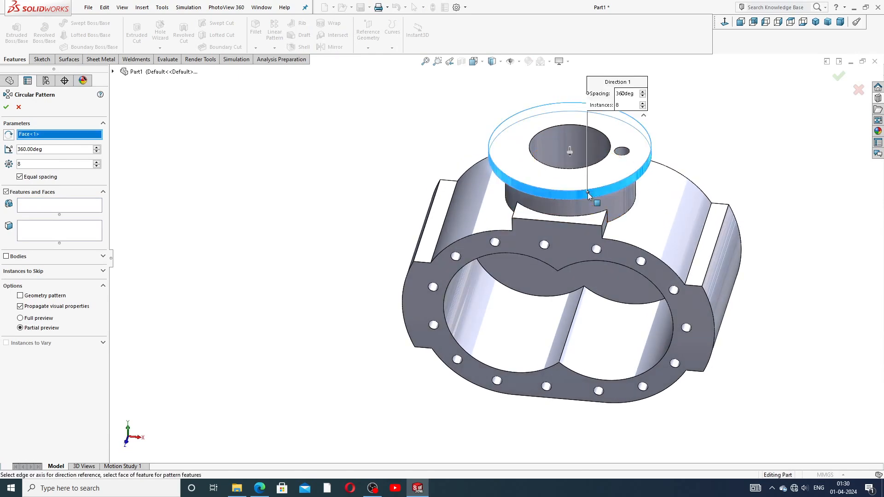
pyautogui.click(82, 206)
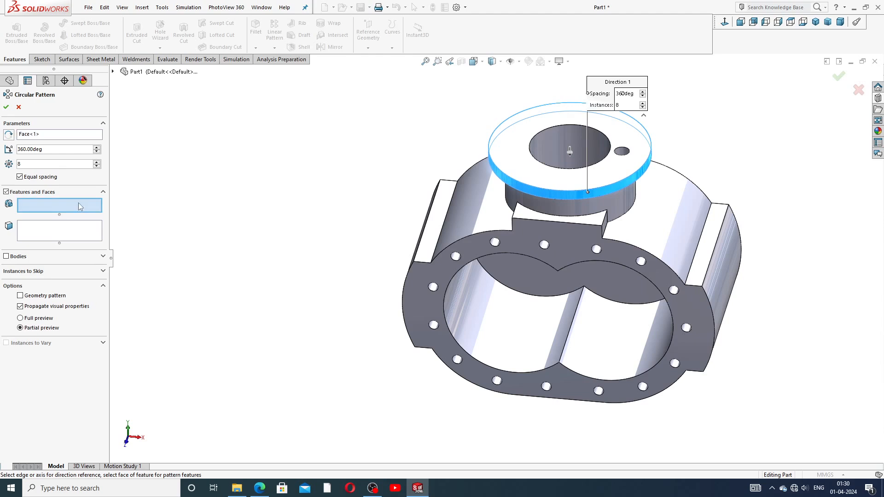
pyautogui.click(626, 152)
pyautogui.moveTo(576, 145); pyautogui.dragTo(574, 158, button='middle')
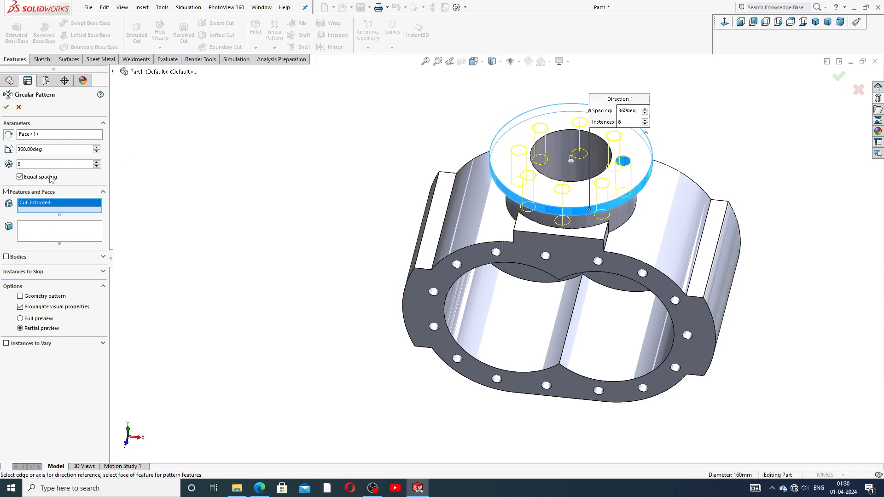
pyautogui.click(6, 108)
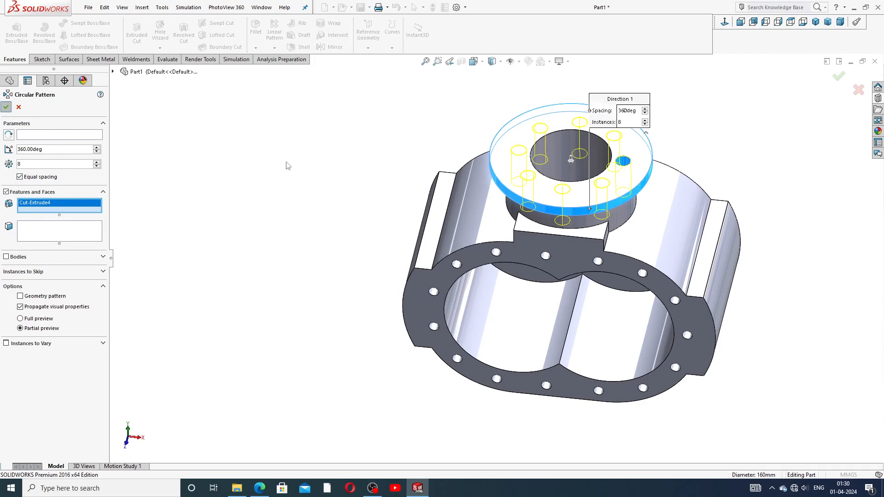
pyautogui.click(303, 154)
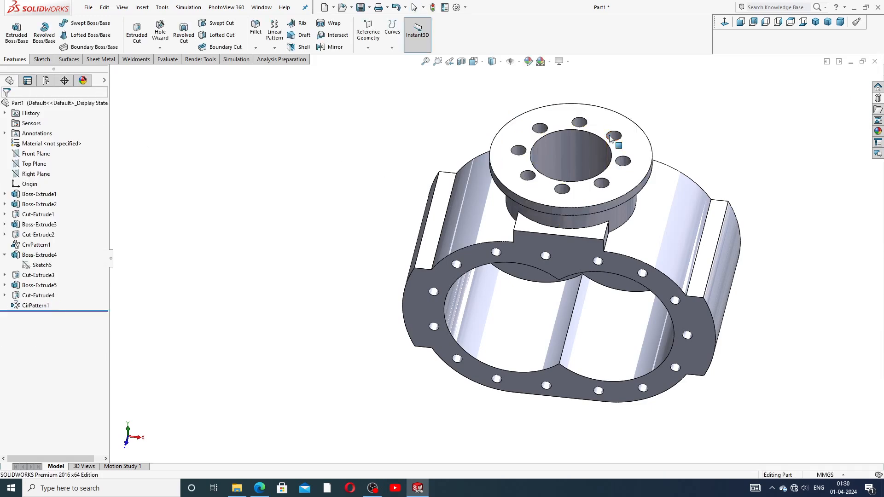
# Check the housing PDF drawing and create a reference plane midway between the two side faces of the raised block under the top port.
pyautogui.moveTo(618, 142); pyautogui.dragTo(656, 158, button='middle')
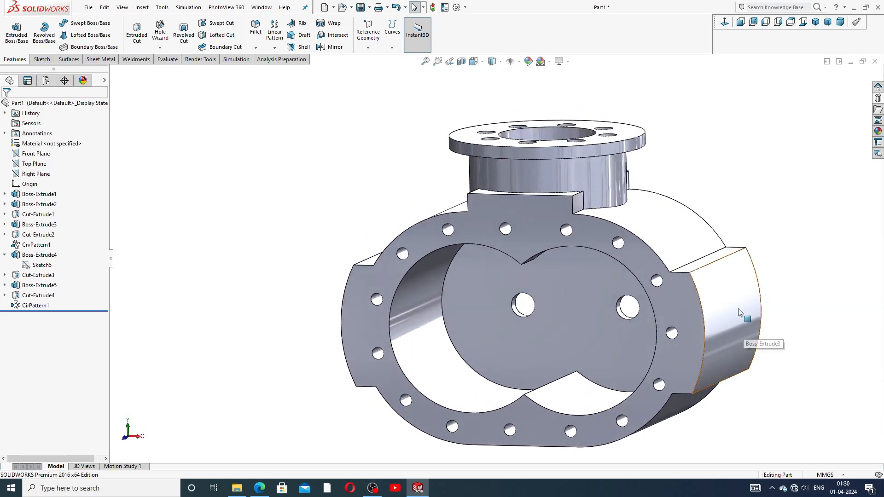
pyautogui.scroll(3, 729, 299)
pyautogui.moveTo(680, 250); pyautogui.dragTo(690, 279, button='middle')
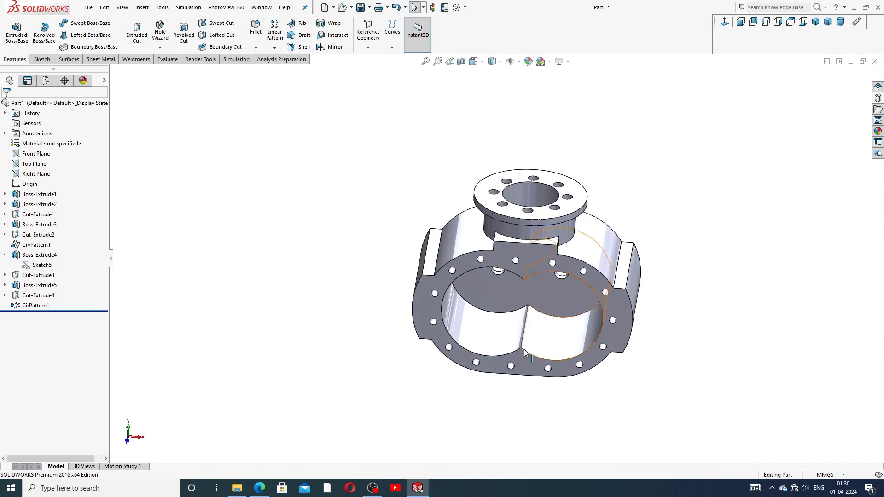
pyautogui.click(261, 487)
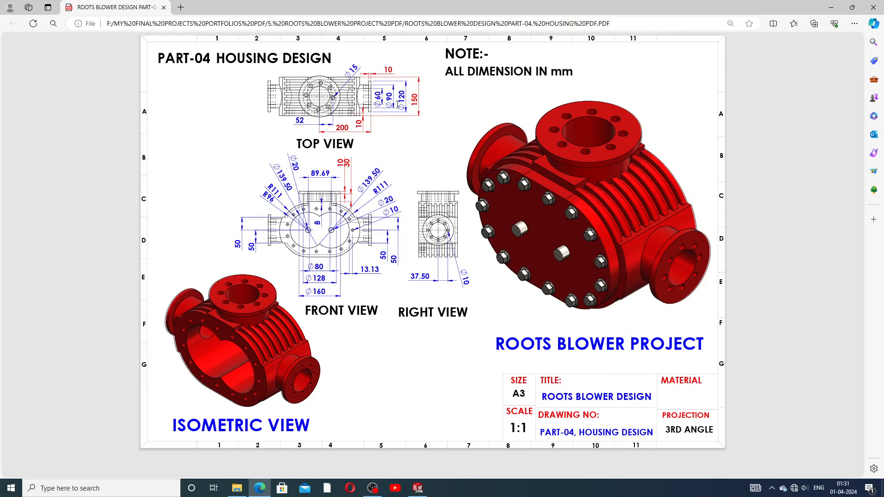
pyautogui.click(418, 488)
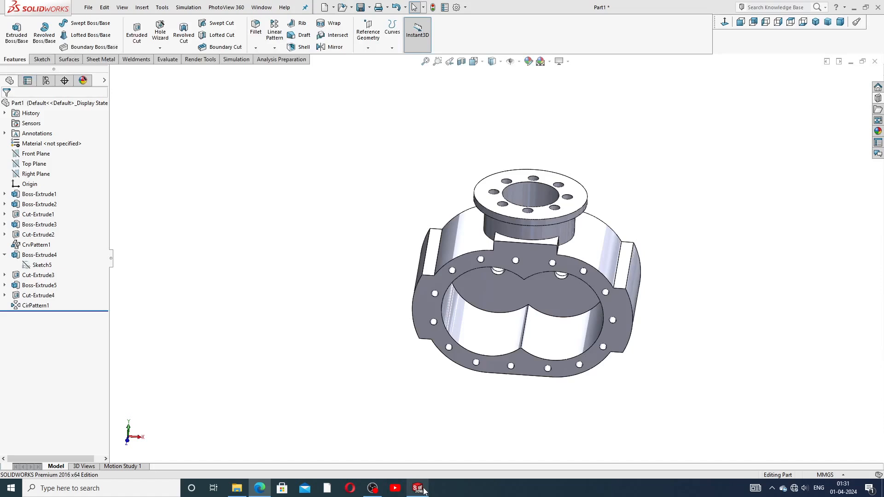
pyautogui.moveTo(426, 206); pyautogui.dragTo(416, 95, button='middle')
pyautogui.click(368, 46)
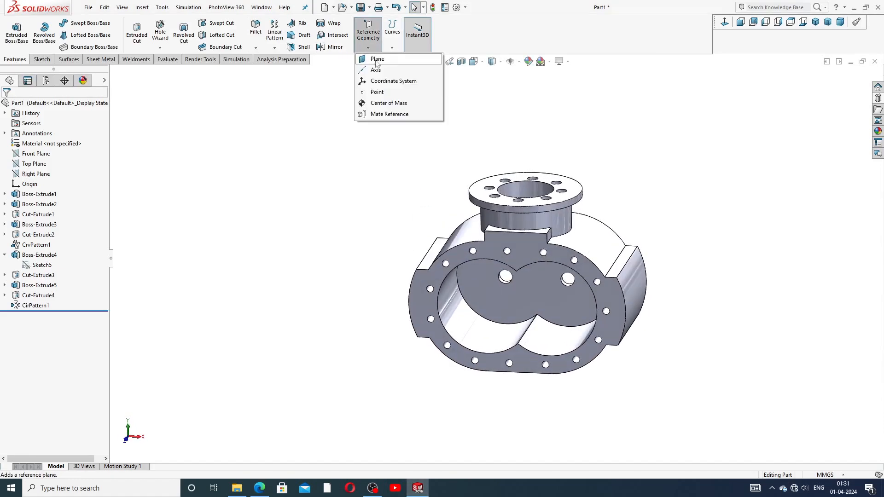
pyautogui.click(378, 59)
pyautogui.scroll(-3, 569, 302)
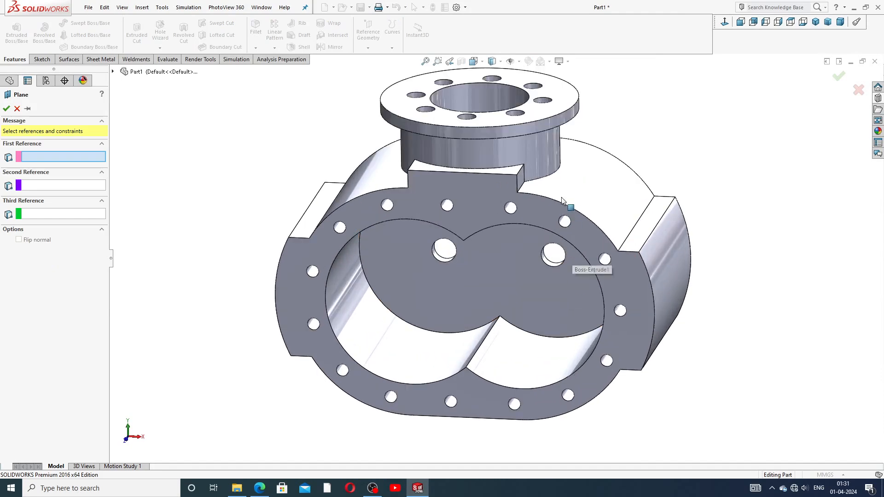
pyautogui.click(519, 187)
pyautogui.moveTo(520, 187); pyautogui.dragTo(472, 195, button='middle')
pyautogui.click(462, 188)
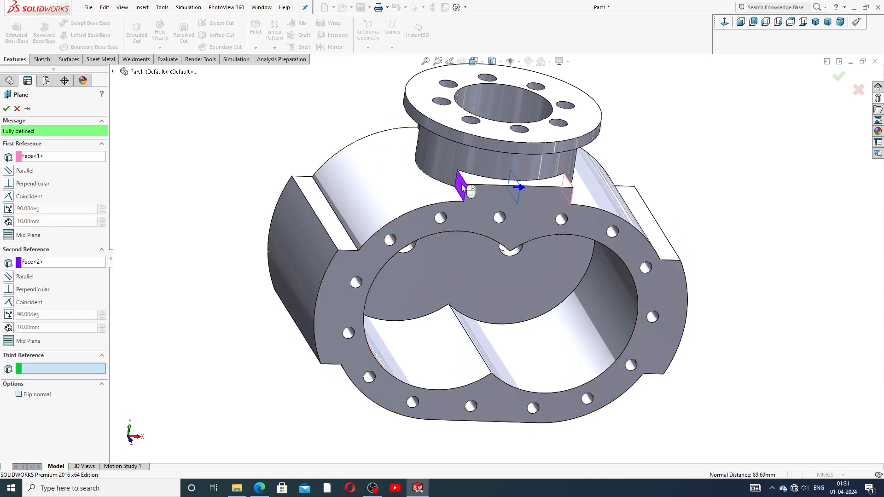
pyautogui.click(7, 108)
# Create a second reference plane offset 200 mm from the mid plane, out beyond the housing's +X side.
pyautogui.scroll(-3, 518, 186)
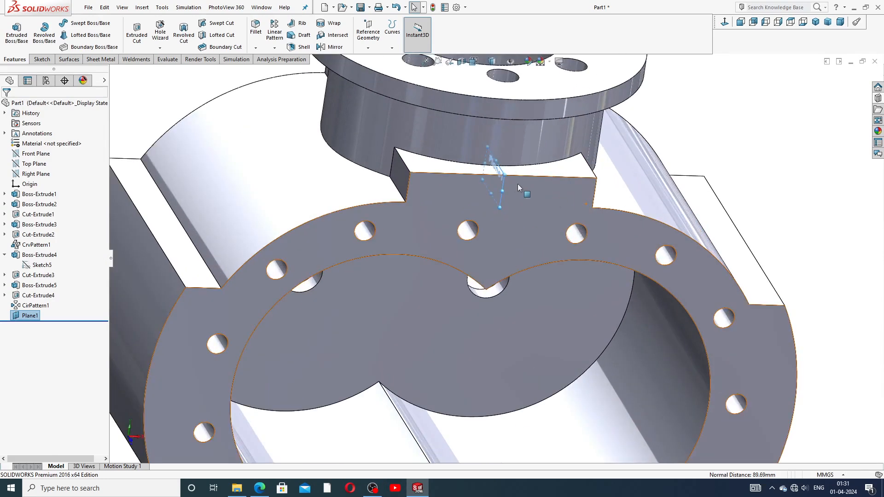
pyautogui.click(502, 185)
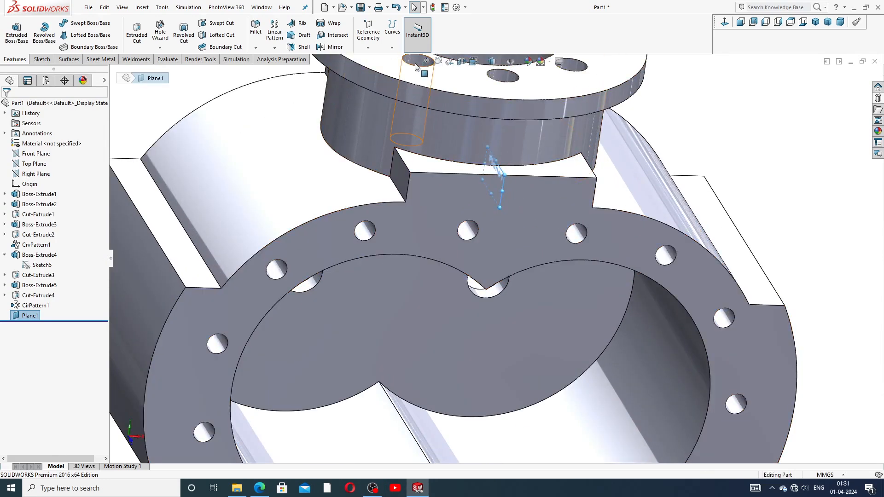
pyautogui.click(368, 48)
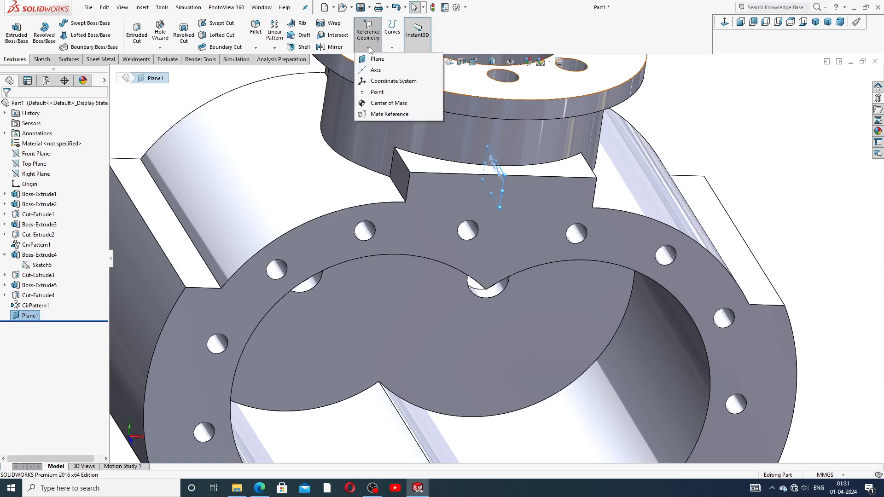
pyautogui.scroll(3, 380, 183)
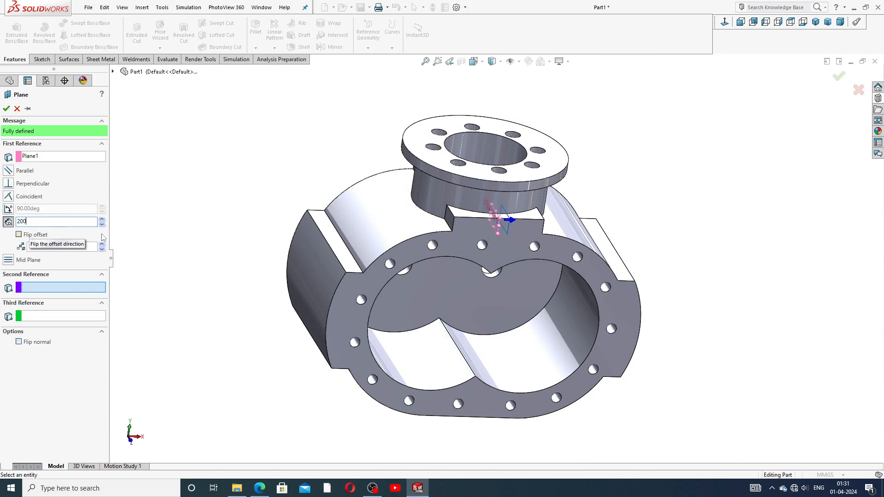
pyautogui.press('Return')
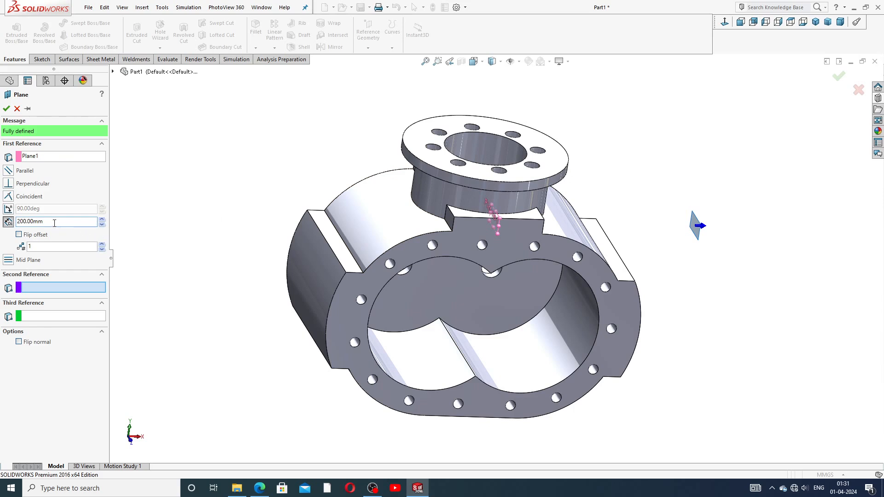
pyautogui.click(6, 109)
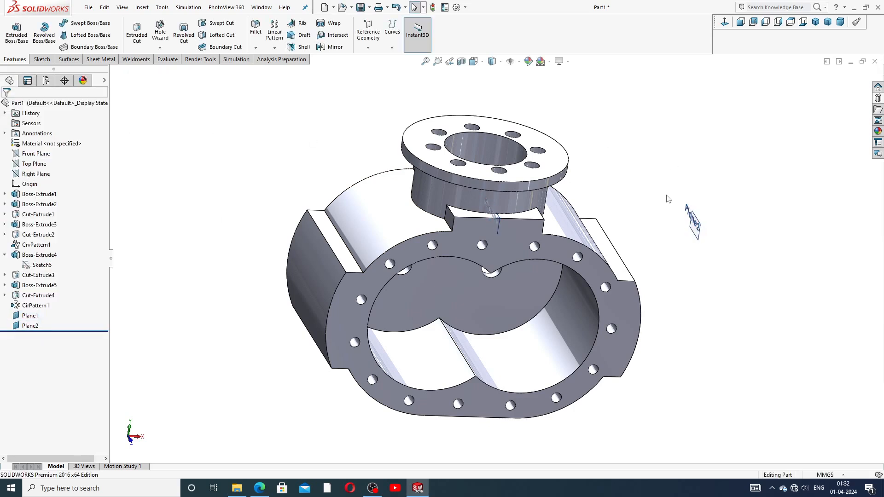
pyautogui.moveTo(668, 197); pyautogui.dragTo(619, 158, button='middle')
pyautogui.scroll(-2, 599, 225)
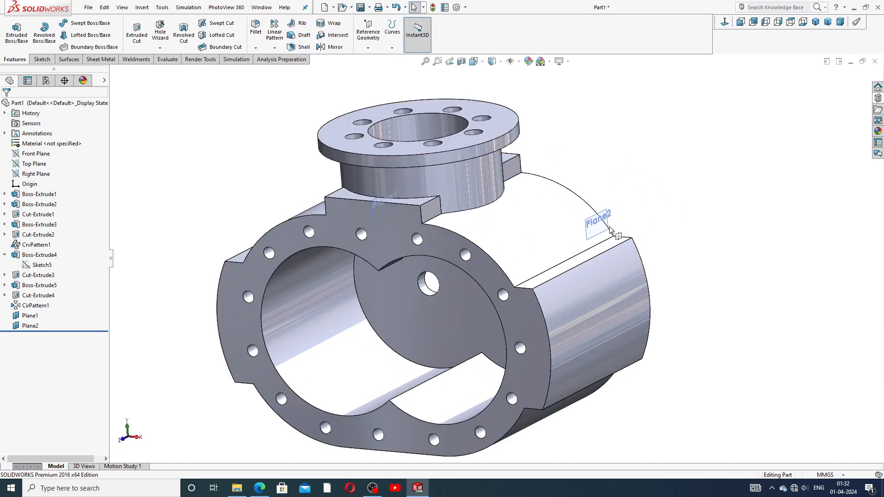
pyautogui.click(600, 225)
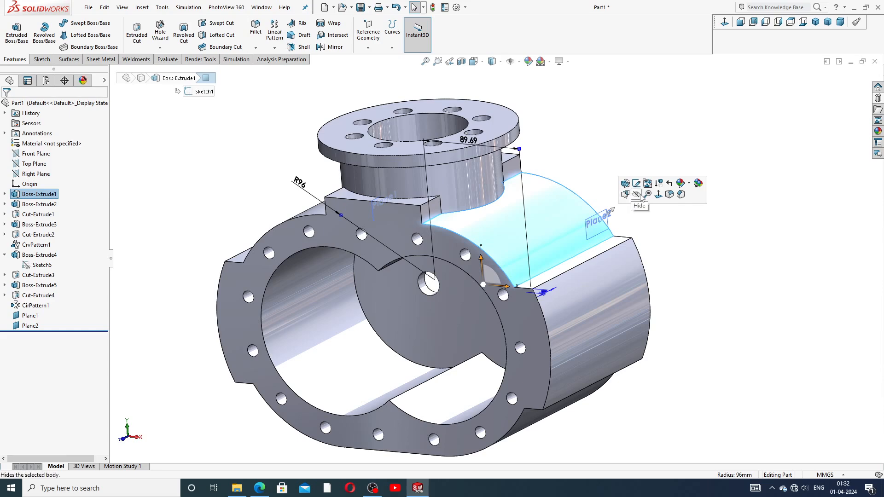
pyautogui.click(662, 238)
pyautogui.click(593, 222)
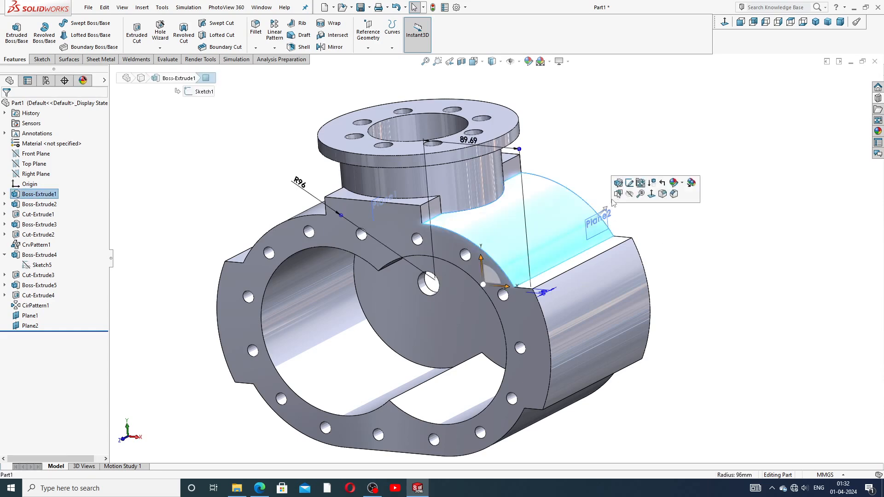
pyautogui.click(659, 240)
pyautogui.moveTo(643, 259); pyautogui.dragTo(616, 242, button='middle')
pyautogui.scroll(-3, 616, 242)
pyautogui.click(515, 191)
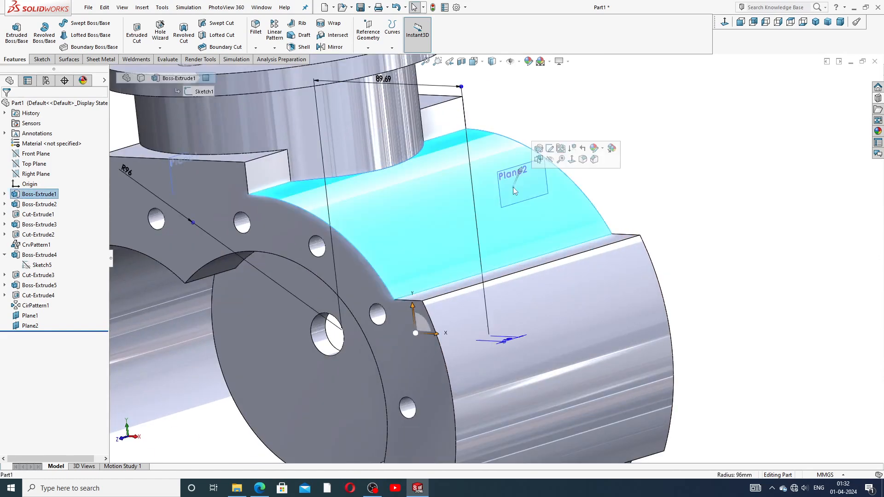
pyautogui.click(41, 60)
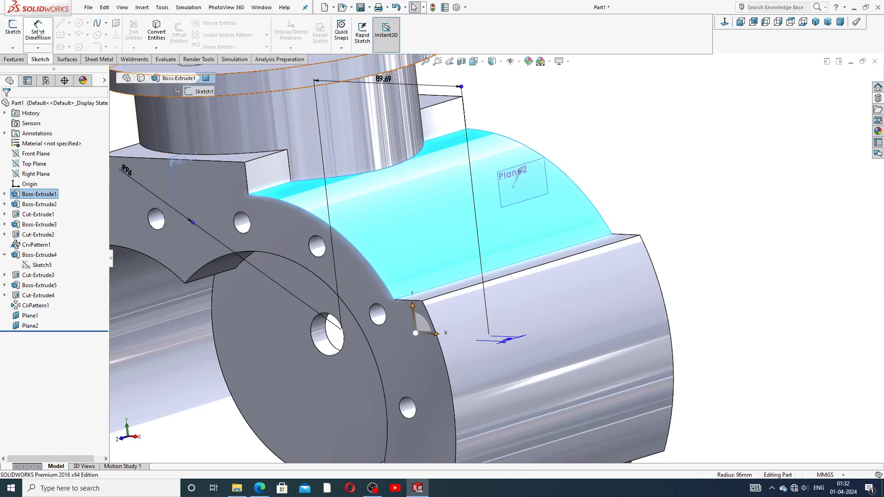
pyautogui.click(588, 117)
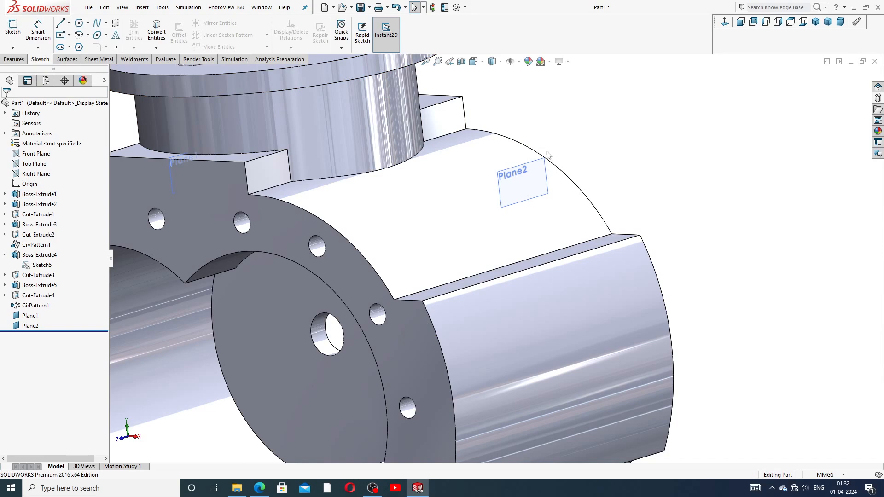
pyautogui.click(540, 177)
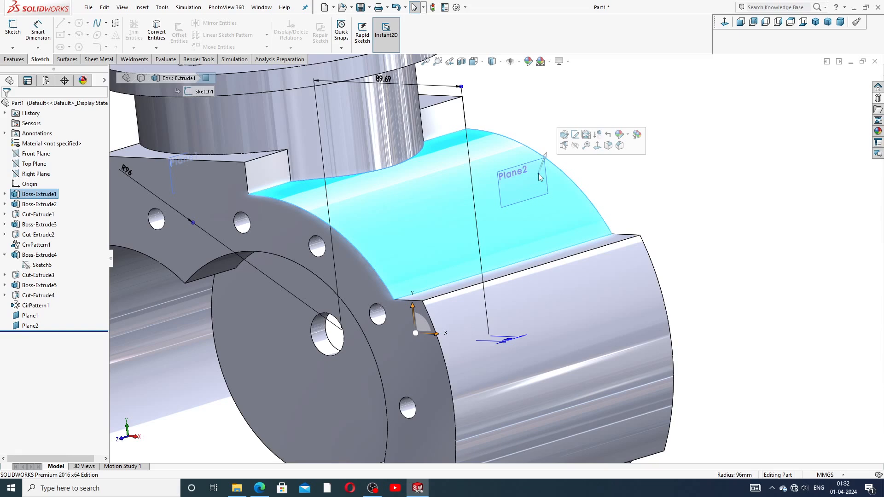
pyautogui.click(607, 178)
pyautogui.press('f')
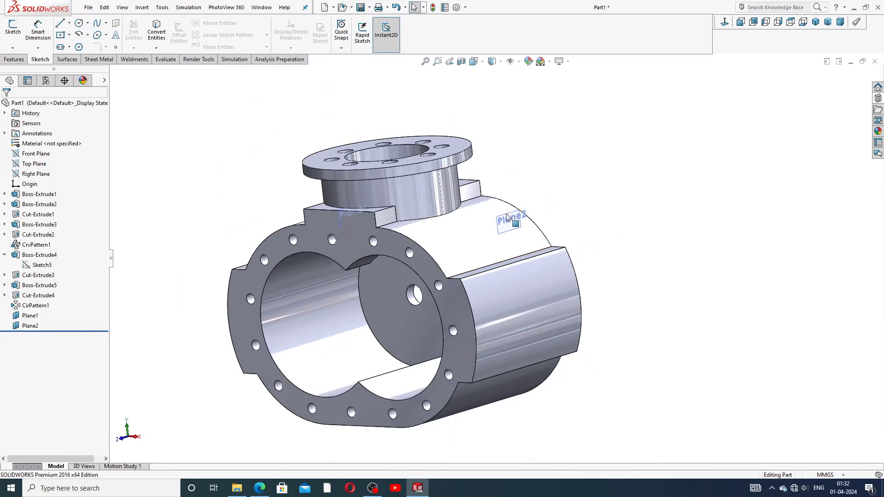
# Slide the 200 mm offset plane's displayed outline down level with the raised pad on the housing's +X side.
pyautogui.click(521, 263)
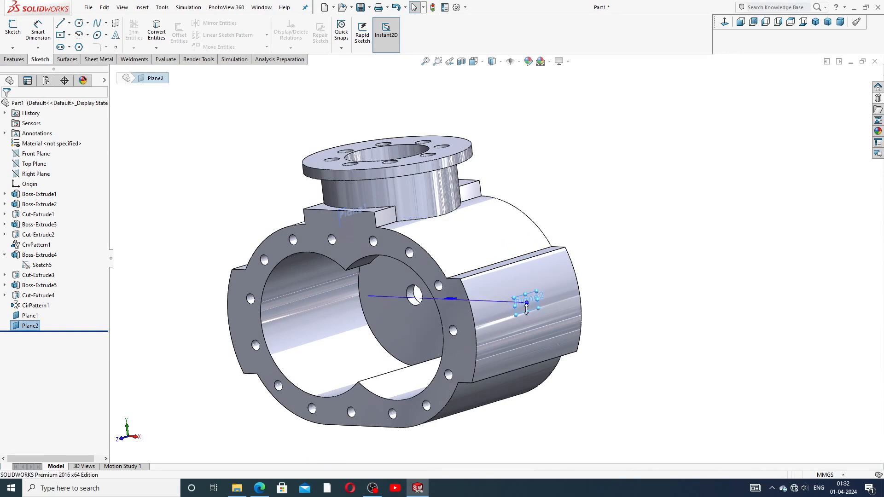
pyautogui.click(533, 301)
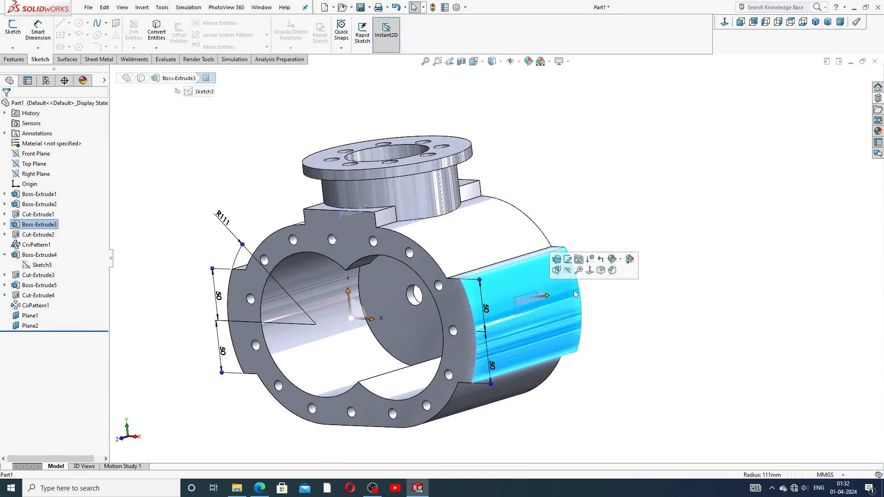
pyautogui.scroll(-4, 518, 347)
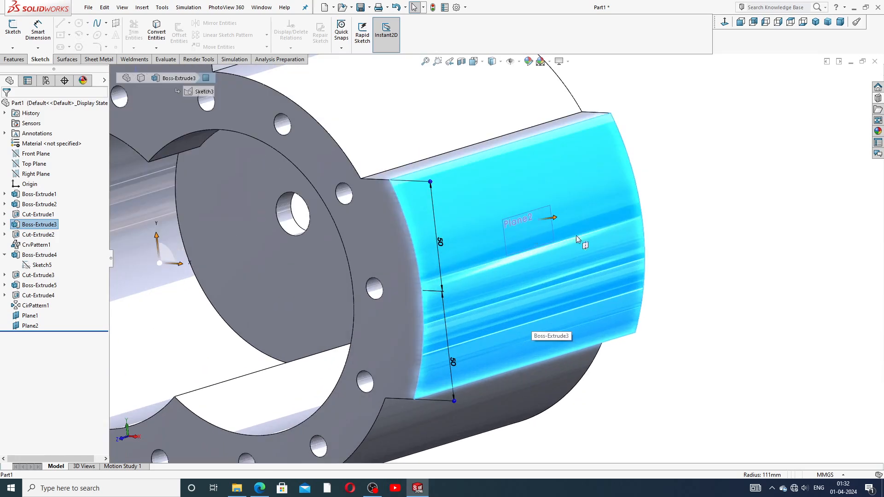
pyautogui.click(663, 217)
pyautogui.moveTo(509, 237); pyautogui.dragTo(621, 186)
pyautogui.click(670, 176)
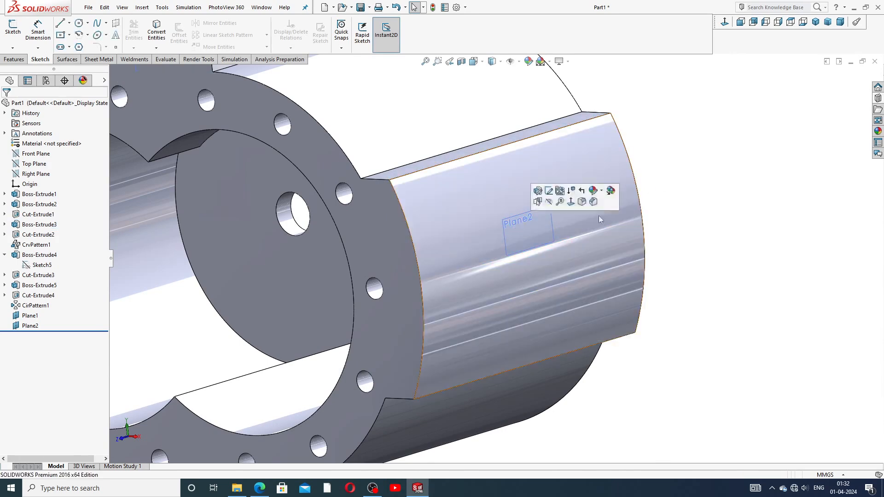
pyautogui.click(526, 218)
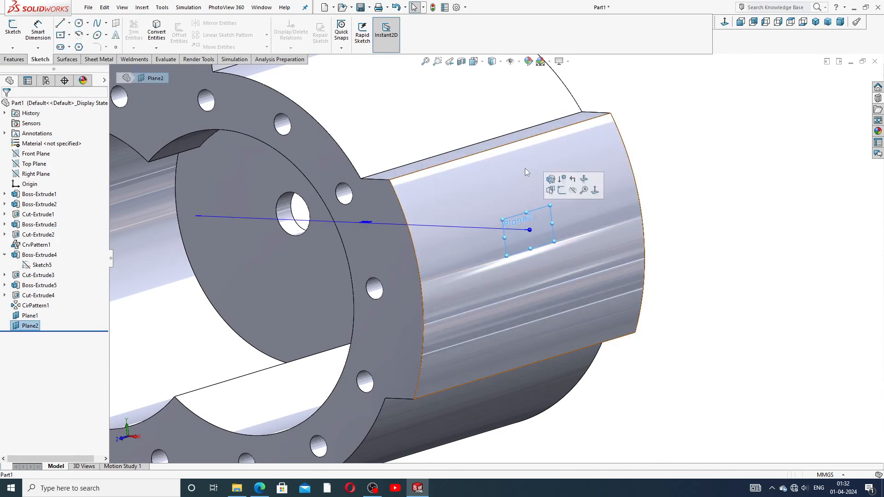
pyautogui.click(670, 204)
pyautogui.scroll(5, 528, 260)
pyautogui.moveTo(529, 261); pyautogui.dragTo(600, 257, button='middle')
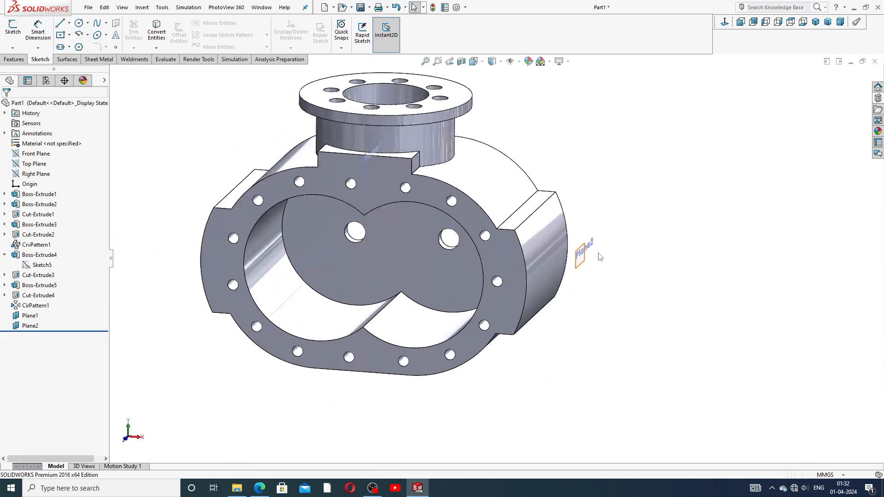
# Start a sketch on the 200 mm offset plane and view it square-on.
pyautogui.click(584, 257)
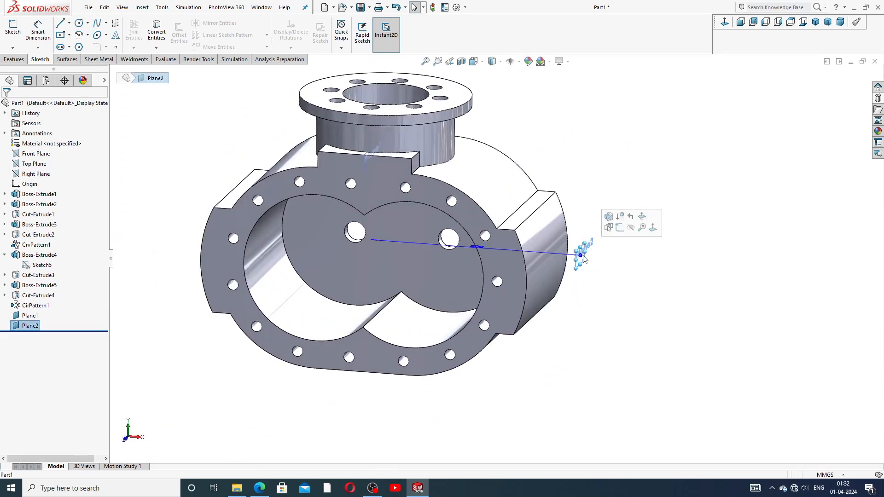
pyautogui.click(613, 230)
pyautogui.click(724, 24)
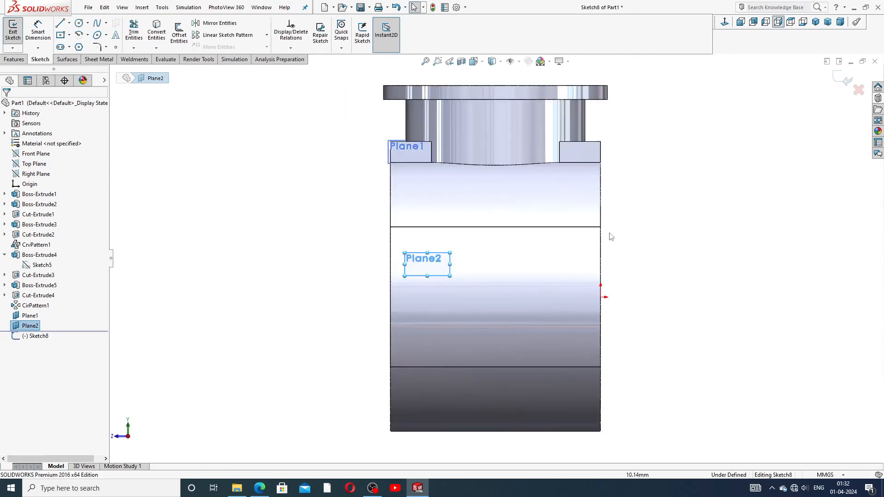
# Enlarge the offset plane's outline so it extends past both end faces of the housing and covers the side pad.
pyautogui.moveTo(448, 263); pyautogui.dragTo(654, 263)
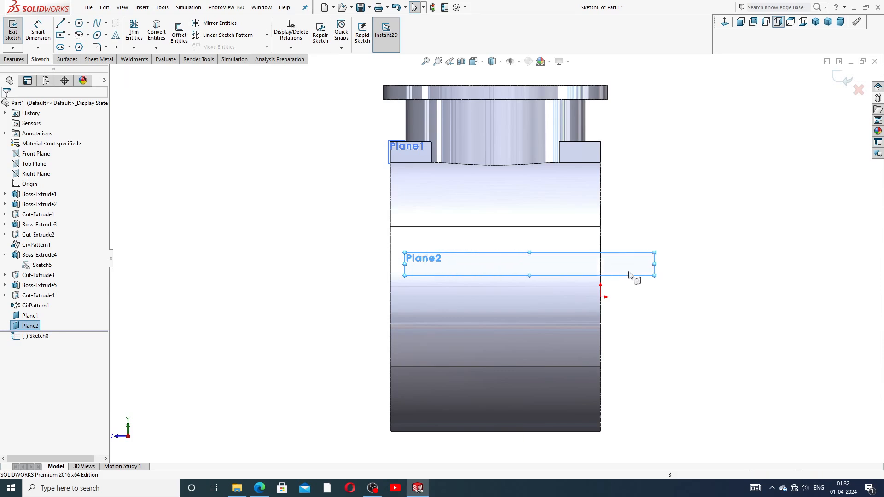
pyautogui.moveTo(401, 264); pyautogui.dragTo(356, 264)
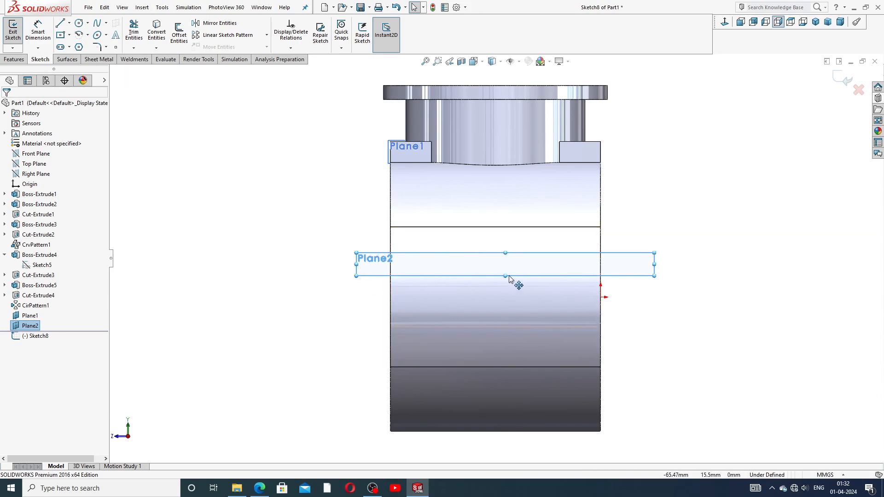
pyautogui.moveTo(506, 276); pyautogui.dragTo(509, 392)
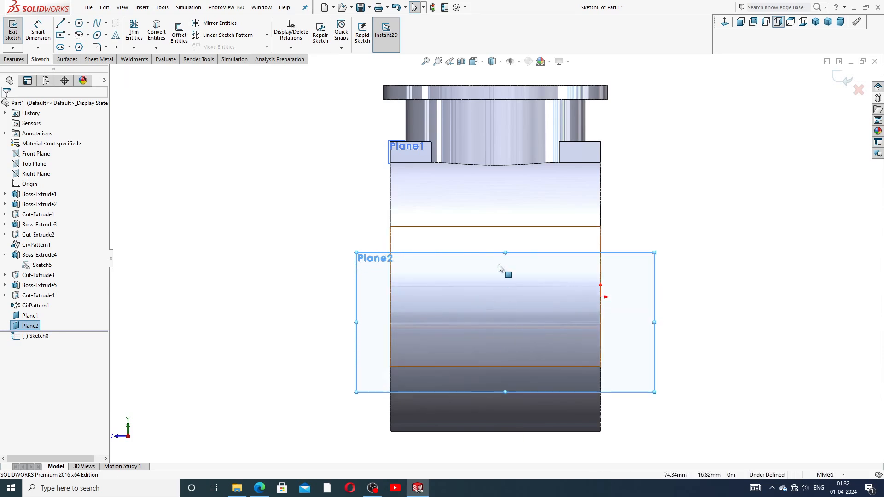
pyautogui.moveTo(505, 253); pyautogui.dragTo(505, 226)
pyautogui.click(744, 247)
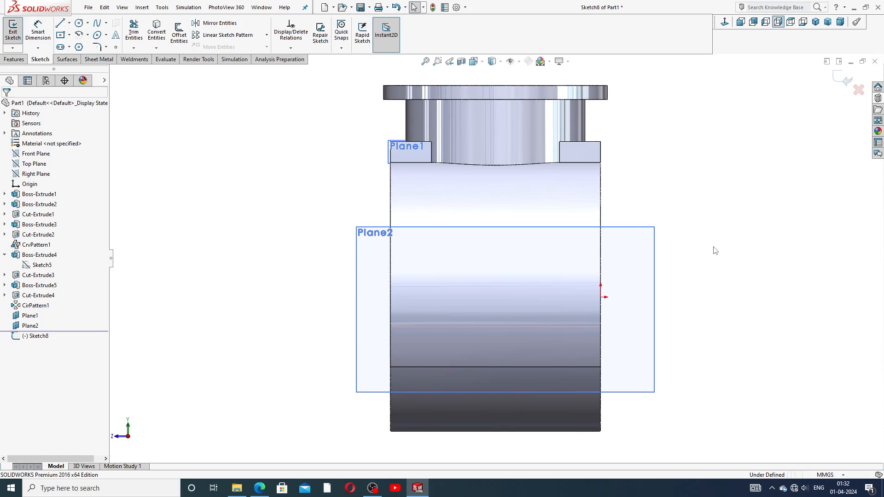
pyautogui.scroll(2, 599, 202)
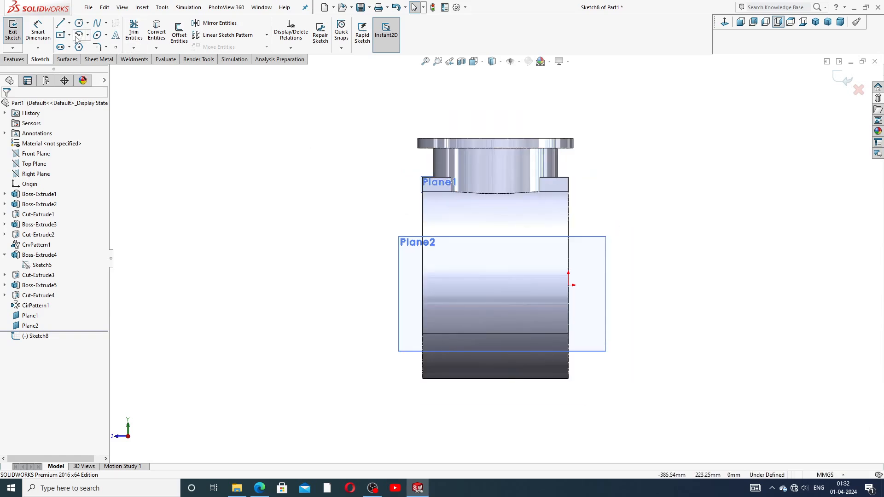
pyautogui.click(70, 23)
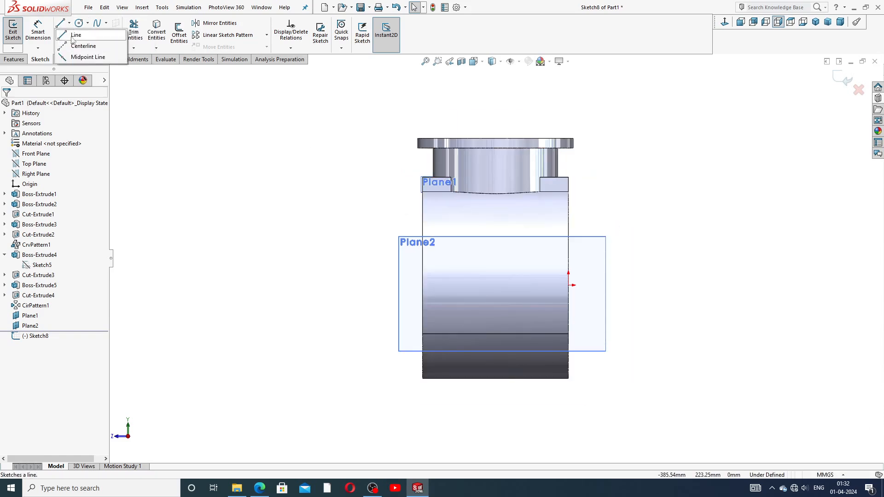
pyautogui.click(75, 46)
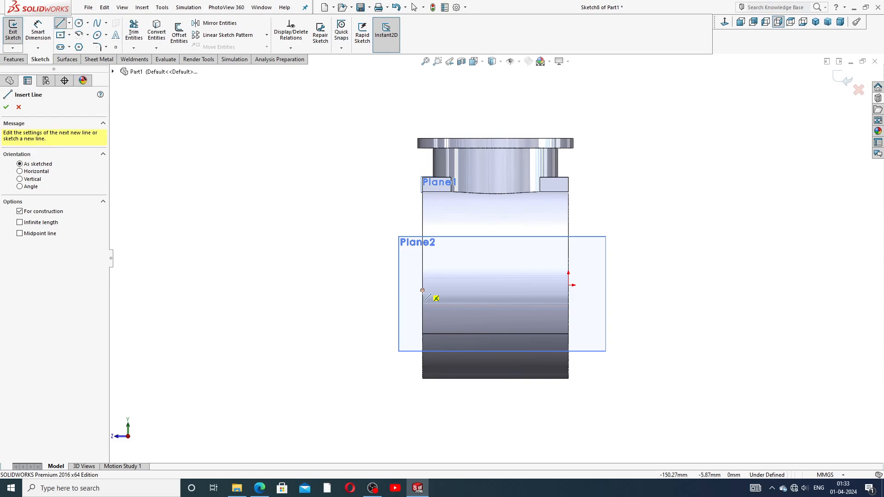
pyautogui.click(429, 290)
pyautogui.press('Escape')
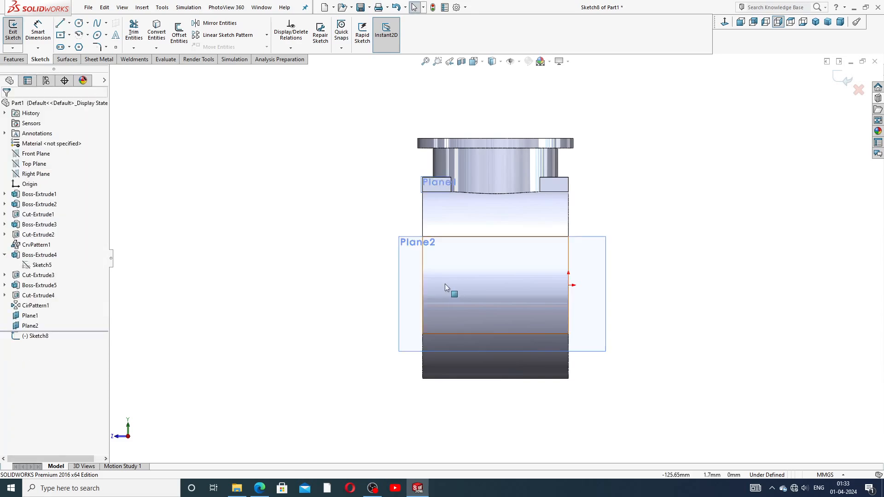
# Sketch a horizontal centerline from the origin to the housing's opposite vertical edge.
pyautogui.click(69, 23)
pyautogui.click(80, 43)
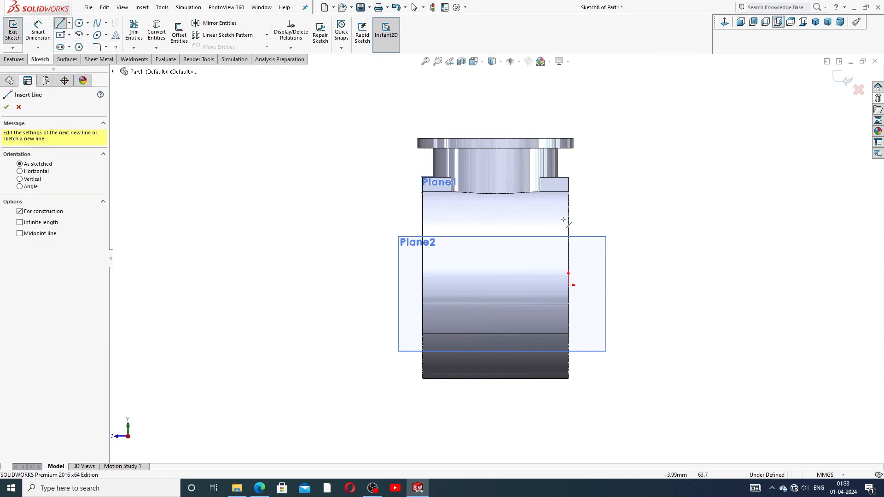
pyautogui.click(569, 286)
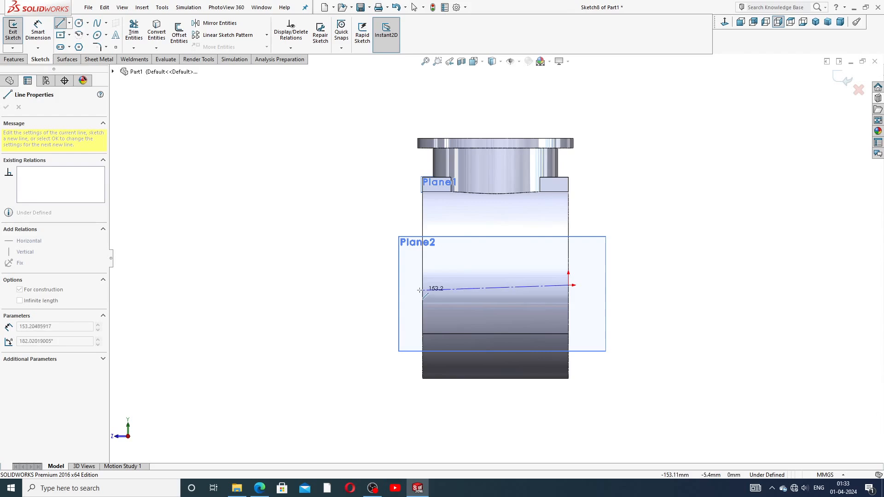
pyautogui.click(422, 285)
pyautogui.rightClick(484, 240)
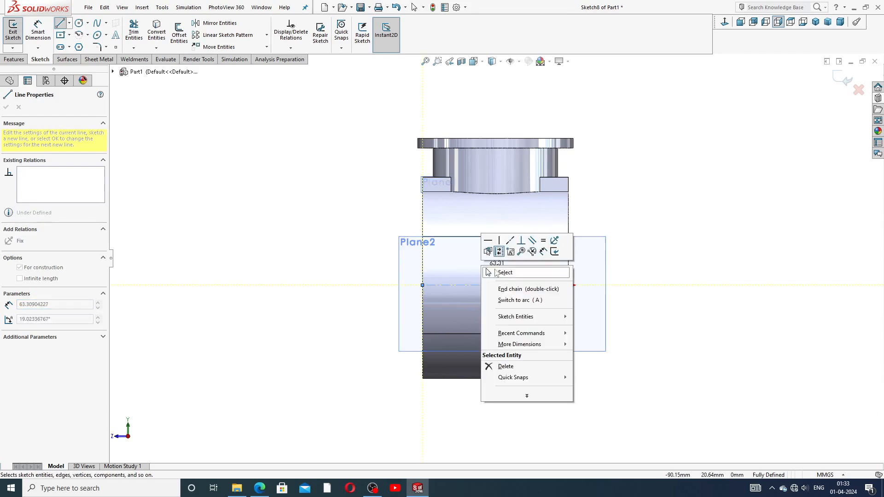
pyautogui.click(499, 270)
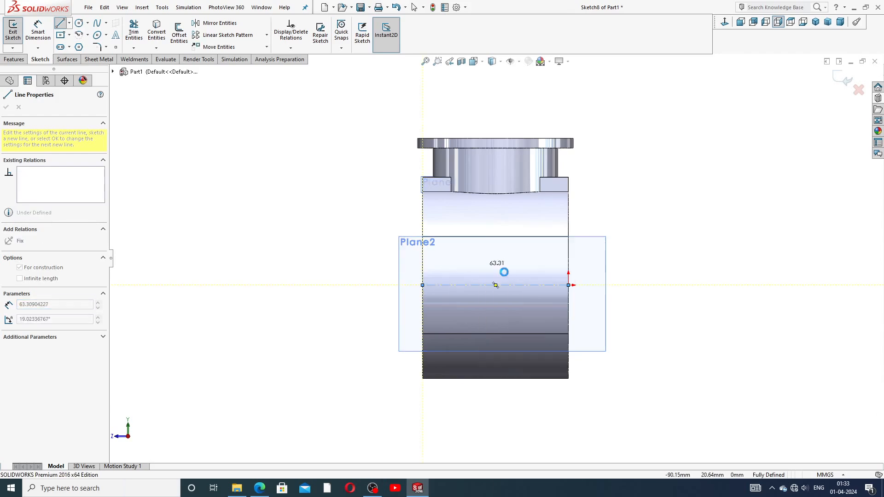
# Sketch three concentric circles centred on the centerline's midpoint, with radii of about 36, 67 and 82 mm.
pyautogui.click(79, 24)
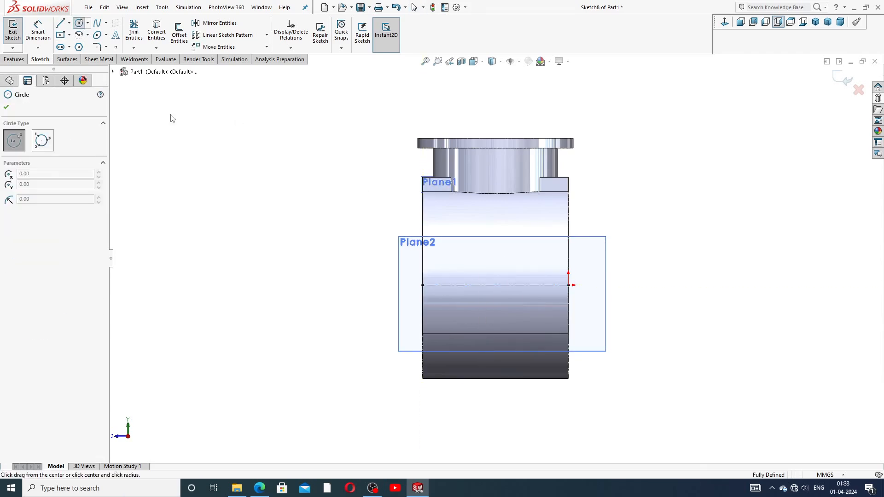
pyautogui.click(495, 285)
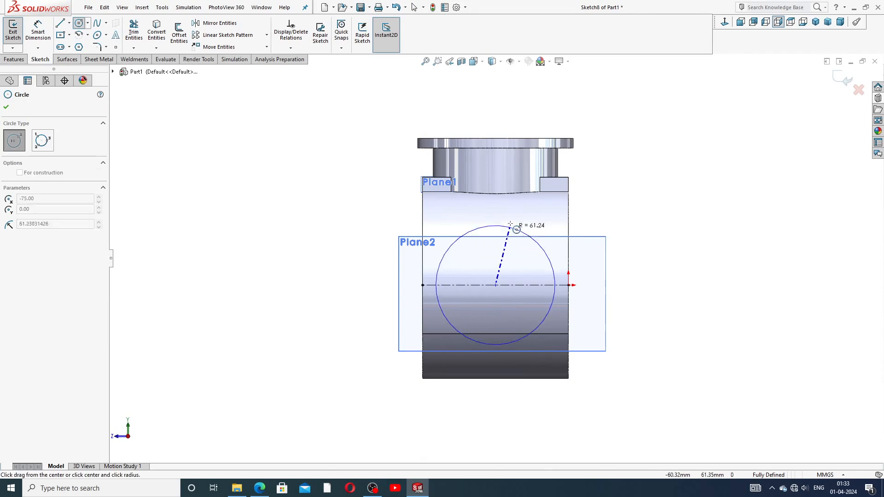
pyautogui.click(503, 252)
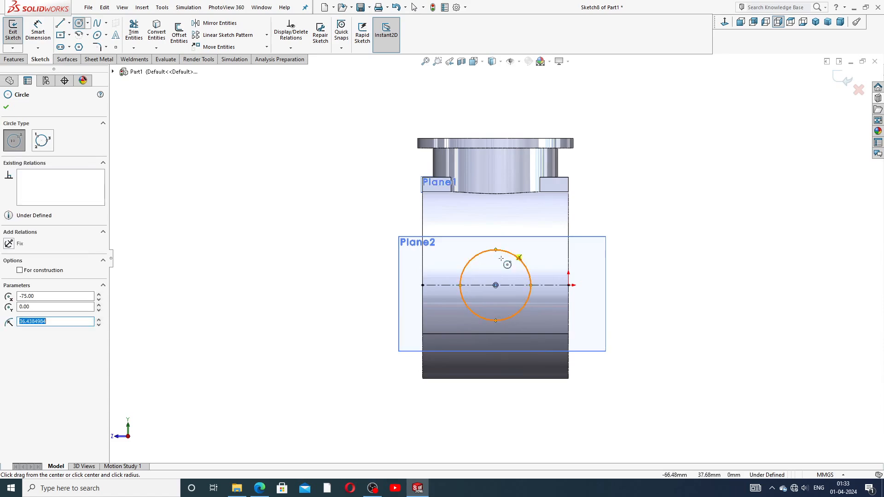
pyautogui.click(495, 286)
pyautogui.click(518, 223)
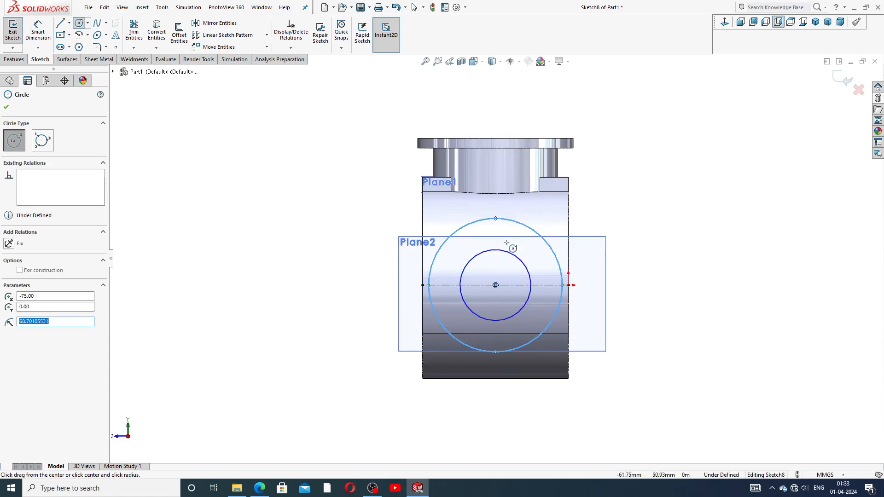
pyautogui.click(495, 285)
pyautogui.click(520, 208)
pyautogui.rightClick(593, 208)
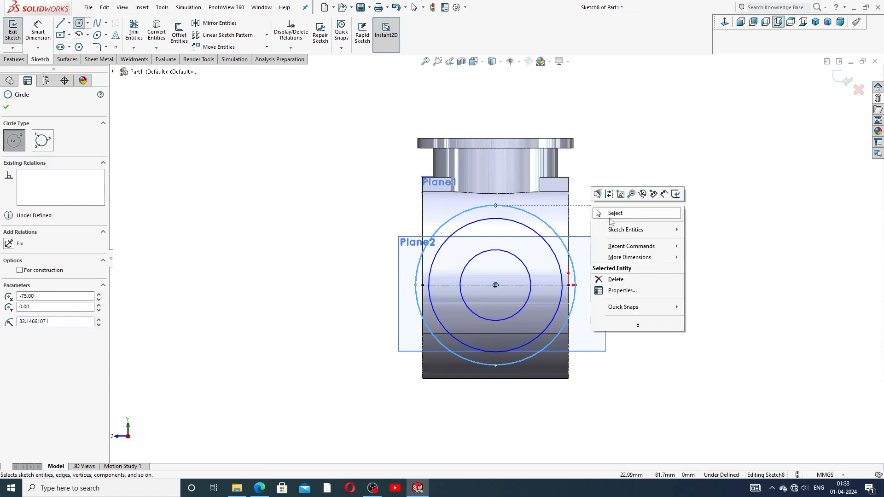
pyautogui.click(612, 215)
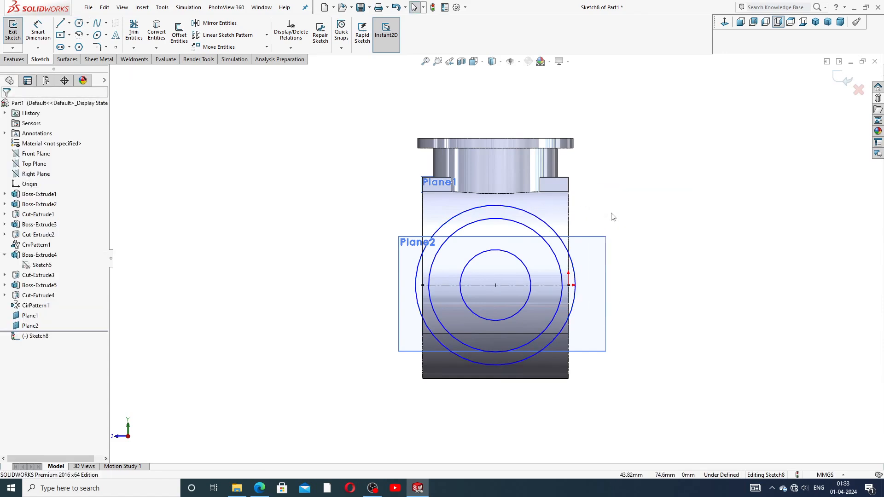
# Dimension the innermost of the three concentric circles to a diameter of 60 mm.
pyautogui.click(38, 32)
pyautogui.click(528, 271)
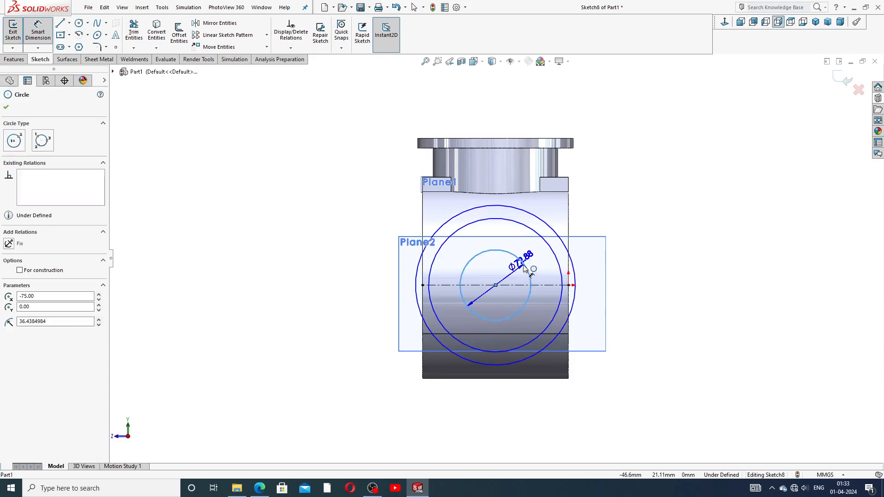
pyautogui.click(596, 227)
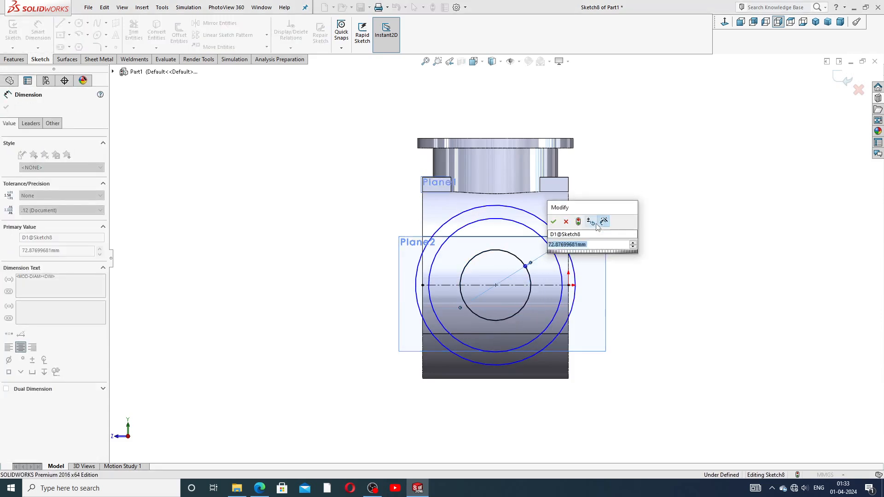
pyautogui.write('60')
pyautogui.press('Return')
pyautogui.click(662, 217)
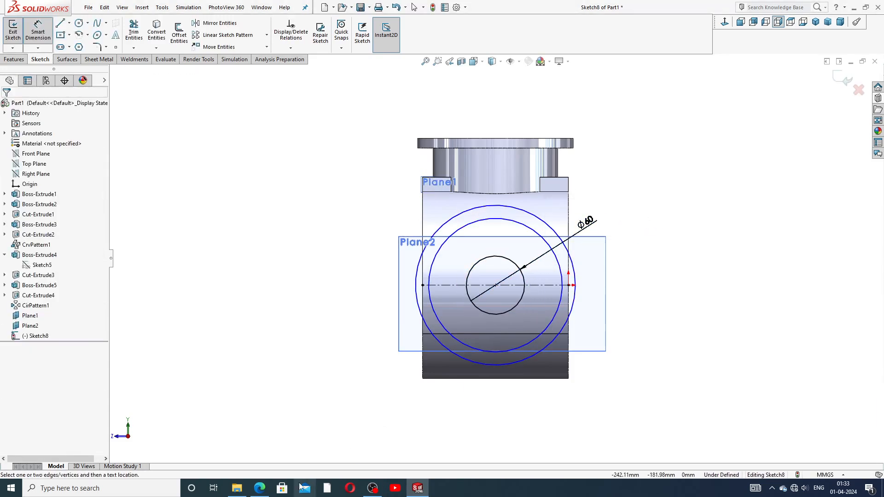
# Check the side port diameters in the housing PDF drawing and dimension the middle circle to a diameter of 90 mm.
pyautogui.click(260, 487)
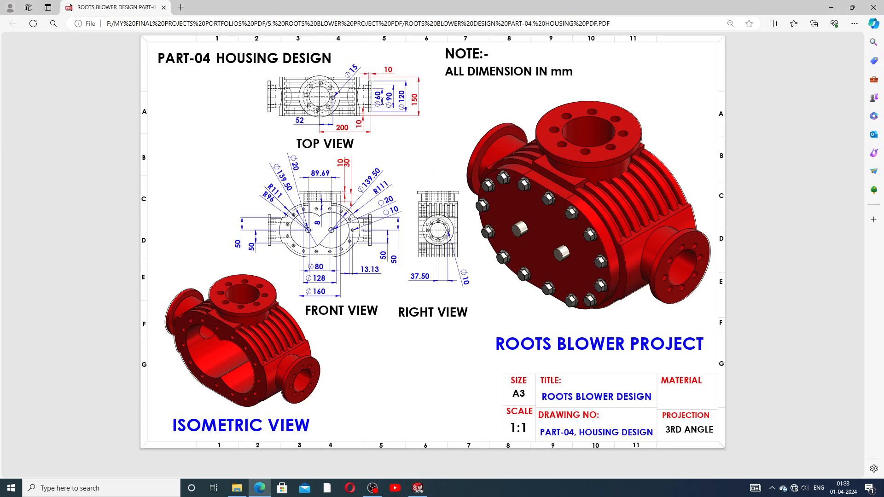
pyautogui.click(260, 487)
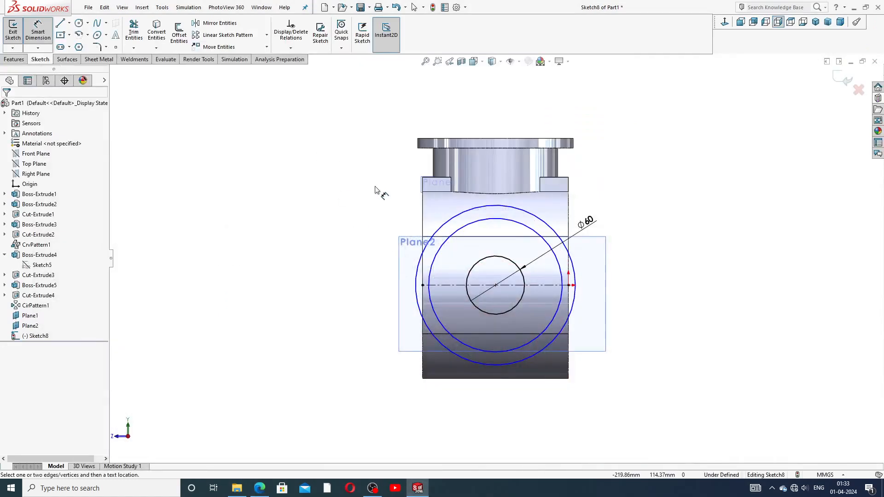
pyautogui.click(532, 233)
pyautogui.click(583, 212)
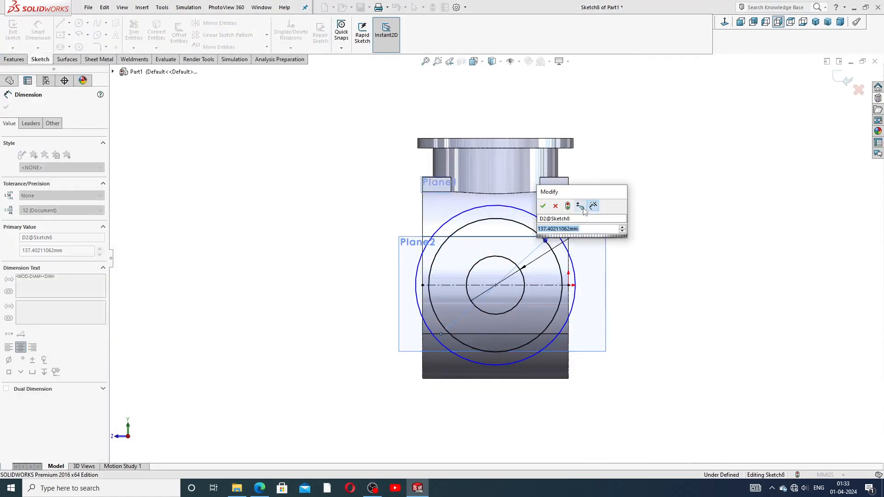
pyautogui.write('90')
pyautogui.press('Return')
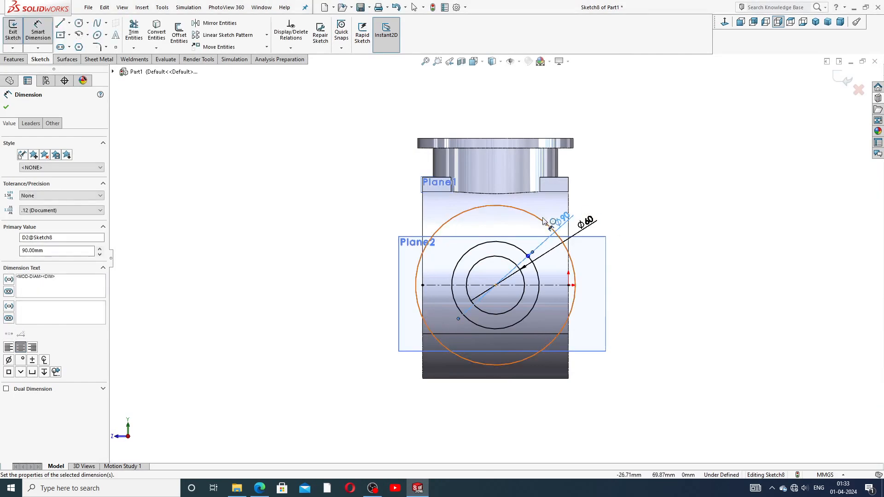
# Start a diameter dimension on the outermost concentric circle.
pyautogui.click(541, 222)
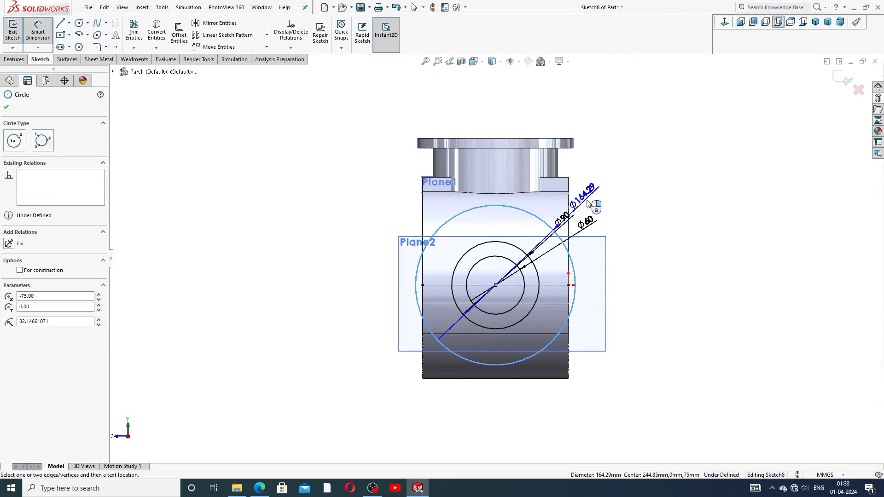
# Dimension the outermost circle of the concentric circles on Plane2 to a diameter of 120 mm.
pyautogui.click(600, 206)
pyautogui.write('1')
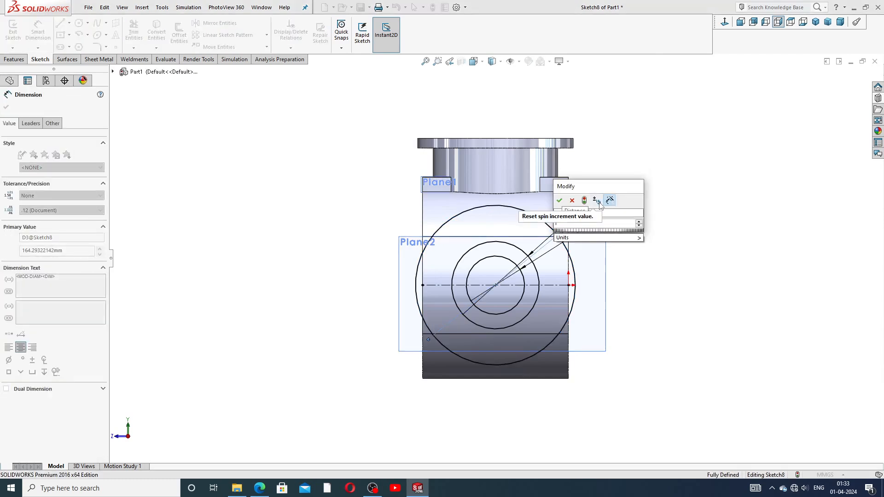
pyautogui.write('20')
pyautogui.press('Return')
pyautogui.click(656, 206)
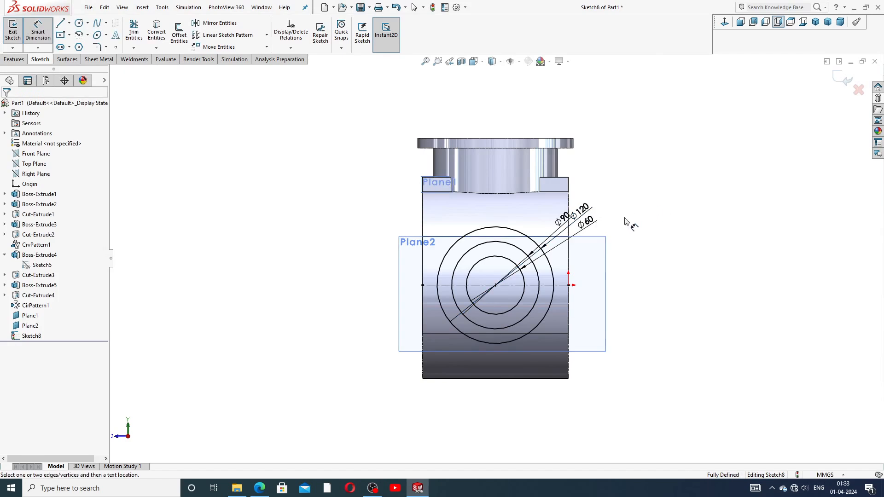
# Move the 90 mm diameter dimension text away from the other circle dimensions and leave the Smart Dimension tool.
pyautogui.scroll(-2, 485, 296)
pyautogui.moveTo(638, 191)
pyautogui.mouseDown()
pyautogui.moveTo(655, 188)
pyautogui.moveTo(638, 141)
pyautogui.mouseUp()
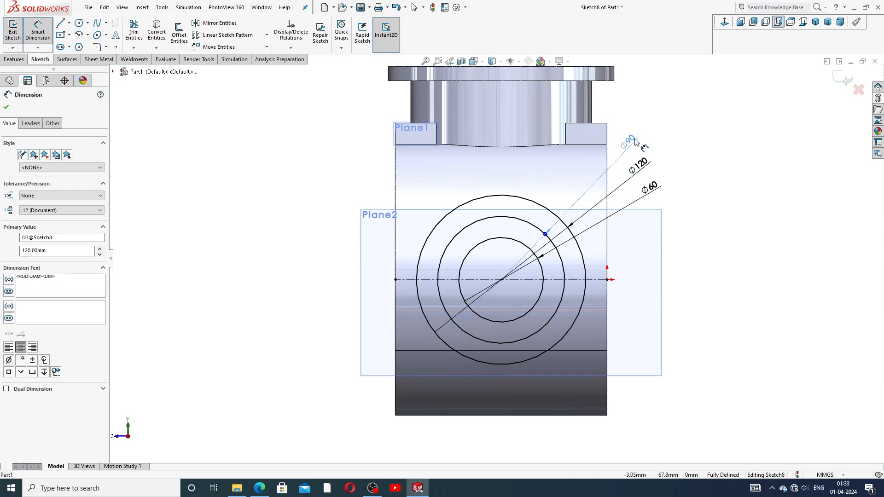
pyautogui.click(686, 175)
pyautogui.rightClick(729, 145)
pyautogui.click(752, 138)
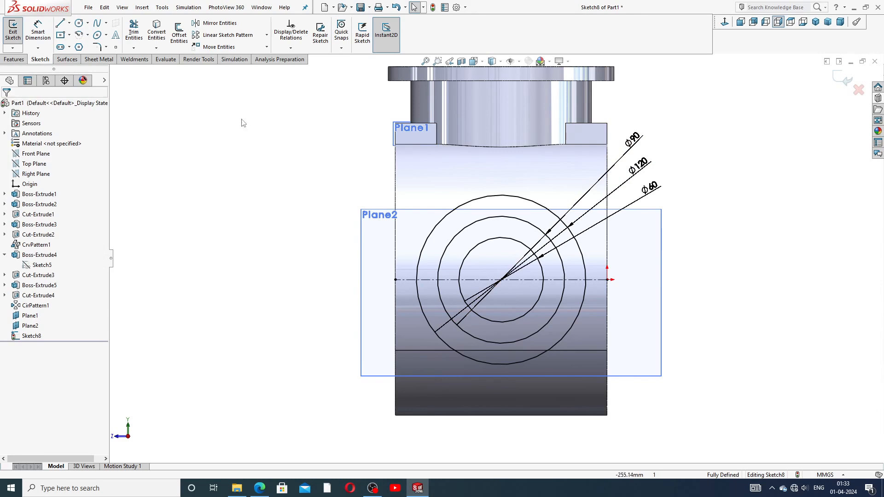
# Start an Extruded Boss with the ring between the 60 mm and 90 mm circles as its contours.
pyautogui.click(21, 61)
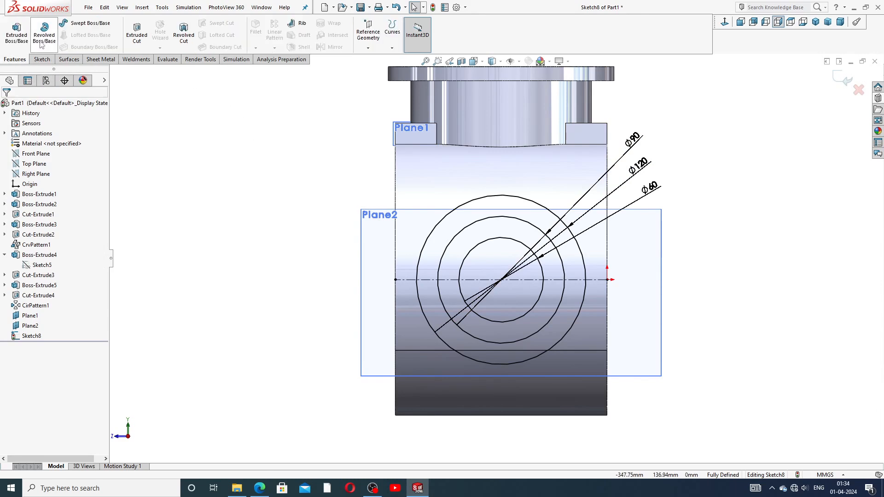
pyautogui.click(16, 34)
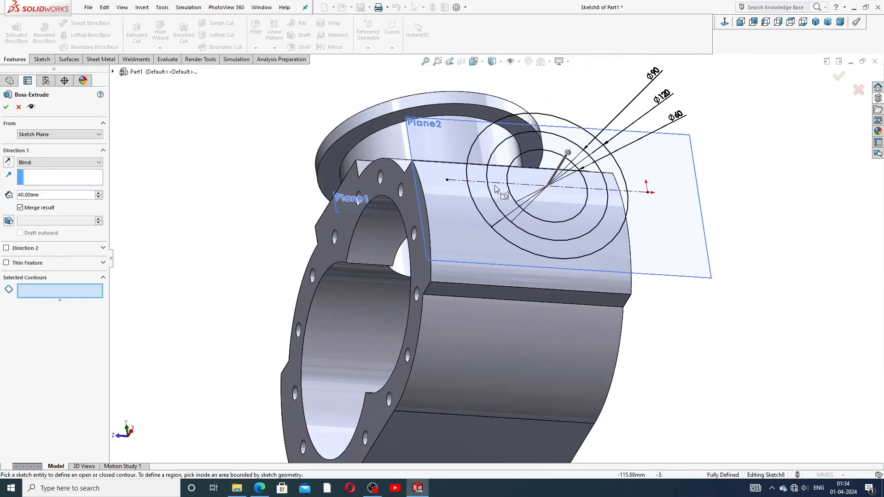
pyautogui.click(597, 189)
pyautogui.click(504, 203)
pyautogui.scroll(2, 554, 195)
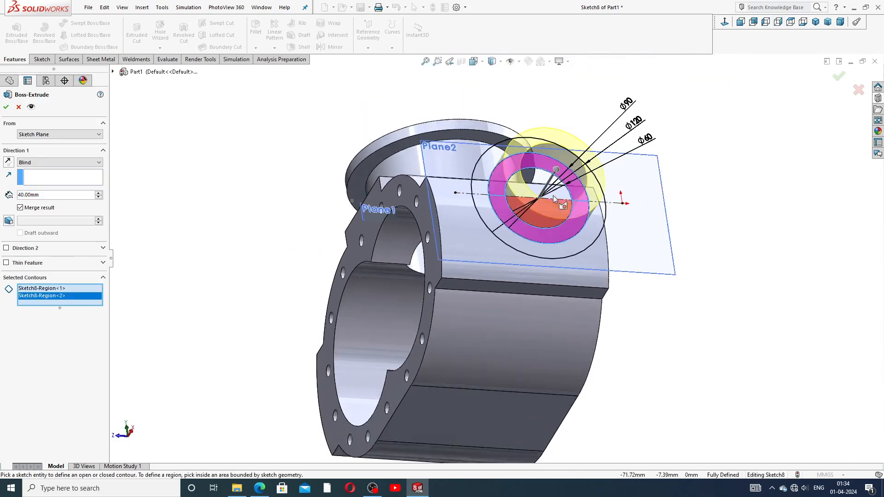
pyautogui.scroll(-2, 557, 197)
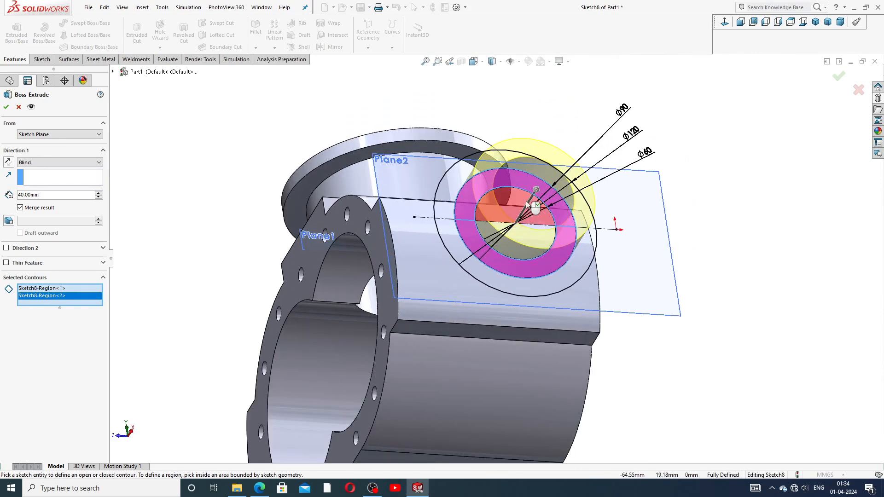
pyautogui.moveTo(354, 210); pyautogui.dragTo(353, 168, button='middle')
# Reverse the ring's extrusion toward the housing, set its end condition to Up To Next, and create the boss.
pyautogui.click(57, 164)
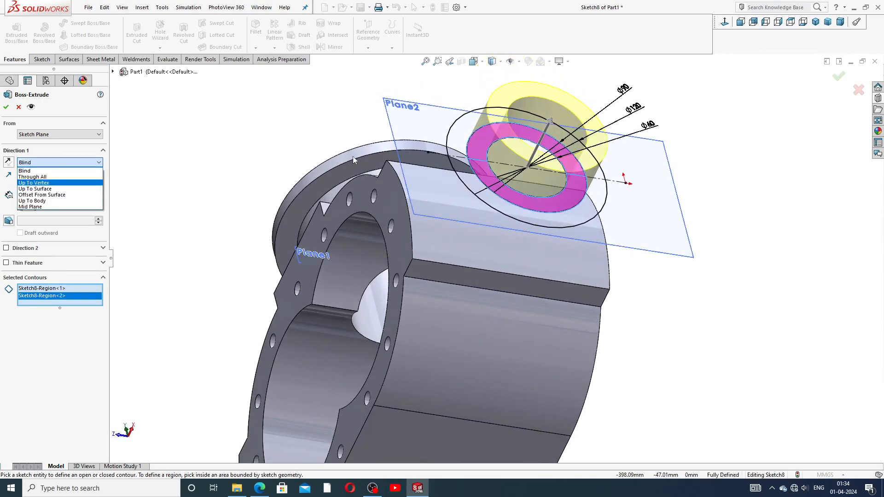
pyautogui.click(9, 162)
pyautogui.click(41, 164)
pyautogui.click(10, 161)
pyautogui.click(8, 162)
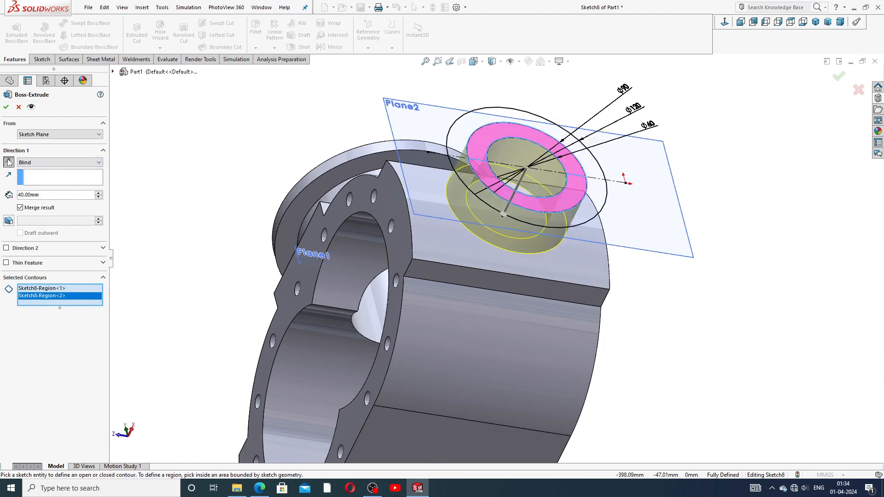
pyautogui.click(49, 163)
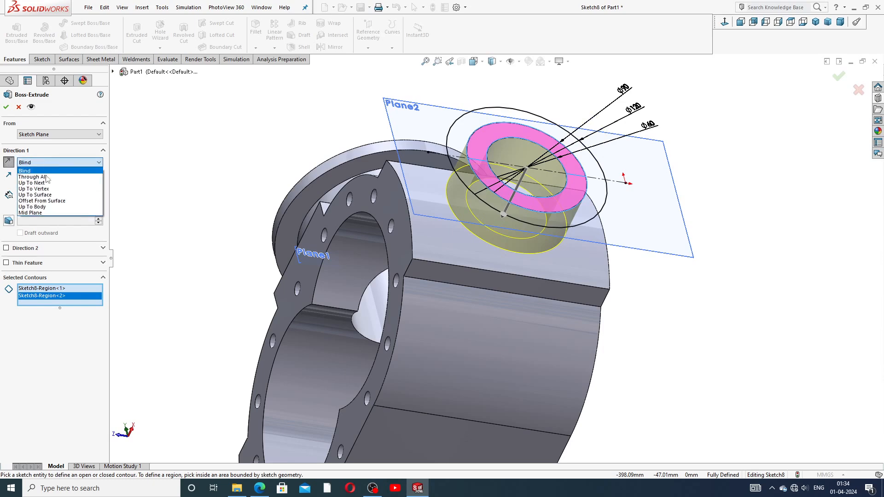
pyautogui.click(31, 183)
pyautogui.moveTo(242, 184)
pyautogui.mouseDown(button='middle')
pyautogui.moveTo(210, 120)
pyautogui.moveTo(318, 152)
pyautogui.moveTo(354, 202)
pyautogui.mouseUp(button='middle')
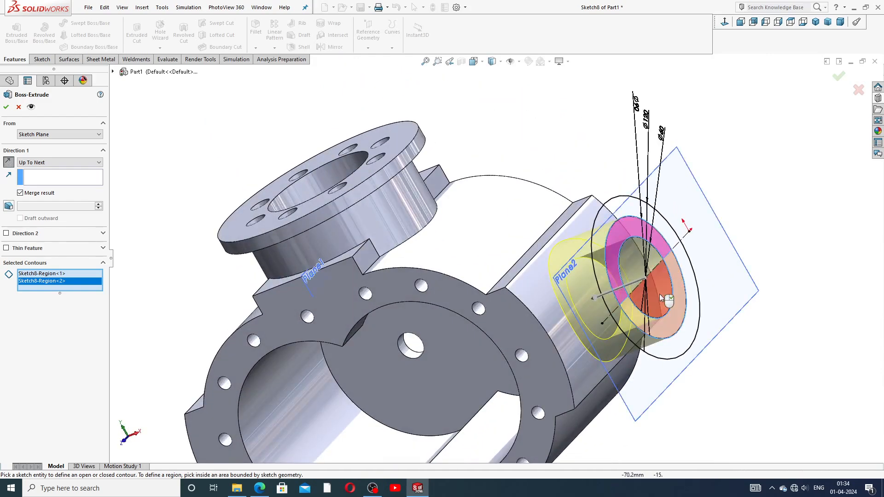
pyautogui.scroll(3, 659, 294)
pyautogui.scroll(-2, 644, 290)
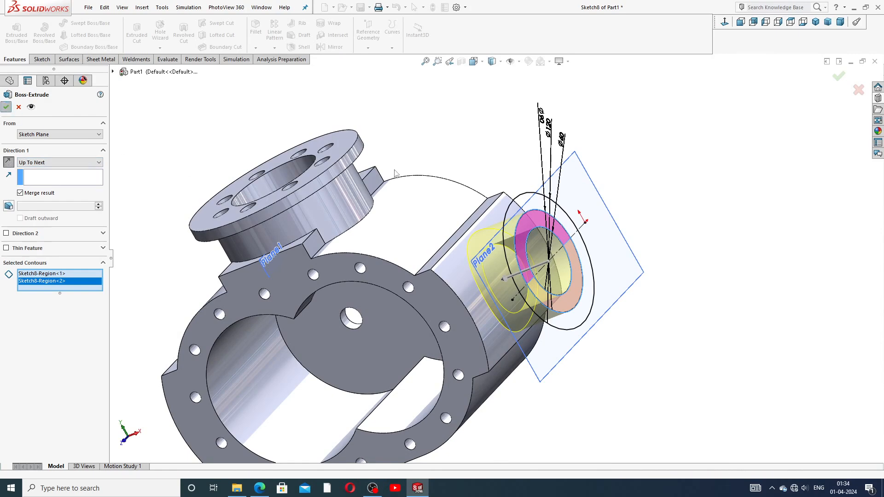
pyautogui.click(452, 131)
# Start another Extruded Boss from Sketch8 with the ring between the 90 mm and 120 mm circles as its contours.
pyautogui.scroll(2, 524, 261)
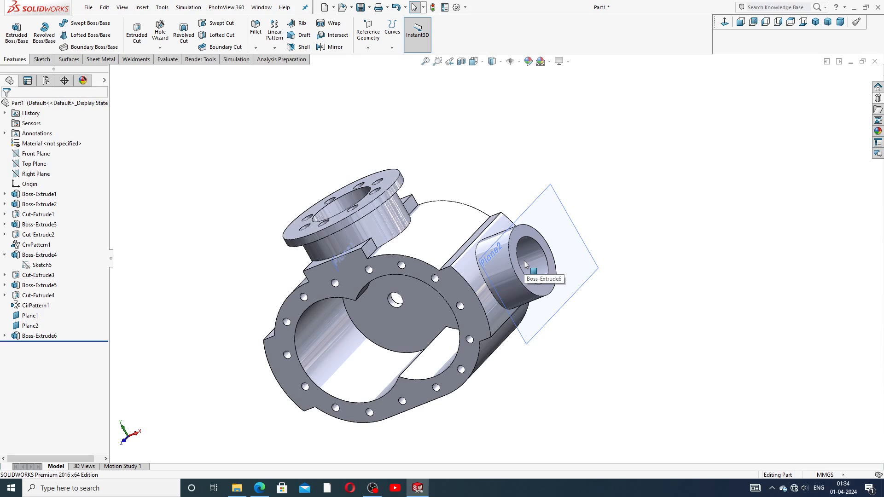
pyautogui.click(5, 336)
pyautogui.click(39, 345)
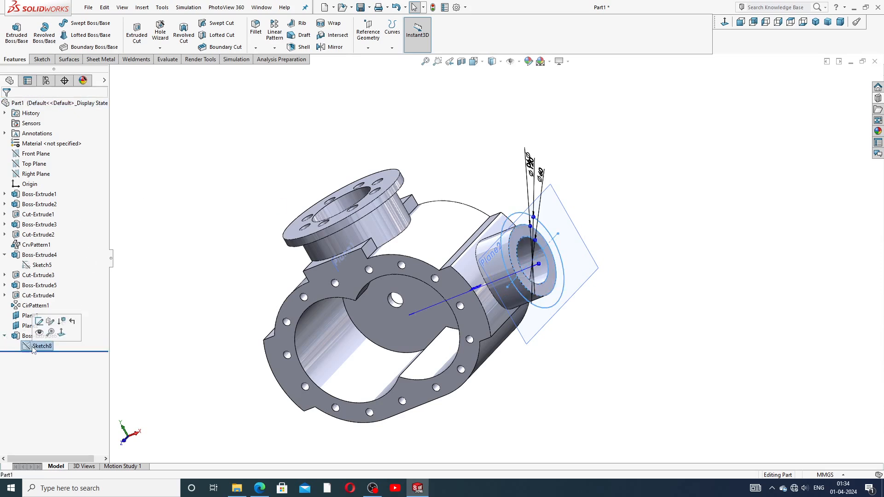
pyautogui.click(18, 34)
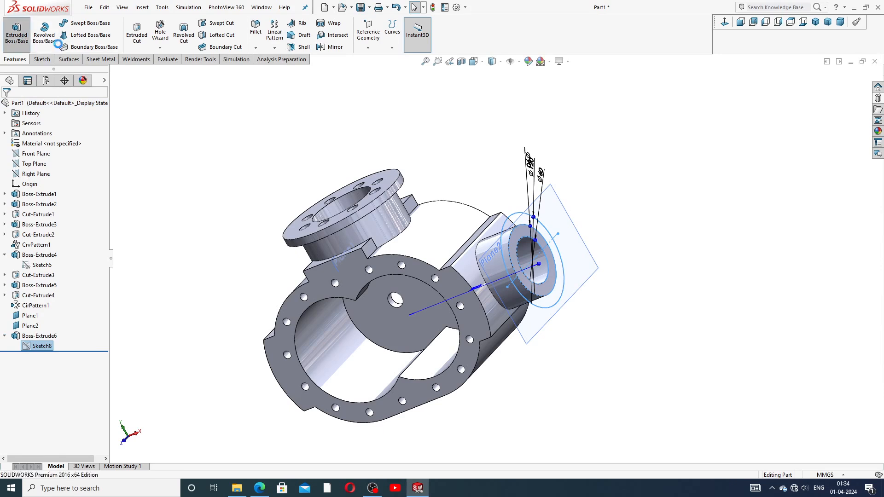
pyautogui.click(542, 230)
pyautogui.click(562, 277)
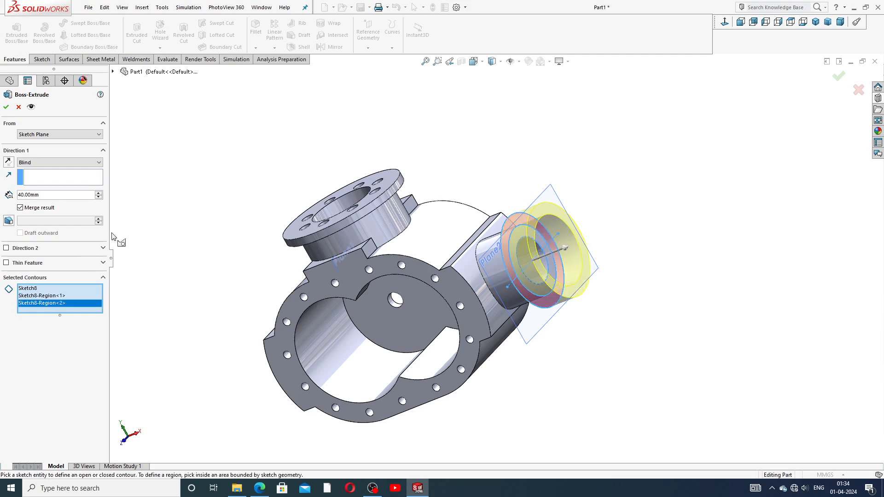
# Extrude the outer flange ring 10 mm in the reversed direction, toward the housing.
pyautogui.write('10')
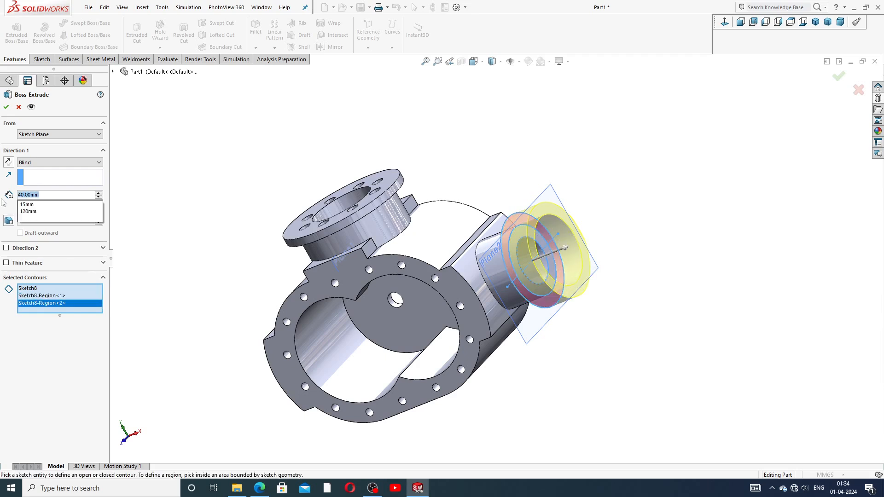
pyautogui.press('Return')
pyautogui.moveTo(411, 253); pyautogui.dragTo(399, 181, button='middle')
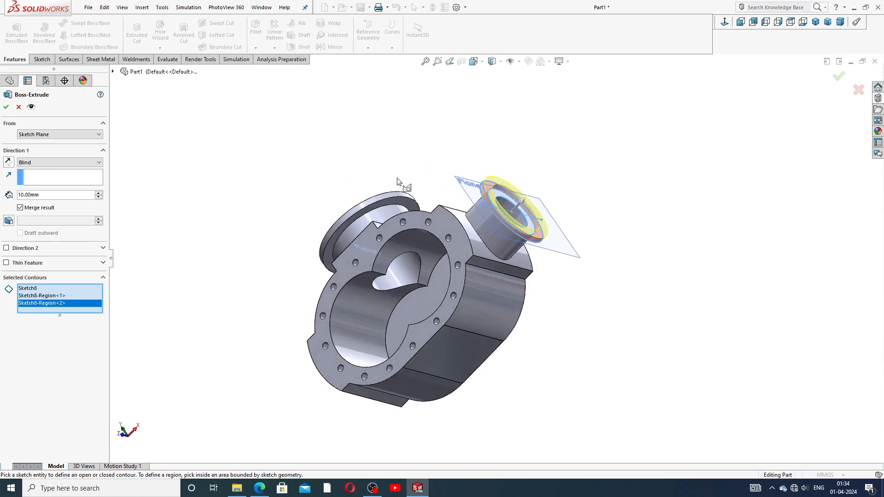
pyautogui.click(8, 162)
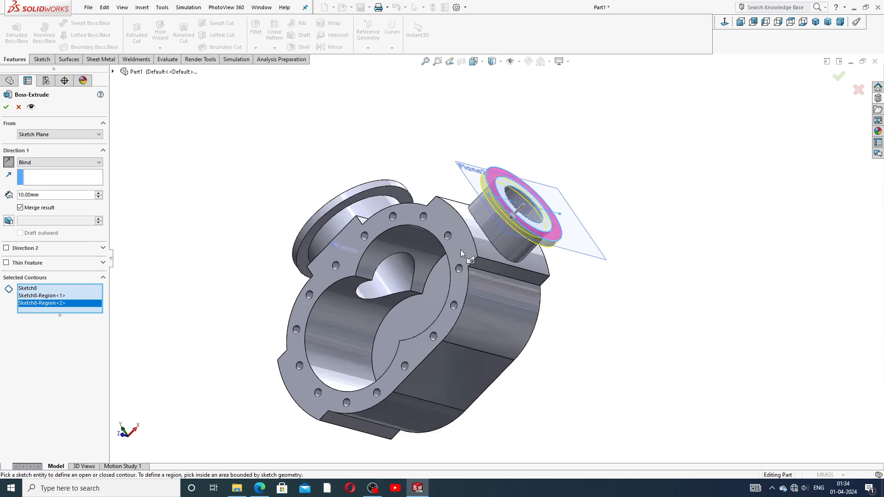
pyautogui.scroll(3, 542, 192)
pyautogui.scroll(2, 544, 181)
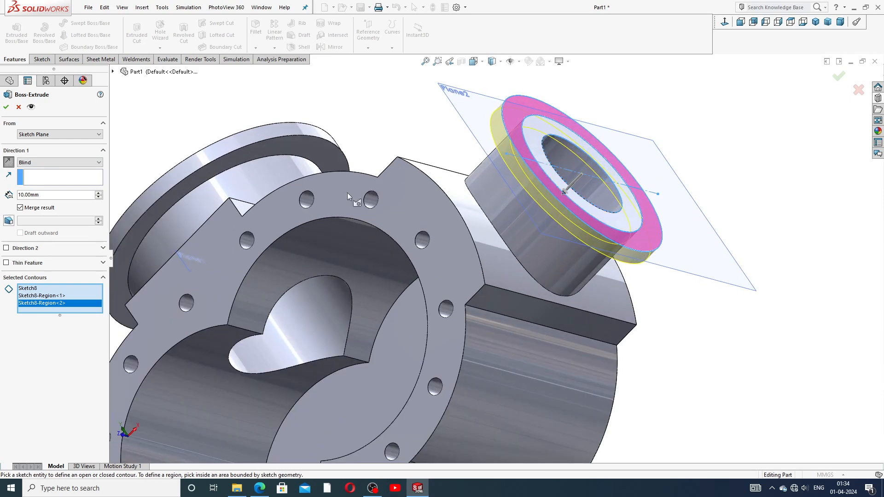
pyautogui.click(6, 108)
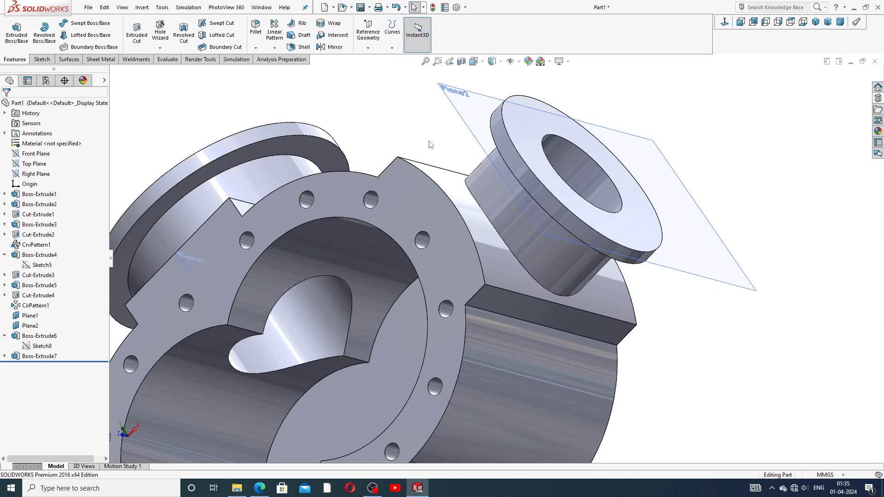
# Start an Extruded Cut from Sketch8 with the area inside the 60 mm circle as its contours.
pyautogui.moveTo(431, 145); pyautogui.dragTo(458, 197, button='middle')
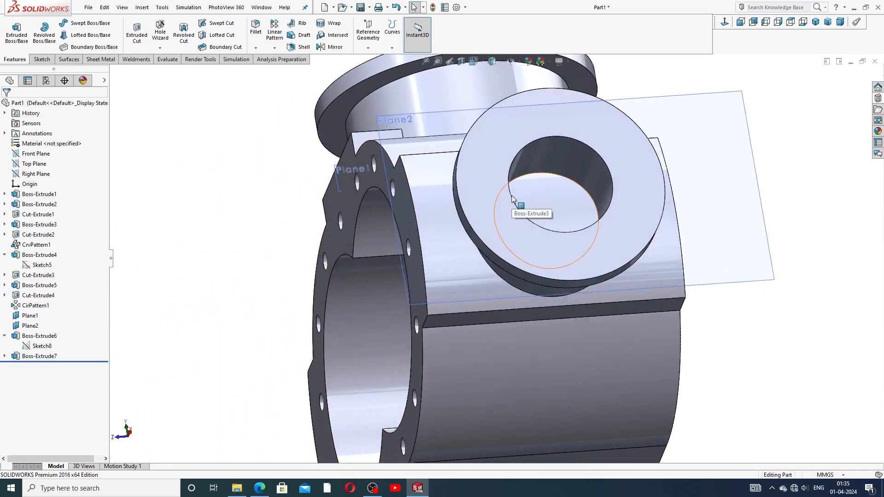
pyautogui.click(6, 255)
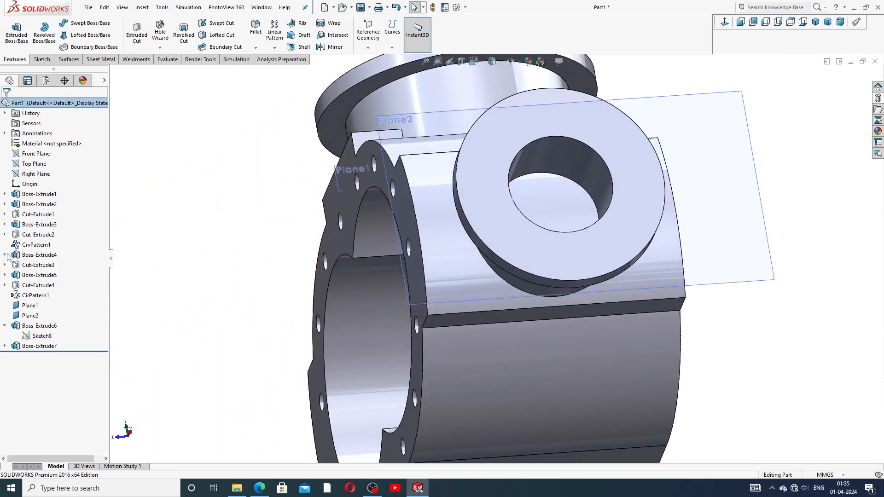
pyautogui.click(40, 336)
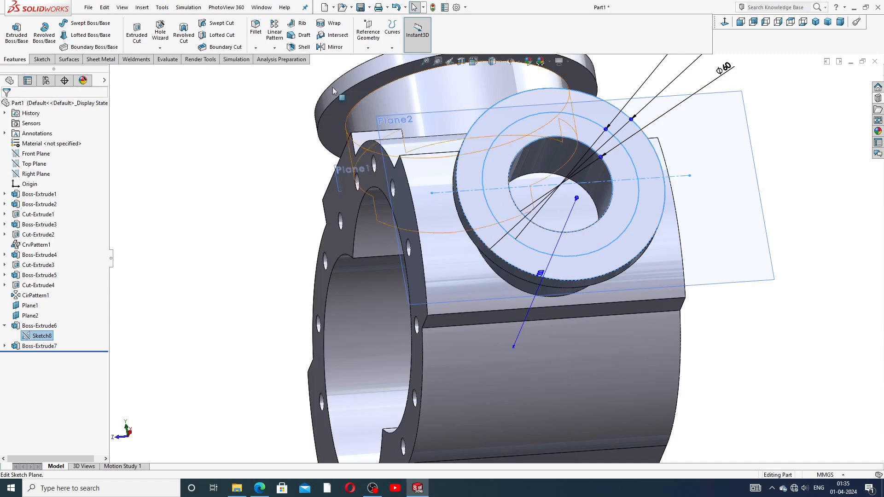
pyautogui.click(136, 32)
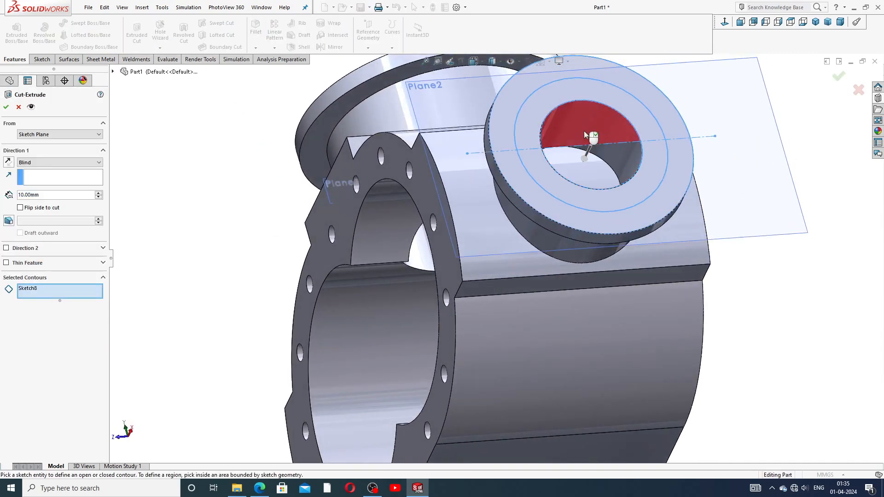
pyautogui.click(583, 131)
pyautogui.click(598, 158)
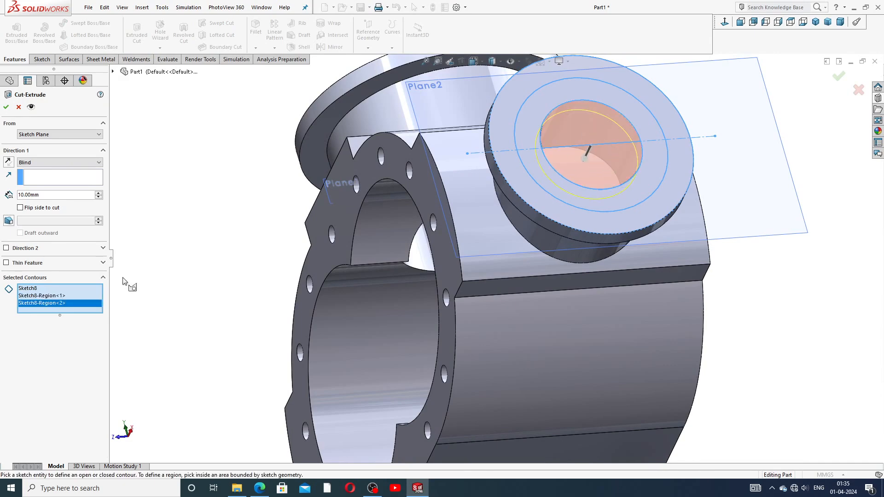
# Cut the side nozzle's bore through the housing wall with the Up To Next end condition.
pyautogui.click(55, 162)
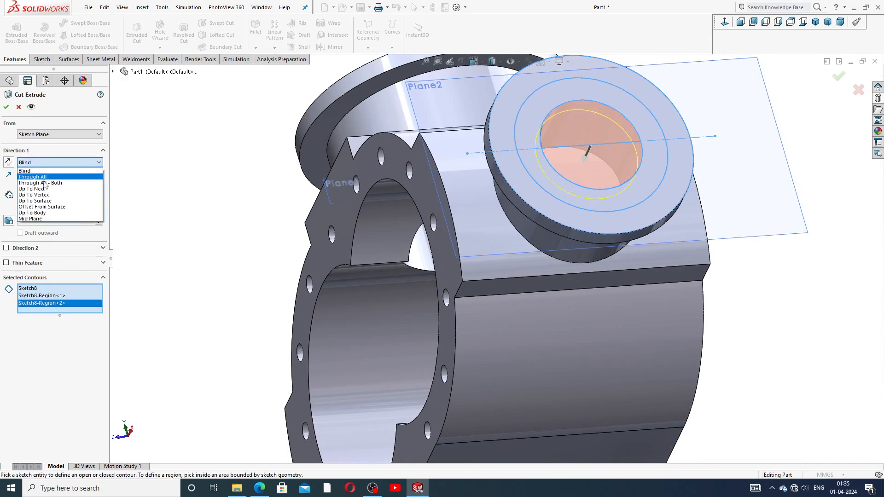
pyautogui.click(37, 190)
pyautogui.moveTo(244, 271); pyautogui.dragTo(336, 192, button='middle')
pyautogui.press('z')
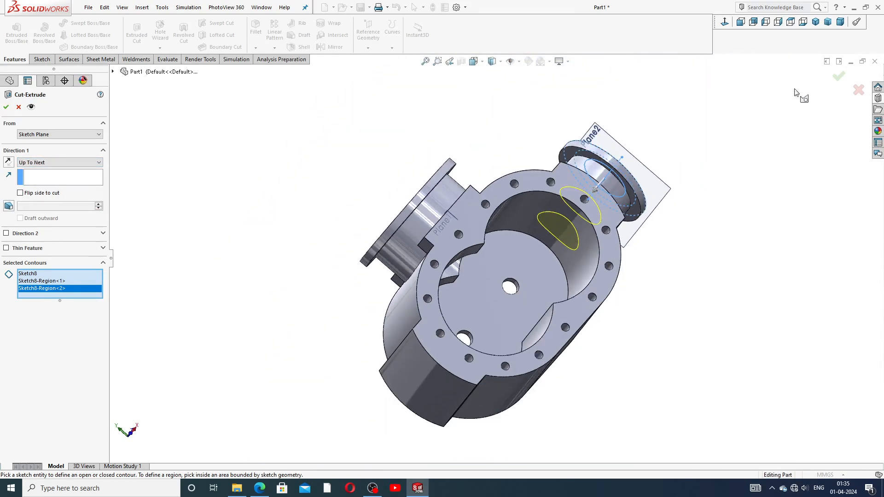
pyautogui.click(838, 77)
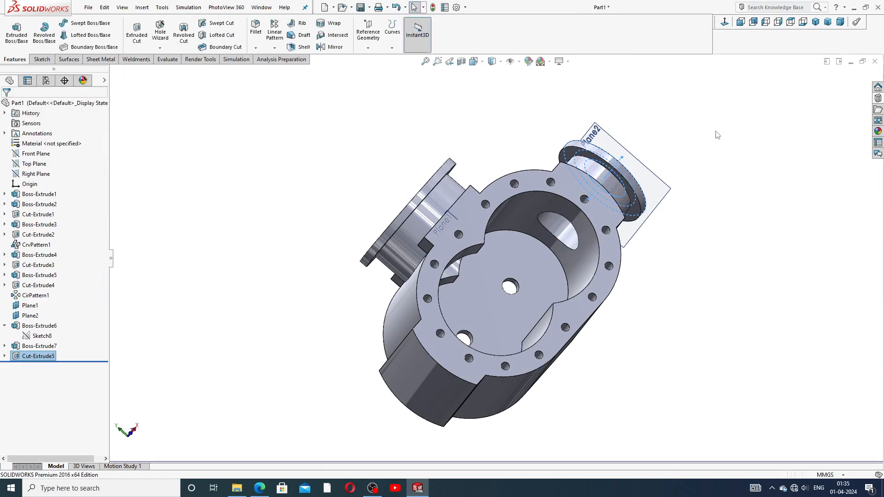
# Hide Plane2, the reference plane at the side flange.
pyautogui.moveTo(697, 139); pyautogui.dragTo(651, 203, button='middle')
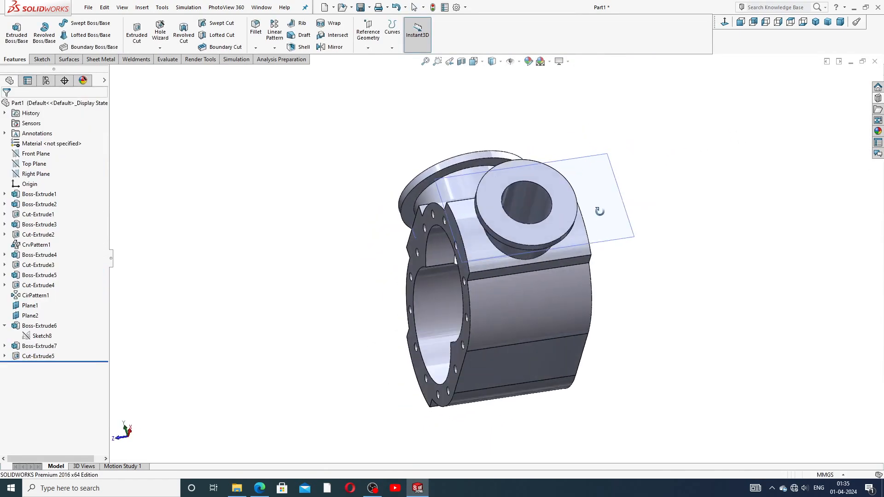
pyautogui.click(623, 197)
pyautogui.click(667, 164)
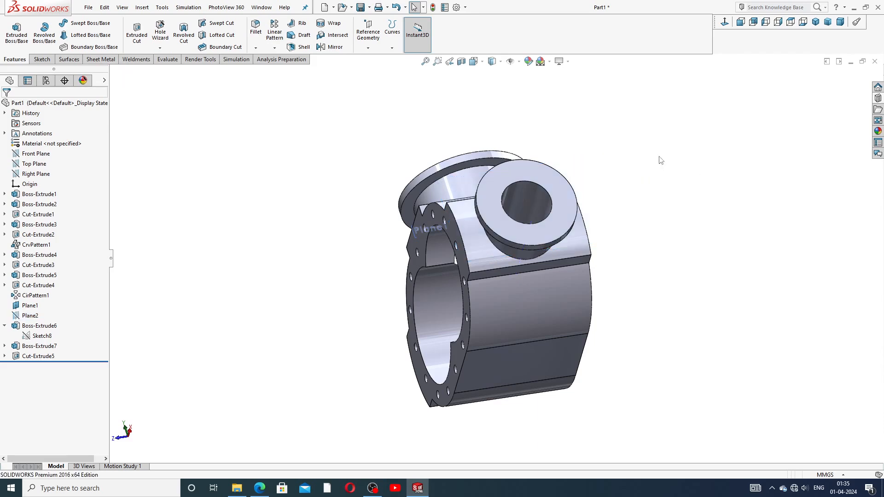
# Start a new sketch on the side flange's outer face and orient the view normal to it.
pyautogui.moveTo(561, 192); pyautogui.dragTo(586, 235, button='middle')
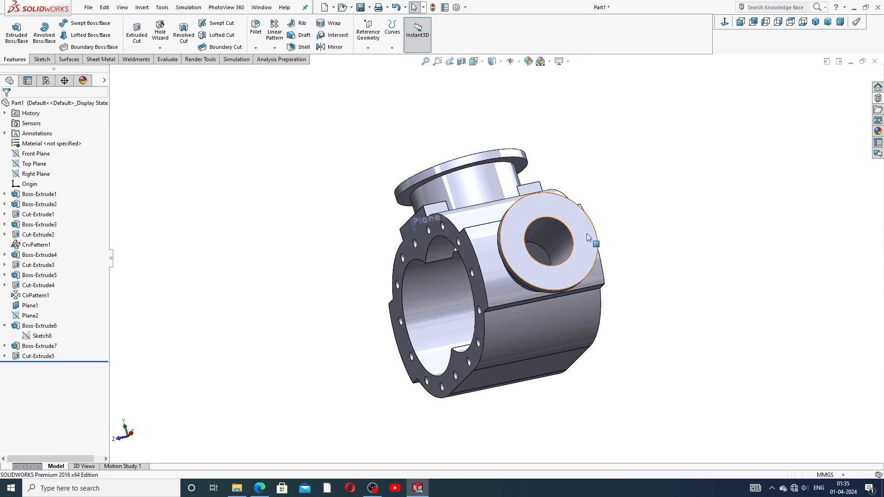
pyautogui.click(586, 234)
pyautogui.click(621, 202)
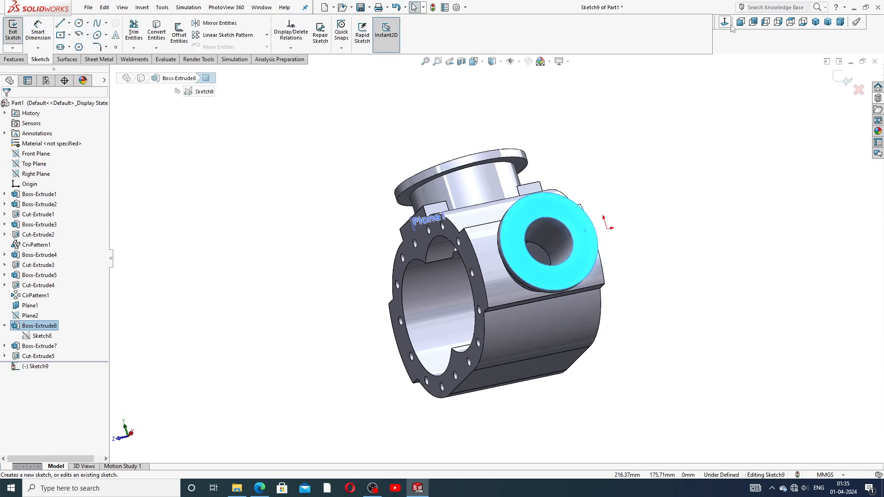
pyautogui.click(730, 26)
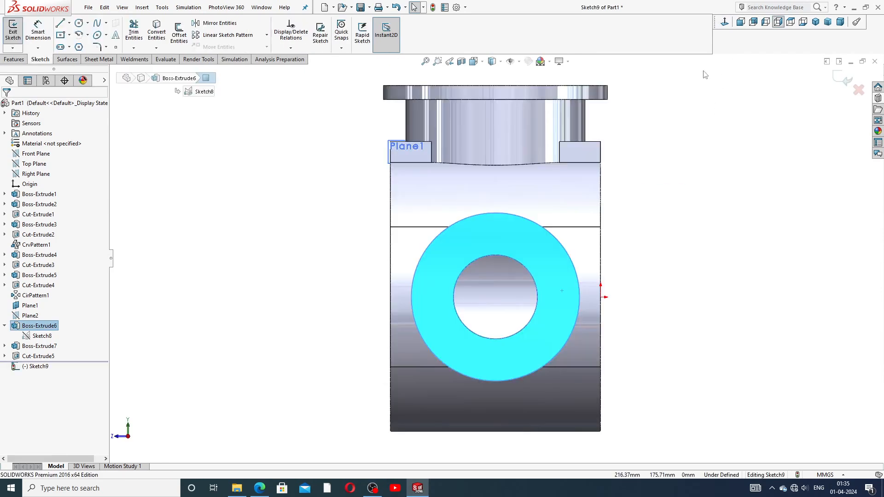
# Sketch a circle about 15 mm in diameter on the side flange's face, between the bore and the outer edge, level with the origin.
pyautogui.click(79, 24)
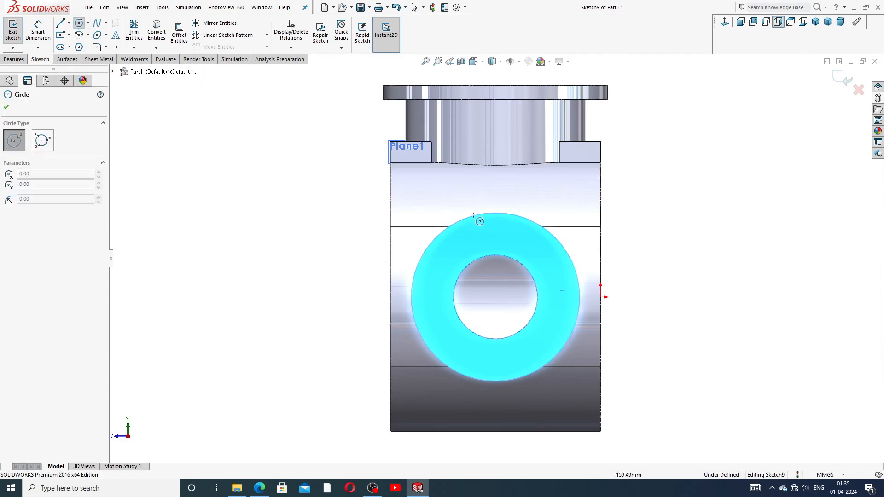
pyautogui.click(556, 297)
pyautogui.click(564, 289)
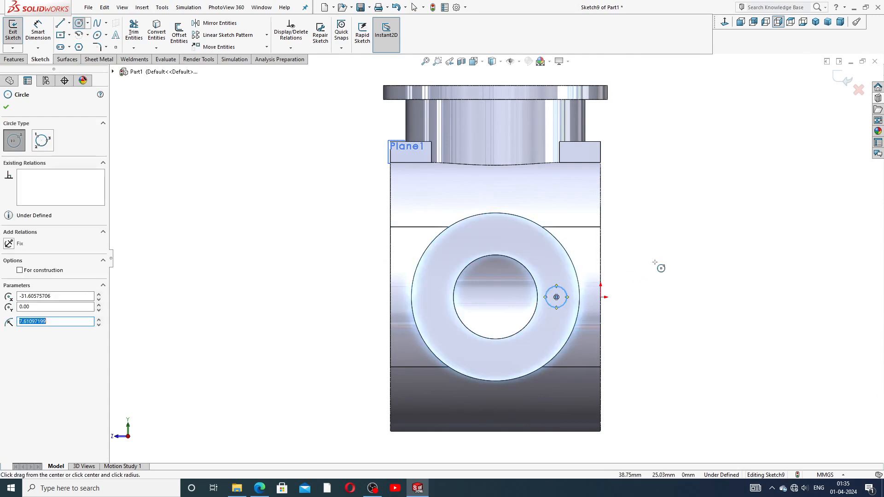
pyautogui.rightClick(657, 263)
pyautogui.click(680, 269)
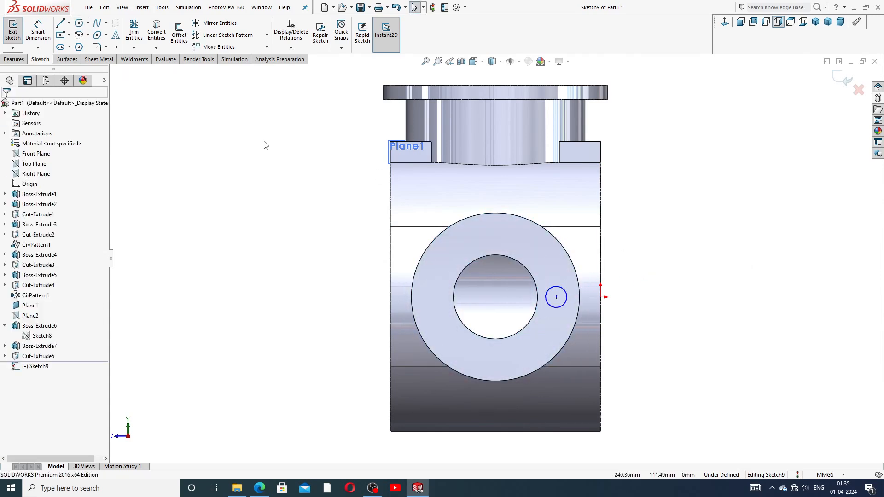
# Dimension the small circle on the flange face with a diameter of 10 mm.
pyautogui.click(38, 31)
pyautogui.click(558, 295)
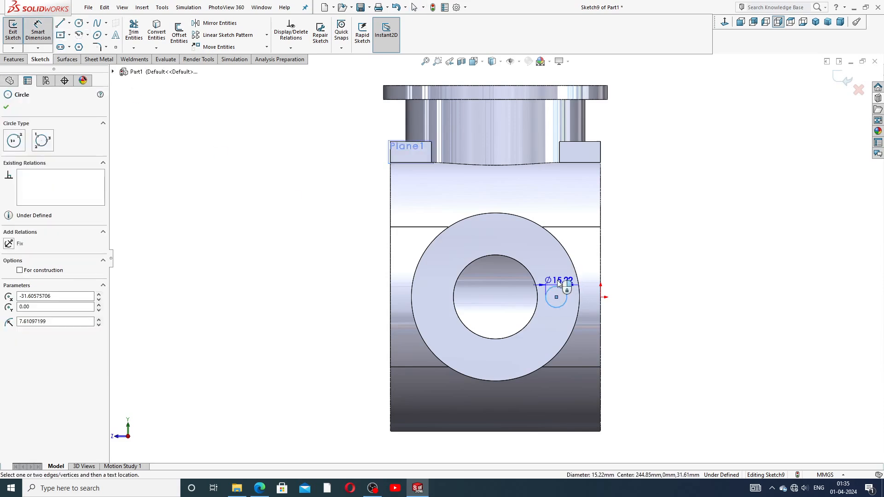
pyautogui.click(557, 272)
pyautogui.write('10')
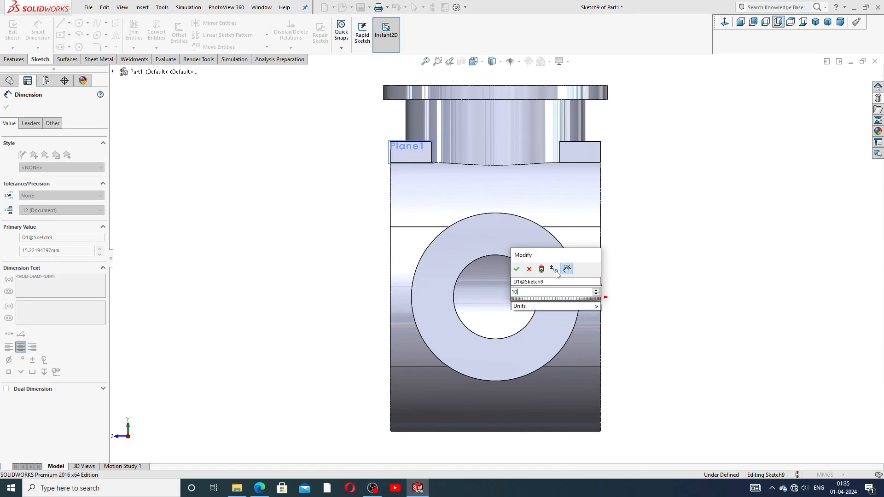
pyautogui.press('Return')
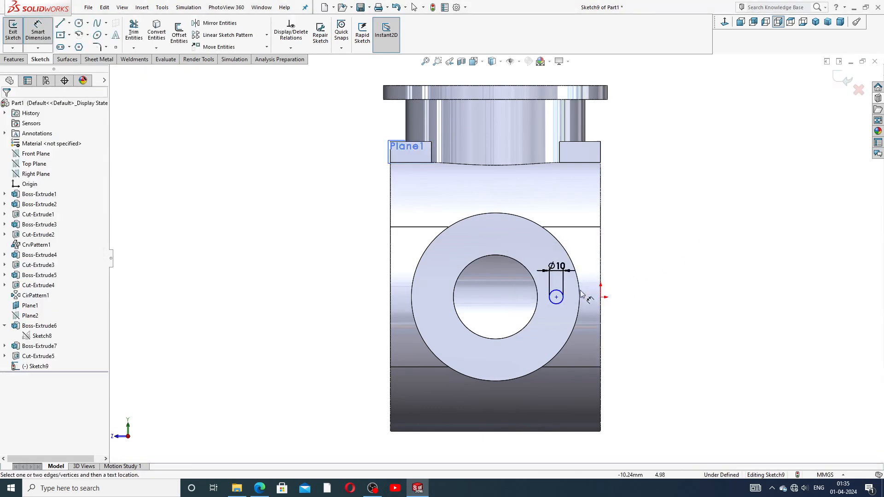
# Dimension the horizontal distance between the small circle's centre and the origin as 37.50 mm.
pyautogui.click(556, 297)
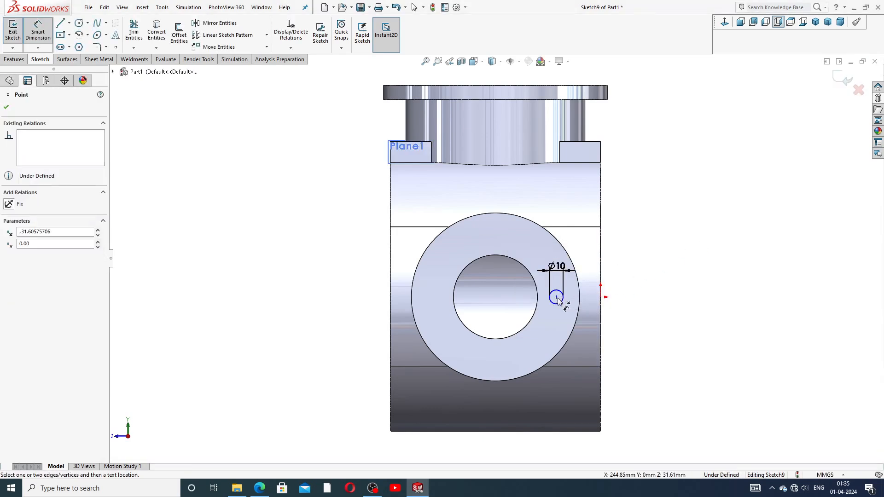
pyautogui.click(601, 298)
pyautogui.click(578, 364)
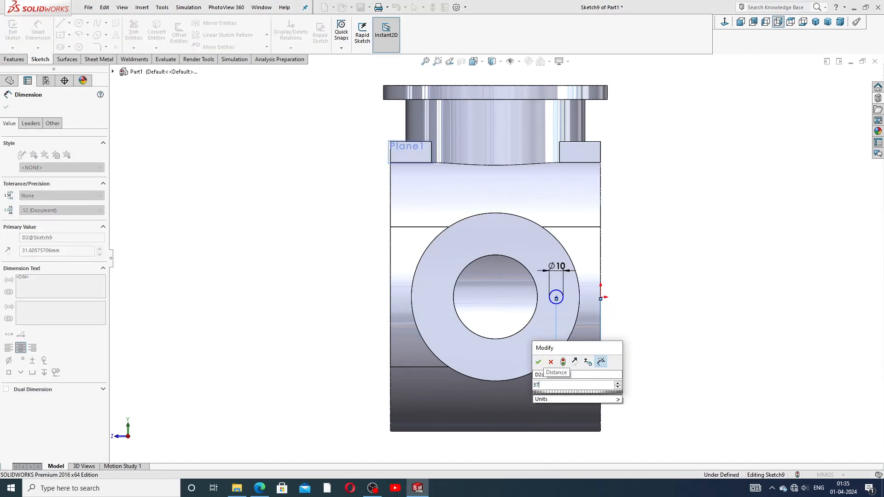
pyautogui.write('37,5')
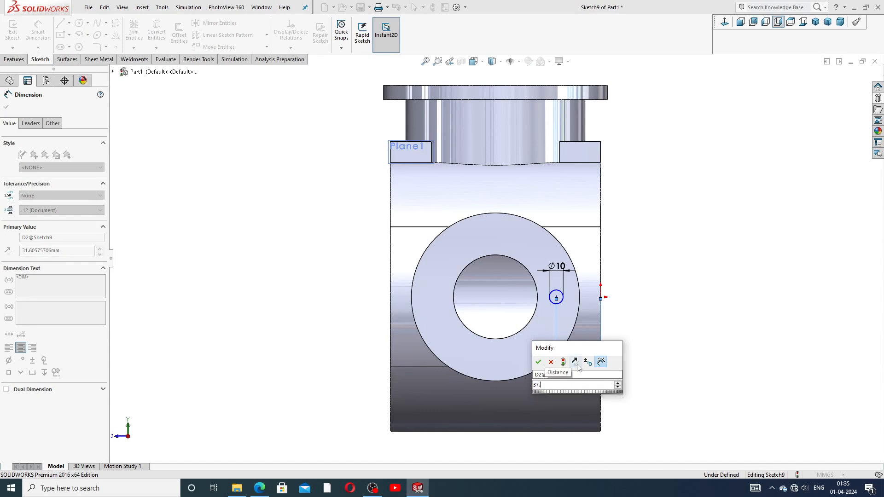
pyautogui.press('Return')
pyautogui.click(661, 282)
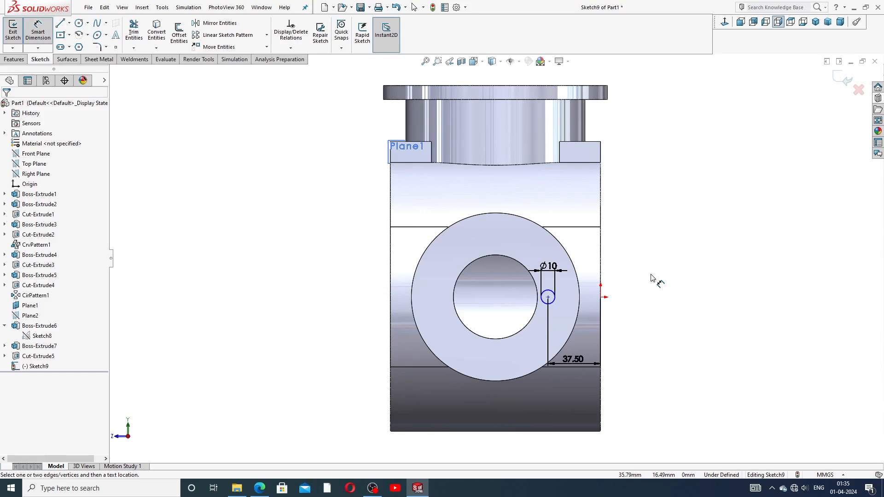
# Add a horizontal relation between the small circle's centre and the origin.
pyautogui.scroll(-1, 570, 372)
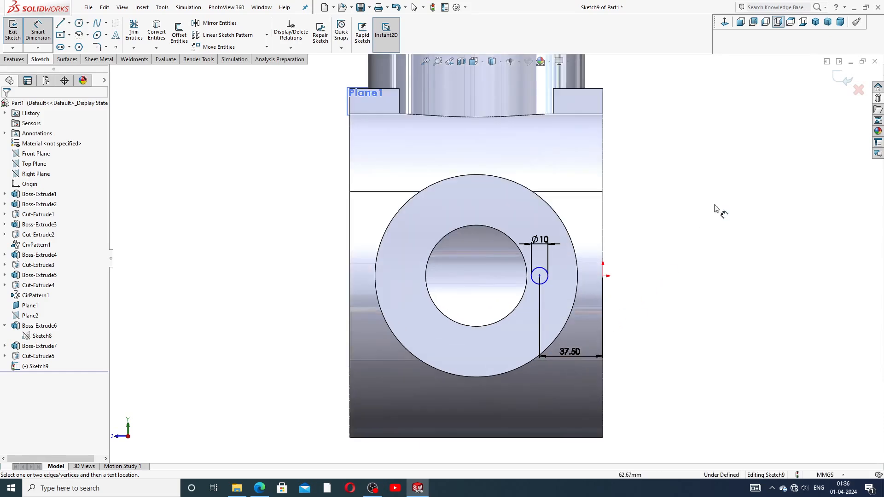
pyautogui.rightClick(720, 210)
pyautogui.click(741, 138)
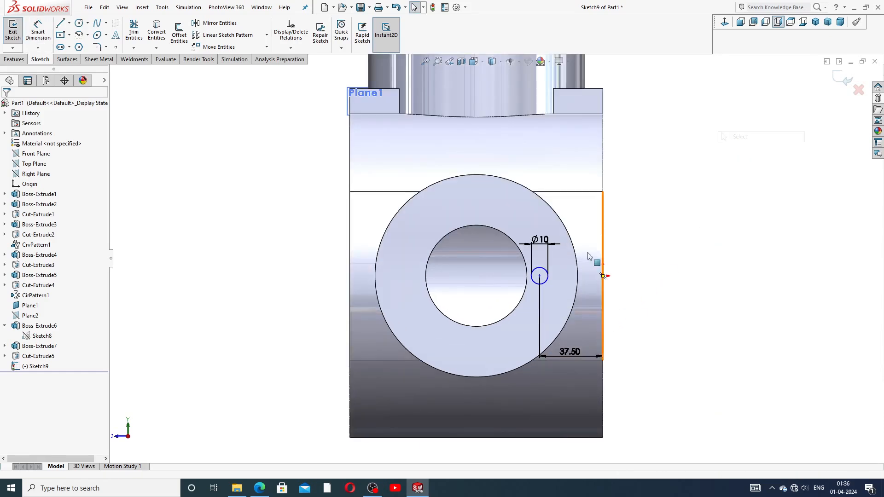
pyautogui.click(540, 277)
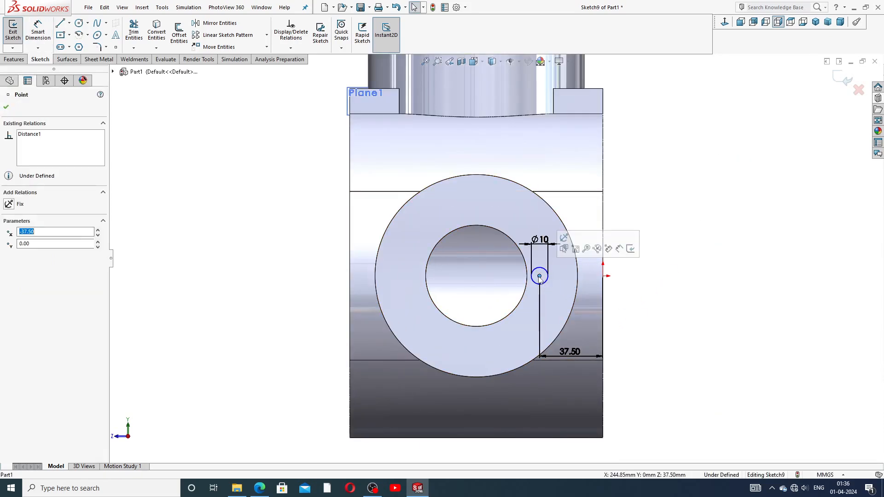
pyautogui.keyDown('ctrl'); pyautogui.click(603, 276); pyautogui.keyUp('ctrl')
pyautogui.click(628, 236)
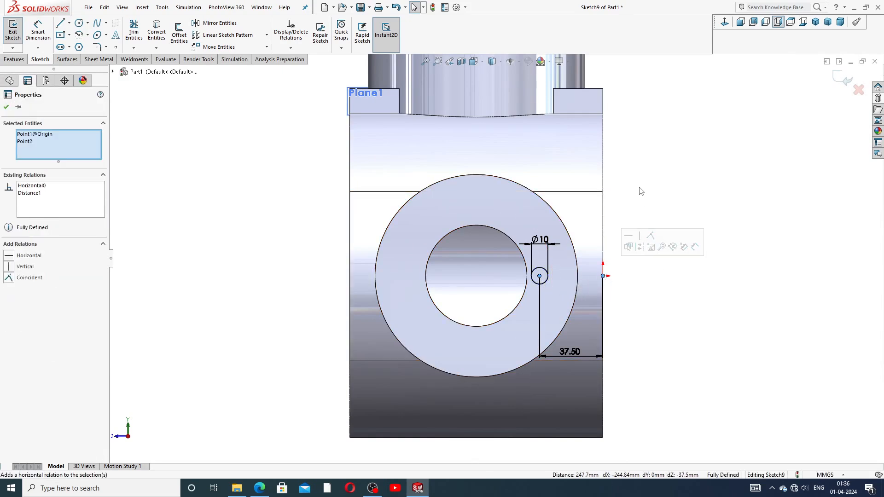
pyautogui.click(641, 191)
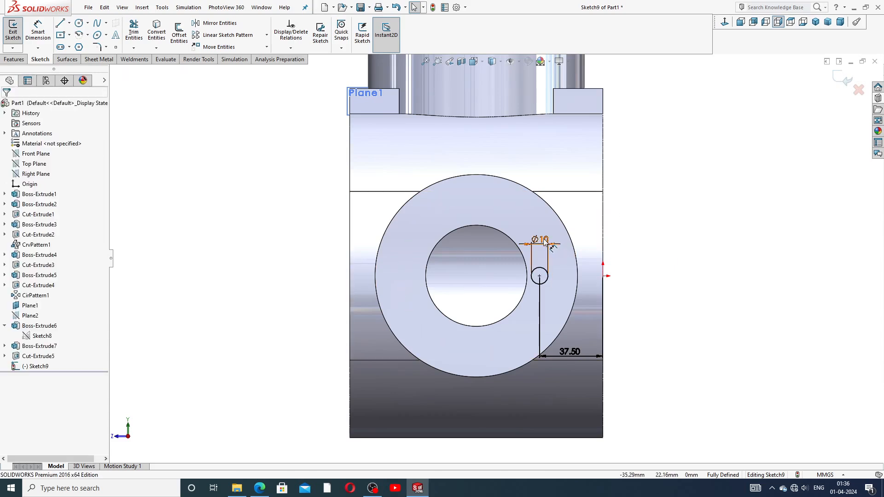
# Move the circle's diameter and distance dimensions clear of the geometry, and check the housing drawing PDF in the browser before returning to SOLIDWORKS.
pyautogui.moveTo(540, 240); pyautogui.dragTo(524, 217)
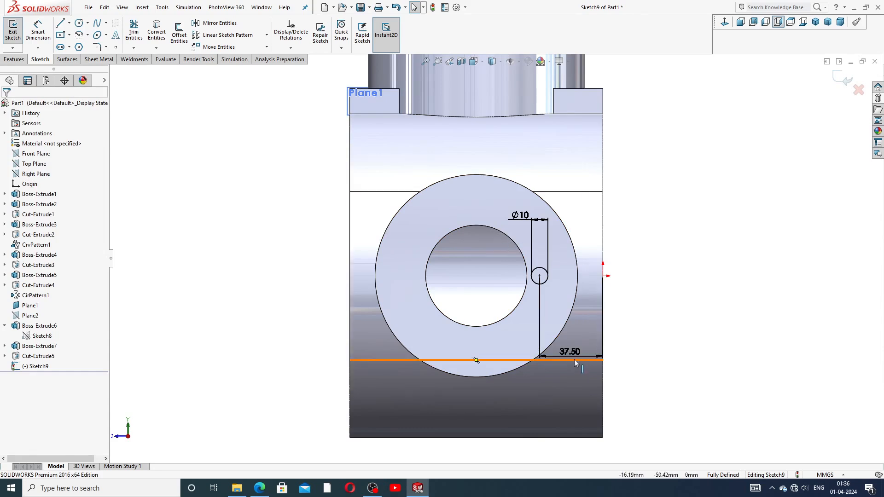
pyautogui.moveTo(573, 355); pyautogui.dragTo(571, 371)
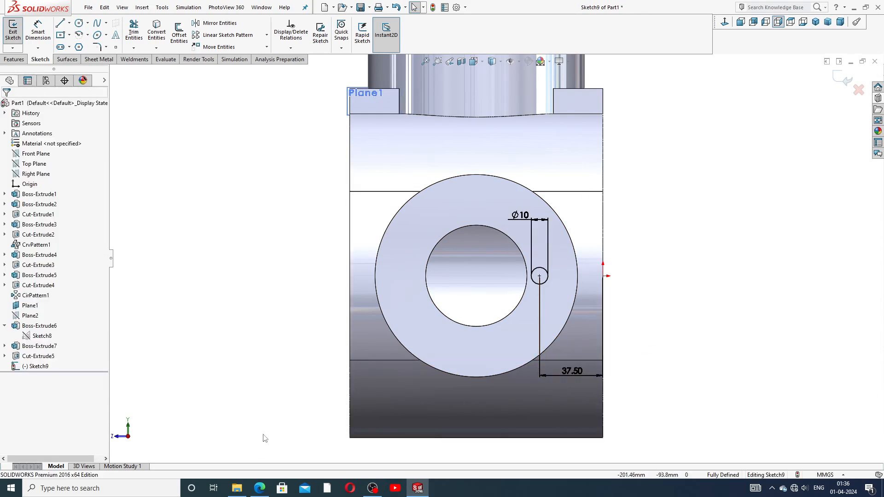
pyautogui.click(260, 488)
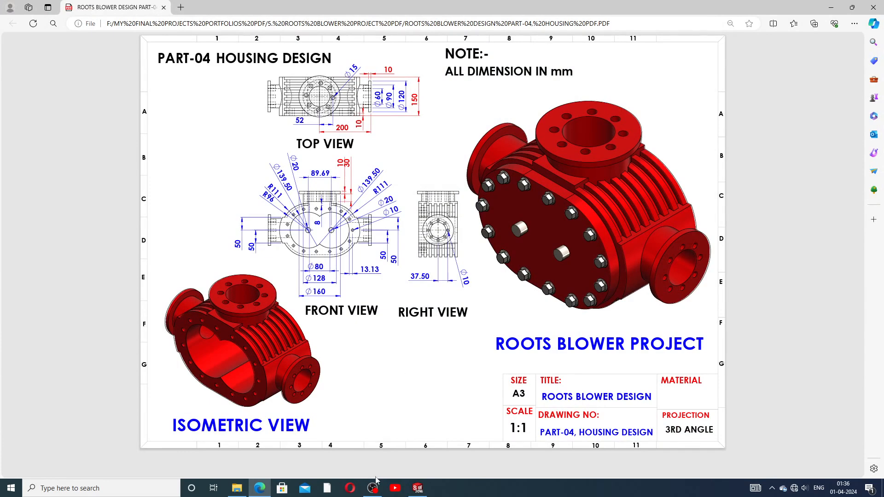
pyautogui.click(417, 488)
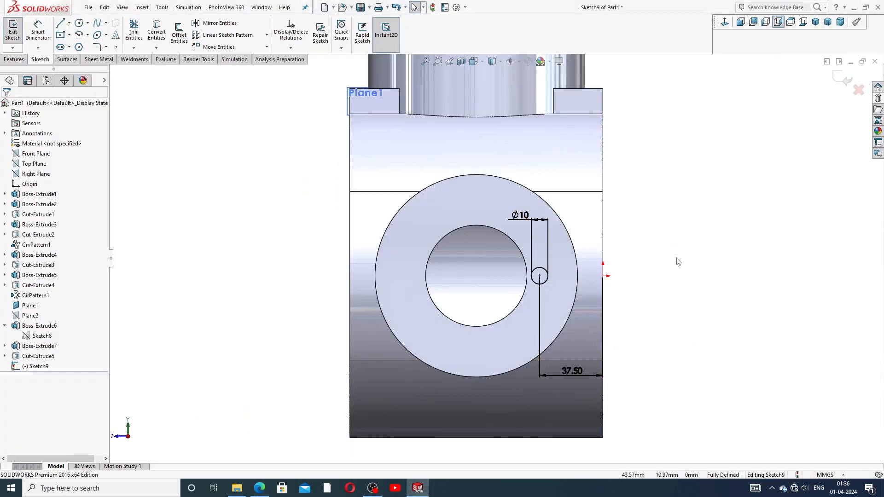
# Cut the 10 mm hole into the side flange as a Blind Extruded Cut, 30 mm deep, and collapse Boss-Extrude6 in the feature tree.
pyautogui.click(15, 60)
pyautogui.click(137, 33)
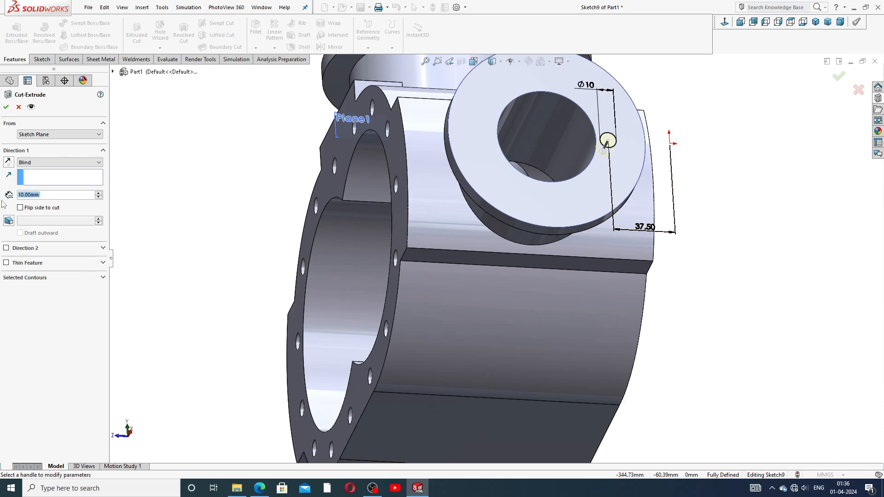
pyautogui.write('30')
pyautogui.press('Return')
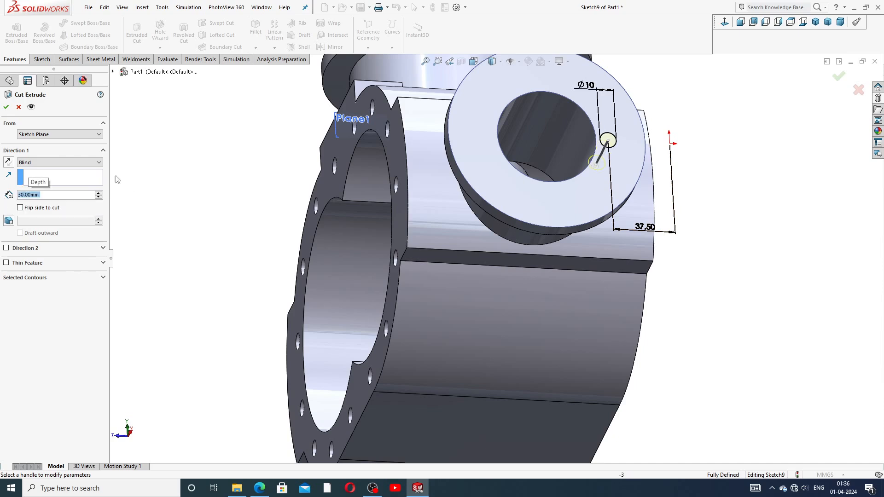
pyautogui.click(6, 107)
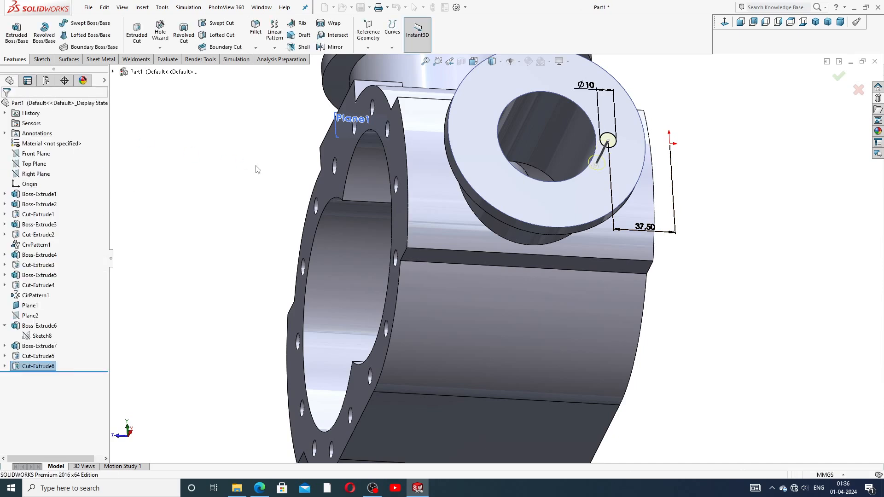
pyautogui.moveTo(692, 170); pyautogui.dragTo(702, 186, button='middle')
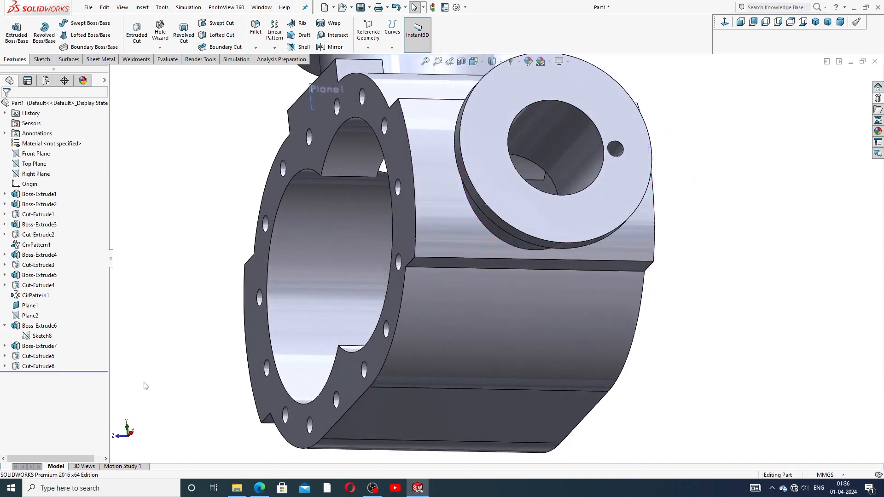
pyautogui.click(5, 326)
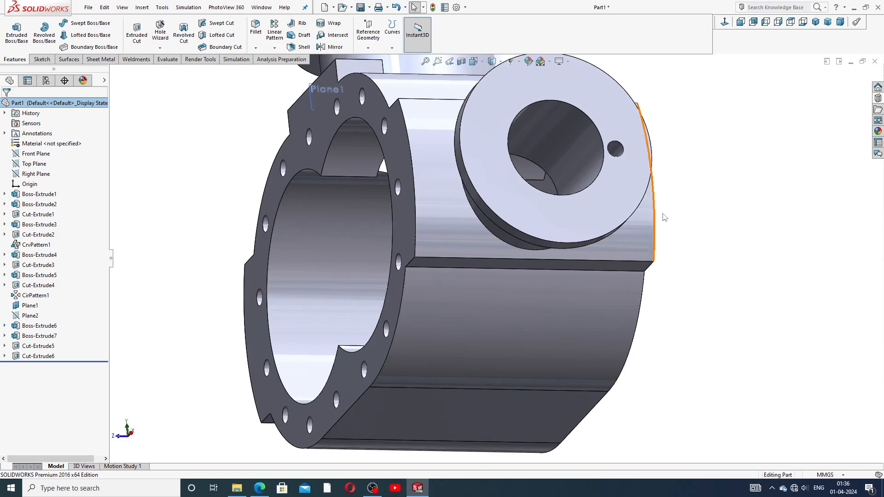
# Start a Circular Pattern with the side flange's 10 mm hole as the feature to pattern.
pyautogui.scroll(3, 677, 164)
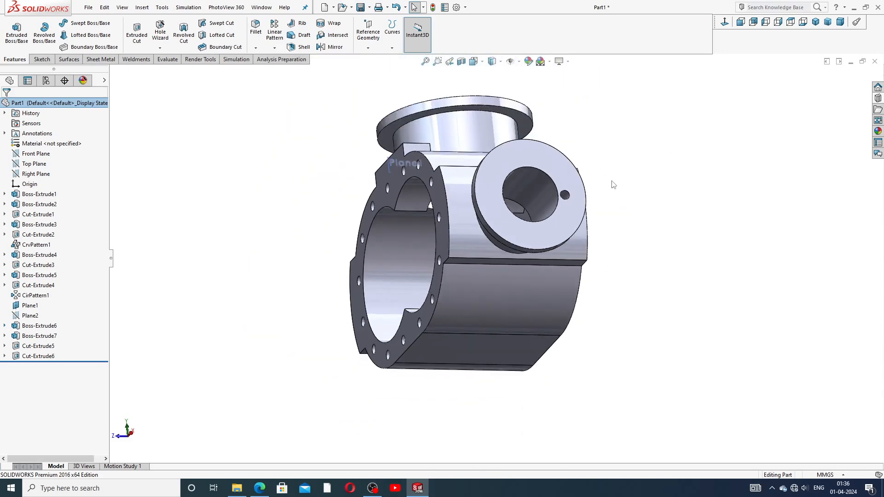
pyautogui.moveTo(613, 184); pyautogui.dragTo(598, 150, button='middle')
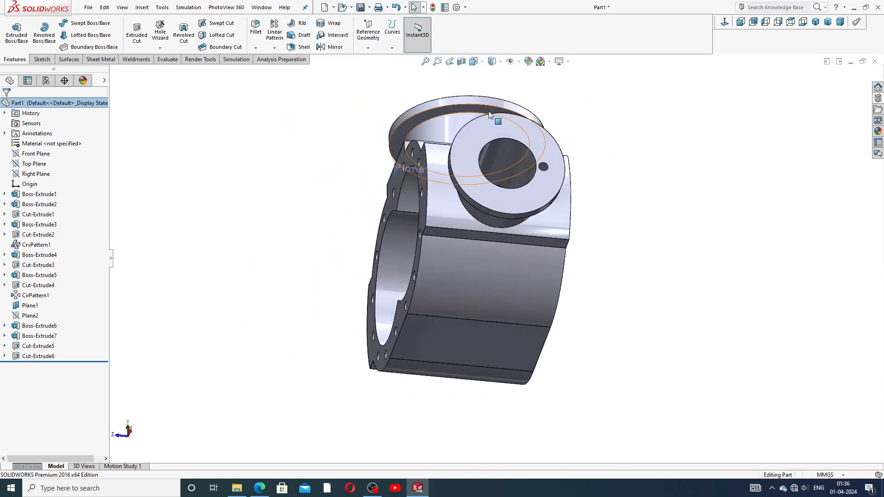
pyautogui.click(274, 48)
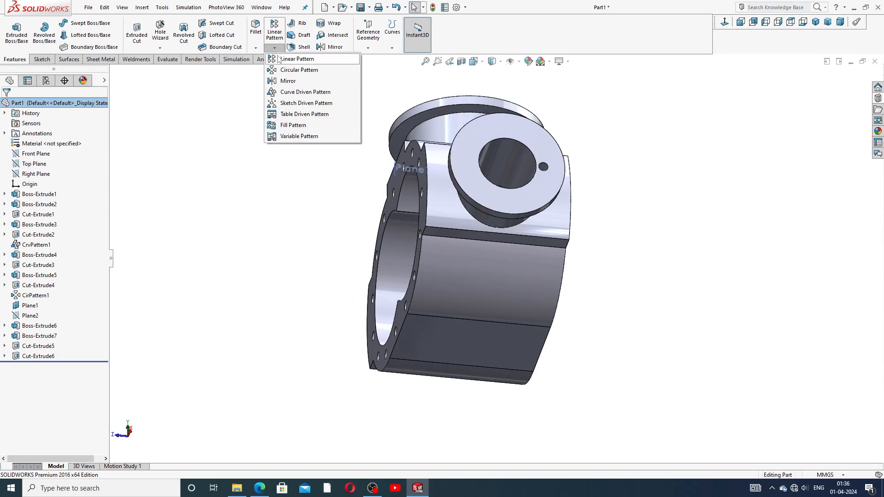
pyautogui.click(299, 70)
pyautogui.scroll(-3, 517, 203)
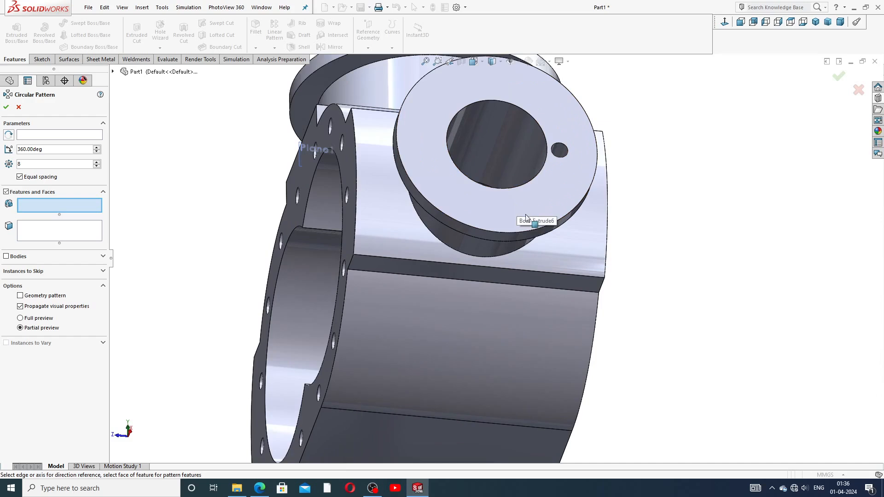
pyautogui.click(567, 148)
# Pattern the hole around the flange's cylindrical outer face with 8 equally spaced instances over 360 degrees.
pyautogui.moveTo(569, 249); pyautogui.dragTo(564, 171, button='middle')
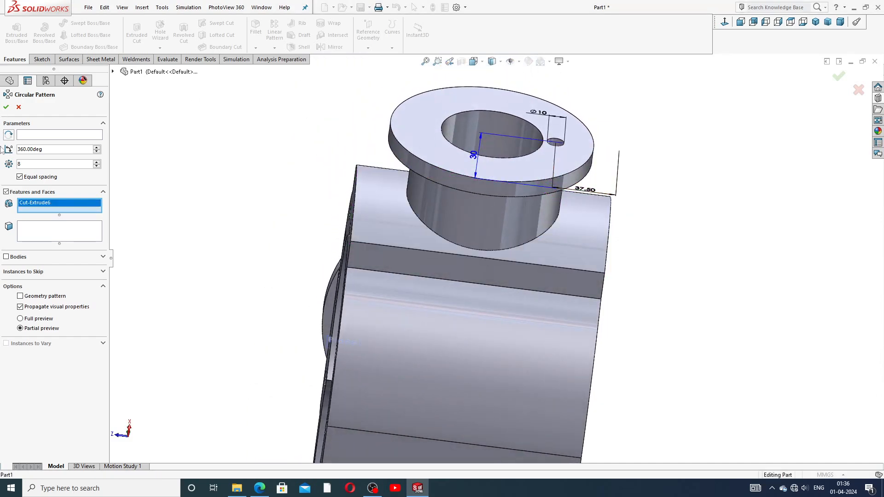
pyautogui.click(33, 138)
pyautogui.click(515, 189)
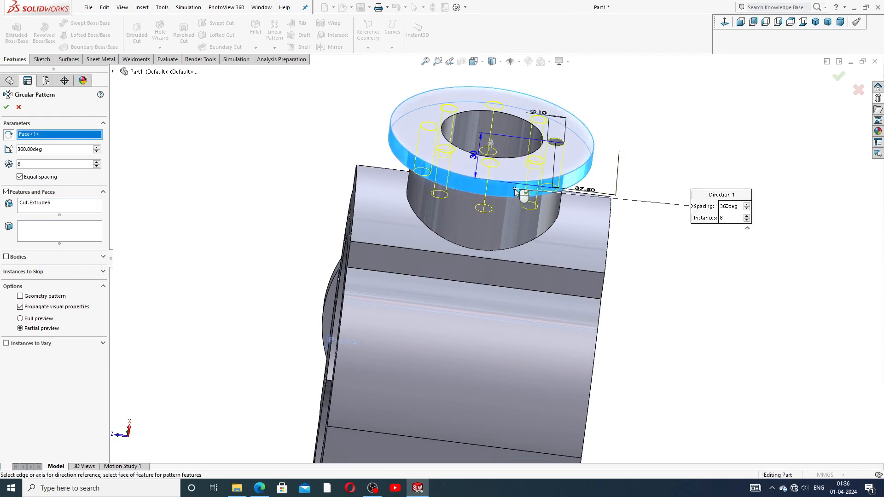
pyautogui.moveTo(604, 126); pyautogui.dragTo(612, 215, button='middle')
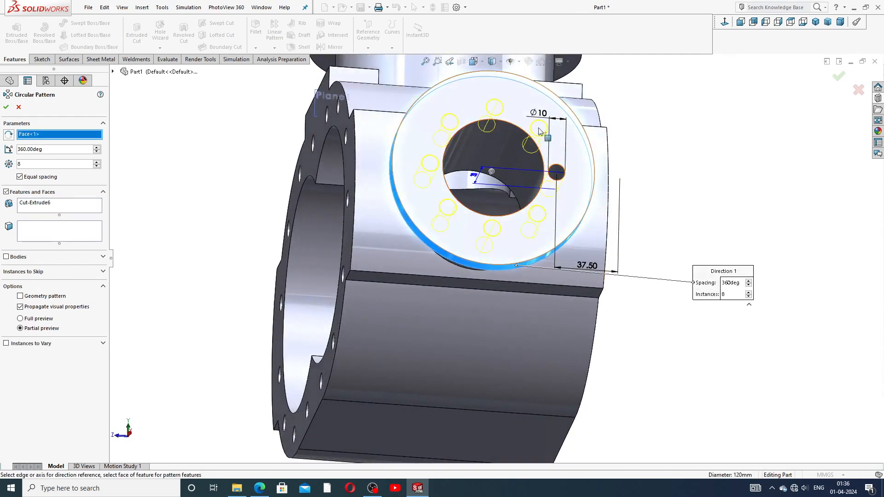
pyautogui.press('f')
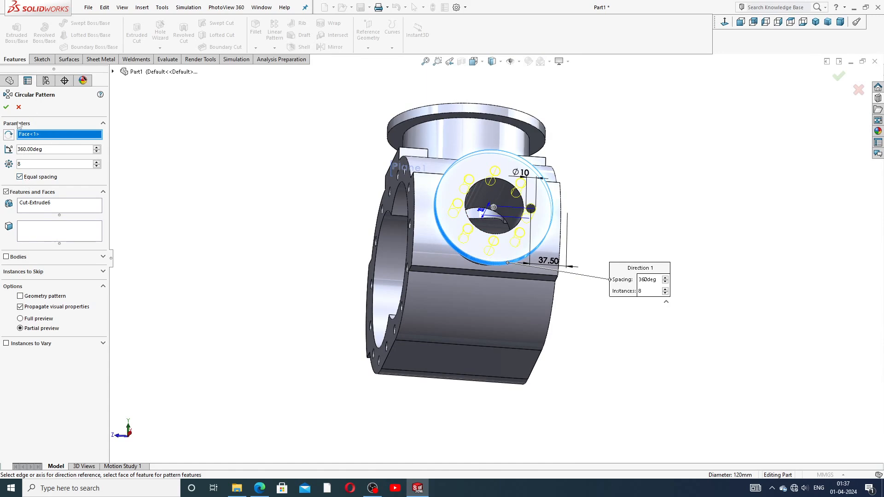
pyautogui.click(7, 107)
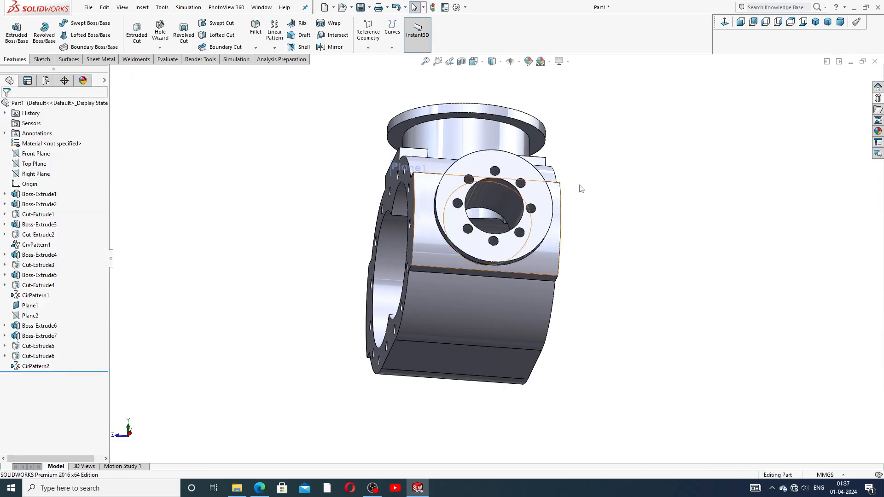
# Start a Mirror feature with Plane1 as the mirror plane.
pyautogui.moveTo(617, 184); pyautogui.dragTo(461, 148, button='middle')
pyautogui.moveTo(579, 182); pyautogui.dragTo(497, 142, button='middle')
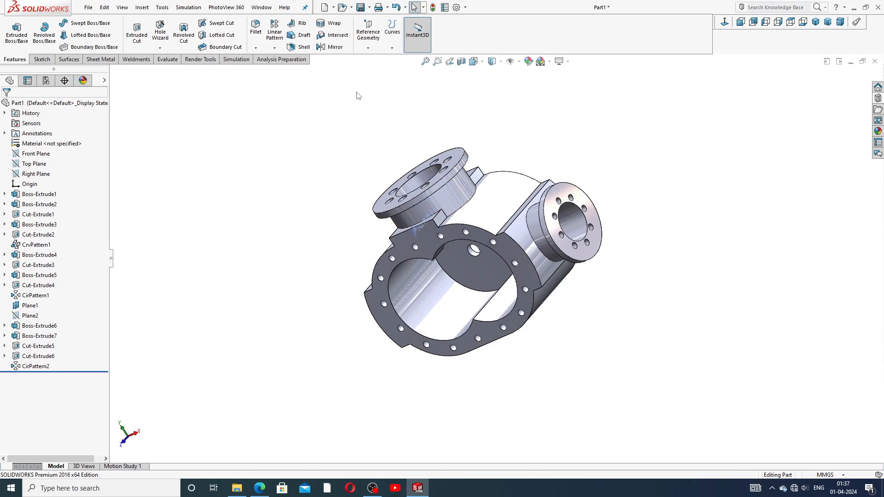
pyautogui.click(334, 47)
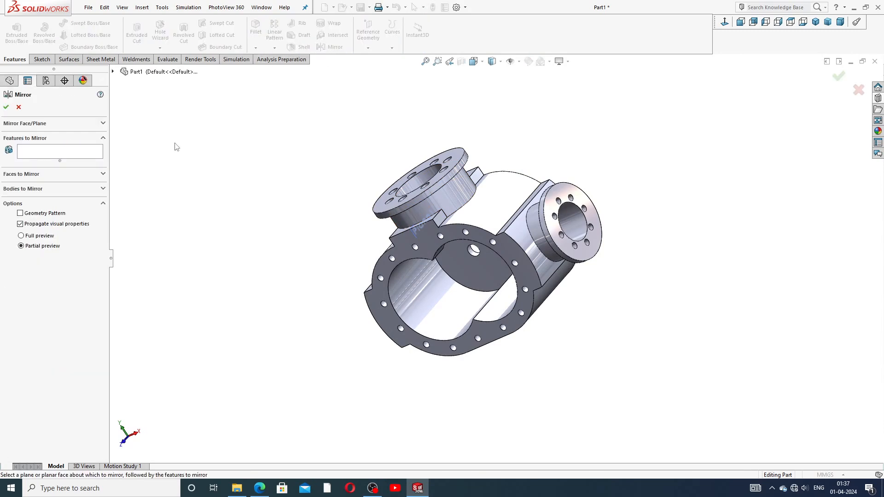
pyautogui.moveTo(283, 147); pyautogui.dragTo(294, 123, button='middle')
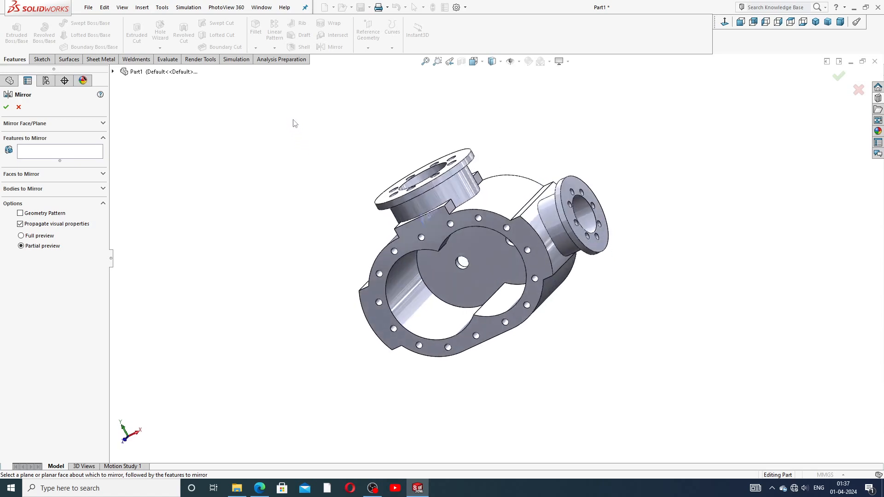
pyautogui.click(53, 150)
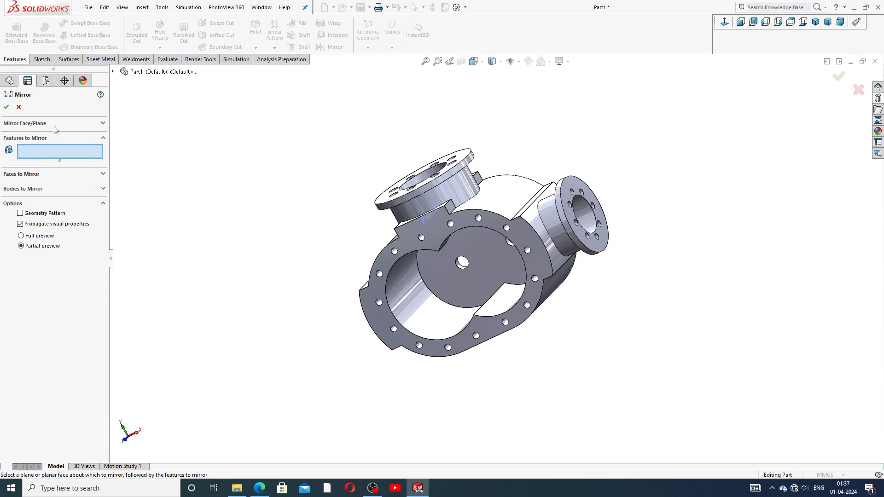
pyautogui.click(87, 123)
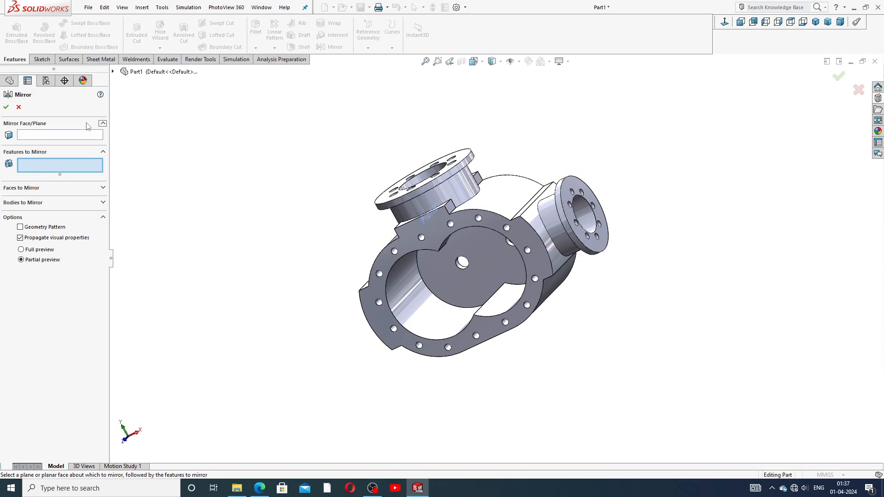
pyautogui.click(50, 137)
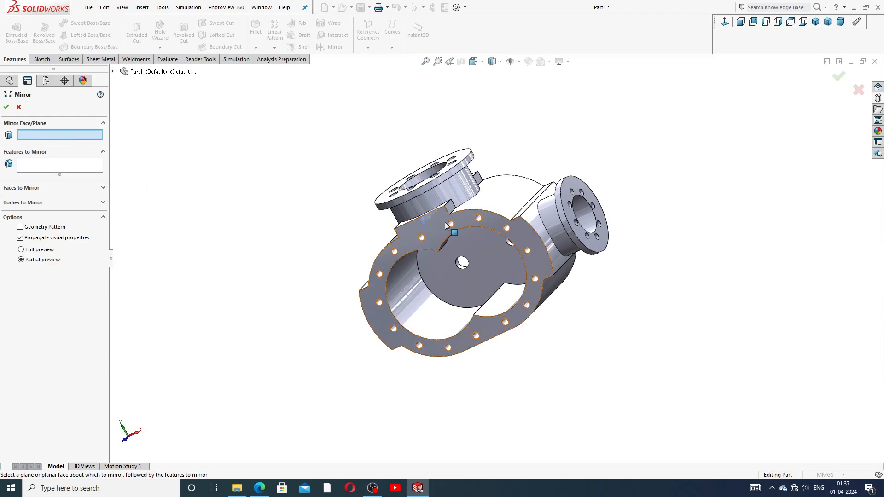
pyautogui.click(430, 217)
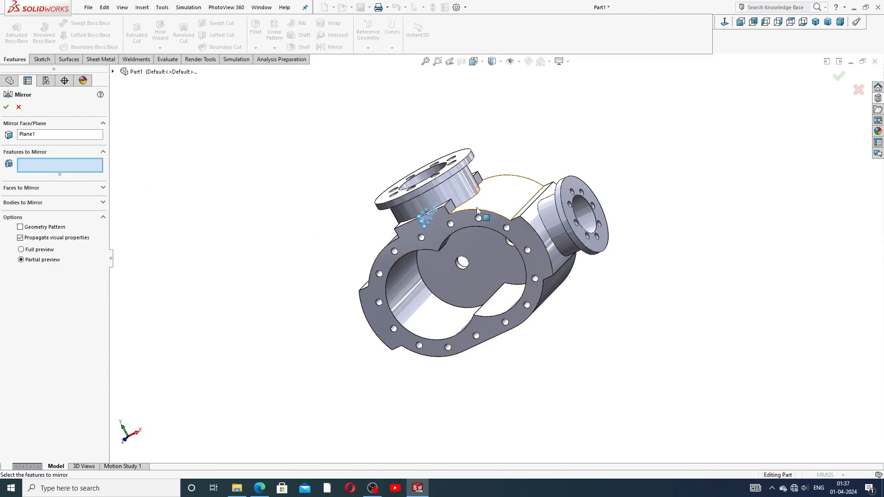
# Mirror Boss-Extrude6, Boss-Extrude7, Cut-Extrude5, Cut-Extrude6 and CirPattern2 to the opposite side of the housing.
pyautogui.click(114, 72)
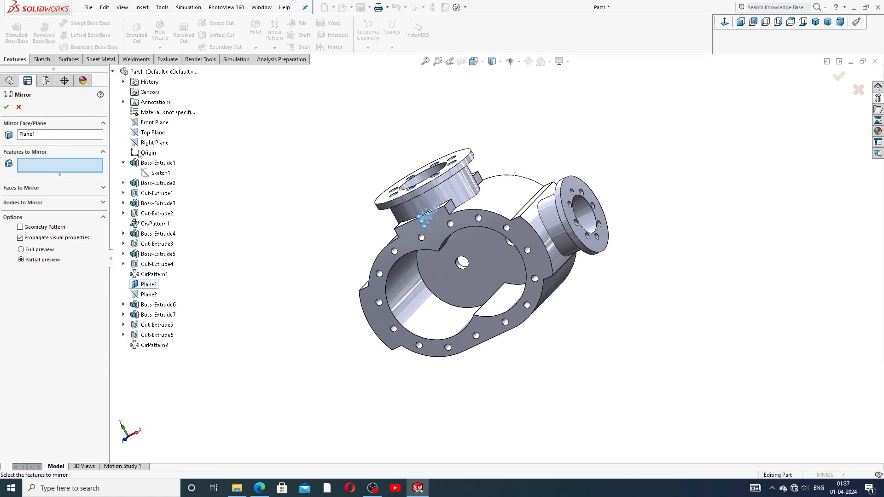
pyautogui.click(175, 304)
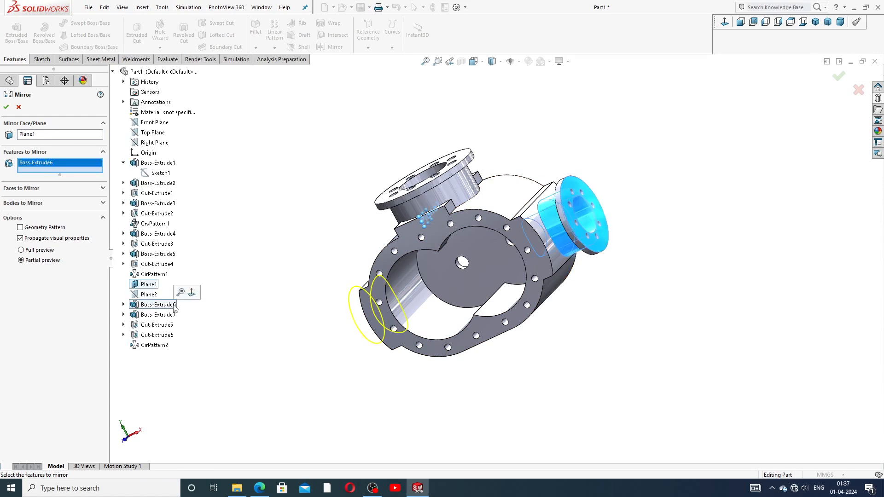
pyautogui.click(171, 315)
pyautogui.click(171, 325)
pyautogui.click(170, 335)
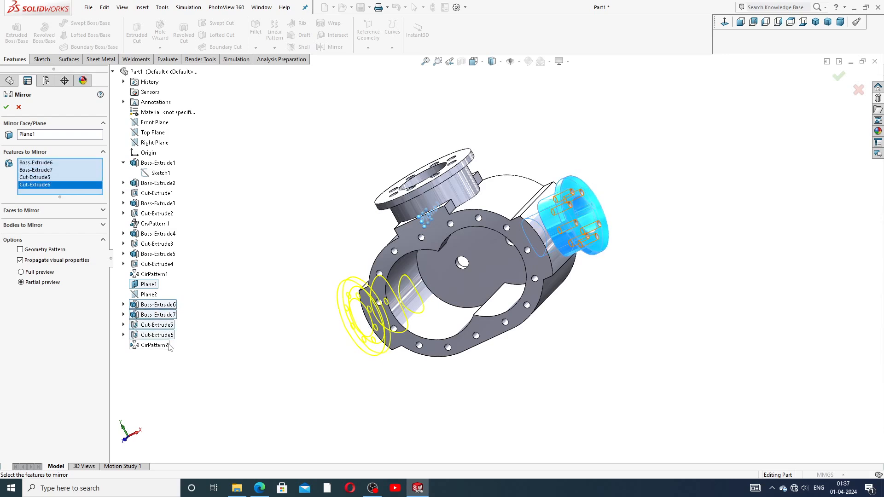
pyautogui.click(168, 346)
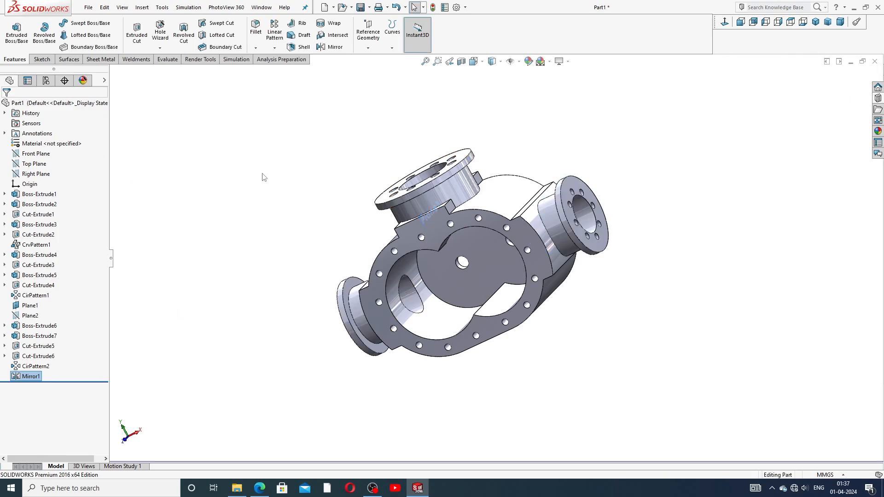
# Examine the housing and its mirrored side nozzle from several angles.
pyautogui.moveTo(296, 191); pyautogui.dragTo(385, 222, button='middle')
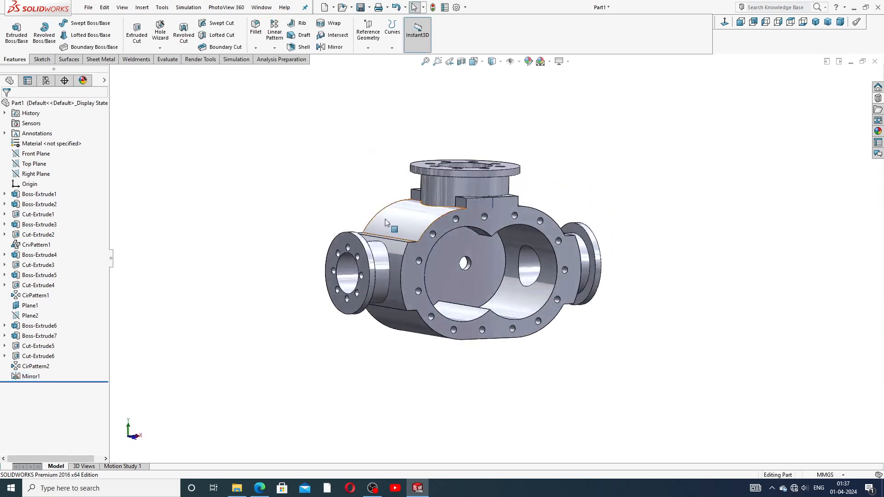
pyautogui.scroll(-3, 386, 223)
pyautogui.moveTo(546, 216)
pyautogui.mouseDown(button='middle')
pyautogui.moveTo(531, 237)
pyautogui.moveTo(540, 228)
pyautogui.mouseUp(button='middle')
pyautogui.scroll(3, 551, 213)
pyautogui.moveTo(612, 186); pyautogui.dragTo(600, 246, button='middle')
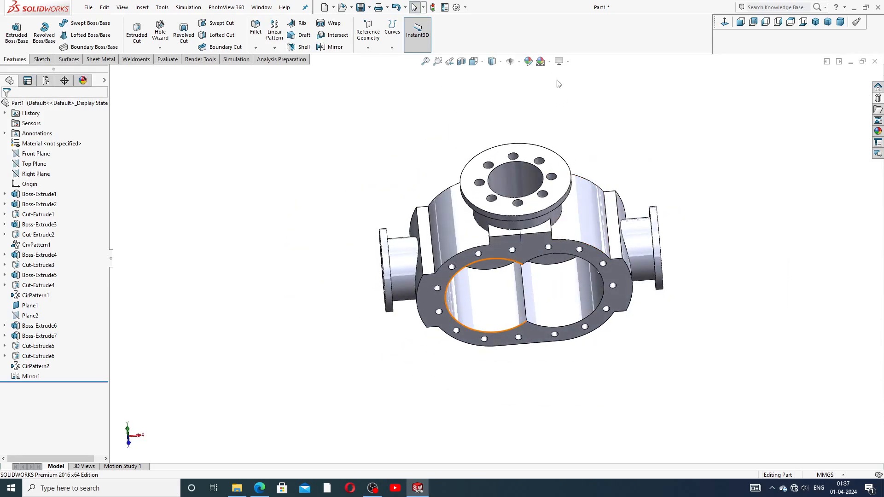
pyautogui.click(548, 61)
pyautogui.click(688, 112)
pyautogui.moveTo(704, 170); pyautogui.dragTo(662, 161, button='middle')
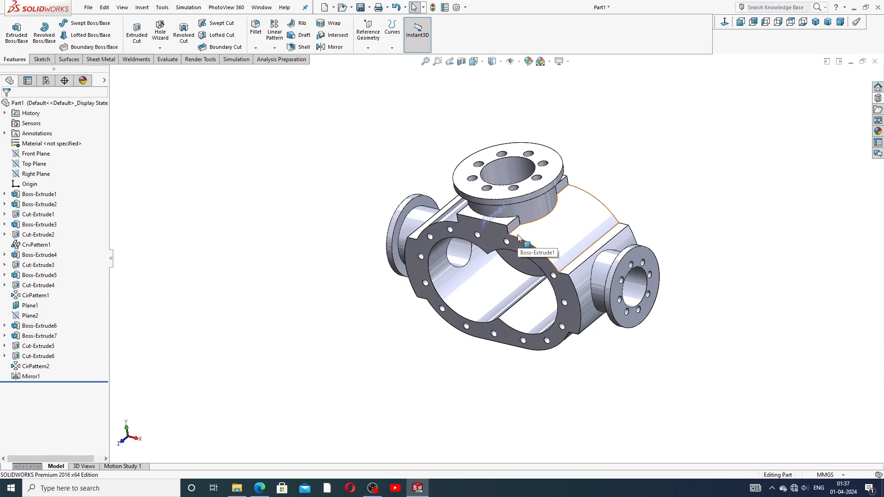
# Hide Plane1 in the model, and check the housing drawing PDF in the browser before returning to SOLIDWORKS.
pyautogui.scroll(-5, 518, 237)
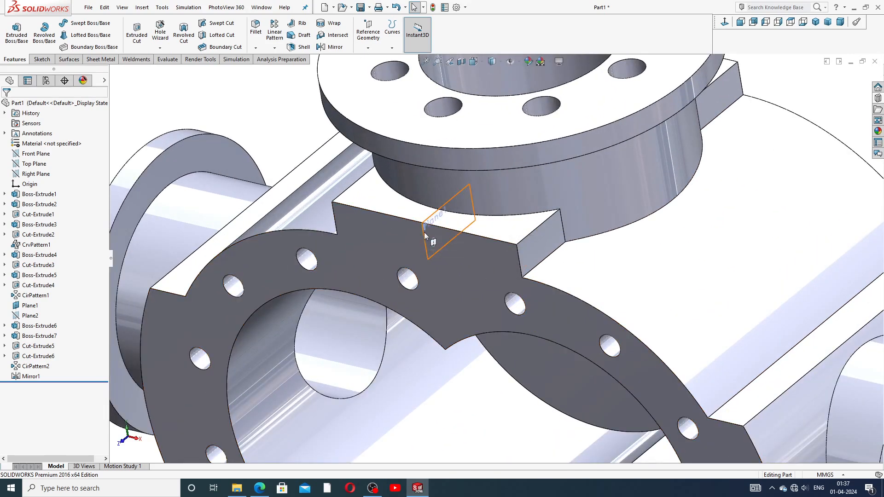
pyautogui.click(424, 232)
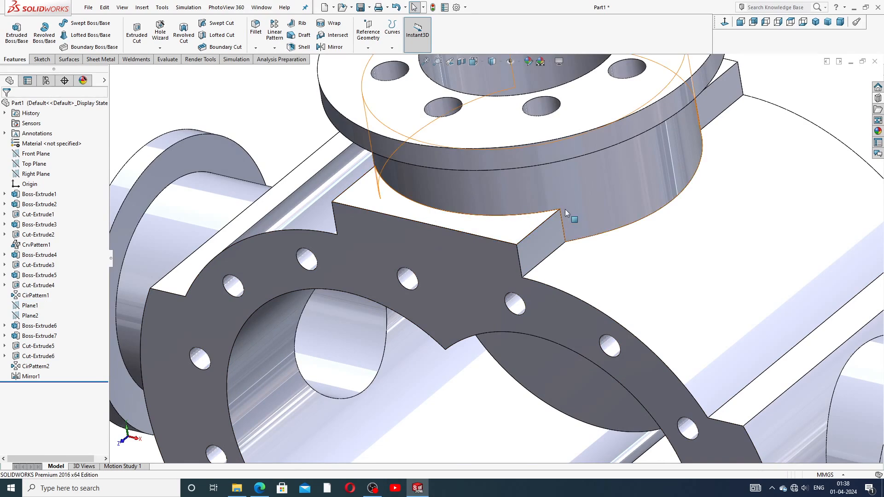
pyautogui.scroll(6, 567, 210)
pyautogui.moveTo(578, 217); pyautogui.dragTo(597, 203, button='middle')
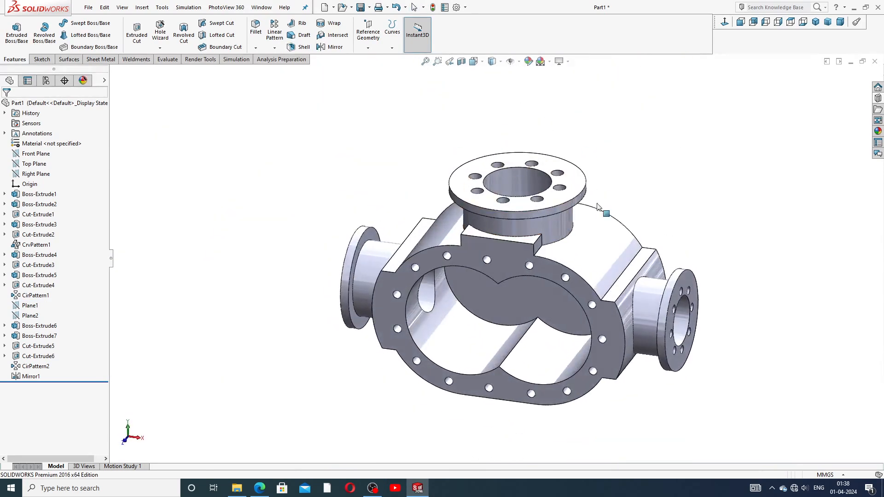
pyautogui.scroll(-2, 529, 299)
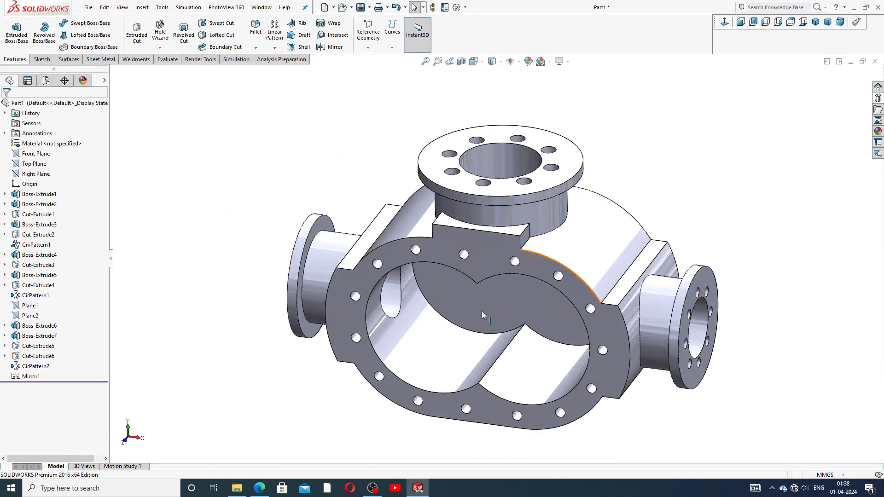
pyautogui.click(259, 488)
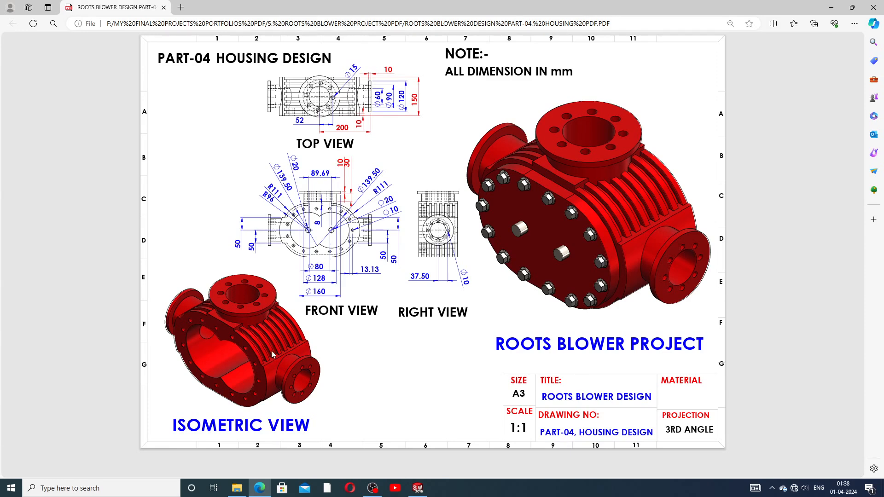
pyautogui.click(417, 489)
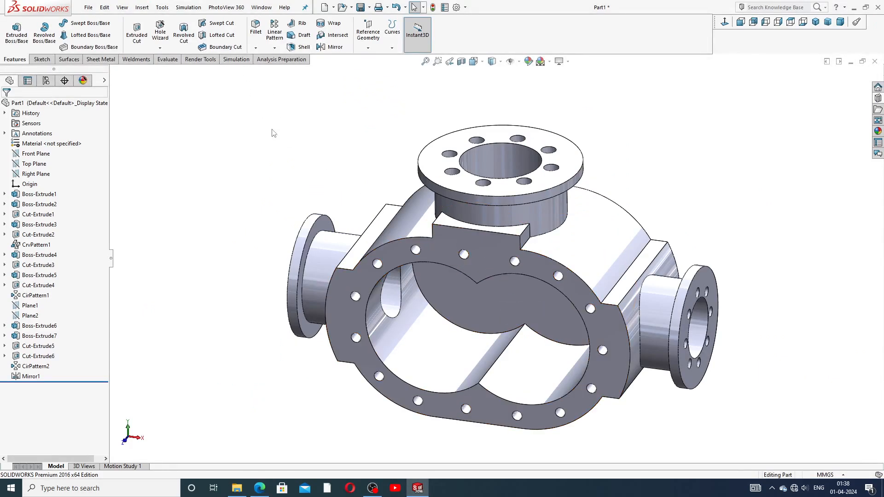
pyautogui.click(51, 60)
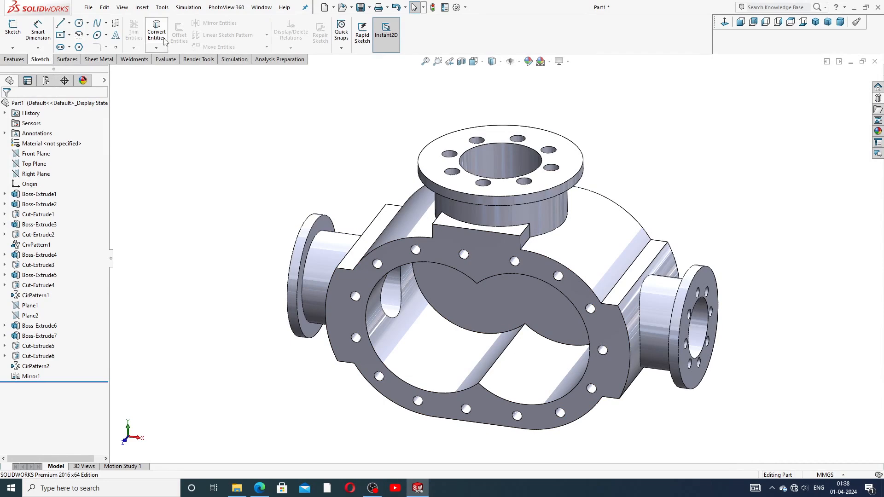
pyautogui.click(70, 47)
pyautogui.click(77, 59)
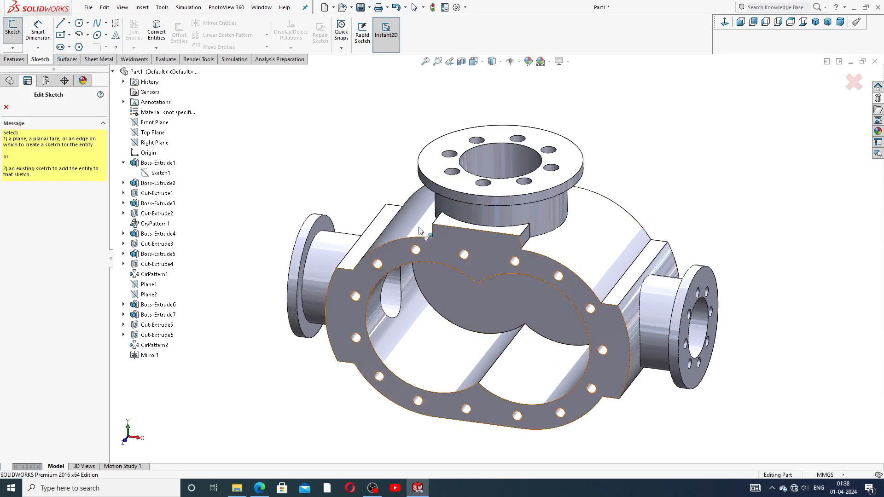
pyautogui.click(6, 108)
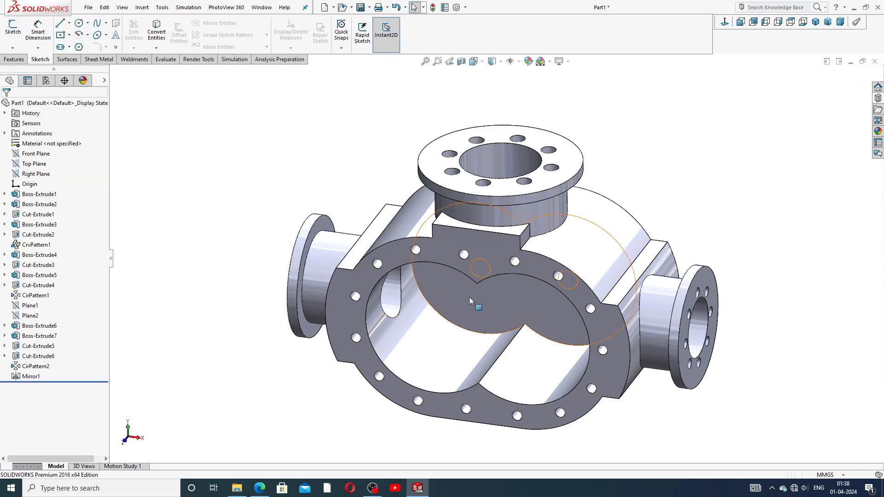
# Start a sketch on the front flange face of the housing.
pyautogui.click(487, 253)
pyautogui.click(524, 224)
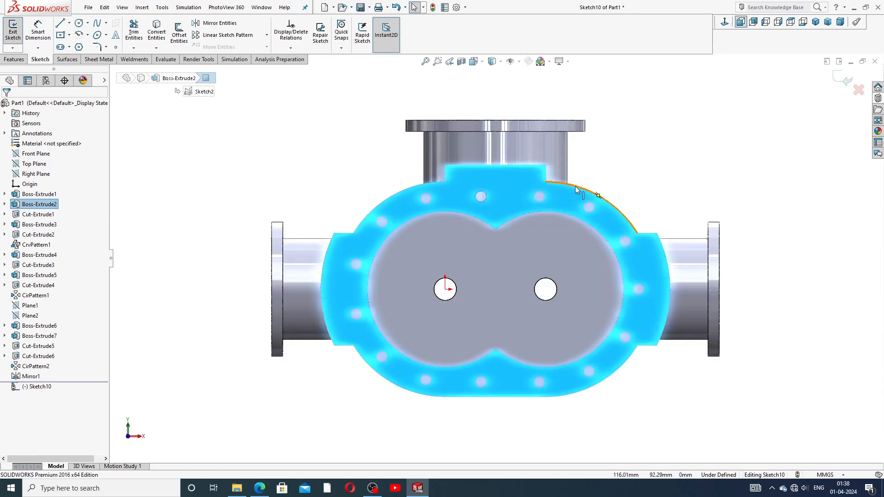
pyautogui.click(576, 186)
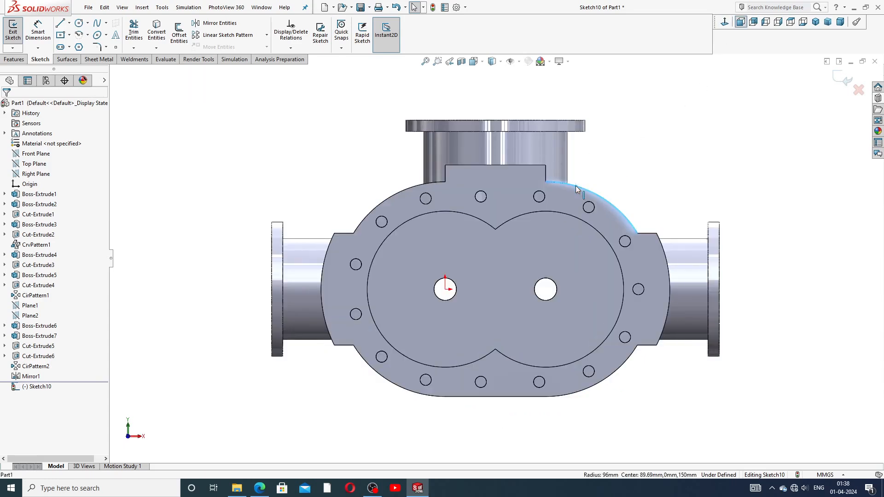
pyautogui.rightClick(576, 188)
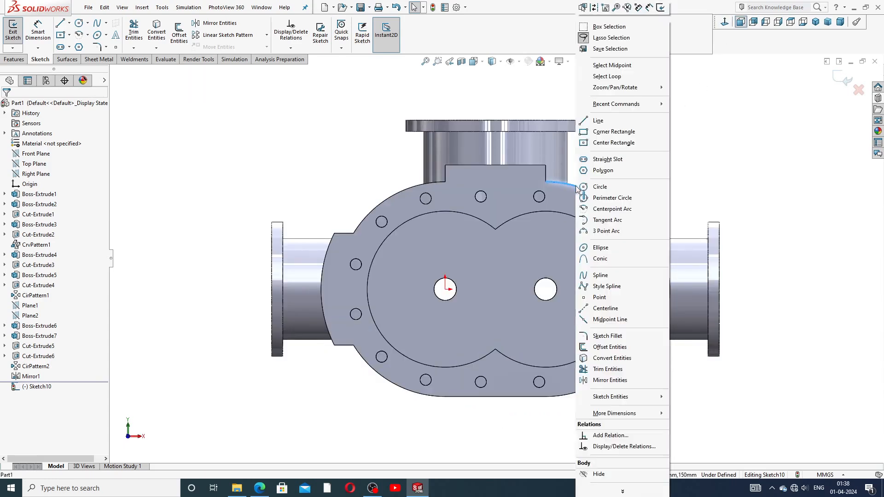
pyautogui.click(607, 77)
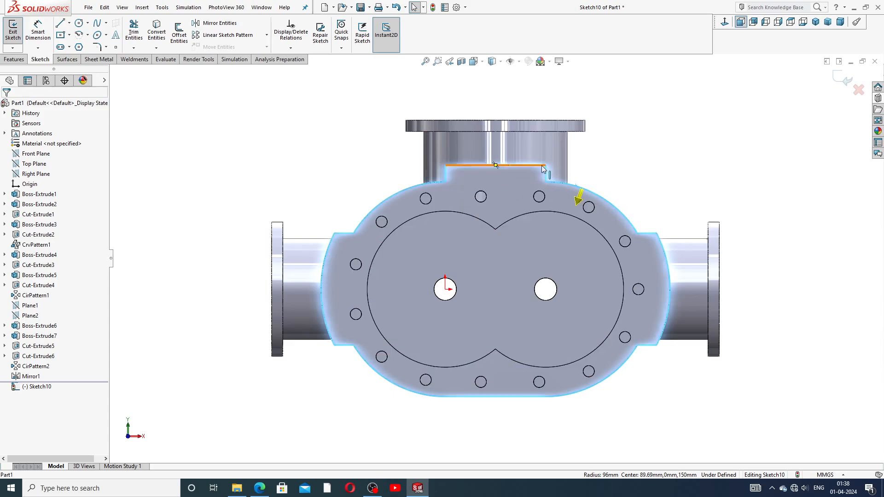
pyautogui.click(635, 163)
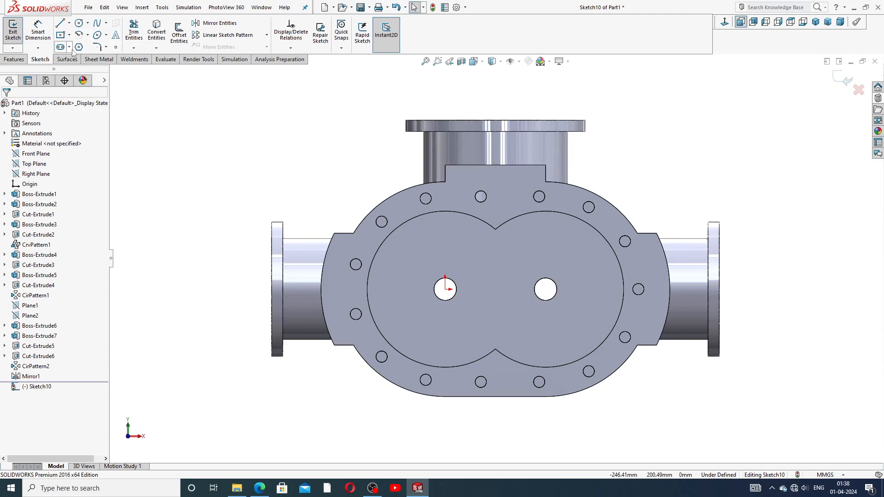
# Sketch a straight slot about 220 mm wide between the centres of the two shaft holes, starting at the origin.
pyautogui.click(70, 47)
pyautogui.click(83, 60)
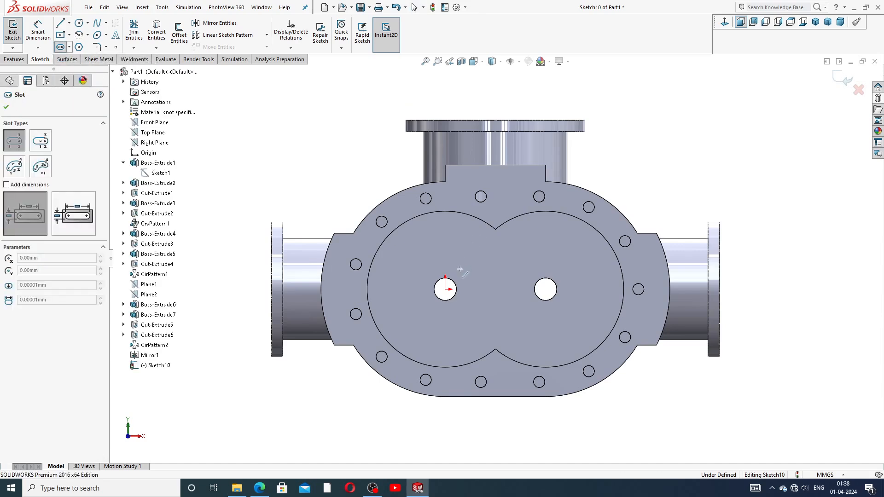
pyautogui.click(445, 290)
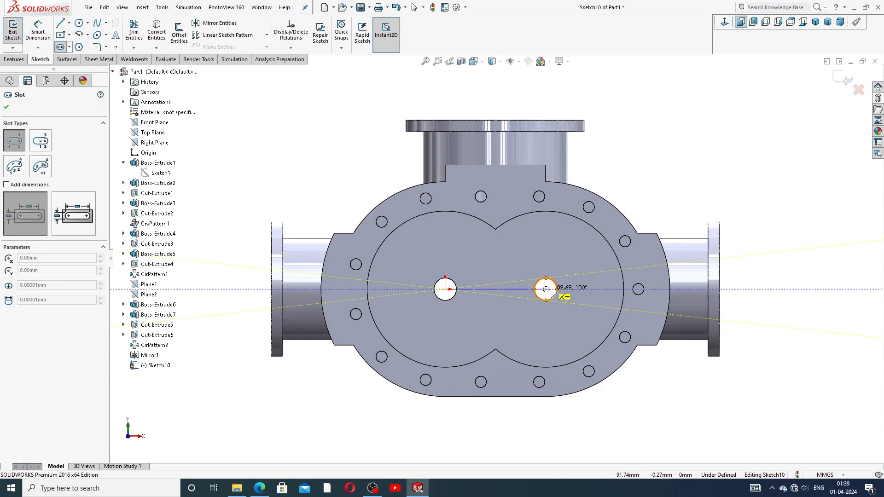
pyautogui.click(546, 289)
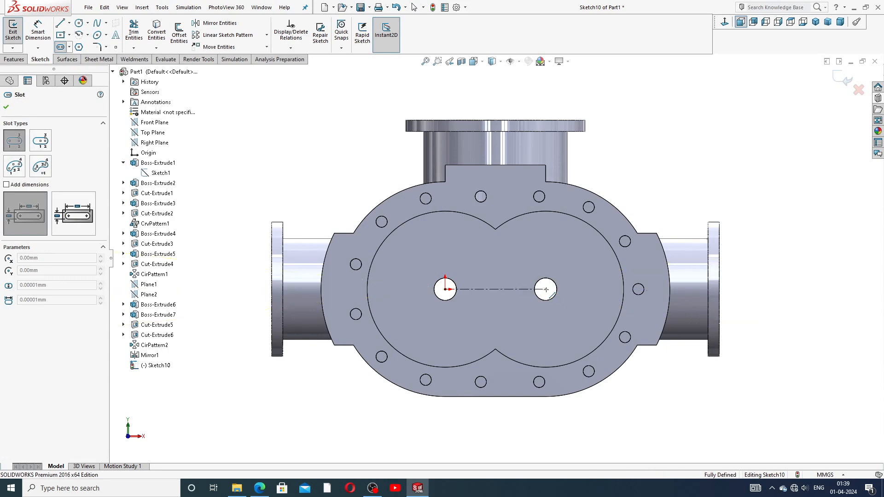
pyautogui.click(544, 166)
pyautogui.rightClick(628, 159)
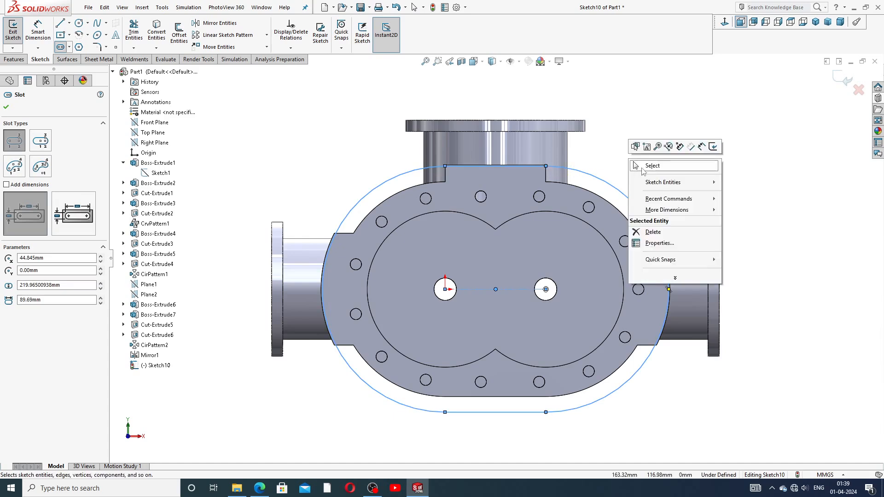
pyautogui.click(642, 168)
# Make the slot's end arc coradial with the upper rounded outer edge of the front flange.
pyautogui.moveTo(617, 175); pyautogui.dragTo(617, 180, button='middle')
pyautogui.click(605, 195)
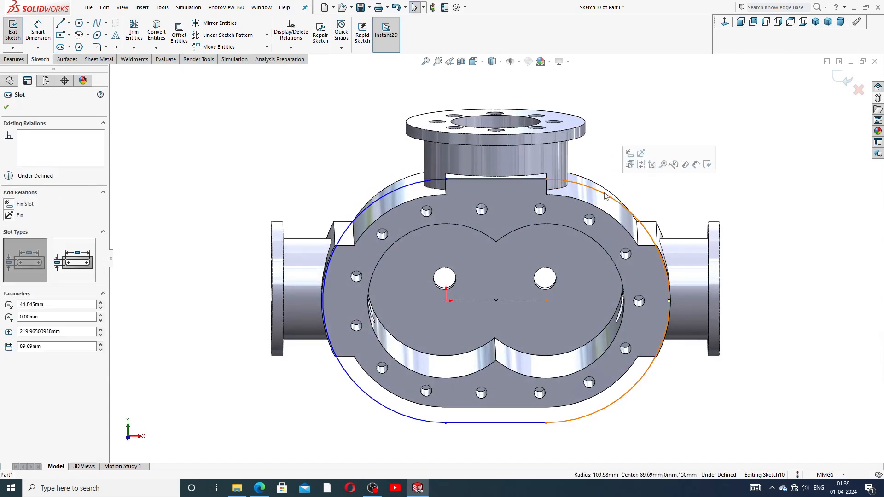
pyautogui.keyDown('ctrl'); pyautogui.click(592, 204); pyautogui.keyUp('ctrl')
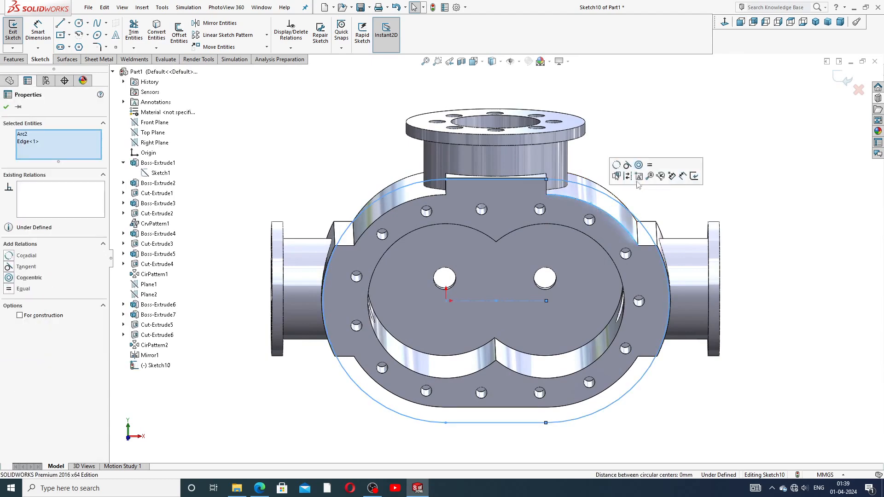
pyautogui.click(617, 165)
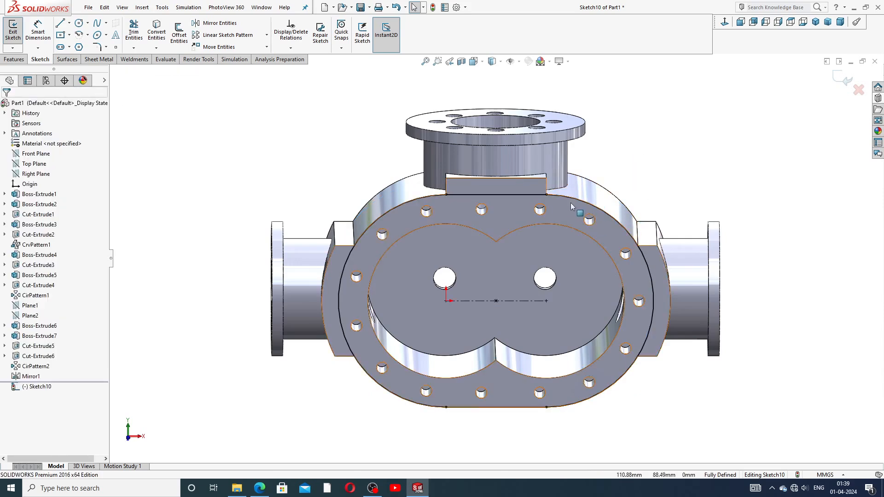
# Offset the slot profile outward by 8 mm on the front flange face and move the offset dimension clear of the upper pad.
pyautogui.scroll(-1, 543, 250)
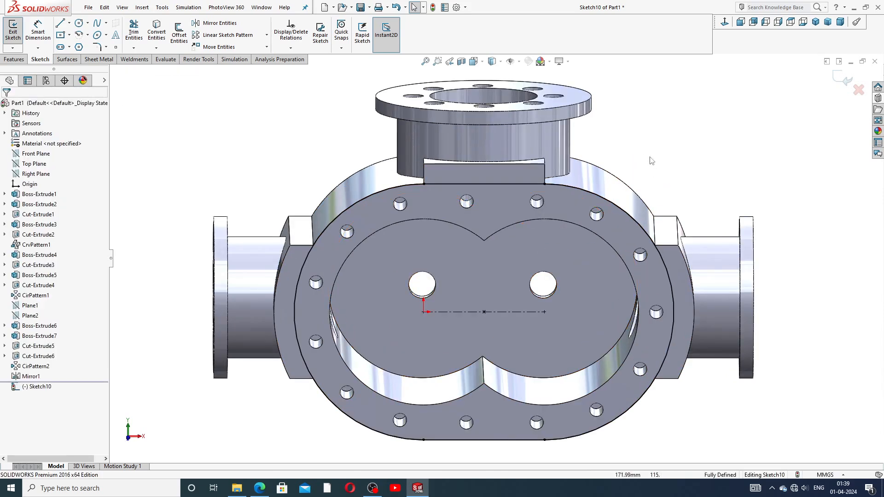
pyautogui.click(179, 41)
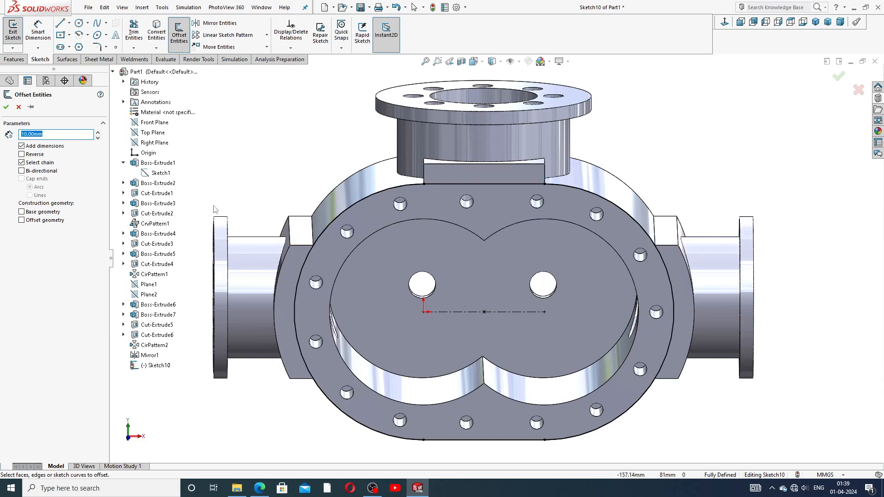
pyautogui.write('8')
pyautogui.press('Return')
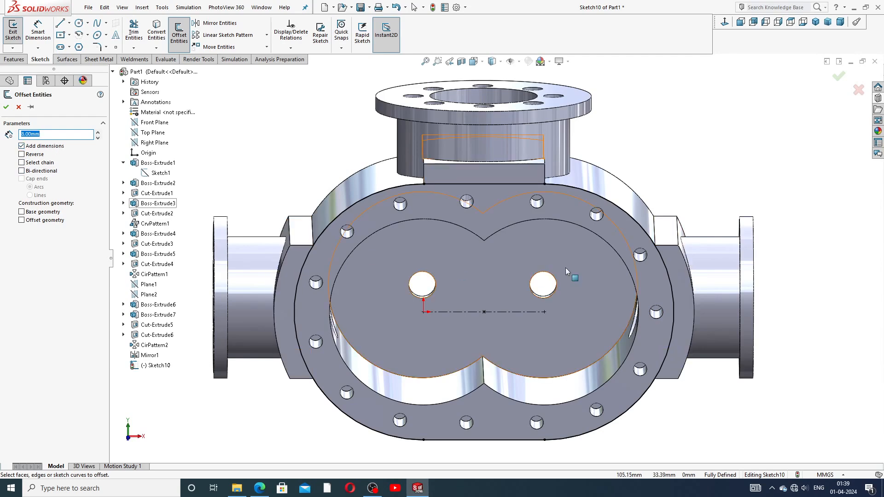
pyautogui.click(587, 195)
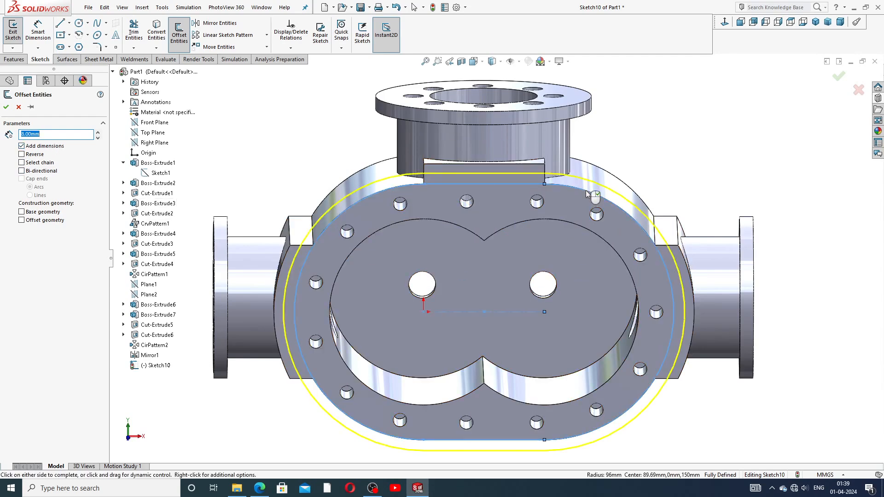
pyautogui.moveTo(621, 224); pyautogui.dragTo(781, 97, button='middle')
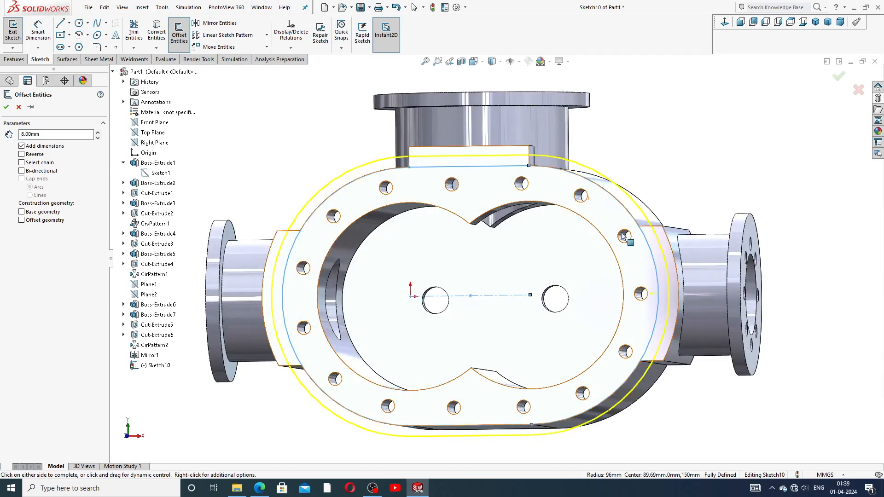
pyautogui.click(739, 23)
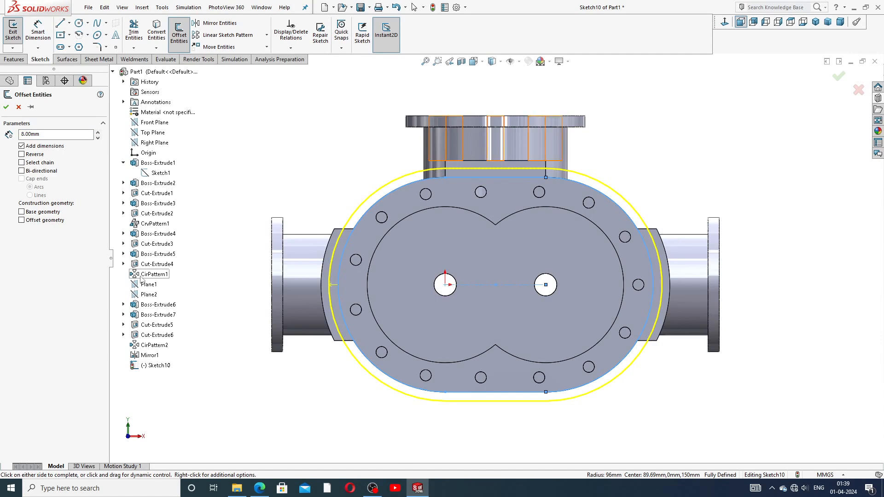
pyautogui.click(6, 107)
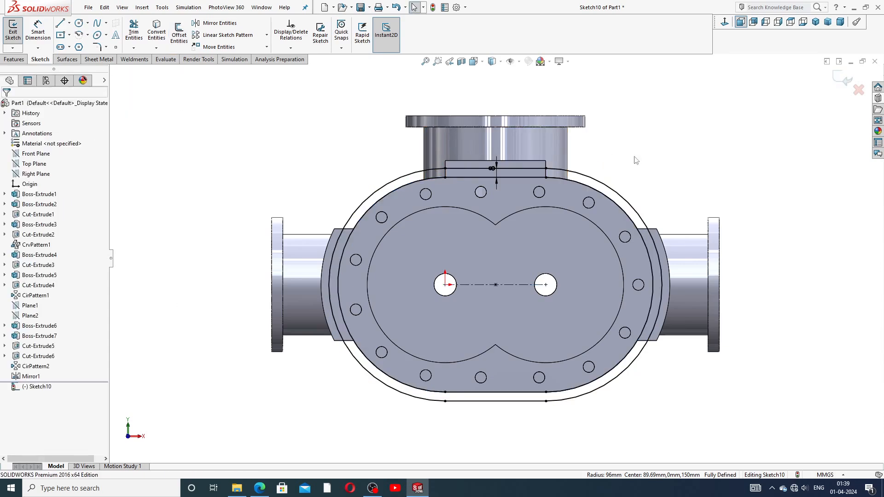
pyautogui.moveTo(491, 169); pyautogui.dragTo(410, 158)
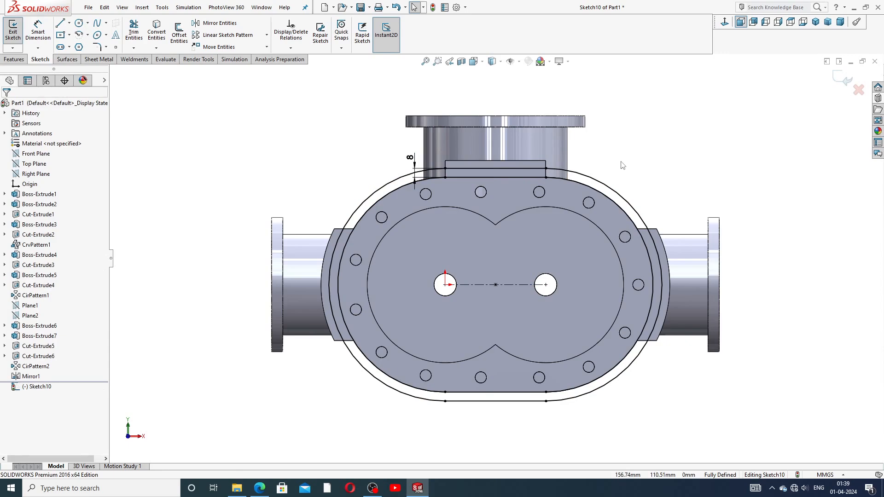
# Convert the two short edges of the upper pad and the four horizontal edges of the side pads into sketch entities.
pyautogui.scroll(-4, 570, 193)
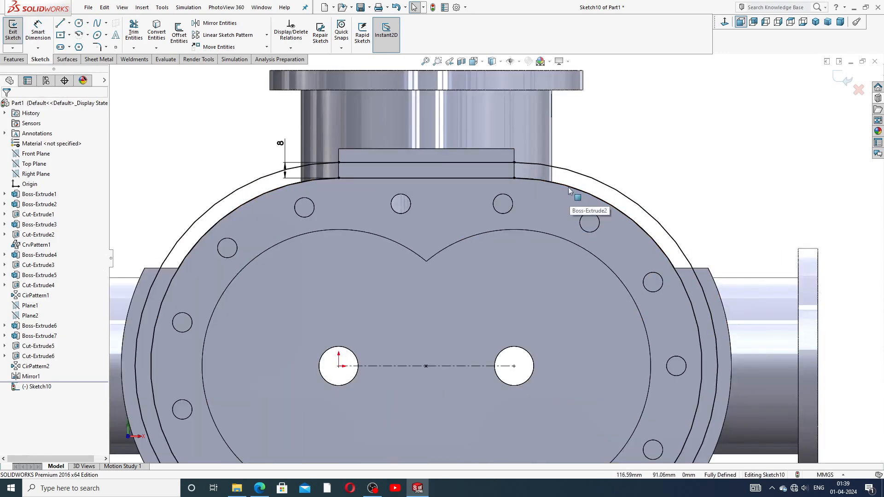
pyautogui.scroll(2, 584, 186)
pyautogui.scroll(-1, 573, 284)
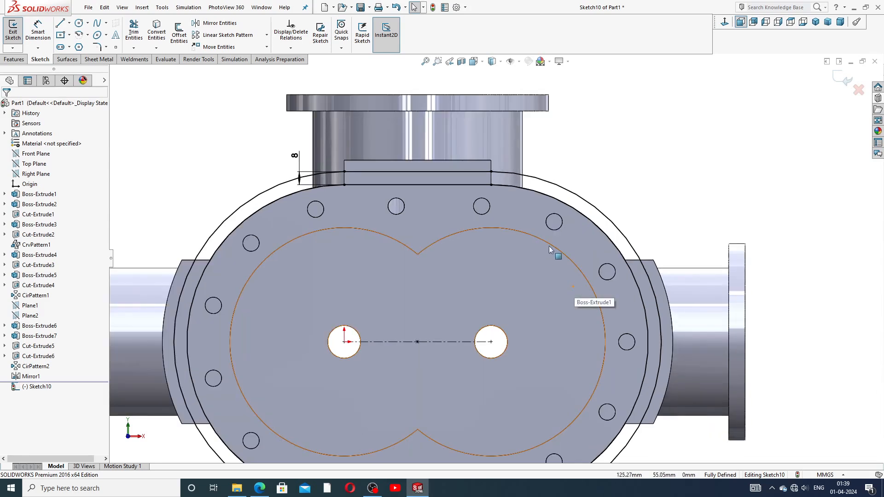
pyautogui.click(492, 166)
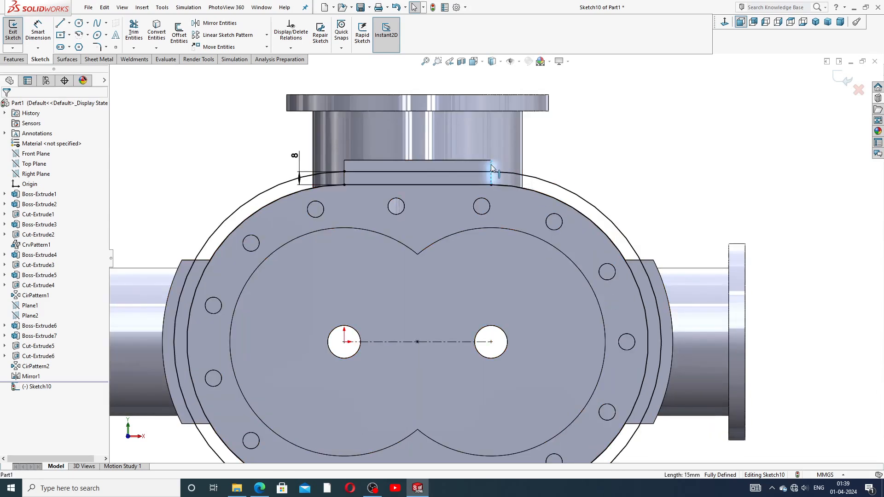
pyautogui.keyDown('ctrl'); pyautogui.click(344, 166); pyautogui.keyUp('ctrl')
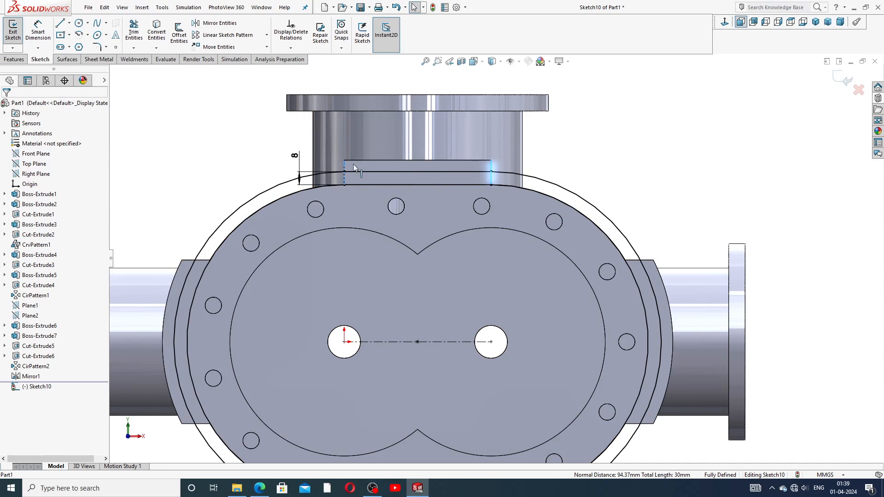
pyautogui.keyDown('ctrl'); pyautogui.click(651, 268); pyautogui.keyUp('ctrl')
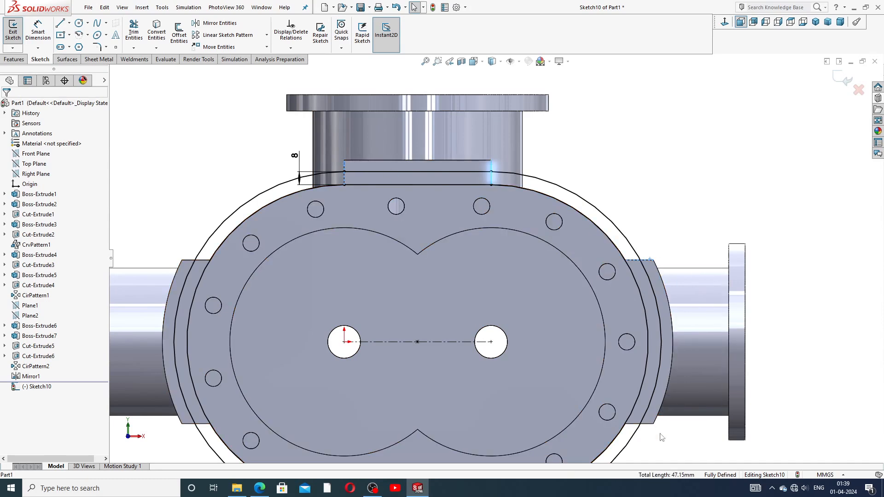
pyautogui.keyDown('ctrl'); pyautogui.click(646, 425); pyautogui.keyUp('ctrl')
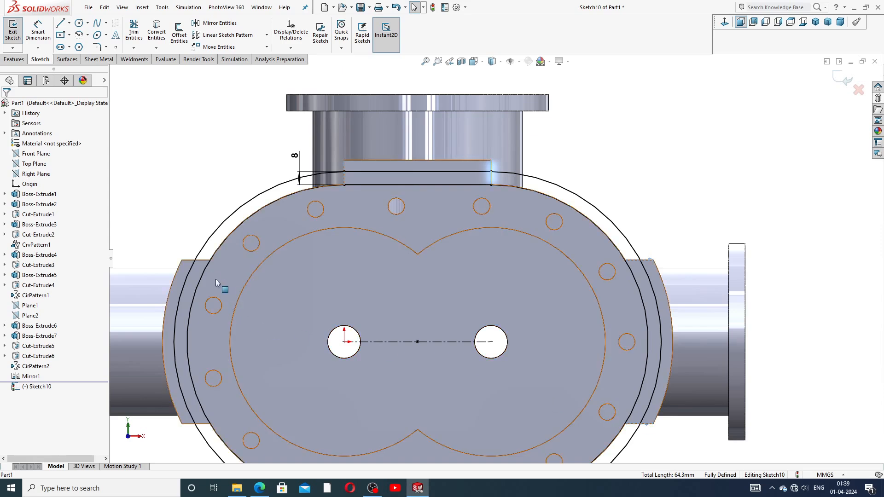
pyautogui.keyDown('ctrl'); pyautogui.click(204, 261); pyautogui.keyUp('ctrl')
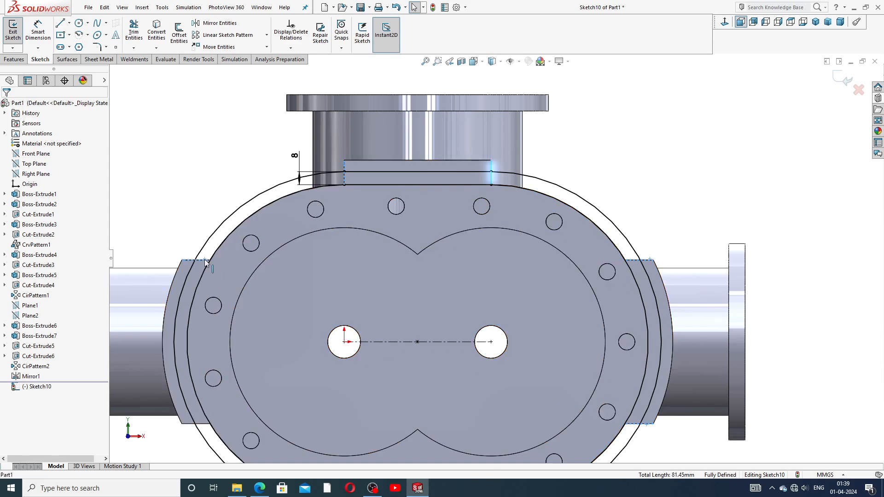
pyautogui.keyDown('ctrl'); pyautogui.click(206, 429); pyautogui.keyUp('ctrl')
pyautogui.click(159, 37)
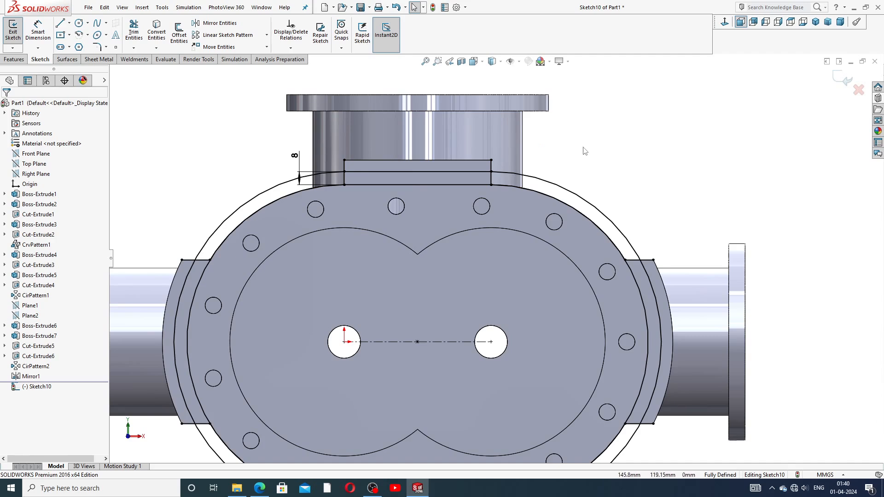
# Start a boss extrusion of the three rim regions between the pads: upper right, upper left and the lower band.
pyautogui.scroll(3, 507, 251)
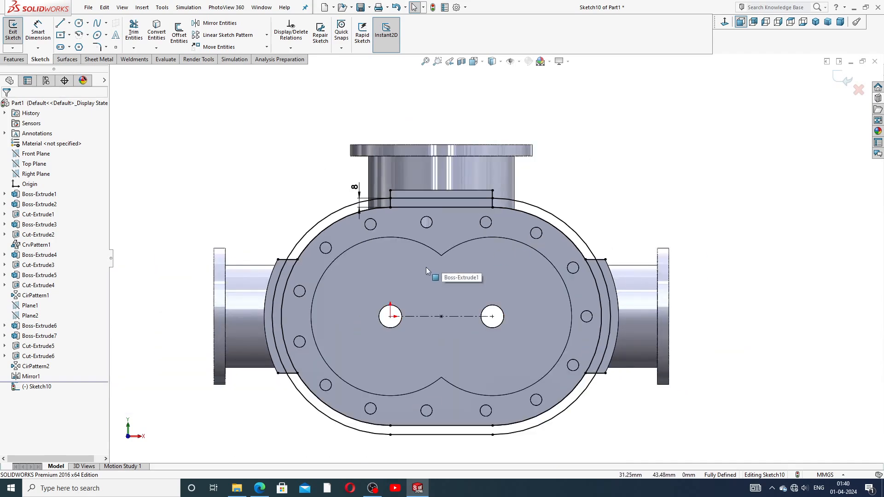
pyautogui.moveTo(427, 267); pyautogui.dragTo(426, 279, button='middle')
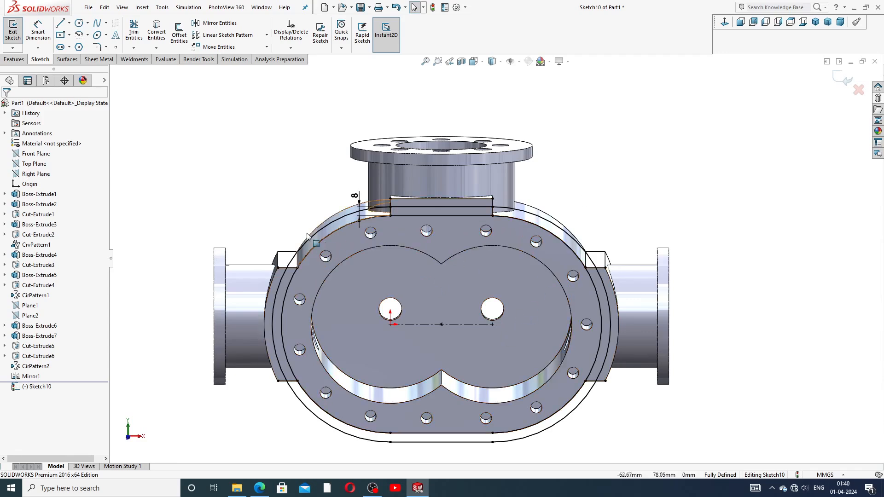
pyautogui.click(17, 60)
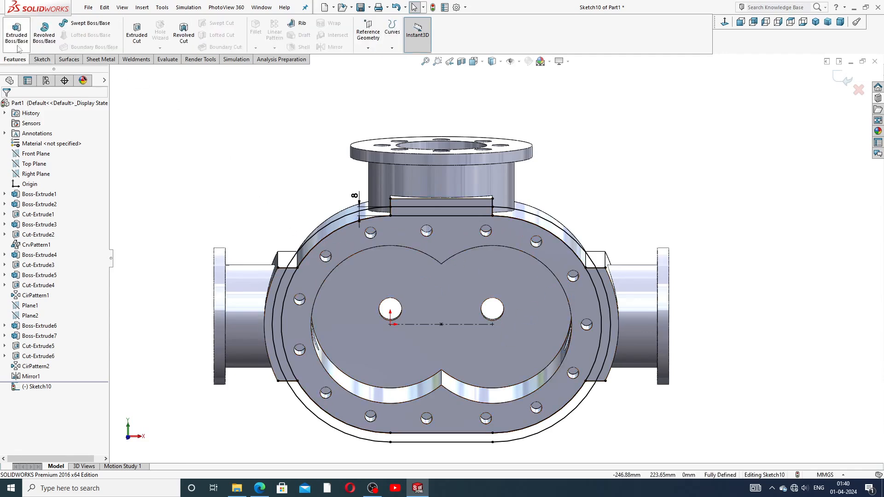
pyautogui.click(18, 33)
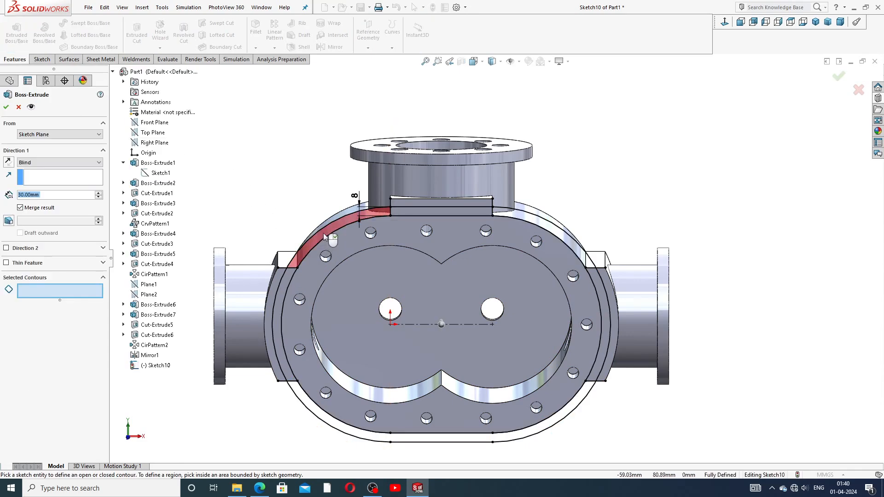
pyautogui.moveTo(325, 233); pyautogui.dragTo(525, 231, button='middle')
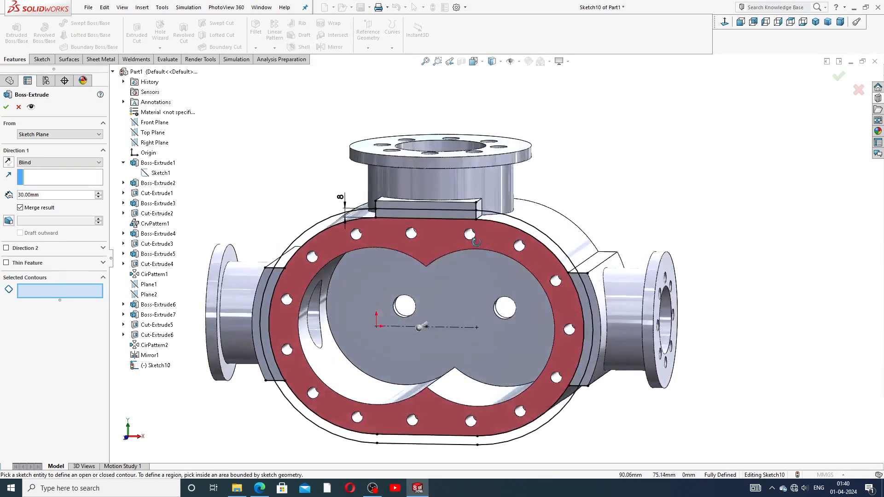
pyautogui.click(525, 231)
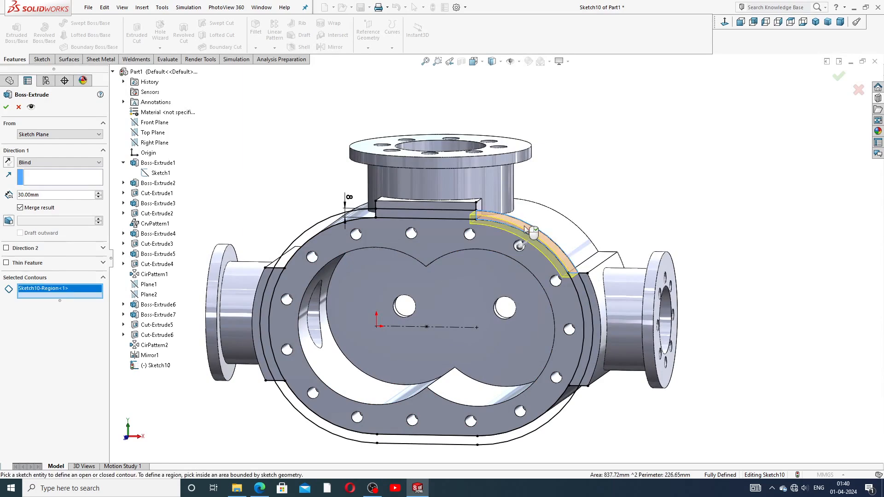
pyautogui.click(322, 230)
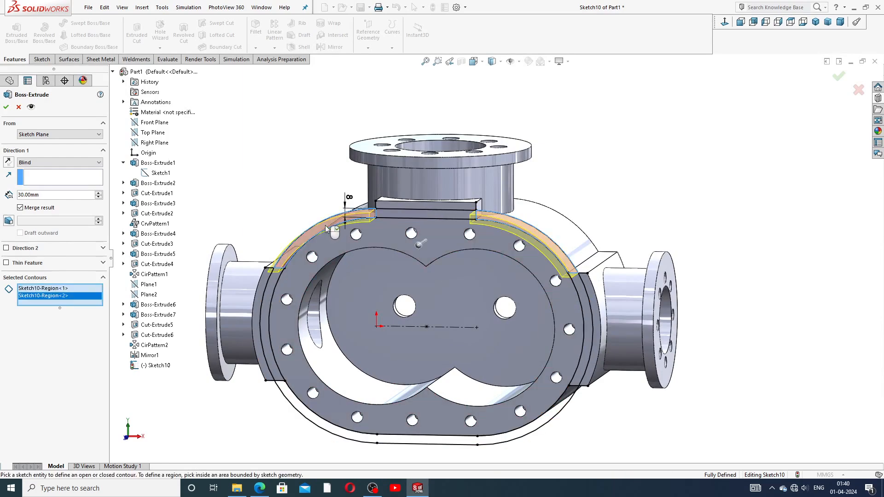
pyautogui.click(310, 420)
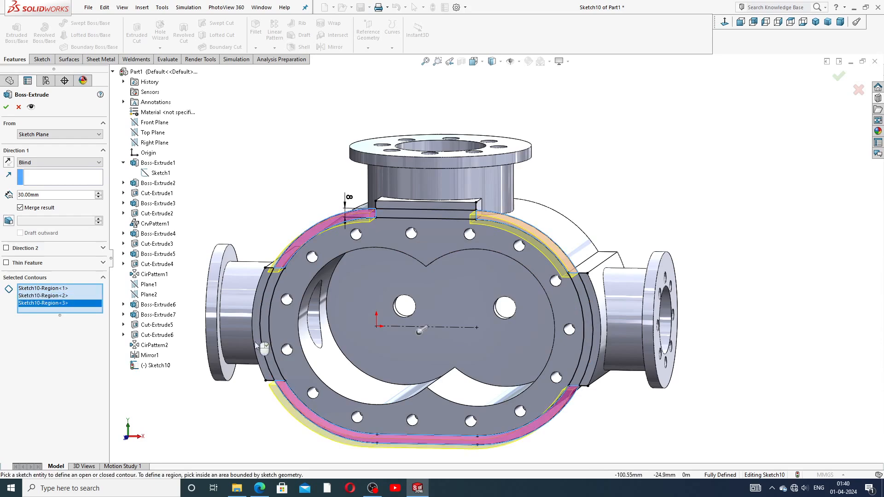
# Reverse the extrusion toward the housing body and extrude the selected rim regions 10 mm.
pyautogui.moveTo(222, 179); pyautogui.dragTo(195, 214, button='middle')
pyautogui.click(8, 162)
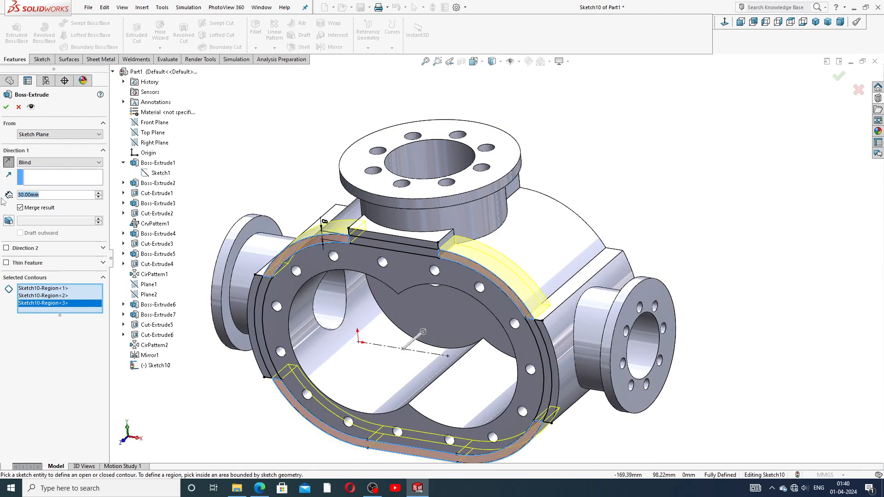
pyautogui.write('10')
pyautogui.press('Return')
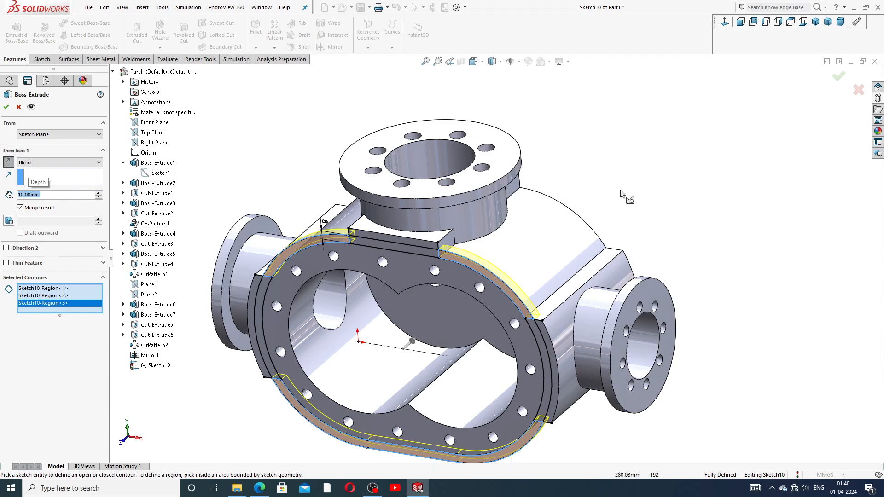
pyautogui.moveTo(620, 191); pyautogui.dragTo(606, 211, button='middle')
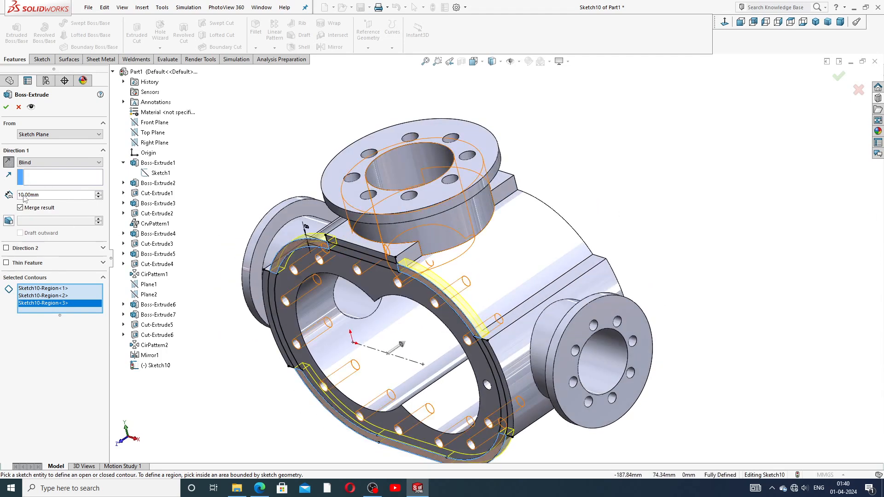
pyautogui.click(6, 107)
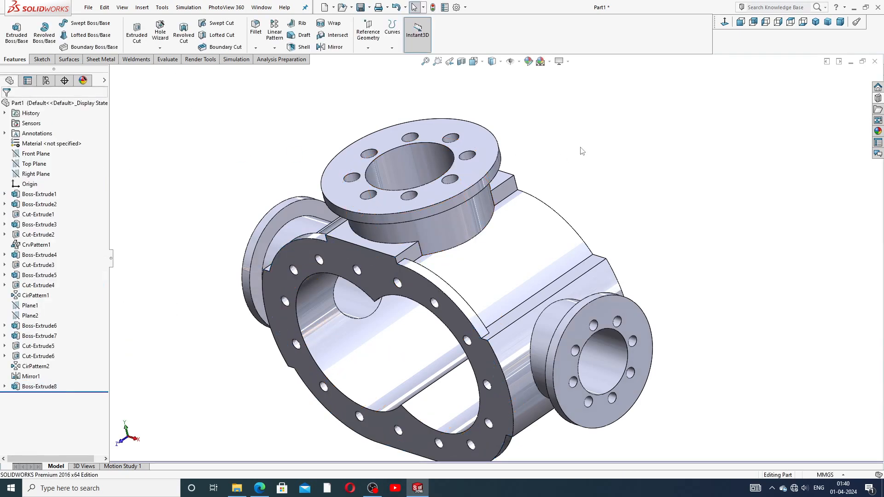
# Start a linear pattern of the rim rib extrusion, using the upper pad's lengthwise edge as the direction along the housing.
pyautogui.scroll(2, 332, 144)
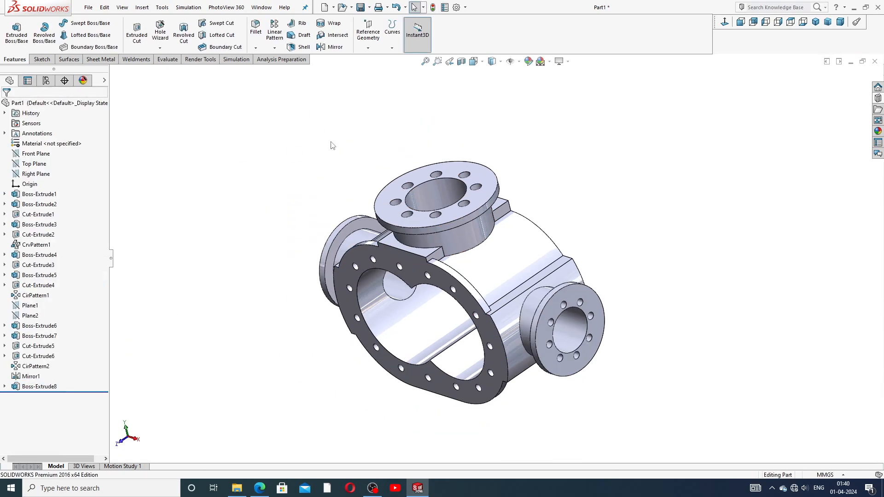
pyautogui.moveTo(317, 166); pyautogui.dragTo(327, 83, button='middle')
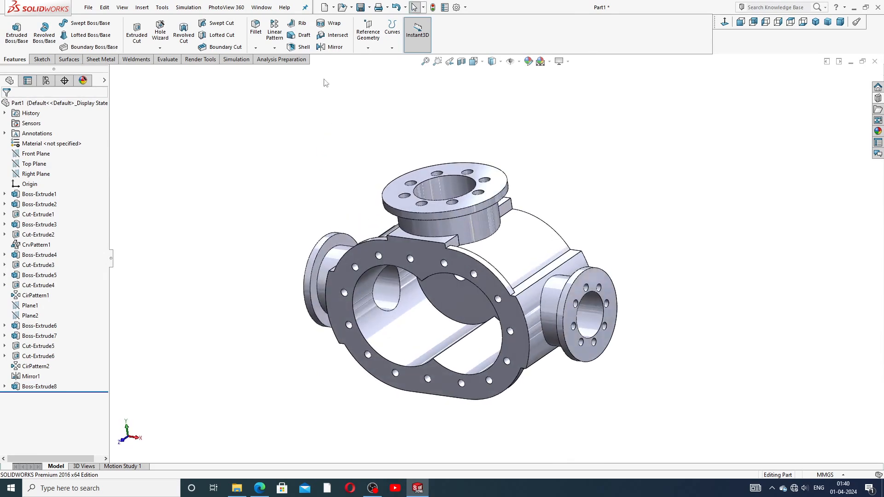
pyautogui.click(275, 48)
pyautogui.click(292, 58)
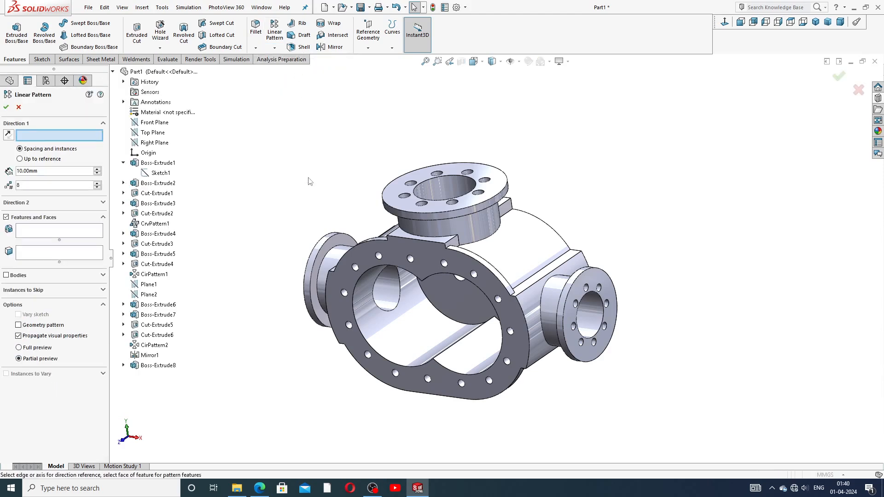
pyautogui.moveTo(310, 181); pyautogui.dragTo(322, 226, button='middle')
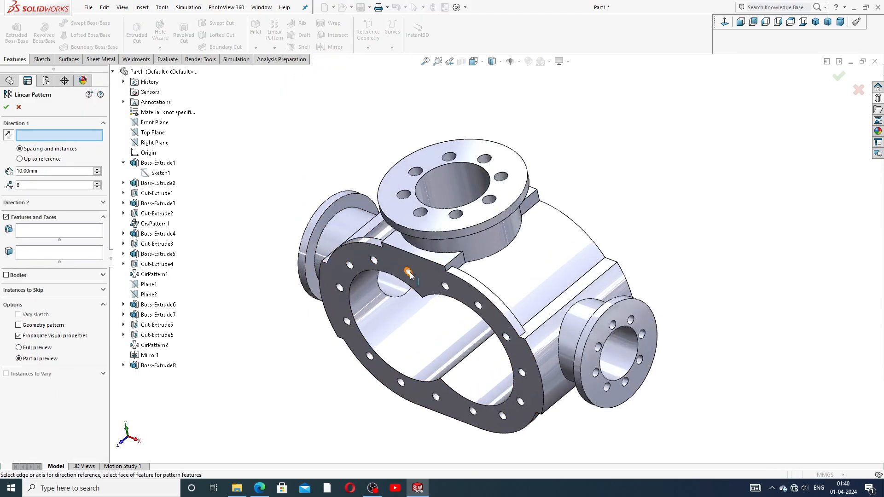
pyautogui.scroll(-3, 408, 274)
pyautogui.click(482, 255)
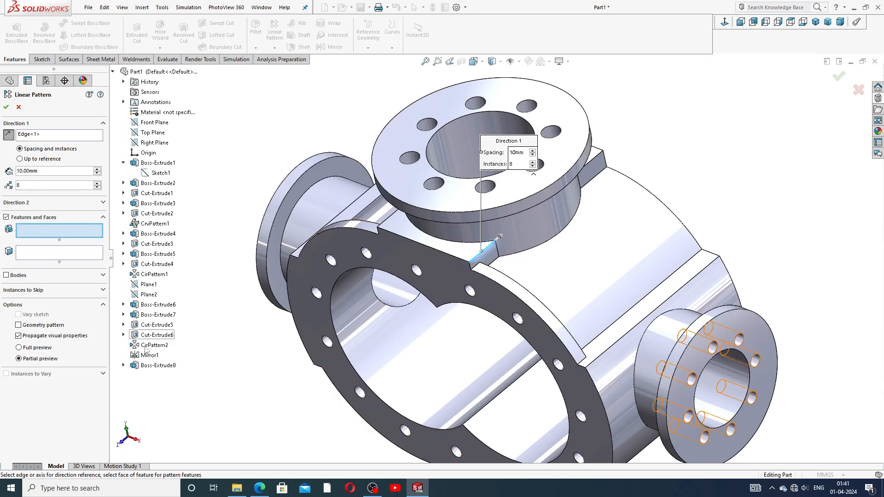
pyautogui.click(157, 366)
pyautogui.moveTo(488, 314); pyautogui.dragTo(469, 313, button='middle')
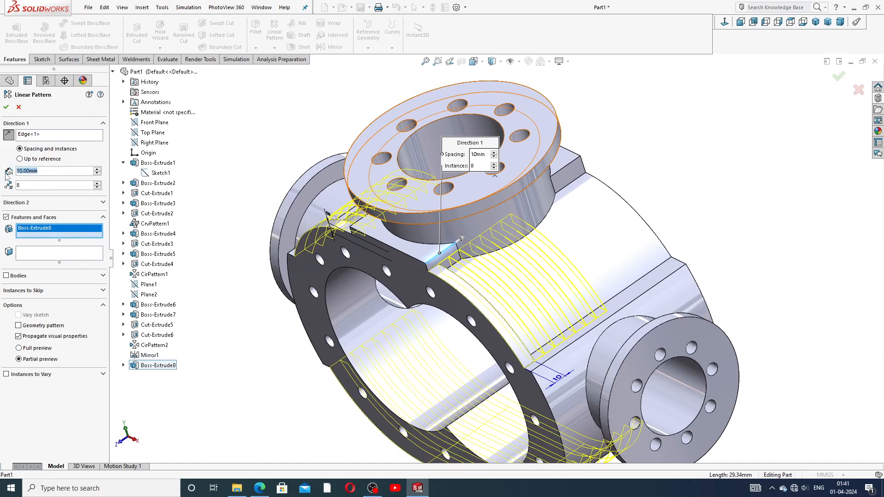
# Set the rib pattern's spacing to 20 mm with 8 instances and create the pattern.
pyautogui.write('20')
pyautogui.press('Return')
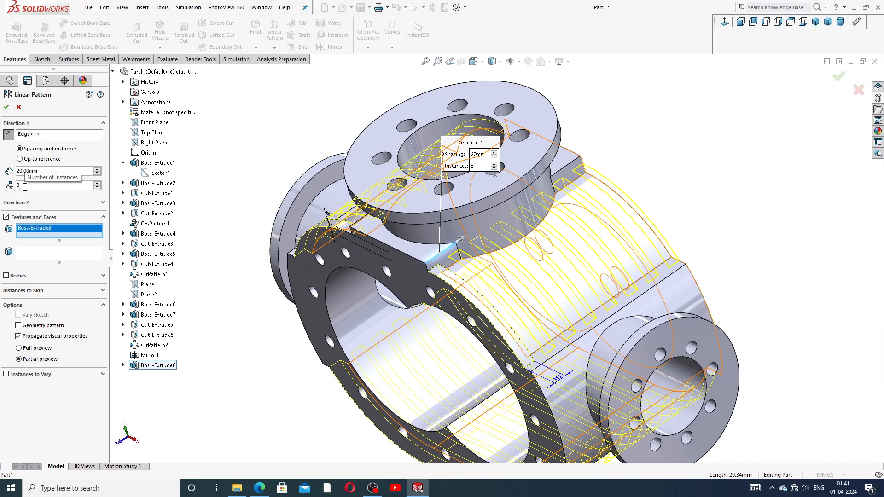
pyautogui.click(6, 107)
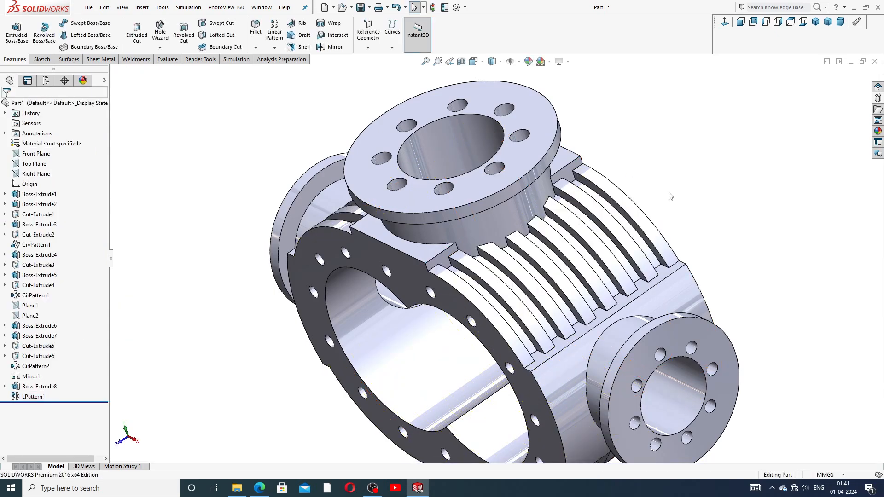
# Examine the patterned ribs around the top, sides and underside of the housing, and return to the isometric view.
pyautogui.moveTo(669, 193); pyautogui.dragTo(715, 145, button='middle')
pyautogui.scroll(3, 578, 216)
pyautogui.moveTo(578, 216); pyautogui.dragTo(520, 345, button='middle')
pyautogui.scroll(-3, 520, 344)
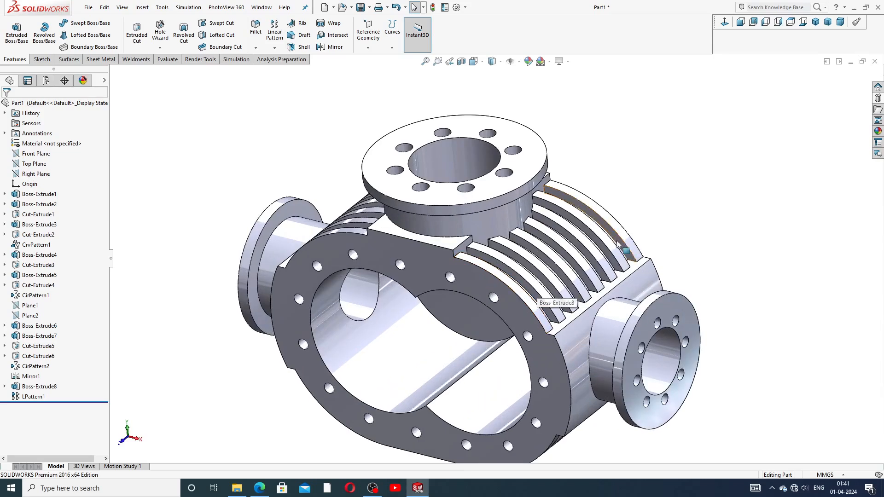
pyautogui.moveTo(618, 244); pyautogui.dragTo(559, 178, button='middle')
pyautogui.scroll(3, 550, 391)
pyautogui.scroll(-5, 510, 312)
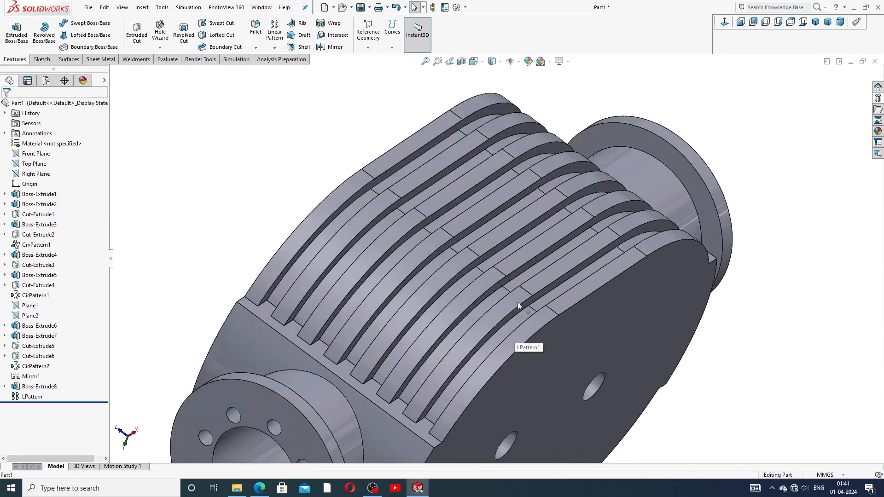
pyautogui.moveTo(517, 302); pyautogui.dragTo(533, 200, button='middle')
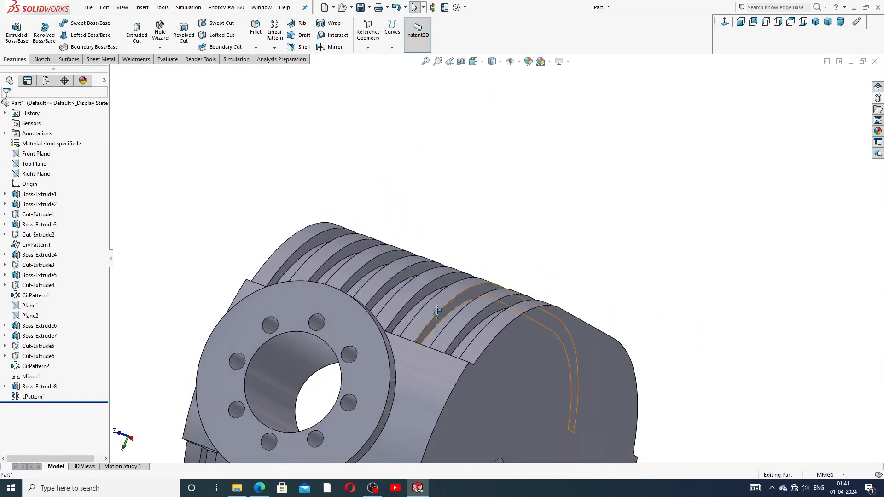
pyautogui.moveTo(438, 312); pyautogui.dragTo(510, 177, button='middle')
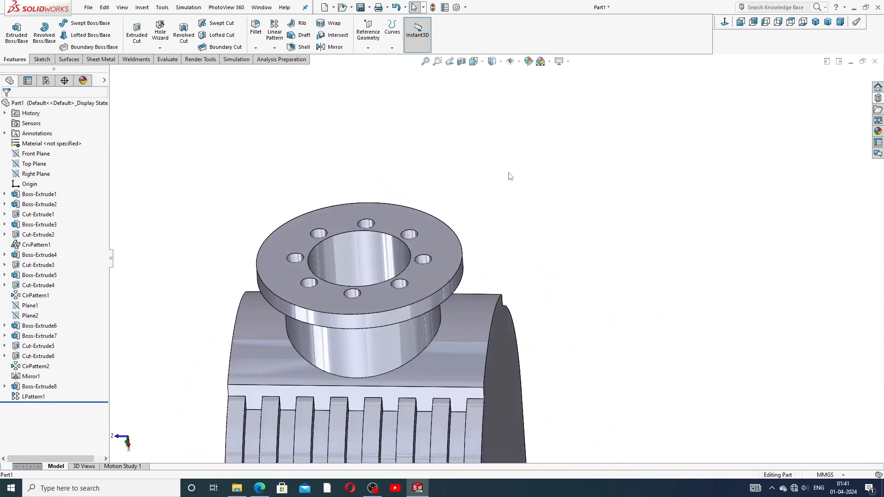
pyautogui.click(474, 61)
pyautogui.click(534, 88)
pyautogui.click(545, 98)
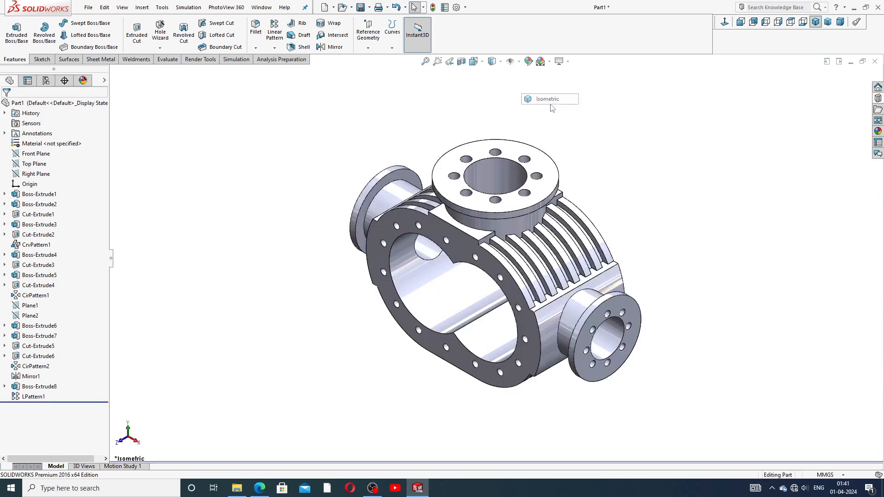
# Apply the candy apple red painted appearance to the whole housing.
pyautogui.click(878, 132)
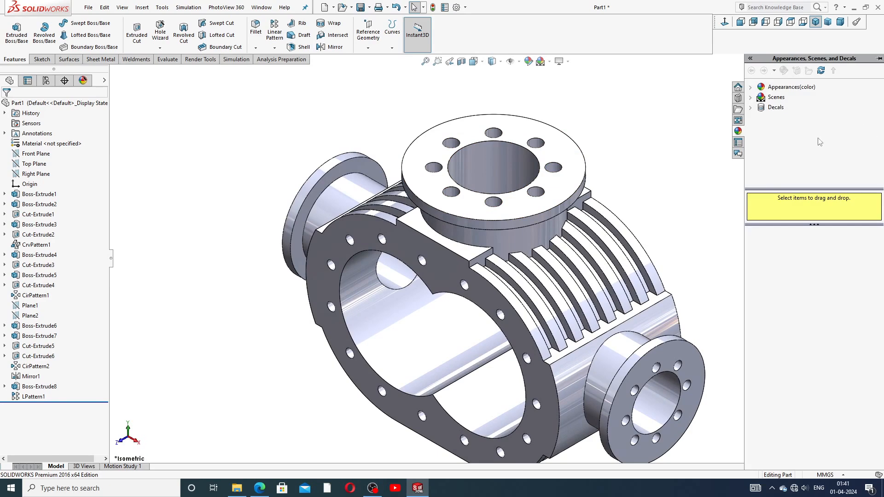
pyautogui.click(802, 88)
pyautogui.click(788, 118)
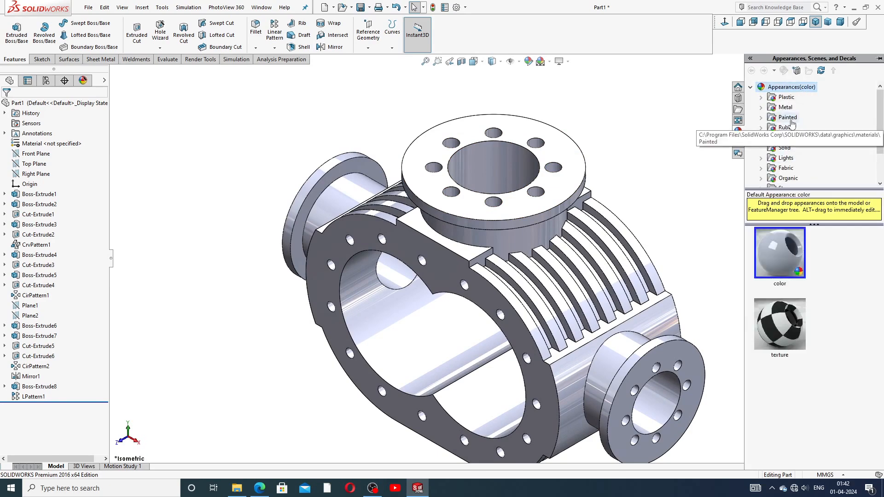
pyautogui.doubleClick(786, 251)
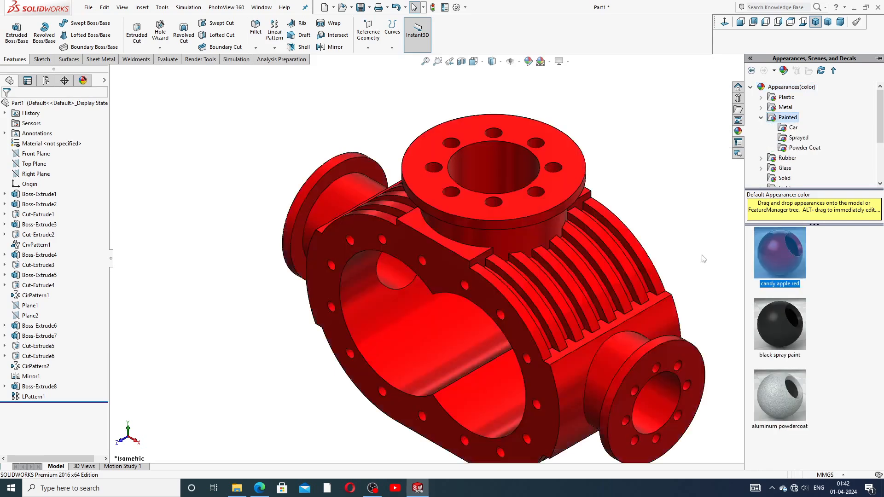
pyautogui.moveTo(512, 256); pyautogui.dragTo(515, 229, button='middle')
pyautogui.scroll(-2, 508, 222)
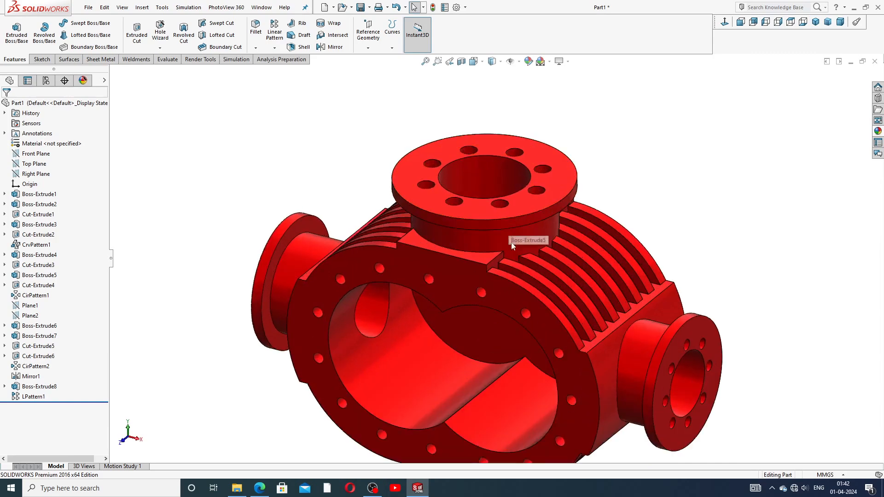
pyautogui.scroll(2, 501, 330)
pyautogui.scroll(-1, 499, 344)
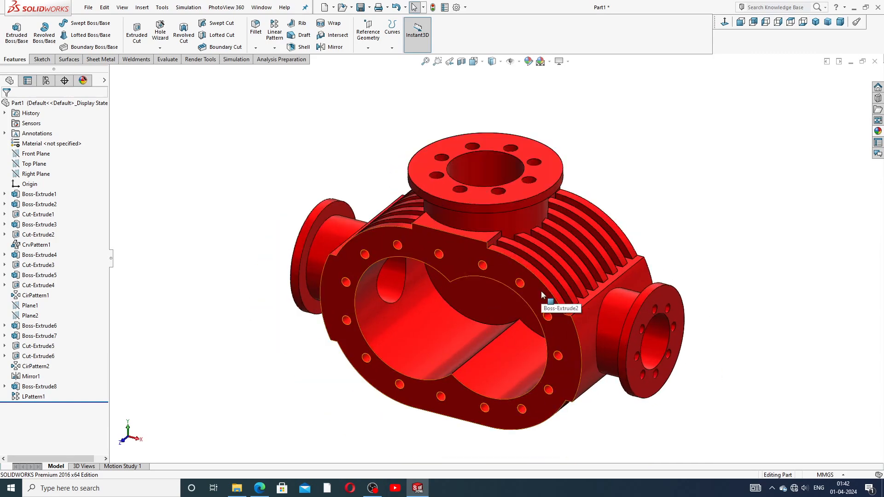
pyautogui.scroll(-1, 542, 291)
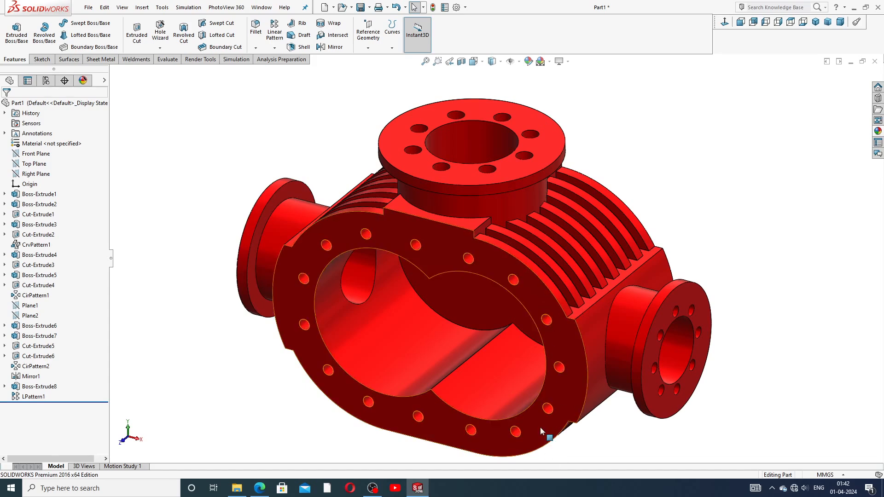
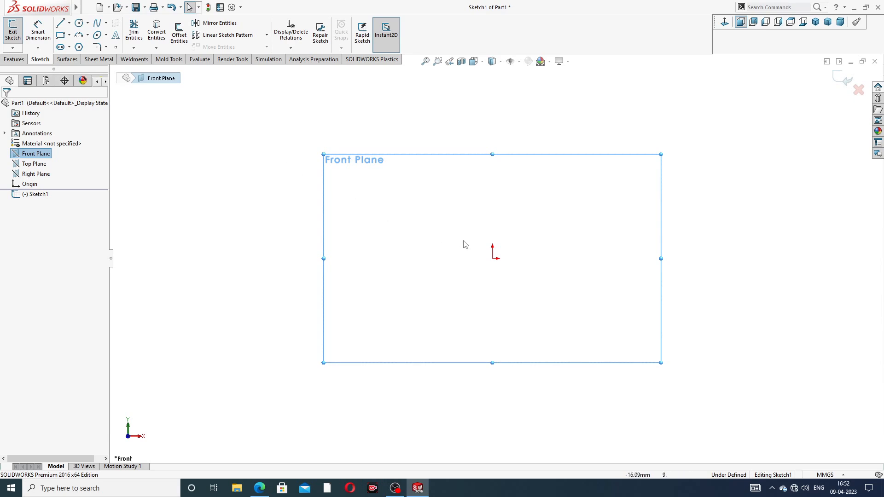
# Draw a vertical centerline through the origin in the Front Plane sketch, extending above and below it.
pyautogui.click(70, 23)
pyautogui.click(84, 46)
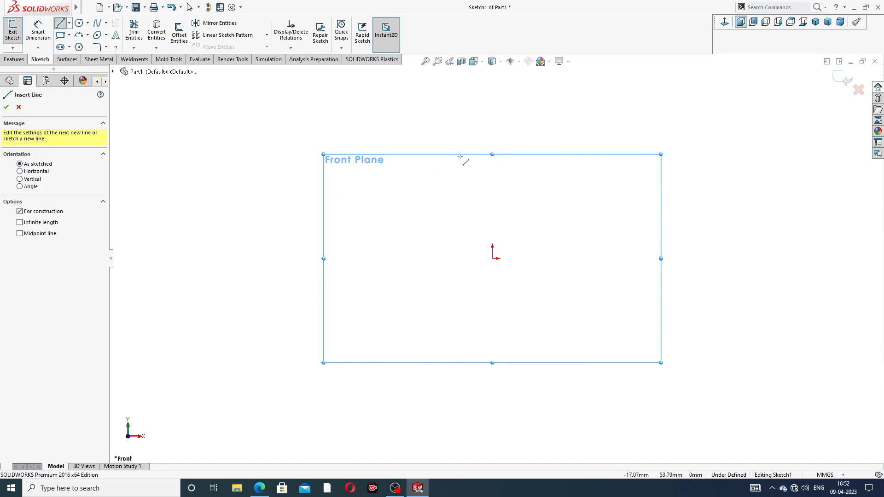
pyautogui.click(491, 94)
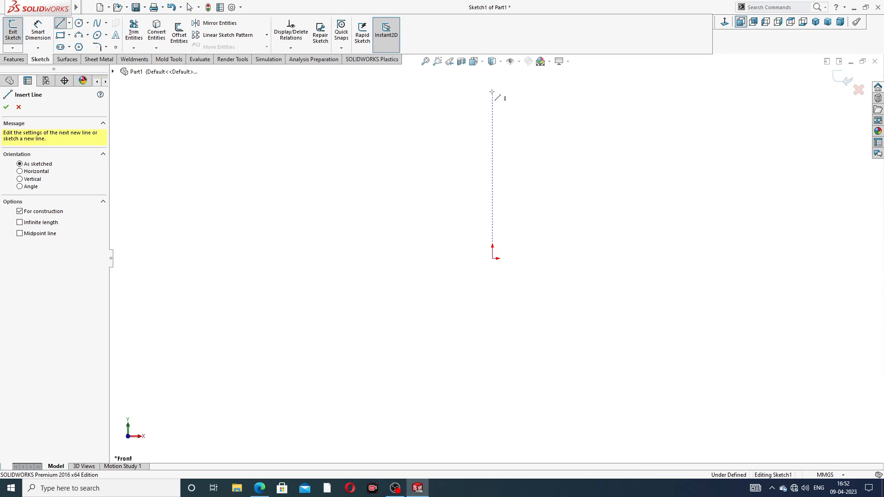
pyautogui.click(491, 375)
pyautogui.rightClick(603, 186)
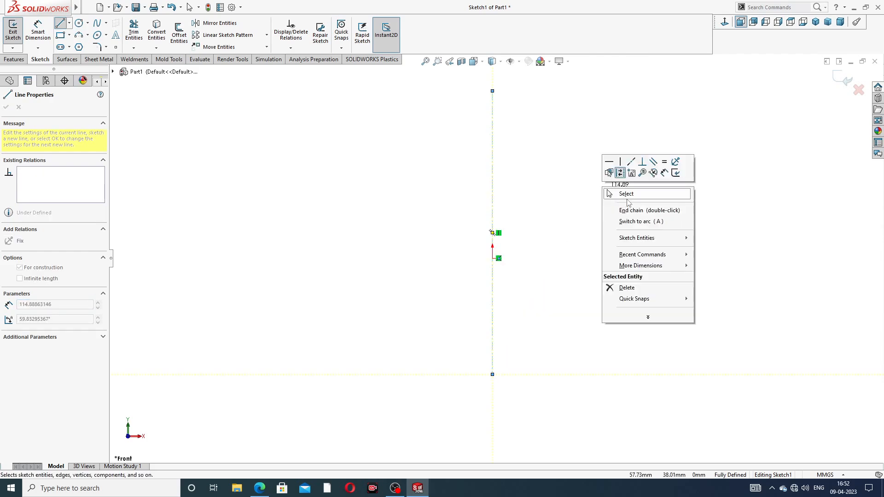
pyautogui.click(628, 192)
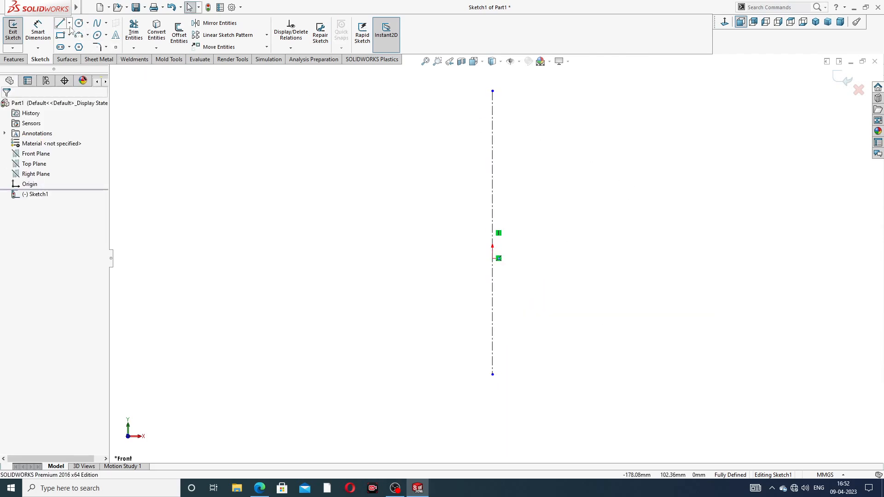
# Draw a diagonal centerline about 129 mm long, sloping down from upper left to lower right across the origin.
pyautogui.click(69, 23)
pyautogui.click(82, 45)
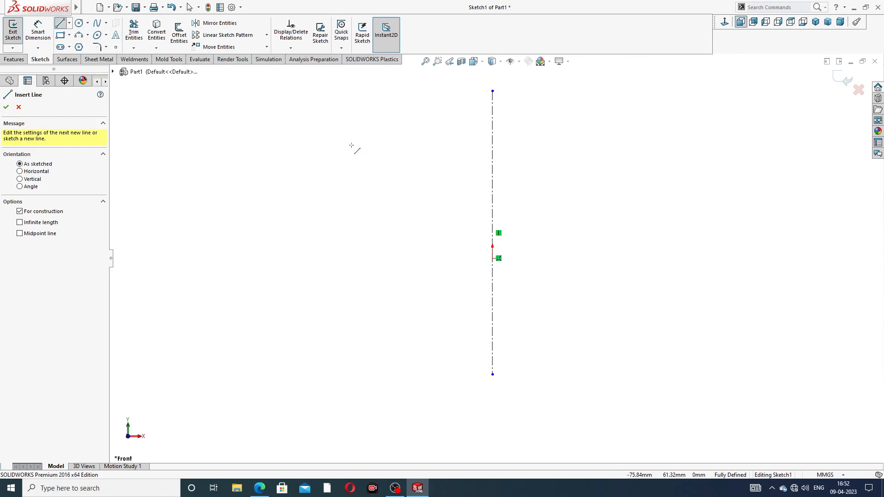
pyautogui.click(388, 166)
pyautogui.click(570, 327)
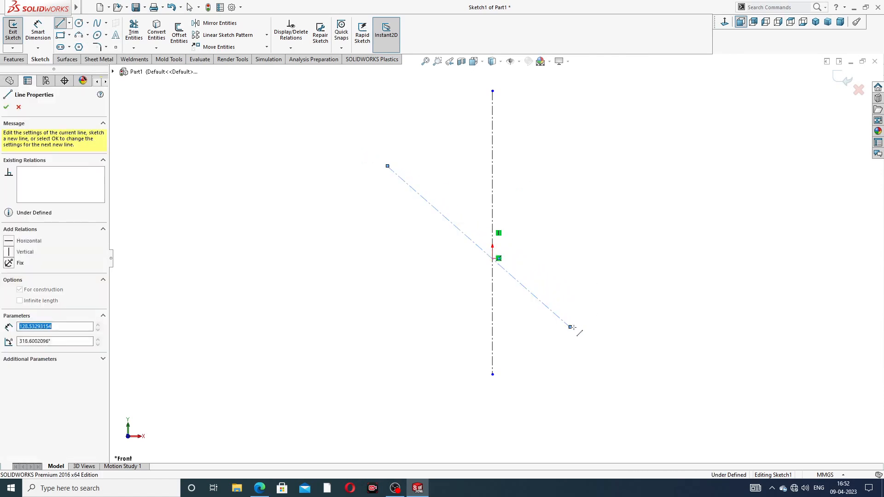
pyautogui.rightClick(605, 247)
pyautogui.click(608, 237)
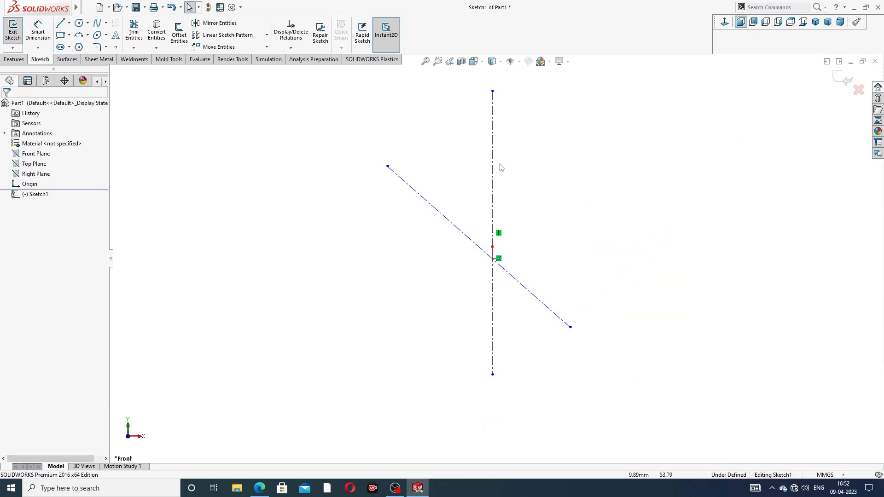
# Make the diagonal centerline coincident with the origin and add a midpoint relation between them.
pyautogui.click(463, 236)
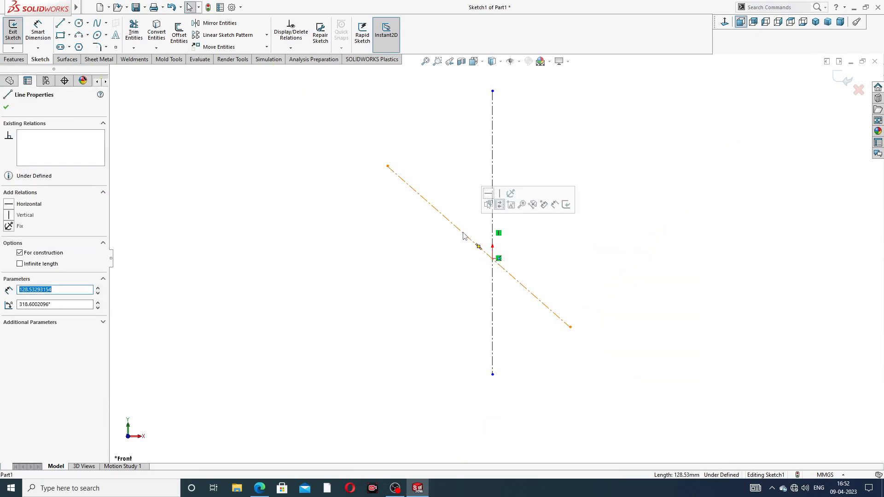
pyautogui.keyDown('ctrl'); pyautogui.click(493, 259); pyautogui.keyUp('ctrl')
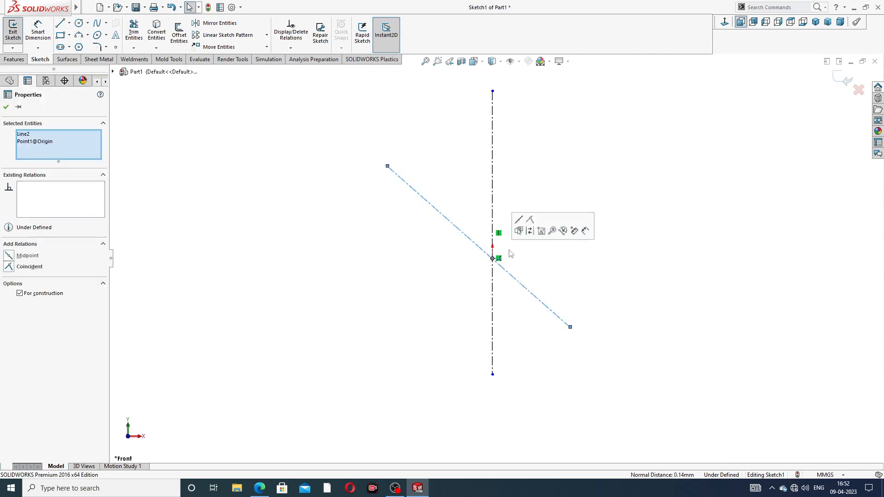
pyautogui.click(519, 230)
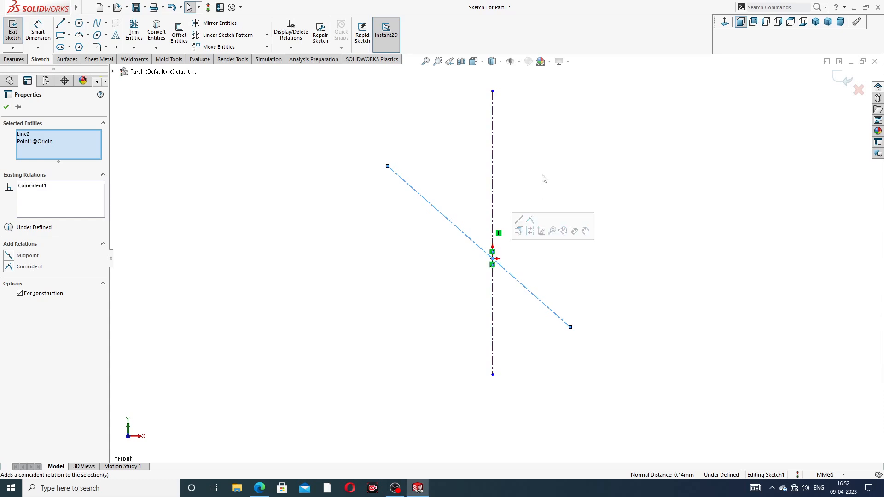
pyautogui.click(461, 235)
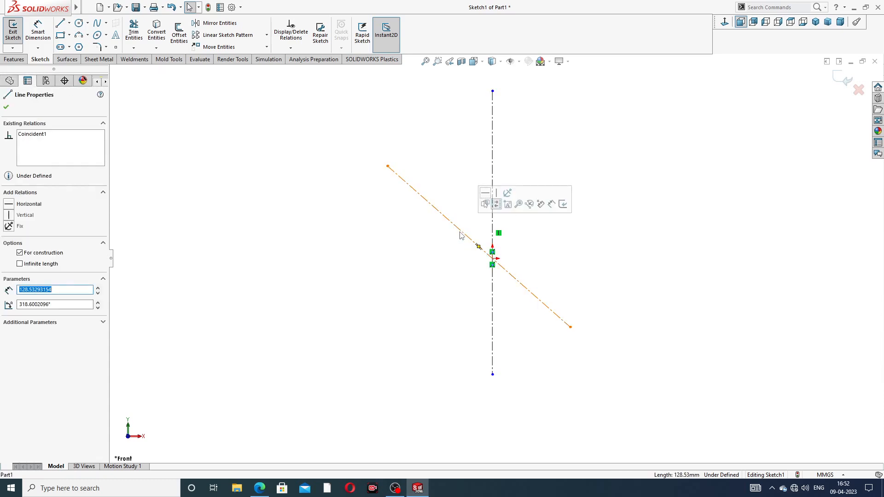
pyautogui.keyDown('ctrl'); pyautogui.click(492, 259); pyautogui.keyUp('ctrl')
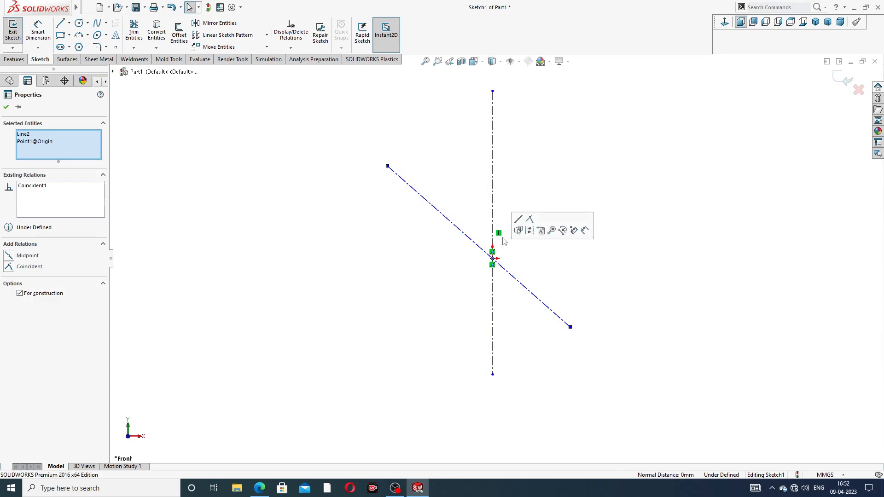
pyautogui.click(518, 230)
pyautogui.click(543, 162)
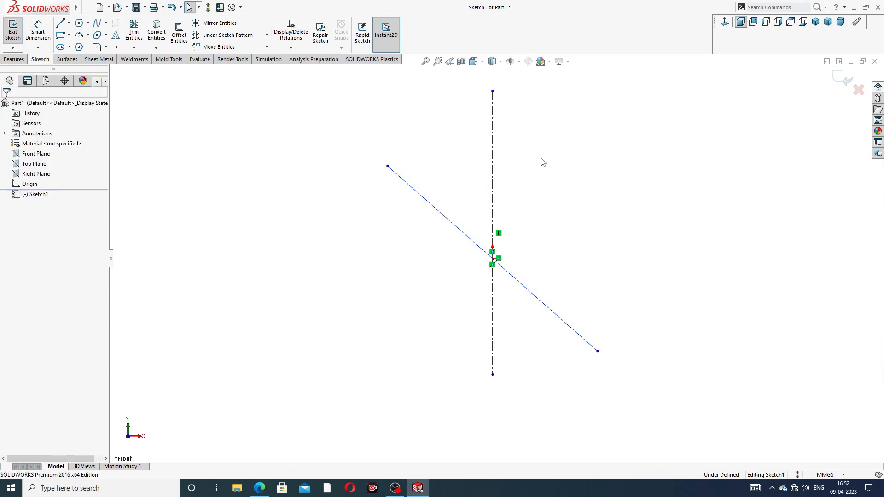
# Adjust the diagonal centerline's ends, placing its lower end at about X 51.7 mm, Y -48.2 mm.
pyautogui.moveTo(388, 167); pyautogui.dragTo(372, 155)
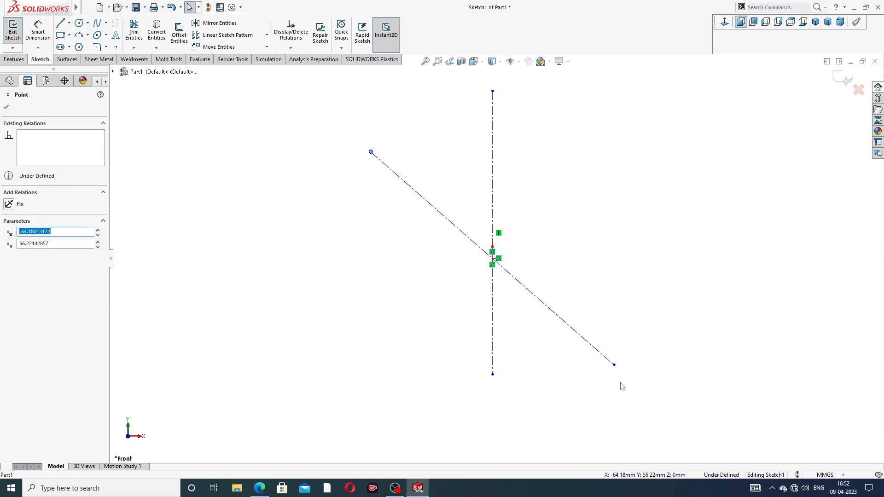
pyautogui.moveTo(615, 367); pyautogui.dragTo(590, 350)
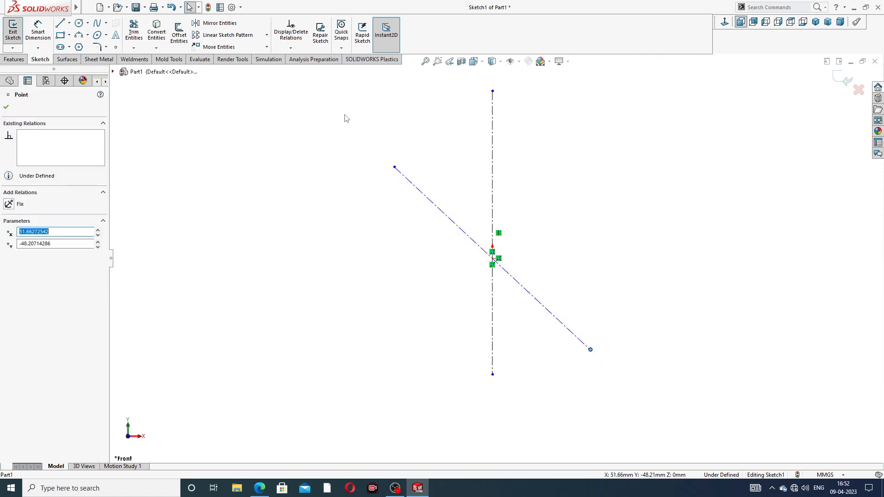
# Dimension the angle between the diagonal and vertical centerlines and set it to 38 degrees.
pyautogui.click(195, 91)
pyautogui.click(38, 31)
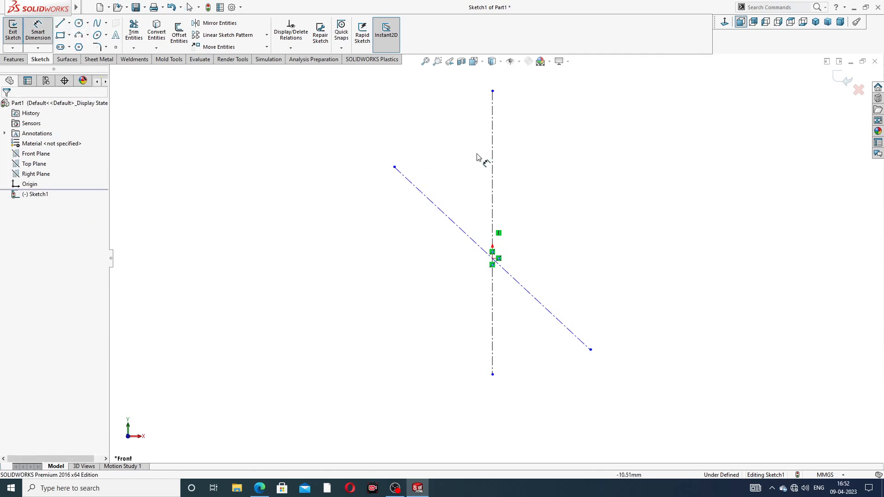
pyautogui.click(461, 224)
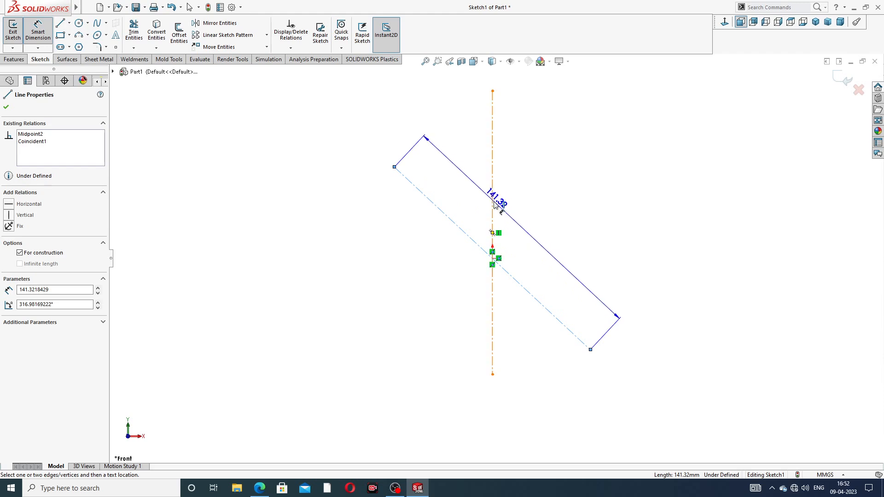
pyautogui.click(492, 201)
pyautogui.click(477, 199)
pyautogui.write('3')
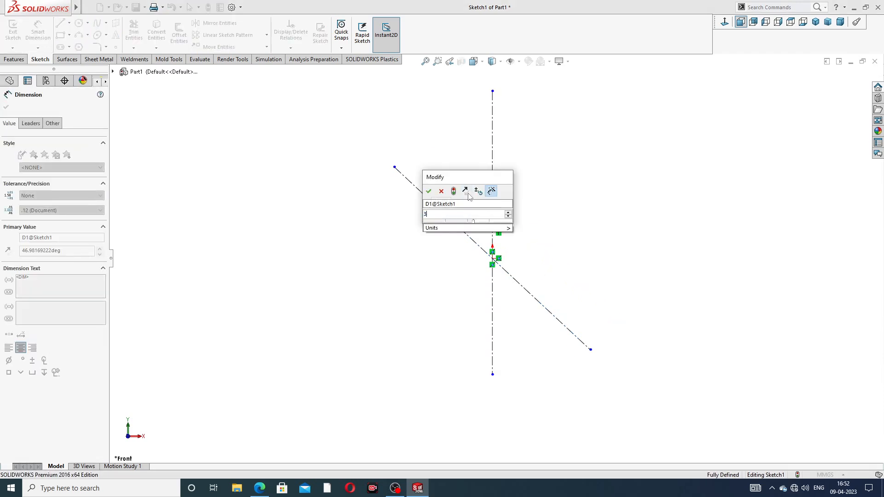
pyautogui.write('8')
pyautogui.press('Return')
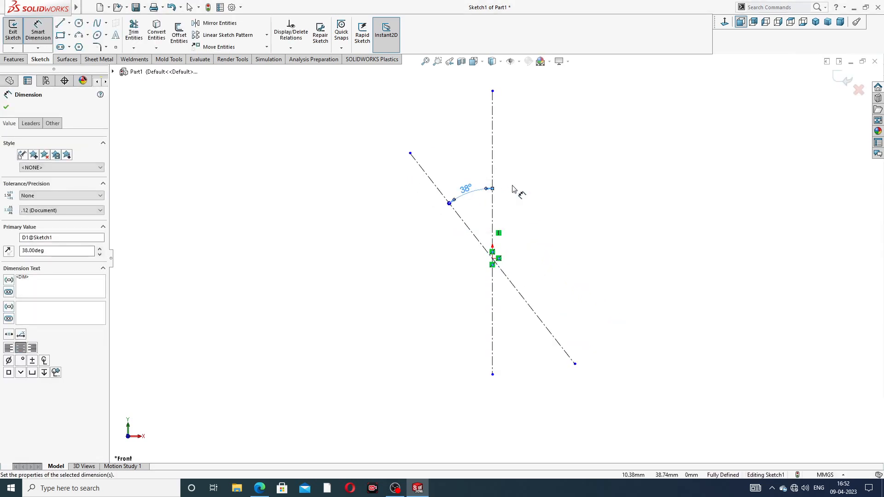
pyautogui.rightClick(550, 149)
pyautogui.click(571, 137)
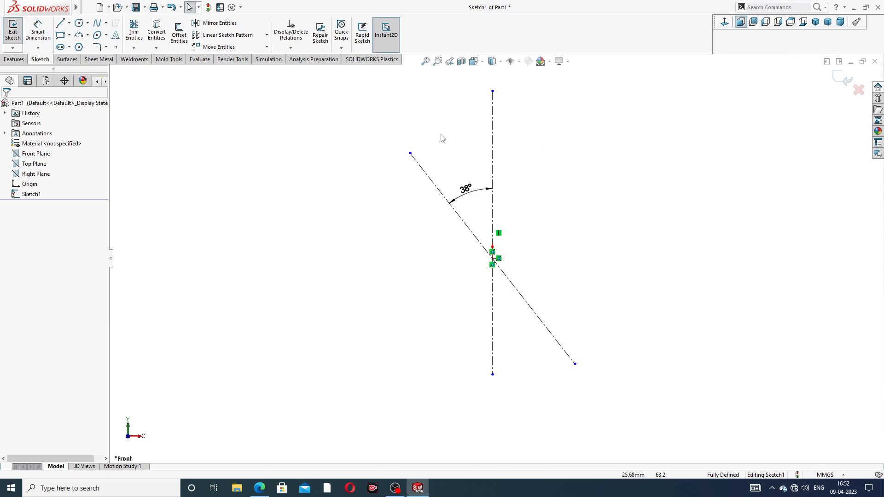
# Draw a circle centered on the origin with a radius of about 31 mm.
pyautogui.click(79, 23)
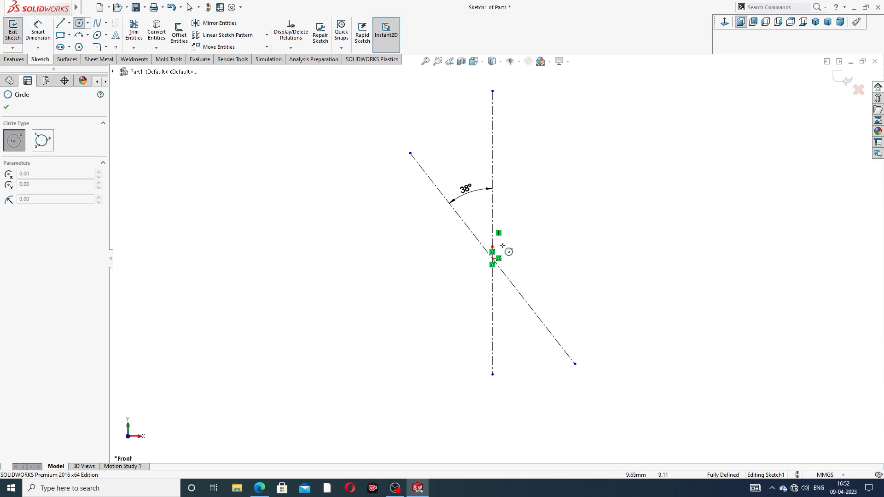
pyautogui.click(492, 258)
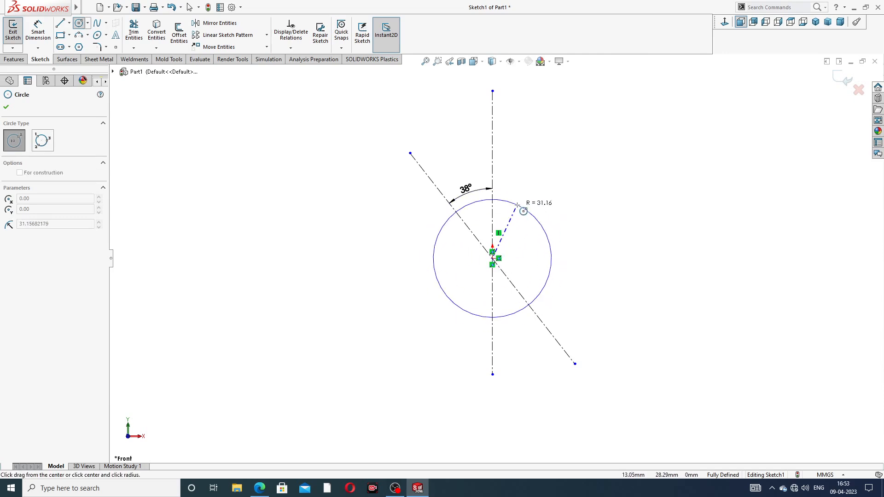
pyautogui.click(525, 210)
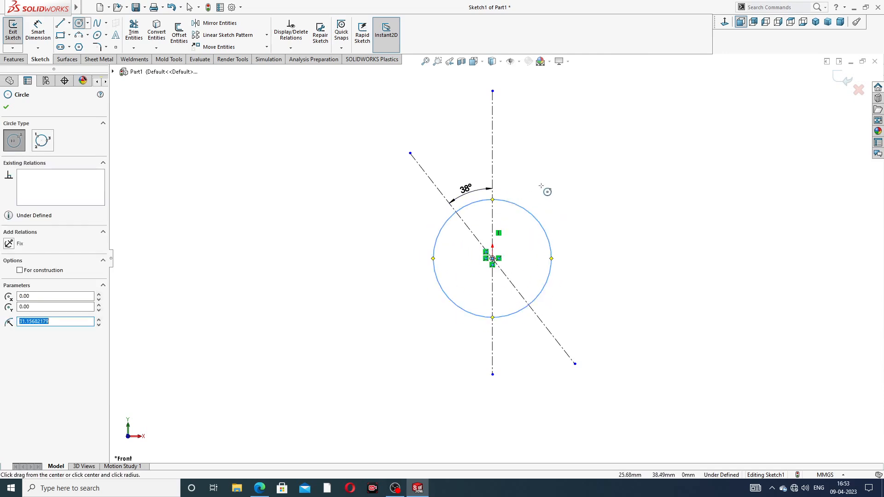
# Draw a circle at each end of the diagonal centerline, sizing both to a radius of about 10.5 mm.
pyautogui.click(410, 152)
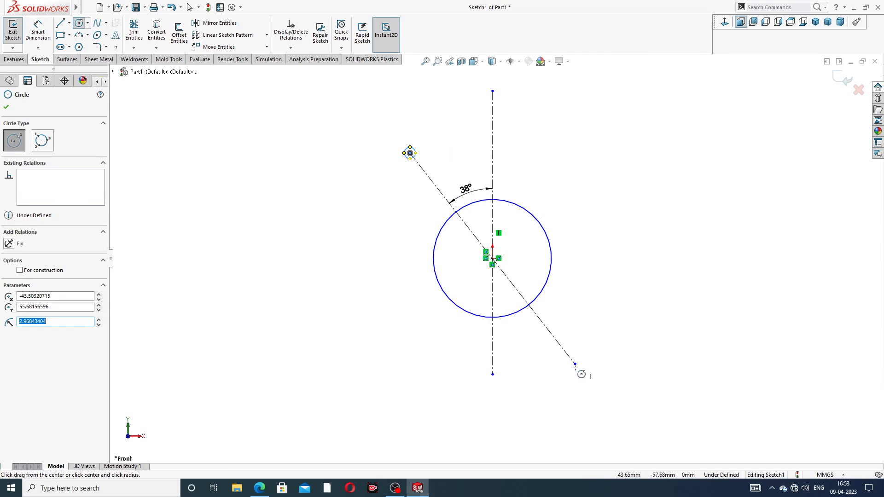
pyautogui.click(575, 364)
pyautogui.click(584, 346)
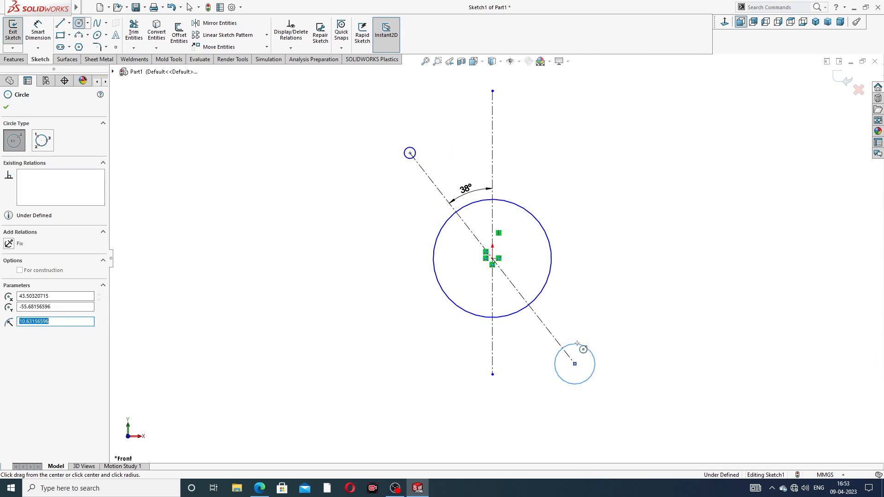
pyautogui.rightClick(596, 262)
pyautogui.click(605, 264)
pyautogui.click(410, 153)
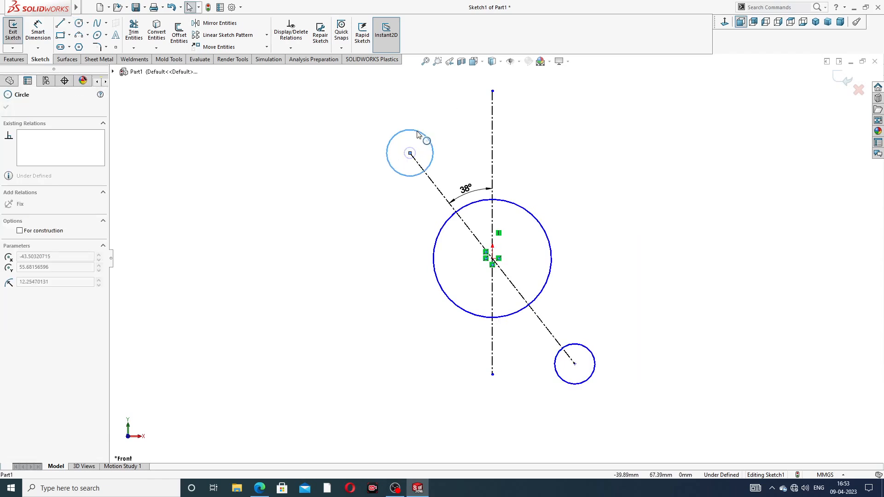
pyautogui.click(423, 140)
pyautogui.press('Escape')
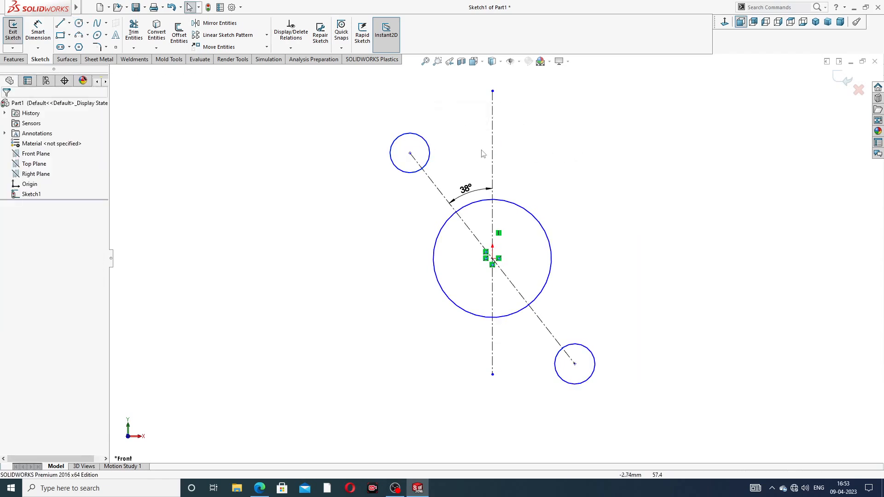
# Add an equal relation between the two small end circles.
pyautogui.click(428, 153)
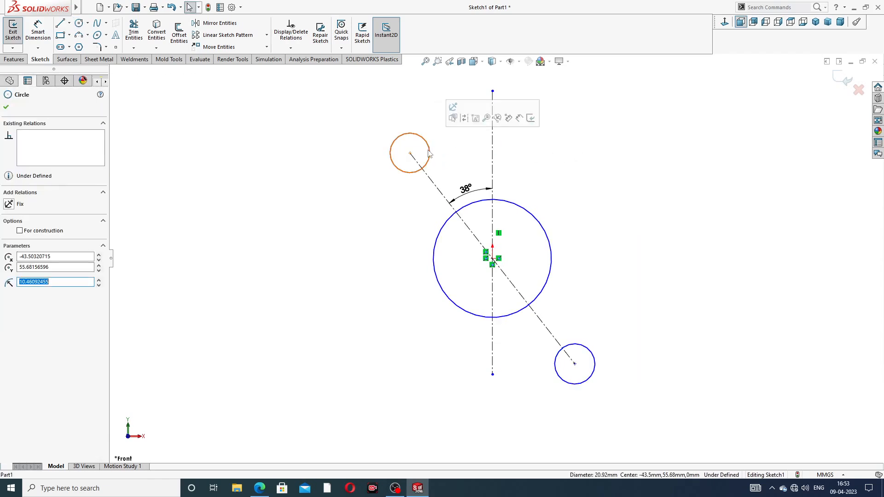
pyautogui.keyDown('ctrl'); pyautogui.click(584, 349); pyautogui.keyUp('ctrl')
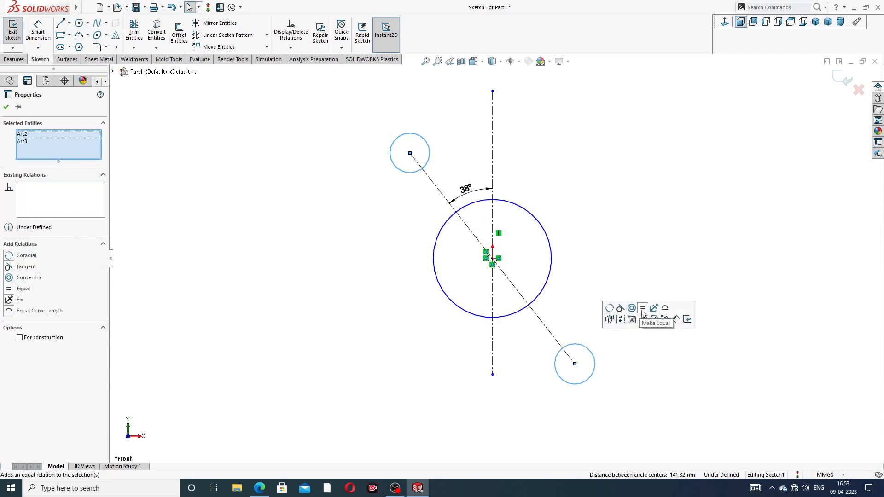
pyautogui.click(643, 310)
pyautogui.click(615, 150)
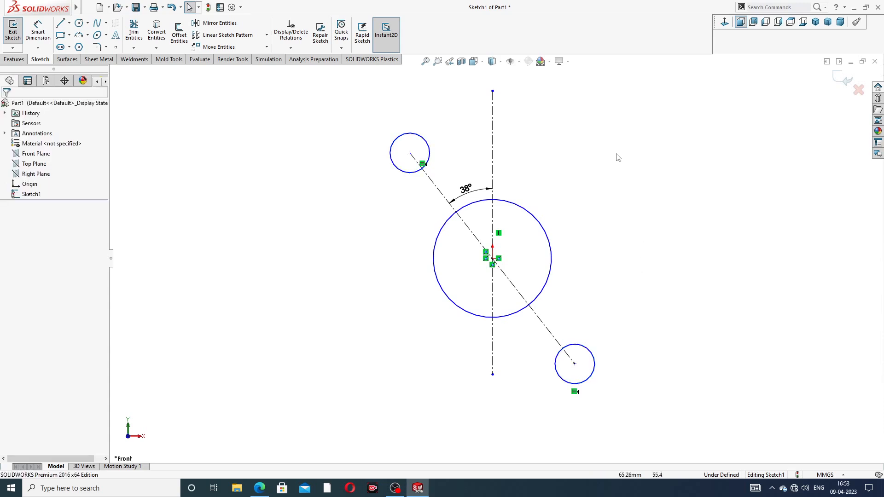
# Draw a line about 74 mm long from the upper small circle's right side to the large circle's upper right.
pyautogui.scroll(2, 610, 188)
pyautogui.scroll(-1, 586, 273)
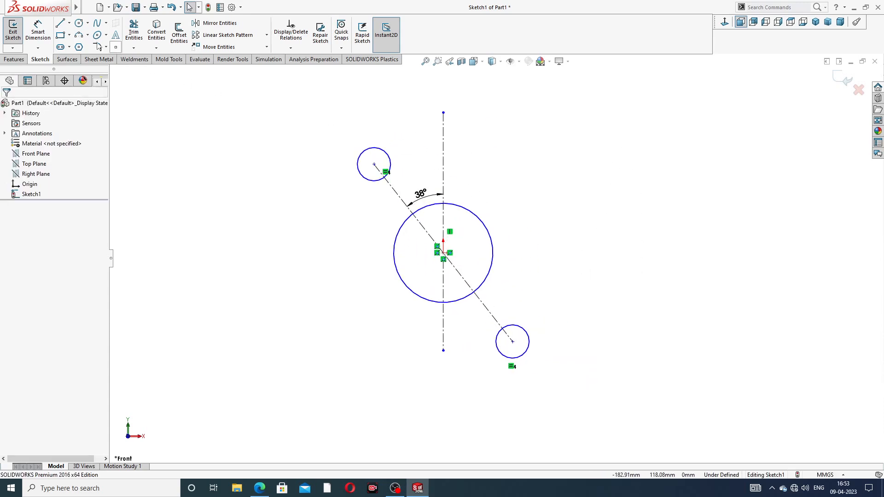
pyautogui.click(62, 24)
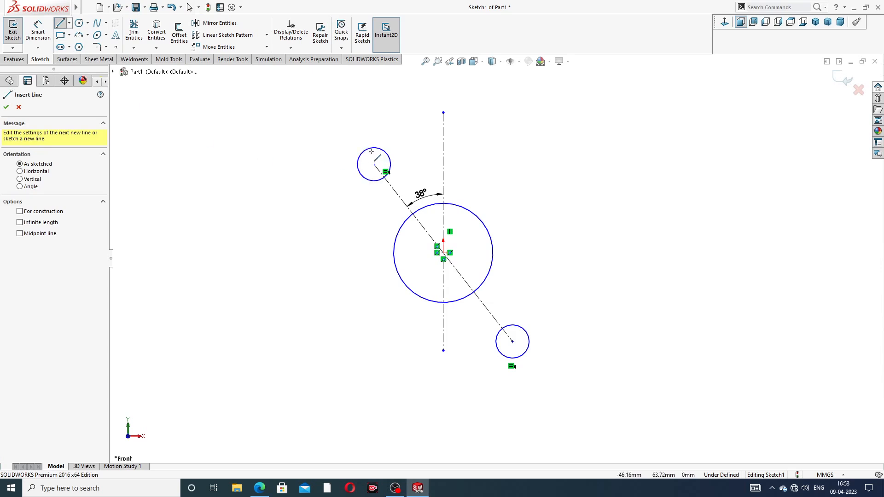
pyautogui.click(388, 152)
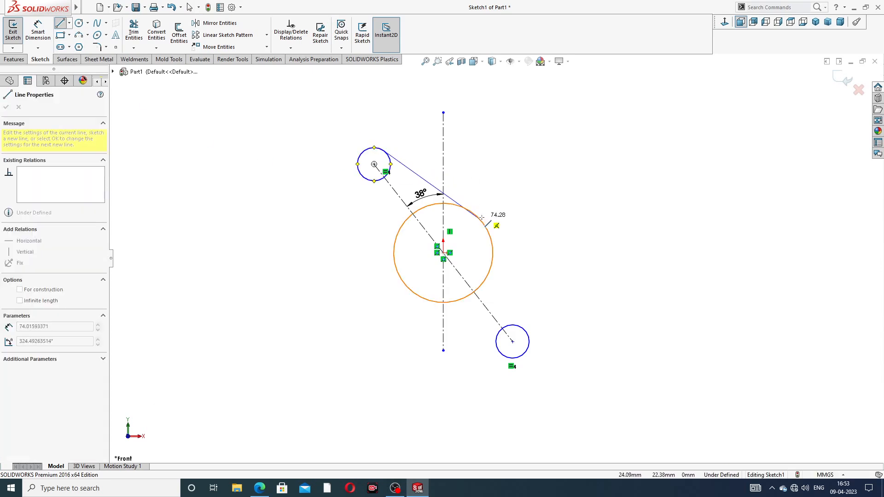
pyautogui.click(481, 219)
pyautogui.rightClick(509, 177)
pyautogui.click(530, 182)
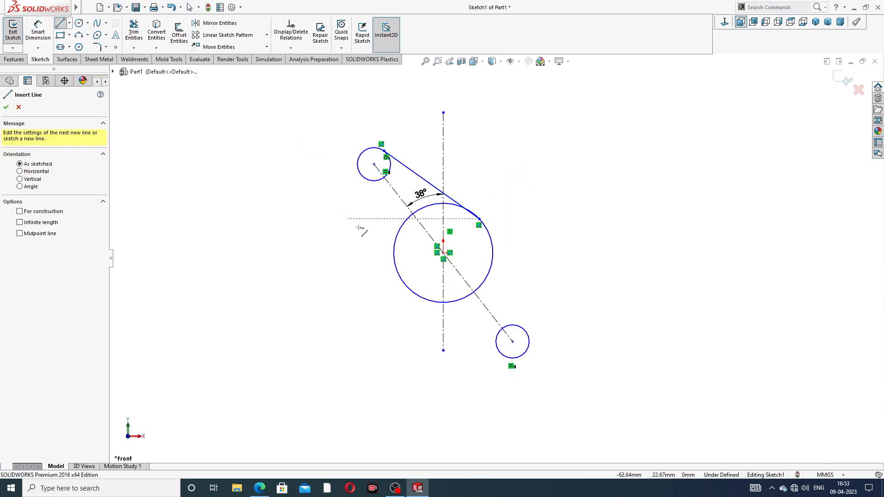
# Draw a line about 66 mm long from the upper small circle's lower left to the large circle's left side.
pyautogui.click(363, 176)
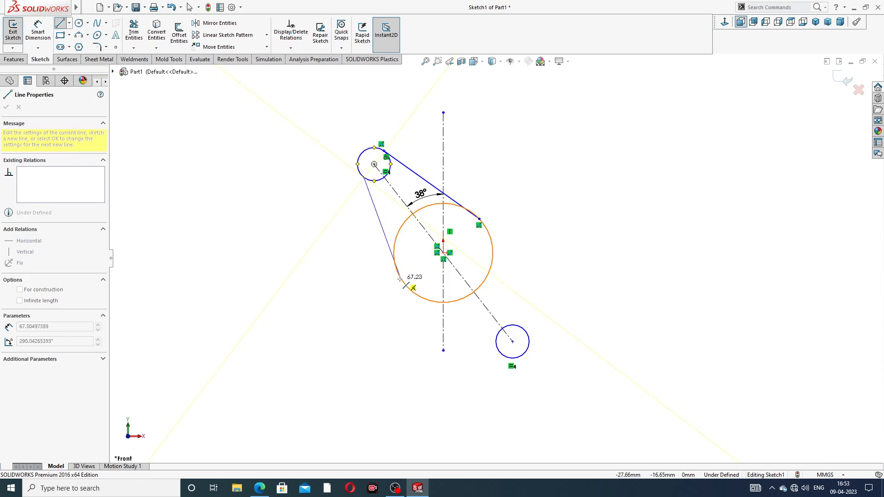
pyautogui.click(400, 277)
pyautogui.rightClick(337, 250)
pyautogui.click(359, 259)
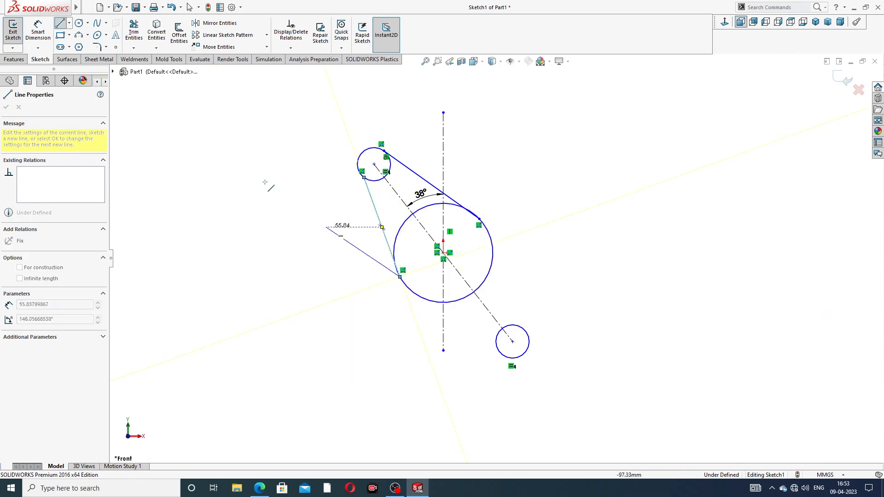
pyautogui.rightClick(181, 100)
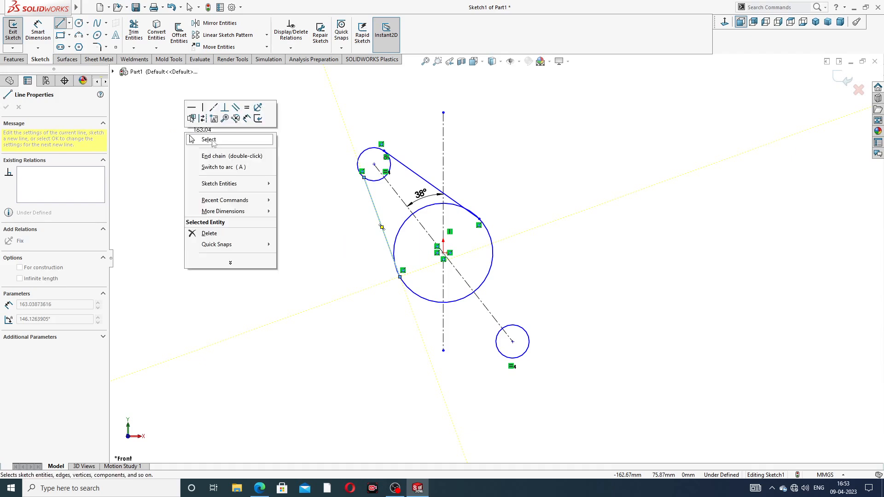
pyautogui.click(198, 137)
# Draw a tangent line from the large circle's right side to the right side of the lower small circle.
pyautogui.click(61, 23)
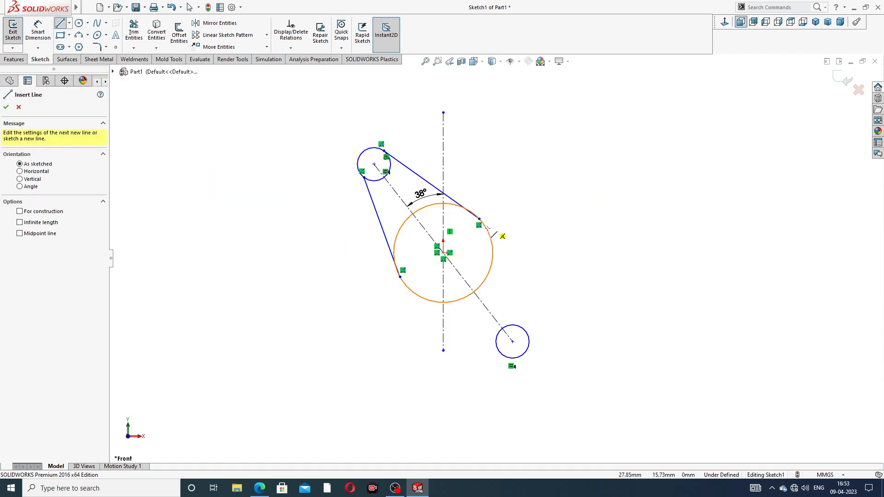
pyautogui.click(510, 266)
pyautogui.click(528, 334)
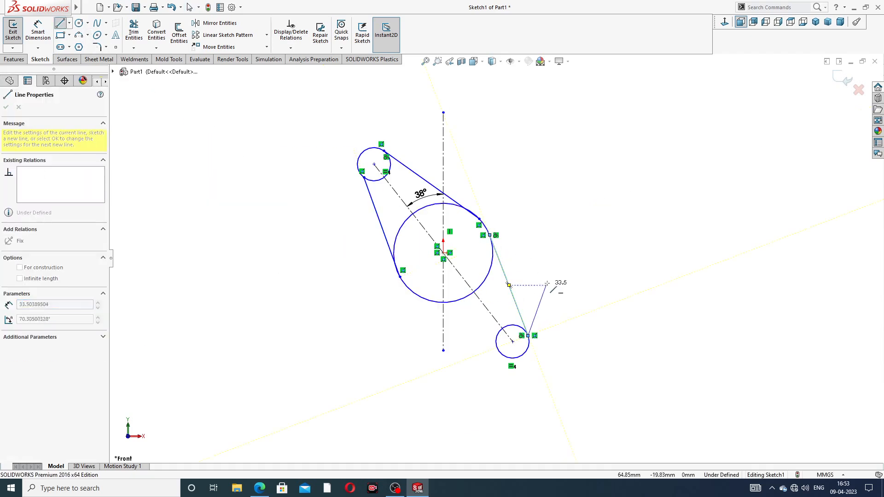
pyautogui.rightClick(555, 287)
pyautogui.click(556, 288)
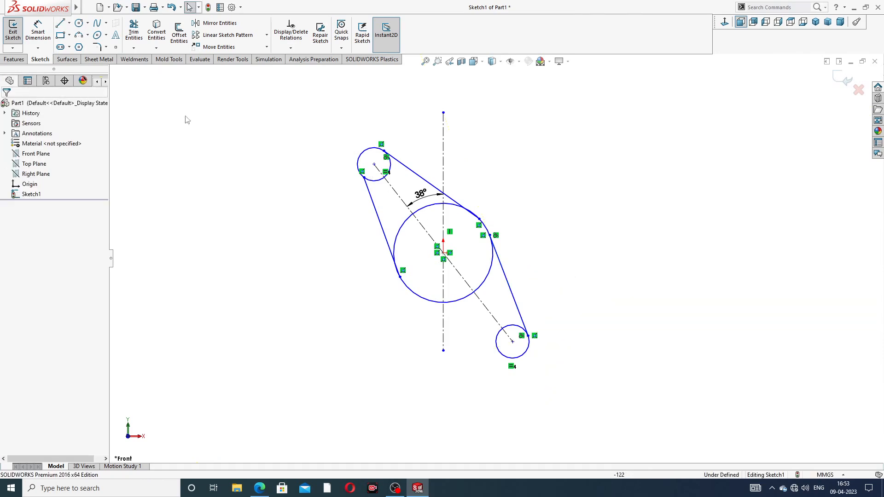
# Draw a tangent line from the large circle's lower left to the underside of the lower small circle.
pyautogui.click(61, 24)
pyautogui.click(418, 295)
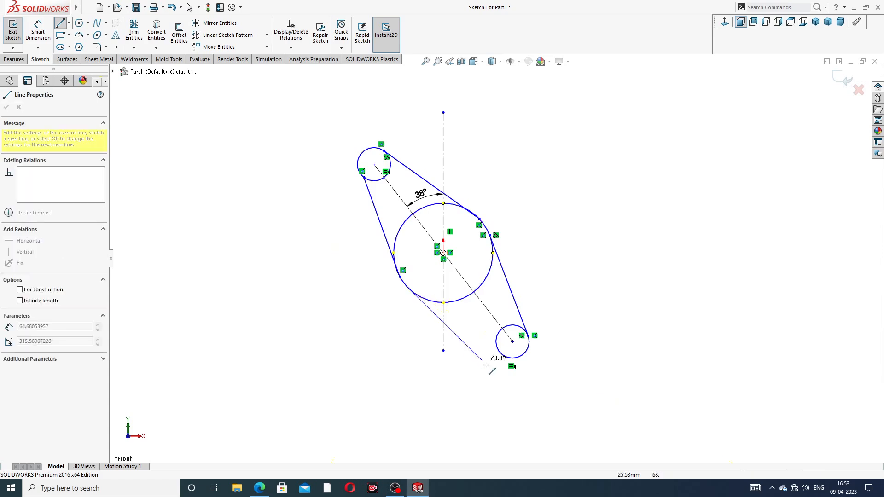
pyautogui.click(503, 355)
pyautogui.rightClick(588, 260)
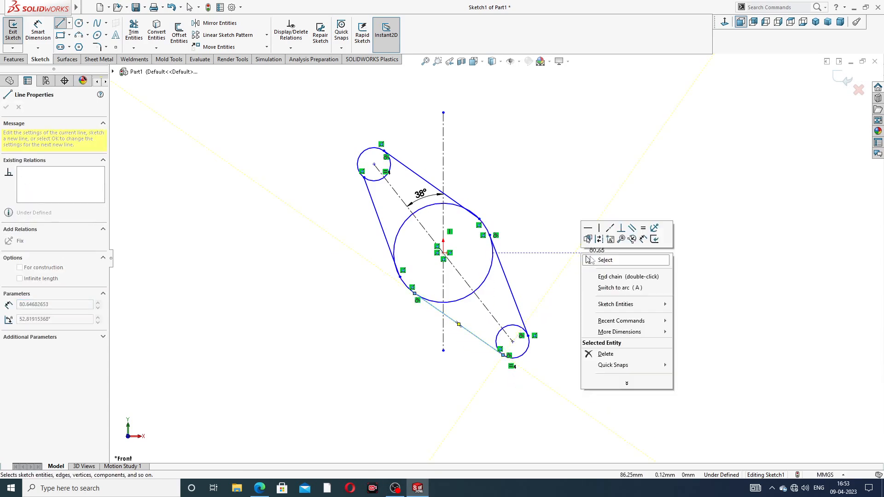
pyautogui.click(606, 260)
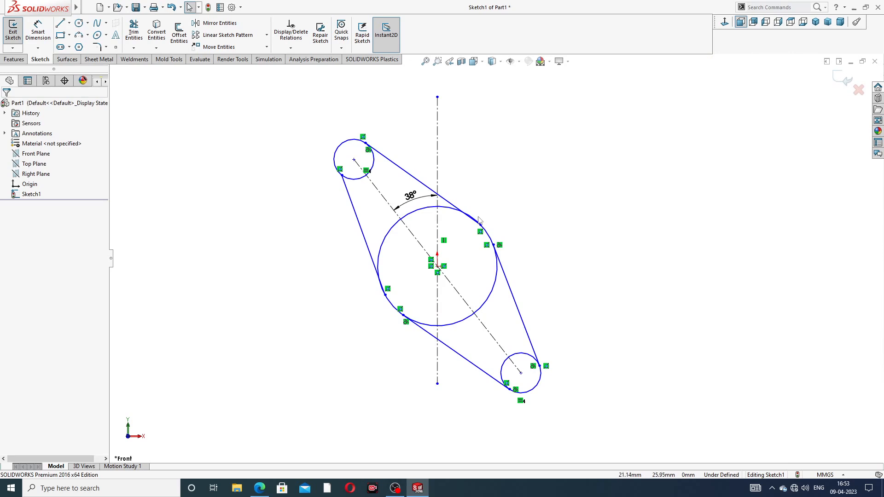
# Make the upper right connecting line tangent to the large center circle.
pyautogui.scroll(-2, 479, 220)
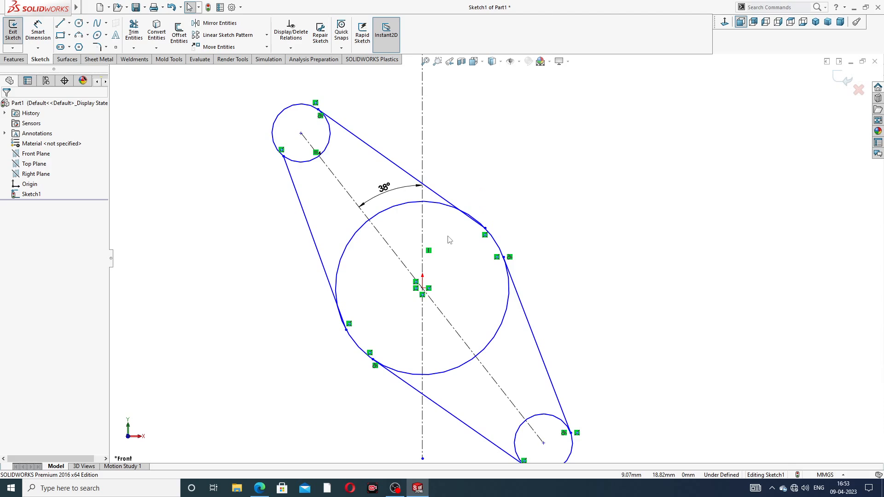
pyautogui.moveTo(495, 188); pyautogui.dragTo(497, 187)
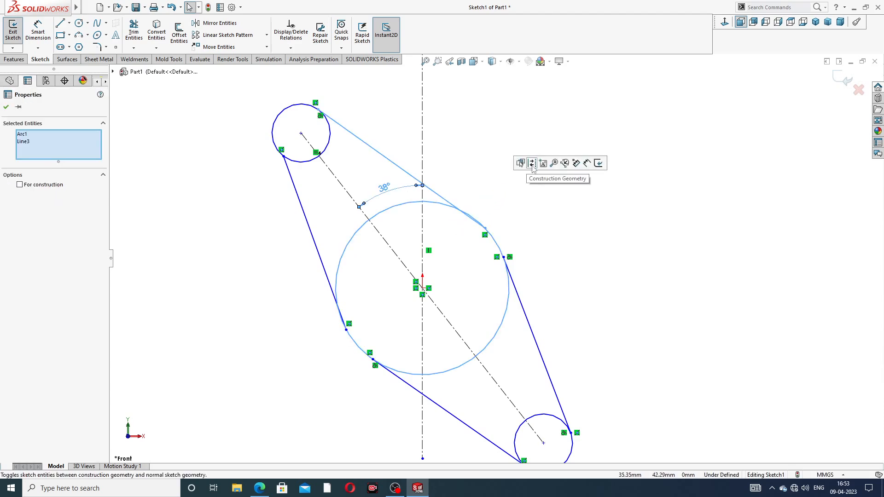
pyautogui.click(507, 128)
pyautogui.click(475, 219)
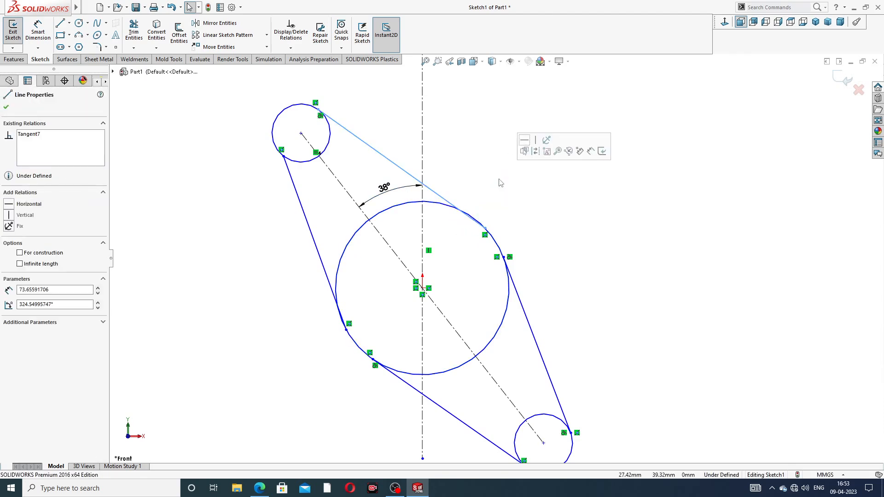
pyautogui.click(438, 205)
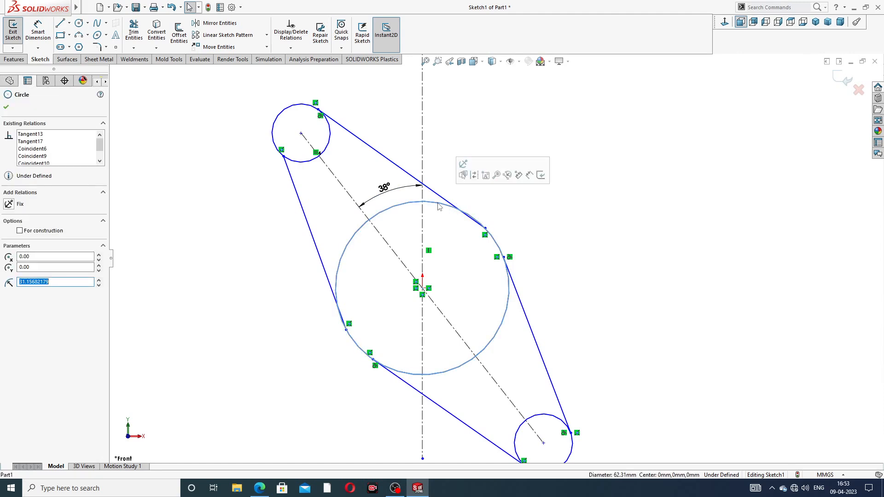
pyautogui.keyDown('ctrl'); pyautogui.click(453, 206); pyautogui.keyUp('ctrl')
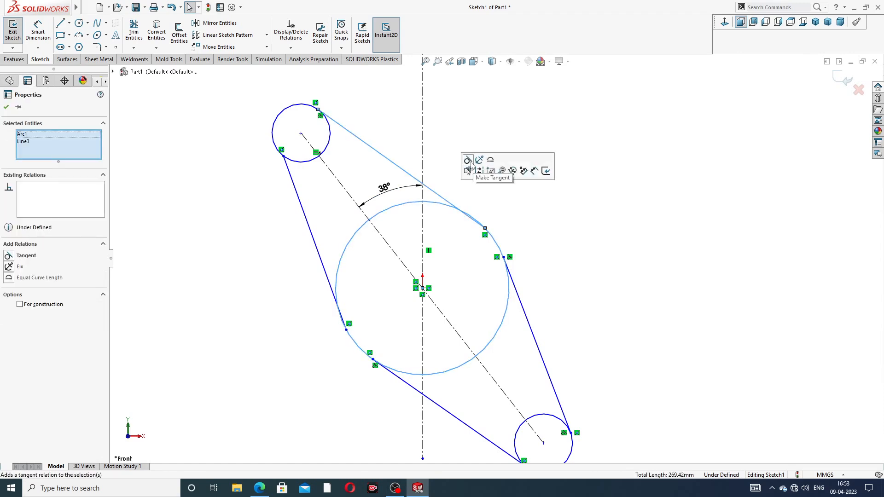
pyautogui.press('Escape')
# Make the left connecting line tangent to both the large center circle and the upper small circle.
pyautogui.click(331, 286)
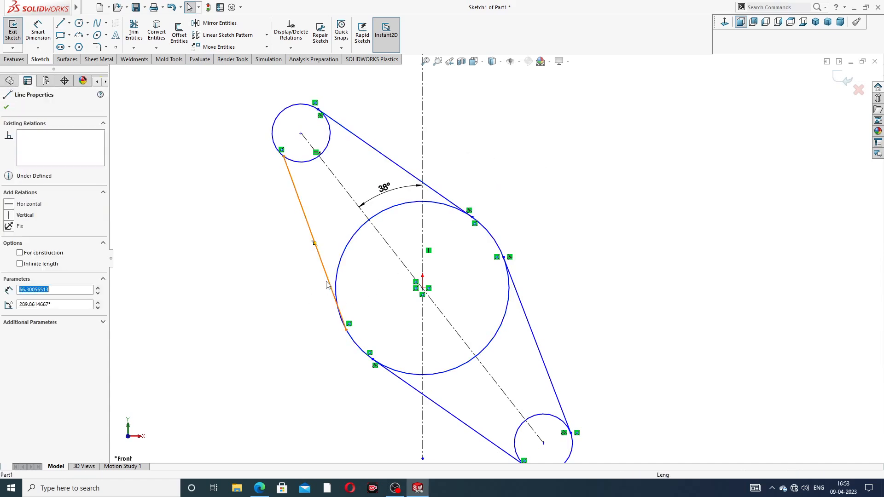
pyautogui.keyDown('ctrl'); pyautogui.click(340, 275); pyautogui.keyUp('ctrl')
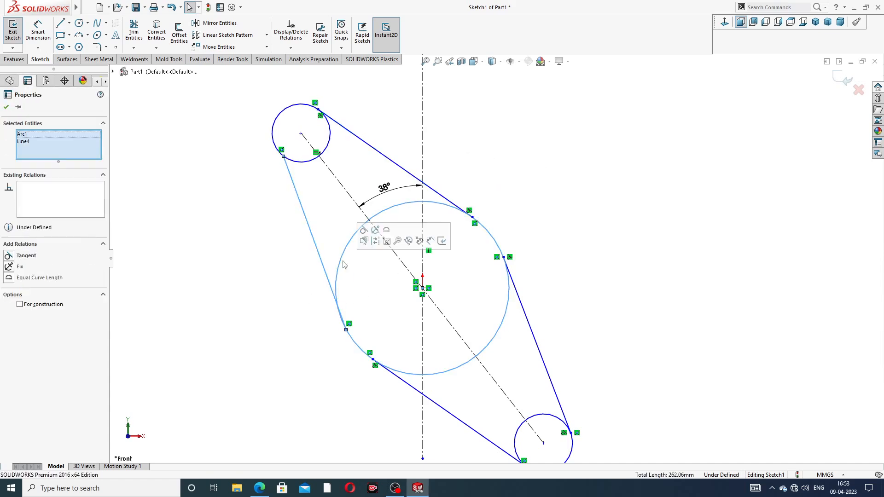
pyautogui.click(370, 239)
pyautogui.press('Escape')
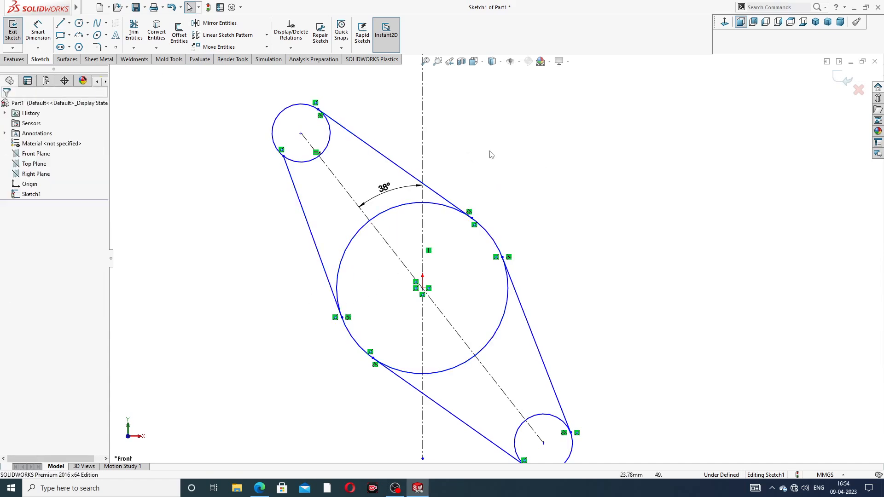
pyautogui.click(302, 162)
pyautogui.keyDown('ctrl'); pyautogui.click(292, 179); pyautogui.keyUp('ctrl')
pyautogui.click(315, 136)
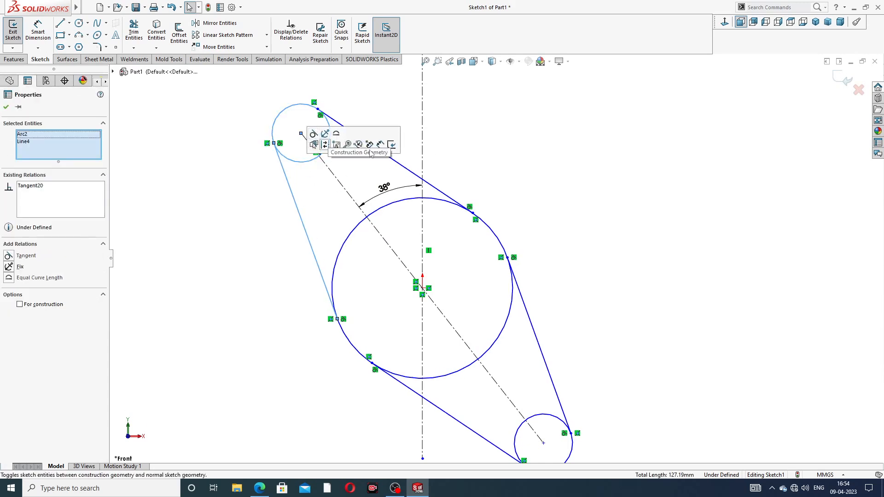
pyautogui.click(541, 165)
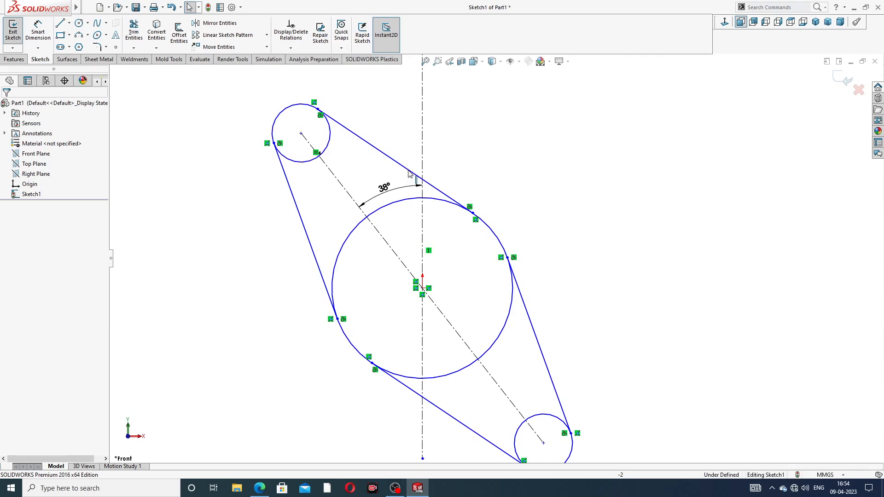
# Dimension the large center circle's diameter and set it to 104 mm.
pyautogui.press('z')
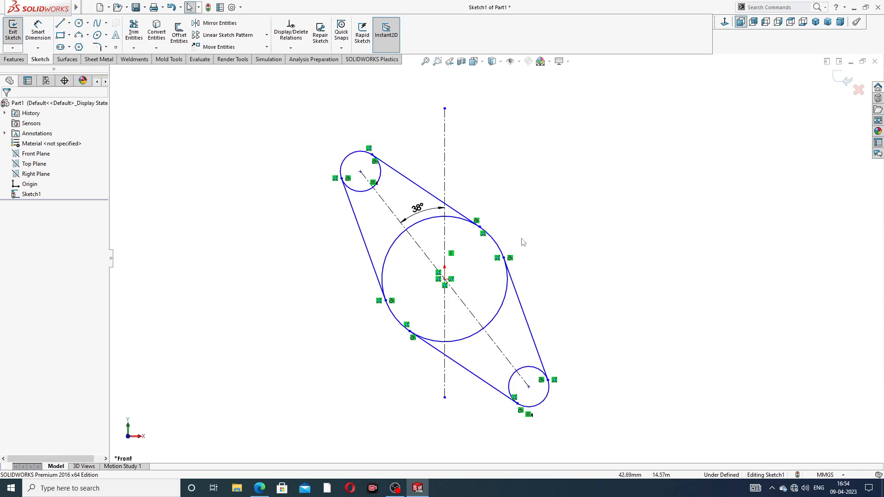
pyautogui.click(38, 31)
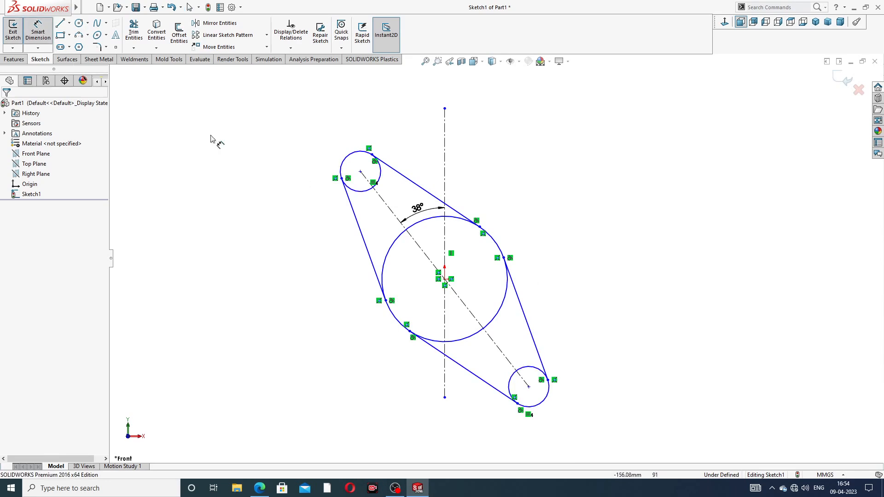
pyautogui.click(462, 224)
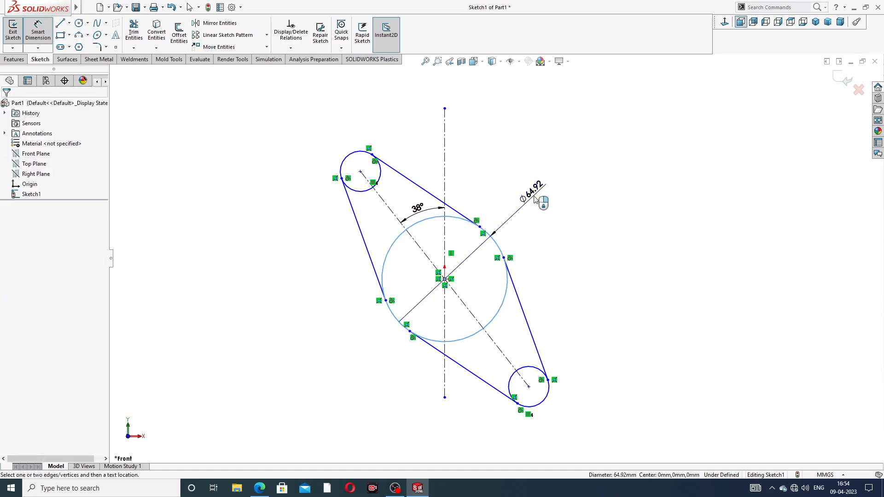
pyautogui.click(529, 194)
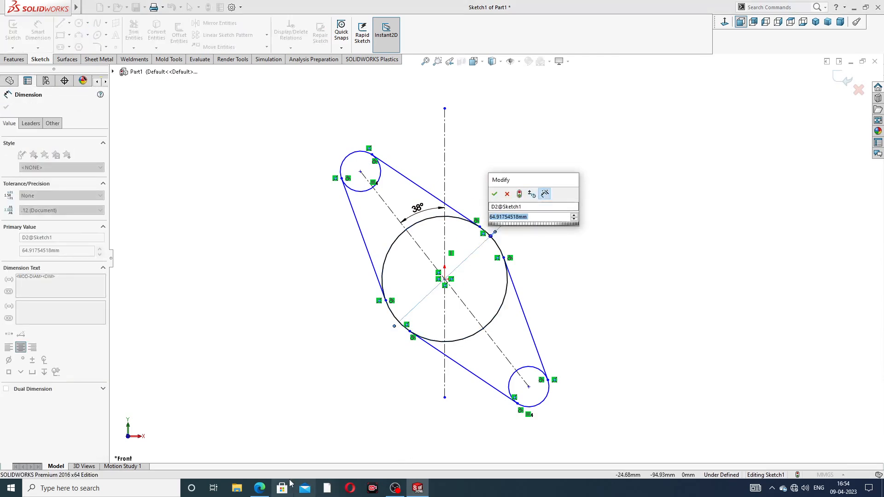
pyautogui.click(260, 488)
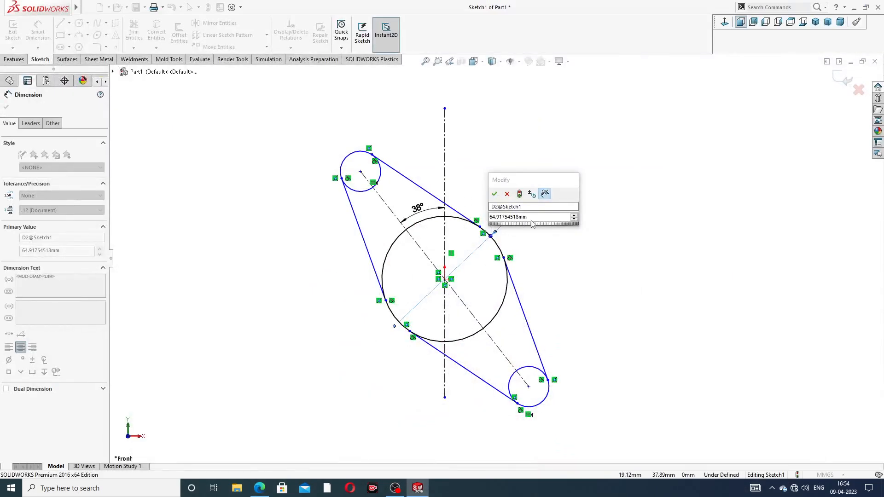
pyautogui.write('1')
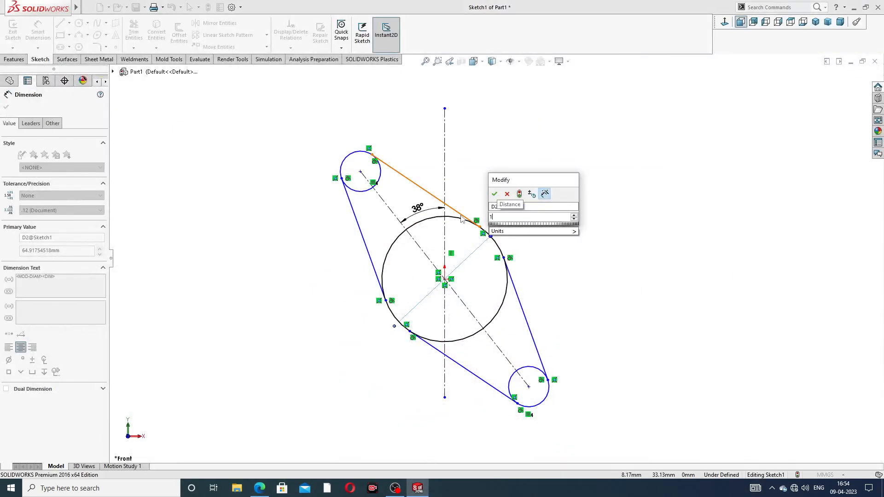
pyautogui.write('04')
pyautogui.press('Return')
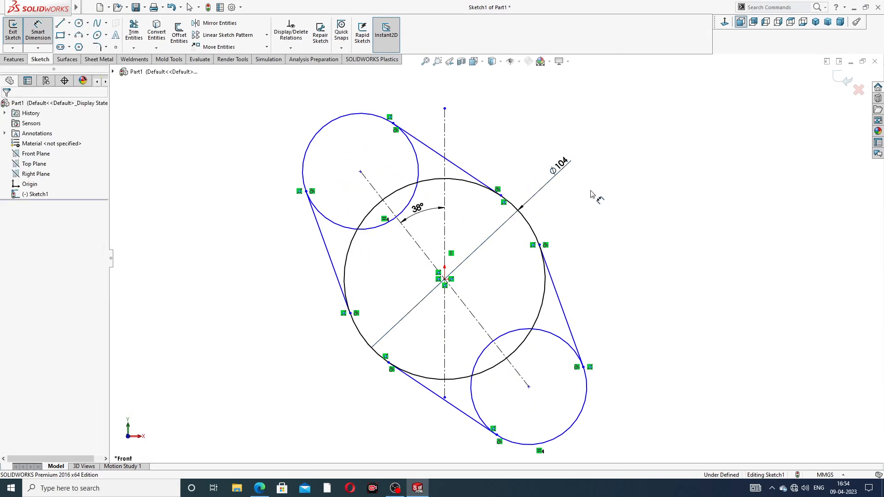
pyautogui.click(338, 119)
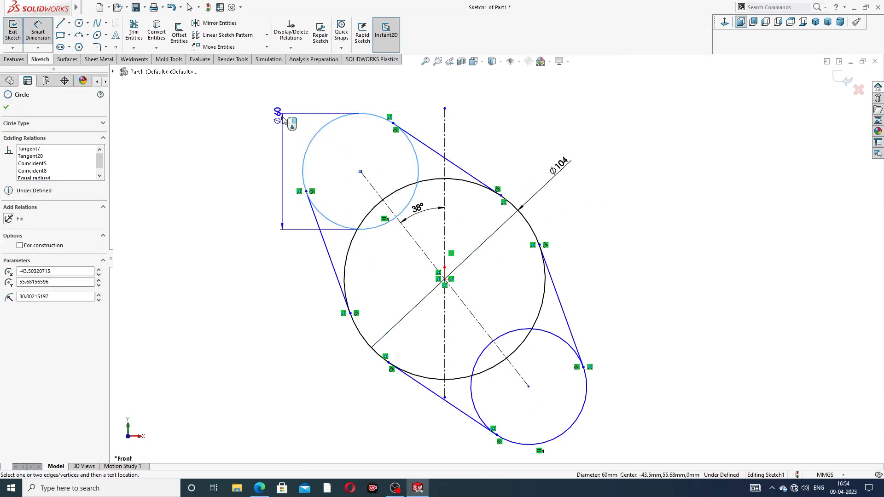
pyautogui.click(284, 119)
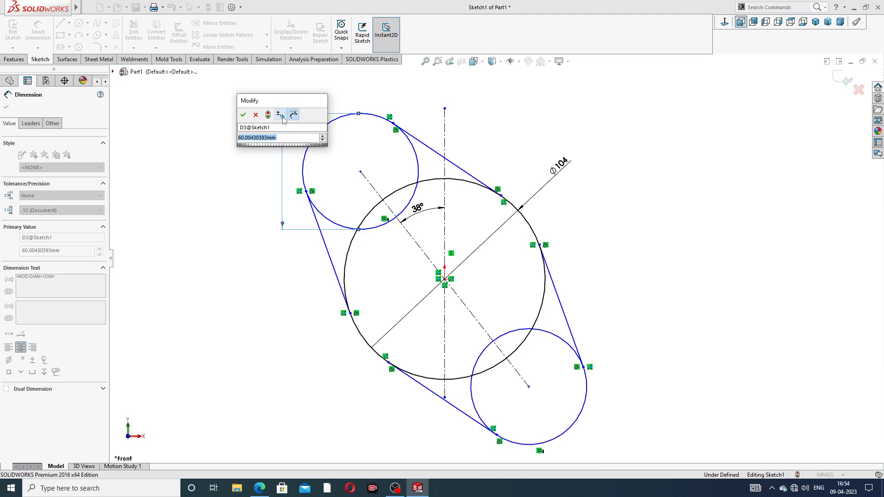
pyautogui.click(256, 115)
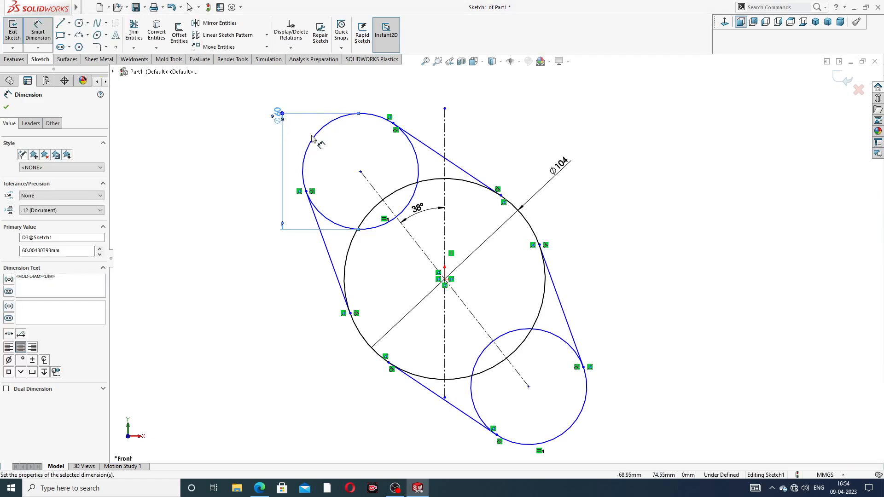
pyautogui.press('Delete')
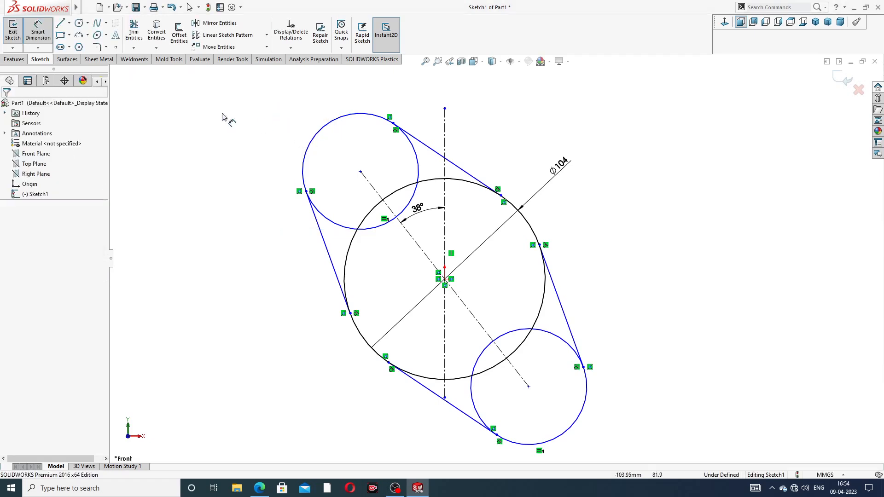
# Dimension the upper small circle's diameter with an angled leader and set it to 32 mm.
pyautogui.click(324, 128)
pyautogui.click(278, 107)
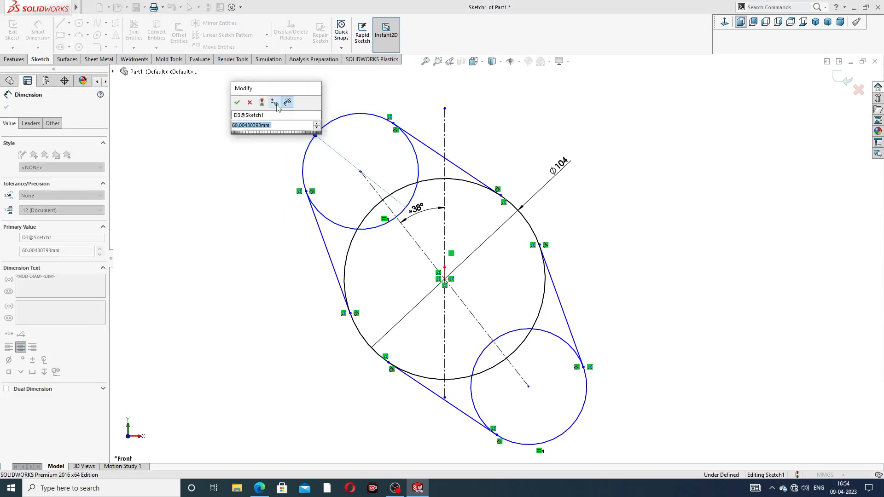
pyautogui.write('32')
pyautogui.press('Return')
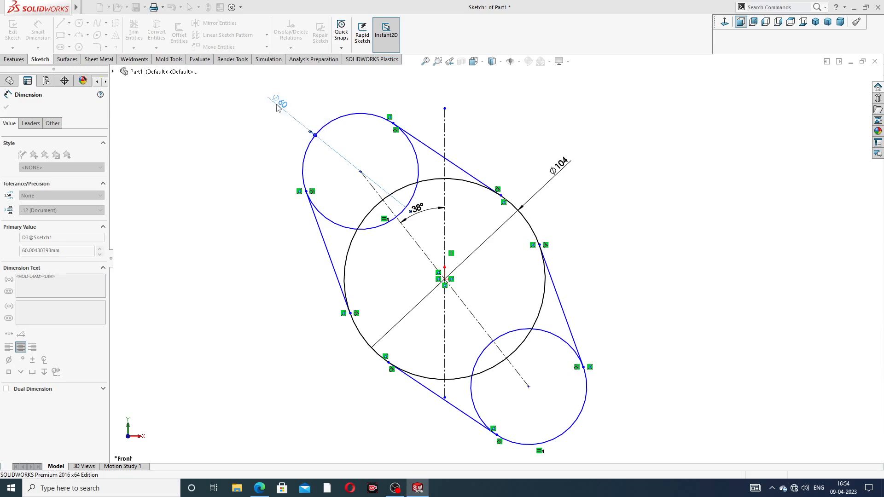
pyautogui.click(638, 204)
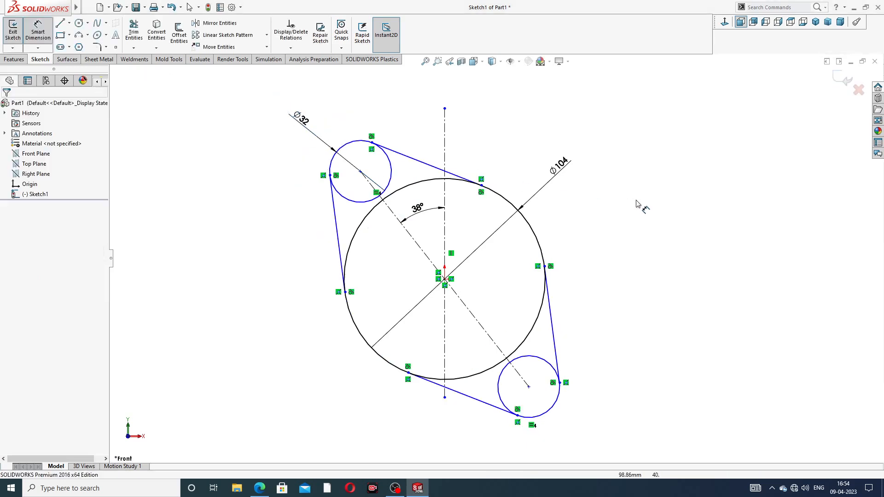
# Dimension the distance between the two small circles' centers and set it to 136 mm.
pyautogui.click(361, 172)
pyautogui.click(529, 387)
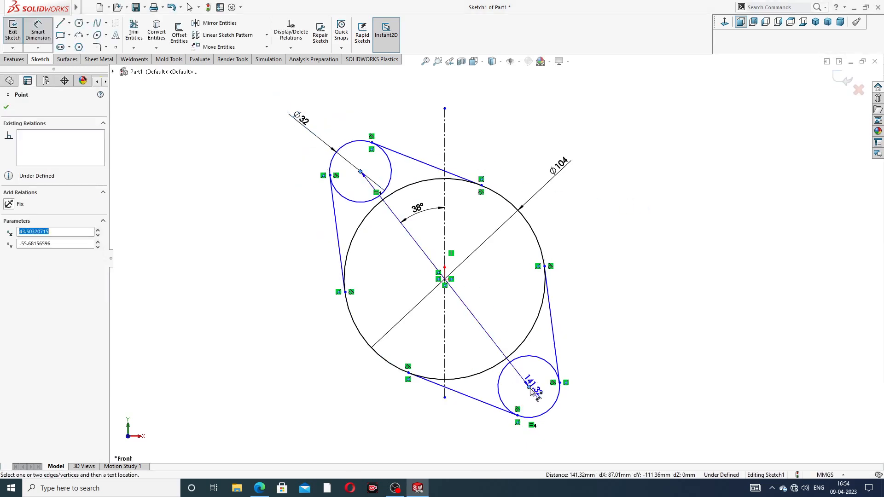
pyautogui.click(581, 136)
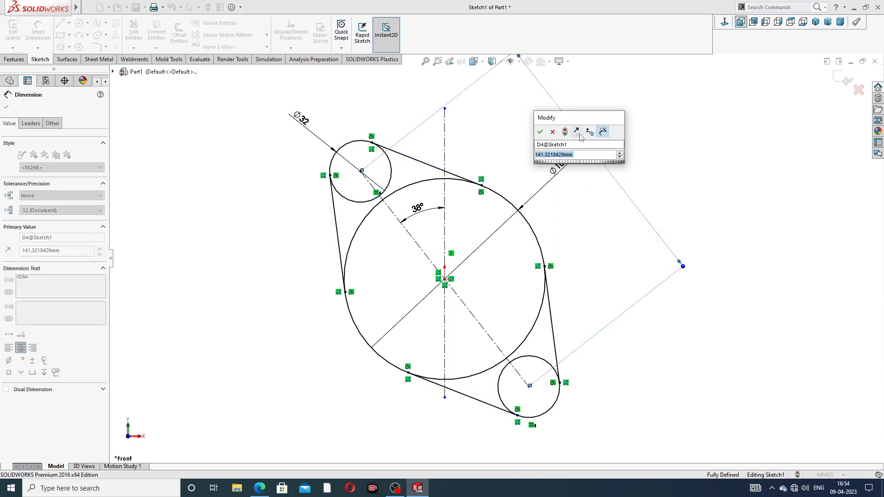
pyautogui.write('136')
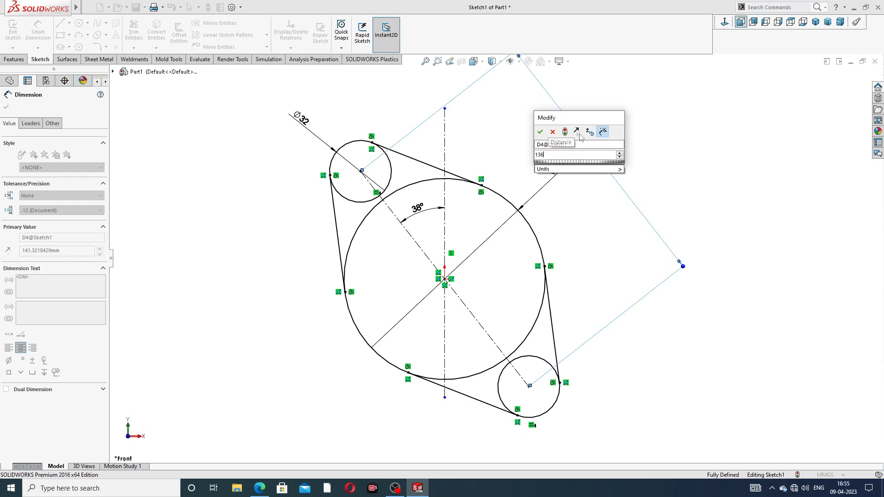
pyautogui.press('Return')
pyautogui.click(598, 241)
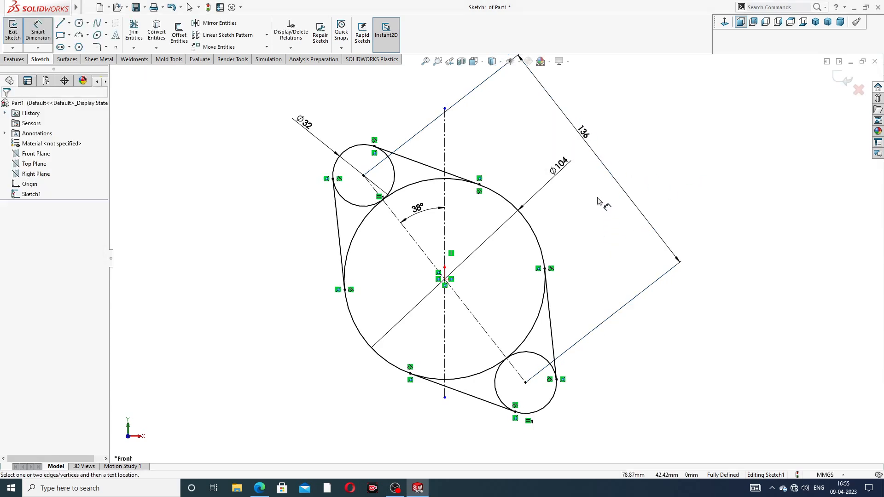
# Move the 104 mm diameter and 136 mm distance dimensions closer to the profile.
pyautogui.scroll(3, 599, 201)
pyautogui.scroll(-2, 485, 251)
pyautogui.rightClick(617, 140)
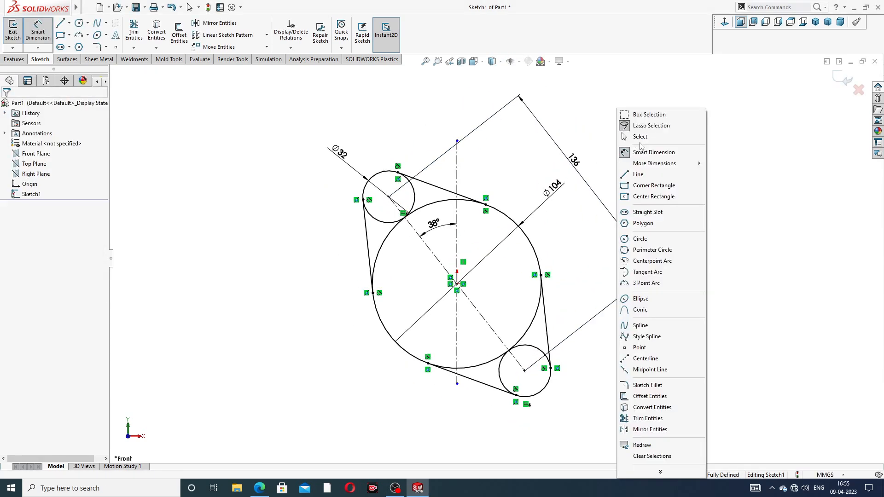
pyautogui.click(631, 138)
pyautogui.moveTo(550, 187); pyautogui.dragTo(530, 190)
pyautogui.moveTo(577, 165); pyautogui.dragTo(569, 172)
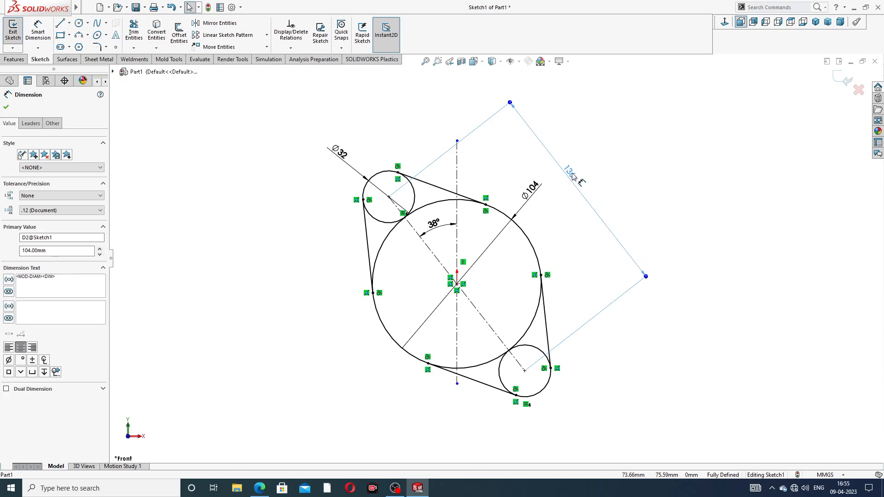
pyautogui.click(611, 160)
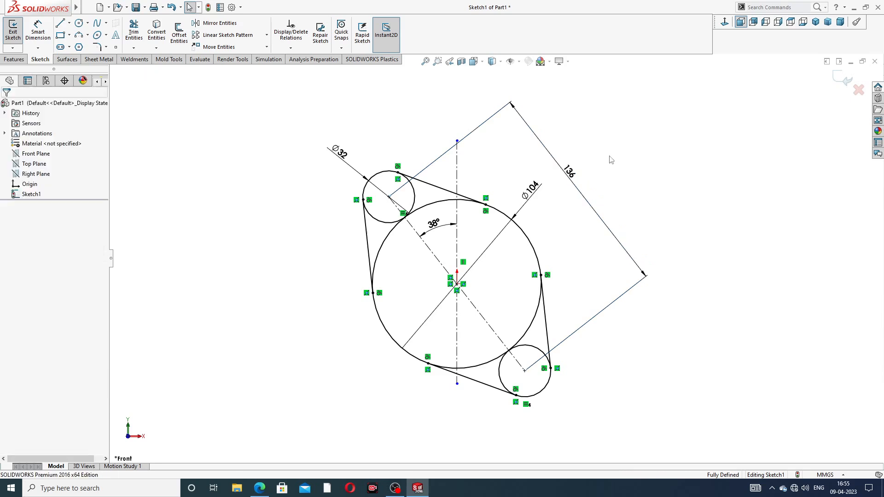
# Power-trim the inner arcs of both small circles and the large circle's arcs crossing between the tangent lines.
pyautogui.click(133, 33)
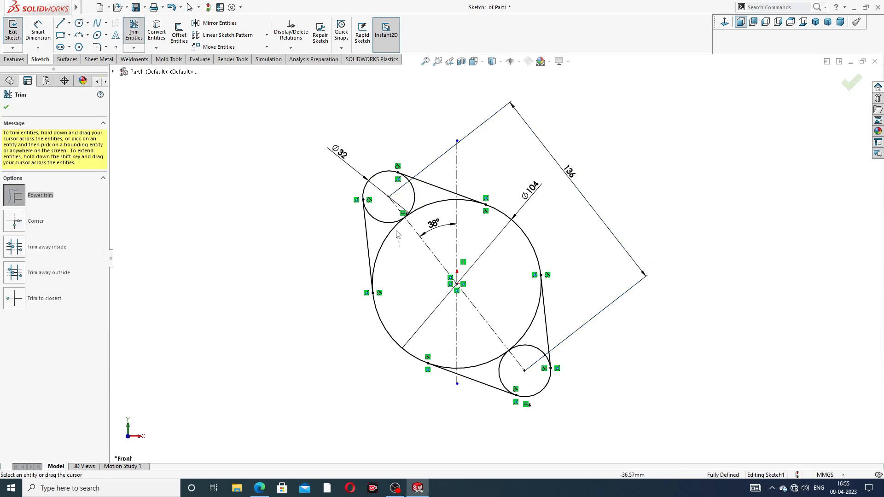
pyautogui.moveTo(396, 231)
pyautogui.mouseDown()
pyautogui.moveTo(419, 212)
pyautogui.moveTo(409, 198)
pyautogui.mouseUp()
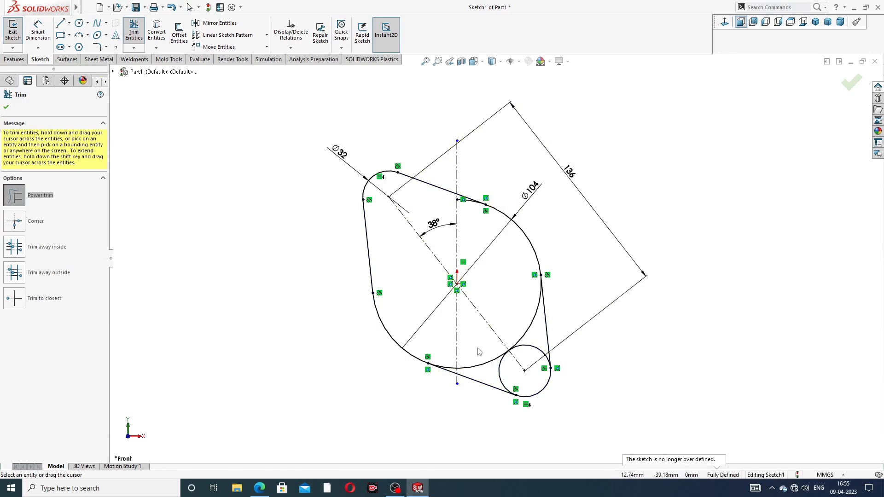
pyautogui.moveTo(479, 352)
pyautogui.mouseDown()
pyautogui.moveTo(517, 361)
pyautogui.moveTo(523, 375)
pyautogui.moveTo(523, 351)
pyautogui.mouseUp()
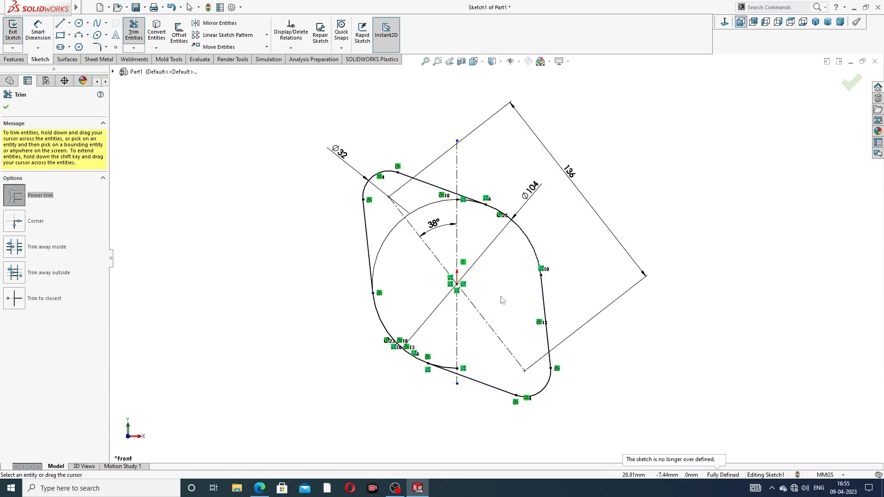
# Trim the leftover large-circle arc pieces between the vertical centerline and the tangent points, leaving a single closed outline.
pyautogui.scroll(-3, 502, 301)
pyautogui.scroll(4, 458, 119)
pyautogui.scroll(-4, 449, 147)
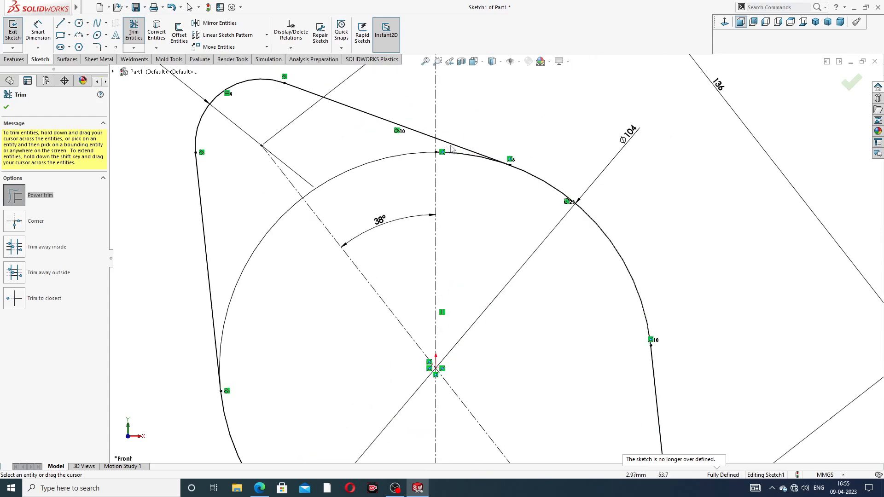
pyautogui.scroll(2, 470, 167)
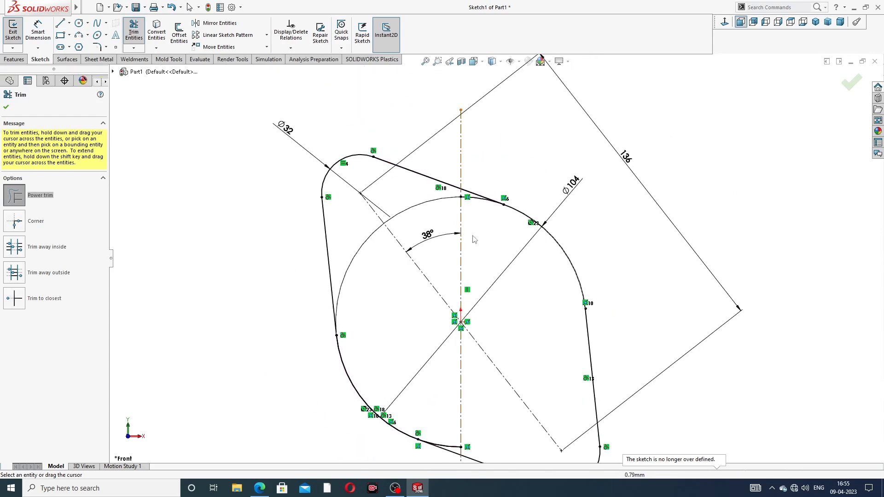
pyautogui.scroll(-3, 474, 181)
pyautogui.moveTo(483, 190); pyautogui.dragTo(478, 175)
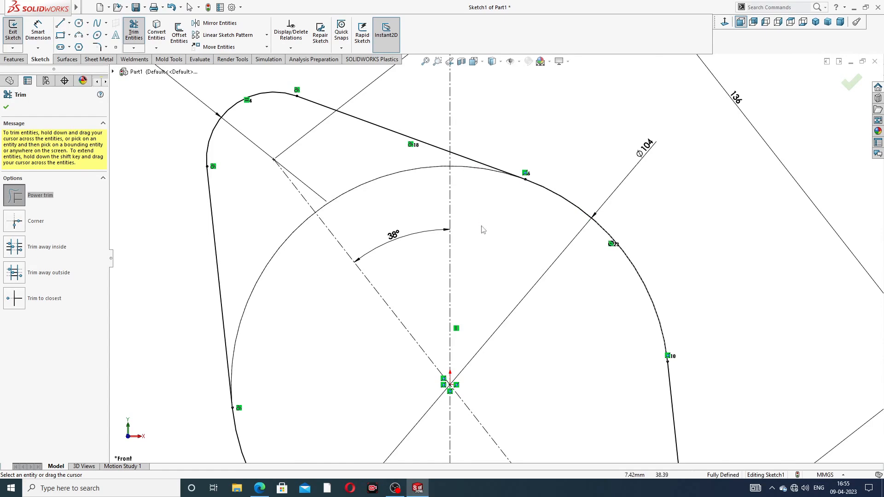
pyautogui.scroll(5, 497, 257)
pyautogui.scroll(-5, 478, 382)
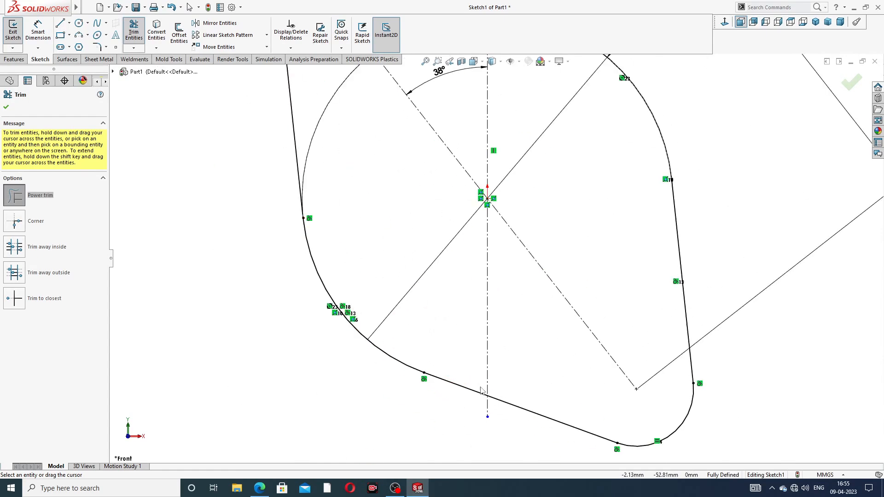
pyautogui.scroll(5, 495, 260)
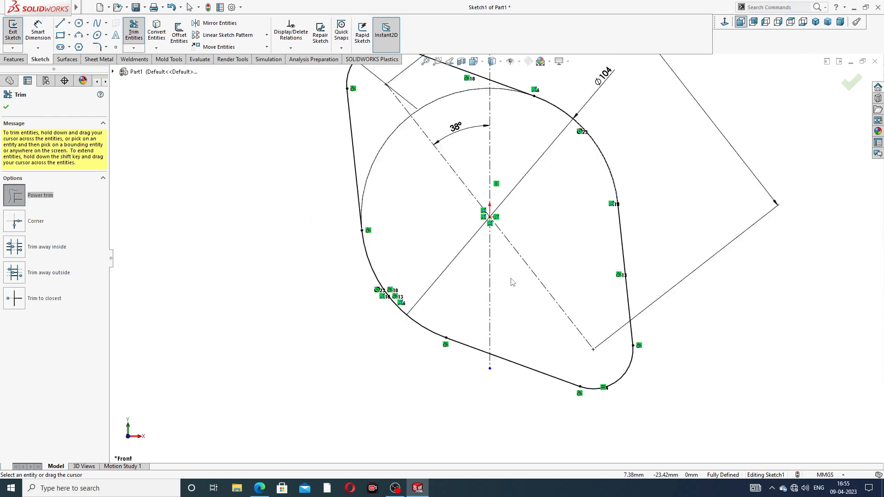
pyautogui.click(6, 107)
# Extrude the closed two-lobed outline 10 mm blind, checking the flange thickness against the exhaust manifold drawing.
pyautogui.click(24, 60)
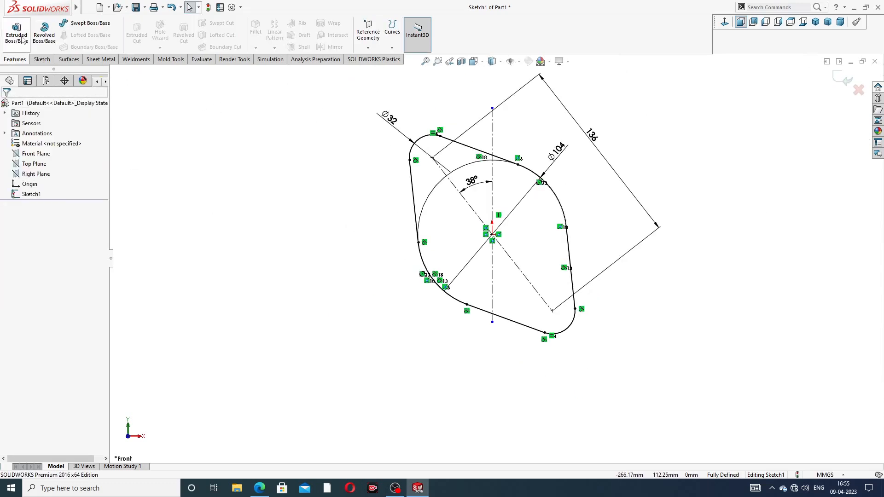
pyautogui.click(17, 32)
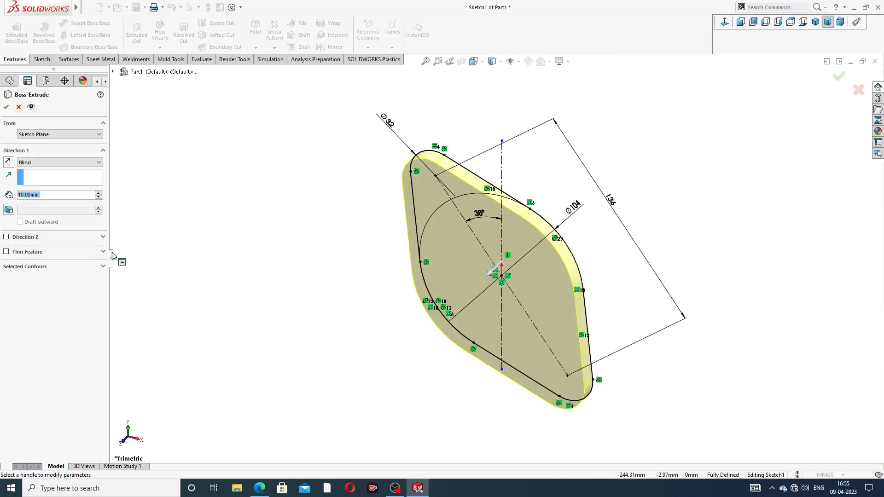
pyautogui.click(259, 488)
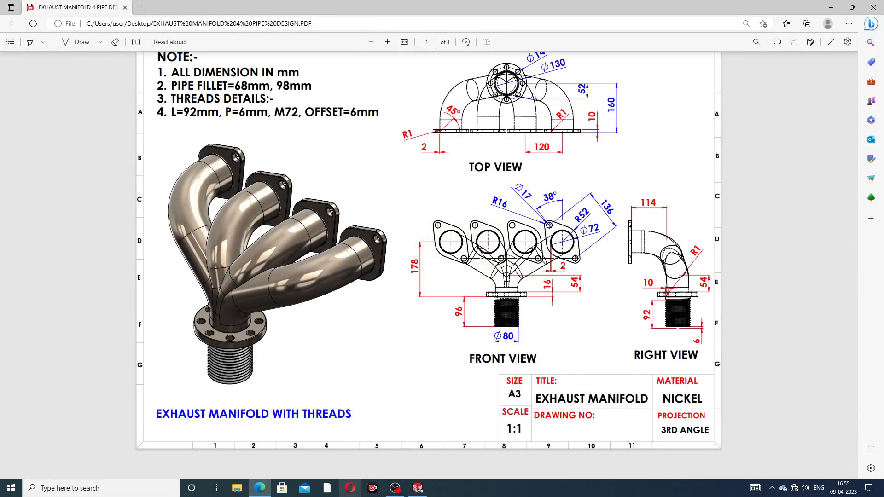
pyautogui.click(259, 488)
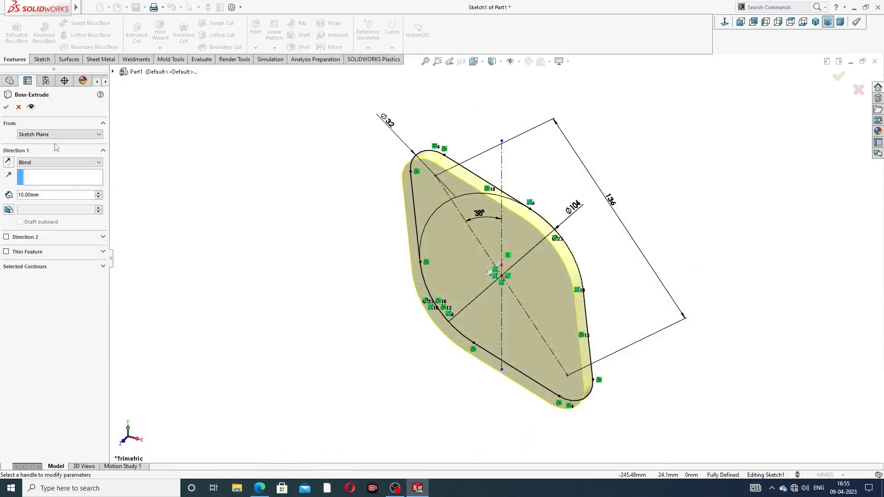
pyautogui.click(6, 108)
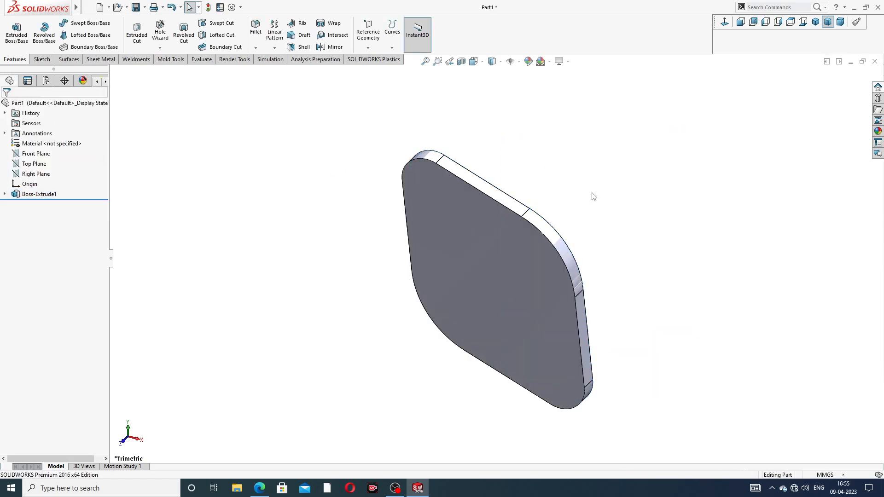
# Start a sketch on the flange plate's front face and draw a circle about 44.6 mm in diameter centered on the origin.
pyautogui.moveTo(596, 214)
pyautogui.mouseDown(button='middle')
pyautogui.moveTo(543, 234)
pyautogui.moveTo(580, 200)
pyautogui.moveTo(552, 230)
pyautogui.mouseUp(button='middle')
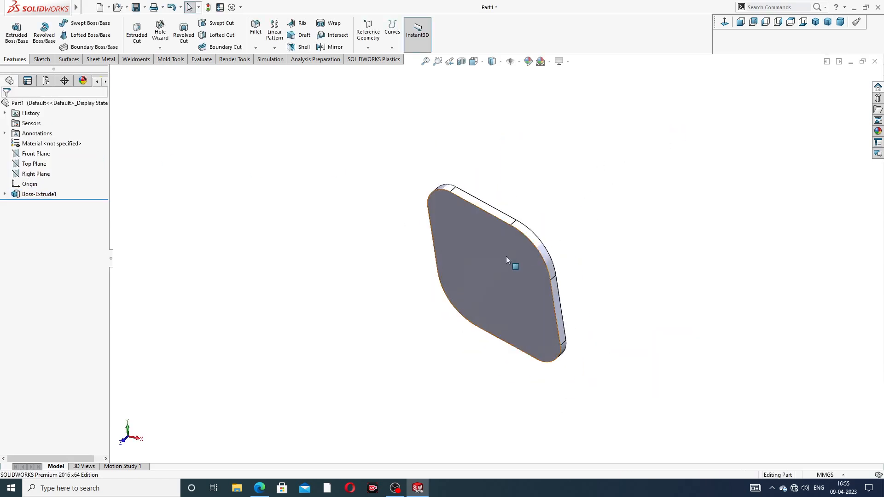
pyautogui.click(507, 256)
pyautogui.click(542, 228)
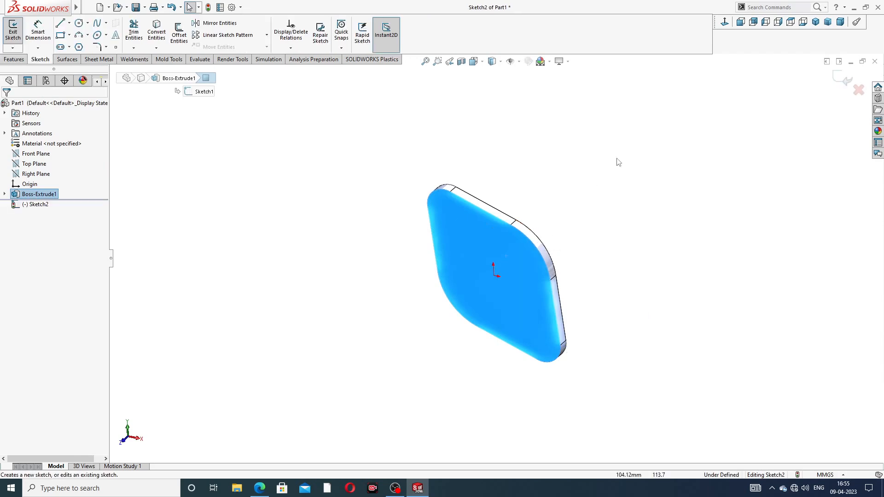
pyautogui.click(725, 23)
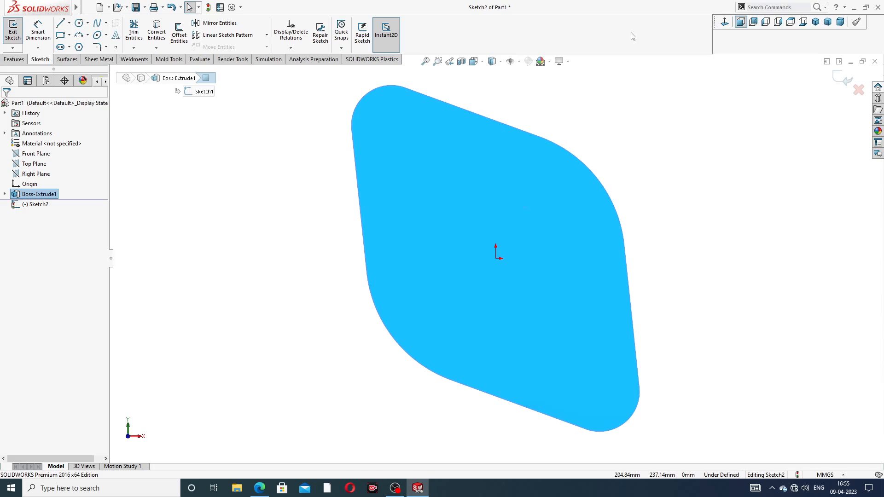
pyautogui.click(79, 23)
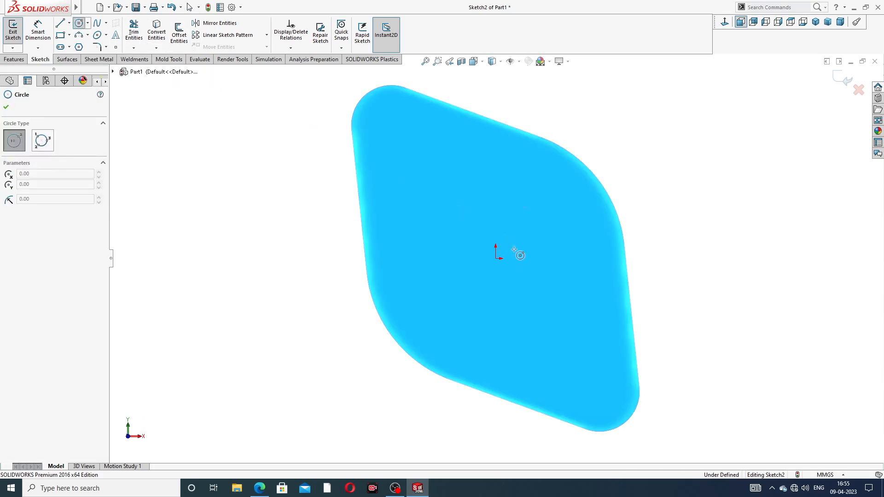
pyautogui.click(497, 259)
pyautogui.click(515, 208)
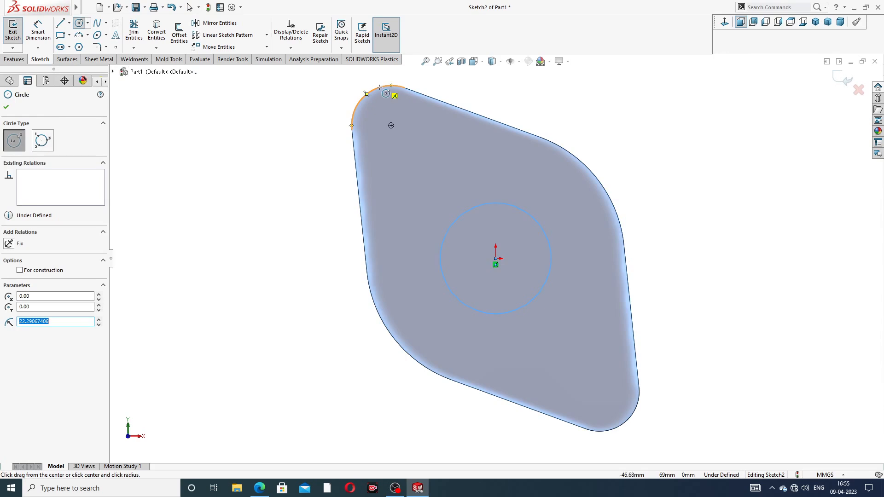
# Draw a small circle concentric with each rounded lobe end, about 12.7 mm in diameter in the upper lobe and 14 mm in the lower.
pyautogui.click(391, 125)
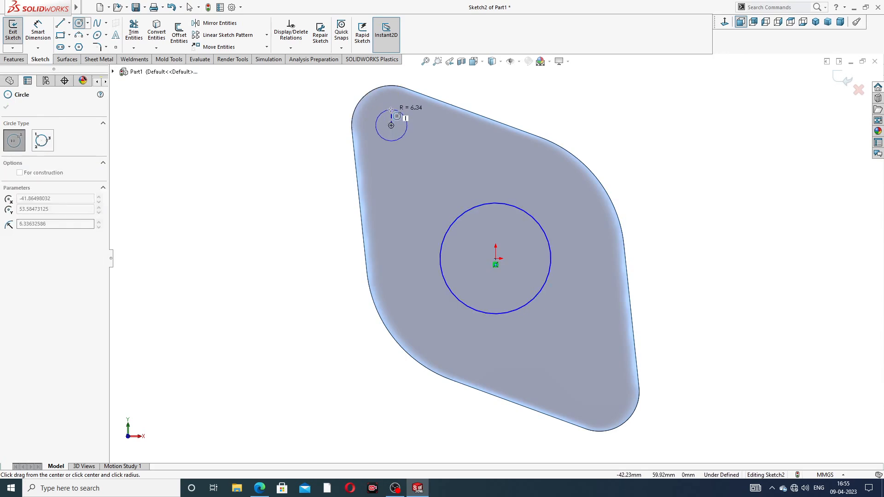
pyautogui.click(391, 109)
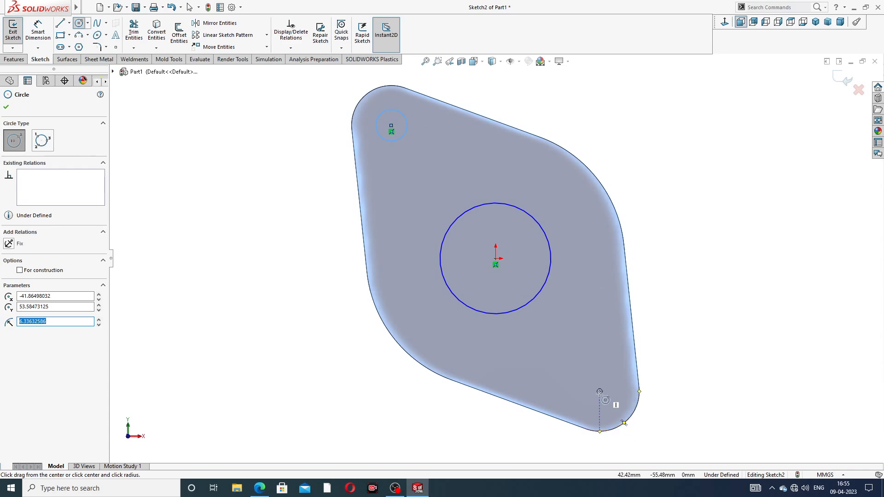
pyautogui.click(599, 391)
pyautogui.click(611, 377)
pyautogui.rightClick(682, 170)
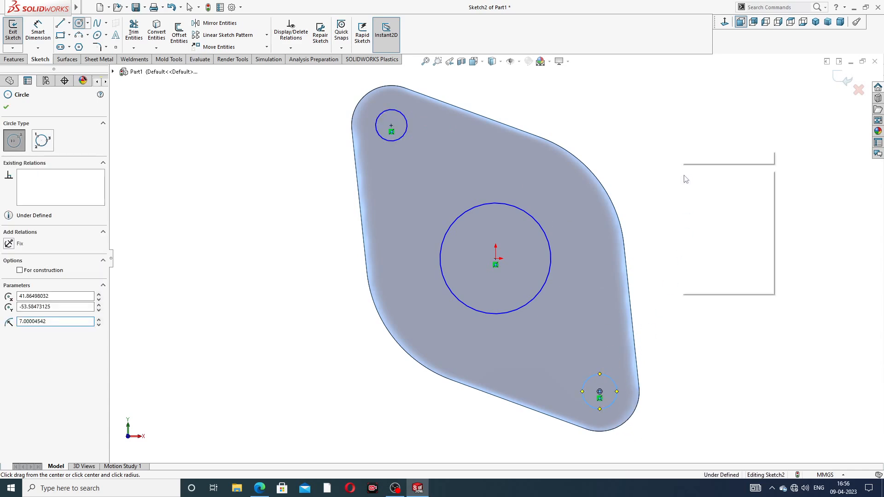
pyautogui.click(693, 174)
# Add an equal relation between the two small lobe circles.
pyautogui.click(406, 134)
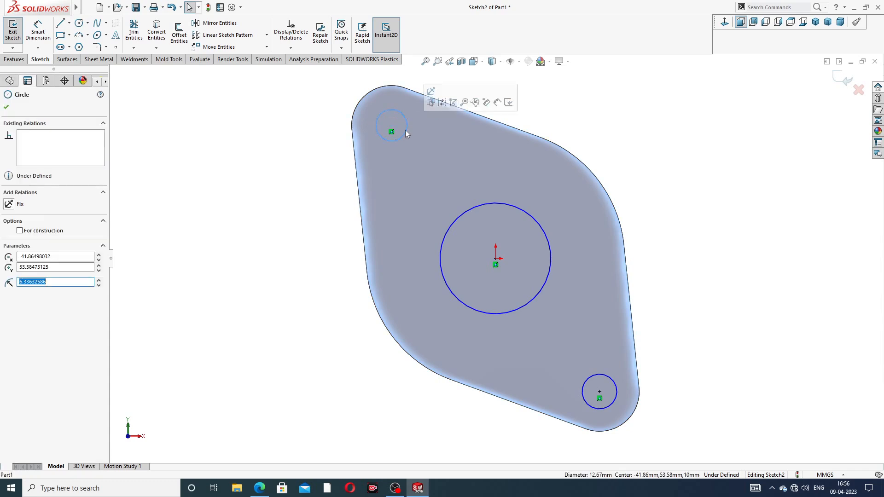
pyautogui.keyDown('ctrl'); pyautogui.click(598, 374); pyautogui.keyUp('ctrl')
pyautogui.click(657, 335)
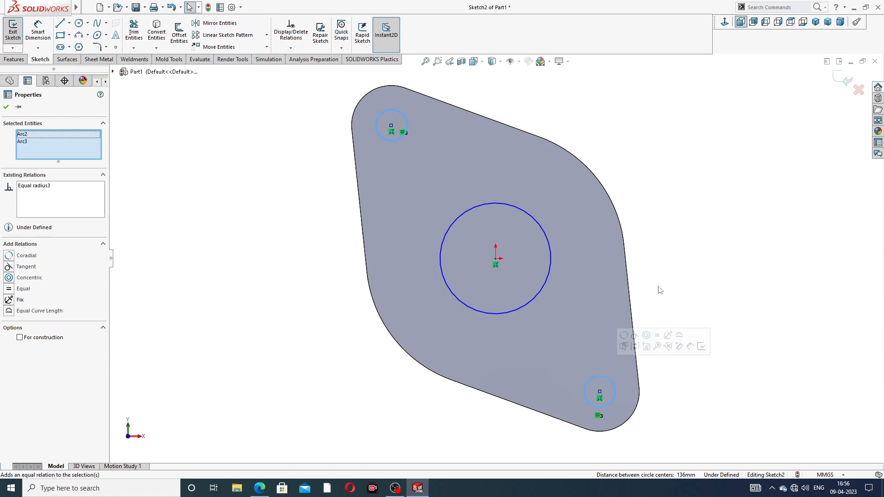
pyautogui.click(648, 244)
# Dimension the central circle's diameter and set it to 72 mm.
pyautogui.click(37, 31)
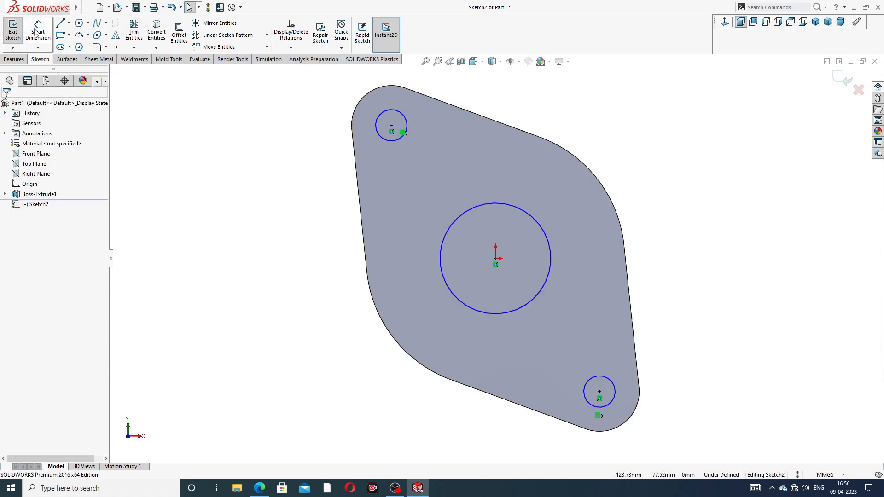
pyautogui.click(534, 218)
pyautogui.click(621, 141)
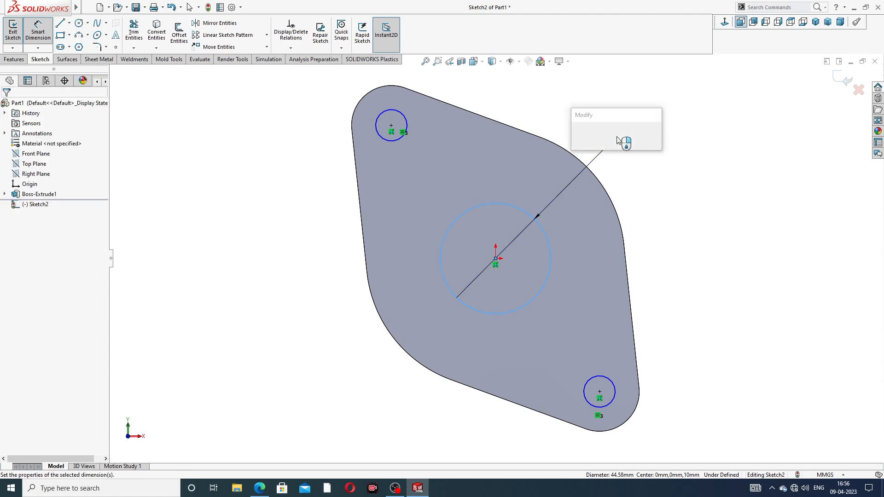
pyautogui.write('72')
pyautogui.press('Return')
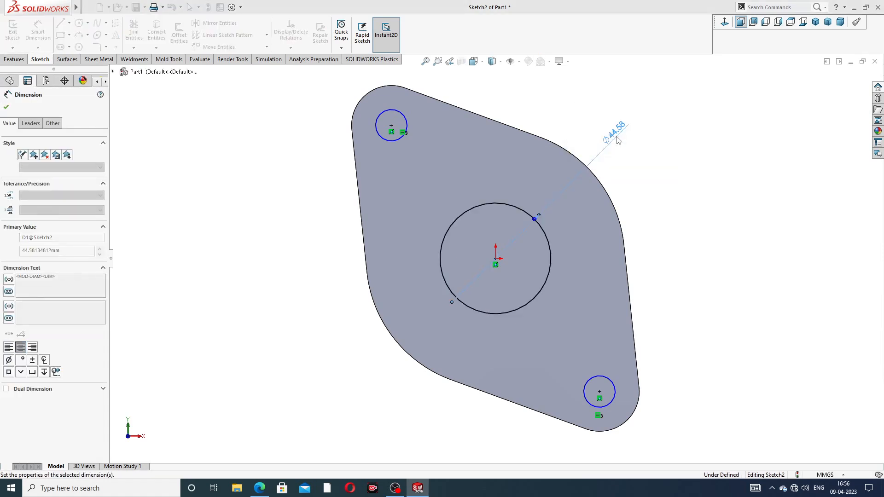
# Dimension the upper small circle's diameter and set it to 17 mm.
pyautogui.click(400, 116)
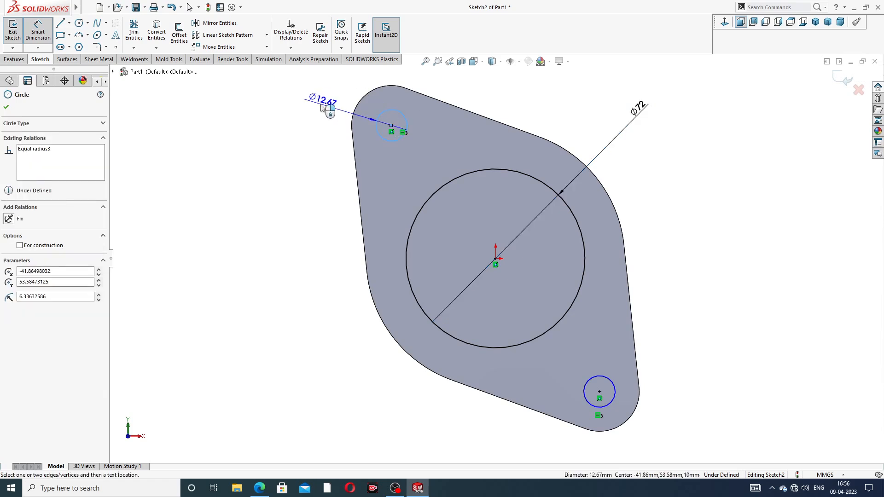
pyautogui.click(322, 104)
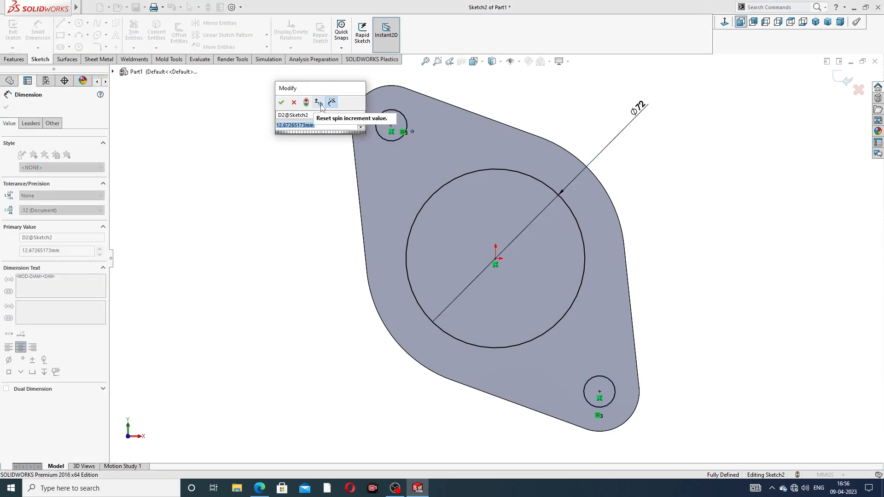
pyautogui.write('17')
pyautogui.press('Return')
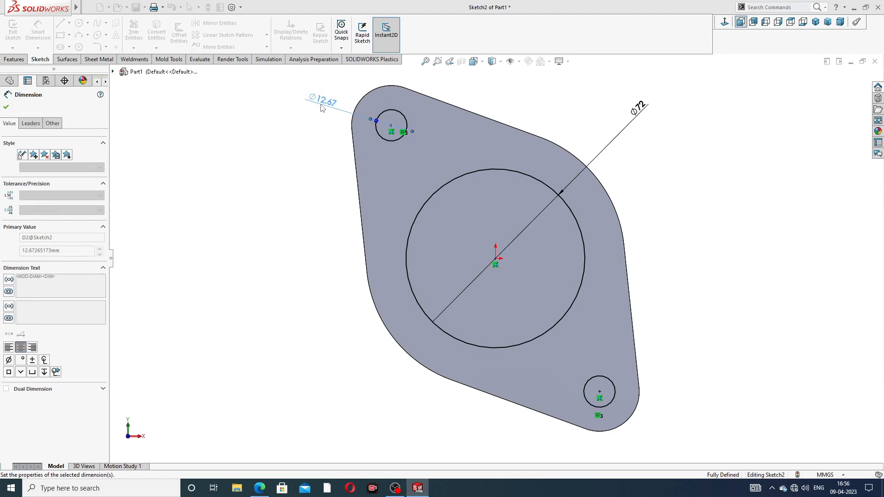
pyautogui.rightClick(715, 133)
pyautogui.click(730, 115)
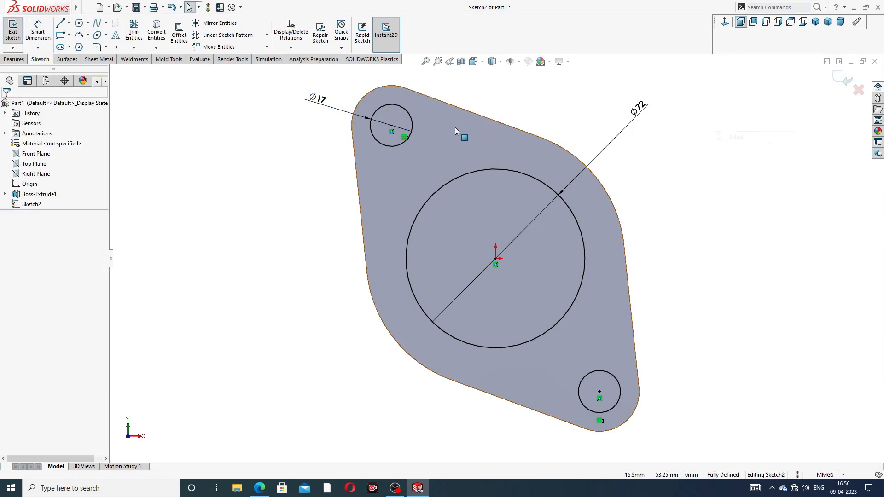
# Cut-extrude the three circles 10 mm blind through the plate.
pyautogui.click(13, 59)
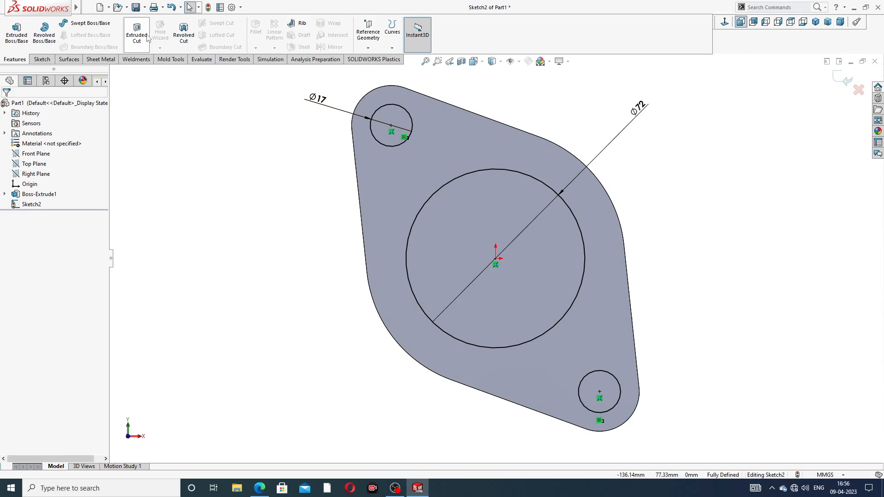
pyautogui.click(147, 39)
pyautogui.moveTo(672, 153); pyautogui.dragTo(616, 170, button='middle')
pyautogui.click(838, 78)
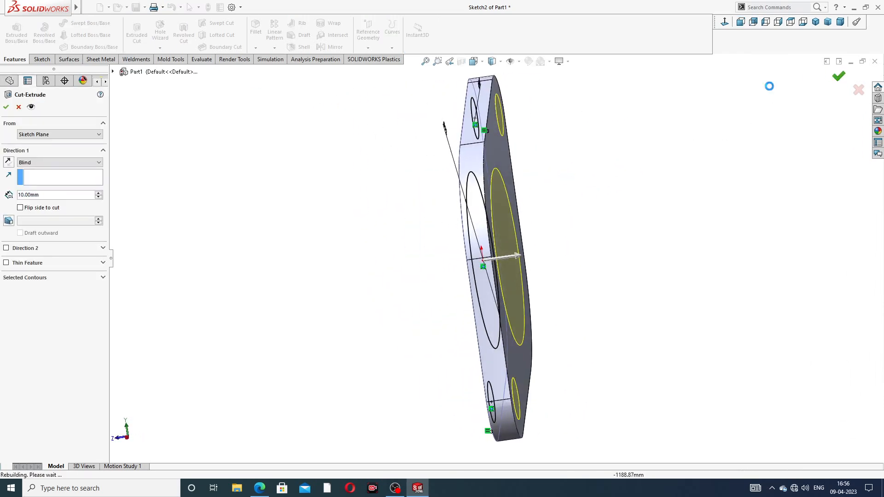
pyautogui.moveTo(597, 169); pyautogui.dragTo(621, 191, button='middle')
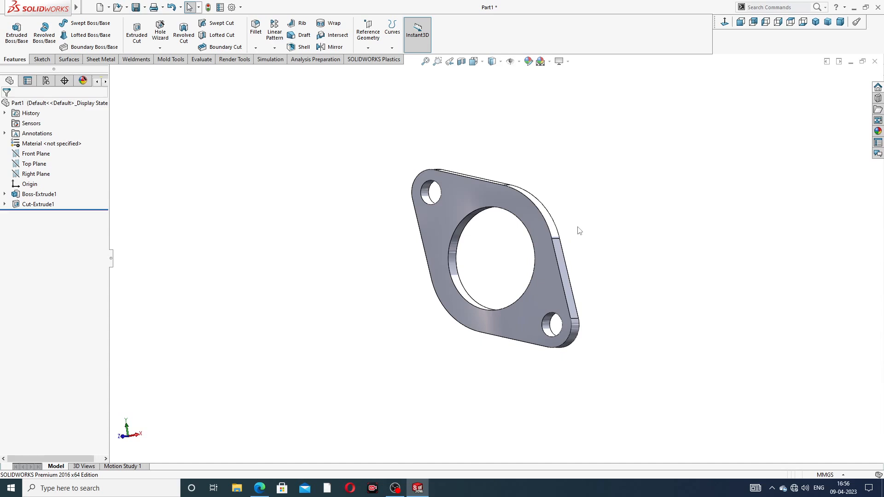
pyautogui.scroll(-2, 490, 269)
pyautogui.scroll(3, 491, 269)
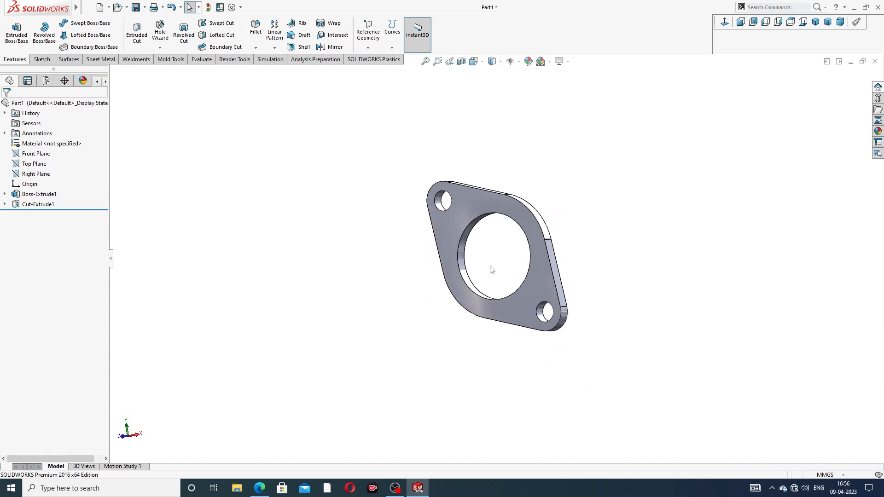
pyautogui.moveTo(497, 258); pyautogui.dragTo(470, 281, button='middle')
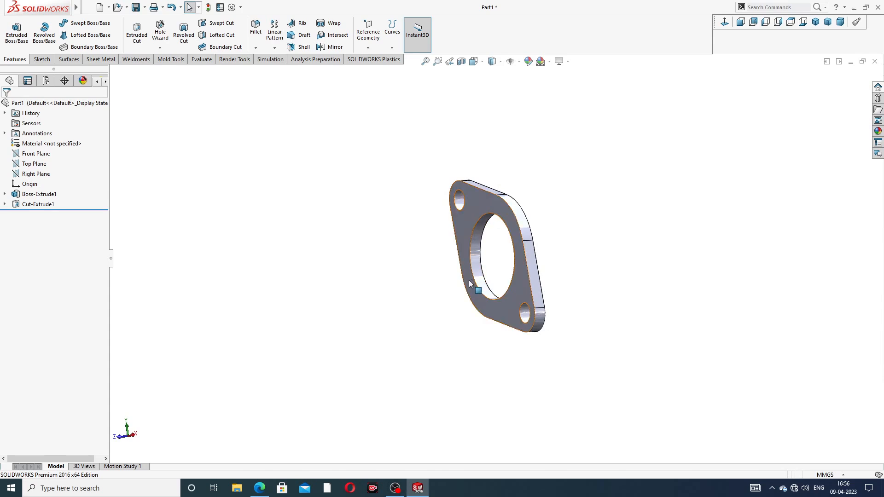
pyautogui.scroll(-2, 470, 284)
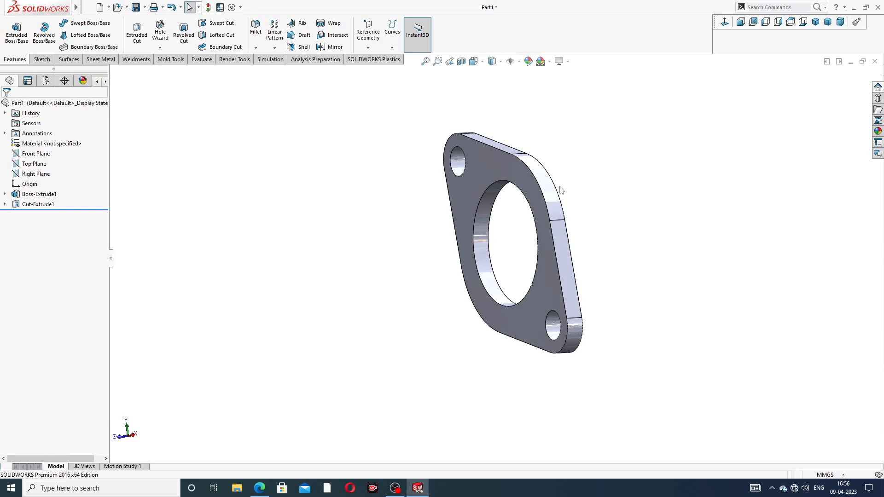
pyautogui.scroll(2, 549, 189)
pyautogui.scroll(-2, 523, 247)
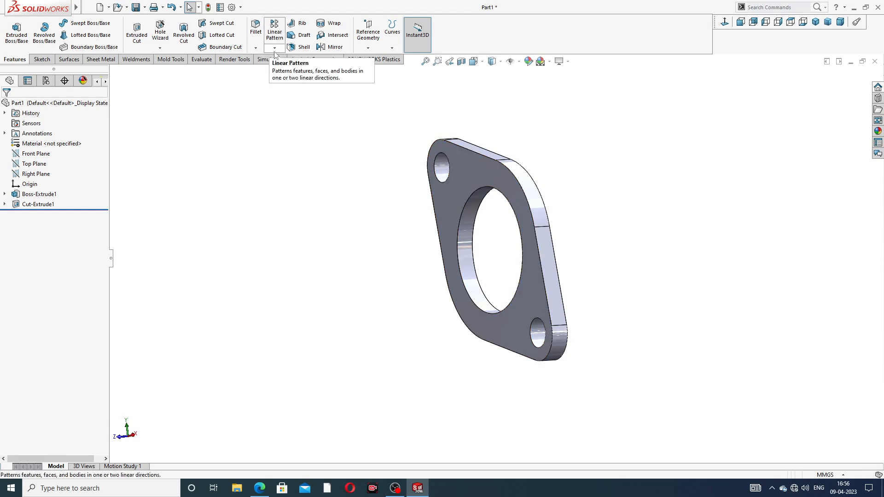
# Start a sketch on the flange's front face and draw a horizontal centerline from the origin extending past the plate's left edge.
pyautogui.click(460, 168)
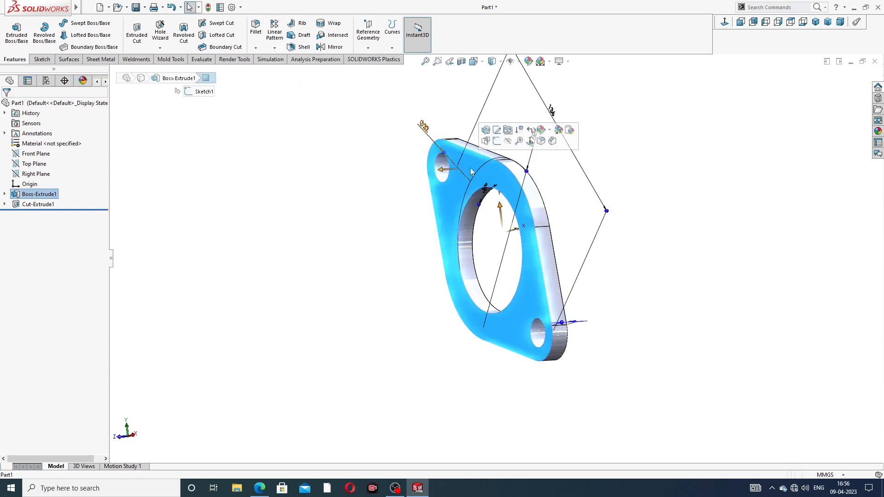
pyautogui.click(495, 144)
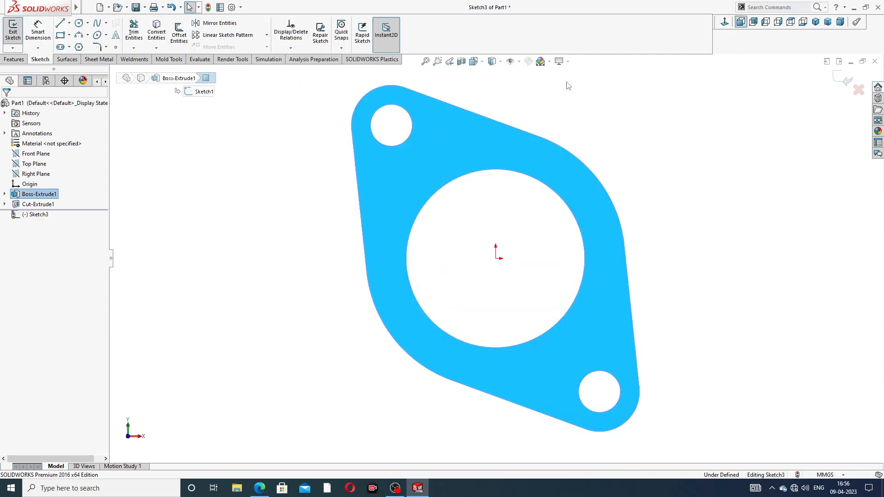
pyautogui.click(69, 22)
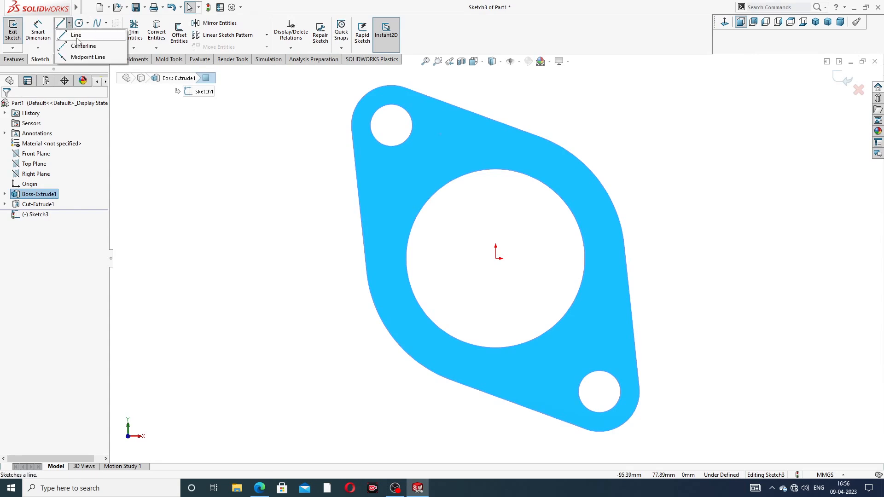
pyautogui.click(90, 48)
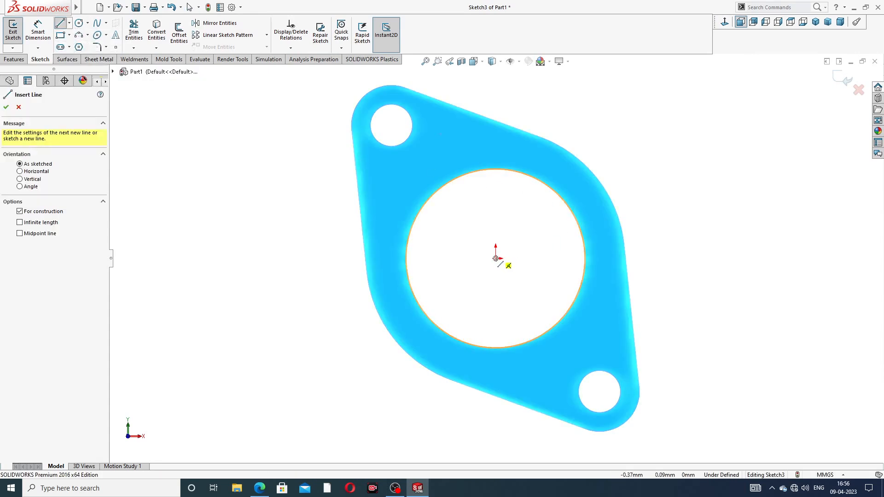
pyautogui.click(495, 259)
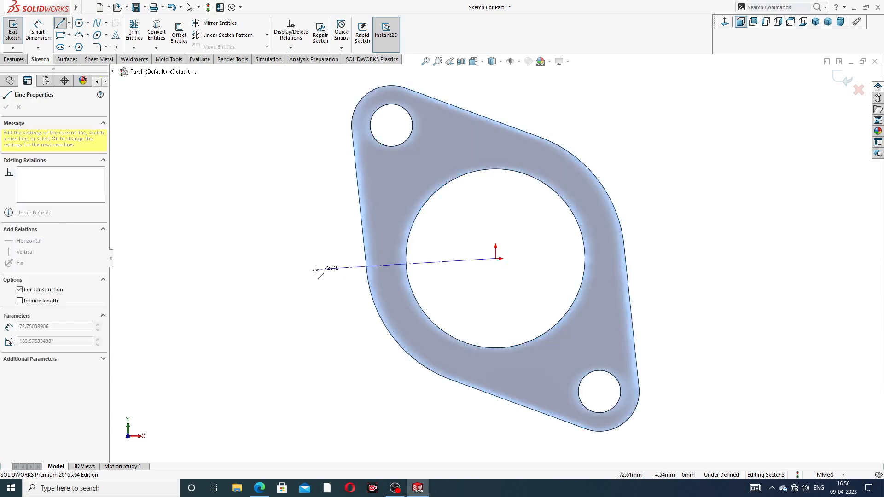
pyautogui.click(237, 258)
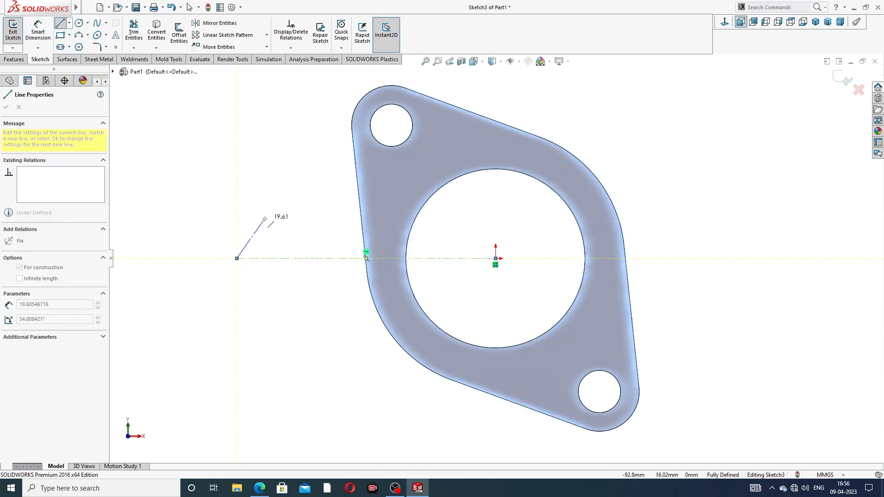
# End the centerline at its current point and exit the sketch on the flange's front face.
pyautogui.rightClick(268, 188)
pyautogui.click(290, 226)
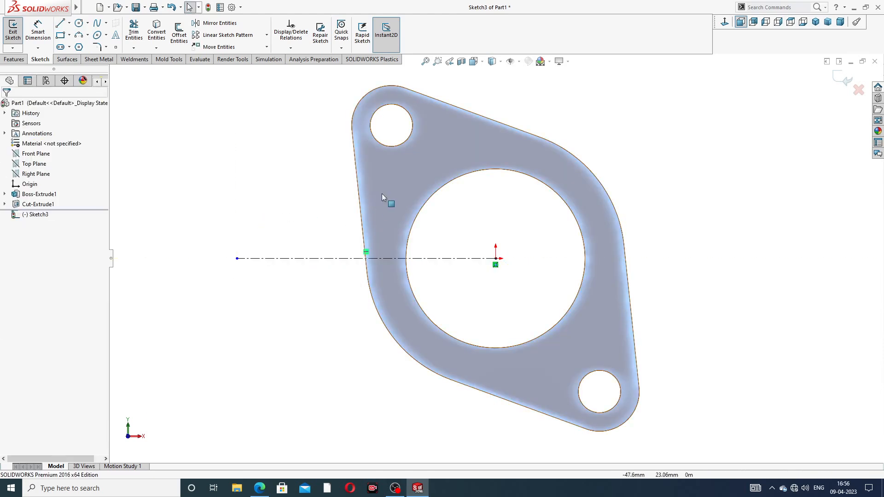
pyautogui.click(313, 258)
pyautogui.click(289, 190)
pyautogui.press('z')
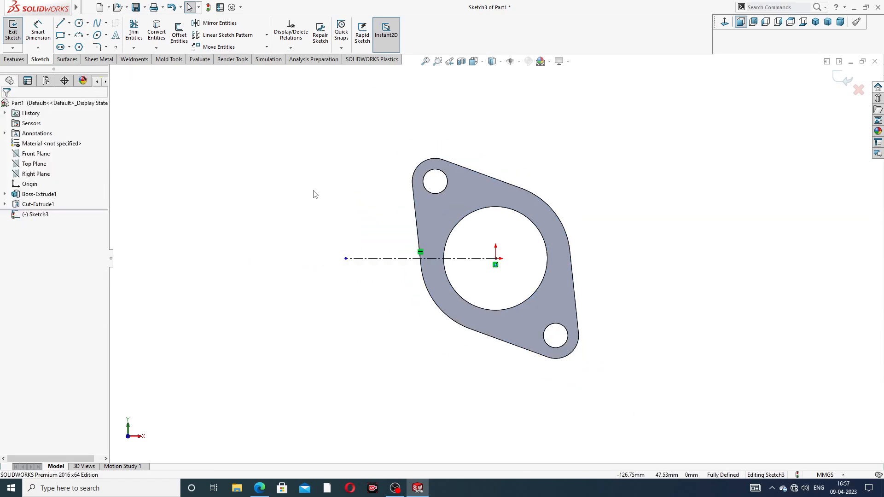
pyautogui.press('z')
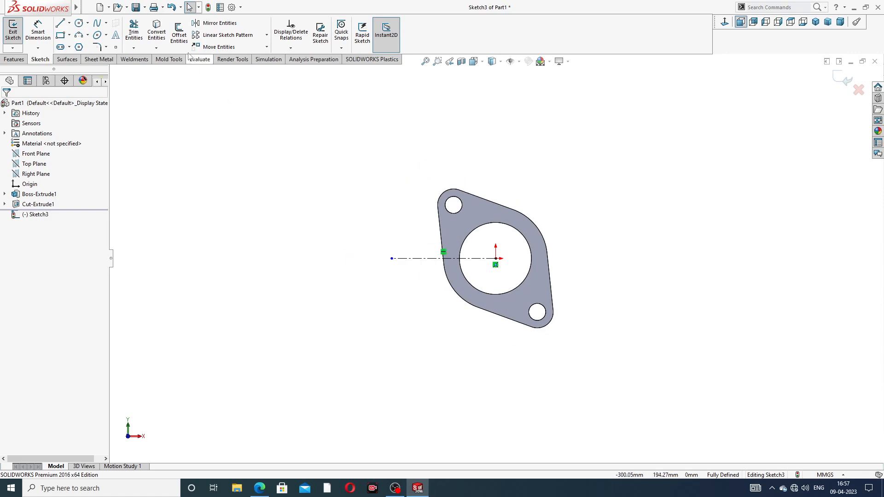
pyautogui.click(838, 82)
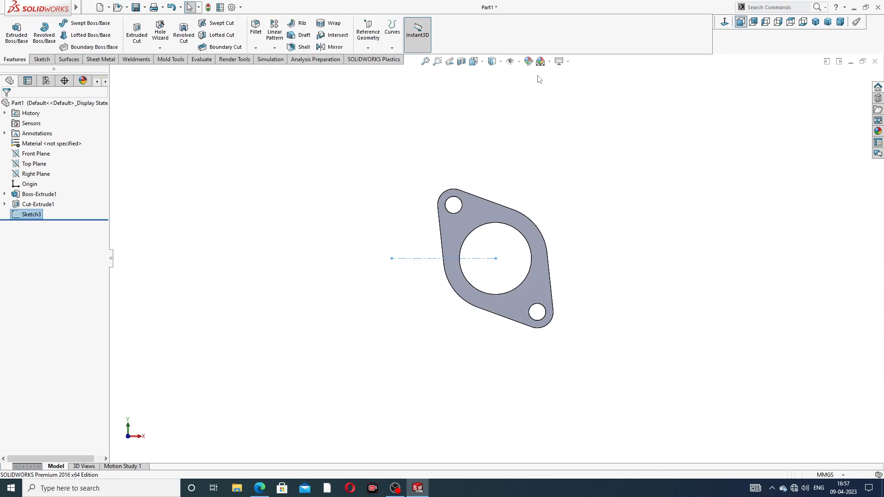
# Start a linear pattern using the sketched centerline as Direction 1 and set the spacing to 120 mm.
pyautogui.click(275, 48)
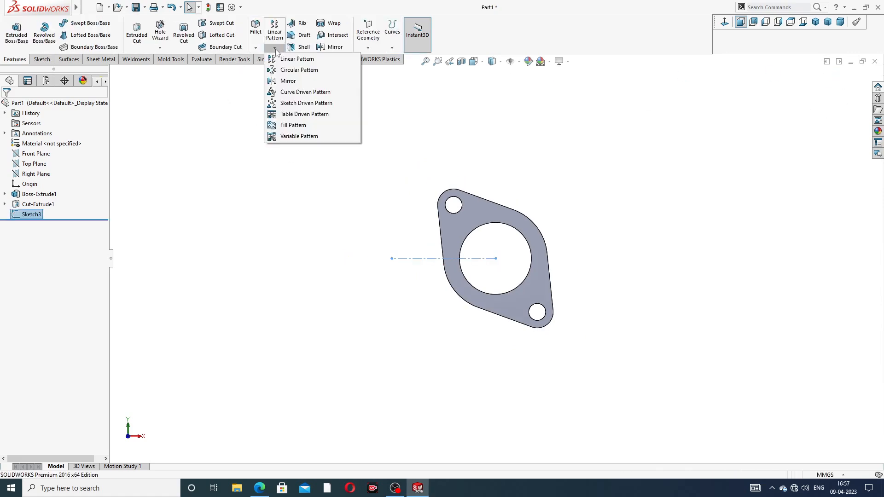
pyautogui.click(309, 61)
pyautogui.scroll(-3, 459, 203)
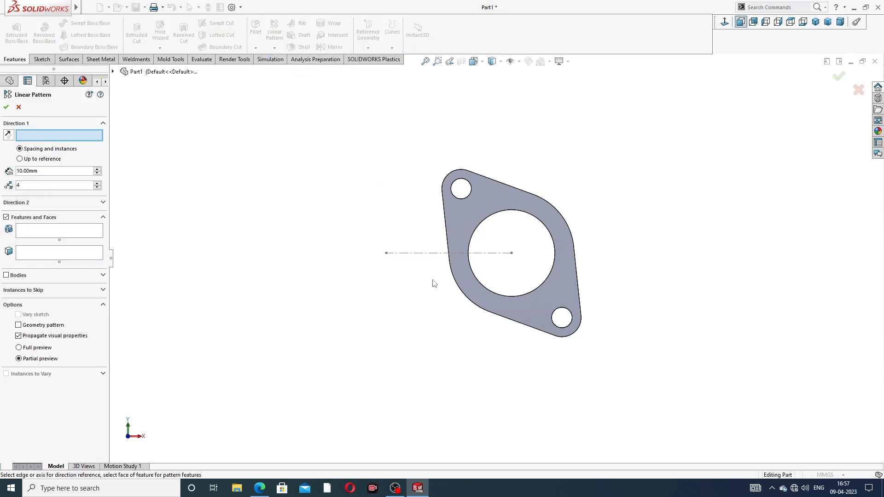
pyautogui.click(441, 247)
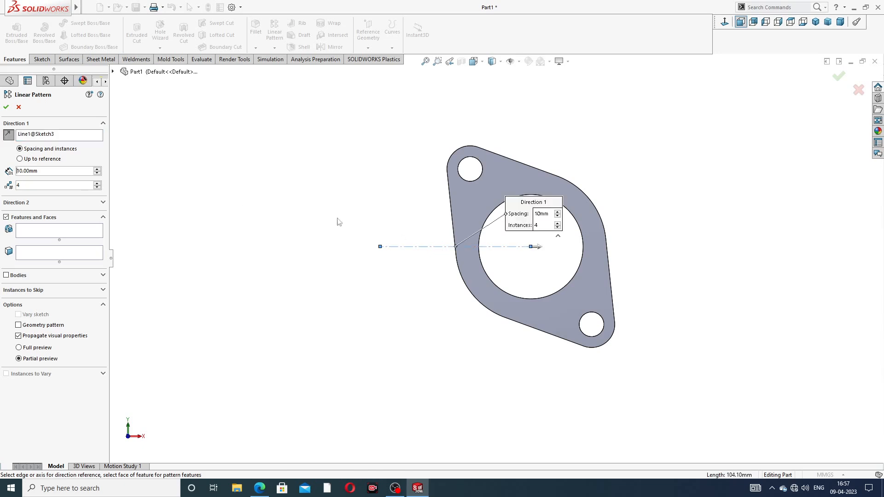
pyautogui.moveTo(46, 173); pyautogui.dragTo(15, 171)
pyautogui.write('120')
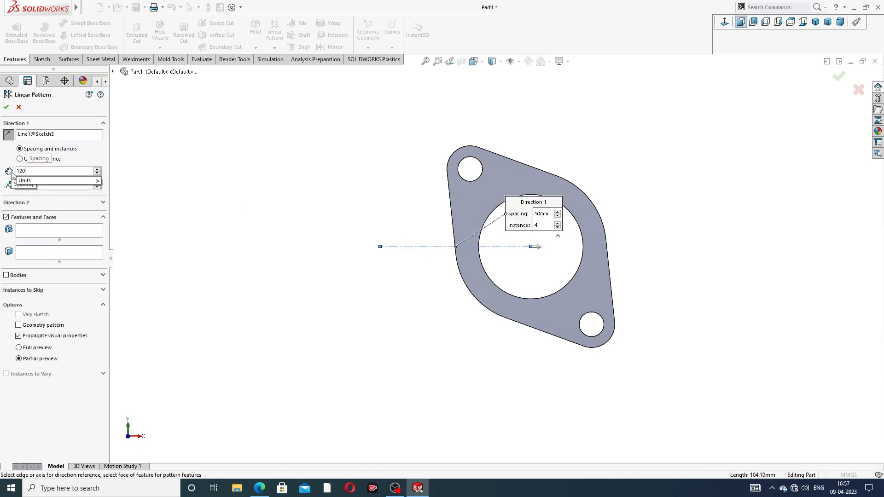
pyautogui.press('Return')
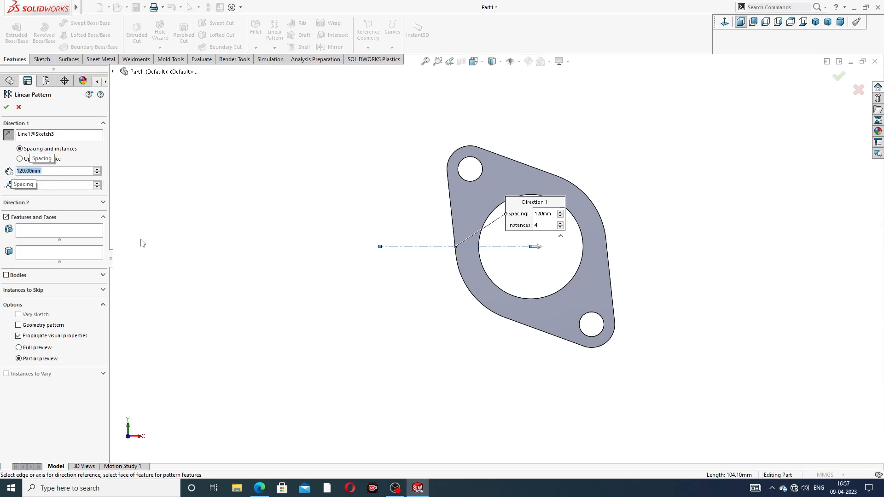
# Check the spacing on the PDF drawing, then pattern the flange body as four instances in the reversed direction.
pyautogui.click(259, 488)
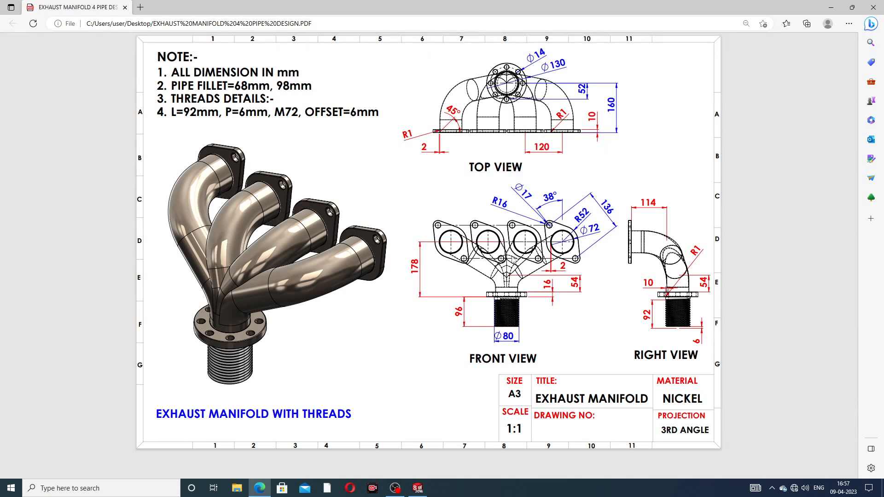
pyautogui.click(260, 488)
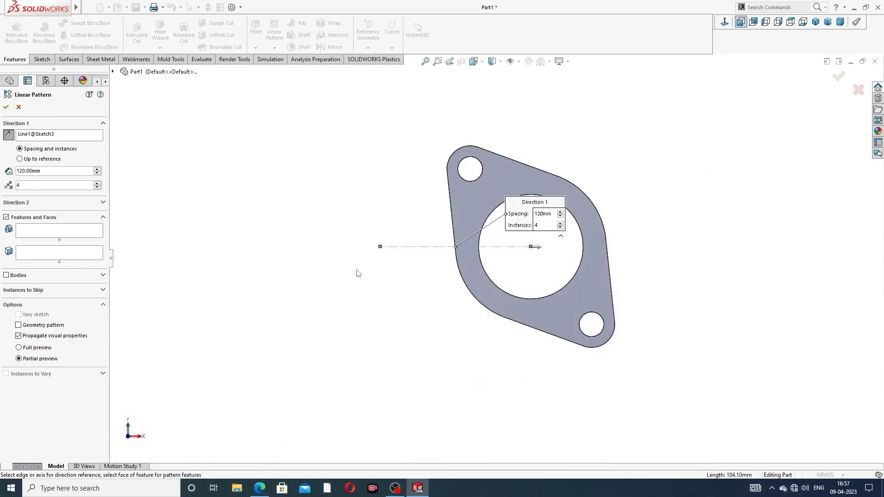
pyautogui.click(7, 276)
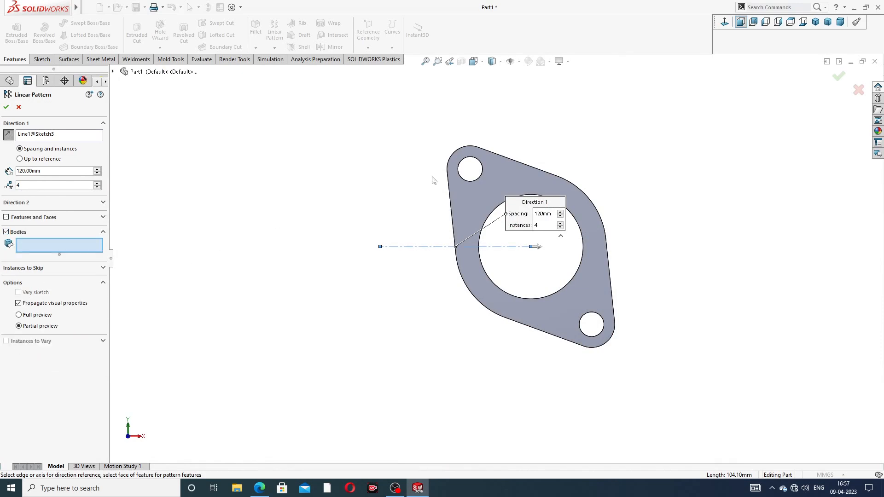
pyautogui.click(457, 197)
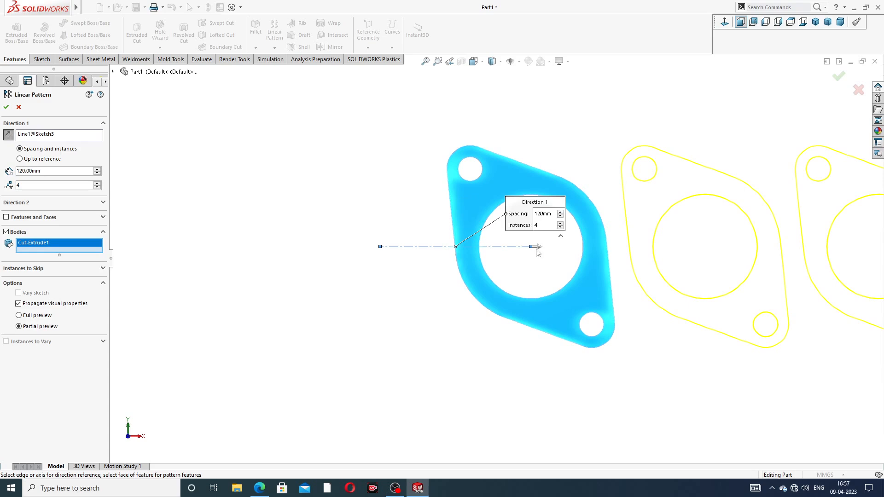
pyautogui.click(8, 134)
pyautogui.scroll(5, 375, 265)
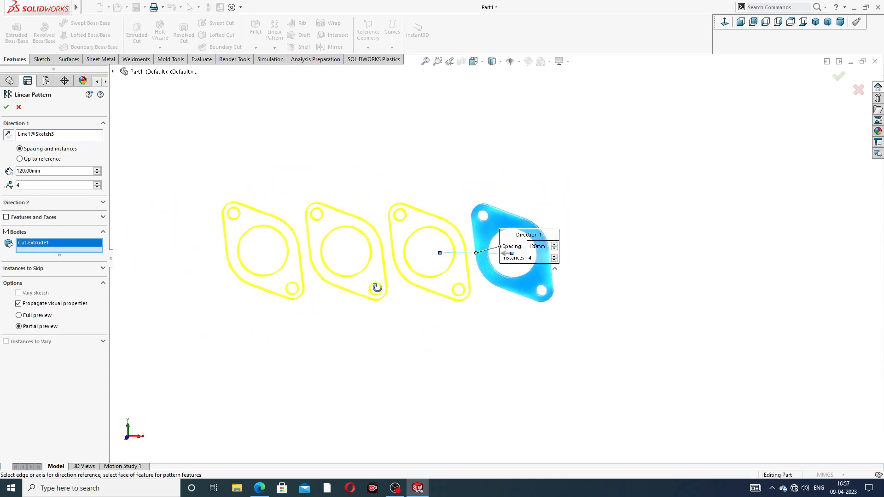
pyautogui.click(6, 106)
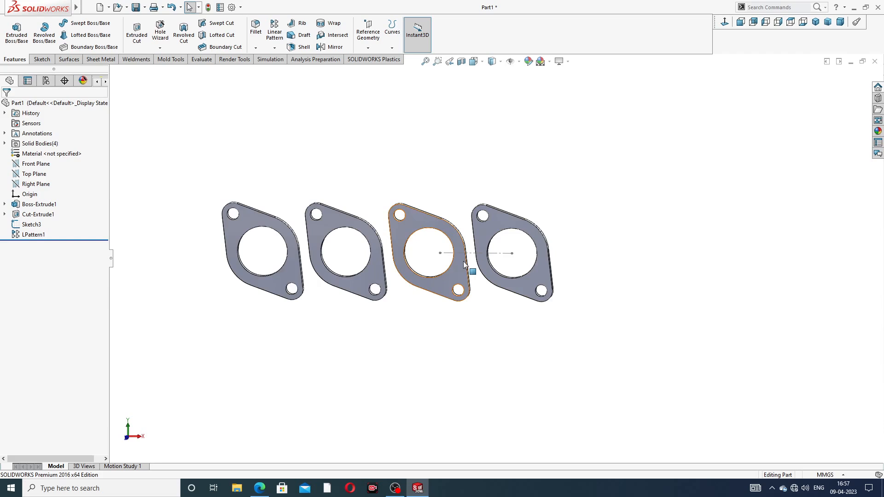
# Hide the pattern's centerline sketch and show the four flanges in an isometric view.
pyautogui.scroll(-4, 463, 261)
pyautogui.click(486, 246)
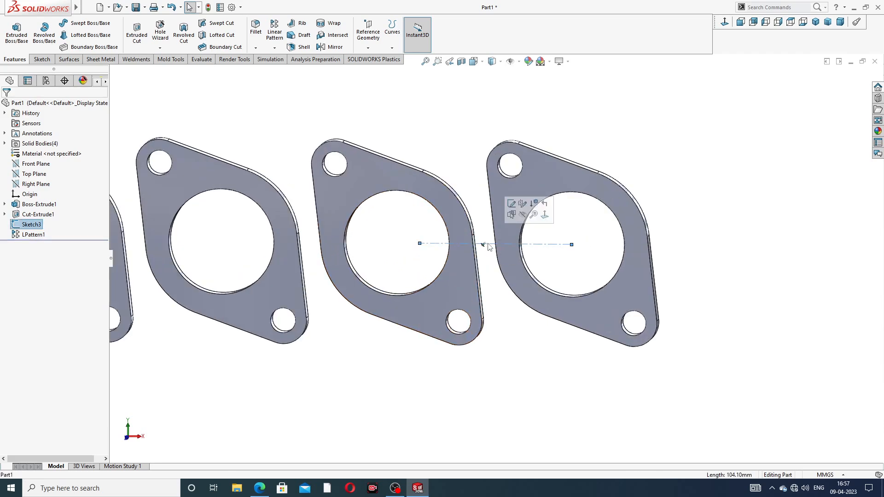
pyautogui.click(517, 222)
pyautogui.scroll(4, 546, 197)
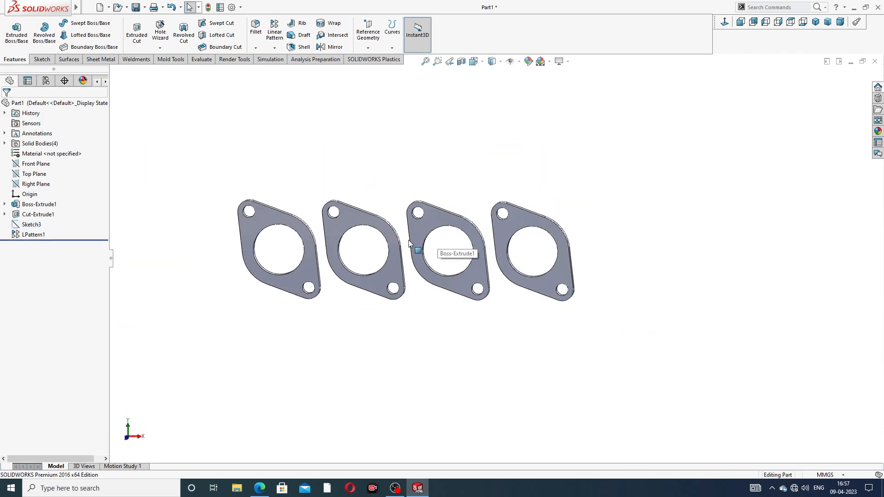
pyautogui.click(816, 22)
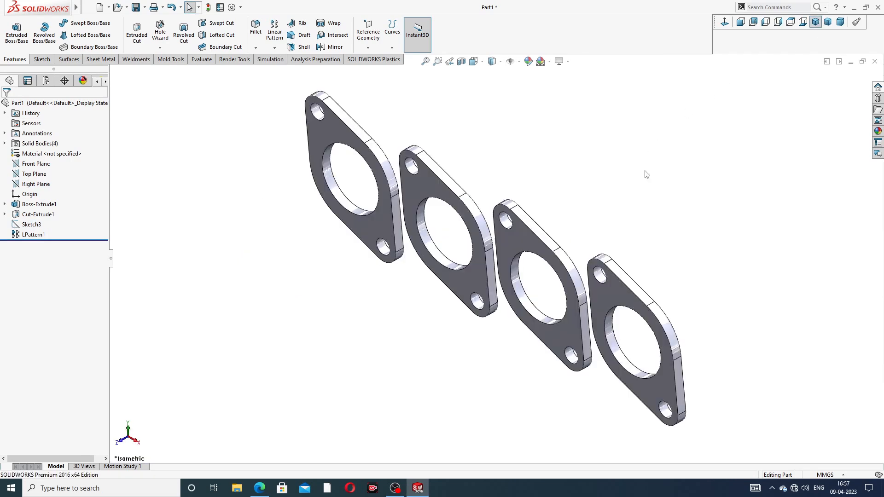
pyautogui.moveTo(596, 225)
pyautogui.mouseDown(button='middle')
pyautogui.moveTo(584, 196)
pyautogui.moveTo(607, 221)
pyautogui.mouseUp(button='middle')
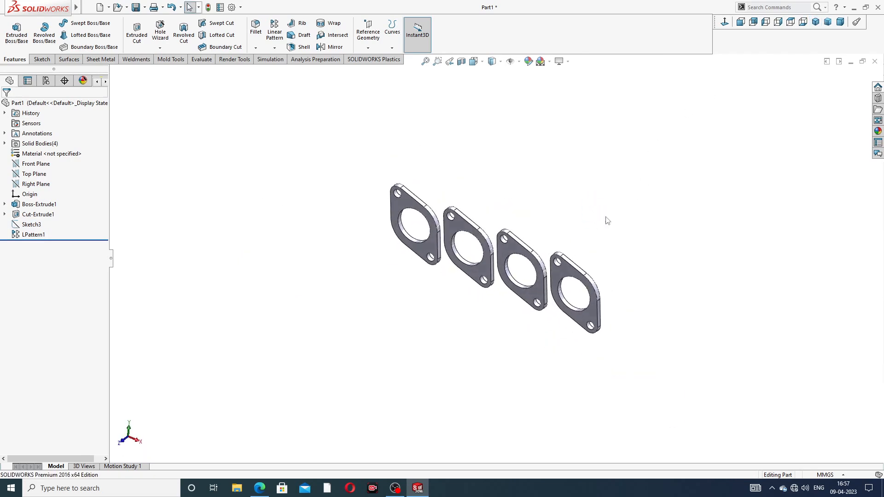
# Consult the PDF drawing for the flange height and create a reference plane offset 178 mm below the Top Plane.
pyautogui.click(259, 488)
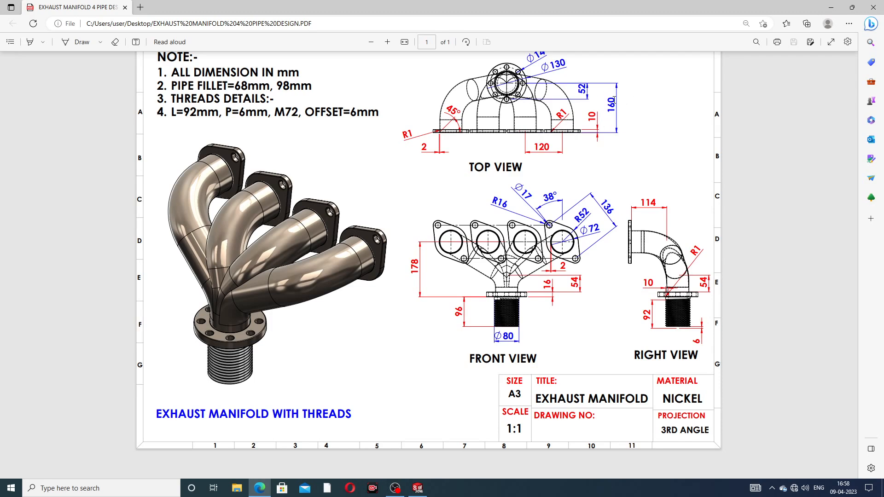
pyautogui.click(260, 489)
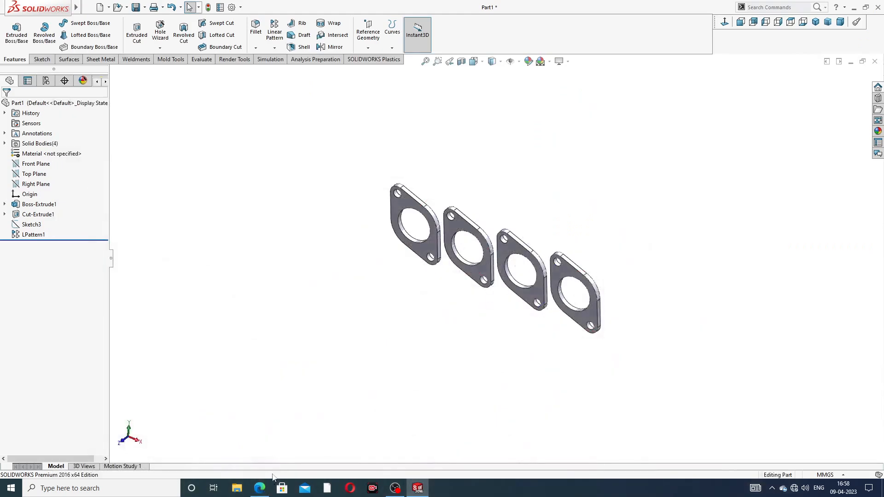
pyautogui.click(260, 489)
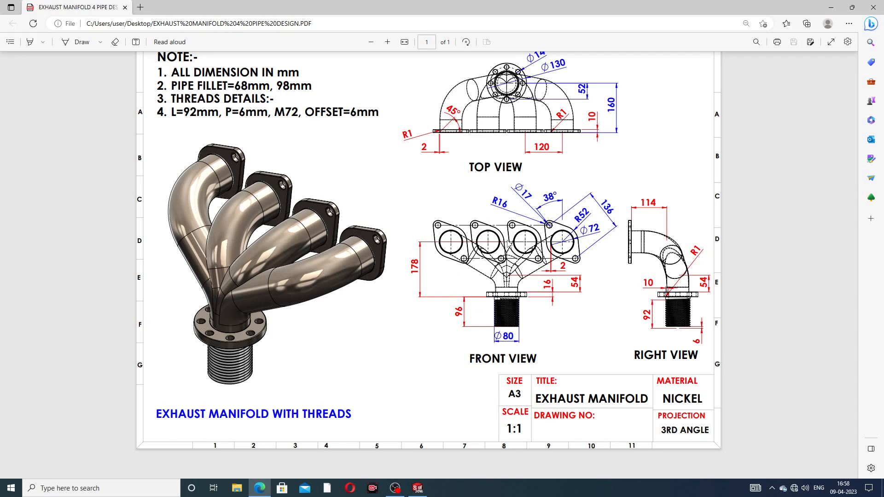
pyautogui.click(262, 490)
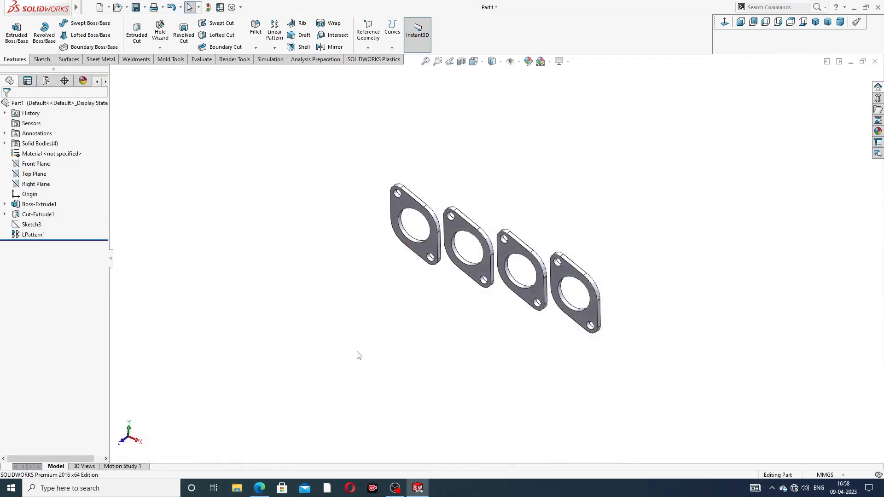
pyautogui.click(44, 177)
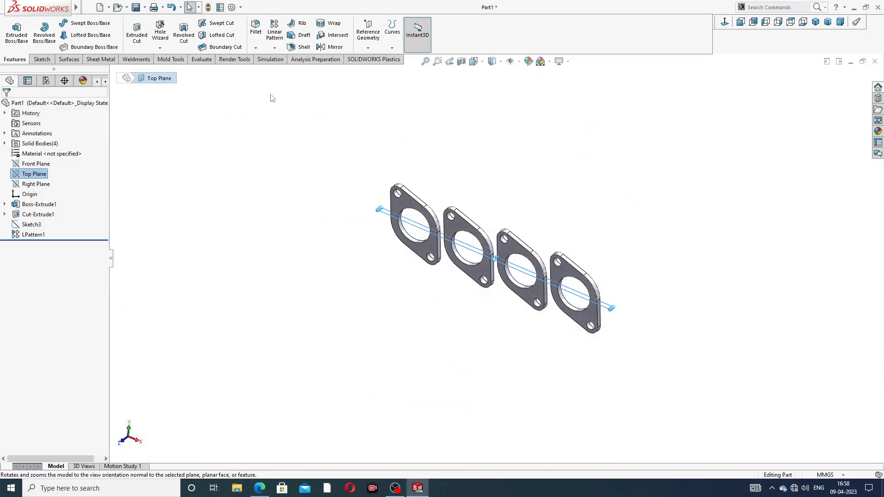
pyautogui.click(368, 48)
pyautogui.click(377, 58)
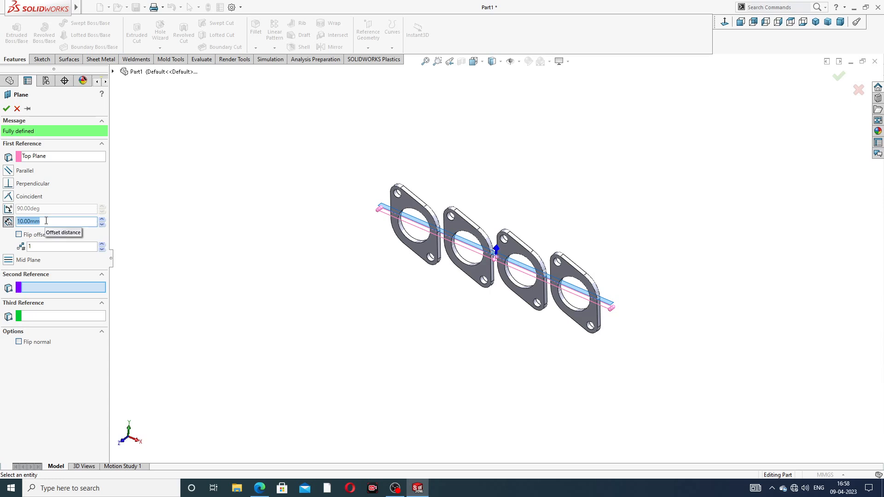
pyautogui.write('178')
pyautogui.press('Return')
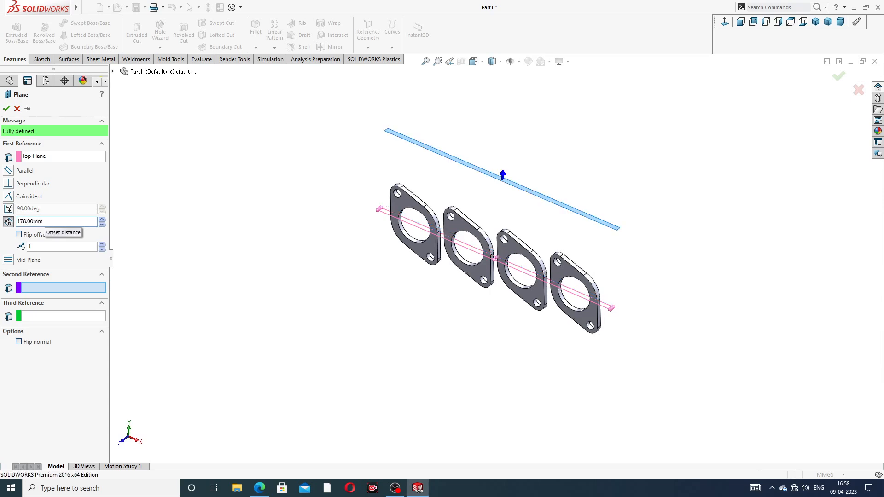
pyautogui.click(21, 235)
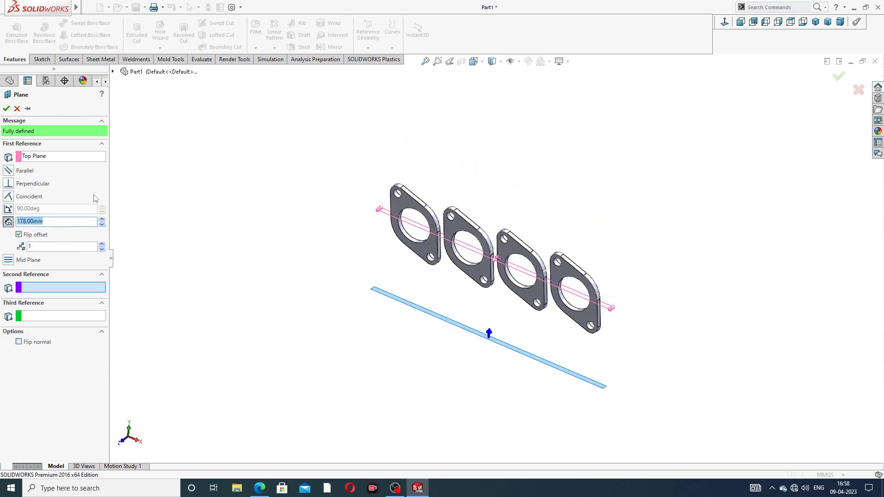
pyautogui.click(7, 109)
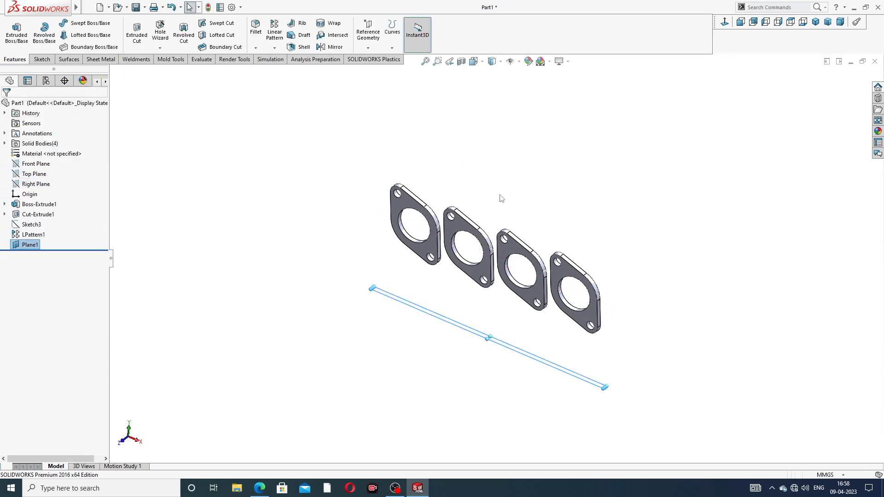
# Stretch the new offset plane's rear edge so that it extends well behind the flanges.
pyautogui.moveTo(508, 227); pyautogui.dragTo(512, 262, button='middle')
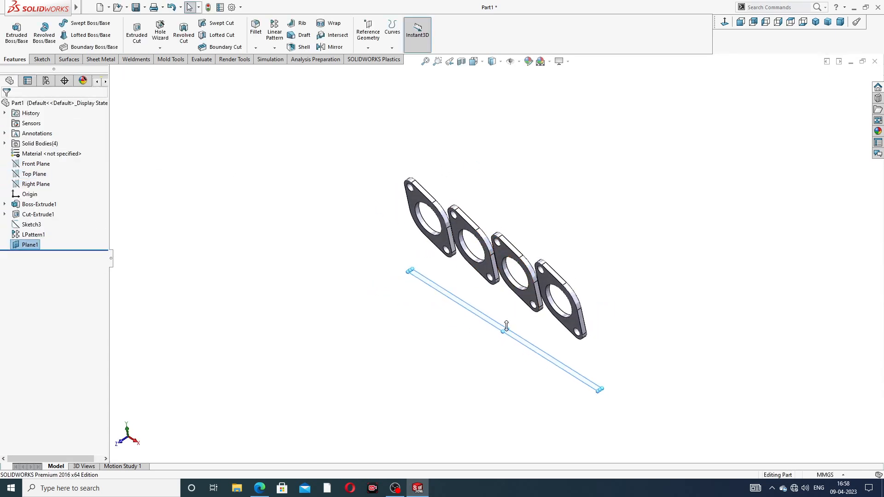
pyautogui.moveTo(510, 328); pyautogui.dragTo(544, 302)
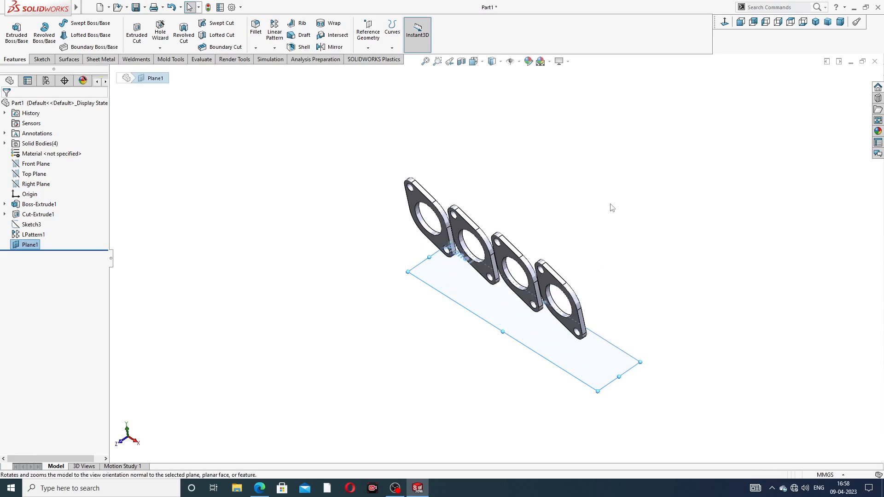
pyautogui.moveTo(612, 206); pyautogui.dragTo(632, 210, button='middle')
# Start a new sketch on the offset plane and show it from the top, at the gap between the two middle flanges.
pyautogui.click(554, 351)
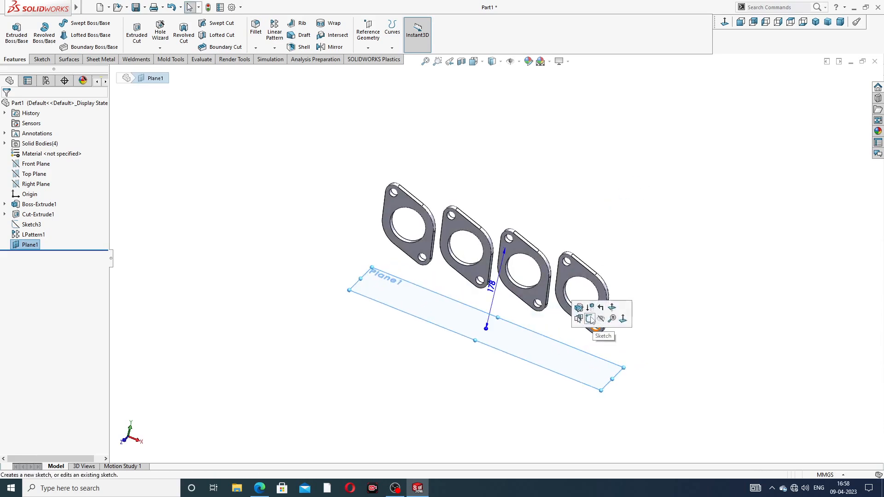
pyautogui.click(599, 316)
pyautogui.click(728, 23)
pyautogui.scroll(2, 637, 110)
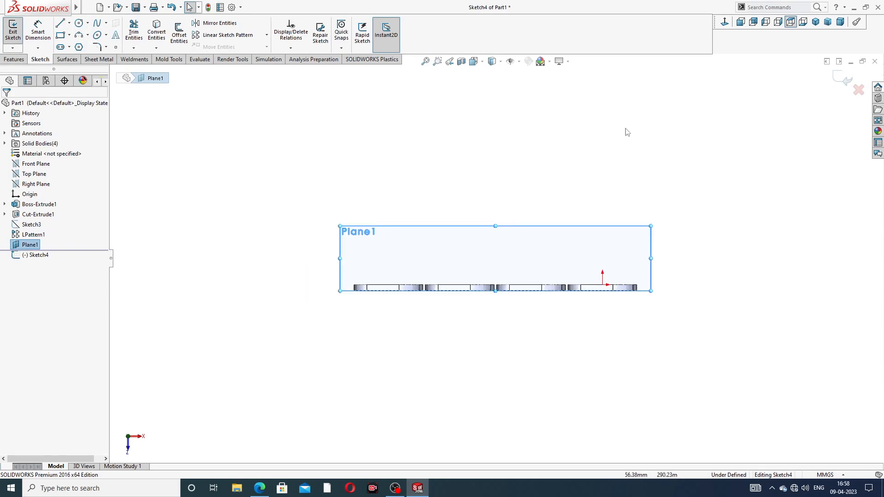
pyautogui.scroll(-3, 510, 295)
pyautogui.scroll(-10, 493, 267)
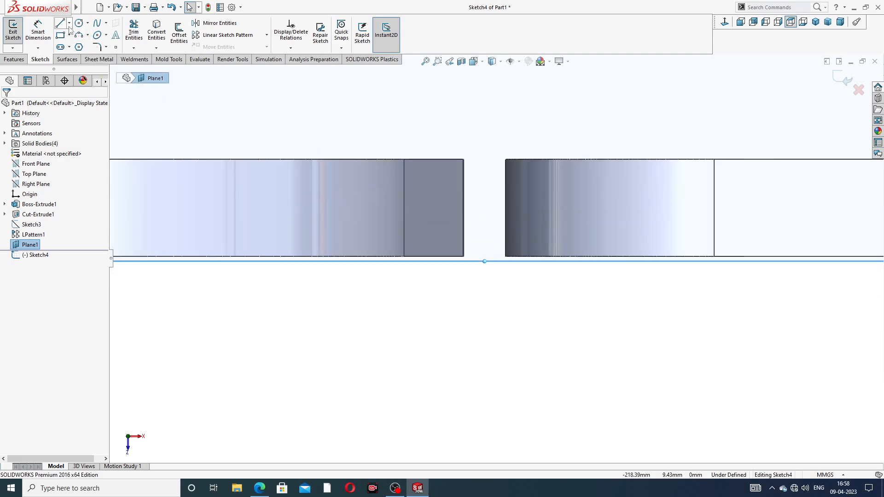
# Draw a short horizontal centerline about 4 mm long across the gap between the two middle flanges, joining their front corners.
pyautogui.click(69, 23)
pyautogui.click(85, 44)
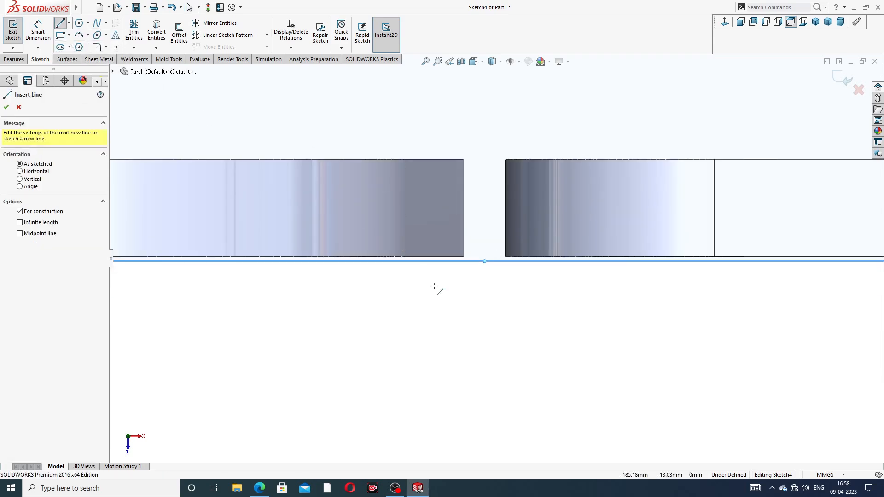
pyautogui.scroll(-3, 436, 290)
pyautogui.click(514, 216)
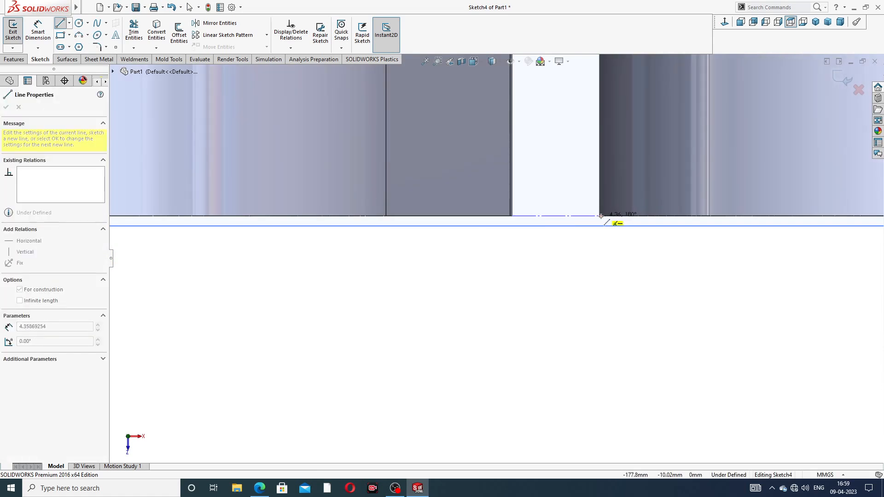
pyautogui.click(600, 216)
pyautogui.scroll(5, 594, 233)
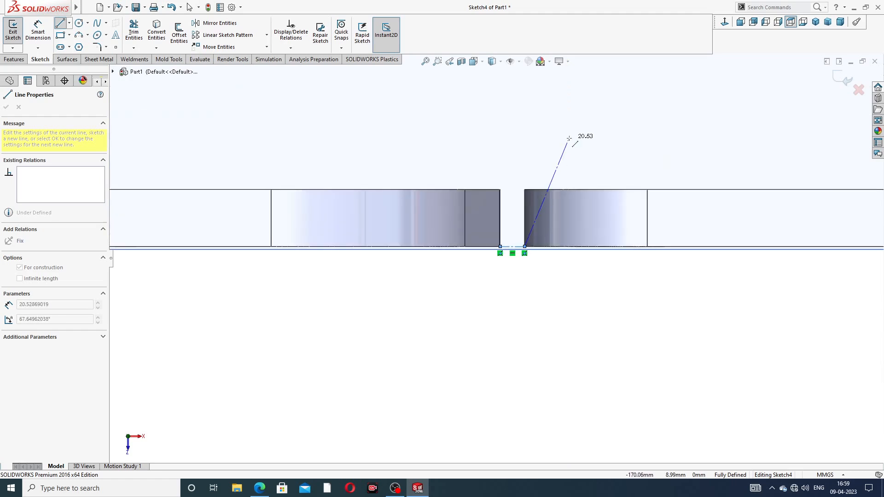
pyautogui.rightClick(569, 138)
pyautogui.click(598, 145)
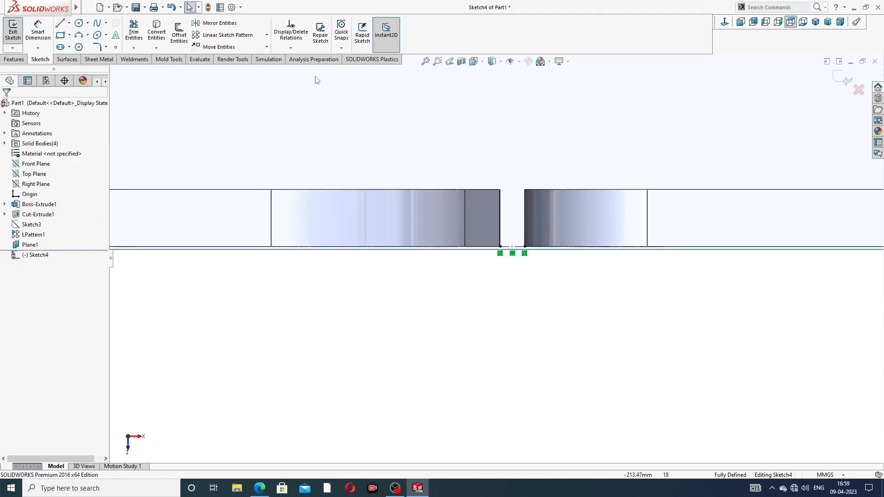
# Draw a vertical centerline about 88 mm long from the short centerline's midpoint, running past the back of the flanges.
pyautogui.click(69, 23)
pyautogui.click(83, 46)
pyautogui.scroll(2, 490, 206)
pyautogui.scroll(-4, 513, 245)
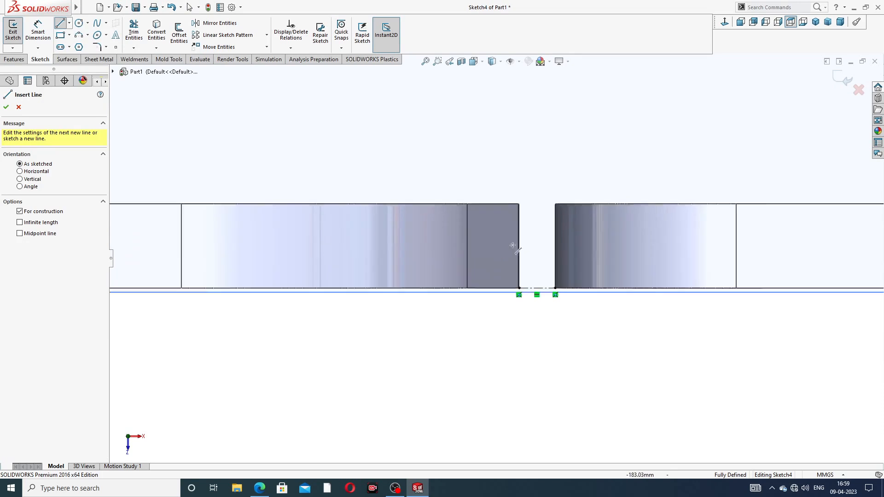
pyautogui.scroll(-3, 513, 244)
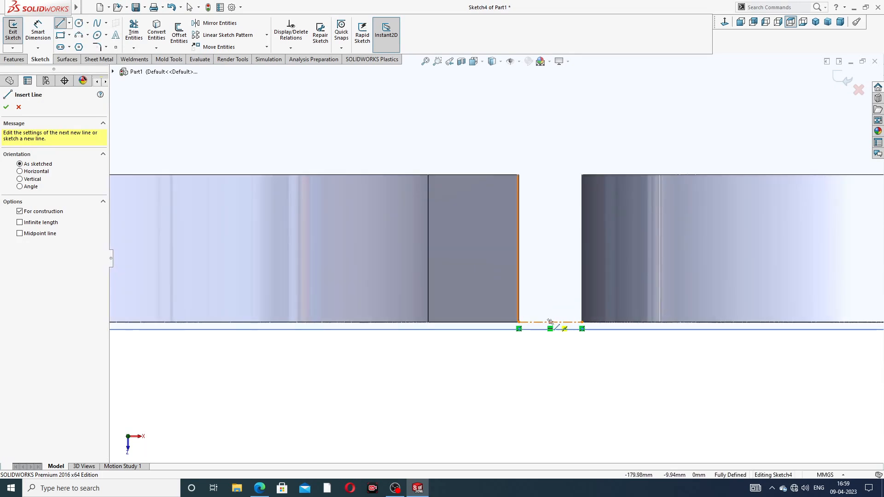
pyautogui.click(550, 321)
pyautogui.scroll(5, 555, 138)
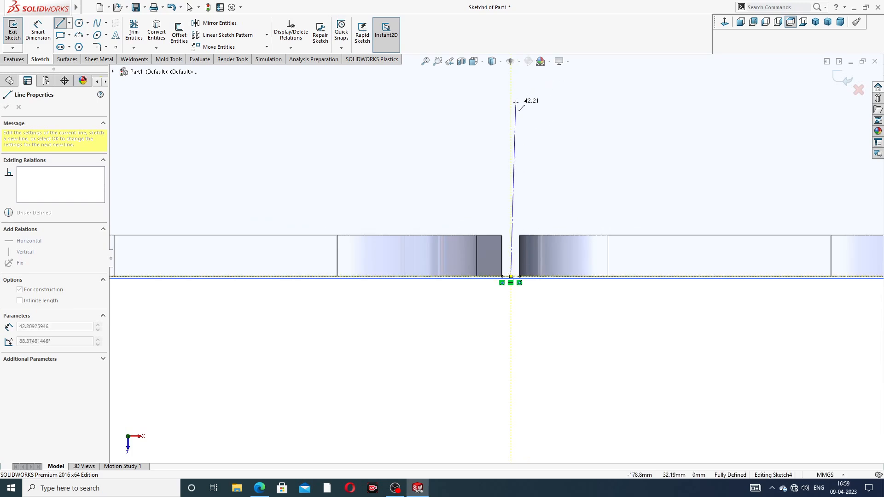
pyautogui.scroll(3, 515, 102)
pyautogui.click(503, 93)
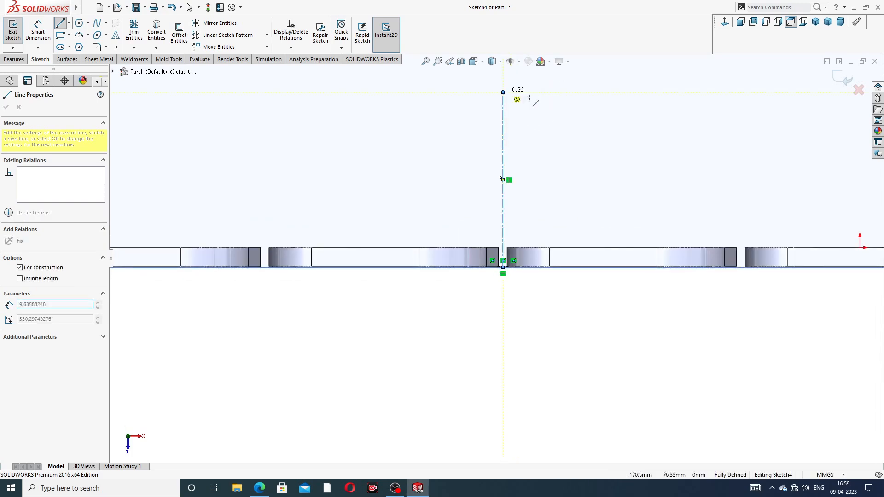
pyautogui.rightClick(544, 98)
pyautogui.click(573, 113)
pyautogui.scroll(5, 573, 113)
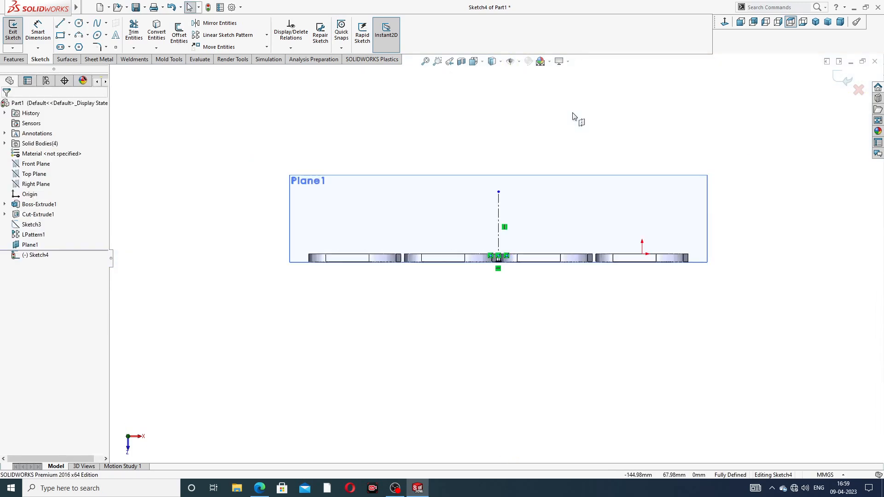
# Hide the offset plane while keeping its sketch open.
pyautogui.click(553, 176)
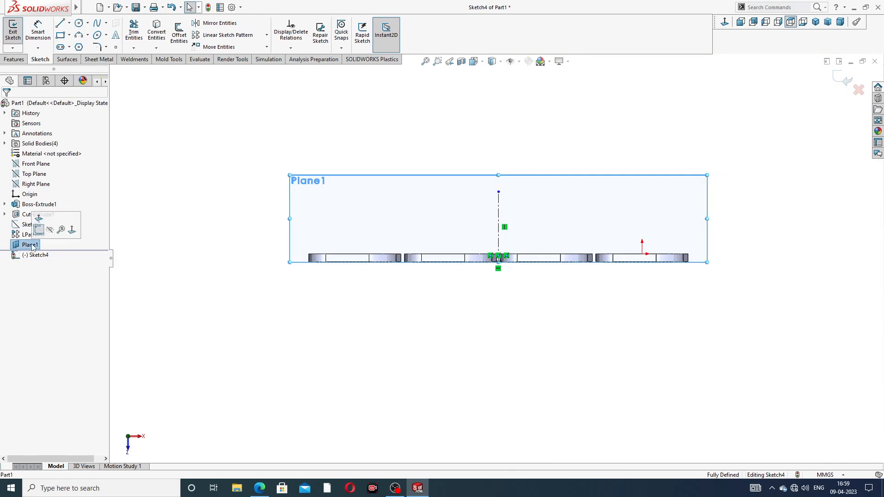
pyautogui.click(498, 84)
pyautogui.scroll(-4, 482, 223)
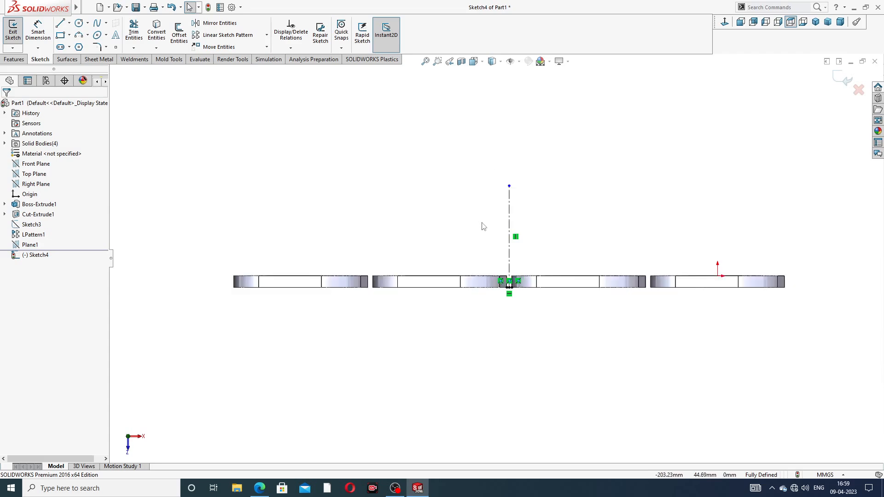
# Sketch a circle of about 36 mm radius centred on the free end of the vertical centerline.
pyautogui.click(79, 24)
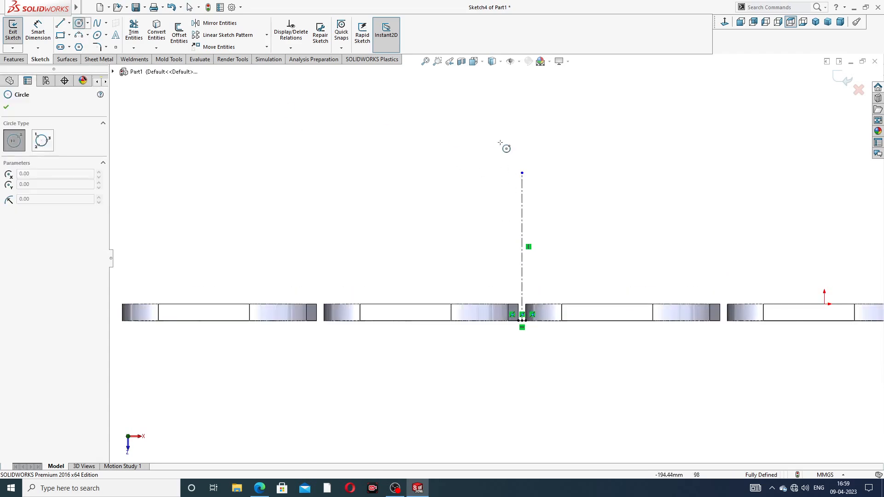
pyautogui.click(522, 174)
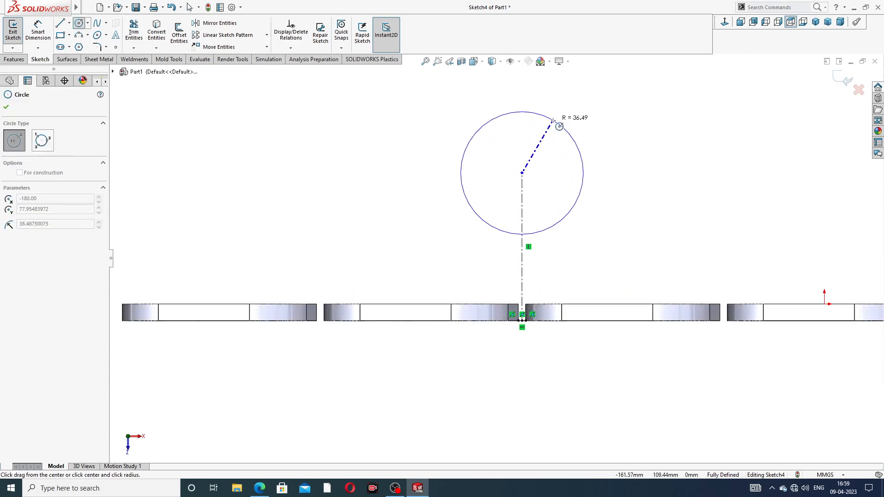
pyautogui.click(559, 125)
pyautogui.press('Escape')
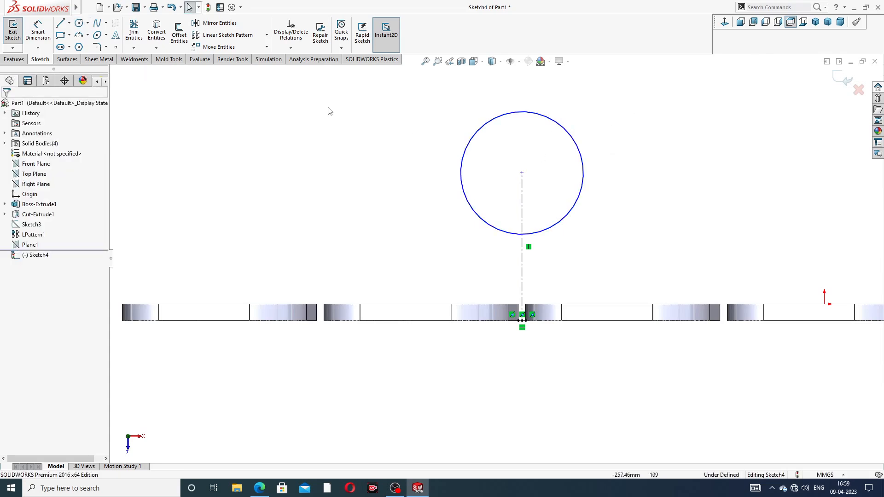
# Try to dimension the circle's diameter as 130 mm with a linear-style dimension beside it.
pyautogui.click(46, 39)
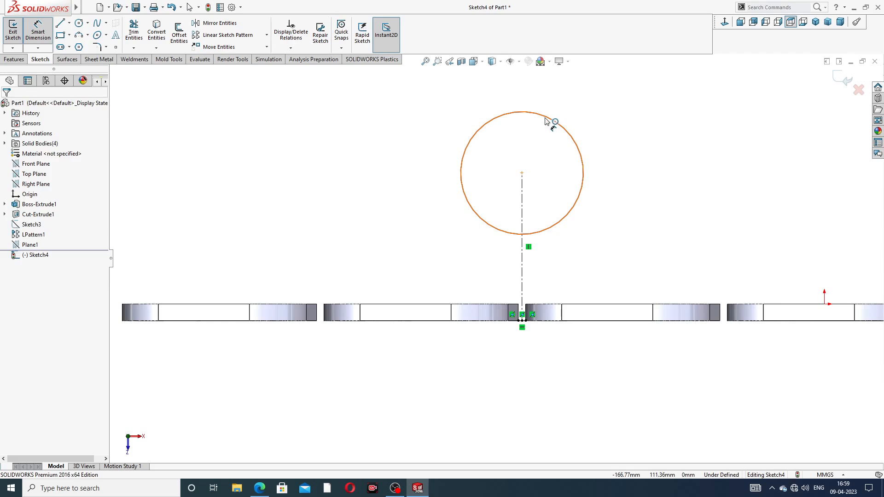
pyautogui.click(548, 118)
pyautogui.click(615, 116)
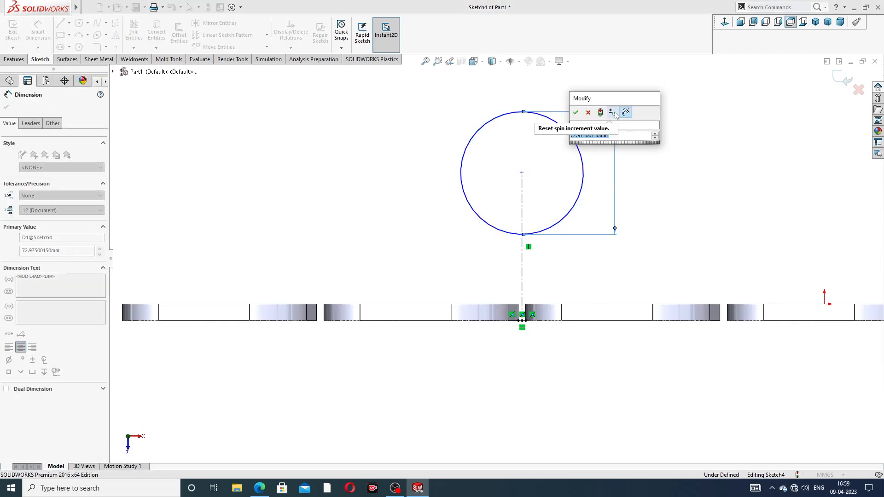
pyautogui.write('130')
pyautogui.press('Return')
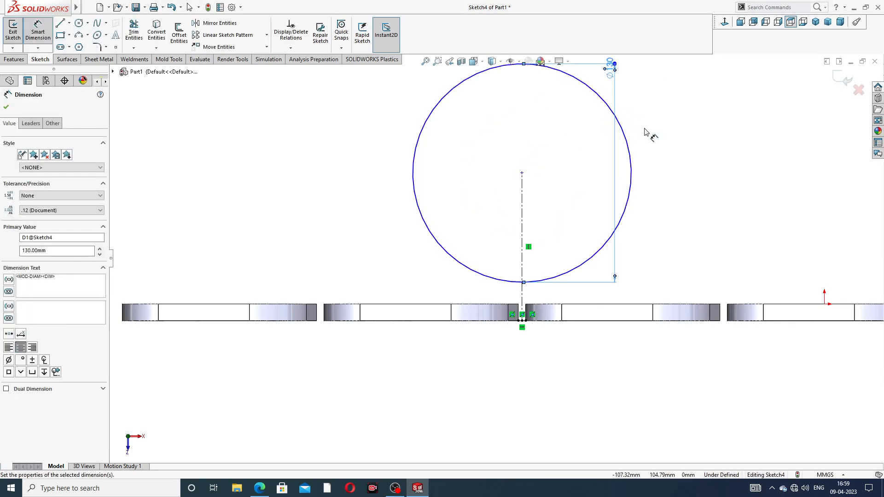
pyautogui.moveTo(616, 72); pyautogui.dragTo(593, 176)
pyautogui.click(689, 145)
pyautogui.scroll(4, 672, 140)
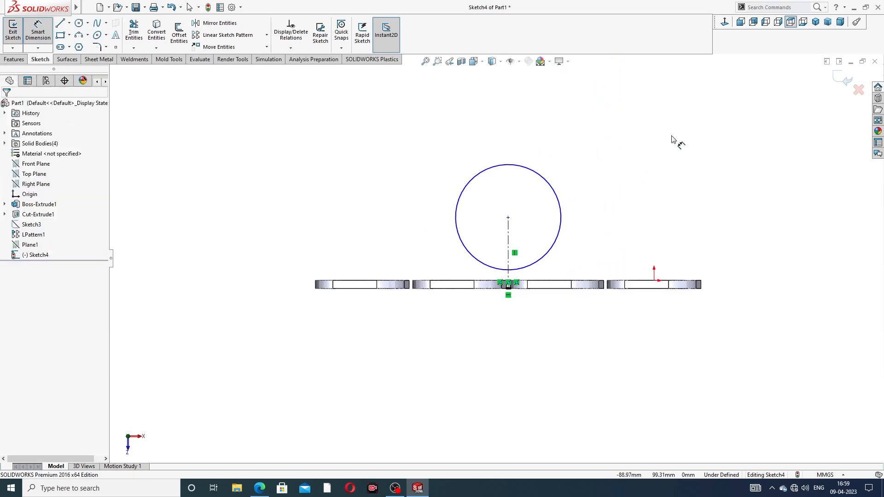
# Dimension the circle's diameter as 130 mm with a slanted diameter dimension.
pyautogui.click(543, 177)
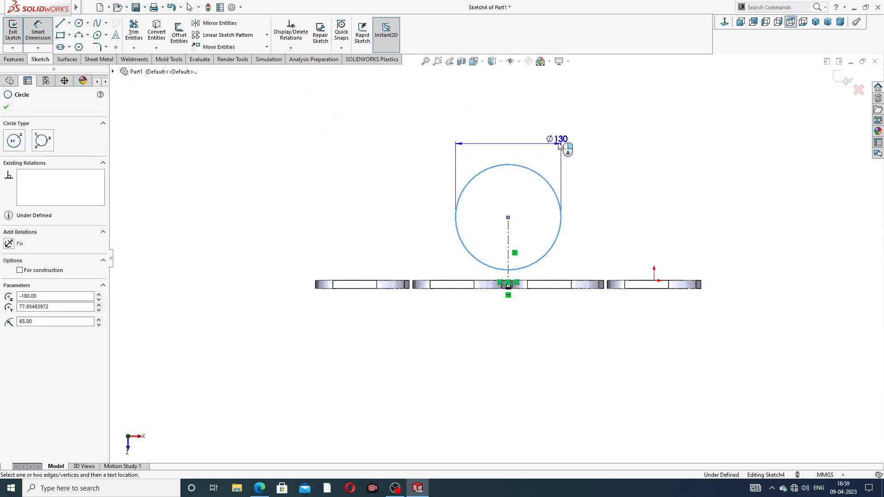
pyautogui.click(572, 130)
pyautogui.write('13')
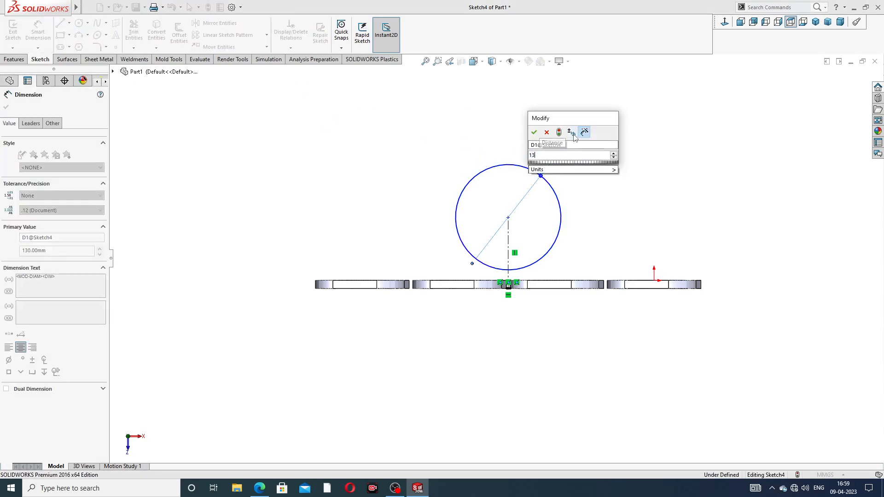
pyautogui.write('0')
pyautogui.press('Return')
# Dimension the circle's centre 160 mm from the midpoint of the short centerline at the flanges' front edge.
pyautogui.scroll(-3, 510, 264)
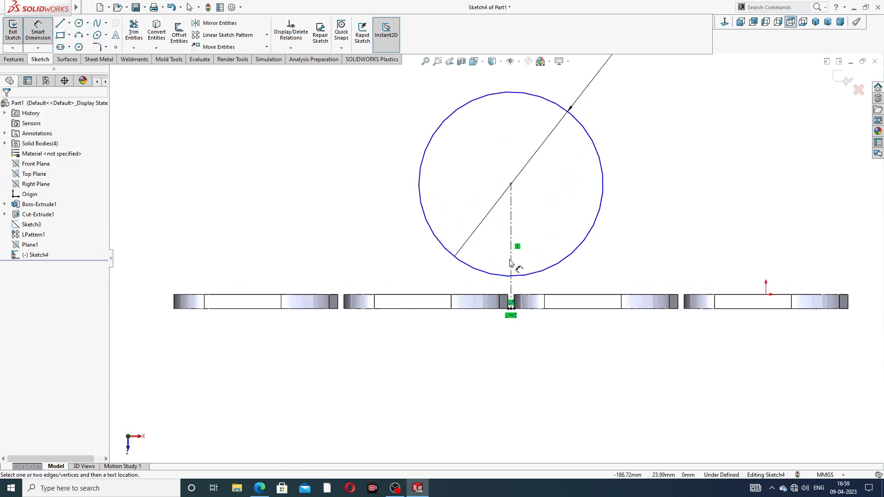
pyautogui.click(511, 184)
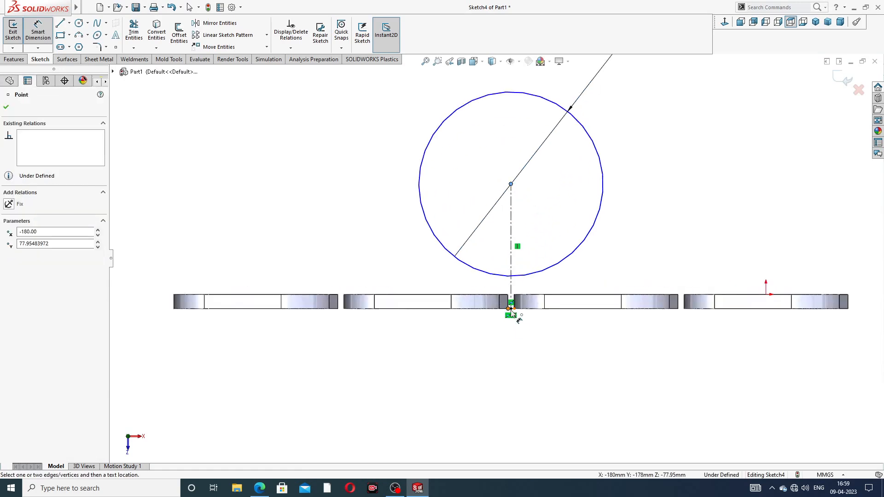
pyautogui.scroll(-3, 511, 312)
pyautogui.click(501, 273)
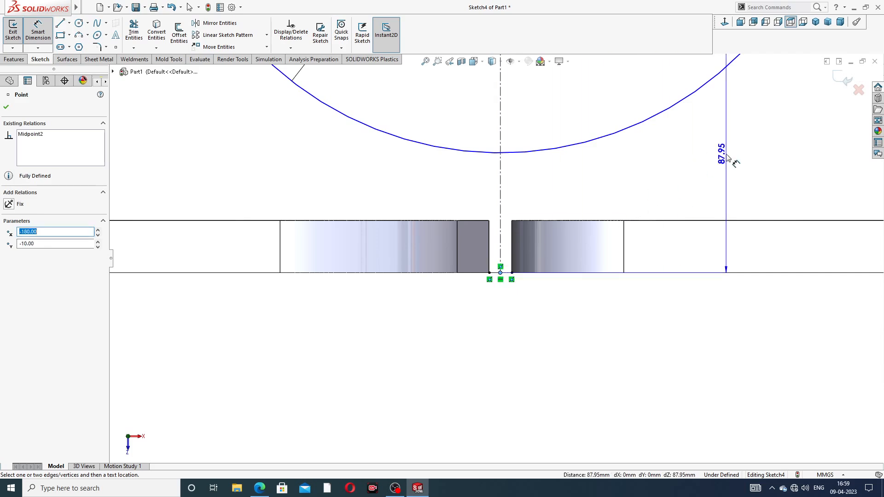
pyautogui.scroll(2, 732, 161)
pyautogui.click(701, 160)
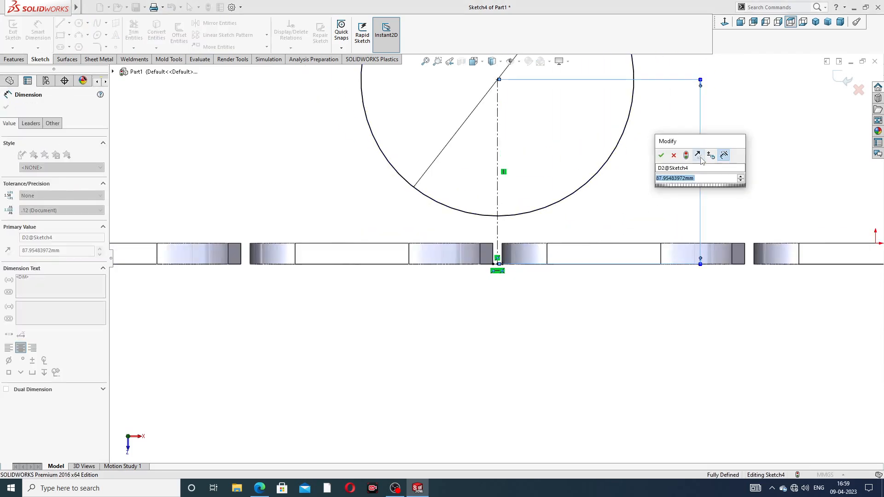
pyautogui.write('160')
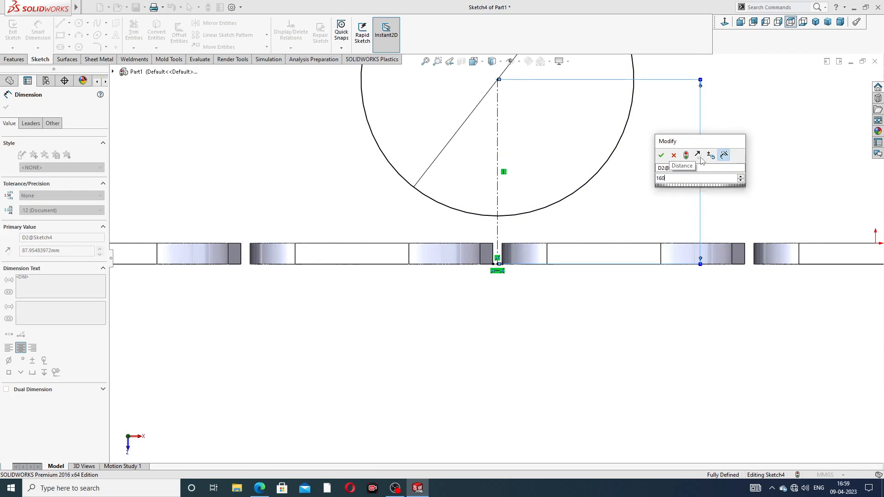
pyautogui.press('Return')
pyautogui.press('f')
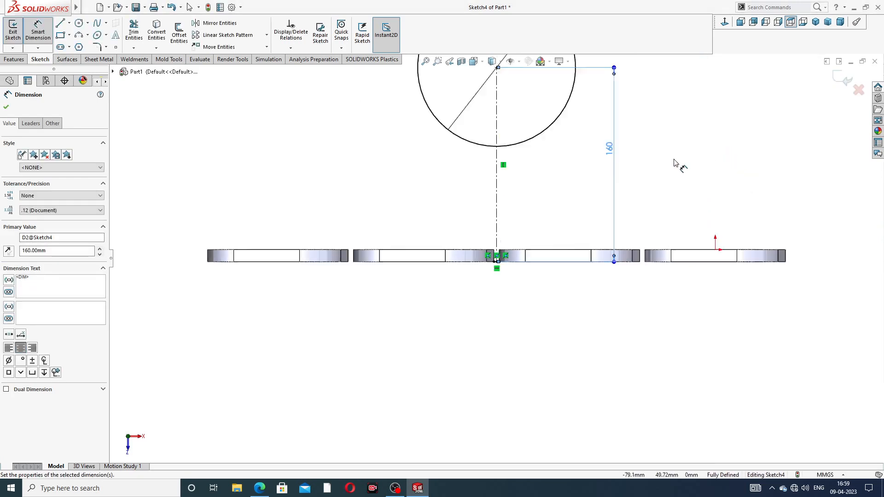
pyautogui.rightClick(621, 96)
pyautogui.click(649, 126)
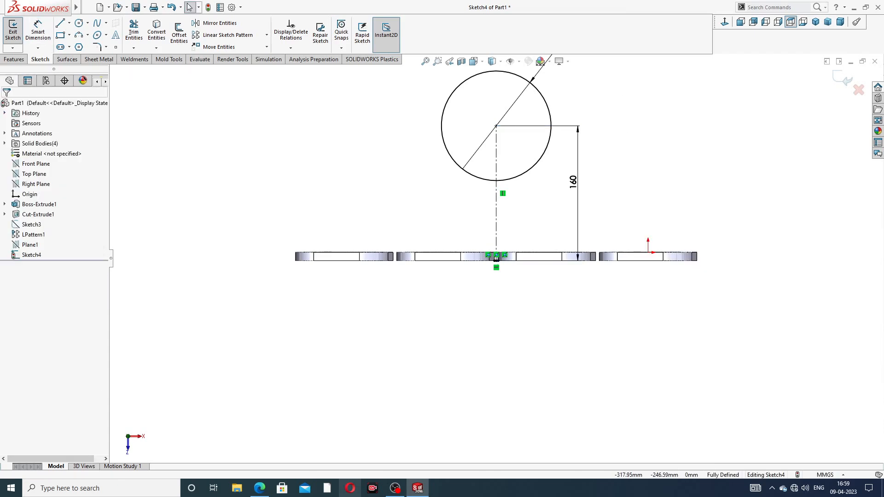
# Check the manifold drawing and extrude the 130 mm circle 16 mm as the round outlet flange.
pyautogui.click(260, 488)
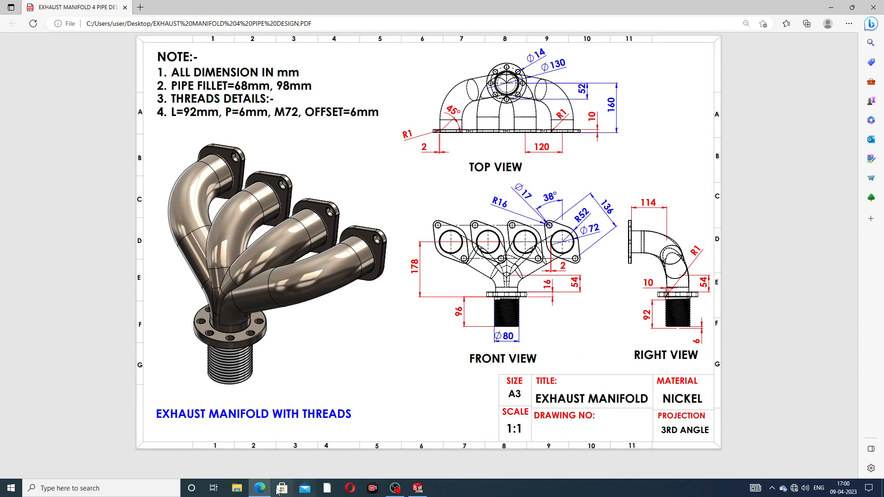
pyautogui.click(417, 488)
pyautogui.scroll(-2, 479, 179)
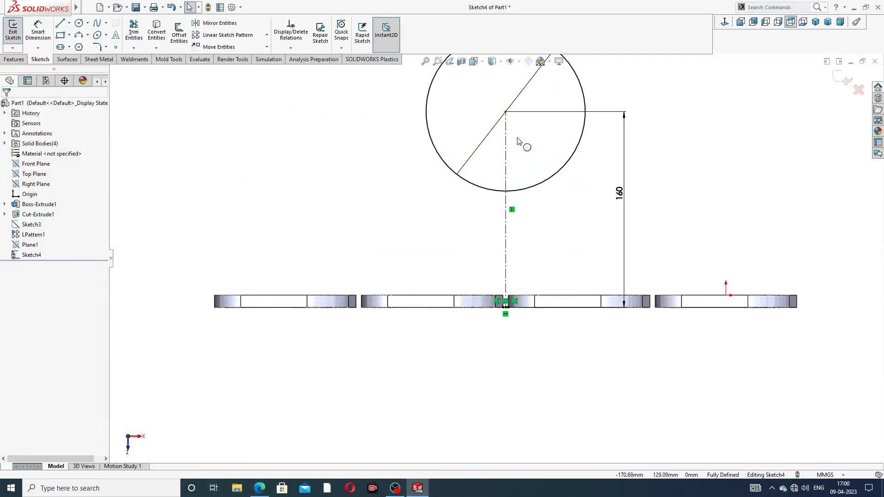
pyautogui.scroll(4, 517, 138)
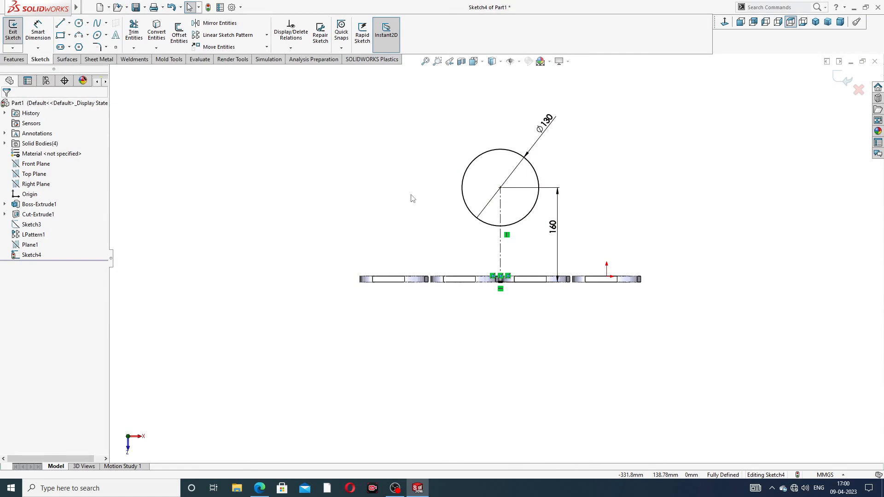
pyautogui.click(23, 61)
pyautogui.click(16, 32)
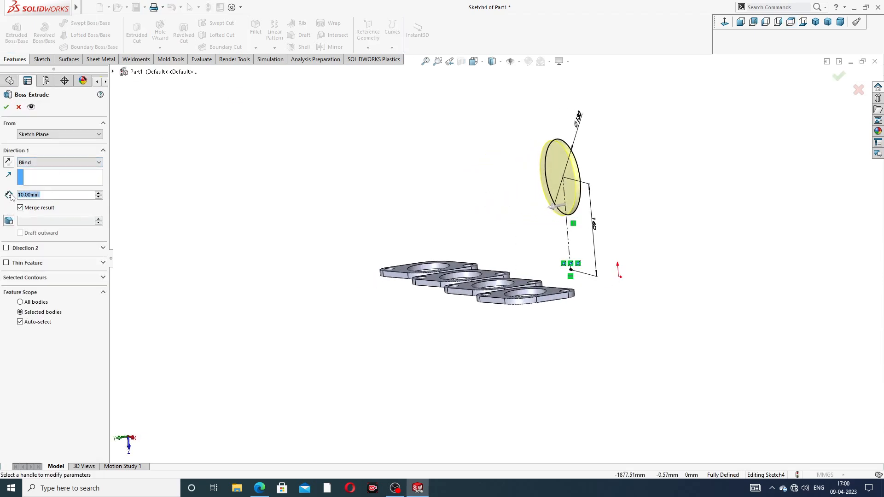
pyautogui.write('16')
pyautogui.press('Return')
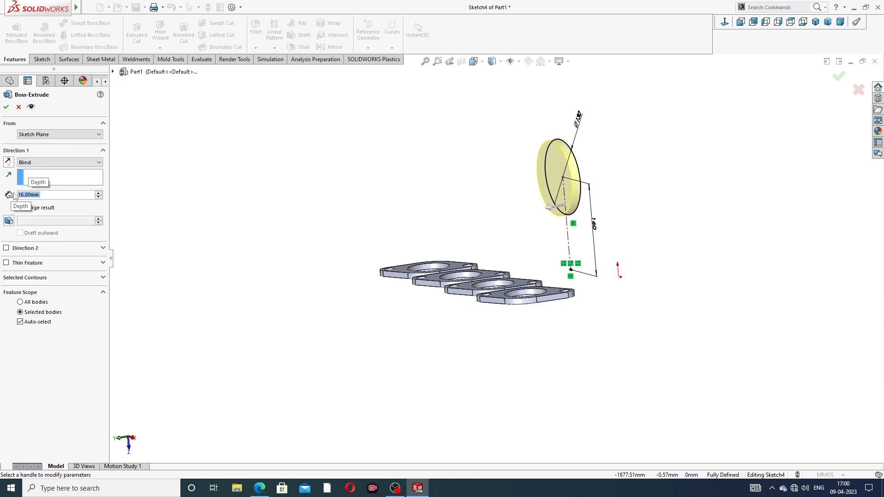
pyautogui.click(6, 107)
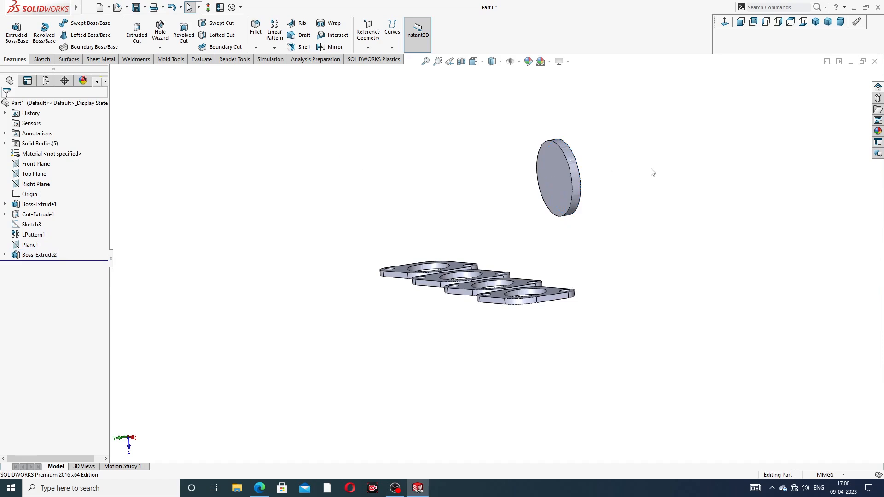
# Start a sketch on the round flange's underside and draw a concentric circle of about 41 mm radius.
pyautogui.moveTo(653, 172); pyautogui.dragTo(543, 179, button='middle')
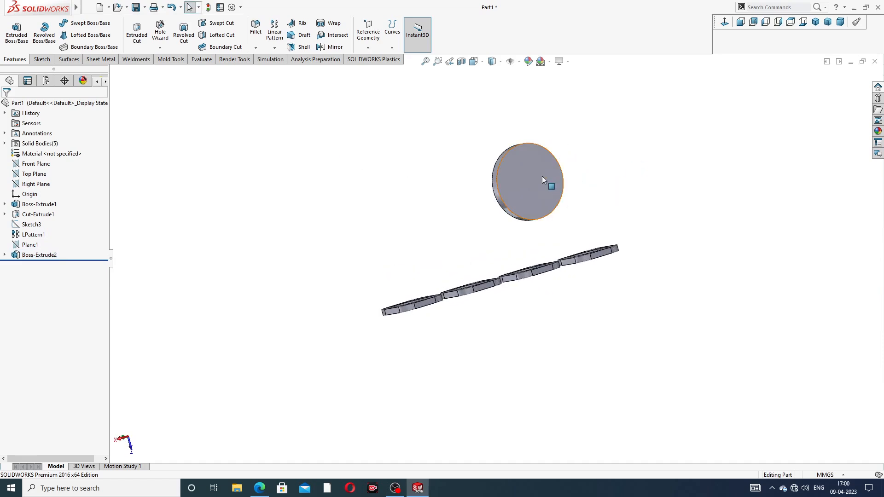
pyautogui.click(542, 179)
pyautogui.click(583, 147)
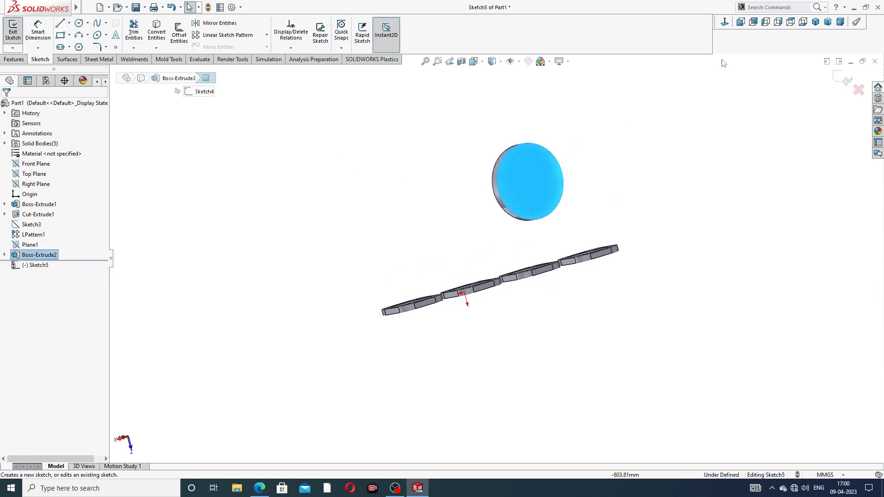
pyautogui.click(725, 24)
pyautogui.click(79, 23)
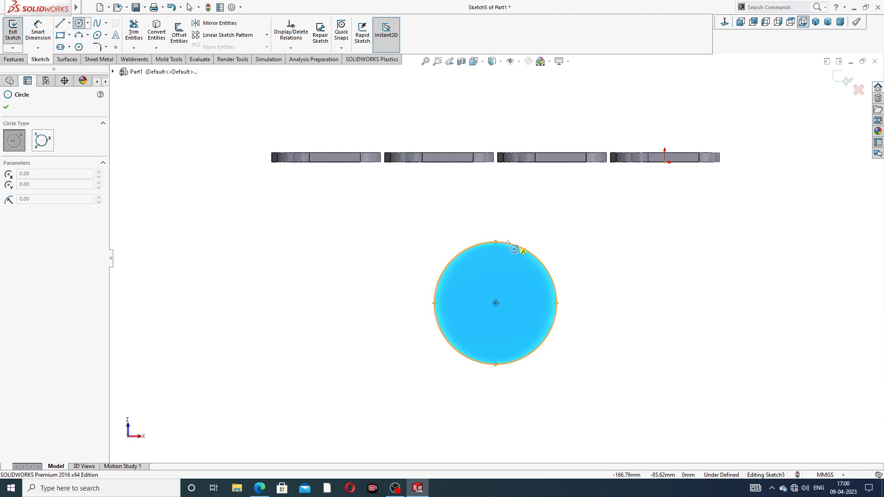
pyautogui.click(495, 303)
pyautogui.click(524, 277)
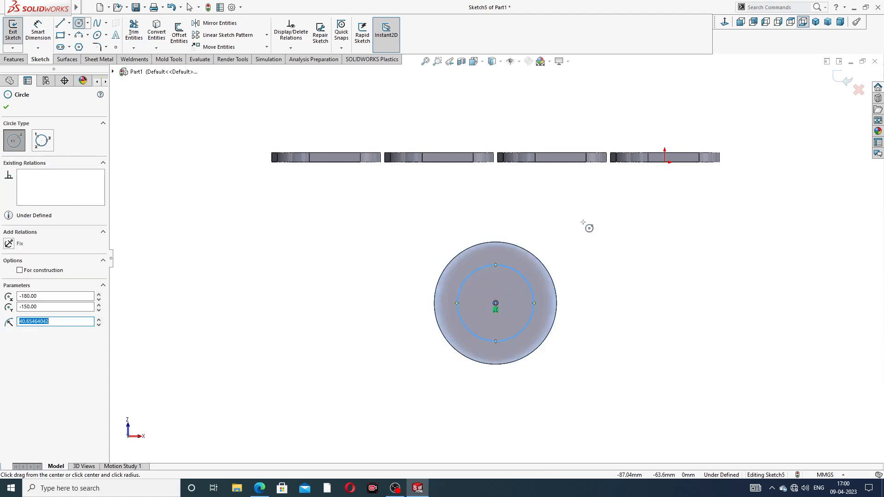
pyautogui.rightClick(589, 228)
pyautogui.click(607, 230)
# Dimension the concentric circle's diameter as 72 mm.
pyautogui.click(37, 32)
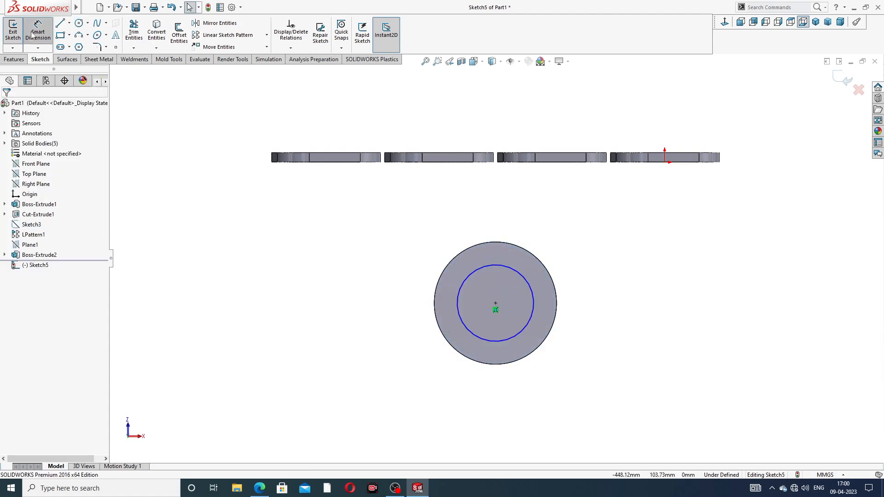
pyautogui.click(531, 280)
pyautogui.click(599, 248)
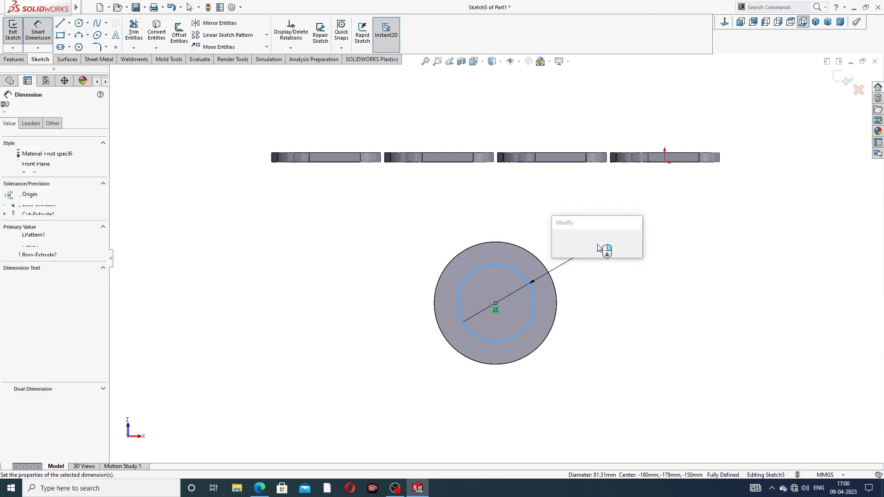
pyautogui.write('72')
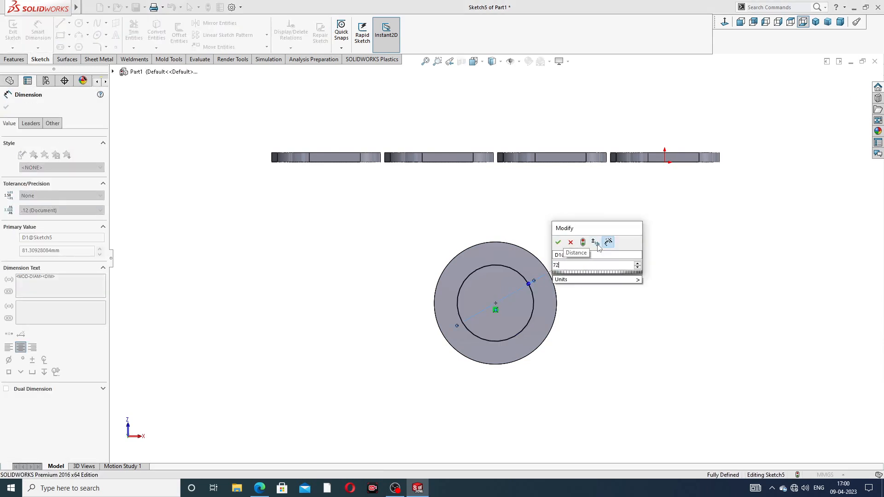
pyautogui.press('Return')
pyautogui.rightClick(666, 222)
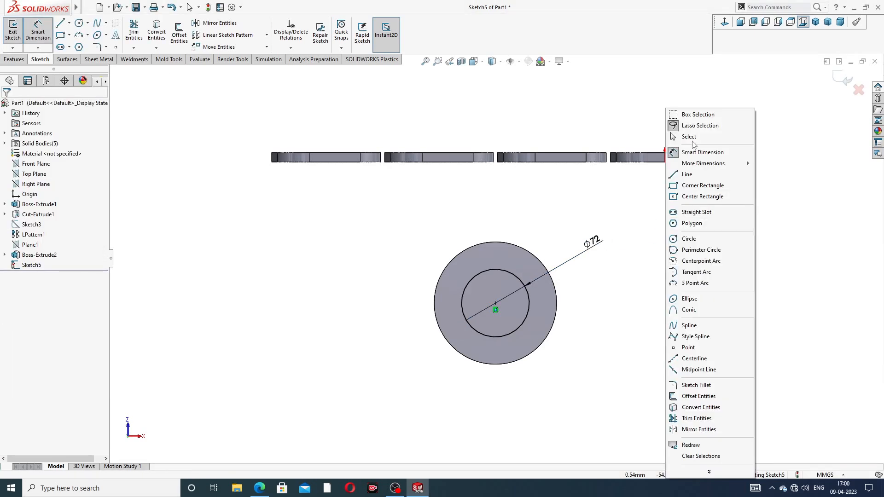
pyautogui.click(689, 137)
# Cut the 72 mm circle through the round flange with an Extruded Cut set to Through All.
pyautogui.click(15, 60)
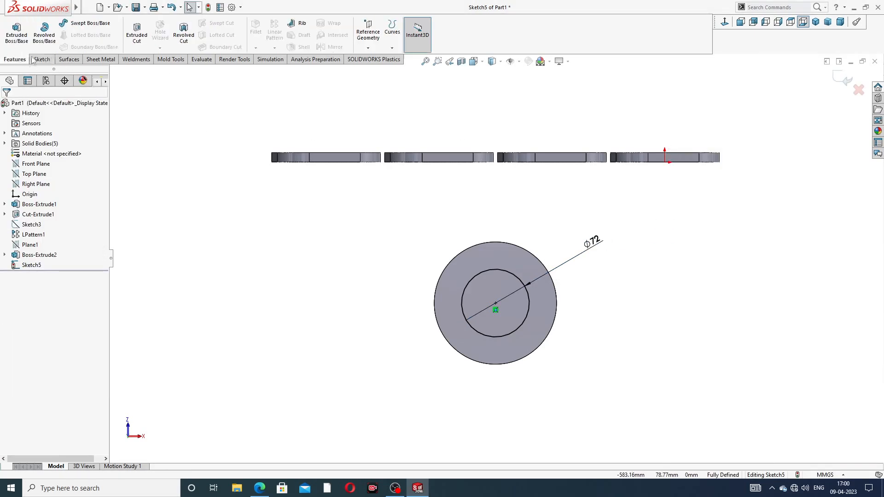
pyautogui.click(136, 35)
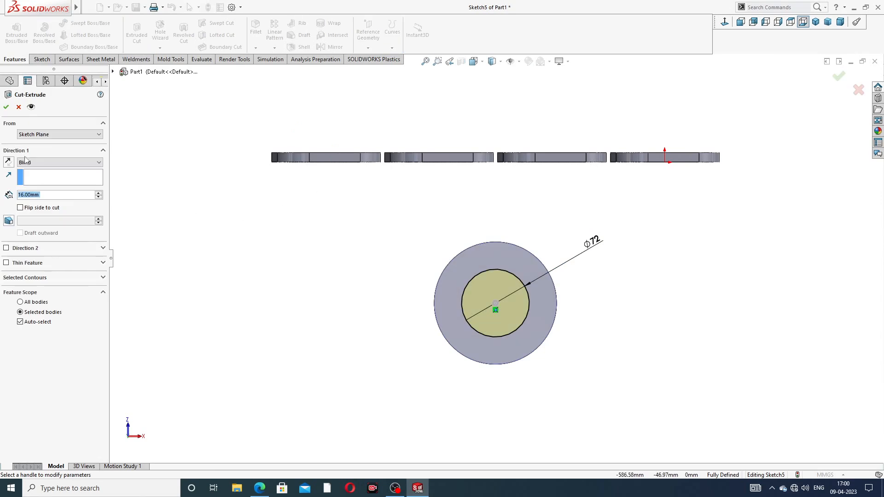
pyautogui.click(37, 163)
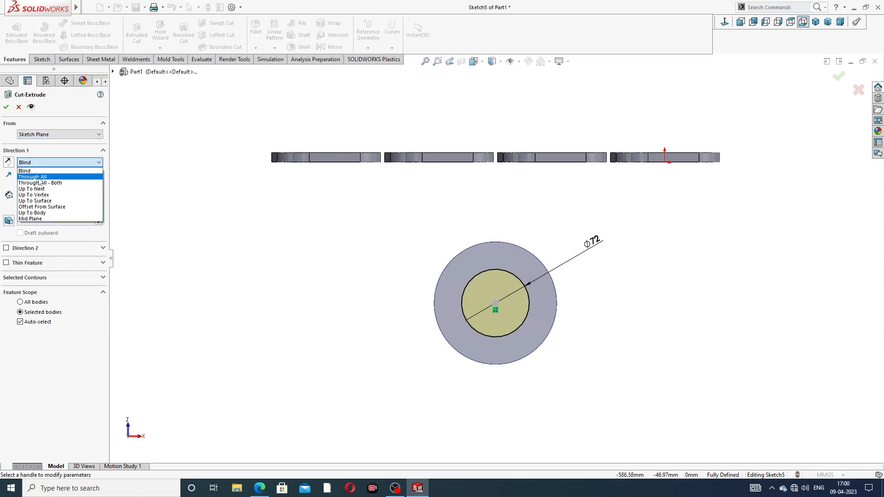
pyautogui.click(39, 178)
pyautogui.moveTo(387, 302); pyautogui.dragTo(469, 285, button='middle')
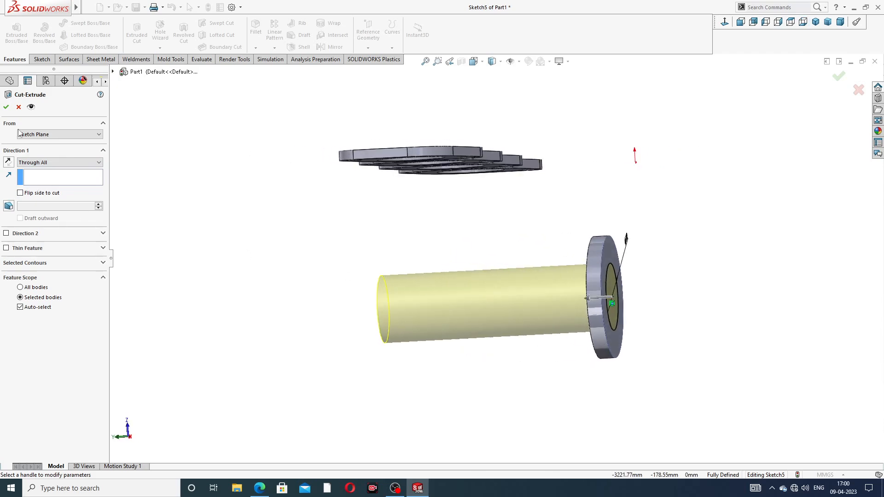
pyautogui.click(7, 107)
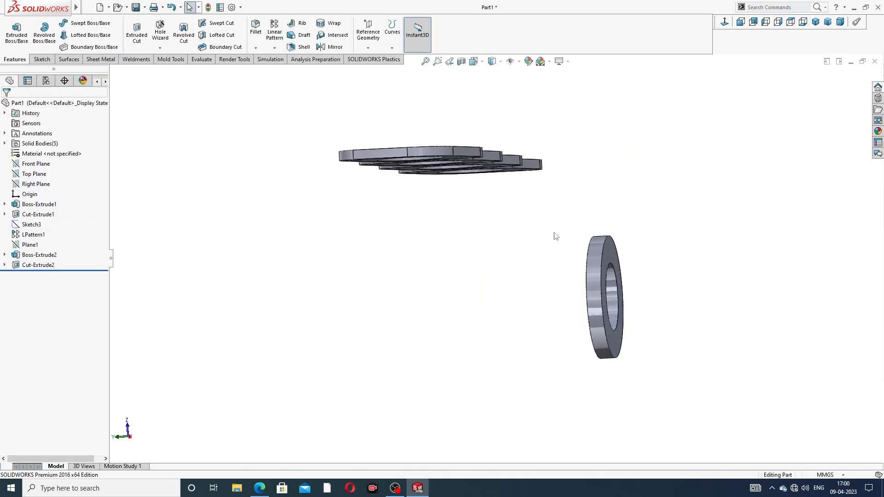
# Start a sketch on the round flange's underside, viewed face-on, and begin a construction centerline.
pyautogui.moveTo(554, 236); pyautogui.dragTo(532, 237, button='middle')
pyautogui.click(531, 237)
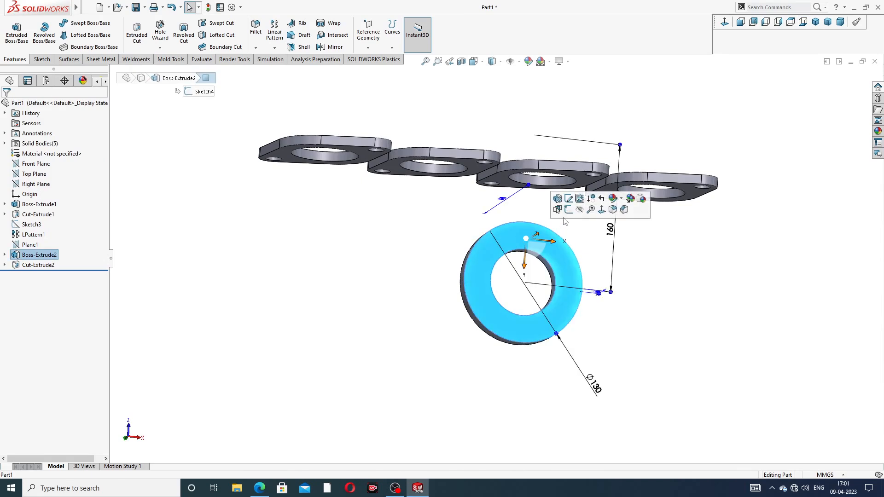
pyautogui.click(569, 210)
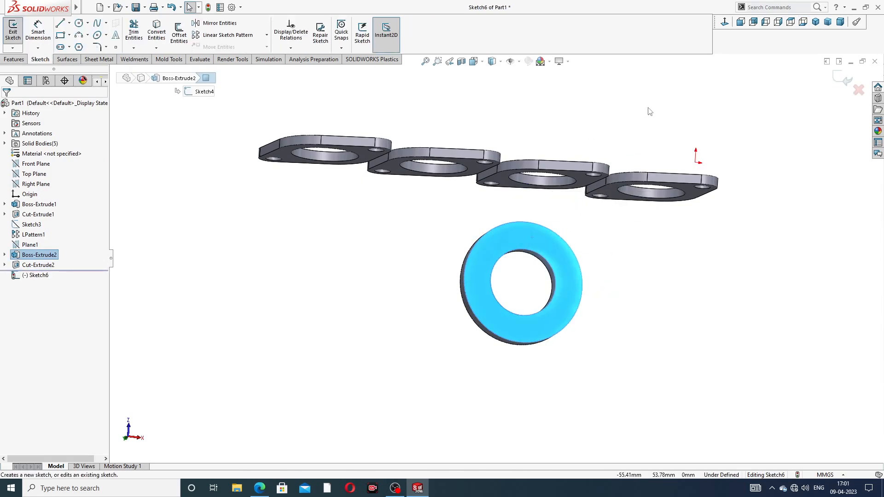
pyautogui.click(724, 21)
pyautogui.click(69, 24)
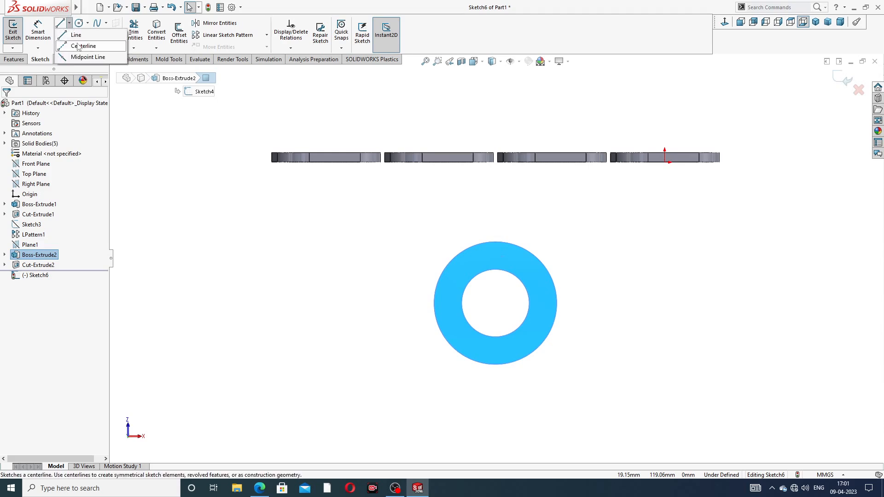
pyautogui.click(80, 46)
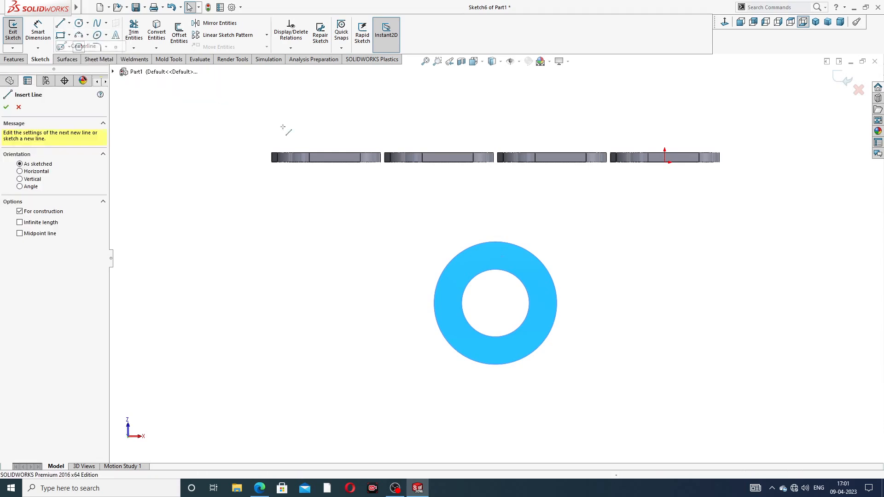
# Sketch a vertical centerline from the top of the ring flange's outer edge to the ring's centre.
pyautogui.click(496, 241)
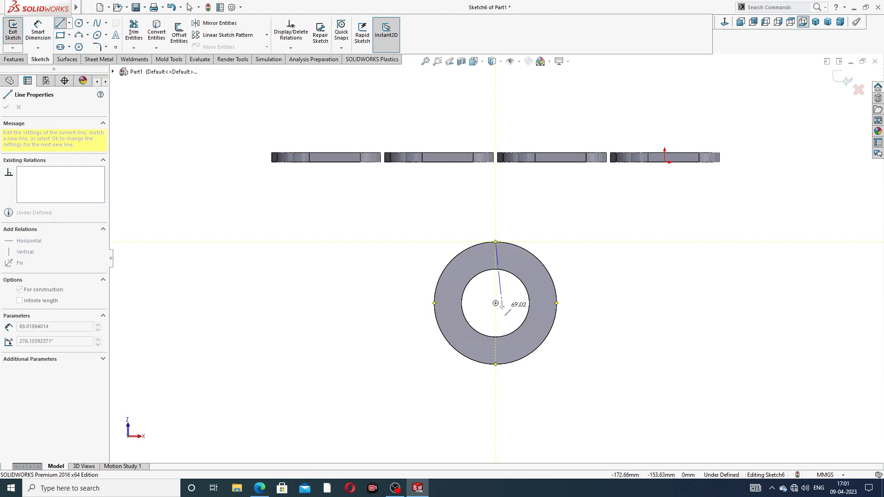
pyautogui.click(495, 303)
pyautogui.rightClick(582, 224)
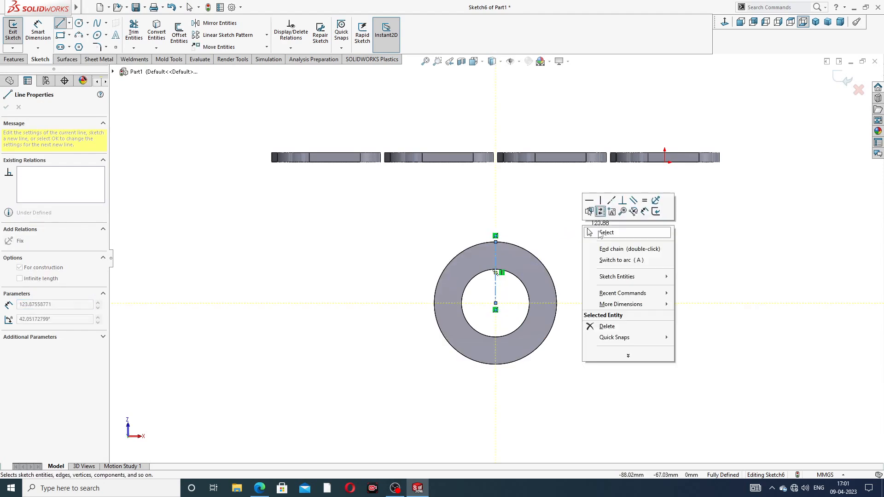
pyautogui.click(602, 233)
# Sketch a circle about 10.5 mm in diameter centred on the centerline, between the ring's inner and outer edges.
pyautogui.scroll(-4, 507, 239)
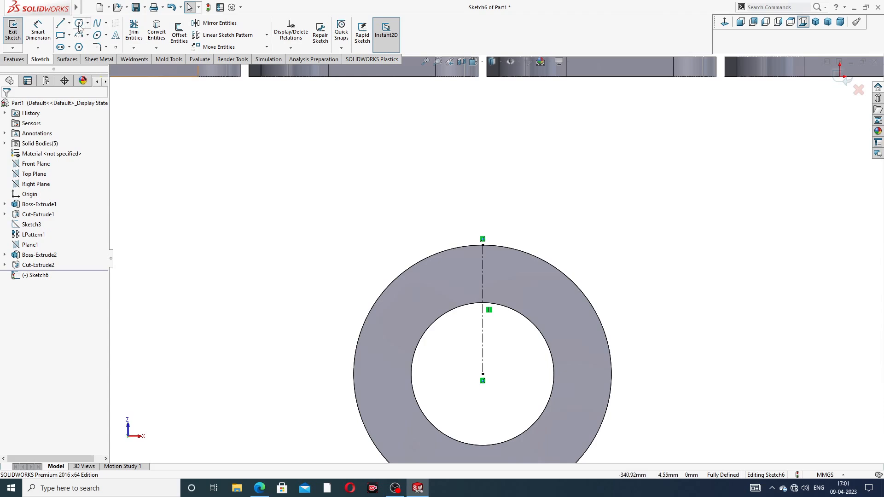
pyautogui.click(79, 23)
pyautogui.scroll(-2, 486, 274)
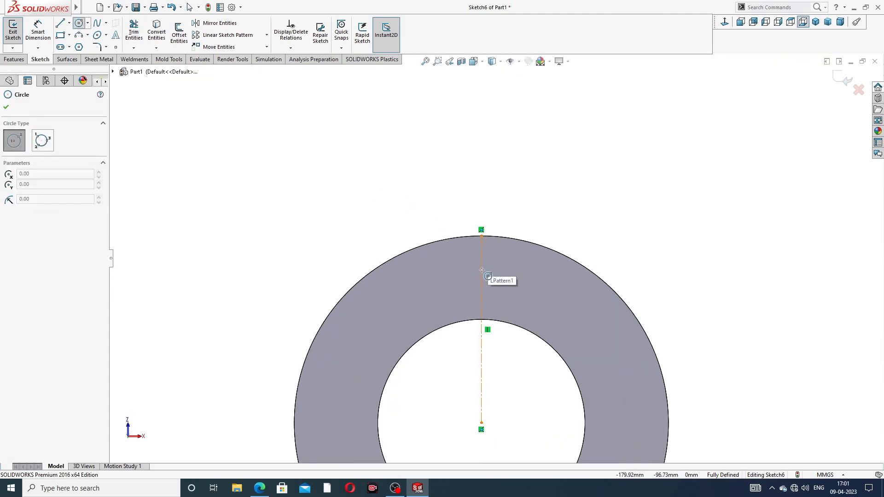
pyautogui.click(482, 270)
pyautogui.click(491, 258)
pyautogui.rightClick(575, 223)
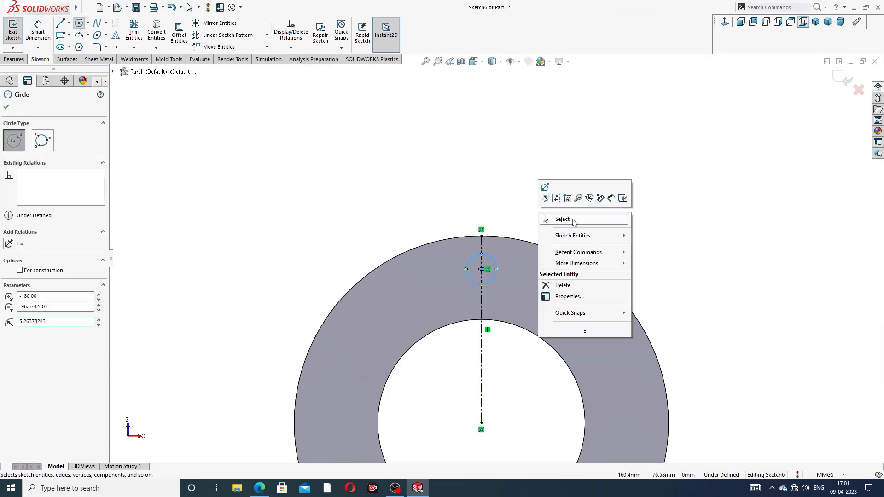
pyautogui.click(574, 220)
# Dimension the small circle's diameter as 14 mm.
pyautogui.click(38, 30)
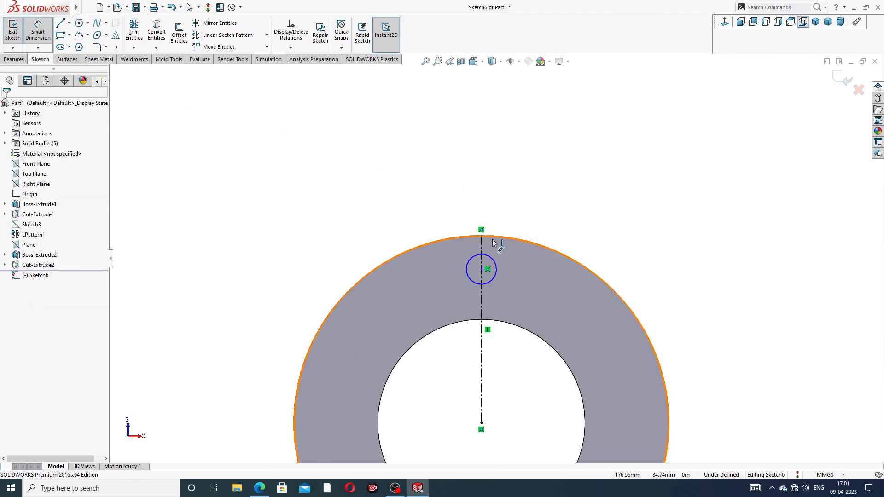
pyautogui.click(491, 258)
pyautogui.click(524, 223)
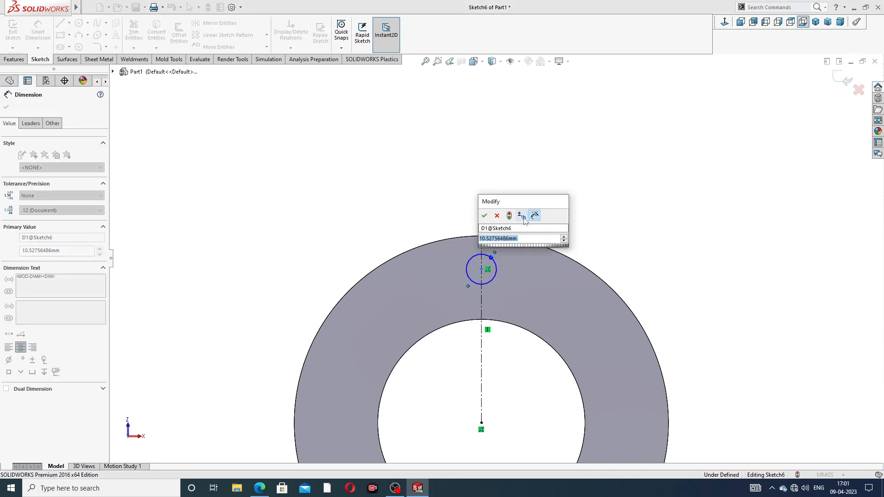
pyautogui.press('Return')
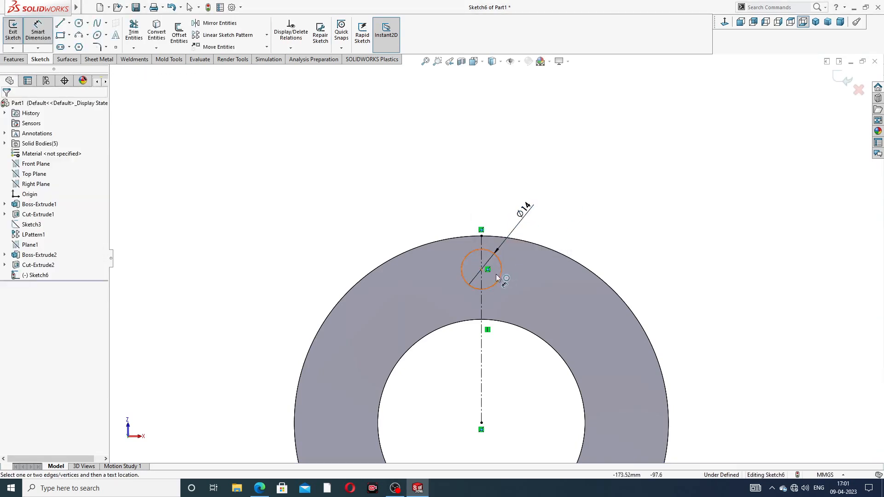
# Dimension the distance from the small circle's centre to the ring's centre as 50 mm.
pyautogui.click(481, 271)
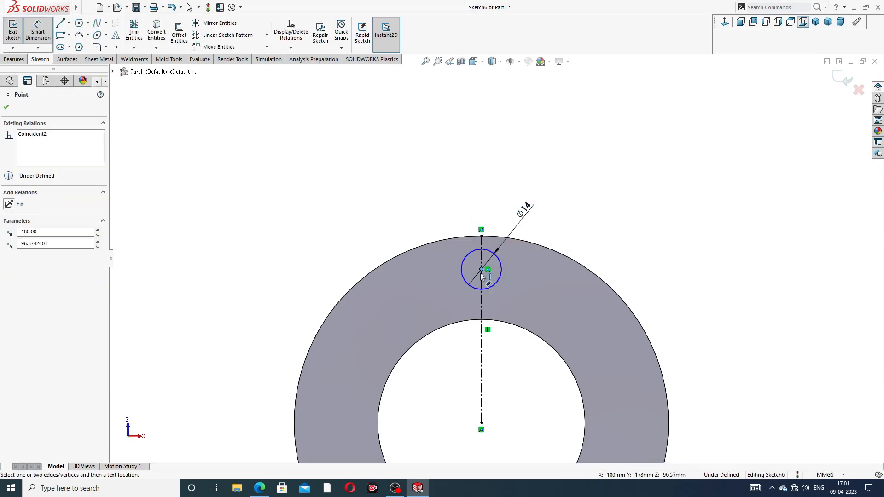
pyautogui.click(482, 423)
pyautogui.click(691, 328)
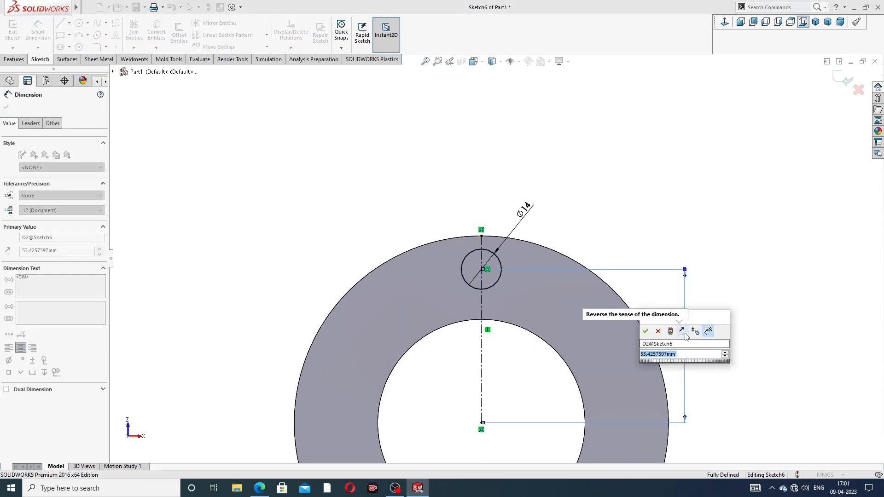
pyautogui.write('50')
pyautogui.press('Return')
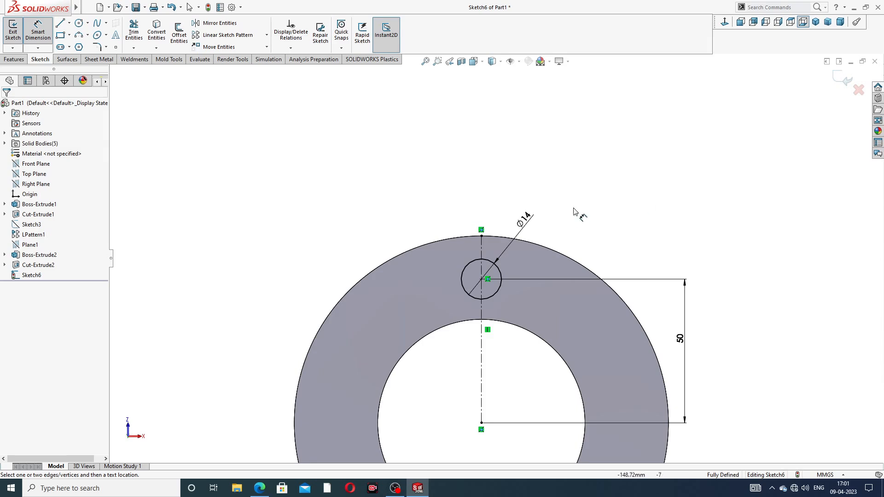
pyautogui.rightClick(602, 143)
pyautogui.click(617, 137)
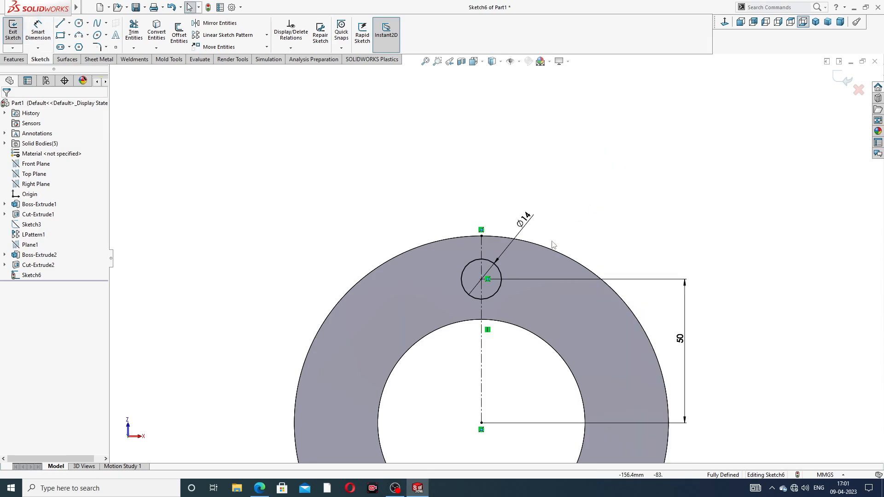
# Check the exhaust manifold PDF drawing and set the small circle's distance from the ring's centre to 52 mm.
pyautogui.press('f')
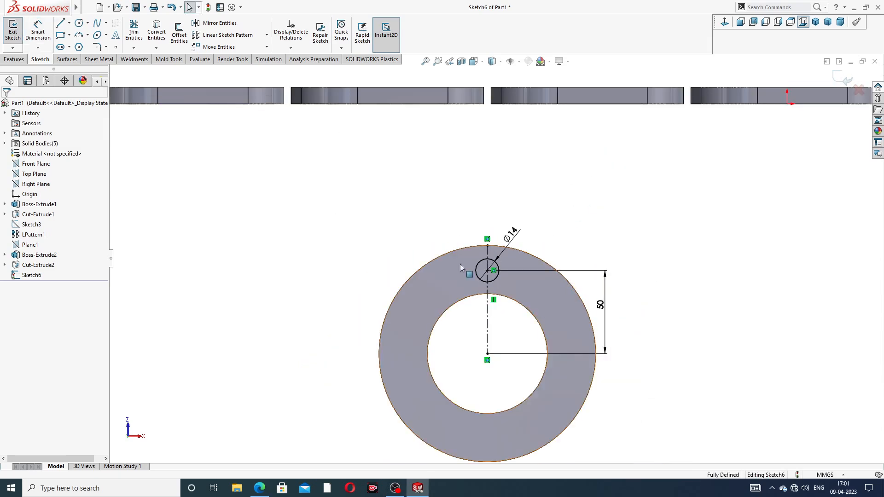
pyautogui.scroll(2, 507, 281)
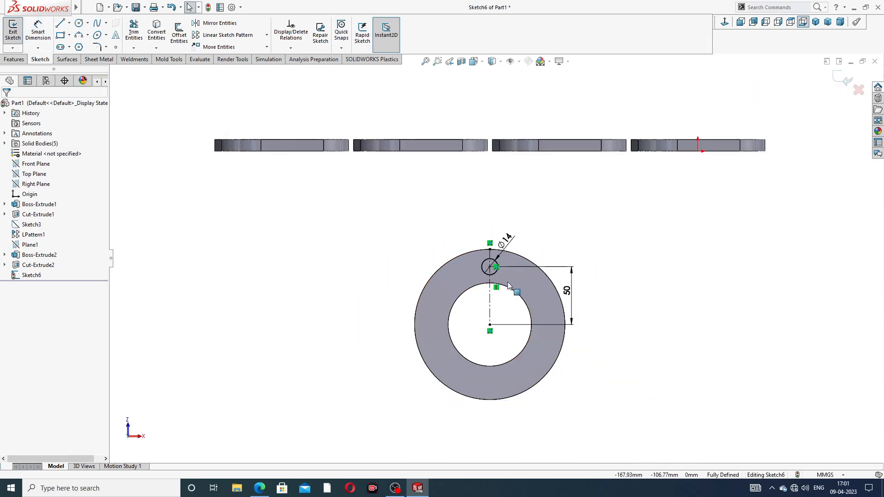
pyautogui.click(261, 487)
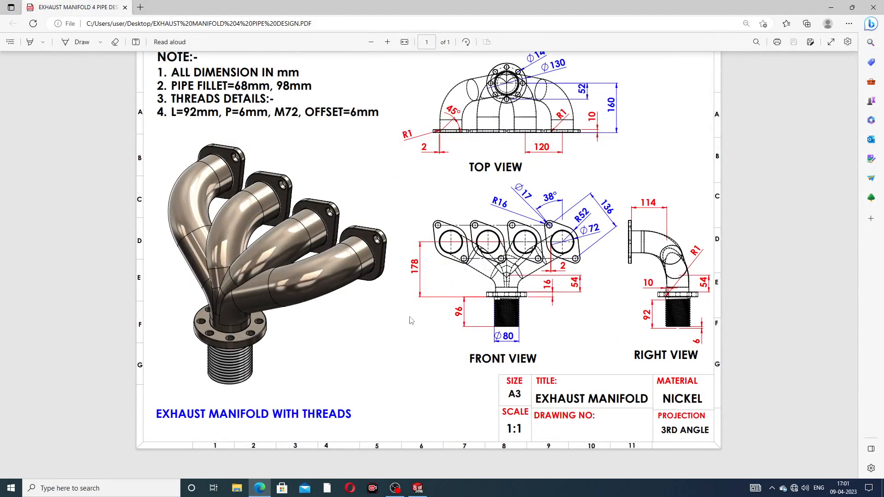
pyautogui.click(259, 488)
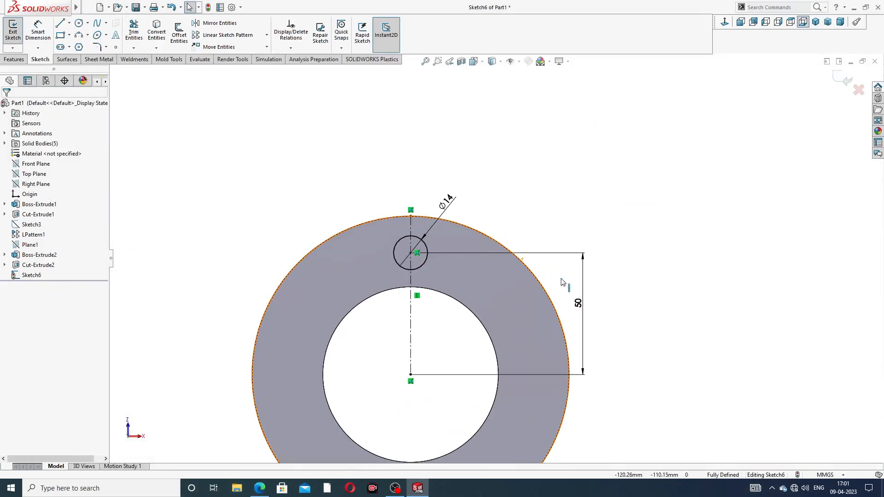
pyautogui.doubleClick(577, 303)
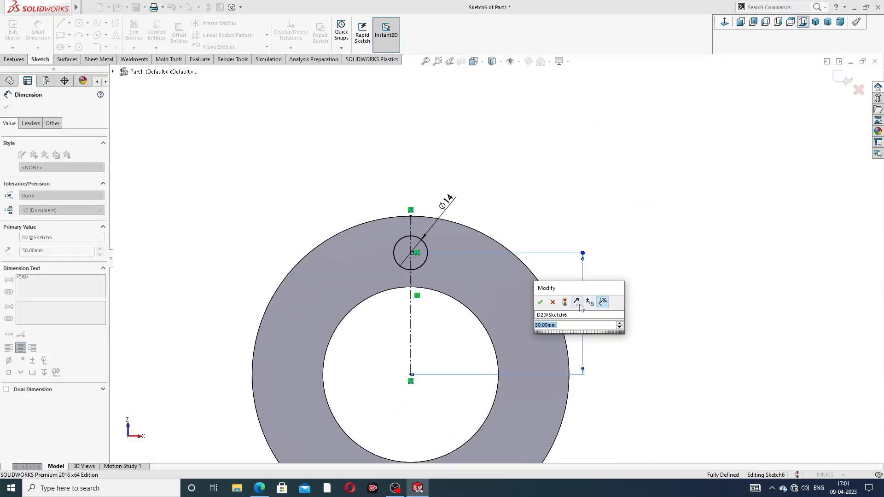
pyautogui.write('52')
pyautogui.press('Return')
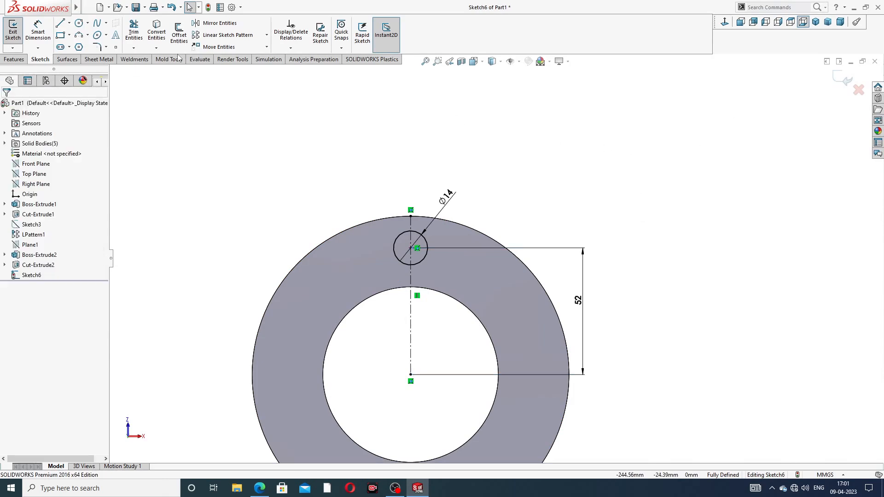
# Extrude-cut the 14 mm circle through the full thickness of the ring flange.
pyautogui.click(14, 60)
pyautogui.click(143, 40)
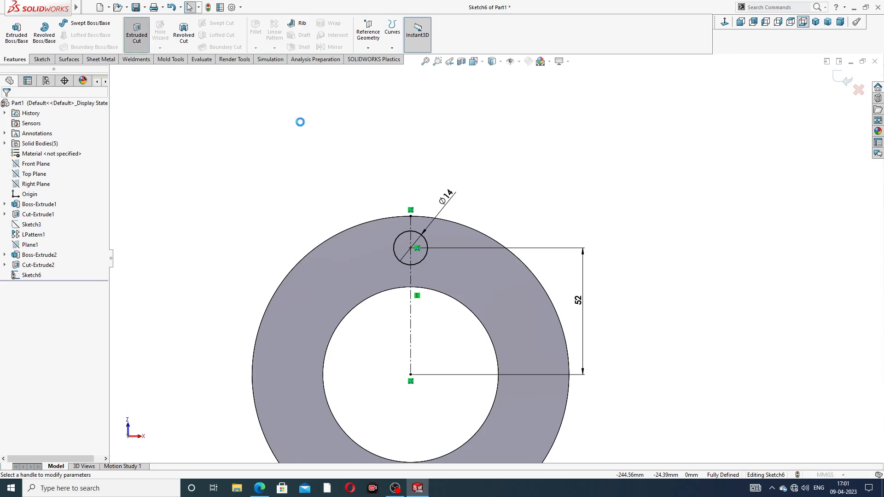
pyautogui.click(57, 163)
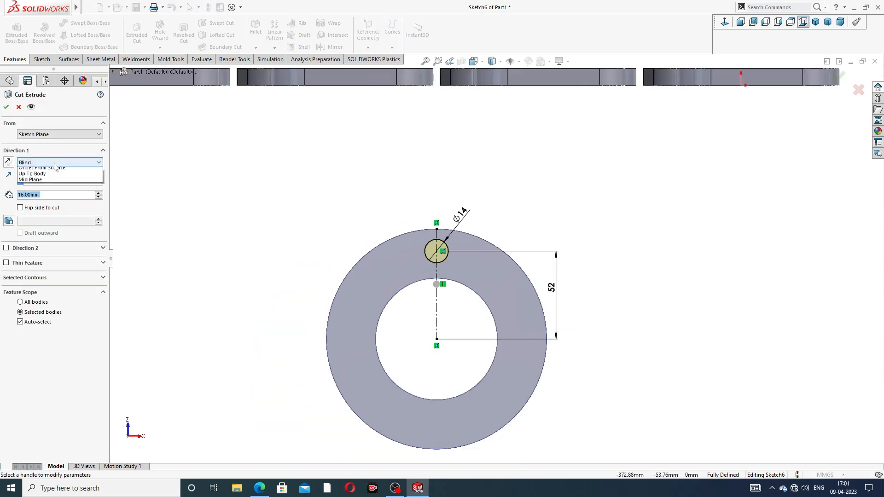
pyautogui.click(37, 176)
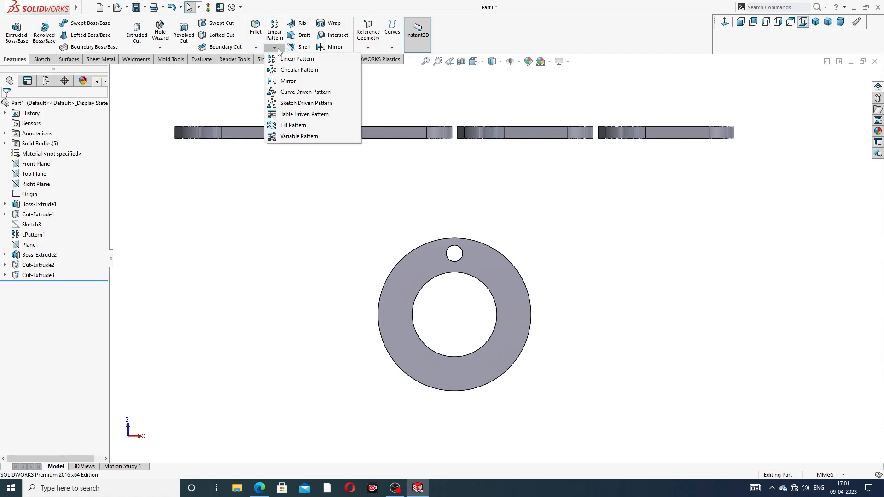
# Circular-pattern the hole's face around the ring's outer edge with 8 equally spaced instances over 360 degrees.
pyautogui.click(299, 70)
pyautogui.scroll(-3, 459, 249)
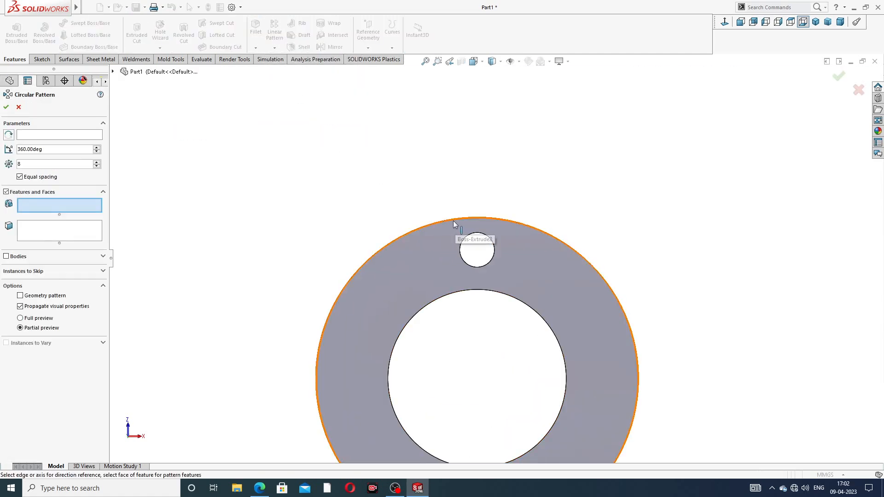
pyautogui.click(93, 137)
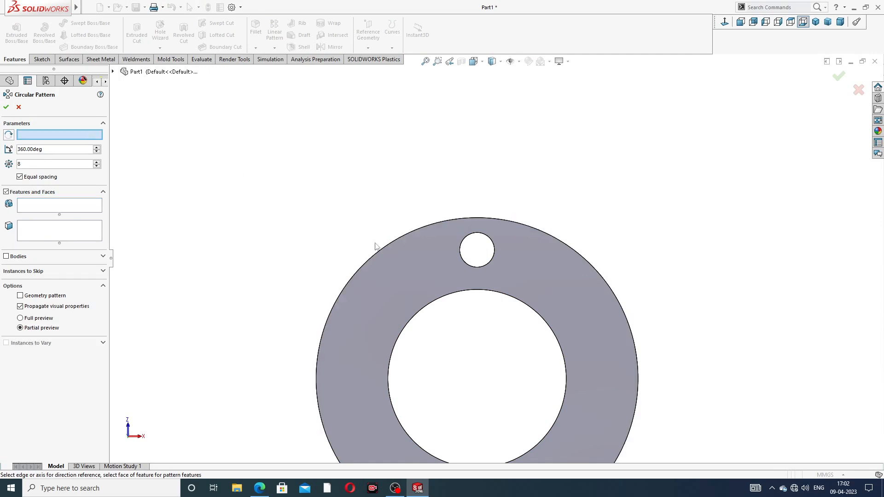
pyautogui.click(399, 236)
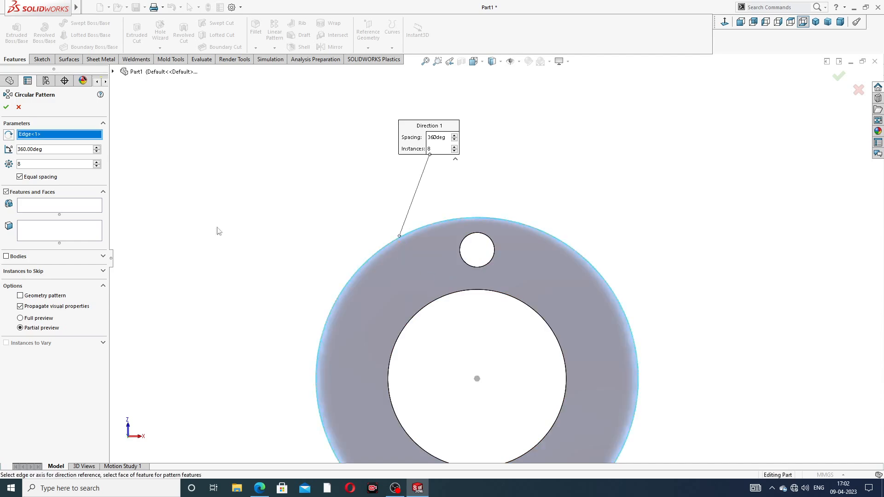
pyautogui.click(52, 224)
pyautogui.moveTo(428, 213); pyautogui.dragTo(449, 280, button='middle')
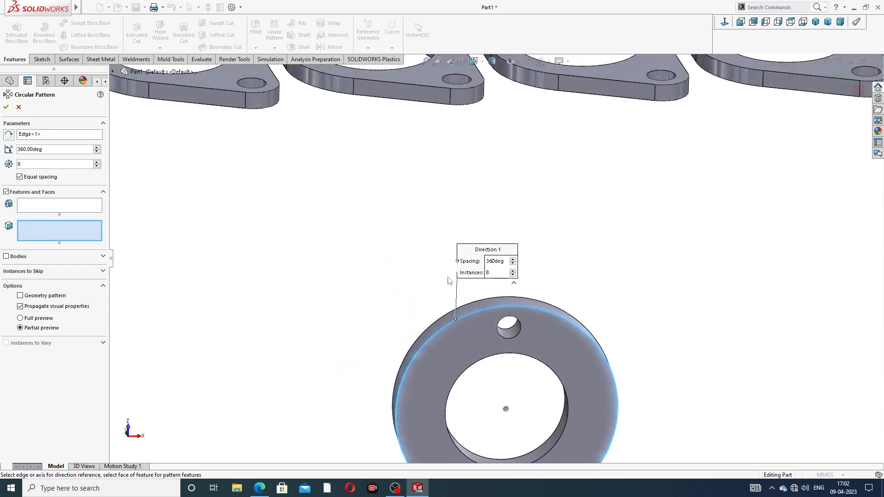
pyautogui.click(512, 332)
pyautogui.scroll(4, 507, 338)
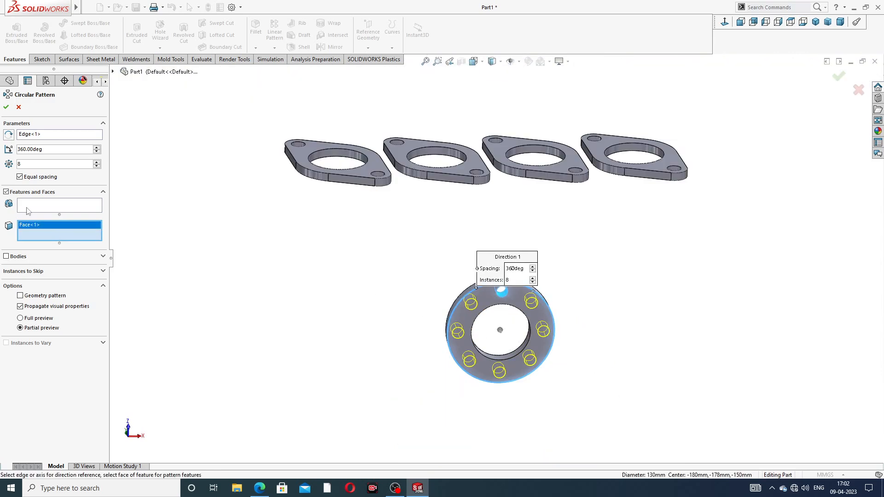
pyautogui.click(6, 108)
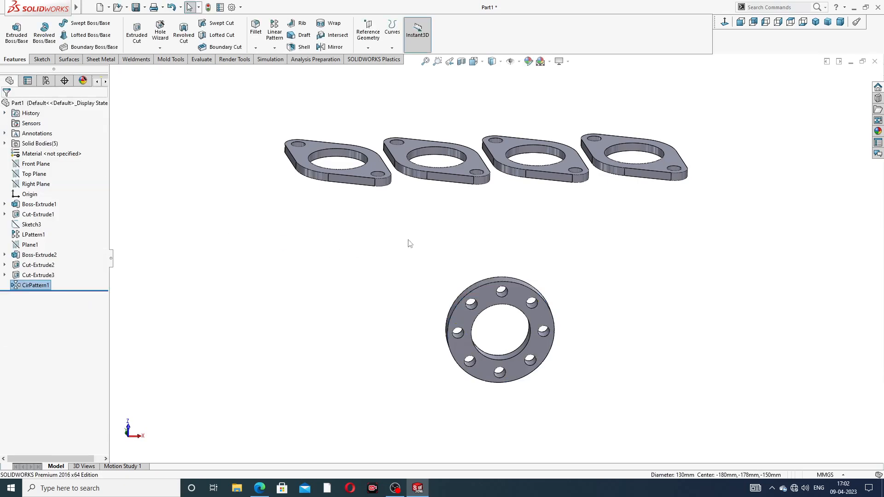
# Check the exhaust manifold PDF drawing and start a new 3D sketch in the part.
pyautogui.moveTo(488, 310); pyautogui.dragTo(565, 166, button='middle')
pyautogui.scroll(3, 544, 216)
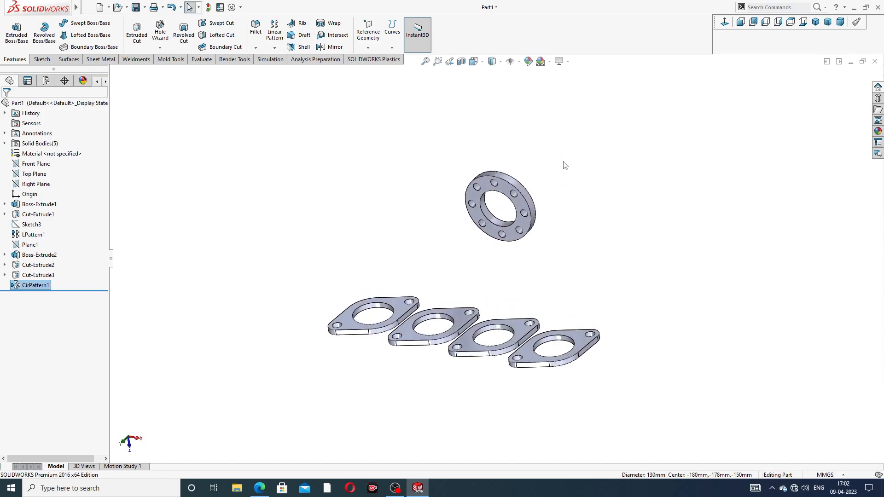
pyautogui.click(260, 489)
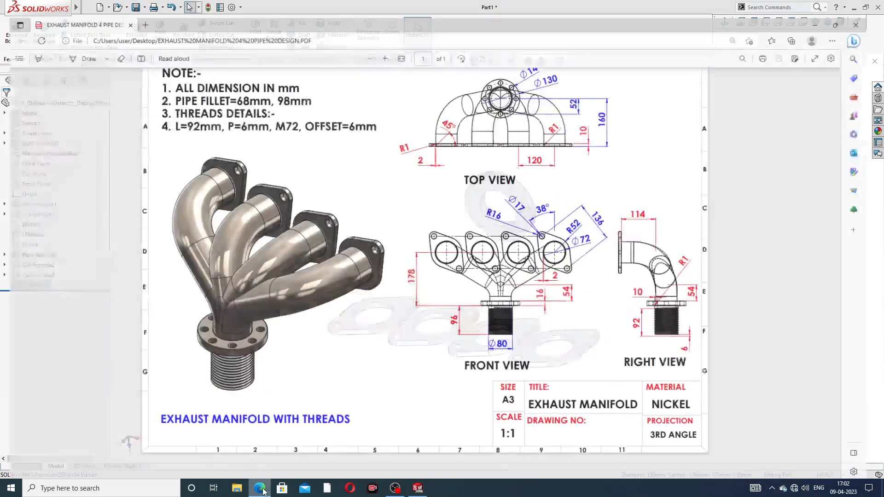
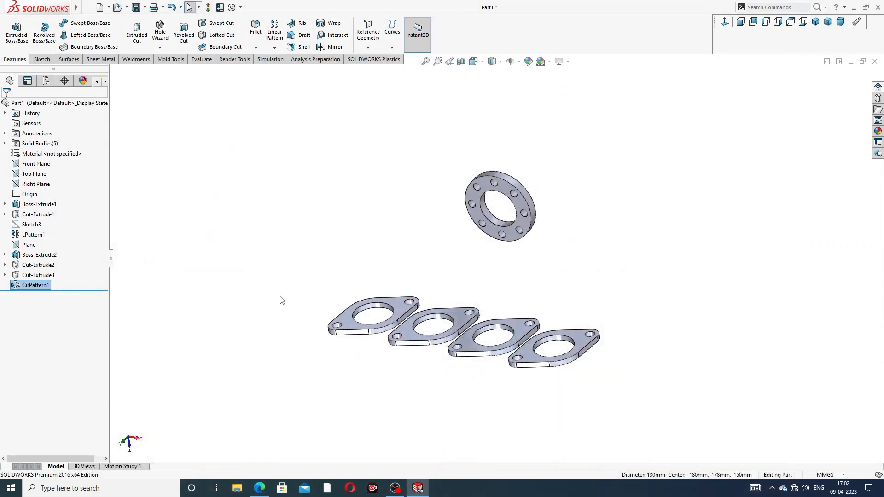
pyautogui.click(41, 60)
pyautogui.click(12, 47)
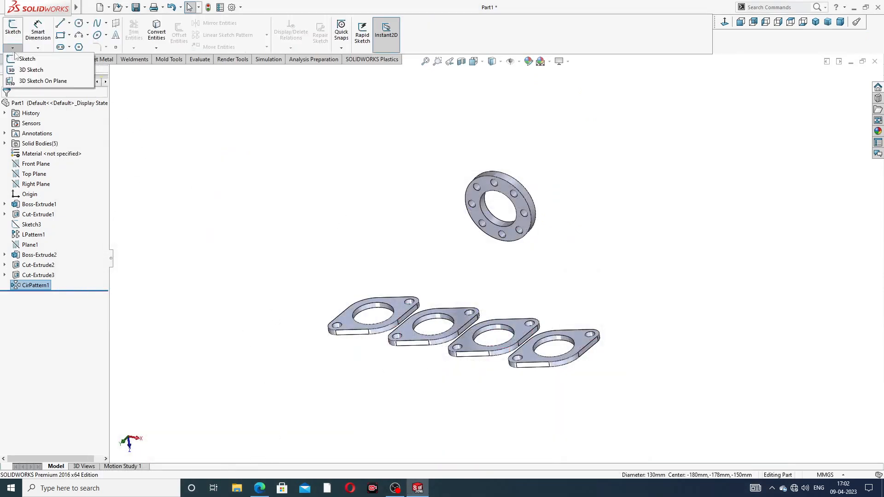
pyautogui.click(29, 70)
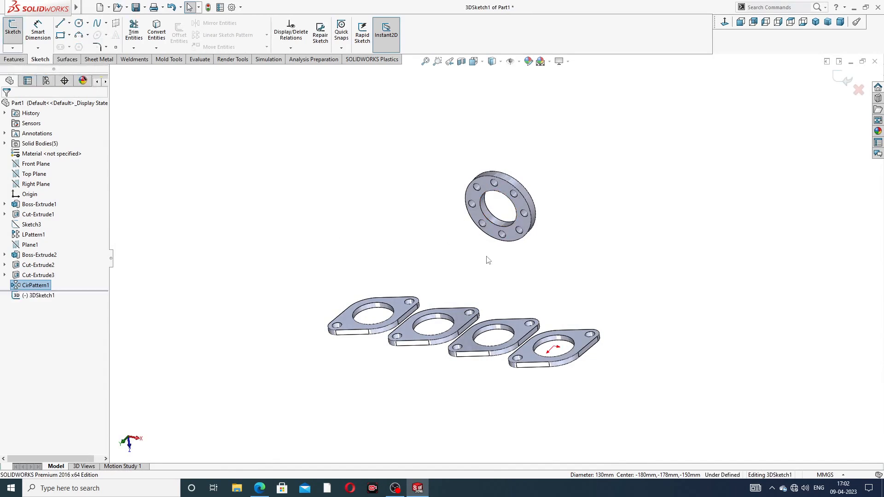
# Sketch a line about 64 mm long from the ring flange's centre, perpendicular to its face and towards the pipe side.
pyautogui.moveTo(487, 260)
pyautogui.mouseDown(button='middle')
pyautogui.moveTo(517, 271)
pyautogui.moveTo(500, 267)
pyautogui.mouseUp(button='middle')
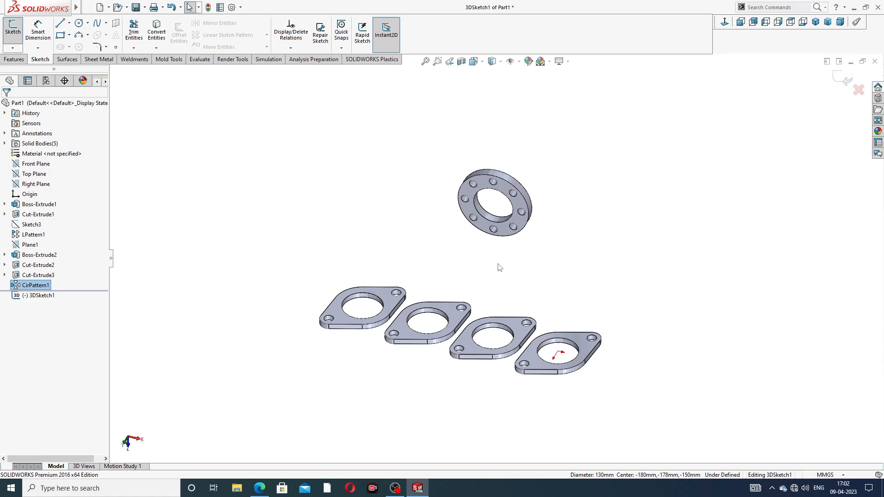
pyautogui.scroll(-3, 500, 267)
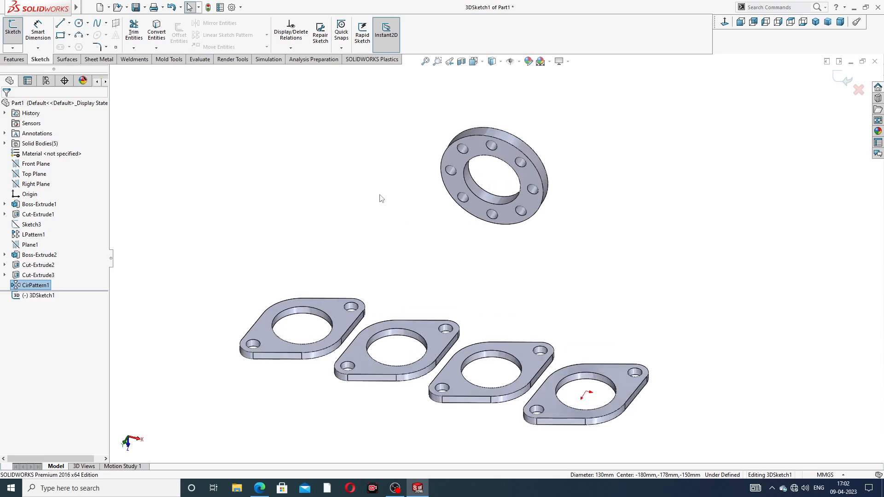
pyautogui.click(60, 24)
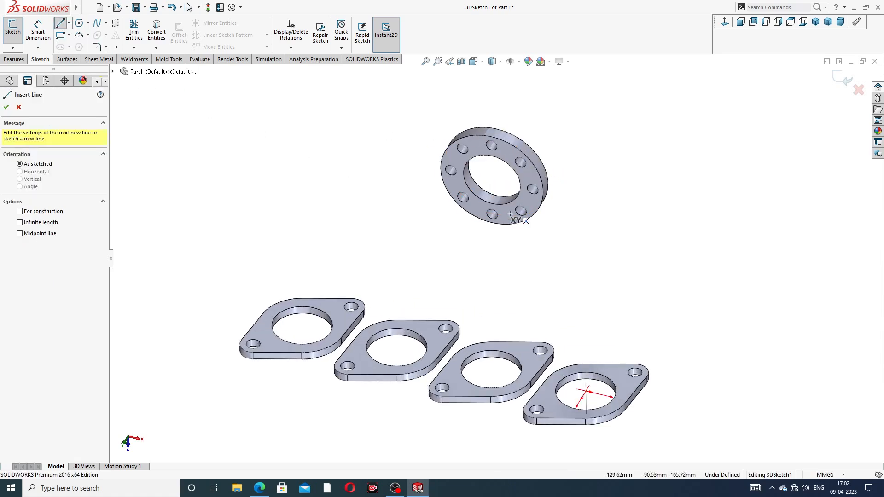
pyautogui.moveTo(510, 214)
pyautogui.mouseDown(button='middle')
pyautogui.moveTo(580, 294)
pyautogui.moveTo(513, 221)
pyautogui.mouseUp(button='middle')
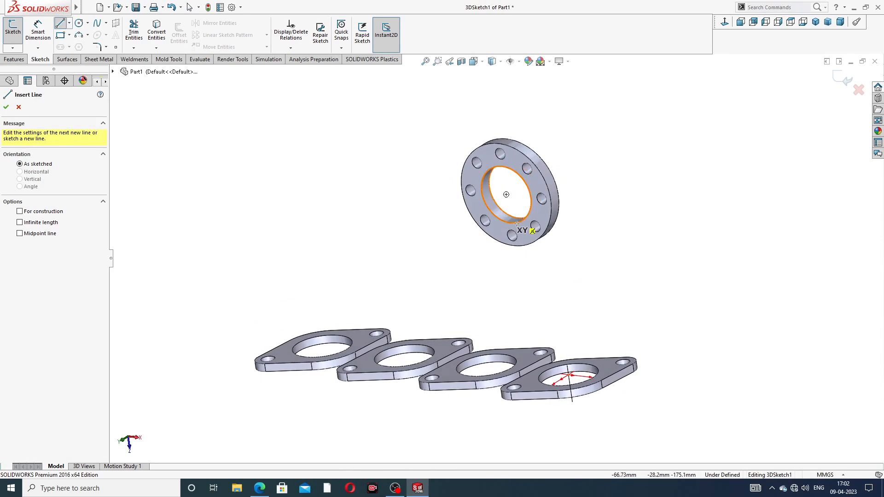
pyautogui.click(506, 195)
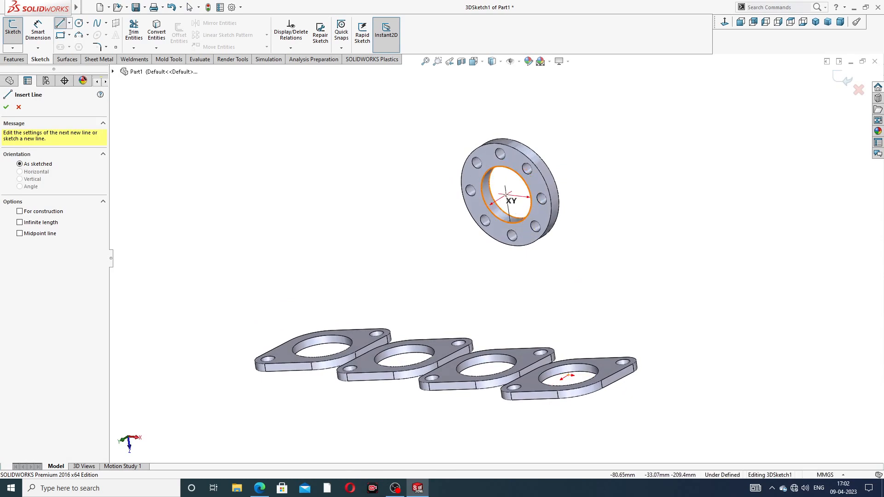
pyautogui.moveTo(422, 235)
pyautogui.mouseDown(button='middle')
pyautogui.moveTo(408, 245)
pyautogui.moveTo(425, 244)
pyautogui.mouseUp(button='middle')
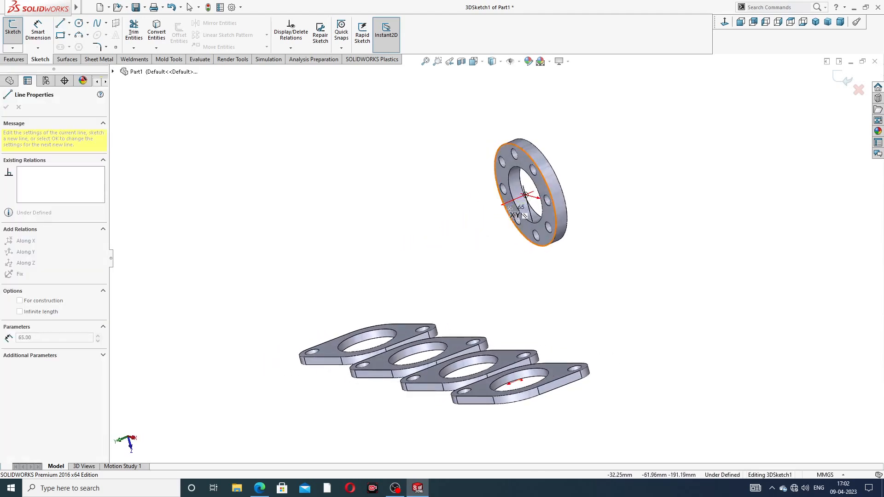
pyautogui.click(482, 215)
pyautogui.rightClick(509, 144)
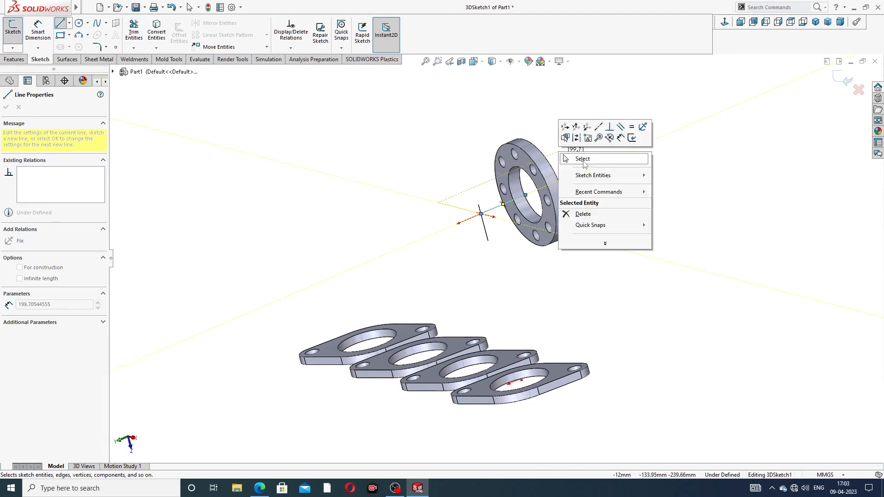
pyautogui.click(534, 158)
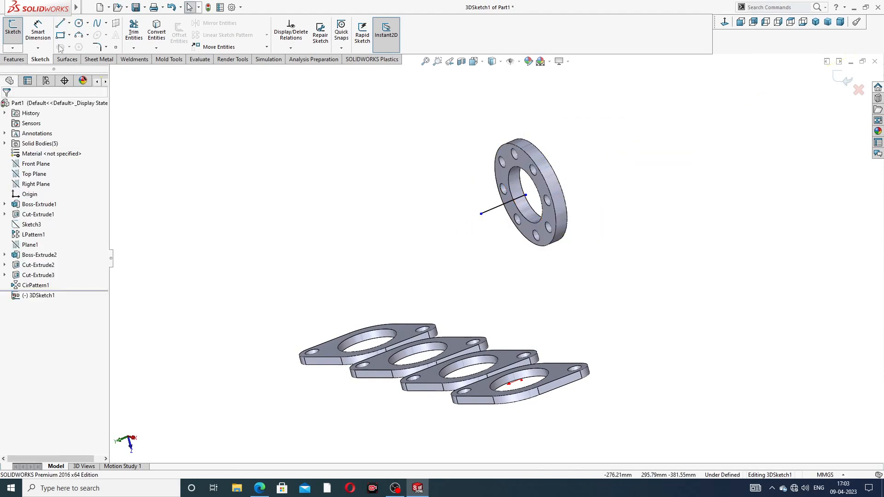
# Sketch a line about 94 mm long along Z from the hole centre of the end flange farthest from the origin.
pyautogui.click(60, 24)
pyautogui.moveTo(401, 282); pyautogui.dragTo(402, 310, button='middle')
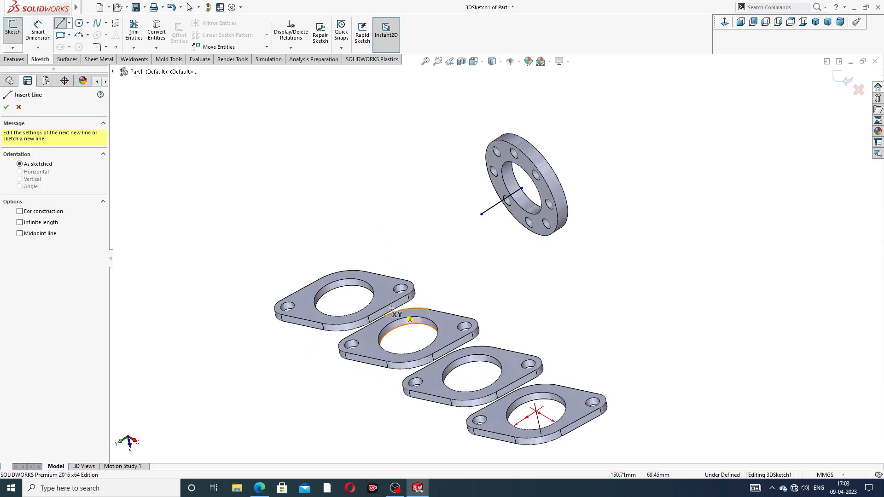
pyautogui.click(345, 298)
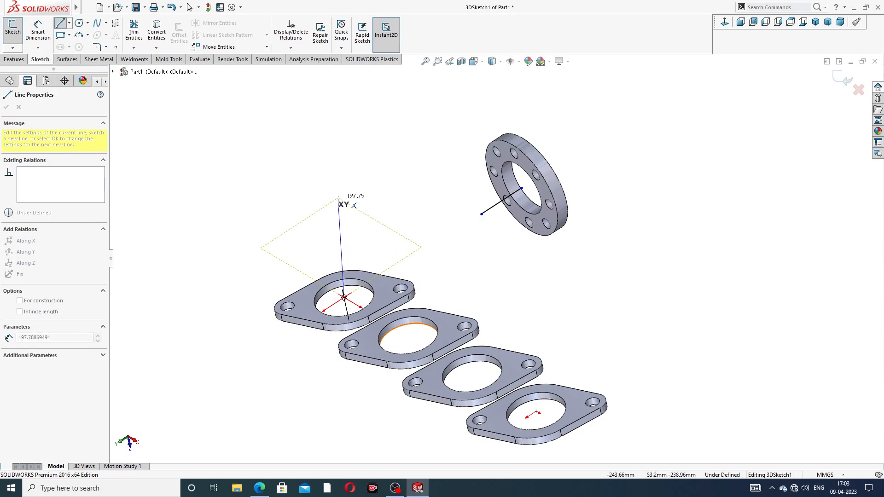
pyautogui.moveTo(347, 203); pyautogui.dragTo(363, 192, button='middle')
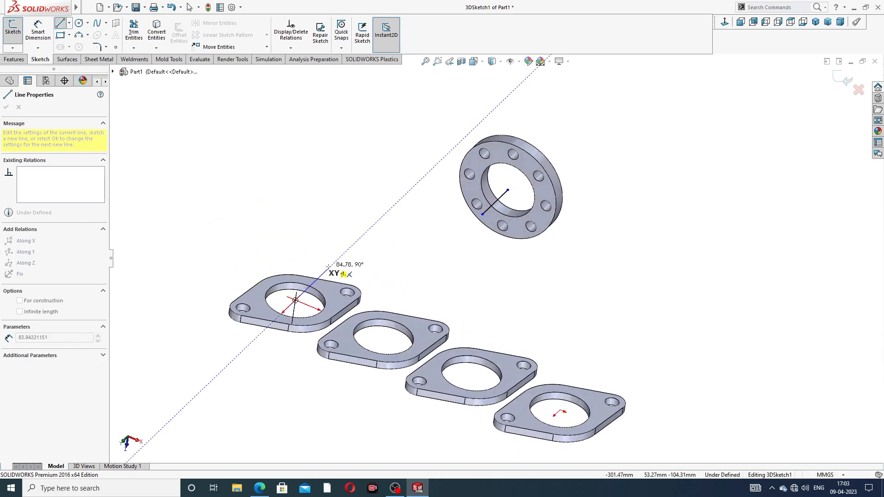
pyautogui.moveTo(349, 256); pyautogui.dragTo(352, 235, button='middle')
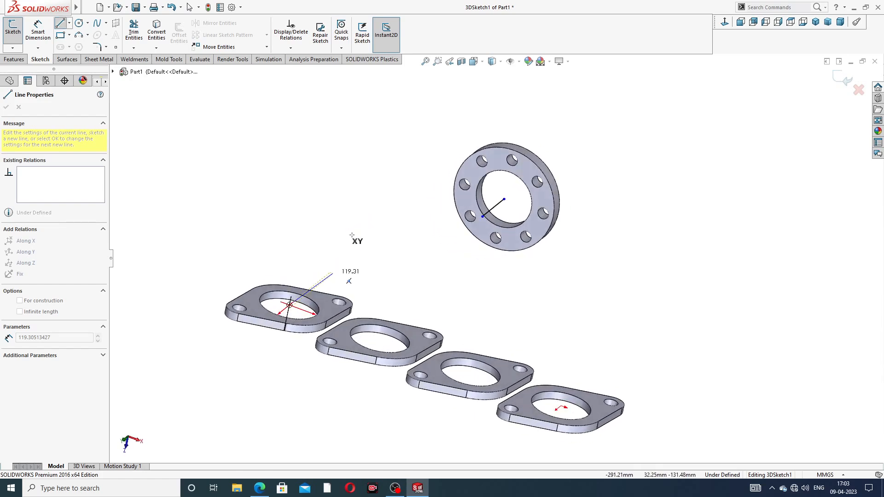
pyautogui.press('Tab')
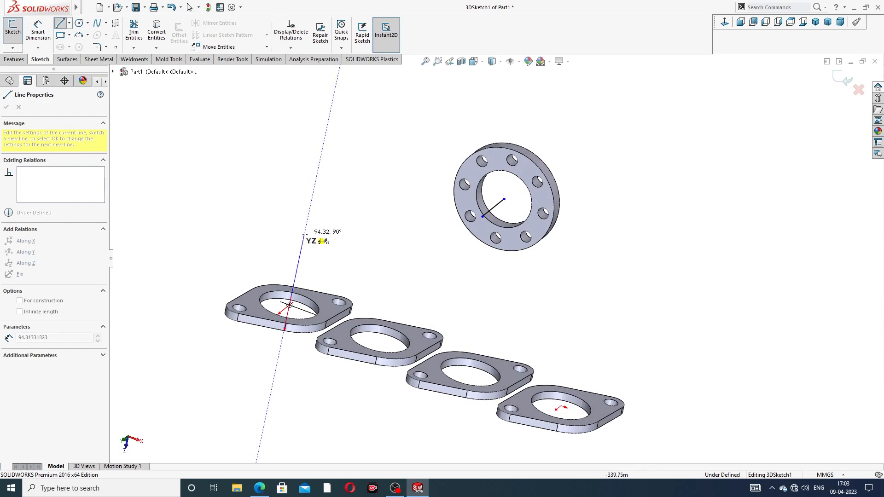
pyautogui.click(304, 236)
pyautogui.rightClick(335, 211)
pyautogui.click(360, 217)
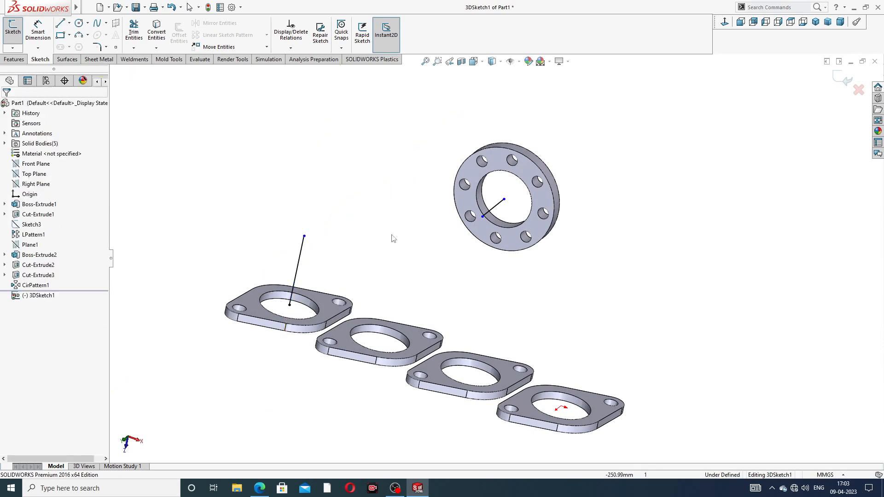
# Shorten the end flange's vertical line to about 69 mm by moving its free endpoint.
pyautogui.scroll(2, 398, 254)
pyautogui.moveTo(398, 254)
pyautogui.mouseDown(button='middle')
pyautogui.moveTo(369, 231)
pyautogui.moveTo(397, 257)
pyautogui.moveTo(368, 254)
pyautogui.mouseUp(button='middle')
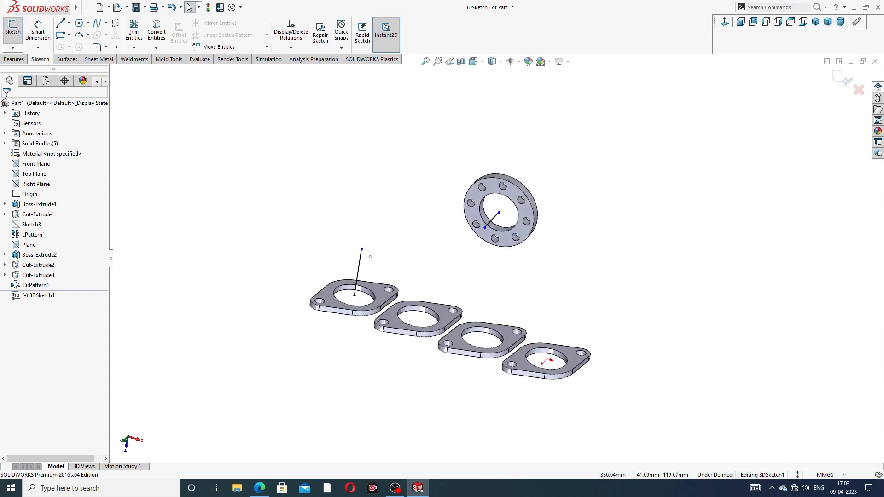
pyautogui.moveTo(362, 249); pyautogui.dragTo(362, 261)
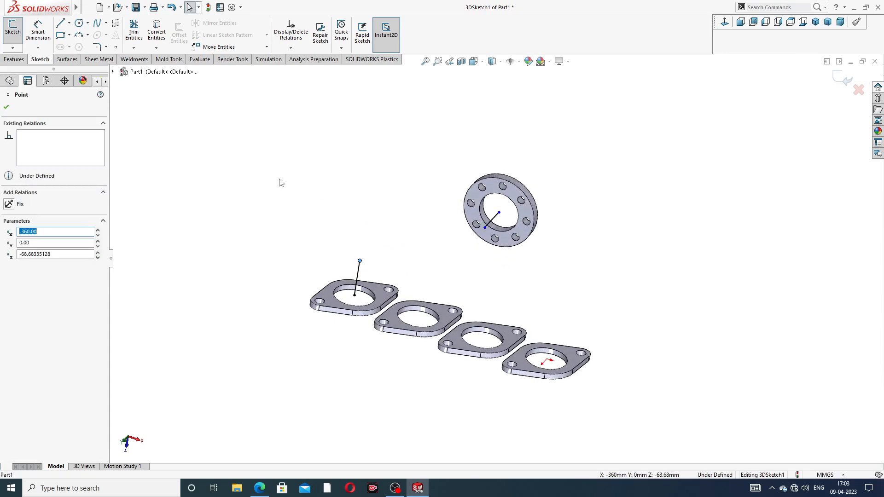
pyautogui.click(255, 159)
# Connect the free endpoints of the end flange's line and the ring's line with a straight line.
pyautogui.click(59, 23)
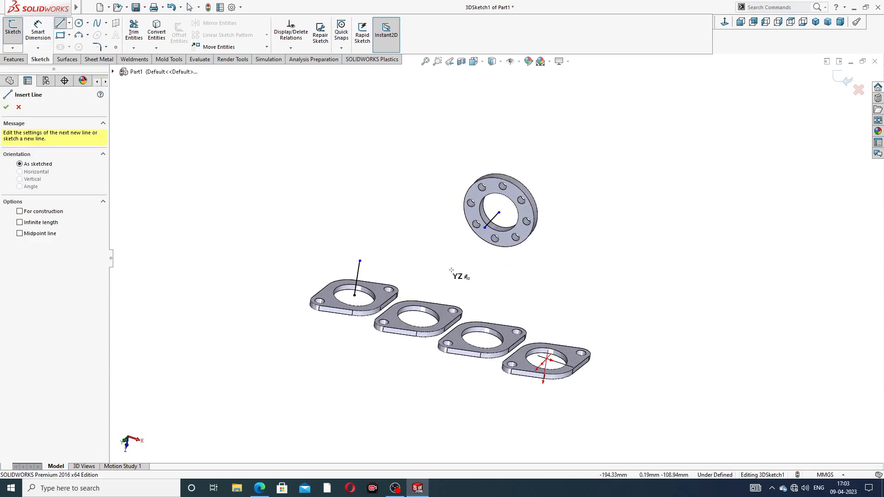
pyautogui.click(359, 261)
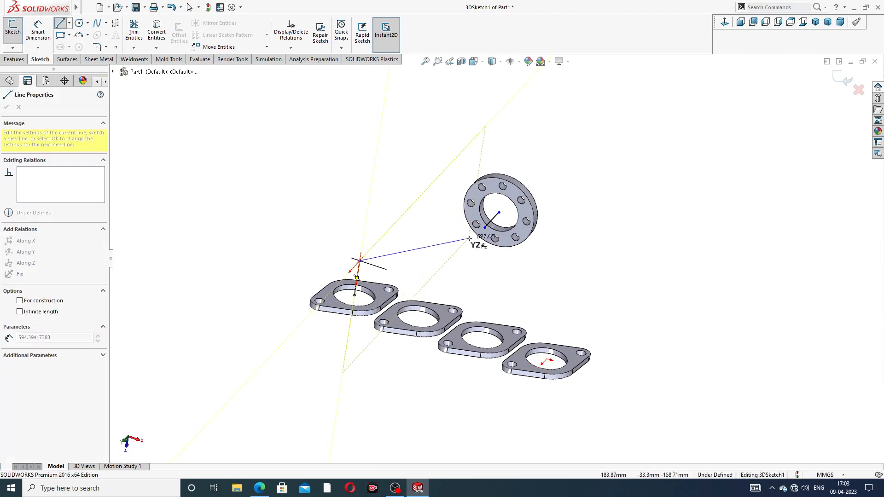
pyautogui.click(485, 228)
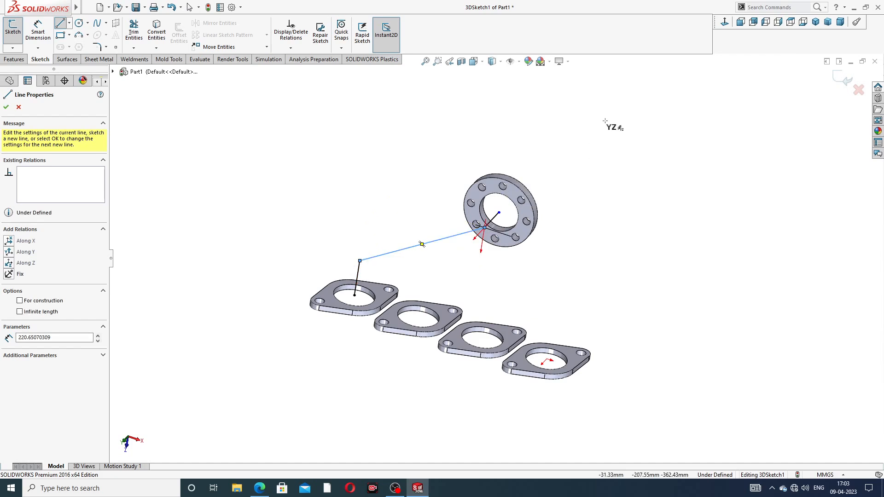
pyautogui.rightClick(606, 123)
pyautogui.click(621, 158)
# Check the exhaust manifold PDF drawing and dimension the end flange's vertical line to 114 mm.
pyautogui.scroll(1, 575, 225)
pyautogui.moveTo(574, 227); pyautogui.dragTo(582, 209, button='middle')
pyautogui.scroll(-2, 487, 248)
pyautogui.scroll(-1, 487, 246)
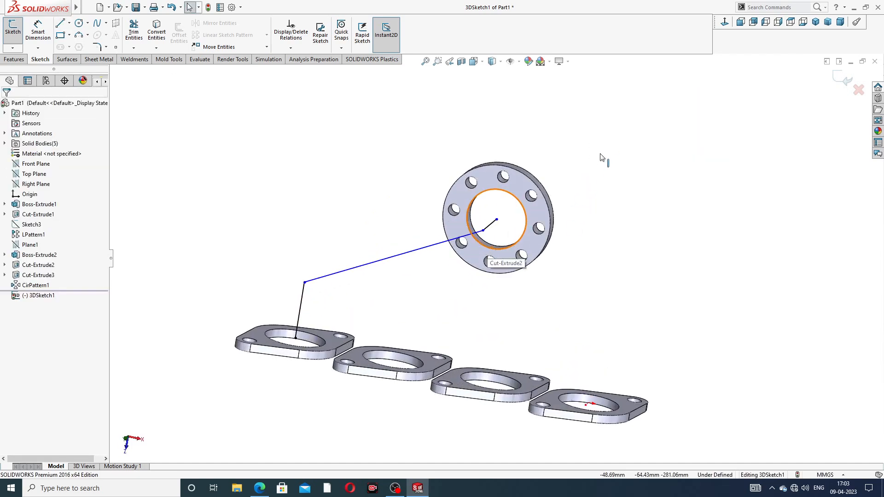
pyautogui.click(43, 31)
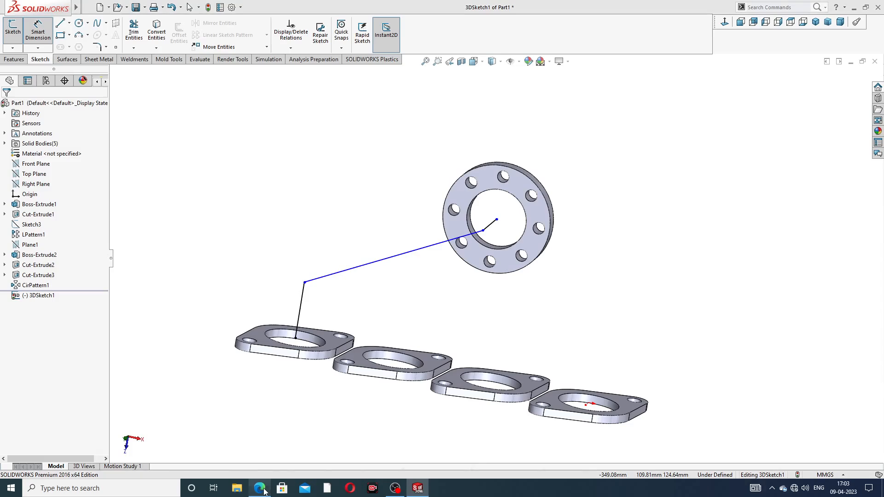
pyautogui.click(260, 488)
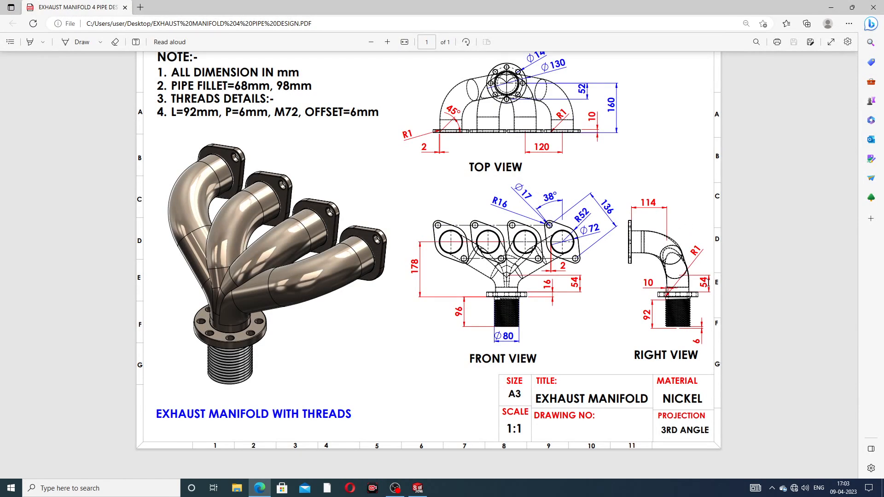
pyautogui.click(259, 489)
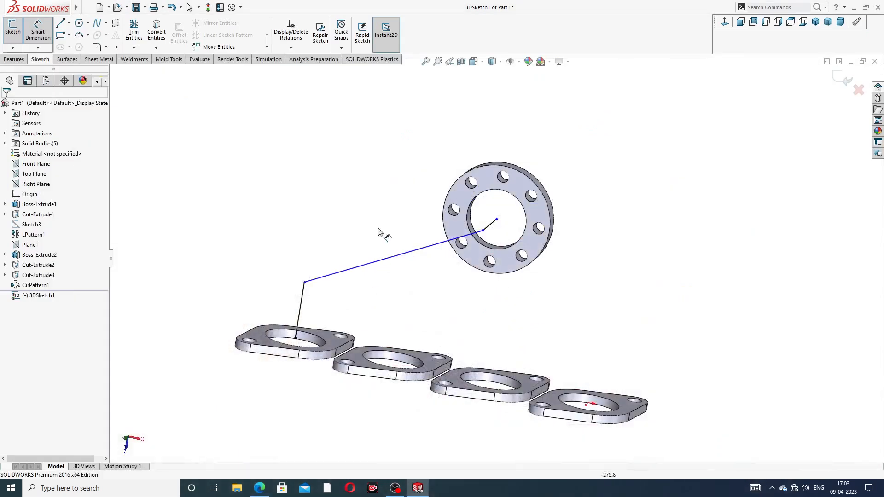
pyautogui.click(301, 300)
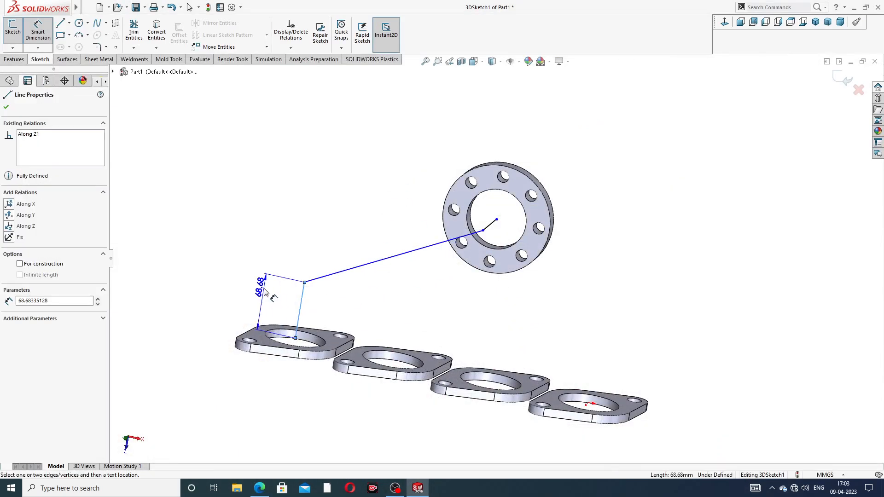
pyautogui.click(262, 299)
pyautogui.write('114')
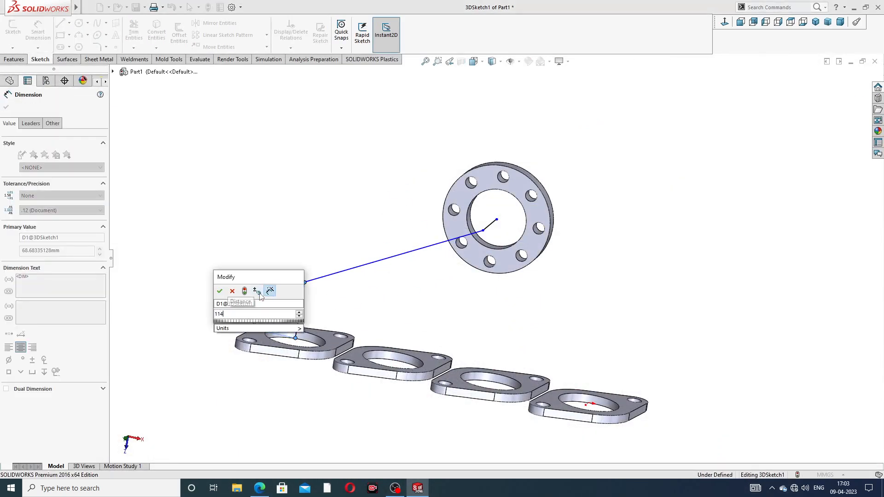
pyautogui.press('Return')
# Dimension the line starting at the ring flange's centre to 54 mm and finish dimensioning.
pyautogui.moveTo(436, 284); pyautogui.dragTo(400, 281, button='middle')
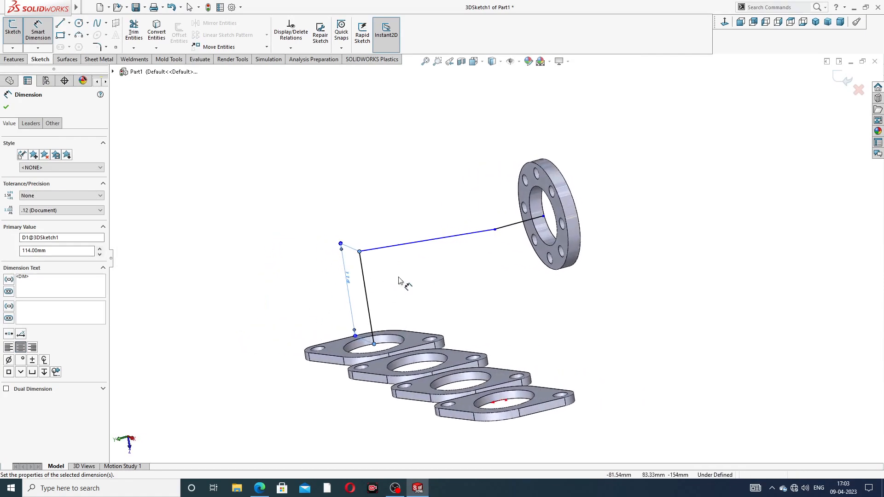
pyautogui.click(509, 225)
pyautogui.click(487, 157)
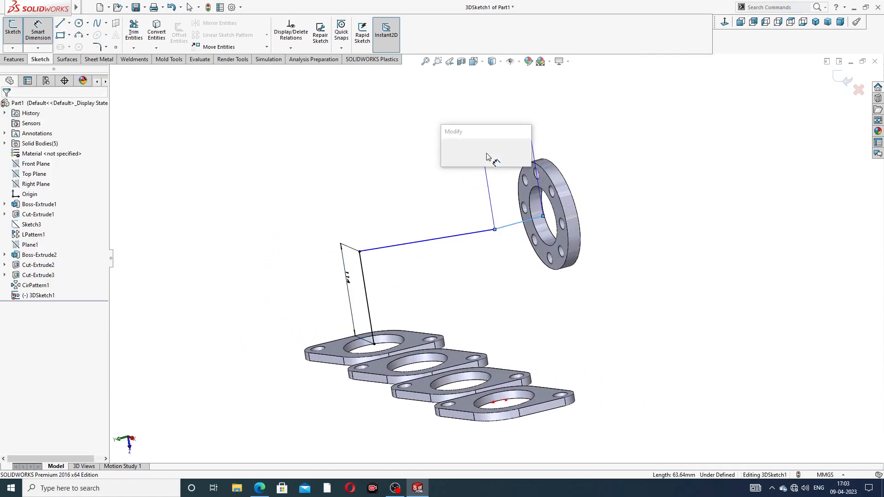
pyautogui.write('54')
pyautogui.press('Return')
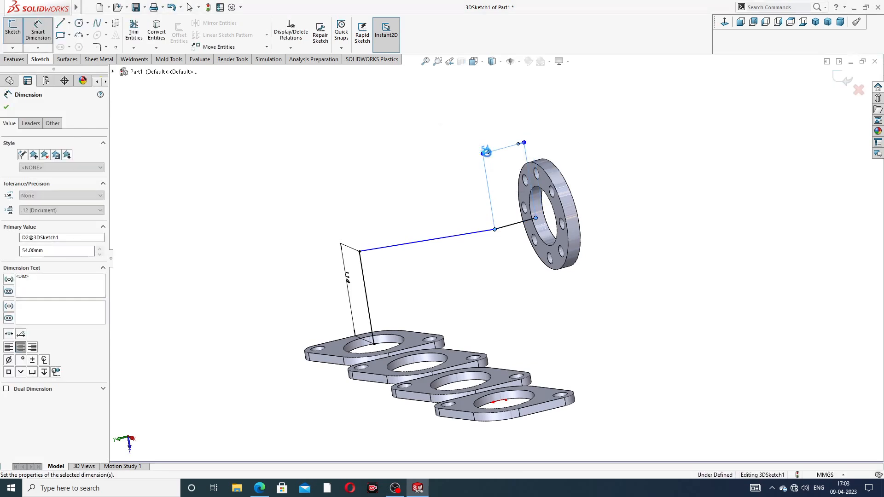
pyautogui.scroll(-2, 509, 245)
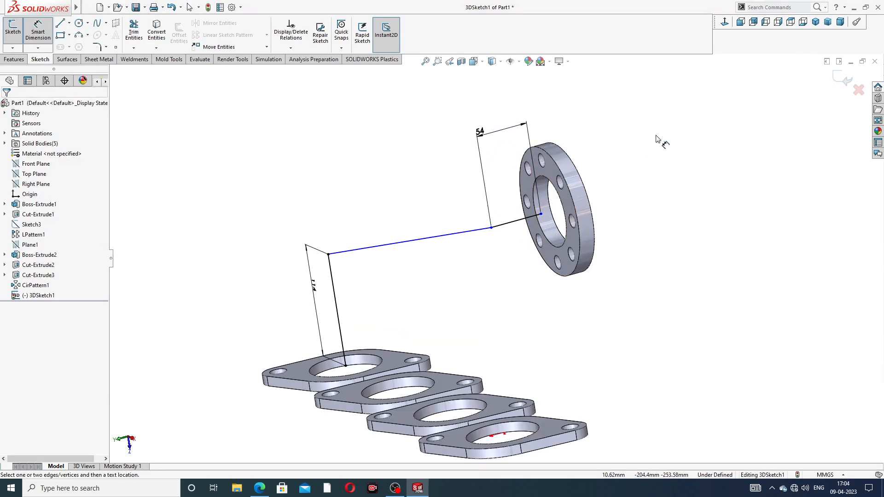
pyautogui.rightClick(661, 137)
pyautogui.click(672, 162)
pyautogui.moveTo(583, 213); pyautogui.dragTo(540, 221, button='middle')
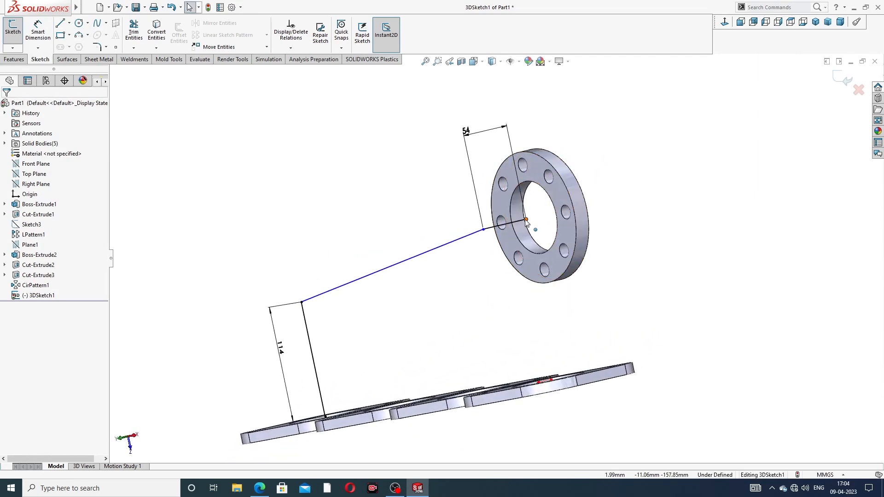
# Attach the 54 mm line's endpoint to the ring flange's centre and reposition the 54 mm and 114 mm dimensions.
pyautogui.moveTo(525, 219)
pyautogui.mouseDown()
pyautogui.moveTo(554, 210)
pyautogui.moveTo(535, 217)
pyautogui.mouseUp()
pyautogui.click(680, 161)
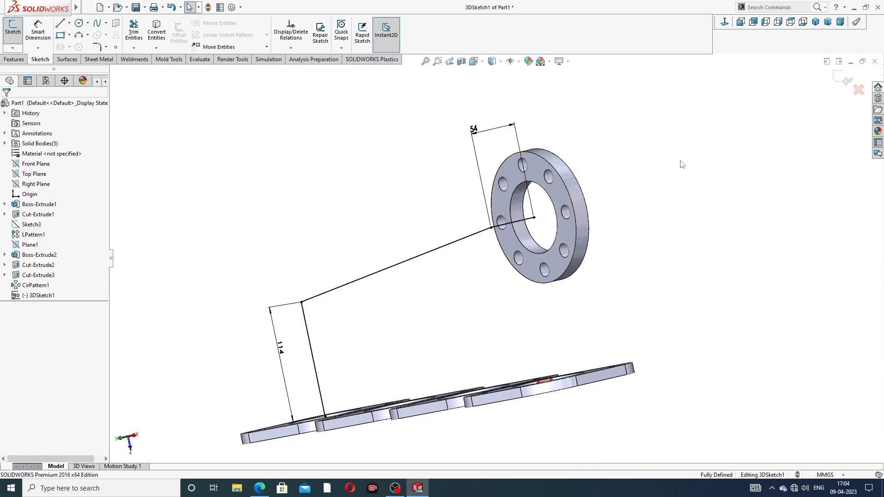
pyautogui.scroll(-2, 484, 247)
pyautogui.scroll(3, 517, 123)
pyautogui.scroll(-1, 486, 148)
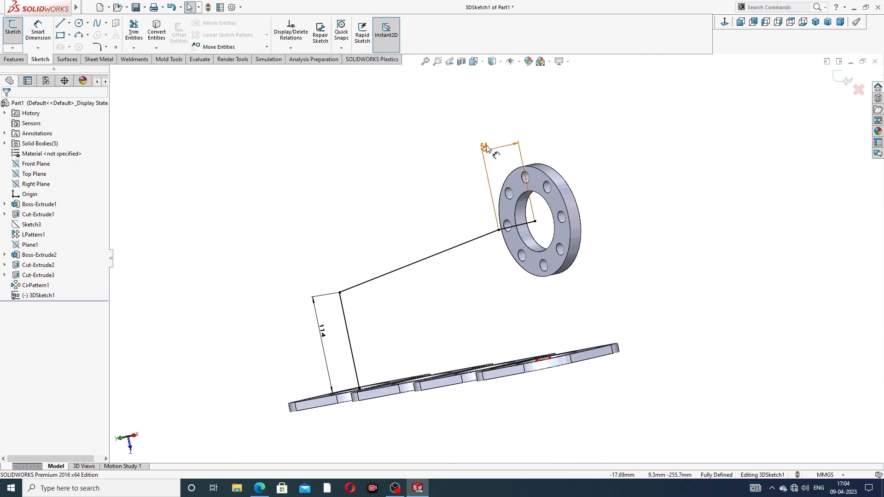
pyautogui.moveTo(487, 148); pyautogui.dragTo(506, 158)
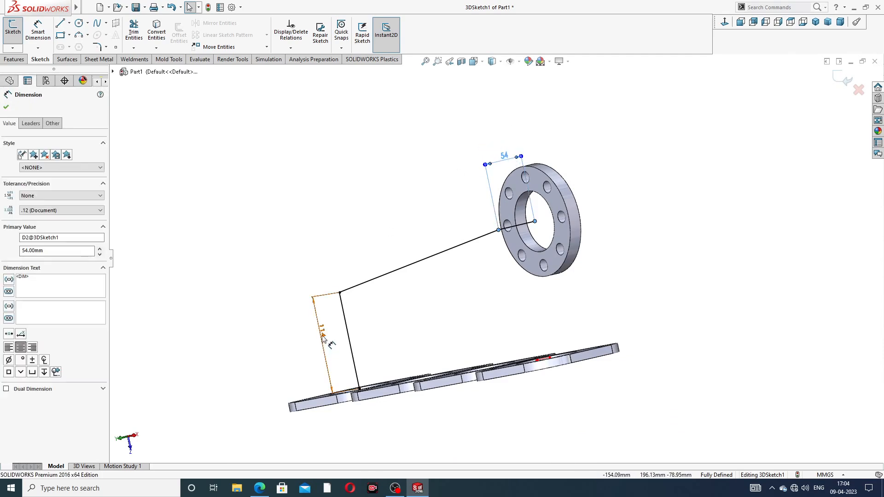
pyautogui.moveTo(323, 338); pyautogui.dragTo(315, 338)
pyautogui.click(361, 161)
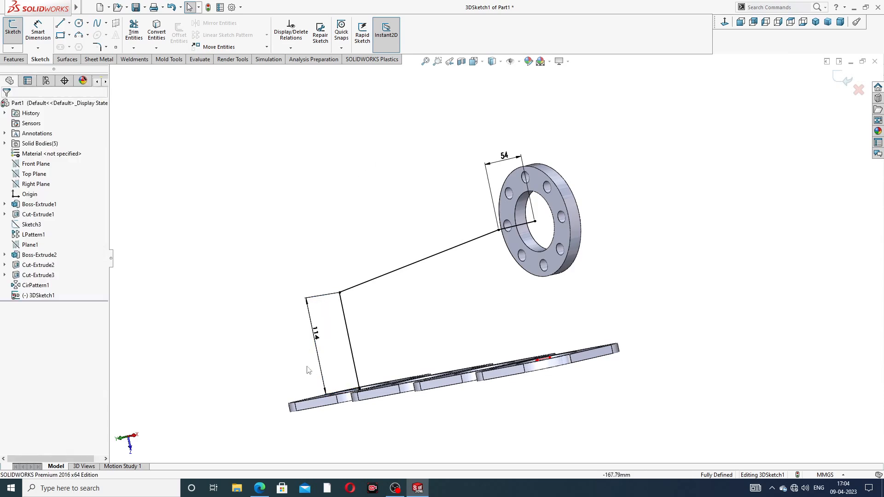
# Check the pipe fillet radii in the PDF drawing and fillet the path corner above the end flange with a 98 mm radius.
pyautogui.click(267, 489)
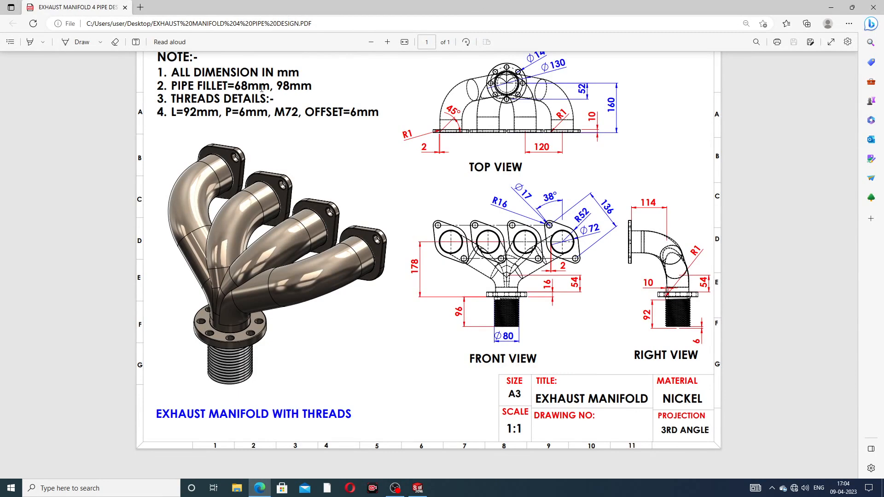
pyautogui.click(259, 488)
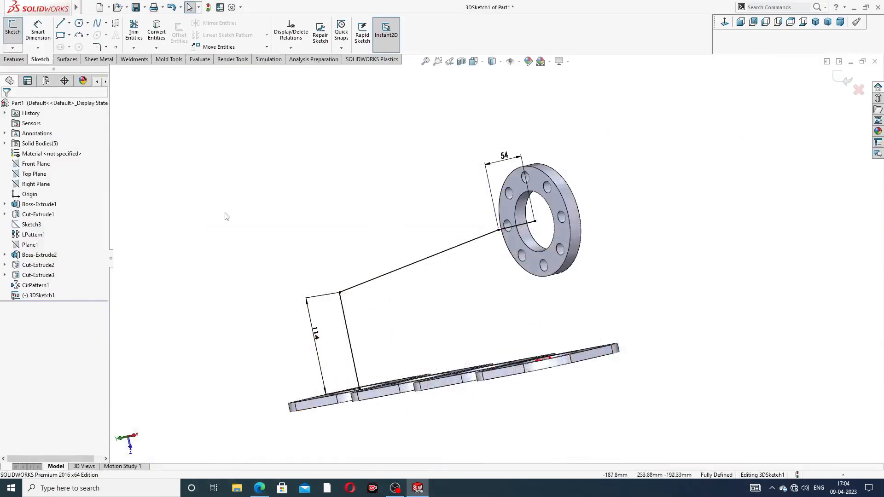
pyautogui.click(97, 48)
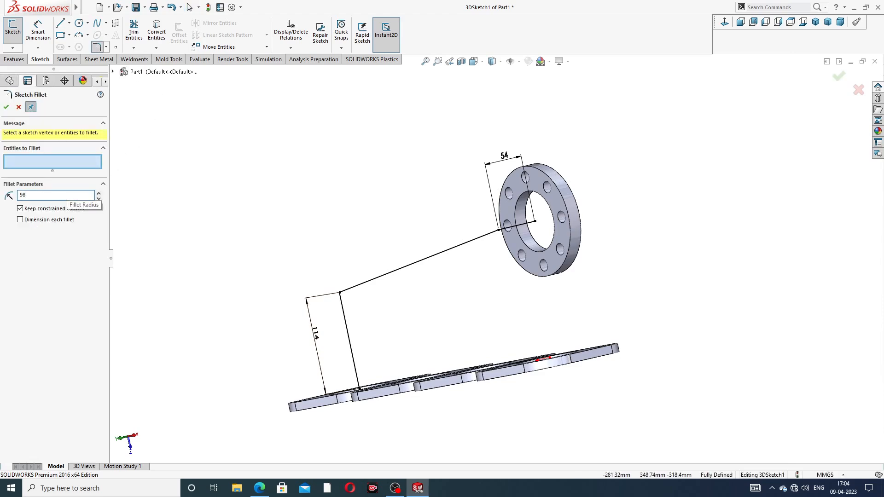
pyautogui.press('Return')
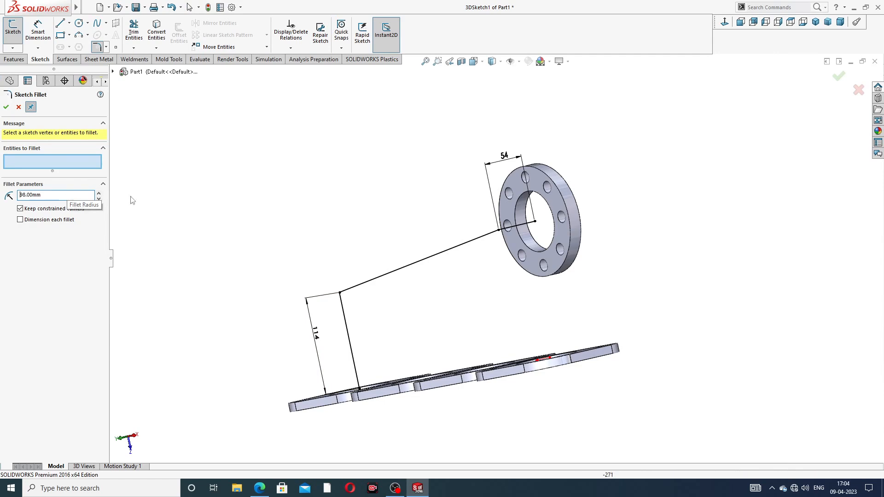
pyautogui.click(340, 294)
pyautogui.click(6, 108)
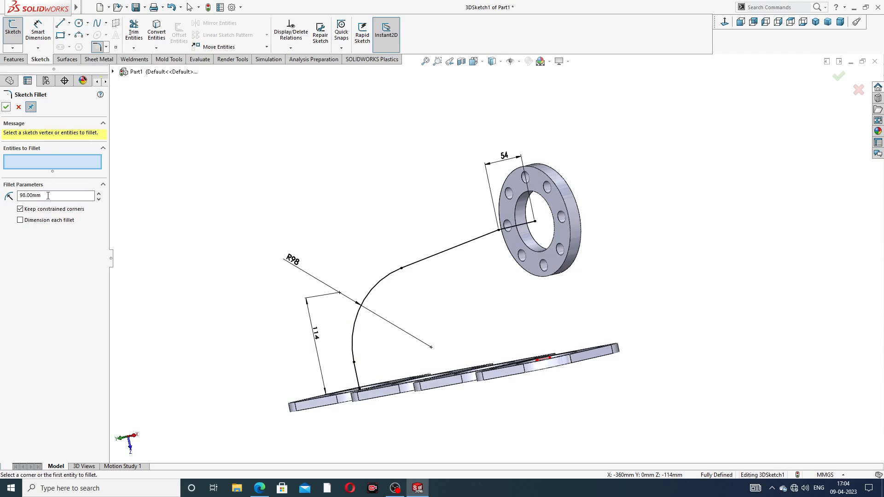
# Fillet the path corner near the ring flange with a 68 mm radius and exit the 3D sketch.
pyautogui.moveTo(48, 196); pyautogui.dragTo(6, 195)
pyautogui.write('68')
pyautogui.press('Return')
pyautogui.click(498, 232)
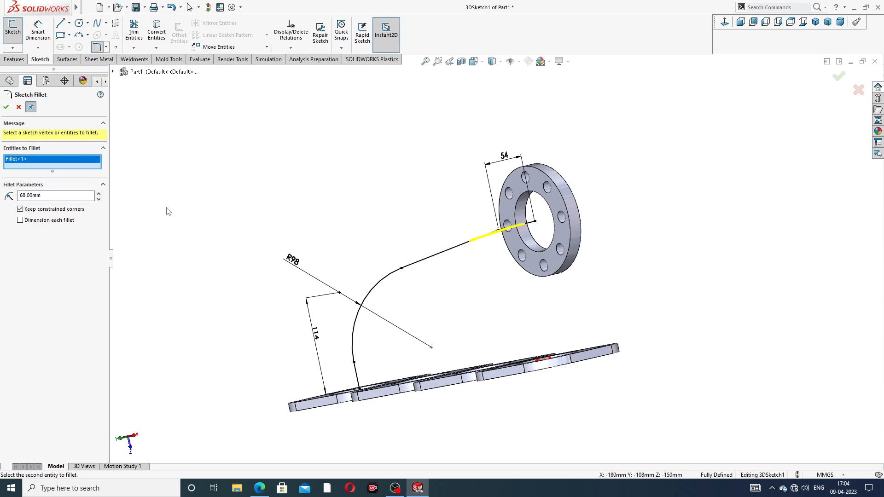
pyautogui.click(5, 107)
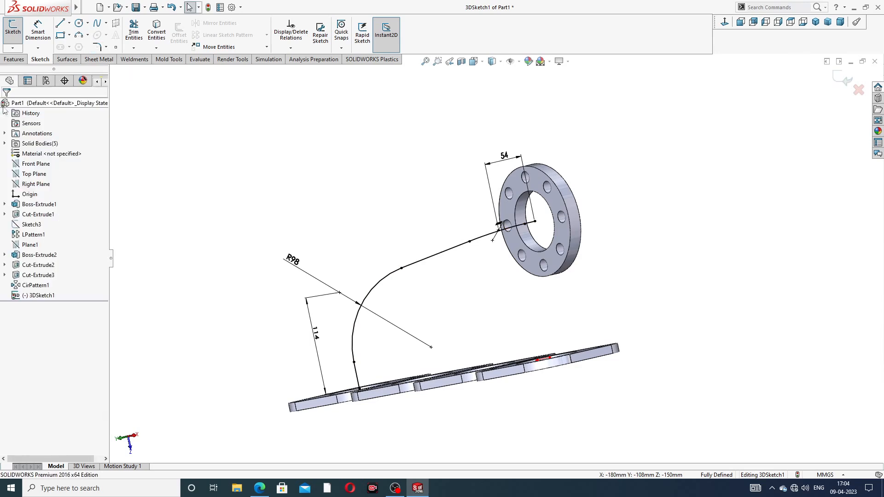
pyautogui.scroll(2, 455, 213)
pyautogui.moveTo(455, 213); pyautogui.dragTo(493, 270, button='middle')
pyautogui.scroll(-3, 520, 245)
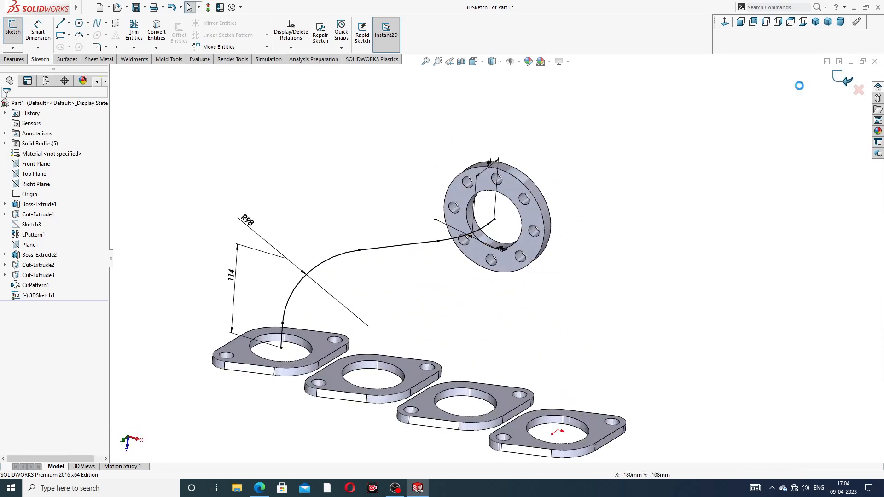
pyautogui.click(843, 79)
# Sketch on the ring flange's face, convert its inner circular edge into a sketch circle, and exit the sketch.
pyautogui.scroll(-3, 504, 167)
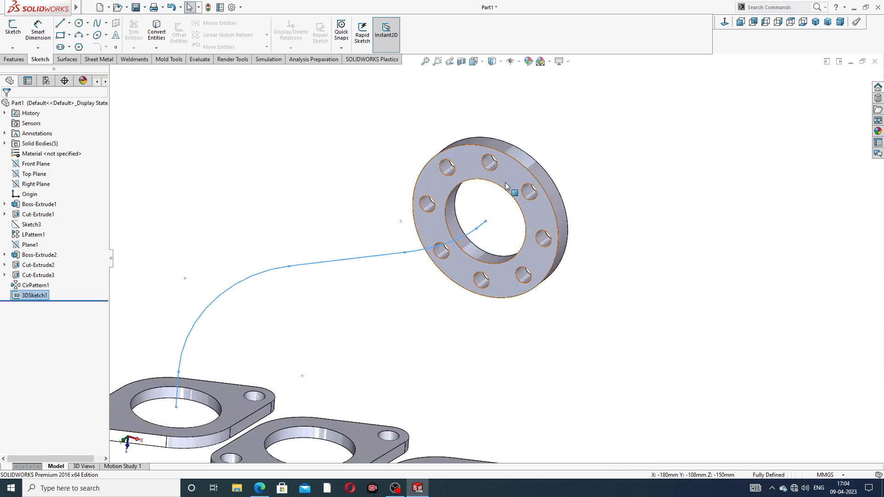
pyautogui.click(503, 168)
pyautogui.click(541, 151)
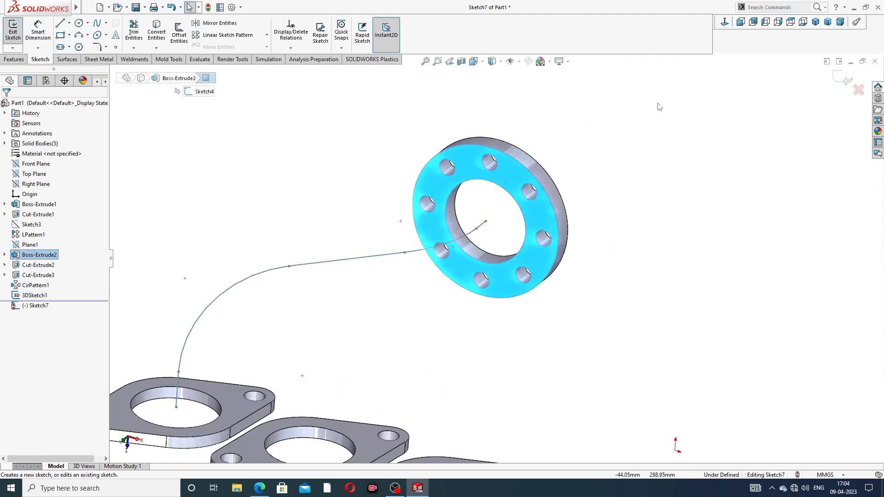
pyautogui.click(502, 191)
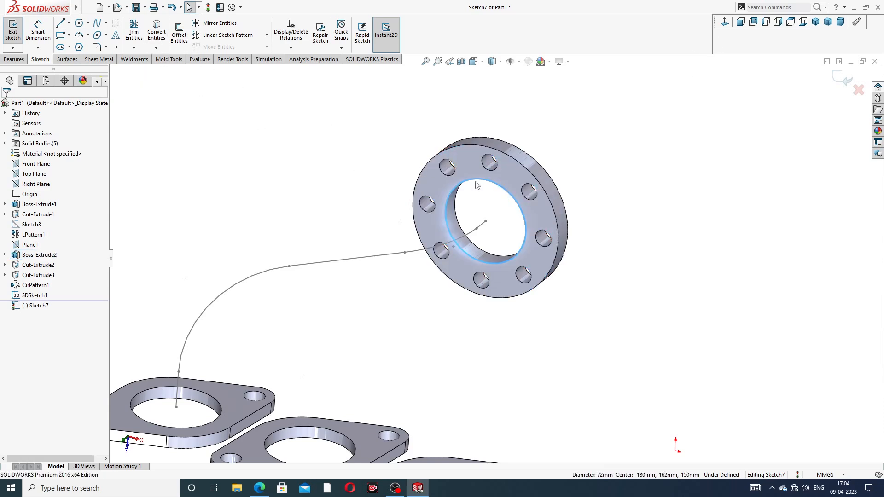
pyautogui.click(164, 41)
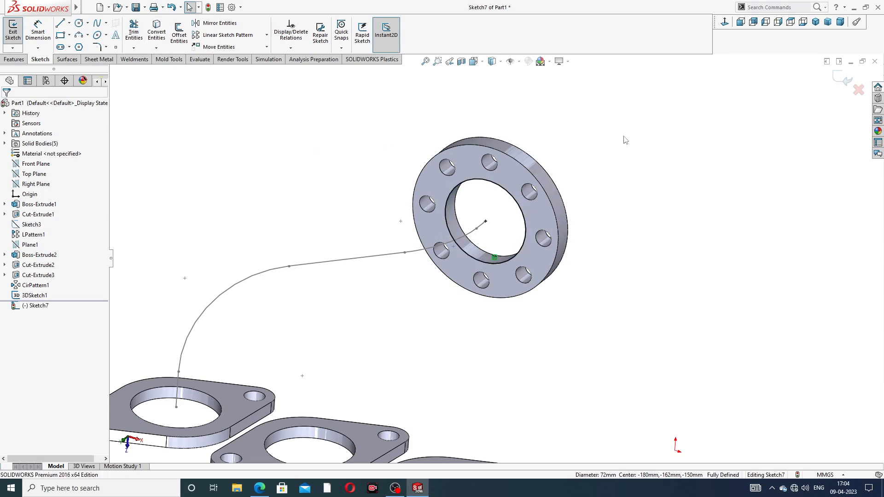
pyautogui.click(842, 81)
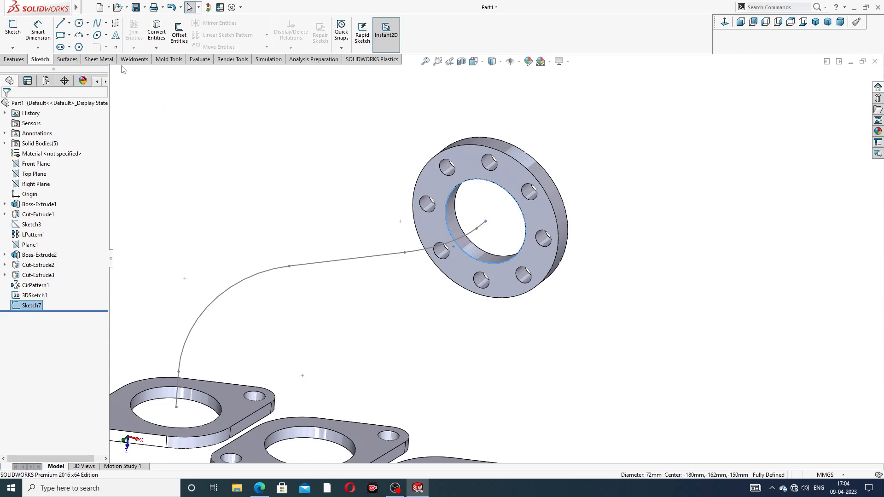
# Sweep the converted circle on the ring flange along the 3D sketch path to form the first pipe.
pyautogui.click(13, 59)
pyautogui.click(87, 23)
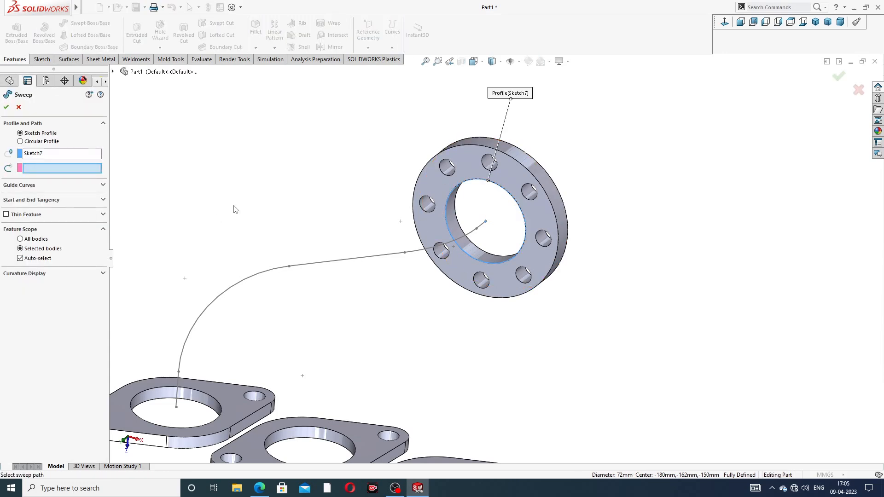
pyautogui.moveTo(235, 210); pyautogui.dragTo(223, 181, button='middle')
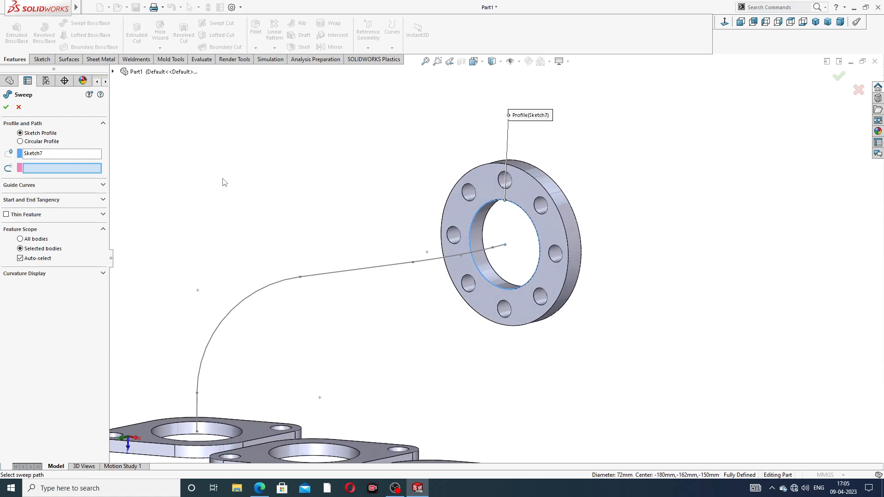
pyautogui.click(339, 274)
pyautogui.scroll(4, 355, 280)
pyautogui.moveTo(355, 281); pyautogui.dragTo(387, 320, button='middle')
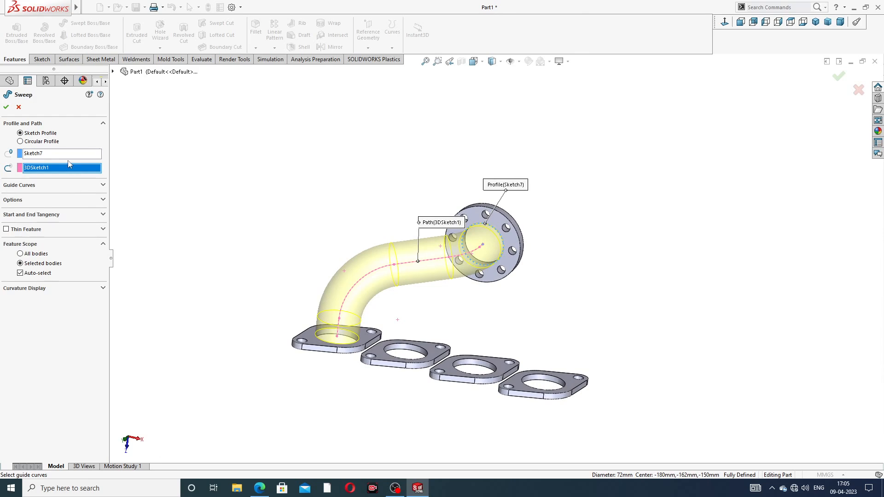
pyautogui.click(6, 108)
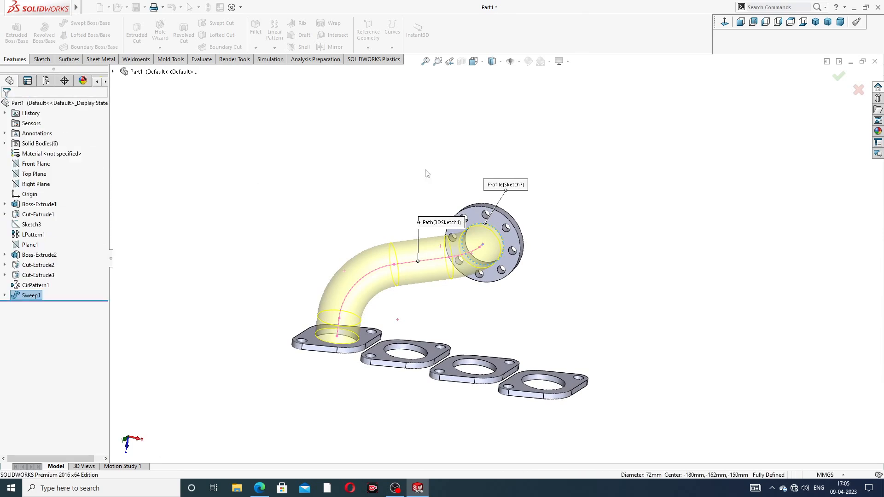
# Start a new 3D sketch for the second pipe's path.
pyautogui.moveTo(537, 273); pyautogui.dragTo(512, 302, button='middle')
pyautogui.scroll(-1, 482, 346)
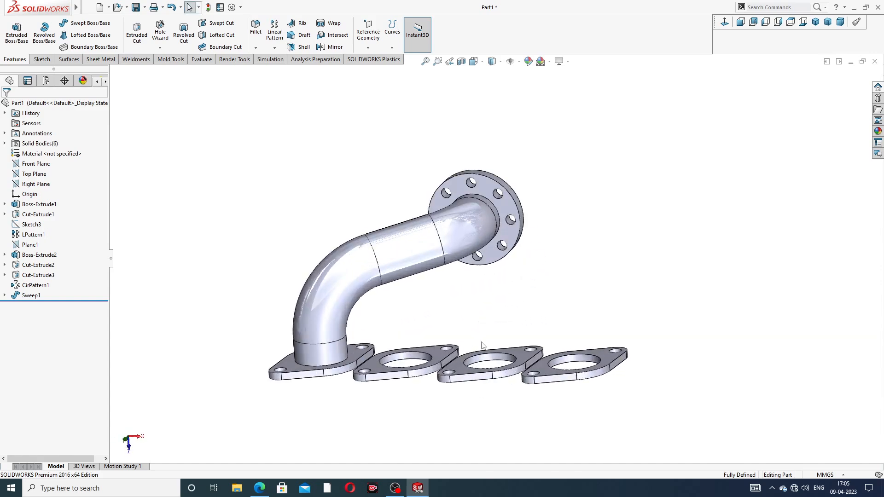
pyautogui.moveTo(581, 212); pyautogui.dragTo(525, 157, button='middle')
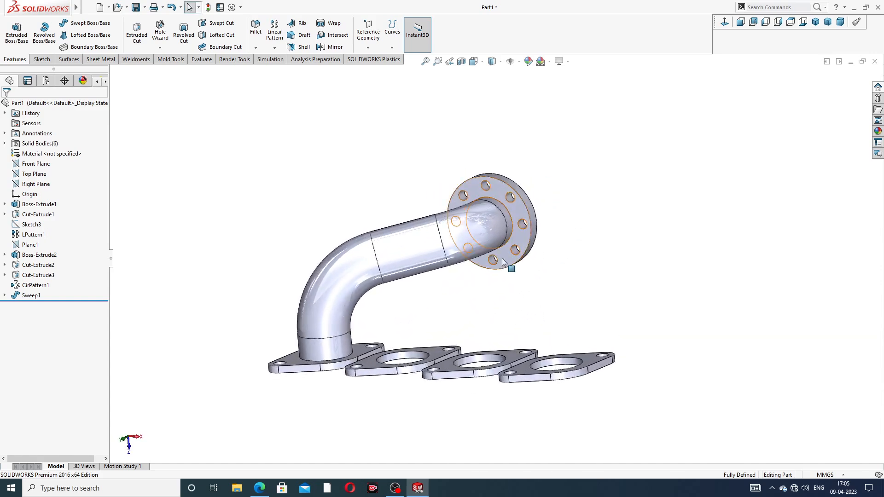
pyautogui.scroll(-1, 424, 354)
pyautogui.moveTo(424, 354); pyautogui.dragTo(462, 218, button='middle')
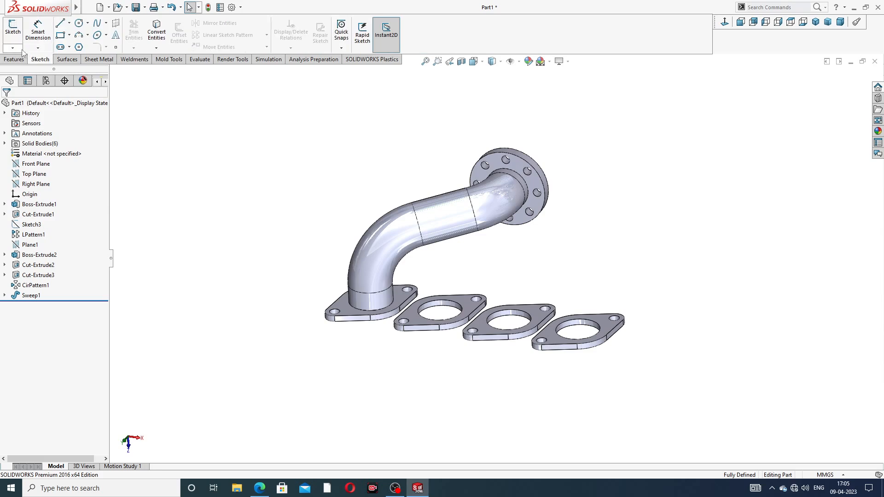
pyautogui.click(13, 47)
pyautogui.click(33, 70)
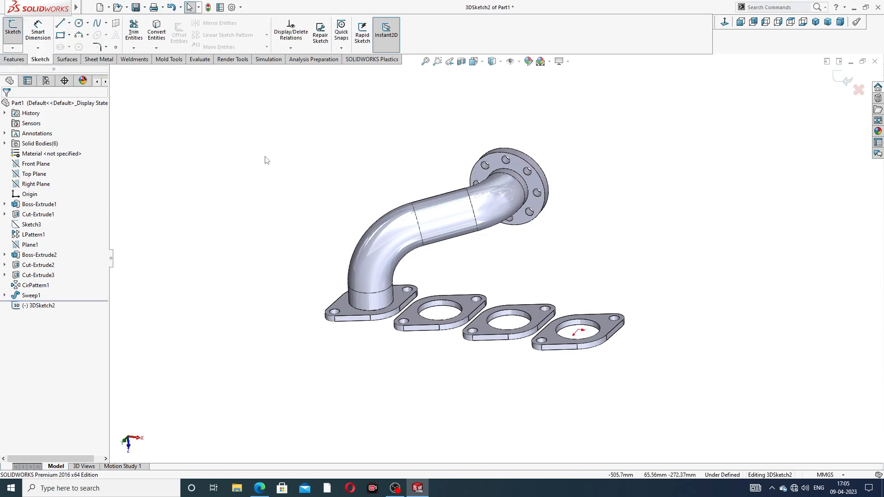
# Try a line about 39 mm long from the ring flange's centre toward the pipe, and delete it.
pyautogui.click(61, 24)
pyautogui.moveTo(576, 217); pyautogui.dragTo(554, 180, button='middle')
pyautogui.scroll(-4, 544, 211)
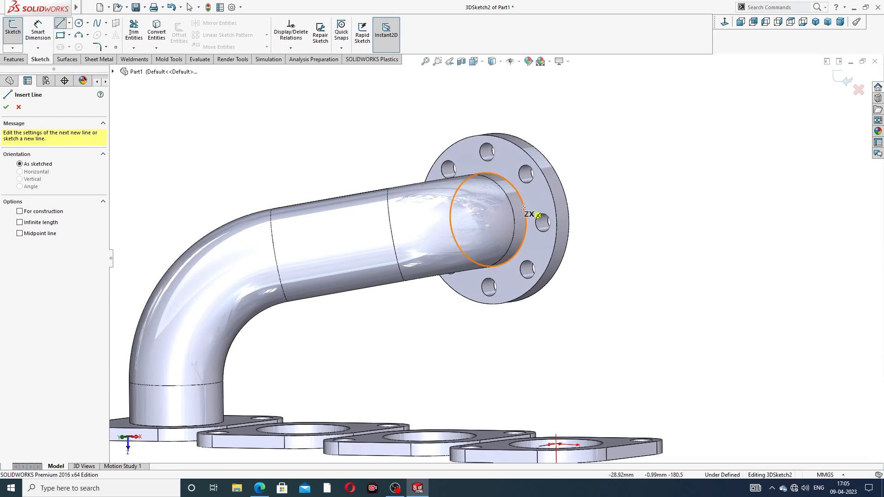
pyautogui.click(488, 221)
pyautogui.moveTo(444, 244); pyautogui.dragTo(472, 234, button='middle')
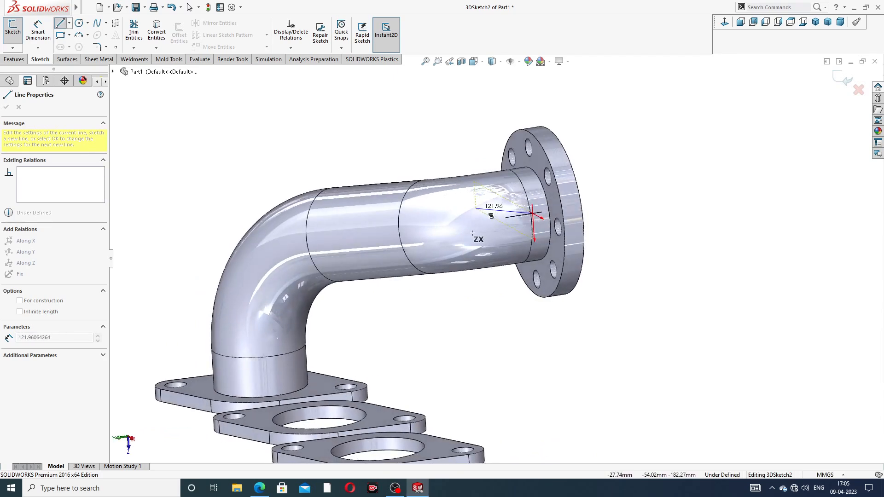
pyautogui.click(497, 218)
pyautogui.rightClick(626, 159)
pyautogui.click(640, 165)
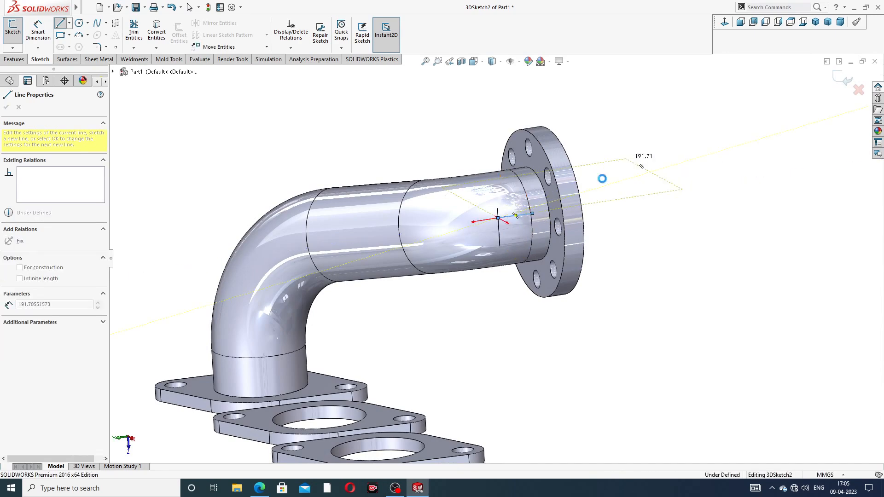
pyautogui.moveTo(601, 179)
pyautogui.mouseDown(button='middle')
pyautogui.moveTo(576, 143)
pyautogui.moveTo(520, 193)
pyautogui.mouseUp(button='middle')
pyautogui.click(495, 215)
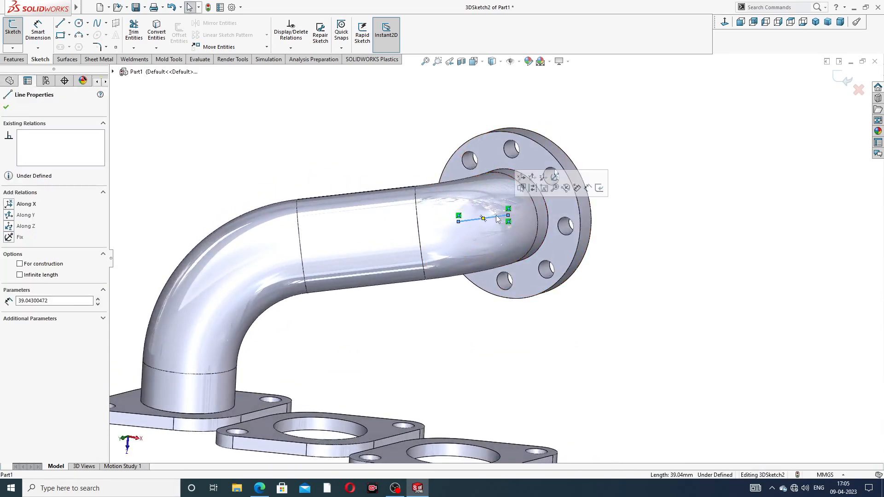
pyautogui.press('Delete')
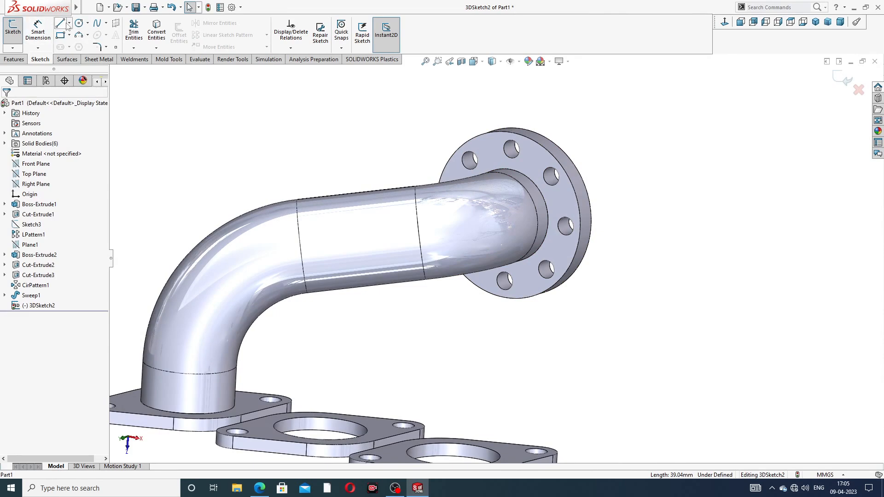
# Sketch a line about 43 mm long from the ring flange's centre along the Y axis into the first pipe.
pyautogui.press('z')
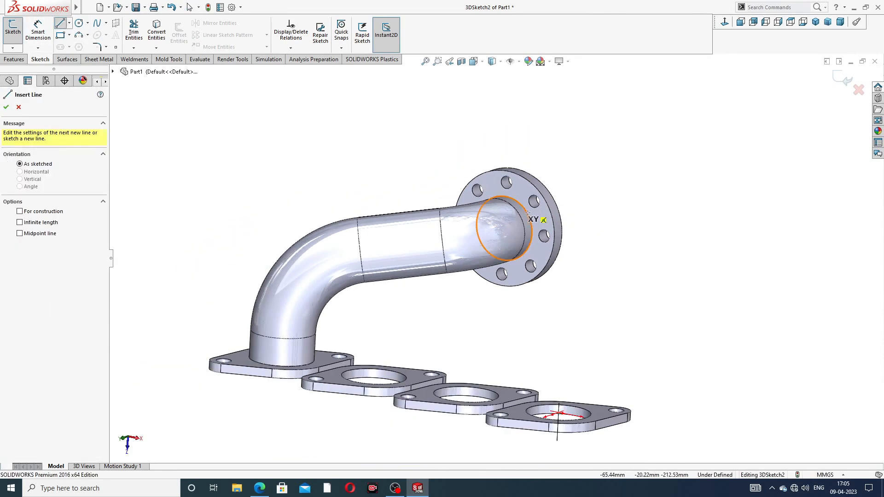
pyautogui.click(505, 227)
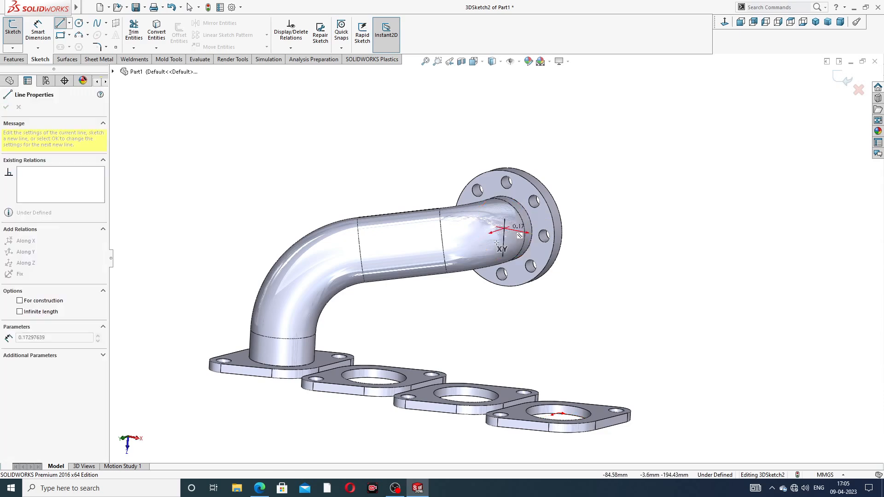
pyautogui.moveTo(493, 257); pyautogui.dragTo(460, 257, button='middle')
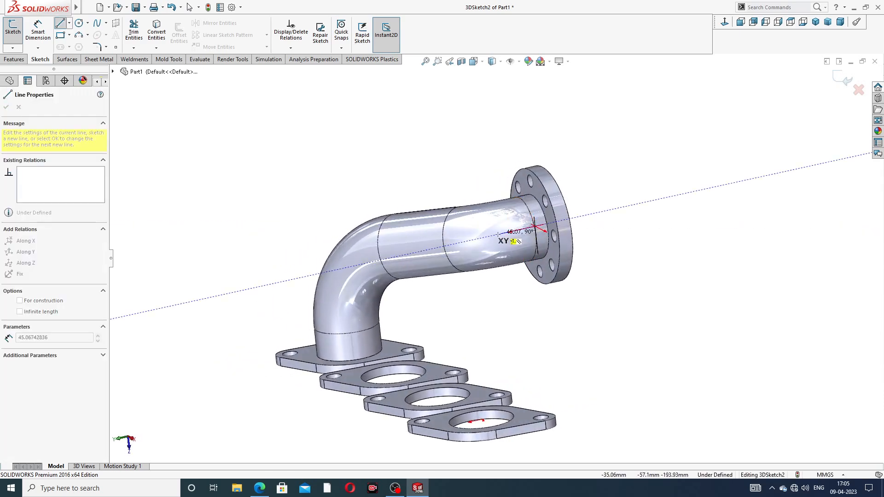
pyautogui.moveTo(509, 232); pyautogui.dragTo(472, 244, button='middle')
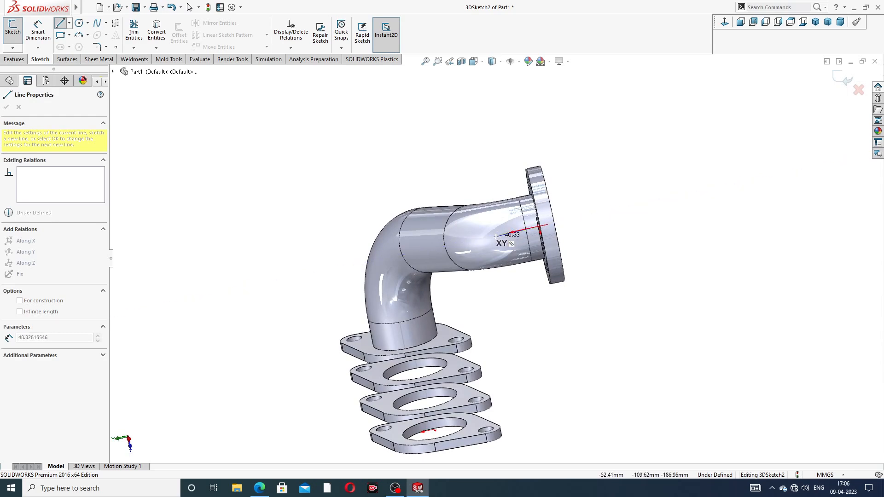
pyautogui.click(500, 235)
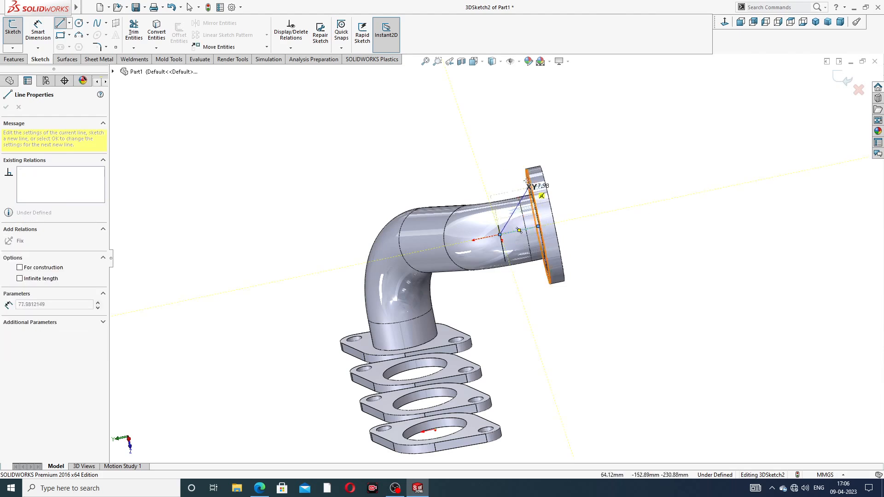
pyautogui.rightClick(543, 150)
pyautogui.click(570, 157)
pyautogui.moveTo(570, 157); pyautogui.dragTo(566, 210, button='middle')
# Sketch a line about 43 mm long along the Z axis, rising from the centre of the second port flange's hole.
pyautogui.click(58, 26)
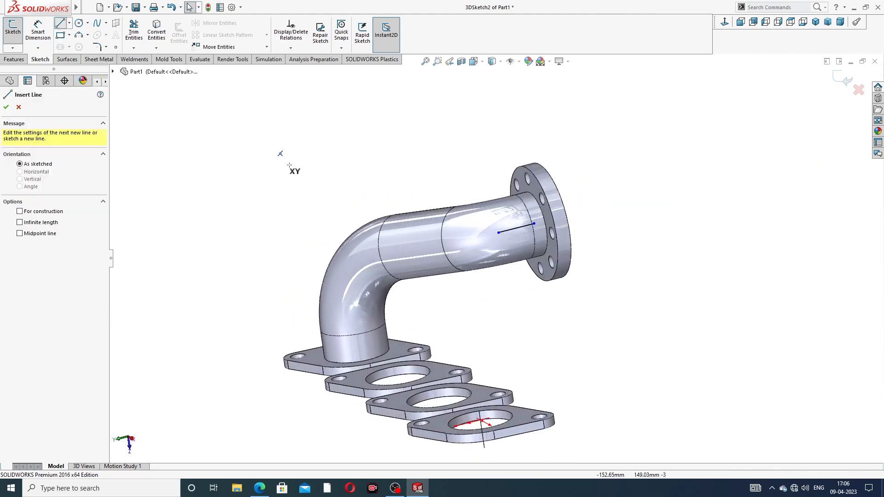
pyautogui.scroll(3, 398, 283)
pyautogui.moveTo(438, 314); pyautogui.dragTo(452, 328, button='middle')
pyautogui.scroll(-6, 453, 329)
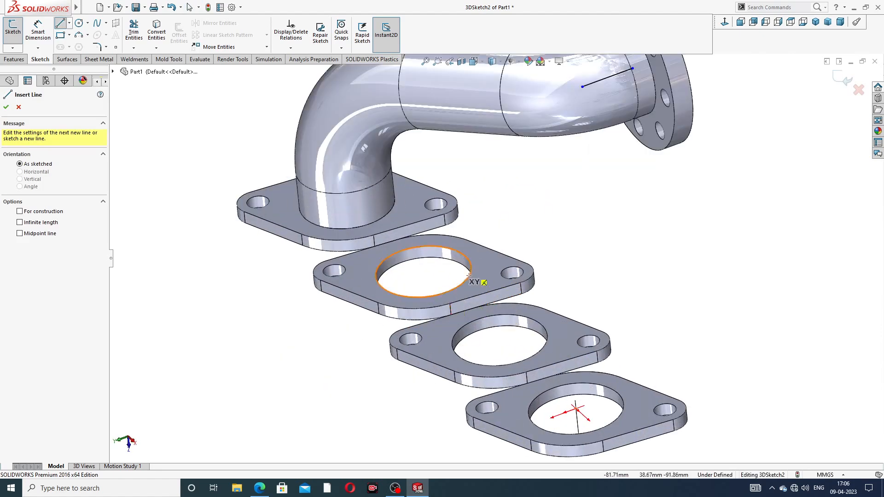
pyautogui.click(405, 268)
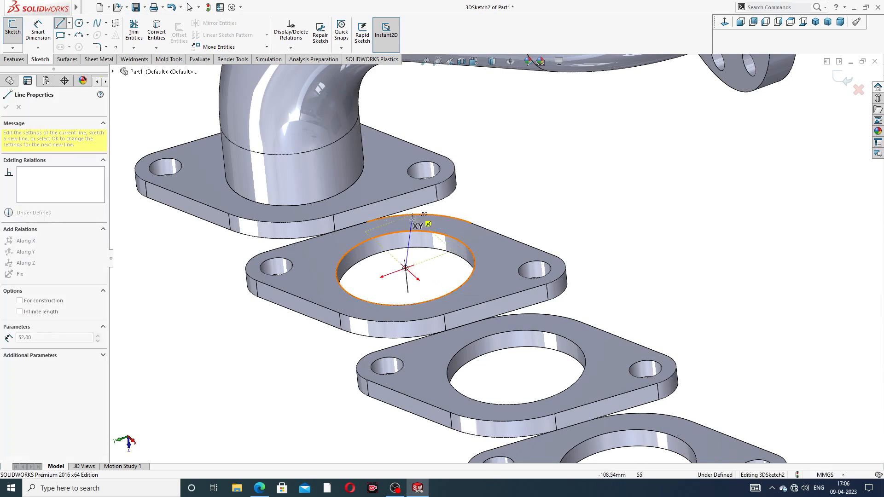
pyautogui.scroll(3, 412, 221)
pyautogui.moveTo(422, 205); pyautogui.dragTo(489, 177, button='middle')
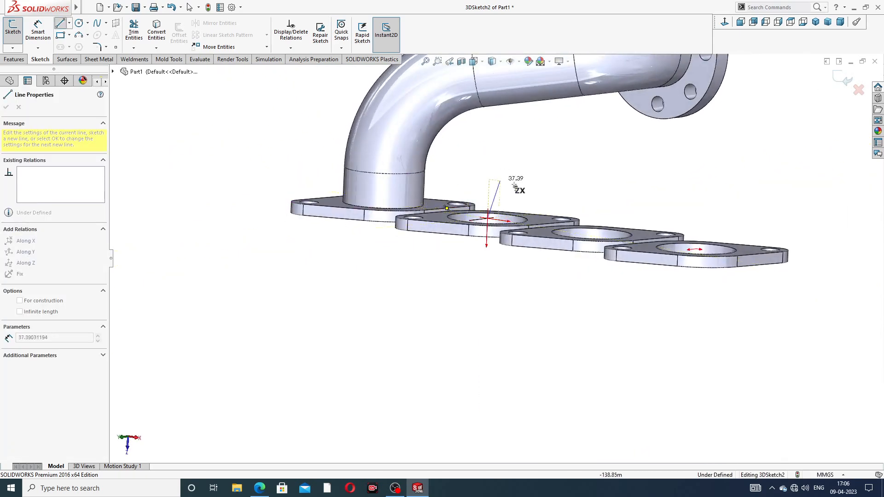
pyautogui.click(489, 171)
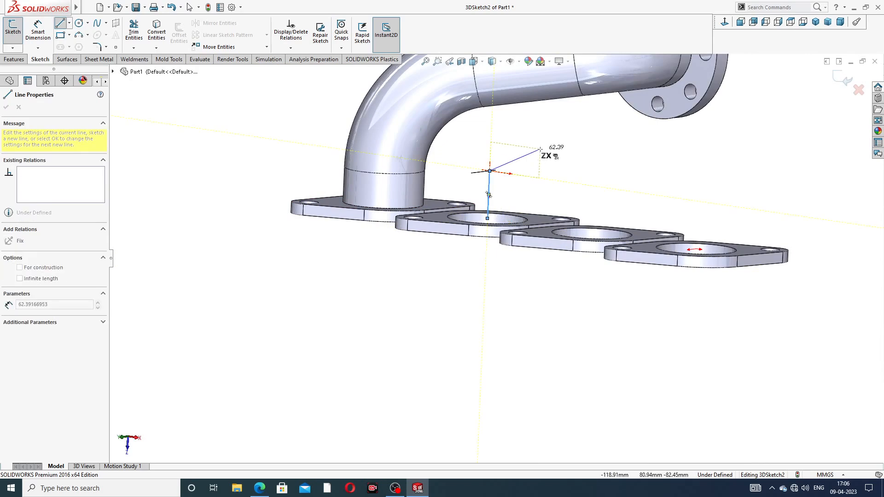
pyautogui.rightClick(543, 149)
pyautogui.click(562, 158)
# Connect the free ends of the two short lines with a slanted line.
pyautogui.scroll(3, 558, 140)
pyautogui.moveTo(558, 142); pyautogui.dragTo(560, 174, button='middle')
pyautogui.scroll(-2, 562, 174)
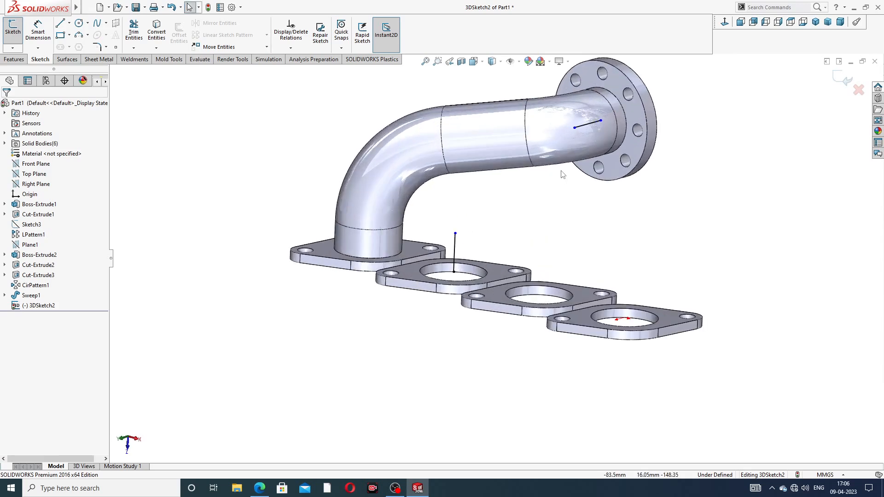
pyautogui.click(455, 233)
pyautogui.click(575, 128)
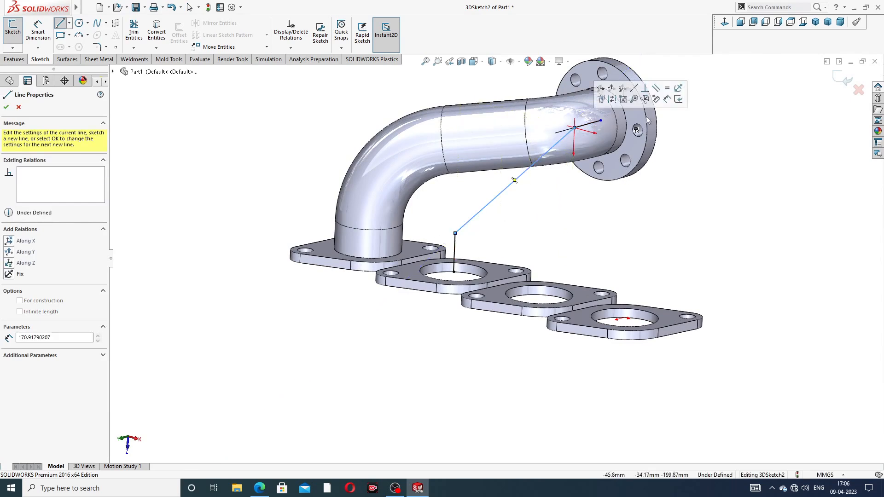
pyautogui.rightClick(706, 109)
pyautogui.click(729, 113)
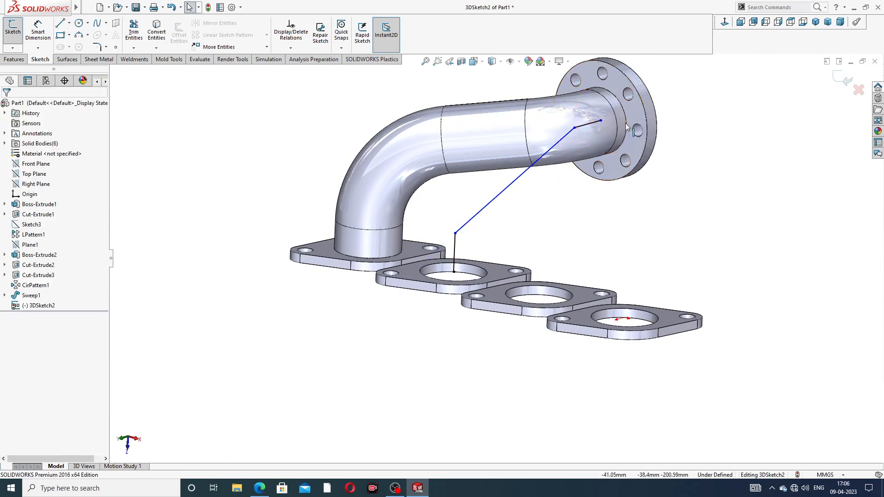
# Dimension the vertical line above the second port flange as 114 mm.
pyautogui.scroll(-10, 534, 150)
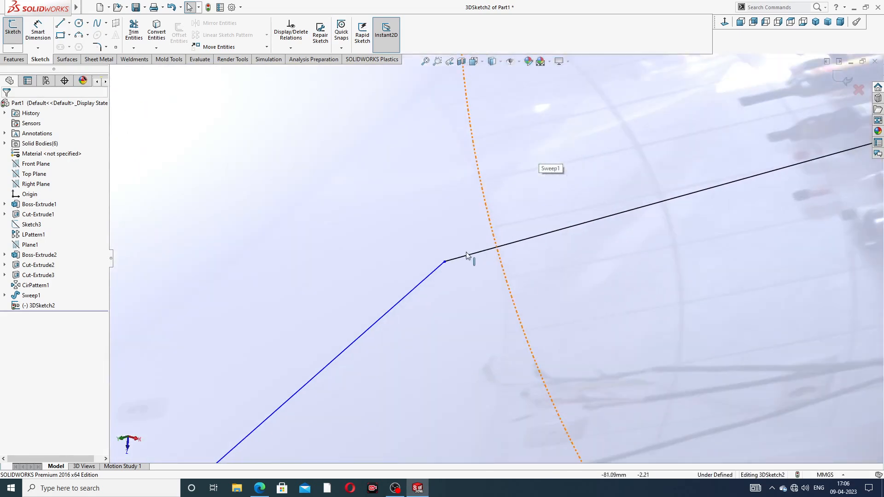
pyautogui.scroll(-6, 466, 255)
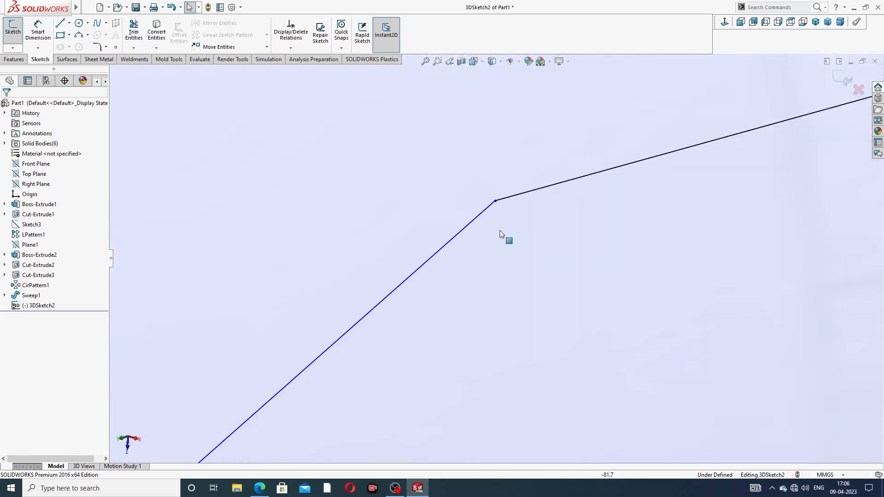
pyautogui.scroll(10, 527, 255)
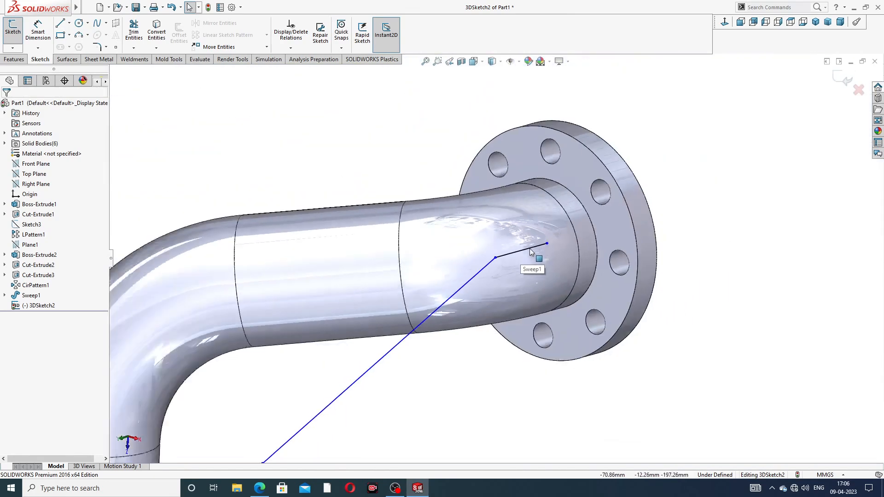
pyautogui.scroll(5, 530, 250)
pyautogui.moveTo(530, 251); pyautogui.dragTo(432, 339, button='middle')
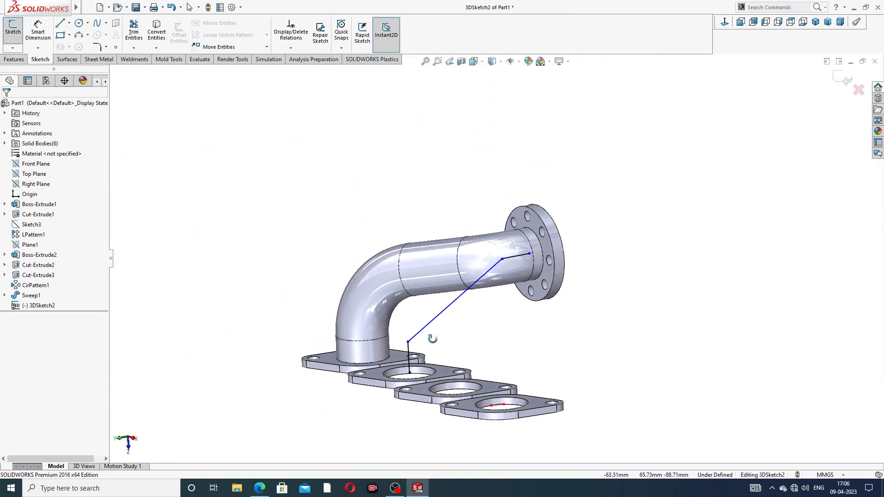
pyautogui.click(38, 30)
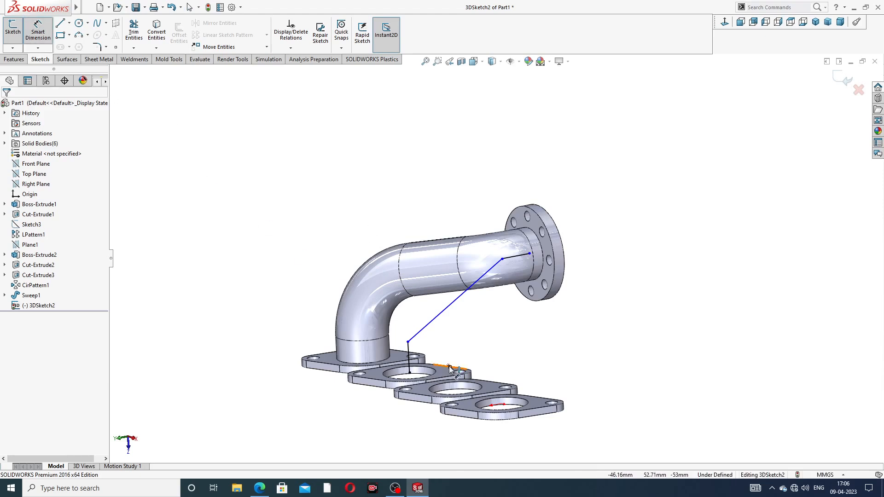
pyautogui.scroll(-3, 439, 377)
pyautogui.click(386, 313)
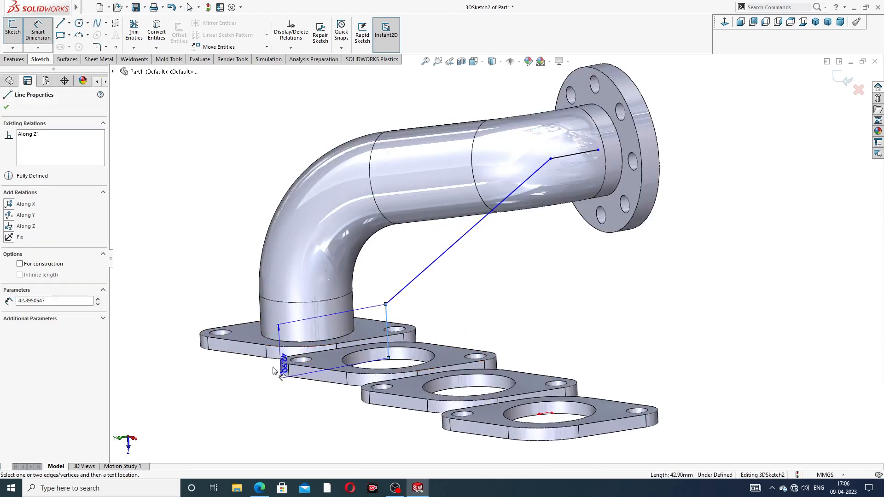
pyautogui.click(239, 377)
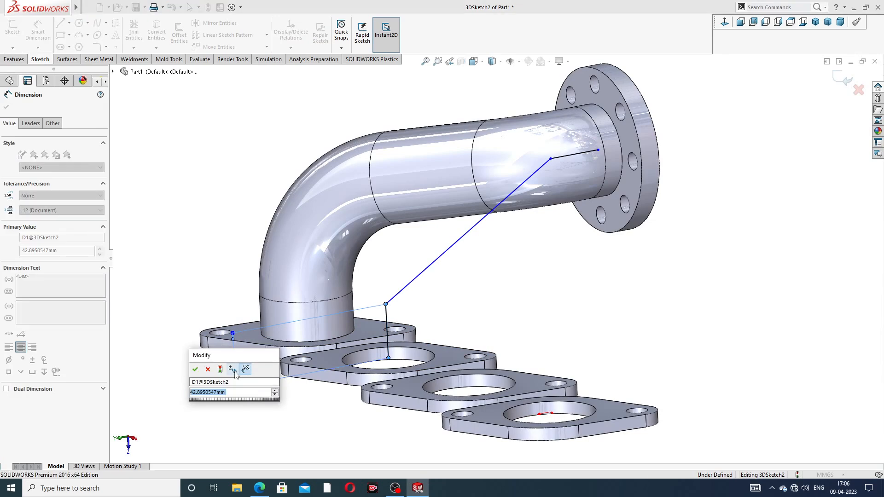
pyautogui.write('114')
pyautogui.press('Return')
pyautogui.click(483, 300)
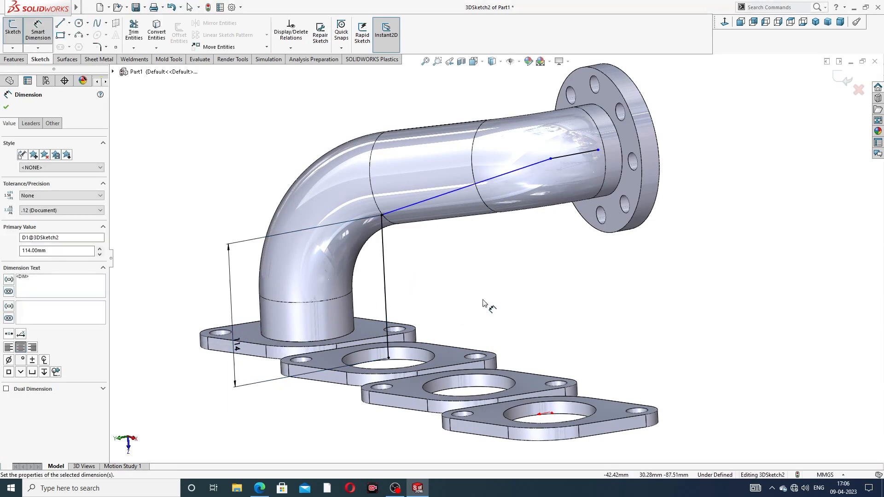
# Dimension the short line at the ring flange as 54 mm and leave the dimension command.
pyautogui.scroll(2, 562, 181)
pyautogui.scroll(-5, 566, 184)
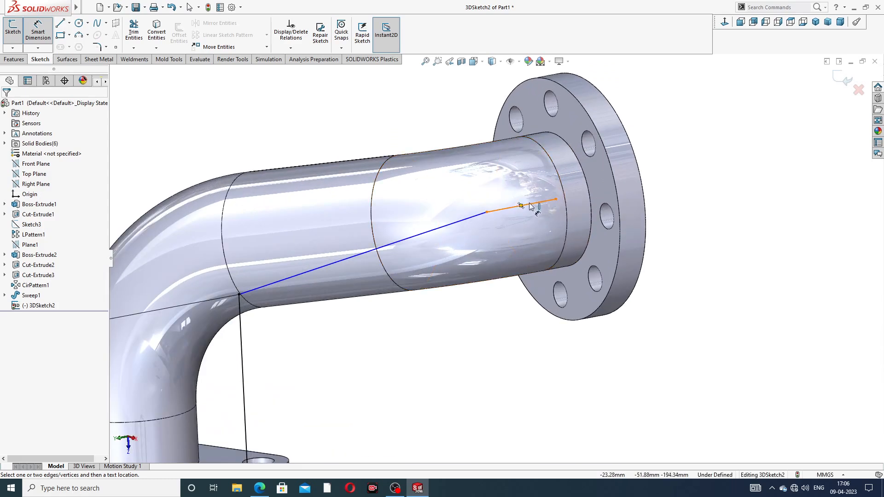
pyautogui.click(529, 204)
pyautogui.click(453, 126)
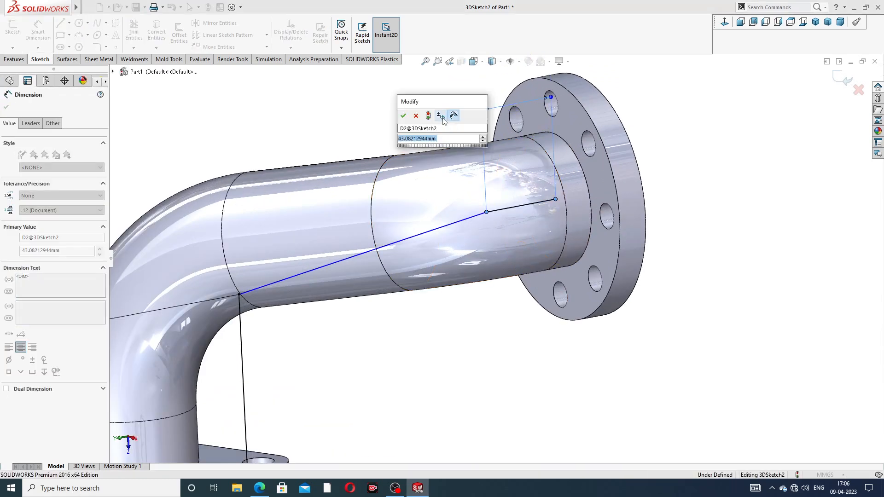
pyautogui.write('54')
pyautogui.press('Return')
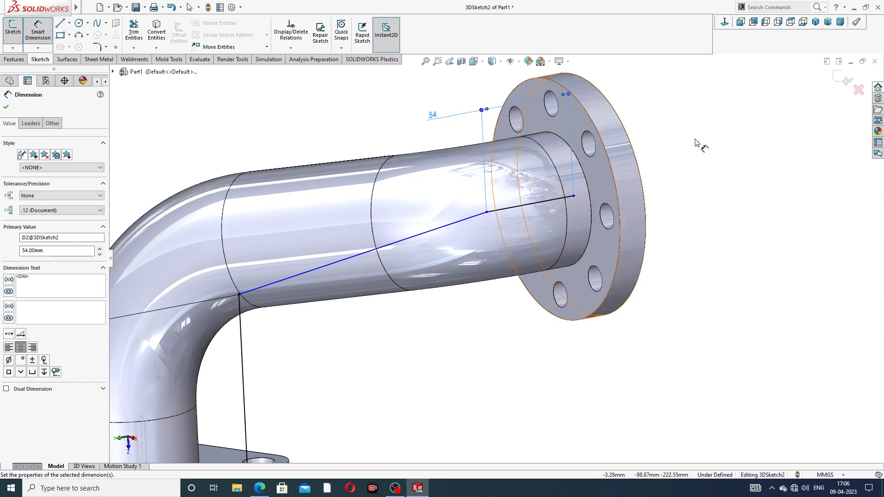
pyautogui.click(672, 143)
pyautogui.scroll(2, 672, 142)
pyautogui.scroll(2, 672, 142)
pyautogui.rightClick(630, 154)
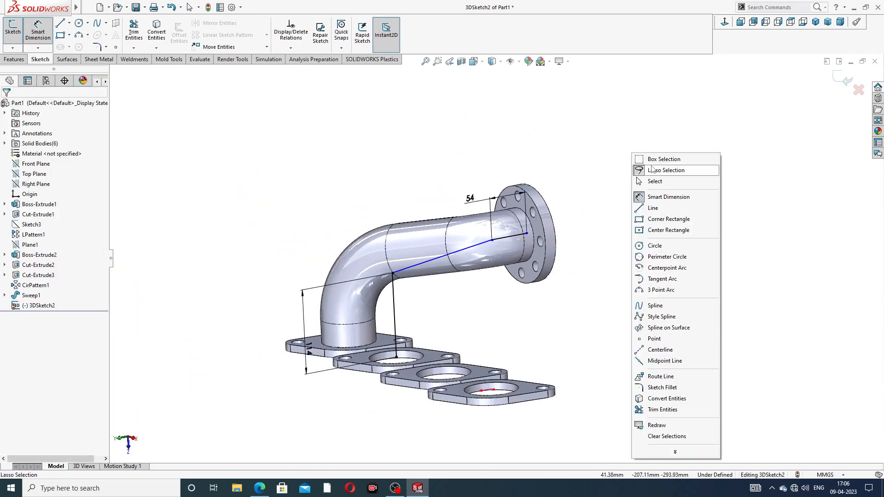
pyautogui.click(649, 184)
# Move the flange-side end of the 54 mm line back along the pipe and make it coincident with the ring flange's centre.
pyautogui.scroll(-5, 545, 262)
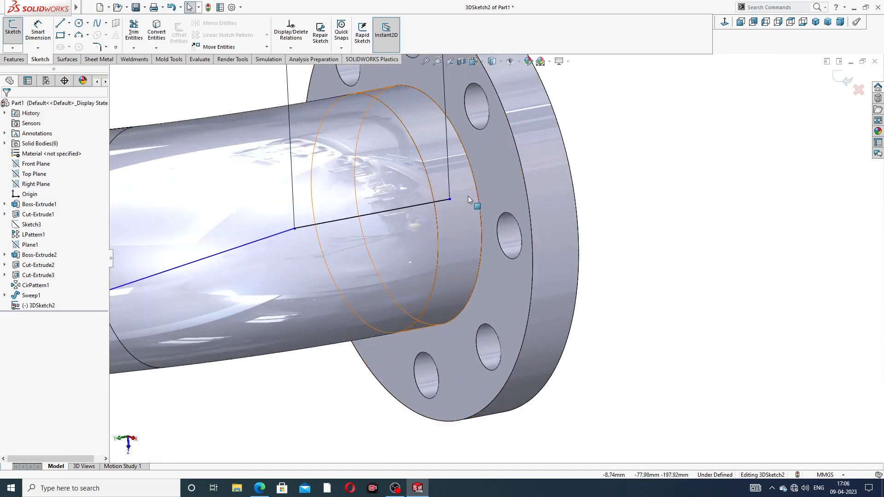
pyautogui.click(451, 200)
pyautogui.moveTo(452, 199)
pyautogui.mouseDown()
pyautogui.moveTo(476, 187)
pyautogui.moveTo(419, 205)
pyautogui.mouseUp()
pyautogui.click(592, 190)
pyautogui.scroll(7, 408, 245)
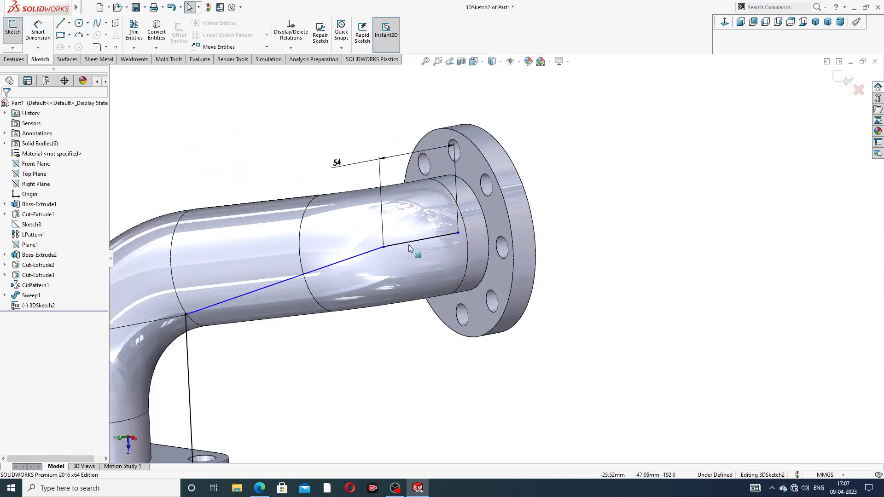
pyautogui.scroll(-5, 373, 285)
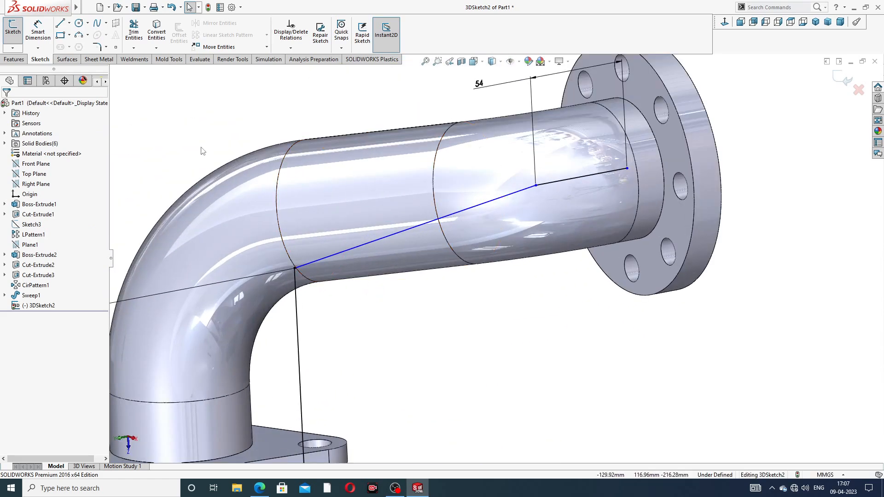
pyautogui.scroll(-3, 612, 172)
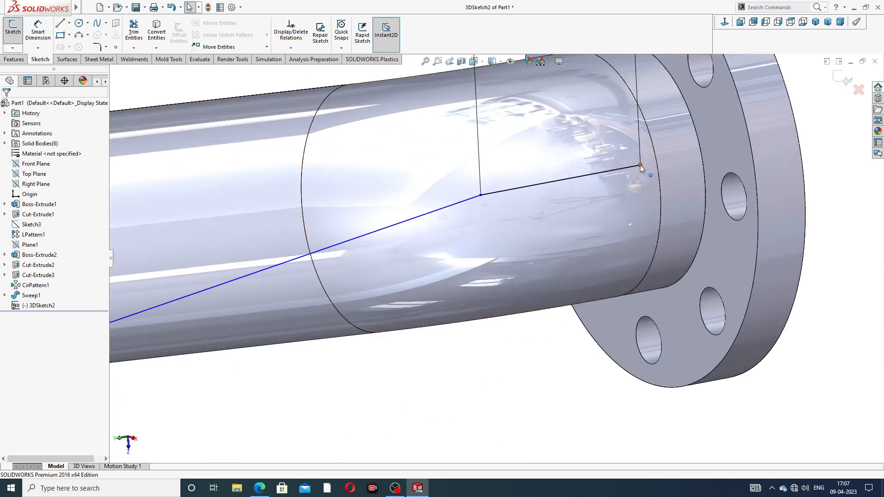
pyautogui.click(640, 165)
pyautogui.moveTo(640, 165)
pyautogui.mouseDown()
pyautogui.moveTo(701, 151)
pyautogui.moveTo(641, 165)
pyautogui.mouseUp()
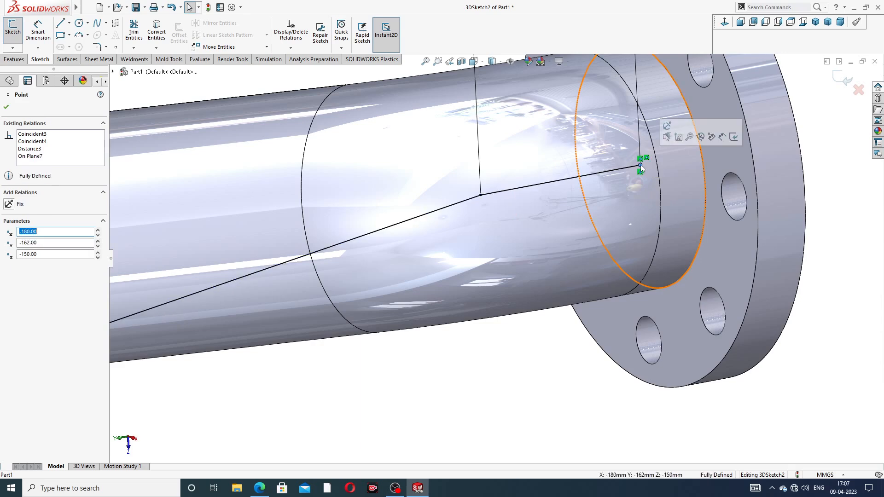
pyautogui.press('Escape')
pyautogui.scroll(8, 510, 232)
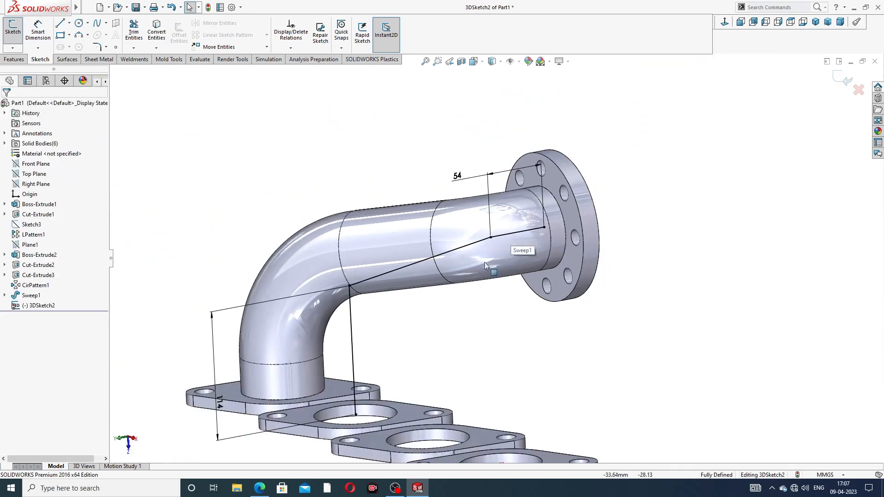
# Fillet the path's corners with 68 mm at the ring-flange side and 98 mm above the second port flange.
pyautogui.click(97, 48)
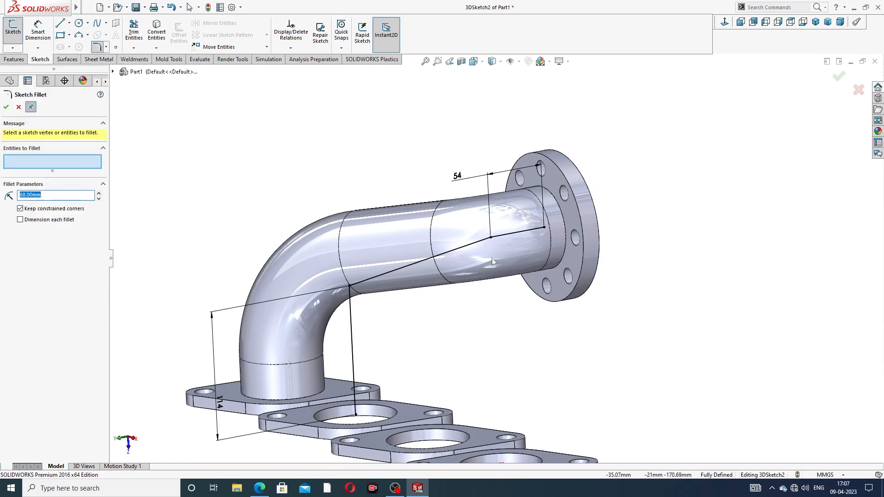
pyautogui.click(492, 238)
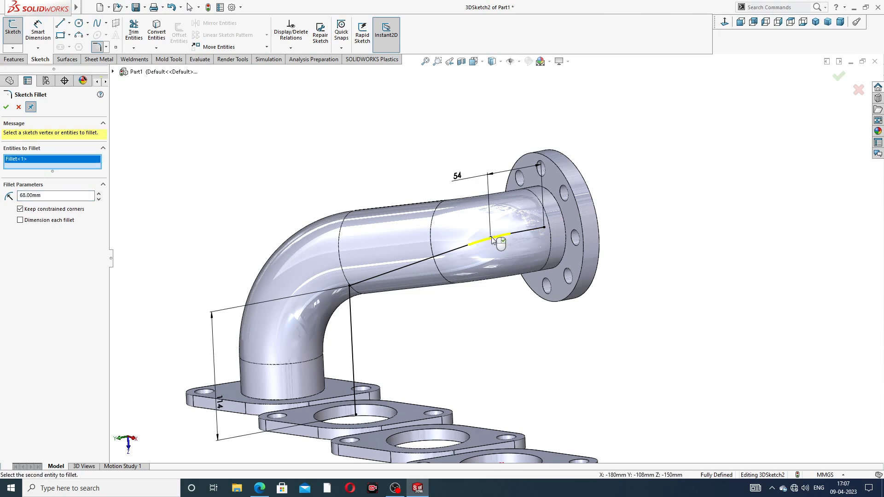
pyautogui.click(4, 108)
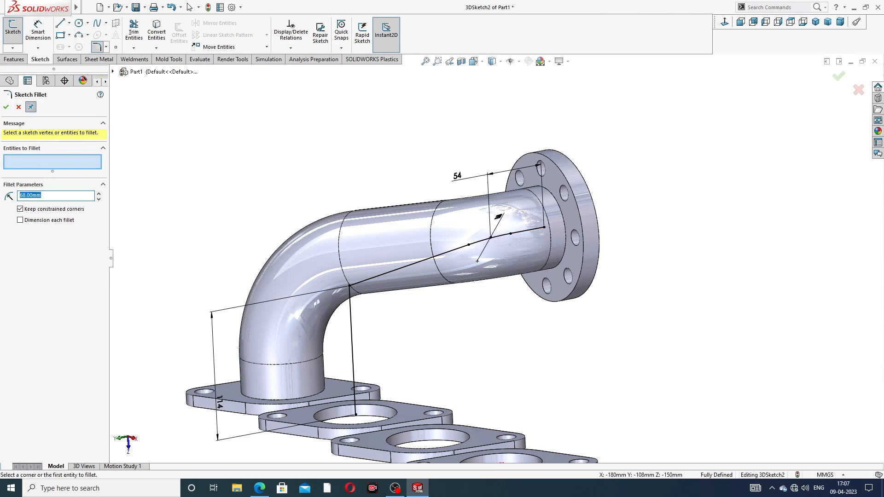
pyautogui.click(353, 287)
pyautogui.click(6, 107)
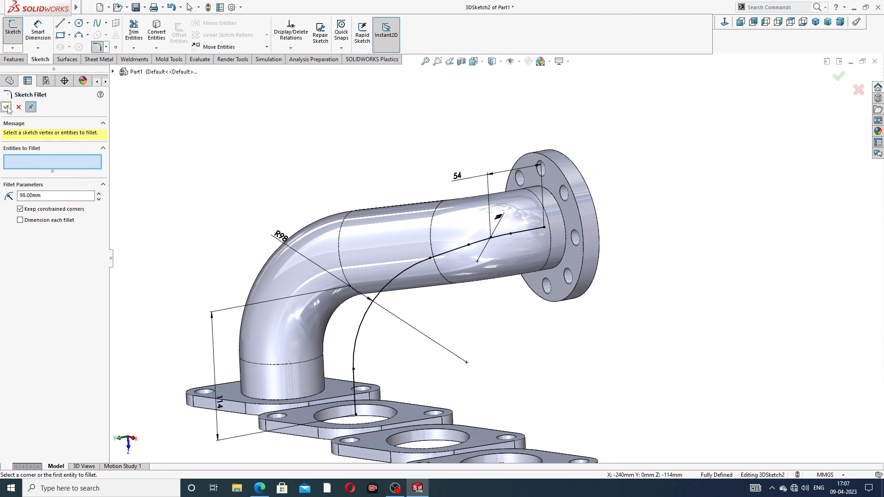
# Finish the fillets on the second pipe's path and exit the 3D sketch.
pyautogui.click(7, 107)
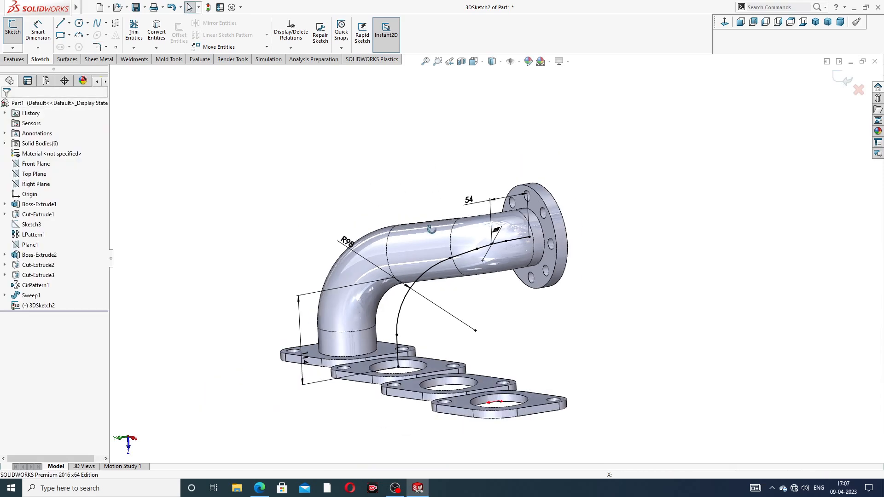
pyautogui.moveTo(426, 147); pyautogui.dragTo(481, 203, button='middle')
pyautogui.scroll(-1, 455, 259)
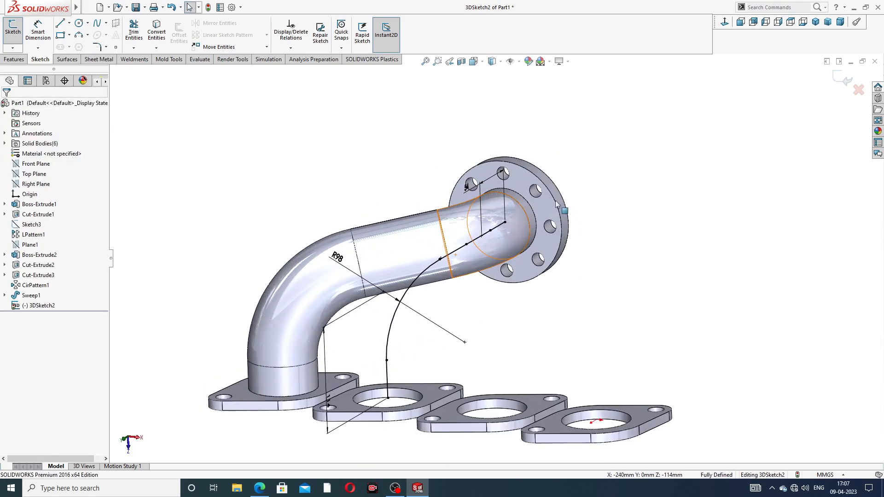
pyautogui.scroll(-3, 516, 222)
pyautogui.click(842, 81)
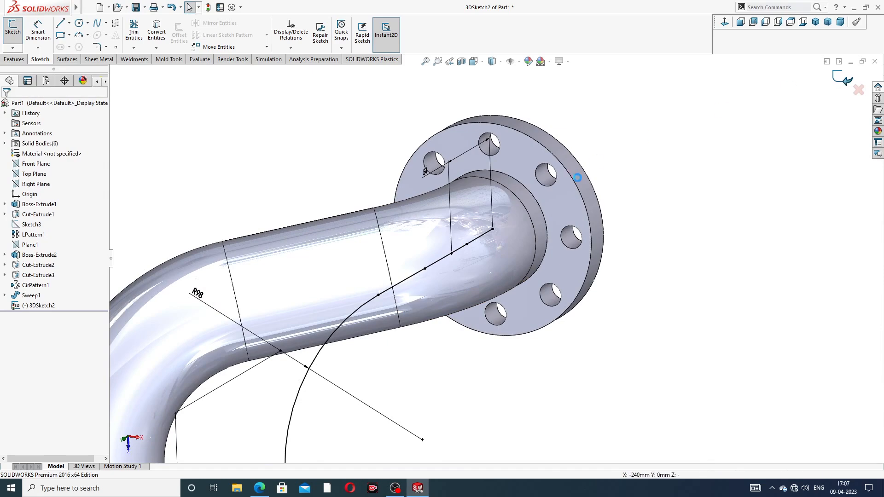
# Sketch on the ring flange's pipe-side face, convert the edge of its central hole into a profile circle and exit the sketch.
pyautogui.click(558, 201)
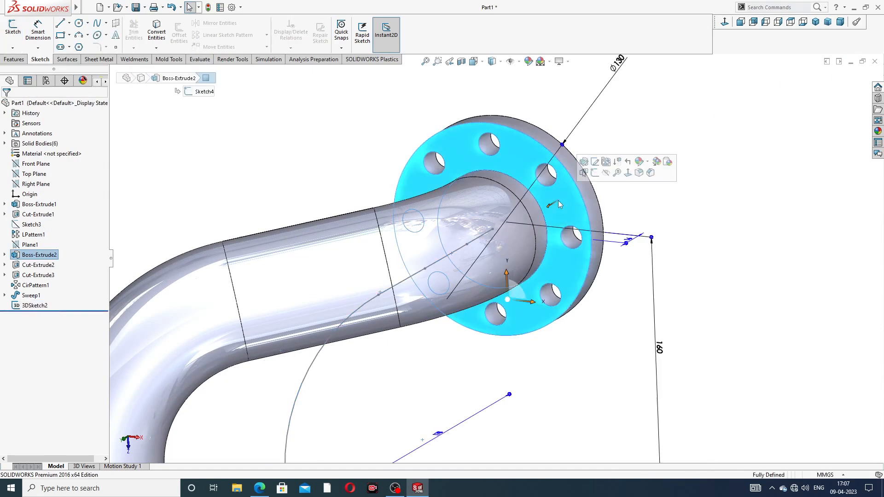
pyautogui.click(595, 172)
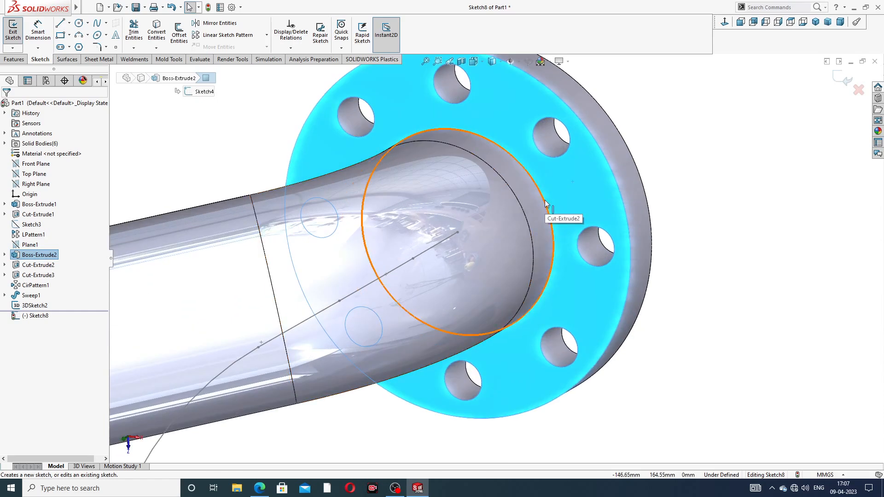
pyautogui.click(545, 201)
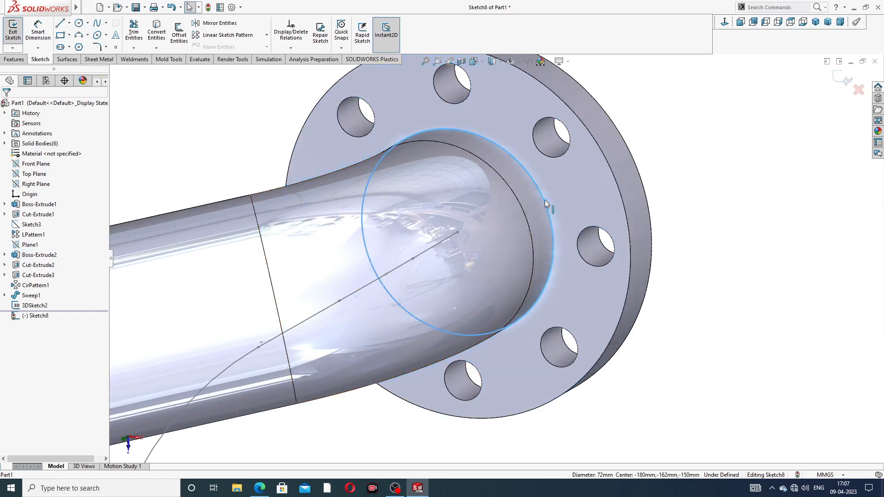
pyautogui.click(159, 35)
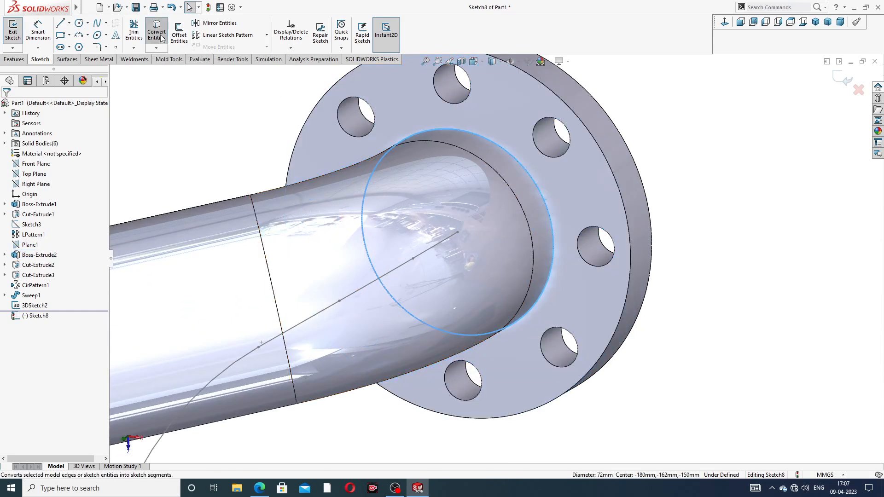
pyautogui.click(846, 80)
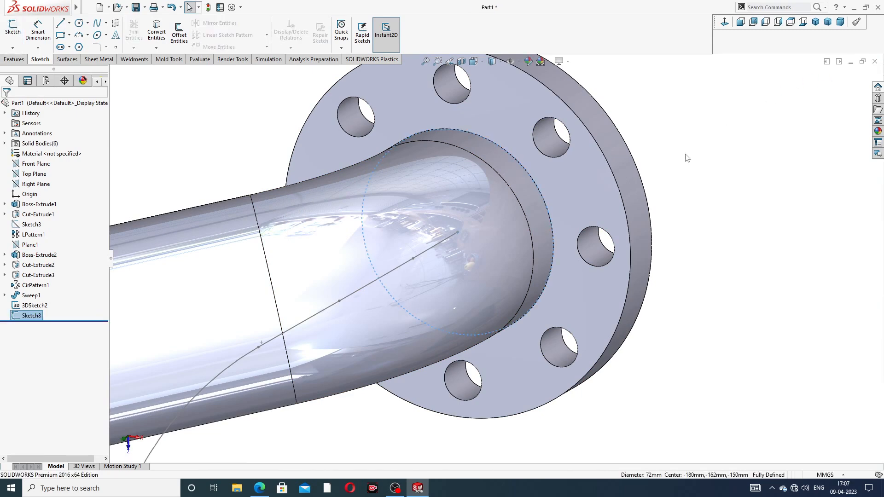
# Sweep the converted circle along the second pipe's 3D path to form the solid pipe down to the second port flange.
pyautogui.moveTo(685, 154); pyautogui.dragTo(645, 103, button='middle')
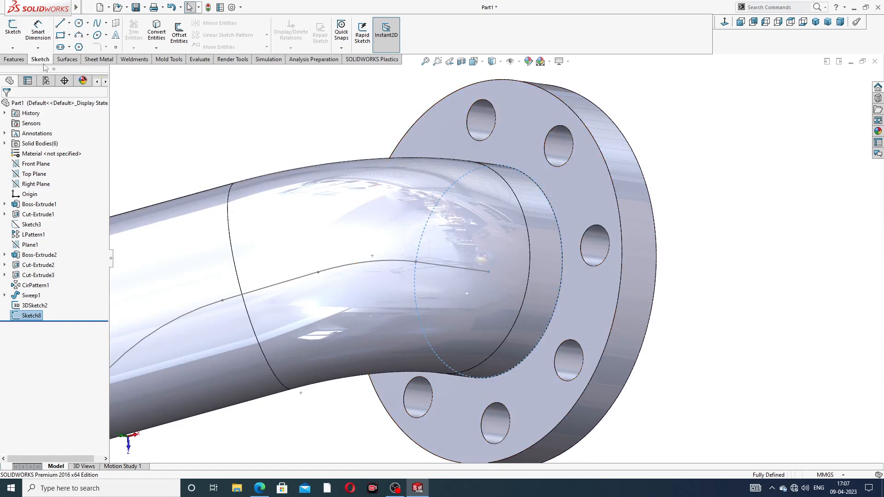
pyautogui.click(14, 60)
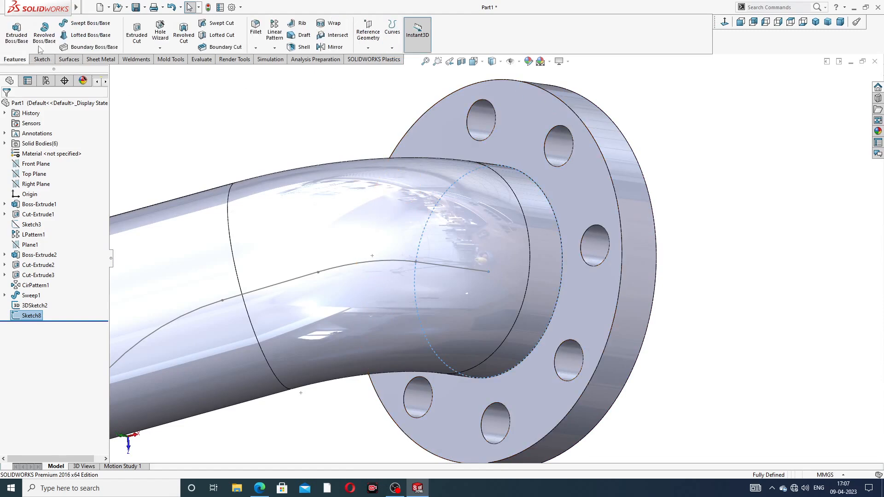
pyautogui.click(90, 23)
pyautogui.scroll(3, 372, 161)
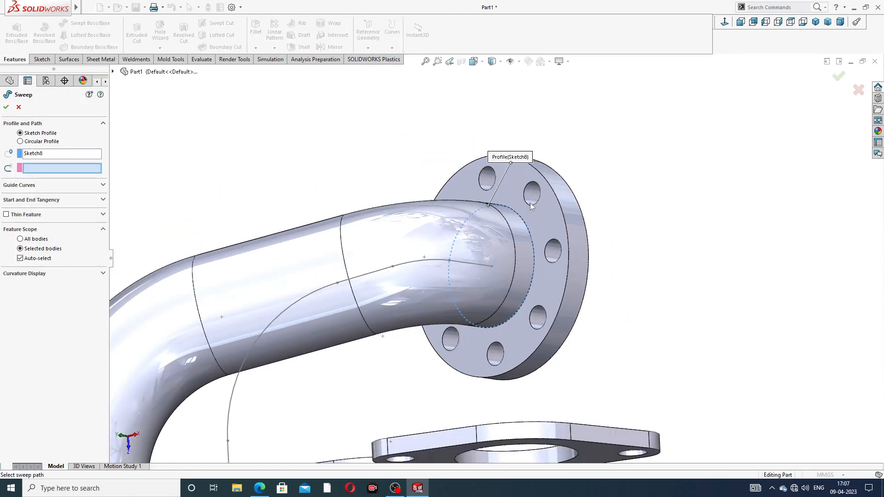
pyautogui.scroll(3, 399, 198)
pyautogui.moveTo(409, 310); pyautogui.dragTo(408, 380, button='middle')
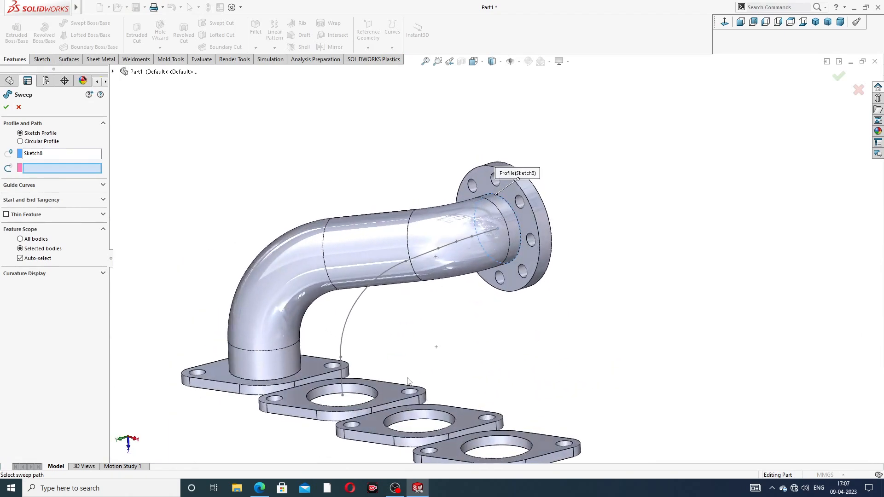
pyautogui.click(362, 299)
pyautogui.moveTo(446, 304); pyautogui.dragTo(470, 313, button='middle')
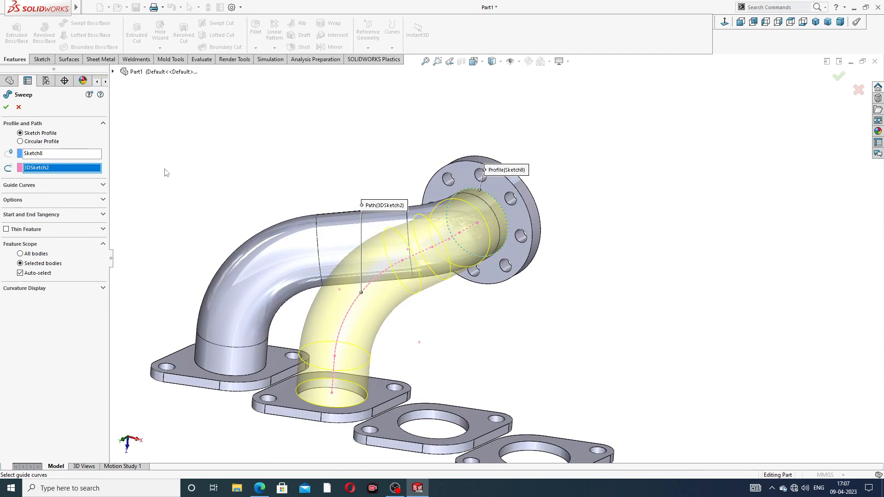
pyautogui.click(6, 107)
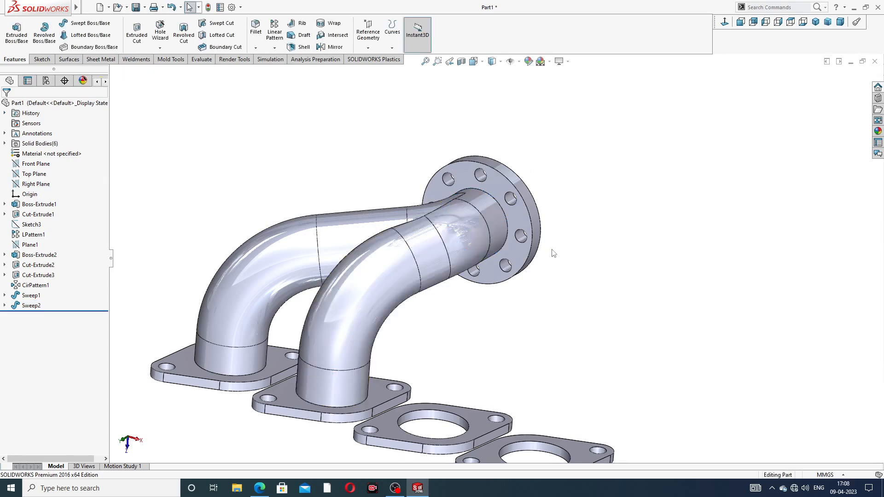
# Start a new 3D sketch for the next pipe's path.
pyautogui.scroll(3, 552, 249)
pyautogui.scroll(-3, 452, 316)
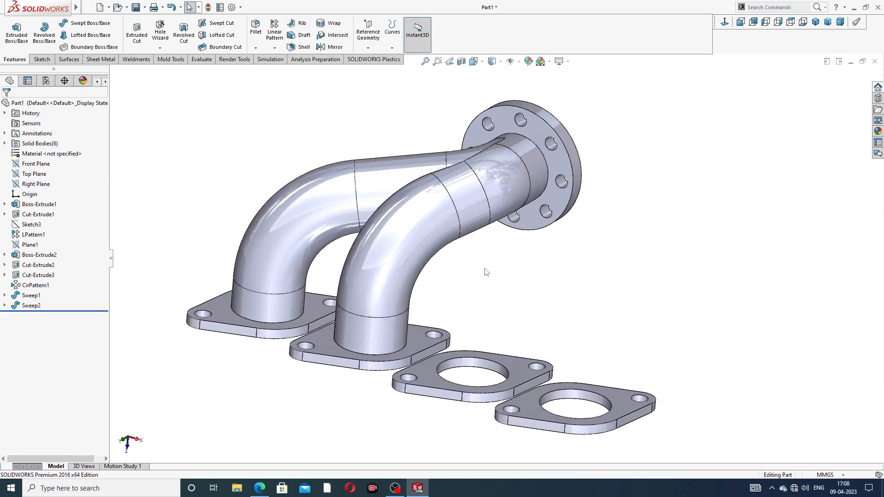
pyautogui.moveTo(484, 270); pyautogui.dragTo(424, 217, button='middle')
pyautogui.scroll(3, 509, 266)
pyautogui.scroll(-3, 494, 236)
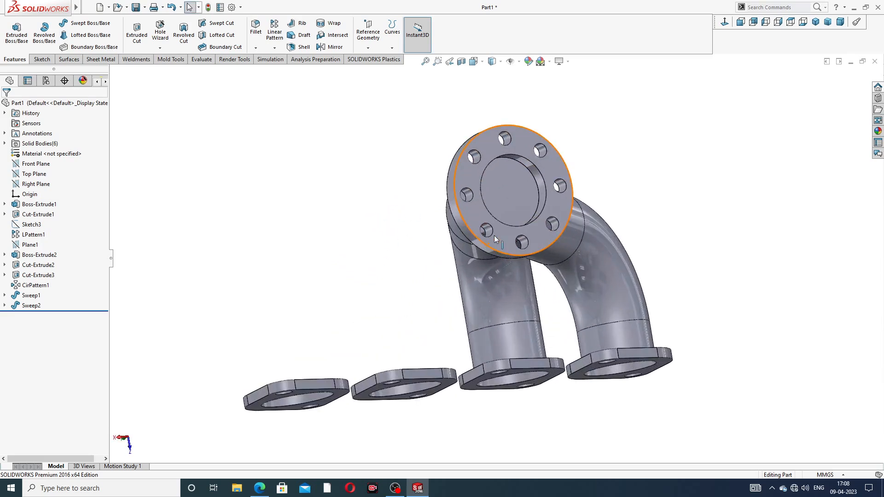
pyautogui.moveTo(585, 206); pyautogui.dragTo(570, 246, button='middle')
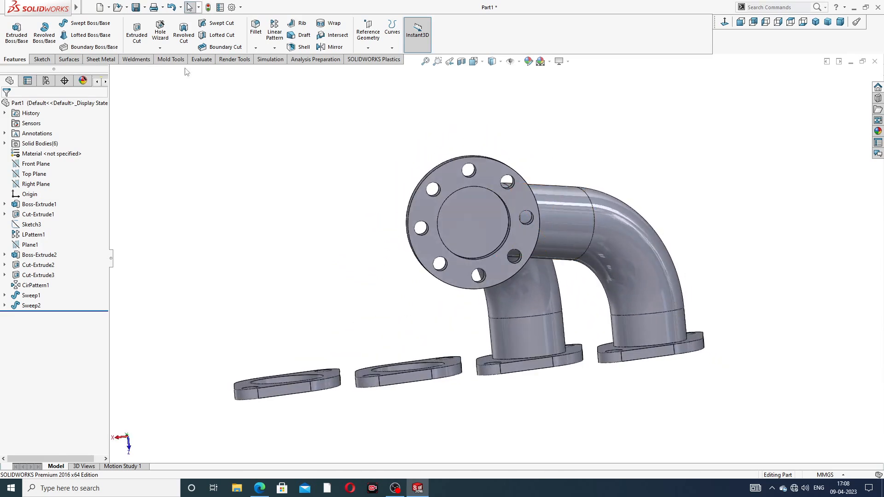
pyautogui.click(42, 59)
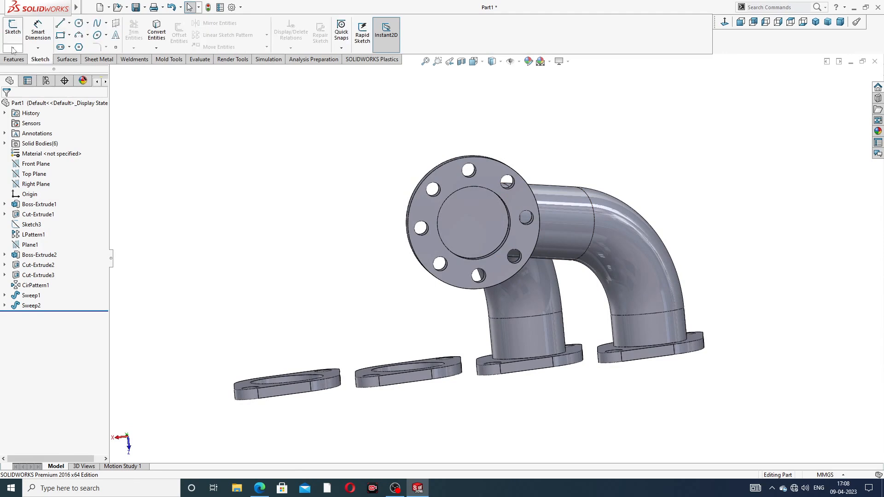
pyautogui.click(13, 48)
pyautogui.click(27, 70)
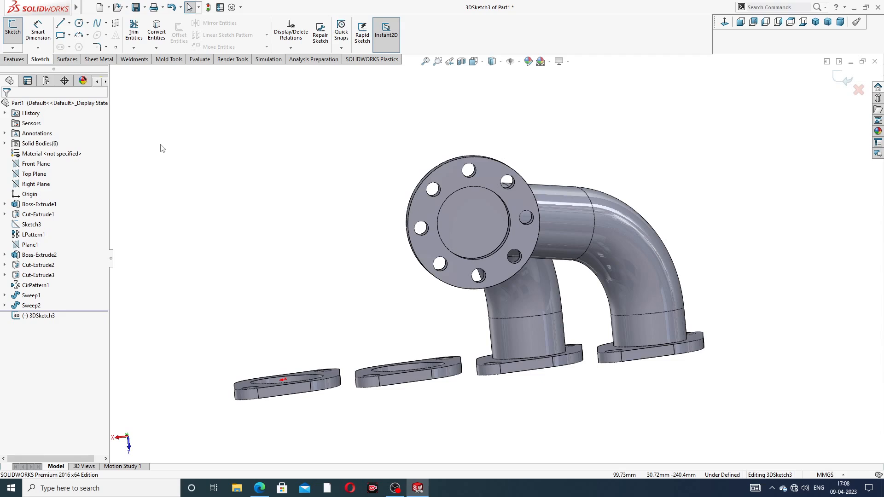
# Draw a vertical centerline about 112 mm long downward from the centre of the ring flange's hole.
pyautogui.moveTo(478, 236); pyautogui.dragTo(521, 223, button='middle')
pyautogui.scroll(-3, 516, 249)
pyautogui.scroll(5, 515, 211)
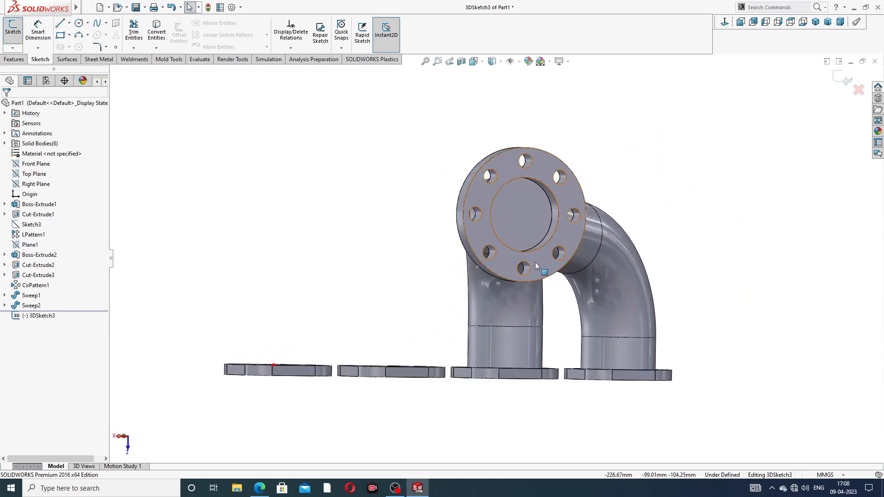
pyautogui.scroll(-3, 535, 260)
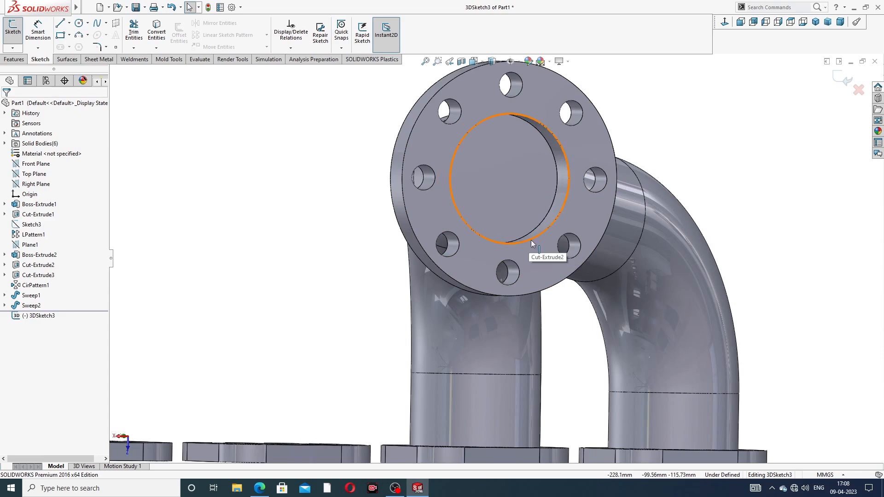
pyautogui.click(69, 23)
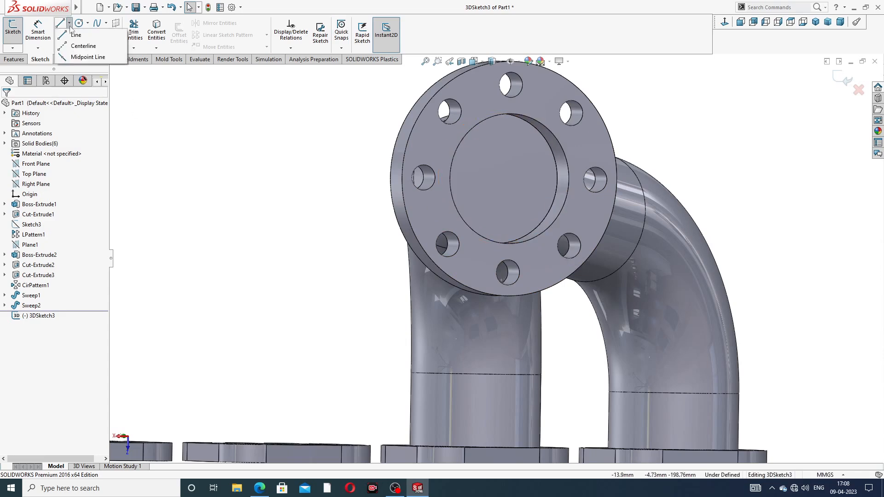
pyautogui.click(75, 44)
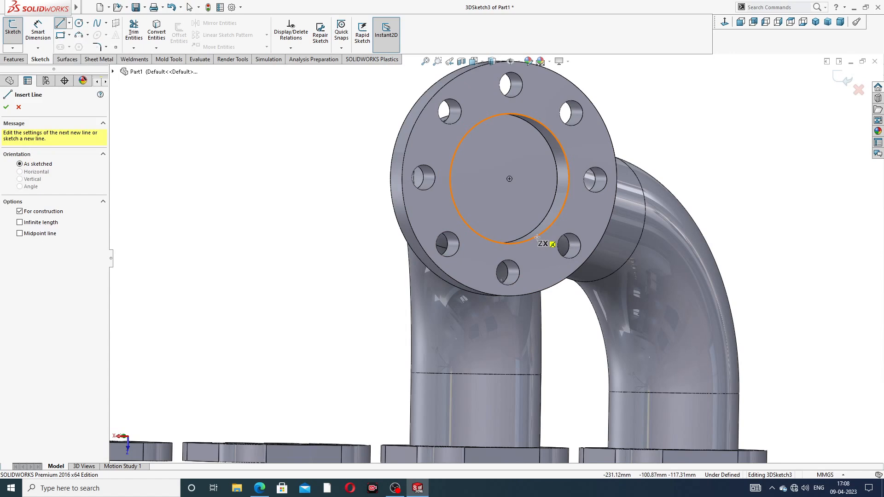
pyautogui.click(510, 179)
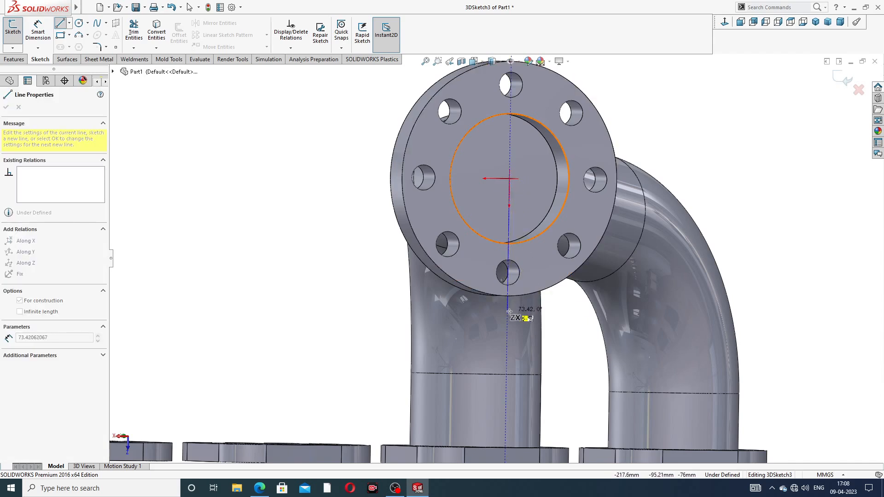
pyautogui.scroll(2, 522, 313)
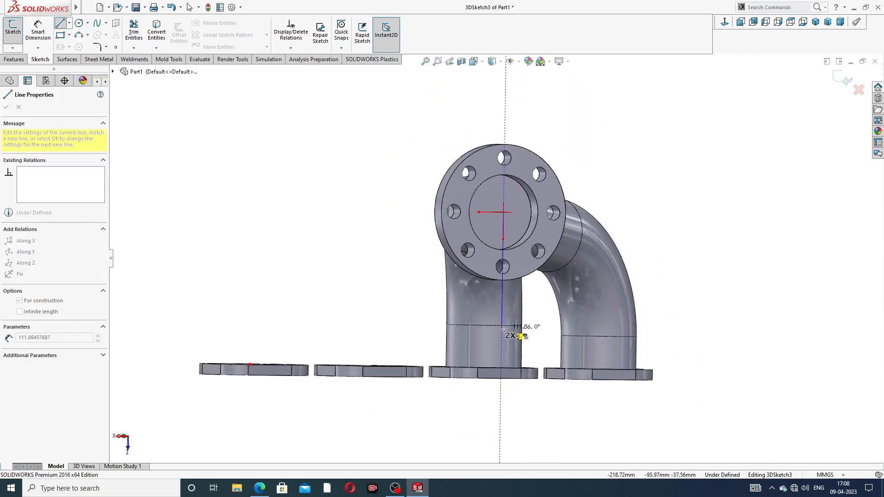
pyautogui.click(504, 329)
pyautogui.moveTo(507, 324); pyautogui.dragTo(550, 326, button='middle')
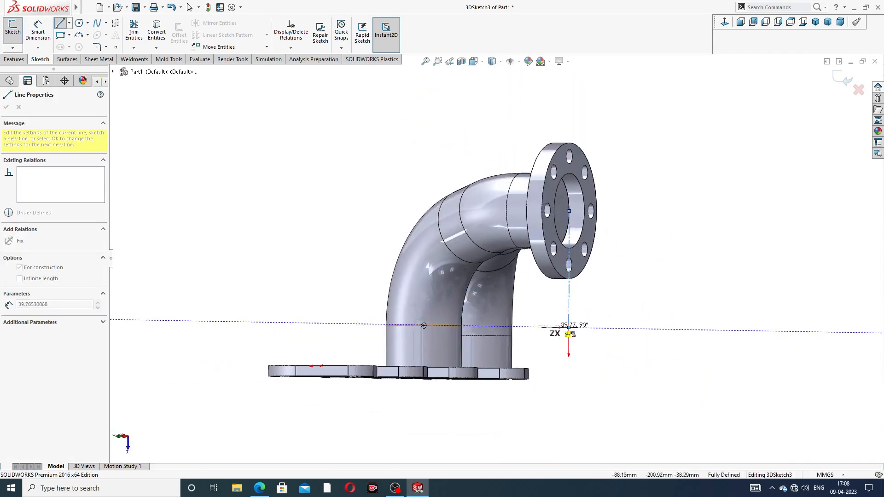
pyautogui.click(519, 325)
pyautogui.rightClick(602, 302)
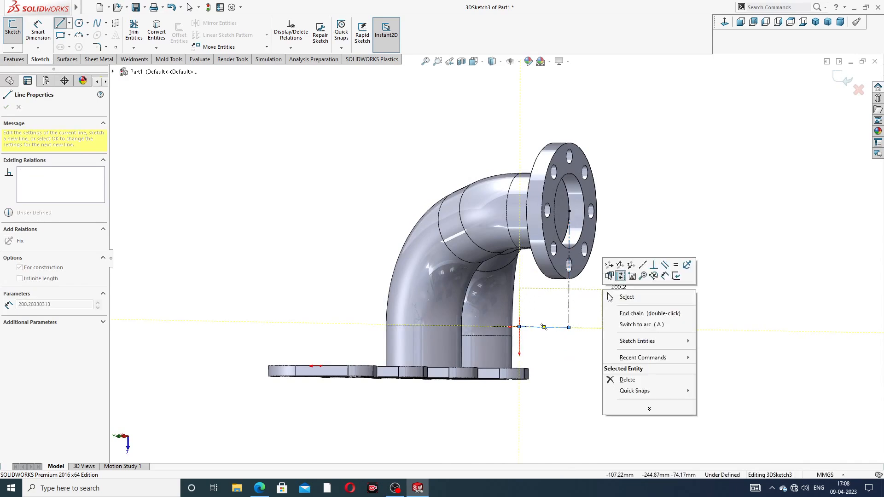
pyautogui.click(625, 300)
pyautogui.moveTo(608, 256); pyautogui.dragTo(612, 290, button='middle')
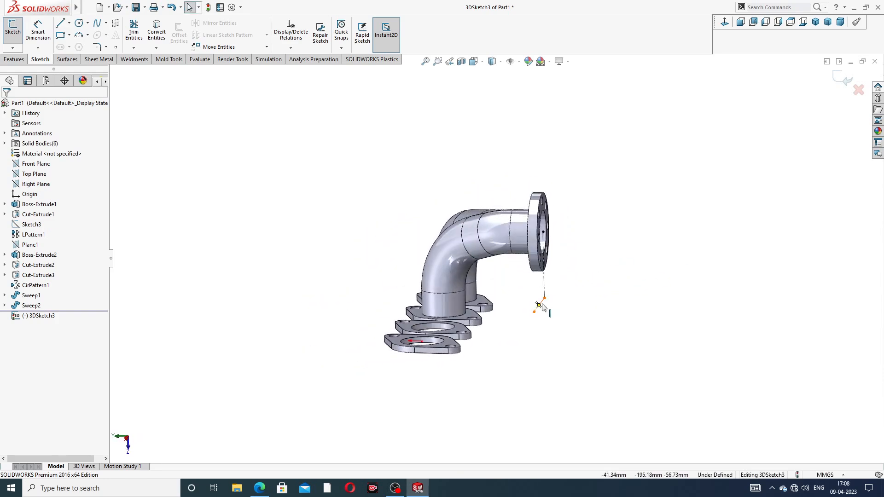
pyautogui.click(540, 306)
pyautogui.click(575, 305)
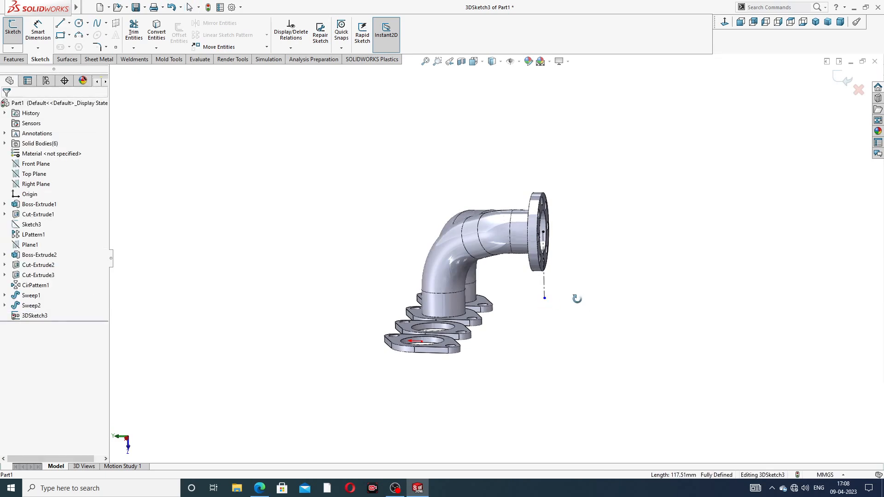
pyautogui.moveTo(576, 300); pyautogui.dragTo(558, 299, button='middle')
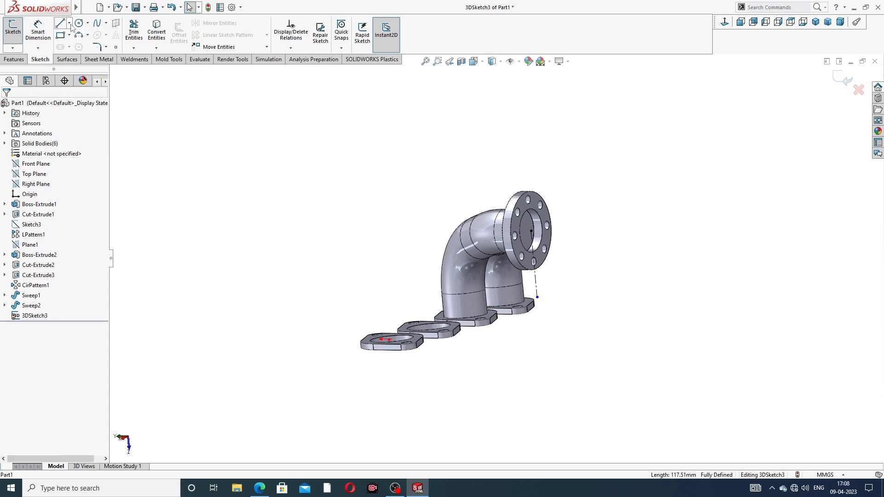
pyautogui.click(69, 23)
pyautogui.click(85, 44)
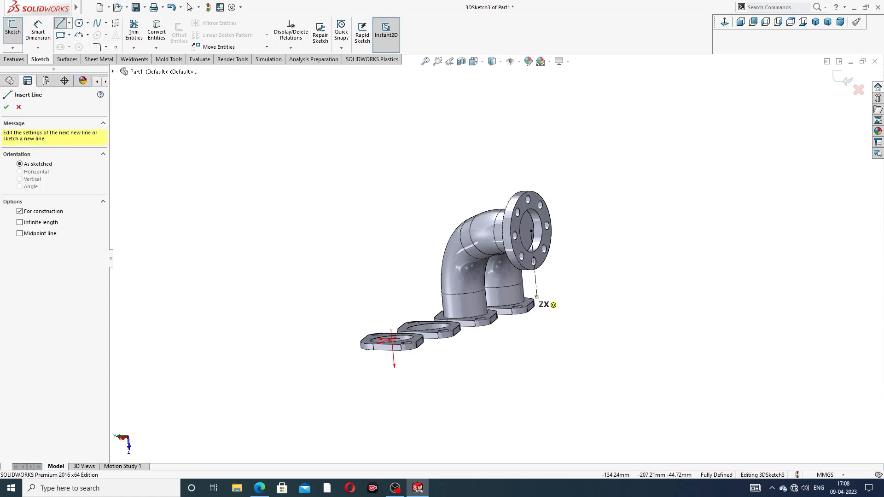
pyautogui.click(537, 298)
pyautogui.moveTo(548, 304)
pyautogui.mouseDown(button='middle')
pyautogui.moveTo(570, 305)
pyautogui.moveTo(548, 304)
pyautogui.mouseUp(button='middle')
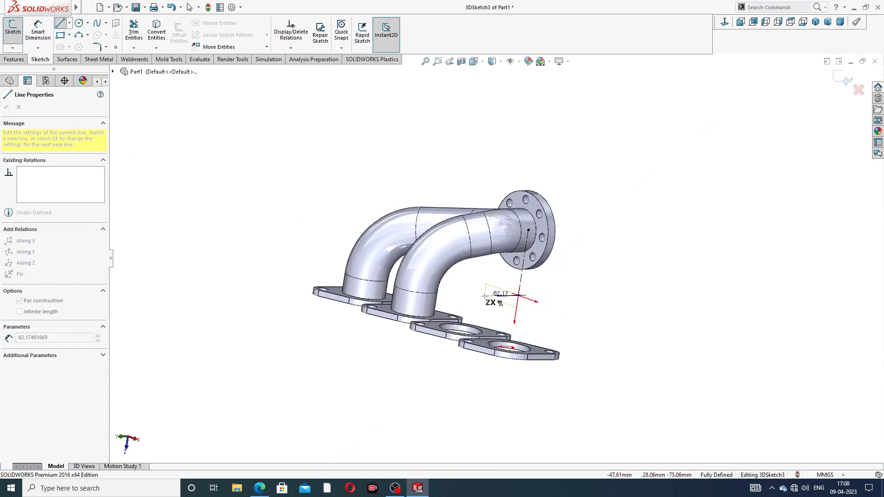
pyautogui.moveTo(518, 295)
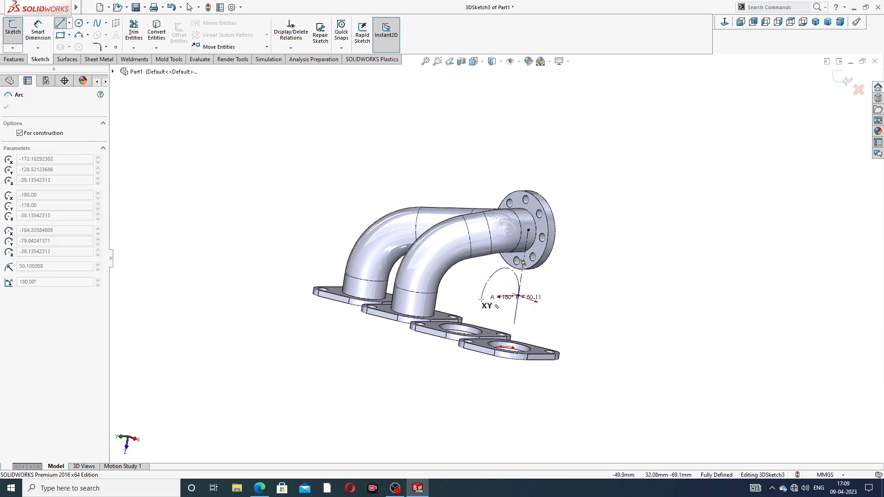
pyautogui.scroll(-6, 516, 297)
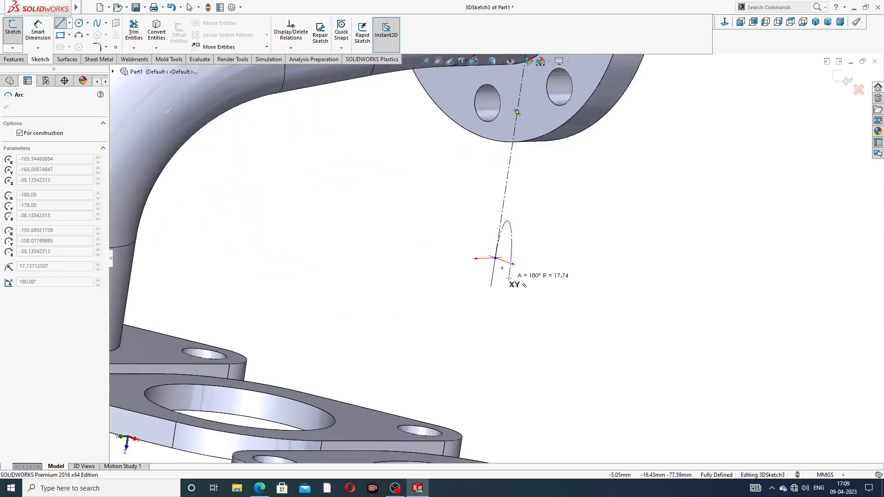
pyautogui.scroll(-3, 509, 277)
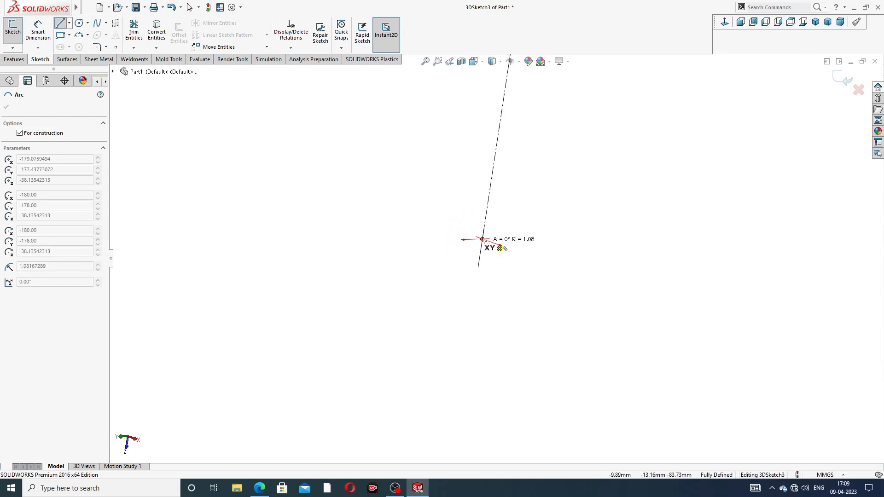
pyautogui.press('Escape')
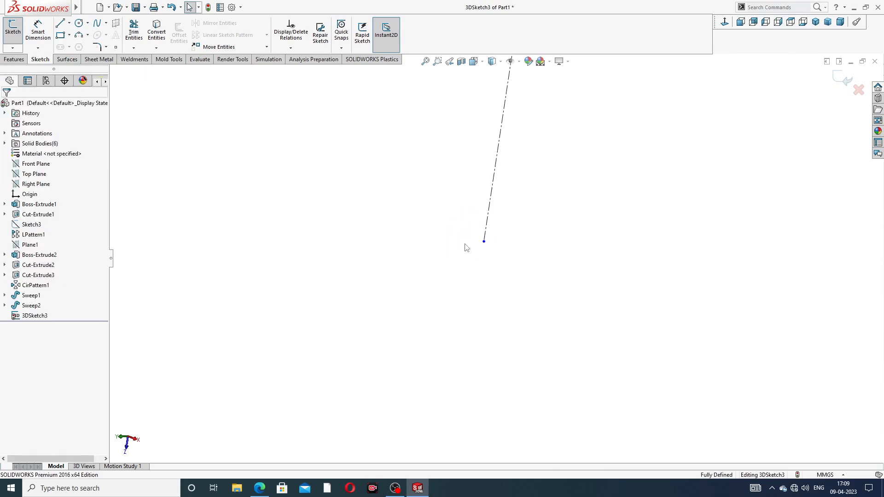
# Draw a short horizontal centerline from the lower end of the vertical centerline back toward the pipes and exit the 3D sketch.
pyautogui.click(69, 23)
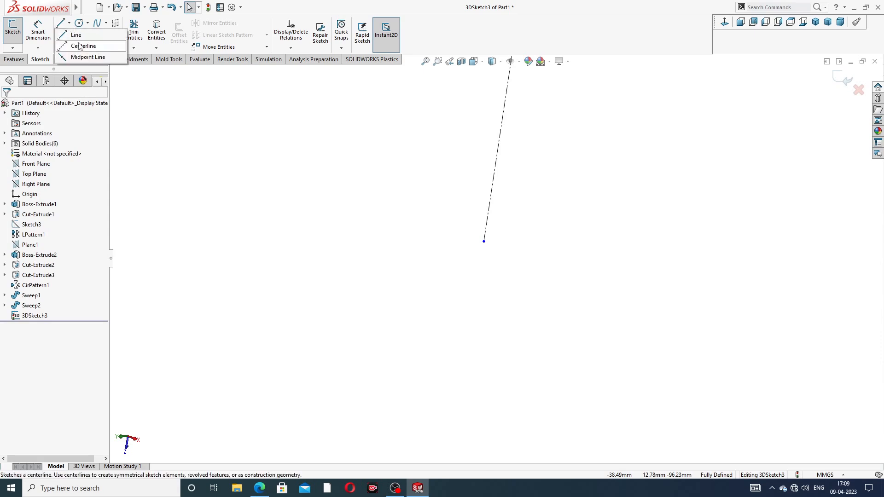
pyautogui.click(80, 46)
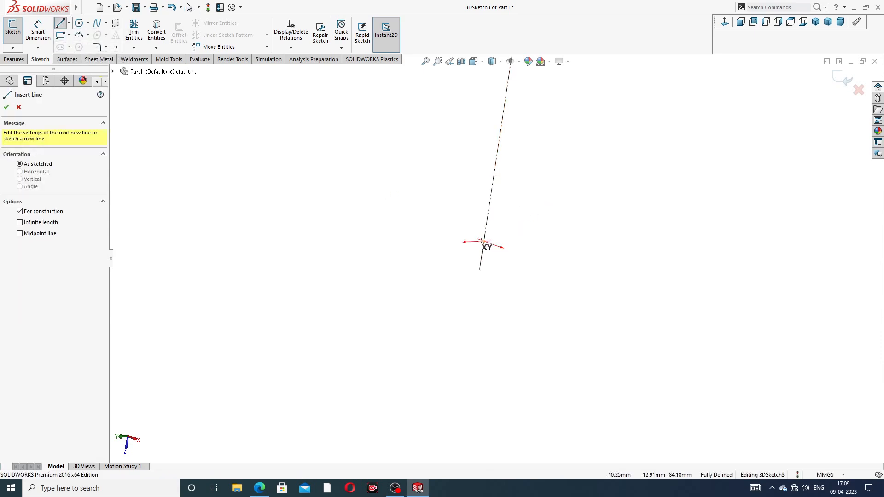
pyautogui.click(483, 241)
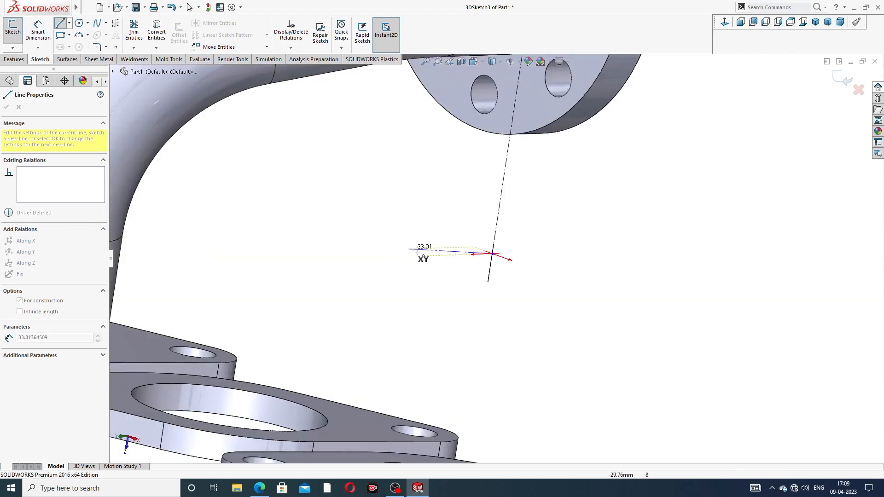
pyautogui.moveTo(423, 254); pyautogui.dragTo(378, 257, button='middle')
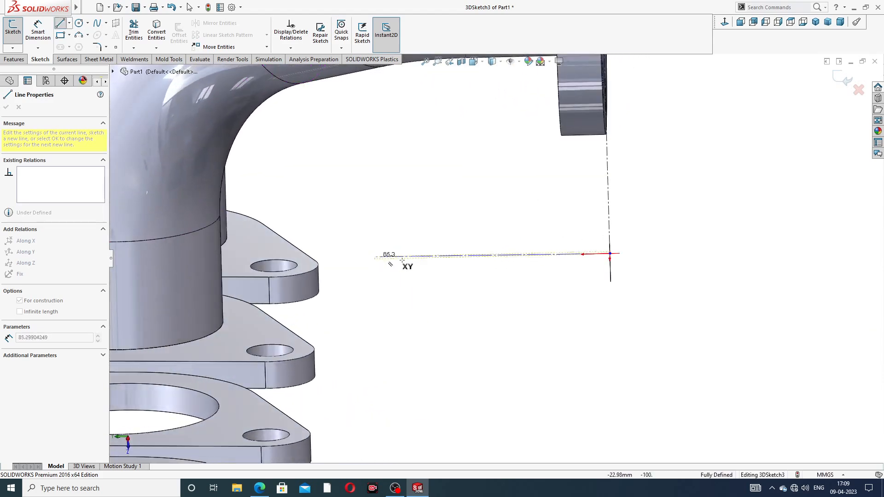
pyautogui.click(507, 256)
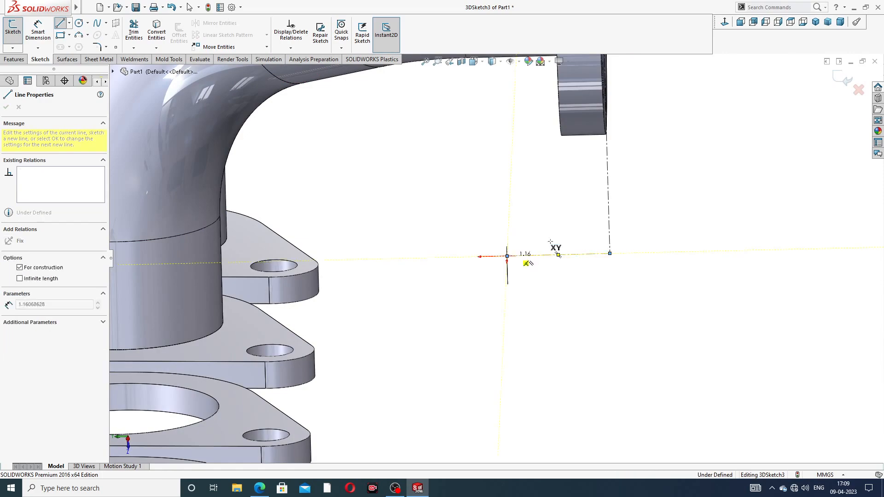
pyautogui.rightClick(671, 186)
pyautogui.click(693, 194)
pyautogui.scroll(3, 667, 219)
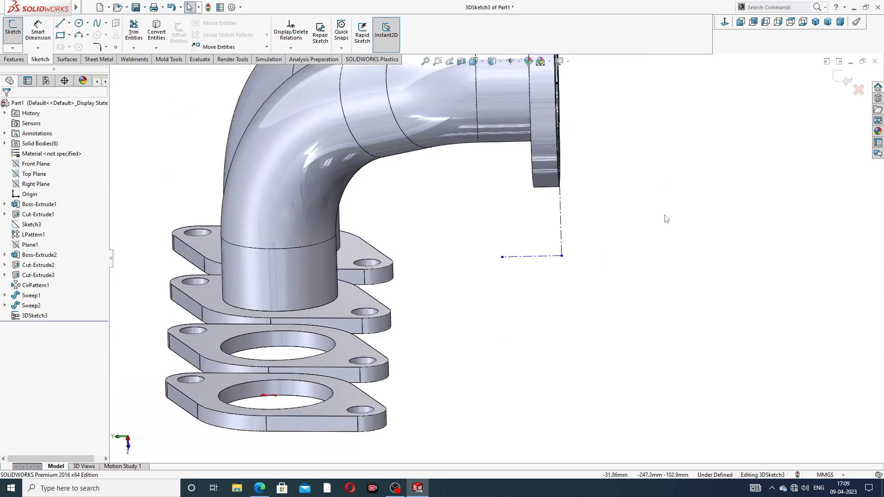
pyautogui.moveTo(608, 233); pyautogui.dragTo(562, 269, button='middle')
pyautogui.scroll(4, 598, 241)
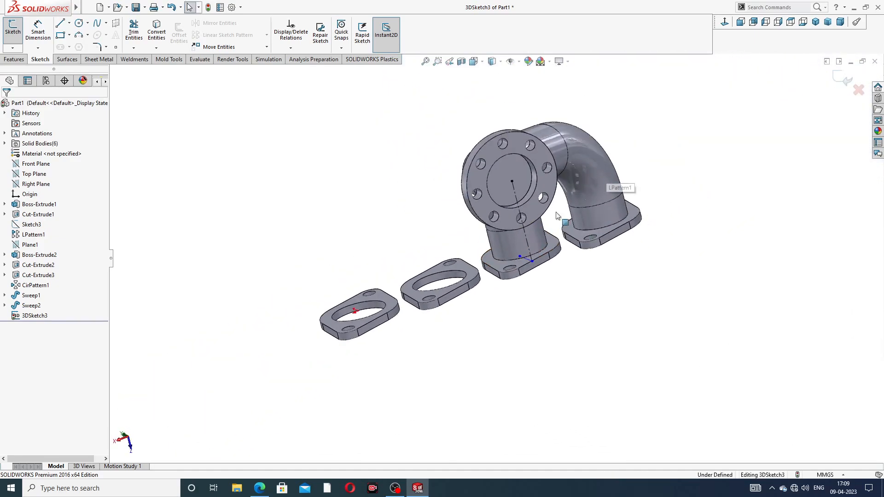
pyautogui.scroll(-3, 558, 216)
pyautogui.moveTo(558, 217); pyautogui.dragTo(608, 213, button='middle')
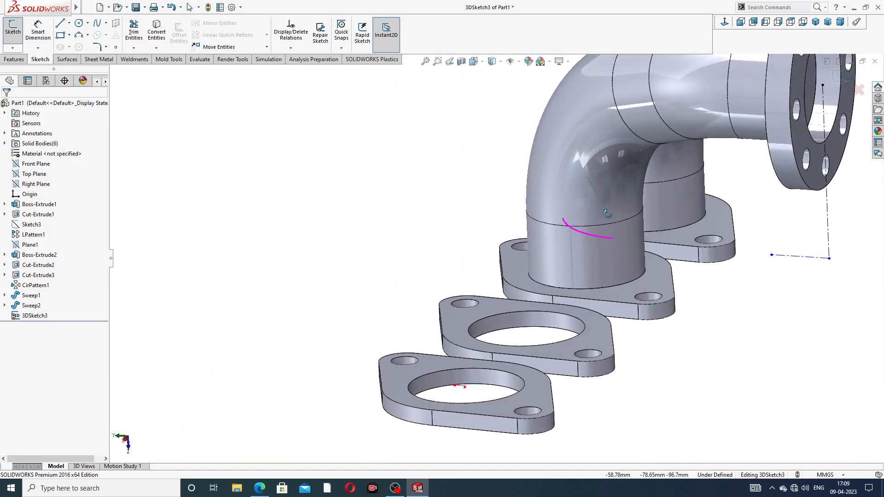
pyautogui.scroll(4, 794, 181)
pyautogui.scroll(-1, 676, 193)
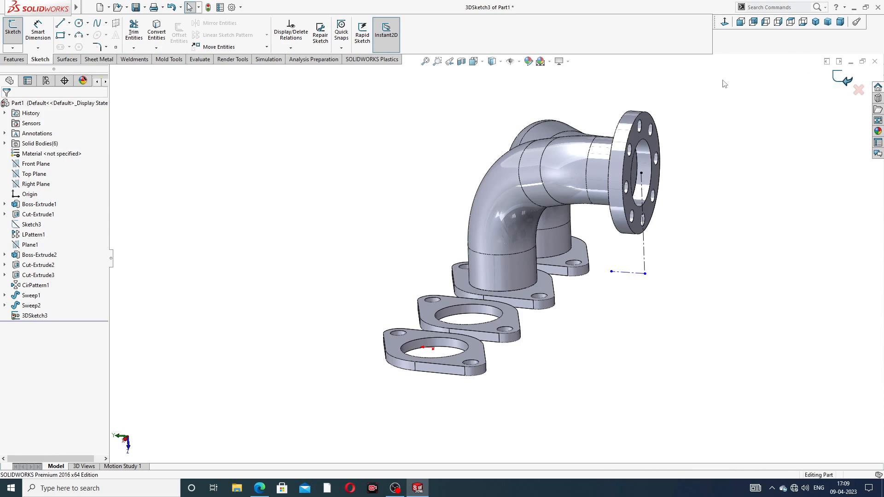
pyautogui.click(845, 79)
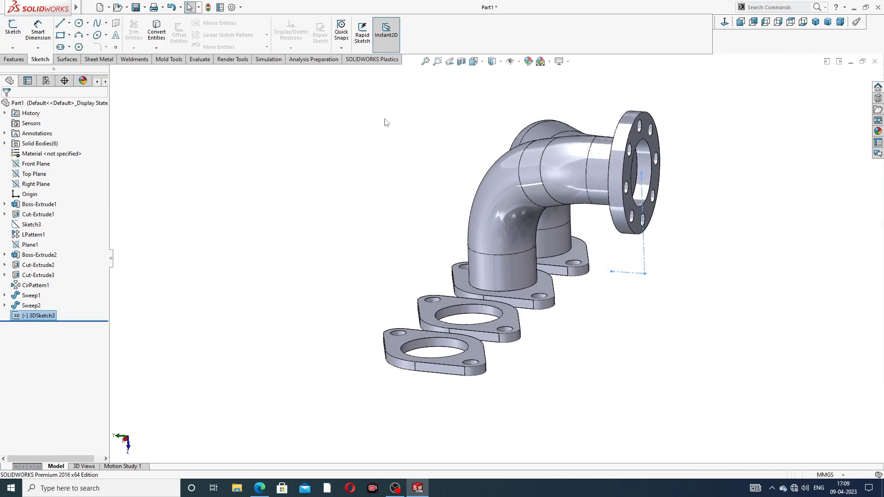
# Create a reference plane coincident with the vertical and horizontal centerlines of the 3D sketch.
pyautogui.click(14, 59)
pyautogui.click(374, 49)
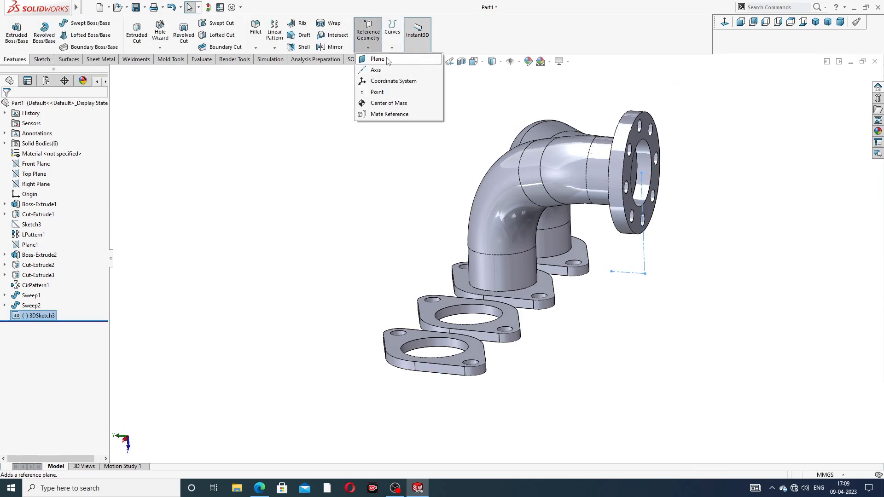
pyautogui.click(378, 113)
pyautogui.scroll(-3, 645, 221)
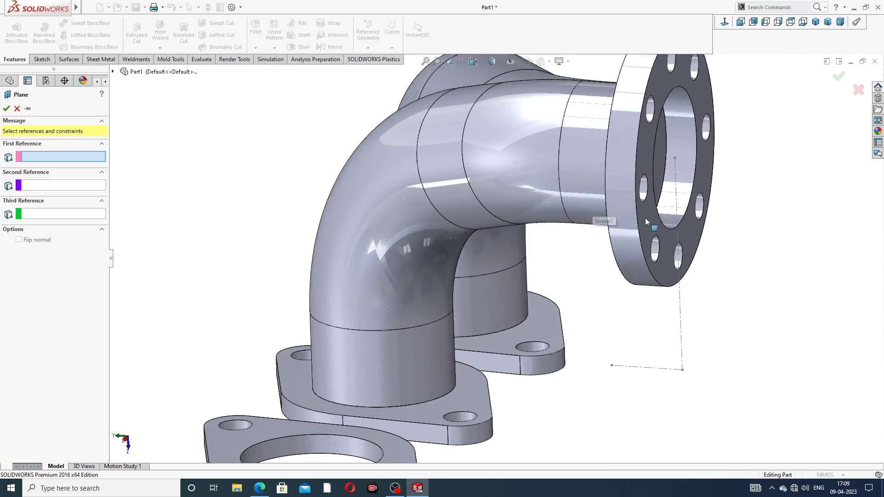
pyautogui.click(681, 295)
pyautogui.click(649, 368)
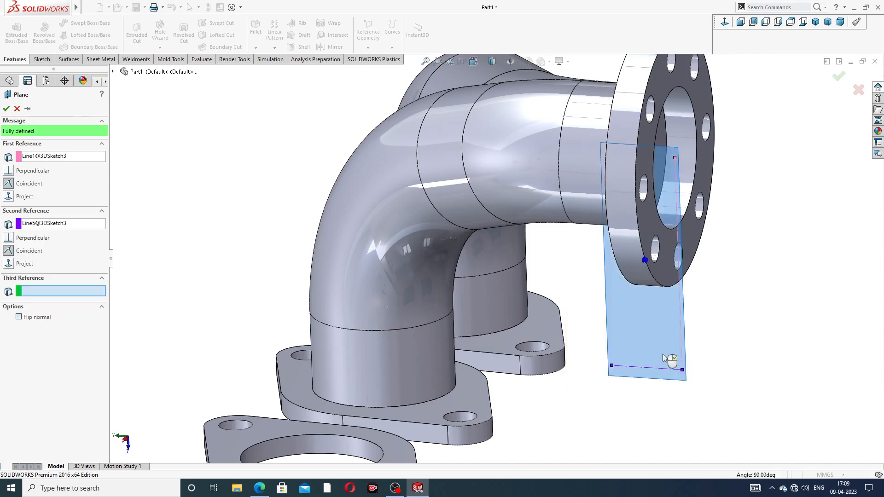
pyautogui.click(839, 78)
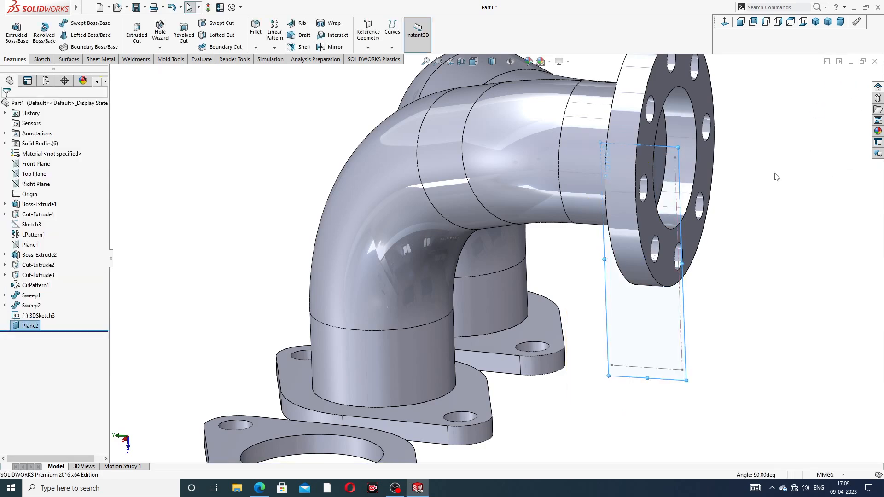
# Mirror both swept pipes about the new reference plane to form the pipes at the other two port flanges.
pyautogui.scroll(3, 688, 220)
pyautogui.moveTo(689, 220); pyautogui.dragTo(728, 198, button='middle')
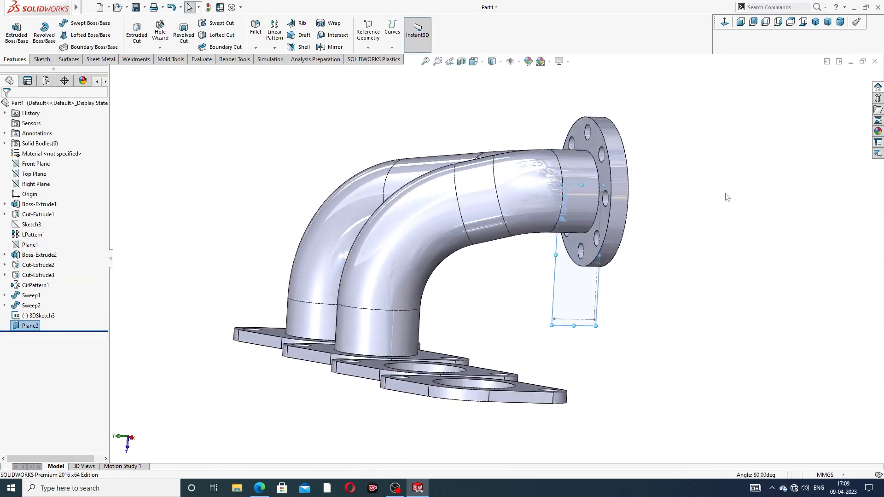
pyautogui.click(332, 48)
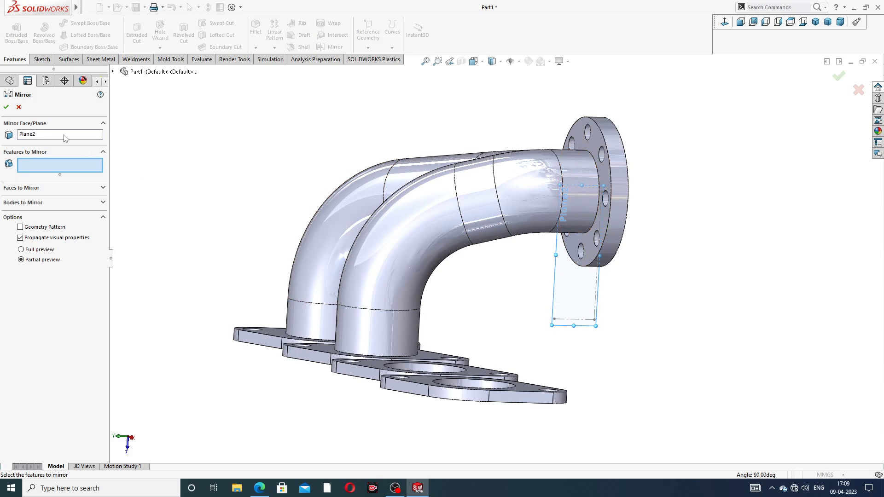
pyautogui.click(113, 72)
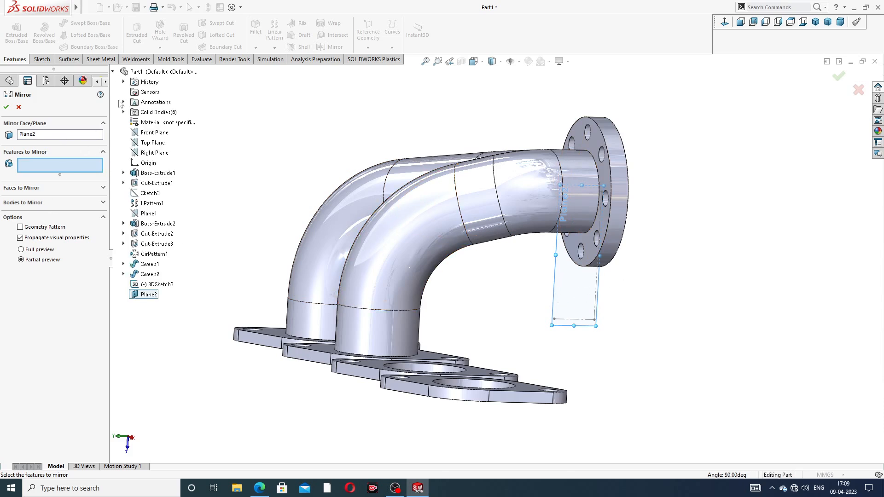
pyautogui.click(150, 264)
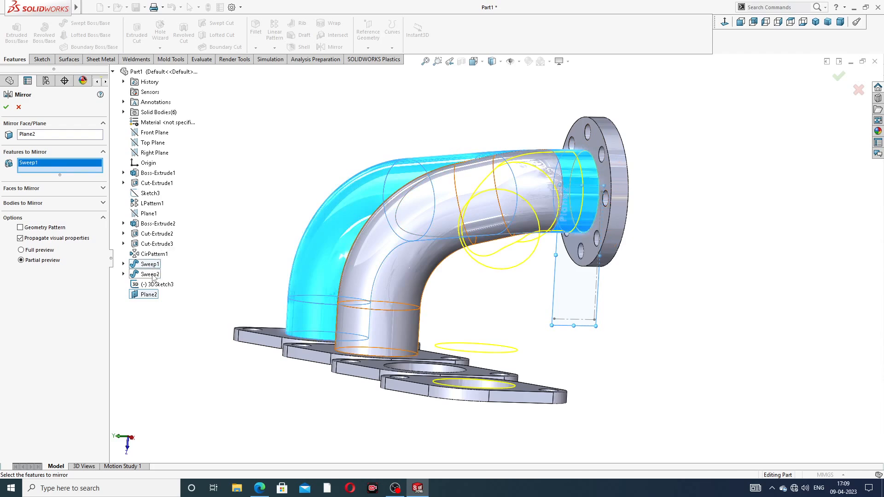
pyautogui.click(150, 274)
pyautogui.moveTo(265, 280); pyautogui.dragTo(411, 324, button='middle')
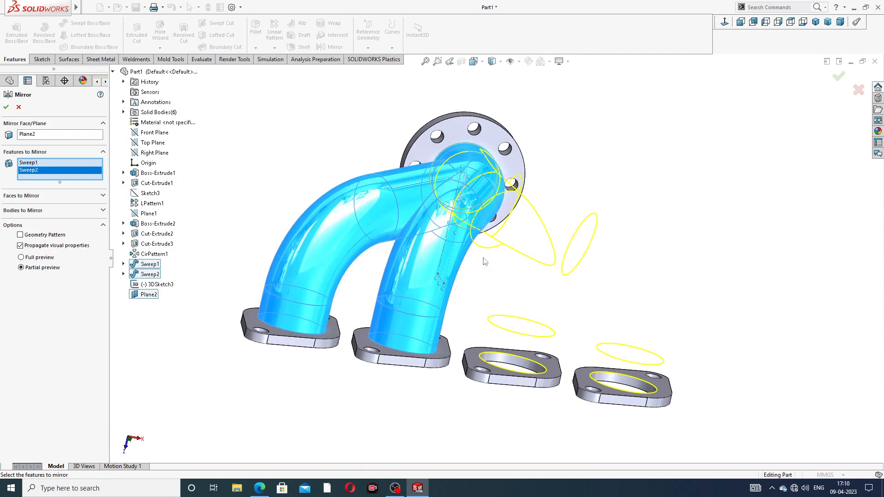
pyautogui.click(6, 107)
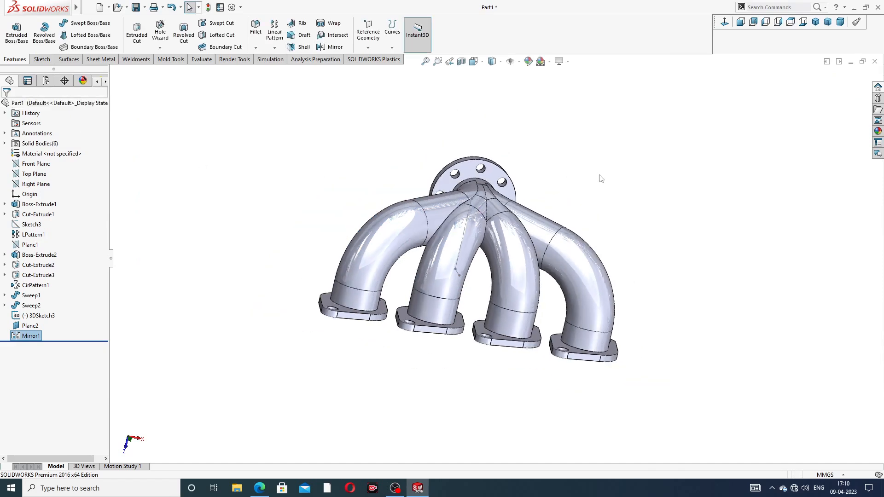
# Hide the mirror reference plane and the 3D sketch with the two centerlines.
pyautogui.moveTo(598, 177); pyautogui.dragTo(500, 261, button='middle')
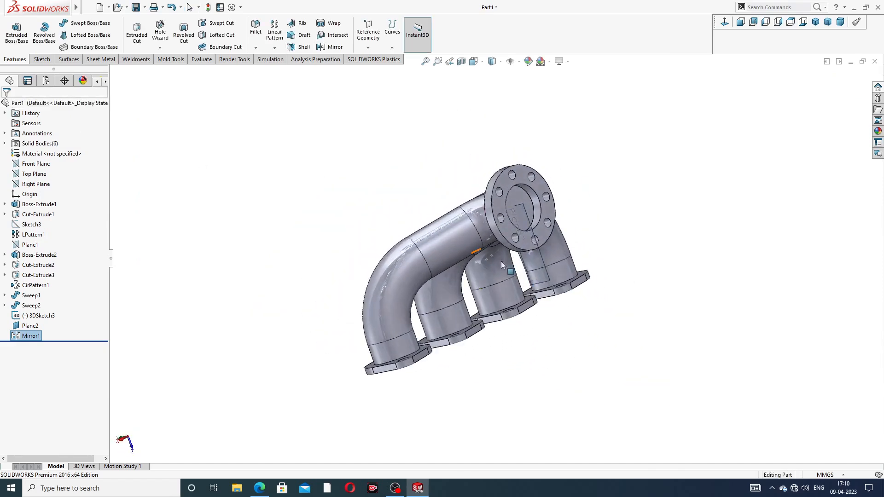
pyautogui.scroll(-6, 533, 264)
pyautogui.scroll(10, 622, 227)
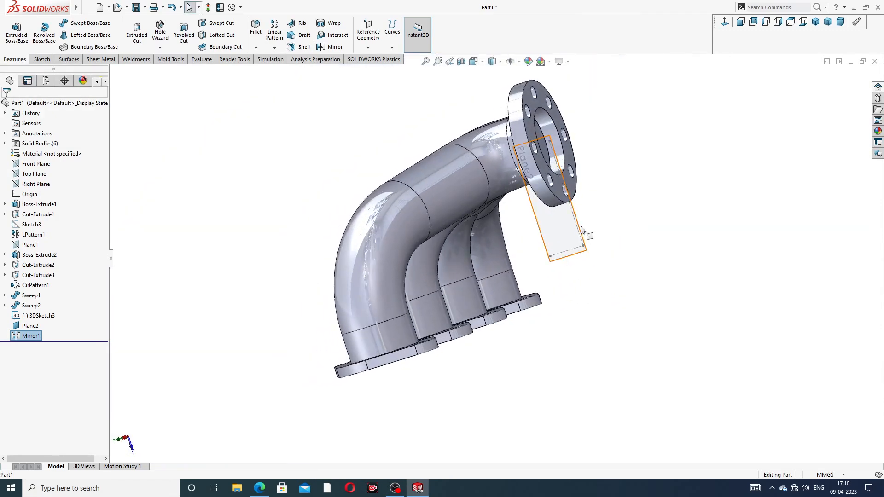
pyautogui.click(581, 227)
pyautogui.click(628, 198)
pyautogui.scroll(-3, 572, 234)
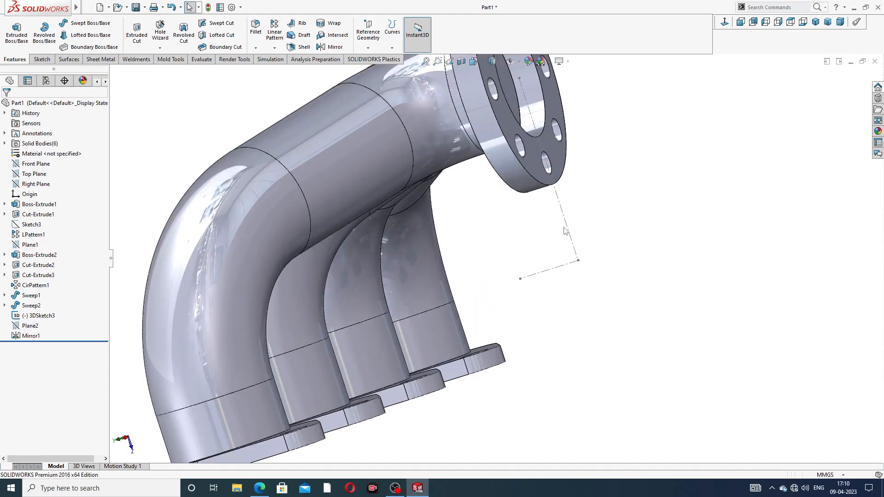
pyautogui.click(567, 226)
pyautogui.click(601, 195)
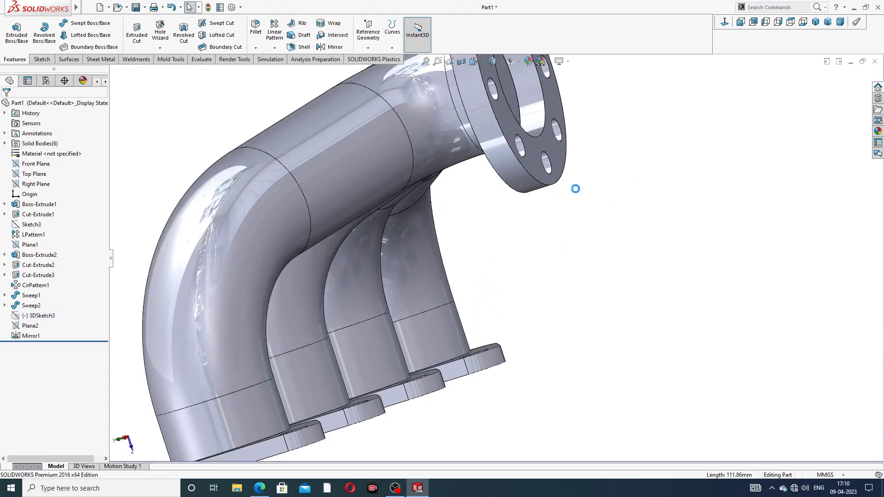
pyautogui.scroll(5, 576, 184)
pyautogui.moveTo(572, 178); pyautogui.dragTo(464, 132, button='middle')
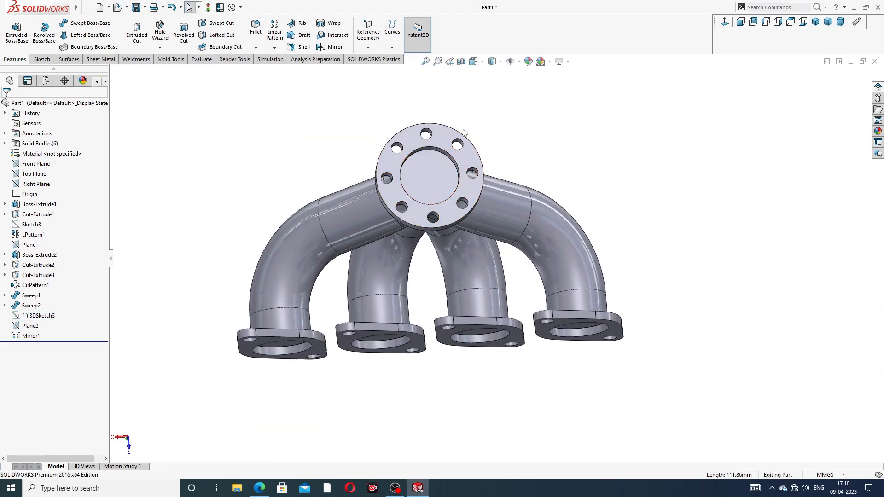
# Shell the manifold with a 1 mm wall, removing the pipe end faces inside the round flange and all four port flanges.
pyautogui.click(303, 47)
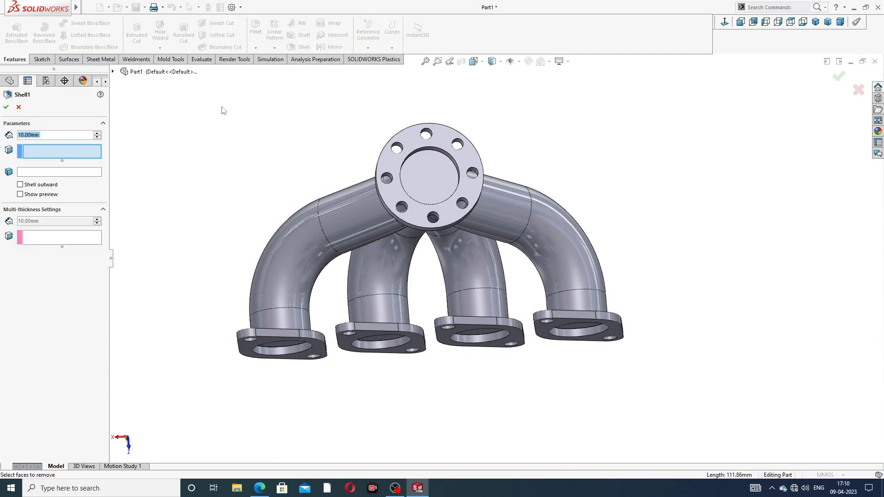
pyautogui.write('1')
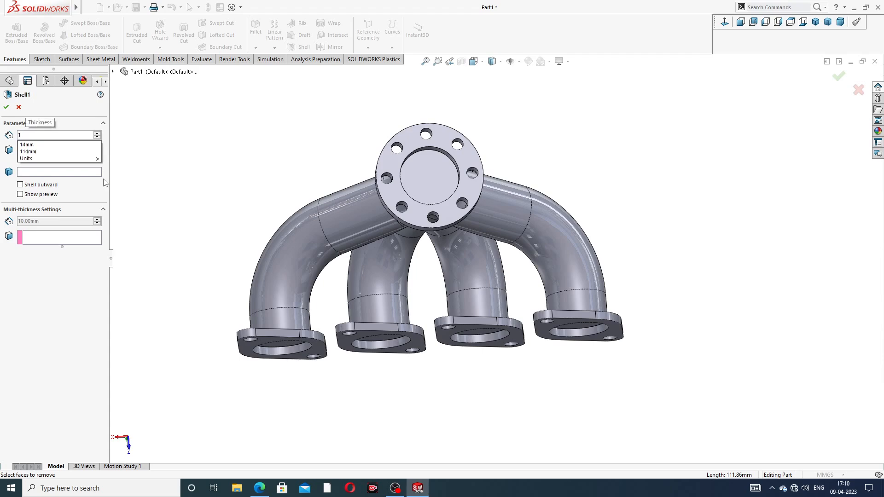
pyautogui.press('Tab')
pyautogui.scroll(-5, 439, 280)
pyautogui.click(433, 141)
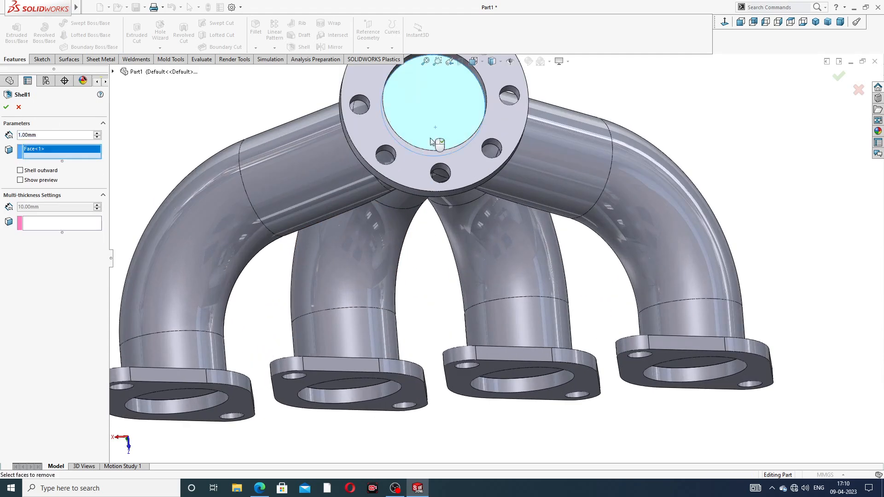
pyautogui.moveTo(240, 416); pyautogui.dragTo(244, 373, button='middle')
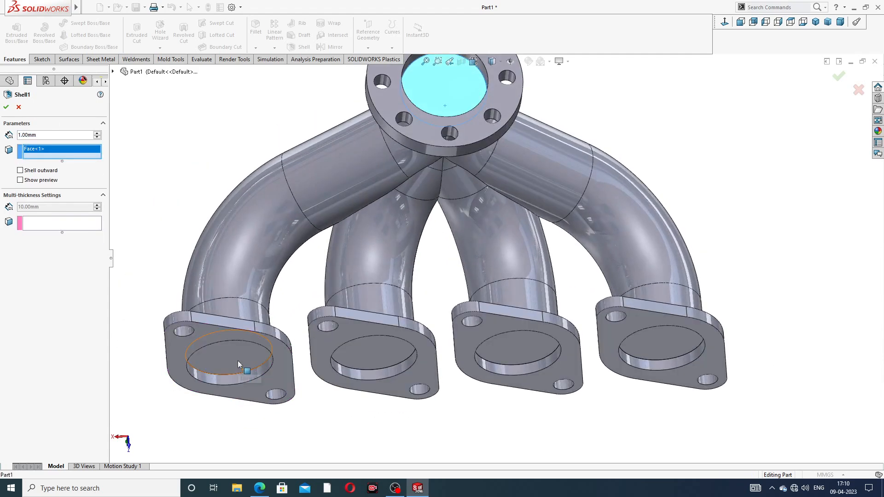
pyautogui.click(238, 364)
pyautogui.click(386, 346)
pyautogui.scroll(4, 434, 361)
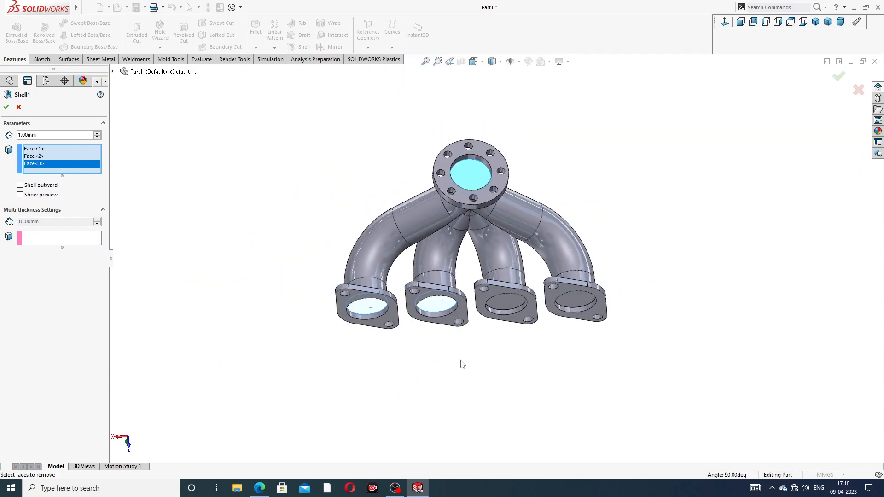
pyautogui.moveTo(460, 361); pyautogui.dragTo(488, 318, button='middle')
pyautogui.click(509, 289)
pyautogui.click(567, 289)
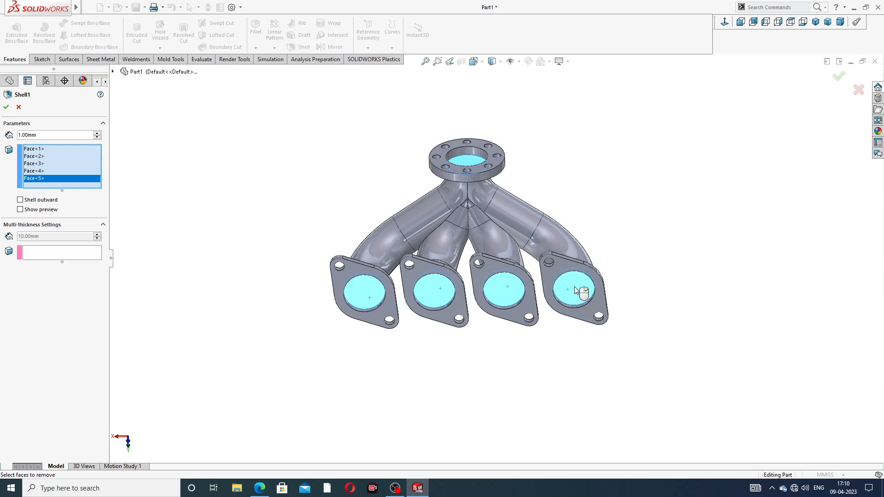
pyautogui.click(839, 77)
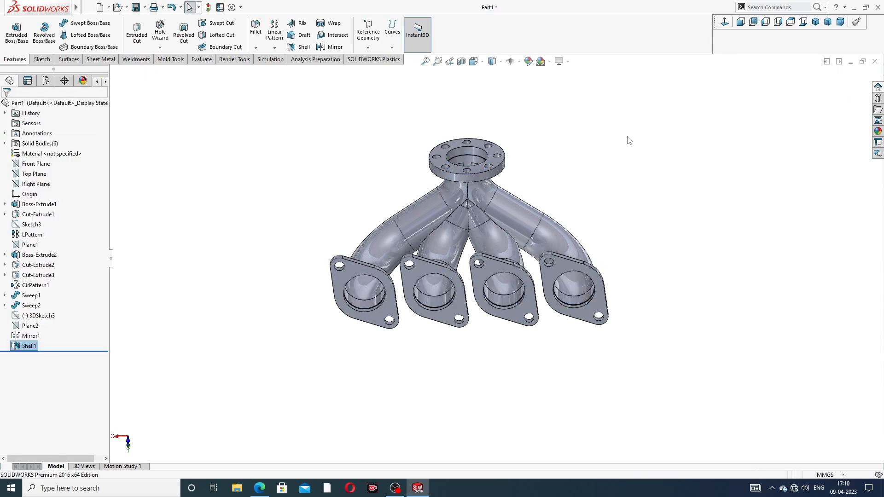
# Inspect the hollowed interior at the round flange and check the outlet pipe dimensions in the PDF drawing.
pyautogui.moveTo(474, 221); pyautogui.dragTo(474, 318, button='middle')
pyautogui.scroll(-3, 448, 206)
pyautogui.moveTo(504, 235); pyautogui.dragTo(532, 201, button='middle')
pyautogui.scroll(3, 561, 266)
pyautogui.scroll(-3, 532, 201)
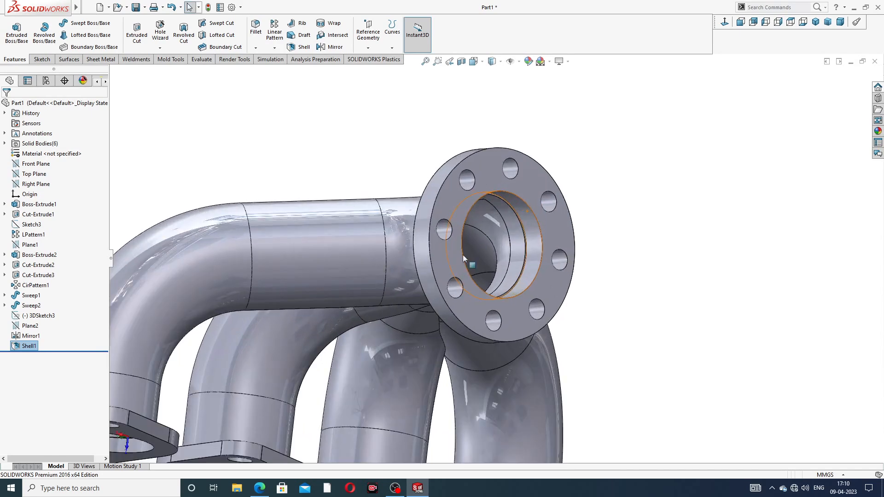
pyautogui.click(260, 488)
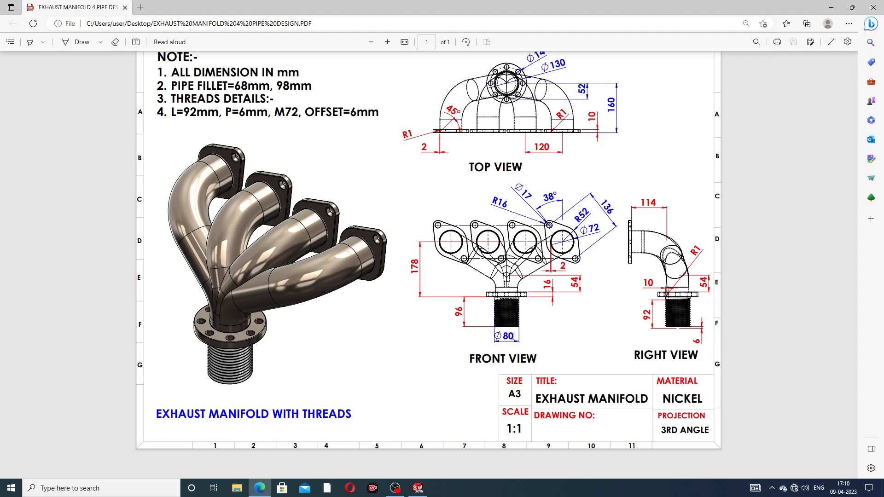
pyautogui.click(259, 490)
# Sketch a circle about 84 mm in diameter on the round flange's outer face, centered on its bore.
pyautogui.scroll(-3, 520, 198)
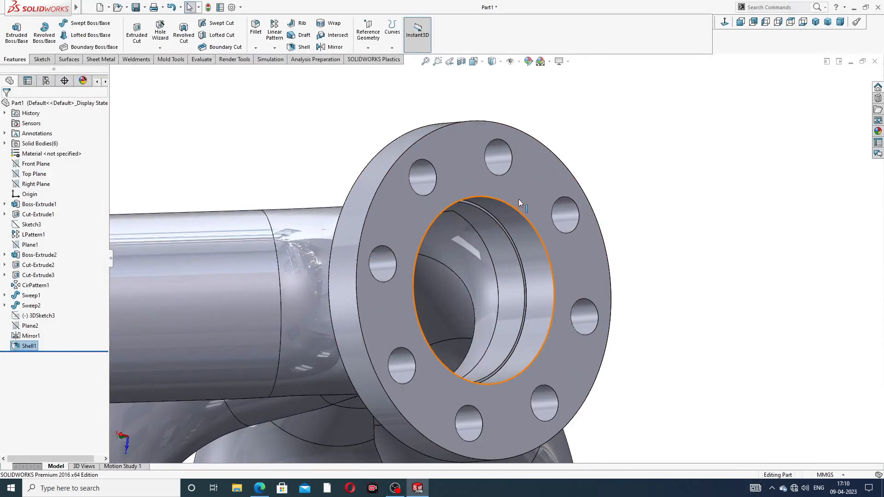
pyautogui.click(476, 177)
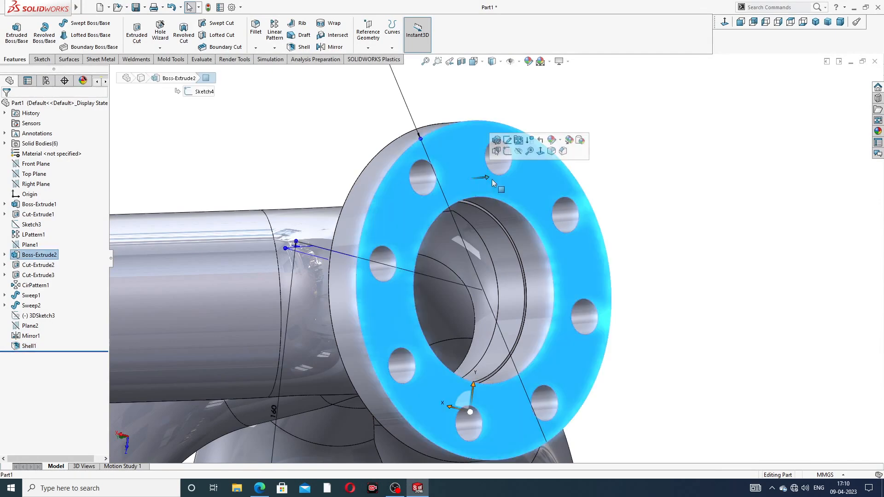
pyautogui.click(515, 147)
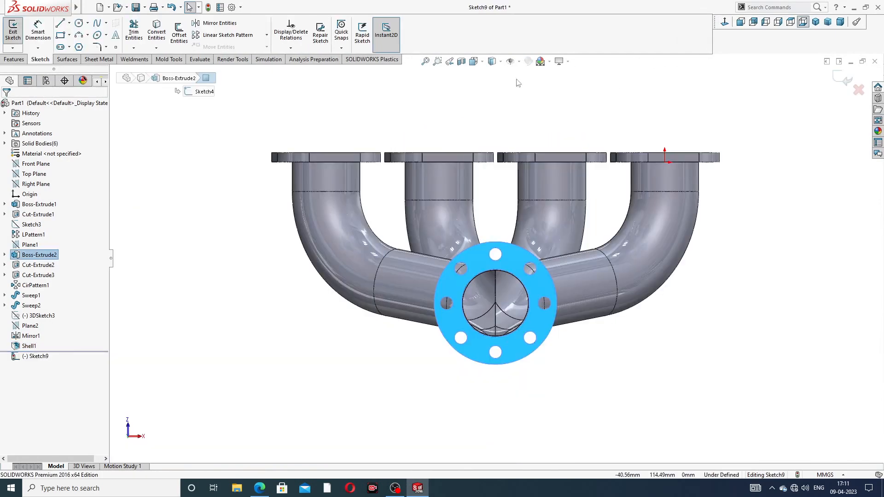
pyautogui.click(78, 23)
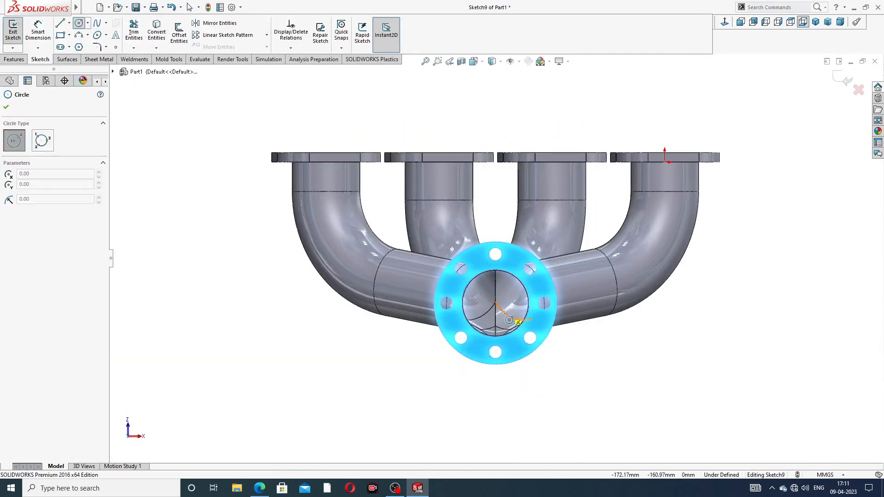
pyautogui.scroll(-3, 494, 286)
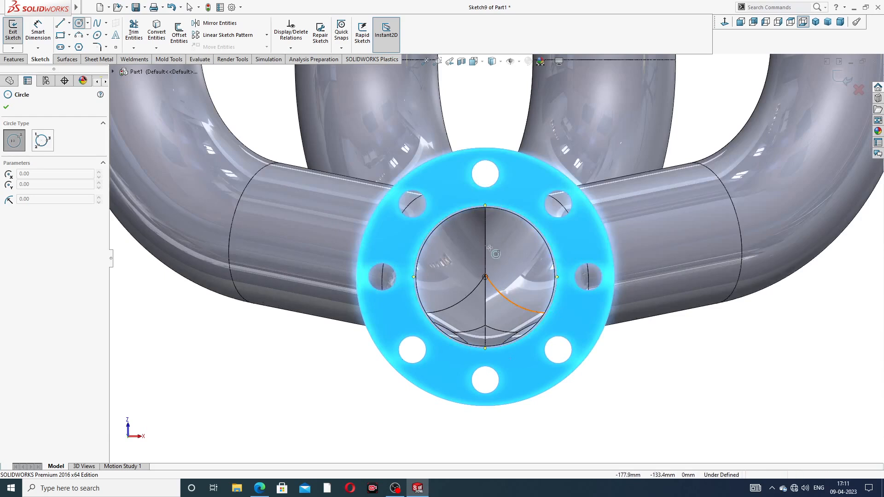
pyautogui.click(485, 277)
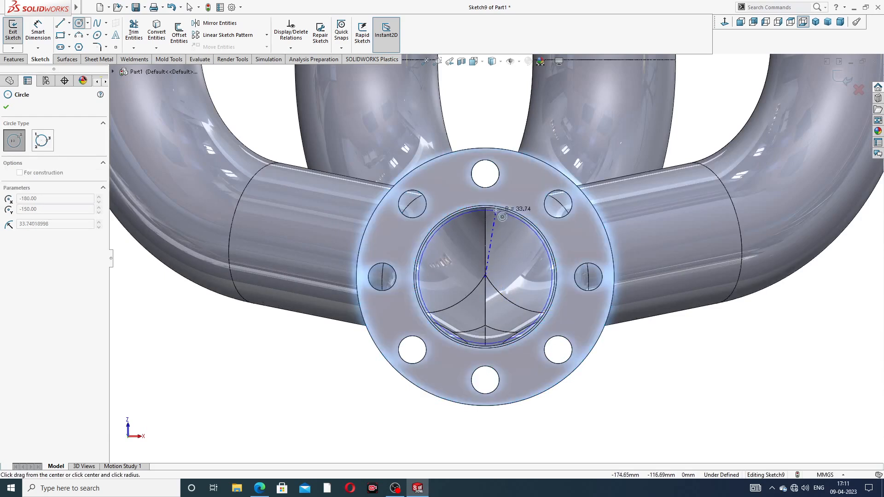
pyautogui.rightClick(513, 124)
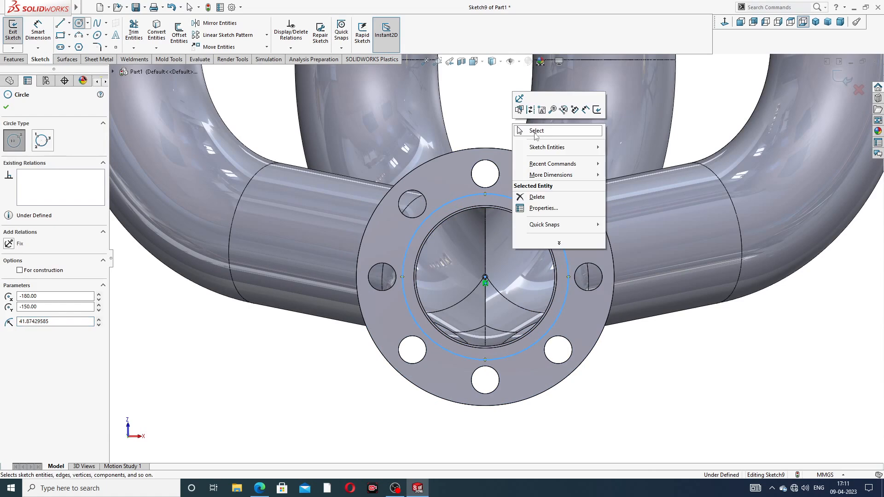
pyautogui.click(530, 129)
# Dimension the circle on the round flange to a diameter of 80 mm.
pyautogui.click(47, 37)
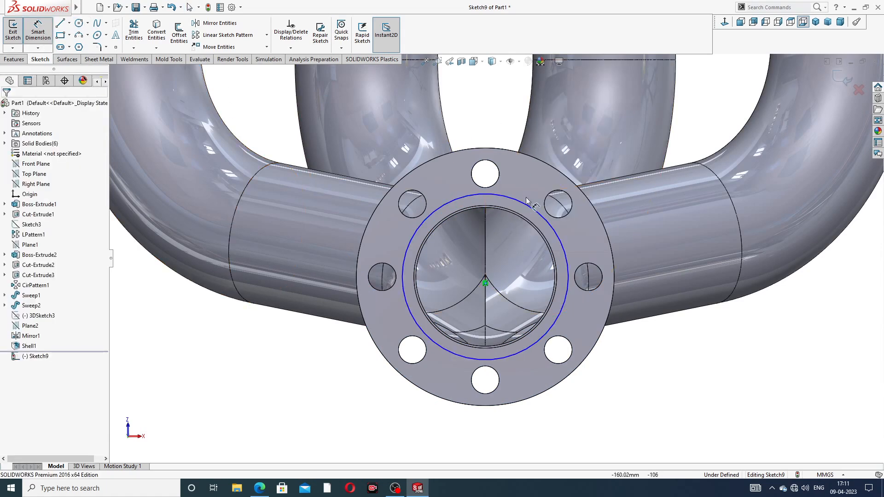
pyautogui.click(530, 202)
pyautogui.click(707, 147)
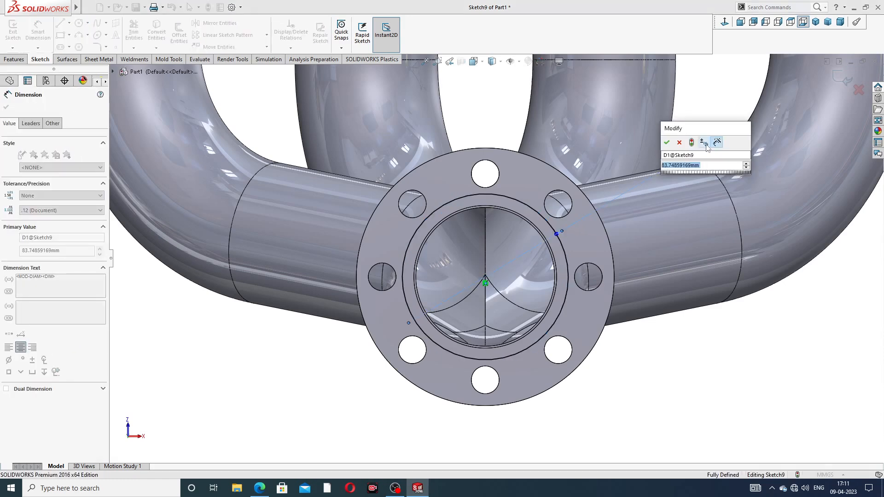
pyautogui.press('Return')
pyautogui.press('Escape')
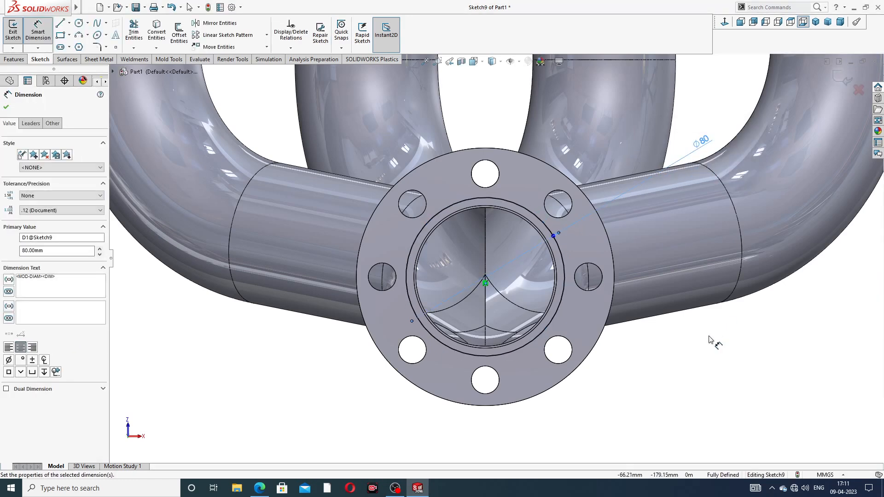
pyautogui.rightClick(695, 366)
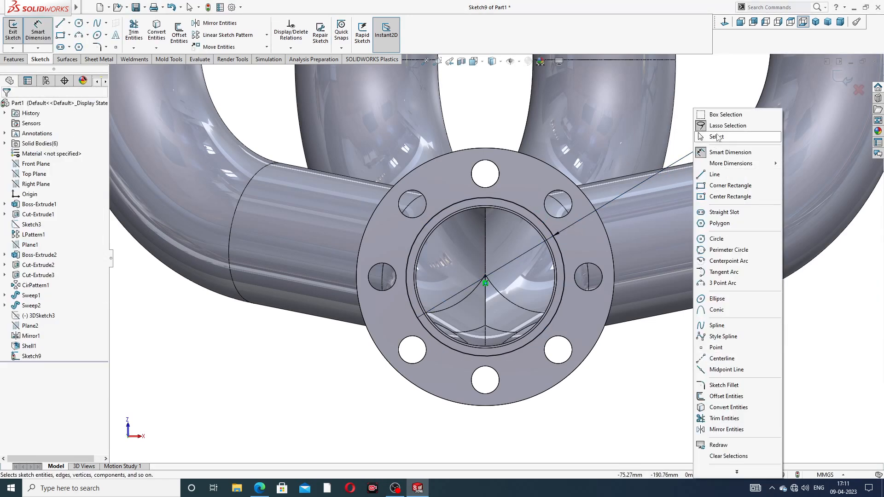
pyautogui.click(716, 137)
# Start a blind boss extrusion of the 80 mm circle outward from the round flange with a depth of 96 mm.
pyautogui.click(14, 60)
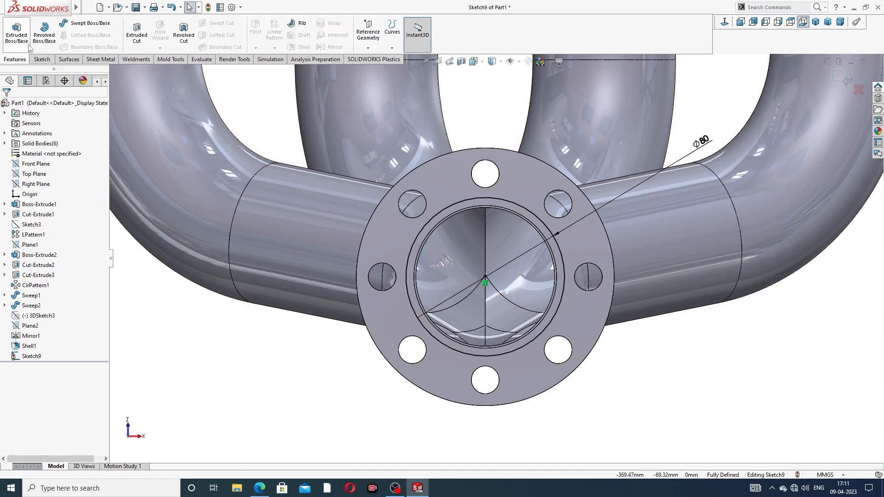
pyautogui.click(26, 41)
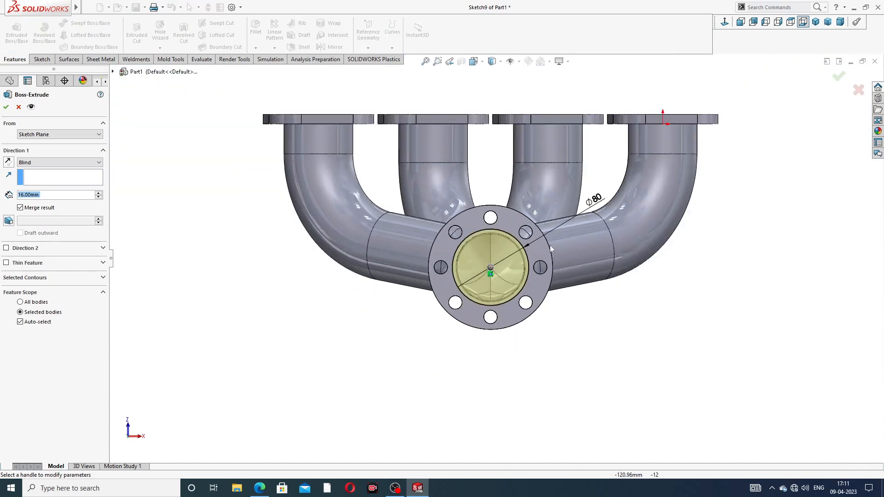
pyautogui.moveTo(502, 253); pyautogui.dragTo(445, 267, button='middle')
pyautogui.scroll(-3, 424, 267)
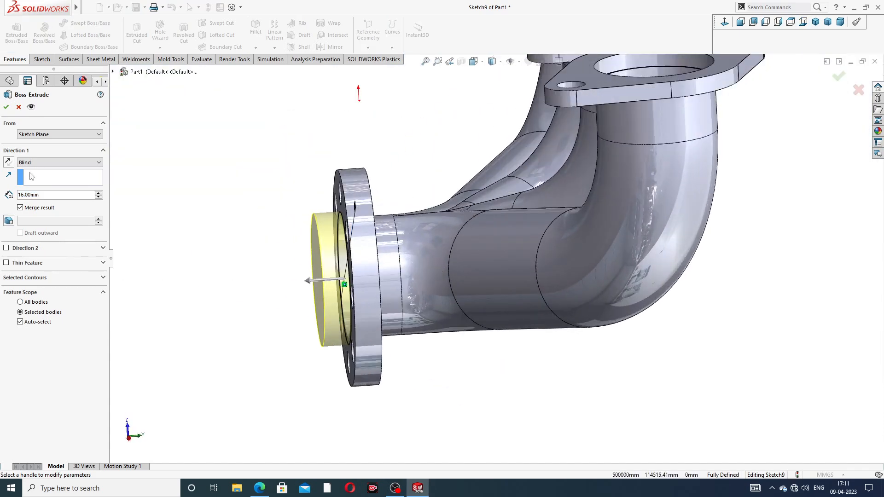
pyautogui.write('96')
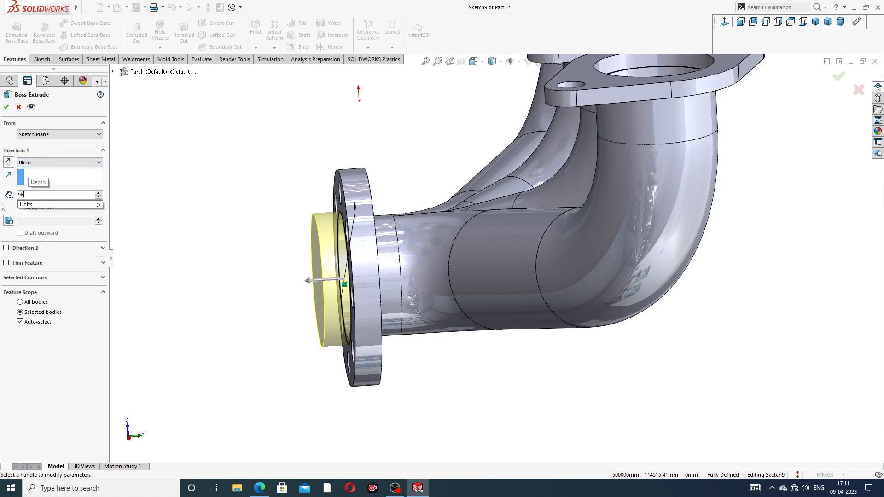
pyautogui.press('Return')
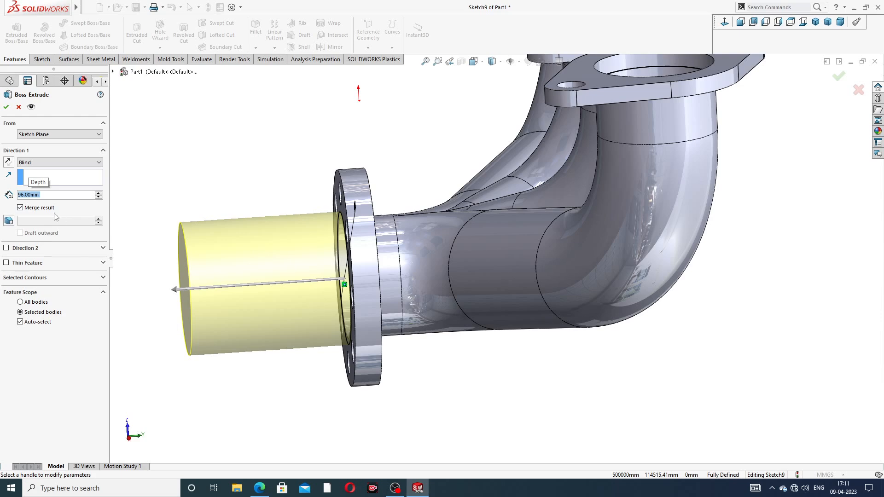
# Make the extrusion a one-direction thin feature with a 10 mm wall directed inward, and create the outlet pipe.
pyautogui.click(6, 263)
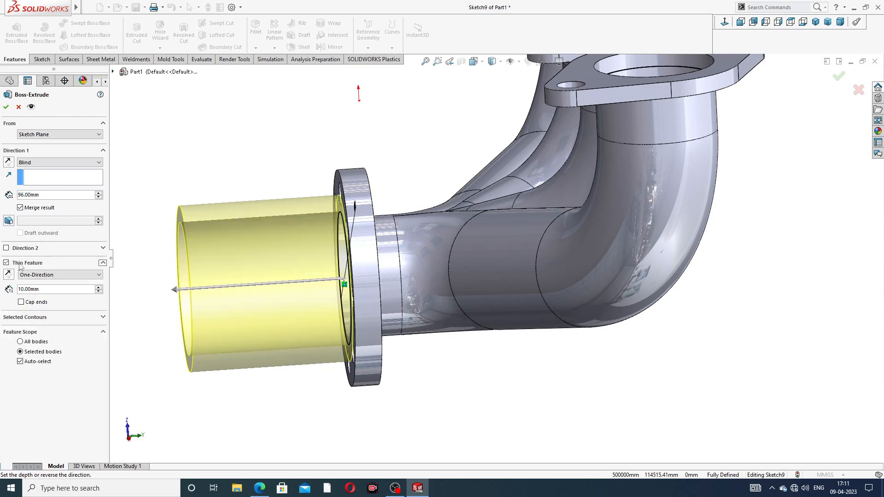
pyautogui.scroll(2, 230, 266)
pyautogui.moveTo(257, 273); pyautogui.dragTo(288, 256, button='middle')
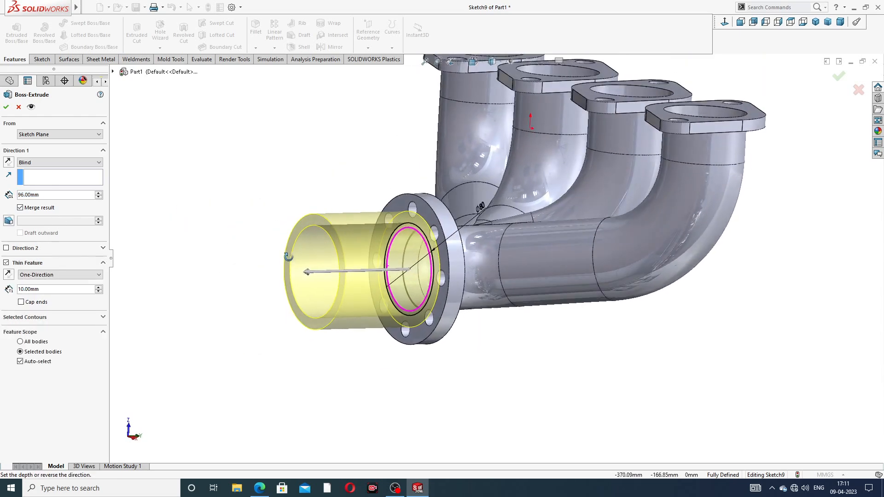
pyautogui.click(8, 275)
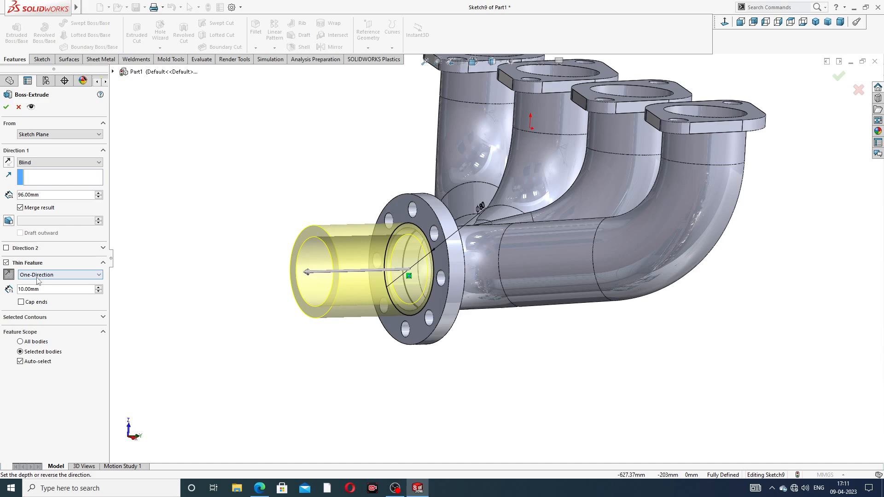
pyautogui.moveTo(280, 244)
pyautogui.mouseDown(button='middle')
pyautogui.moveTo(241, 223)
pyautogui.moveTo(286, 245)
pyautogui.moveTo(319, 233)
pyautogui.moveTo(278, 245)
pyautogui.mouseUp(button='middle')
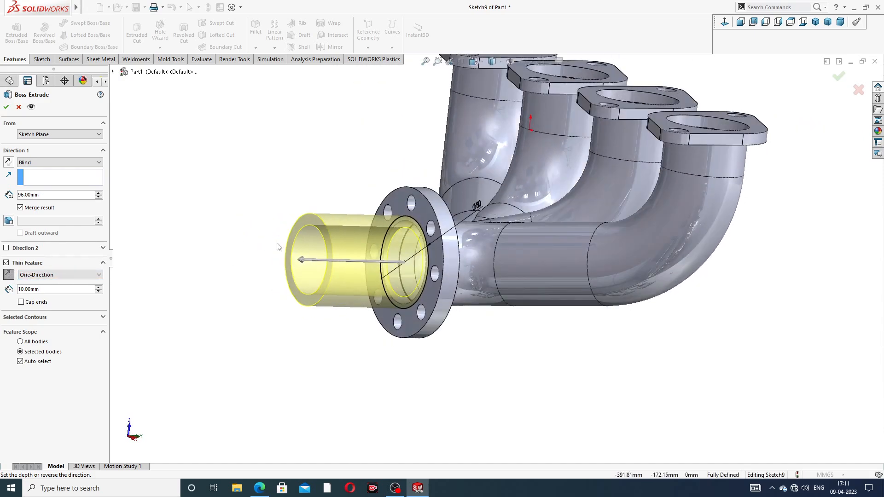
pyautogui.scroll(-3, 424, 217)
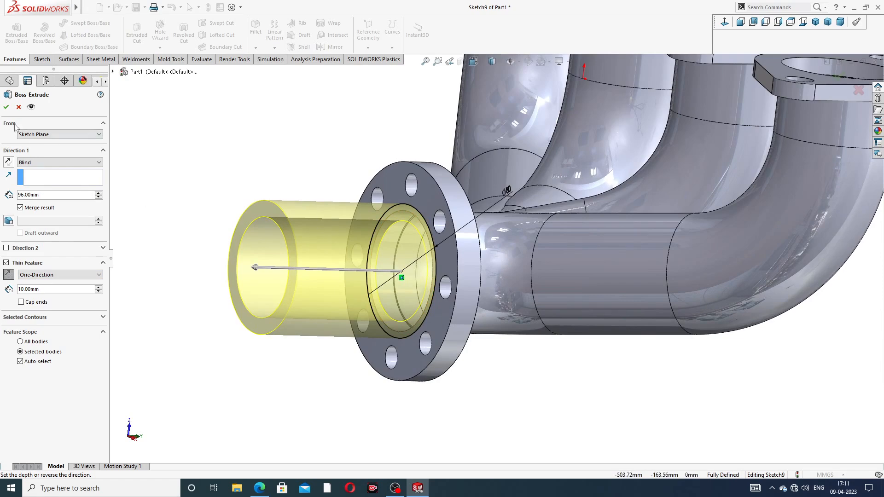
pyautogui.click(6, 107)
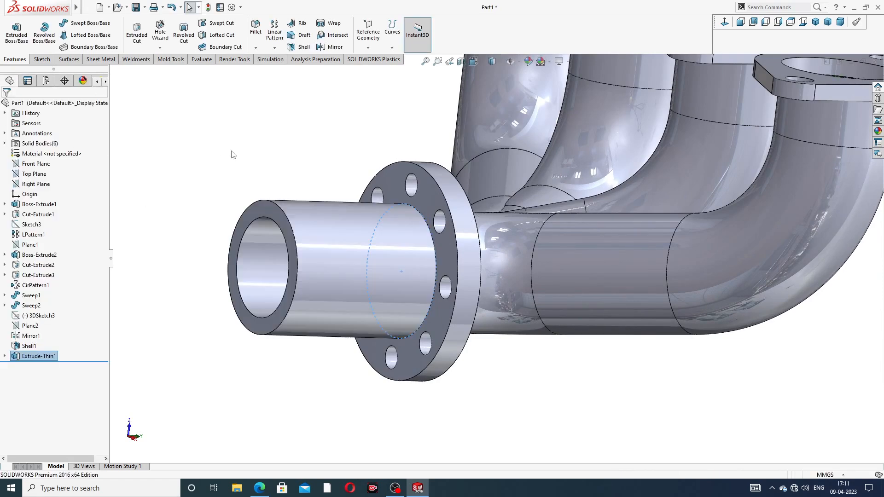
# Check the PDF drawing and fillet the edge where the outlet pipe meets the round flange with a 1 mm radius.
pyautogui.scroll(4, 353, 175)
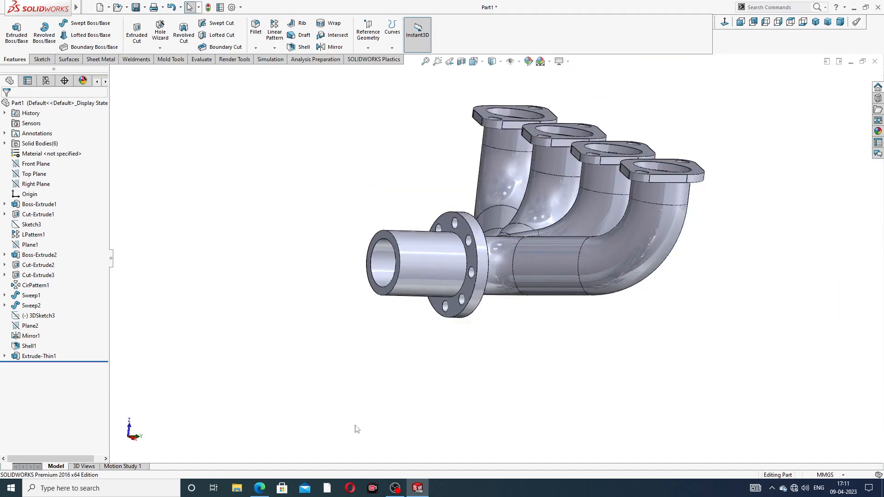
pyautogui.click(259, 489)
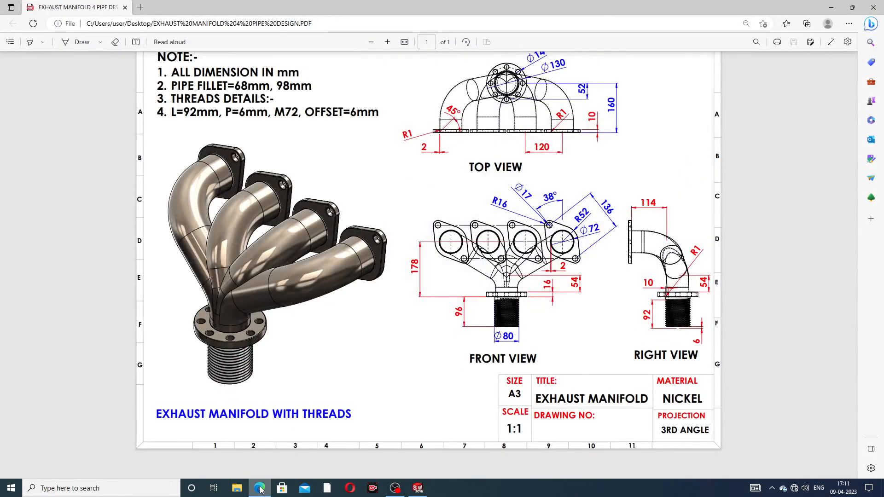
pyautogui.click(261, 488)
pyautogui.moveTo(553, 190); pyautogui.dragTo(531, 203, button='middle')
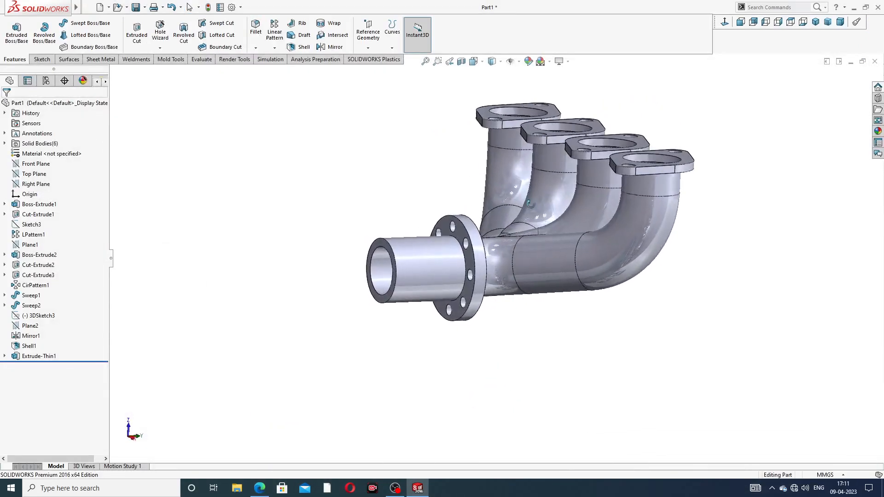
pyautogui.scroll(-8, 479, 241)
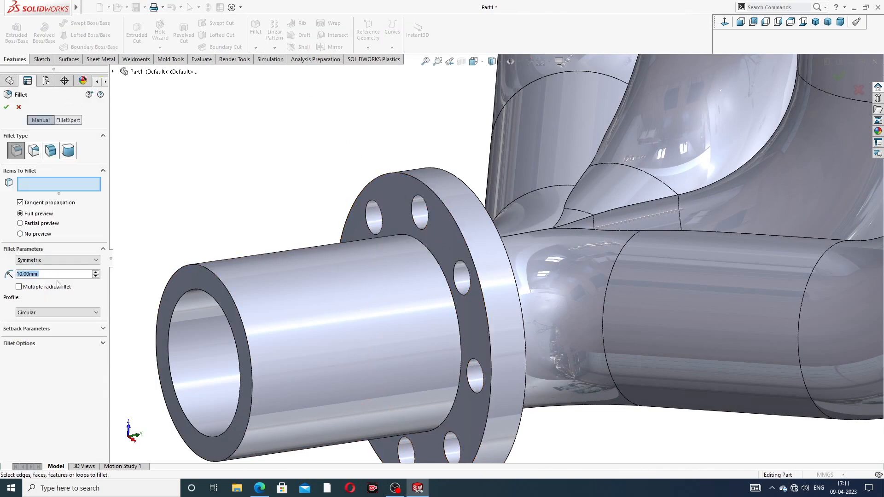
pyautogui.write('1')
pyautogui.press('Return')
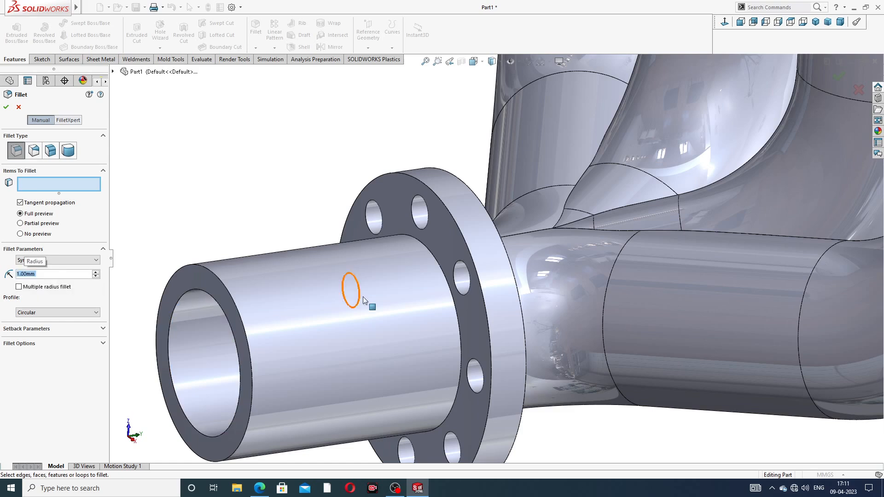
pyautogui.click(432, 256)
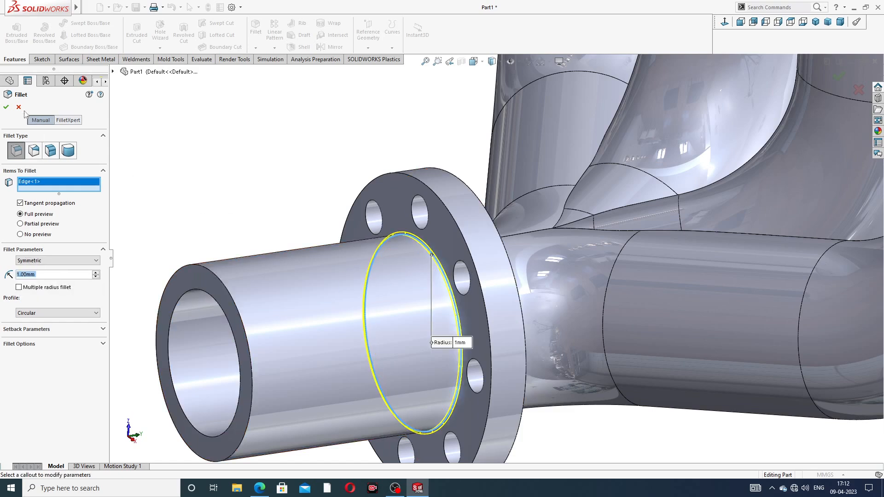
pyautogui.click(6, 107)
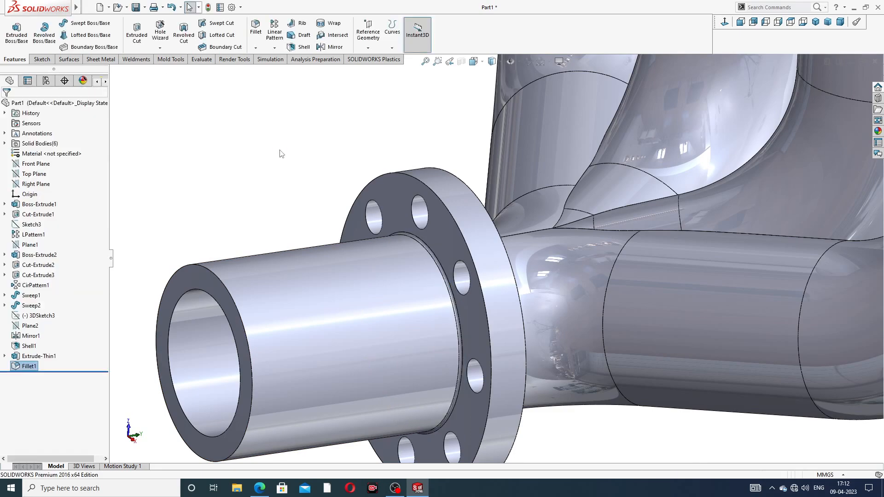
# Delete the fillet between the outlet pipe and the round flange.
pyautogui.scroll(5, 282, 154)
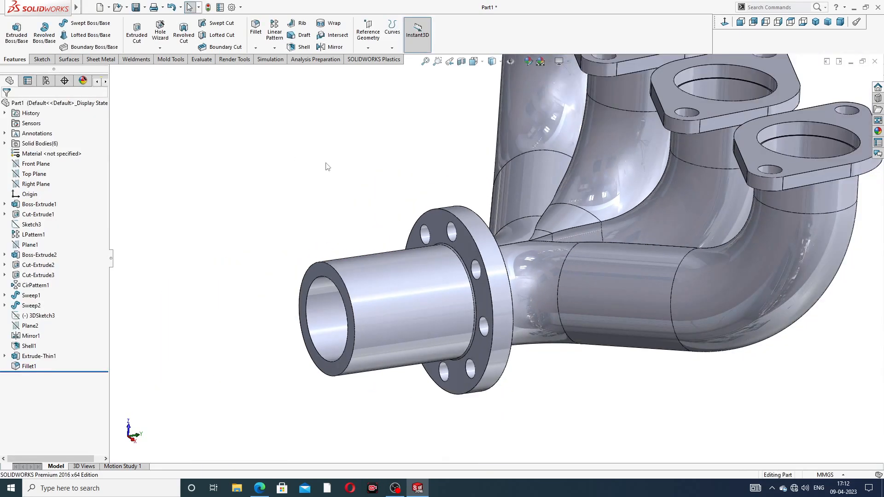
pyautogui.moveTo(329, 164); pyautogui.dragTo(293, 180, button='middle')
pyautogui.scroll(-3, 477, 255)
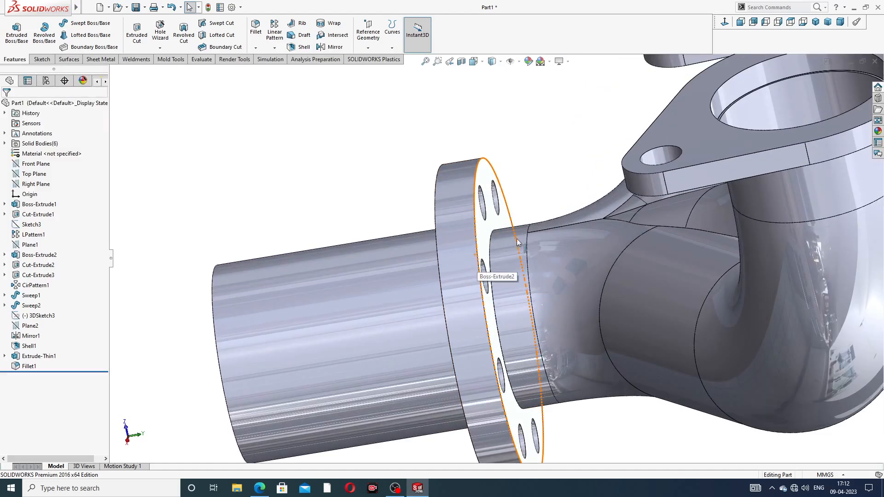
pyautogui.scroll(2, 391, 178)
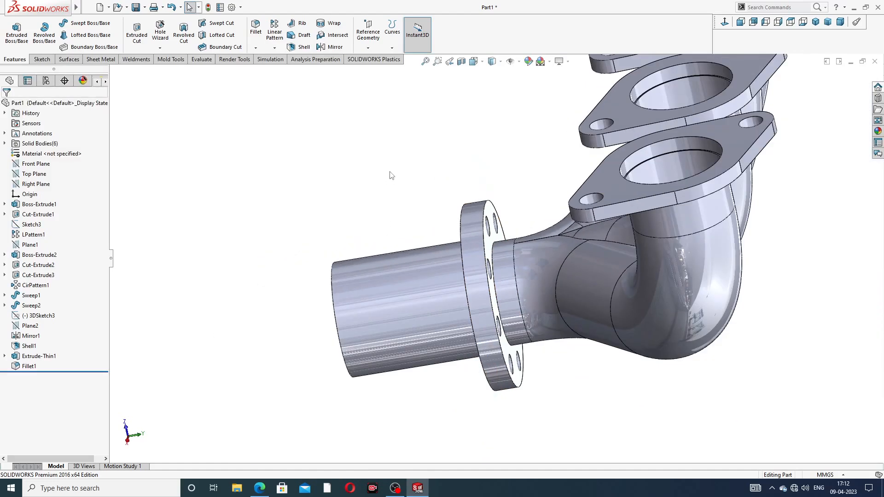
pyautogui.moveTo(391, 175); pyautogui.dragTo(424, 163, button='middle')
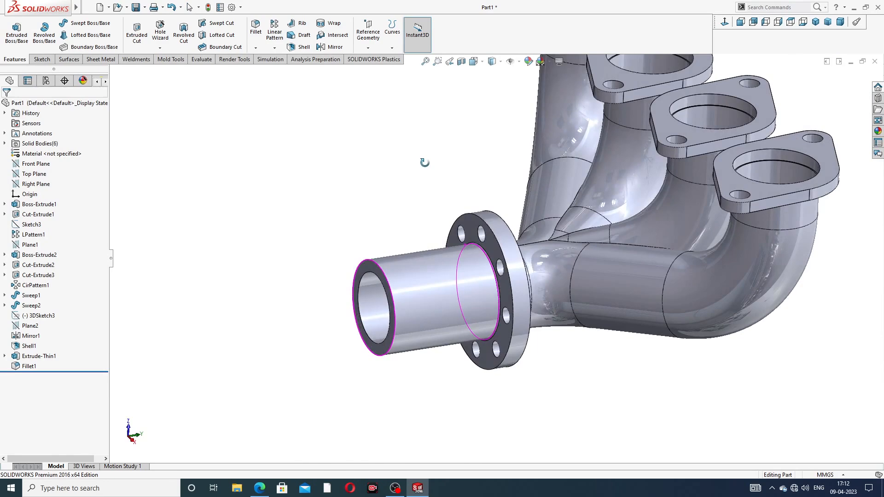
pyautogui.scroll(-4, 433, 242)
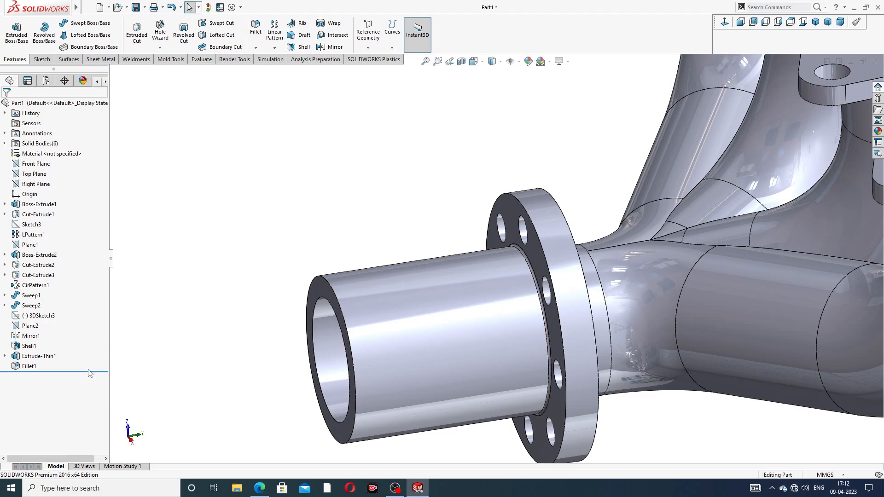
pyautogui.click(29, 366)
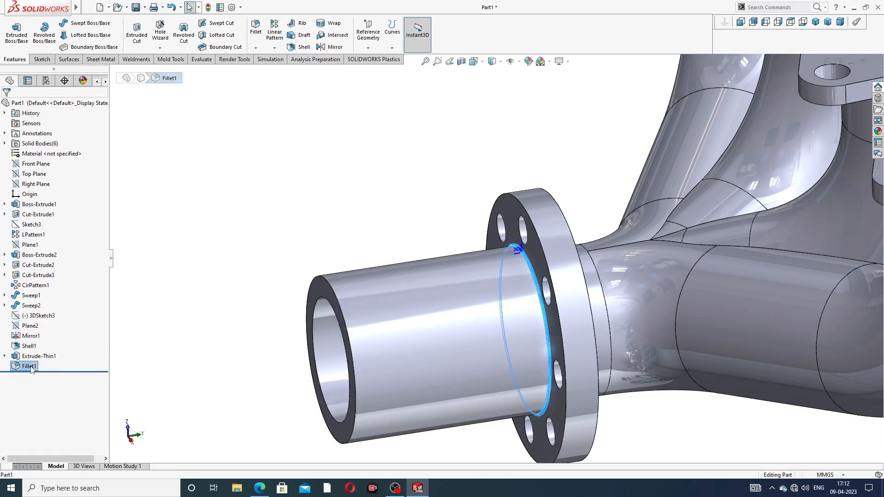
pyautogui.rightClick(30, 368)
pyautogui.click(58, 359)
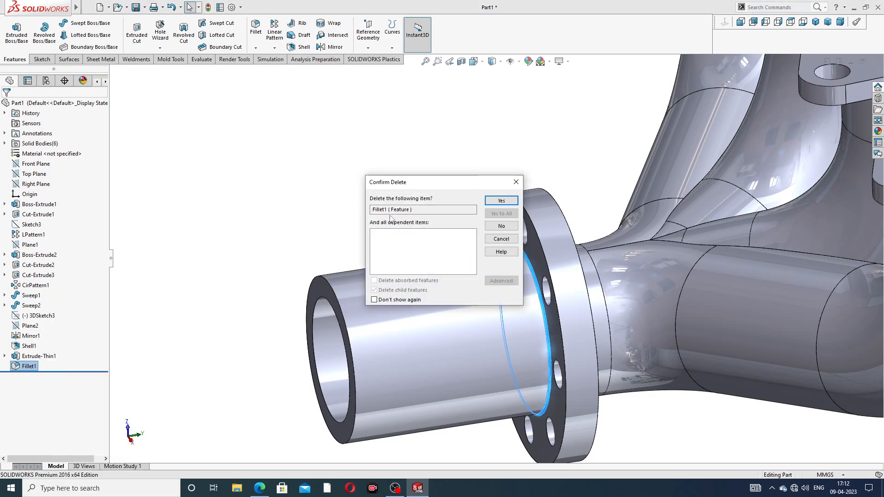
pyautogui.click(489, 204)
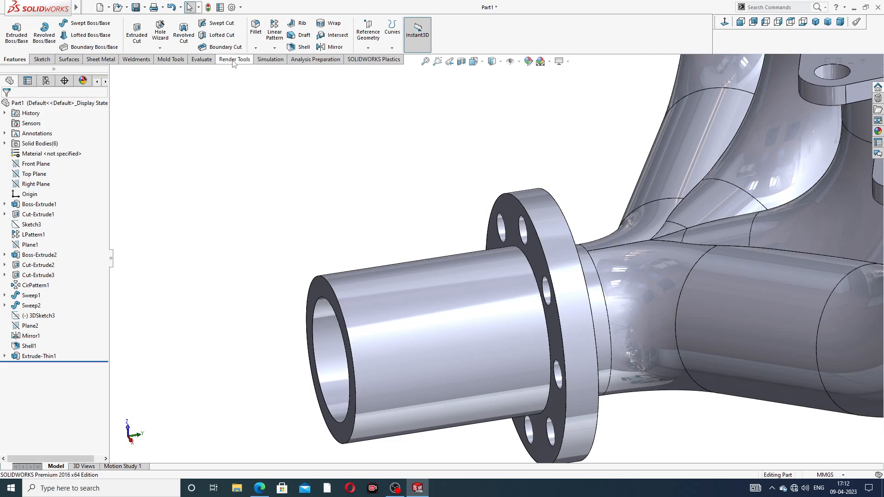
# Fillet all edges of the round flange's front and back faces with a 1 mm radius.
pyautogui.click(256, 29)
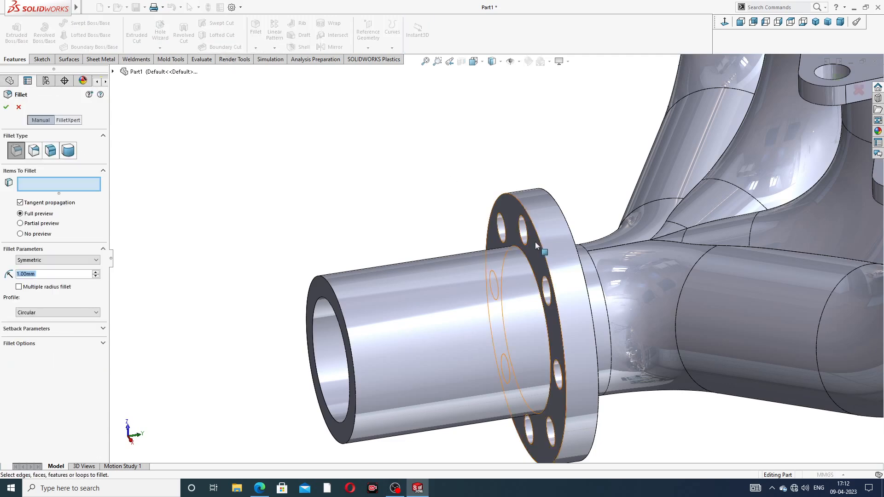
pyautogui.scroll(-3, 535, 246)
pyautogui.scroll(-3, 570, 245)
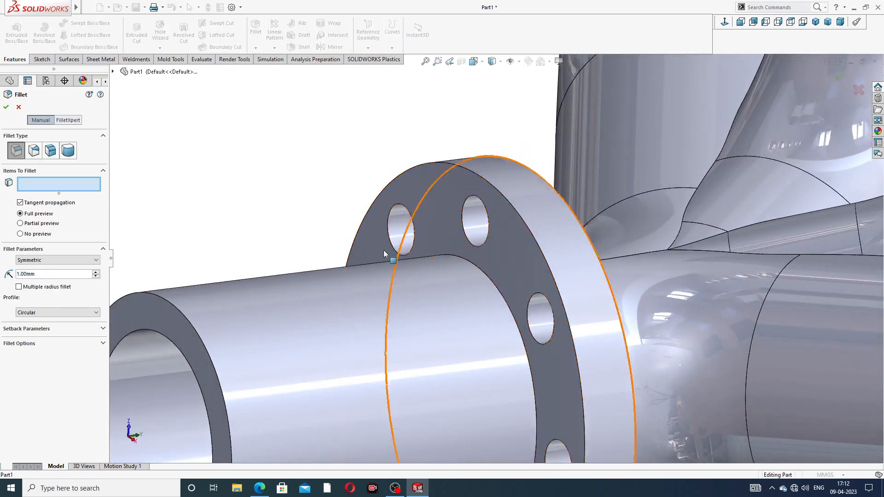
pyautogui.click(520, 239)
pyautogui.scroll(3, 562, 237)
pyautogui.moveTo(564, 238); pyautogui.dragTo(468, 236, button='middle')
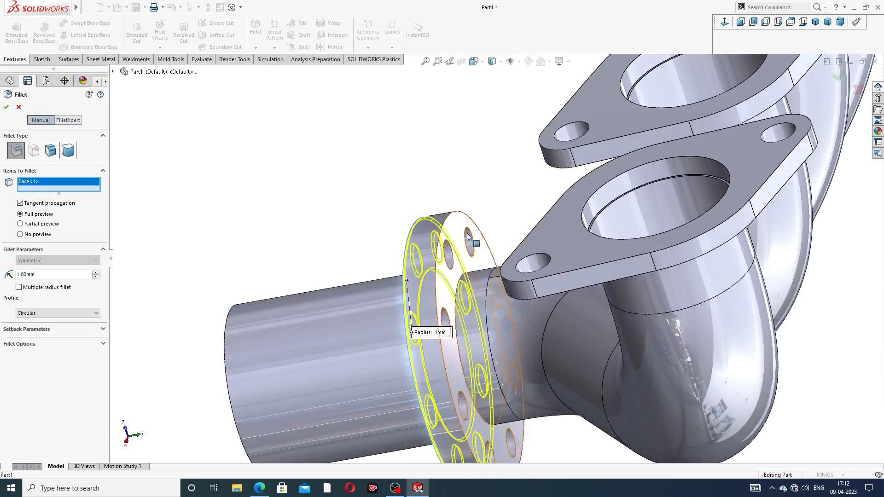
pyautogui.click(459, 229)
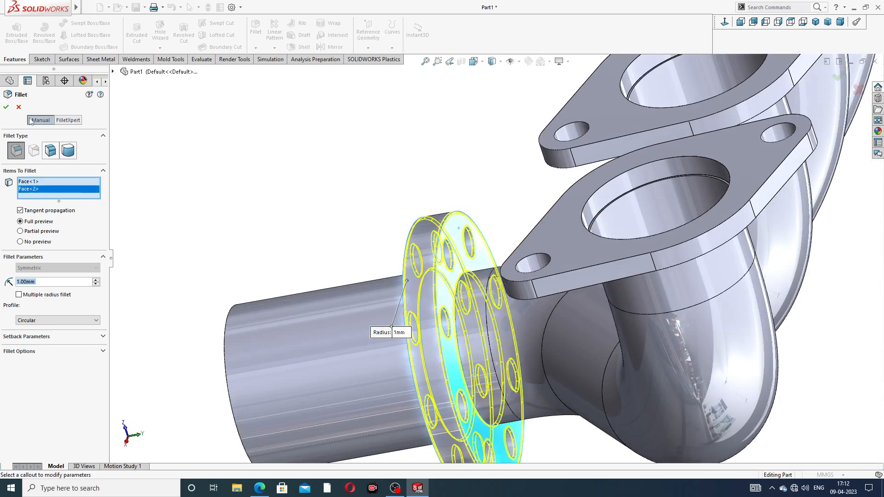
pyautogui.click(6, 107)
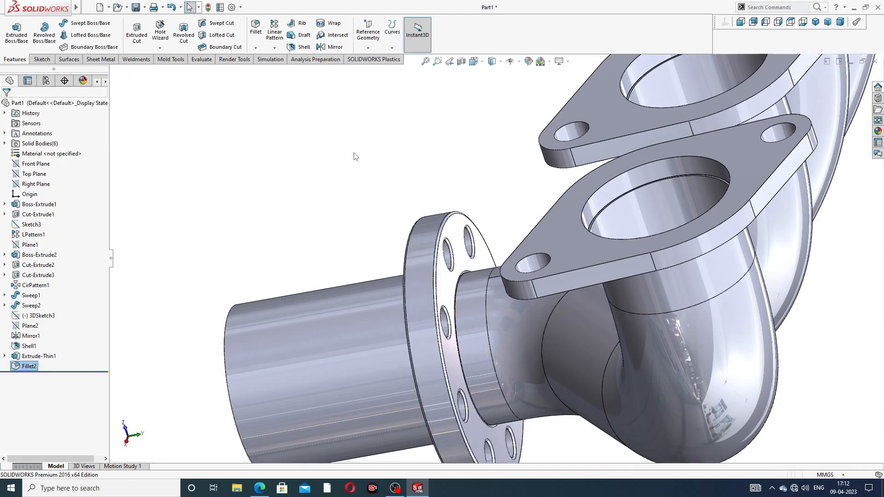
# Check the thread details in the PDF drawing and start a 92 mm blind M72x6.0 Metric Die cut thread from the outlet pipe's outer end edge.
pyautogui.scroll(3, 356, 166)
pyautogui.moveTo(432, 191); pyautogui.dragTo(442, 248, button='middle')
pyautogui.scroll(-3, 479, 283)
pyautogui.scroll(3, 444, 279)
pyautogui.moveTo(444, 280); pyautogui.dragTo(458, 265, button='middle')
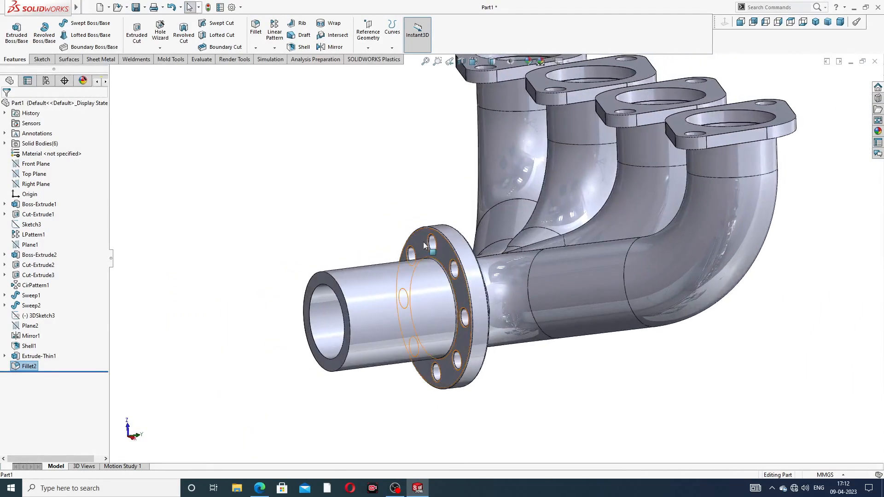
pyautogui.click(260, 488)
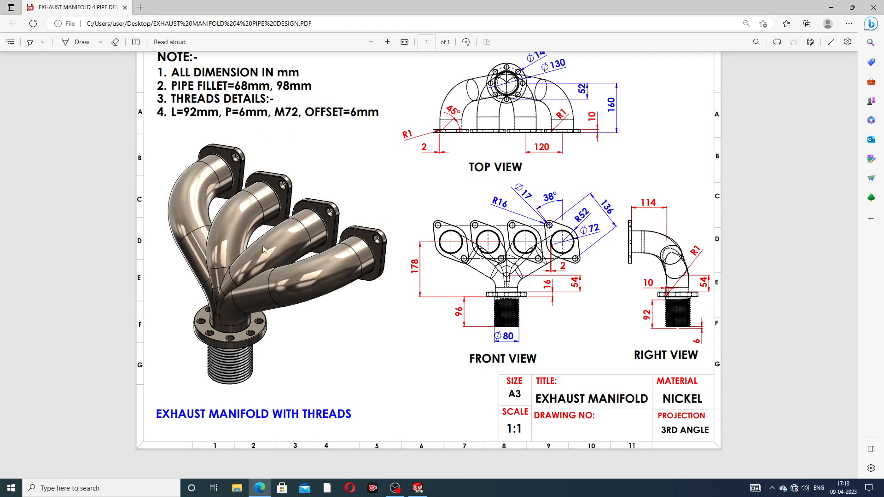
pyautogui.click(261, 489)
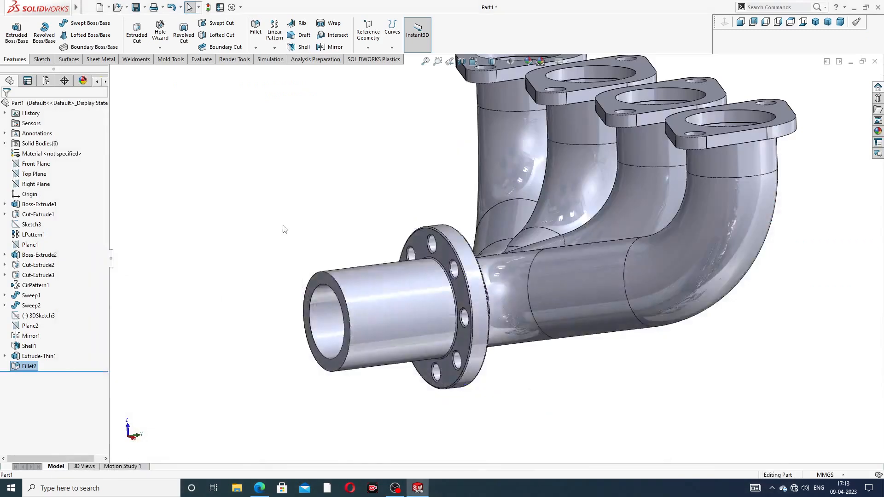
pyautogui.click(160, 48)
pyautogui.click(175, 70)
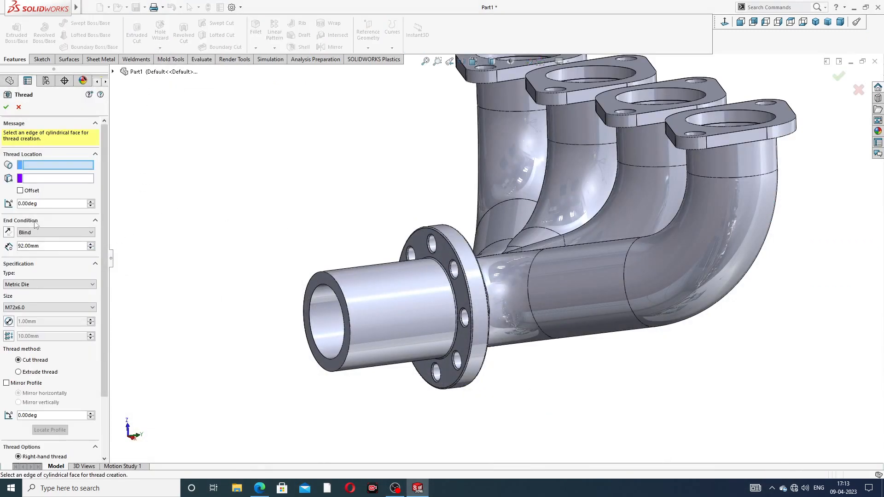
pyautogui.click(339, 288)
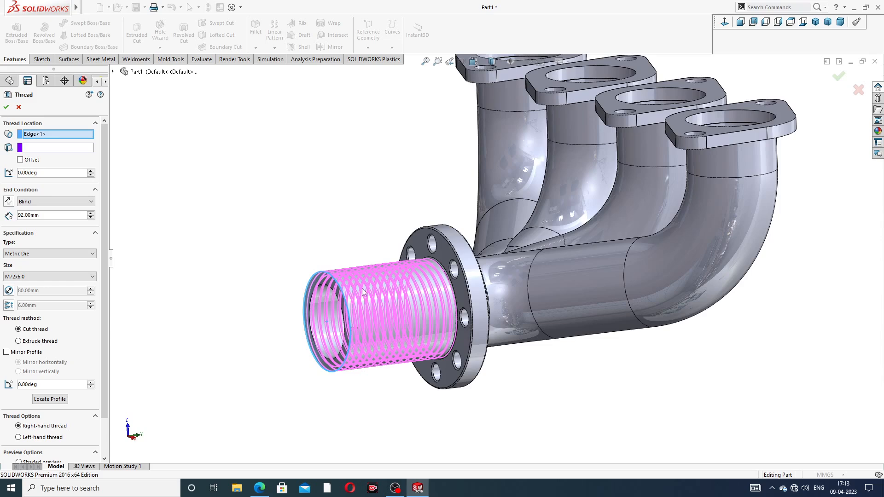
pyautogui.moveTo(363, 292); pyautogui.dragTo(346, 291, button='middle')
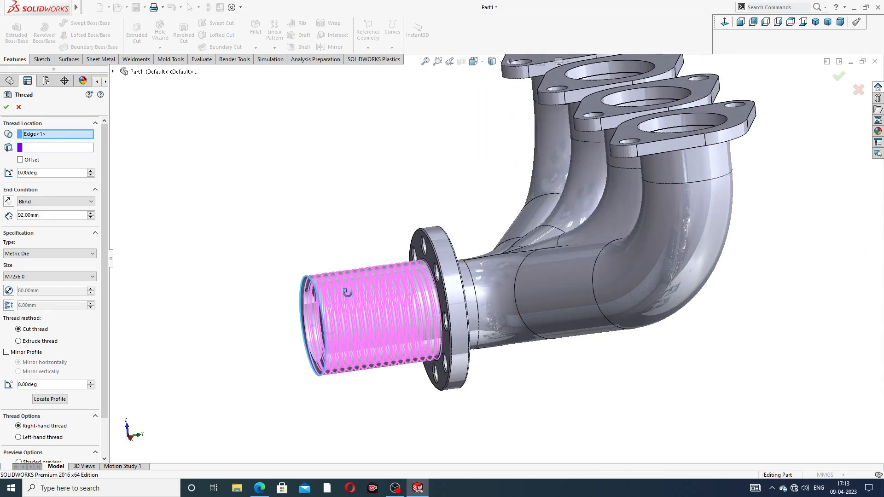
# Offset the thread start by 6 mm in the reversed direction and create the right-hand thread.
pyautogui.click(20, 160)
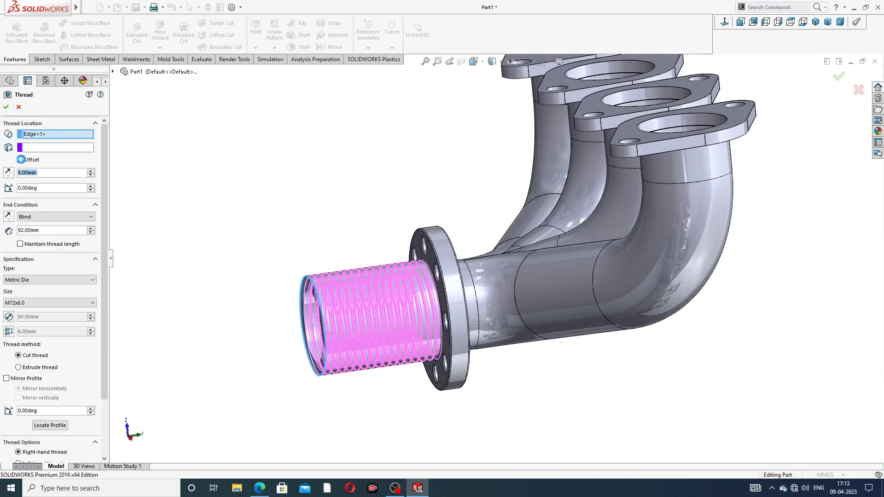
pyautogui.click(10, 173)
pyautogui.moveTo(321, 234); pyautogui.dragTo(274, 273, button='middle')
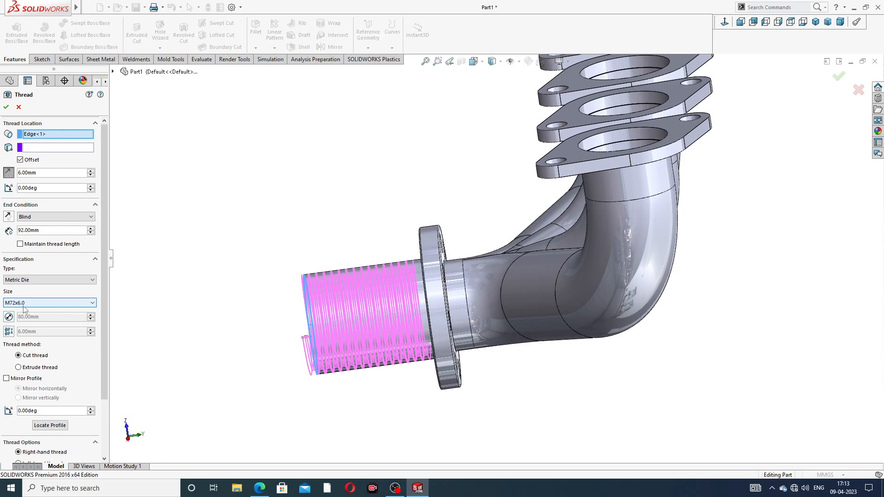
pyautogui.scroll(-3, 87, 343)
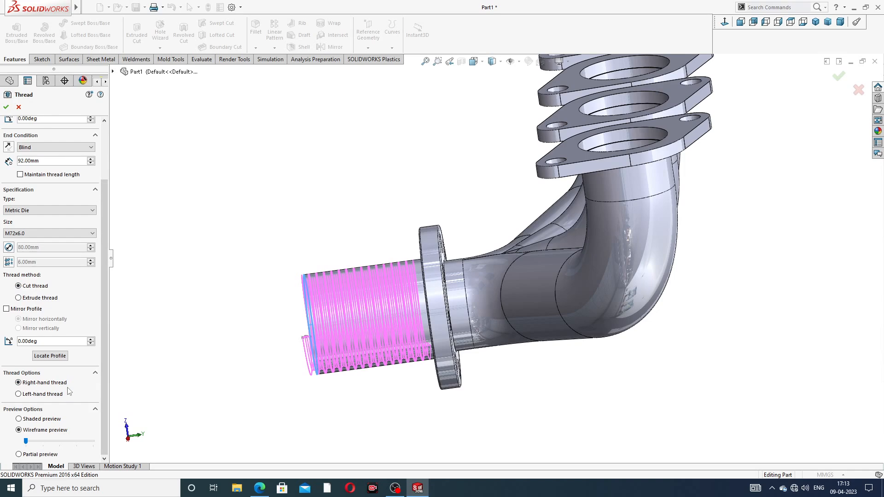
pyautogui.click(6, 107)
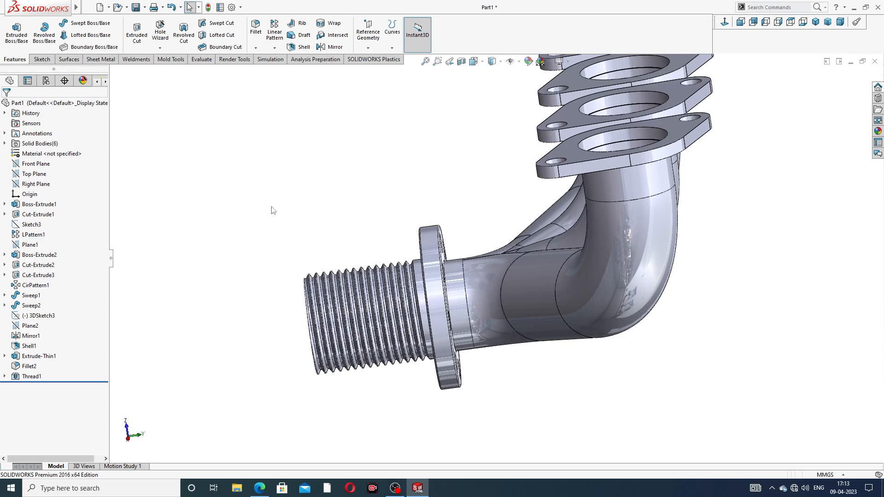
# Color the outlet thread feature grey with RGB 128, 128, 128 from the standard swatches.
pyautogui.scroll(2, 389, 232)
pyautogui.moveTo(388, 231); pyautogui.dragTo(416, 179, button='middle')
pyautogui.scroll(-2, 431, 279)
pyautogui.scroll(3, 497, 148)
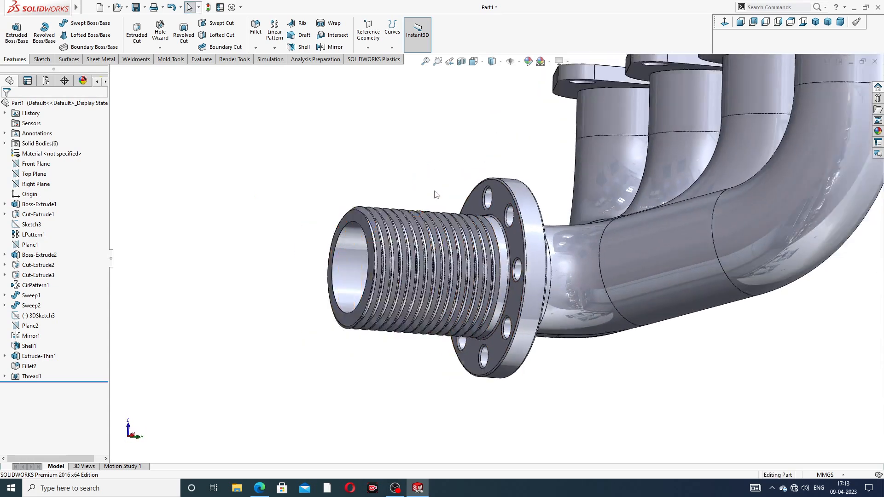
pyautogui.moveTo(497, 147); pyautogui.dragTo(483, 175, button='middle')
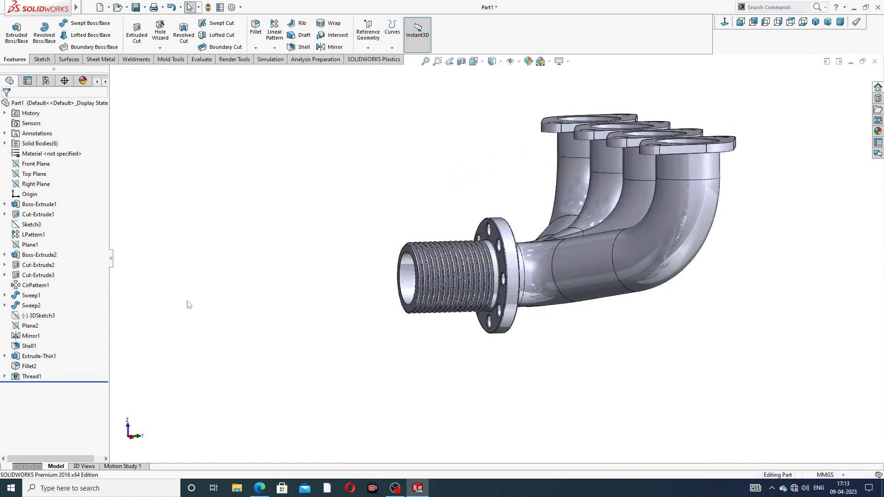
pyautogui.click(30, 378)
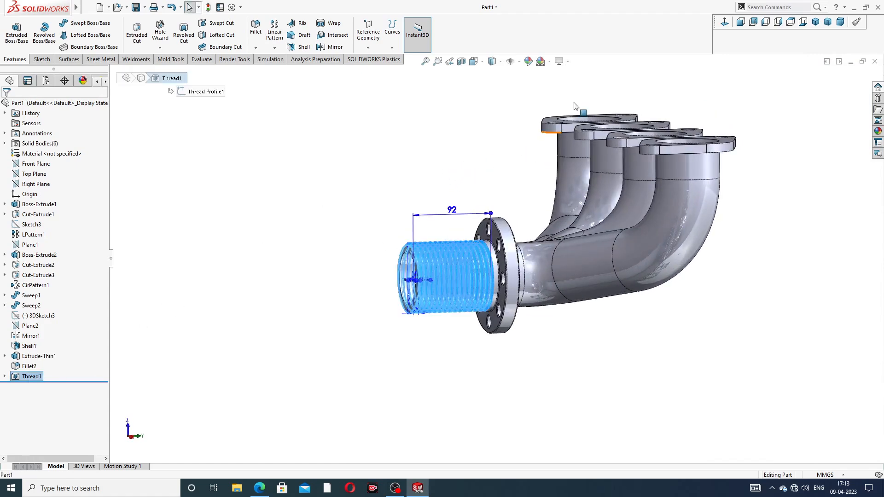
pyautogui.click(529, 61)
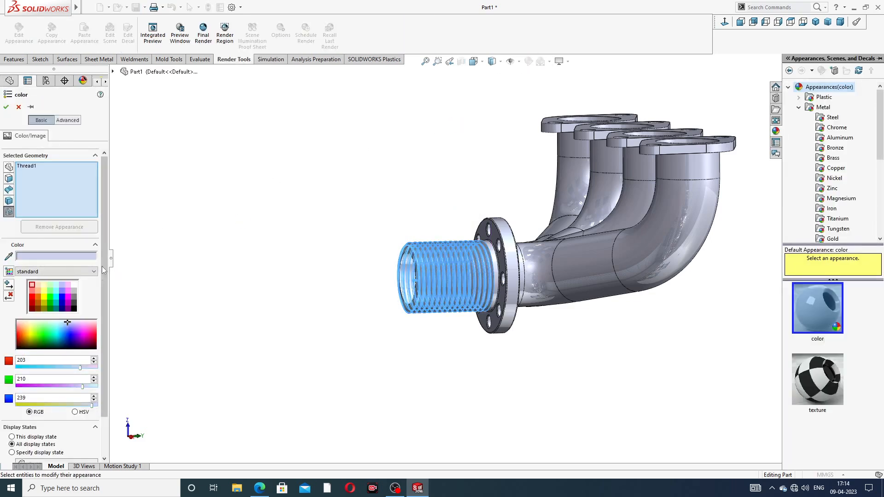
pyautogui.click(74, 298)
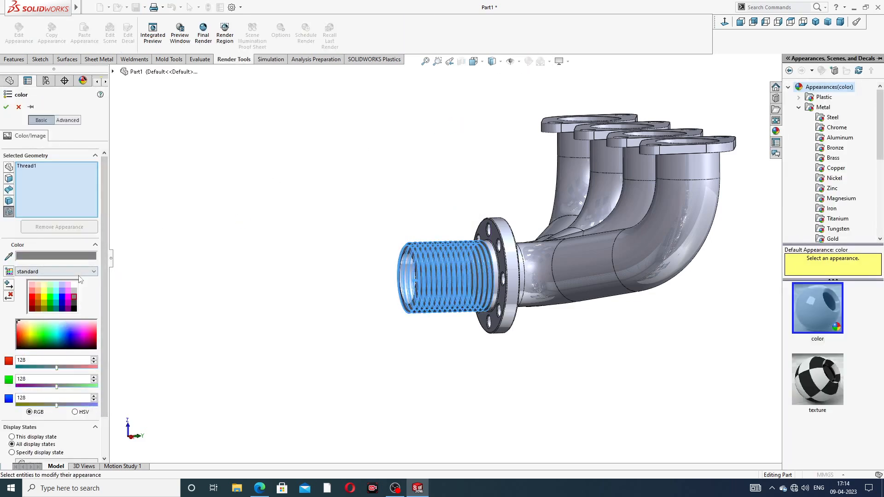
pyautogui.click(6, 107)
pyautogui.scroll(-2, 480, 274)
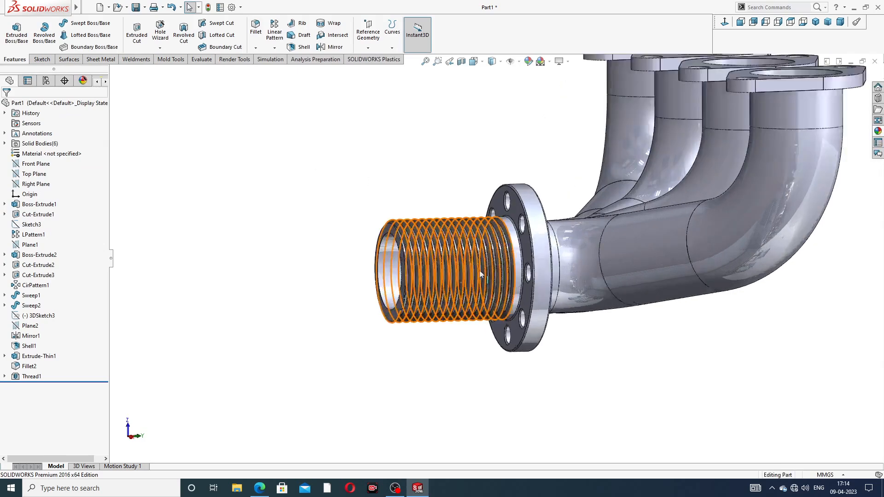
# Apply the polished nickel metal appearance to the whole manifold part.
pyautogui.scroll(3, 481, 274)
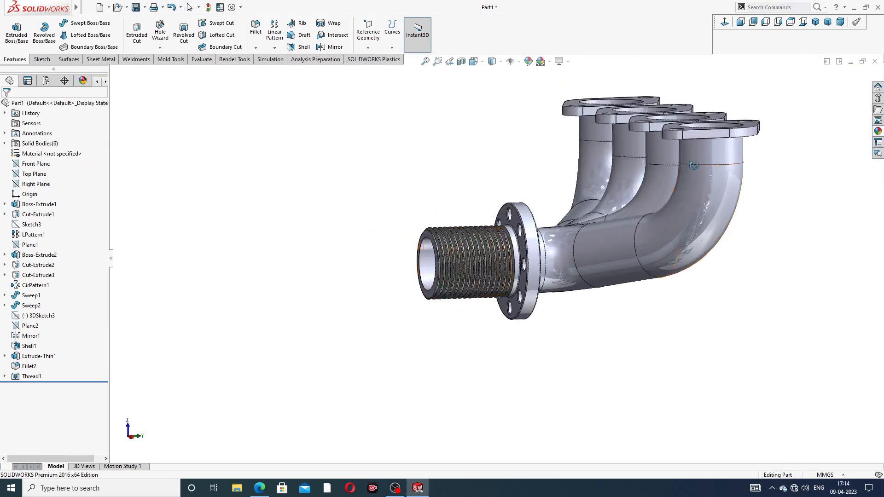
pyautogui.moveTo(693, 165); pyautogui.dragTo(794, 179, button='middle')
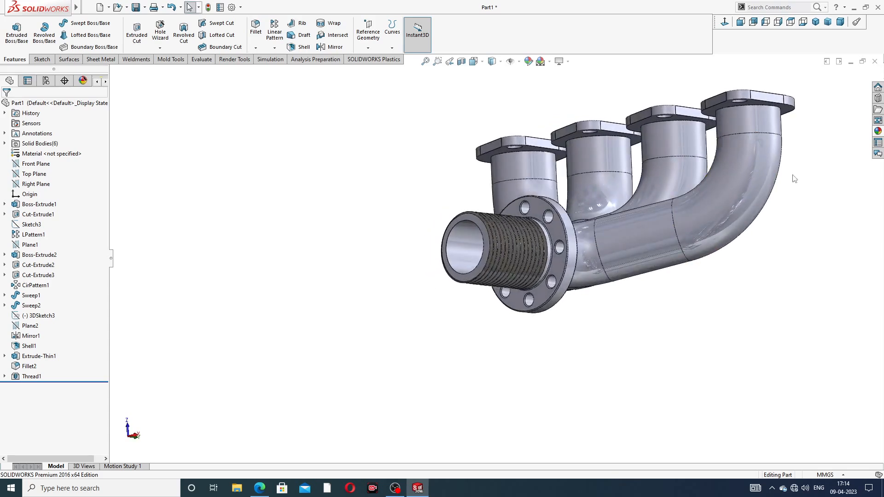
pyautogui.click(878, 131)
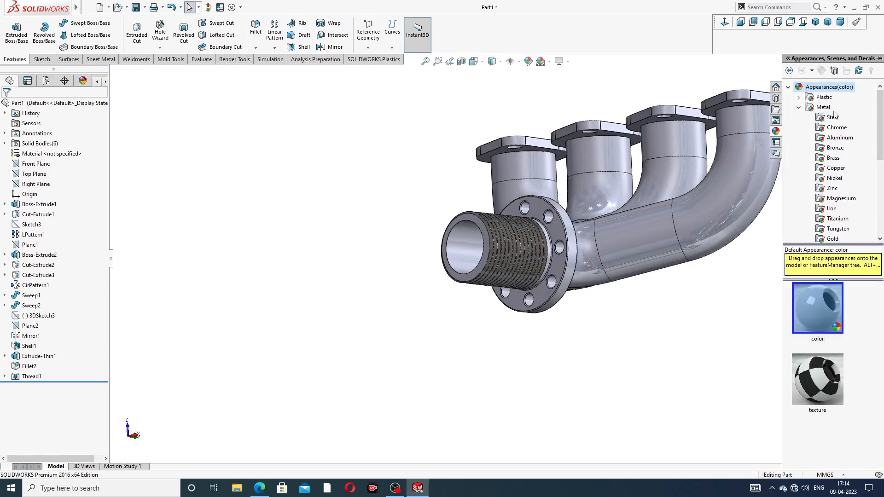
pyautogui.click(835, 179)
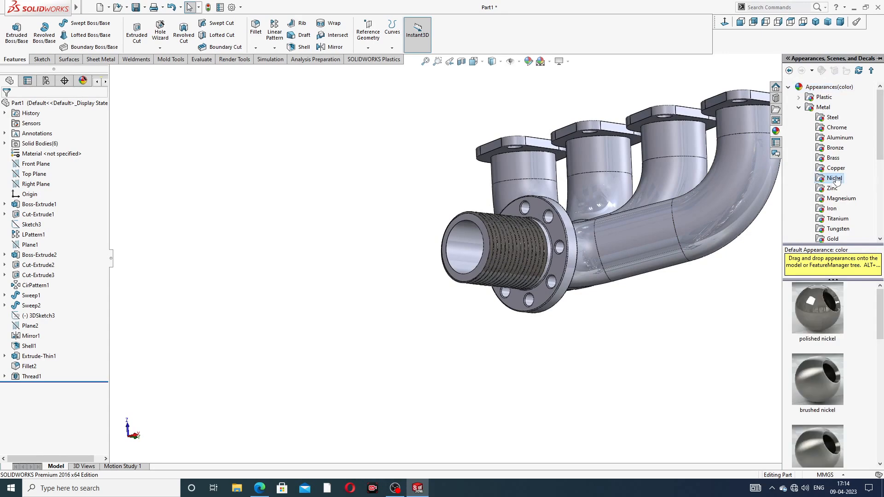
pyautogui.doubleClick(812, 310)
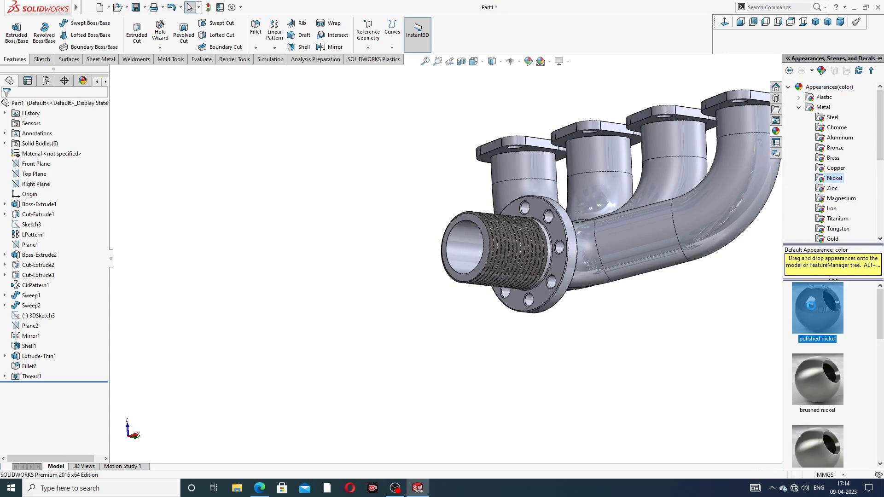
pyautogui.click(739, 276)
# Examine the nickel-finished manifold from several sides and compare it with the PDF drawing.
pyautogui.scroll(3, 778, 219)
pyautogui.moveTo(726, 169); pyautogui.dragTo(523, 306, button='middle')
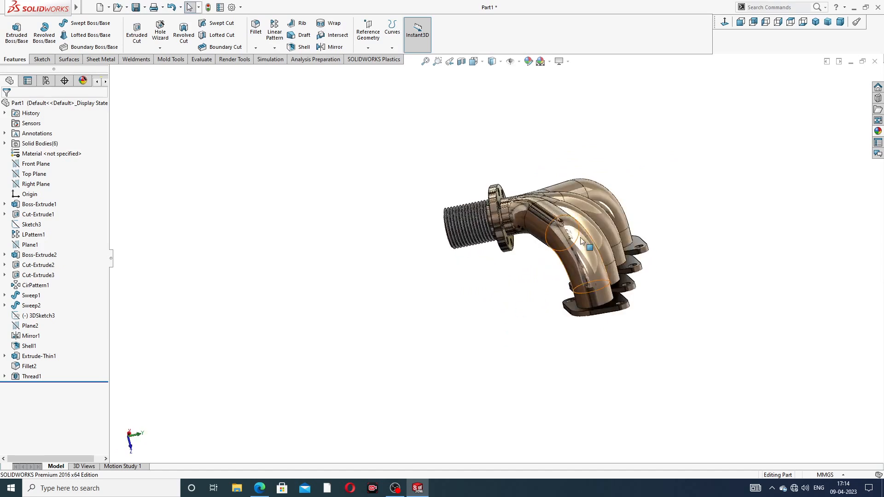
pyautogui.moveTo(581, 237); pyautogui.dragTo(561, 169, button='middle')
pyautogui.scroll(-1, 697, 211)
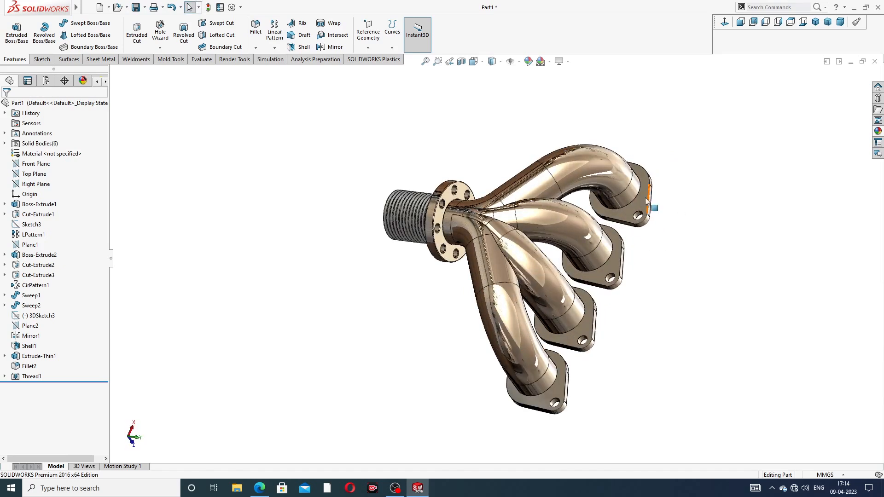
pyautogui.moveTo(531, 217); pyautogui.dragTo(507, 134, button='middle')
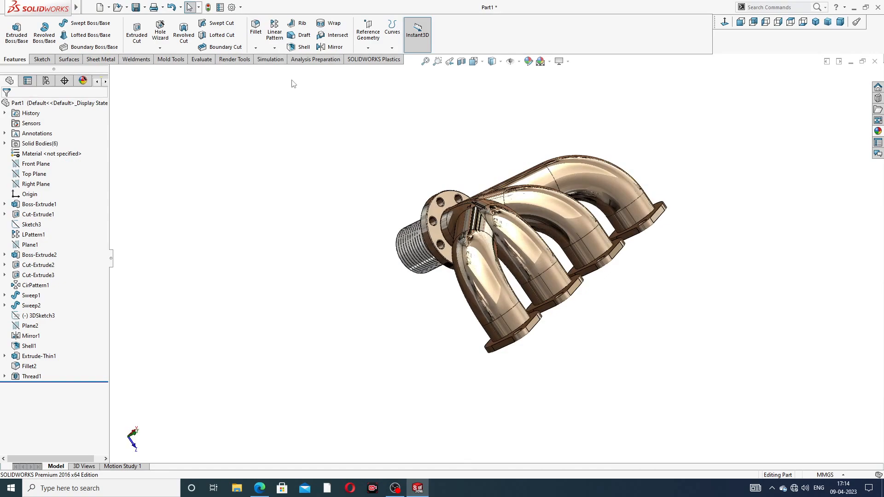
pyautogui.click(259, 488)
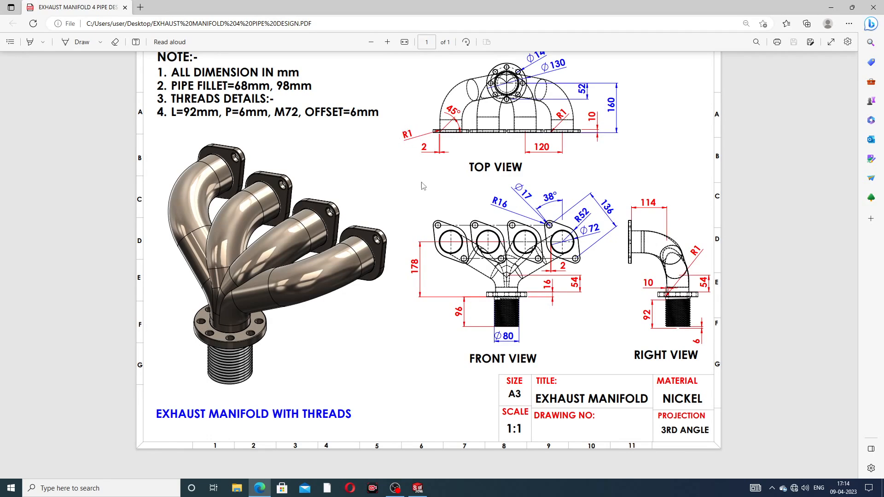
pyautogui.click(260, 488)
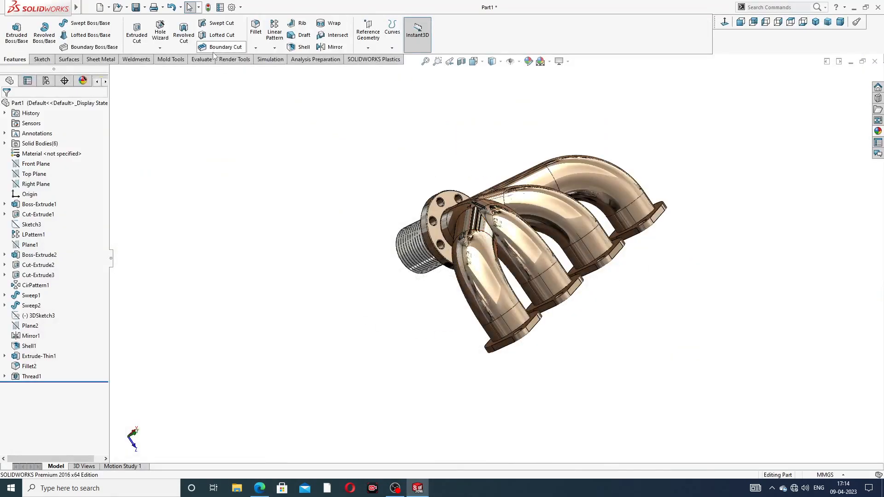
# Chamfer the bore edge on the outer face of the first pipe flange, at the negative X end, by 2 mm at 45°.
pyautogui.click(256, 48)
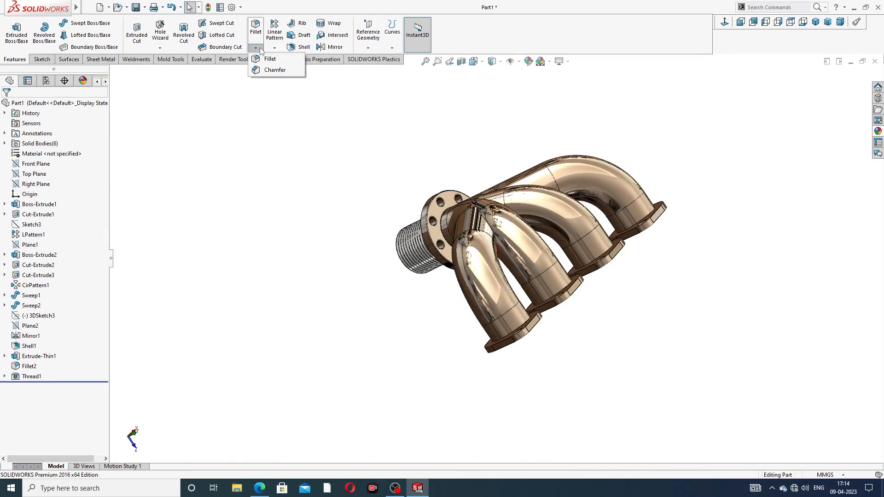
pyautogui.click(274, 70)
pyautogui.moveTo(446, 224); pyautogui.dragTo(374, 222, button='middle')
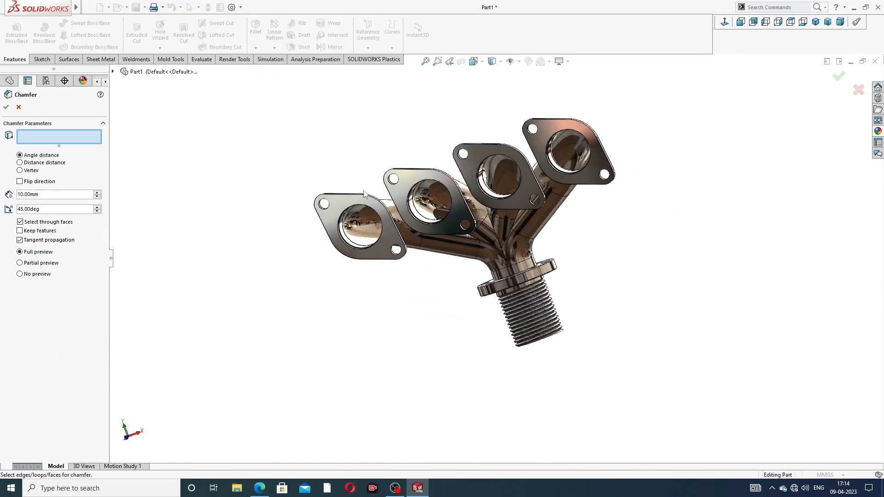
pyautogui.scroll(-5, 374, 222)
pyautogui.scroll(-4, 379, 235)
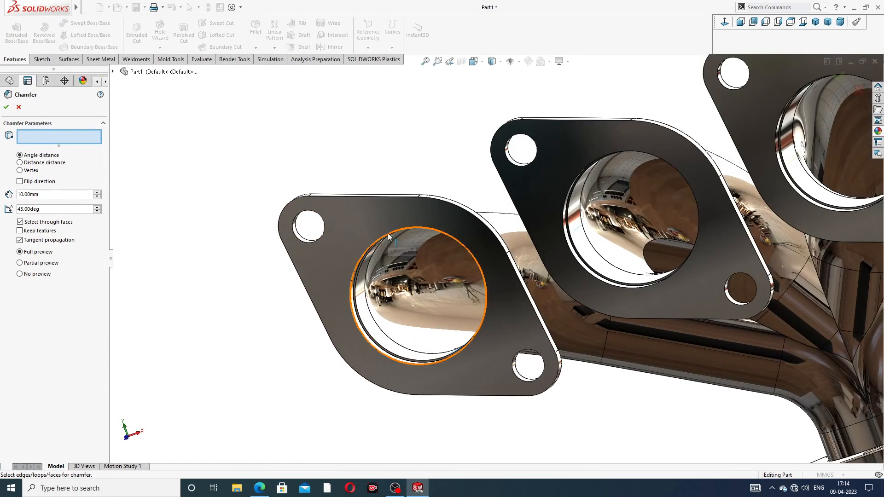
pyautogui.moveTo(46, 197); pyautogui.dragTo(4, 197)
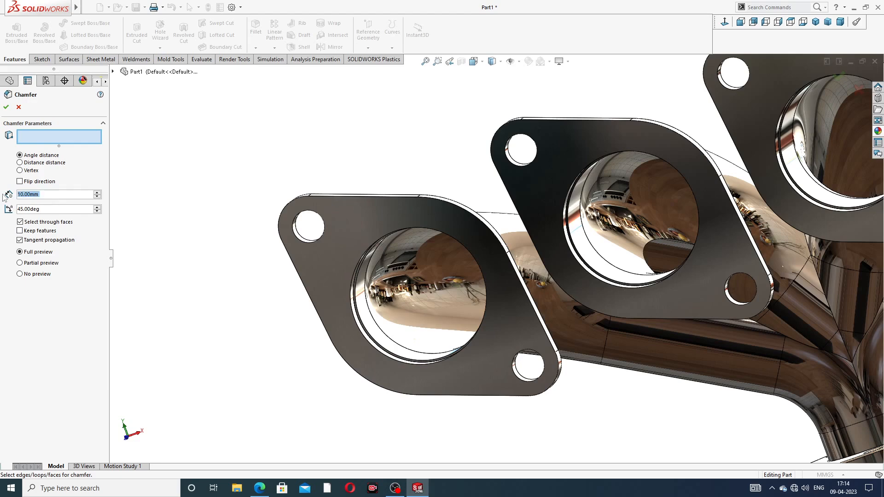
pyautogui.write('2')
pyautogui.press('Return')
pyautogui.scroll(-3, 393, 245)
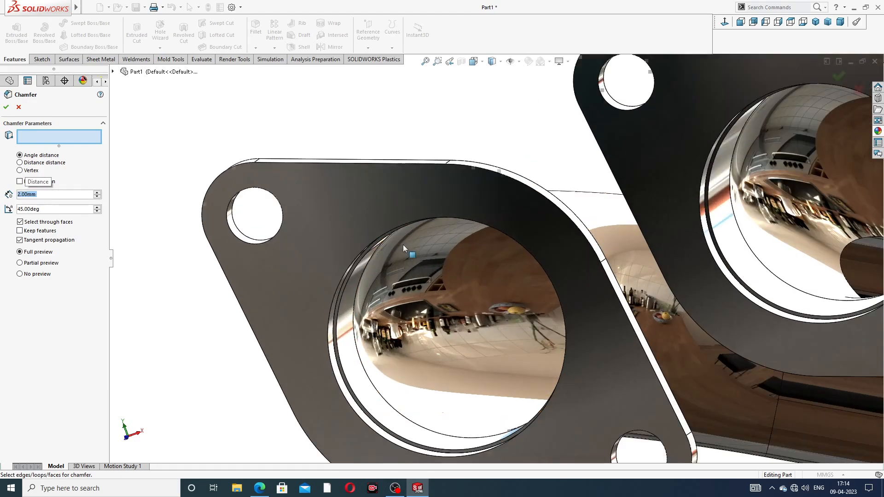
pyautogui.click(351, 261)
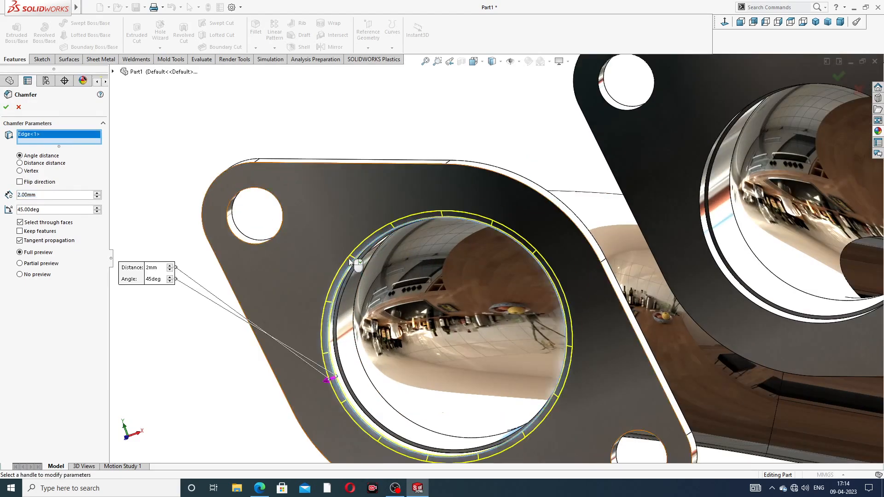
pyautogui.click(6, 108)
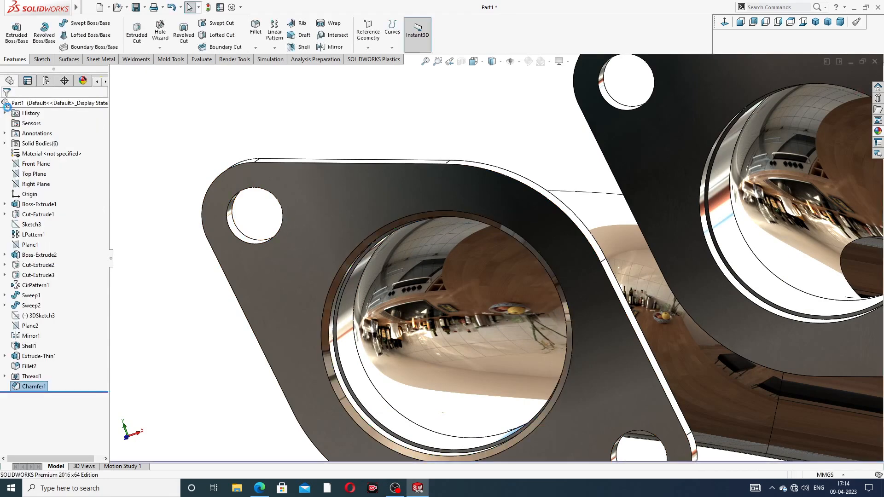
# Chamfer the bore edge on the outer face of the second pipe flange by 2 mm at 45°.
pyautogui.click(256, 48)
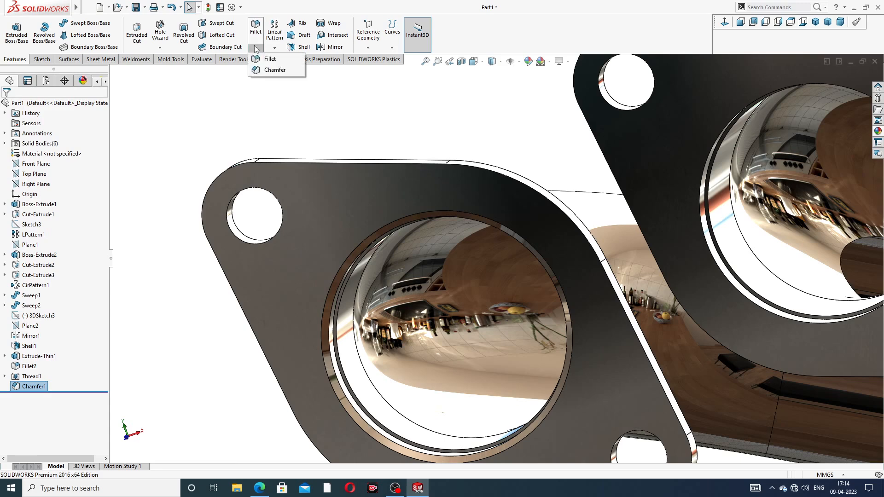
pyautogui.click(272, 70)
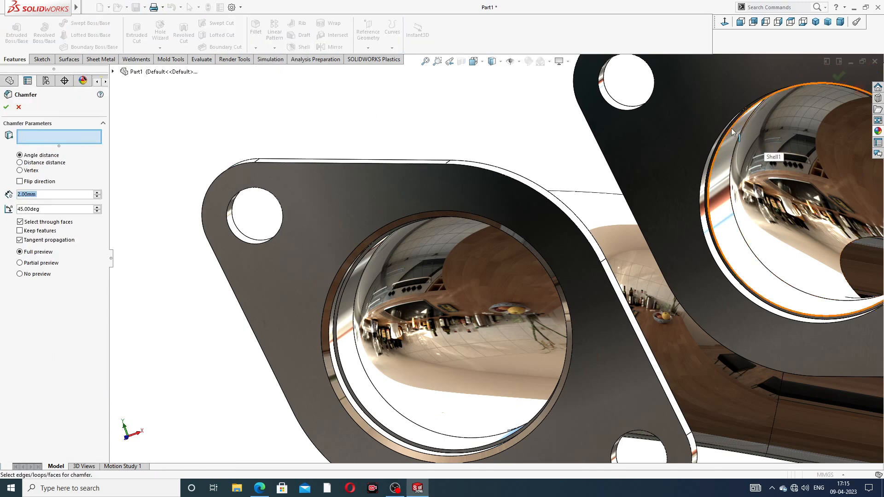
pyautogui.scroll(2, 731, 128)
pyautogui.moveTo(723, 150); pyautogui.dragTo(686, 170, button='middle')
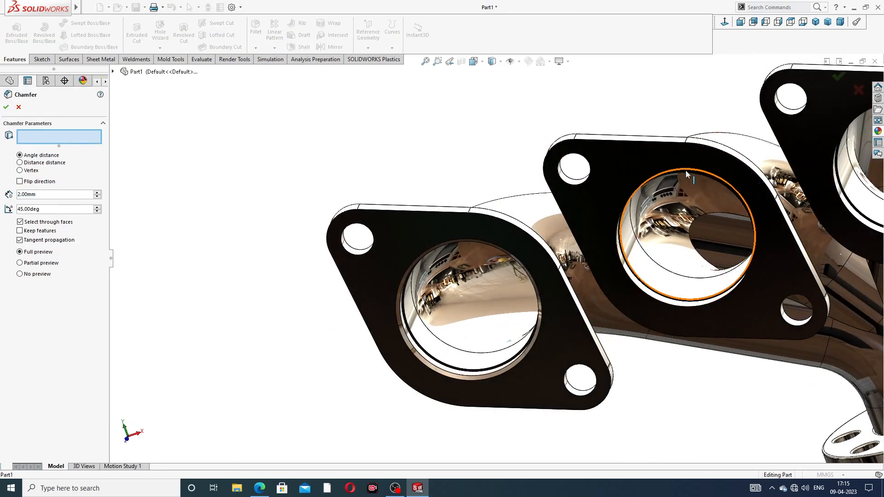
pyautogui.click(686, 173)
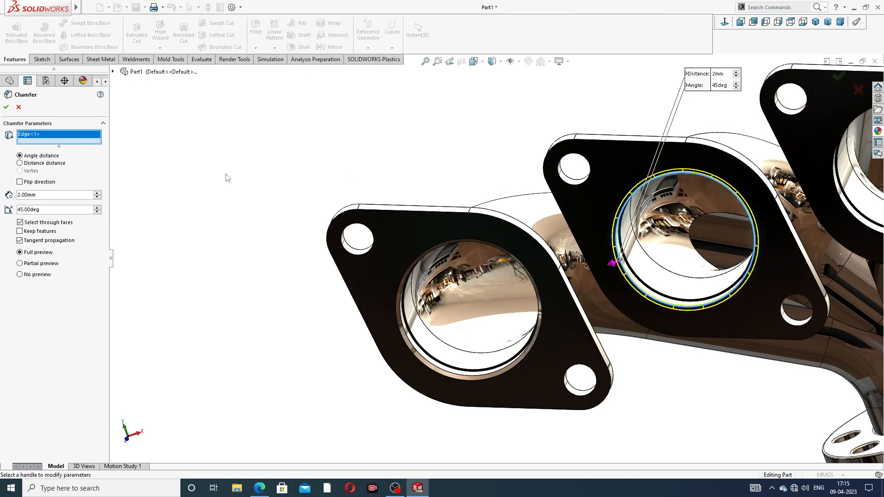
pyautogui.click(6, 108)
# Chamfer the bore edge on the outer face of the third pipe flange by 2 mm at 45°.
pyautogui.scroll(4, 645, 152)
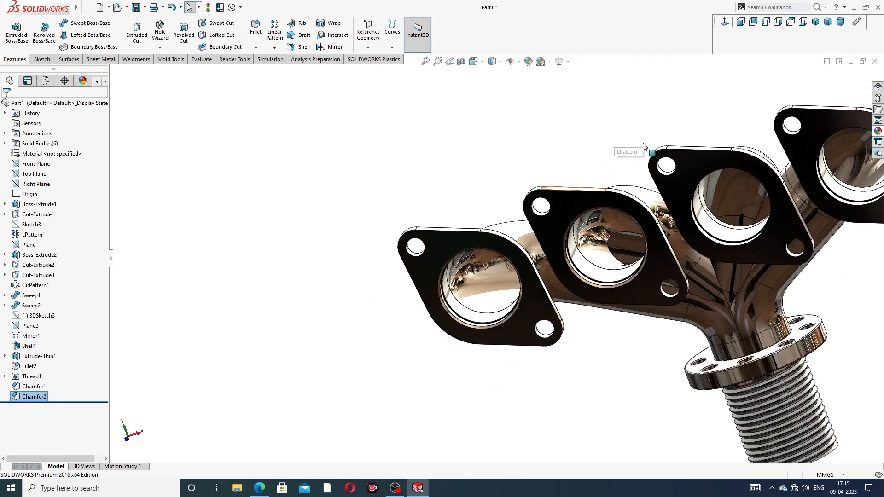
pyautogui.moveTo(666, 180); pyautogui.dragTo(697, 74, button='middle')
pyautogui.scroll(-4, 584, 178)
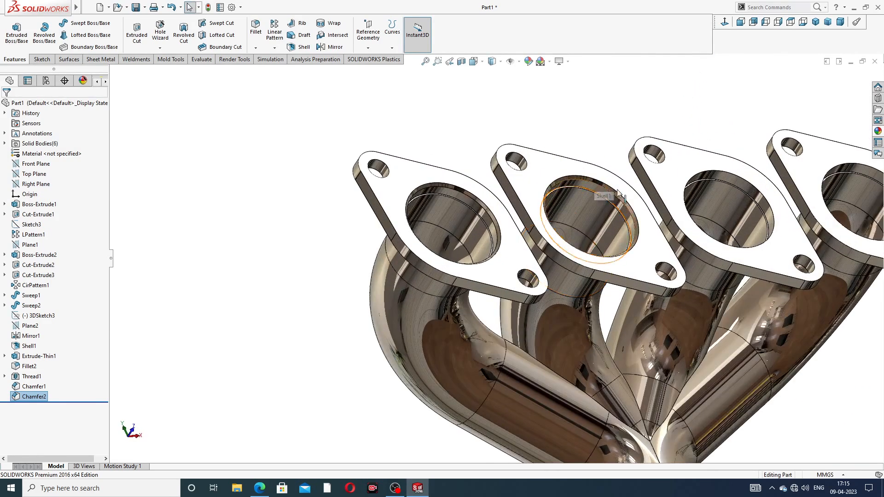
pyautogui.click(255, 48)
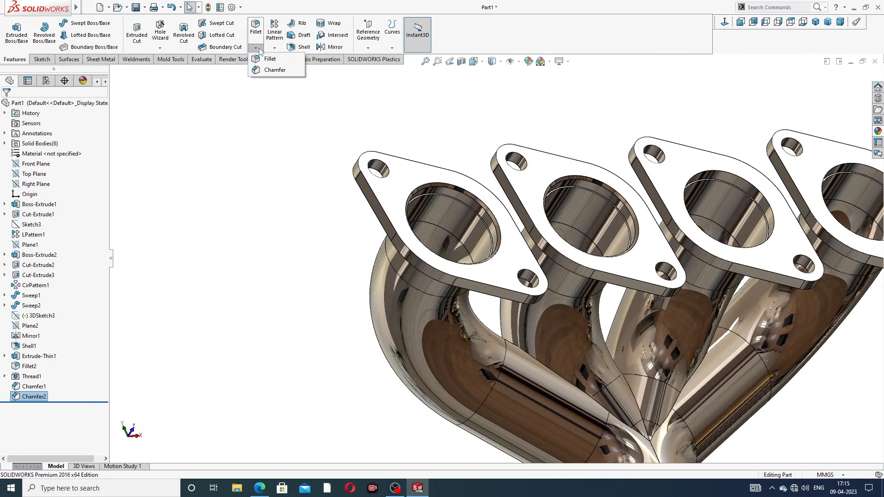
pyautogui.click(275, 70)
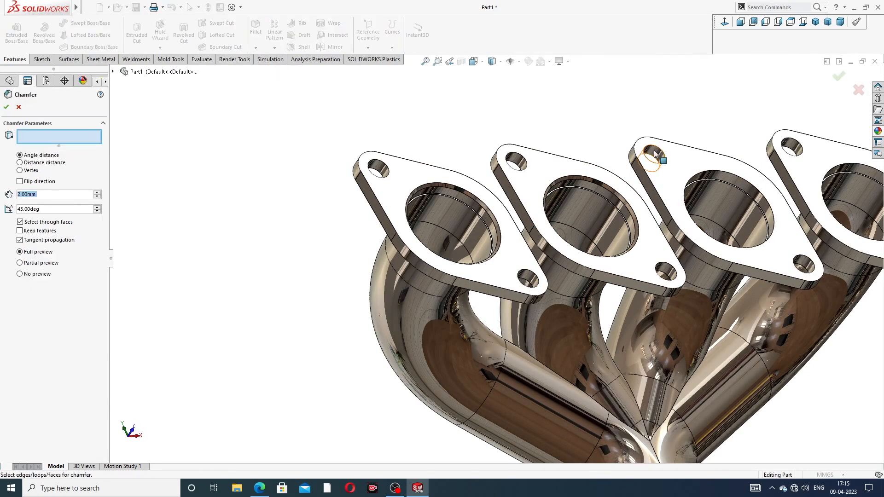
pyautogui.click(712, 173)
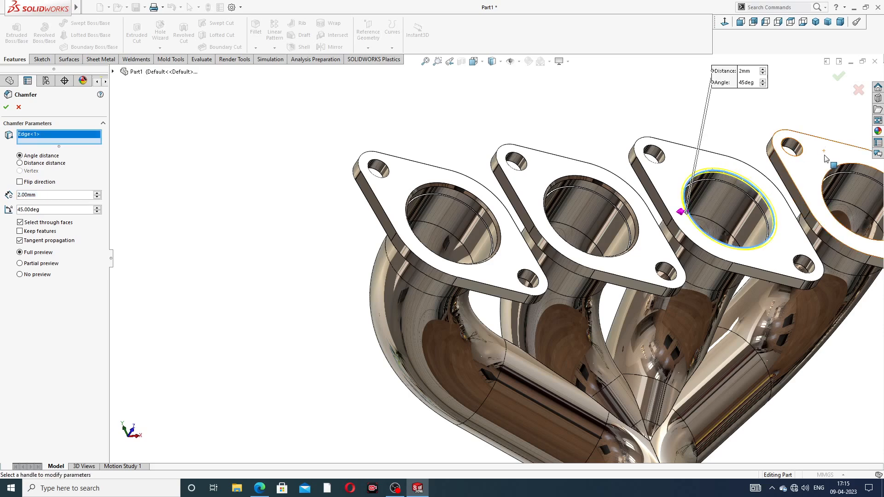
pyautogui.scroll(2, 783, 214)
pyautogui.scroll(-2, 783, 213)
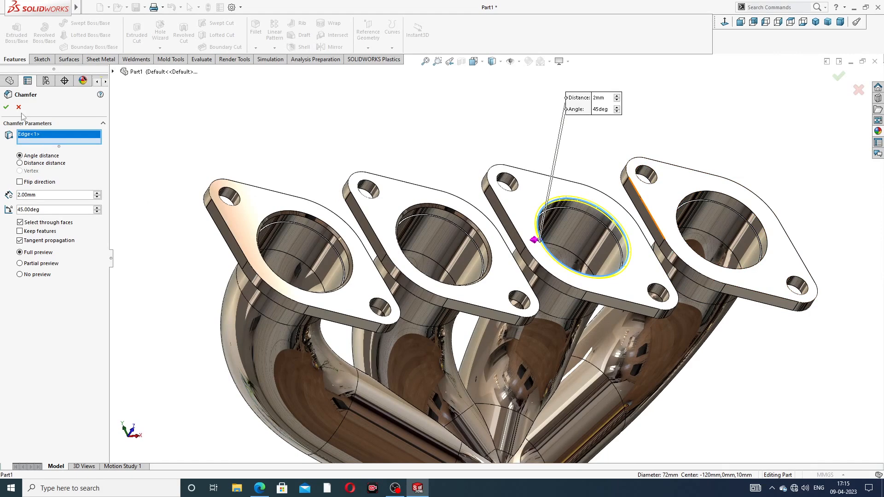
pyautogui.click(6, 107)
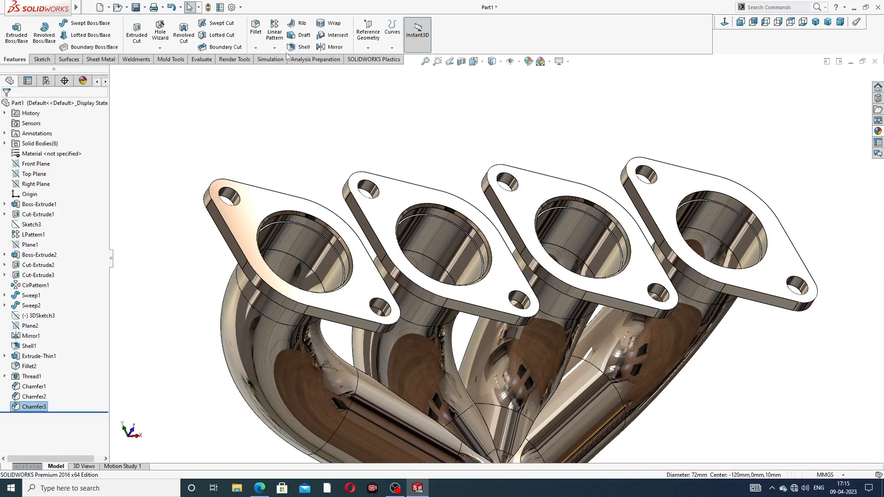
# Chamfer the bore edge on the outer face of the fourth pipe flange, at the positive X end, by 2 mm at 45°.
pyautogui.click(256, 48)
pyautogui.click(270, 69)
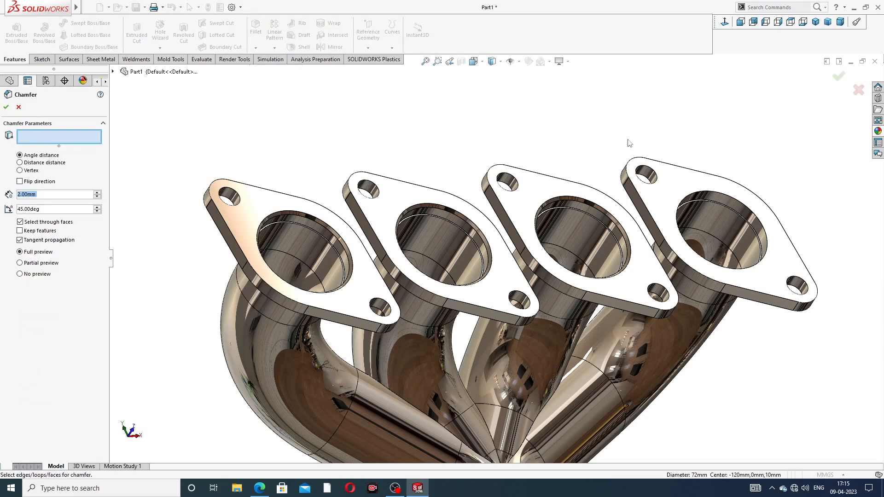
pyautogui.click(689, 198)
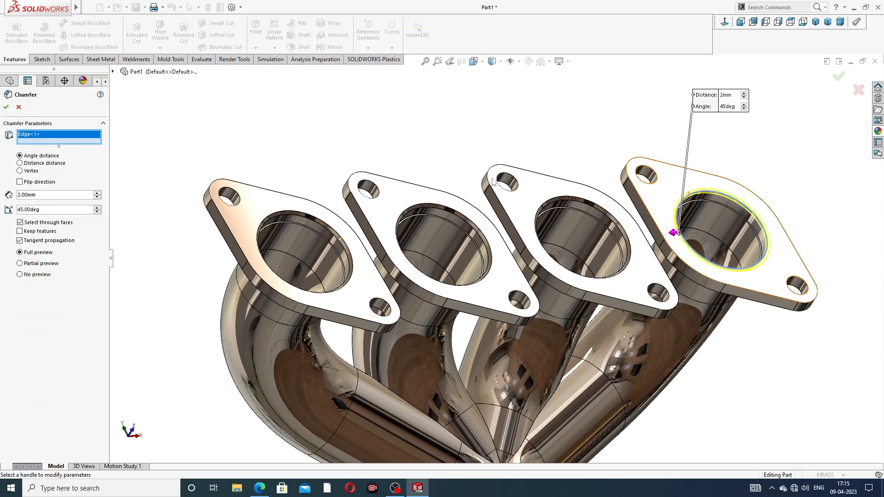
pyautogui.click(6, 108)
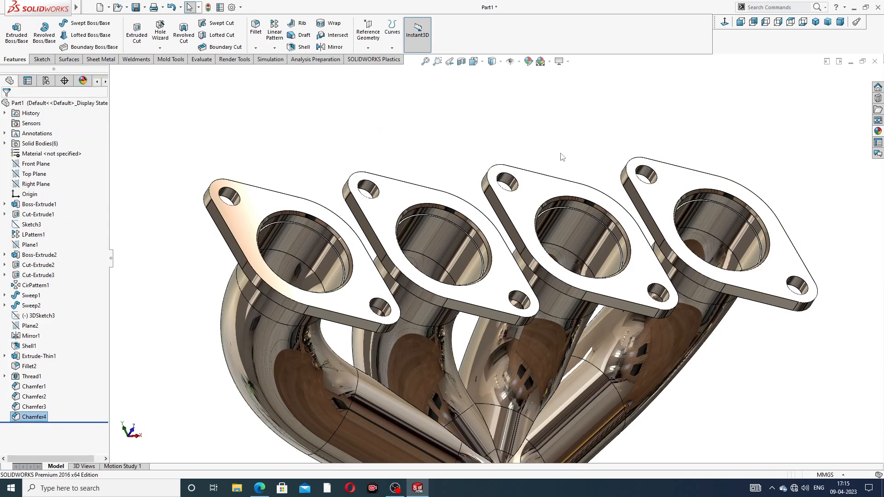
# Fillet the edges of both the front and back faces of the first pipe flange, at the negative X end, with a 1 mm radius.
pyautogui.scroll(3, 562, 158)
pyautogui.moveTo(563, 158); pyautogui.dragTo(526, 192, button='middle')
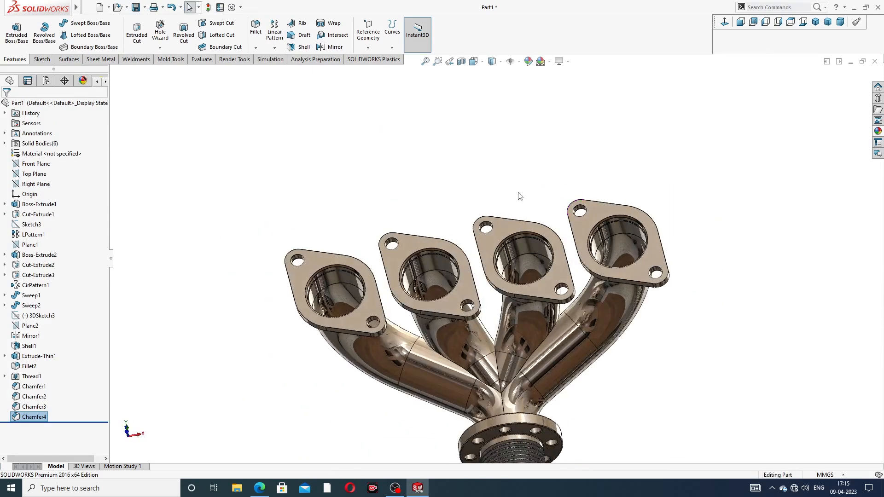
pyautogui.click(255, 48)
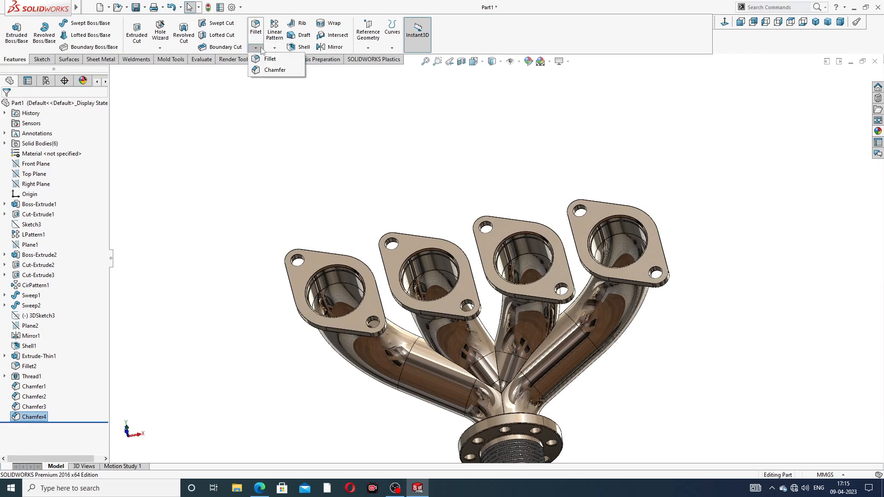
pyautogui.click(272, 60)
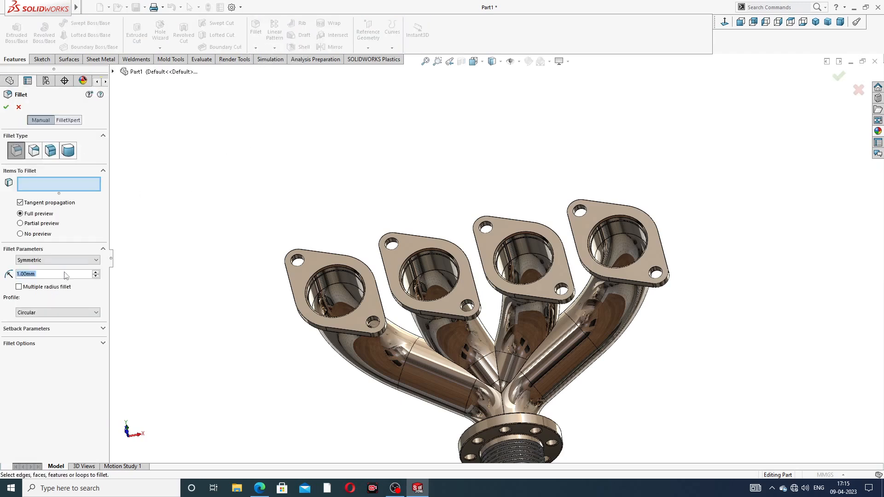
pyautogui.click(325, 267)
pyautogui.moveTo(335, 242); pyautogui.dragTo(381, 230, button='middle')
pyautogui.click(380, 230)
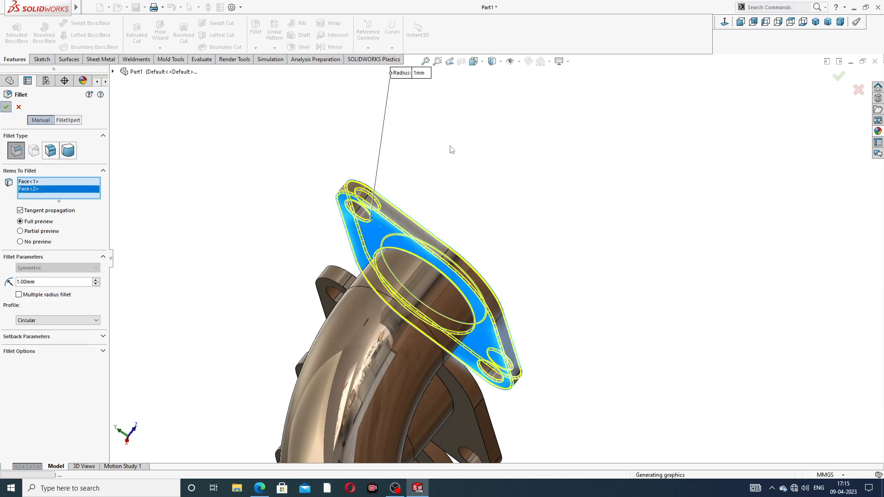
pyautogui.press('Return')
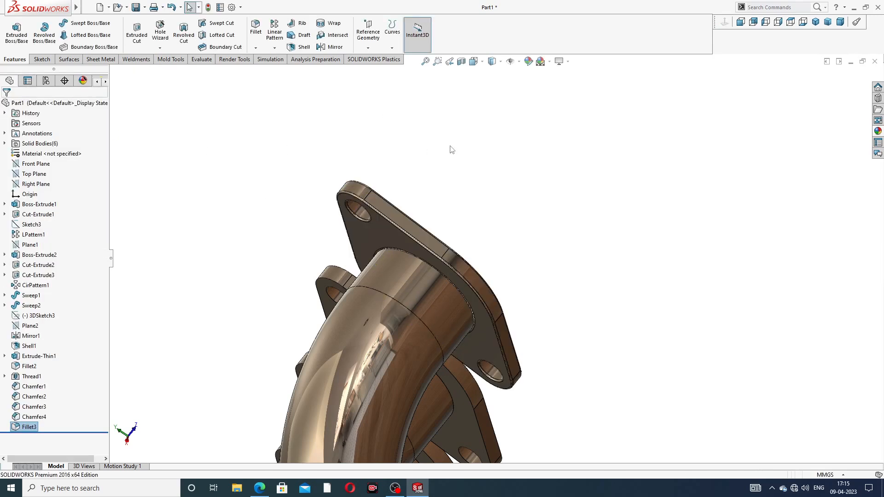
# Fillet the edges of both the front and back faces of the second pipe flange with a 1 mm radius.
pyautogui.moveTo(449, 150); pyautogui.dragTo(387, 304, button='middle')
pyautogui.scroll(2, 390, 318)
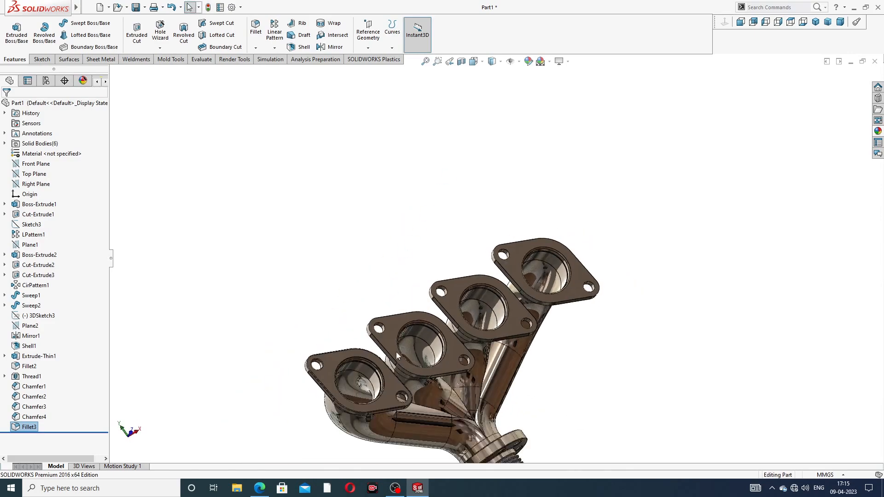
pyautogui.scroll(-6, 396, 354)
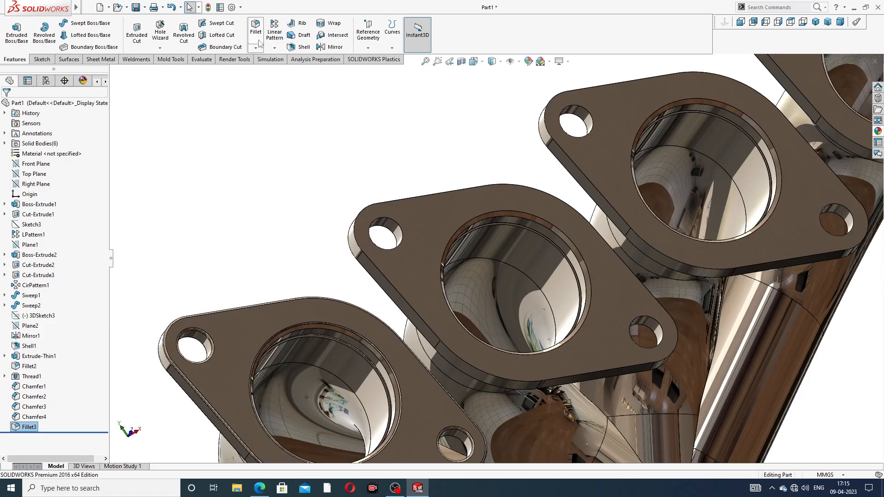
pyautogui.click(256, 28)
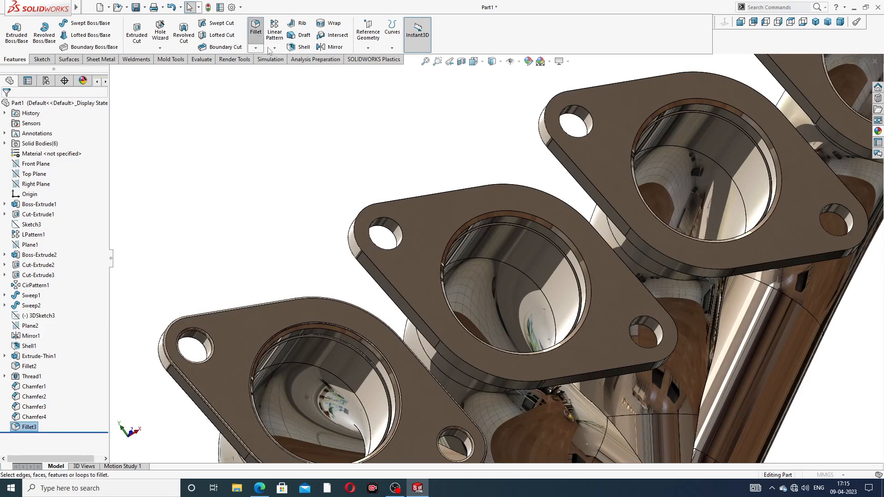
pyautogui.click(448, 223)
pyautogui.scroll(2, 460, 249)
pyautogui.moveTo(460, 249)
pyautogui.mouseDown(button='middle')
pyautogui.moveTo(528, 174)
pyautogui.moveTo(470, 253)
pyautogui.mouseUp(button='middle')
pyautogui.scroll(-4, 459, 233)
pyautogui.click(461, 233)
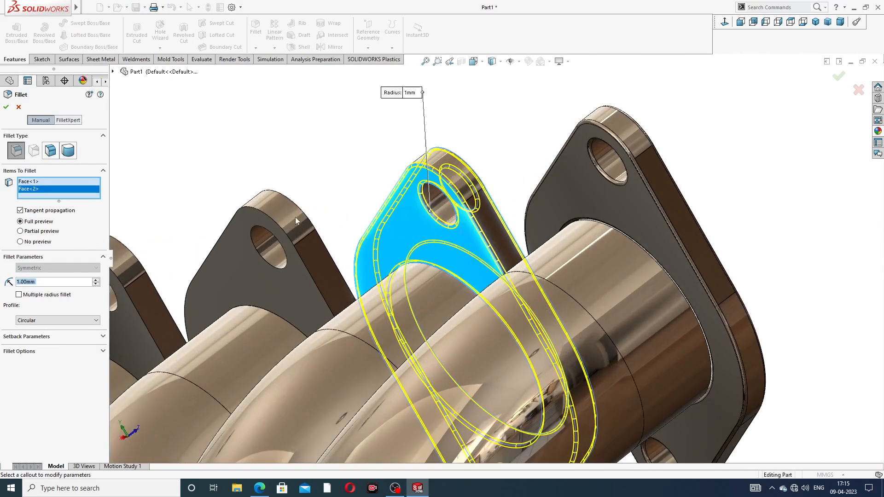
pyautogui.click(6, 107)
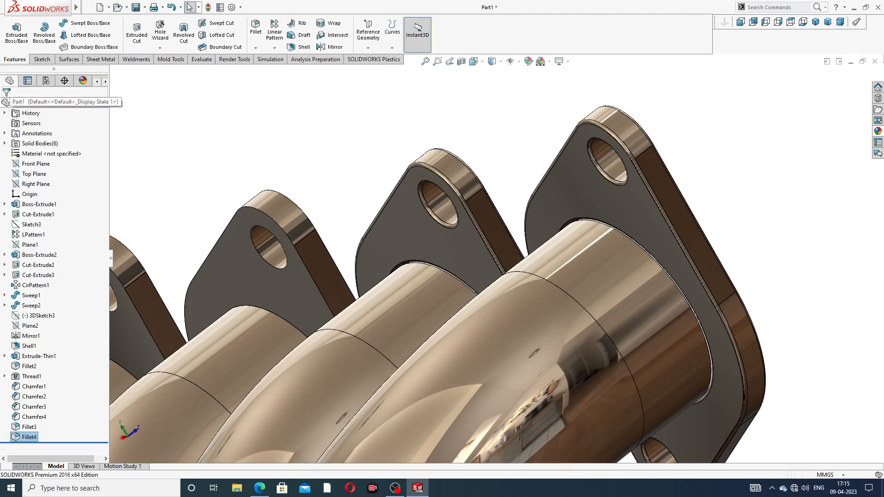
# Fillet the edges of both the front and back faces of the third pipe flange with a 1 mm radius.
pyautogui.scroll(3, 424, 162)
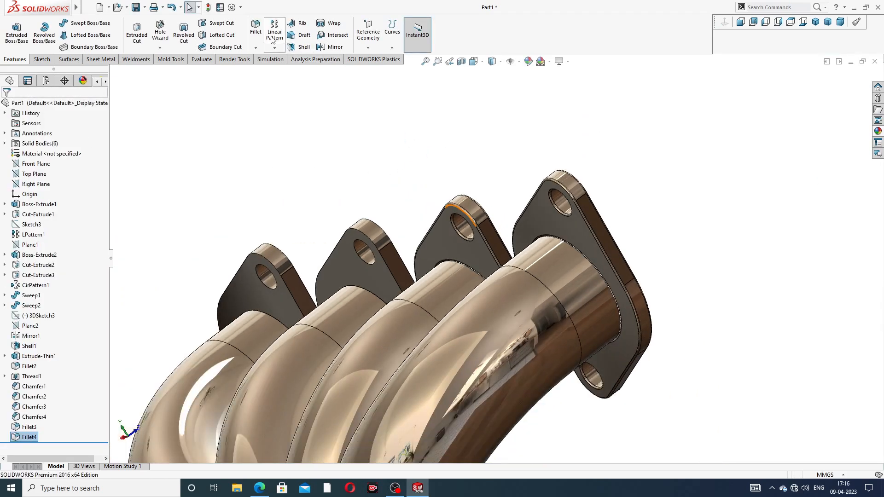
pyautogui.click(256, 29)
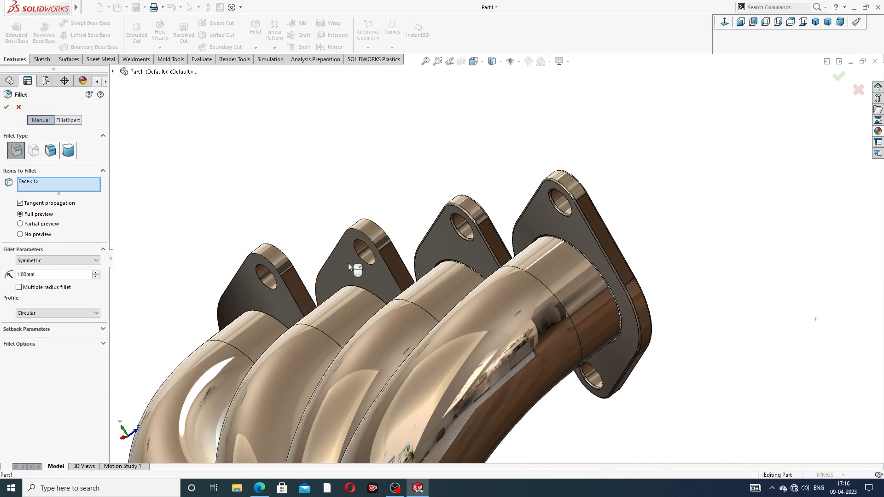
pyautogui.click(348, 263)
pyautogui.moveTo(401, 172); pyautogui.dragTo(328, 291, button='middle')
pyautogui.scroll(-5, 277, 367)
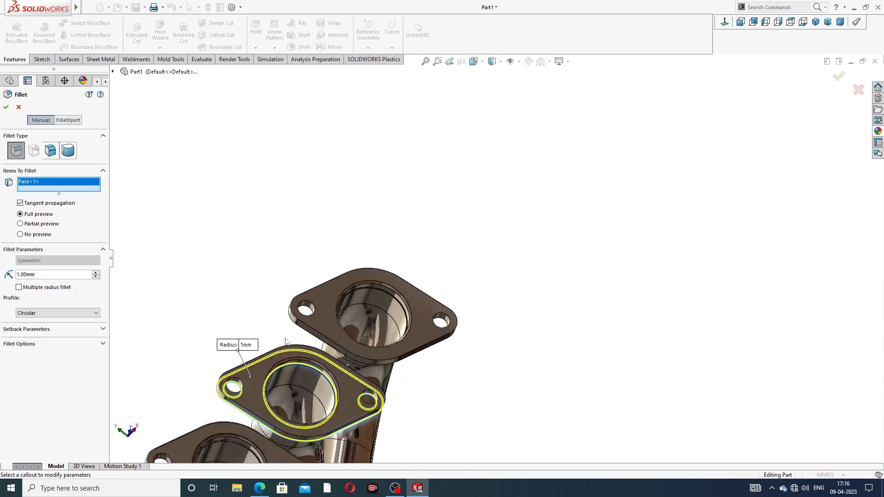
pyautogui.click(282, 367)
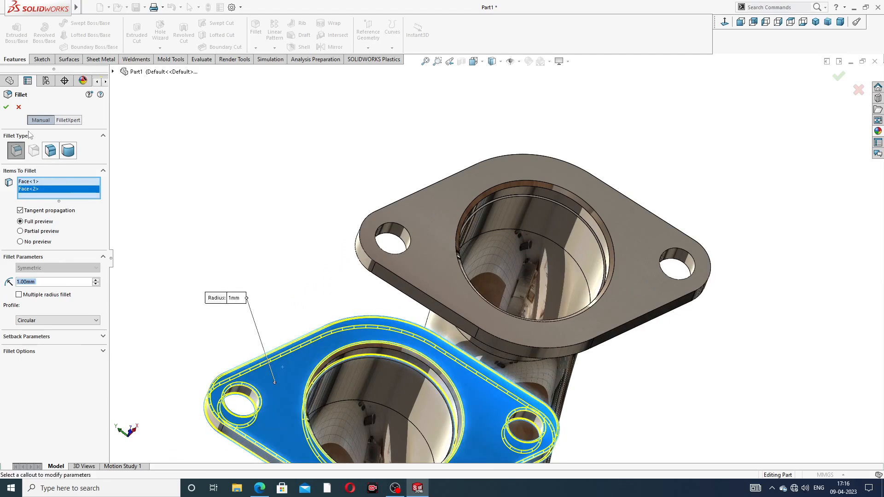
pyautogui.click(6, 108)
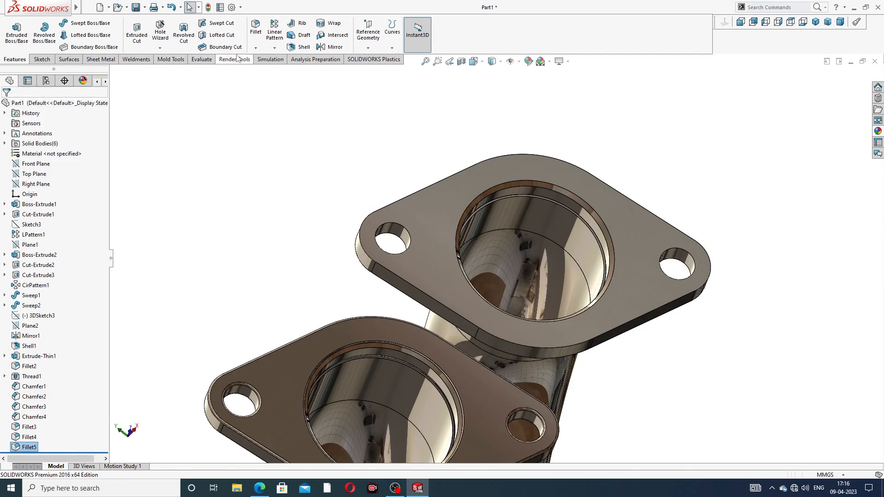
# Fillet the edges of both the front and back faces of the fourth pipe flange, at the positive X end, with a 1 mm radius.
pyautogui.click(255, 28)
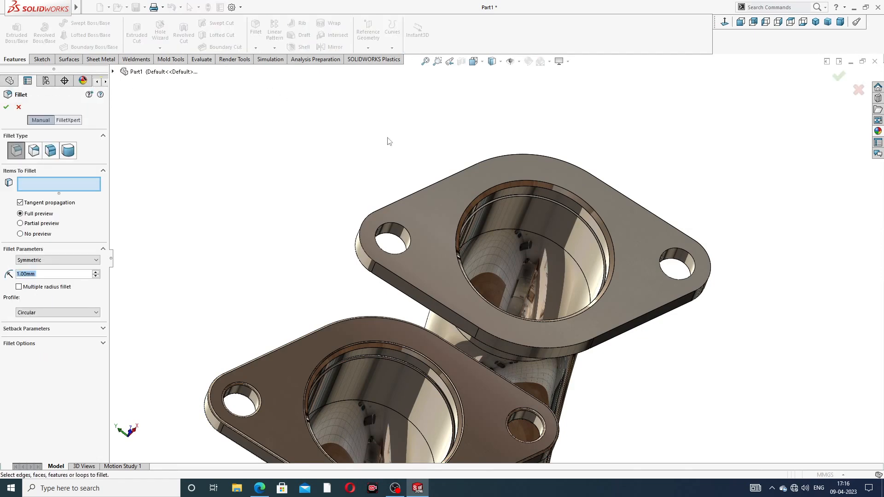
pyautogui.click(434, 206)
pyautogui.moveTo(435, 206); pyautogui.dragTo(428, 232, button='middle')
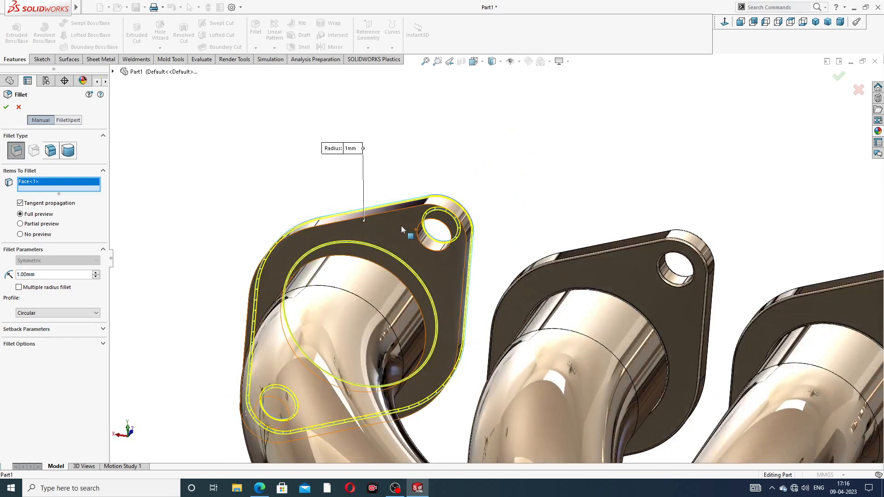
pyautogui.click(401, 228)
pyautogui.click(7, 107)
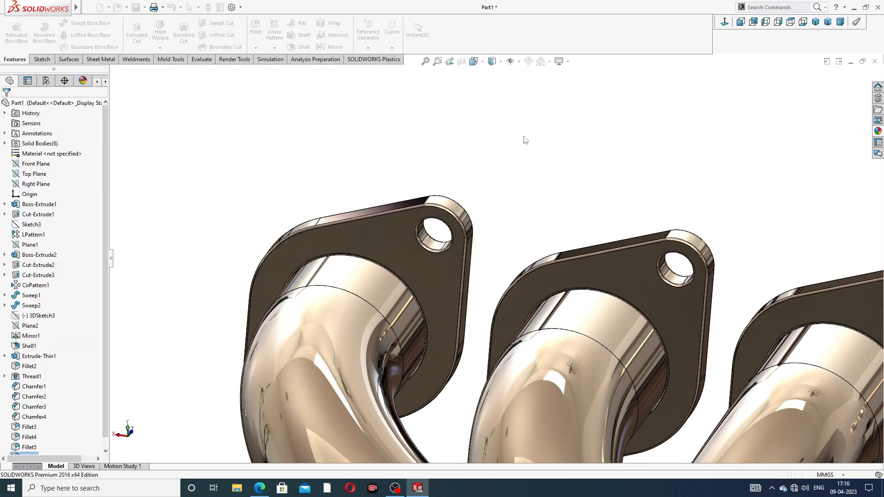
# Examine the filleted and chamfered manifold from all sides, including the isometric, front and back views.
pyautogui.scroll(3, 526, 140)
pyautogui.scroll(5, 539, 147)
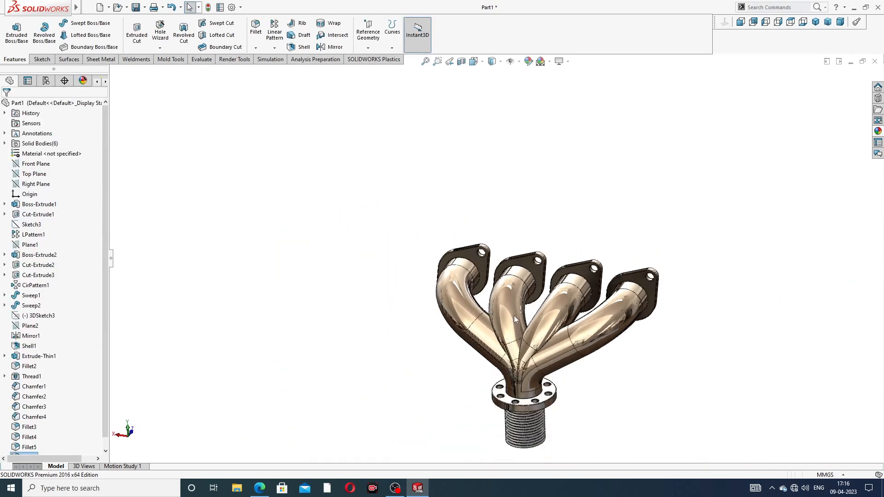
pyautogui.moveTo(513, 315); pyautogui.dragTo(517, 386, button='middle')
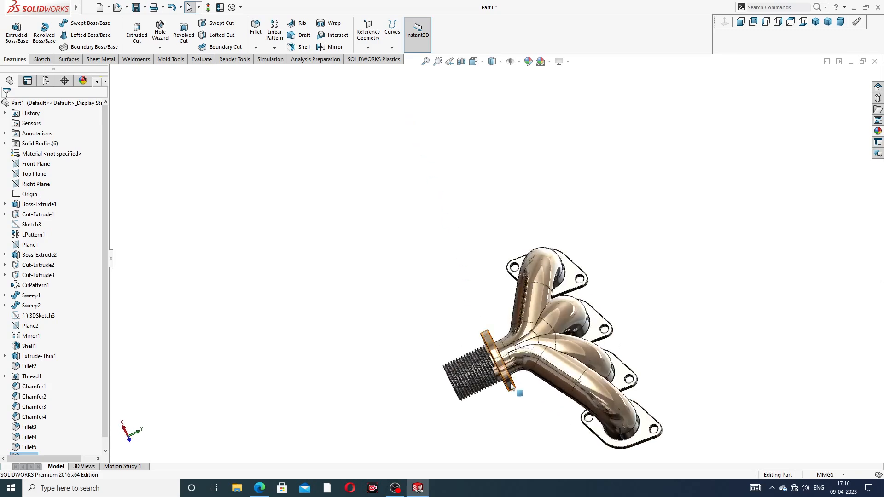
pyautogui.scroll(-4, 649, 314)
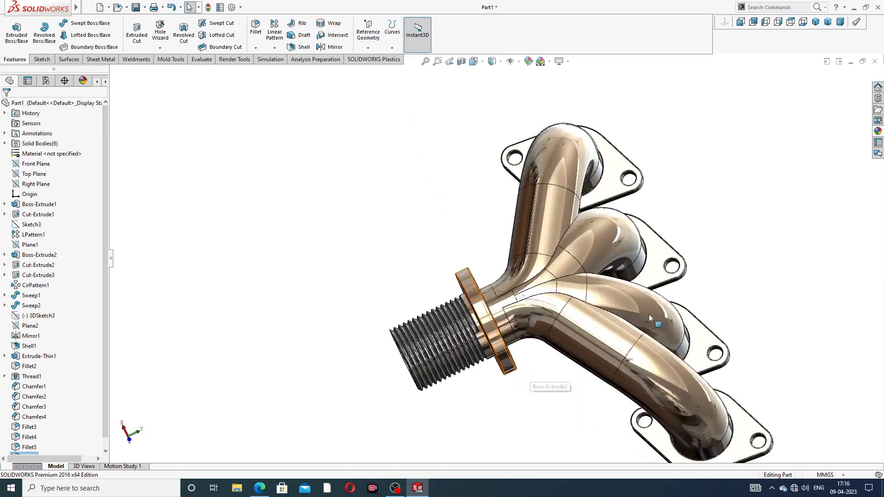
pyautogui.click(815, 22)
pyautogui.moveTo(528, 226); pyautogui.dragTo(402, 232, button='middle')
pyautogui.click(740, 23)
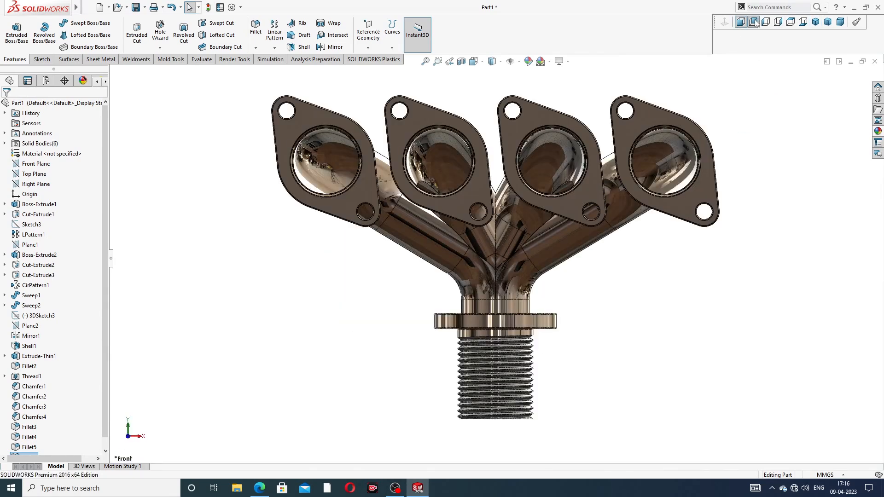
pyautogui.click(754, 22)
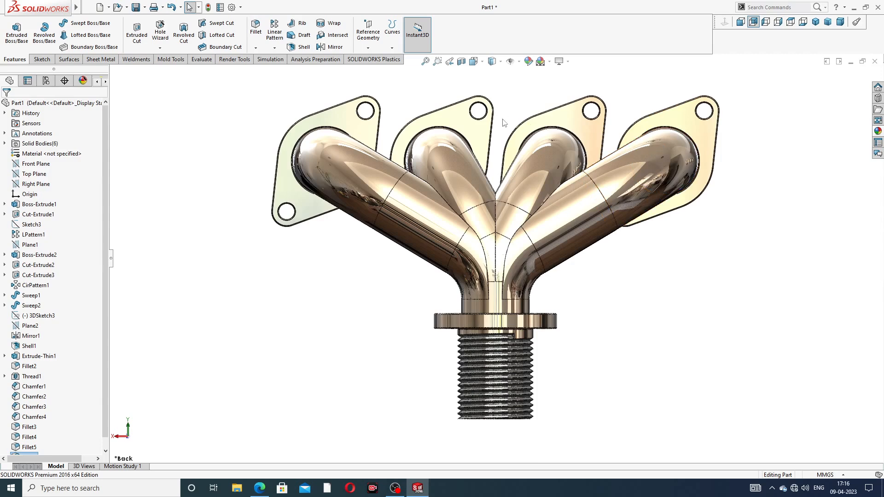
pyautogui.scroll(-1, 502, 118)
pyautogui.click(741, 22)
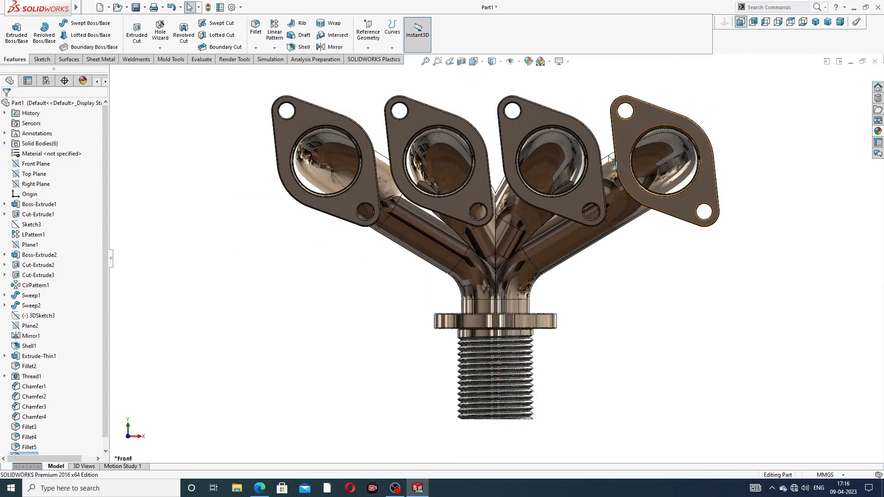
pyautogui.scroll(1, 556, 230)
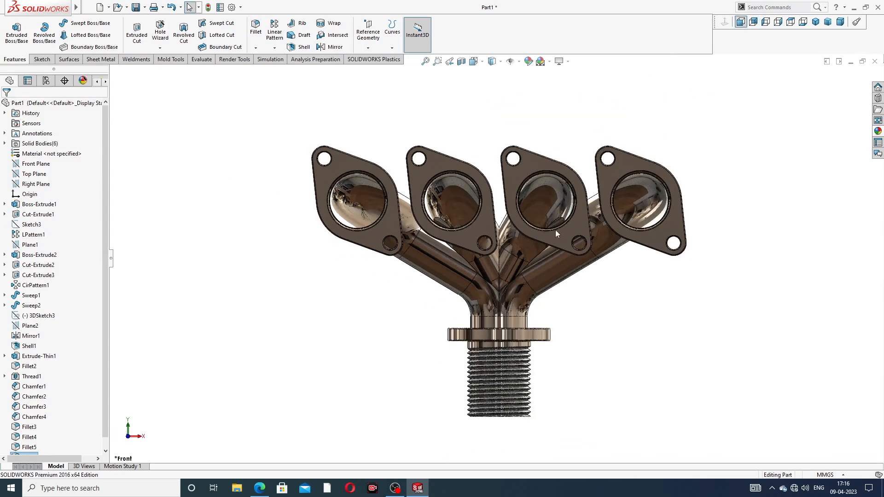
pyautogui.moveTo(556, 231); pyautogui.dragTo(533, 241, button='middle')
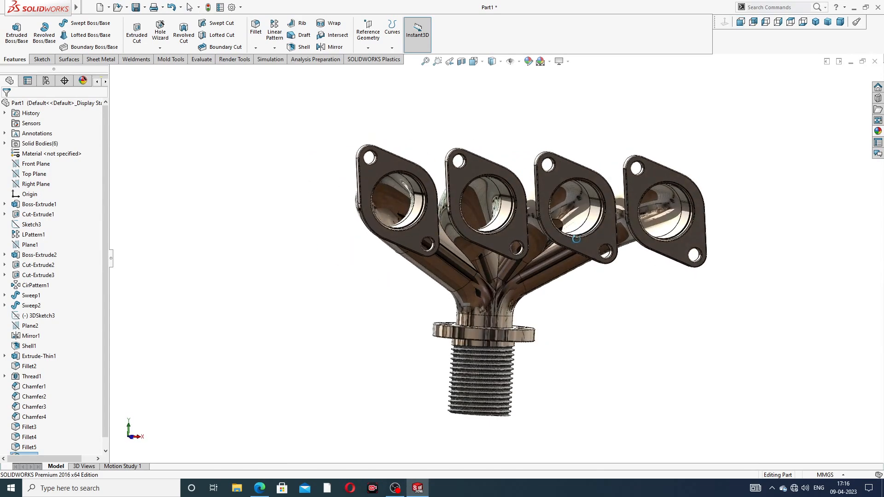
pyautogui.scroll(-1, 534, 241)
pyautogui.moveTo(738, 192); pyautogui.dragTo(781, 240, button='middle')
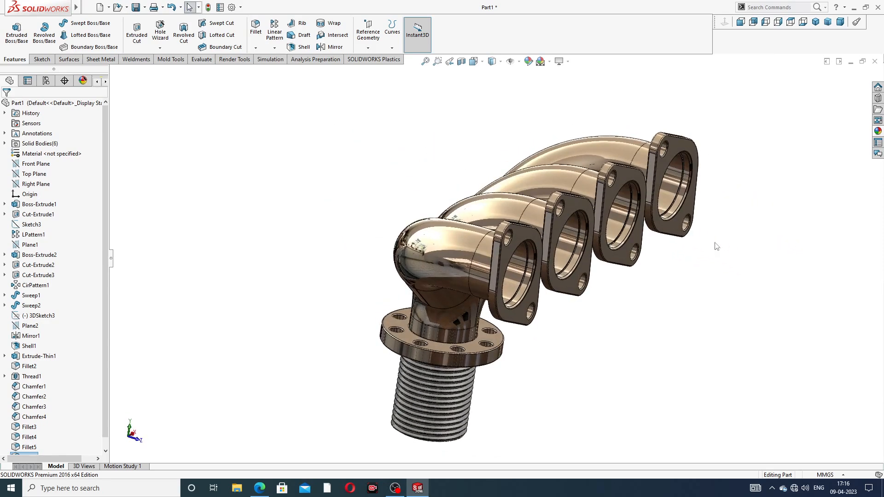
pyautogui.scroll(-1, 715, 242)
pyautogui.scroll(2, 683, 275)
pyautogui.scroll(-1, 526, 385)
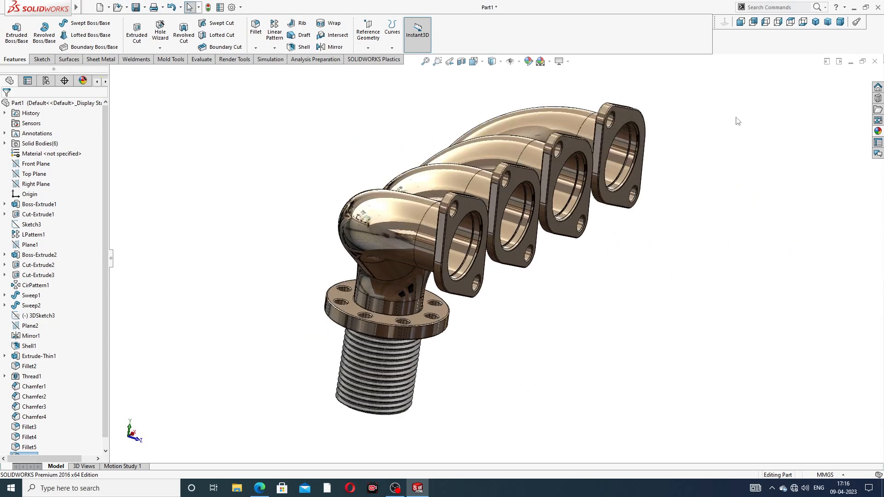
# Save the part as Part1 on the Desktop and switch to the exhaust manifold PDF drawing in the browser.
pyautogui.hotkey('ctrl', 's')
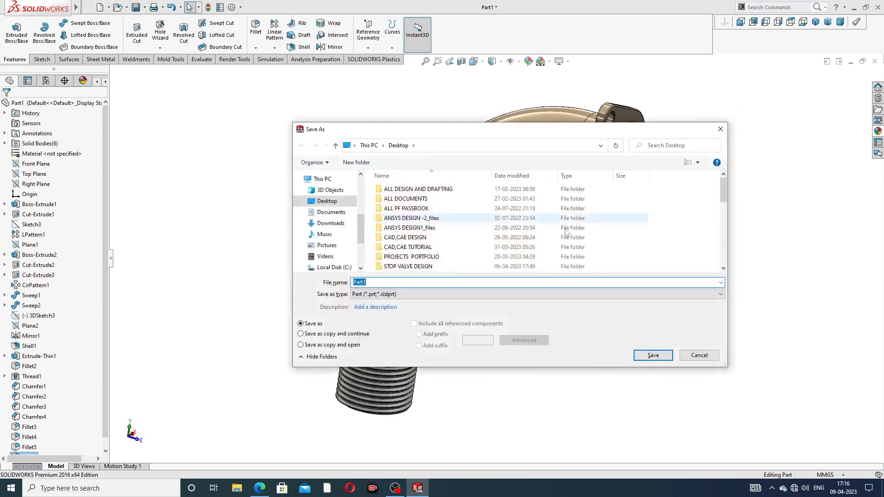
pyautogui.click(649, 356)
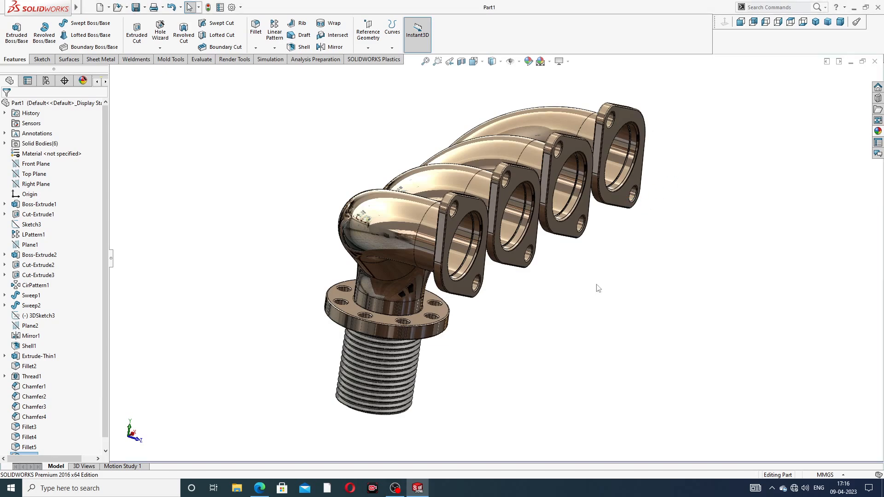
pyautogui.click(259, 488)
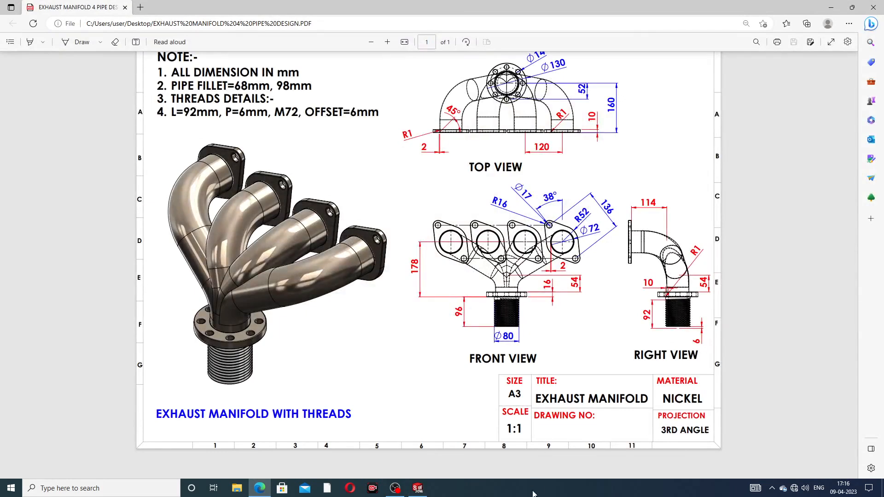
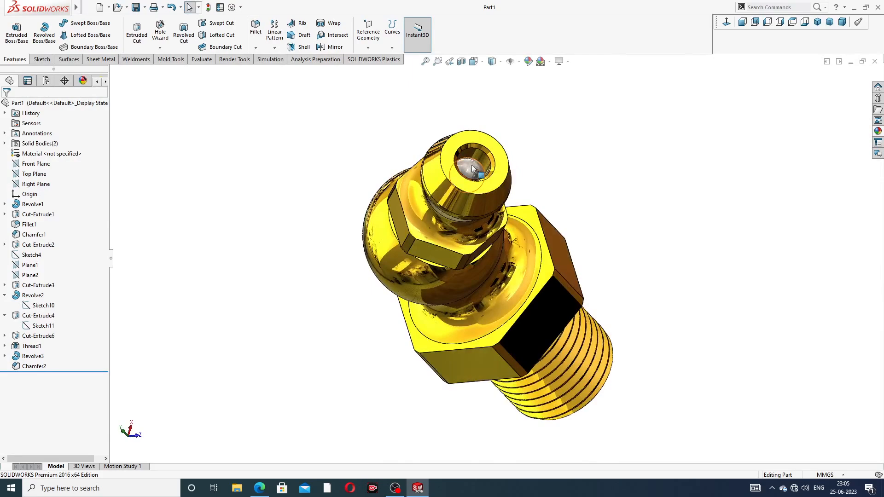
# Examine the finished grease nipple part, including its isometric view, and close the part.
pyautogui.moveTo(546, 145); pyautogui.dragTo(747, 91, button='middle')
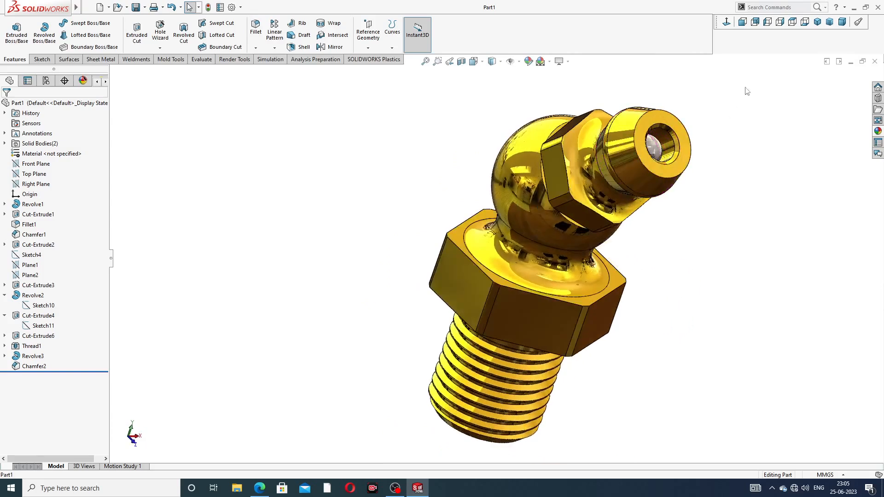
pyautogui.click(818, 22)
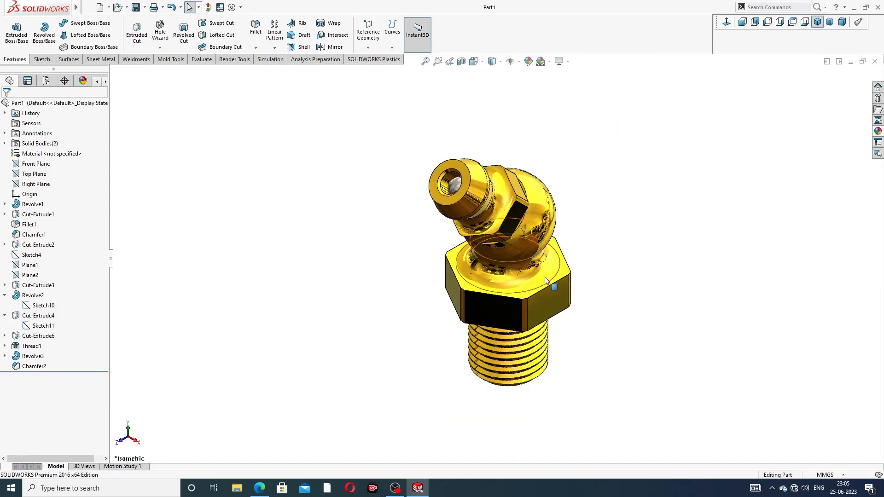
pyautogui.scroll(-2, 552, 278)
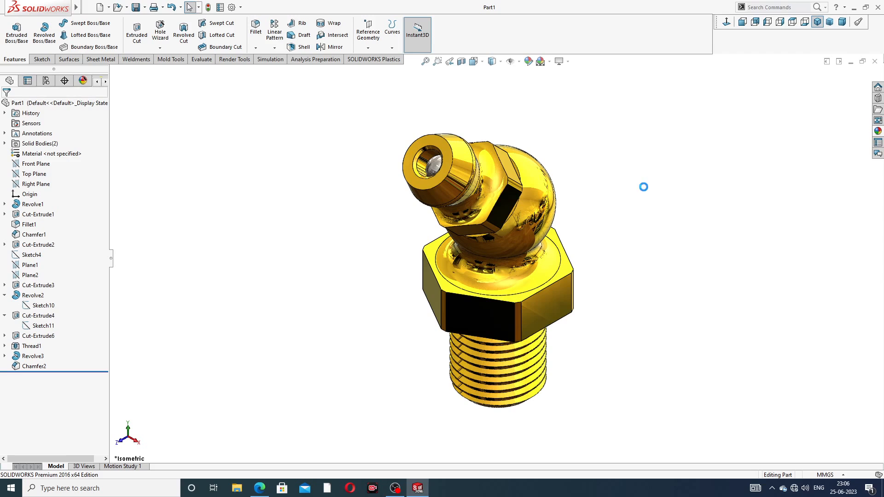
pyautogui.click(874, 61)
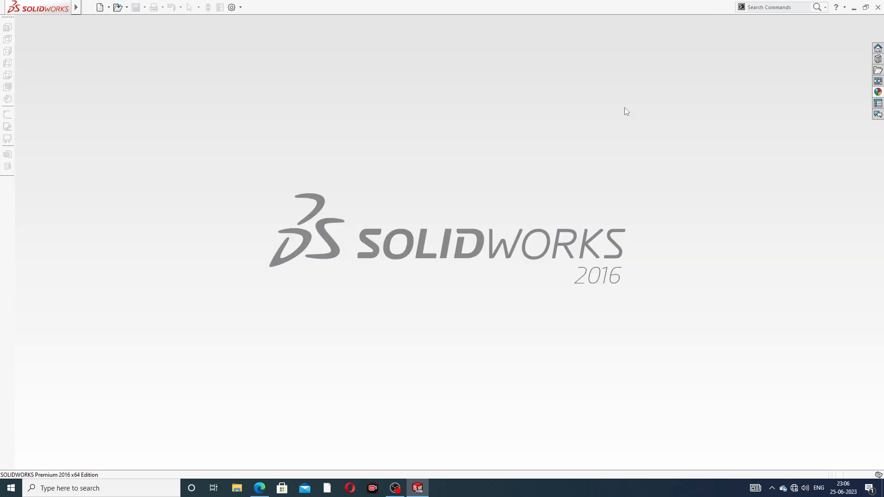
# Create a new part document and apply the Plain White scene to it.
pyautogui.click(101, 8)
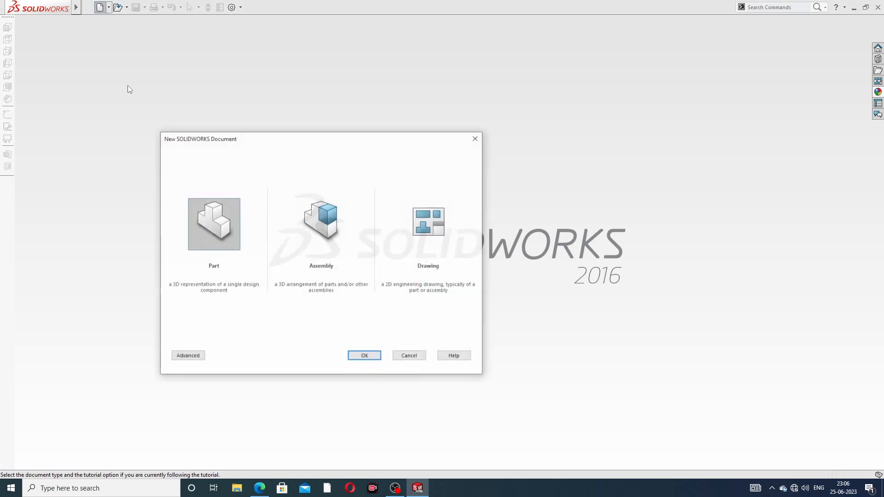
pyautogui.click(363, 356)
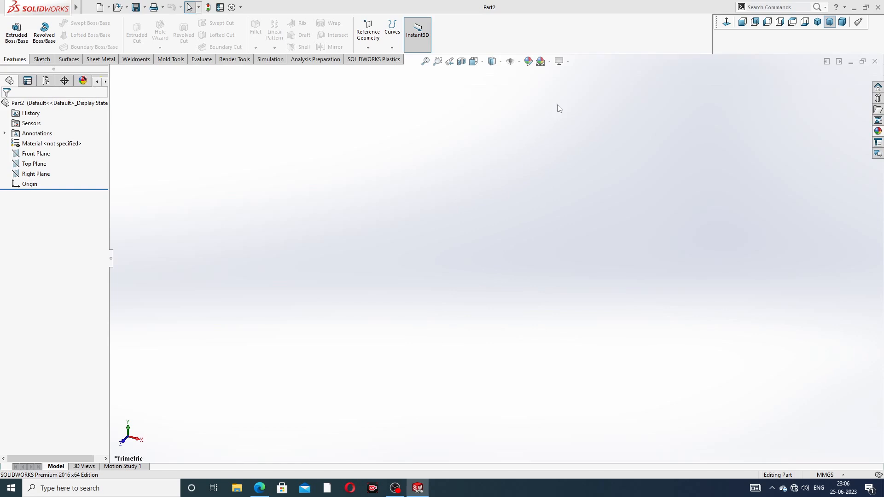
pyautogui.click(550, 62)
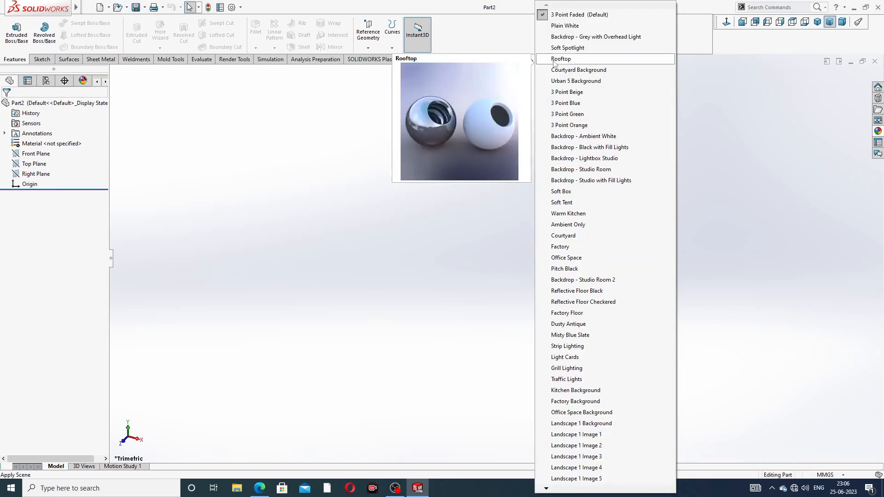
pyautogui.click(565, 26)
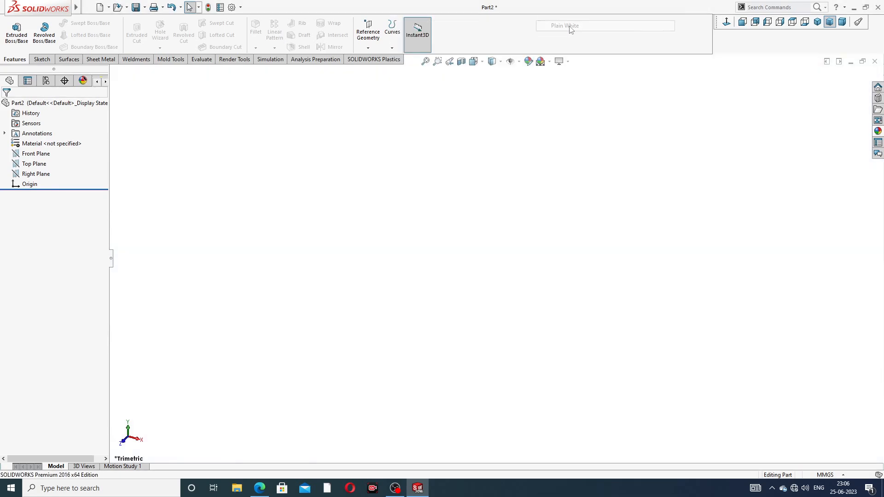
# Set both image quality resolutions, shaded and wireframe, to their highest level in the document properties.
pyautogui.click(232, 7)
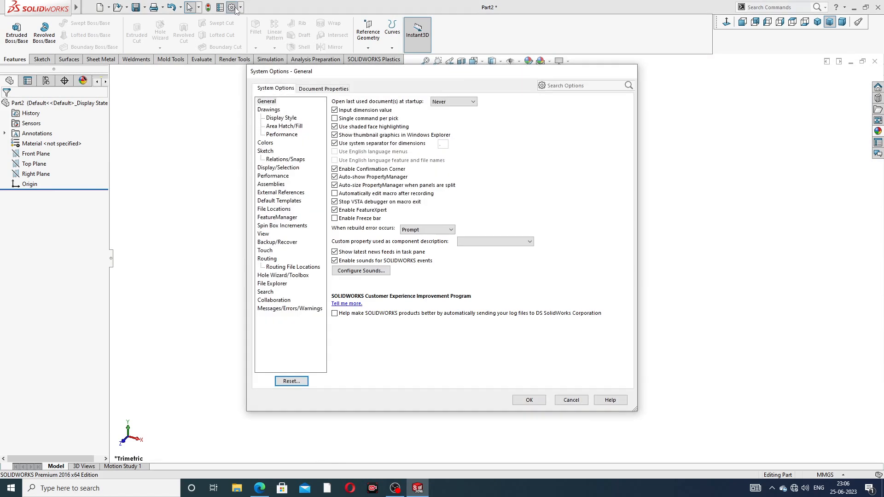
pyautogui.click(317, 90)
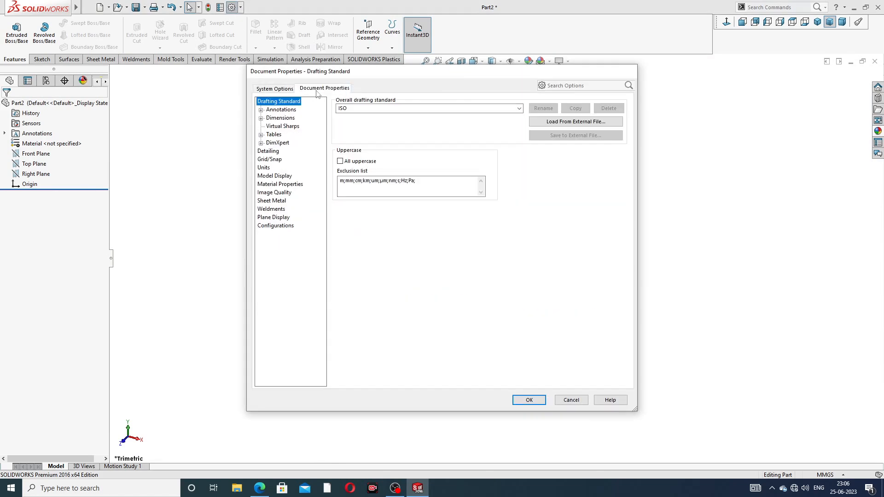
pyautogui.click(276, 194)
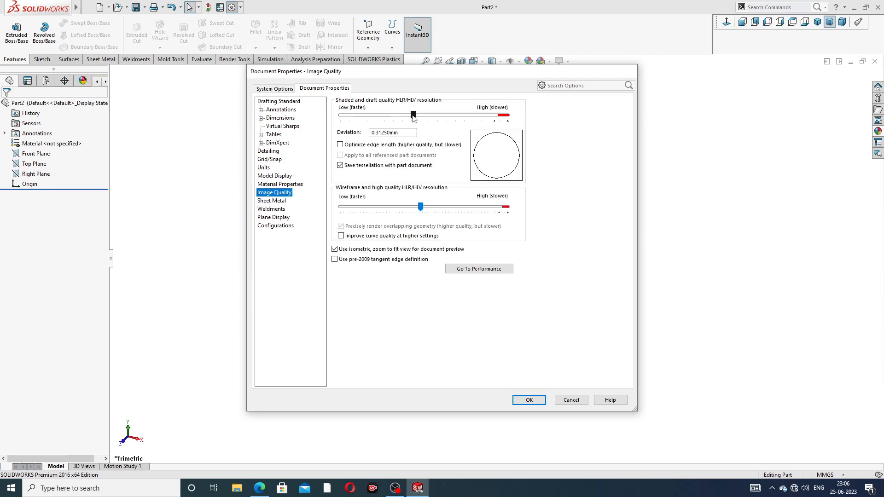
pyautogui.moveTo(414, 115); pyautogui.dragTo(508, 118)
pyautogui.moveTo(420, 207); pyautogui.dragTo(531, 210)
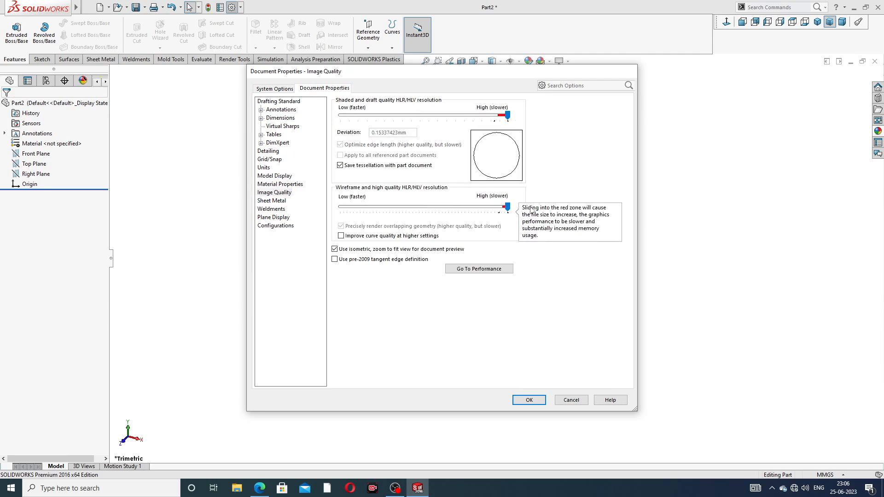
pyautogui.click(529, 400)
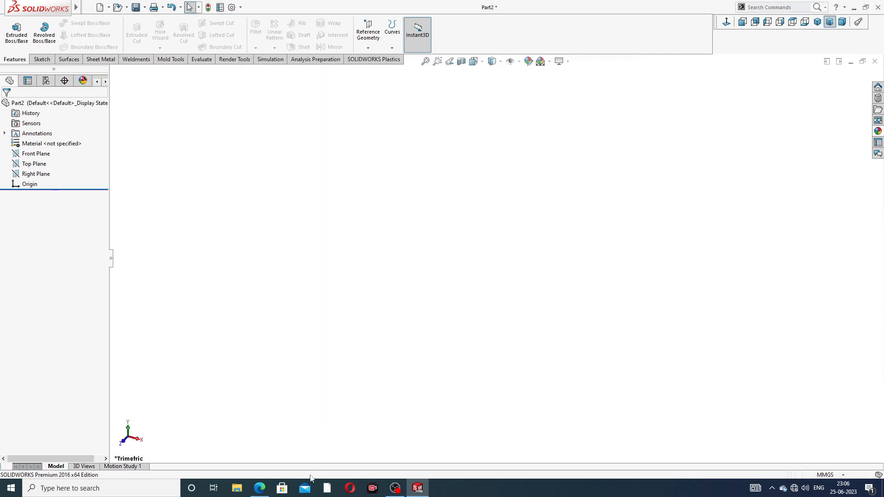
# Check the 45 degree grease nipple PDF drawing in the browser, return to SOLIDWORKS and start a sketch on the Front Plane.
pyautogui.click(259, 488)
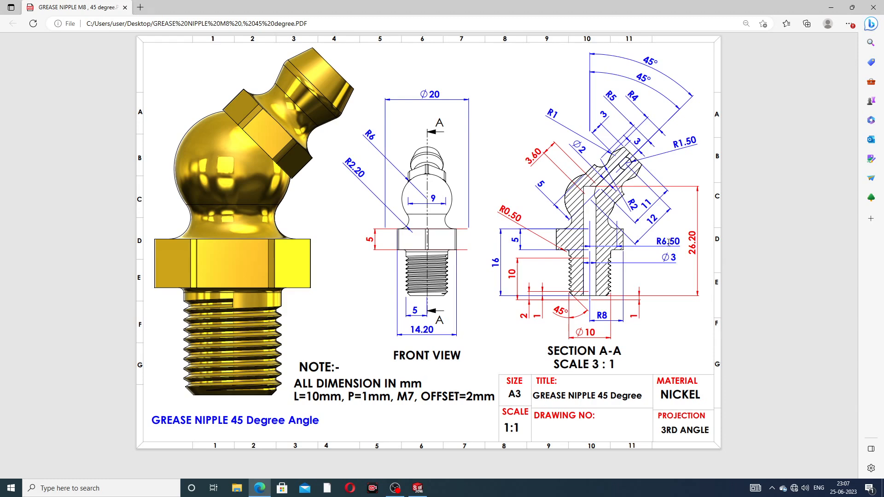
pyautogui.click(265, 490)
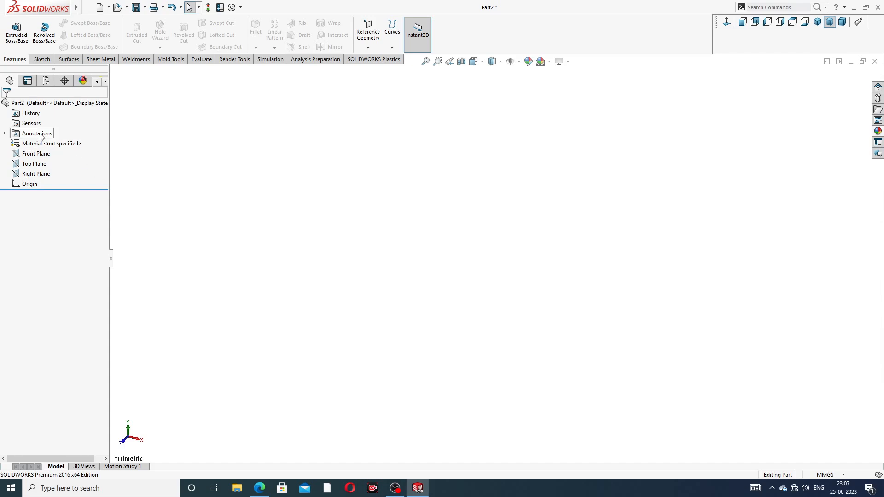
pyautogui.click(36, 156)
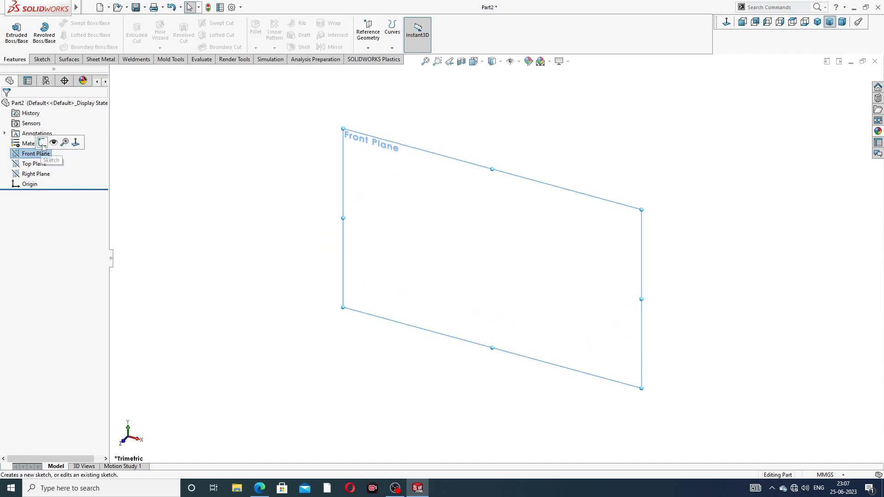
pyautogui.click(40, 142)
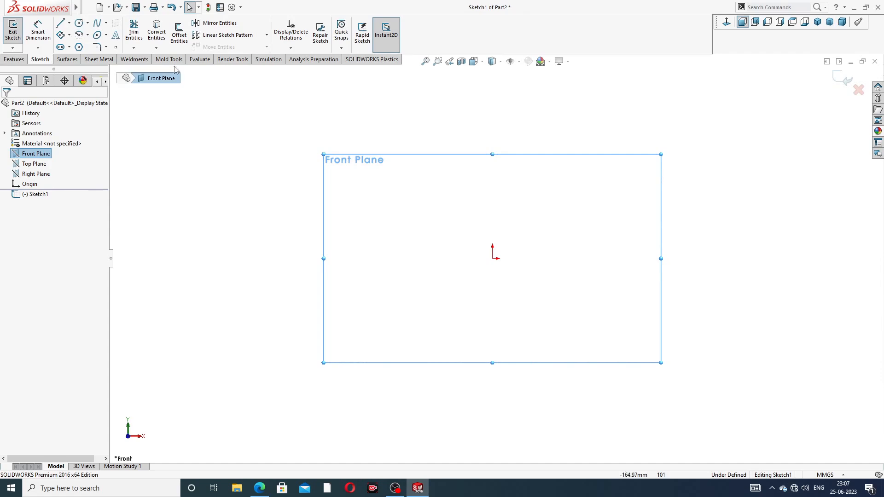
# Draw a vertical line about 107 mm long passing through the origin.
pyautogui.click(63, 24)
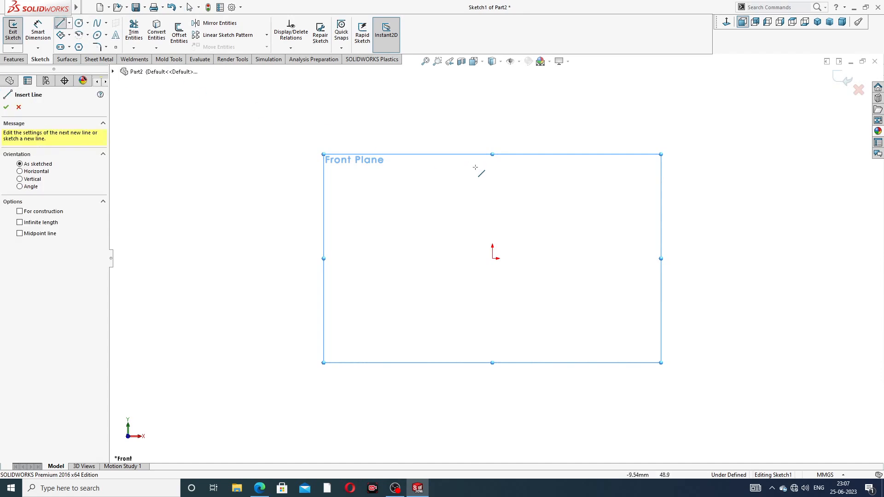
pyautogui.click(492, 345)
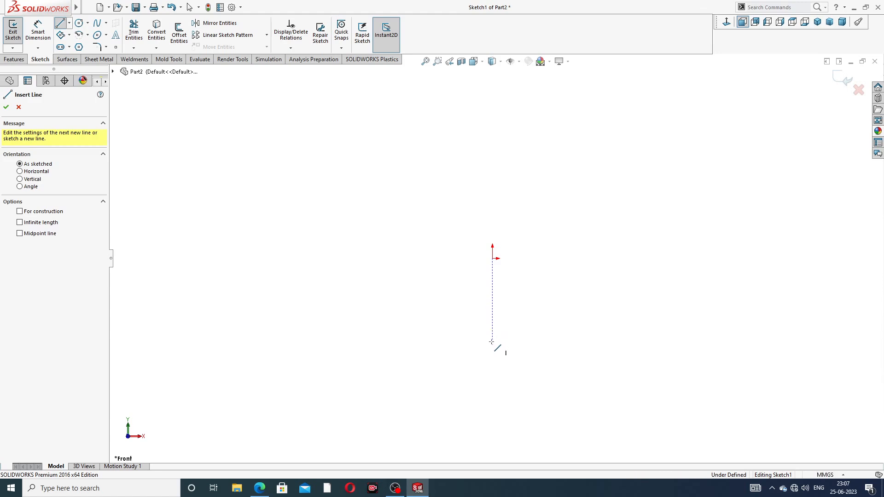
pyautogui.click(492, 140)
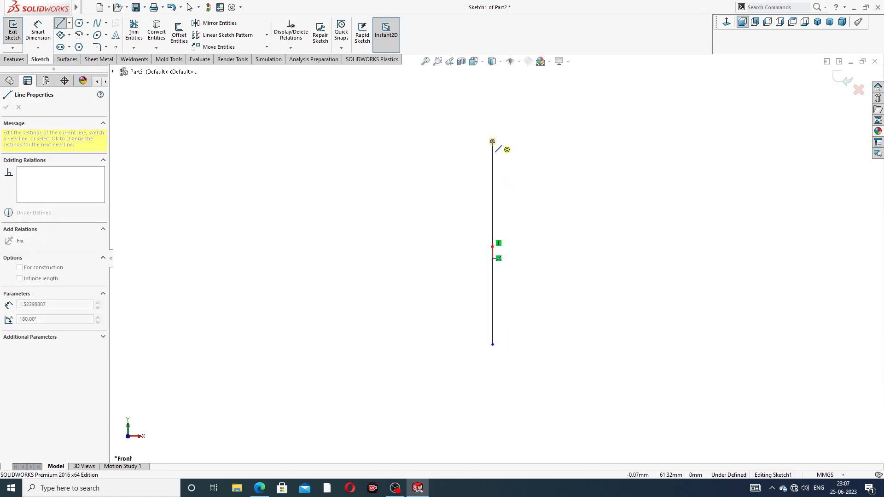
# Continue from the line's upper end with an arc of about 25 mm radius, a tangent reverse arc and a stepped outline closing at its lower end.
pyautogui.click(458, 223)
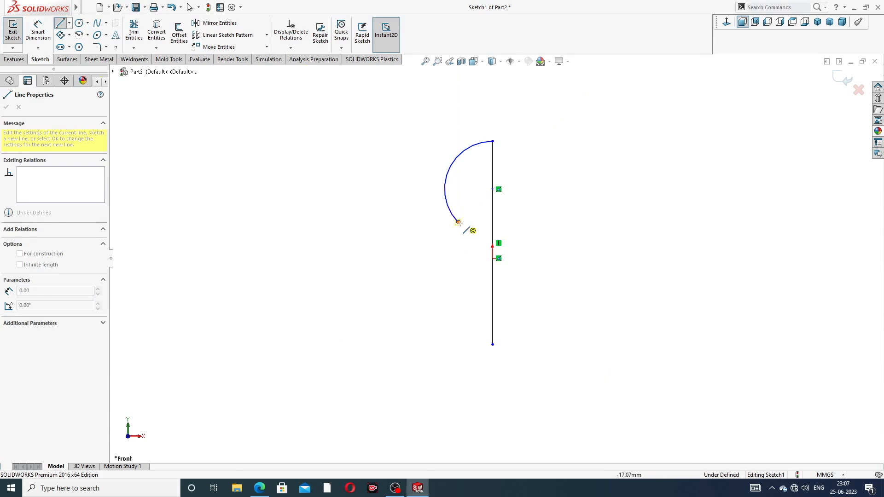
pyautogui.click(439, 272)
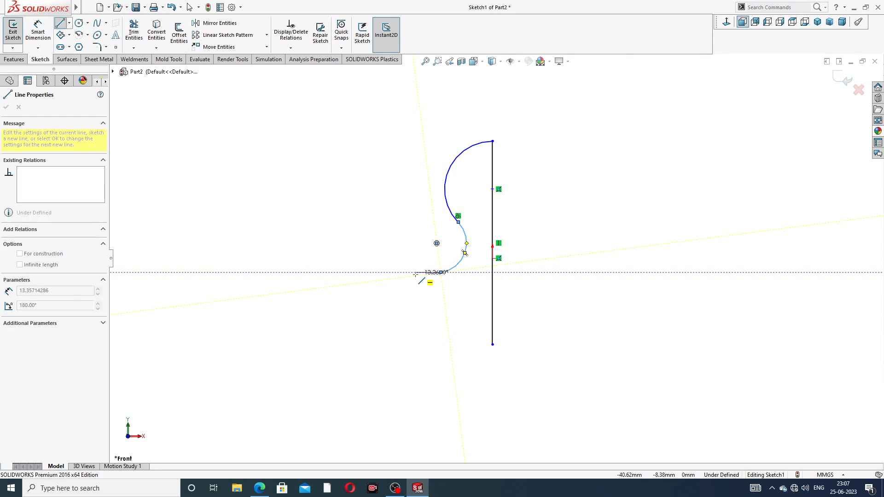
pyautogui.click(415, 272)
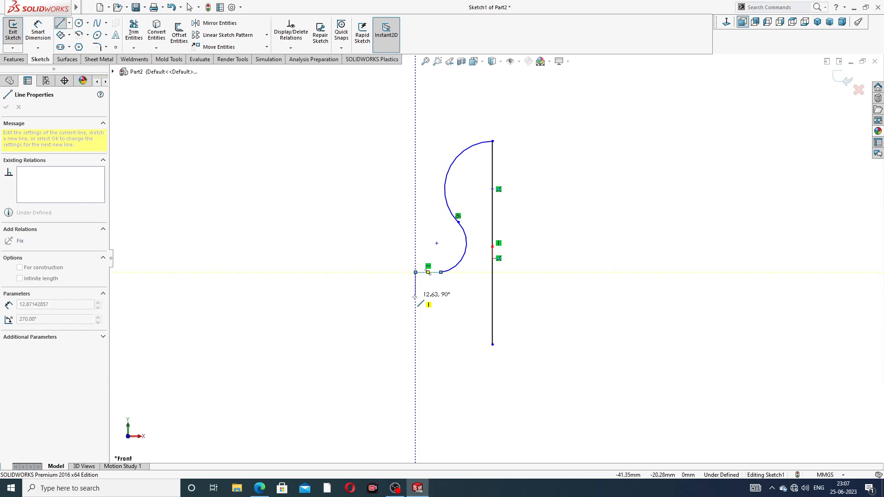
pyautogui.click(415, 298)
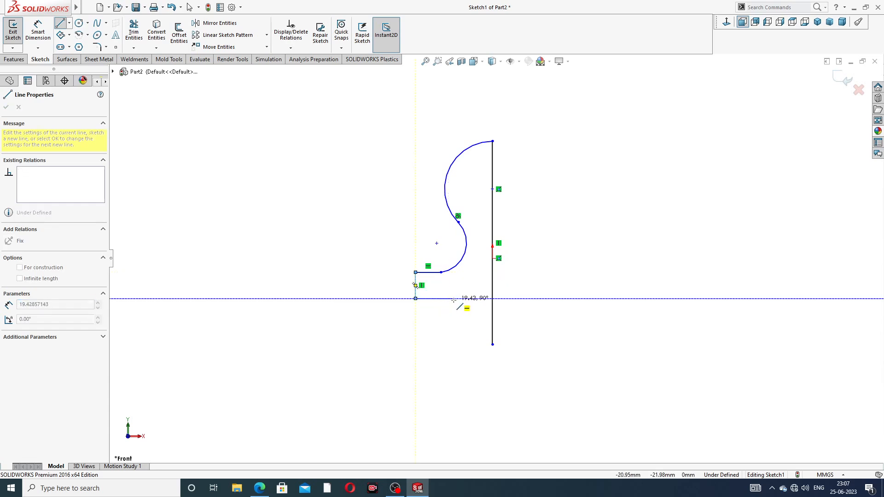
pyautogui.click(453, 298)
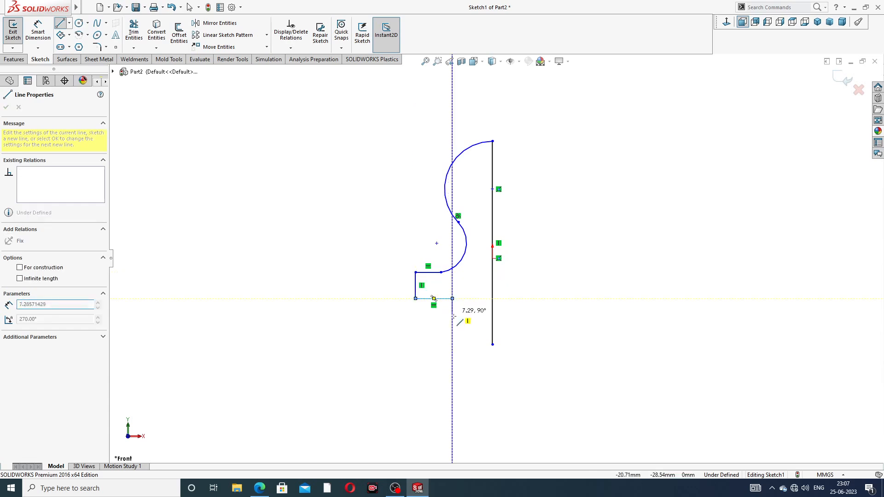
pyautogui.click(453, 345)
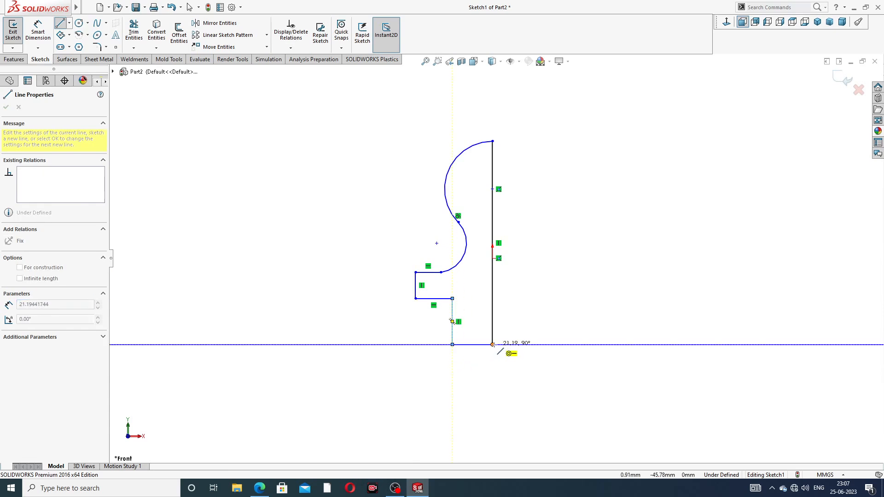
pyautogui.click(492, 344)
pyautogui.rightClick(554, 153)
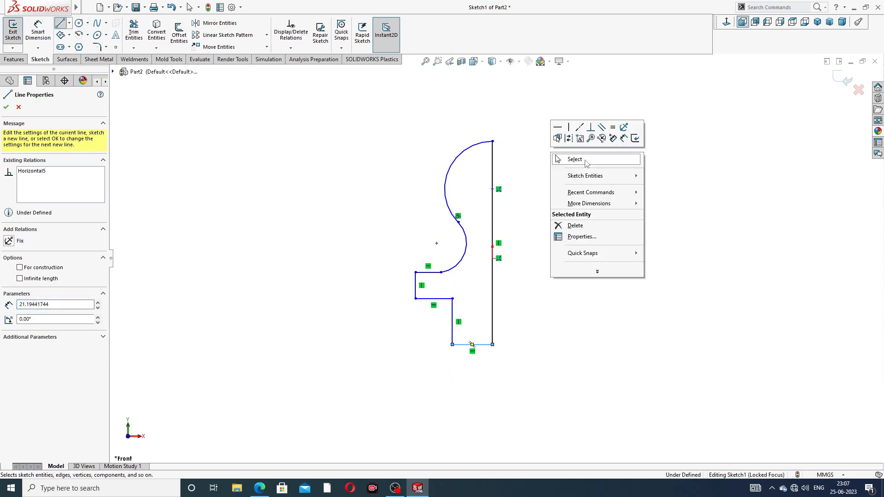
pyautogui.click(581, 160)
# Make the centre point of the upper arc coincident with the origin.
pyautogui.scroll(-1, 507, 209)
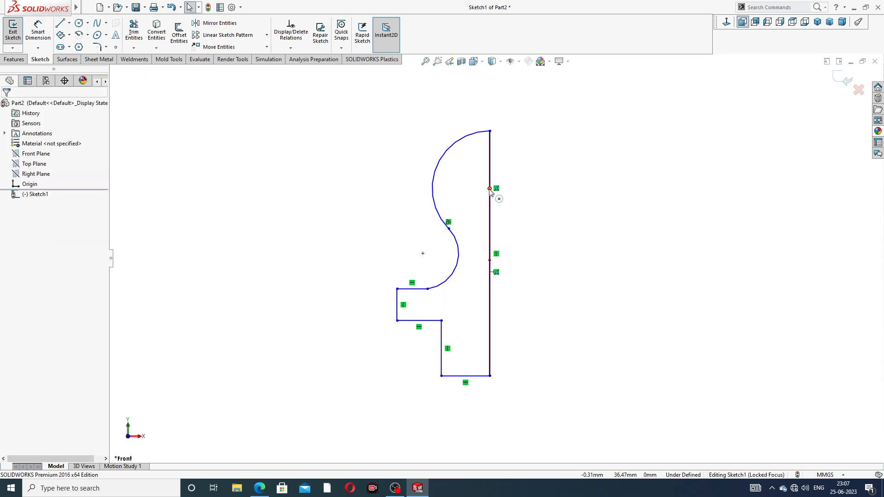
pyautogui.click(490, 189)
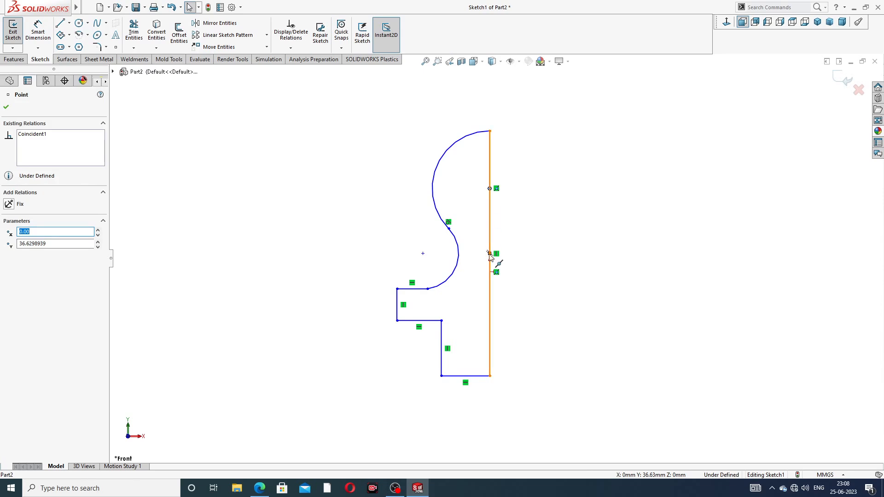
pyautogui.keyDown('ctrl'); pyautogui.click(490, 271); pyautogui.keyUp('ctrl')
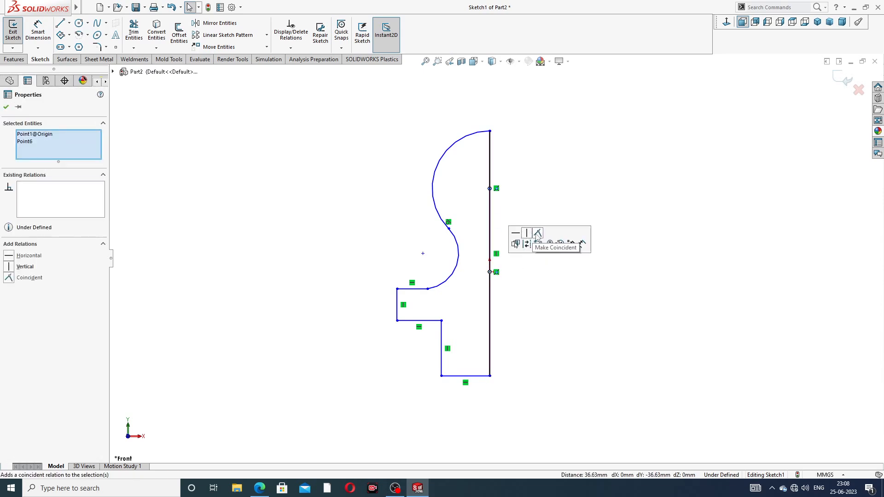
pyautogui.click(527, 233)
pyautogui.click(558, 158)
pyautogui.scroll(2, 494, 356)
pyautogui.scroll(-2, 474, 401)
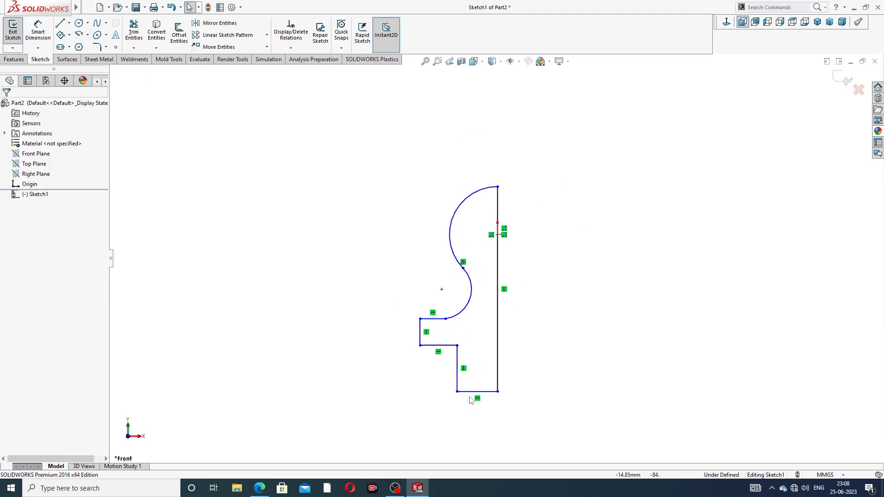
# Dimension the upper arc with a radius of 6 mm.
pyautogui.click(38, 32)
pyautogui.scroll(-1, 539, 176)
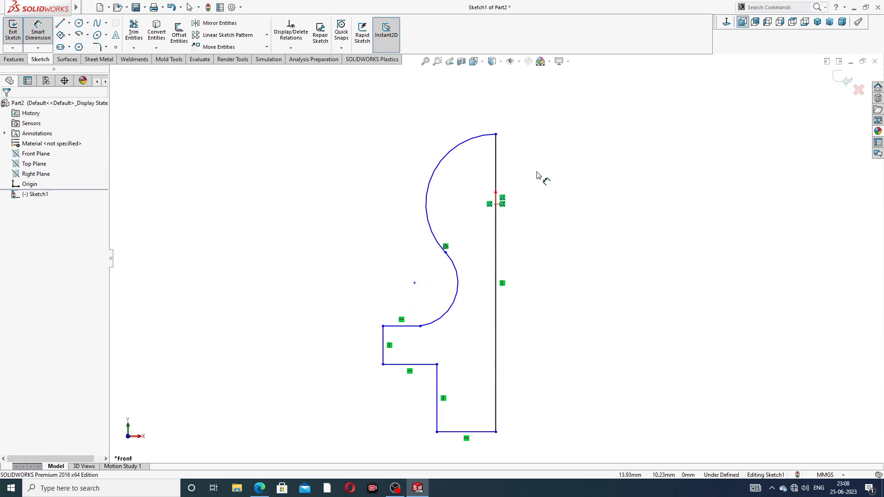
pyautogui.click(465, 142)
pyautogui.click(433, 141)
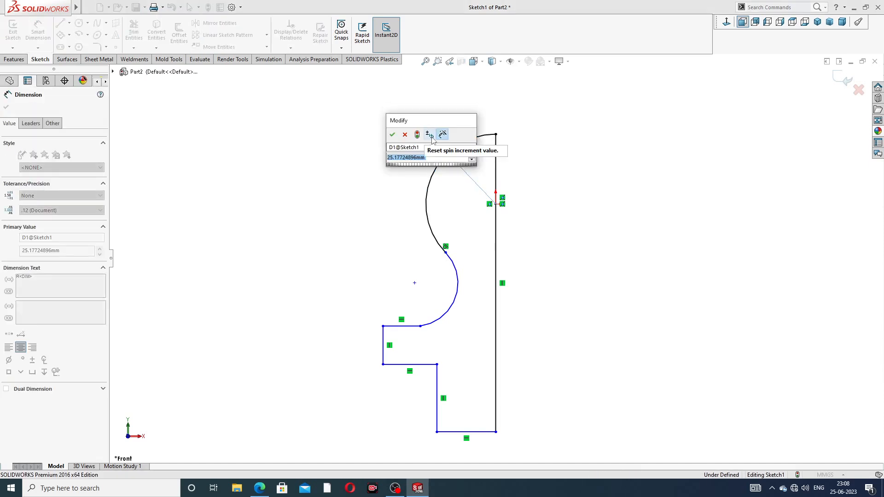
pyautogui.write('6')
pyautogui.press('Return')
pyautogui.click(536, 141)
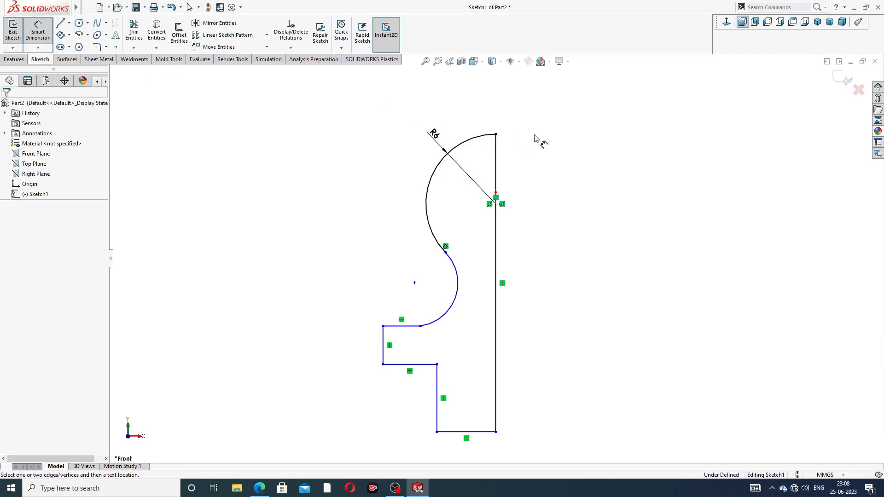
# Dimension the concave neck arc below the ball with a radius of 2.2 mm.
pyautogui.click(460, 284)
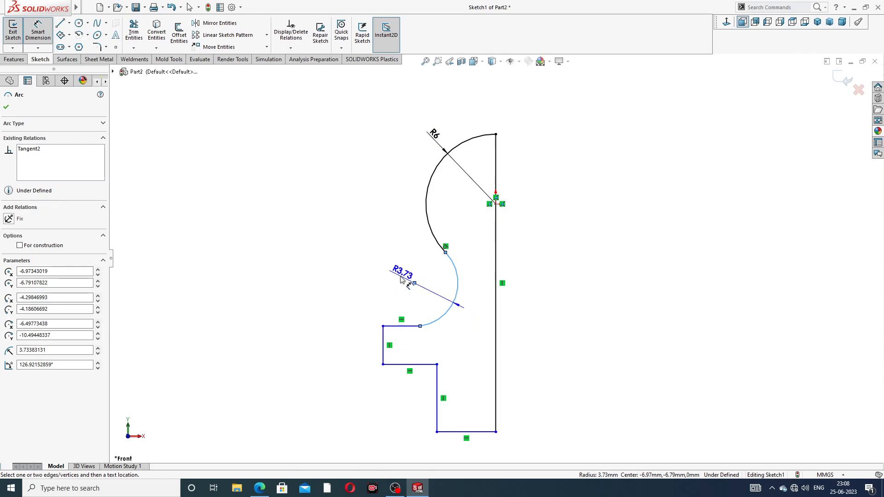
pyautogui.click(397, 273)
pyautogui.write('2.2')
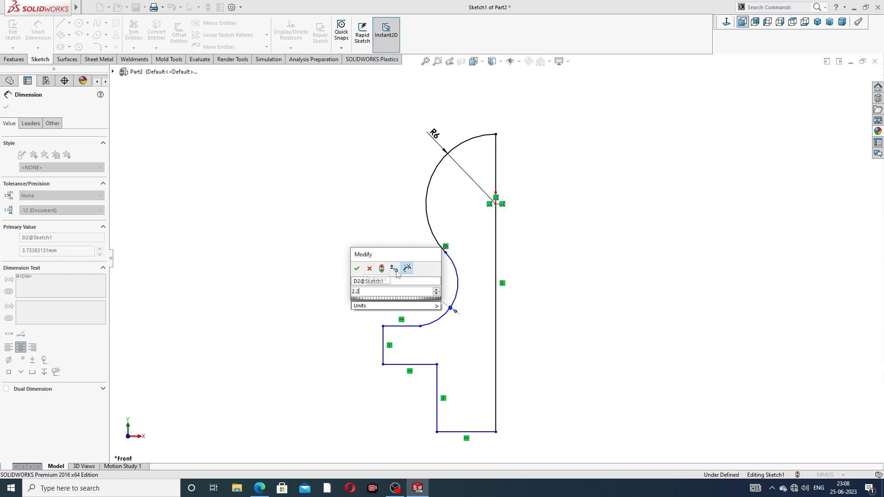
pyautogui.press('Return')
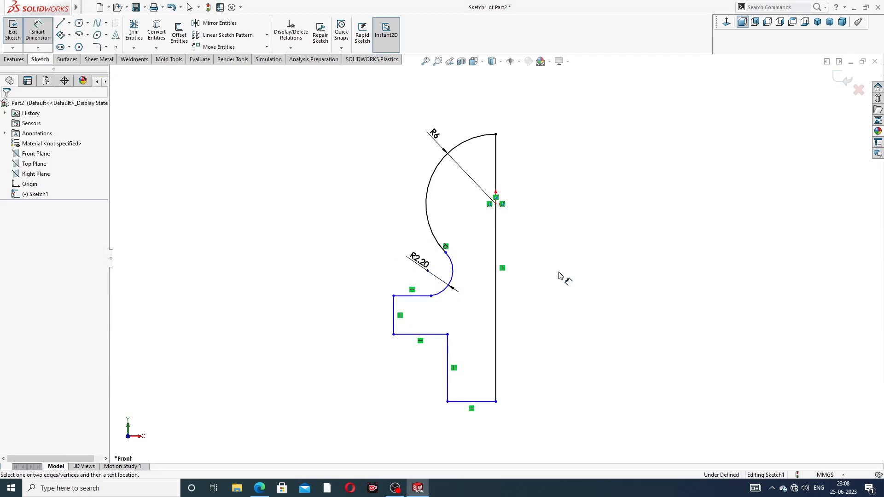
# Make the neck arc tangent to the flange's upper horizontal line at their shared endpoint.
pyautogui.rightClick(388, 234)
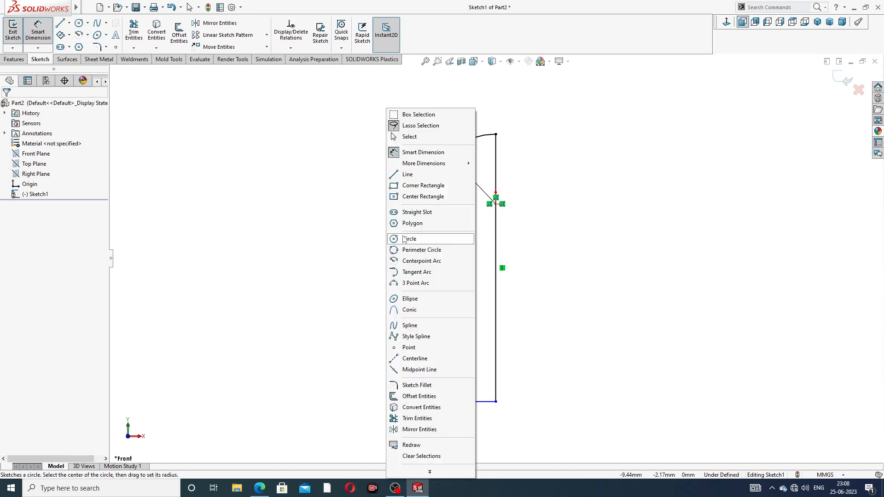
pyautogui.click(415, 138)
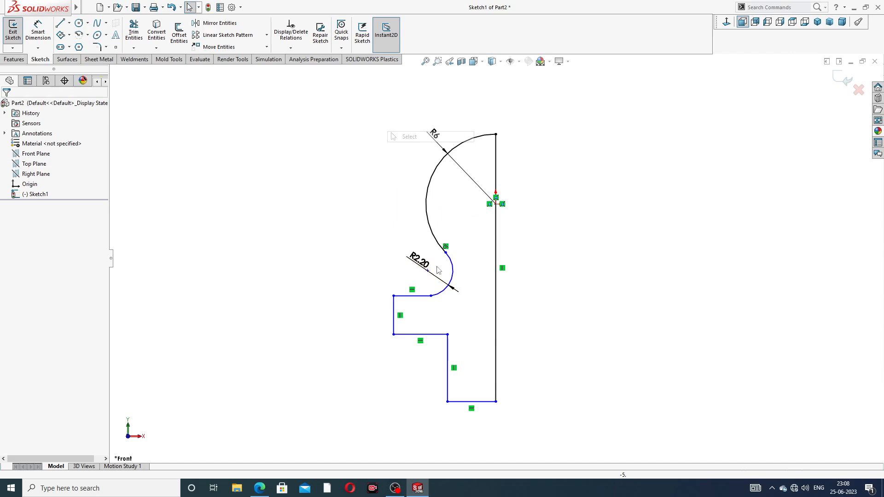
pyautogui.click(431, 296)
pyautogui.click(518, 265)
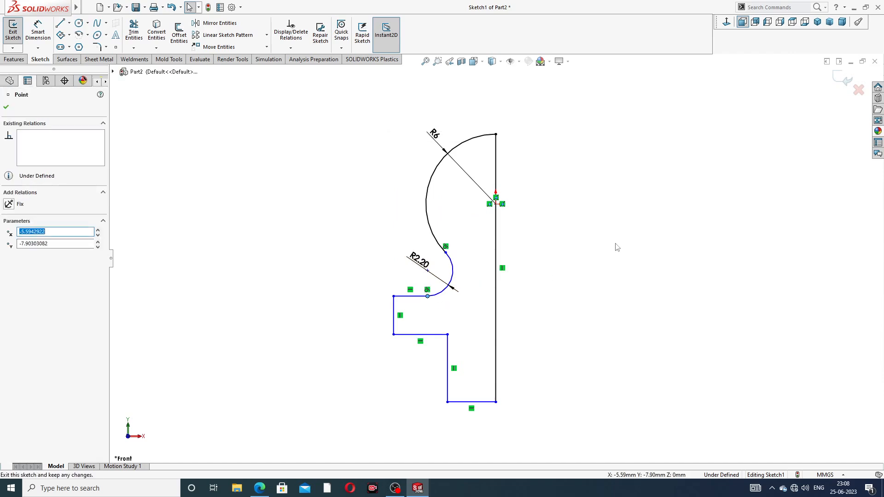
pyautogui.click(577, 231)
# Dimension the flange's outer vertical edge to 5 mm.
pyautogui.click(38, 31)
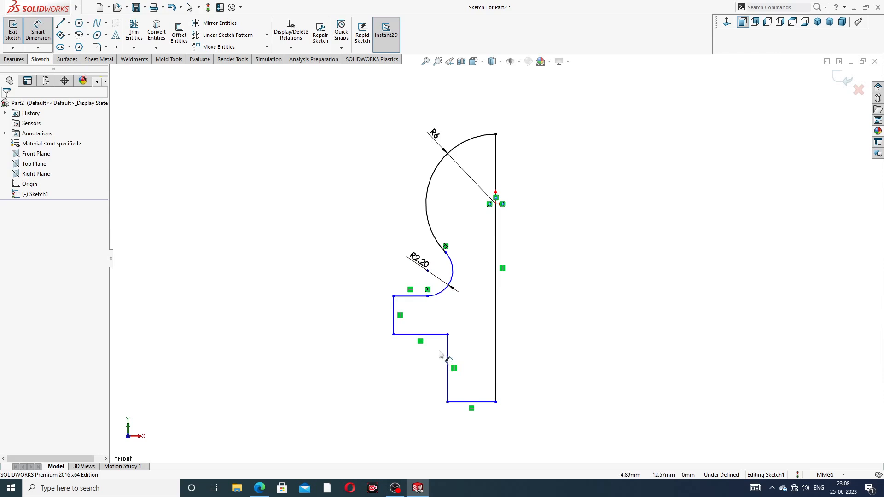
pyautogui.click(394, 308)
pyautogui.click(368, 322)
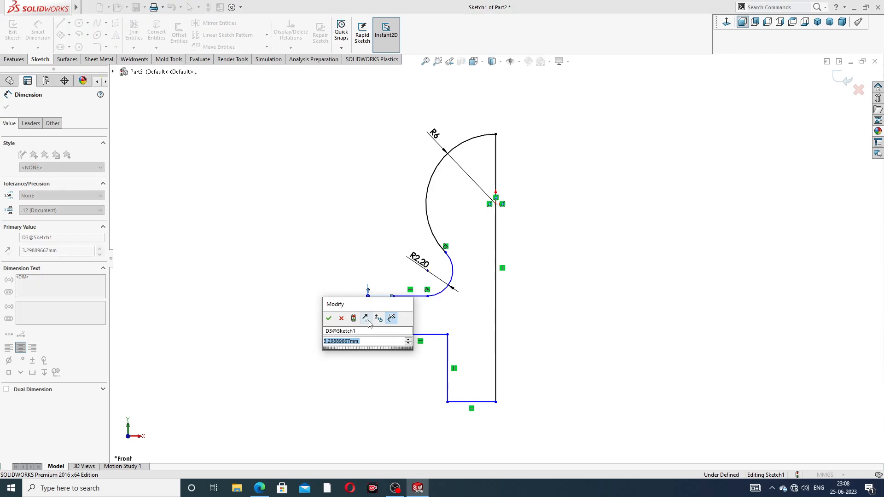
pyautogui.write('5')
pyautogui.click(329, 319)
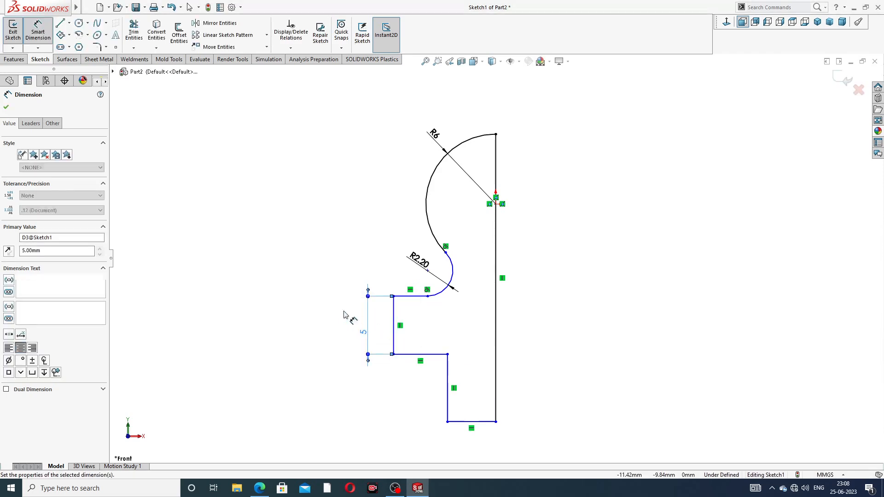
# Dimension the vertical distance from the flange's upper edge to the profile's bottom line as 16 mm.
pyautogui.click(420, 296)
pyautogui.click(461, 423)
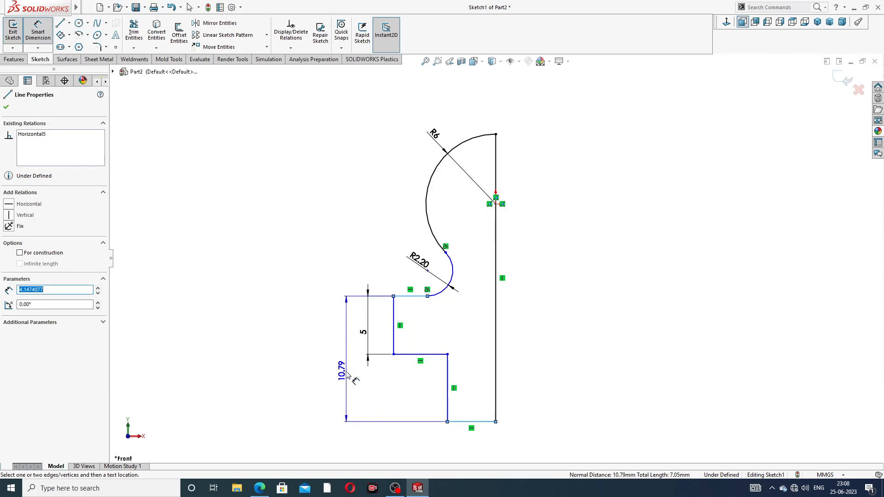
pyautogui.click(346, 374)
pyautogui.write('1')
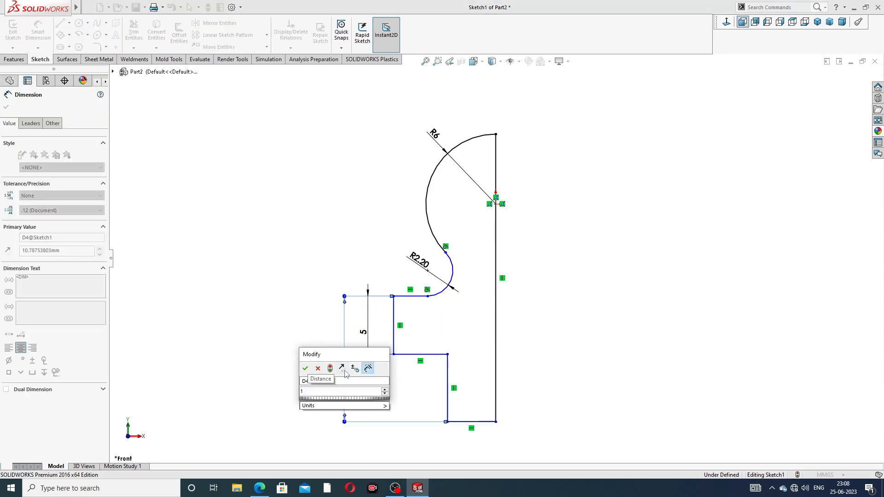
pyautogui.write('6')
pyautogui.press('Return')
pyautogui.click(601, 312)
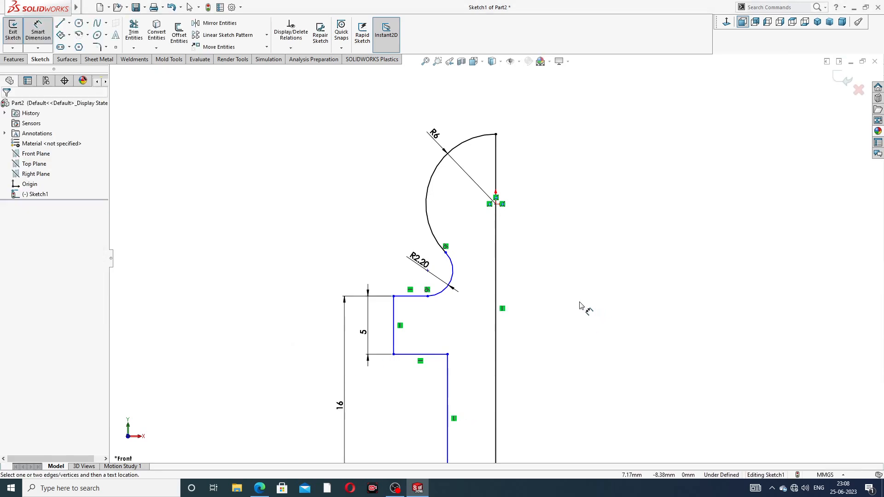
# Move the 16 mm and 5 mm vertical dimensions farther out from the profile.
pyautogui.scroll(-3, 495, 258)
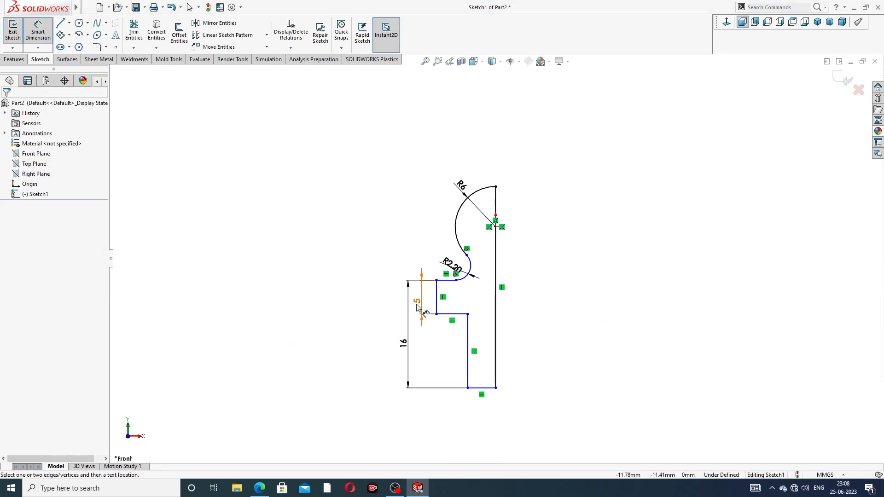
pyautogui.moveTo(403, 345); pyautogui.dragTo(392, 341)
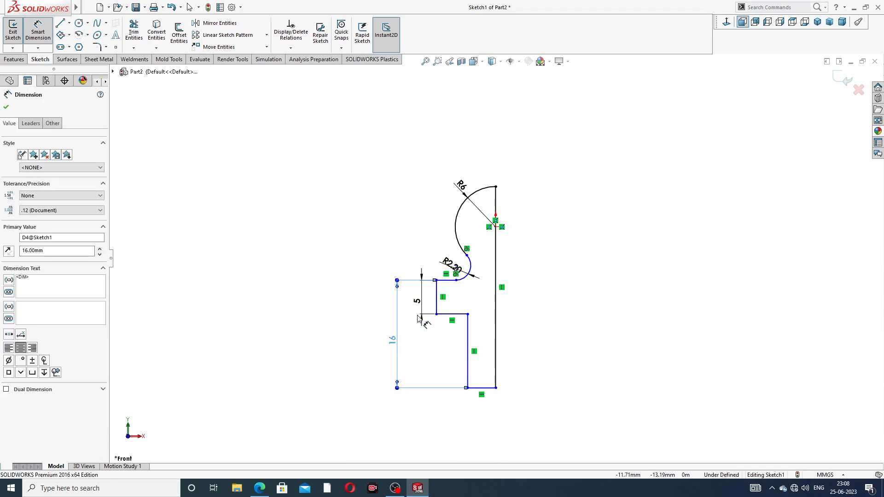
pyautogui.moveTo(420, 304); pyautogui.dragTo(417, 302)
pyautogui.click(550, 294)
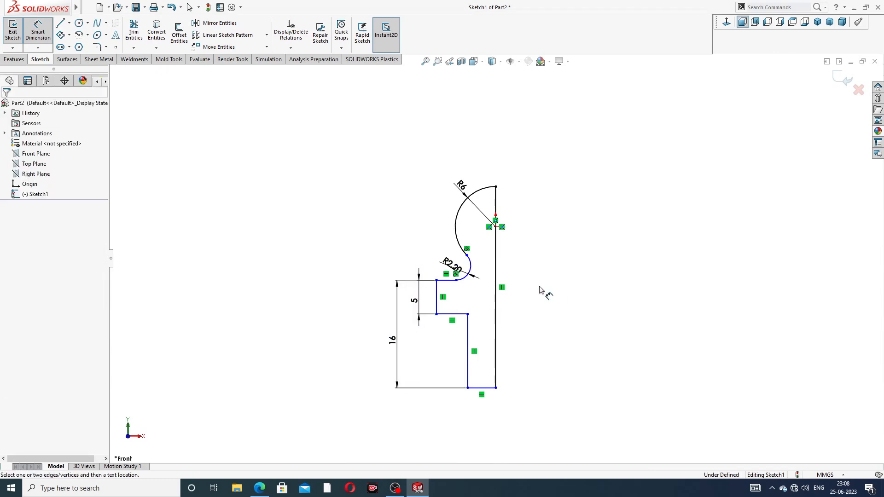
# Dimension the profile's bottom horizontal line to 5 mm.
pyautogui.click(490, 389)
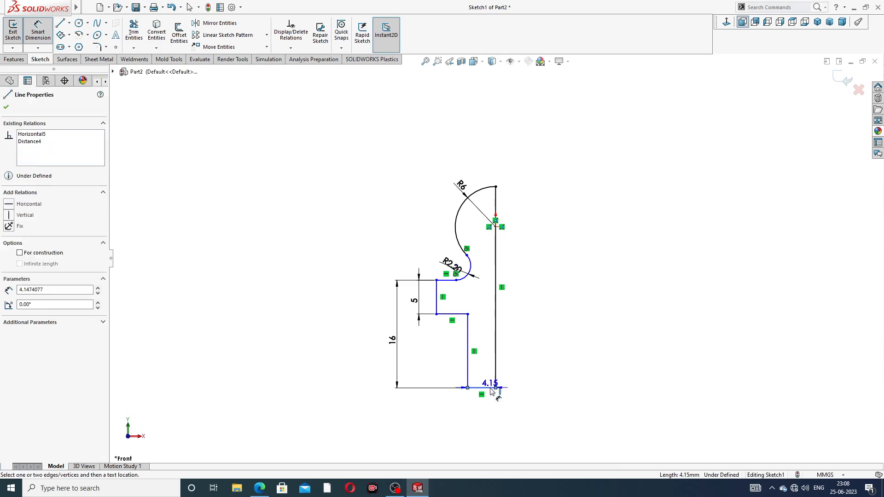
pyautogui.click(485, 408)
pyautogui.write('5')
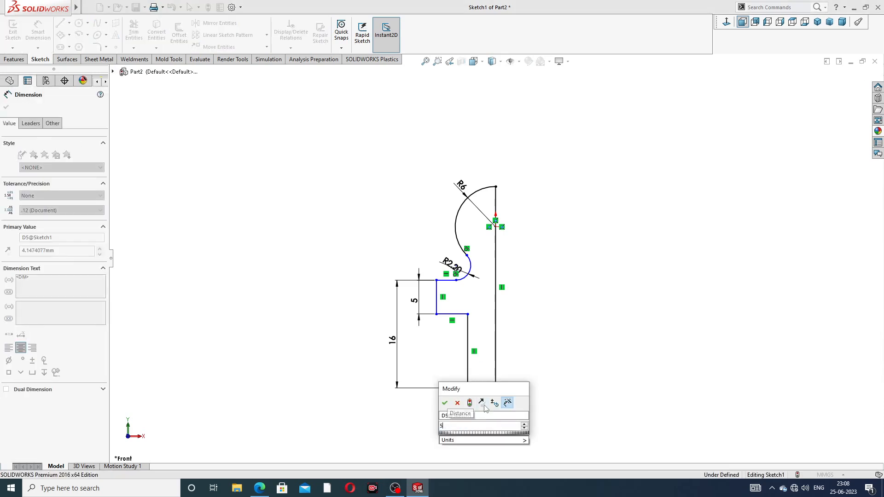
pyautogui.click(445, 403)
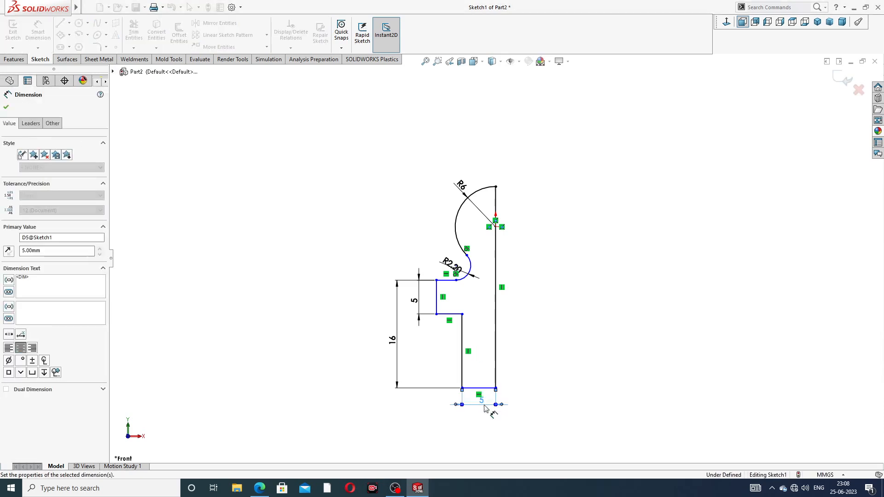
# Dimension the horizontal distance from the flange's lower outer corner to the long vertical line as 8 mm.
pyautogui.click(436, 315)
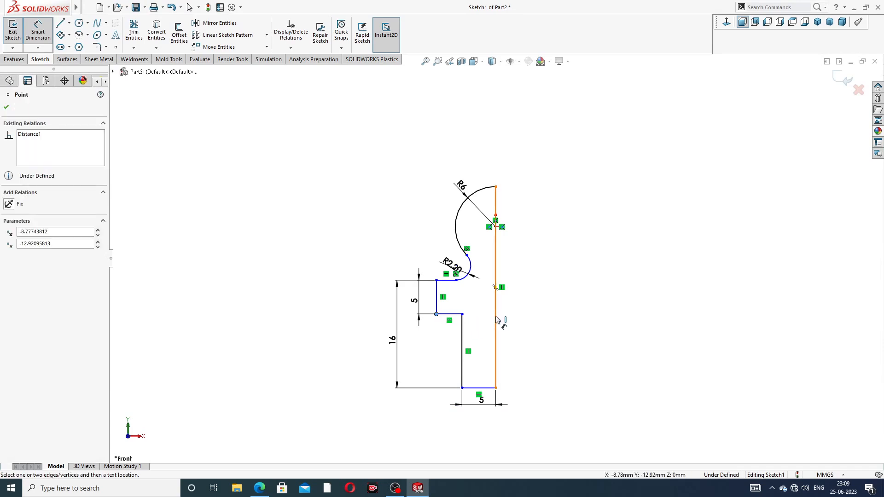
pyautogui.click(496, 322)
pyautogui.click(462, 432)
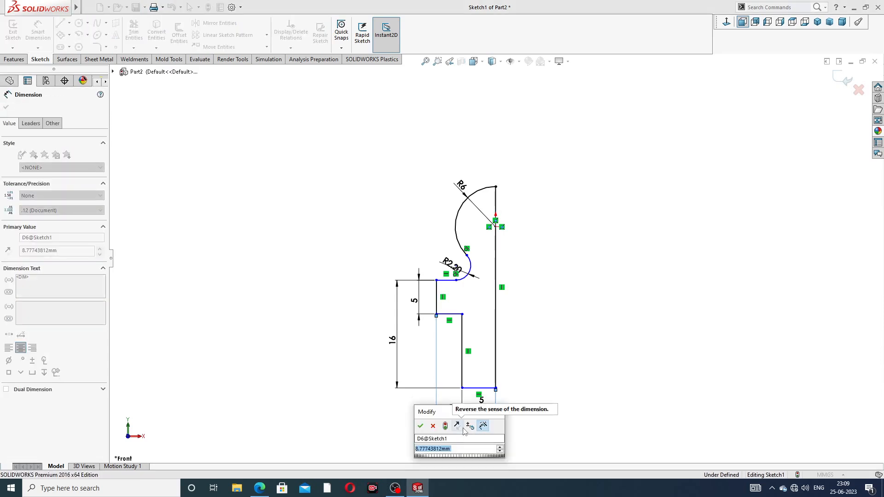
pyautogui.write('8')
pyautogui.press('Return')
pyautogui.click(534, 361)
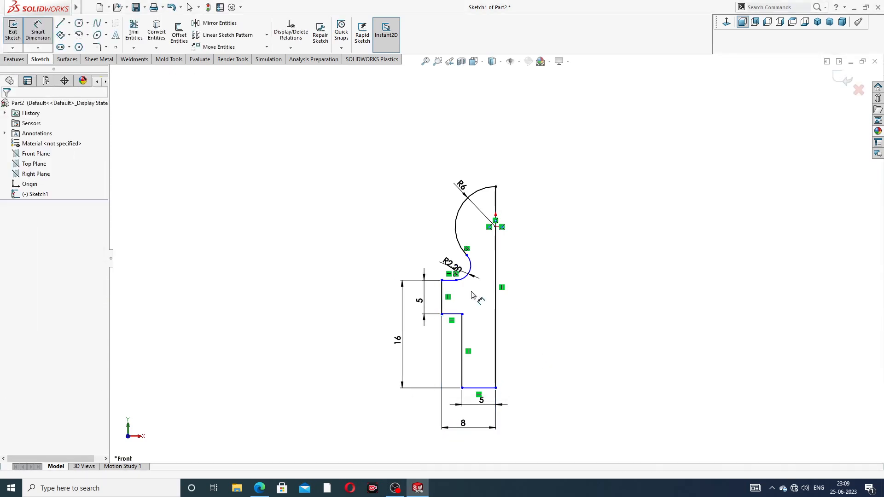
# Dimension the horizontal distance from the neck arc's center to the long vertical line as 6.5 mm.
pyautogui.scroll(-5, 461, 290)
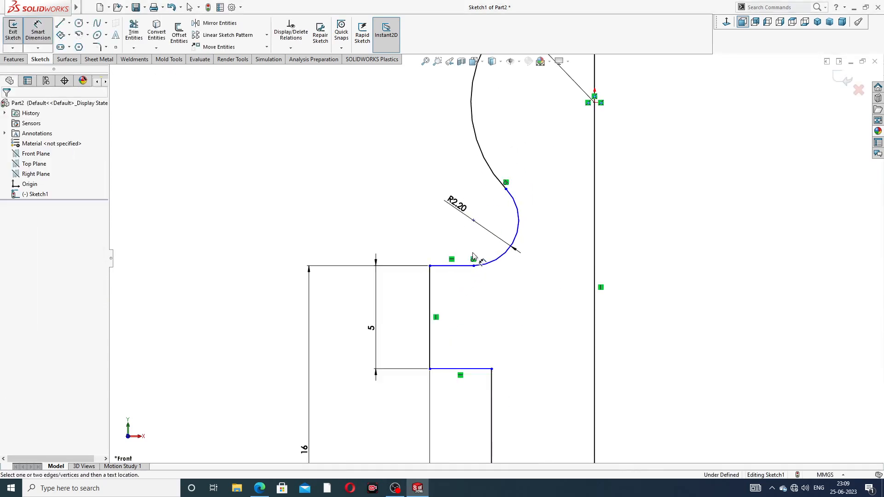
pyautogui.click(473, 220)
pyautogui.click(595, 220)
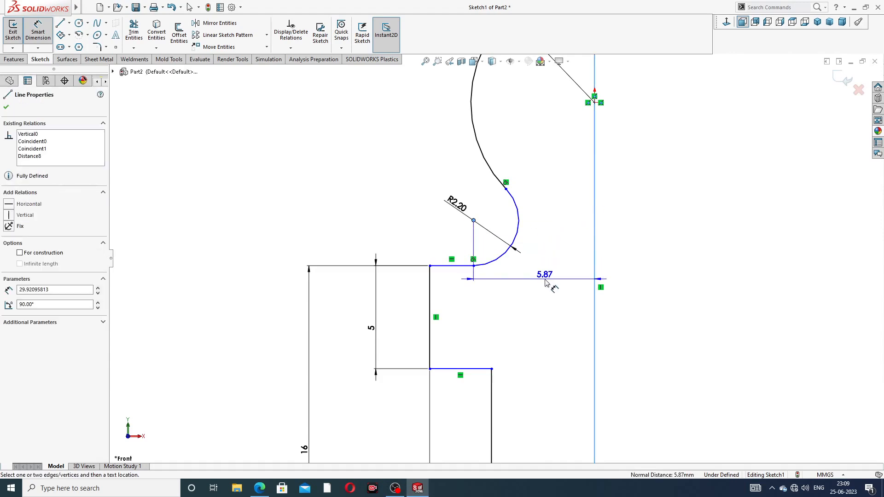
pyautogui.click(504, 279)
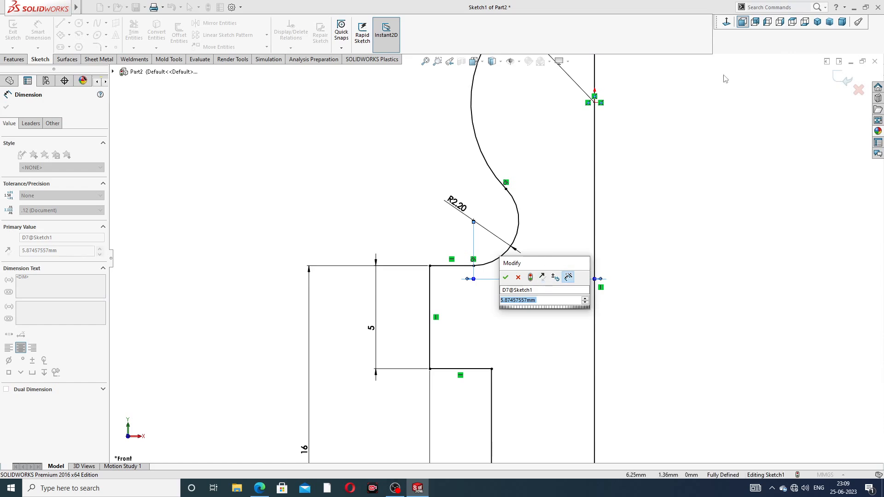
pyautogui.write('6.5')
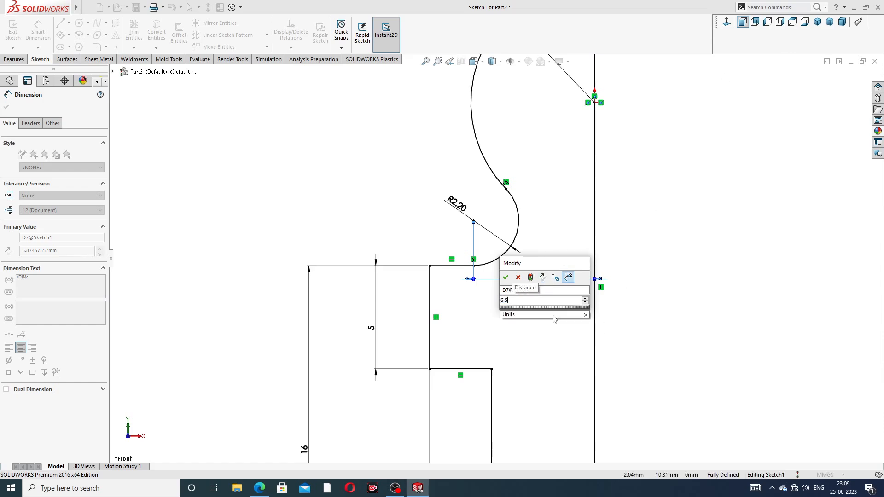
pyautogui.press('Return')
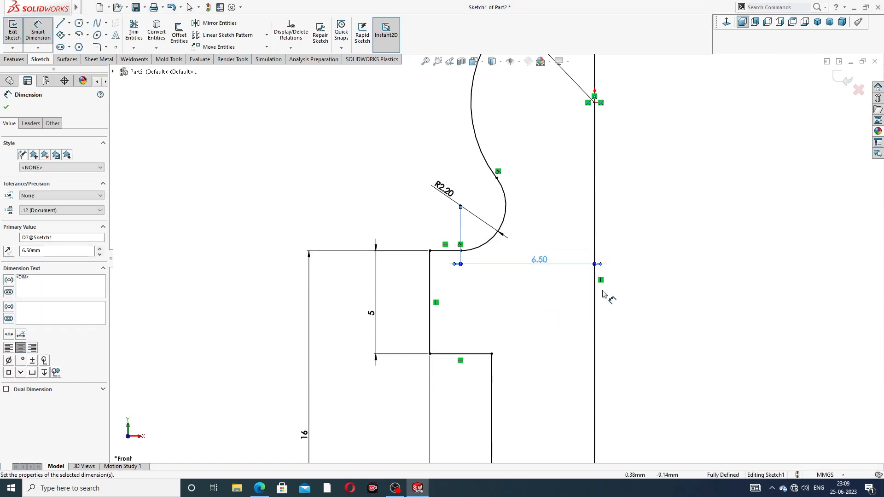
pyautogui.click(634, 238)
pyautogui.scroll(3, 659, 140)
pyautogui.scroll(2, 659, 143)
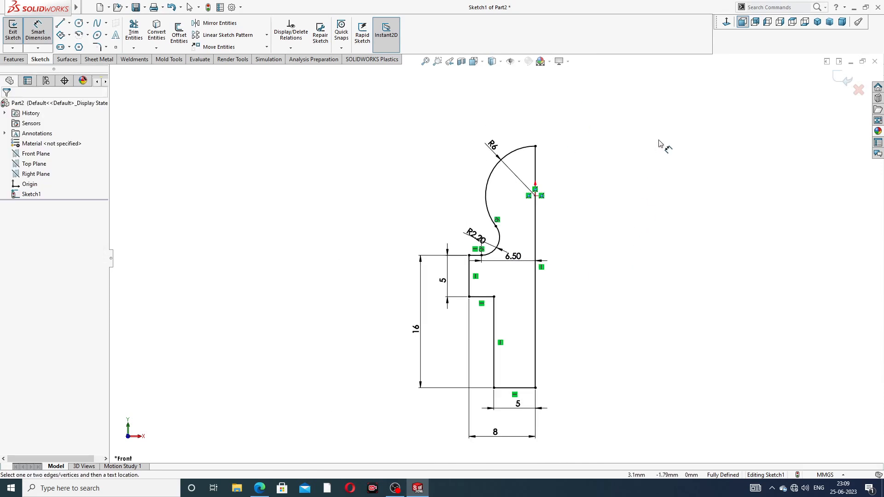
# Reposition the R2.20, 6.50 and R6 dimensions clear of the profile lines, and leave the dimension tool.
pyautogui.moveTo(473, 242); pyautogui.dragTo(458, 221)
pyautogui.click(578, 251)
pyautogui.moveTo(516, 260); pyautogui.dragTo(513, 272)
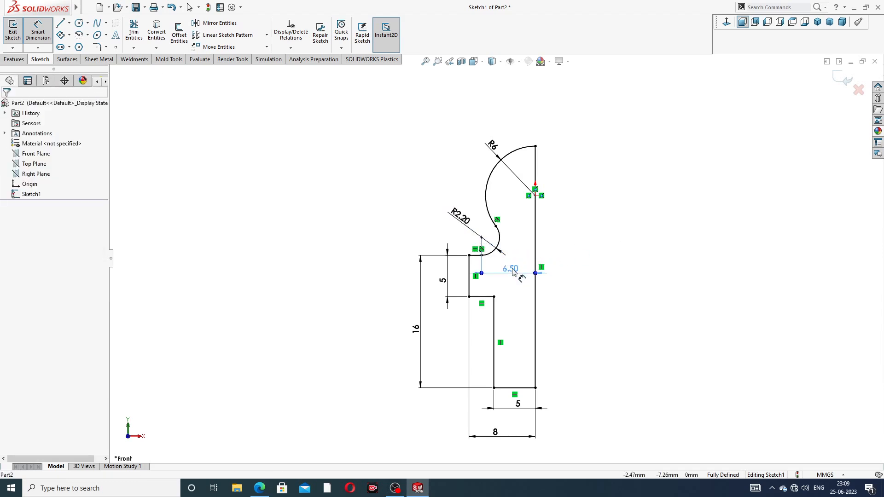
pyautogui.click(612, 242)
pyautogui.moveTo(498, 152); pyautogui.dragTo(491, 143)
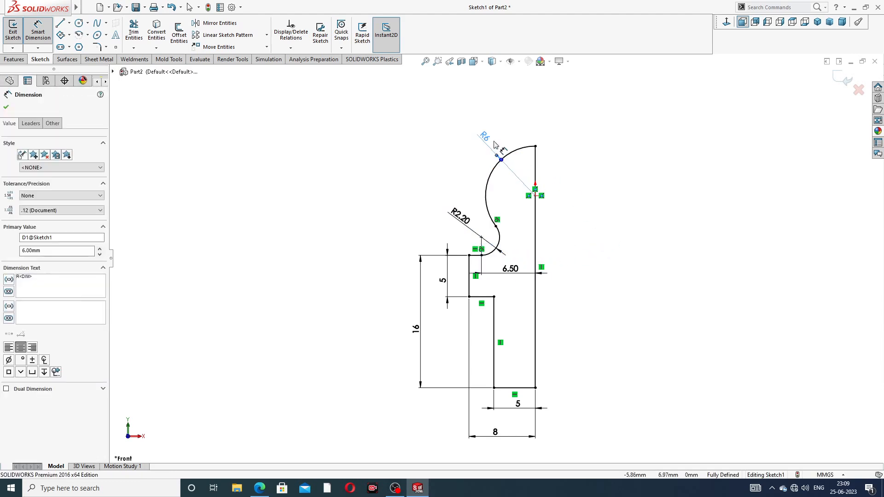
pyautogui.rightClick(627, 186)
pyautogui.click(650, 138)
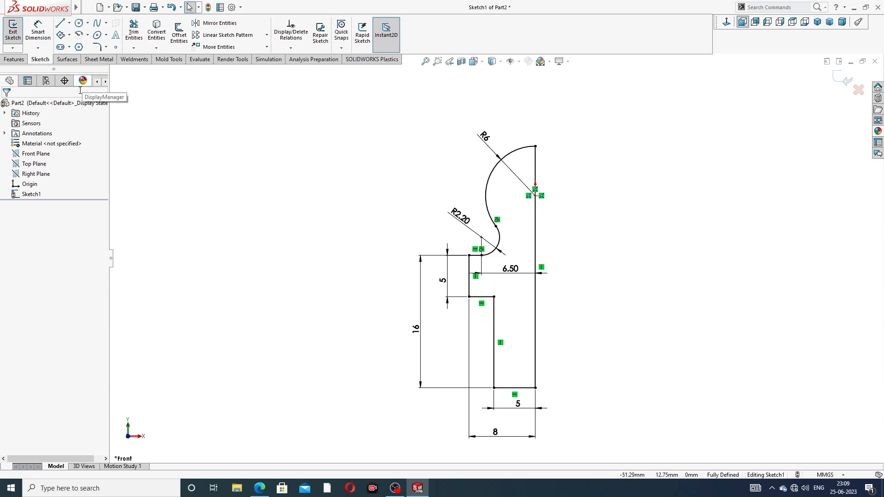
# Check the grease nipple PDF drawing in the browser, and revolve the sketch profile 360 degrees about its long vertical line.
pyautogui.click(260, 488)
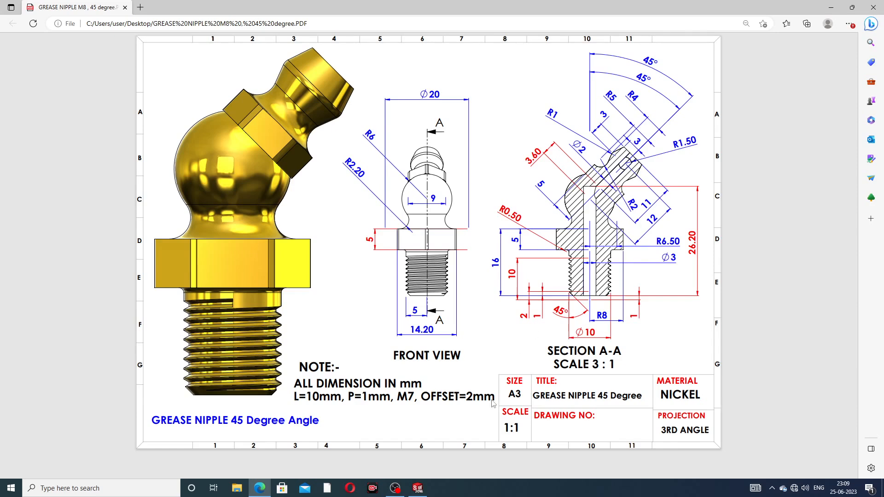
pyautogui.click(258, 489)
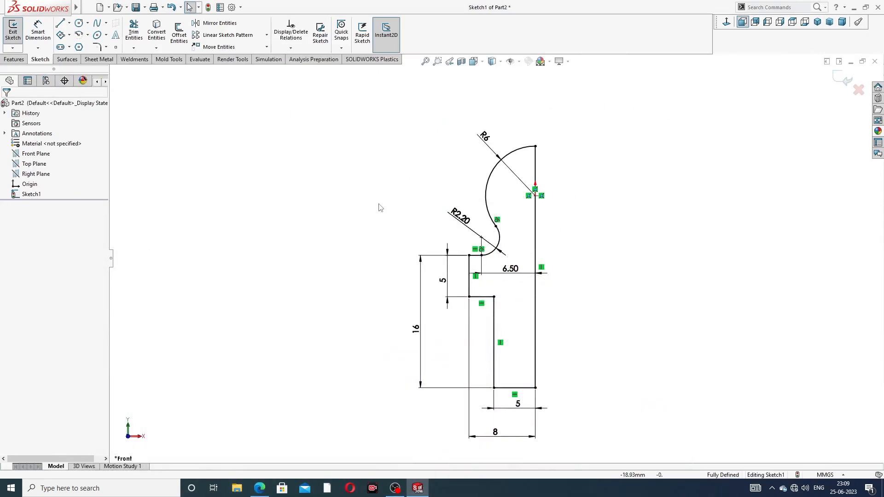
pyautogui.click(15, 59)
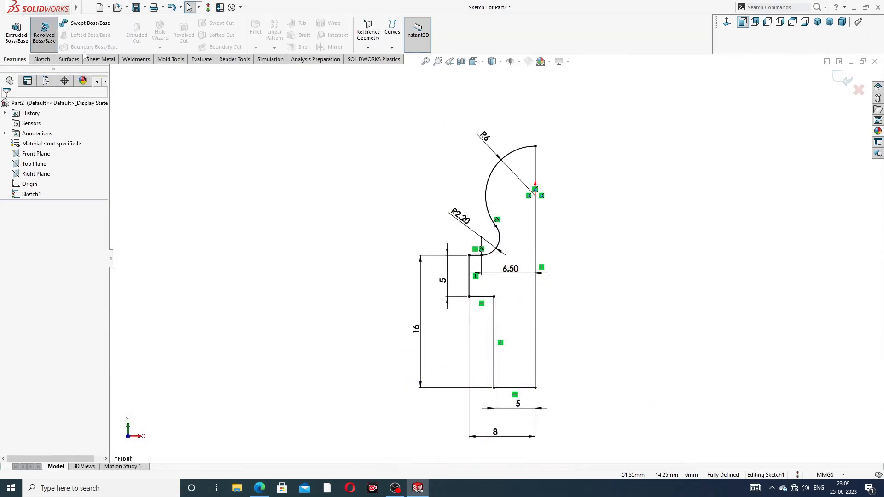
pyautogui.click(44, 33)
pyautogui.click(559, 224)
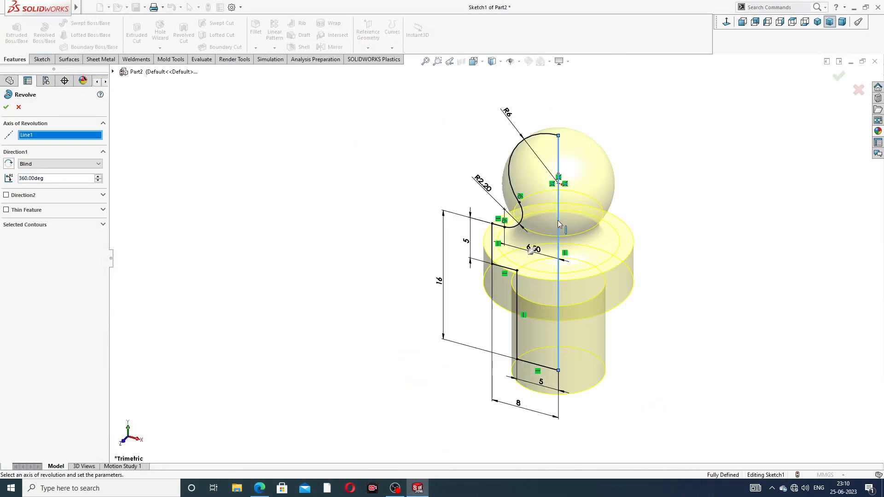
pyautogui.click(6, 107)
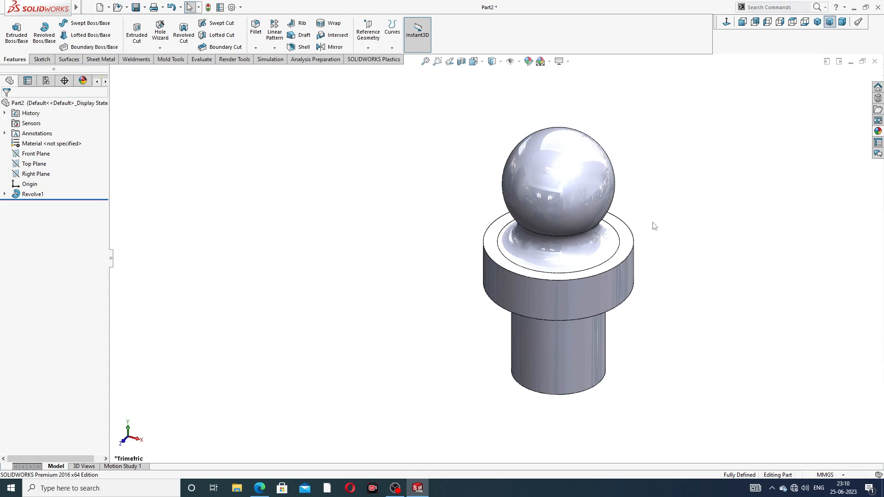
# Fillet the edge where the shank meets the flange's underside with a 0.5 mm radius.
pyautogui.moveTo(654, 225); pyautogui.dragTo(671, 137, button='middle')
pyautogui.scroll(-1, 610, 248)
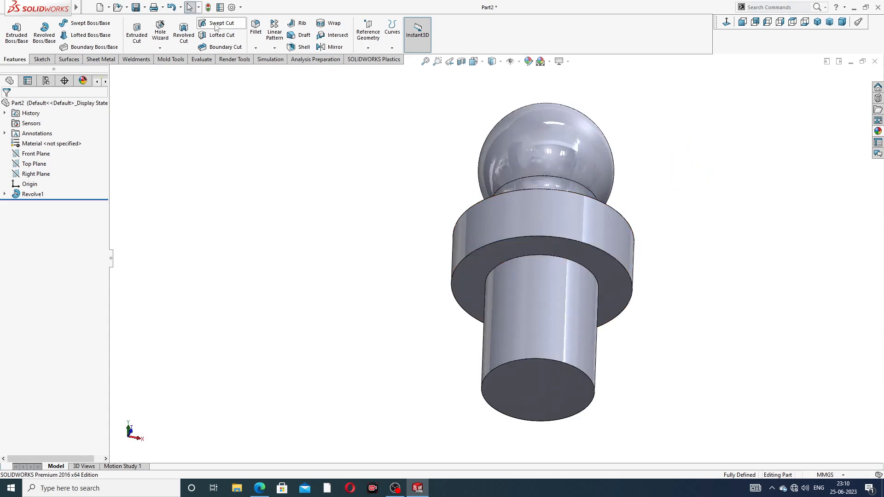
pyautogui.click(256, 29)
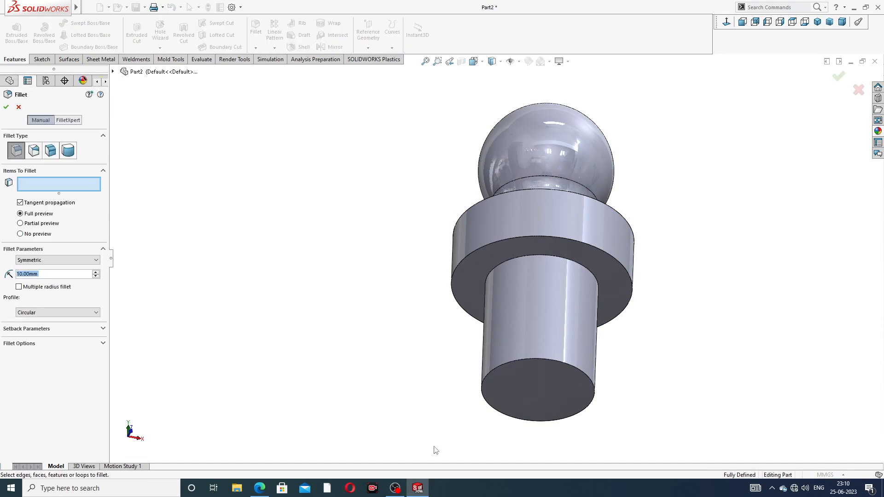
pyautogui.write('0.5')
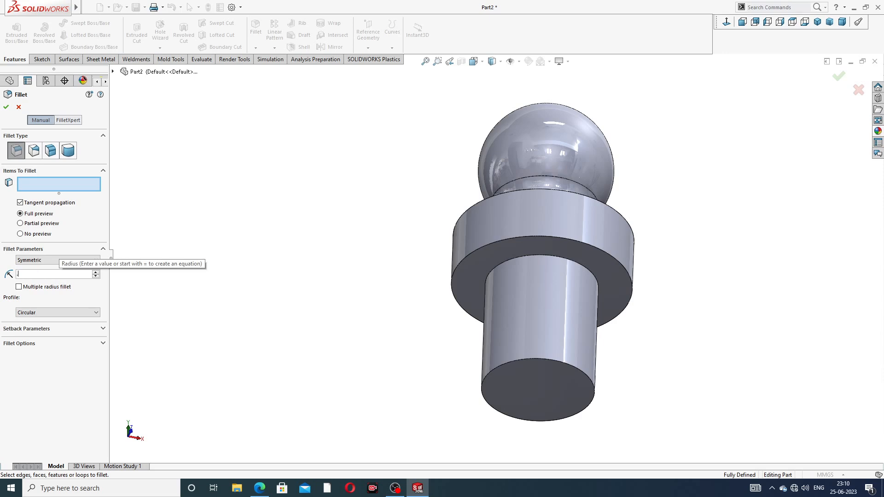
pyautogui.press('Return')
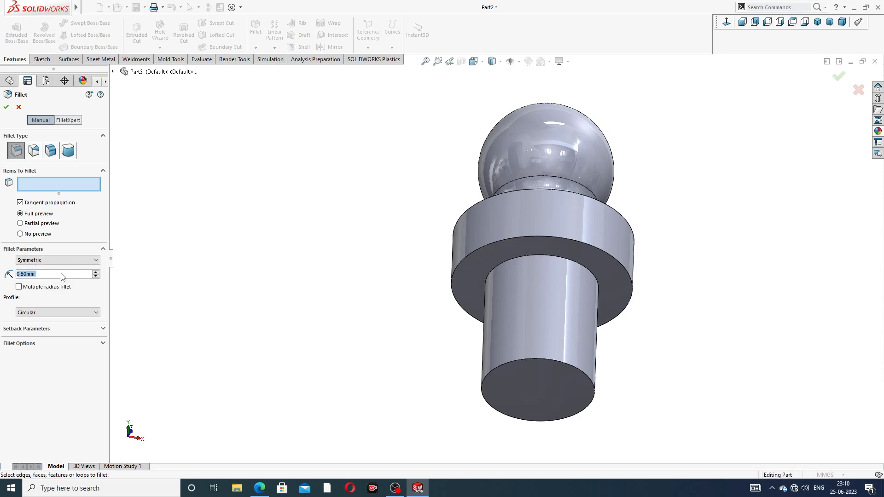
pyautogui.click(565, 253)
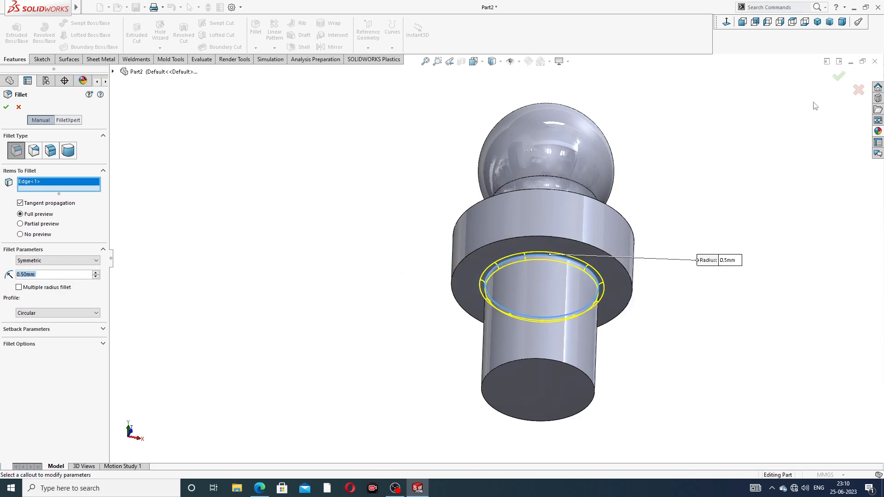
pyautogui.click(836, 78)
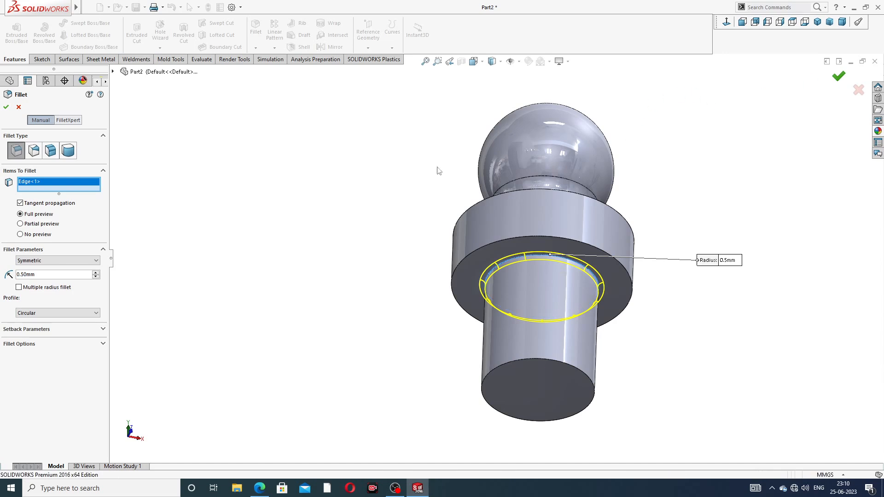
# Chamfer the outer edge of the shank's free end by 1 mm at 45 degrees.
pyautogui.moveTo(399, 189); pyautogui.dragTo(404, 211, button='middle')
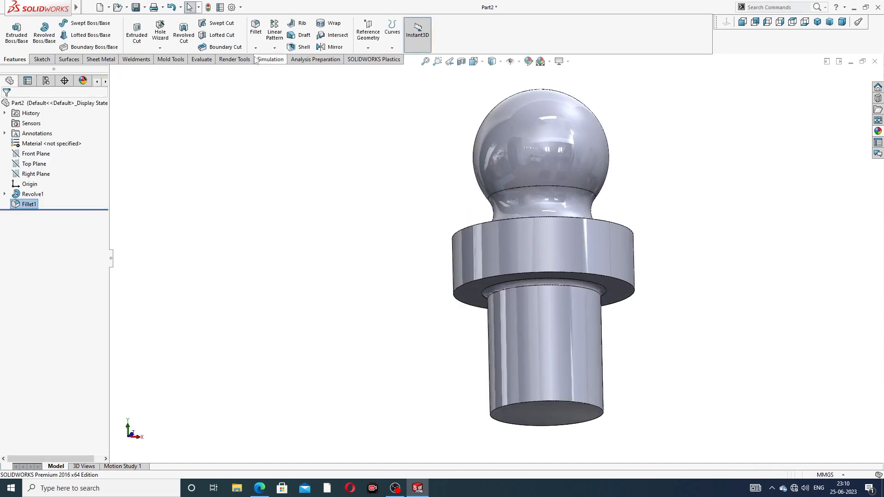
pyautogui.click(255, 48)
pyautogui.click(271, 70)
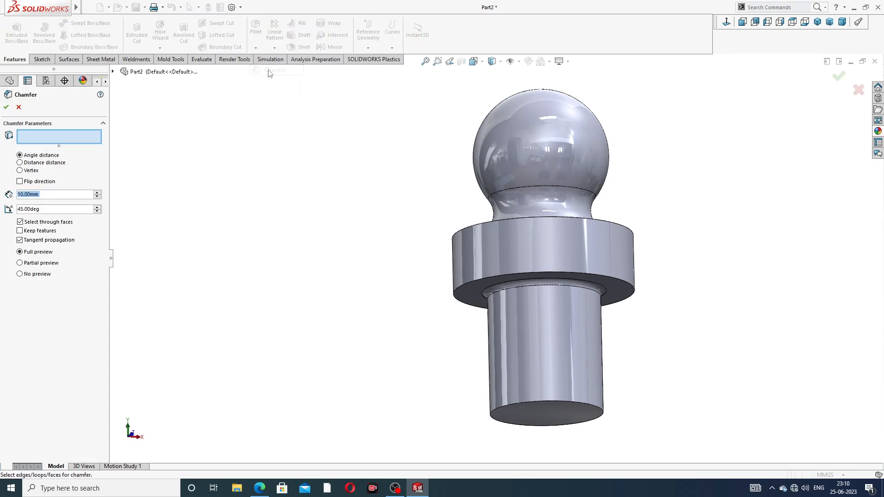
pyautogui.write('1')
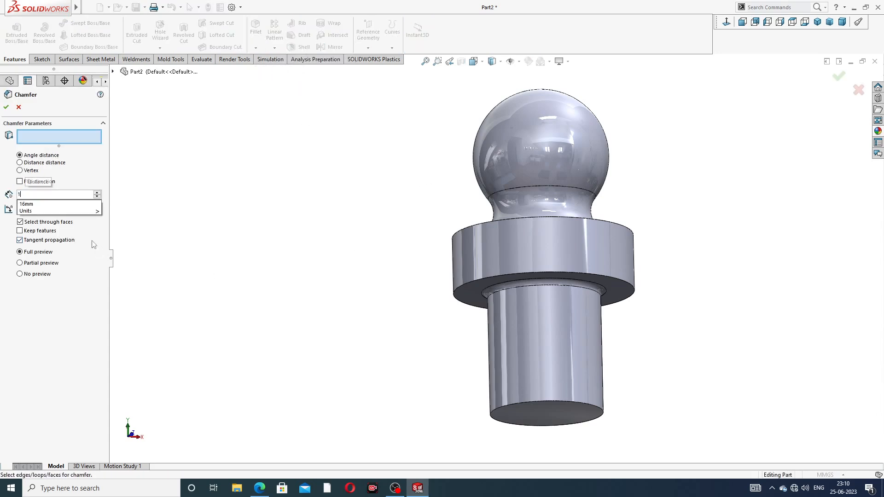
pyautogui.press('Return')
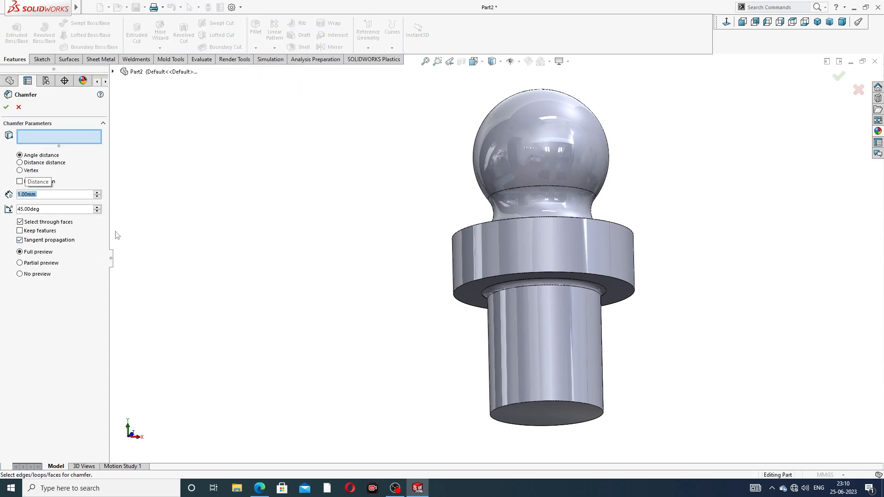
pyautogui.click(552, 402)
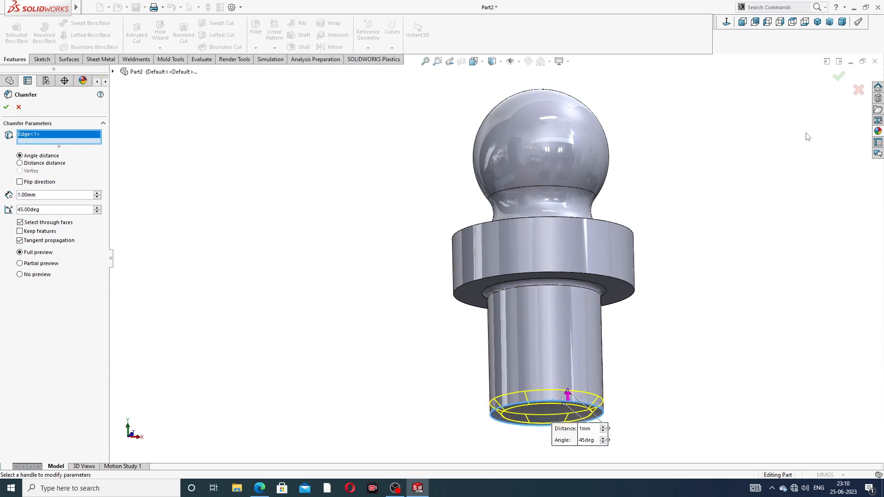
pyautogui.click(838, 76)
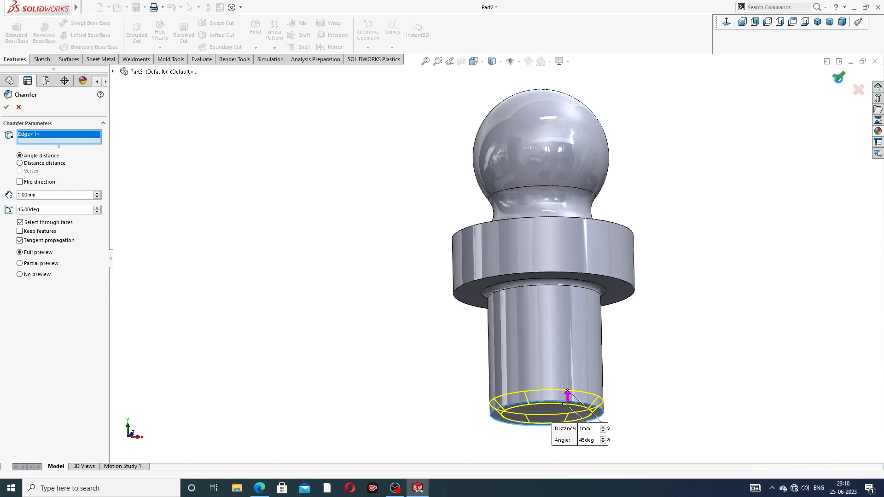
pyautogui.click(685, 167)
# Start a sketch on the shank's end face and draw a circle about 3.1 mm in diameter centered on the origin.
pyautogui.moveTo(622, 326); pyautogui.dragTo(625, 222, button='middle')
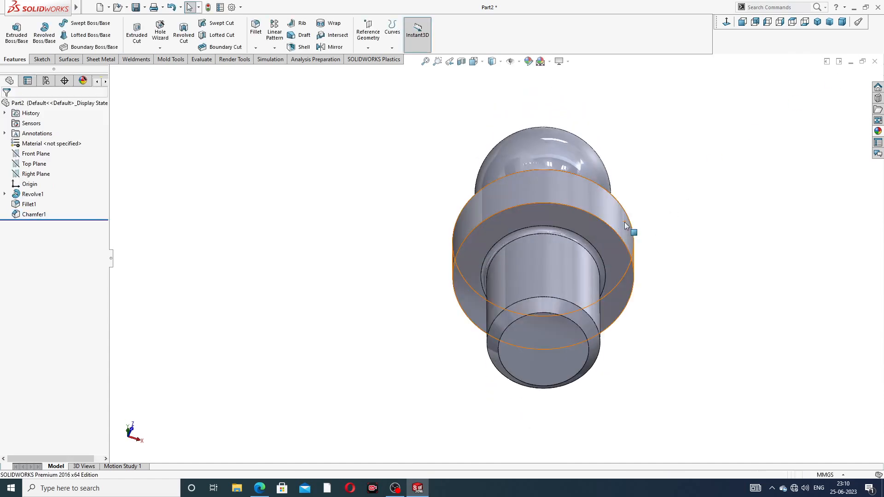
pyautogui.click(562, 337)
pyautogui.click(597, 310)
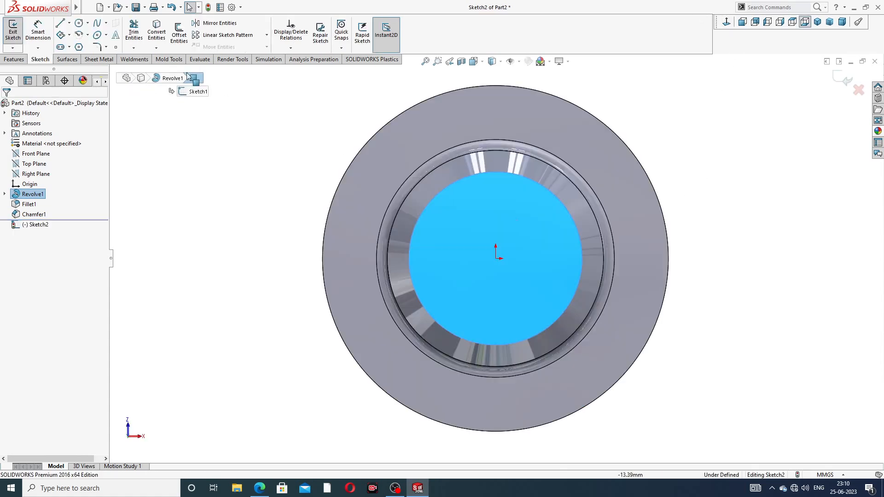
pyautogui.click(79, 22)
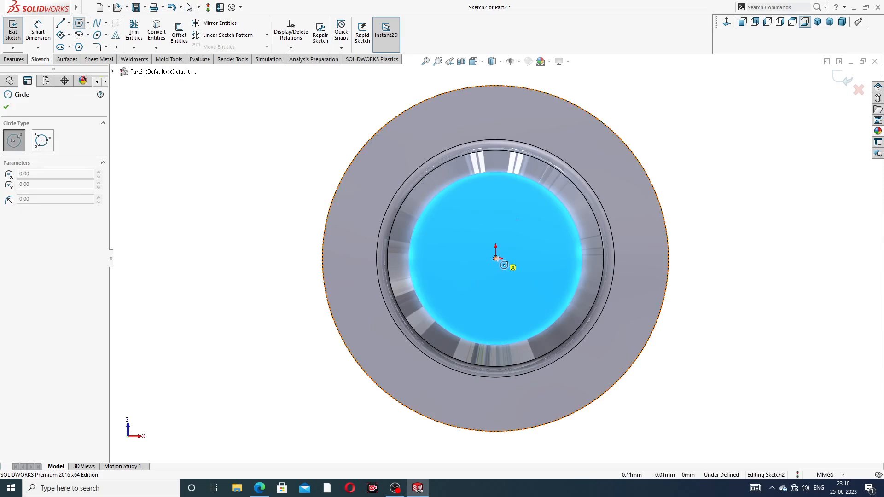
pyautogui.click(495, 259)
pyautogui.click(519, 280)
pyautogui.rightClick(539, 215)
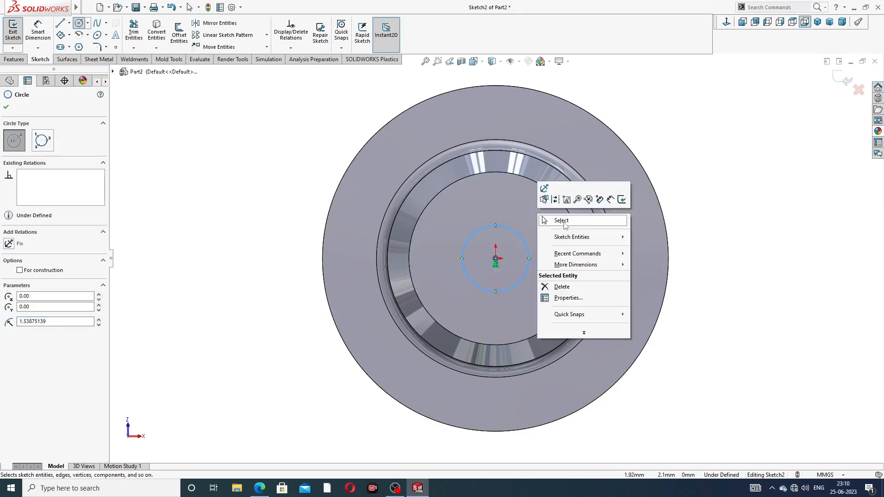
pyautogui.click(565, 223)
# Dimension the circle's diameter as 3 mm and leave the dimension tool.
pyautogui.click(44, 37)
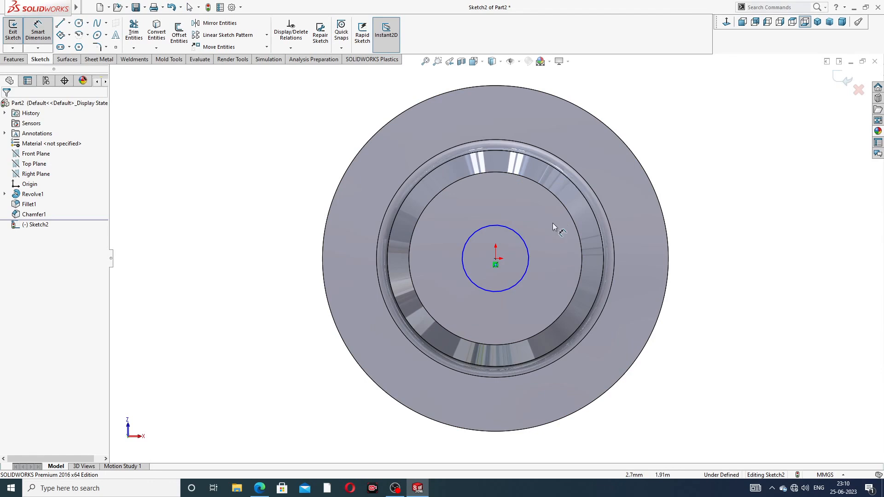
pyautogui.click(525, 242)
pyautogui.click(665, 147)
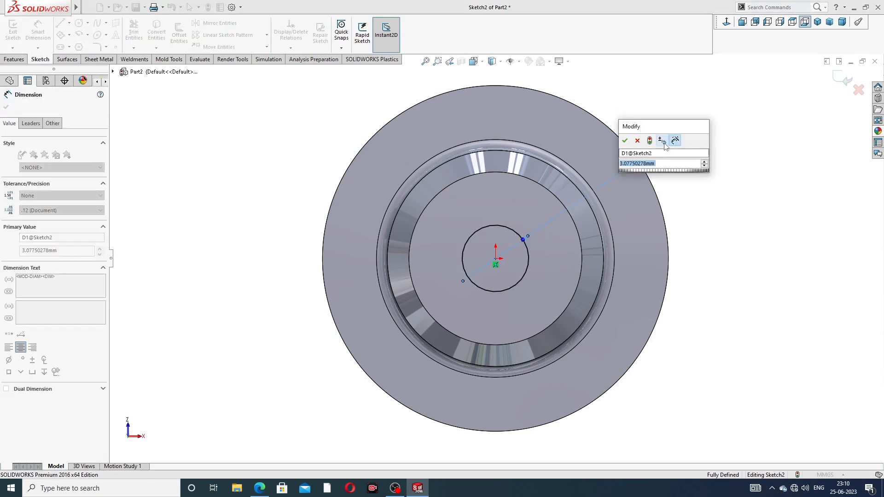
pyautogui.write('3')
pyautogui.press('Return')
pyautogui.rightClick(726, 120)
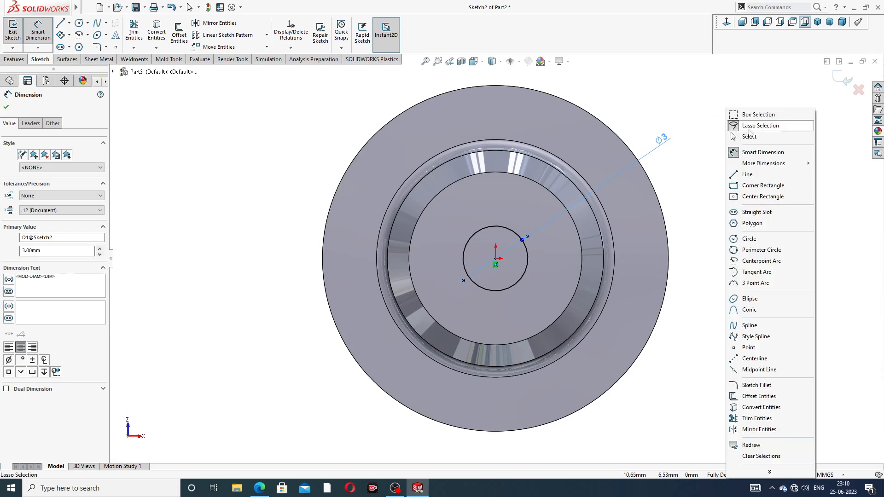
pyautogui.click(742, 129)
# Check the bore depth in the PDF drawing in the browser, and cut-extrude the circle into the body to a blind depth of 26.2 mm.
pyautogui.click(270, 487)
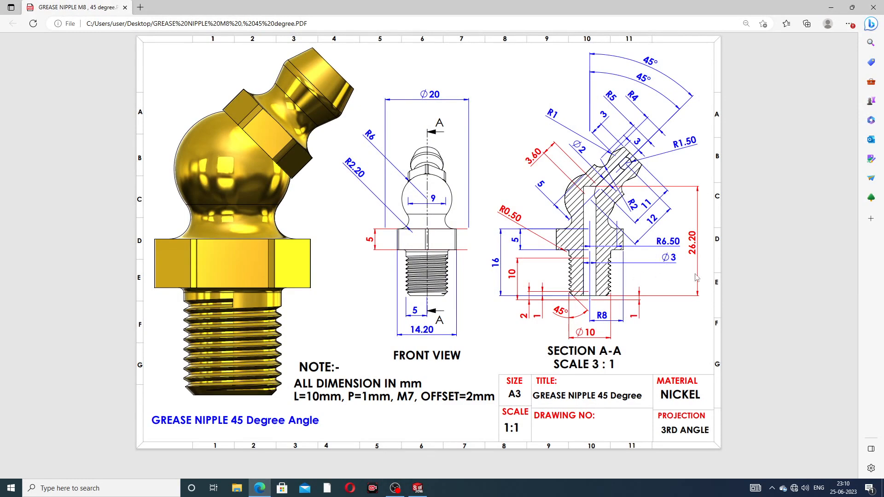
pyautogui.click(263, 488)
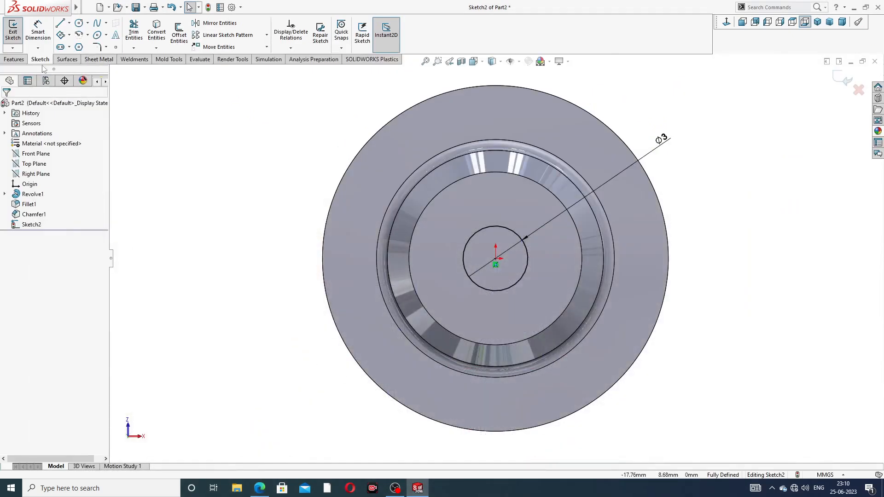
pyautogui.click(14, 59)
pyautogui.click(137, 32)
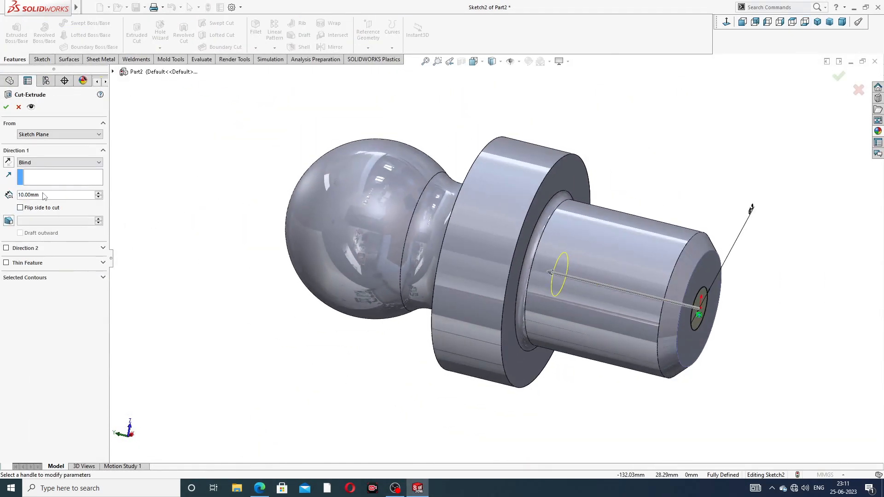
pyautogui.write('2')
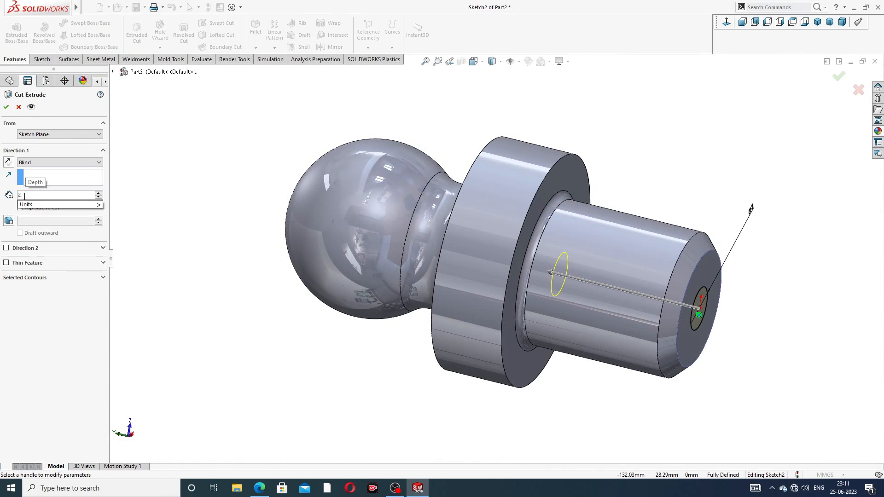
pyautogui.write('6')
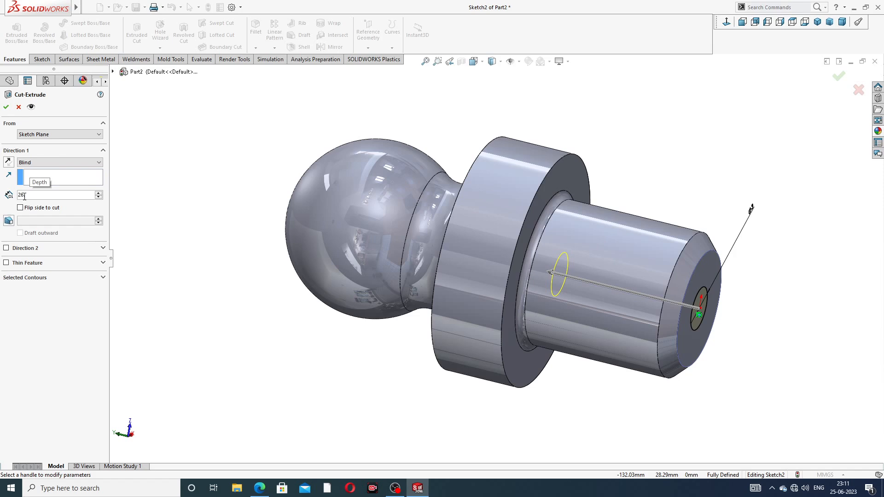
pyautogui.write('.2')
pyautogui.press('Return')
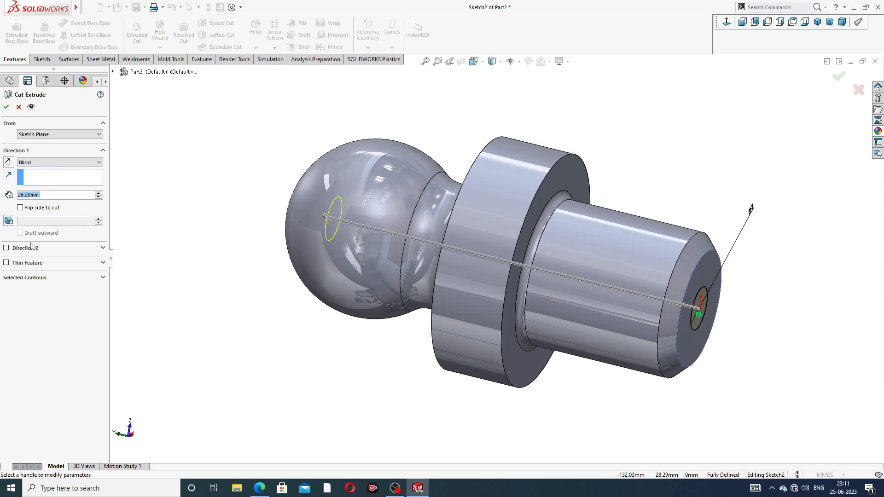
pyautogui.click(260, 489)
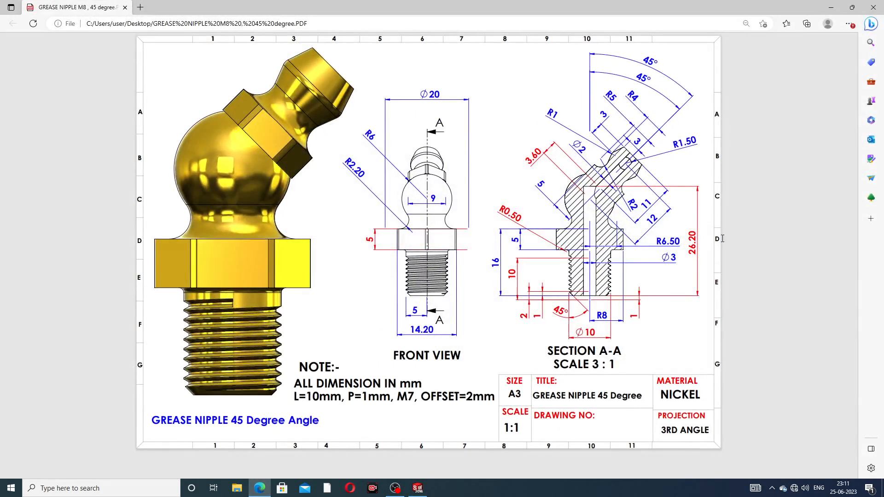
pyautogui.click(260, 488)
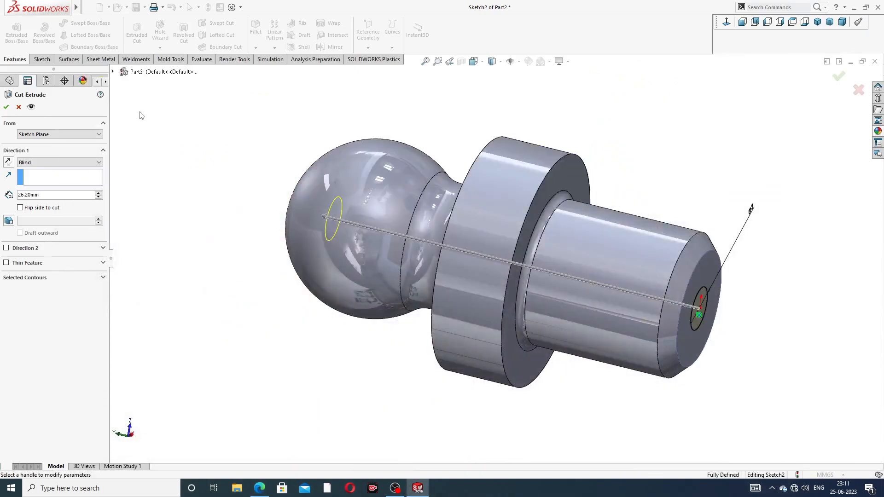
pyautogui.click(7, 108)
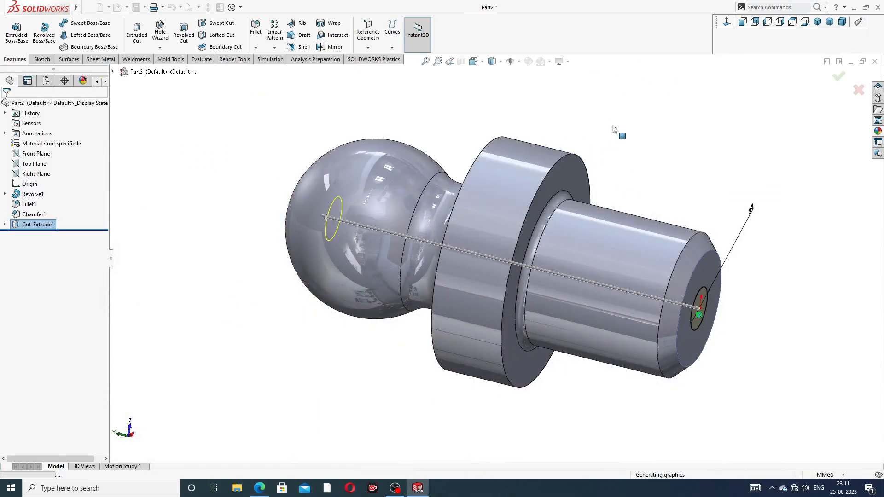
# Start a sketch on the flange's ball-side face and draw a six-sided inscribed-circle polygon, about 15.6 mm across flats, centered on the origin.
pyautogui.moveTo(640, 164); pyautogui.dragTo(500, 310, button='middle')
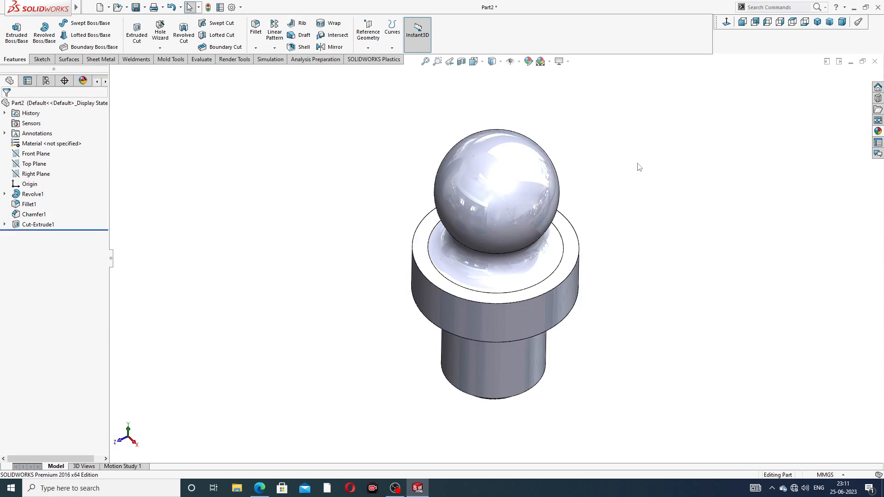
pyautogui.click(576, 253)
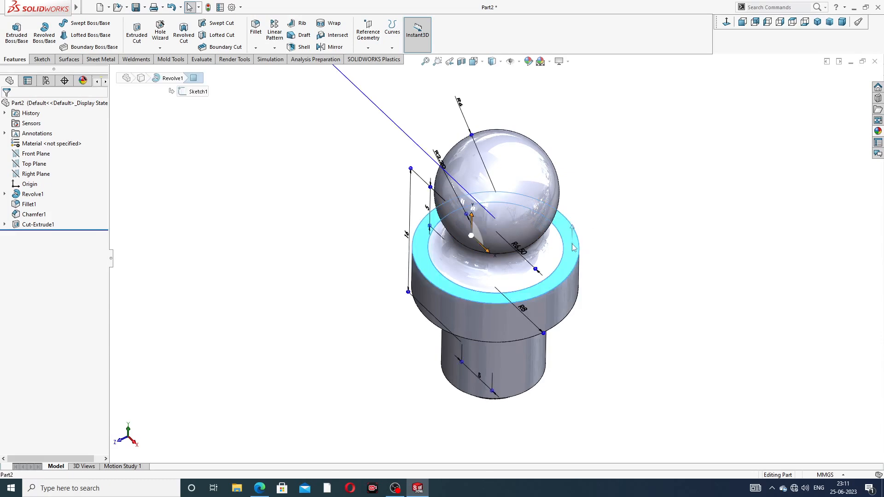
pyautogui.click(608, 216)
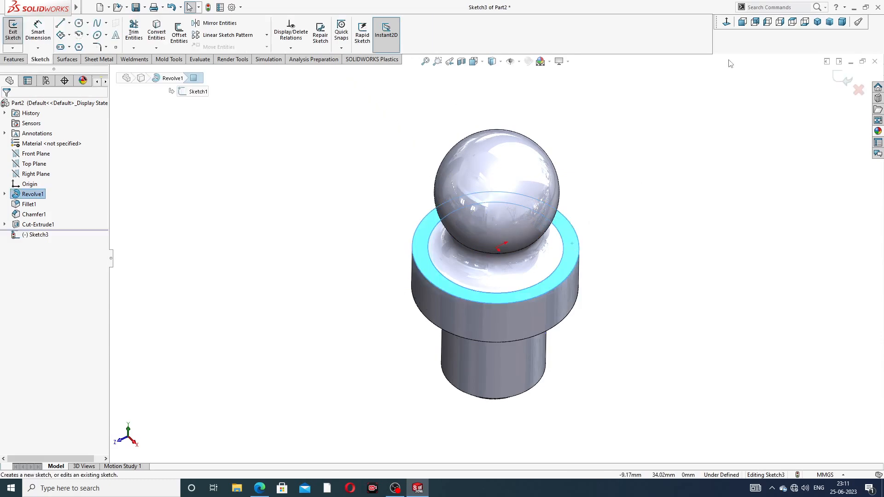
pyautogui.click(726, 24)
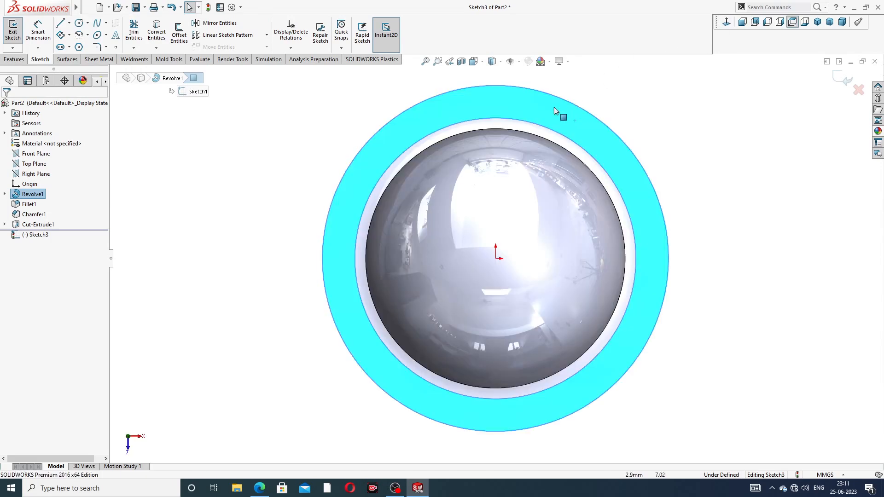
pyautogui.click(79, 46)
pyautogui.click(496, 258)
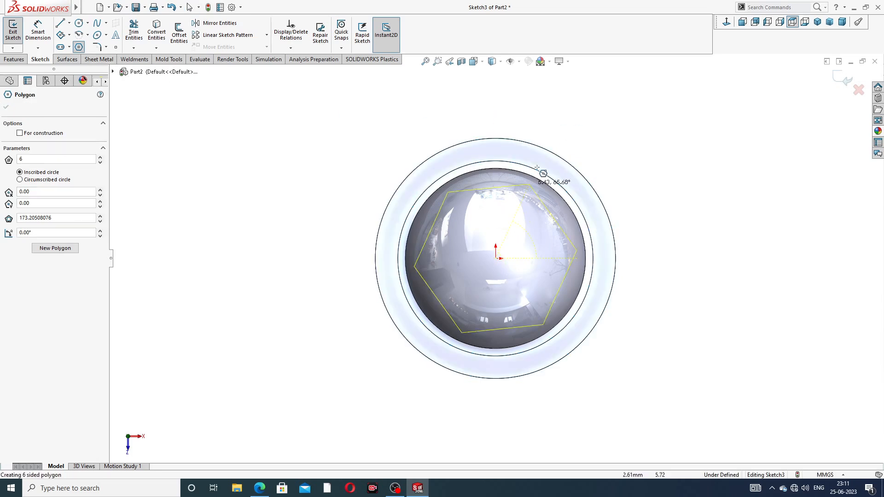
pyautogui.click(582, 131)
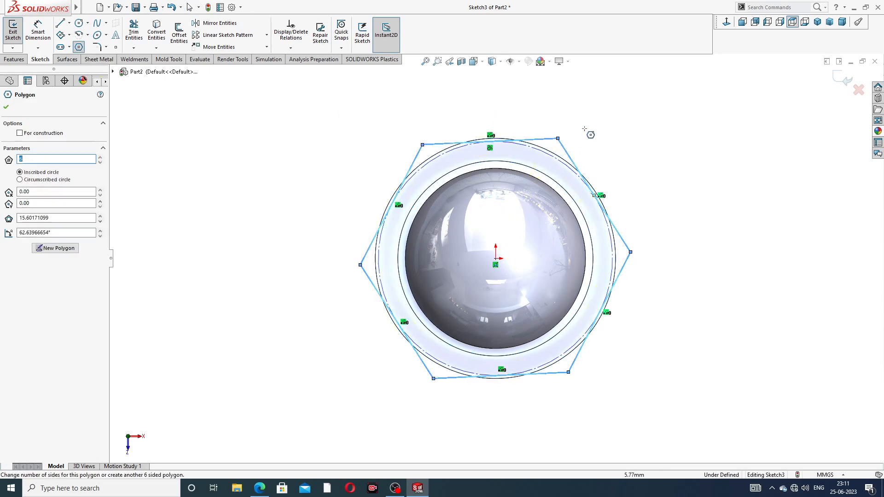
pyautogui.rightClick(585, 129)
pyautogui.click(608, 136)
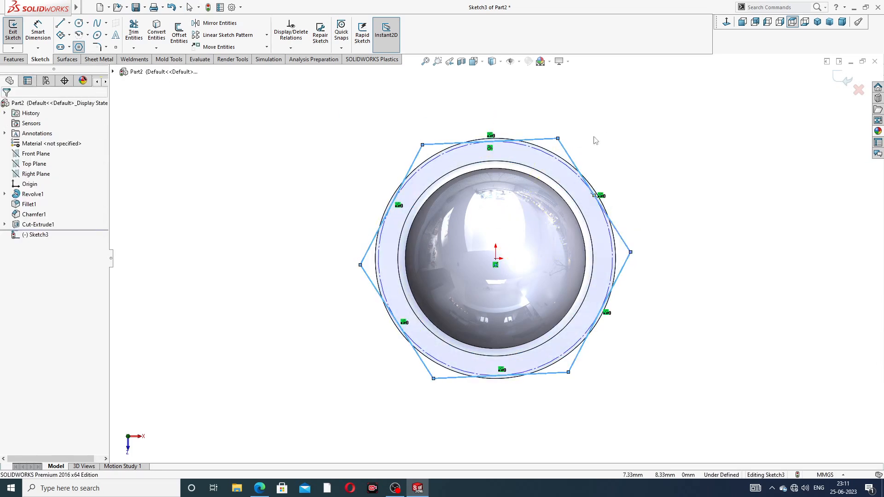
# Add a Vertical relation to one side of the hexagon and clear the selection.
pyautogui.click(419, 154)
pyautogui.click(455, 112)
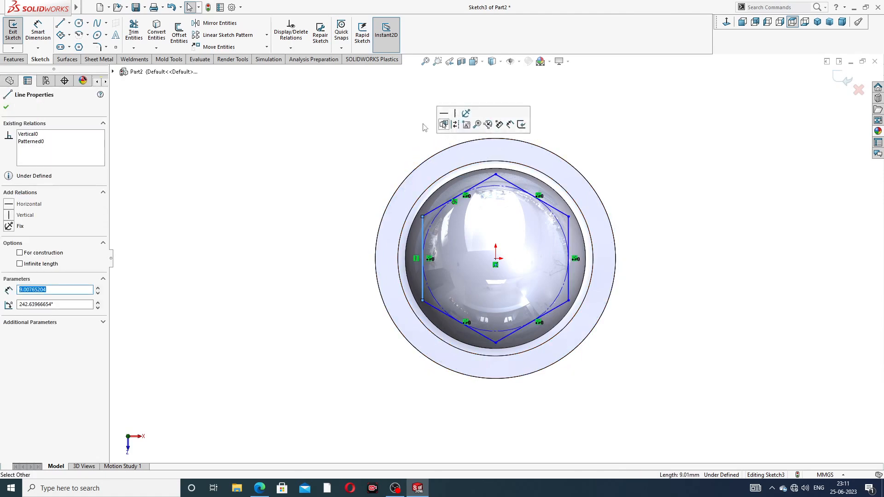
pyautogui.click(359, 132)
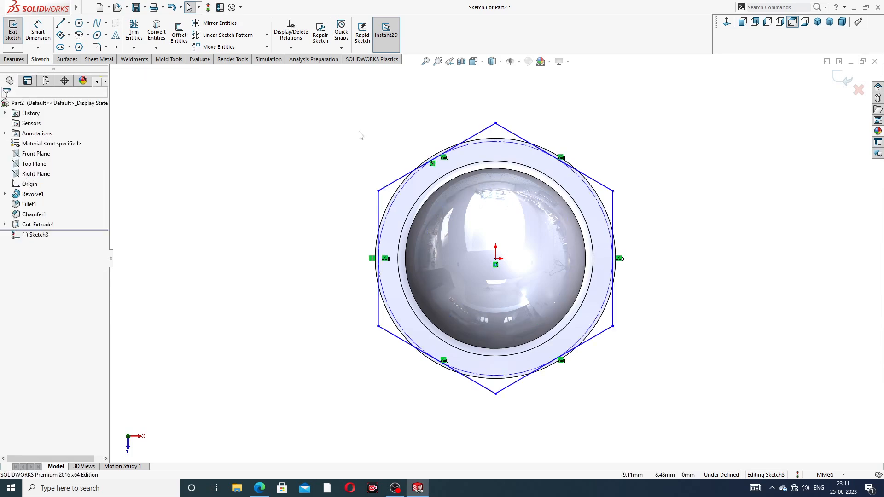
# Draw a circle about 19.8 mm in diameter around the hexagon, centered on the origin, and leave the circle tool.
pyautogui.click(39, 35)
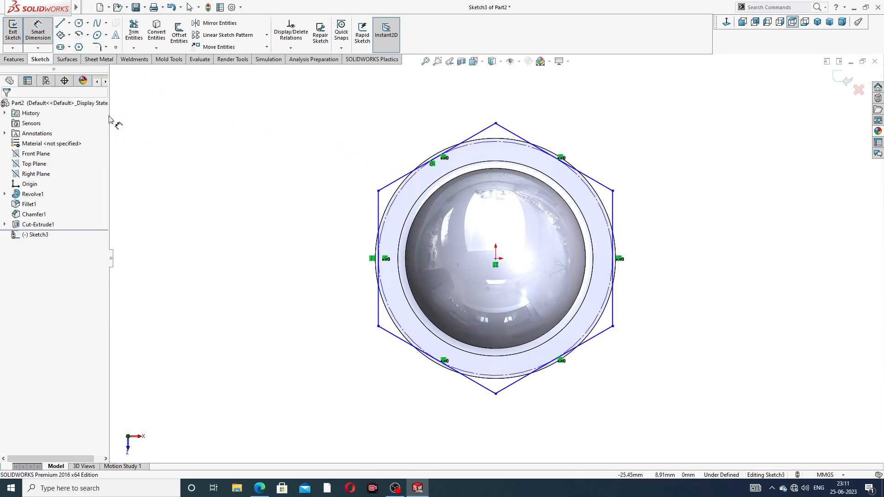
pyautogui.click(38, 32)
pyautogui.click(79, 23)
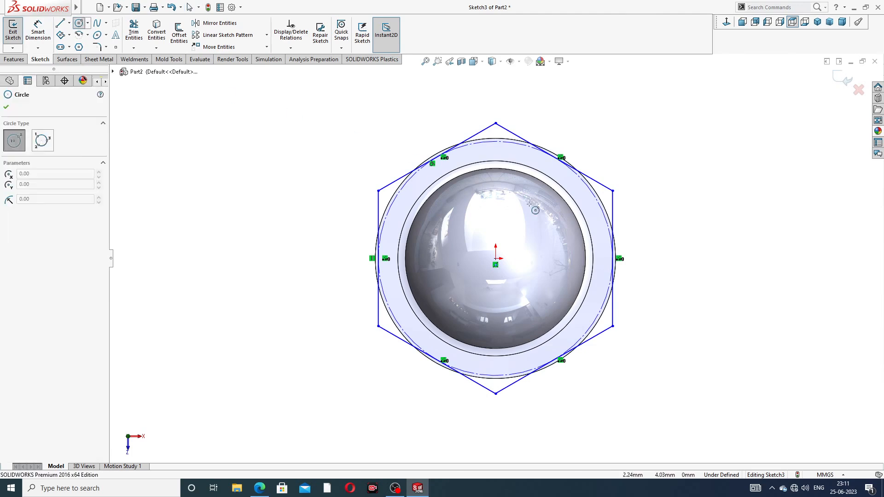
pyautogui.click(495, 259)
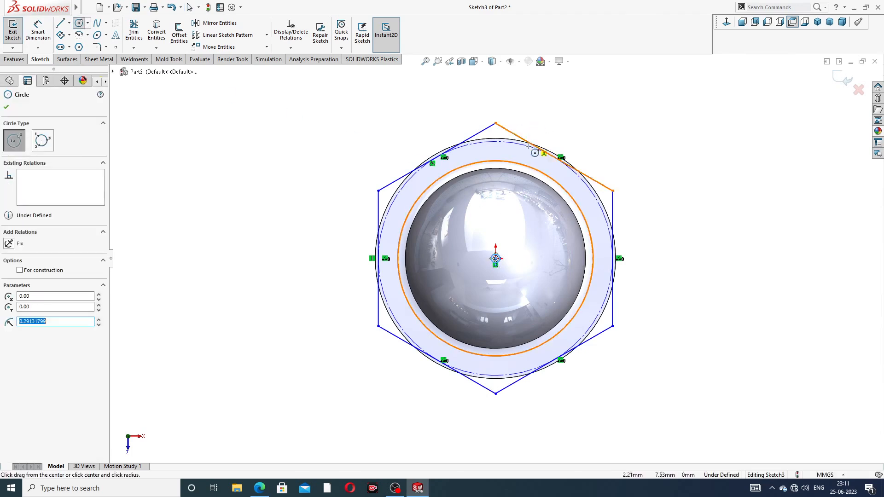
pyautogui.rightClick(621, 149)
pyautogui.click(643, 157)
pyautogui.moveTo(499, 257); pyautogui.dragTo(559, 129)
pyautogui.click(602, 118)
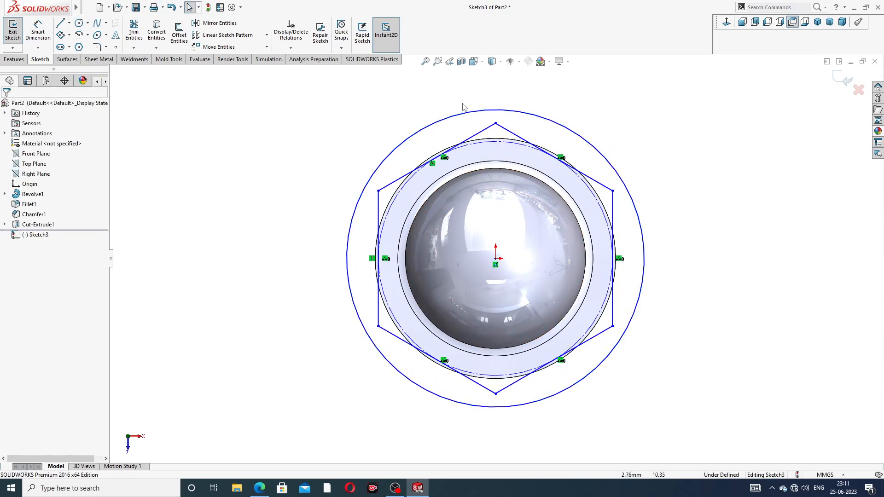
# Check the flange sizes in the PDF drawing in the browser, and dimension the outer circle's diameter as 20 mm.
pyautogui.click(43, 39)
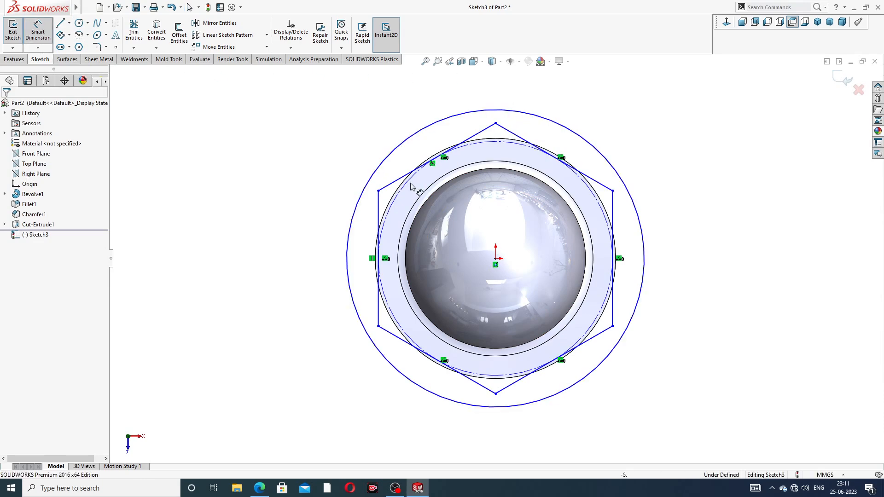
pyautogui.click(259, 488)
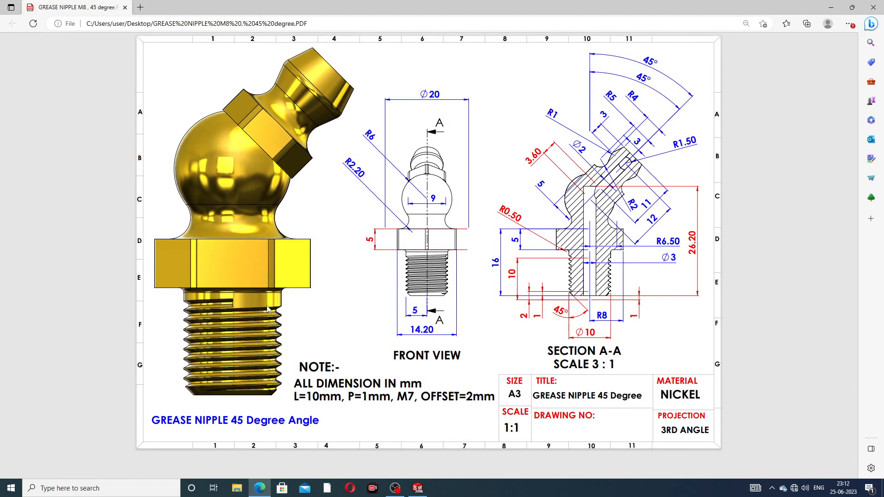
pyautogui.click(258, 487)
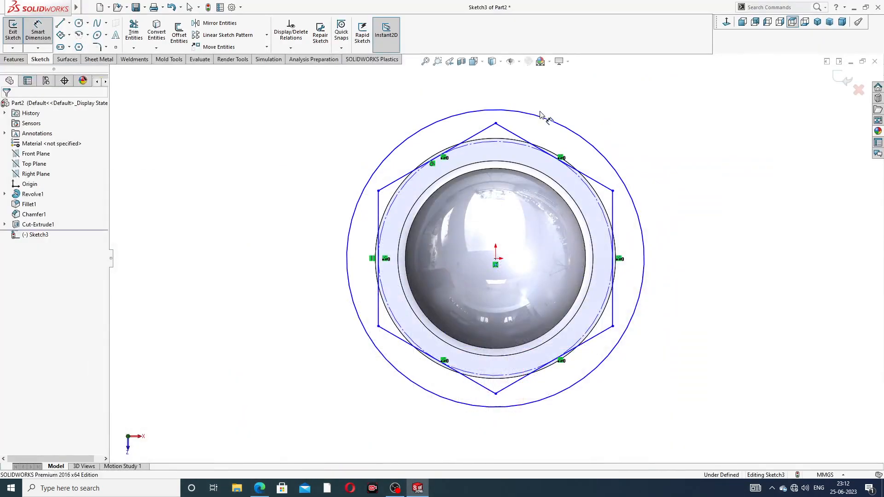
pyautogui.click(542, 120)
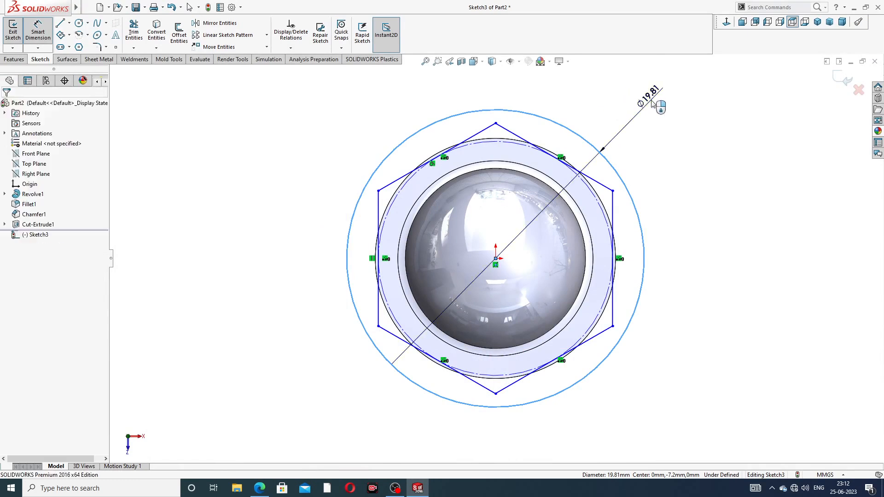
pyautogui.click(651, 102)
pyautogui.write('20')
pyautogui.press('Return')
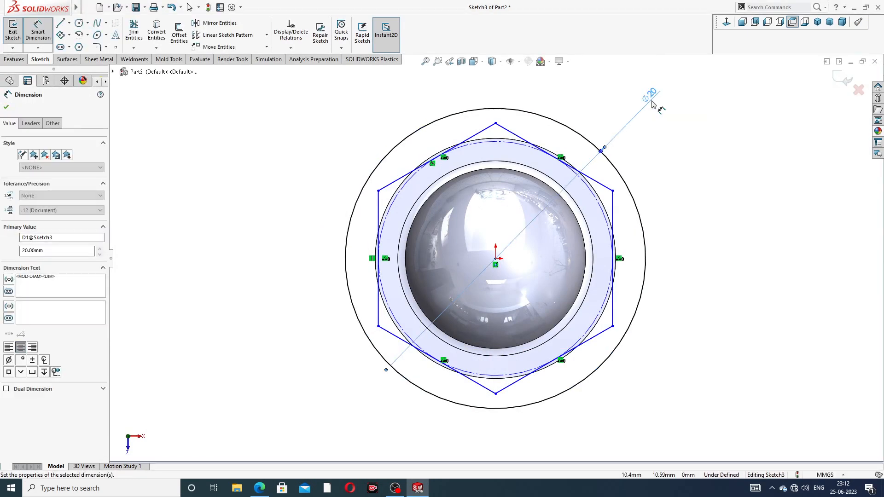
# Dimension the hexagon's width across its two vertical sides as 14.2 mm and leave the dimension tool.
pyautogui.click(378, 191)
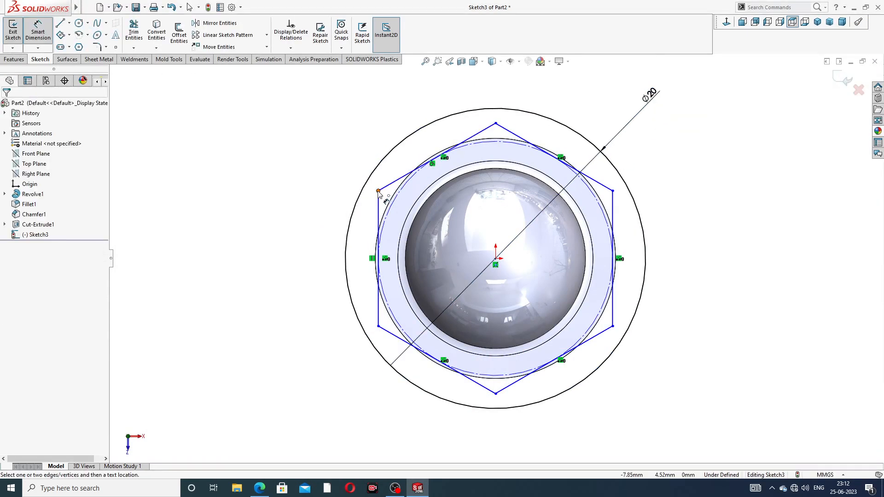
pyautogui.click(613, 191)
pyautogui.click(506, 100)
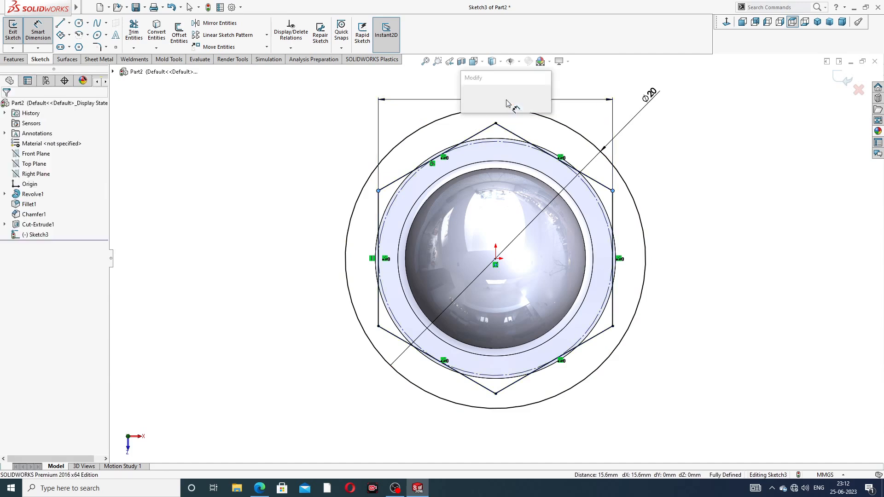
pyautogui.write('14.2')
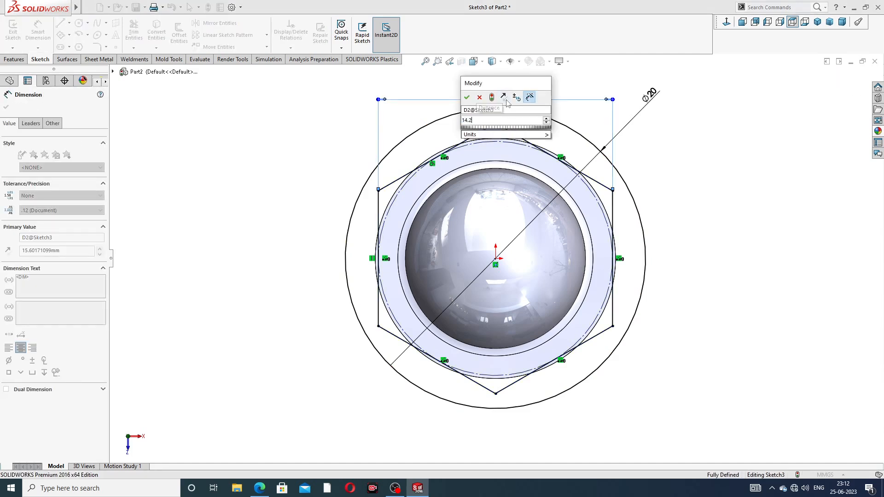
pyautogui.press('Return')
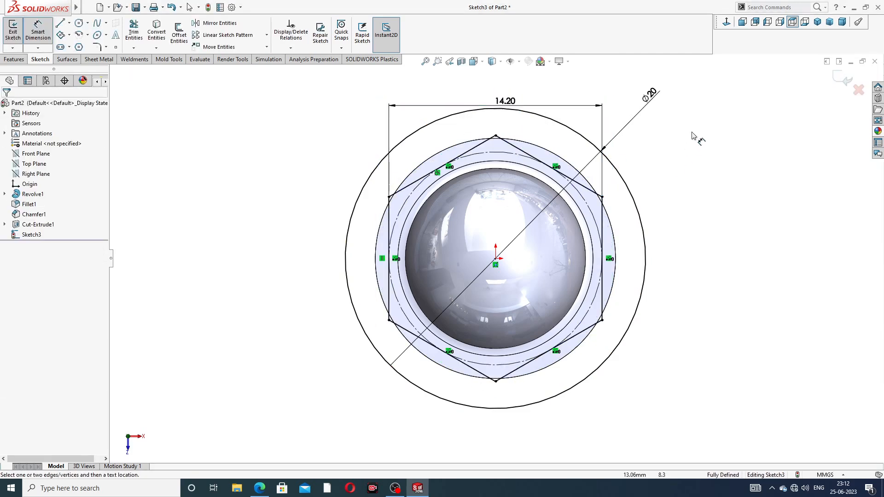
pyautogui.rightClick(693, 134)
pyautogui.click(715, 136)
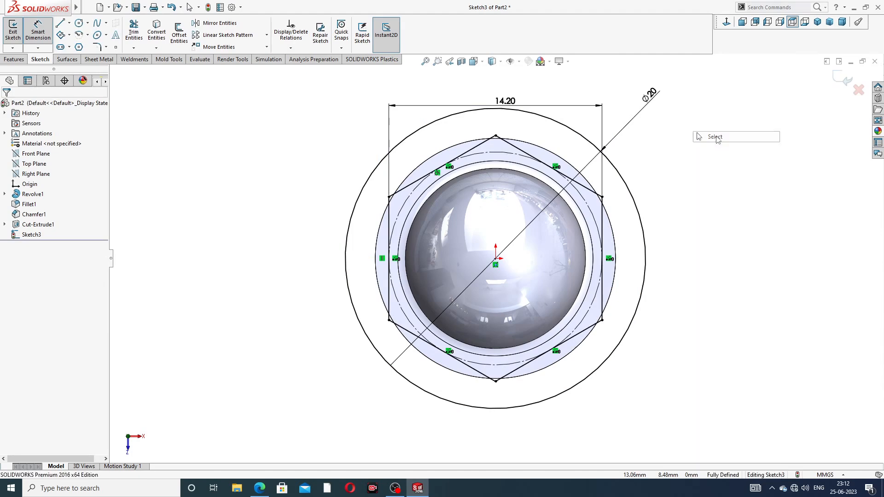
# Cut-extrude the area between the circle and the hexagon through the flange to a blind depth of 5 mm.
pyautogui.click(15, 59)
pyautogui.click(137, 31)
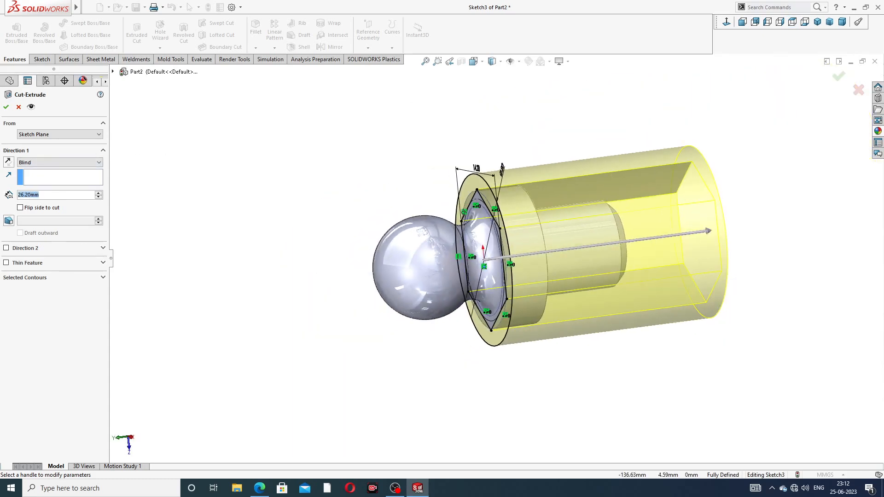
pyautogui.write('5')
pyautogui.press('Return')
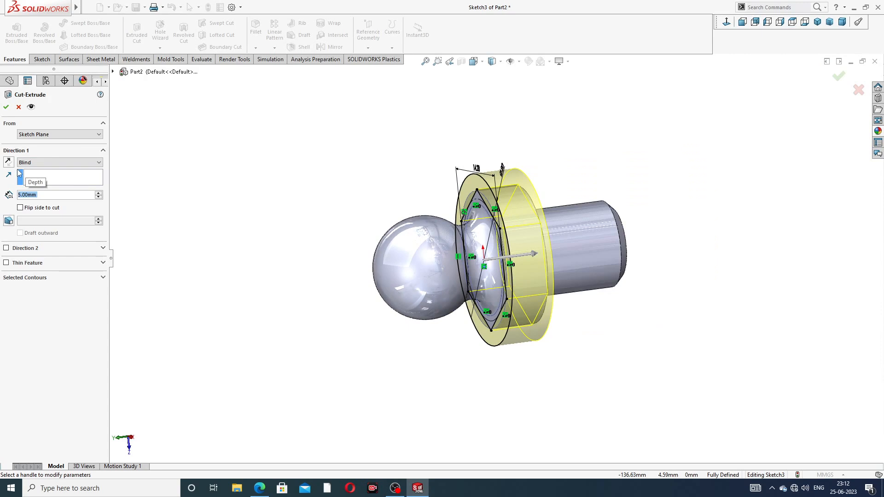
pyautogui.click(6, 108)
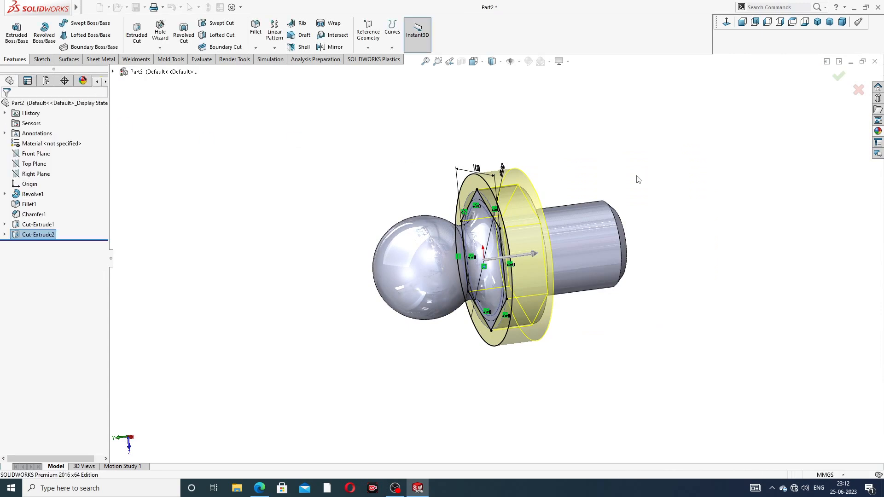
# Inspect the hexagonal flange from several sides and compare the model with the PDF drawing in the browser.
pyautogui.moveTo(653, 187)
pyautogui.mouseDown(button='middle')
pyautogui.moveTo(610, 196)
pyautogui.moveTo(631, 196)
pyautogui.mouseUp(button='middle')
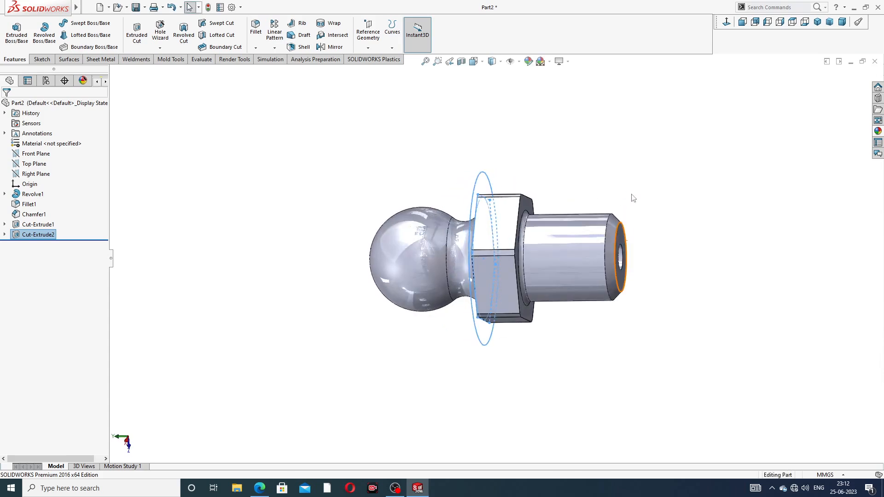
pyautogui.click(572, 188)
pyautogui.moveTo(573, 189); pyautogui.dragTo(596, 167, button='middle')
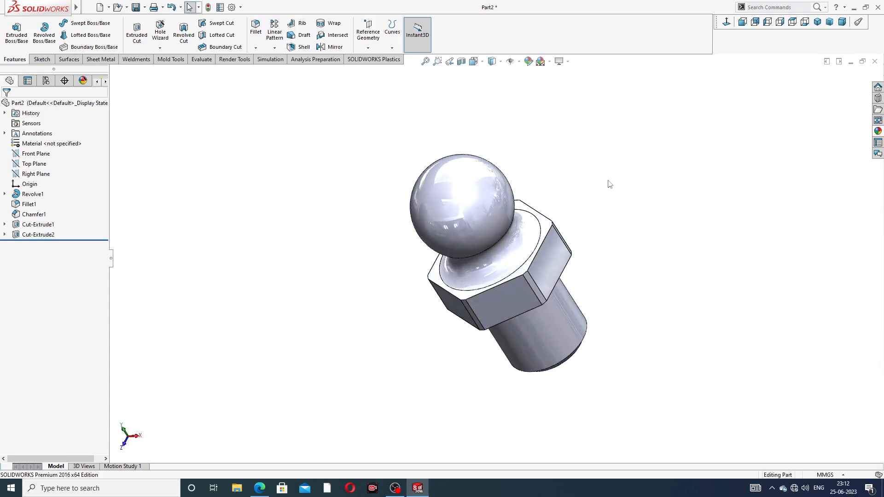
pyautogui.moveTo(609, 181); pyautogui.dragTo(687, 124, button='middle')
pyautogui.scroll(1, 528, 274)
pyautogui.scroll(-2, 477, 297)
pyautogui.scroll(-2, 477, 297)
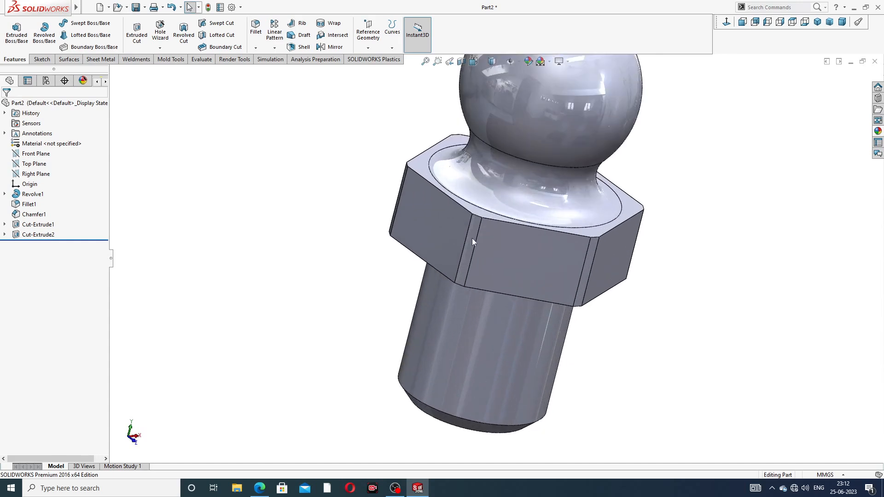
pyautogui.scroll(4, 632, 149)
pyautogui.moveTo(610, 185); pyautogui.dragTo(671, 168, button='middle')
pyautogui.moveTo(586, 193); pyautogui.dragTo(600, 136, button='middle')
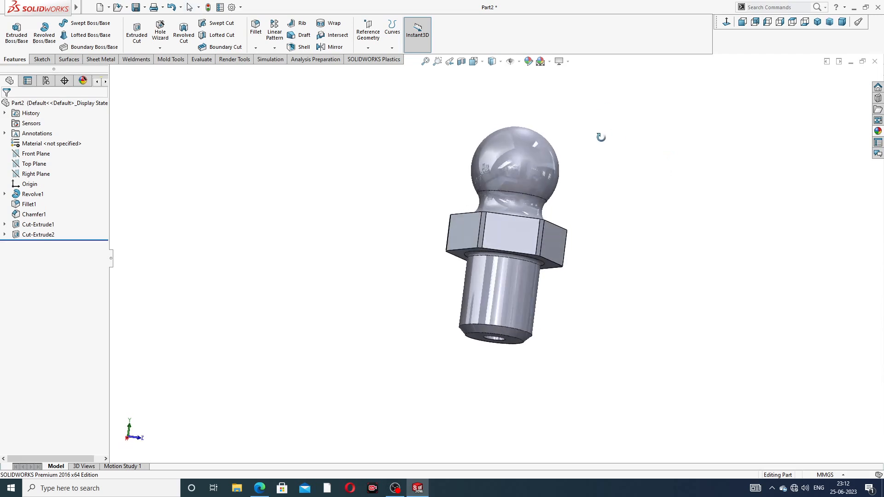
pyautogui.click(261, 489)
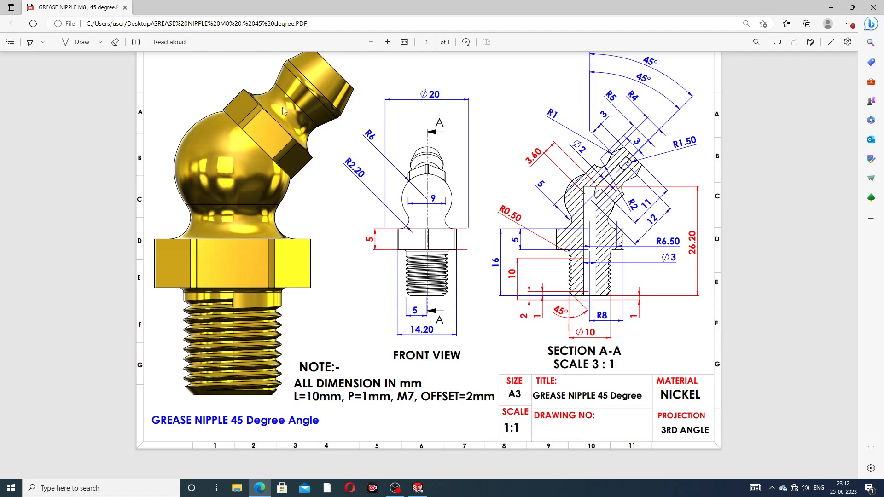
pyautogui.click(262, 490)
pyautogui.moveTo(594, 168); pyautogui.dragTo(589, 211, button='middle')
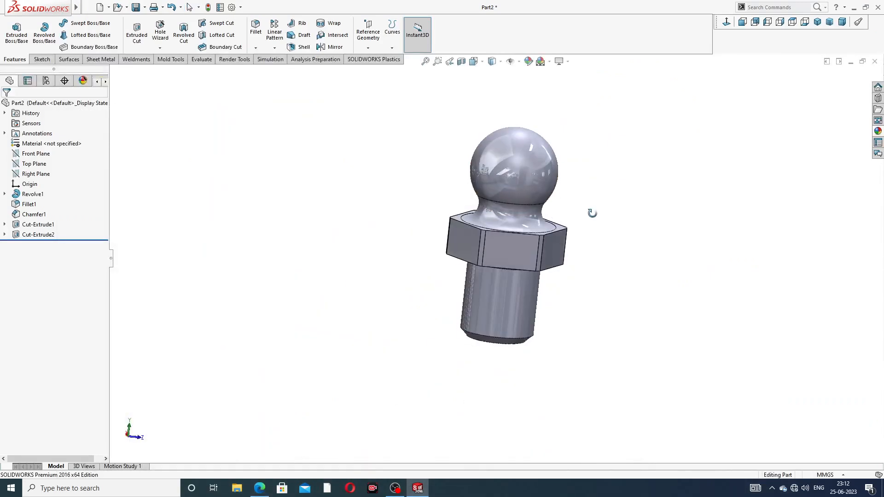
# Start a sketch on the Front Plane and draw a vertical centerline about 11.8 mm long from above the ball to the origin.
pyautogui.click(36, 153)
pyautogui.click(53, 148)
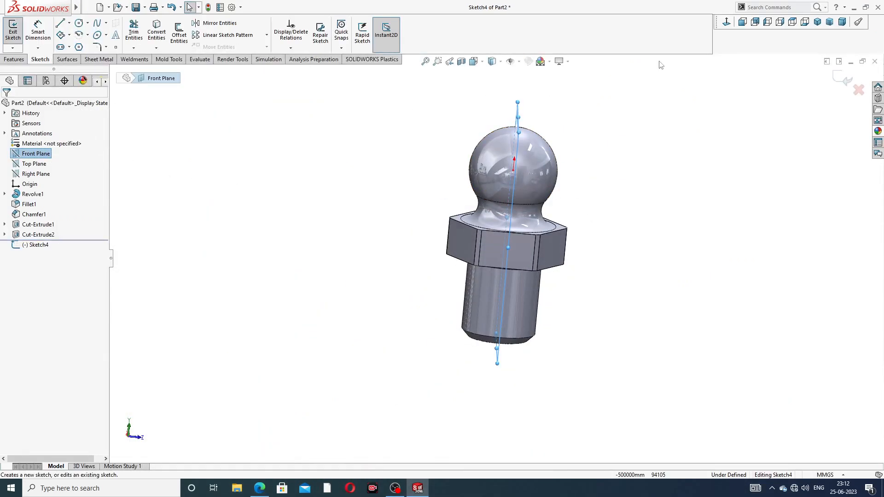
pyautogui.click(726, 22)
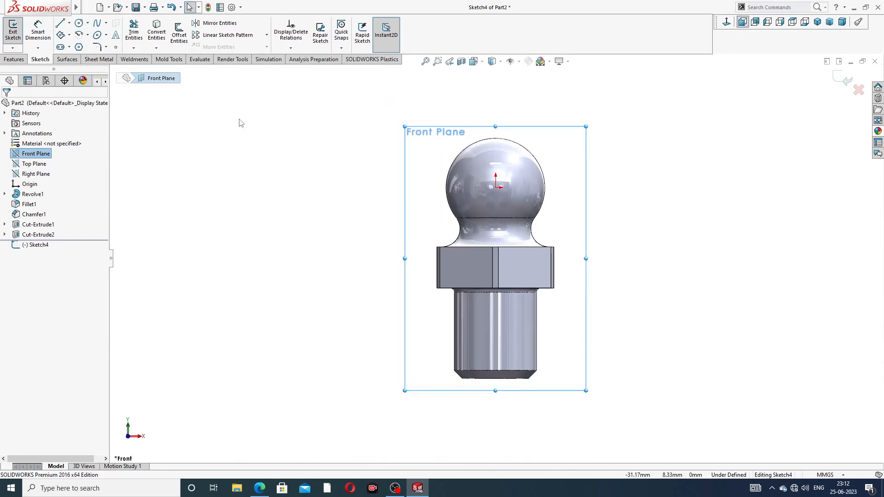
pyautogui.click(69, 23)
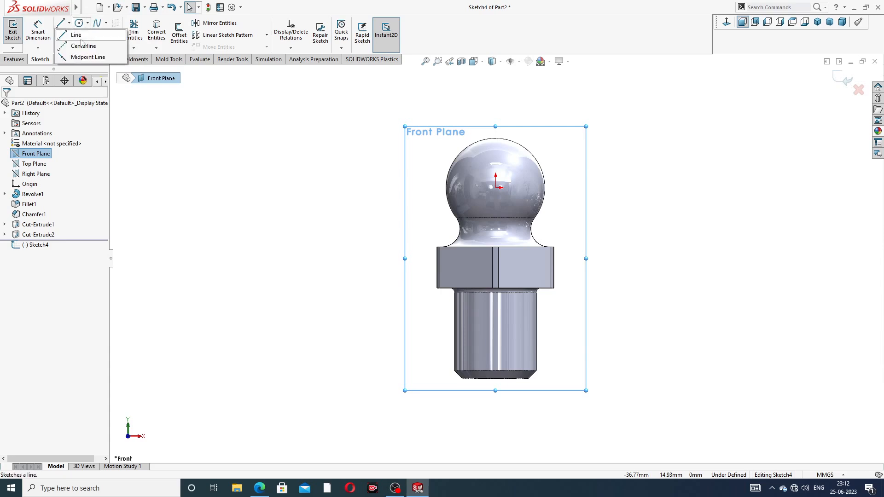
pyautogui.click(81, 44)
pyautogui.scroll(-2, 513, 162)
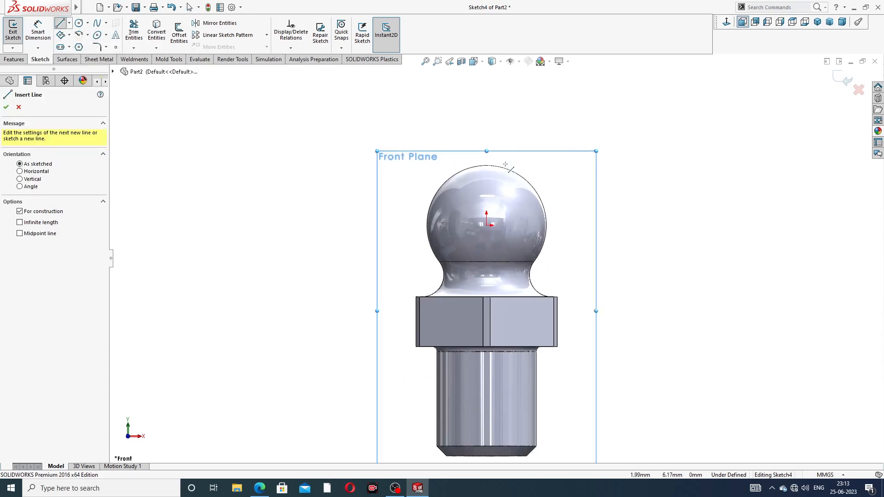
pyautogui.click(486, 108)
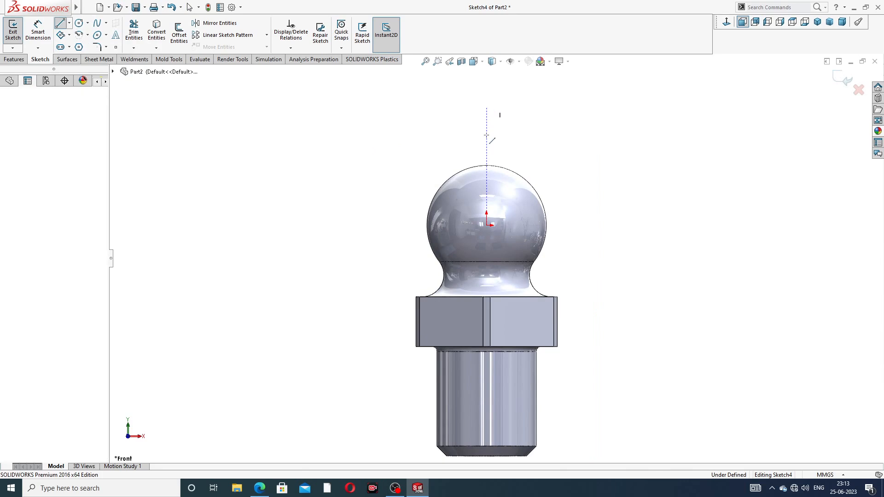
pyautogui.click(487, 225)
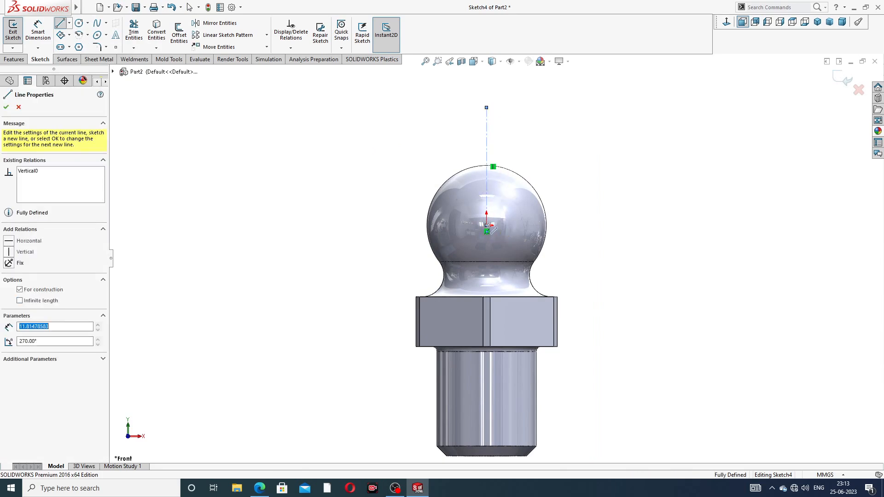
# Draw a slanted centerline from the origin beyond the ball, extend it to about 15.4 mm, and shorten the vertical centerline.
pyautogui.click(578, 134)
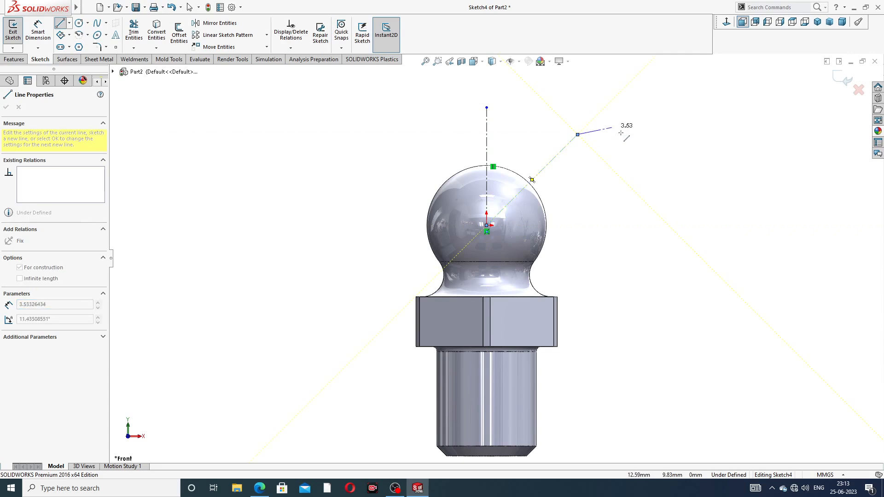
pyautogui.rightClick(609, 127)
pyautogui.click(633, 134)
pyautogui.moveTo(486, 108); pyautogui.dragTo(487, 134)
pyautogui.moveTo(581, 139); pyautogui.dragTo(601, 123)
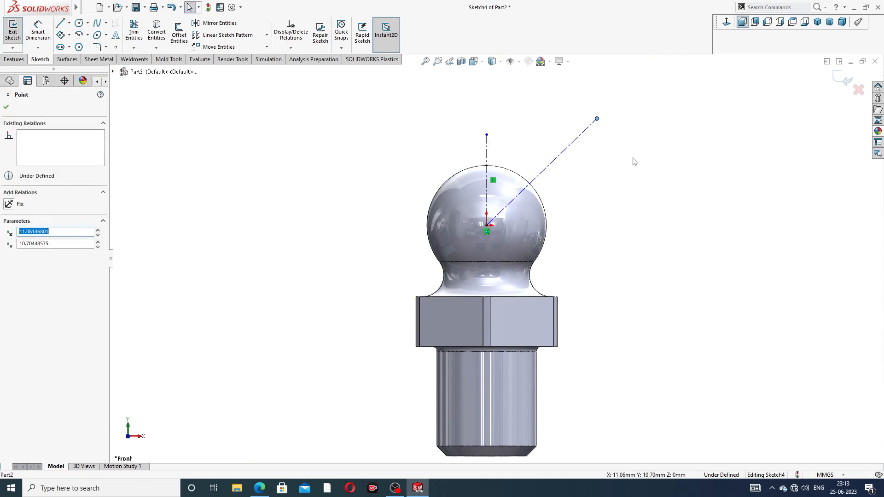
pyautogui.press('Escape')
# Dimension the angle between the vertical and slanted centerlines as 45 degrees and finish the sketch.
pyautogui.click(38, 30)
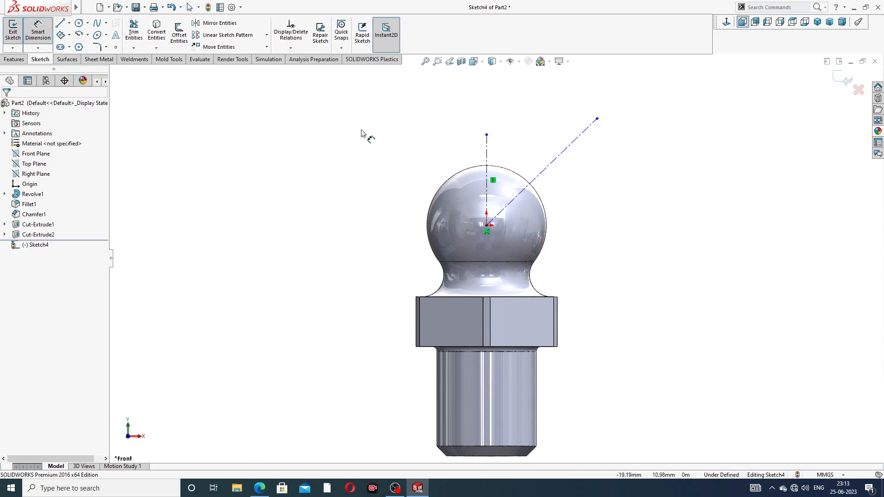
pyautogui.click(487, 156)
pyautogui.click(539, 175)
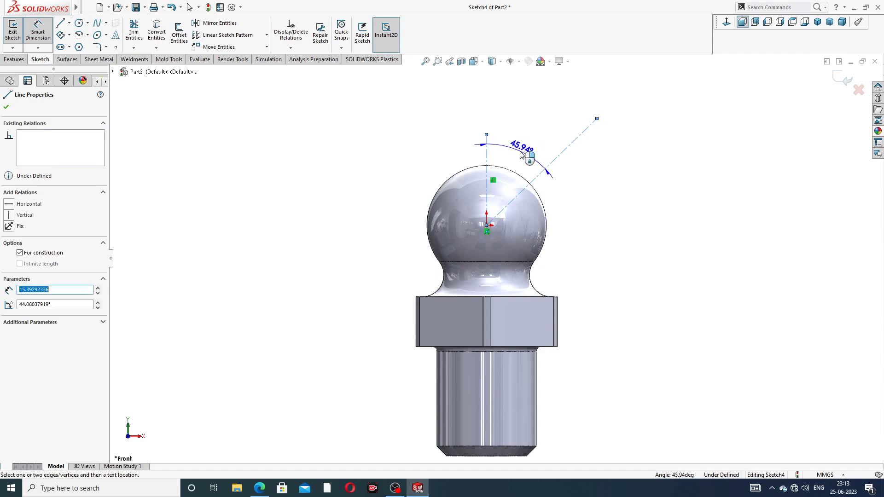
pyautogui.click(523, 154)
pyautogui.write('45')
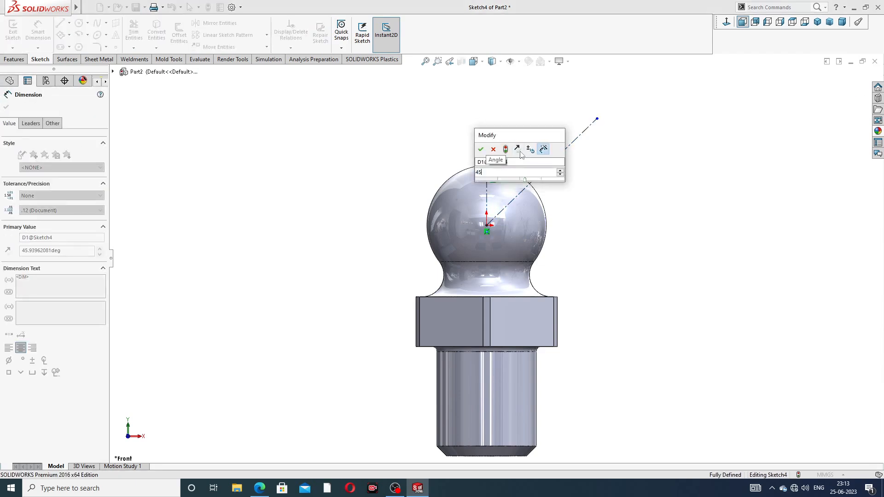
pyautogui.press('Return')
pyautogui.rightClick(637, 150)
pyautogui.click(651, 137)
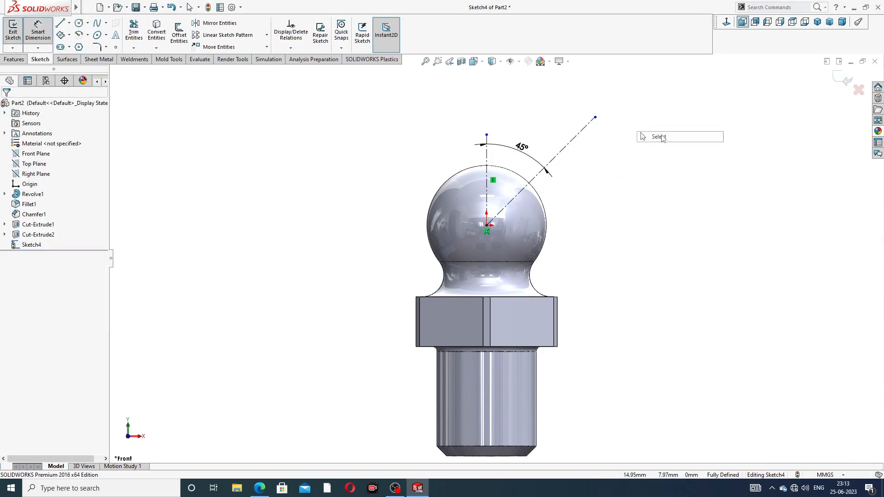
pyautogui.click(847, 80)
# Start a reference plane with the Top Plane as first reference and the slanted centerline as second reference.
pyautogui.moveTo(644, 171); pyautogui.dragTo(579, 191, button='middle')
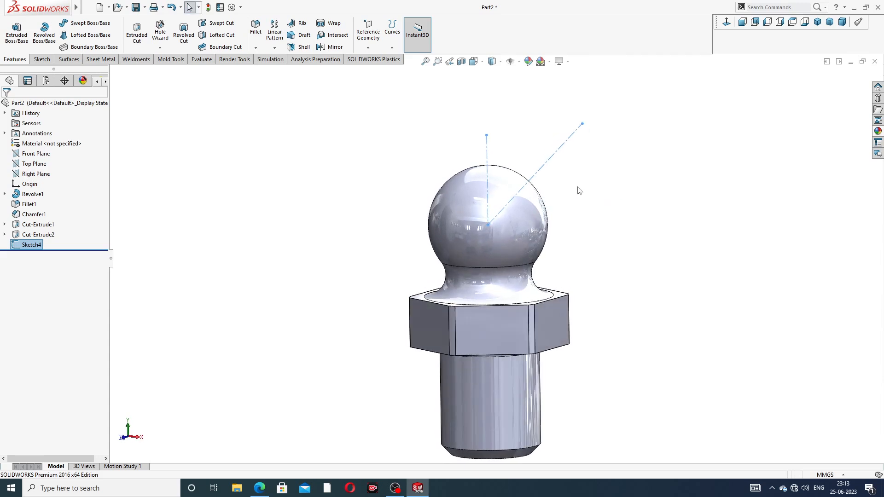
pyautogui.click(43, 165)
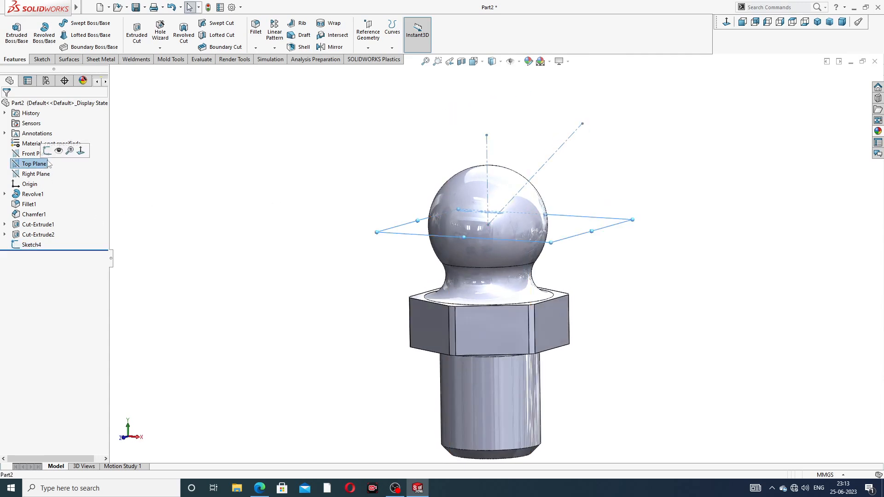
pyautogui.click(368, 34)
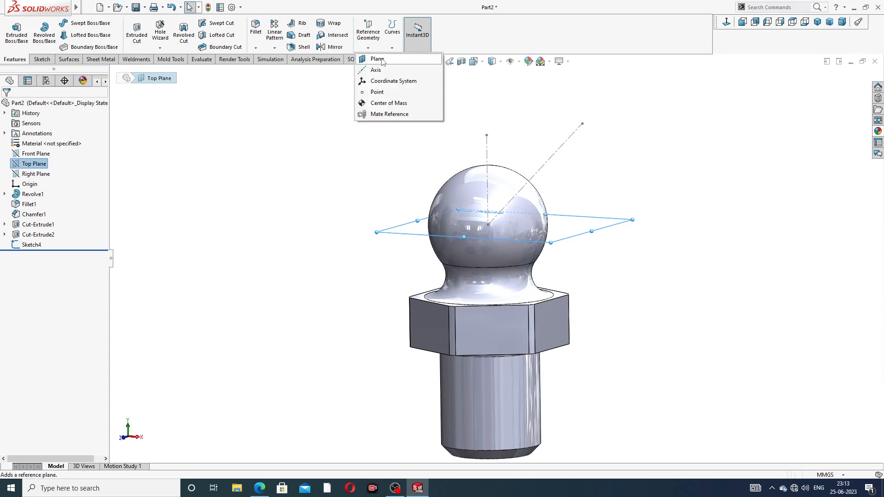
pyautogui.click(377, 59)
pyautogui.moveTo(613, 156)
pyautogui.mouseDown(button='middle')
pyautogui.moveTo(616, 144)
pyautogui.moveTo(614, 162)
pyautogui.mouseUp(button='middle')
pyautogui.click(563, 153)
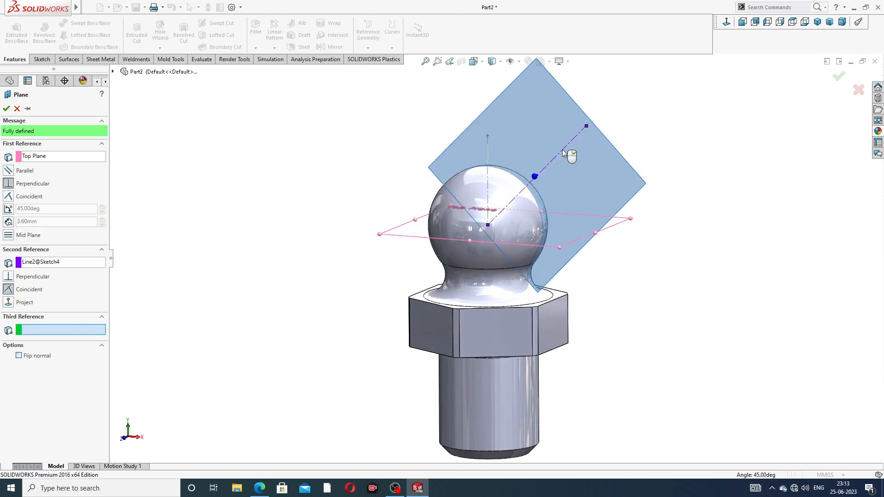
pyautogui.moveTo(592, 173); pyautogui.dragTo(603, 217, button='middle')
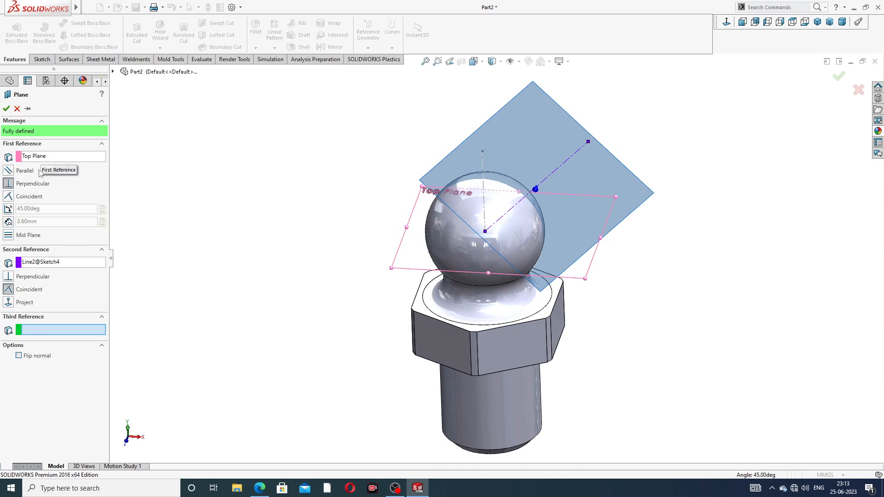
# Set the plane at 45 degrees to the Top Plane with the centerline projected along the sketch normal, flipping both offsets.
pyautogui.click(8, 209)
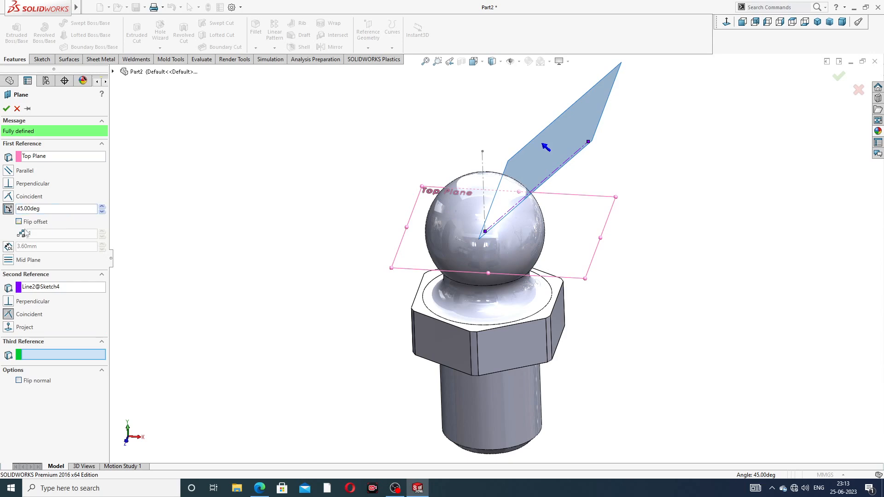
pyautogui.click(12, 329)
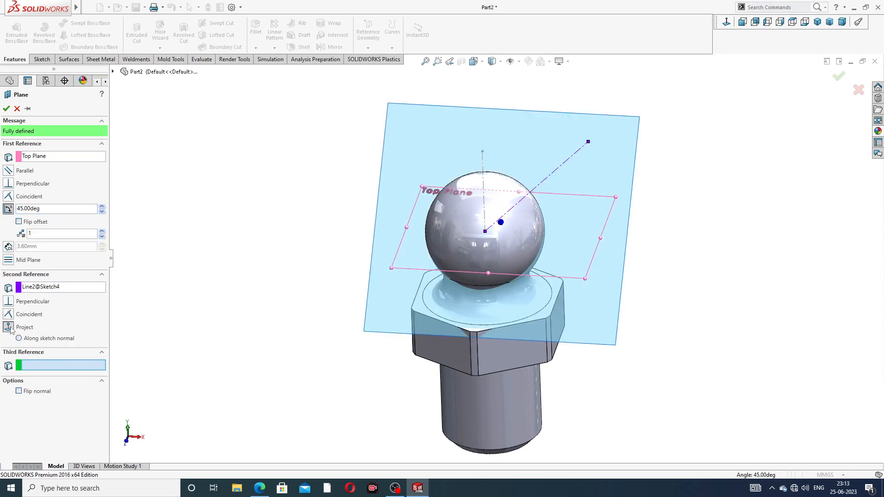
pyautogui.moveTo(295, 266); pyautogui.dragTo(214, 248, button='middle')
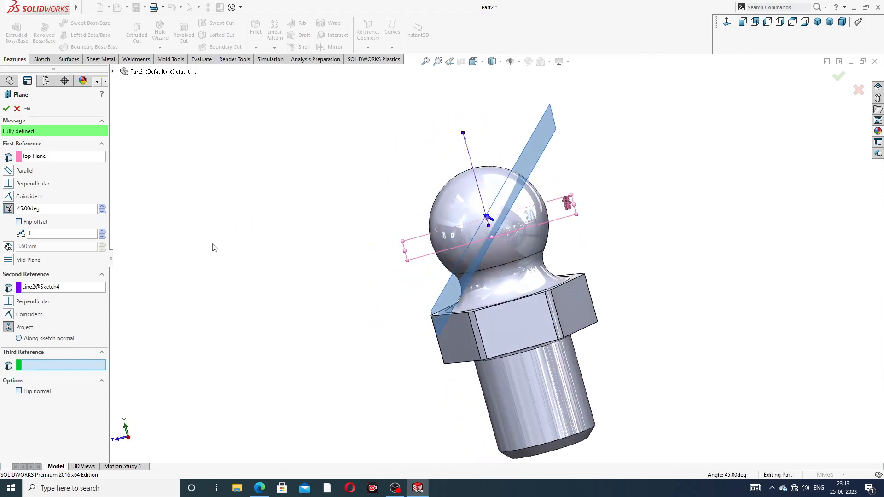
pyautogui.click(20, 339)
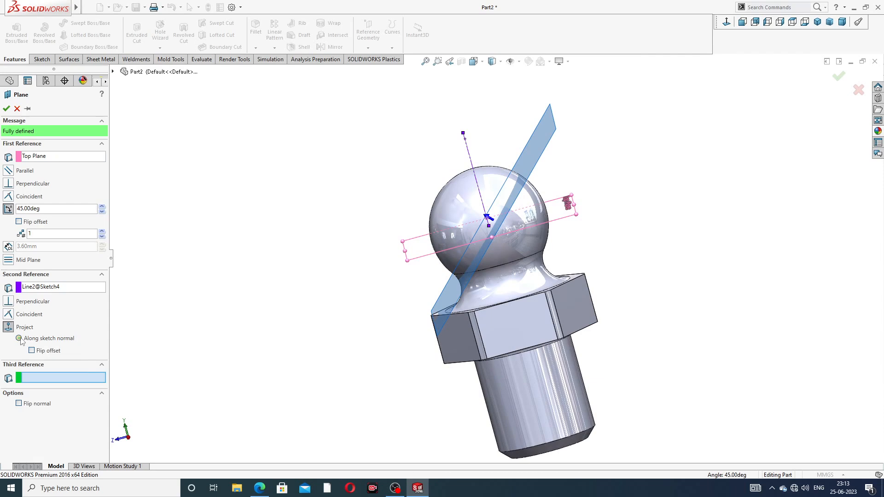
pyautogui.click(32, 352)
pyautogui.click(19, 222)
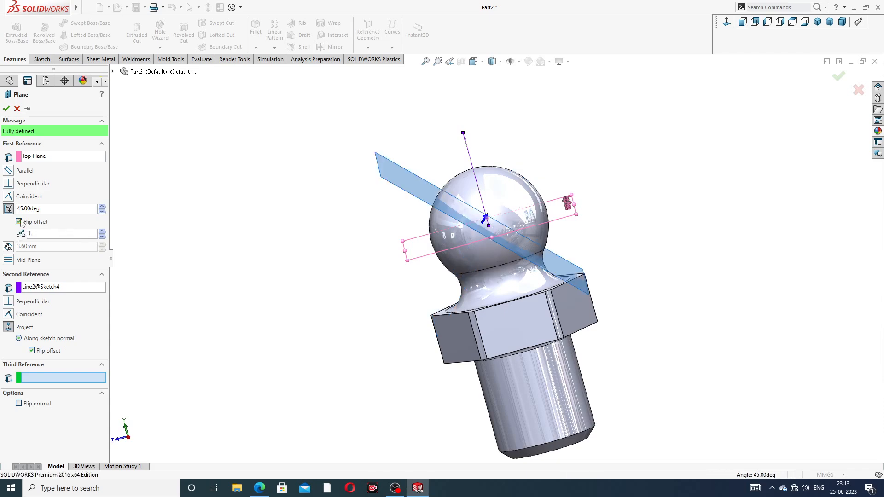
# Check the tilted plane preview from several sides and create the plane with the angle's offset flipped.
pyautogui.moveTo(360, 227); pyautogui.dragTo(696, 110, button='middle')
pyautogui.click(728, 23)
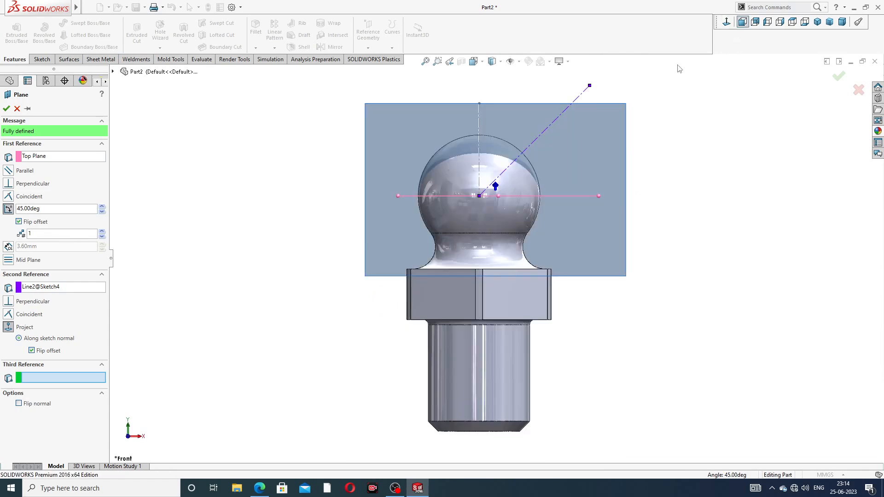
pyautogui.moveTo(679, 69); pyautogui.dragTo(688, 127, button='middle')
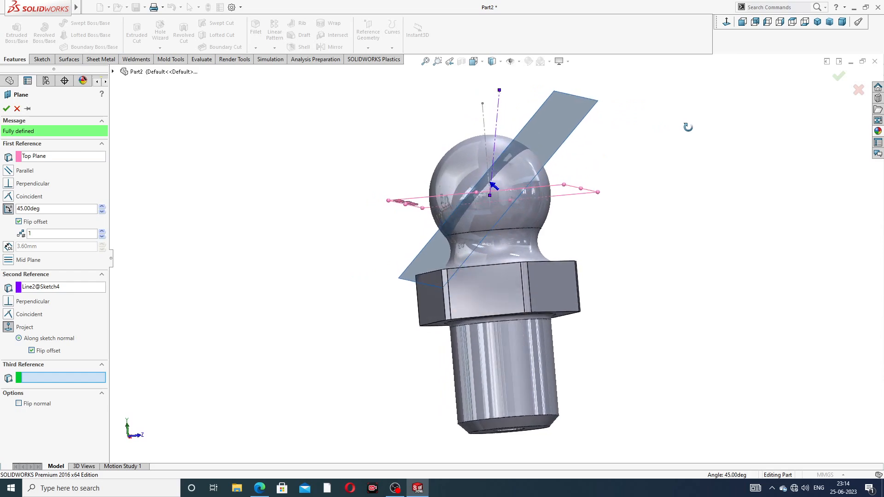
pyautogui.press('f')
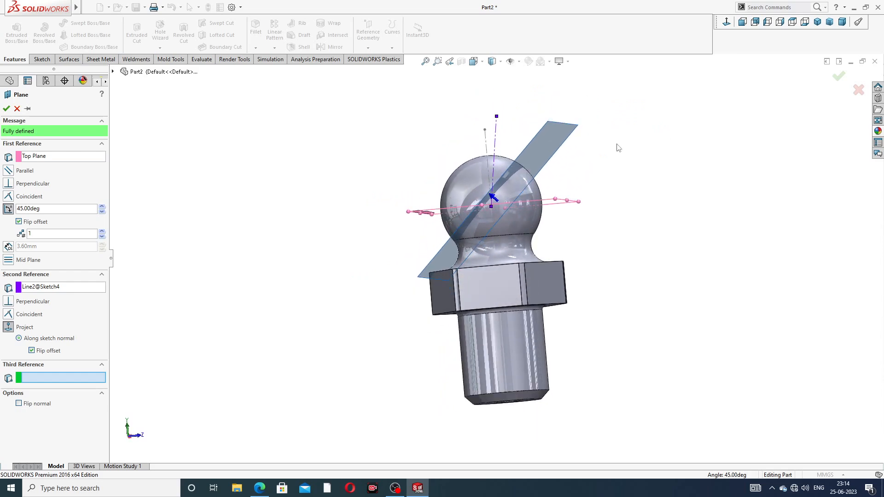
pyautogui.click(19, 222)
pyautogui.moveTo(347, 192); pyautogui.dragTo(362, 207, button='middle')
pyautogui.scroll(-1, 525, 208)
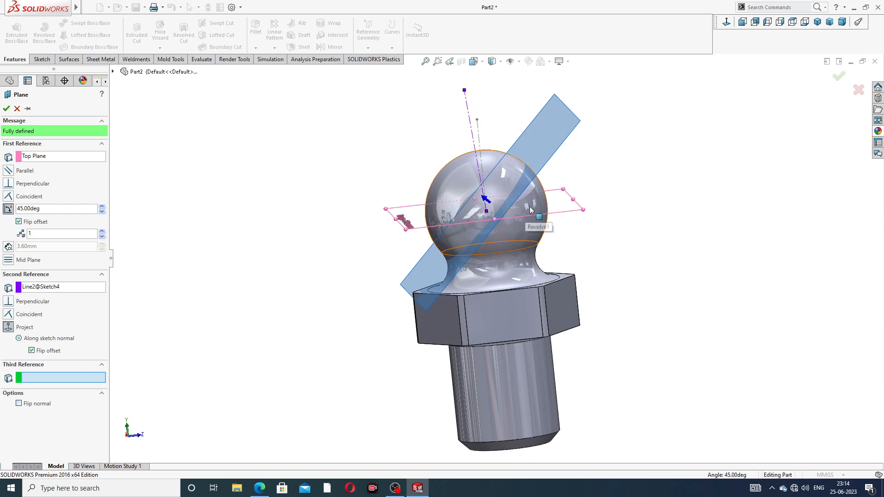
pyautogui.moveTo(558, 209); pyautogui.dragTo(515, 224, button='middle')
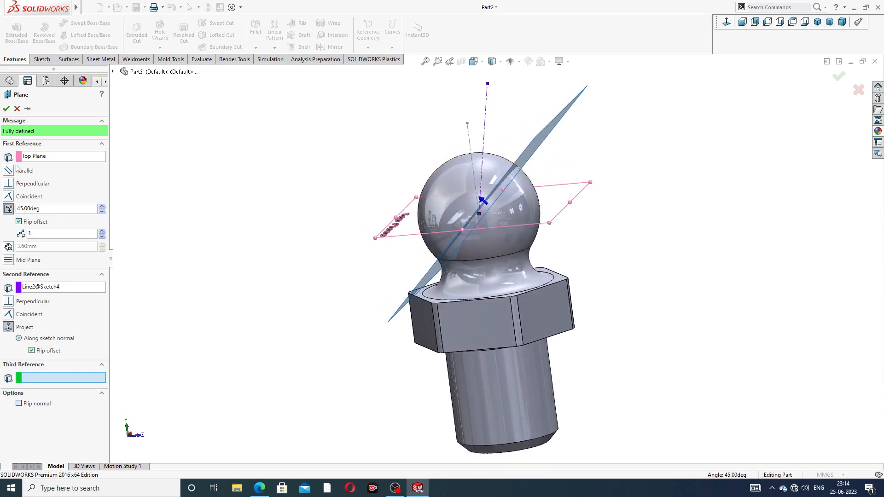
pyautogui.click(6, 109)
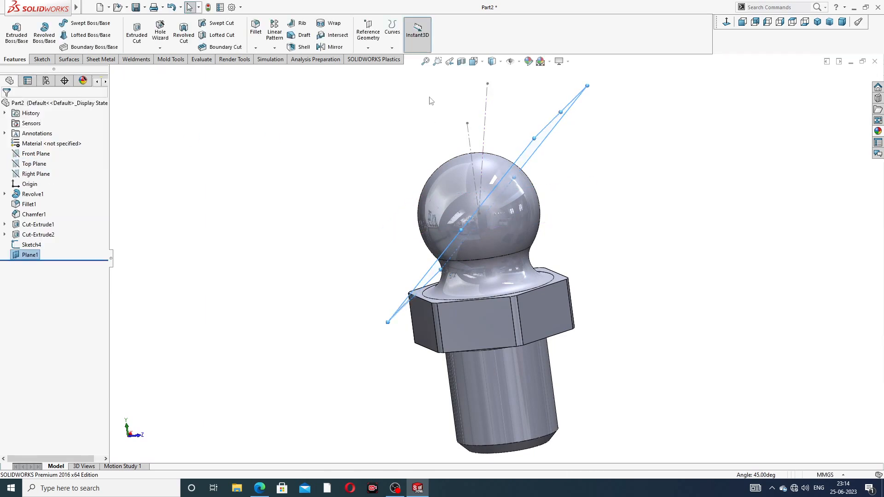
# Create a second plane offset 3.60 mm from the 45-degree plane, checking the distance in the PDF drawing.
pyautogui.moveTo(459, 130); pyautogui.dragTo(491, 141, button='middle')
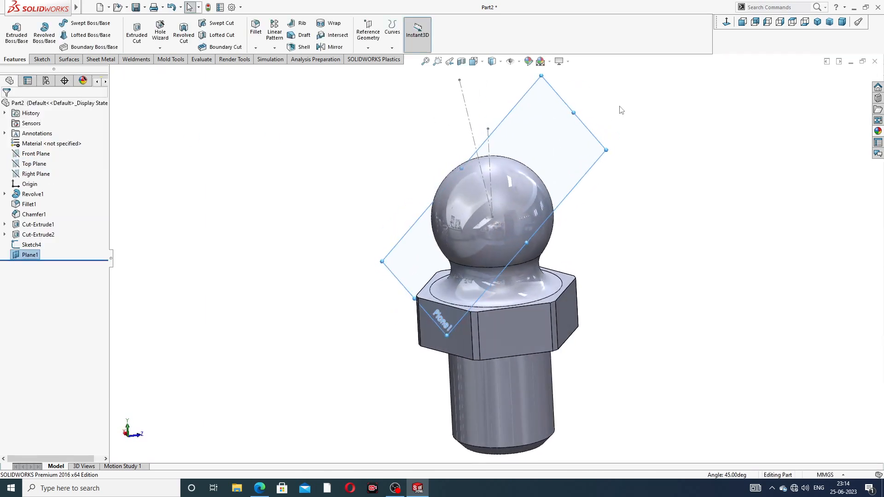
pyautogui.press('f')
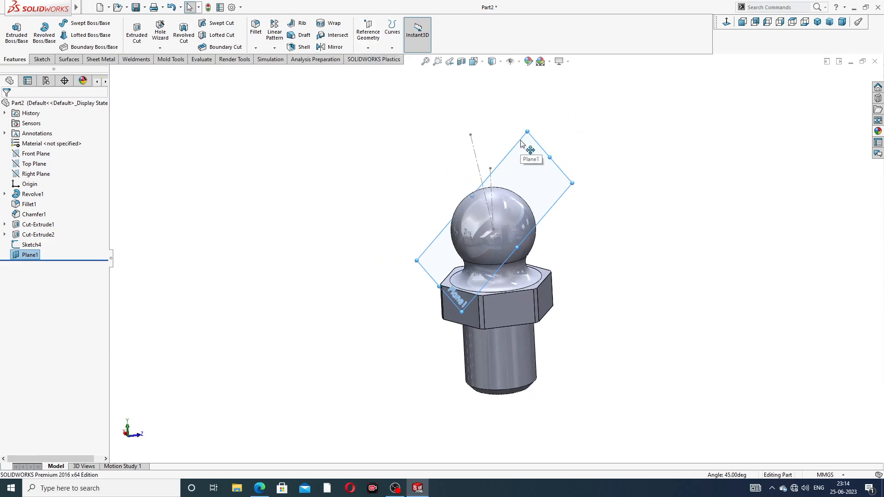
pyautogui.click(375, 49)
pyautogui.click(388, 59)
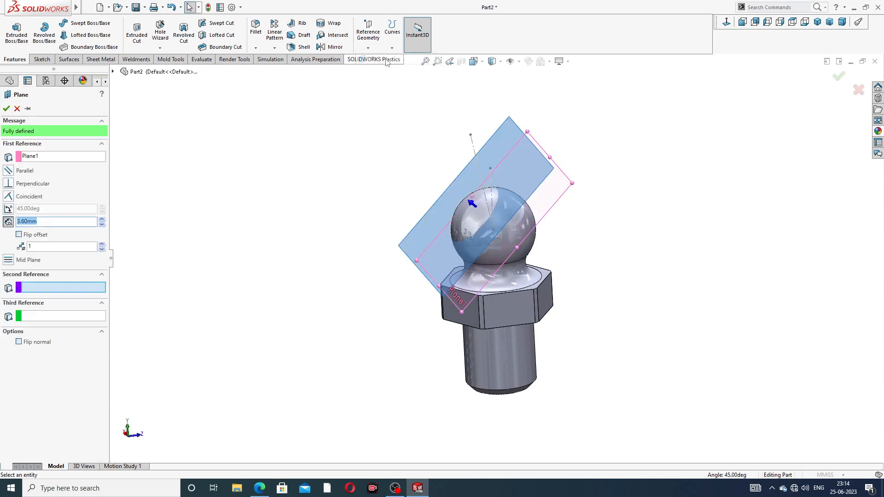
pyautogui.moveTo(603, 171); pyautogui.dragTo(582, 172, button='middle')
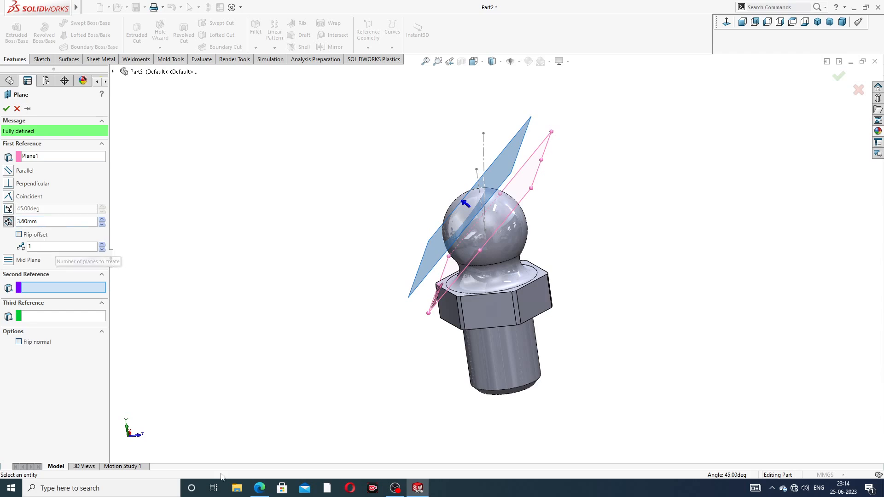
pyautogui.click(262, 488)
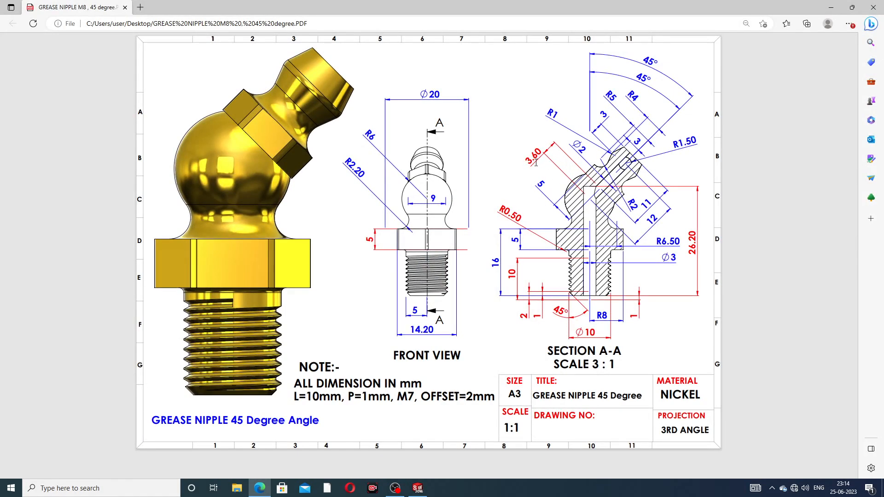
pyautogui.click(259, 488)
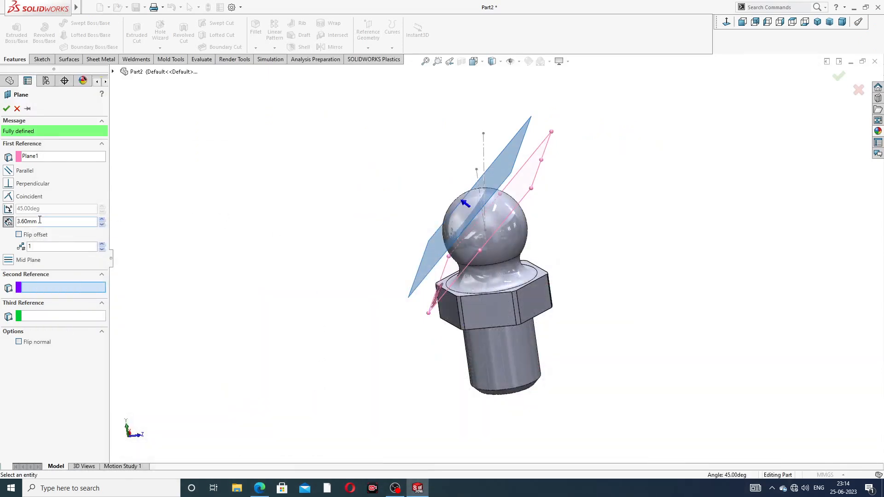
pyautogui.click(7, 109)
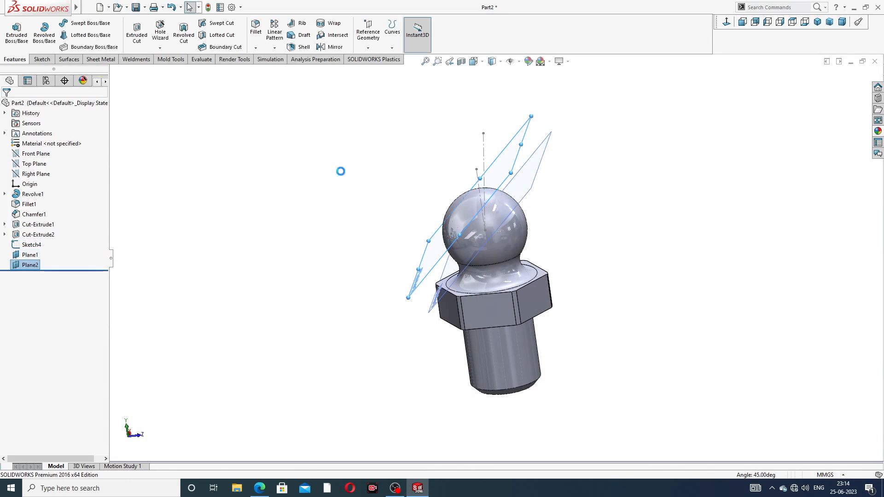
# Hide the original 45-degree plane, start a sketch on the offset plane, and check that plane's orientation against the ball.
pyautogui.click(544, 175)
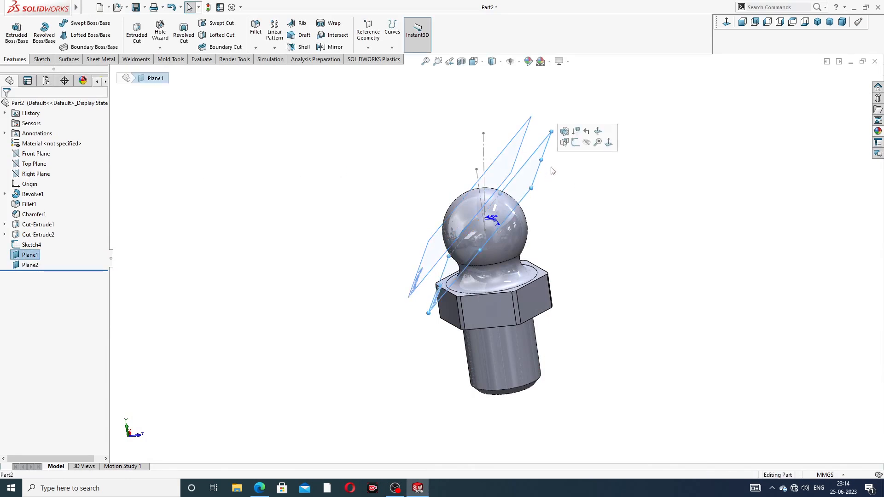
pyautogui.click(586, 143)
pyautogui.moveTo(551, 153); pyautogui.dragTo(595, 161, button='middle')
pyautogui.click(579, 168)
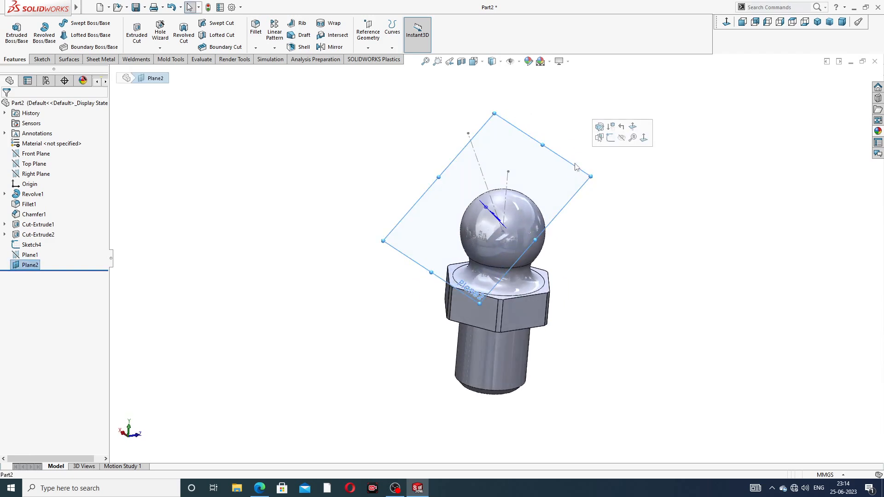
pyautogui.click(609, 138)
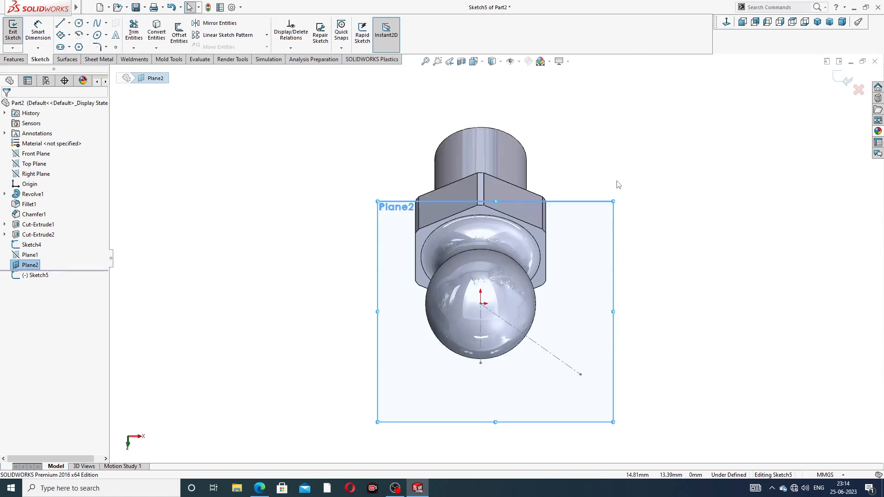
pyautogui.moveTo(647, 184); pyautogui.dragTo(711, 154, button='middle')
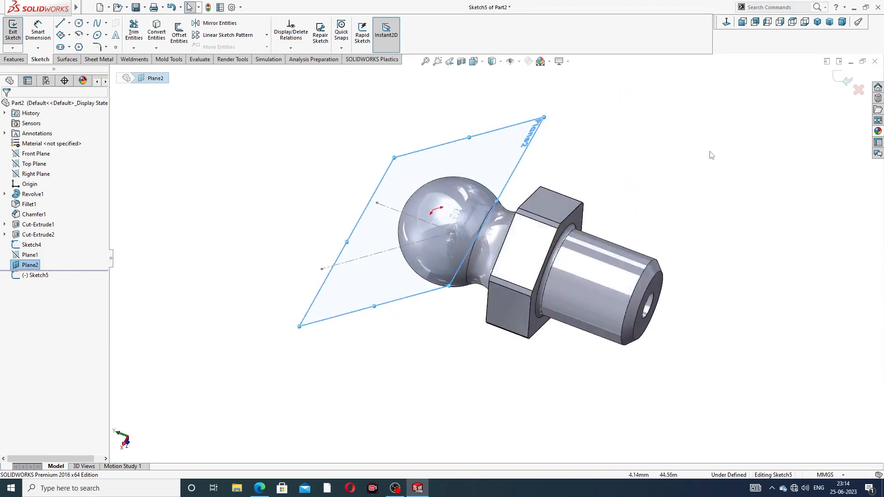
pyautogui.click(727, 22)
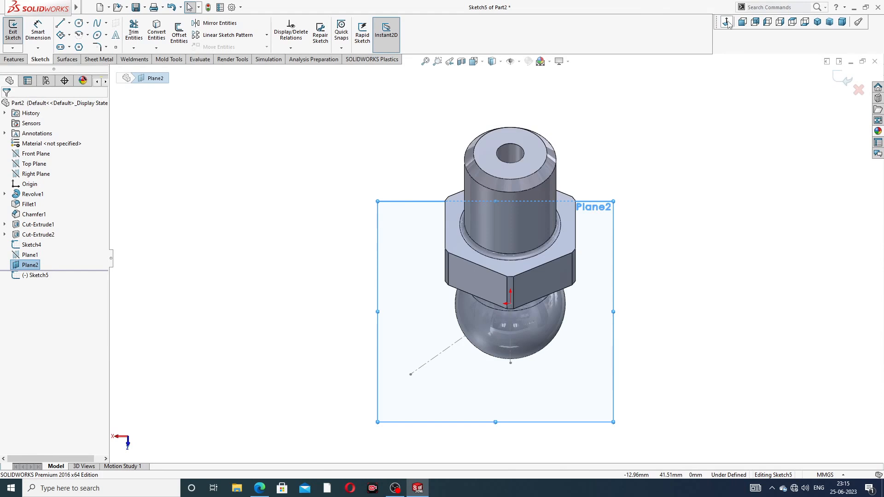
pyautogui.click(727, 22)
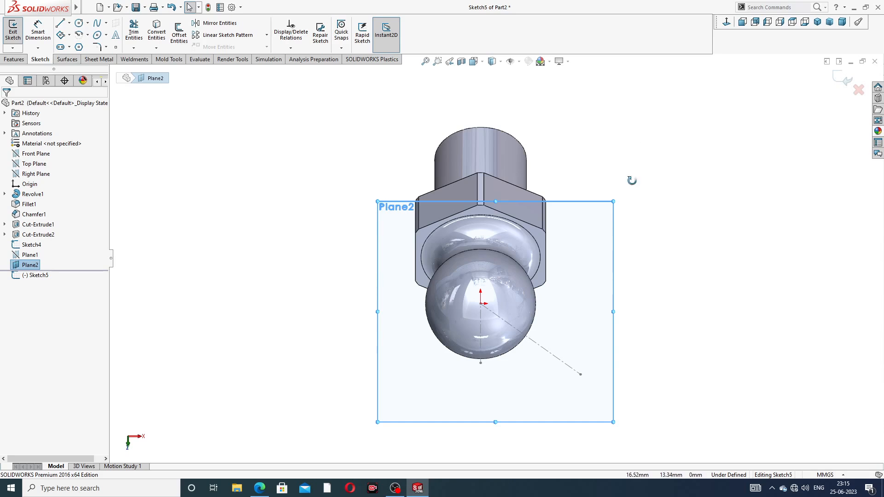
pyautogui.moveTo(631, 180); pyautogui.dragTo(575, 95, button='middle')
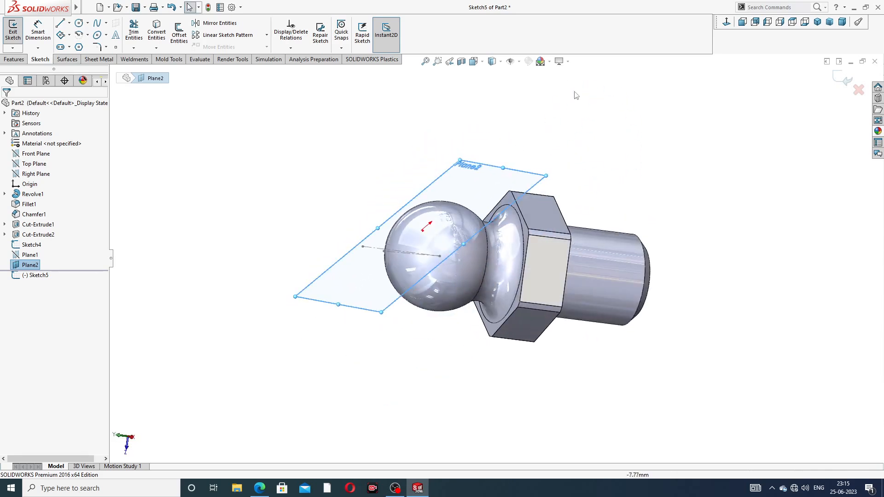
pyautogui.moveTo(627, 135); pyautogui.dragTo(645, 158, button='middle')
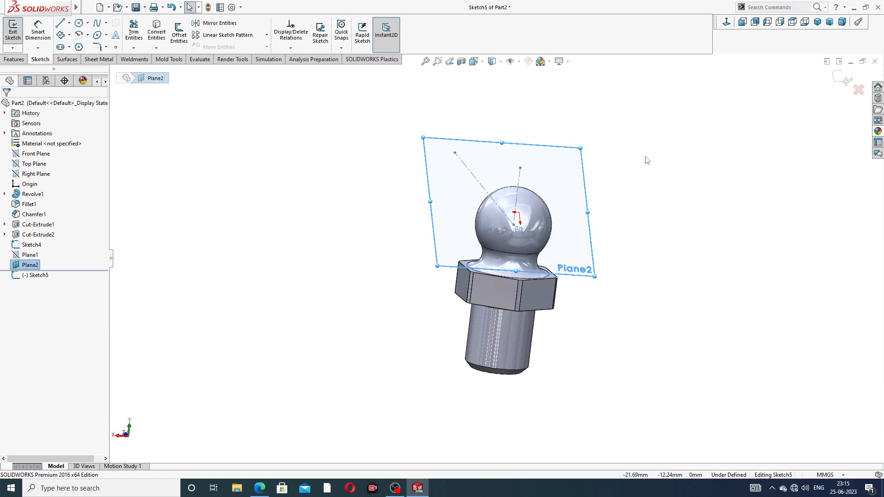
# Sketch a circle of about 5 mm radius centred on the origin of the offset plane, looking straight at the plane.
pyautogui.moveTo(566, 203)
pyautogui.mouseDown(button='middle')
pyautogui.moveTo(445, 201)
pyautogui.moveTo(416, 175)
pyautogui.moveTo(572, 189)
pyautogui.mouseUp(button='middle')
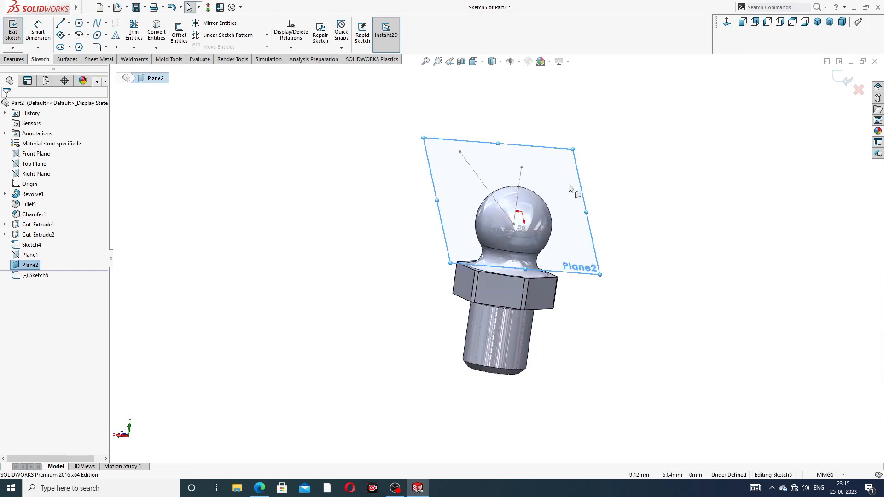
pyautogui.click(727, 23)
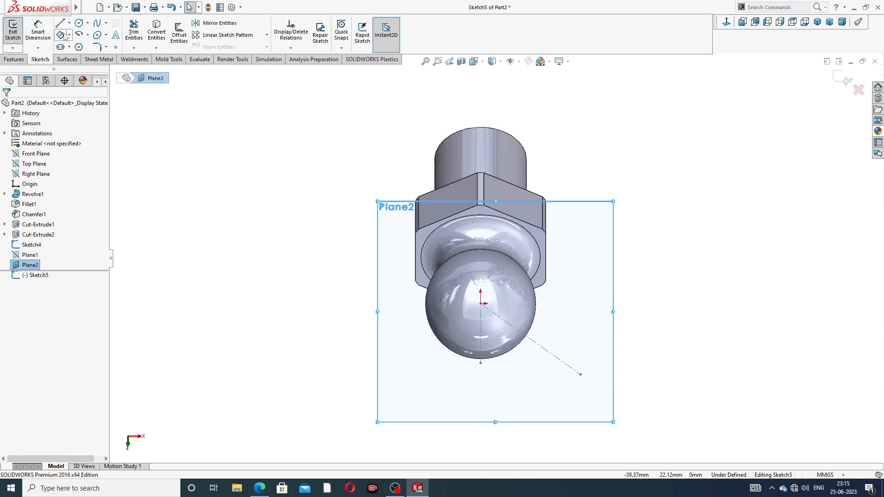
pyautogui.click(80, 23)
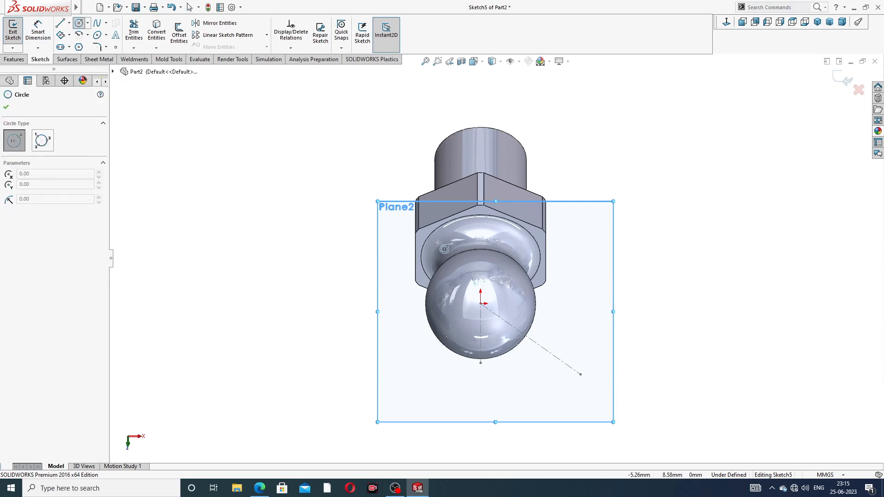
pyautogui.click(481, 303)
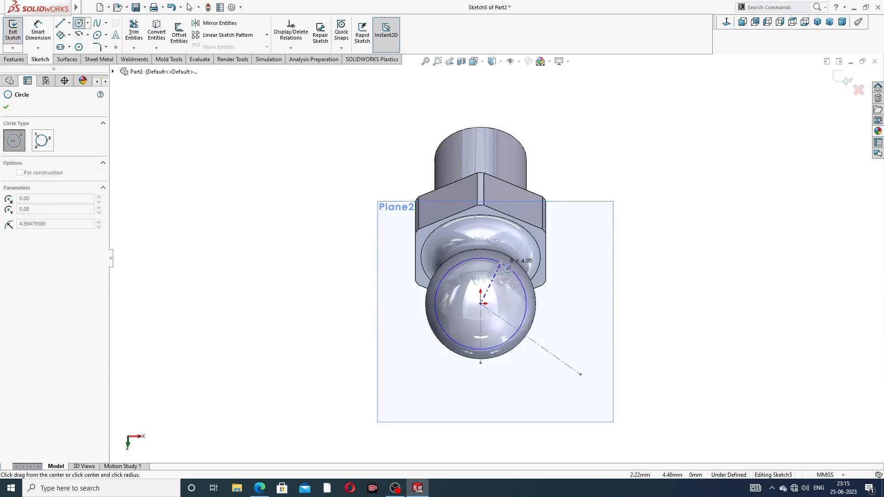
pyautogui.click(513, 270)
pyautogui.rightClick(615, 167)
pyautogui.click(639, 174)
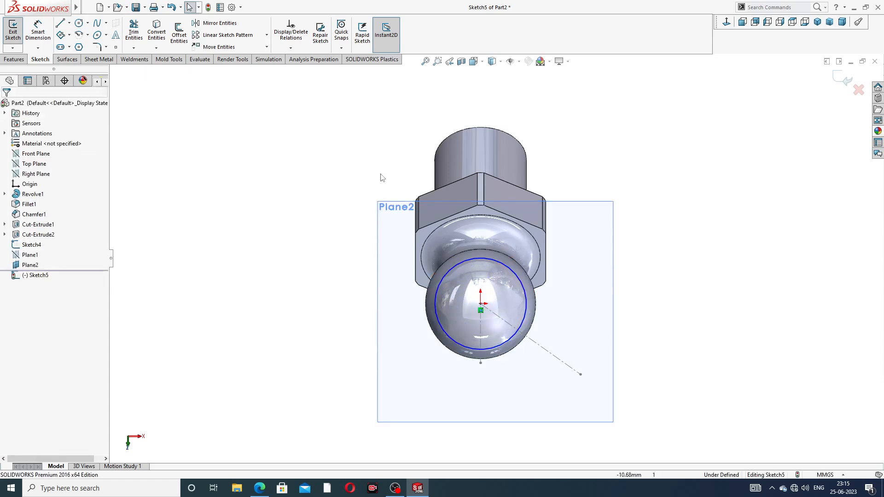
# Dimension the circle's diameter as 10 mm.
pyautogui.click(38, 30)
pyautogui.click(479, 264)
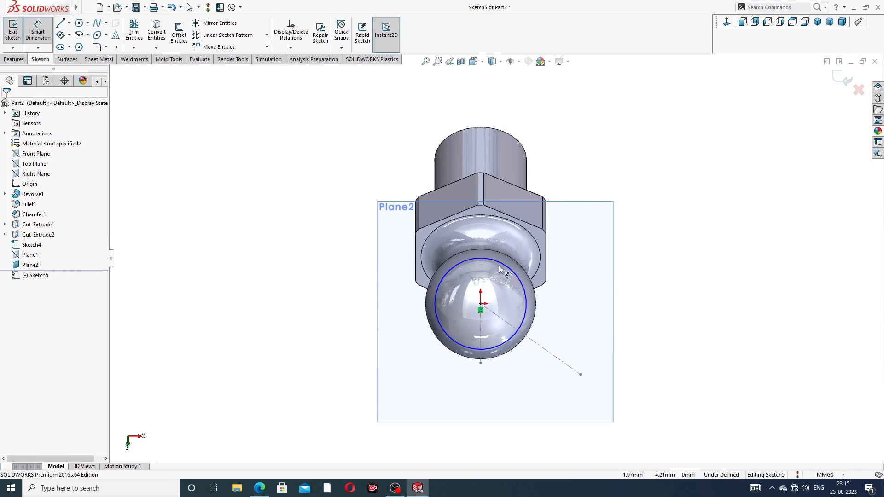
pyautogui.click(643, 271)
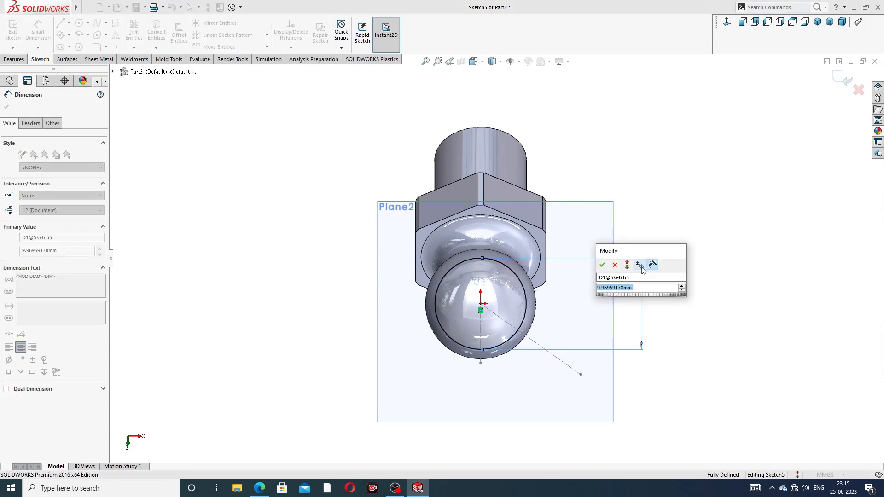
pyautogui.write('10')
pyautogui.press('Return')
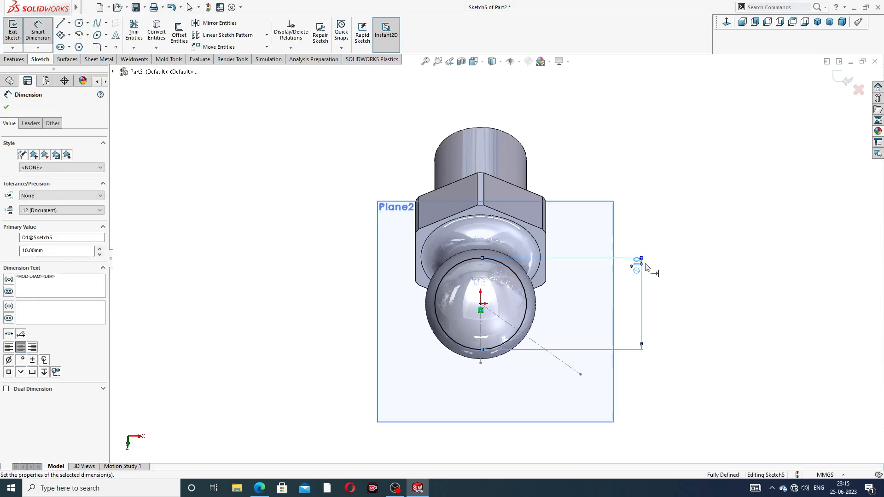
pyautogui.rightClick(677, 173)
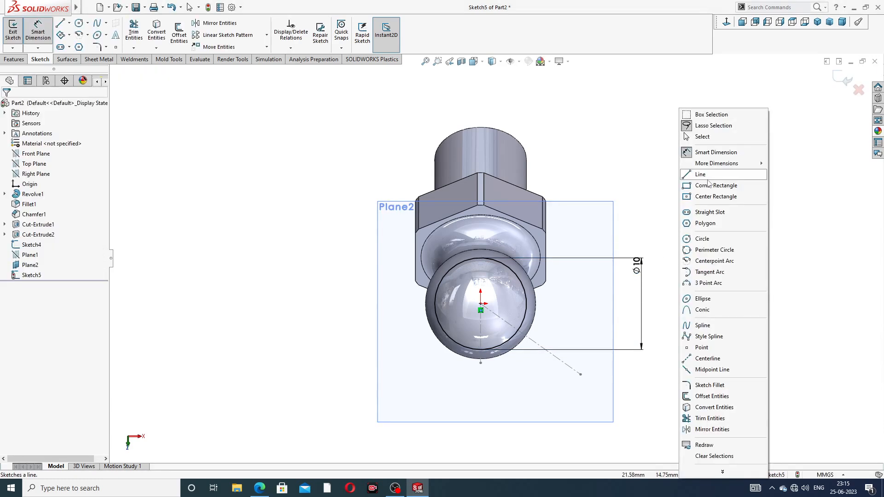
pyautogui.click(710, 137)
# Cut the circle 5 mm blind in the reversed direction to remove the ball's cap and leave a slanted flat face.
pyautogui.click(14, 59)
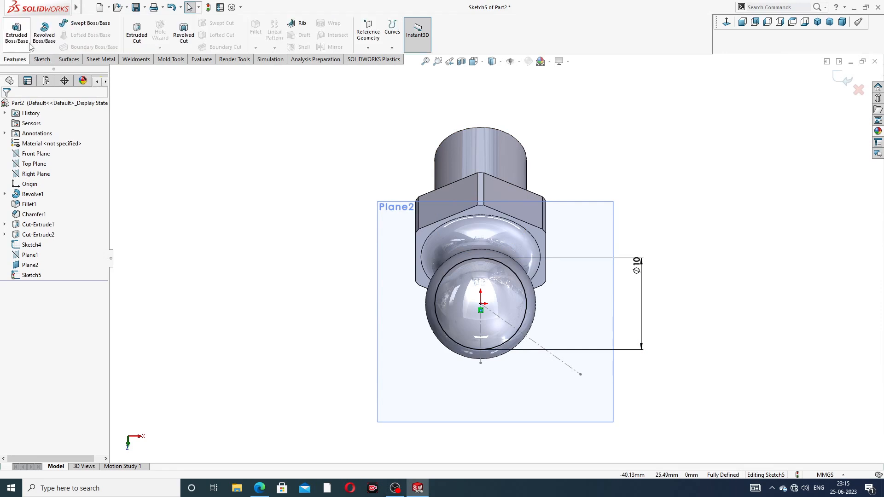
pyautogui.click(137, 32)
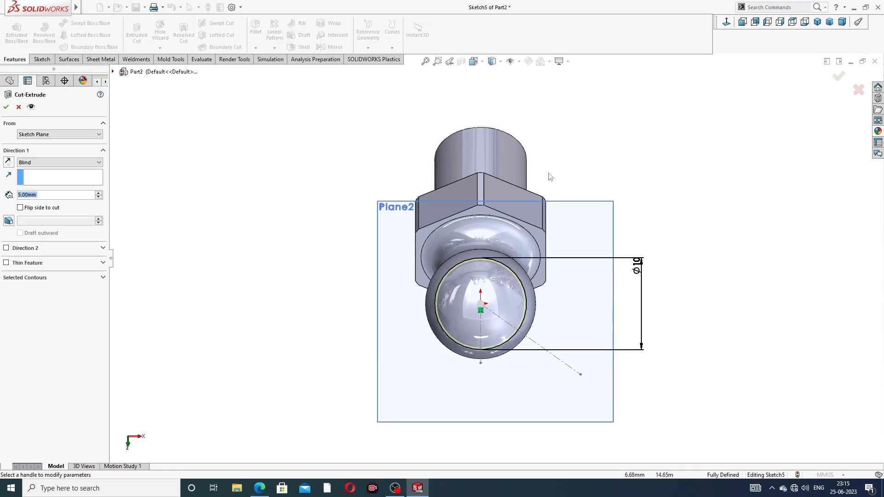
pyautogui.moveTo(552, 178)
pyautogui.mouseDown(button='middle')
pyautogui.moveTo(400, 184)
pyautogui.moveTo(428, 150)
pyautogui.mouseUp(button='middle')
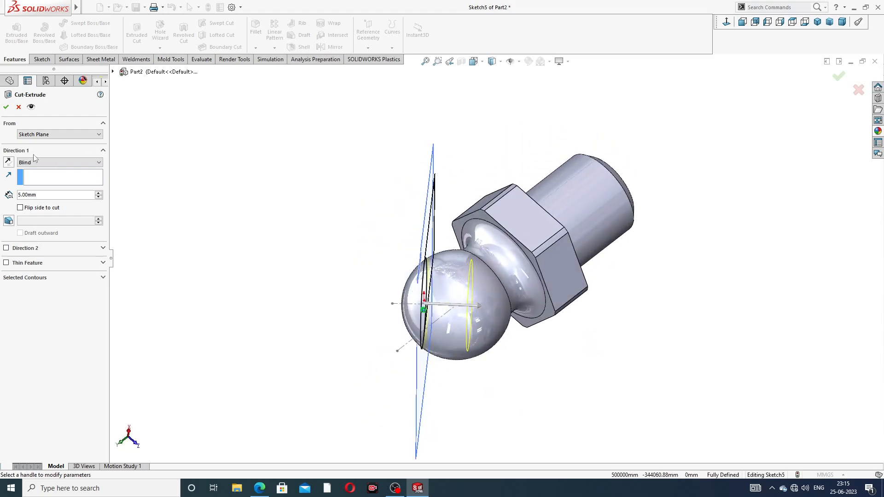
pyautogui.click(9, 162)
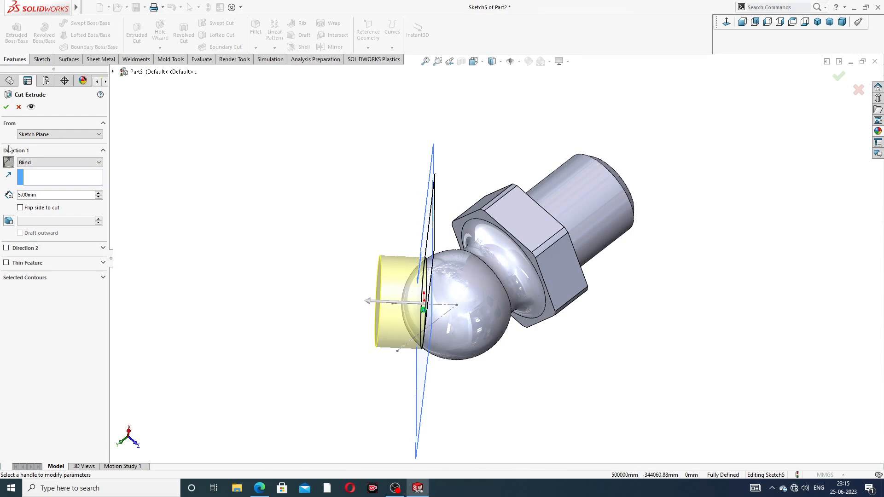
pyautogui.click(6, 107)
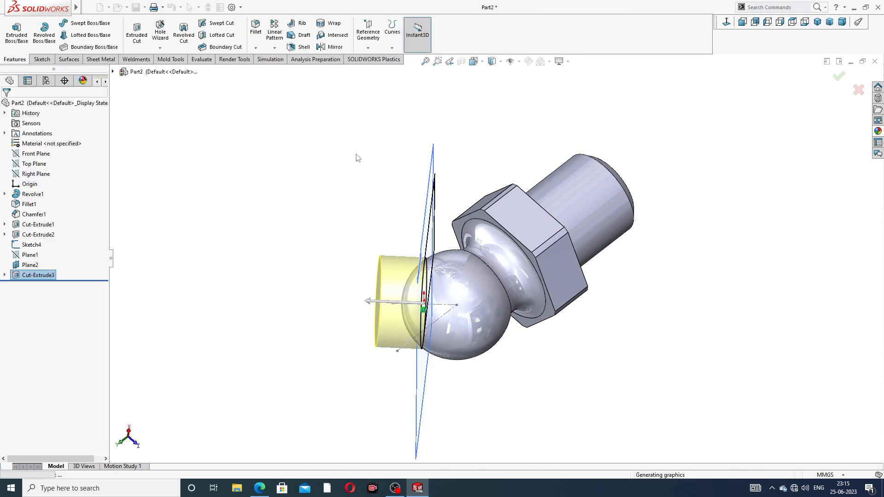
pyautogui.moveTo(507, 216); pyautogui.dragTo(634, 176, button='middle')
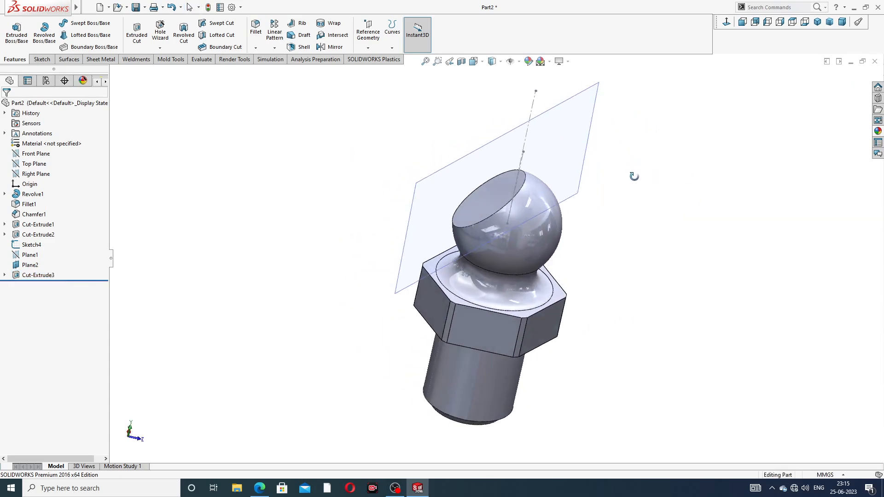
# Hide the offset plane and the centerline reference sketch.
pyautogui.click(583, 158)
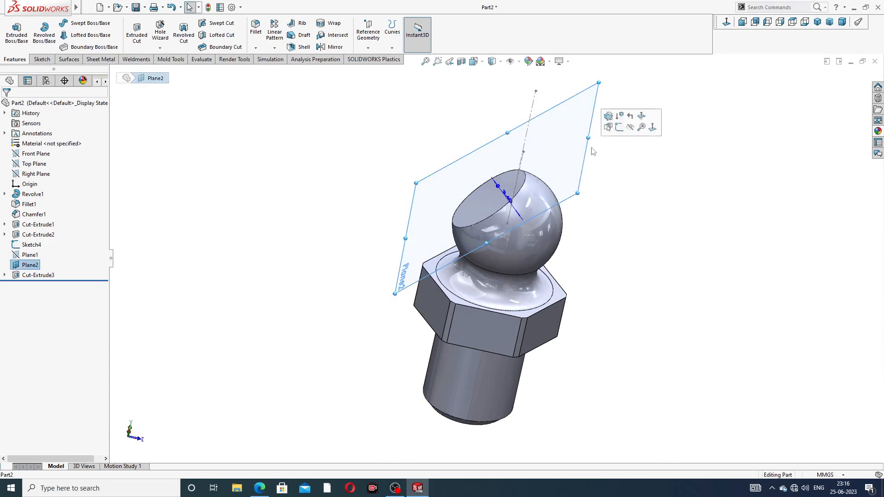
pyautogui.click(631, 128)
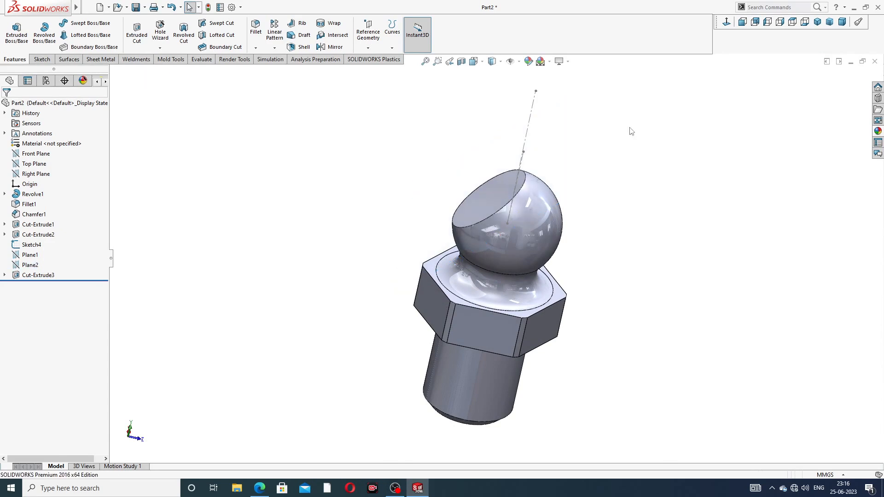
pyautogui.click(528, 125)
pyautogui.click(555, 95)
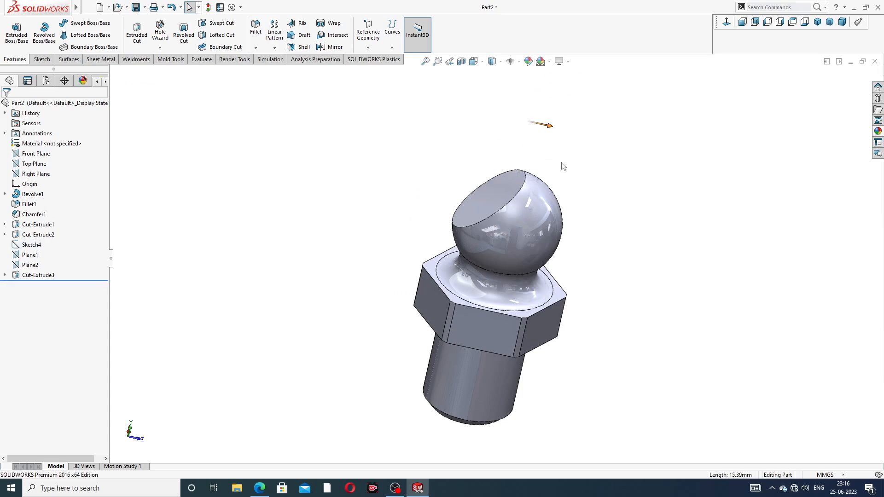
pyautogui.moveTo(562, 166); pyautogui.dragTo(585, 148, button='middle')
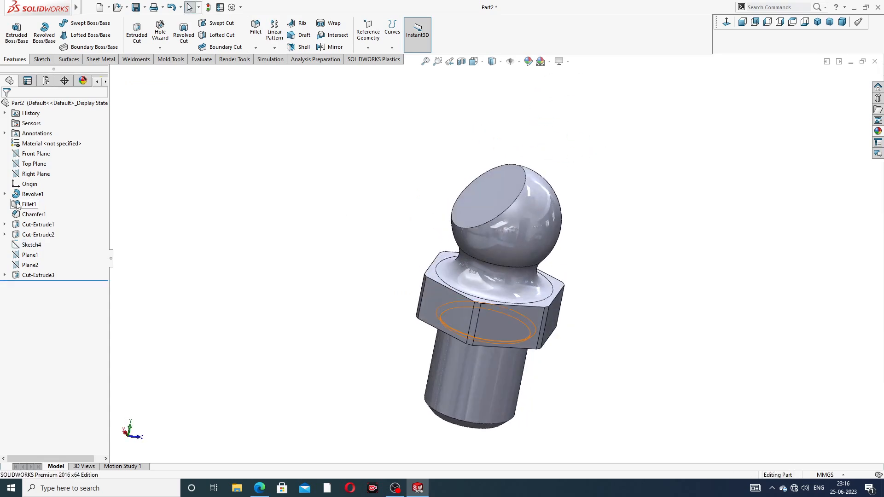
pyautogui.click(36, 154)
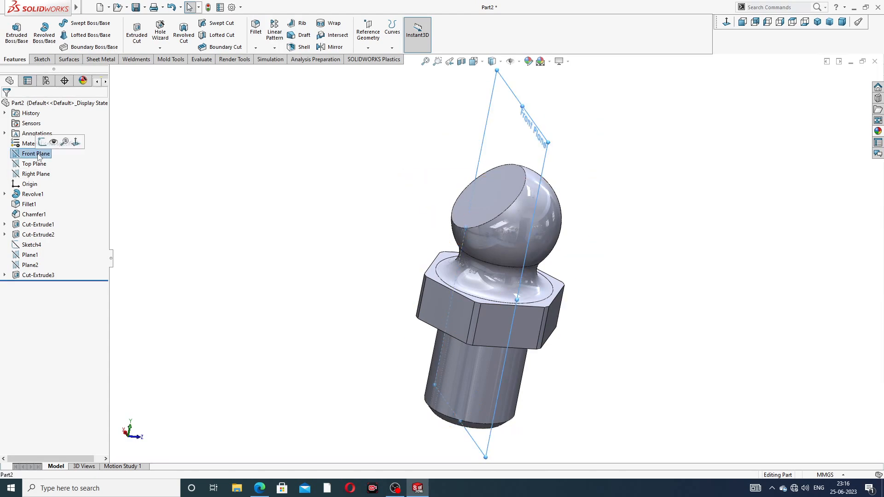
pyautogui.click(67, 142)
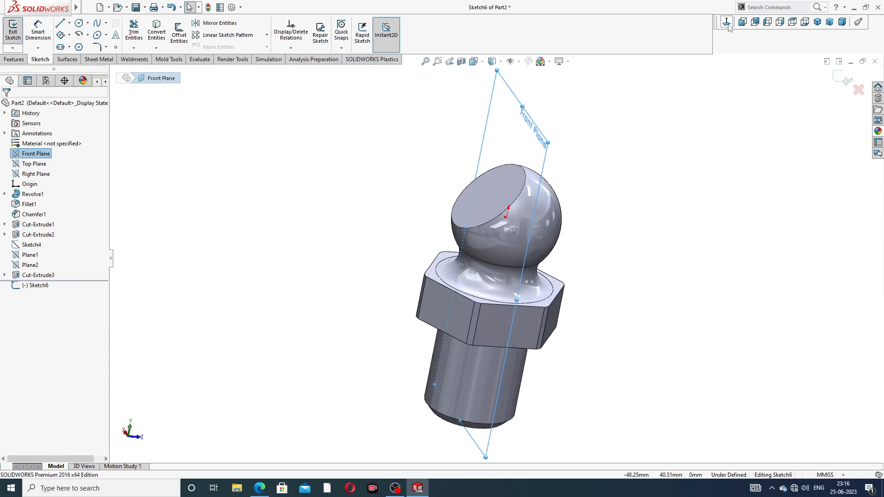
pyautogui.click(727, 21)
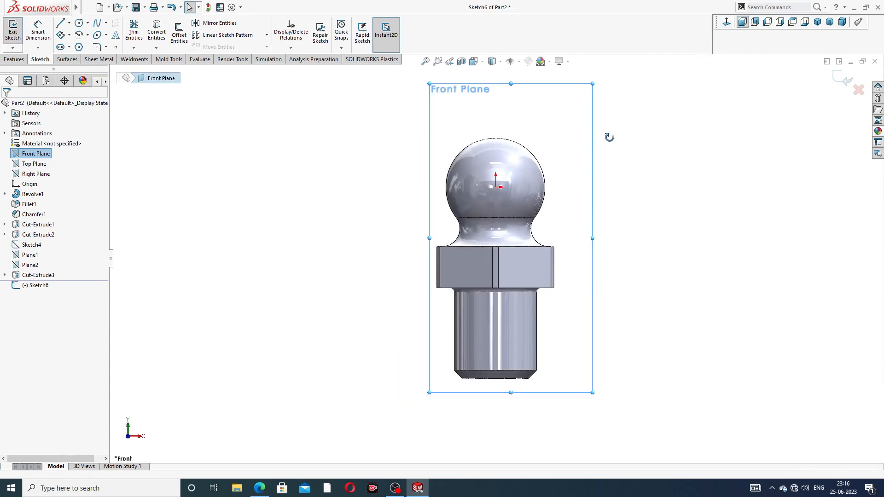
pyautogui.moveTo(609, 136)
pyautogui.mouseDown(button='middle')
pyautogui.moveTo(468, 180)
pyautogui.moveTo(350, 194)
pyautogui.moveTo(231, 226)
pyautogui.mouseUp(button='middle')
pyautogui.click(571, 142)
pyautogui.click(843, 79)
# Start a sketch on the Right Plane and draw a vertical centerline about 8.3 mm long from above the ball down to the origin.
pyautogui.click(36, 174)
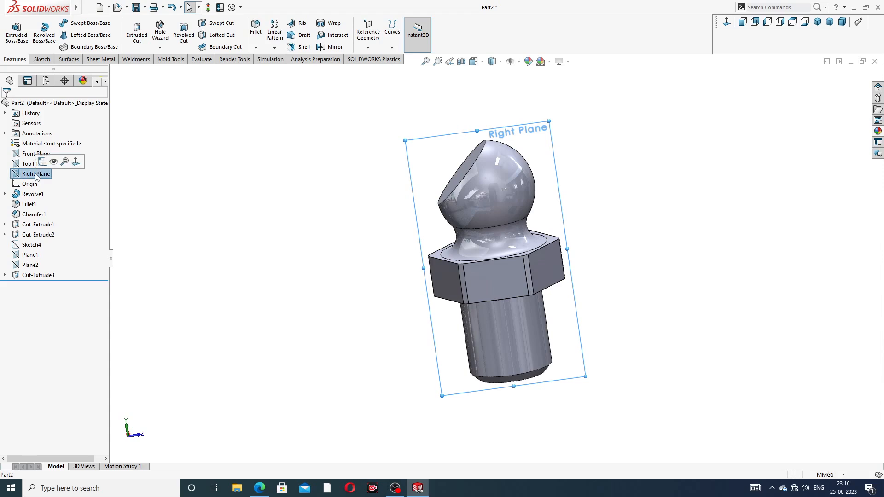
pyautogui.click(41, 162)
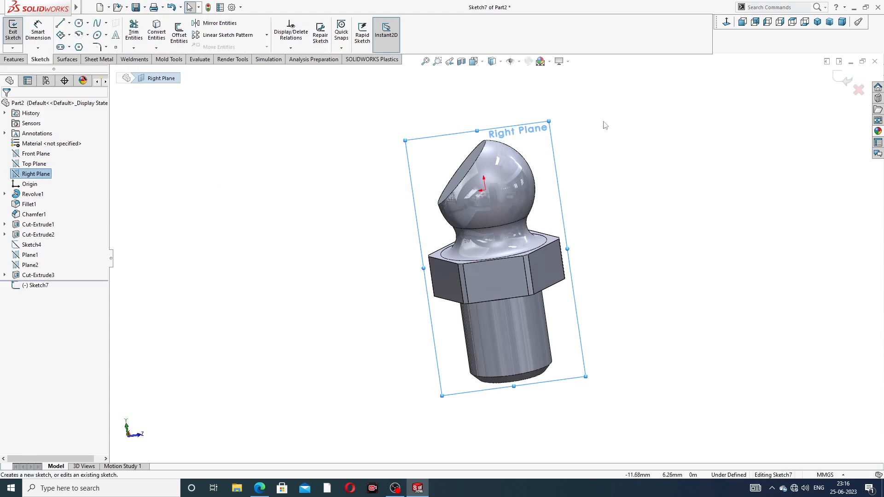
pyautogui.click(728, 24)
pyautogui.scroll(-1, 552, 129)
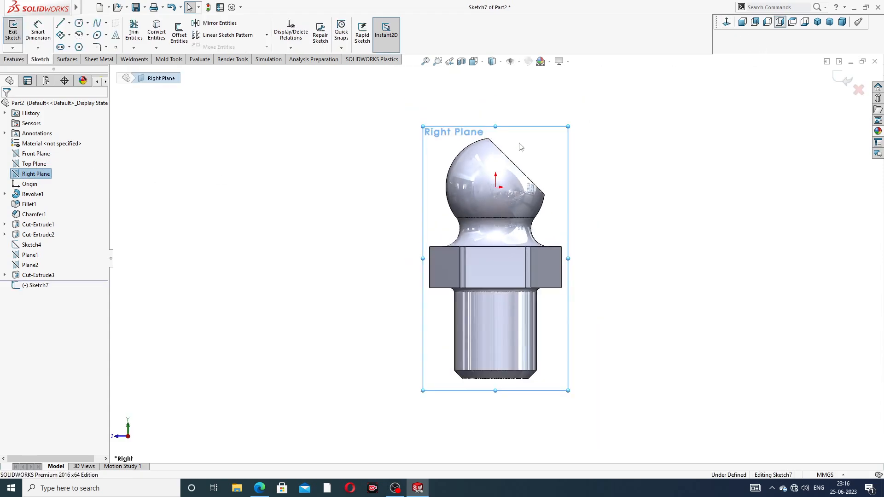
pyautogui.scroll(1, 510, 172)
pyautogui.scroll(1, 508, 167)
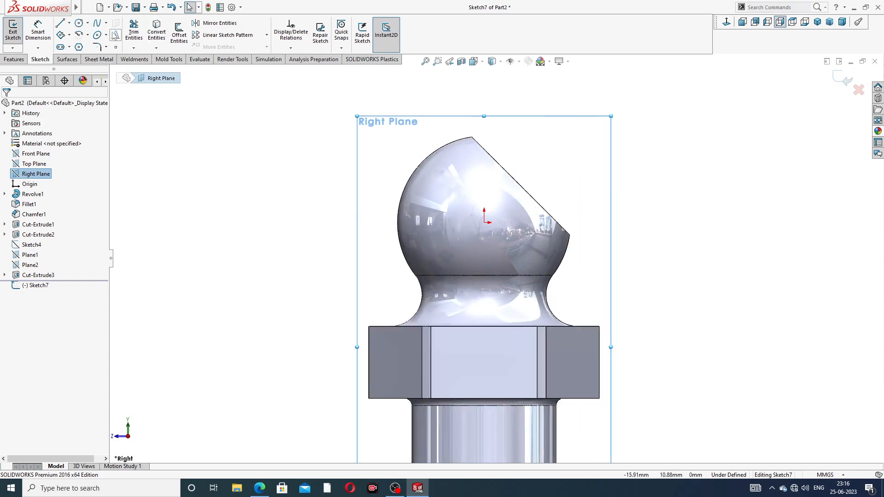
pyautogui.click(69, 24)
pyautogui.click(78, 42)
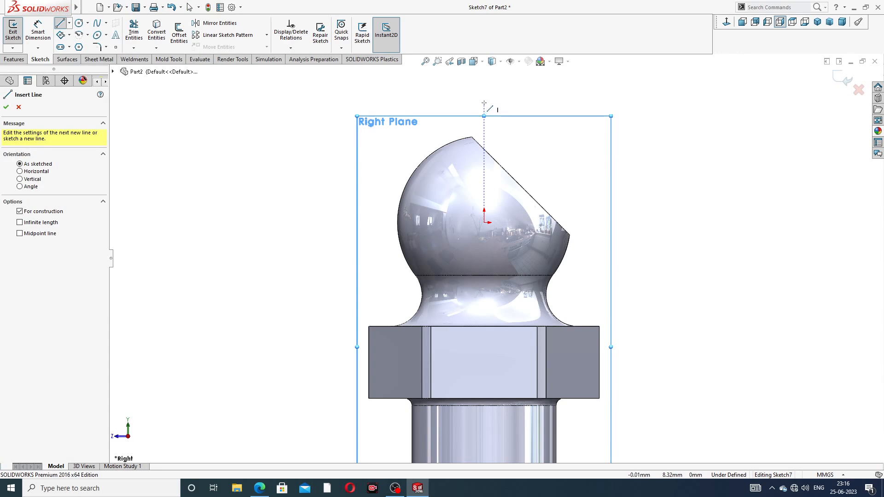
pyautogui.click(484, 104)
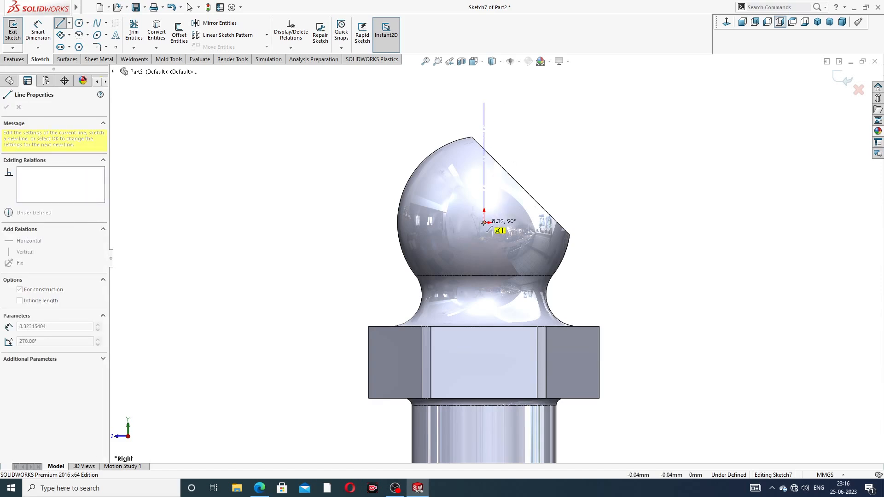
pyautogui.click(484, 222)
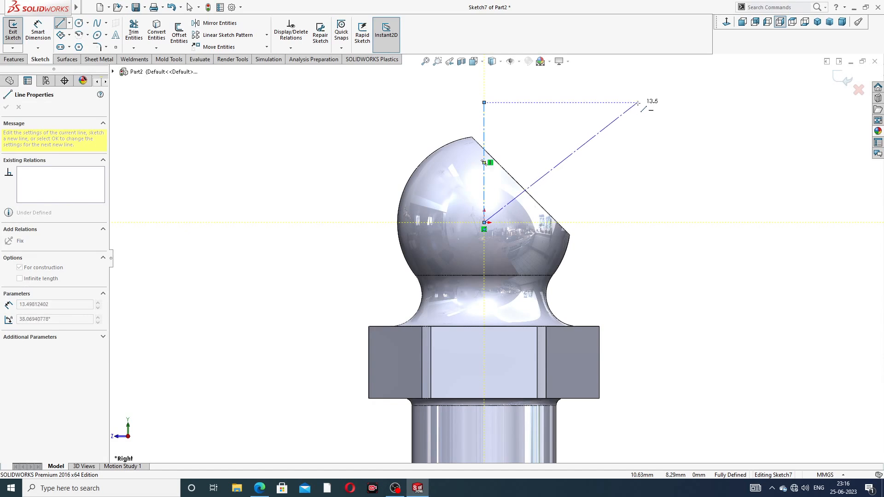
# Draw a sloping centerline from the origin out through the slanted face, and stretch the vertical centerline to about 9.6 mm.
pyautogui.click(666, 98)
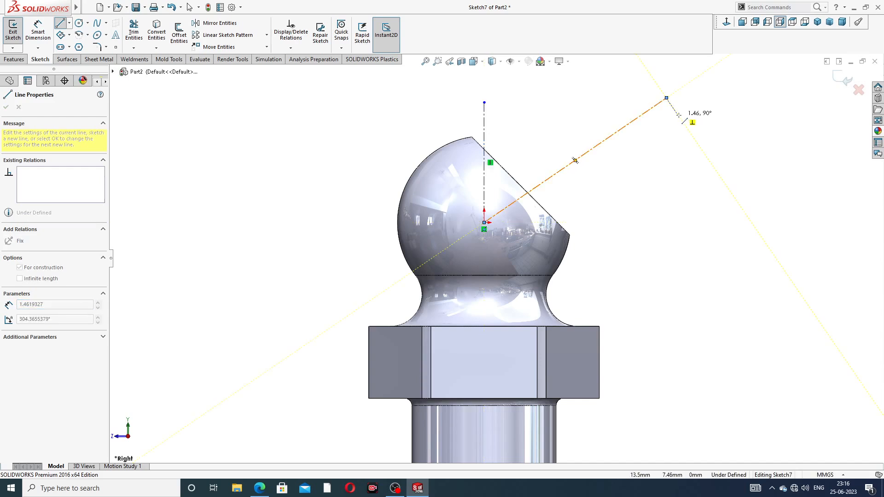
pyautogui.rightClick(681, 114)
pyautogui.click(703, 124)
pyautogui.scroll(2, 668, 132)
pyautogui.scroll(1, 669, 135)
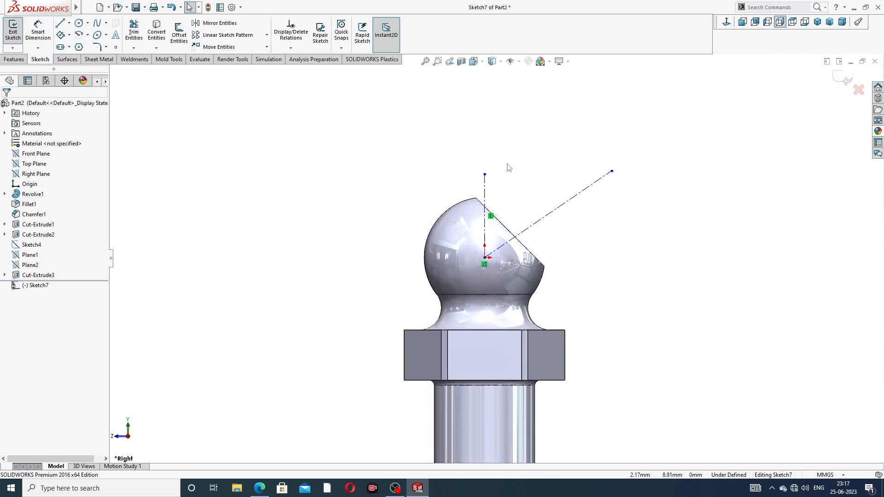
pyautogui.scroll(-3, 493, 180)
pyautogui.moveTo(473, 189); pyautogui.dragTo(474, 171)
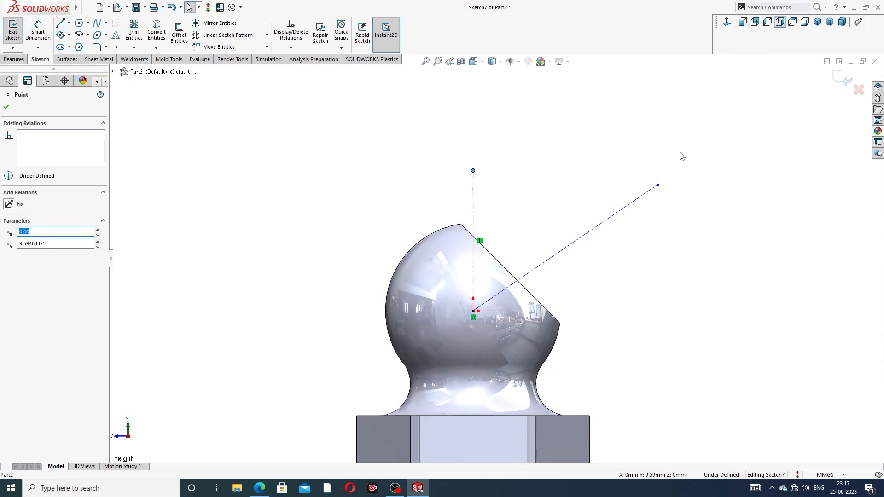
pyautogui.click(38, 33)
pyautogui.click(474, 202)
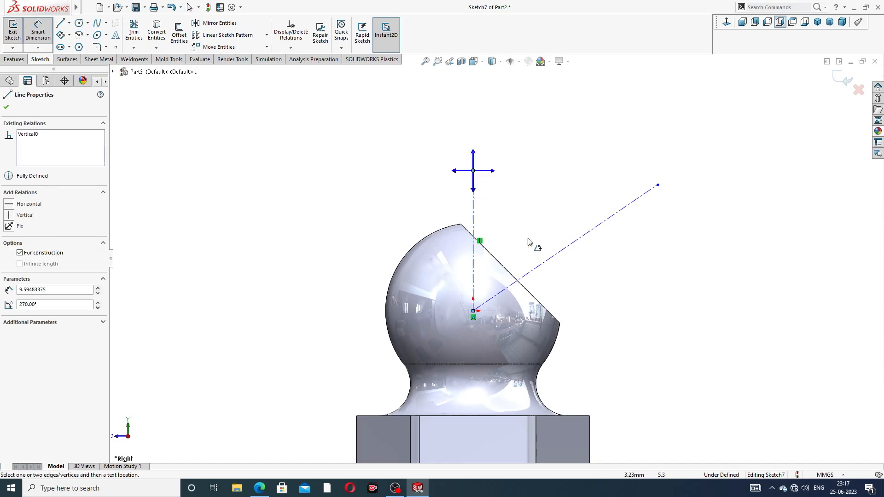
pyautogui.click(560, 253)
pyautogui.click(521, 226)
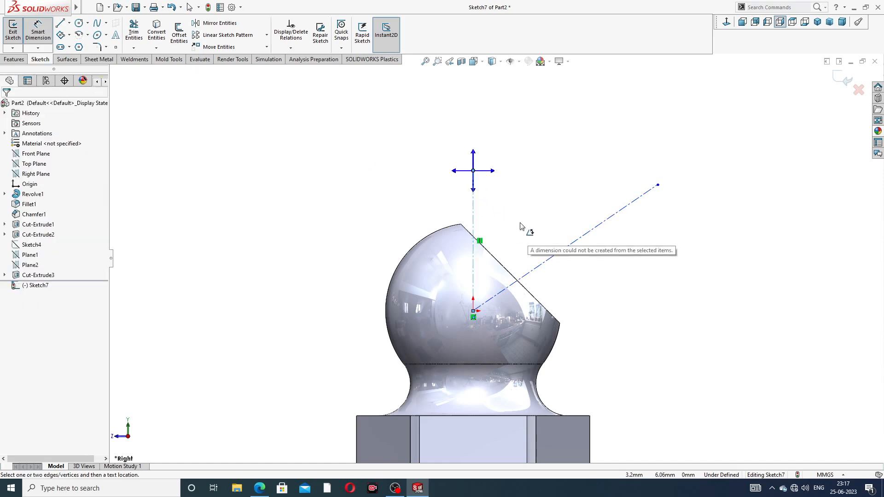
pyautogui.click(538, 166)
pyautogui.click(473, 208)
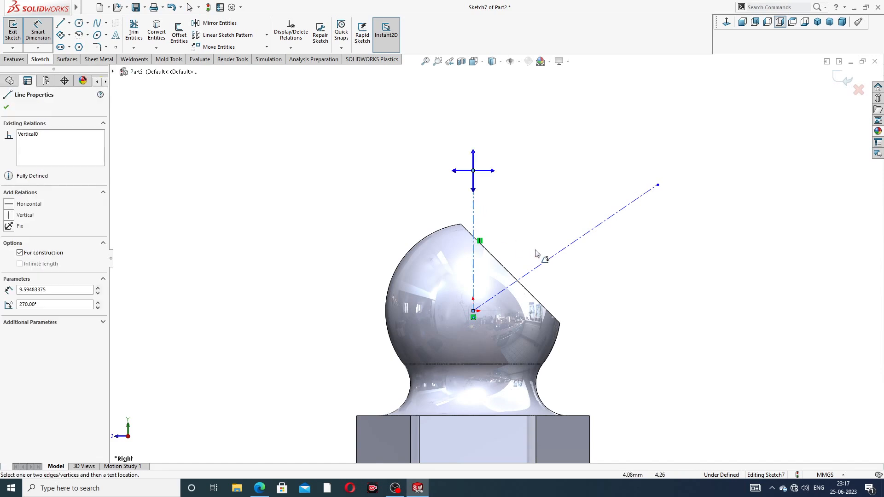
pyautogui.click(177, 130)
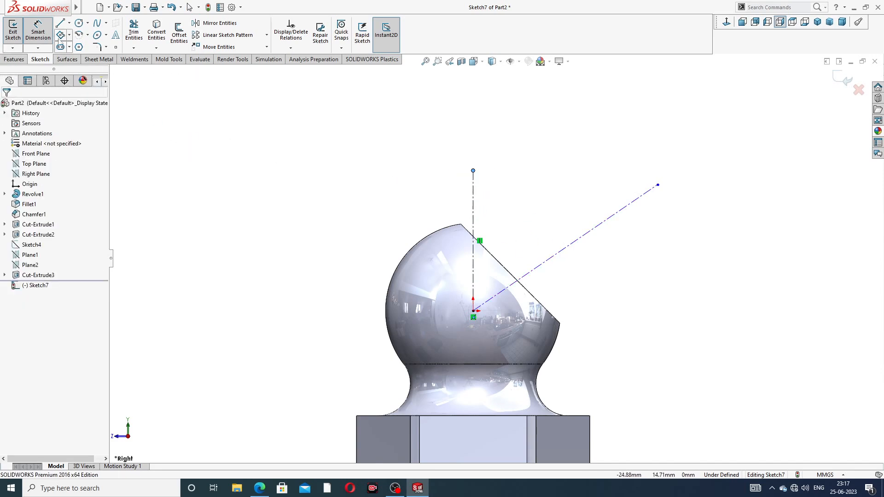
pyautogui.click(13, 31)
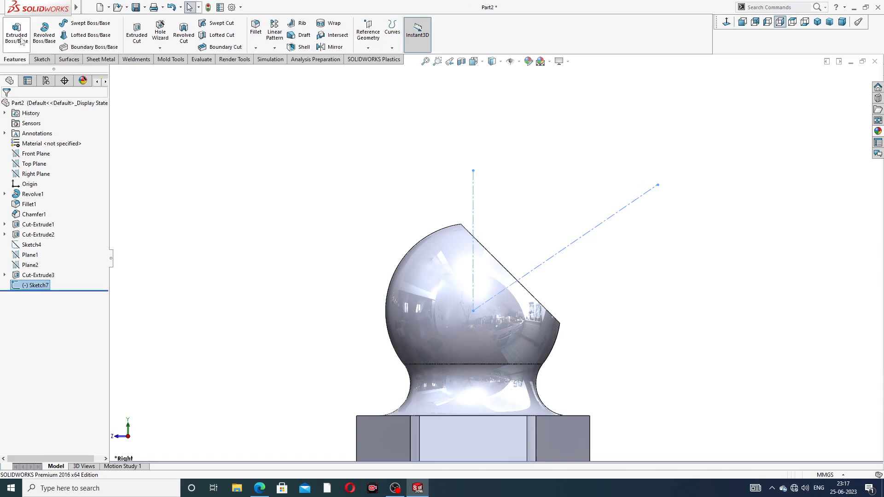
pyautogui.click(40, 59)
pyautogui.click(38, 31)
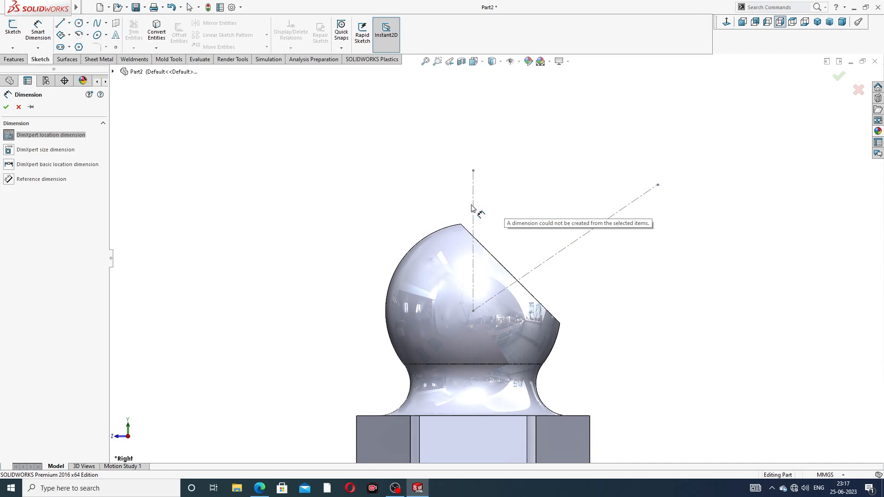
pyautogui.press('Escape')
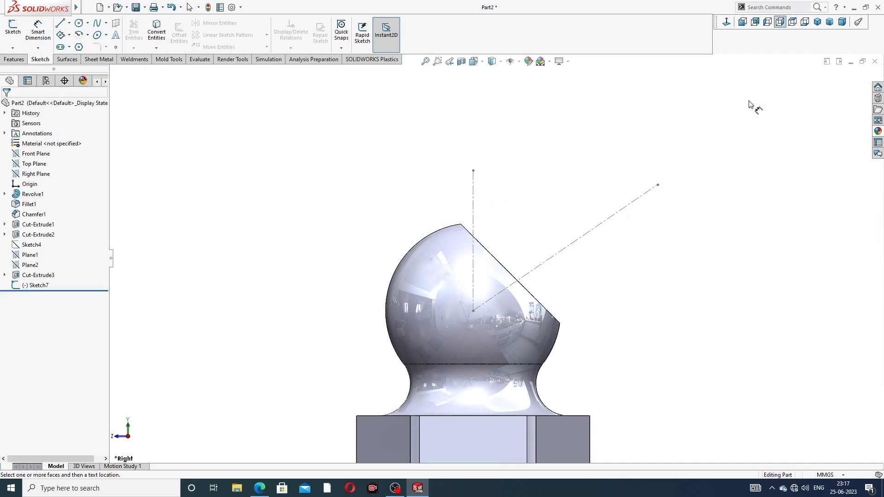
pyautogui.click(36, 286)
pyautogui.click(44, 260)
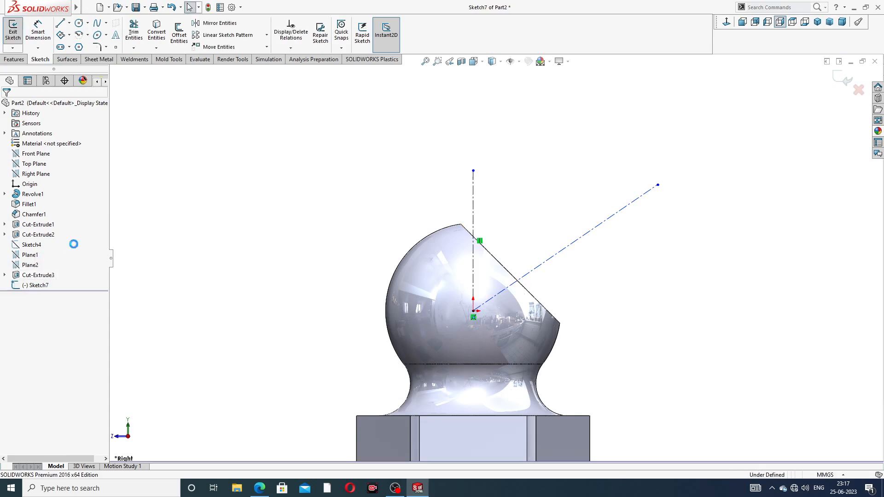
# Dimension the angle between the vertical and sloping centerlines to 45°.
pyautogui.click(37, 32)
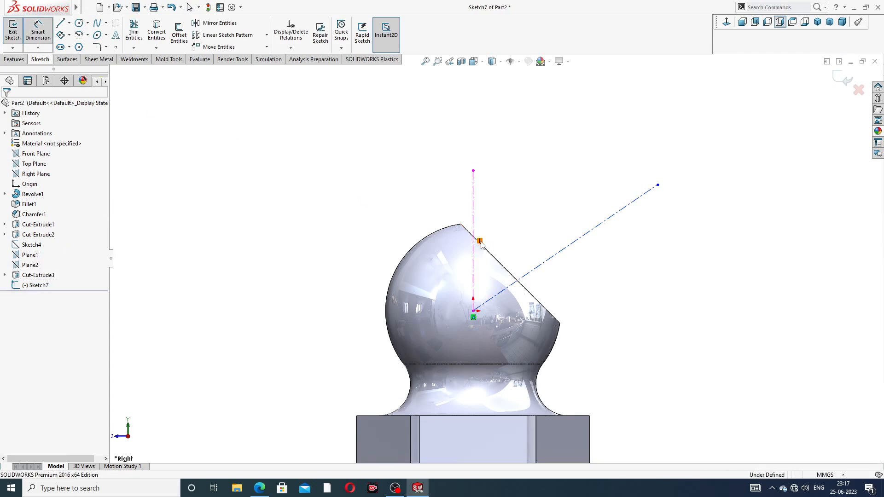
pyautogui.click(474, 216)
pyautogui.click(557, 252)
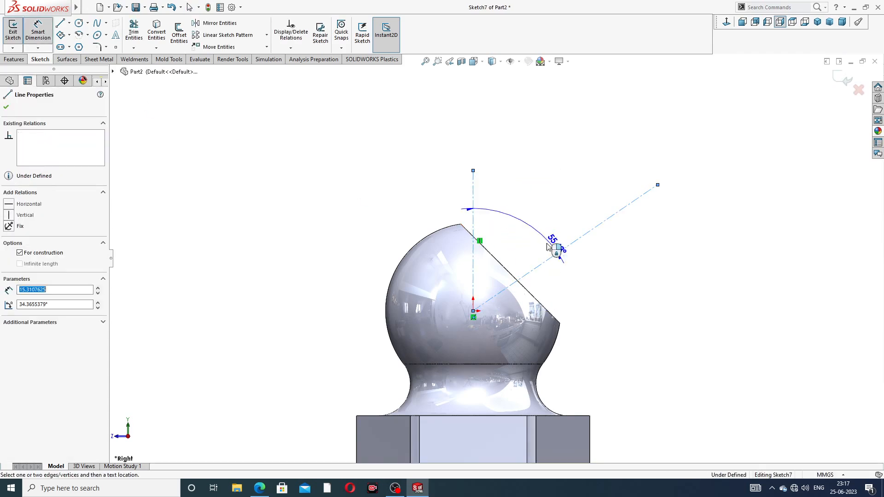
pyautogui.click(547, 244)
pyautogui.write('45')
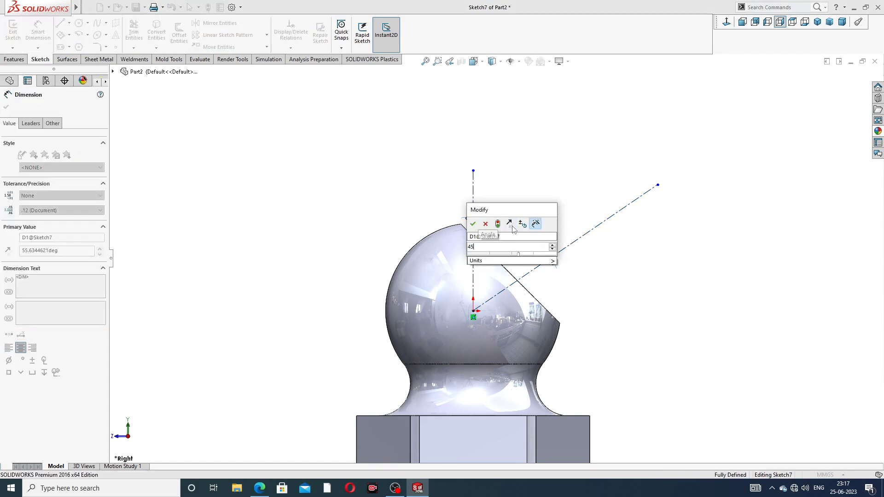
pyautogui.press('Return')
pyautogui.click(557, 166)
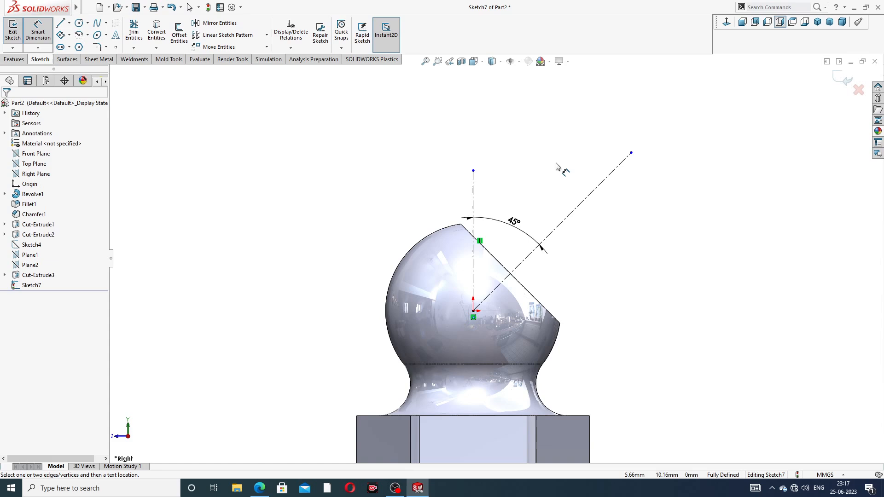
pyautogui.rightClick(668, 128)
pyautogui.click(686, 140)
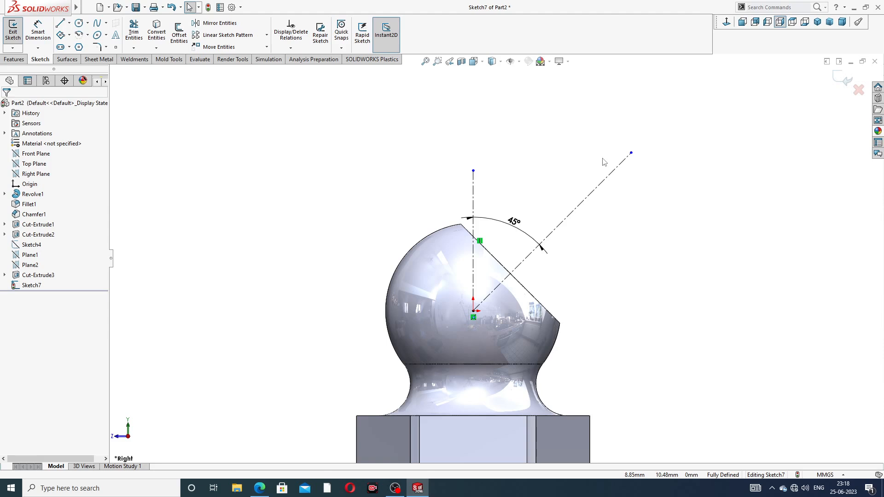
# Draw a line about 4.5 mm long beside the slanted face down to the sloping centerline, continuing about 10.1 mm outward along that centerline.
pyautogui.click(728, 23)
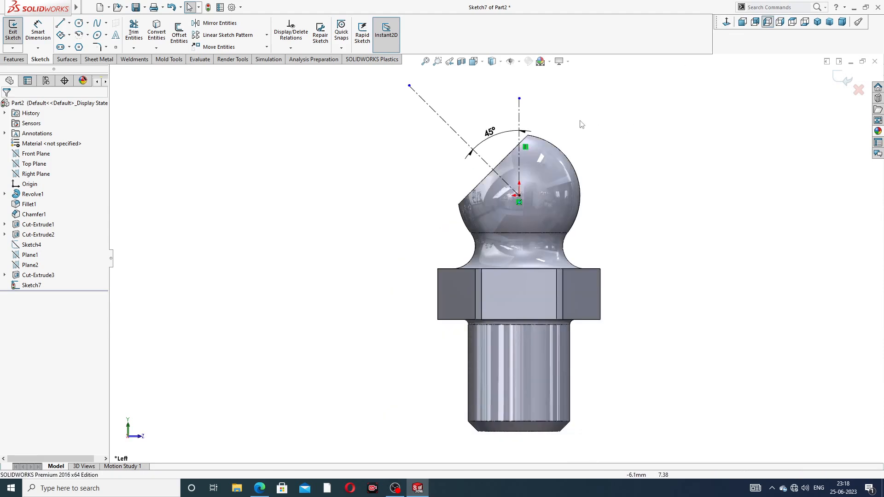
pyautogui.scroll(-5, 553, 108)
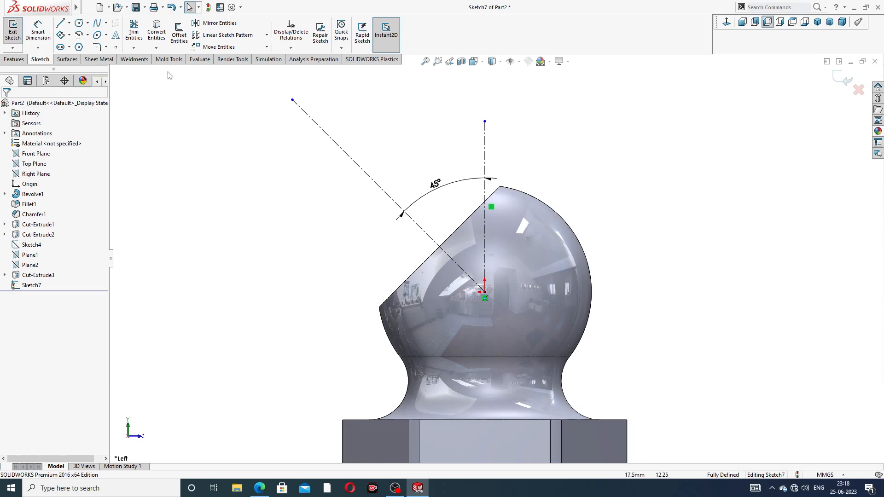
pyautogui.press('l')
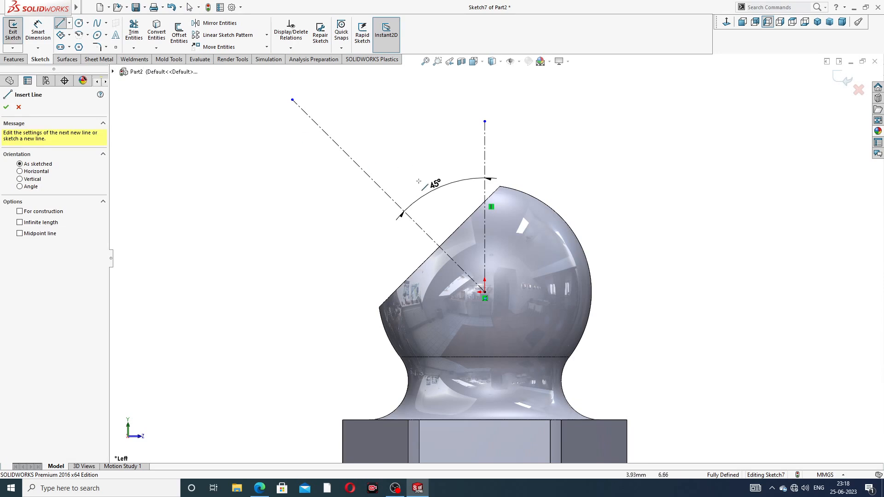
pyautogui.scroll(-1, 495, 195)
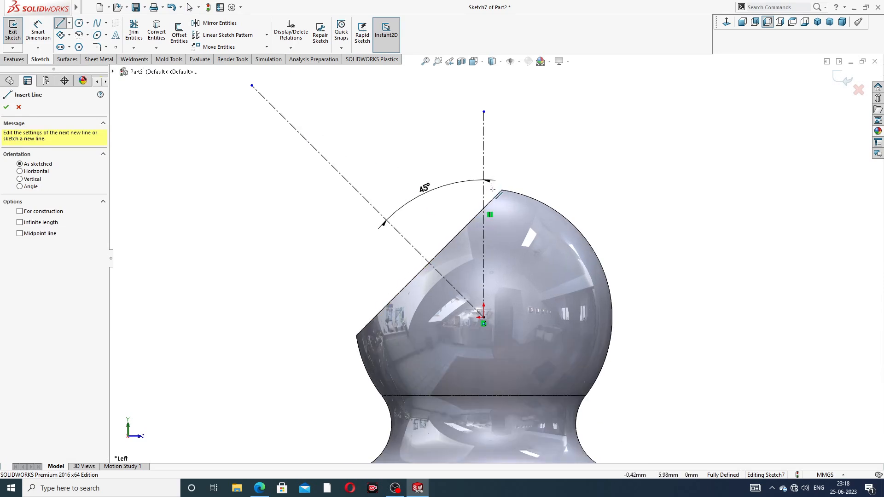
pyautogui.click(493, 197)
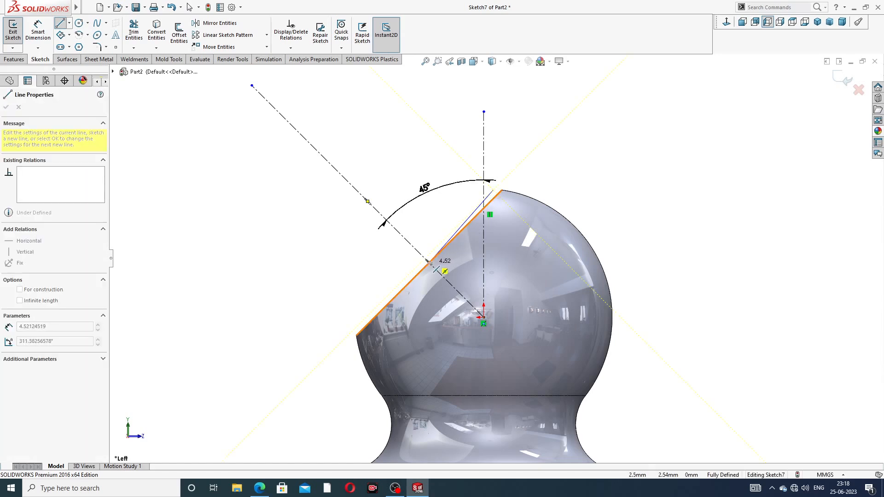
pyautogui.click(429, 262)
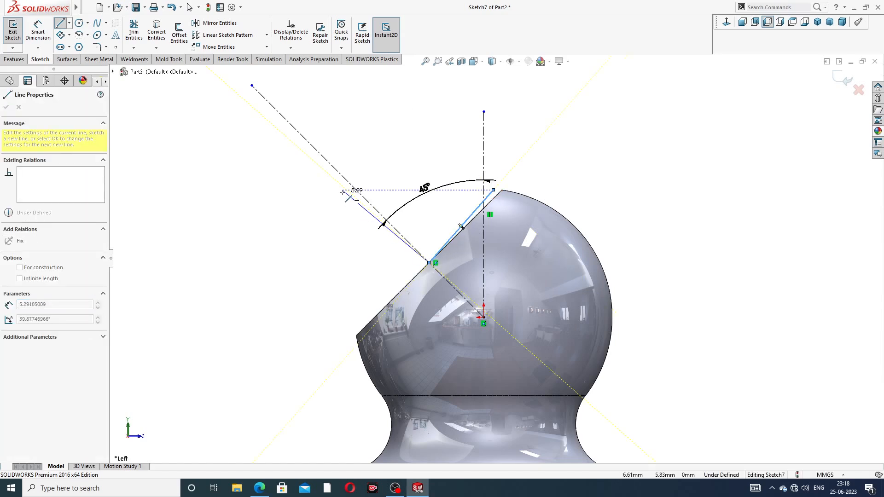
pyautogui.doubleClick(277, 109)
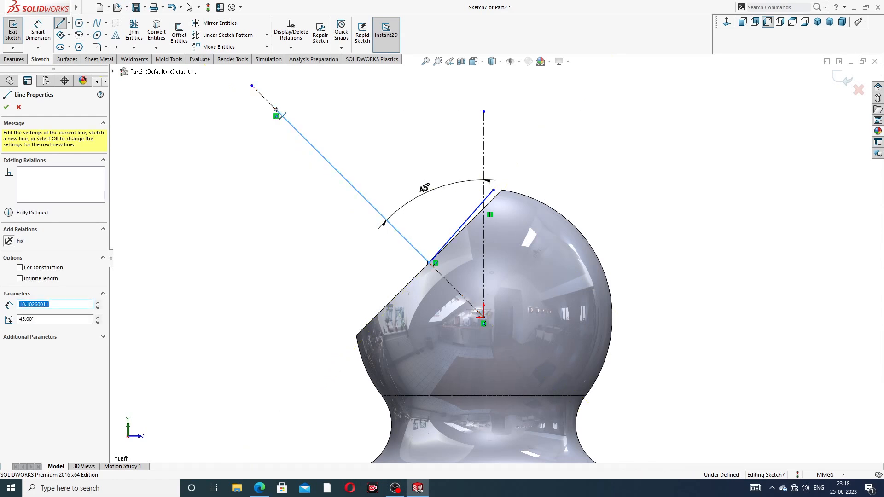
# Complete the closed nozzle profile with a perpendicular end line about 2.8 mm long, two sloping lines, a tangent arc and a short closing line.
pyautogui.click(276, 116)
pyautogui.press('z')
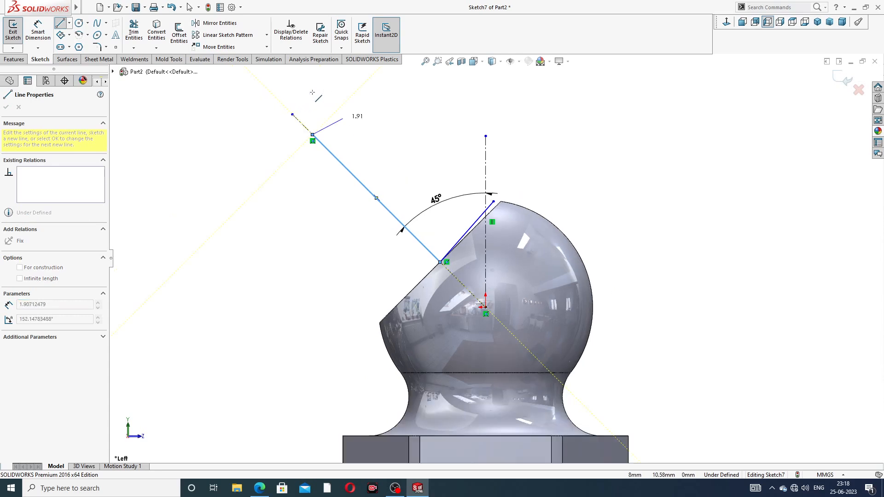
pyautogui.doubleClick(348, 100)
pyautogui.click(348, 100)
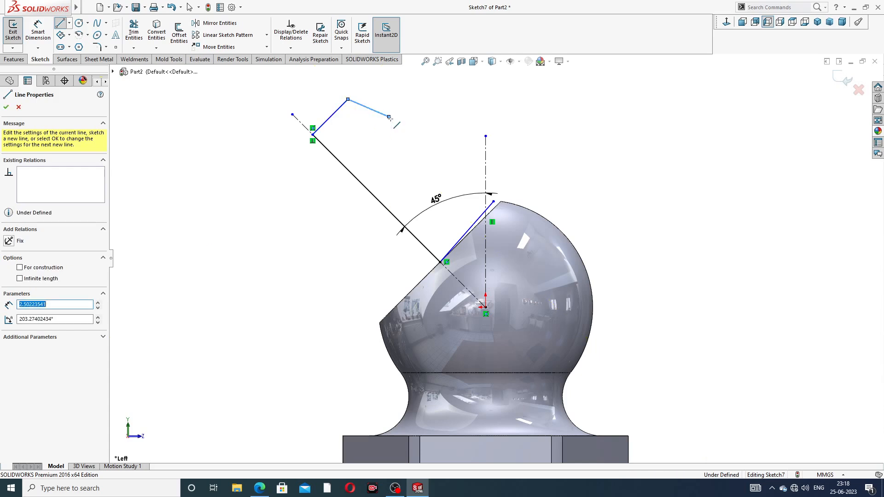
pyautogui.click(389, 117)
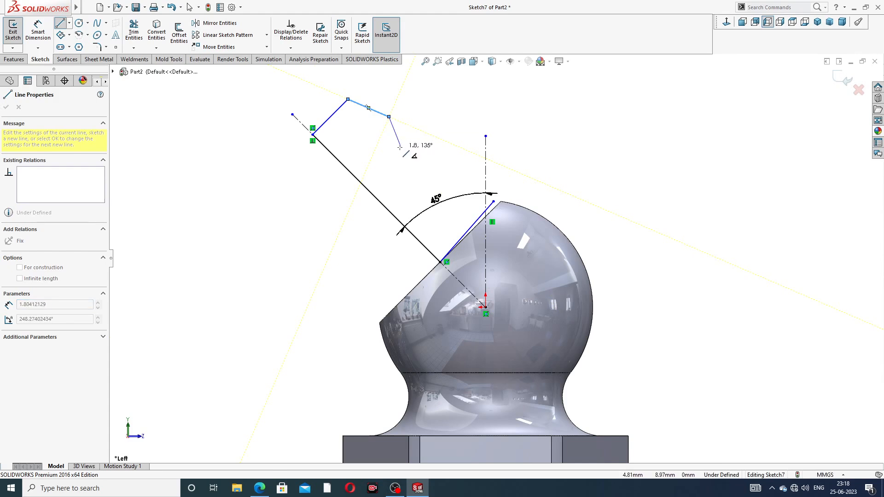
pyautogui.click(400, 144)
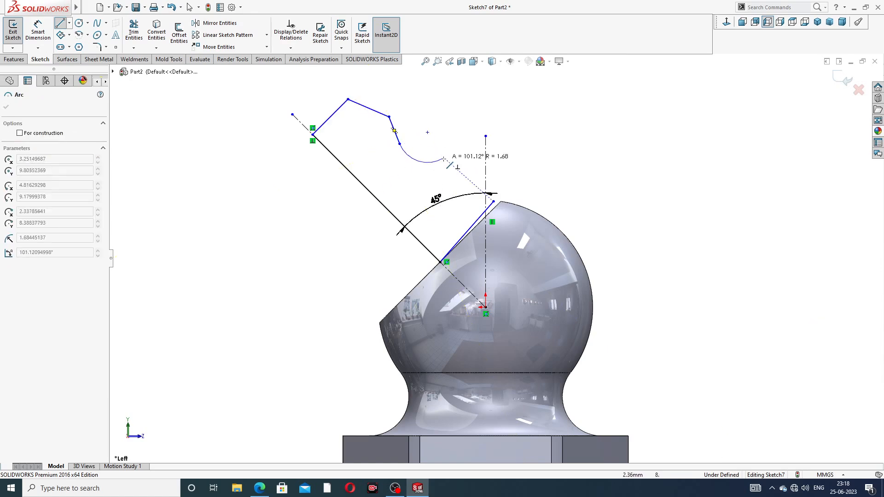
pyautogui.click(478, 174)
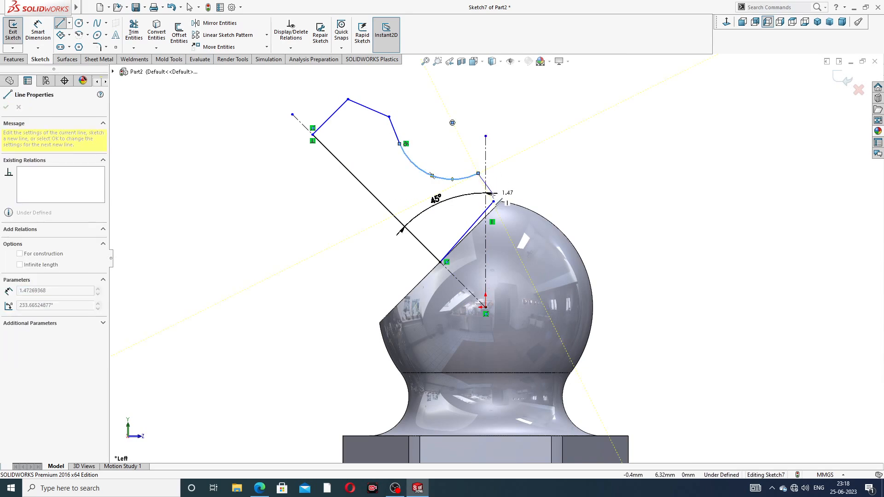
pyautogui.click(494, 201)
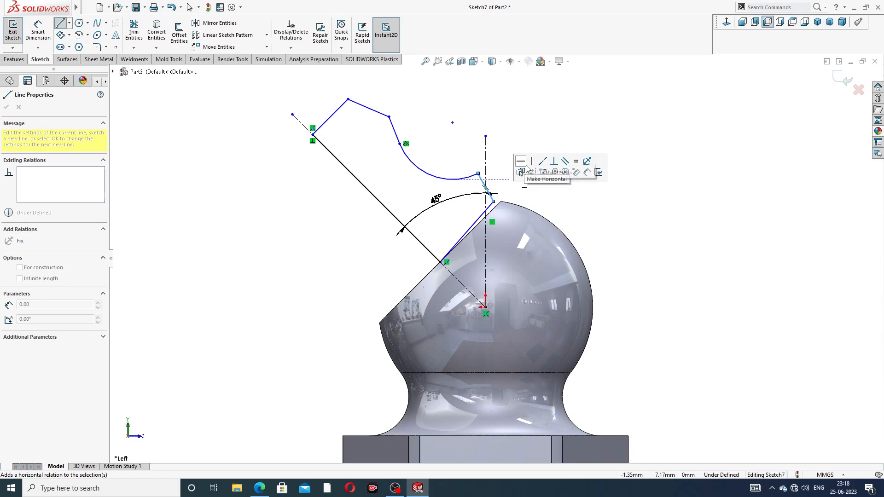
pyautogui.rightClick(545, 137)
pyautogui.click(569, 141)
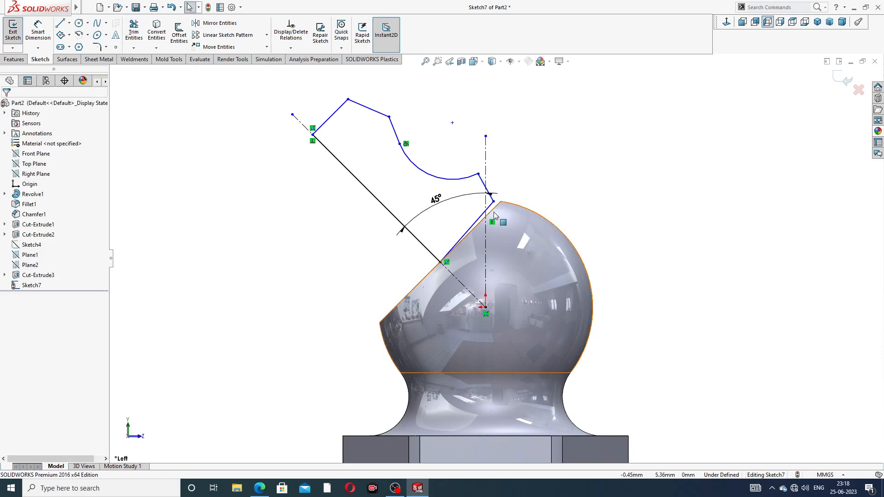
# Make the profile's base line collinear with the edge of the ball's slanted face.
pyautogui.scroll(-5, 492, 205)
pyautogui.click(488, 212)
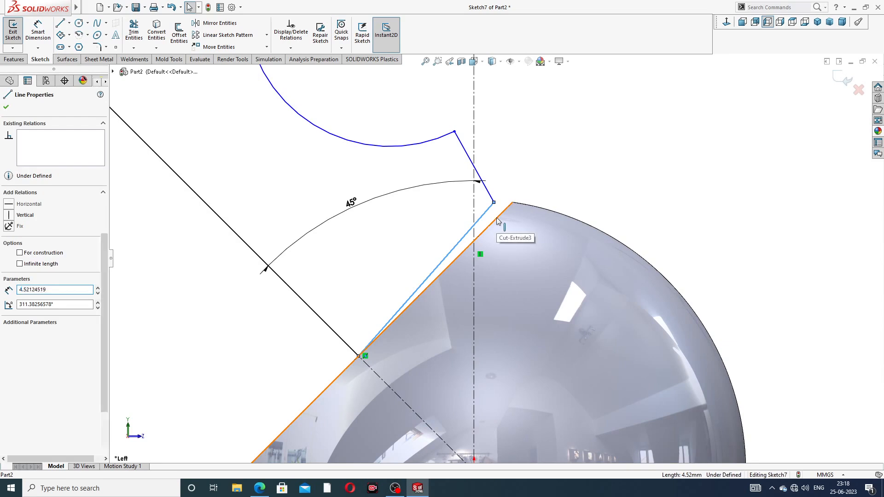
pyautogui.keyDown('ctrl'); pyautogui.click(497, 221); pyautogui.keyUp('ctrl')
pyautogui.click(522, 180)
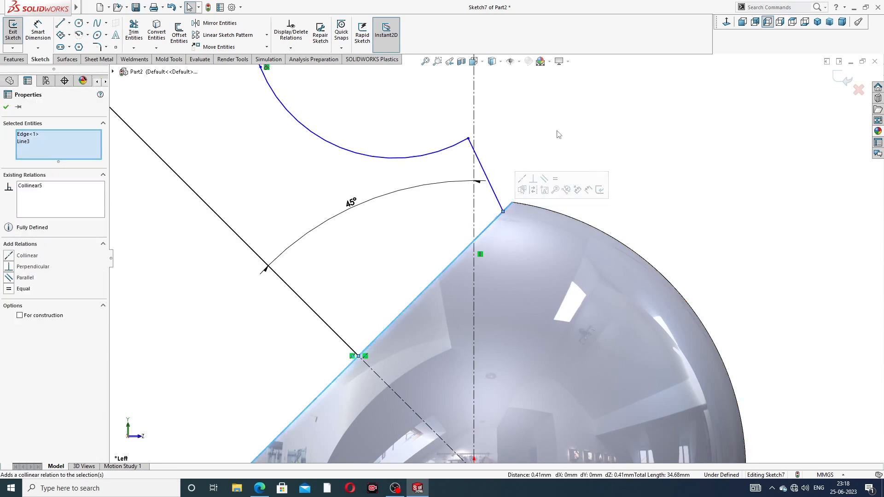
# Dimension the profile line along the sloping centerline to 11 mm and the perpendicular outer end line to 4 mm.
pyautogui.scroll(3, 483, 178)
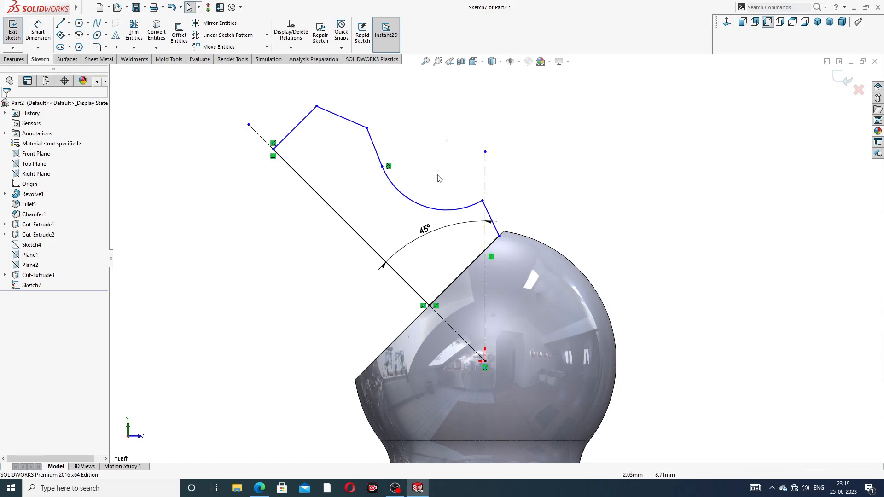
pyautogui.click(43, 39)
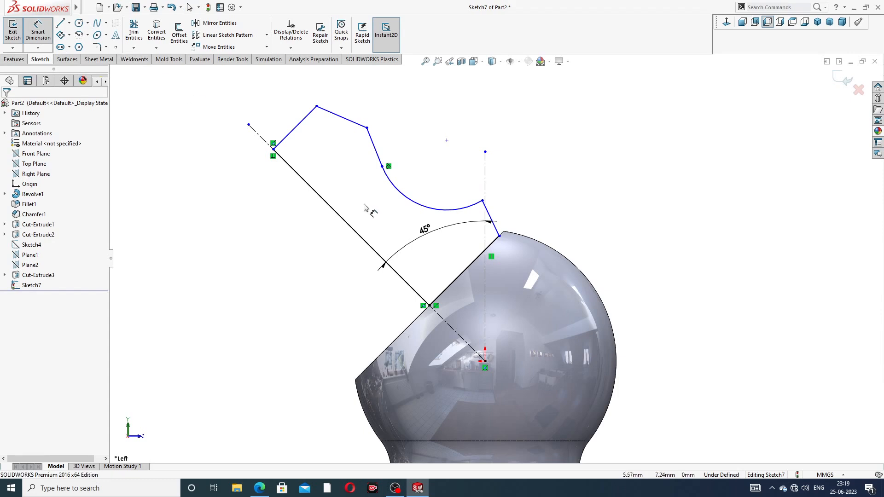
pyautogui.click(347, 220)
pyautogui.click(336, 246)
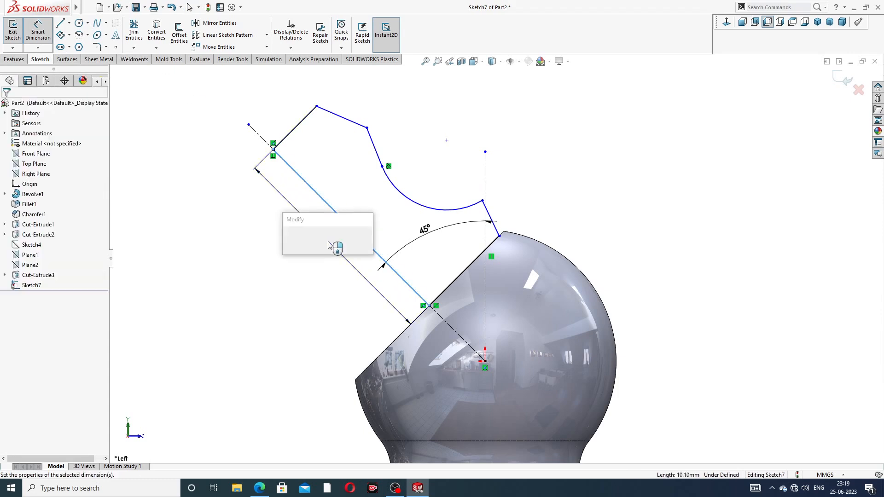
pyautogui.write('11')
pyautogui.press('Return')
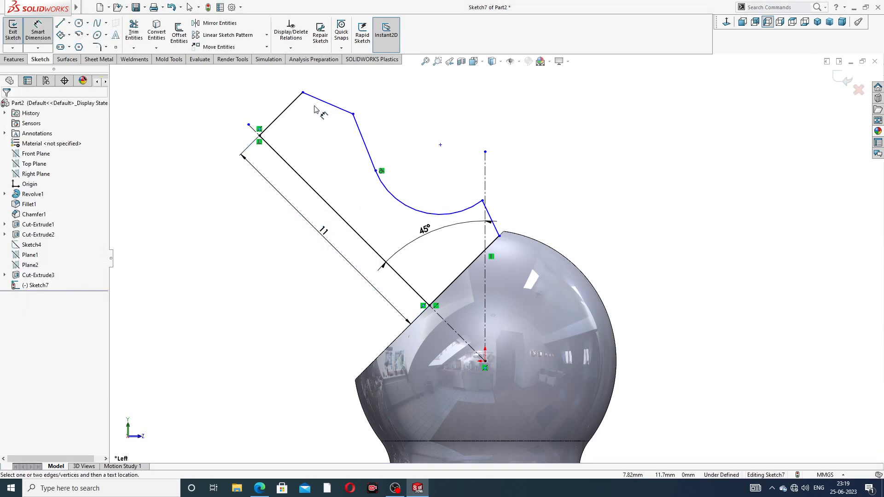
pyautogui.click(287, 107)
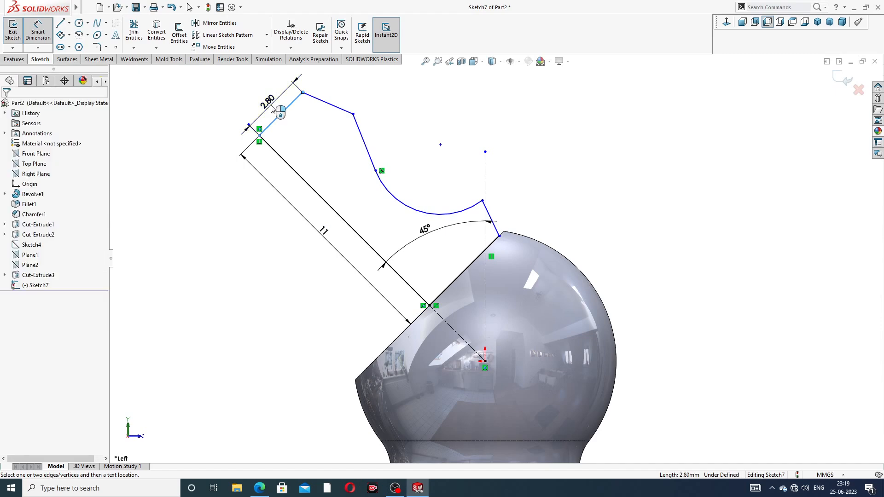
pyautogui.click(272, 109)
pyautogui.write('4')
pyautogui.press('Return')
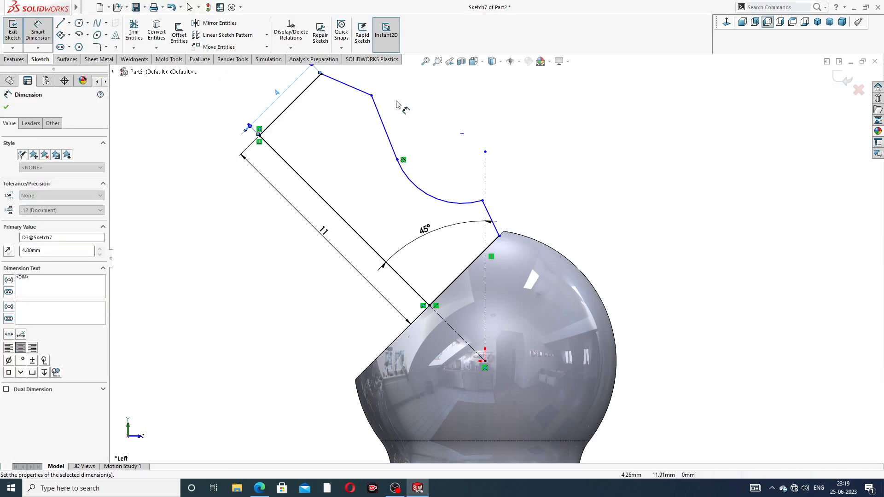
# Make the short closing line beside the ball parallel to the profile line along the sloping centerline.
pyautogui.click(425, 100)
pyautogui.scroll(2, 426, 100)
pyautogui.scroll(-2, 494, 199)
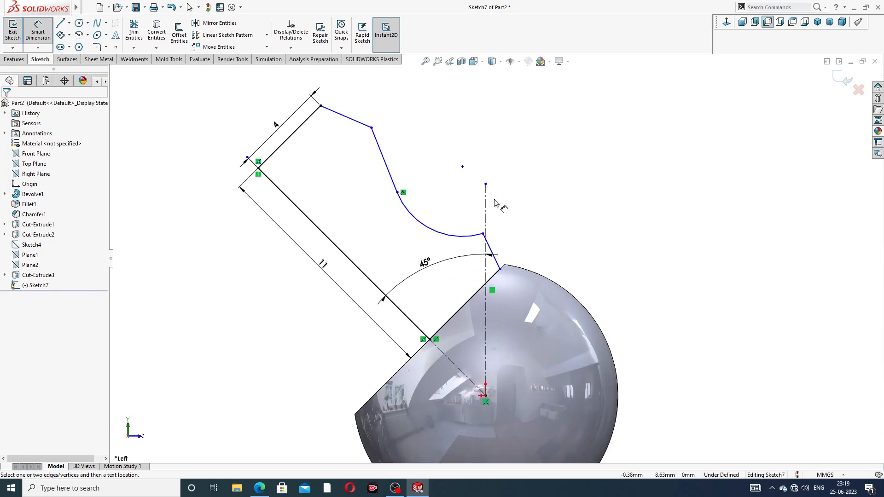
pyautogui.rightClick(532, 203)
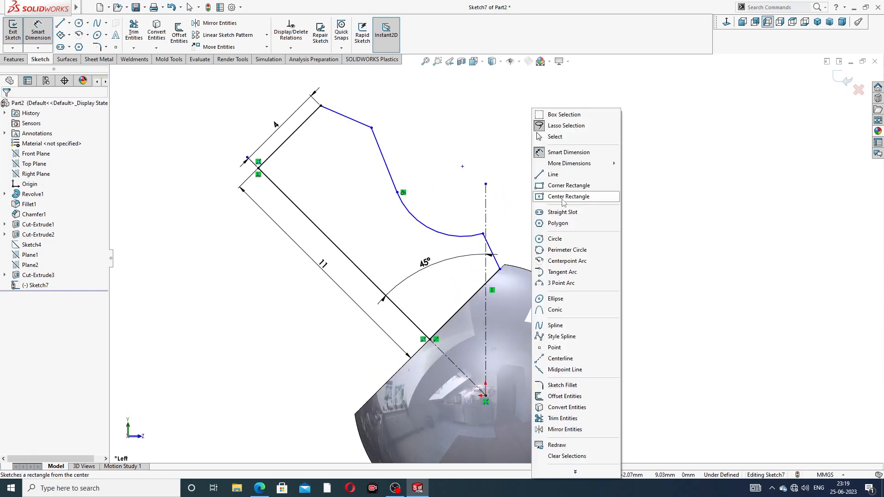
pyautogui.click(559, 138)
pyautogui.click(491, 252)
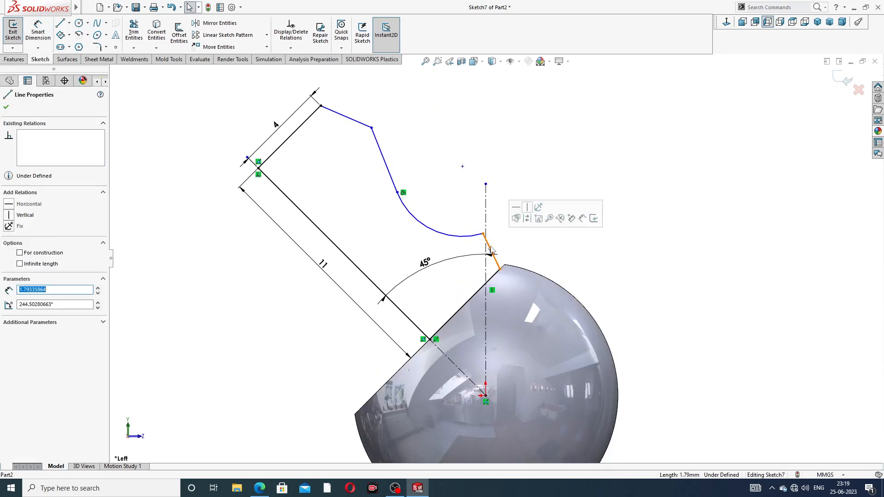
pyautogui.keyDown('ctrl'); pyautogui.click(403, 314); pyautogui.keyUp('ctrl')
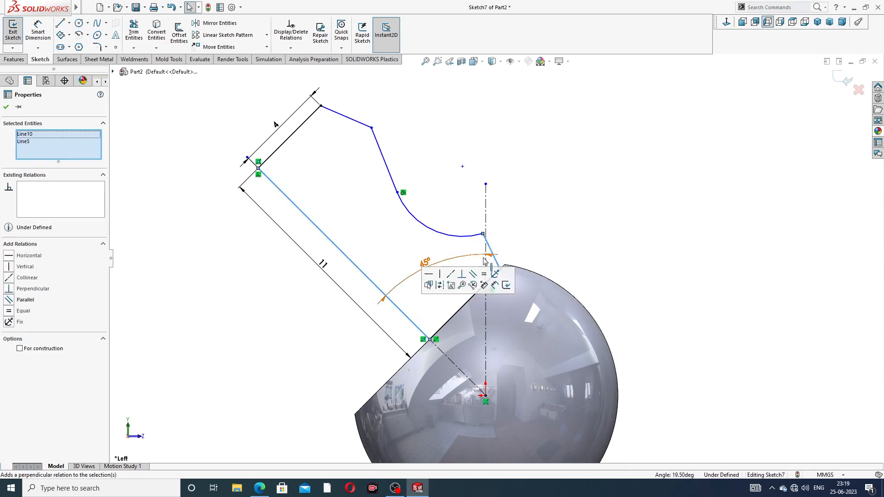
pyautogui.click(473, 274)
pyautogui.click(535, 222)
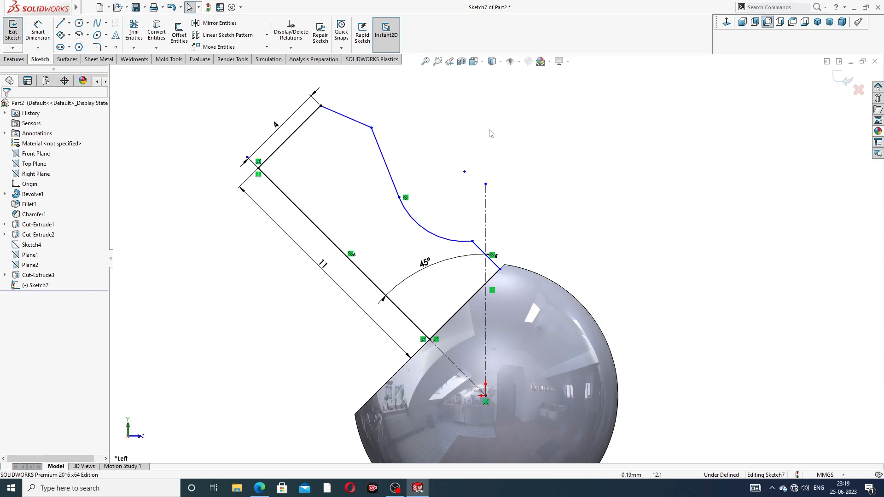
# Set the nozzle profile's perpendicular outer end line to 3 mm.
pyautogui.click(41, 34)
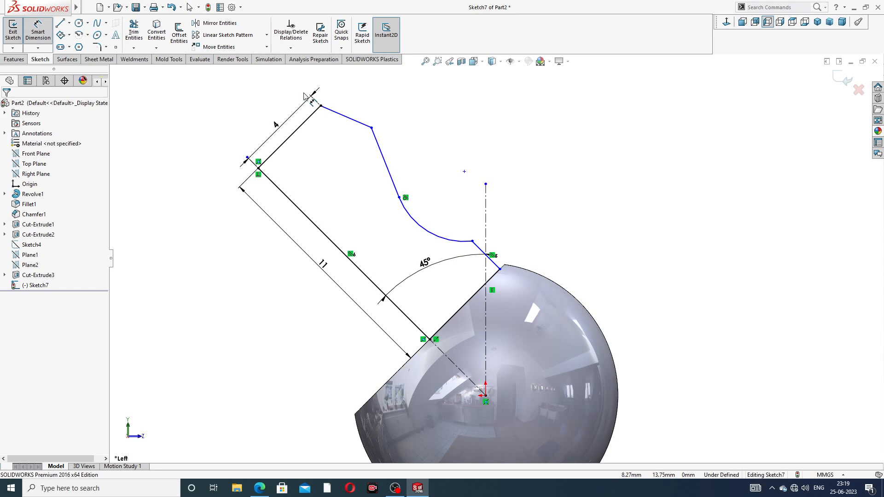
pyautogui.doubleClick(278, 124)
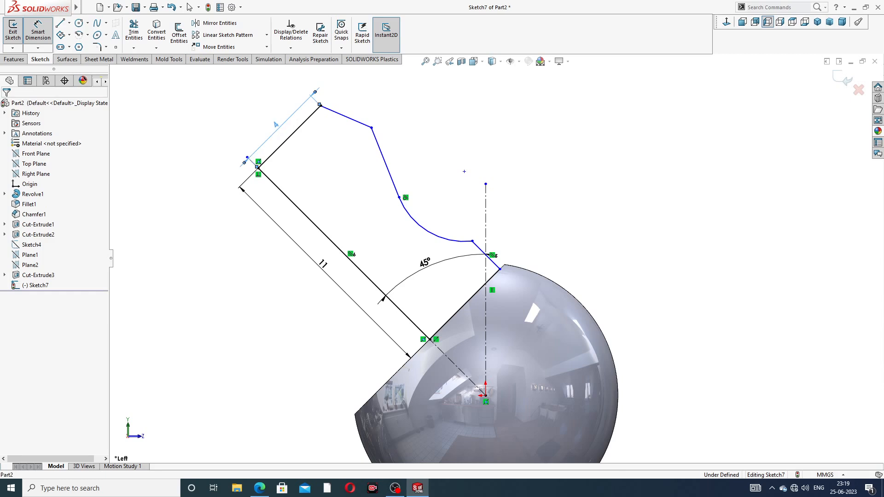
pyautogui.write('3')
pyautogui.press('Return')
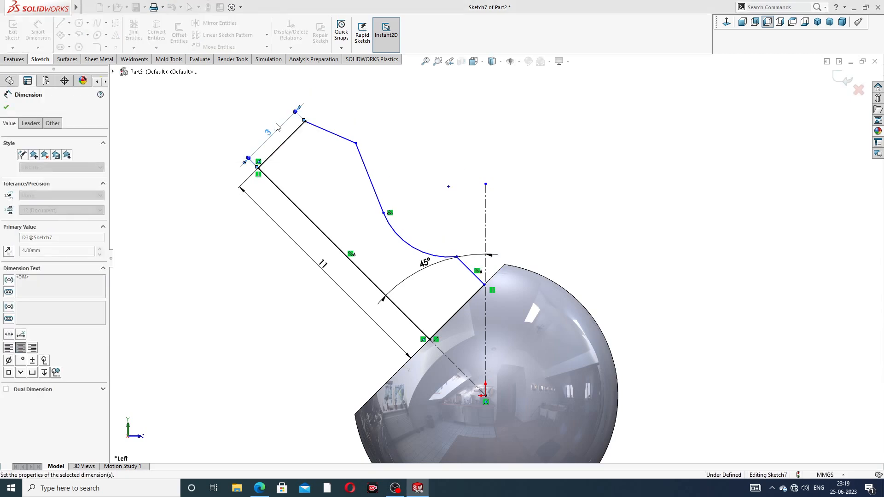
# Dimension the corner between the two sloping lines at 4 mm perpendicular distance from the profile line along the sloping centerline.
pyautogui.click(356, 143)
pyautogui.click(294, 203)
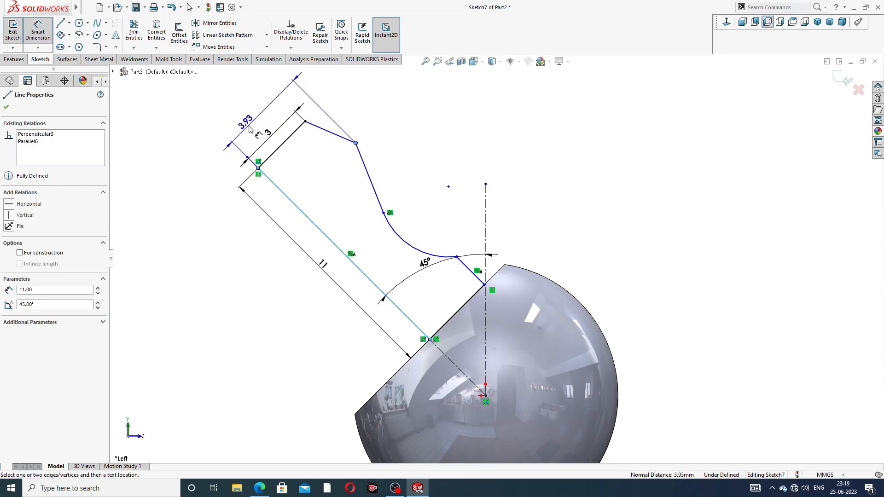
pyautogui.click(254, 127)
pyautogui.write('4')
pyautogui.press('Return')
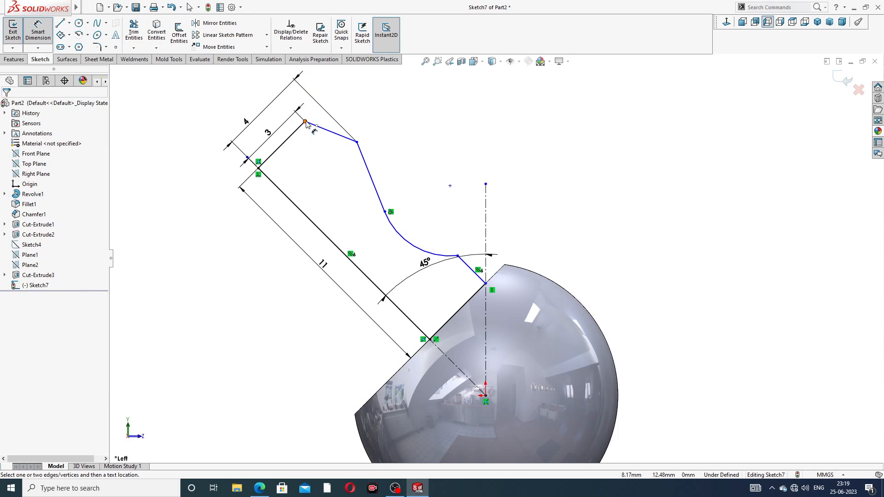
# Dimension the short closing line near the ball and the outermost sloping line to 3 mm each, and reposition the 4 mm dimension.
pyautogui.click(473, 272)
pyautogui.click(503, 246)
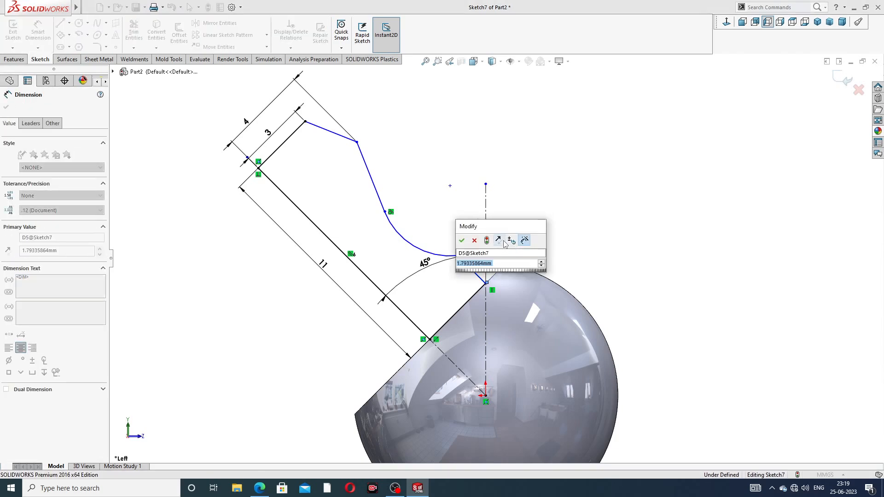
pyautogui.press('Return')
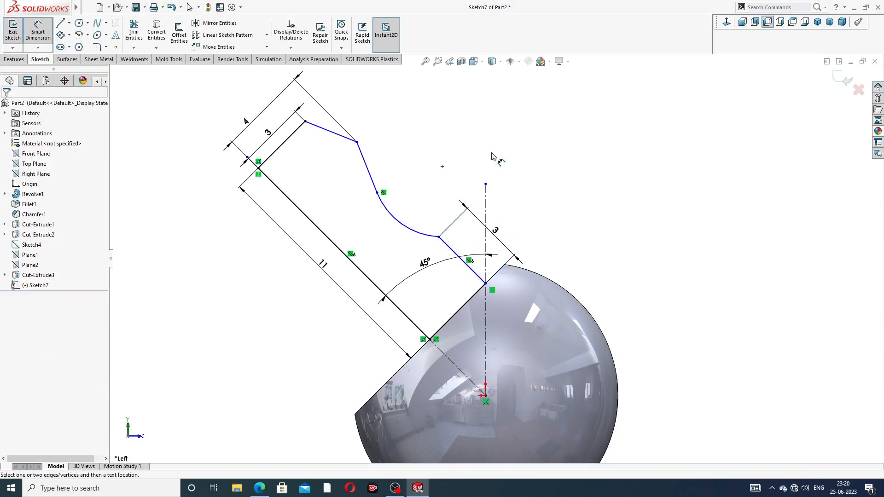
pyautogui.click(306, 122)
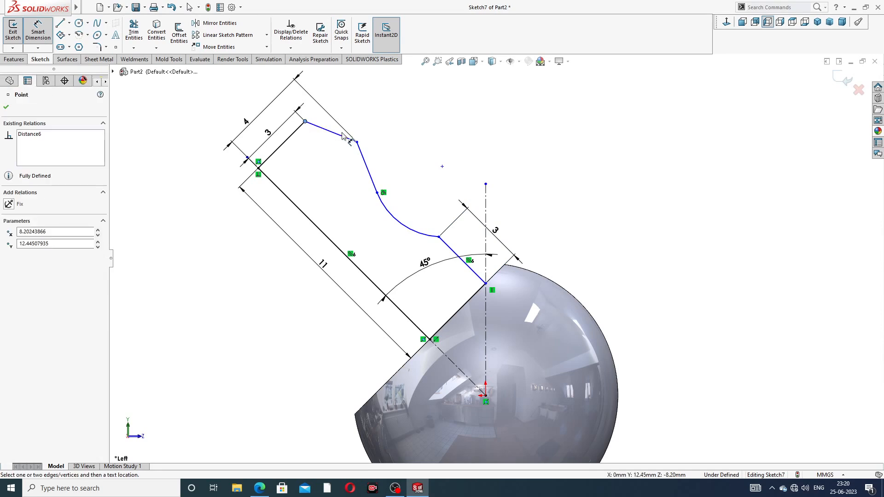
pyautogui.click(357, 143)
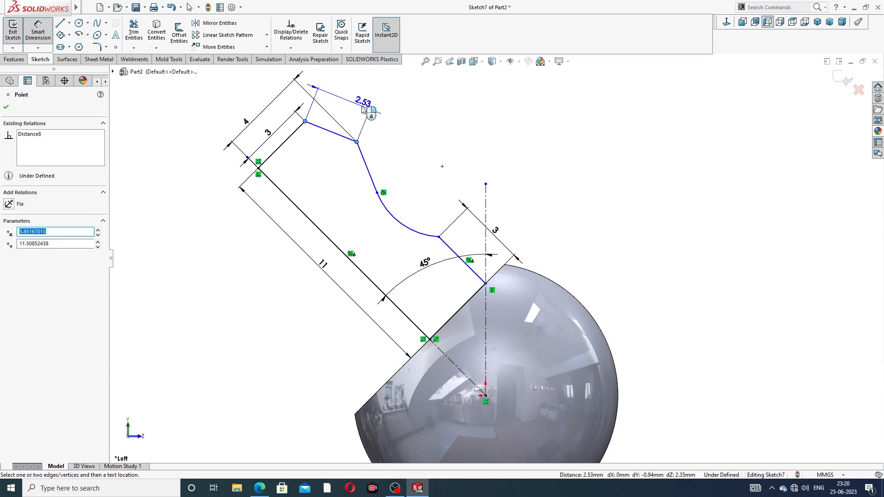
pyautogui.click(317, 96)
pyautogui.write('3')
pyautogui.press('Return')
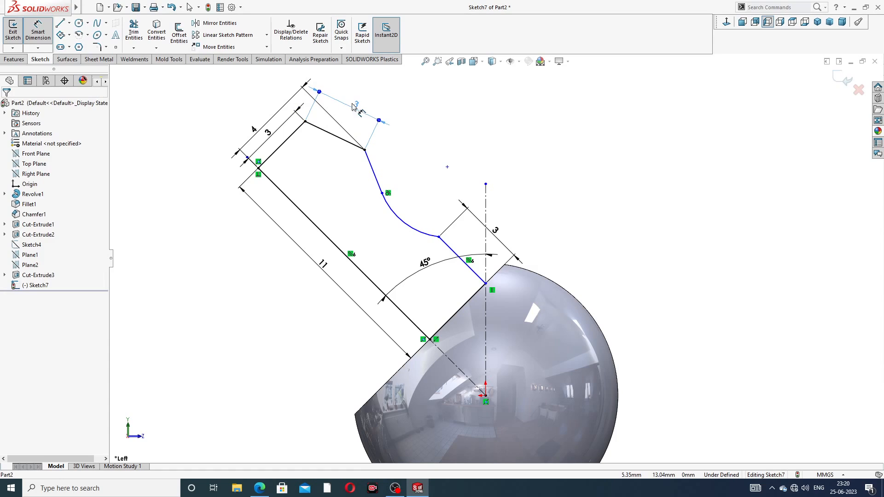
pyautogui.click(465, 125)
pyautogui.moveTo(254, 130); pyautogui.dragTo(245, 119)
pyautogui.press('z')
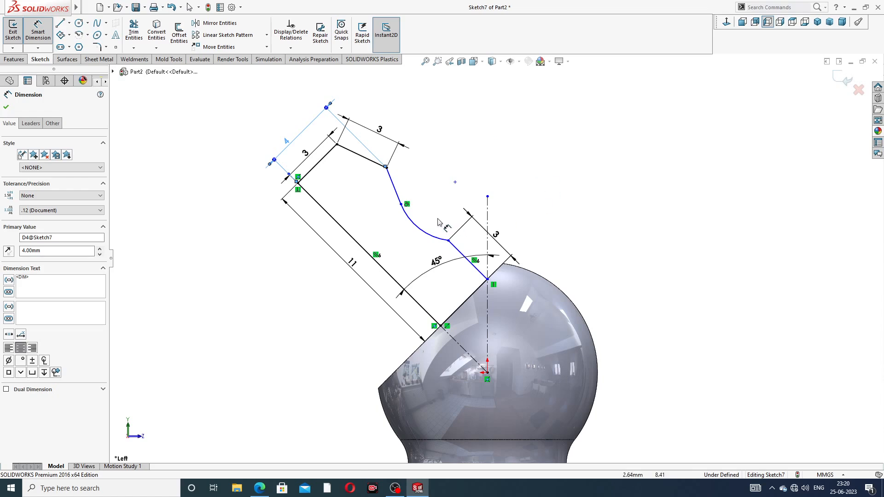
# Dimension the nozzle profile's arc with a radius of 2 mm.
pyautogui.click(418, 231)
pyautogui.click(419, 229)
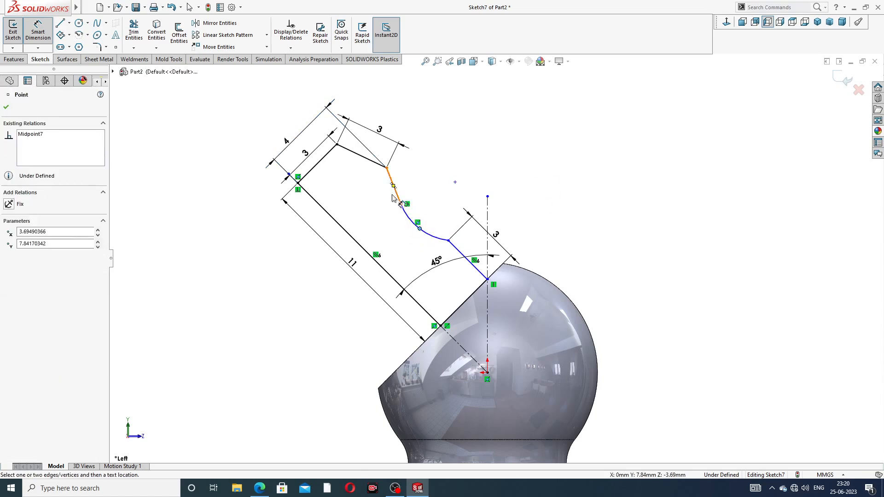
pyautogui.press('Escape')
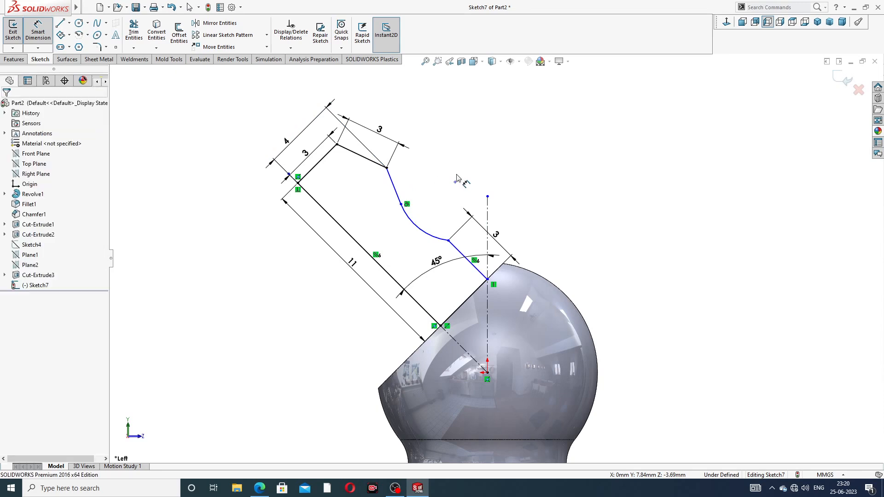
pyautogui.click(421, 231)
pyautogui.click(411, 246)
pyautogui.write('2')
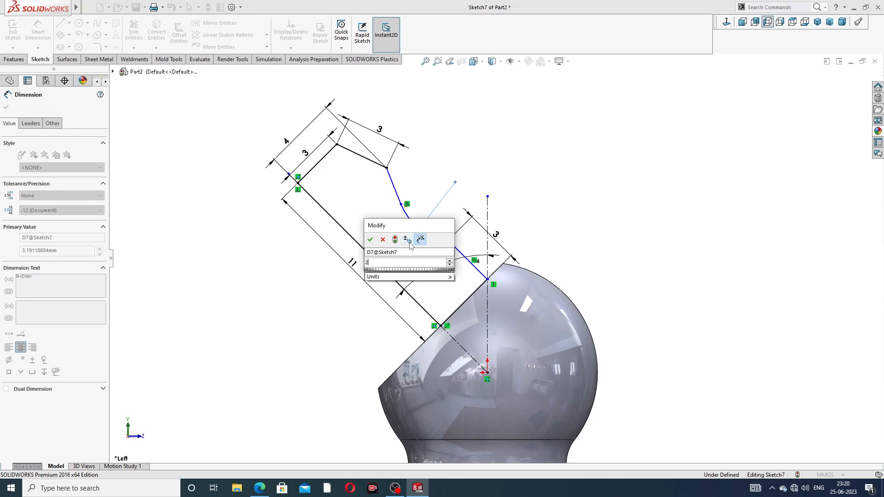
pyautogui.press('Return')
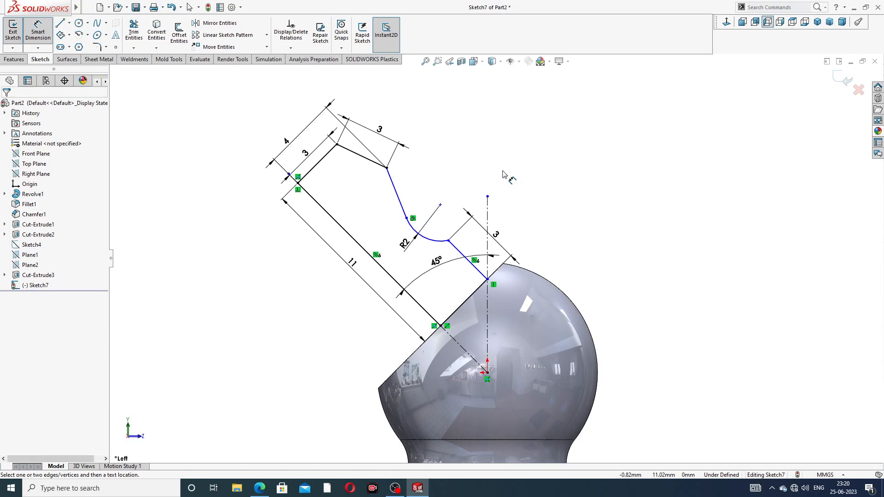
# Dimension the arc's center at 5 mm from the profile line along the sloping centerline, and shift the 45° dimension slightly.
pyautogui.click(440, 205)
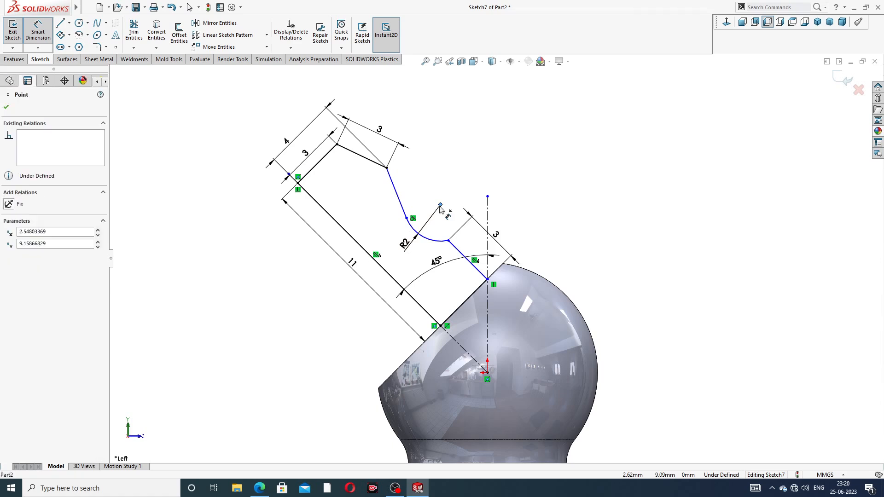
pyautogui.click(385, 274)
pyautogui.click(365, 207)
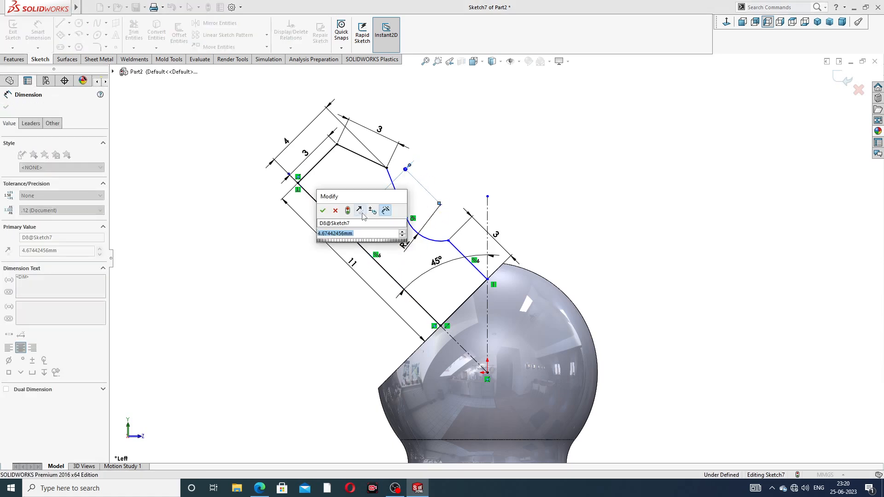
pyautogui.write('5')
pyautogui.press('Return')
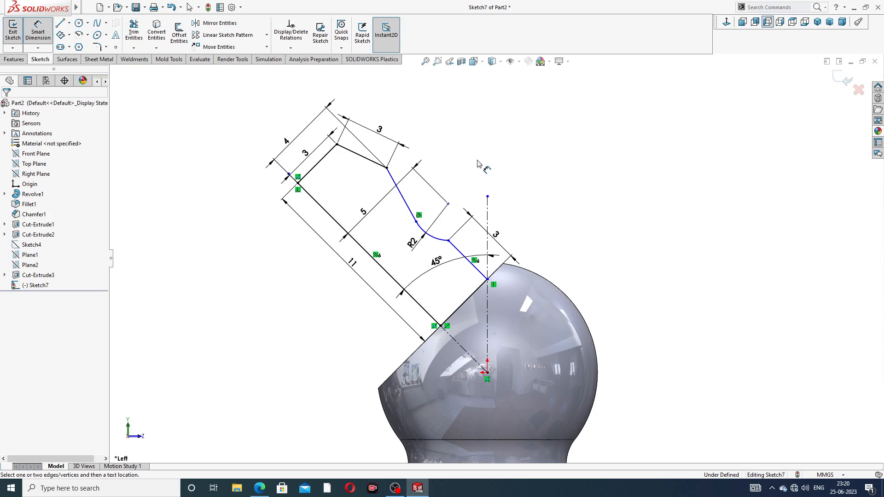
pyautogui.moveTo(443, 264); pyautogui.dragTo(438, 259)
pyautogui.click(551, 187)
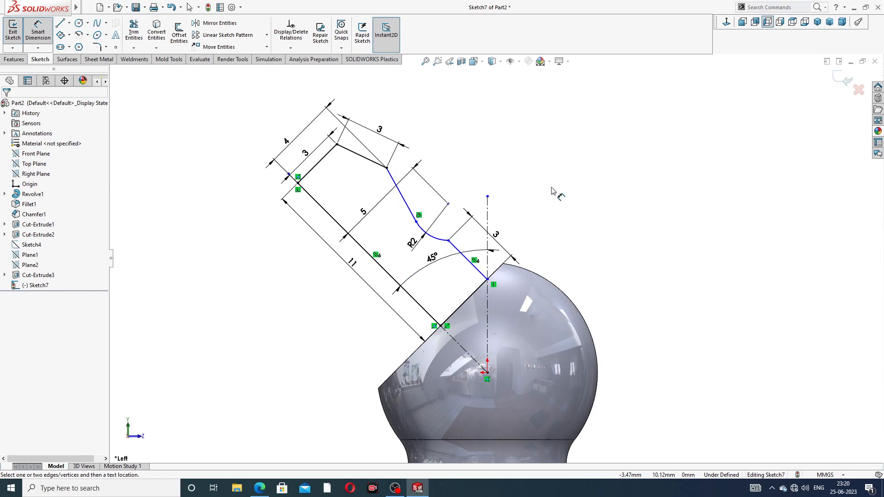
# Dimension the profile's base line on the slanted face to 5 mm and leave the dimension tool.
pyautogui.click(469, 299)
pyautogui.click(476, 316)
pyautogui.write('5')
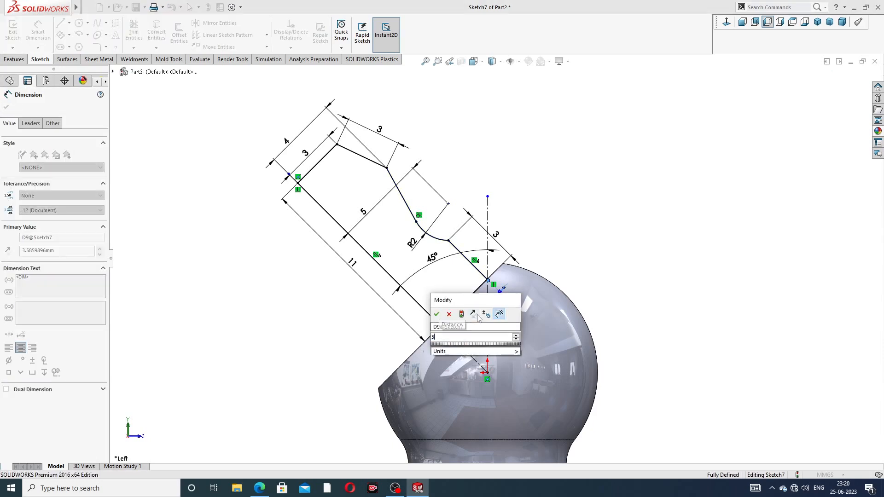
pyautogui.press('Return')
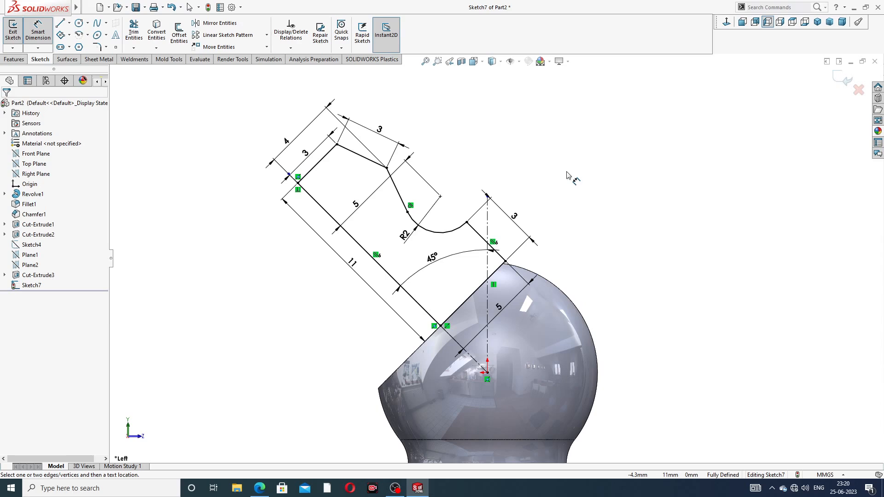
pyautogui.rightClick(565, 152)
pyautogui.click(584, 139)
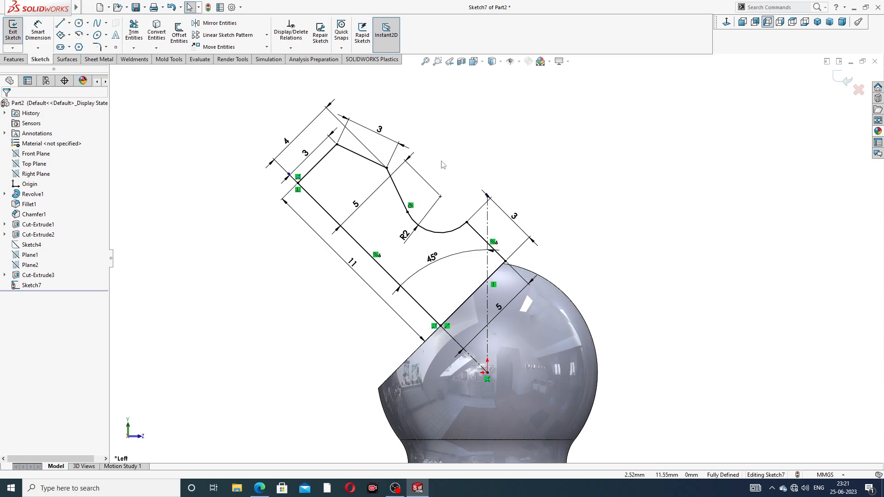
# Check the nozzle on the PDF drawing, and revolve its profile 360° about the 11 mm profile line, merging it with the body.
pyautogui.click(260, 488)
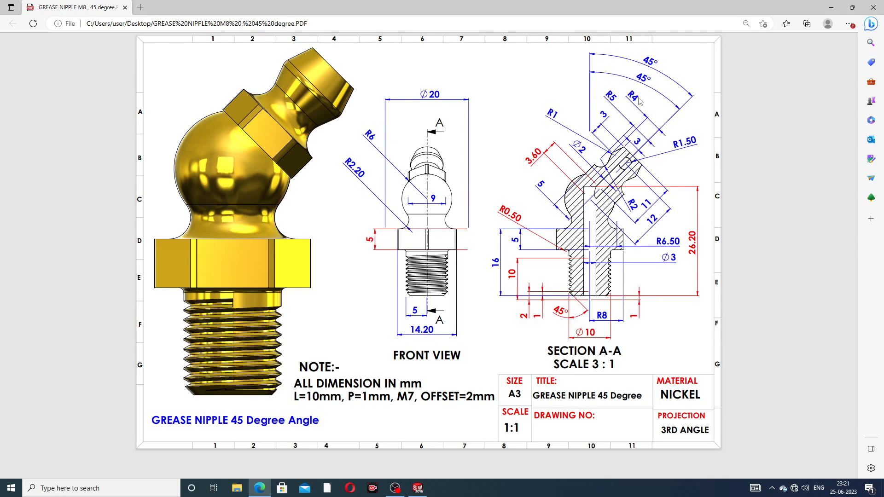
pyautogui.click(260, 488)
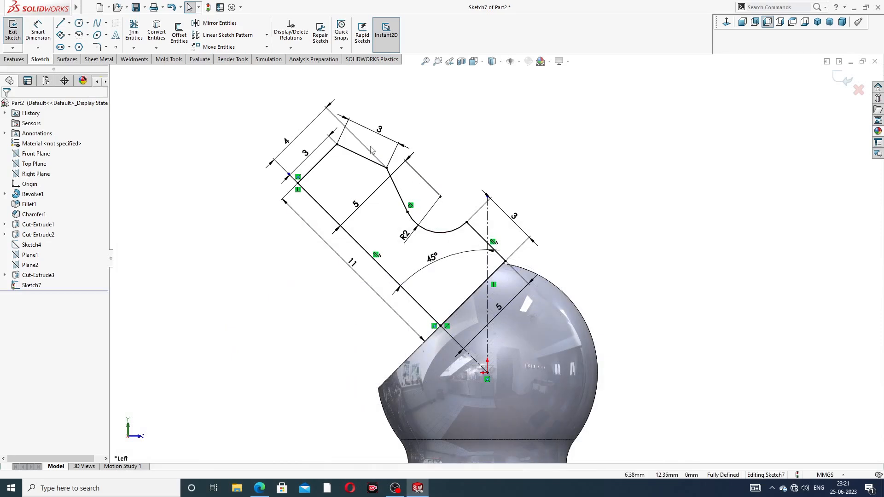
pyautogui.click(18, 60)
pyautogui.click(44, 38)
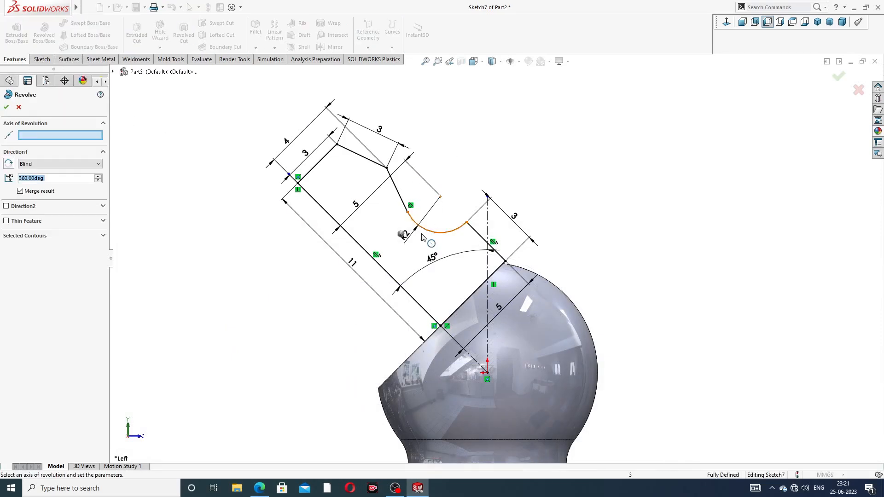
pyautogui.click(387, 274)
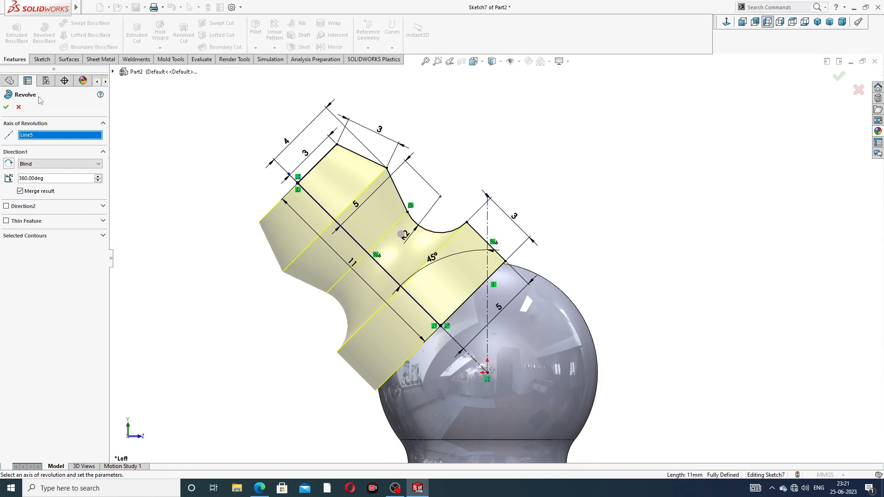
pyautogui.click(6, 108)
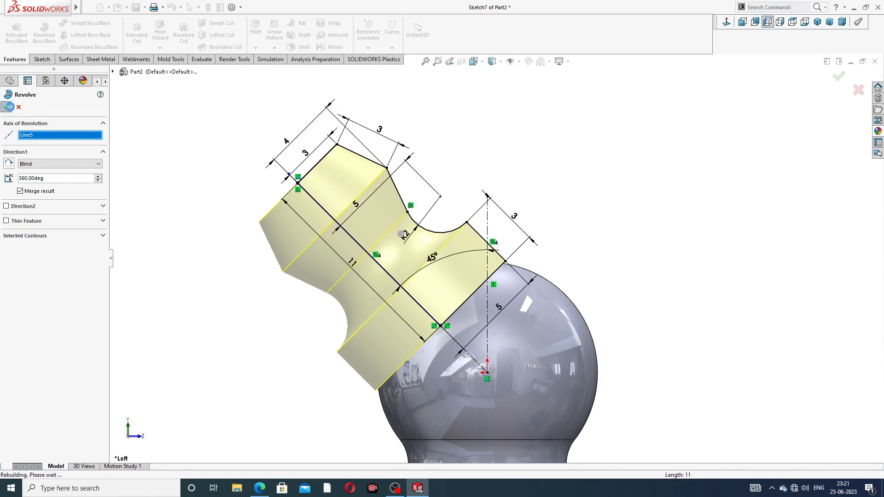
pyautogui.click(507, 139)
# Start a sketch on the narrow ring face at the nozzle's base and draw an origin-centered hexagon, inscribed circle about 10.9 mm in diameter.
pyautogui.moveTo(529, 178)
pyautogui.mouseDown(button='middle')
pyautogui.moveTo(610, 216)
pyautogui.moveTo(523, 183)
pyautogui.mouseUp(button='middle')
pyautogui.scroll(-6, 502, 269)
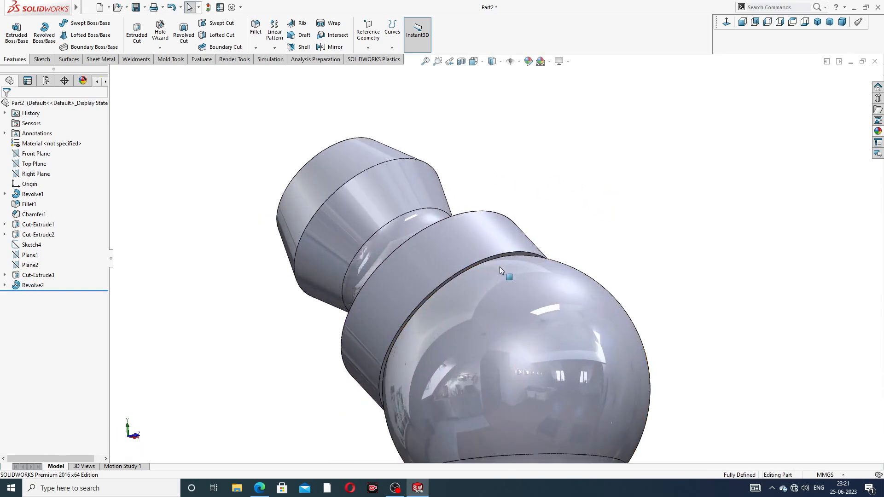
pyautogui.click(515, 247)
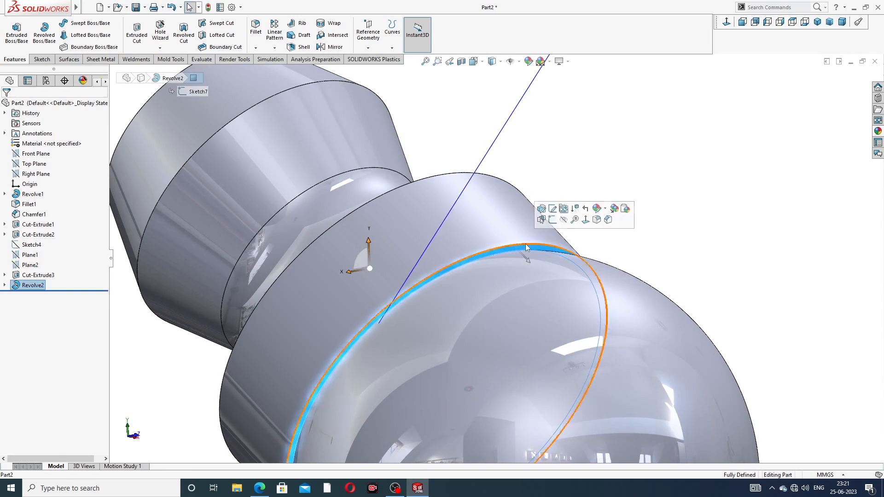
pyautogui.click(552, 220)
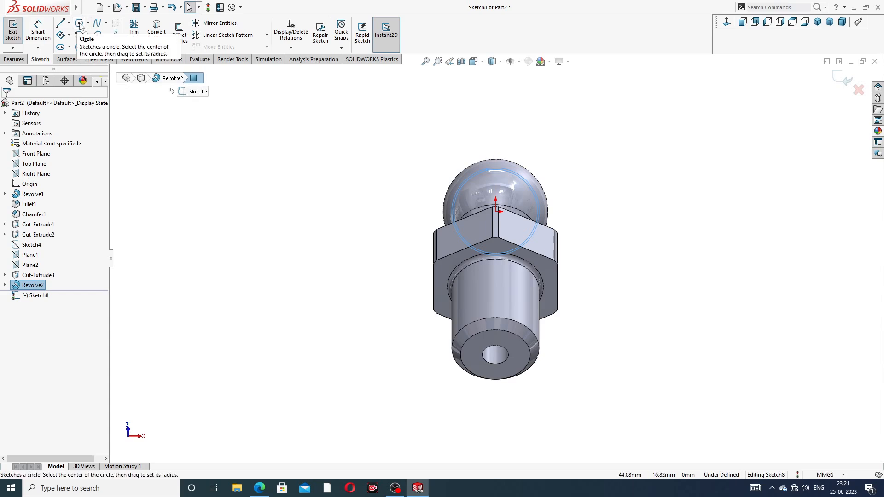
pyautogui.click(79, 46)
pyautogui.scroll(-4, 515, 208)
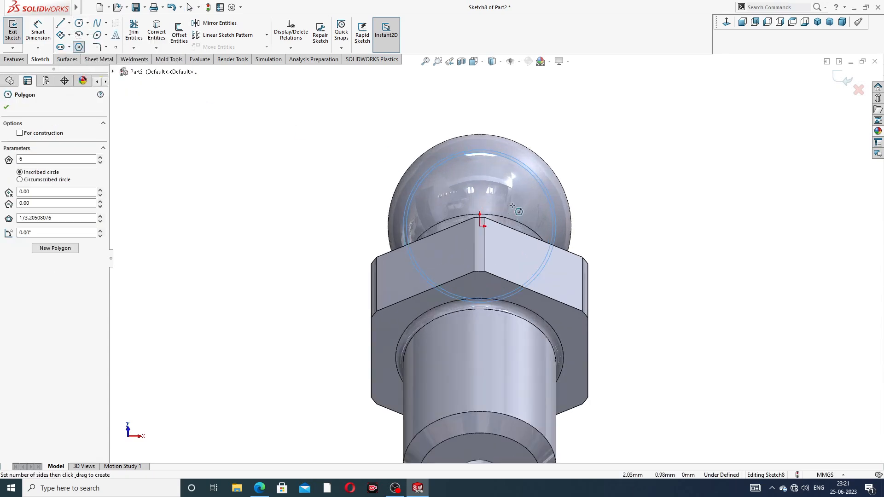
pyautogui.click(473, 233)
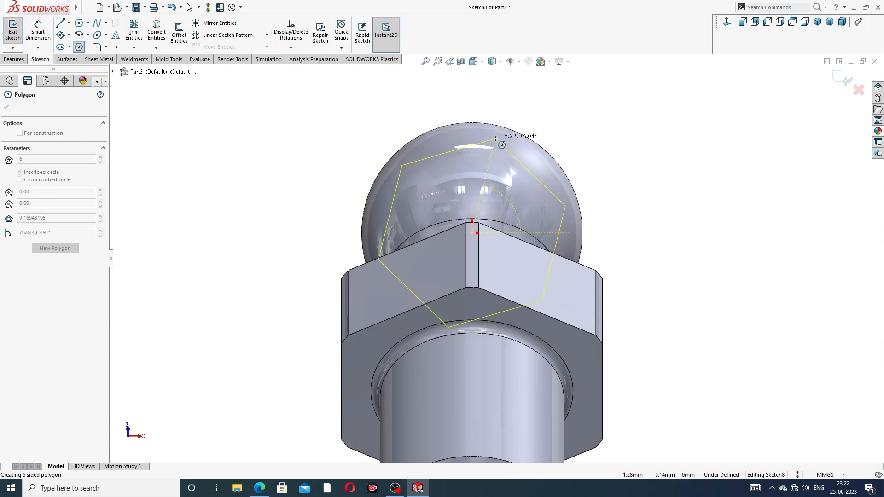
pyautogui.click(499, 120)
pyautogui.rightClick(543, 118)
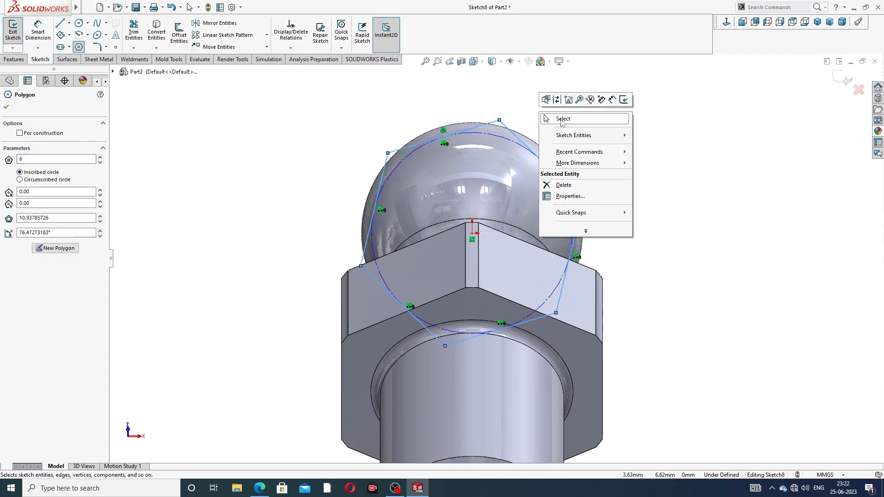
pyautogui.click(563, 119)
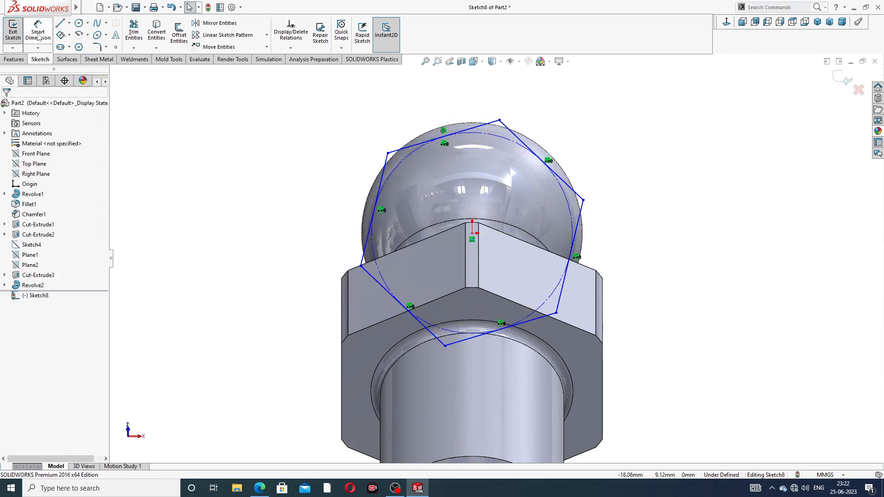
# Apply a vertical relation to one side of the hexagon and clear the selection.
pyautogui.click(404, 151)
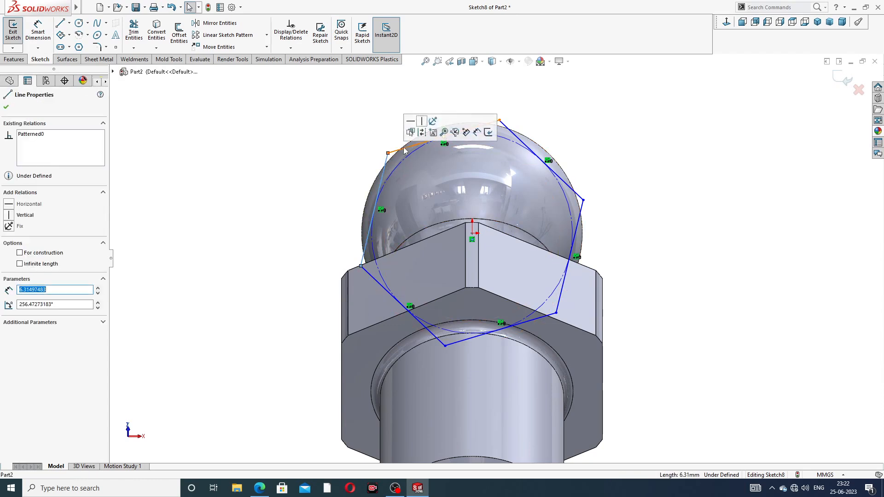
pyautogui.click(423, 121)
pyautogui.click(336, 123)
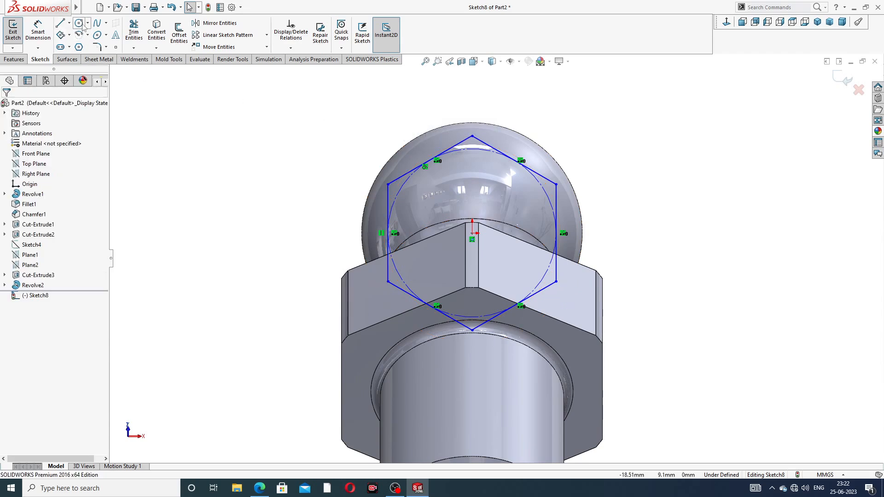
# Sketch a circle around the hexagon, centered on the origin with a radius of about 6.9 mm.
pyautogui.click(79, 23)
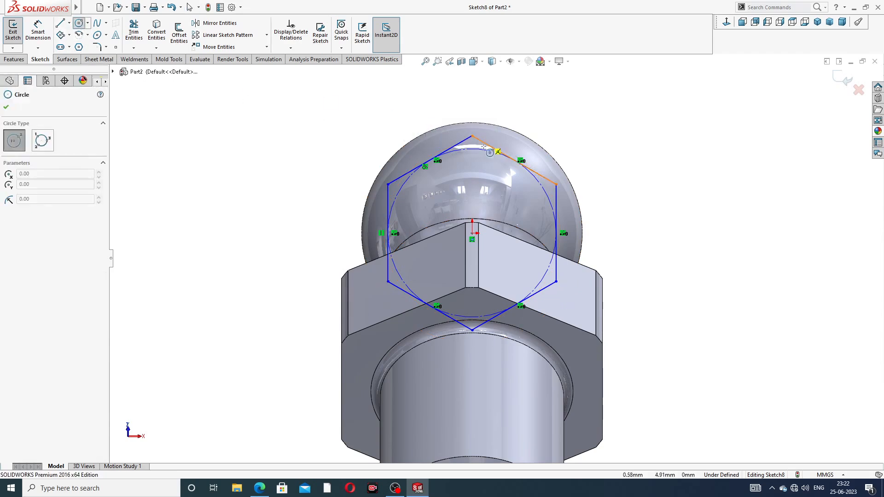
pyautogui.click(472, 233)
pyautogui.click(546, 130)
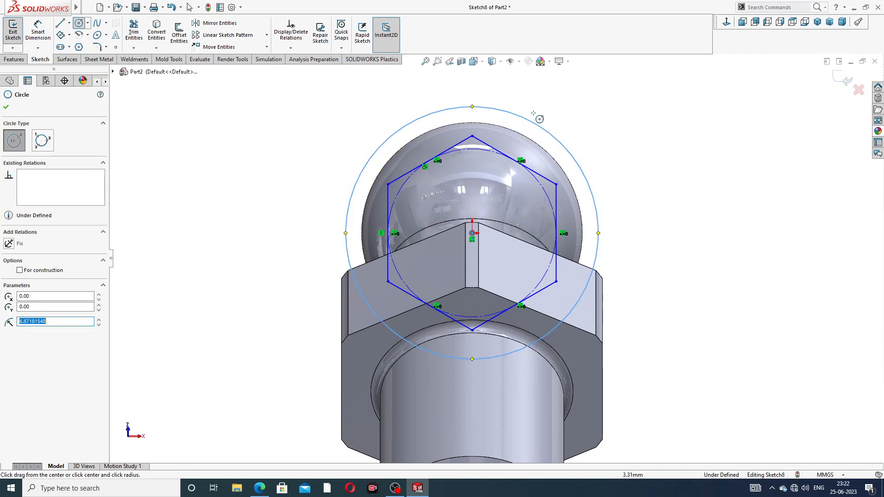
pyautogui.rightClick(556, 124)
pyautogui.click(571, 132)
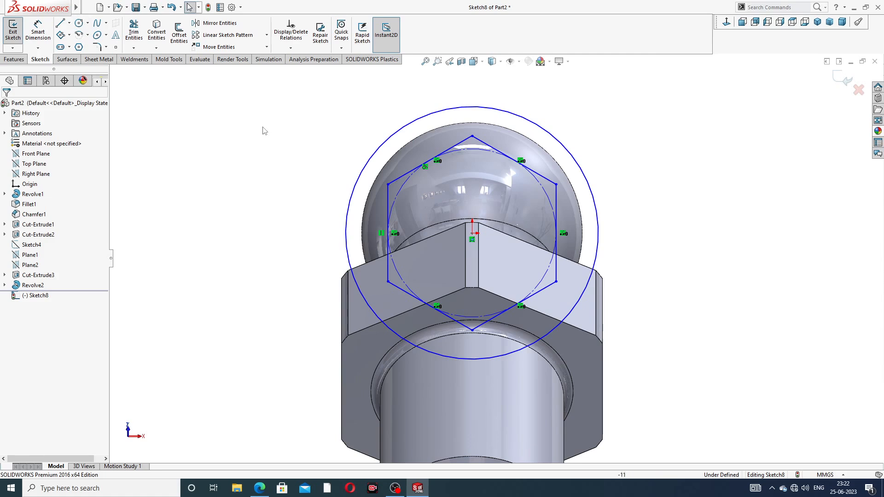
# Dimension the distance between the hexagon's two vertical sides to 9 mm.
pyautogui.click(37, 34)
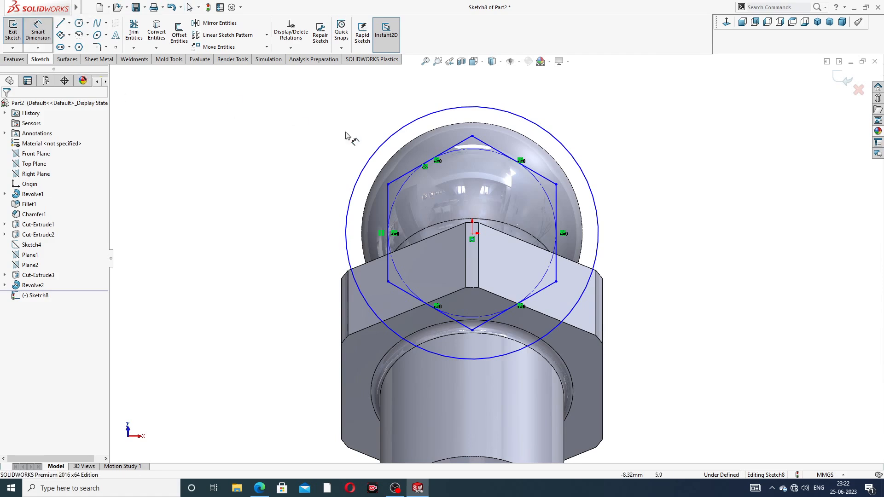
pyautogui.click(388, 184)
pyautogui.click(556, 185)
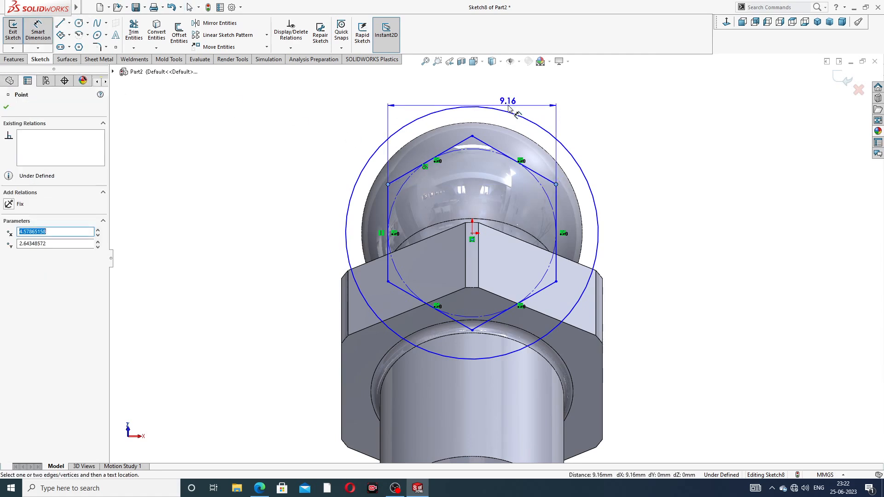
pyautogui.click(504, 107)
pyautogui.write('9')
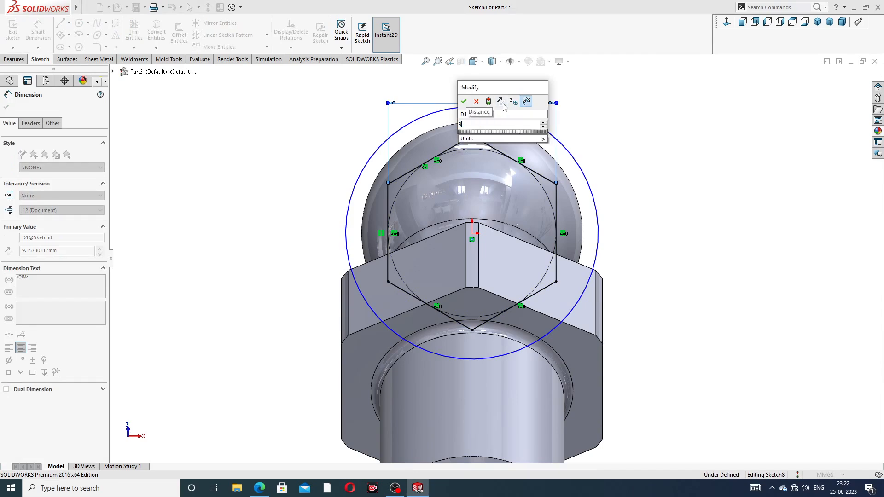
pyautogui.press('Return')
# Dimension the outer circle's diameter to 11 mm and leave the dimension tool.
pyautogui.click(564, 146)
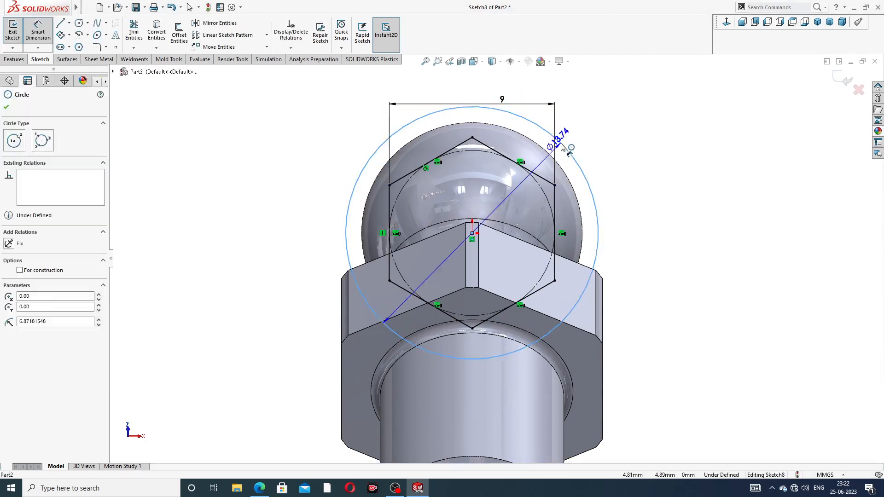
pyautogui.click(590, 126)
pyautogui.write('11')
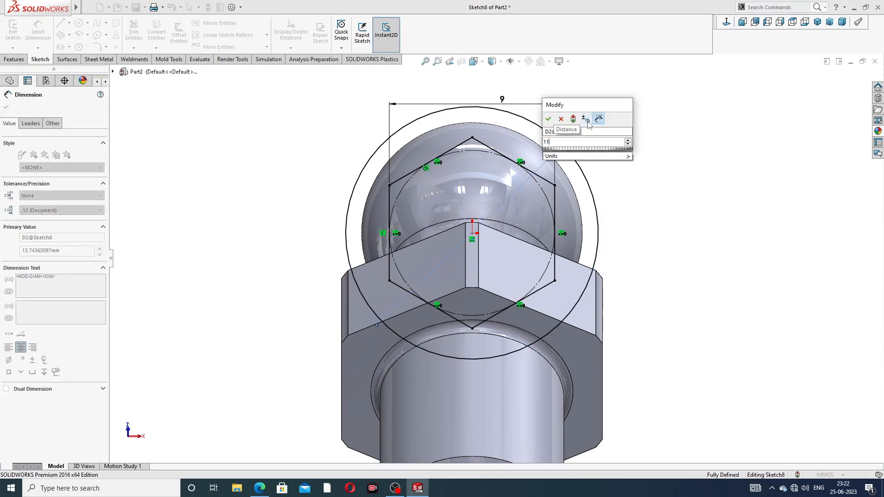
pyautogui.press('Return')
pyautogui.rightClick(628, 112)
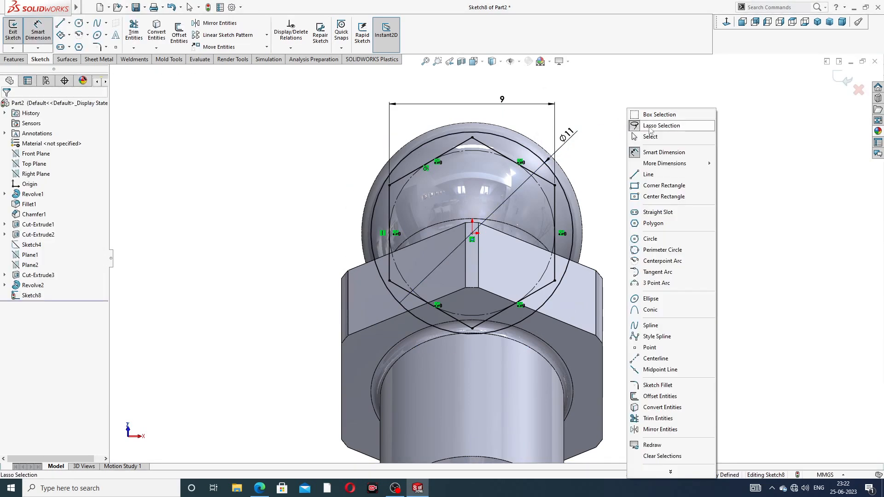
pyautogui.click(632, 123)
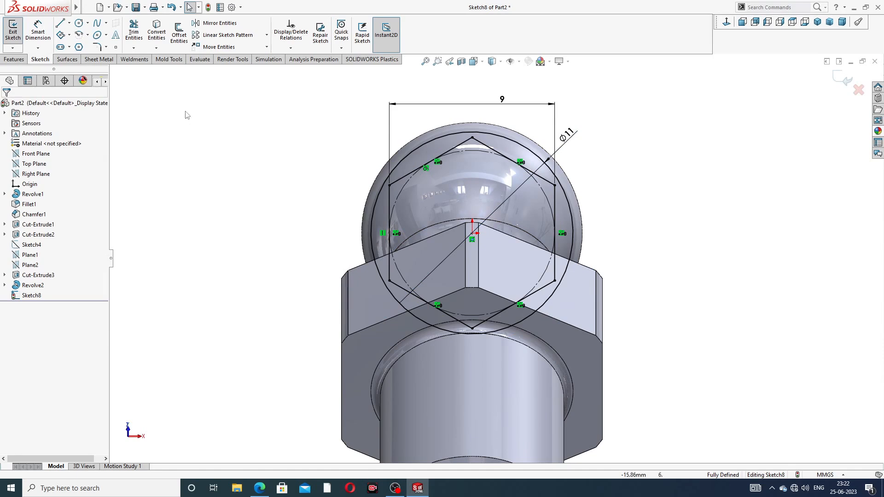
# Try a diameter of 12 mm for the outer circle and set it back to 11 mm.
pyautogui.doubleClick(565, 135)
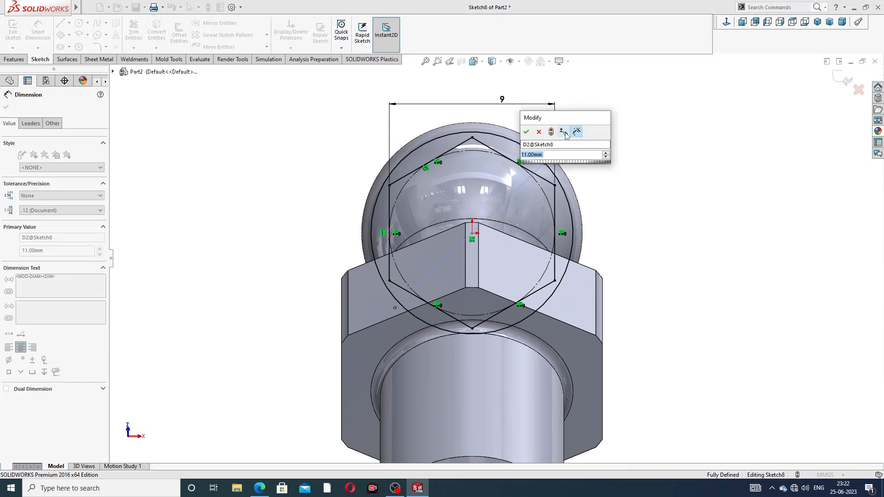
pyautogui.write('12')
pyautogui.press('Return')
pyautogui.click(623, 127)
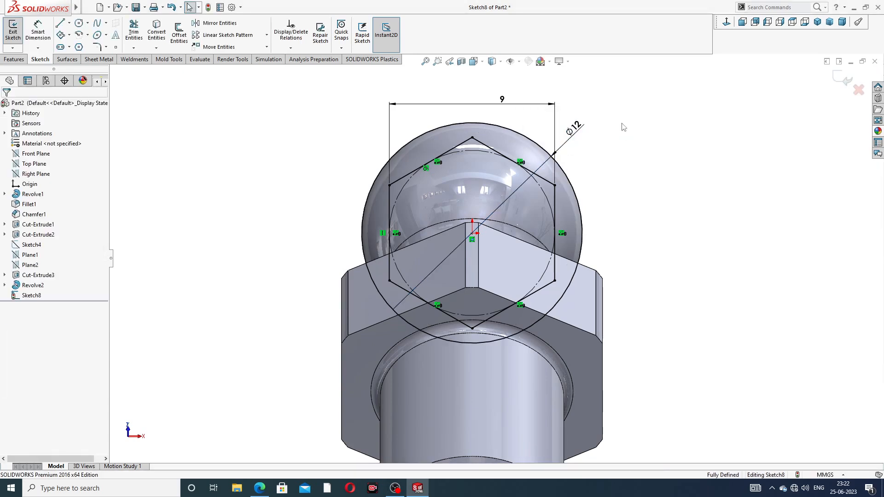
pyautogui.doubleClick(575, 129)
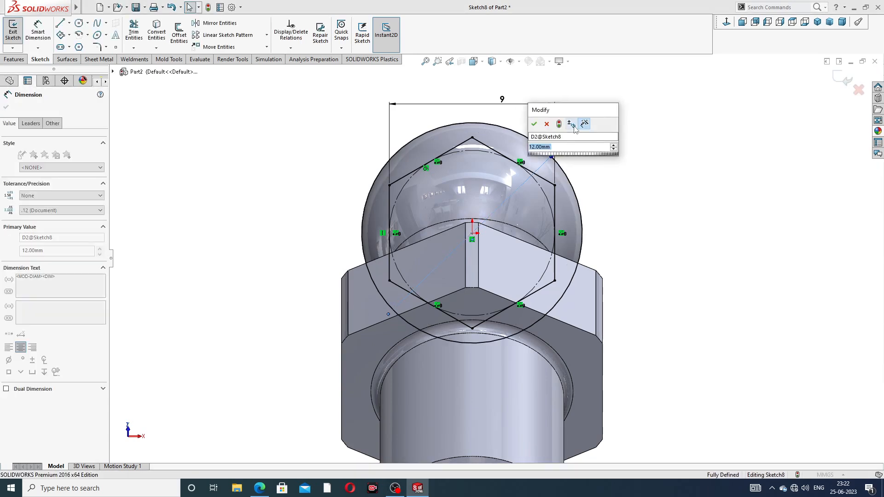
pyautogui.write('11')
pyautogui.press('Return')
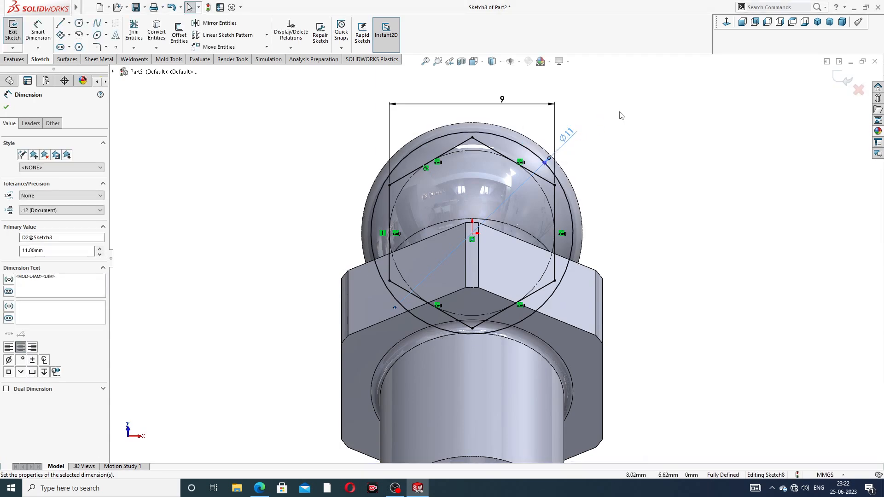
pyautogui.rightClick(619, 115)
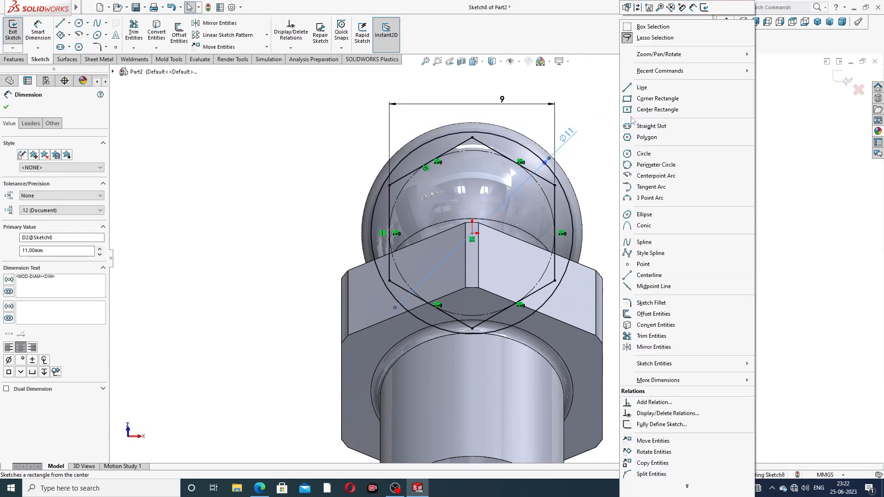
pyautogui.click(249, 119)
# Cut-extrude the area between the hexagon and the circle 5 mm blind along the nozzle's base collar.
pyautogui.click(14, 59)
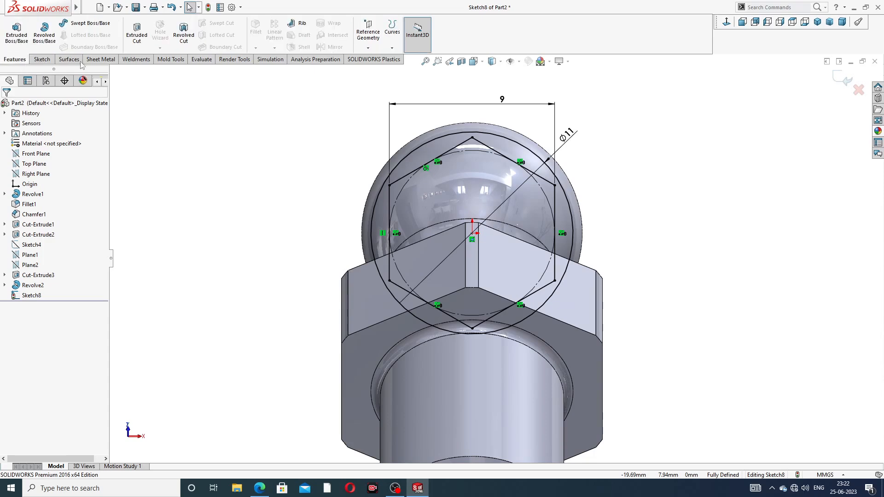
pyautogui.click(138, 37)
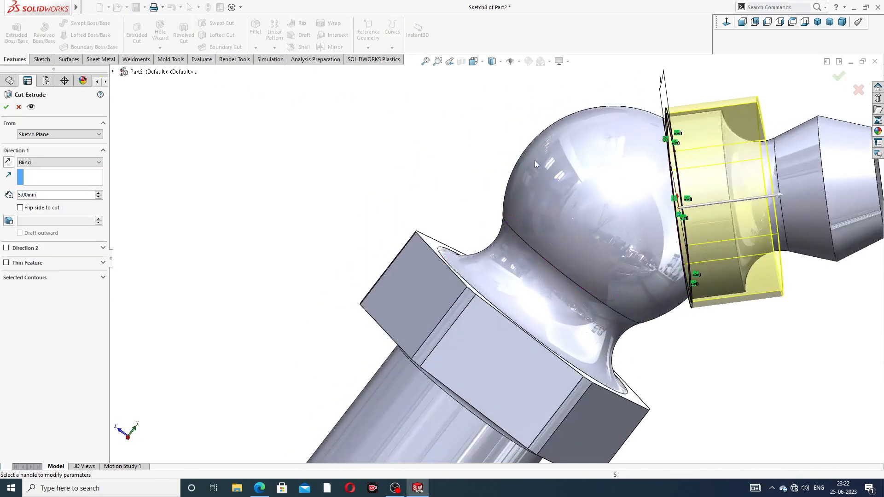
pyautogui.scroll(2, 534, 161)
pyautogui.moveTo(641, 162)
pyautogui.mouseDown(button='middle')
pyautogui.moveTo(597, 166)
pyautogui.moveTo(640, 167)
pyautogui.mouseUp(button='middle')
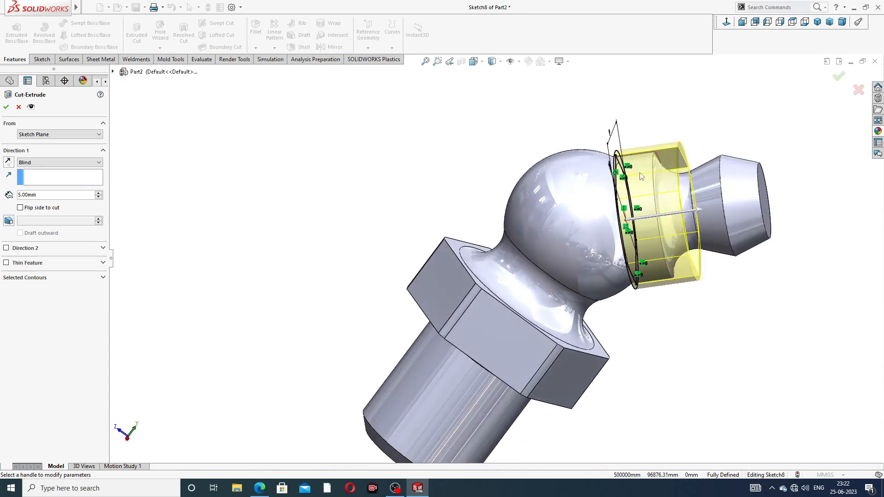
pyautogui.click(6, 107)
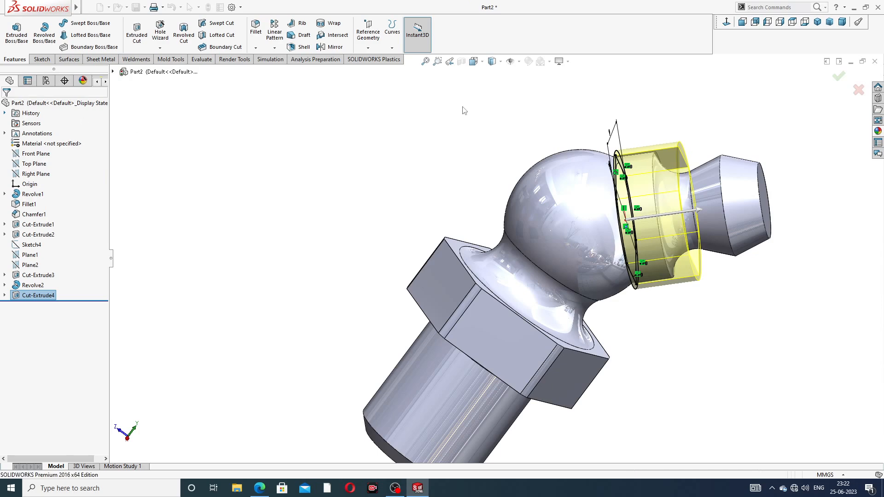
# Start a sketch on the nozzle's flat end face, view it straight on, and draw an origin-centered circle with a radius of about 1.5 mm.
pyautogui.moveTo(653, 107); pyautogui.dragTo(702, 124, button='middle')
pyautogui.scroll(-4, 648, 198)
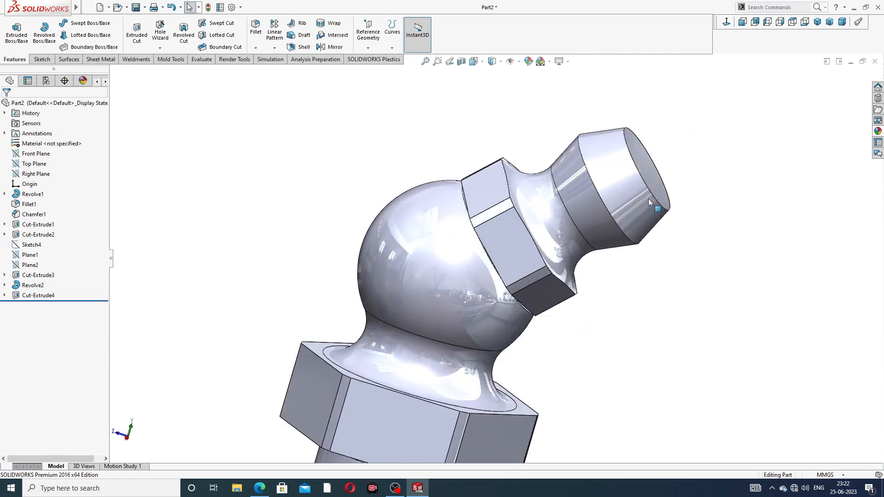
pyautogui.click(653, 170)
pyautogui.click(701, 133)
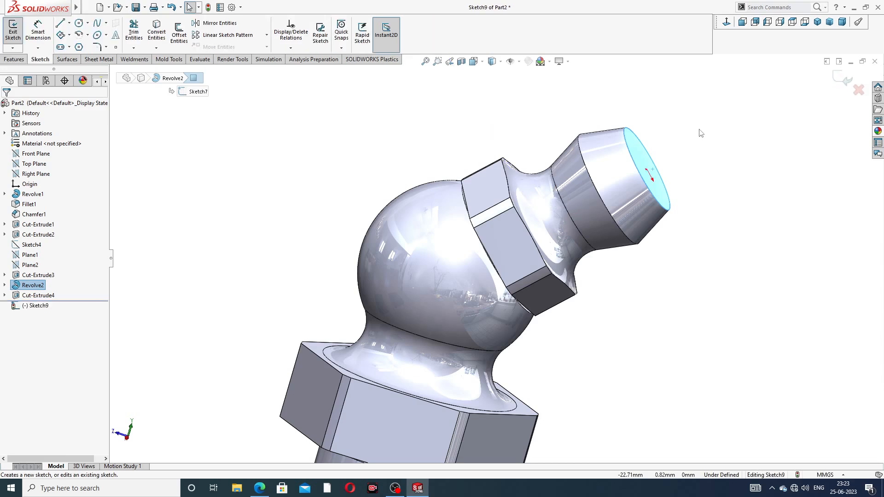
pyautogui.click(727, 23)
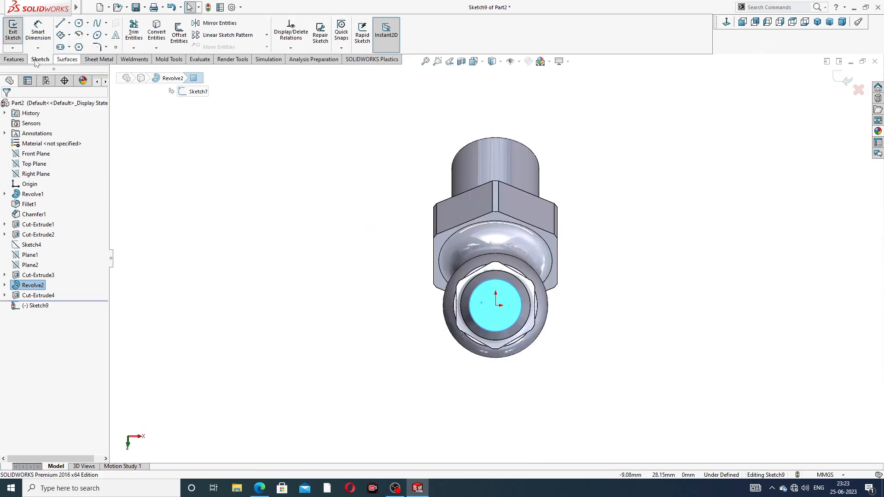
pyautogui.click(80, 23)
pyautogui.scroll(-3, 489, 290)
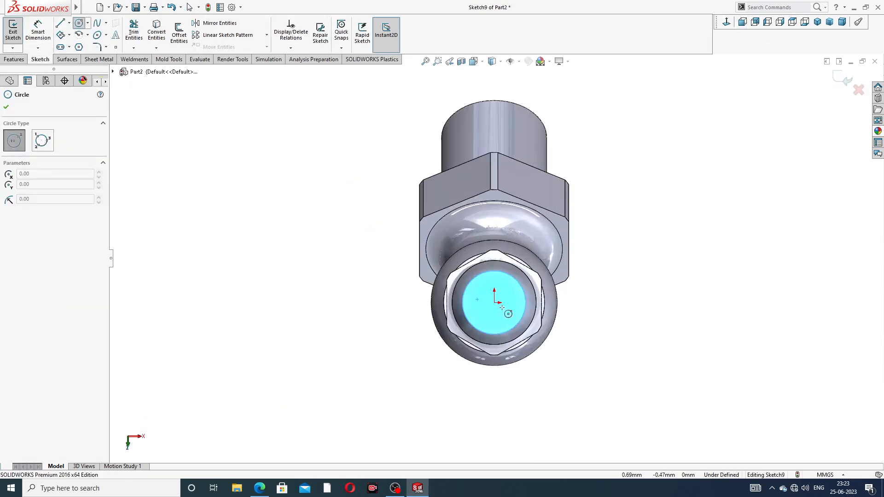
pyautogui.click(491, 295)
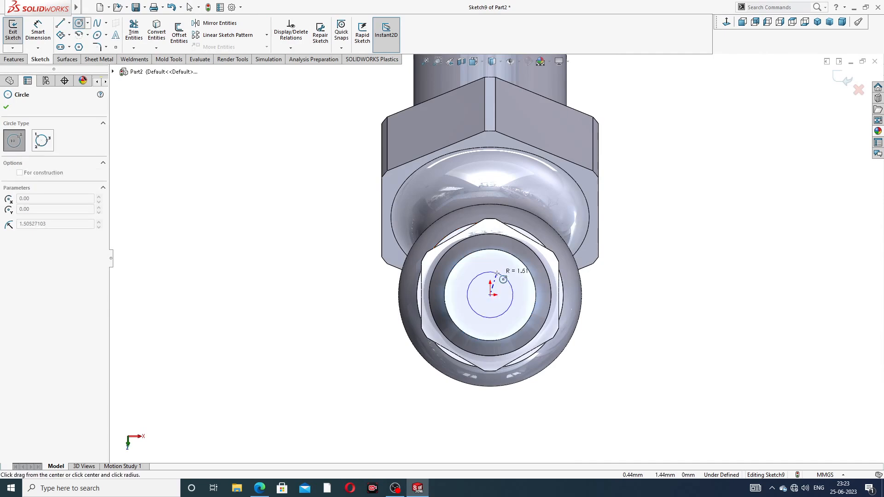
pyautogui.click(503, 276)
pyautogui.rightClick(621, 244)
pyautogui.click(622, 241)
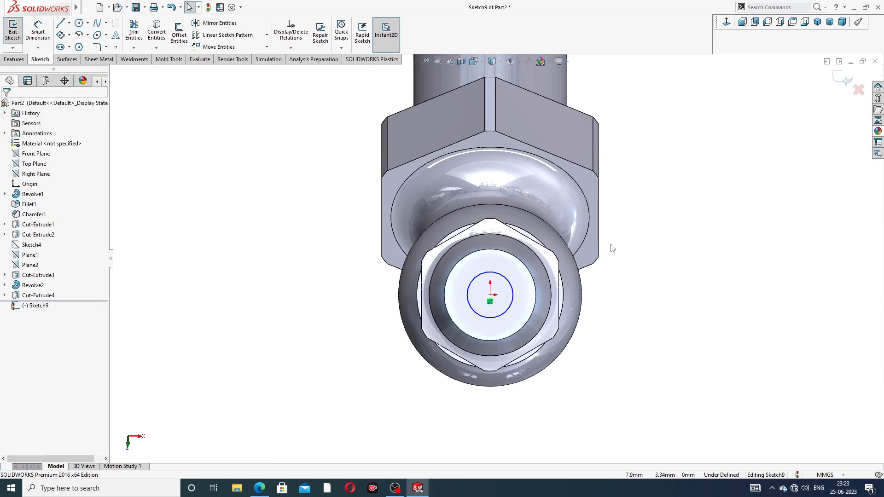
# Check the bore size in the PDF drawing, dimension the circle's diameter to 3 mm, and leave the dimension tool.
pyautogui.click(260, 488)
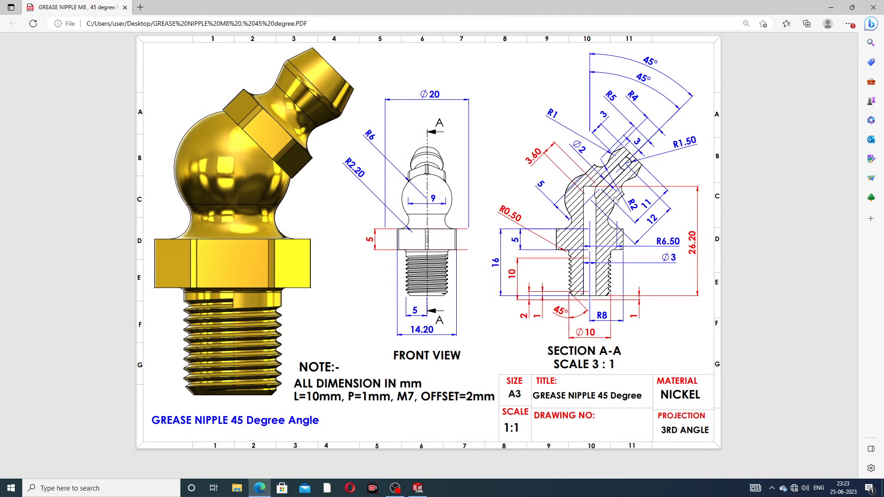
pyautogui.click(259, 488)
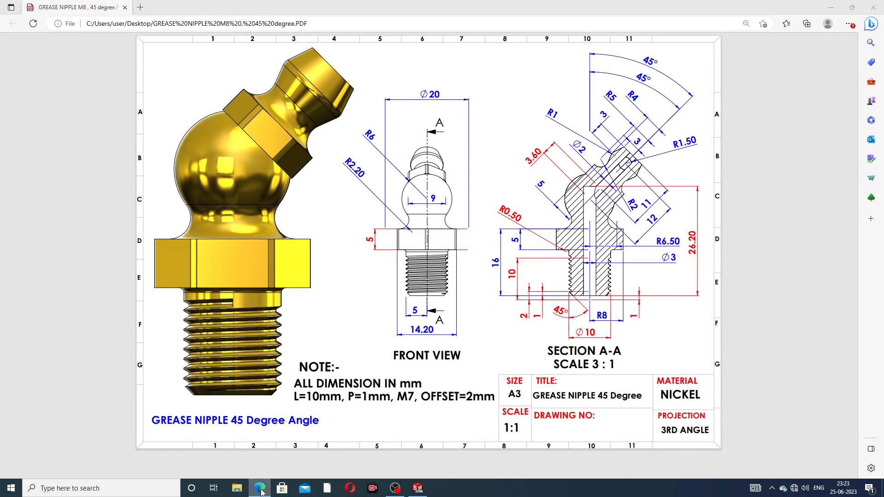
pyautogui.click(37, 30)
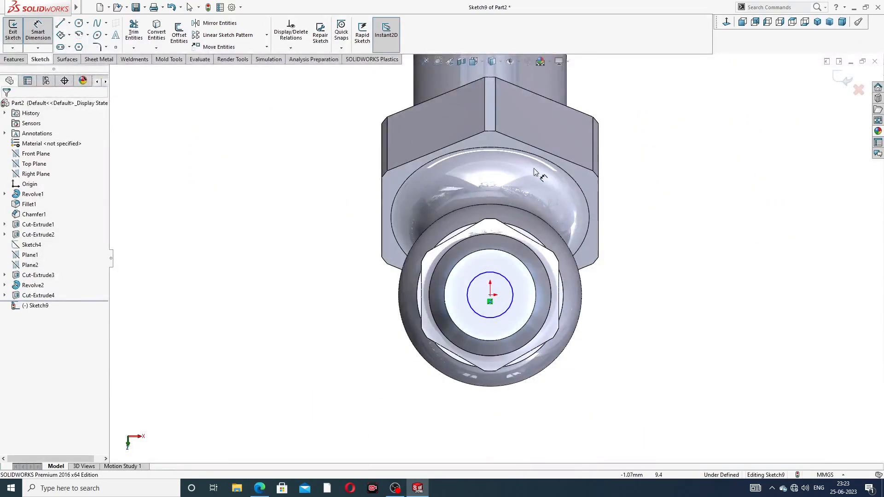
pyautogui.click(511, 286)
pyautogui.click(635, 258)
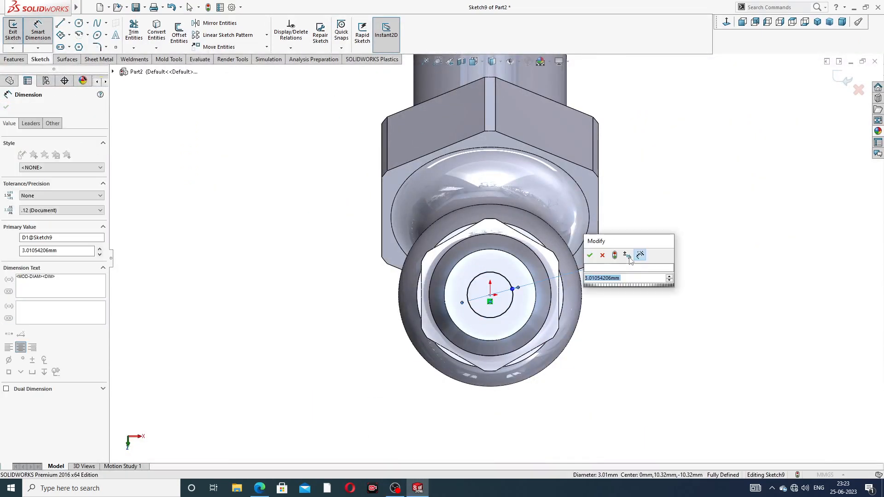
pyautogui.write('3')
pyautogui.press('Return')
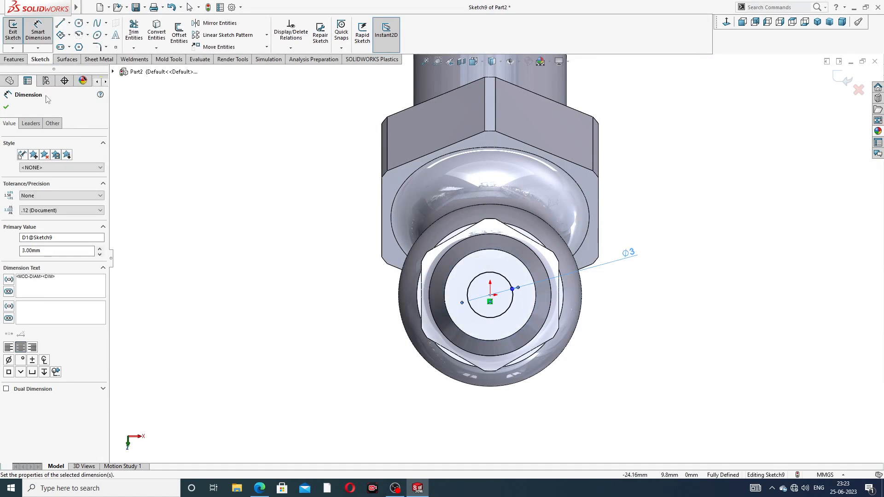
pyautogui.click(8, 107)
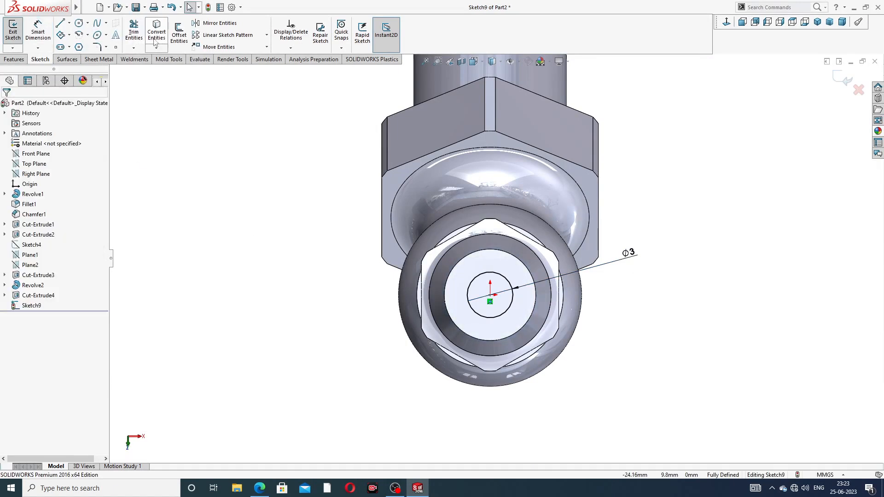
# Cut-extrude the 3 mm circle up to the surface of the vertical bore's inner wall.
pyautogui.click(14, 59)
pyautogui.click(137, 33)
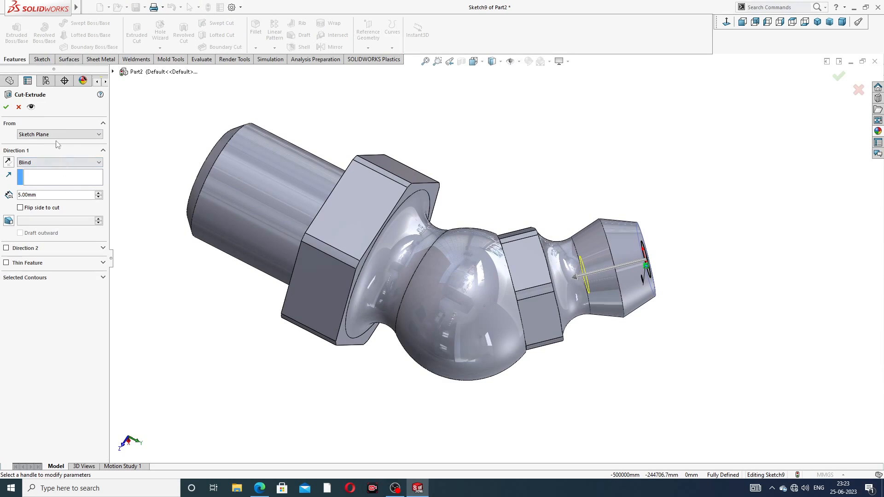
pyautogui.click(56, 163)
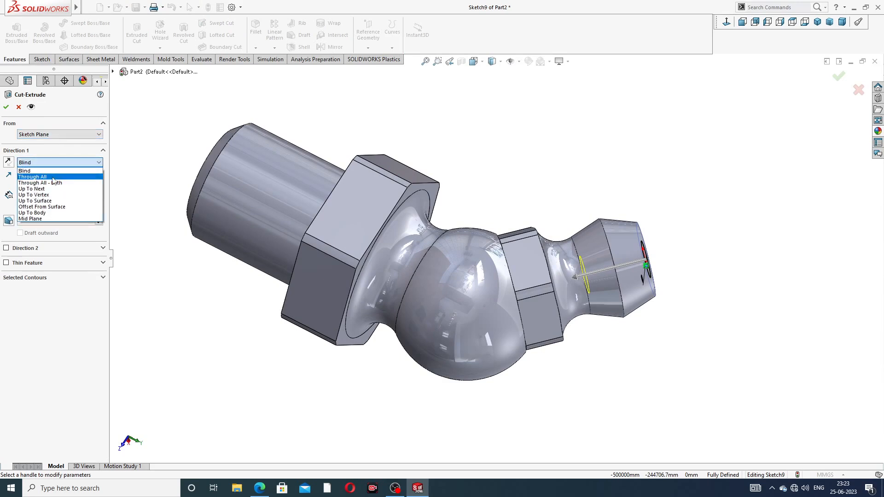
pyautogui.click(57, 201)
pyautogui.moveTo(364, 170); pyautogui.dragTo(475, 159, button='middle')
pyautogui.moveTo(346, 188); pyautogui.dragTo(383, 223, button='middle')
pyautogui.scroll(-3, 354, 229)
pyautogui.scroll(-1, 353, 229)
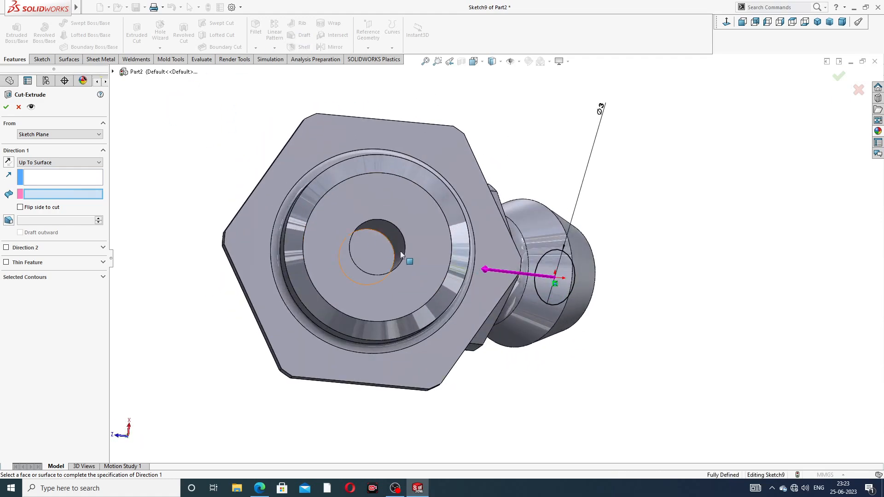
pyautogui.moveTo(401, 255)
pyautogui.mouseDown(button='middle')
pyautogui.moveTo(423, 258)
pyautogui.moveTo(401, 258)
pyautogui.moveTo(405, 269)
pyautogui.moveTo(421, 226)
pyautogui.moveTo(414, 246)
pyautogui.mouseUp(button='middle')
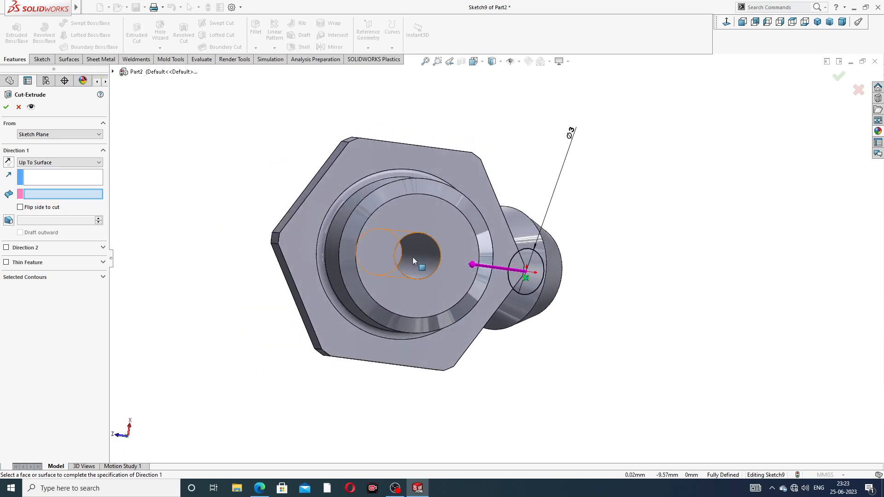
pyautogui.click(412, 257)
pyautogui.moveTo(515, 185); pyautogui.dragTo(530, 161, button='middle')
pyautogui.click(838, 77)
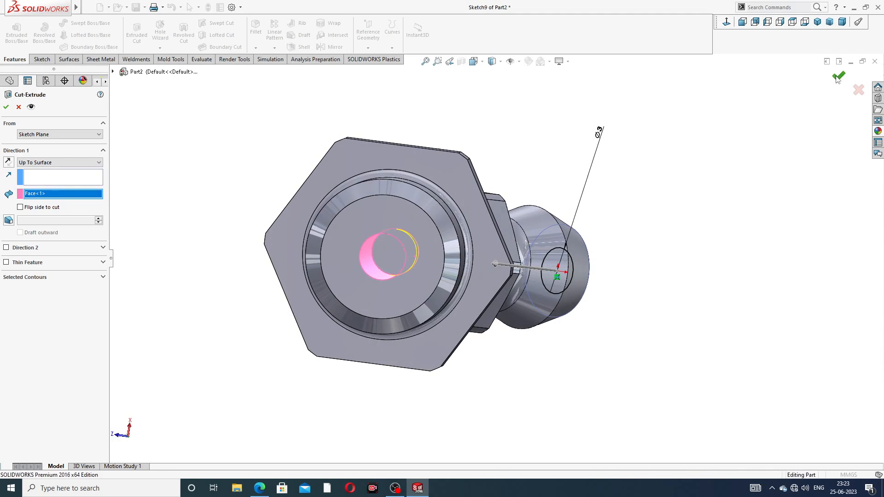
pyautogui.click(735, 98)
# Examine the connected bores in a section view on the Right Plane, discard the section, and inspect the nozzle opening.
pyautogui.scroll(3, 565, 149)
pyautogui.moveTo(560, 152); pyautogui.dragTo(543, 172, button='middle')
pyautogui.scroll(-1, 493, 200)
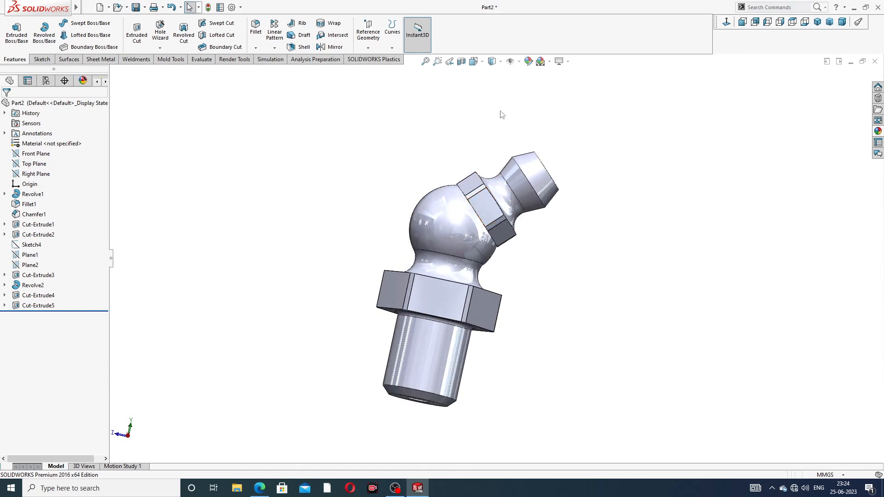
pyautogui.click(43, 178)
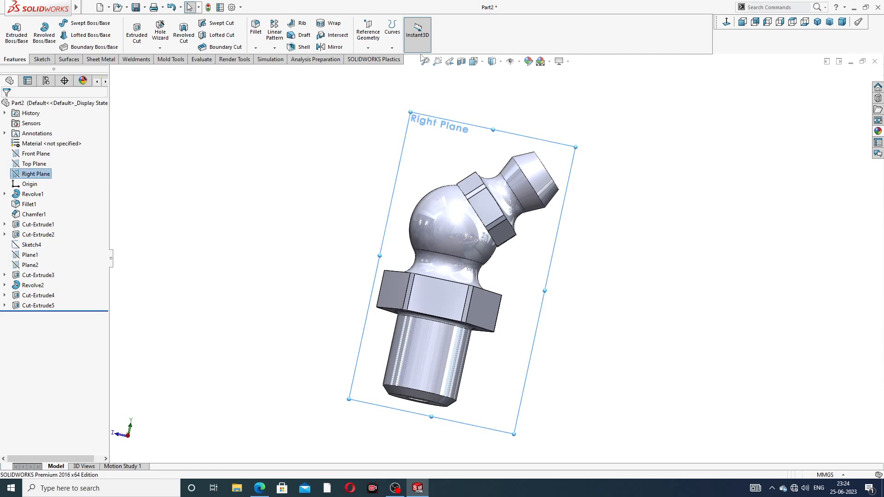
pyautogui.click(461, 62)
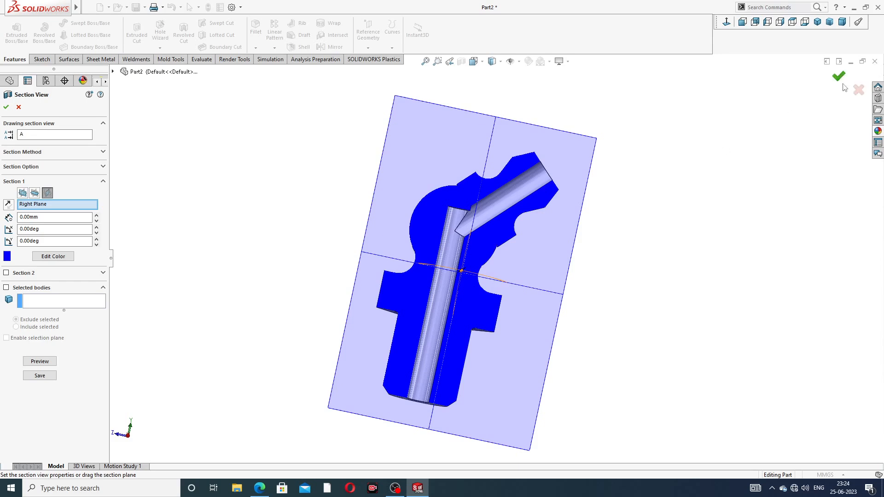
pyautogui.click(19, 108)
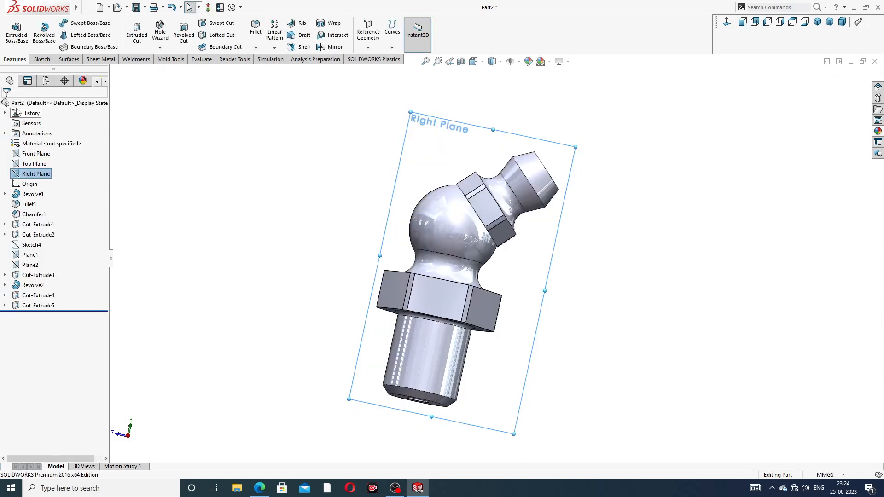
pyautogui.click(480, 92)
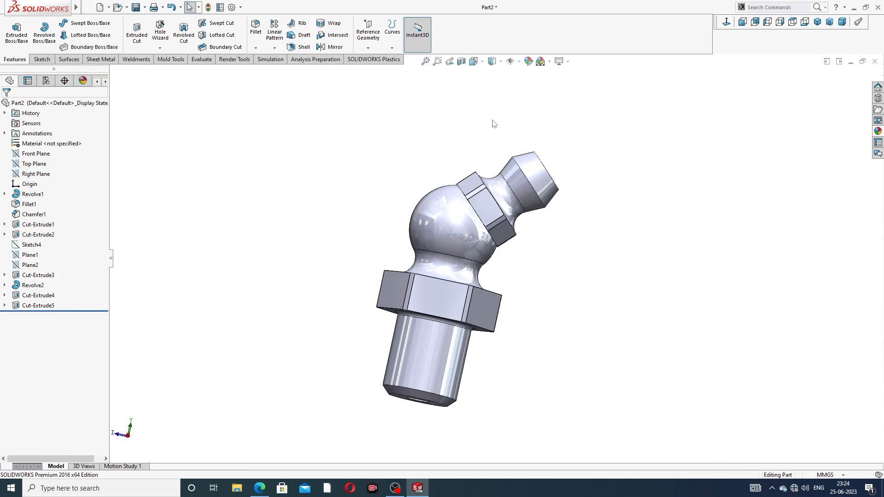
pyautogui.moveTo(507, 164); pyautogui.dragTo(459, 172, button='middle')
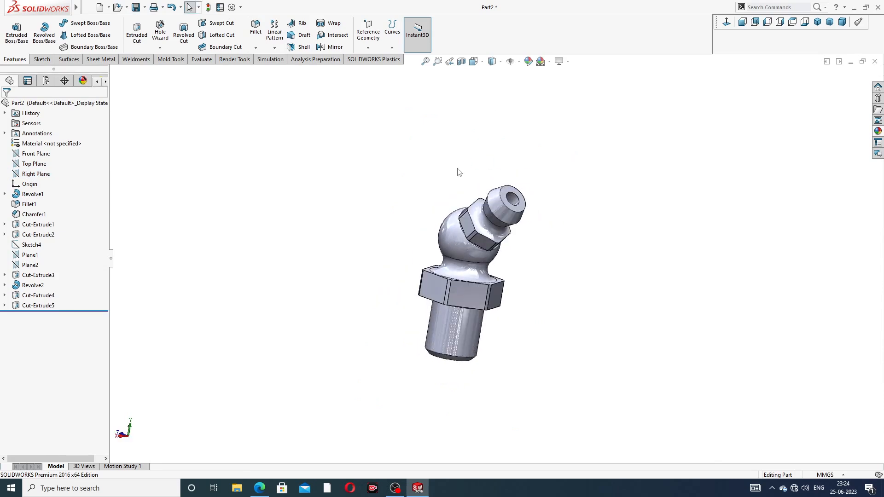
pyautogui.moveTo(549, 155); pyautogui.dragTo(507, 214, button='middle')
pyautogui.scroll(-3, 506, 214)
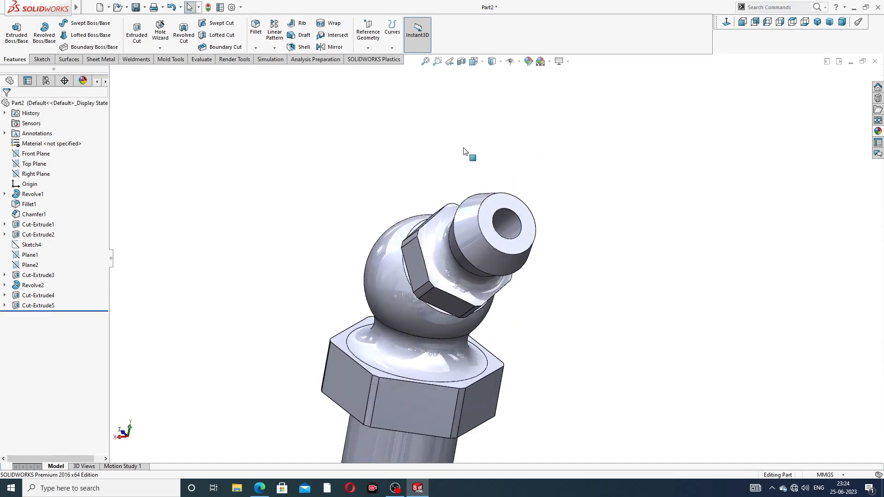
pyautogui.scroll(2, 507, 166)
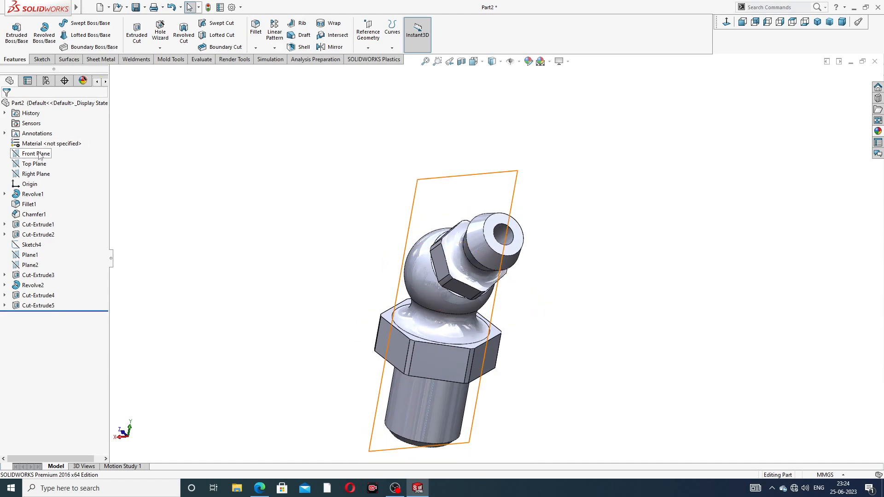
# Sketch a 45-degree centerline about 13 mm long on the Right Plane, from the origin along the nozzle's axis.
pyautogui.click(36, 174)
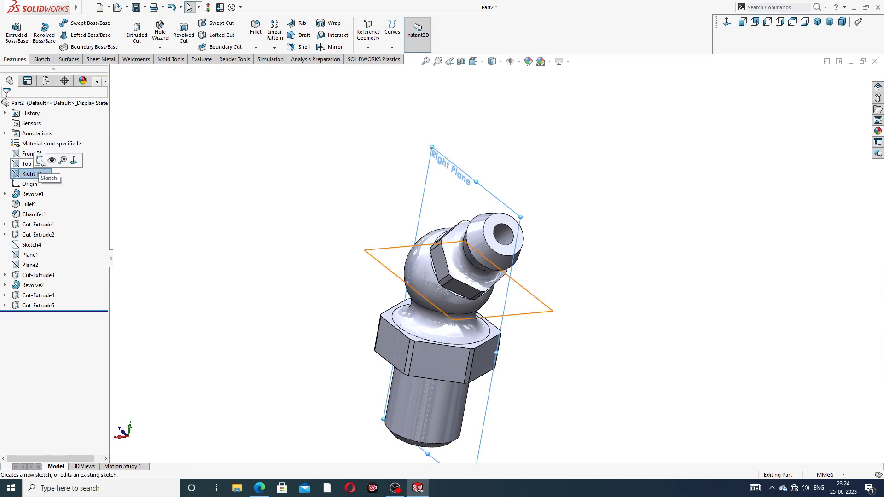
pyautogui.click(727, 22)
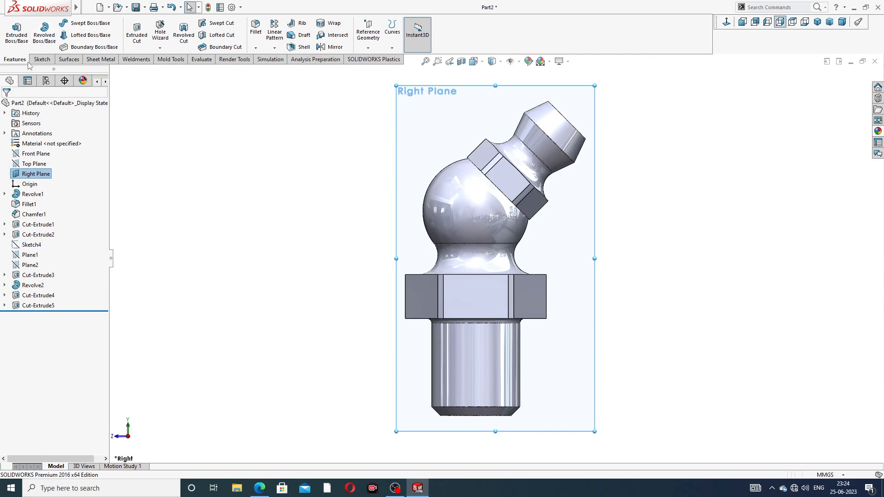
pyautogui.click(42, 59)
pyautogui.click(69, 23)
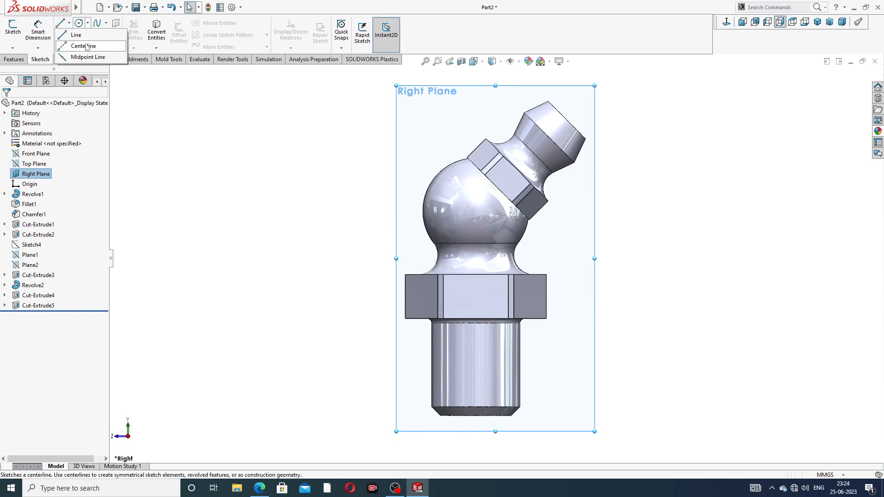
pyautogui.click(82, 44)
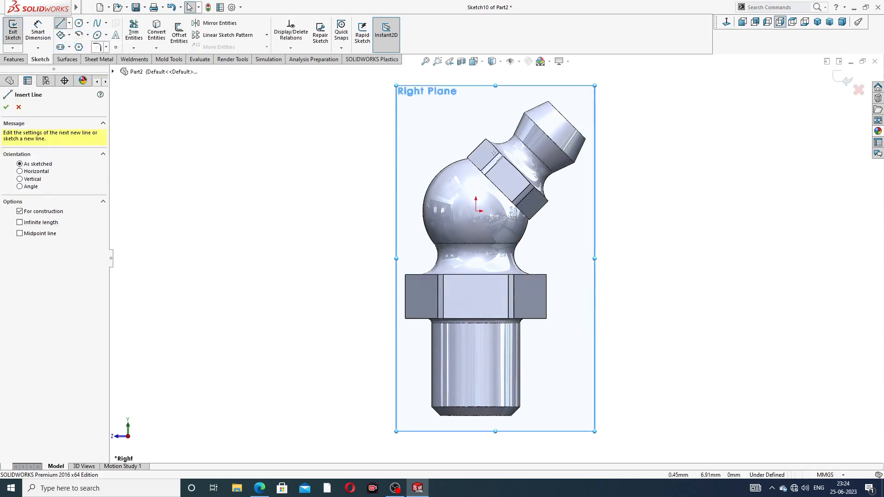
pyautogui.click(476, 210)
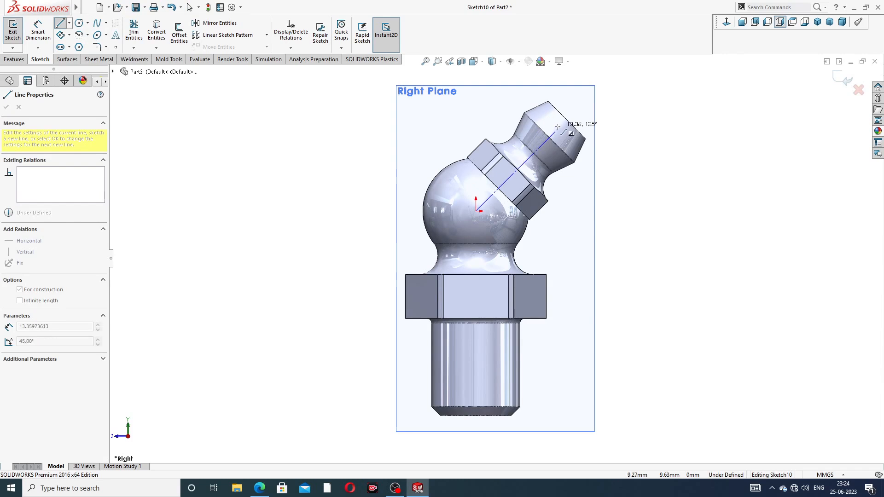
pyautogui.scroll(-3, 558, 126)
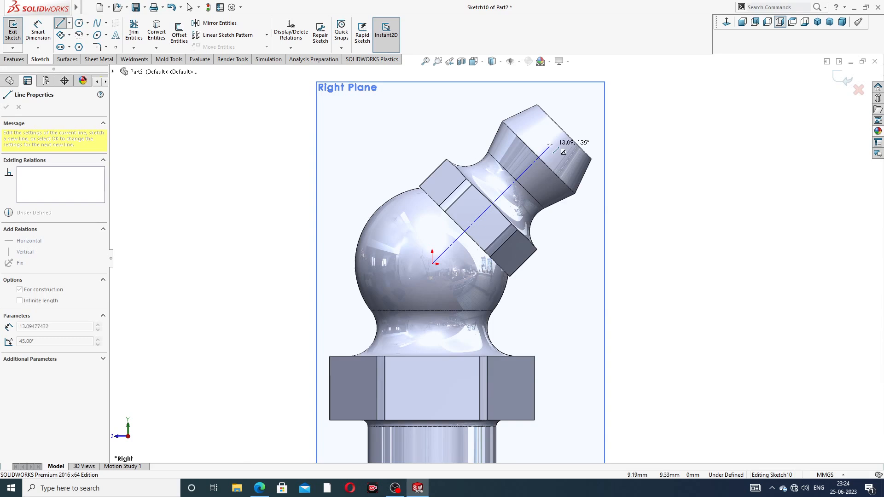
pyautogui.click(550, 146)
pyautogui.rightClick(590, 118)
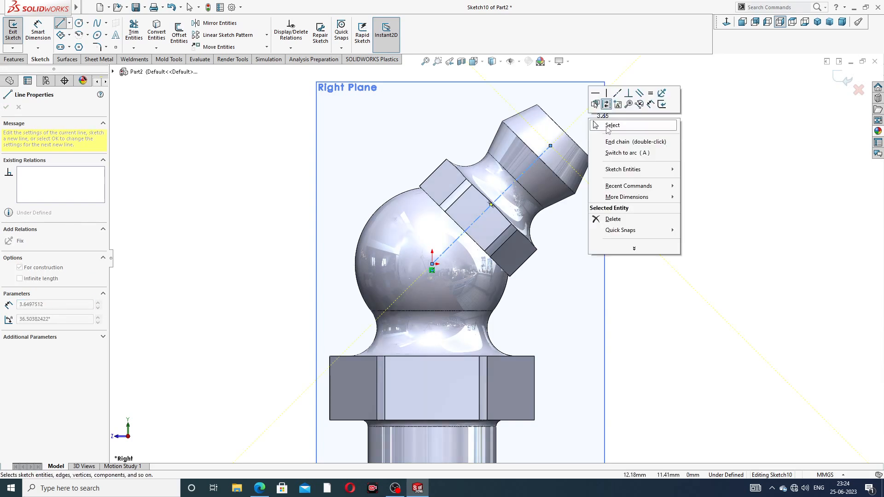
pyautogui.click(608, 123)
# Draw a circle with a radius of about 0.97 mm centered on the upper end of the centerline.
pyautogui.scroll(-3, 538, 152)
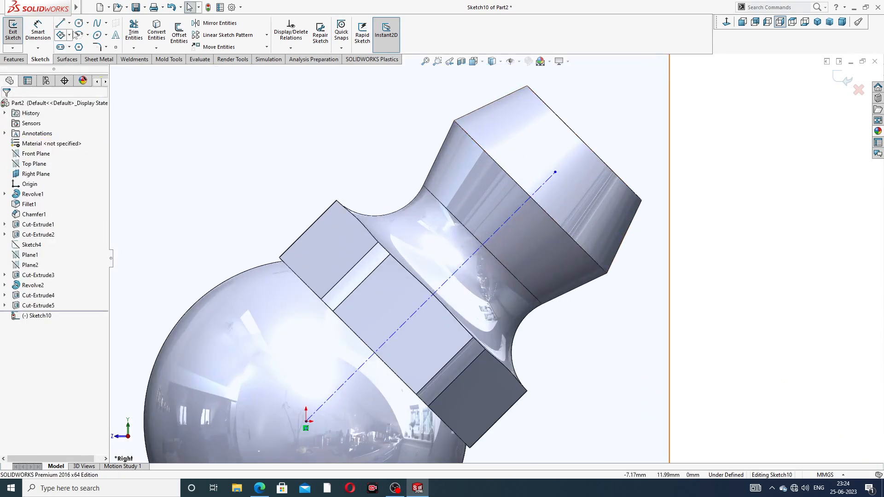
pyautogui.click(79, 23)
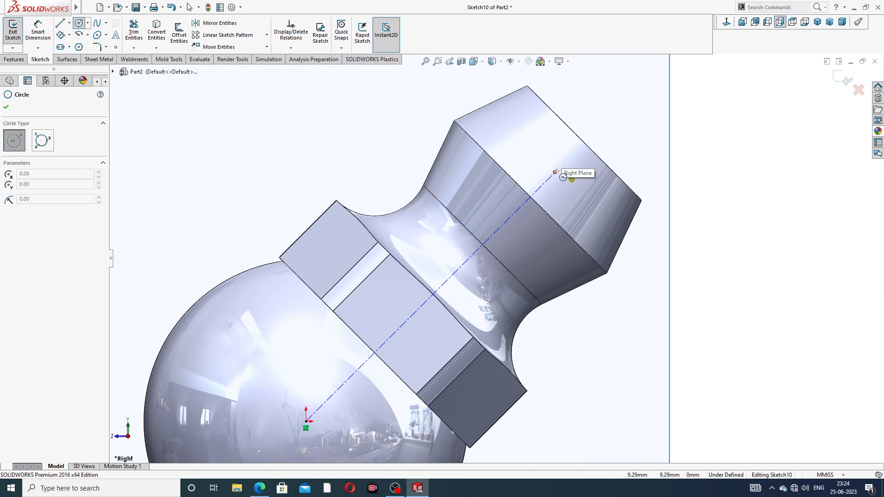
pyautogui.click(555, 172)
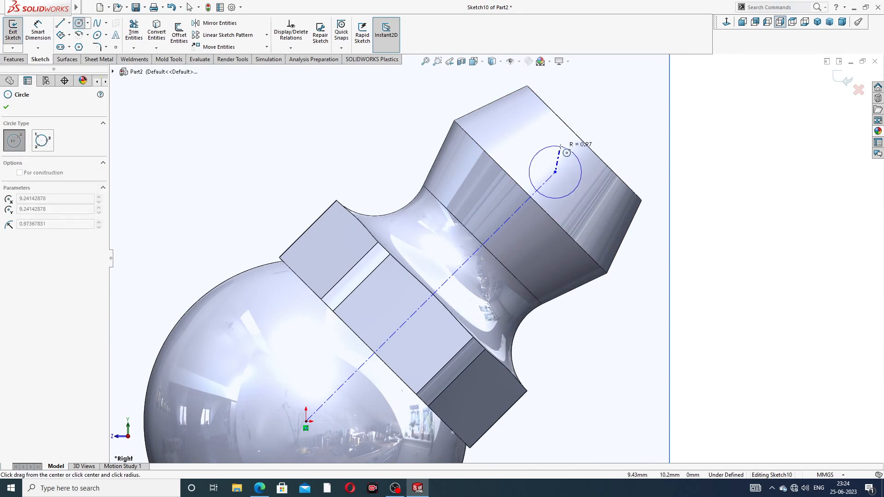
pyautogui.click(574, 154)
pyautogui.rightClick(602, 114)
pyautogui.click(617, 122)
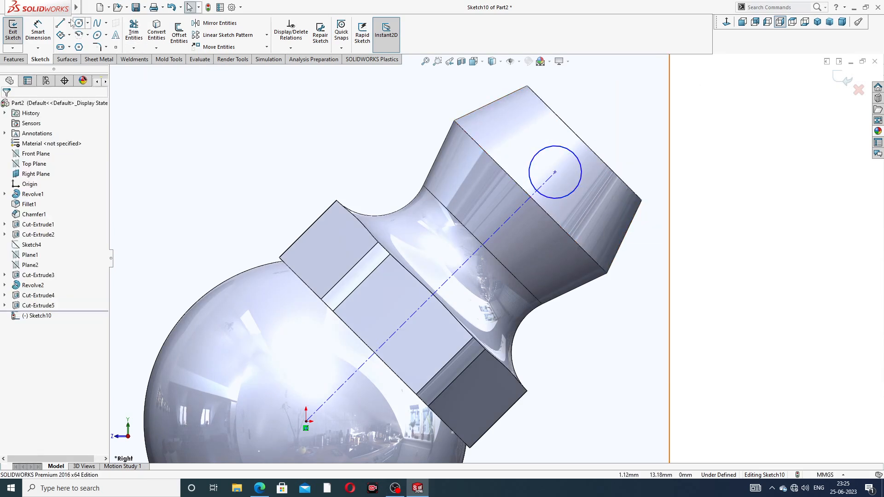
# Dimension the diameter of the circle at the centerline's end to 3 mm.
pyautogui.click(37, 35)
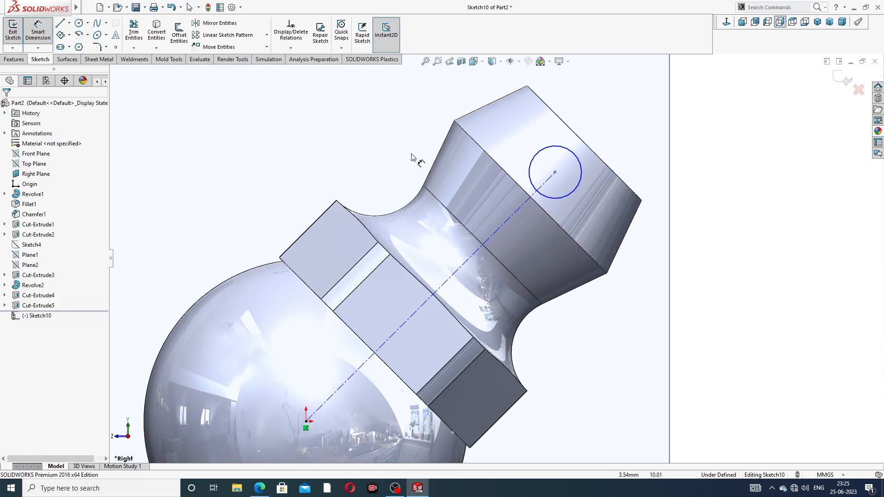
pyautogui.click(575, 153)
pyautogui.click(591, 125)
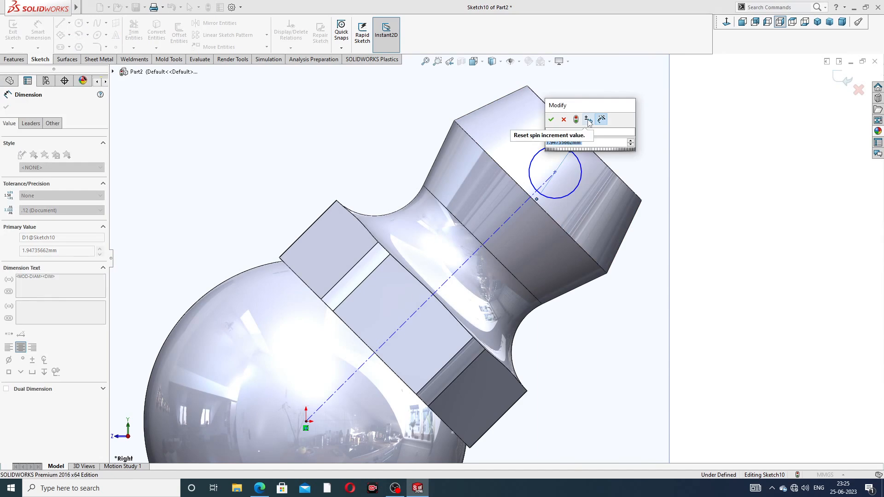
pyautogui.write('3')
pyautogui.press('Return')
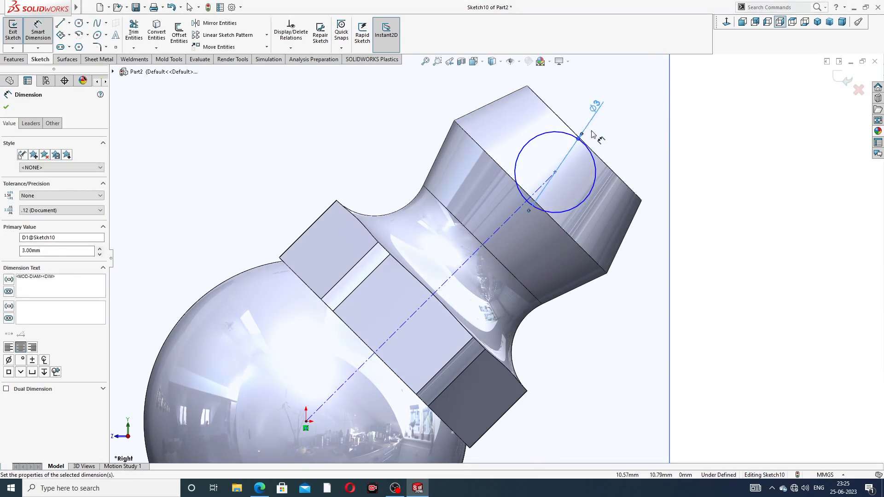
# Dimension the length of the 45-degree centerline from the origin to the circle's center to 12 mm.
pyautogui.click(497, 222)
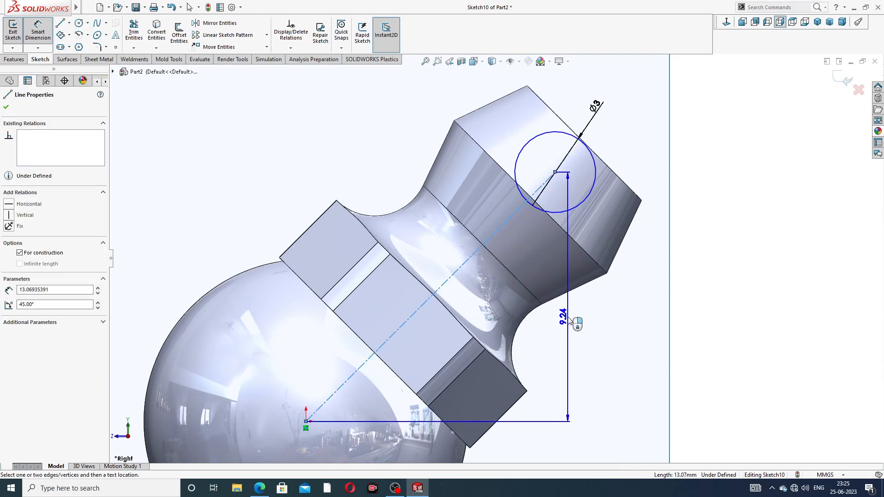
pyautogui.click(544, 358)
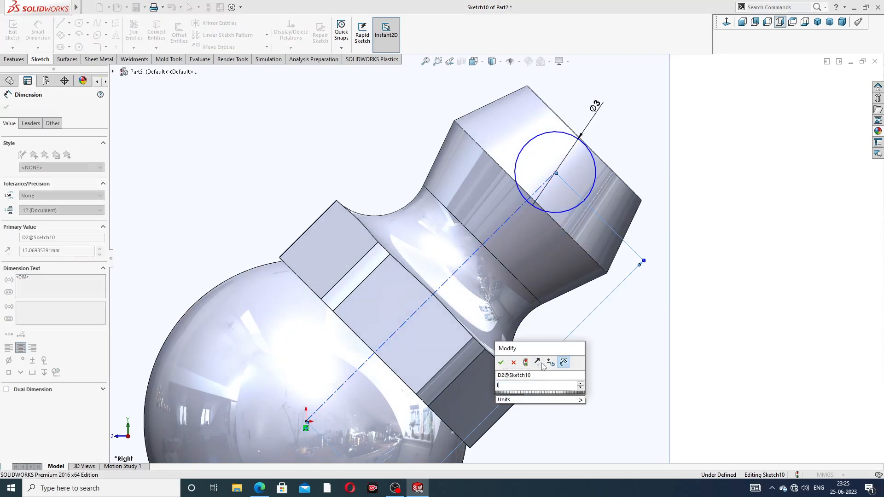
pyautogui.write('12')
pyautogui.press('Return')
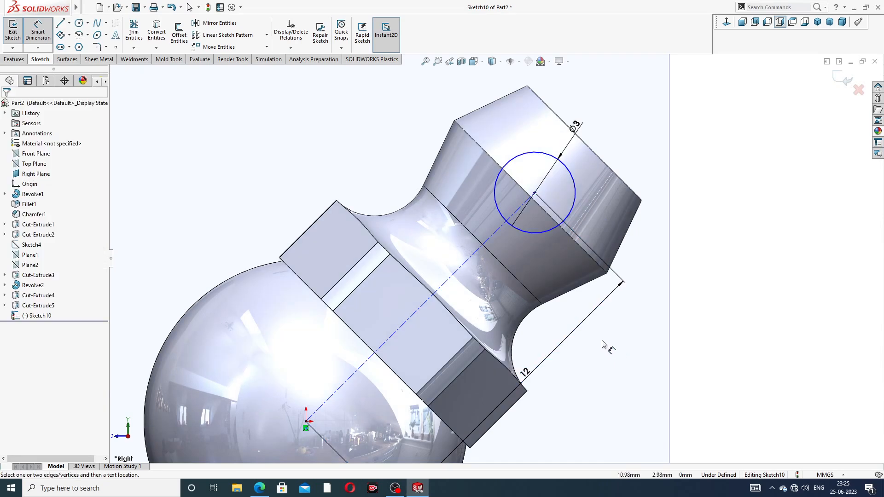
pyautogui.hotkey('ctrl', '8')
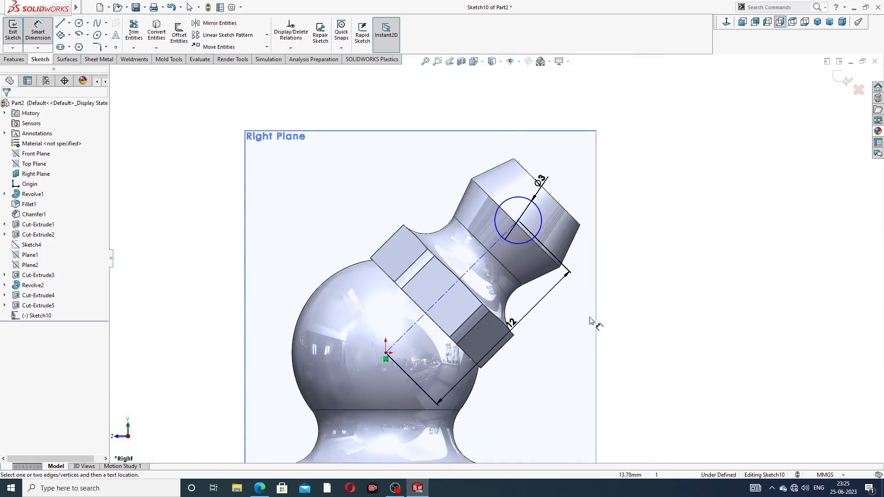
pyautogui.rightClick(627, 133)
pyautogui.click(631, 137)
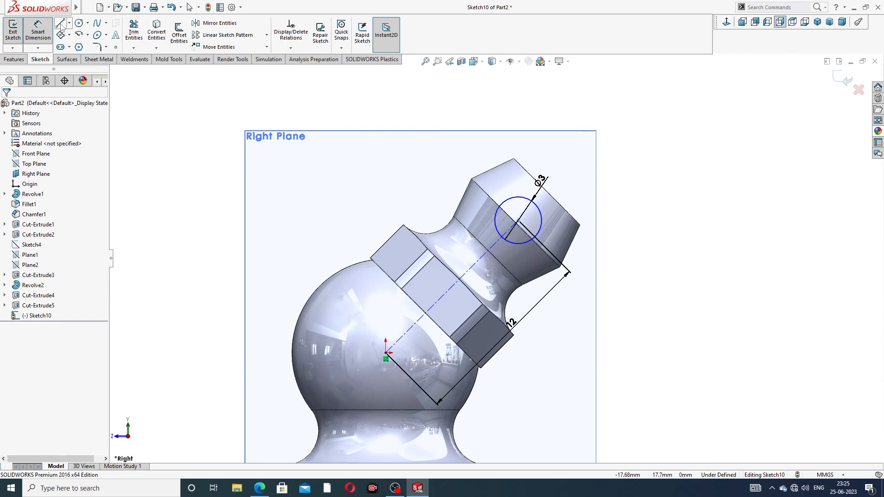
# Draw a vertical line through the center of the 3 mm circle, from its upper to its lower quadrant point.
pyautogui.click(60, 24)
pyautogui.scroll(-3, 499, 214)
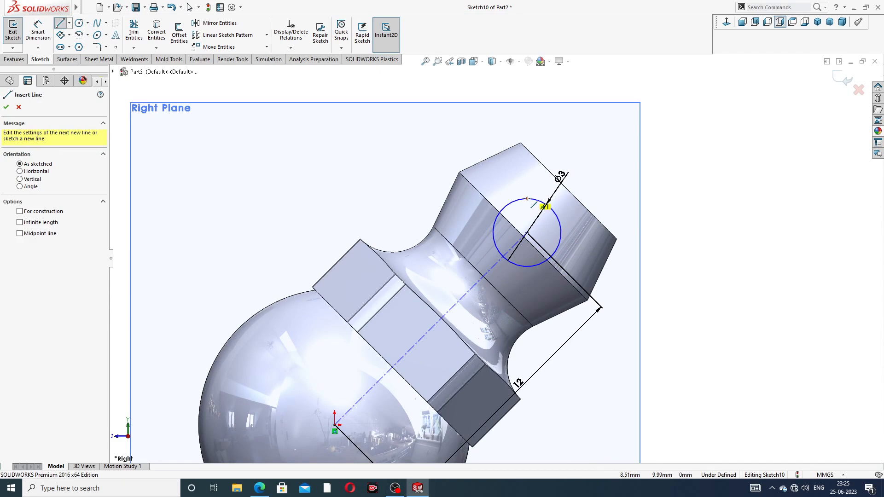
pyautogui.click(526, 199)
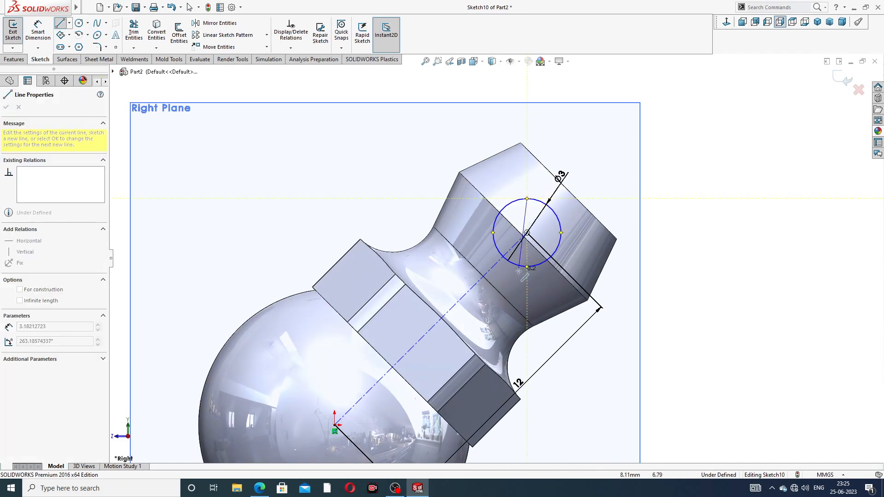
pyautogui.click(527, 266)
pyautogui.rightClick(609, 161)
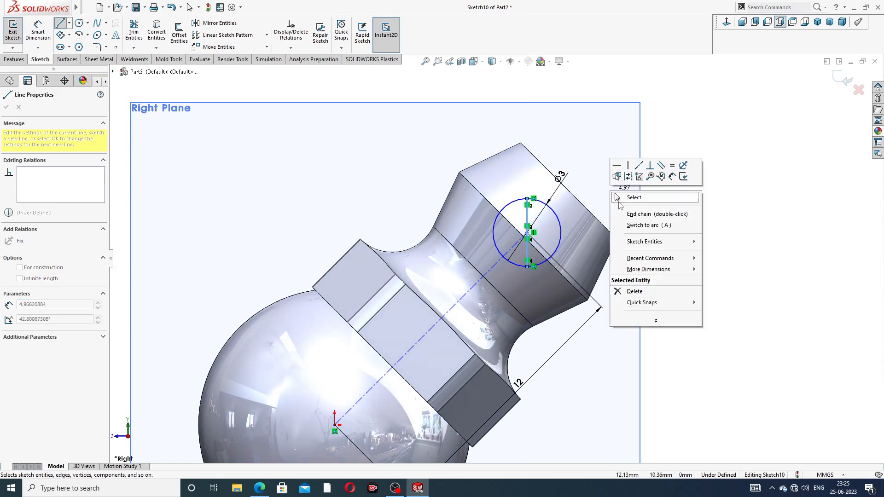
pyautogui.click(622, 195)
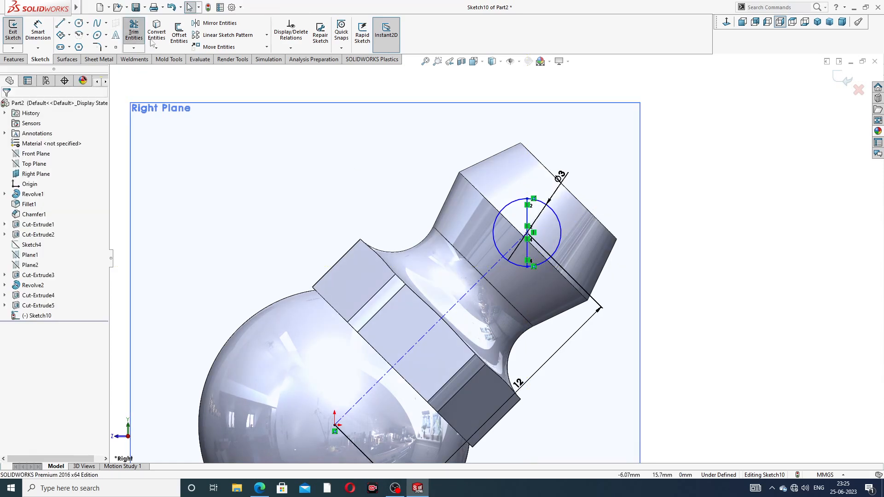
# Trim away the circle's left half and the centerline's end inside it with Power trim, leaving a closed half circle.
pyautogui.click(134, 32)
pyautogui.scroll(-2, 471, 184)
pyautogui.scroll(-1, 484, 198)
pyautogui.moveTo(529, 201); pyautogui.dragTo(540, 336)
pyautogui.scroll(2, 616, 228)
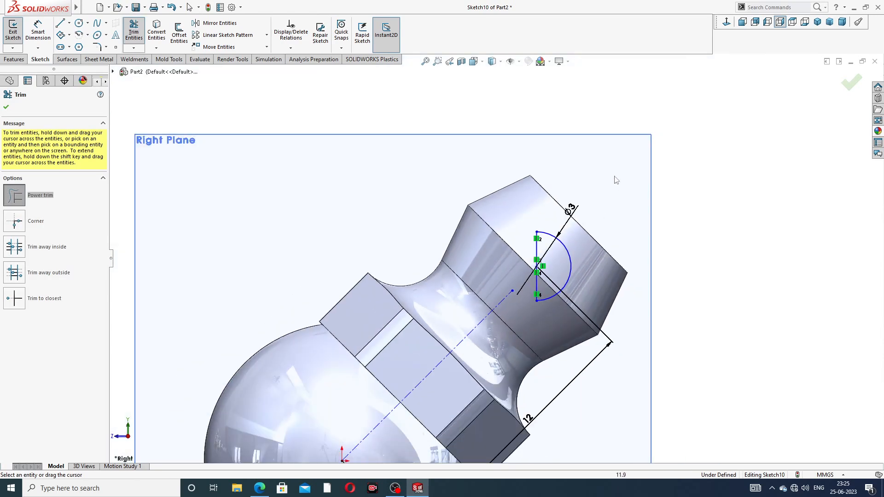
pyautogui.scroll(2, 621, 174)
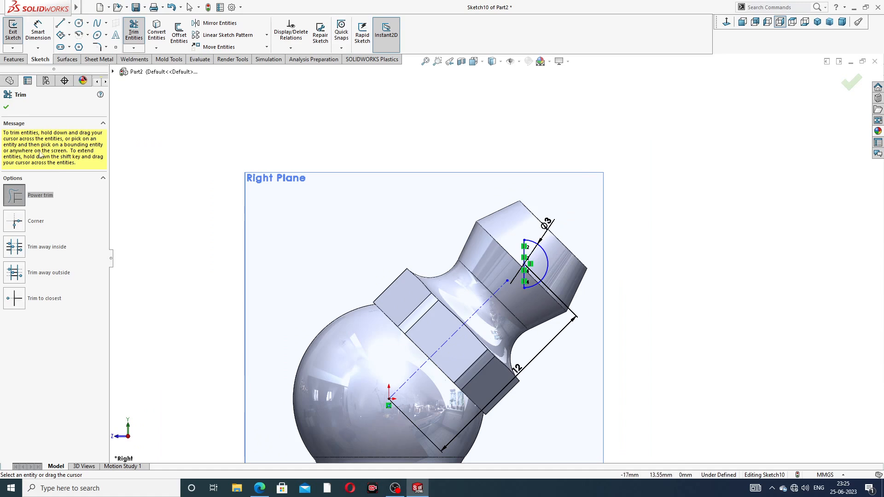
pyautogui.click(7, 109)
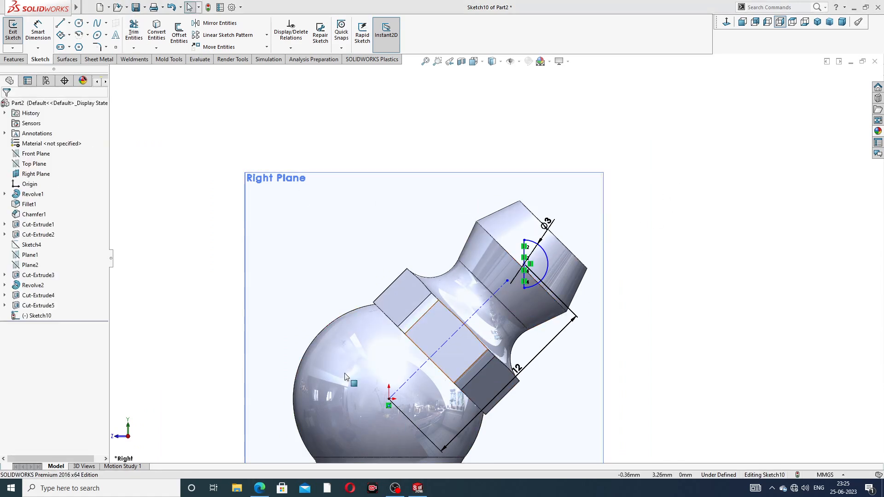
# Check the nozzle ball in the PDF drawing and revolve the half circle 360 degrees about its straight vertical line.
pyautogui.click(259, 489)
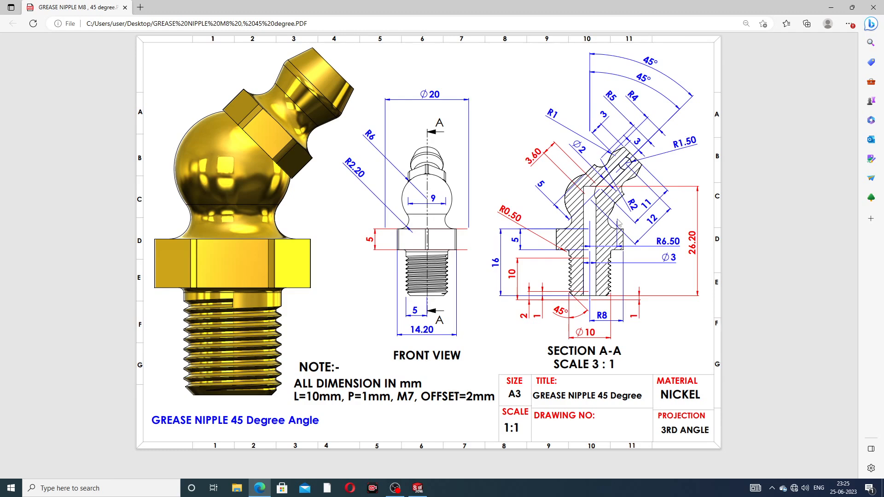
pyautogui.click(259, 488)
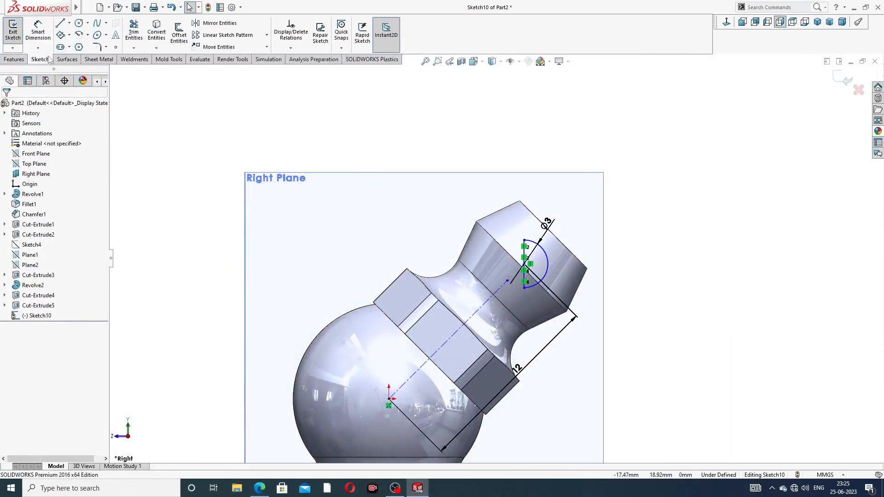
pyautogui.click(15, 59)
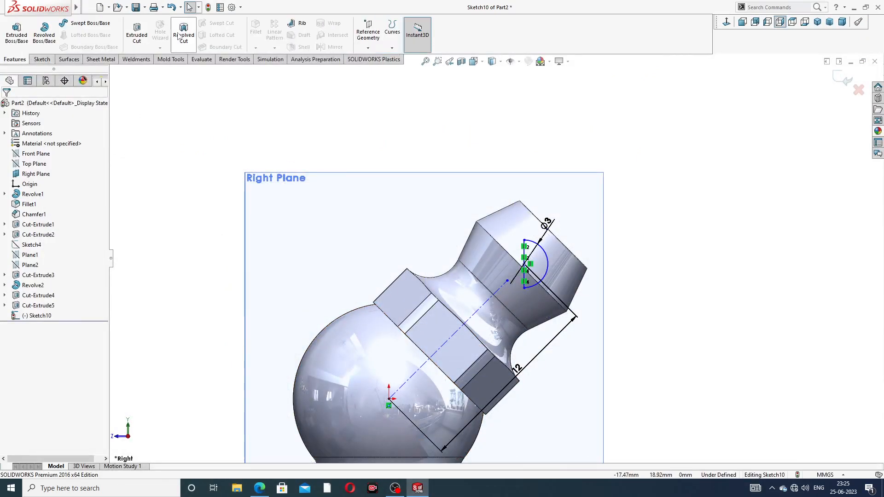
pyautogui.click(44, 36)
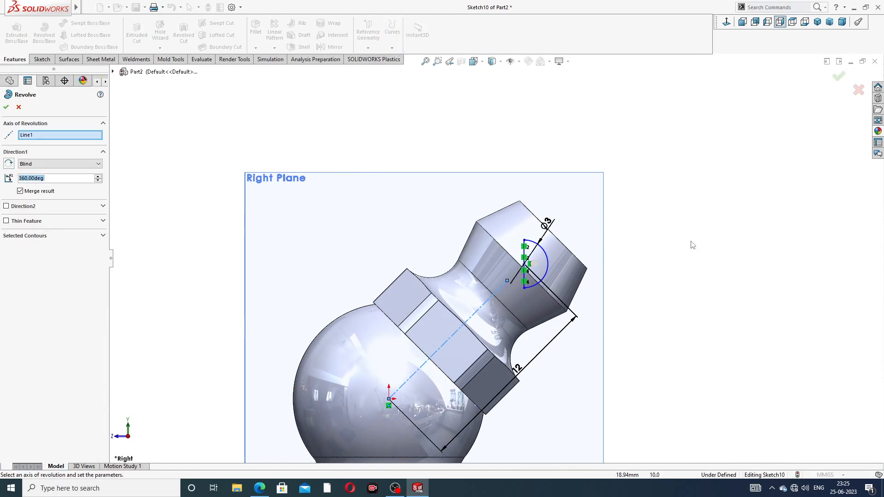
pyautogui.scroll(-3, 541, 260)
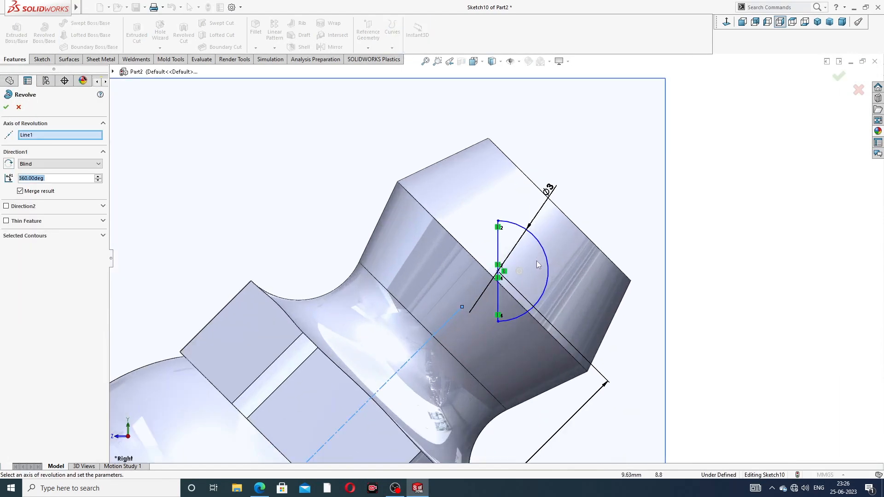
pyautogui.click(499, 241)
pyautogui.moveTo(572, 222); pyautogui.dragTo(518, 260, button='middle')
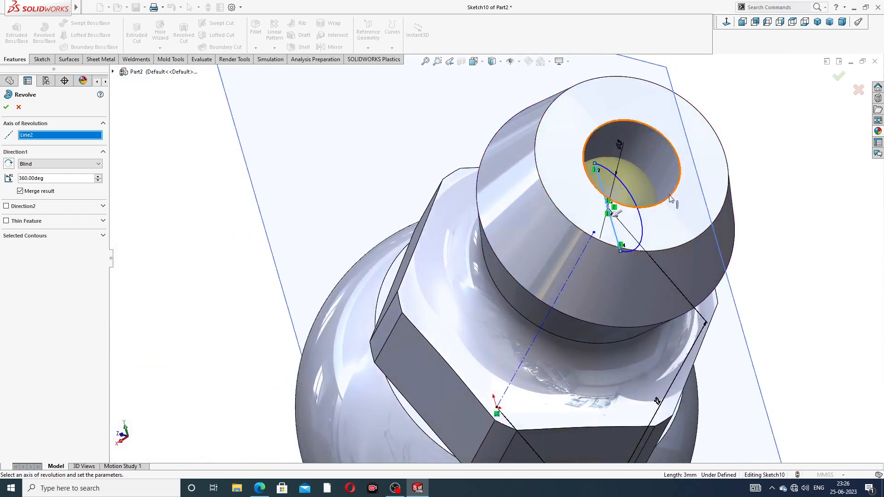
pyautogui.click(838, 76)
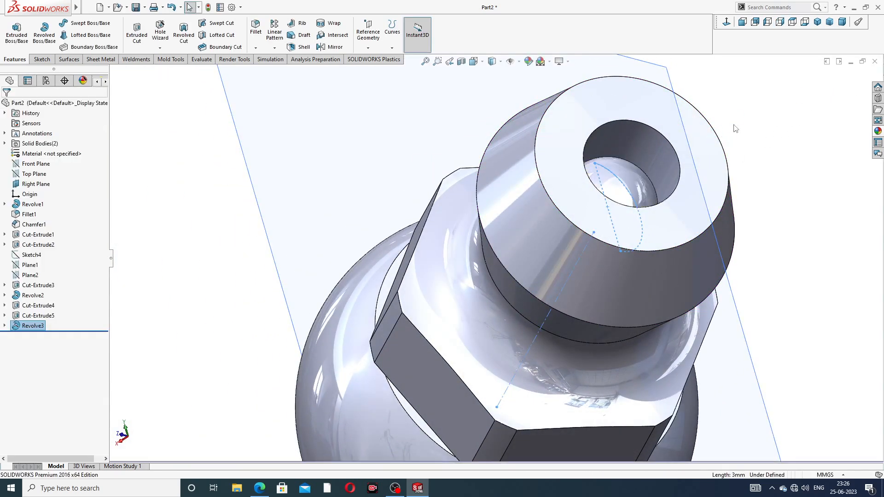
# Apply the chromium plate appearance from the Chrome metals to the ball inside the nozzle bore.
pyautogui.click(626, 178)
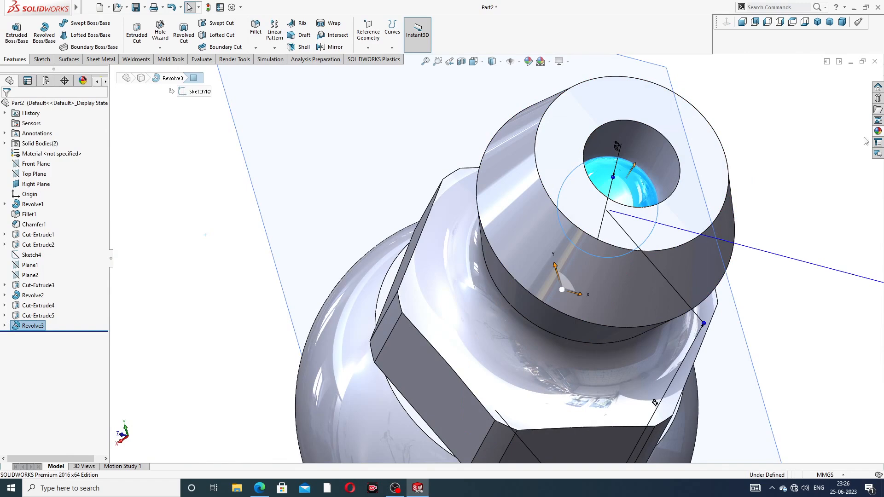
pyautogui.click(878, 131)
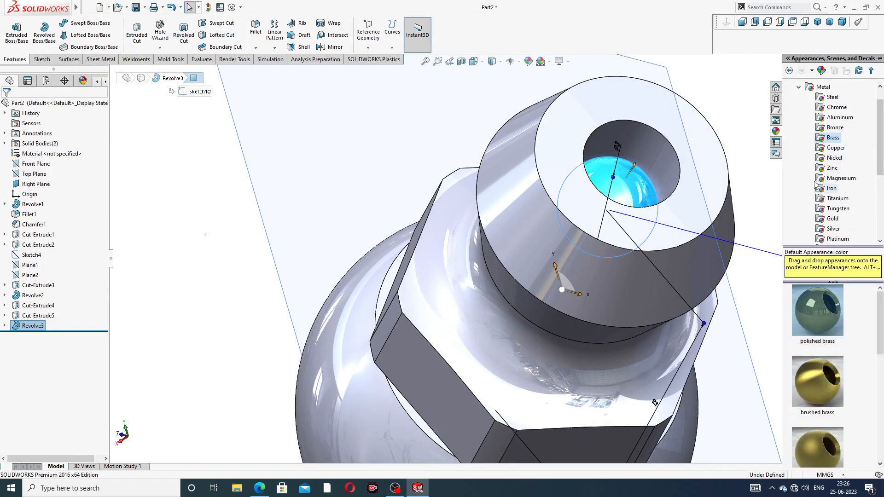
pyautogui.click(836, 106)
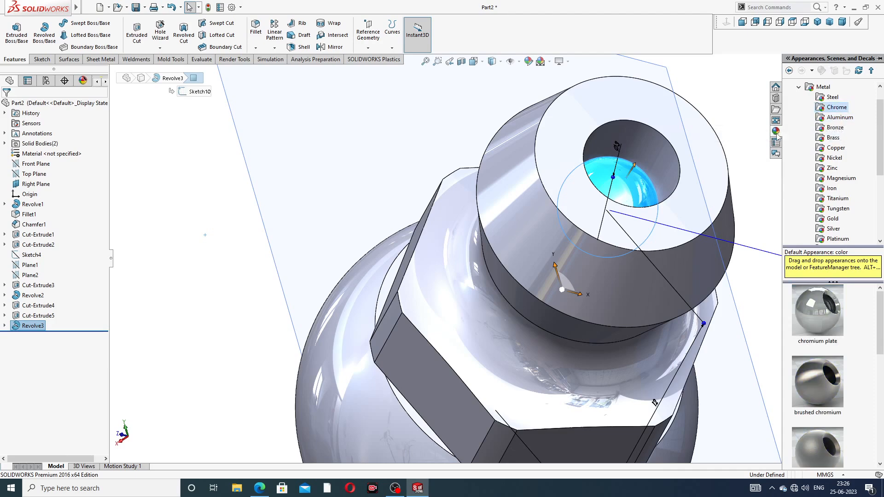
pyautogui.click(810, 315)
pyautogui.doubleClick(810, 313)
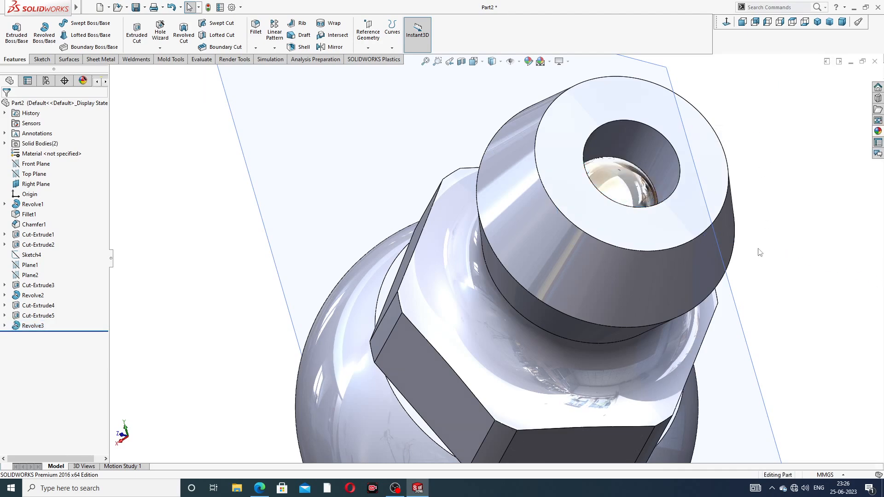
# Apply the polished brass appearance to the rest of the grease nipple.
pyautogui.click(878, 131)
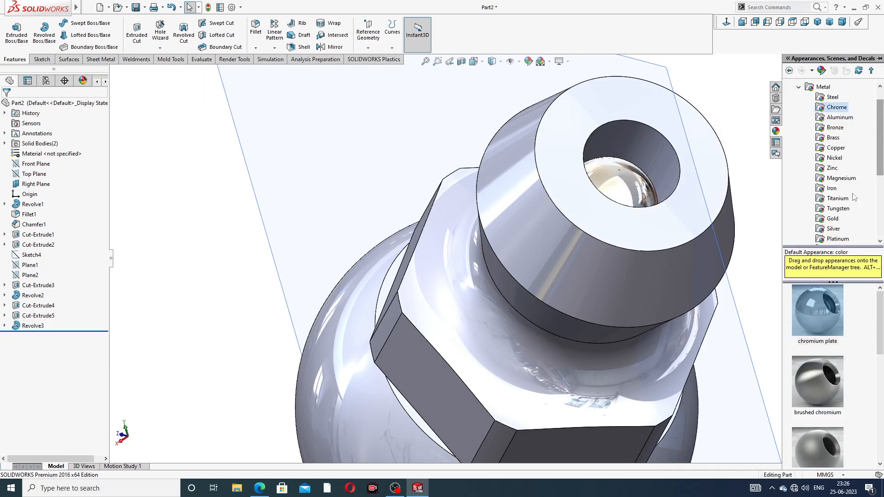
pyautogui.click(833, 137)
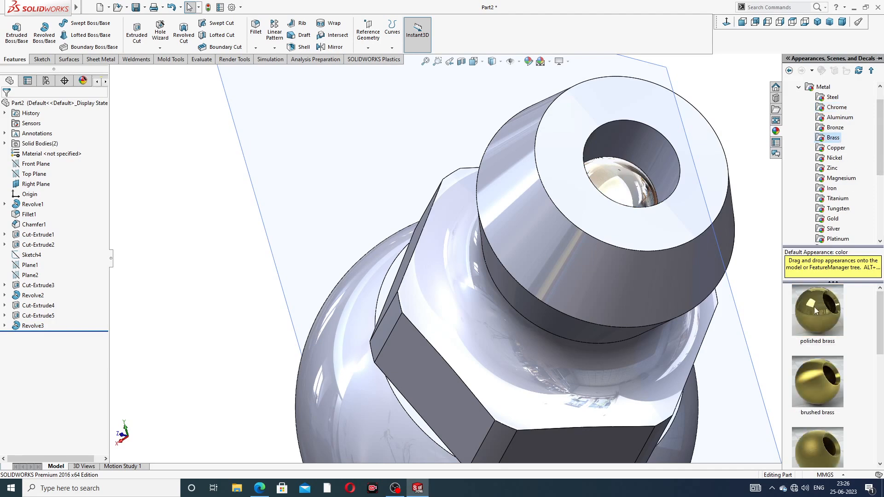
pyautogui.doubleClick(814, 310)
pyautogui.scroll(4, 700, 285)
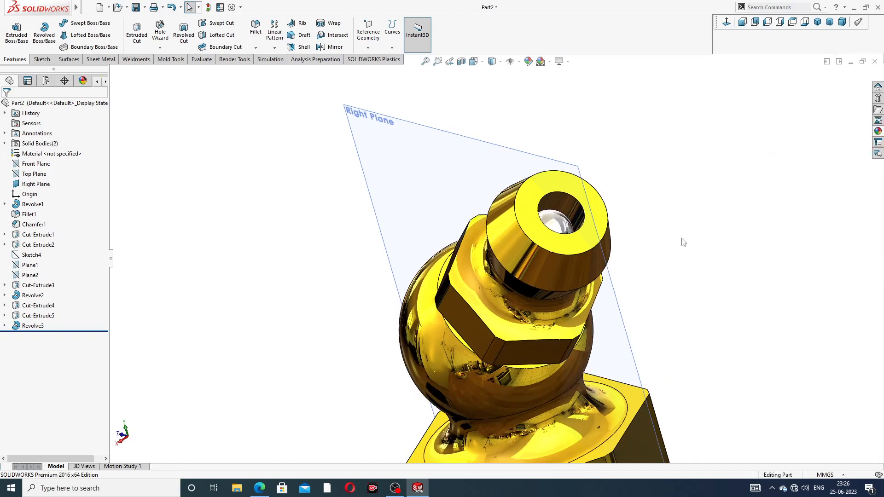
# Hide the Right Plane and view the complete nipple from the side.
pyautogui.click(508, 150)
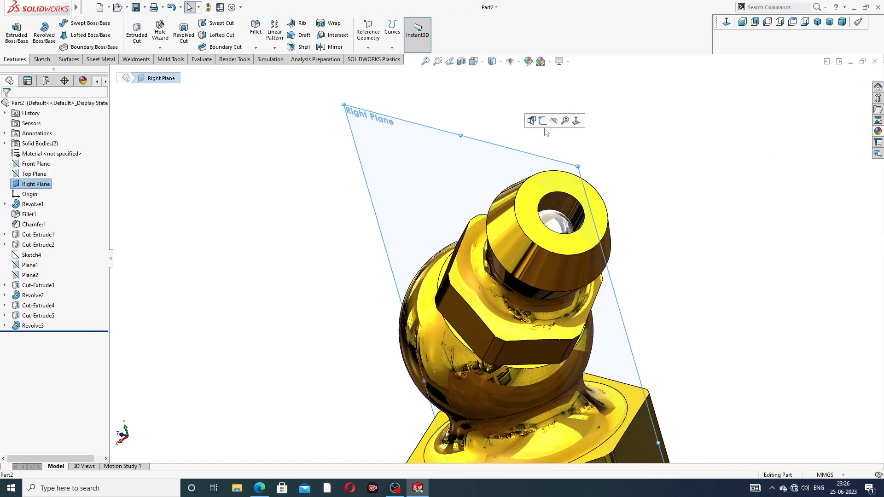
pyautogui.click(556, 123)
pyautogui.scroll(4, 586, 223)
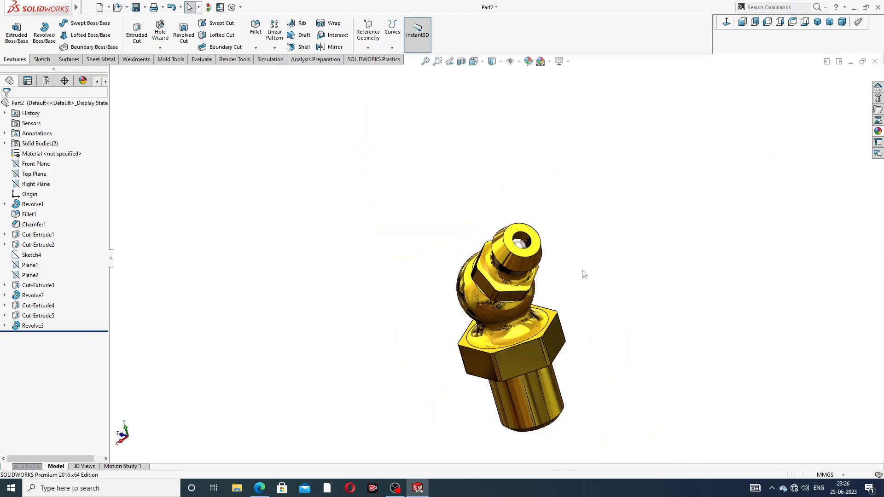
pyautogui.moveTo(585, 274); pyautogui.dragTo(618, 214, button='middle')
pyautogui.scroll(-3, 511, 352)
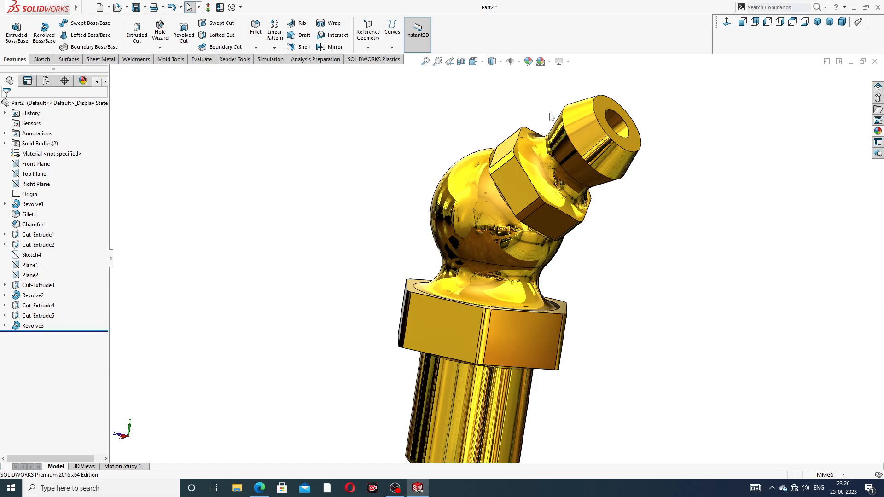
# Chamfer the edge of the bore opening at the nozzle tip by 0.2 mm at 45 degrees.
pyautogui.click(257, 49)
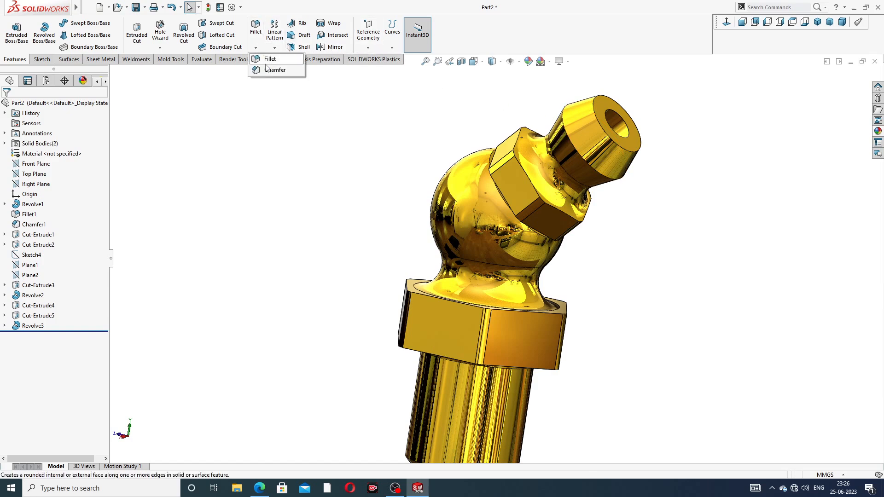
pyautogui.click(269, 70)
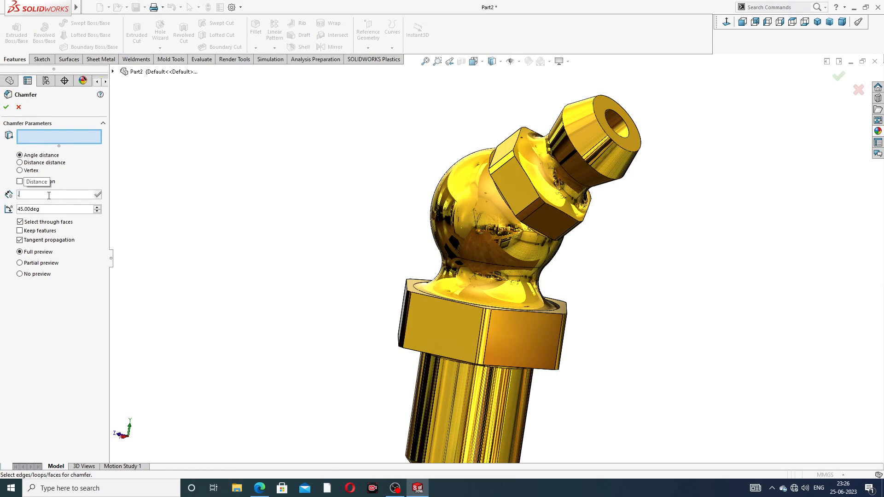
pyautogui.write('0.2')
pyautogui.press('Return')
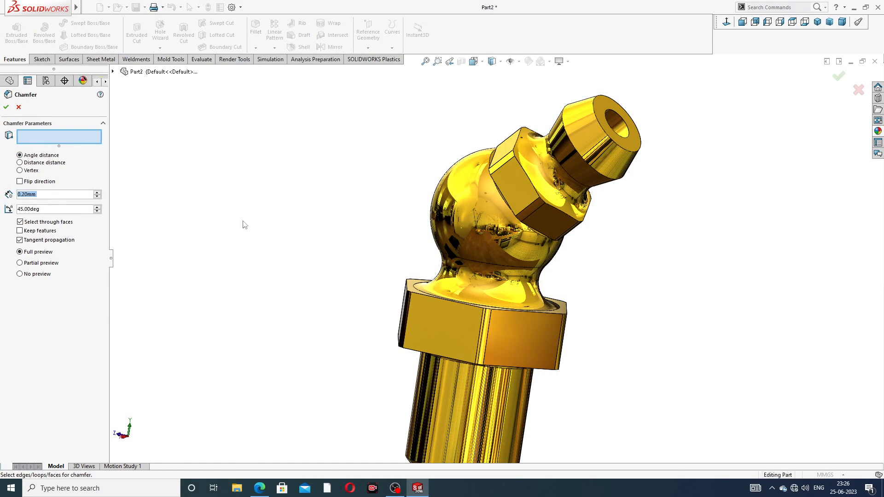
pyautogui.click(615, 111)
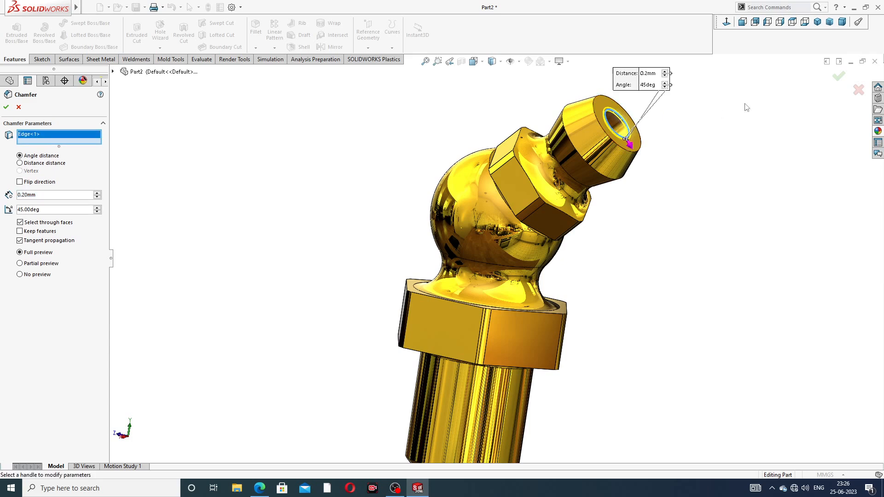
pyautogui.click(840, 77)
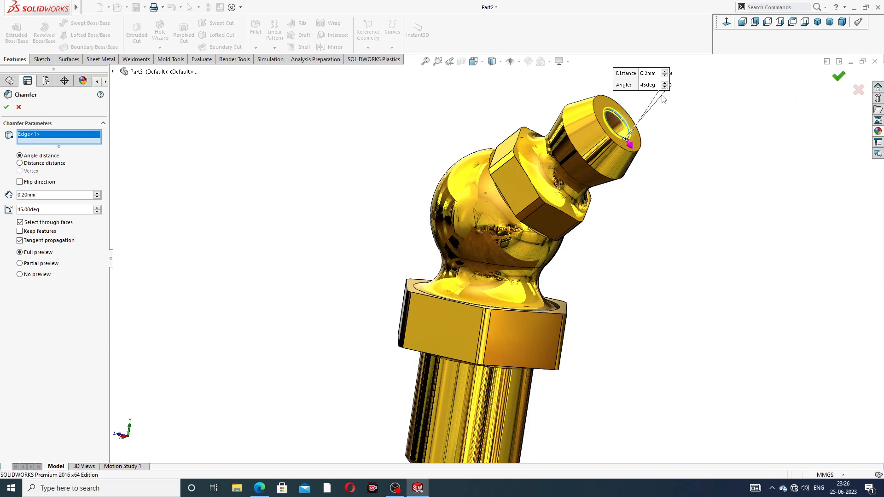
# Inspect the chamfered nozzle tip and check the thread note in the PDF drawing.
pyautogui.moveTo(657, 128); pyautogui.dragTo(615, 165, button='middle')
pyautogui.scroll(-3, 615, 144)
pyautogui.scroll(3, 610, 177)
pyautogui.moveTo(566, 213); pyautogui.dragTo(371, 408, button='middle')
pyautogui.click(269, 488)
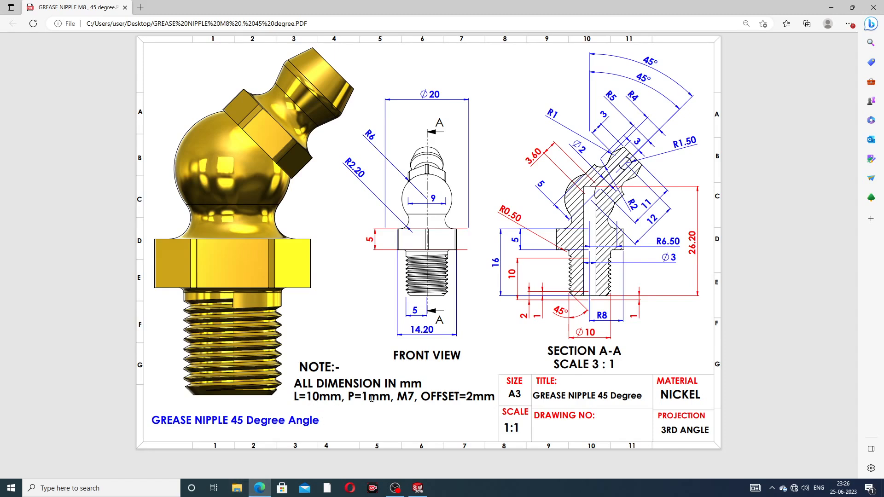
# In SOLIDWORKS, cut a blind 10 mm Metric Die M7x1.0 thread from the shank's lower chamfer edge, with a reversed 2 mm start offset.
pyautogui.click(260, 488)
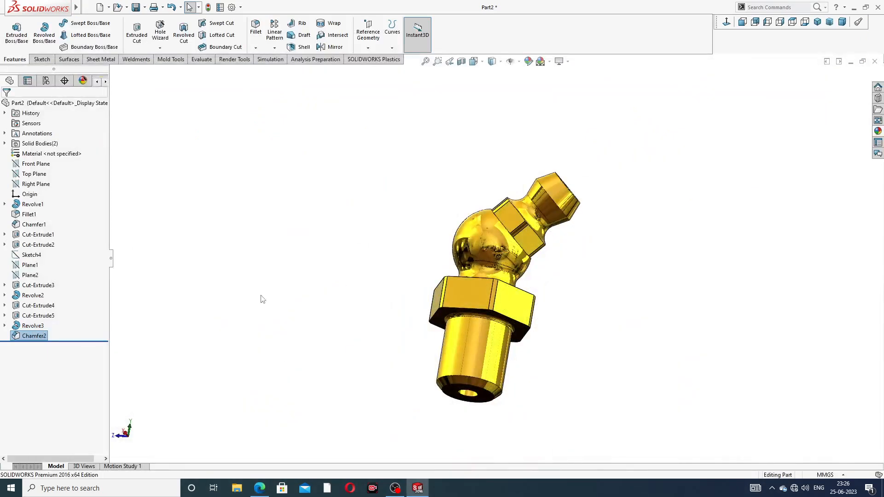
pyautogui.click(160, 48)
pyautogui.click(174, 70)
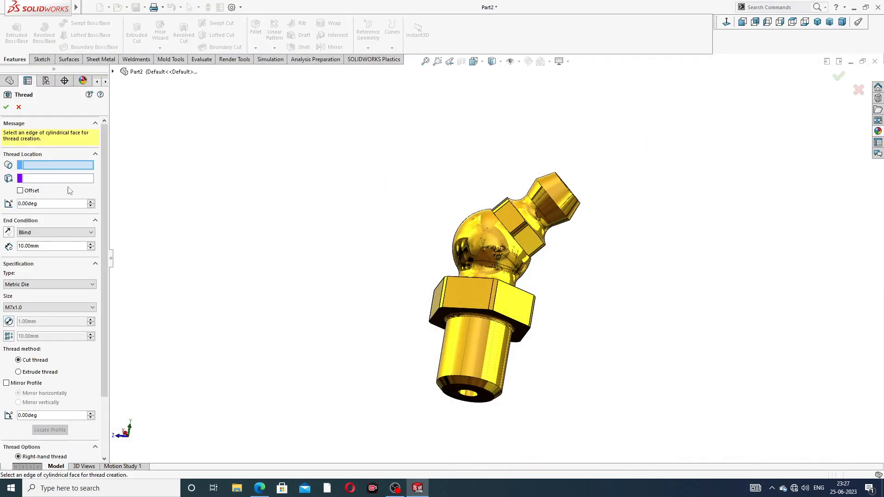
pyautogui.scroll(-3, 480, 373)
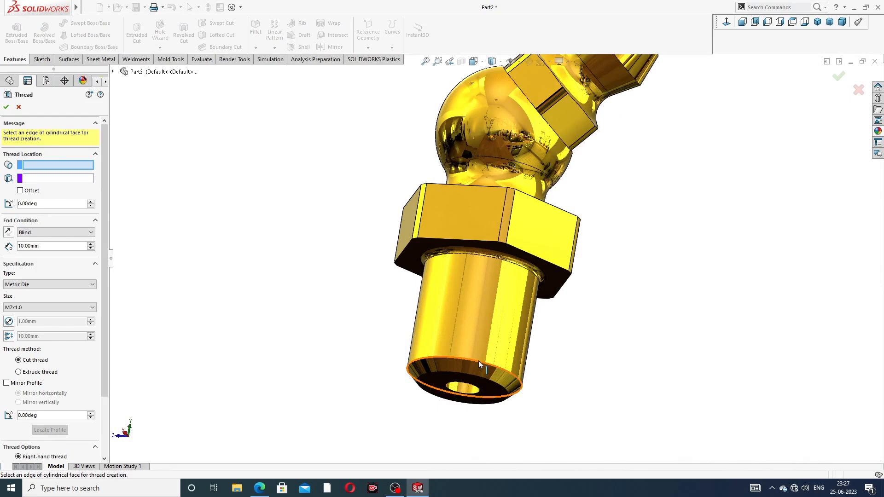
pyautogui.click(479, 361)
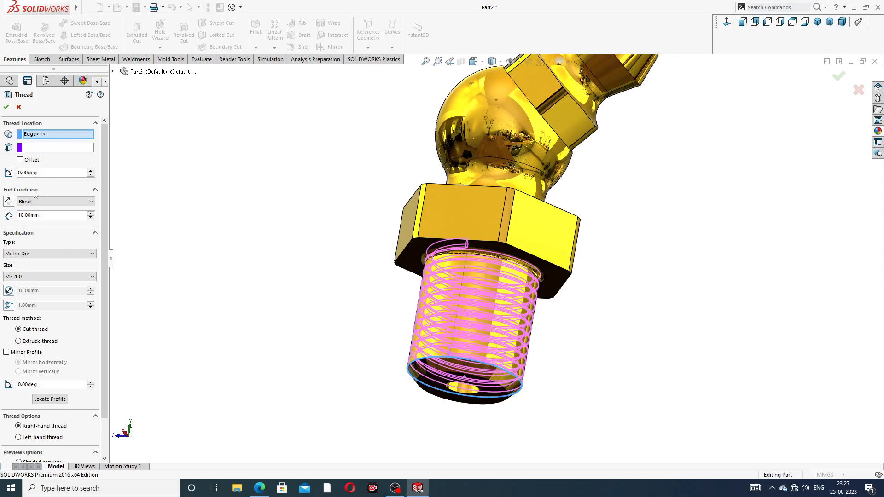
pyautogui.click(19, 160)
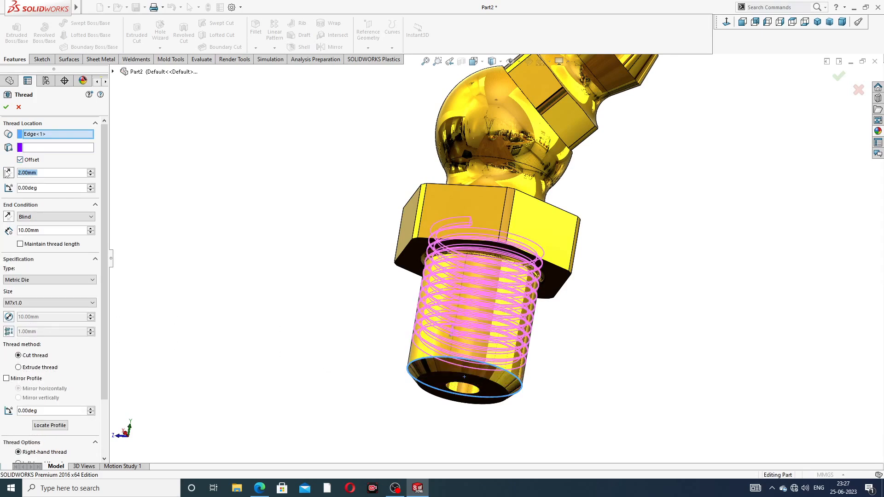
pyautogui.click(8, 173)
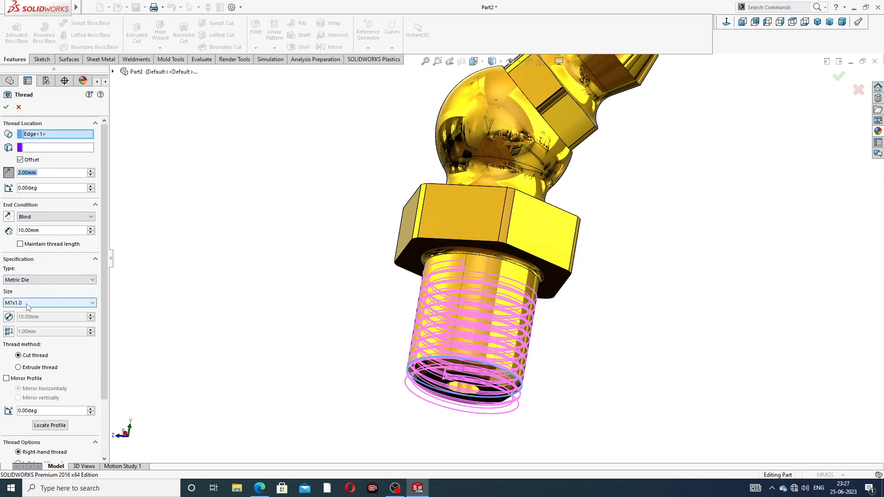
pyautogui.click(6, 107)
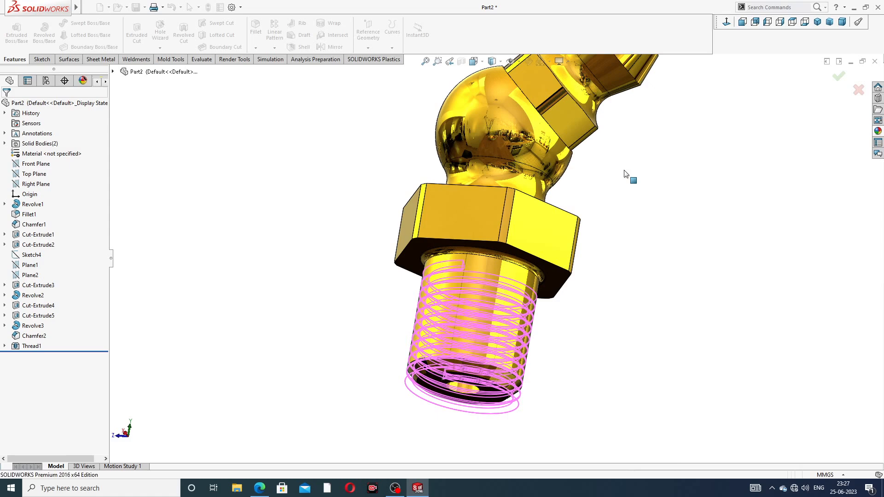
# Examine the finished grease nipple from several sides, including isometric, checking the shank thread and the nozzle opening with its ball.
pyautogui.press('f')
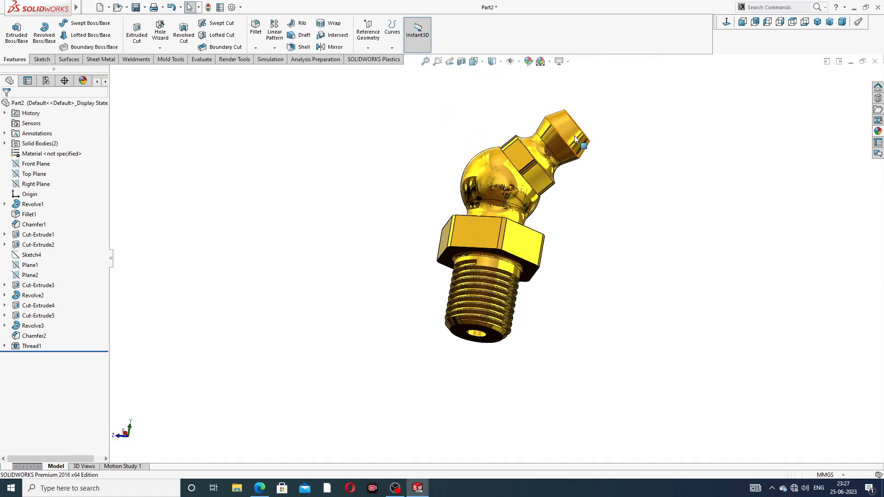
pyautogui.moveTo(575, 139); pyautogui.dragTo(573, 199, button='middle')
pyautogui.scroll(-4, 541, 227)
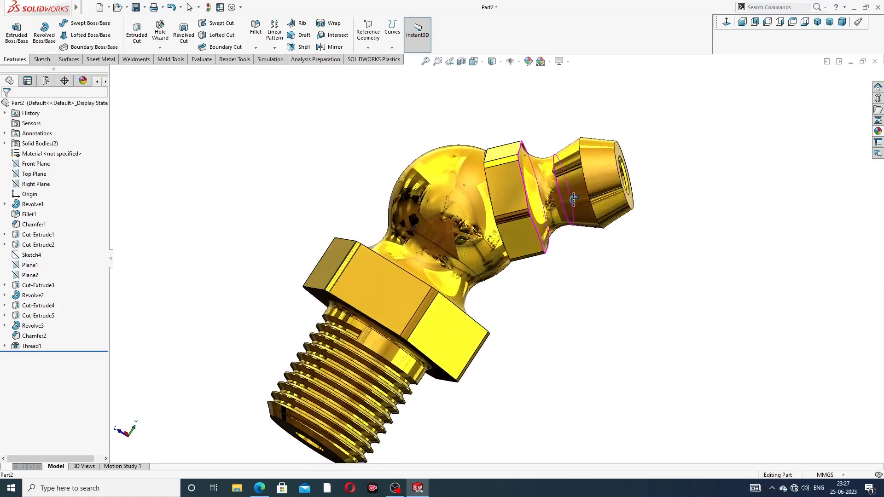
pyautogui.scroll(3, 481, 303)
pyautogui.moveTo(492, 305); pyautogui.dragTo(483, 281, button='middle')
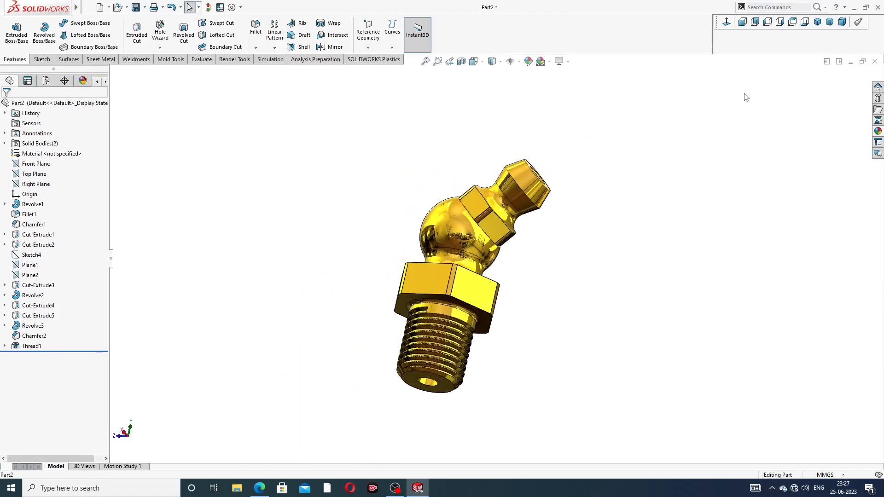
pyautogui.click(817, 22)
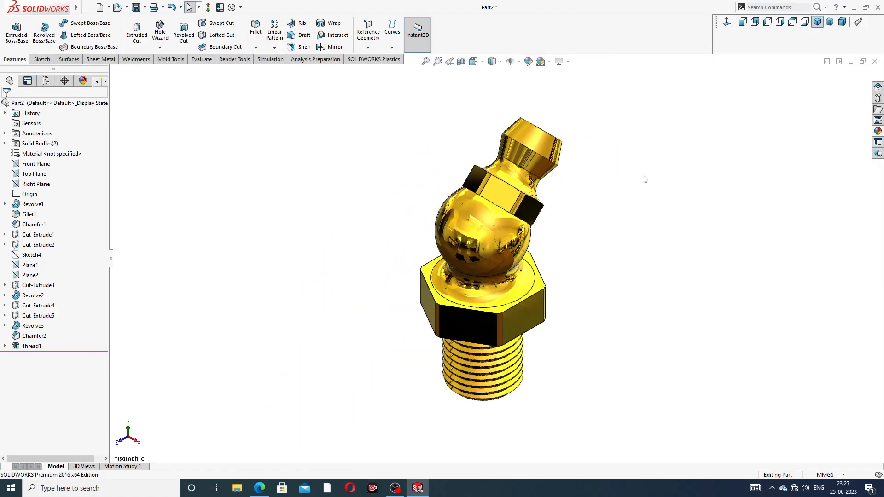
pyautogui.moveTo(642, 179); pyautogui.dragTo(612, 229, button='middle')
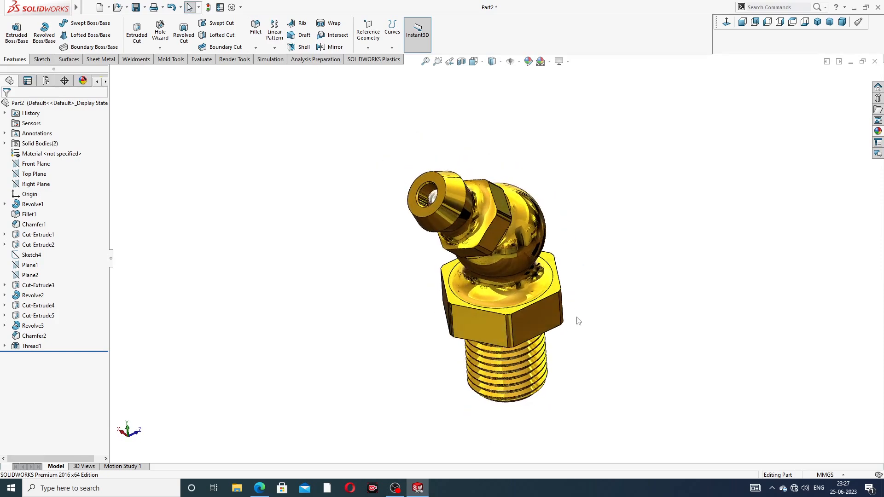
pyautogui.scroll(-2, 577, 322)
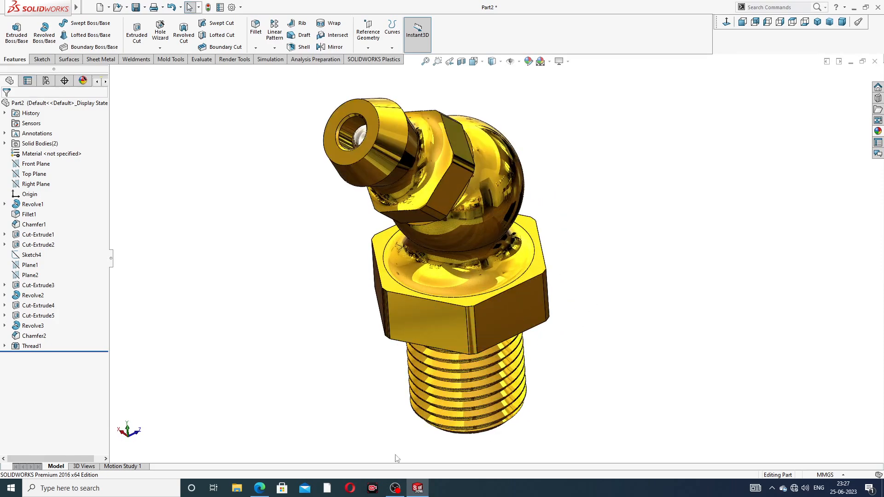